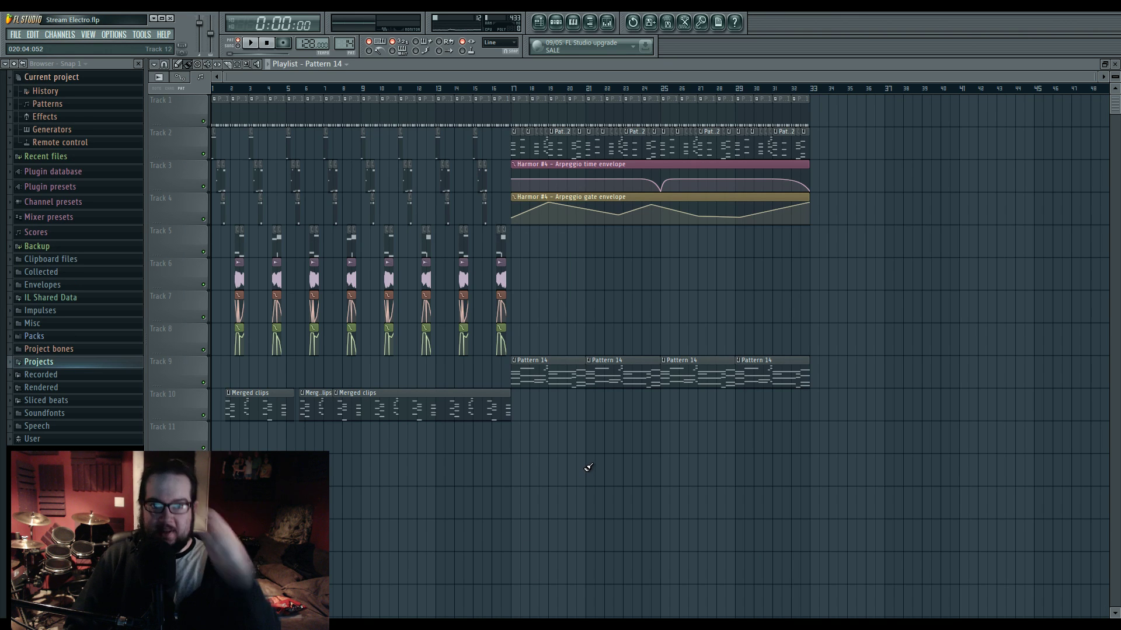
# Step: Show the first 16 bars of the playlist and preview the song briefly from the start
pyautogui.moveTo(1093, 78); pyautogui.dragTo(519, 78)
pyautogui.press('space')
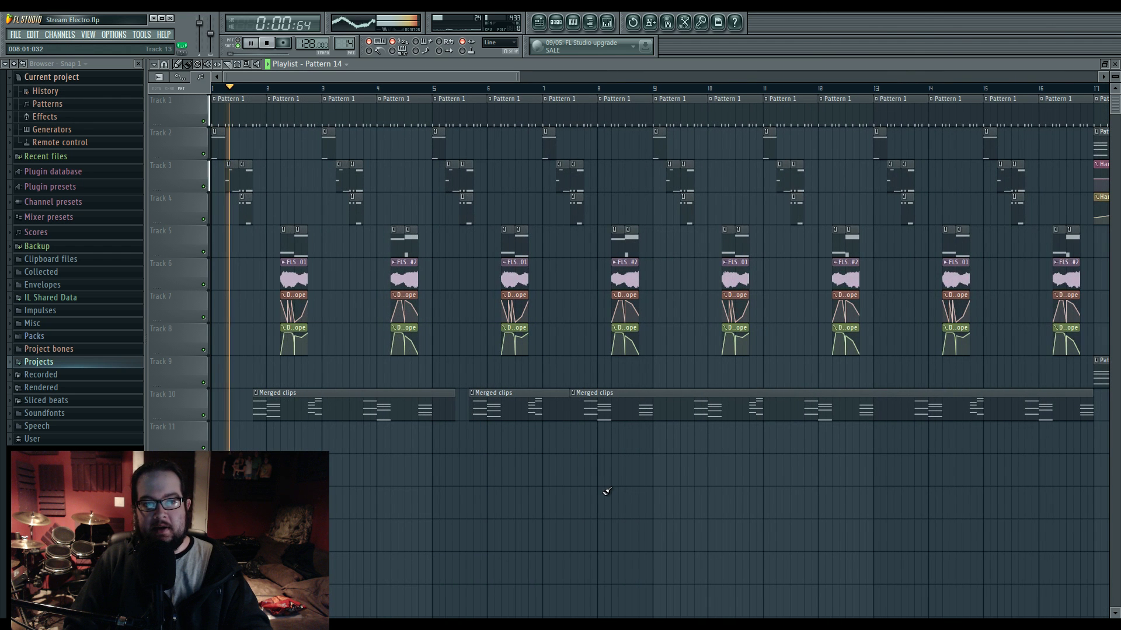
pyautogui.press('space')
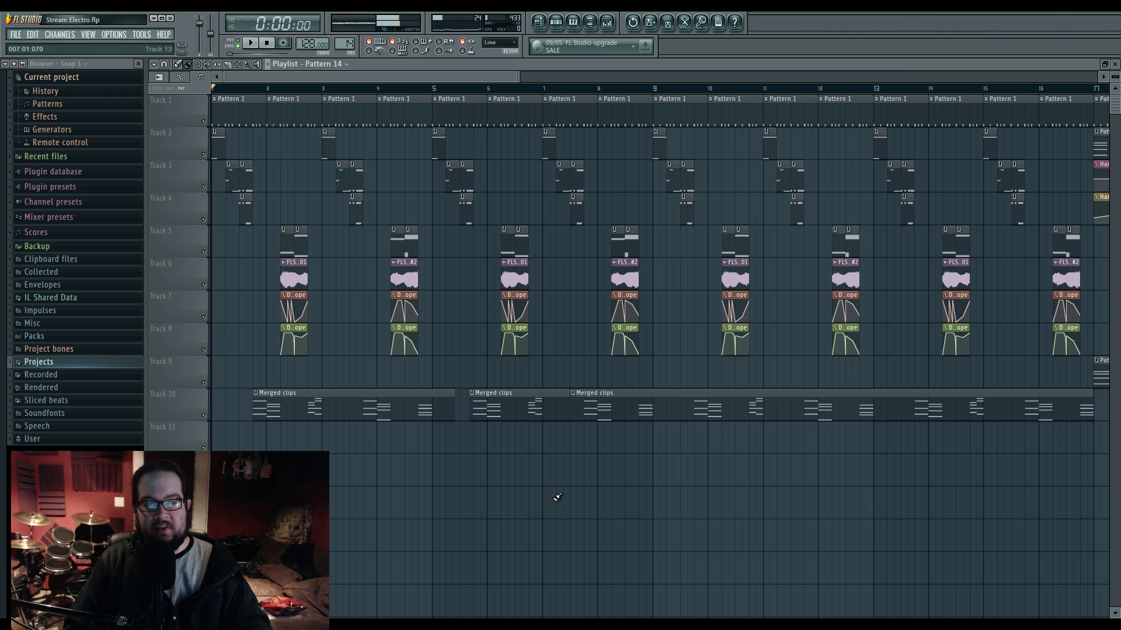
# Step: Open the first clip on Track 2 in the piano roll, play it and bring up its Harmor instrument
pyautogui.doubleClick(218, 145)
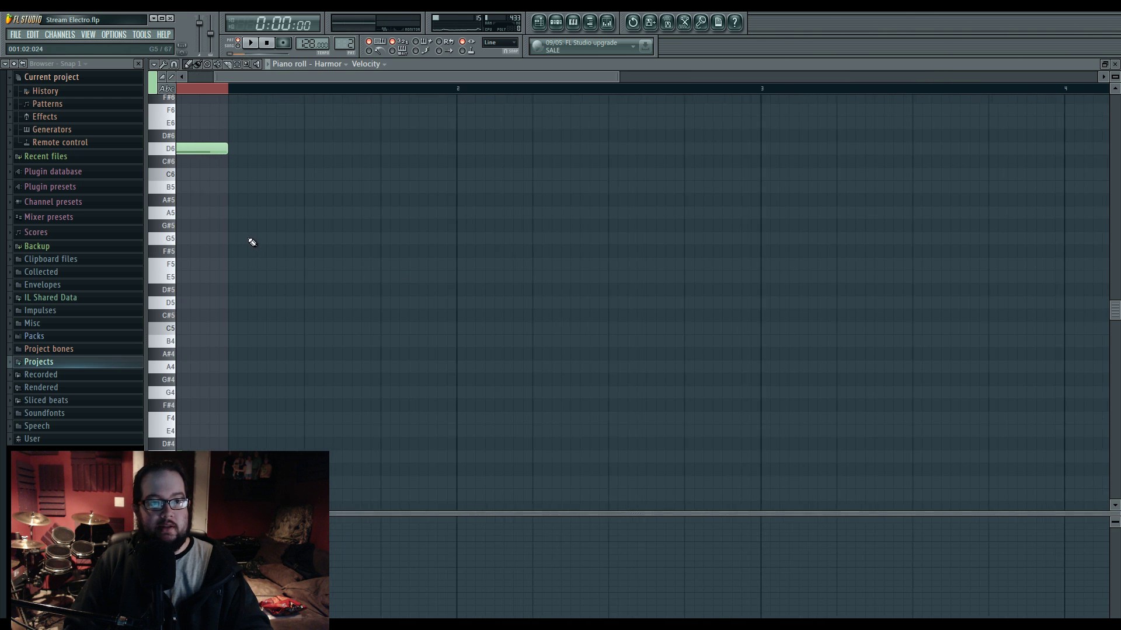
pyautogui.press('space')
pyautogui.click(552, 26)
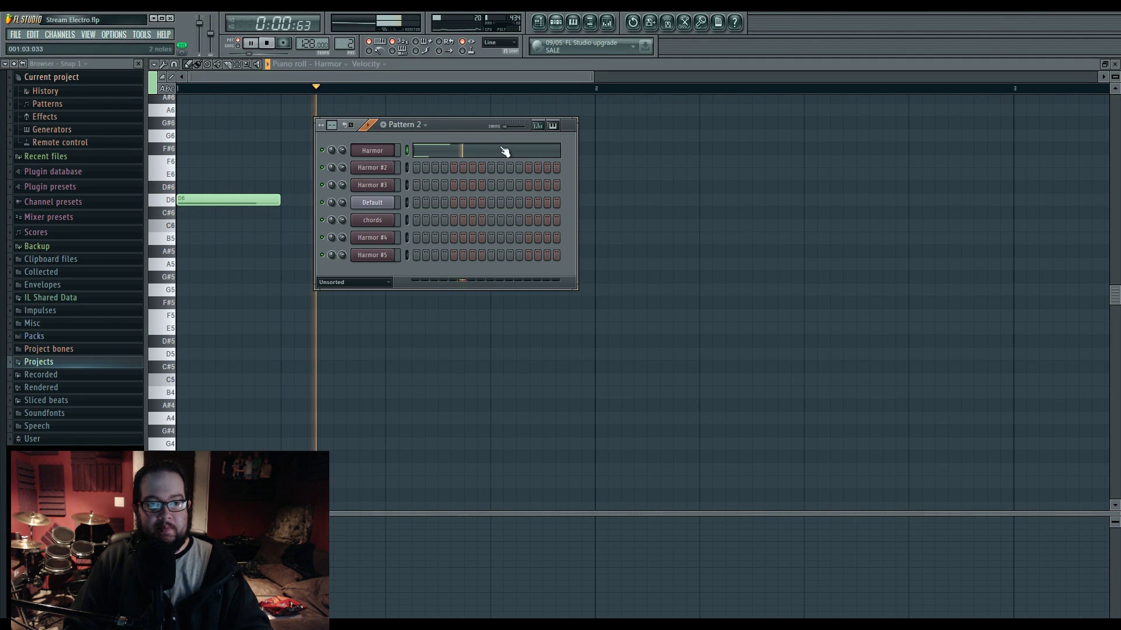
pyautogui.click(385, 155)
pyautogui.press('space')
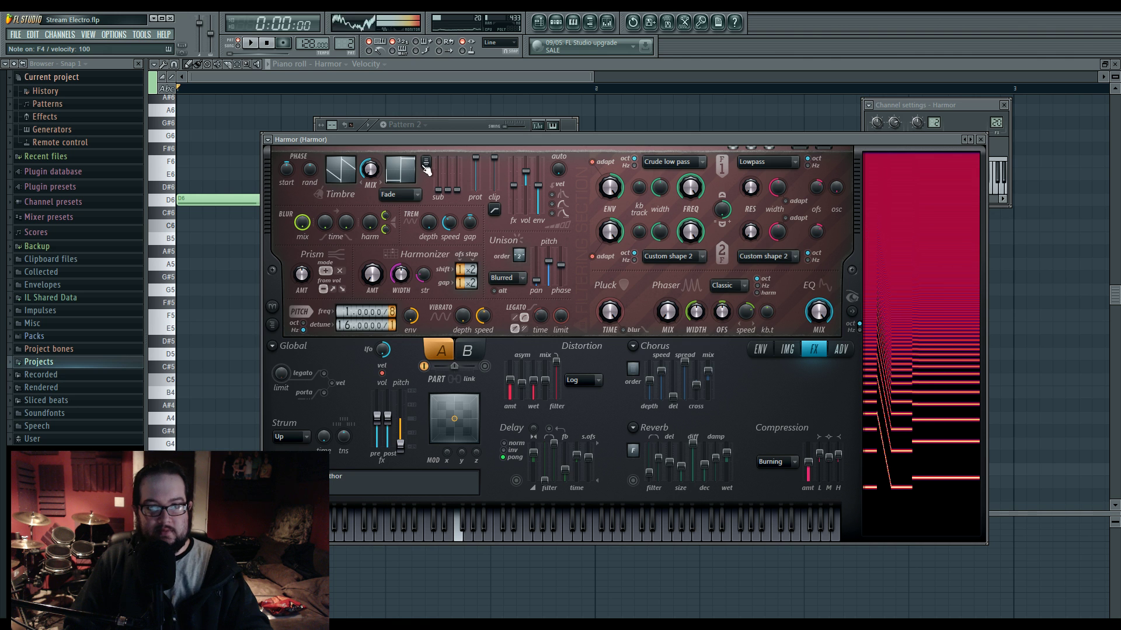
pyautogui.doubleClick(996, 123)
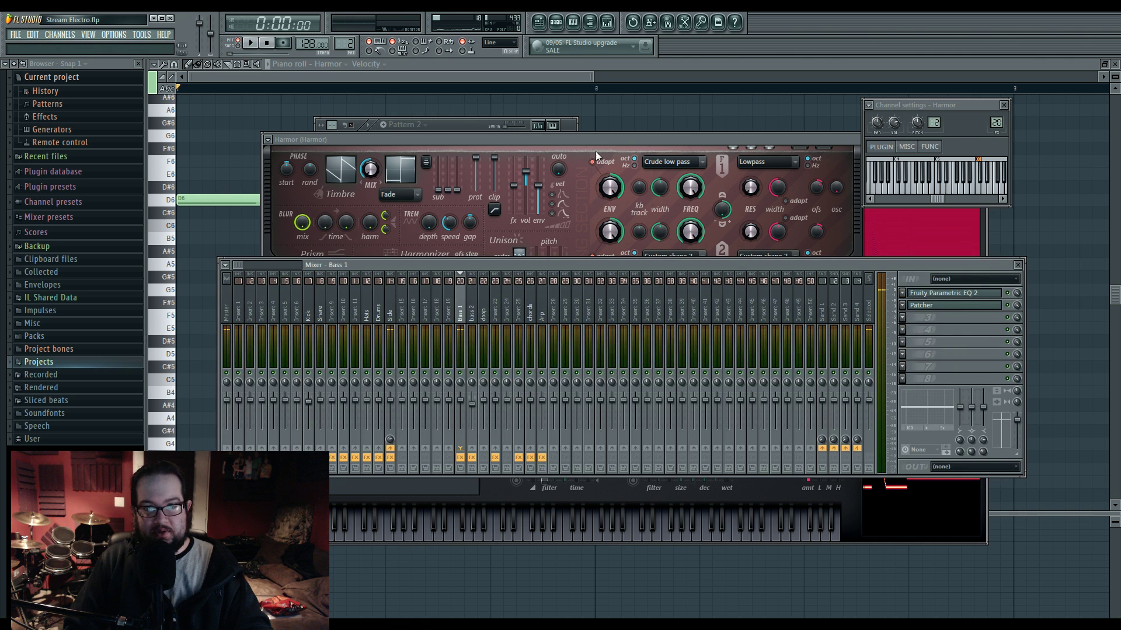
pyautogui.click(601, 136)
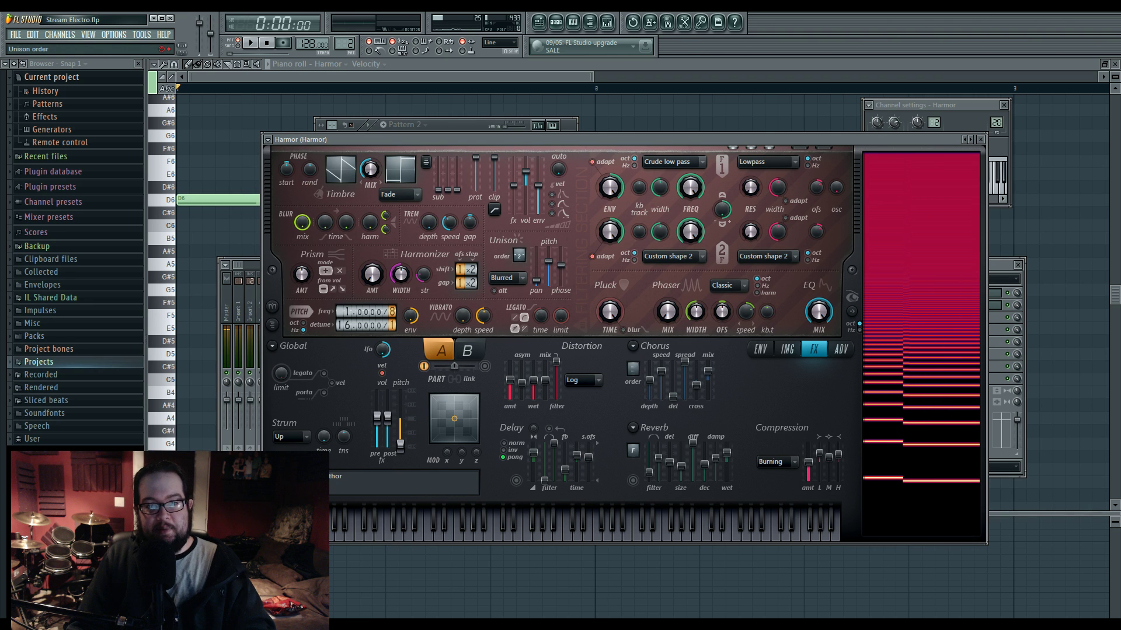
# Step: Play a series of low and high notes to audition the Harmor bass sound
pyautogui.press('c')
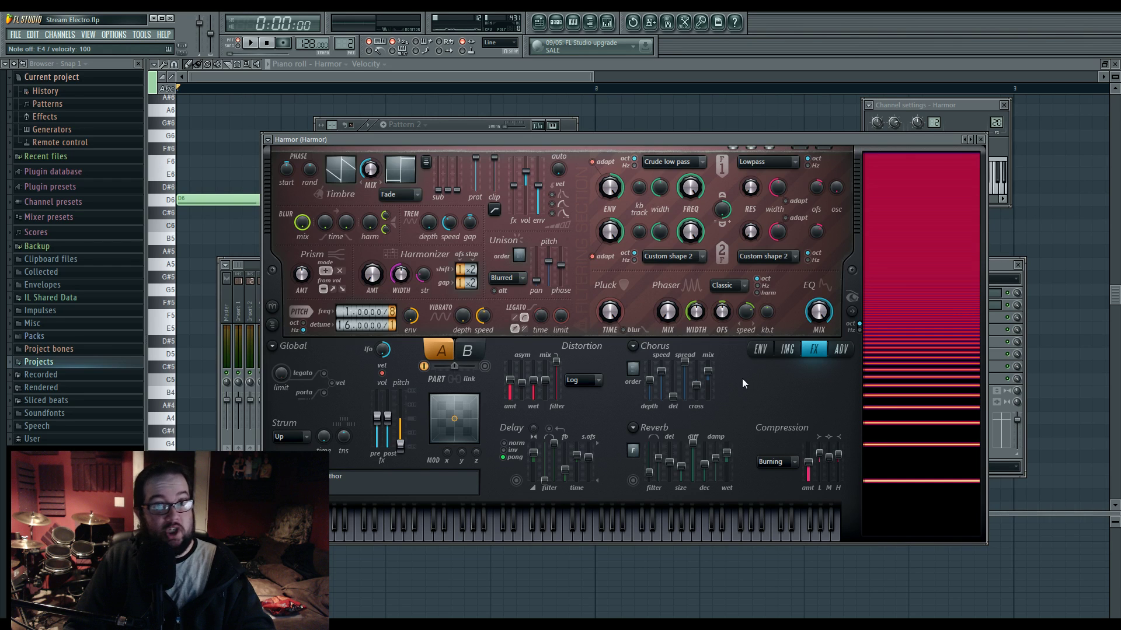
pyautogui.press('r')
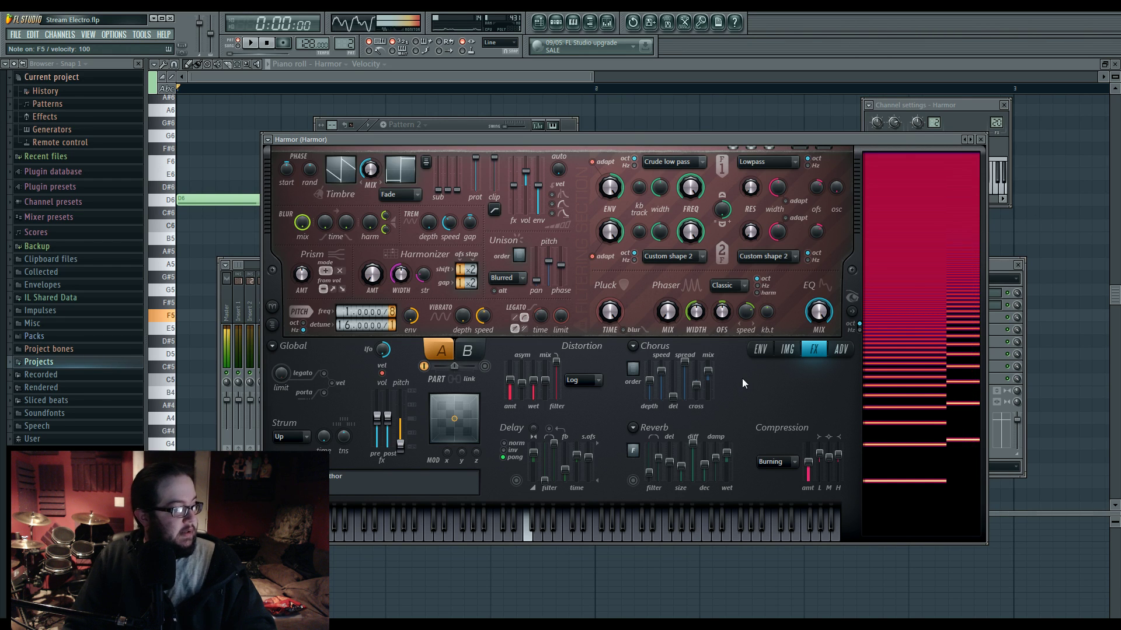
pyautogui.press('n')
pyautogui.press('x')
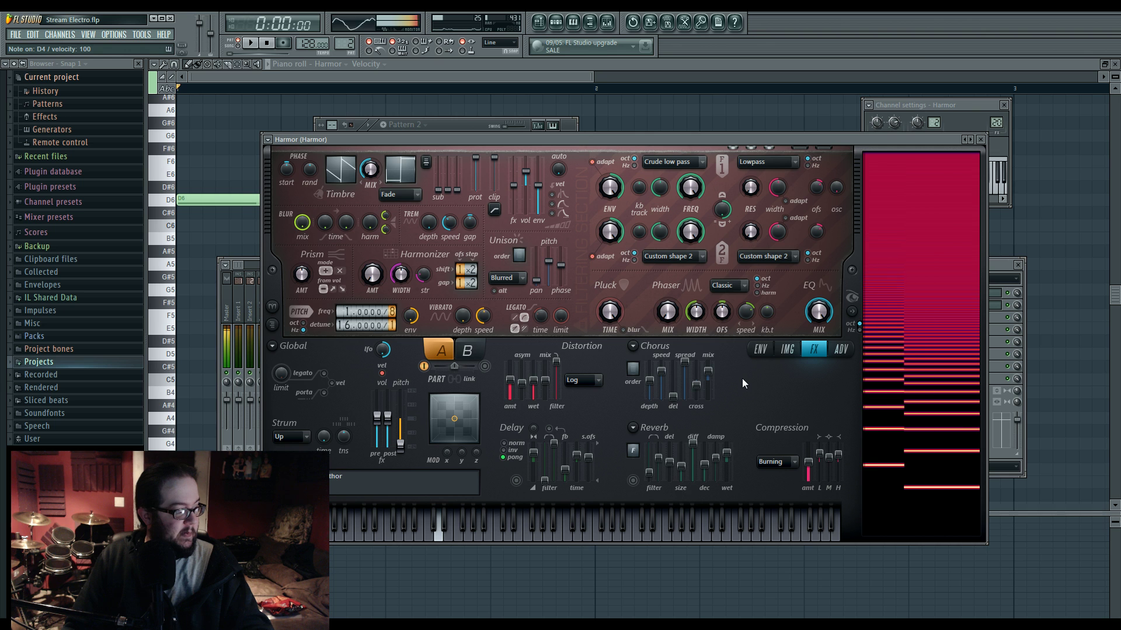
pyautogui.press('c')
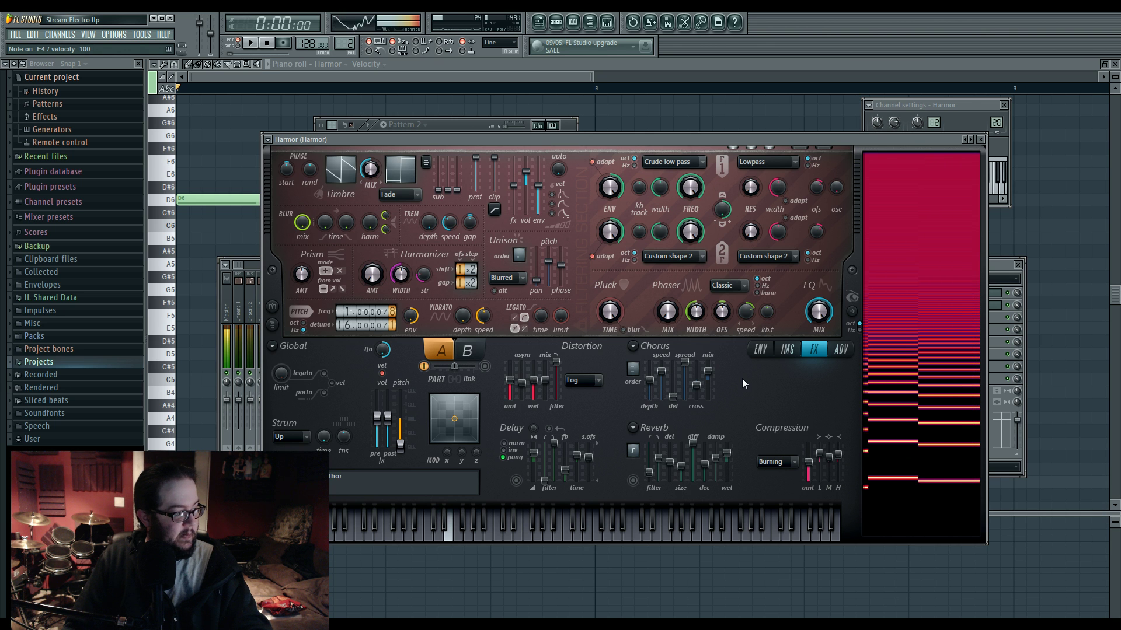
pyautogui.press('5')
pyautogui.press('q')
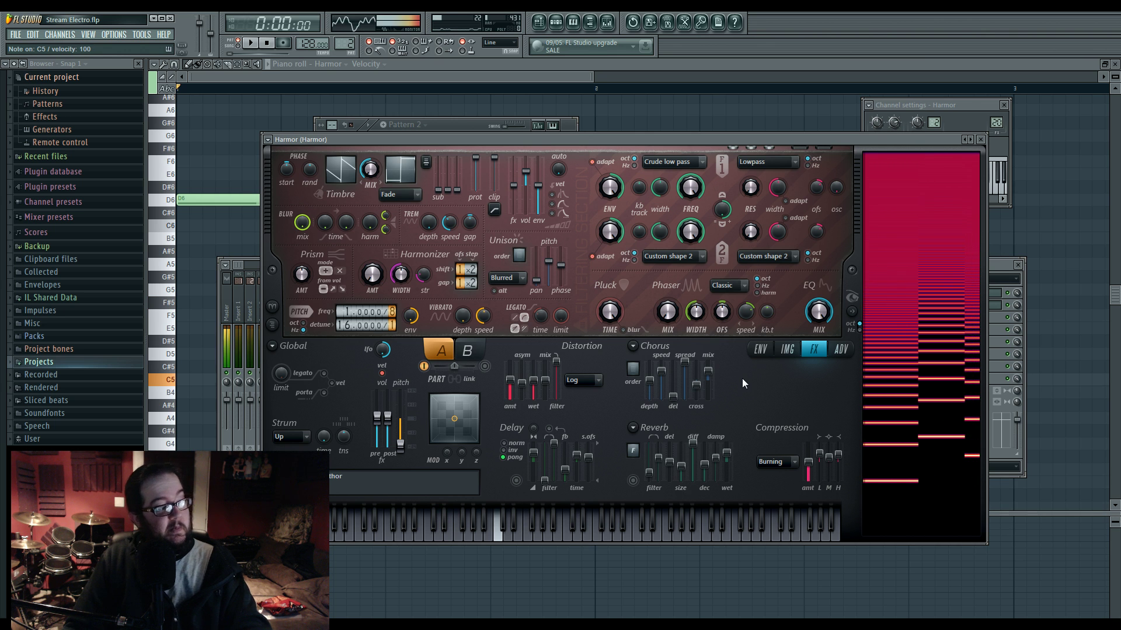
pyautogui.press('c')
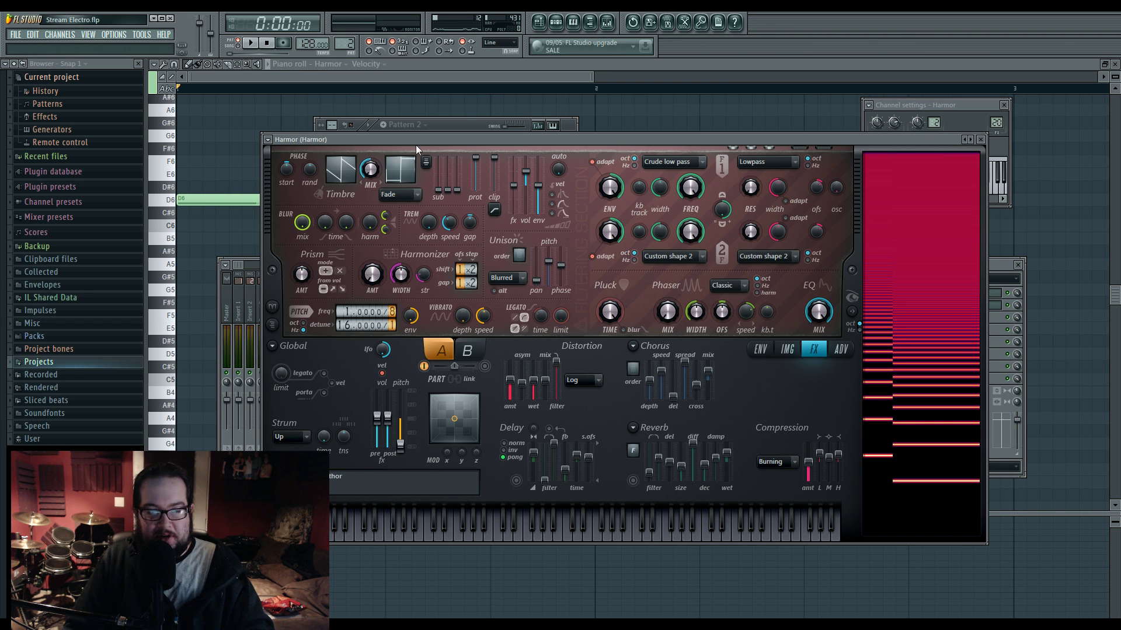
# Step: Try a different pitch frequency fraction in part A of Harmor
pyautogui.moveTo(448, 142); pyautogui.dragTo(417, 137)
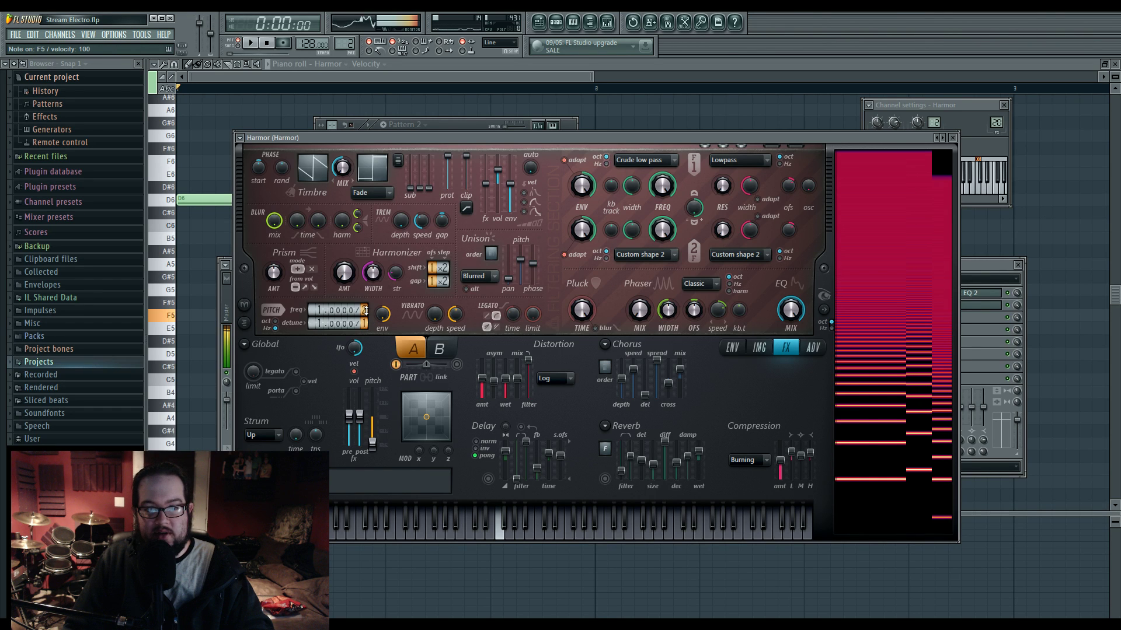
pyautogui.moveTo(366, 311); pyautogui.dragTo(363, 310)
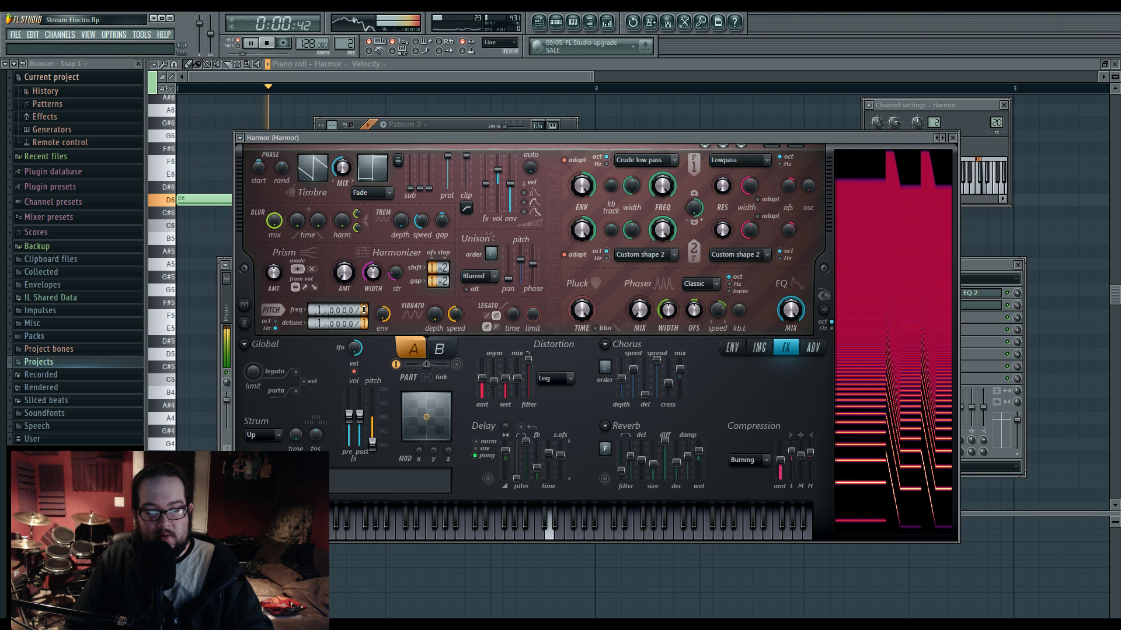
pyautogui.click(973, 110)
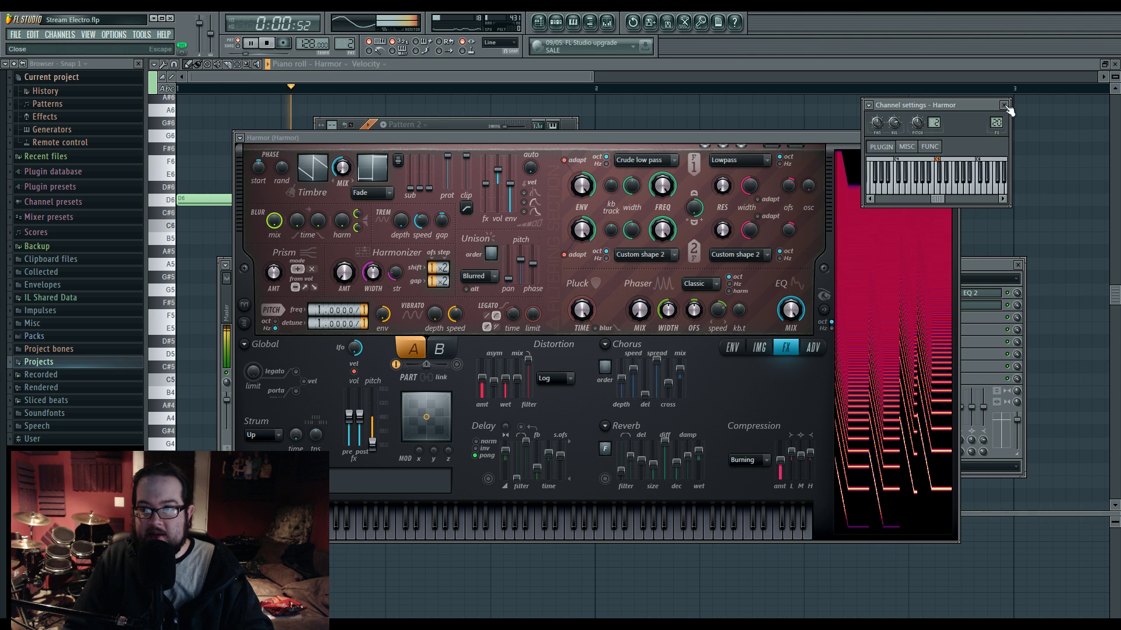
pyautogui.click(750, 194)
# Step: Move the D6 note in the piano roll down one octave to D5 while the pattern plays
pyautogui.press('space')
pyautogui.moveTo(207, 199); pyautogui.dragTo(207, 354)
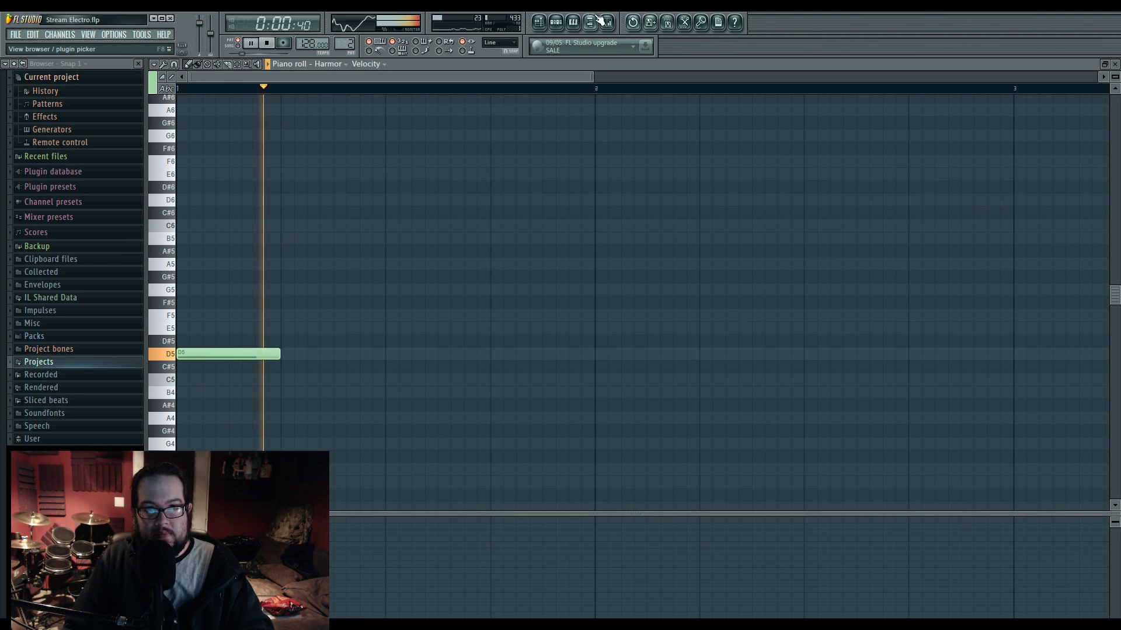
pyautogui.press('space')
# Step: Reopen the first Harmor channel and raise the unison order of part A, checking it with playback
pyautogui.click(560, 25)
pyautogui.click(374, 150)
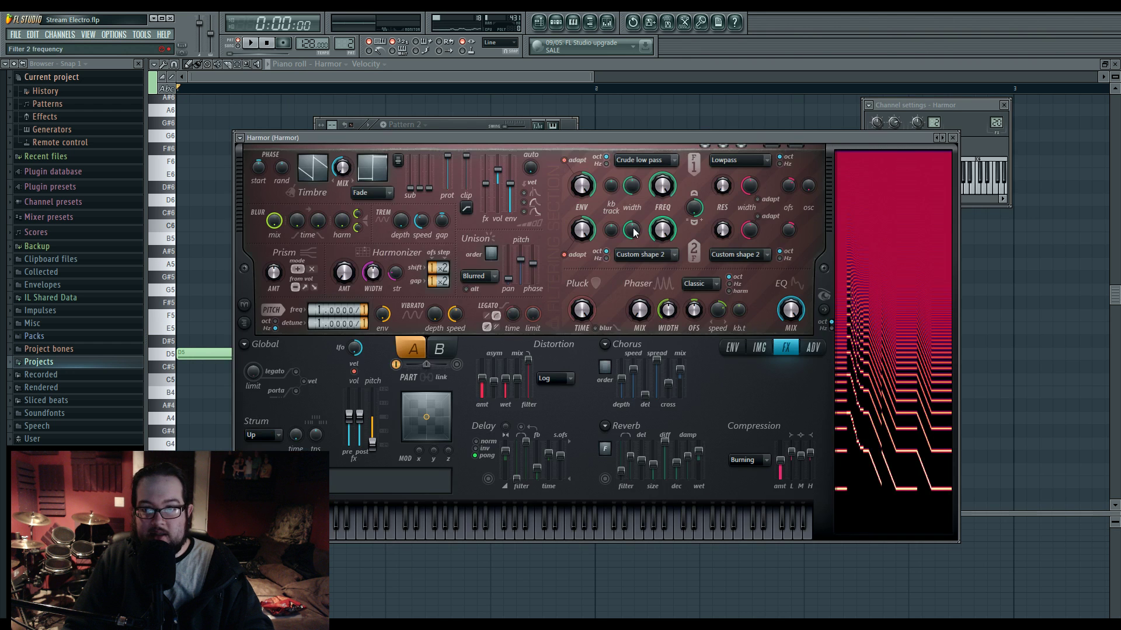
pyautogui.moveTo(487, 248); pyautogui.dragTo(499, 256)
pyautogui.press('space')
pyautogui.press('space')
# Step: Change the distortion type to Bitcrush and slightly adjust its amount
pyautogui.click(561, 379)
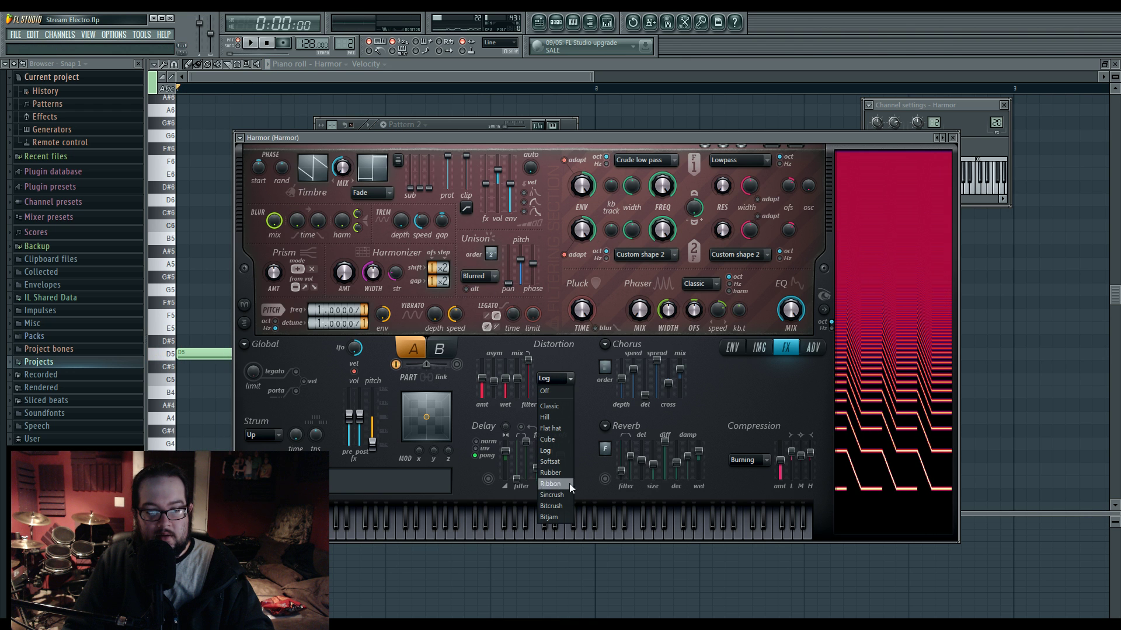
pyautogui.click(551, 505)
pyautogui.press('space')
pyautogui.moveTo(482, 378); pyautogui.dragTo(485, 377)
pyautogui.press('space')
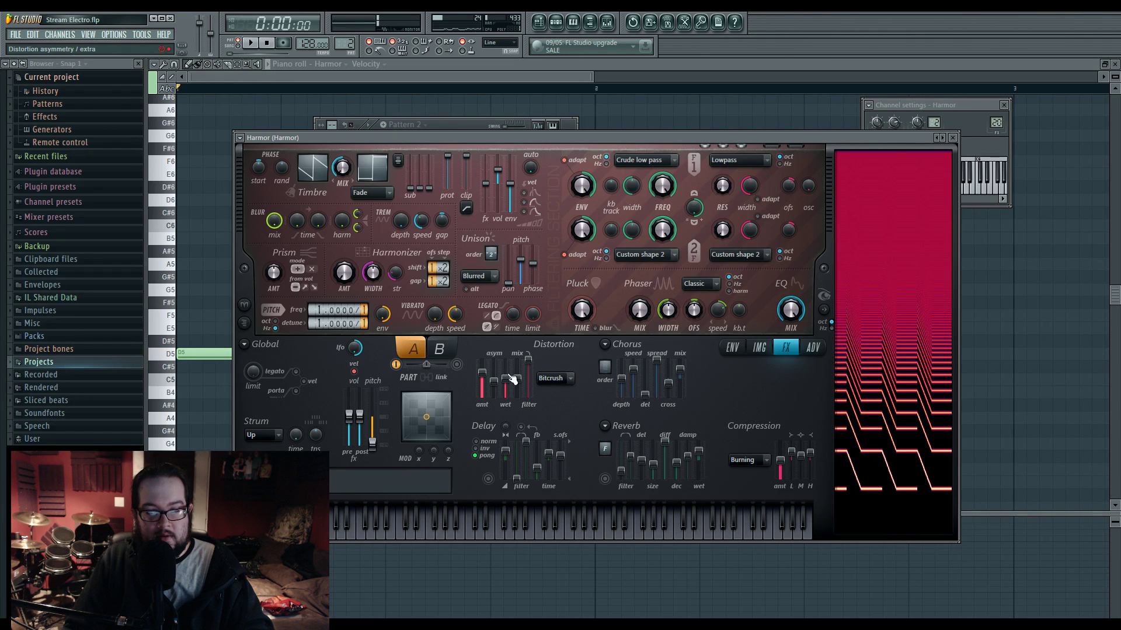
# Step: Show the image section and adjust the harmonizer amount and width of part A during playback
pyautogui.click(733, 348)
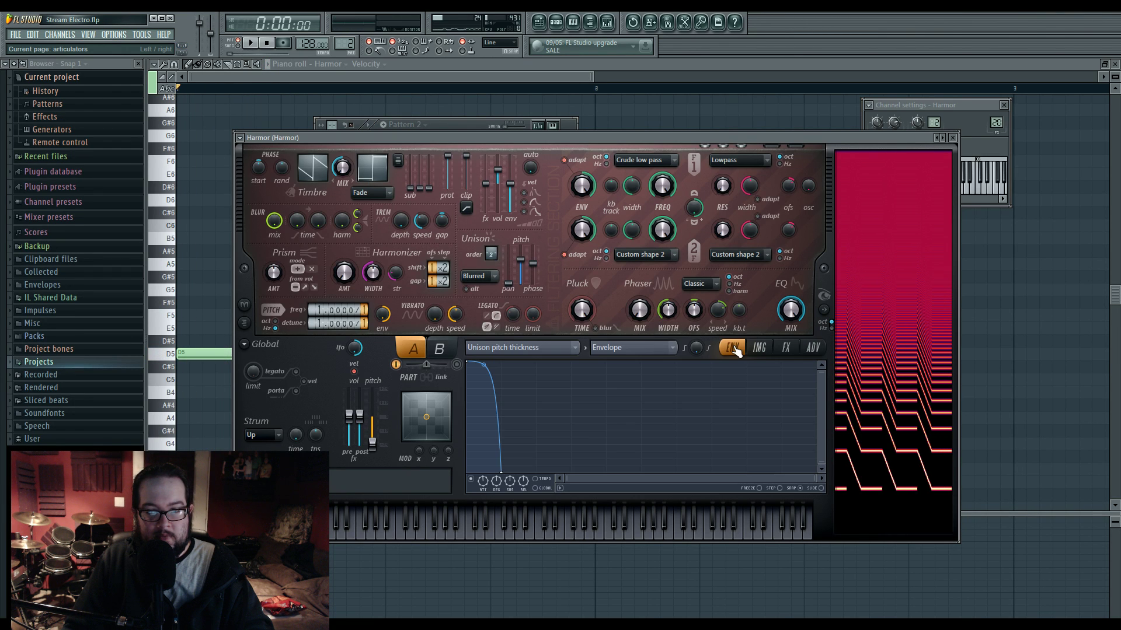
pyautogui.click(758, 347)
pyautogui.moveTo(339, 277); pyautogui.dragTo(372, 280)
pyautogui.press('space')
pyautogui.press('space')
pyautogui.press('space')
pyautogui.press('space')
pyautogui.press('space')
pyautogui.press('space')
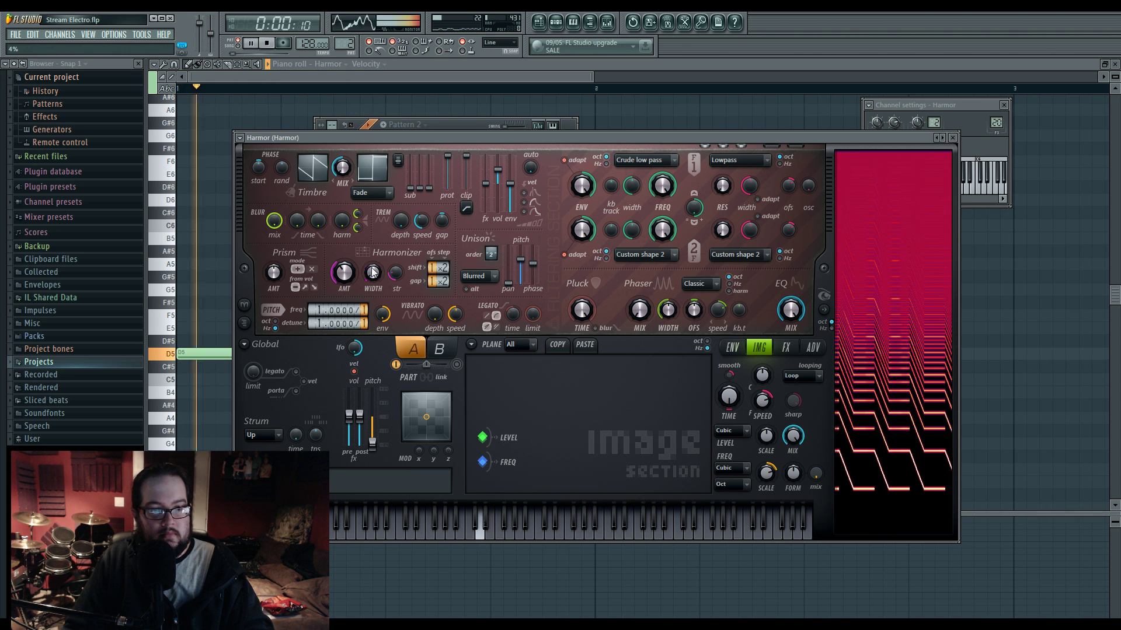
# Step: Switch to part B, enable it and raise its pitch frequency to 10
pyautogui.click(439, 349)
pyautogui.click(457, 366)
pyautogui.moveTo(311, 315); pyautogui.dragTo(320, 314)
pyautogui.scroll(1, 320, 314)
pyautogui.press('space')
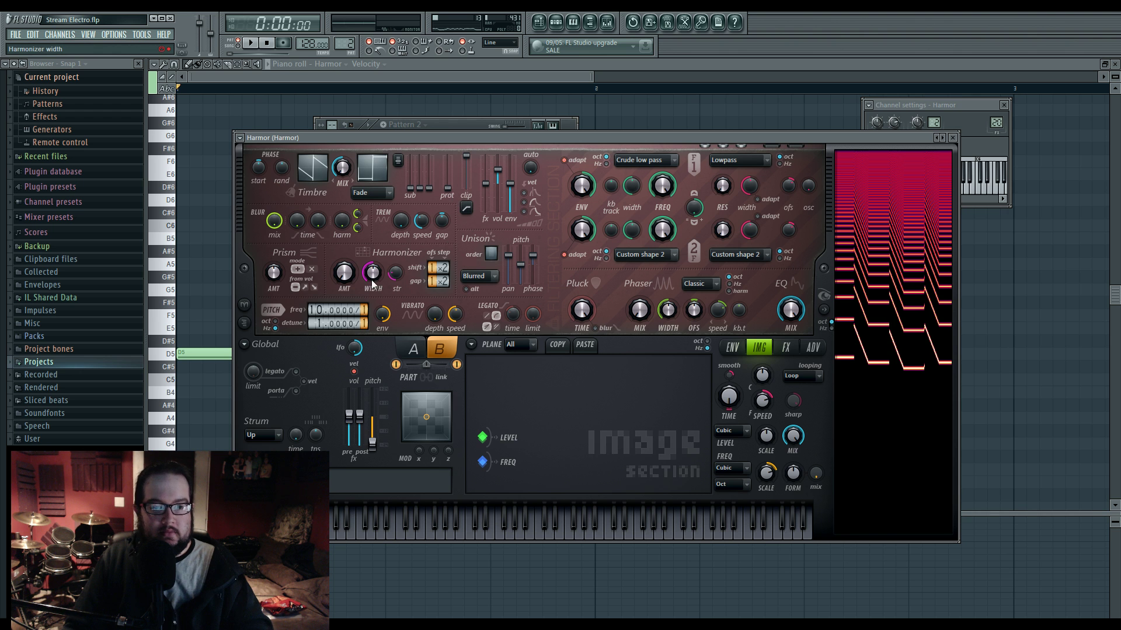
# Step: Reopen Harmor from the step sequencer and play the pattern repeatedly to audition part B
pyautogui.click(330, 75)
pyautogui.press('space')
pyautogui.press('space')
pyautogui.click(557, 22)
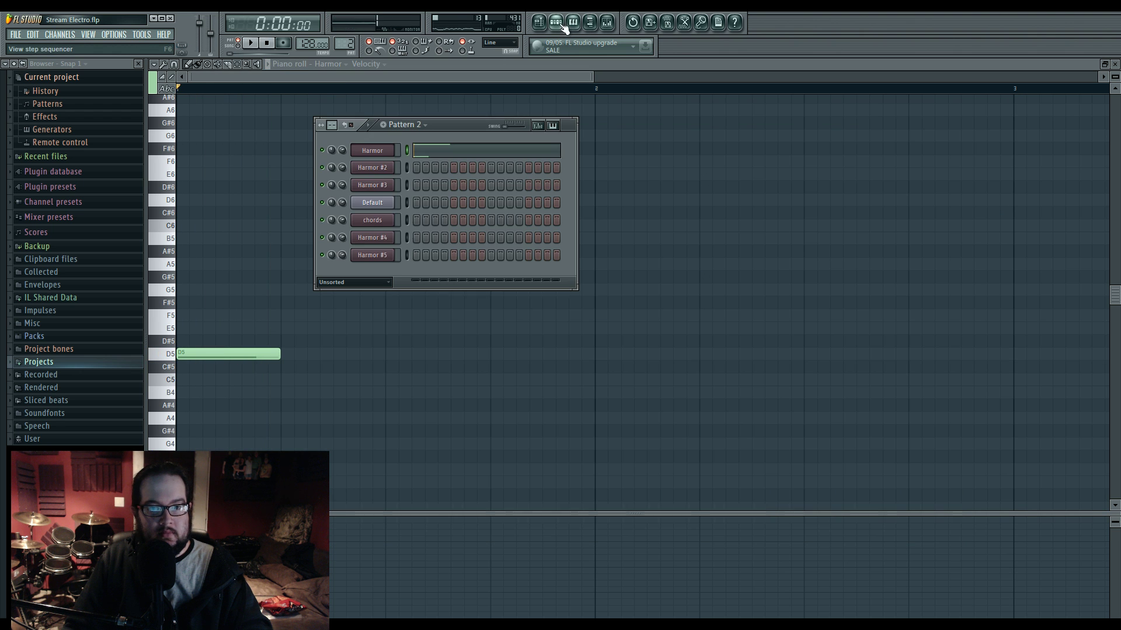
pyautogui.click(380, 149)
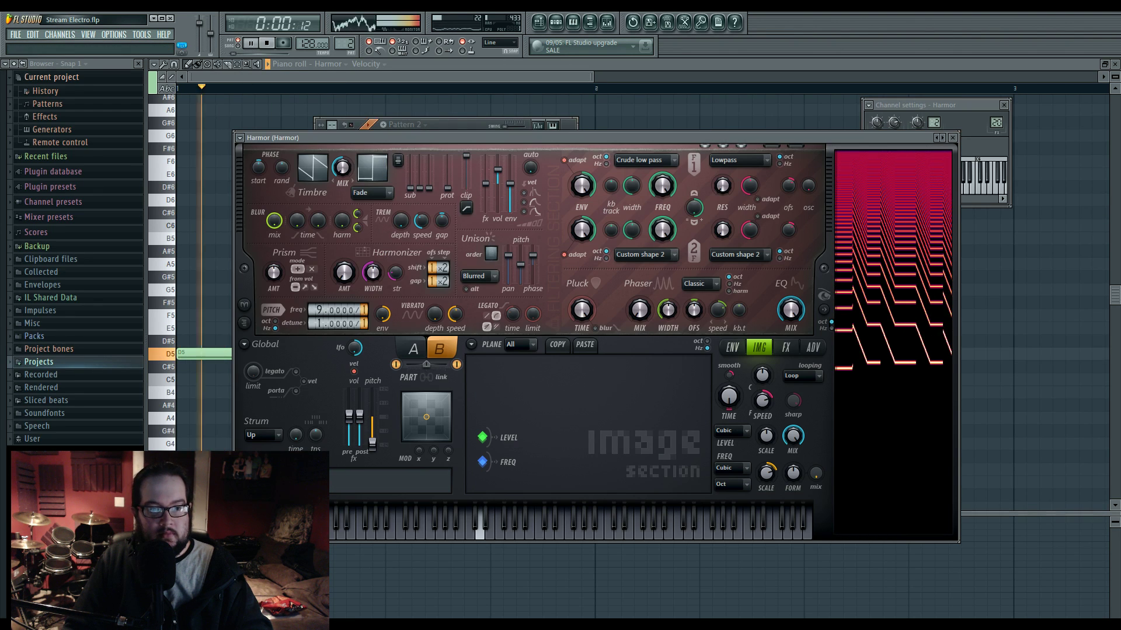
pyautogui.press('space')
pyautogui.press('space')
pyautogui.press('space')
pyautogui.press('space')
pyautogui.press('space')
# Step: Set part B's pitch frequency to 6 and its detune to 2 while replaying the pattern
pyautogui.moveTo(320, 310)
pyautogui.mouseDown()
pyautogui.moveTo(321, 297)
pyautogui.moveTo(318, 319)
pyautogui.mouseUp()
pyautogui.press('space')
pyautogui.press('space')
pyautogui.press('space')
pyautogui.press('space')
pyautogui.press('space')
pyautogui.press('space')
pyautogui.press('space')
pyautogui.press('space')
pyautogui.press('space')
pyautogui.press('space')
pyautogui.press('space')
pyautogui.press('space')
pyautogui.press('space')
pyautogui.press('space')
pyautogui.press('space')
pyautogui.press('space')
pyautogui.press('space')
pyautogui.press('space')
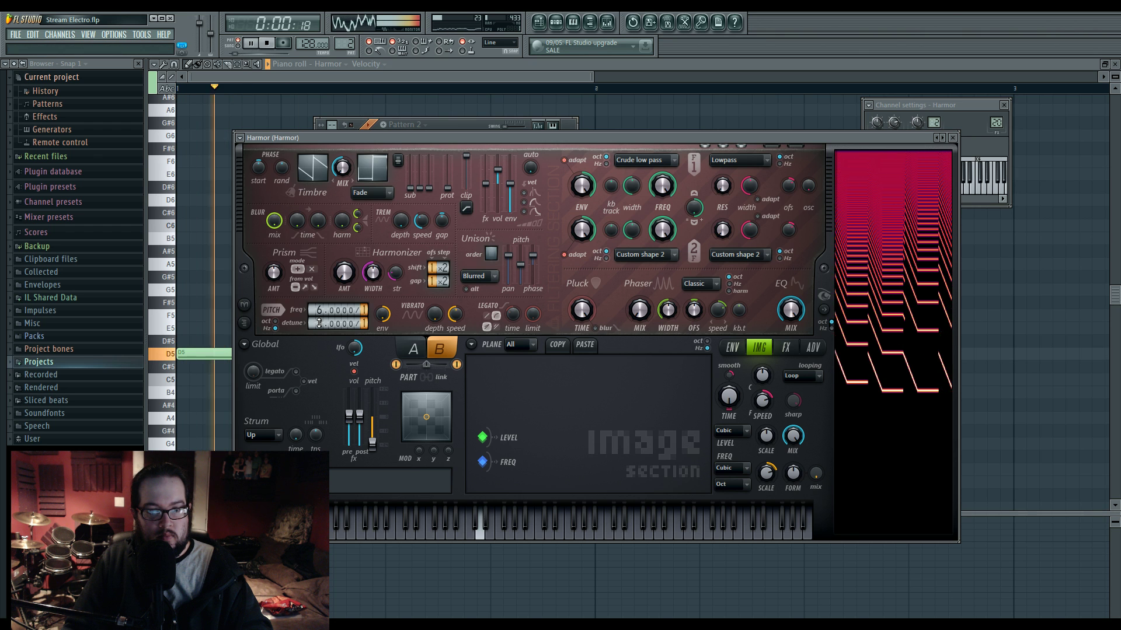
pyautogui.press('space')
pyautogui.press('space')
# Step: Shift the balance between parts A and B slightly toward part A and replay the pattern
pyautogui.moveTo(426, 364); pyautogui.dragTo(416, 366)
pyautogui.press('space')
pyautogui.press('space')
pyautogui.press('space')
pyautogui.press('space')
pyautogui.press('space')
# Step: Adjust the unison order of part B while repeatedly replaying the pattern
pyautogui.moveTo(491, 254)
pyautogui.mouseDown()
pyautogui.moveTo(490, 238)
pyautogui.moveTo(520, 250)
pyautogui.moveTo(509, 278)
pyautogui.moveTo(491, 265)
pyautogui.mouseUp()
pyautogui.press('space')
pyautogui.press('space')
pyautogui.press('space')
pyautogui.press('space')
pyautogui.press('space')
pyautogui.press('space')
pyautogui.press('space')
pyautogui.press('space')
pyautogui.press('space')
pyautogui.press('space')
pyautogui.press('space')
pyautogui.press('space')
pyautogui.press('space')
pyautogui.press('space')
# Step: Show the envelope editor and switch off part A so that only part B plays
pyautogui.click(732, 347)
pyautogui.click(519, 347)
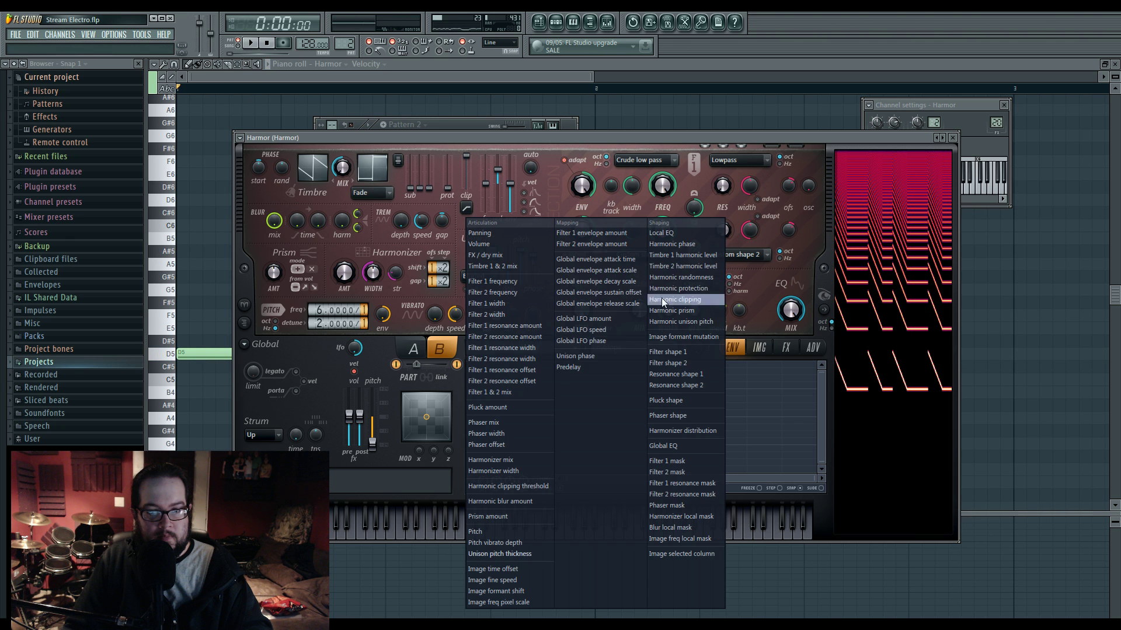
pyautogui.click(507, 347)
pyautogui.press('space')
pyautogui.press('space')
pyautogui.click(396, 365)
pyautogui.press('space')
pyautogui.press('space')
# Step: Select the Harmonic unison pitch curve for part B and lower its first point to the minimum
pyautogui.click(573, 347)
pyautogui.click(681, 325)
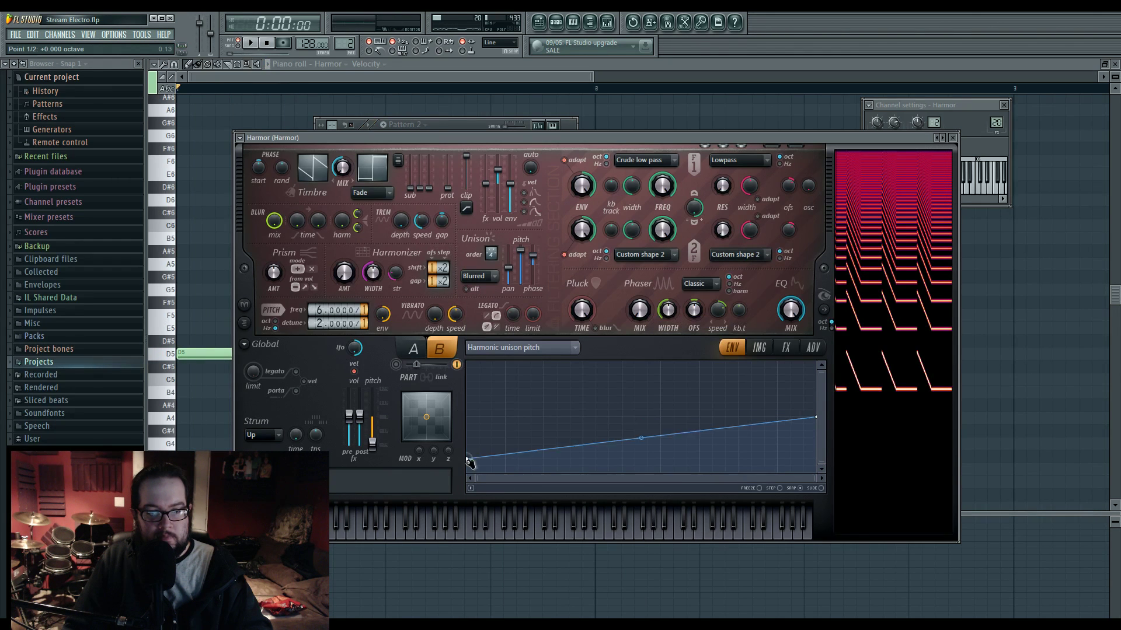
pyautogui.moveTo(468, 418); pyautogui.dragTo(467, 473)
pyautogui.press('space')
pyautogui.press('space')
# Step: Add two points to the curve, one at the minimum near the start and one on the centre line before the middle
pyautogui.rightClick(556, 473)
pyautogui.press('space')
pyautogui.rightClick(596, 424)
pyautogui.moveTo(596, 425)
pyautogui.mouseDown()
pyautogui.moveTo(598, 356)
pyautogui.moveTo(596, 417)
pyautogui.mouseUp()
pyautogui.press('space')
pyautogui.moveTo(560, 472); pyautogui.dragTo(493, 474)
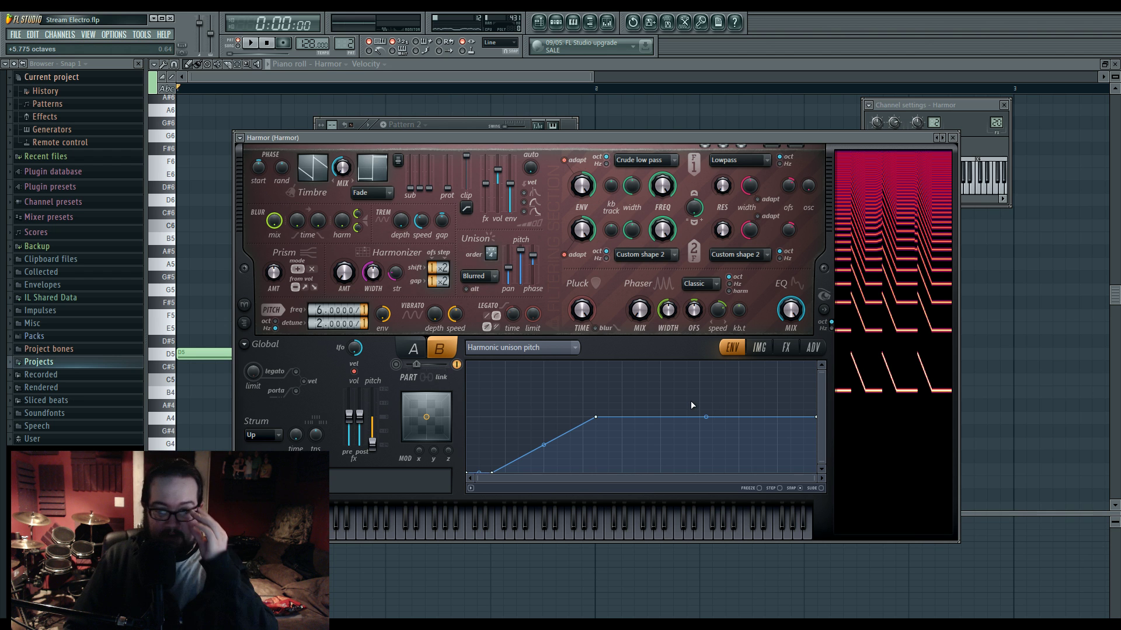
# Step: Reshape the curve so it stays at the minimum briefly, then rises steeply to the centre line
pyautogui.moveTo(493, 471); pyautogui.dragTo(531, 459)
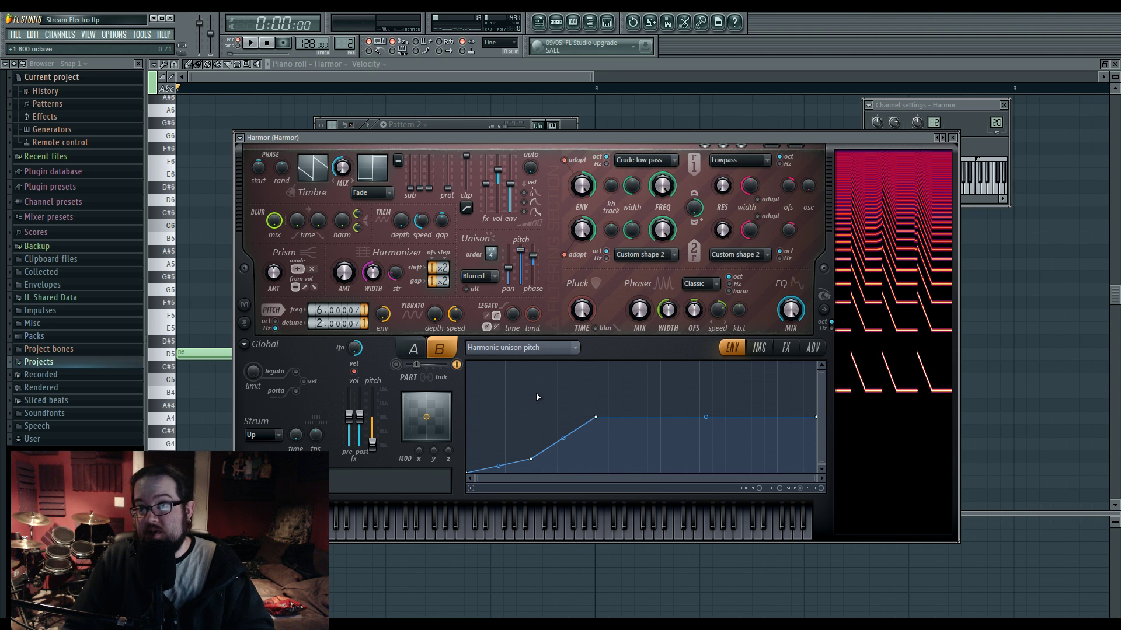
pyautogui.moveTo(468, 471)
pyautogui.mouseDown()
pyautogui.moveTo(469, 368)
pyautogui.moveTo(465, 454)
pyautogui.mouseUp()
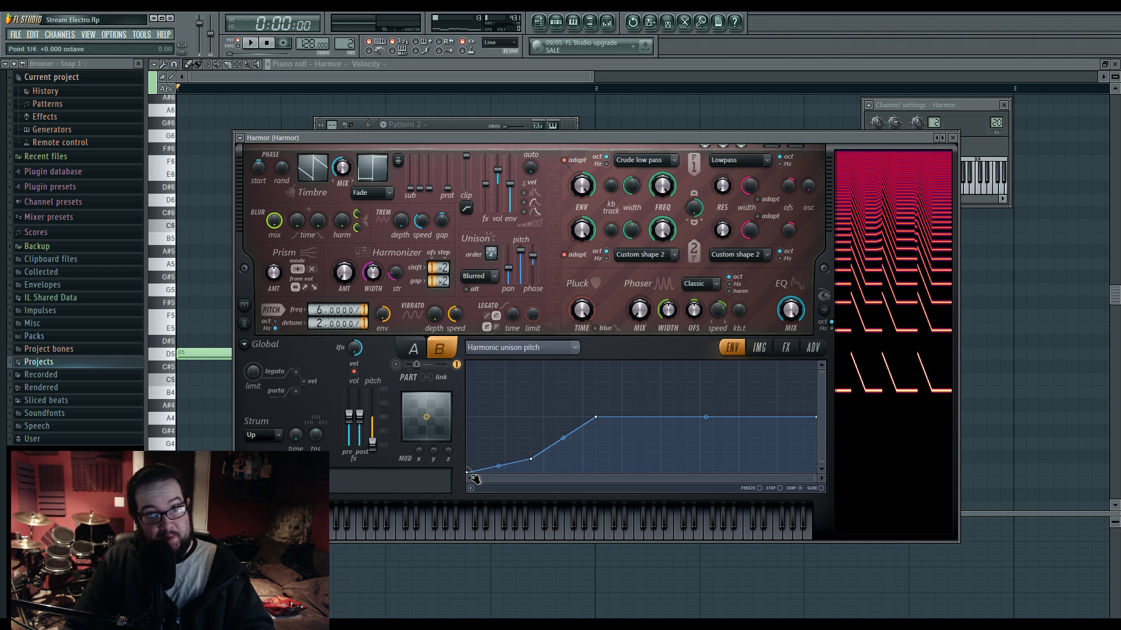
pyautogui.rightClick(501, 413)
pyautogui.moveTo(532, 459); pyautogui.dragTo(534, 425)
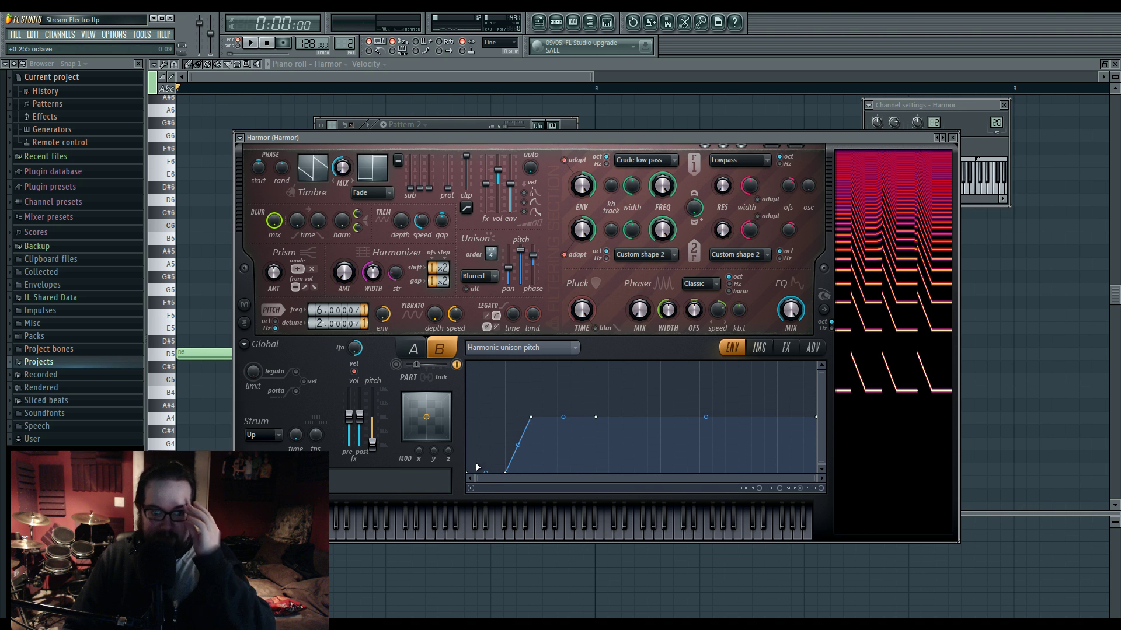
# Step: Play several notes to audition part B and set its detune to 1
pyautogui.press('v')
pyautogui.press('r')
pyautogui.press('b')
pyautogui.press('z')
pyautogui.press('c')
pyautogui.press('v')
pyautogui.press('c')
pyautogui.press('x')
pyautogui.moveTo(326, 330); pyautogui.dragTo(326, 342)
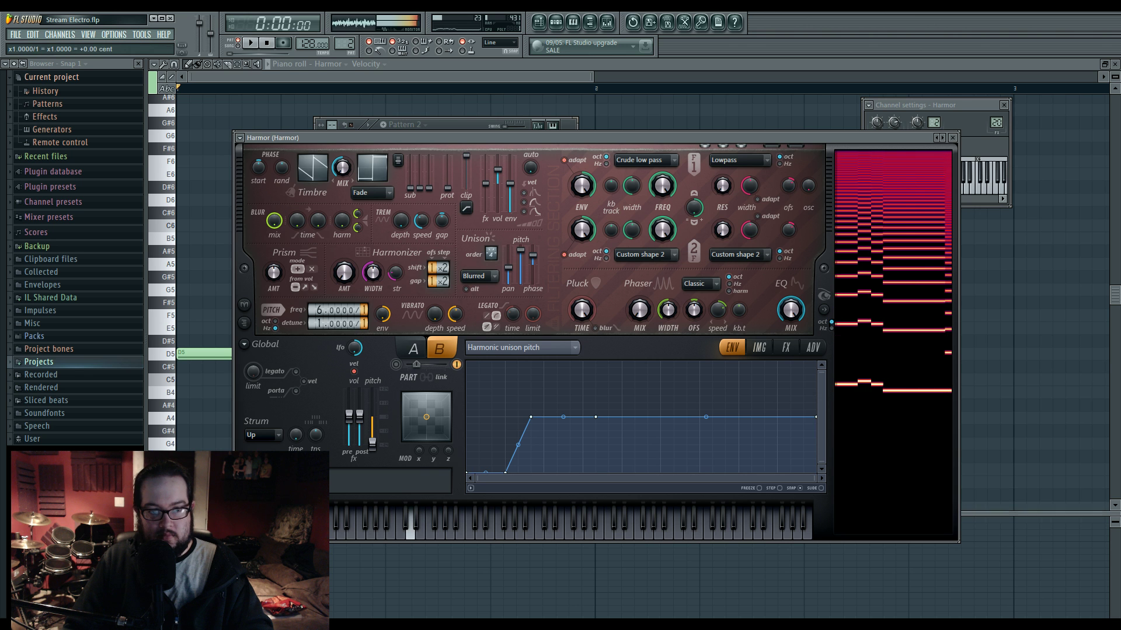
pyautogui.press('r')
# Step: Move the curve's steep rise to the lowest harmonics and raise its last point to the maximum
pyautogui.rightClick(507, 417)
pyautogui.press('b')
pyautogui.moveTo(506, 472); pyautogui.dragTo(506, 397)
pyautogui.rightClick(506, 396)
pyautogui.click(517, 412)
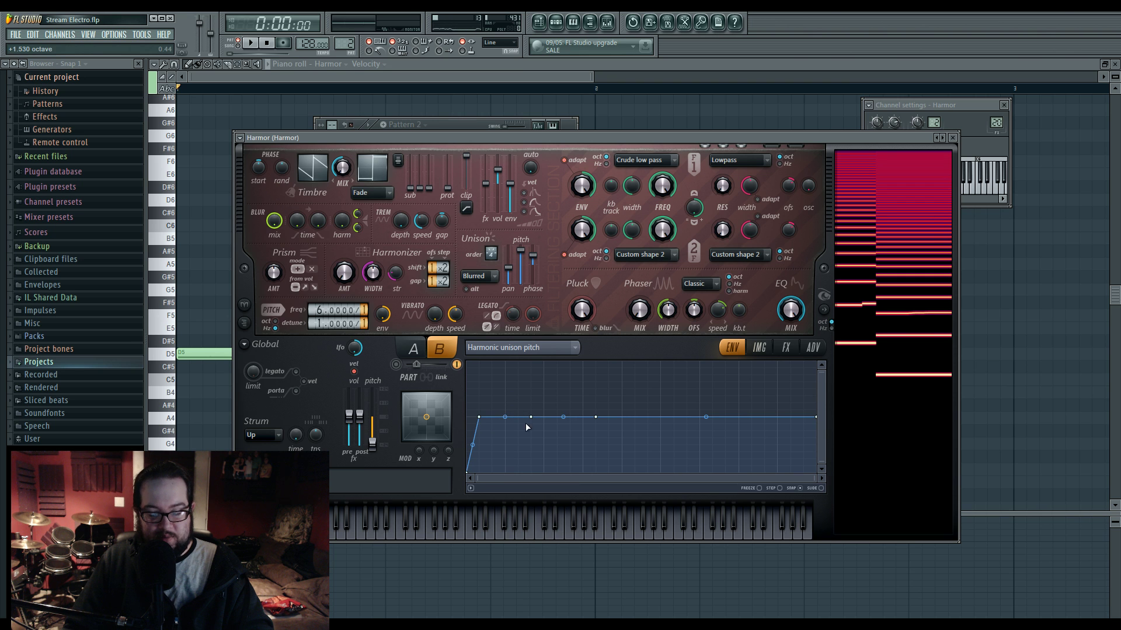
pyautogui.moveTo(816, 417); pyautogui.dragTo(816, 362)
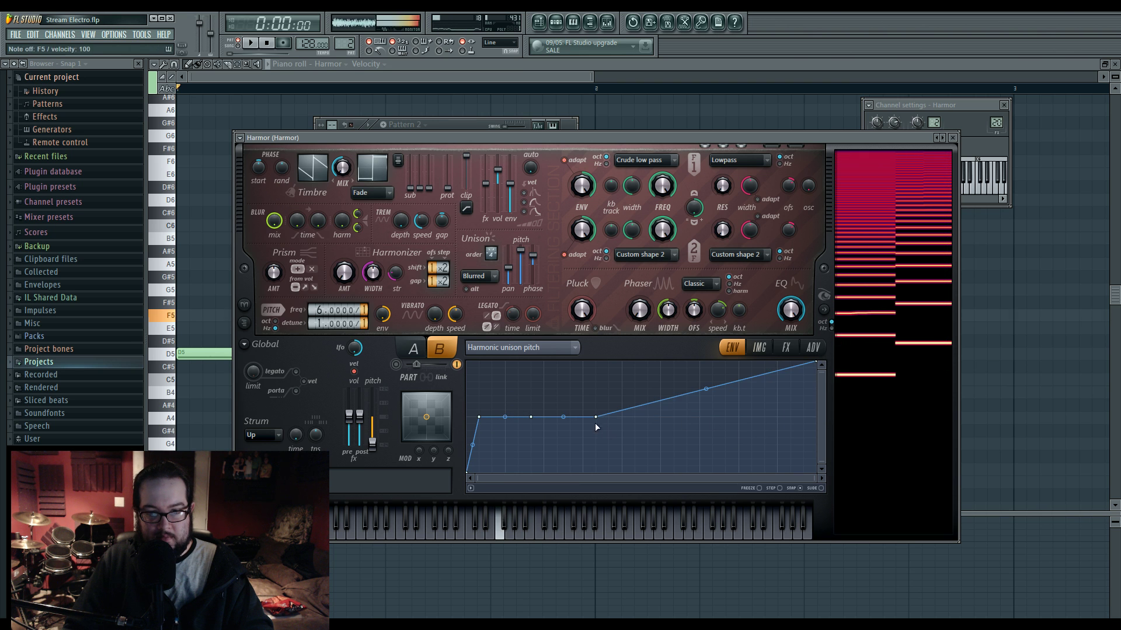
# Step: Lower the two middle points of part B's harmonic unison pitch curve below the centre line and set its unison type to Uniform
pyautogui.moveTo(595, 417); pyautogui.dragTo(595, 459)
pyautogui.moveTo(531, 416); pyautogui.dragTo(518, 459)
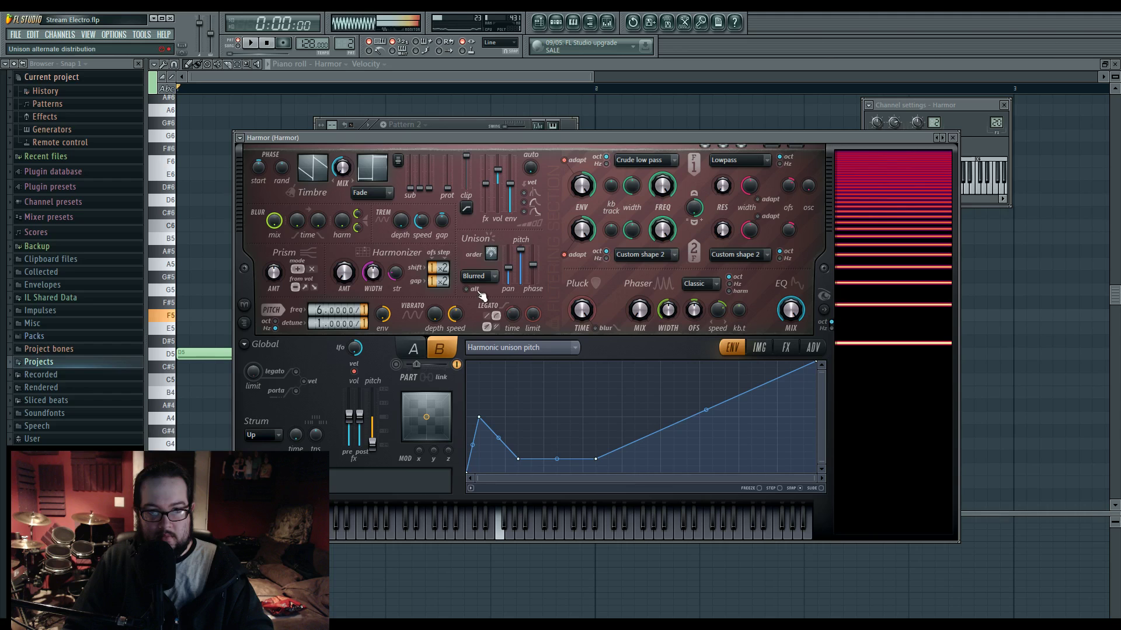
pyautogui.click(487, 278)
pyautogui.click(483, 312)
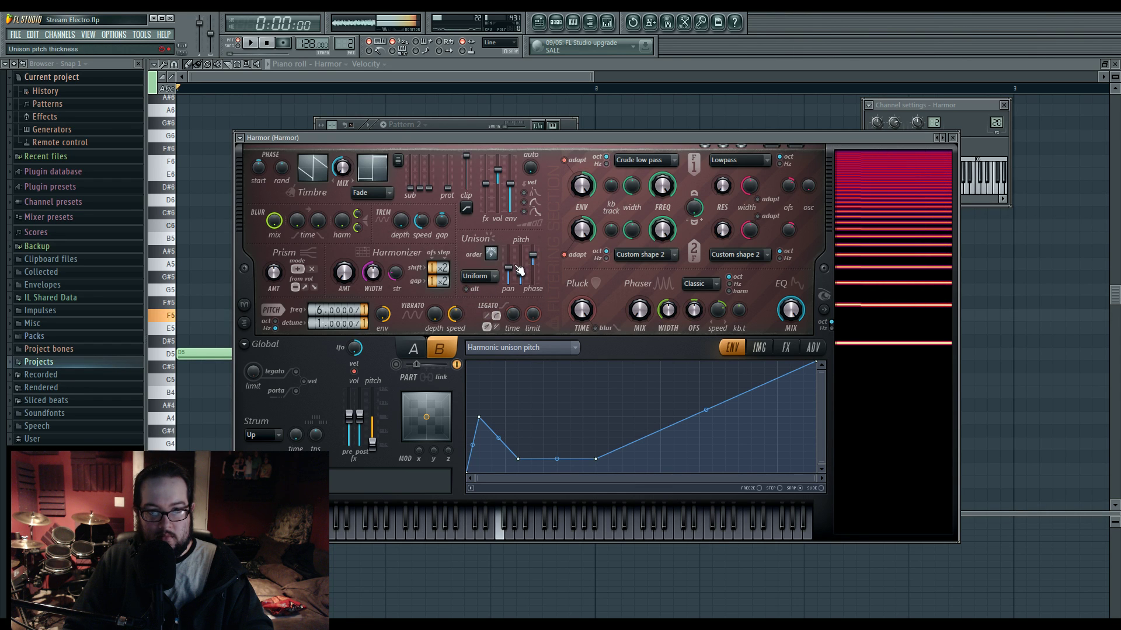
# Step: Shift the mix between parts A and B slightly towards part B and play the pattern several times
pyautogui.click(406, 355)
pyautogui.click(397, 365)
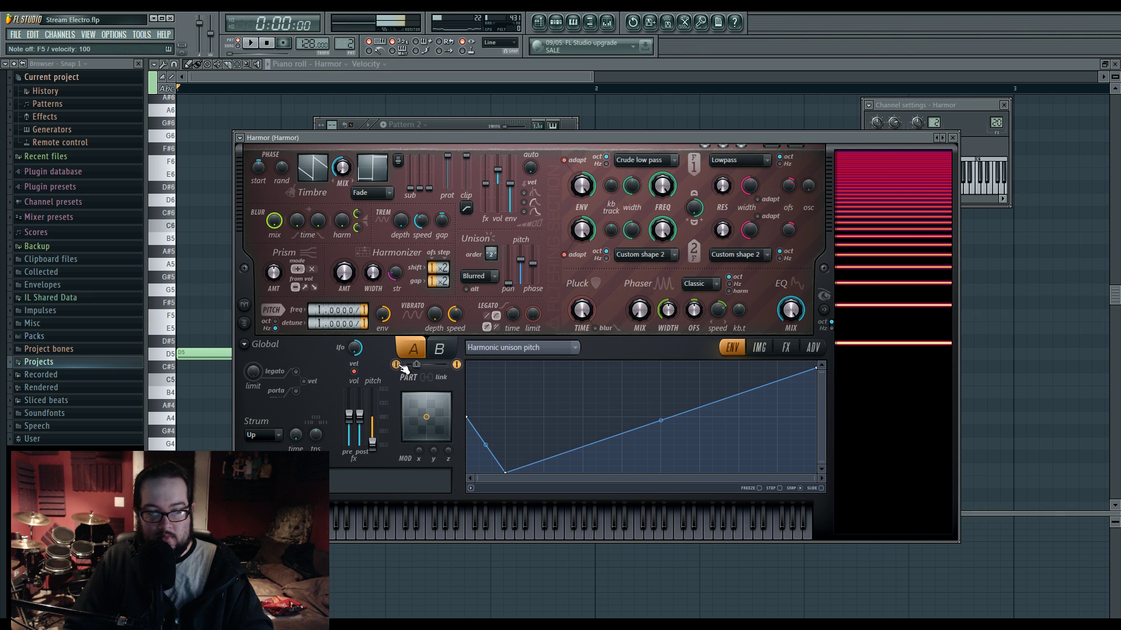
pyautogui.click(441, 353)
pyautogui.press('space')
pyautogui.press('space')
pyautogui.press('space')
pyautogui.moveTo(416, 365); pyautogui.dragTo(429, 364)
pyautogui.press('space')
pyautogui.press('space')
pyautogui.press('space')
pyautogui.press('space')
pyautogui.press('space')
pyautogui.press('space')
# Step: Switch to part A and play the pattern repeatedly to audition the pitch movement of its harmonics
pyautogui.click(412, 350)
pyautogui.press('space')
pyautogui.press('space')
pyautogui.press('space')
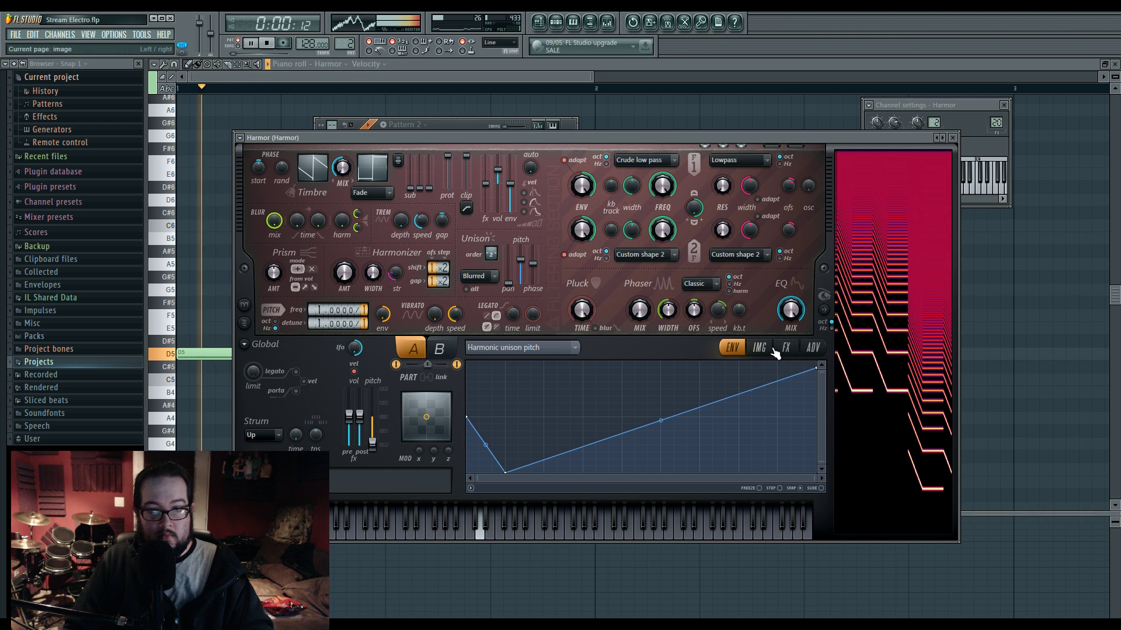
pyautogui.press('space')
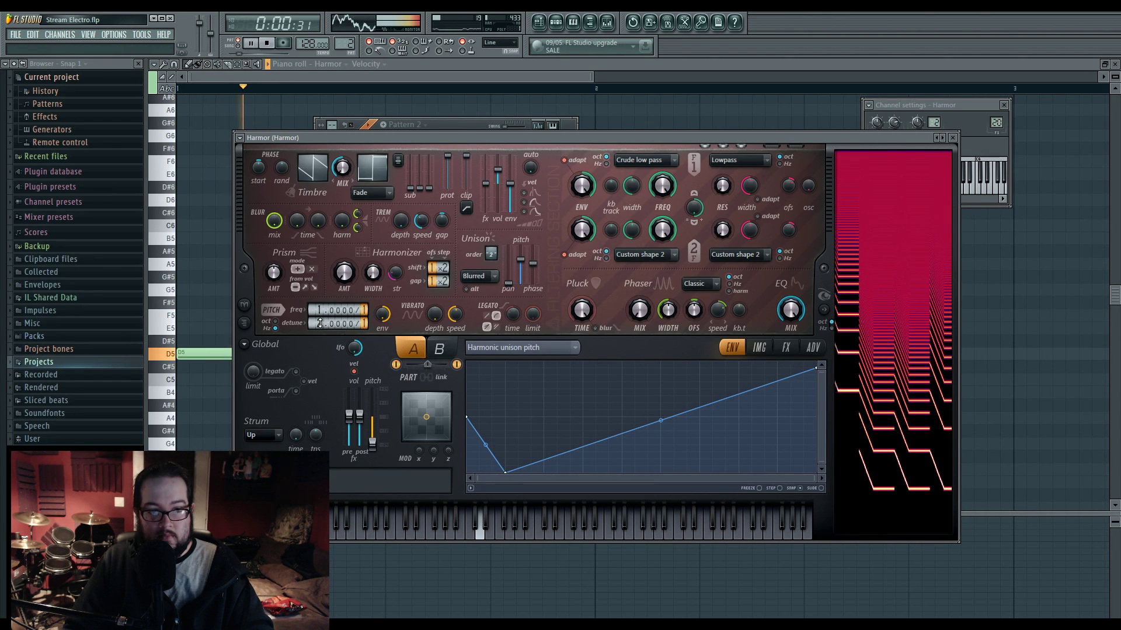
pyautogui.press('space')
pyautogui.press('space')
pyautogui.press('space')
pyautogui.moveTo(326, 323); pyautogui.dragTo(326, 328)
pyautogui.press('space')
# Step: Open Patcher on the Bass 1 mixer track and show its effect routing map
pyautogui.press('F9')
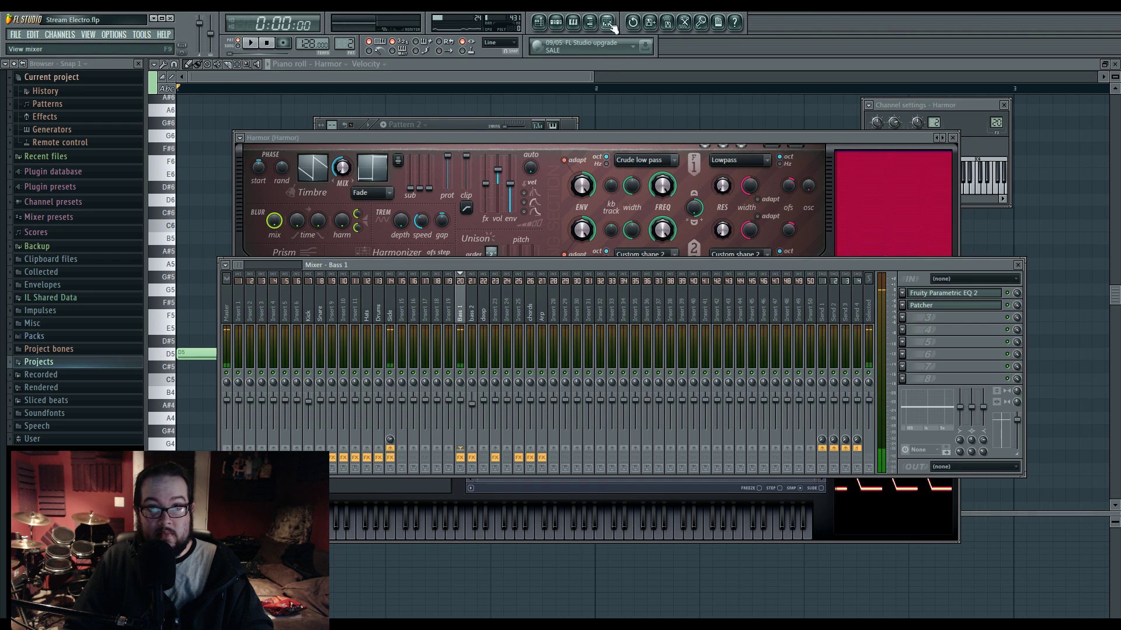
pyautogui.click(955, 307)
pyautogui.press('space')
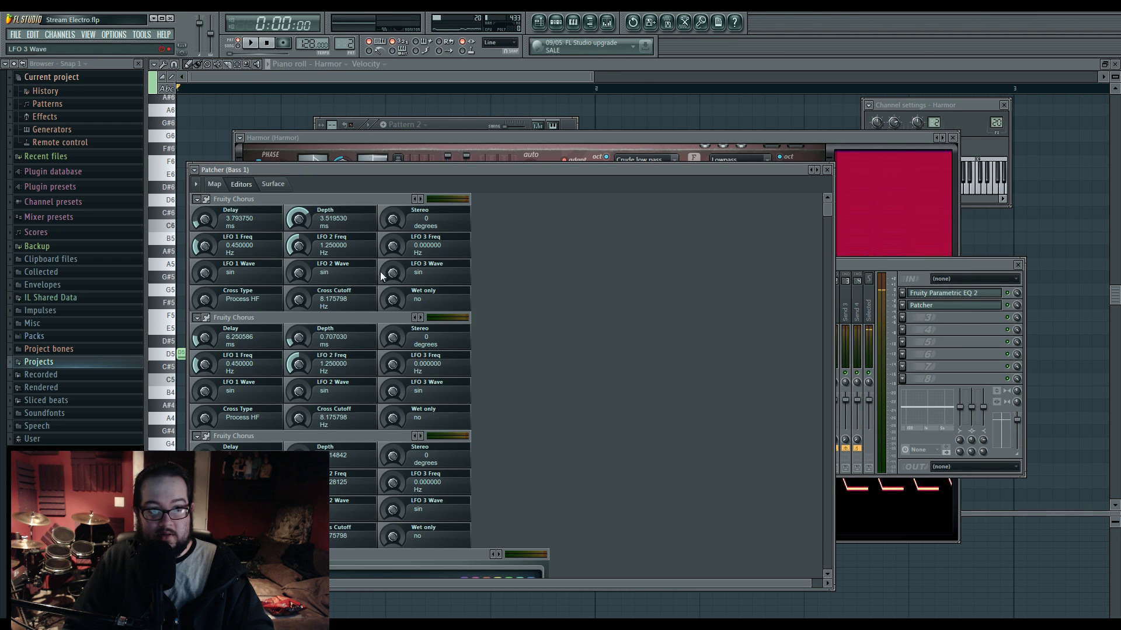
pyautogui.click(217, 185)
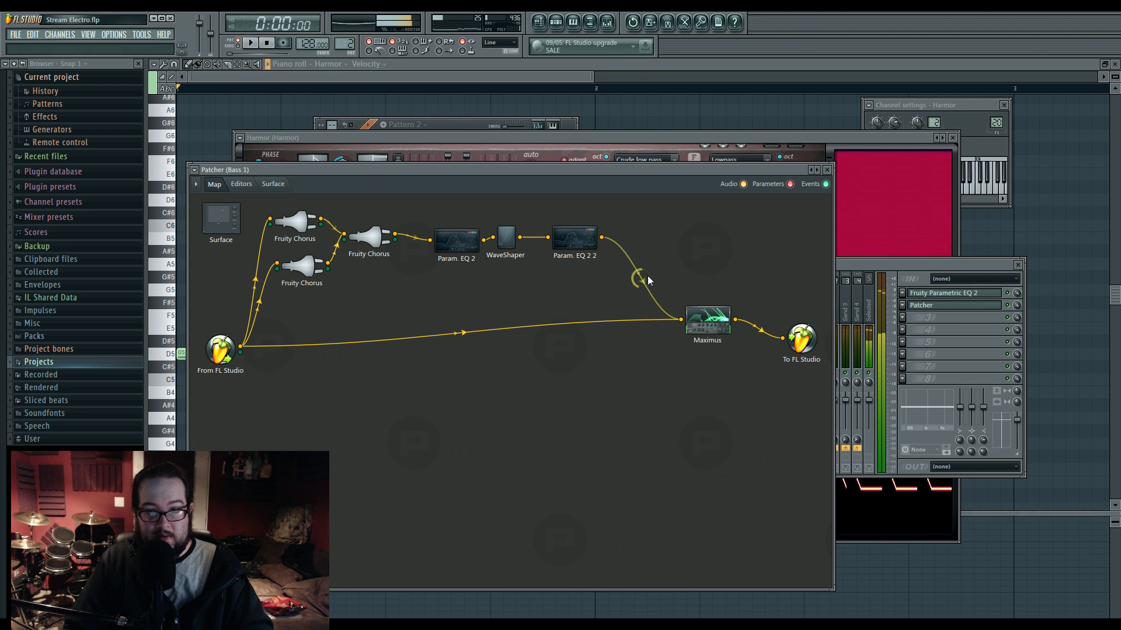
# Step: Raise the bass Harmor's distortion amount and bring the mix of parts A and B back to the centre during playback
pyautogui.click(806, 138)
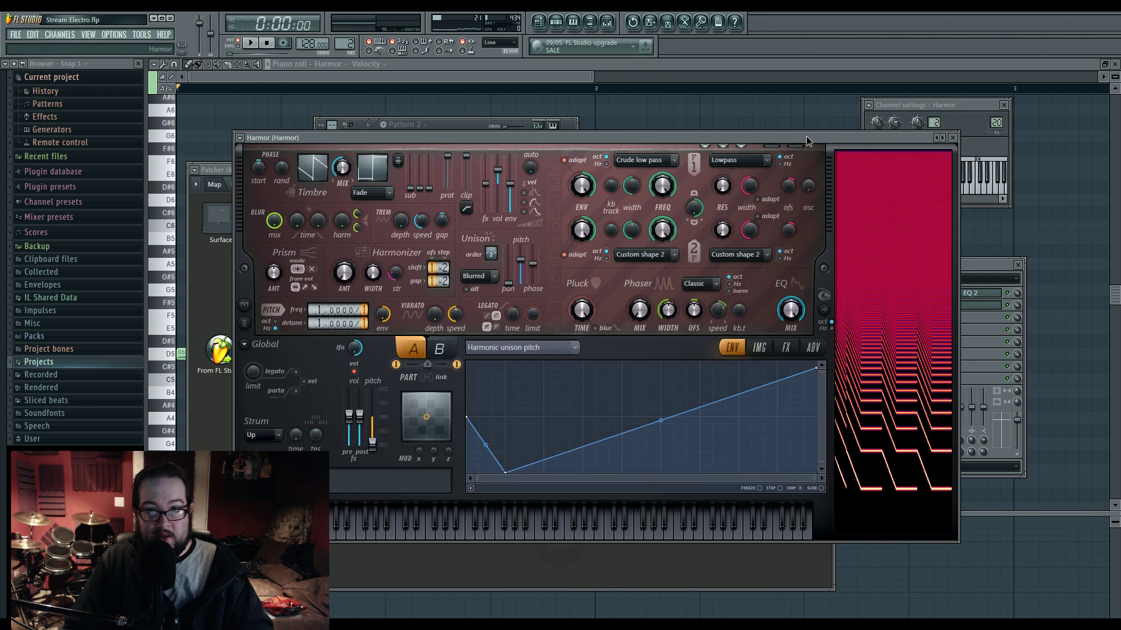
pyautogui.click(776, 352)
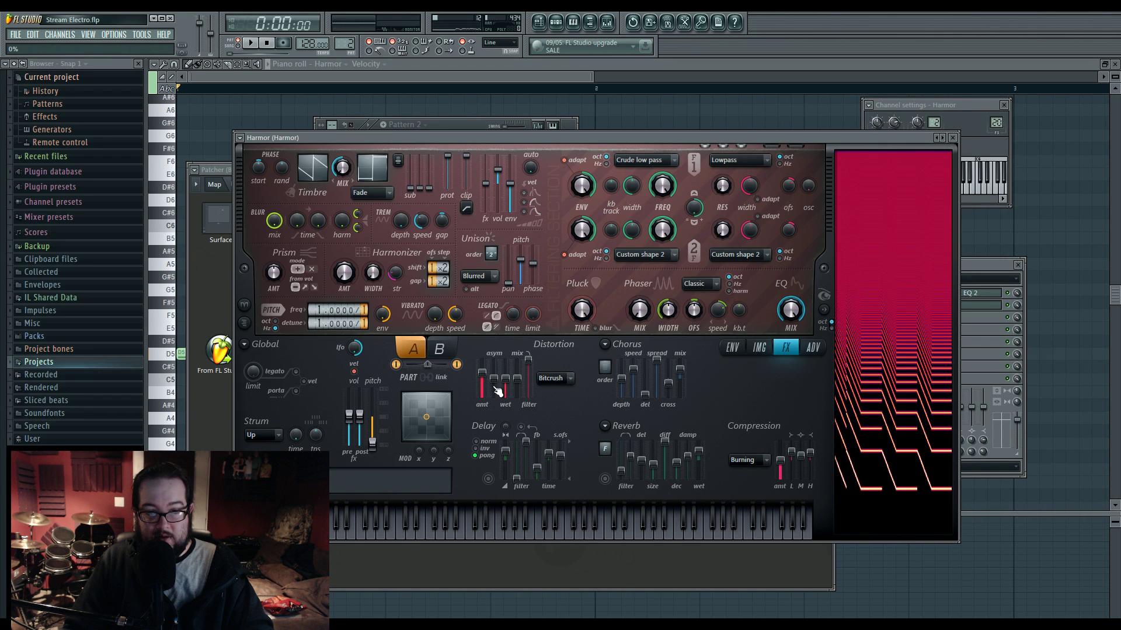
pyautogui.press('space')
pyautogui.moveTo(482, 374); pyautogui.dragTo(417, 364)
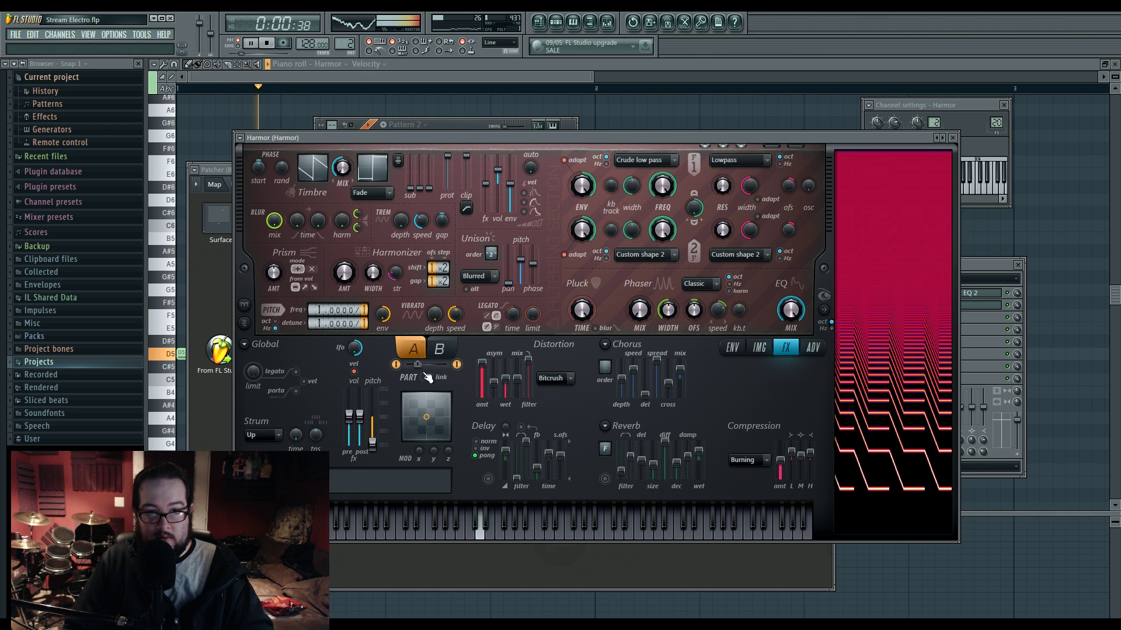
pyautogui.press('space')
# Step: Return to the Bass 1 Patcher map and play the pattern through its effect chain
pyautogui.click(1008, 307)
pyautogui.click(995, 307)
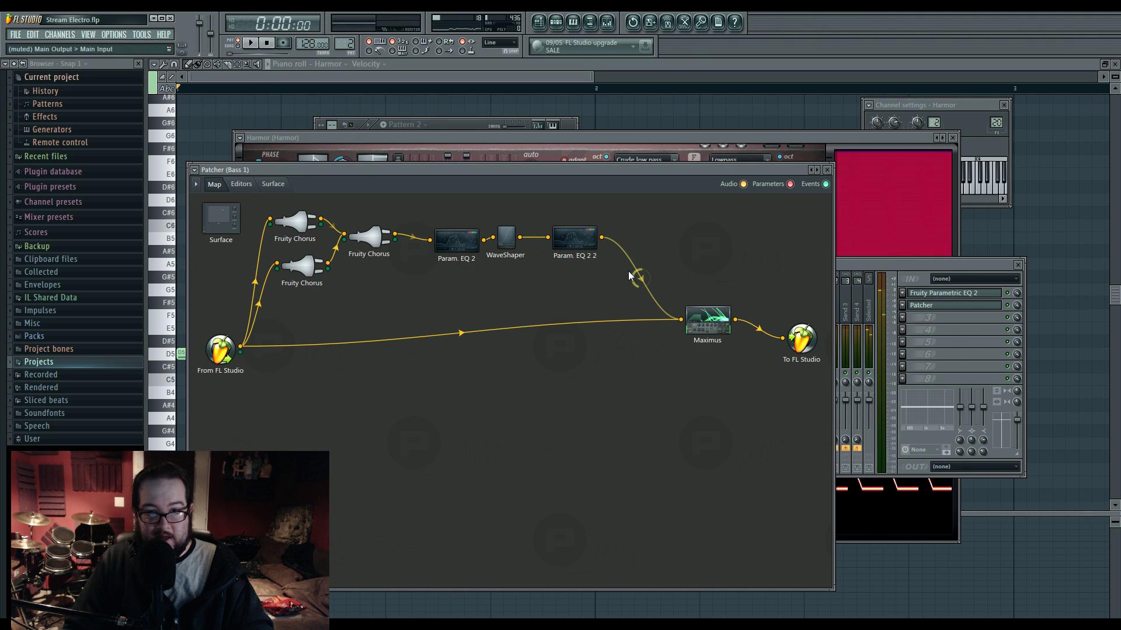
pyautogui.press('space')
pyautogui.press('space')
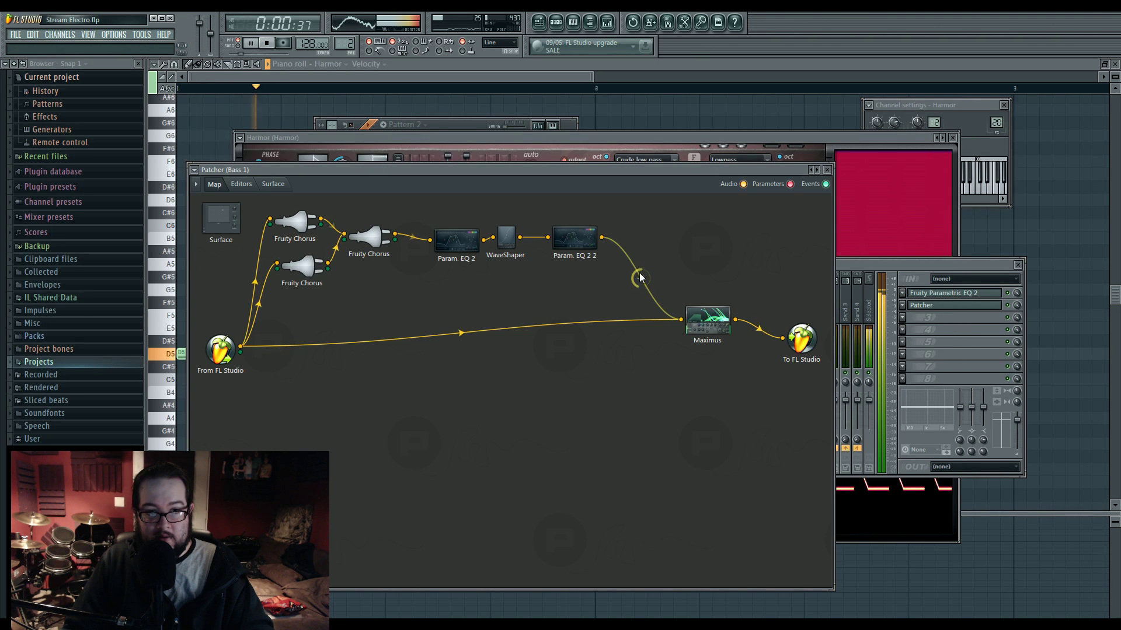
# Step: Open the WaveShaper in the Patcher chain and adjust the lower point of its curve while auditioning the bass
pyautogui.doubleClick(507, 238)
pyautogui.moveTo(210, 318); pyautogui.dragTo(236, 340)
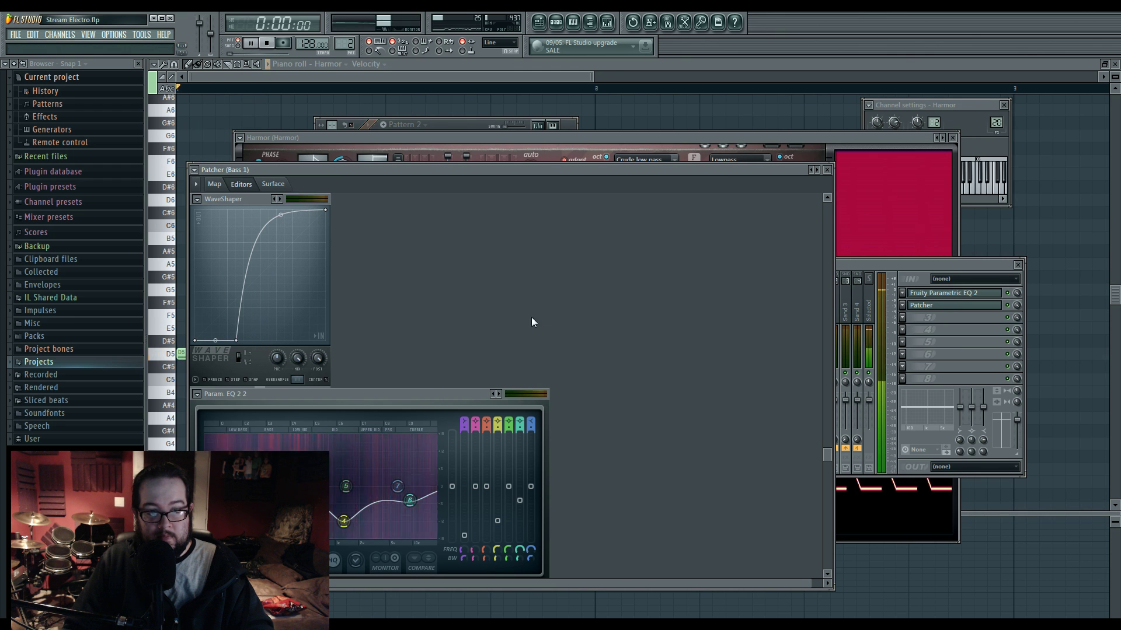
pyautogui.press('space')
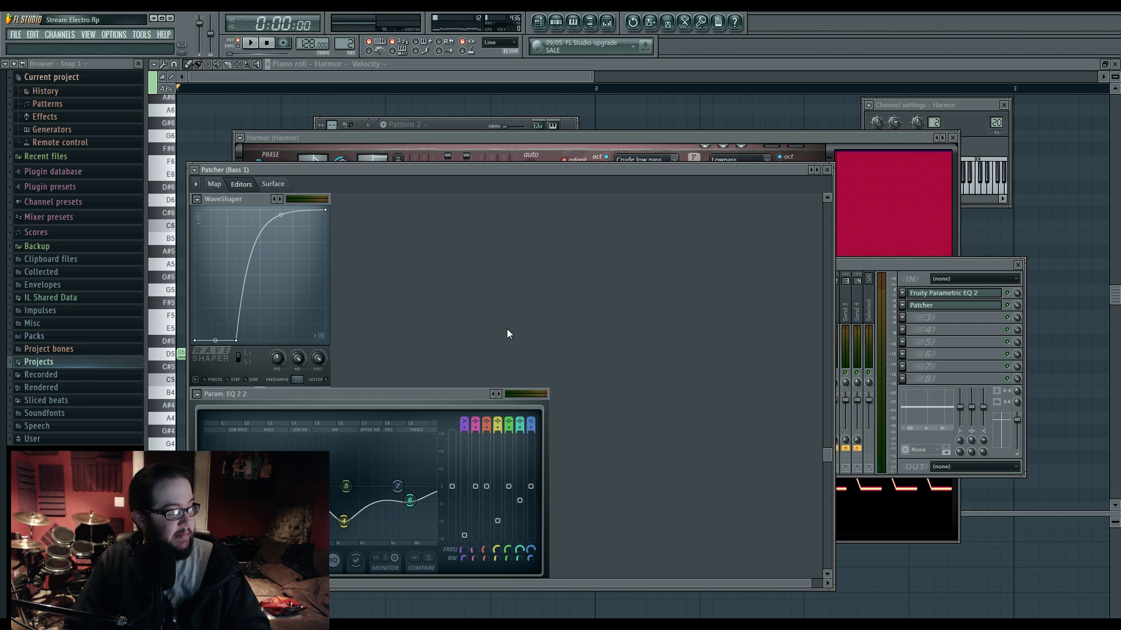
pyautogui.press('space')
# Step: Show the playlist and play the song from its start to hear the bass in the arrangement
pyautogui.click(555, 22)
pyautogui.click(539, 23)
pyautogui.click(554, 24)
pyautogui.click(554, 25)
pyautogui.press('space')
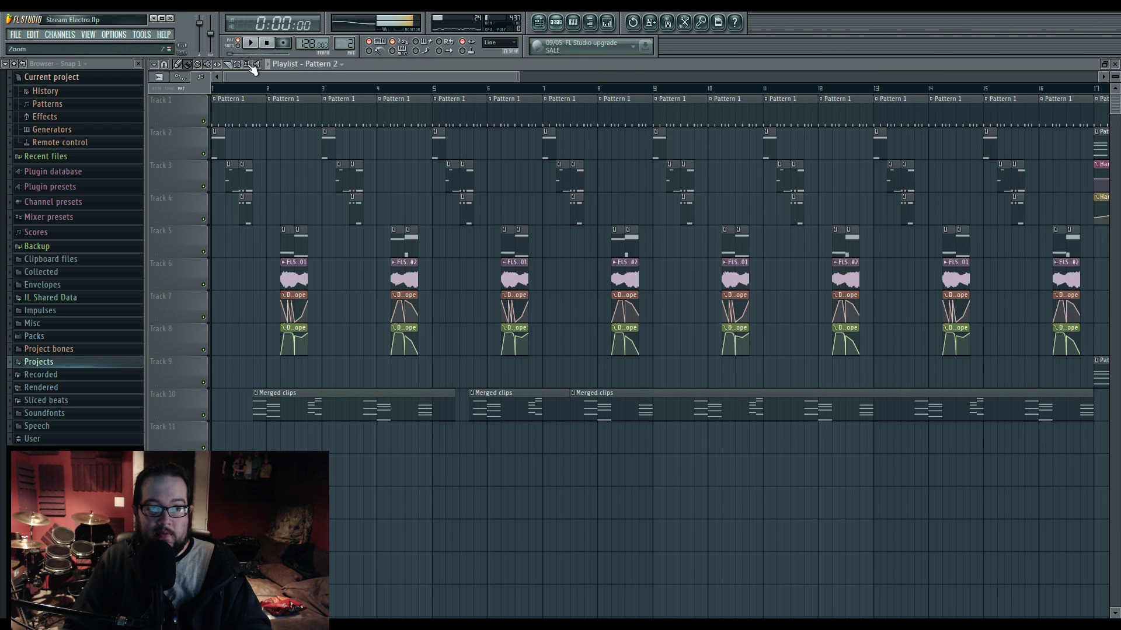
pyautogui.press('space')
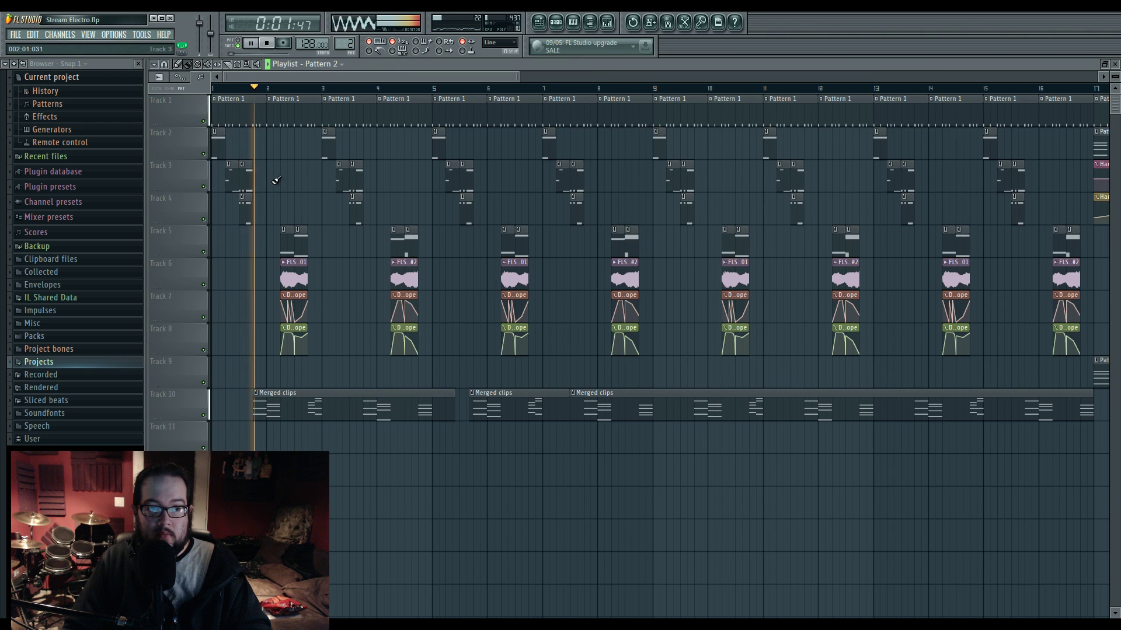
pyautogui.scroll(3, 291, 114)
pyautogui.press('space')
pyautogui.press('space')
# Step: Open the Harmor #2 synth of the Merged clips pattern with the chords channel muted
pyautogui.doubleClick(350, 408)
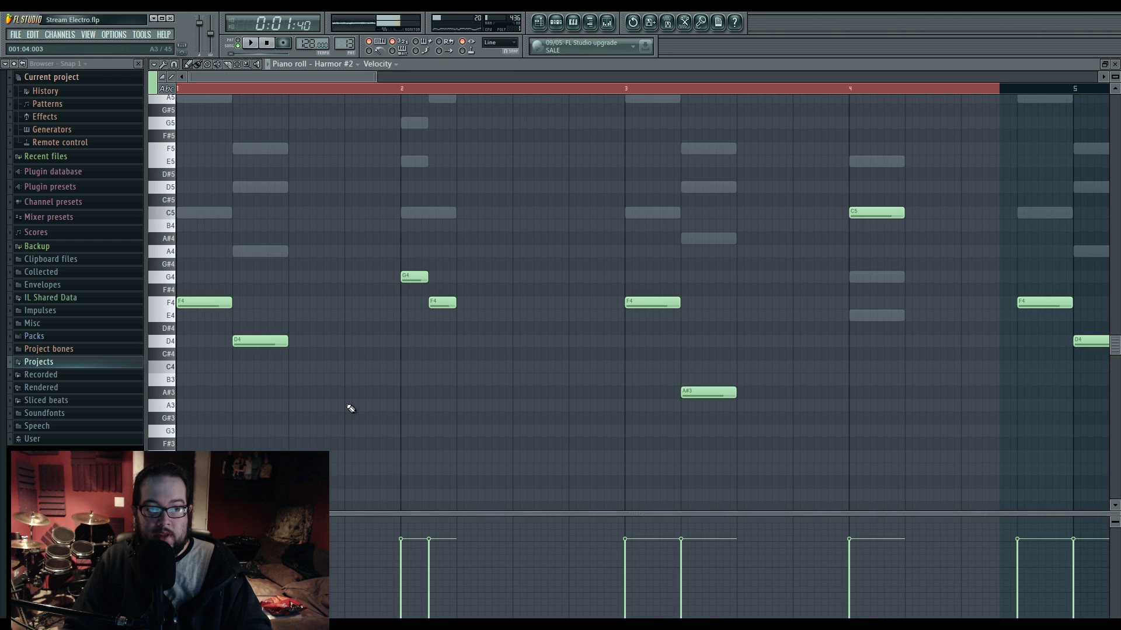
pyautogui.press('space')
pyautogui.press('F6')
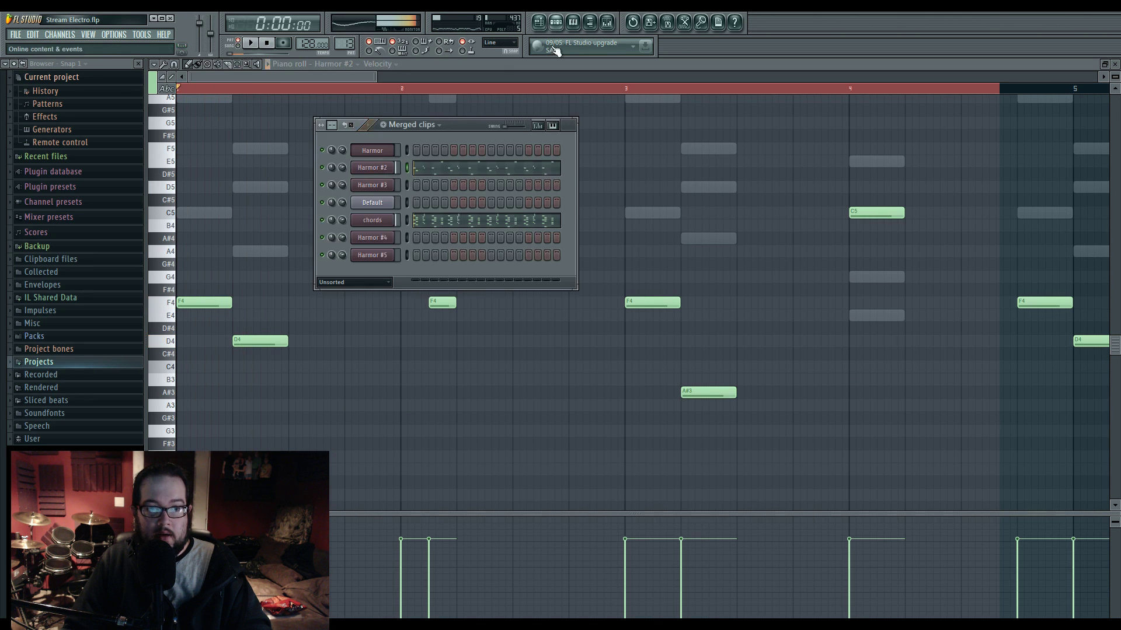
pyautogui.press('space')
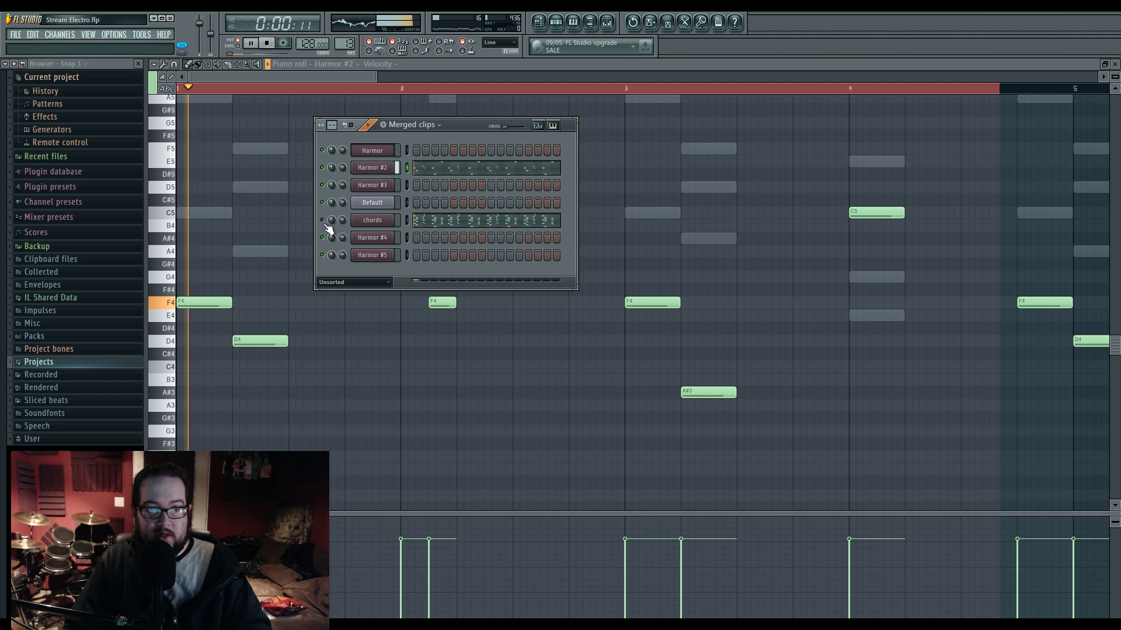
pyautogui.click(373, 168)
pyautogui.moveTo(480, 151); pyautogui.dragTo(501, 161)
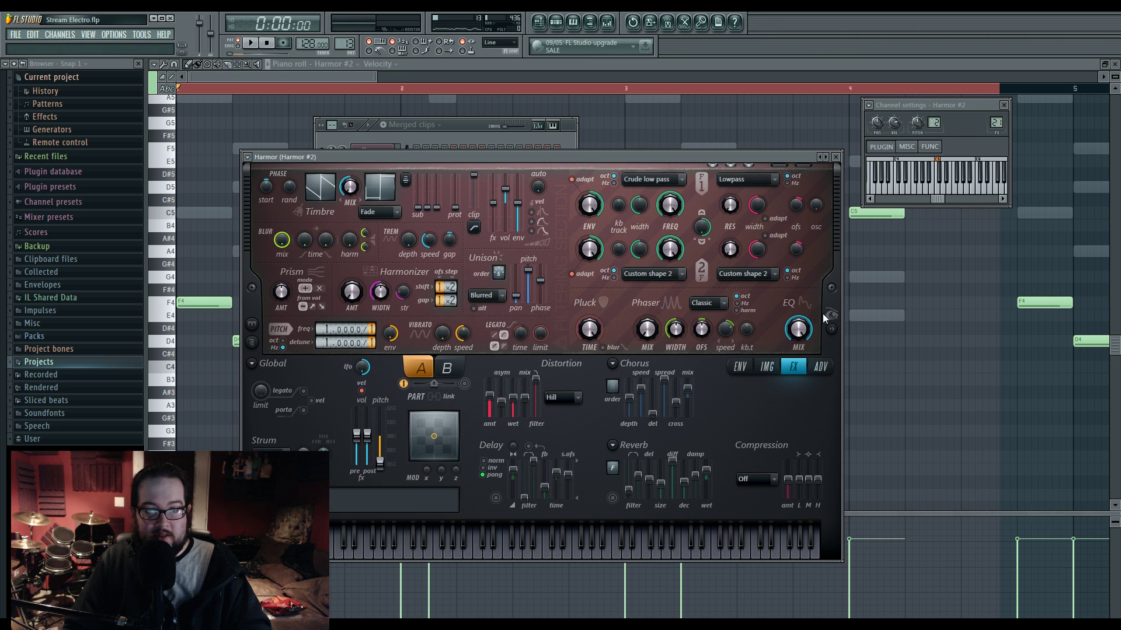
# Step: Set Harmor #2's distortion type to Bitjam and raise the distortion amount while playing the pattern
pyautogui.click(575, 398)
pyautogui.click(557, 536)
pyautogui.press('space')
pyautogui.moveTo(490, 396); pyautogui.dragTo(491, 380)
pyautogui.press('space')
# Step: Examine the list of distortion types available in Harmor #2
pyautogui.click(562, 398)
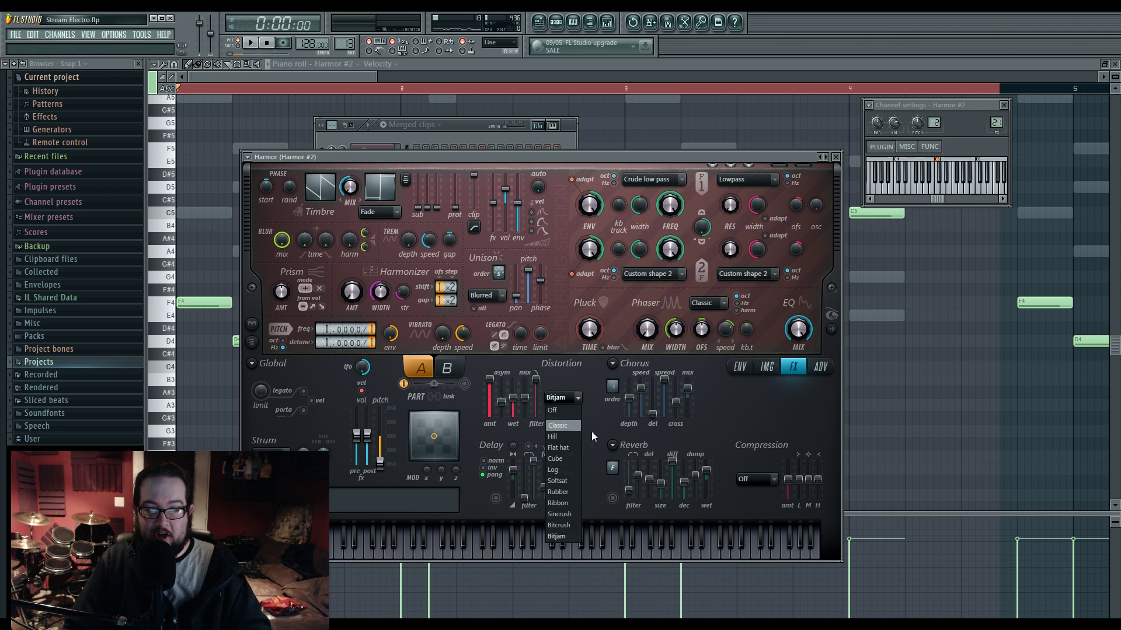
pyautogui.click(589, 414)
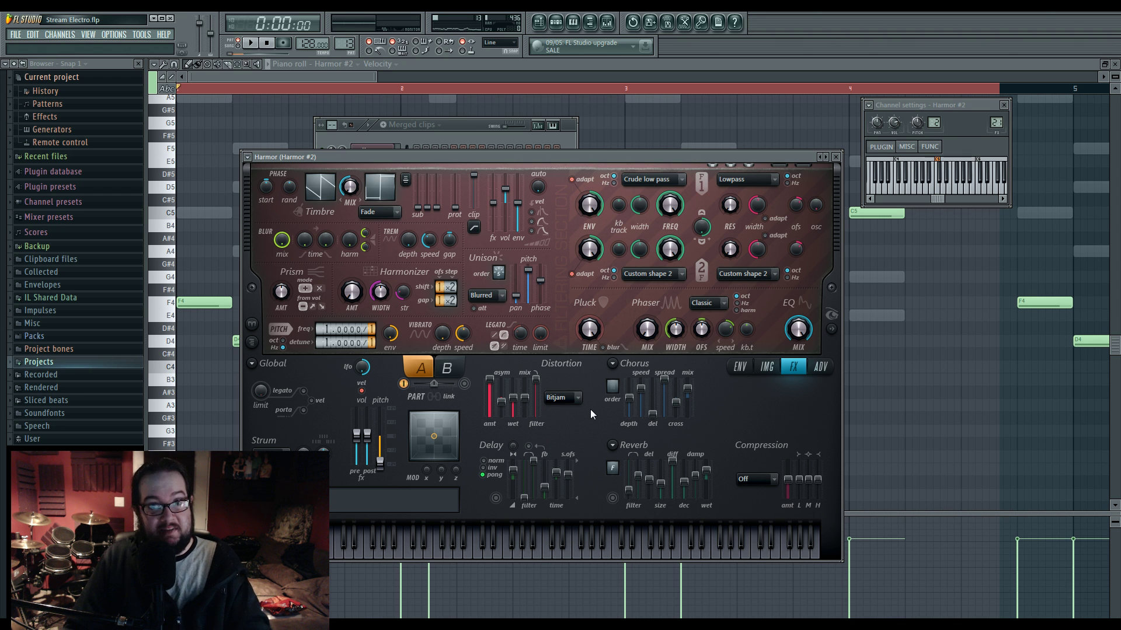
pyautogui.click(577, 400)
pyautogui.click(576, 404)
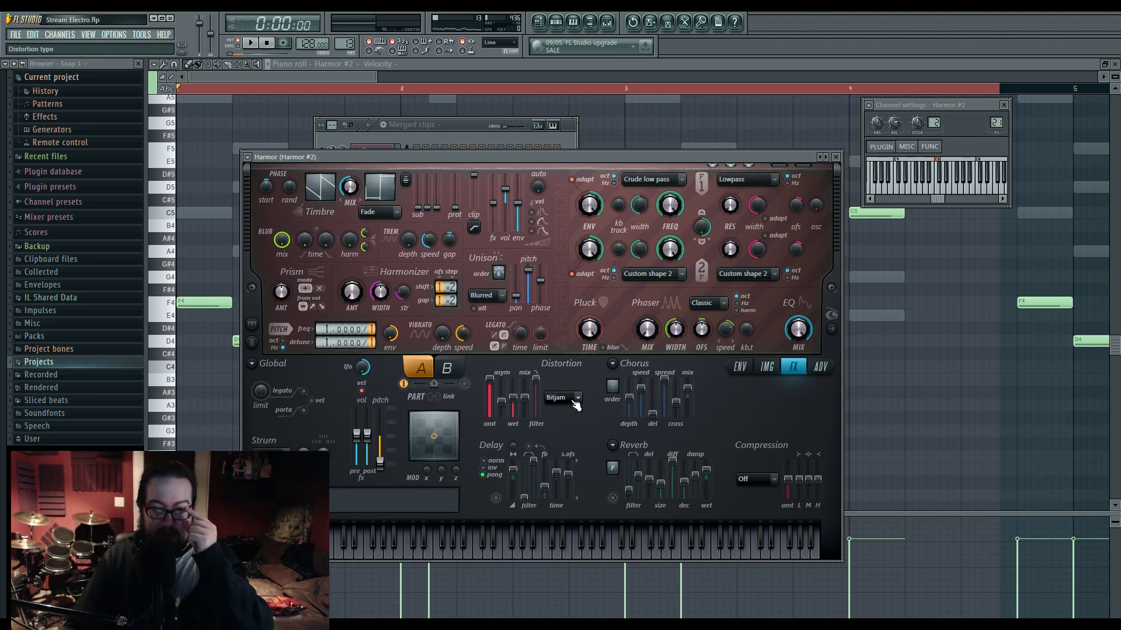
pyautogui.click(572, 401)
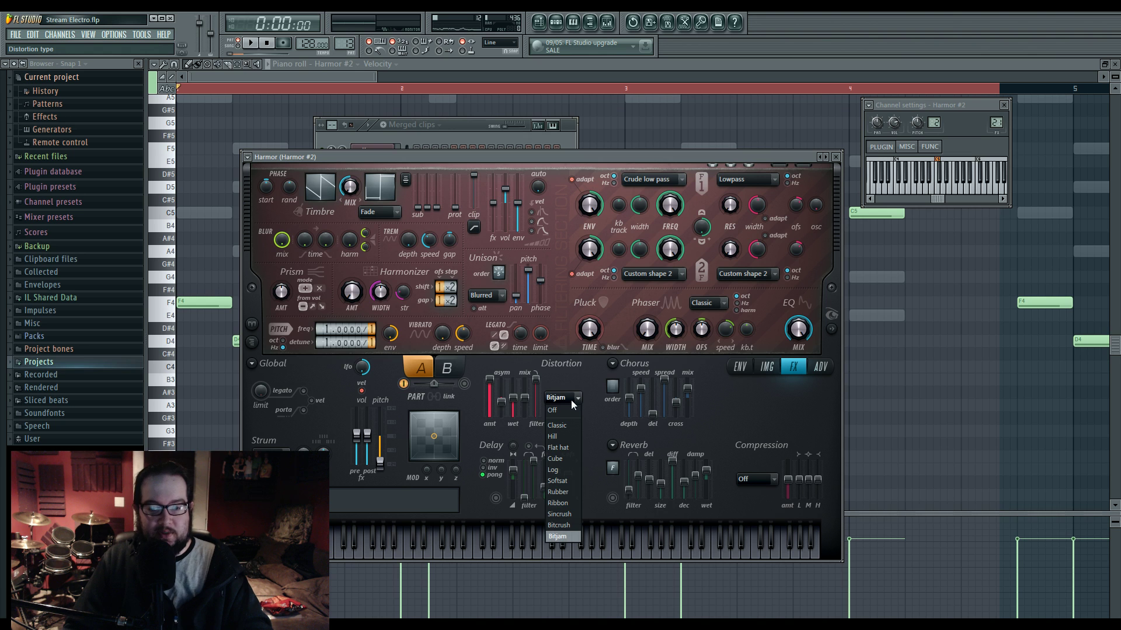
pyautogui.click(571, 400)
pyautogui.click(571, 400)
pyautogui.click(571, 401)
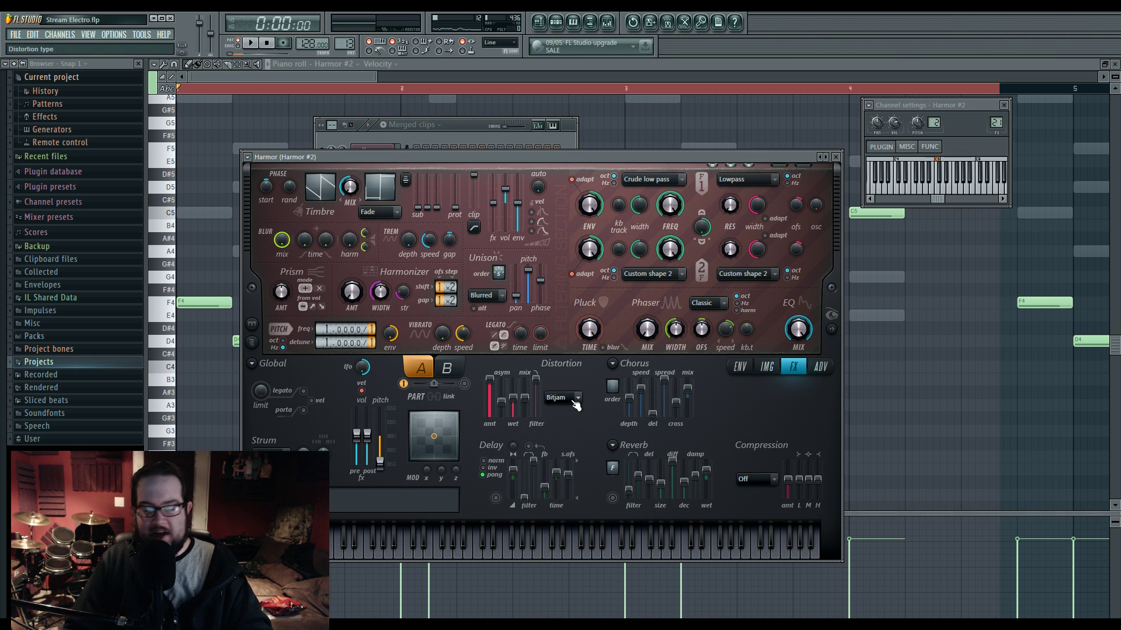
pyautogui.click(573, 402)
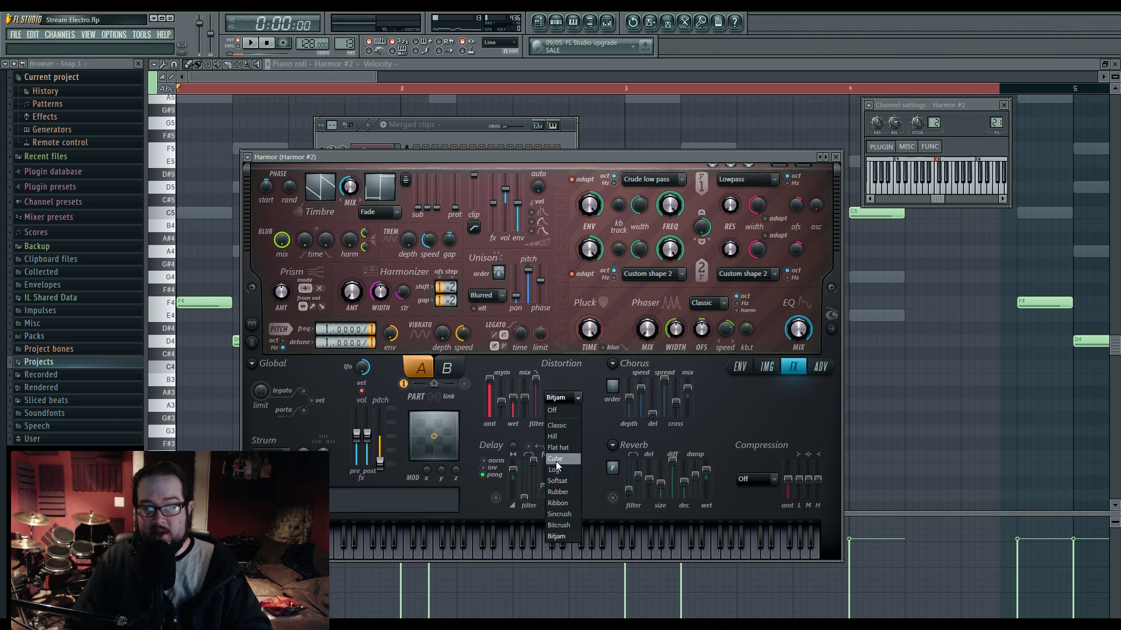
# Step: Raise the distortion asymmetry slightly, set the distortion type to Log and reduce its amount
pyautogui.moveTo(501, 403); pyautogui.dragTo(501, 395)
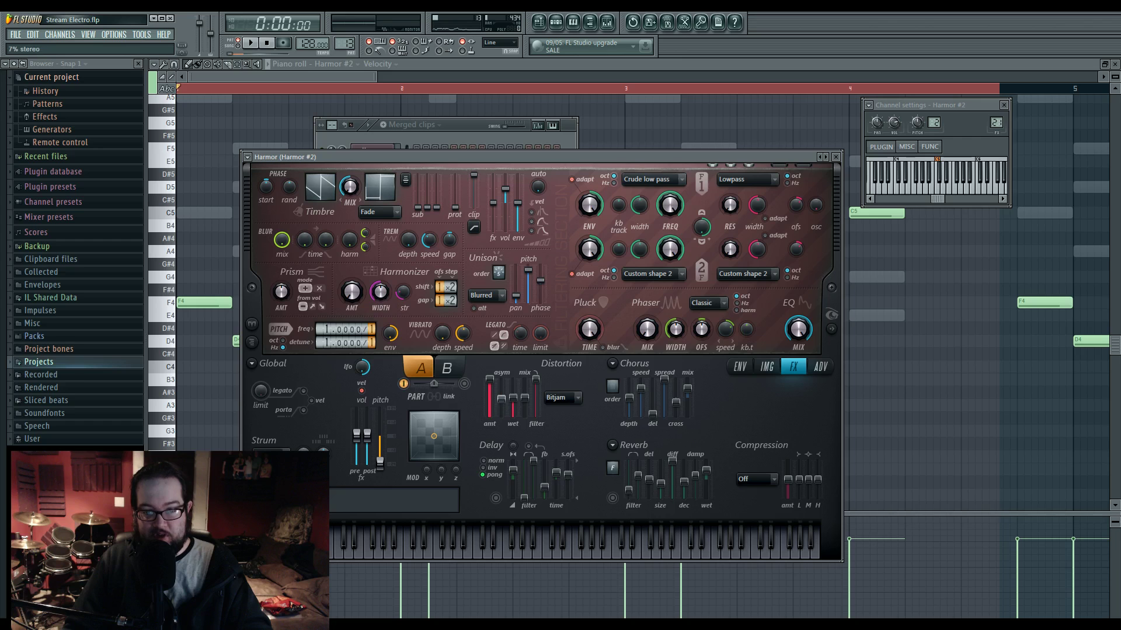
pyautogui.click(570, 402)
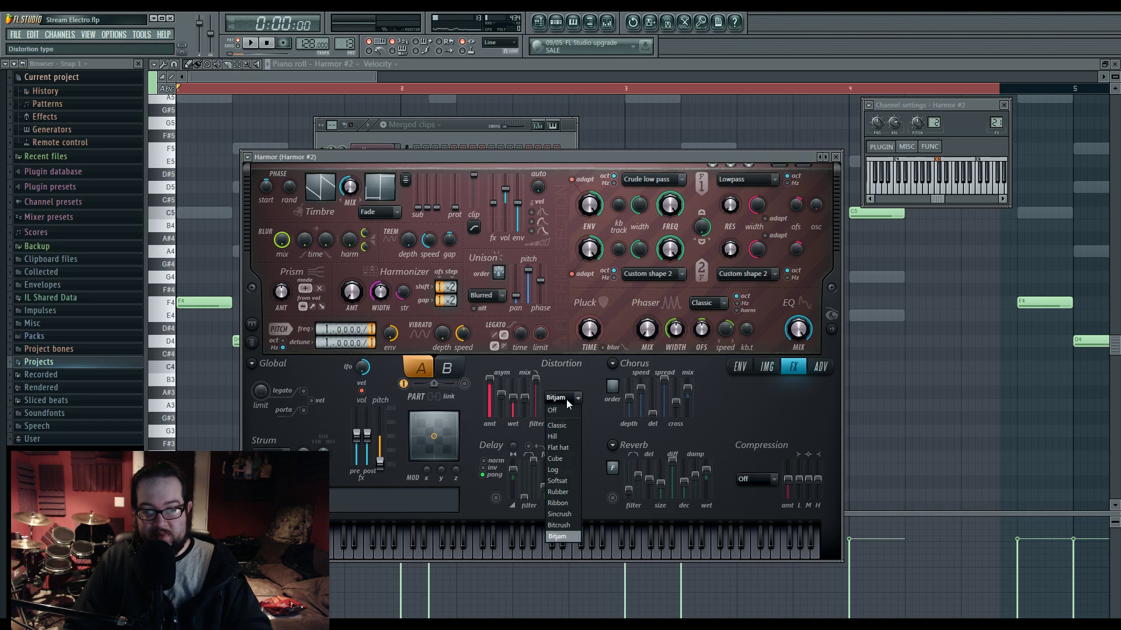
pyautogui.click(573, 471)
pyautogui.moveTo(489, 378); pyautogui.dragTo(508, 409)
# Step: Play the Merged clips pattern repeatedly to audition Harmor #2's Log distortion and unison pan
pyautogui.press('space')
pyautogui.press('space')
pyautogui.press('space')
pyautogui.press('space')
pyautogui.press('space')
pyautogui.press('space')
pyautogui.press('space')
pyautogui.press('space')
pyautogui.press('space')
pyautogui.press('space')
pyautogui.press('space')
pyautogui.press('space')
pyautogui.press('space')
pyautogui.press('space')
pyautogui.press('space')
pyautogui.moveTo(518, 296); pyautogui.dragTo(517, 303)
pyautogui.press('space')
pyautogui.press('space')
pyautogui.press('space')
pyautogui.press('space')
pyautogui.press('space')
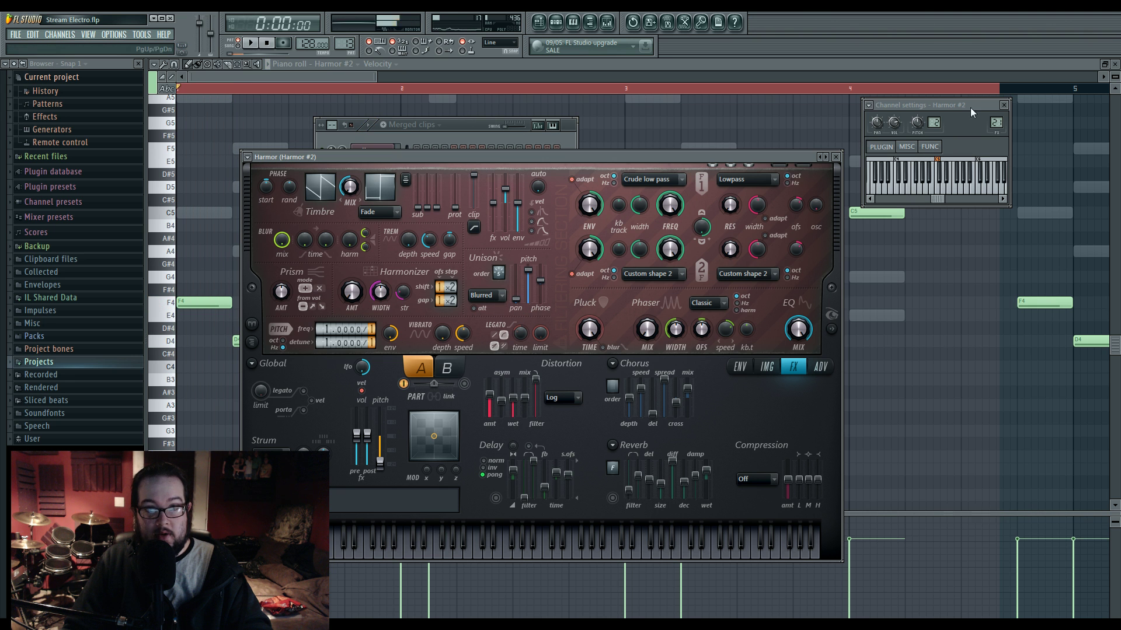
# Step: Open Maximus on the bass 2 mixer track, play the pattern through it and switch its display to the monitor view
pyautogui.doubleClick(990, 127)
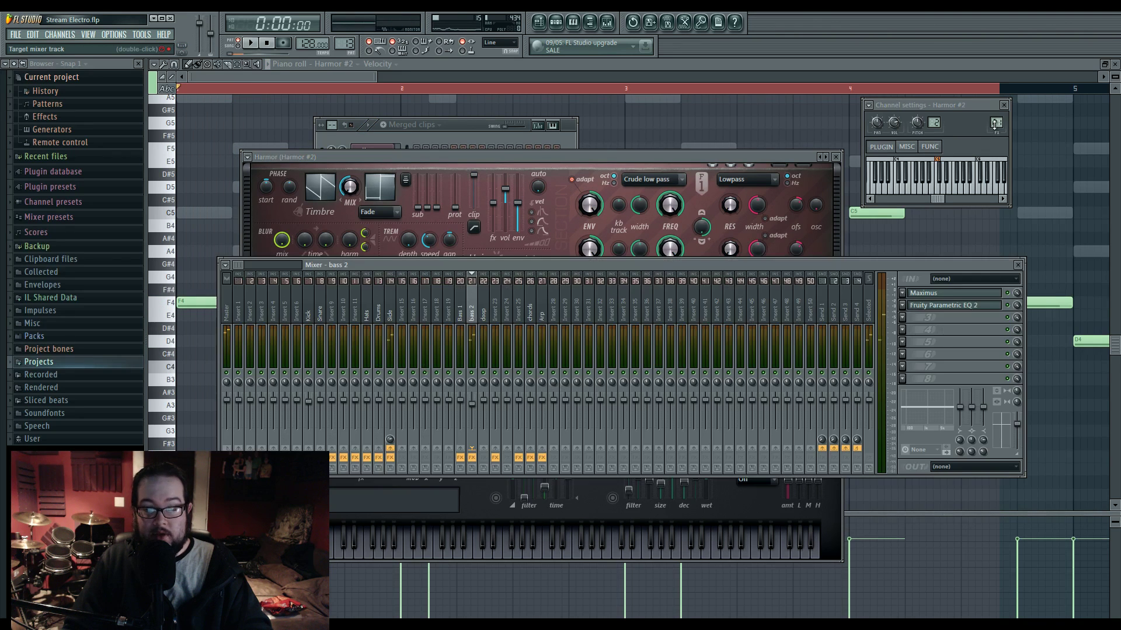
pyautogui.click(928, 297)
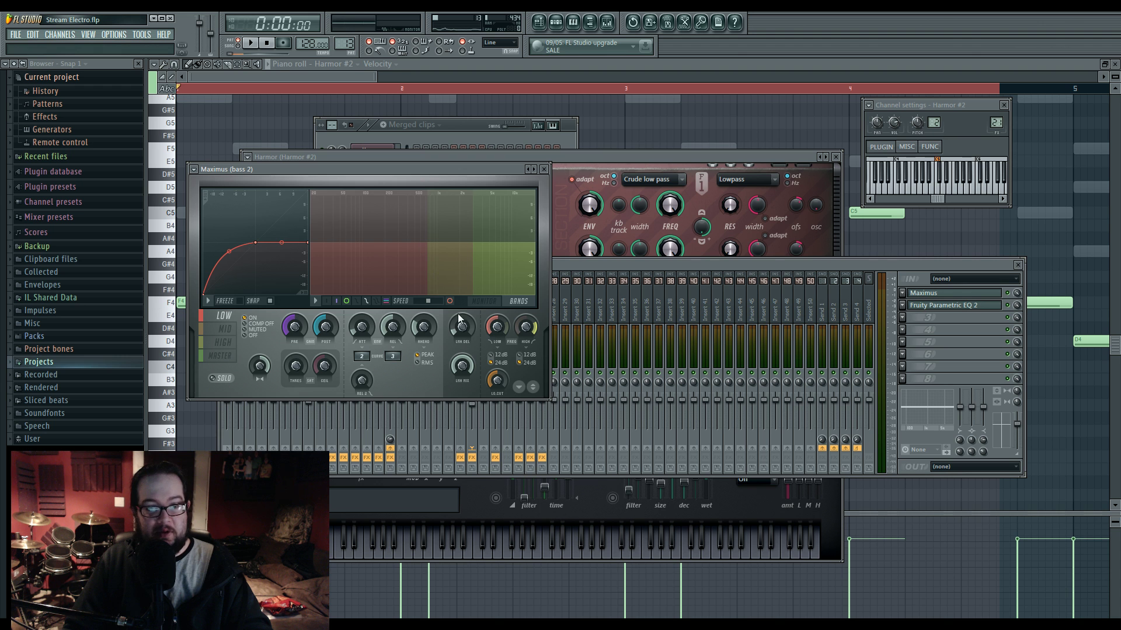
pyautogui.press('space')
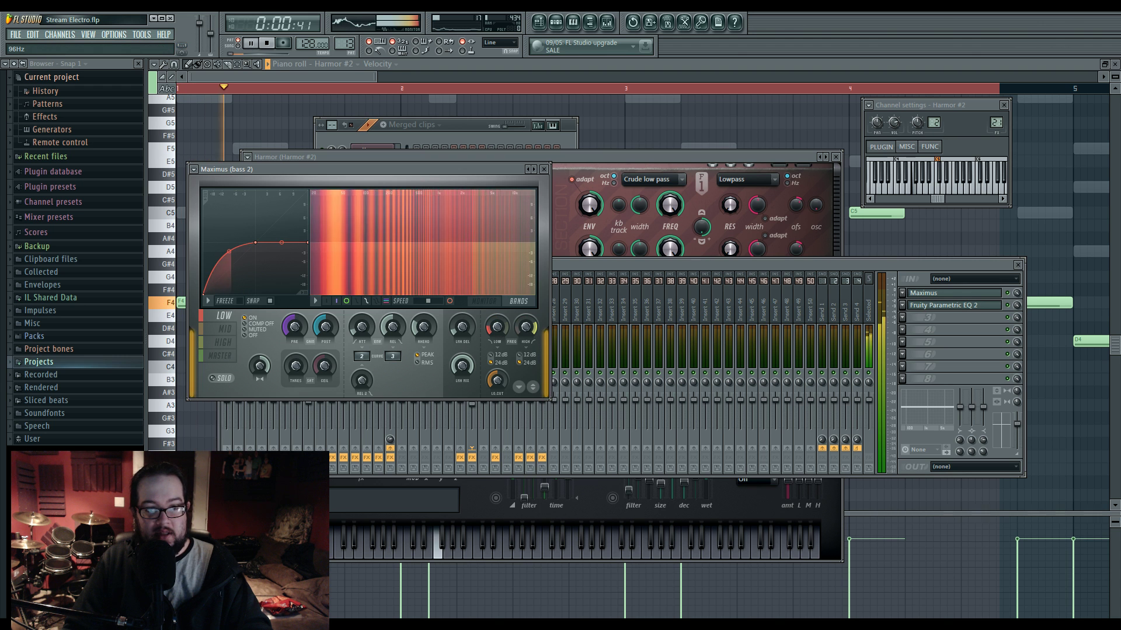
pyautogui.press('space')
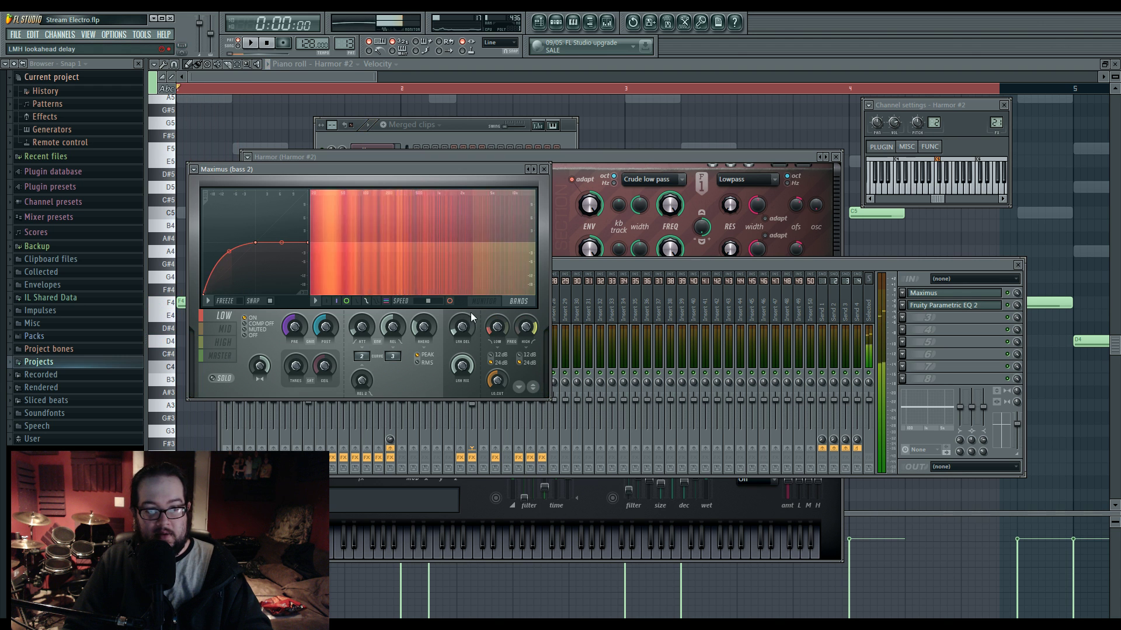
pyautogui.click(477, 301)
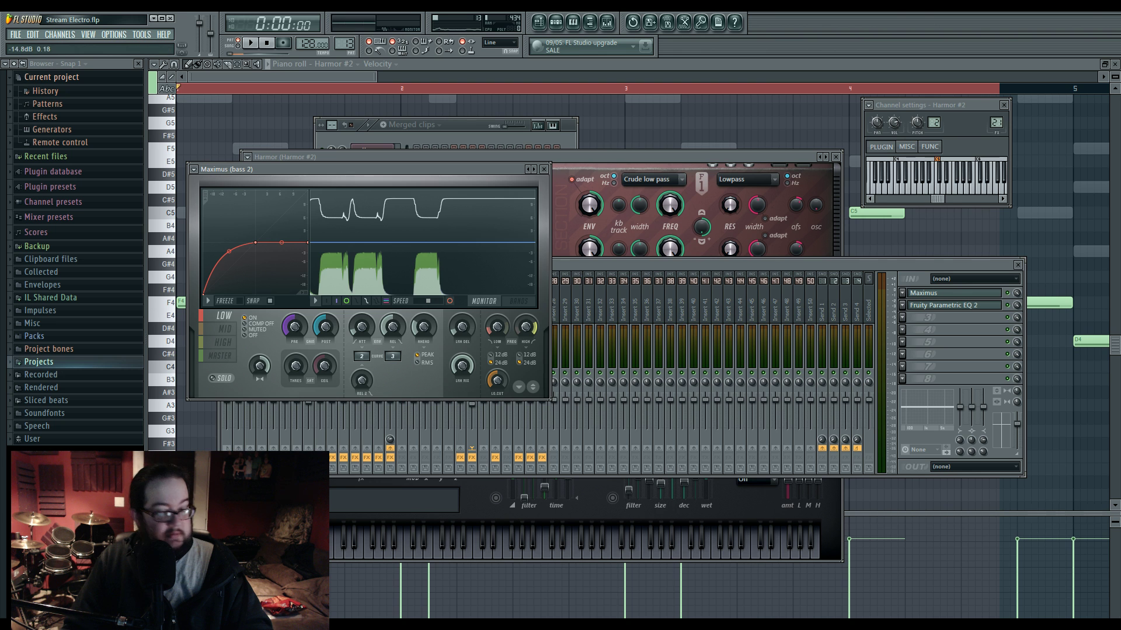
# Step: Set Harmor #2's distortion type to Hill, raise its amount and set the compression to Burning while the pattern plays
pyautogui.click(625, 159)
pyautogui.press('space')
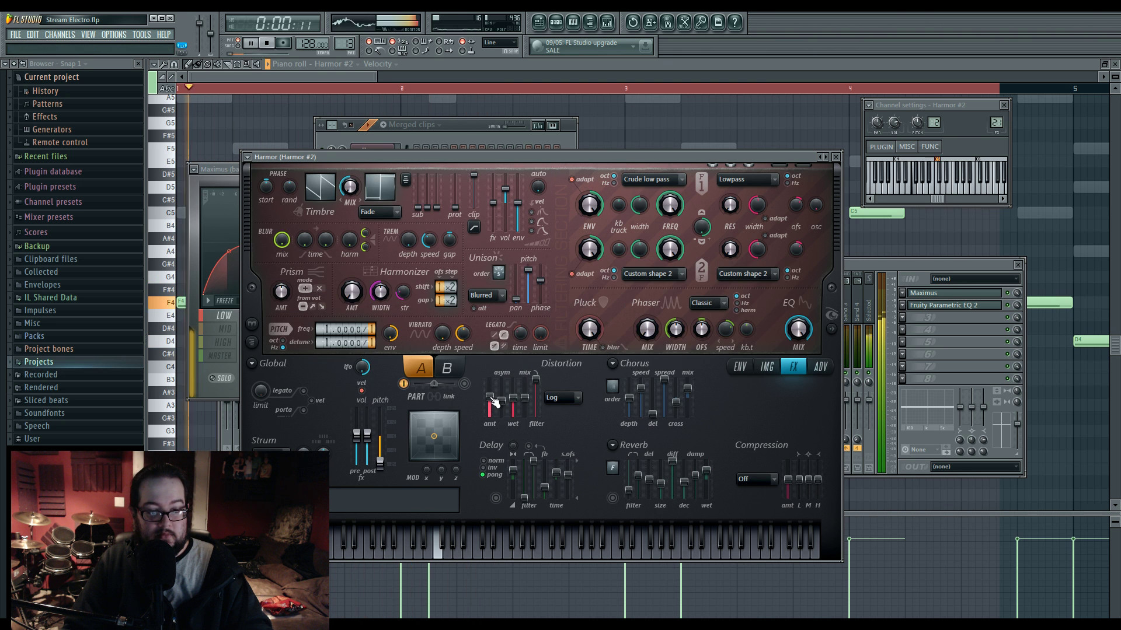
pyautogui.click(562, 398)
pyautogui.click(562, 436)
pyautogui.moveTo(490, 400); pyautogui.dragTo(490, 398)
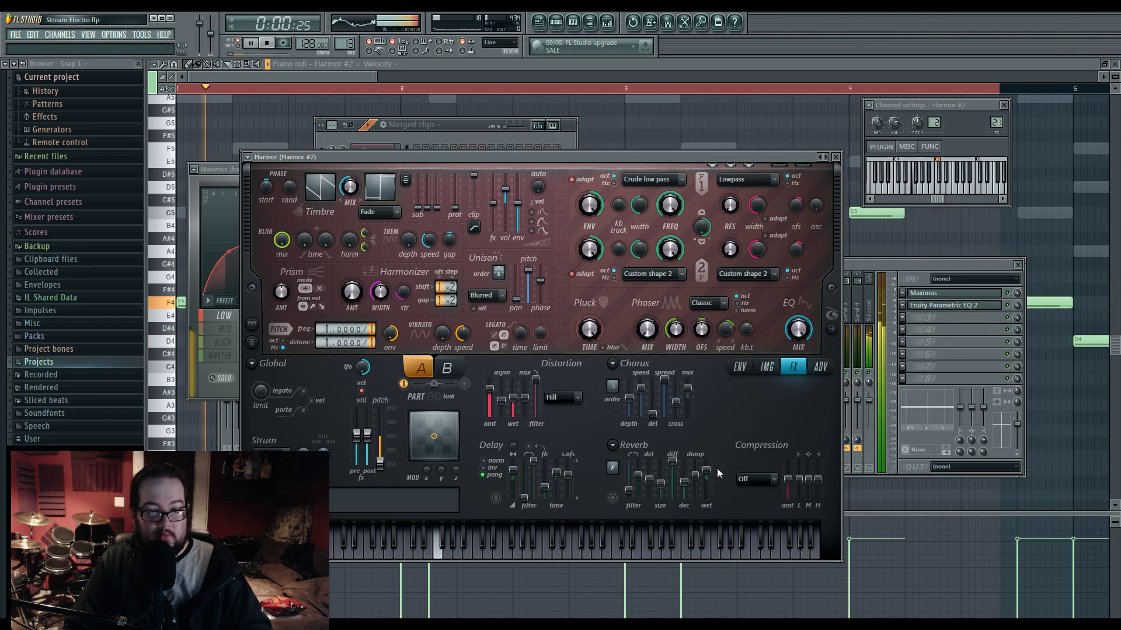
pyautogui.click(754, 479)
pyautogui.click(756, 541)
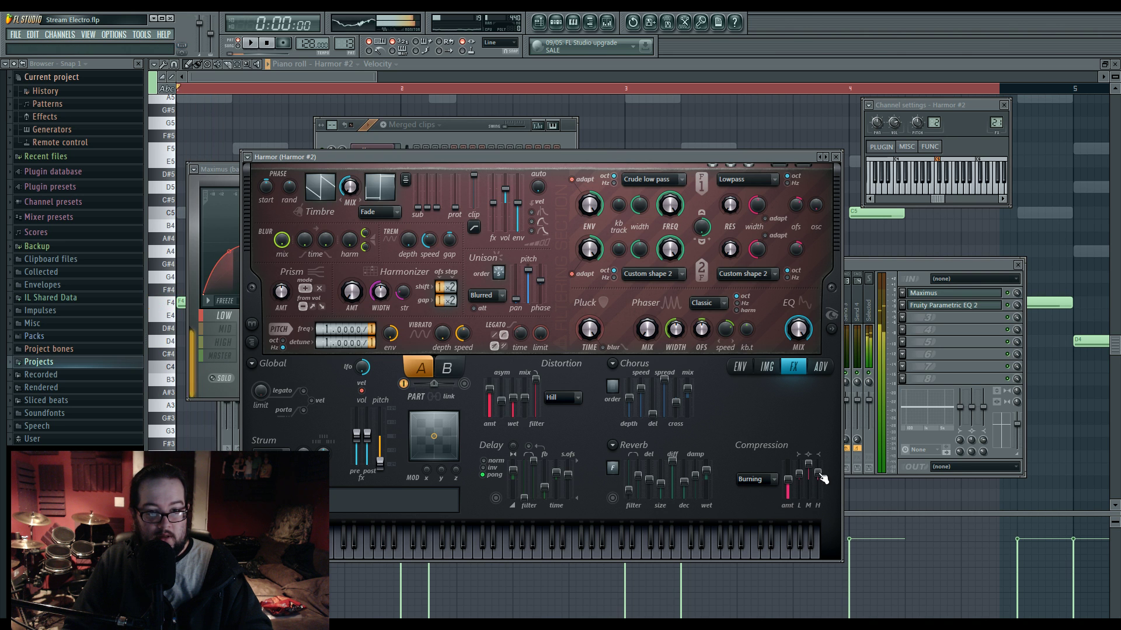
# Step: Boost band 5 in the high frequencies in the bass 2 track's Fruity Parametric EQ 2 and audition the pattern
pyautogui.click(937, 305)
pyautogui.moveTo(343, 238); pyautogui.dragTo(381, 216)
pyautogui.press('space')
pyautogui.press('space')
pyautogui.press('space')
pyautogui.press('space')
pyautogui.press('space')
pyautogui.press('space')
pyautogui.press('space')
# Step: Move the band 4 cut down to a lower frequency in the bass 2 equalizer and play the pattern through it
pyautogui.moveTo(280, 243); pyautogui.dragTo(239, 244)
pyautogui.press('space')
pyautogui.press('space')
pyautogui.press('space')
pyautogui.press('space')
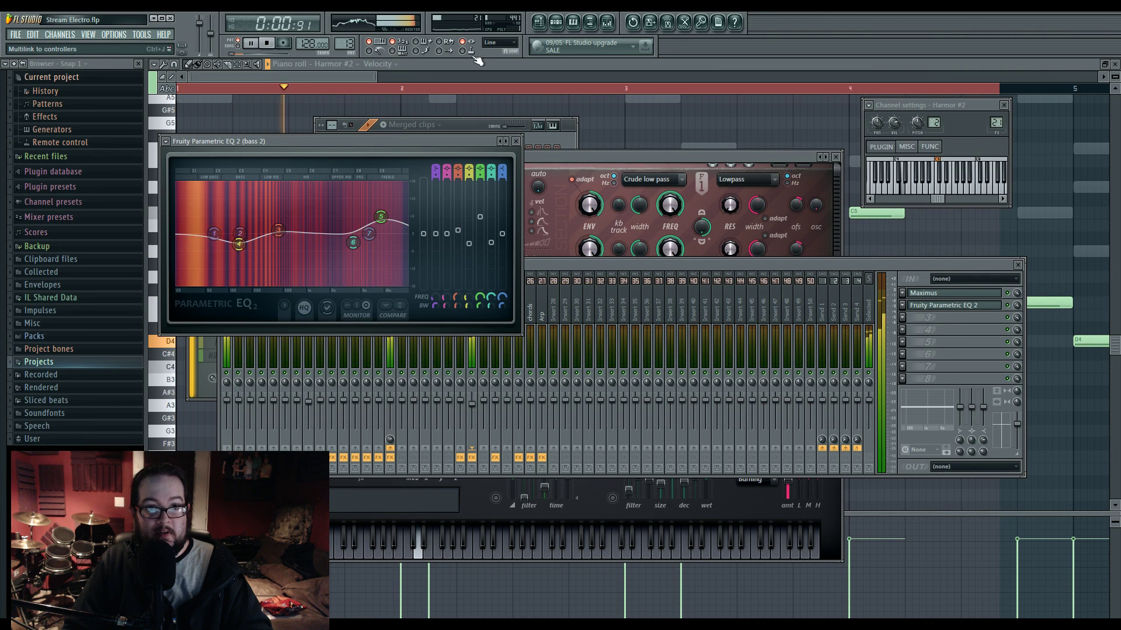
pyautogui.press('space')
# Step: Play the Merged clips pattern with the channel rack shown, and play the full song from the playlist
pyautogui.click(554, 23)
pyautogui.press('space')
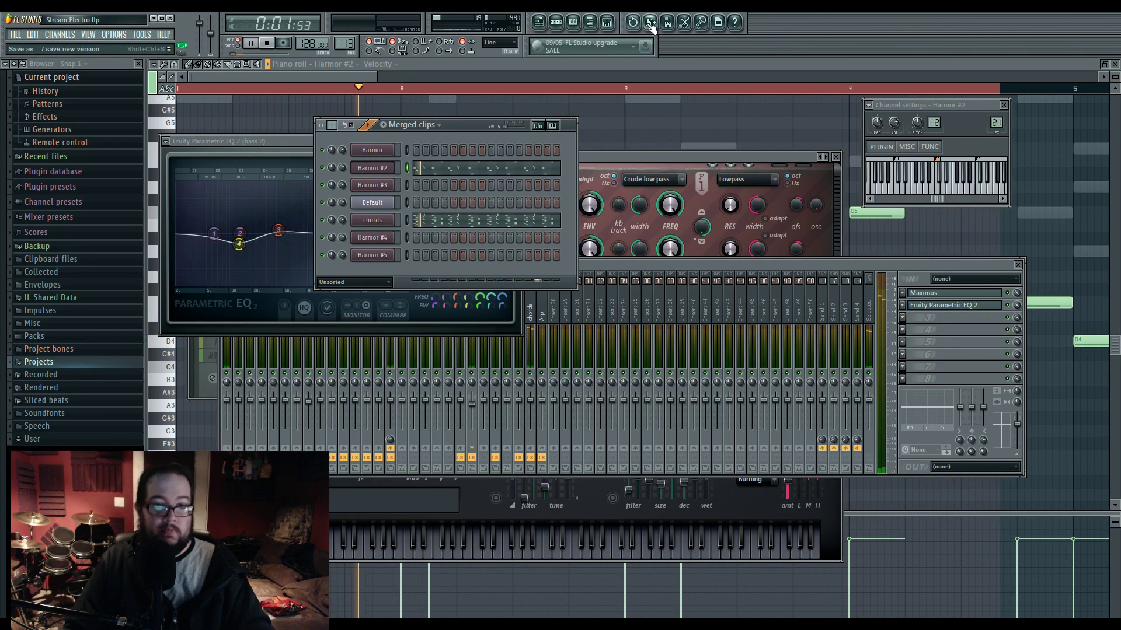
pyautogui.press('space')
pyautogui.click(538, 22)
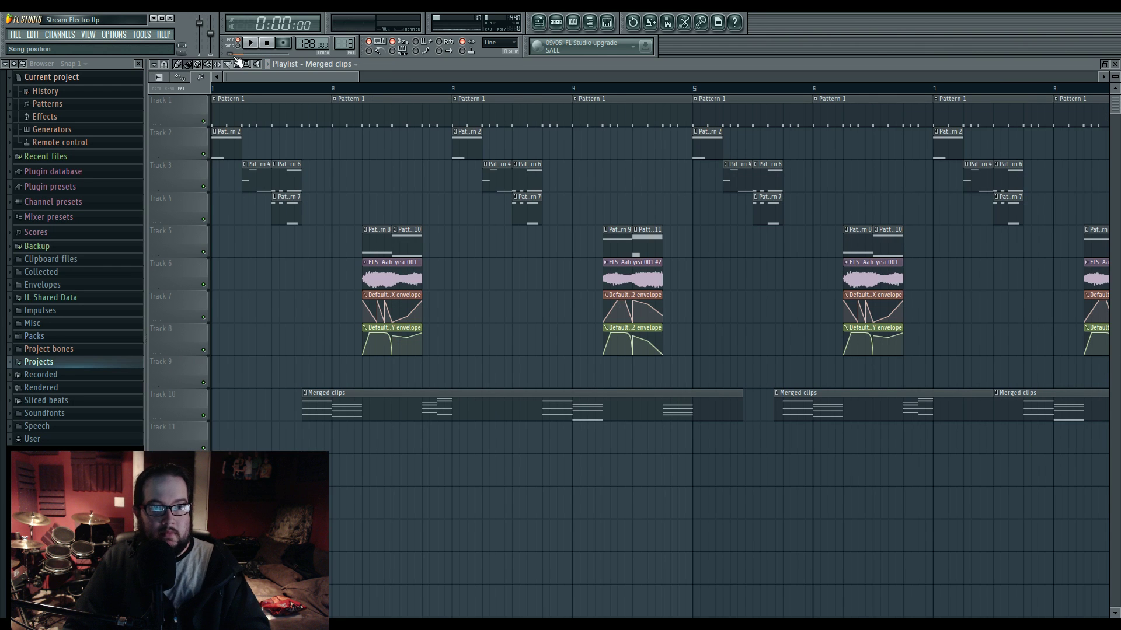
pyautogui.click(251, 44)
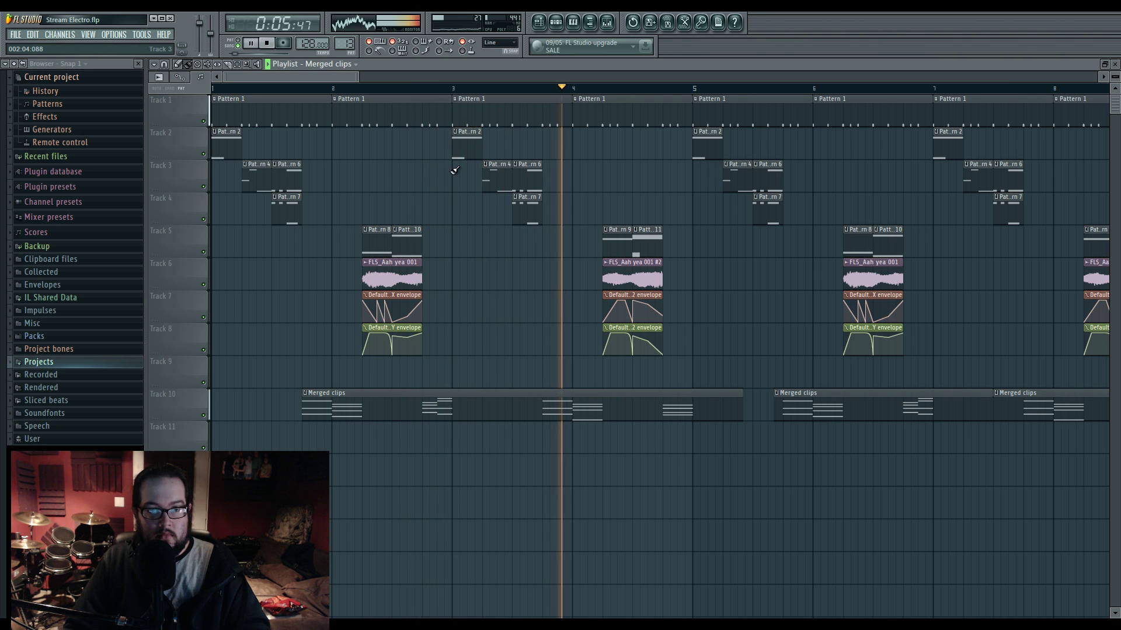
# Step: Make the Track 2 clip at bar 3 a unique pattern and open its Harmor notes in the piano roll
pyautogui.press('space')
pyautogui.rightClick(457, 139)
pyautogui.click(476, 197)
pyautogui.doubleClick(461, 138)
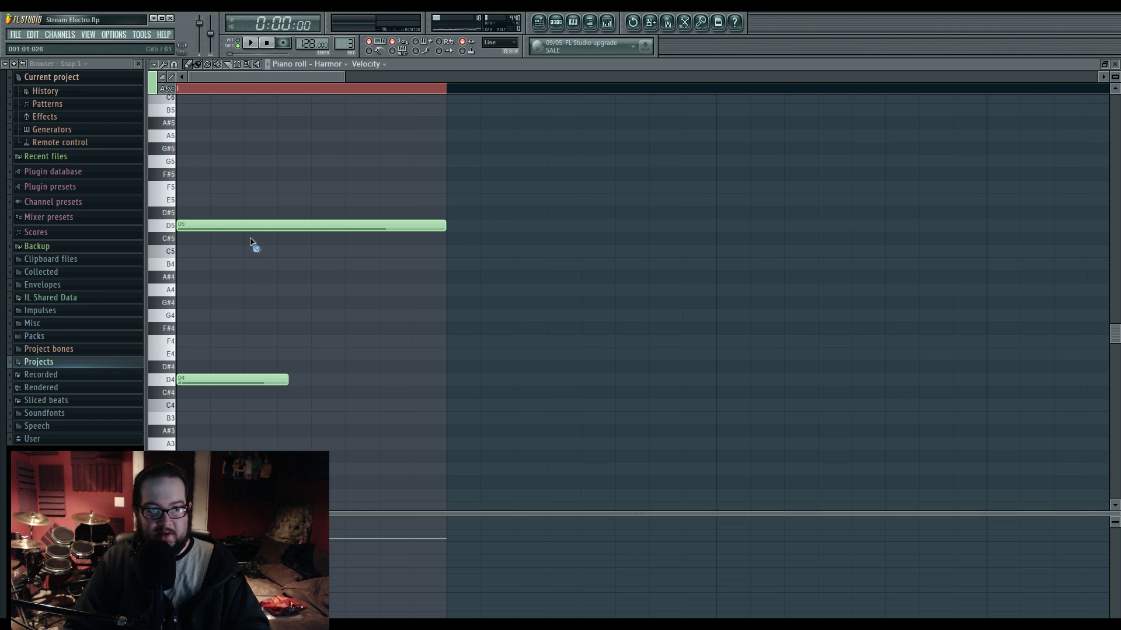
pyautogui.scroll(-4, 273, 259)
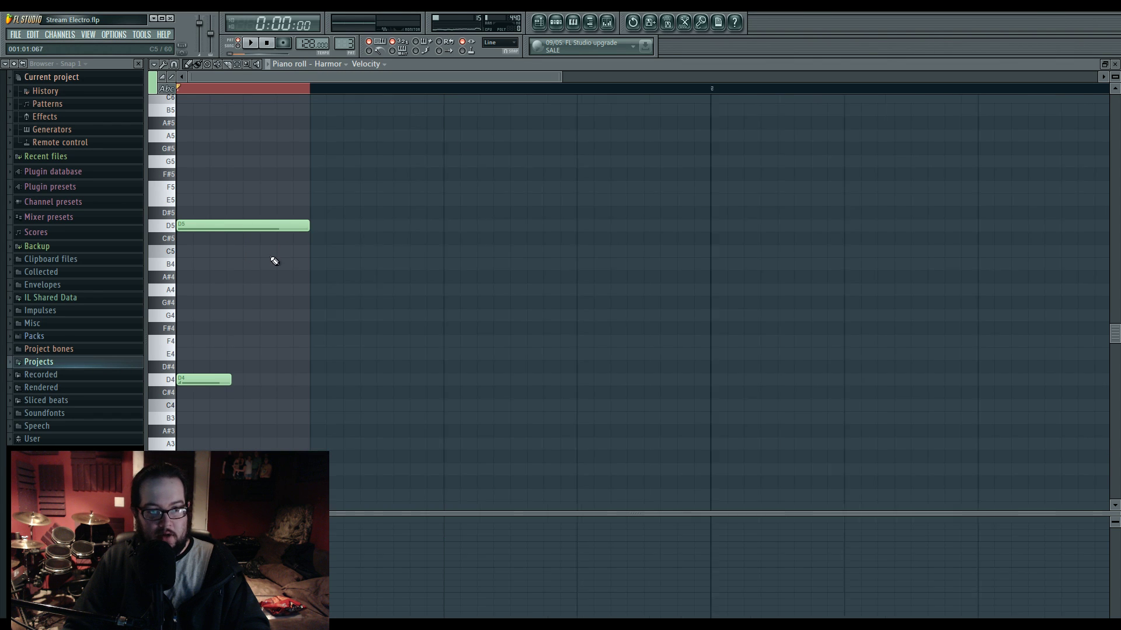
# Step: Try shortening the D4 note and adding short A5 and D4 notes while the pattern loops
pyautogui.click(252, 43)
pyautogui.moveTo(227, 380); pyautogui.dragTo(196, 380)
pyautogui.click(211, 136)
pyautogui.click(228, 379)
pyautogui.moveTo(230, 380); pyautogui.dragTo(243, 380)
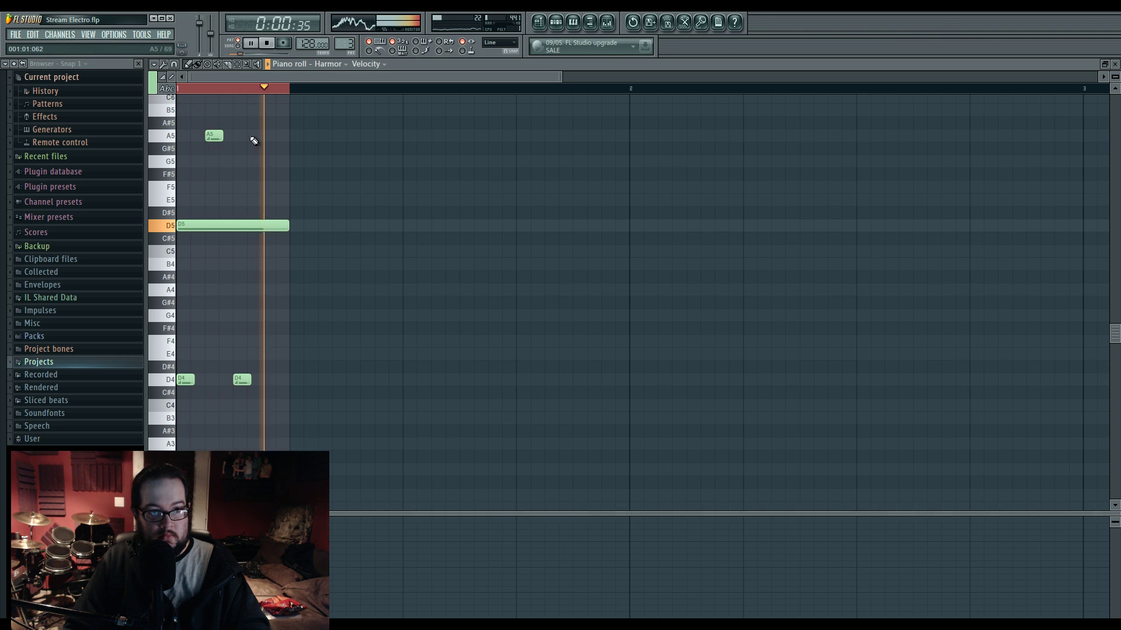
# Step: Delete the added A5 note and the second D4 note from the Harmor pattern
pyautogui.moveTo(222, 139); pyautogui.dragTo(208, 280)
pyautogui.rightClick(207, 281)
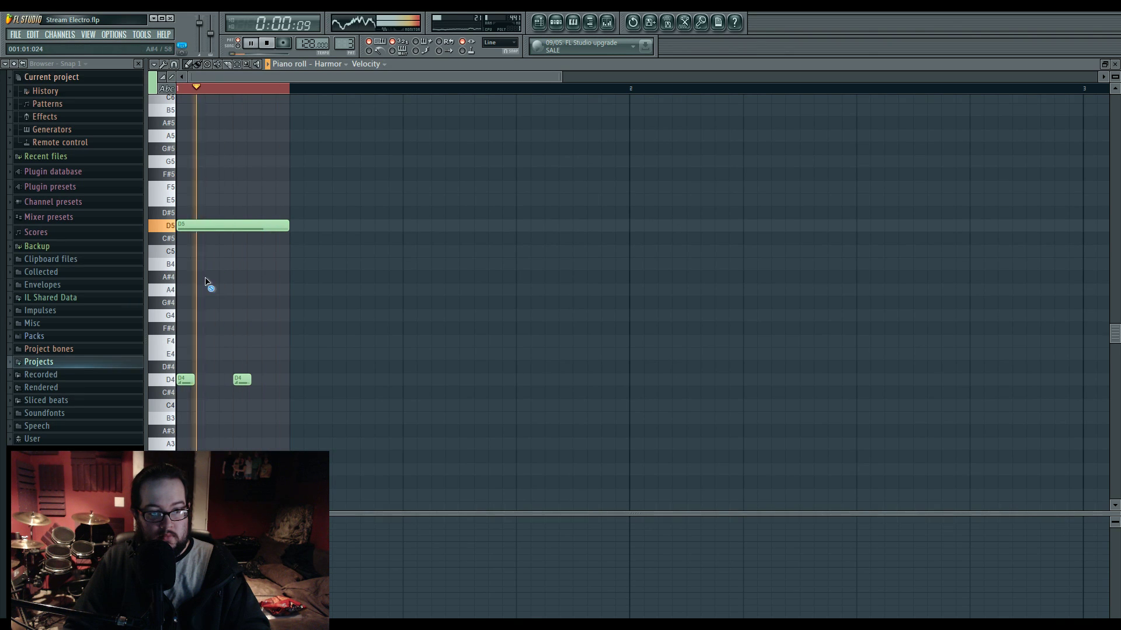
pyautogui.rightClick(241, 380)
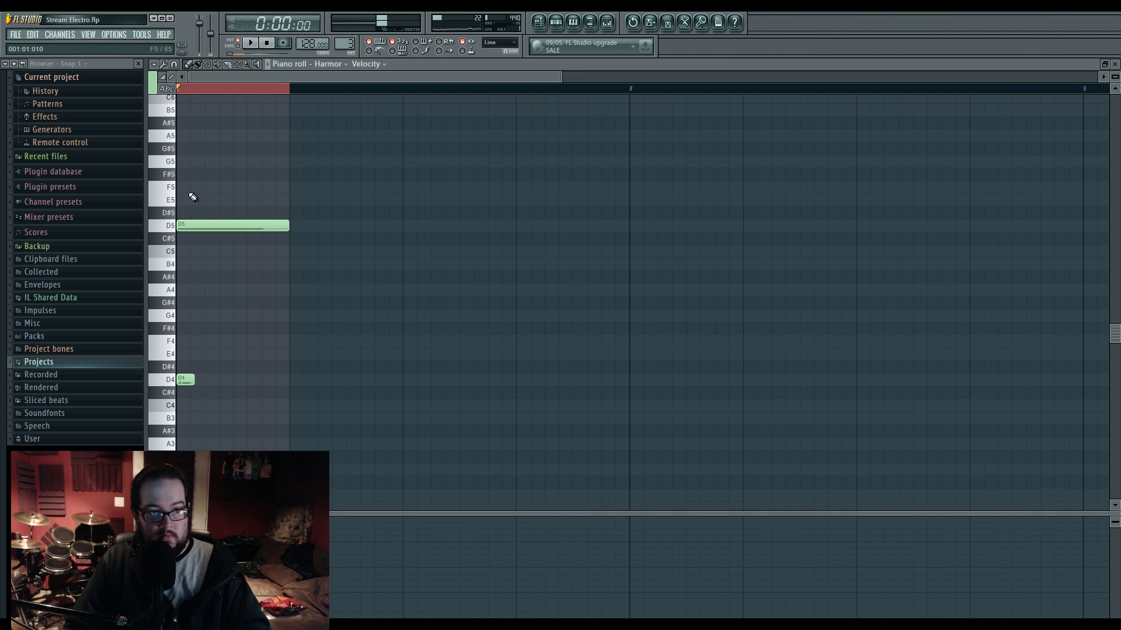
# Step: Delete the long D5 note, lengthen the remaining short note and shift it up to F4
pyautogui.rightClick(218, 342)
pyautogui.moveTo(184, 380); pyautogui.dragTo(223, 317)
pyautogui.rightClick(208, 222)
pyautogui.scroll(-2, 208, 221)
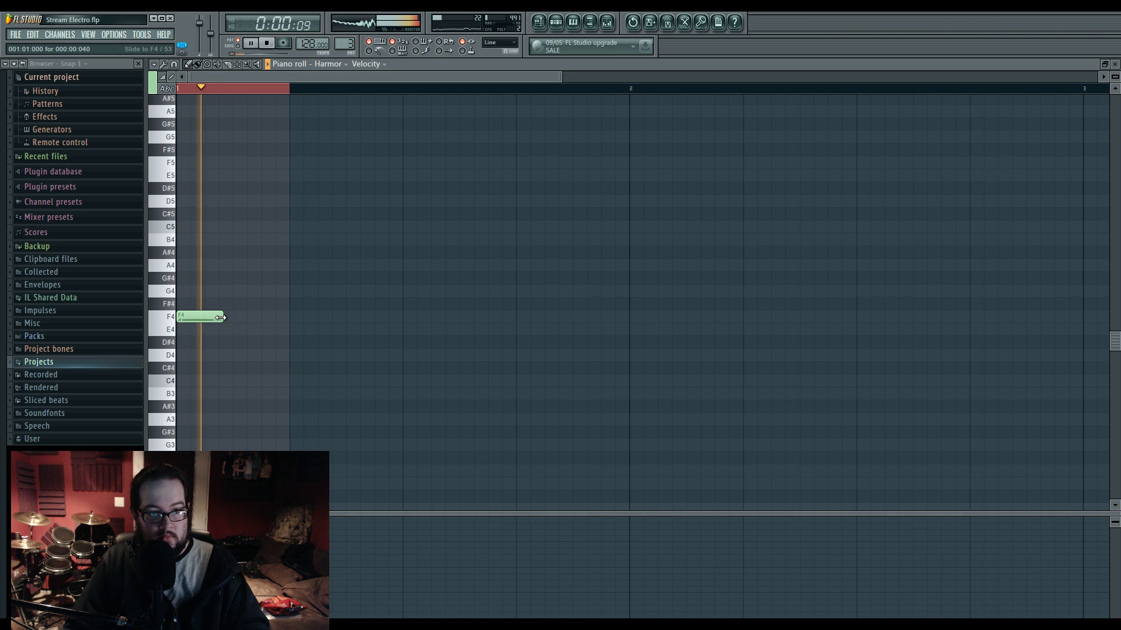
# Step: Play the arrangement in the playlist from bar 3 and again from the beginning to hear the changed bass pattern
pyautogui.press('space')
pyautogui.click(541, 25)
pyautogui.click(453, 88)
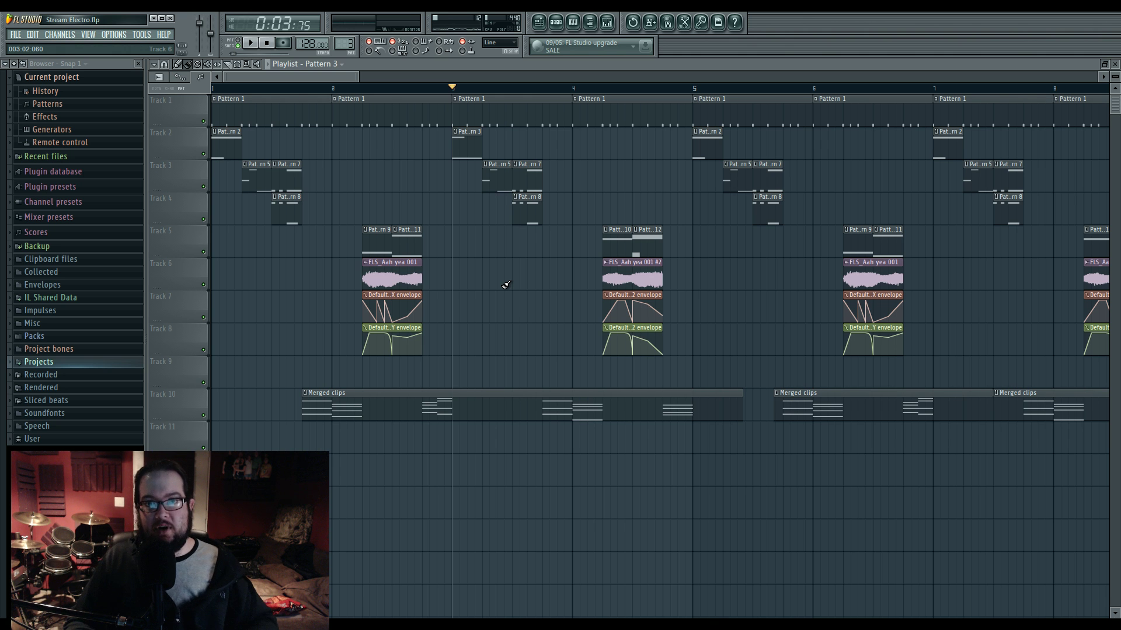
pyautogui.press('space')
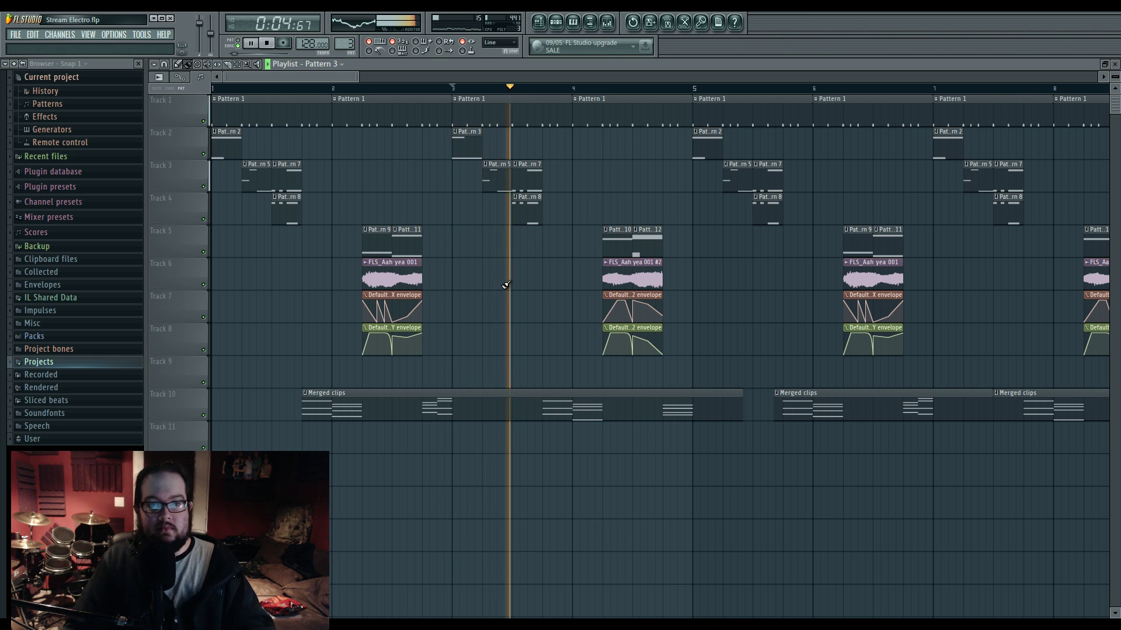
pyautogui.click(215, 88)
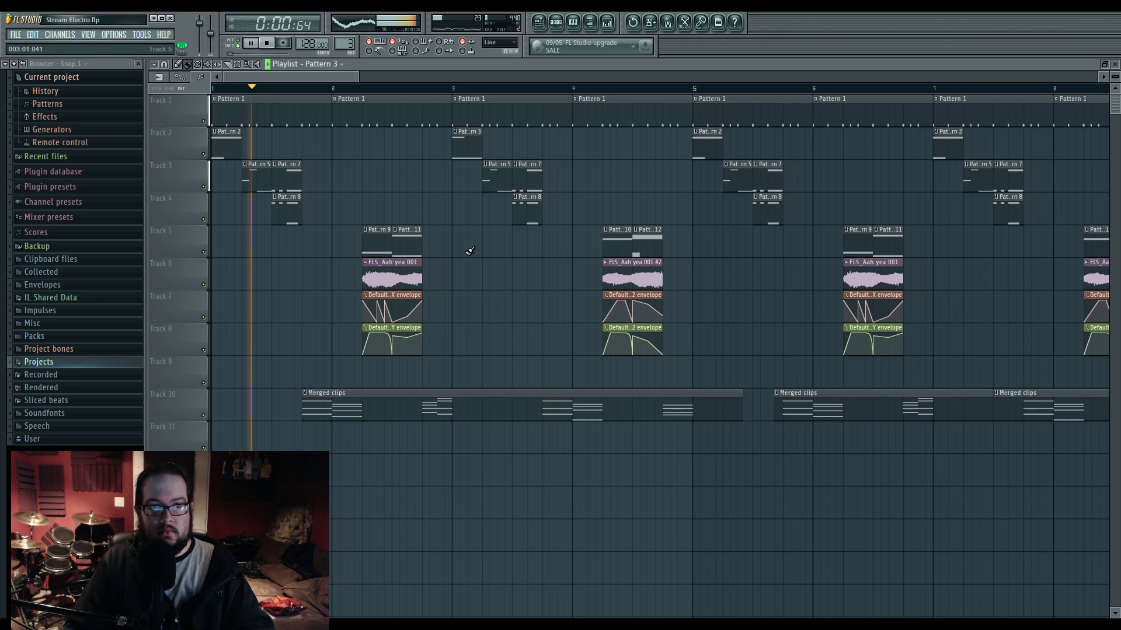
# Step: View Maximus on the Master mixer track during playback, close it and restart the song
pyautogui.press('F9')
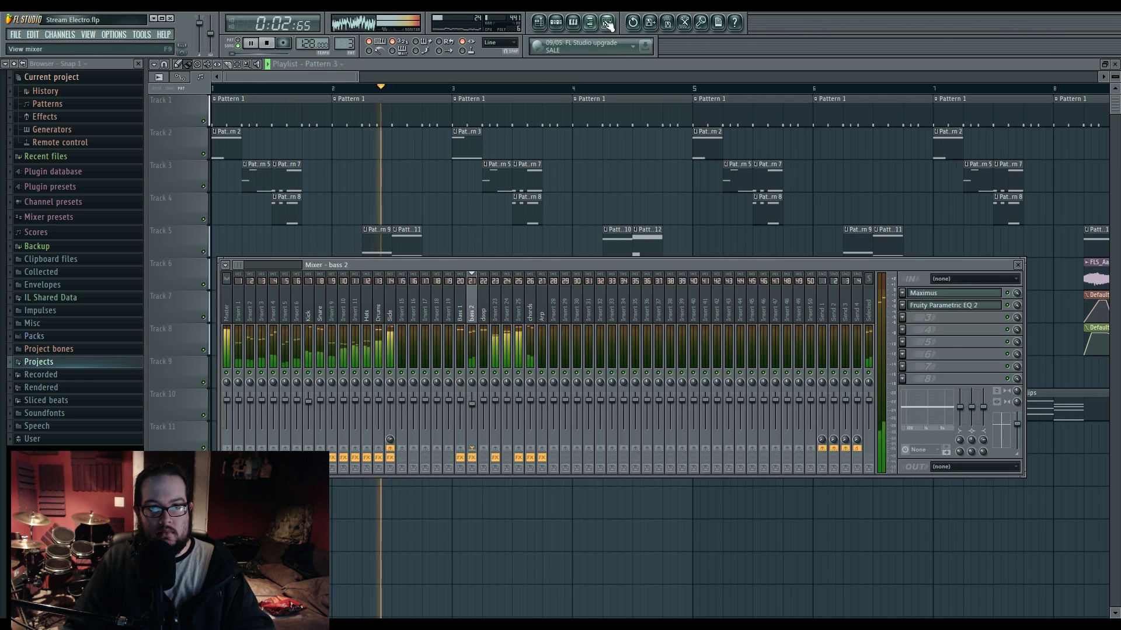
pyautogui.click(930, 380)
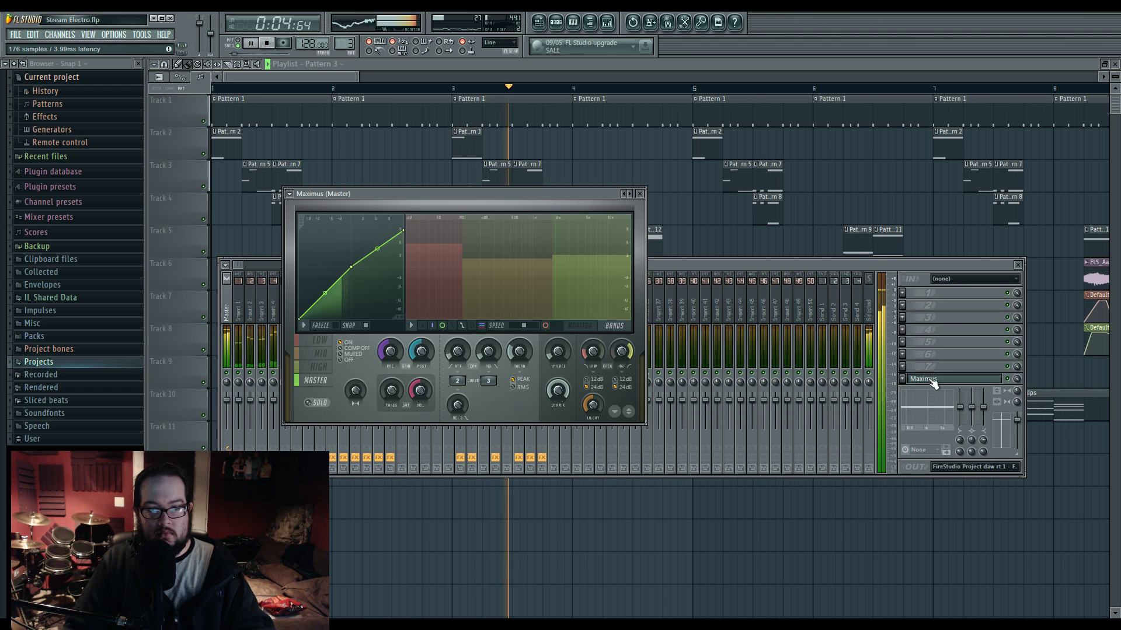
pyautogui.press('Escape')
pyautogui.press('Escape')
pyautogui.press('space')
pyautogui.press('space')
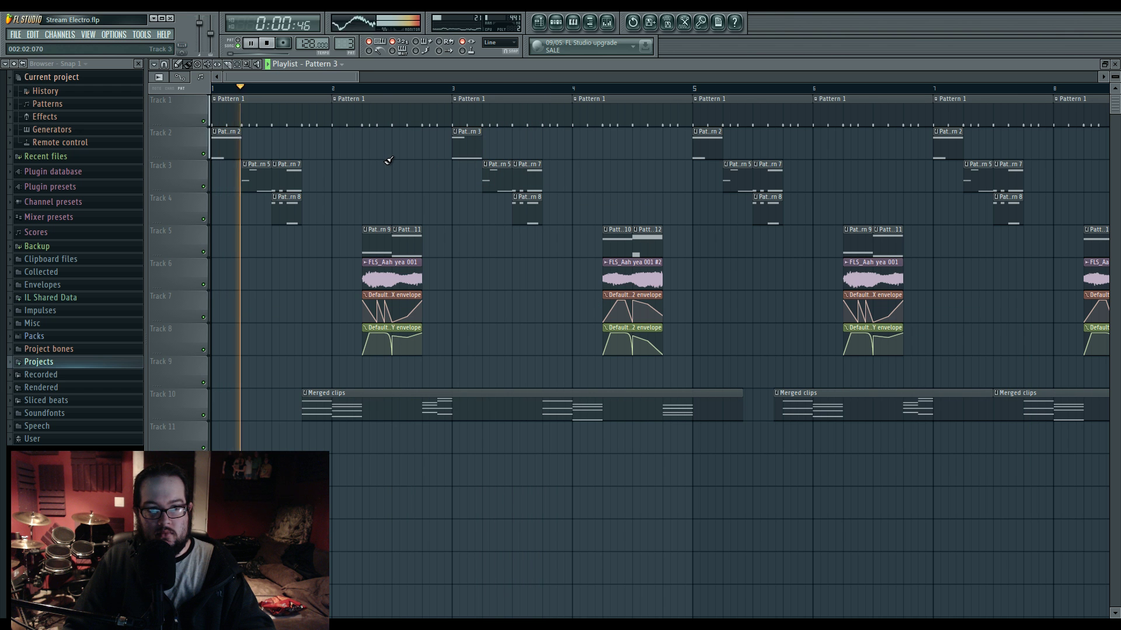
# Step: Boost bands 4 and 5 in the midrange and cut band 6 at about 8185 Hz in the Bass 1 track's Fruity Parametric EQ 2
pyautogui.press('F6')
pyautogui.press('F9')
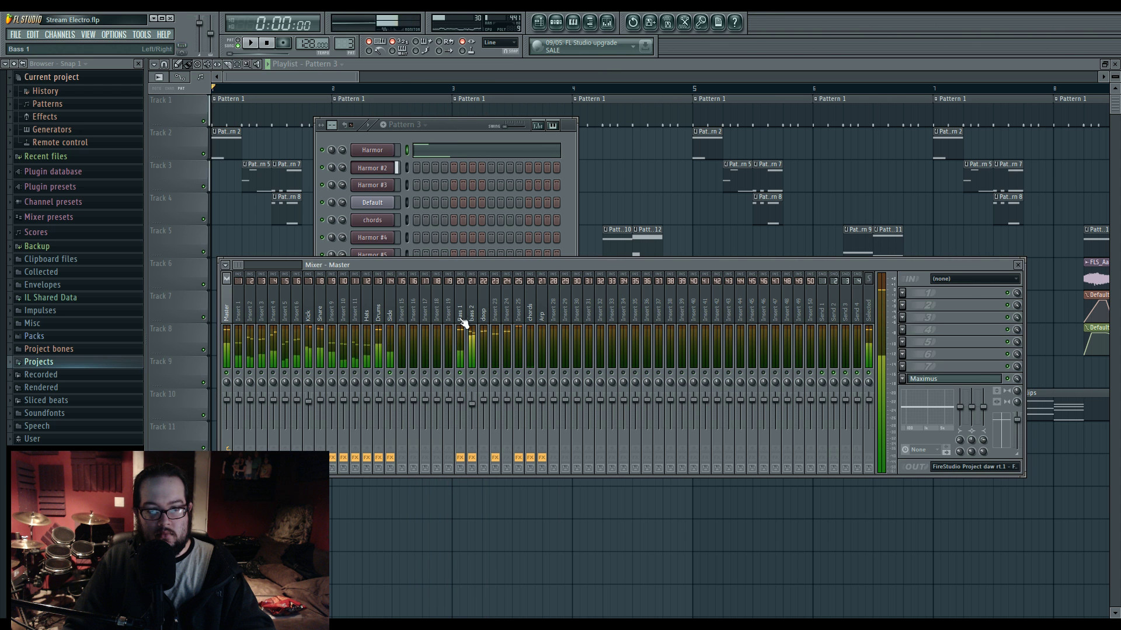
pyautogui.click(461, 327)
pyautogui.click(934, 293)
pyautogui.moveTo(317, 234)
pyautogui.mouseDown()
pyautogui.moveTo(324, 213)
pyautogui.moveTo(332, 218)
pyautogui.moveTo(315, 225)
pyautogui.mouseUp()
pyautogui.moveTo(291, 234); pyautogui.dragTo(319, 227)
pyautogui.moveTo(283, 222); pyautogui.dragTo(377, 244)
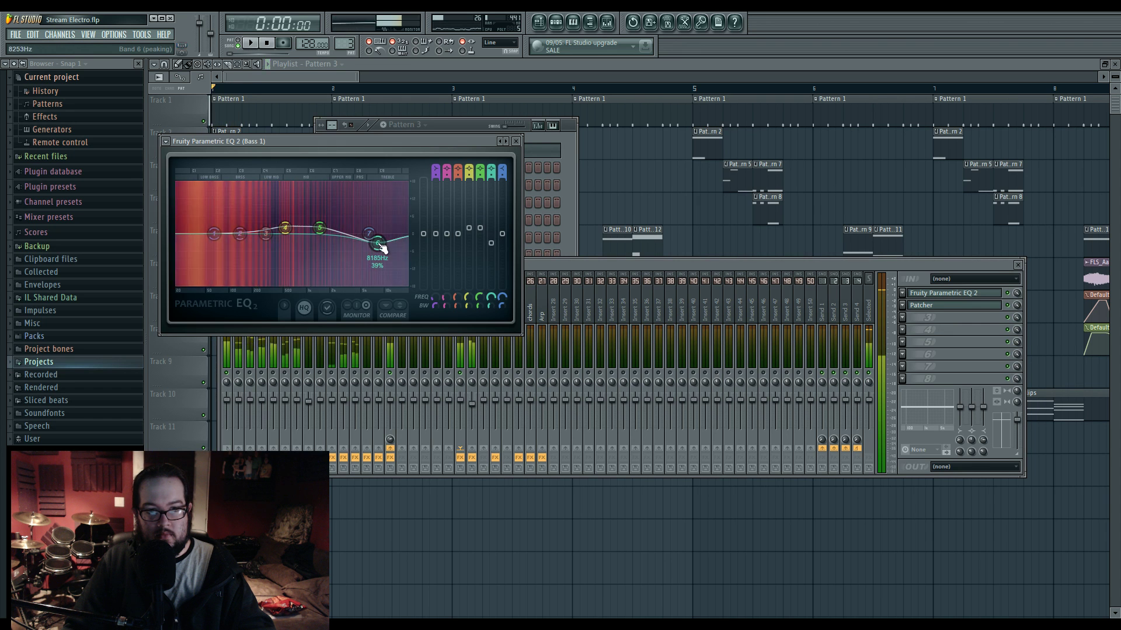
pyautogui.press('space')
pyautogui.click(548, 265)
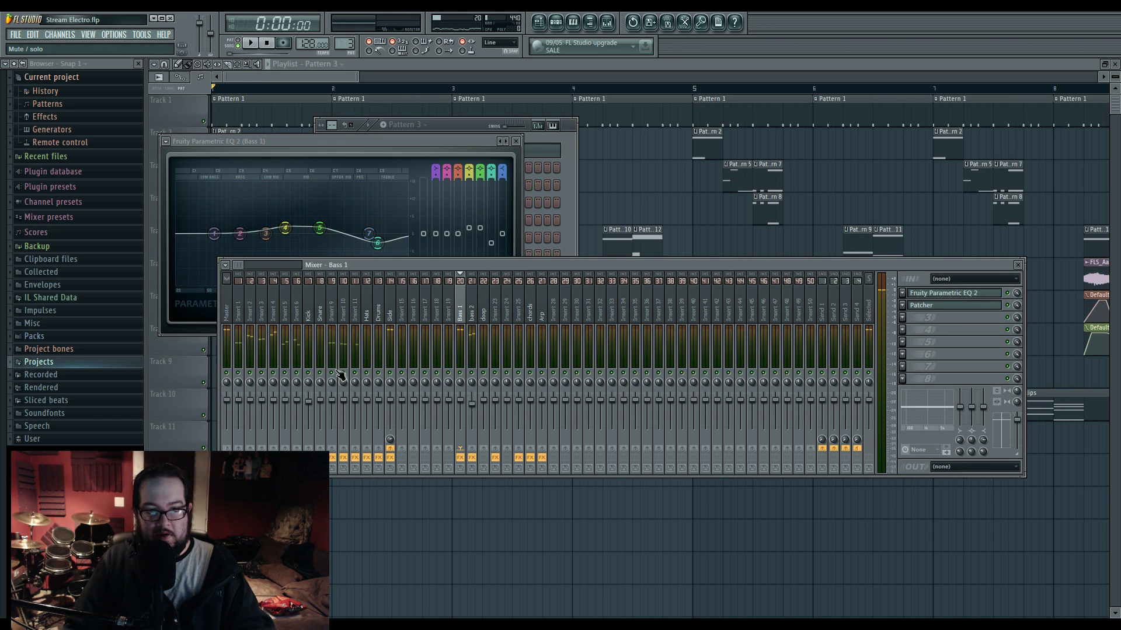
pyautogui.press('F12')
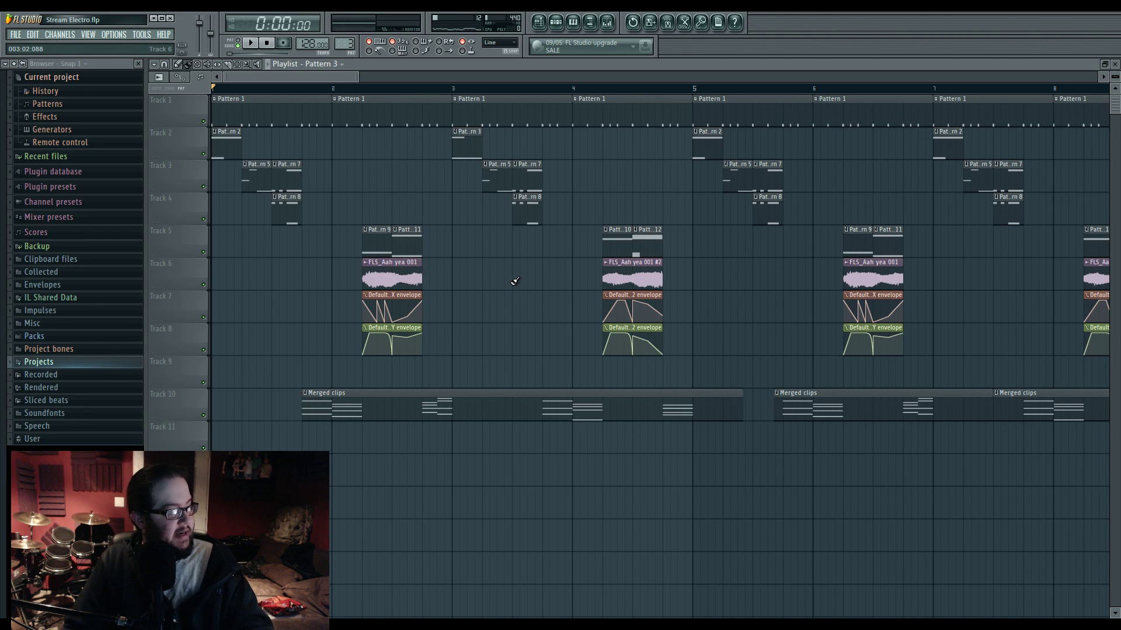
# Step: Add a C4 note after the D4 note in the Harmor pattern of the Track 2 clip at bar 3
pyautogui.press('space')
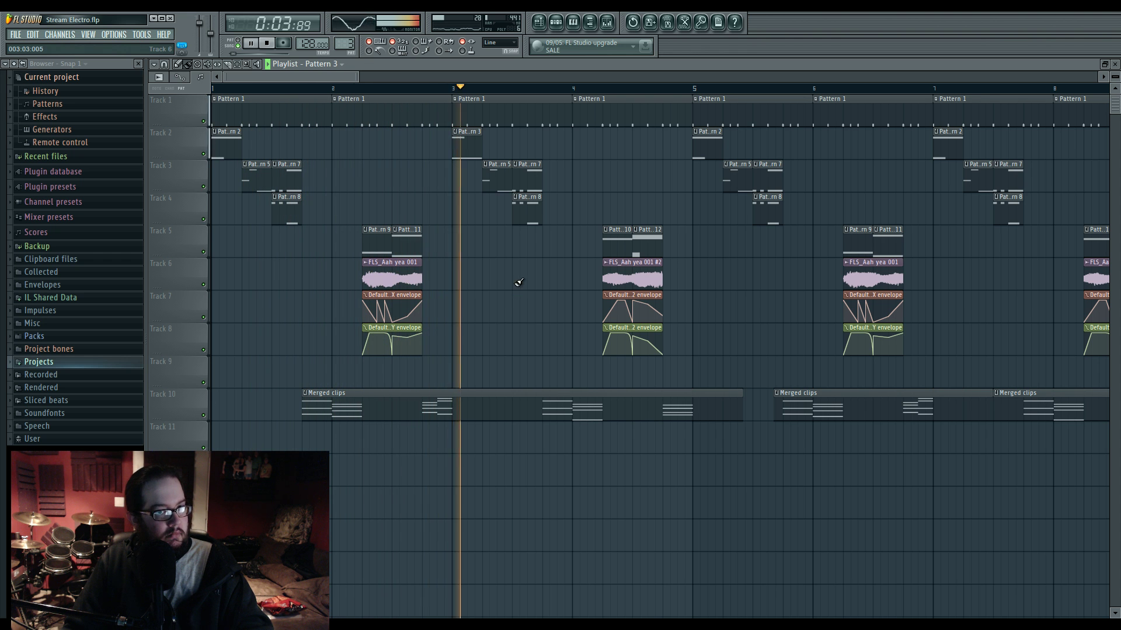
pyautogui.press('space')
pyautogui.doubleClick(467, 149)
pyautogui.scroll(-4, 288, 366)
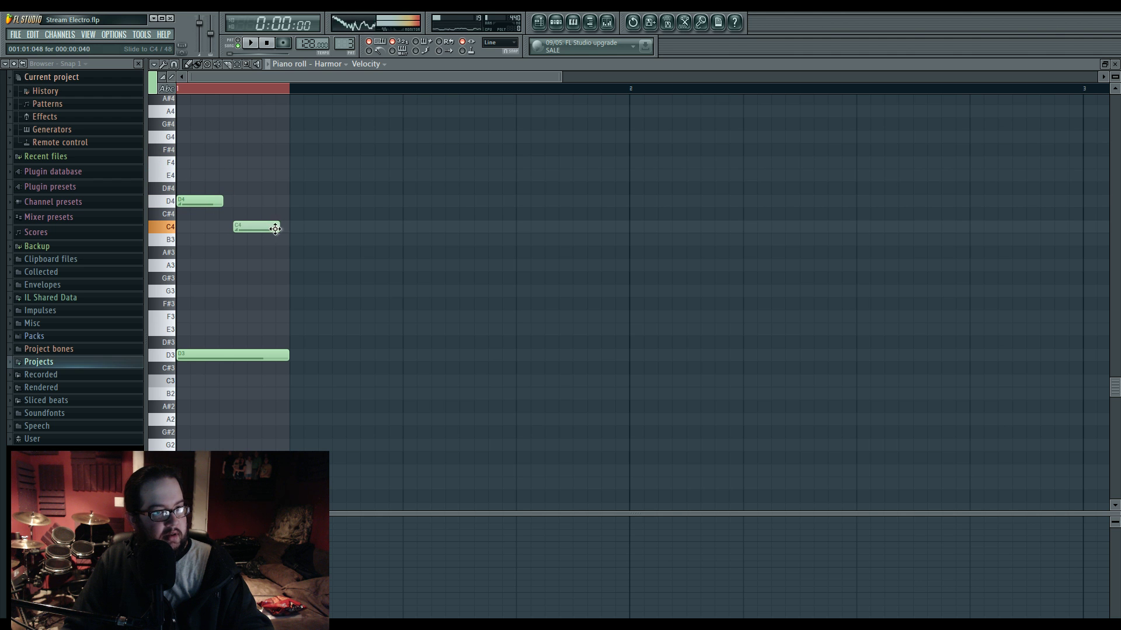
pyautogui.click(251, 44)
# Step: Play the song in the playlist repeatedly from bar 3 and from bar 1 to compare the bass variations
pyautogui.click(538, 23)
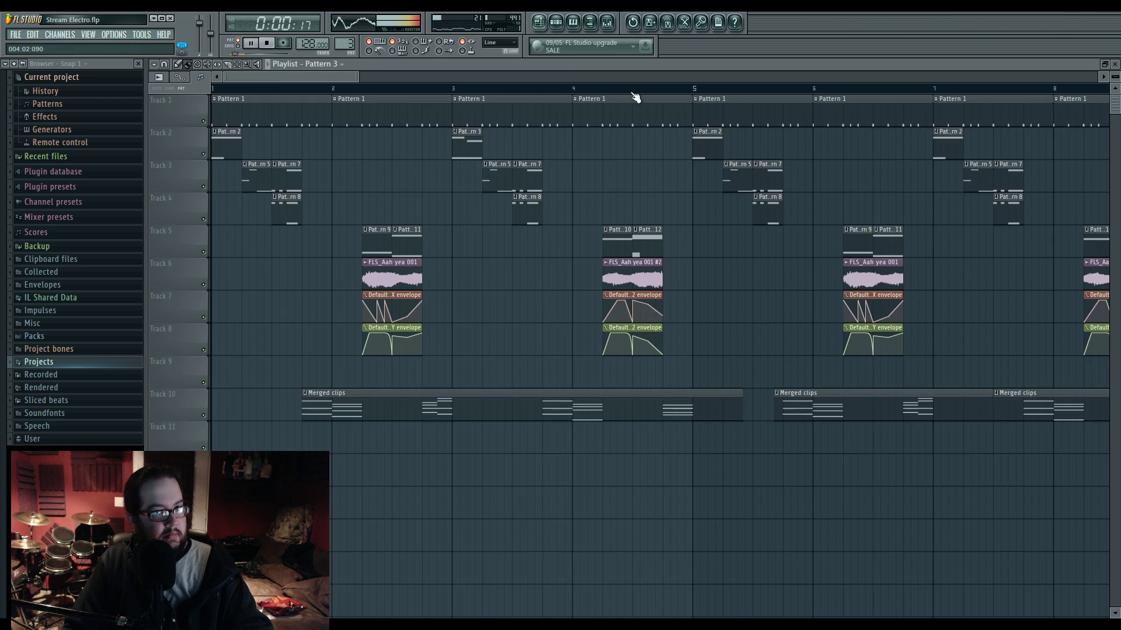
pyautogui.click(458, 86)
pyautogui.click(229, 87)
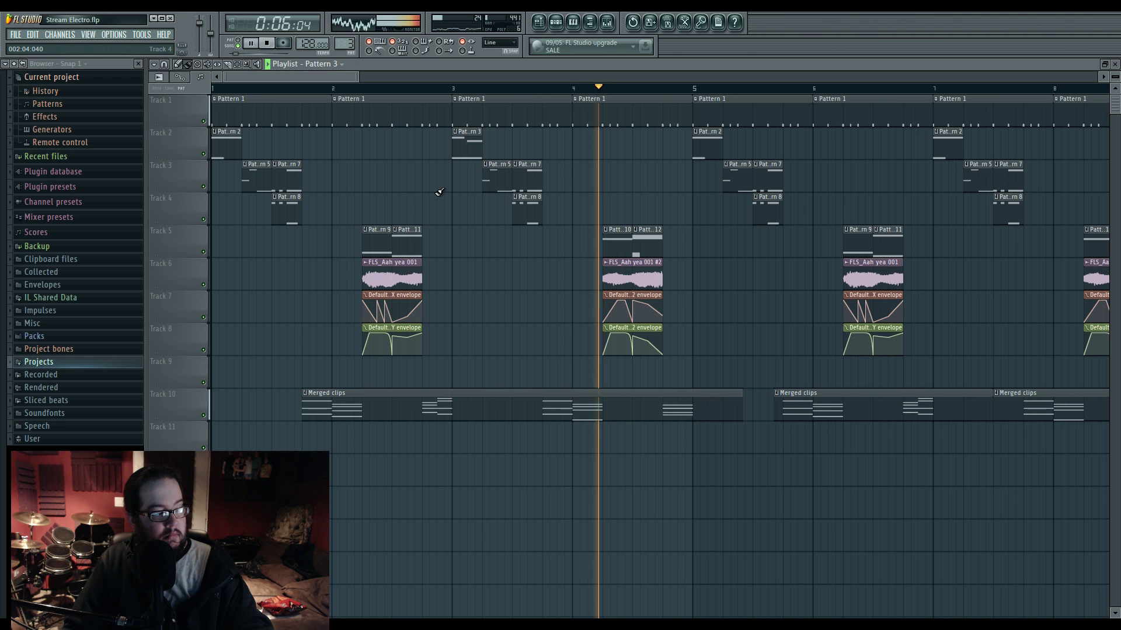
pyautogui.click(456, 88)
pyautogui.click(214, 89)
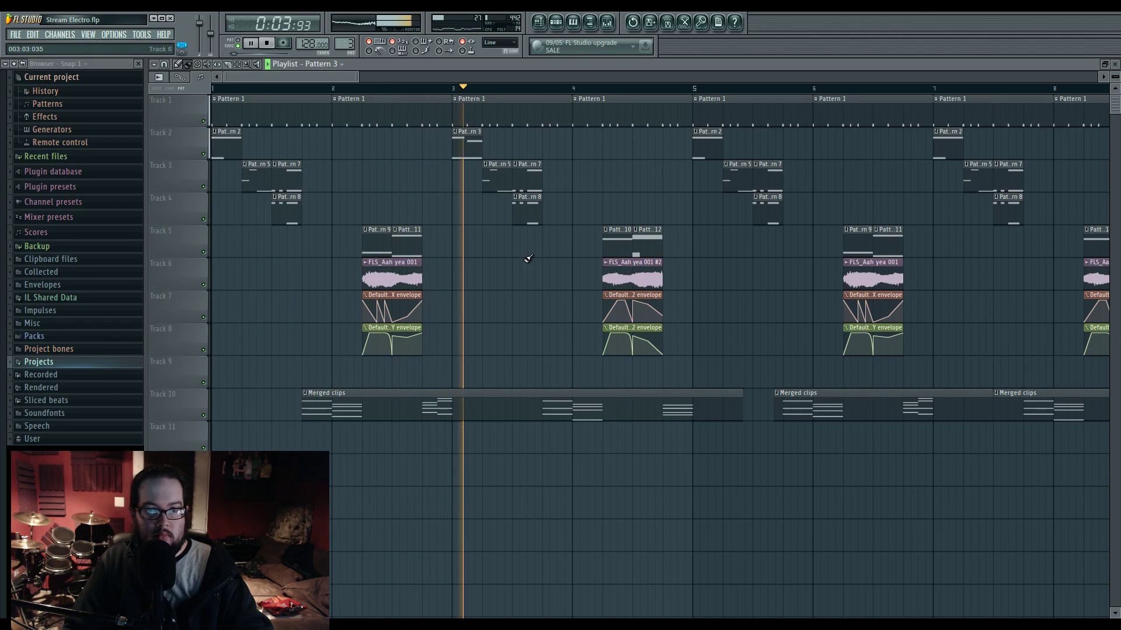
# Step: Make the first Track 3 clip in bar 3 a unique pattern and show its Harmor #2 notes in the piano roll
pyautogui.press('space')
pyautogui.click(488, 165)
pyautogui.click(520, 231)
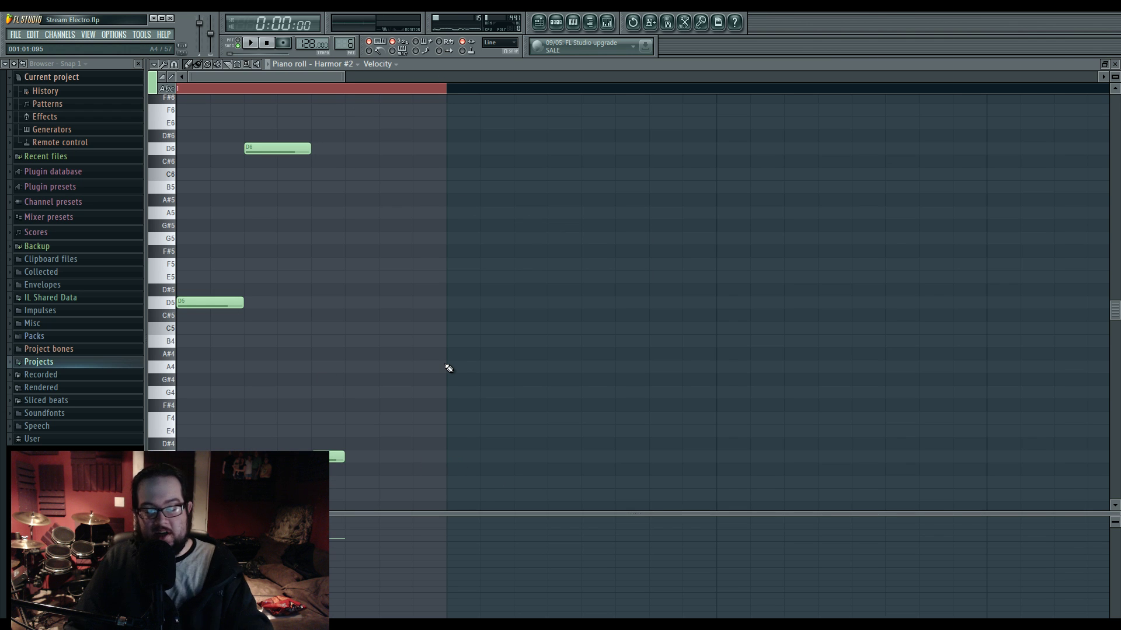
# Step: Examine the overall playlist arrangement and the Harmor #2 notes of the unique Track 3 clip in bar 3
pyautogui.click(539, 22)
pyautogui.scroll(-6, 628, 205)
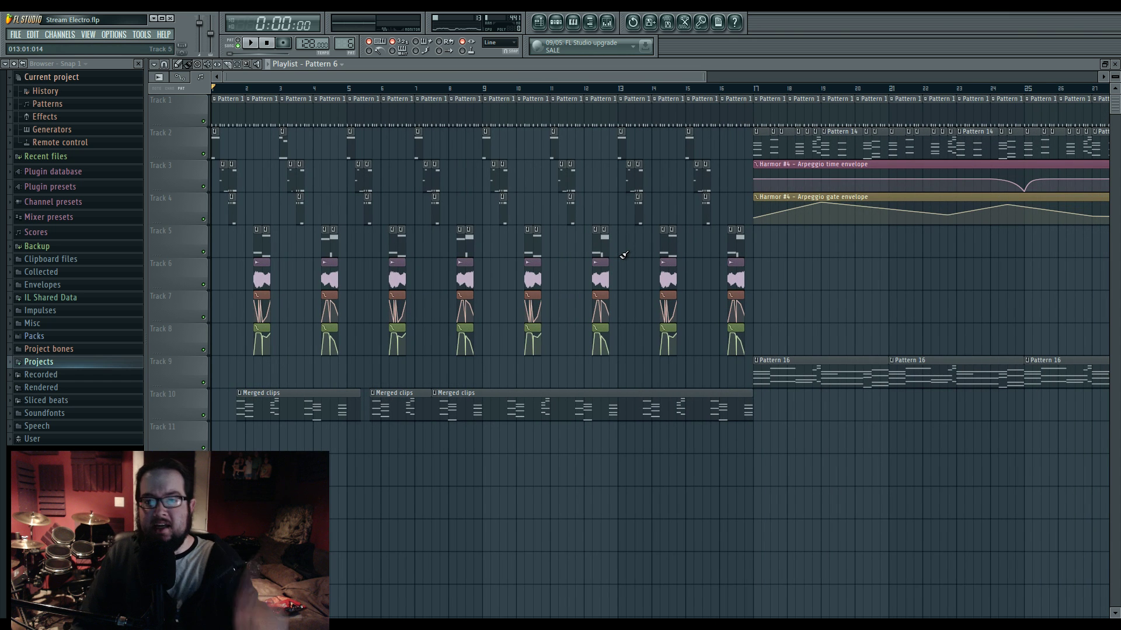
pyautogui.scroll(6, 243, 275)
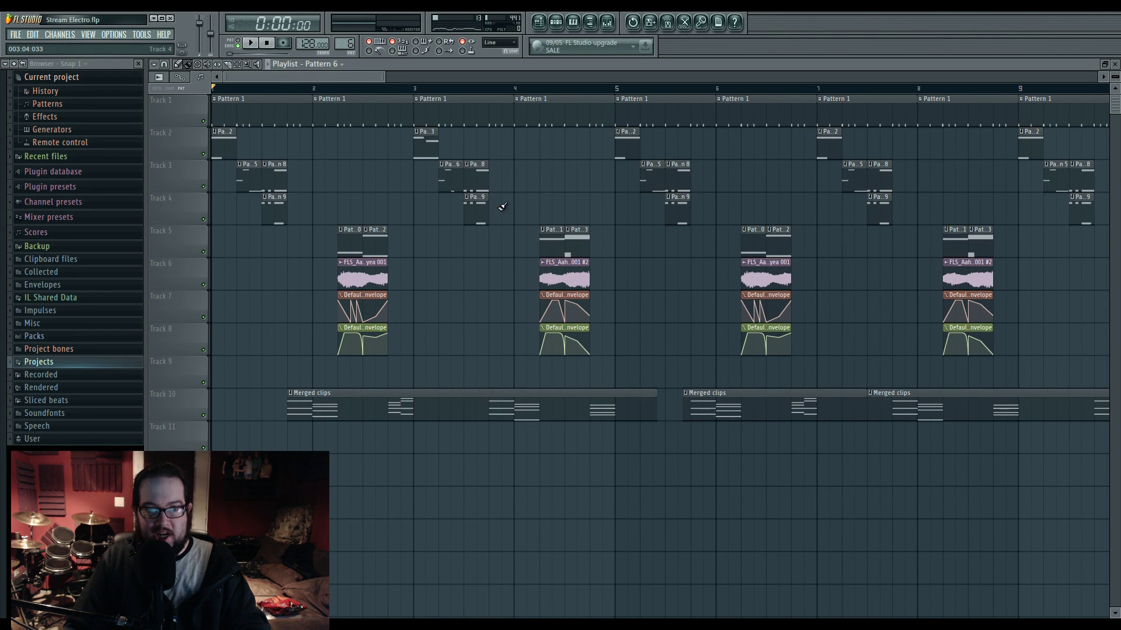
pyautogui.doubleClick(448, 179)
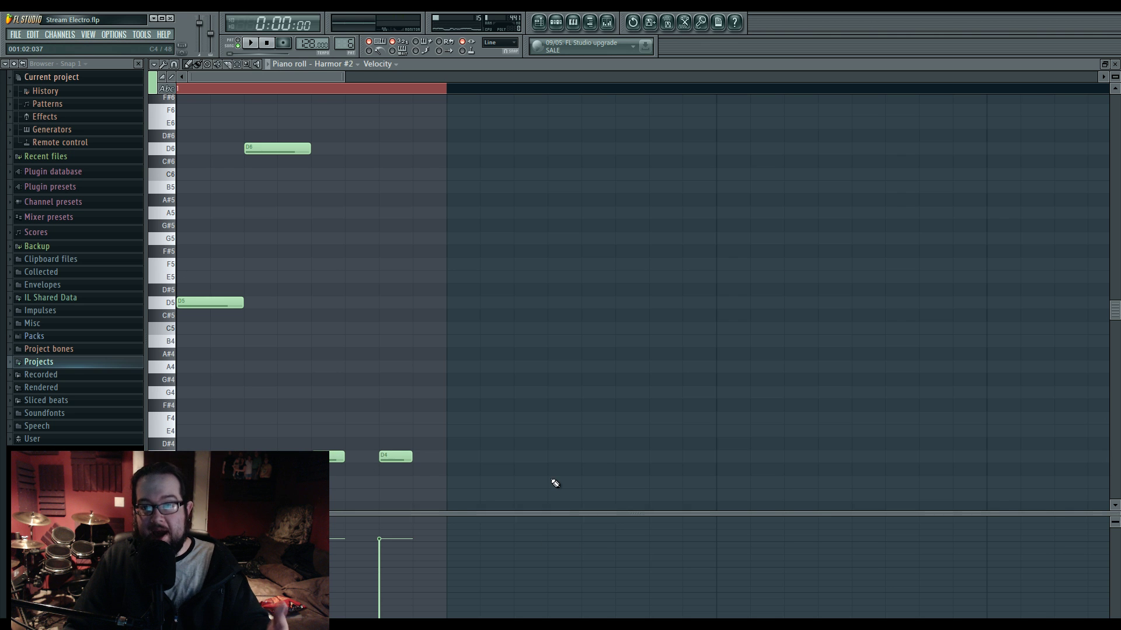
pyautogui.click(539, 22)
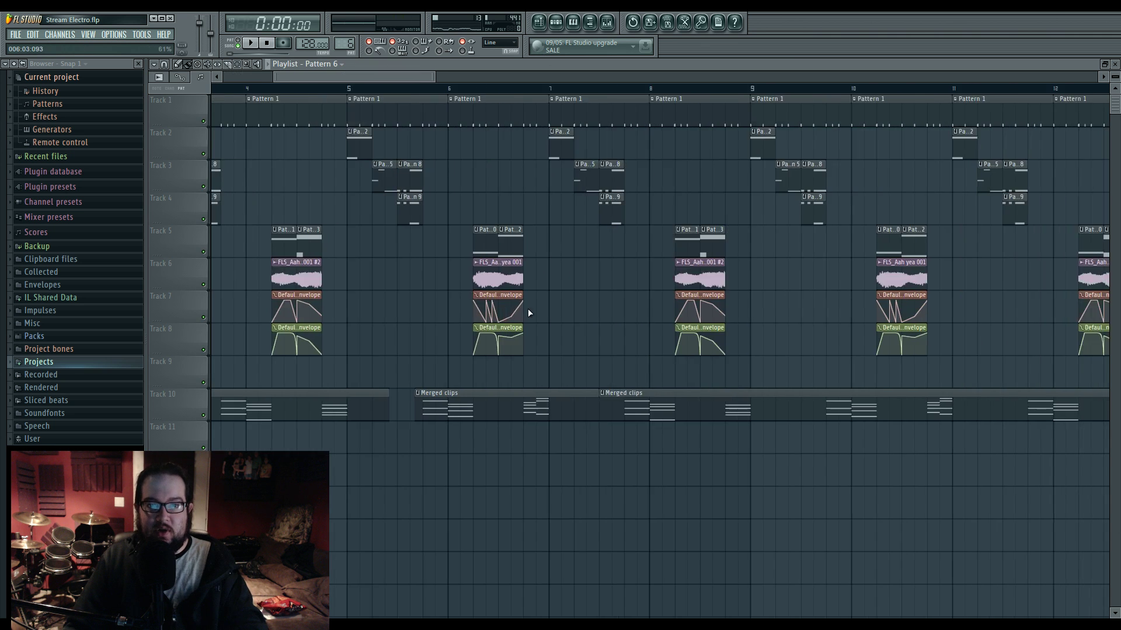
pyautogui.scroll(-6, 527, 308)
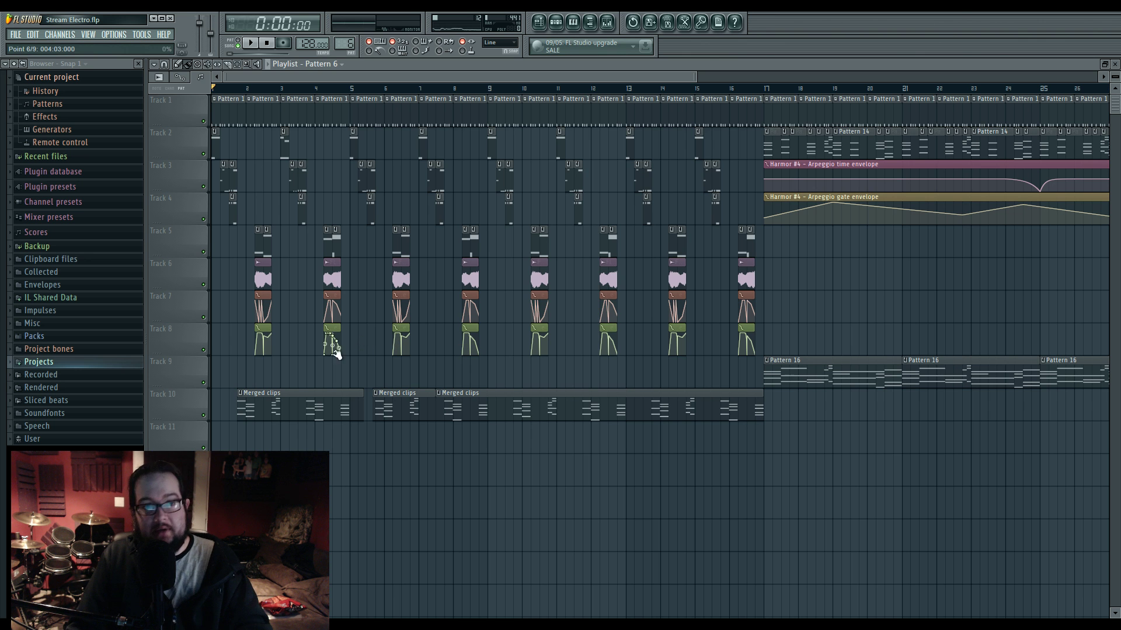
pyautogui.scroll(3, 336, 352)
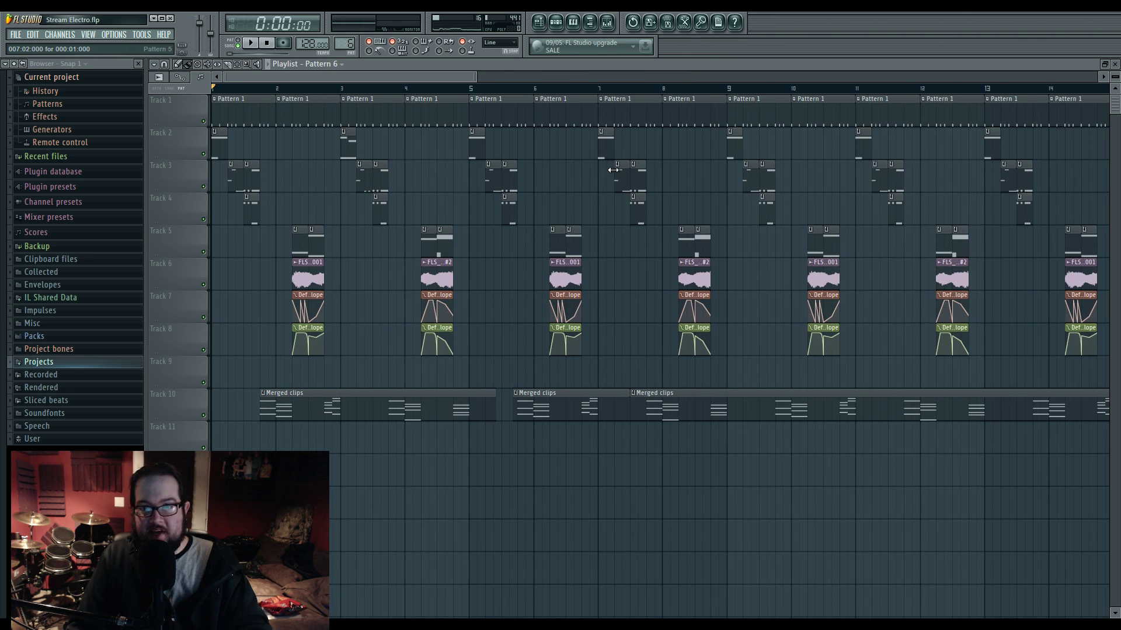
# Step: Play the Harmor #2 notes of the unique Track 3 clip in bar 3 and lower its D6 note to D#4
pyautogui.scroll(3, 275, 256)
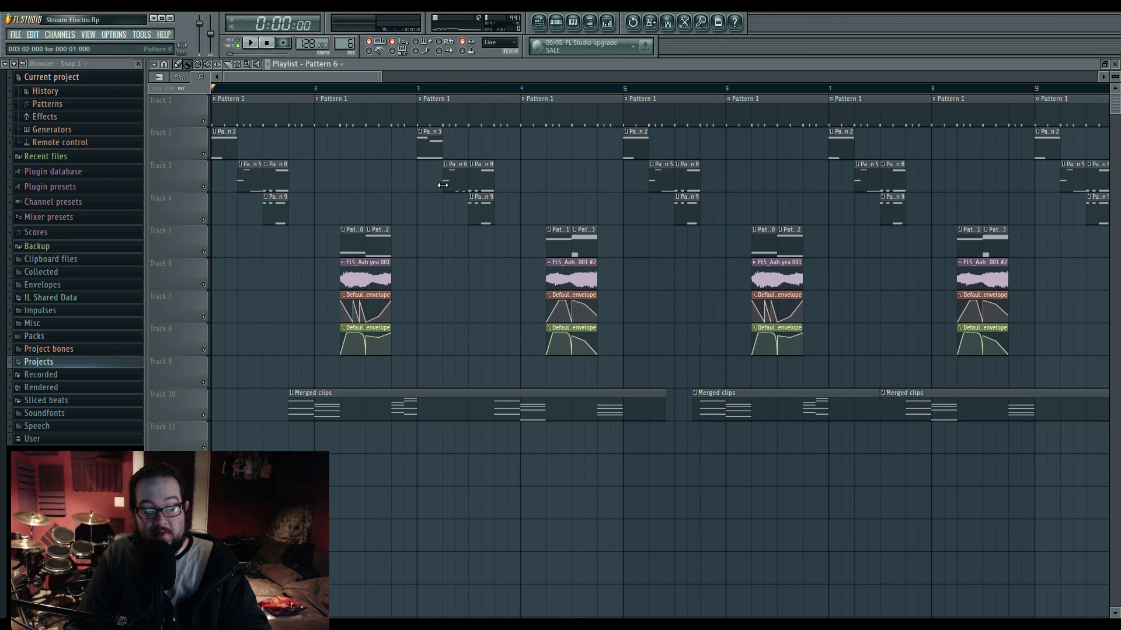
pyautogui.doubleClick(454, 190)
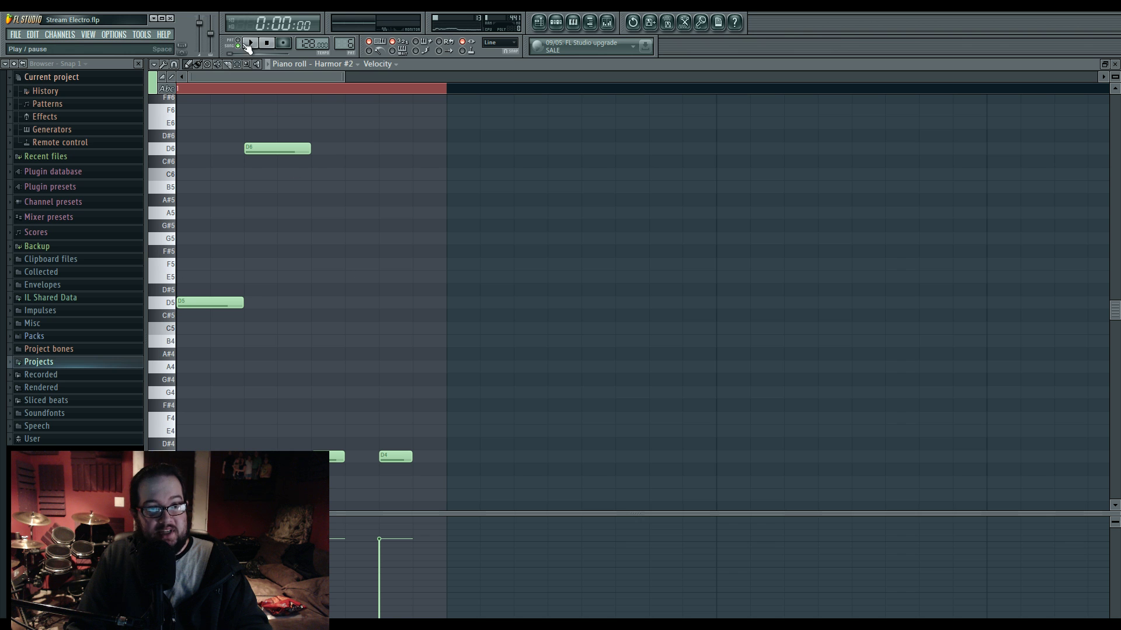
pyautogui.click(268, 65)
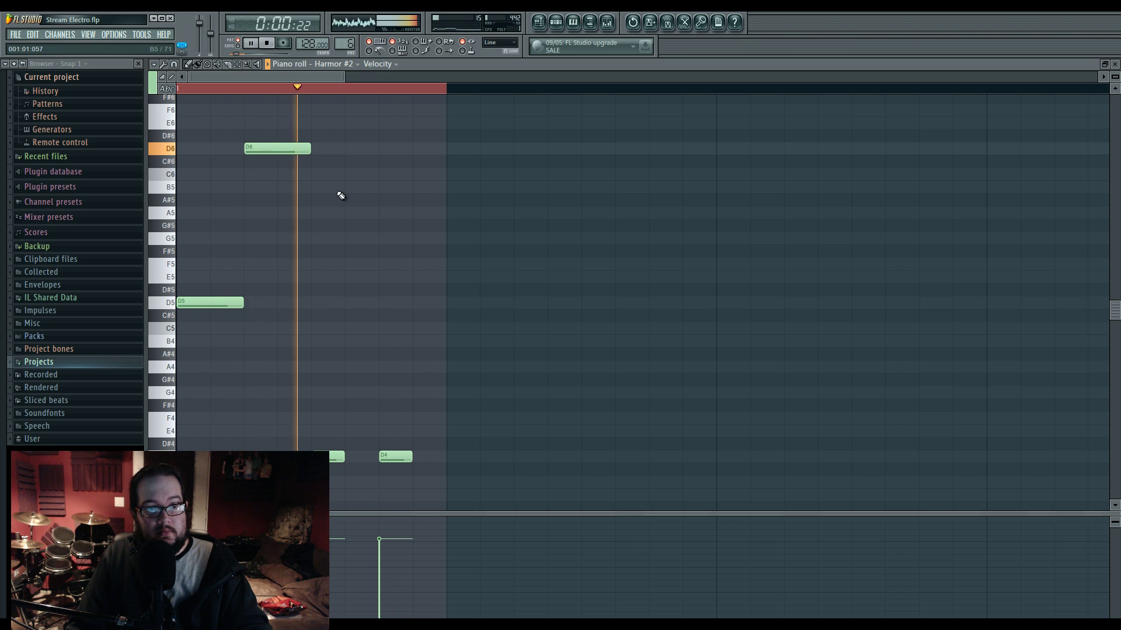
pyautogui.press('space')
pyautogui.moveTo(270, 148); pyautogui.dragTo(287, 439)
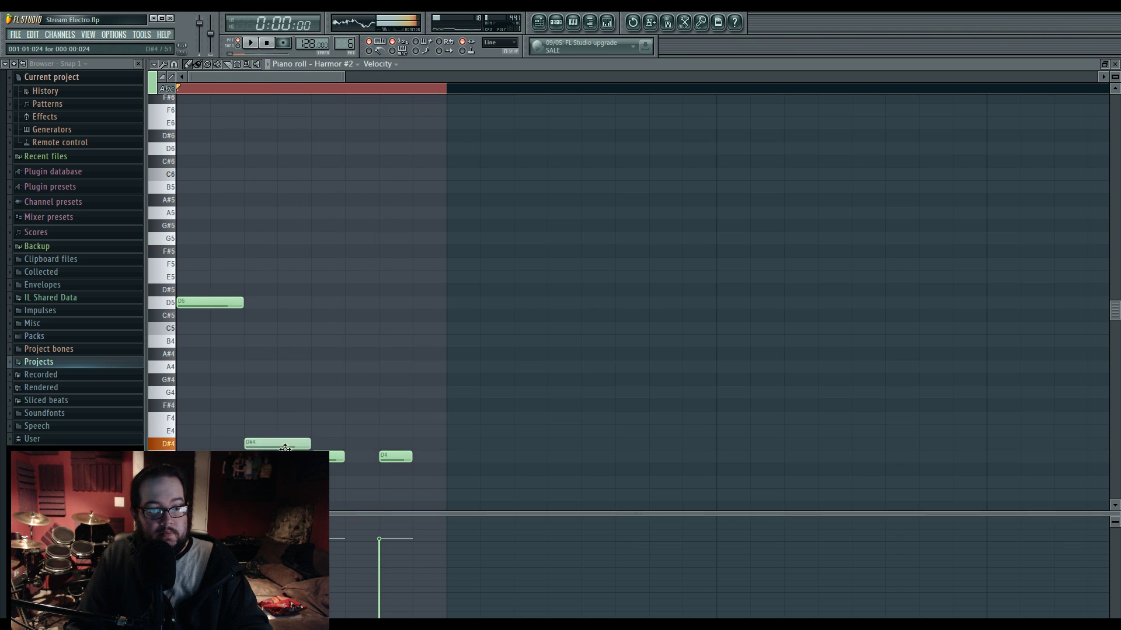
pyautogui.press('space')
# Step: Play the playlist arrangement from bar 3 to hear the altered Track 3 clip in context
pyautogui.click(547, 22)
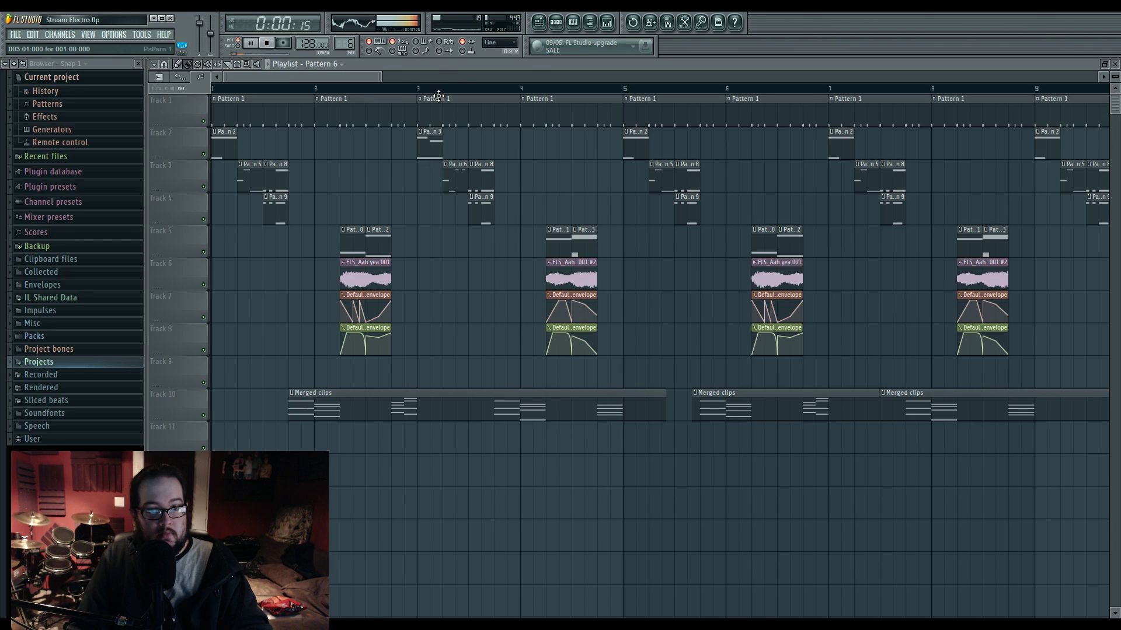
pyautogui.click(419, 89)
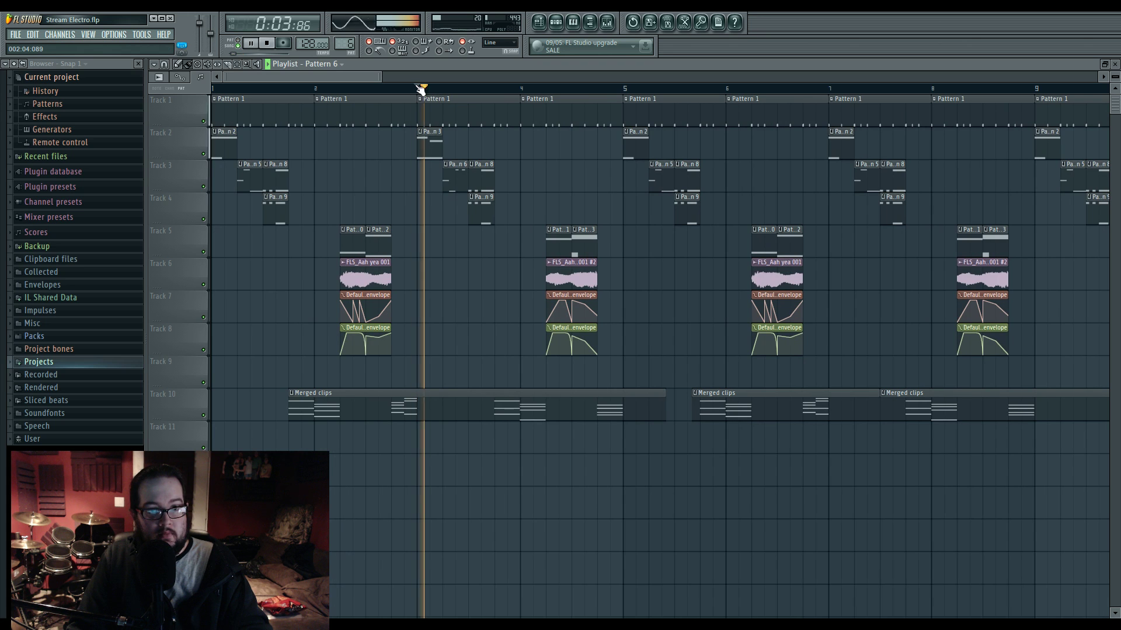
pyautogui.press('space')
# Step: Make the Track 4 clip in bar 3 a unique pattern and play its Harmor #3 notes in the piano roll
pyautogui.click(470, 167)
pyautogui.click(471, 165)
pyautogui.click(472, 197)
pyautogui.click(500, 260)
pyautogui.doubleClick(483, 210)
pyautogui.click(235, 42)
pyautogui.click(251, 44)
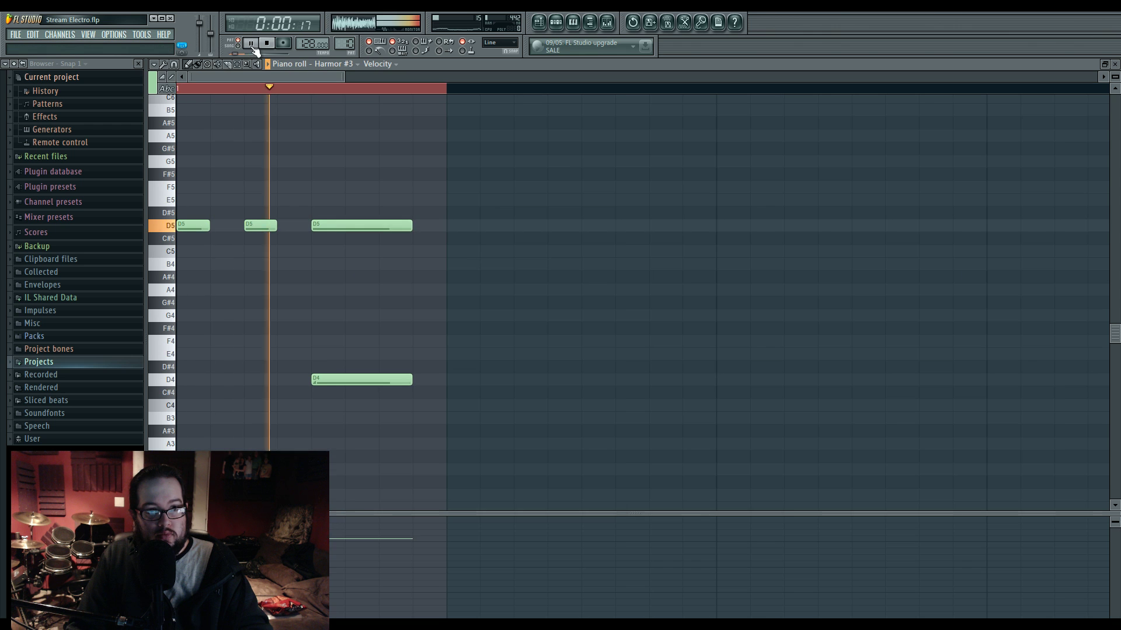
pyautogui.press('space')
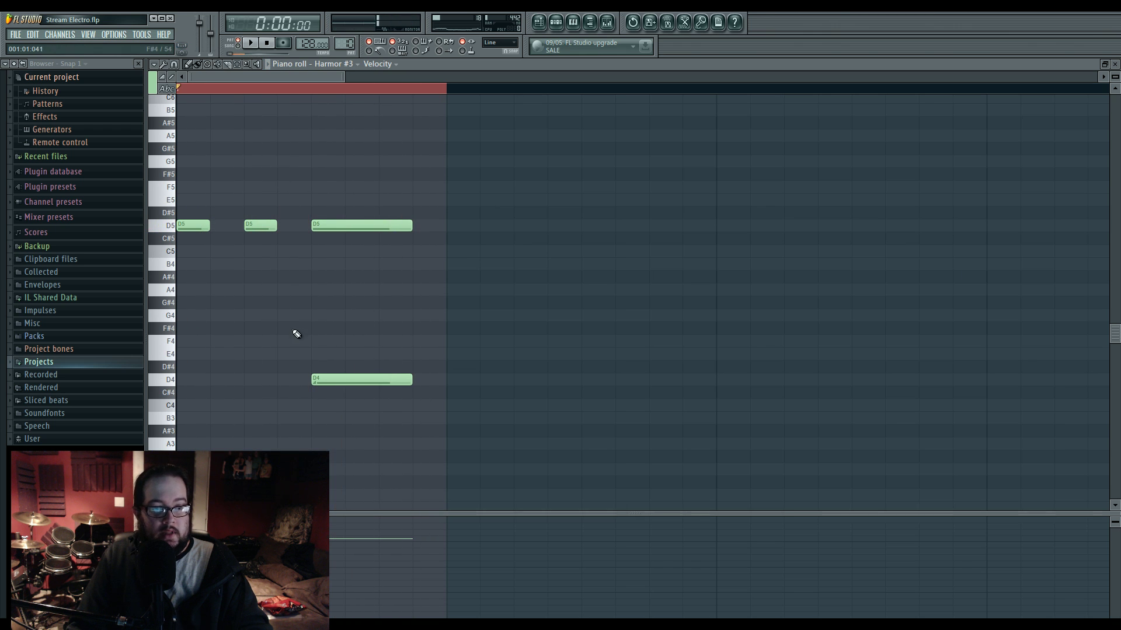
# Step: Show the Make unique option on the Track 4 clip in bar 3 and reopen the clip's Harmor #3 notes
pyautogui.click(539, 27)
pyautogui.click(472, 198)
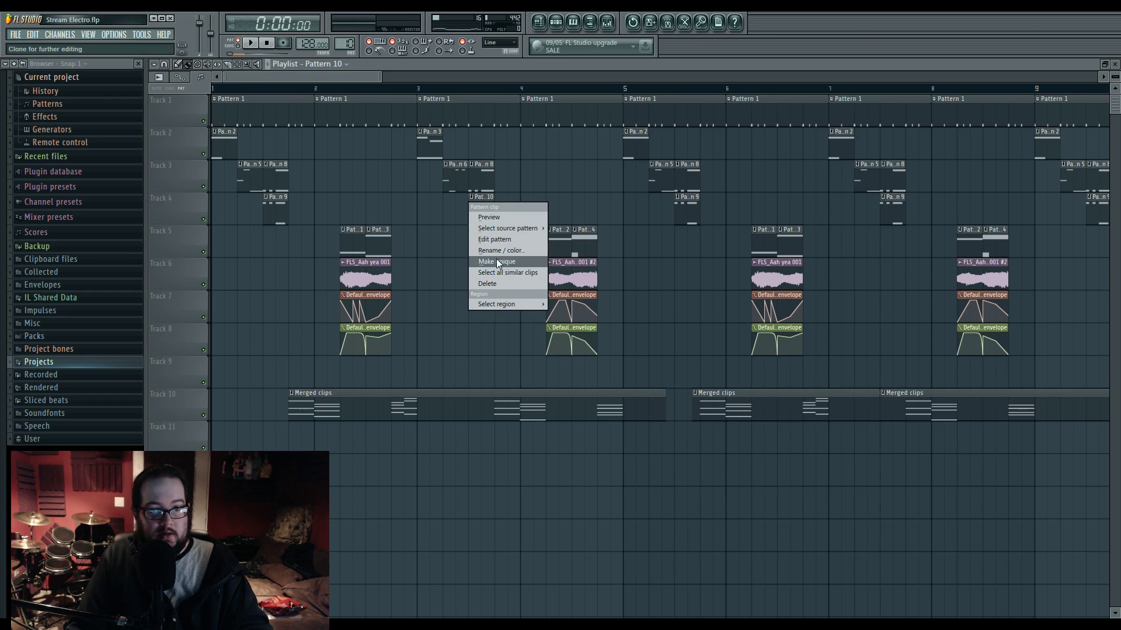
pyautogui.click(496, 258)
pyautogui.click(670, 349)
pyautogui.doubleClick(479, 209)
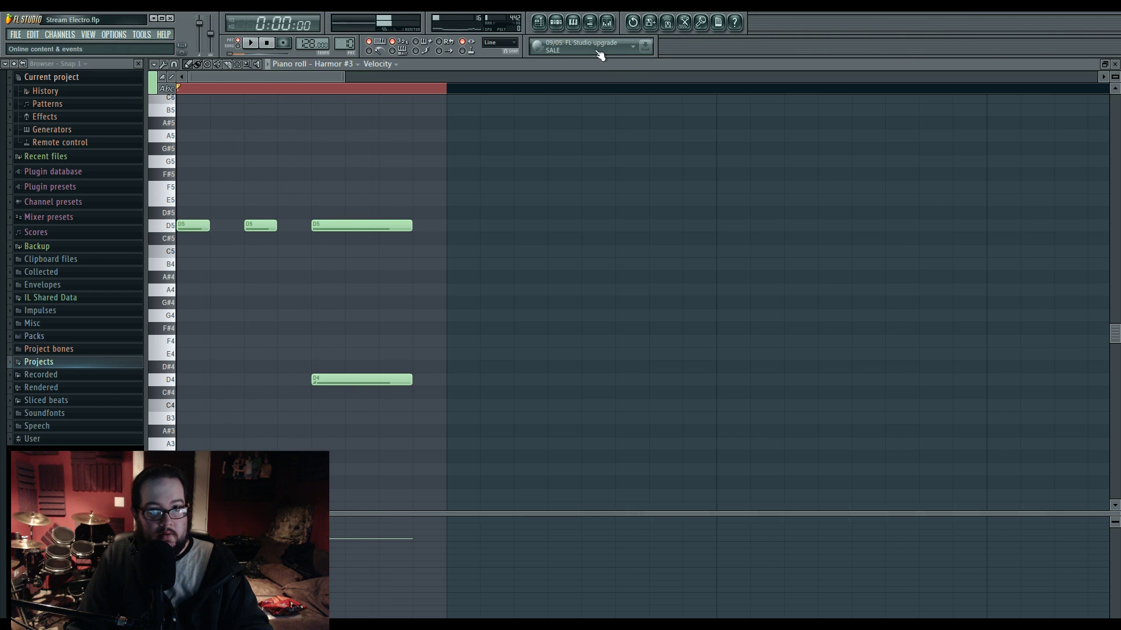
# Step: Show the doop mixer track and bring up the full Harmor #3 plugin window while auditioning the pattern
pyautogui.click(606, 22)
pyautogui.click(486, 313)
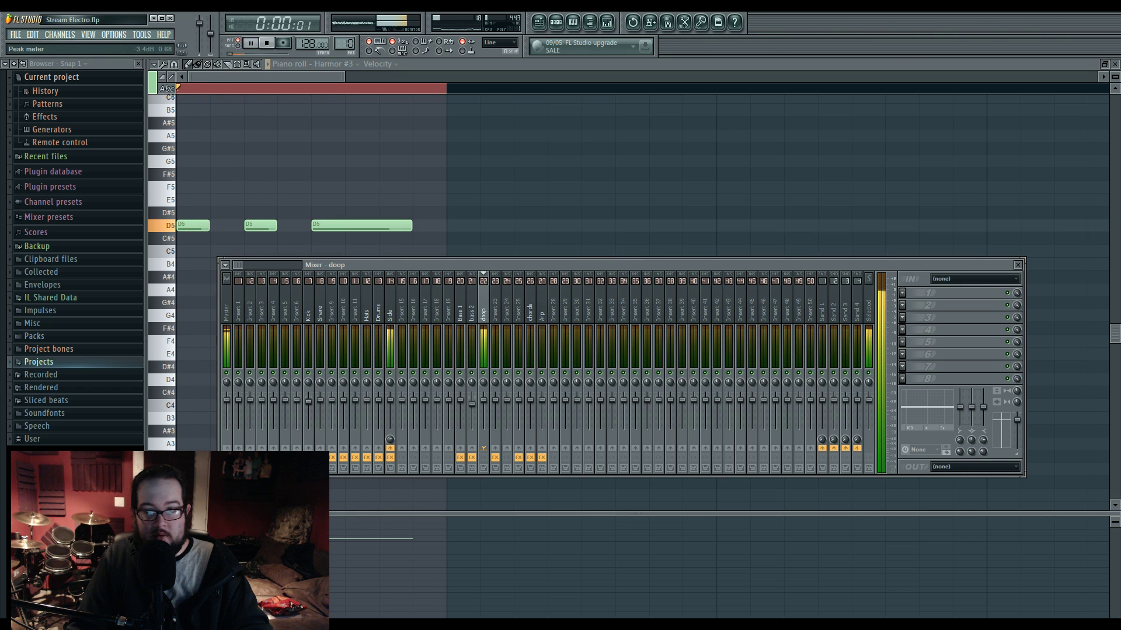
pyautogui.press('space')
pyautogui.press('F6')
pyautogui.click(383, 185)
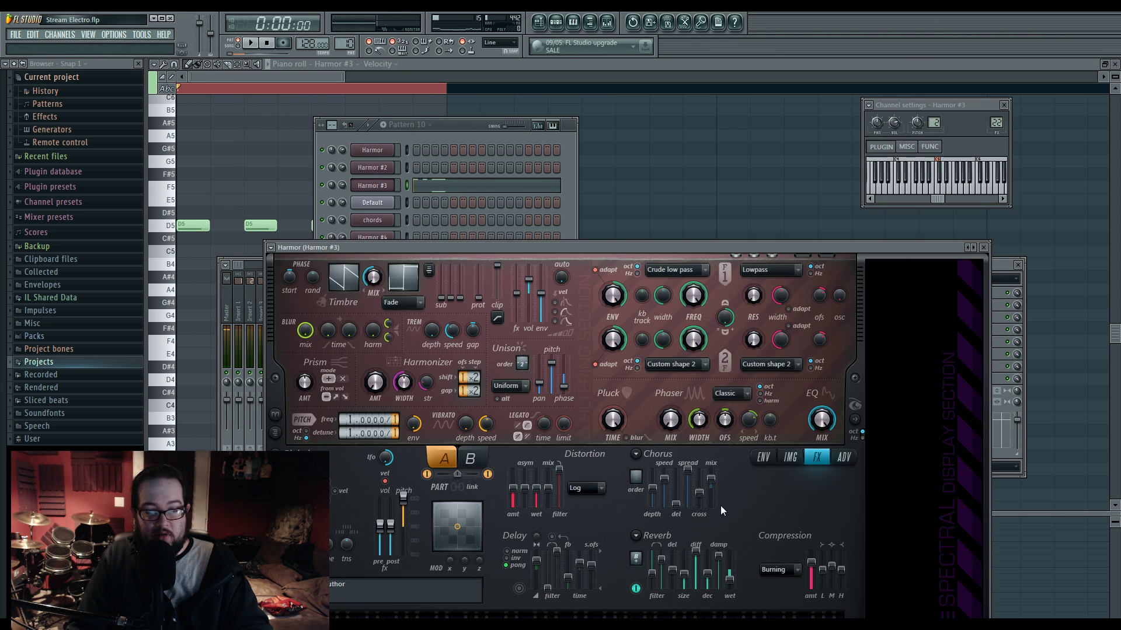
pyautogui.moveTo(742, 255); pyautogui.dragTo(729, 121)
# Step: Play the pattern to watch the Harmor #3 spectral display, and play it once more in the piano roll
pyautogui.press('space')
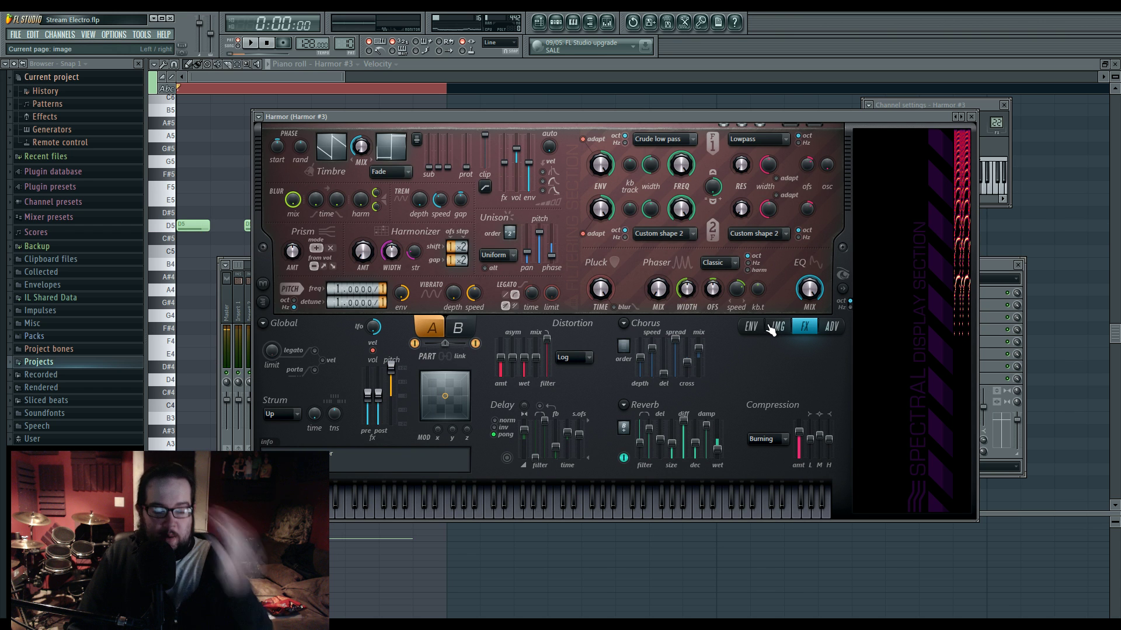
pyautogui.scroll(1, 333, 301)
pyautogui.press('space')
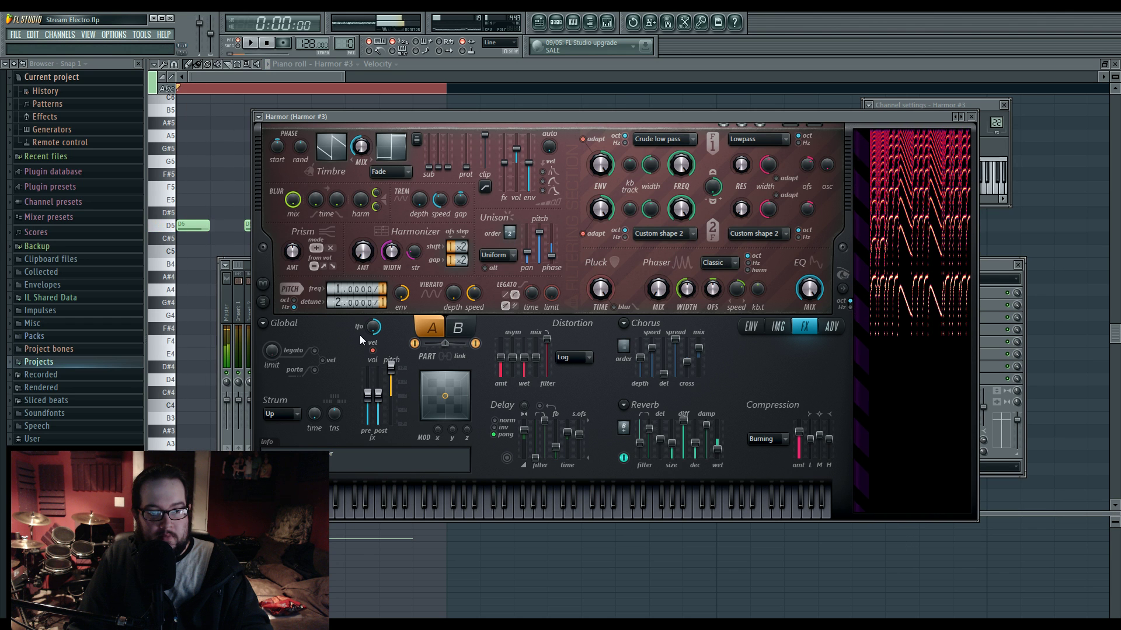
pyautogui.press('space')
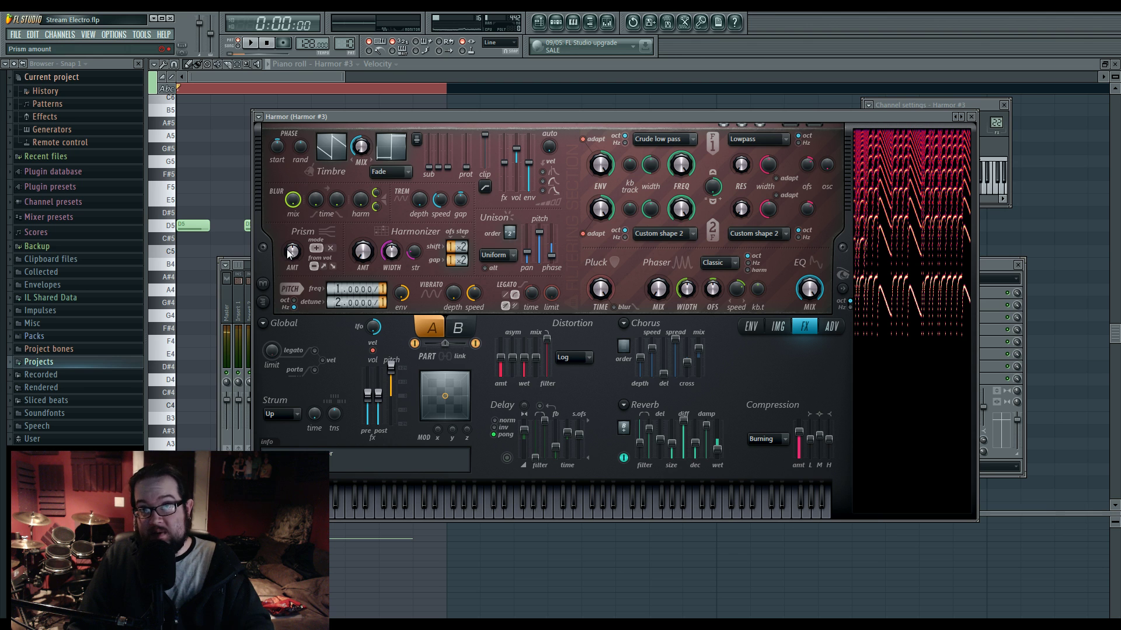
pyautogui.click(226, 150)
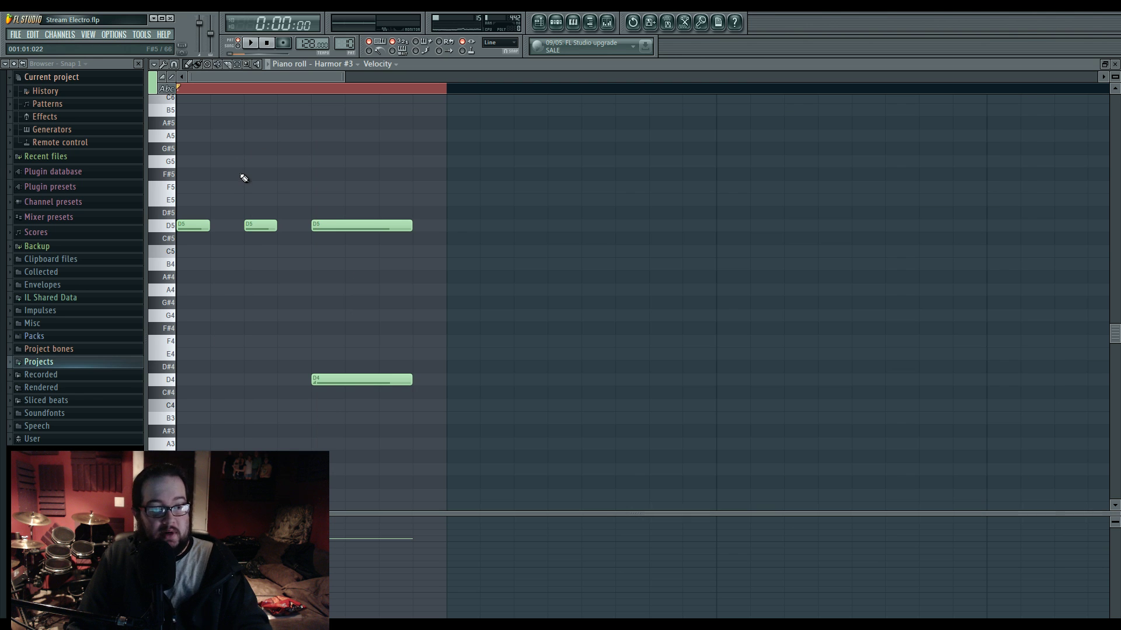
pyautogui.press('space')
pyautogui.press('space')
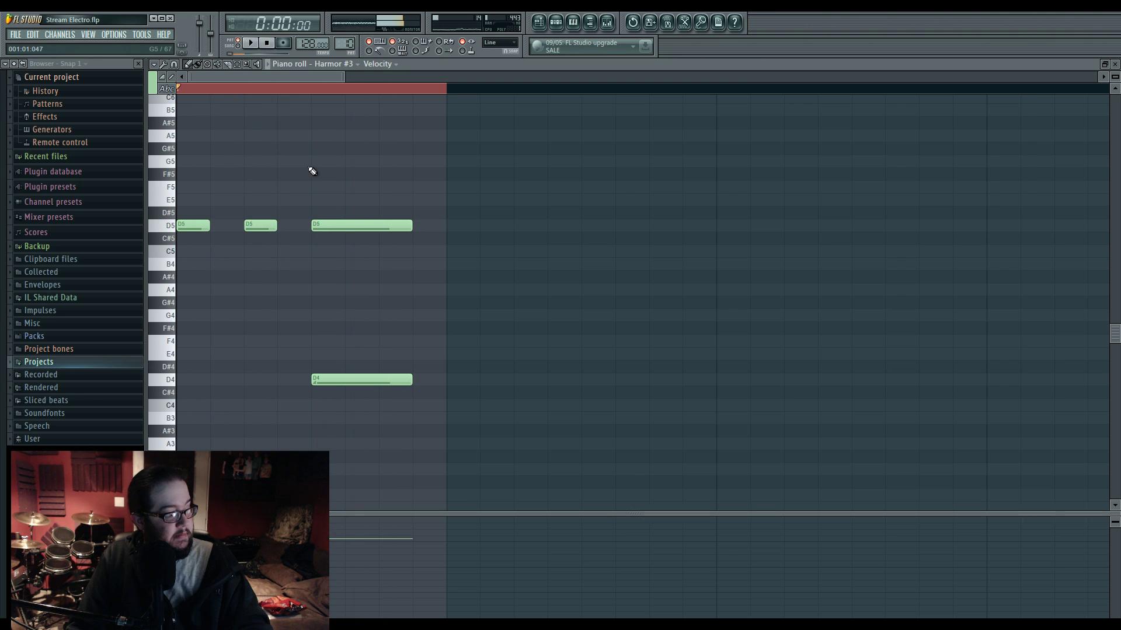
# Step: Try an extra note between the long D5 and D4 notes in the Harmor #3 pattern and compare playback without it
pyautogui.click(355, 228)
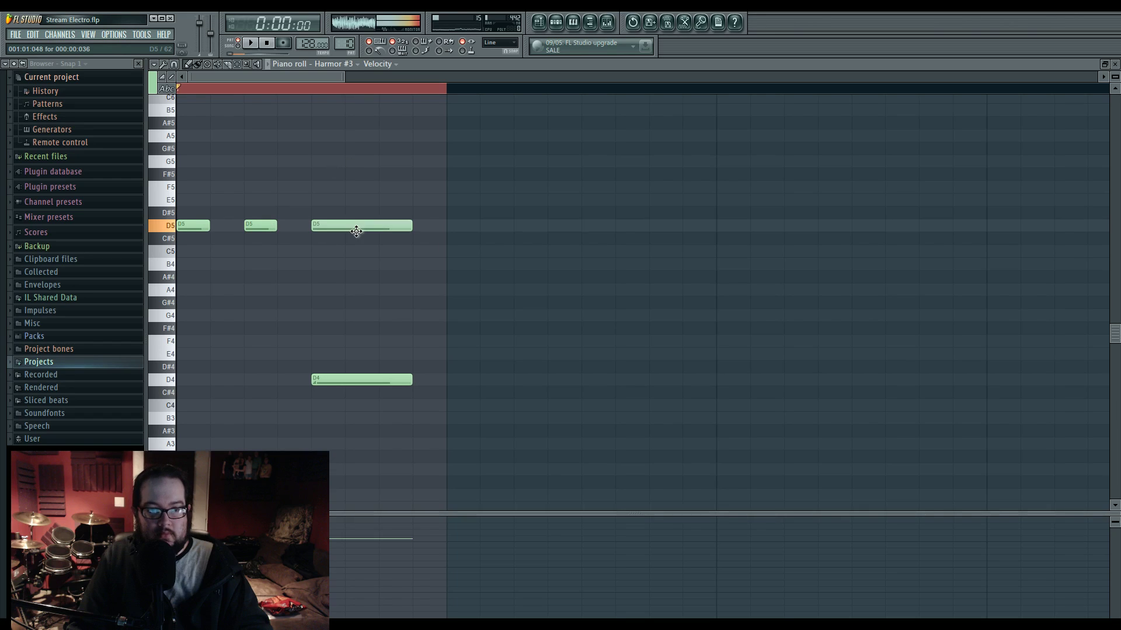
pyautogui.click(313, 315)
pyautogui.press('space')
pyautogui.press('space')
pyautogui.rightClick(345, 315)
pyautogui.press('space')
pyautogui.press('space')
pyautogui.scroll(-1, 353, 315)
pyautogui.scroll(3, 353, 315)
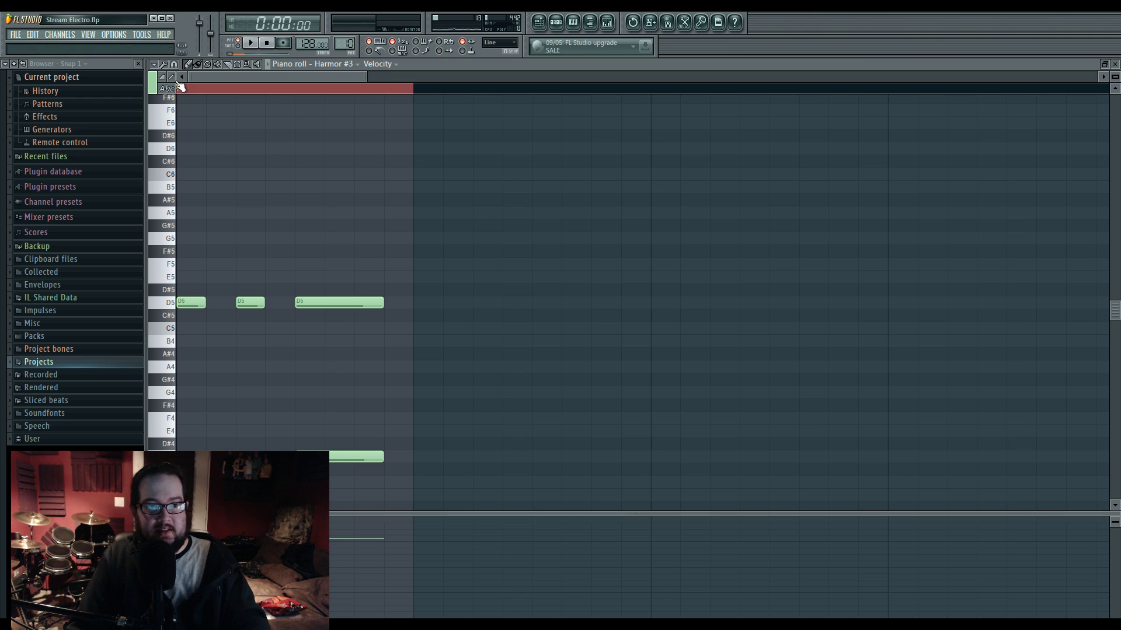
# Step: Show the note colour groups, and try extra D#5 and E5 notes above the long D5 note
pyautogui.click(153, 86)
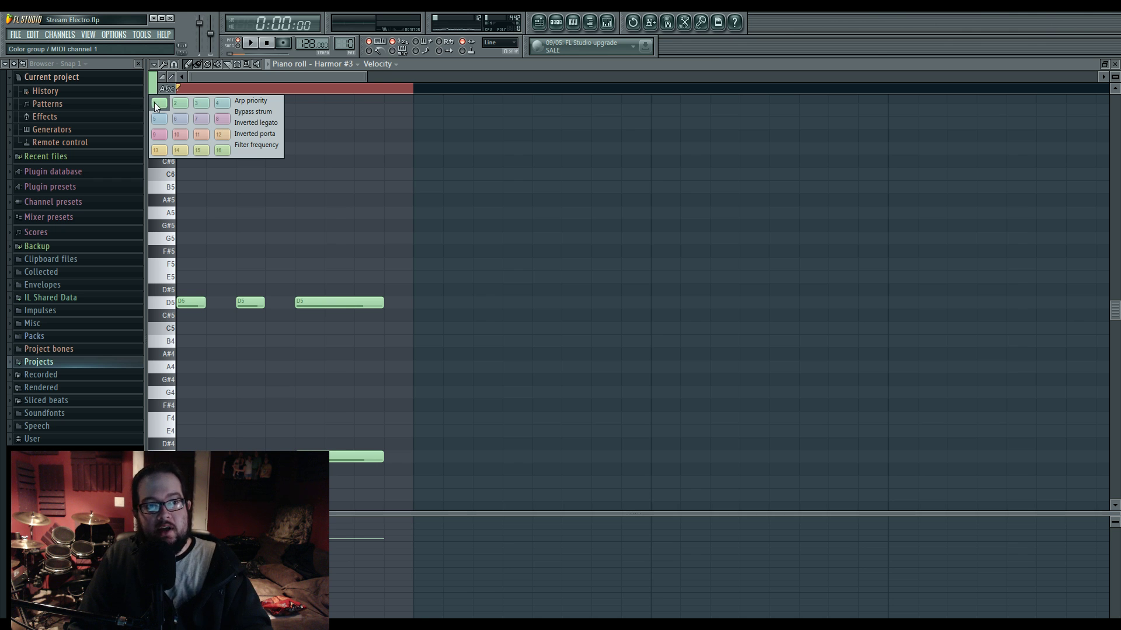
pyautogui.click(346, 304)
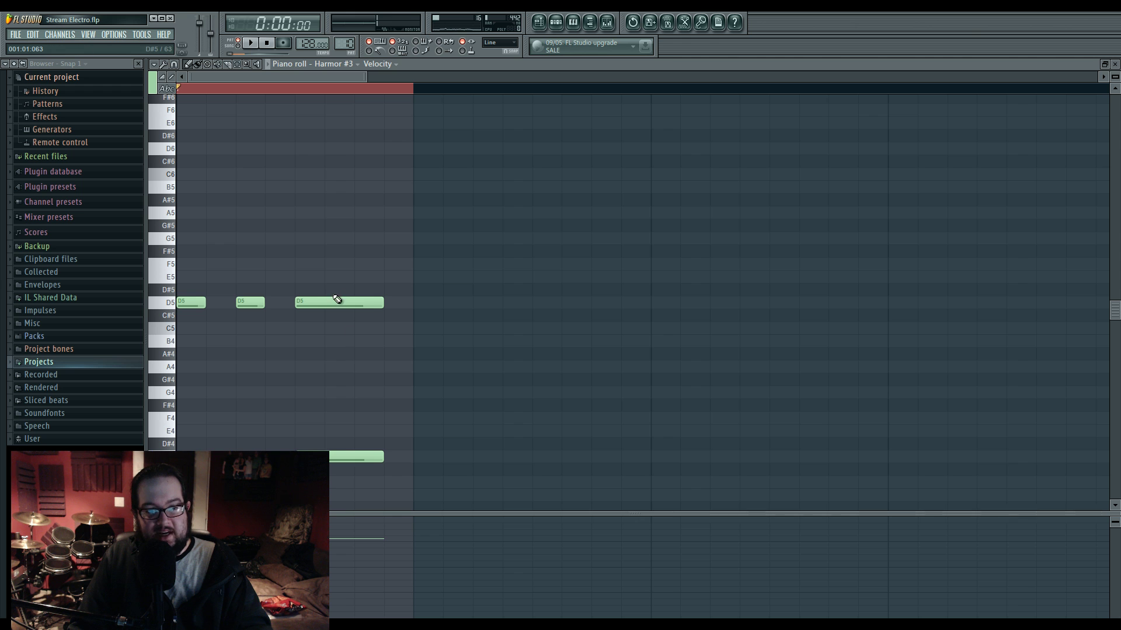
pyautogui.click(332, 291)
pyautogui.rightClick(384, 290)
pyautogui.click(344, 457)
pyautogui.click(311, 277)
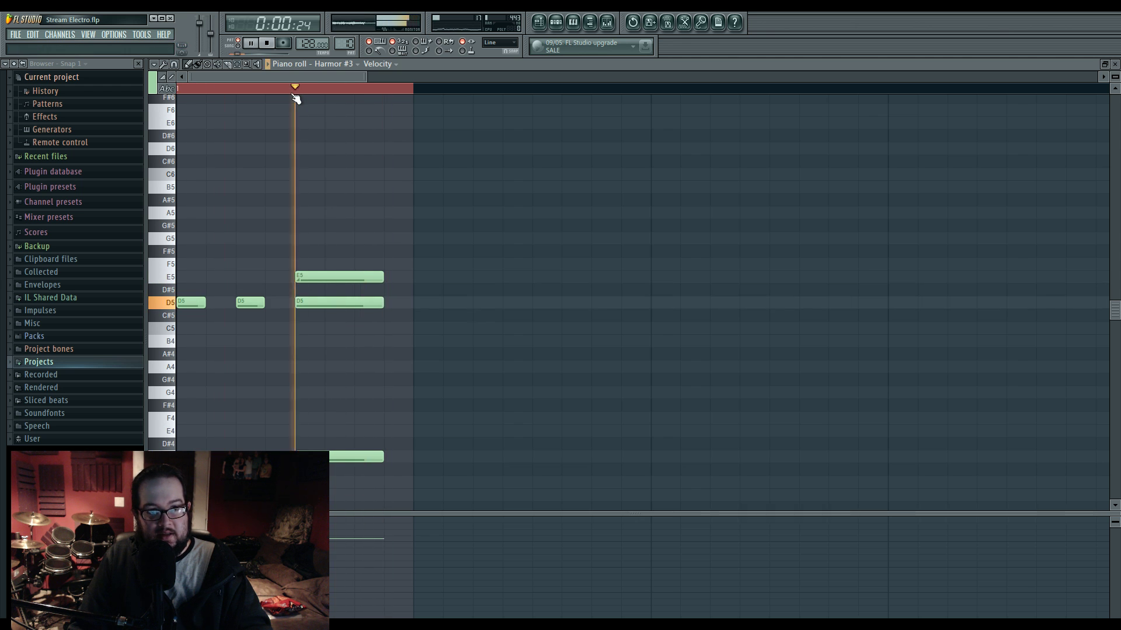
pyautogui.rightClick(345, 278)
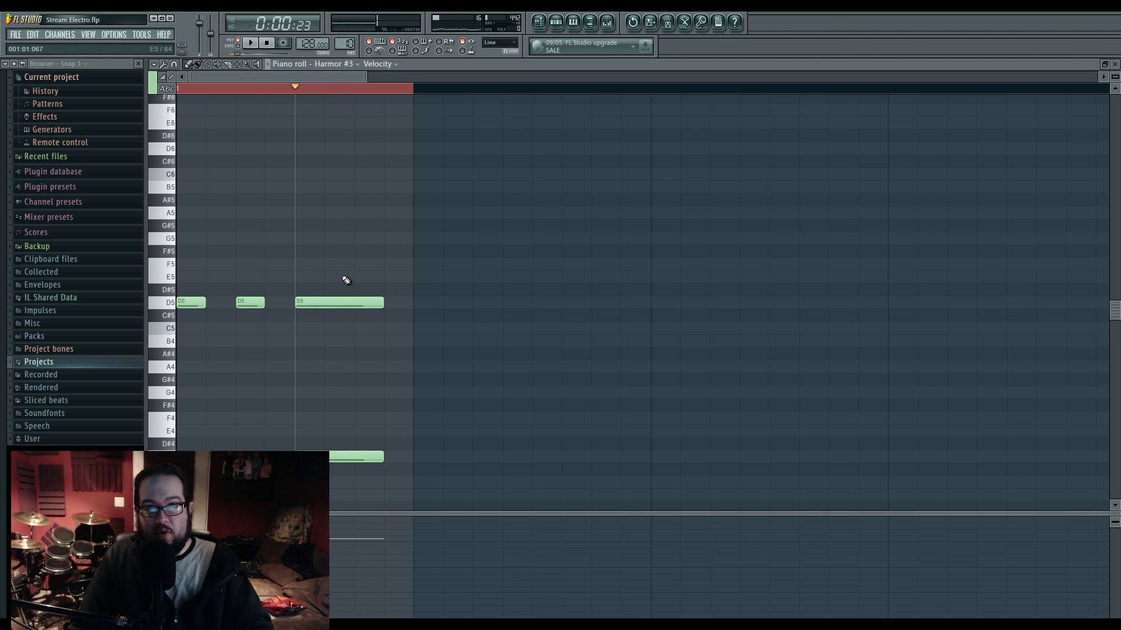
pyautogui.click(332, 300)
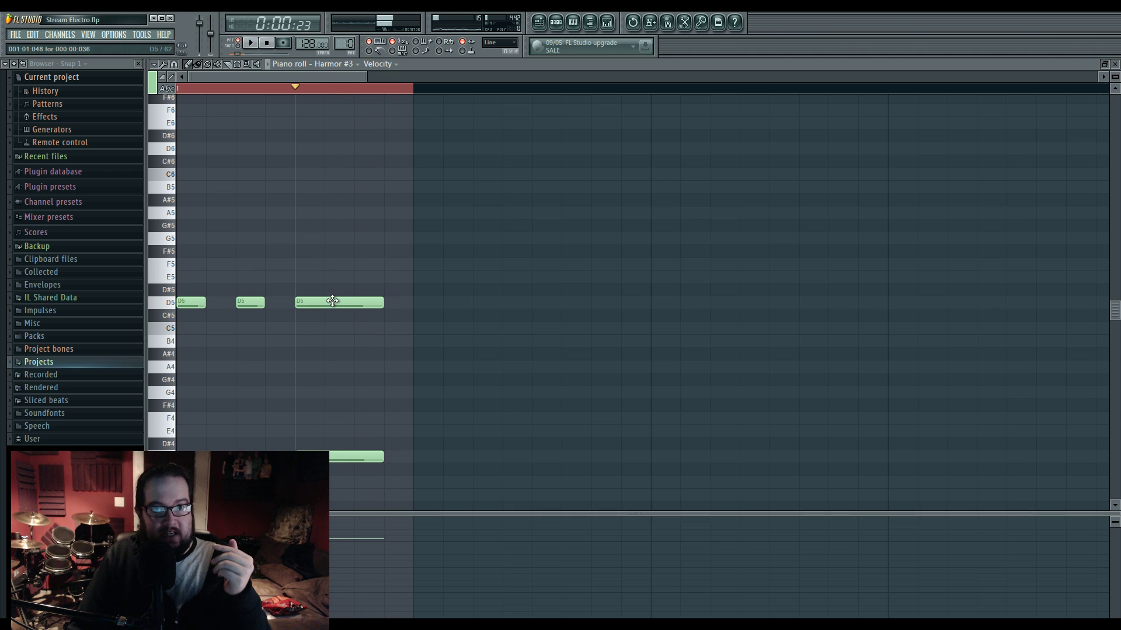
# Step: Add F#5 and C6 notes above the long D5 note and move the F#5 note down onto D5
pyautogui.click(154, 84)
pyautogui.click(179, 101)
pyautogui.click(310, 252)
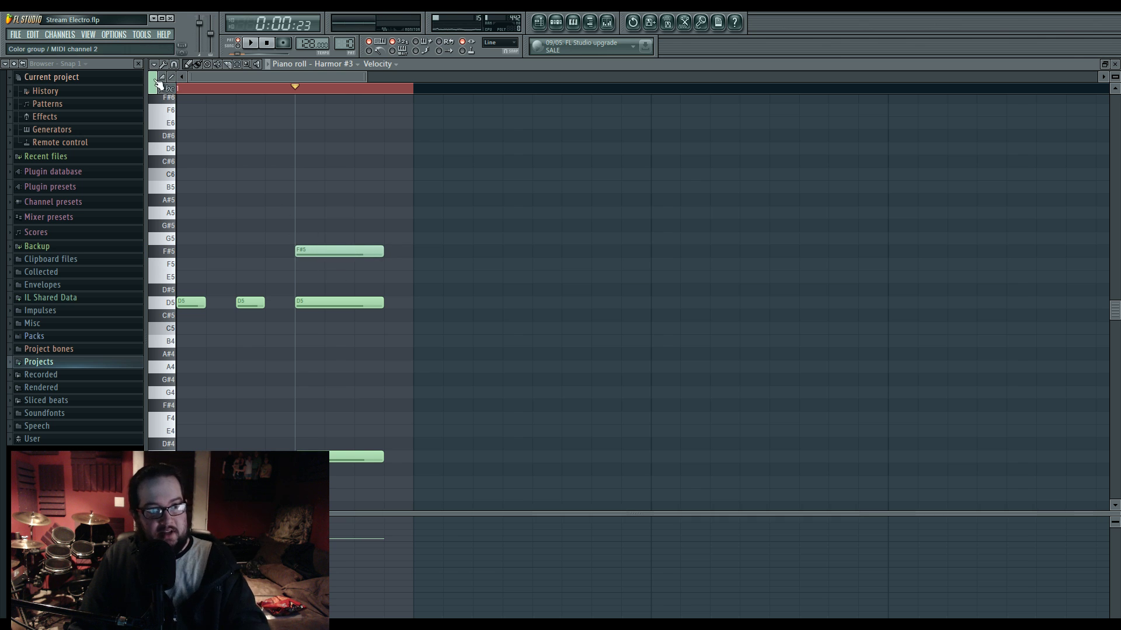
pyautogui.click(301, 178)
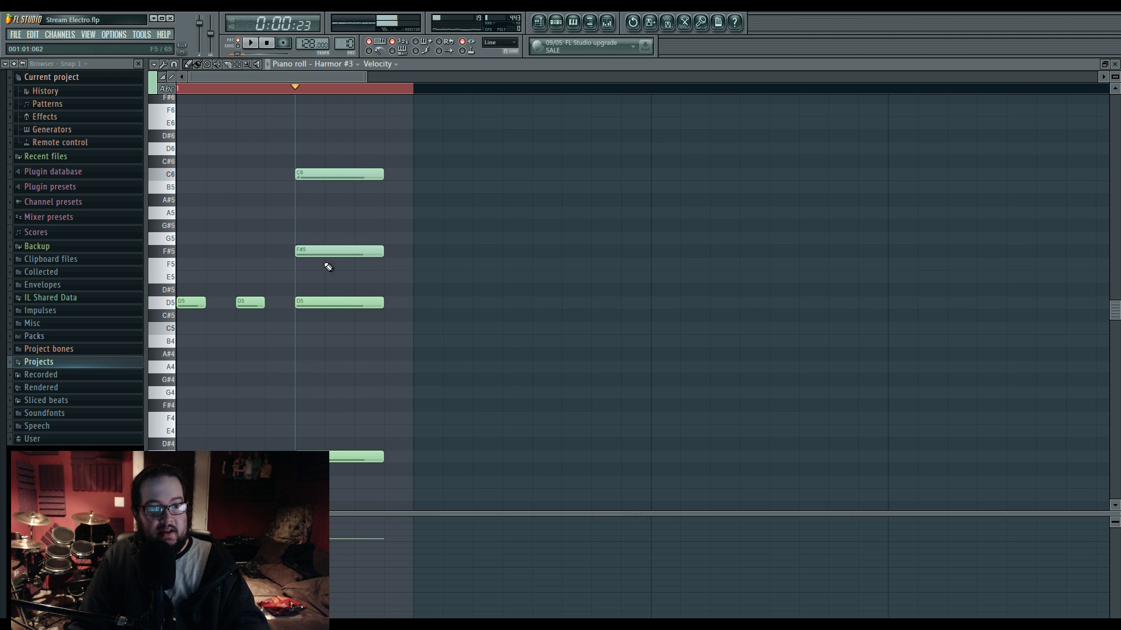
pyautogui.moveTo(328, 252); pyautogui.dragTo(332, 303)
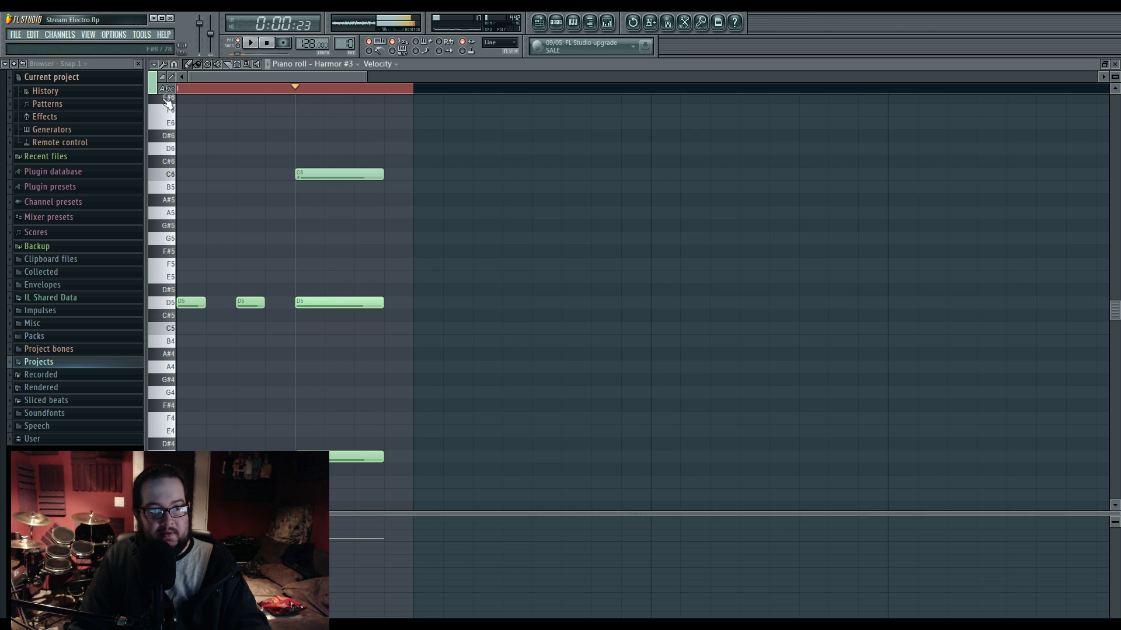
# Step: Move the C6 slide note down to B3, view its note properties, and place it on D6 while the pattern plays
pyautogui.press('space')
pyautogui.moveTo(325, 170); pyautogui.dragTo(318, 495)
pyautogui.doubleClick(318, 495)
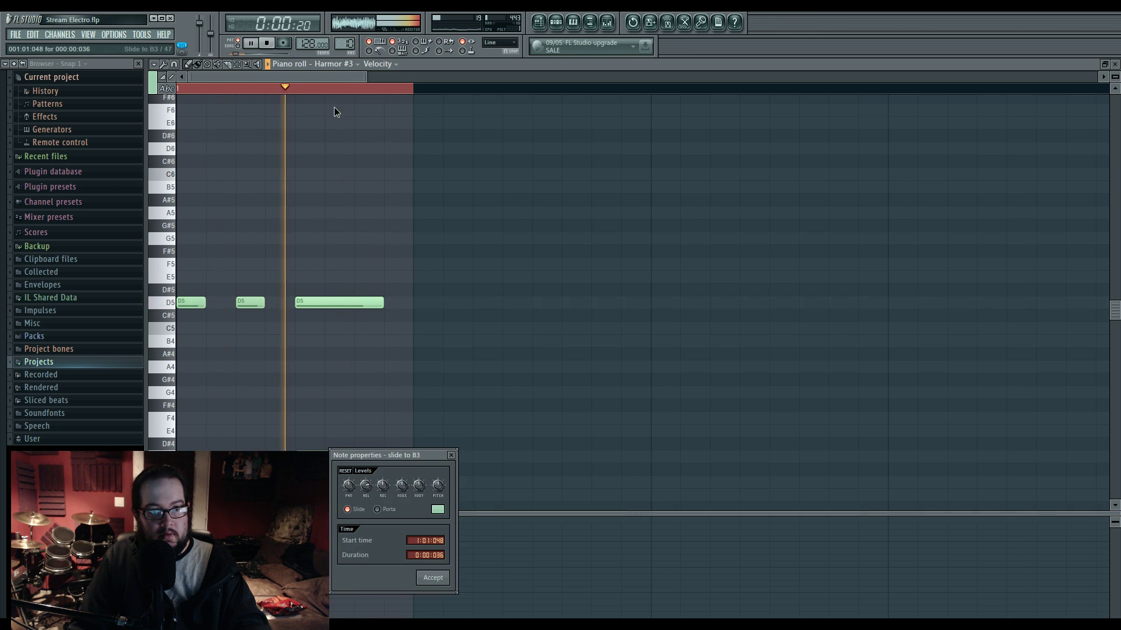
pyautogui.click(451, 455)
pyautogui.moveTo(356, 494); pyautogui.dragTo(366, 147)
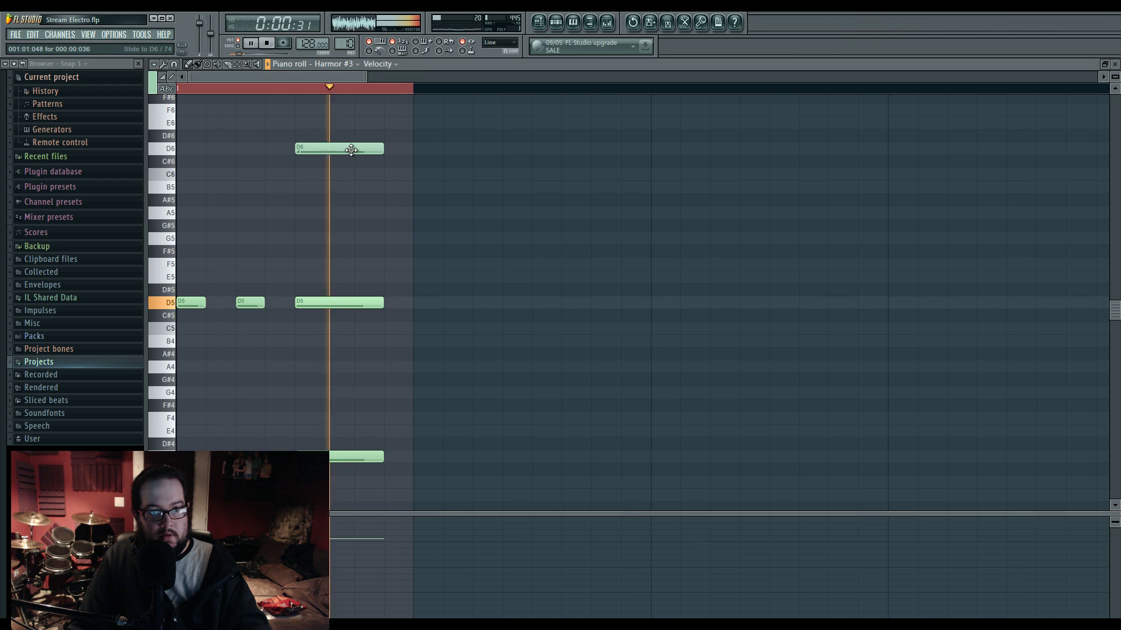
pyautogui.press('space')
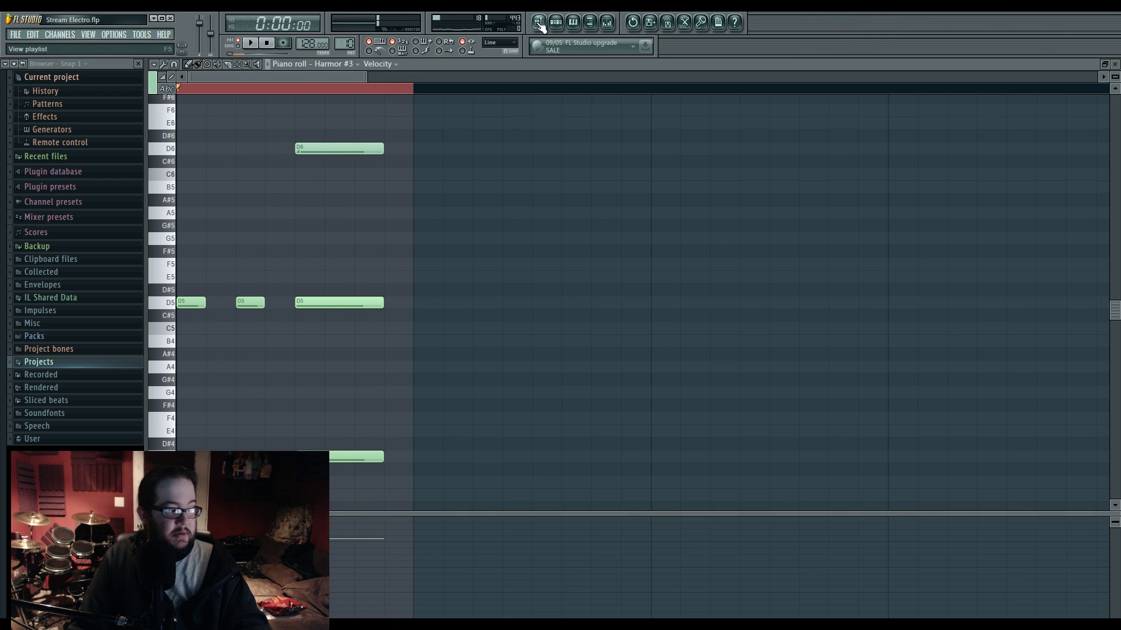
# Step: Play the playlist arrangement from the Track 3 clip in bar 3 and again from the start
pyautogui.click(538, 23)
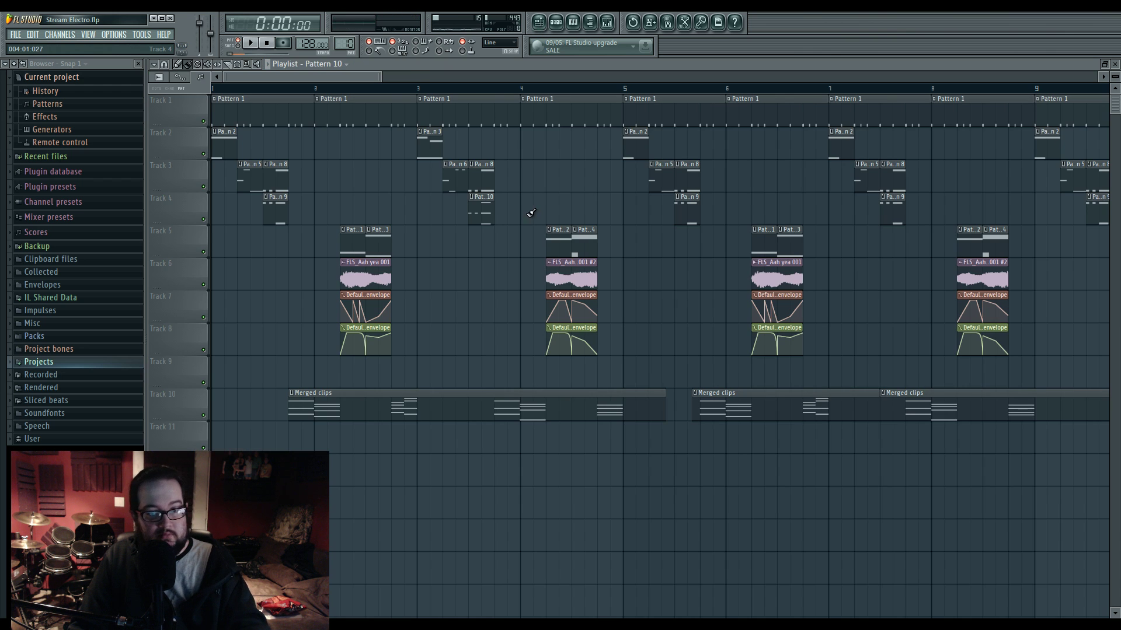
pyautogui.click(442, 90)
pyautogui.press('space')
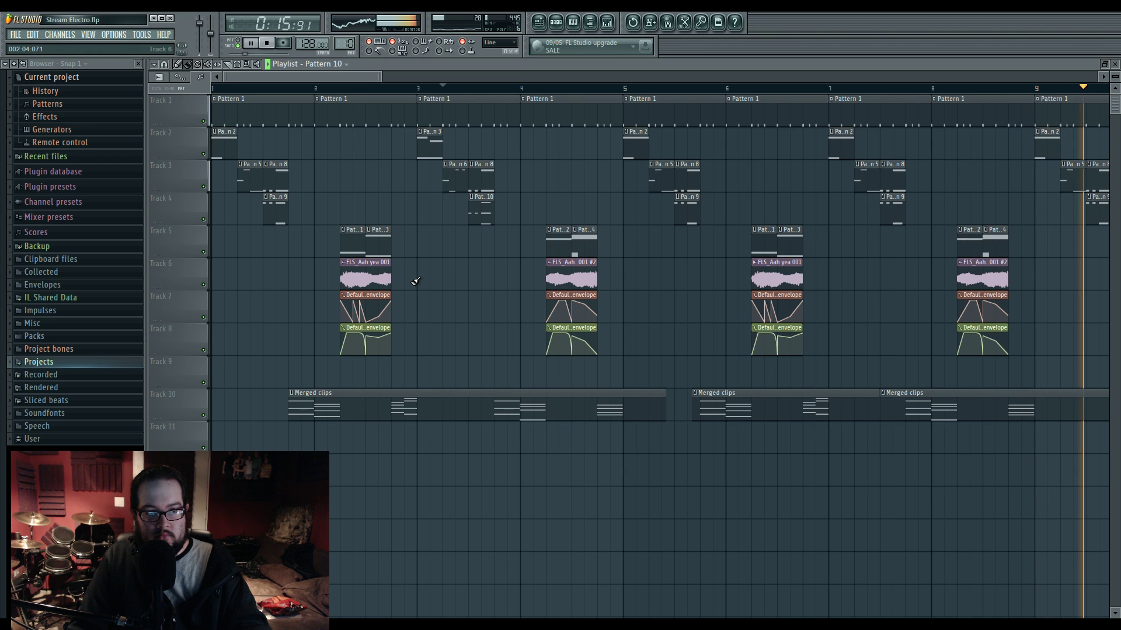
pyautogui.press('space')
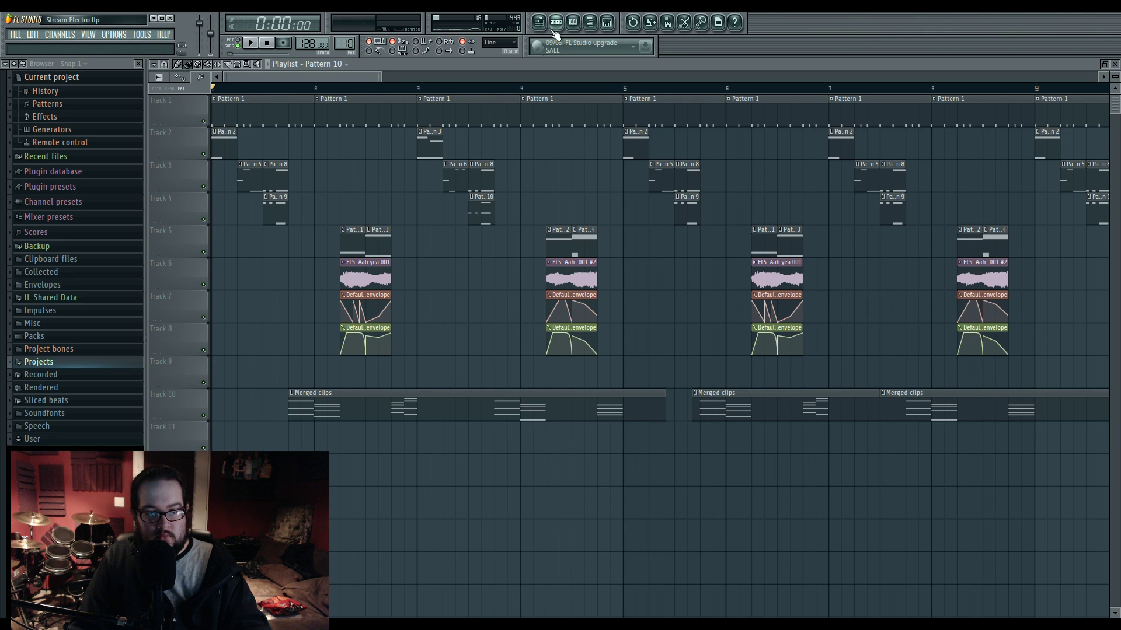
pyautogui.scroll(-4, 432, 305)
pyautogui.scroll(4, 432, 321)
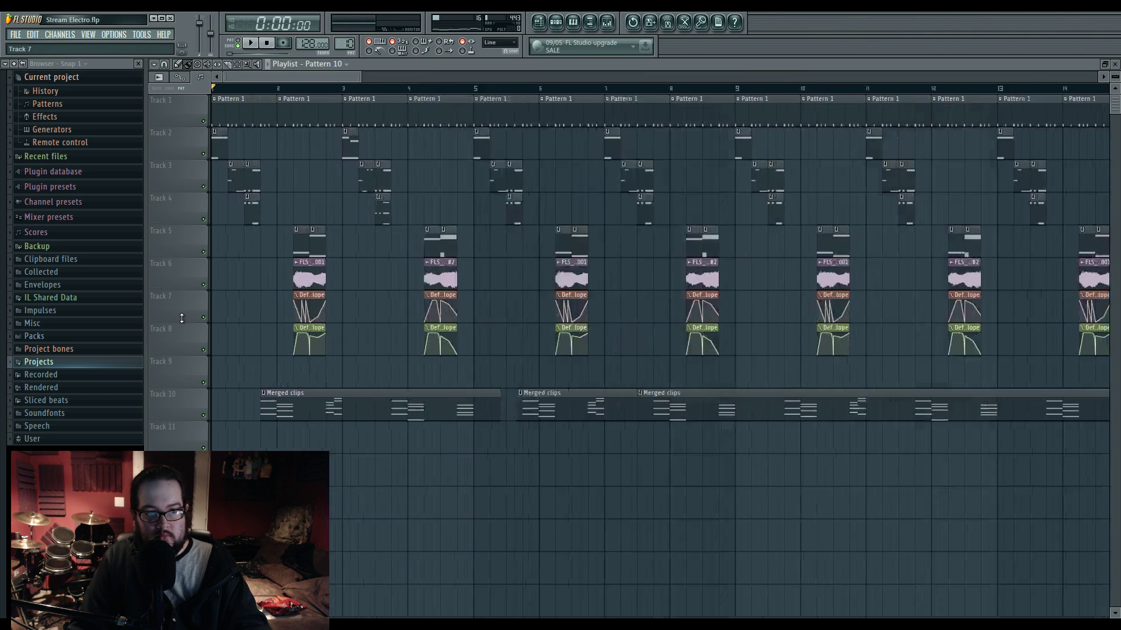
pyautogui.press('space')
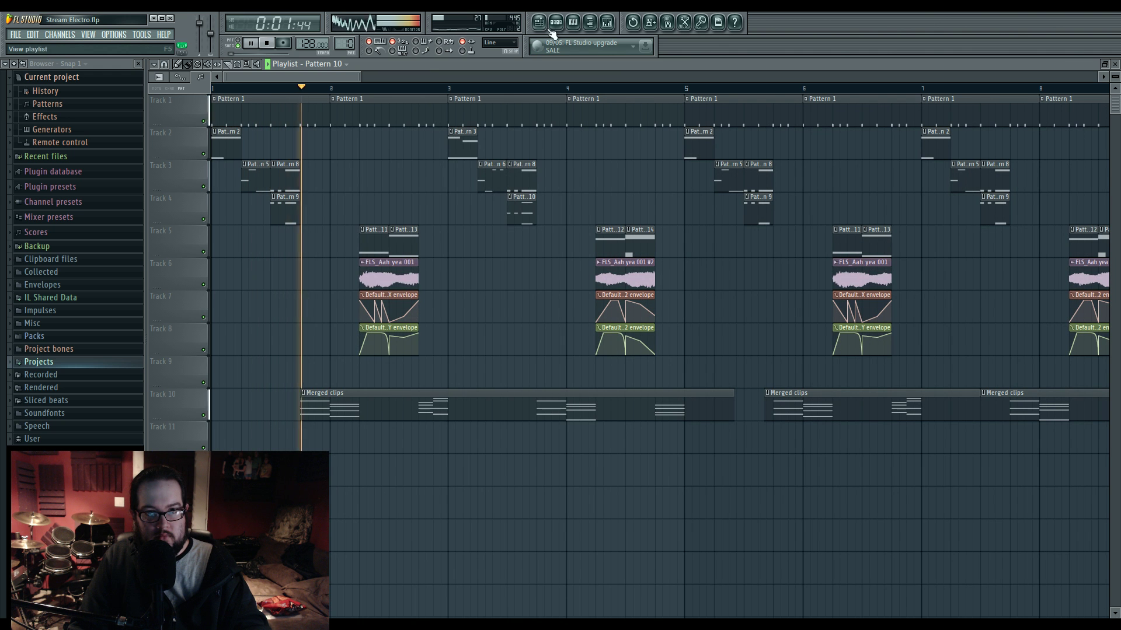
# Step: Stop playback, show the channel list and add a new Harmor channel
pyautogui.press('F6')
pyautogui.press('space')
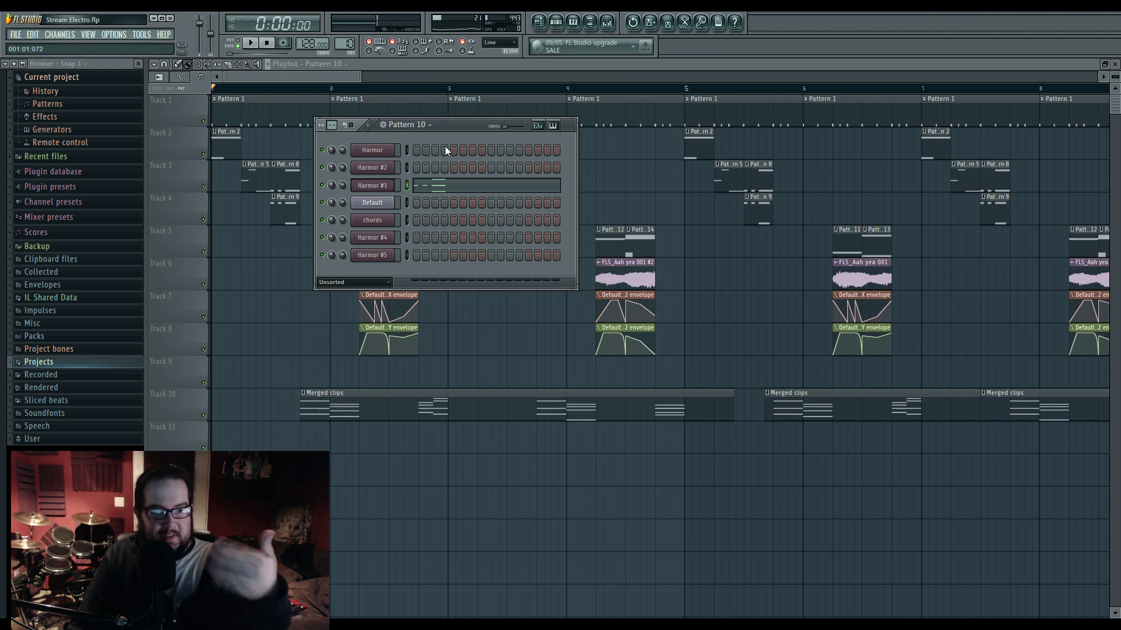
pyautogui.click(59, 34)
pyautogui.moveTo(93, 45)
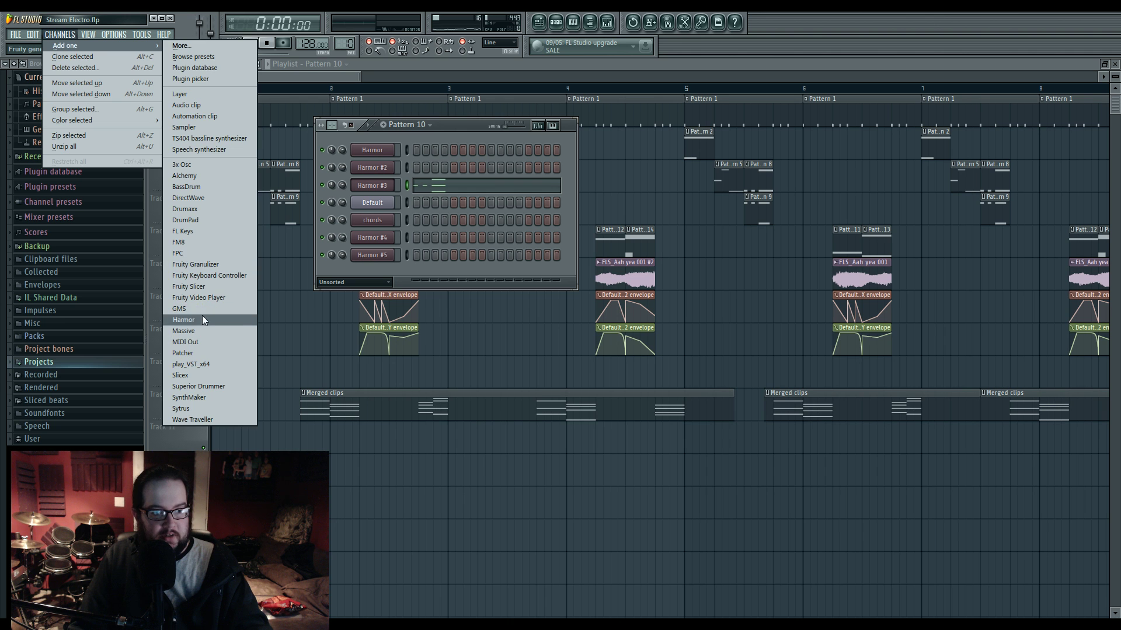
pyautogui.click(184, 320)
# Step: Switch to the empty Pattern 18
pyautogui.click(344, 43)
pyautogui.click(416, 47)
pyautogui.click(411, 42)
pyautogui.click(459, 126)
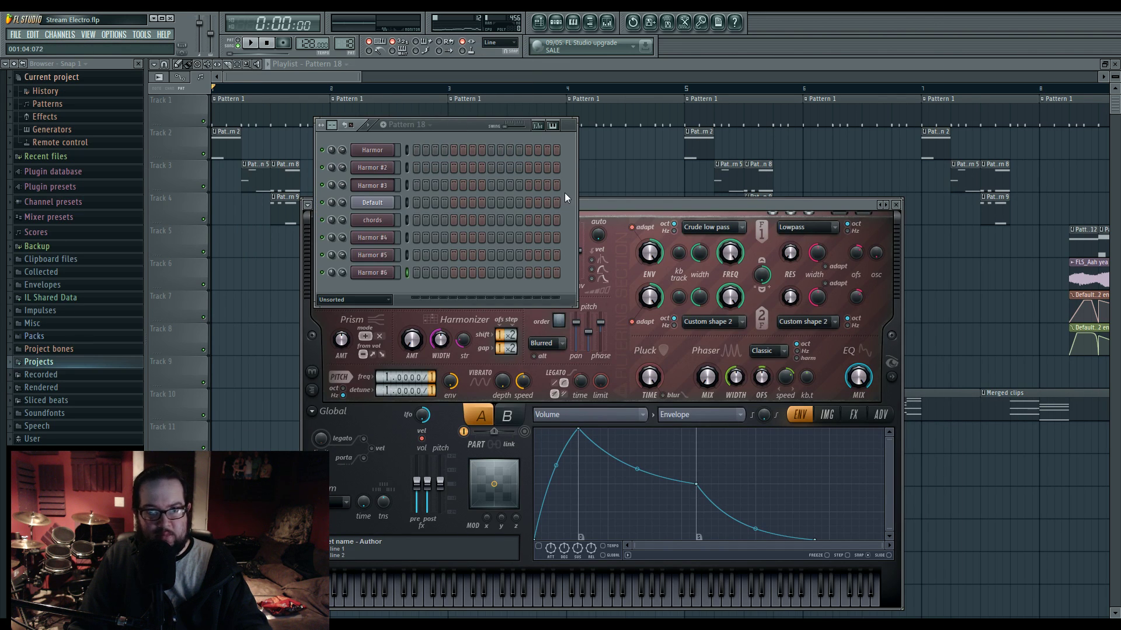
# Step: Route the Harmor #6 channel to the free mixer track Insert 28 and reposition its plugin window
pyautogui.click(378, 276)
pyautogui.moveTo(996, 123); pyautogui.dragTo(995, 91)
pyautogui.rightClick(391, 449)
pyautogui.click(450, 458)
pyautogui.moveTo(559, 205); pyautogui.dragTo(538, 131)
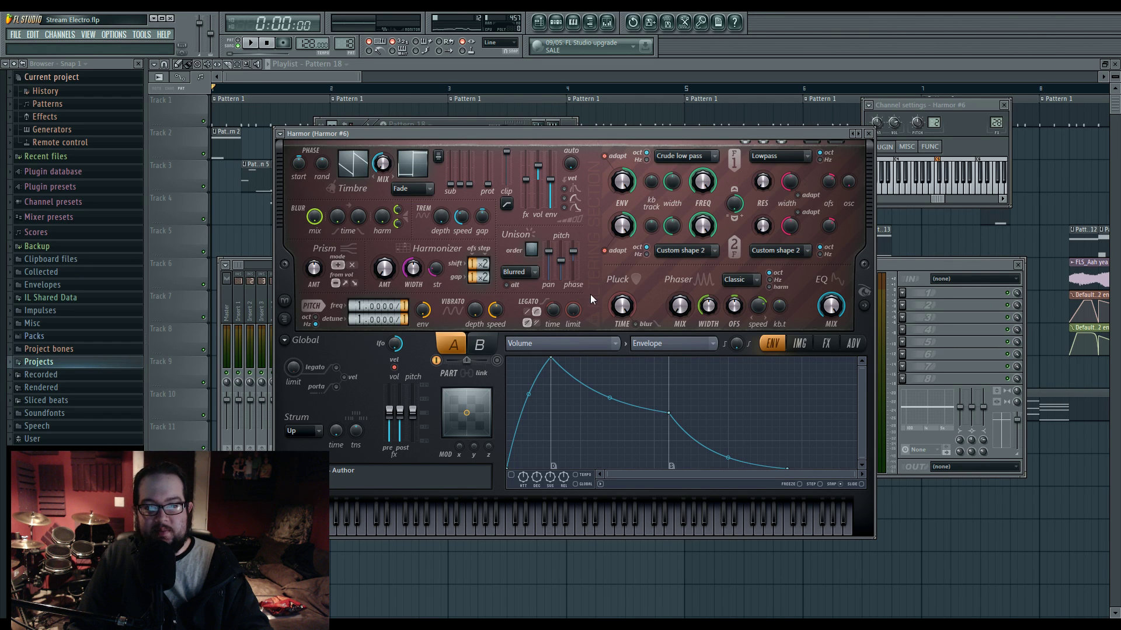
# Step: Adjust the unison order, raise the unison pitch and phase of Harmor #6, and audition a few notes
pyautogui.moveTo(530, 248); pyautogui.dragTo(573, 261)
pyautogui.press('v')
pyautogui.press('v')
pyautogui.press('v')
pyautogui.press('v')
pyautogui.press('v')
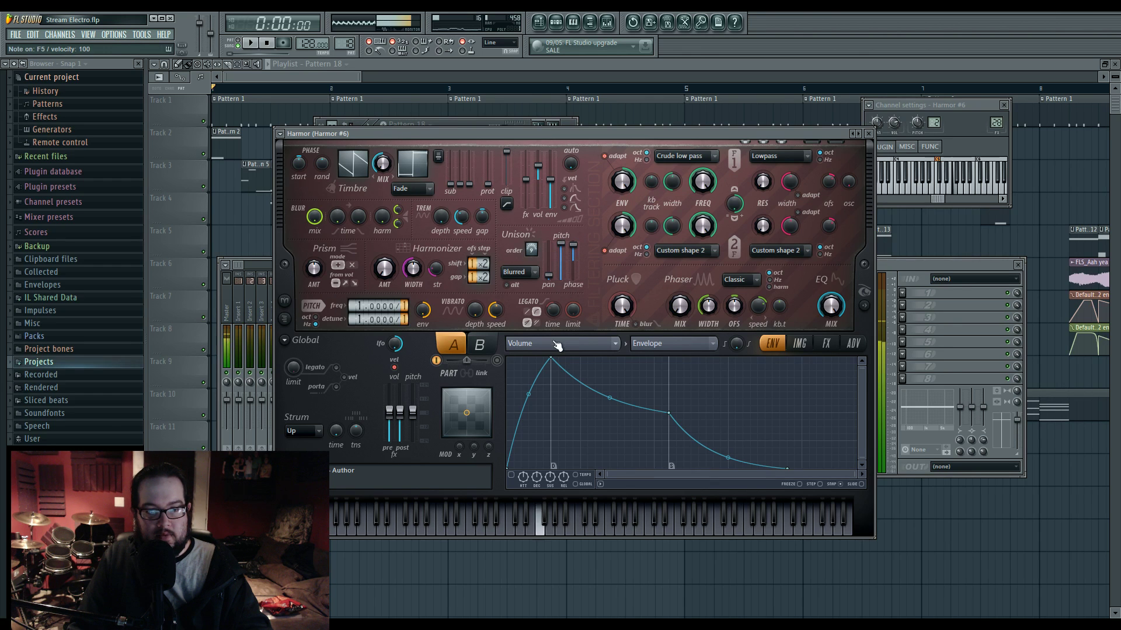
pyautogui.press('c')
# Step: Show Harmor's visual feedback display, set the phaser type to Freq and adjust the phaser width
pyautogui.click(863, 305)
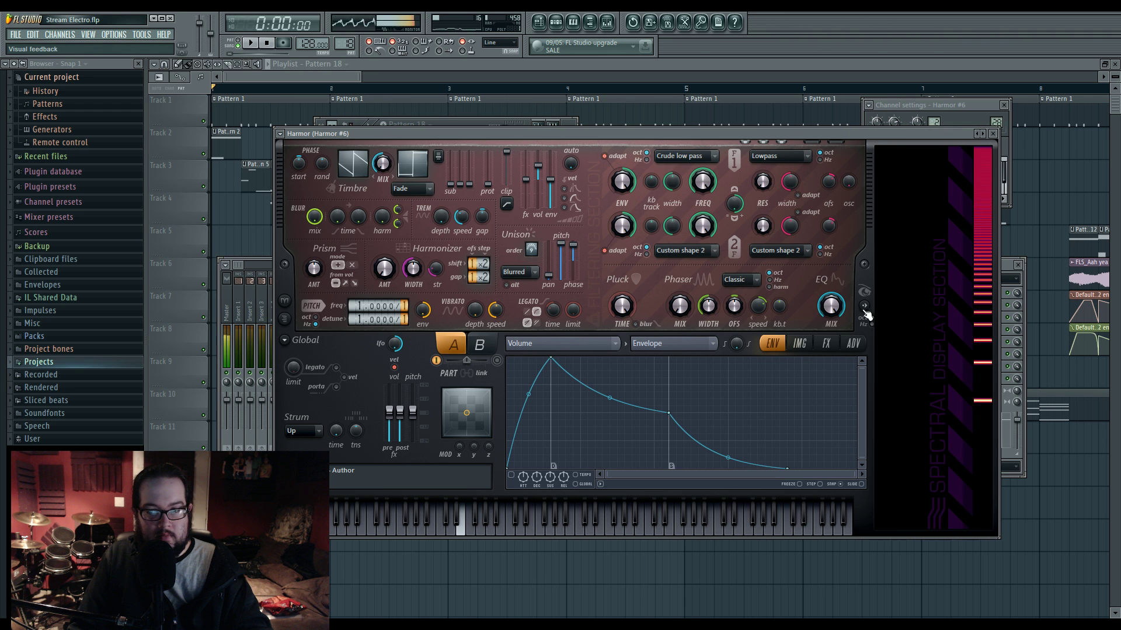
pyautogui.click(740, 279)
pyautogui.click(738, 406)
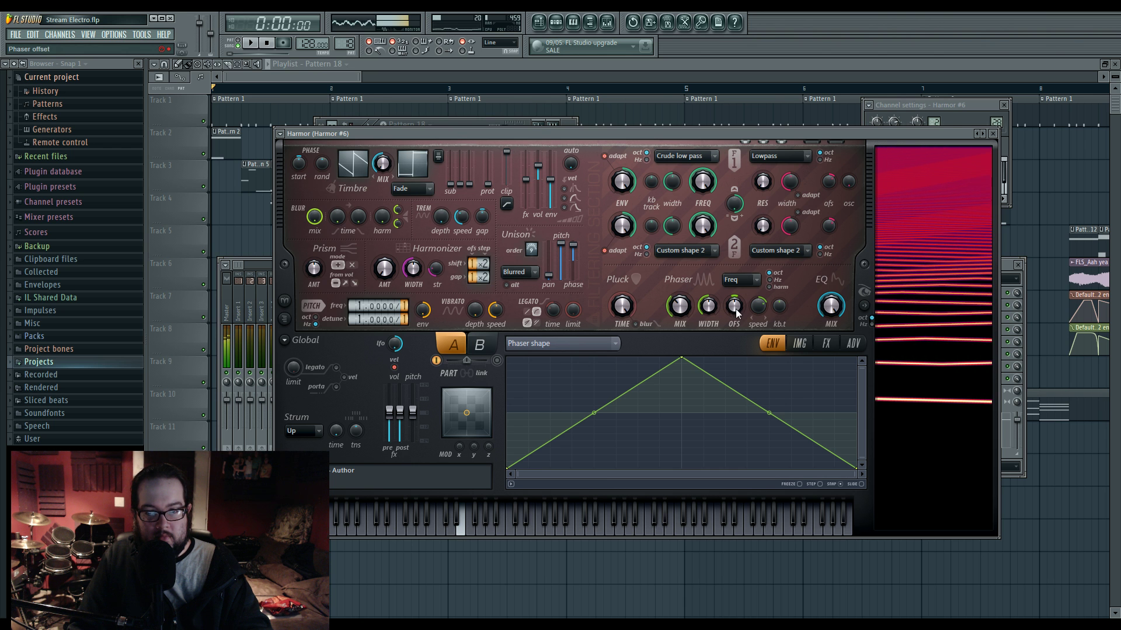
pyautogui.moveTo(709, 311); pyautogui.dragTo(715, 304)
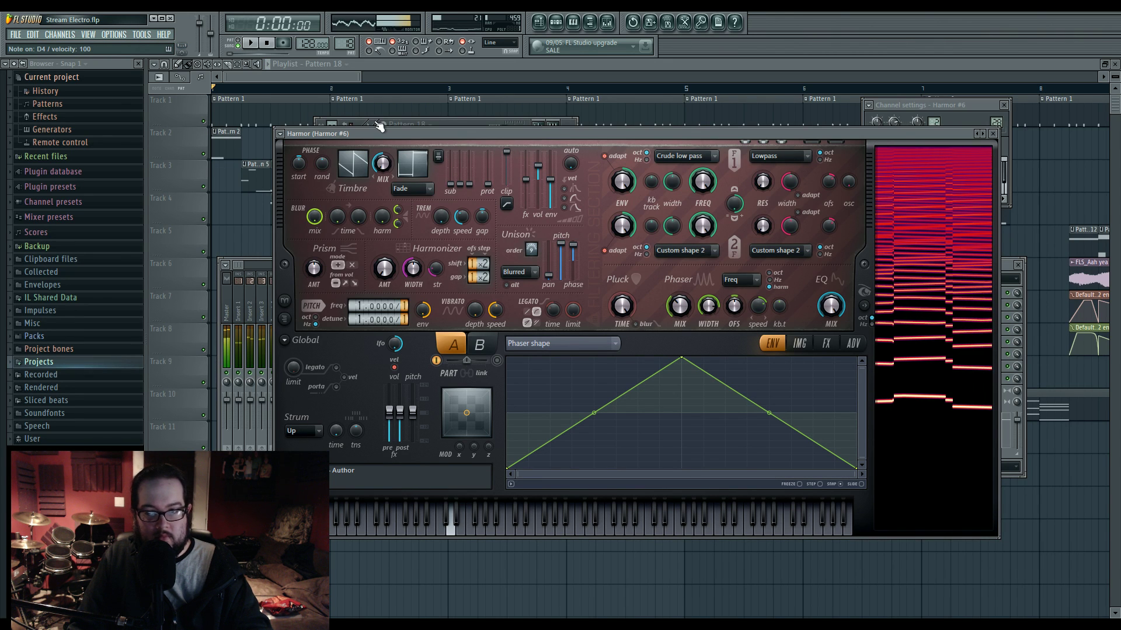
# Step: Shape the phaser mask to start at the minimum, peak in the middle, and fall to the minimum for the high frequencies
pyautogui.click(554, 343)
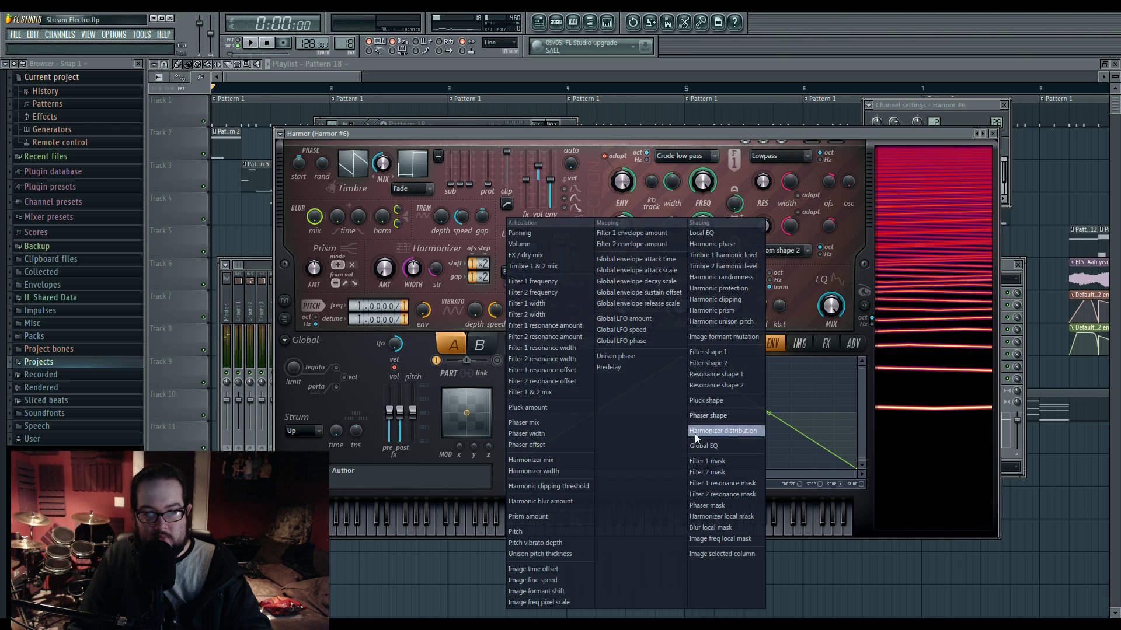
pyautogui.click(738, 505)
pyautogui.moveTo(512, 360); pyautogui.dragTo(506, 468)
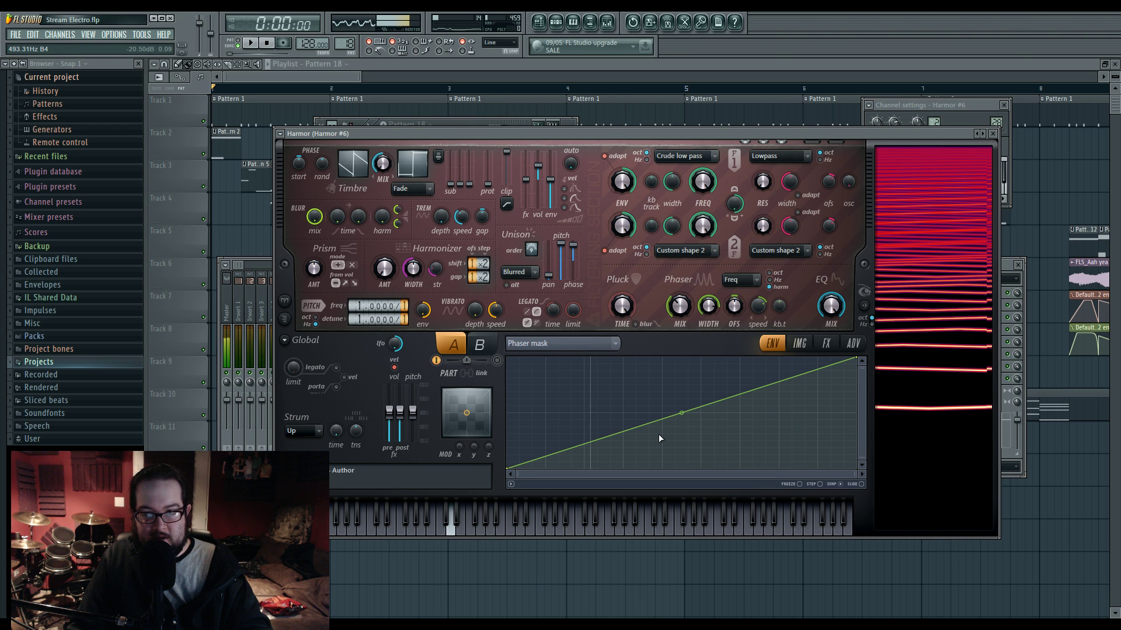
pyautogui.rightClick(635, 378)
pyautogui.rightClick(767, 441)
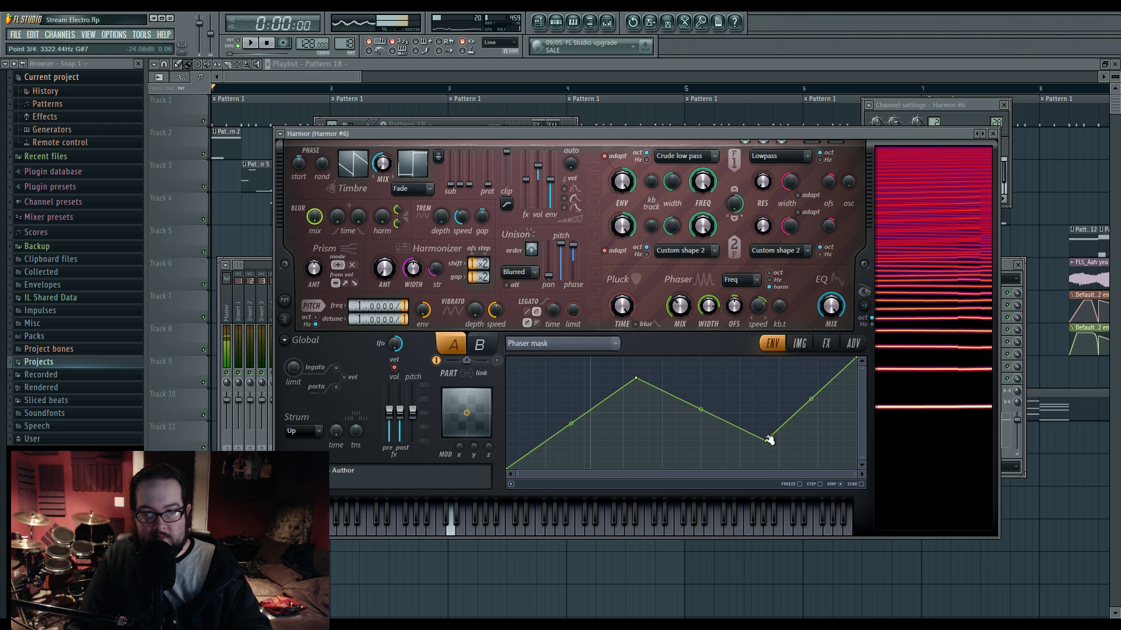
pyautogui.moveTo(861, 362); pyautogui.dragTo(856, 441)
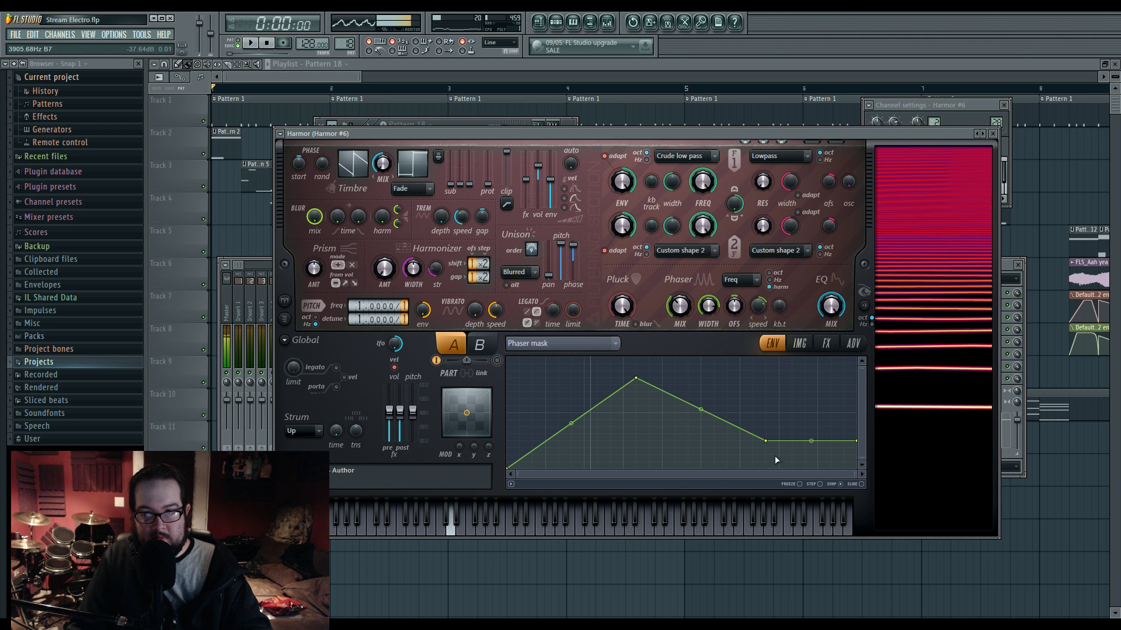
pyautogui.moveTo(765, 441); pyautogui.dragTo(765, 469)
pyautogui.moveTo(856, 441); pyautogui.dragTo(856, 469)
# Step: In the harmonic unison pitch curve, pull the start point down to the minimum
pyautogui.click(589, 344)
pyautogui.click(529, 413)
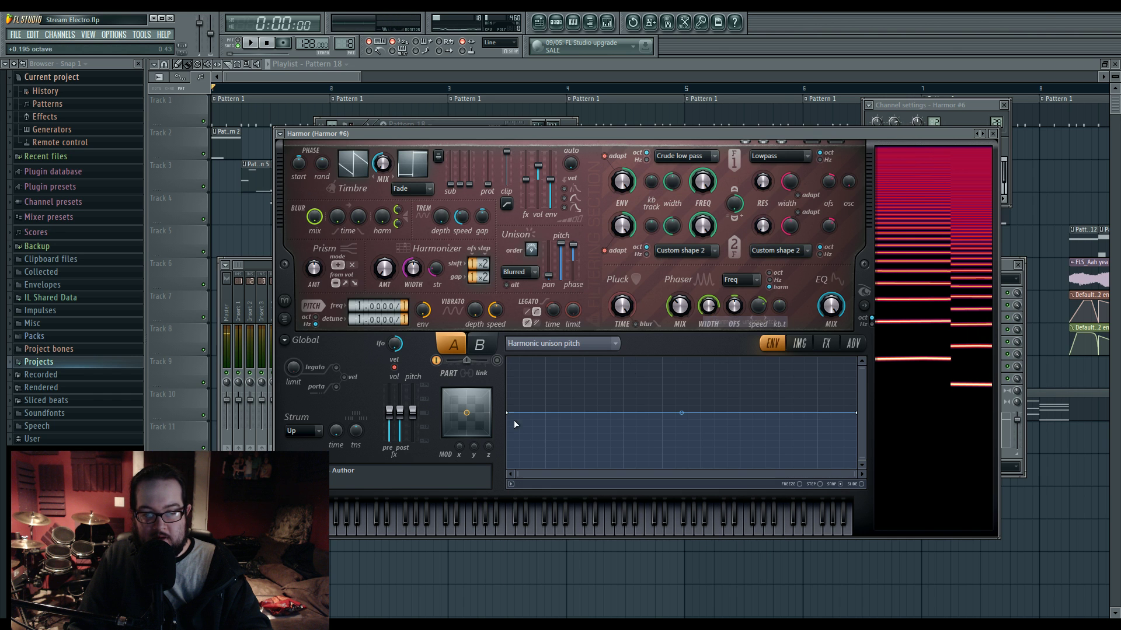
pyautogui.moveTo(511, 414); pyautogui.dragTo(548, 471)
# Step: Set Harmor's distortion type to Ribbon and adjust the unison panning
pyautogui.click(822, 344)
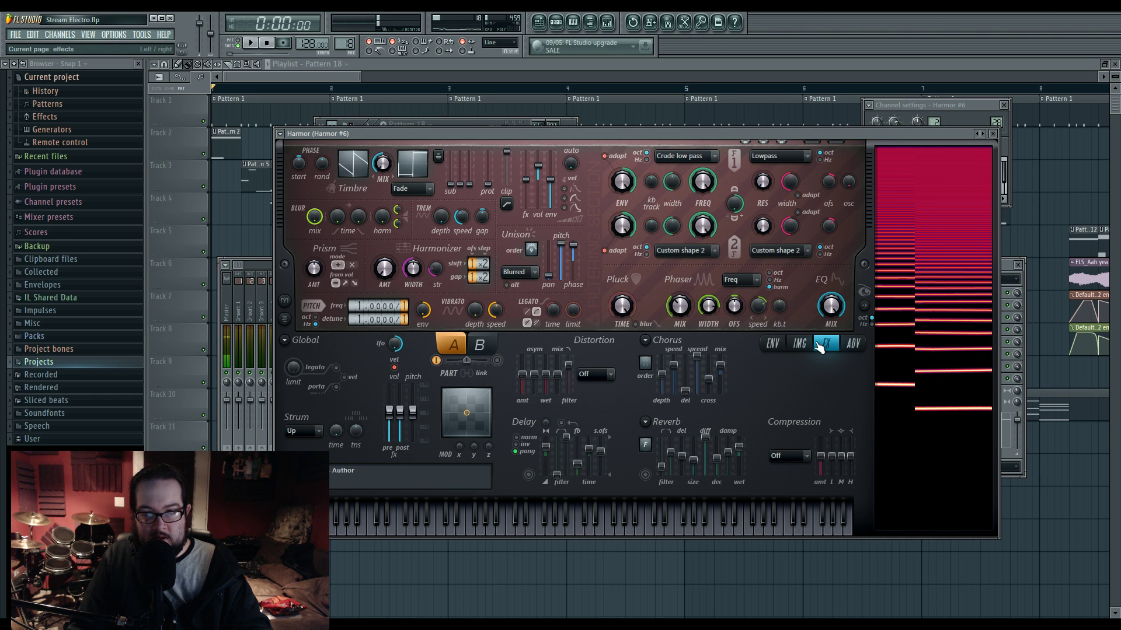
pyautogui.click(610, 374)
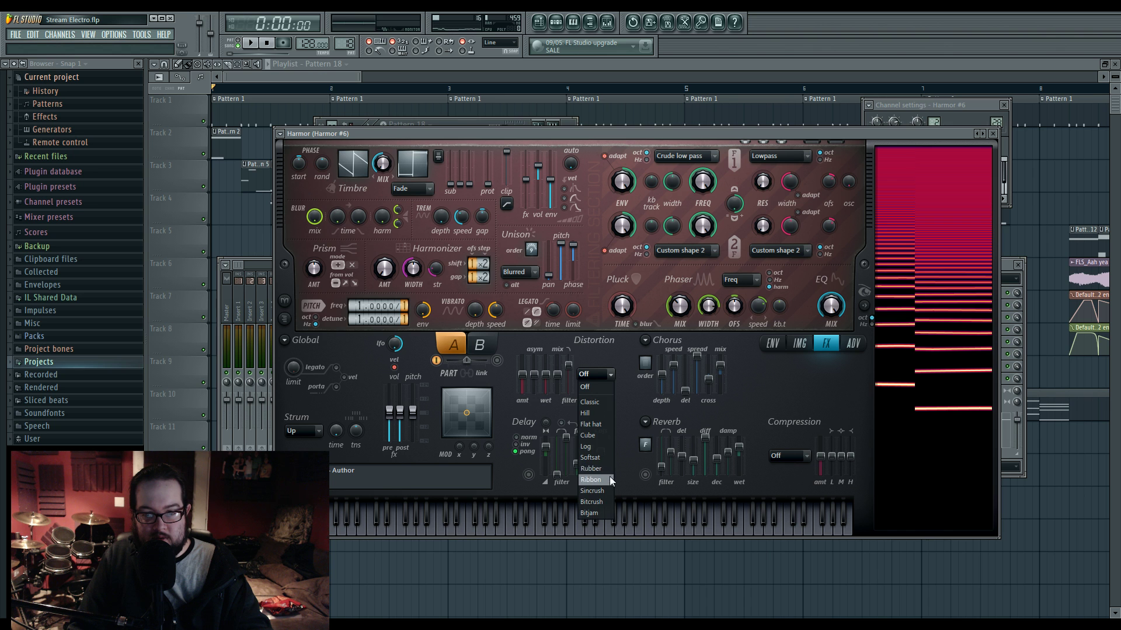
pyautogui.click(591, 480)
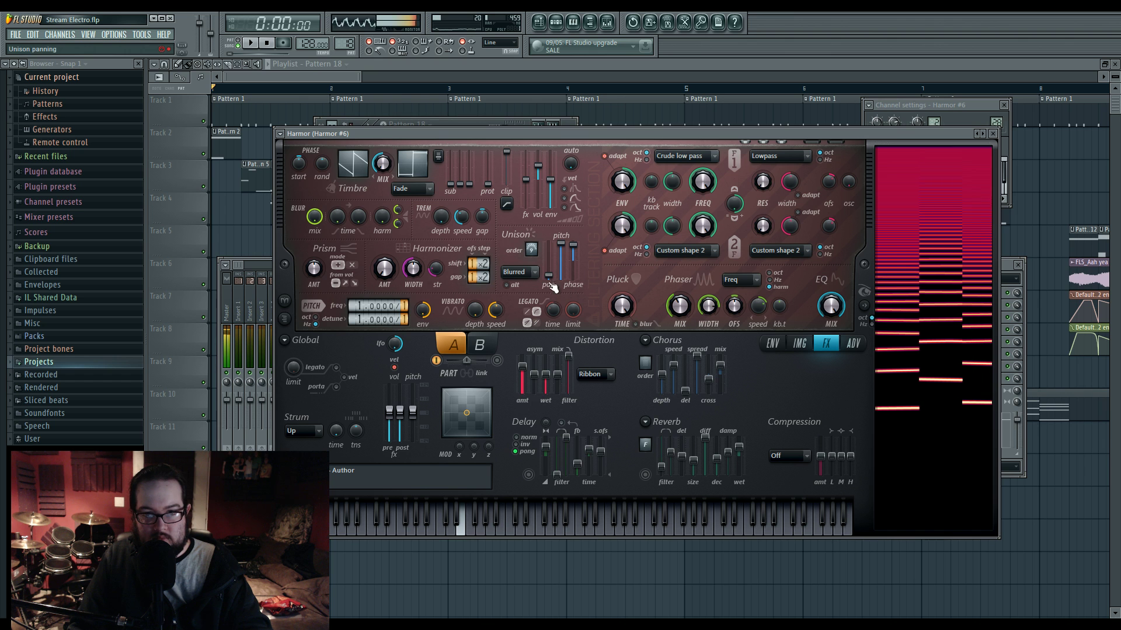
pyautogui.moveTo(548, 262); pyautogui.dragTo(549, 268)
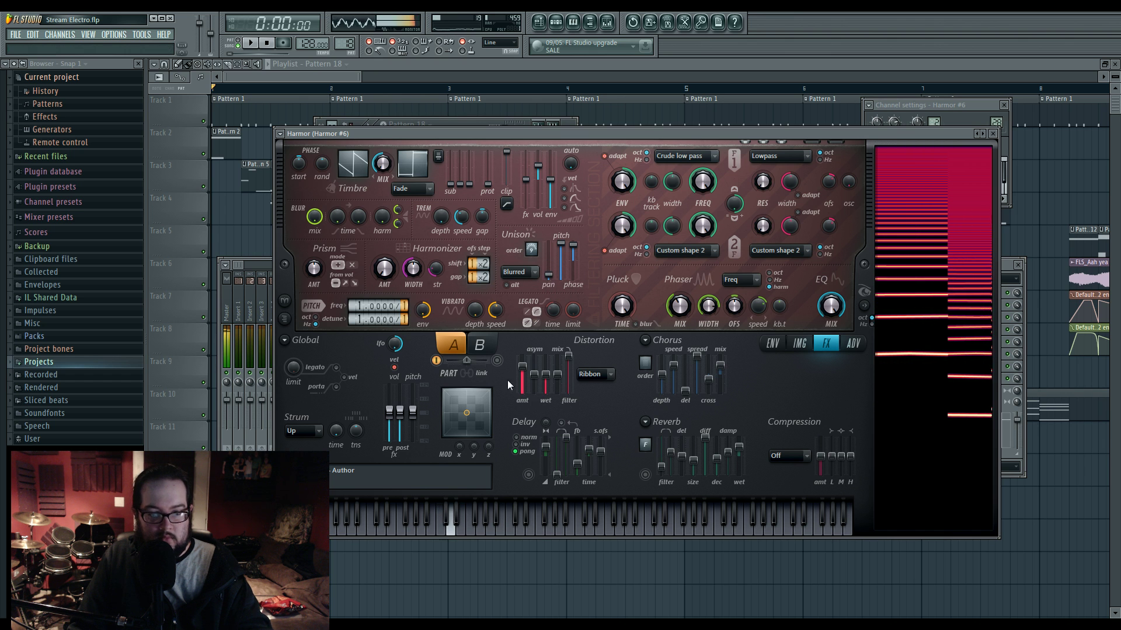
# Step: Try Harmor's global pitch below and around its centre while playing notes, and leave it raised above centre
pyautogui.moveTo(412, 411); pyautogui.dragTo(416, 446)
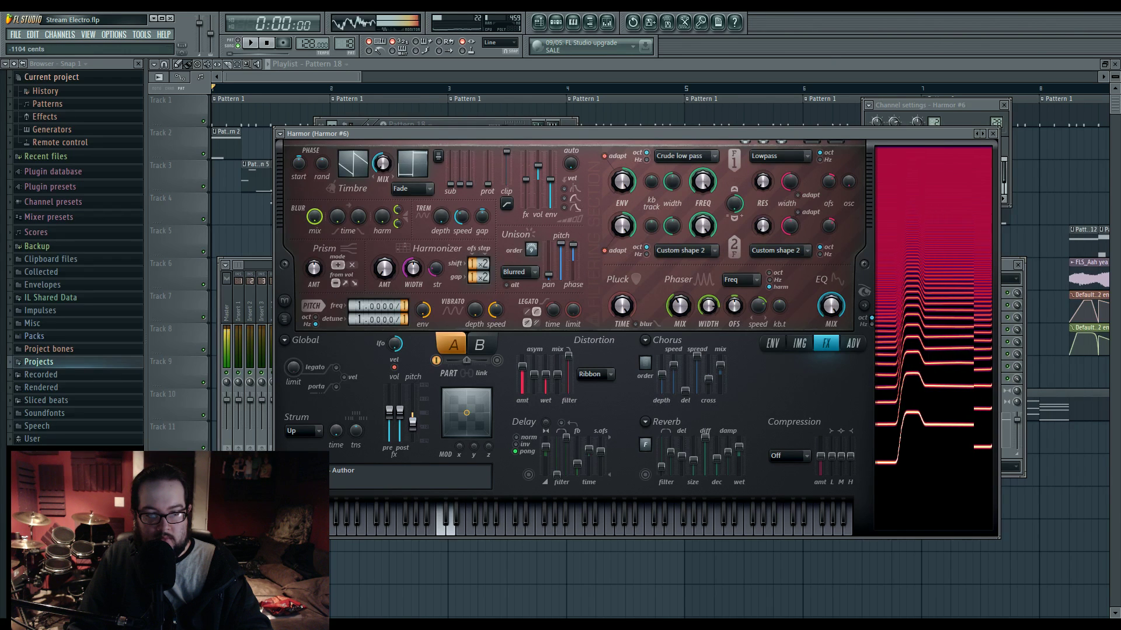
pyautogui.moveTo(412, 387); pyautogui.dragTo(416, 415)
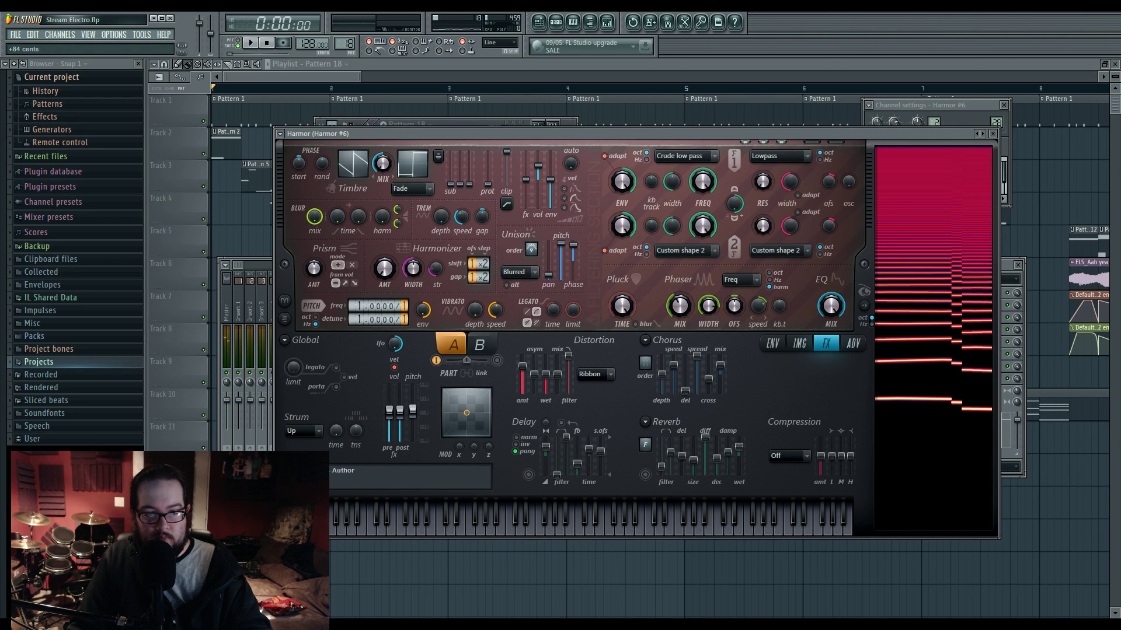
pyautogui.moveTo(413, 411); pyautogui.dragTo(413, 391)
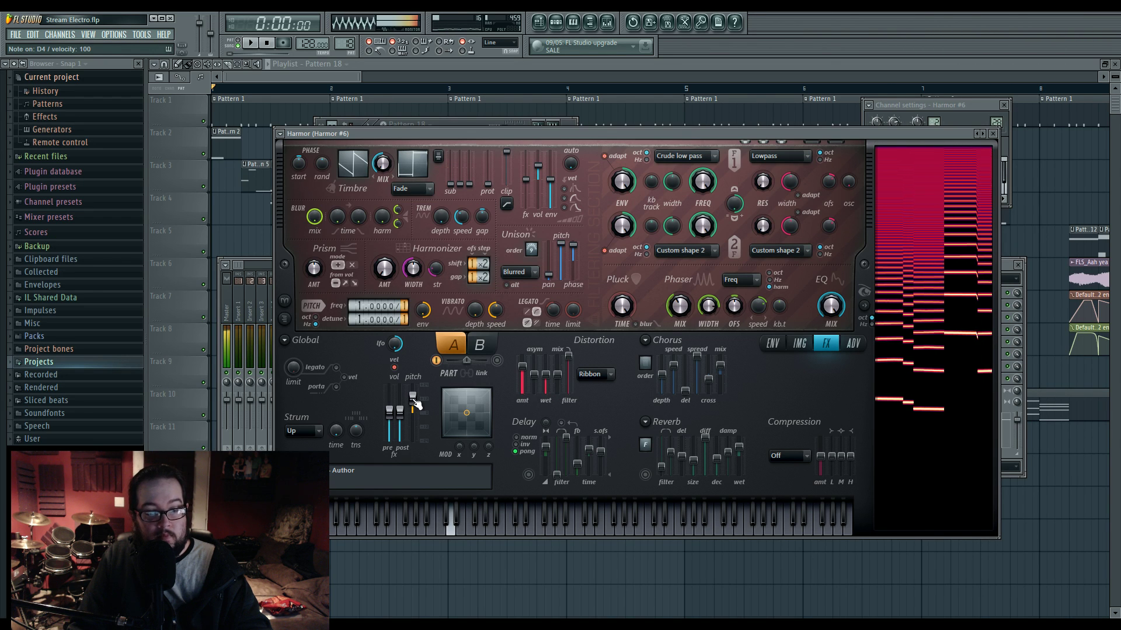
# Step: Show the mixer and load Fruity Convolver into the first effect slot of Insert 28
pyautogui.click(559, 26)
pyautogui.click(375, 275)
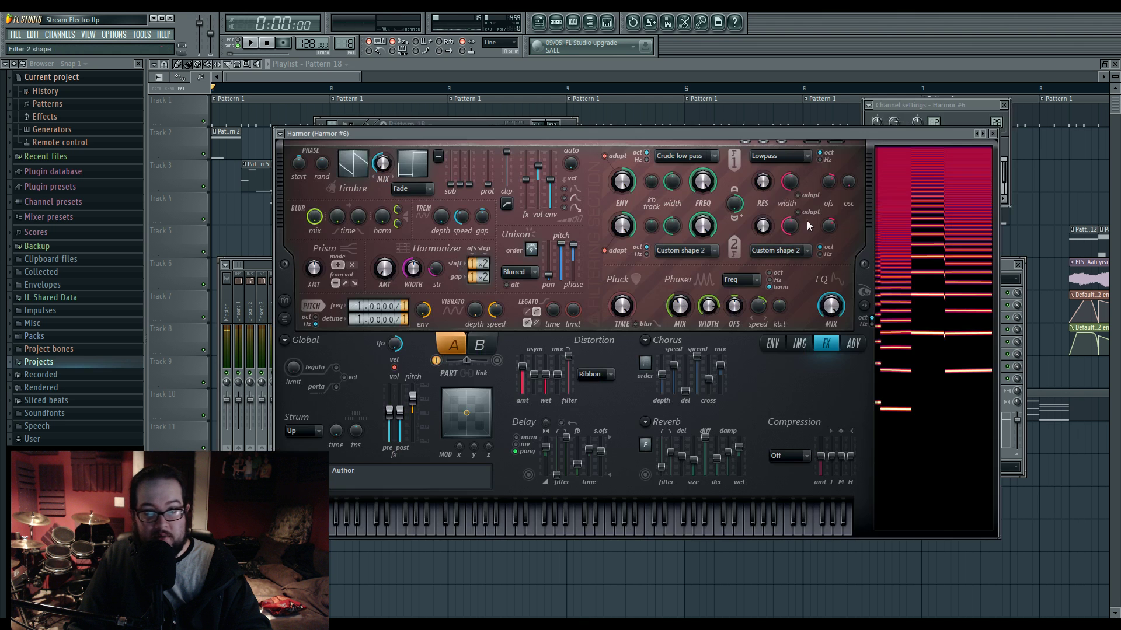
pyautogui.moveTo(880, 140); pyautogui.dragTo(877, 175)
pyautogui.press('F9')
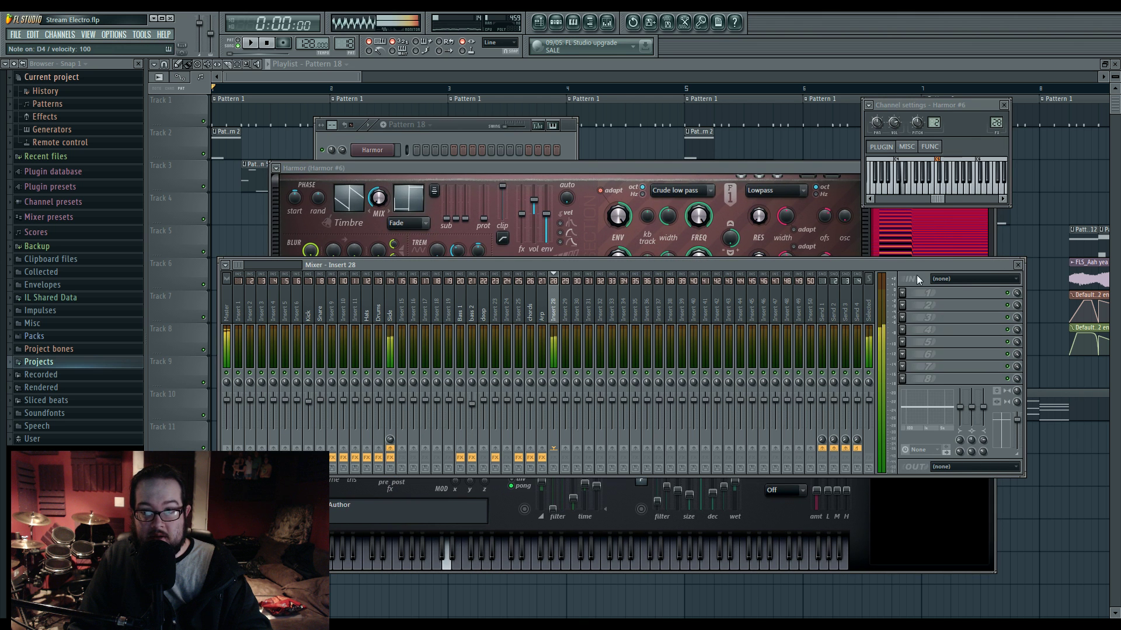
pyautogui.click(908, 297)
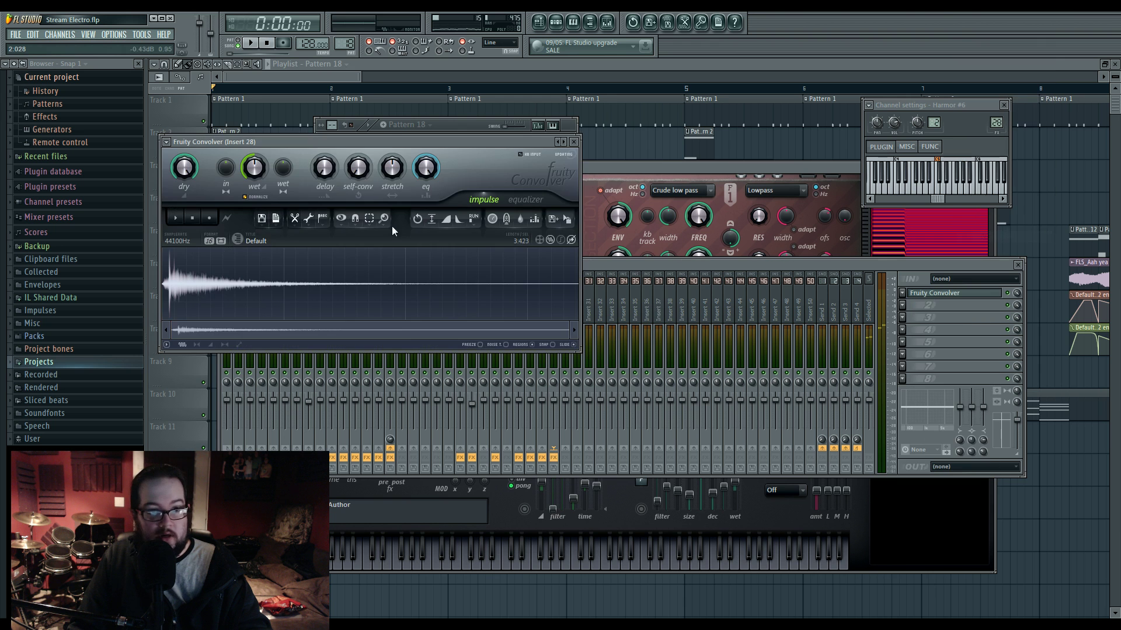
# Step: Load the IMP Cathedral Waldsassen - Narrow impulse from Impulses > Real Spaces into Fruity Convolver
pyautogui.click(88, 311)
pyautogui.click(105, 324)
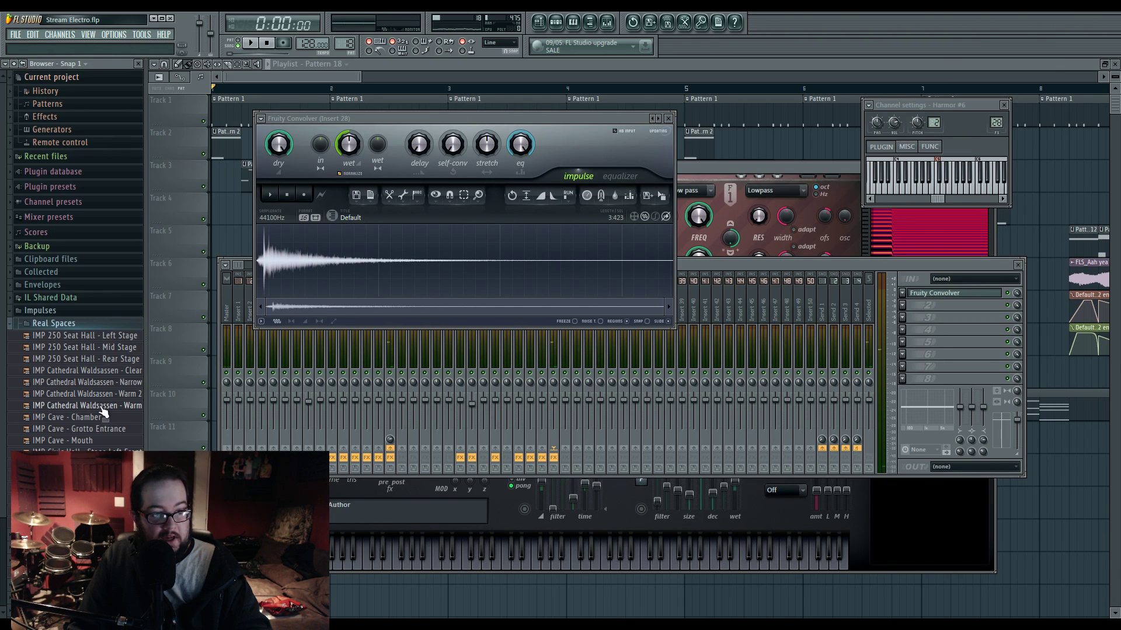
pyautogui.click(120, 382)
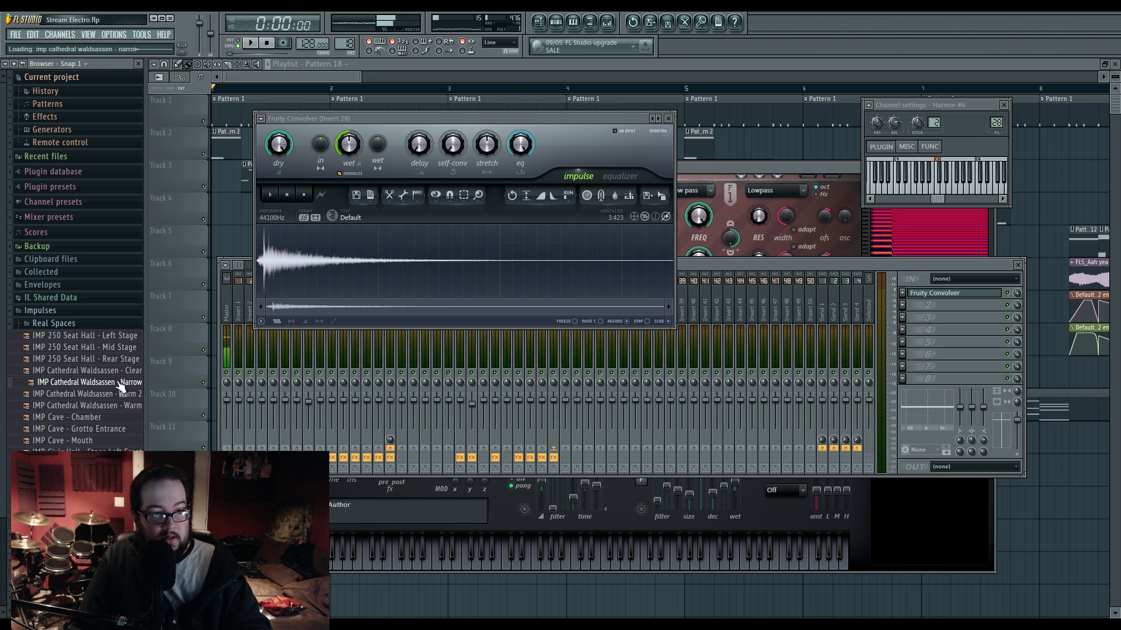
pyautogui.moveTo(282, 257); pyautogui.dragTo(286, 261)
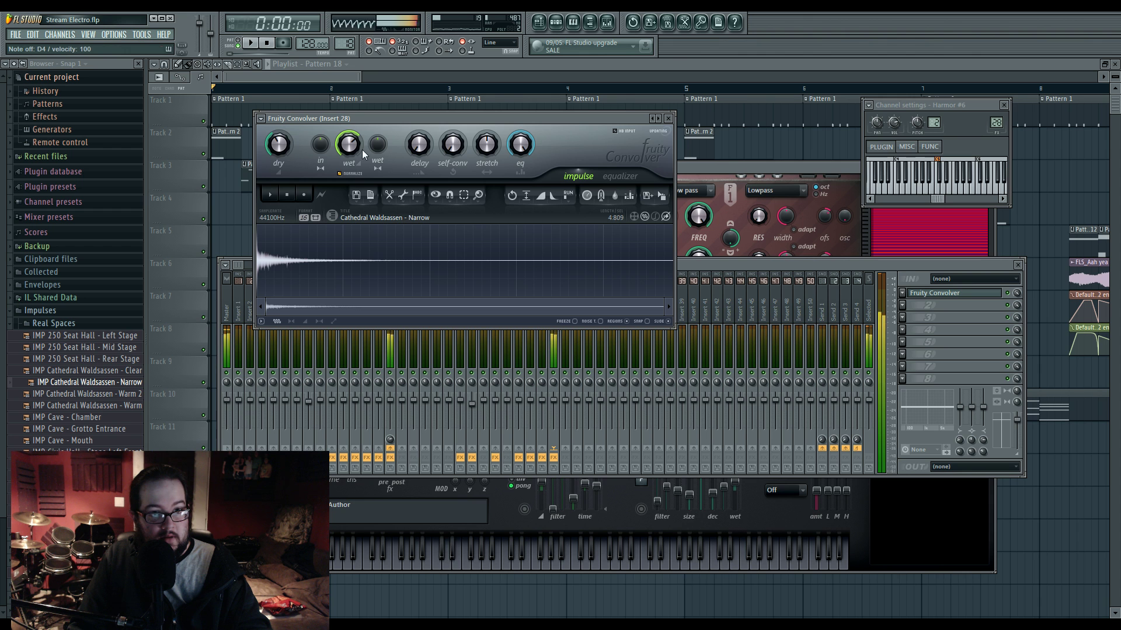
# Step: Draw and repeatedly reshape Fruity Convolver's equalizer curve across the low, mid and high frequencies
pyautogui.click(619, 176)
pyautogui.moveTo(397, 277)
pyautogui.mouseDown()
pyautogui.moveTo(334, 281)
pyautogui.moveTo(501, 273)
pyautogui.moveTo(600, 236)
pyautogui.mouseUp()
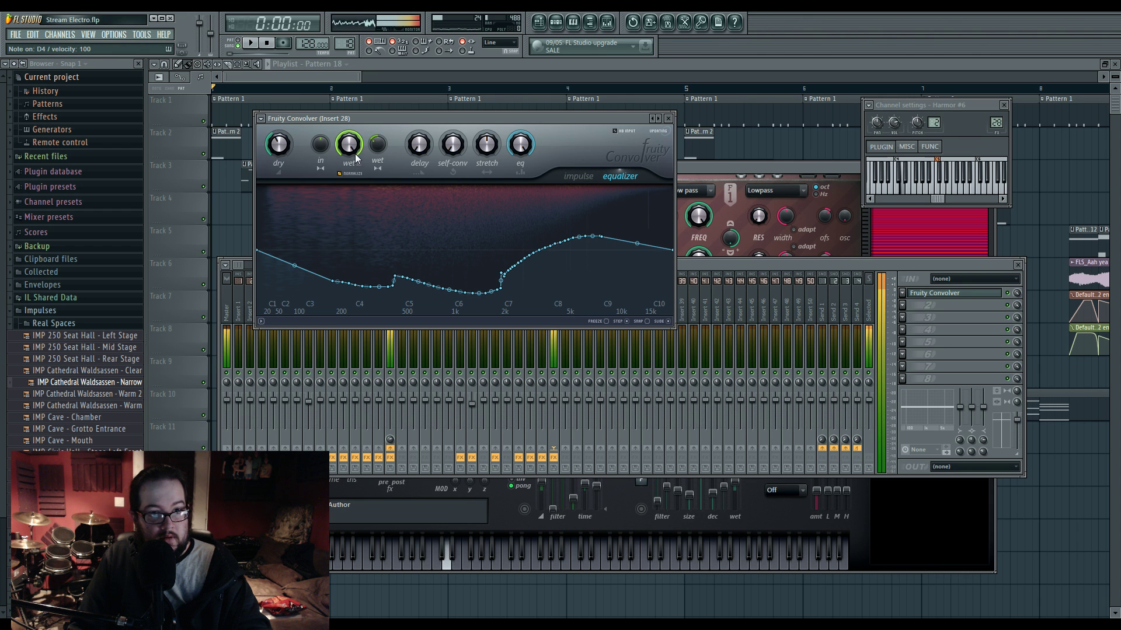
pyautogui.moveTo(487, 293); pyautogui.dragTo(672, 211)
pyautogui.moveTo(462, 293)
pyautogui.mouseDown()
pyautogui.moveTo(634, 194)
pyautogui.moveTo(672, 203)
pyautogui.mouseUp()
pyautogui.moveTo(486, 274); pyautogui.dragTo(672, 207)
pyautogui.moveTo(493, 286)
pyautogui.mouseDown()
pyautogui.moveTo(600, 275)
pyautogui.moveTo(612, 237)
pyautogui.moveTo(672, 228)
pyautogui.mouseUp()
pyautogui.moveTo(554, 264); pyautogui.dragTo(374, 329)
pyautogui.moveTo(551, 259); pyautogui.dragTo(628, 280)
pyautogui.moveTo(427, 279); pyautogui.dragTo(297, 283)
pyautogui.moveTo(458, 264)
pyautogui.mouseDown()
pyautogui.moveTo(405, 294)
pyautogui.moveTo(352, 283)
pyautogui.moveTo(346, 296)
pyautogui.moveTo(456, 295)
pyautogui.moveTo(538, 274)
pyautogui.mouseUp()
# Step: Bring Harmor #6 back to the front, lower the filter 1 frequency and raise its resonance width
pyautogui.click(747, 198)
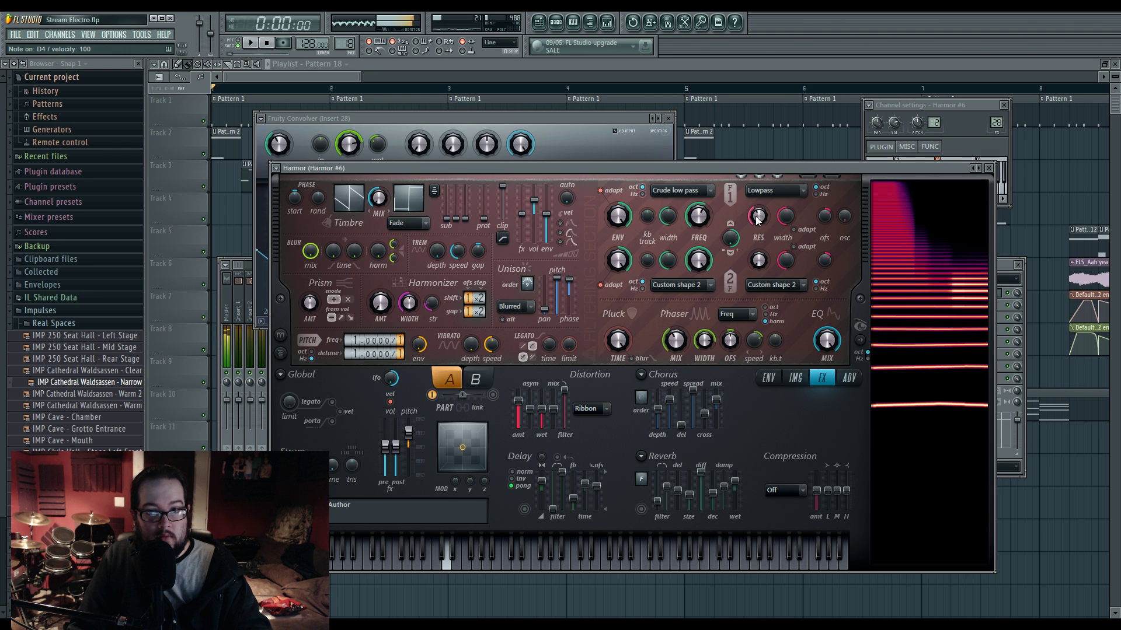
pyautogui.moveTo(700, 219); pyautogui.dragTo(700, 233)
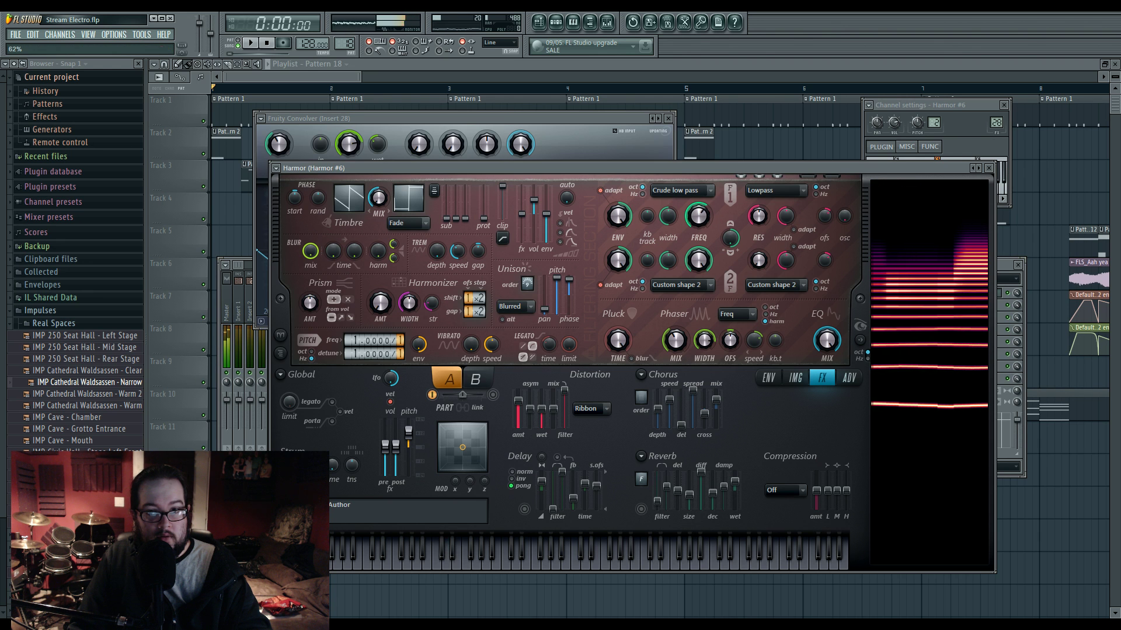
pyautogui.moveTo(785, 219); pyautogui.dragTo(785, 195)
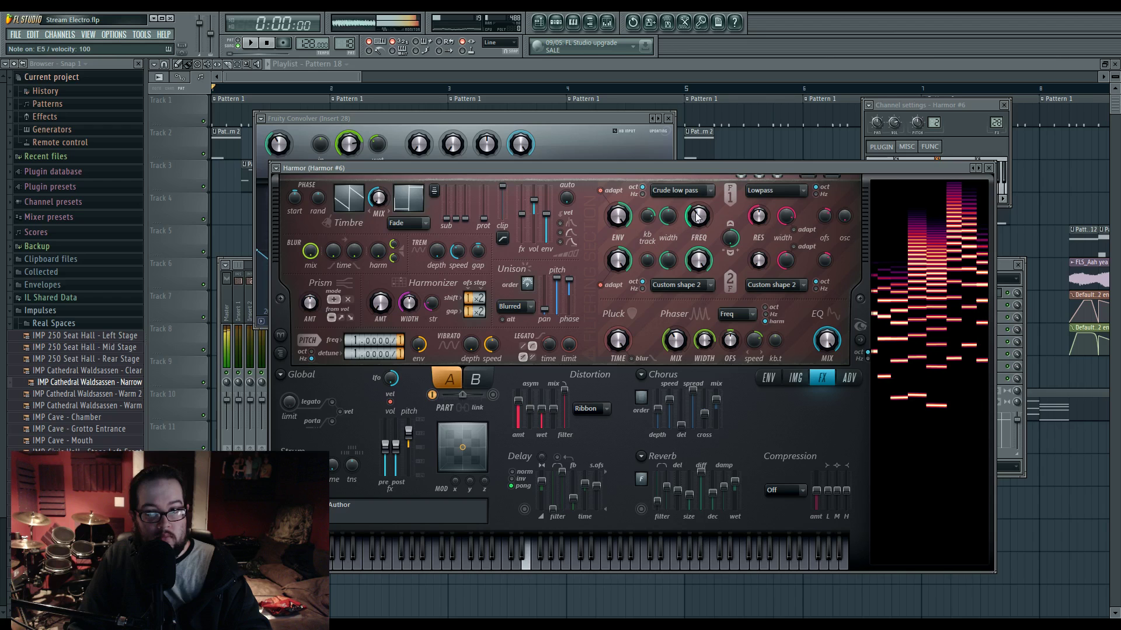
# Step: Try small changes of Harmor's prism amount while playing notes
pyautogui.moveTo(307, 304)
pyautogui.mouseDown()
pyautogui.moveTo(307, 292)
pyautogui.moveTo(315, 303)
pyautogui.mouseUp()
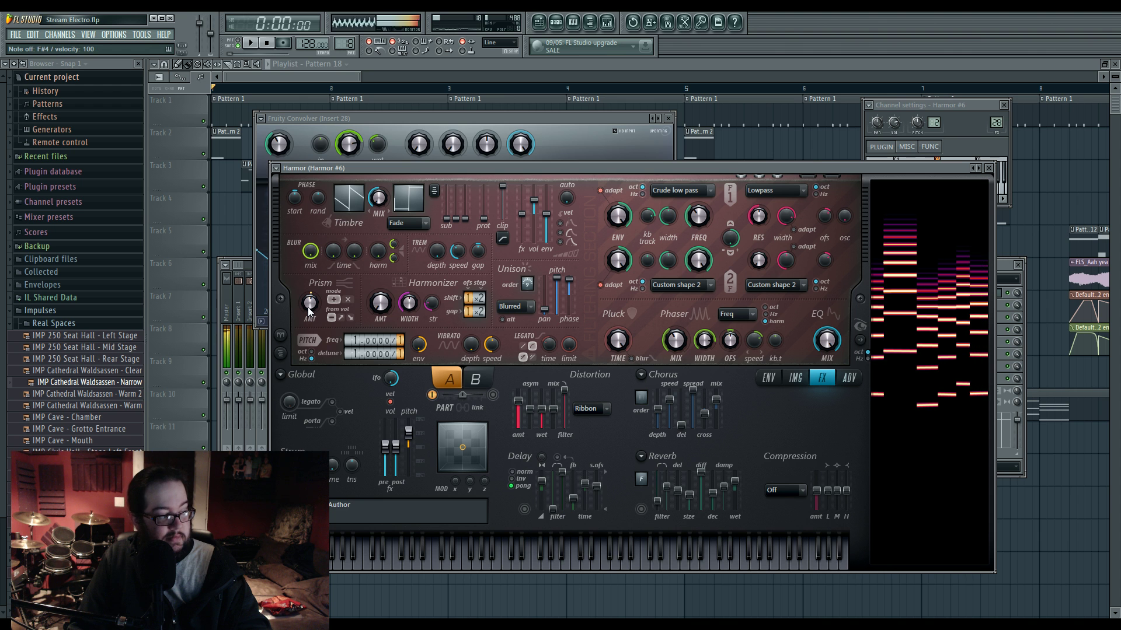
pyautogui.moveTo(308, 308); pyautogui.dragTo(309, 302)
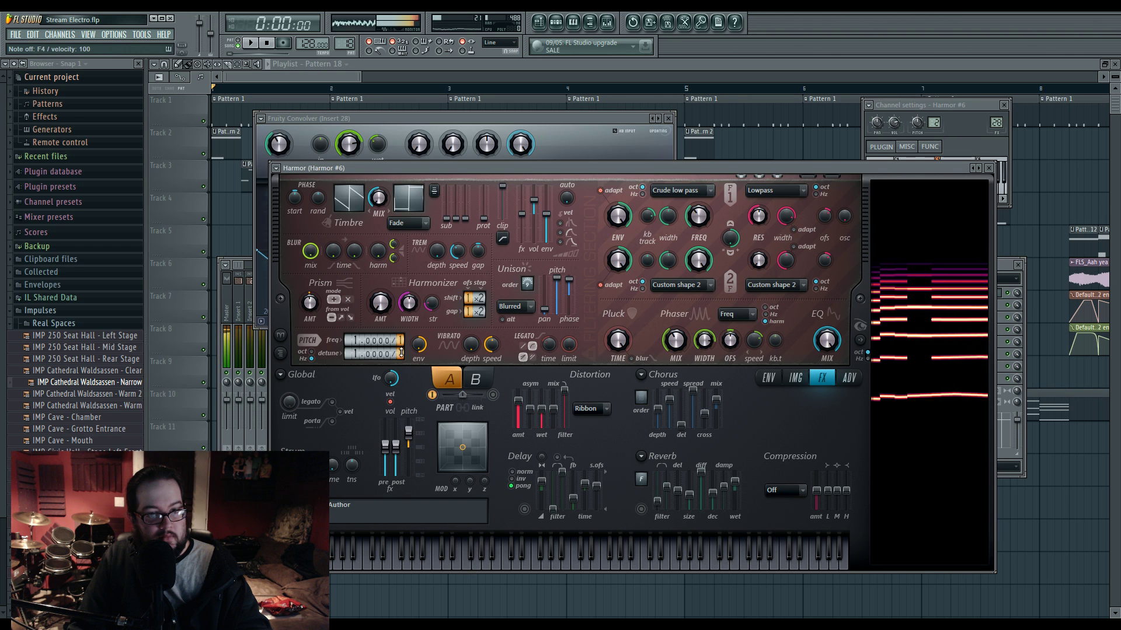
pyautogui.scroll(10, 408, 441)
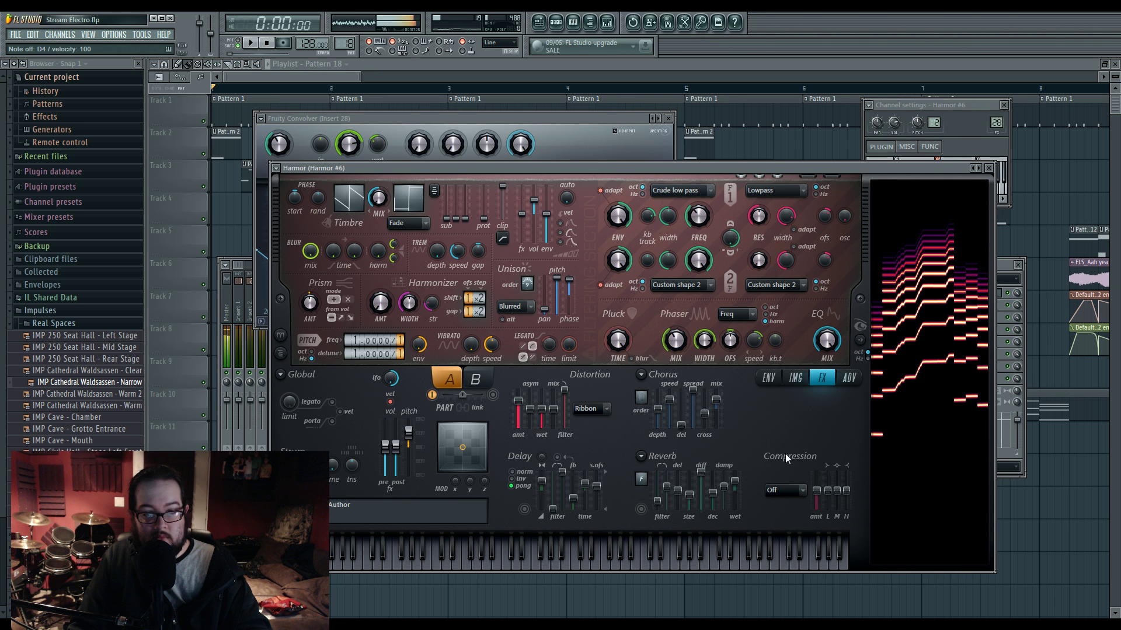
# Step: Change Harmor's distortion type to Cube, lower its amount and adjust the distortion mix
pyautogui.click(582, 410)
pyautogui.click(583, 470)
pyautogui.moveTo(518, 400); pyautogui.dragTo(517, 420)
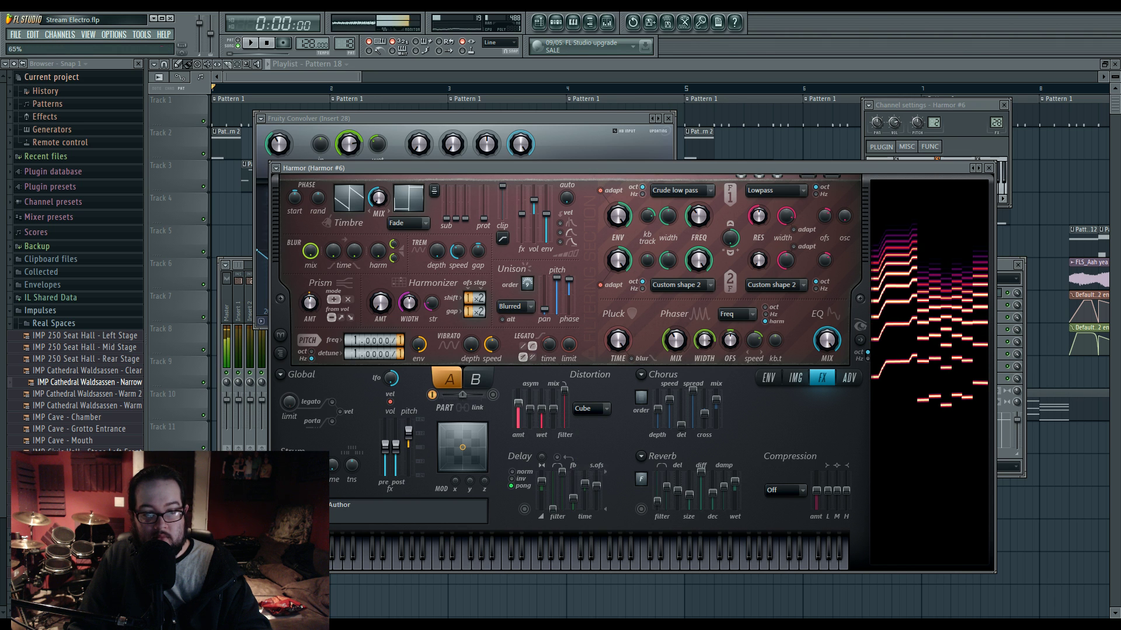
pyautogui.moveTo(530, 412); pyautogui.dragTo(554, 398)
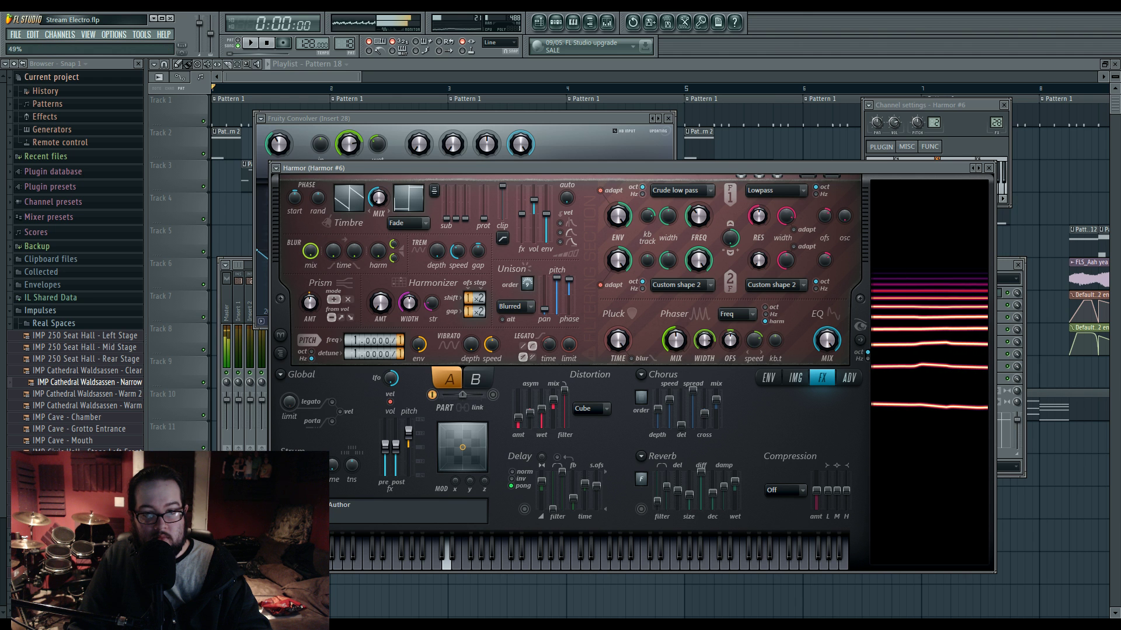
# Step: Open the piano roll of Harmor #6 for Pattern 18 from the channel rack
pyautogui.click(555, 22)
pyautogui.rightClick(346, 41)
pyautogui.click(421, 48)
pyautogui.click(386, 38)
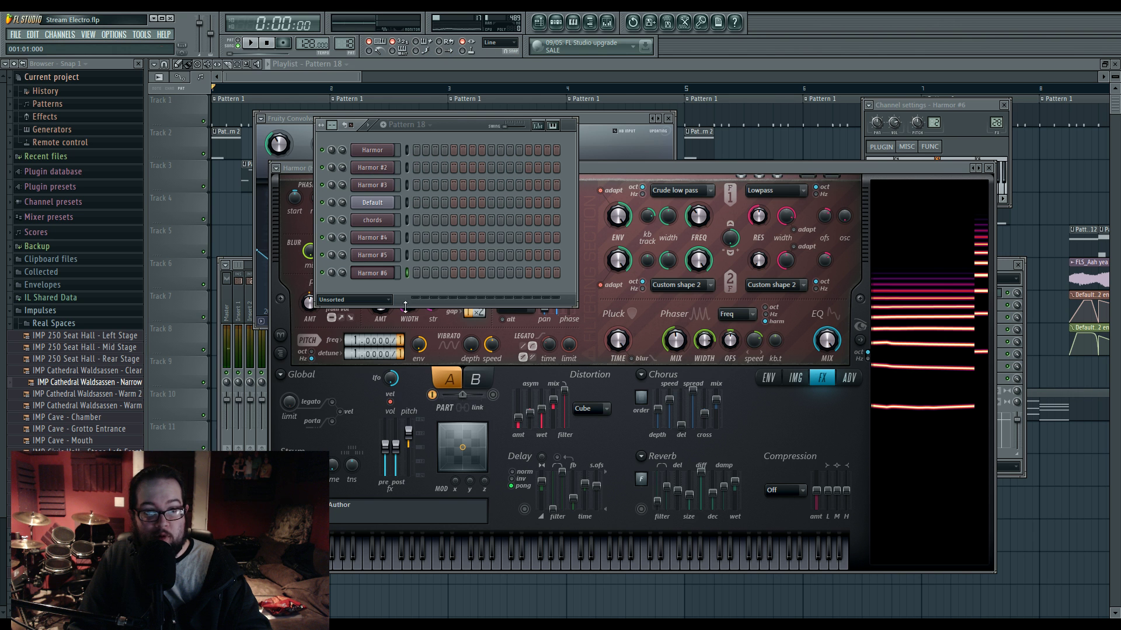
pyautogui.rightClick(387, 274)
pyautogui.click(400, 273)
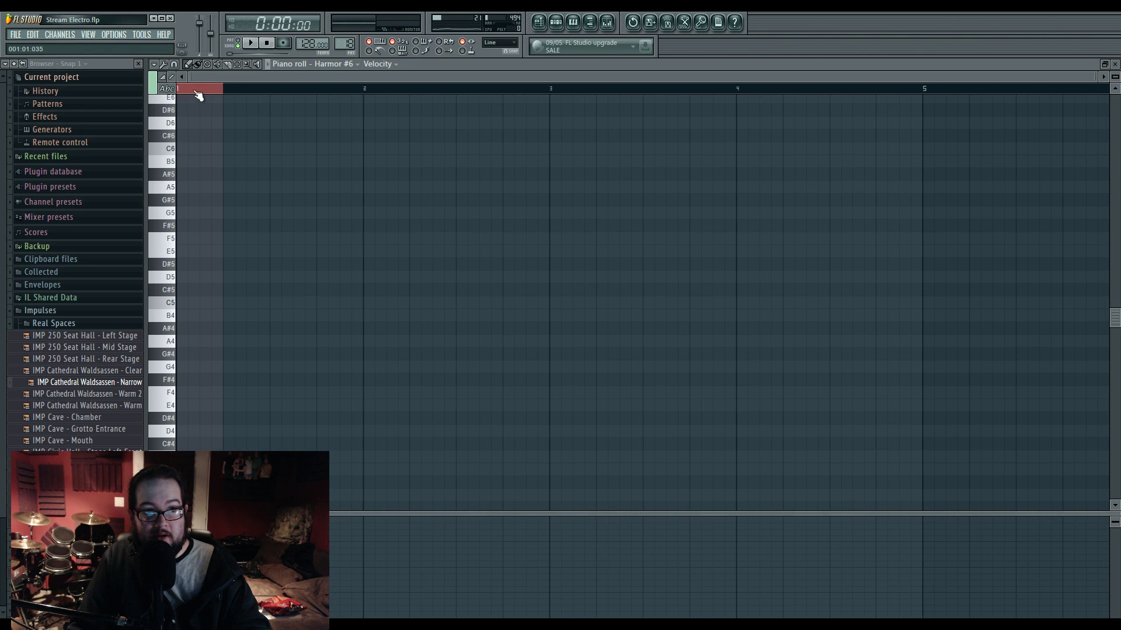
# Step: Preview a low key, and place short, evenly spaced D4 notes across bars 1 and 2
pyautogui.scroll(-5, 172, 433)
pyautogui.click(174, 395)
pyautogui.scroll(3, 173, 395)
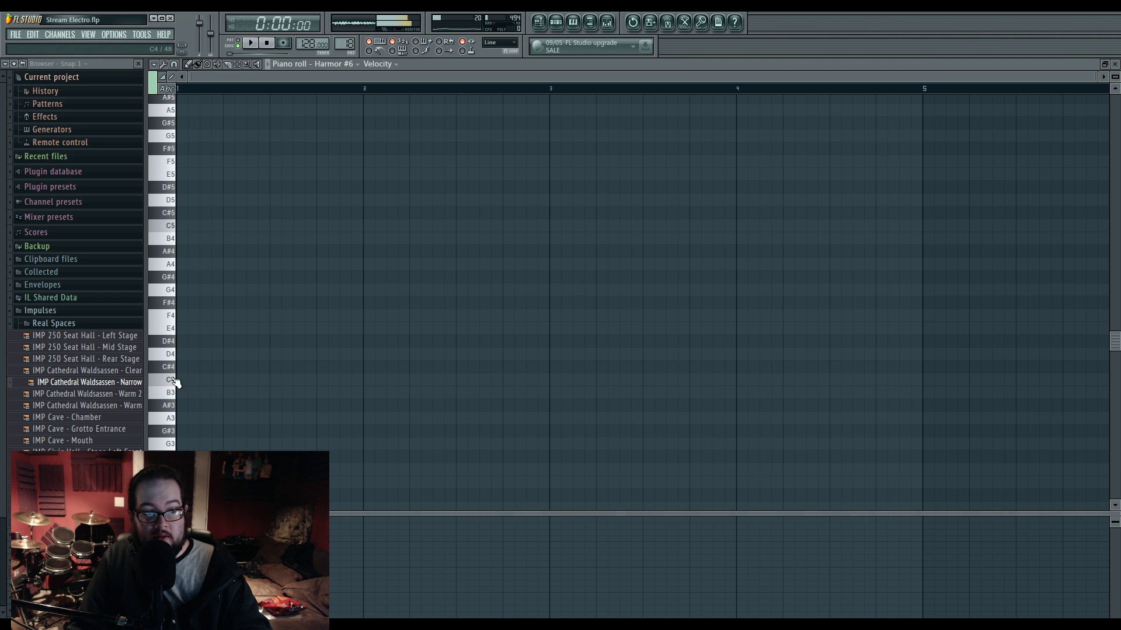
pyautogui.moveTo(189, 357); pyautogui.dragTo(179, 354)
pyautogui.click(159, 93)
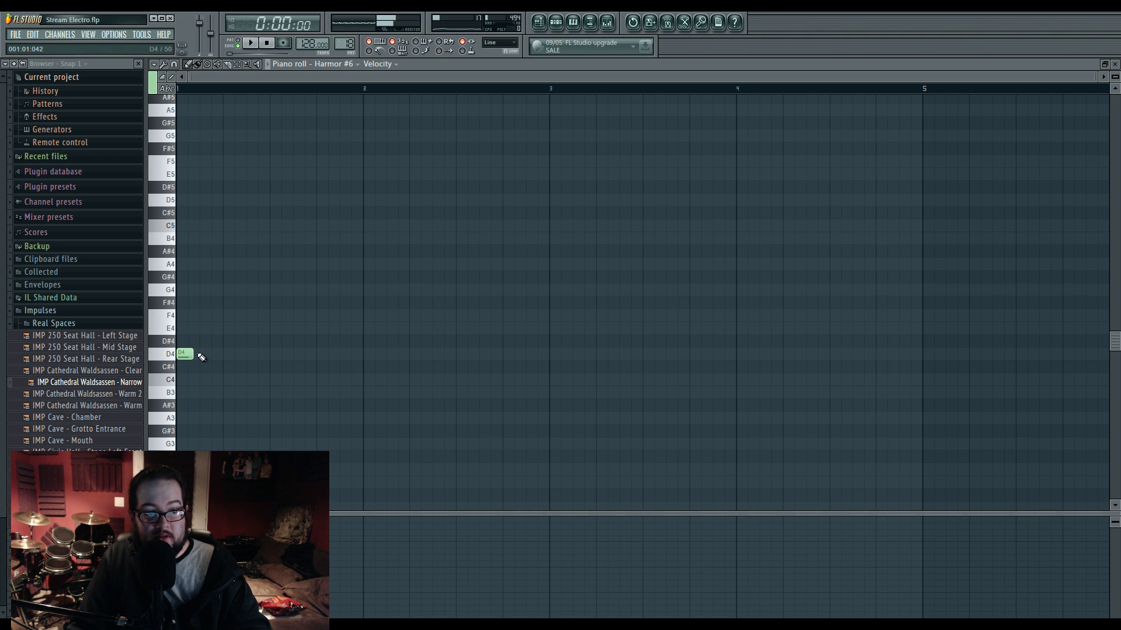
pyautogui.doubleClick(195, 356)
pyautogui.click(293, 439)
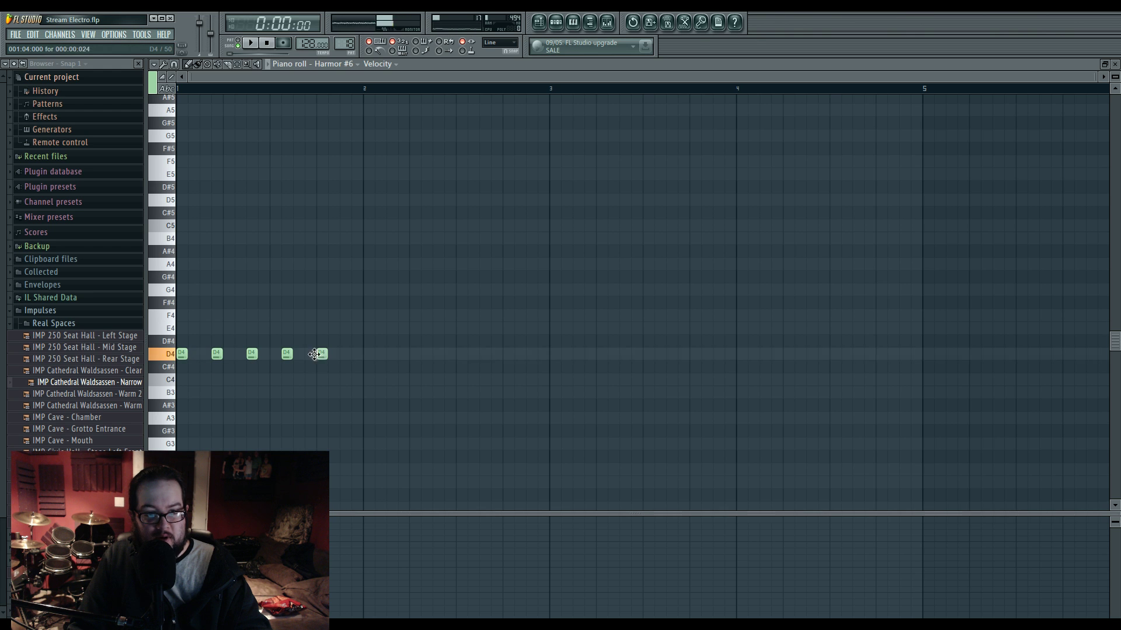
pyautogui.click(353, 354)
pyautogui.click(396, 356)
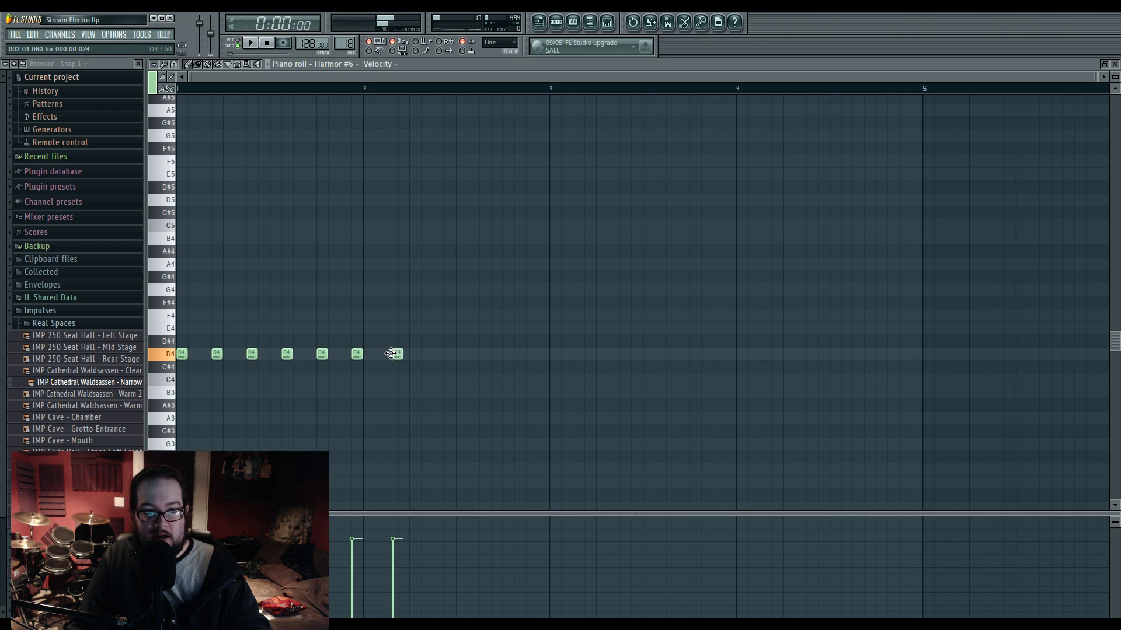
pyautogui.rightClick(393, 357)
pyautogui.click(389, 356)
pyautogui.click(461, 358)
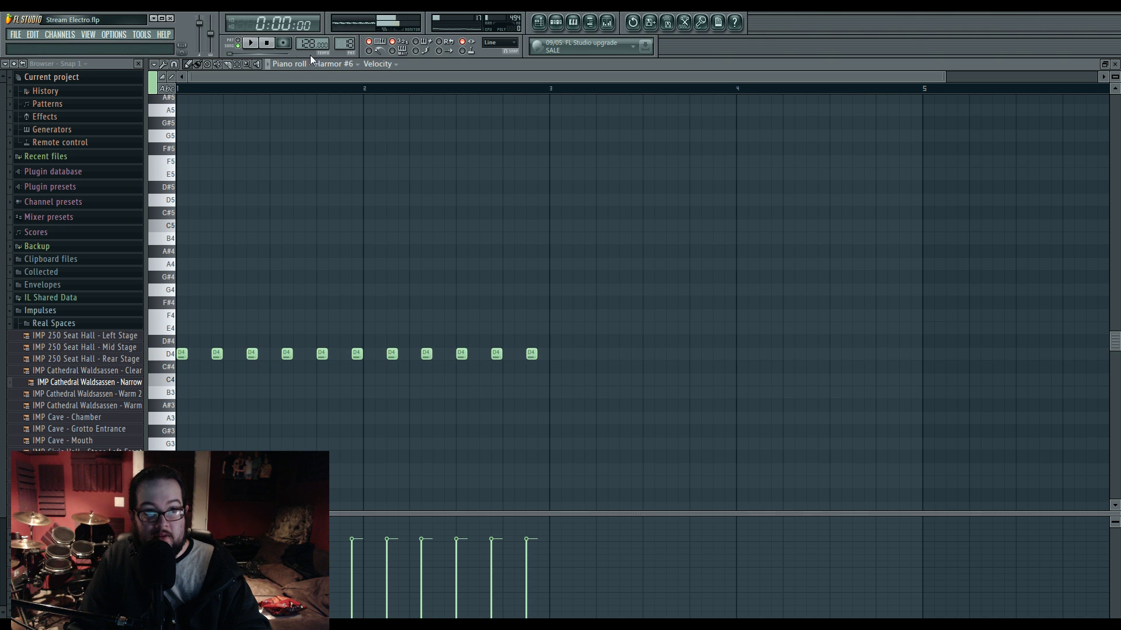
# Step: While the pattern plays, replace the D4 notes at the end of bar 2 with more closely spaced ones
pyautogui.press('space')
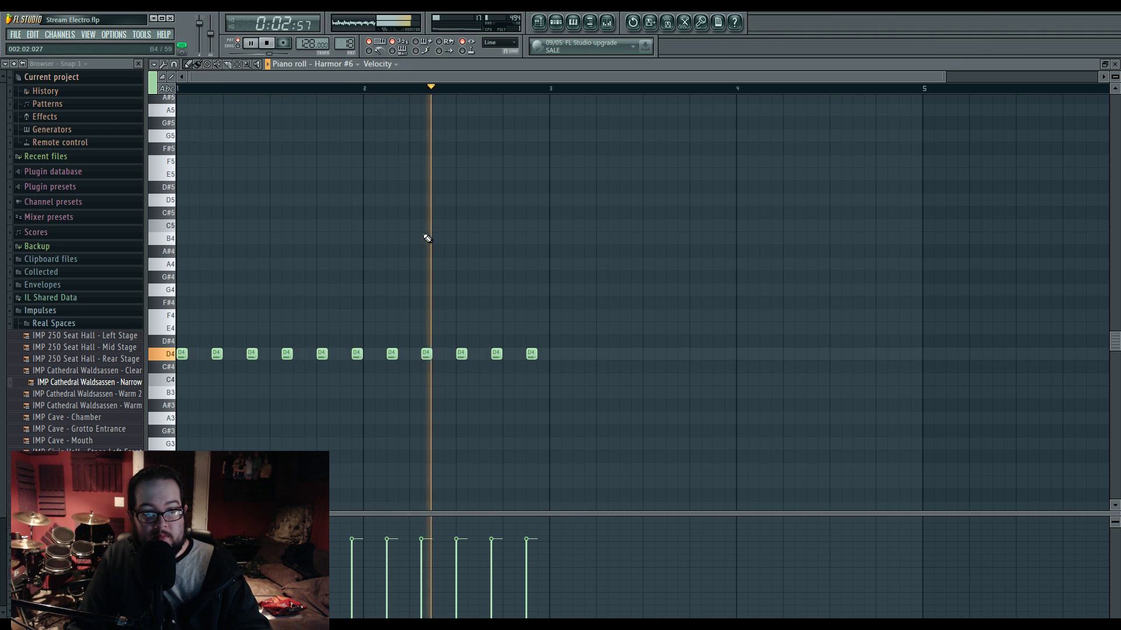
pyautogui.rightClick(530, 354)
pyautogui.click(520, 356)
pyautogui.rightClick(520, 356)
pyautogui.rightClick(496, 356)
pyautogui.click(485, 356)
pyautogui.click(517, 357)
pyautogui.rightClick(516, 356)
pyautogui.click(508, 355)
pyautogui.click(532, 355)
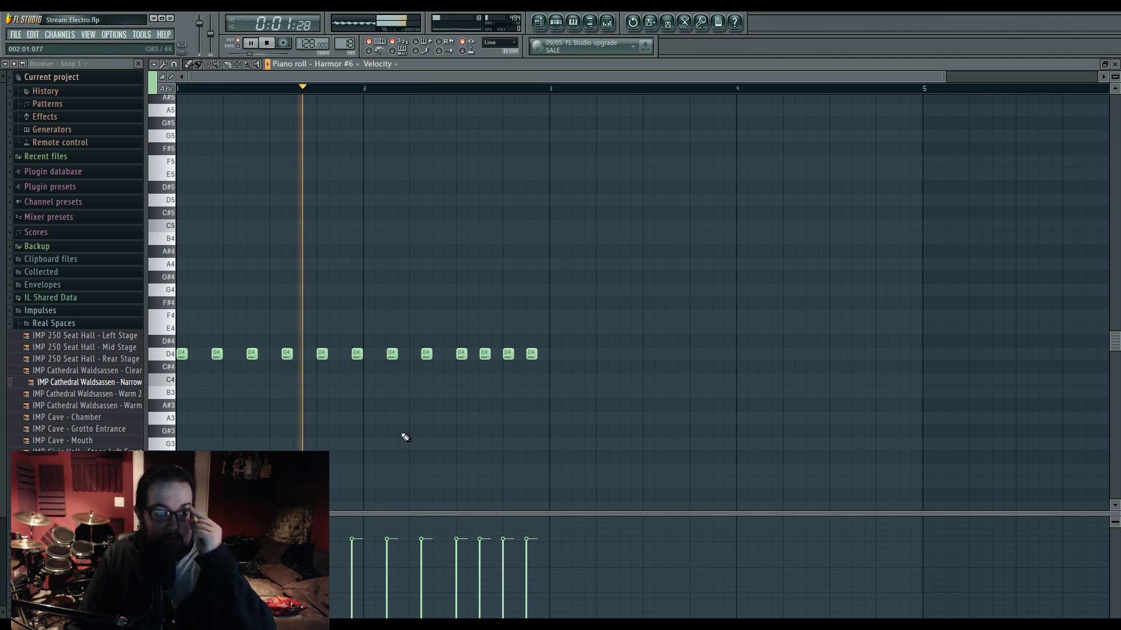
# Step: Switch the event lane to Fine pitch and draw a slight pitch ramp across the D4 notes
pyautogui.rightClick(164, 531)
pyautogui.click(189, 532)
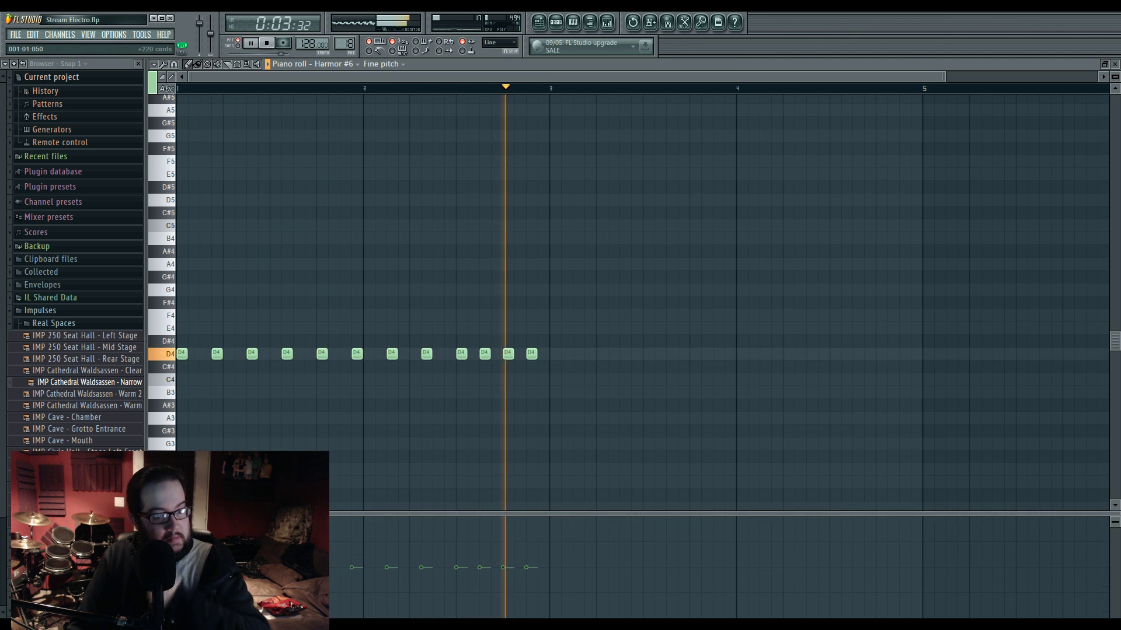
pyautogui.moveTo(359, 559); pyautogui.dragTo(352, 554)
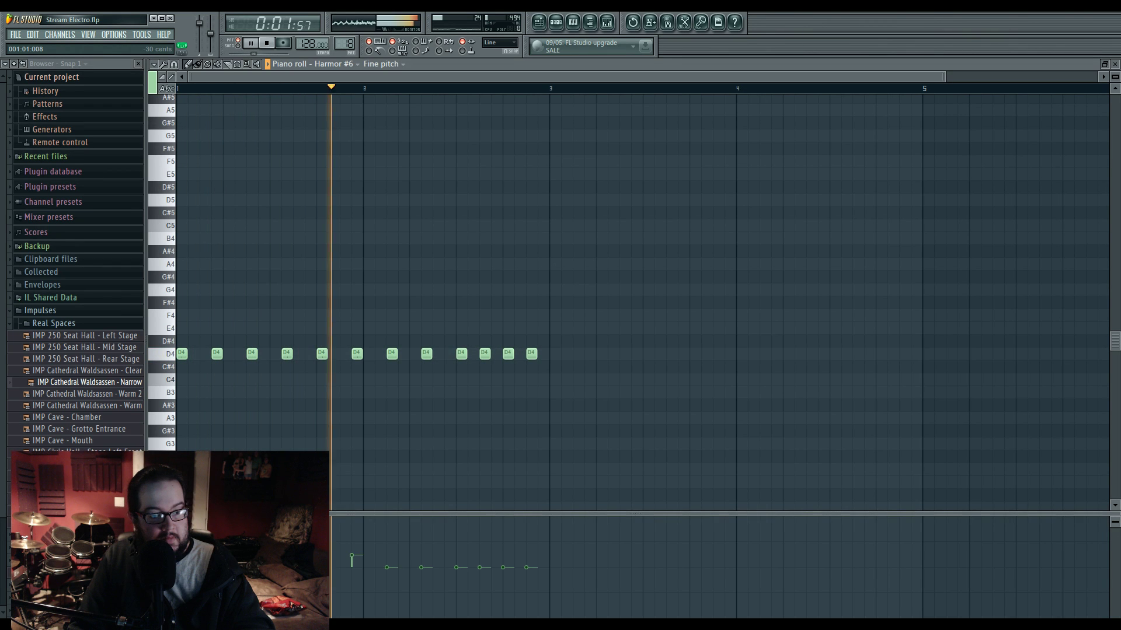
pyautogui.moveTo(348, 558); pyautogui.dragTo(530, 569)
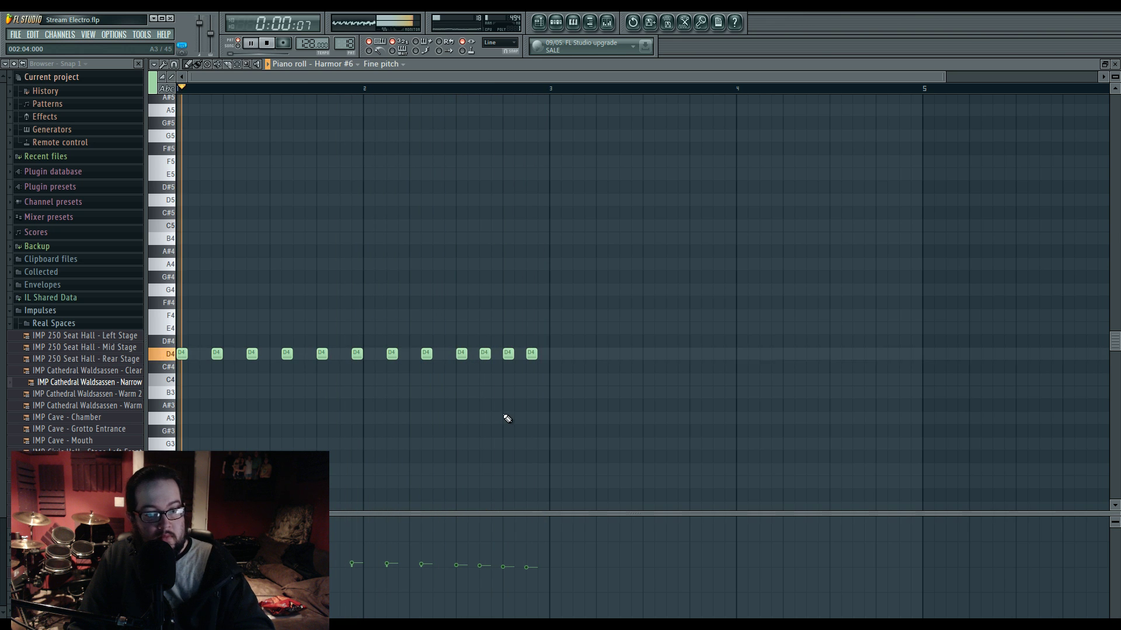
# Step: Place Pattern 18 in the playlist at bar 1, on the empty track below Track 11
pyautogui.click(539, 23)
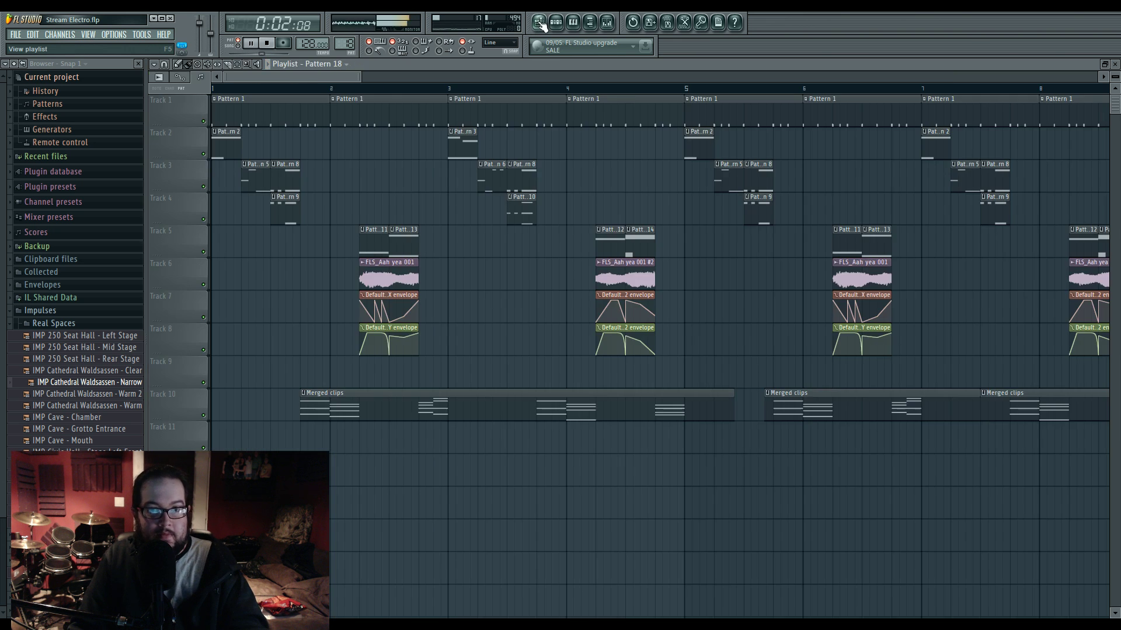
pyautogui.click(226, 471)
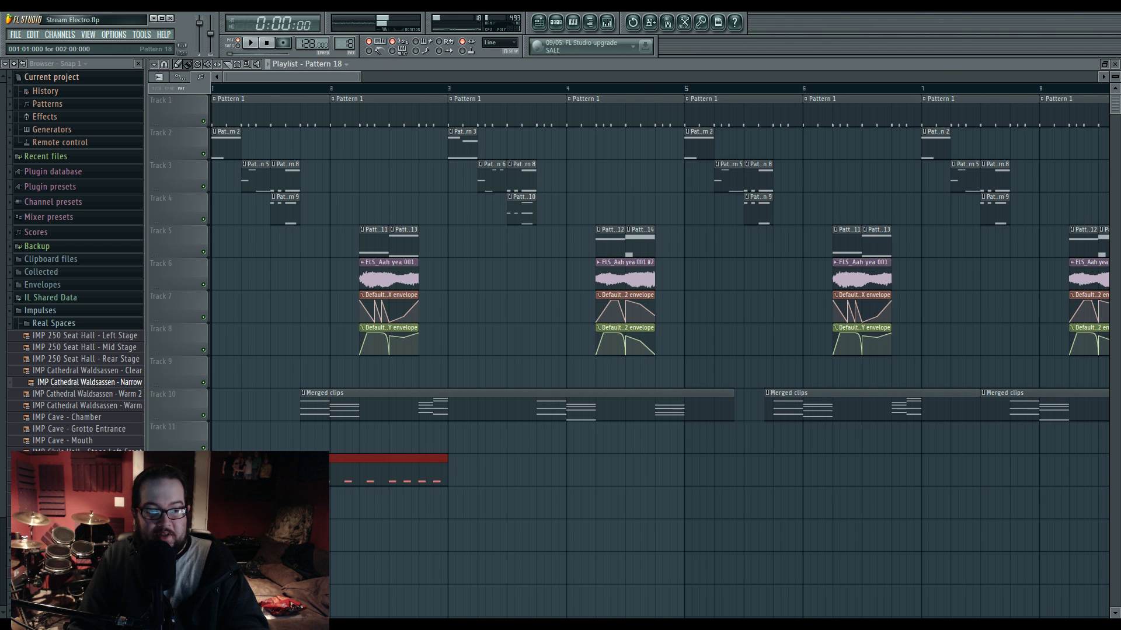
# Step: Add Fruity Parametric EQ 2 below Fruity Convolver on mixer Insert 28
pyautogui.click(552, 26)
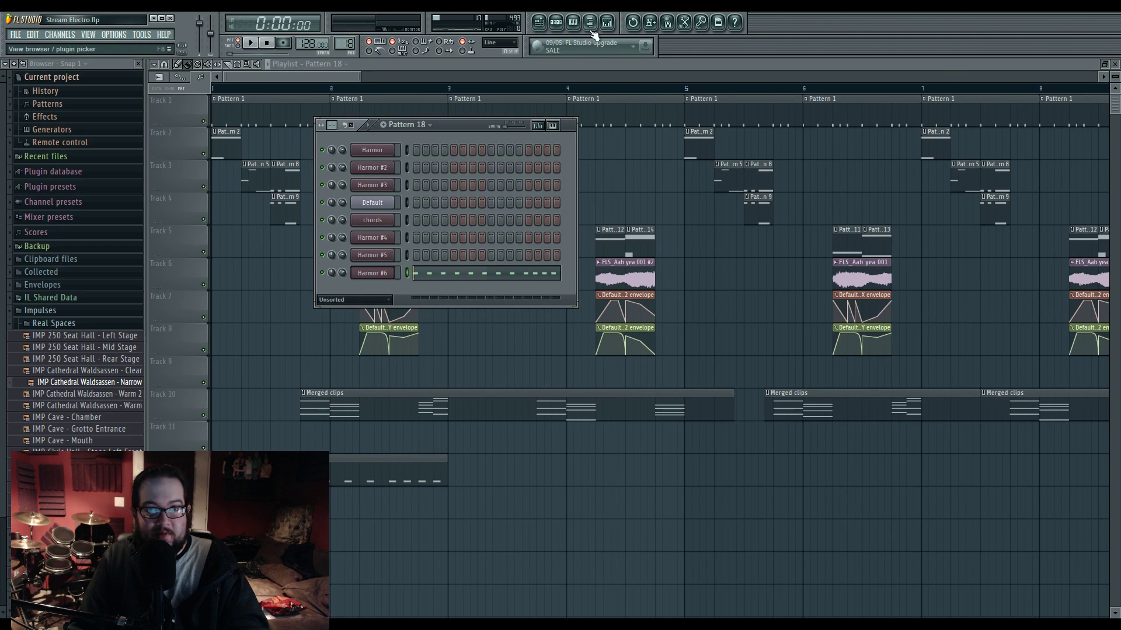
pyautogui.click(607, 23)
pyautogui.click(903, 293)
pyautogui.moveTo(917, 318)
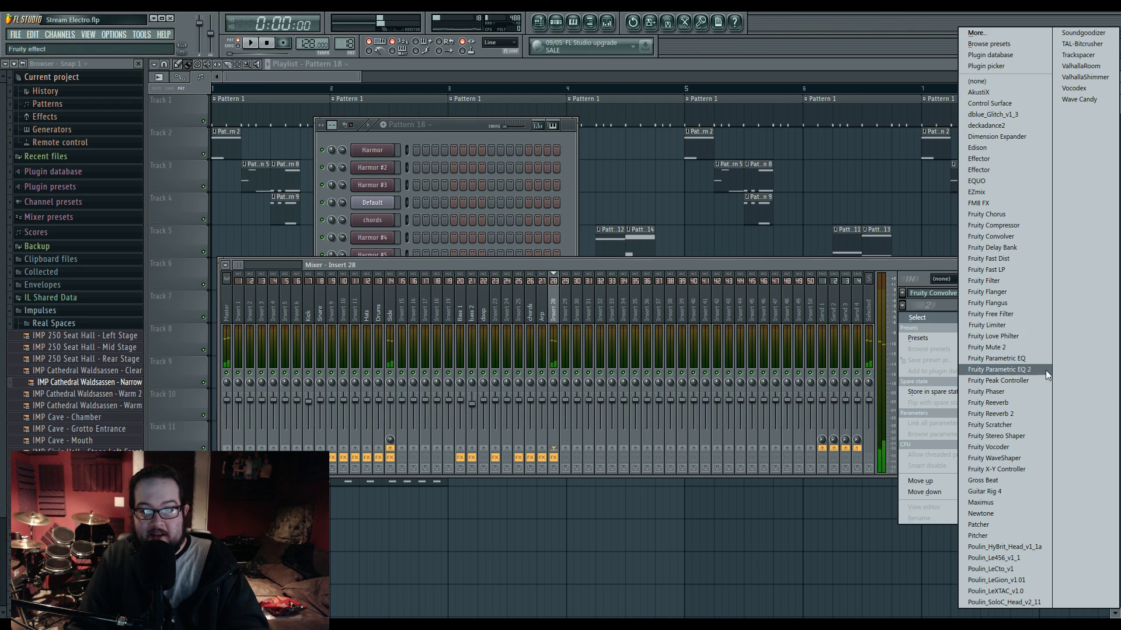
pyautogui.click(995, 369)
# Step: Shape the equalizer during playback by boosting the highs, cutting the low mids and lowering the low band
pyautogui.moveTo(371, 261); pyautogui.dragTo(418, 230)
pyautogui.moveTo(320, 262); pyautogui.dragTo(300, 281)
pyautogui.press('space')
pyautogui.moveTo(345, 261); pyautogui.dragTo(349, 258)
pyautogui.moveTo(242, 263); pyautogui.dragTo(251, 295)
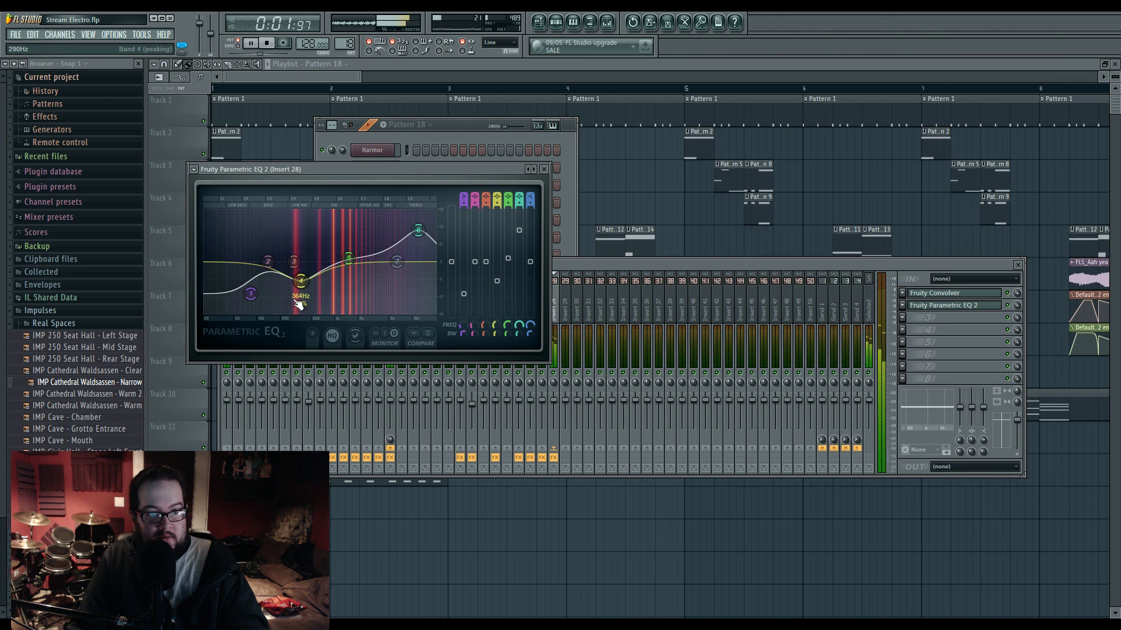
pyautogui.press('space')
# Step: Add Fruity Delay Bank after the equalizer, set its feedback to ping pong and adjust the delay time
pyautogui.click(902, 318)
pyautogui.moveTo(917, 329)
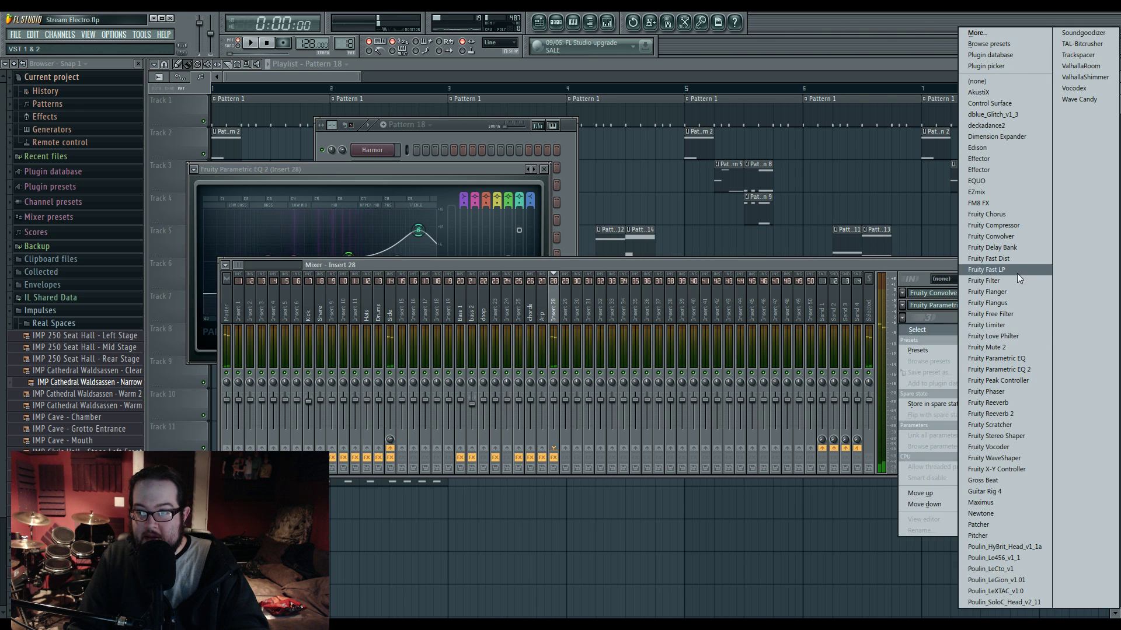
pyautogui.click(992, 248)
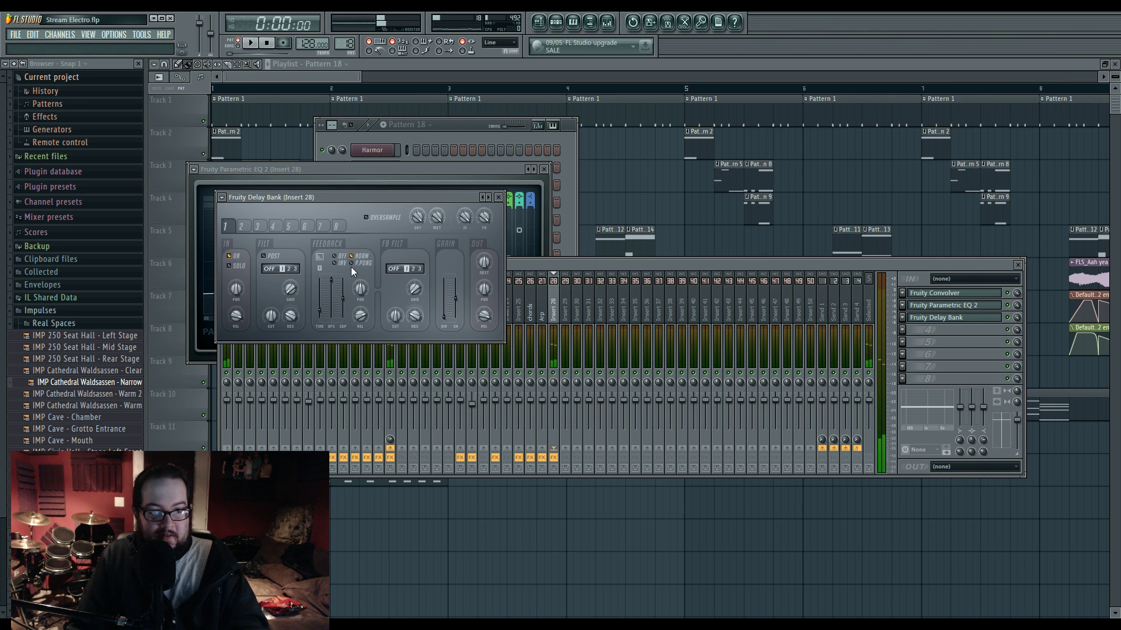
pyautogui.click(350, 260)
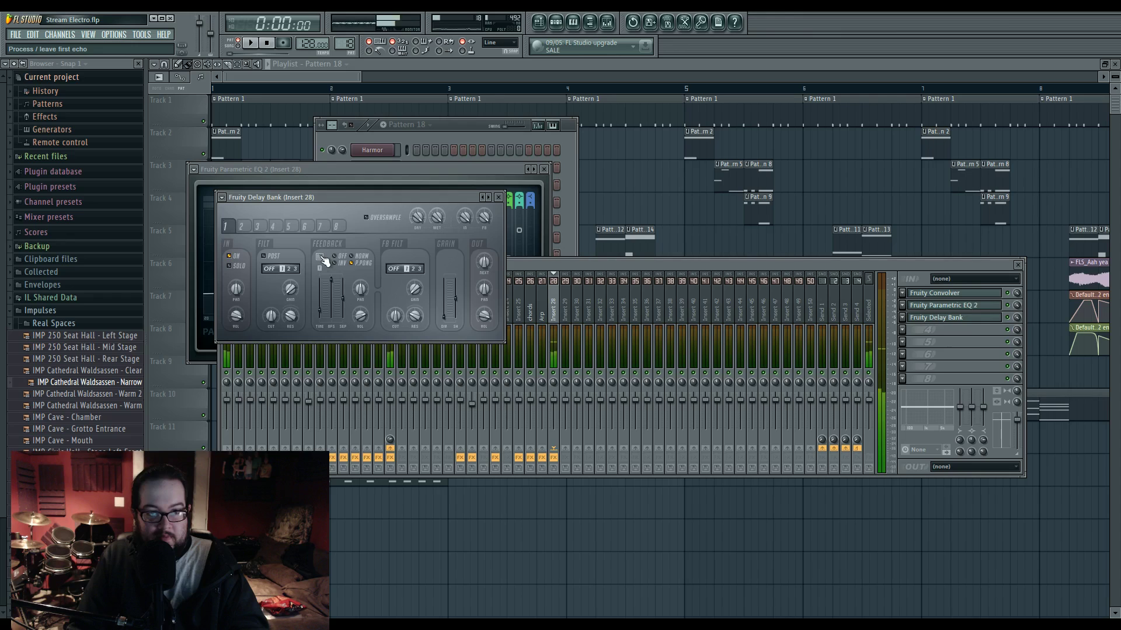
pyautogui.press('space')
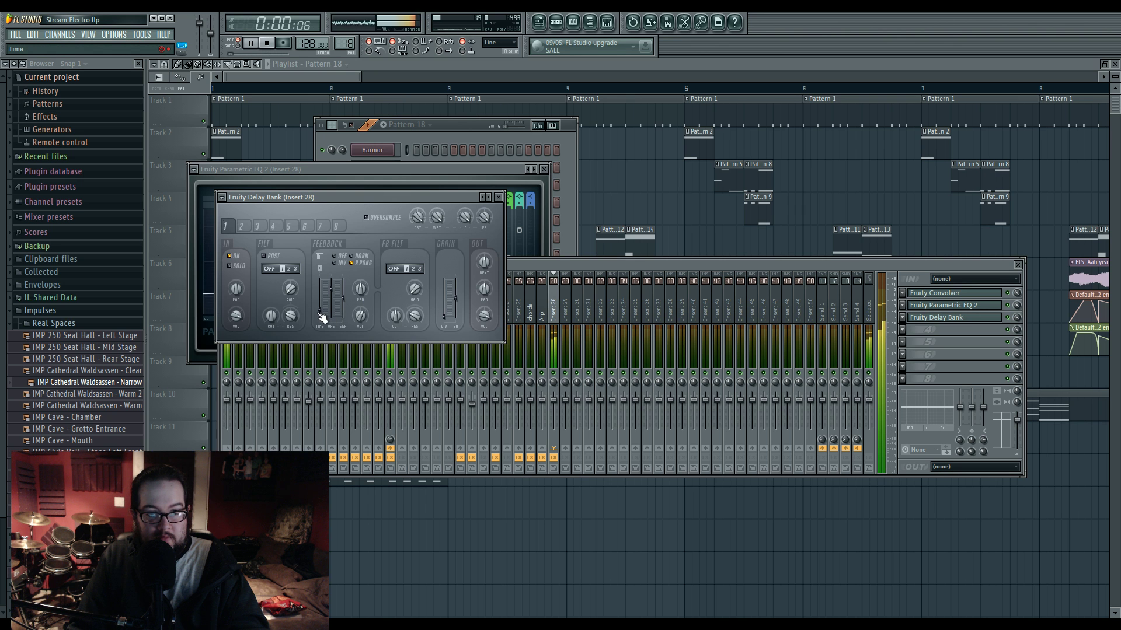
pyautogui.moveTo(321, 311); pyautogui.dragTo(322, 313)
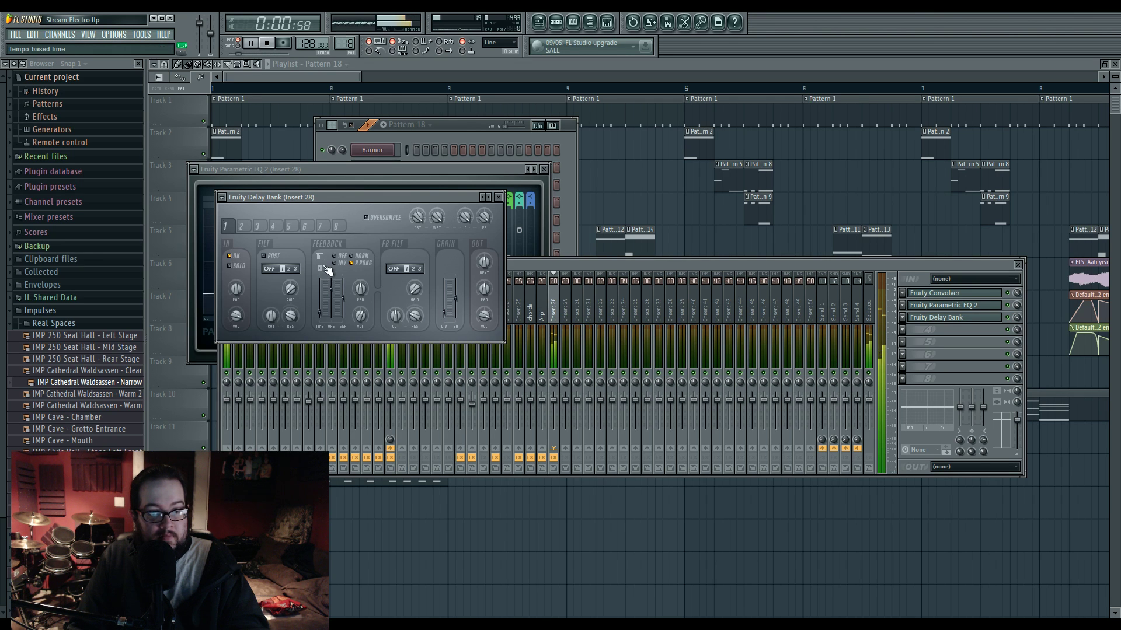
# Step: Close the open plugin and mixer windows and listen to the song from the start with Pattern 18 included
pyautogui.click(538, 266)
pyautogui.click(278, 46)
pyautogui.press('F12')
pyautogui.click(251, 44)
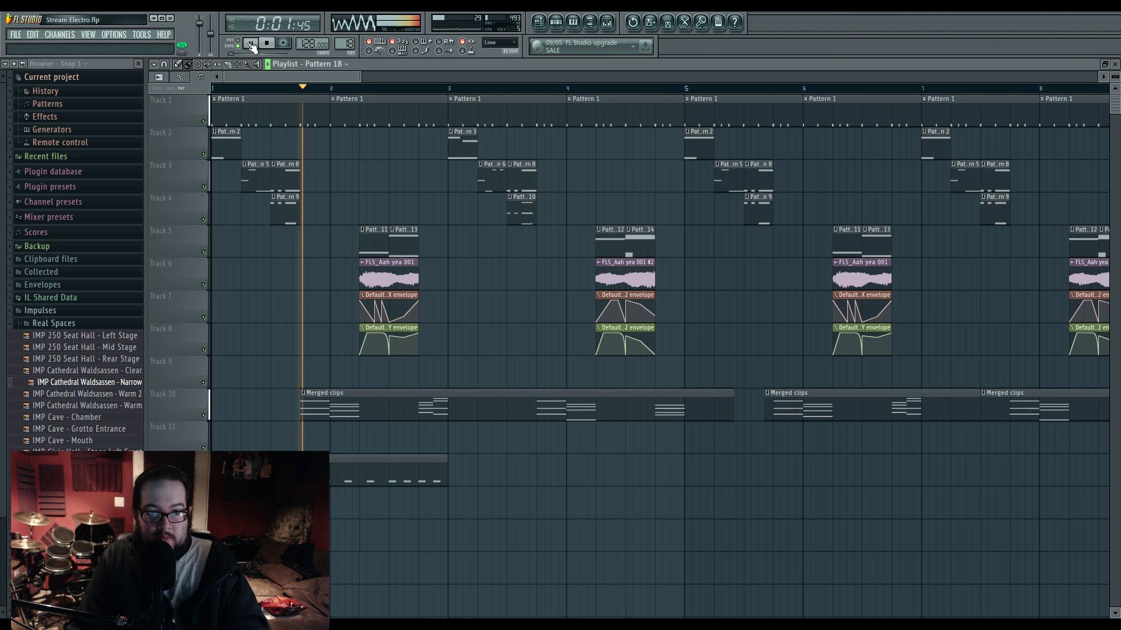
pyautogui.click(458, 470)
pyautogui.press('space')
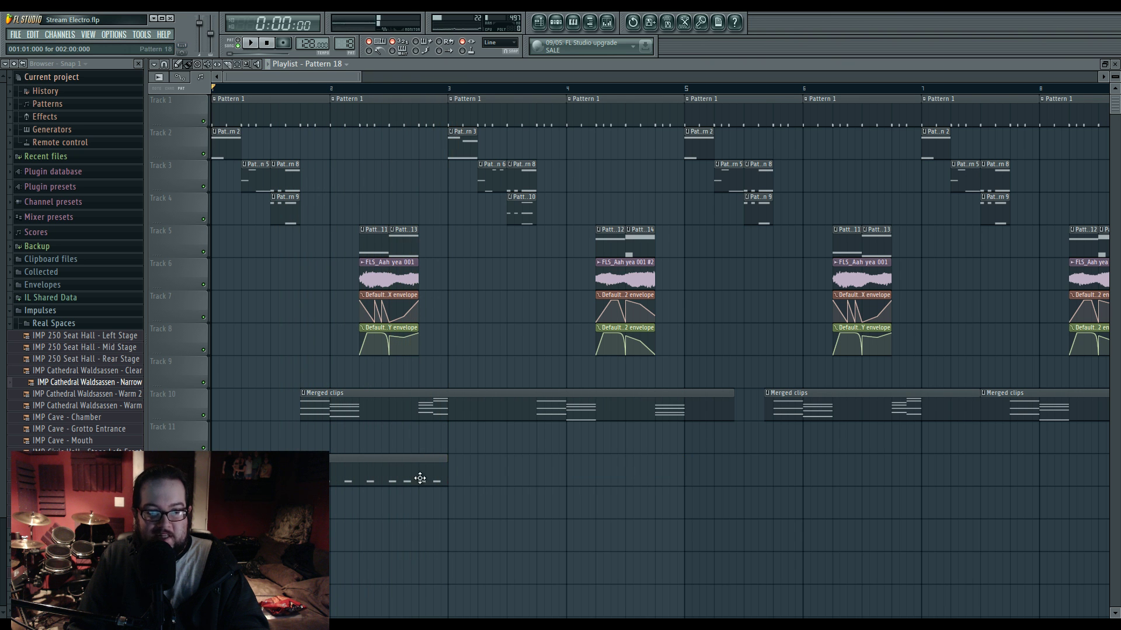
# Step: Reopen Pattern 18's piano roll and flatten the fine pitch of its D4 notes
pyautogui.doubleClick(476, 482)
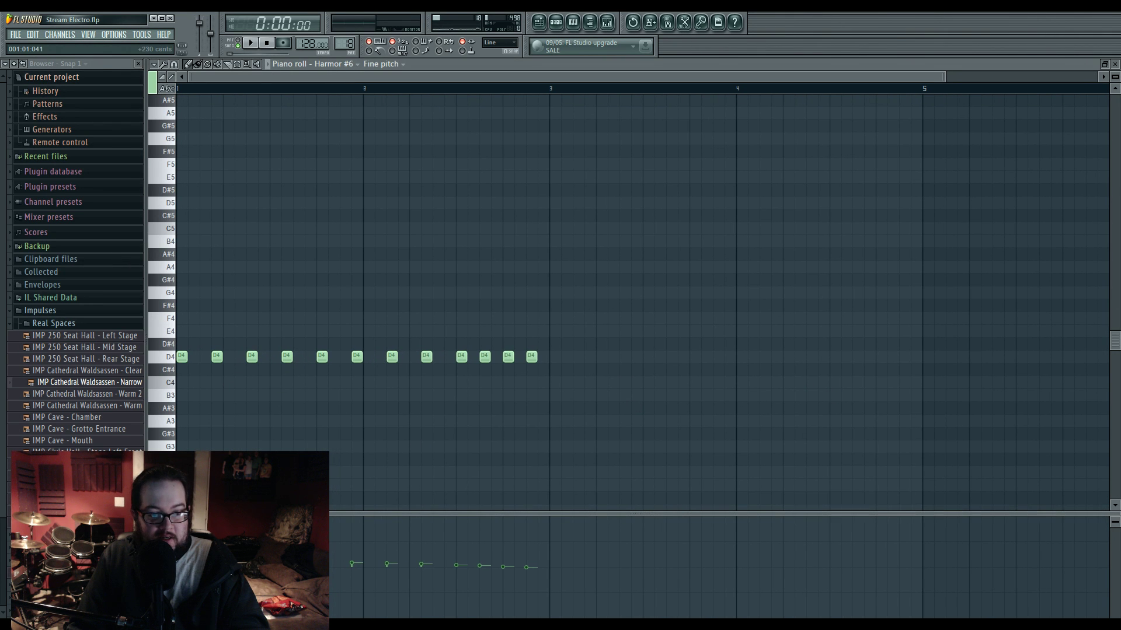
pyautogui.moveTo(257, 560); pyautogui.dragTo(445, 564)
pyautogui.keyDown('ctrl'); pyautogui.rightClick(358, 423); pyautogui.keyUp('ctrl')
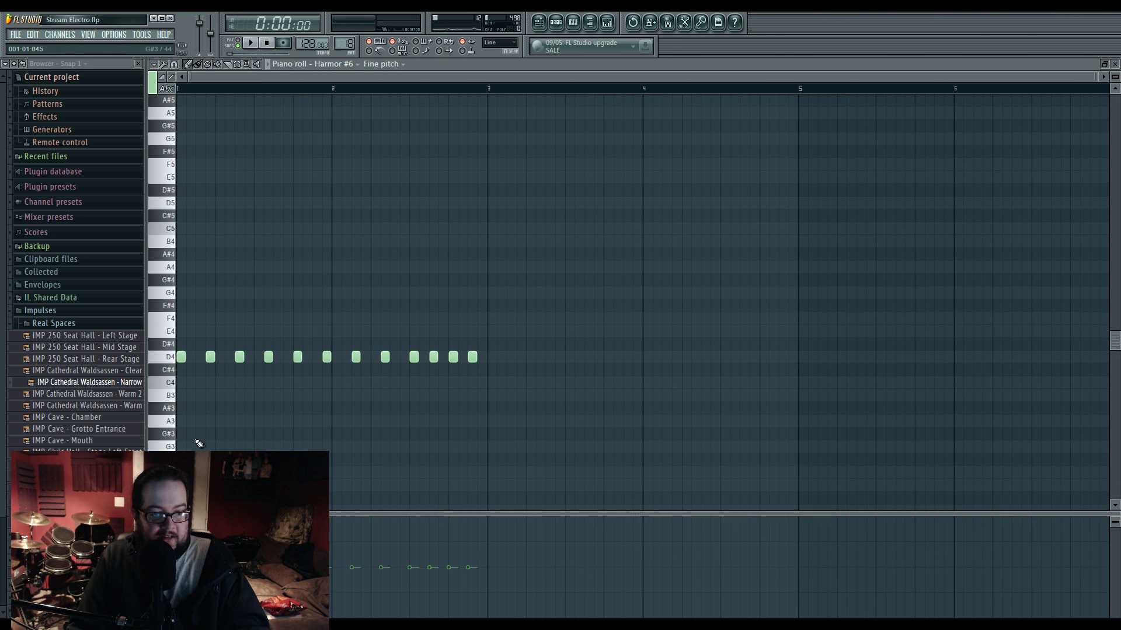
# Step: Play the pattern on its own and transpose all its D4 notes up one octave to D5
pyautogui.press('space')
pyautogui.click(238, 44)
pyautogui.press('space')
pyautogui.moveTo(172, 344); pyautogui.dragTo(173, 357)
pyautogui.hotkey('ctrl', 'Up')
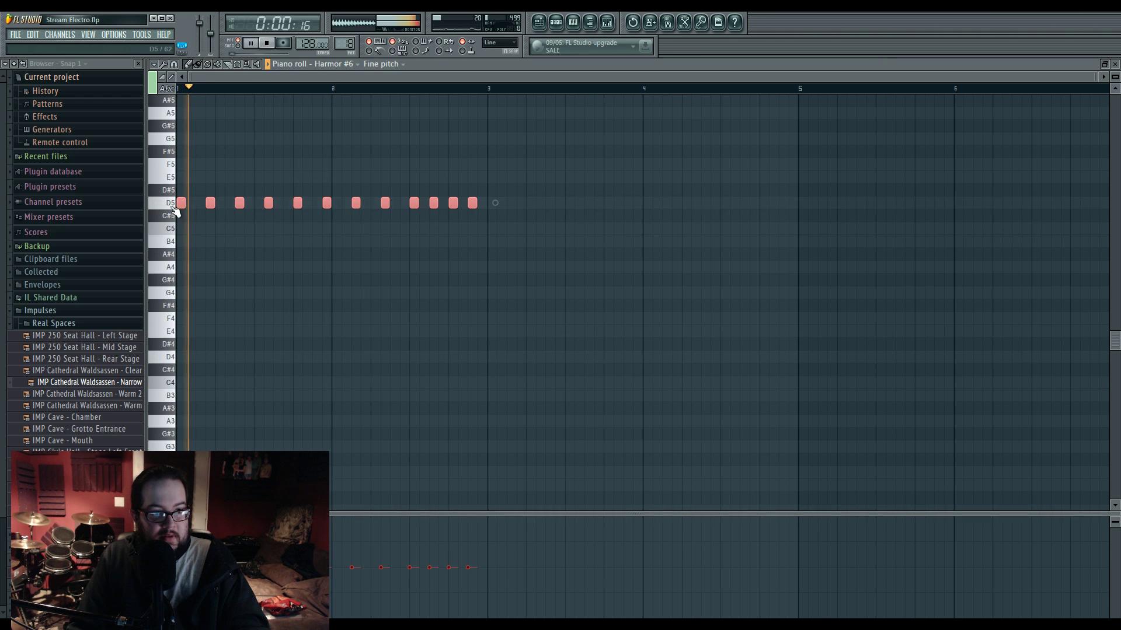
# Step: Copy the row of D5 notes one octave higher to D6 and play the pattern
pyautogui.scroll(3, 187, 271)
pyautogui.press('space')
pyautogui.scroll(2, 187, 271)
pyautogui.moveTo(186, 322)
pyautogui.mouseDown()
pyautogui.moveTo(179, 126)
pyautogui.moveTo(182, 168)
pyautogui.mouseUp()
pyautogui.press('space')
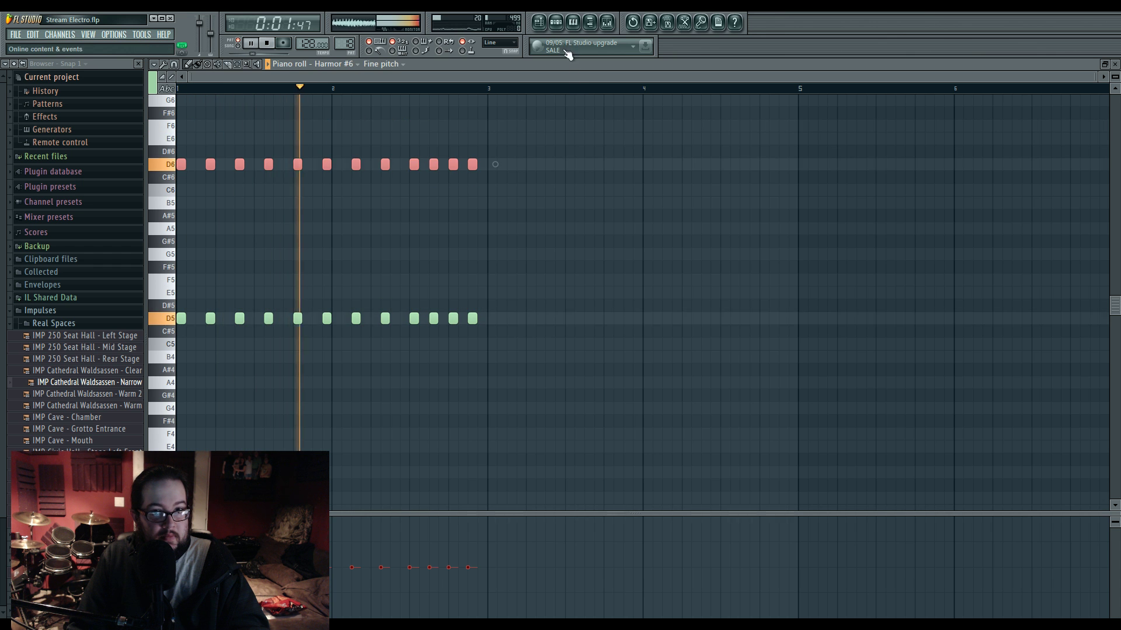
# Step: Go from Harmor #6's channel settings to its mixer track and lower Insert 28's level to 61% (-9.6 dB)
pyautogui.click(555, 22)
pyautogui.click(372, 150)
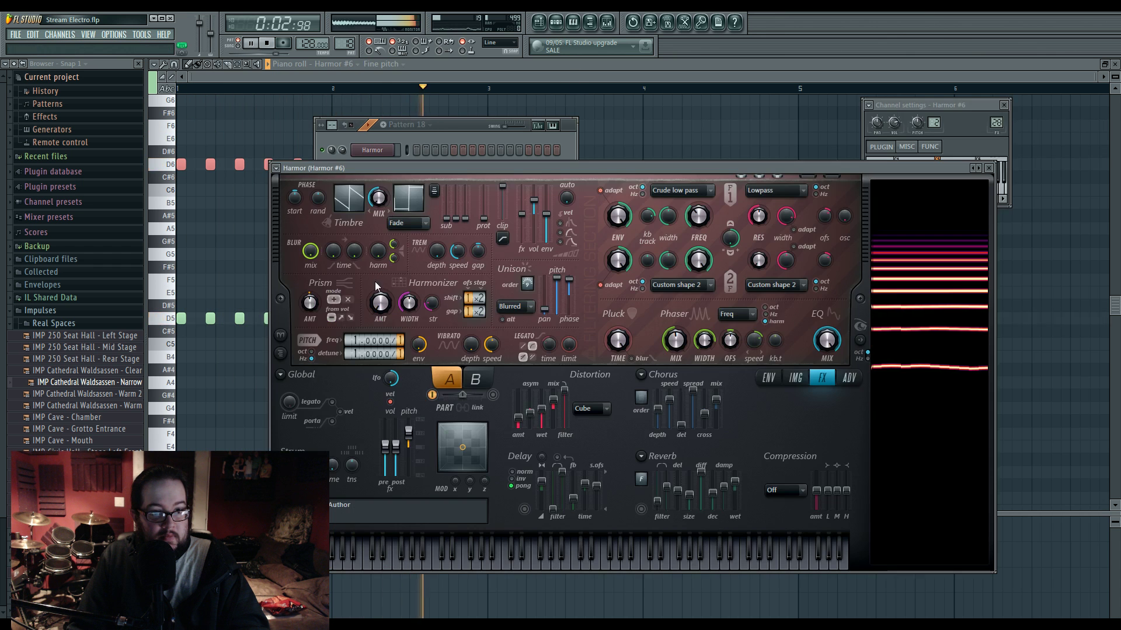
pyautogui.click(995, 121)
pyautogui.press('space')
pyautogui.doubleClick(996, 121)
pyautogui.press('space')
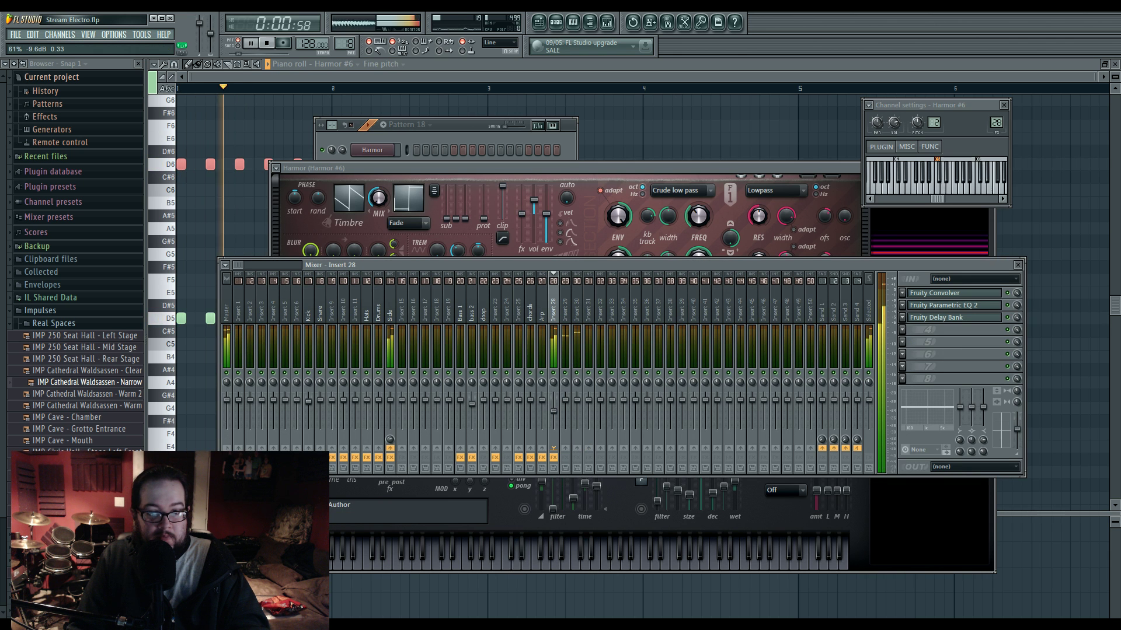
# Step: In Insert 28's Fruity Parametric EQ 2, reduce the high boost and lower the mid band, moving it up in frequency
pyautogui.click(963, 306)
pyautogui.moveTo(418, 231); pyautogui.dragTo(414, 251)
pyautogui.moveTo(349, 258); pyautogui.dragTo(382, 280)
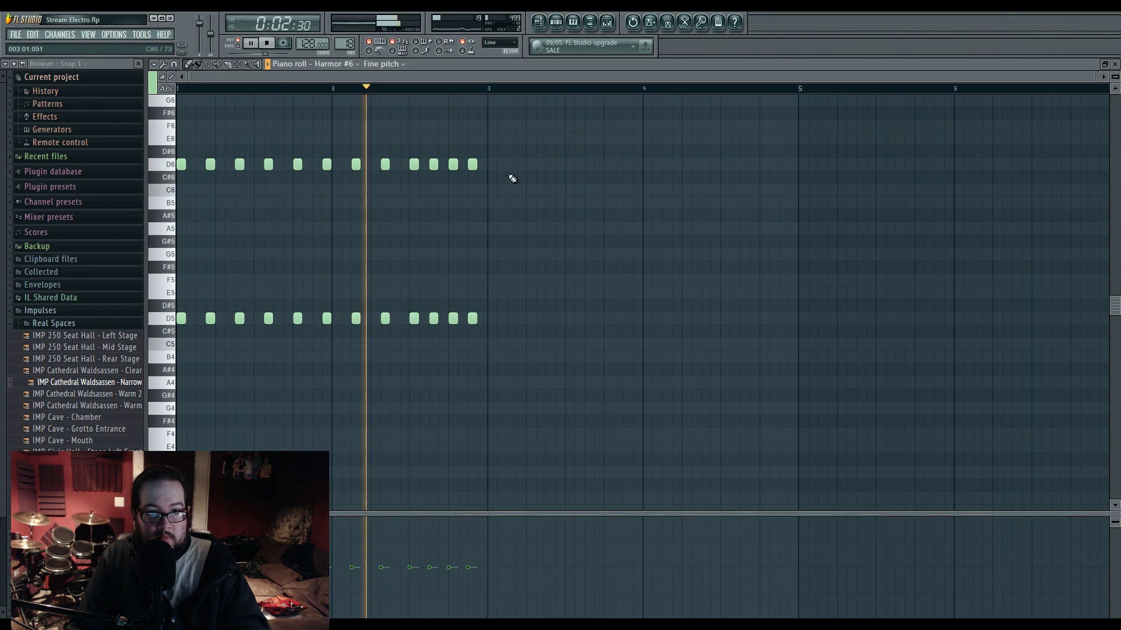
# Step: Duplicate both note rows into bars 3 and 4, and transpose the copies down to A#5 and A#4
pyautogui.moveTo(537, 375); pyautogui.dragTo(175, 132)
pyautogui.hotkey('ctrl', 'b')
pyautogui.press('space')
pyautogui.moveTo(480, 164)
pyautogui.mouseDown()
pyautogui.moveTo(490, 195)
pyautogui.moveTo(495, 164)
pyautogui.mouseUp()
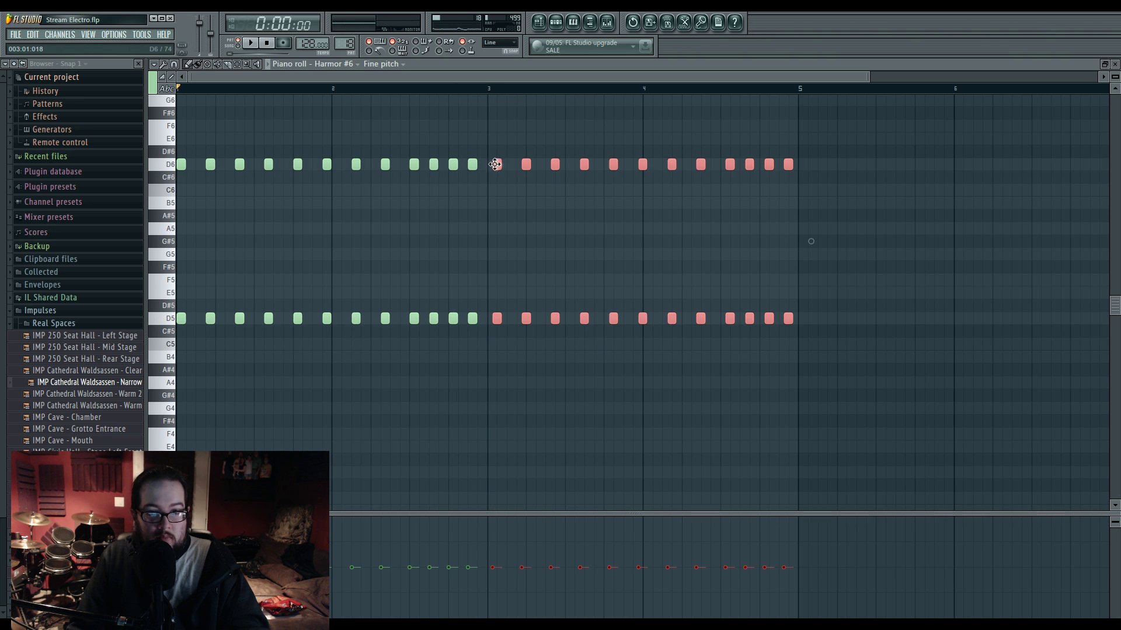
pyautogui.moveTo(494, 167); pyautogui.dragTo(493, 215)
# Step: Check the extended Pattern 18 clip in the playlist and its notes in the piano roll
pyautogui.click(540, 23)
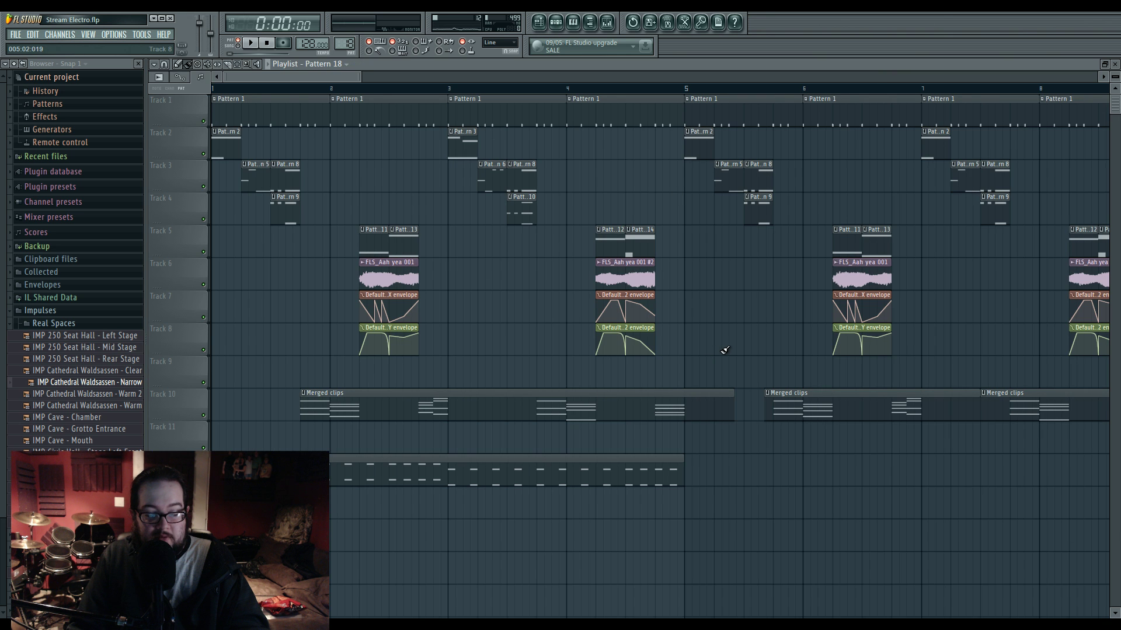
pyautogui.doubleClick(537, 465)
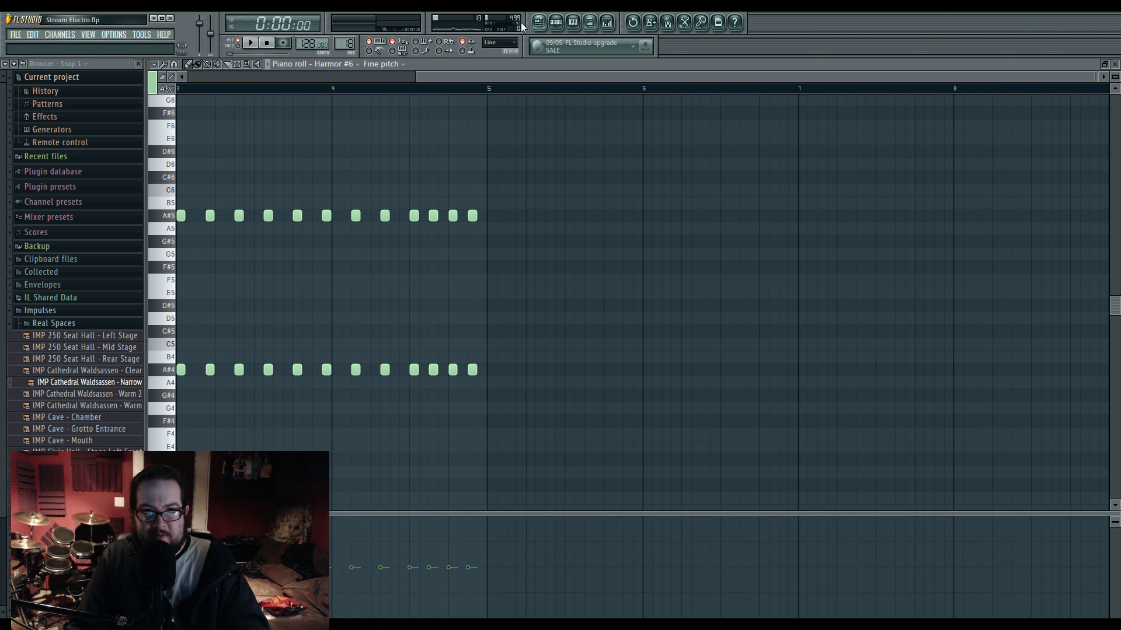
pyautogui.click(538, 23)
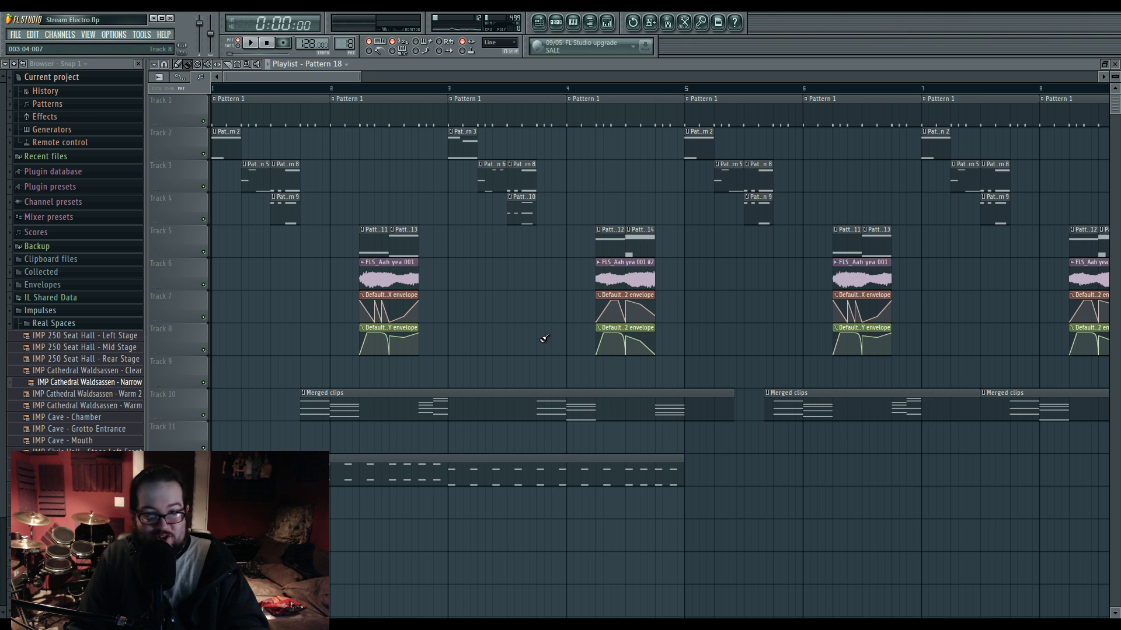
# Step: Audition the arrangement from bar 2, and replace Pattern 18's notes in bars 3 and 4 with unchanged copies of the D6 and D5 rows
pyautogui.click(363, 89)
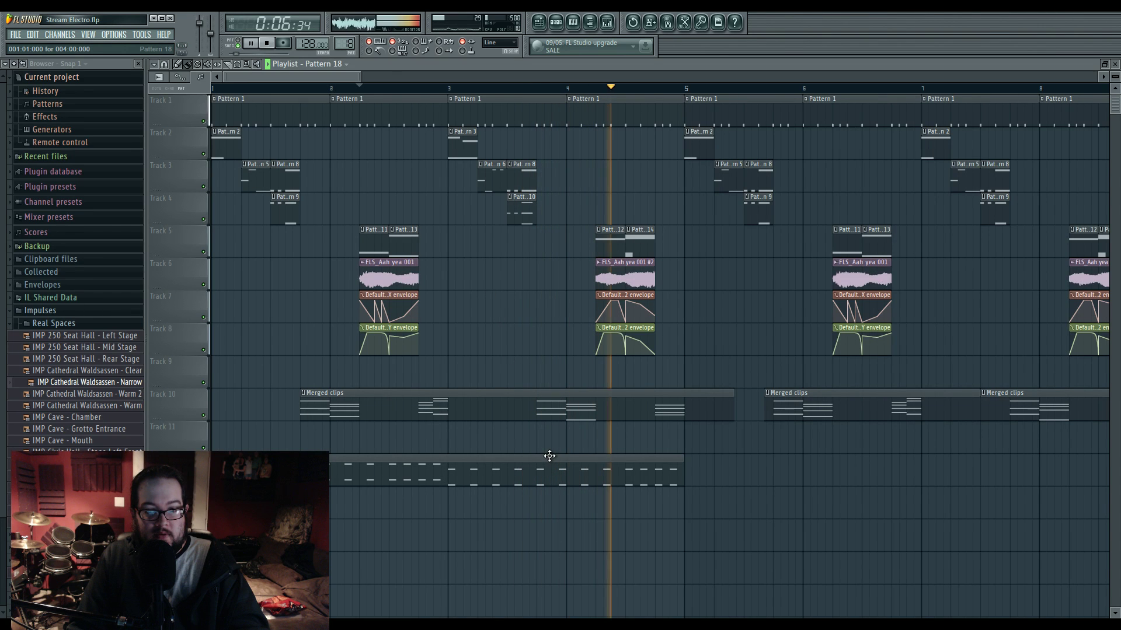
pyautogui.press('space')
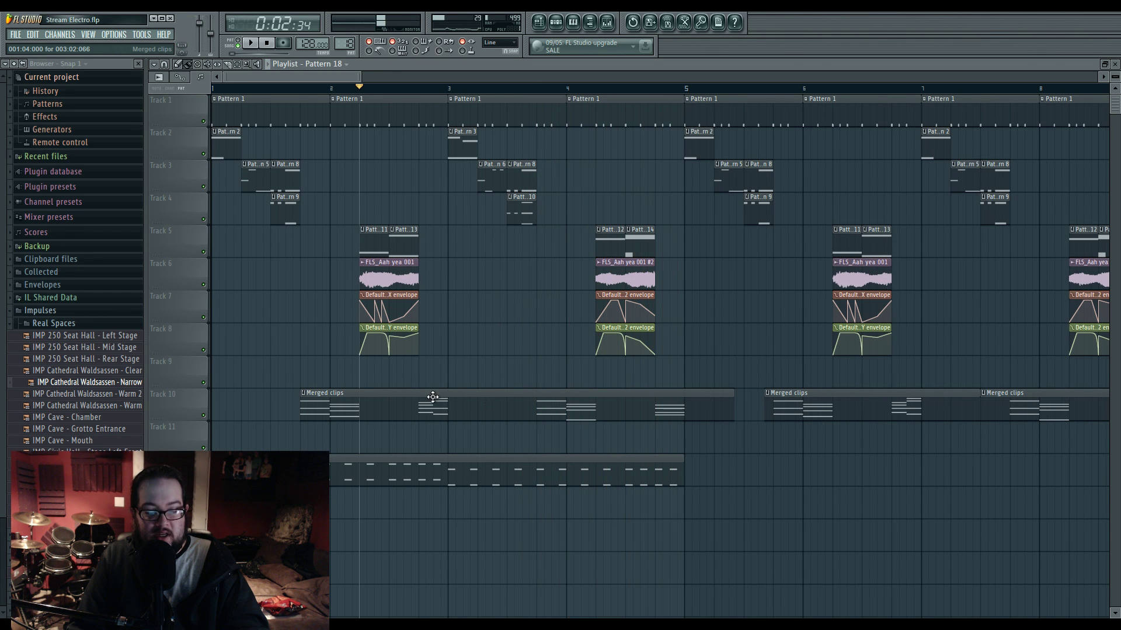
pyautogui.doubleClick(462, 478)
pyautogui.moveTo(493, 206); pyautogui.dragTo(980, 494)
pyautogui.press('Delete')
pyautogui.hotkey('ctrl', 'a')
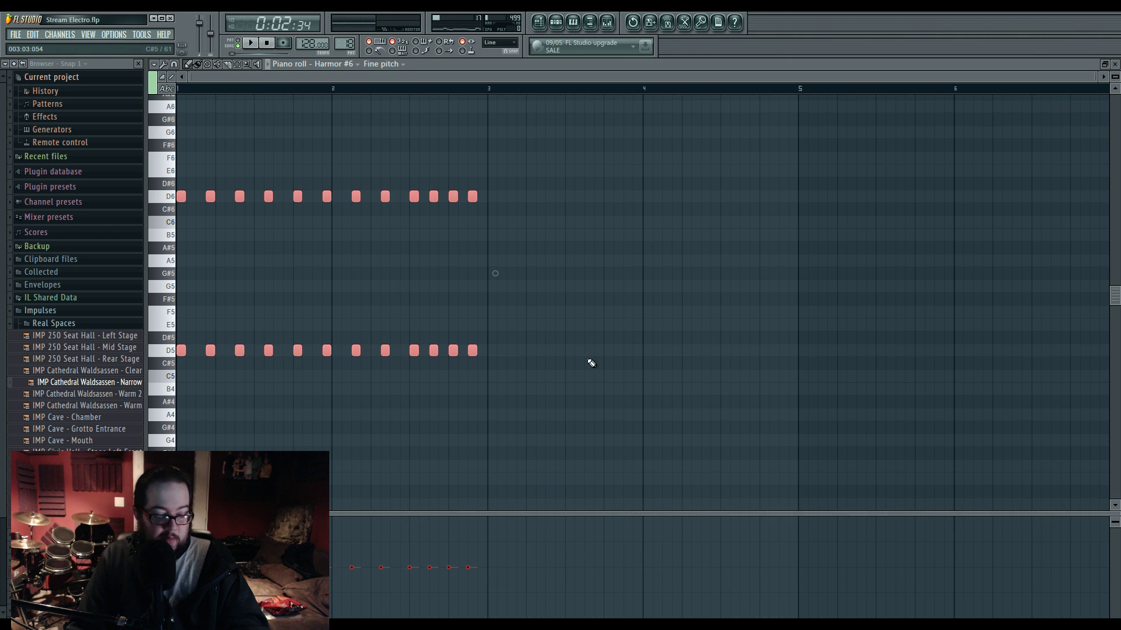
pyautogui.keyDown('shift'); pyautogui.moveTo(182, 196); pyautogui.dragTo(497, 202); pyautogui.keyUp('shift')
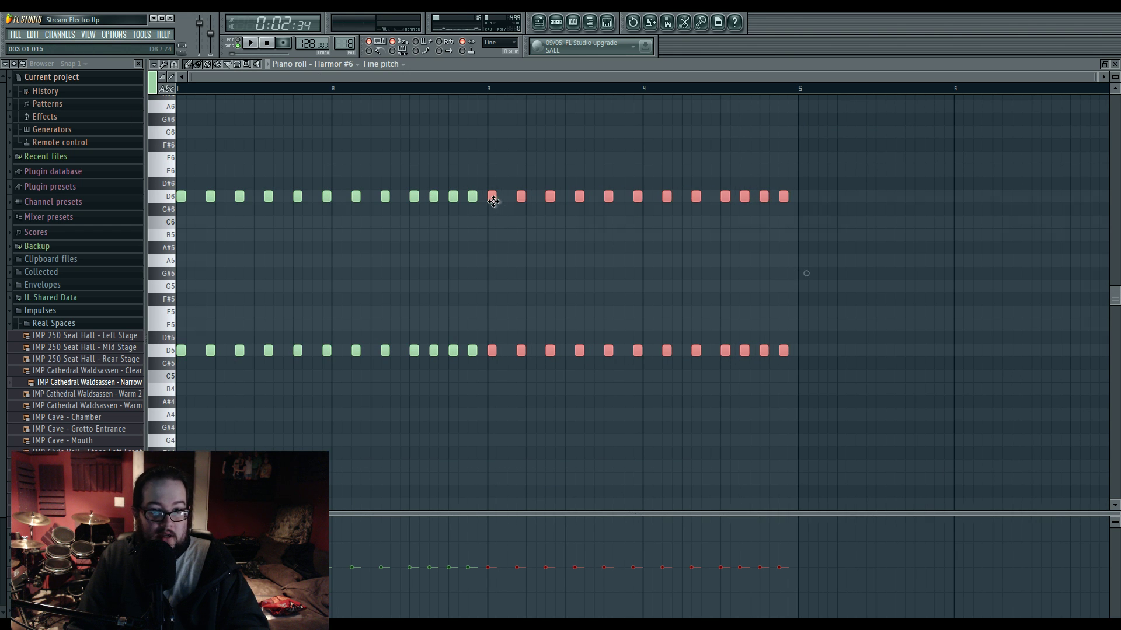
pyautogui.hotkey('ctrl', 'd')
# Step: Play Pattern 18 on its own, lower the D6 note row to A5, and check Insert 28 in the mixer
pyautogui.press('space')
pyautogui.click(237, 43)
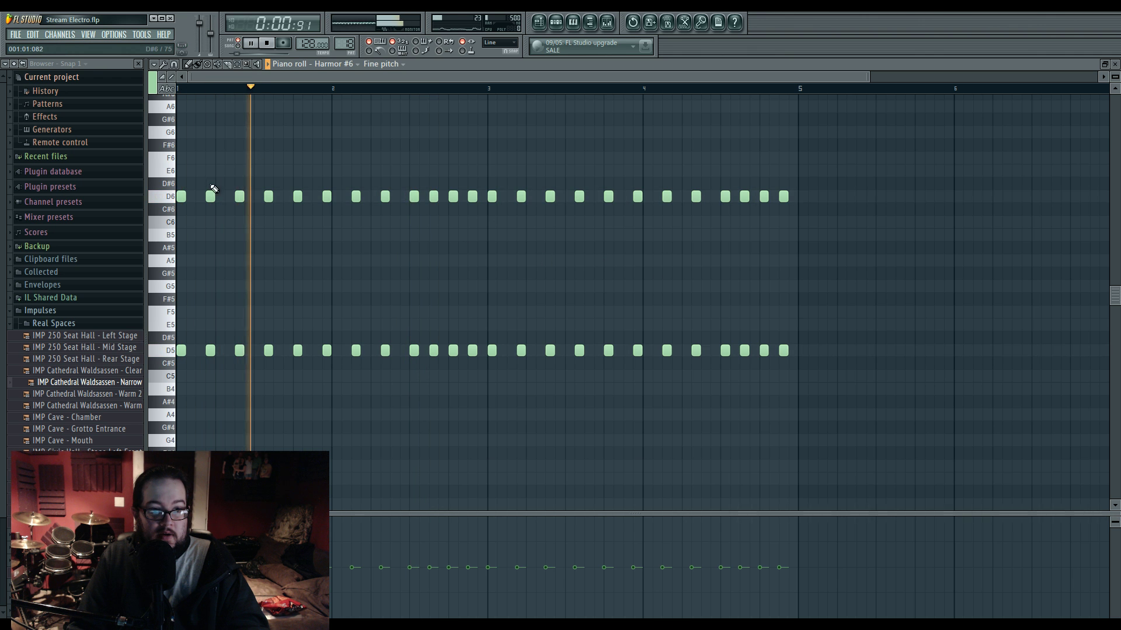
pyautogui.keyDown('ctrl'); pyautogui.click(167, 197); pyautogui.keyUp('ctrl')
pyautogui.moveTo(180, 198); pyautogui.dragTo(180, 262)
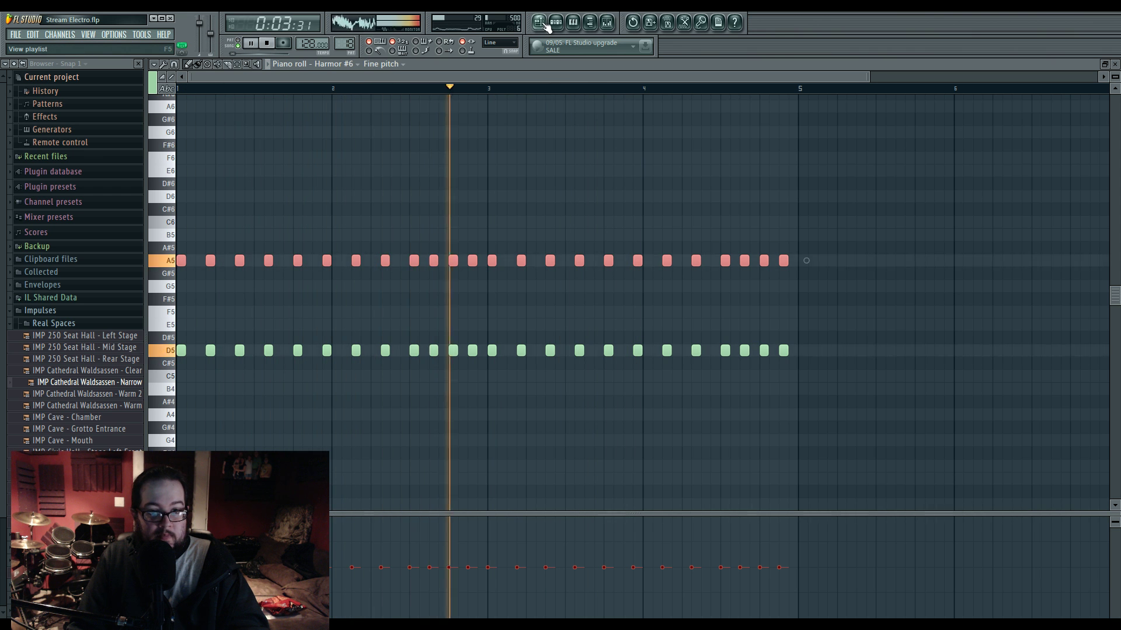
pyautogui.keyDown('ctrl'); pyautogui.click(559, 164); pyautogui.keyUp('ctrl')
pyautogui.click(608, 23)
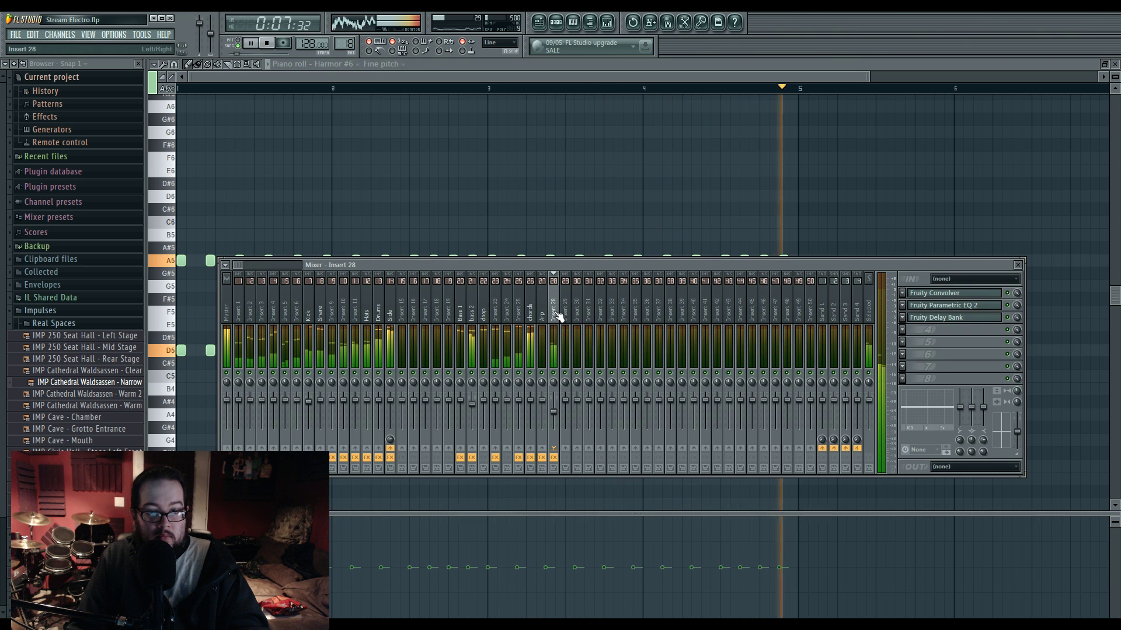
# Step: Clear all of Harmor #6's notes from Pattern 18 and remove its clip from the playlist
pyautogui.press('F9')
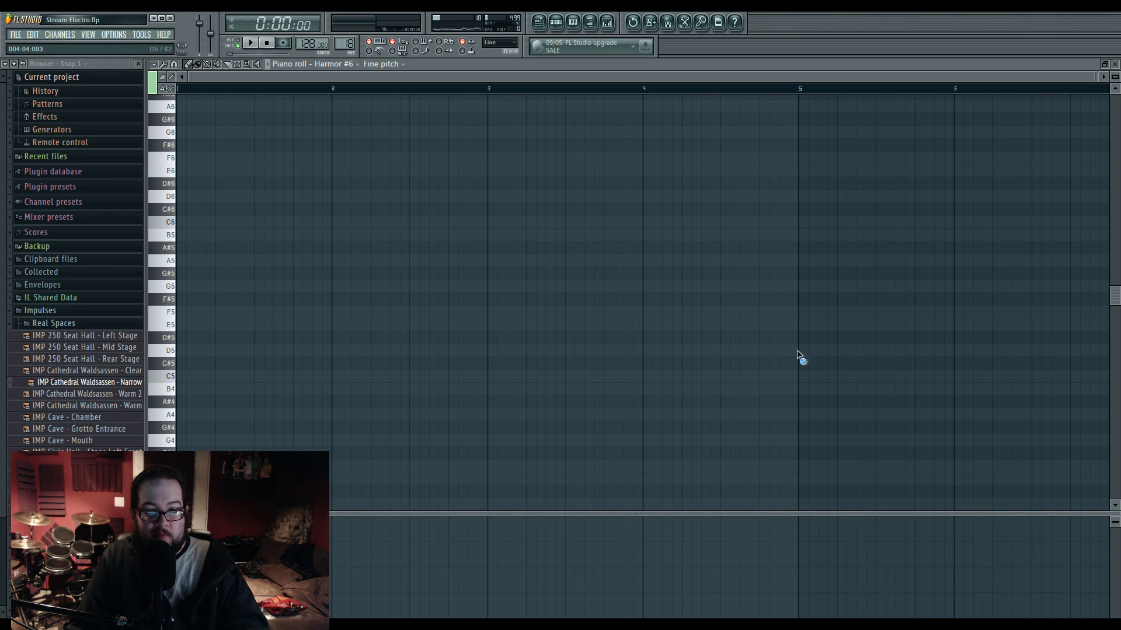
pyautogui.click(539, 22)
pyautogui.click(556, 22)
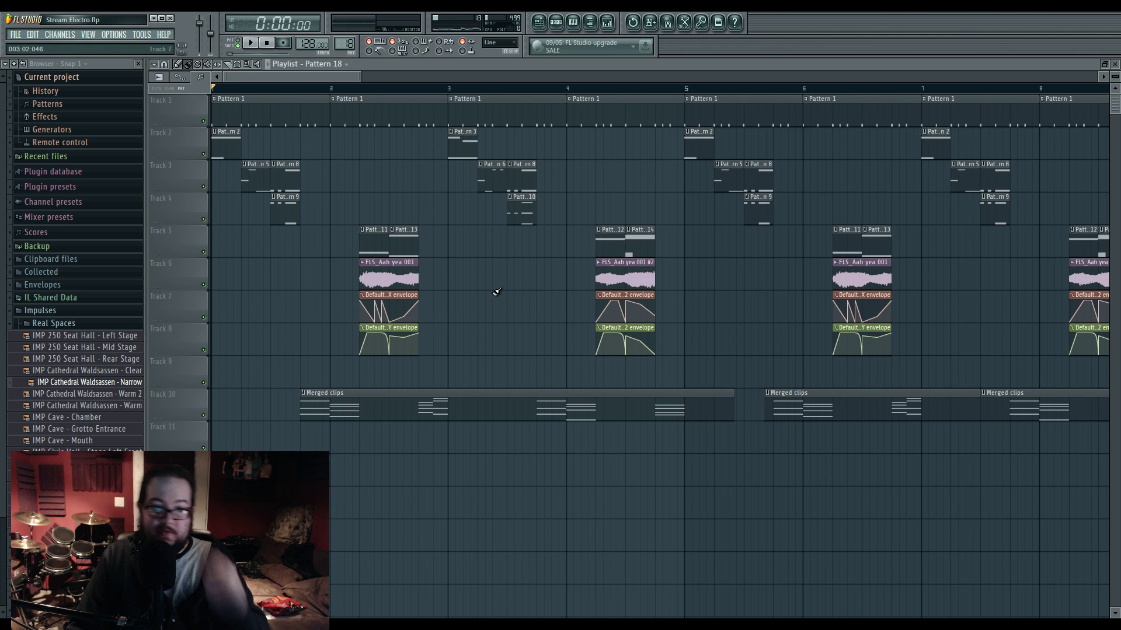
pyautogui.click(70, 313)
# Step: Listen to the playlist section from bar 17 and look over its Pattern 15, Pattern 17 and arpeggio envelope clips
pyautogui.scroll(-5, 520, 513)
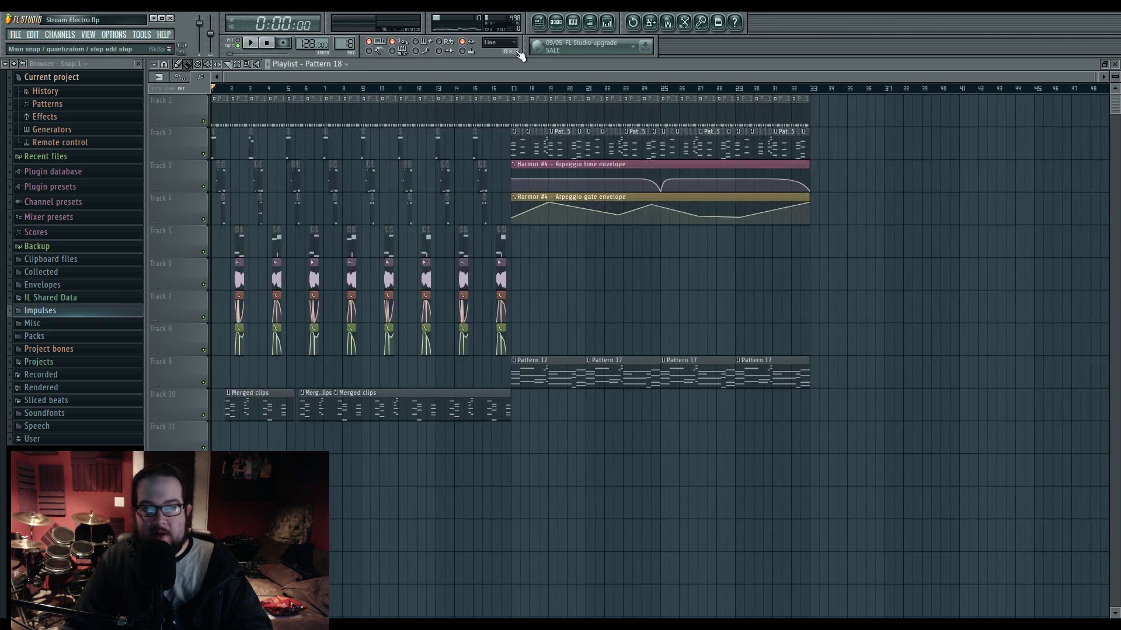
pyautogui.press('space')
pyautogui.scroll(4, 642, 245)
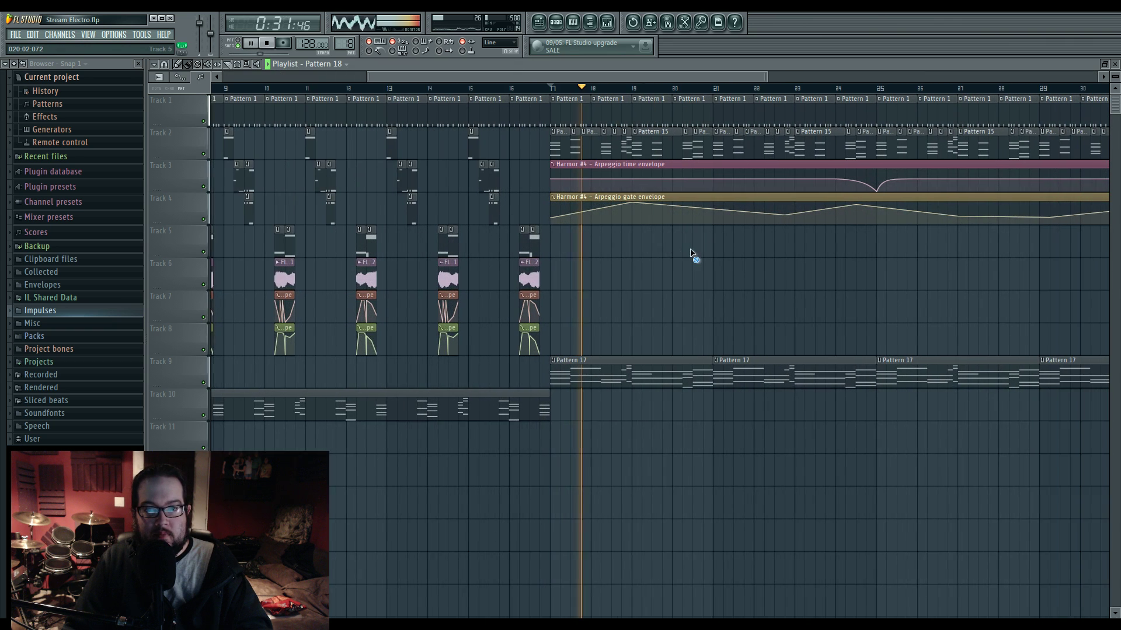
pyautogui.moveTo(650, 279); pyautogui.dragTo(591, 282)
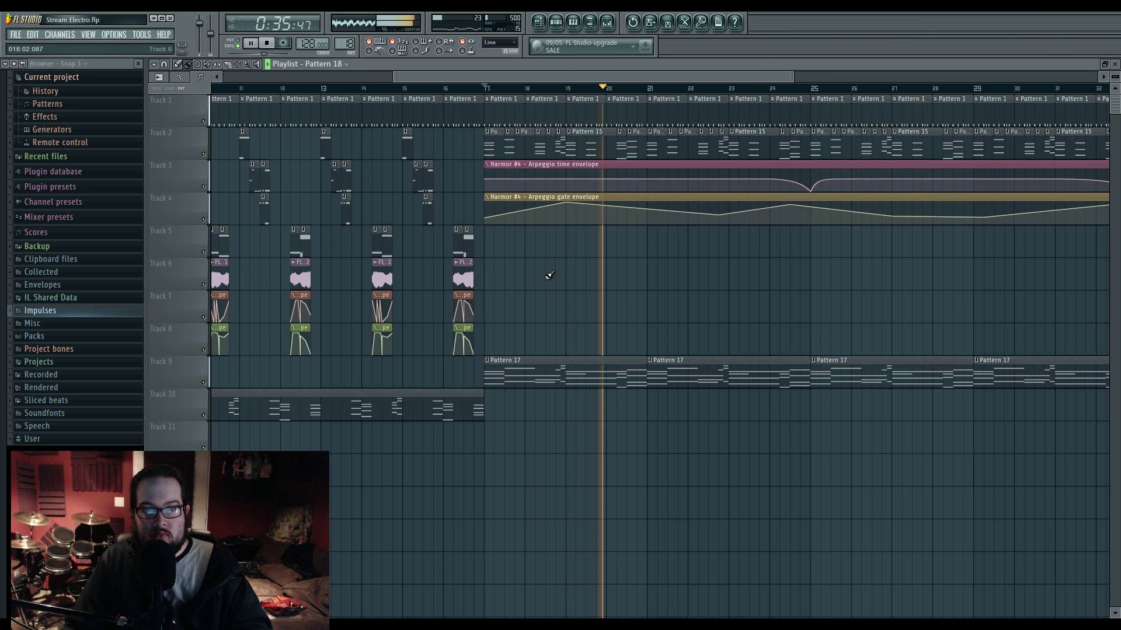
pyautogui.moveTo(604, 298); pyautogui.dragTo(560, 292)
pyautogui.press('space')
pyautogui.moveTo(662, 271); pyautogui.dragTo(575, 273)
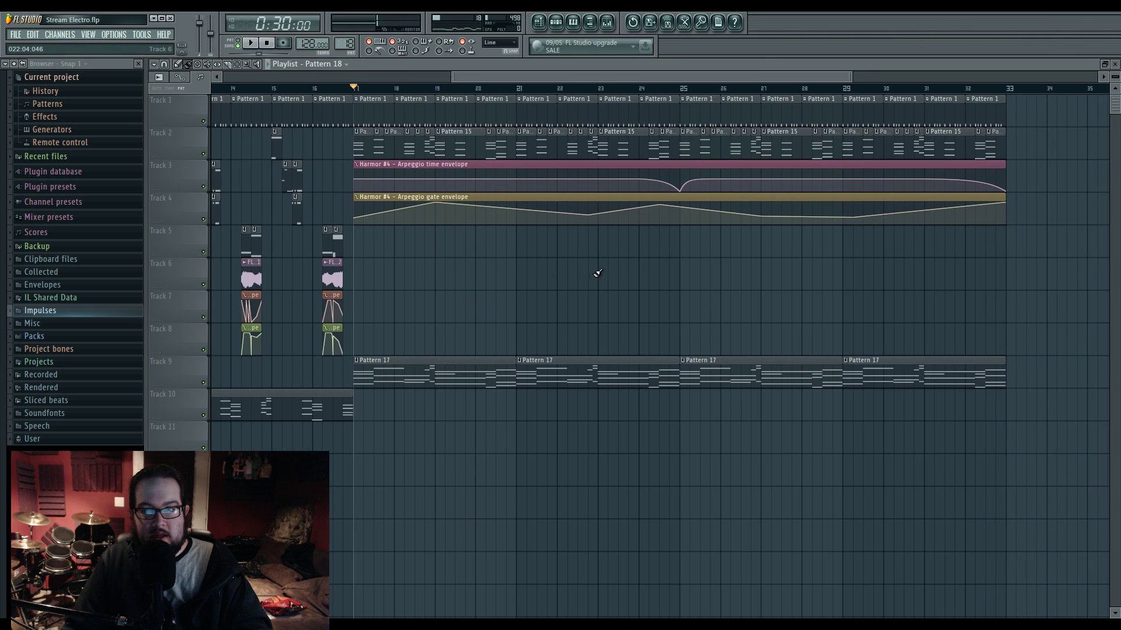
# Step: Review and play Harmor #2's notes in Pattern 15, and replay the arrangement from bar 17
pyautogui.doubleClick(362, 148)
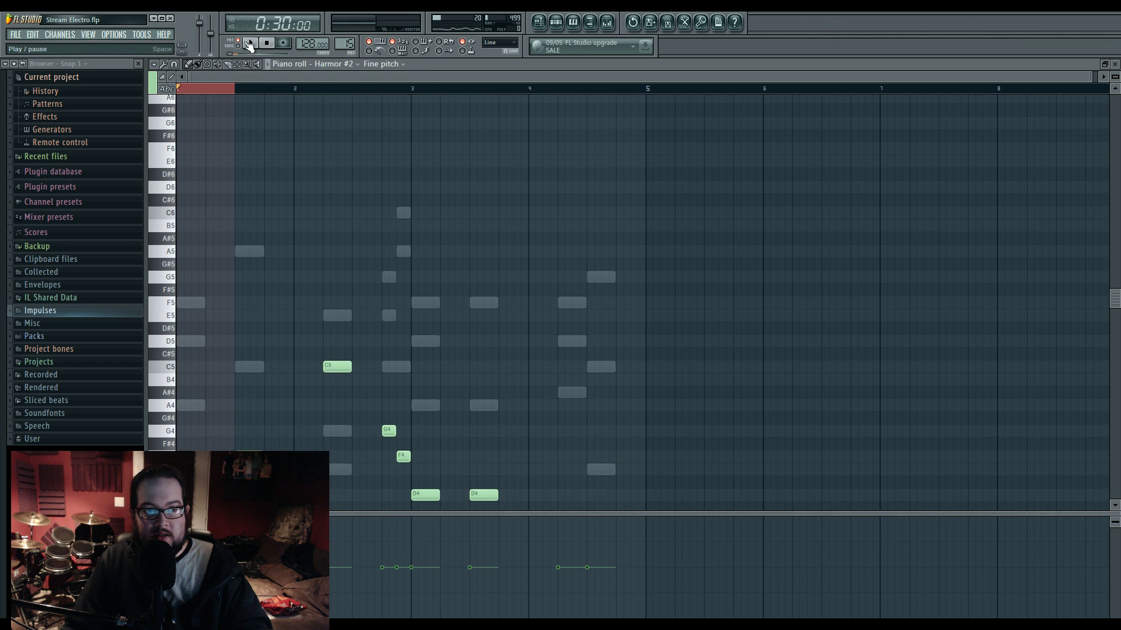
pyautogui.scroll(-5, 409, 239)
pyautogui.scroll(2, 464, 221)
pyautogui.scroll(2, 517, 225)
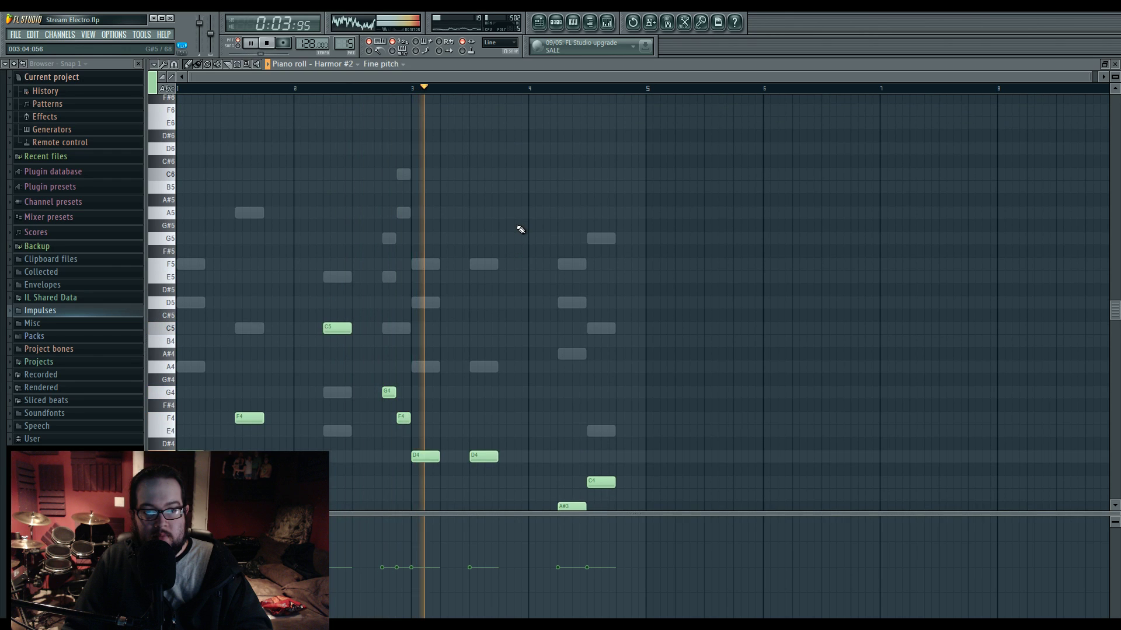
pyautogui.scroll(-3, 518, 229)
pyautogui.click(539, 22)
pyautogui.scroll(3, 573, 203)
pyautogui.scroll(-3, 536, 260)
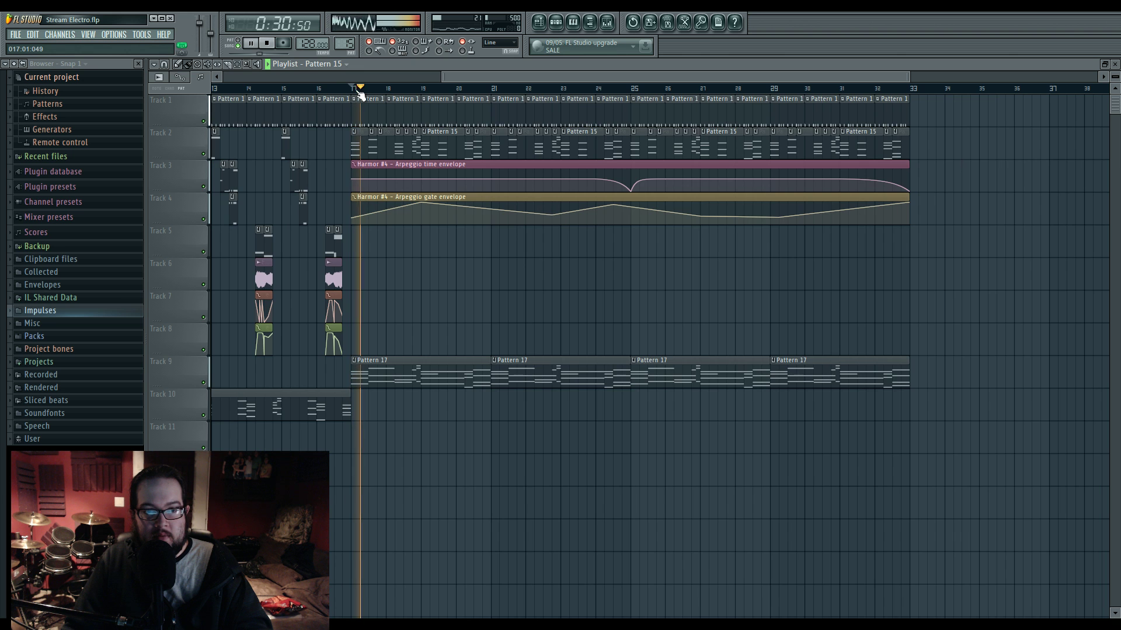
pyautogui.scroll(3, 489, 257)
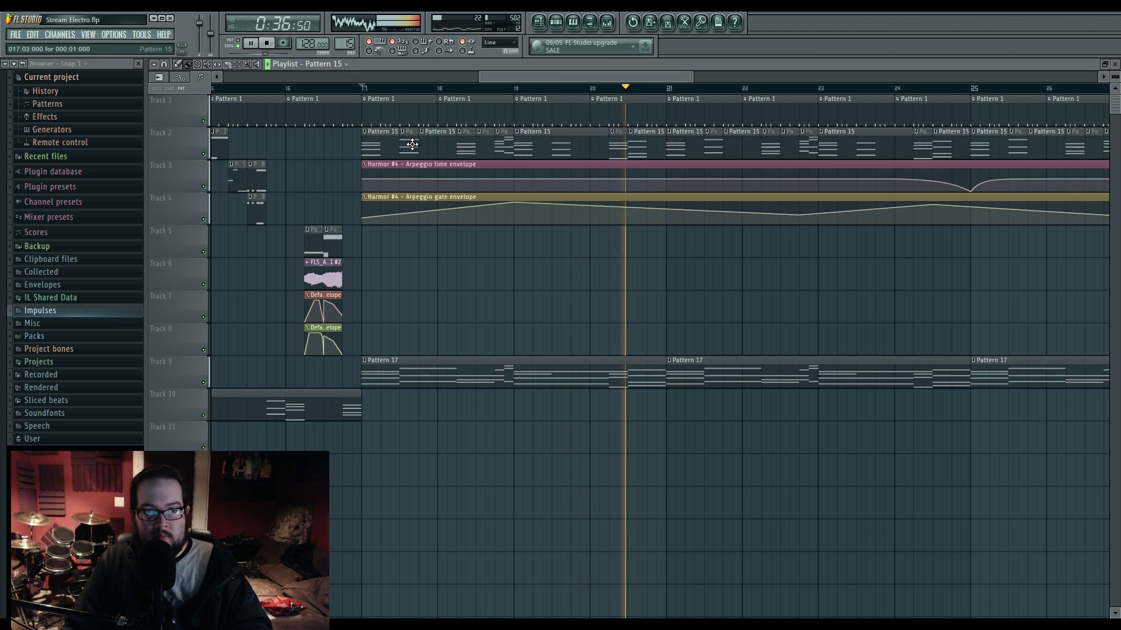
# Step: Replace Track 2's split Pattern 15 clips in bars 17 to 20 with one four-bar Pattern 15 clip
pyautogui.press('space')
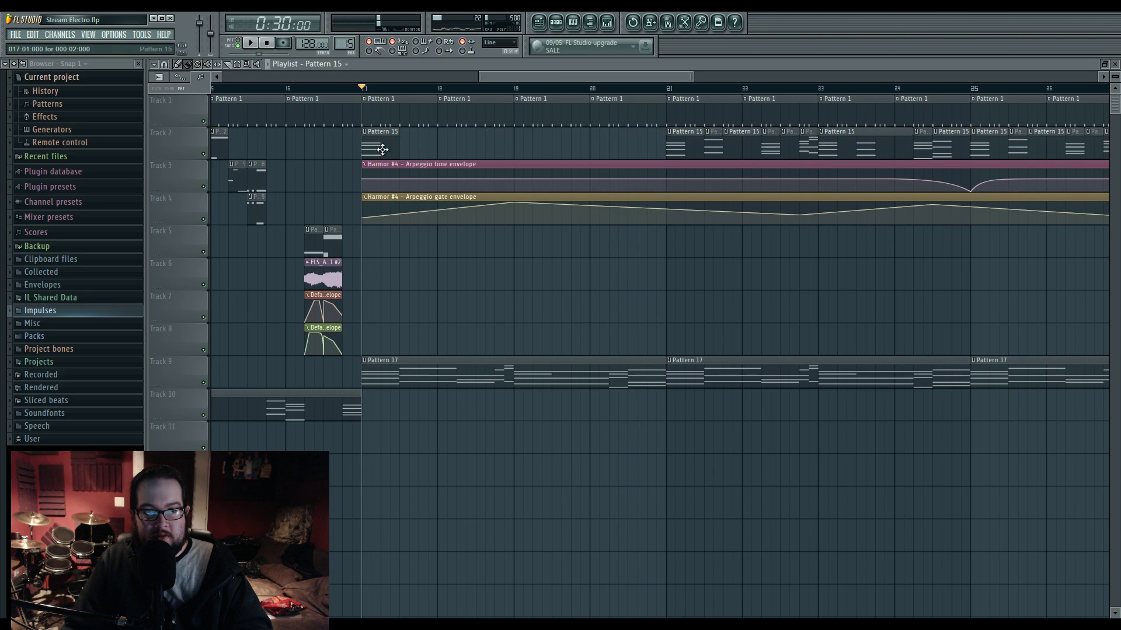
pyautogui.press('space')
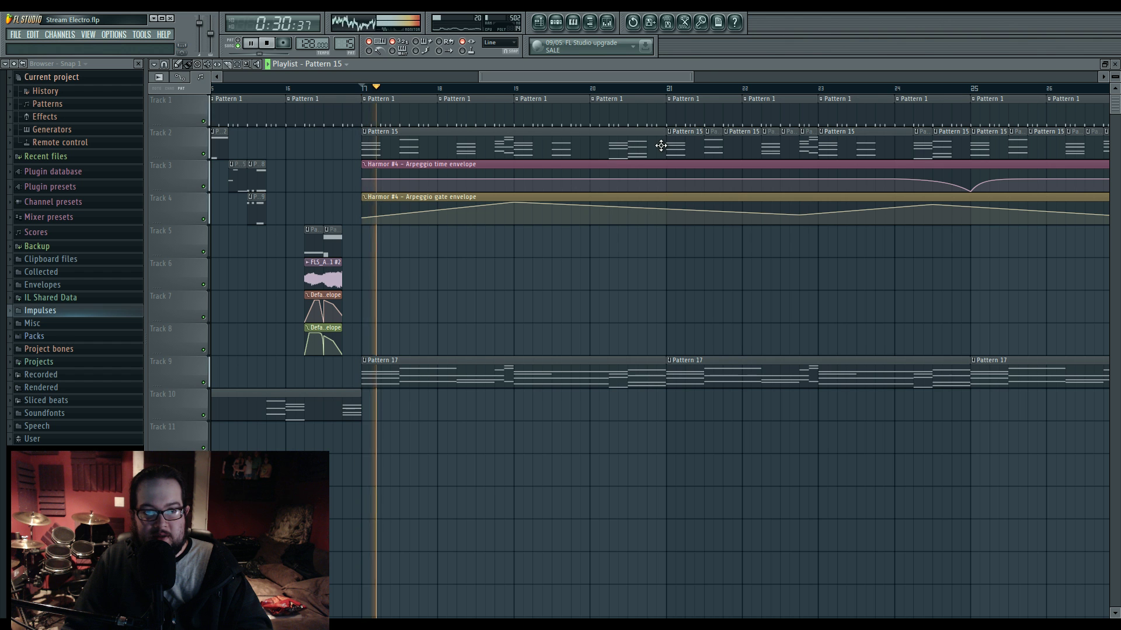
pyautogui.click(676, 240)
pyautogui.moveTo(758, 282); pyautogui.dragTo(548, 308)
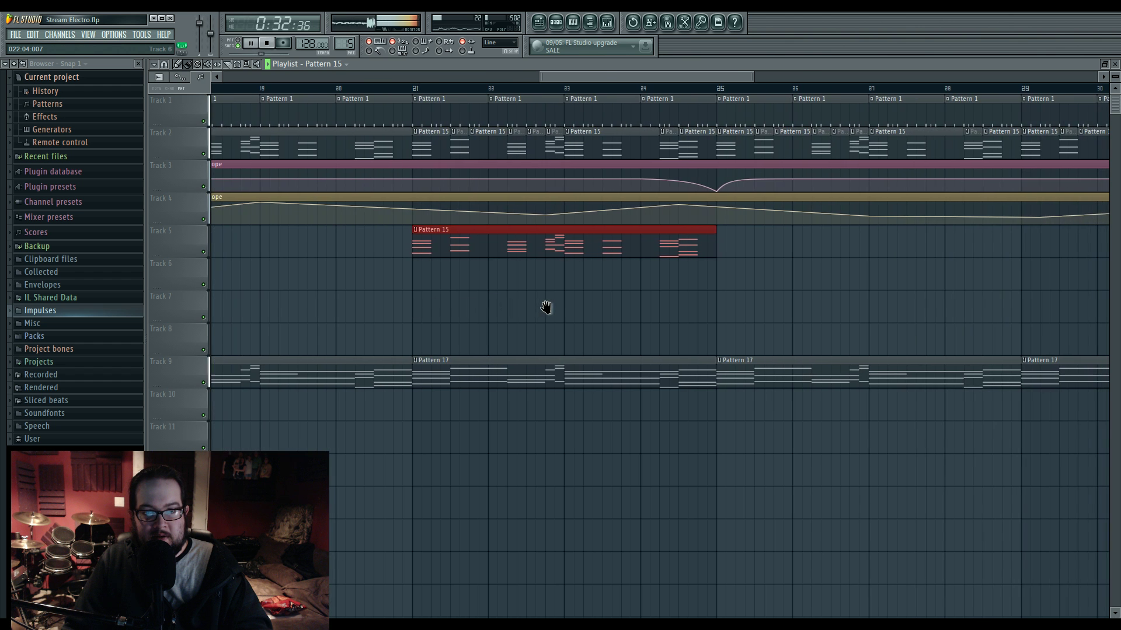
pyautogui.press('space')
pyautogui.rightClick(507, 254)
# Step: Open Pattern 15 from the playlist, check the first Harmor channel's sound, and open that channel's piano roll
pyautogui.moveTo(508, 267); pyautogui.dragTo(535, 280)
pyautogui.scroll(-2, 536, 279)
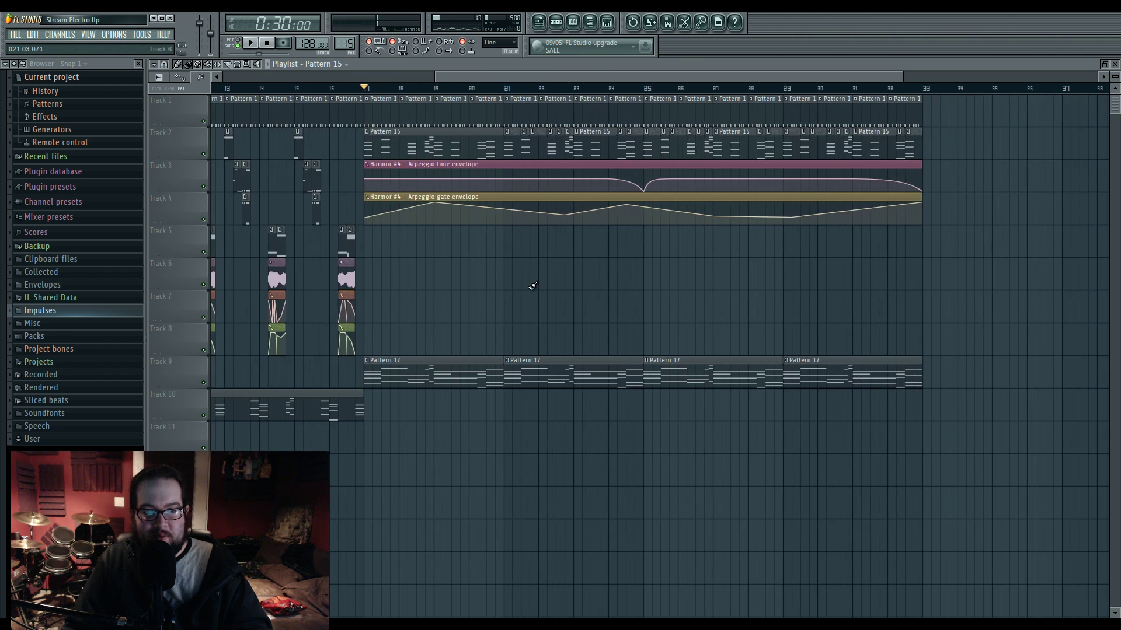
pyautogui.scroll(1, 460, 266)
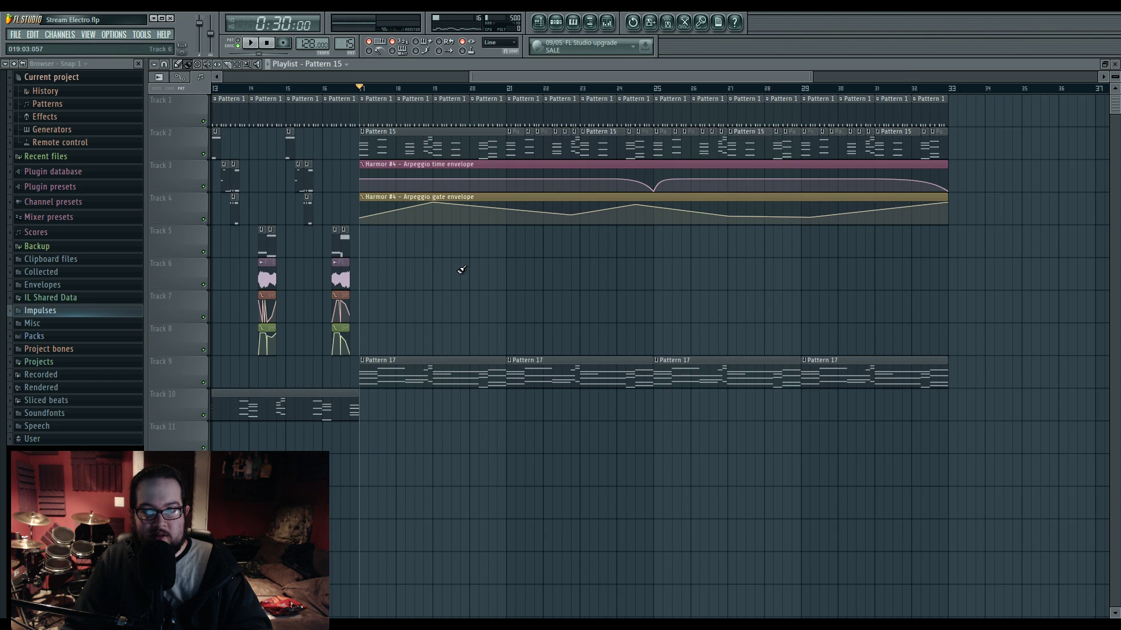
pyautogui.moveTo(381, 331); pyautogui.dragTo(542, 286)
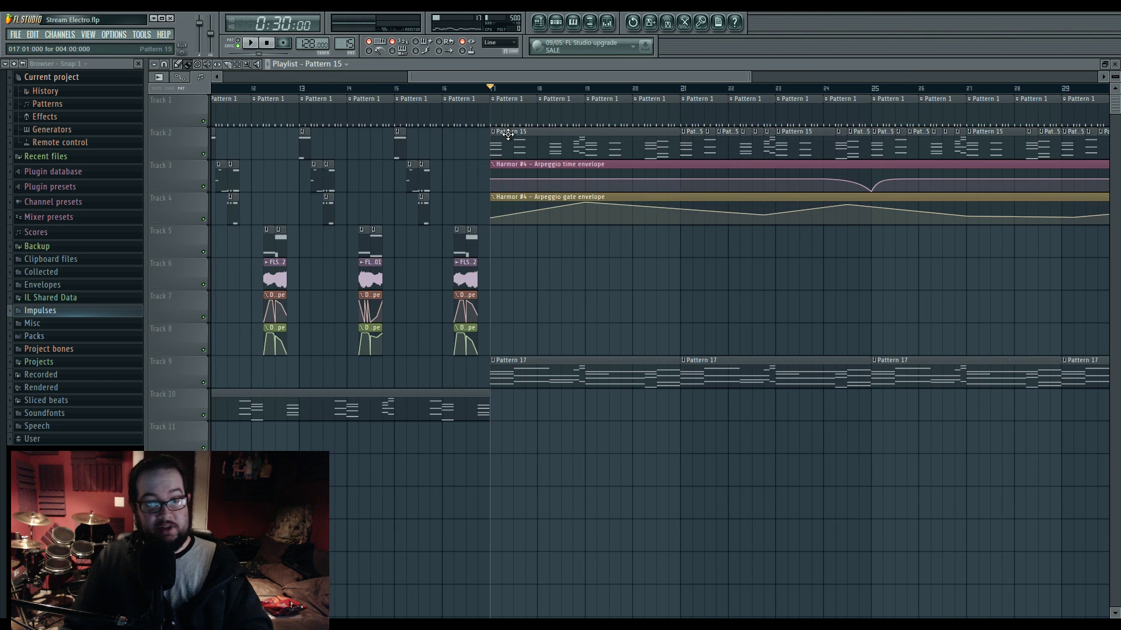
pyautogui.doubleClick(519, 150)
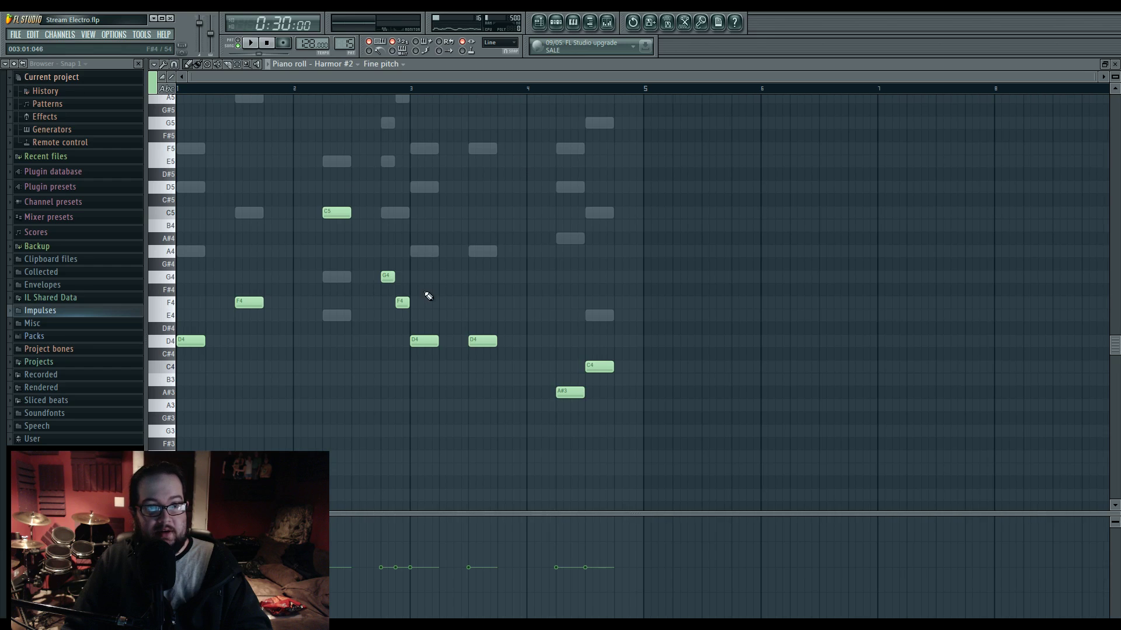
pyautogui.click(556, 22)
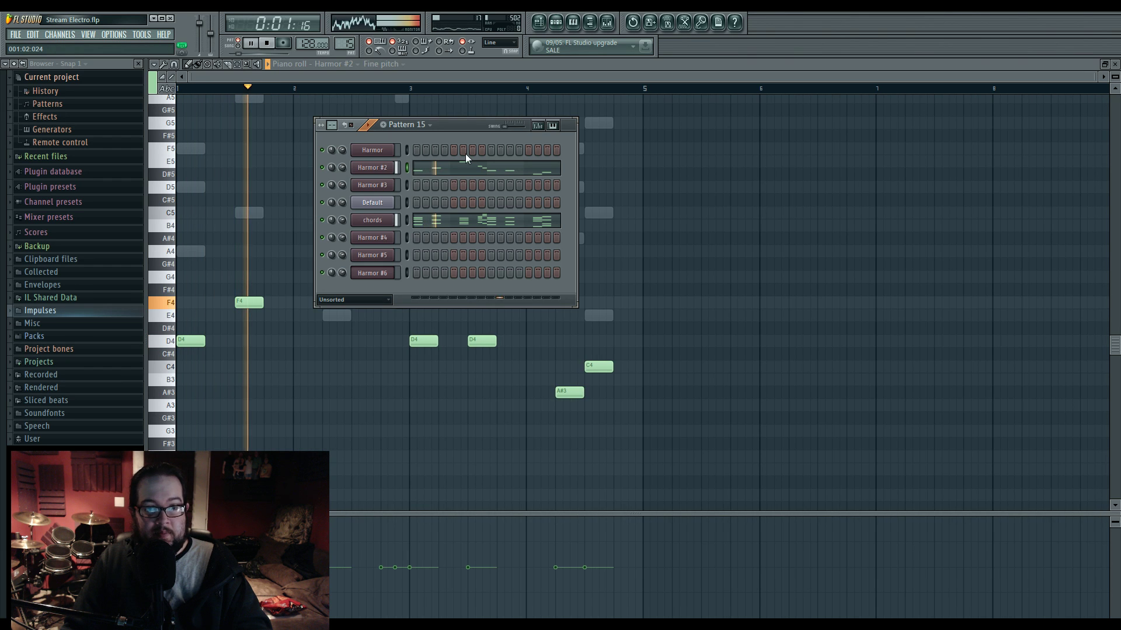
pyautogui.press('space')
pyautogui.click(381, 148)
pyautogui.click(442, 126)
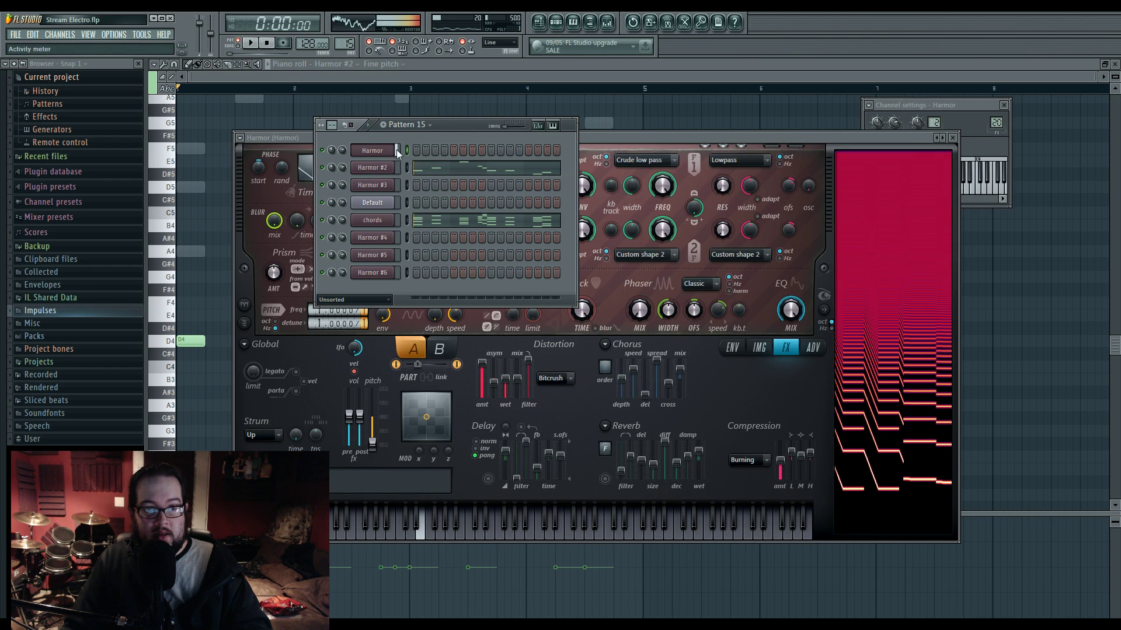
pyautogui.rightClick(395, 145)
pyautogui.click(398, 150)
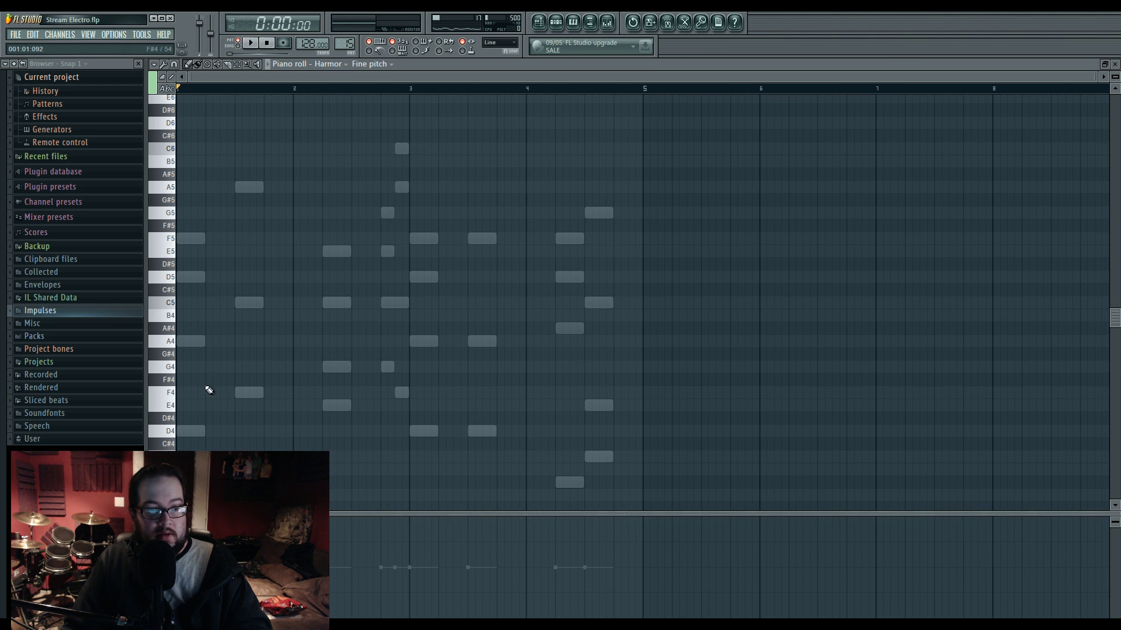
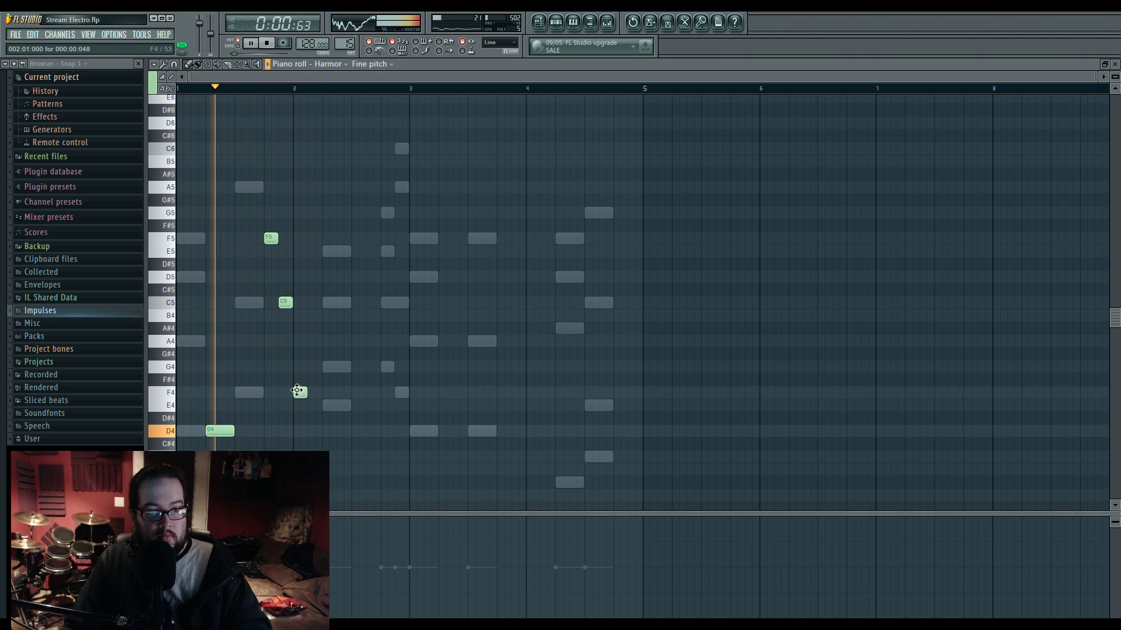
# Step: Lower the Harmor note at the start of bar 2 to C4 and lengthen it to one beat, auditioning the pattern
pyautogui.press('space')
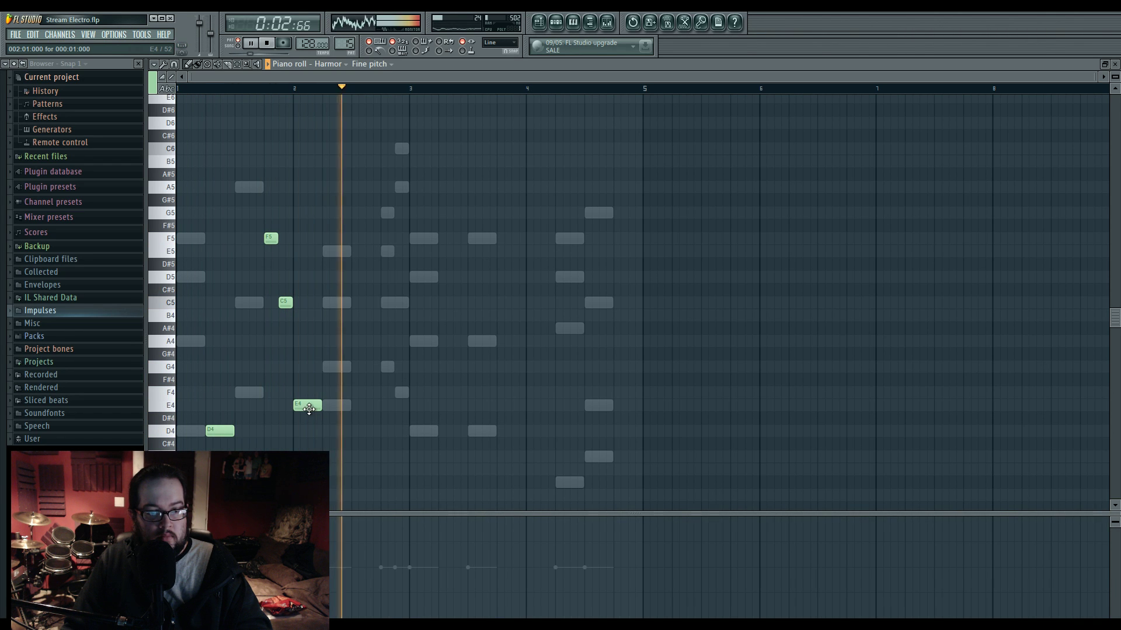
pyautogui.press('space')
pyautogui.scroll(1, 315, 403)
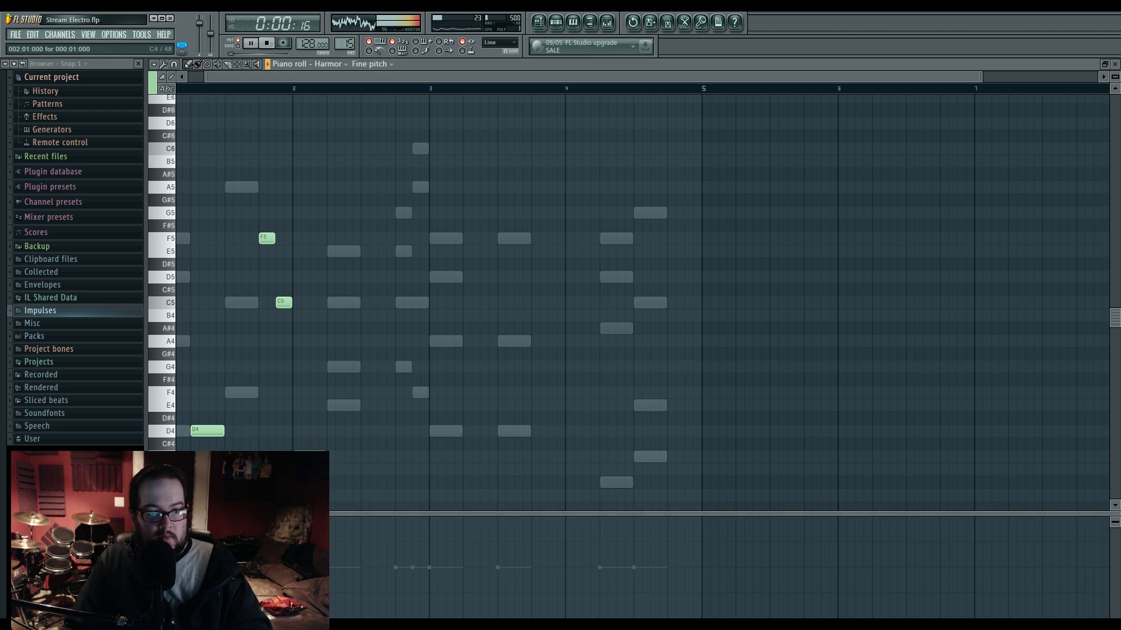
pyautogui.moveTo(401, 385); pyautogui.dragTo(421, 377)
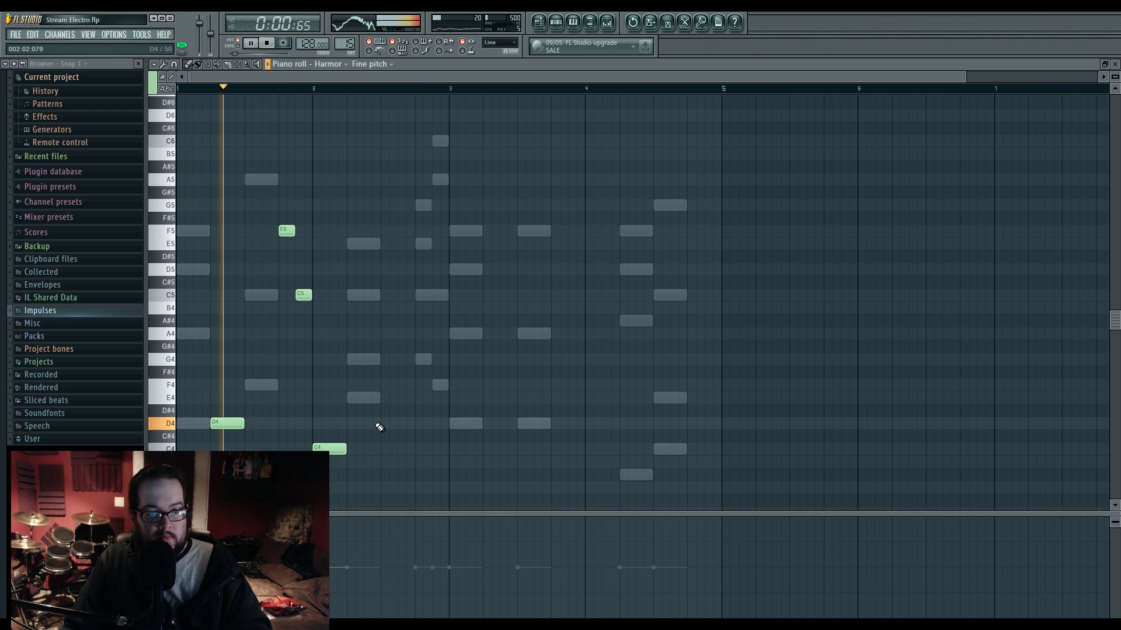
# Step: Add one-beat Harmor notes: G4 on beat 3 of bar 2, D5 on beat 2 of bar 3, and A4 on beat 4 of bar 3
pyautogui.click(385, 449)
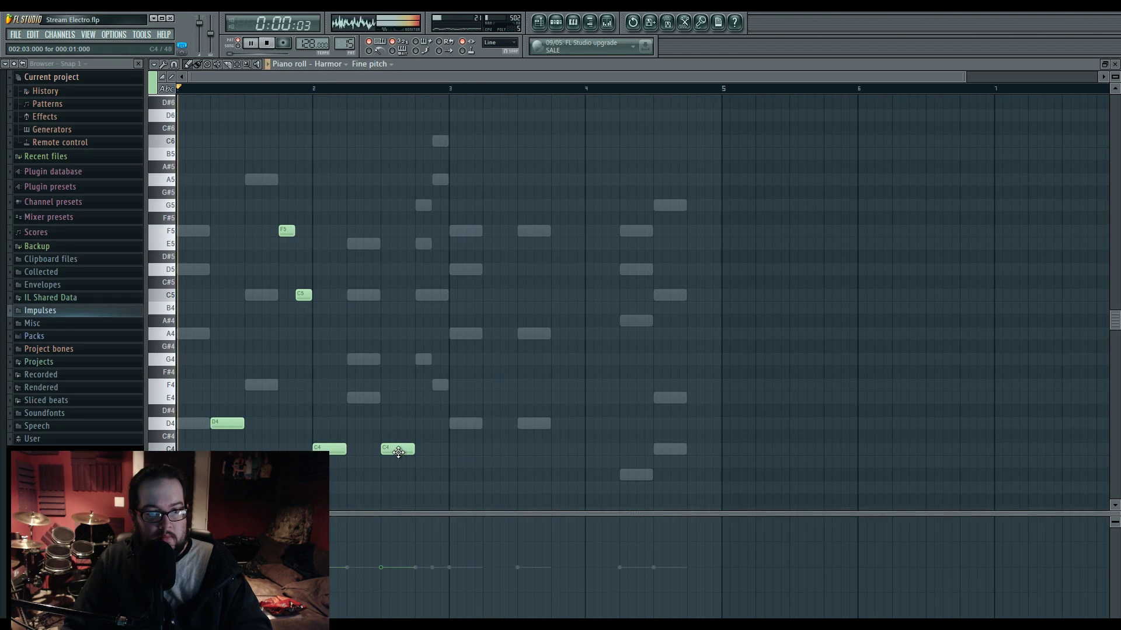
pyautogui.moveTo(397, 449); pyautogui.dragTo(397, 359)
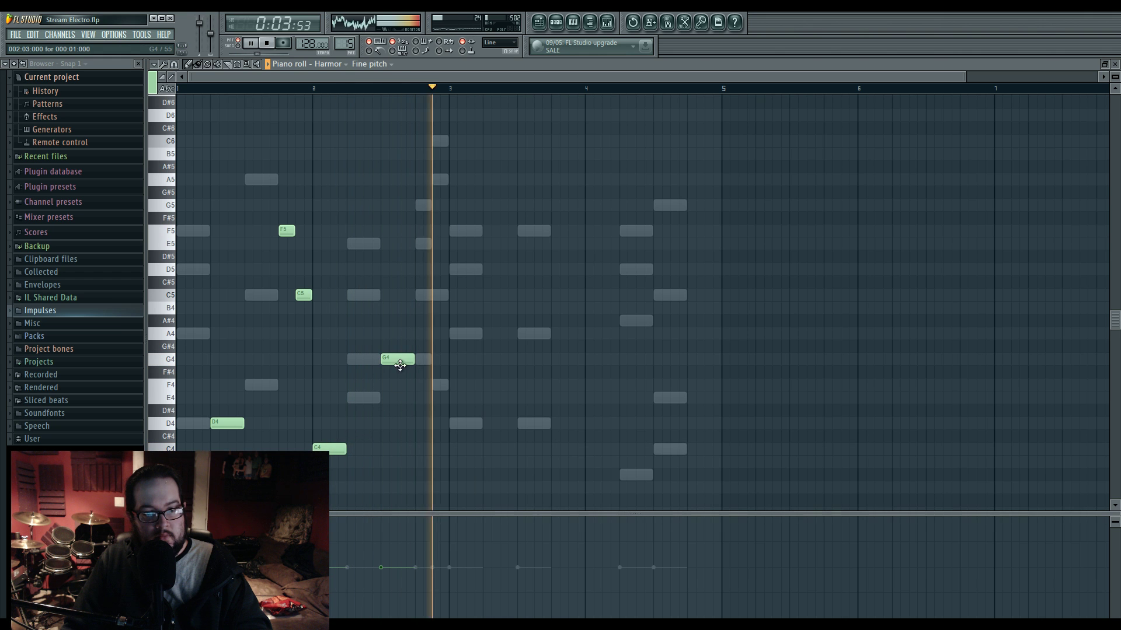
pyautogui.click(487, 451)
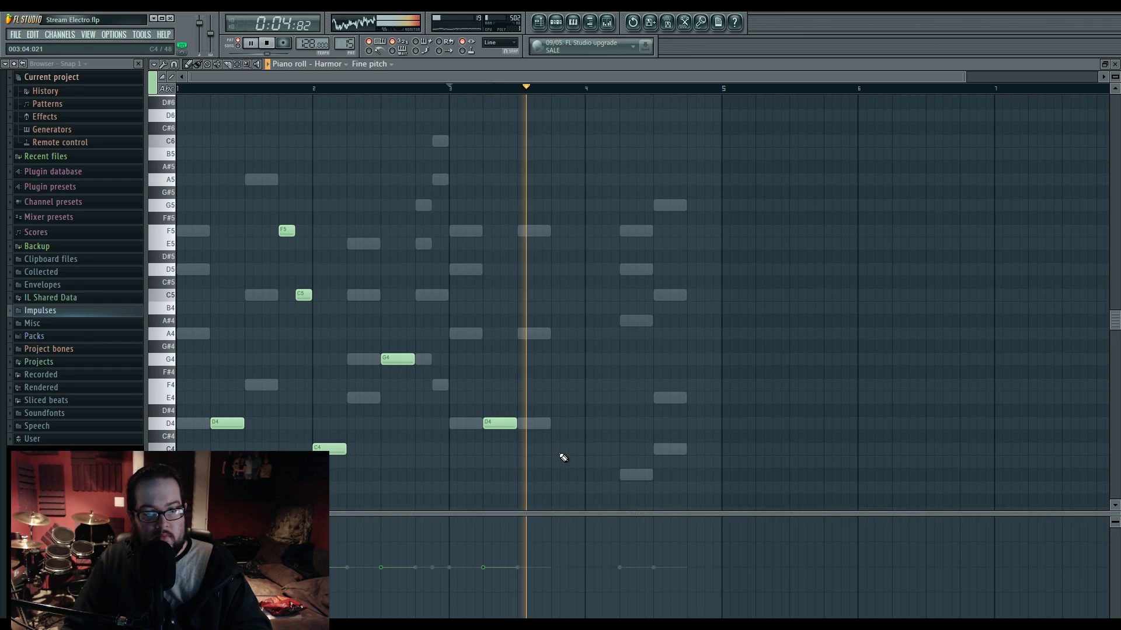
pyautogui.moveTo(504, 423); pyautogui.dragTo(500, 333)
pyautogui.press('space')
pyautogui.press('space')
pyautogui.click(559, 334)
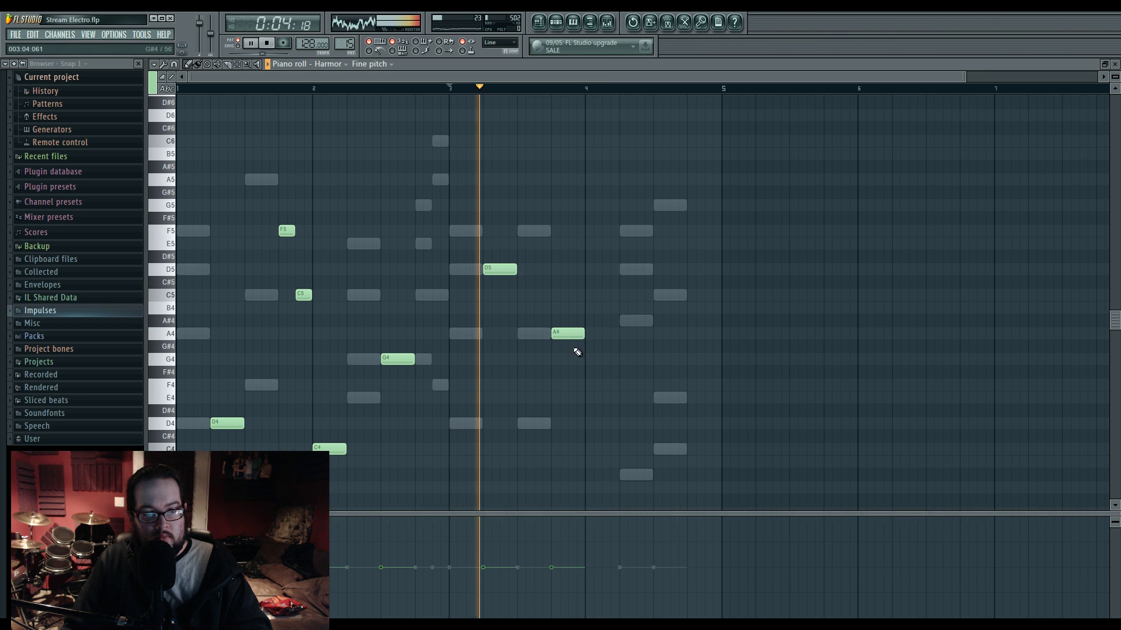
# Step: Try a one-beat G4 Harmor note at the start of bar 4 and audition the pattern
pyautogui.click(592, 423)
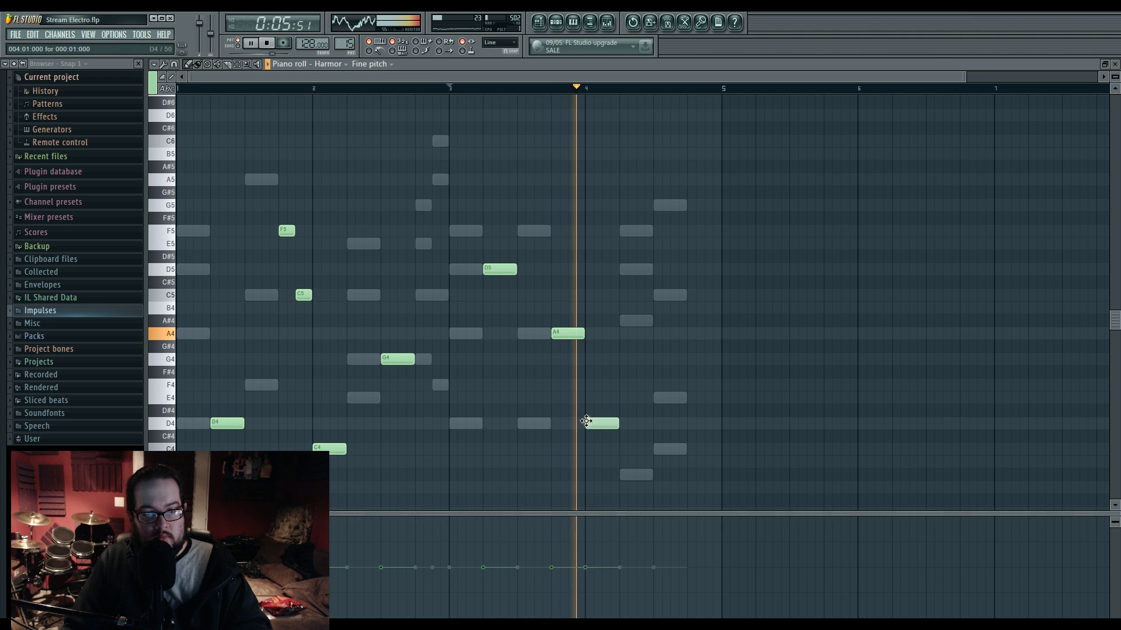
pyautogui.moveTo(598, 423); pyautogui.dragTo(598, 359)
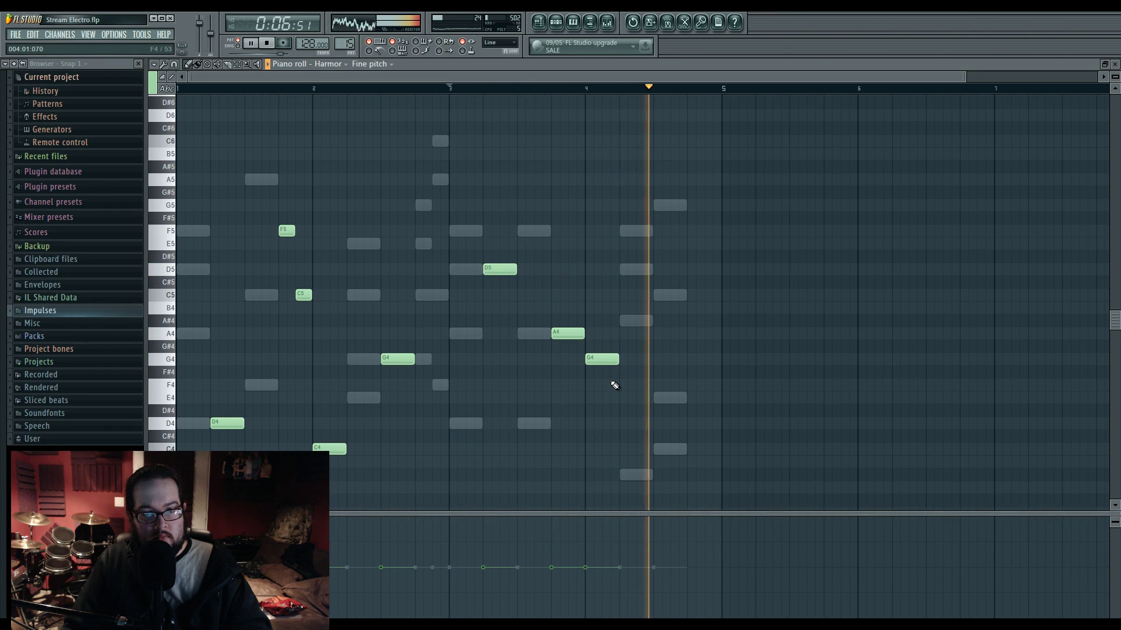
pyautogui.press('space')
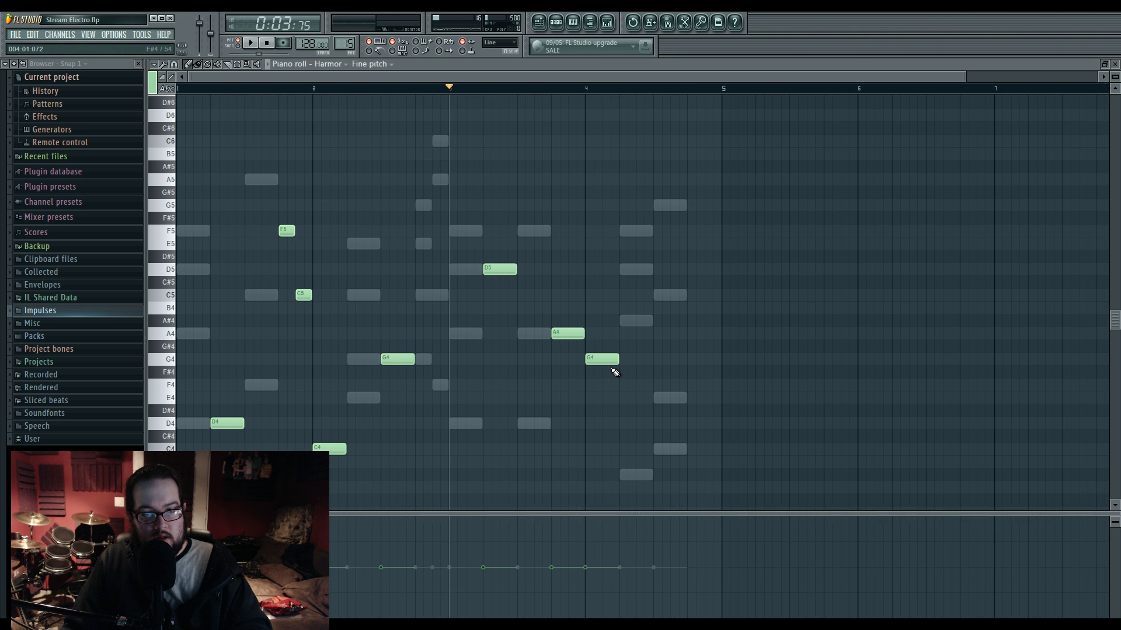
pyautogui.scroll(1, 581, 375)
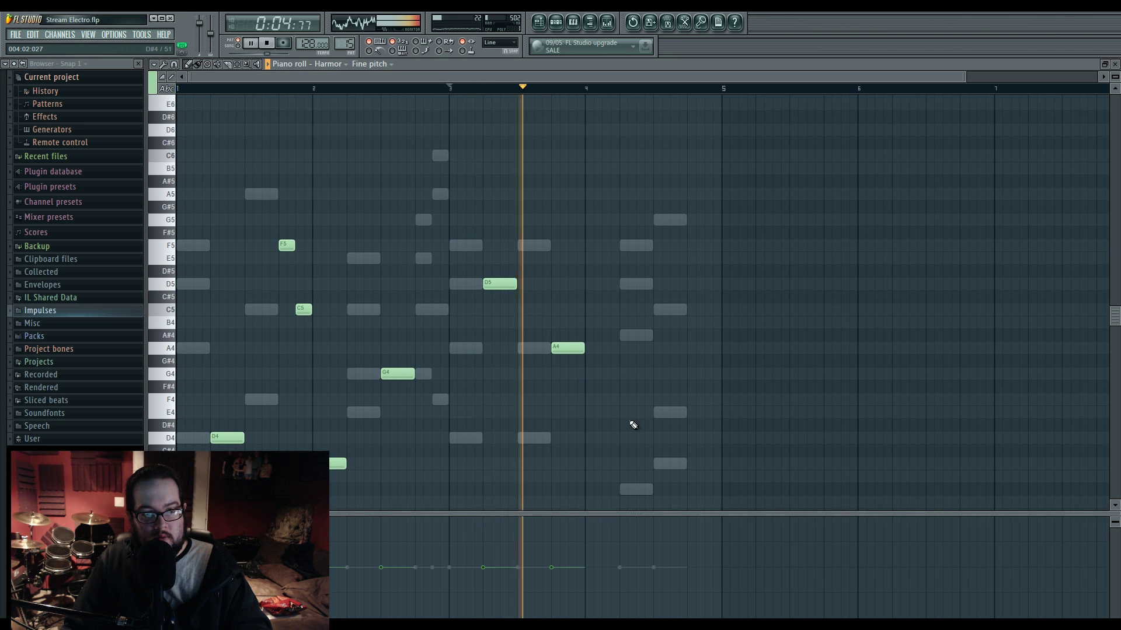
# Step: Add a one-beat G4 at the start of bar 4 and half-beat D4 and F4 notes on its last beat
pyautogui.press('space')
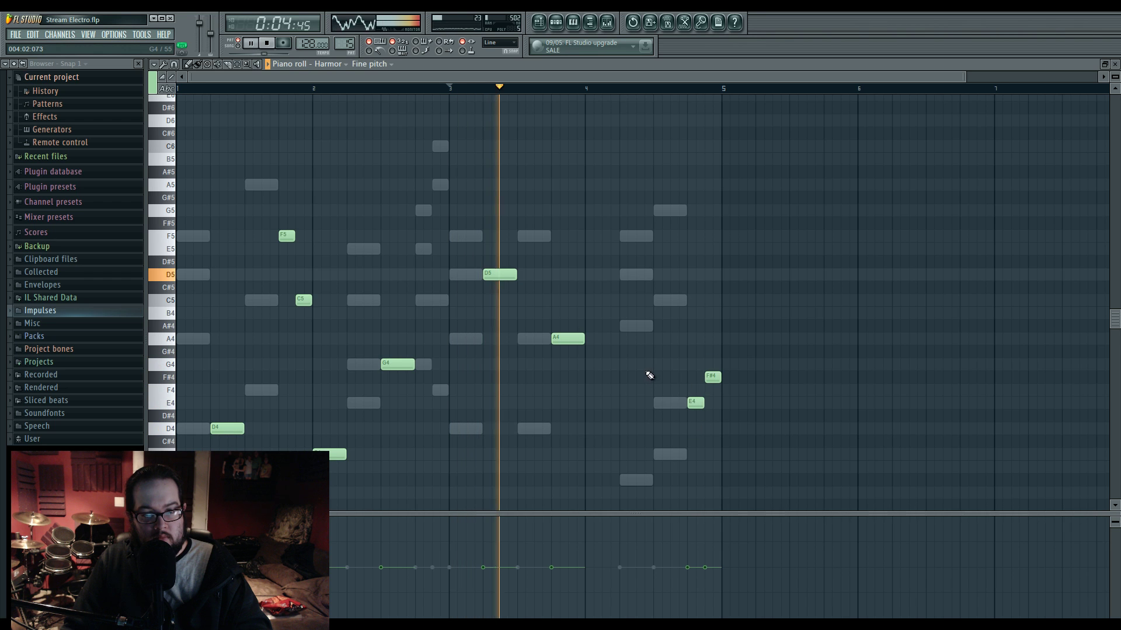
pyautogui.click(589, 364)
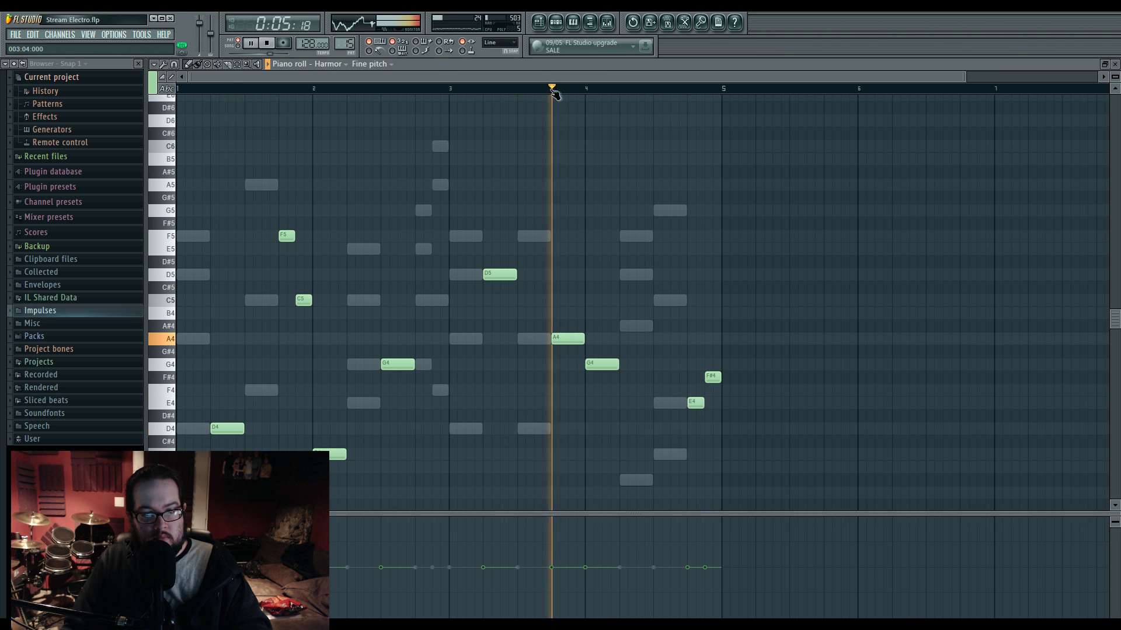
pyautogui.moveTo(696, 402); pyautogui.dragTo(696, 428)
pyautogui.moveTo(713, 377); pyautogui.dragTo(711, 391)
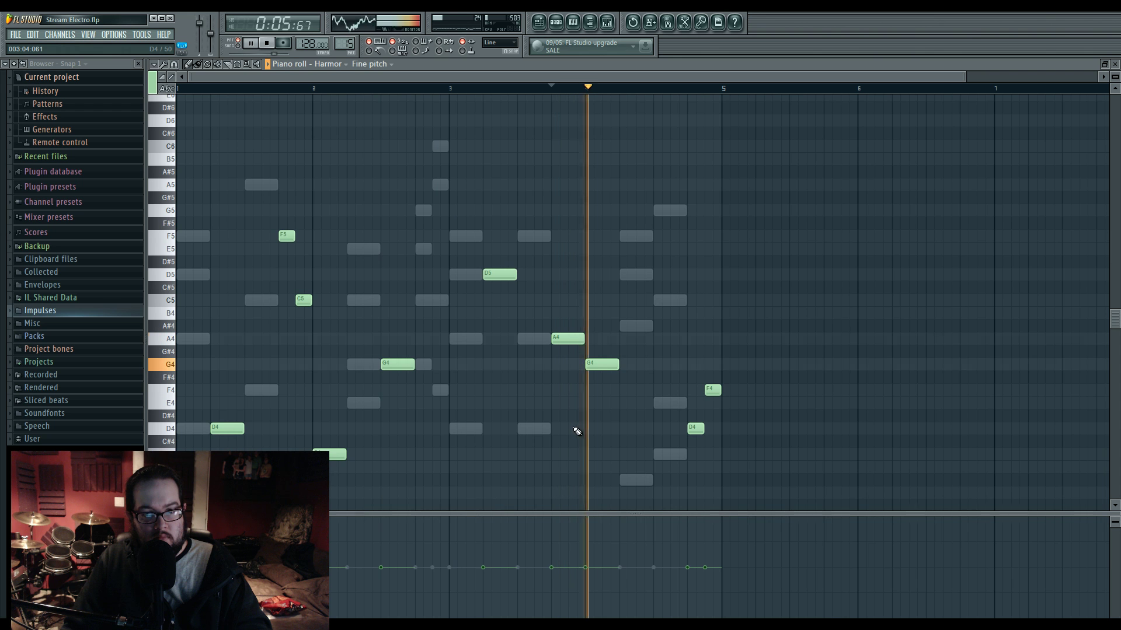
# Step: Try a two-beat A4 held into bar 4 in place of the G4, and audition it from the playlist
pyautogui.moveTo(607, 364); pyautogui.dragTo(607, 348)
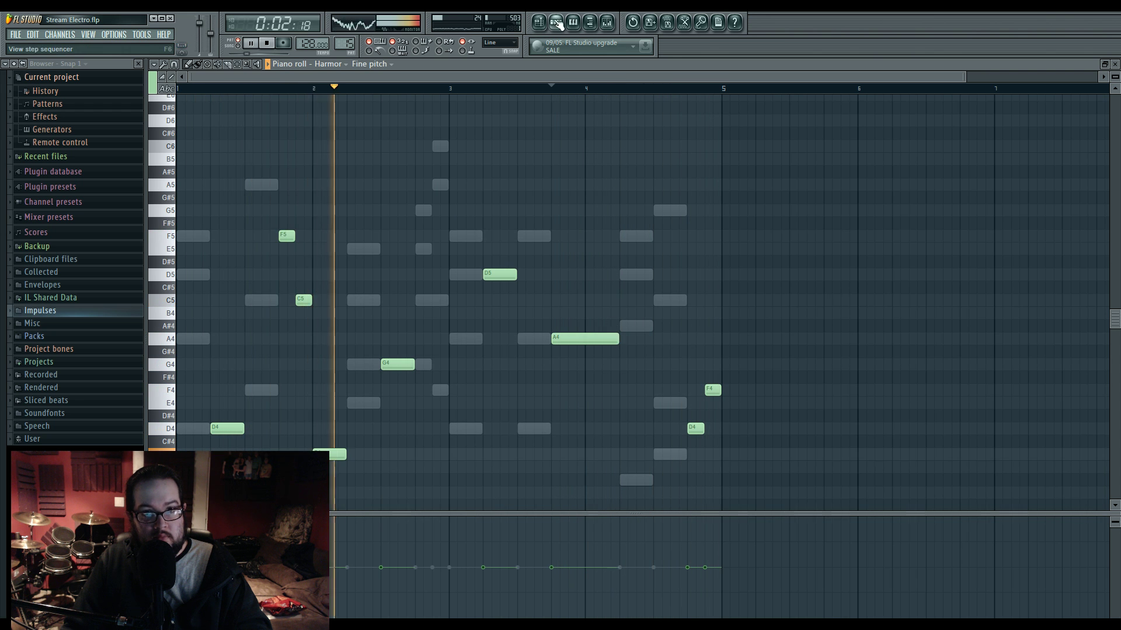
pyautogui.press('F5')
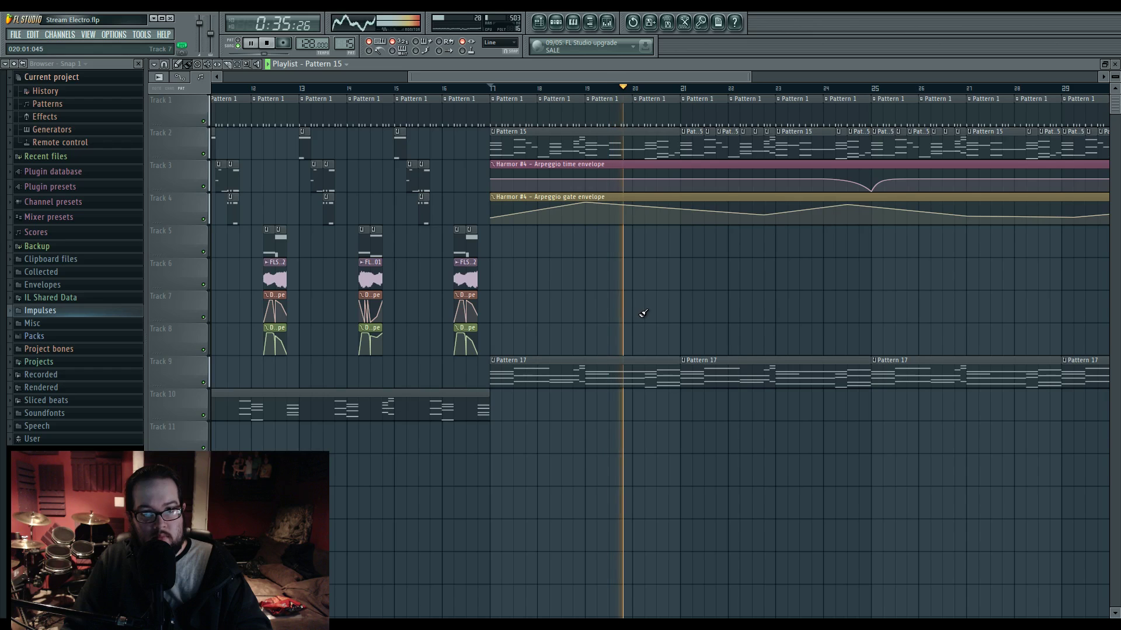
pyautogui.doubleClick(607, 152)
# Step: Shorten bar 3's A4 to one beat and place a one-beat A#4 Harmor note at the start of bar 4
pyautogui.moveTo(550, 290); pyautogui.dragTo(489, 323)
pyautogui.click(490, 398)
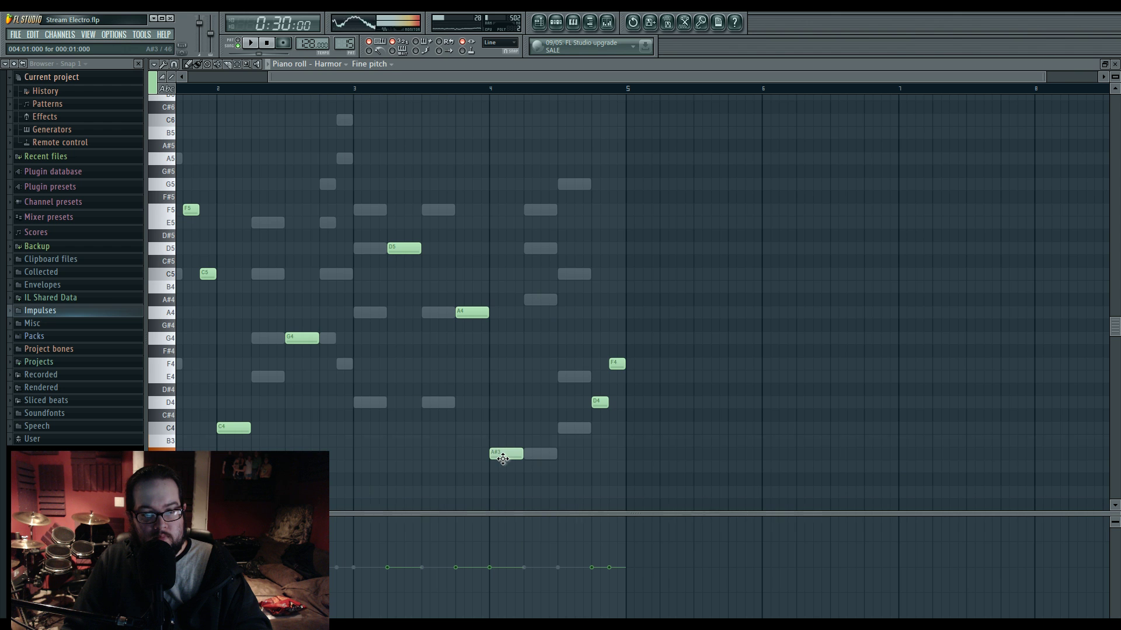
pyautogui.press('space')
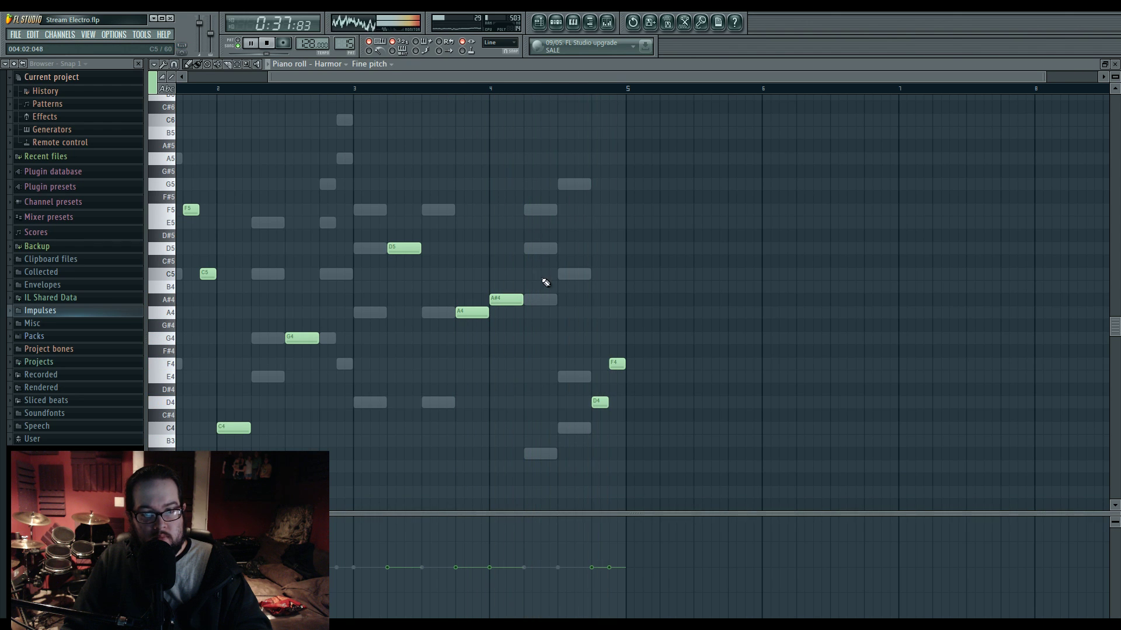
pyautogui.moveTo(496, 259); pyautogui.dragTo(635, 248)
pyautogui.moveTo(390, 199); pyautogui.dragTo(453, 231)
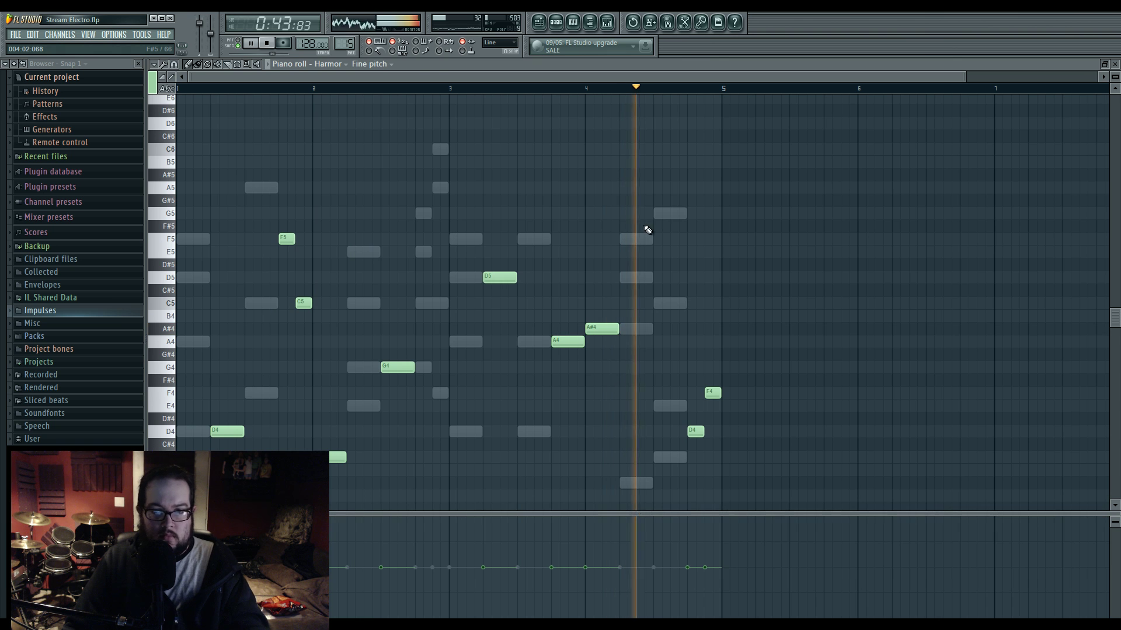
# Step: Raise the last two half-beat Harmor notes of bar 4 to C5 and A4, and audition the melody
pyautogui.press('space')
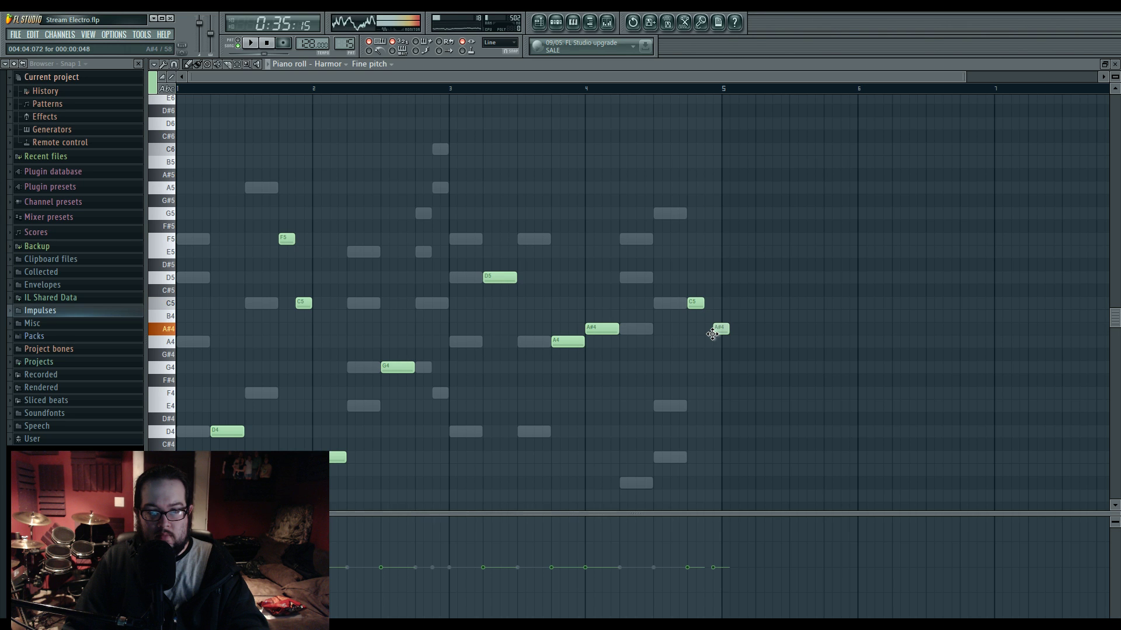
pyautogui.click(693, 89)
pyautogui.press('space')
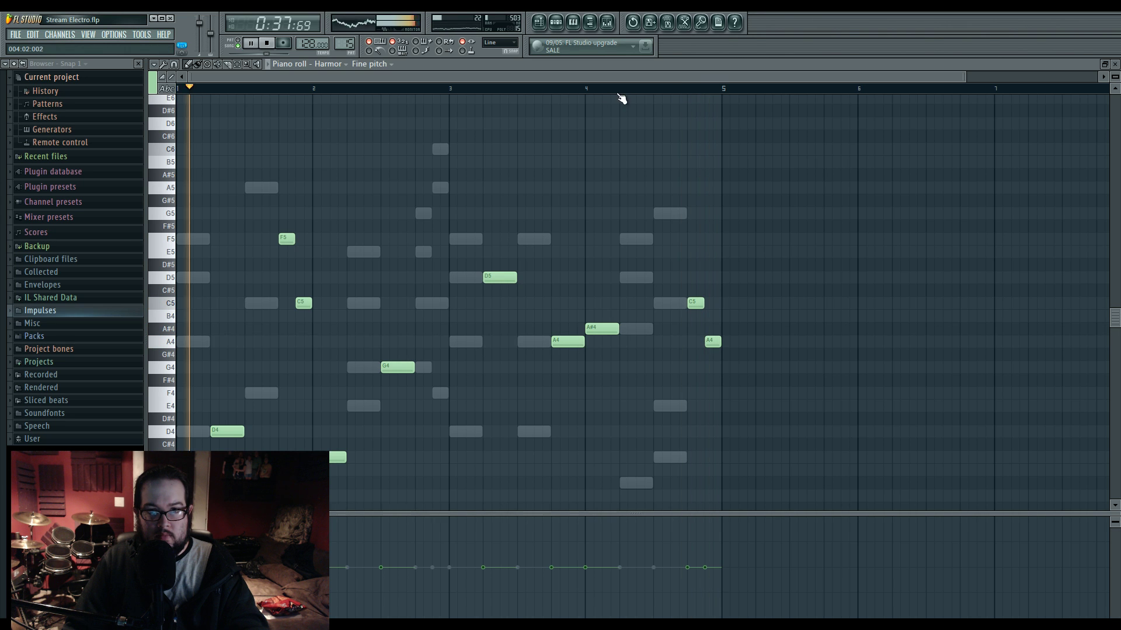
pyautogui.click(512, 89)
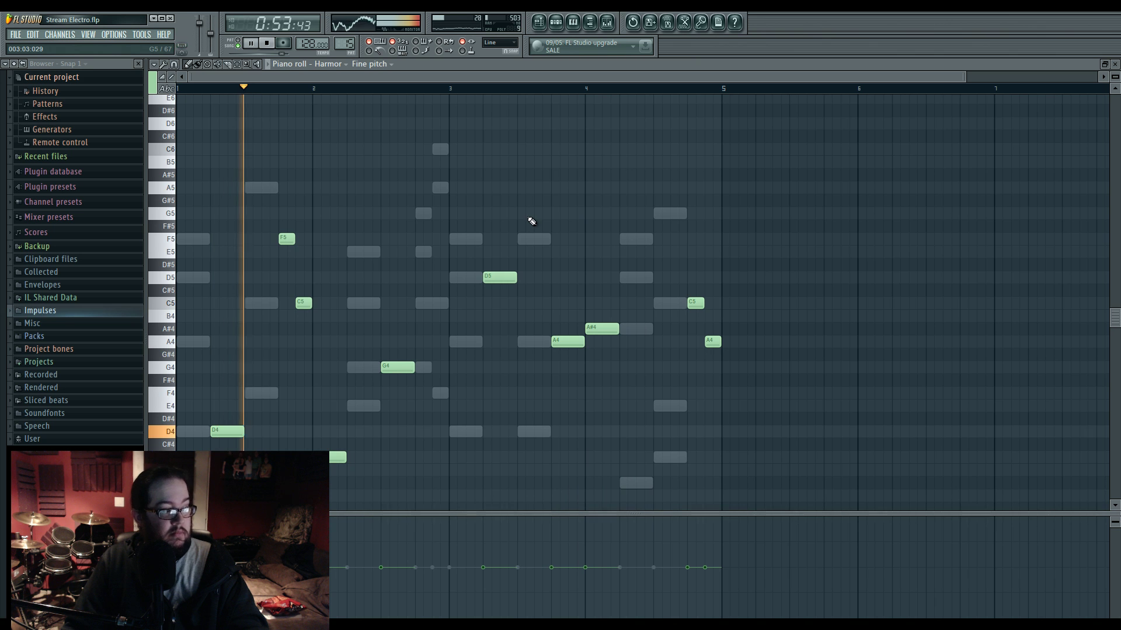
# Step: Listen to the second section in the playlist, and play the song's opening bars from the beginning
pyautogui.click(541, 27)
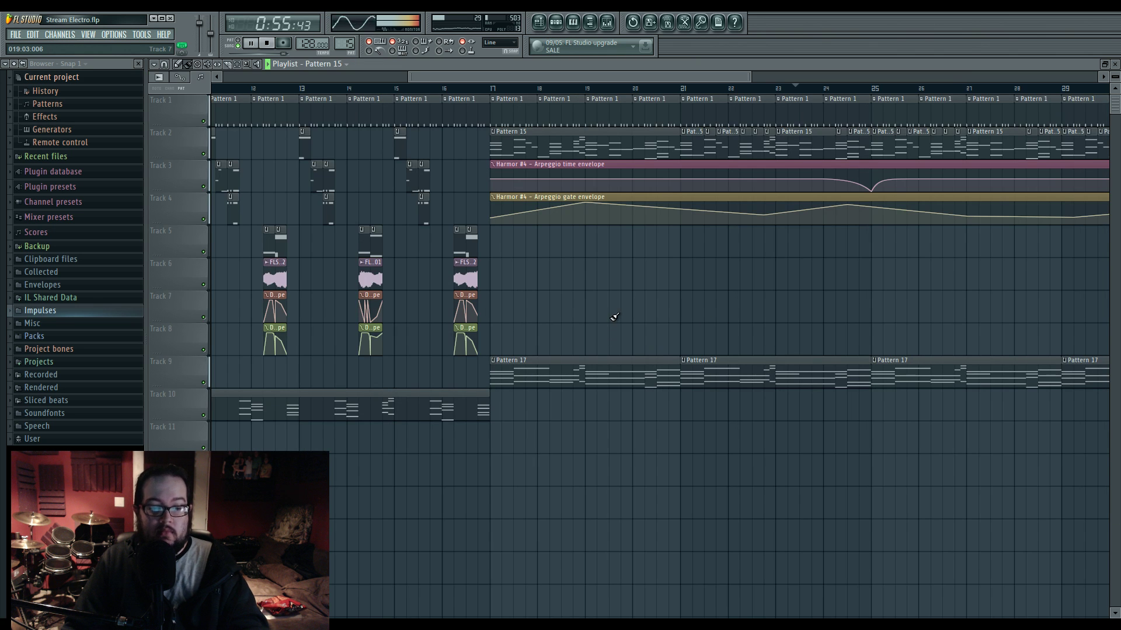
pyautogui.scroll(-6, 615, 318)
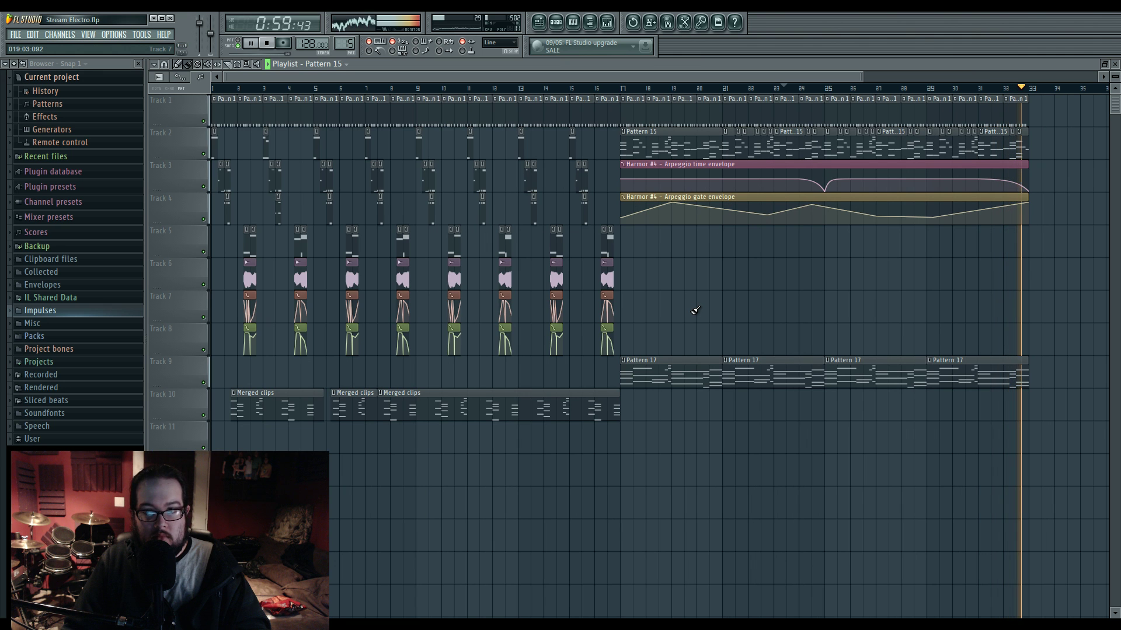
pyautogui.press('space')
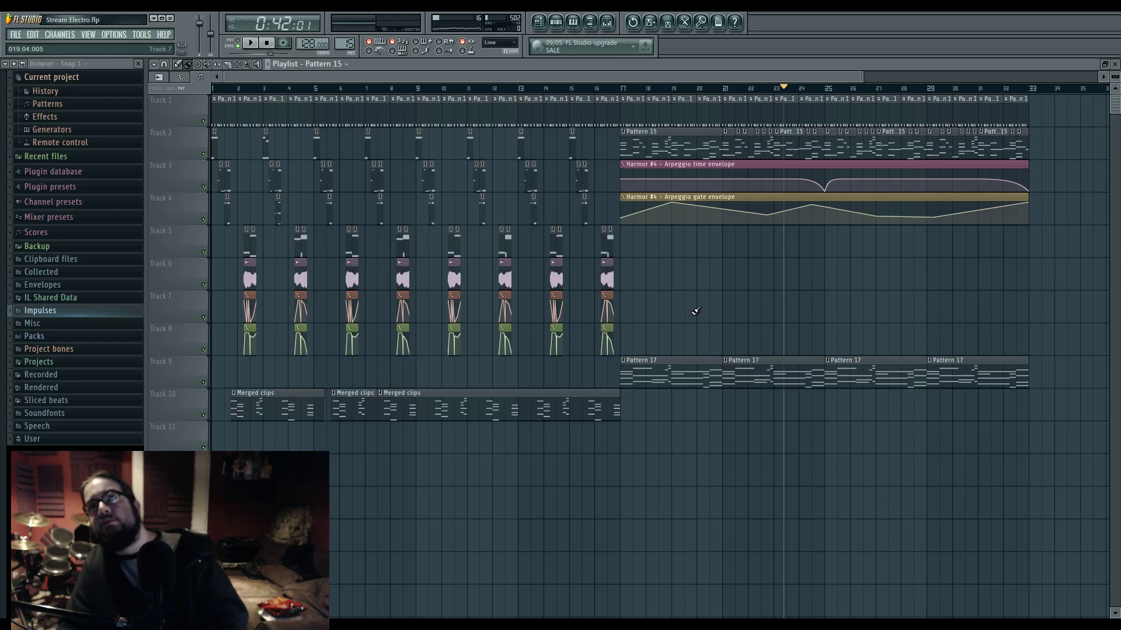
pyautogui.moveTo(411, 79); pyautogui.dragTo(291, 84)
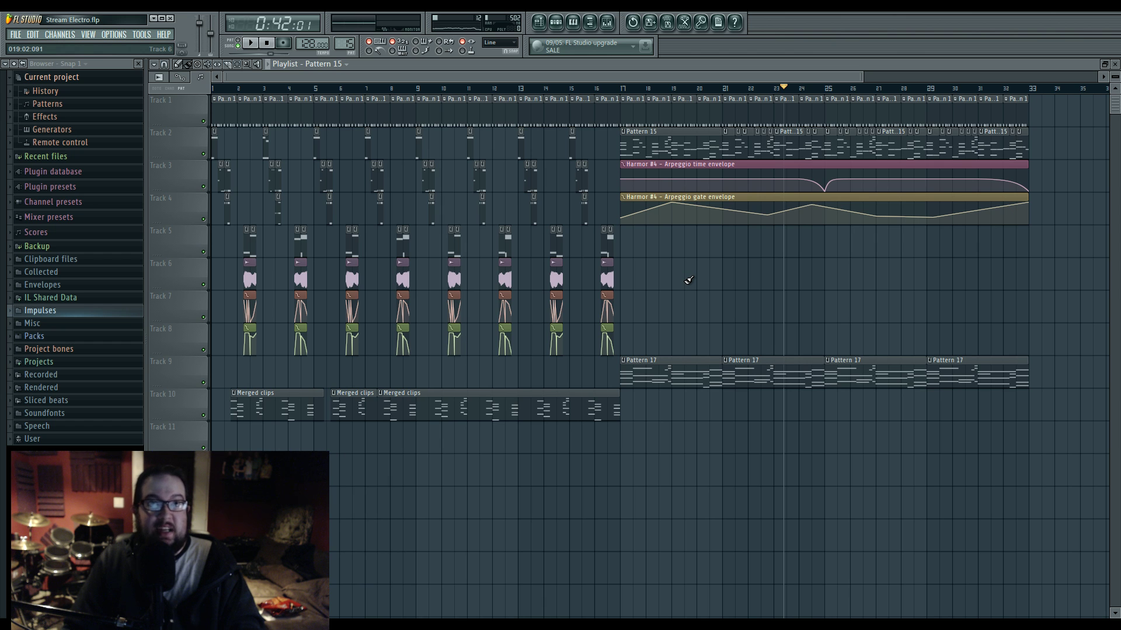
pyautogui.press('space')
pyautogui.scroll(4, 371, 269)
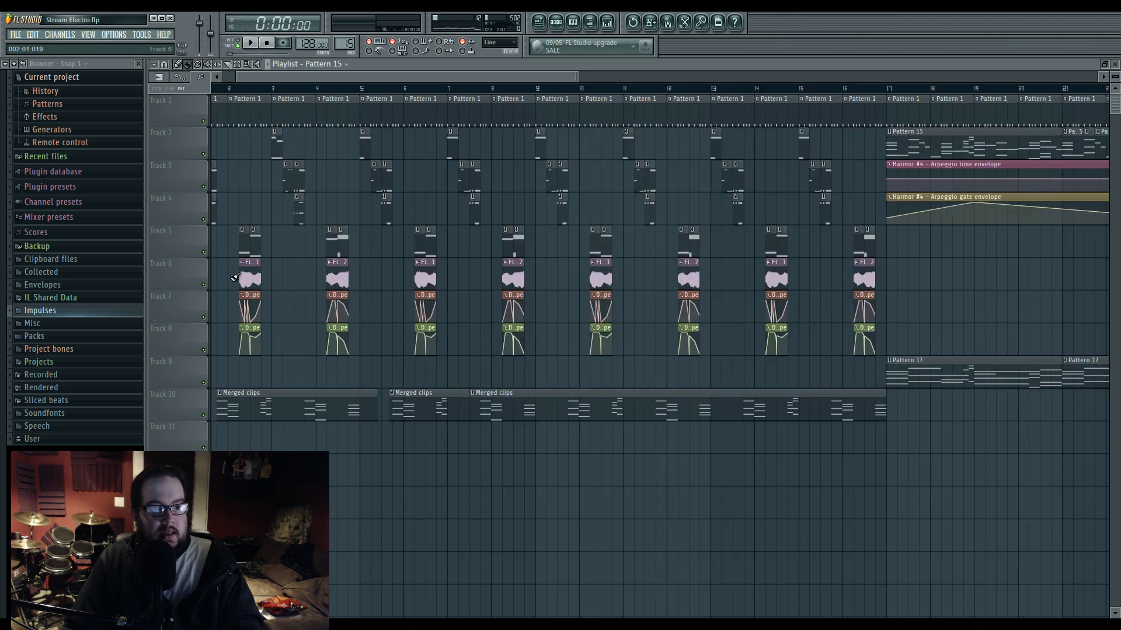
pyautogui.press('space')
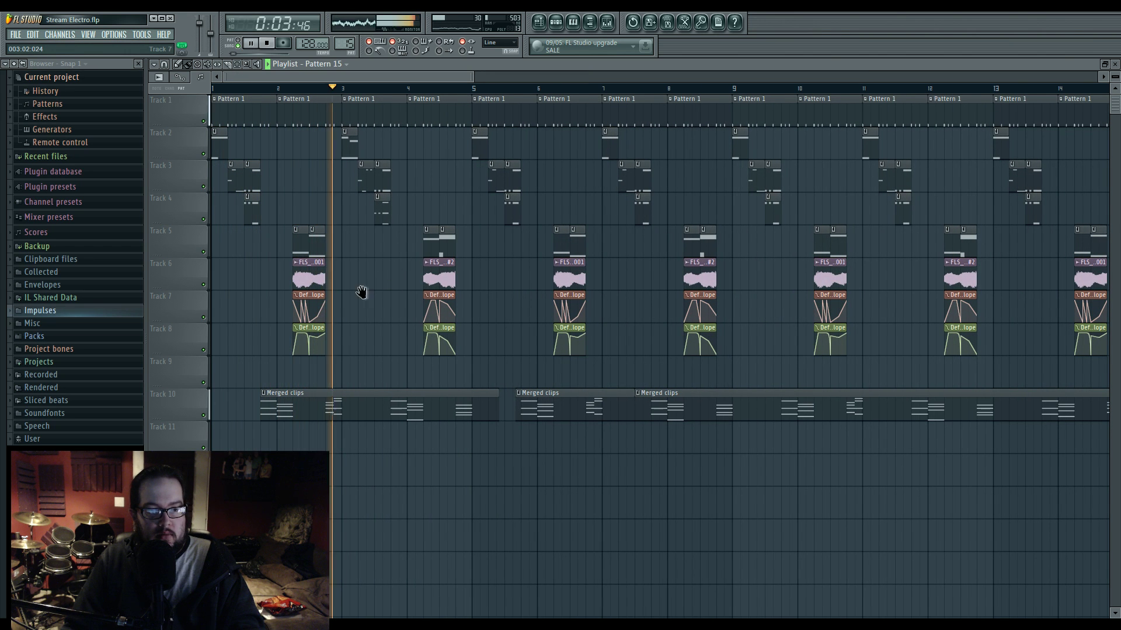
pyautogui.scroll(2, 240, 350)
pyautogui.moveTo(516, 332); pyautogui.dragTo(539, 334)
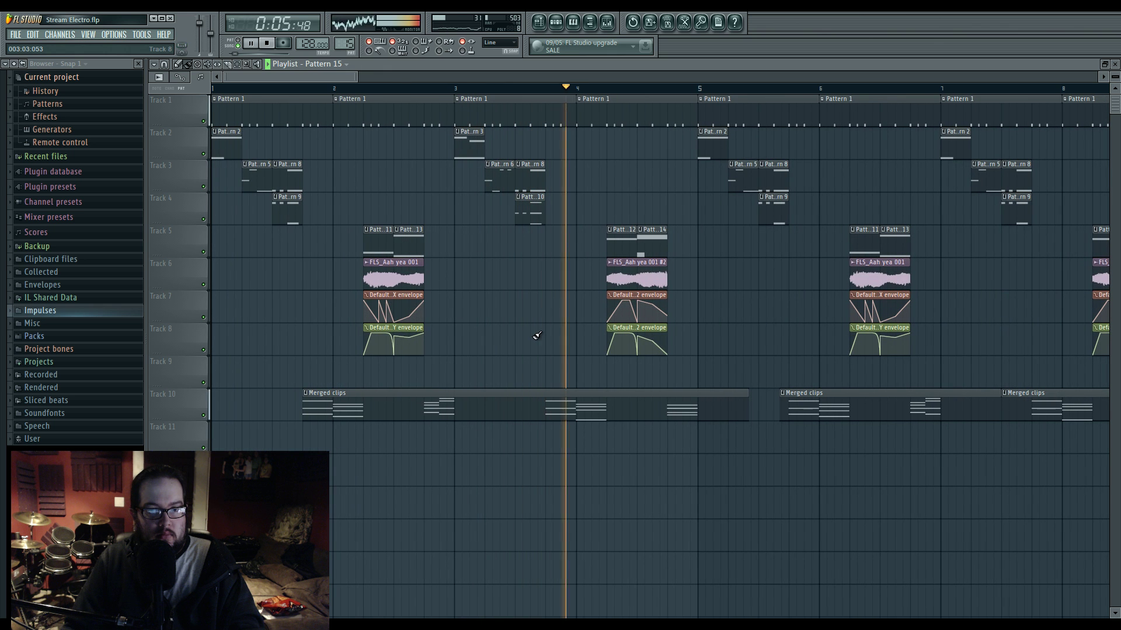
# Step: Trim the start of Track 3's Pattern 6 clip in bar 3 and extend Track 2's Pattern 3 clip over the gap
pyautogui.press('space')
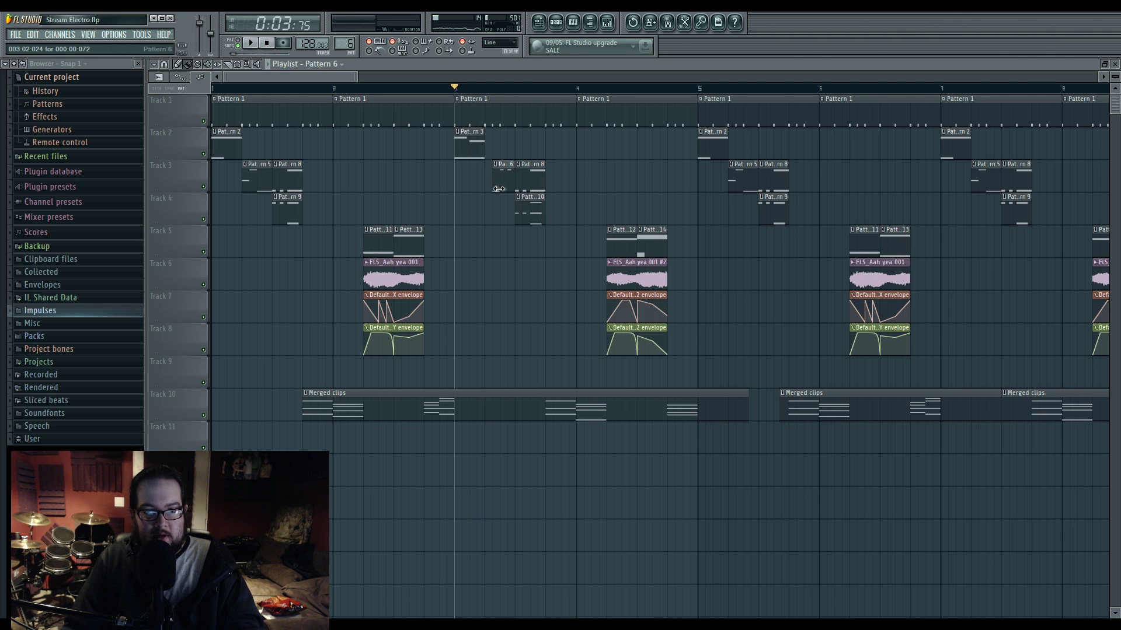
pyautogui.press('space')
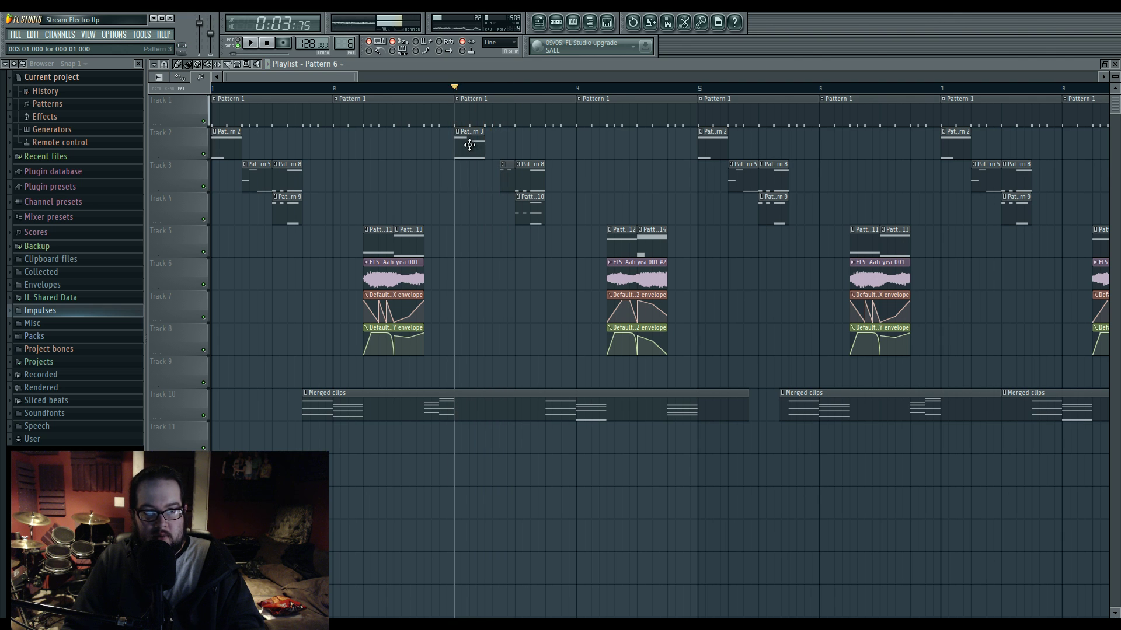
pyautogui.click(458, 132)
pyautogui.click(483, 196)
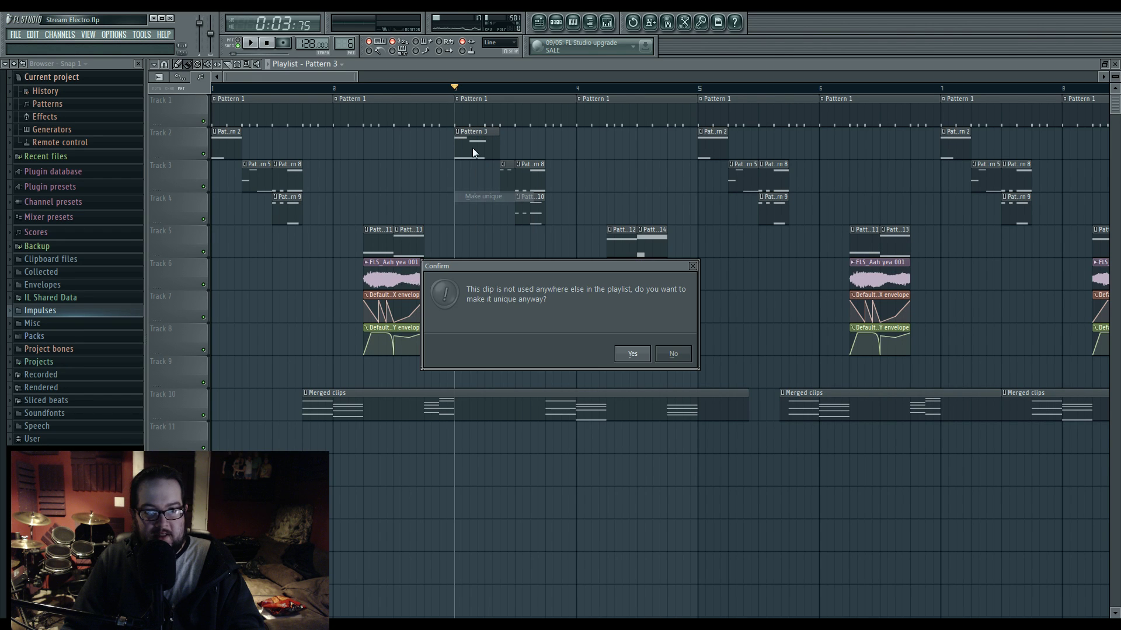
pyautogui.click(671, 354)
# Step: Open Pattern 3's Harmor piano roll, clear the time selection and add a D4 note on beat 2 of bar 1
pyautogui.doubleClick(479, 153)
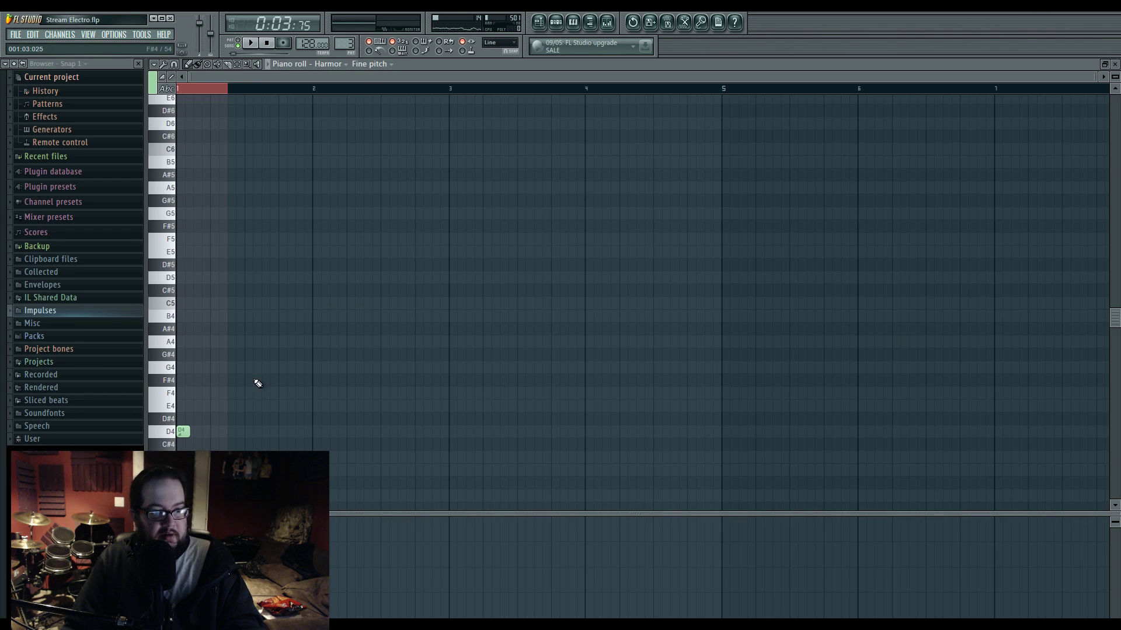
pyautogui.scroll(-3, 258, 383)
pyautogui.keyDown('ctrl'); pyautogui.click(219, 89); pyautogui.keyUp('ctrl')
pyautogui.scroll(3, 187, 362)
pyautogui.click(214, 399)
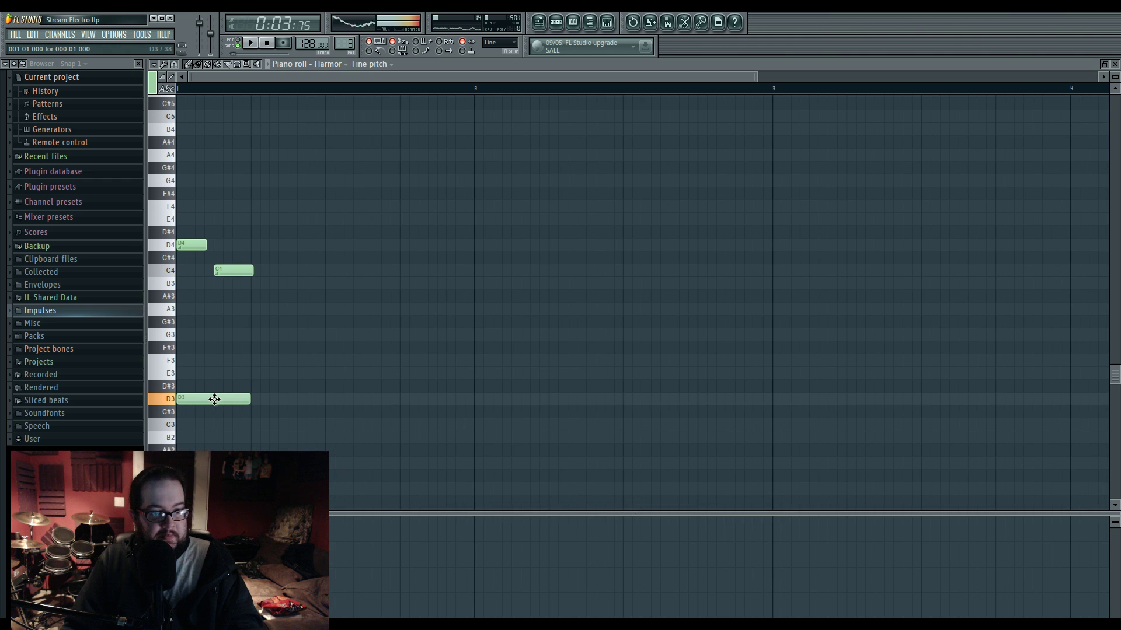
pyautogui.moveTo(246, 145); pyautogui.dragTo(247, 246)
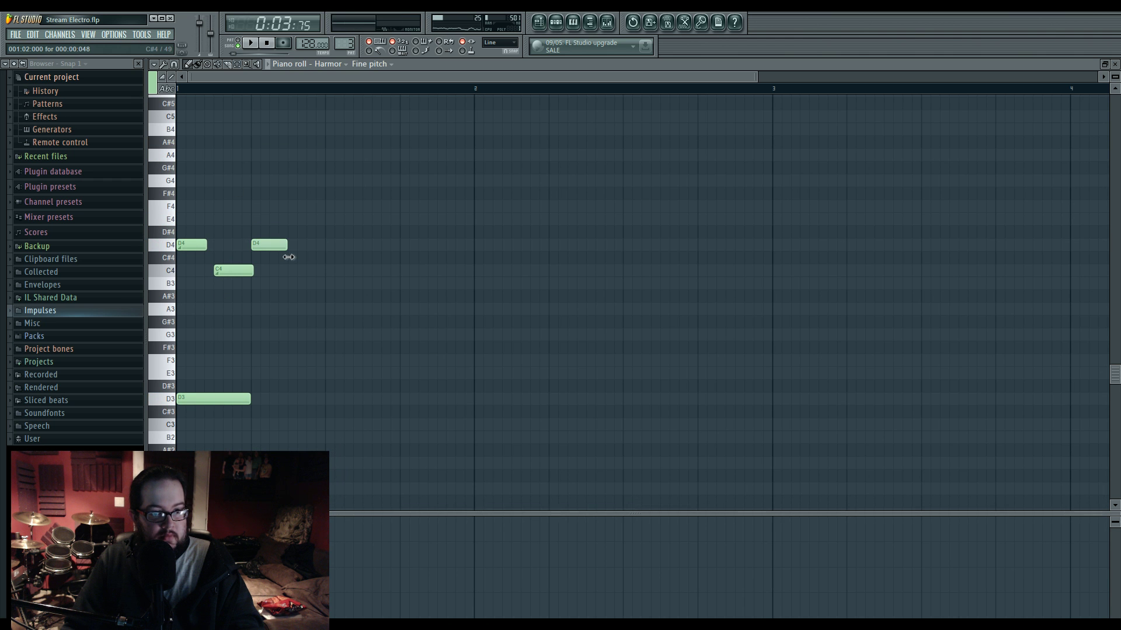
# Step: Lengthen the beat 2 D4 to one beat and add an A3 slide note of about one beat alongside it
pyautogui.press('space')
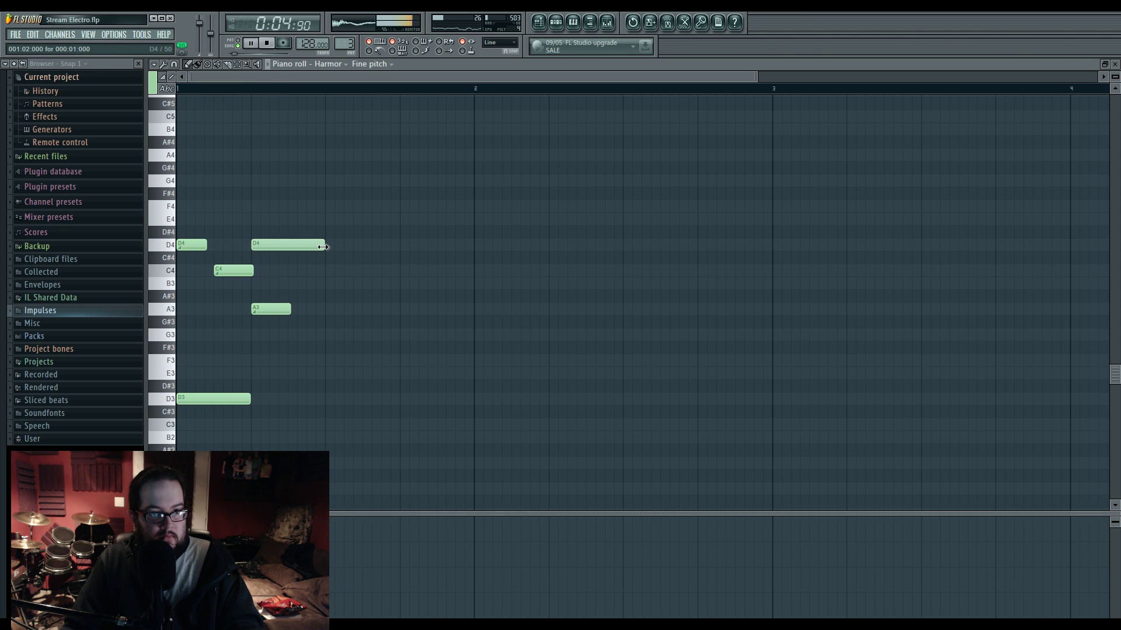
pyautogui.moveTo(290, 309); pyautogui.dragTo(319, 310)
pyautogui.press('space')
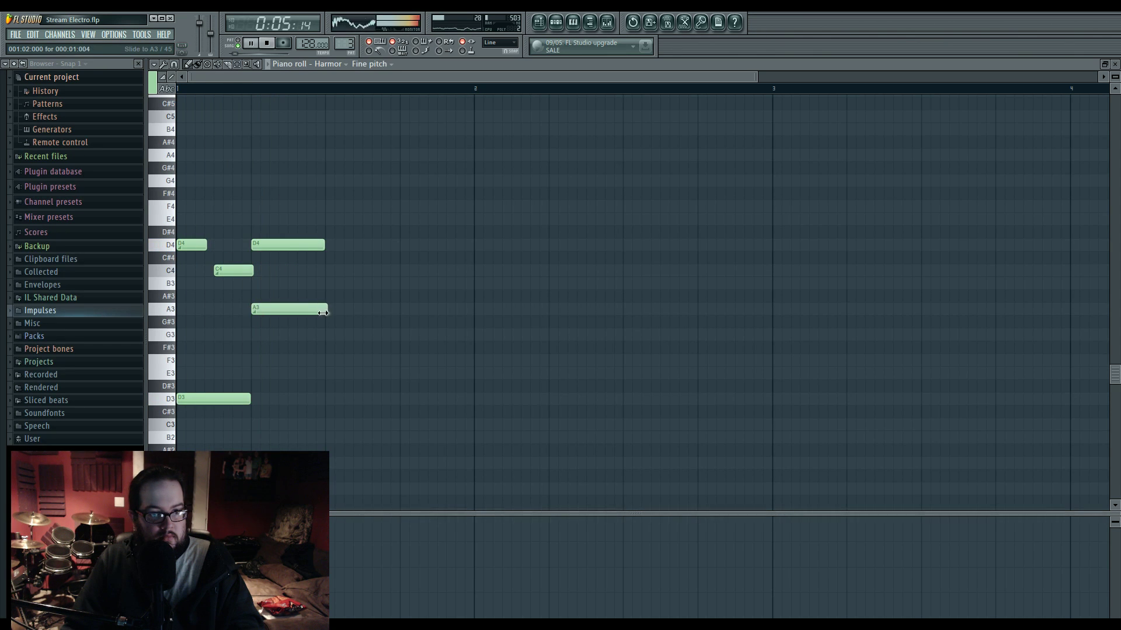
# Step: Remove the remaining Pattern 6 clip in bar 3, extend Pattern 3's clip to beat 3, and play the result
pyautogui.click(542, 20)
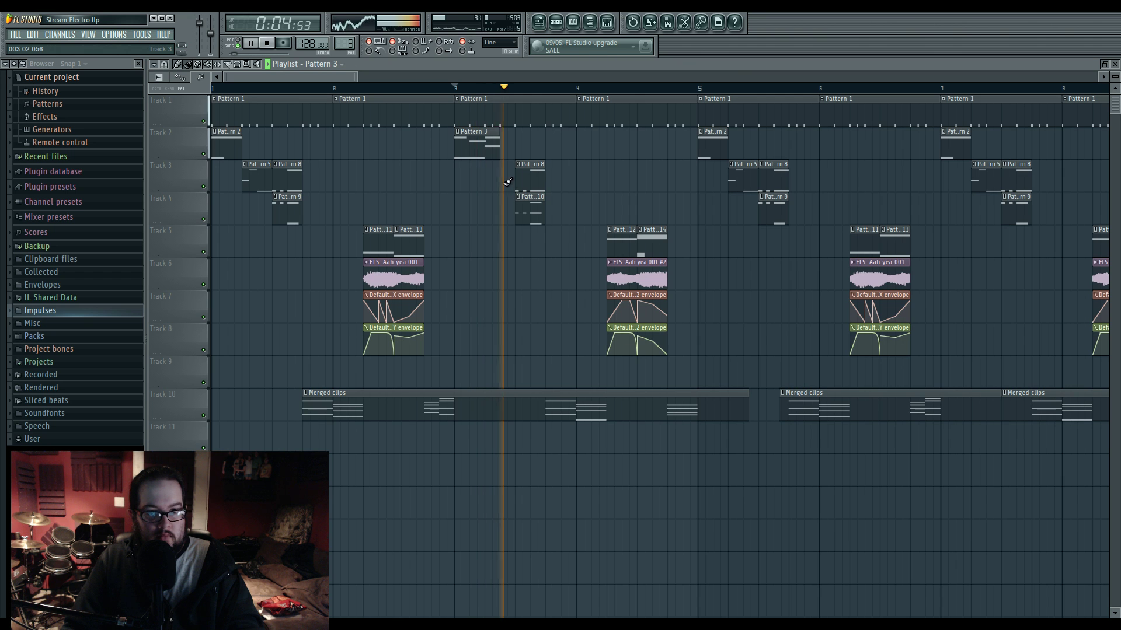
pyautogui.moveTo(500, 155); pyautogui.dragTo(514, 155)
pyautogui.press('space')
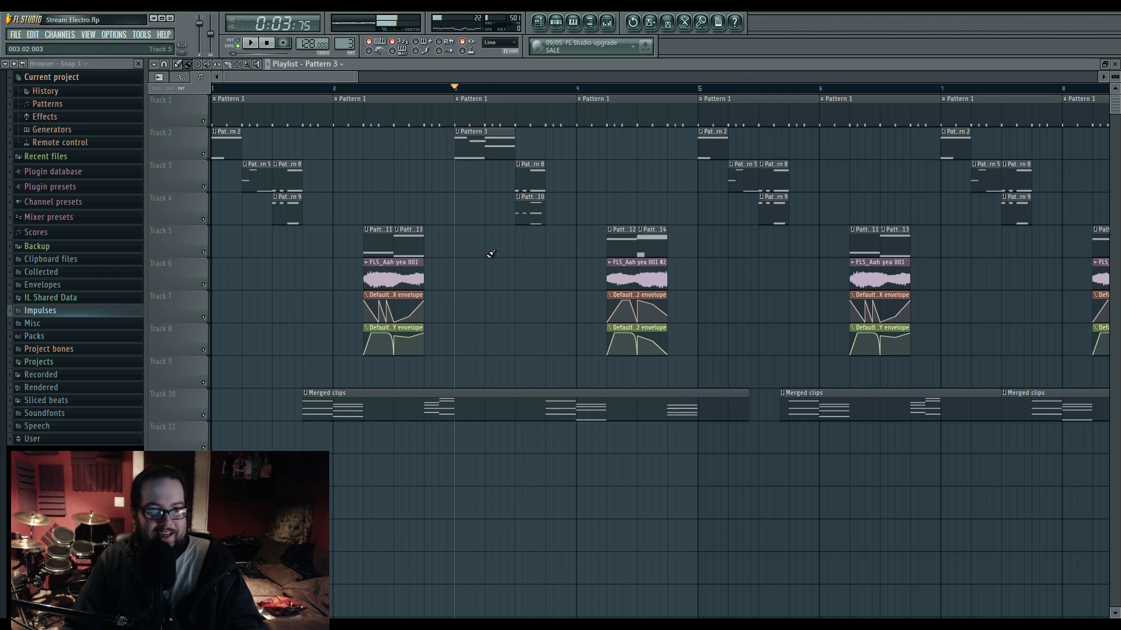
pyautogui.press('space')
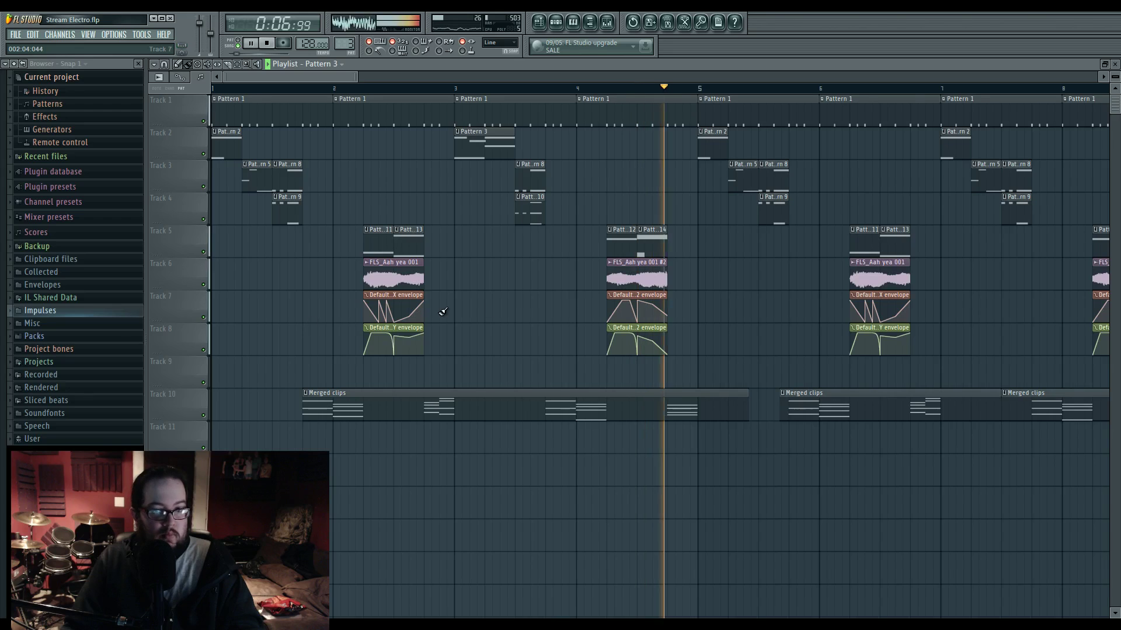
pyautogui.press('space')
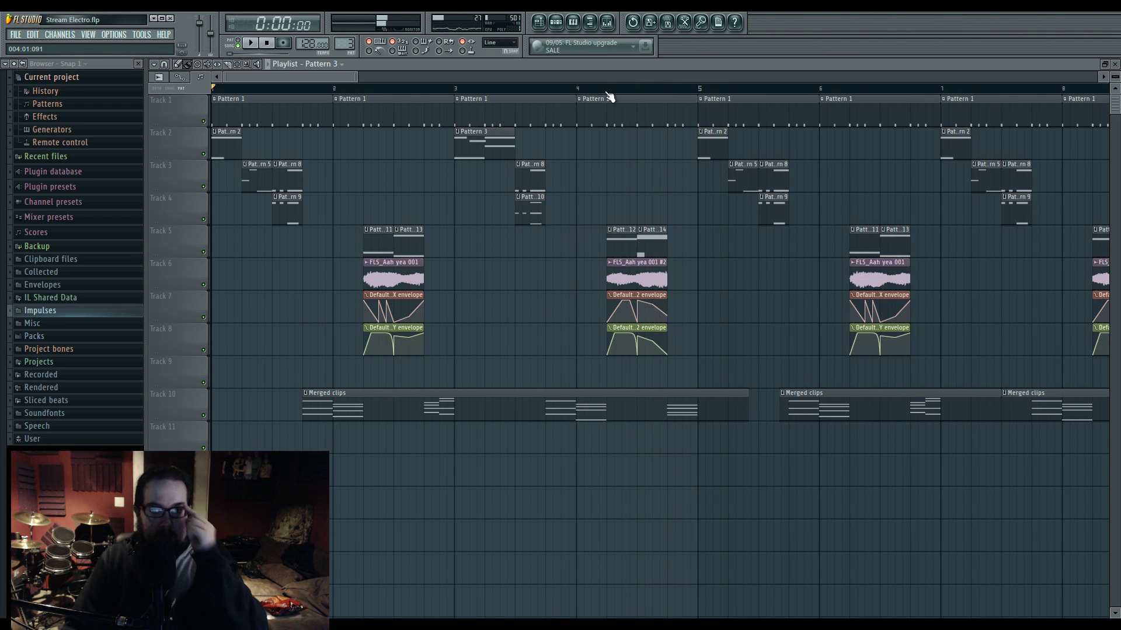
# Step: Set a playlist time selection over beats 2 and 3 of bar 2 and play it with the mixer levels in view
pyautogui.moveTo(365, 96); pyautogui.dragTo(423, 96)
pyautogui.click(607, 22)
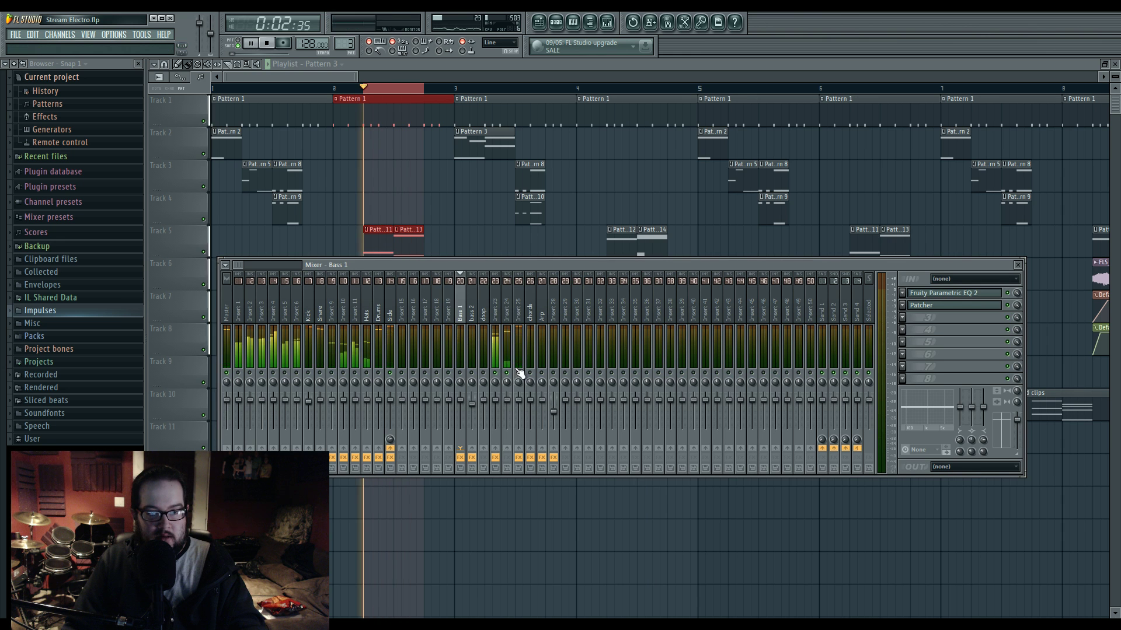
pyautogui.click(555, 22)
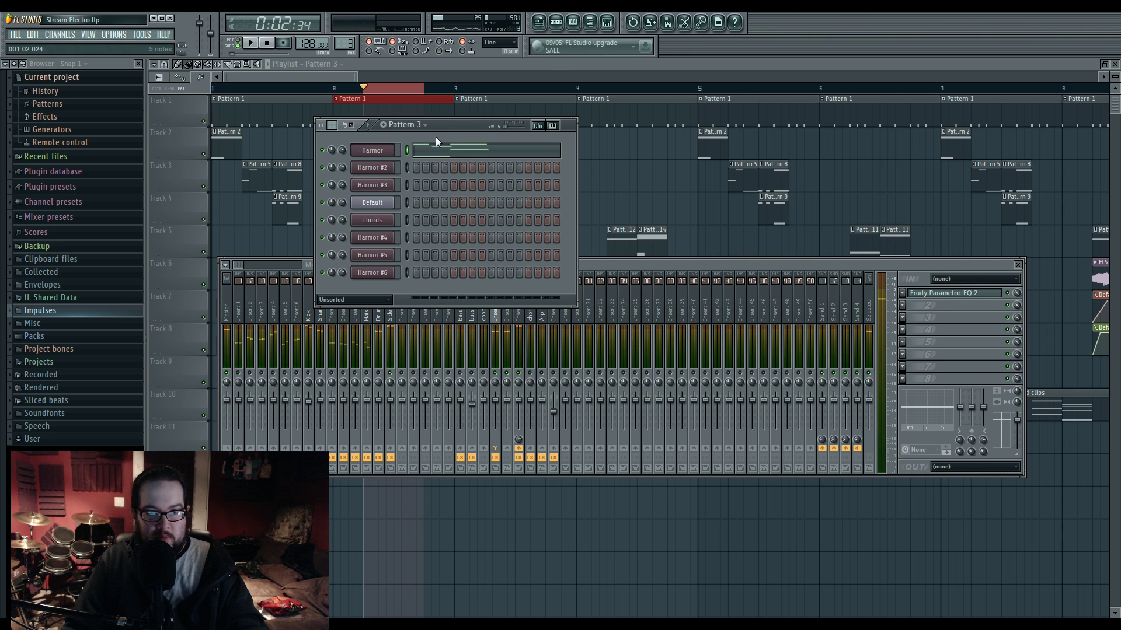
pyautogui.click(585, 203)
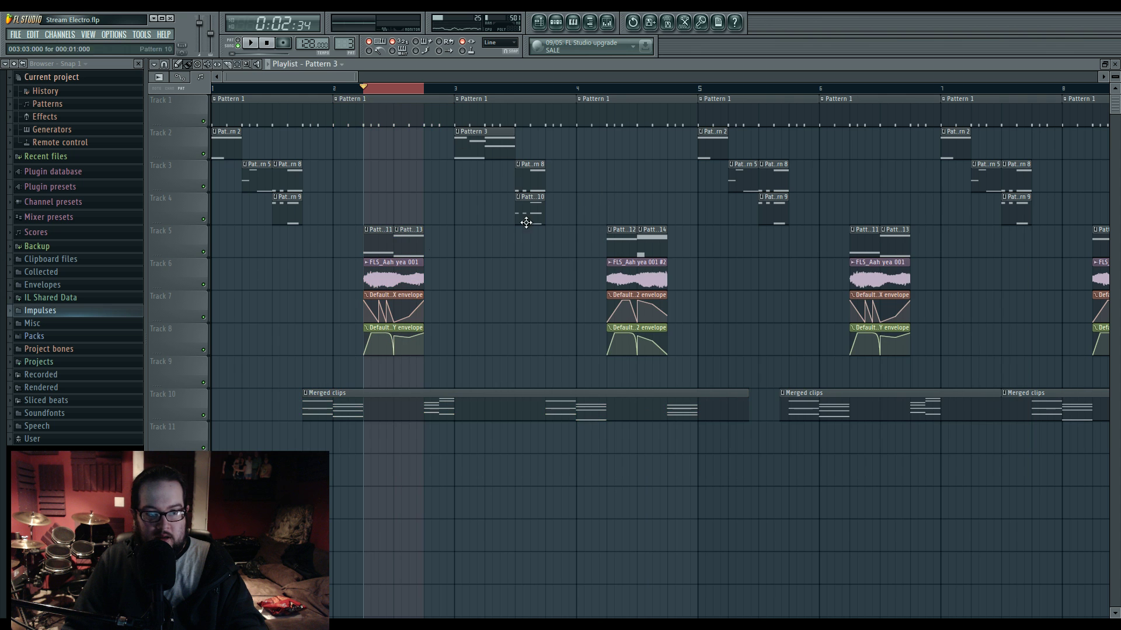
# Step: Open Track 5's Pattern 11 clip from bar 2 in the piano roll and bring up the Default channel's Sytrus
pyautogui.scroll(5, 377, 244)
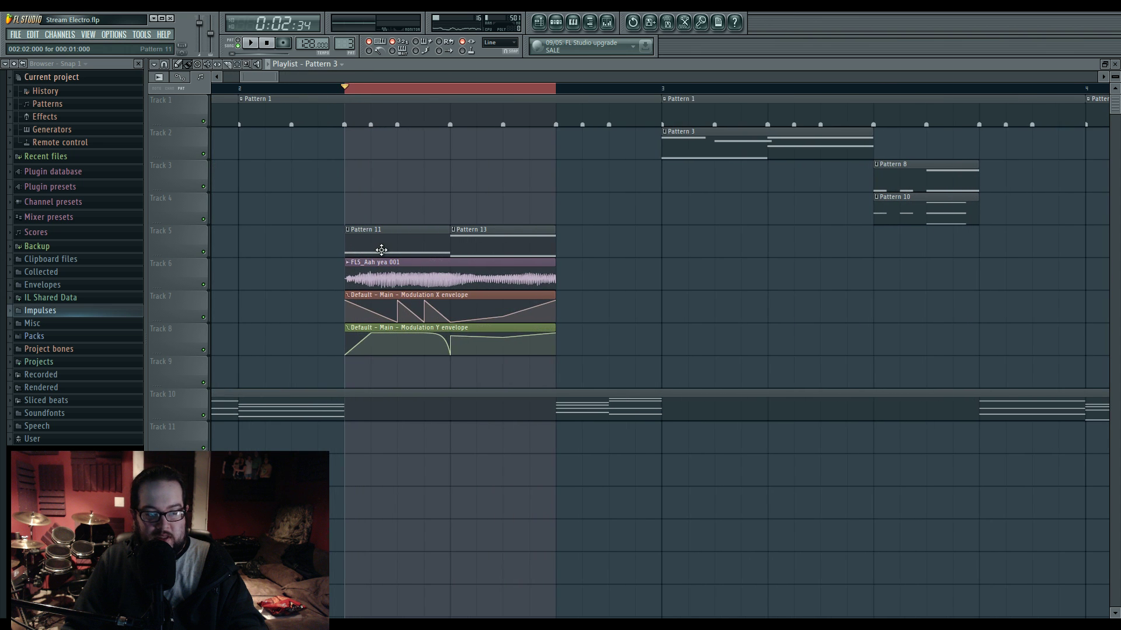
pyautogui.doubleClick(408, 247)
pyautogui.click(556, 22)
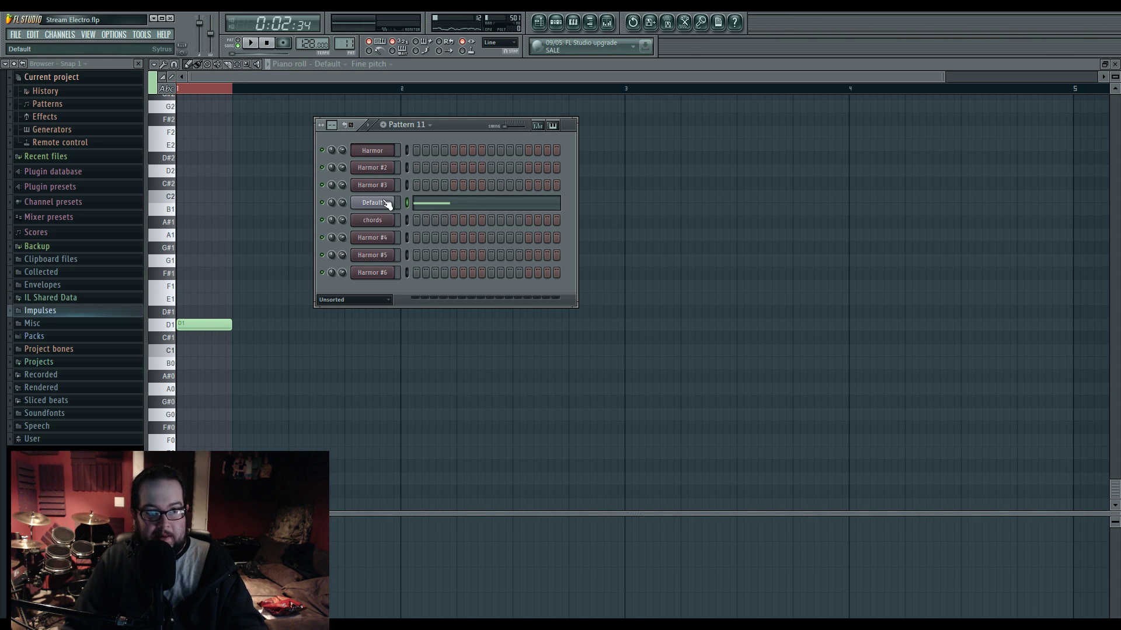
pyautogui.click(377, 202)
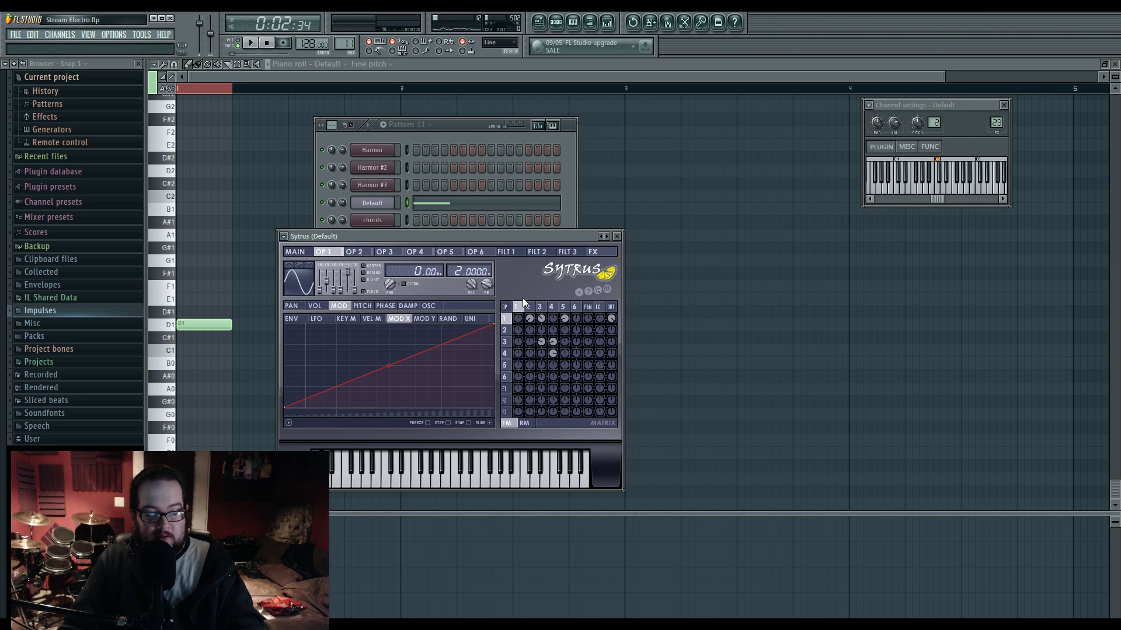
# Step: Give operator 1's modulation X mapping an S-shaped curve, route operator 1 through filter 1 to the output, and open filter 1
pyautogui.rightClick(494, 324)
pyautogui.click(524, 365)
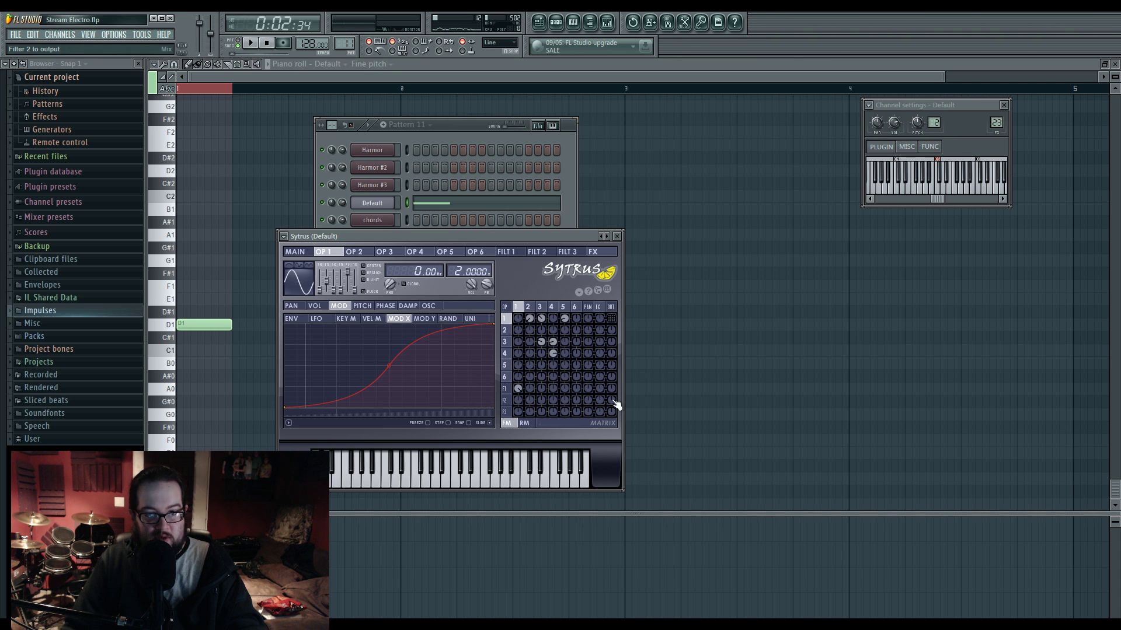
pyautogui.click(505, 388)
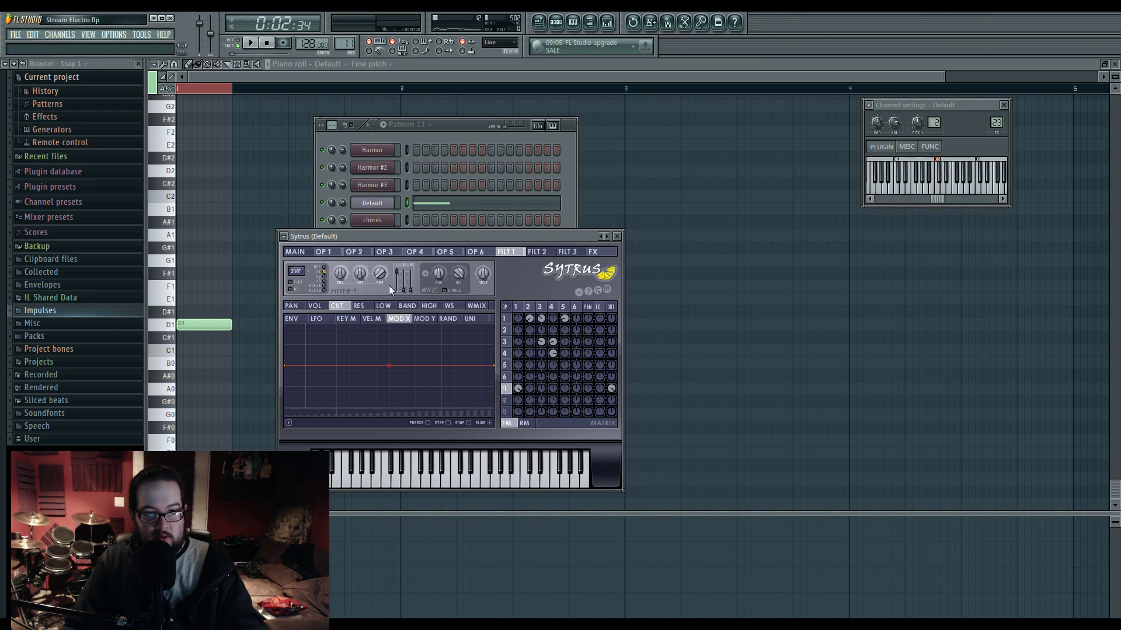
# Step: Enable filter 1's waveshaper and map its mix to modulation X with an S-shaped curve rising from minimum to maximum
pyautogui.click(449, 305)
pyautogui.click(484, 306)
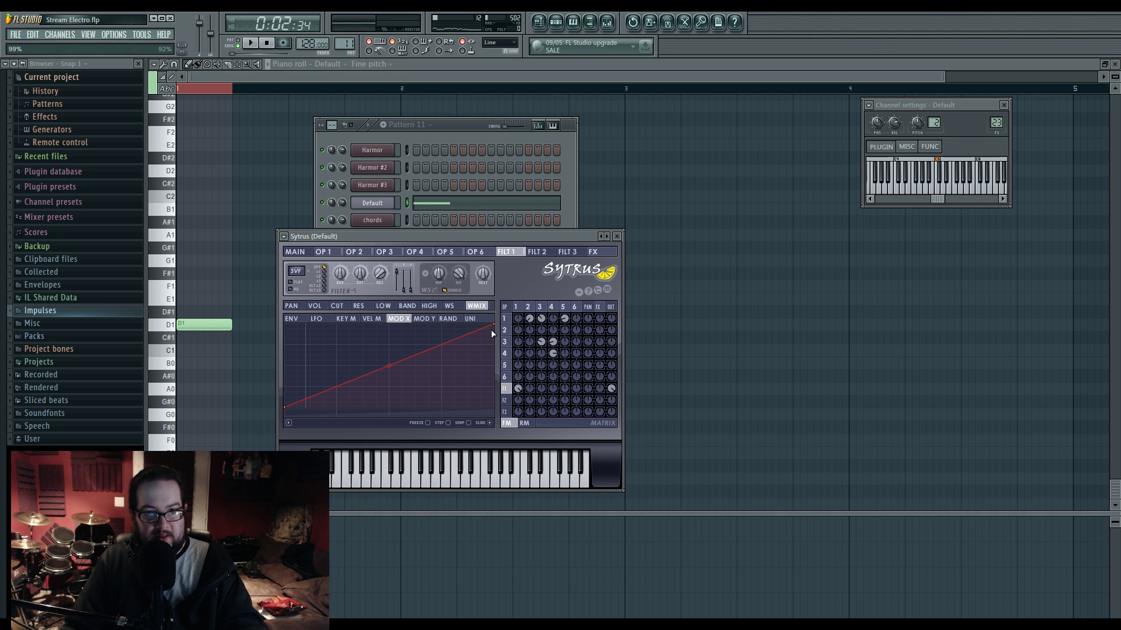
pyautogui.rightClick(494, 326)
pyautogui.click(520, 366)
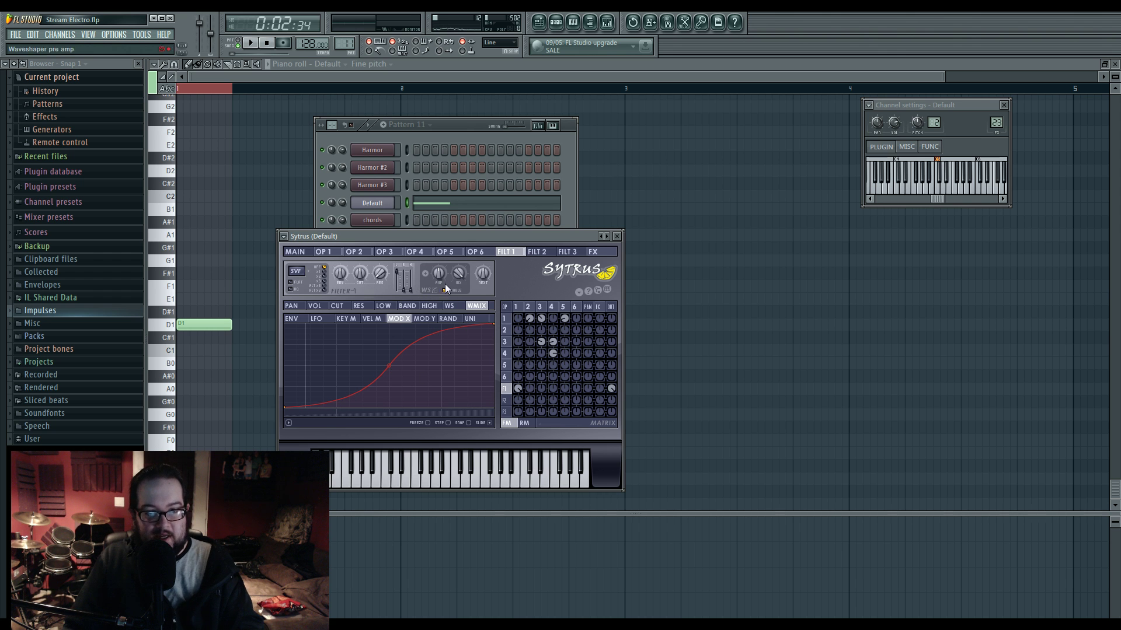
# Step: Reshape filter 1's waveshaper into a curve that jumps near maximum output at once and levels off, listening to the result
pyautogui.press('space')
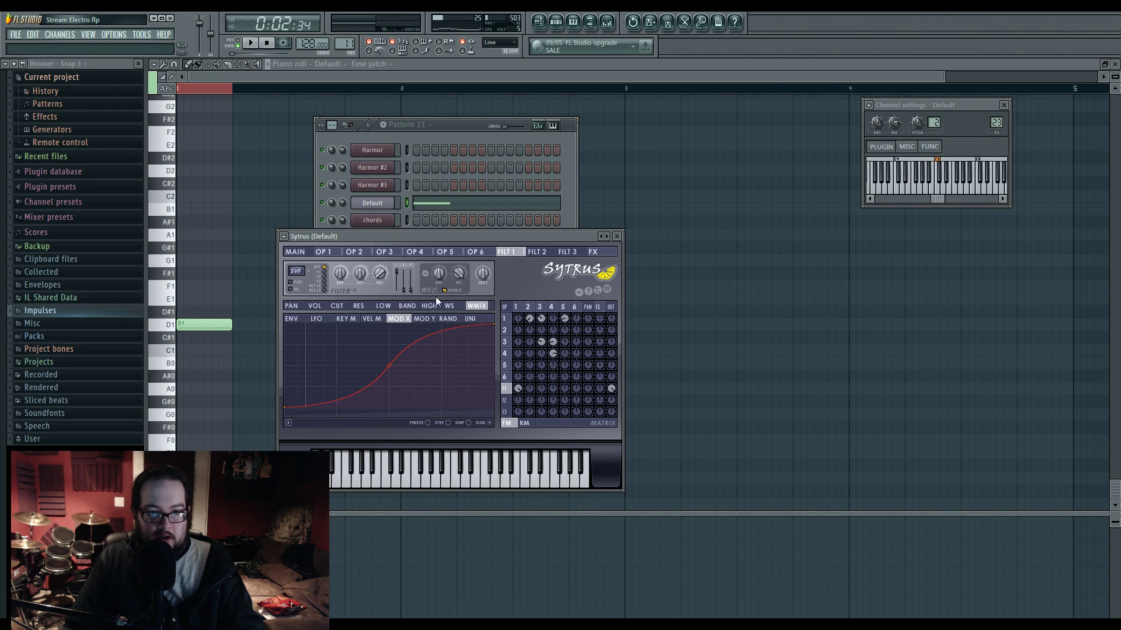
pyautogui.click(452, 307)
pyautogui.moveTo(494, 339); pyautogui.dragTo(493, 316)
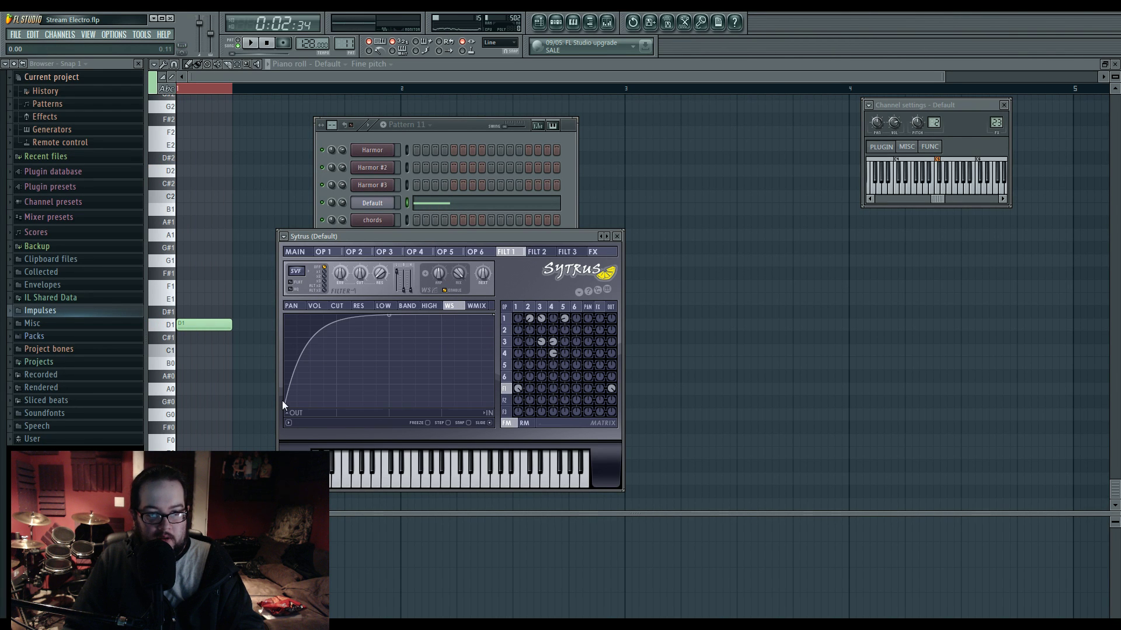
pyautogui.moveTo(310, 411); pyautogui.dragTo(409, 407)
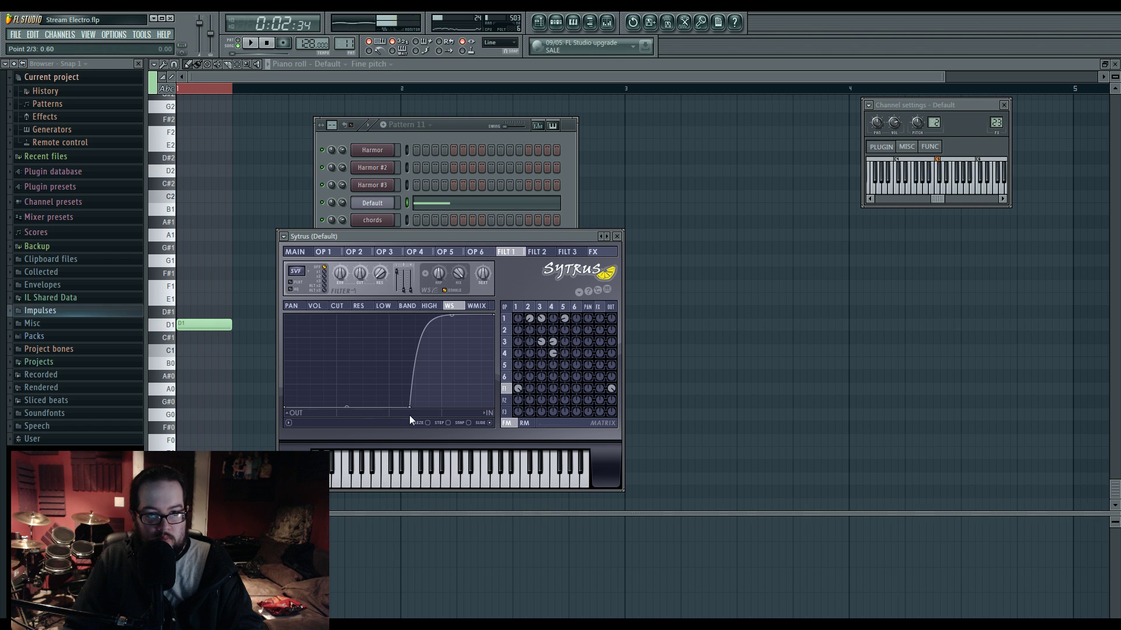
pyautogui.moveTo(415, 407); pyautogui.dragTo(269, 338)
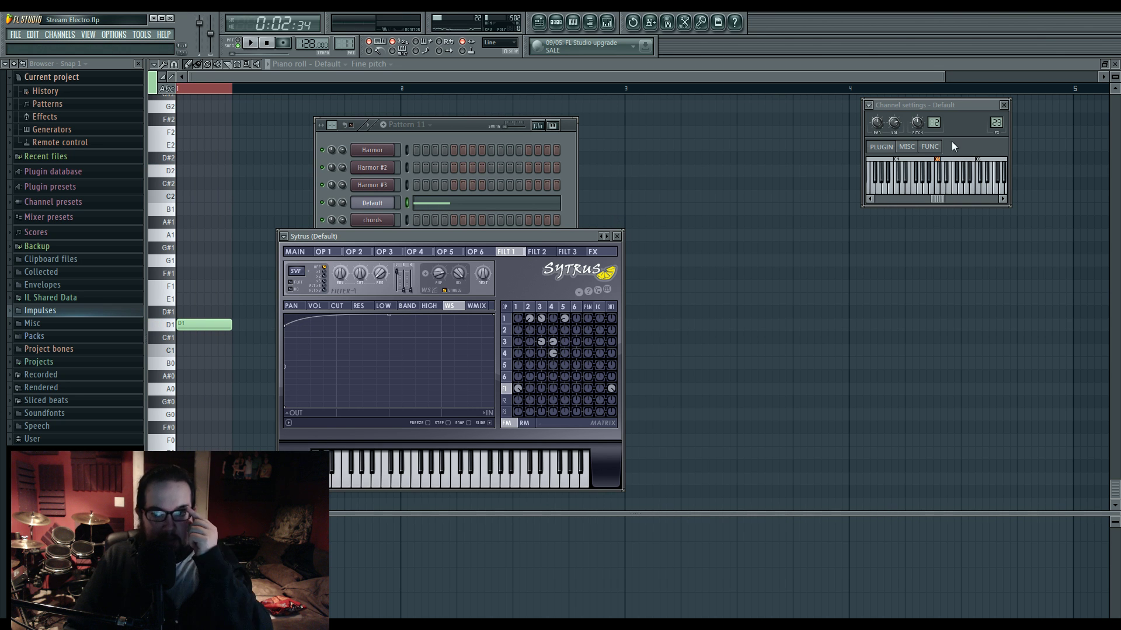
# Step: Go to the Default channel's mixer track, Insert 25, and open its Vocodex effect
pyautogui.click(303, 252)
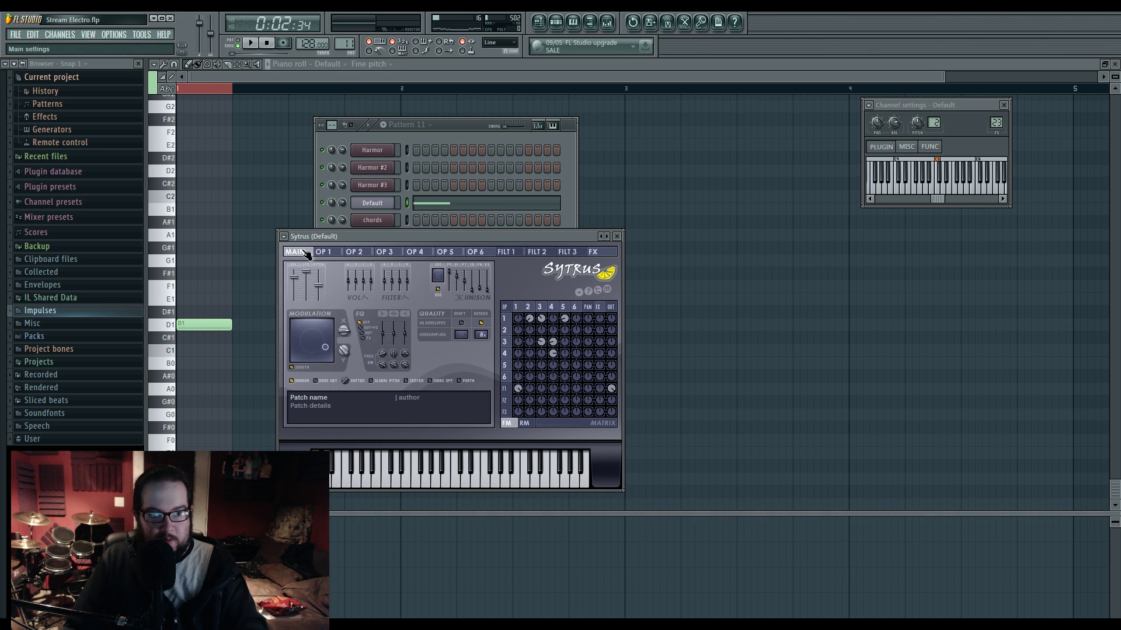
pyautogui.doubleClick(996, 123)
pyautogui.click(517, 310)
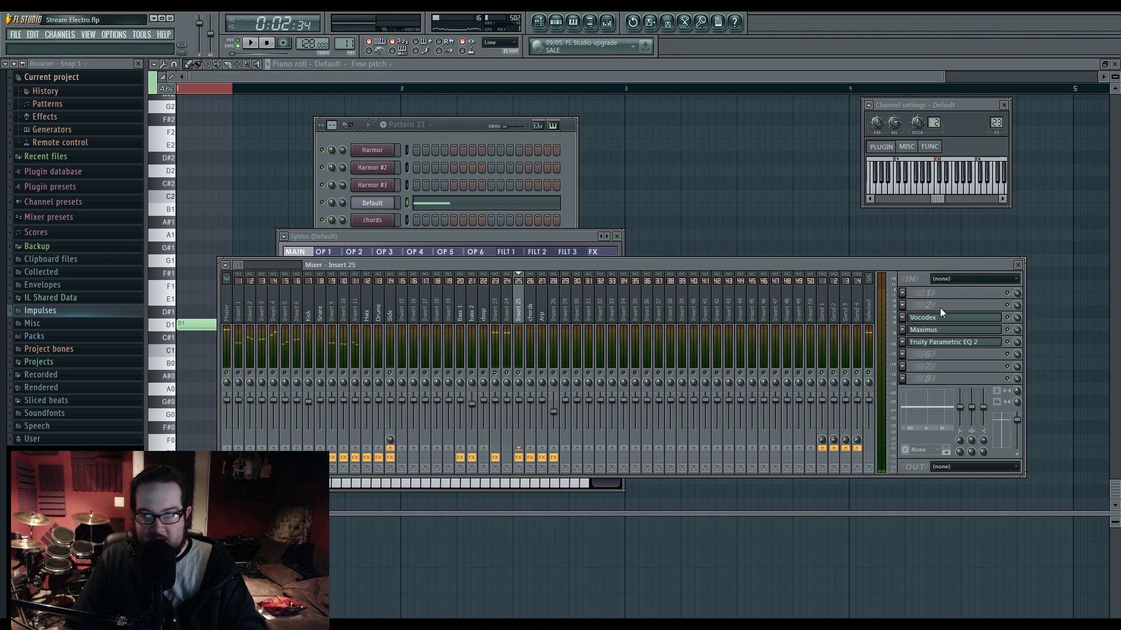
pyautogui.click(946, 319)
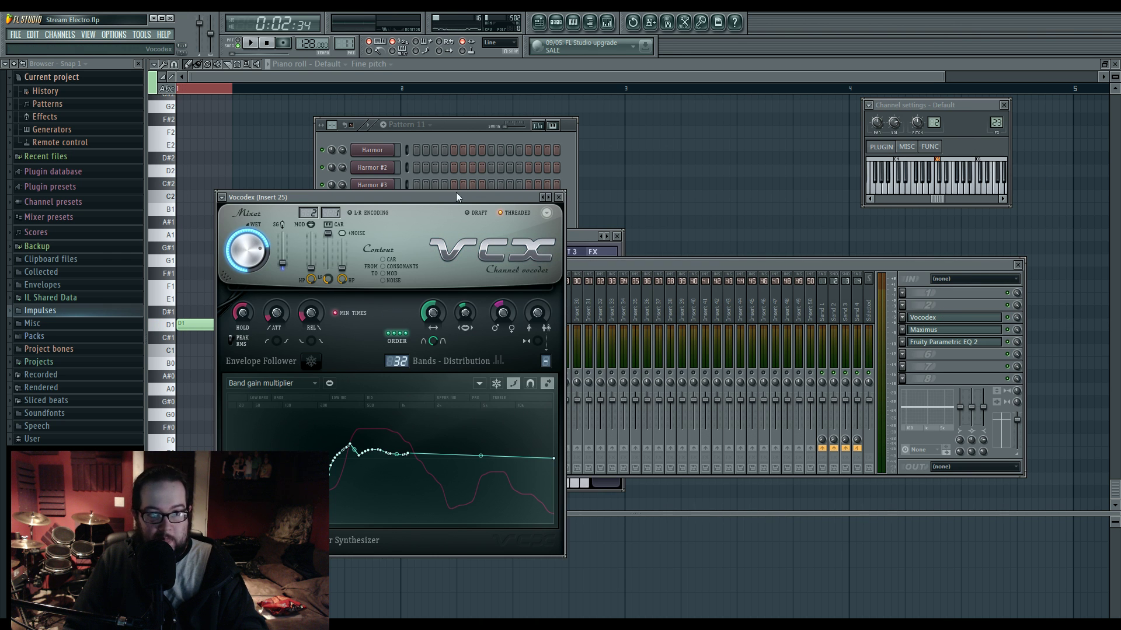
# Step: Play the selection, set Vocodex to 60 bands and adjust its modulator pitch shift
pyautogui.moveTo(457, 194); pyautogui.dragTo(541, 175)
pyautogui.press('space')
pyautogui.moveTo(487, 346); pyautogui.dragTo(490, 332)
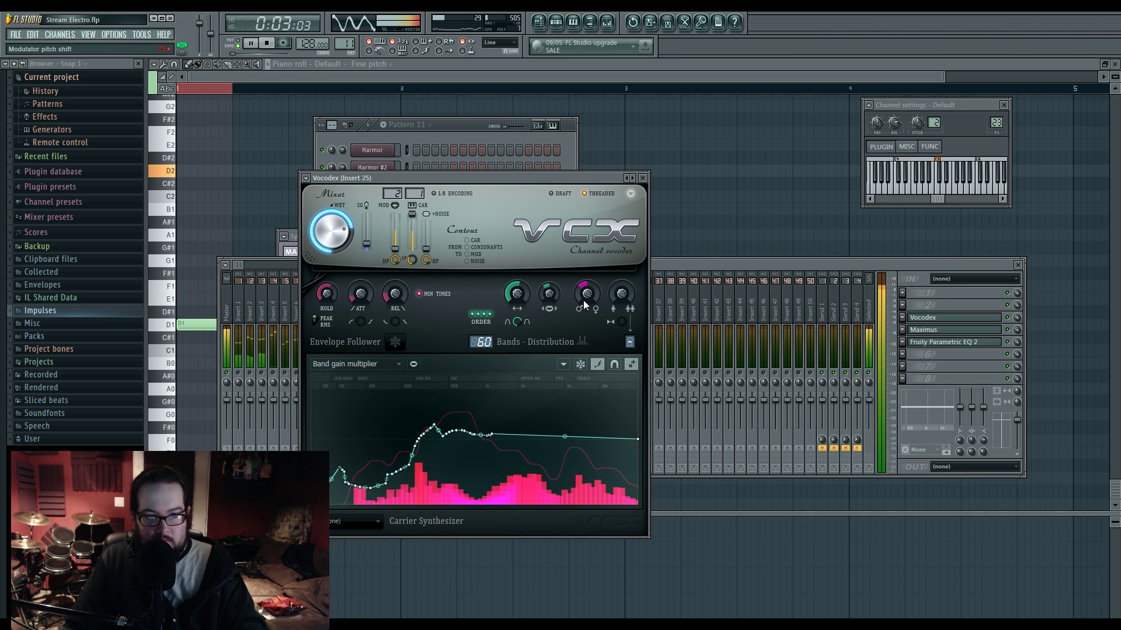
pyautogui.moveTo(584, 300); pyautogui.dragTo(585, 307)
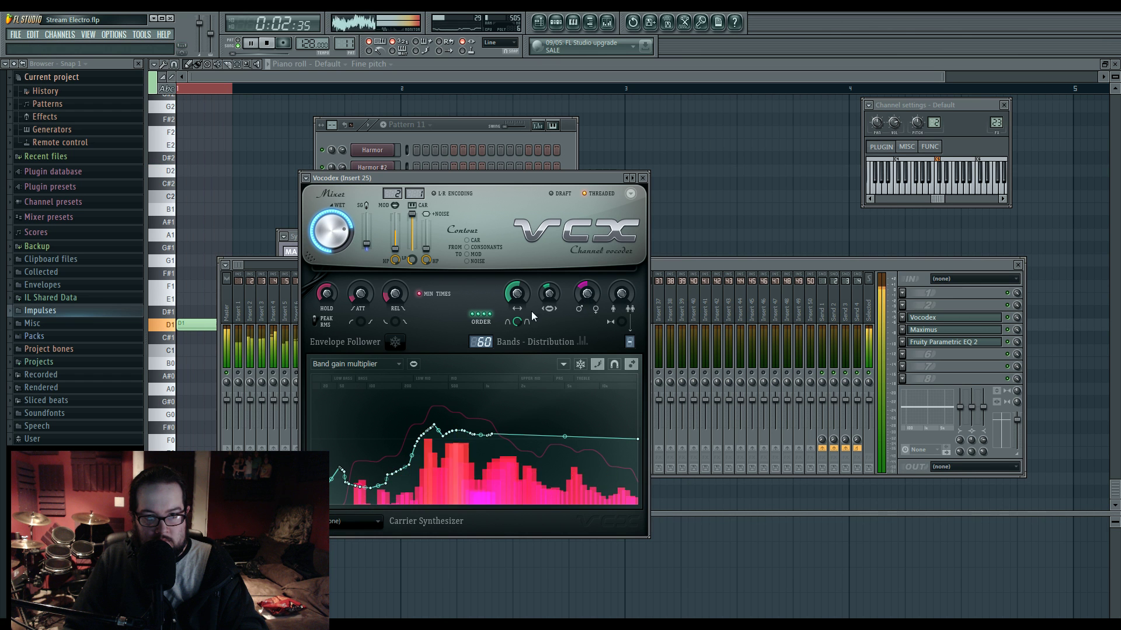
# Step: Adjust the Vocodex band shape and set the modulator bandwidth multiplier to x0.339, then stop playback
pyautogui.moveTo(517, 322)
pyautogui.mouseDown()
pyautogui.moveTo(517, 300)
pyautogui.moveTo(518, 338)
pyautogui.mouseUp()
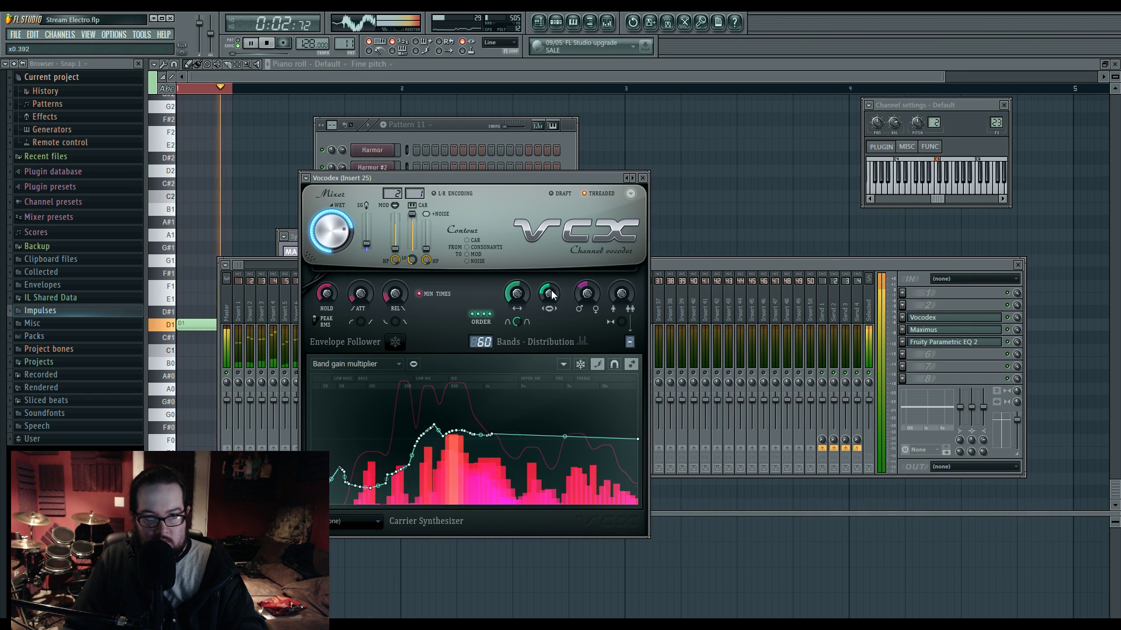
pyautogui.moveTo(552, 295); pyautogui.dragTo(554, 303)
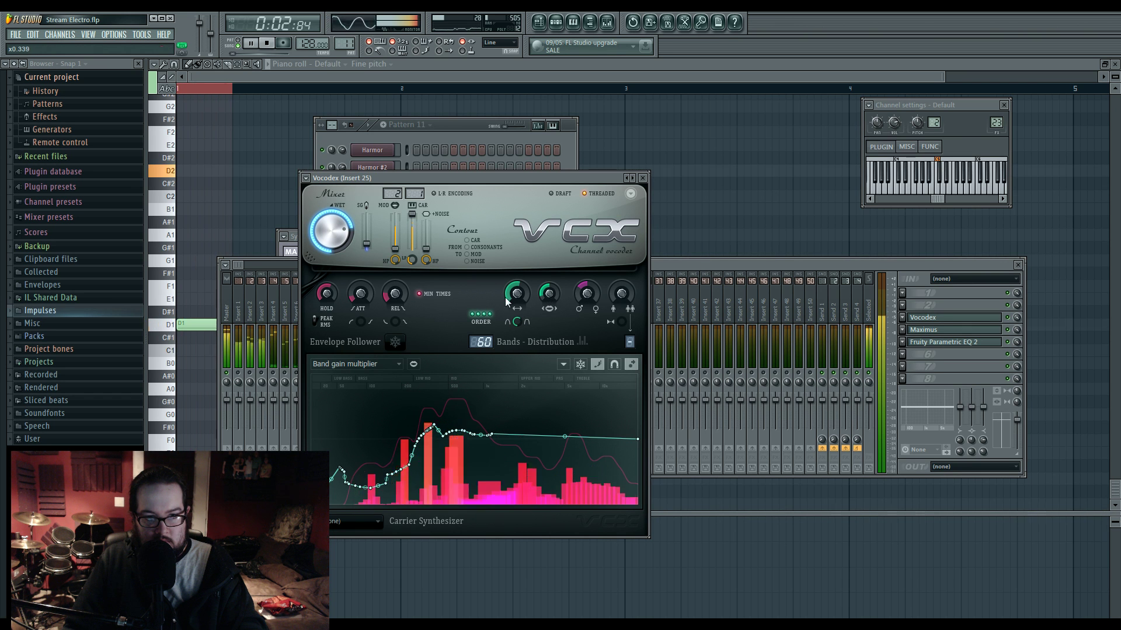
pyautogui.press('space')
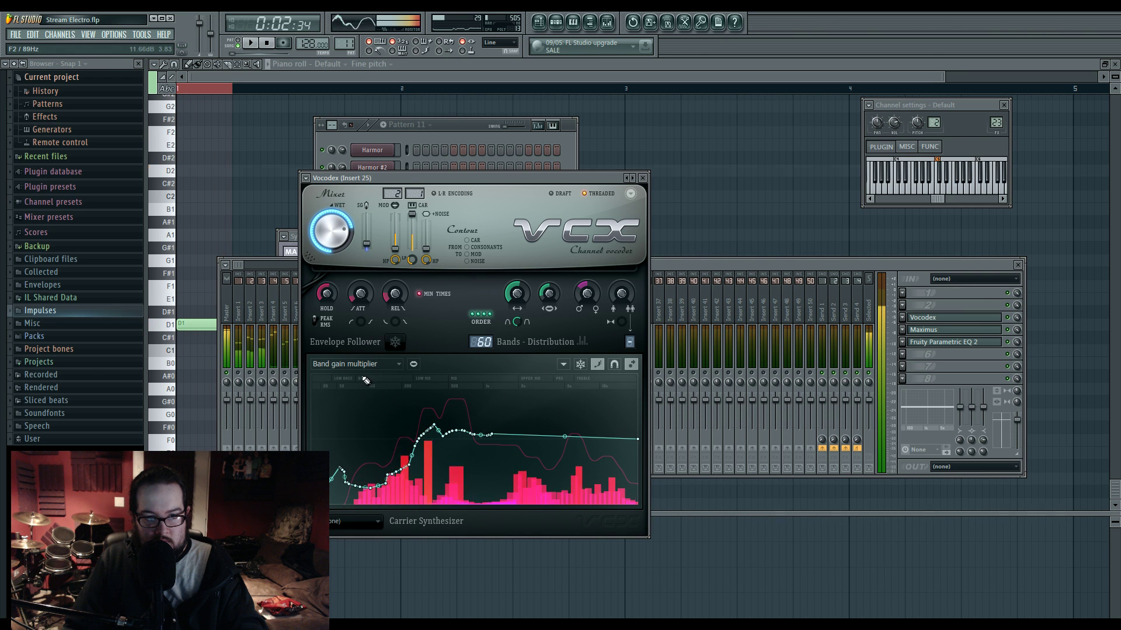
# Step: Redraw the Vocodex Hold curve with a high plateau across the low bands that falls steeply past the mids, auditioning it
pyautogui.click(357, 365)
pyautogui.click(379, 449)
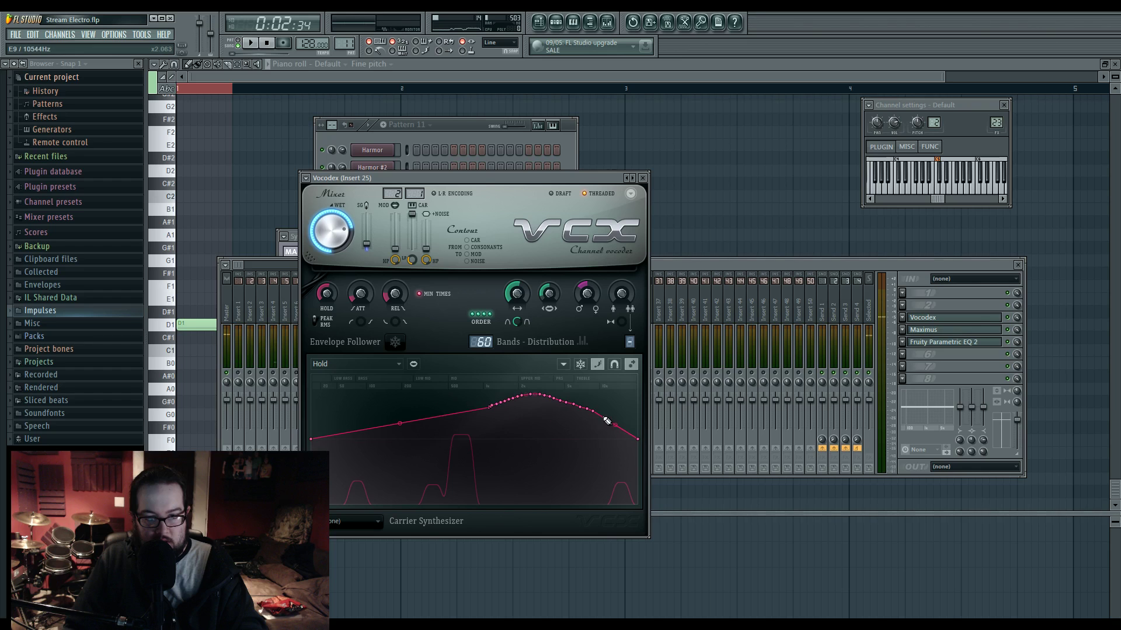
pyautogui.press('space')
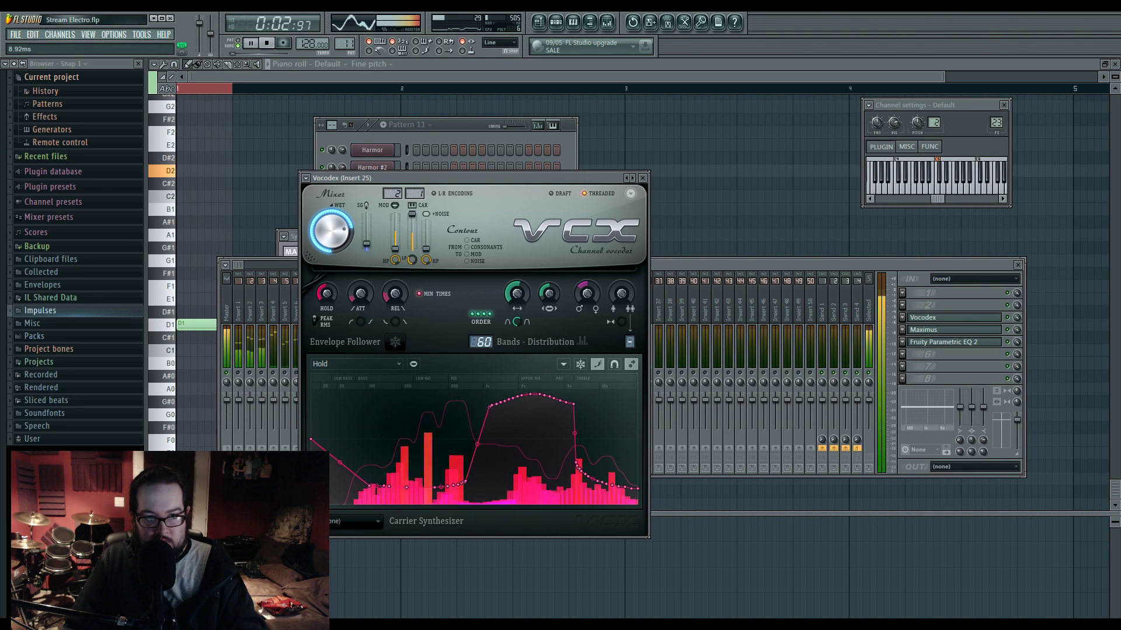
pyautogui.moveTo(572, 403); pyautogui.dragTo(642, 404)
pyautogui.moveTo(489, 406); pyautogui.dragTo(341, 405)
pyautogui.moveTo(506, 446); pyautogui.dragTo(735, 487)
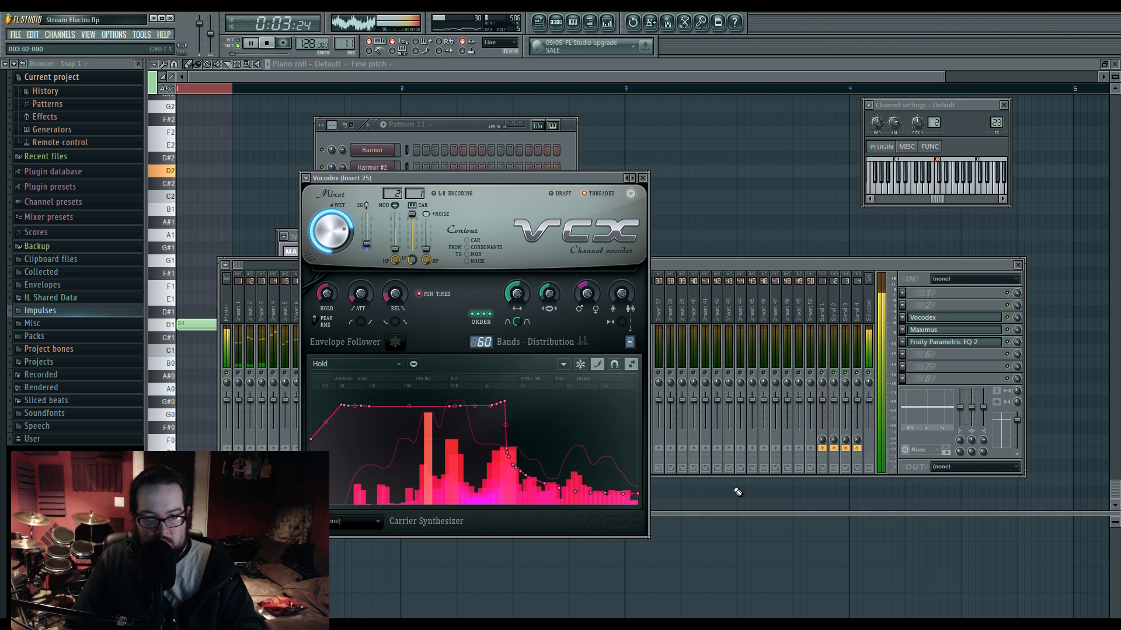
pyautogui.moveTo(461, 406); pyautogui.dragTo(484, 449)
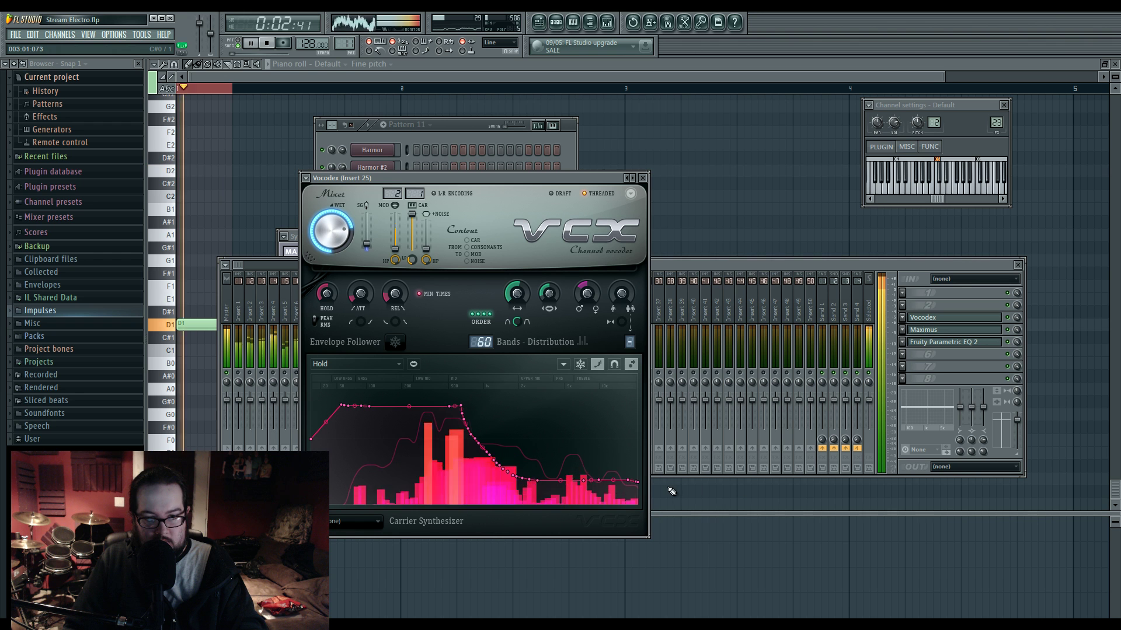
pyautogui.press('space')
# Step: Draw a modulator pitch shift curve with low-mid and upper-mid dips, a peak near 1 kHz and raised highs, and lower the overall shift
pyautogui.click(358, 364)
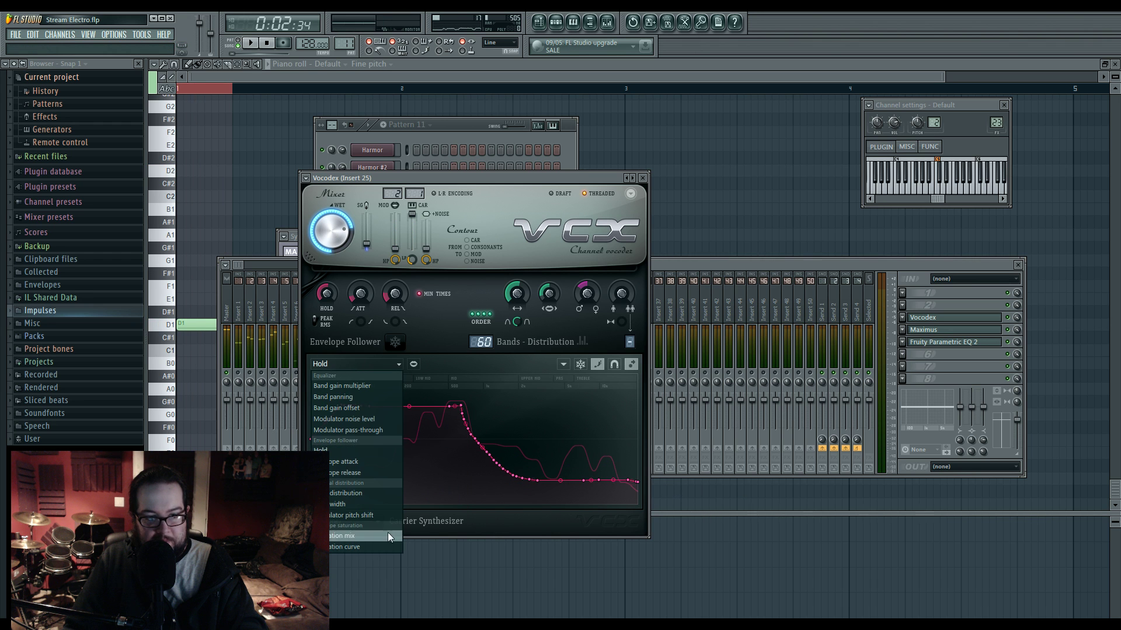
pyautogui.click(394, 283)
pyautogui.click(374, 365)
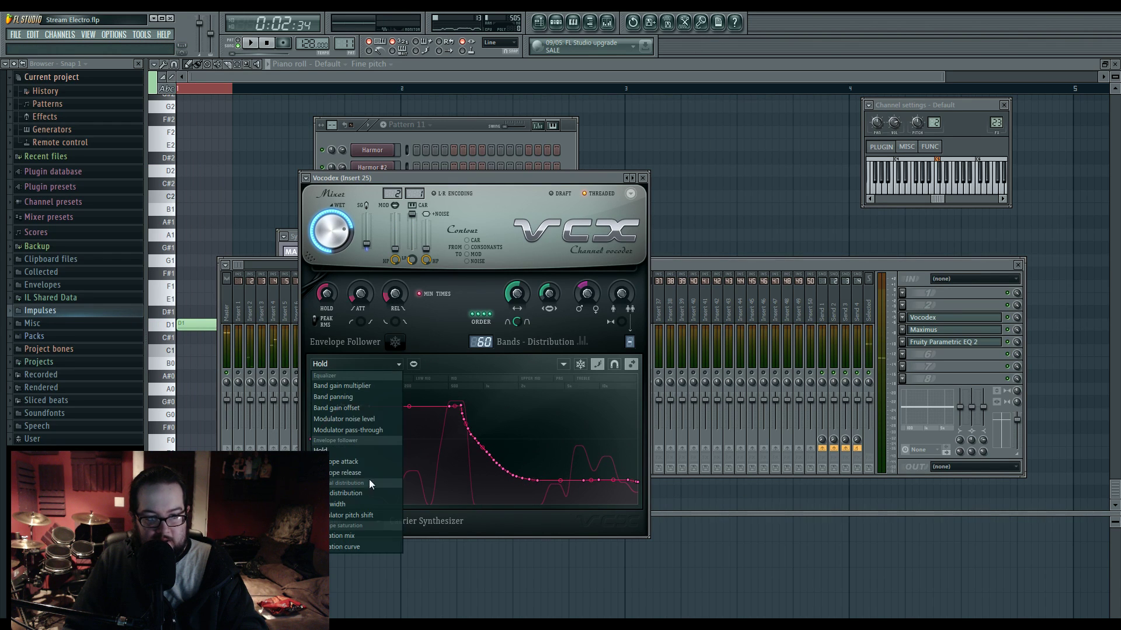
pyautogui.click(357, 513)
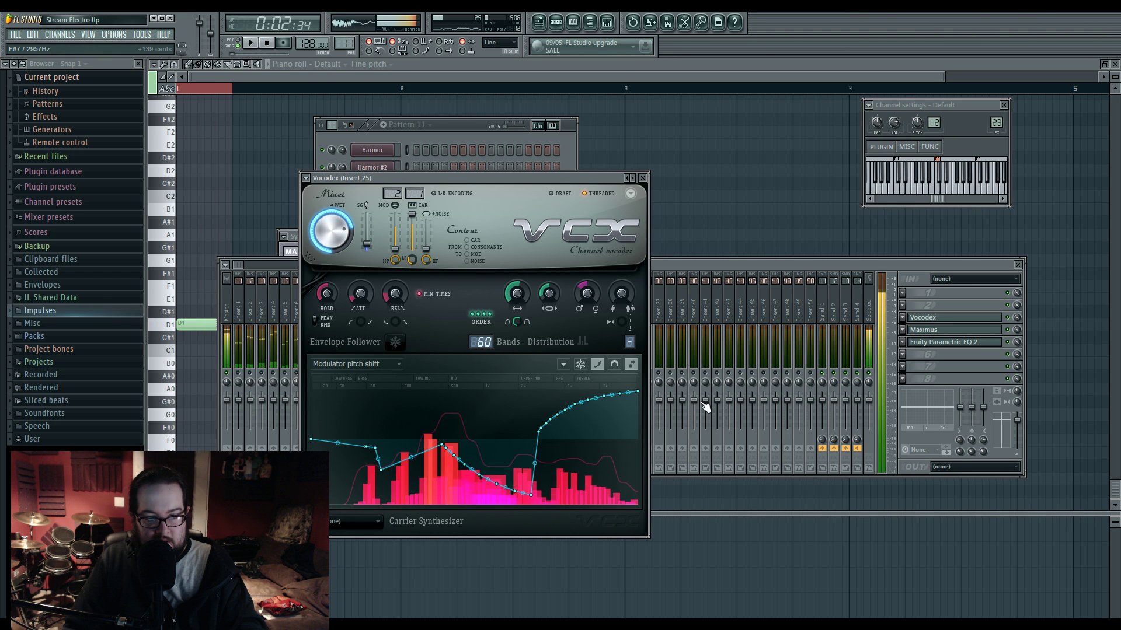
pyautogui.moveTo(634, 377)
pyautogui.mouseDown()
pyautogui.moveTo(607, 411)
pyautogui.moveTo(461, 464)
pyautogui.mouseUp()
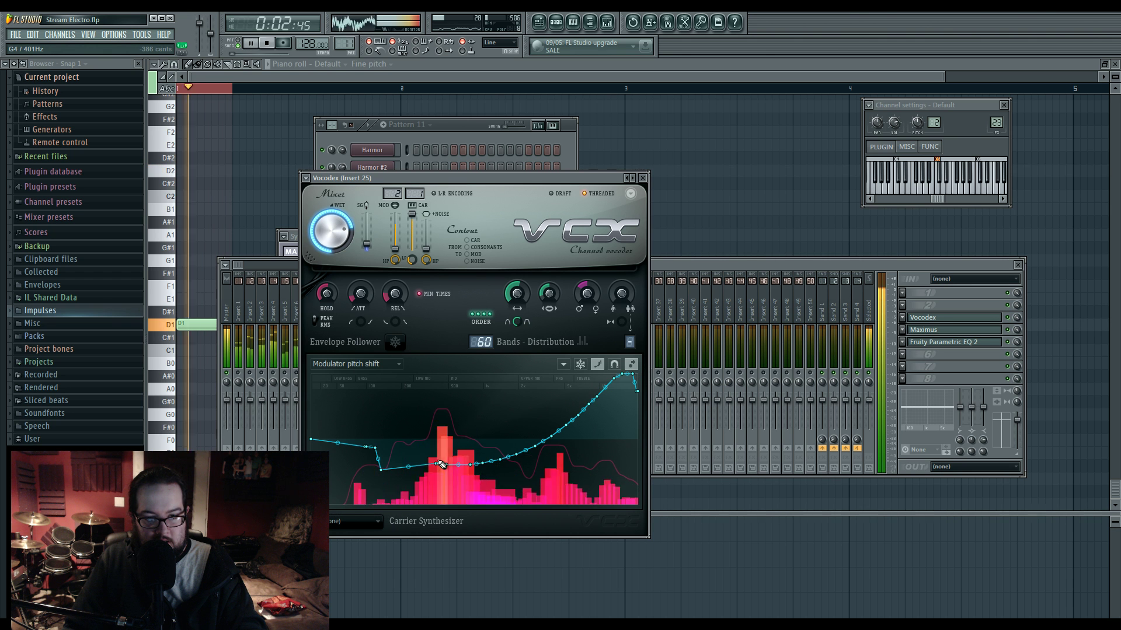
pyautogui.moveTo(468, 464)
pyautogui.mouseDown()
pyautogui.moveTo(326, 412)
pyautogui.moveTo(447, 433)
pyautogui.moveTo(328, 410)
pyautogui.moveTo(286, 435)
pyautogui.moveTo(566, 449)
pyautogui.moveTo(429, 446)
pyautogui.moveTo(614, 396)
pyautogui.moveTo(445, 458)
pyautogui.moveTo(594, 398)
pyautogui.mouseUp()
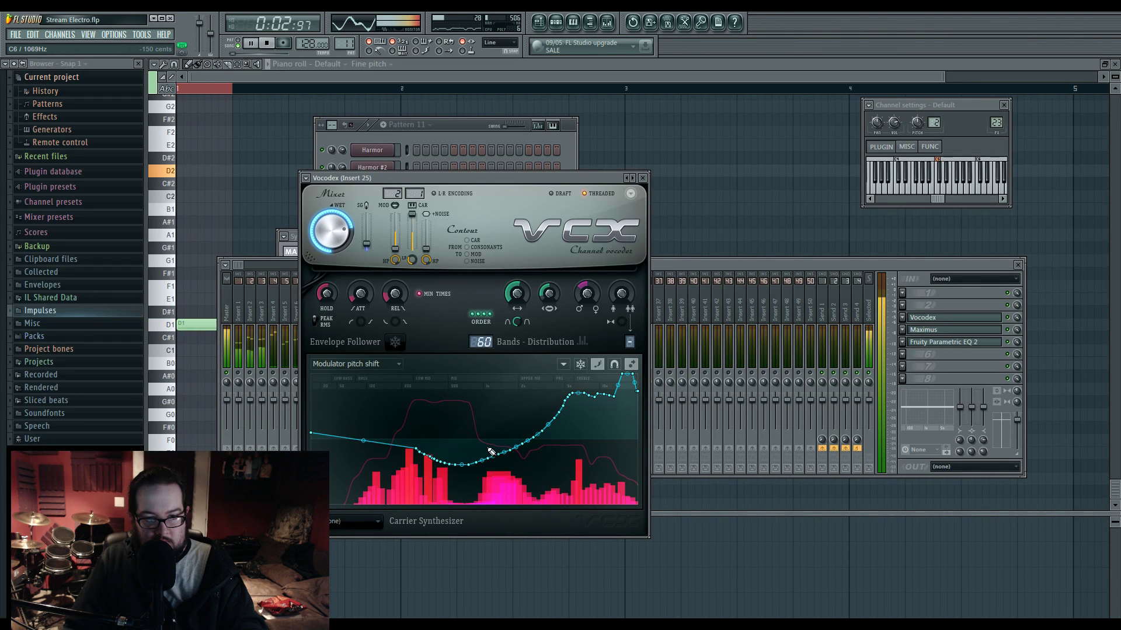
pyautogui.moveTo(543, 471)
pyautogui.mouseDown()
pyautogui.moveTo(493, 412)
pyautogui.moveTo(505, 402)
pyautogui.mouseUp()
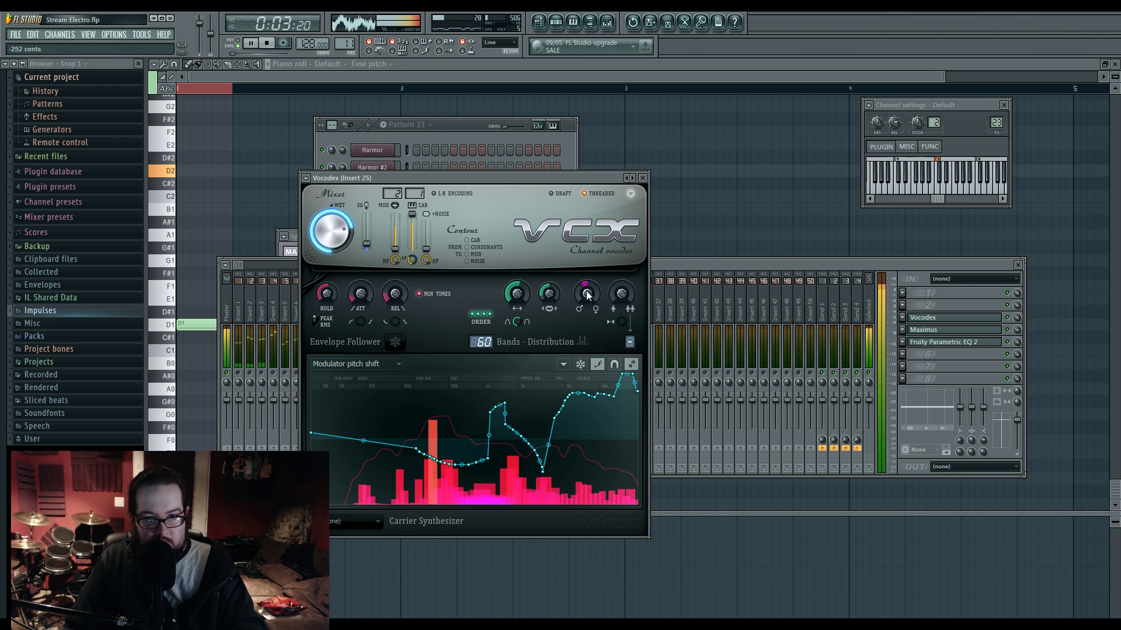
pyautogui.moveTo(583, 292); pyautogui.dragTo(583, 314)
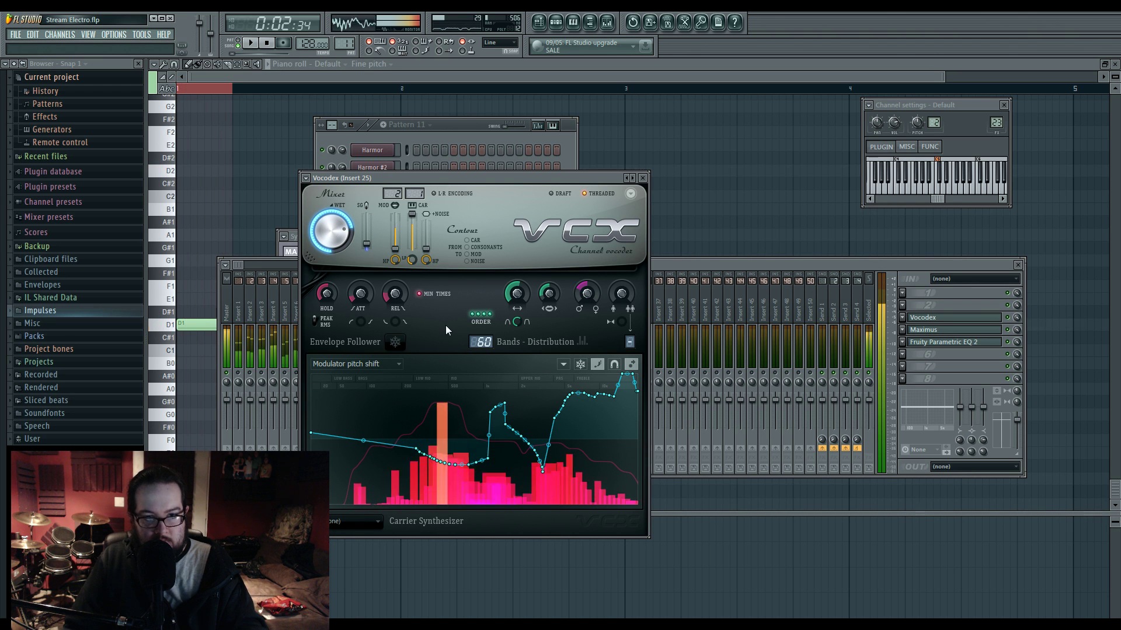
pyautogui.press('space')
# Step: Switch the Vocodex editor to Band panning and, with playback running, draw a curve with a low-mid dip and alternating extremes across the highs
pyautogui.click(363, 365)
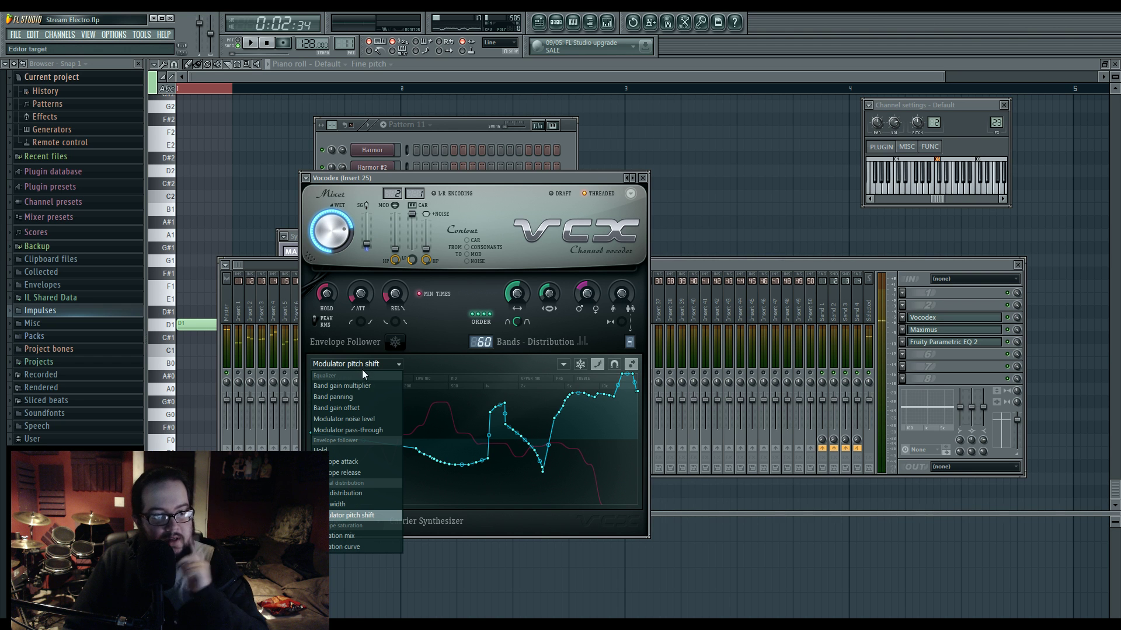
pyautogui.click(381, 396)
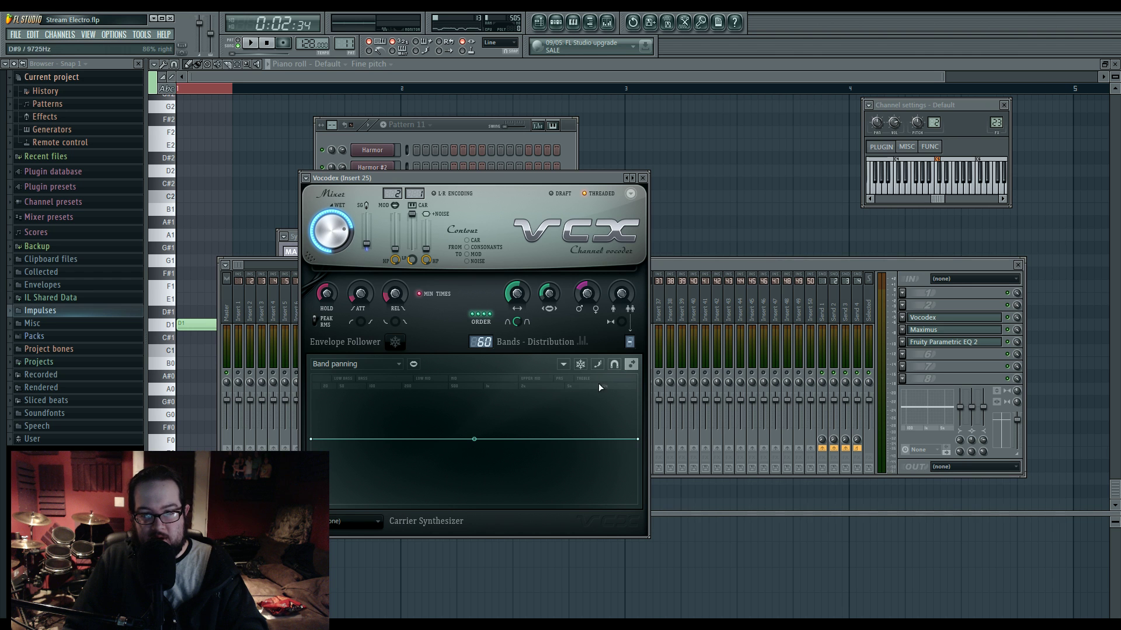
pyautogui.rightClick(530, 408)
pyautogui.rightClick(466, 471)
pyautogui.press('space')
pyautogui.moveTo(530, 408); pyautogui.dragTo(574, 358)
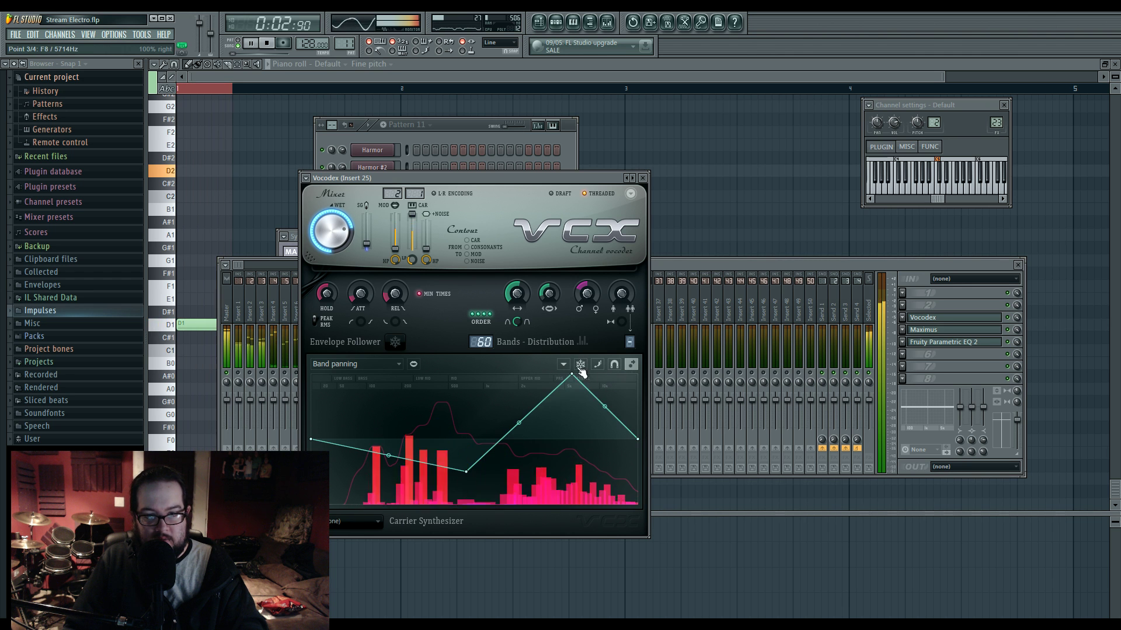
pyautogui.rightClick(594, 493)
pyautogui.rightClick(625, 377)
pyautogui.rightClick(633, 470)
pyautogui.rightClick(599, 376)
pyautogui.rightClick(612, 503)
# Step: Flatten the band panning curve through the lows and mids, then shift its full-range zigzag lower so it begins near 3 kHz
pyautogui.moveTo(466, 472); pyautogui.dragTo(467, 439)
pyautogui.moveTo(519, 407); pyautogui.dragTo(519, 440)
pyautogui.moveTo(594, 503); pyautogui.dragTo(588, 500)
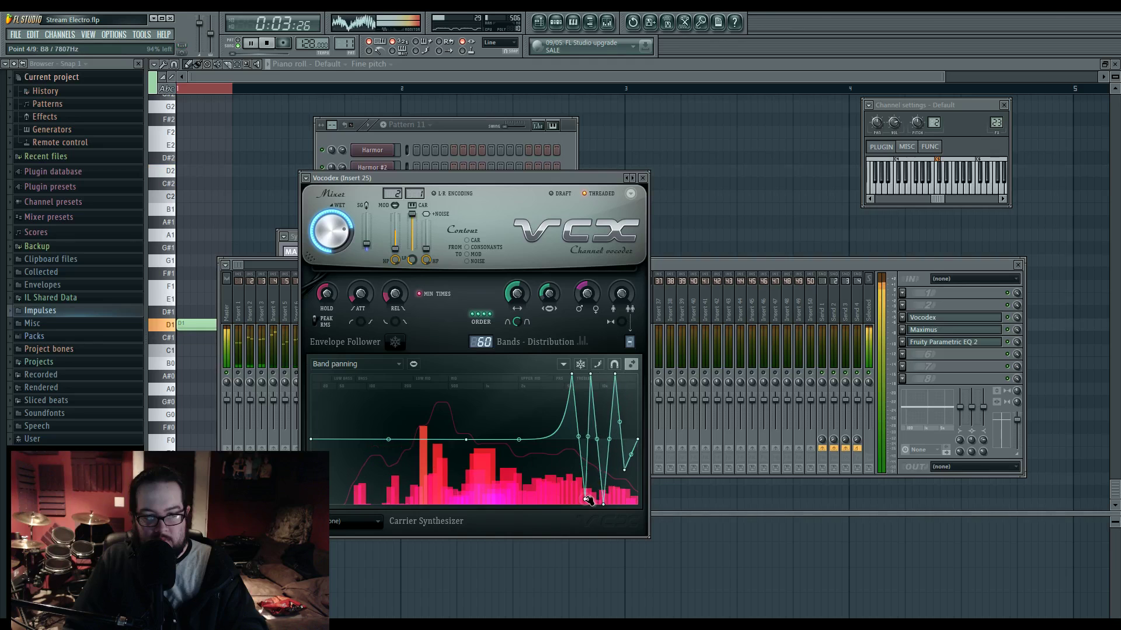
pyautogui.moveTo(572, 374); pyautogui.dragTo(558, 369)
pyautogui.moveTo(611, 470); pyautogui.dragTo(614, 502)
pyautogui.rightClick(621, 441)
pyautogui.moveTo(556, 373)
pyautogui.mouseDown()
pyautogui.moveTo(533, 374)
pyautogui.moveTo(547, 374)
pyautogui.mouseUp()
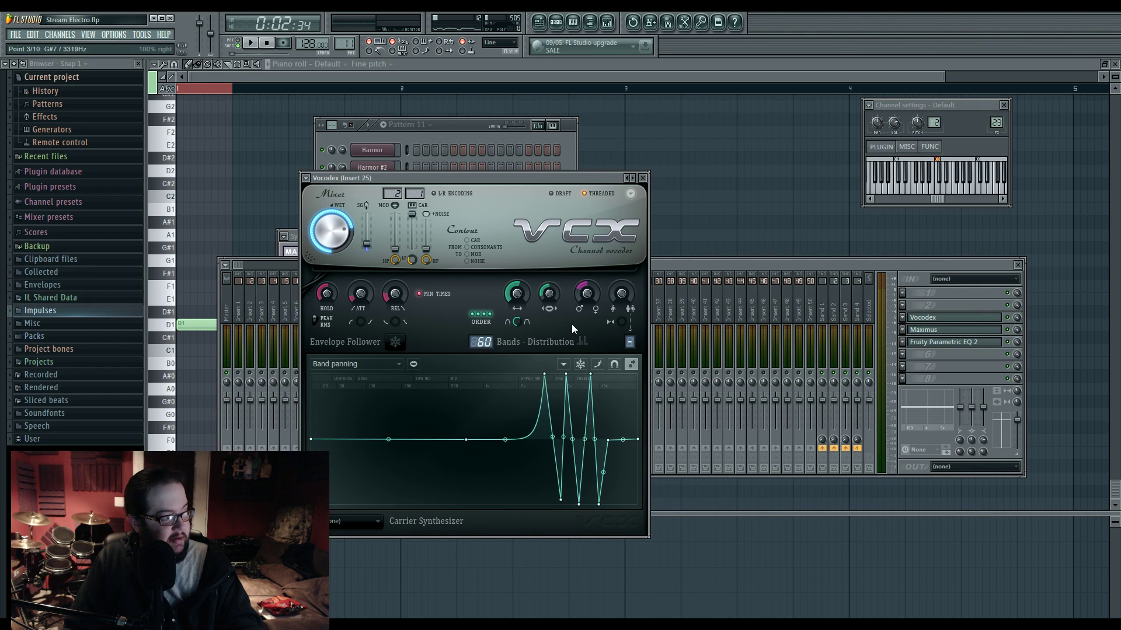
# Step: Open Maximus on Insert 25 and review its mid and master band settings
pyautogui.click(651, 274)
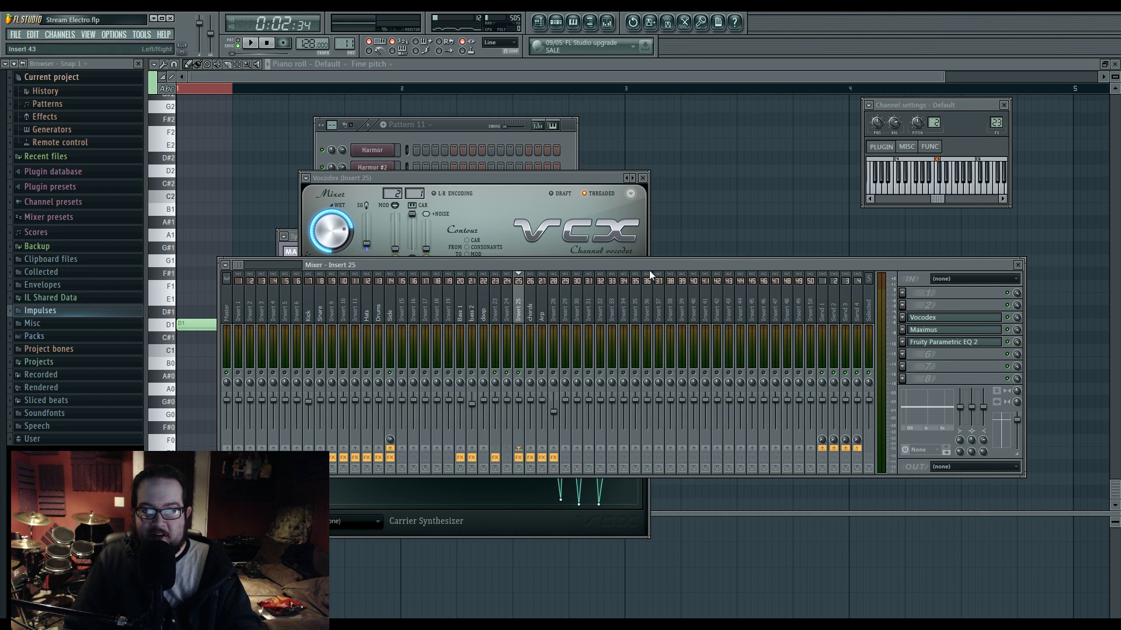
pyautogui.click(941, 331)
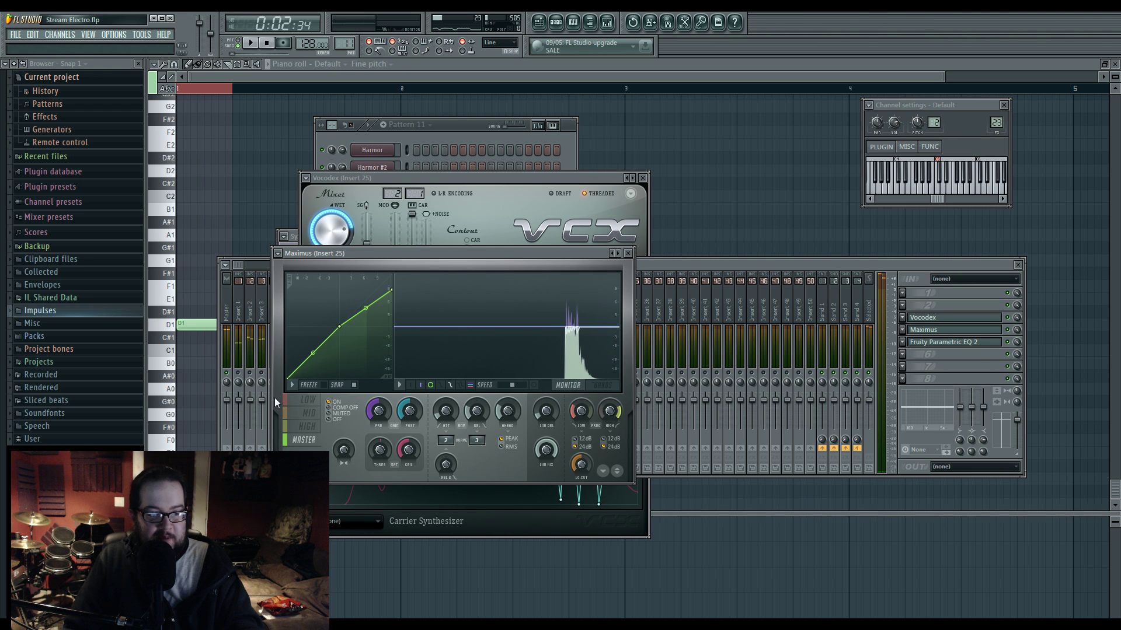
pyautogui.click(307, 413)
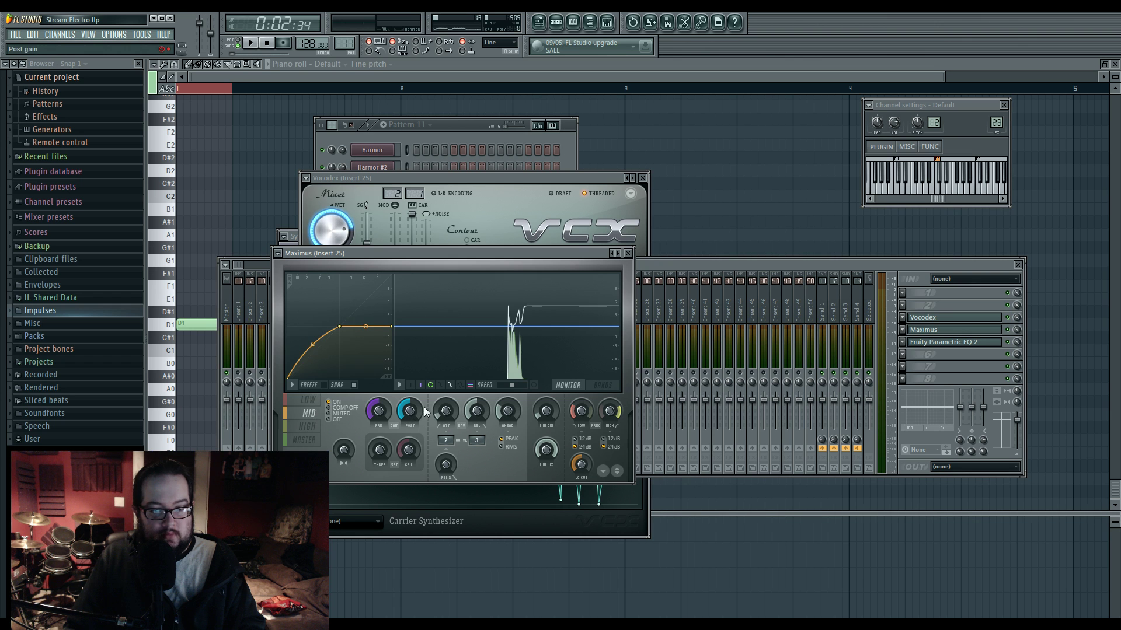
pyautogui.click(303, 440)
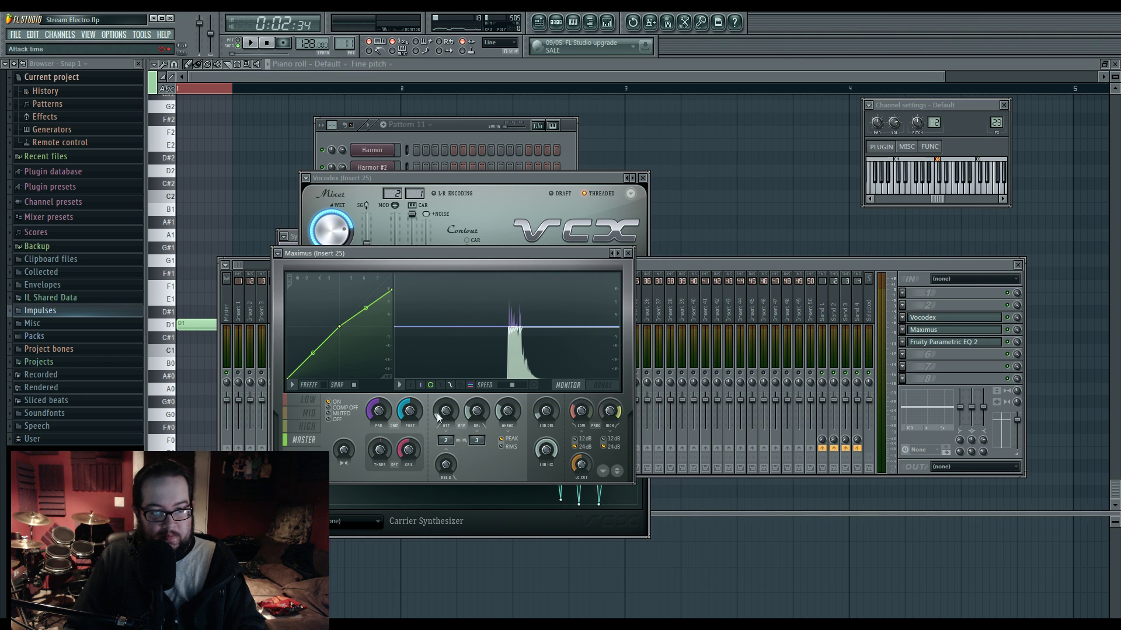
# Step: Play the section and add points to the lower half of the Maximus master compression curve, keeping a smooth rising slope
pyautogui.press('space')
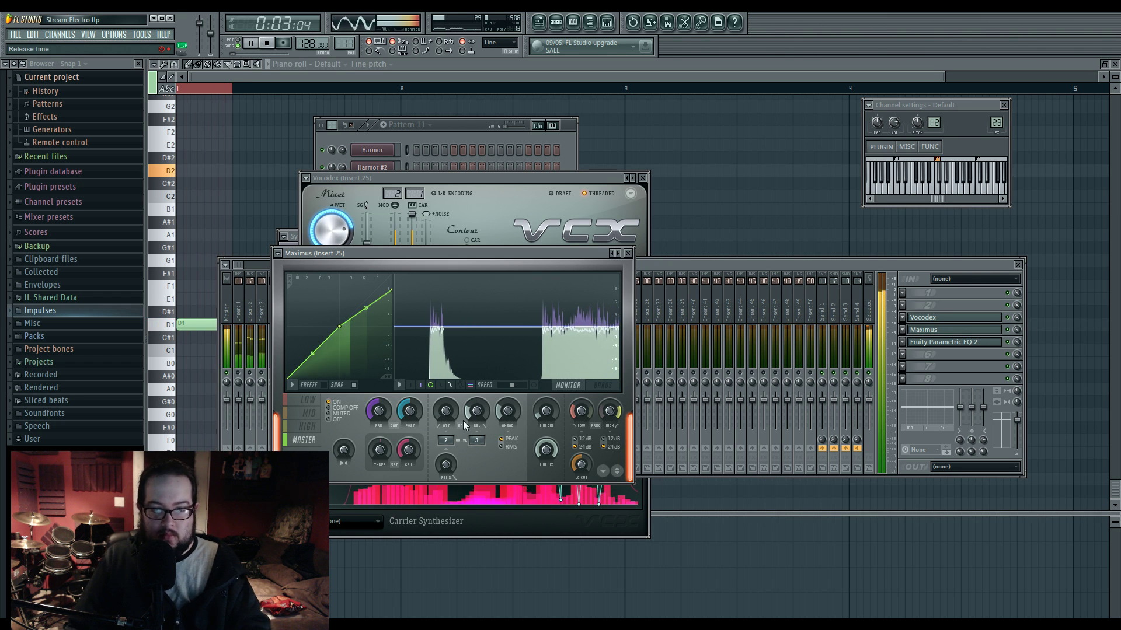
pyautogui.moveTo(313, 353); pyautogui.dragTo(340, 327)
pyautogui.rightClick(313, 340)
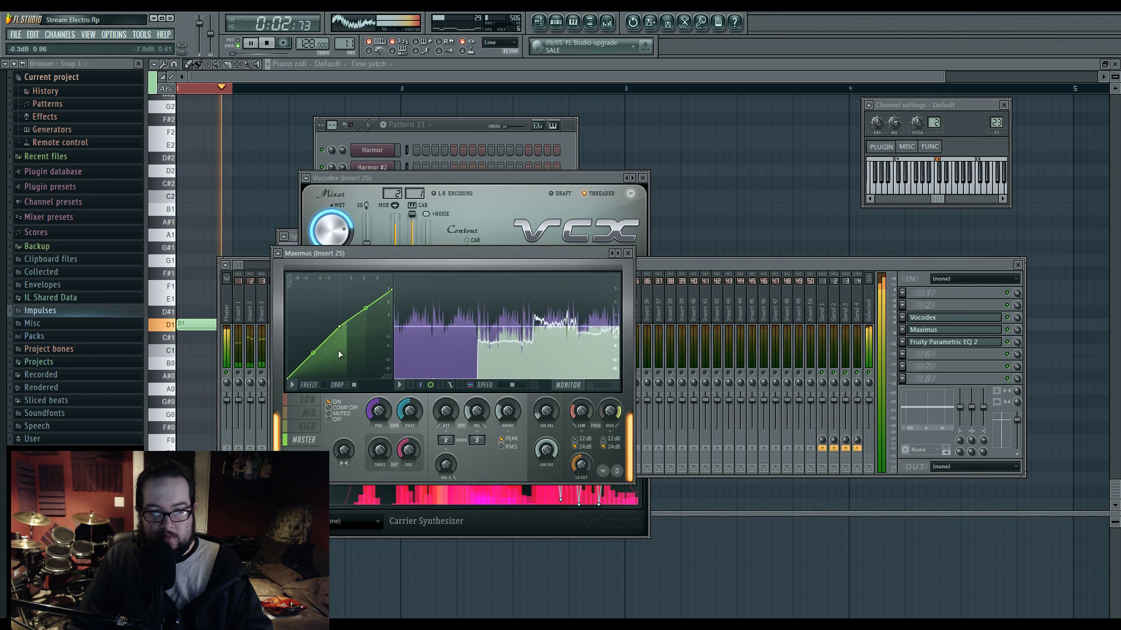
pyautogui.rightClick(308, 321)
pyautogui.rightClick(335, 363)
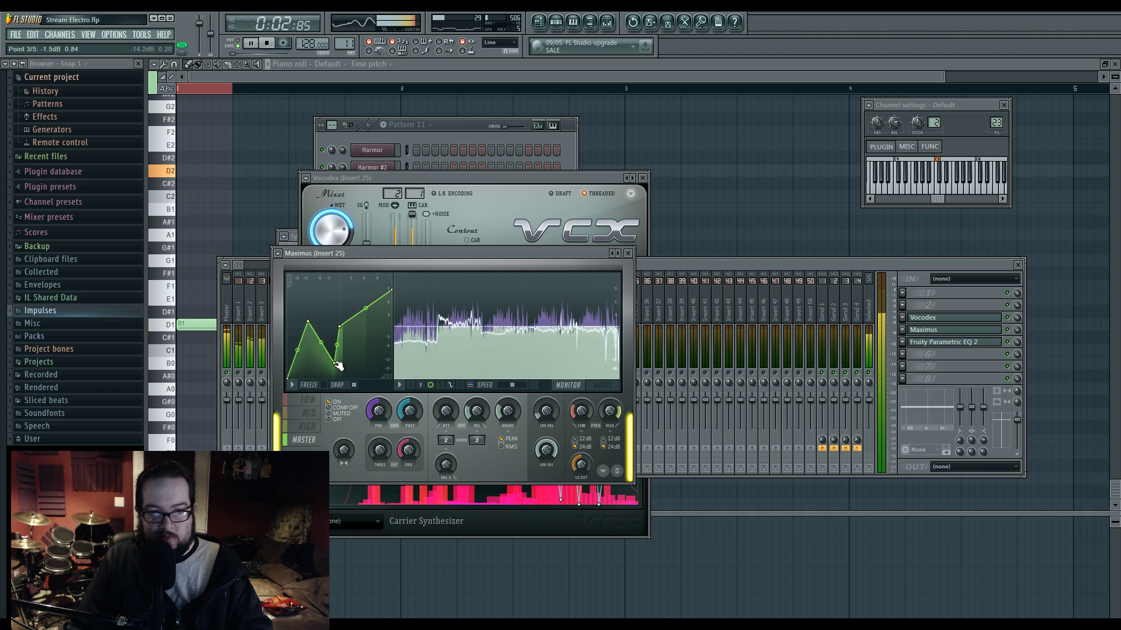
pyautogui.moveTo(331, 358); pyautogui.dragTo(323, 342)
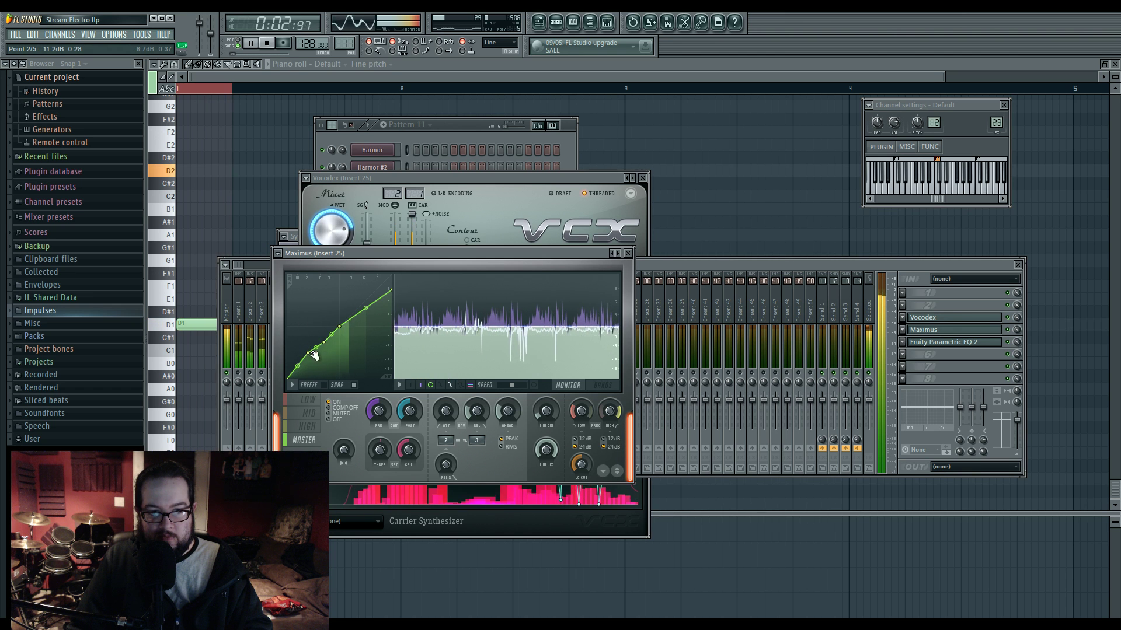
# Step: Close Maximus and fine-tune the upper-mid dip in Fruity Parametric EQ 2 on Insert 25
pyautogui.click(614, 254)
pyautogui.click(941, 342)
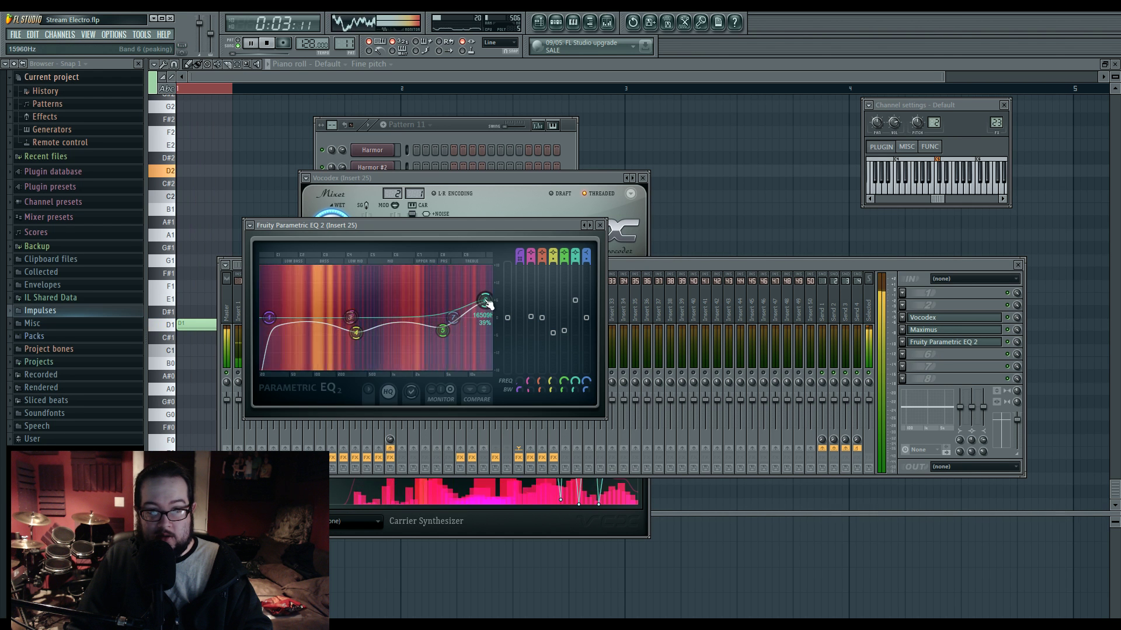
pyautogui.moveTo(440, 324)
pyautogui.mouseDown()
pyautogui.moveTo(453, 306)
pyautogui.moveTo(449, 321)
pyautogui.moveTo(481, 303)
pyautogui.moveTo(438, 326)
pyautogui.mouseUp()
# Step: Return to the playlist and clear the time selection over the bar 2 bass clips
pyautogui.click(539, 22)
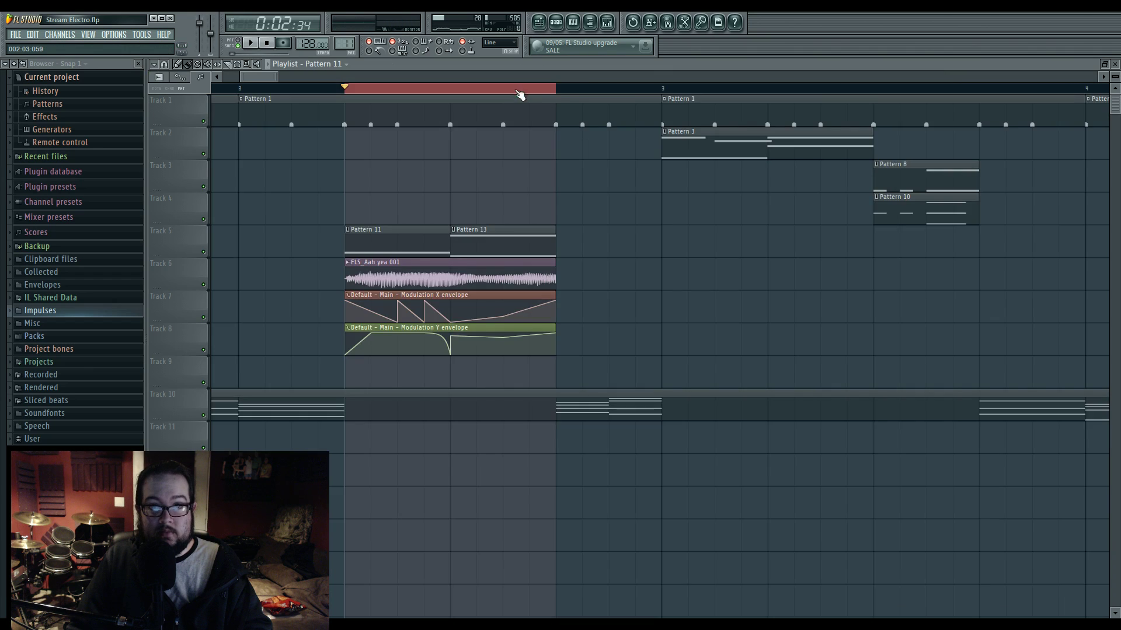
pyautogui.keyDown('ctrl'); pyautogui.click(519, 90); pyautogui.keyUp('ctrl')
pyautogui.scroll(2, 524, 96)
pyautogui.hscroll(3, 622, 196)
pyautogui.scroll(-1, 608, 233)
pyautogui.scroll(-7, 610, 263)
pyautogui.moveTo(613, 308); pyautogui.dragTo(761, 268)
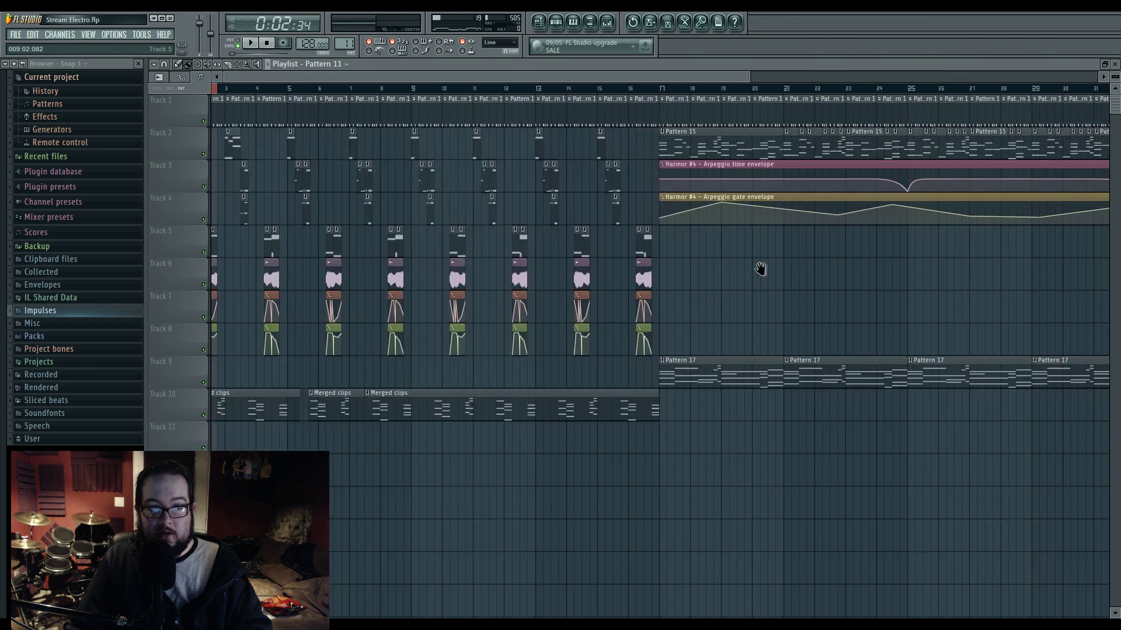
# Step: Audition the opening section of the playlist, starting and stopping playback from beat 2 of bar 2
pyautogui.scroll(3, 310, 149)
pyautogui.moveTo(269, 146); pyautogui.dragTo(807, 178)
pyautogui.keyDown('ctrl'); pyautogui.click(397, 90); pyautogui.keyUp('ctrl')
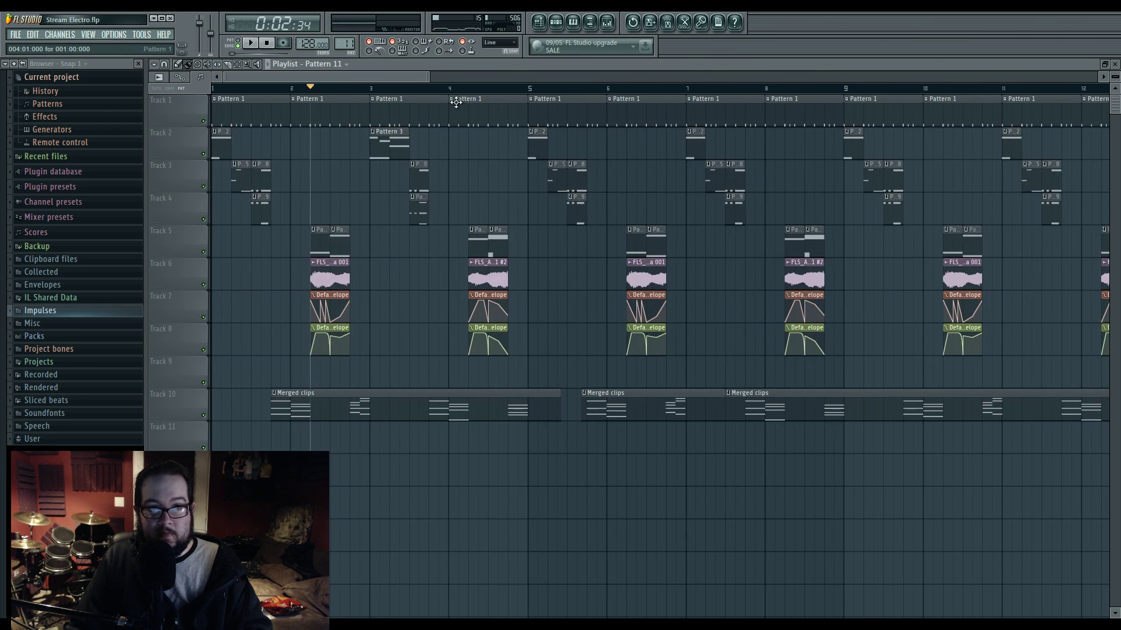
pyautogui.moveTo(473, 92); pyautogui.dragTo(468, 92)
pyautogui.press('space')
pyautogui.press('space')
pyautogui.press('space')
pyautogui.press('space')
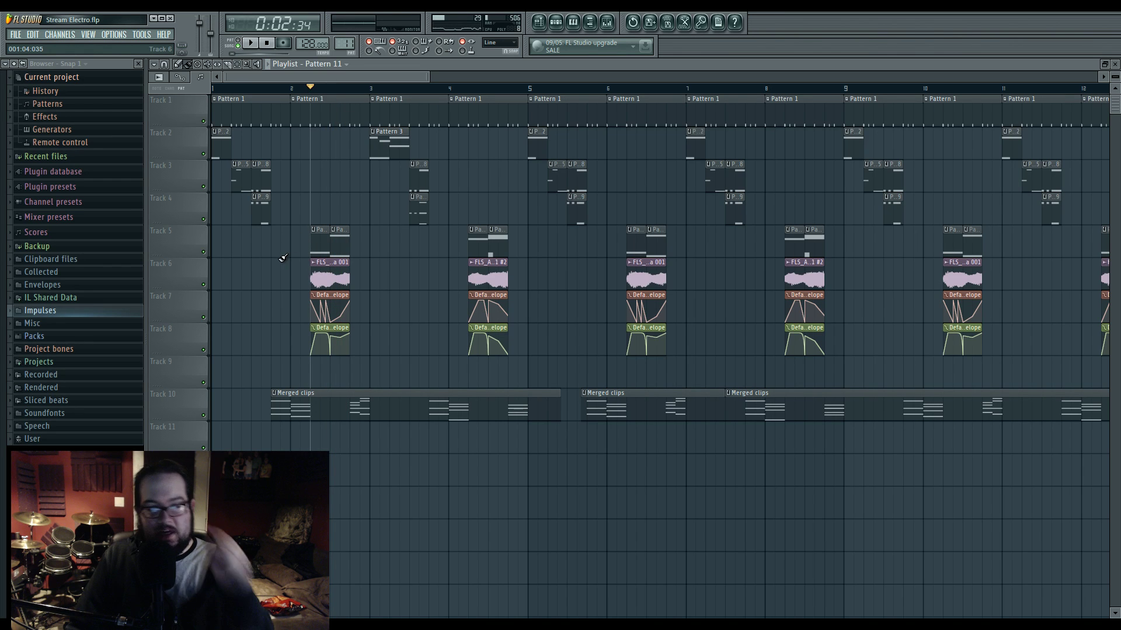
# Step: Open Pattern 5's Harmor #2 notes and play them with the mixer visible to identify their track, then return to the playlist
pyautogui.scroll(3, 691, 256)
pyautogui.moveTo(691, 256); pyautogui.dragTo(737, 255)
pyautogui.doubleClick(277, 174)
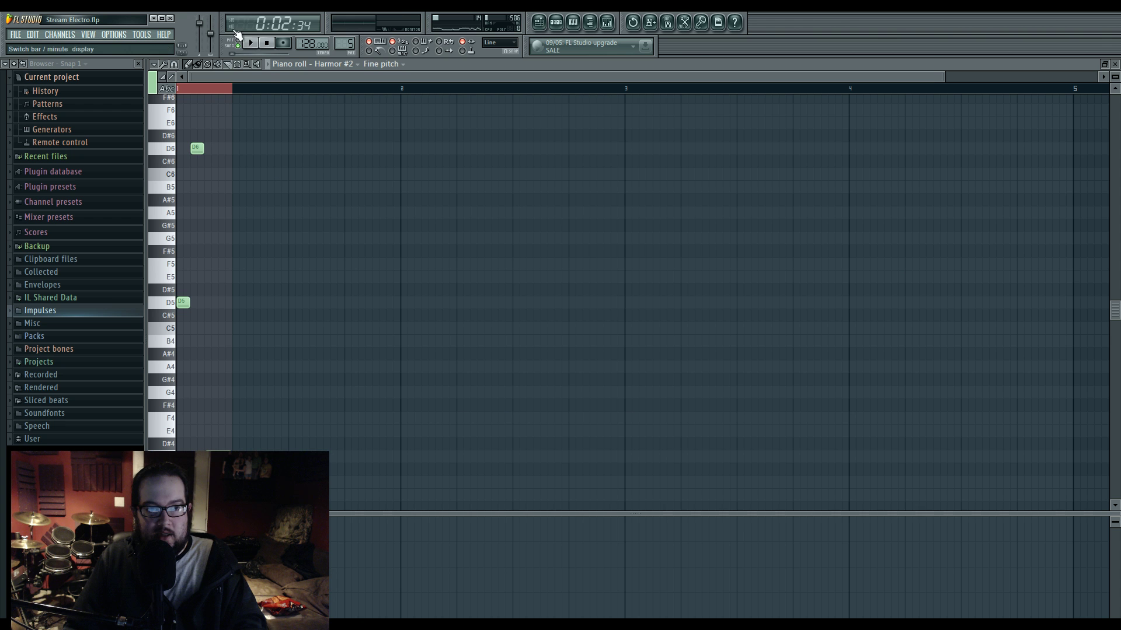
pyautogui.press('F9')
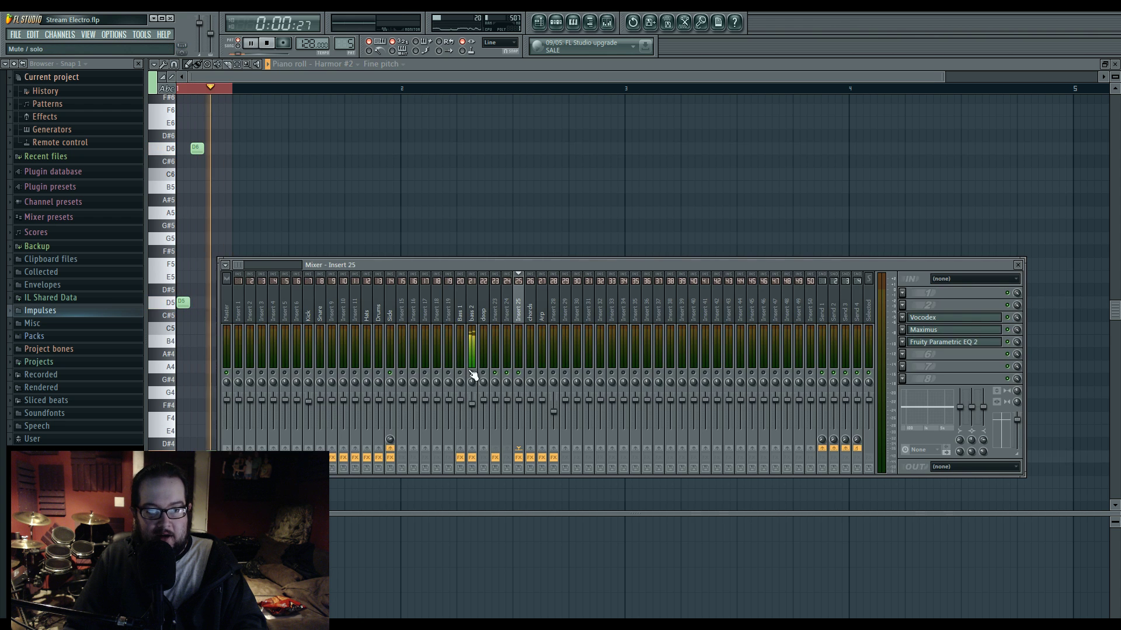
pyautogui.click(538, 23)
pyautogui.press('space')
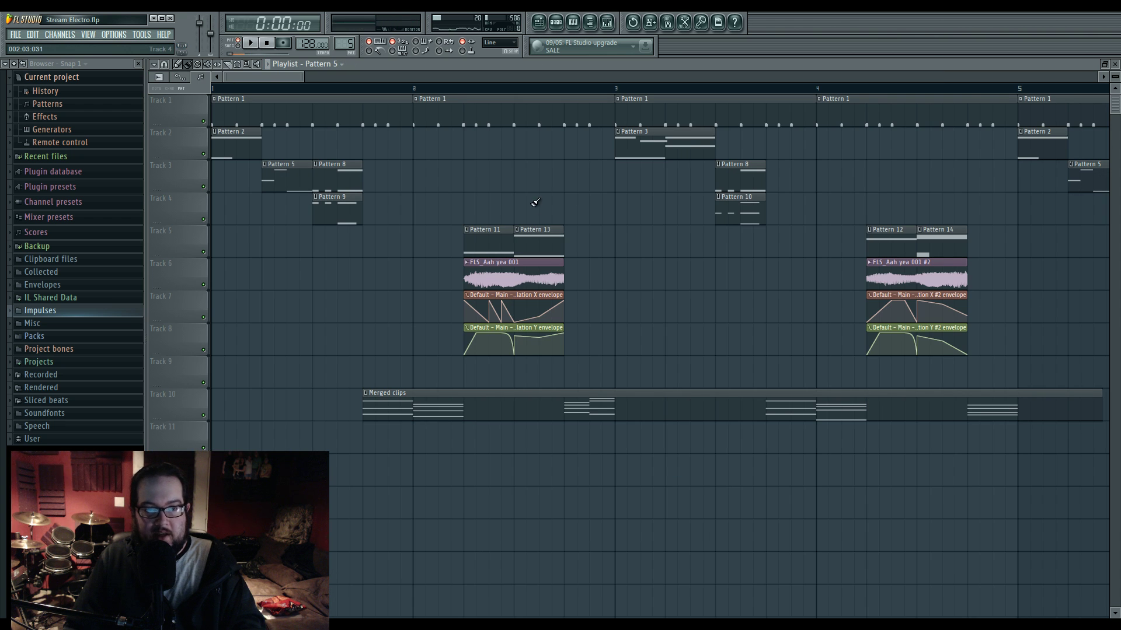
# Step: Place a unique copy of Pattern 5 on Track 3 at beat 2 of bar 2 and clear its Harmor #2 notes
pyautogui.click(471, 169)
pyautogui.click(507, 222)
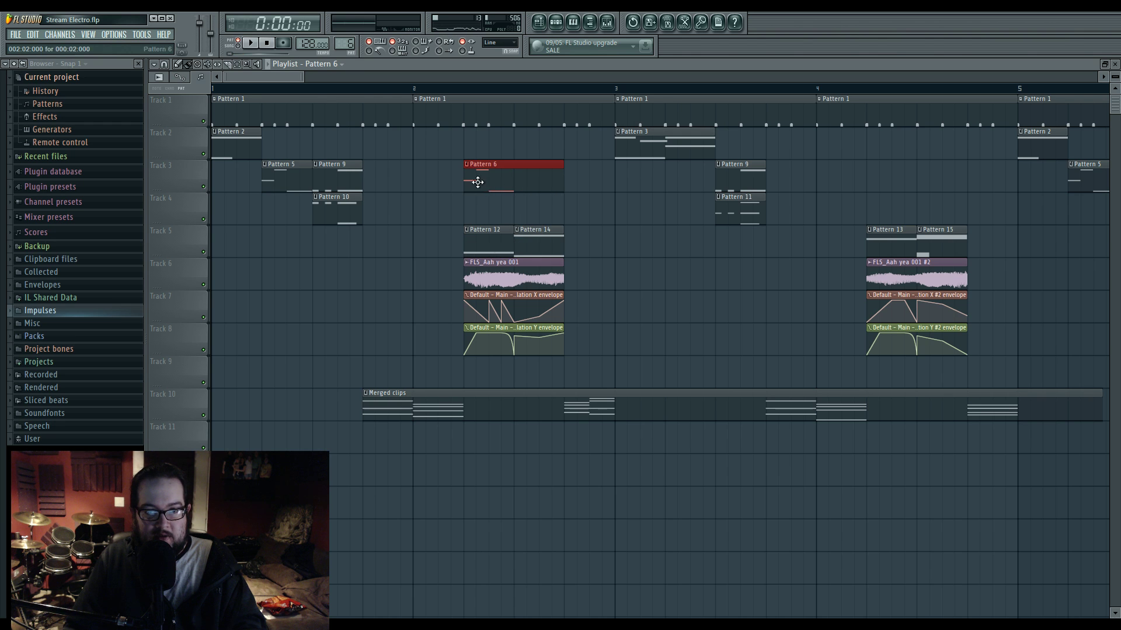
pyautogui.doubleClick(477, 182)
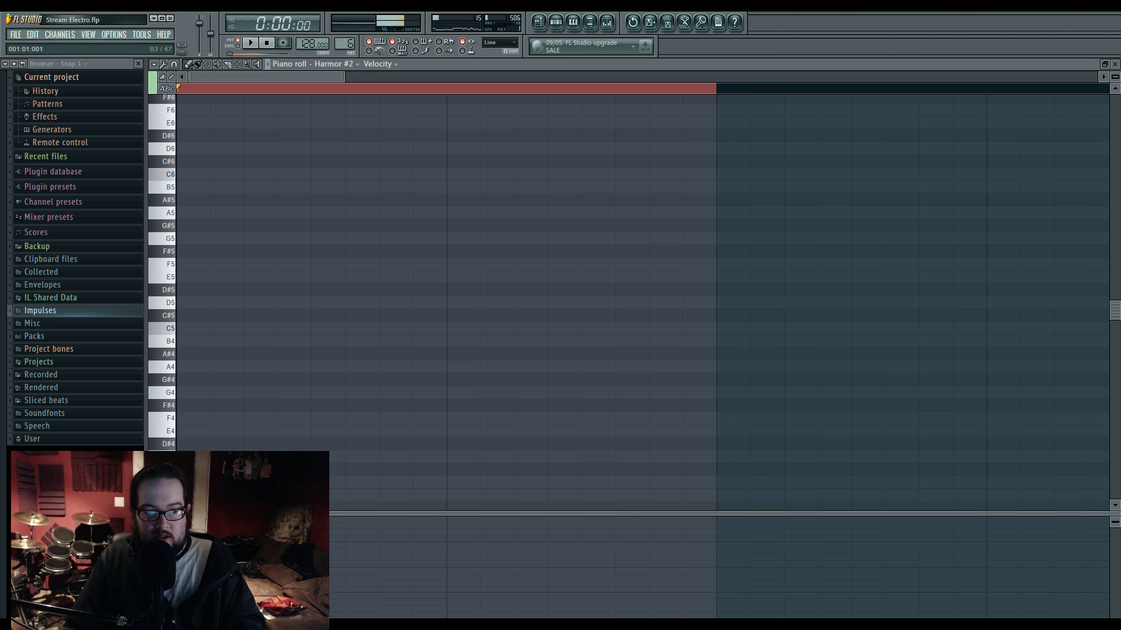
pyautogui.click(194, 457)
pyautogui.scroll(-2, 458, 386)
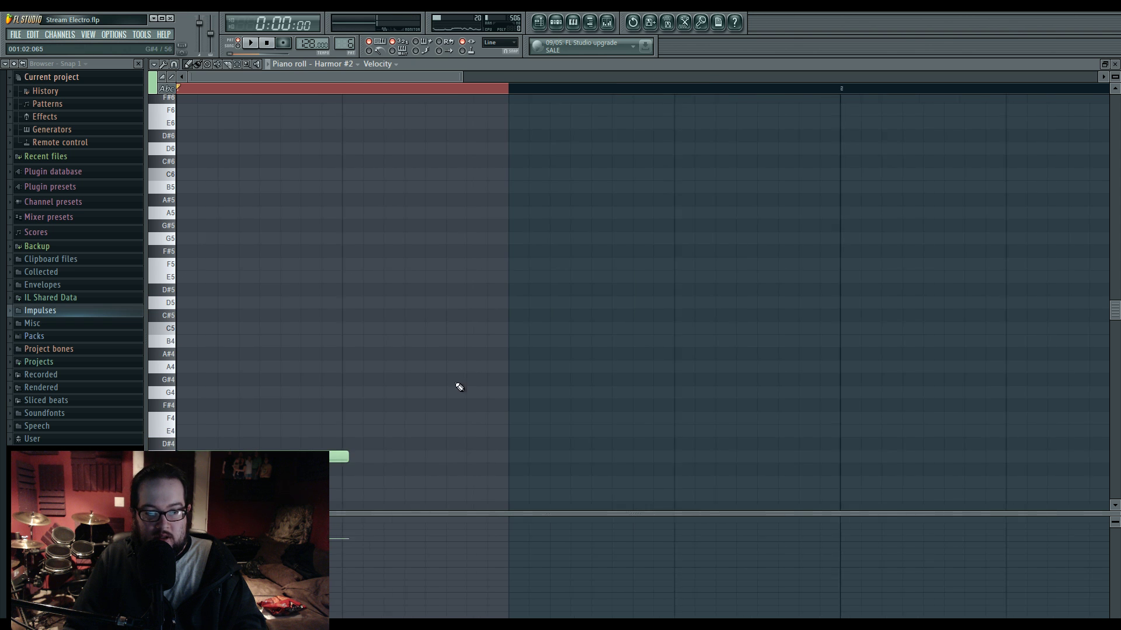
pyautogui.doubleClick(332, 457)
pyautogui.click(438, 540)
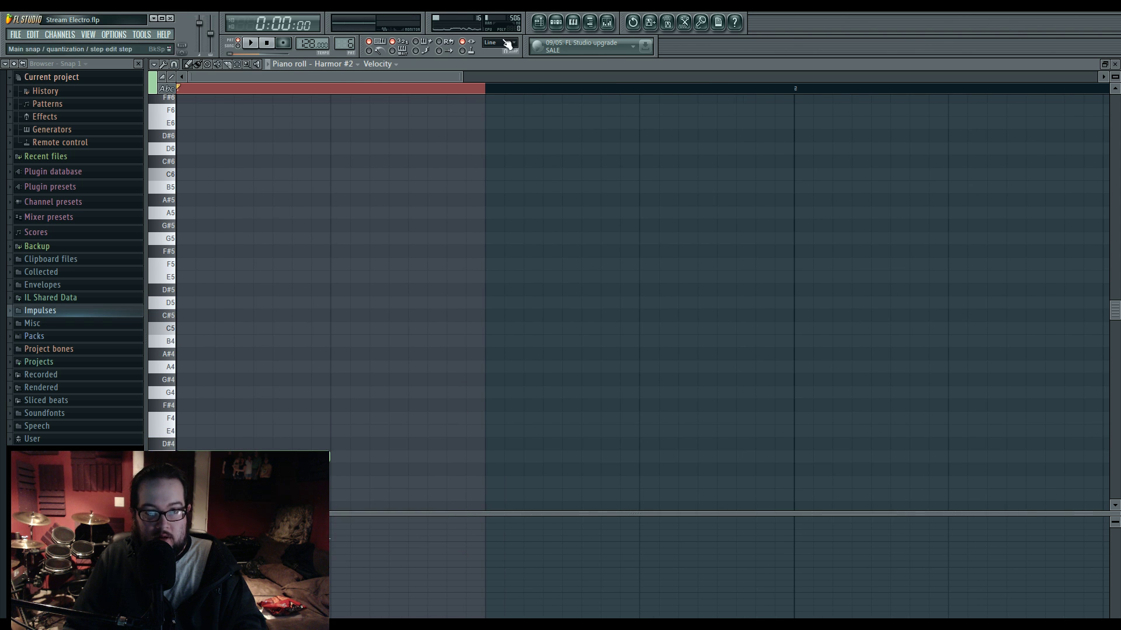
# Step: Using the Default channel's notes as reference, give Pattern 6 Harmor #2 notes: D4 on beat one, D5 and a sliding D4 on beat two
pyautogui.click(538, 22)
pyautogui.doubleClick(541, 241)
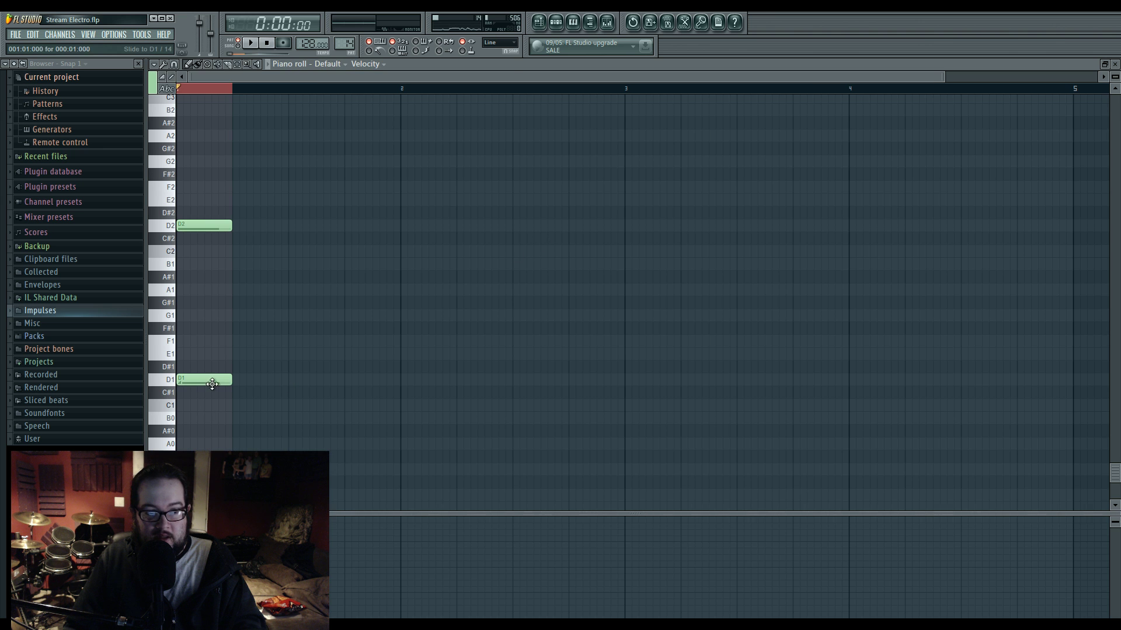
pyautogui.click(538, 22)
pyautogui.doubleClick(515, 179)
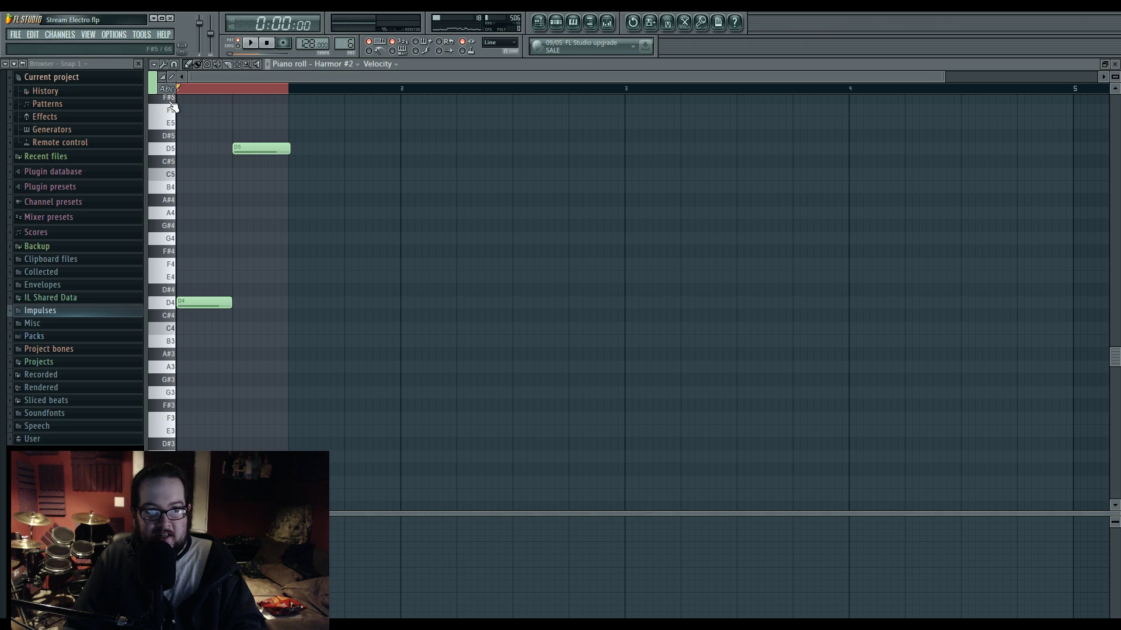
pyautogui.rightClick(227, 294)
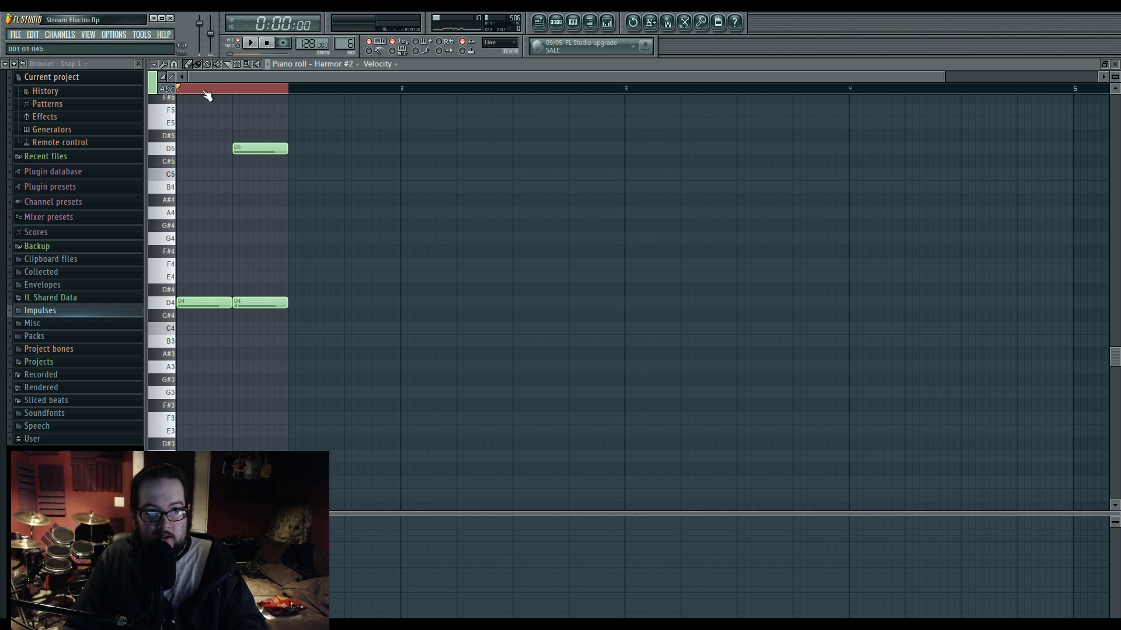
# Step: Audition the new Harmor #2 part with the bass clips from beat 2 of bar 2 while watching the mixer levels
pyautogui.press('space')
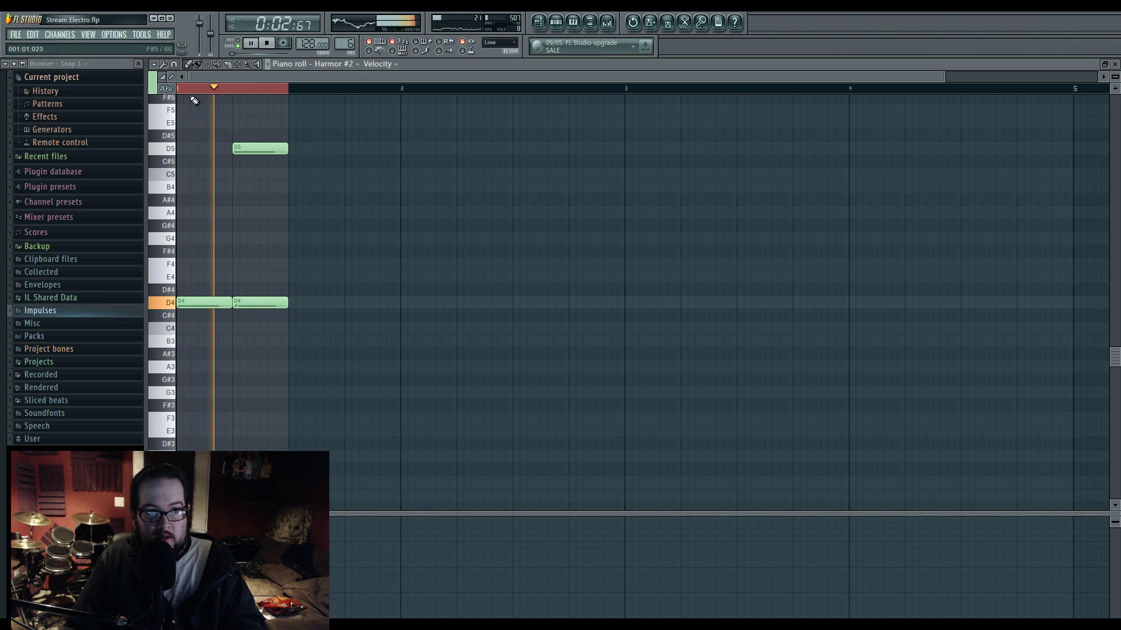
pyautogui.click(539, 22)
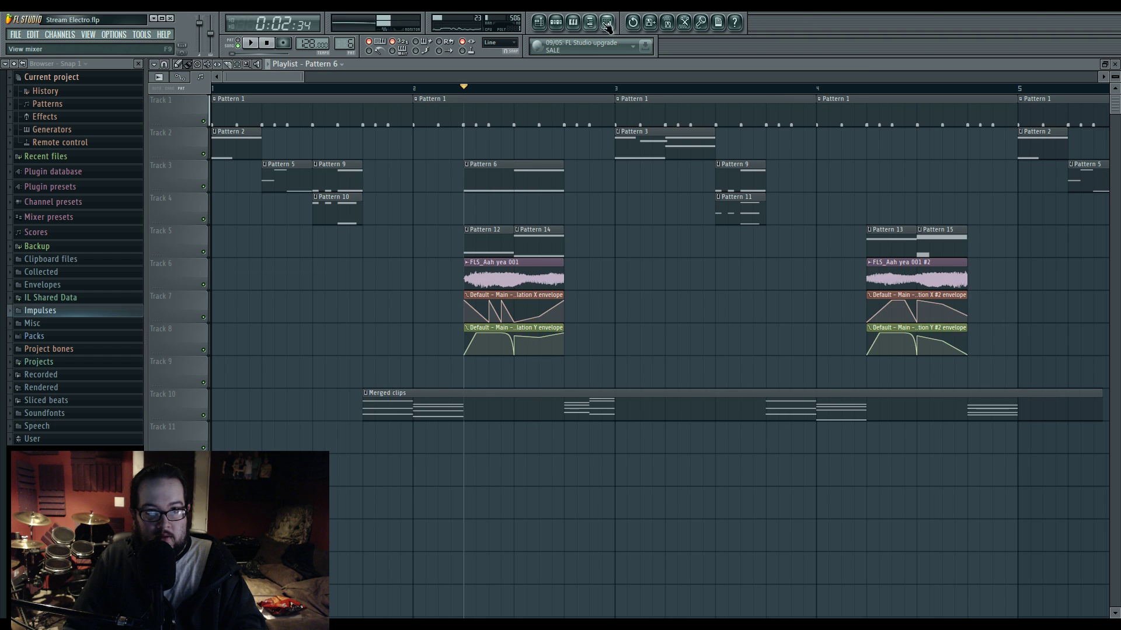
pyautogui.click(607, 23)
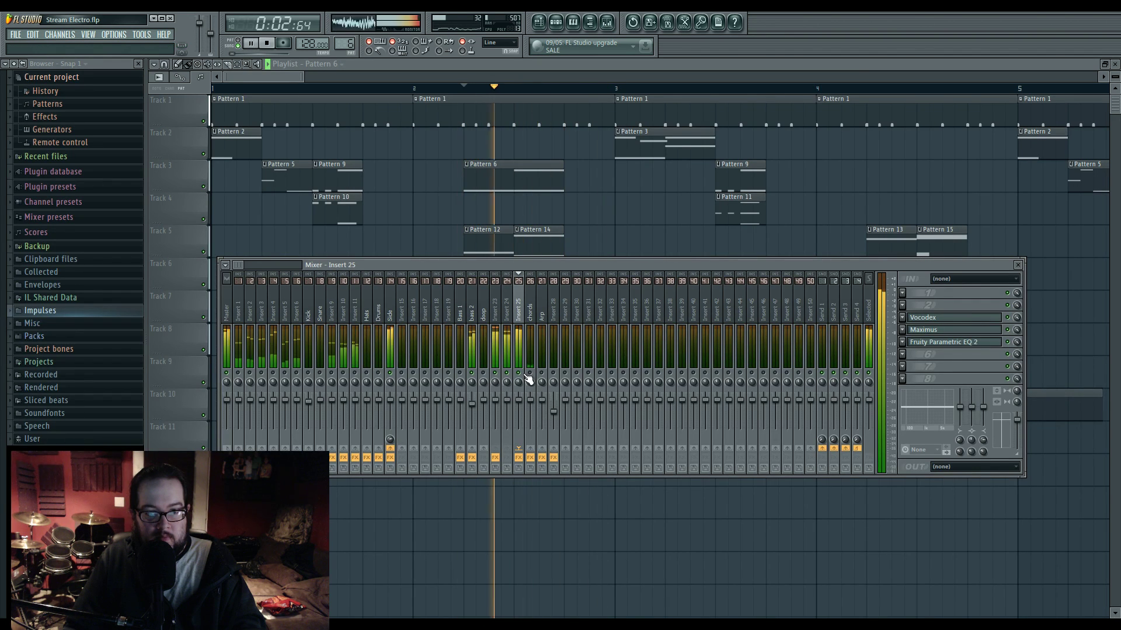
pyautogui.press('space')
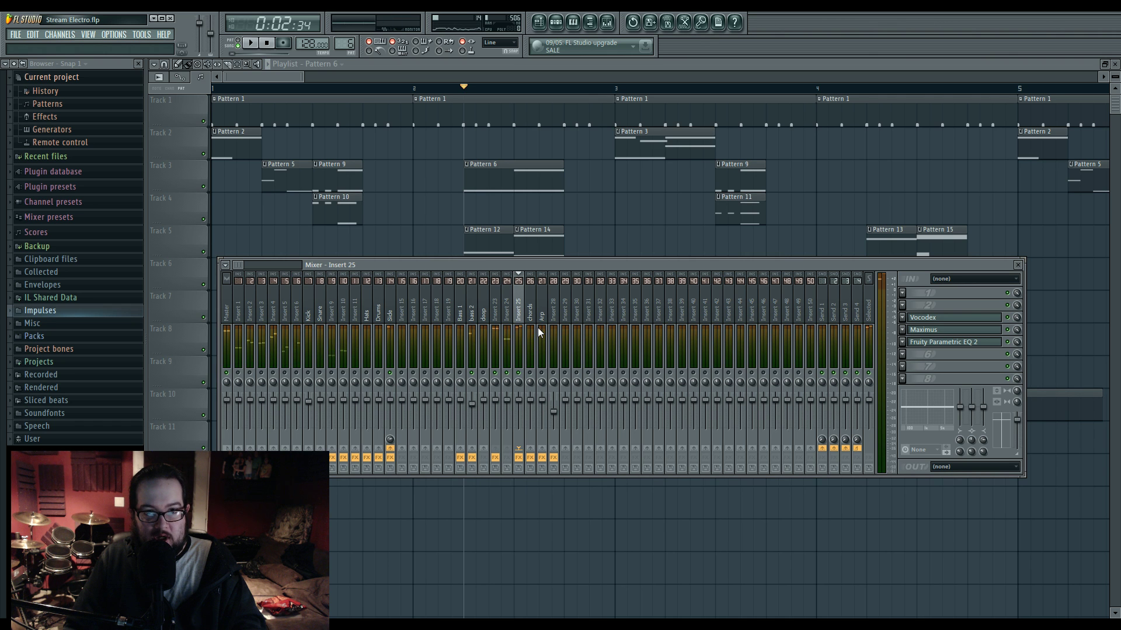
pyautogui.press('space')
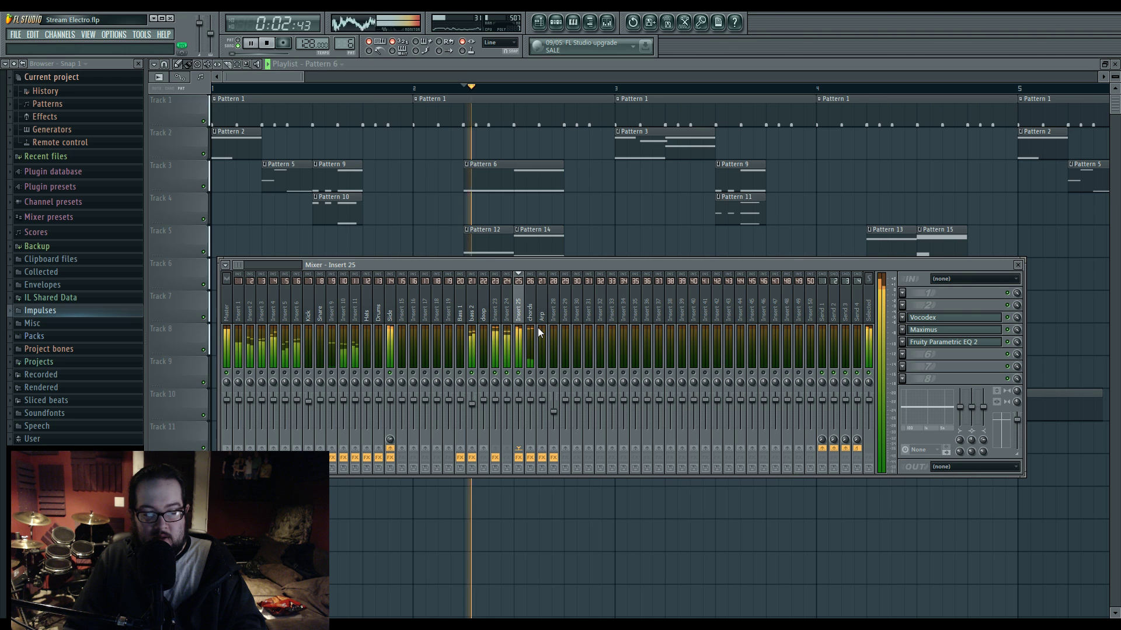
pyautogui.press('space')
# Step: Reopen Pattern 6 and transpose its Harmor #2 notes down one octave
pyautogui.doubleClick(509, 173)
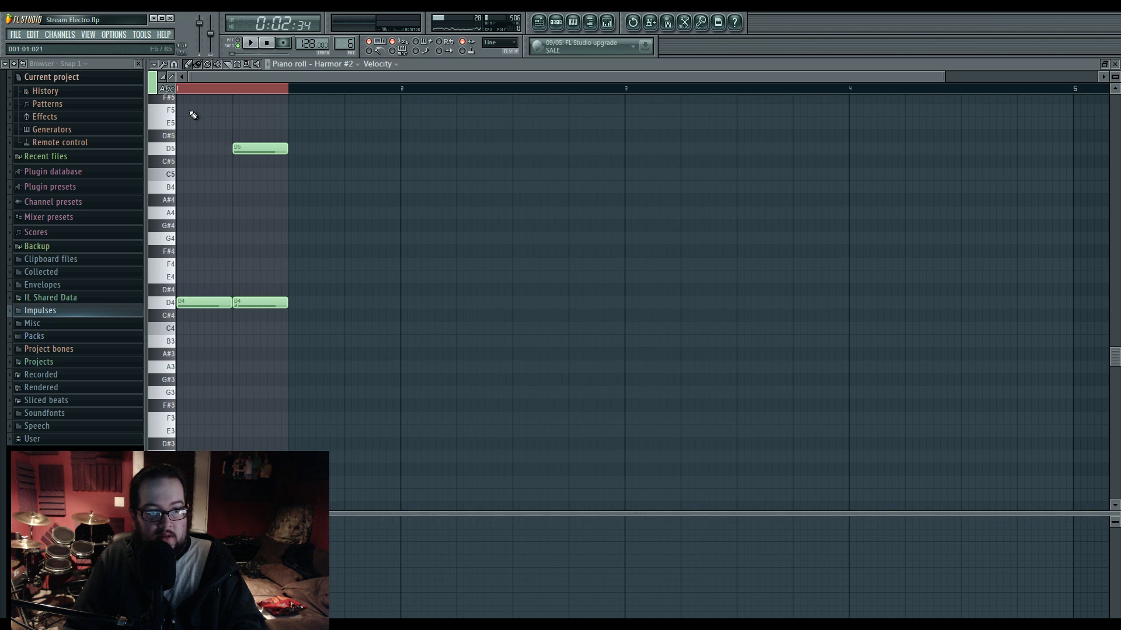
pyautogui.moveTo(186, 300); pyautogui.dragTo(181, 466)
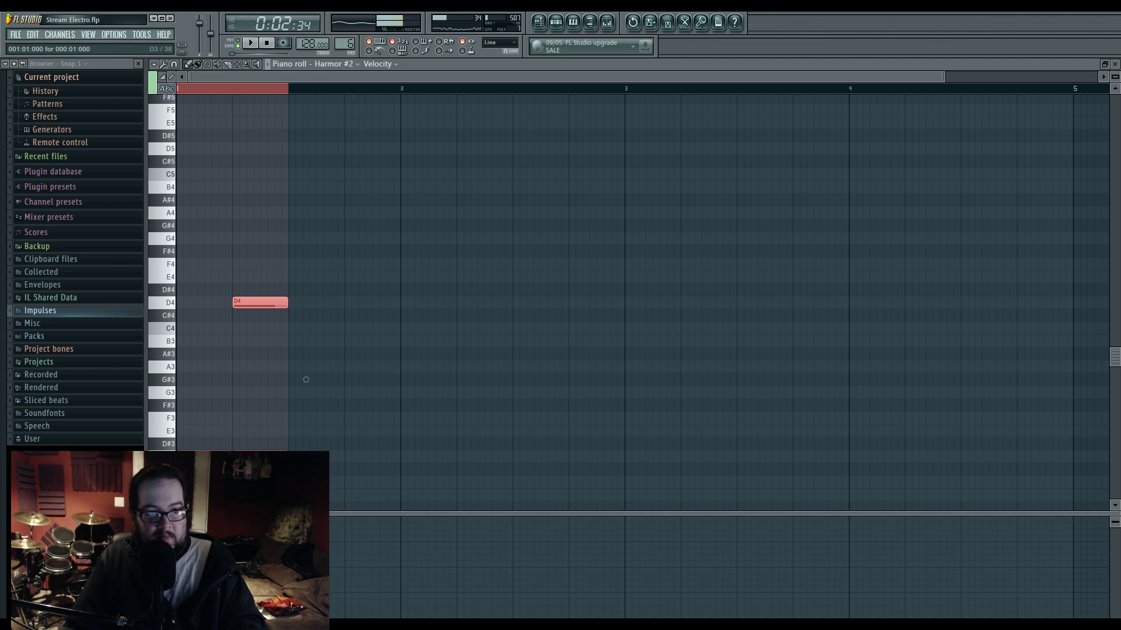
# Step: Remove the Pattern 6 clip from Track 3 and audition the arrangement from beat 2 of bar 2 while watching the mixer levels
pyautogui.click(539, 24)
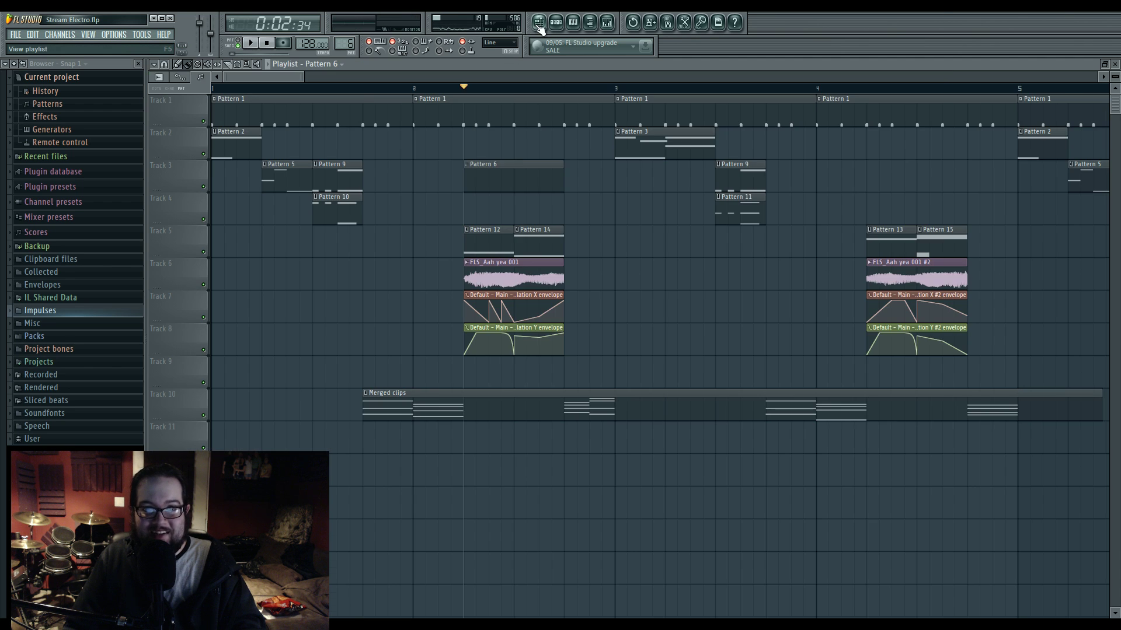
pyautogui.scroll(-2, 514, 198)
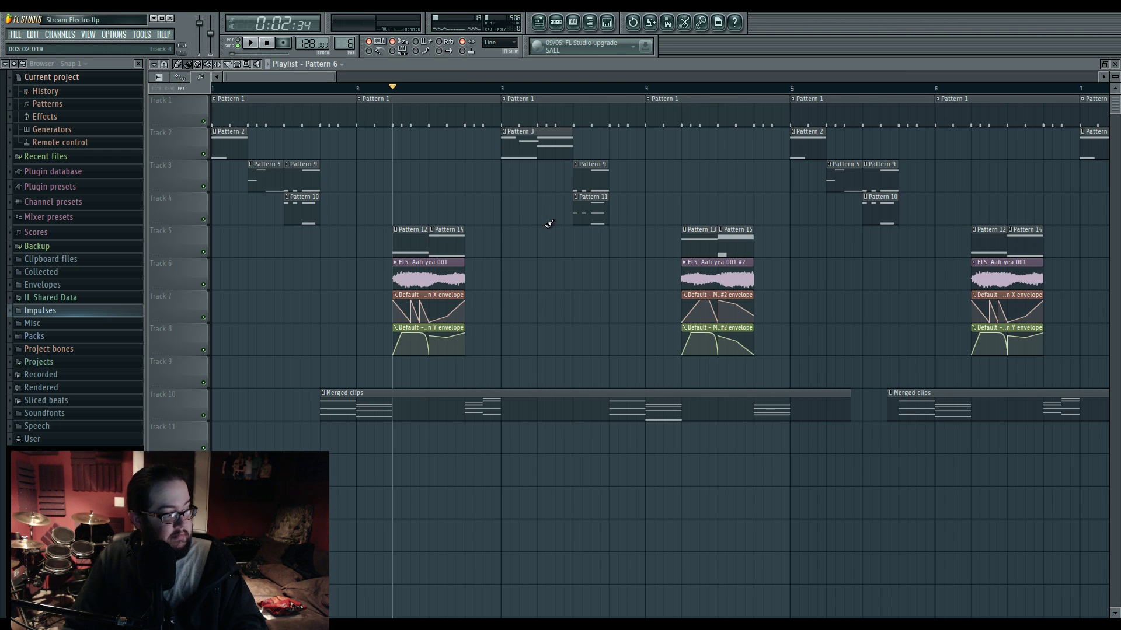
pyautogui.press('space')
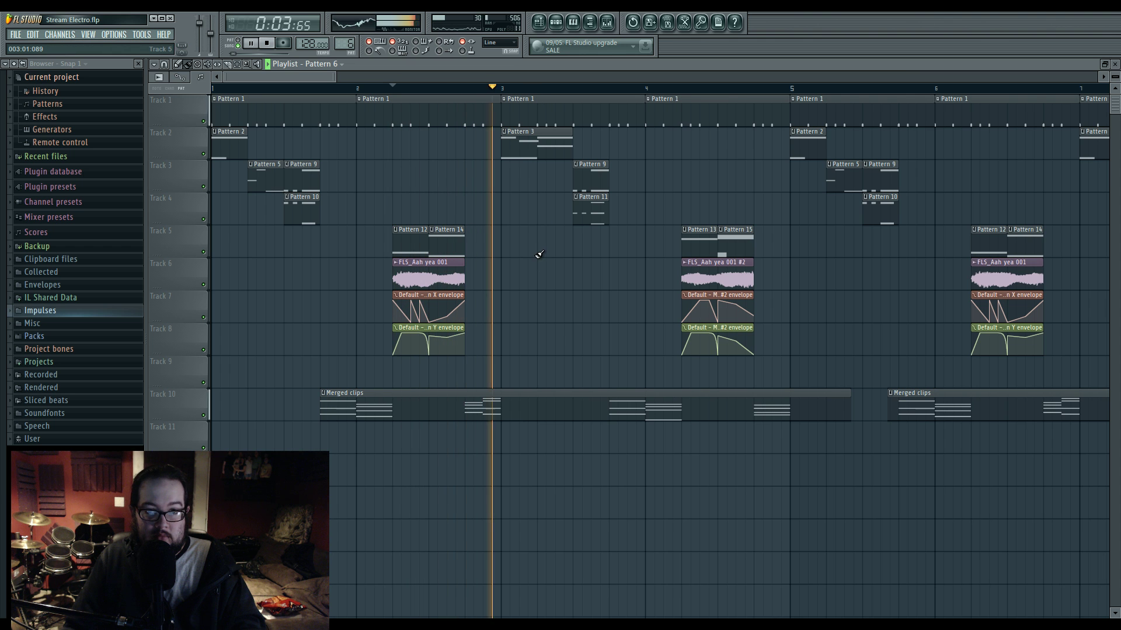
pyautogui.click(607, 23)
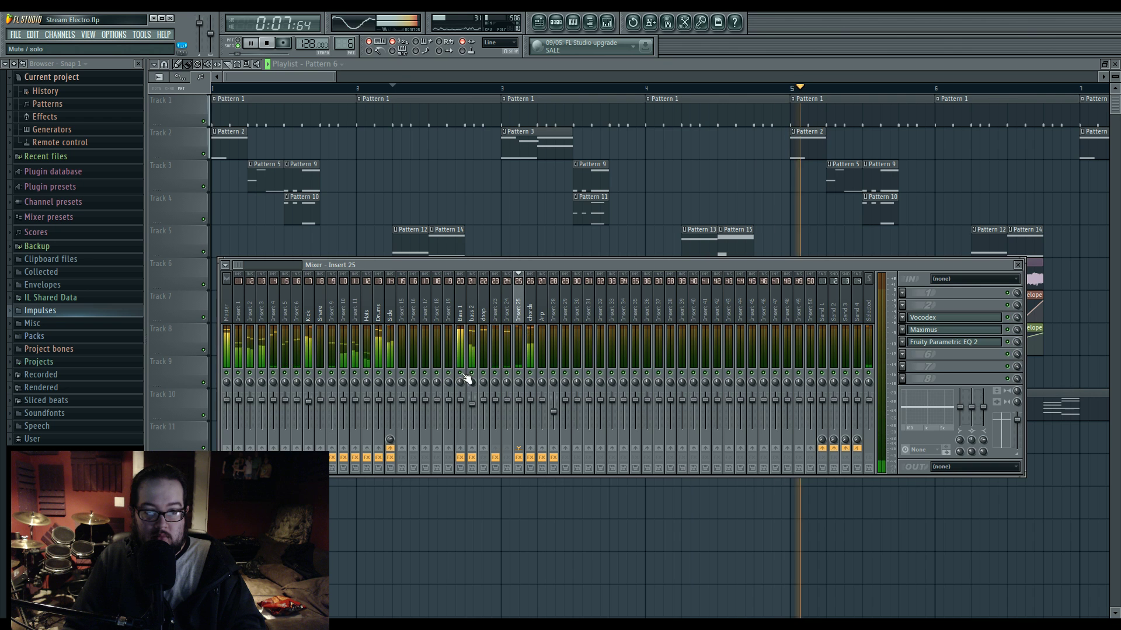
pyautogui.press('F9')
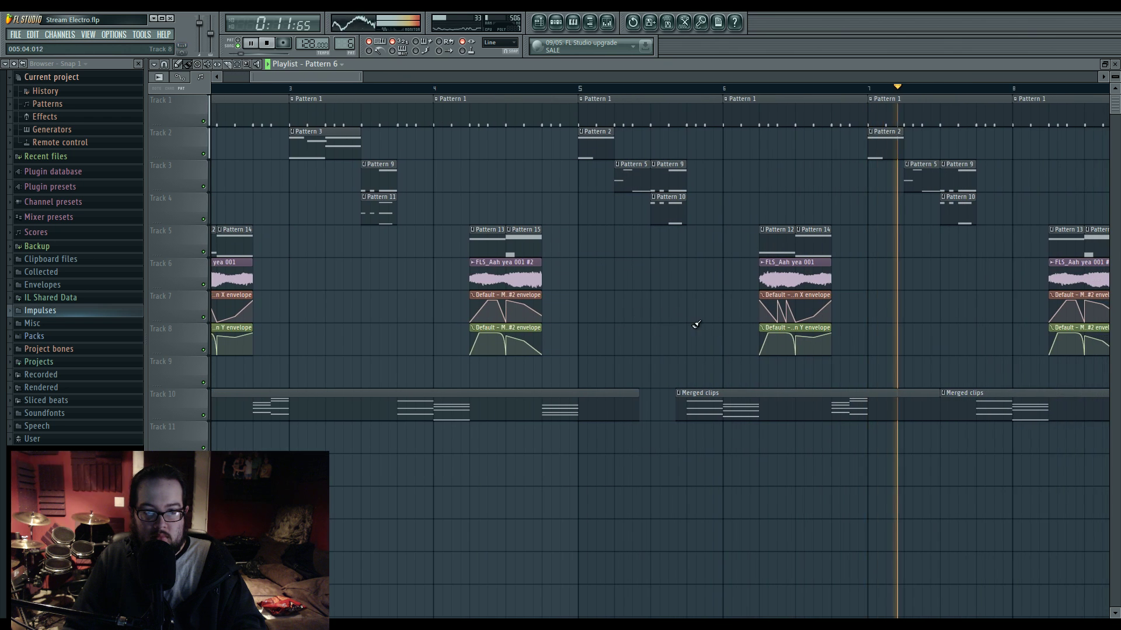
# Step: Set the song position to beat 2 of bar 6 and make the Default Modulation X and Y automation clips there unique
pyautogui.moveTo(867, 353); pyautogui.dragTo(535, 370)
pyautogui.scroll(4, 535, 370)
pyautogui.moveTo(758, 340); pyautogui.dragTo(674, 333)
pyautogui.press('space')
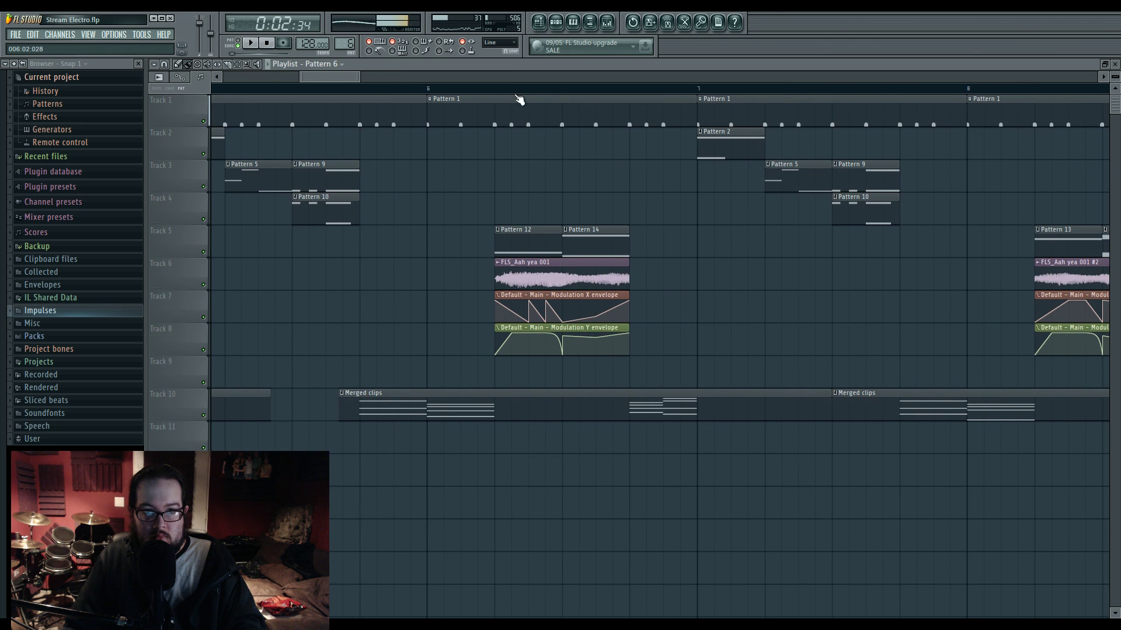
pyautogui.scroll(-6, 530, 328)
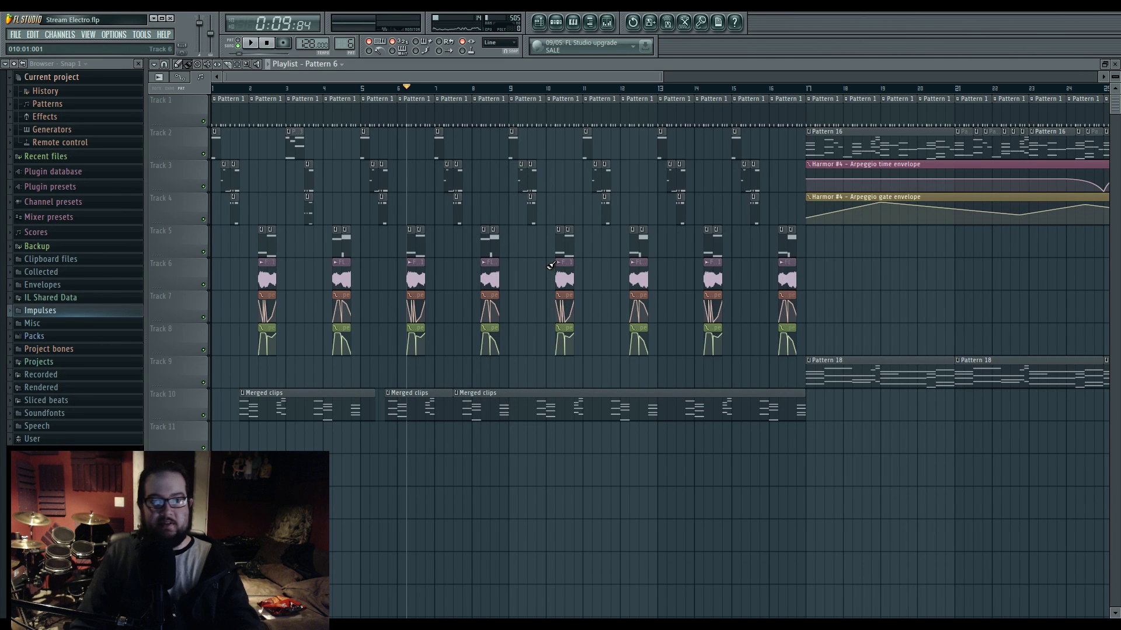
pyautogui.scroll(6, 389, 272)
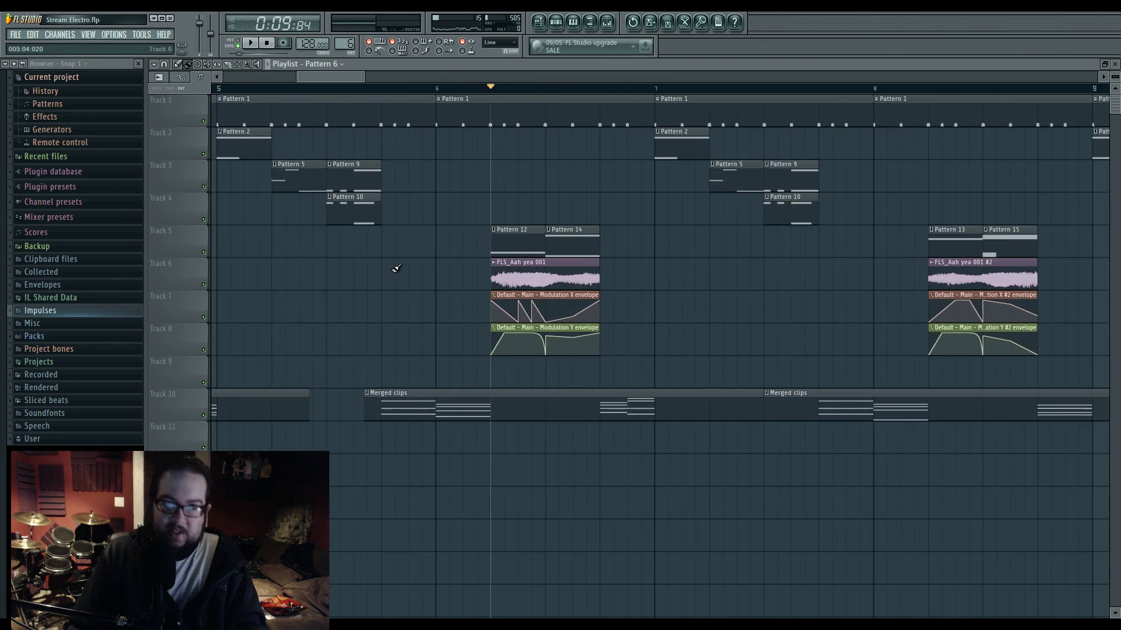
pyautogui.scroll(2, 472, 299)
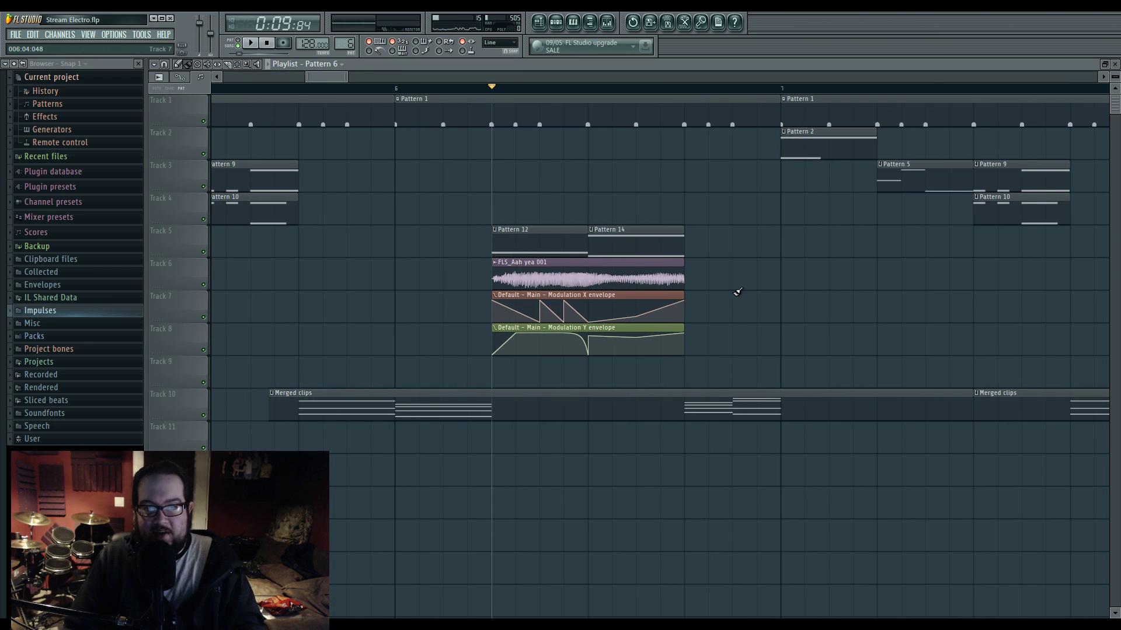
pyautogui.rightClick(497, 301)
pyautogui.click(520, 360)
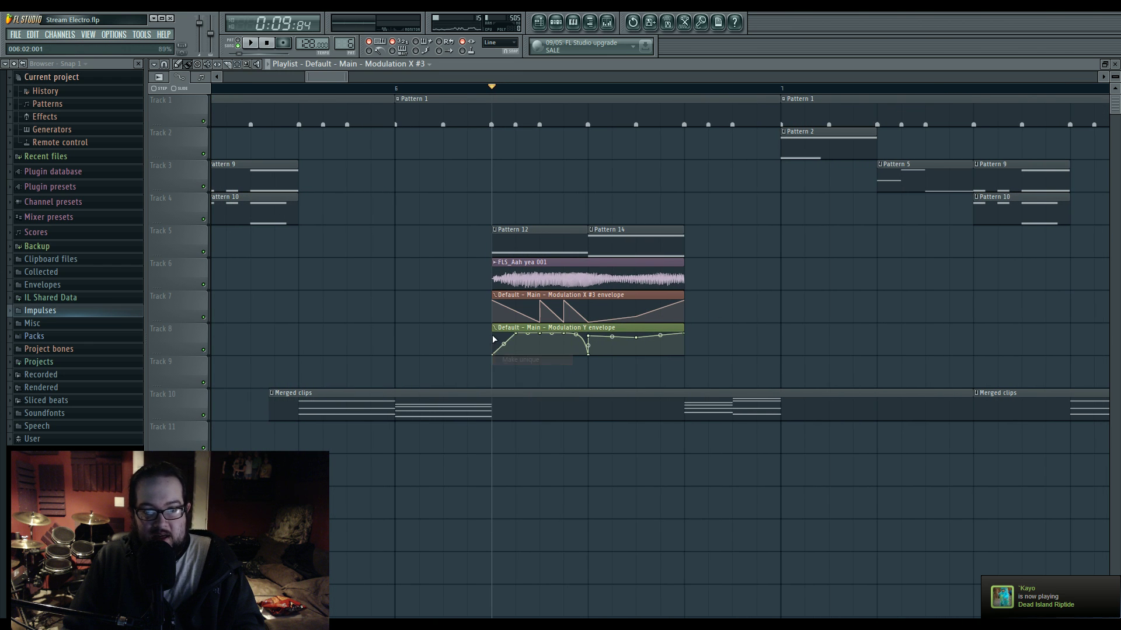
pyautogui.rightClick(494, 334)
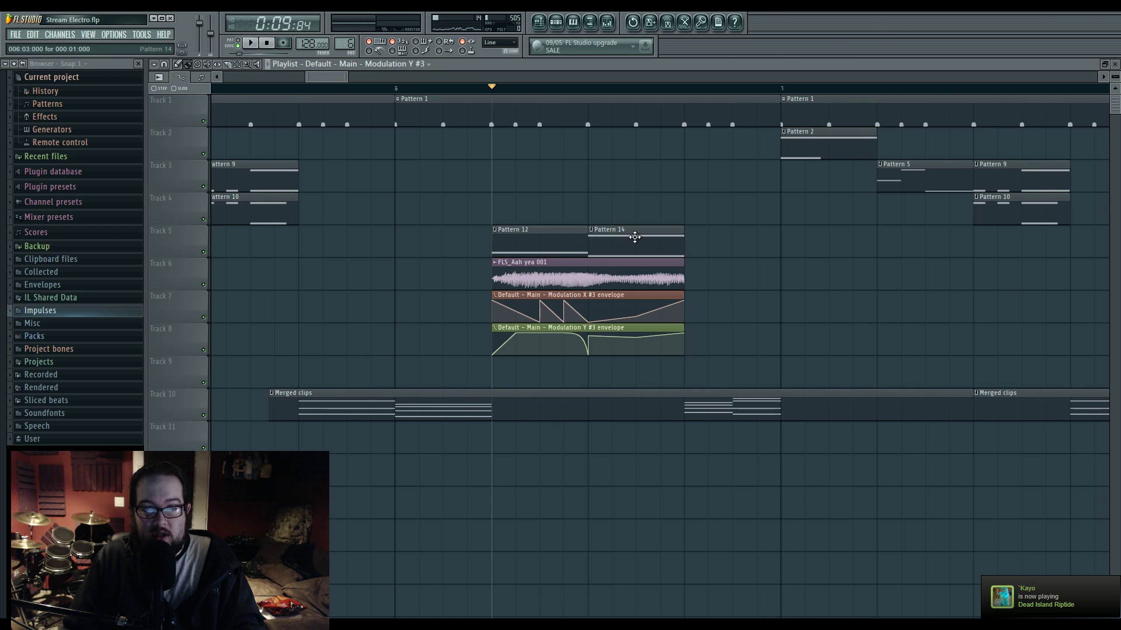
# Step: Replace bar 6's Pattern 12 and 14 clips with one unique two-beat pattern: Default D1 held throughout, C2 on beat one, D#1 on beat two
pyautogui.click(509, 236)
pyautogui.click(503, 262)
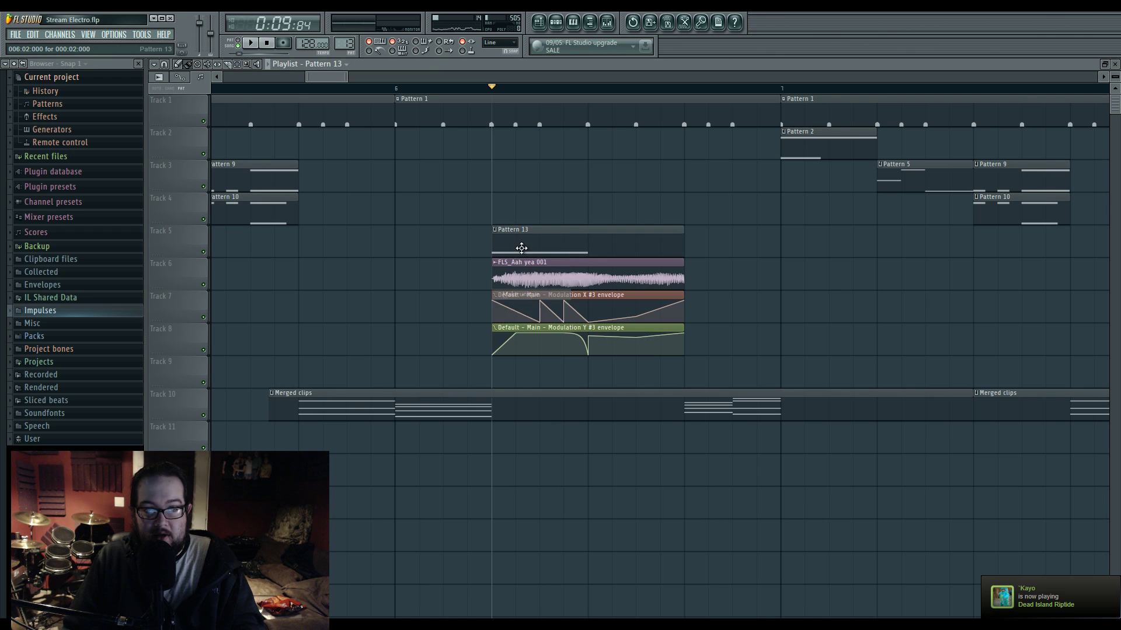
pyautogui.moveTo(445, 325); pyautogui.dragTo(715, 325)
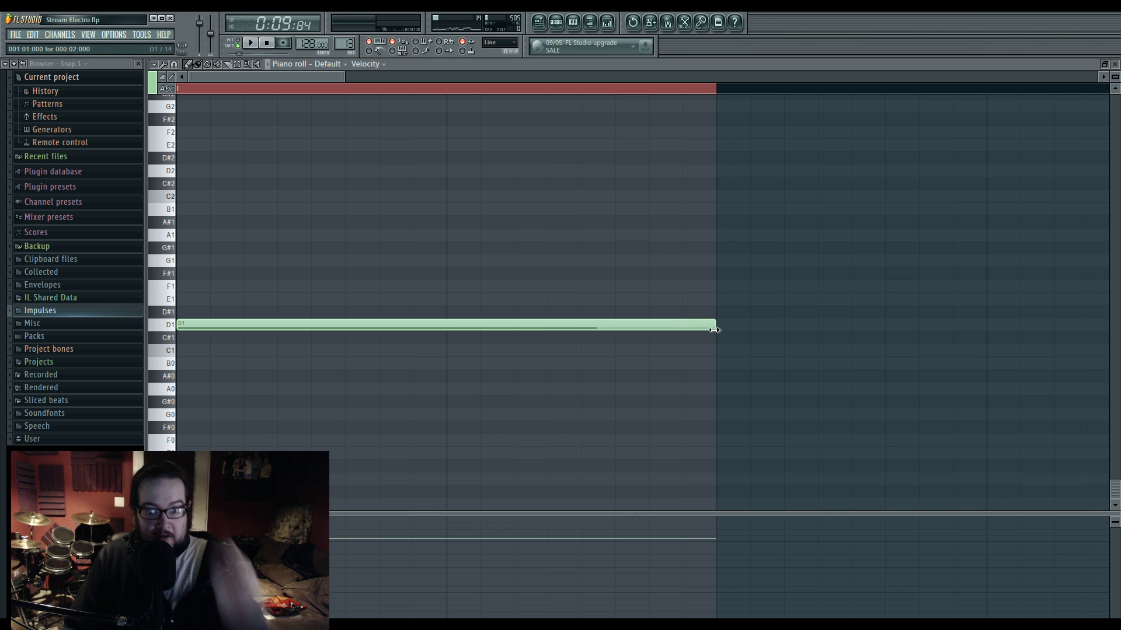
pyautogui.click(281, 198)
pyautogui.moveTo(456, 273); pyautogui.dragTo(464, 312)
pyautogui.press('space')
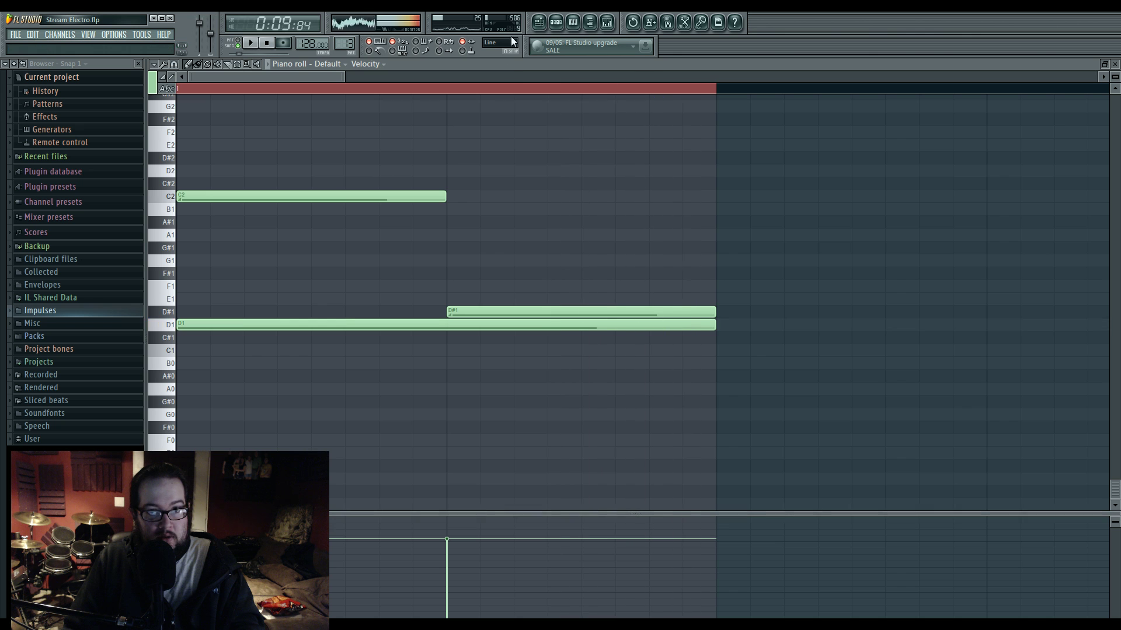
pyautogui.press('space')
# Step: Reshape the first beat of bar 6's Modulation X #3 envelope to curve from zero to a mid-beat peak, removing the low sawtooth points
pyautogui.click(538, 24)
pyautogui.press('space')
pyautogui.click(494, 302)
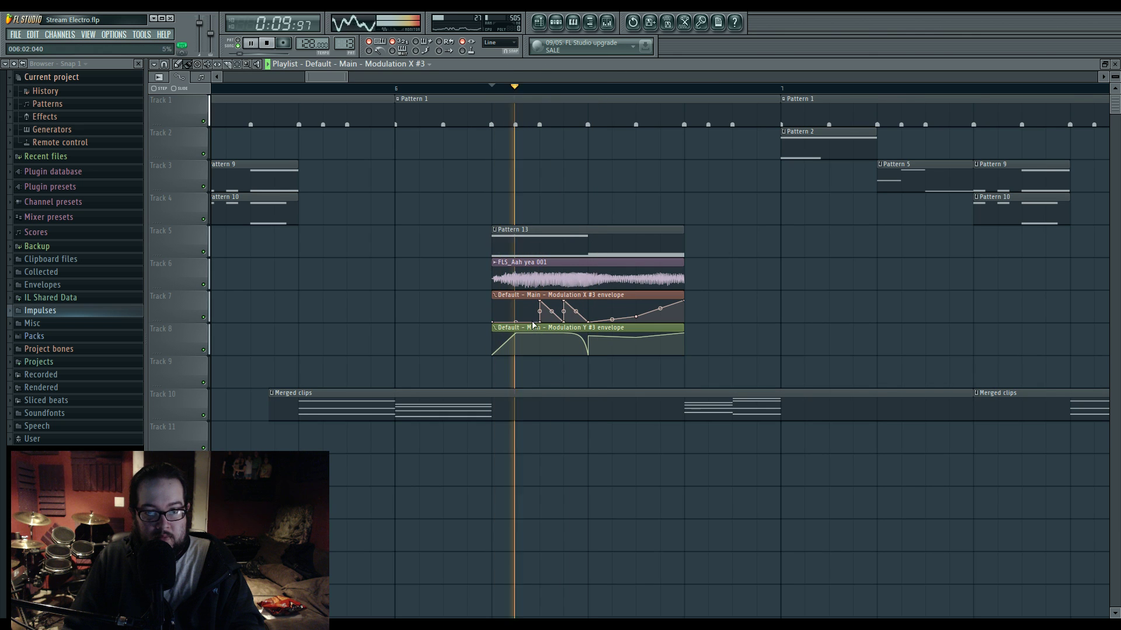
pyautogui.press('space')
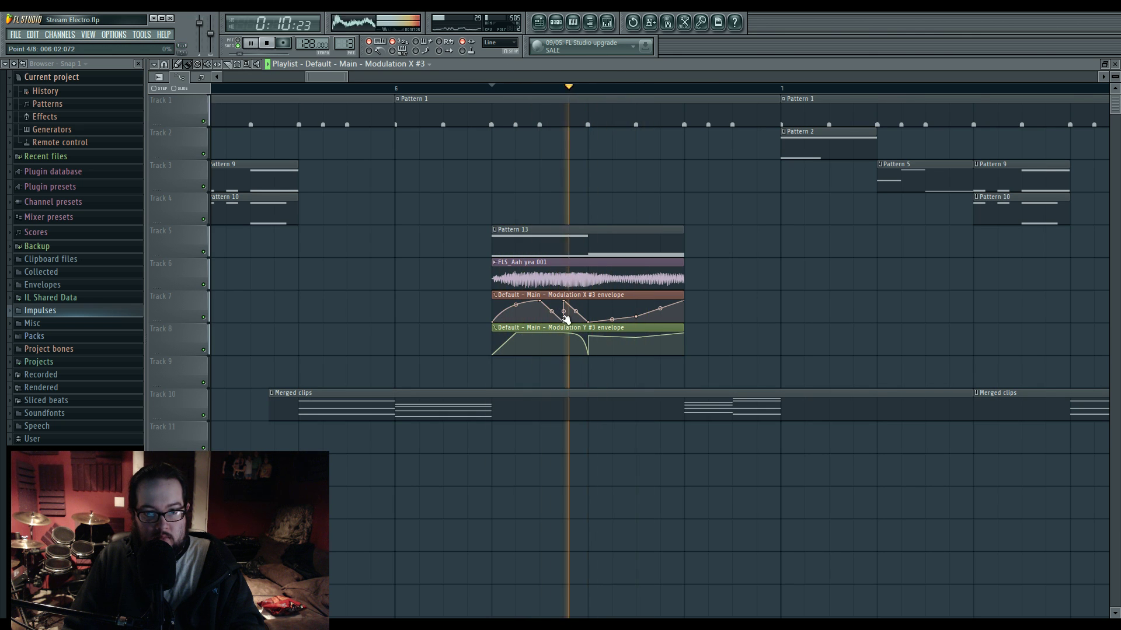
pyautogui.rightClick(564, 321)
pyautogui.click(585, 341)
pyautogui.press('space')
pyautogui.press('space')
pyautogui.press('space')
# Step: Make Modulation X #3 fall to zero at beat 3, jump to full, and dip to zero halfway through beat 3
pyautogui.rightClick(564, 301)
pyautogui.click(585, 321)
pyautogui.press('space')
pyautogui.rightClick(589, 302)
pyautogui.moveTo(636, 316)
pyautogui.mouseDown()
pyautogui.moveTo(589, 347)
pyautogui.moveTo(688, 353)
pyautogui.moveTo(637, 338)
pyautogui.mouseUp()
pyautogui.press('space')
pyautogui.press('space')
# Step: Shape beat 3 of the Modulation Y #3 envelope as a low start rising to a mid-beat peak and falling to zero, auditioning the result
pyautogui.press('space')
pyautogui.press('space')
pyautogui.press('space')
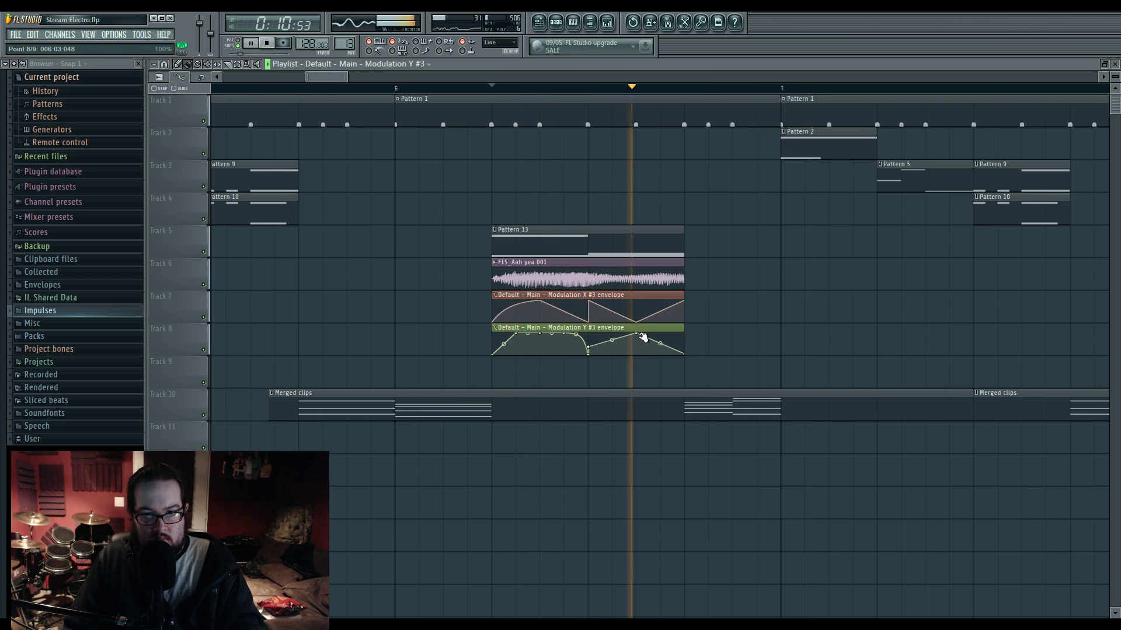
pyautogui.press('space')
pyautogui.press('space')
pyautogui.press('space')
# Step: Drop Modulation Y #3 to zero halfway through beat 2 of bar 6, forming a triangular peak before it, and audition the change
pyautogui.moveTo(540, 334); pyautogui.dragTo(545, 358)
pyautogui.press('space')
pyautogui.press('space')
pyautogui.press('space')
pyautogui.rightClick(528, 335)
pyautogui.press('space')
pyautogui.press('space')
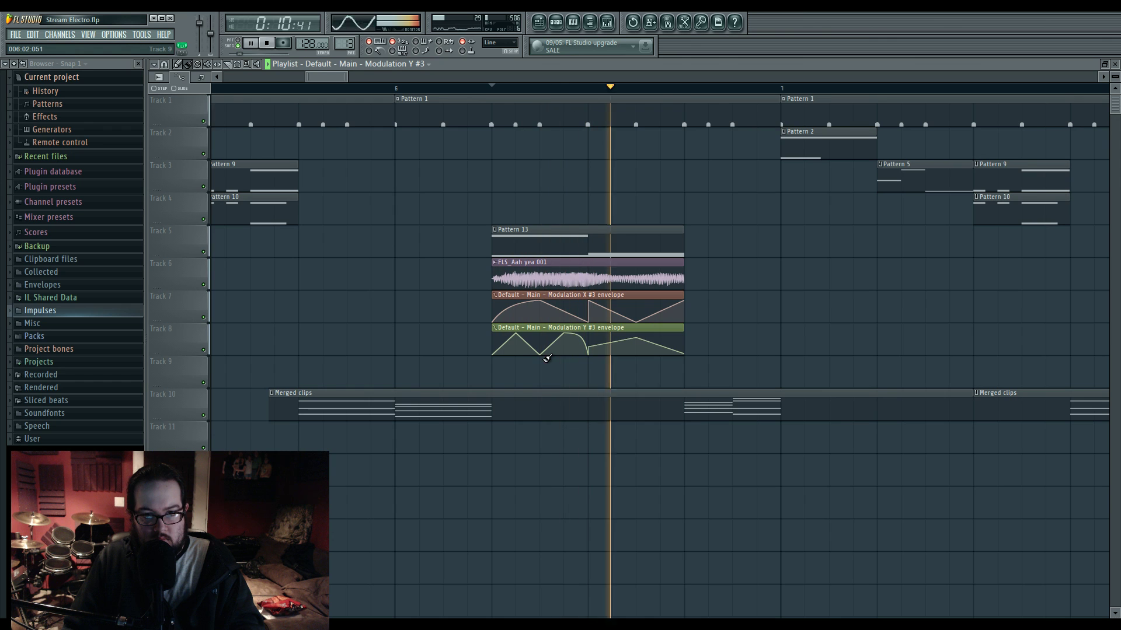
pyautogui.press('space')
pyautogui.press('space')
# Step: Slice bar 6's FLS_Aah yea 001 clip into four half-beat pieces and slip their audio content while auditioning
pyautogui.moveTo(593, 271); pyautogui.dragTo(556, 282)
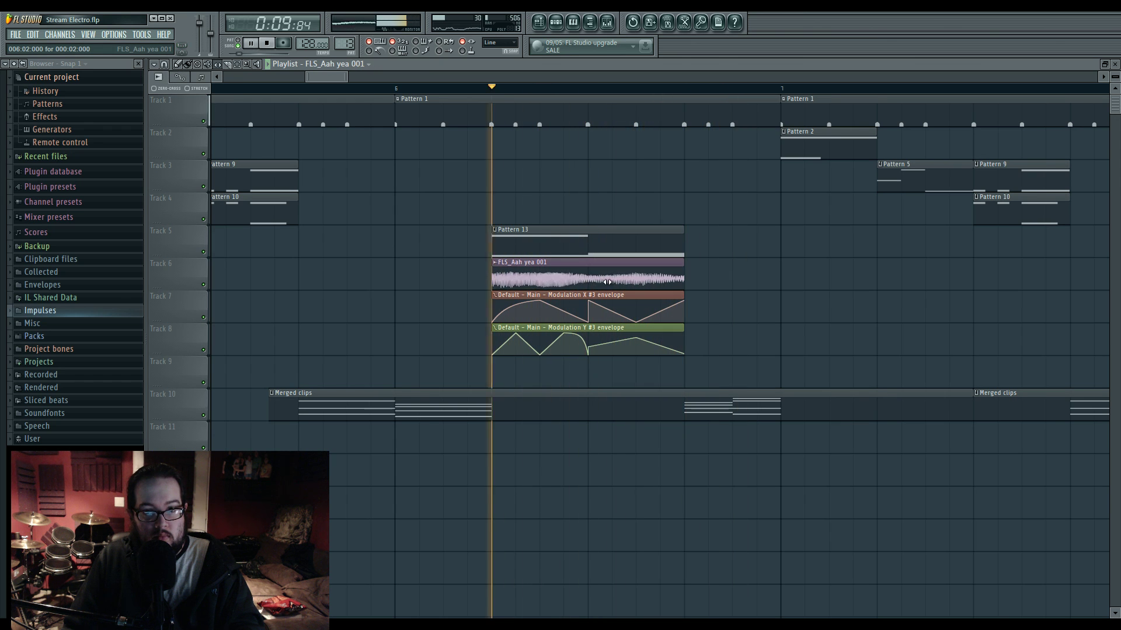
pyautogui.moveTo(555, 282); pyautogui.dragTo(631, 280)
pyautogui.press('space')
pyautogui.press('space')
pyautogui.press('space')
pyautogui.press('space')
pyautogui.press('space')
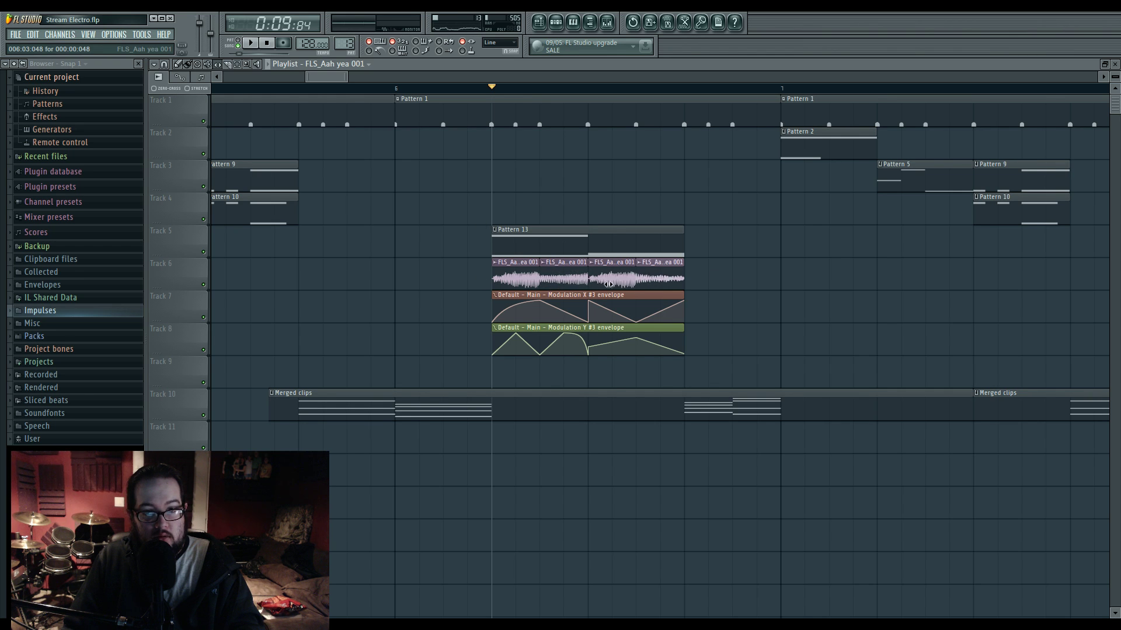
pyautogui.press('space')
pyautogui.press('space')
pyautogui.press('space')
pyautogui.press('space')
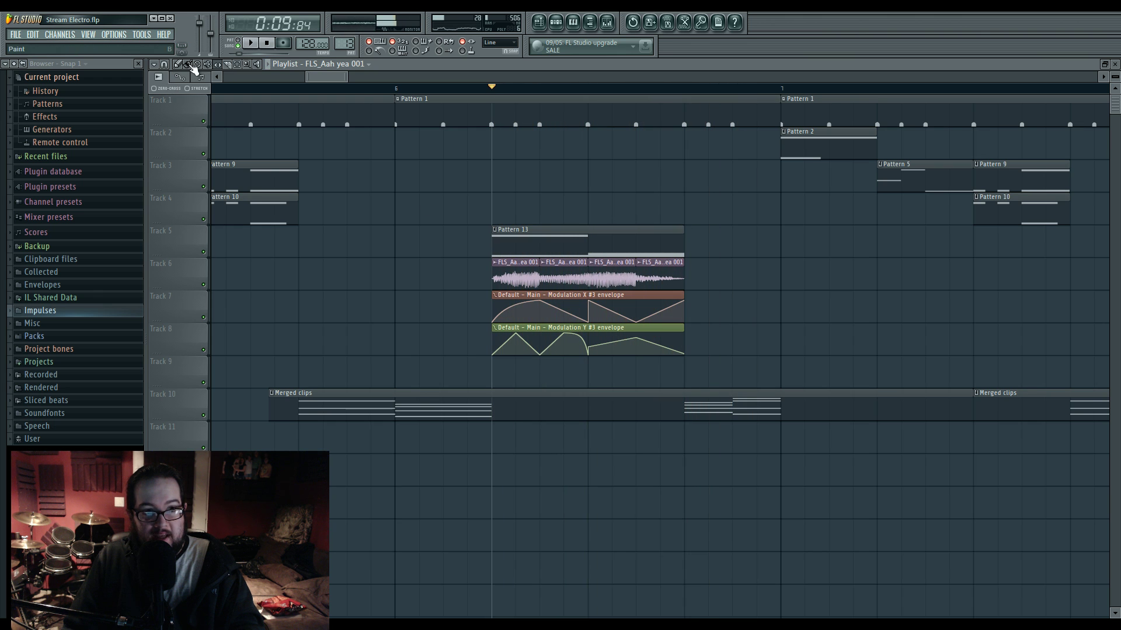
# Step: Reshape beat 2 of the Modulation X #3 envelope into two equal triangular peaks that return to zero mid-beat and at beat 3
pyautogui.rightClick(536, 300)
pyautogui.click(548, 309)
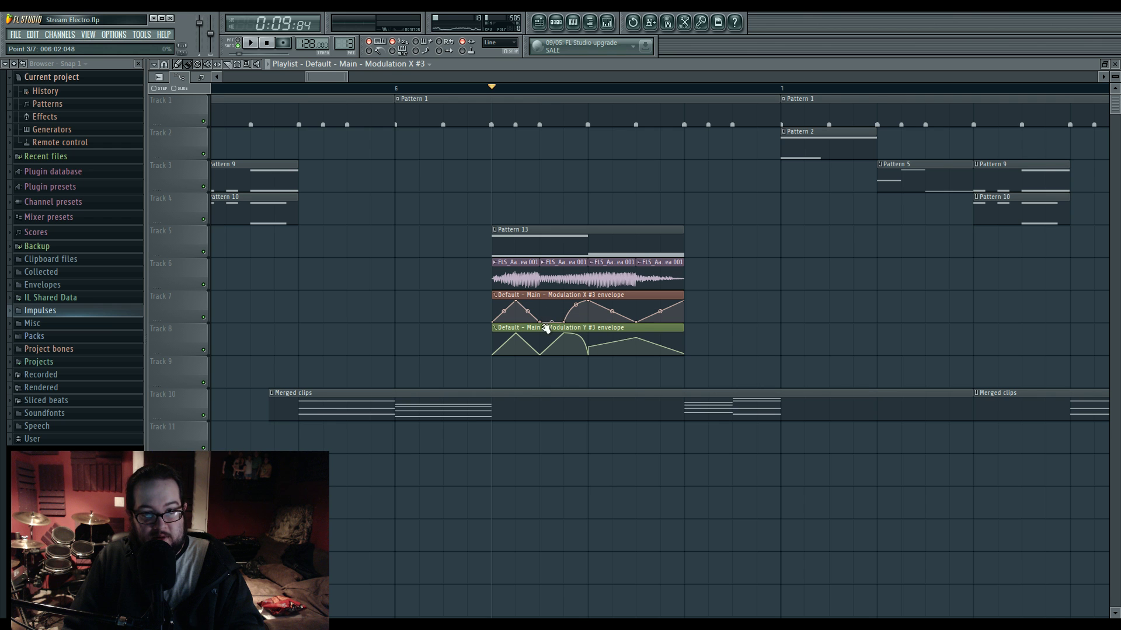
pyautogui.rightClick(566, 321)
pyautogui.click(583, 336)
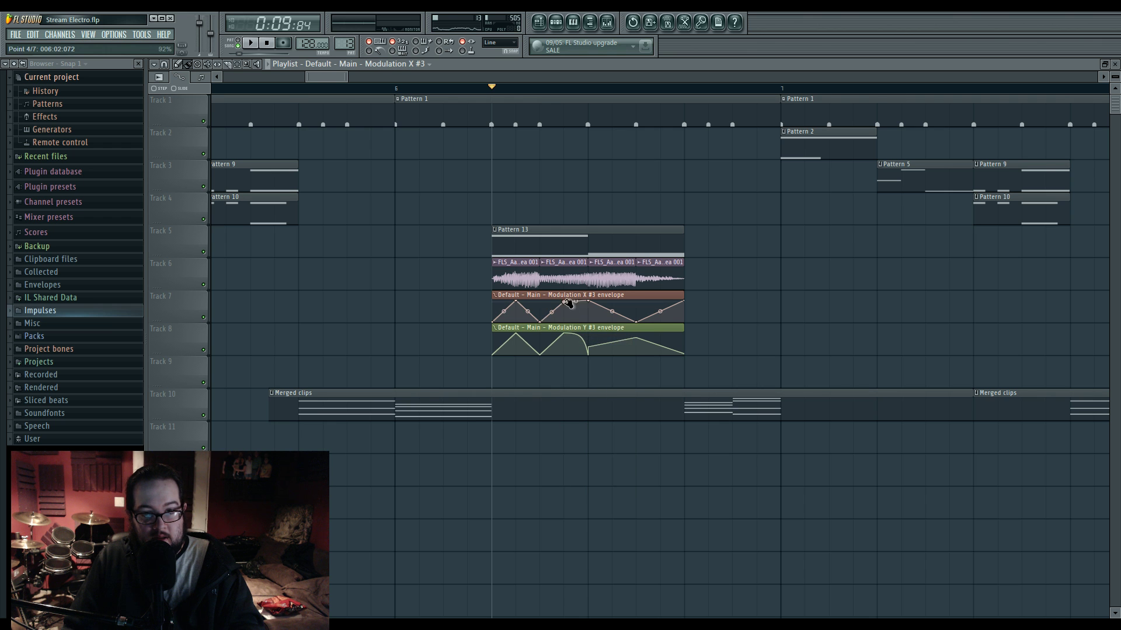
pyautogui.press('space')
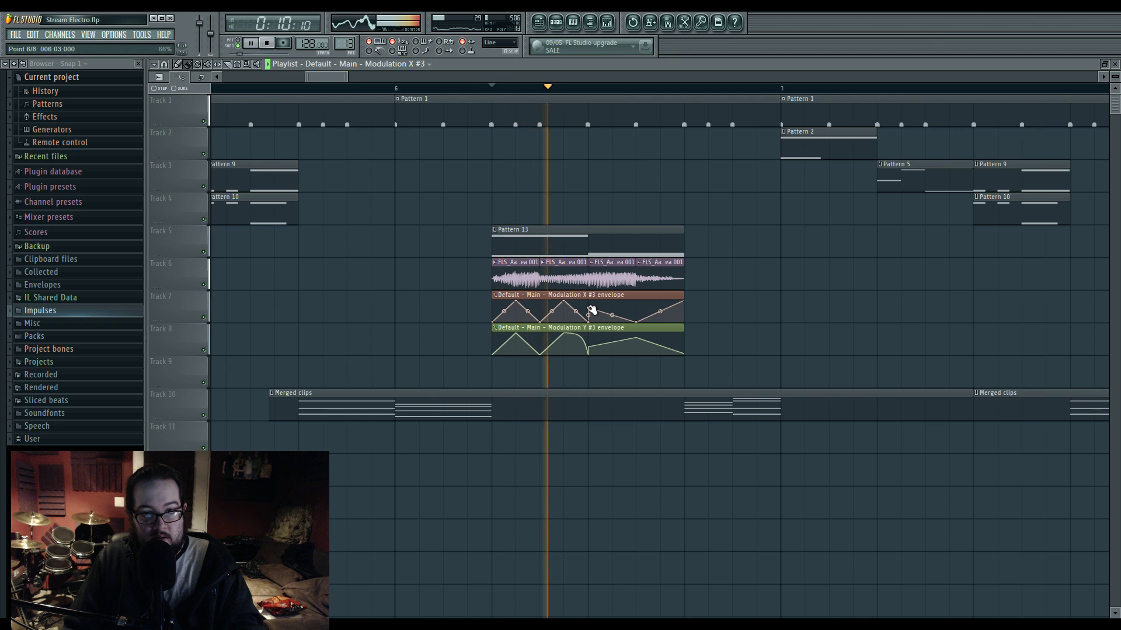
# Step: Flatten beat 3 of Modulation X #3 to mid level before its final rise, and hold Modulation Y #3 at full until mid-beat
pyautogui.rightClick(588, 301)
pyautogui.click(605, 309)
pyautogui.moveTo(636, 322); pyautogui.dragTo(614, 310)
pyautogui.press('space')
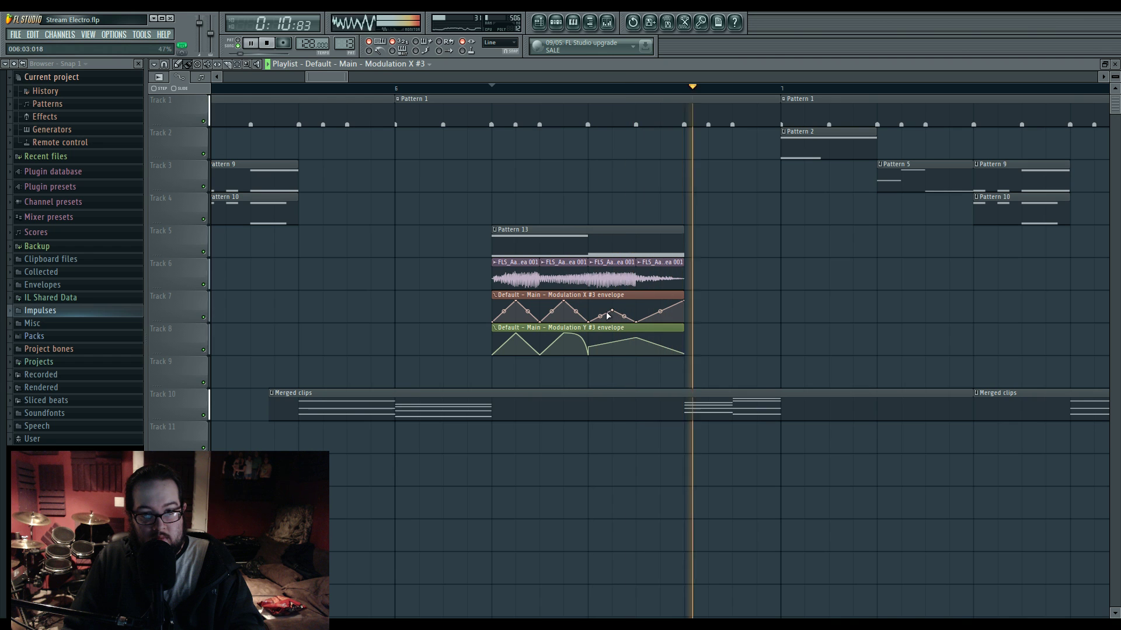
pyautogui.moveTo(589, 321); pyautogui.dragTo(639, 334)
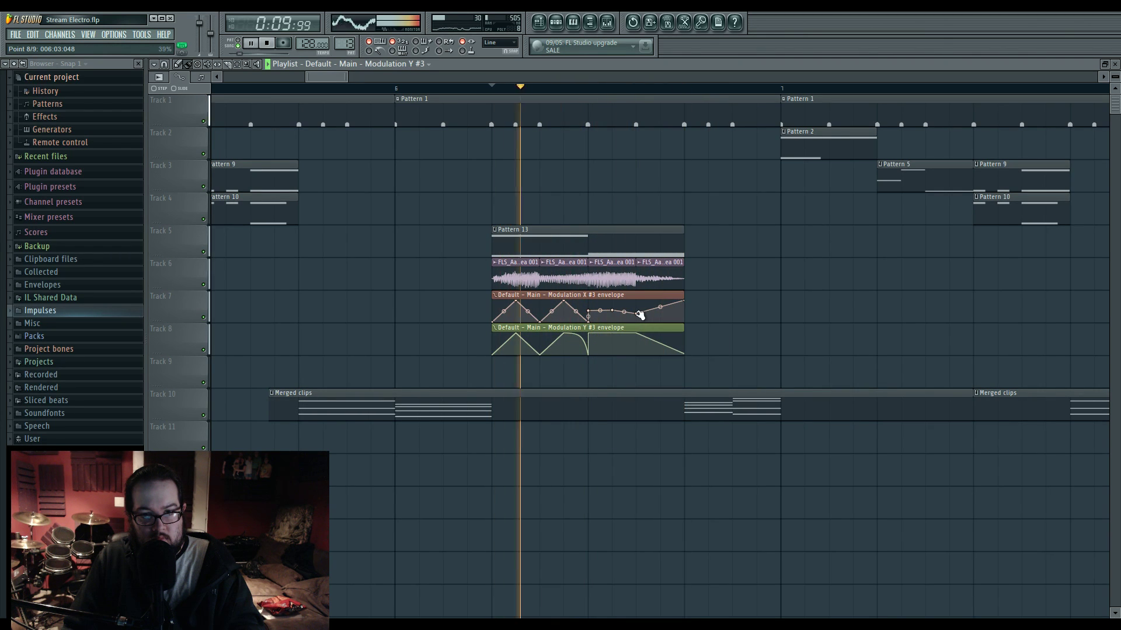
pyautogui.press('space')
pyautogui.rightClick(612, 311)
pyautogui.click(629, 326)
pyautogui.press('space')
pyautogui.press('space')
# Step: Slip the audio content inside the third FLS_Aah yea 001 slice of bar 6 while the section plays
pyautogui.click(219, 66)
pyautogui.moveTo(621, 282); pyautogui.dragTo(599, 282)
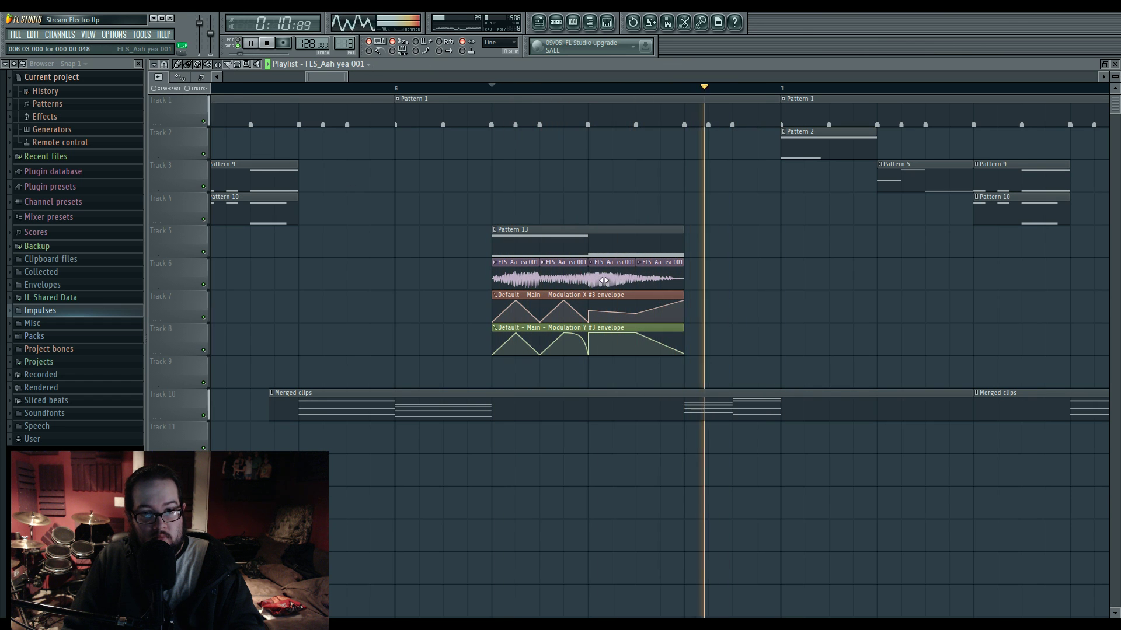
pyautogui.press('space')
# Step: Audition the arrangement from the beginning through the reworked bar 6 section
pyautogui.scroll(-5, 373, 318)
pyautogui.moveTo(332, 325); pyautogui.dragTo(677, 308)
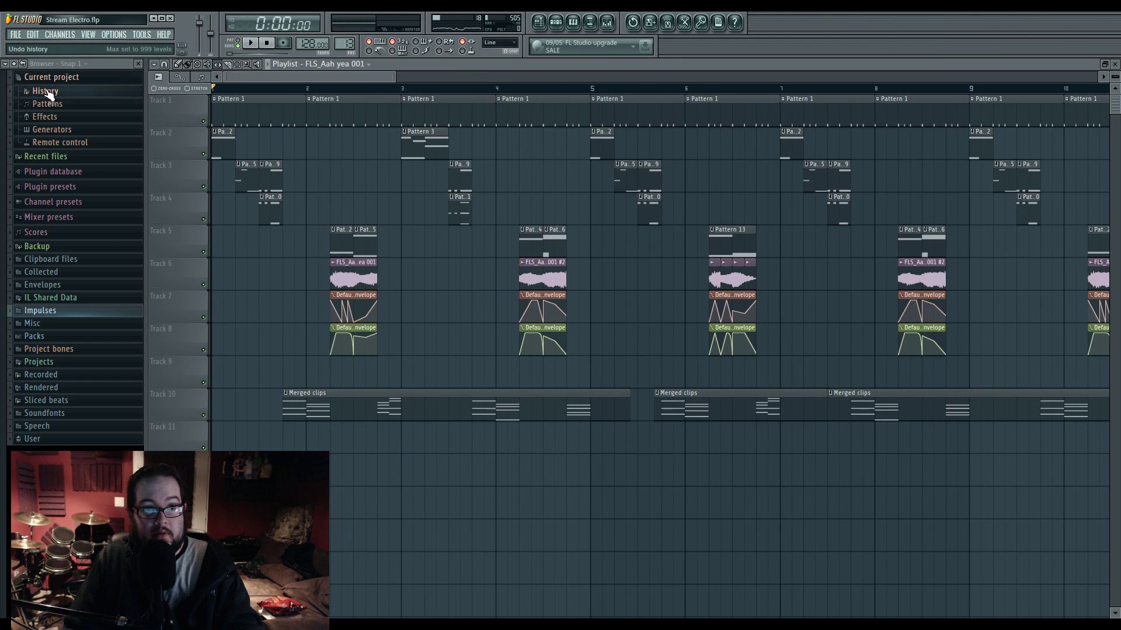
pyautogui.press('space')
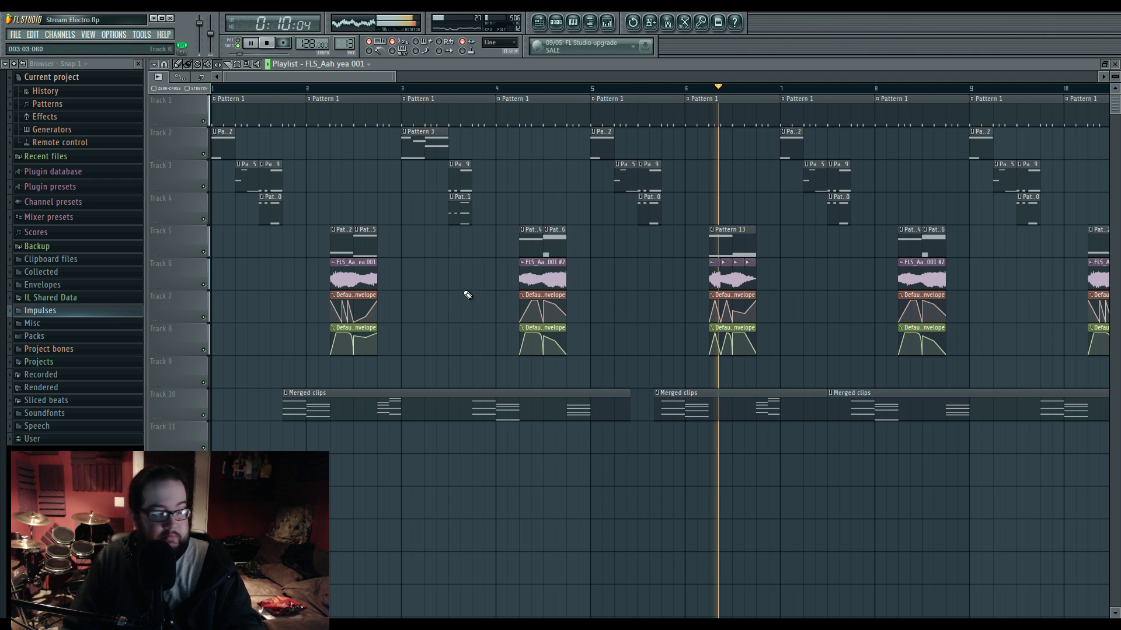
pyautogui.press('space')
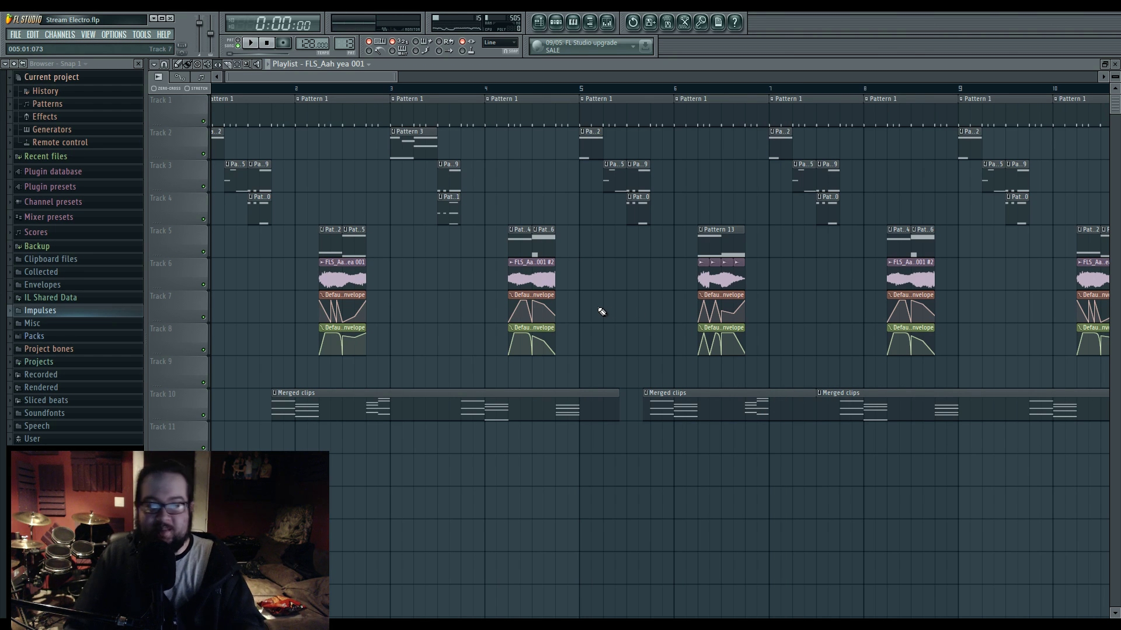
# Step: Examine the Master track's Maximus mid band and the mixer levels during playback, and return to the playlist
pyautogui.click(605, 22)
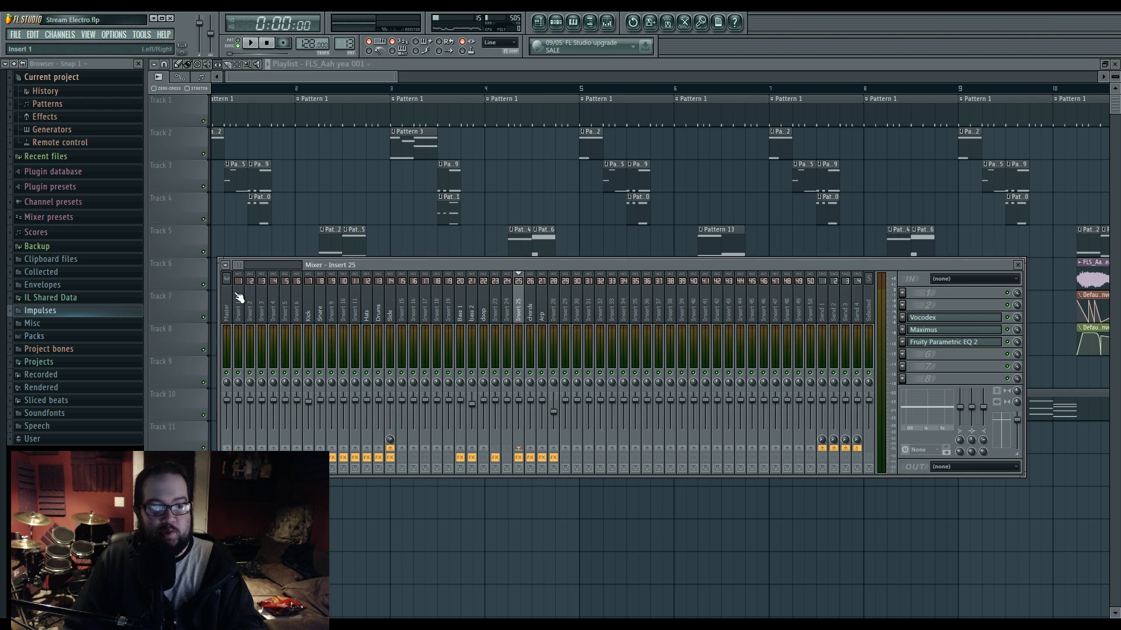
pyautogui.click(484, 309)
pyautogui.moveTo(397, 314); pyautogui.dragTo(232, 314)
pyautogui.click(929, 380)
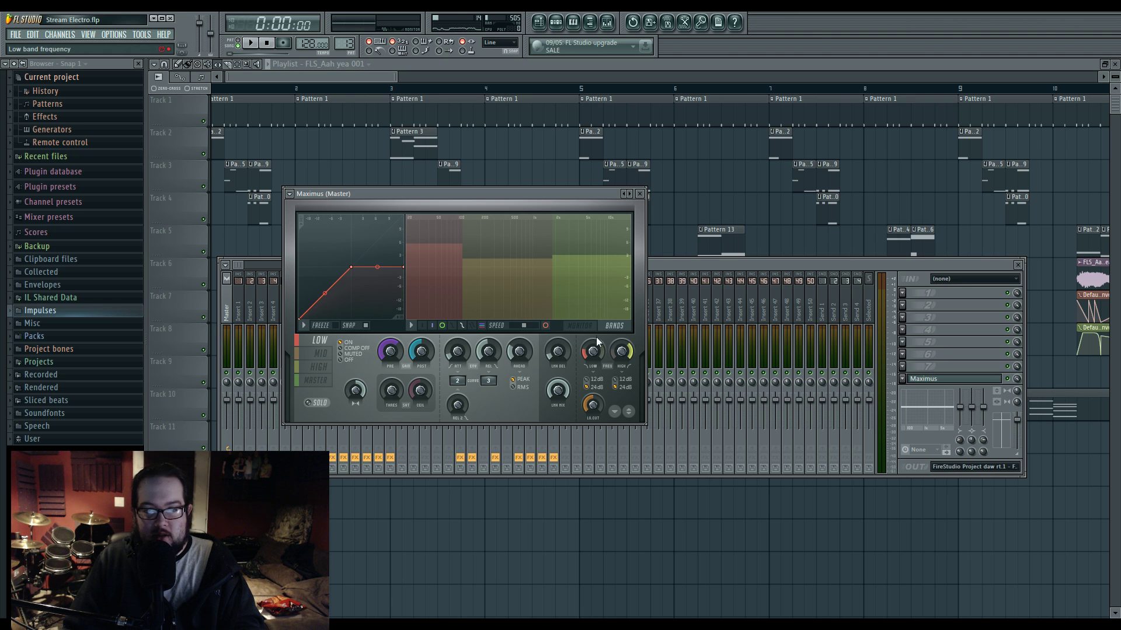
pyautogui.press('space')
pyautogui.click(319, 354)
pyautogui.press('space')
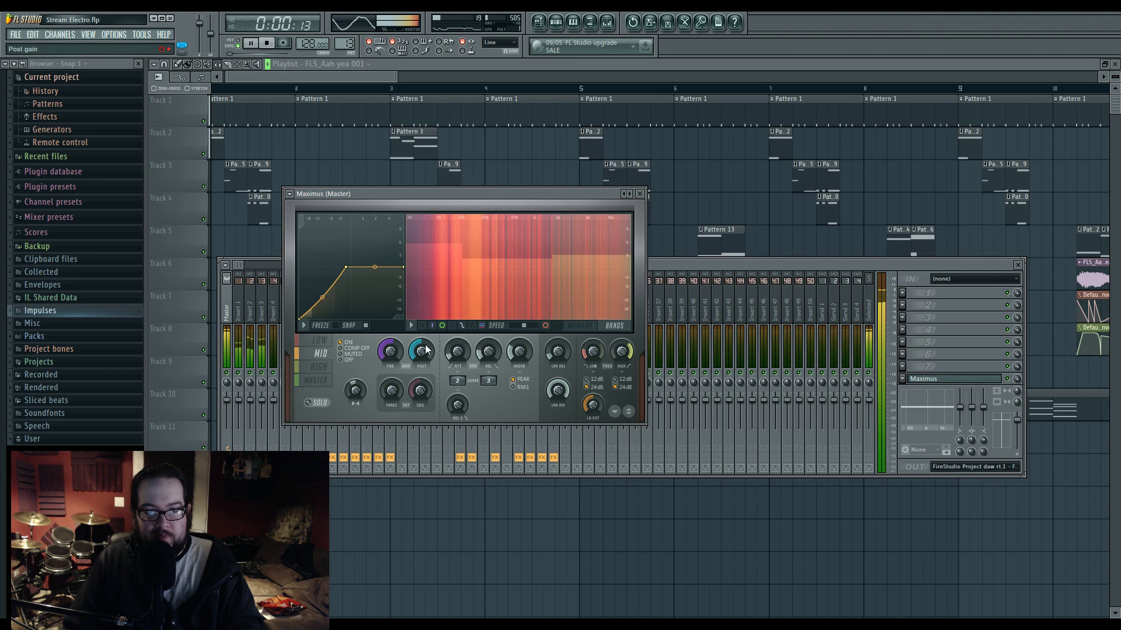
pyautogui.click(677, 264)
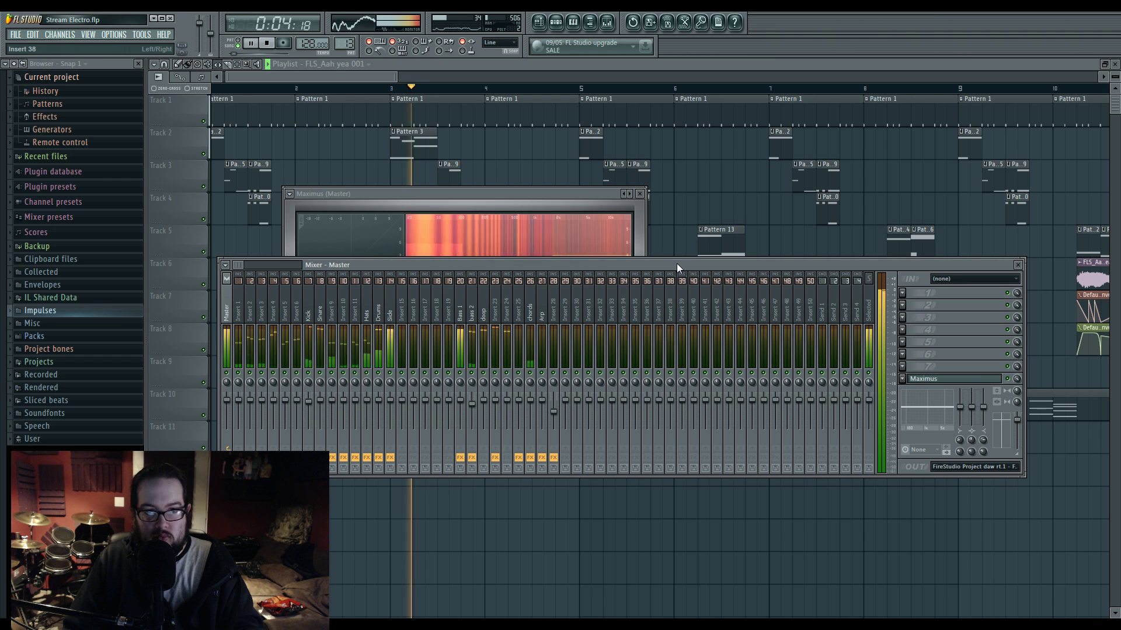
pyautogui.press('space')
pyautogui.press('F12')
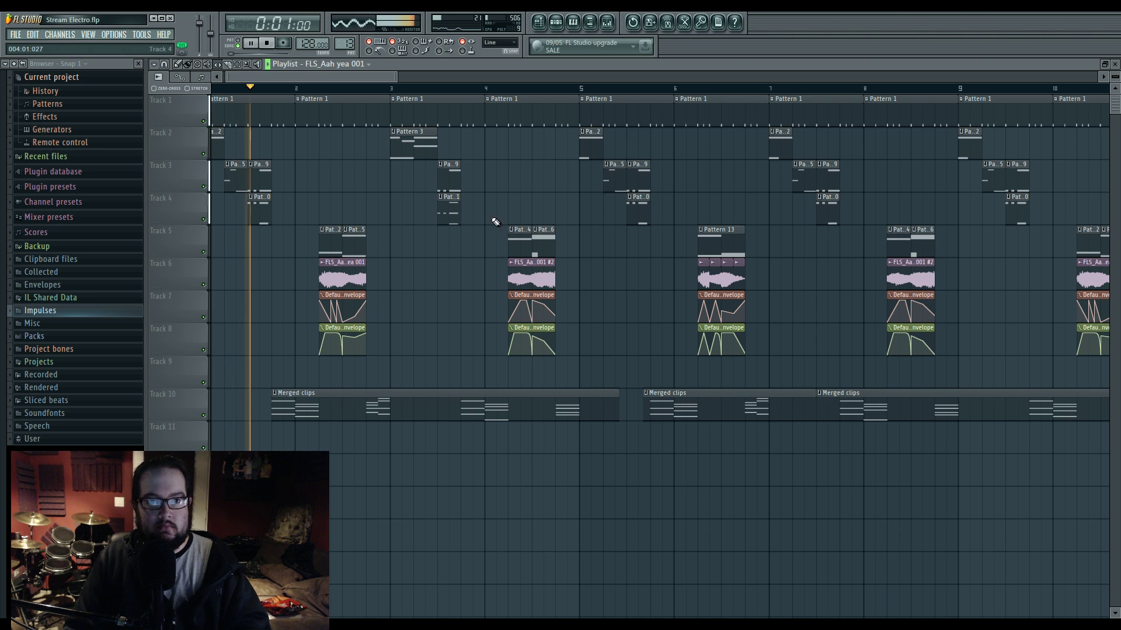
# Step: Check the Master track's Maximus bands in monitor view and try pulling the compression curve's knee to a slightly lower threshold
pyautogui.click(607, 23)
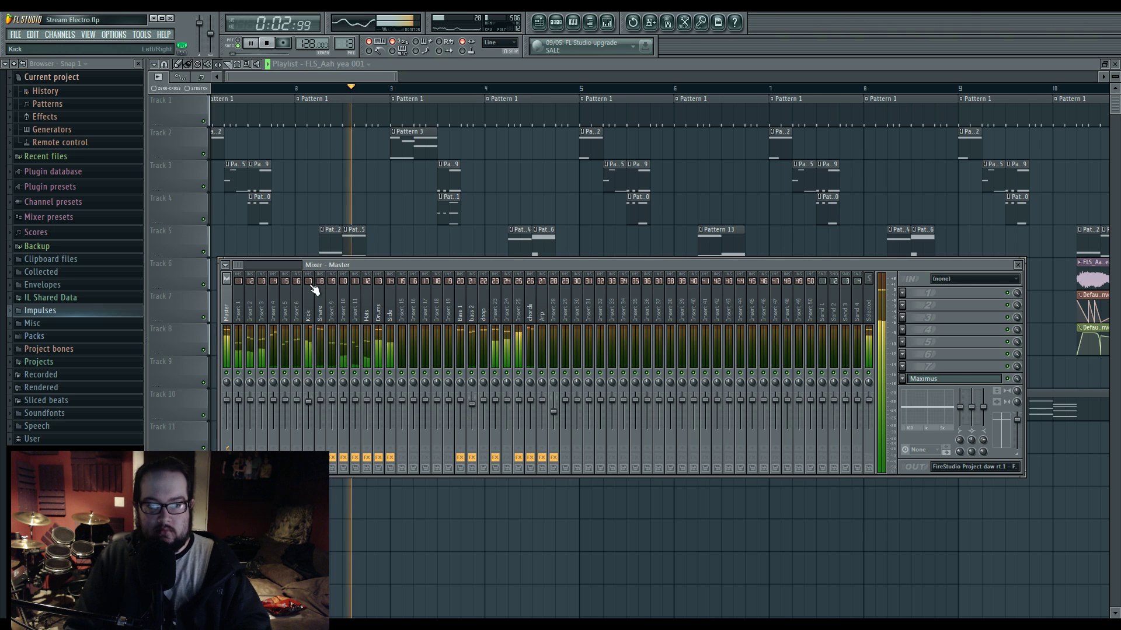
pyautogui.click(925, 378)
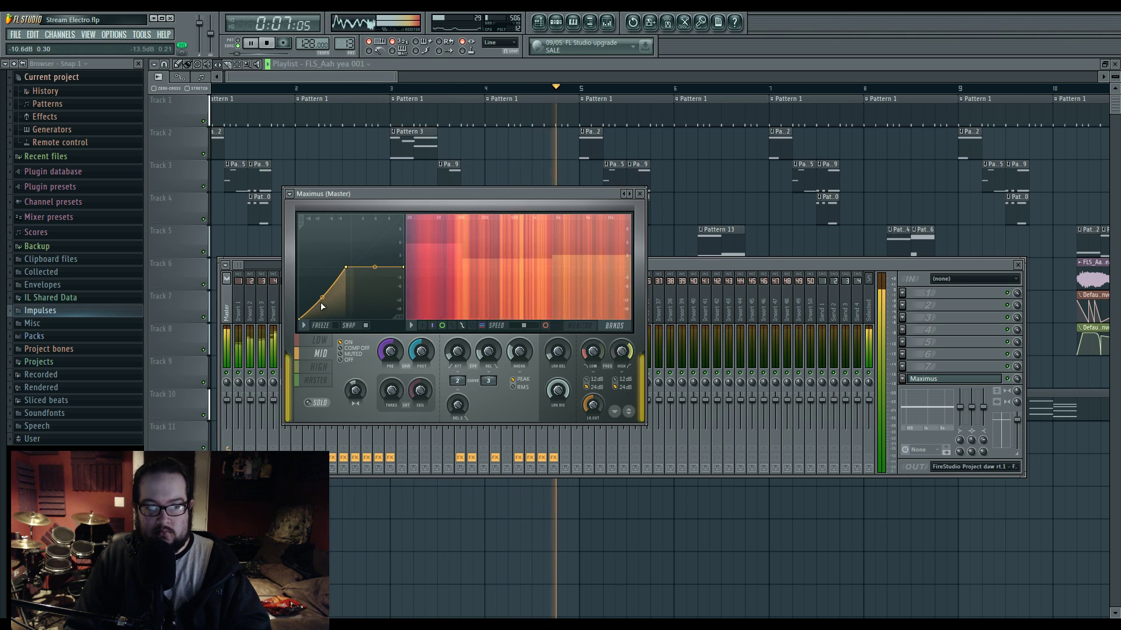
pyautogui.click(321, 341)
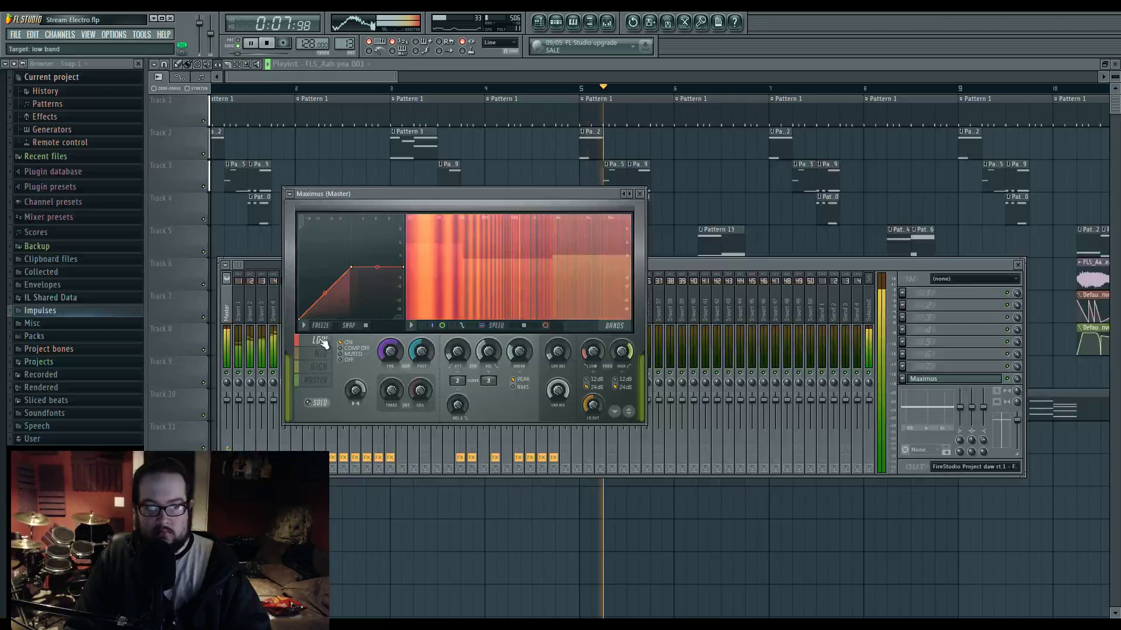
pyautogui.click(579, 325)
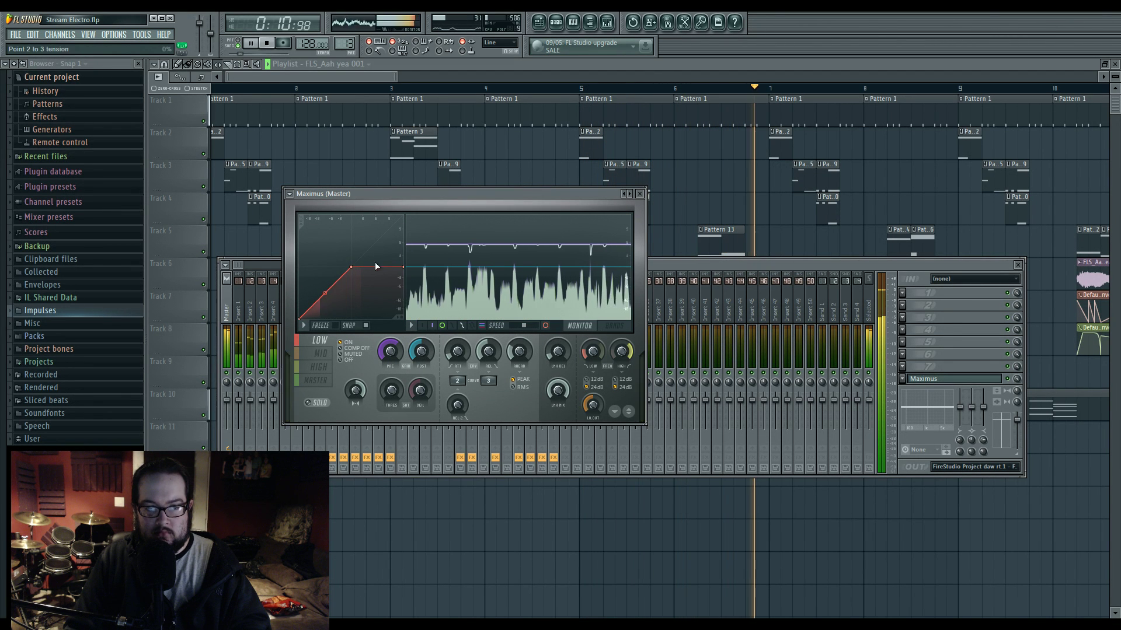
pyautogui.moveTo(350, 268); pyautogui.dragTo(337, 267)
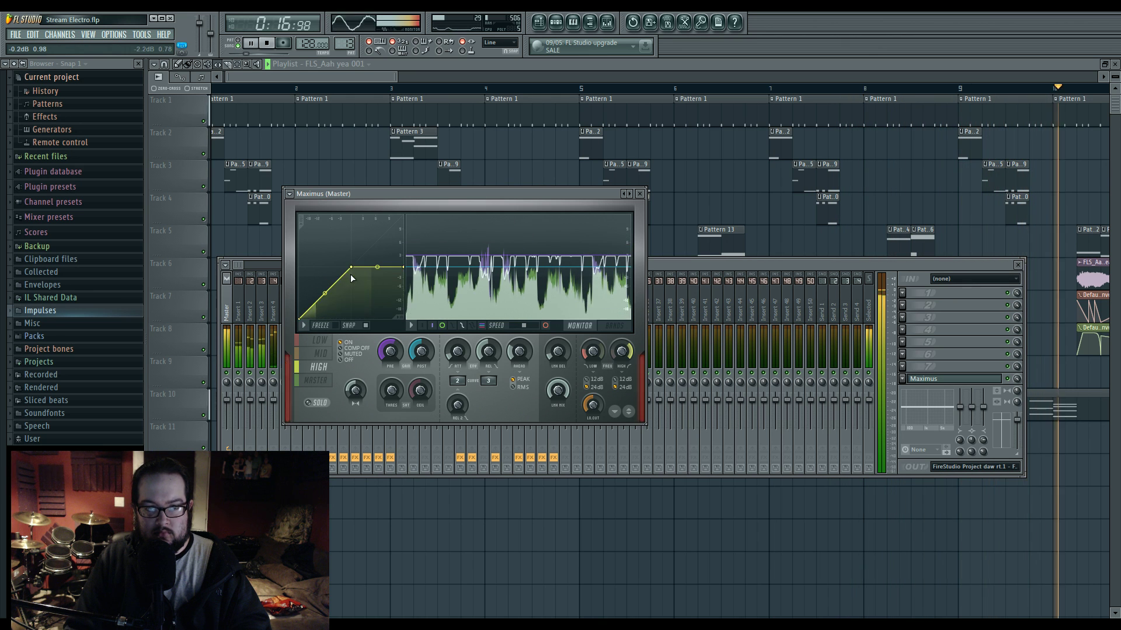
# Step: Check the effects on the chords and Side mixer tracks, and set the low crossover frequency of the Drums track's Maximus to 130 Hz
pyautogui.click(664, 265)
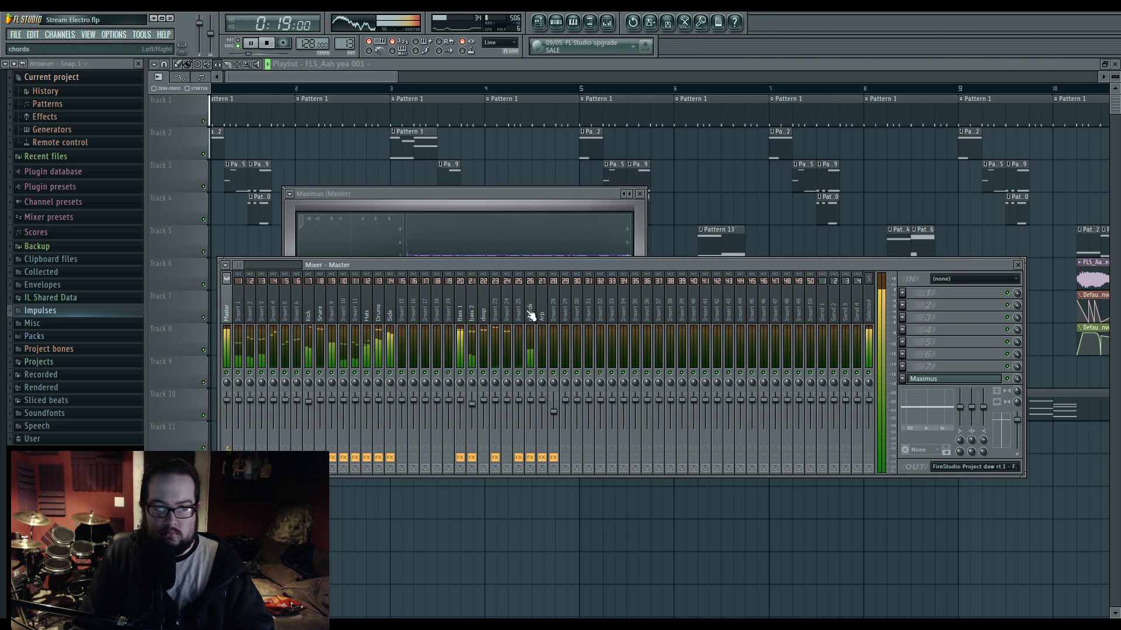
pyautogui.click(500, 308)
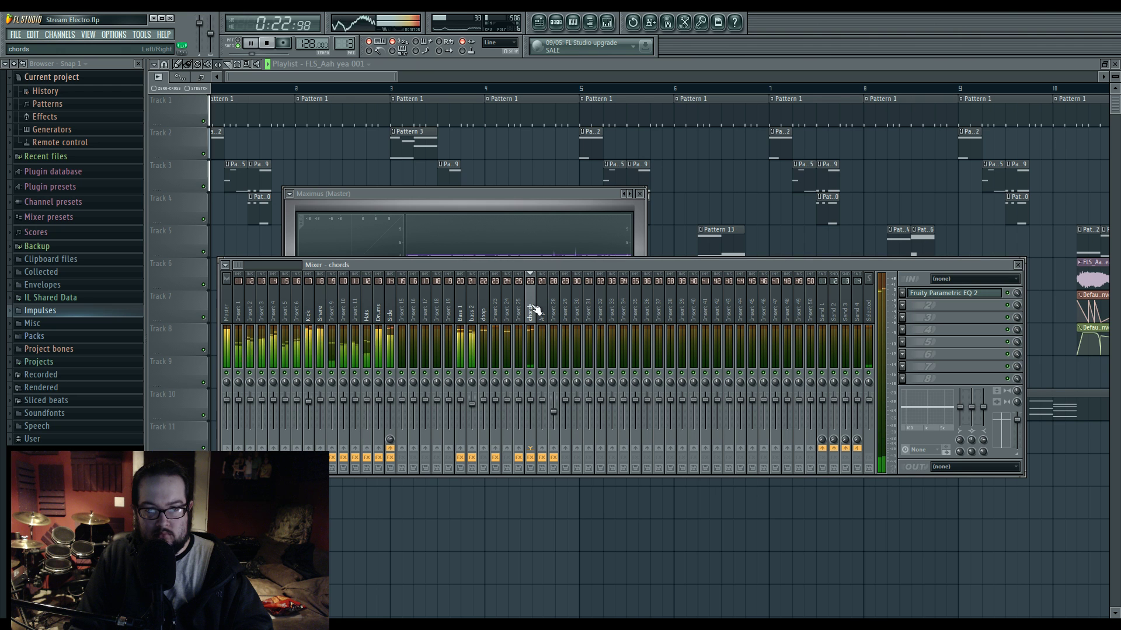
pyautogui.click(394, 309)
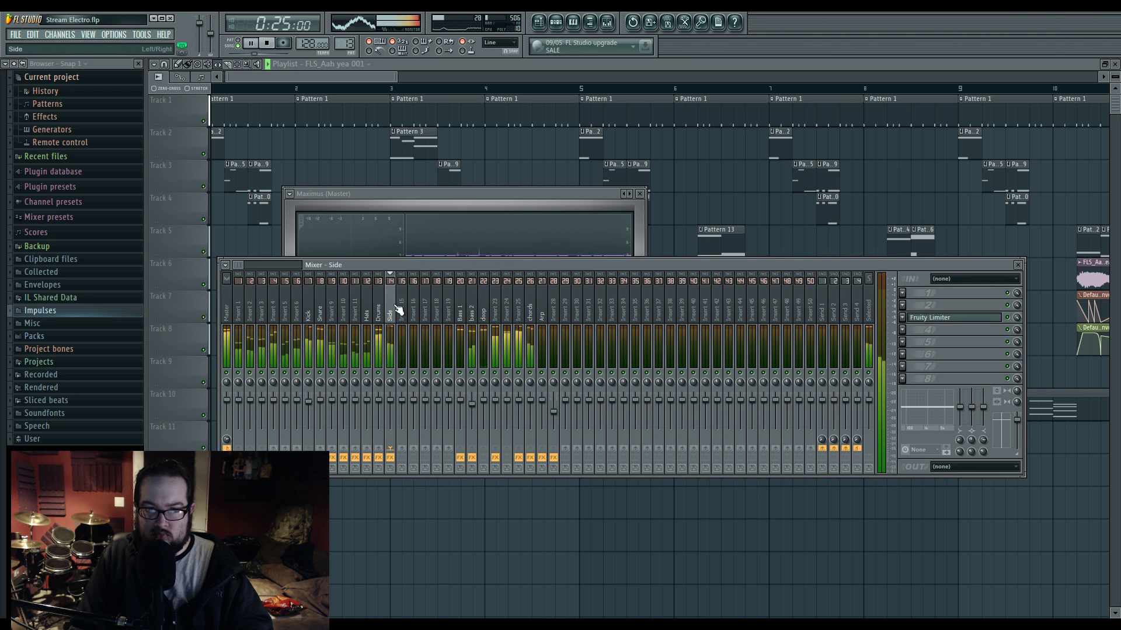
pyautogui.click(941, 317)
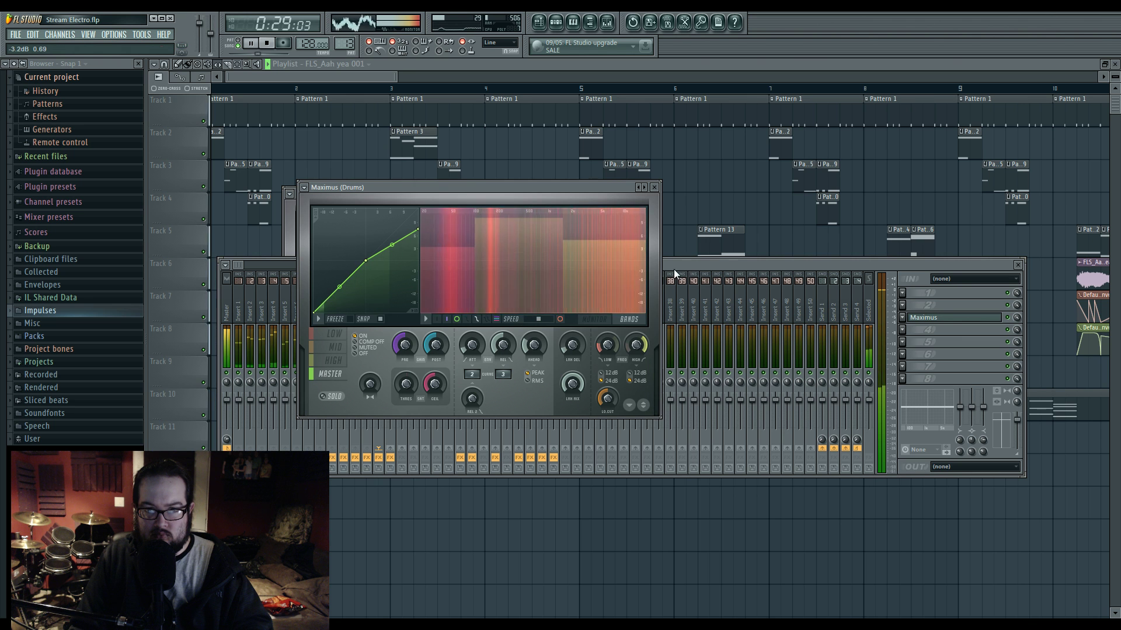
pyautogui.moveTo(607, 343); pyautogui.dragTo(606, 335)
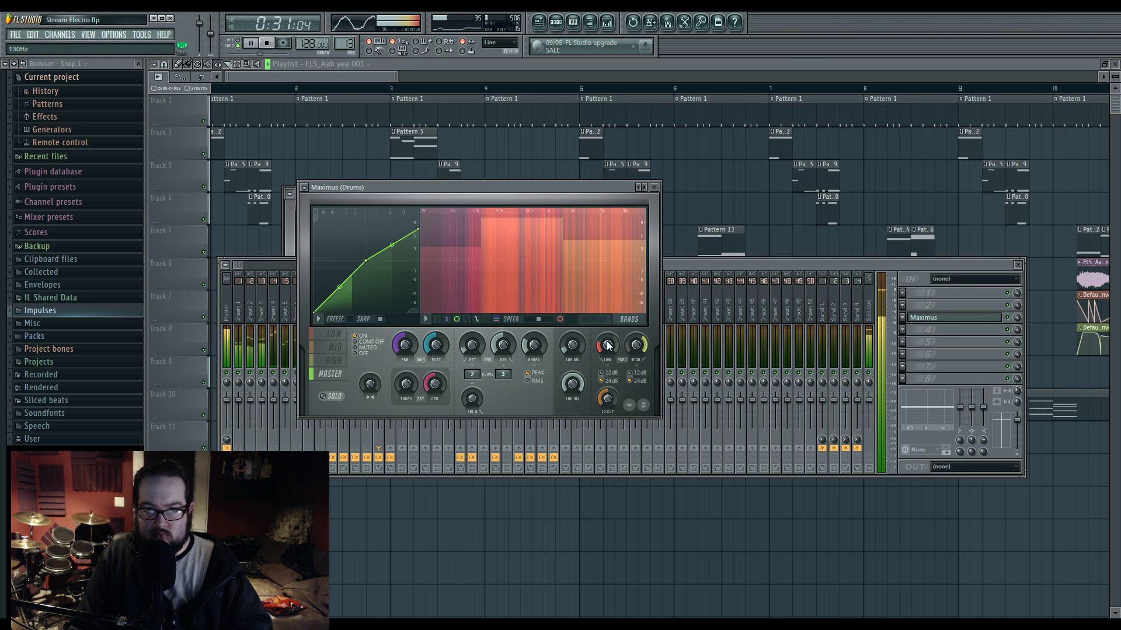
pyautogui.click(677, 266)
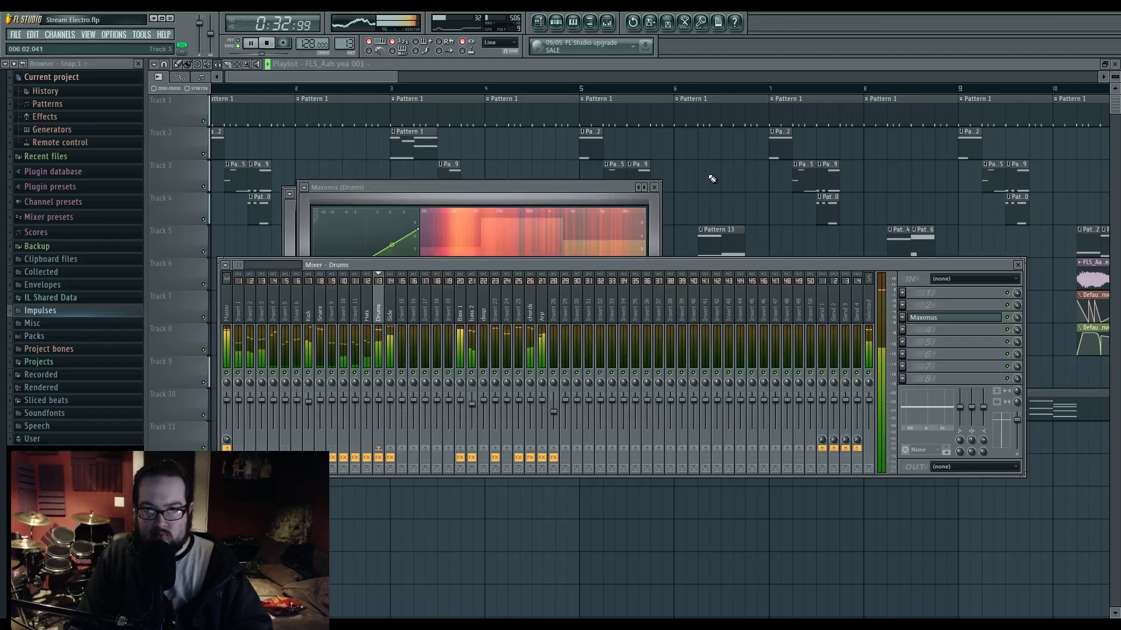
# Step: Look over the whole arrangement in the playlist and check the mixer levels while the section after bar 17 plays
pyautogui.rightClick(710, 177)
pyautogui.scroll(-5, 646, 435)
pyautogui.scroll(-1, 633, 457)
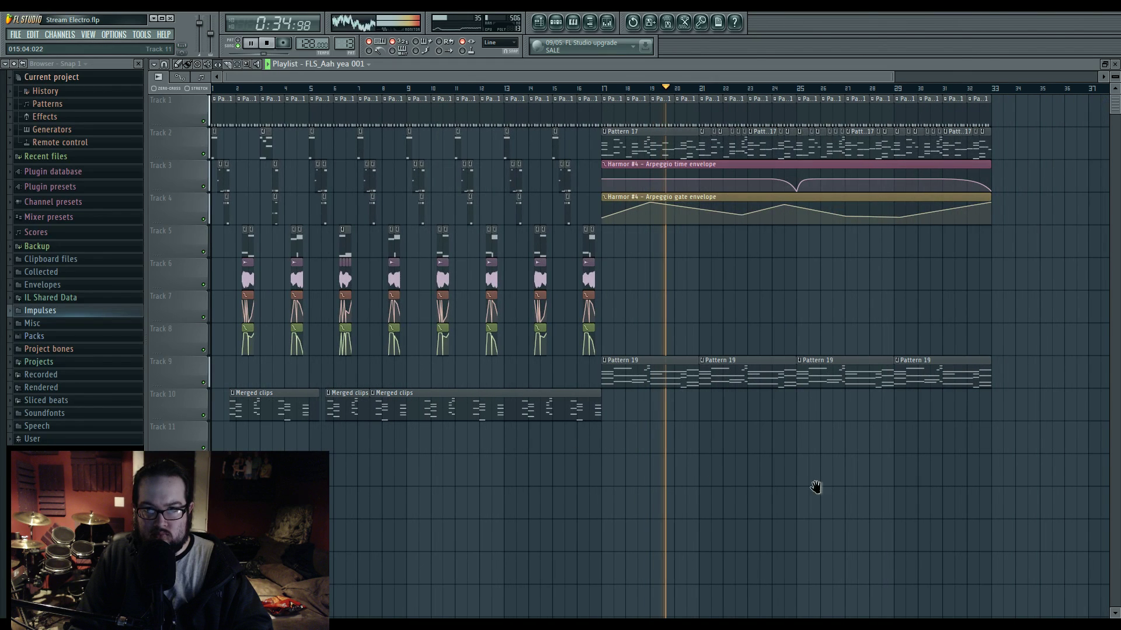
pyautogui.click(609, 22)
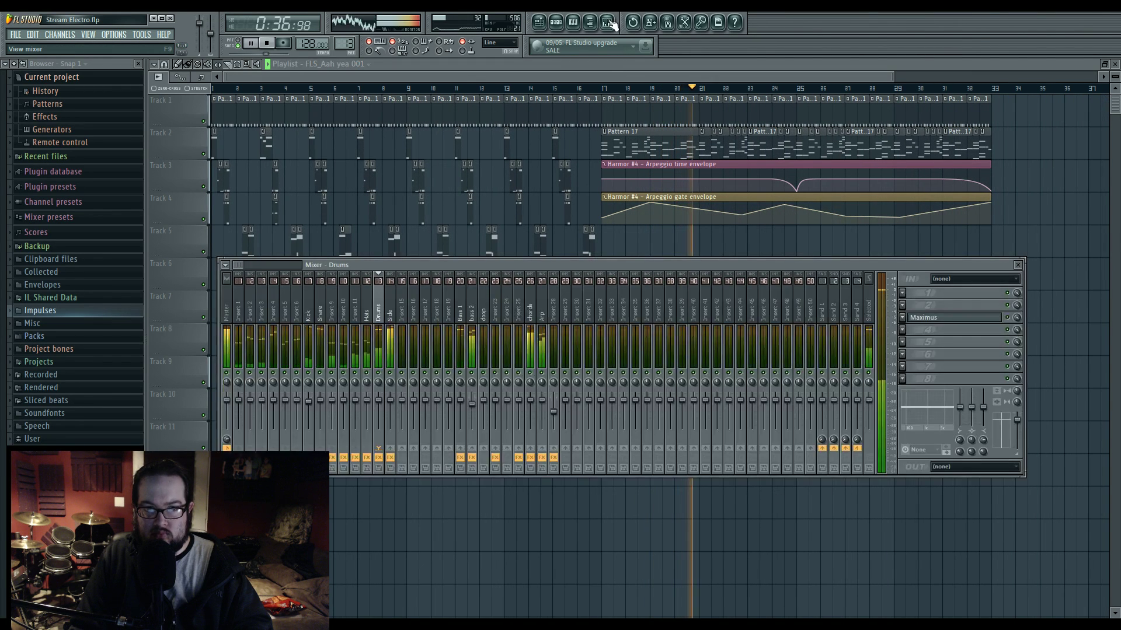
# Step: Reshape the bands of the Fruity Parametric EQ 2 on the chords mixer track, adjusting its low and high ends
pyautogui.click(530, 317)
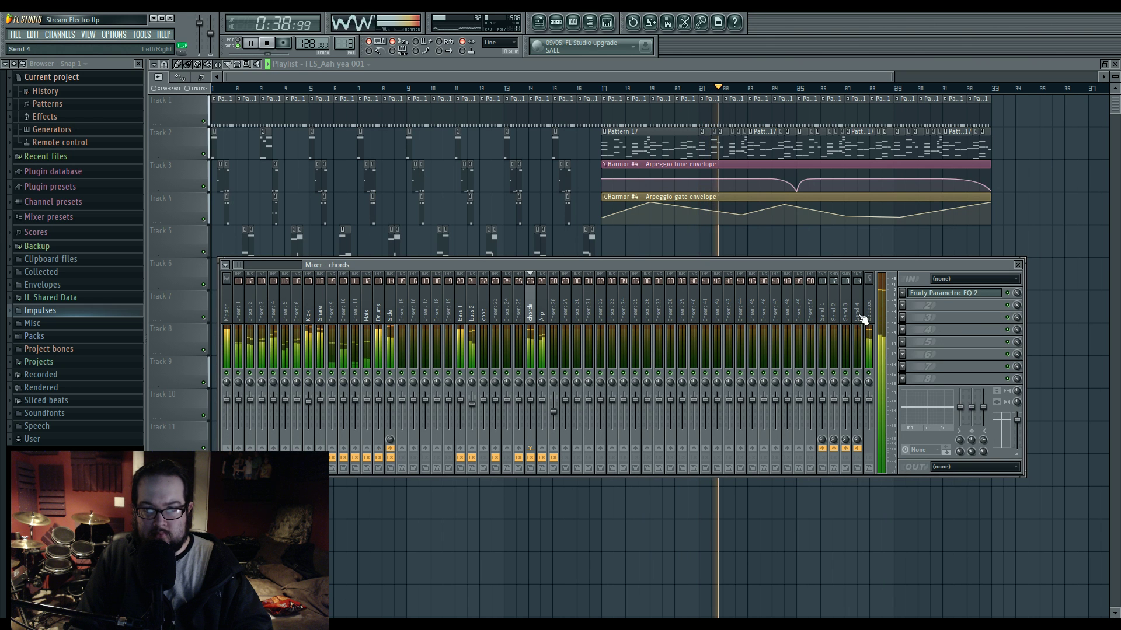
pyautogui.click(976, 294)
pyautogui.moveTo(389, 232); pyautogui.dragTo(354, 233)
pyautogui.moveTo(298, 243); pyautogui.dragTo(294, 237)
pyautogui.moveTo(288, 225); pyautogui.dragTo(344, 222)
pyautogui.moveTo(394, 223); pyautogui.dragTo(348, 231)
pyautogui.click(604, 264)
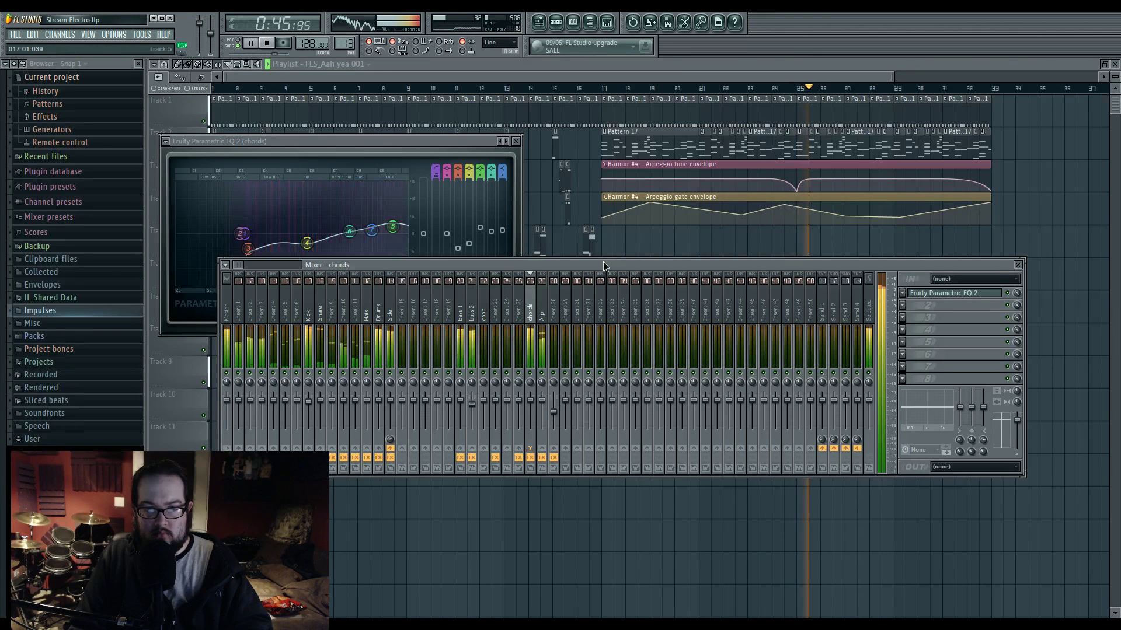
# Step: Inspect the Bass 1 track's EQ and the Maximus inside its Patcher, switching the Maximus display to the bands view
pyautogui.click(459, 315)
pyautogui.click(951, 293)
pyautogui.click(949, 305)
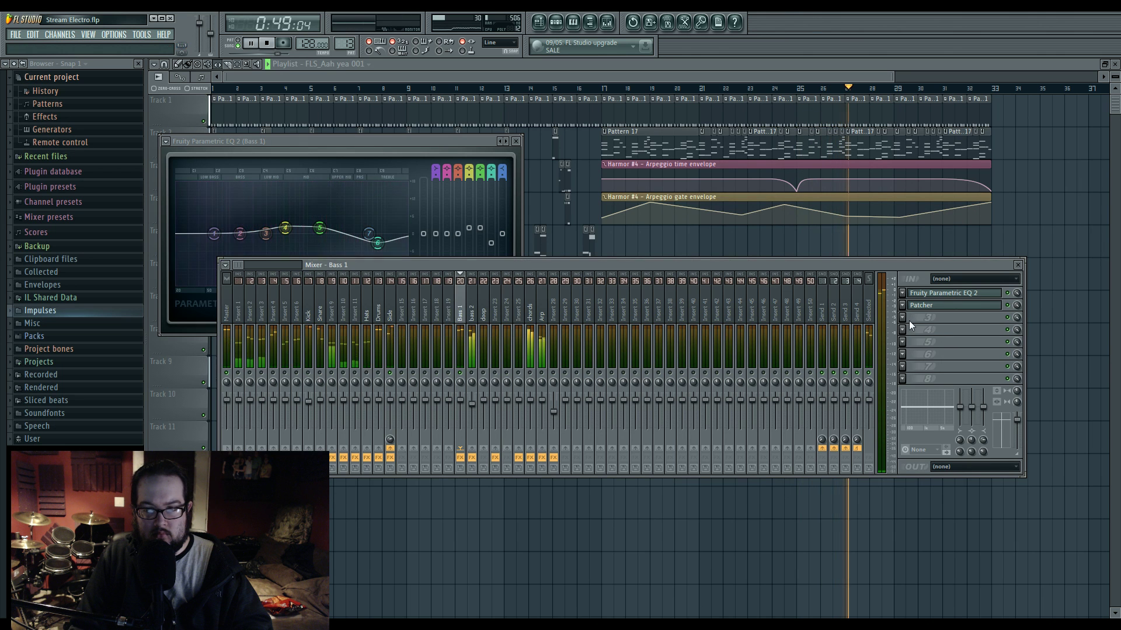
pyautogui.click(224, 185)
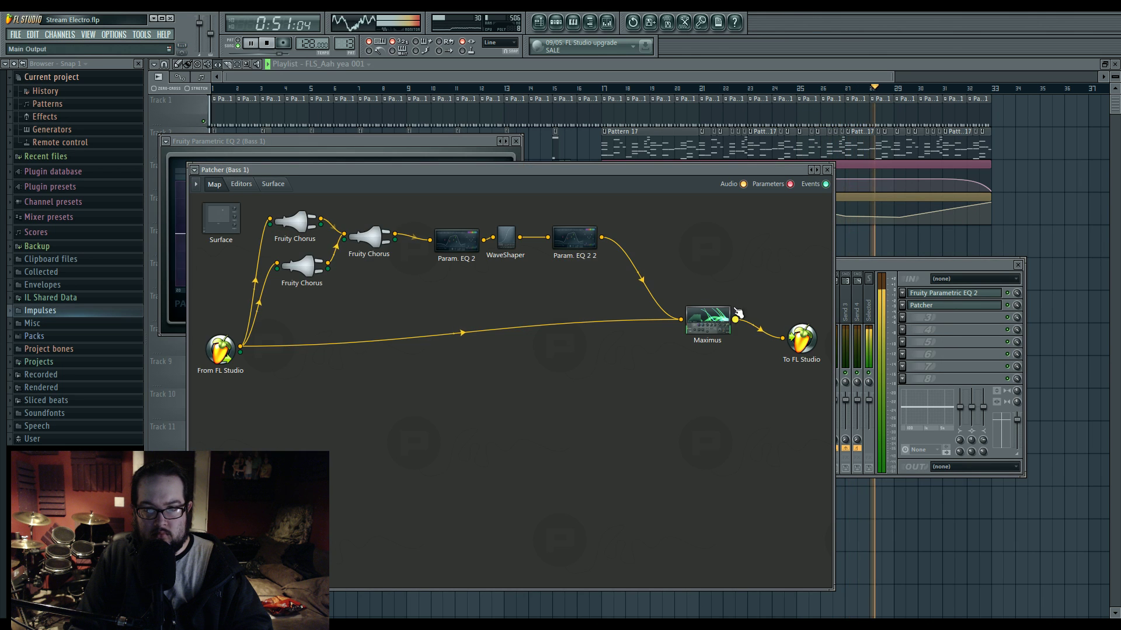
pyautogui.doubleClick(707, 330)
pyautogui.click(225, 537)
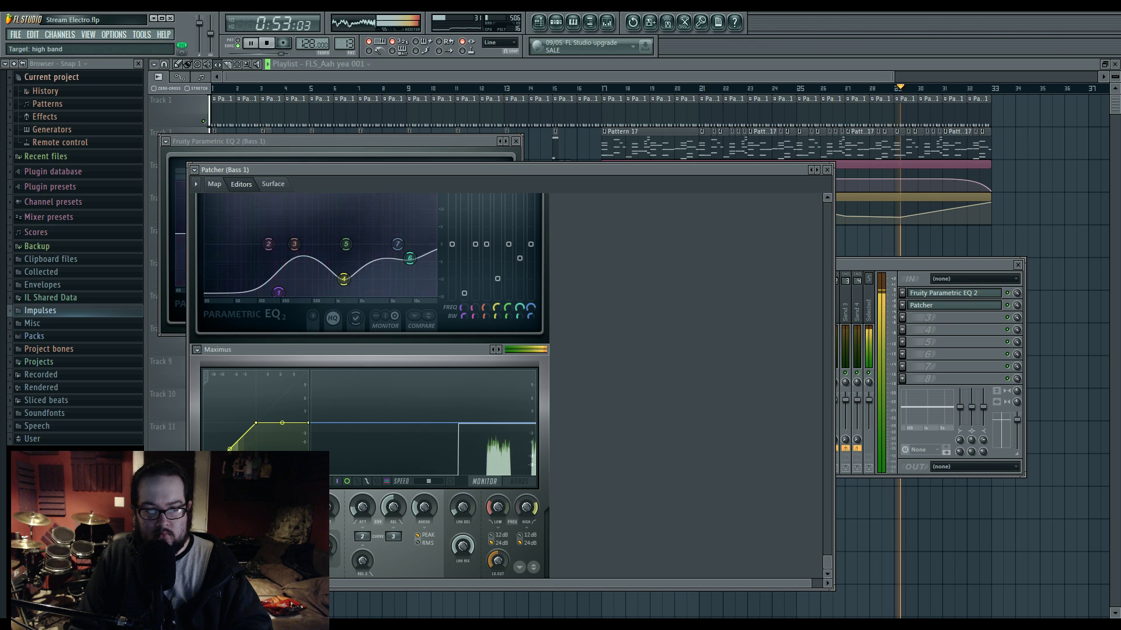
pyautogui.click(453, 481)
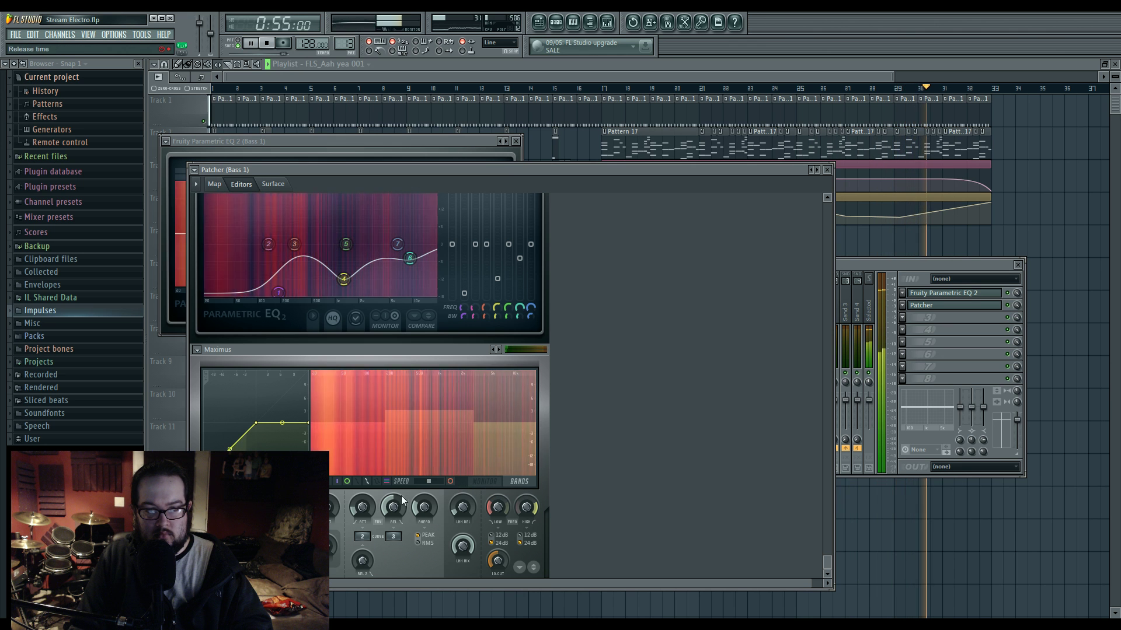
# Step: Add a Fruity Parametric EQ 2 to slot 3 of Bass 1 and lower band 6 to about -1.5 dB at 16500 Hz
pyautogui.click(918, 318)
pyautogui.moveTo(925, 329)
pyautogui.click(1005, 367)
pyautogui.moveTo(374, 290); pyautogui.dragTo(456, 294)
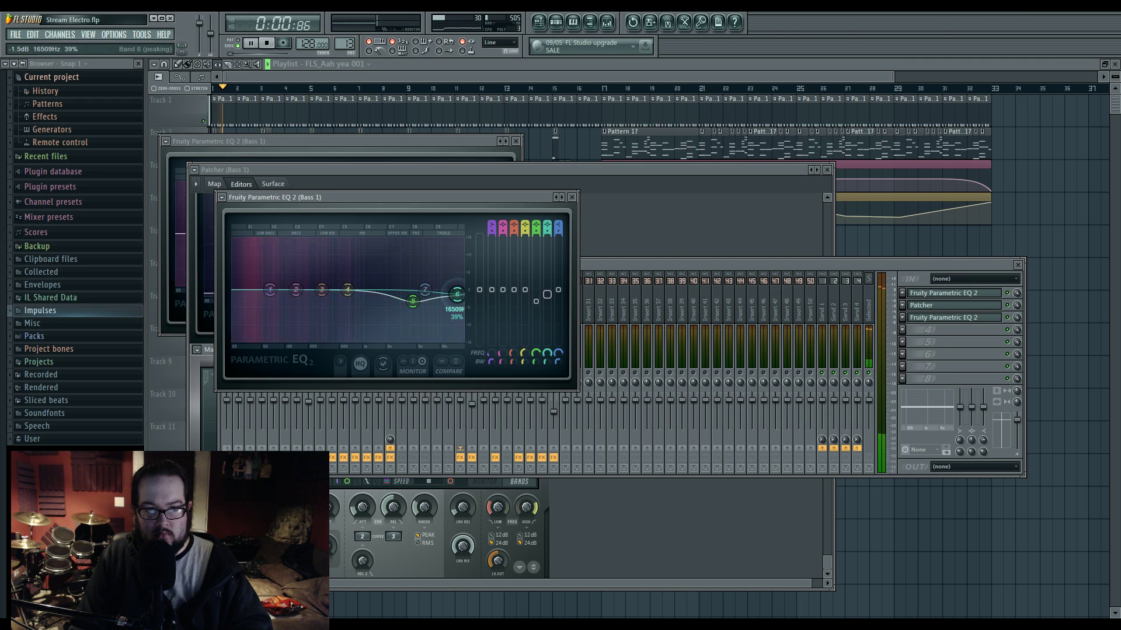
# Step: Restart playback and adjust the low mids of the new Bass 1 EQ, moving band 4 near 659 Hz and lowering band 3
pyautogui.press('space')
pyautogui.press('space')
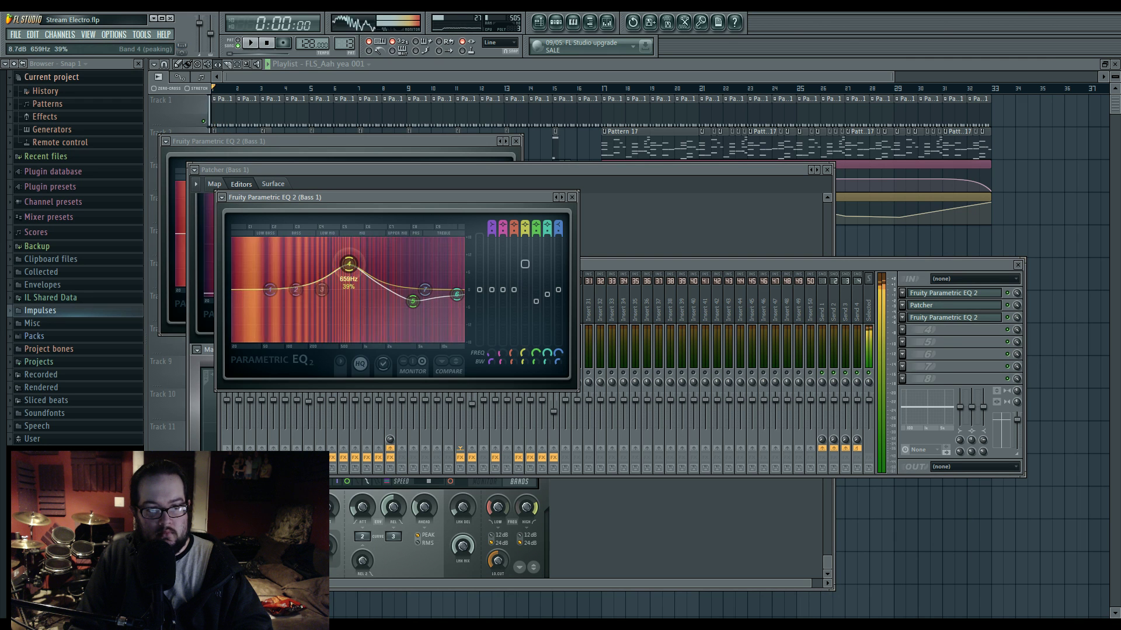
pyautogui.moveTo(321, 290); pyautogui.dragTo(298, 305)
pyautogui.click(605, 267)
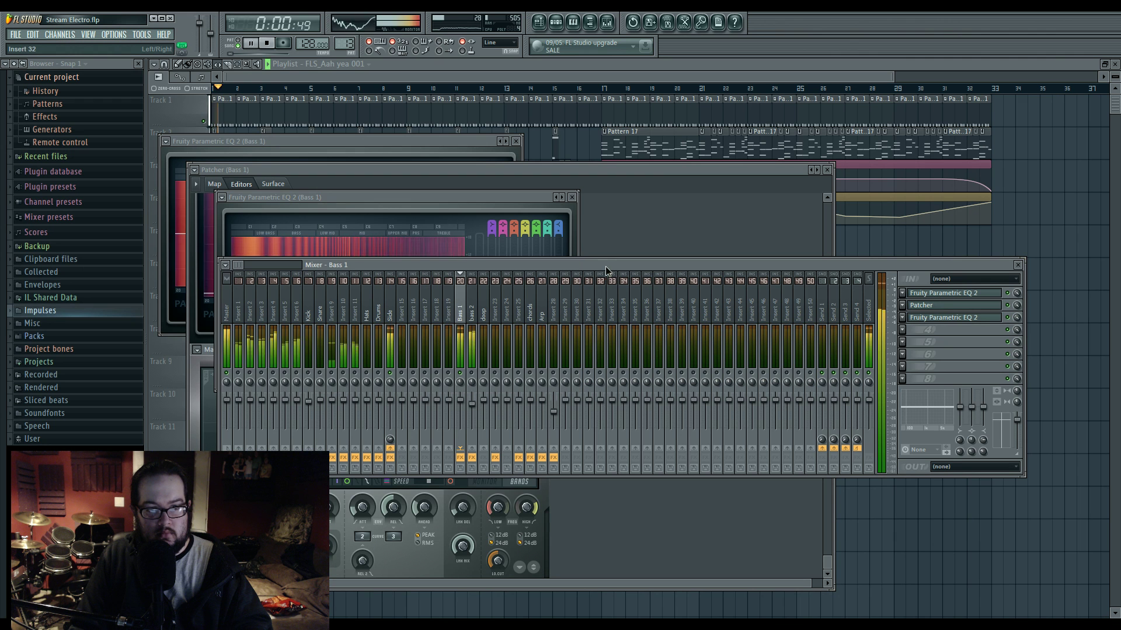
# Step: Play the song and examine the Fruity Limiter in slot 3 of the Side mixer track
pyautogui.press('space')
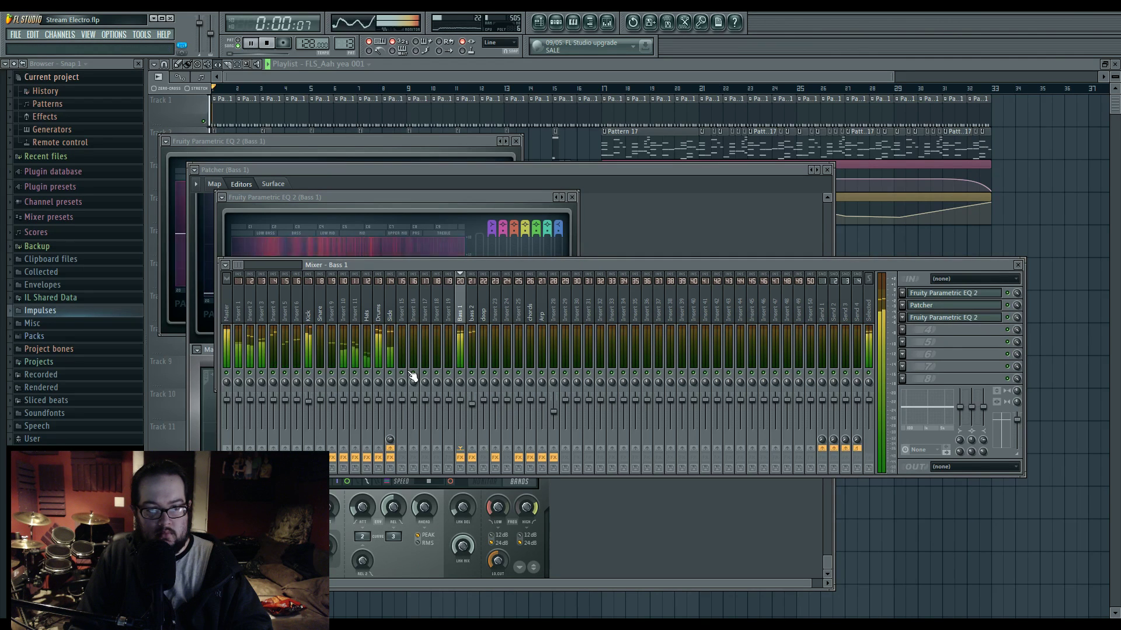
pyautogui.click(397, 315)
pyautogui.click(969, 319)
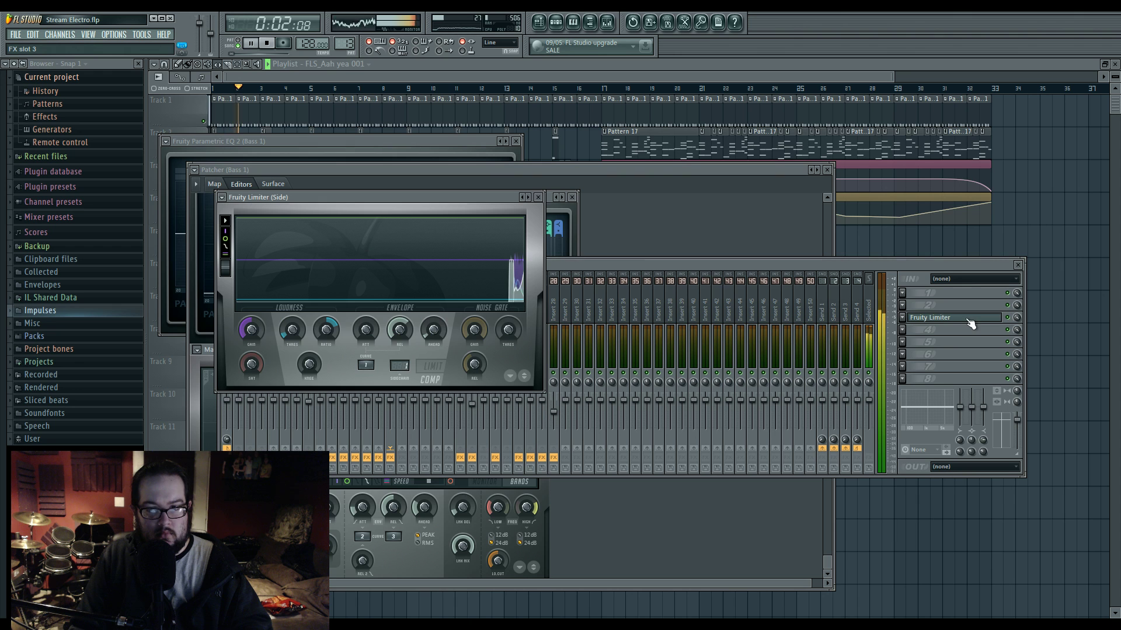
pyautogui.click(607, 265)
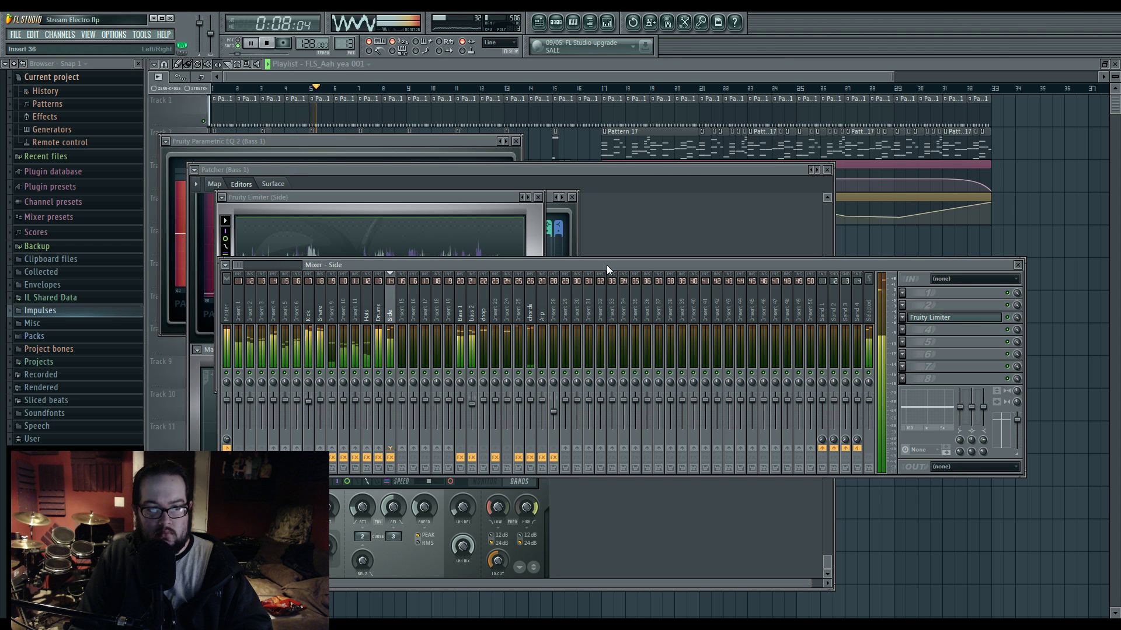
# Step: Adjust the Kick track's Fruity Parametric EQ 2, moving the band 5 boost up in frequency and band 2 down
pyautogui.click(310, 314)
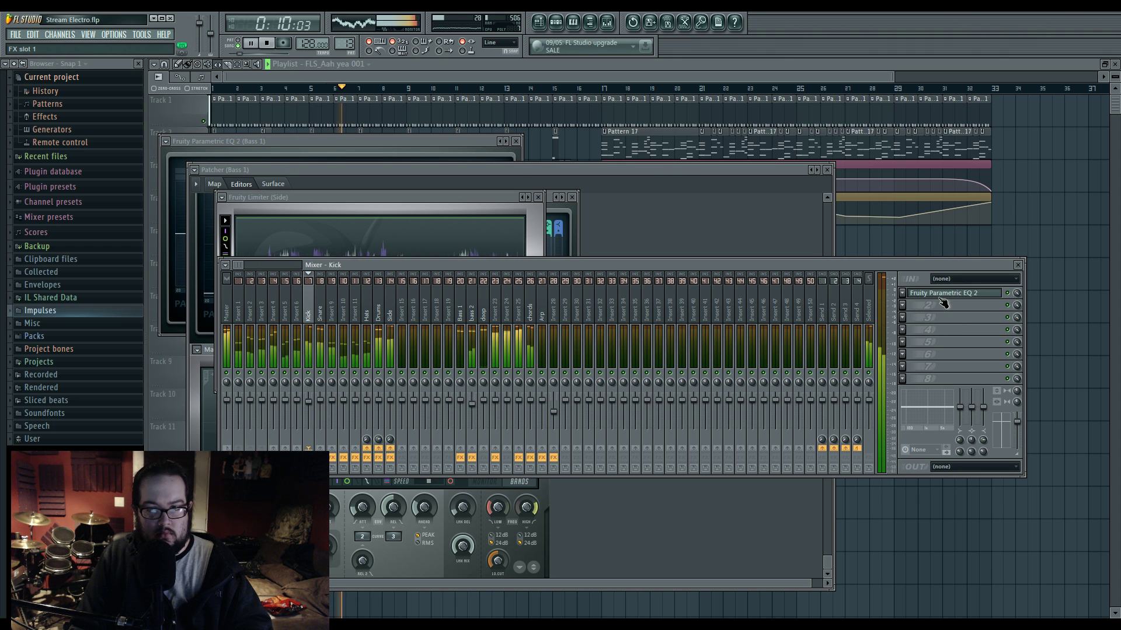
pyautogui.click(943, 300)
pyautogui.moveTo(370, 220)
pyautogui.mouseDown()
pyautogui.moveTo(375, 233)
pyautogui.moveTo(363, 239)
pyautogui.moveTo(391, 226)
pyautogui.mouseUp()
pyautogui.moveTo(240, 233); pyautogui.dragTo(230, 230)
pyautogui.click(561, 265)
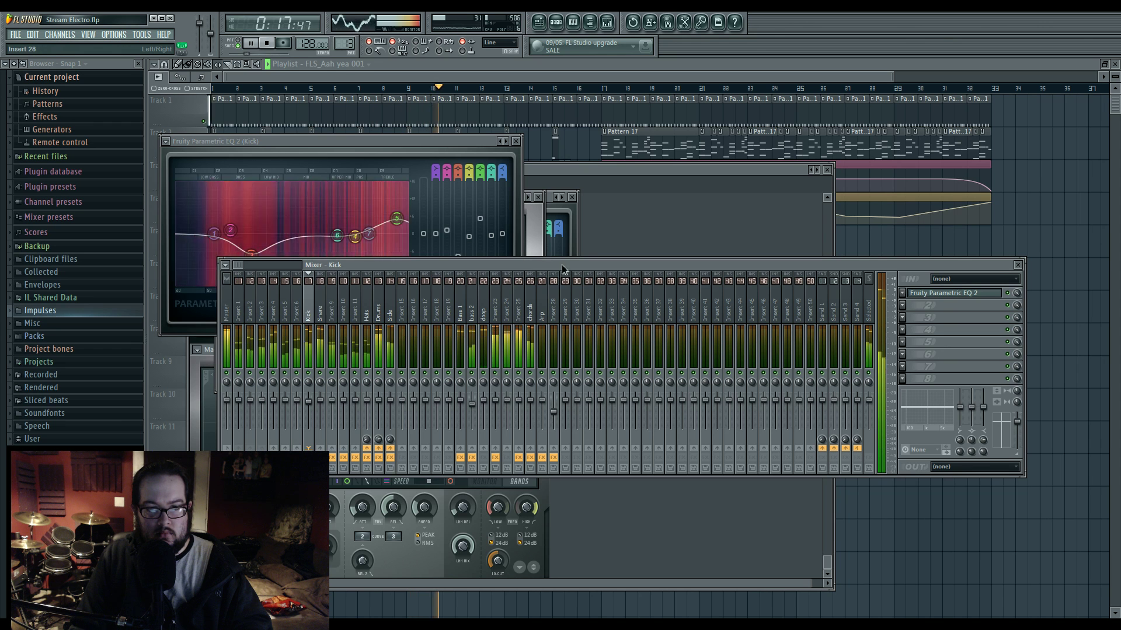
# Step: Make band 3 of the Snare track's Fruity Parametric EQ 2 a narrower peak and raise its boost slightly
pyautogui.click(320, 309)
pyautogui.click(955, 293)
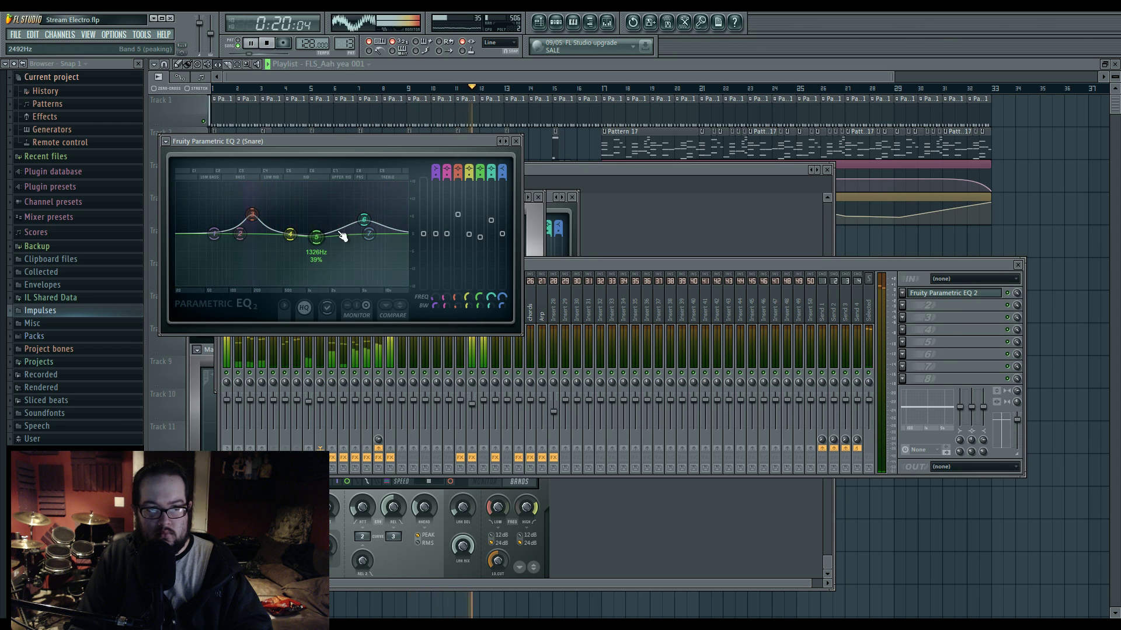
pyautogui.rightClick(246, 216)
pyautogui.moveTo(266, 255)
pyautogui.click(306, 255)
pyautogui.moveTo(246, 214); pyautogui.dragTo(246, 209)
# Step: Change band 4 of the Snare EQ to a narrow, deep cut just above the frequency of band 3
pyautogui.rightClick(290, 234)
pyautogui.moveTo(318, 275)
pyautogui.click(352, 276)
pyautogui.moveTo(291, 236); pyautogui.dragTo(257, 266)
pyautogui.scroll(-3, 257, 259)
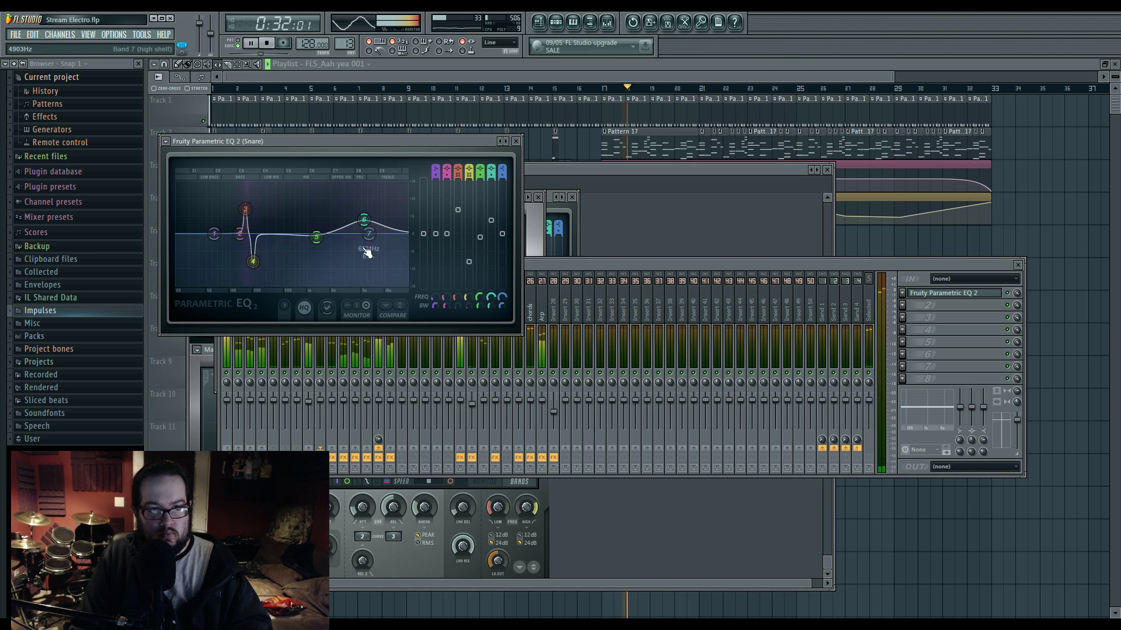
# Step: Lower band 5 of the Snare EQ and shift the band 6 boost down in frequency
pyautogui.moveTo(366, 224); pyautogui.dragTo(316, 245)
pyautogui.moveTo(352, 222); pyautogui.dragTo(355, 218)
pyautogui.click(544, 262)
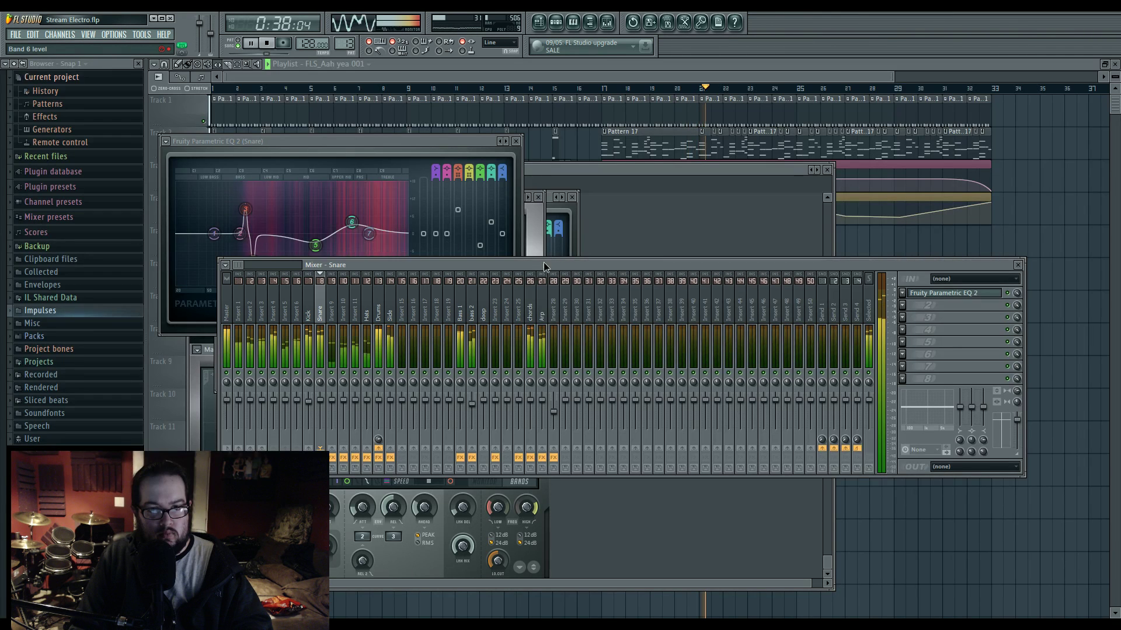
# Step: Add a Fruity Reeverb 2 to slot 2 of the chords track and check the track's EQ
pyautogui.click(536, 305)
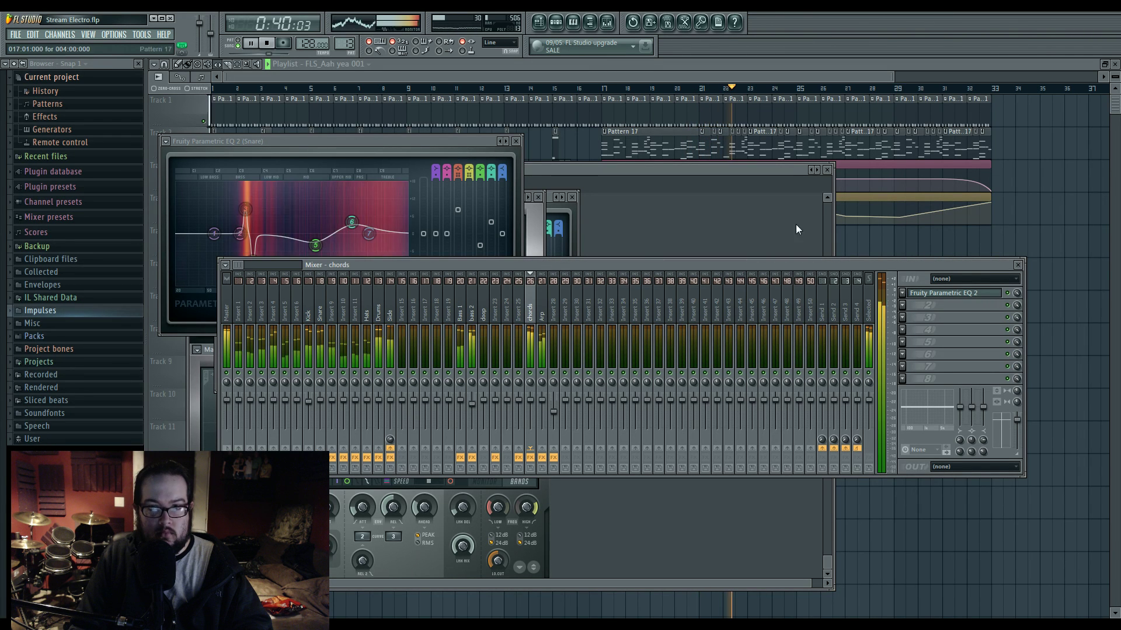
pyautogui.click(911, 305)
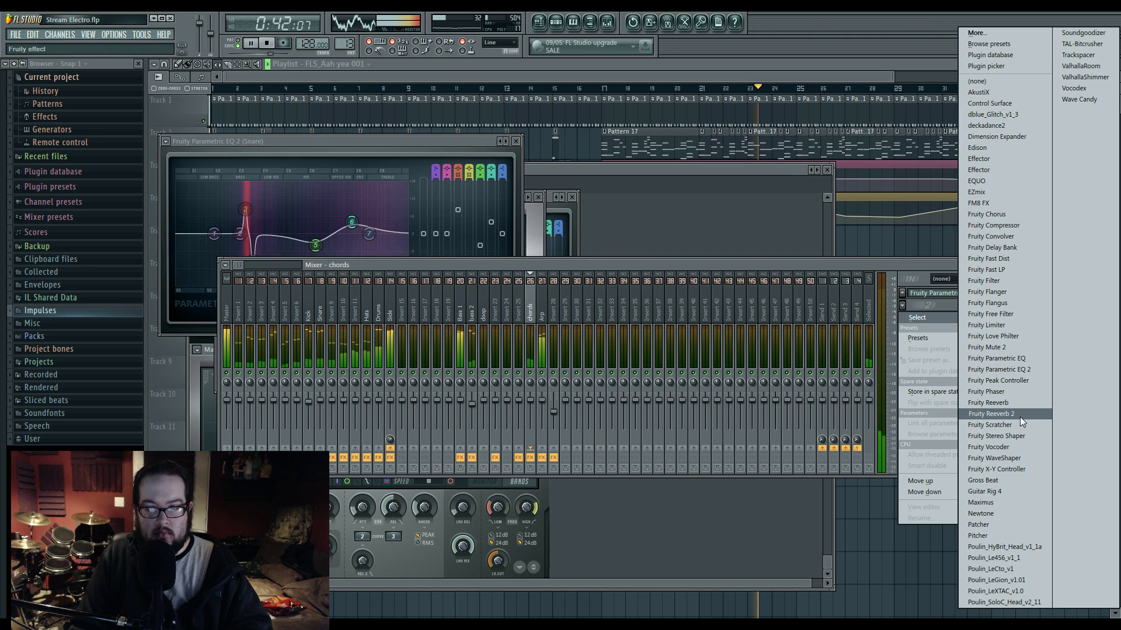
pyautogui.click(1020, 416)
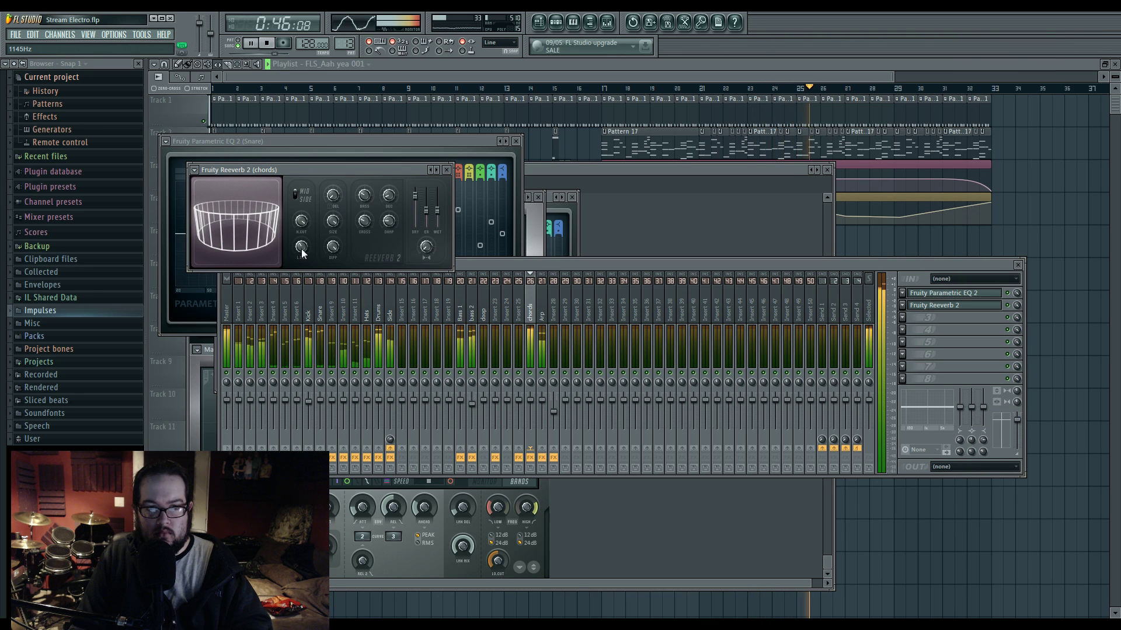
pyautogui.click(574, 264)
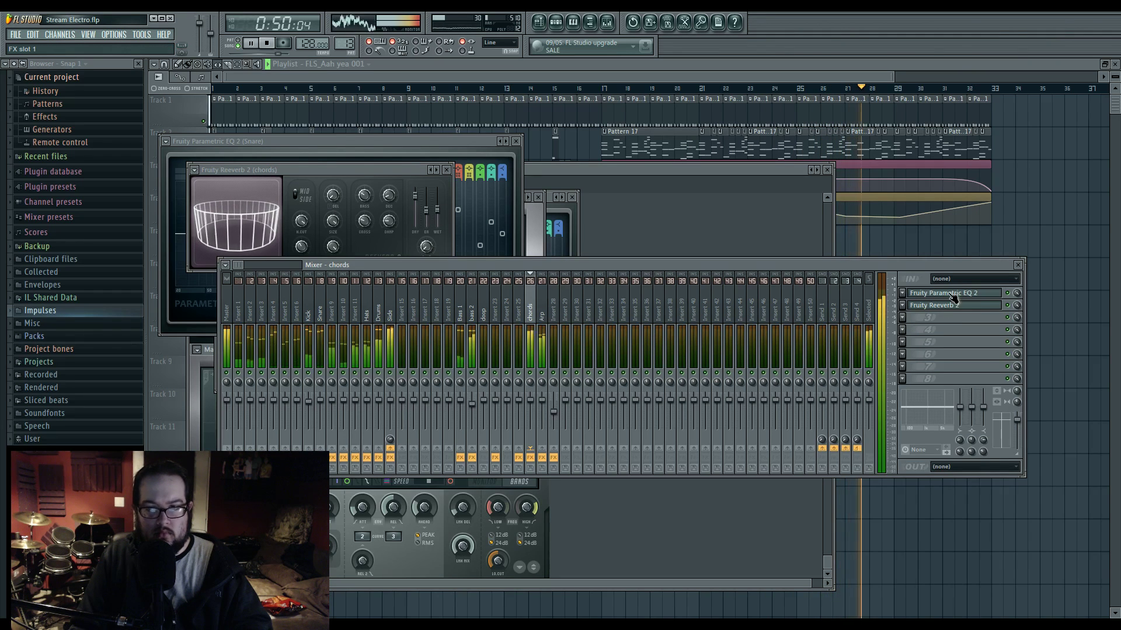
pyautogui.click(953, 294)
pyautogui.click(580, 263)
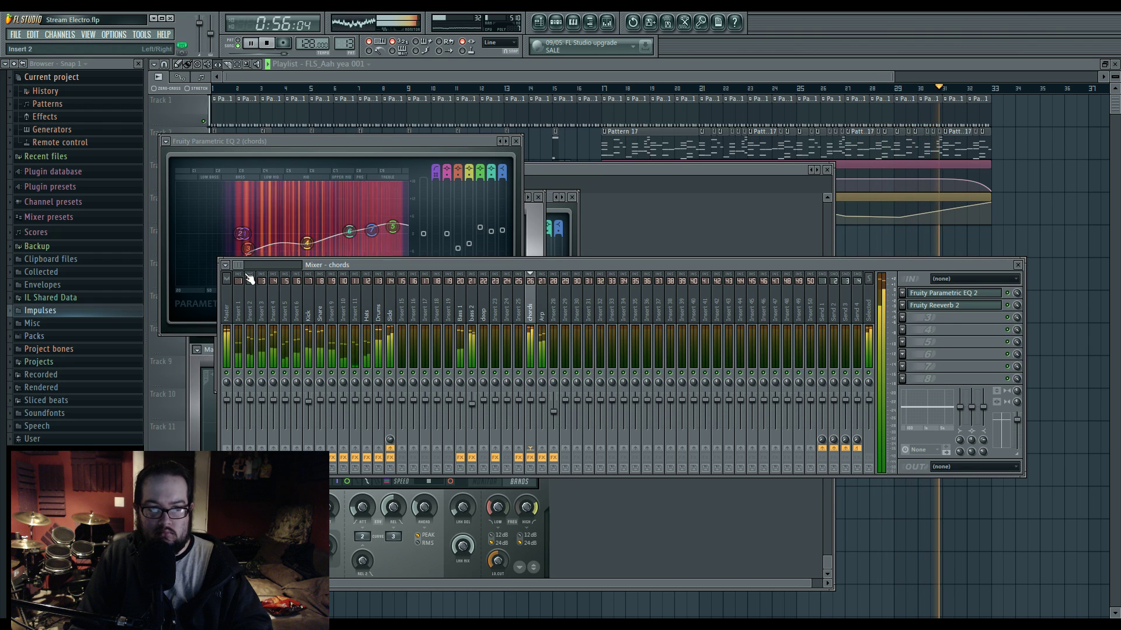
# Step: Adjust the distortion amount and asymmetry of the first Harmor channel, then audition it with playback and a few notes
pyautogui.rightClick(461, 374)
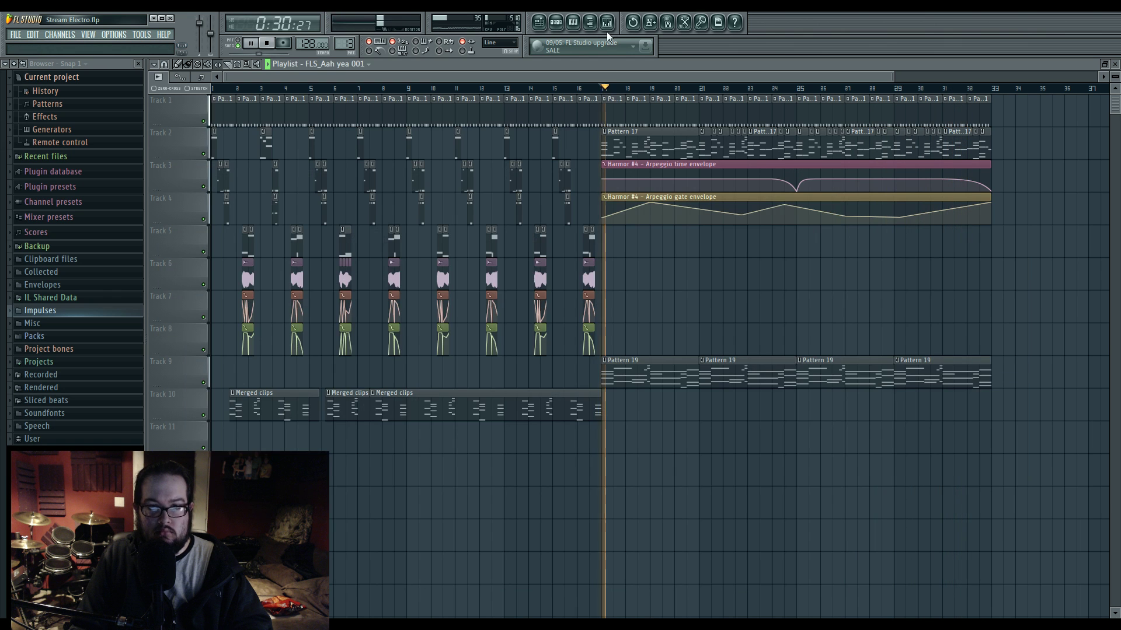
pyautogui.click(607, 27)
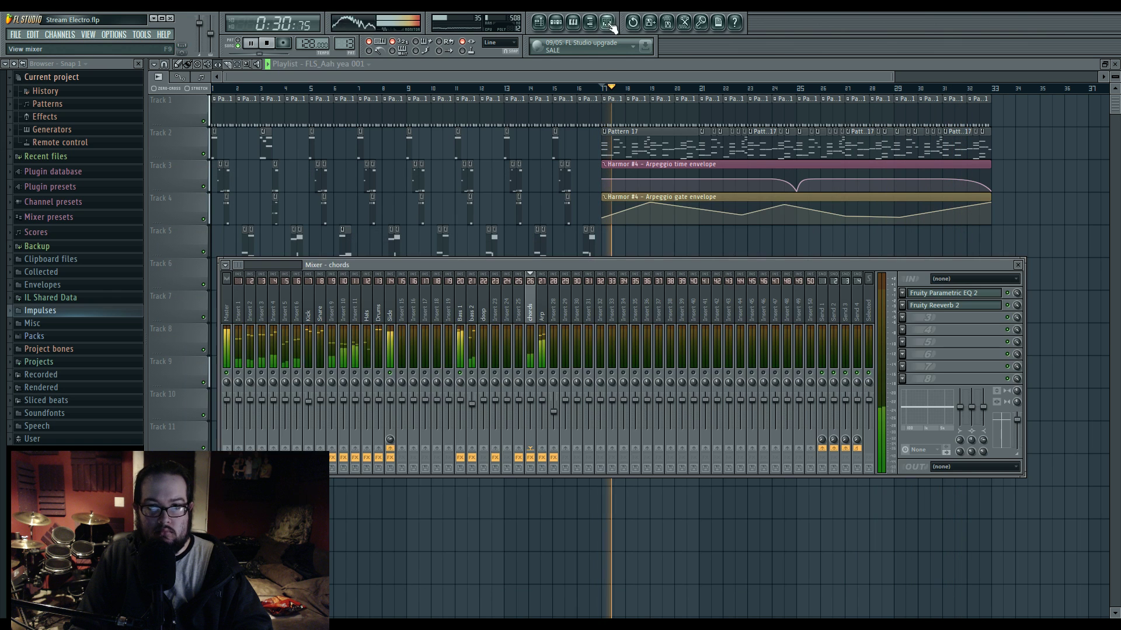
pyautogui.click(460, 316)
pyautogui.click(556, 22)
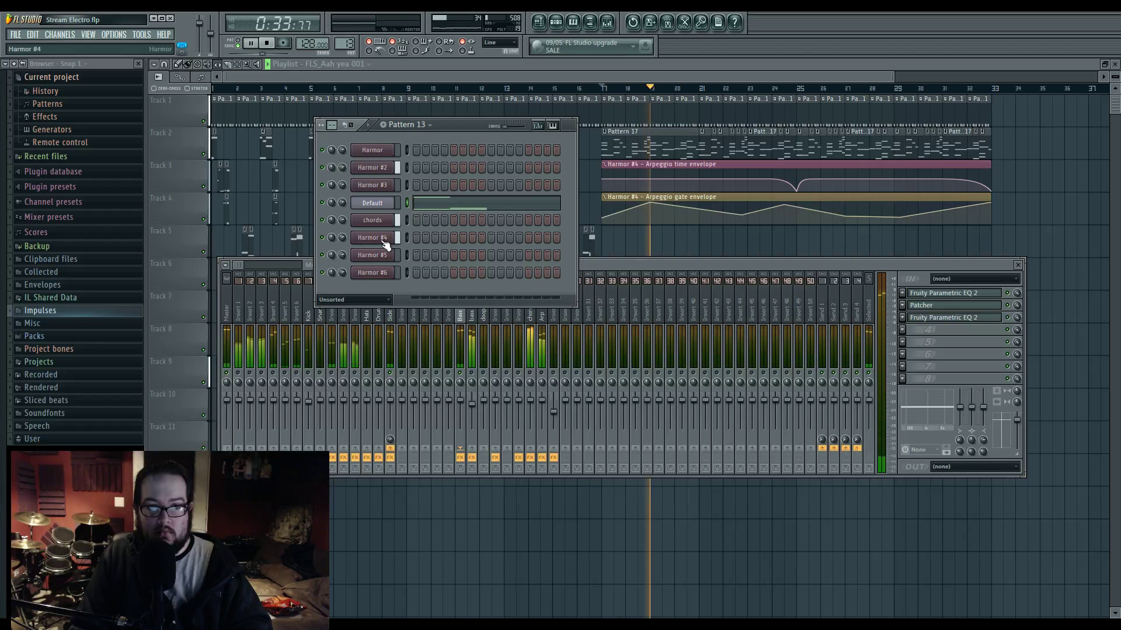
pyautogui.click(373, 150)
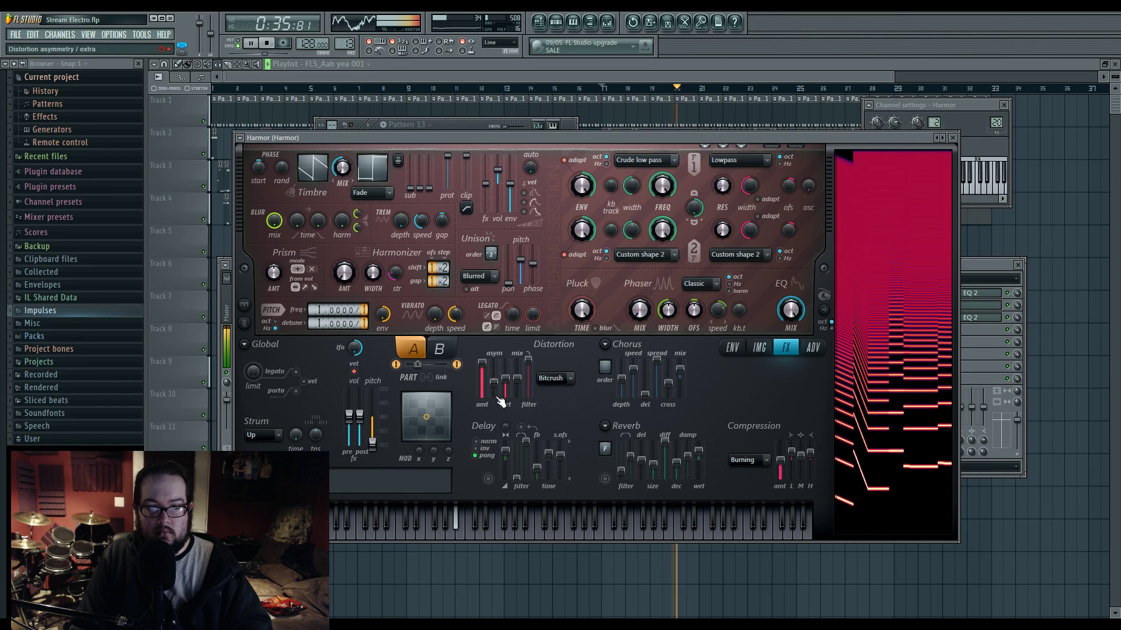
pyautogui.moveTo(487, 374); pyautogui.dragTo(495, 380)
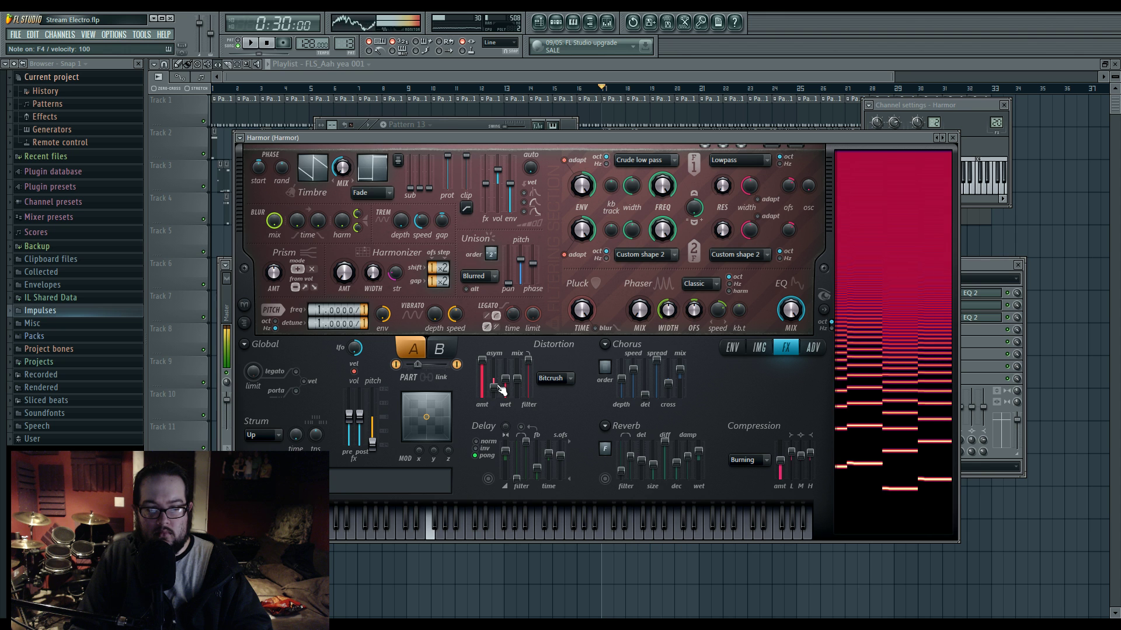
pyautogui.press('n')
pyautogui.press('z')
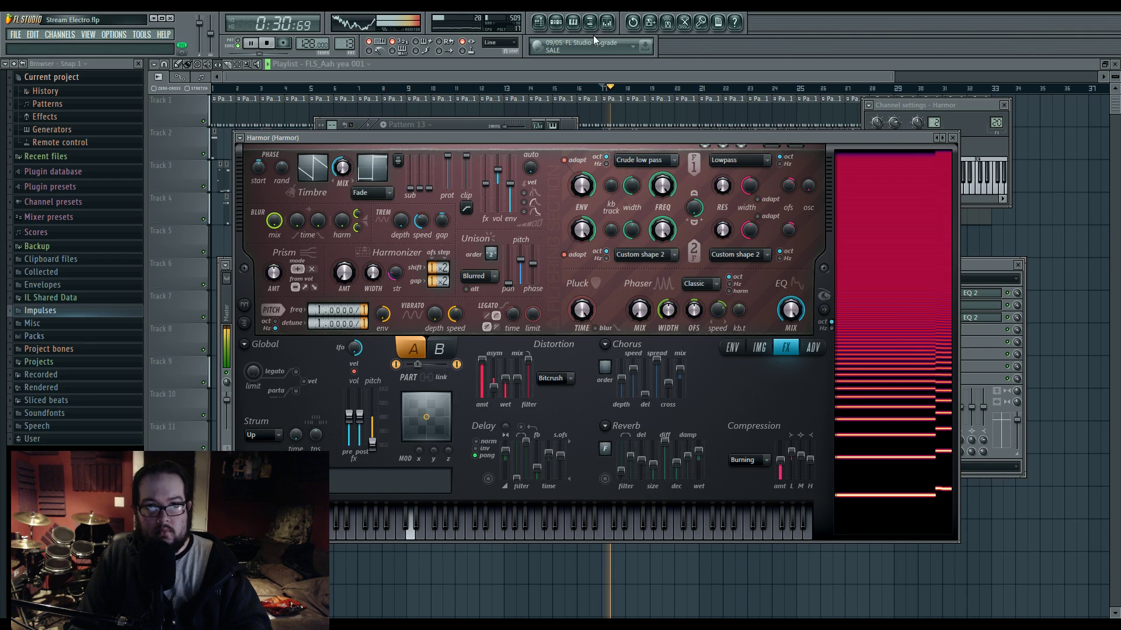
# Step: Lower band 6 of the chords track's Fruity Parametric EQ 2 and shift it up in frequency
pyautogui.press('F9')
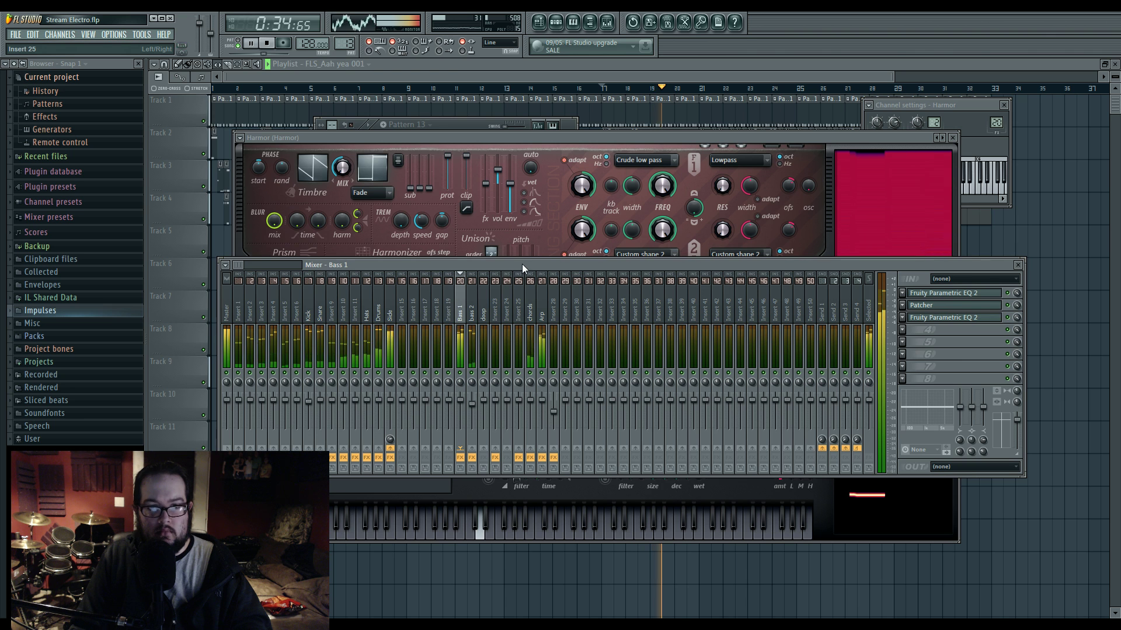
pyautogui.click(530, 303)
pyautogui.click(950, 294)
pyautogui.moveTo(349, 231); pyautogui.dragTo(368, 246)
pyautogui.click(601, 265)
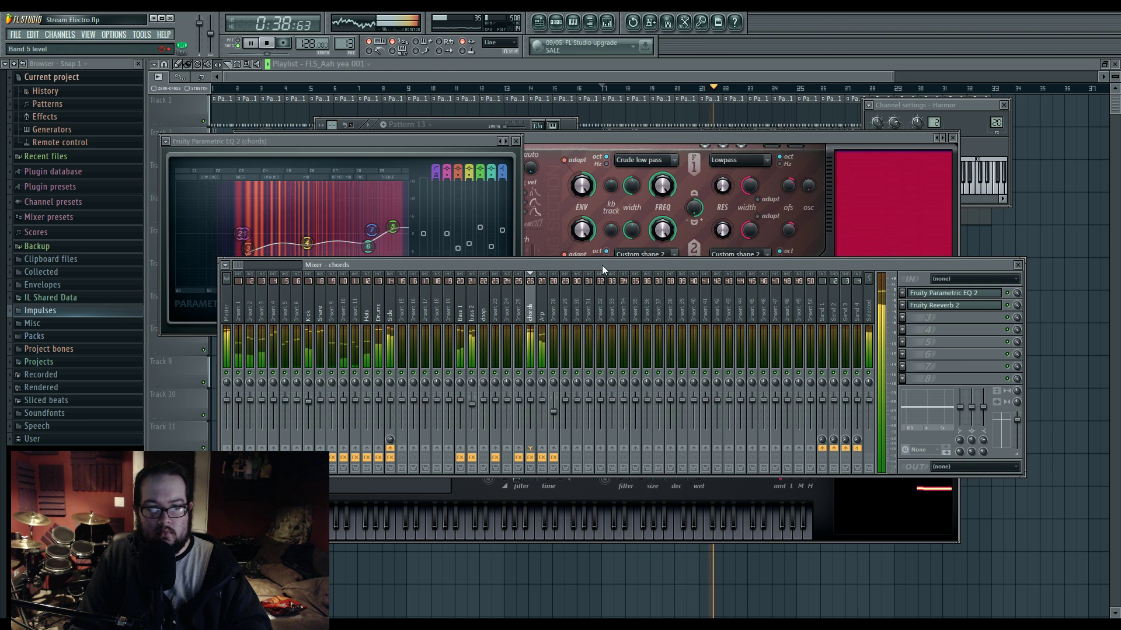
# Step: In the Master track's Maximus, set the low band's release to about 157 ms and lower the upper end of the master band's curve
pyautogui.click(233, 304)
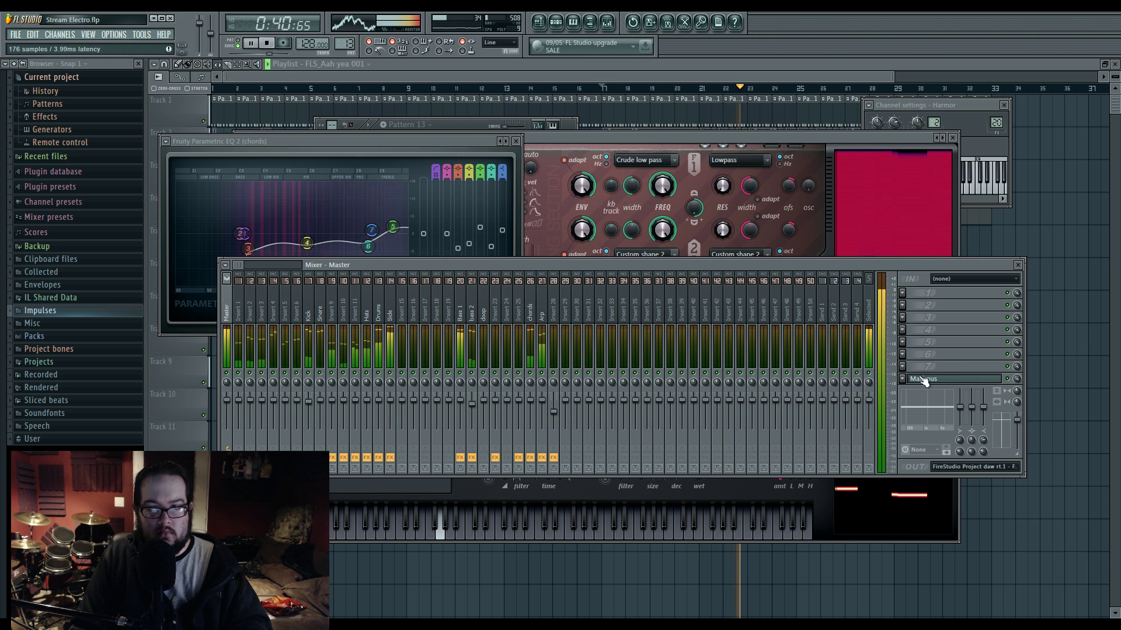
pyautogui.click(922, 378)
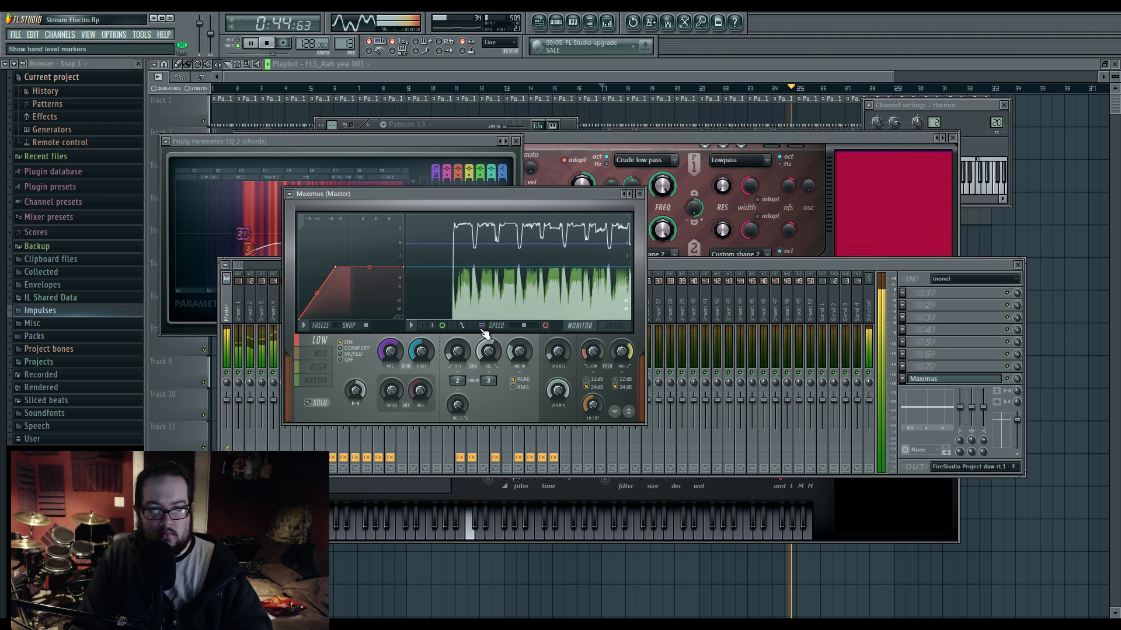
pyautogui.moveTo(488, 352); pyautogui.dragTo(487, 336)
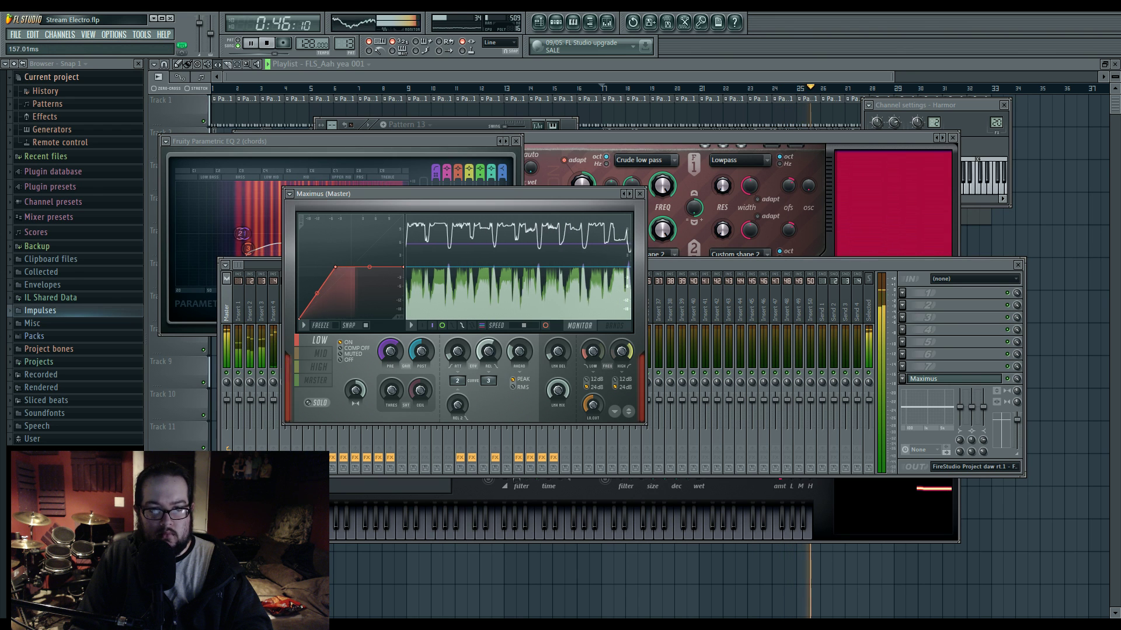
pyautogui.click(321, 385)
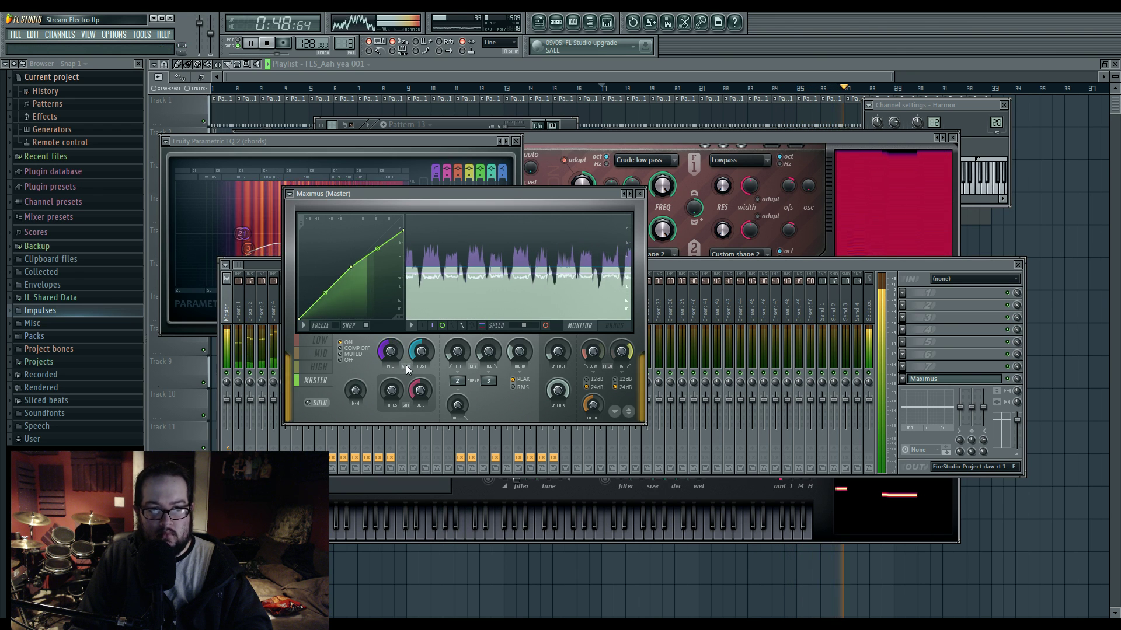
pyautogui.moveTo(407, 234); pyautogui.dragTo(403, 248)
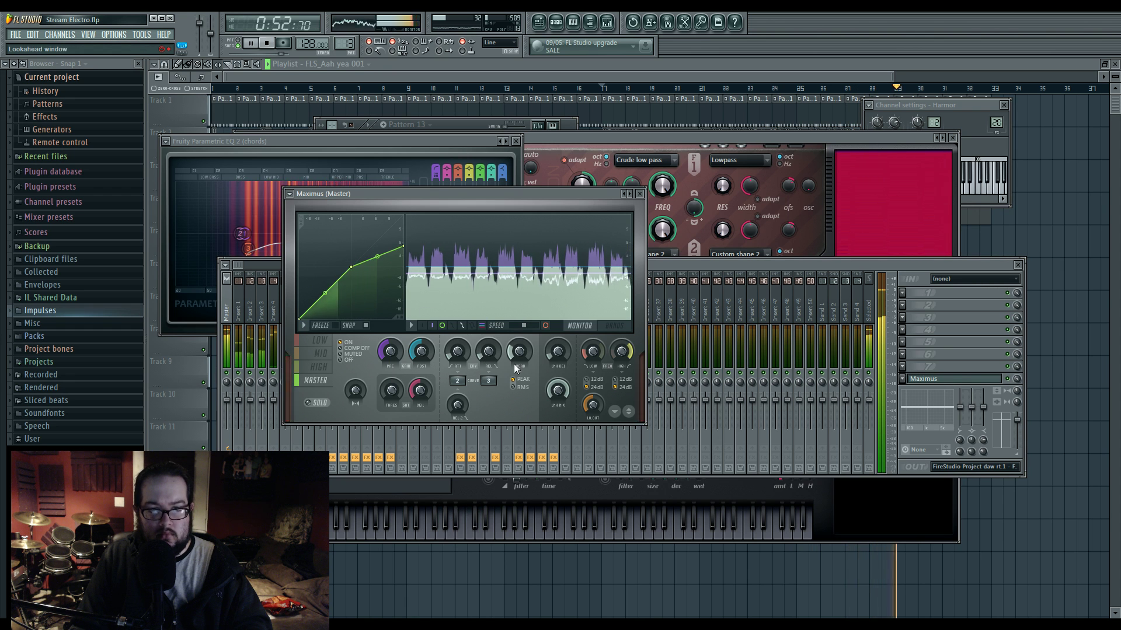
# Step: Adjust the sustain knob of the high band in the Master track's Maximus
pyautogui.click(319, 354)
pyautogui.click(319, 366)
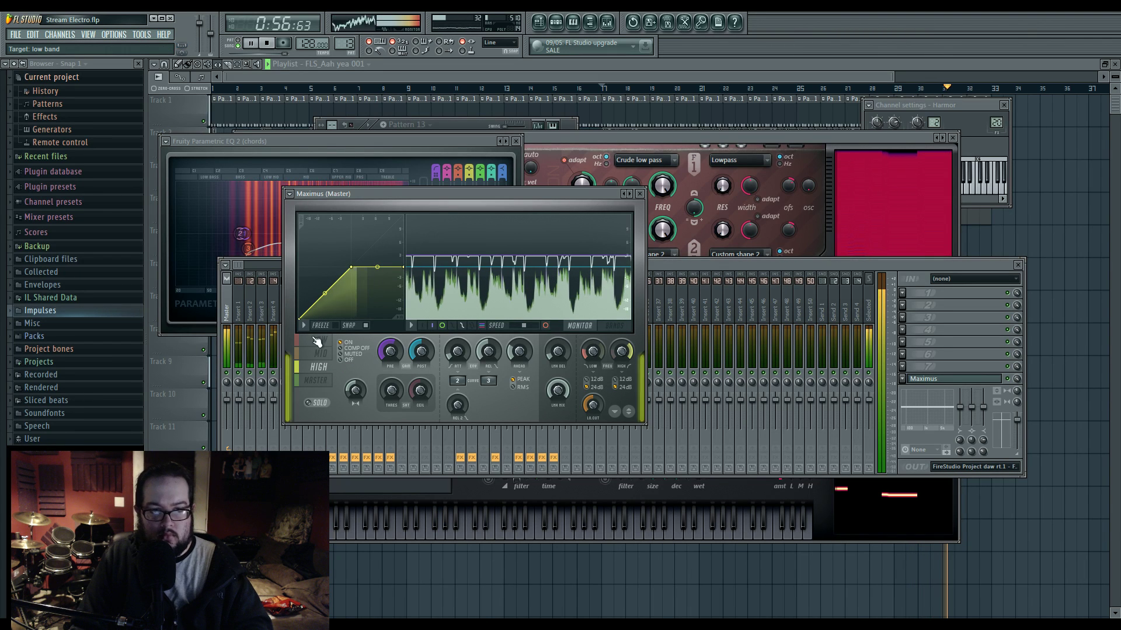
pyautogui.moveTo(516, 349); pyautogui.dragTo(512, 324)
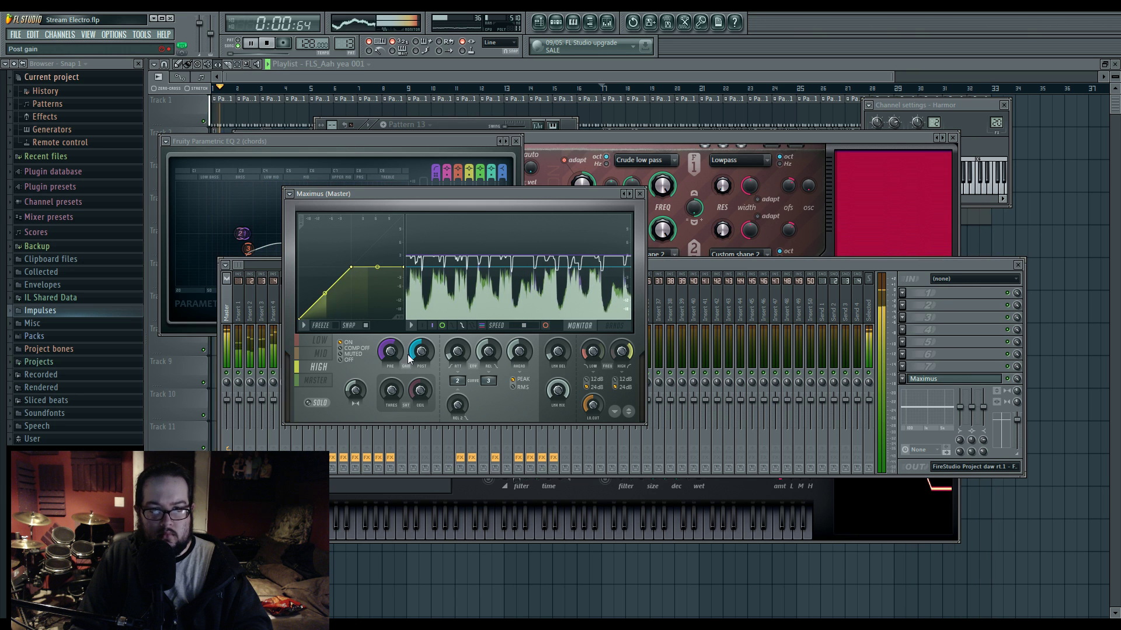
# Step: Close all open plugin and mixer windows and look through the playlist clips during playback
pyautogui.click(680, 263)
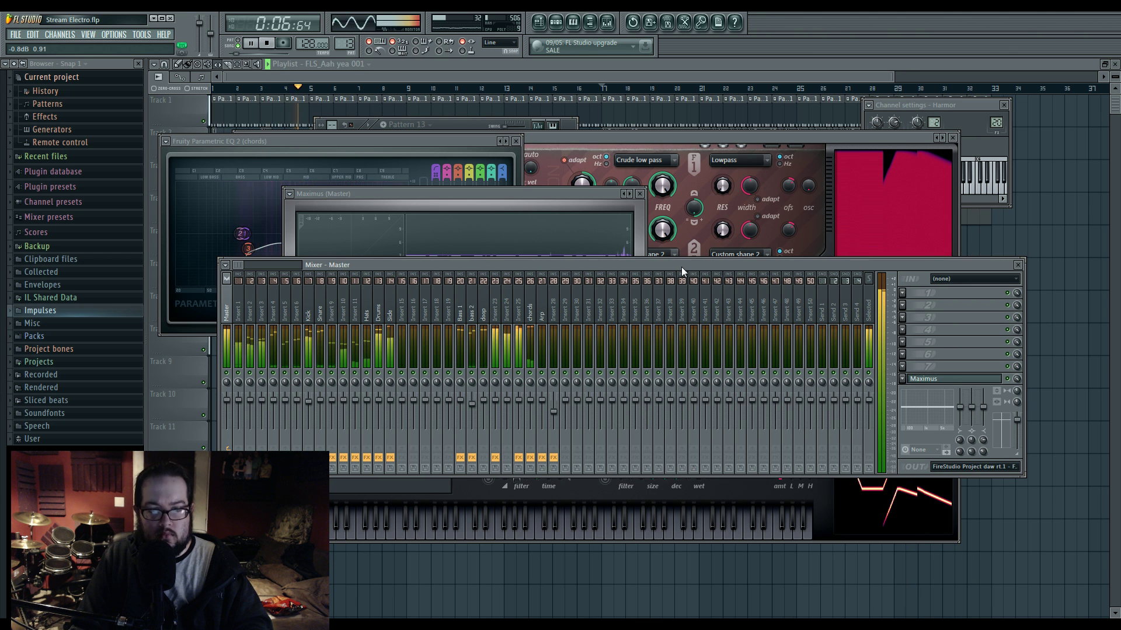
pyautogui.press('F12')
pyautogui.scroll(4, 179, 470)
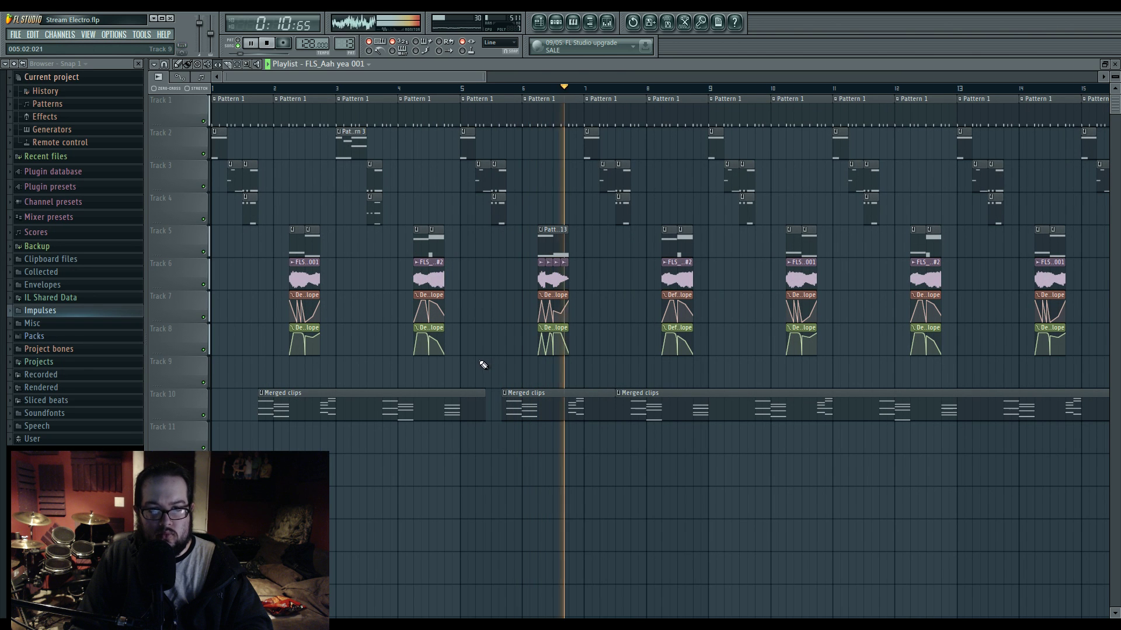
pyautogui.moveTo(719, 362); pyautogui.dragTo(652, 362)
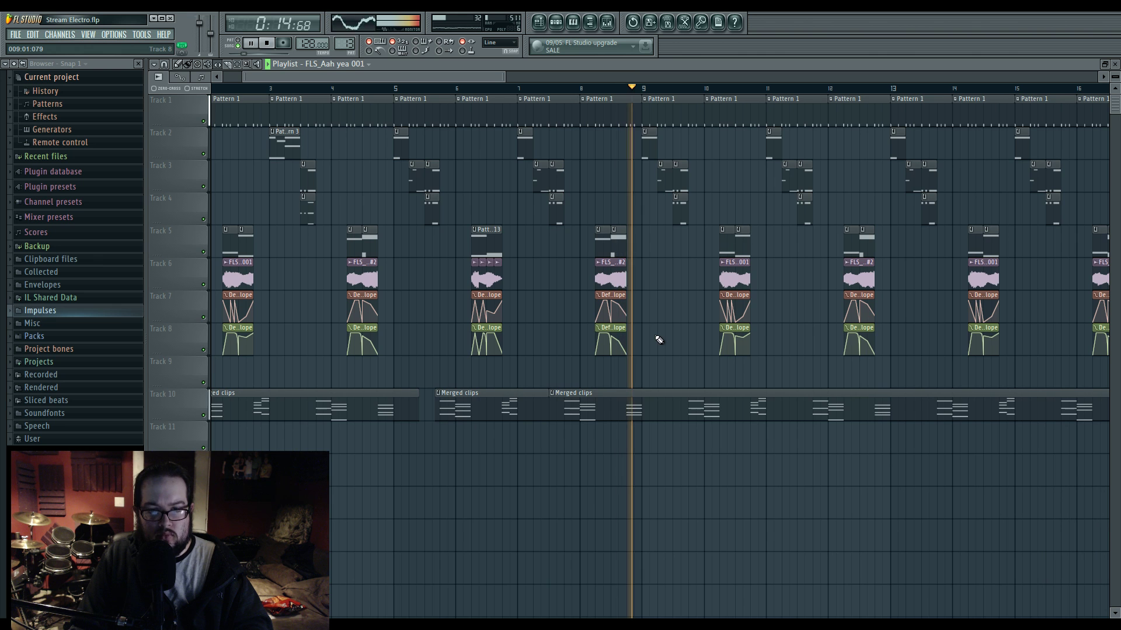
pyautogui.moveTo(556, 342); pyautogui.dragTo(847, 369)
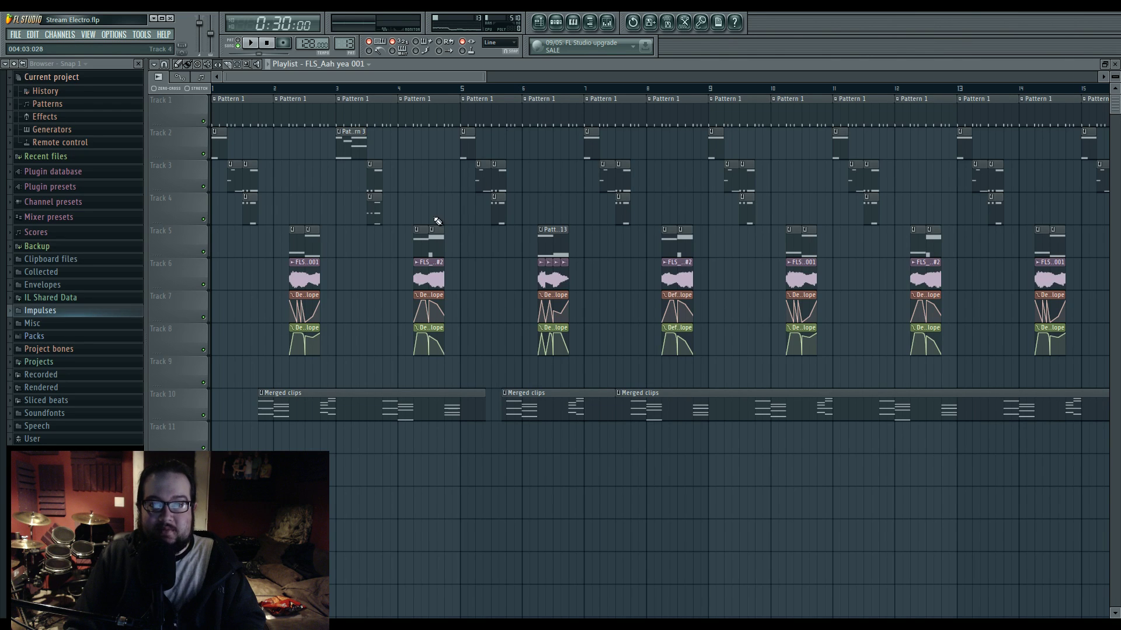
# Step: Play the song from the Pattern 14 clip on beat 2 of bar 4
pyautogui.click(560, 29)
pyautogui.click(560, 30)
pyautogui.scroll(3, 435, 162)
pyautogui.click(422, 88)
pyautogui.press('space')
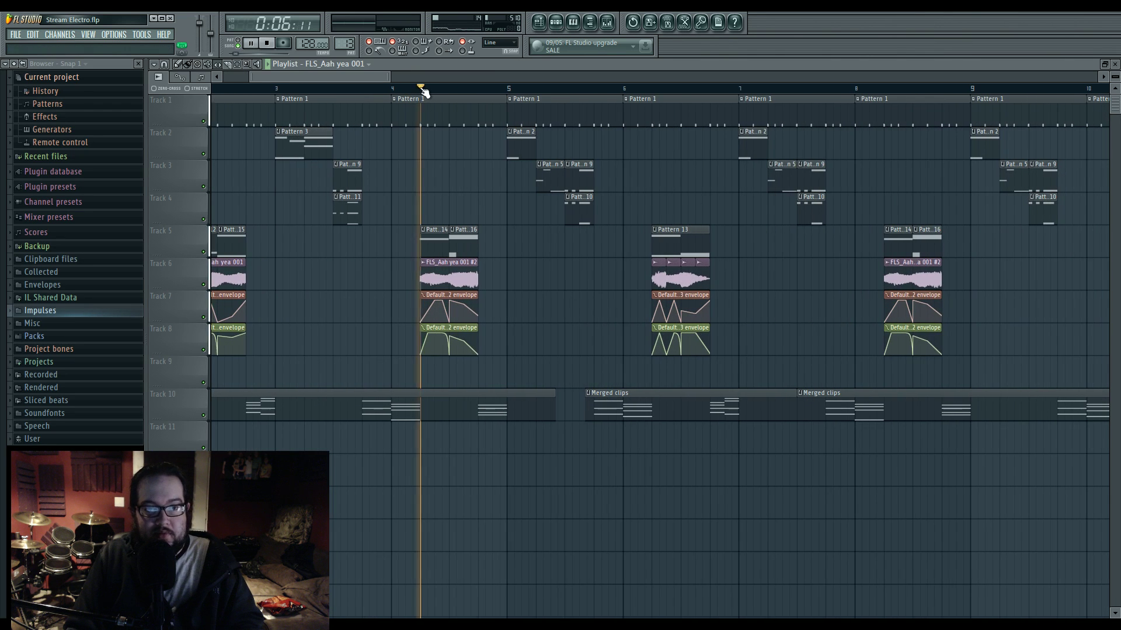
pyautogui.press('space')
# Step: Open the Fruity Parametric EQ 2 on mixer track Insert 25 while replaying the bar 4 section
pyautogui.click(607, 25)
pyautogui.press('space')
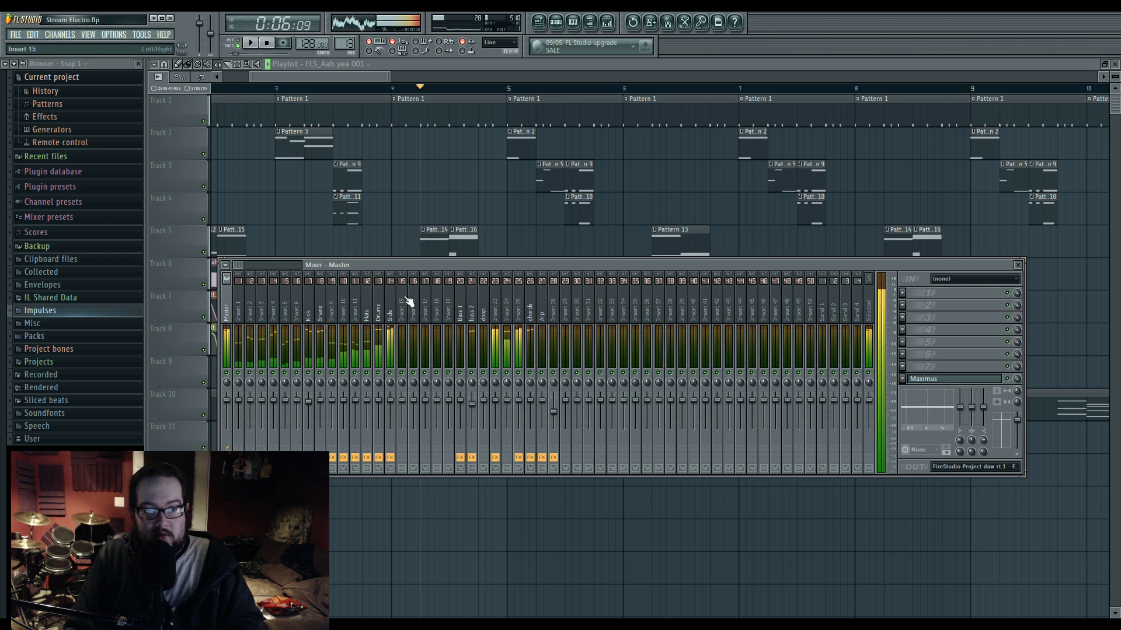
pyautogui.press('space')
pyautogui.click(522, 300)
pyautogui.click(936, 343)
pyautogui.press('space')
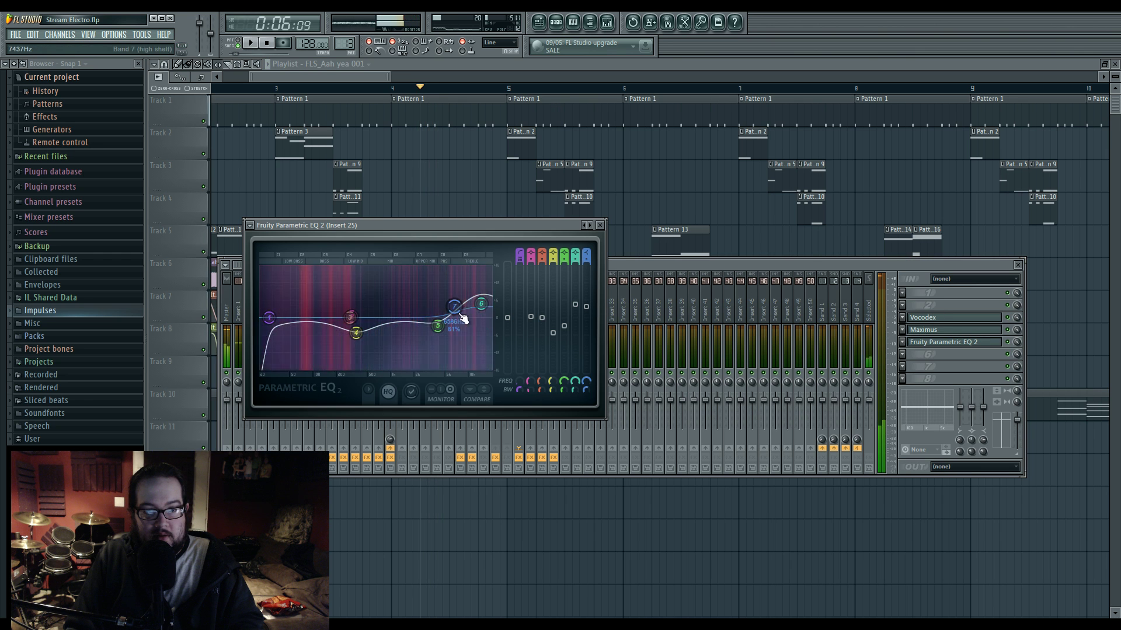
# Step: Fine-tune the high shelf band 7 of Insert 25's EQ, audition it and close the windows
pyautogui.press('space')
pyautogui.moveTo(458, 333); pyautogui.dragTo(456, 336)
pyautogui.press('space')
pyautogui.press('space')
pyautogui.press('space')
pyautogui.click(481, 185)
pyautogui.press('space')
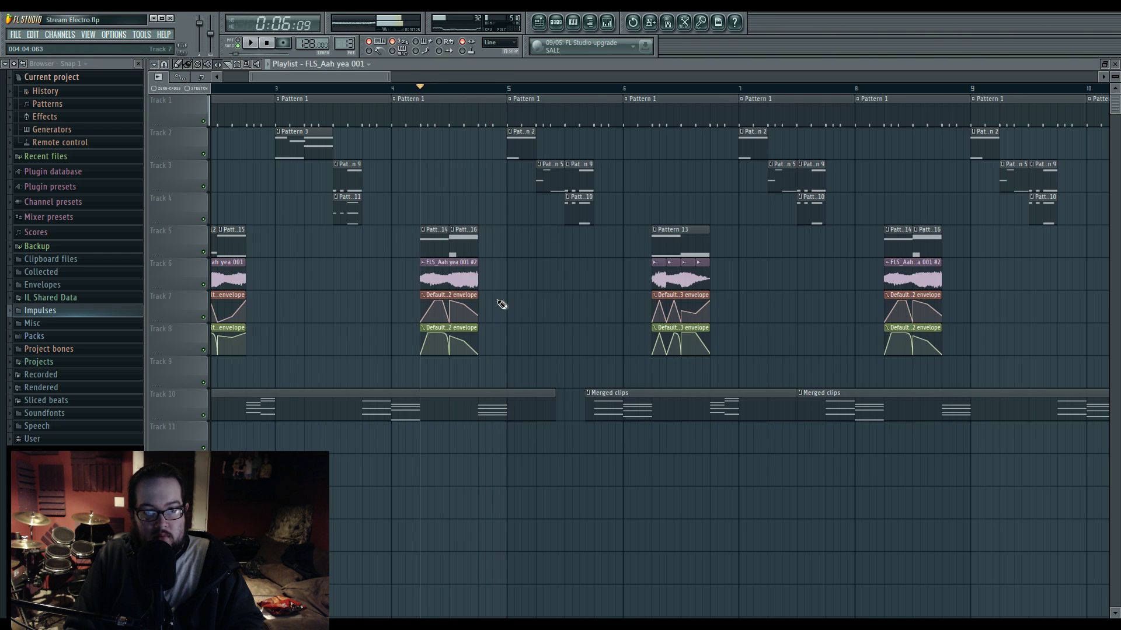
# Step: Make the Modulation Y envelope clip in bar 4 unique, raise its end point and audition the section
pyautogui.scroll(3, 692, 332)
pyautogui.rightClick(467, 334)
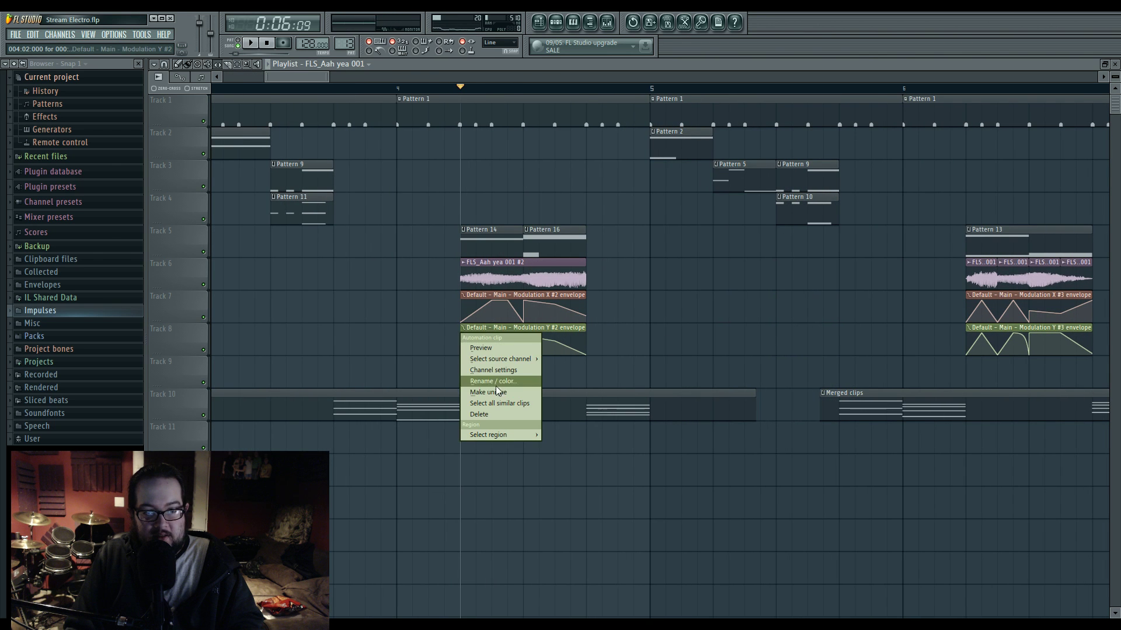
pyautogui.click(489, 392)
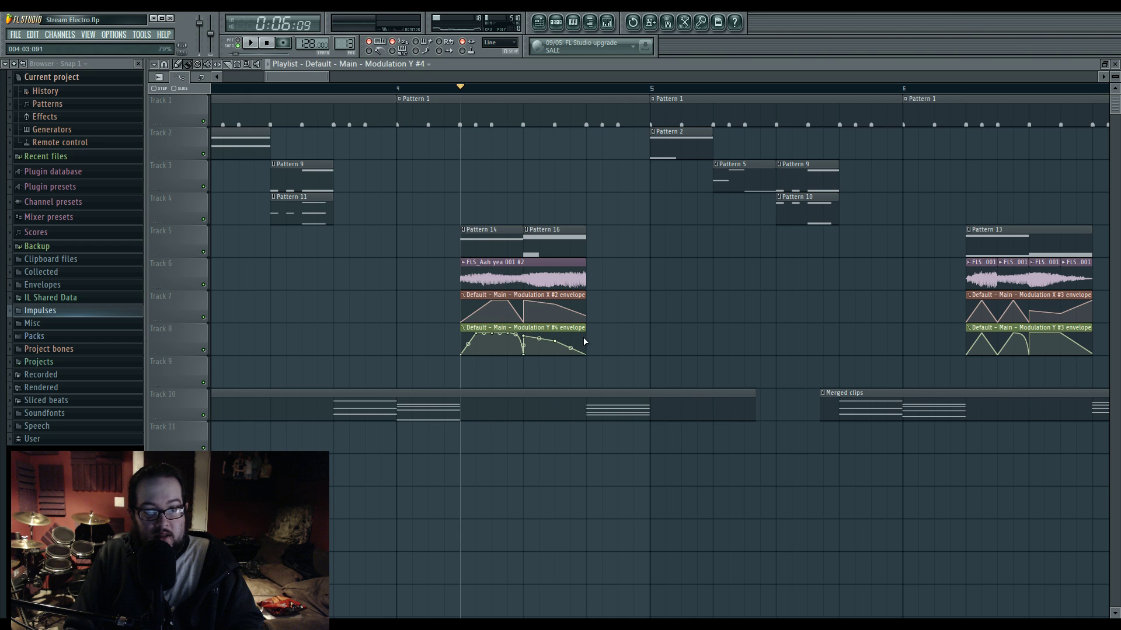
pyautogui.moveTo(587, 355); pyautogui.dragTo(589, 330)
pyautogui.press('space')
pyautogui.press('space')
# Step: Play the song from the Pattern 13 clip in bar 6 through the following bars
pyautogui.scroll(-3, 382, 290)
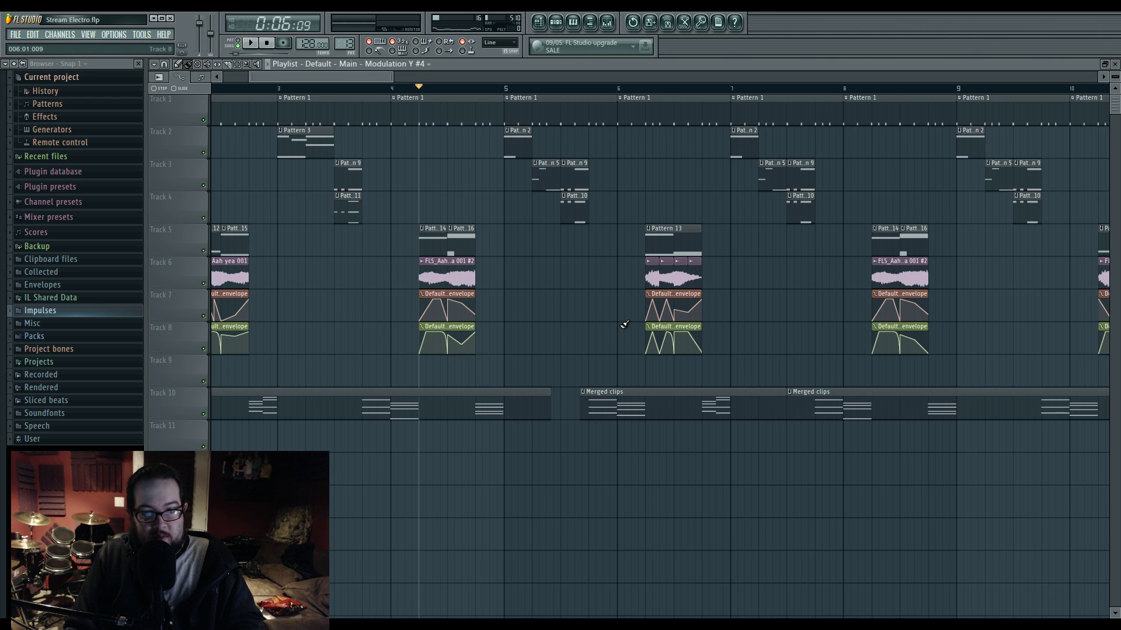
pyautogui.click(647, 90)
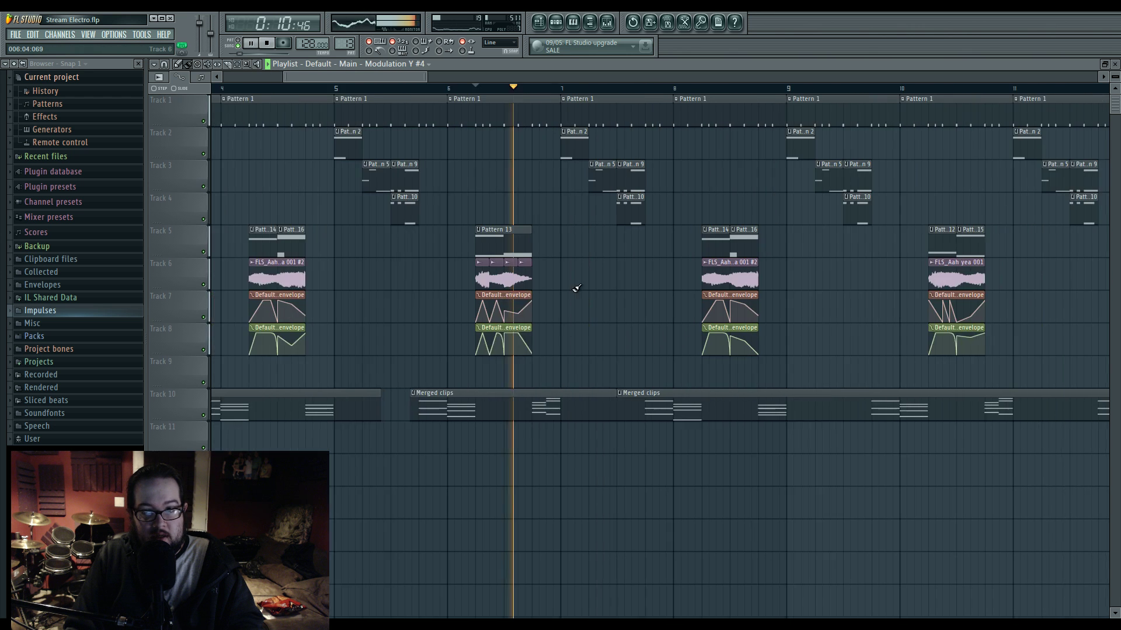
pyautogui.scroll(2, 659, 91)
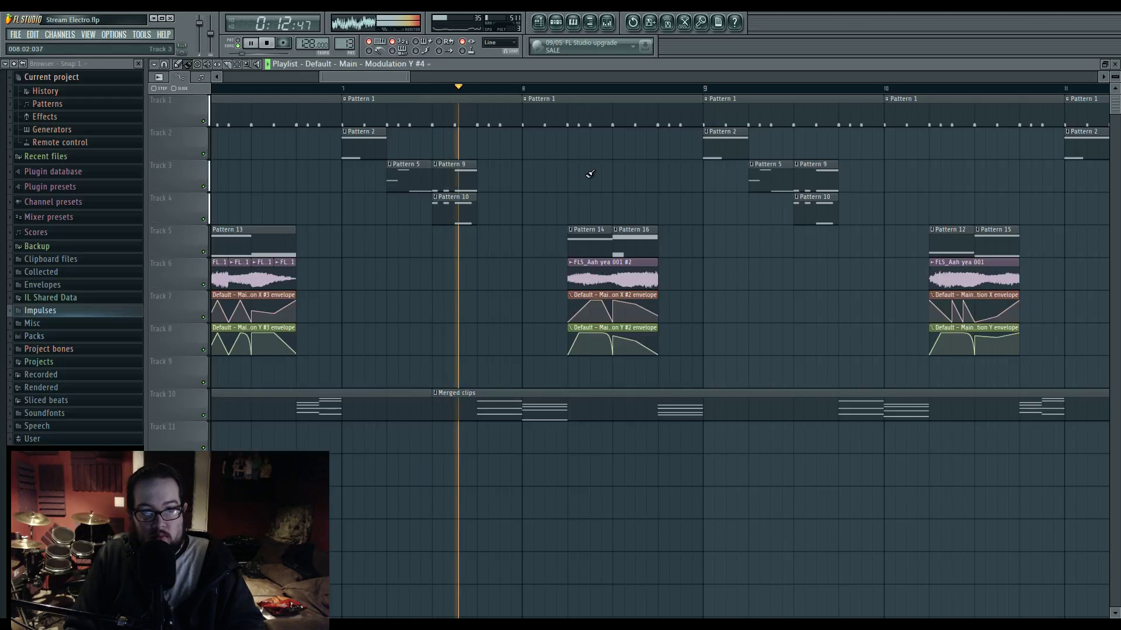
pyautogui.scroll(2, 612, 170)
pyautogui.press('space')
# Step: Check the notes of the merged chords clip and of Pattern 14 in the piano roll
pyautogui.doubleClick(470, 405)
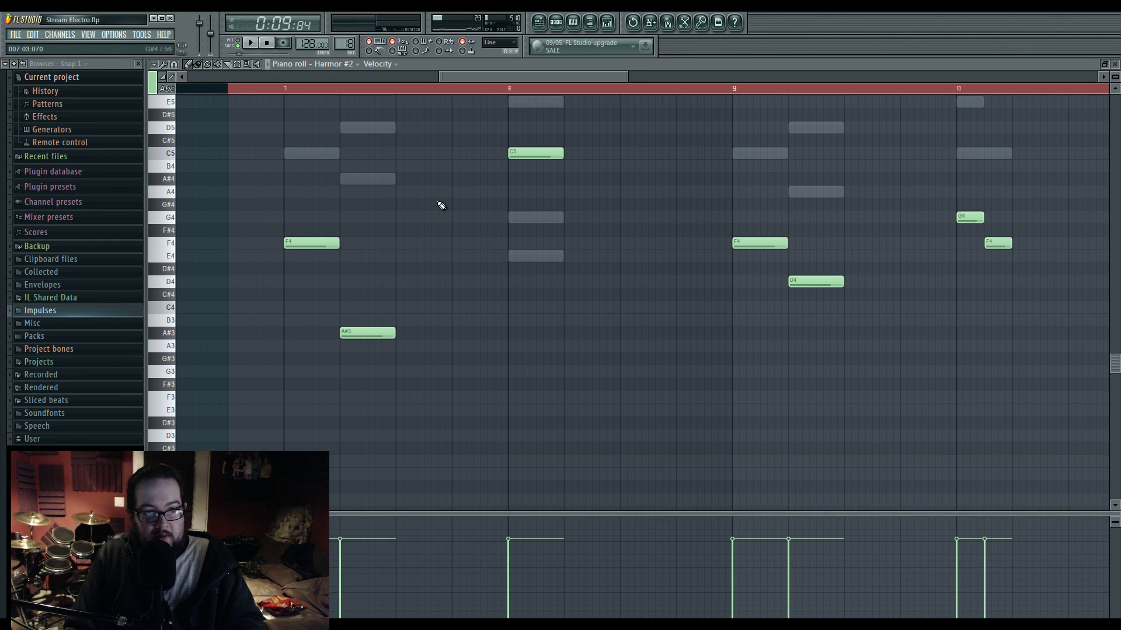
pyautogui.press('space')
pyautogui.click(541, 22)
pyautogui.doubleClick(512, 243)
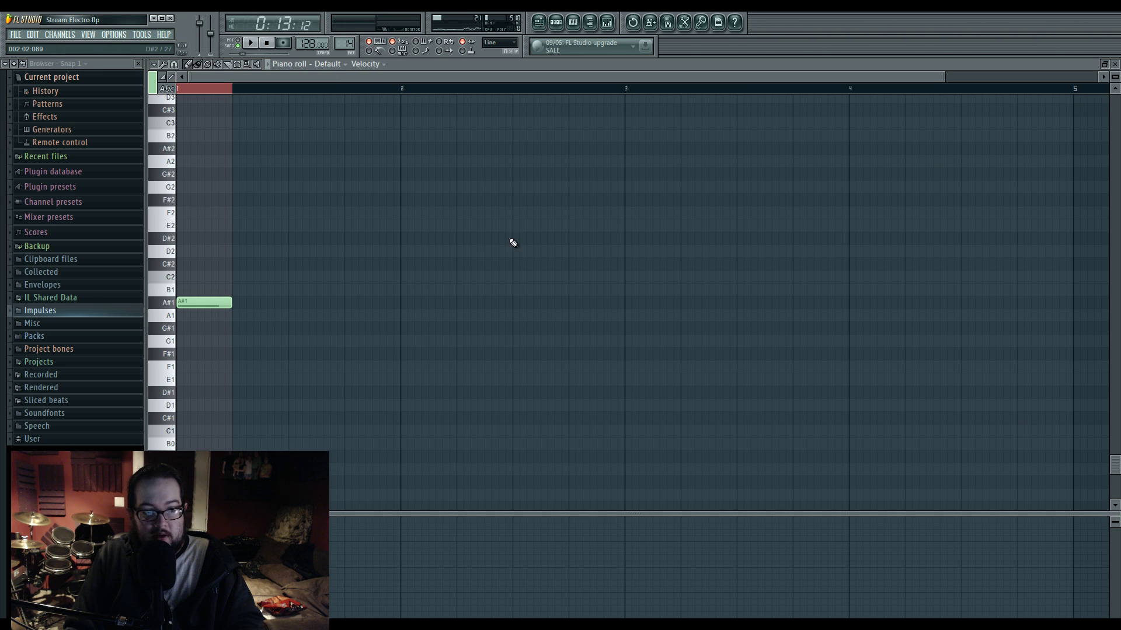
pyautogui.click(538, 22)
# Step: Make the Pattern 14 clip in bar 8 unique and delete the Pattern 16 clip beside it
pyautogui.click(499, 230)
pyautogui.click(545, 296)
pyautogui.rightClick(587, 239)
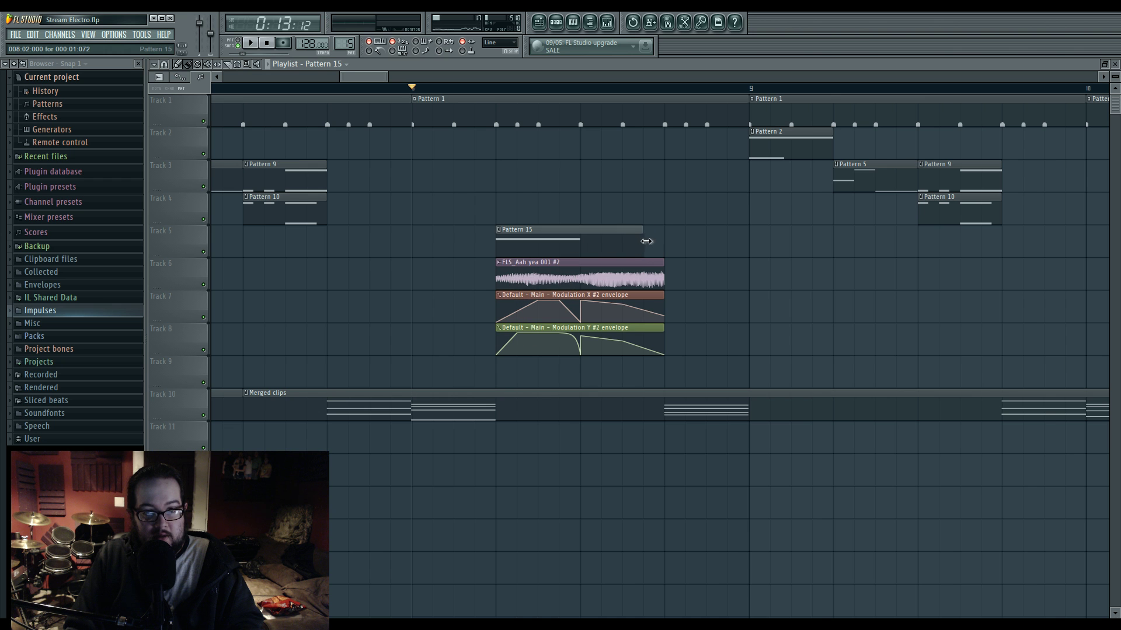
# Step: In Pattern 15, place the bass note on A#0, stretch it to two beats, and add a one-beat C#2 note on beat 2
pyautogui.doubleClick(623, 241)
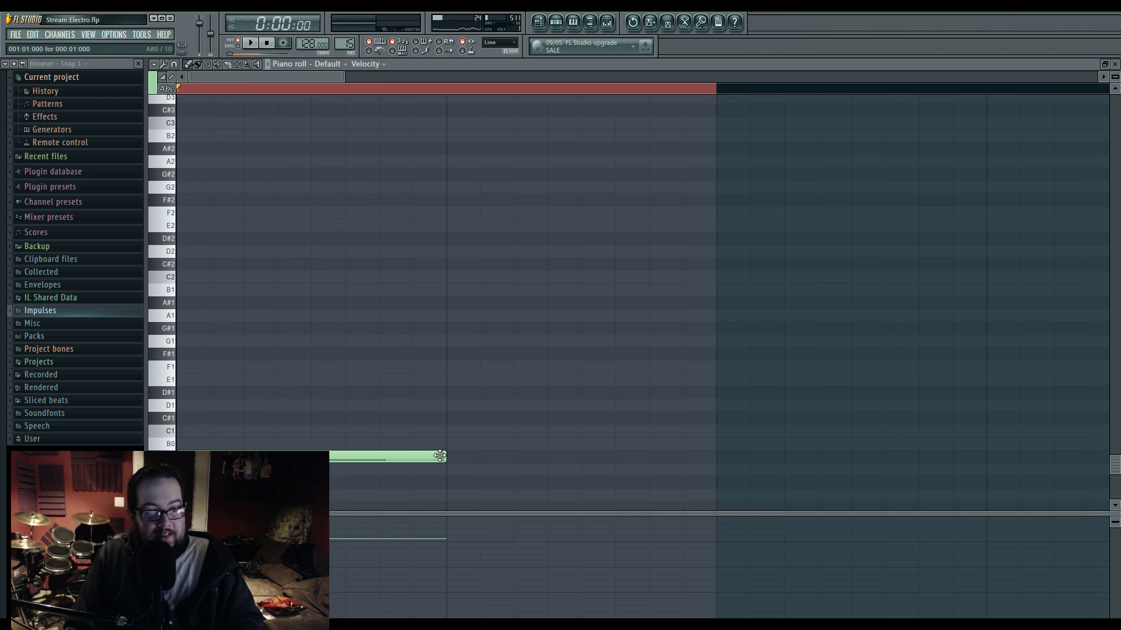
pyautogui.moveTo(573, 459); pyautogui.dragTo(716, 459)
pyautogui.press('space')
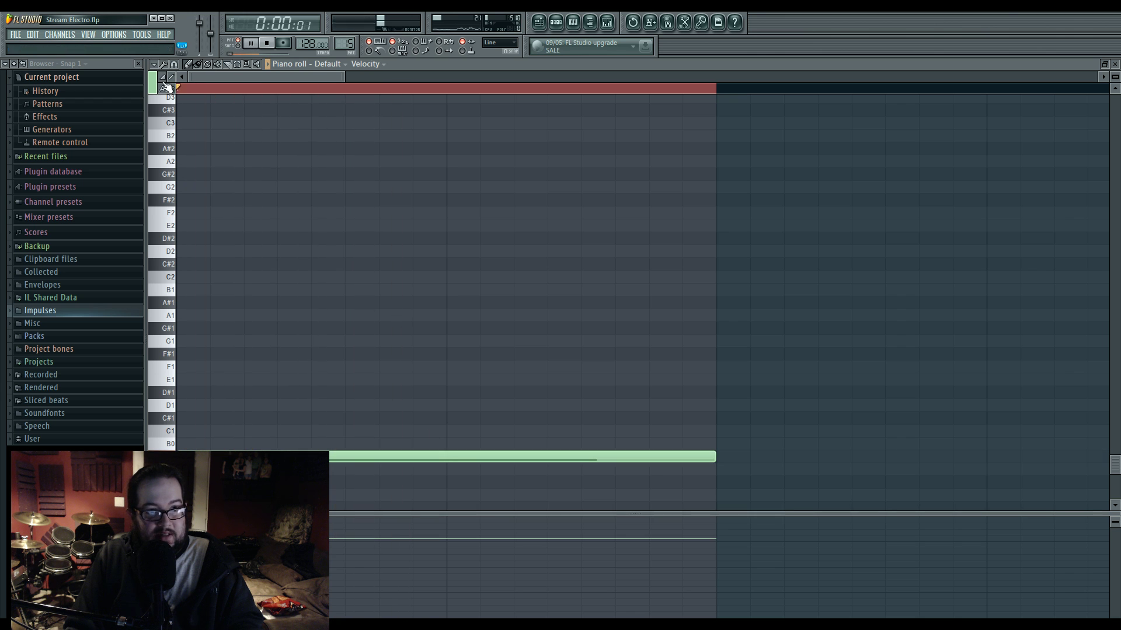
pyautogui.click(484, 264)
pyautogui.moveTo(984, 266); pyautogui.dragTo(715, 267)
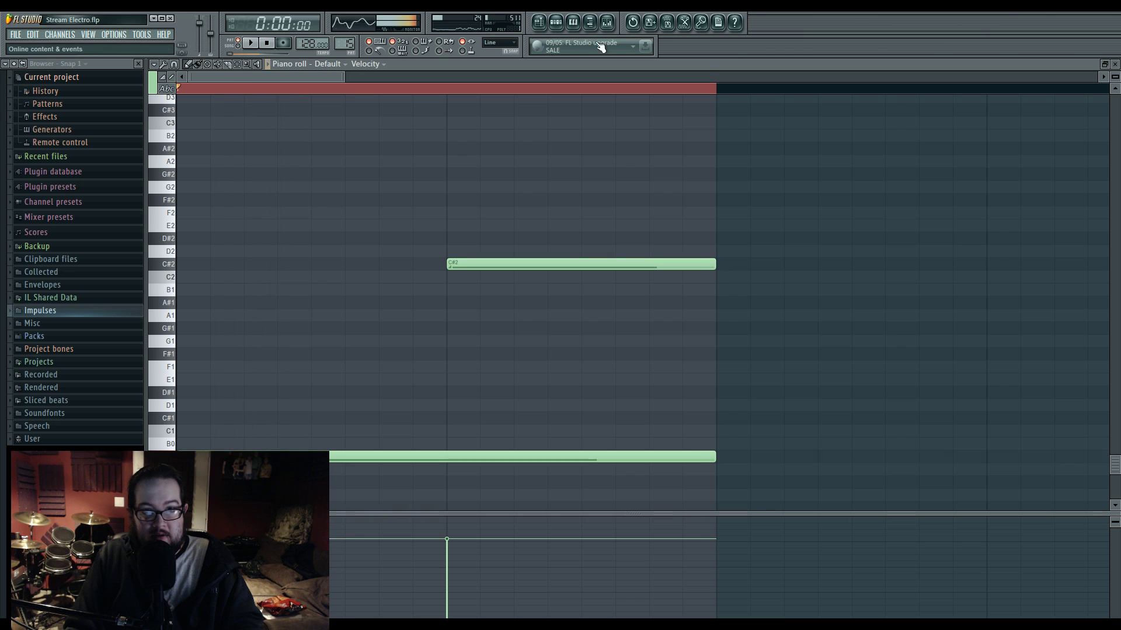
# Step: Reshape the second half of bar 8's Modulation Y #2 envelope to rise from zero, and audition it
pyautogui.click(538, 23)
pyautogui.click(500, 89)
pyautogui.click(500, 89)
pyautogui.moveTo(580, 336); pyautogui.dragTo(581, 356)
pyautogui.moveTo(664, 355)
pyautogui.mouseDown()
pyautogui.moveTo(664, 336)
pyautogui.moveTo(622, 348)
pyautogui.moveTo(623, 338)
pyautogui.mouseUp()
pyautogui.press('space')
pyautogui.press('space')
# Step: Shape the second half of the Modulation X #2 envelope into a dip that rises back up, and audition it
pyautogui.moveTo(623, 304); pyautogui.dragTo(665, 296)
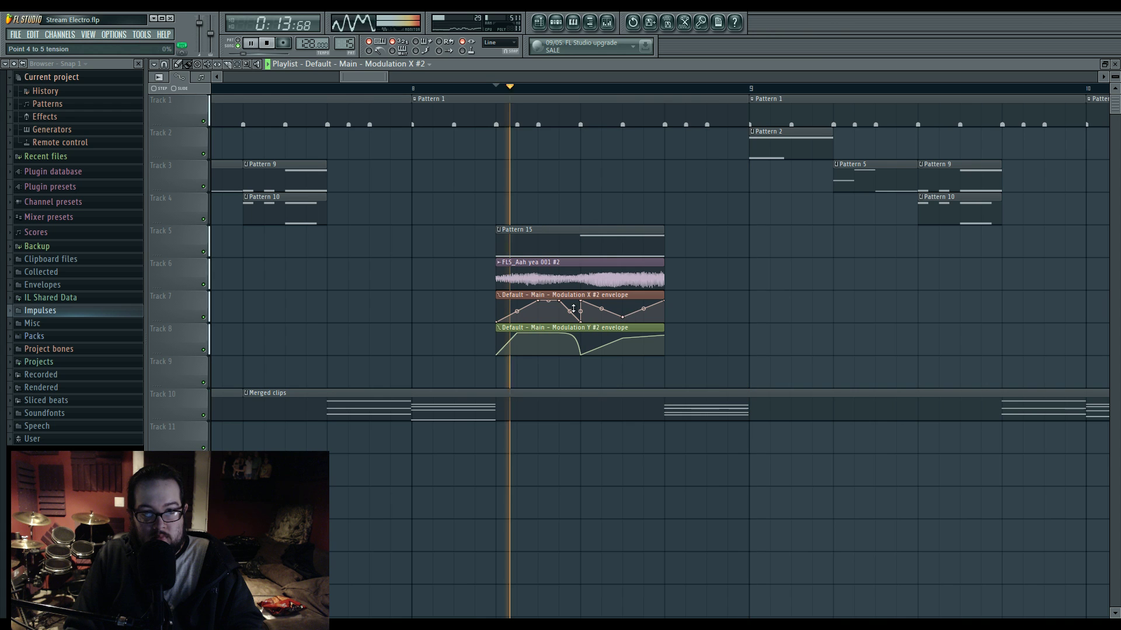
pyautogui.press('space')
pyautogui.press('space')
pyautogui.press('space')
pyautogui.press('space')
# Step: Rebuild the first half of the Modulation X #2 envelope as four falling sawtooth curves, auditioning the changes
pyautogui.moveTo(497, 321)
pyautogui.mouseDown()
pyautogui.moveTo(497, 299)
pyautogui.moveTo(559, 322)
pyautogui.mouseUp()
pyautogui.rightClick(518, 321)
pyautogui.press('space')
pyautogui.press('space')
pyautogui.rightClick(519, 301)
pyautogui.rightClick(541, 301)
pyautogui.press('space')
pyautogui.press('space')
pyautogui.rightClick(562, 301)
pyautogui.press('space')
pyautogui.press('space')
pyautogui.press('space')
pyautogui.press('space')
pyautogui.press('space')
# Step: Raise the start point of the Modulation Y #2 envelope and replay the bar 8 section
pyautogui.moveTo(497, 354); pyautogui.dragTo(498, 336)
pyautogui.press('space')
pyautogui.press('space')
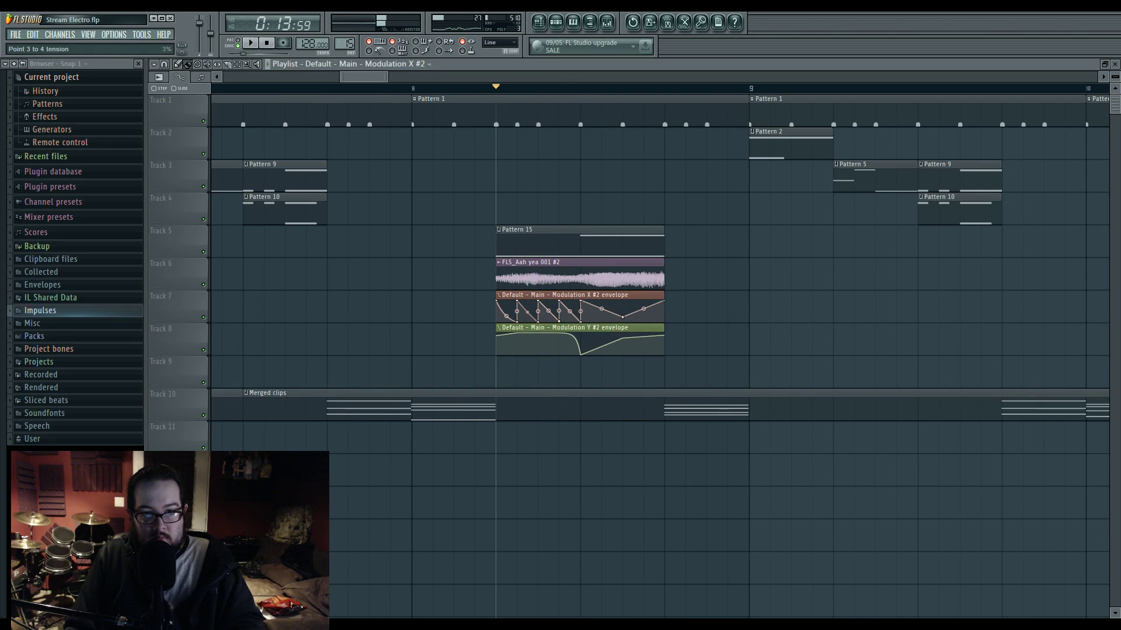
pyautogui.press('space')
pyautogui.press('space')
# Step: Set the Modulation X #2 envelope point at the clip's midpoint to Single curve and audition it
pyautogui.rightClick(580, 324)
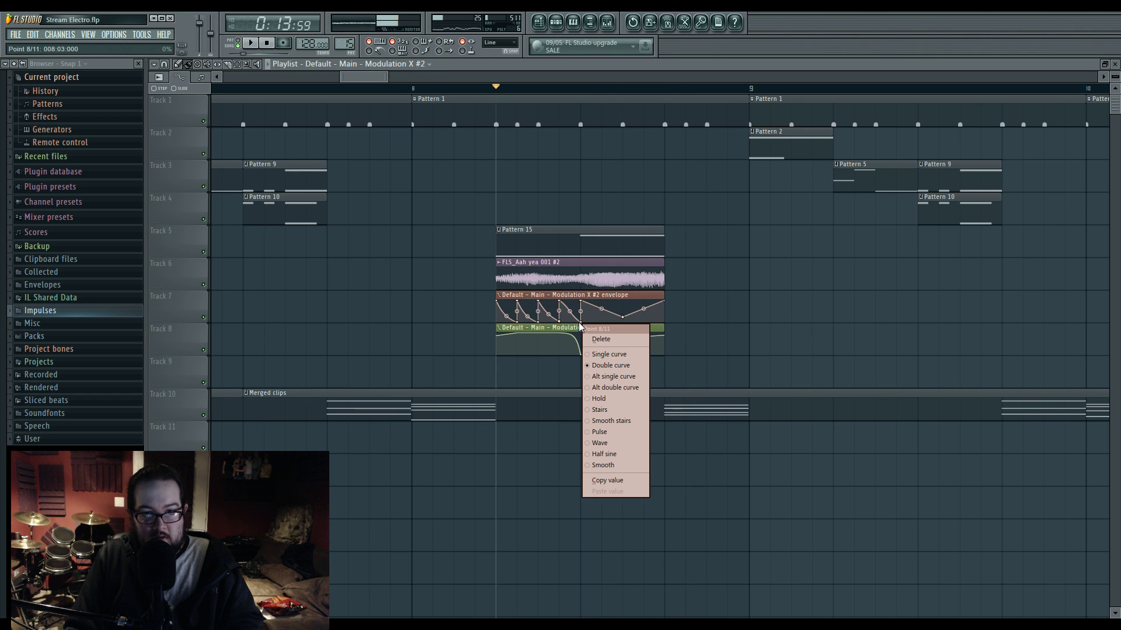
pyautogui.click(601, 353)
pyautogui.press('space')
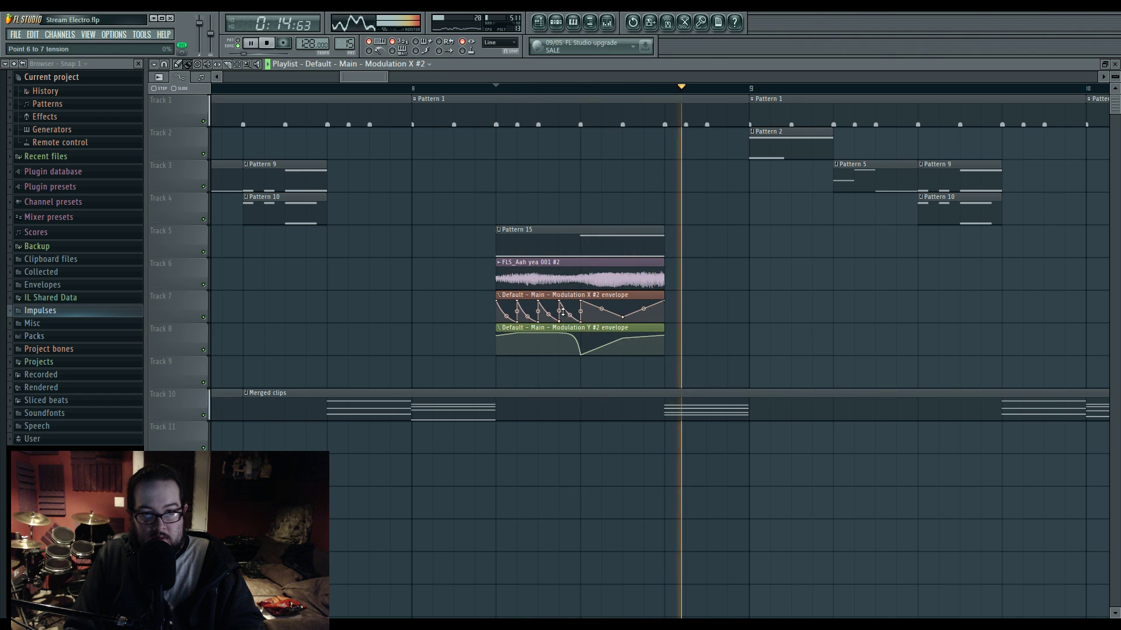
# Step: Set the snap to 1/2 step and split the third sawtooth of the Modulation X #2 envelope into two shorter ones
pyautogui.scroll(3, 563, 312)
pyautogui.press('space')
pyautogui.click(500, 43)
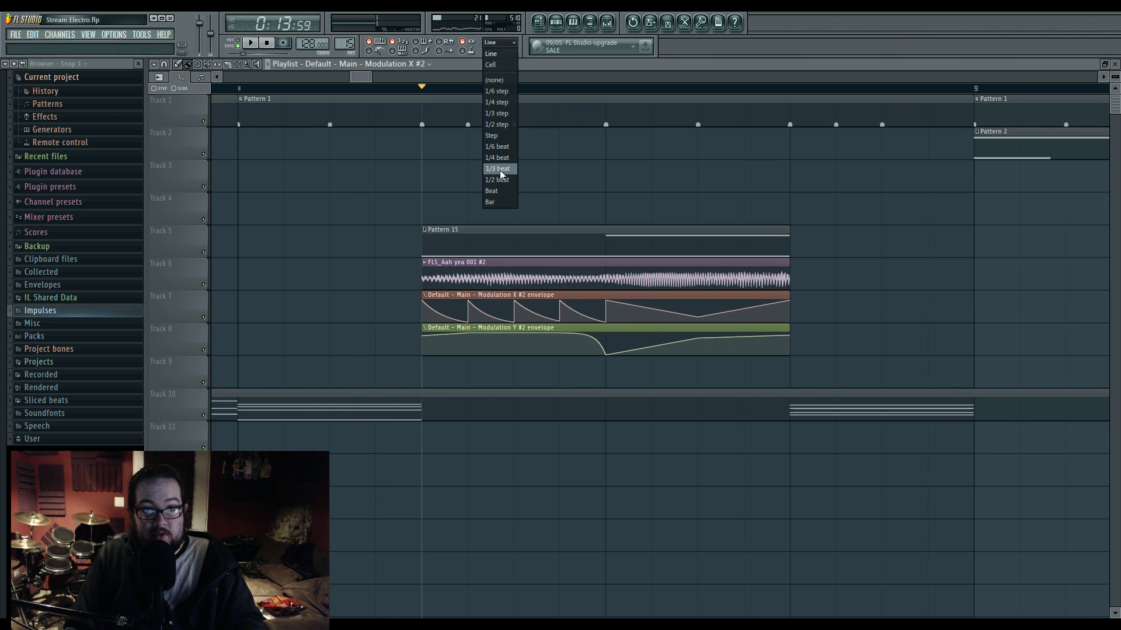
pyautogui.click(505, 124)
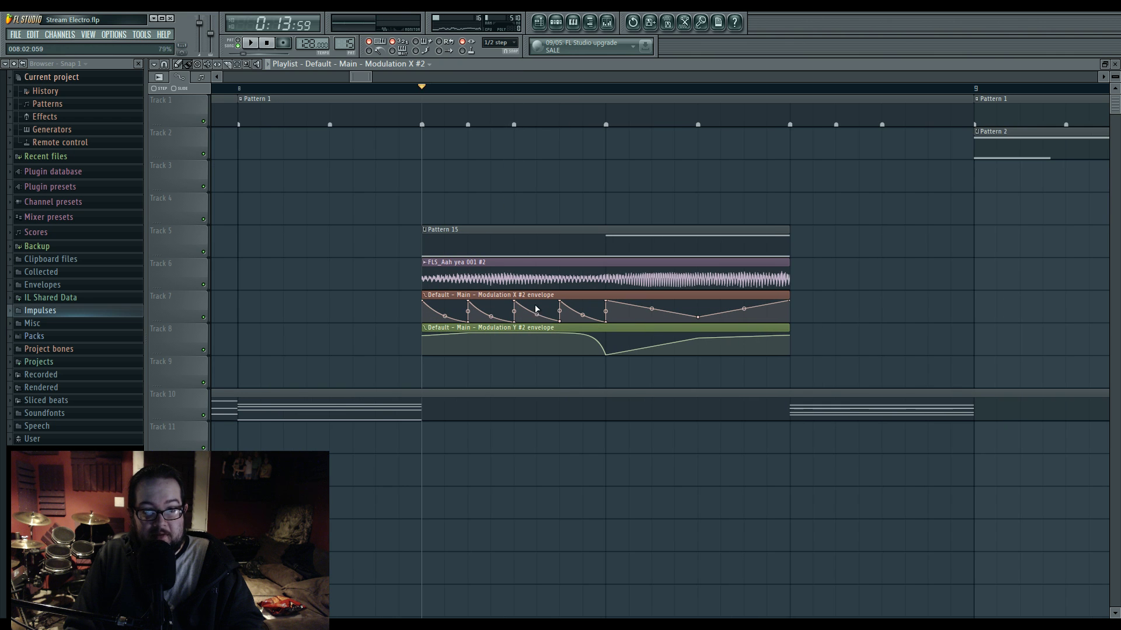
pyautogui.press('space')
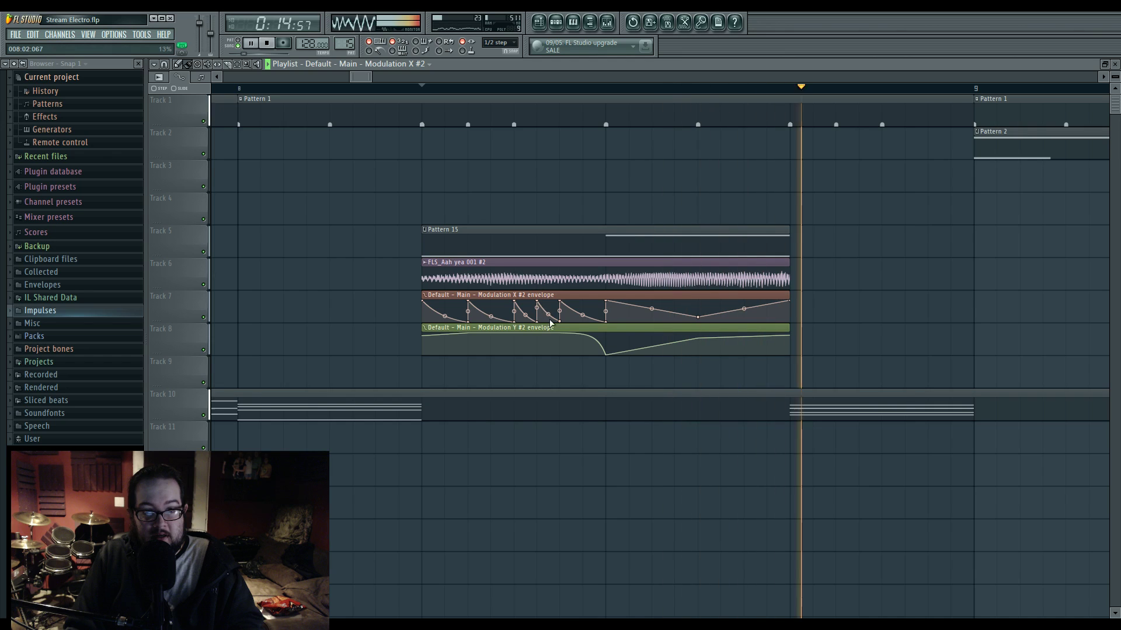
pyautogui.press('space')
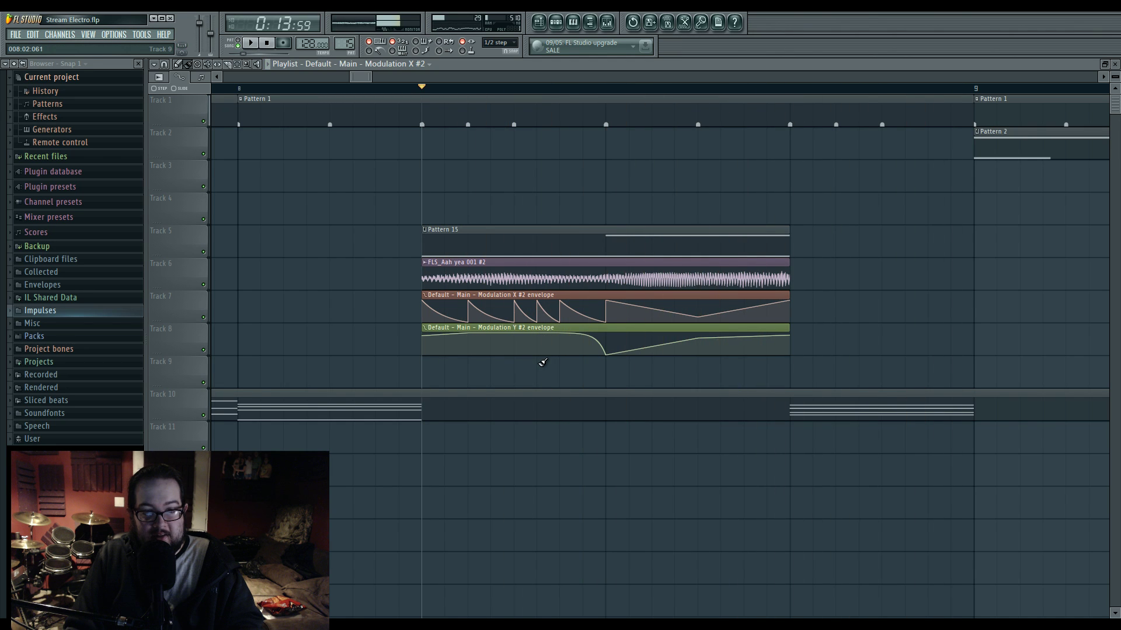
# Step: Play the bar 8 section, then listen from bar 9 and from the start of the song
pyautogui.scroll(-4, 542, 362)
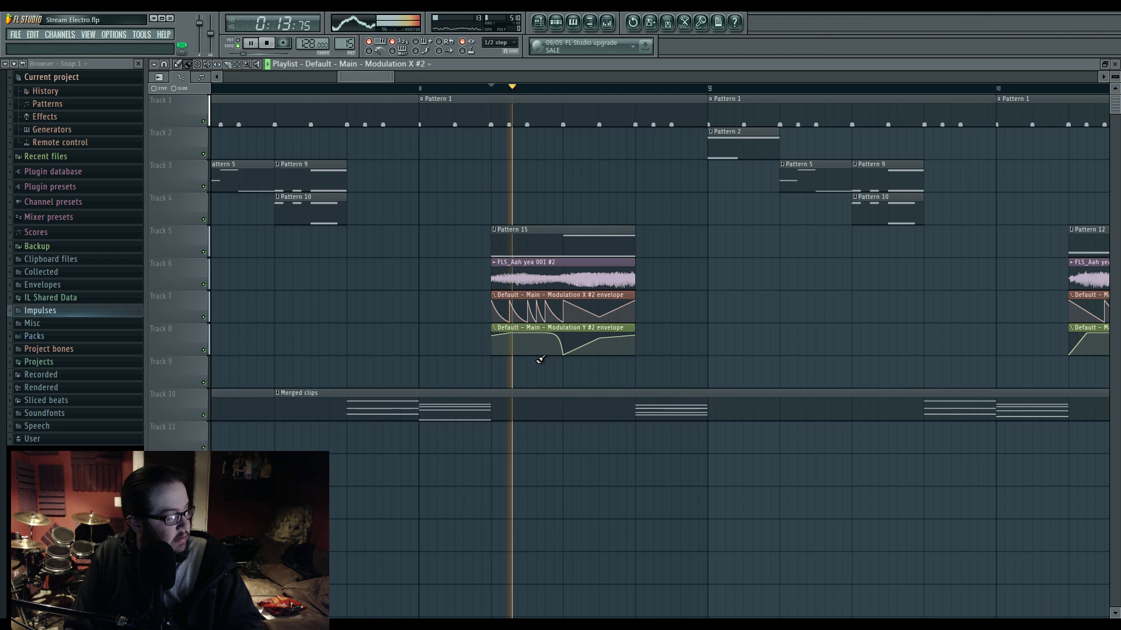
pyautogui.scroll(-3, 527, 354)
pyautogui.scroll(-6, 527, 354)
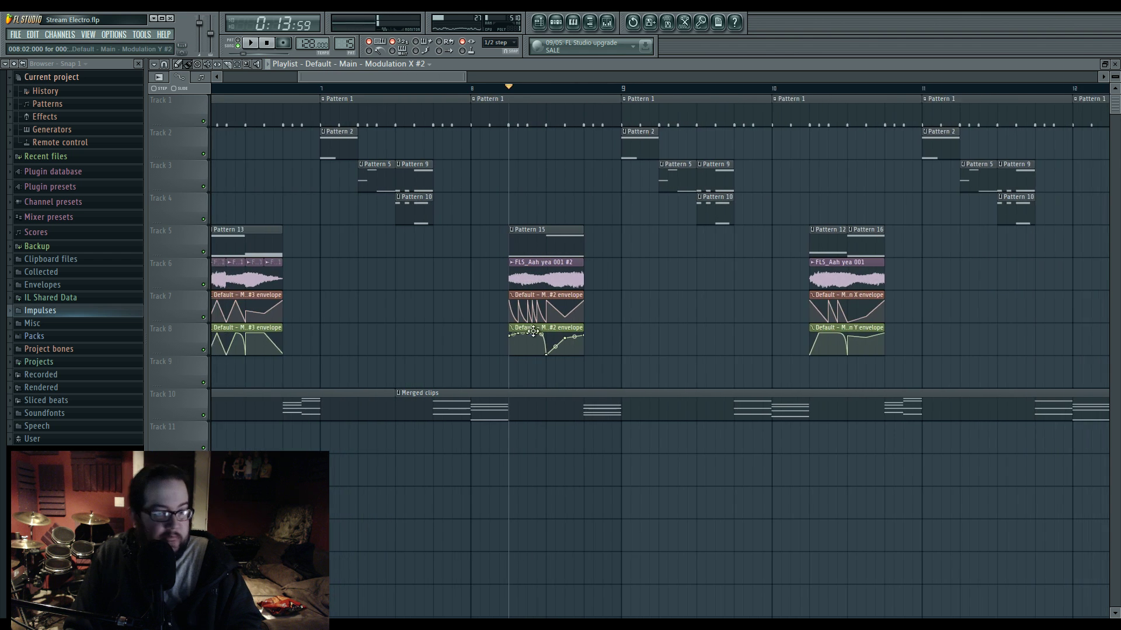
pyautogui.hscroll(2, 775, 305)
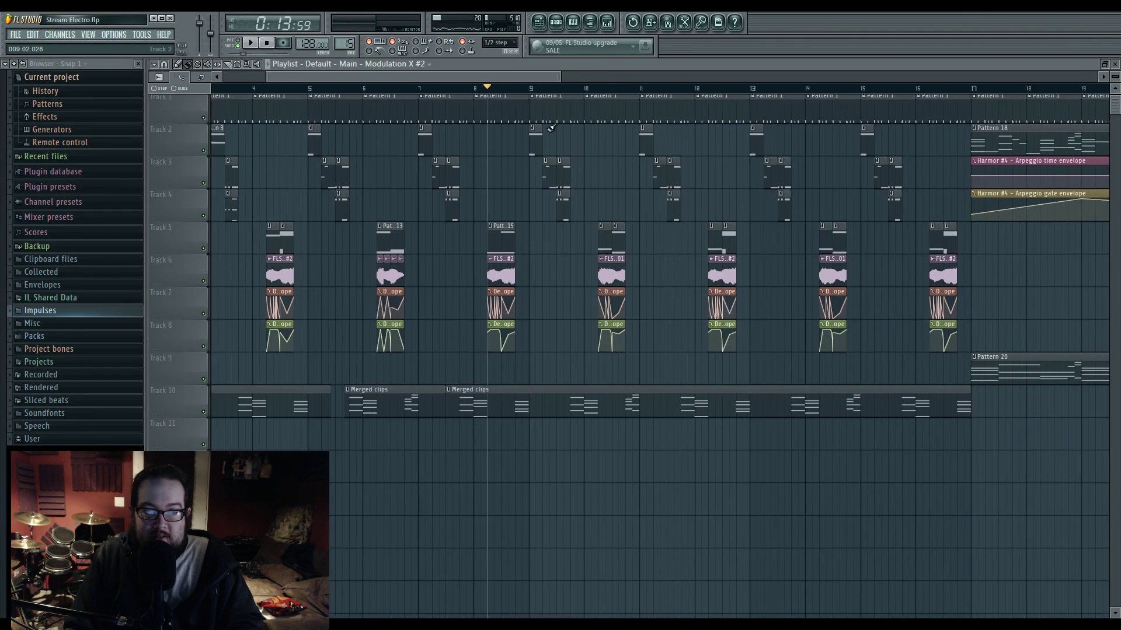
pyautogui.click(530, 88)
pyautogui.press('space')
pyautogui.hscroll(-2, 531, 90)
pyautogui.press('space')
pyautogui.click(212, 88)
pyautogui.press('space')
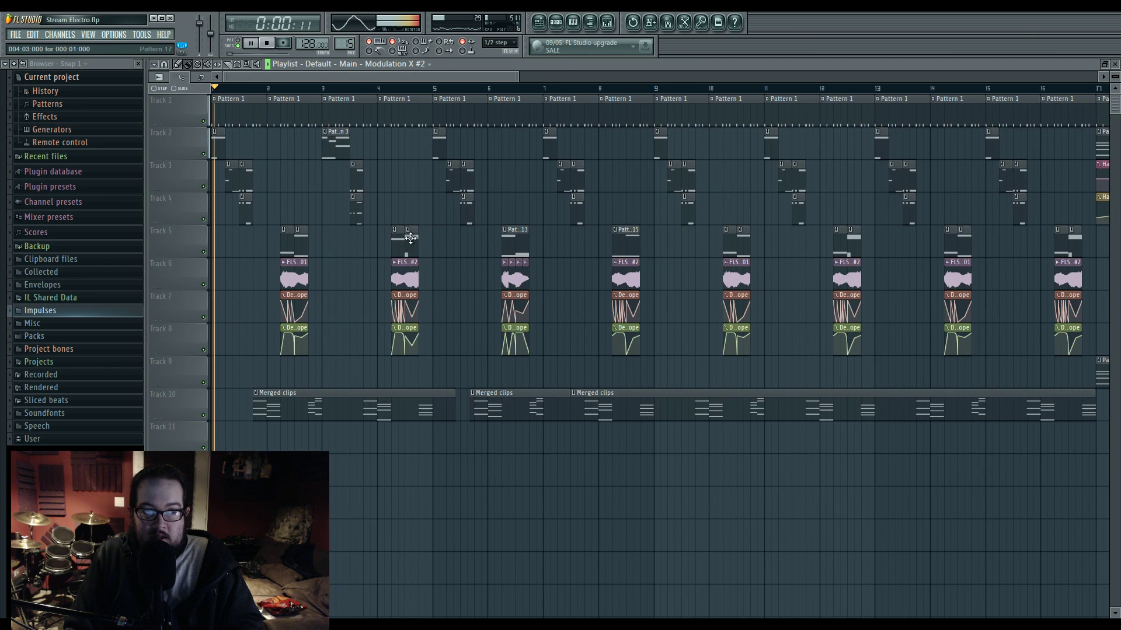
pyautogui.press('space')
# Step: Select all playlist clips, move them to start at bar 17, and set the snap to Line
pyautogui.scroll(-3, 456, 327)
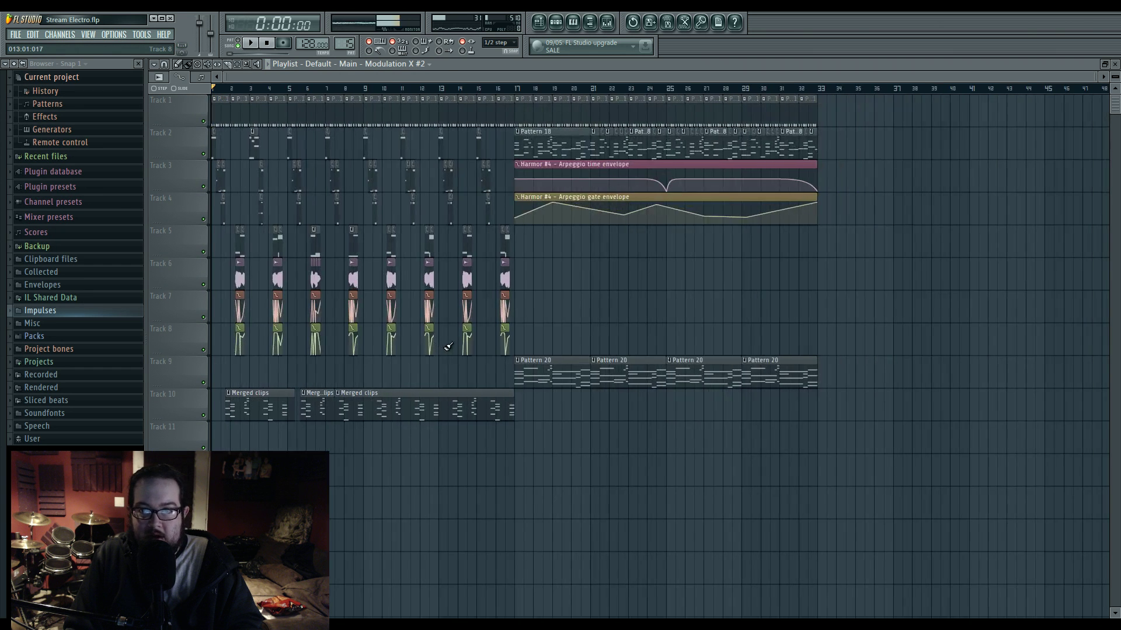
pyautogui.hotkey('ctrl', 'a')
pyautogui.moveTo(225, 115); pyautogui.dragTo(543, 117)
pyautogui.click(500, 44)
pyautogui.click(499, 65)
pyautogui.click(501, 44)
pyautogui.click(502, 55)
pyautogui.scroll(-3, 325, 250)
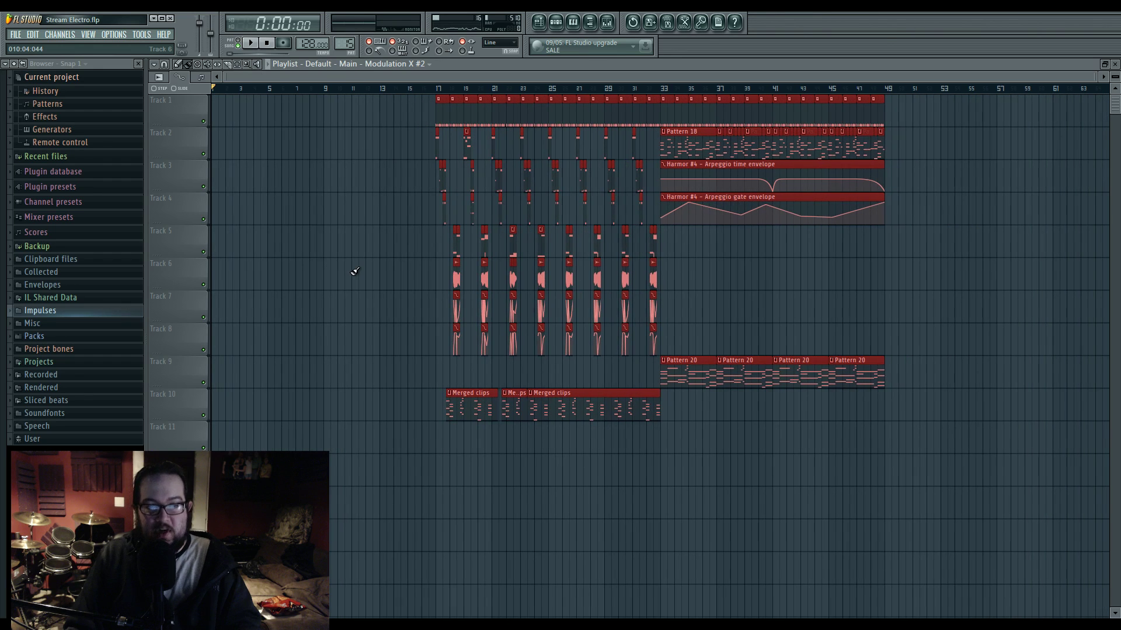
# Step: Move the selected playlist clips so the arrangement starts at bar 33, and clear the selection
pyautogui.moveTo(438, 97); pyautogui.dragTo(663, 111)
pyautogui.click(541, 224)
# Step: Add a Sytrus channel to the project
pyautogui.click(560, 23)
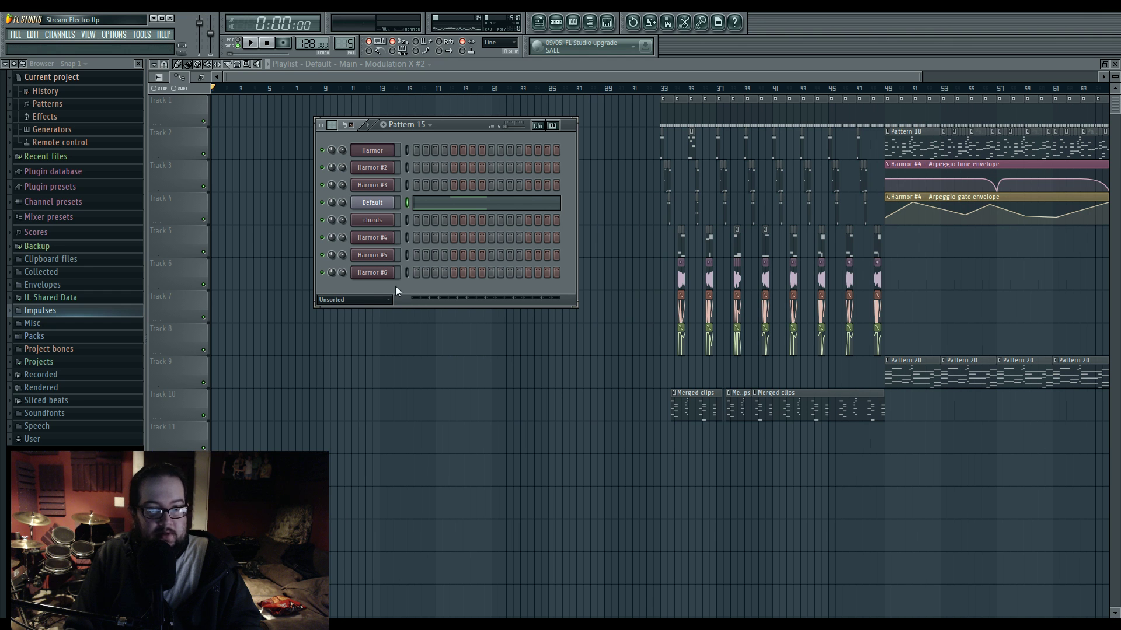
pyautogui.click(369, 301)
pyautogui.click(61, 35)
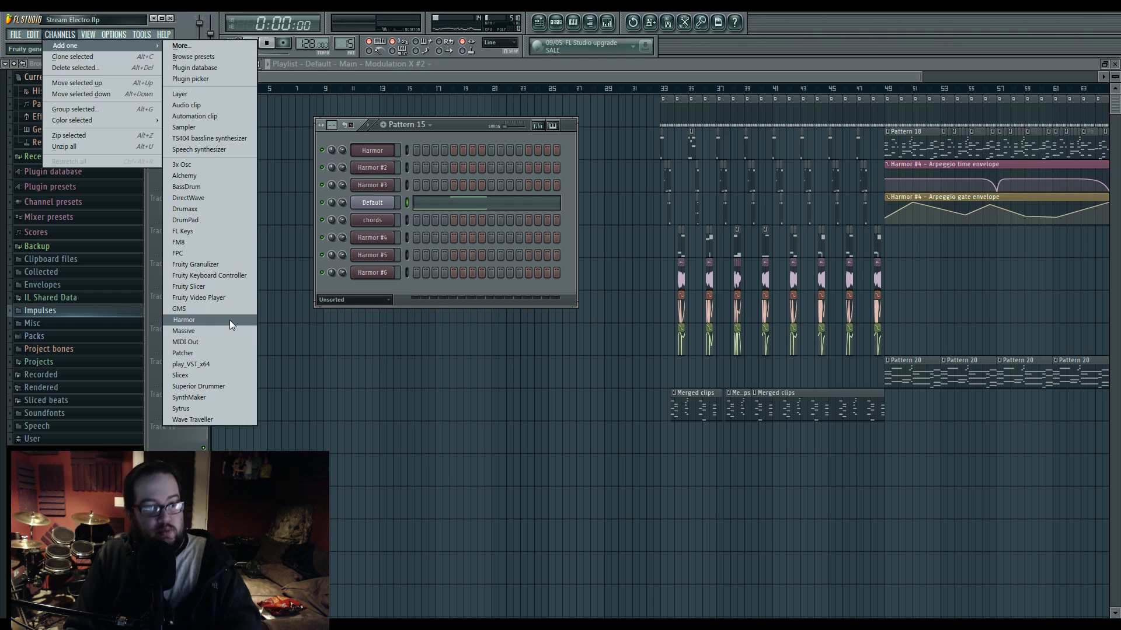
pyautogui.click(239, 408)
# Step: Switch to the empty Pattern 6 and open the new Sytrus channel's piano roll
pyautogui.click(344, 43)
pyautogui.click(466, 53)
pyautogui.moveTo(450, 113); pyautogui.dragTo(648, 136)
pyautogui.rightClick(566, 315)
pyautogui.click(626, 305)
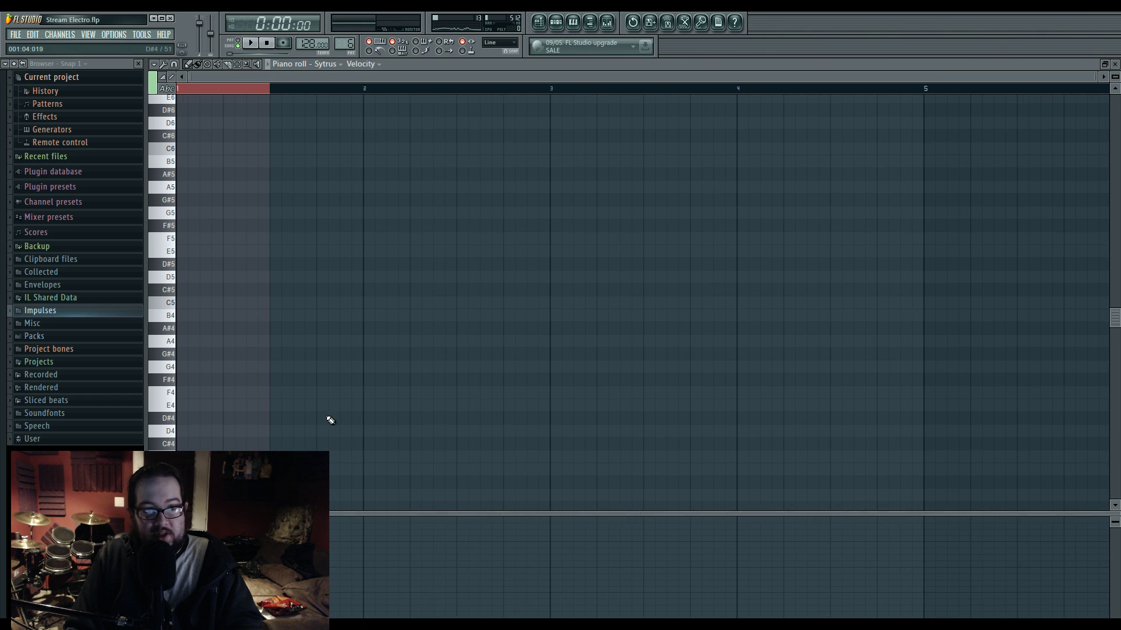
# Step: Open Sytrus and browse its presets past Creepy Intro, loading the Default preset
pyautogui.click(556, 23)
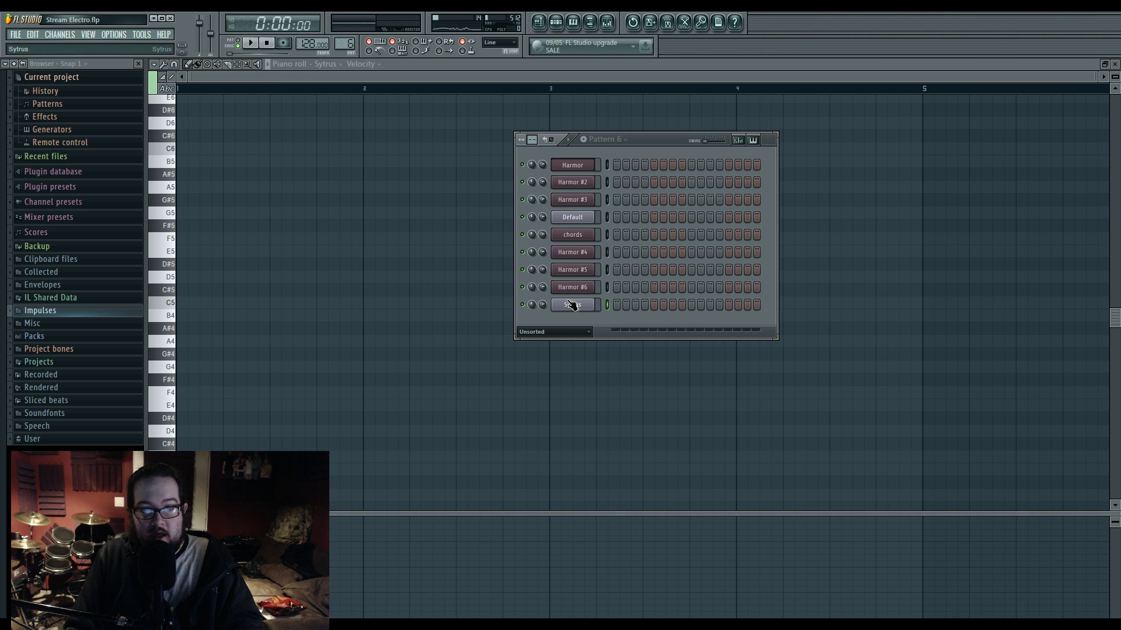
pyautogui.click(571, 303)
pyautogui.rightClick(489, 142)
pyautogui.click(525, 432)
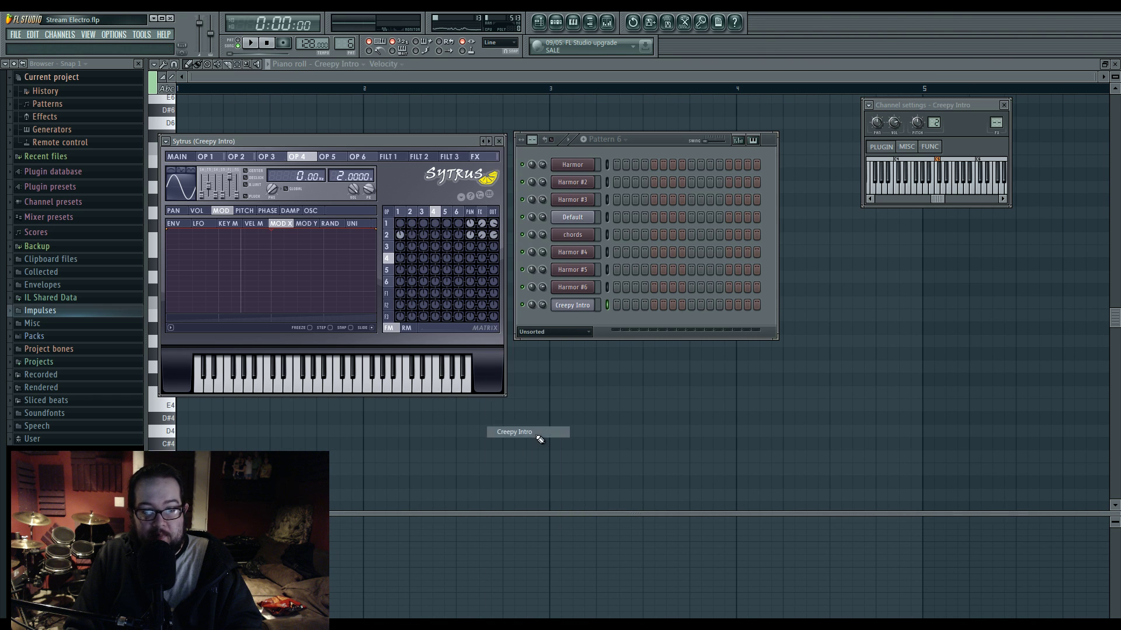
pyautogui.rightClick(484, 142)
pyautogui.click(534, 442)
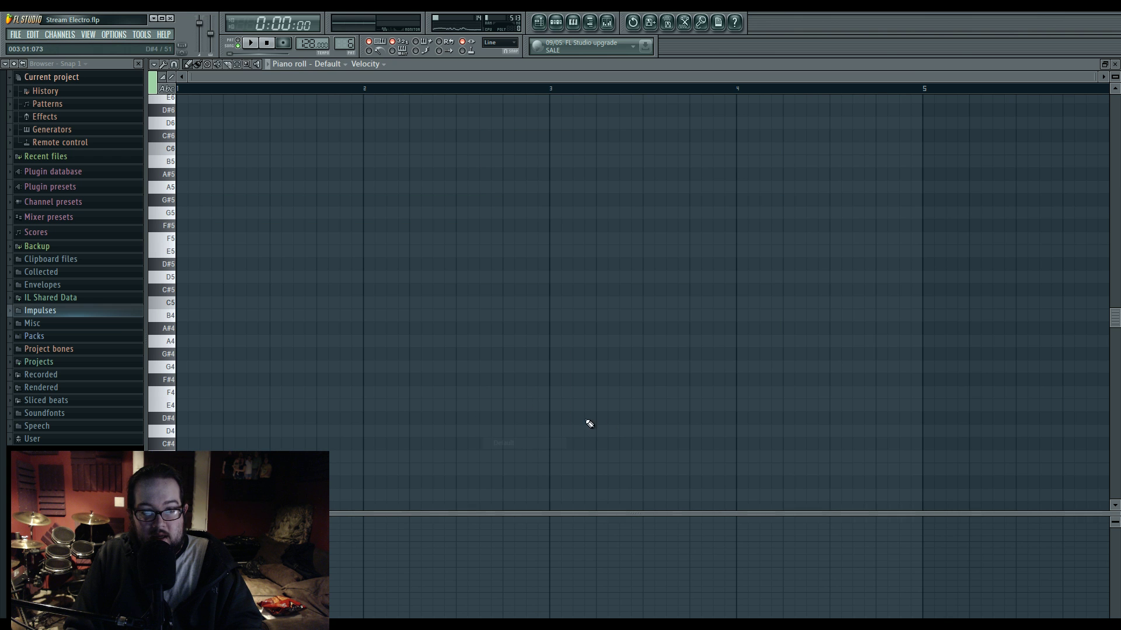
# Step: Draw a D1 note from bar 1 in Pattern 6 and extend it to 16 bars
pyautogui.scroll(-10, 158, 408)
pyautogui.click(181, 441)
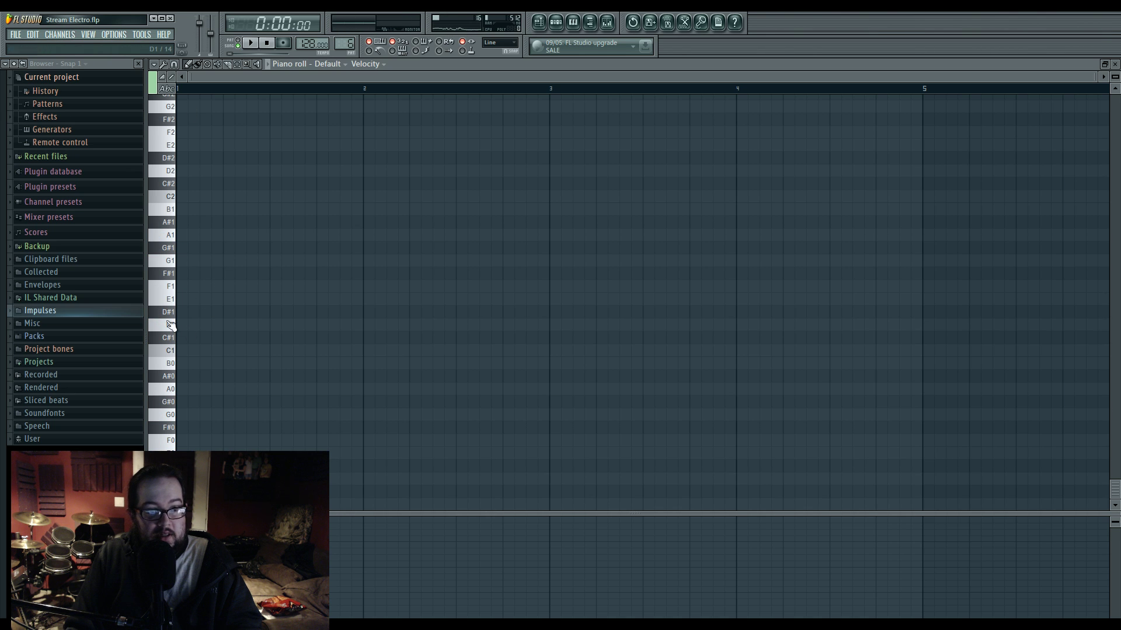
pyautogui.moveTo(222, 329); pyautogui.dragTo(921, 329)
pyautogui.doubleClick(920, 325)
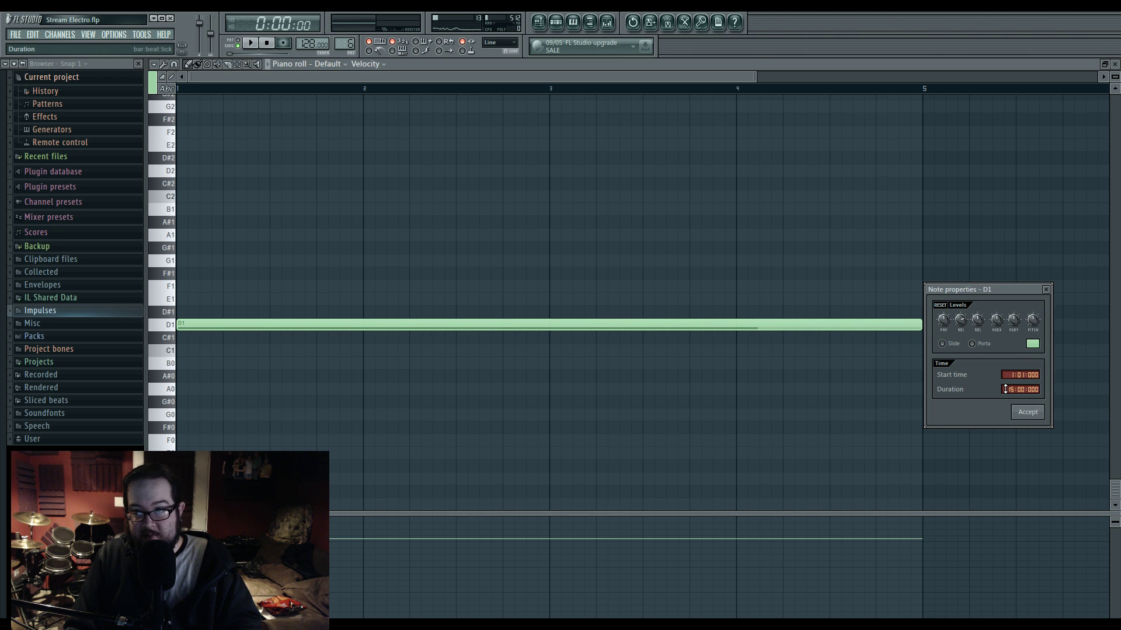
pyautogui.click(1026, 412)
# Step: Place Pattern 6 on Track 11 from bar 17 and select the timeline from bar 17 to bar 33
pyautogui.press('F5')
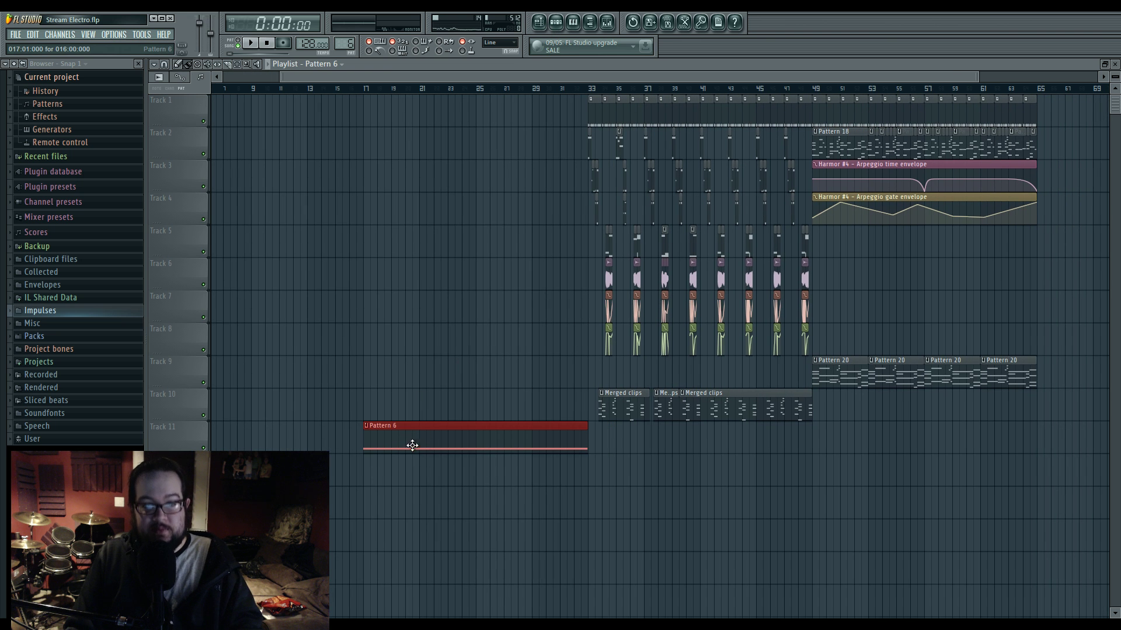
pyautogui.scroll(3, 448, 342)
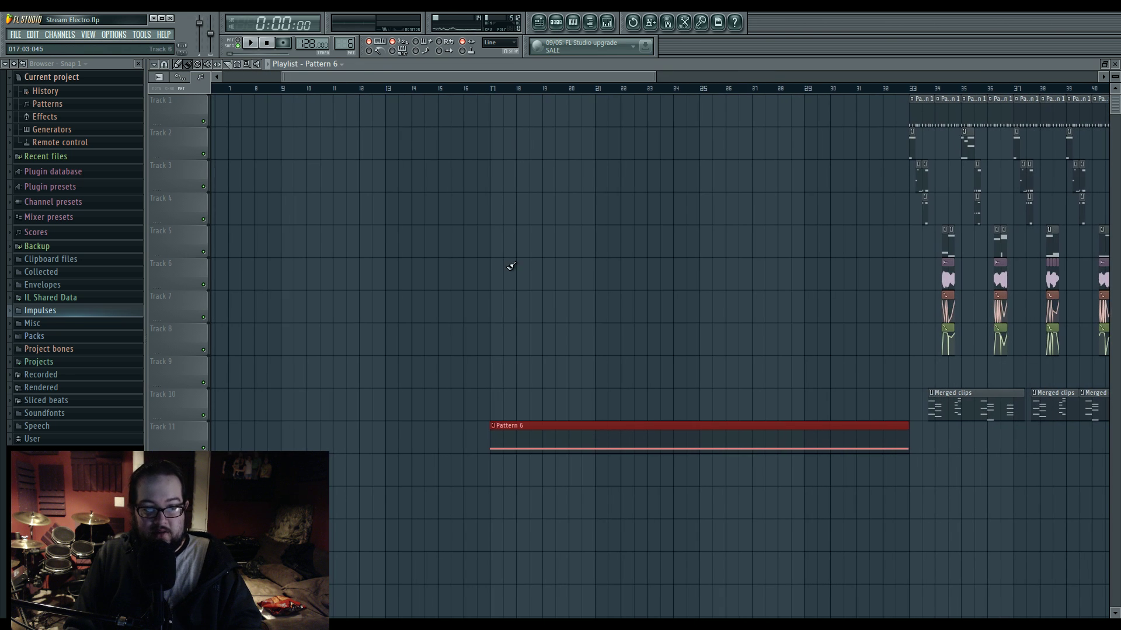
pyautogui.moveTo(494, 92); pyautogui.dragTo(906, 115)
pyautogui.doubleClick(639, 457)
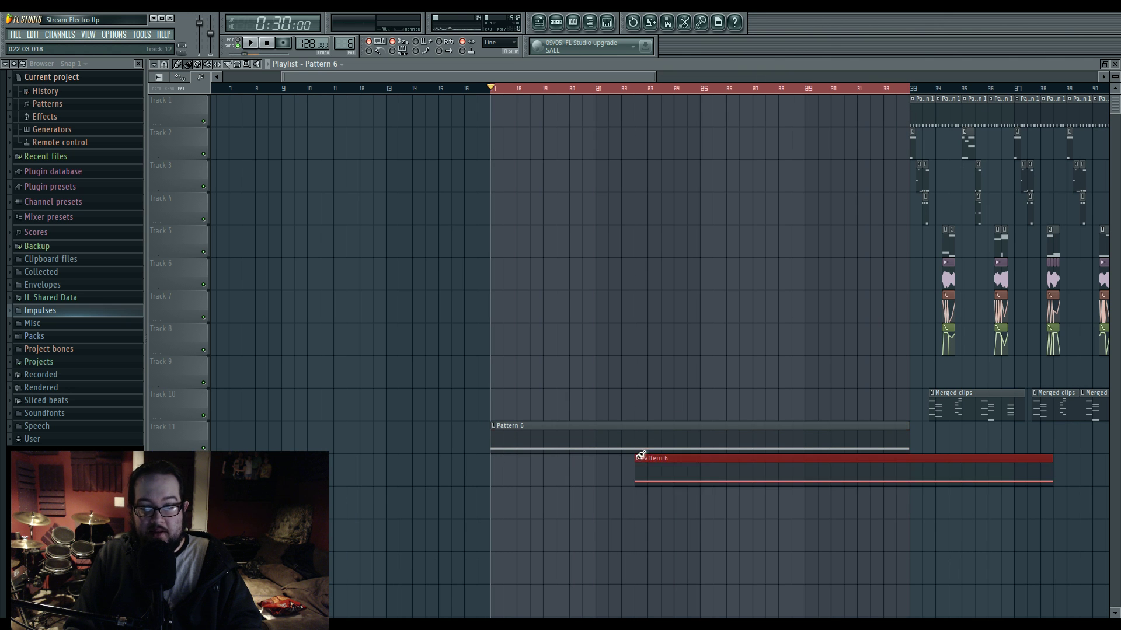
pyautogui.click(602, 472)
pyautogui.rightClick(685, 480)
# Step: Add a D6 note to Pattern 6, stretching it from bar 1 to bar 16
pyautogui.doubleClick(648, 450)
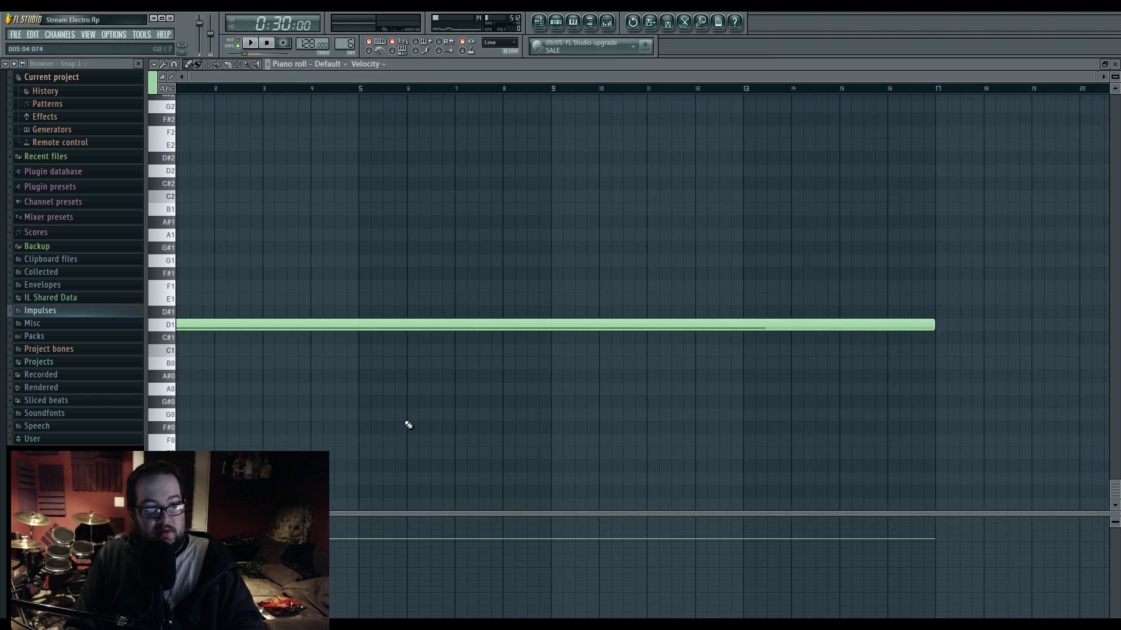
pyautogui.scroll(10, 213, 280)
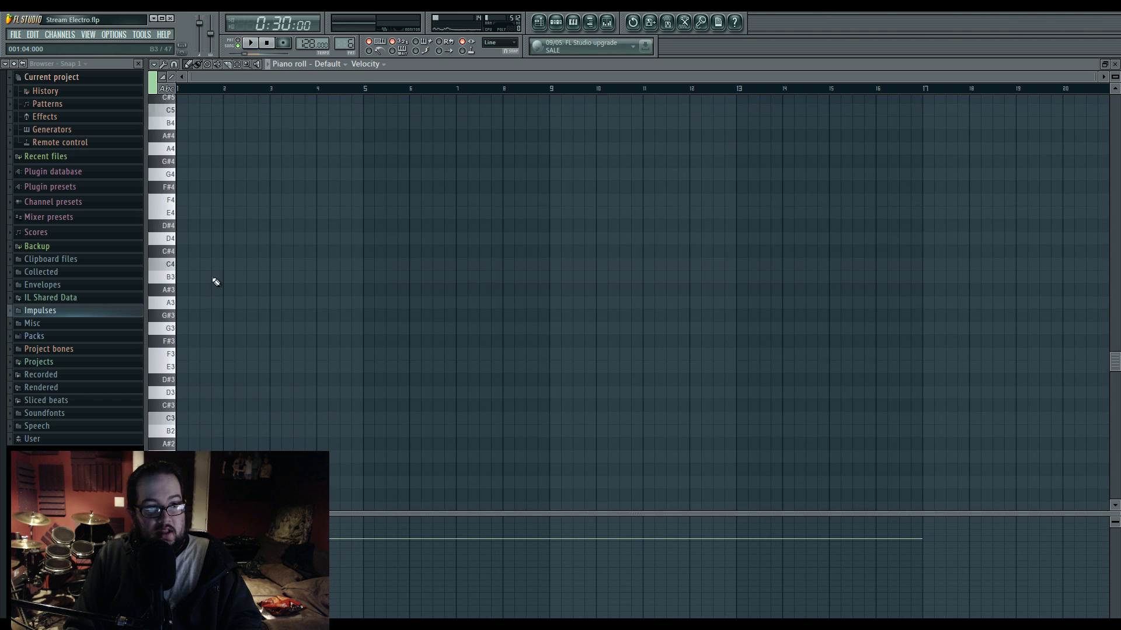
pyautogui.click(216, 245)
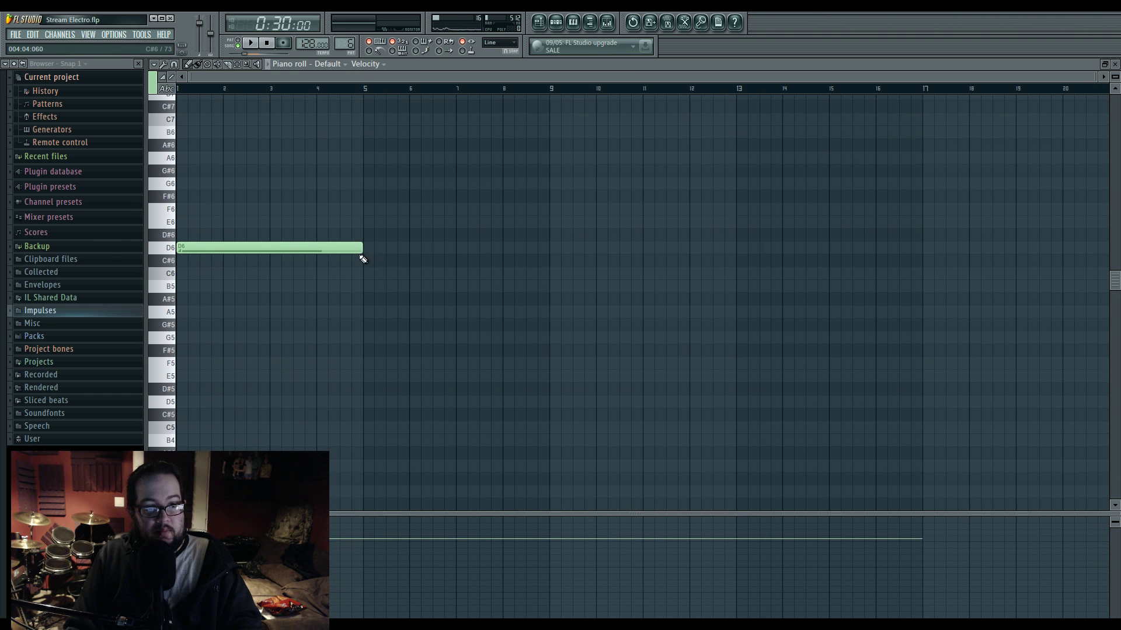
pyautogui.moveTo(361, 256); pyautogui.dragTo(795, 277)
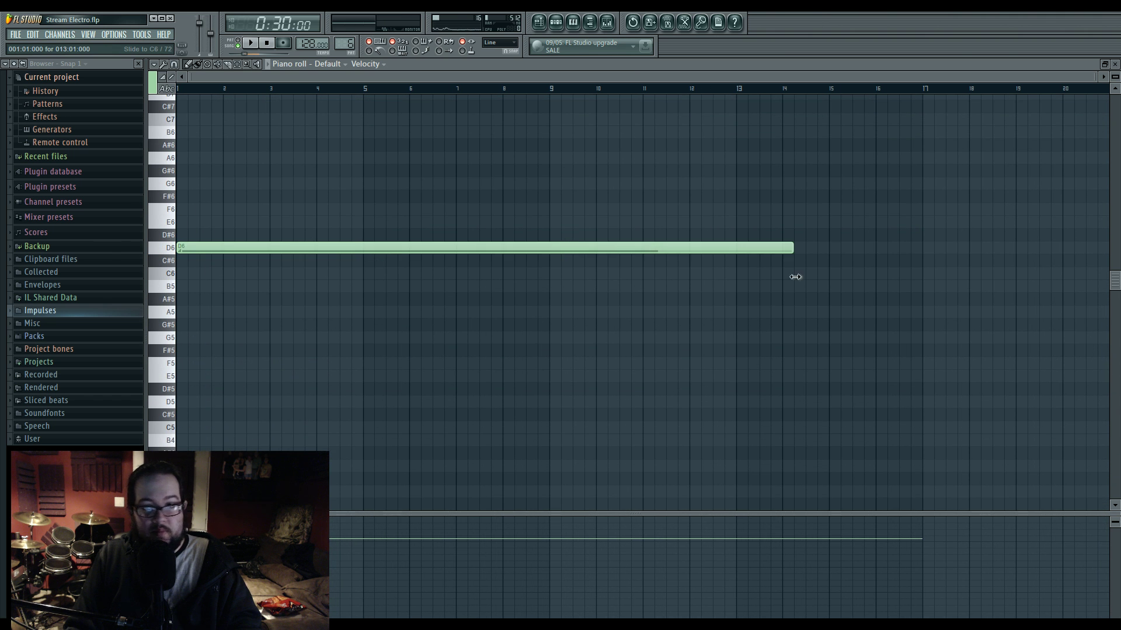
# Step: Assign the Sytrus channel to mixer Insert 29, routed to the Side track with its fader slightly lowered
pyautogui.click(556, 25)
pyautogui.click(572, 305)
pyautogui.doubleClick(996, 123)
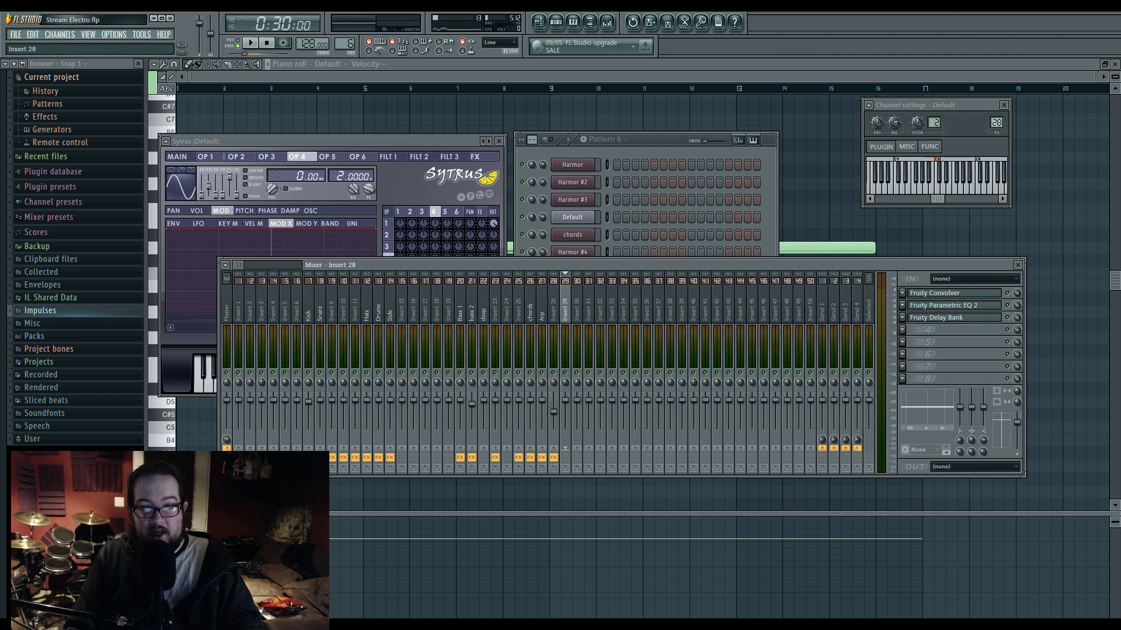
pyautogui.click(393, 454)
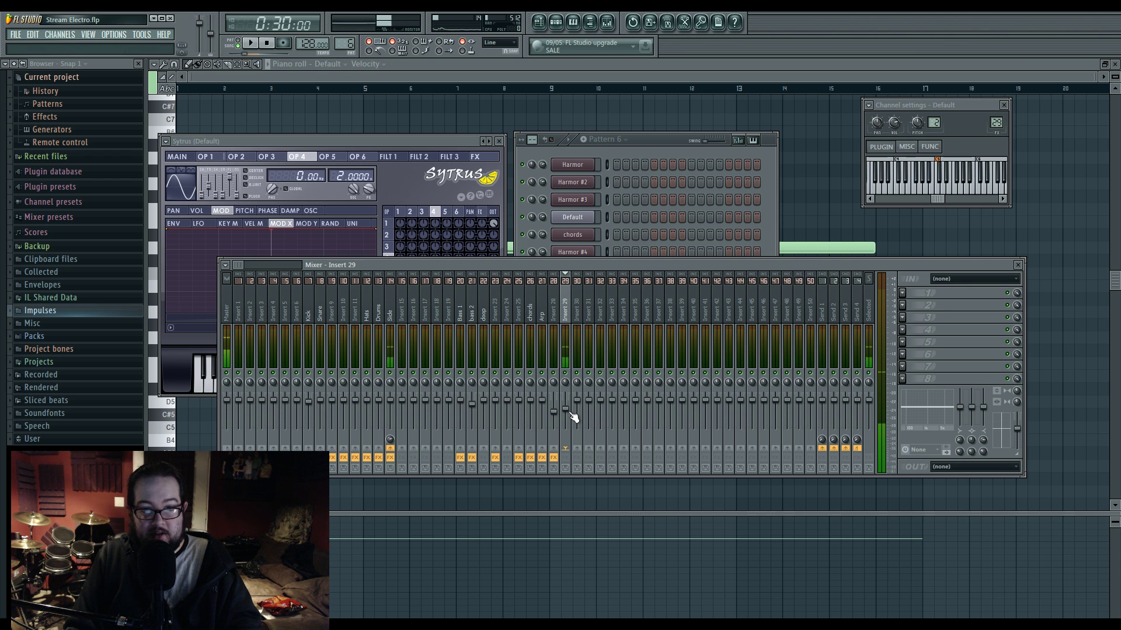
# Step: Play the Sytrus notes through to the end of the pattern and listen to their sound
pyautogui.press('space')
pyautogui.click(474, 92)
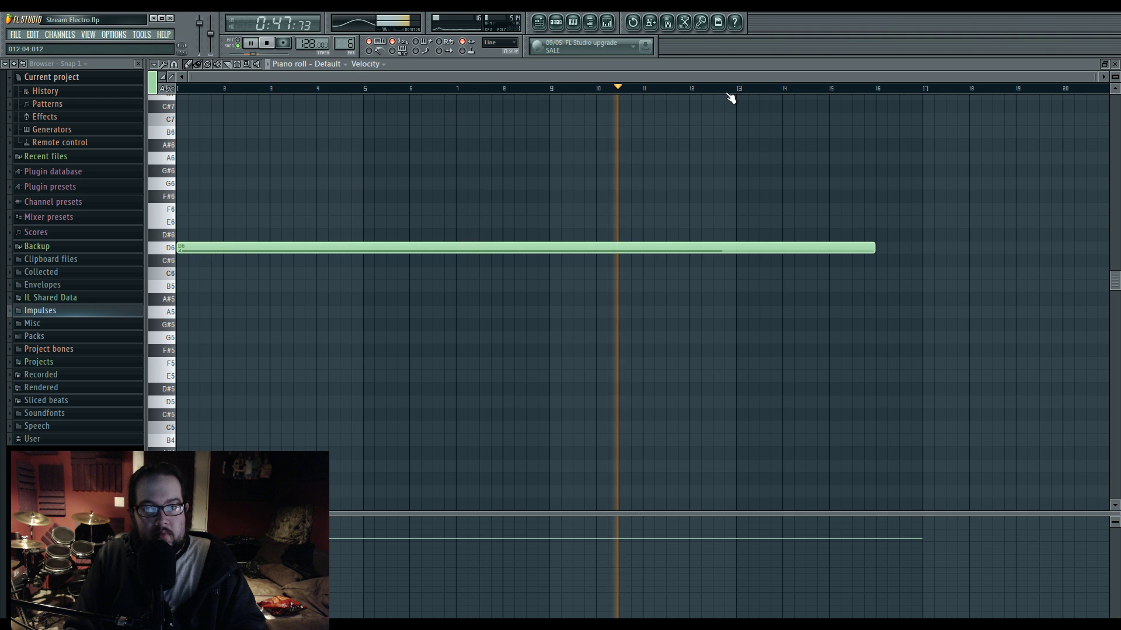
pyautogui.scroll(6, 703, 313)
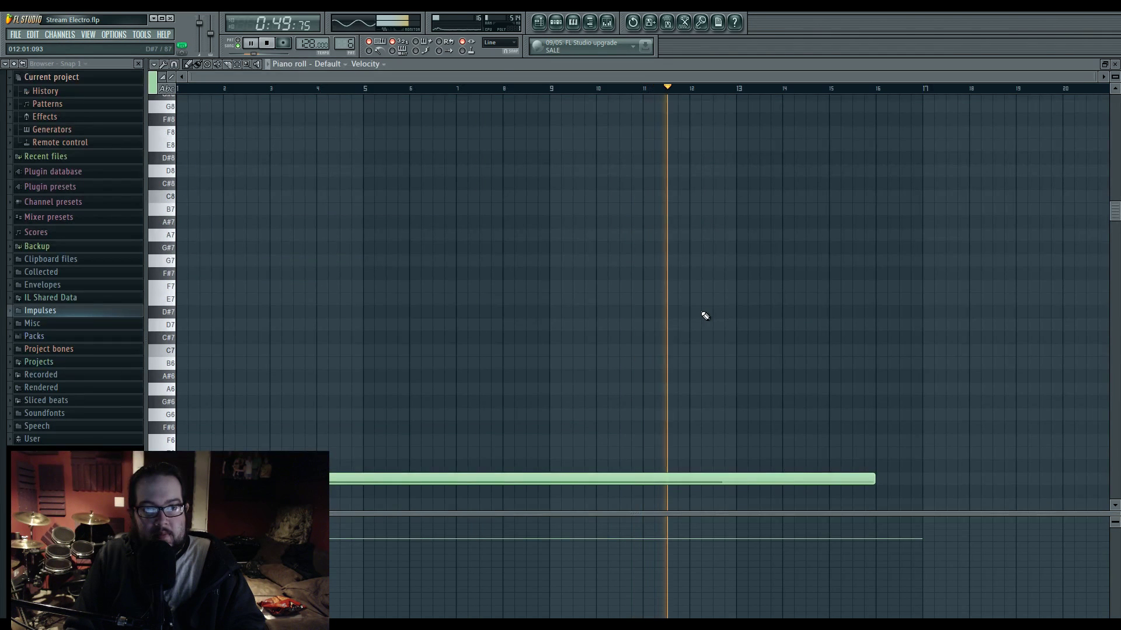
pyautogui.scroll(8, 705, 315)
pyautogui.scroll(-8, 705, 318)
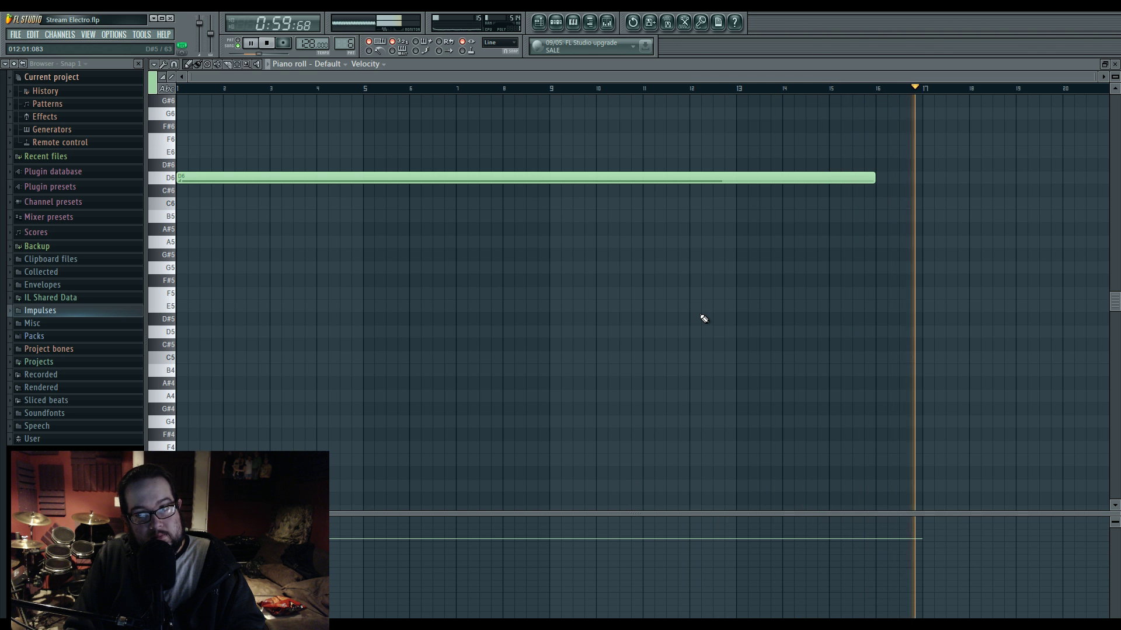
pyautogui.press('space')
# Step: Open the Sytrus channel's plugin and add frequency modulation of operator 1 from operators 2 and 3
pyautogui.click(607, 24)
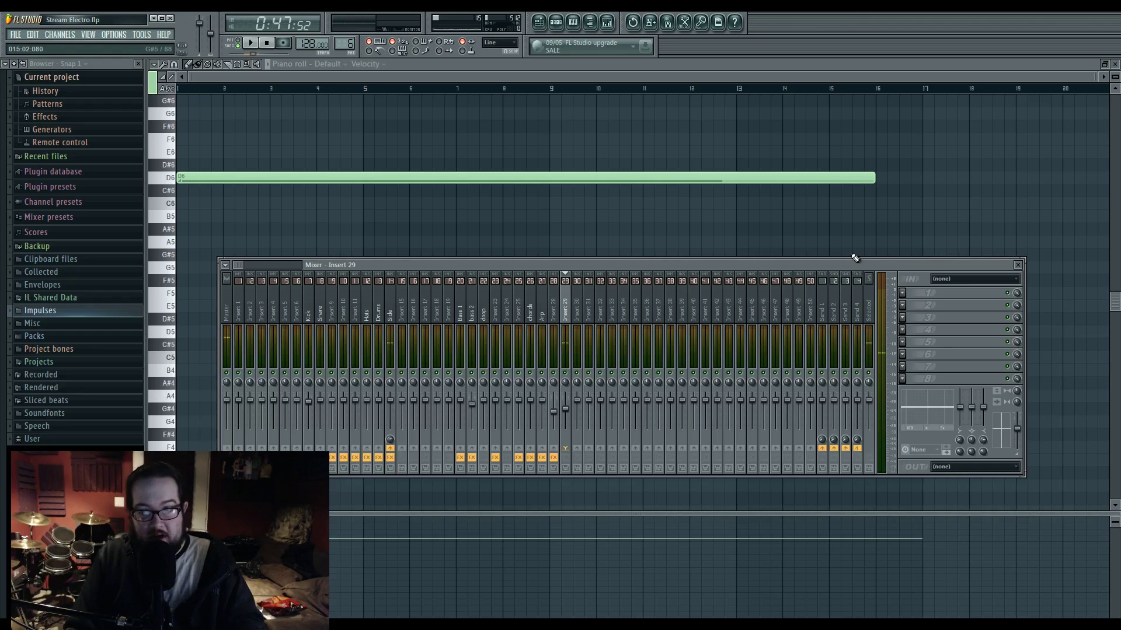
pyautogui.click(540, 22)
pyautogui.click(540, 22)
pyautogui.click(555, 22)
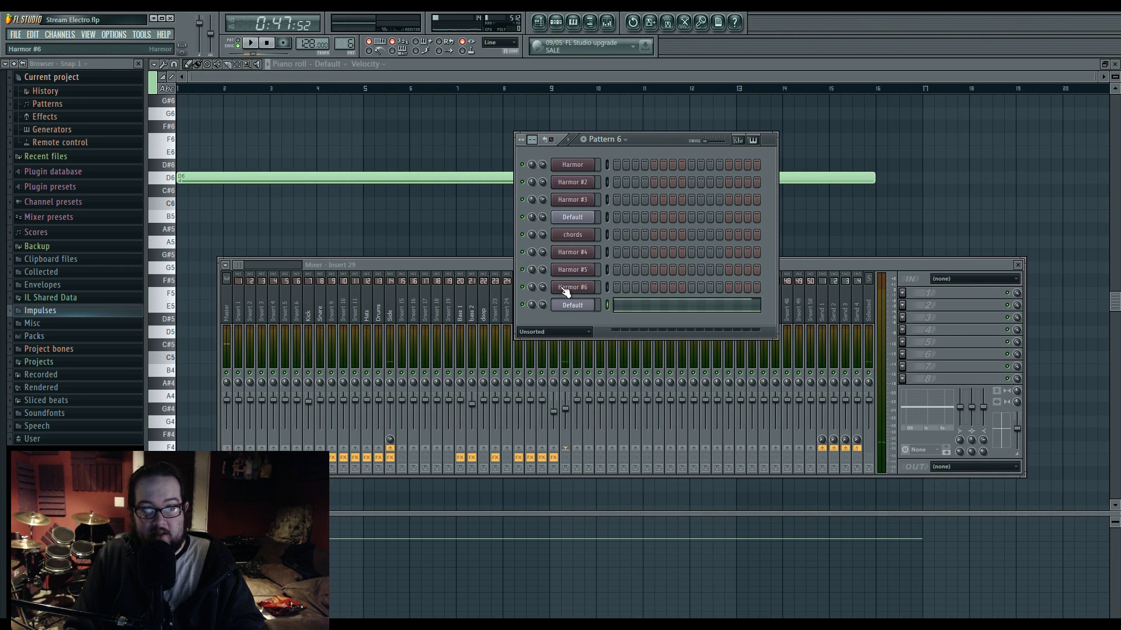
pyautogui.click(572, 305)
pyautogui.moveTo(439, 142); pyautogui.dragTo(534, 174)
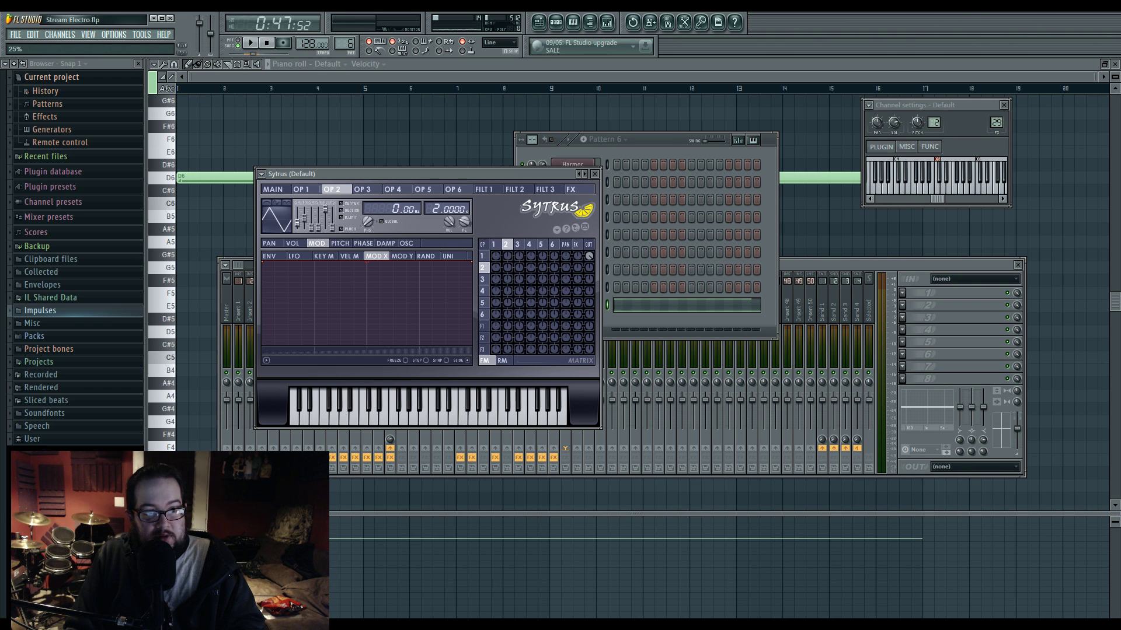
pyautogui.click(517, 245)
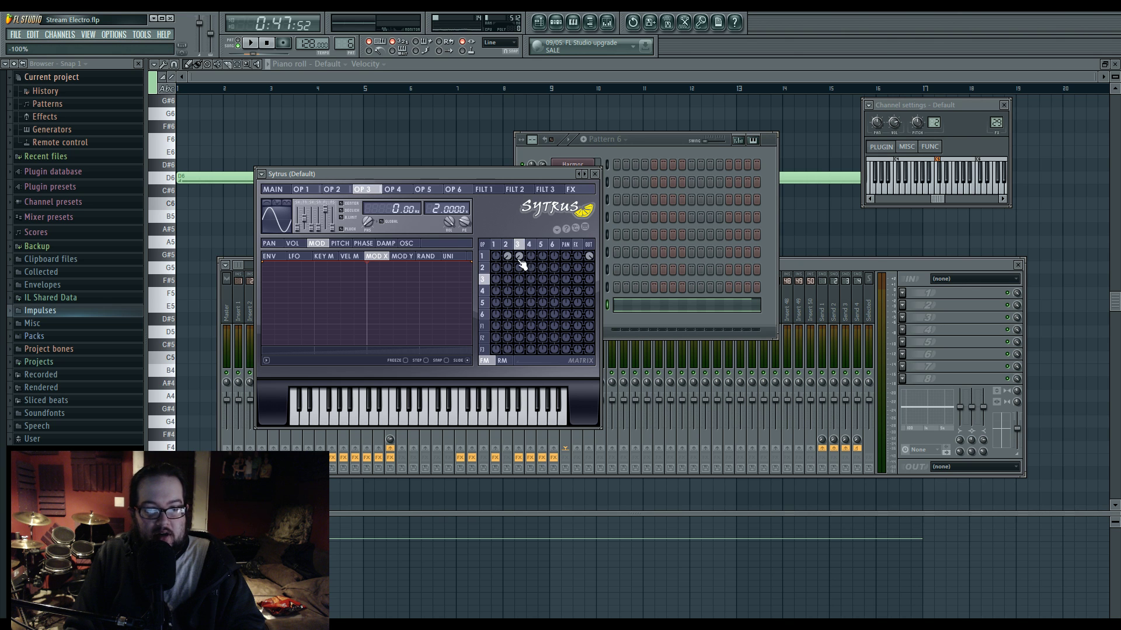
# Step: Create an automation clip for Sytrus operator 2's volume across the selected bars in the playlist
pyautogui.click(507, 244)
pyautogui.moveTo(451, 224); pyautogui.dragTo(452, 245)
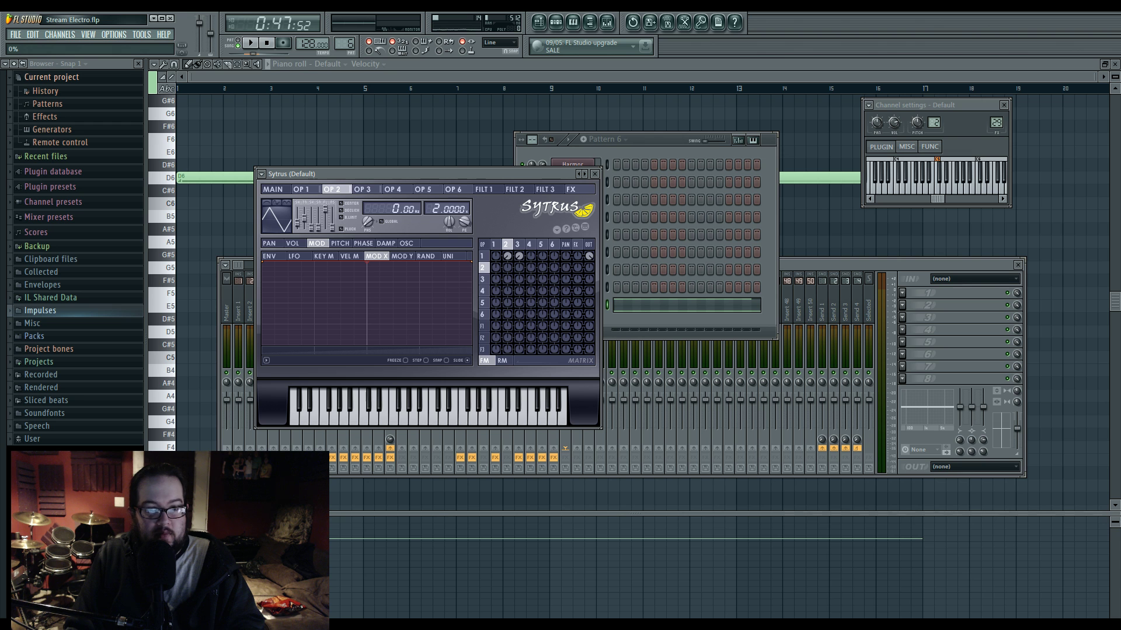
pyautogui.rightClick(451, 227)
pyautogui.click(505, 306)
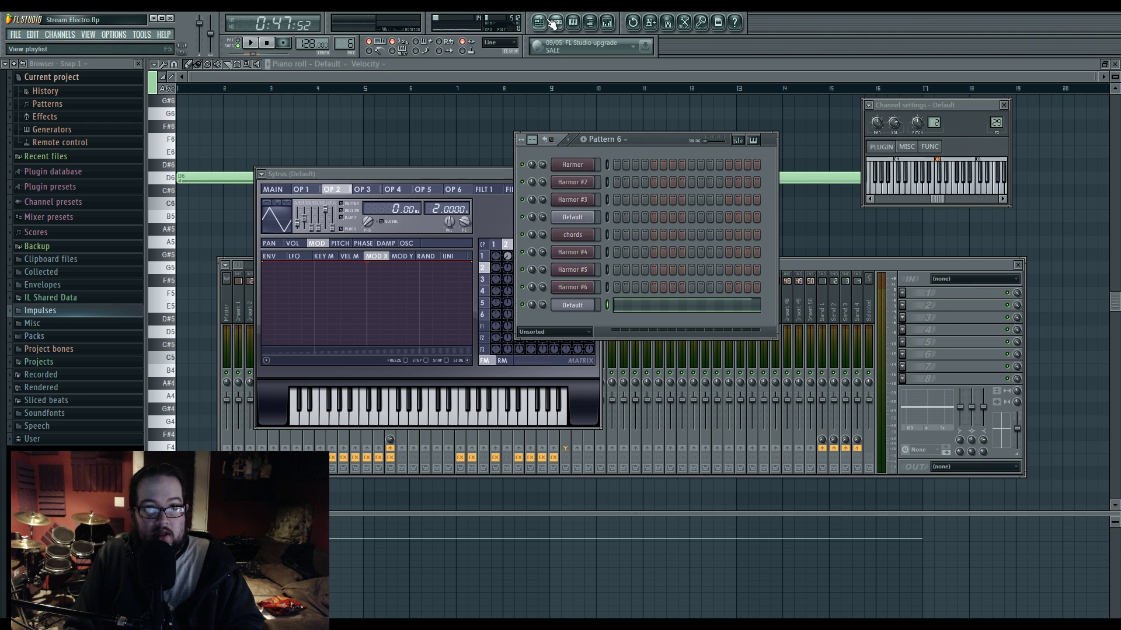
pyautogui.press('F6')
pyautogui.click(577, 311)
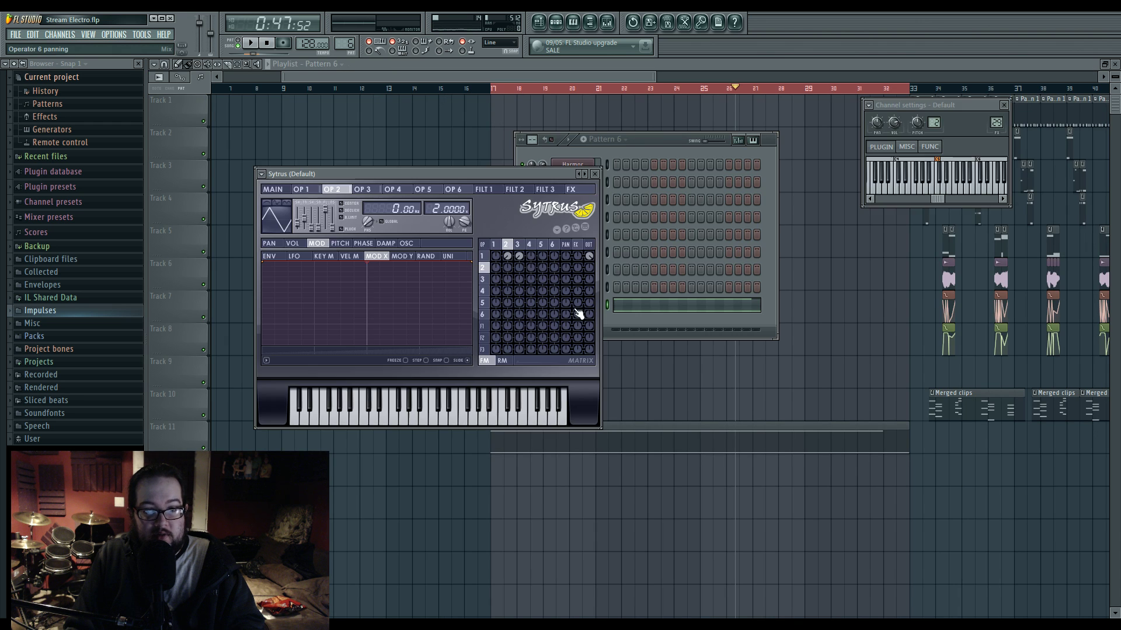
pyautogui.rightClick(449, 224)
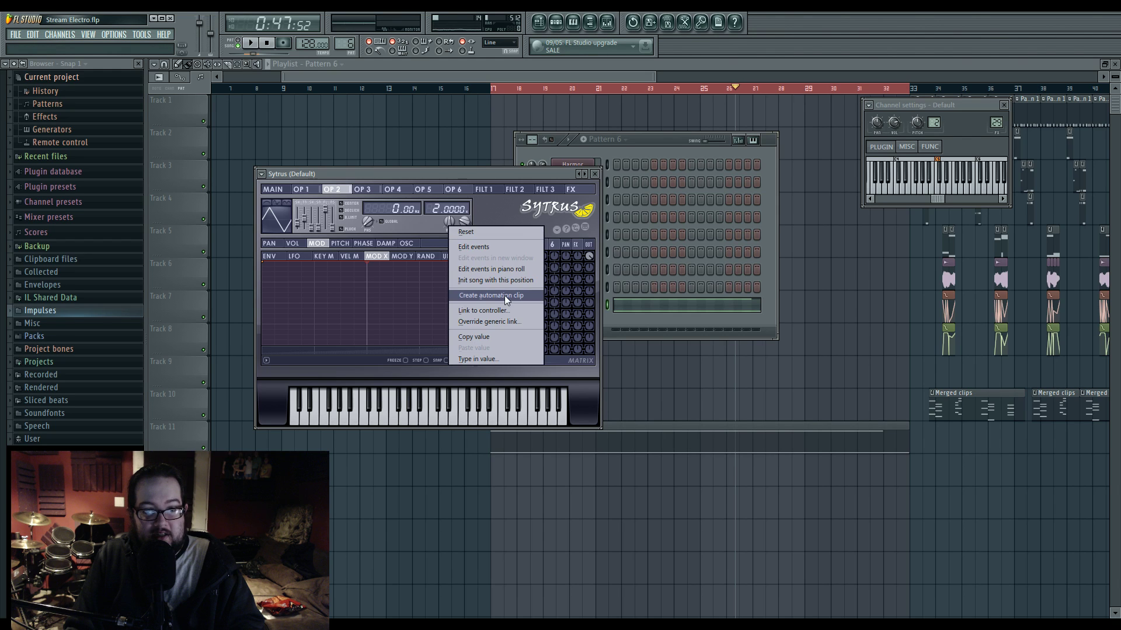
pyautogui.click(505, 295)
# Step: Adjust Sytrus operator 3's volume knob and create an automation clip for it across the selected bars
pyautogui.click(521, 258)
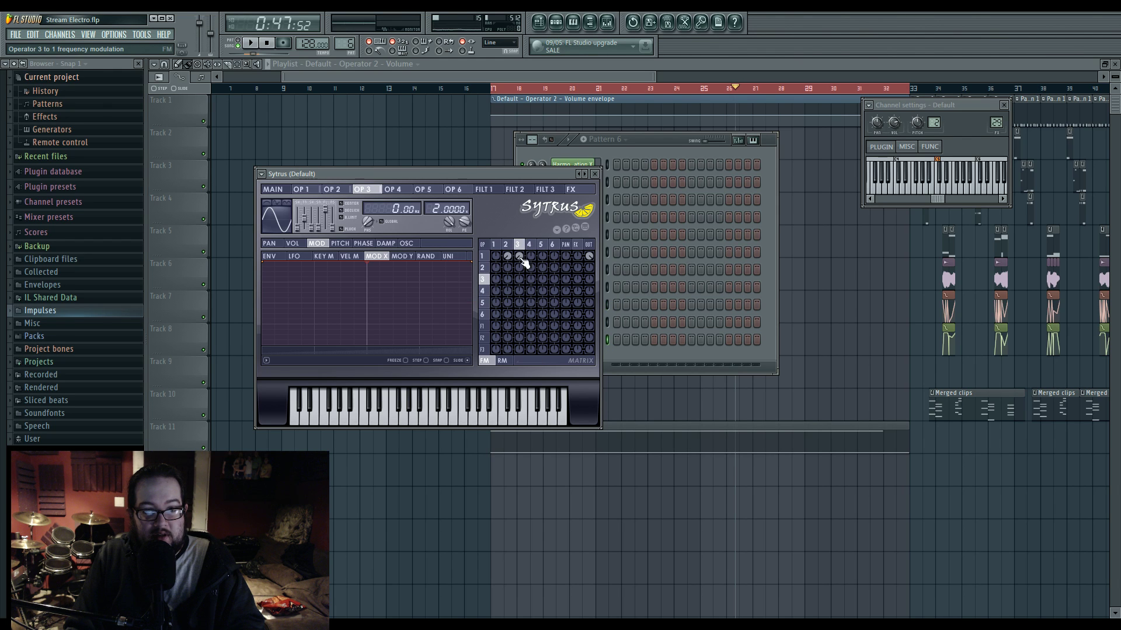
pyautogui.moveTo(448, 223); pyautogui.dragTo(449, 213)
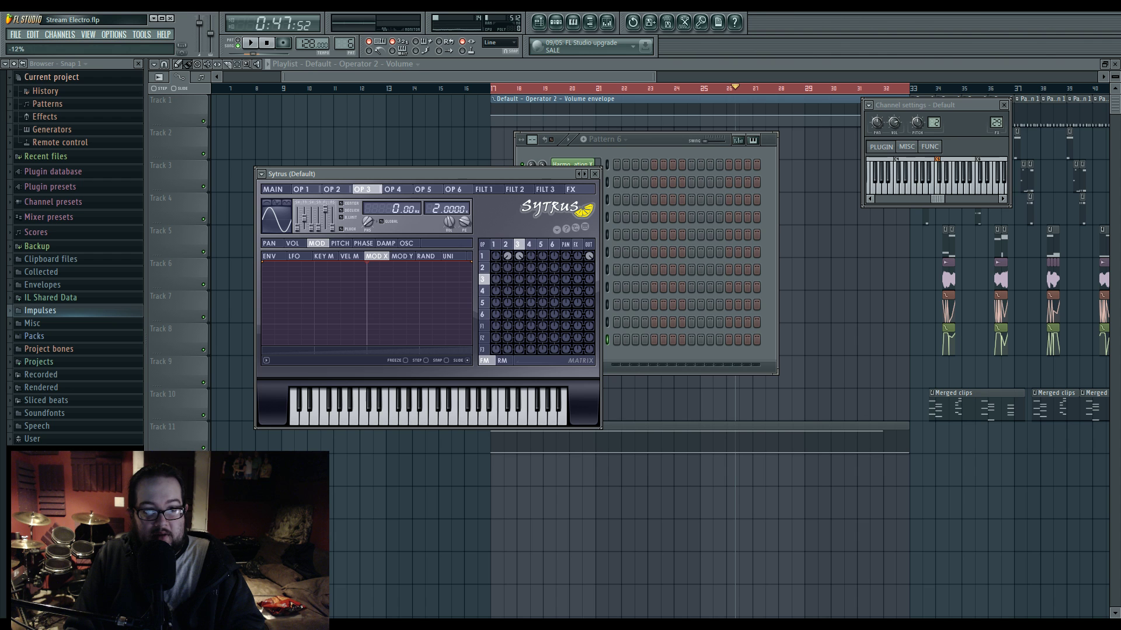
pyautogui.rightClick(451, 226)
pyautogui.click(504, 295)
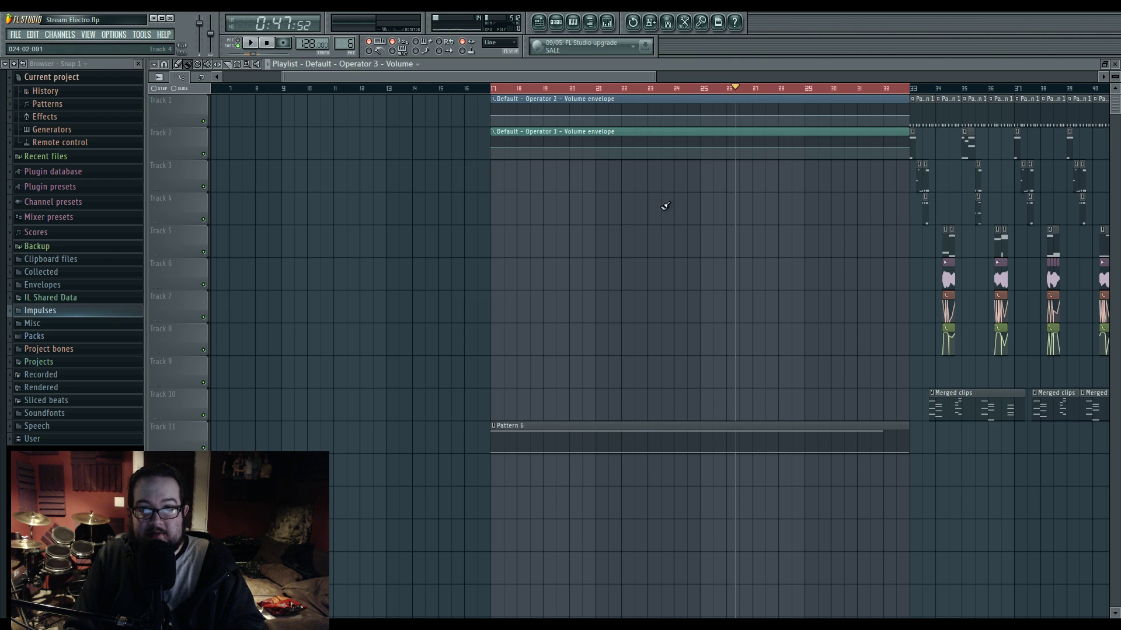
pyautogui.moveTo(493, 148); pyautogui.dragTo(622, 178)
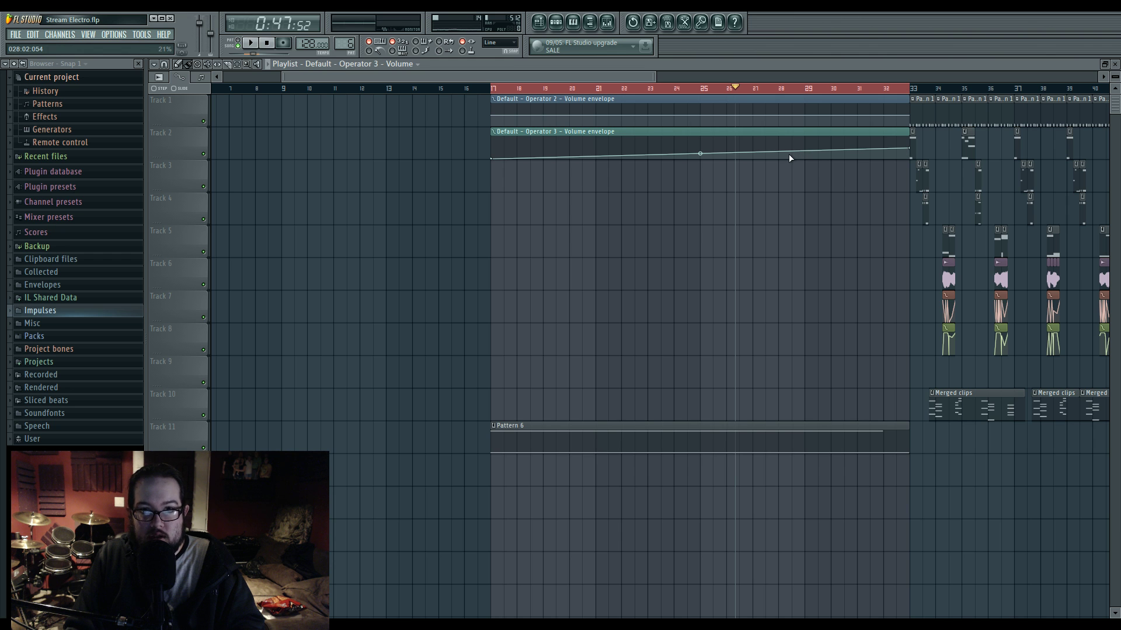
pyautogui.moveTo(495, 160); pyautogui.dragTo(493, 150)
pyautogui.hotkey('ctrl', 'z')
pyautogui.hotkey('ctrl', 'alt', 'z')
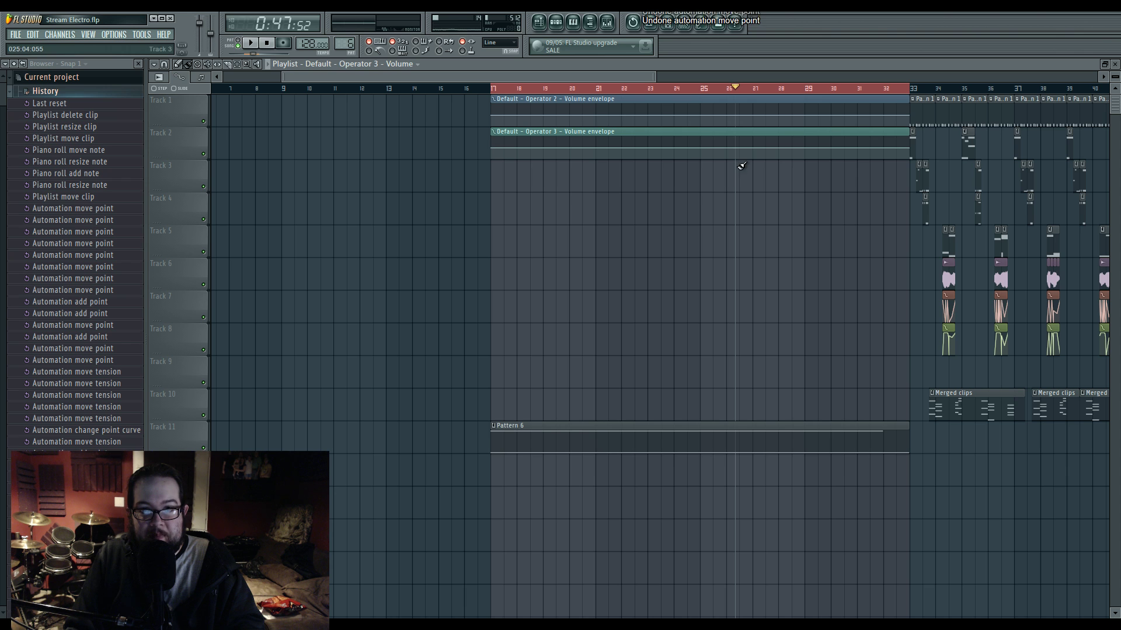
# Step: Lower the end points of the operator 3 and operator 2 volume envelopes to the bottom, bowing operator 3's curve upward
pyautogui.moveTo(910, 148); pyautogui.dragTo(911, 162)
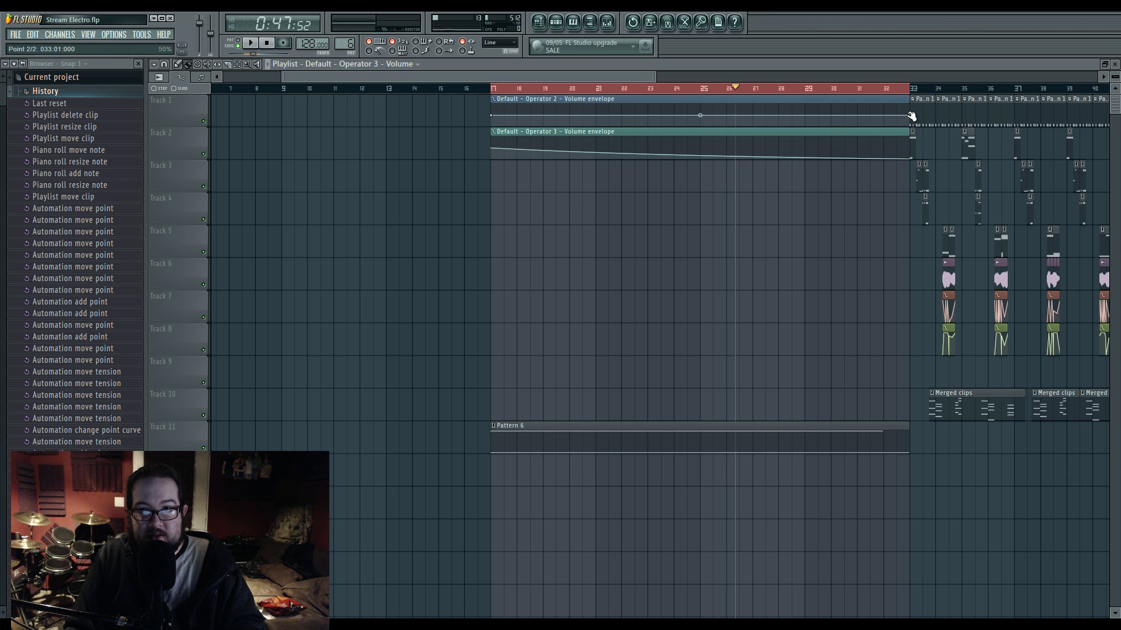
pyautogui.moveTo(703, 155); pyautogui.dragTo(733, 145)
pyautogui.moveTo(909, 114); pyautogui.dragTo(911, 157)
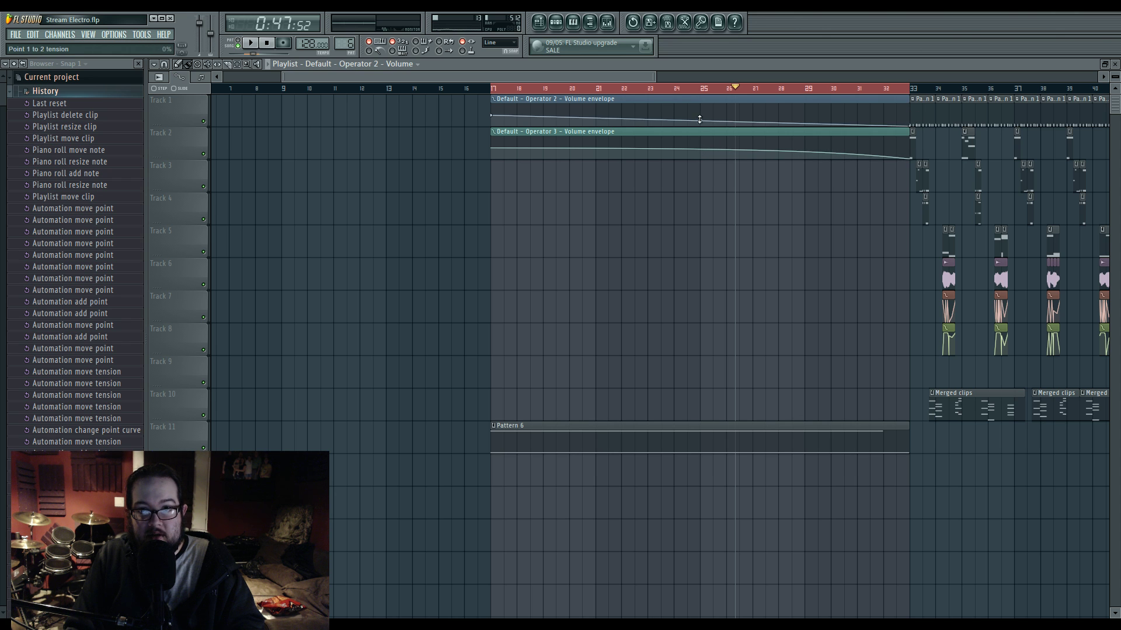
# Step: Play the intro, open Sytrus from the unsorted channels, and try a different frequency ratio on operator 2
pyautogui.press('space')
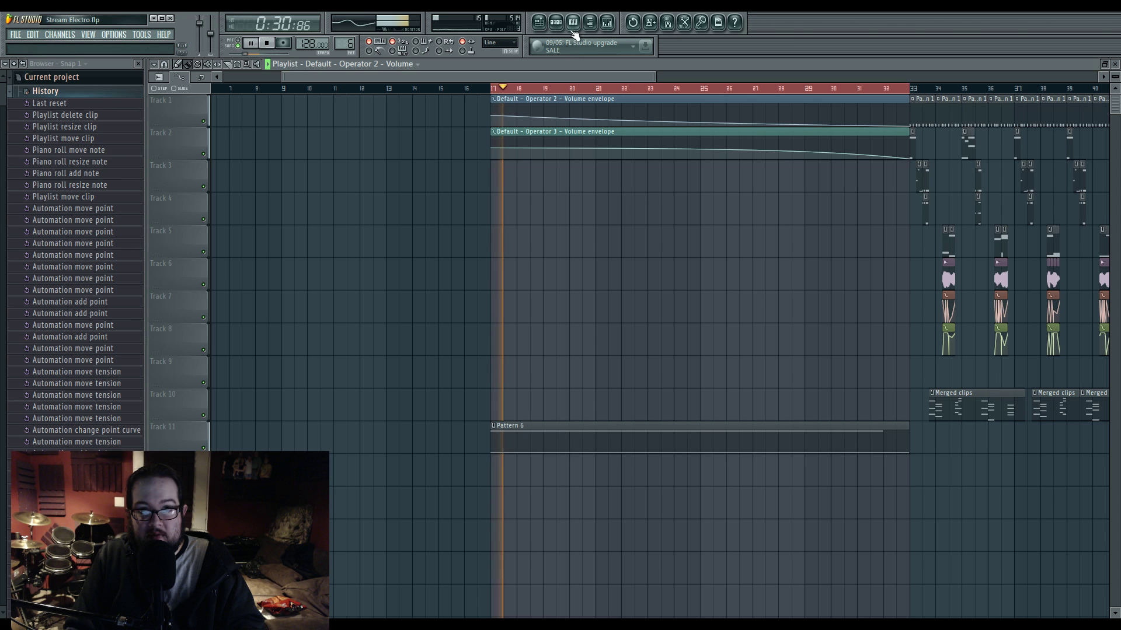
pyautogui.press('F6')
pyautogui.click(557, 385)
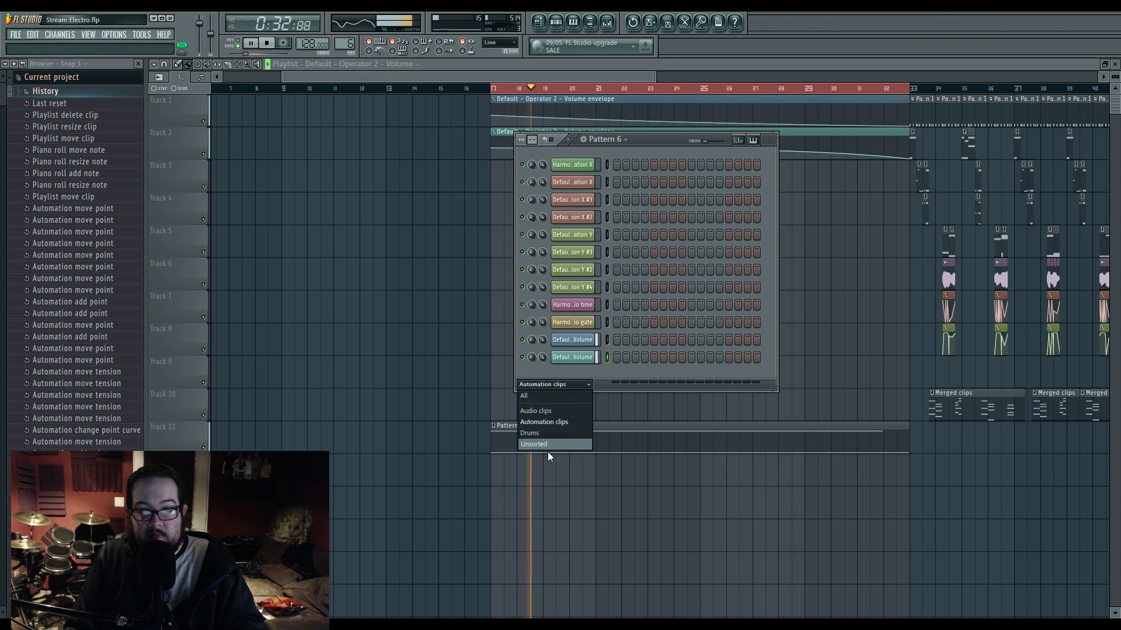
pyautogui.click(543, 445)
pyautogui.click(589, 304)
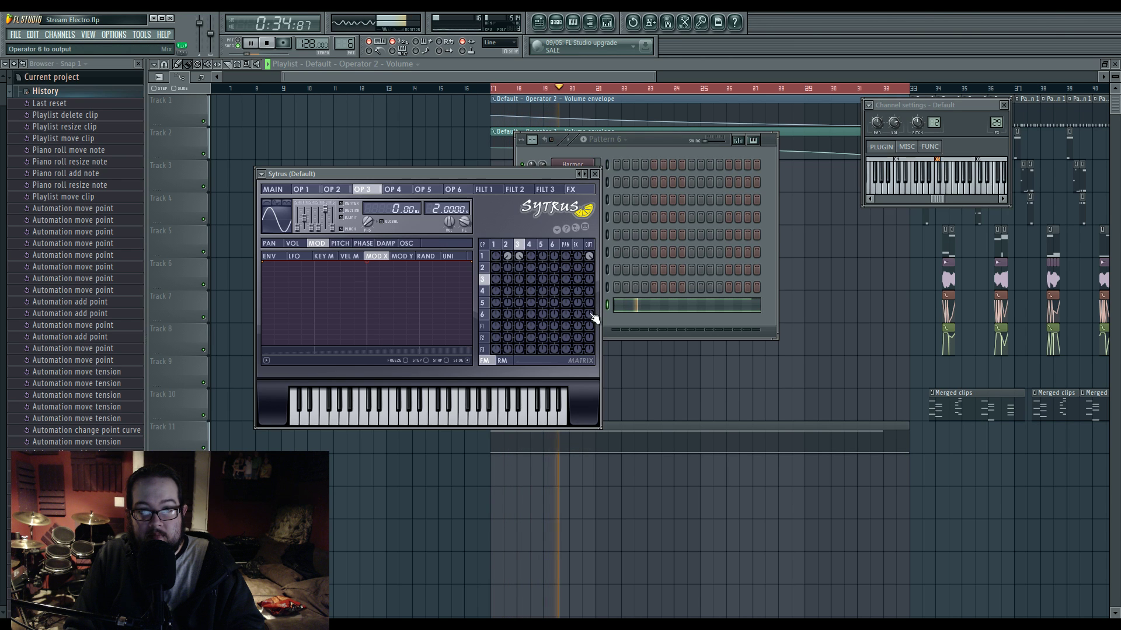
pyautogui.click(506, 245)
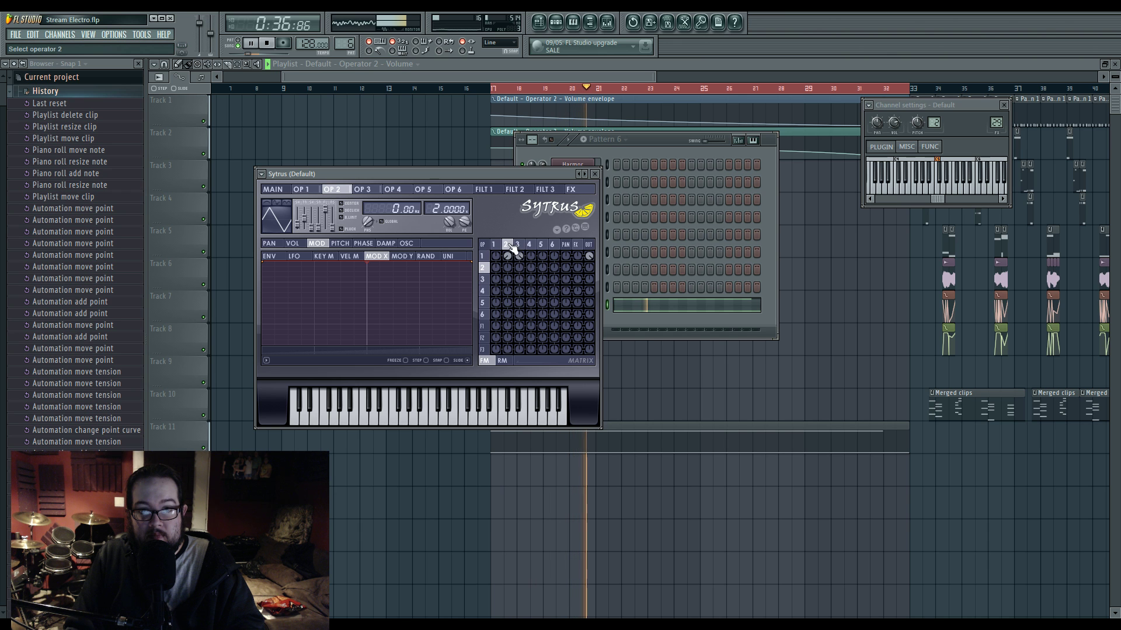
pyautogui.moveTo(438, 209); pyautogui.dragTo(444, 213)
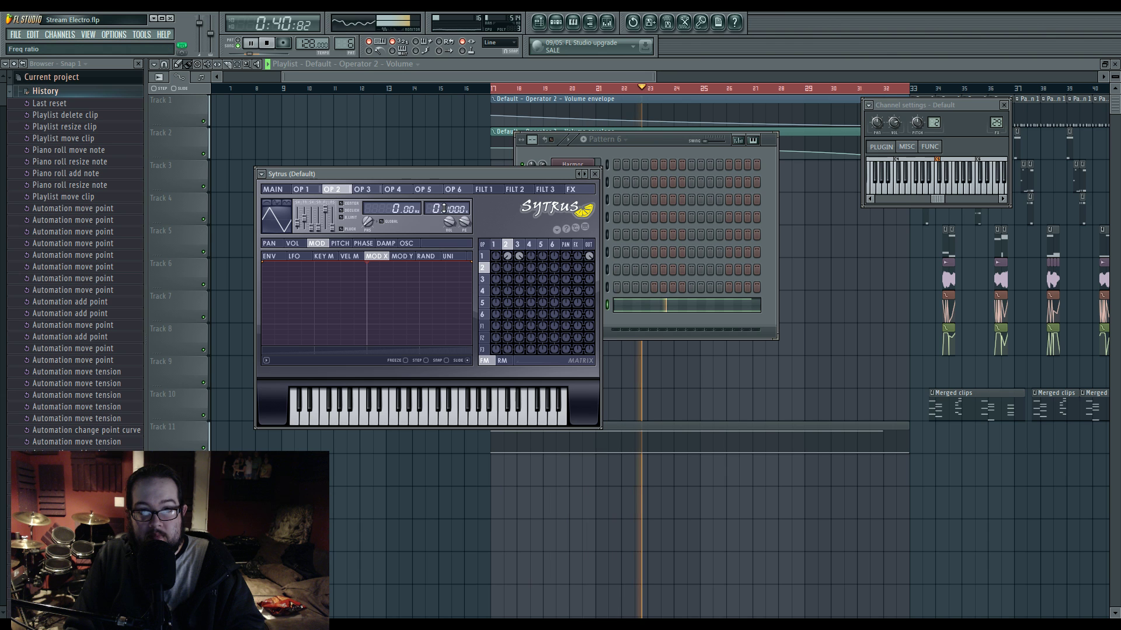
pyautogui.press('space')
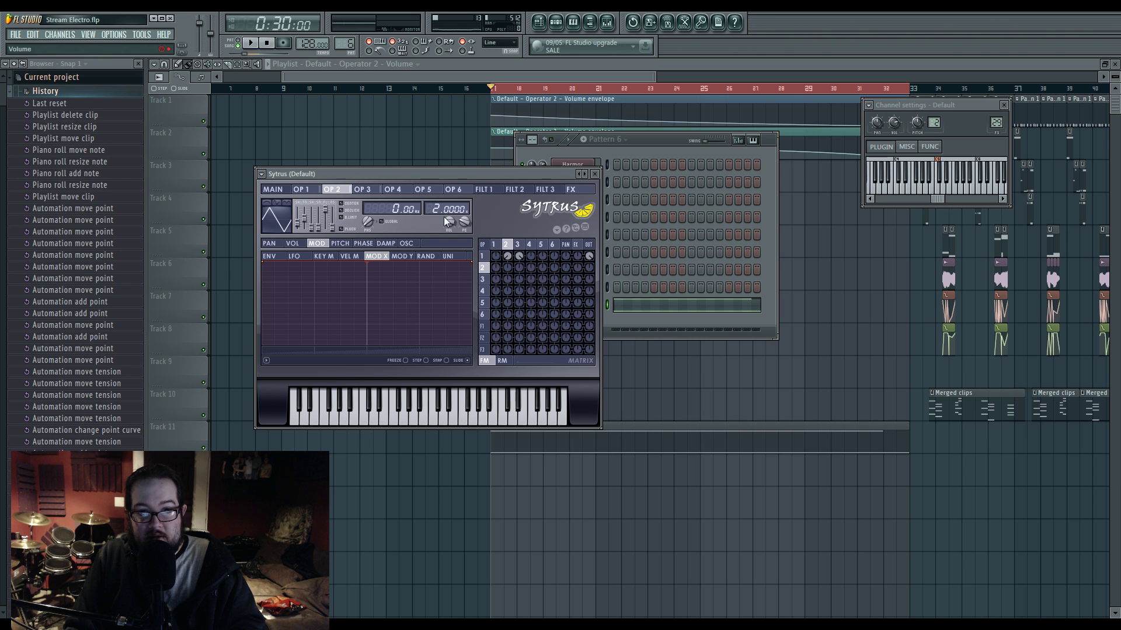
# Step: Shape the pitch modulation X mappings of Sytrus operators 2 and 3 into straight ramps rising from bottom to top
pyautogui.click(340, 243)
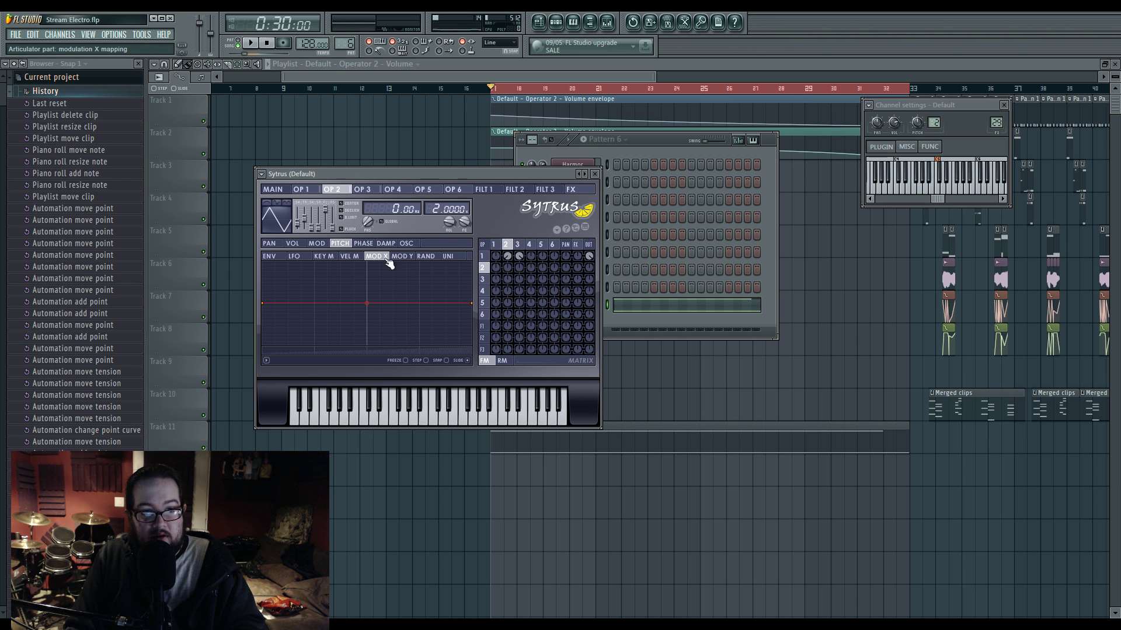
pyautogui.moveTo(266, 303); pyautogui.dragTo(263, 344)
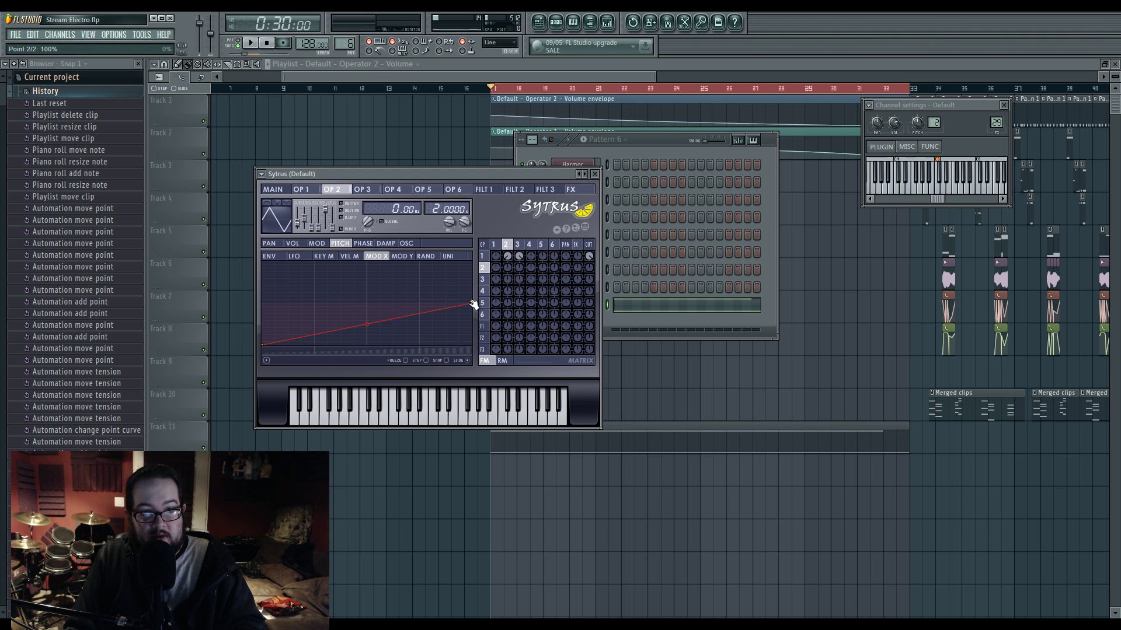
pyautogui.moveTo(472, 304); pyautogui.dragTo(472, 262)
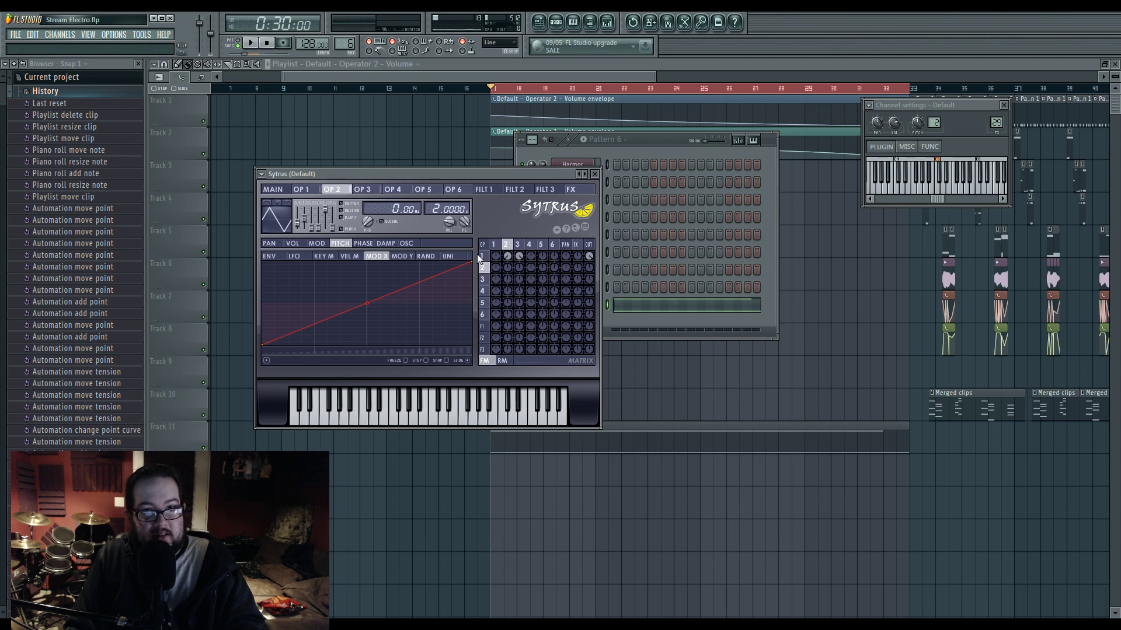
pyautogui.click(517, 245)
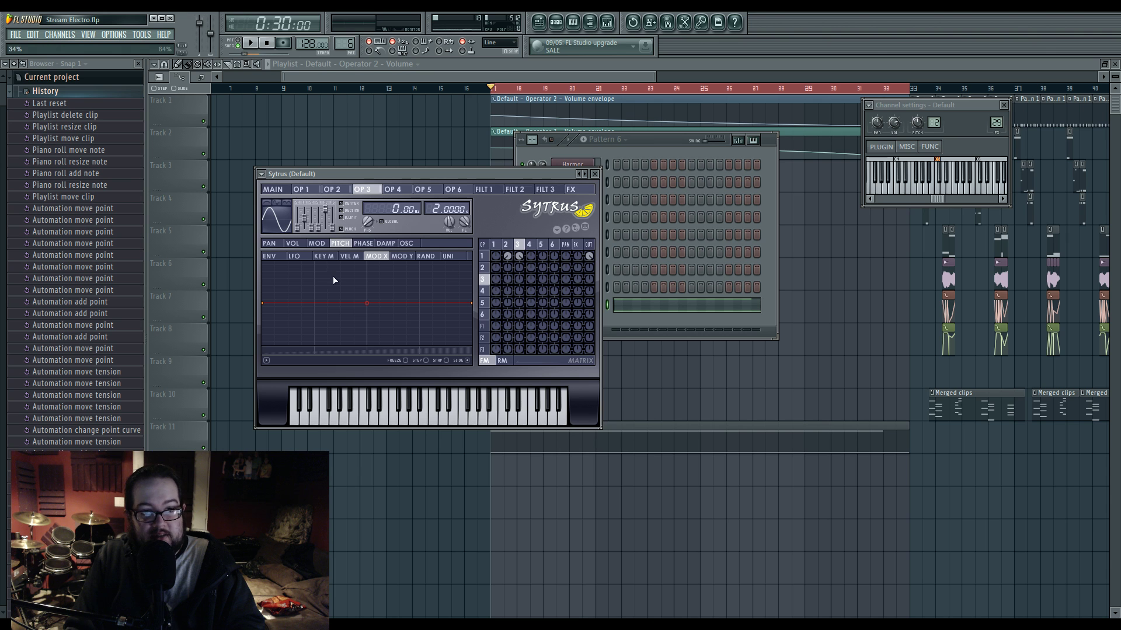
pyautogui.moveTo(265, 304); pyautogui.dragTo(266, 345)
pyautogui.moveTo(471, 304); pyautogui.dragTo(472, 261)
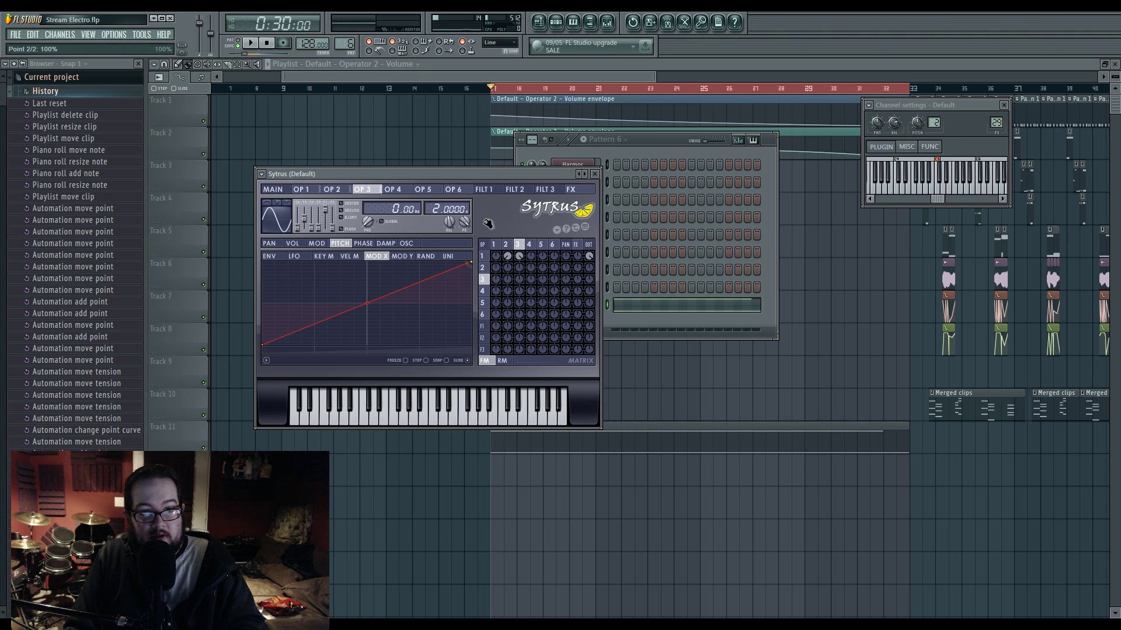
# Step: Create an automation clip for Sytrus's main modulation X and make it rise from the bottom to the top across the selected bars
pyautogui.click(273, 189)
pyautogui.rightClick(322, 272)
pyautogui.click(385, 341)
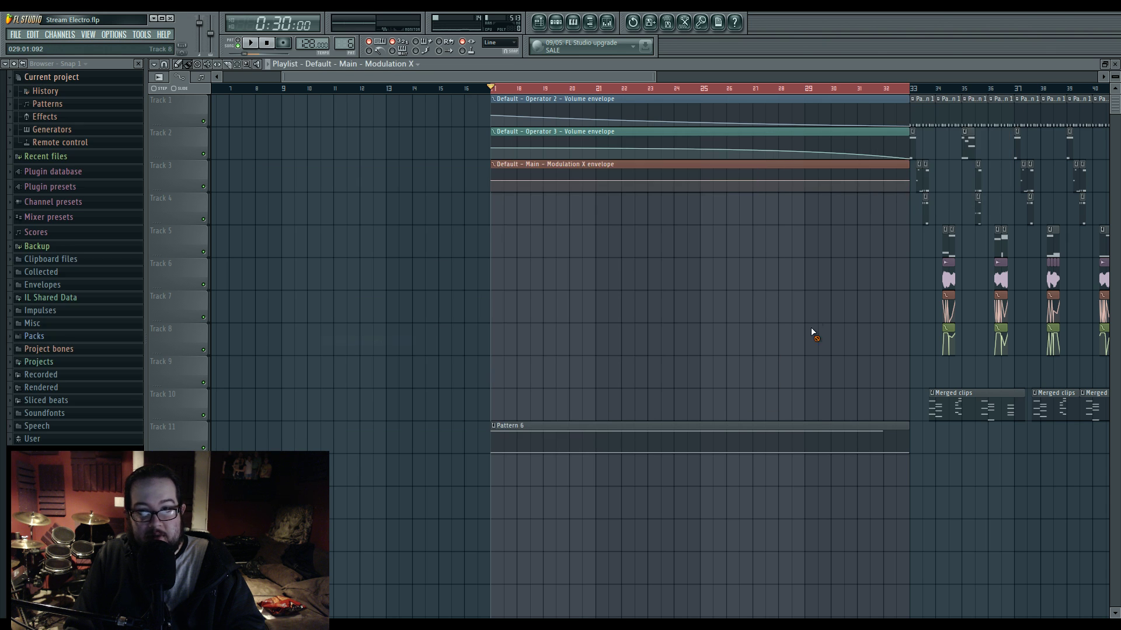
pyautogui.moveTo(492, 181); pyautogui.dragTo(492, 220)
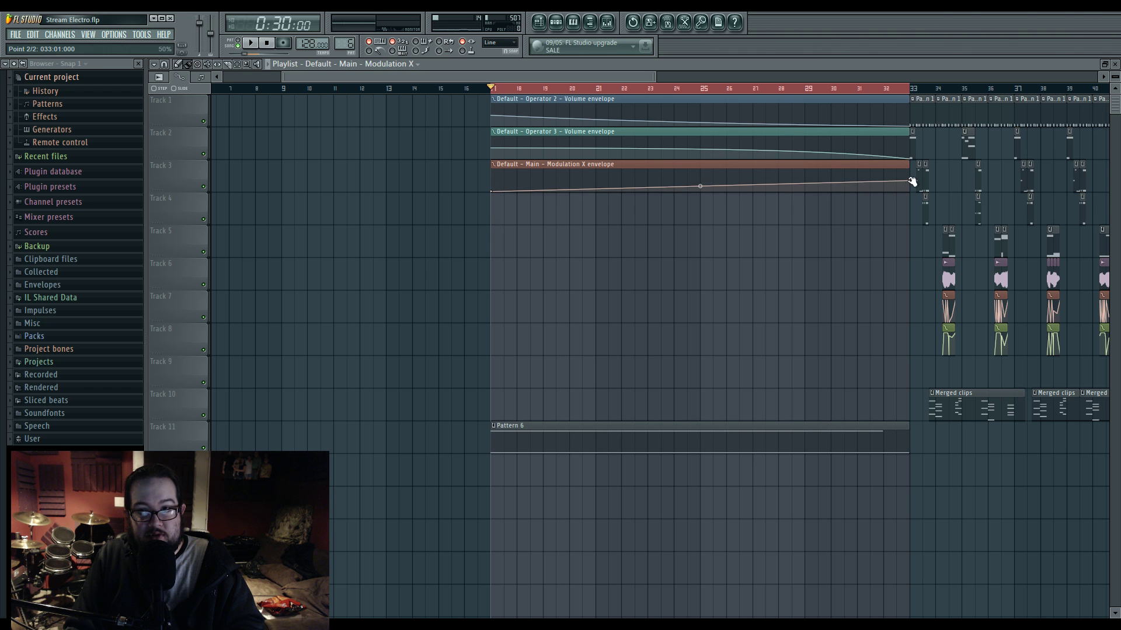
pyautogui.moveTo(911, 182); pyautogui.dragTo(909, 170)
# Step: Play the intro briefly and load Fruity Parametric EQ 2 into the first effect slot of mixer track Insert 29
pyautogui.press('space')
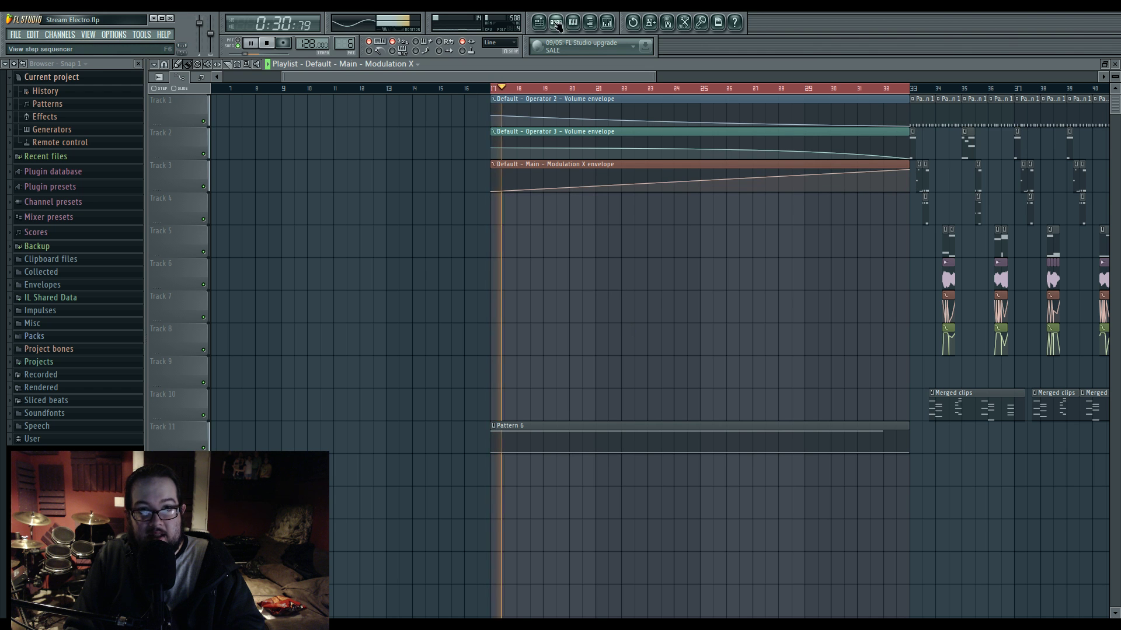
pyautogui.click(556, 22)
pyautogui.click(606, 23)
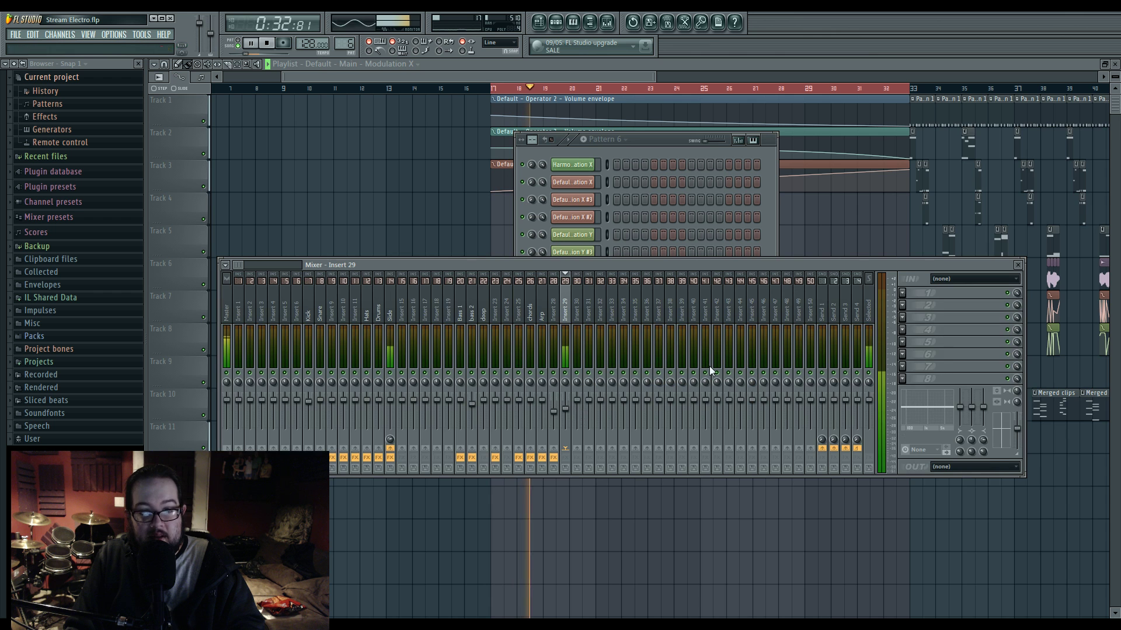
pyautogui.press('space')
pyautogui.click(902, 293)
pyautogui.moveTo(917, 305)
pyautogui.click(1044, 370)
# Step: Play the intro and lower Insert 29's volume to 27% (-21.0 dB), moving the mixer clear of the equalizer
pyautogui.press('space')
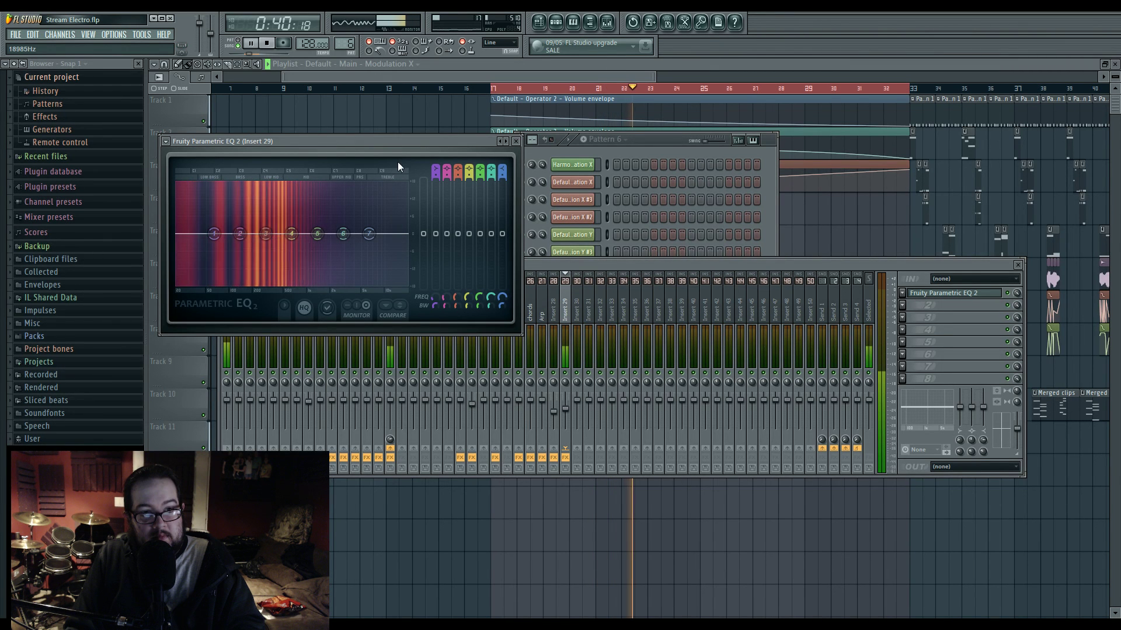
pyautogui.moveTo(564, 408); pyautogui.dragTo(565, 421)
pyautogui.moveTo(518, 264); pyautogui.dragTo(522, 342)
pyautogui.moveTo(567, 498); pyautogui.dragTo(567, 498)
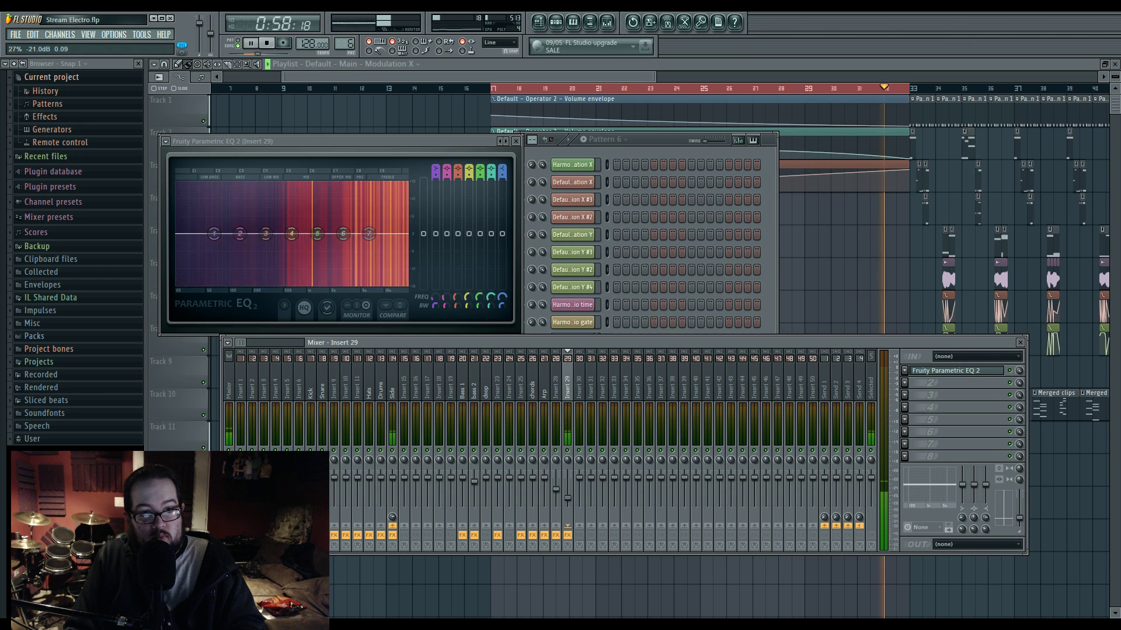
pyautogui.press('space')
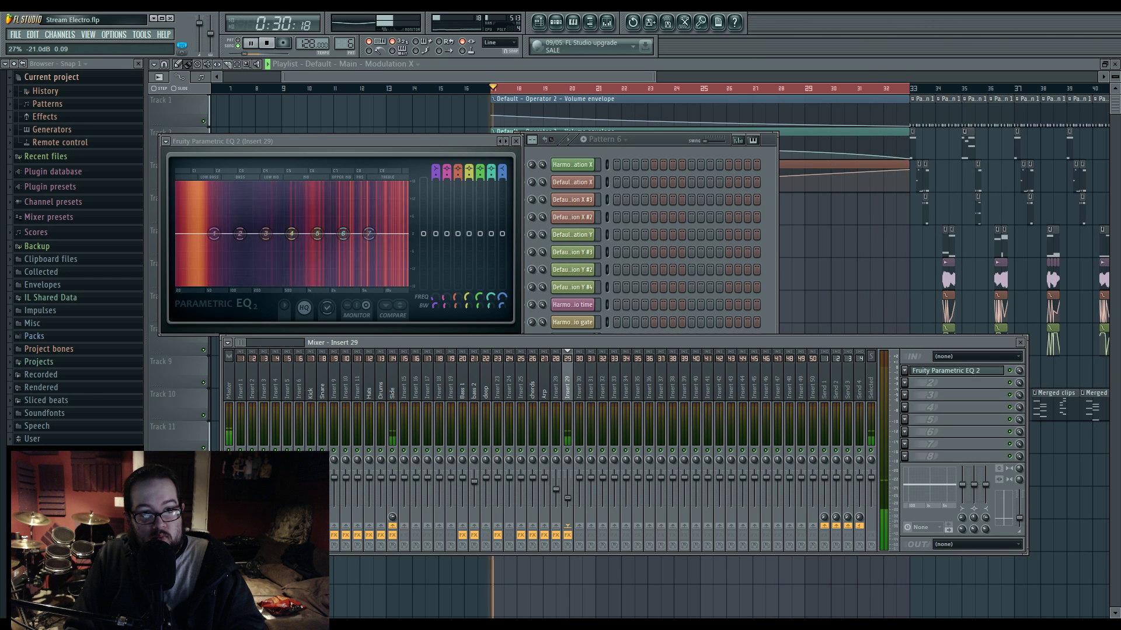
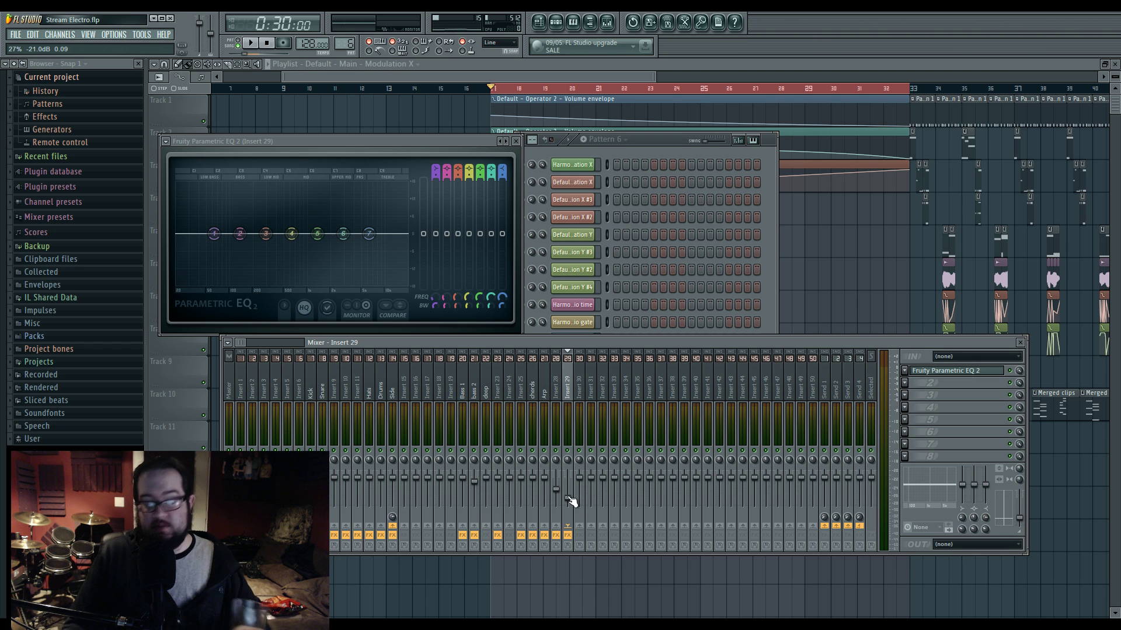
# Step: Examine the mixer resampling options in the audio settings without changing the selected interpolation method
pyautogui.click(119, 35)
pyautogui.click(126, 55)
pyautogui.click(120, 37)
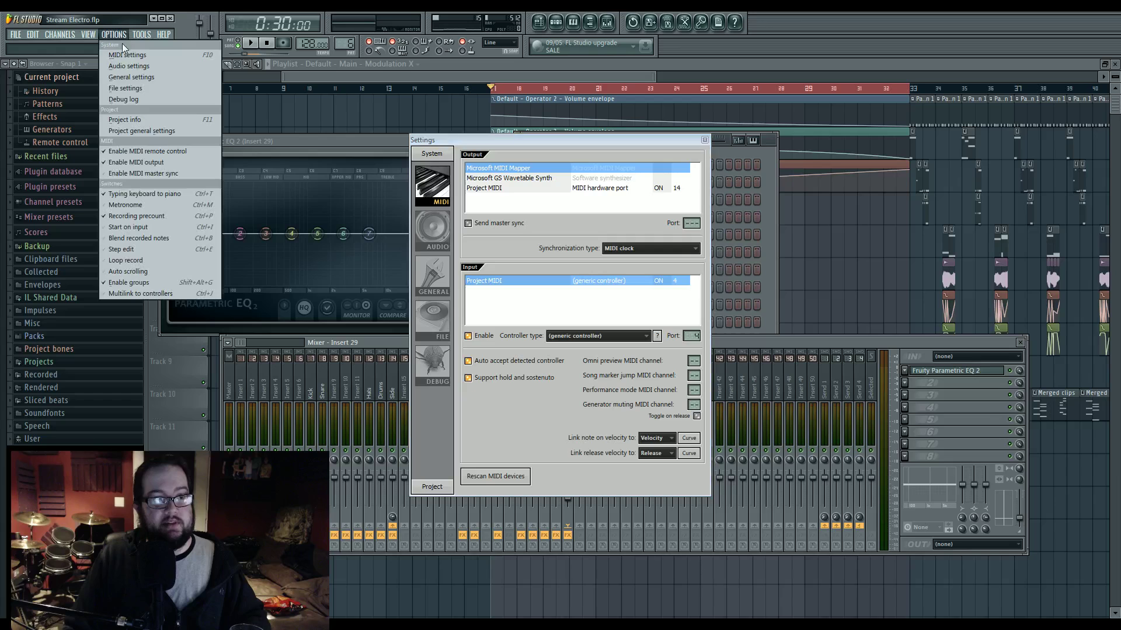
pyautogui.click(658, 141)
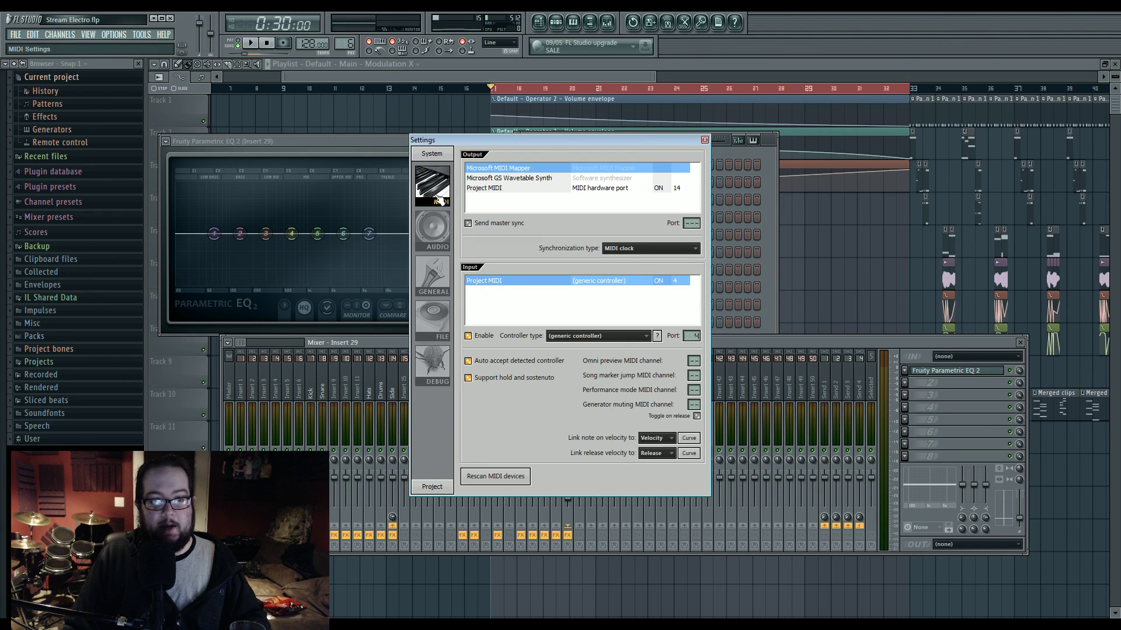
pyautogui.click(432, 229)
pyautogui.click(684, 346)
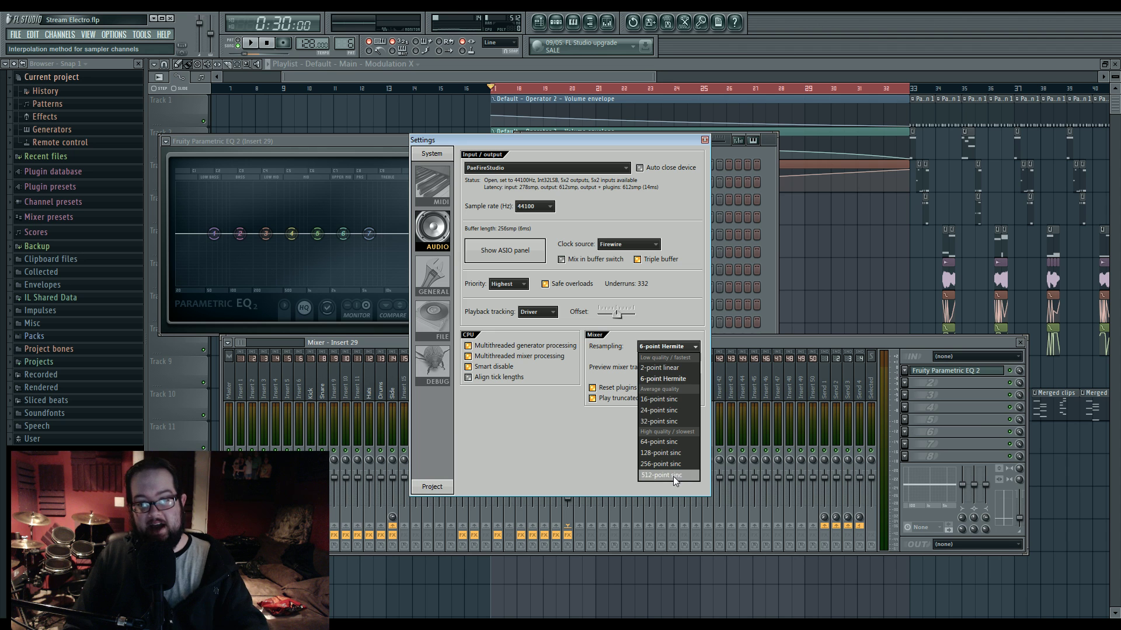
pyautogui.click(537, 436)
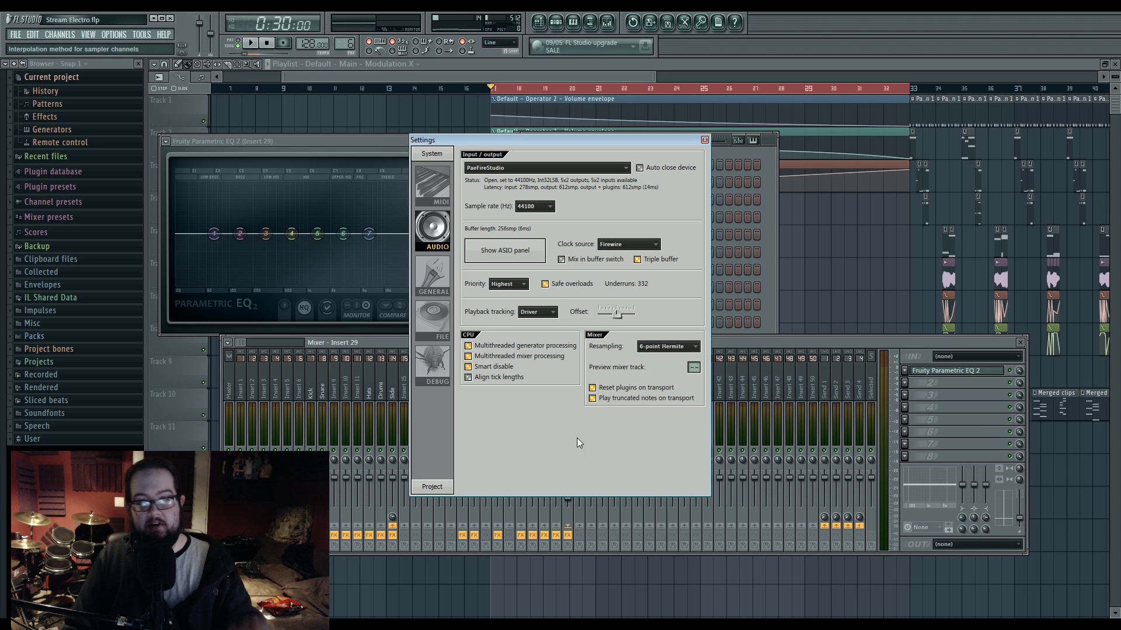
pyautogui.click(704, 140)
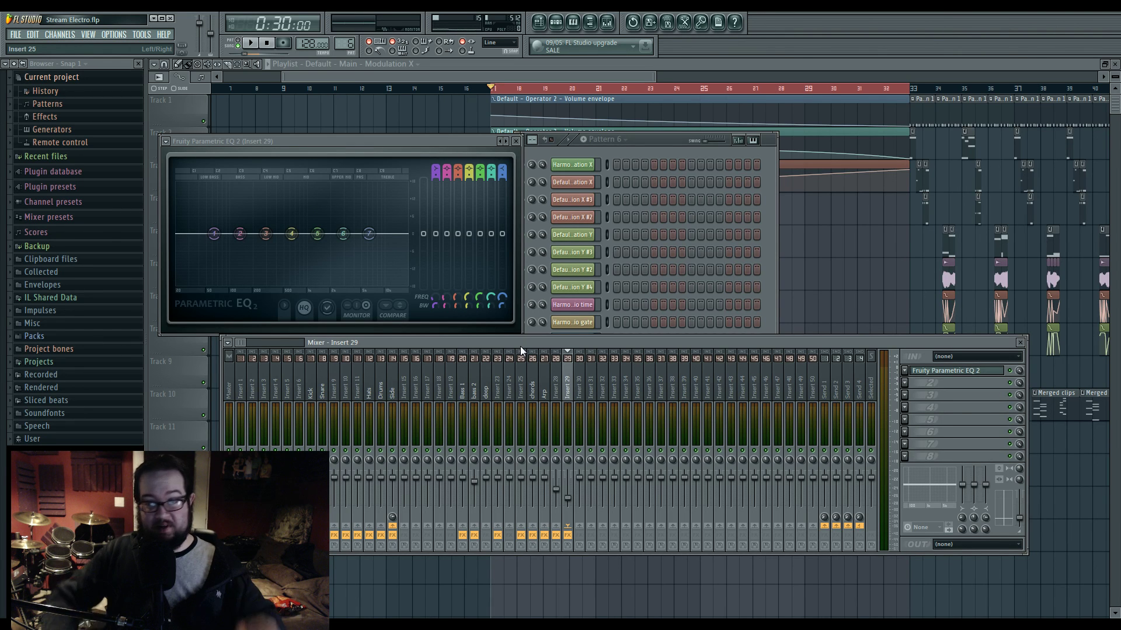
# Step: Cut band 5 and slightly boost band 7 in Insert 29's Parametric EQ 2, and start playback
pyautogui.moveTo(317, 234); pyautogui.dragTo(347, 248)
pyautogui.moveTo(369, 234); pyautogui.dragTo(352, 251)
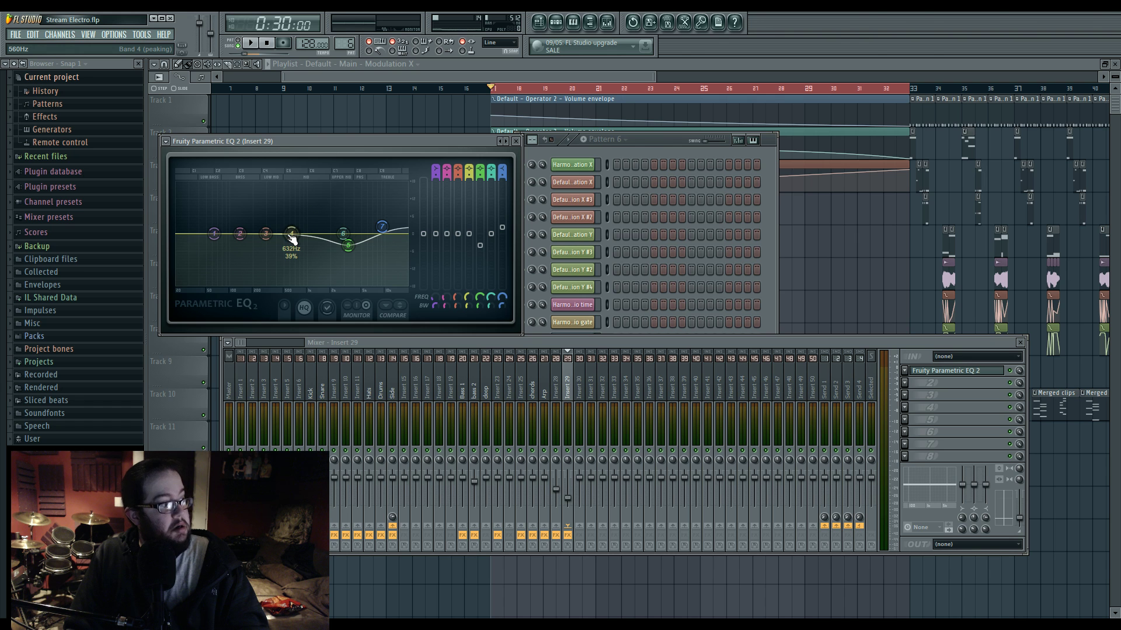
pyautogui.press('space')
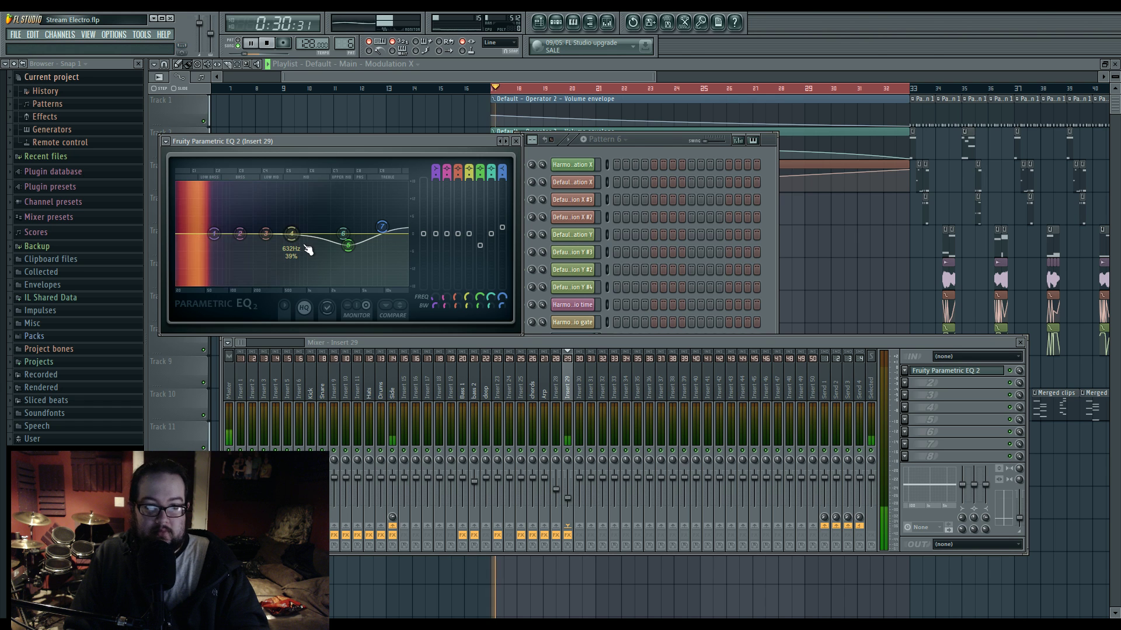
# Step: Lower EQ band 3 slightly and turn band 1 into a high-pass filter in the low end, adjusting its order
pyautogui.moveTo(271, 237); pyautogui.dragTo(212, 286)
pyautogui.press('space')
pyautogui.rightClick(216, 236)
pyautogui.moveTo(234, 279)
pyautogui.click(273, 277)
pyautogui.rightClick(212, 286)
pyautogui.moveTo(236, 317)
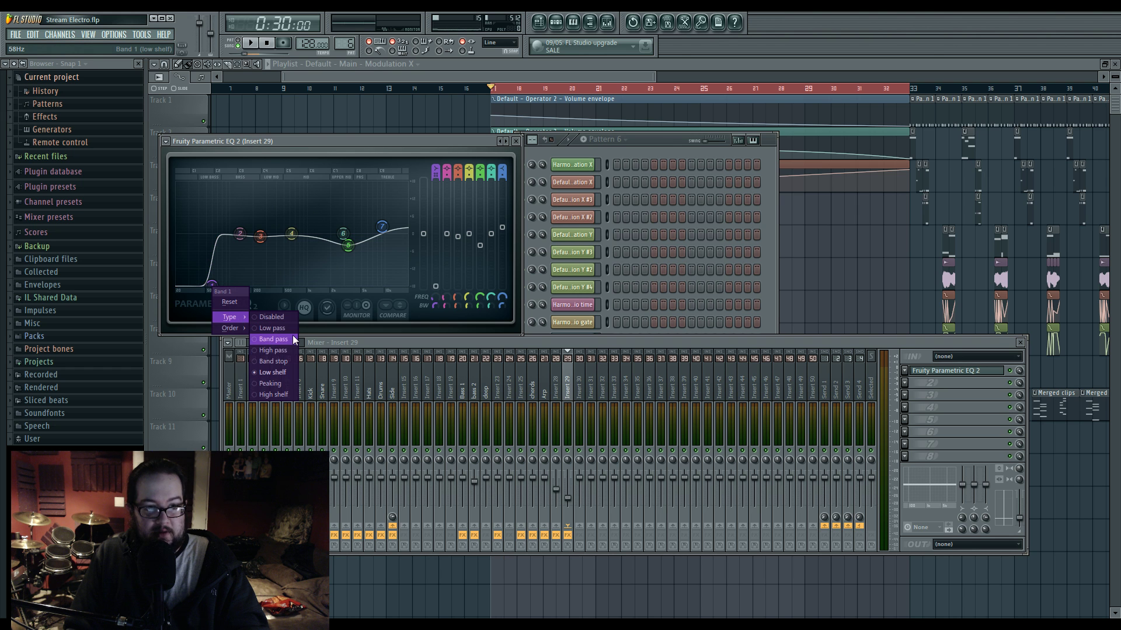
pyautogui.click(283, 350)
pyautogui.moveTo(212, 286); pyautogui.dragTo(221, 233)
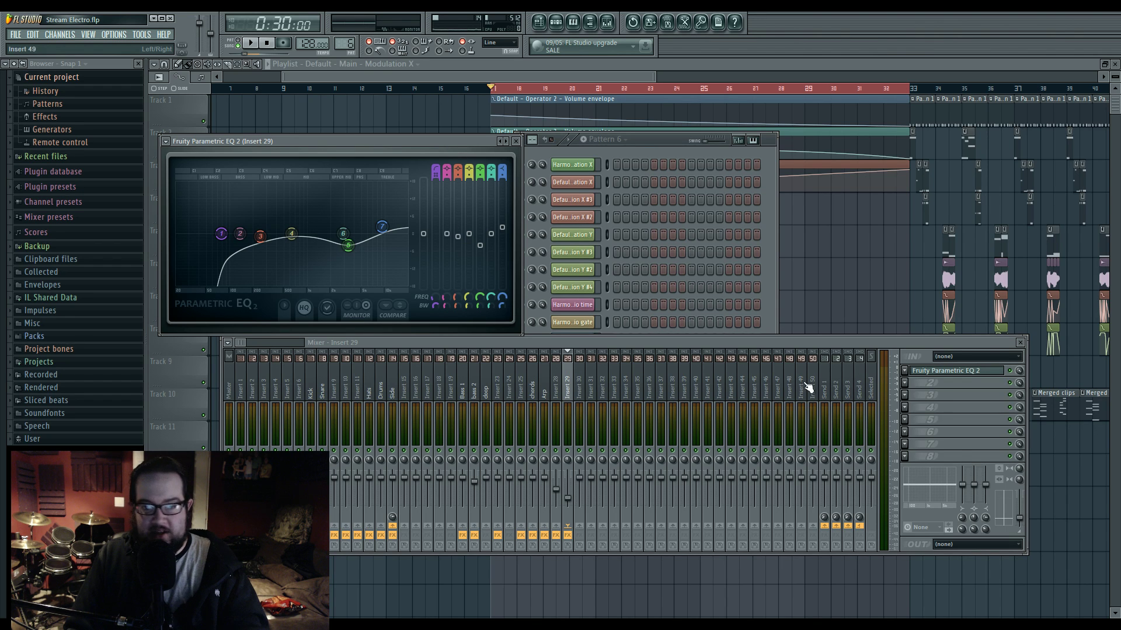
# Step: Add ValhallaShimmer to Insert 29's second effect slot with shift -12.00, feedback 0.800 and size 0.61
pyautogui.click(911, 394)
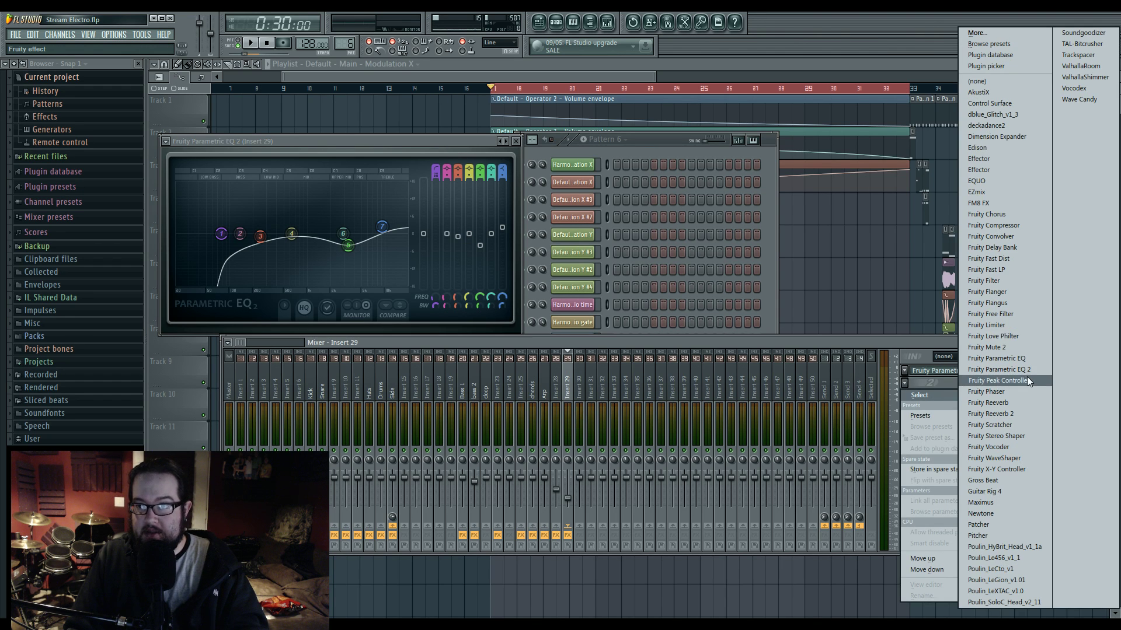
pyautogui.click(1086, 78)
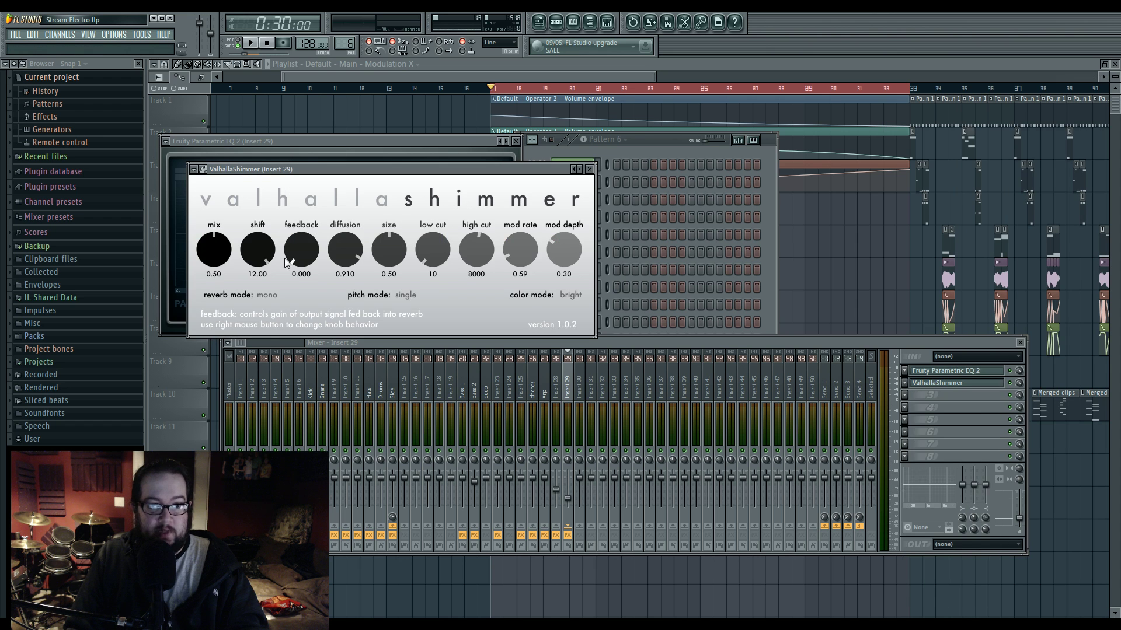
pyautogui.moveTo(260, 252); pyautogui.dragTo(377, 485)
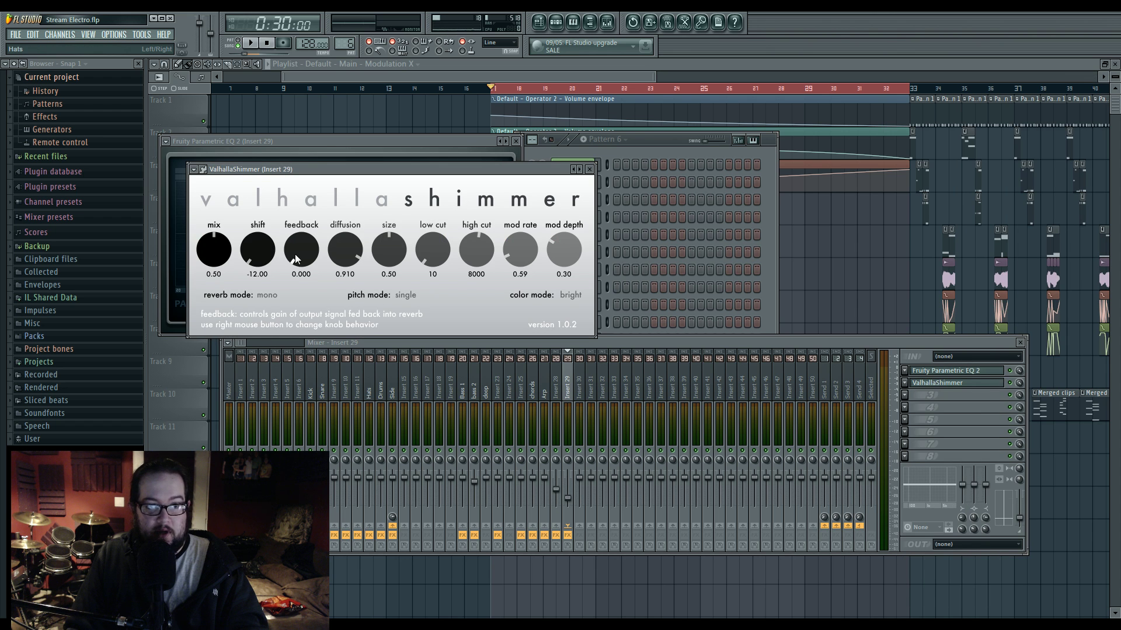
pyautogui.moveTo(295, 250); pyautogui.dragTo(290, 216)
pyautogui.moveTo(395, 231); pyautogui.dragTo(330, 295)
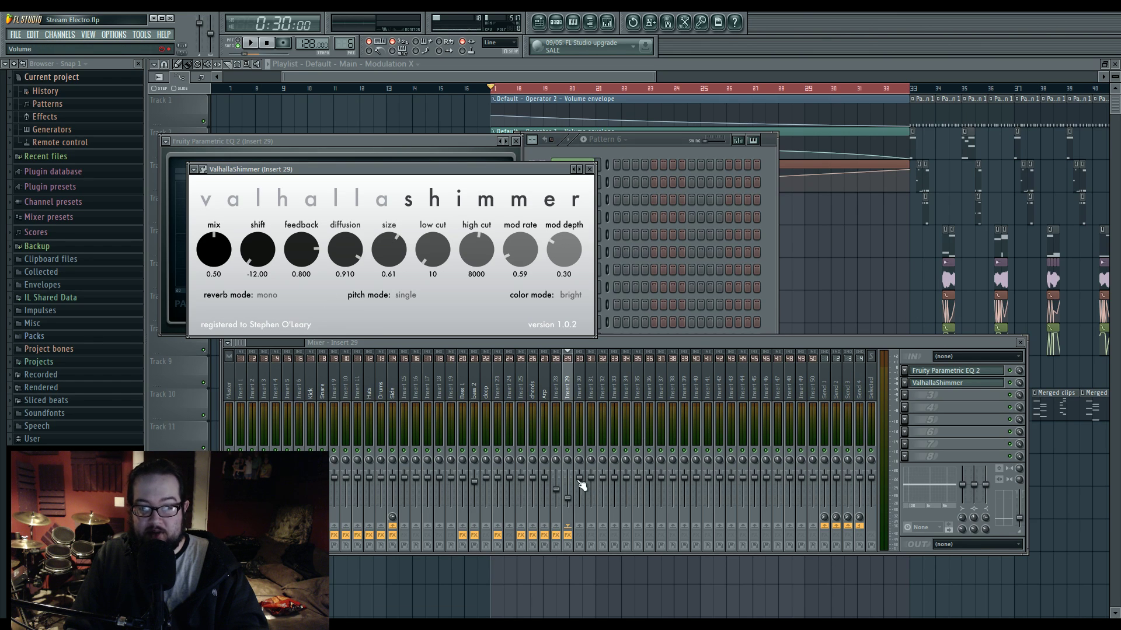
# Step: Create an automation clip for Insert 29's volume across the selected bars and extend it half a bar past the start of bar 33
pyautogui.click(570, 499)
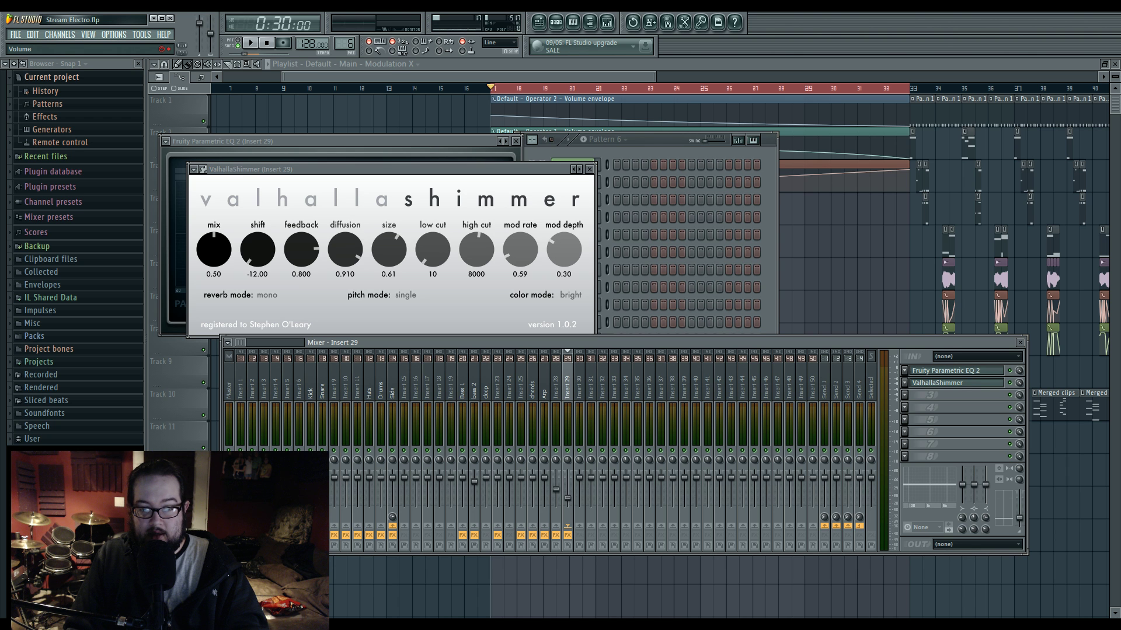
pyautogui.rightClick(568, 489)
pyautogui.click(601, 525)
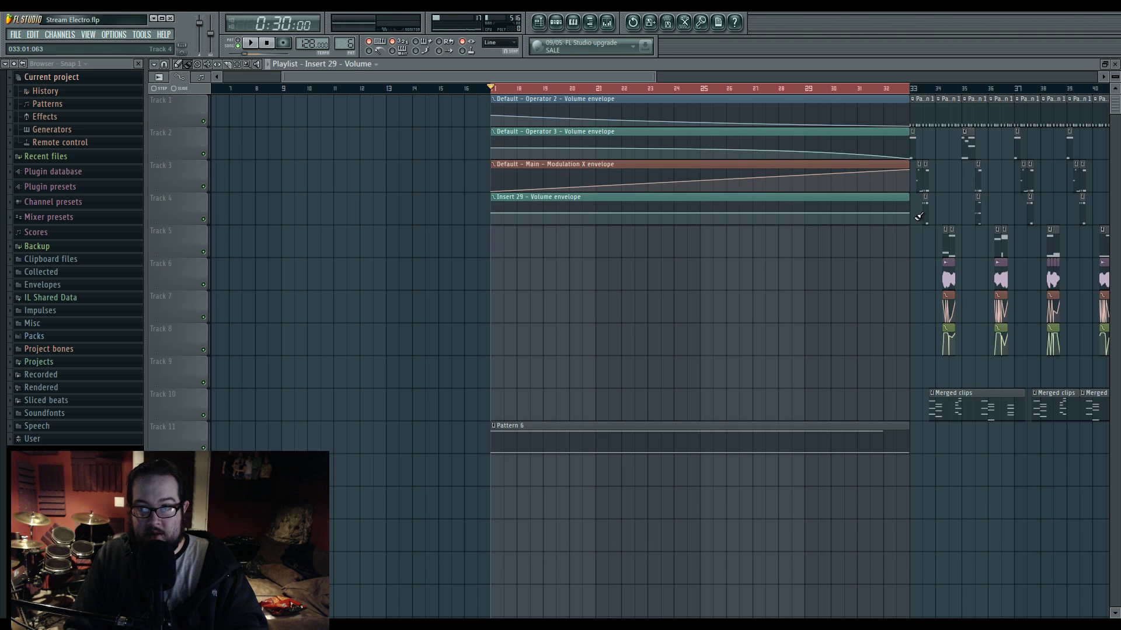
pyautogui.moveTo(908, 200); pyautogui.dragTo(924, 200)
pyautogui.scroll(4, 911, 210)
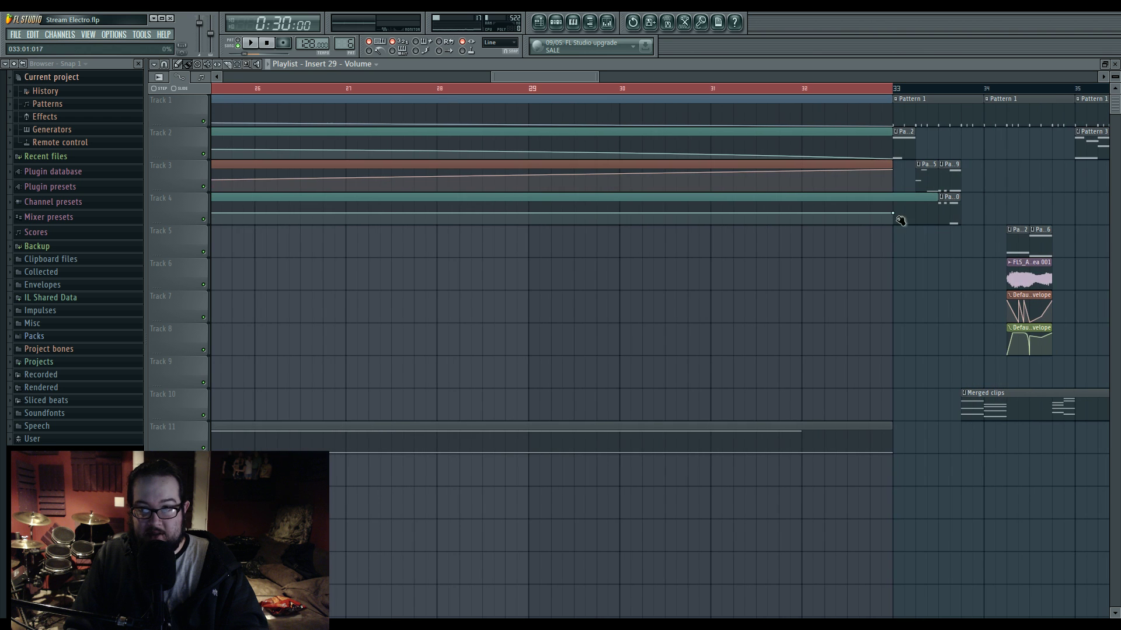
# Step: Shape Insert 29's volume envelope on Track 4 so the level drops abruptly about a quarter bar before bar 33
pyautogui.moveTo(933, 199); pyautogui.dragTo(819, 214)
pyautogui.scroll(3, 896, 215)
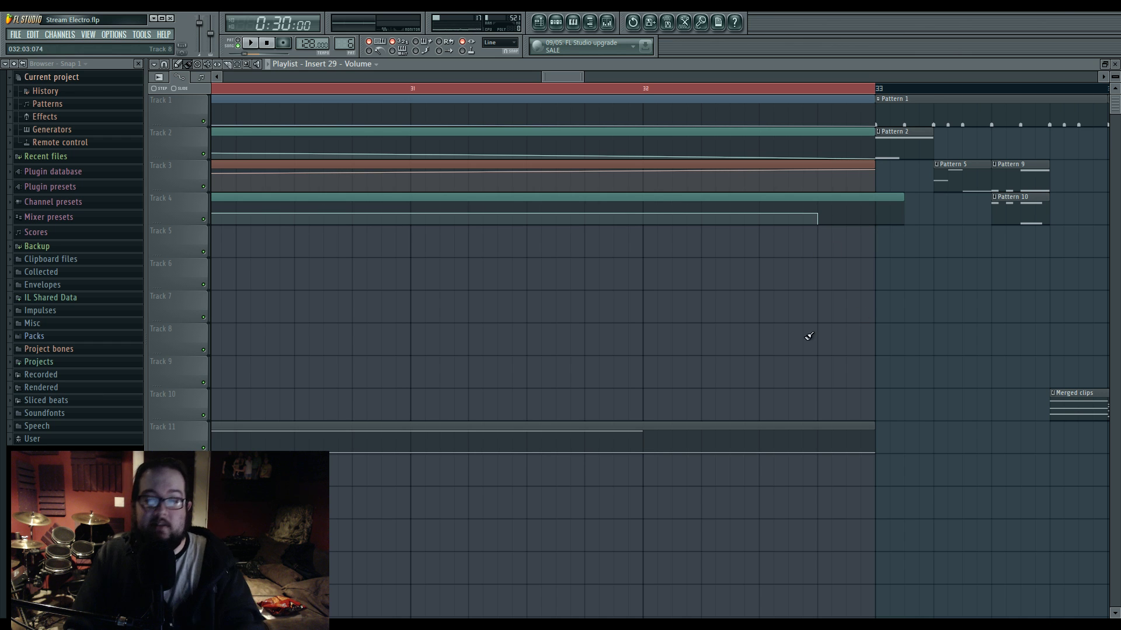
pyautogui.scroll(-5, 738, 320)
# Step: During playback, move band 6 of Insert 29's Parametric EQ 2 into the treble and cut it, then stop and close the windows
pyautogui.press('space')
pyautogui.click(607, 23)
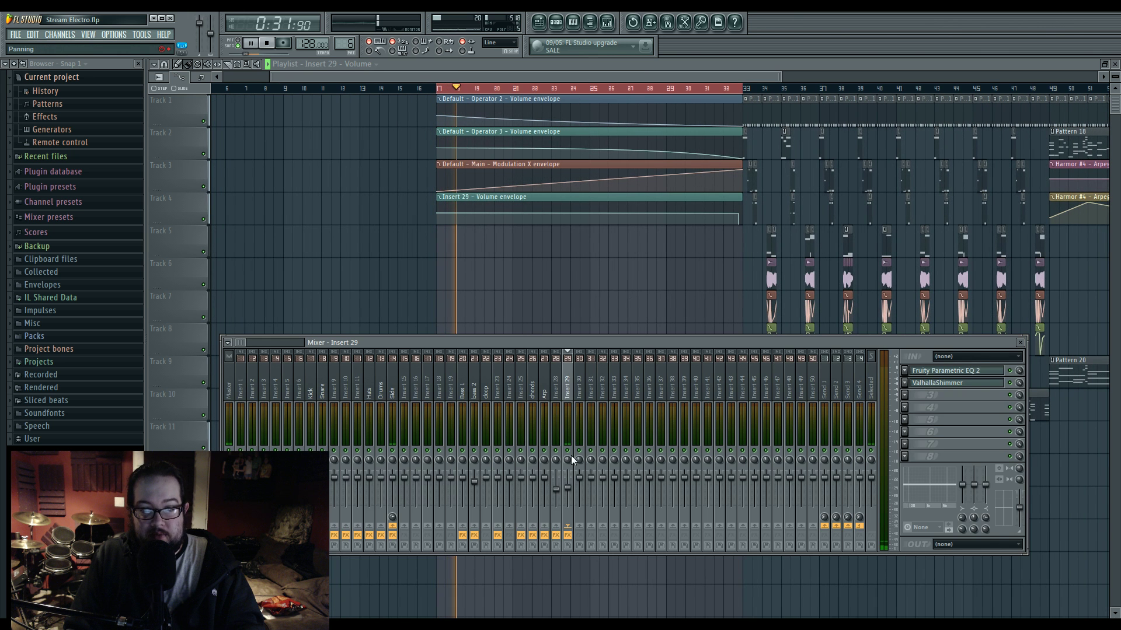
pyautogui.click(959, 378)
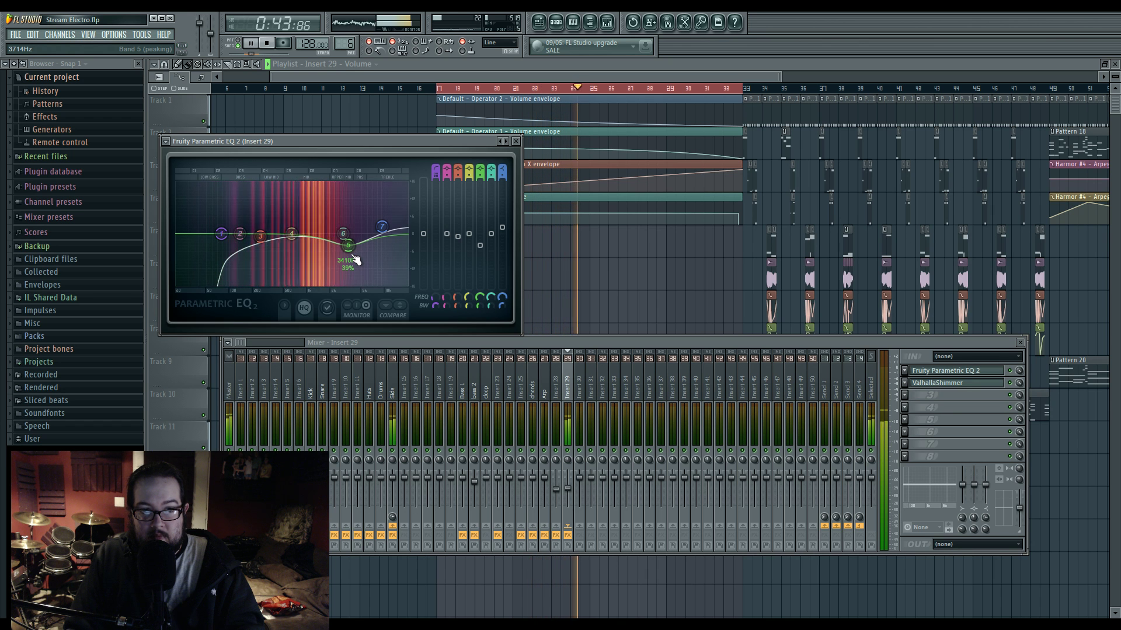
pyautogui.moveTo(343, 234); pyautogui.dragTo(397, 272)
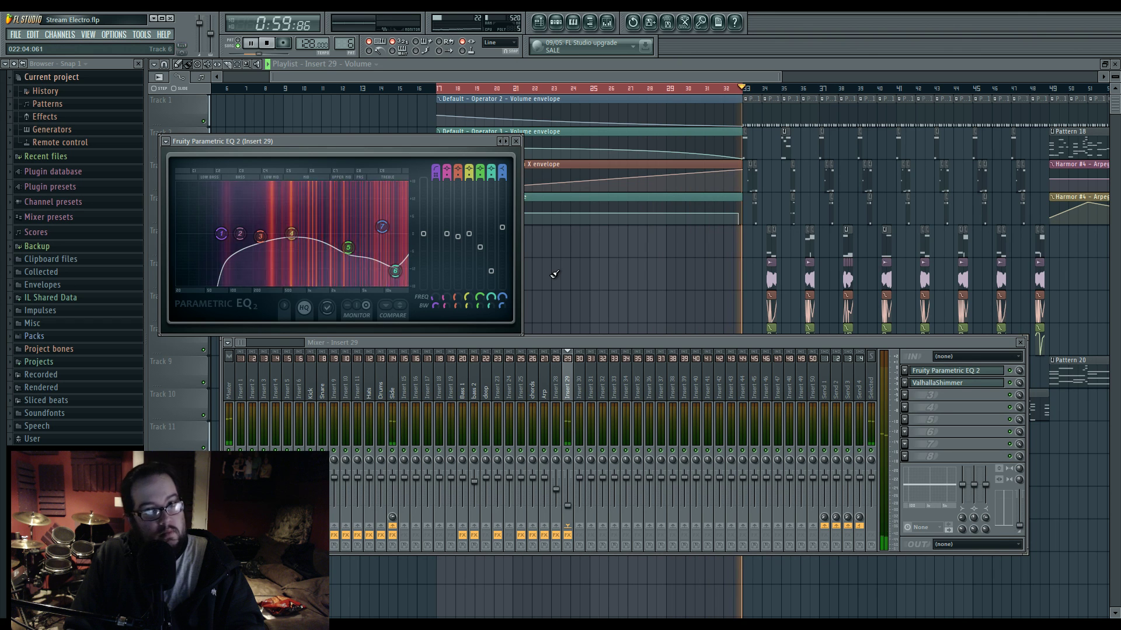
pyautogui.press('space')
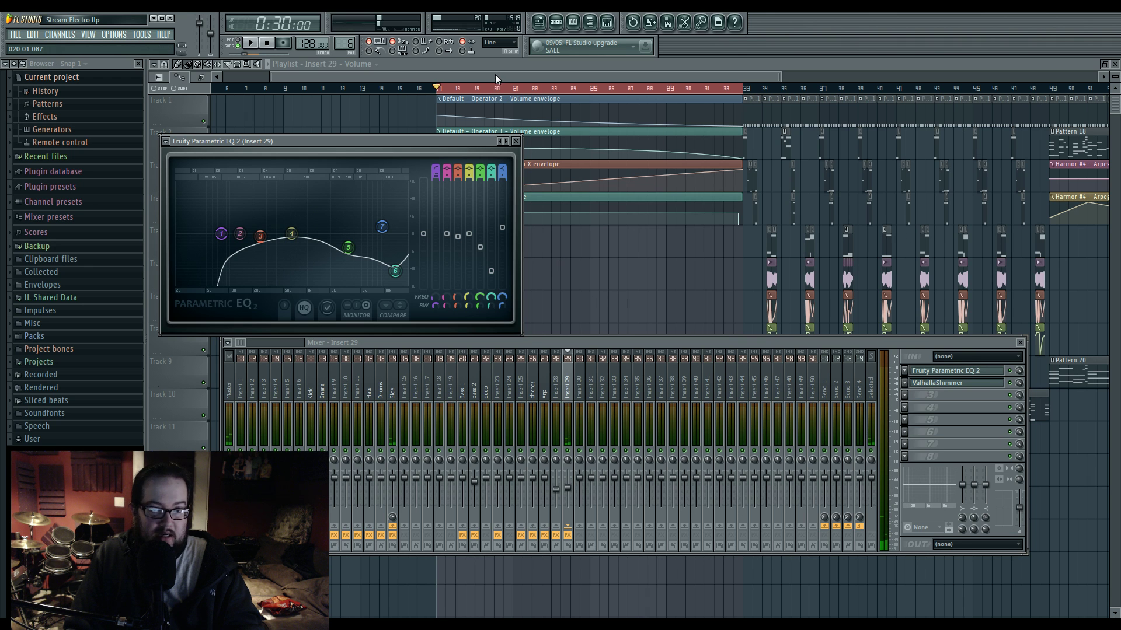
pyautogui.press('F12')
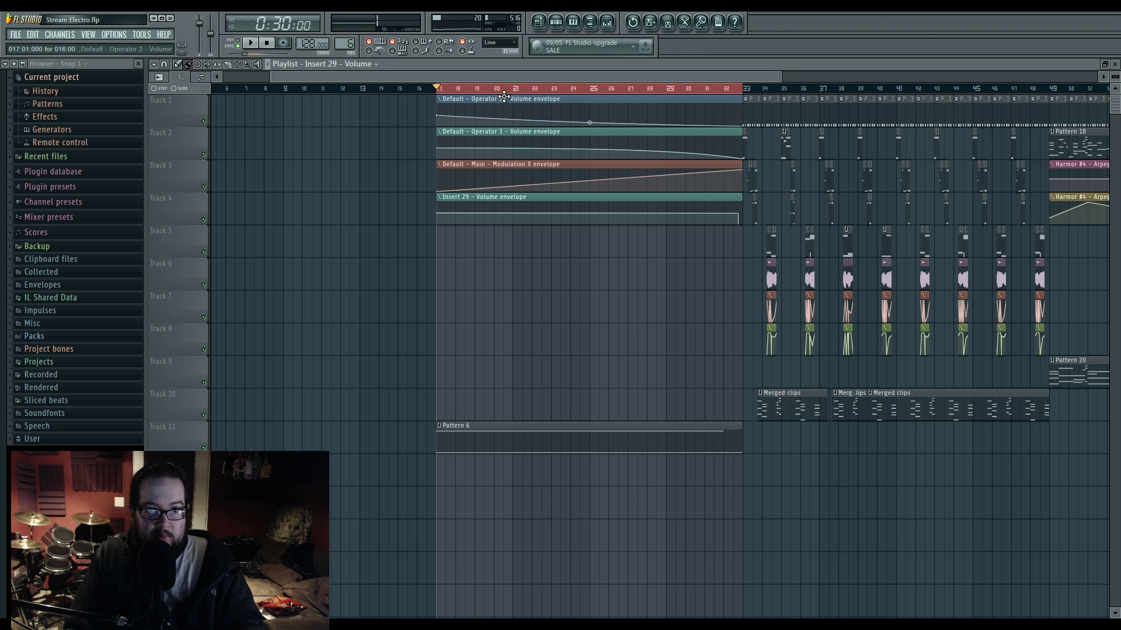
# Step: Add a new Harmor channel to the project and move its plugin window higher
pyautogui.click(607, 23)
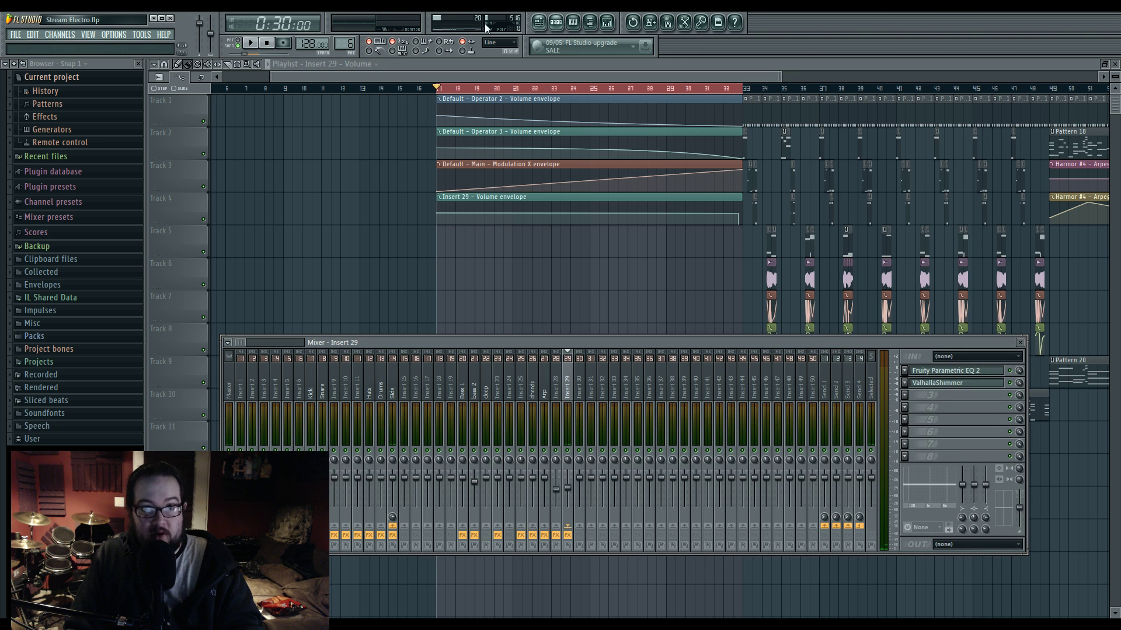
pyautogui.click(64, 38)
pyautogui.moveTo(87, 45)
pyautogui.click(199, 320)
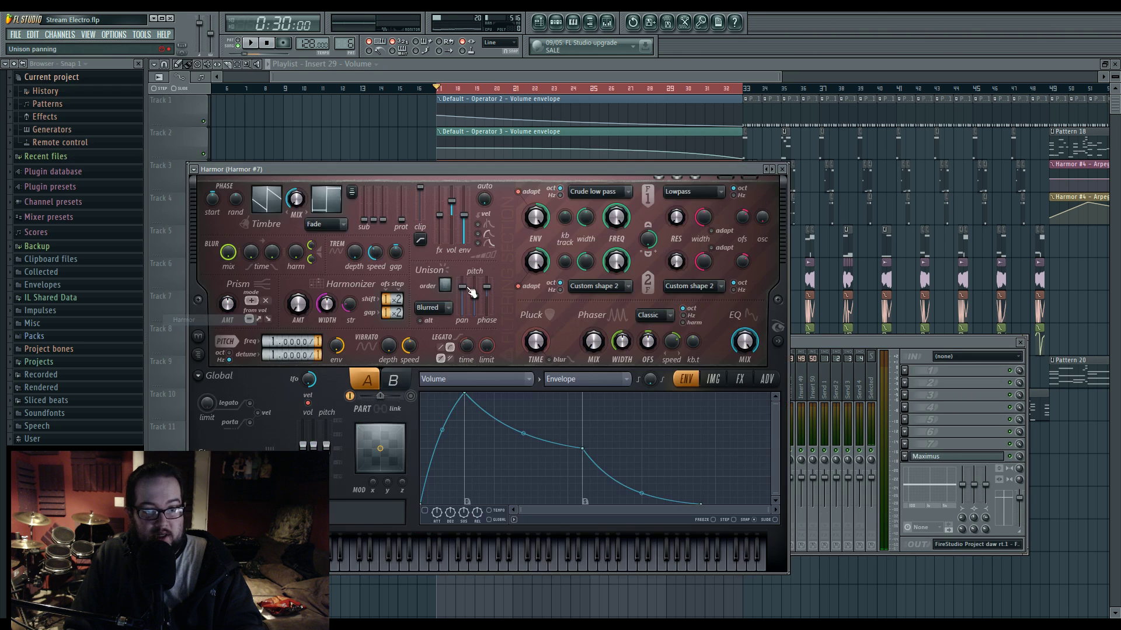
pyautogui.moveTo(455, 160); pyautogui.dragTo(520, 123)
# Step: Put the Harmor #7 channel in the Unsorted filter group and bring its plugin window forward
pyautogui.click(555, 22)
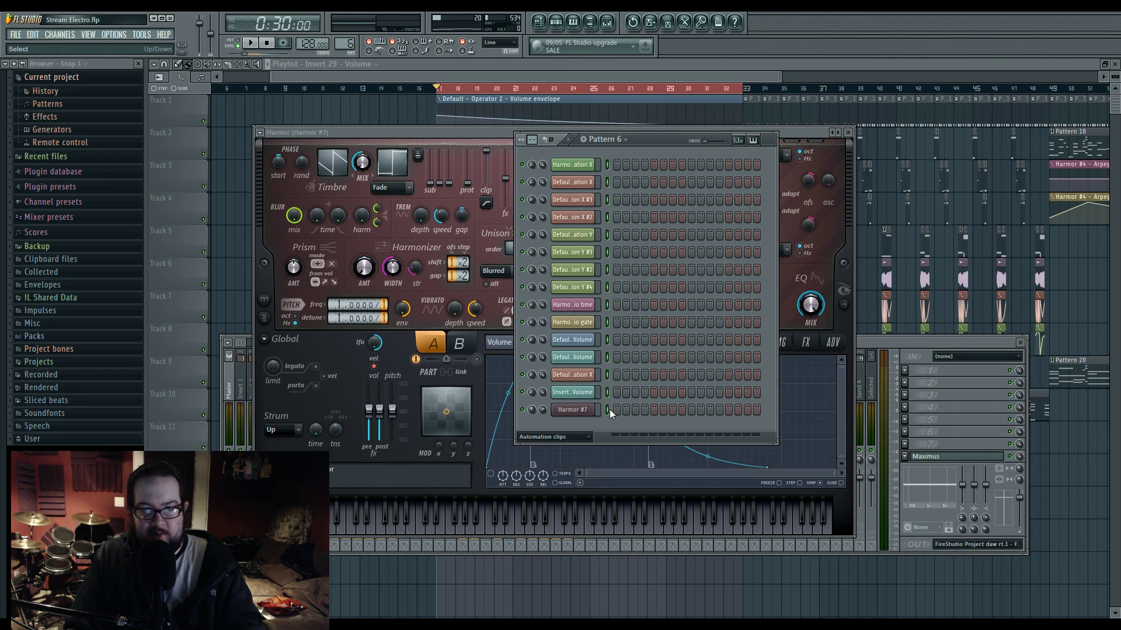
pyautogui.press('g')
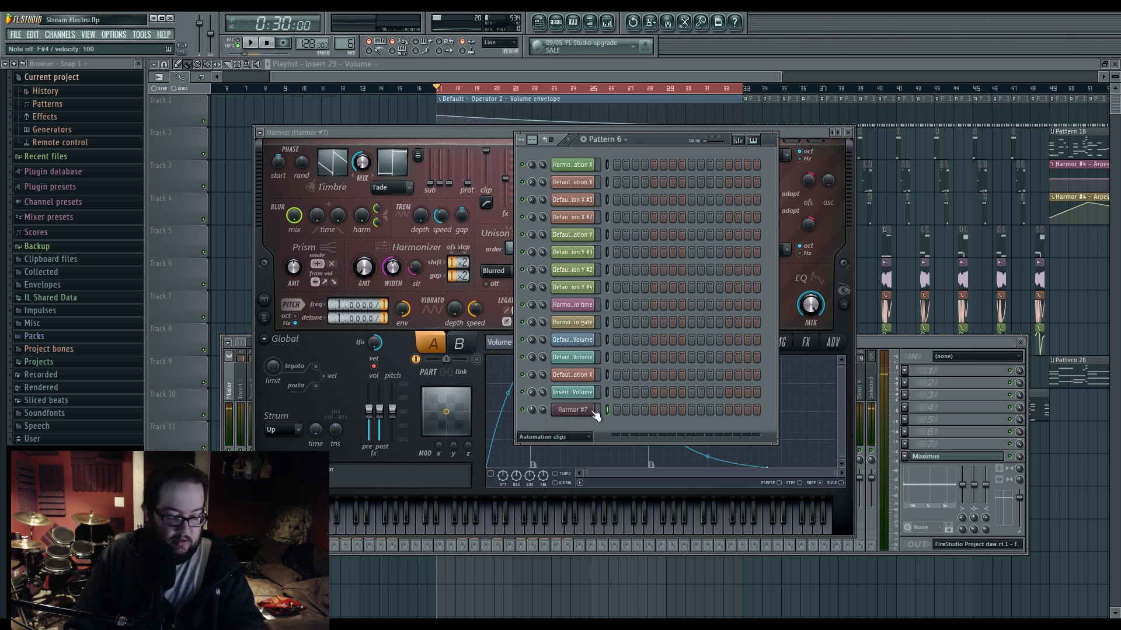
pyautogui.hotkey('alt', 'g')
pyautogui.write('sun')
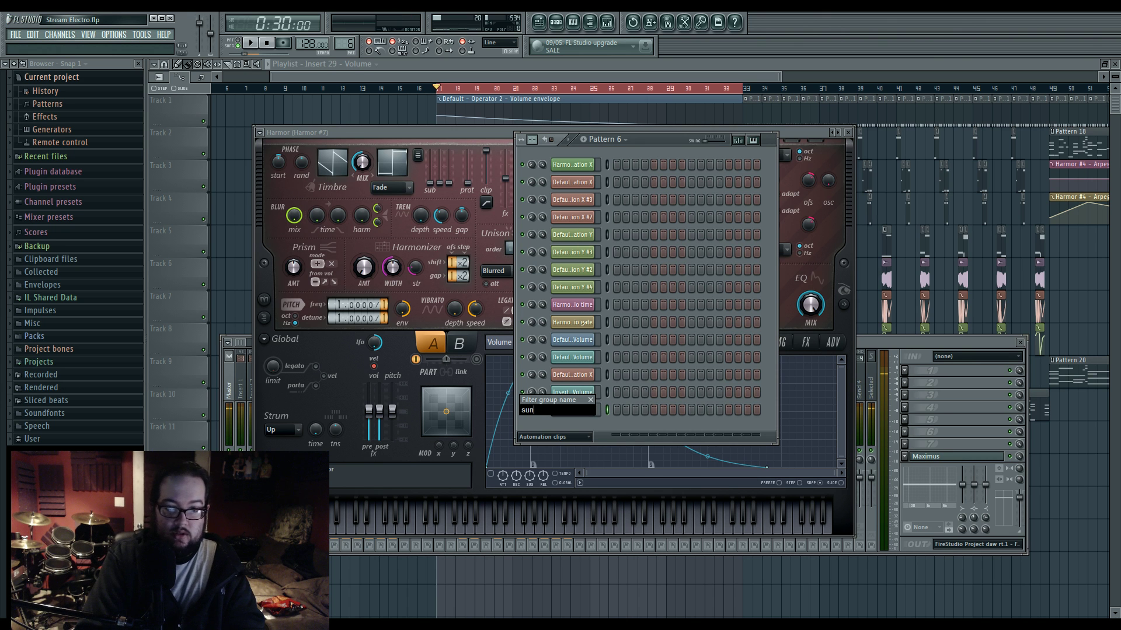
pyautogui.press('Return')
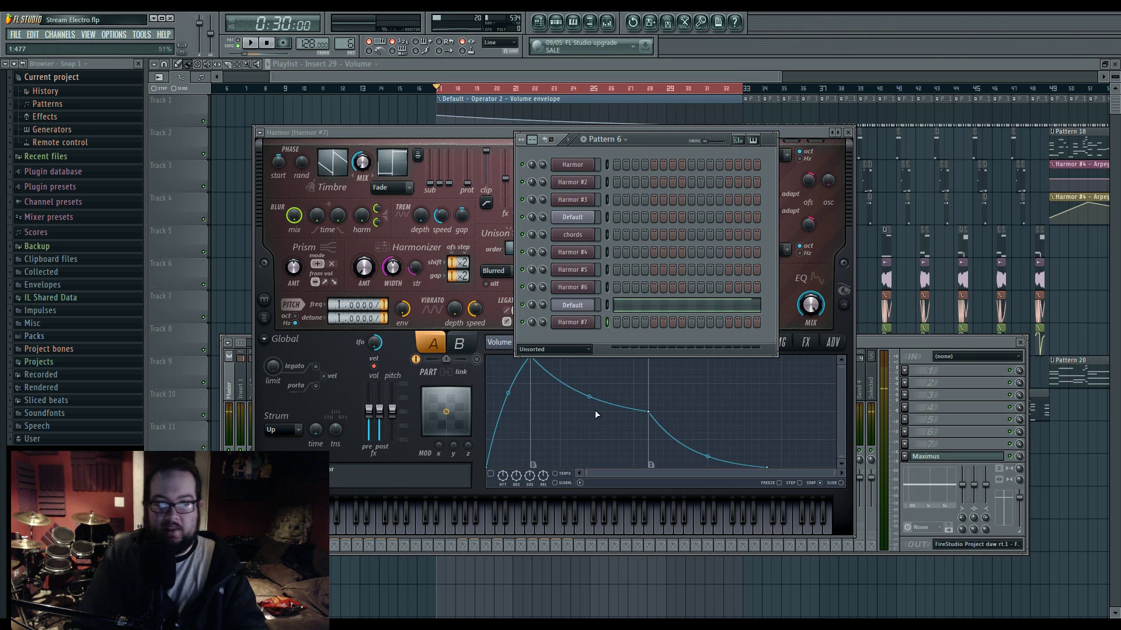
pyautogui.click(397, 136)
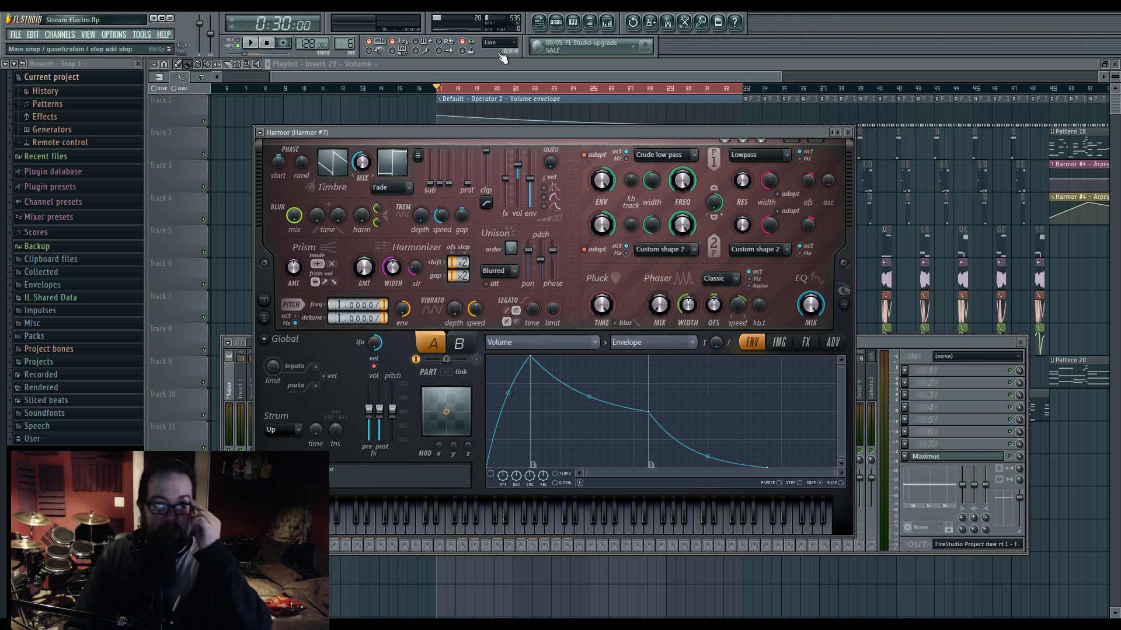
# Step: Copy the lower Default channel's notes from Pattern 6 into Harmor #7 in the new Pattern 21
pyautogui.press('F6')
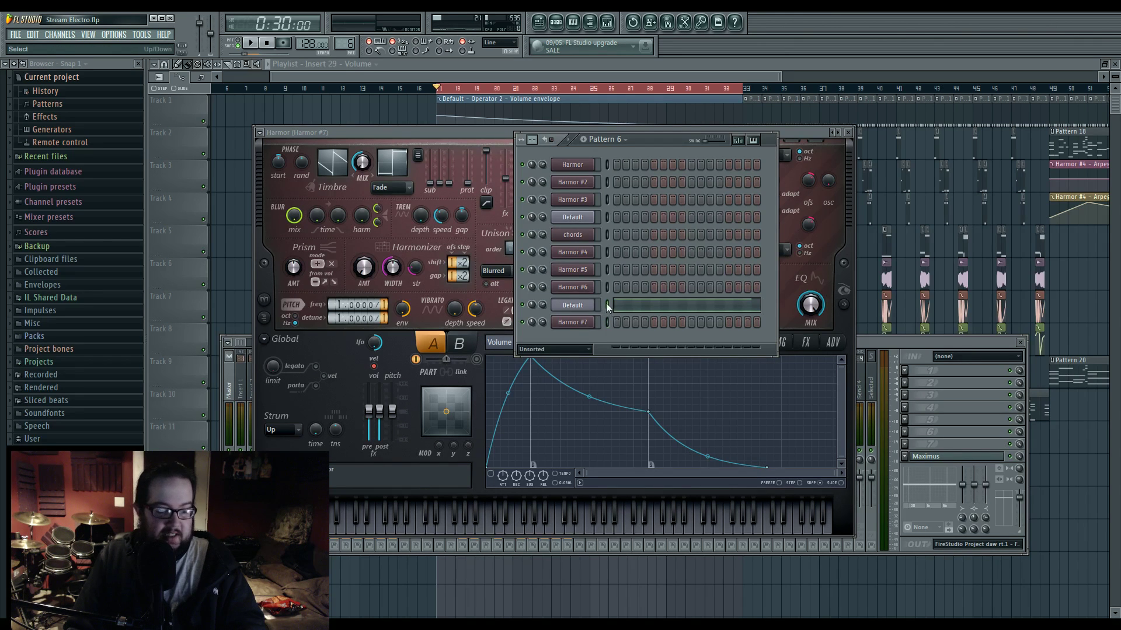
pyautogui.scroll(1, 345, 44)
pyautogui.rightClick(346, 41)
pyautogui.click(432, 51)
pyautogui.click(415, 48)
pyautogui.hotkey('ctrl', 'v')
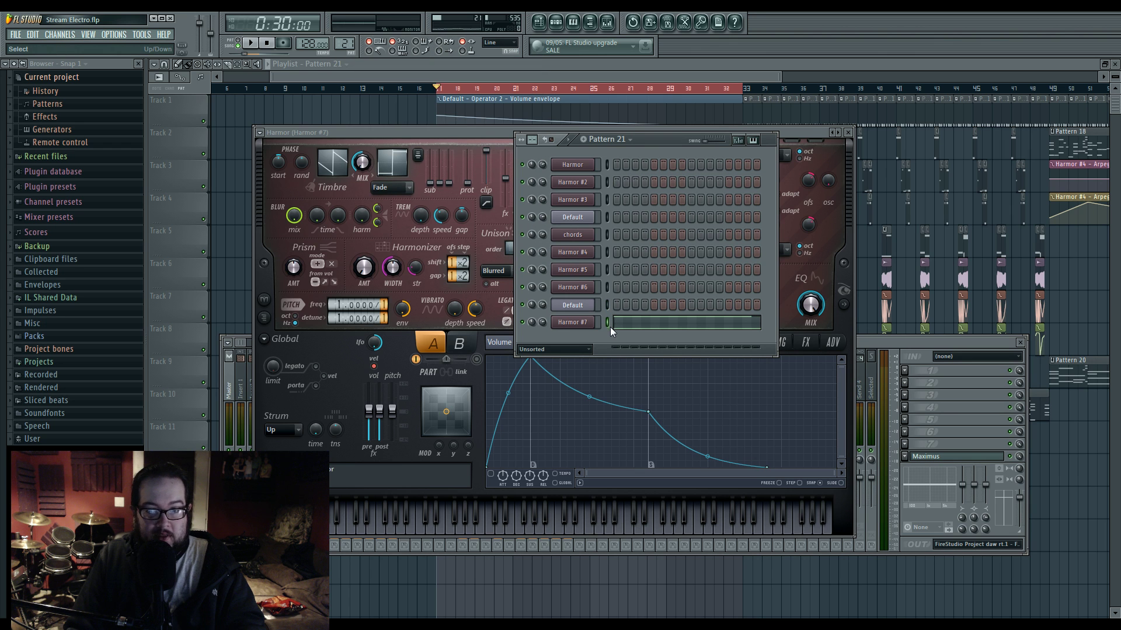
# Step: Show Harmor's spectral display and raise the phaser mix and motion speed while auditioning notes
pyautogui.click(438, 136)
pyautogui.click(843, 306)
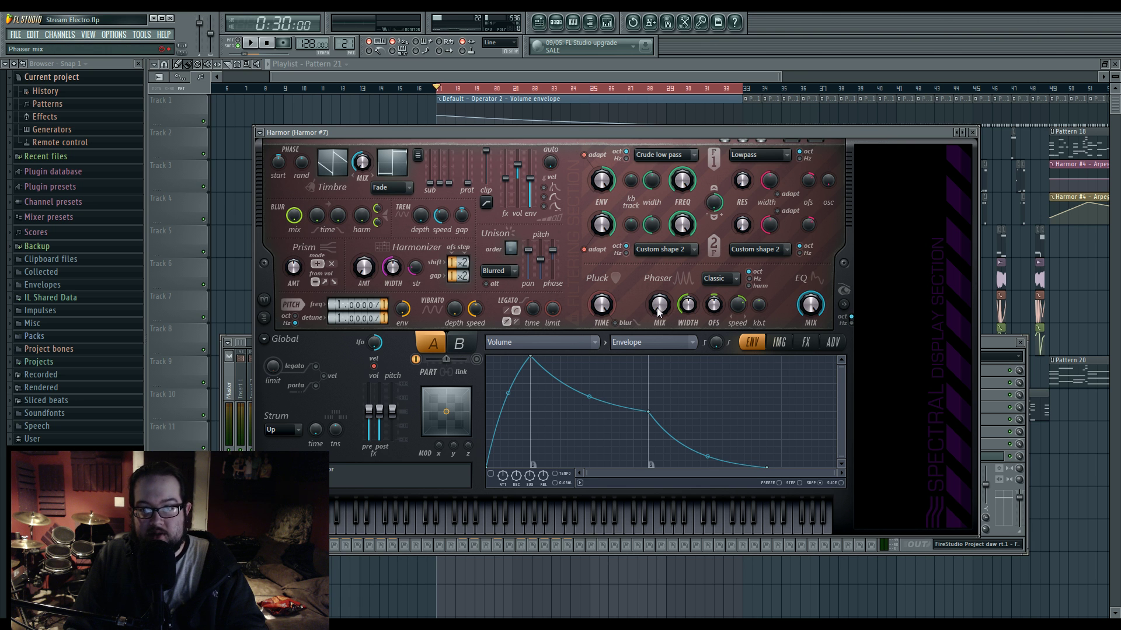
pyautogui.press('v')
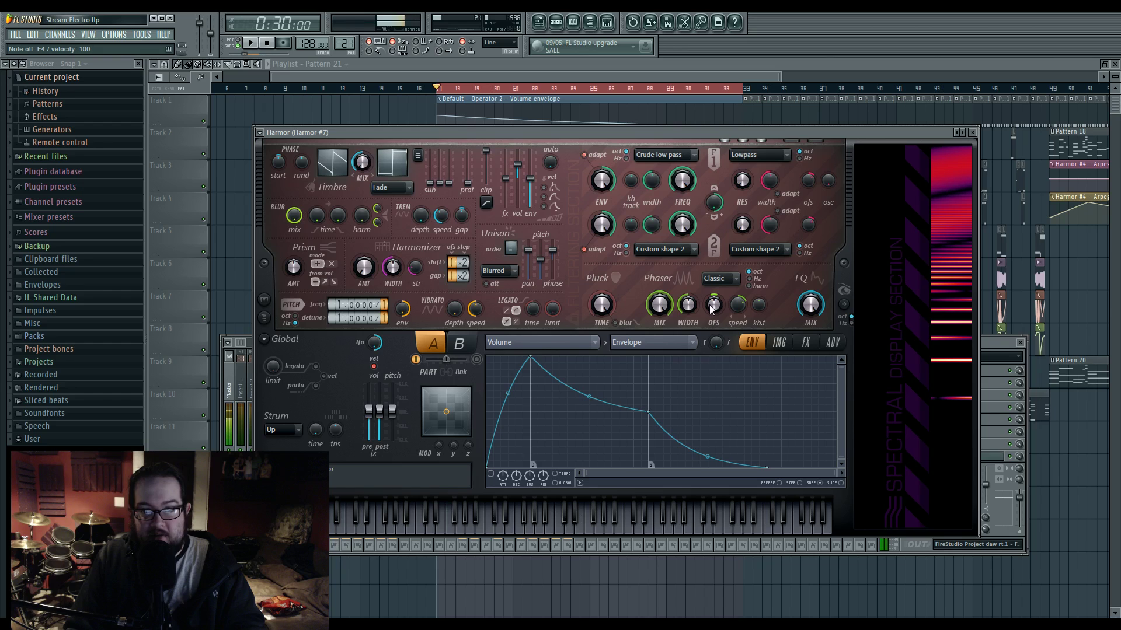
pyautogui.press('c')
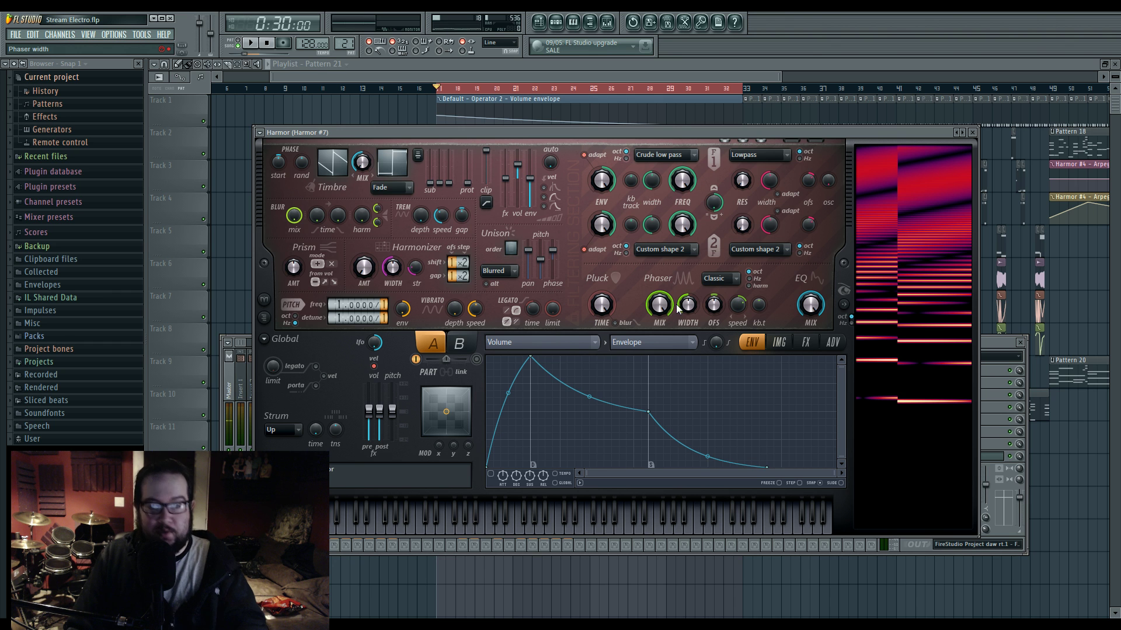
pyautogui.press('c')
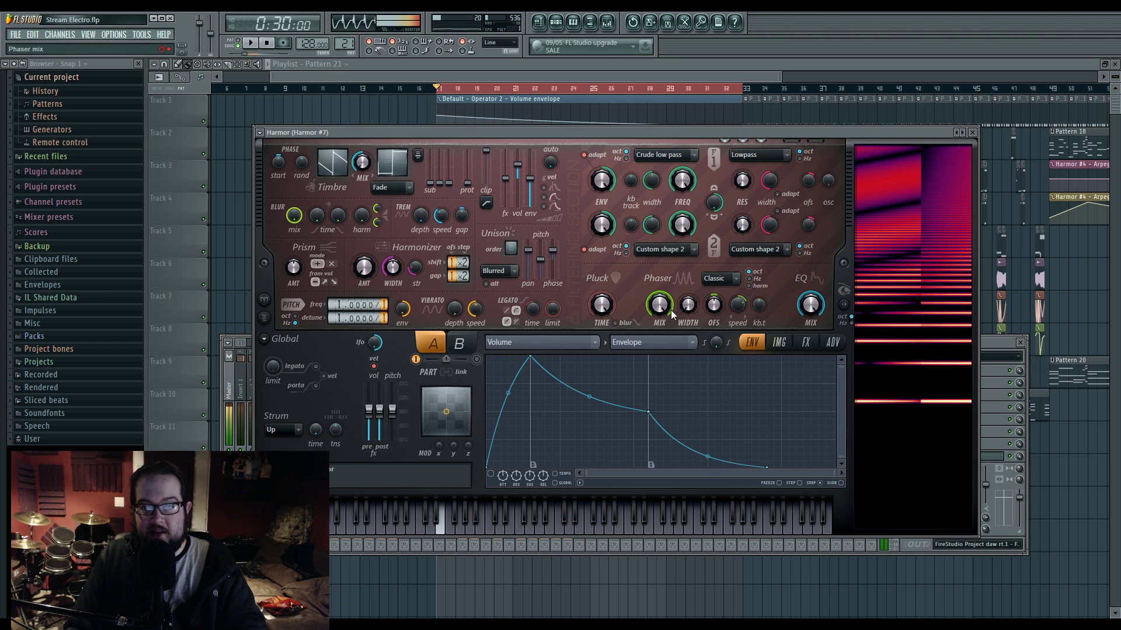
pyautogui.moveTo(738, 305); pyautogui.dragTo(738, 293)
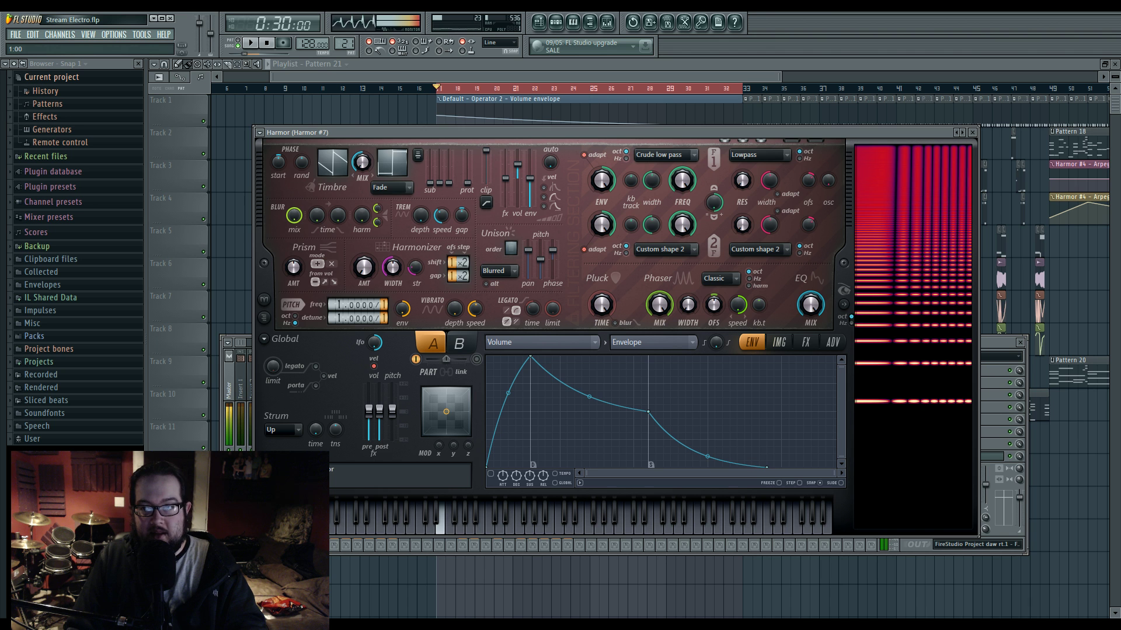
# Step: Switch Harmor's phaser to Custom and draw a phaser shape of four evenly spaced triangular peaks
pyautogui.scroll(-1, 722, 280)
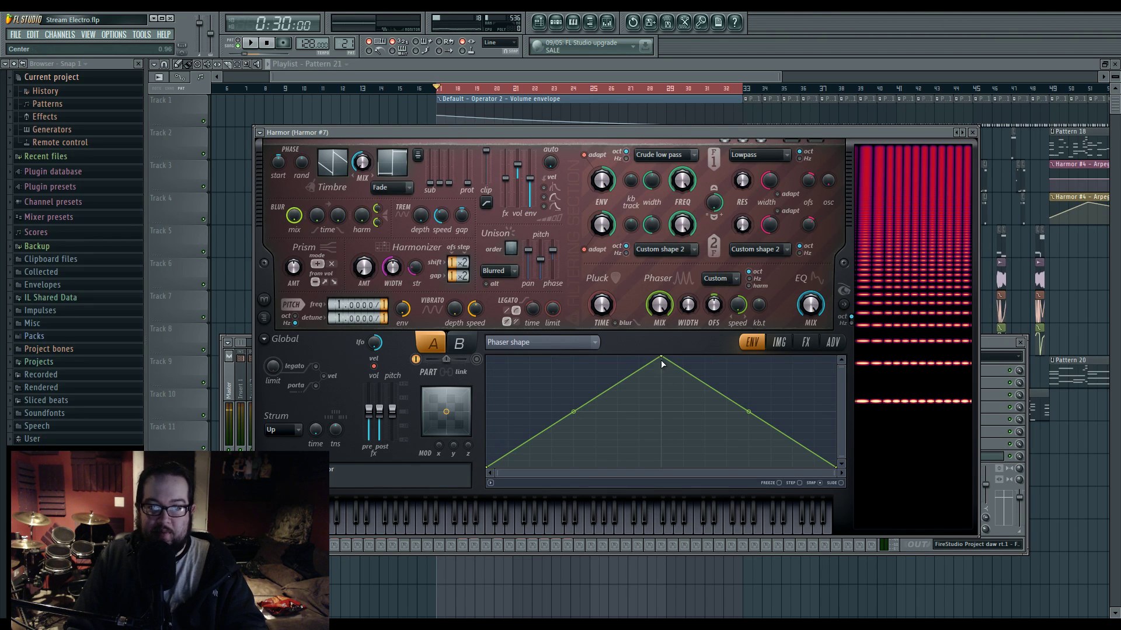
pyautogui.moveTo(664, 357); pyautogui.dragTo(536, 343)
pyautogui.rightClick(574, 465)
pyautogui.rightClick(617, 357)
pyautogui.rightClick(661, 464)
pyautogui.rightClick(705, 357)
pyautogui.rightClick(748, 465)
pyautogui.rightClick(792, 357)
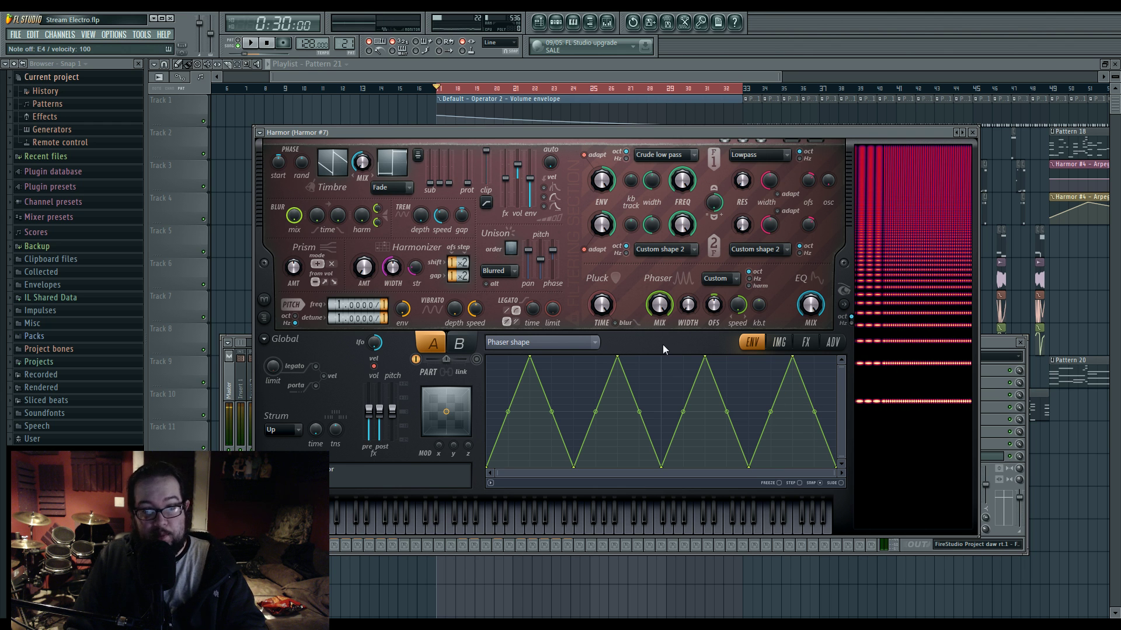
# Step: Audition several notes with the custom phaser shape and lower the phaser's offset motion speed
pyautogui.press('v')
pyautogui.press('r')
pyautogui.press('n')
pyautogui.press('z')
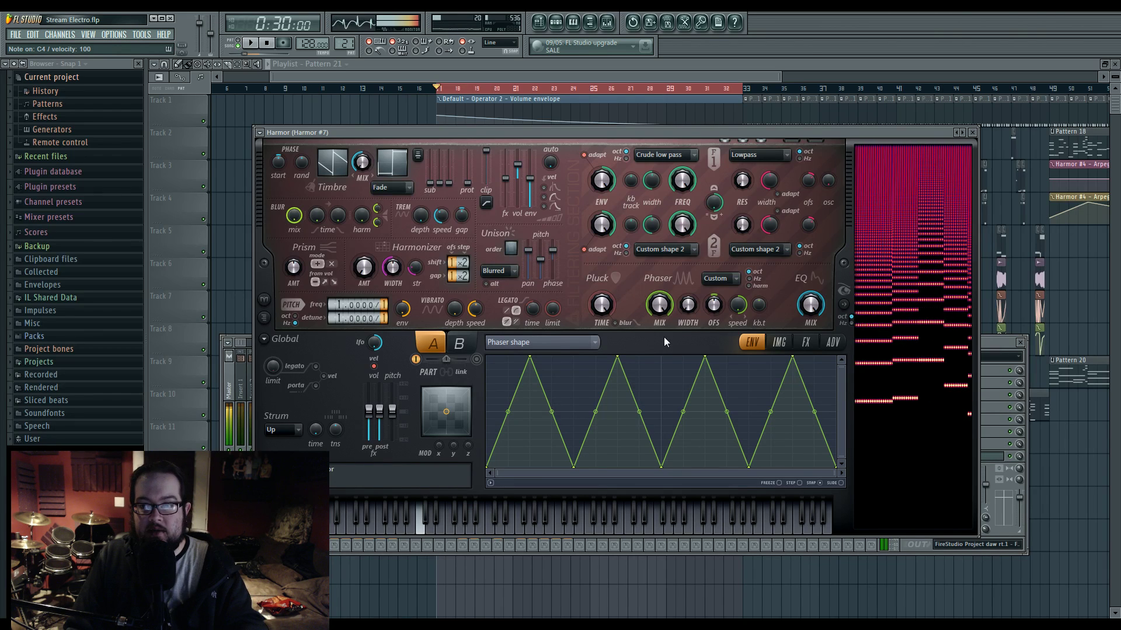
pyautogui.press('c')
pyautogui.moveTo(738, 305); pyautogui.dragTo(738, 363)
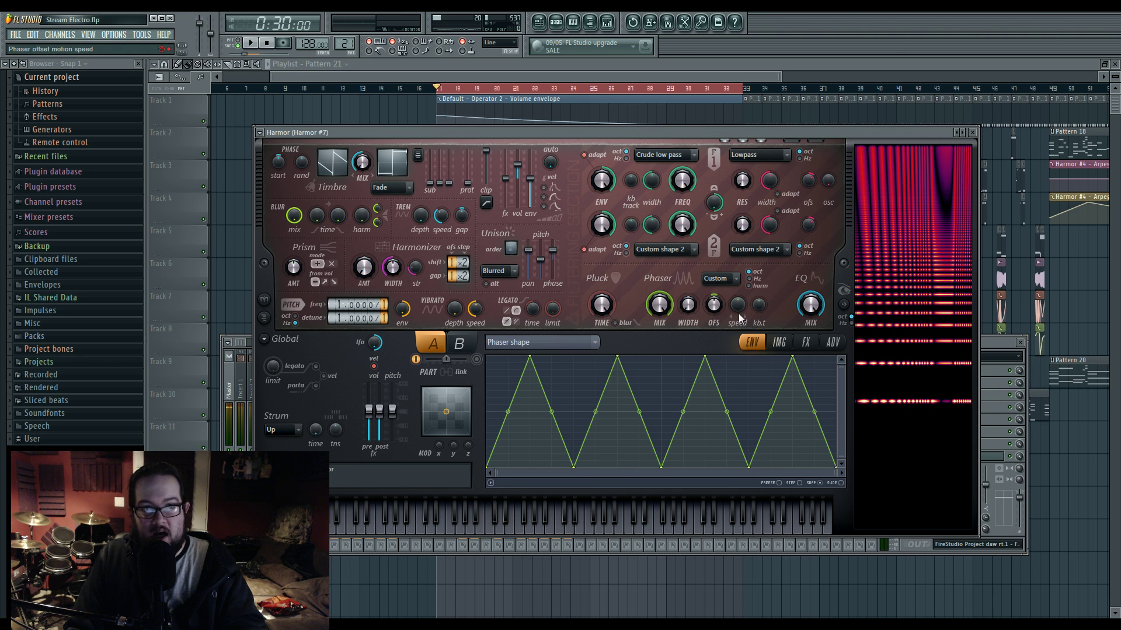
# Step: Assign Harmor #7 to mixer track Insert 30 and route that insert to the Side track
pyautogui.click(555, 24)
pyautogui.click(557, 24)
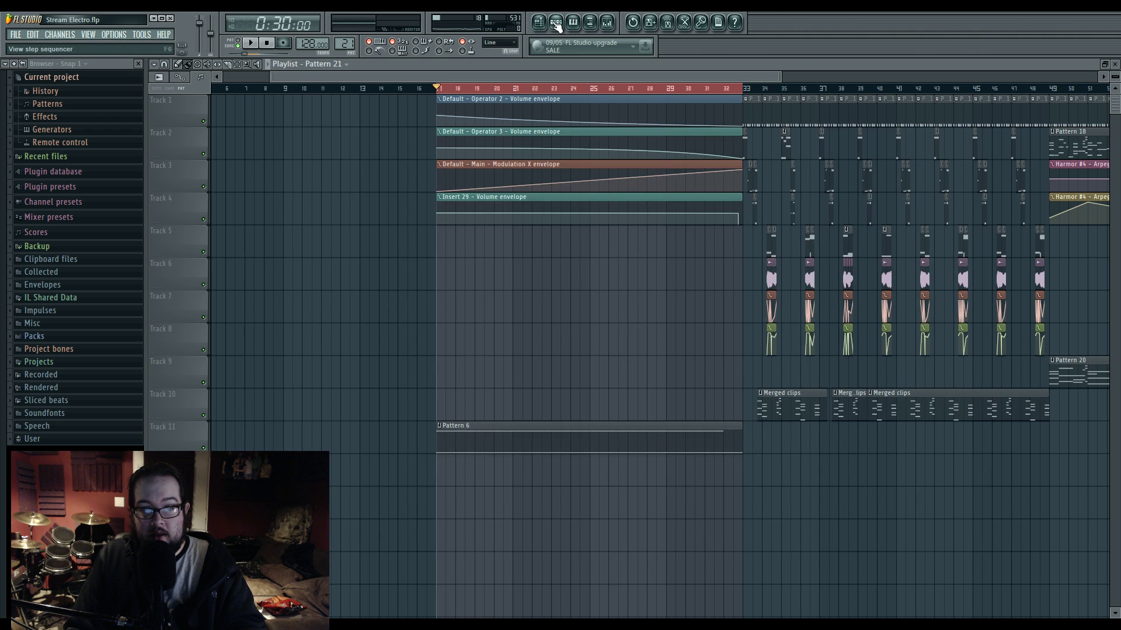
pyautogui.click(556, 24)
pyautogui.click(573, 323)
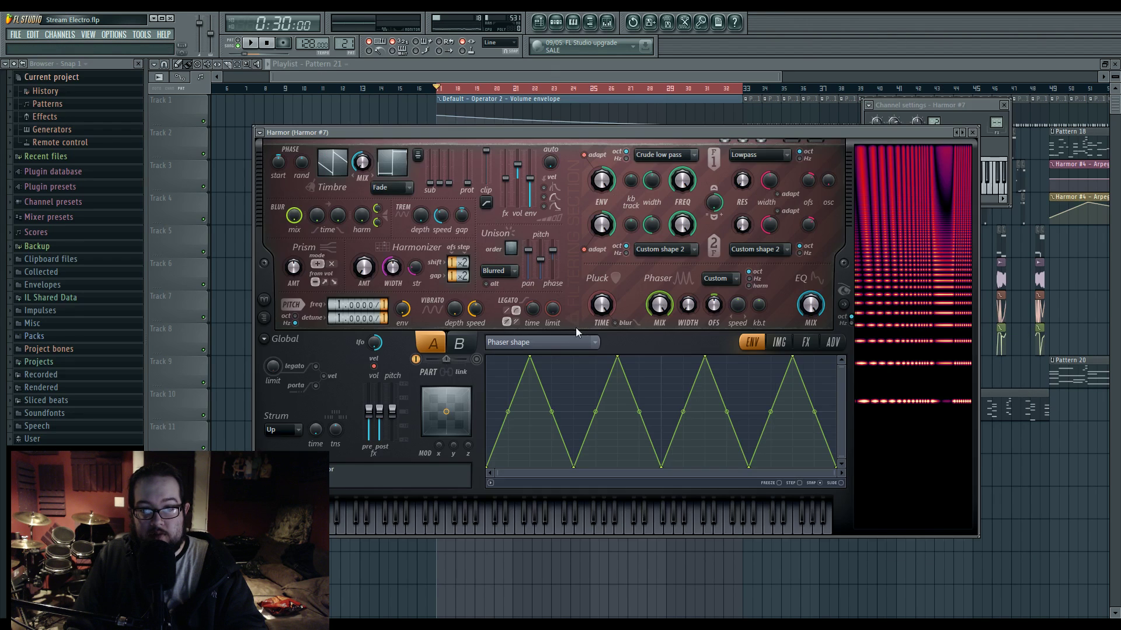
pyautogui.doubleClick(995, 124)
pyautogui.moveTo(995, 122); pyautogui.dragTo(996, 126)
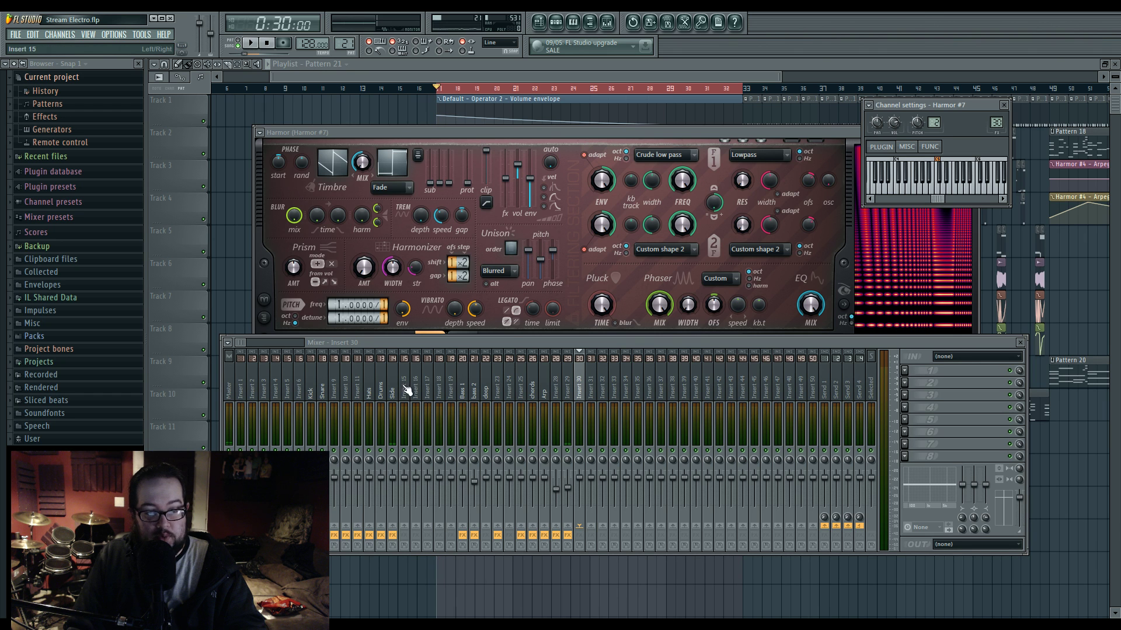
pyautogui.rightClick(392, 525)
pyautogui.click(409, 530)
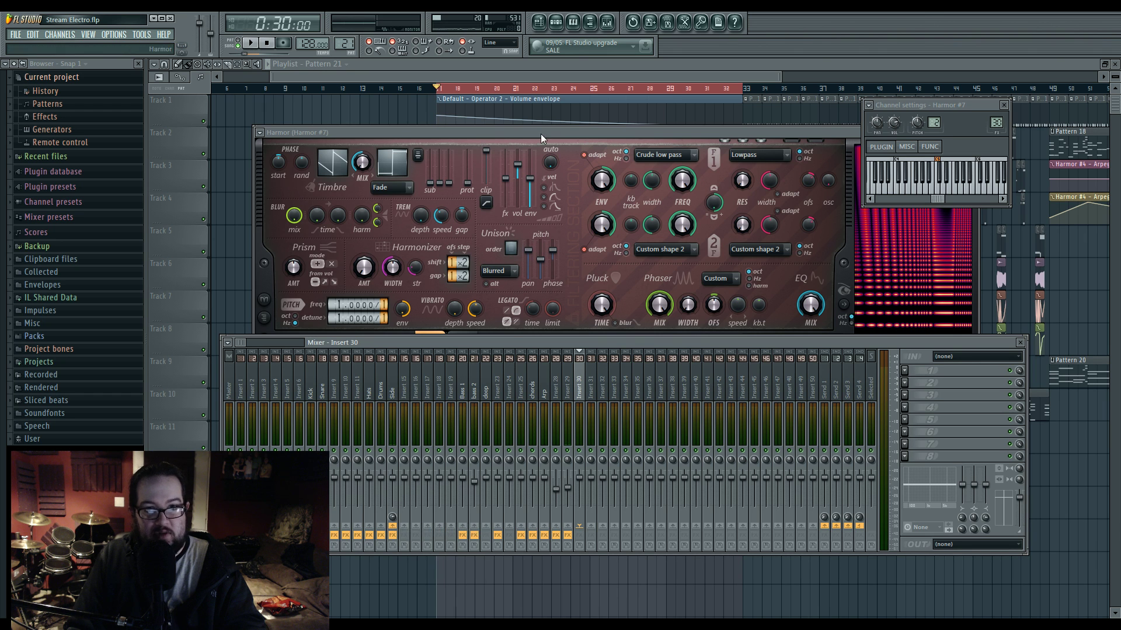
# Step: Stop the trial playback, close the open windows, and place Pattern 21 on Track 10 starting at bar 17
pyautogui.click(555, 24)
pyautogui.click(584, 453)
pyautogui.press('space')
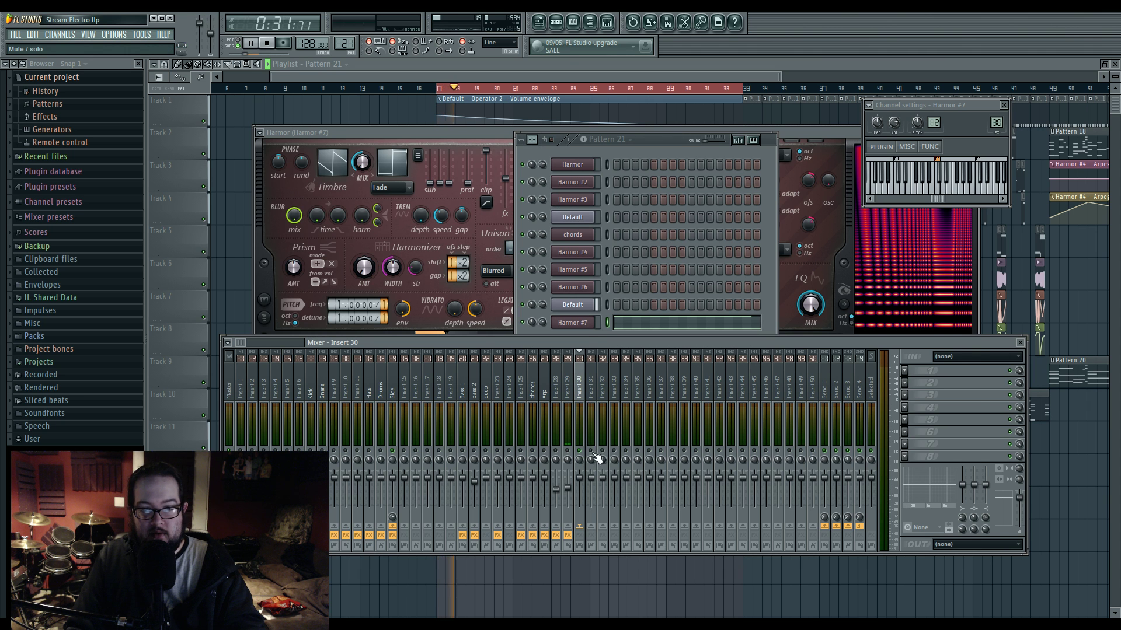
pyautogui.click(583, 324)
pyautogui.click(584, 324)
pyautogui.press('F12')
pyautogui.press('space')
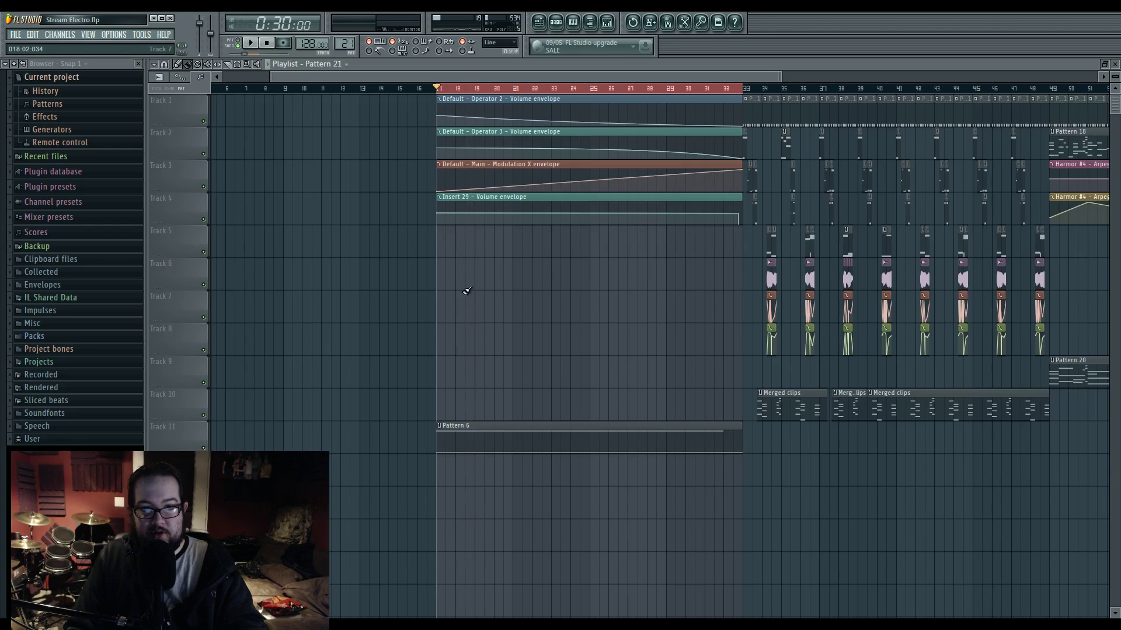
pyautogui.click(457, 403)
# Step: Play the intro with Pattern 21 and examine Harmor #7's spectral display, then stop playback
pyautogui.press('space')
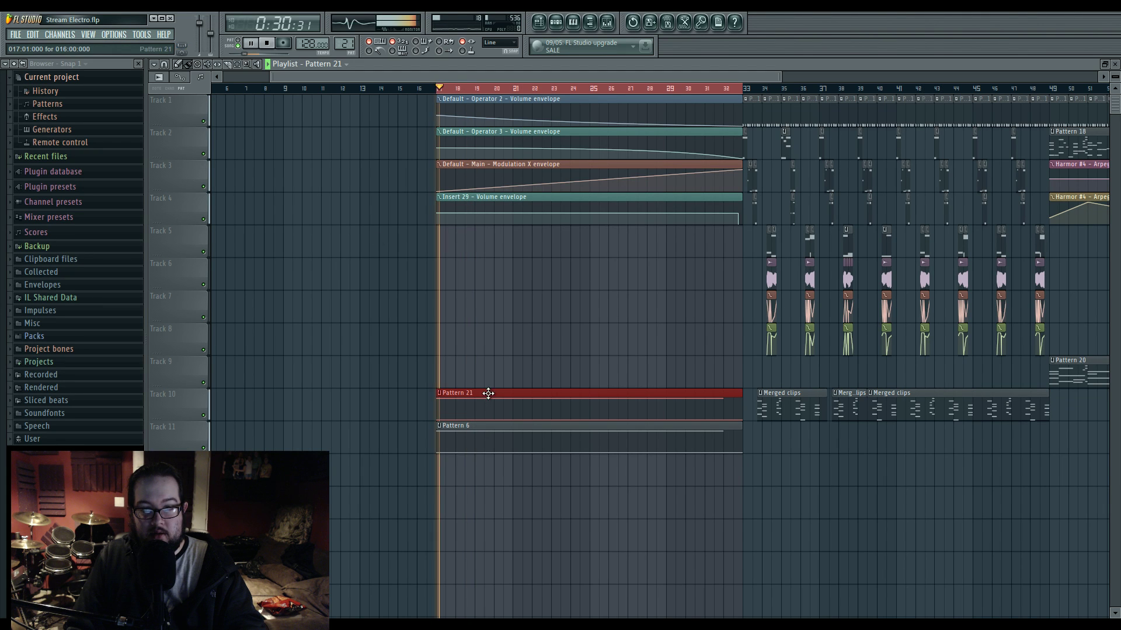
pyautogui.press('F6')
pyautogui.click(577, 326)
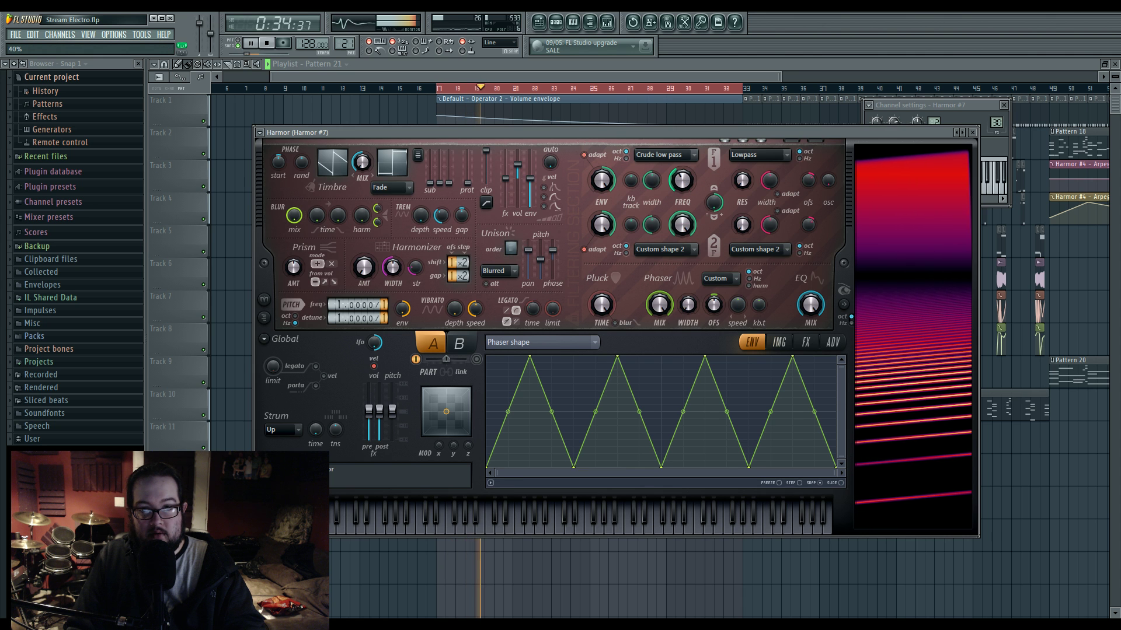
pyautogui.press('space')
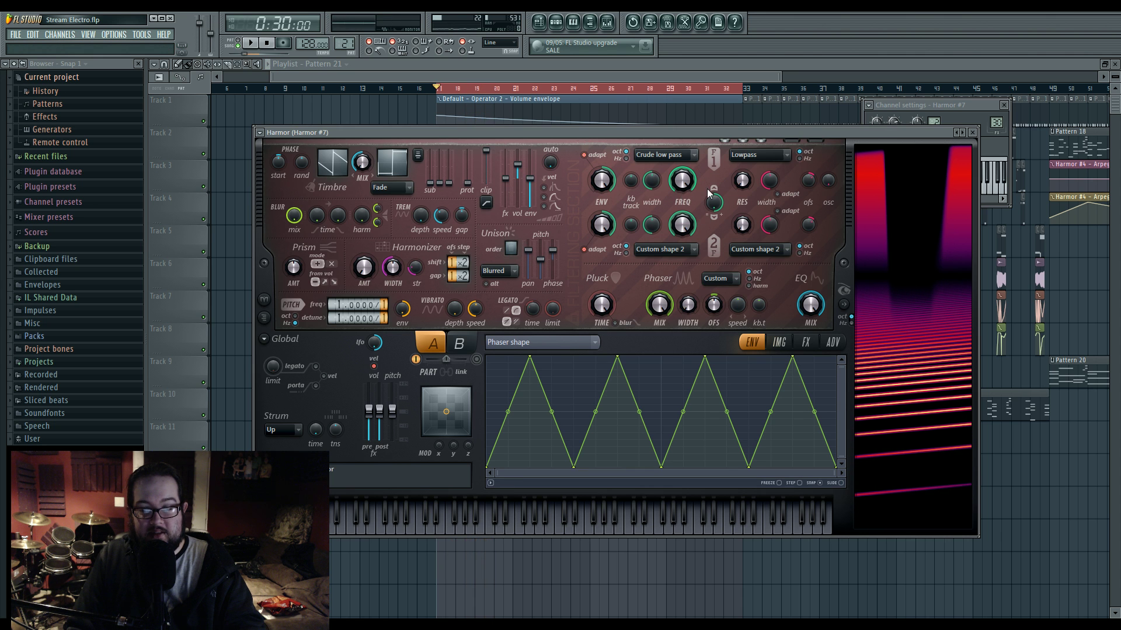
# Step: Add Fruity Parametric EQ 2 to Insert 30's first effect slot
pyautogui.click(608, 23)
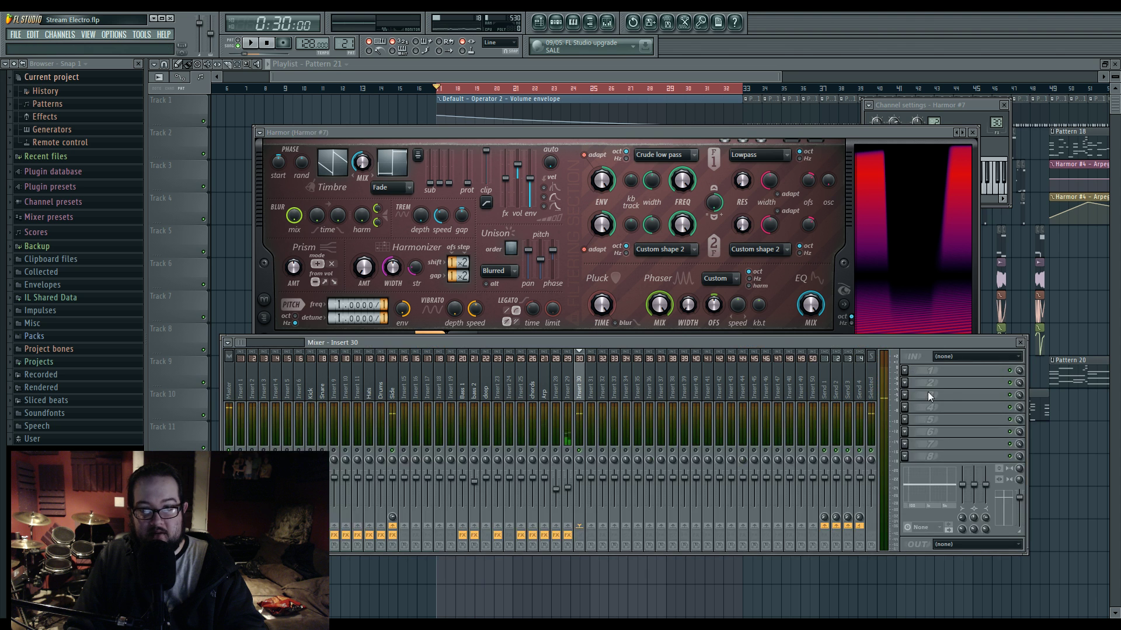
pyautogui.click(928, 372)
pyautogui.click(1018, 380)
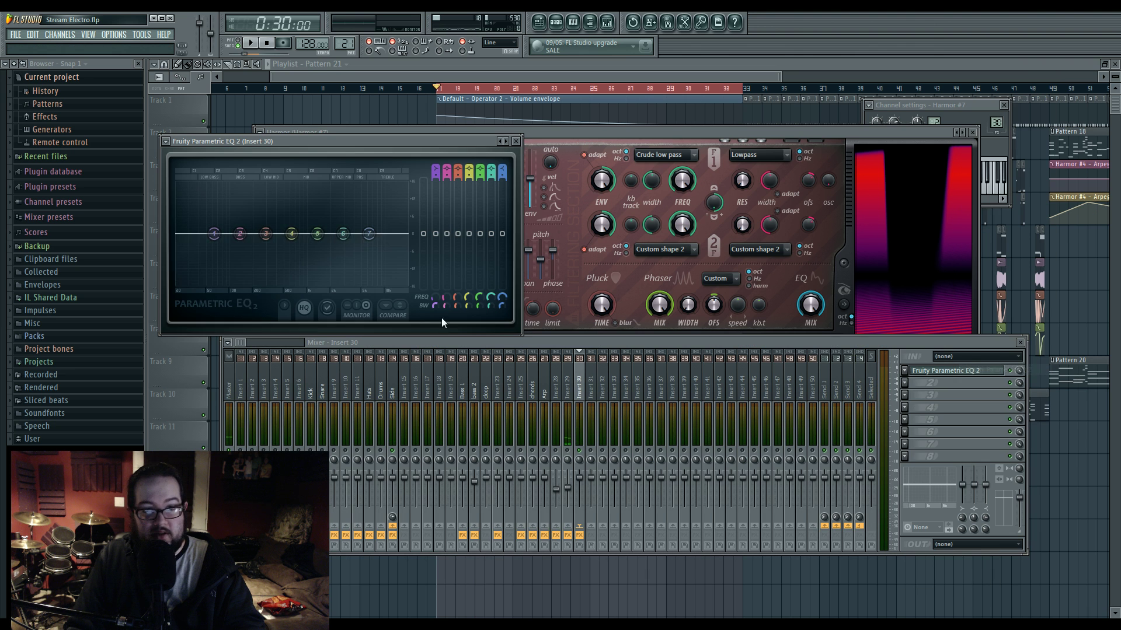
# Step: Change band 1 of Insert 30's EQ to high pass and lower bands 3 and 4 while the intro plays
pyautogui.rightClick(214, 234)
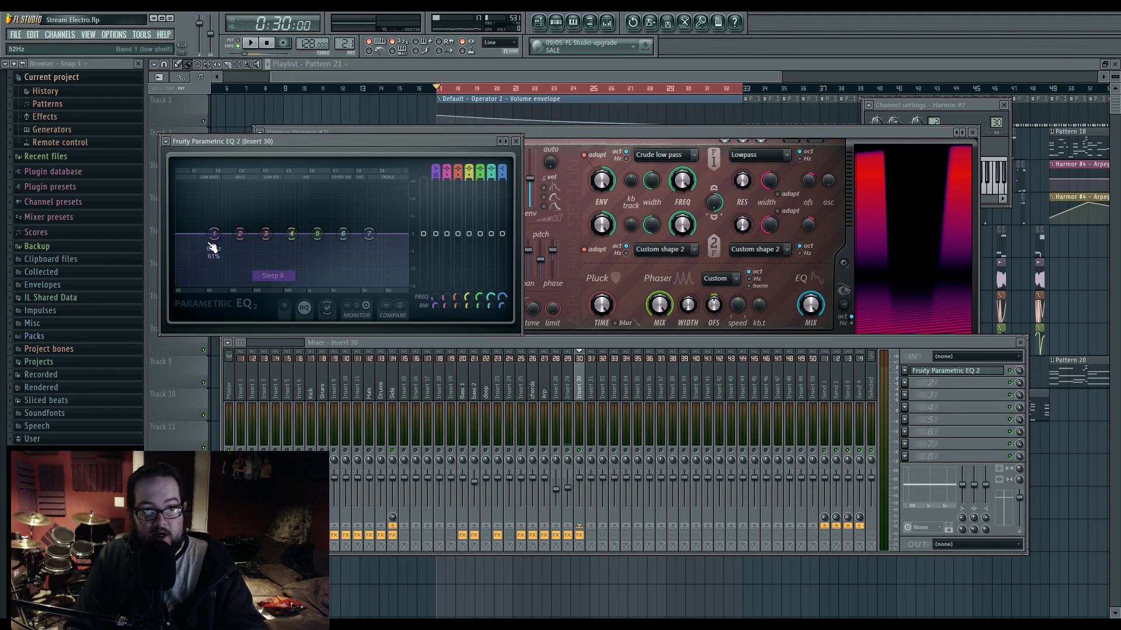
pyautogui.moveTo(240, 267)
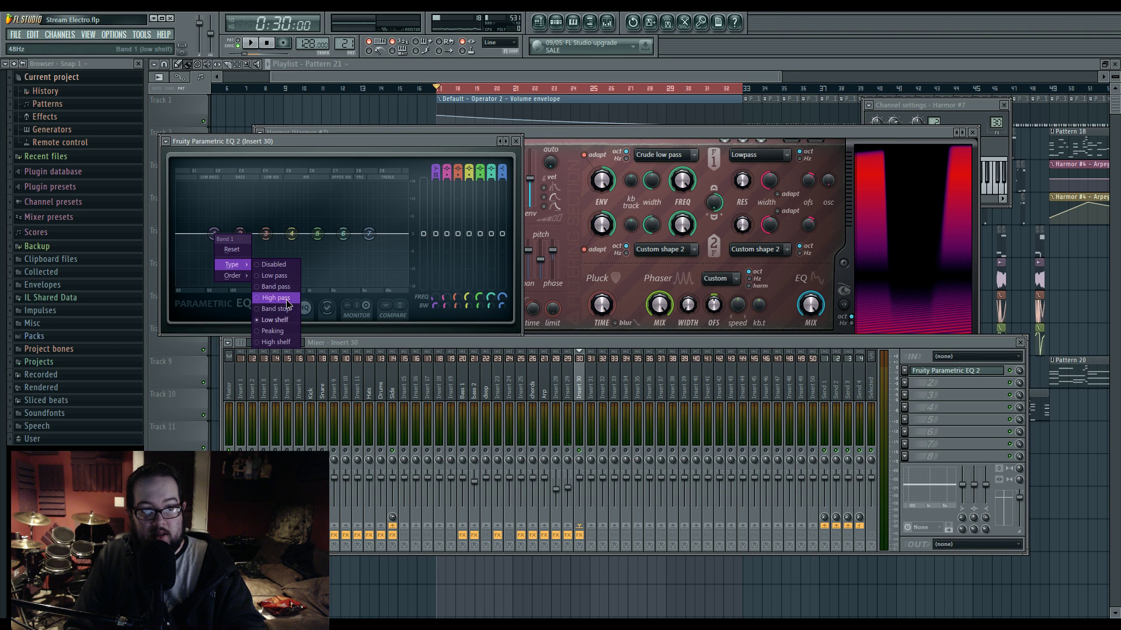
pyautogui.click(286, 300)
pyautogui.scroll(5, 215, 236)
pyautogui.press('space')
pyautogui.moveTo(215, 237); pyautogui.dragTo(292, 254)
pyautogui.moveTo(291, 234); pyautogui.dragTo(384, 257)
pyautogui.press('space')
# Step: Create an automation clip for Insert 30's volume and lower its start point at bar 17 to form a gradual rise
pyautogui.rightClick(586, 476)
pyautogui.click(637, 538)
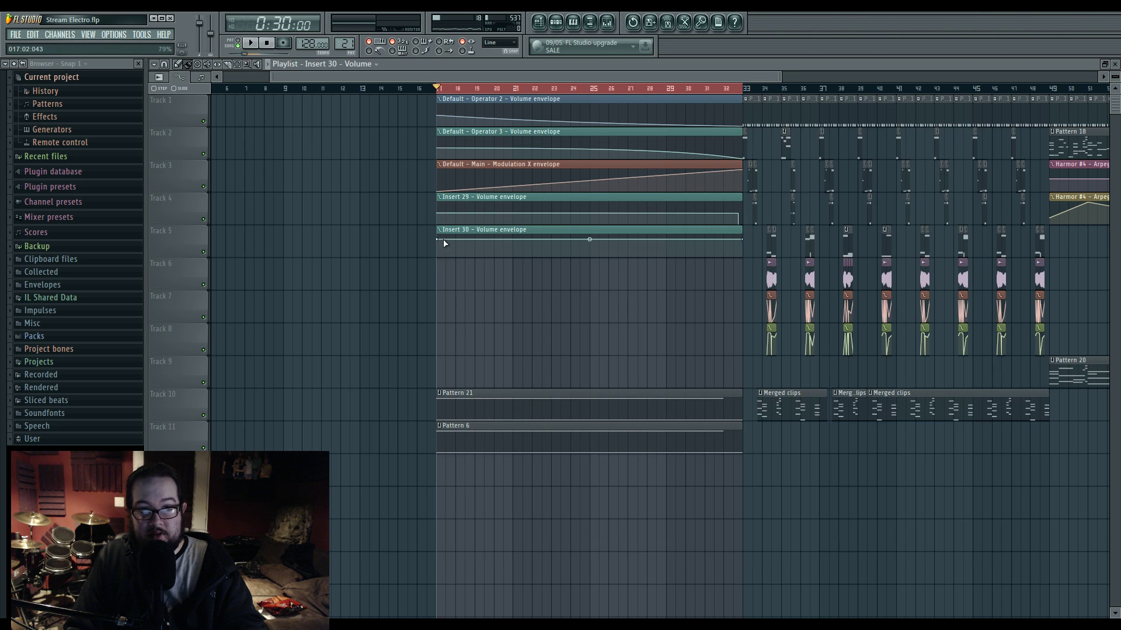
pyautogui.moveTo(443, 239); pyautogui.dragTo(432, 304)
# Step: Open Harmor #7 from the unsorted channels and set its unison type to Hz
pyautogui.click(607, 22)
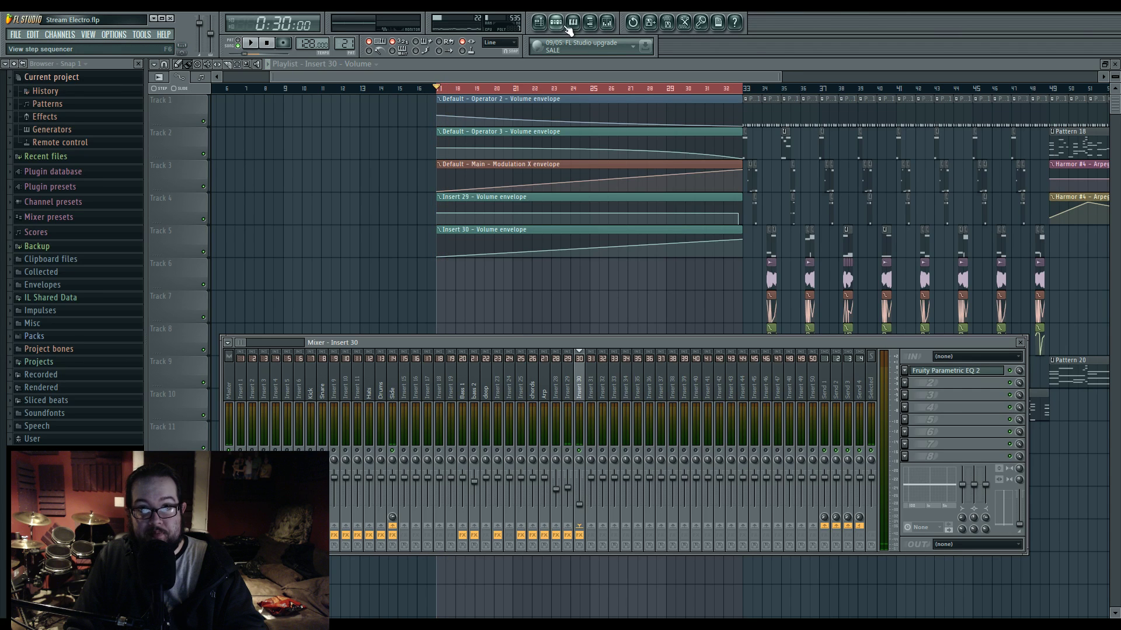
pyautogui.click(571, 25)
pyautogui.click(575, 438)
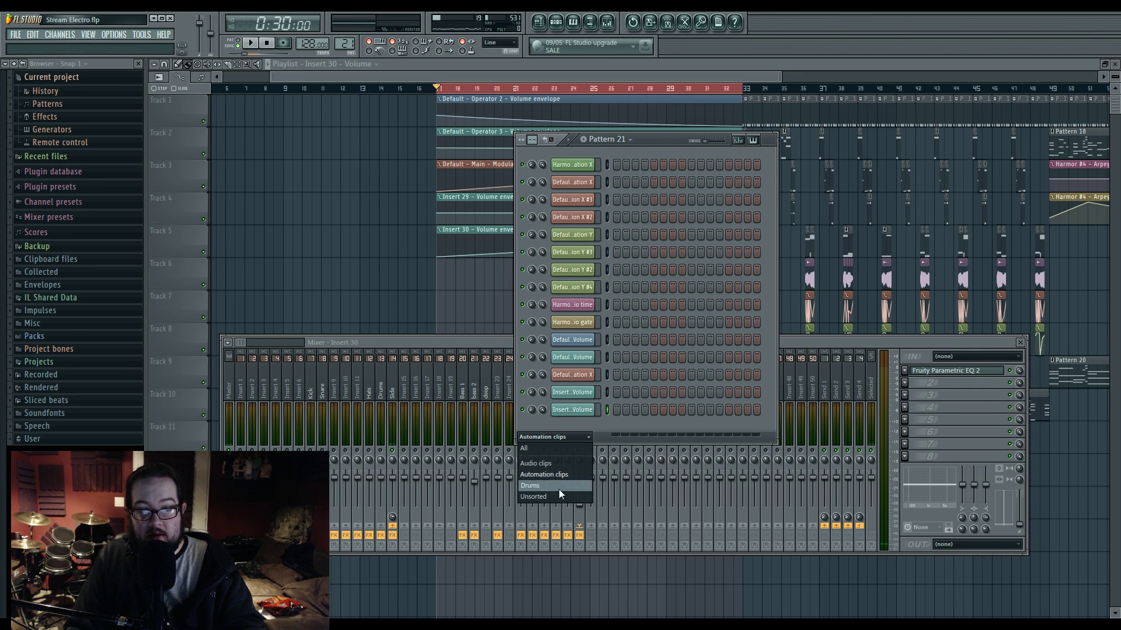
pyautogui.click(559, 488)
pyautogui.click(577, 327)
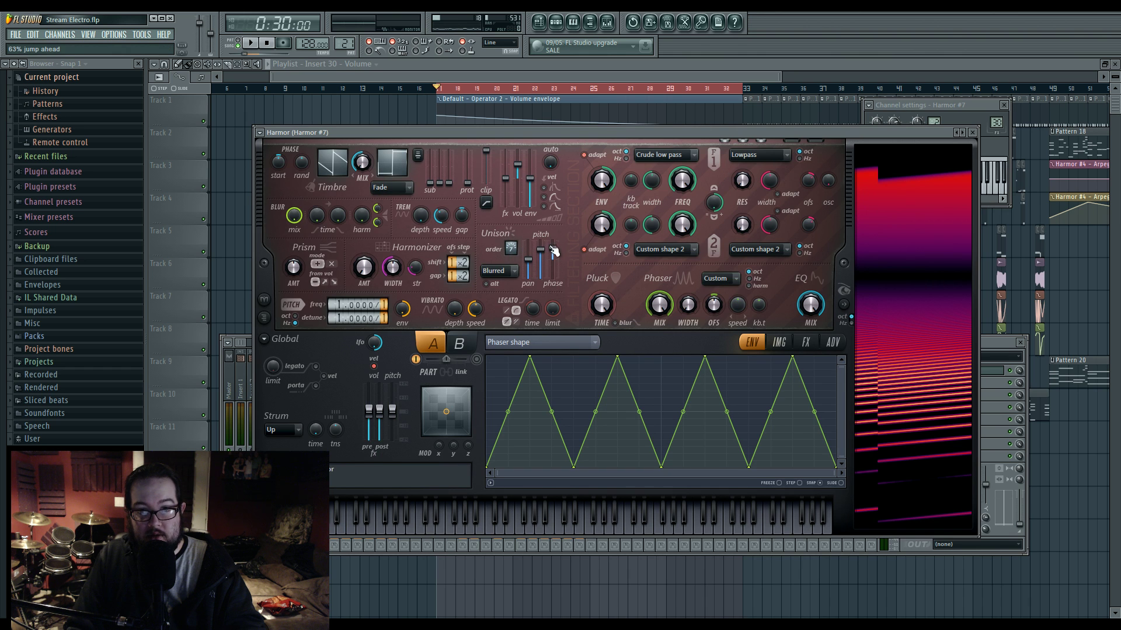
pyautogui.click(499, 271)
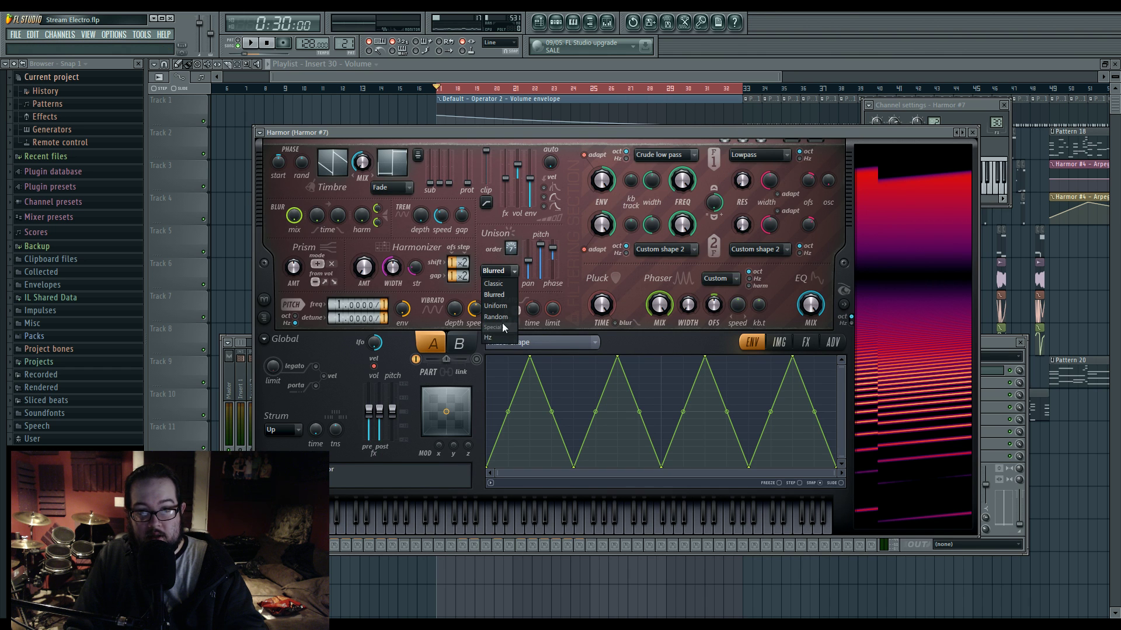
pyautogui.click(502, 338)
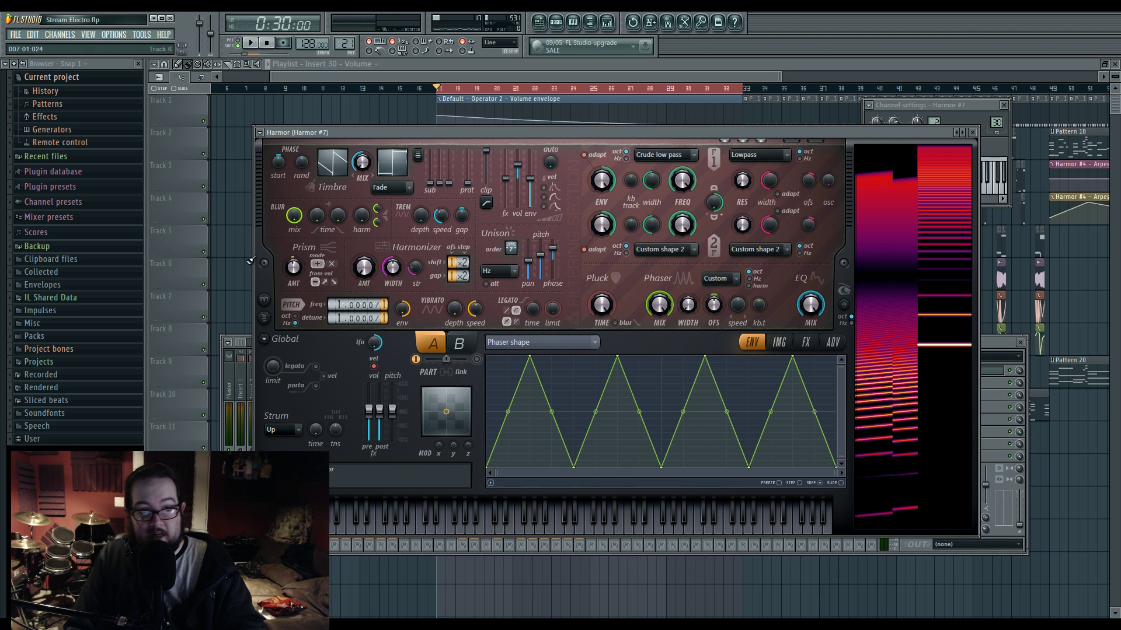
# Step: Create an automation clip for Harmor #7's part A prism amount and shape it as a rise ending just before bar 33
pyautogui.rightClick(299, 272)
pyautogui.click(317, 274)
pyautogui.rightClick(300, 278)
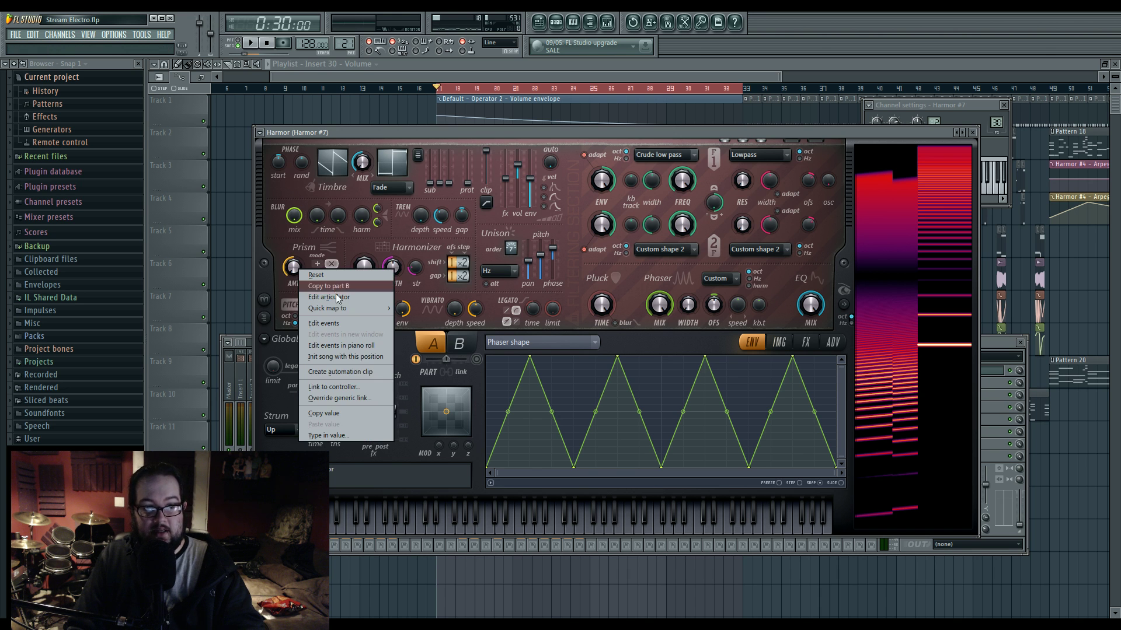
pyautogui.click(370, 373)
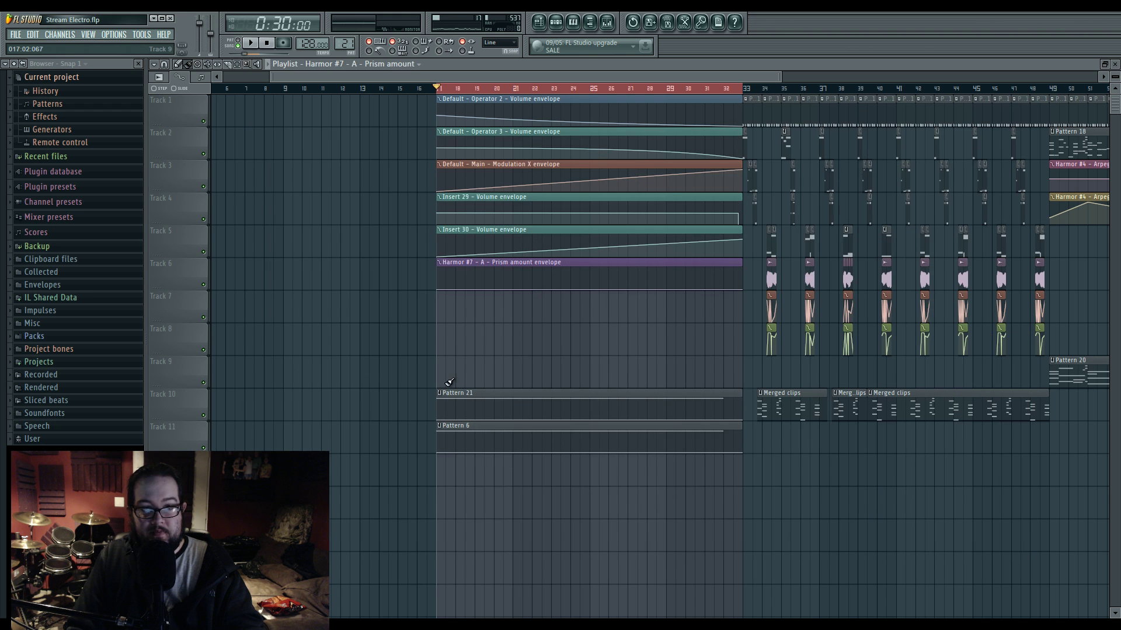
pyautogui.moveTo(741, 287); pyautogui.dragTo(733, 267)
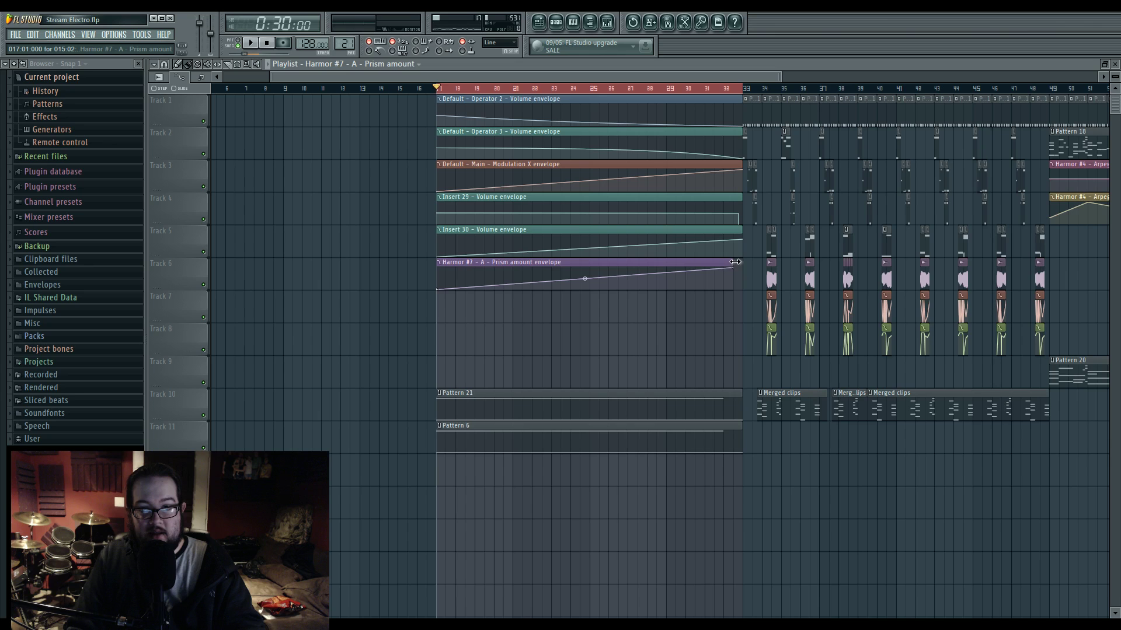
# Step: Make the Insert 30 volume envelope drop vertically just before bar 33, aligned with the Insert 29 envelope's drop
pyautogui.scroll(5, 737, 262)
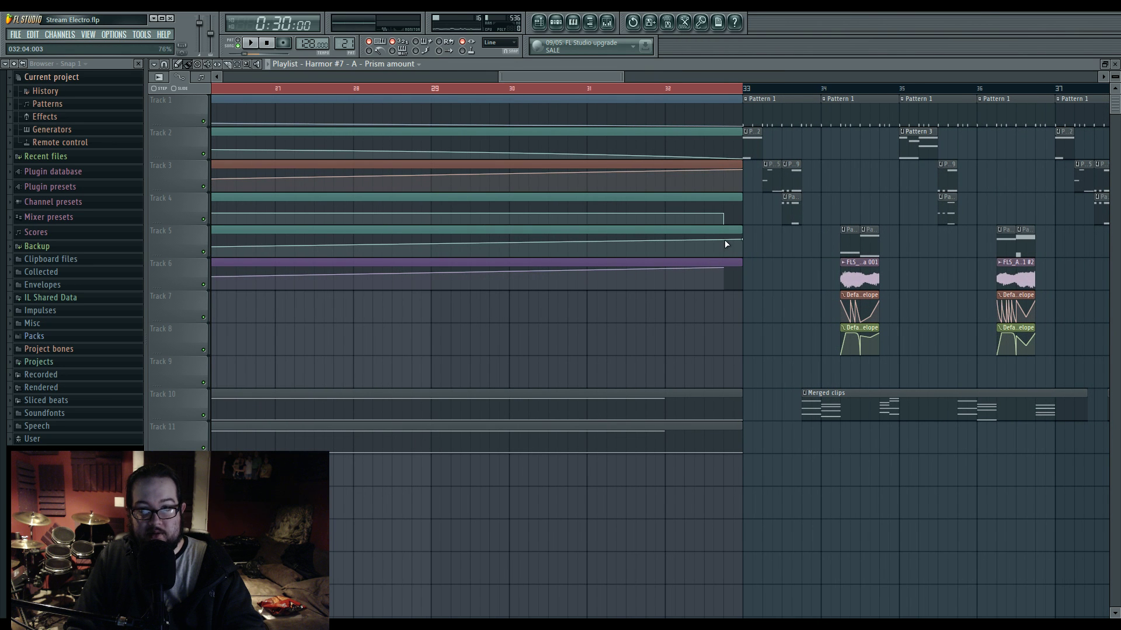
pyautogui.moveTo(741, 239); pyautogui.dragTo(723, 240)
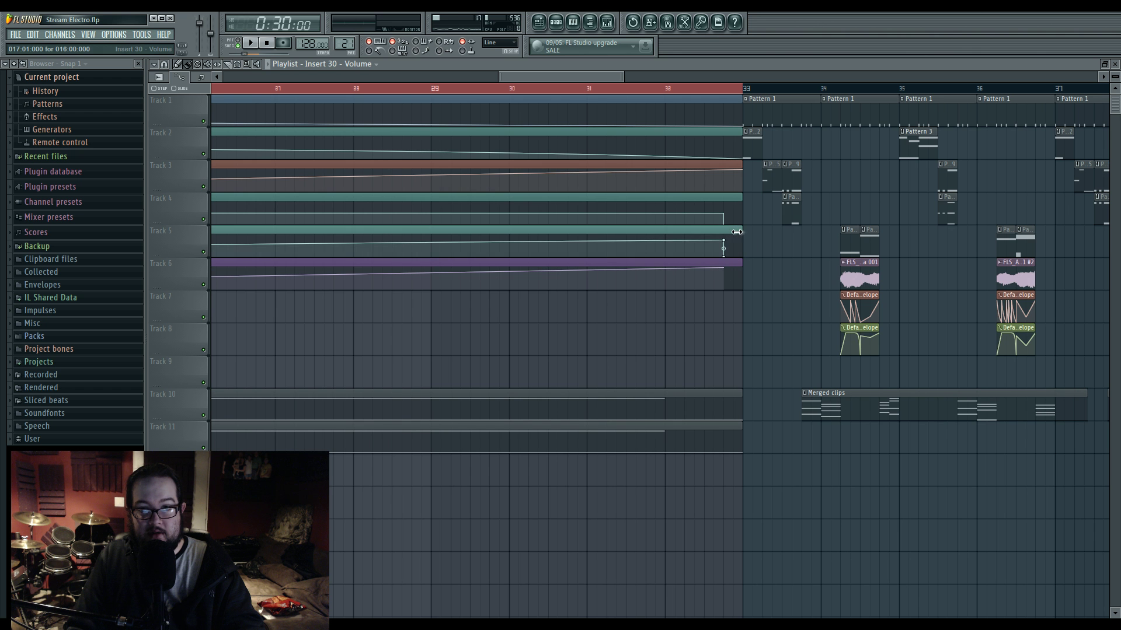
pyautogui.scroll(-6, 488, 325)
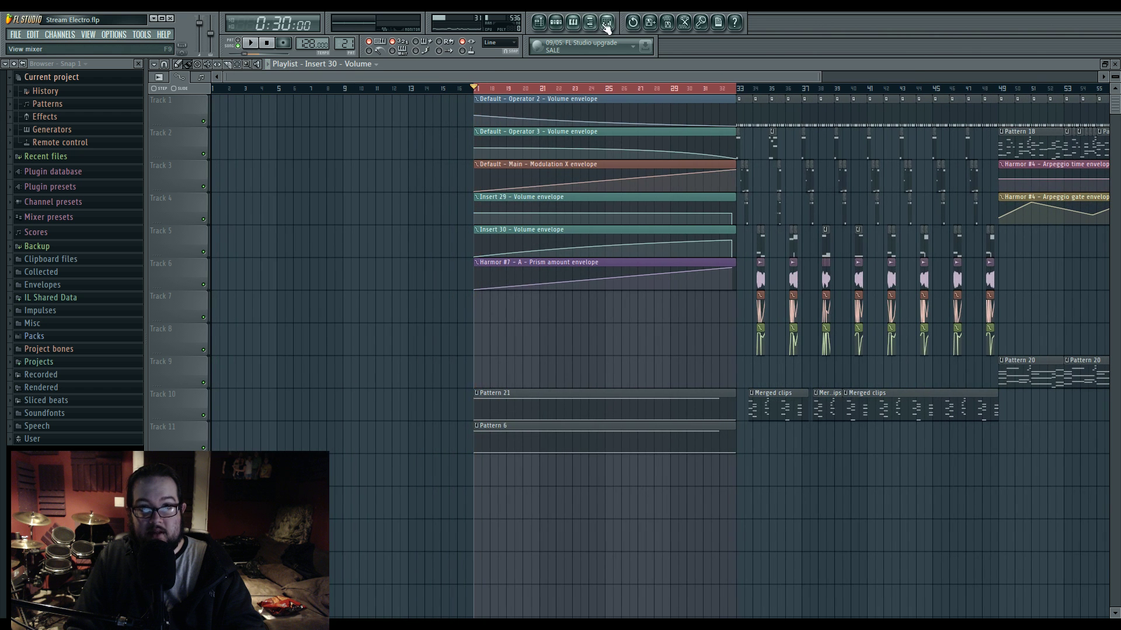
# Step: Reopen Harmor #7 and create an automation clip for its phaser offset motion speed
pyautogui.click(607, 22)
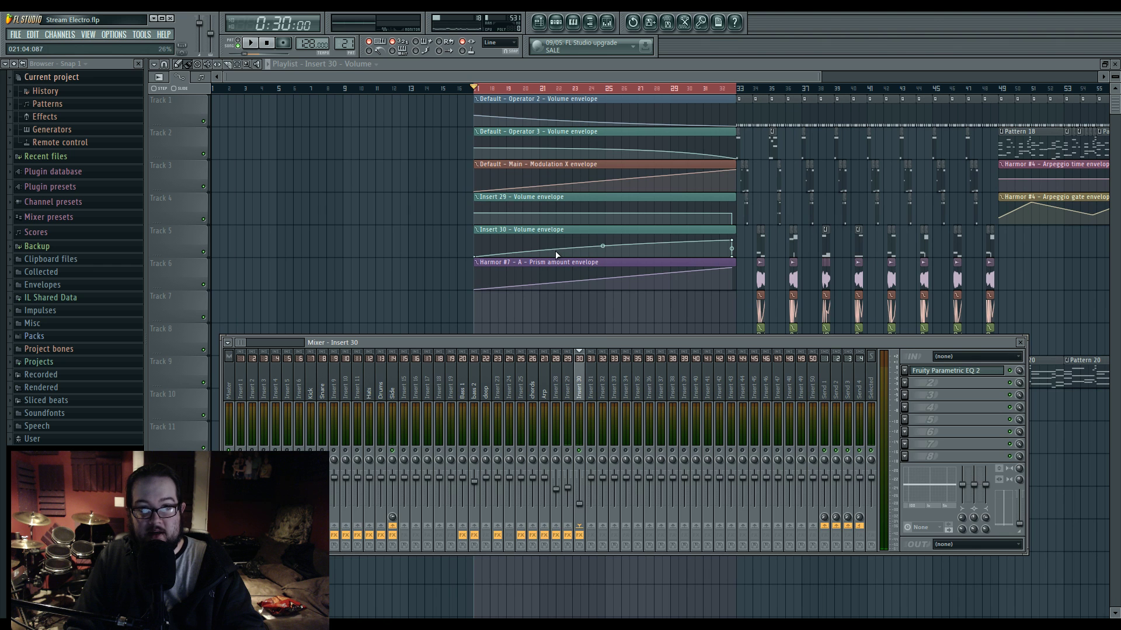
pyautogui.click(557, 24)
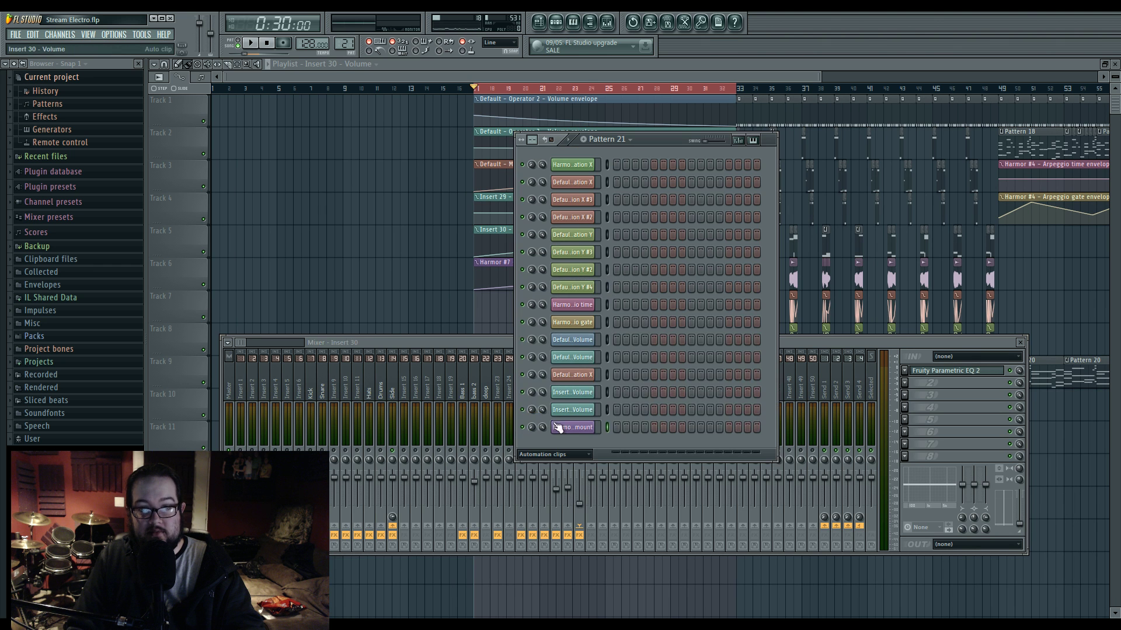
pyautogui.click(559, 514)
pyautogui.click(571, 325)
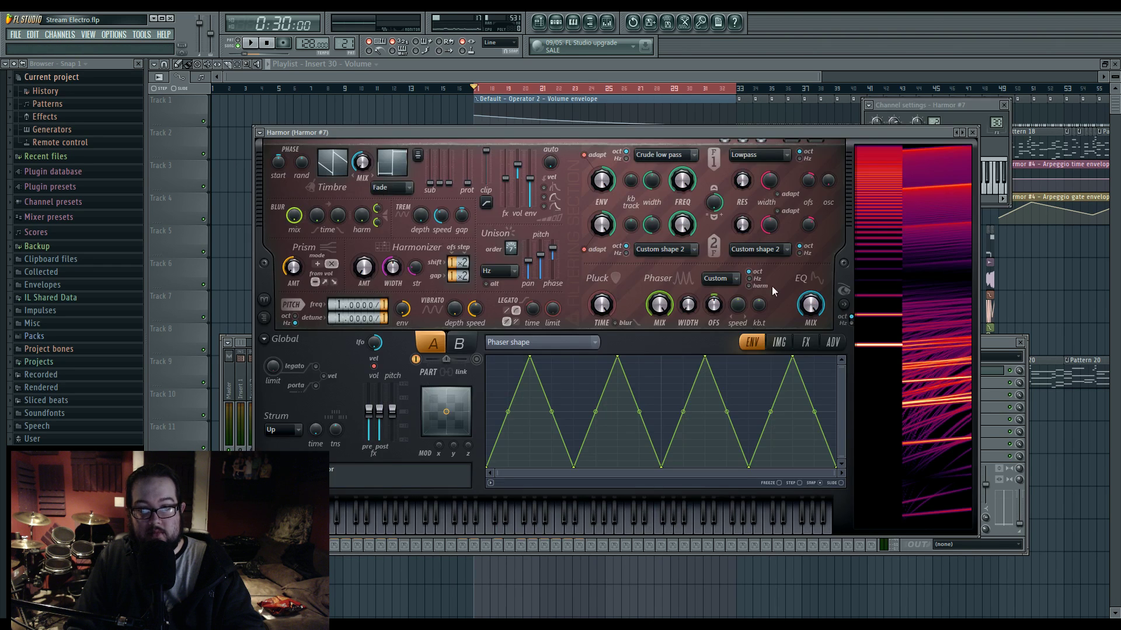
pyautogui.rightClick(735, 307)
pyautogui.click(758, 381)
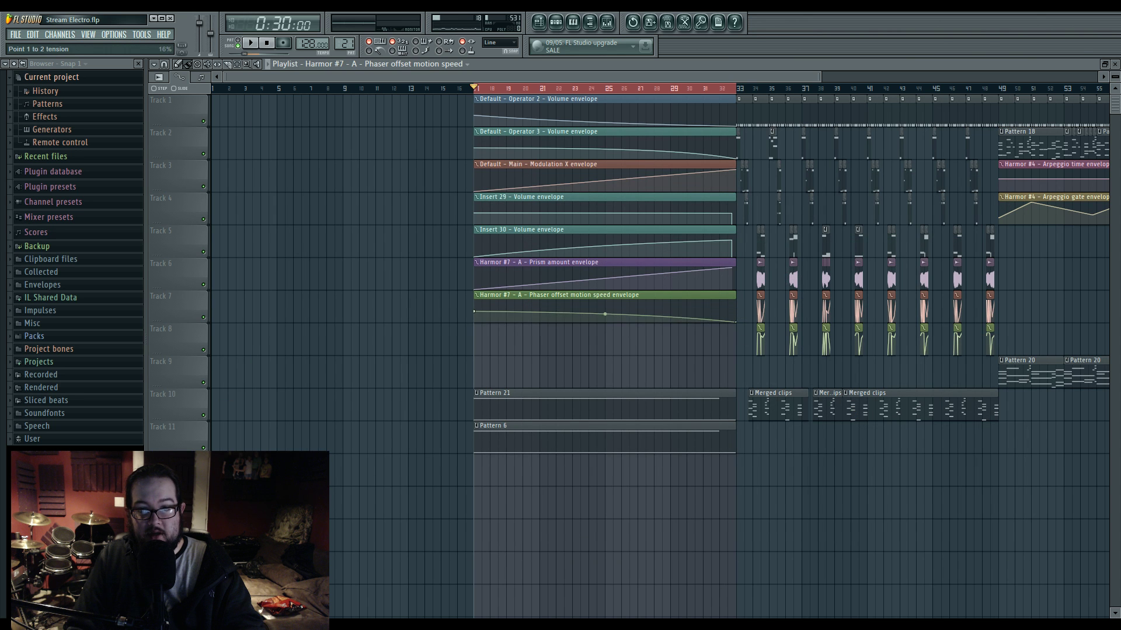
# Step: Play the intro and examine Harmor #7's spectral display, the mixer levels and Insert 30's EQ, then stop playback
pyautogui.click(558, 26)
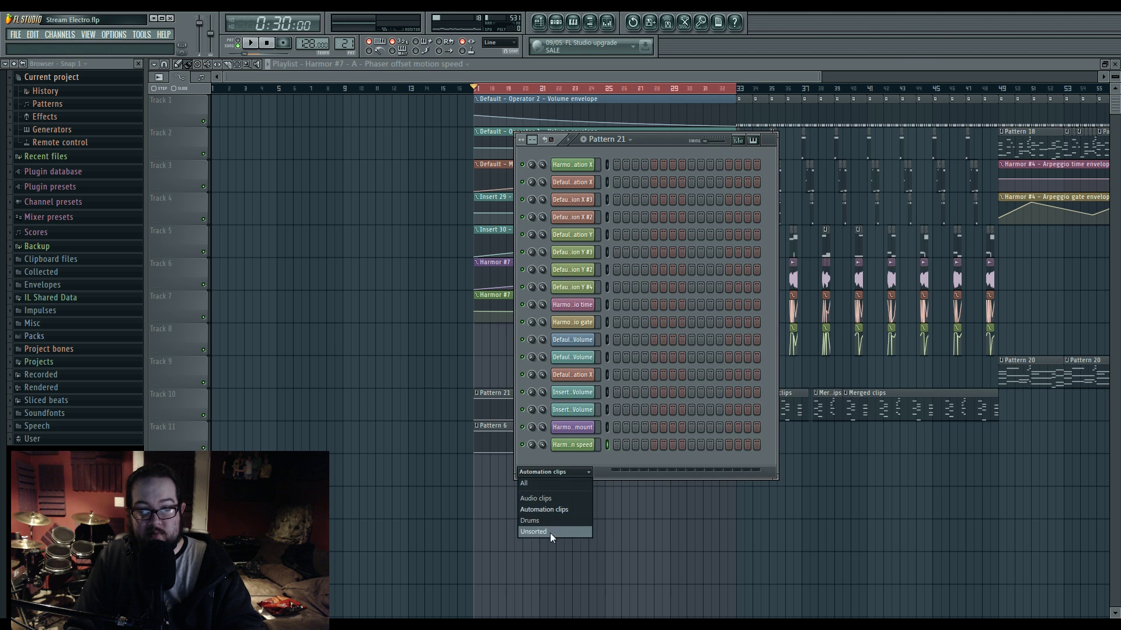
pyautogui.click(550, 532)
pyautogui.click(584, 323)
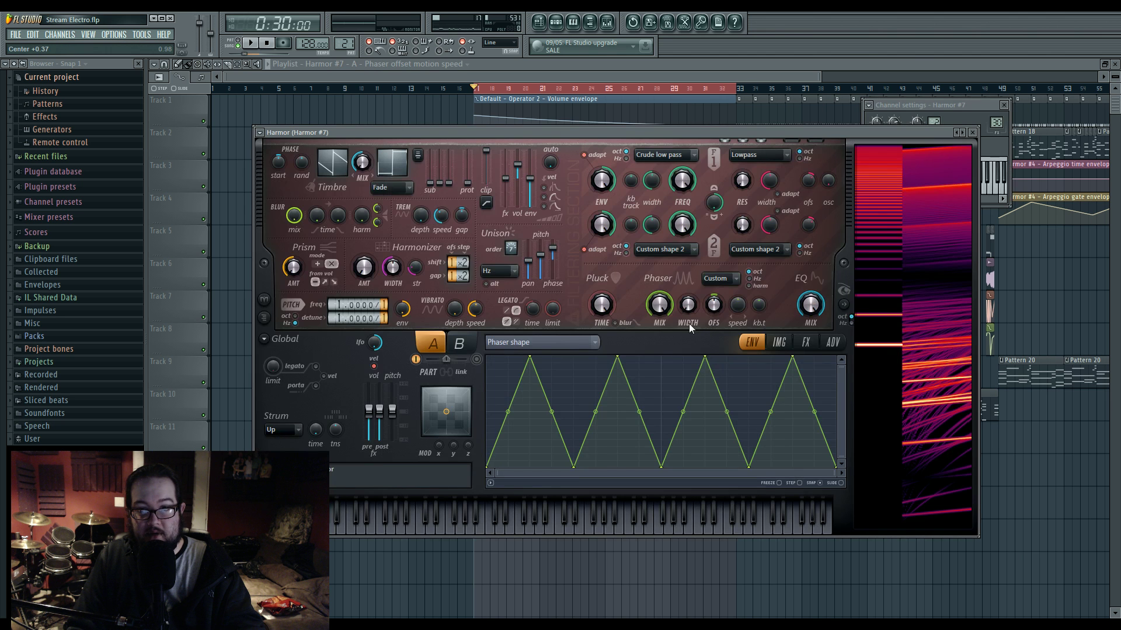
pyautogui.press('space')
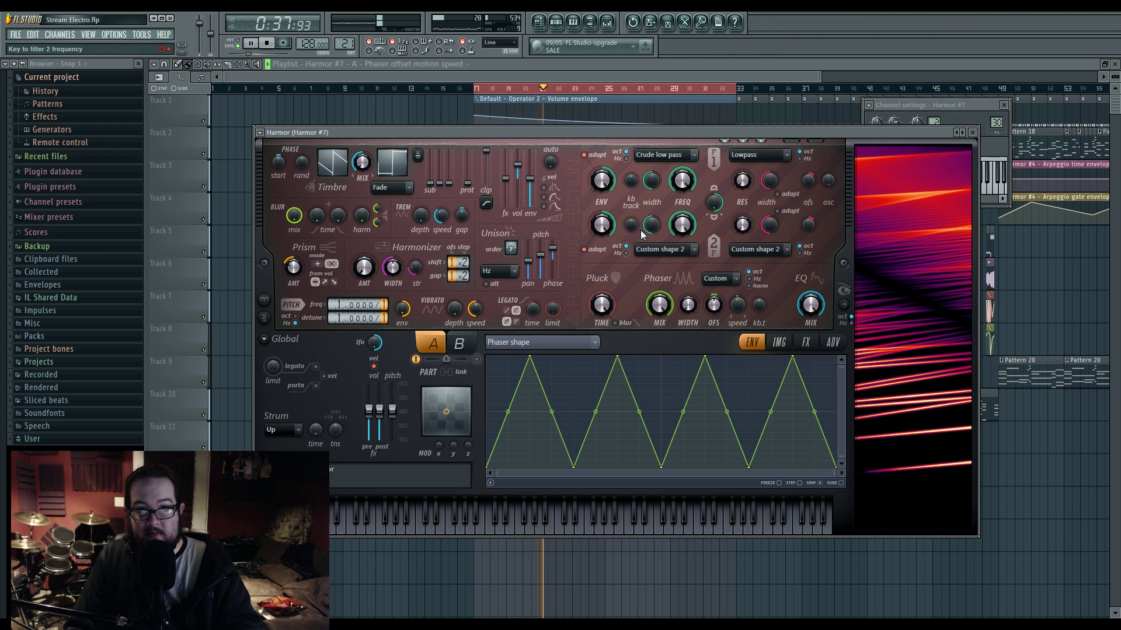
pyautogui.click(616, 25)
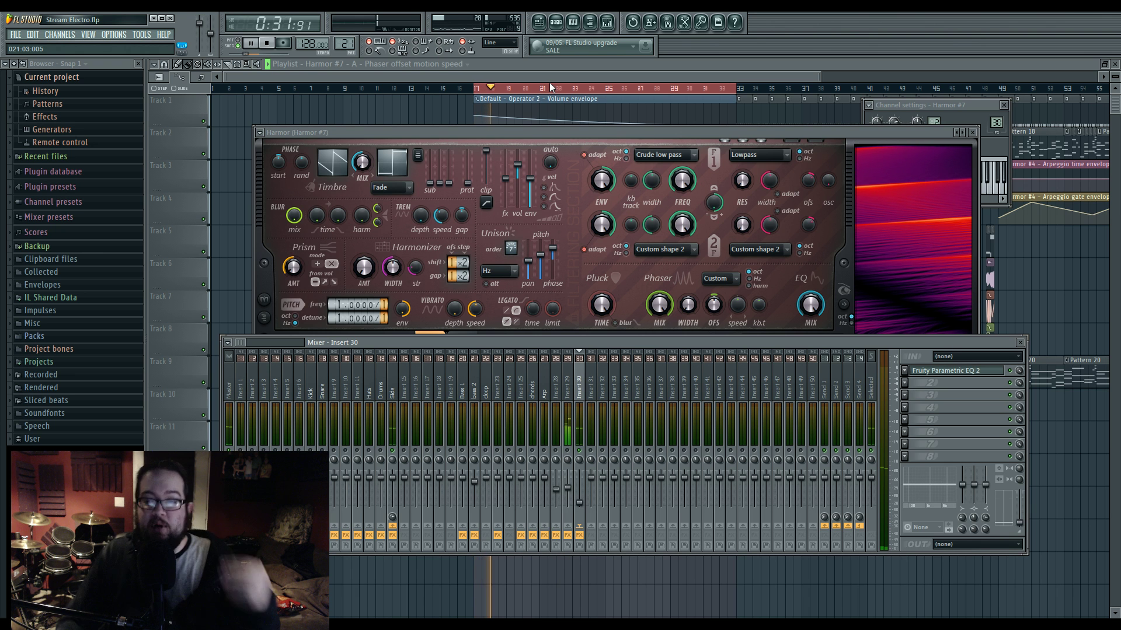
pyautogui.click(503, 135)
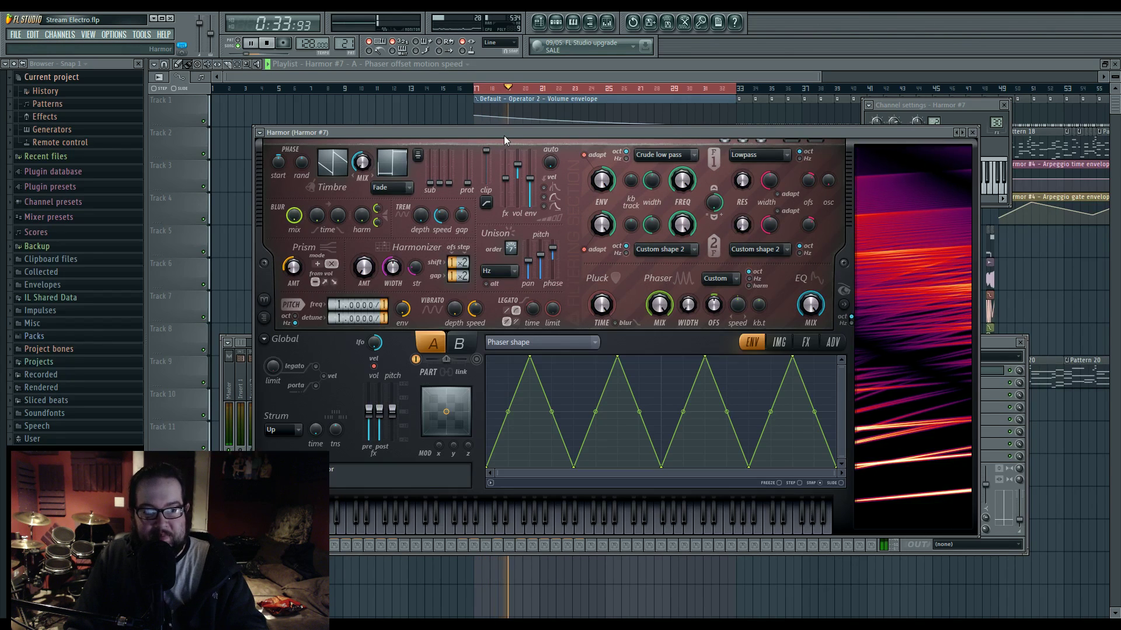
pyautogui.click(607, 23)
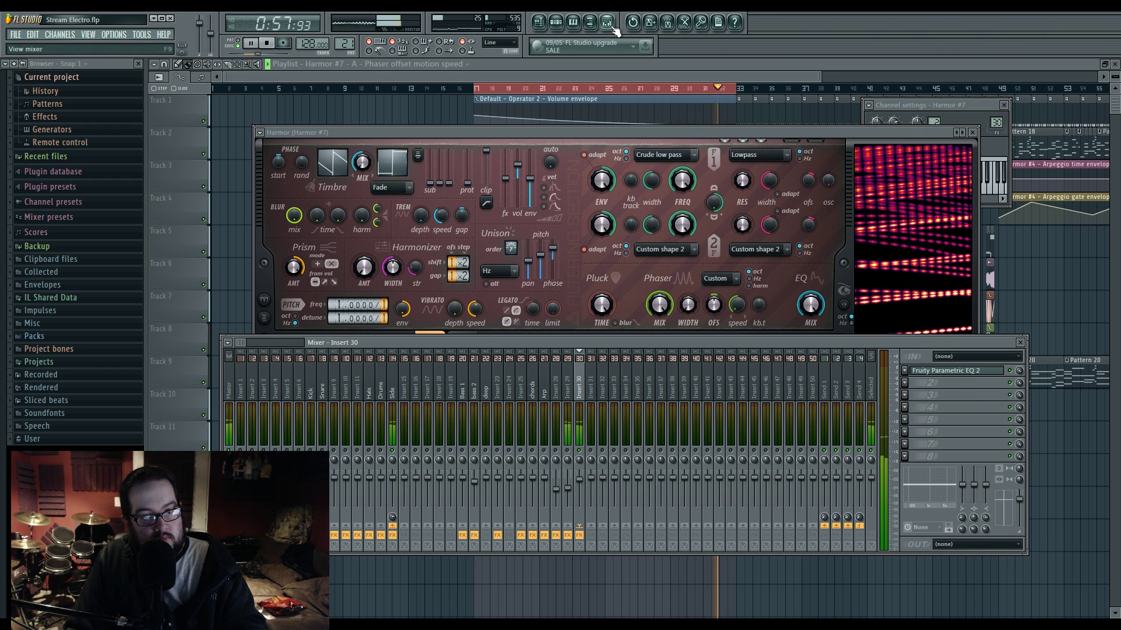
pyautogui.click(962, 370)
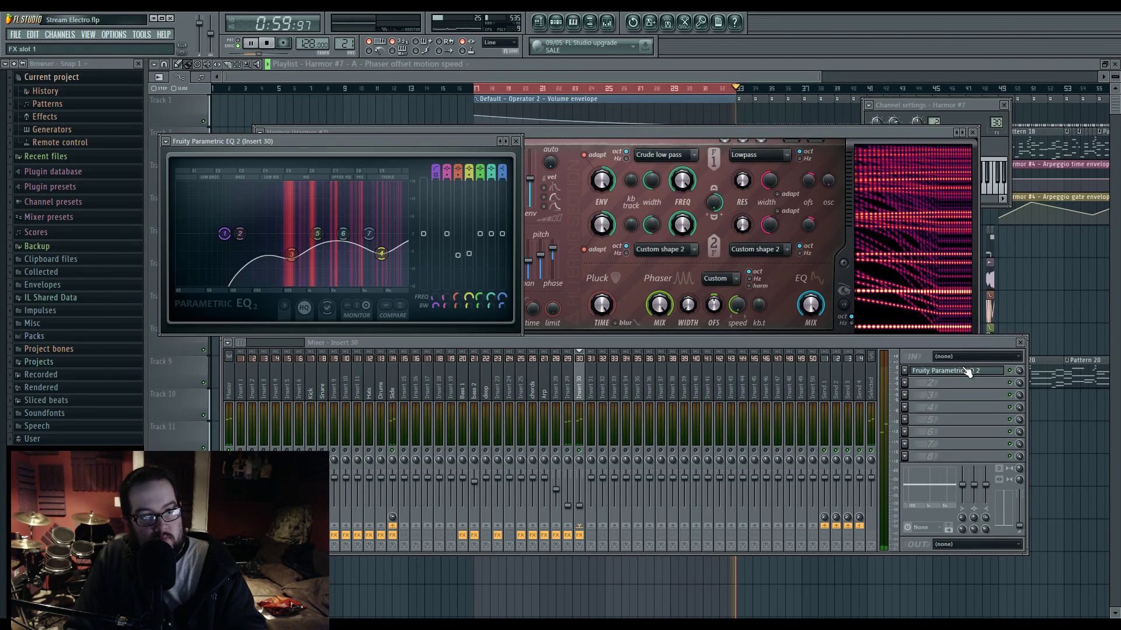
pyautogui.press('space')
# Step: Double the number of triangle peaks in Harmor #7's phaser shape and adjust its unison sliders while the intro plays
pyautogui.click(749, 131)
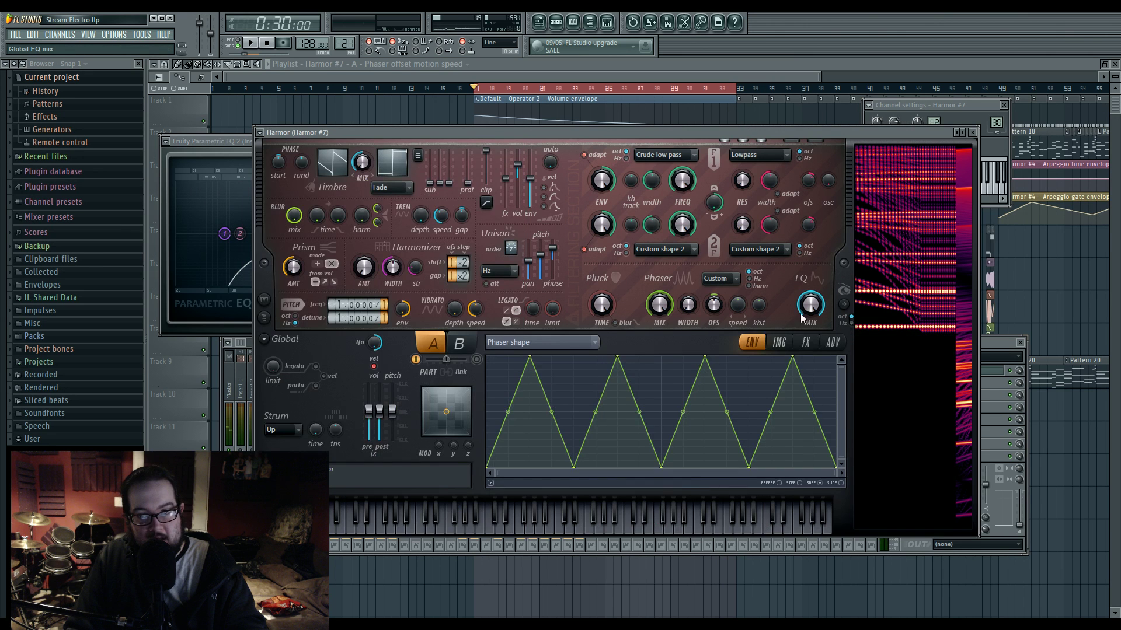
pyautogui.moveTo(576, 465); pyautogui.dragTo(535, 471)
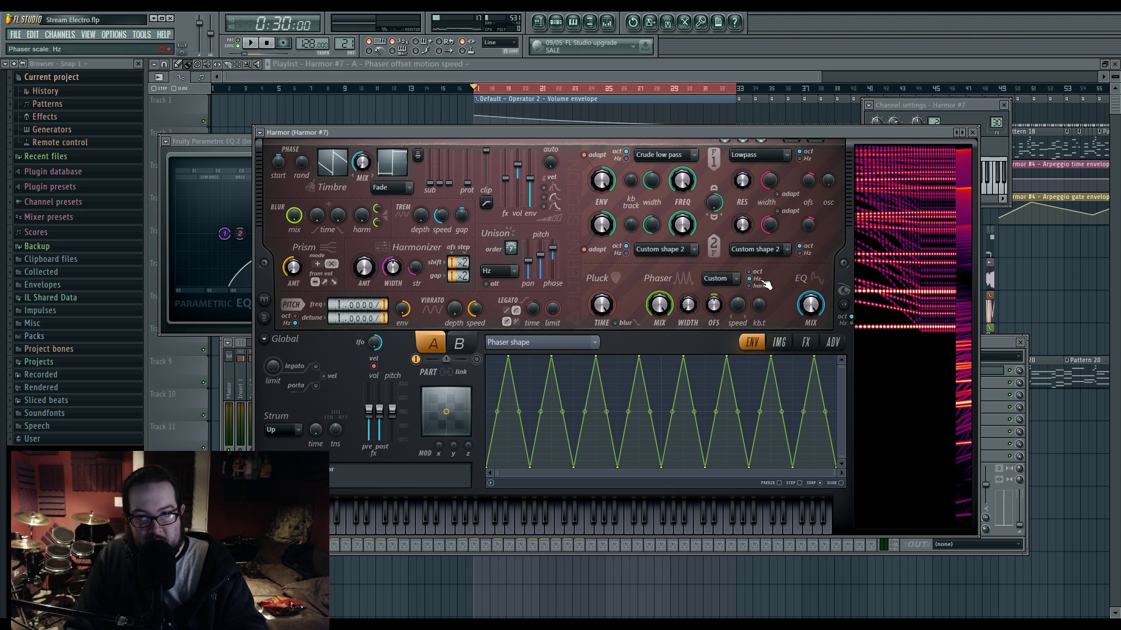
pyautogui.press('space')
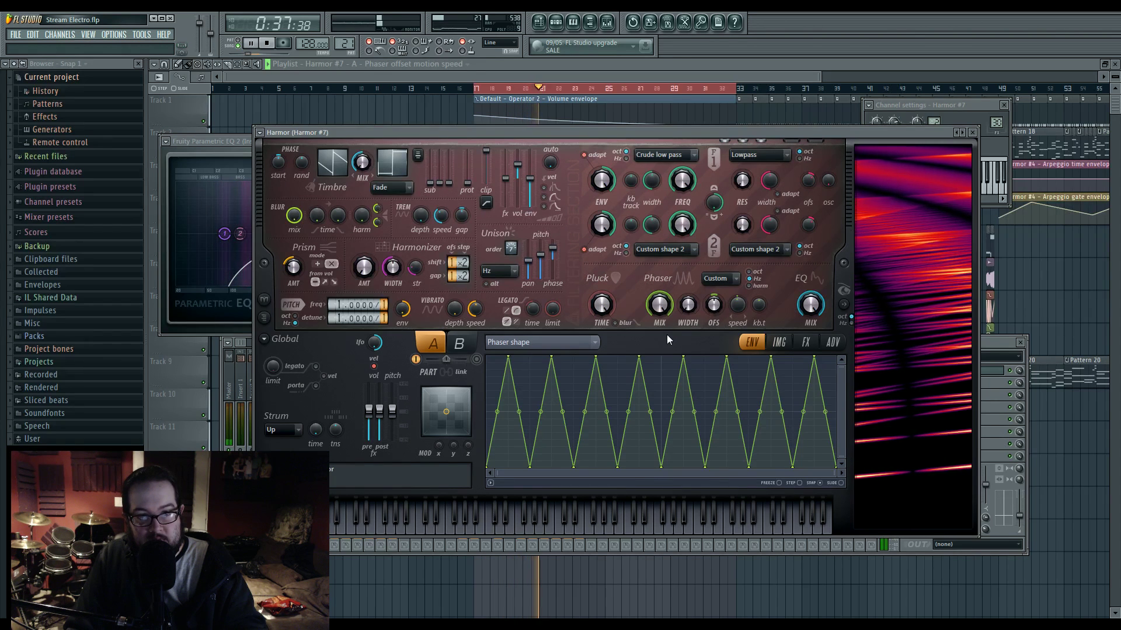
pyautogui.moveTo(530, 262); pyautogui.dragTo(545, 267)
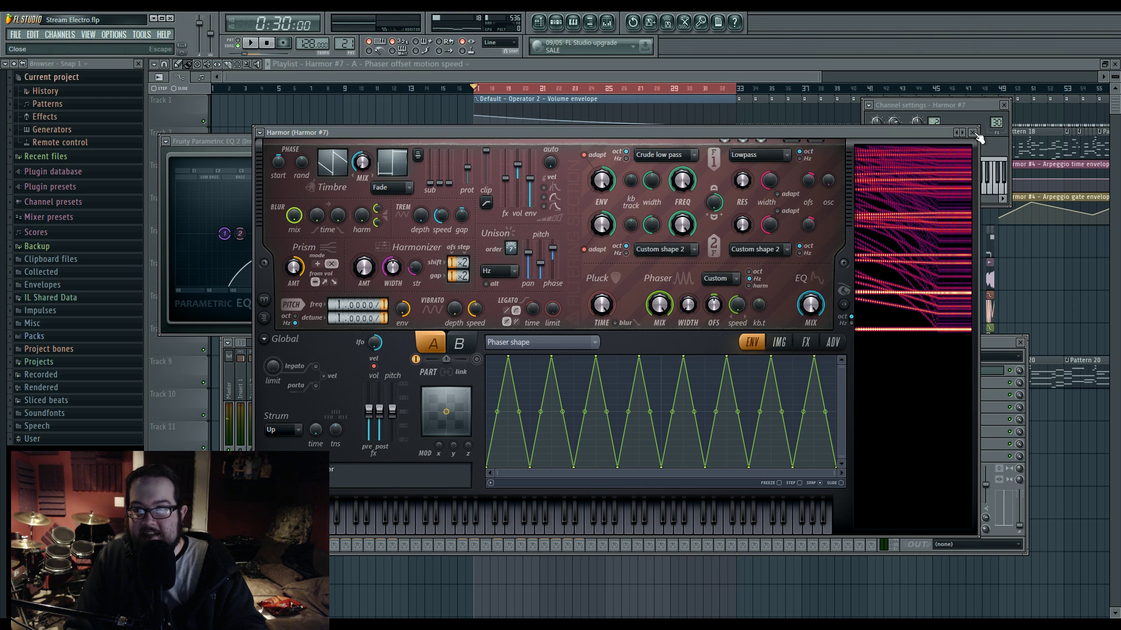
# Step: Add Fruity Delay Bank and Fruity Reeverb 2 to Insert 30's second and third effect slots
pyautogui.doubleClick(996, 123)
pyautogui.click(910, 381)
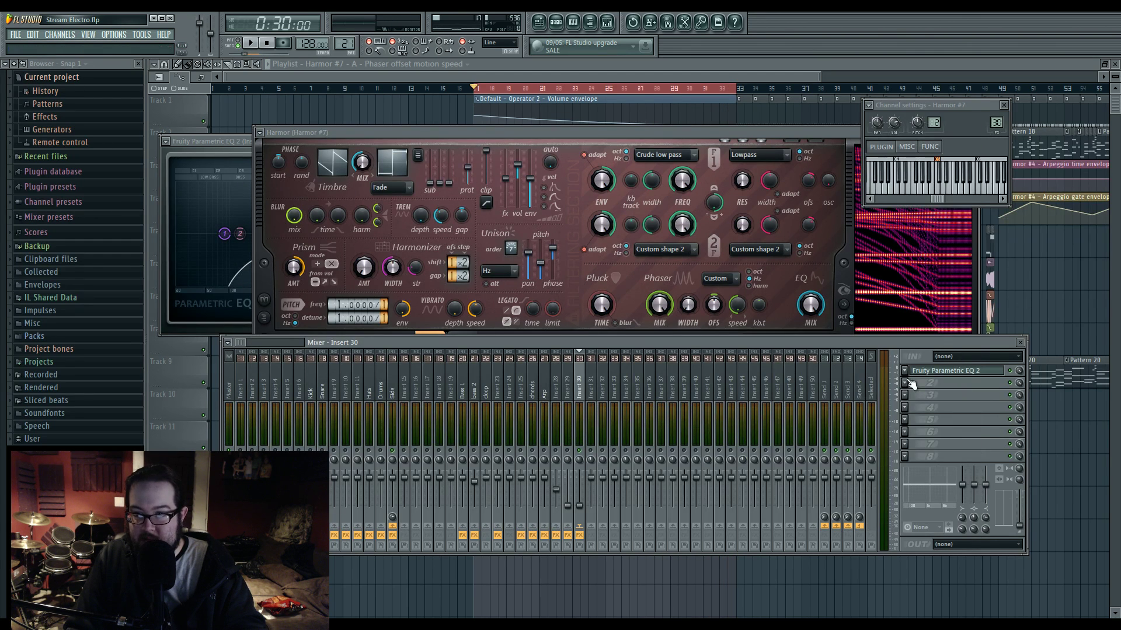
pyautogui.click(1036, 247)
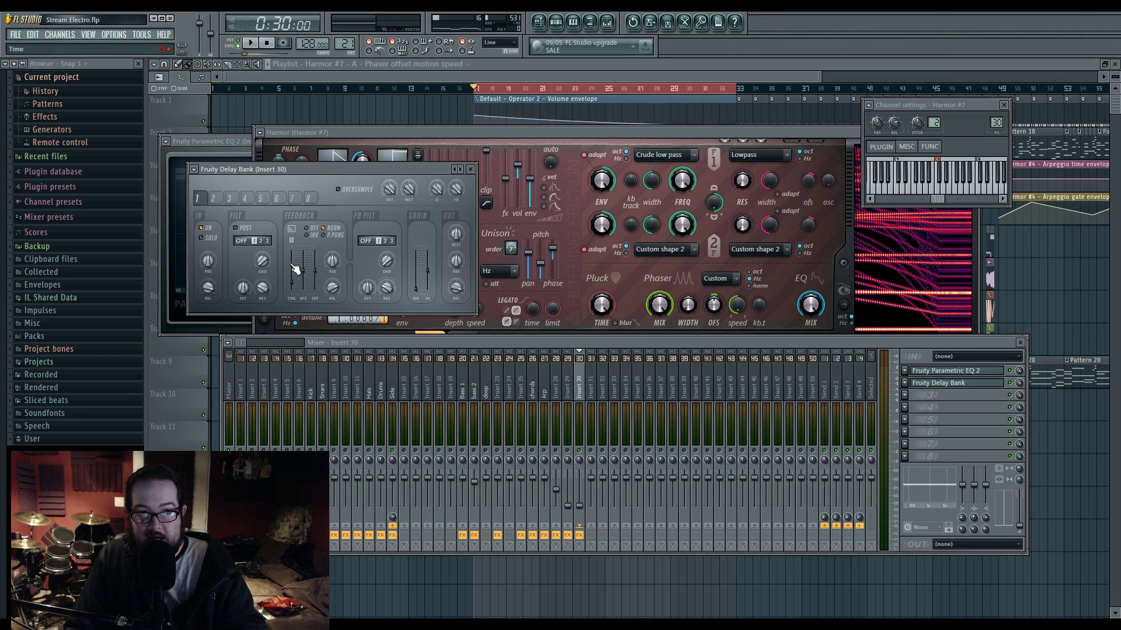
pyautogui.click(904, 395)
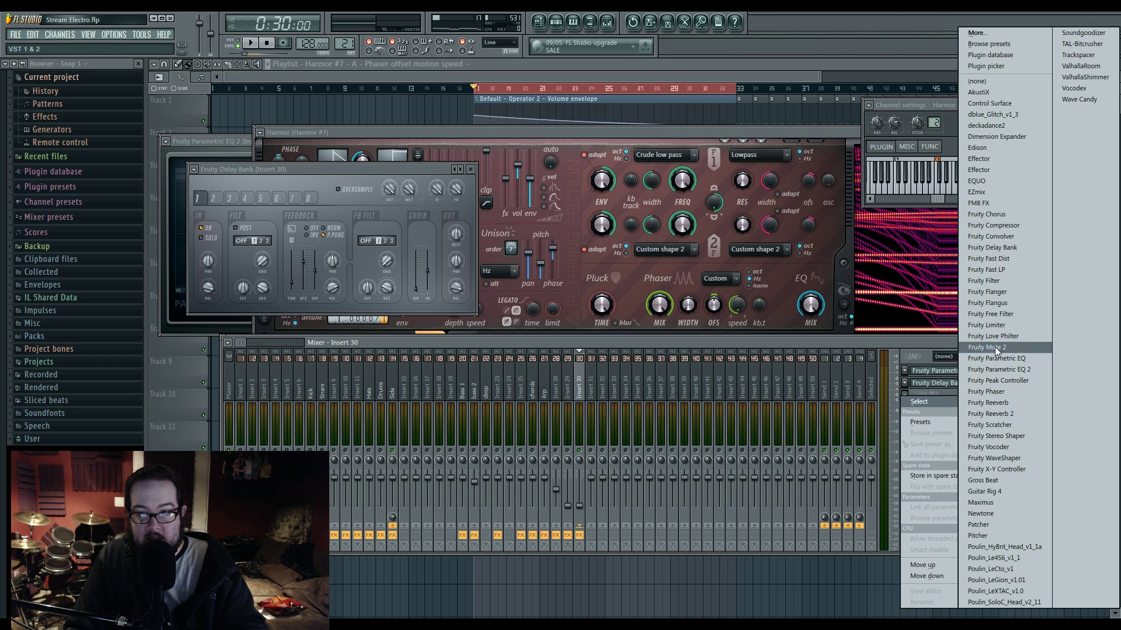
pyautogui.click(1032, 415)
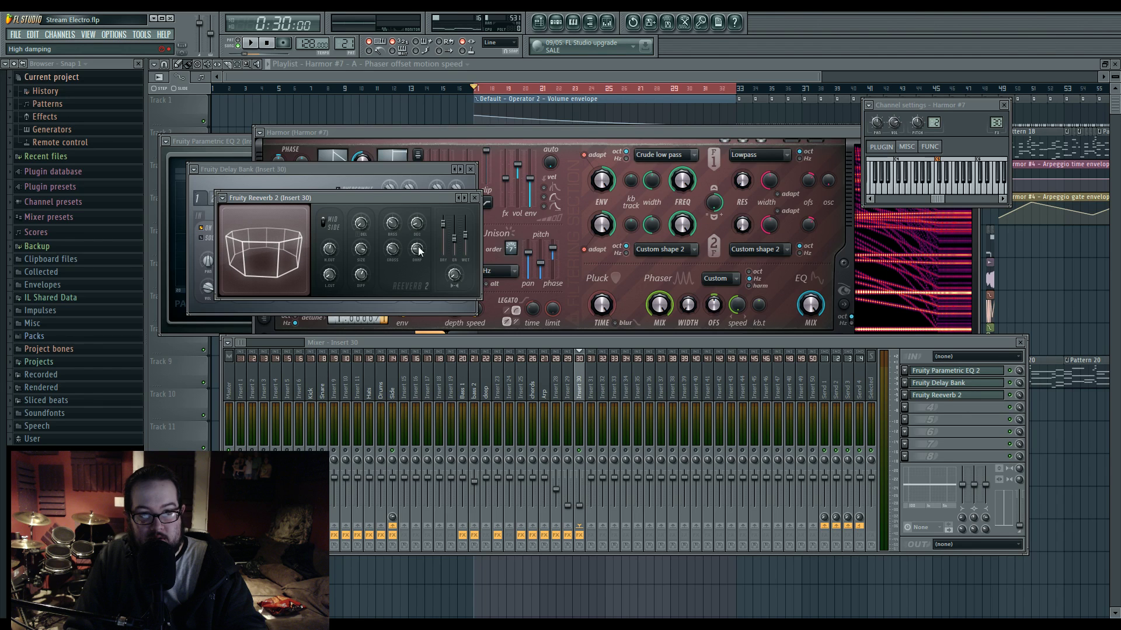
# Step: Play the intro and examine Harmor #7's spectral display alongside the mixer levels, then stop playback and return to the playlist
pyautogui.press('space')
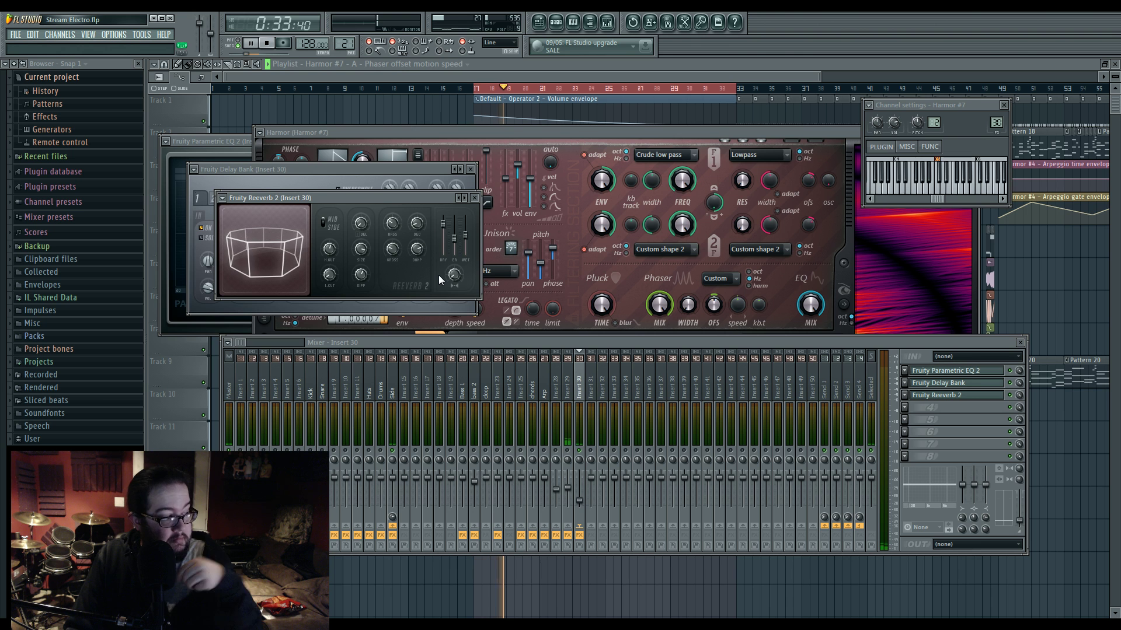
pyautogui.click(578, 130)
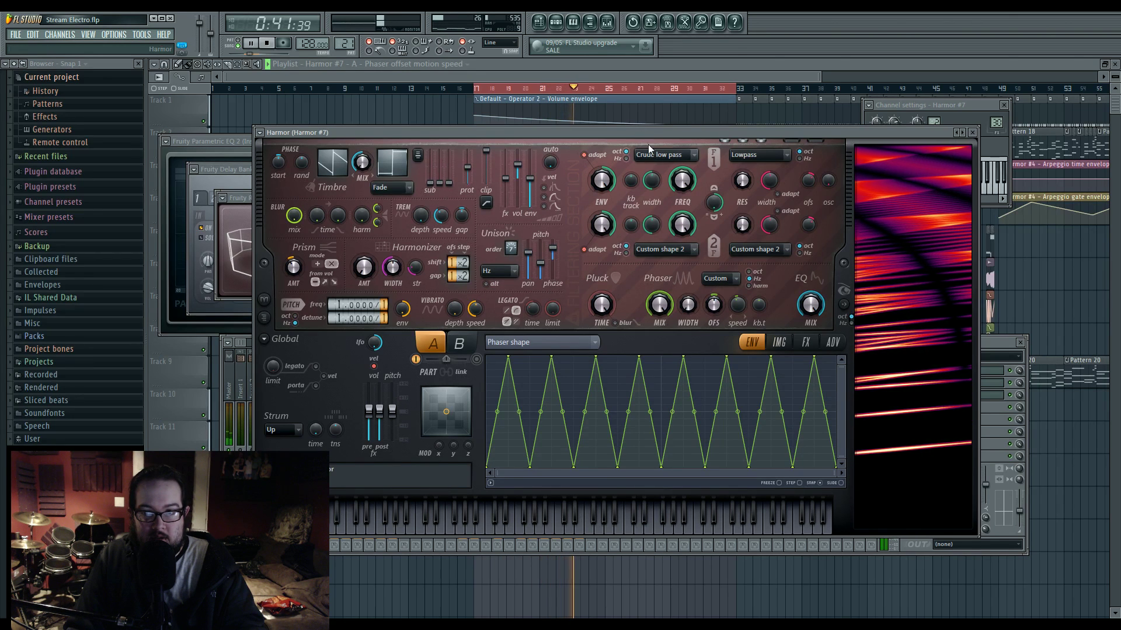
pyautogui.click(991, 345)
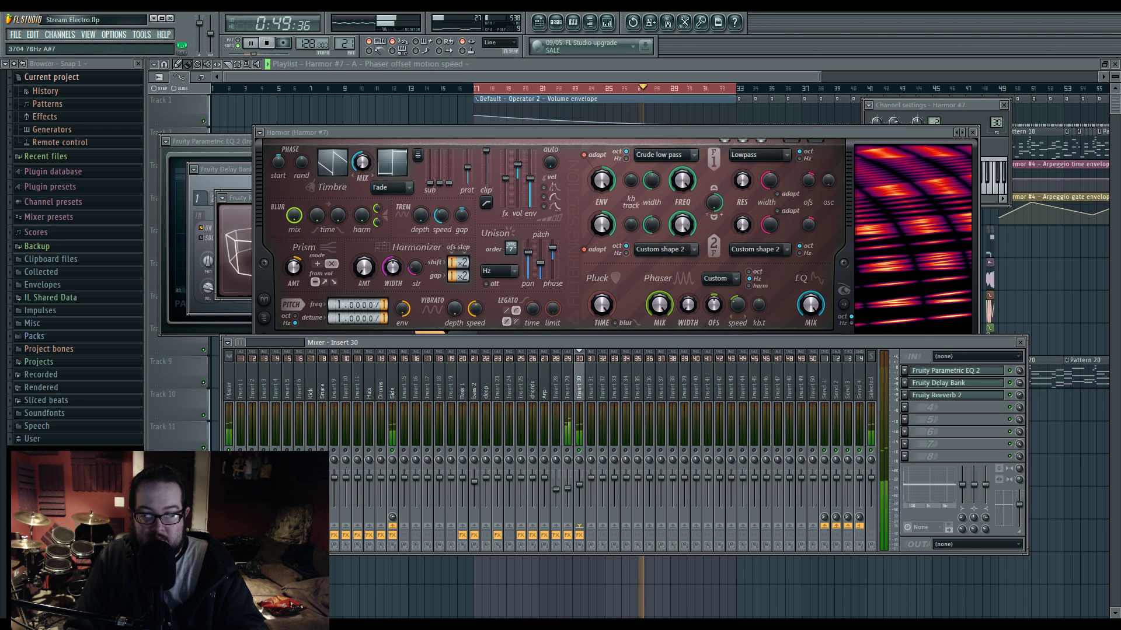
pyautogui.moveTo(918, 344); pyautogui.dragTo(914, 396)
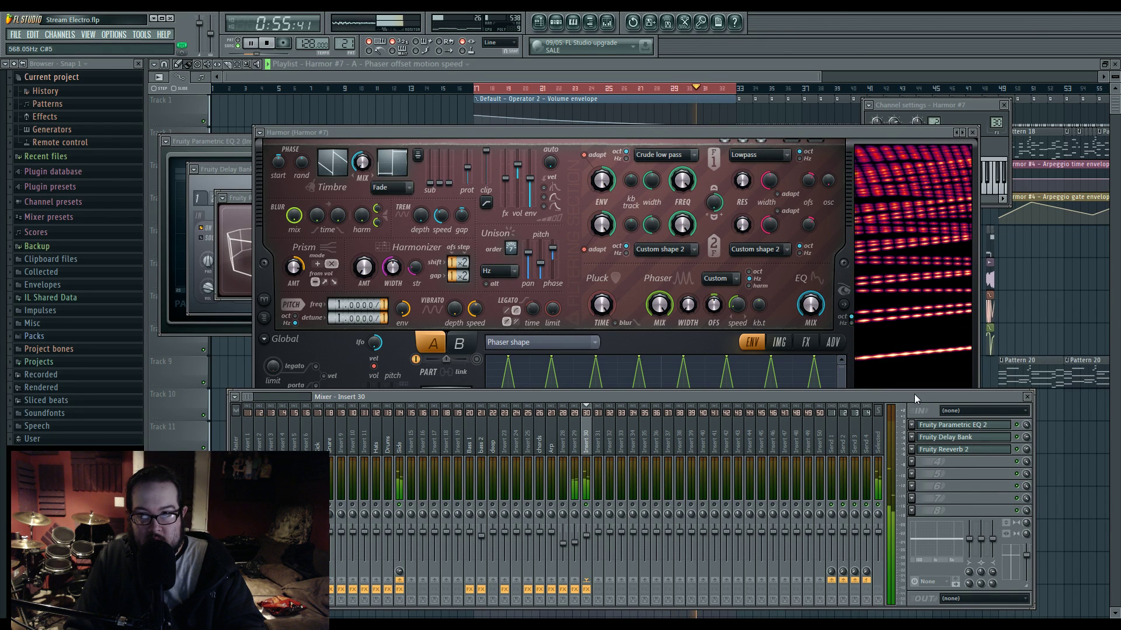
pyautogui.click(756, 132)
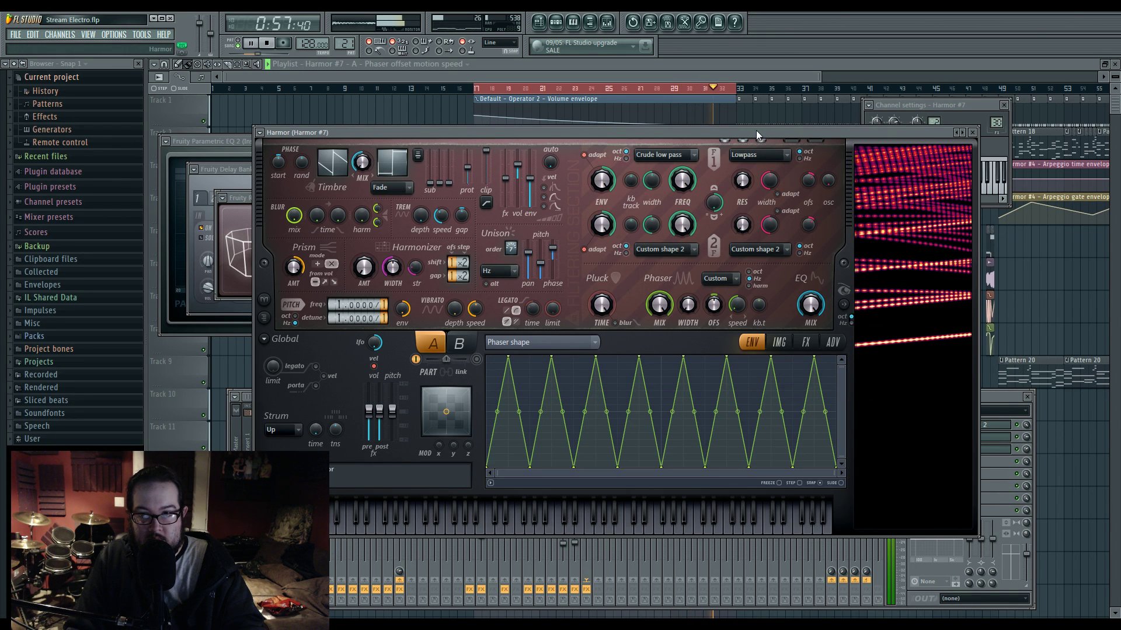
pyautogui.click(720, 72)
pyautogui.press('space')
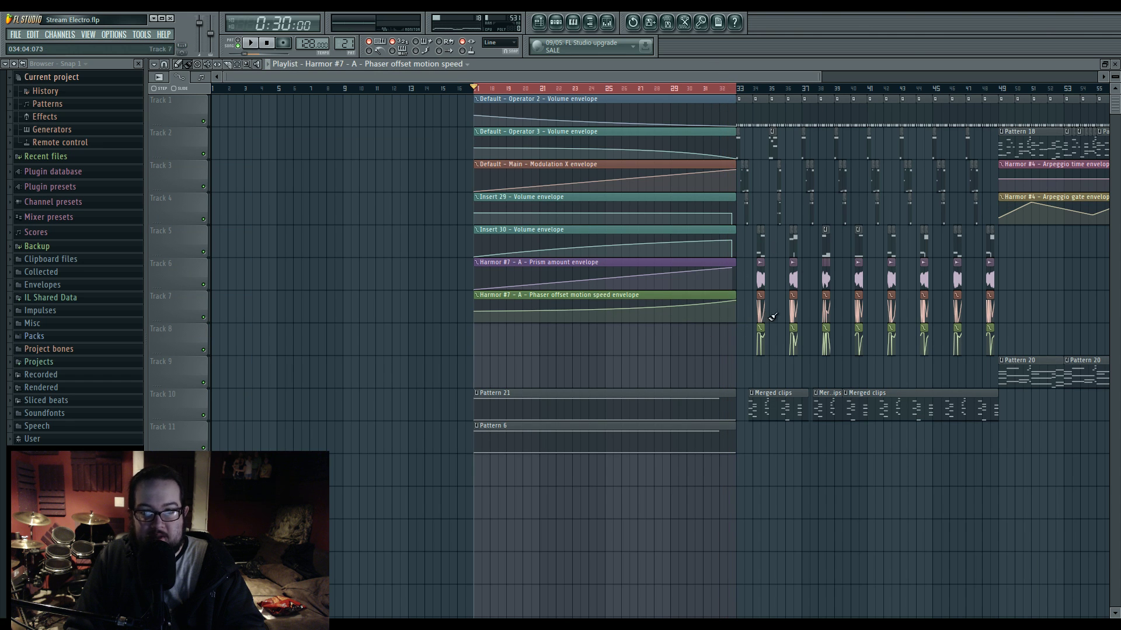
# Step: Reopen Harmor #7 during playback from bar 25 and bend the valleys of its triangular phaser shape into rounded curves
pyautogui.click(608, 91)
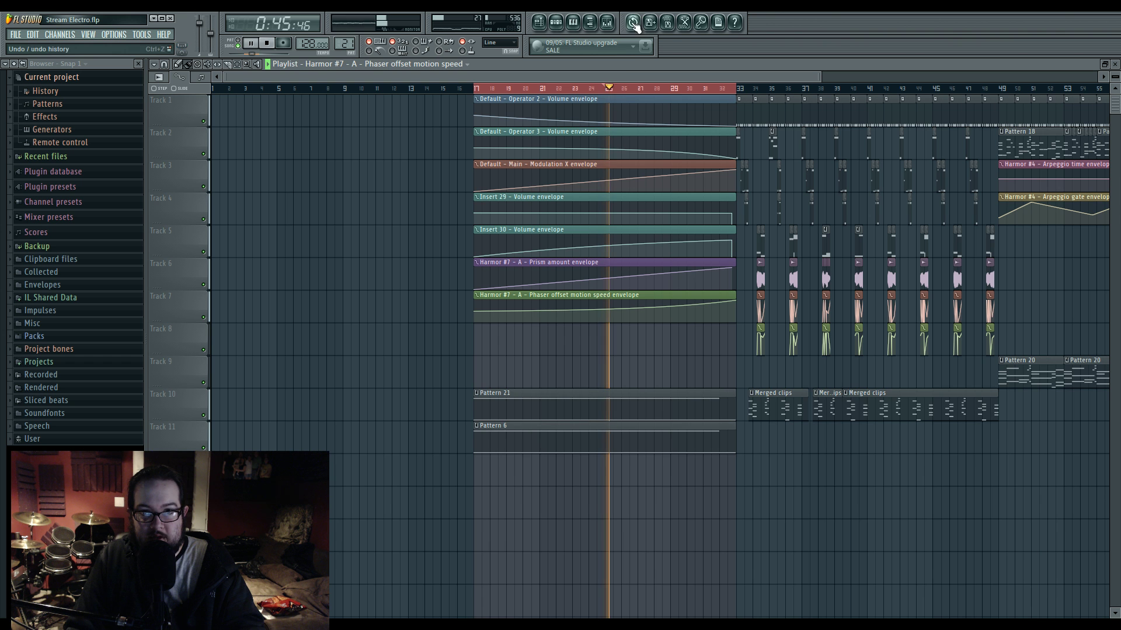
pyautogui.click(607, 22)
pyautogui.click(570, 22)
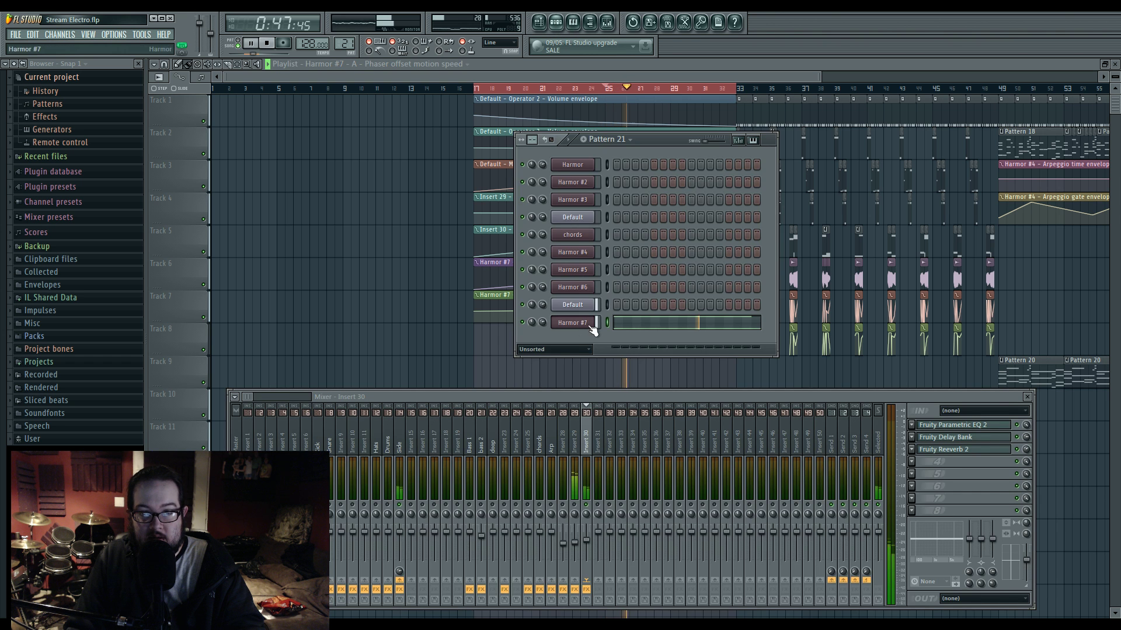
pyautogui.click(575, 323)
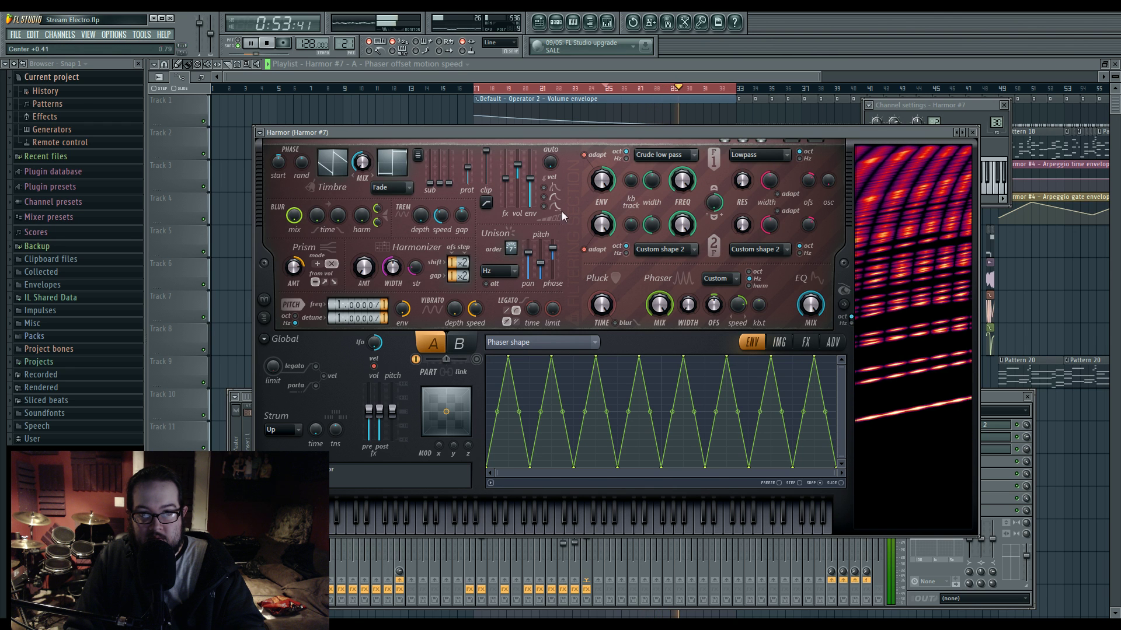
pyautogui.moveTo(472, 170); pyautogui.dragTo(472, 189)
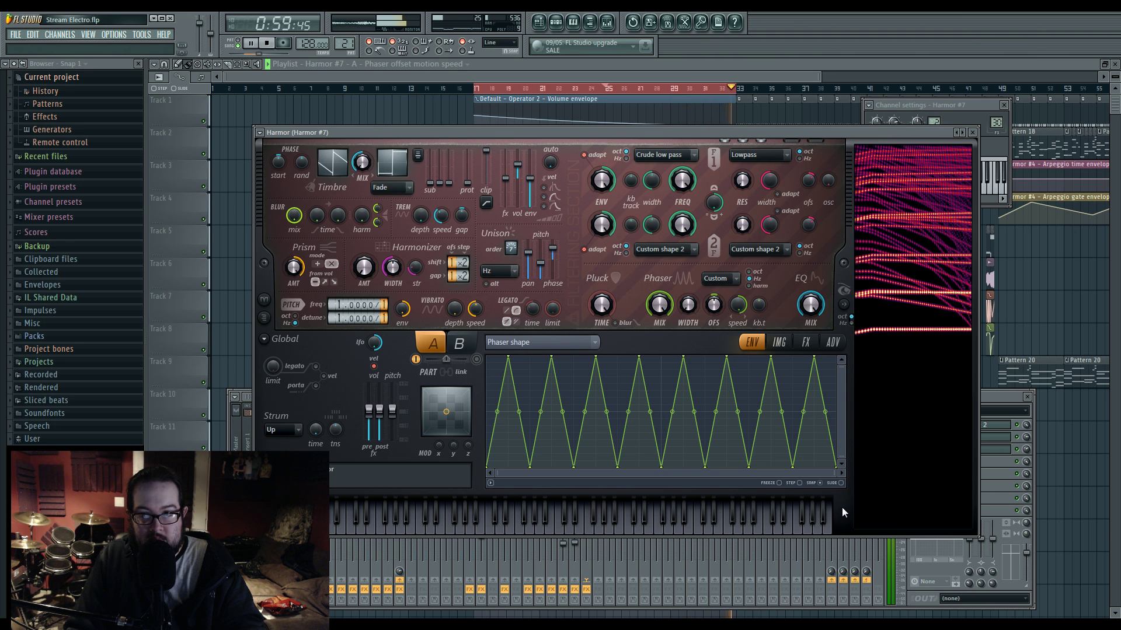
pyautogui.press('space')
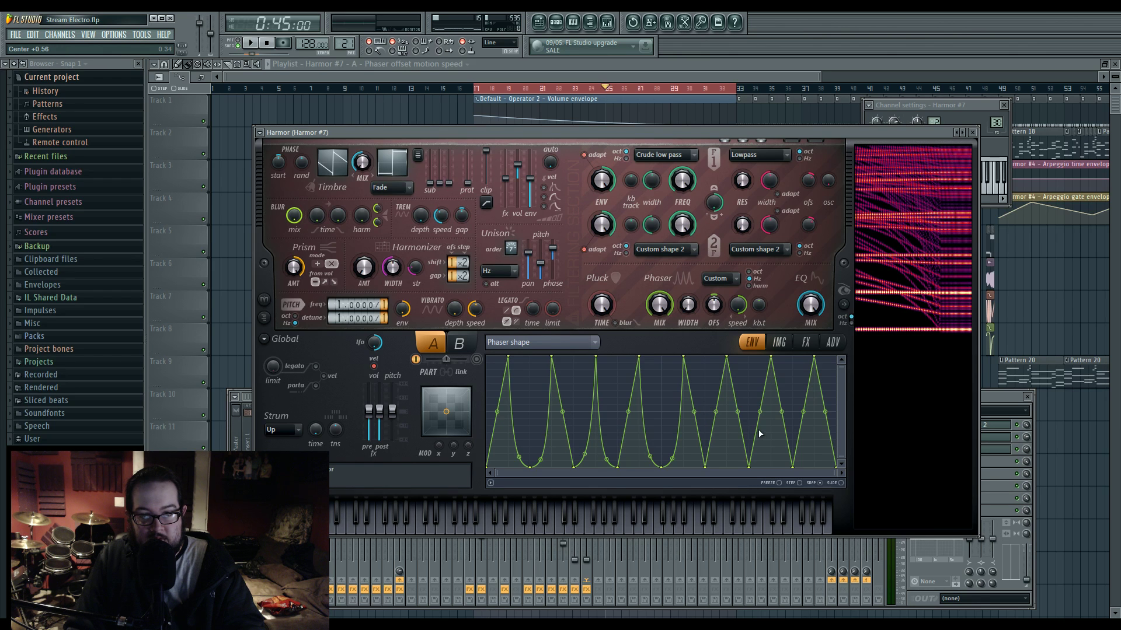
pyautogui.moveTo(738, 412); pyautogui.dragTo(738, 451)
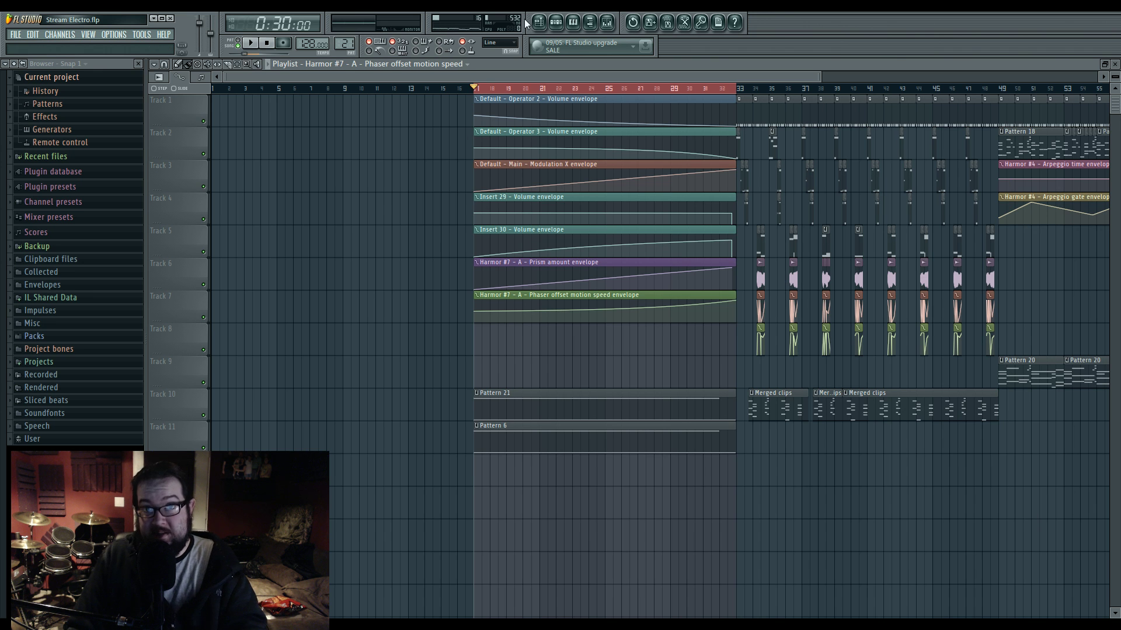
# Step: Set the size of Insert 29's ValhallaShimmer to 0.52 and play the intro through to bar 33
pyautogui.click(607, 22)
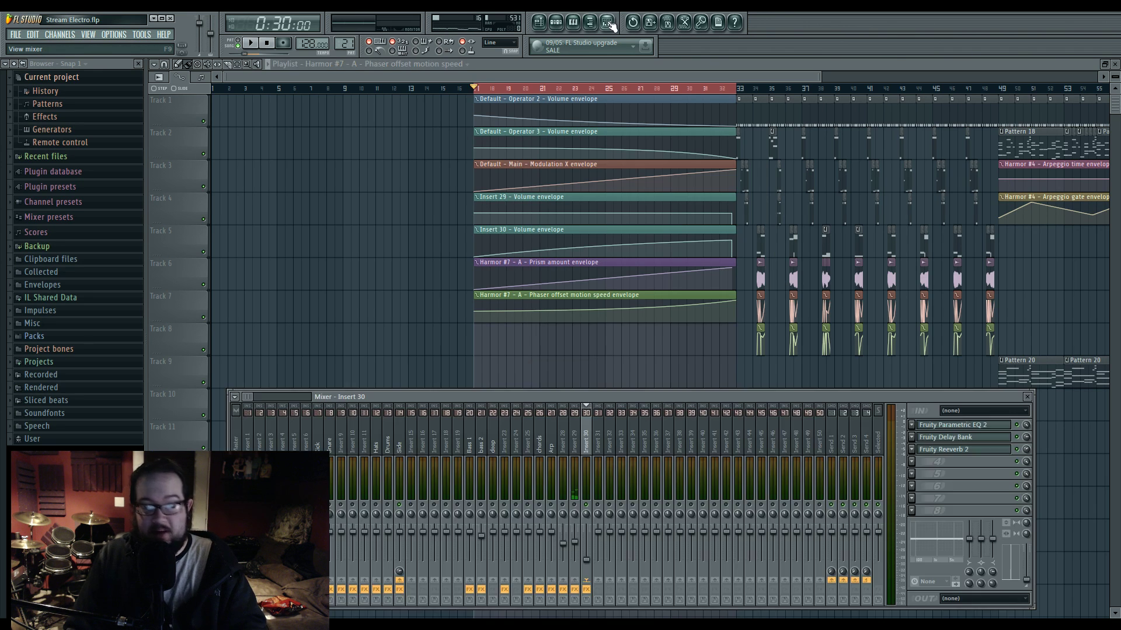
pyautogui.moveTo(496, 396); pyautogui.dragTo(509, 366)
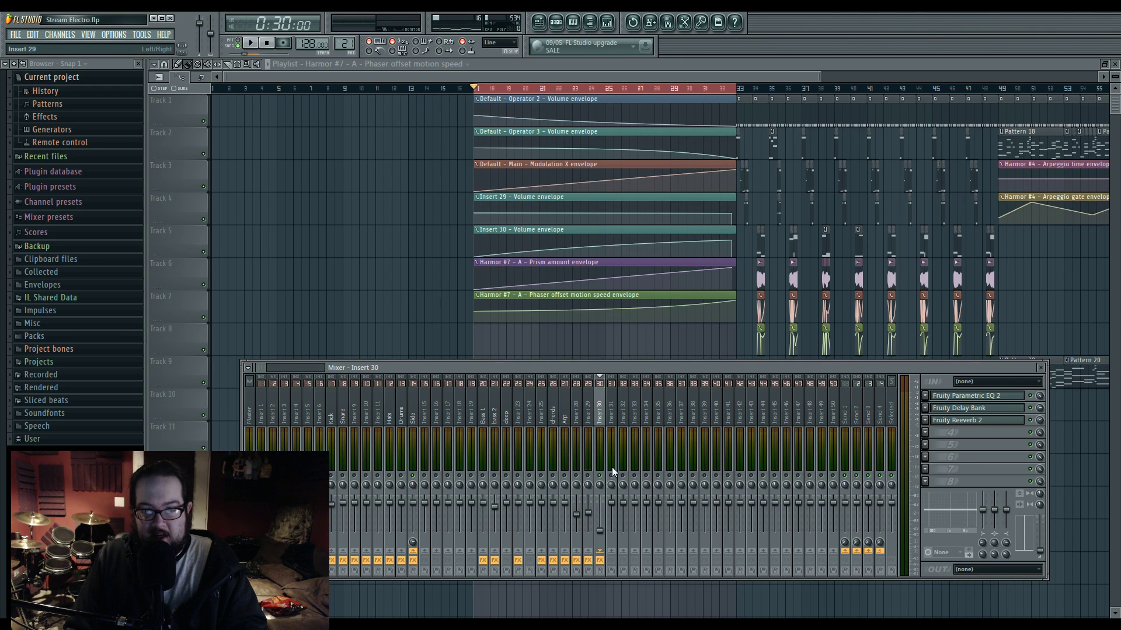
pyautogui.click(587, 432)
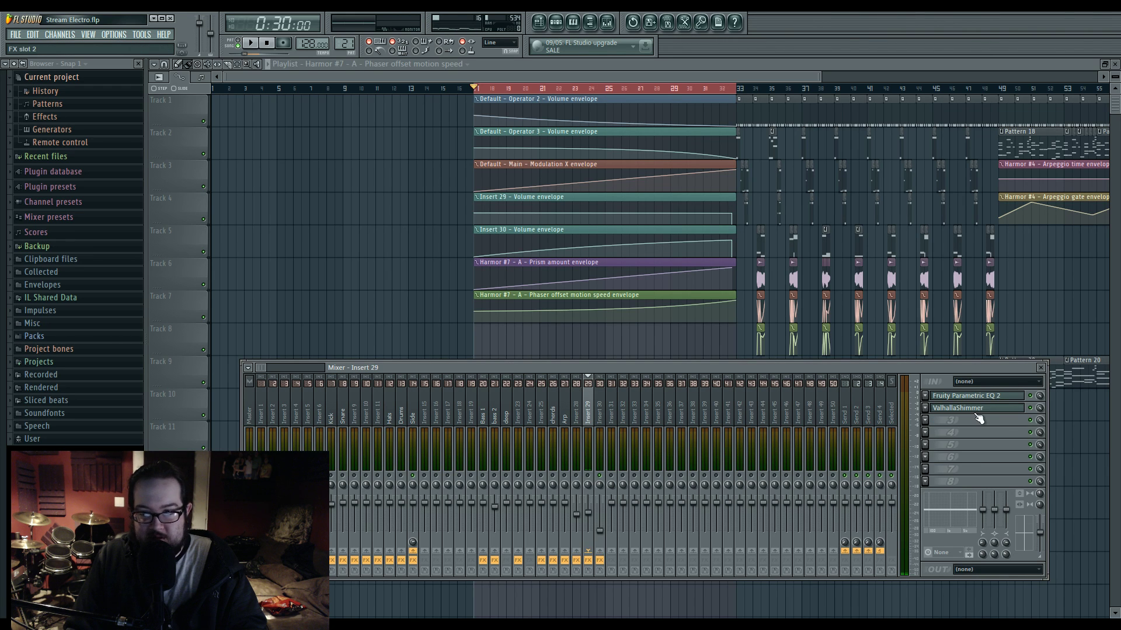
pyautogui.click(976, 409)
pyautogui.moveTo(388, 250); pyautogui.dragTo(390, 273)
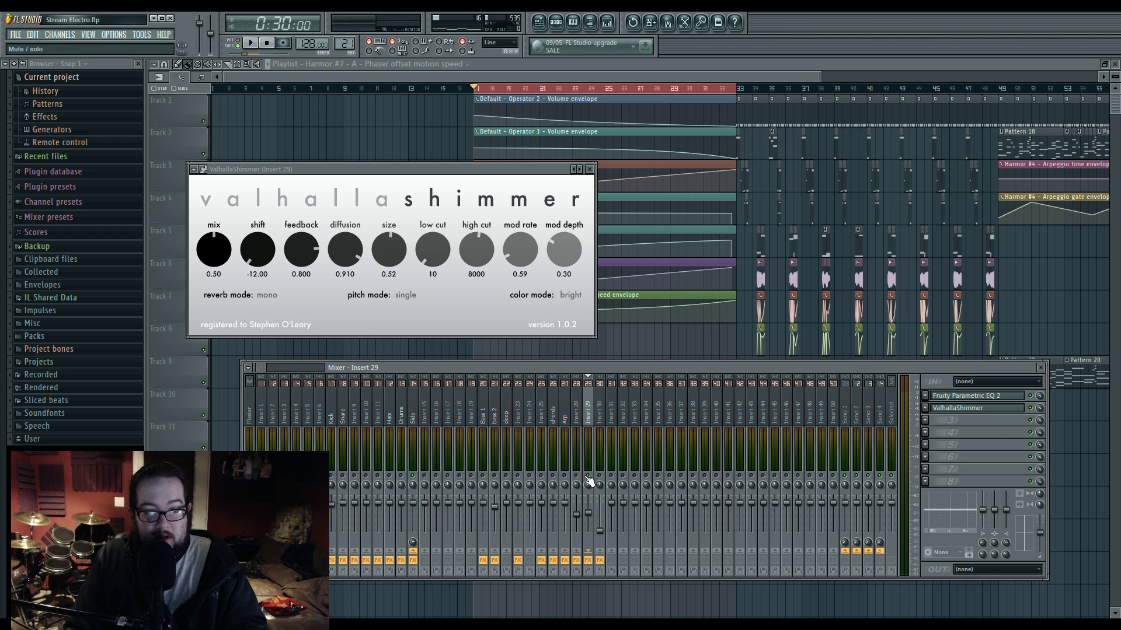
pyautogui.press('space')
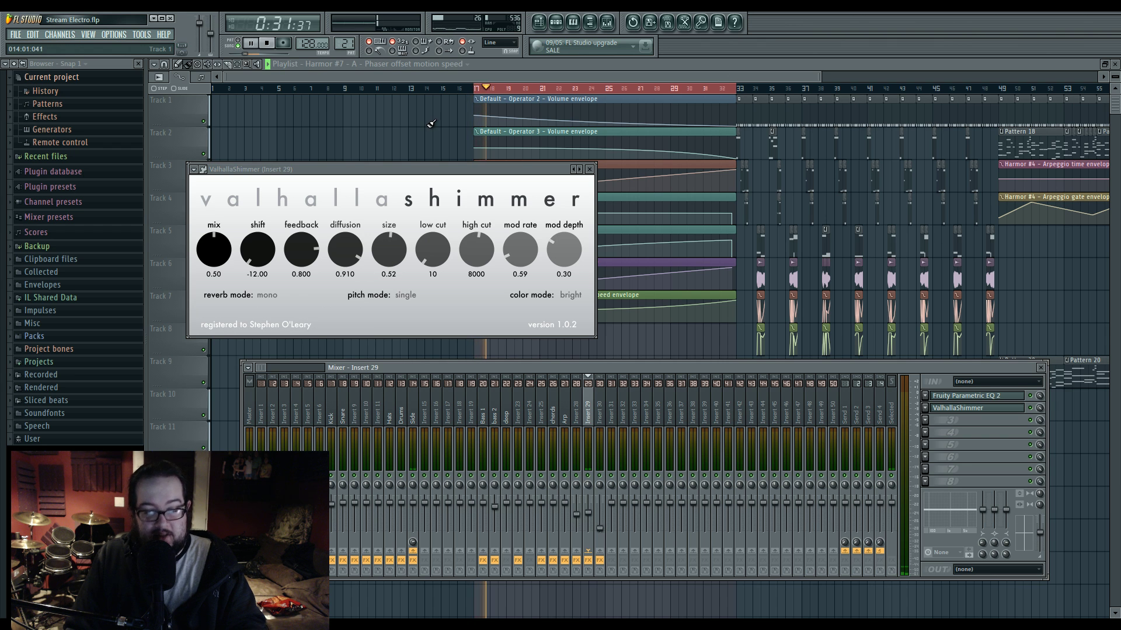
pyautogui.rightClick(421, 129)
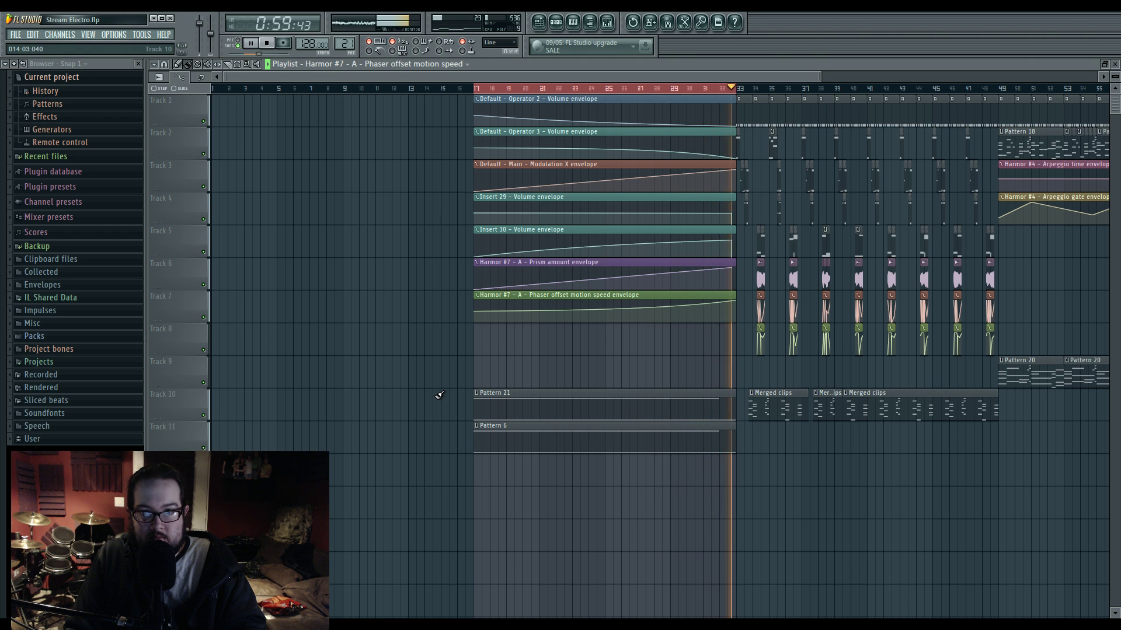
pyautogui.press('space')
# Step: Create the new Pattern 22 and open Harmor #6's piano roll in it
pyautogui.click(556, 23)
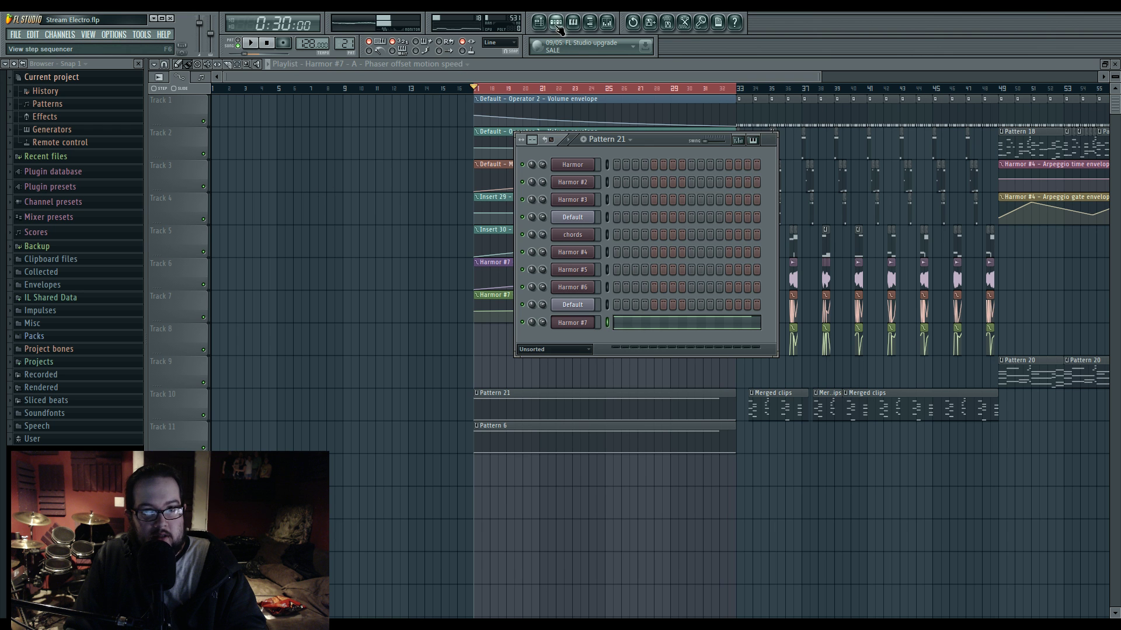
pyautogui.click(343, 44)
pyautogui.click(410, 45)
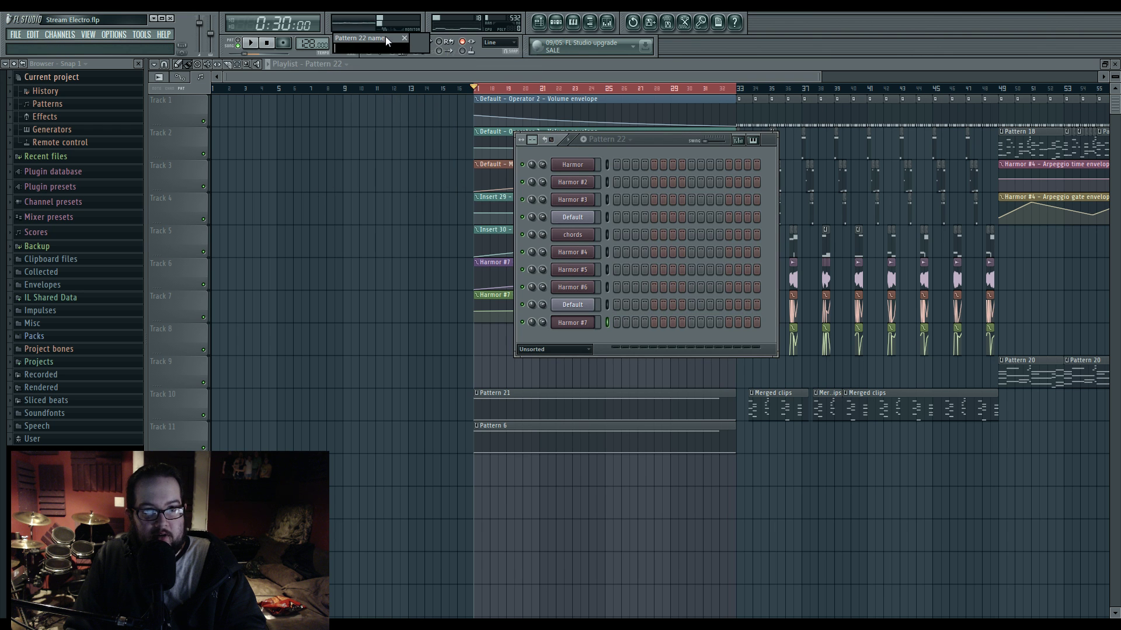
pyautogui.click(410, 41)
pyautogui.click(587, 287)
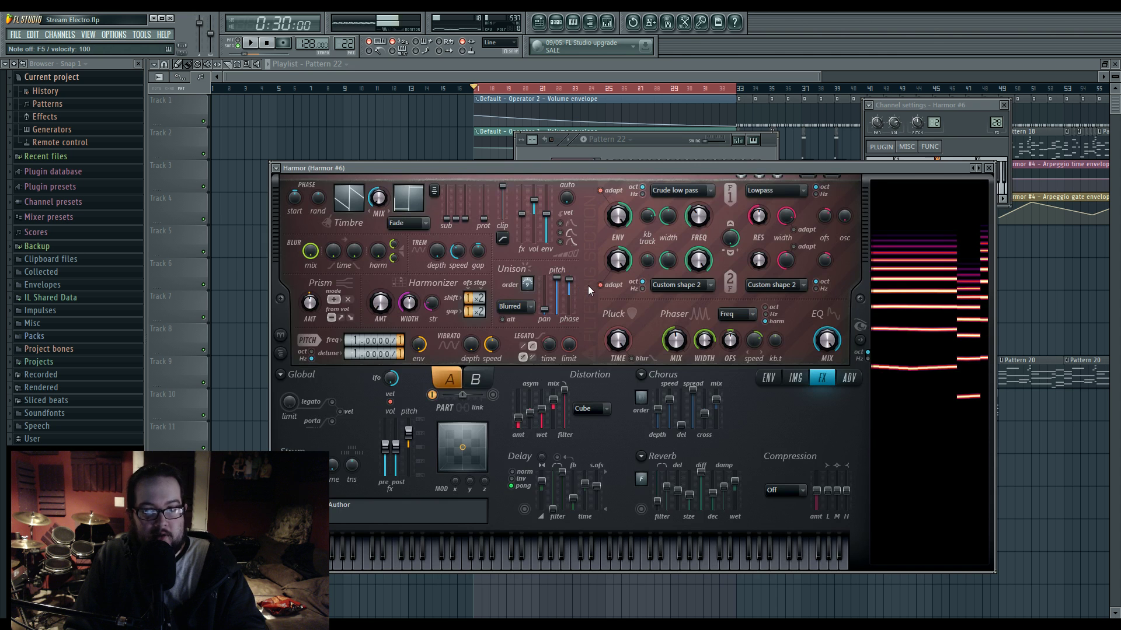
pyautogui.click(653, 145)
pyautogui.rightClick(586, 288)
pyautogui.click(608, 287)
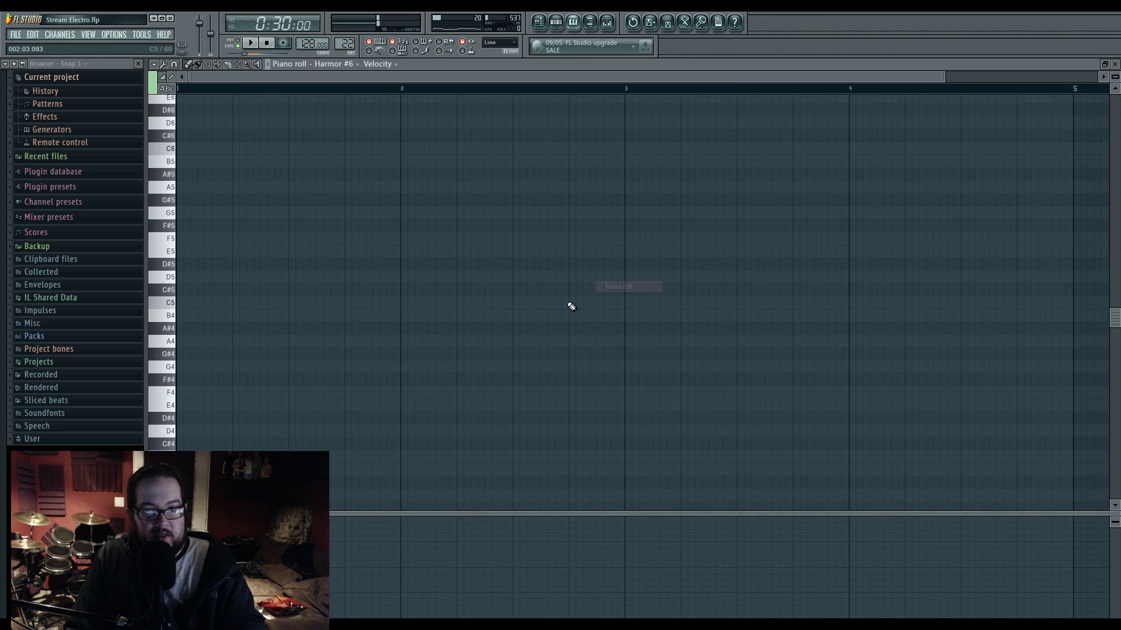
pyautogui.click(212, 277)
pyautogui.scroll(-5, 225, 310)
pyautogui.hotkey('ctrl', 'z')
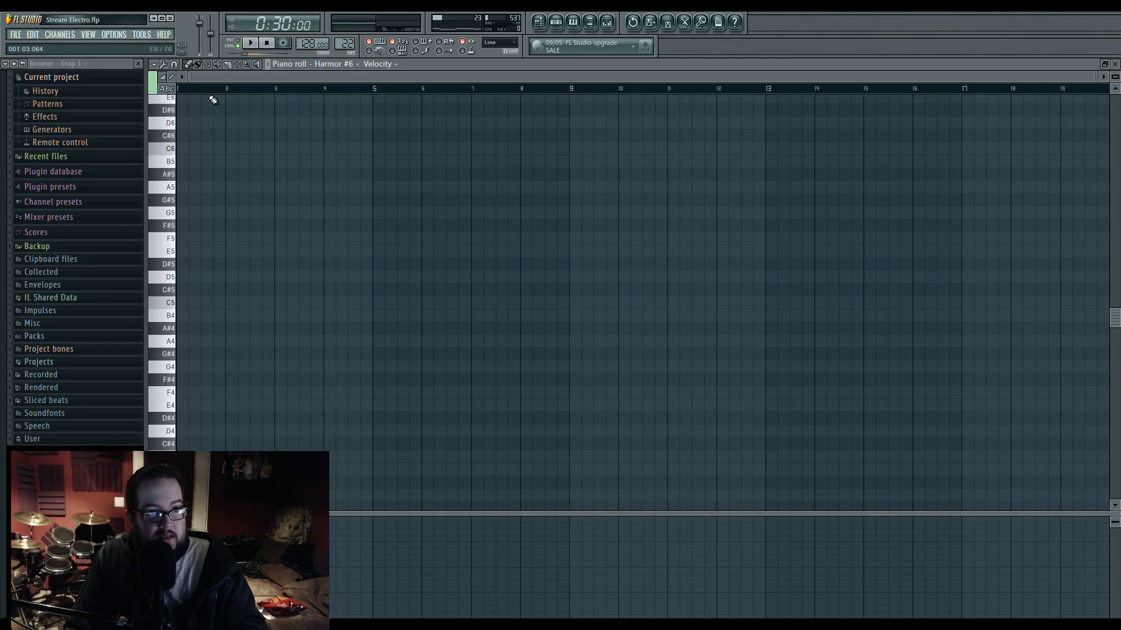
# Step: Enter a D5 note at the start of bar 1 and set its duration to 0:01:000
pyautogui.click(183, 279)
pyautogui.doubleClick(206, 278)
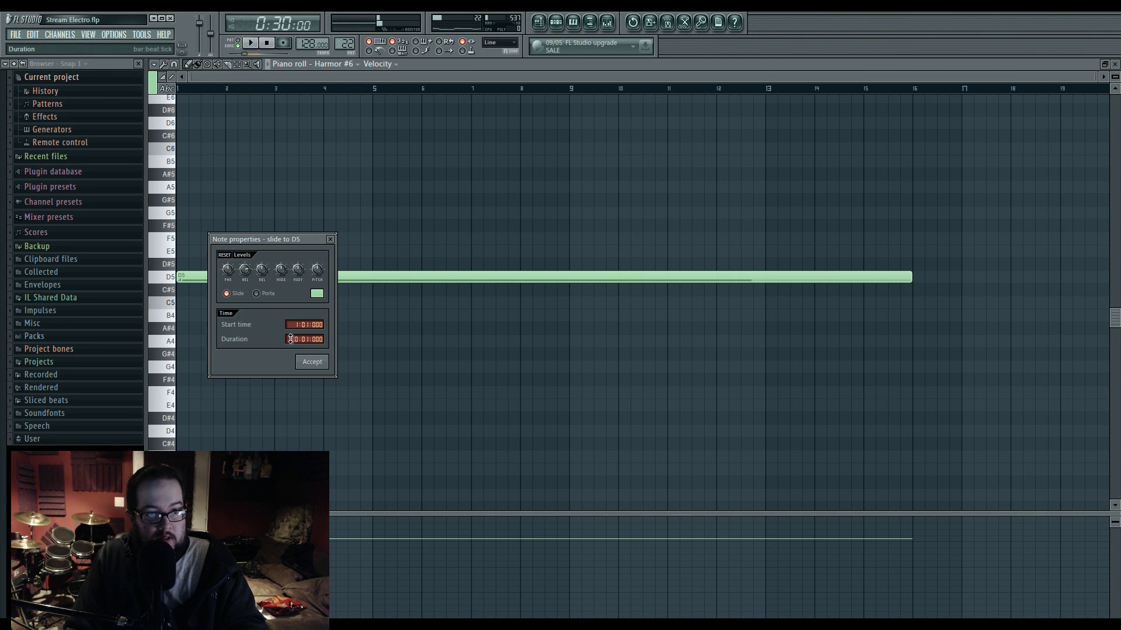
pyautogui.click(315, 362)
pyautogui.doubleClick(183, 279)
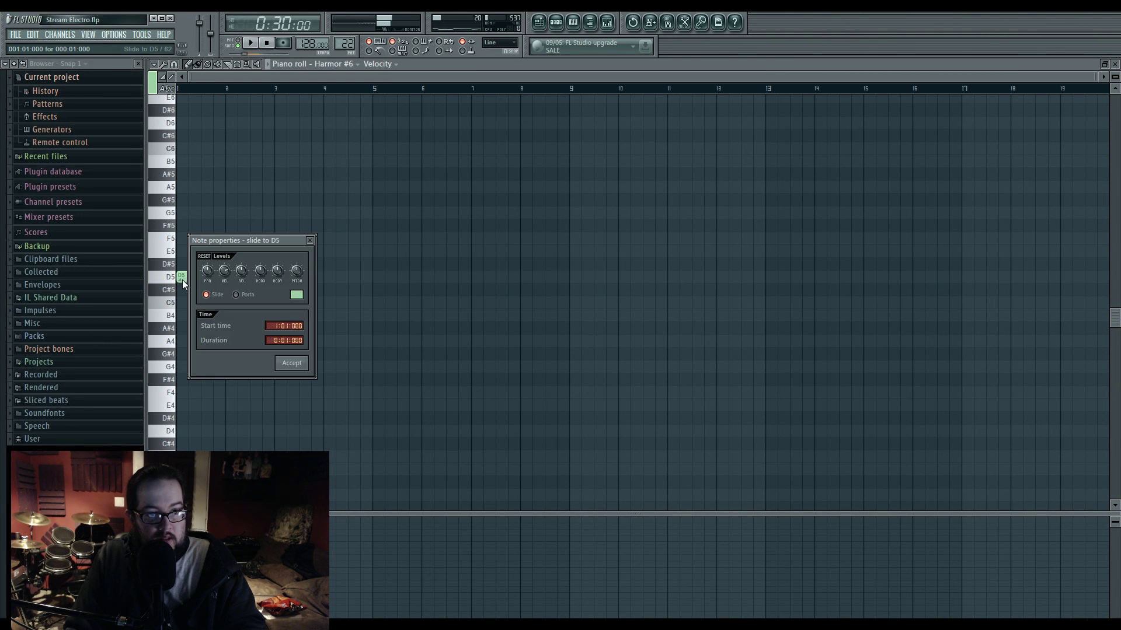
pyautogui.click(290, 361)
# Step: Try a second D5 note after the first, delete it, and shorten the first note to 24 ticks
pyautogui.scroll(5, 163, 350)
pyautogui.click(220, 277)
pyautogui.click(290, 278)
pyautogui.moveTo(313, 279); pyautogui.dragTo(325, 280)
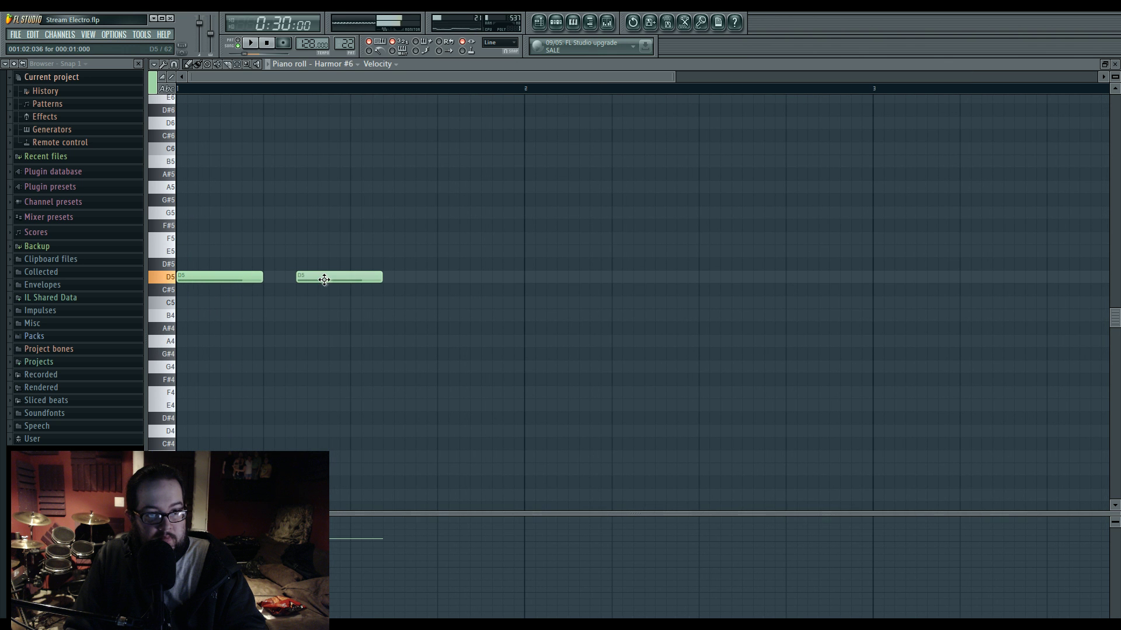
pyautogui.rightClick(325, 279)
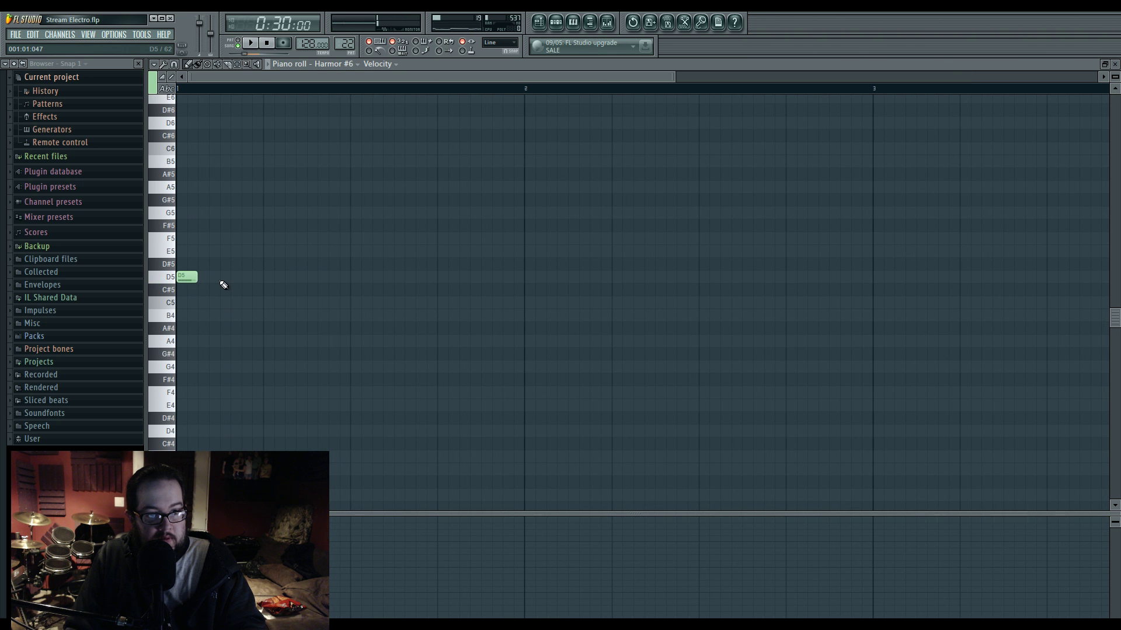
# Step: Place 24-tick D5 notes three steps apart across bar 1 and into bar 2, with a two-step gap around each late-bar note
pyautogui.scroll(-3, 223, 284)
pyautogui.click(216, 278)
pyautogui.click(287, 278)
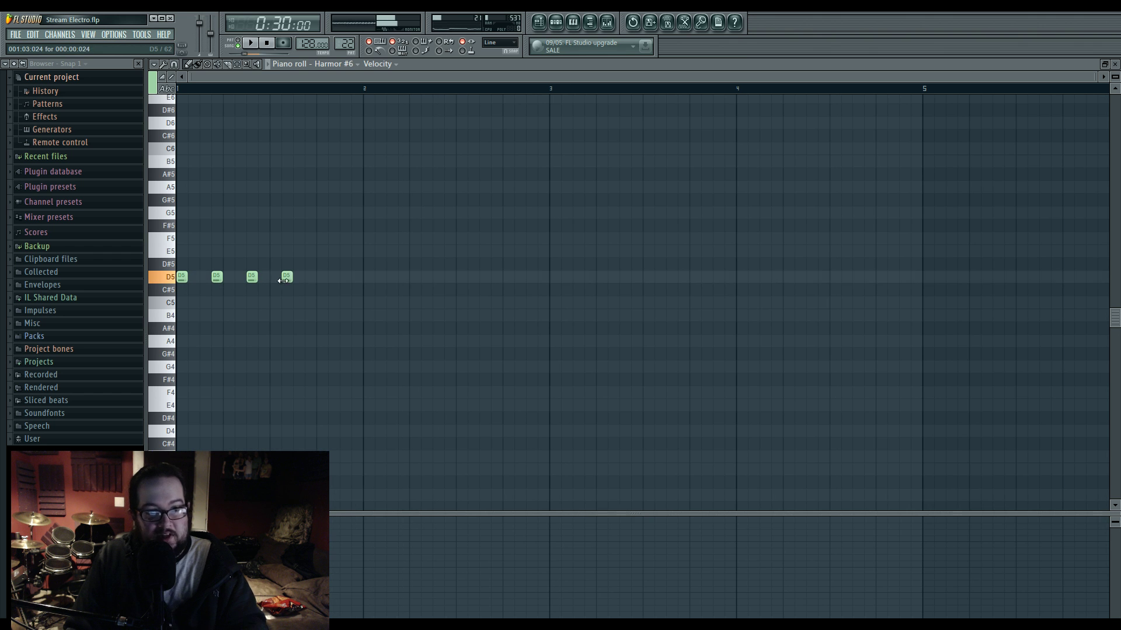
pyautogui.click(322, 277)
pyautogui.click(345, 278)
pyautogui.click(368, 277)
pyautogui.click(404, 277)
pyautogui.click(438, 278)
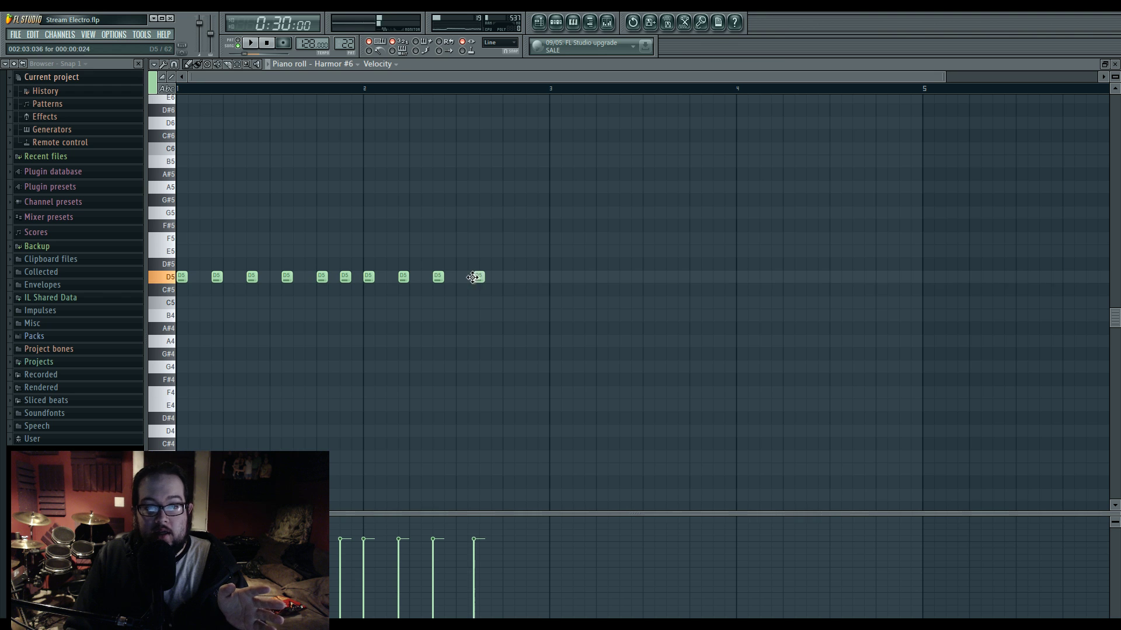
pyautogui.moveTo(487, 280); pyautogui.dragTo(478, 280)
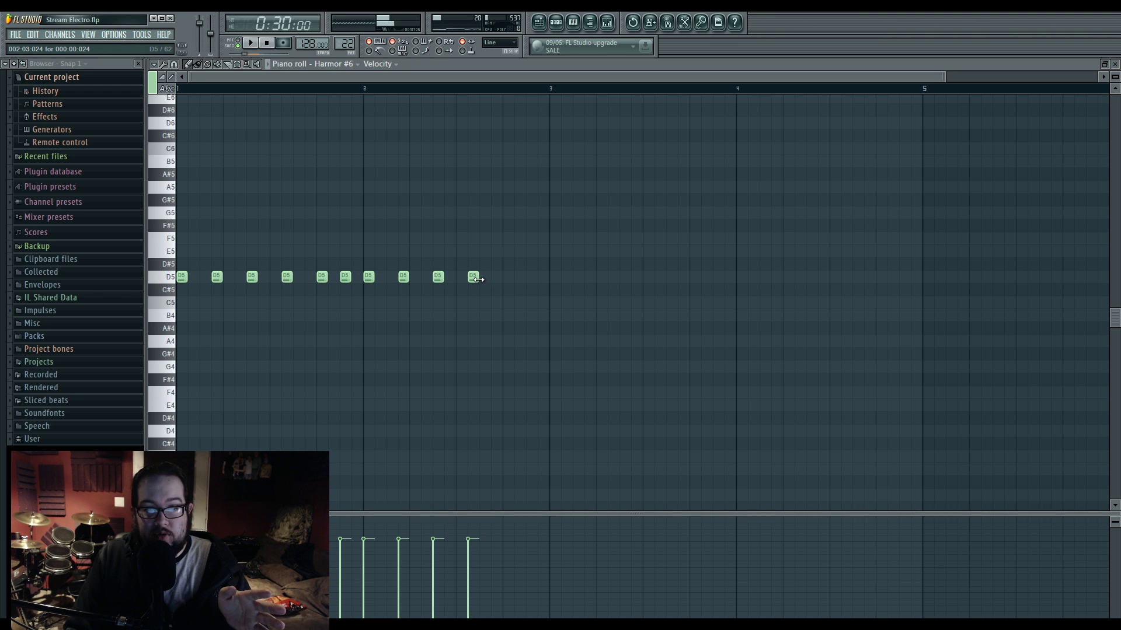
# Step: Continue the short D5 notes through the end of bar 4, spacing them three steps apart in bars 3 and 4
pyautogui.click(555, 278)
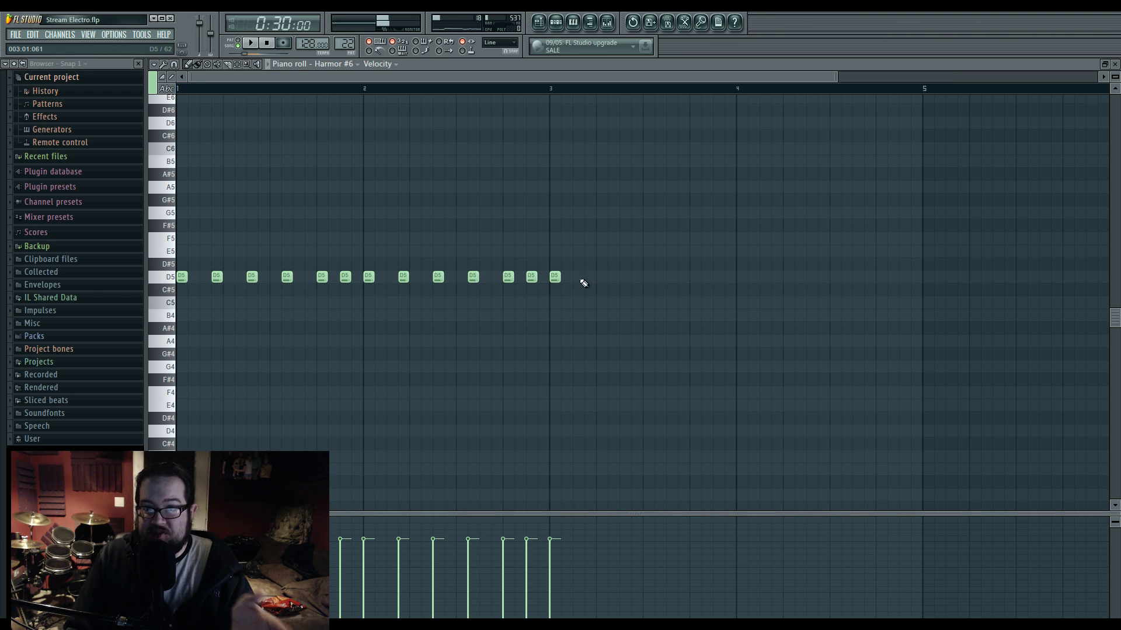
pyautogui.click(623, 279)
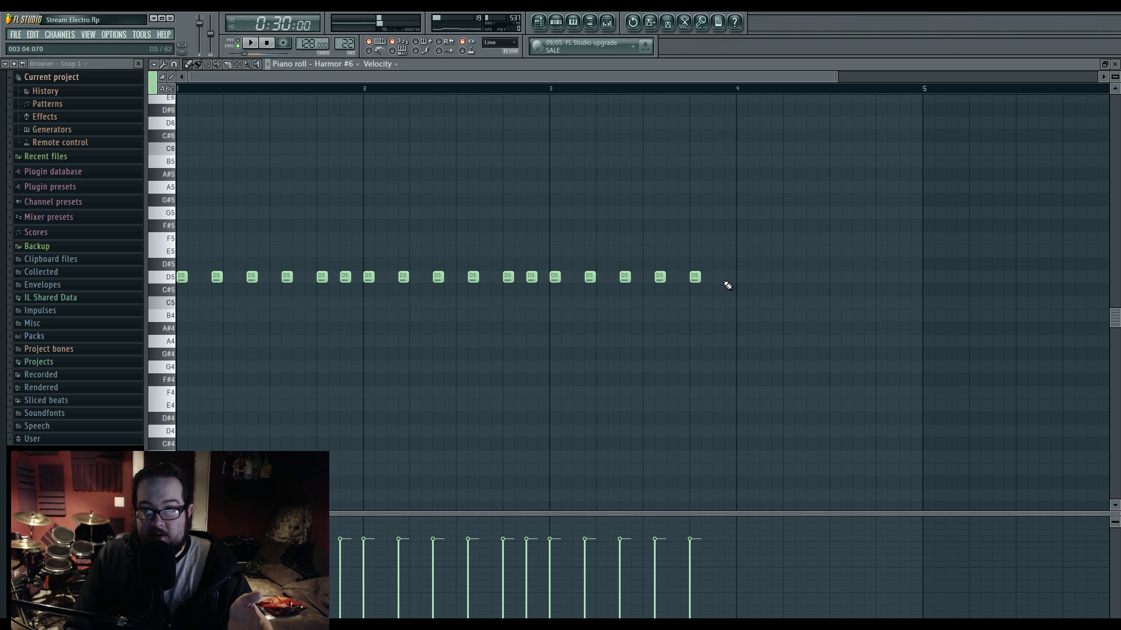
pyautogui.click(771, 282)
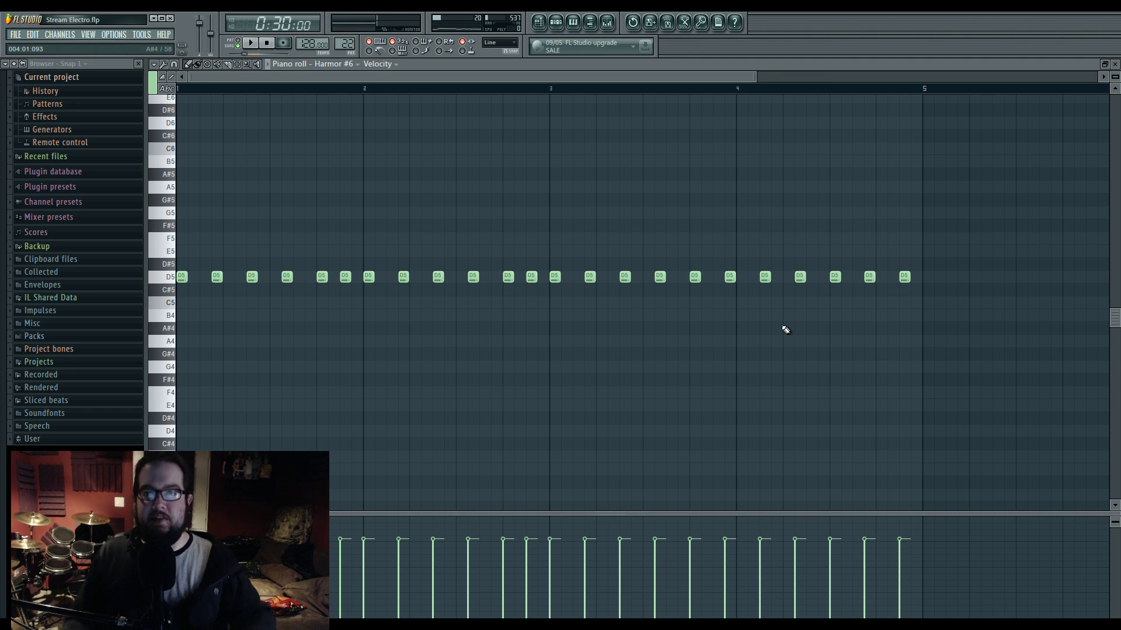
# Step: Place four consecutive Pattern 22 clips on the playlist track below Pattern 6, filling bars 17 to 33
pyautogui.press('F5')
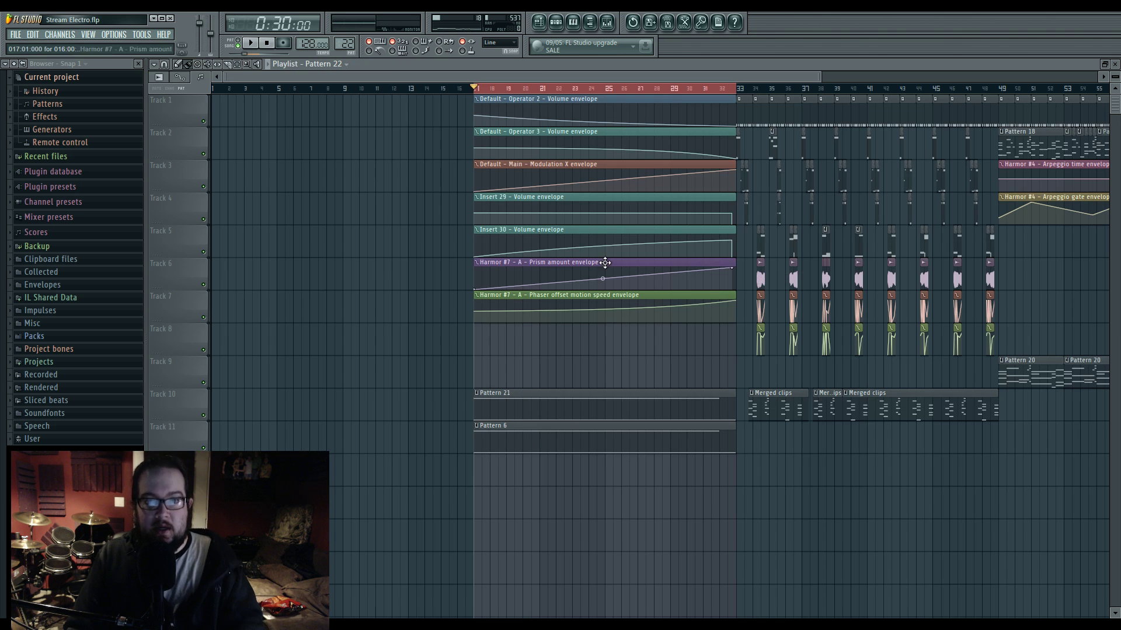
pyautogui.click(476, 483)
pyautogui.click(546, 470)
pyautogui.click(610, 470)
pyautogui.click(672, 471)
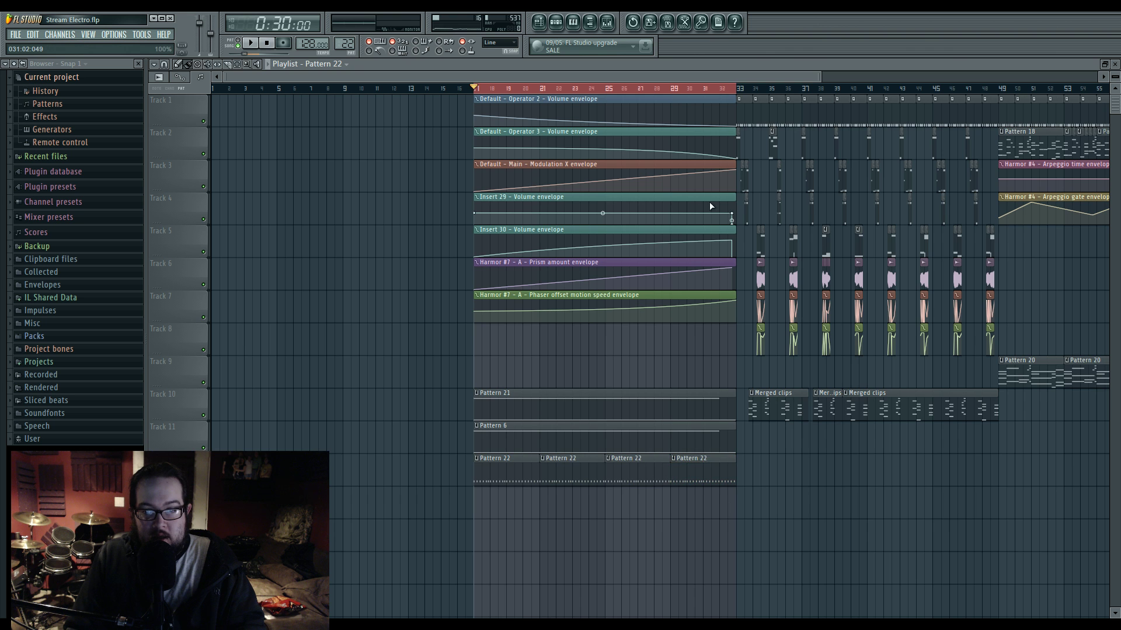
# Step: Delete the last D5 note at the end of bar 4 in Pattern 22
pyautogui.scroll(3, 731, 474)
pyautogui.doubleClick(741, 482)
pyautogui.moveTo(433, 262); pyautogui.dragTo(694, 321)
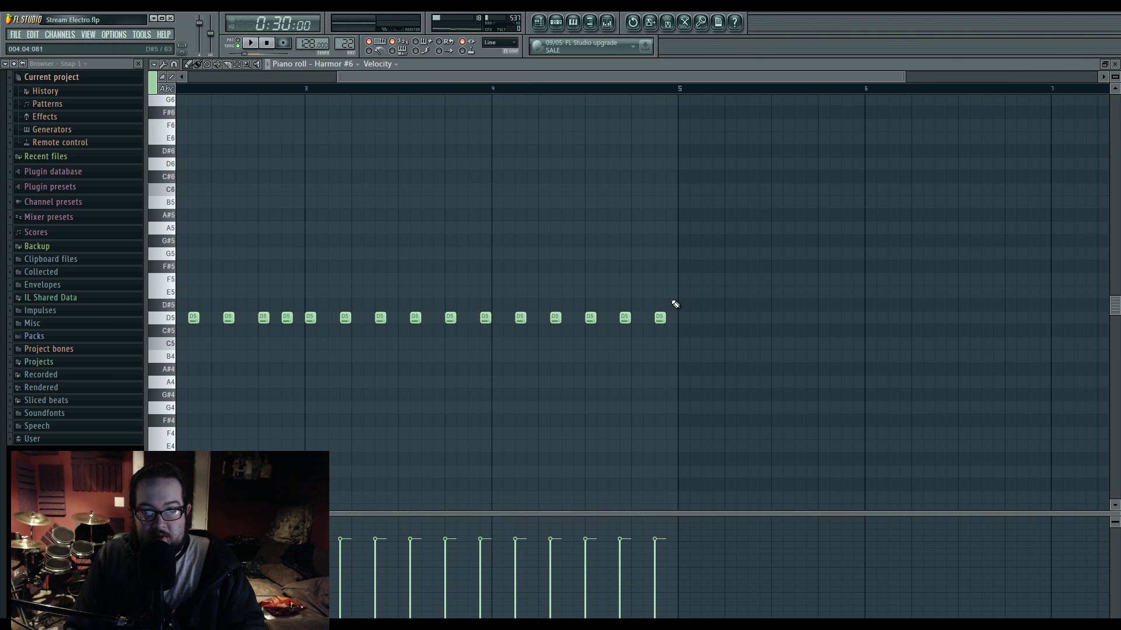
pyautogui.click(542, 24)
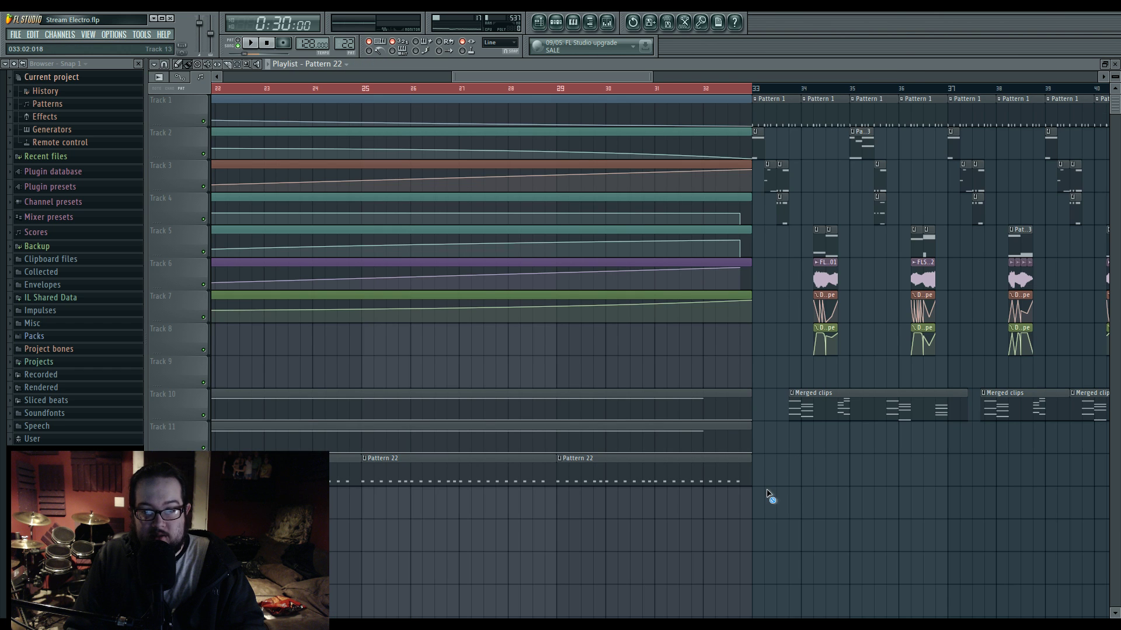
# Step: Restore the last D5 note in Pattern 22 and trim its final playlist clip to end one beat before bar 33
pyautogui.doubleClick(726, 473)
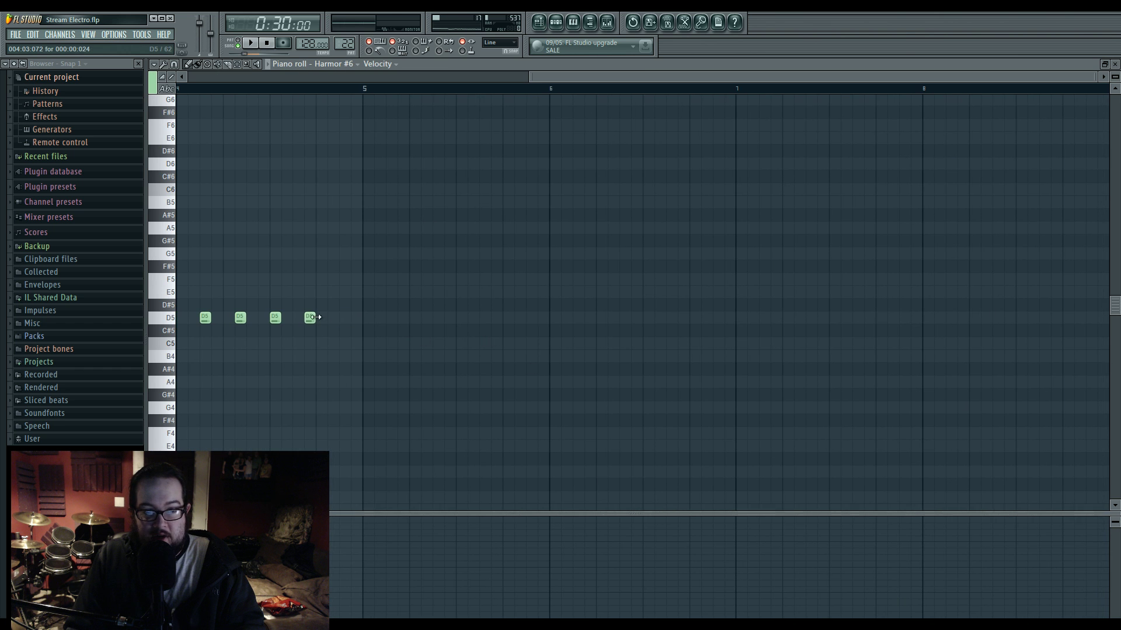
pyautogui.click(538, 22)
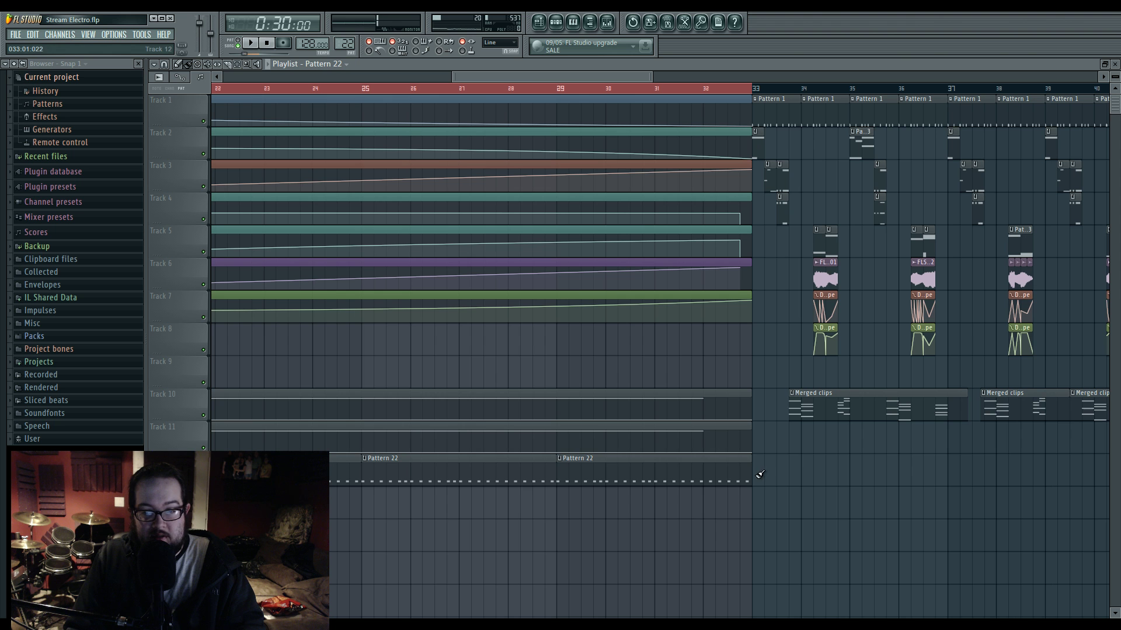
pyautogui.hscroll(-1, 783, 484)
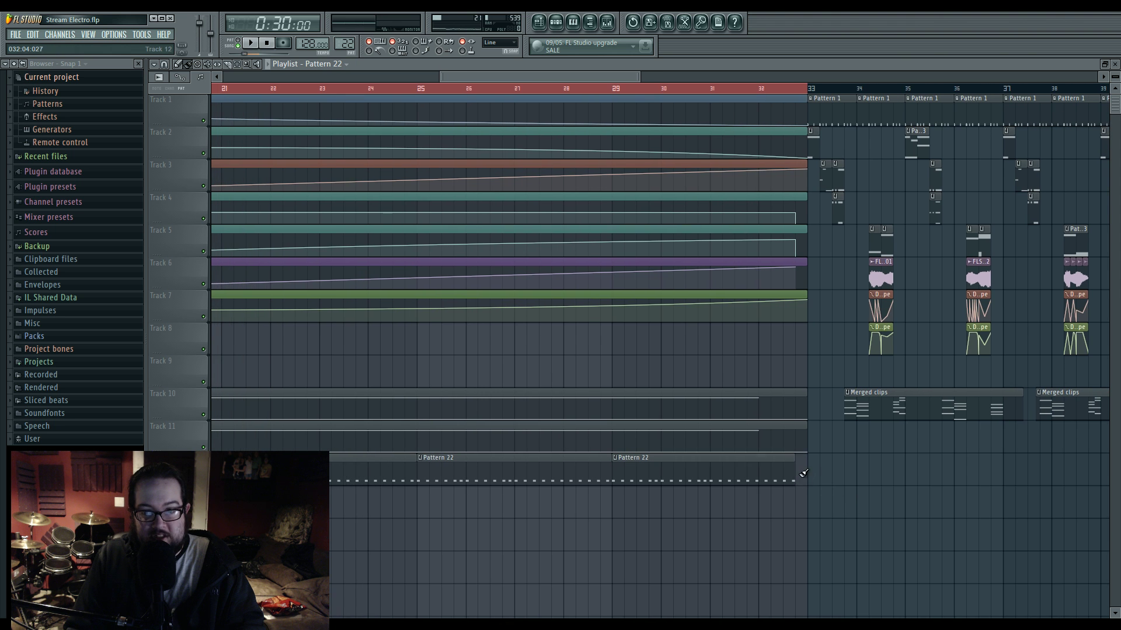
pyautogui.scroll(-3, 803, 474)
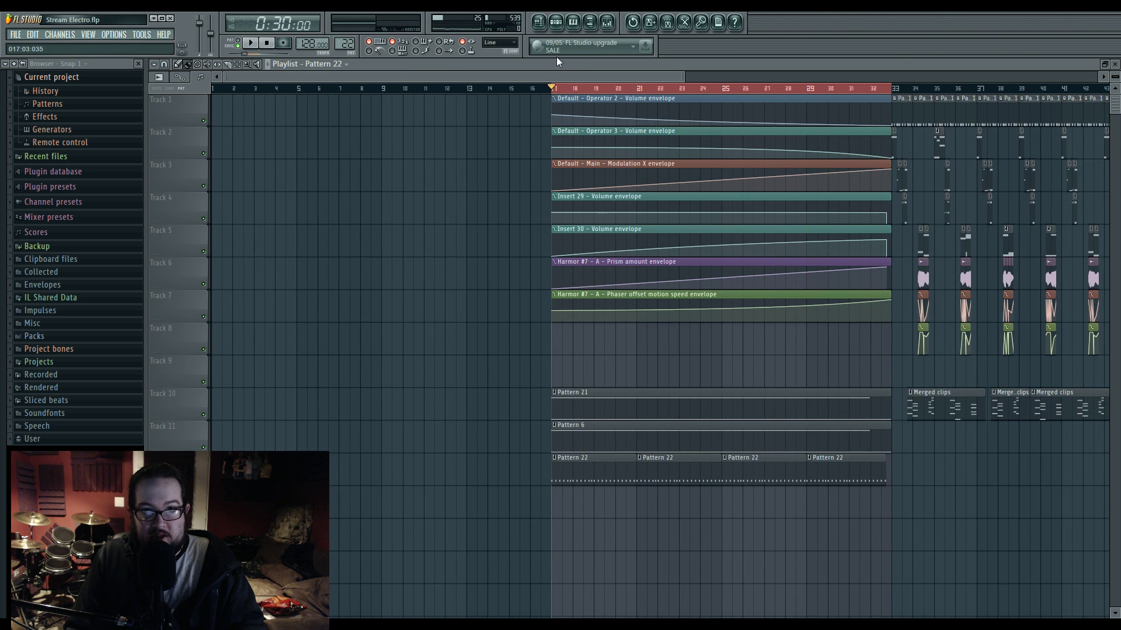
# Step: Create an automation clip for Harmor #6's part A harmonic detuning multiplier across the intro
pyautogui.click(555, 22)
pyautogui.click(572, 272)
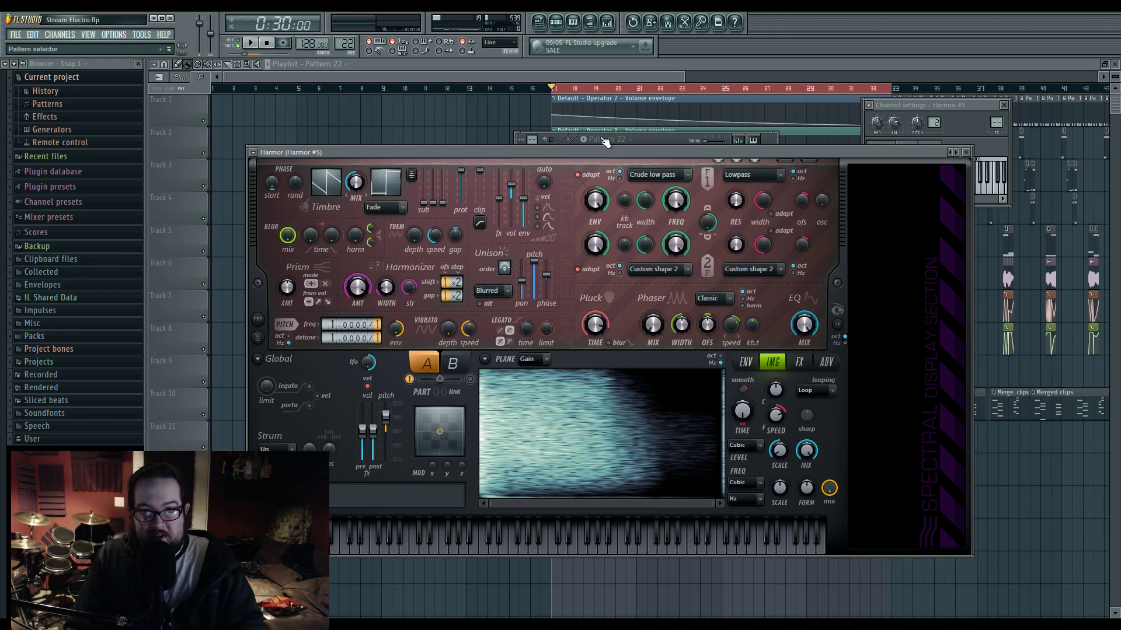
pyautogui.click(646, 141)
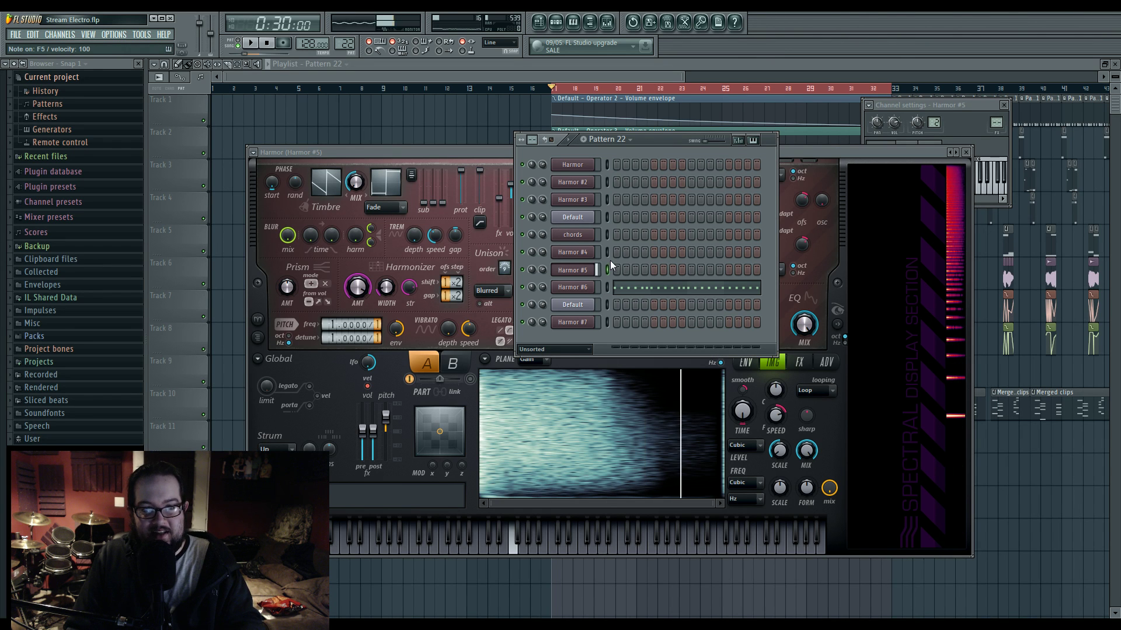
pyautogui.click(578, 289)
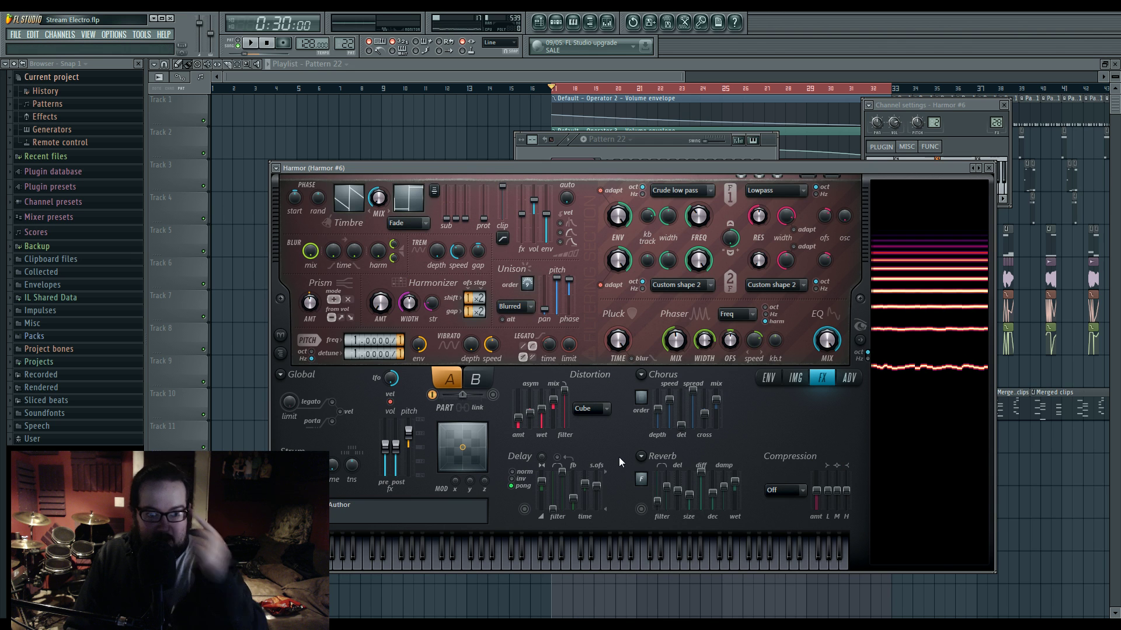
pyautogui.rightClick(356, 359)
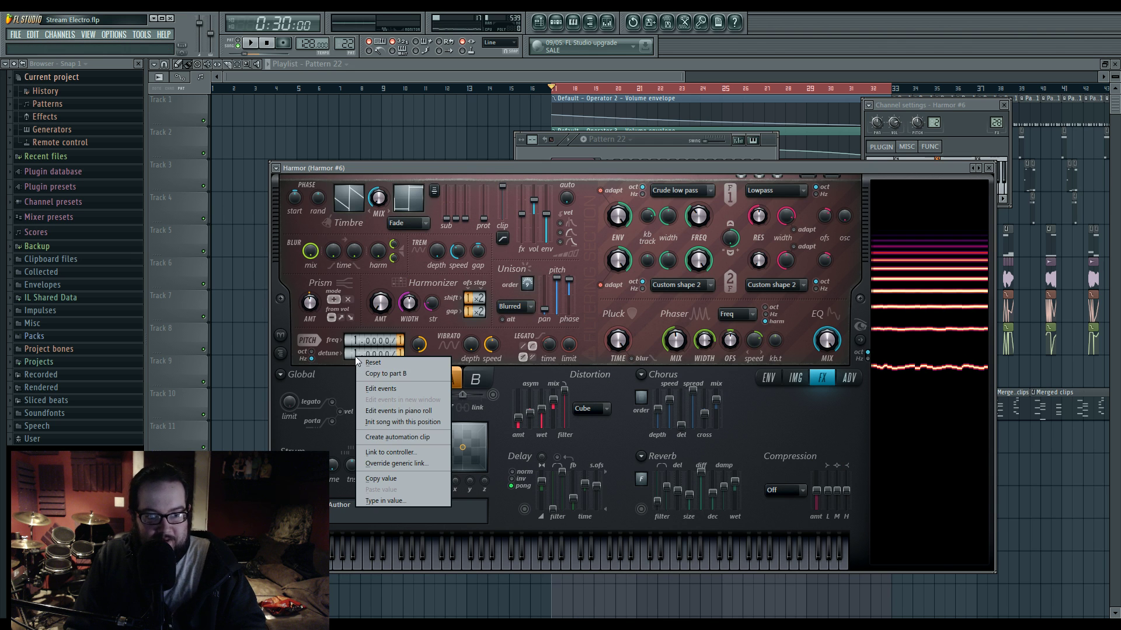
pyautogui.click(424, 438)
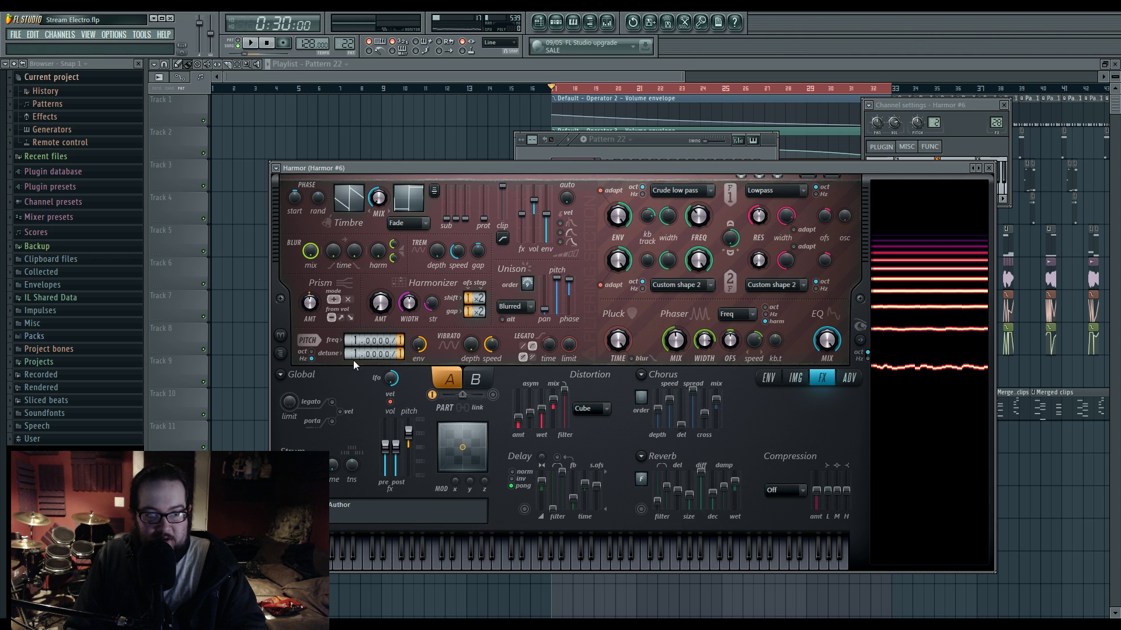
pyautogui.rightClick(352, 354)
pyautogui.click(352, 354)
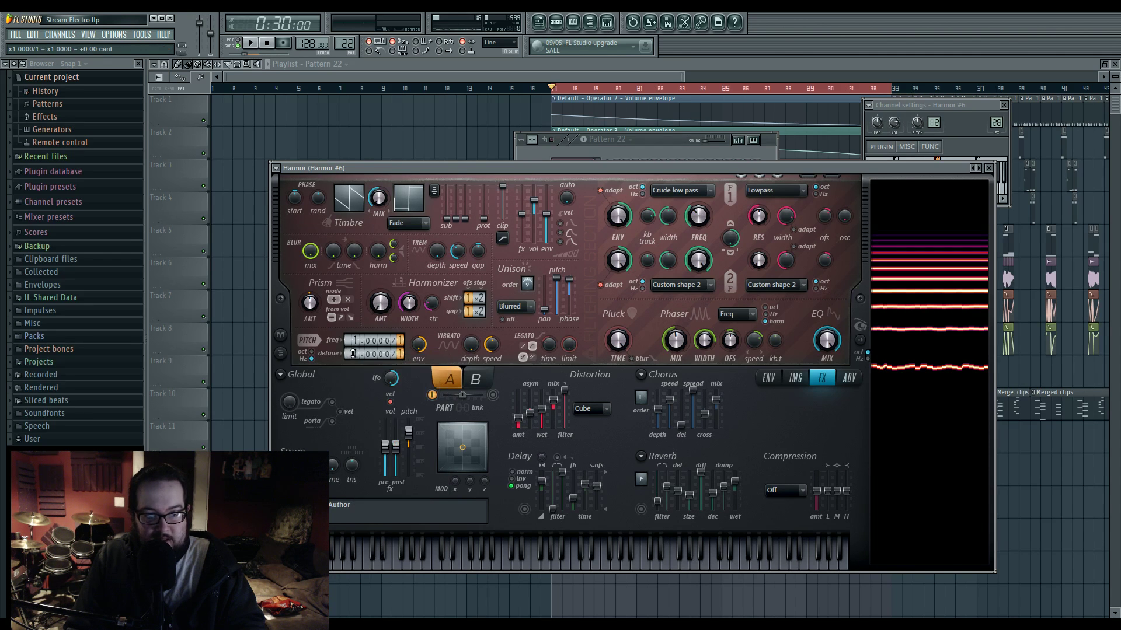
pyautogui.rightClick(352, 354)
pyautogui.click(411, 436)
# Step: Copy Harmor #6's 2.0000 detune value and paste it onto the last point of the harmonic detuning envelope
pyautogui.rightClick(351, 353)
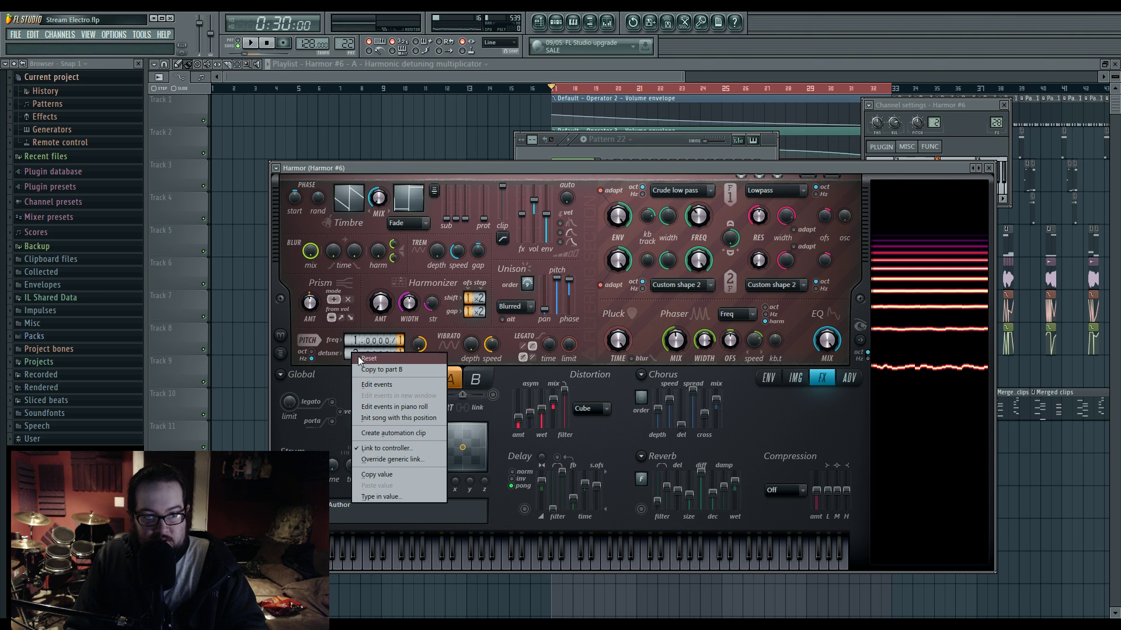
pyautogui.click(416, 476)
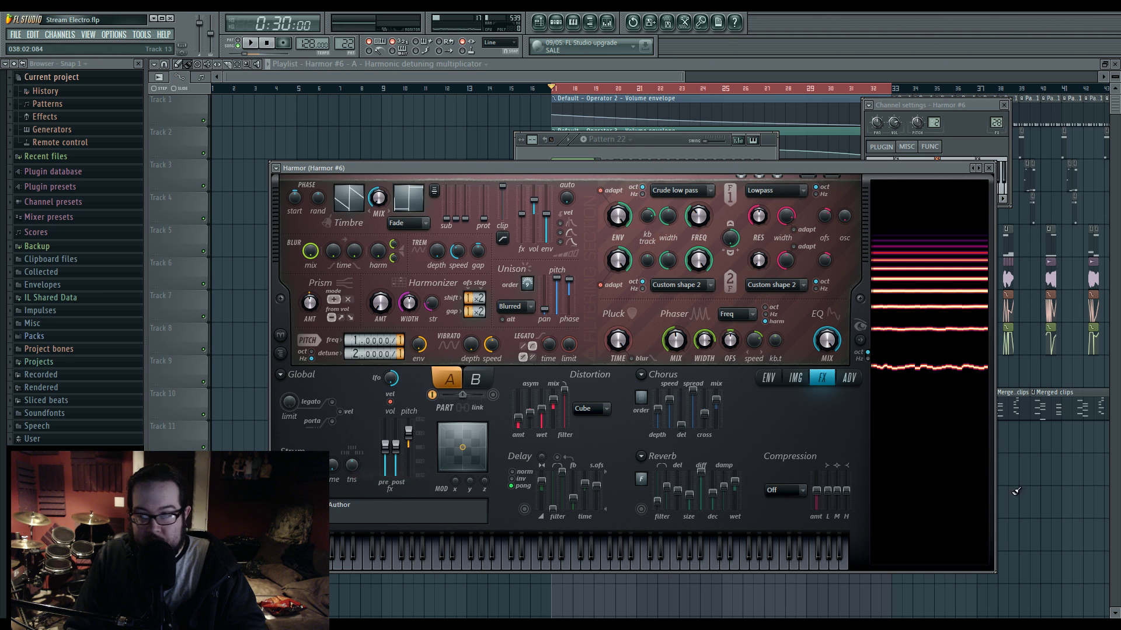
pyautogui.rightClick(1014, 490)
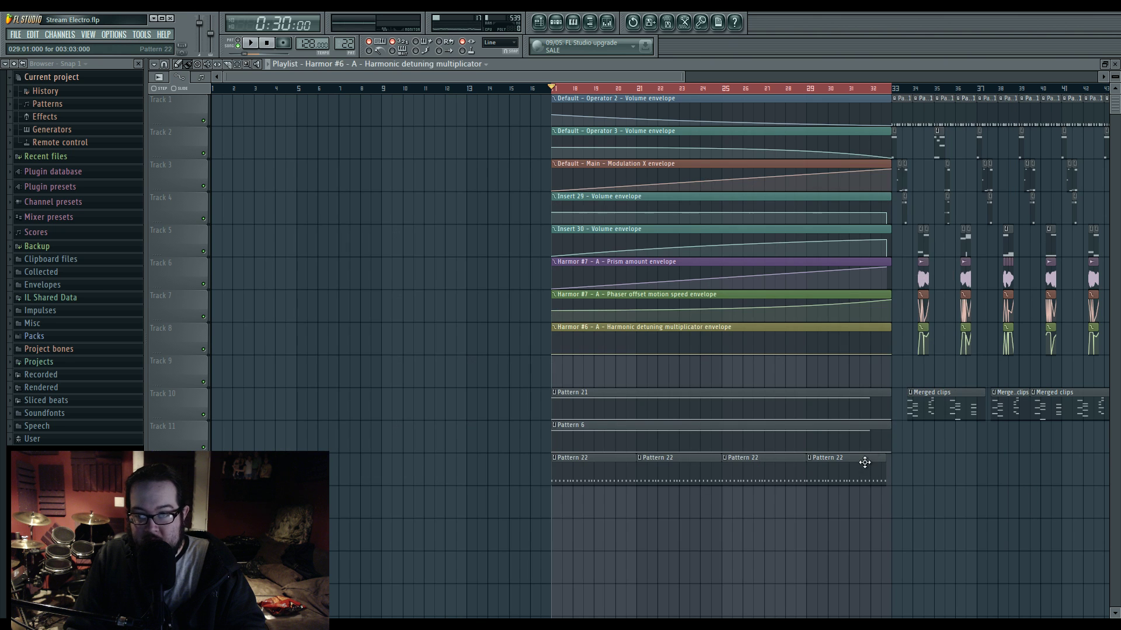
pyautogui.rightClick(884, 354)
pyautogui.click(923, 516)
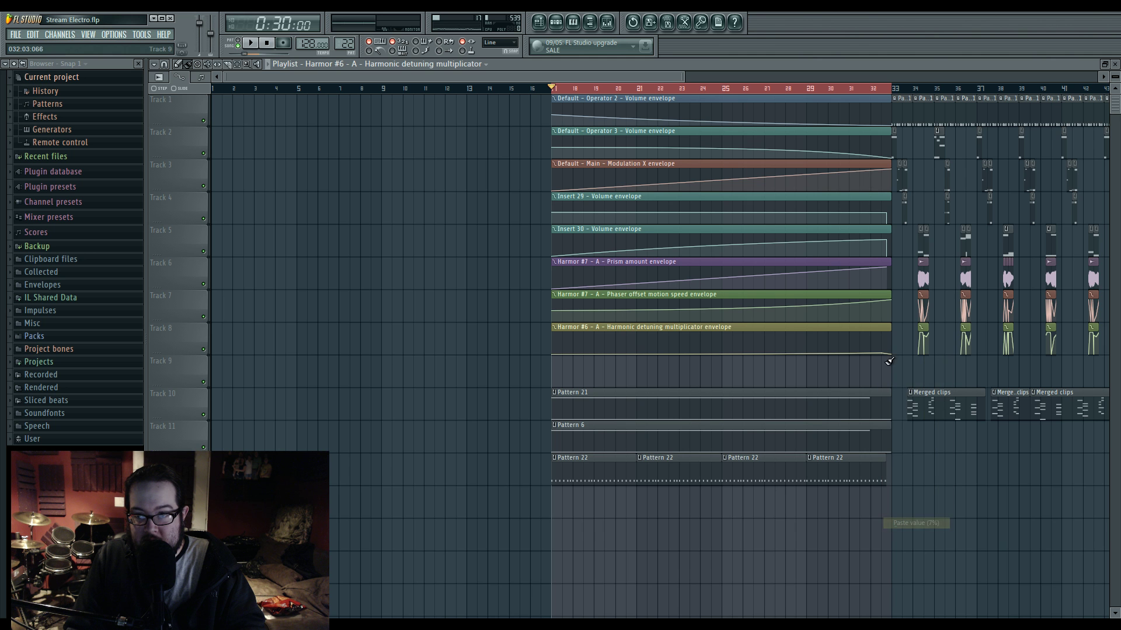
pyautogui.rightClick(890, 354)
pyautogui.click(927, 525)
# Step: Play the intro with the mixer open and examine the Harmor #7 and Harmor #6 settings while listening
pyautogui.press('space')
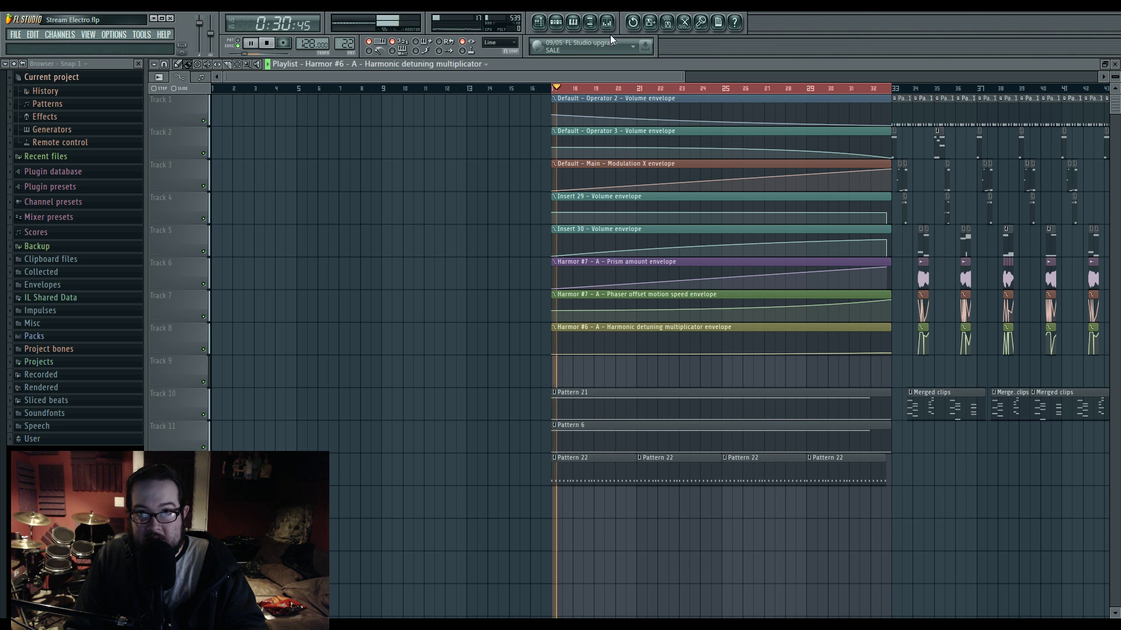
pyautogui.click(607, 25)
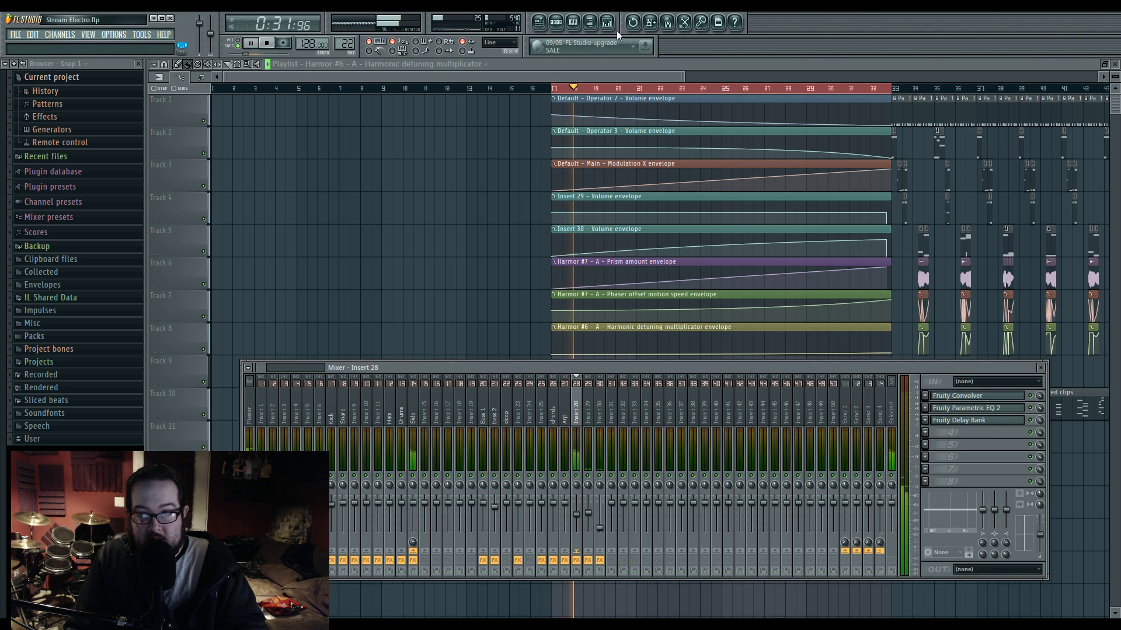
pyautogui.click(555, 24)
pyautogui.click(565, 491)
pyautogui.click(560, 550)
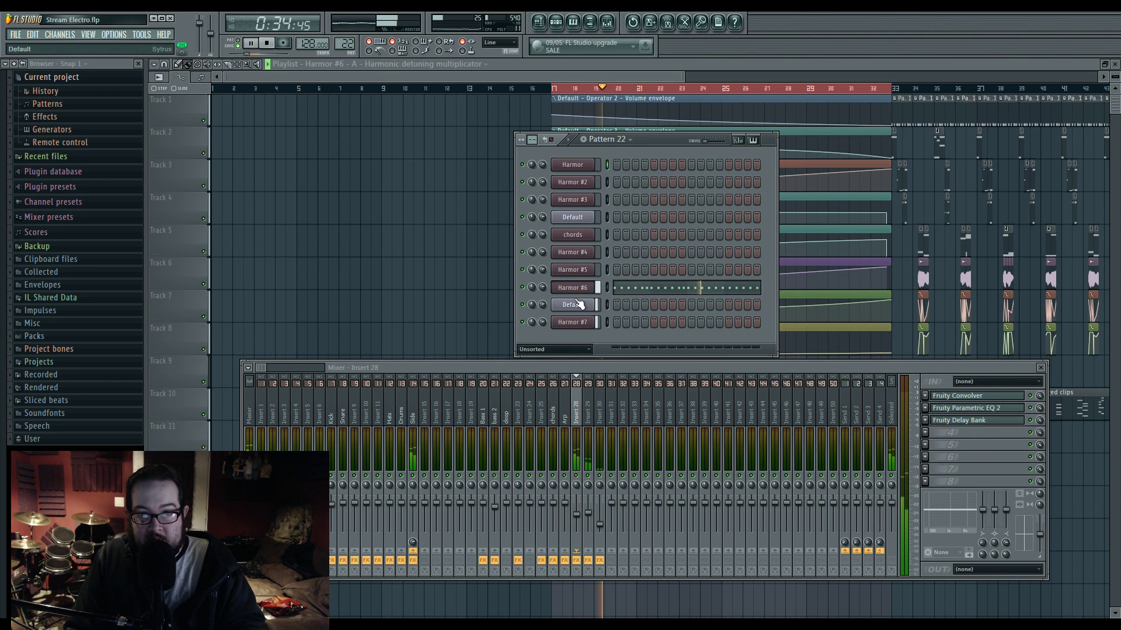
pyautogui.click(577, 324)
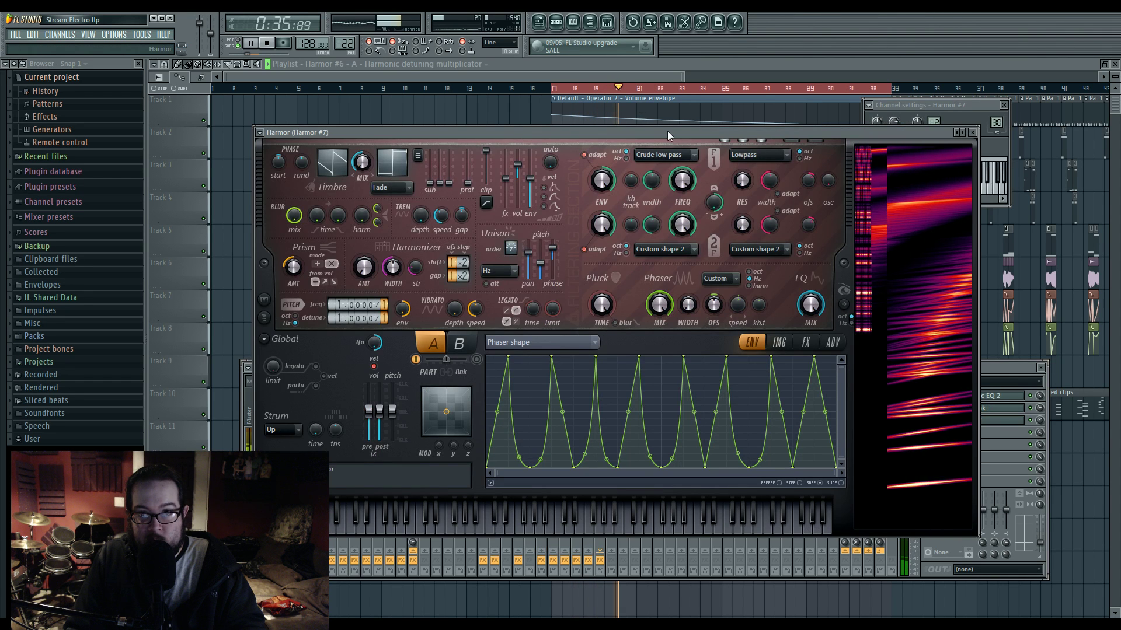
pyautogui.click(556, 23)
pyautogui.click(581, 290)
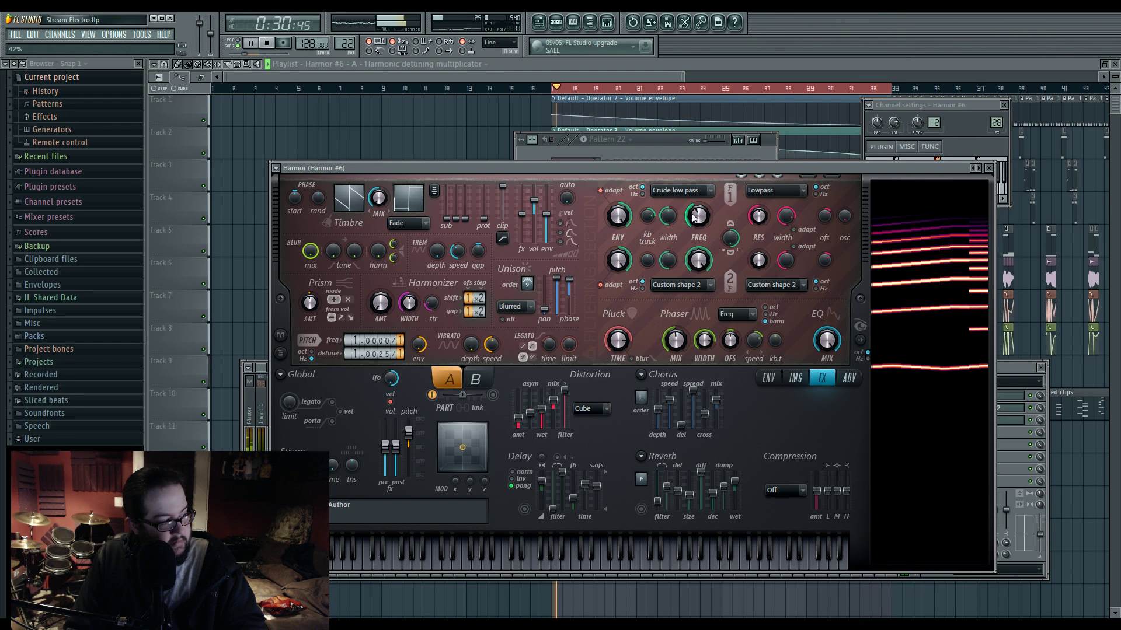
pyautogui.rightClick(387, 146)
pyautogui.press('space')
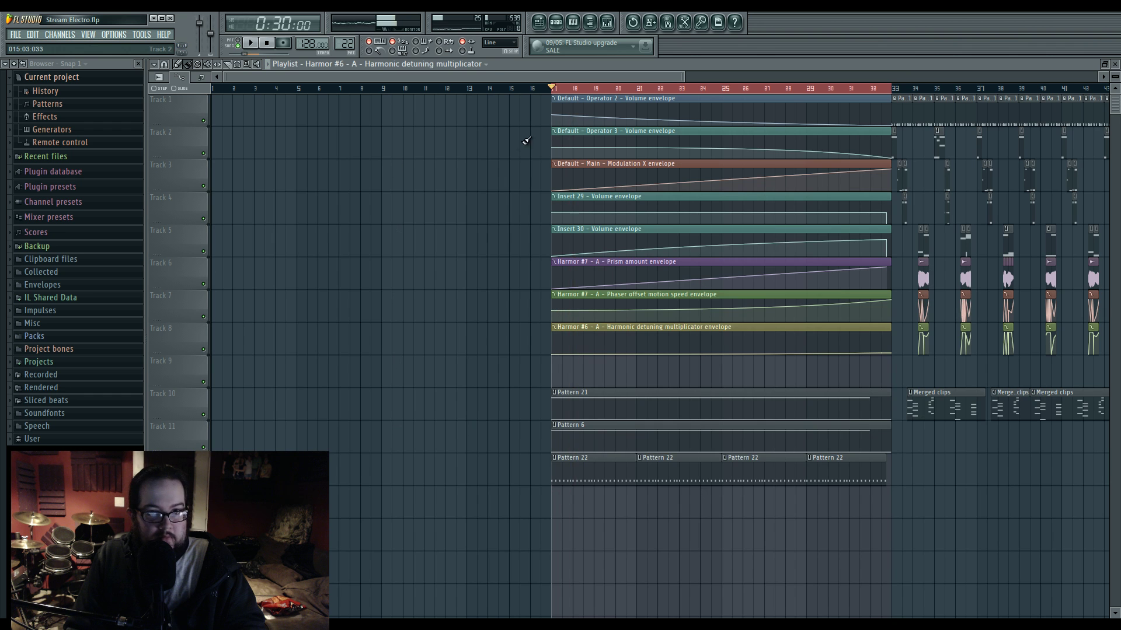
# Step: Place a Pattern 1 clip on Track 9, trim it to the last beat before bar 33, and make it a unique pattern
pyautogui.keyDown('ctrl'); pyautogui.scroll(-3, 848, 335); pyautogui.keyUp('ctrl')
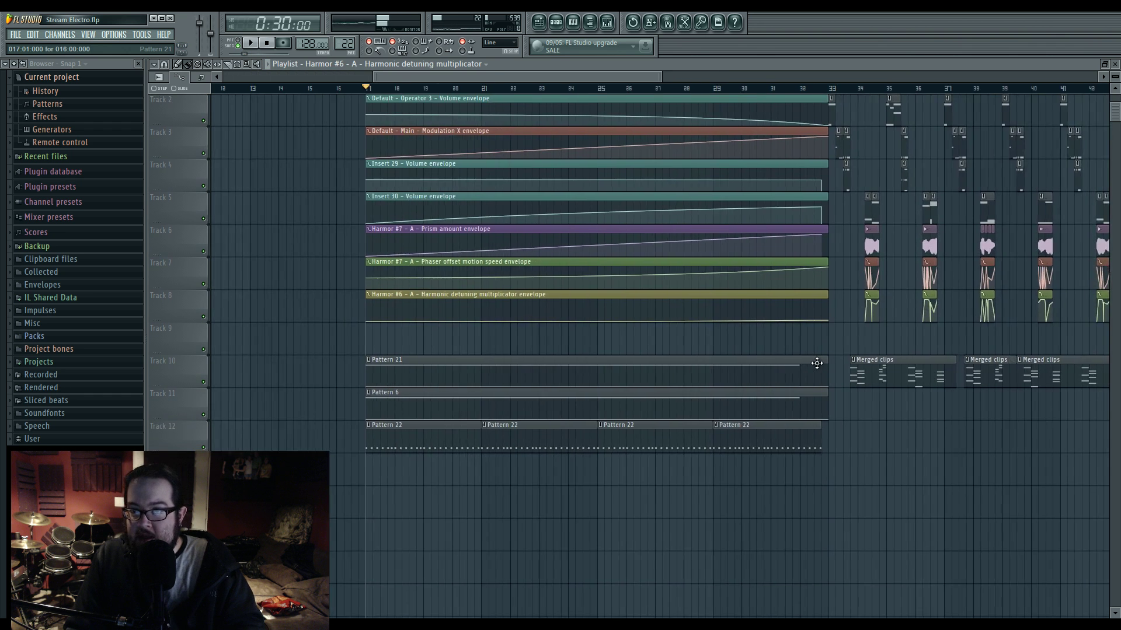
pyautogui.keyDown('ctrl'); pyautogui.scroll(5, 713, 362); pyautogui.keyUp('ctrl')
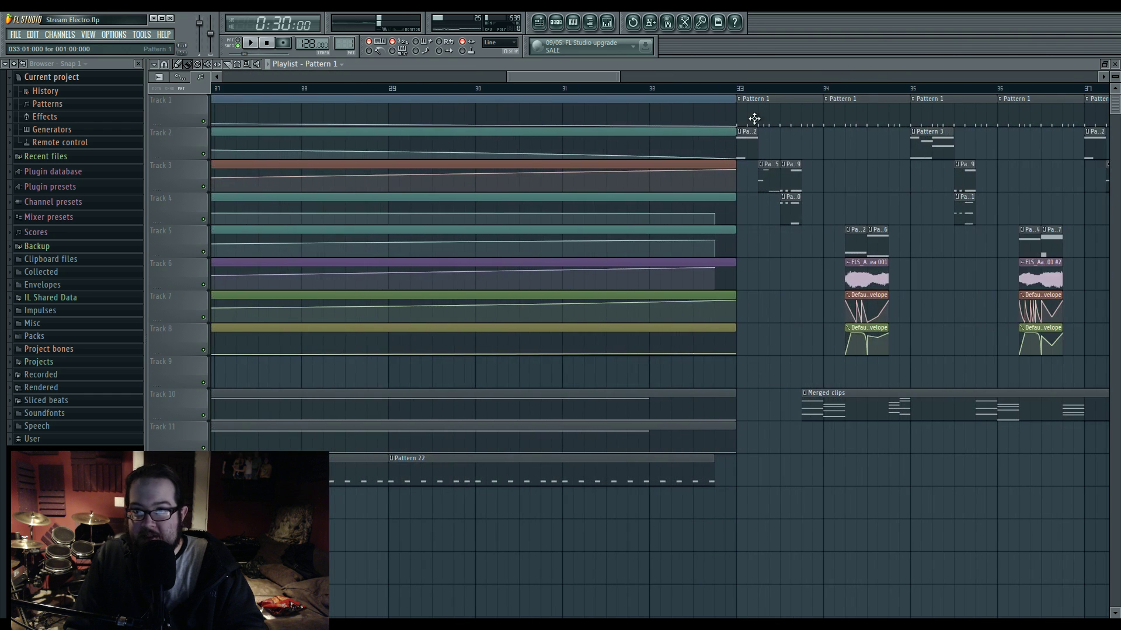
pyautogui.click(665, 378)
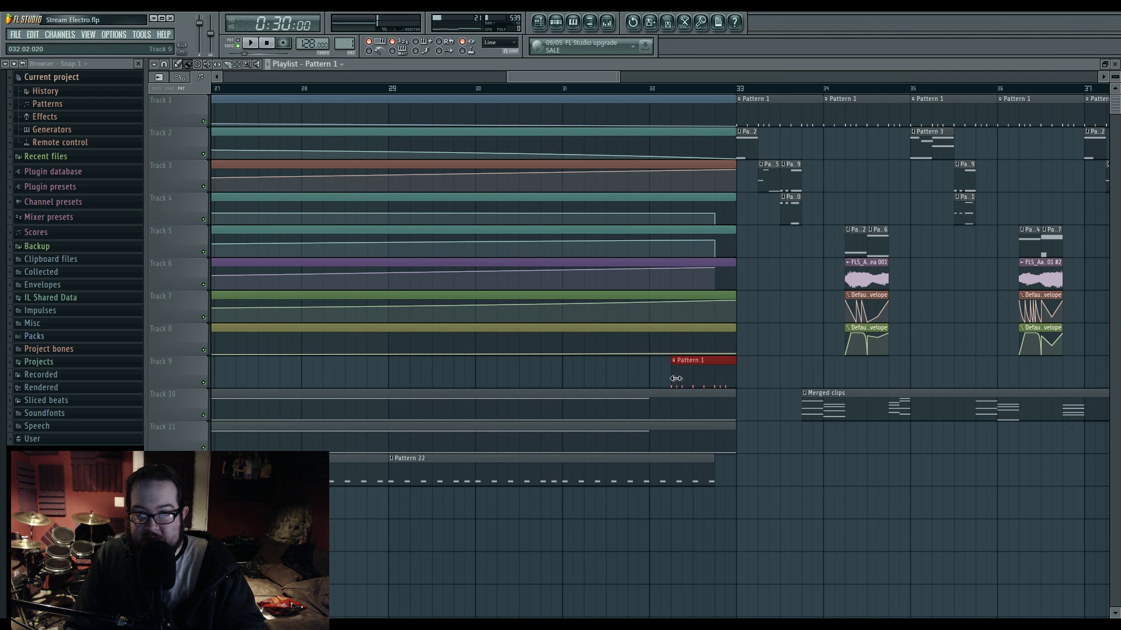
pyautogui.click(717, 360)
pyautogui.click(754, 425)
pyautogui.doubleClick(728, 385)
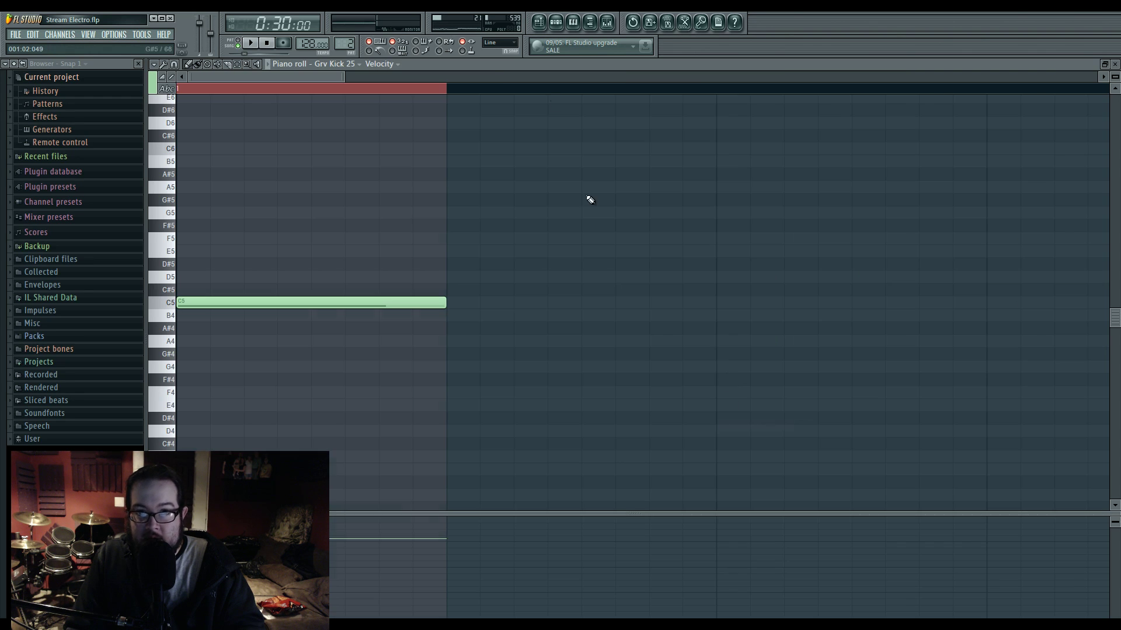
# Step: Audition the drum channels of the new one-beat Pattern 2 in pattern mode
pyautogui.click(557, 27)
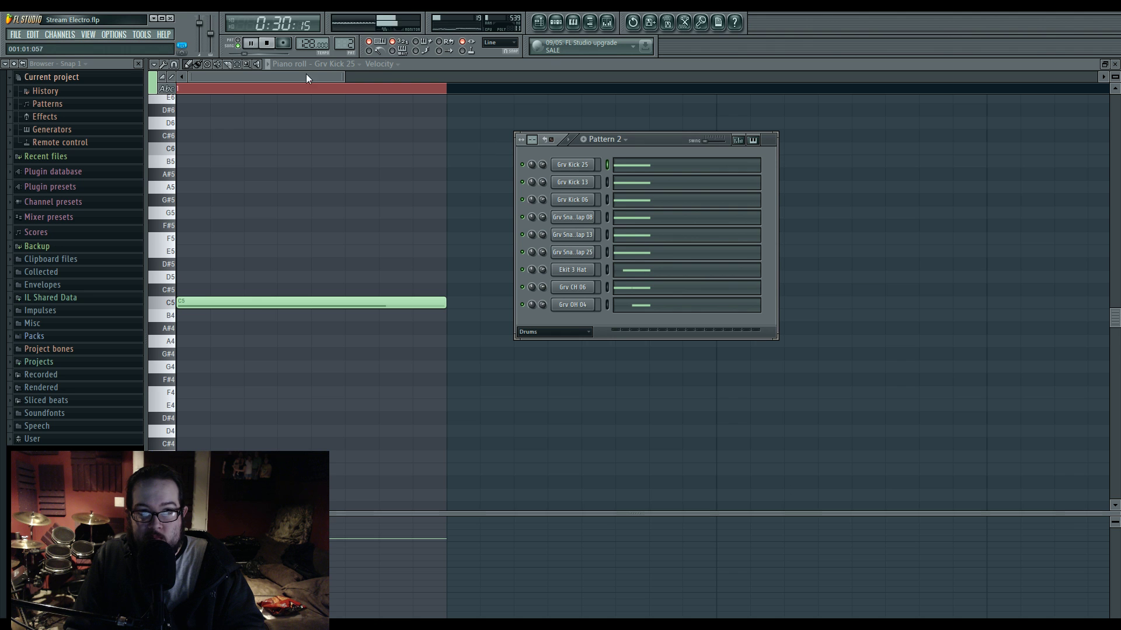
pyautogui.click(235, 41)
pyautogui.press('space')
pyautogui.press('space')
pyautogui.press('space')
pyautogui.press('space')
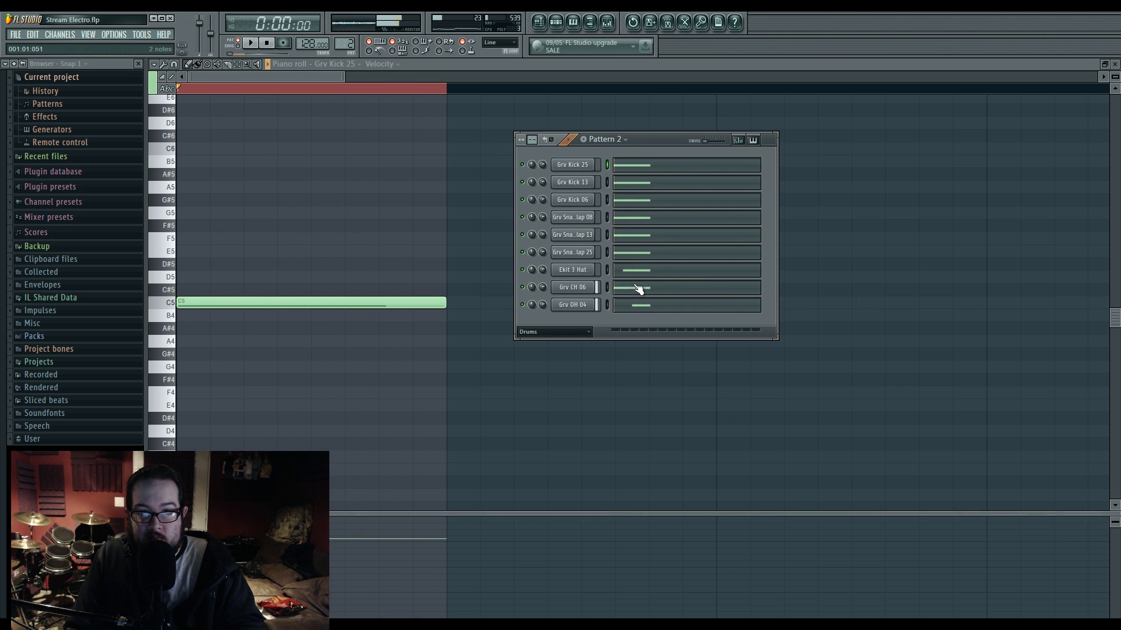
# Step: Delete the hat notes from the one-beat Pattern 2 while it plays
pyautogui.click(635, 277)
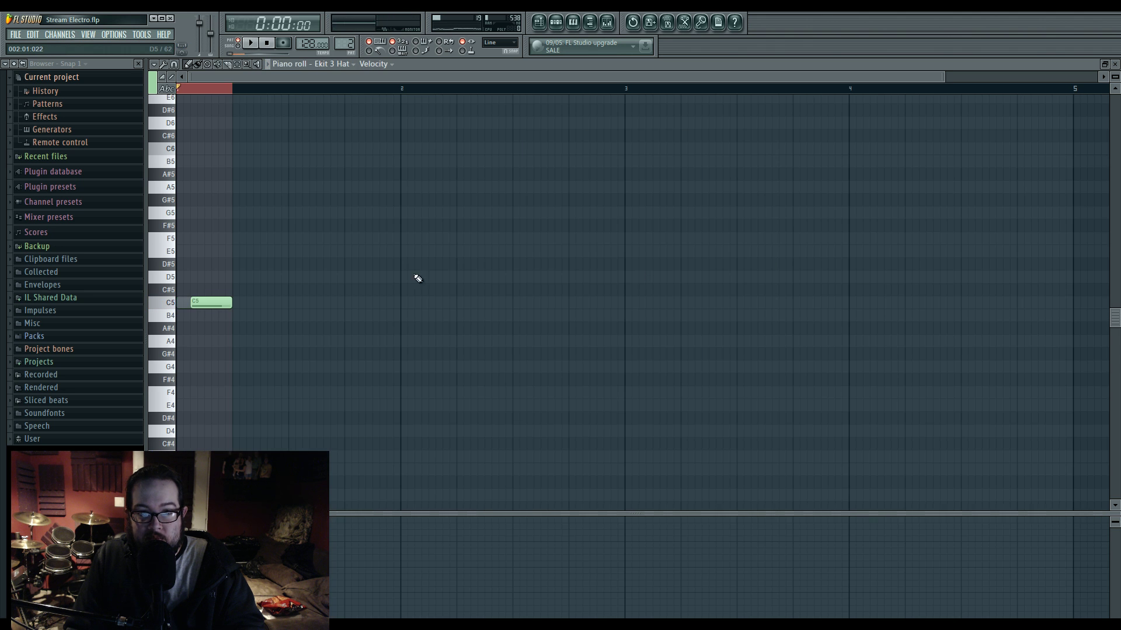
pyautogui.press('space')
pyautogui.click(218, 305)
pyautogui.rightClick(220, 306)
pyautogui.rightClick(220, 306)
pyautogui.rightClick(221, 305)
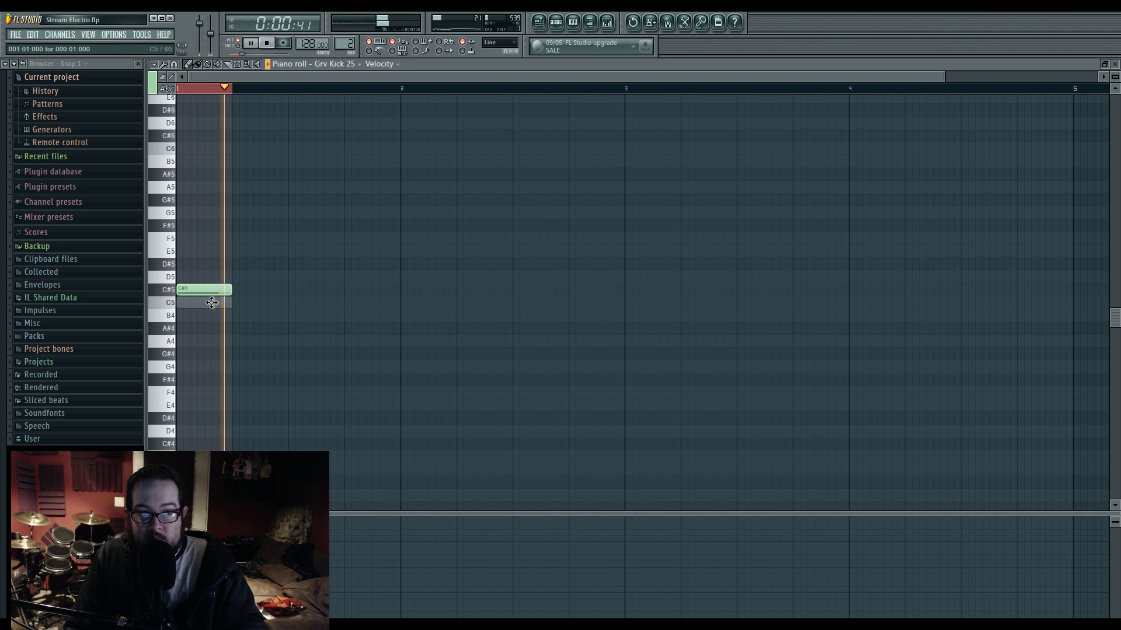
# Step: Play the arrangement in song mode from bar 32 to check the one-beat fill and the transition into bar 33
pyautogui.click(540, 23)
pyautogui.press('l')
pyautogui.click(653, 88)
pyautogui.keyDown('ctrl'); pyautogui.click(773, 282); pyautogui.keyUp('ctrl')
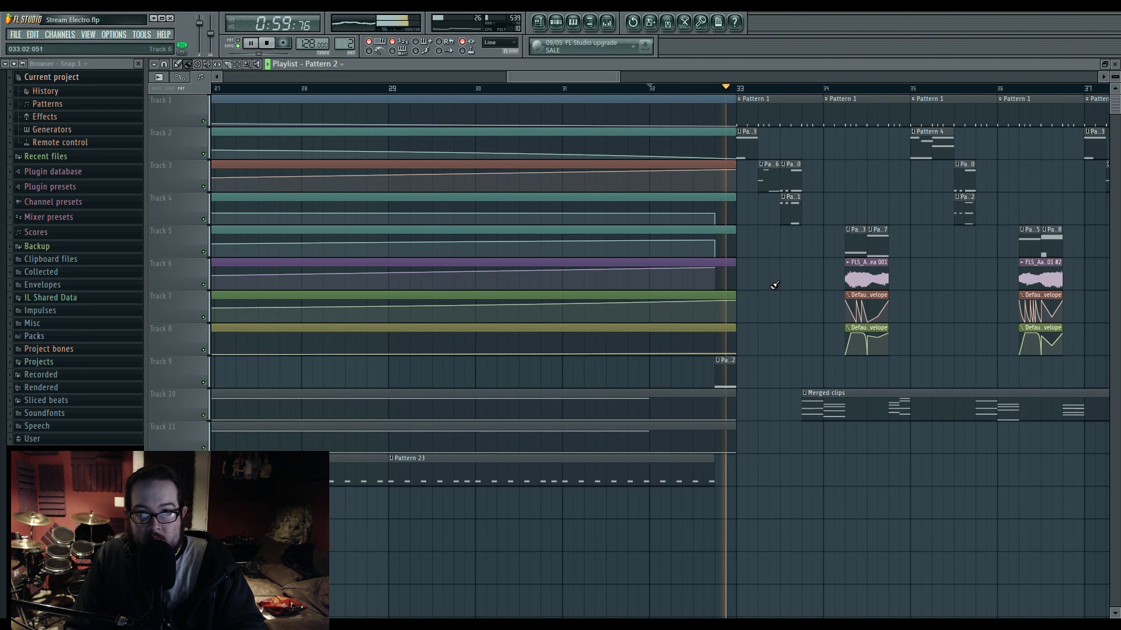
pyautogui.moveTo(790, 293); pyautogui.dragTo(733, 313)
pyautogui.scroll(-3, 721, 371)
pyautogui.scroll(2, 722, 373)
pyautogui.scroll(-5, 725, 372)
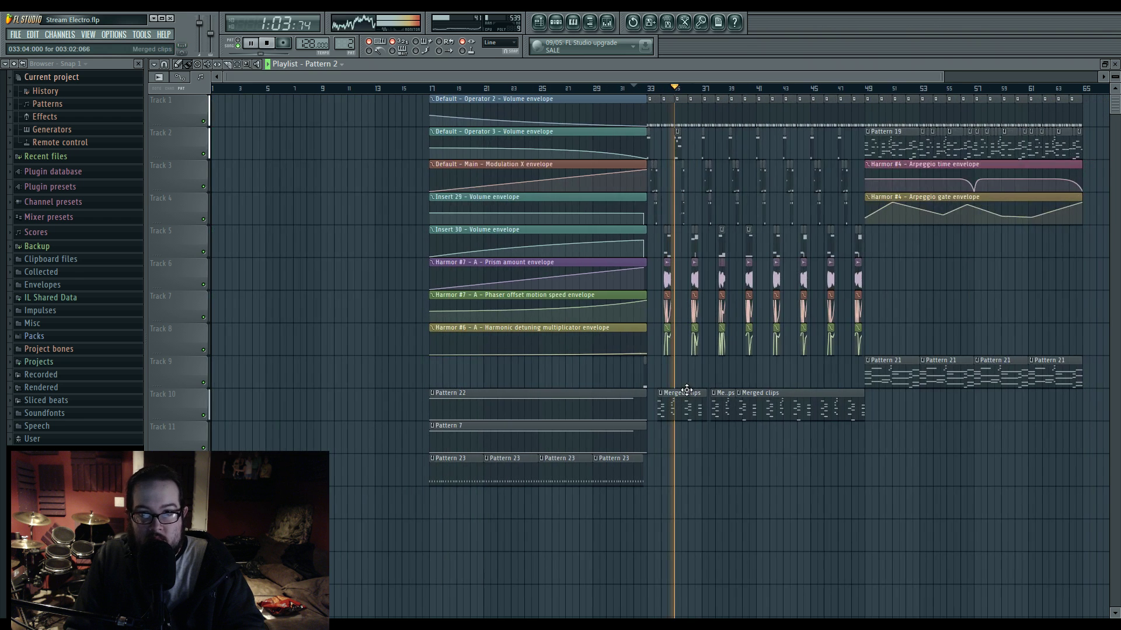
pyautogui.scroll(4, 686, 385)
pyautogui.moveTo(731, 375)
pyautogui.mouseDown()
pyautogui.moveTo(683, 377)
pyautogui.moveTo(726, 371)
pyautogui.mouseUp()
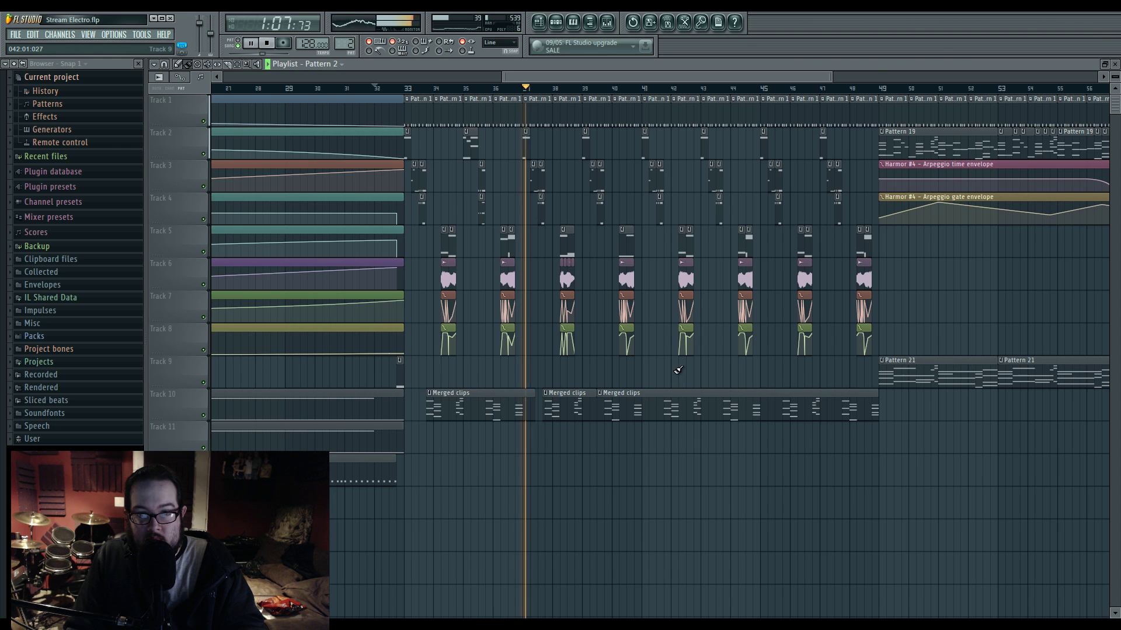
# Step: Stop playback and move the song position to bar 49
pyautogui.press('space')
pyautogui.hscroll(6, 665, 380)
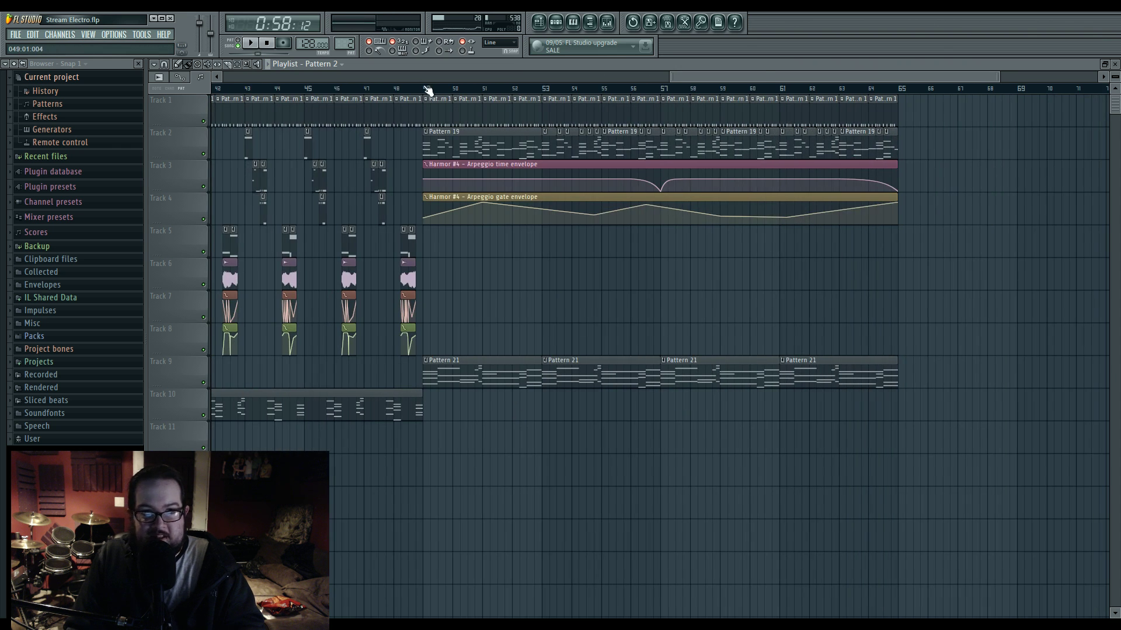
pyautogui.click(428, 89)
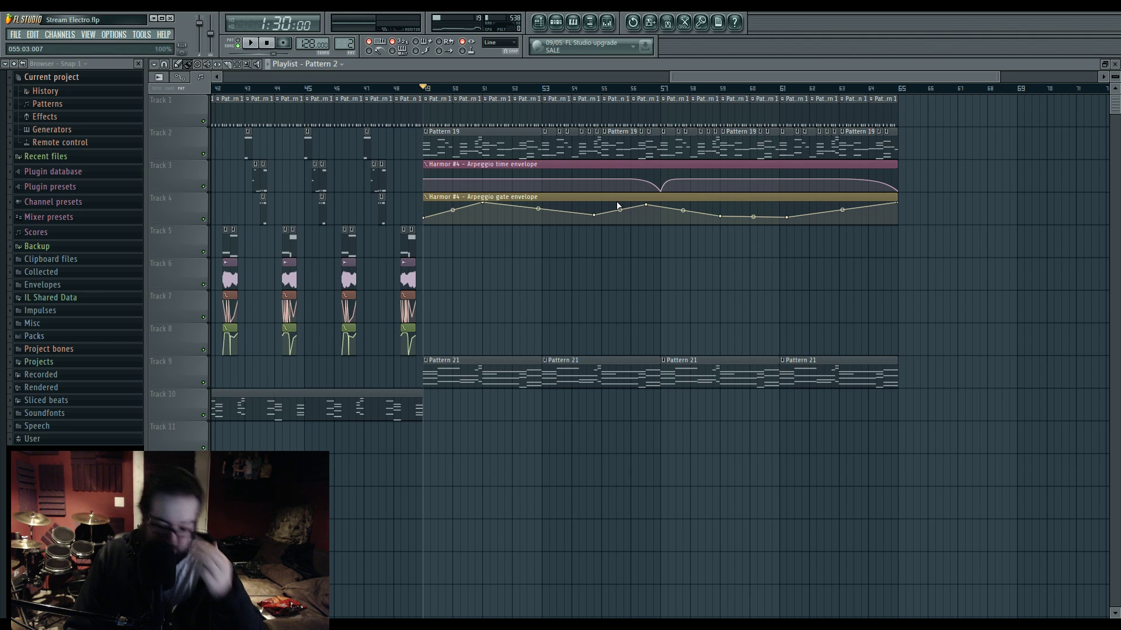
# Step: Play the arrangement in song mode from bar 49
pyautogui.click(557, 25)
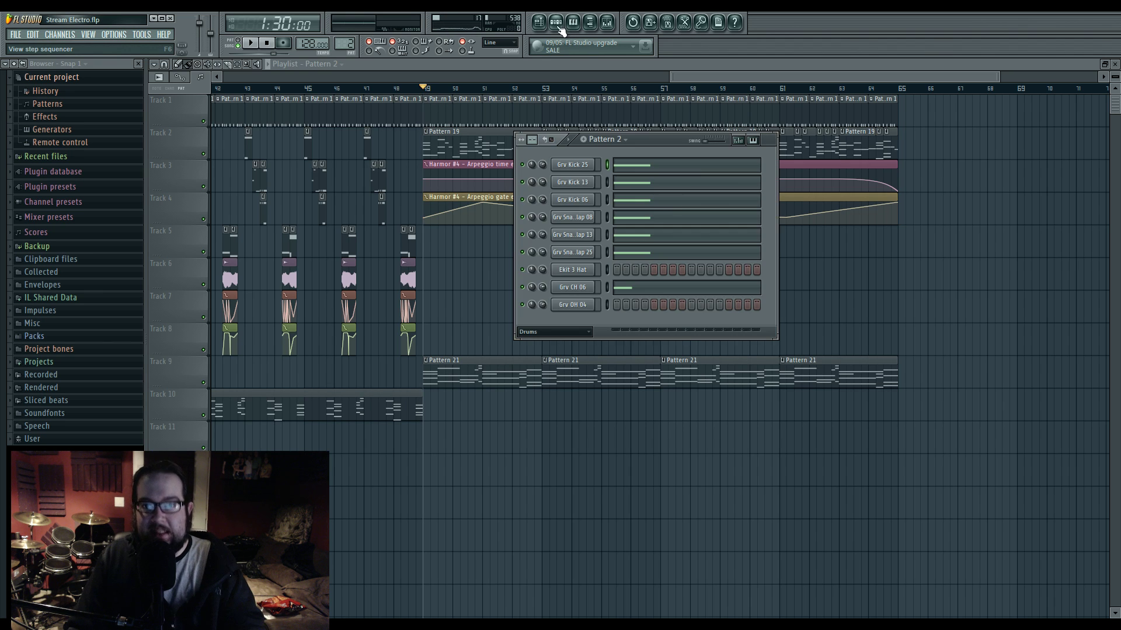
pyautogui.click(542, 27)
pyautogui.press('space')
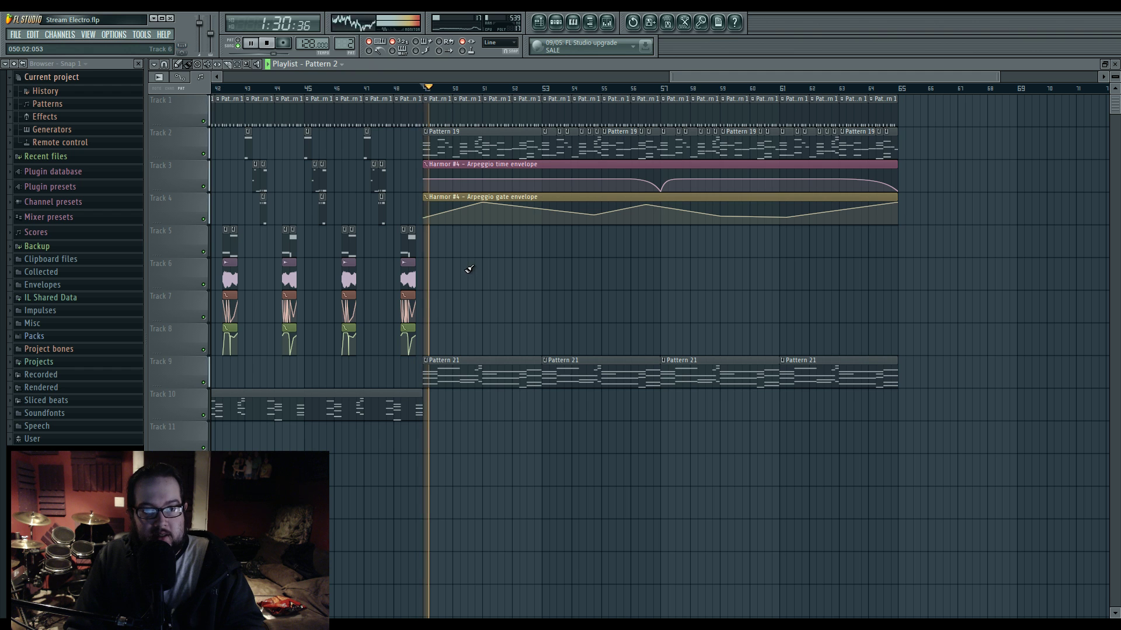
# Step: Filter the step sequencer to the Unsorted channels during playback and stop the song
pyautogui.press('F6')
pyautogui.click(551, 331)
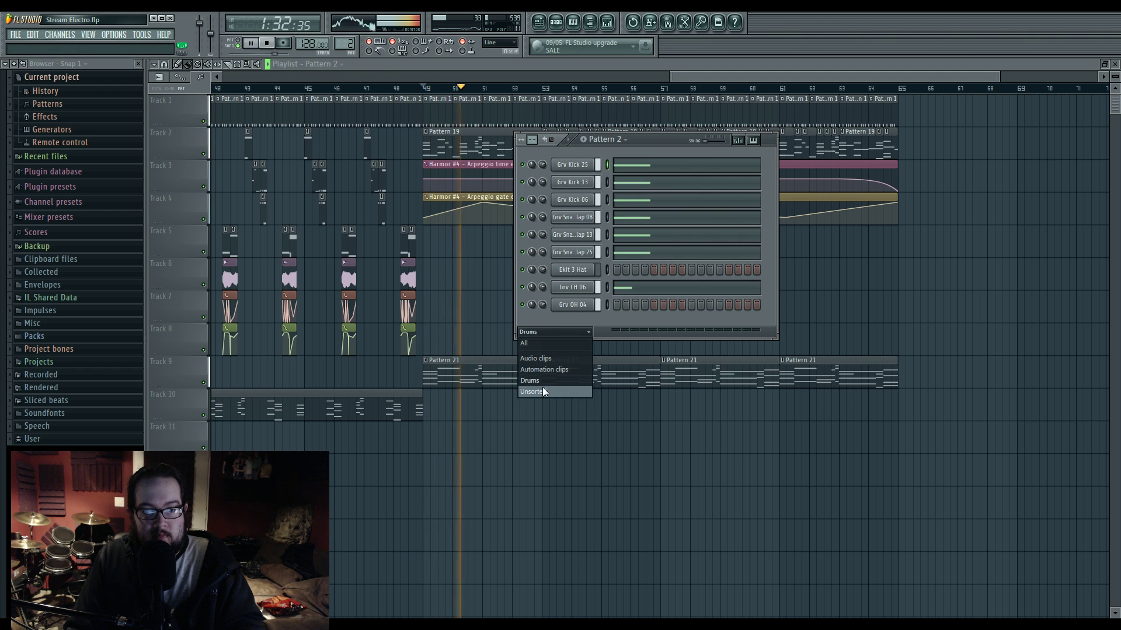
pyautogui.click(534, 392)
pyautogui.click(554, 349)
pyautogui.click(555, 398)
pyautogui.click(584, 330)
pyautogui.click(583, 331)
pyautogui.click(582, 331)
pyautogui.click(565, 392)
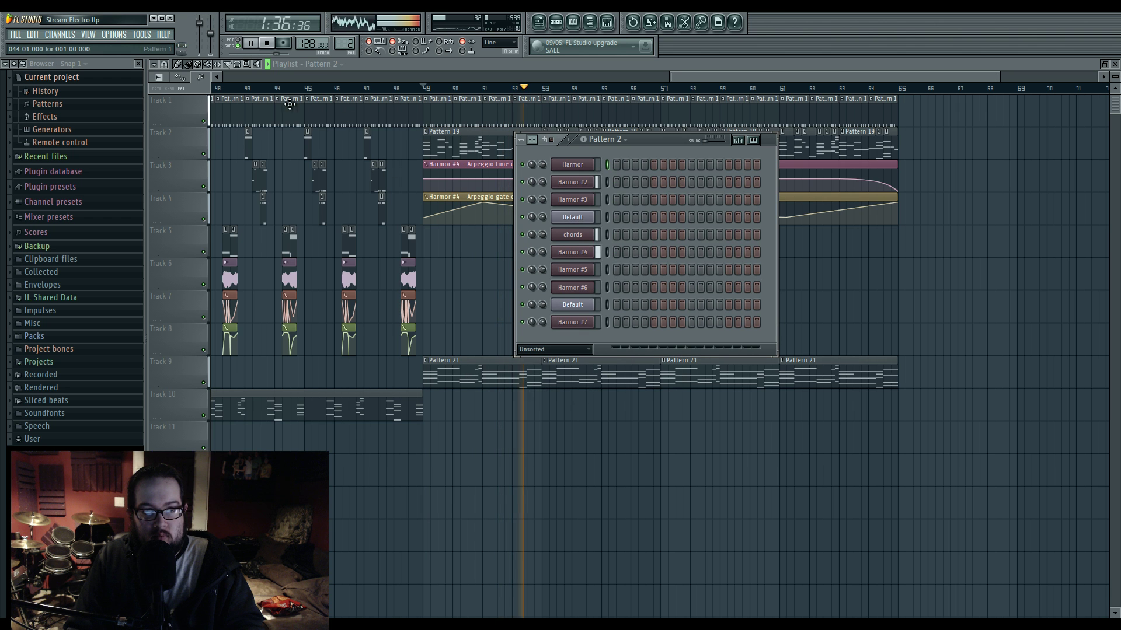
pyautogui.press('space')
# Step: Add a new Patcher channel to the project
pyautogui.click(60, 34)
pyautogui.moveTo(65, 45)
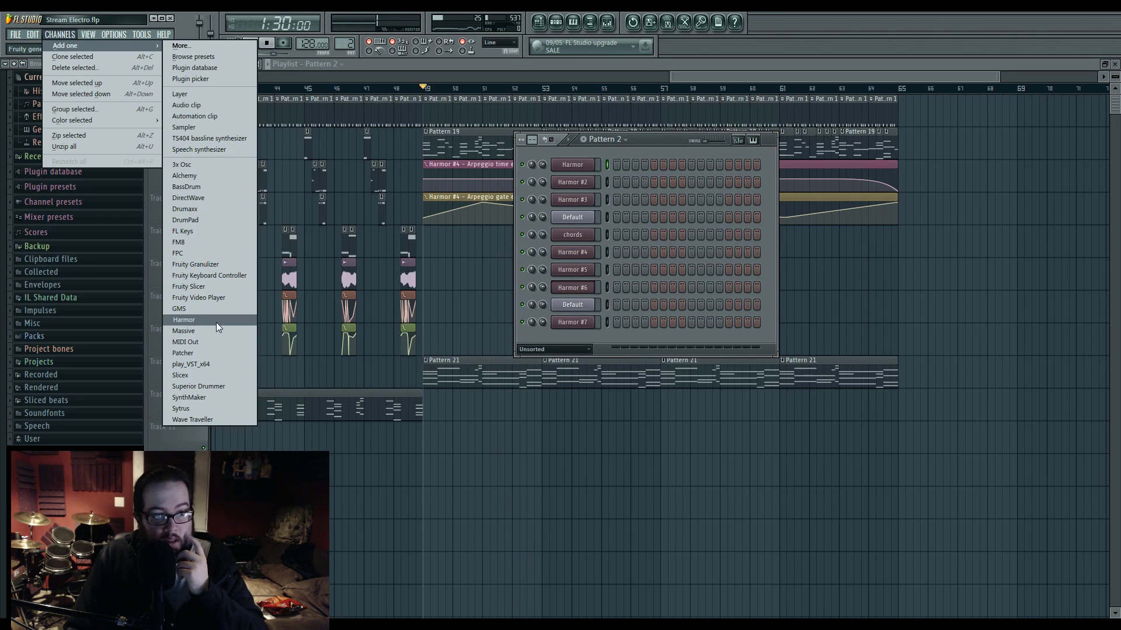
pyautogui.click(677, 342)
pyautogui.click(85, 35)
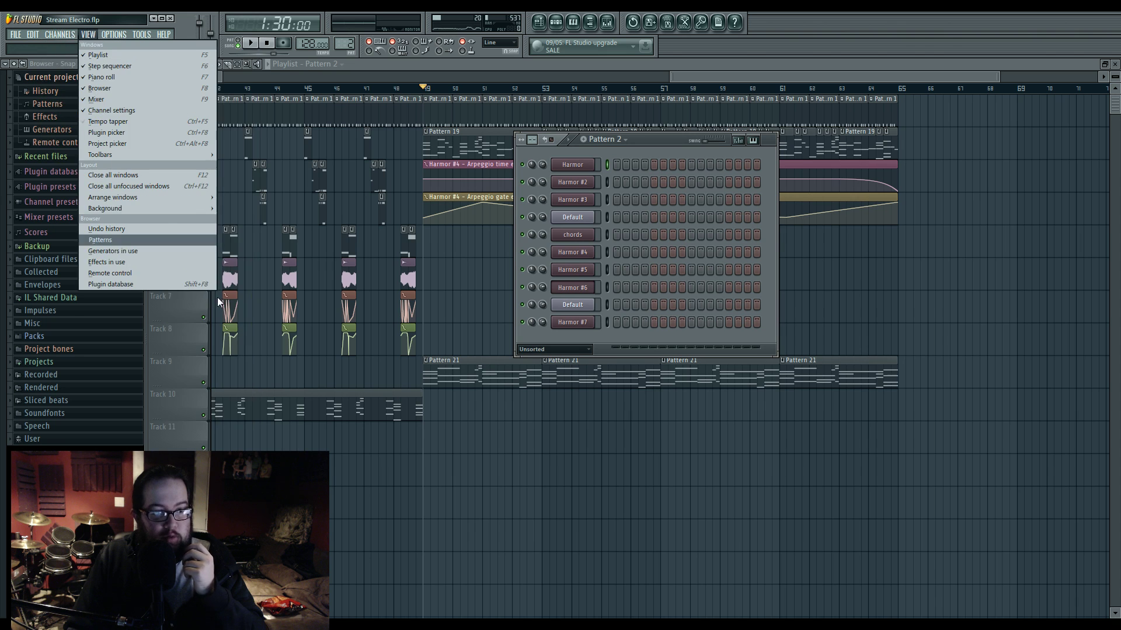
pyautogui.moveTo(60, 34)
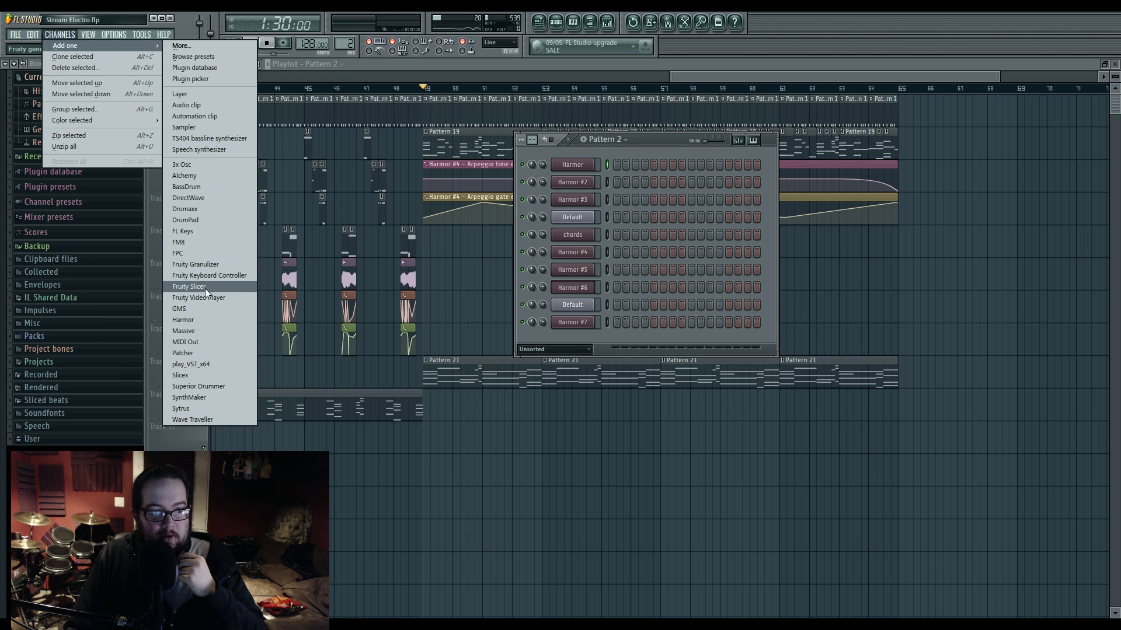
pyautogui.click(218, 353)
# Step: Reposition and enlarge the Patcher window, and move the To FL Studio node farther from the From FL Studio node
pyautogui.moveTo(449, 193); pyautogui.dragTo(540, 128)
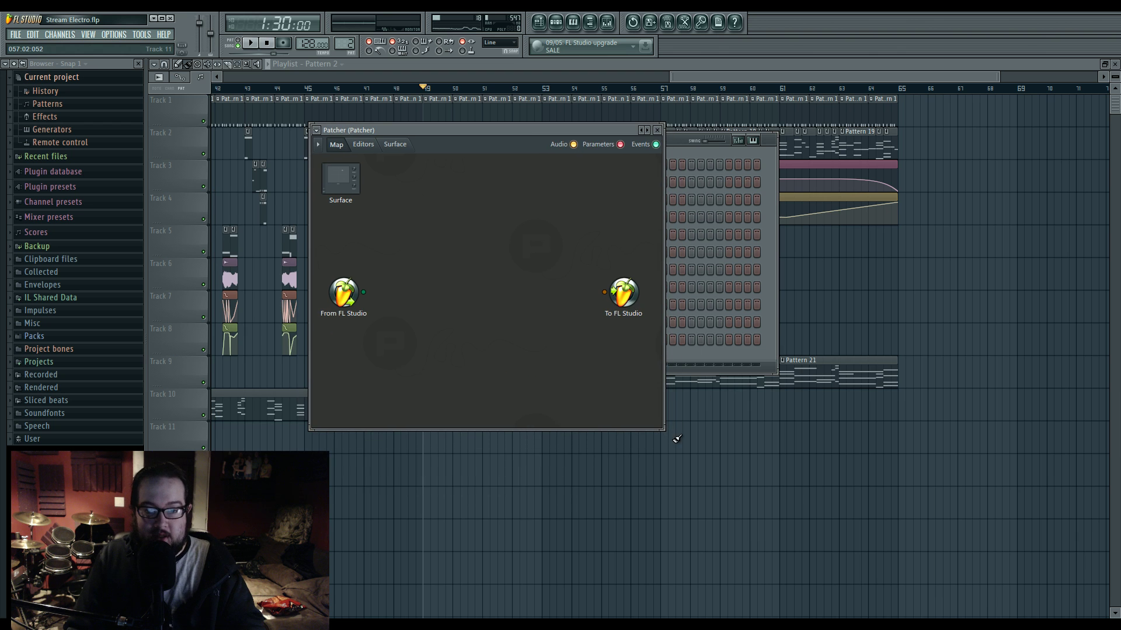
pyautogui.moveTo(664, 430); pyautogui.dragTo(922, 591)
pyautogui.moveTo(601, 311); pyautogui.dragTo(832, 322)
# Step: Add a Sytrus generator to the Patcher map and open its editor
pyautogui.rightClick(429, 269)
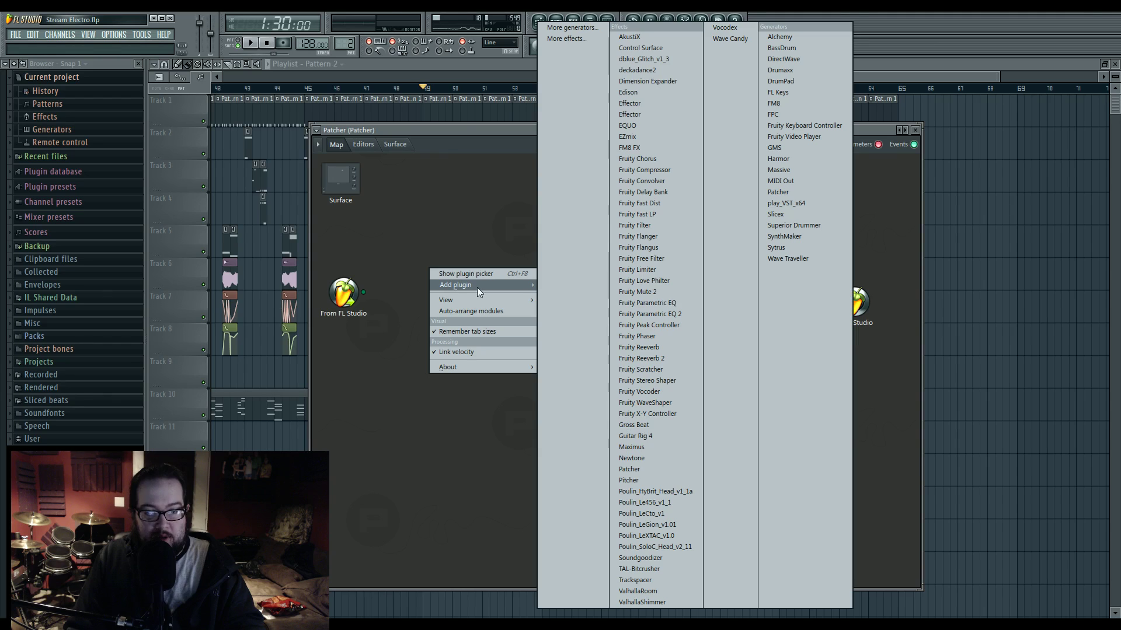
pyautogui.moveTo(478, 286)
pyautogui.click(818, 251)
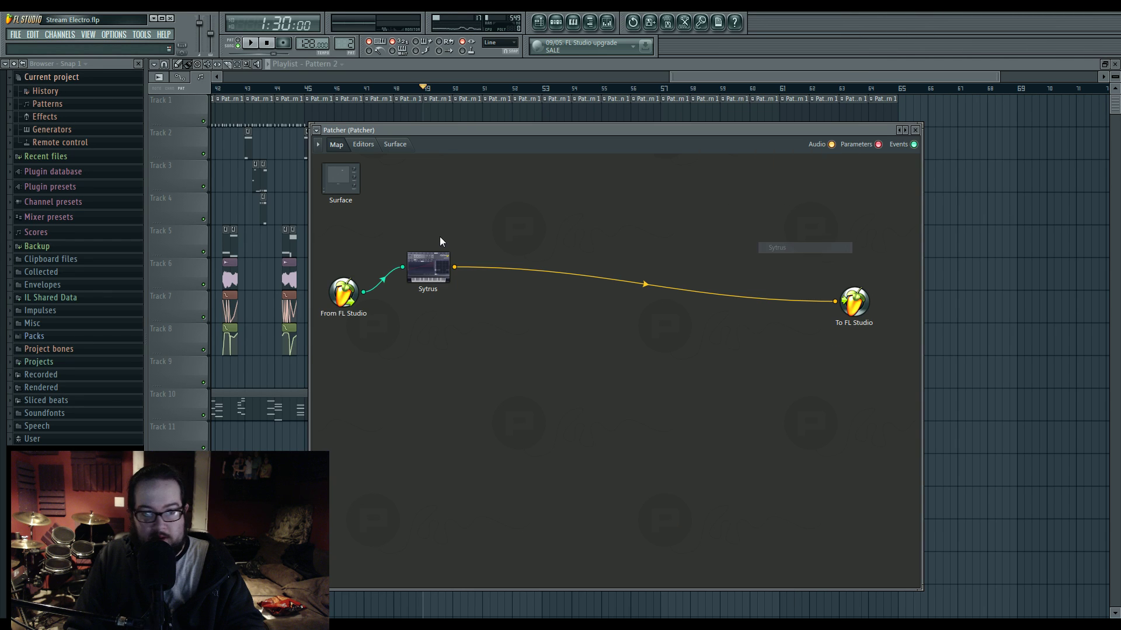
pyautogui.rightClick(427, 265)
pyautogui.doubleClick(426, 265)
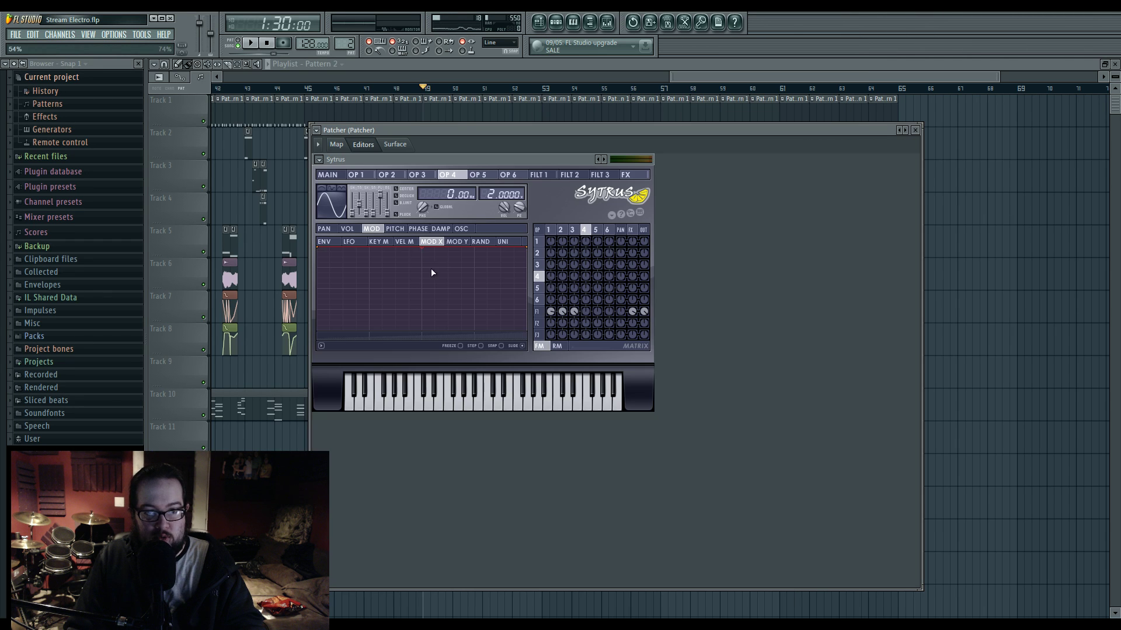
# Step: Load the FM Lead preset into Sytrus and show its main page
pyautogui.click(599, 159)
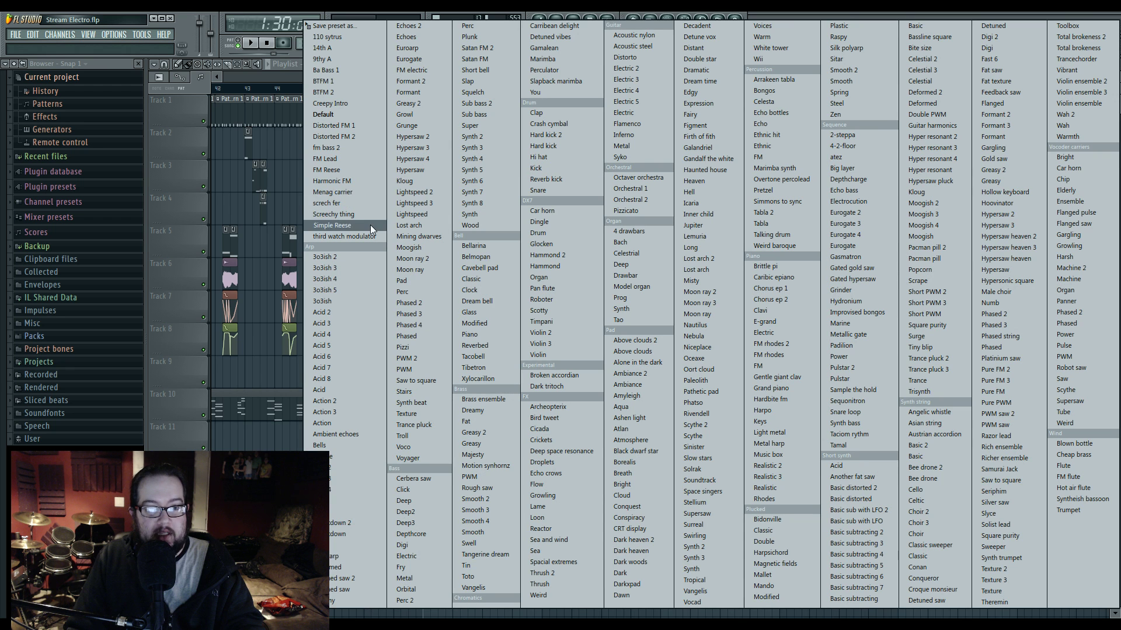
pyautogui.click(365, 161)
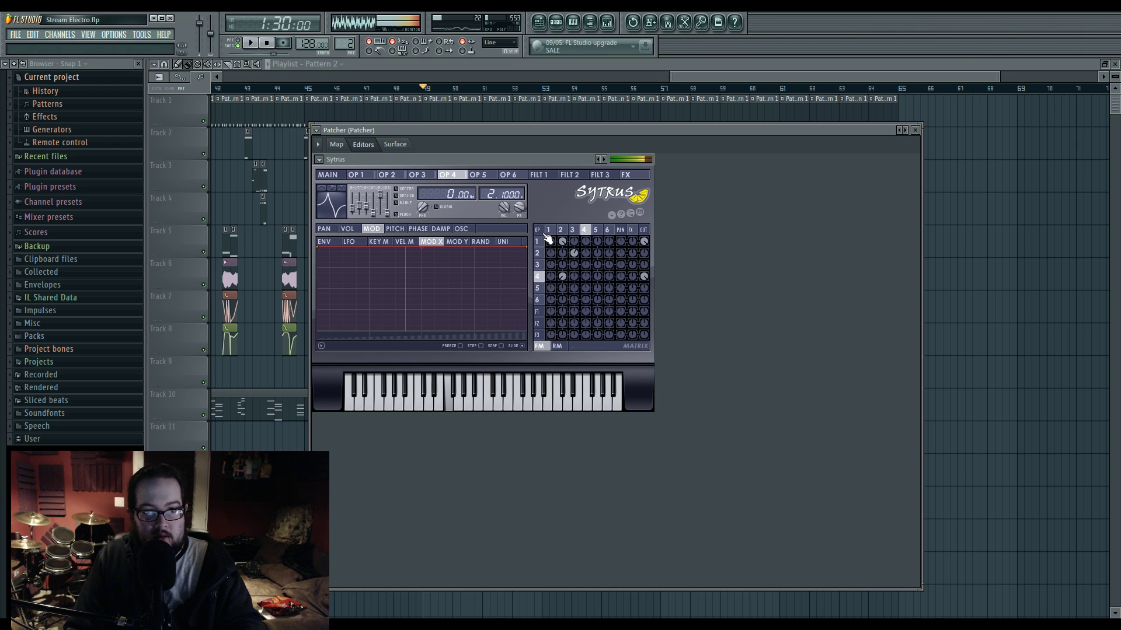
pyautogui.click(351, 177)
# Step: Audition the FM Lead sound and adjust Sytrus's X and Y modulation while playing notes
pyautogui.click(337, 145)
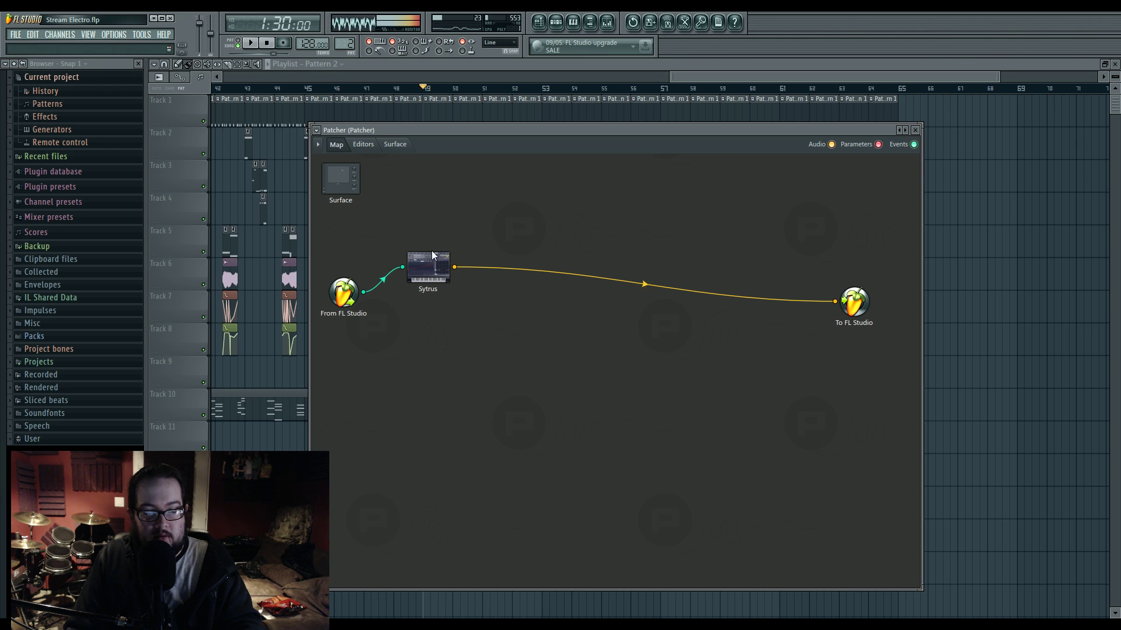
pyautogui.press('z')
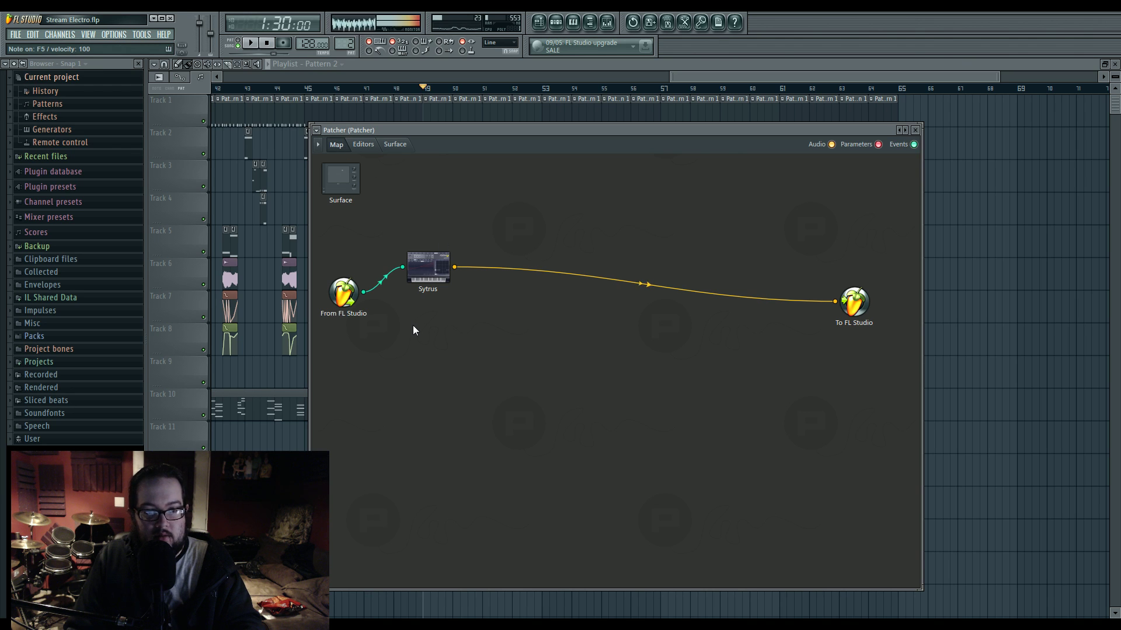
pyautogui.doubleClick(429, 266)
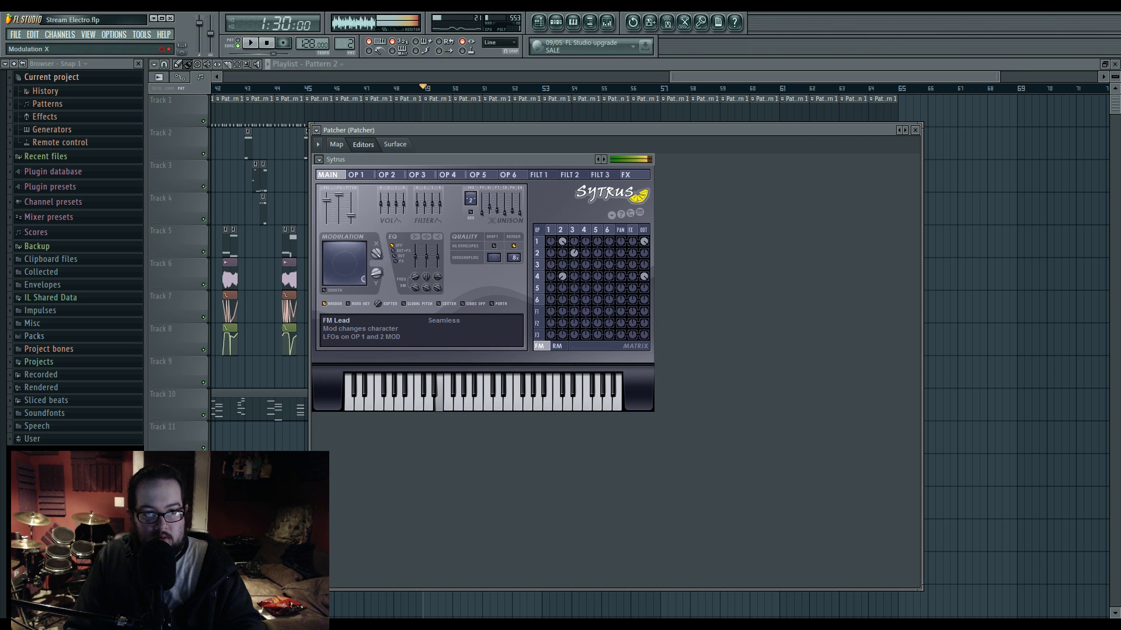
pyautogui.moveTo(377, 279); pyautogui.dragTo(376, 269)
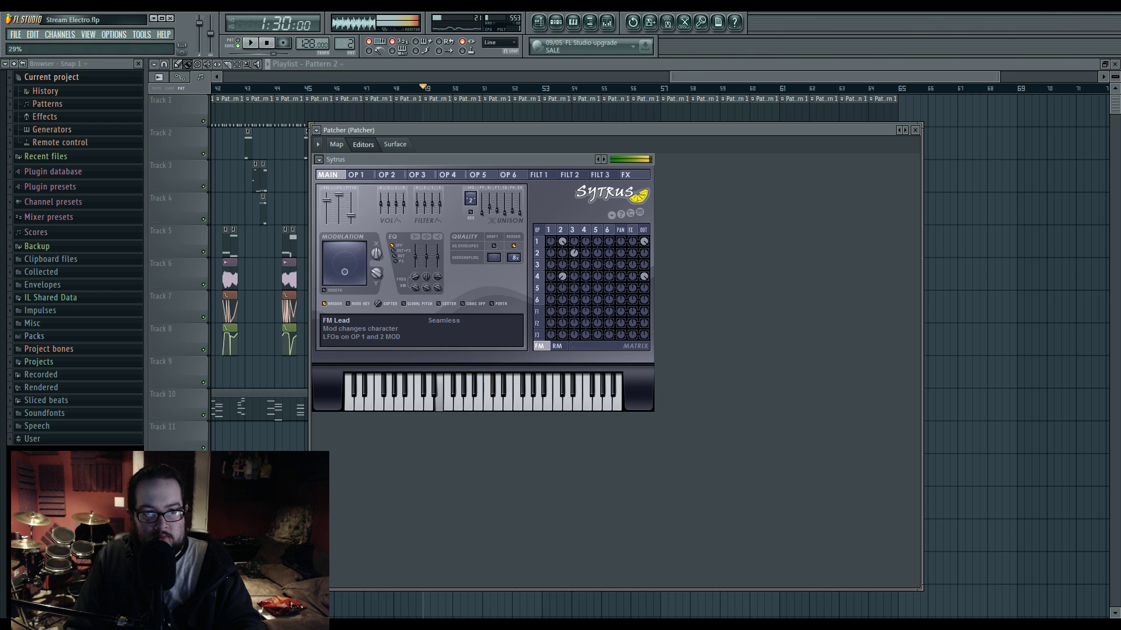
pyautogui.press('r')
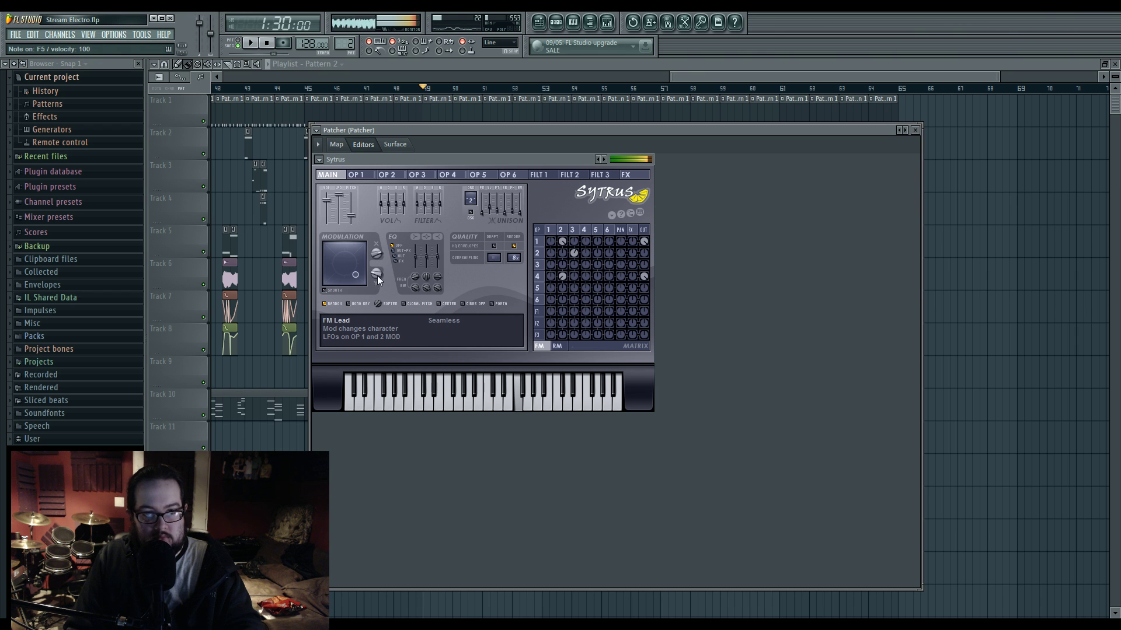
# Step: Route the Patcher channel to mixer insert 31, lower that insert's volume and test it with a note
pyautogui.click(556, 22)
pyautogui.click(589, 343)
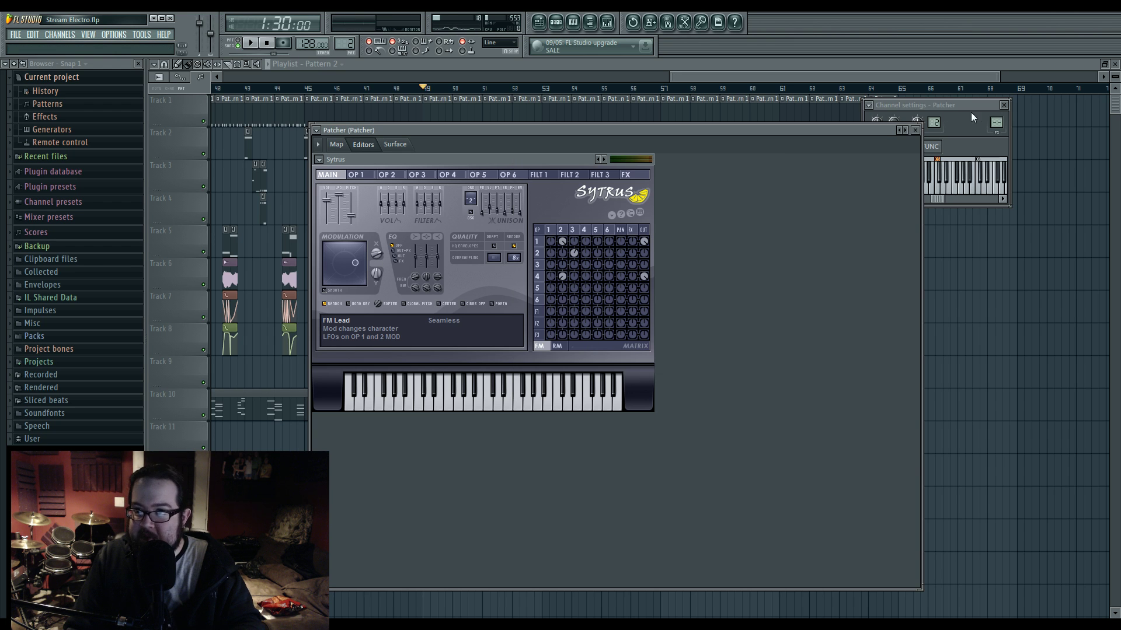
pyautogui.doubleClick(992, 123)
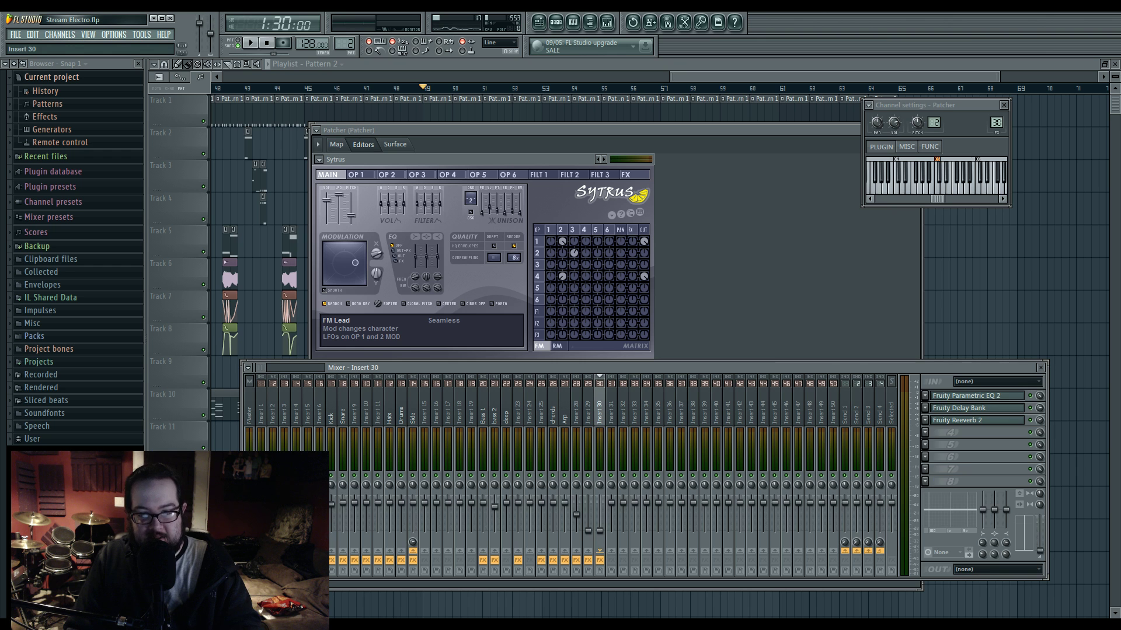
pyautogui.moveTo(995, 122); pyautogui.dragTo(995, 119)
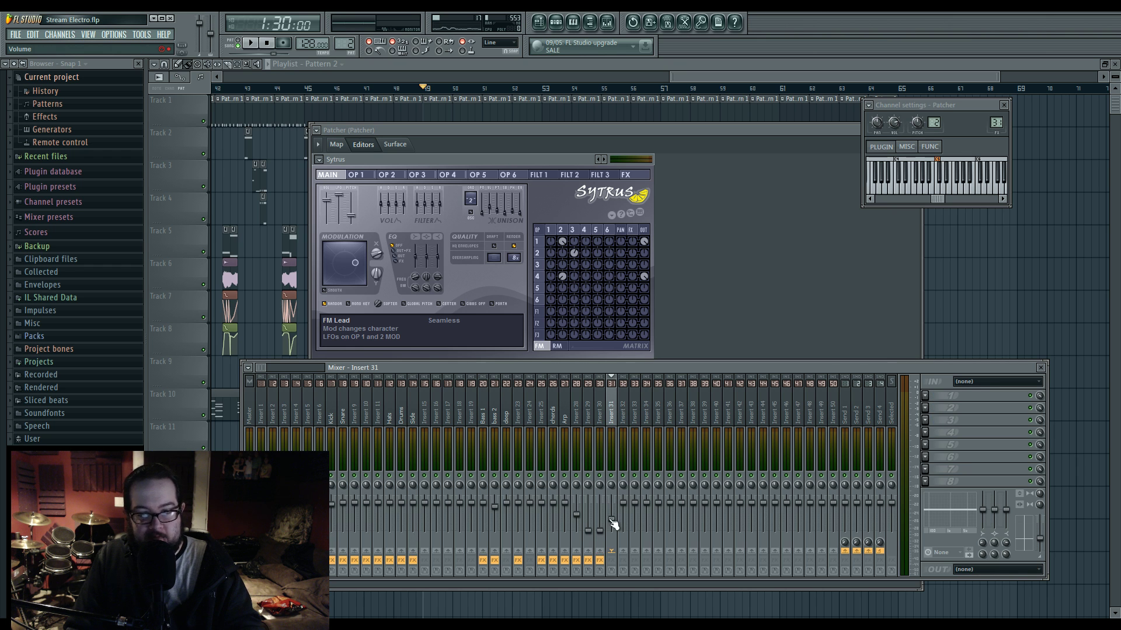
pyautogui.press('z')
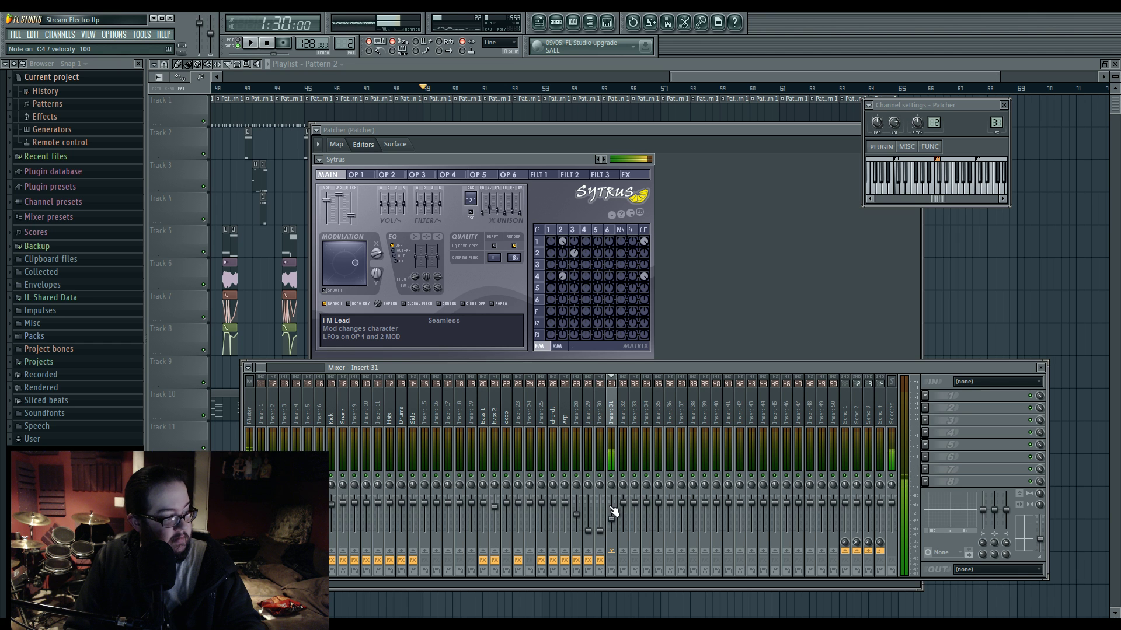
# Step: Move Sytrus up in the Patcher map and add a Harmor generator below it
pyautogui.click(670, 132)
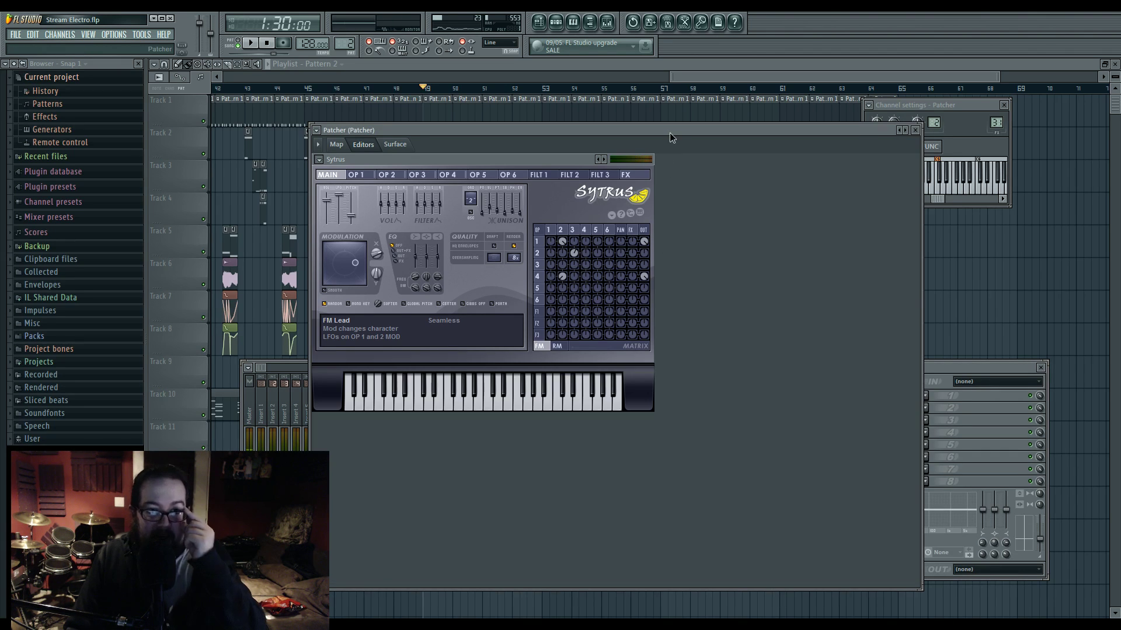
pyautogui.click(556, 22)
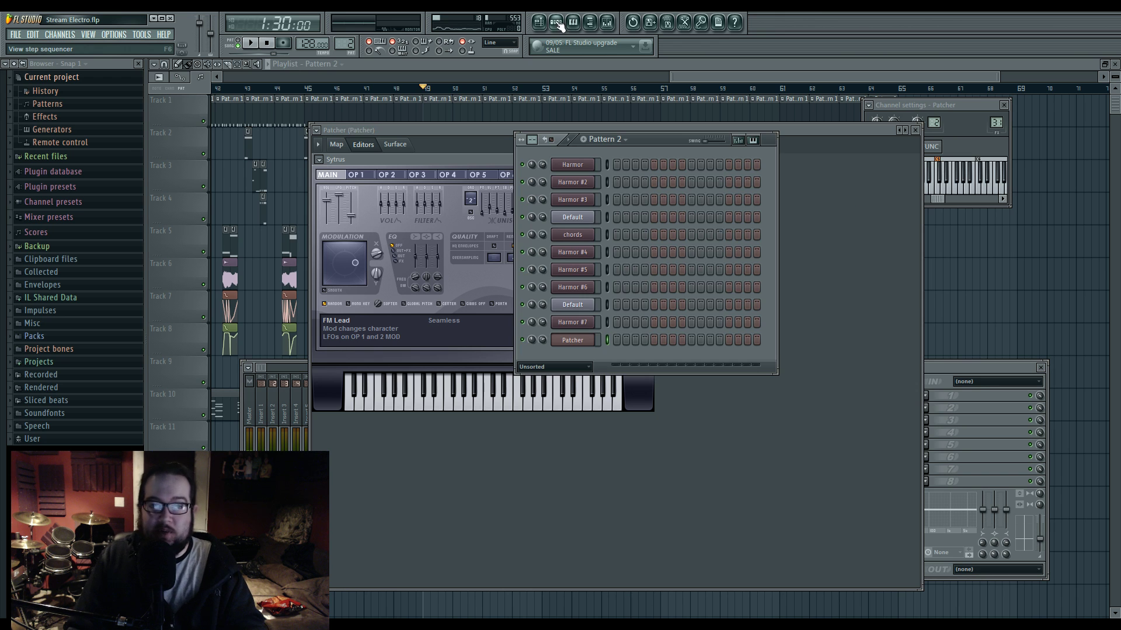
pyautogui.click(342, 147)
pyautogui.moveTo(449, 260); pyautogui.dragTo(485, 230)
pyautogui.rightClick(449, 301)
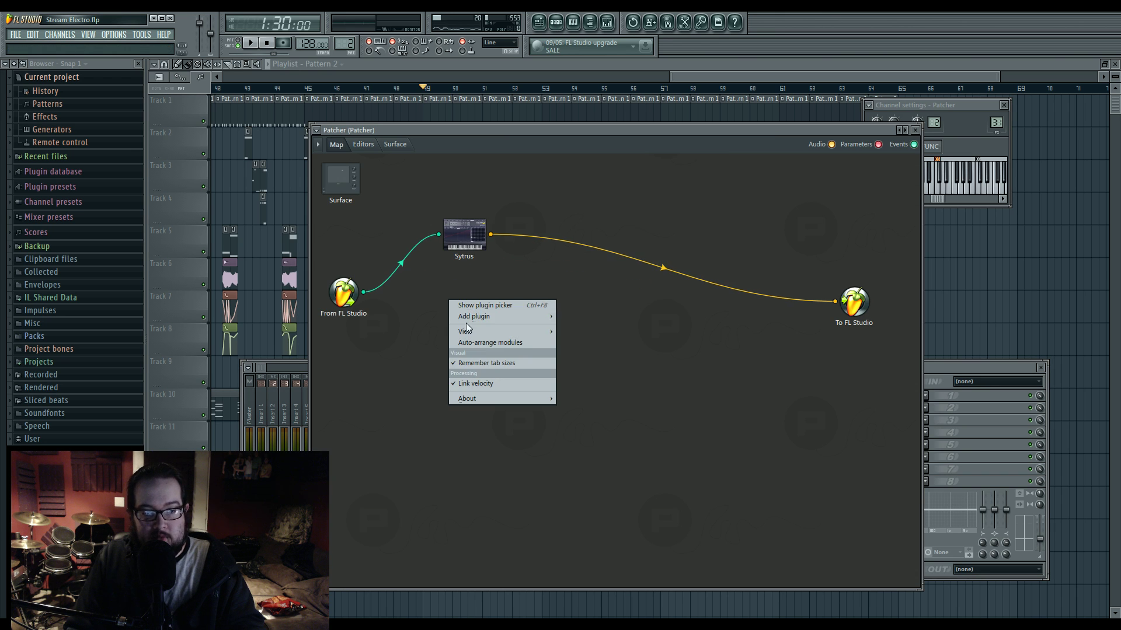
pyautogui.moveTo(475, 316)
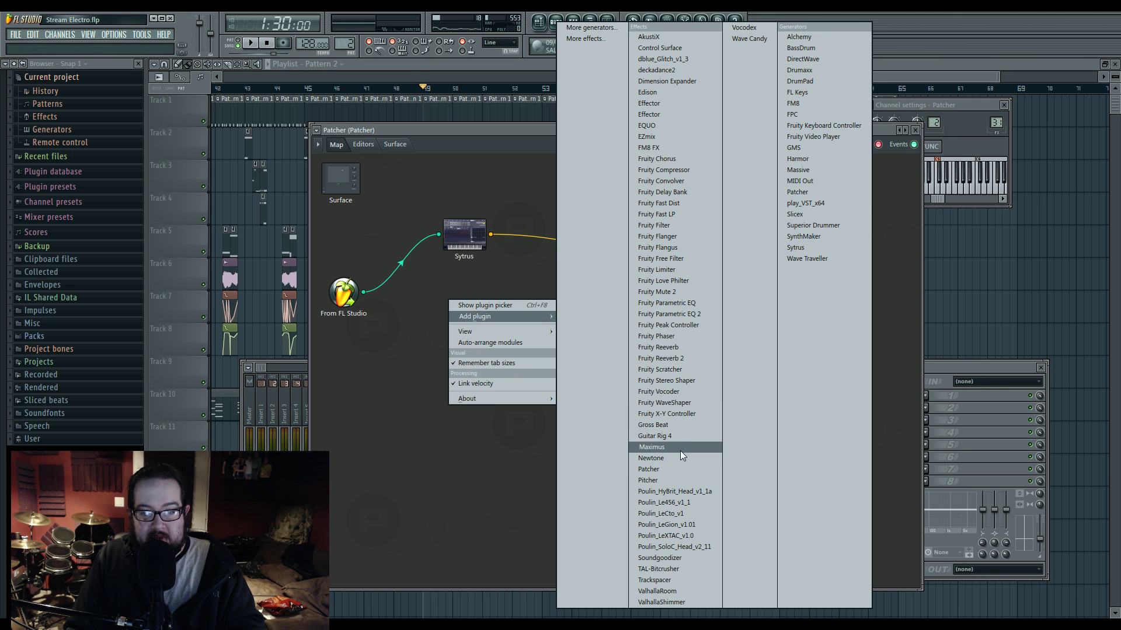
pyautogui.click(822, 162)
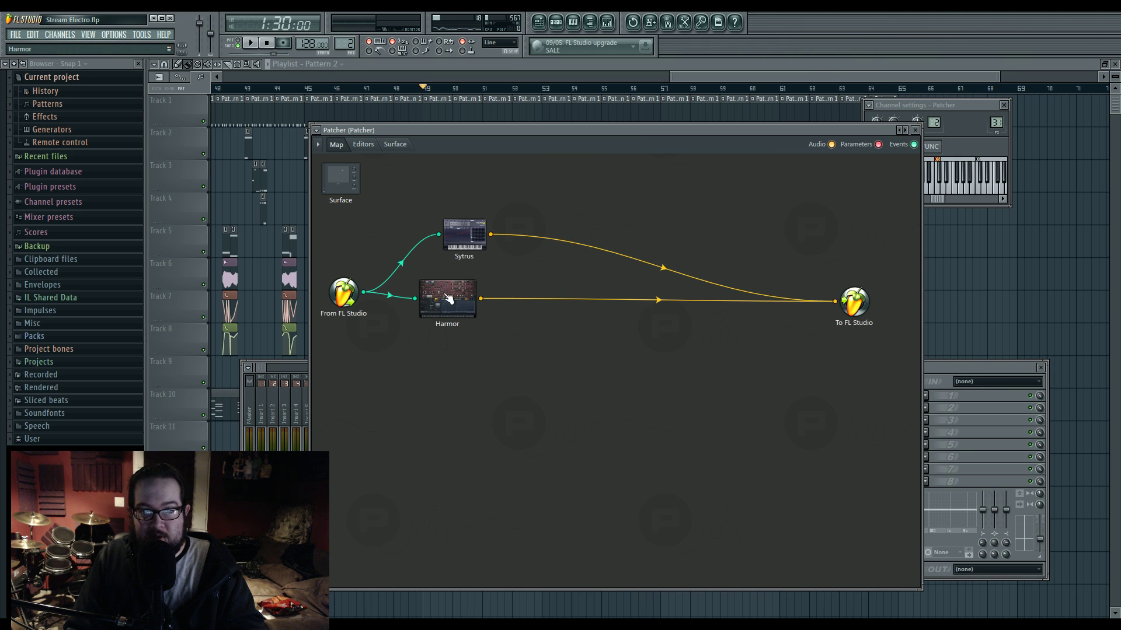
# Step: Load the Connector Gamer preset into Harmor and mute Sytrus's audio connection to the output
pyautogui.click(856, 177)
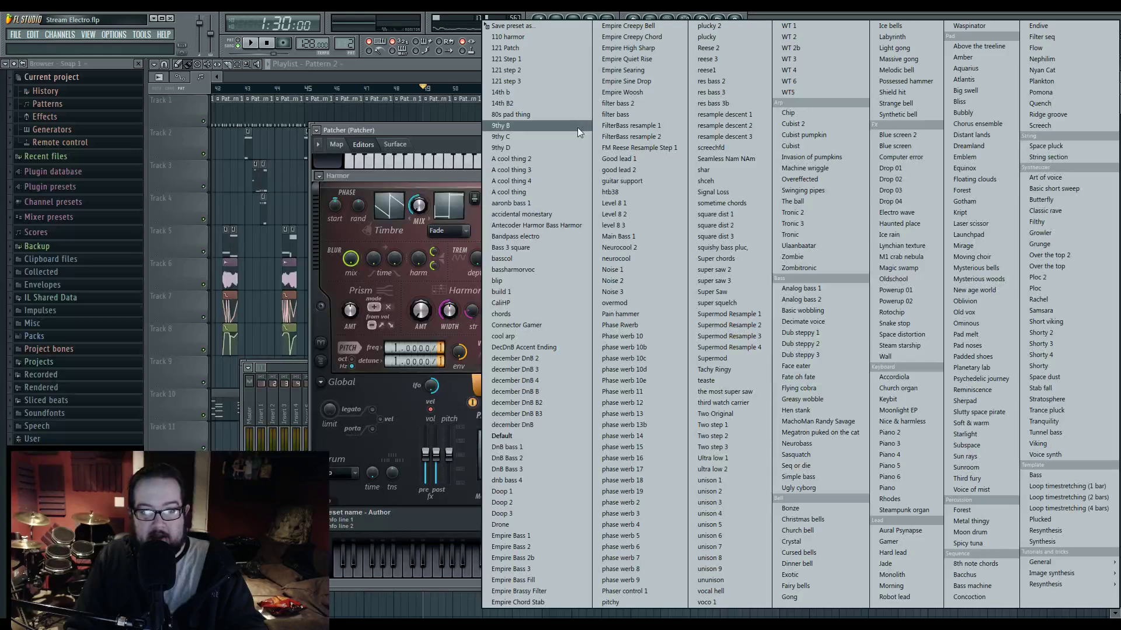
pyautogui.click(569, 324)
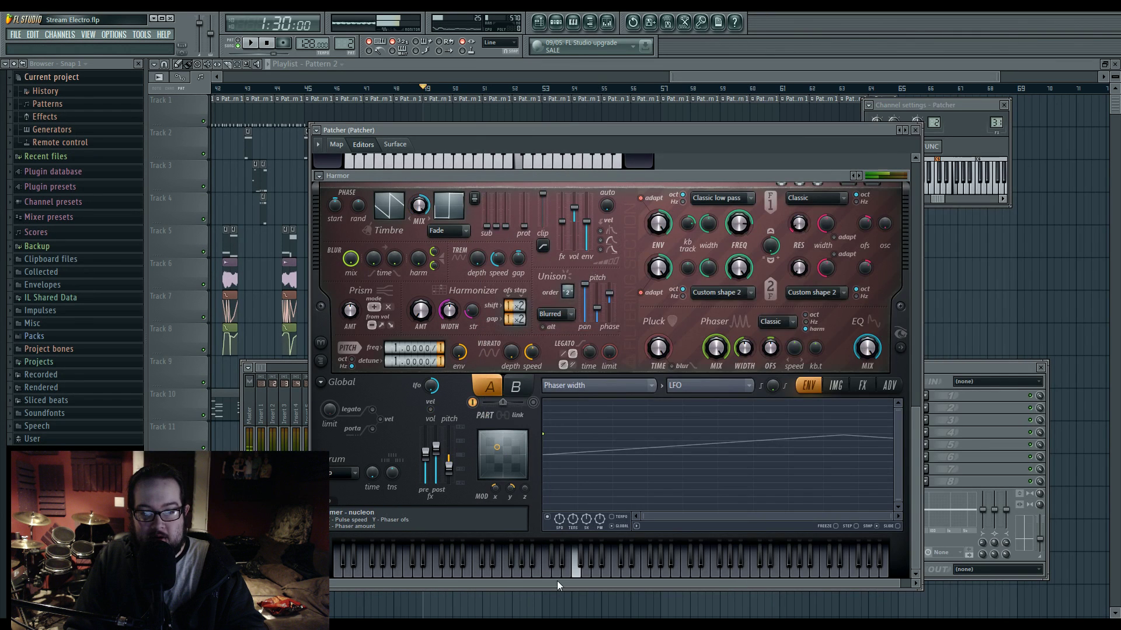
pyautogui.click(336, 144)
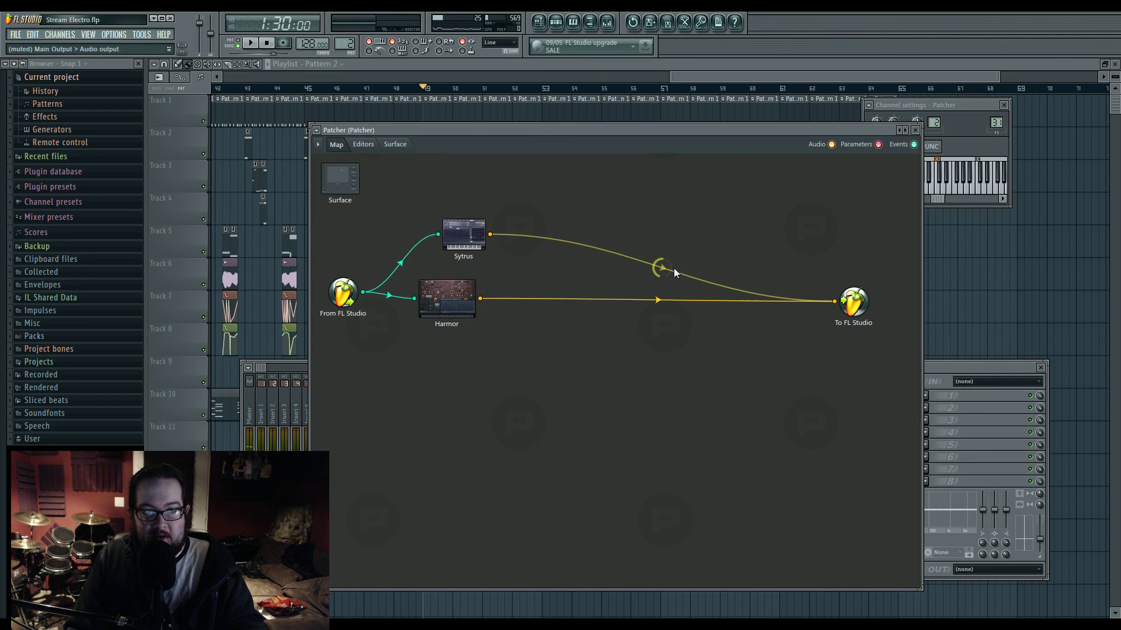
# Step: Reopen the Harmor editor, reposition the Patcher window and load the december DnB preset
pyautogui.doubleClick(464, 315)
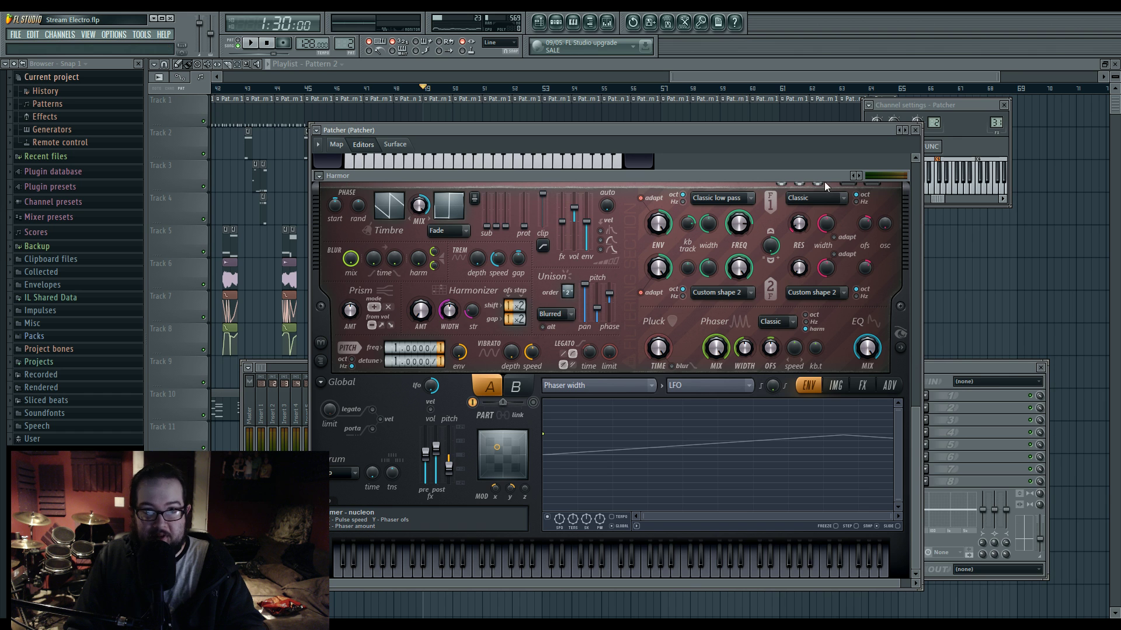
pyautogui.click(855, 176)
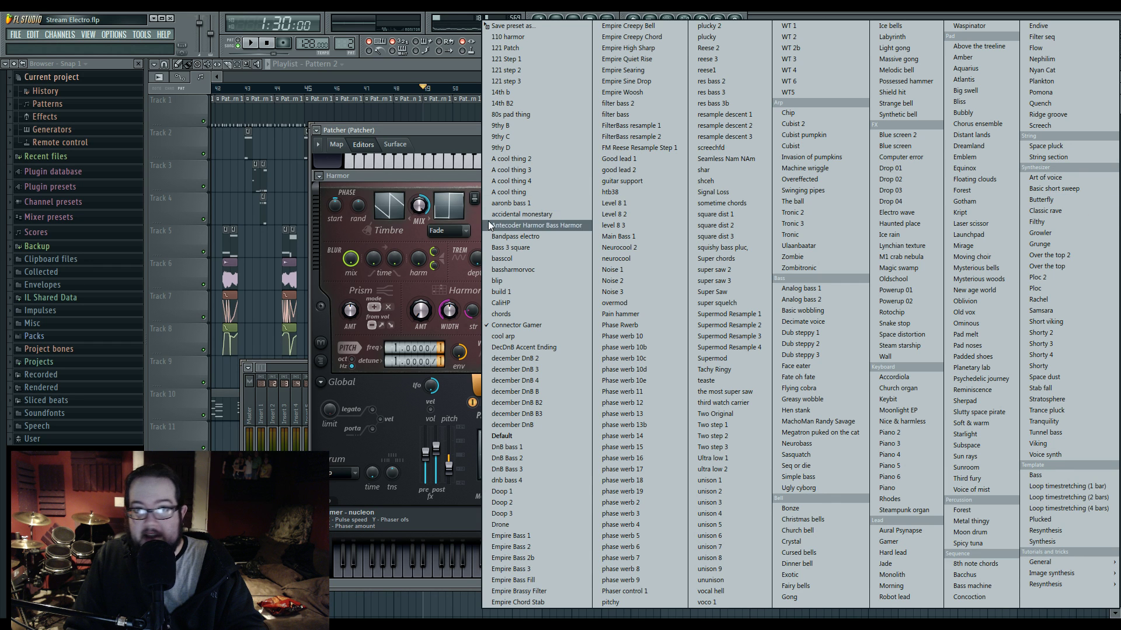
pyautogui.moveTo(451, 130); pyautogui.dragTo(496, 118)
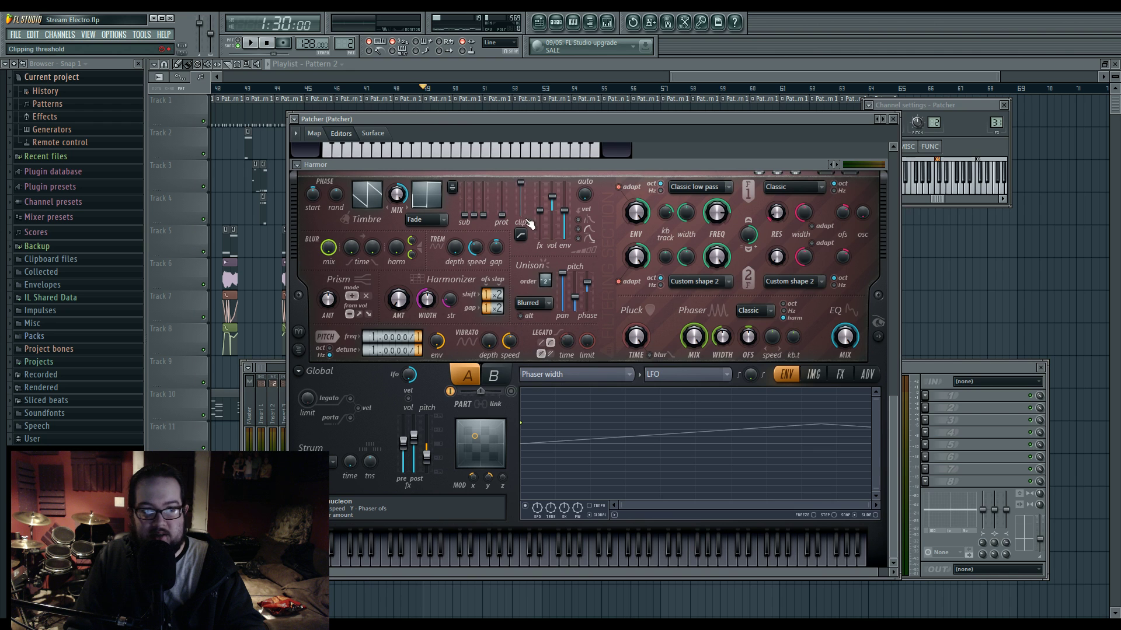
pyautogui.click(833, 165)
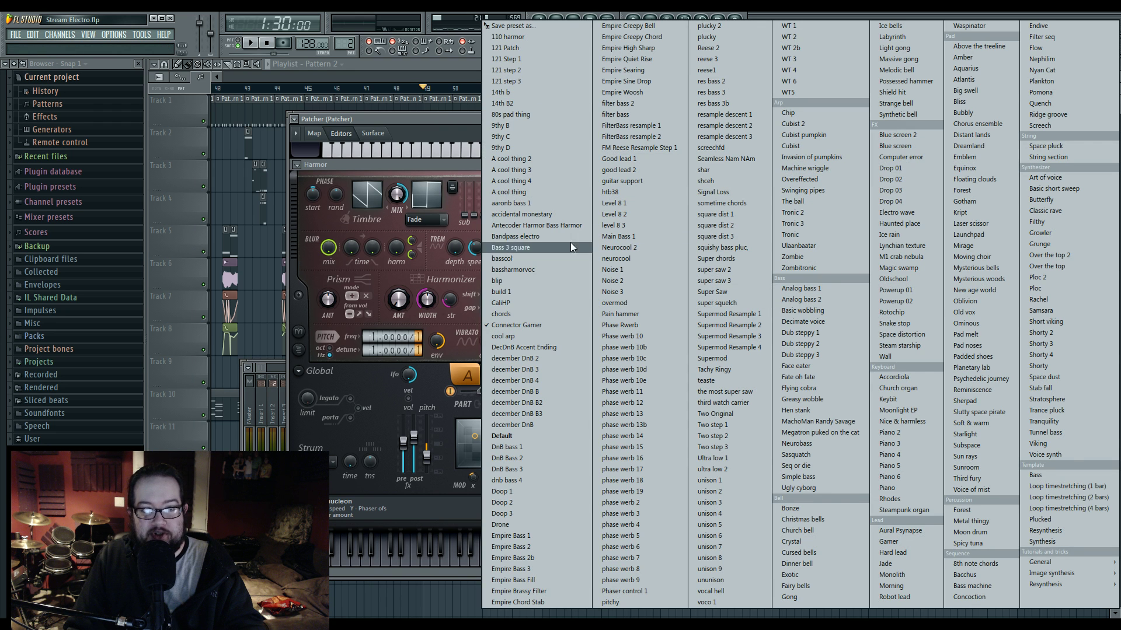
pyautogui.click(523, 428)
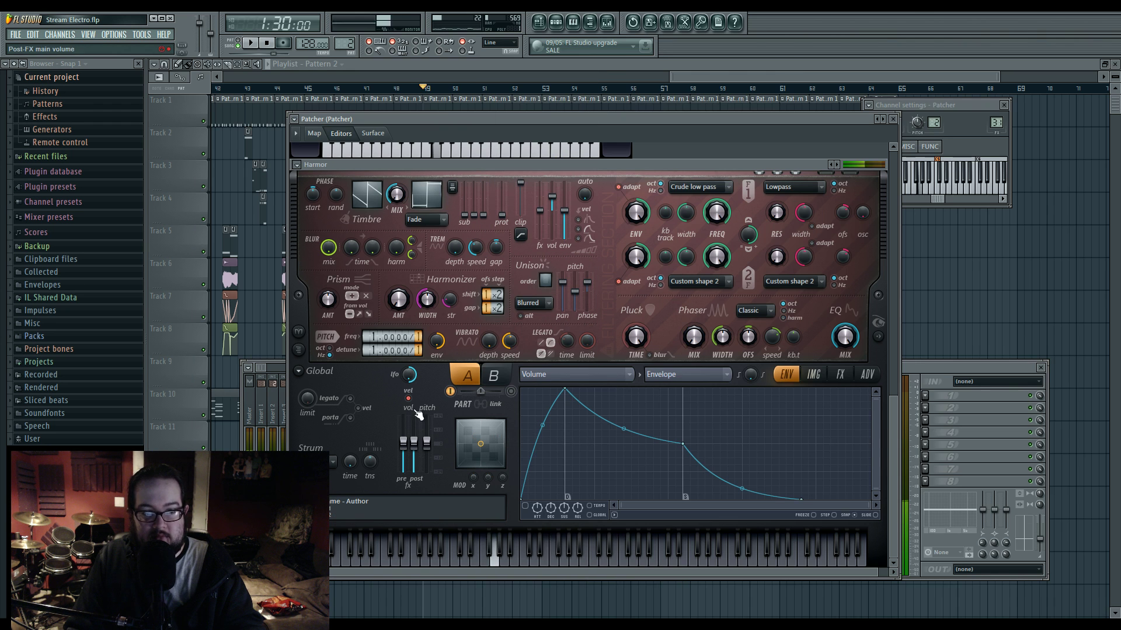
# Step: Raise Harmor's main pitch and set part B's pitch frequency multiplier to 3 while auditioning notes
pyautogui.scroll(5, 429, 447)
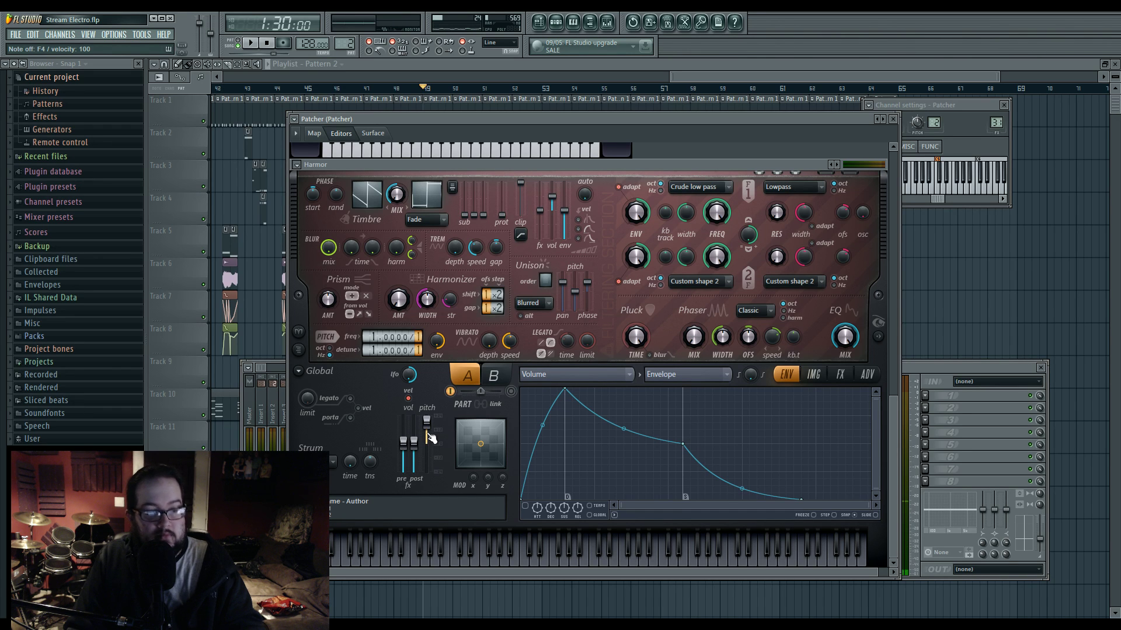
pyautogui.keyDown('alt'); pyautogui.click(431, 432); pyautogui.keyUp('alt')
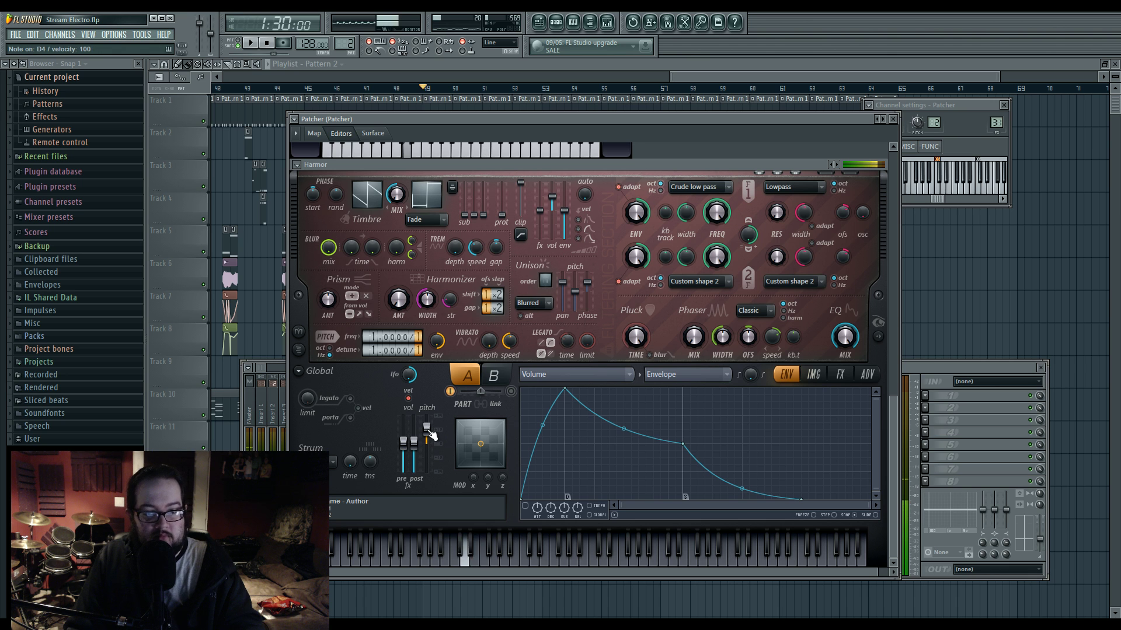
pyautogui.click(513, 392)
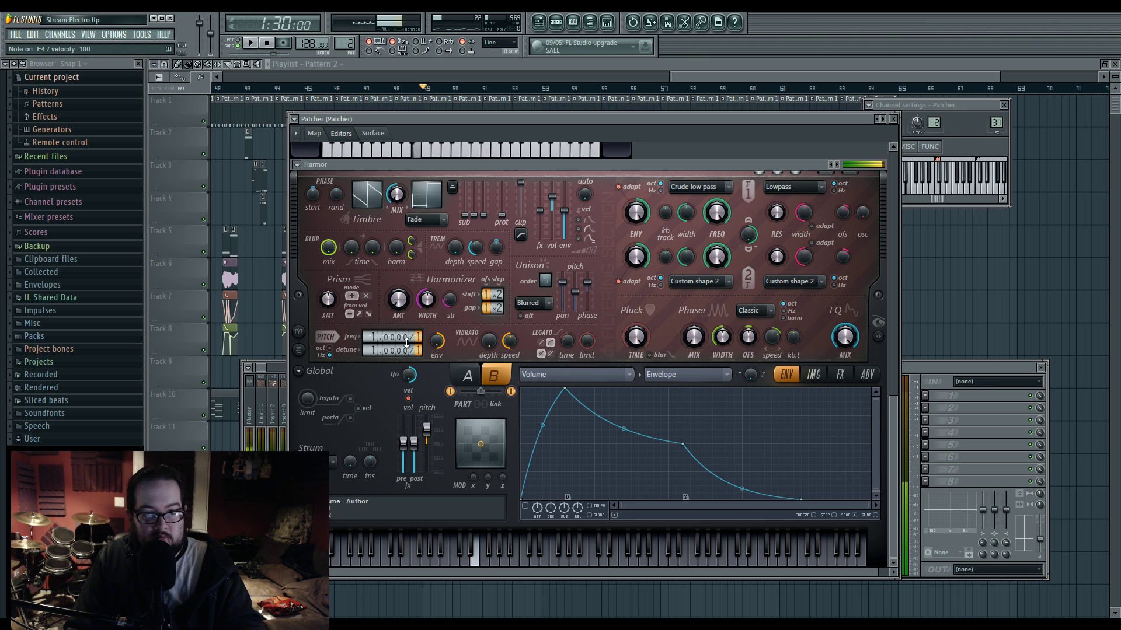
pyautogui.press('x')
pyautogui.press('v')
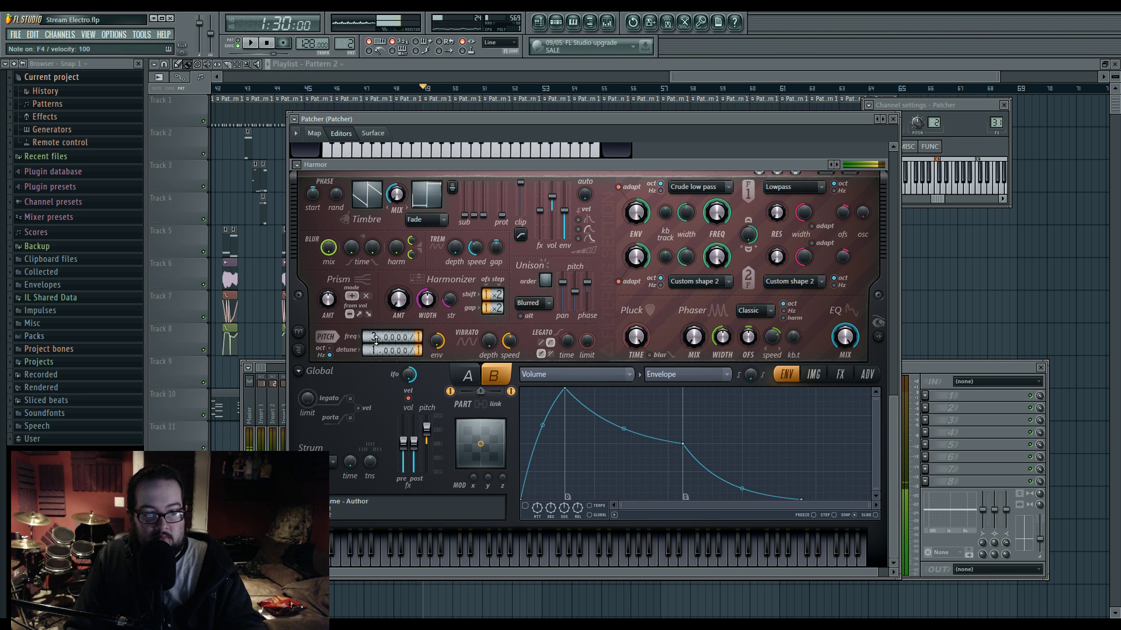
pyautogui.press('c')
pyautogui.press('b')
pyautogui.press('v')
pyautogui.press('c')
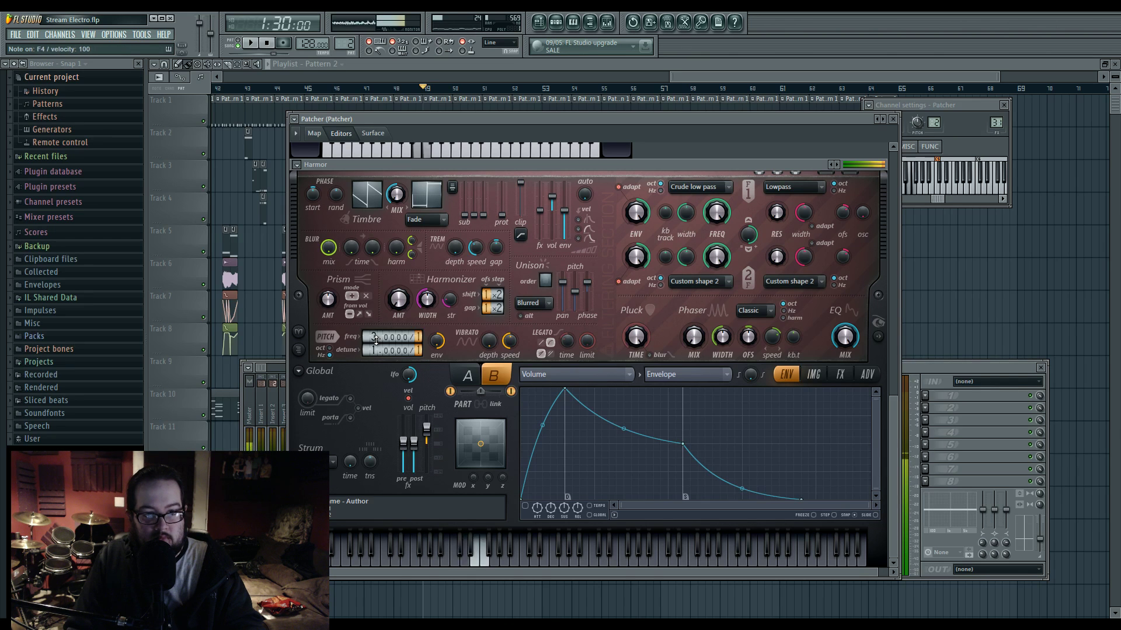
pyautogui.press('z')
pyautogui.press('x')
pyautogui.press('v')
# Step: Adjust part B's harmonizer width and return Harmor's main pitch to centre while auditioning notes
pyautogui.moveTo(427, 300); pyautogui.dragTo(451, 314)
pyautogui.moveTo(431, 433); pyautogui.dragTo(430, 448)
pyautogui.press('c')
pyautogui.press('c')
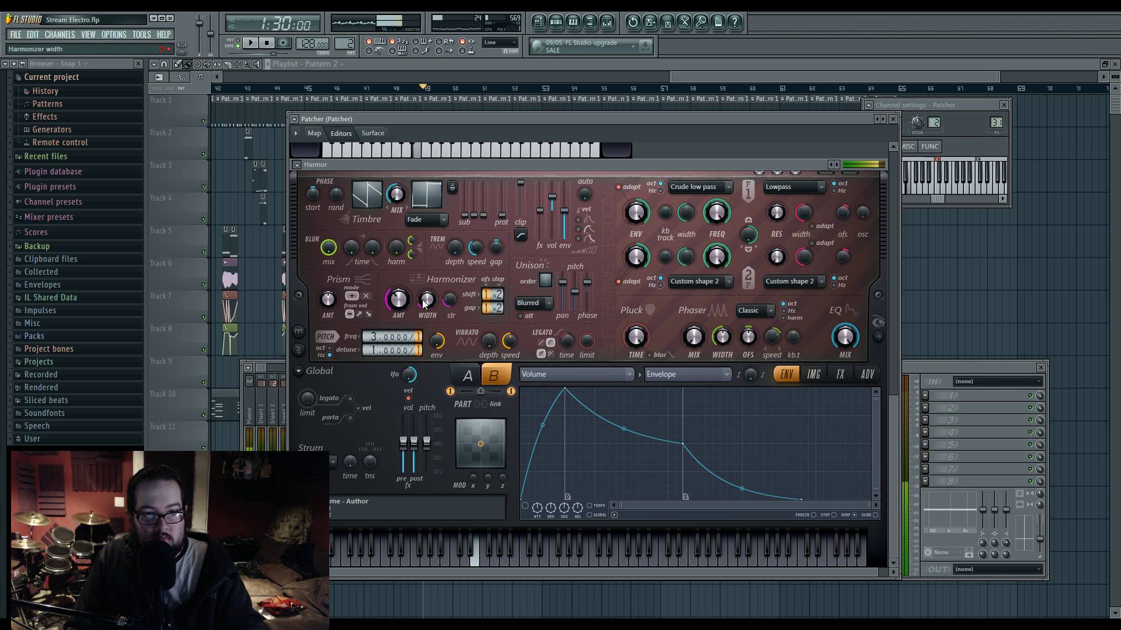
pyautogui.press('x')
# Step: On Harmor's part A, increase the unison order, lower its pan and raise its pitch spread, testing with notes
pyautogui.click(471, 378)
pyautogui.press('z')
pyautogui.press('c')
pyautogui.moveTo(545, 280); pyautogui.dragTo(545, 264)
pyautogui.moveTo(574, 305)
pyautogui.mouseDown()
pyautogui.moveTo(575, 286)
pyautogui.moveTo(587, 288)
pyautogui.mouseUp()
pyautogui.press('c')
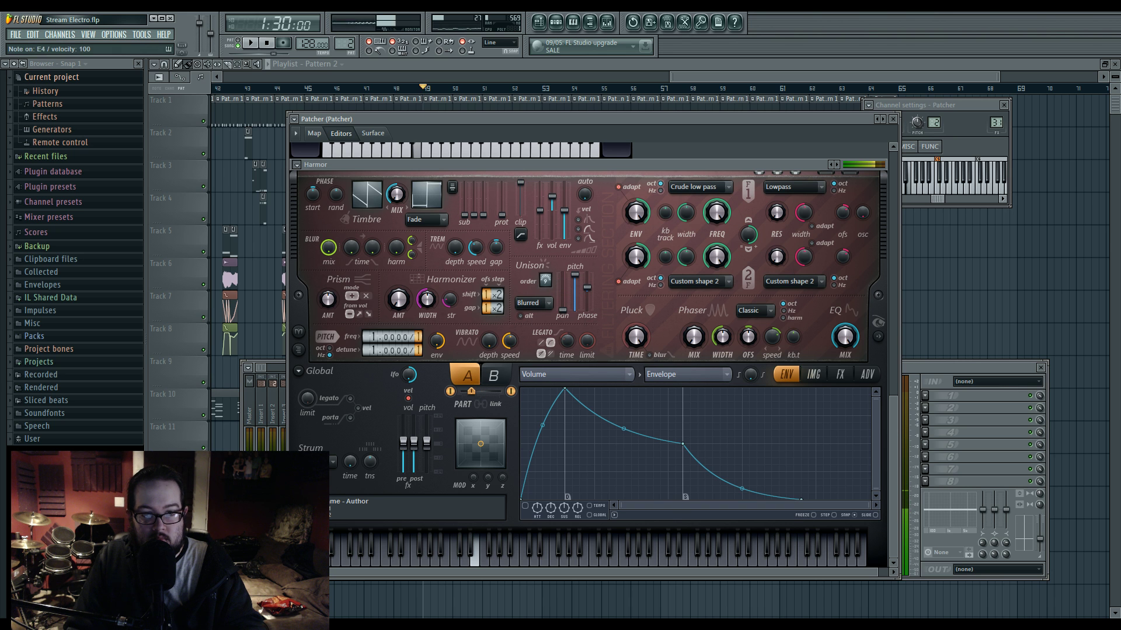
# Step: Set Harmor's distortion type to Rubber and adjust its sliders while playing a test note
pyautogui.click(839, 374)
pyautogui.click(610, 404)
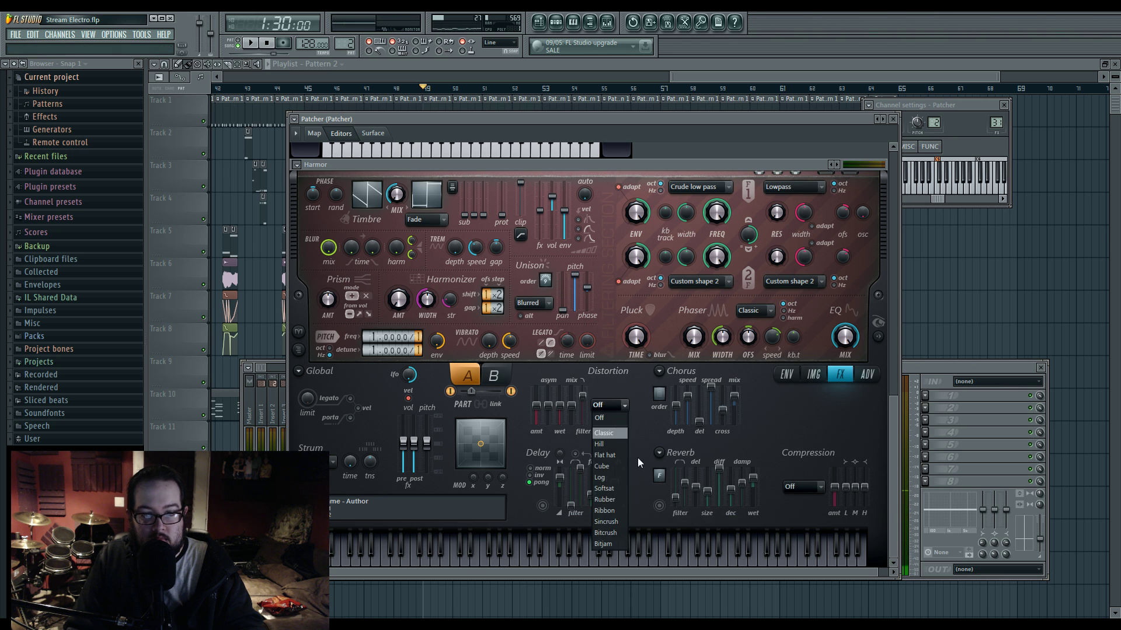
pyautogui.click(614, 496)
pyautogui.press('c')
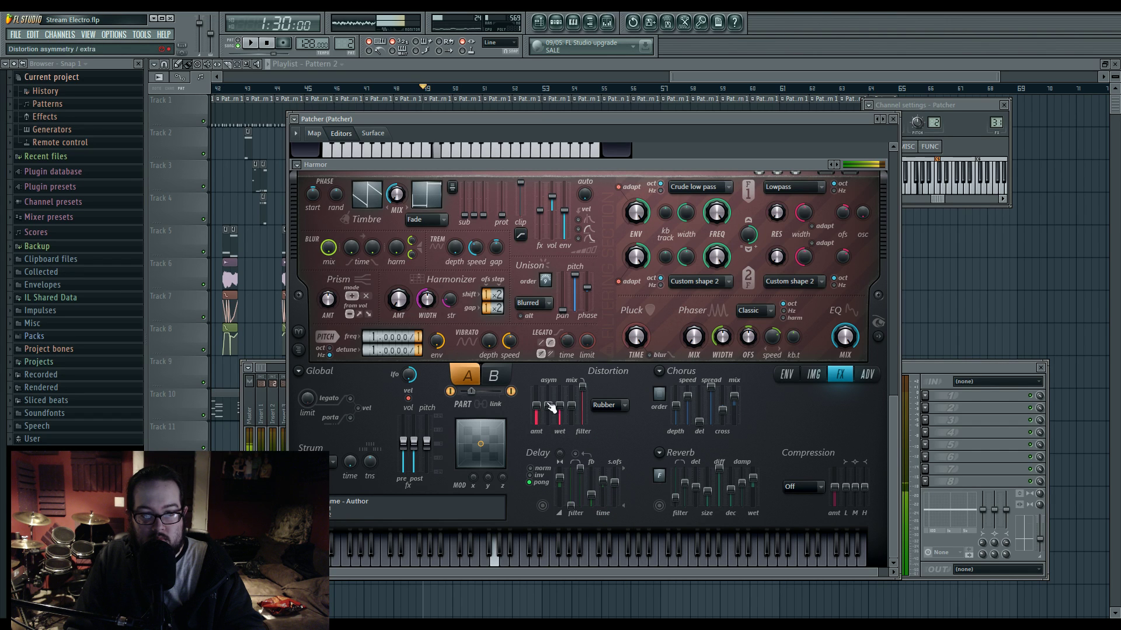
# Step: Raise Harmor's main pitch by 1200 cents and lower the unison pitch spread while playing notes
pyautogui.press('z')
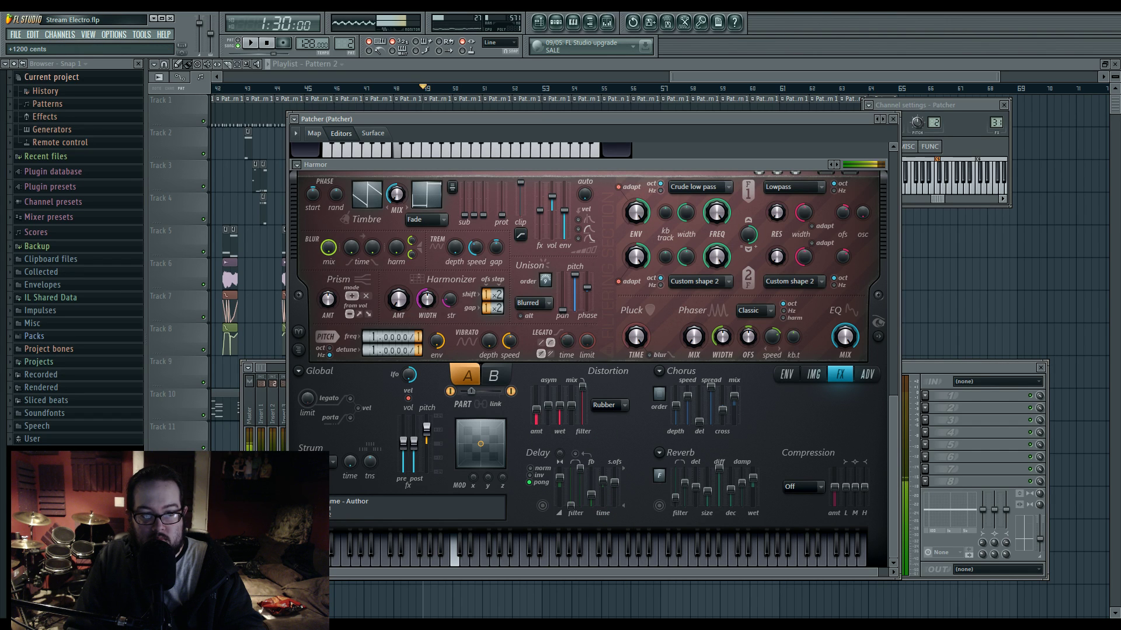
pyautogui.press('c')
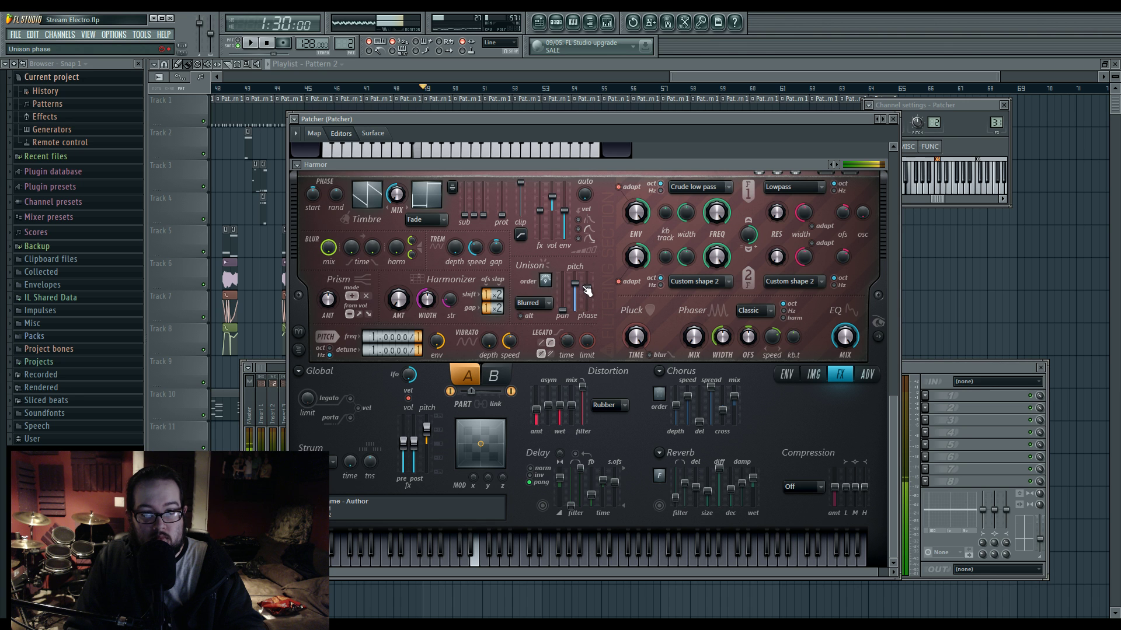
pyautogui.press('z')
pyautogui.press('n')
# Step: Move Sytrus higher in the Patcher map and insert Fruity Reeverb after Harmor's audio output
pyautogui.click(314, 134)
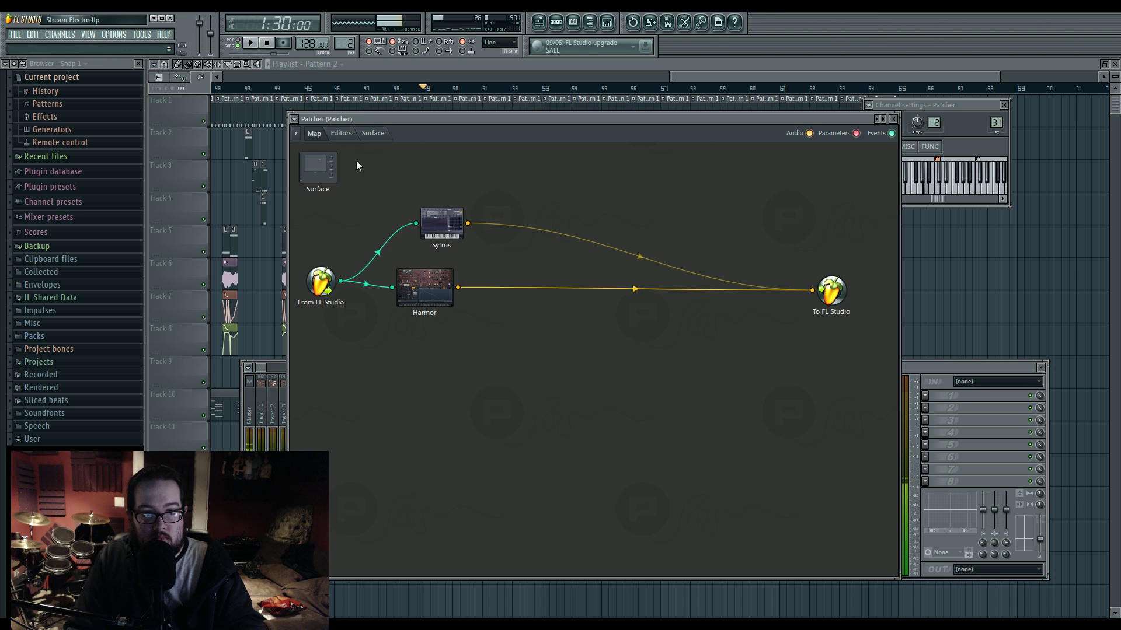
pyautogui.moveTo(437, 227); pyautogui.dragTo(441, 190)
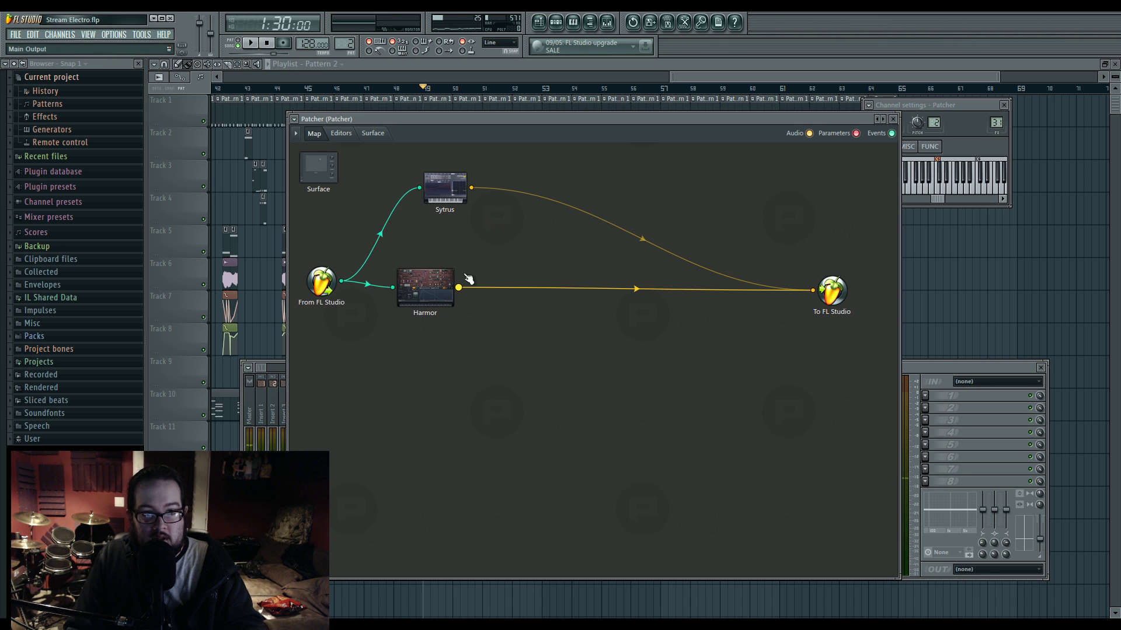
pyautogui.rightClick(458, 288)
pyautogui.moveTo(499, 312)
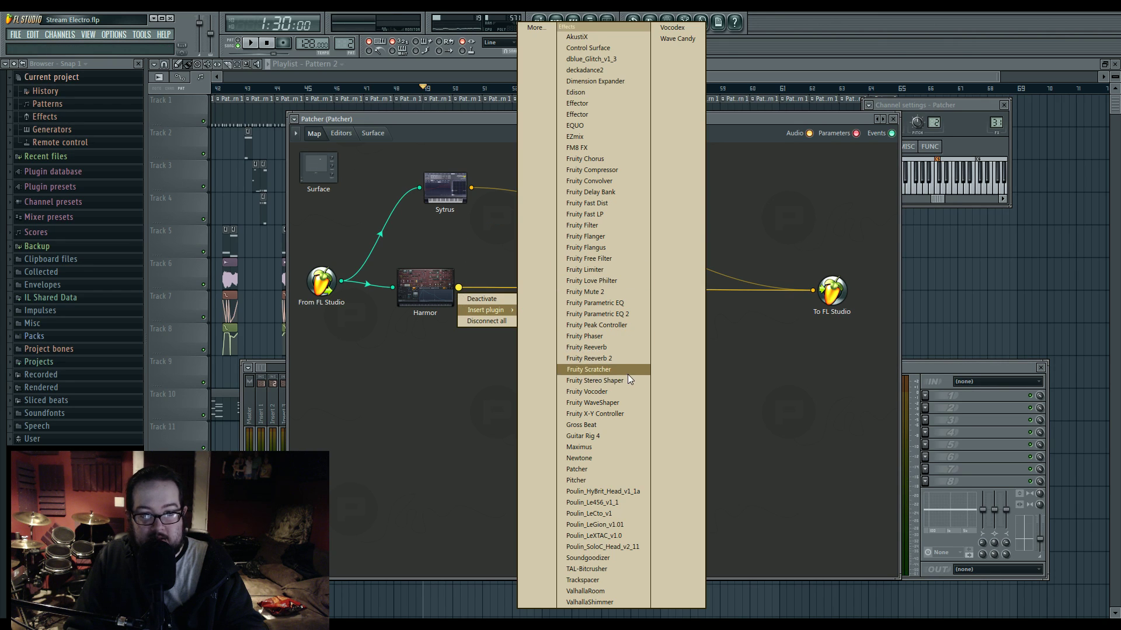
pyautogui.click(632, 350)
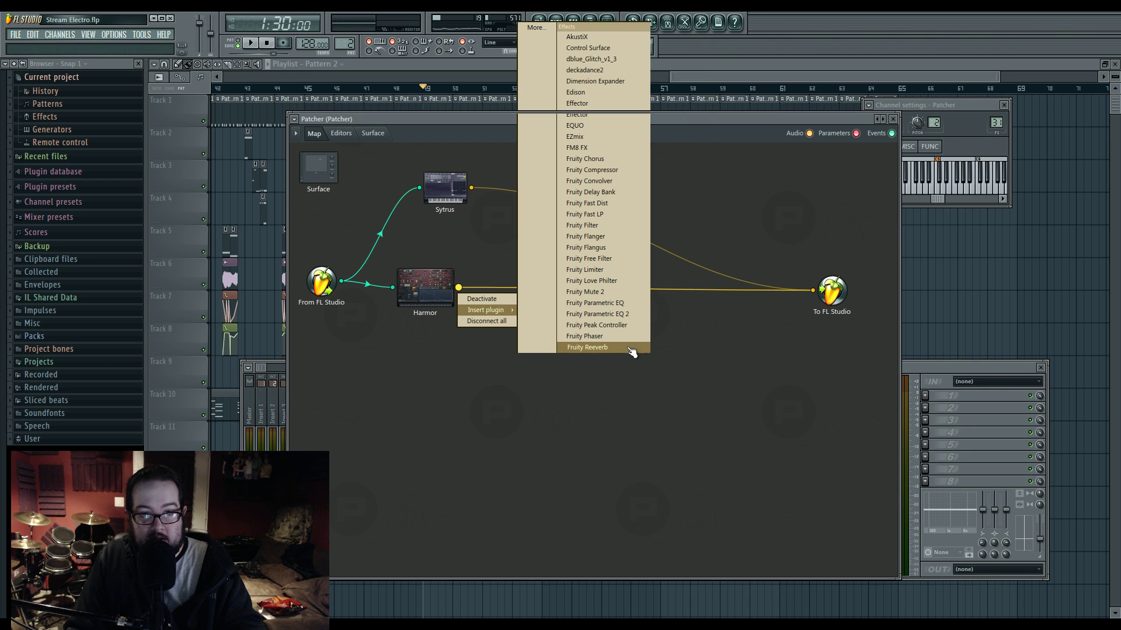
pyautogui.moveTo(495, 247); pyautogui.dragTo(495, 251)
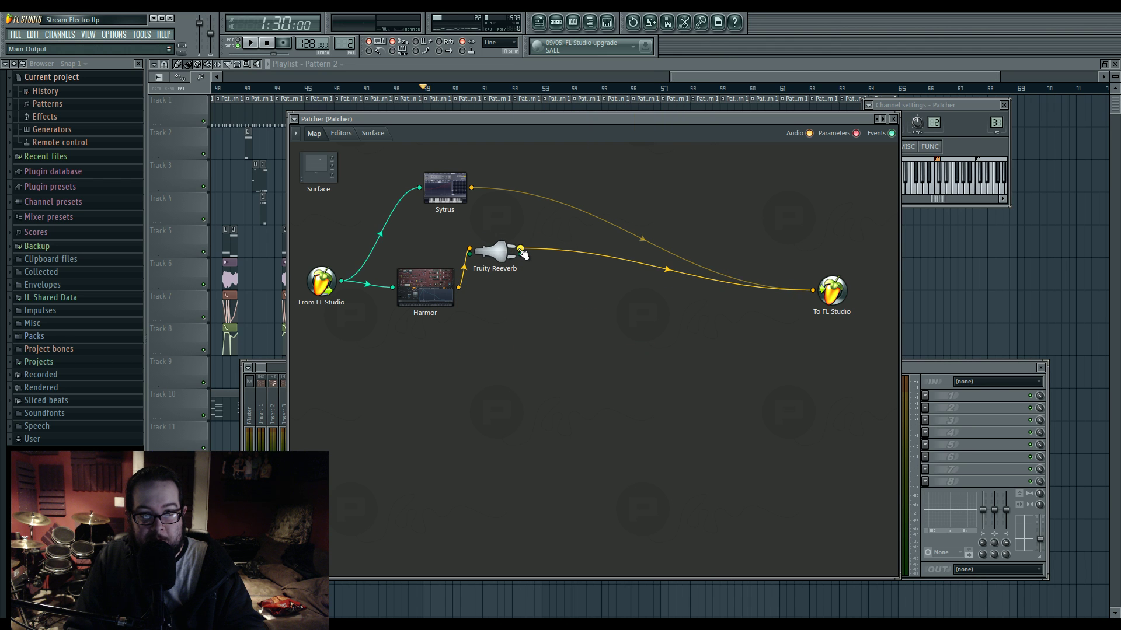
# Step: Insert Fruity Delay Bank after the reverb and also connect Harmor's audio output directly to To FL Studio
pyautogui.rightClick(521, 249)
pyautogui.click(474, 283)
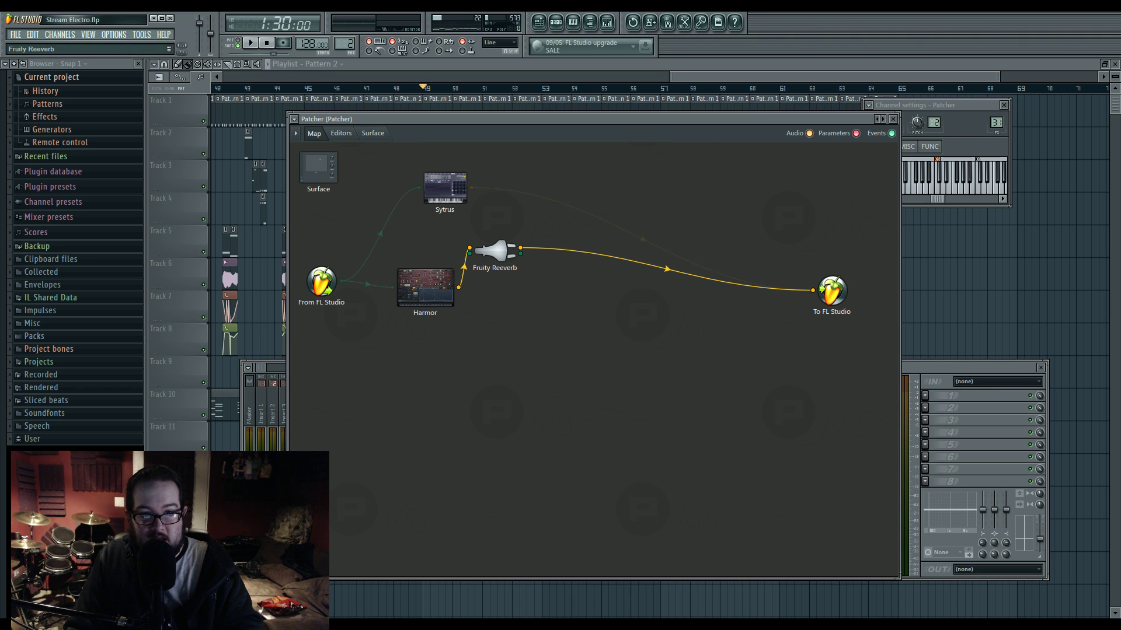
pyautogui.moveTo(498, 255); pyautogui.dragTo(495, 245)
pyautogui.rightClick(517, 238)
pyautogui.moveTo(565, 256)
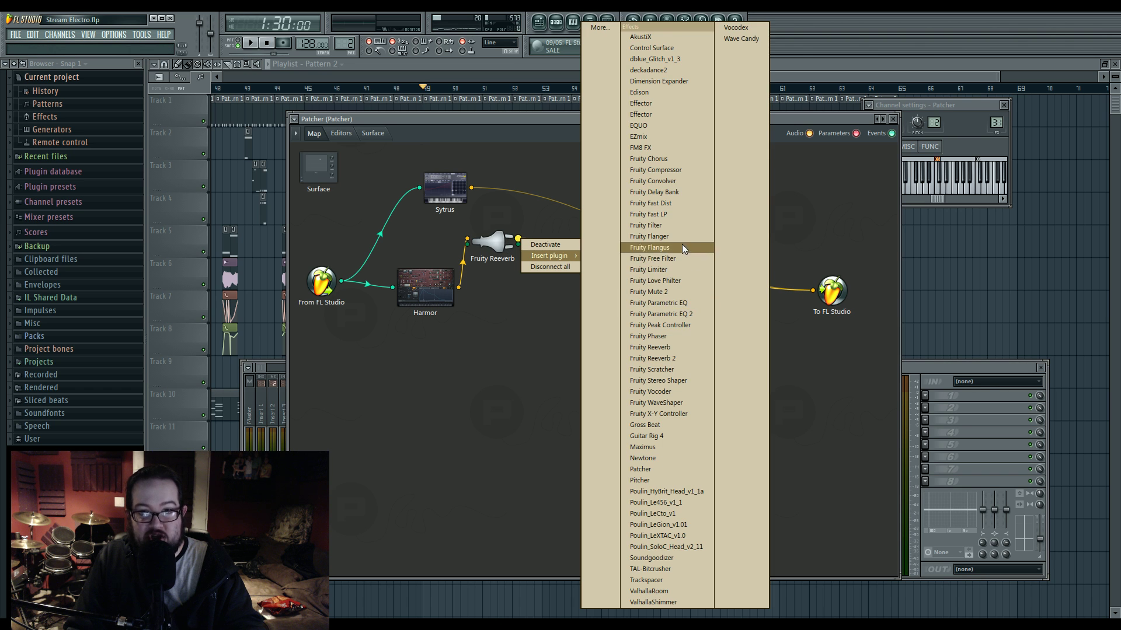
pyautogui.click(649, 192)
pyautogui.moveTo(555, 241); pyautogui.dragTo(565, 245)
pyautogui.moveTo(459, 288); pyautogui.dragTo(813, 290)
# Step: Replace Fruity Reeverb with Fruity Reeverb 2, placed between Harmor and the Delay bank
pyautogui.doubleClick(488, 243)
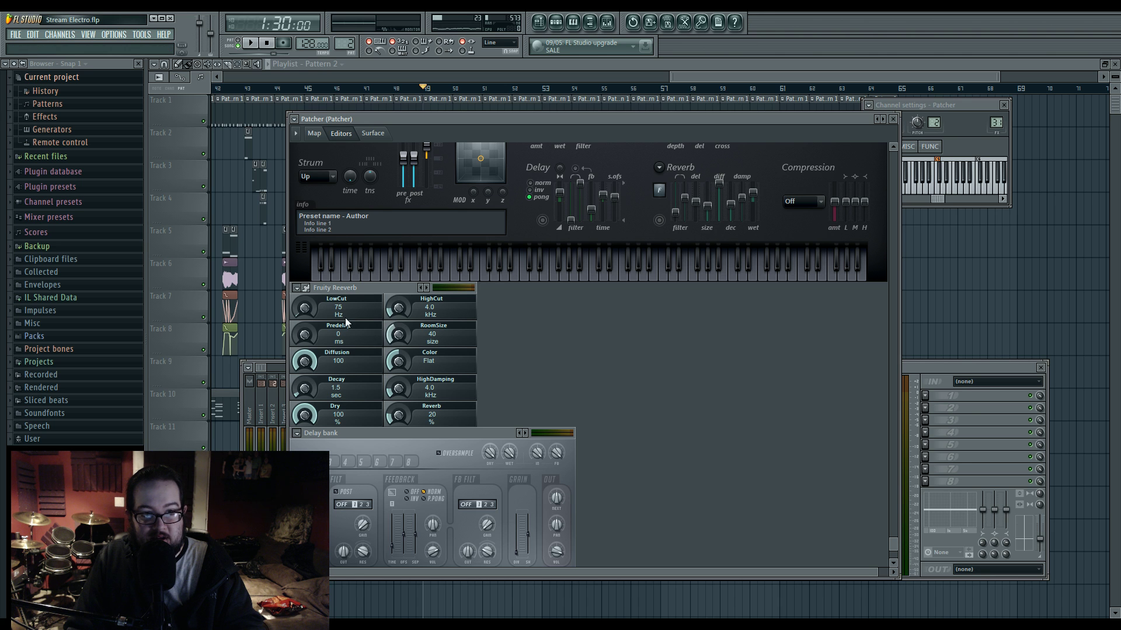
pyautogui.click(315, 132)
pyautogui.rightClick(490, 241)
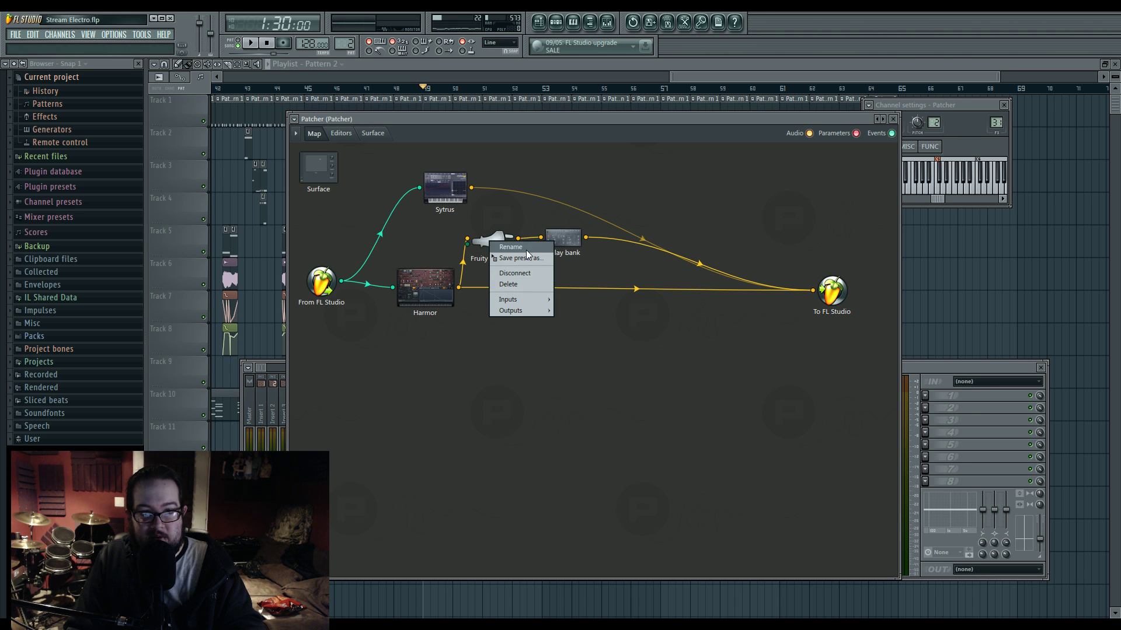
pyautogui.click(513, 284)
pyautogui.rightClick(540, 237)
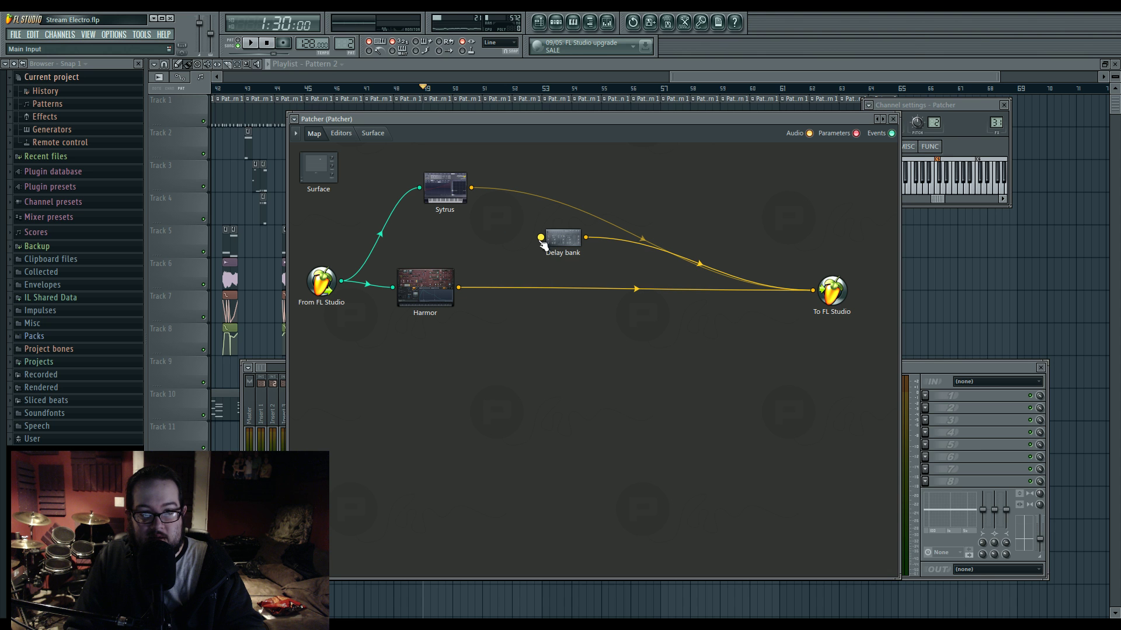
pyautogui.click(569, 260)
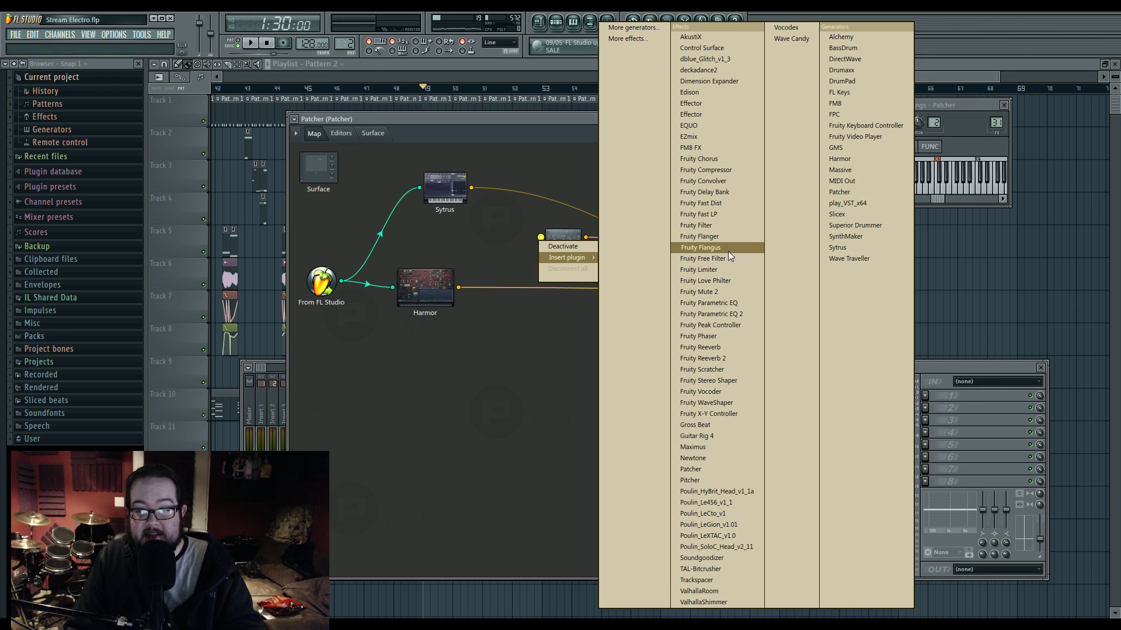
pyautogui.click(730, 358)
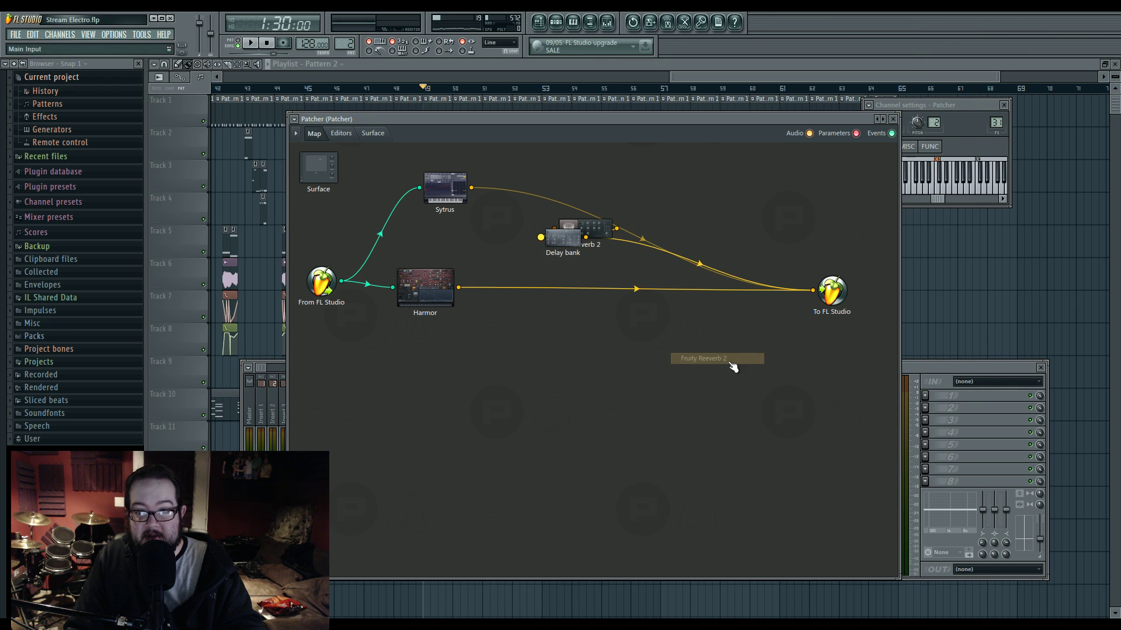
pyautogui.moveTo(552, 244)
pyautogui.mouseDown()
pyautogui.moveTo(517, 247)
pyautogui.moveTo(545, 254)
pyautogui.mouseUp()
pyautogui.moveTo(581, 237); pyautogui.dragTo(501, 254)
# Step: Lower Reeverb 2's dry level while playing test notes and return to the Patcher map
pyautogui.press('c')
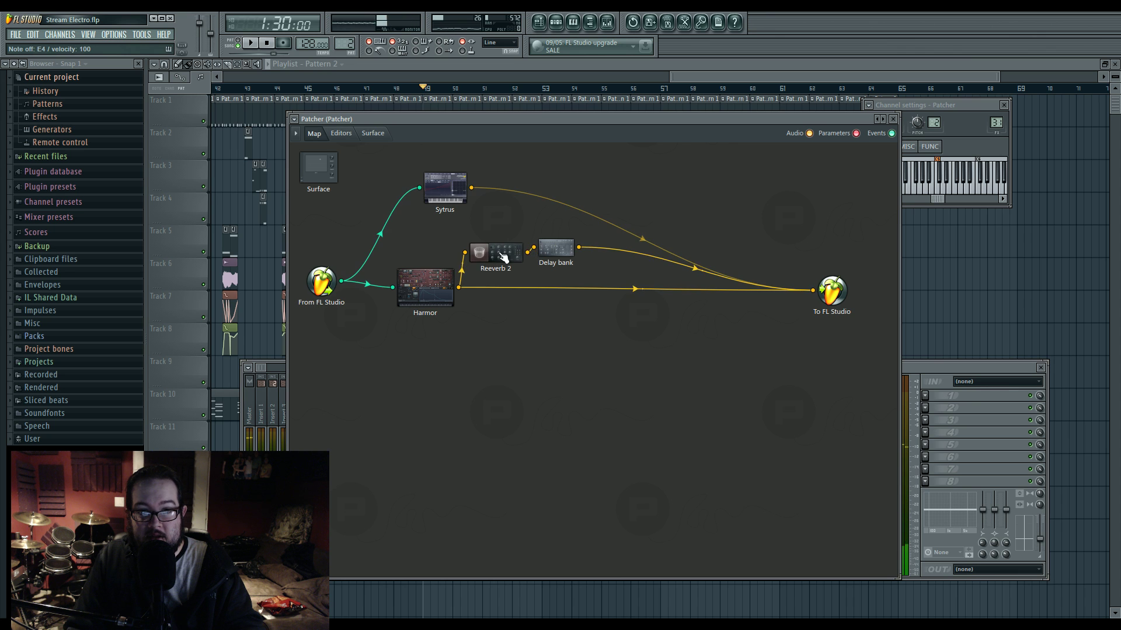
pyautogui.click(503, 258)
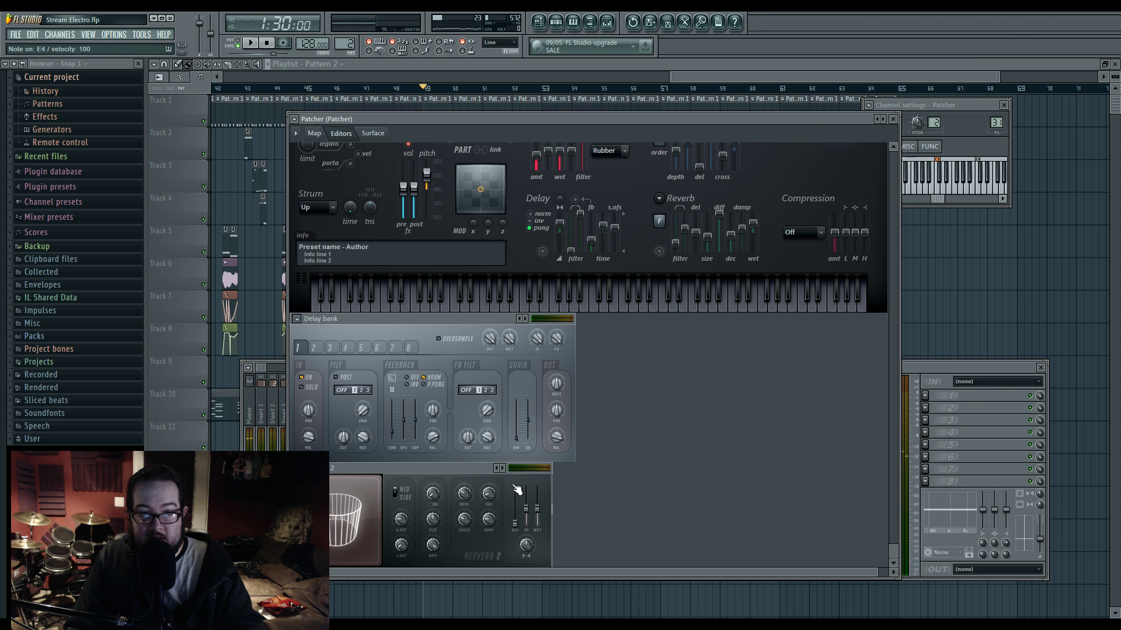
pyautogui.click(314, 133)
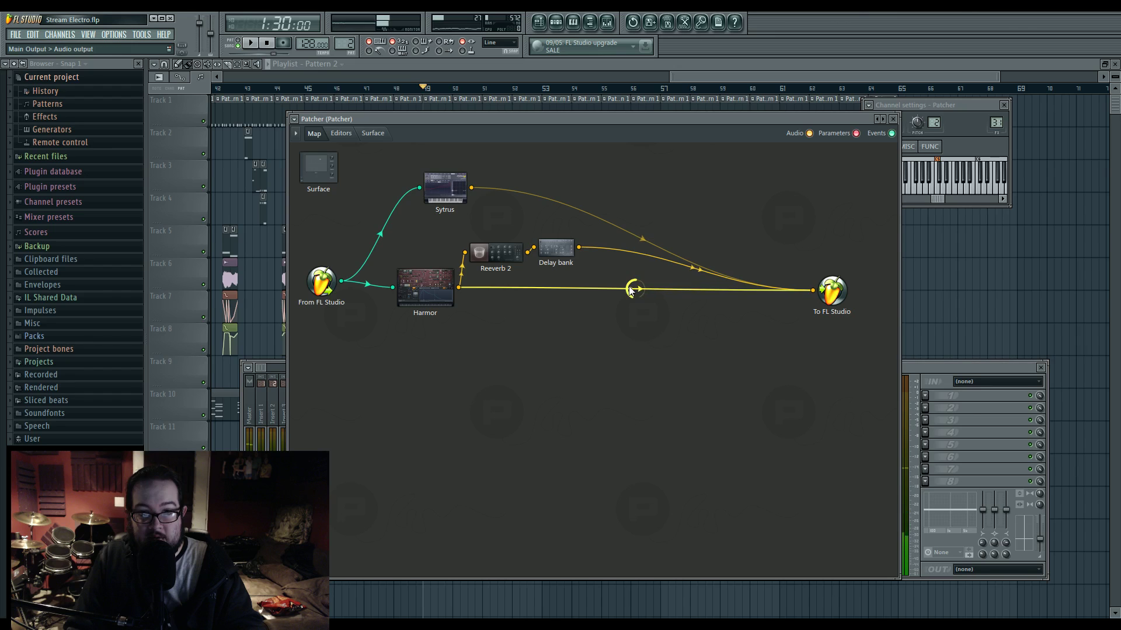
# Step: Set the Delay bank to ping-pong feedback with oversampling and a post low-pass input filter, and adjust the filter cutoff
pyautogui.doubleClick(556, 252)
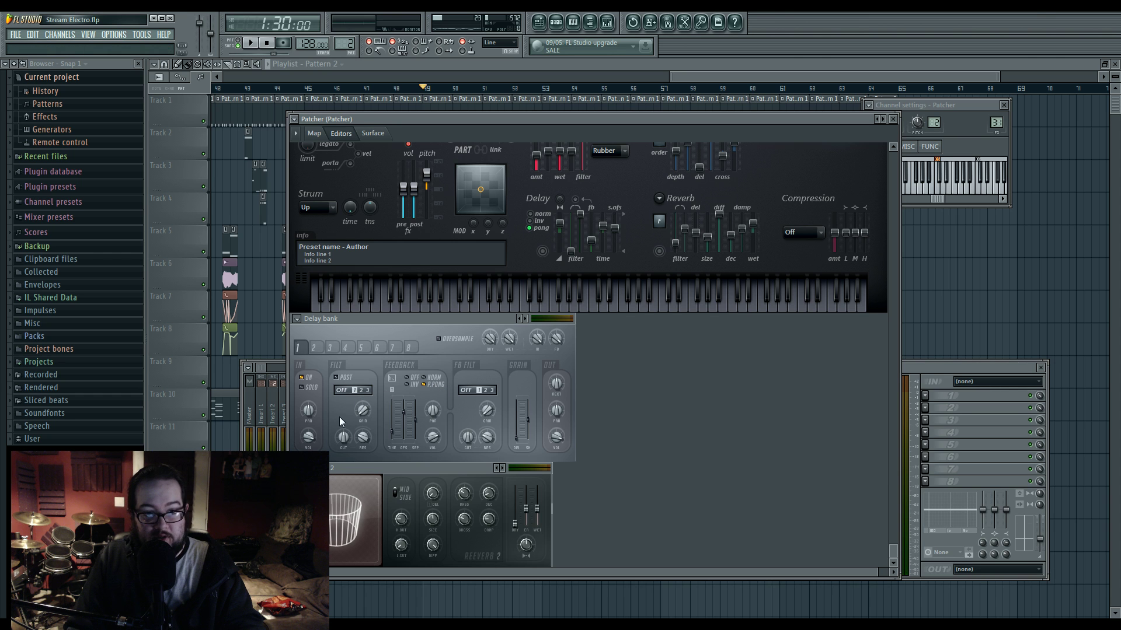
pyautogui.click(341, 390)
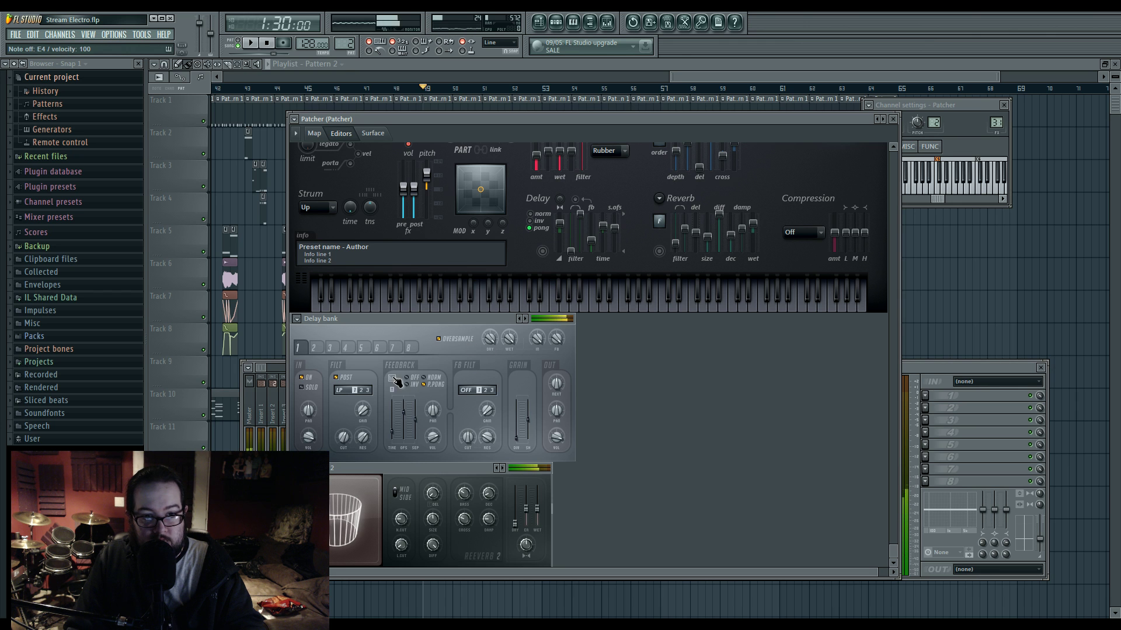
pyautogui.moveTo(343, 437); pyautogui.dragTo(343, 402)
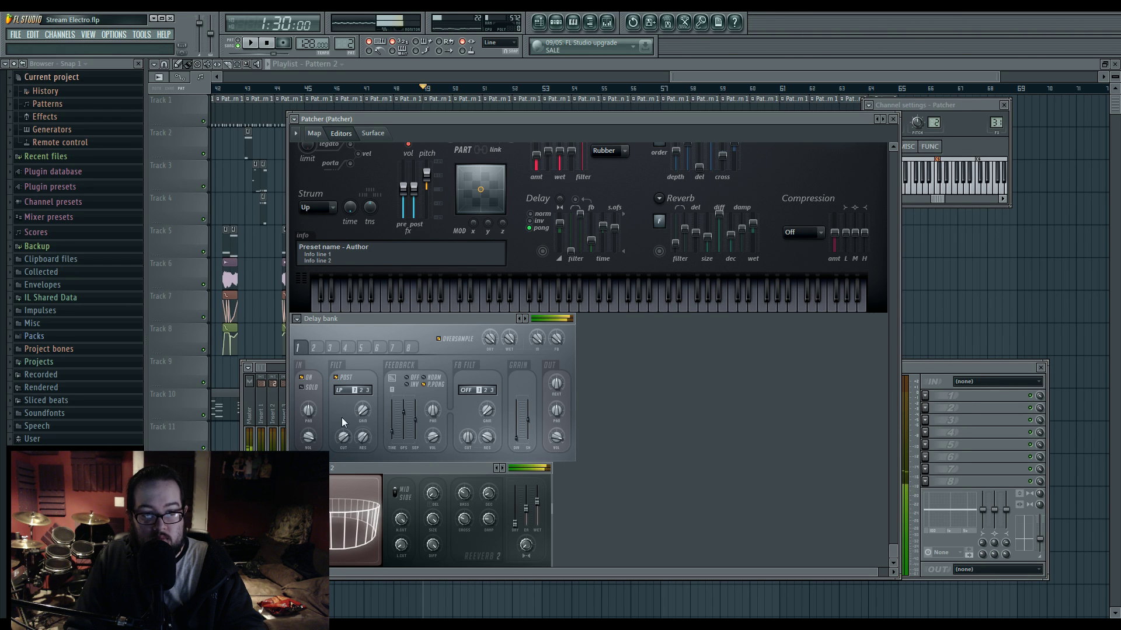
# Step: Restore Sytrus's audio connection to the output in the Patcher map and test the layered sound with notes
pyautogui.click(314, 134)
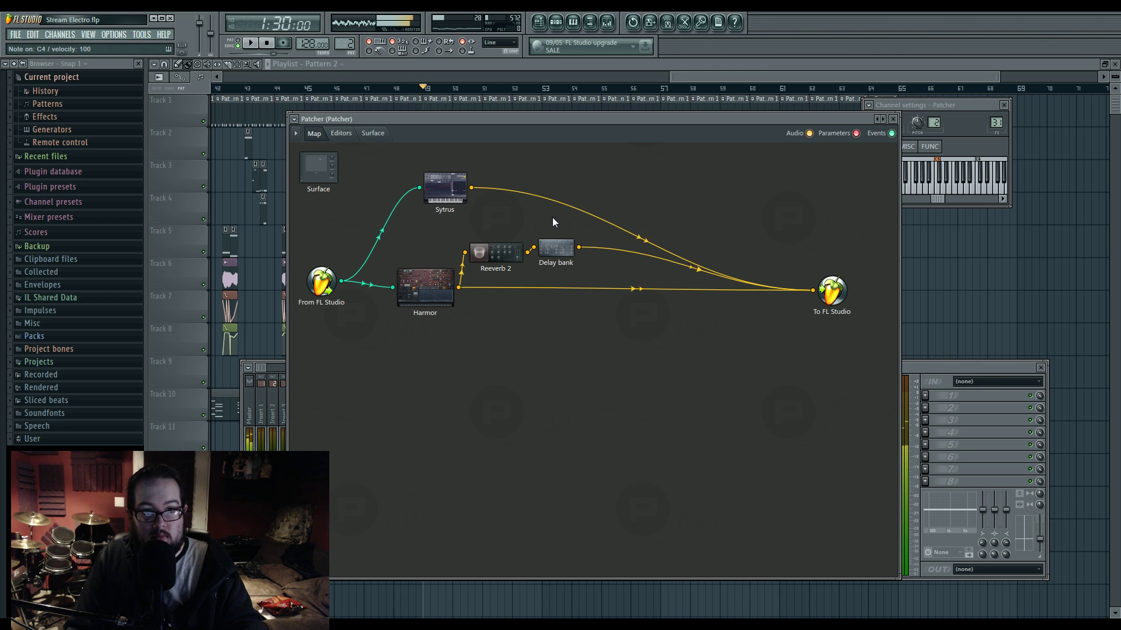
pyautogui.click(557, 23)
pyautogui.click(438, 299)
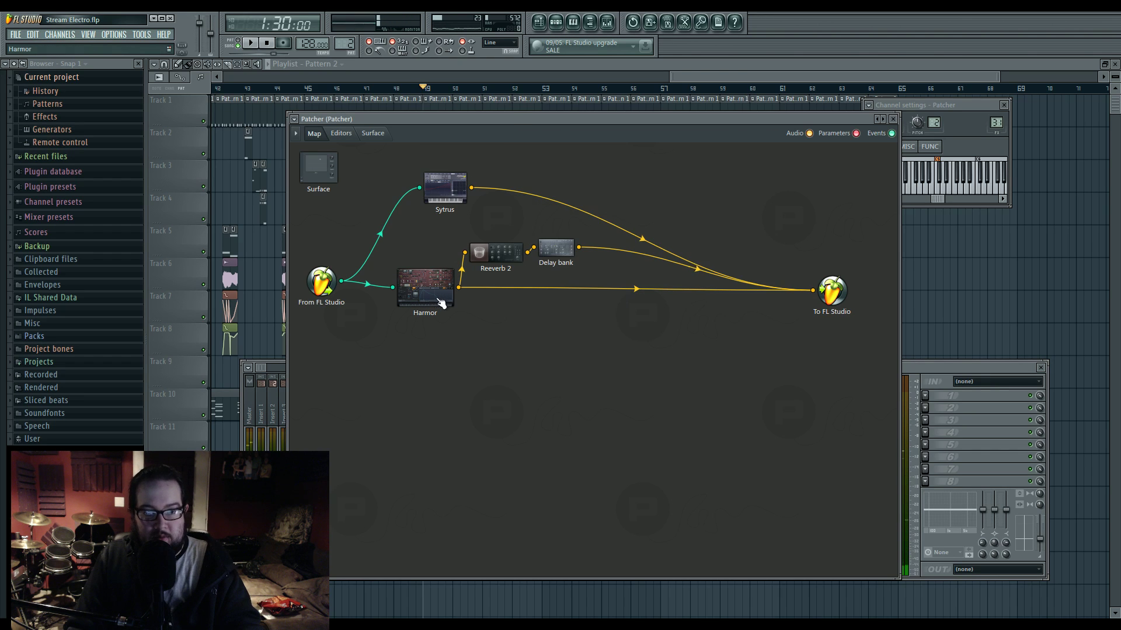
# Step: Activate the Delay bank's input filter cutoff as a Patcher parameter input and shift the Delay bank slightly in the map
pyautogui.doubleClick(562, 255)
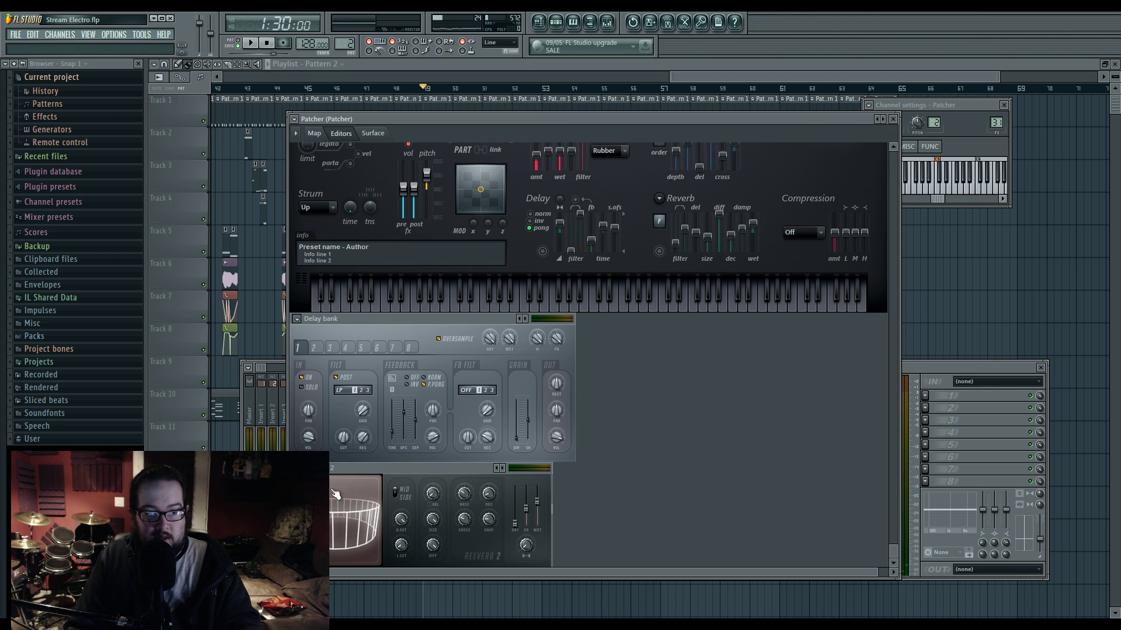
pyautogui.rightClick(342, 435)
pyautogui.click(380, 460)
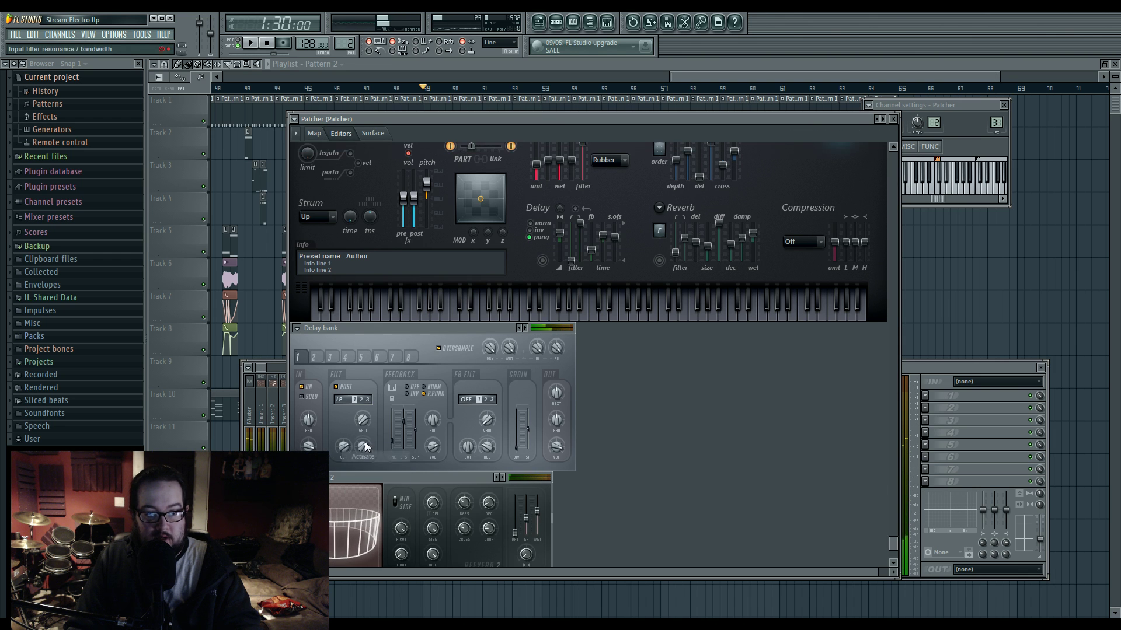
pyautogui.click(314, 134)
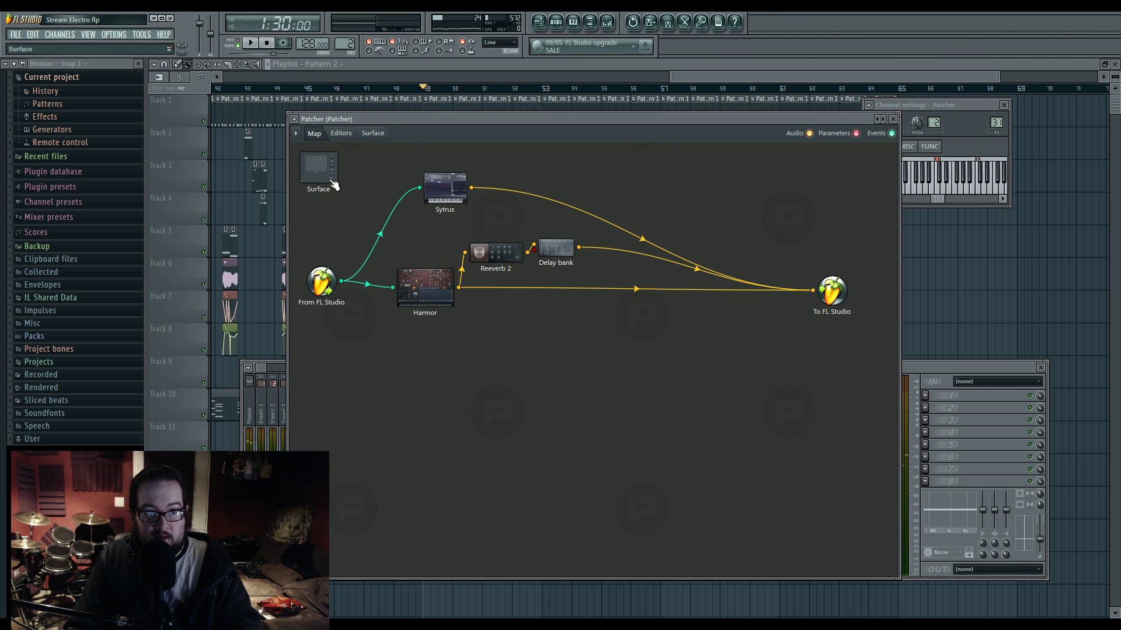
pyautogui.moveTo(552, 257); pyautogui.dragTo(562, 261)
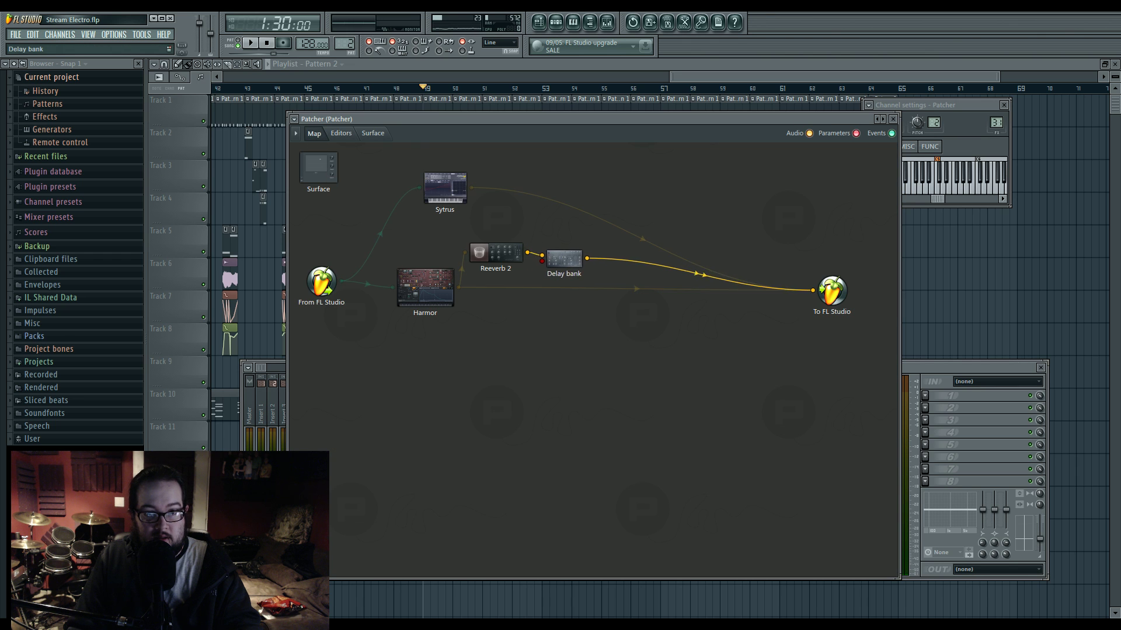
# Step: Nudge Reeverb 2 upward in the Patcher map and add a knob control to the Patcher surface
pyautogui.moveTo(475, 248); pyautogui.dragTo(475, 240)
pyautogui.rightClick(333, 164)
pyautogui.click(319, 170)
pyautogui.doubleClick(318, 170)
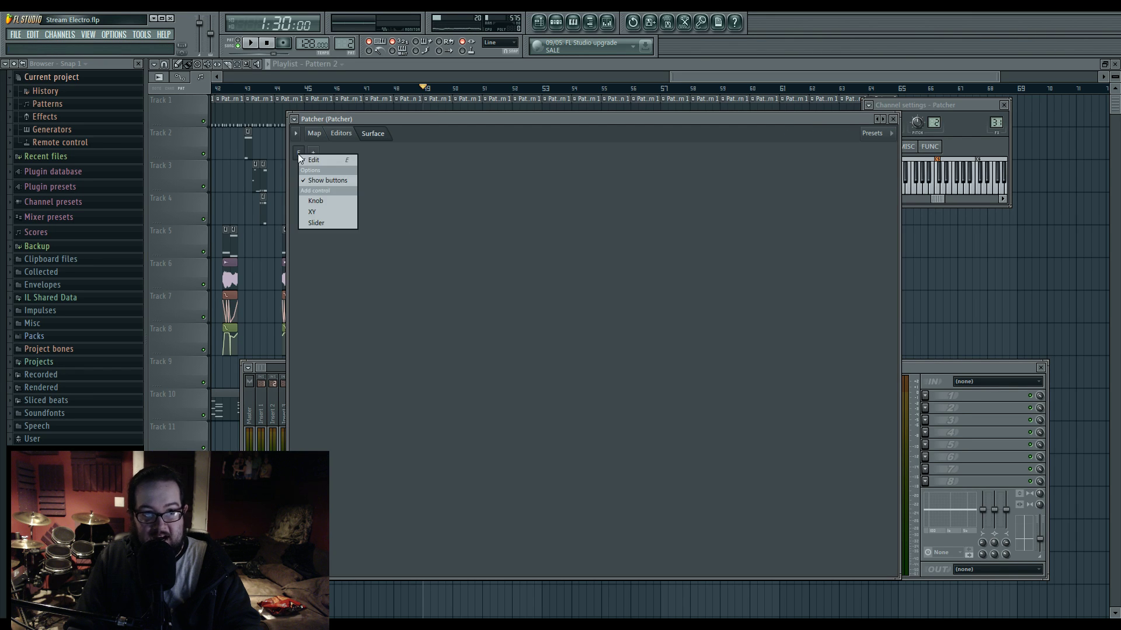
pyautogui.click(313, 153)
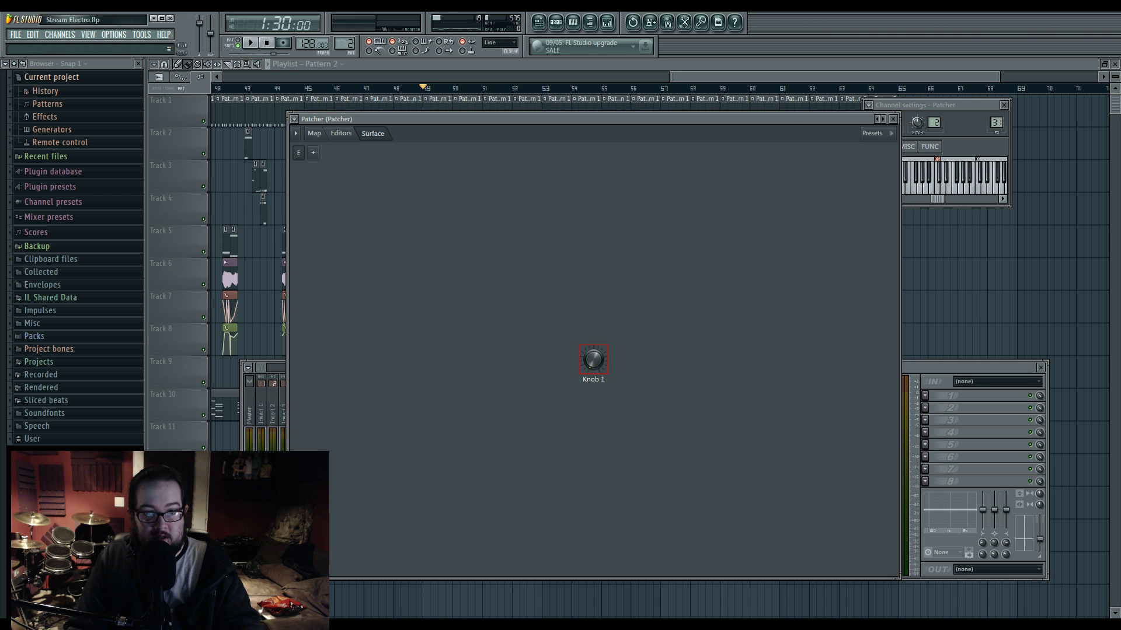
pyautogui.rightClick(351, 217)
# Step: Connect the surface knob to the Delay bank's parameter input in the map and return to the surface
pyautogui.click(314, 135)
pyautogui.click(314, 133)
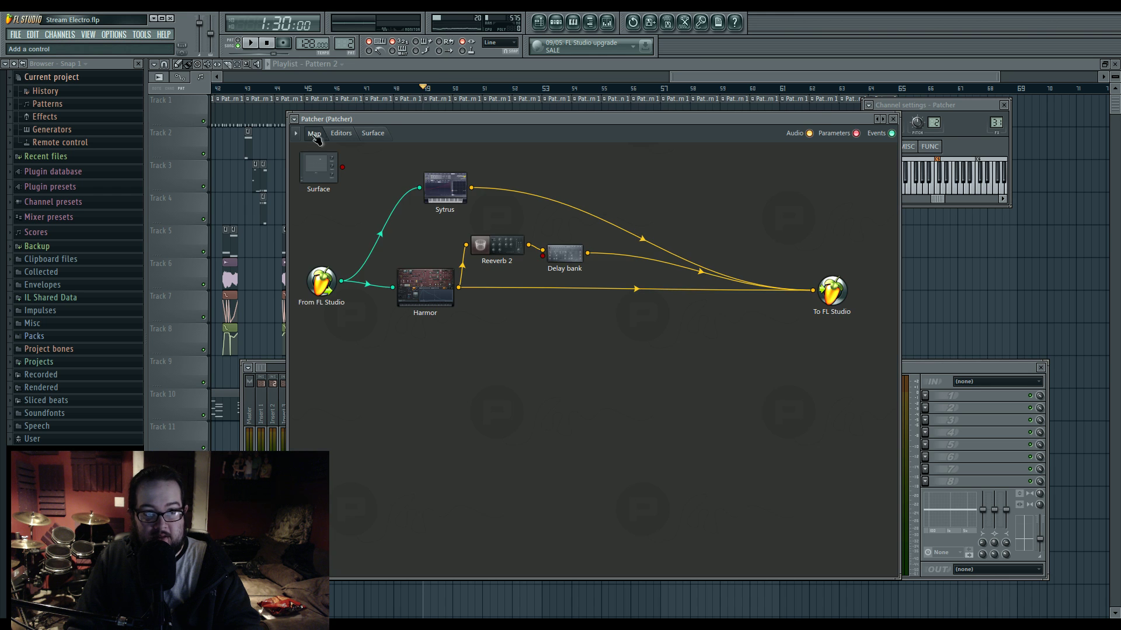
pyautogui.moveTo(543, 255); pyautogui.dragTo(329, 210)
pyautogui.click(351, 134)
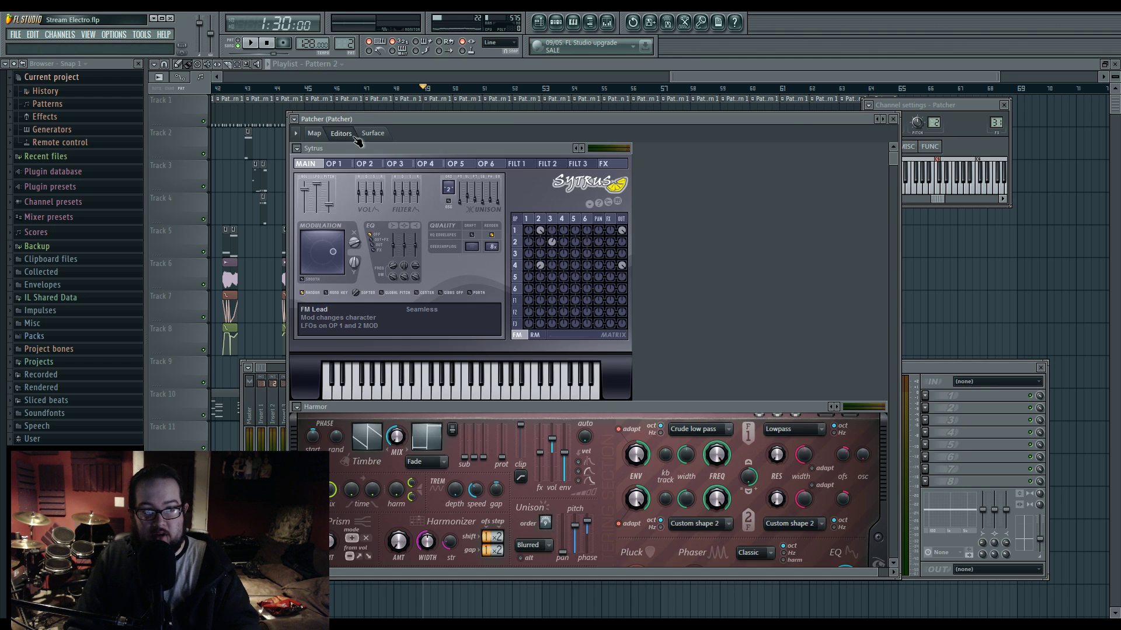
pyautogui.click(315, 134)
pyautogui.click(374, 133)
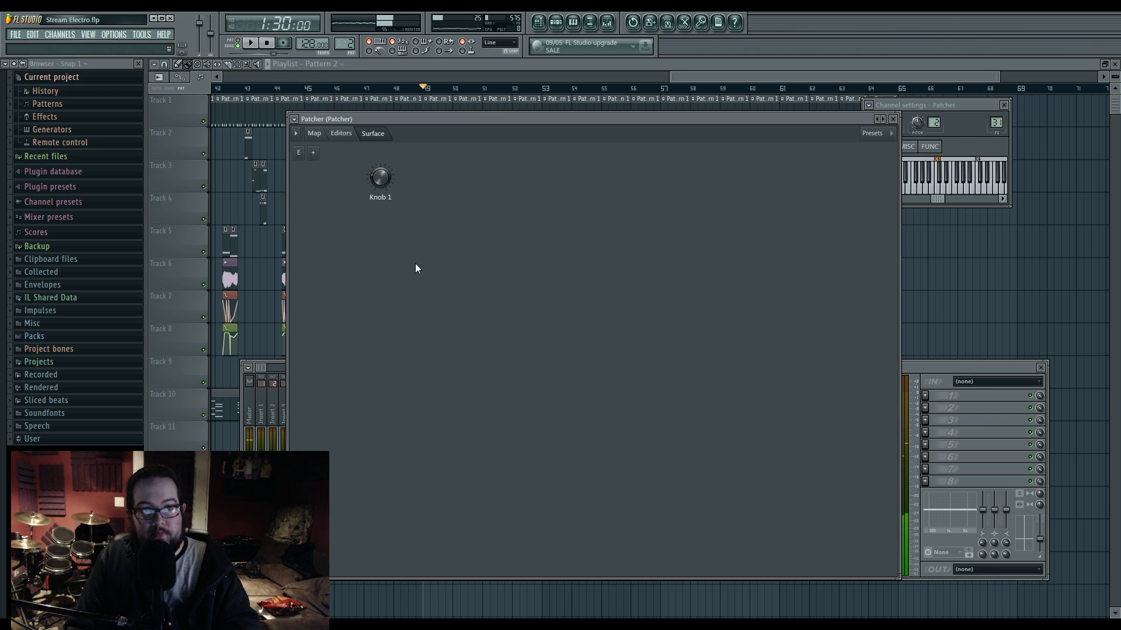
# Step: Open the Patcher channel's piano roll and switch to a new, empty Pattern 24
pyautogui.click(538, 23)
pyautogui.scroll(-3, 635, 436)
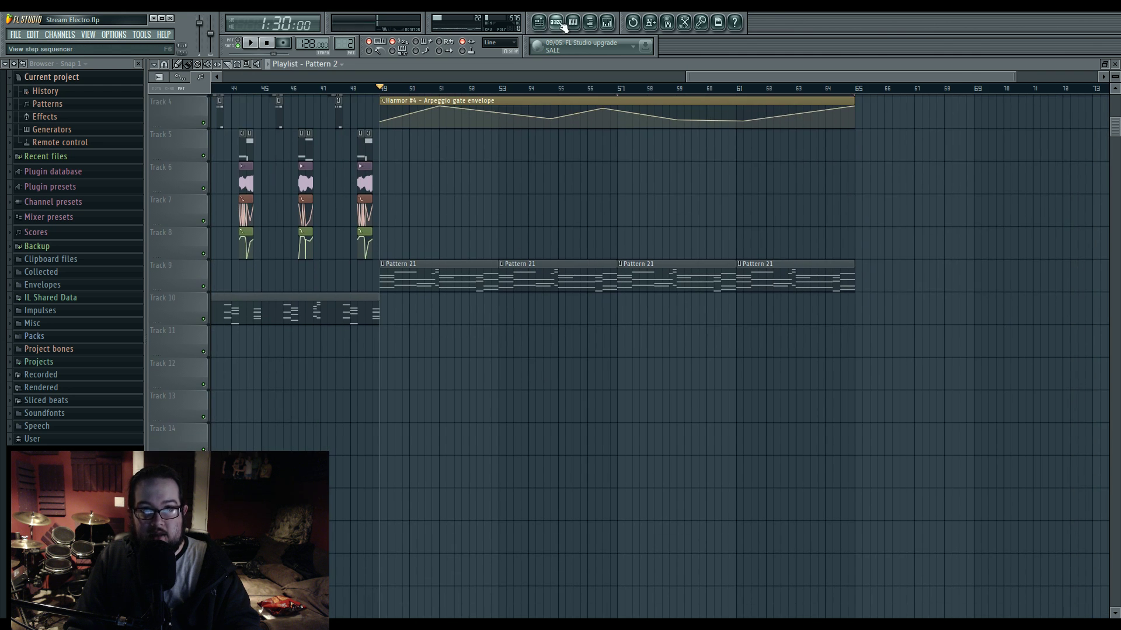
pyautogui.click(559, 22)
pyautogui.rightClick(595, 334)
pyautogui.click(604, 339)
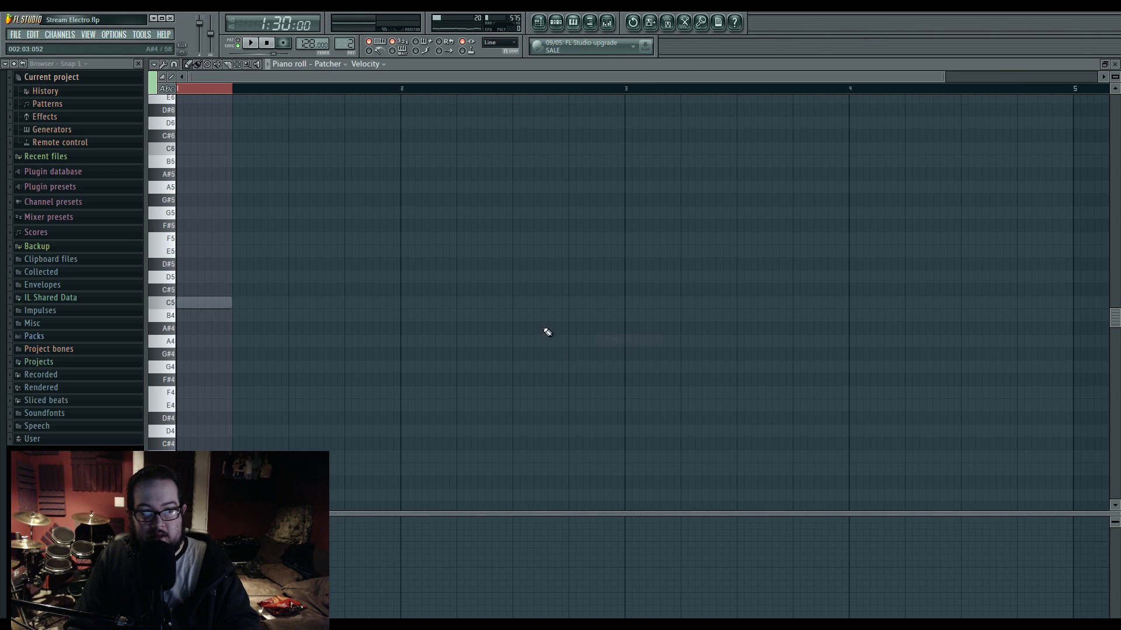
pyautogui.rightClick(353, 45)
pyautogui.click(437, 50)
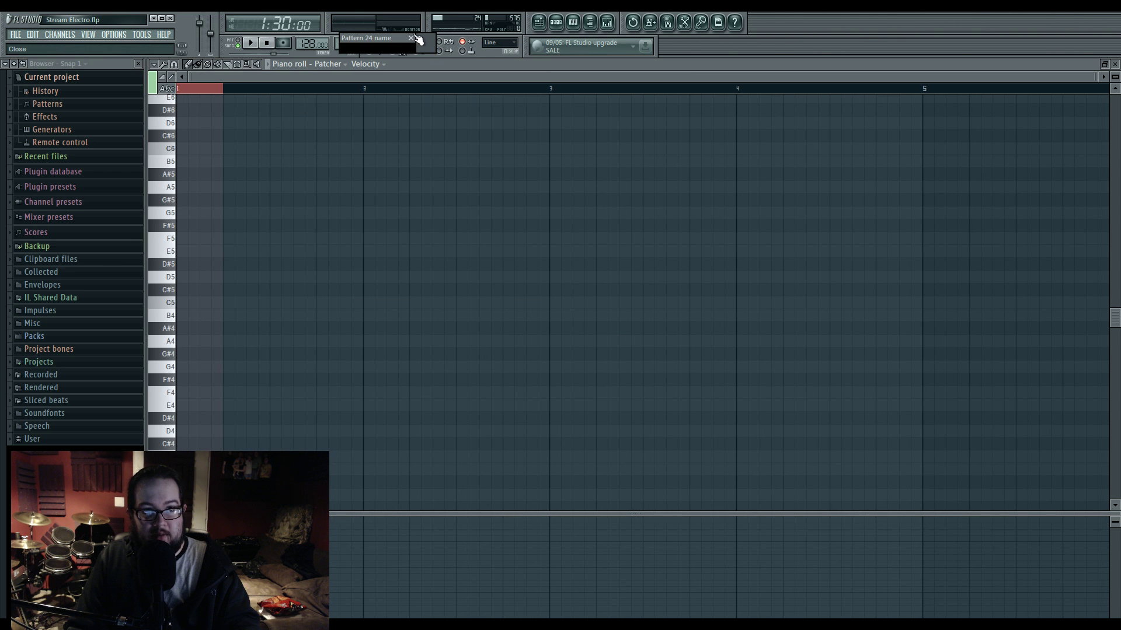
pyautogui.press('Return')
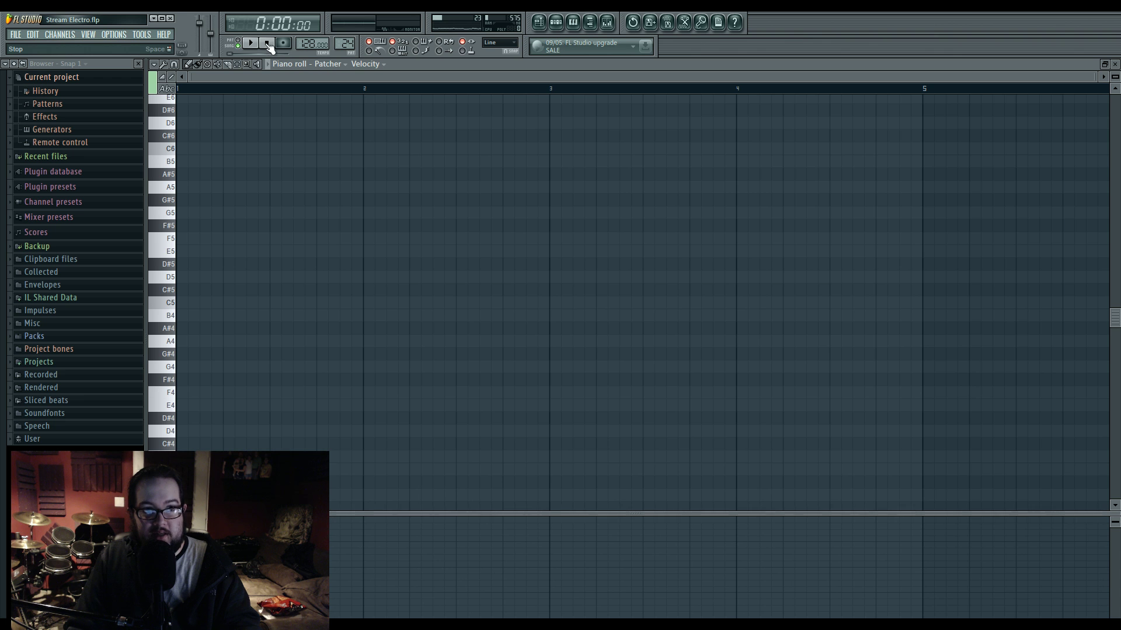
# Step: Draw short E and F notes and a D held to the end of bar 1, raising the phrase to octave 5
pyautogui.scroll(3, 343, 284)
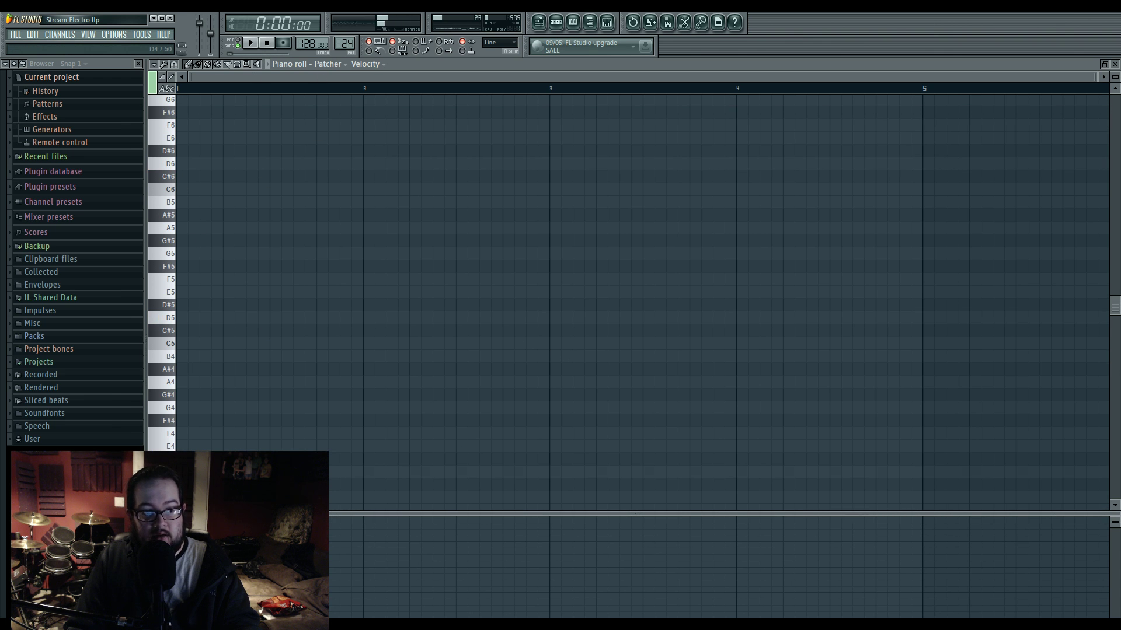
pyautogui.scroll(-7, 313, 357)
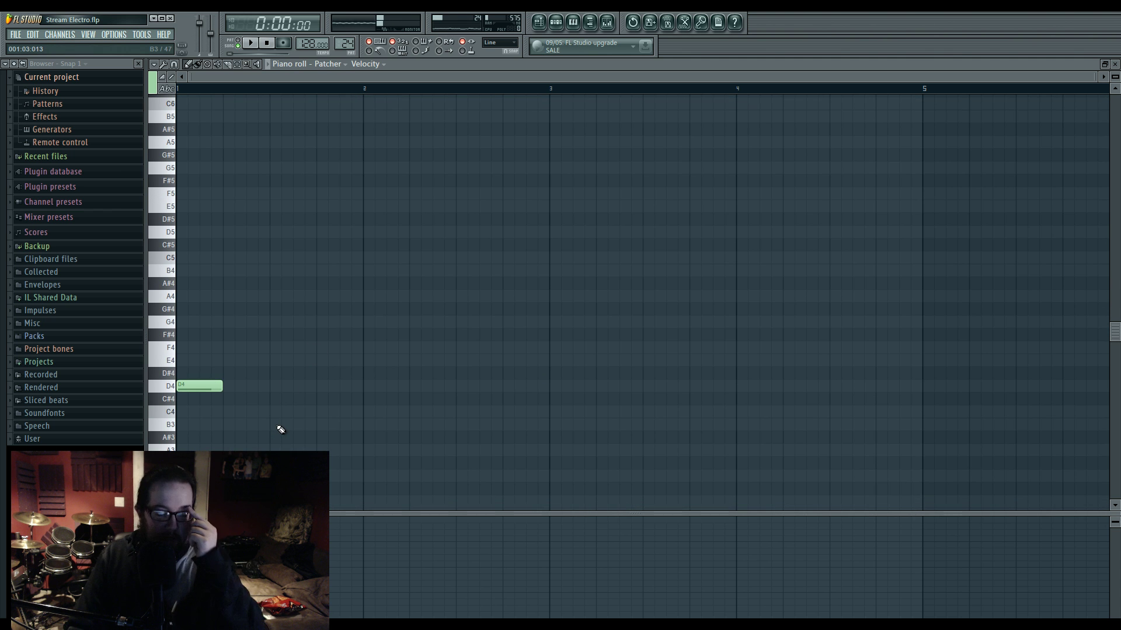
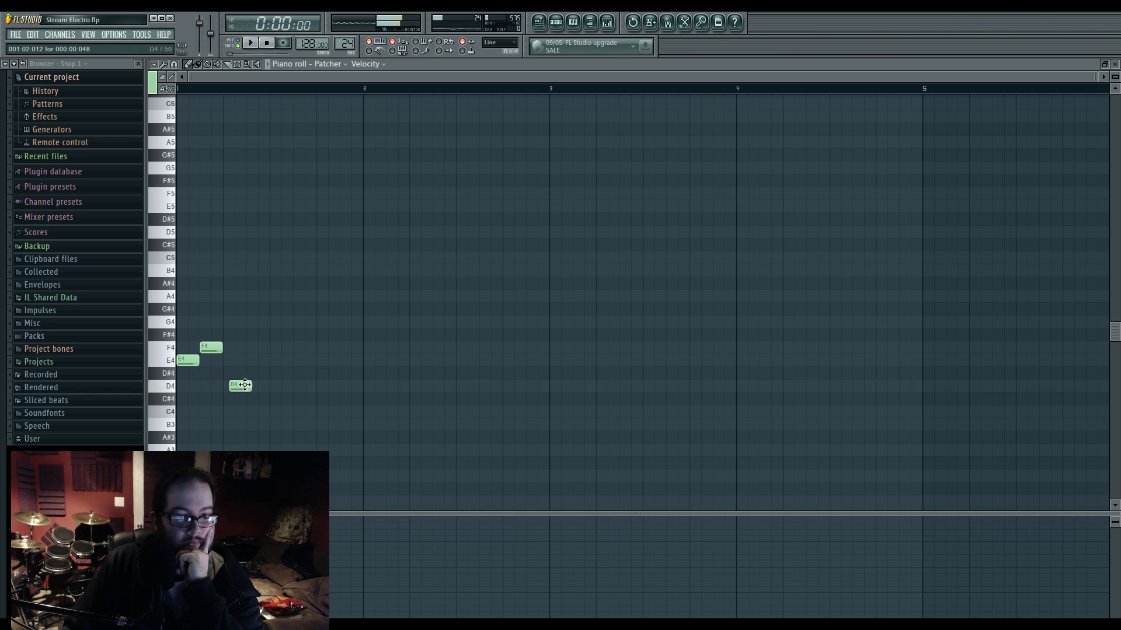
pyautogui.click(248, 42)
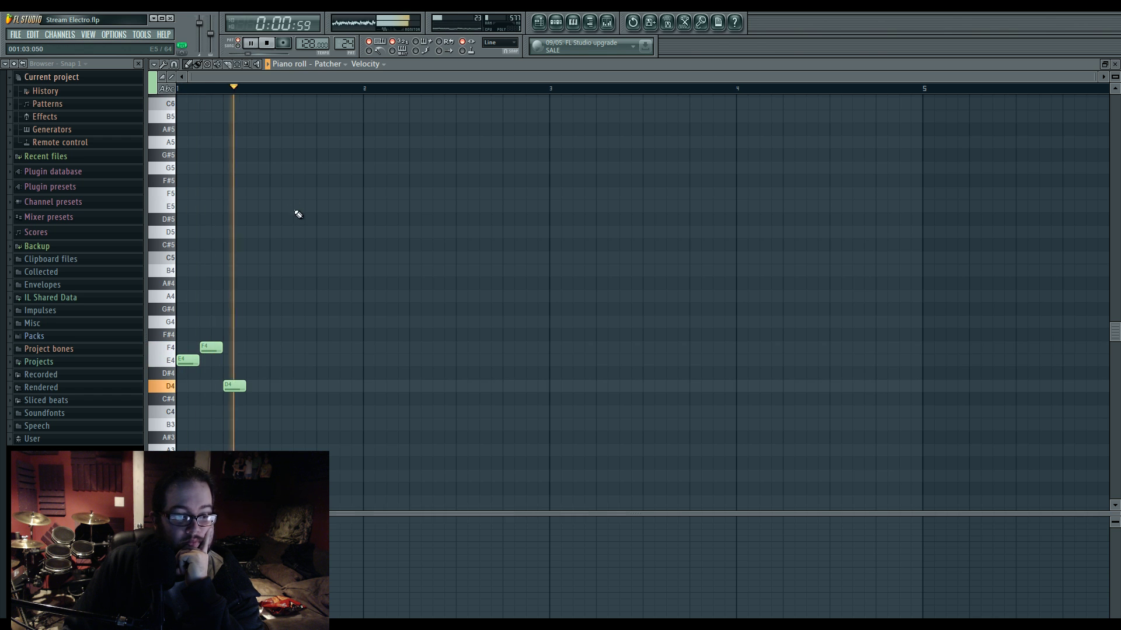
pyautogui.moveTo(249, 389); pyautogui.dragTo(362, 387)
pyautogui.hotkey('ctrl', 'a')
pyautogui.press('space')
pyautogui.moveTo(181, 358); pyautogui.dragTo(161, 204)
pyautogui.press('space')
pyautogui.press('space')
pyautogui.press('space')
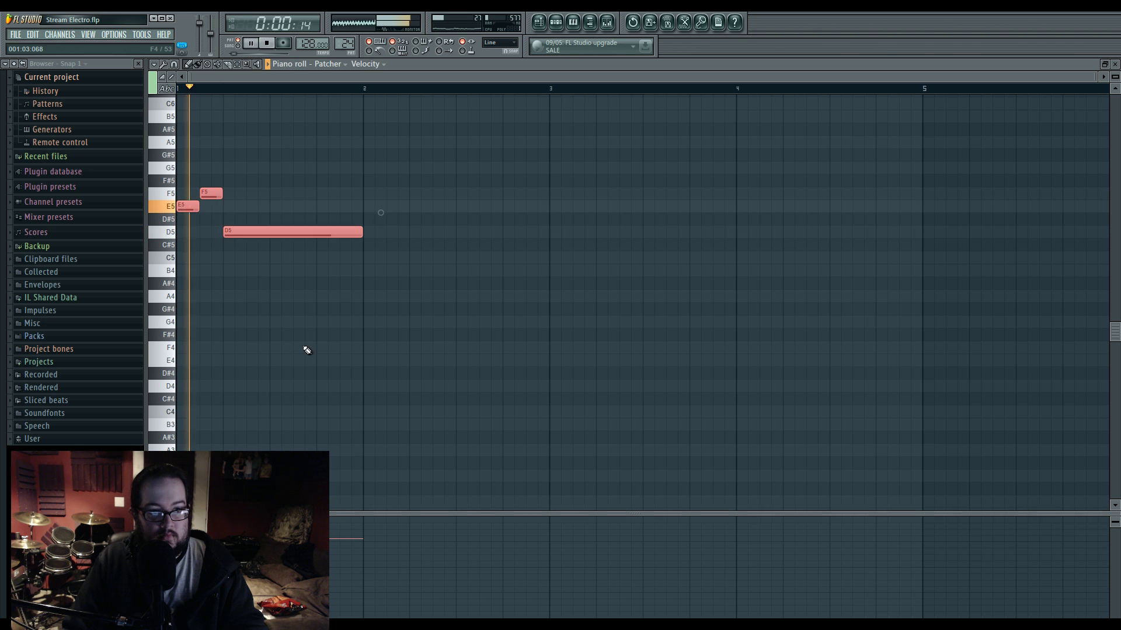
# Step: Try a long C5 at bar 2 followed by a D5, removing the D5 and replaying the phrase
pyautogui.hotkey('ctrl', 'd')
pyautogui.click(370, 258)
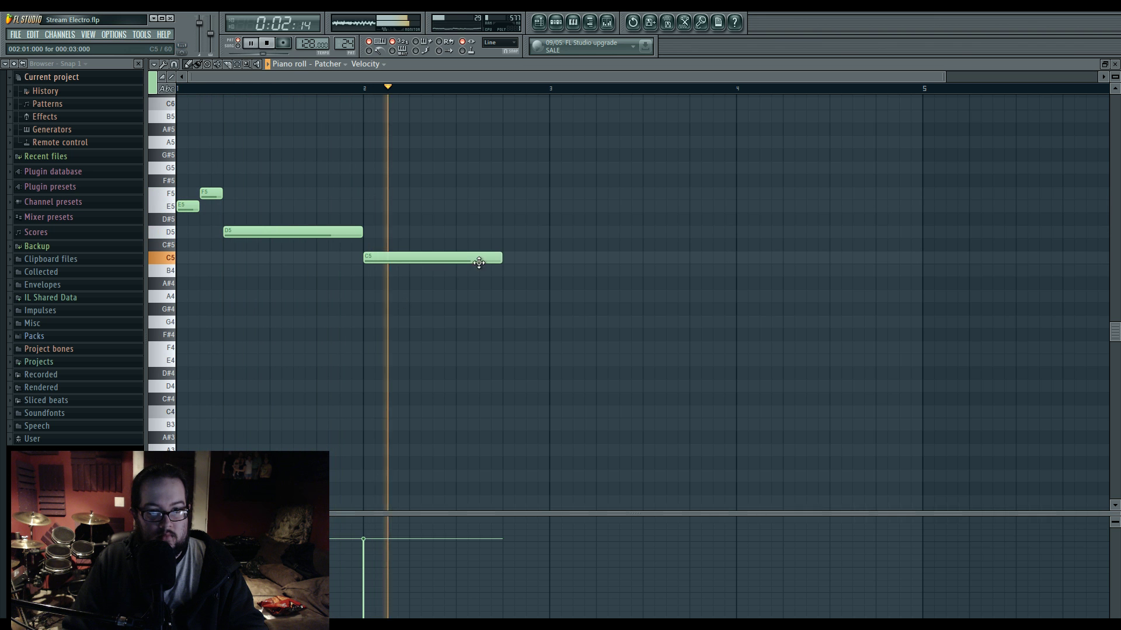
pyautogui.press('space')
pyautogui.click(511, 232)
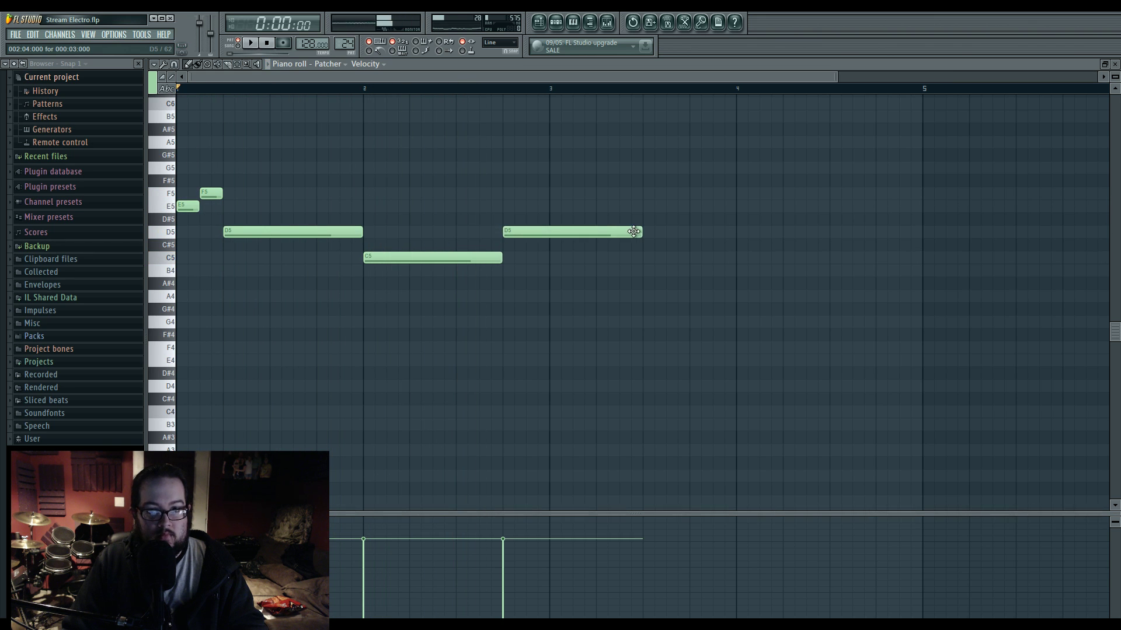
pyautogui.moveTo(640, 232); pyautogui.dragTo(542, 240)
pyautogui.rightClick(521, 235)
pyautogui.press('space')
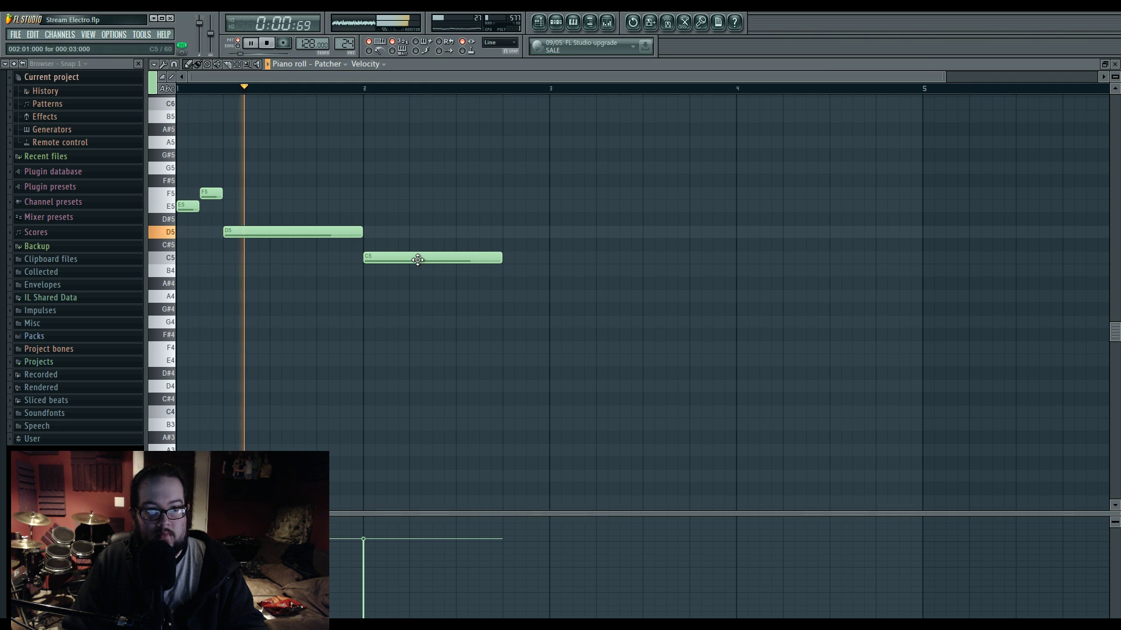
# Step: Try a shortened C5 leading into another D5 around the start of bar 2 while playing the pattern
pyautogui.moveTo(501, 258); pyautogui.dragTo(384, 261)
pyautogui.click(391, 233)
pyautogui.press('space')
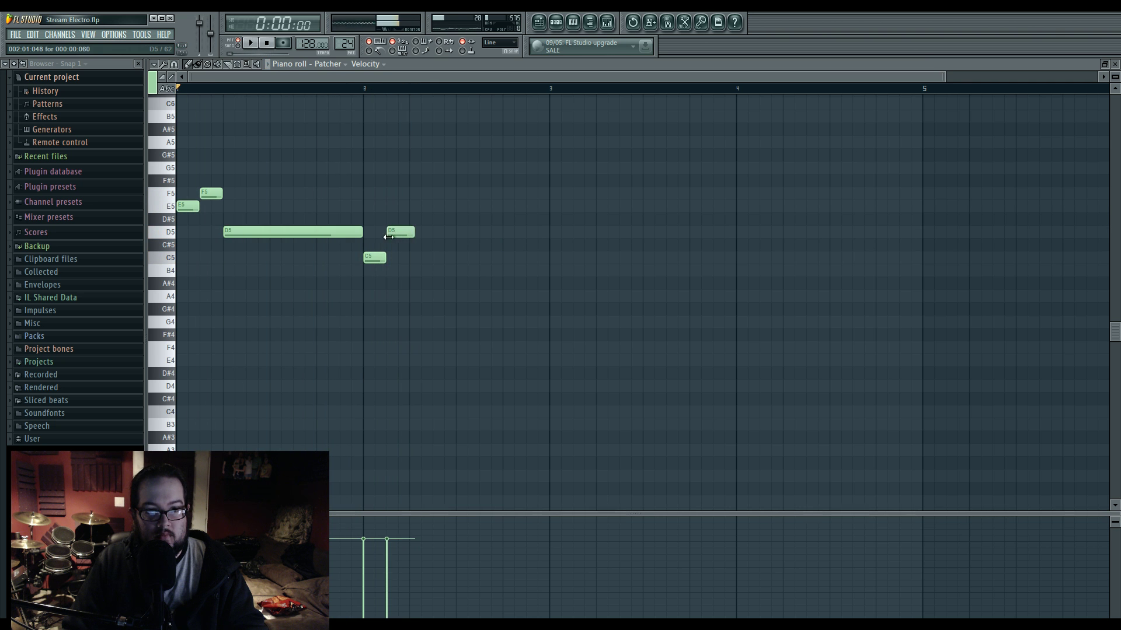
pyautogui.press('space')
pyautogui.moveTo(374, 258); pyautogui.dragTo(433, 235)
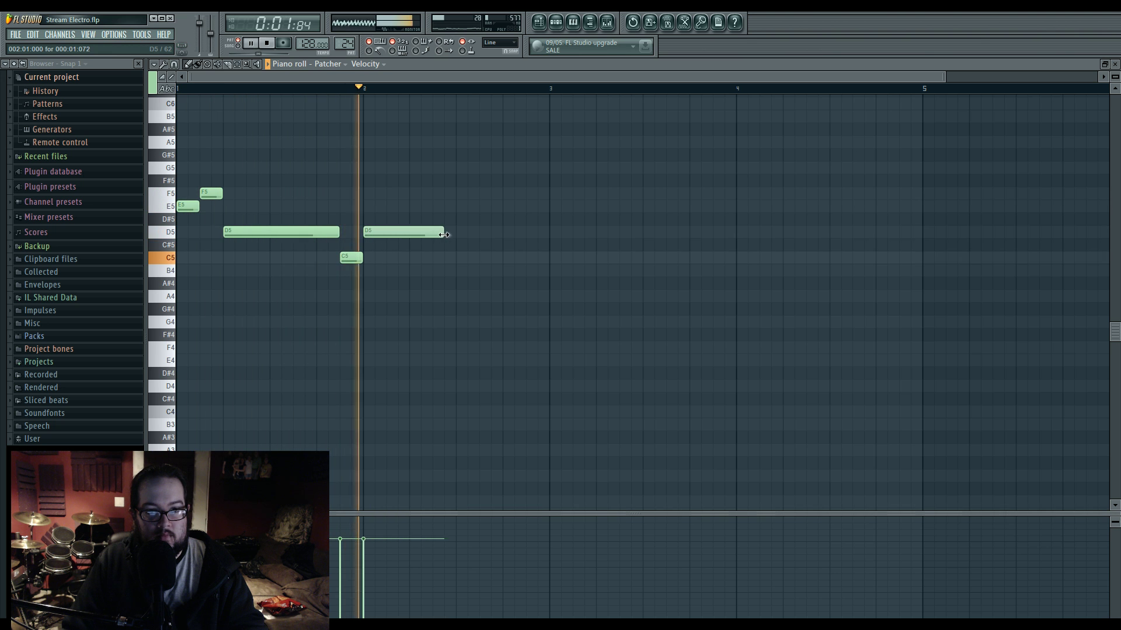
pyautogui.rightClick(429, 232)
pyautogui.moveTo(338, 234); pyautogui.dragTo(372, 260)
pyautogui.press('space')
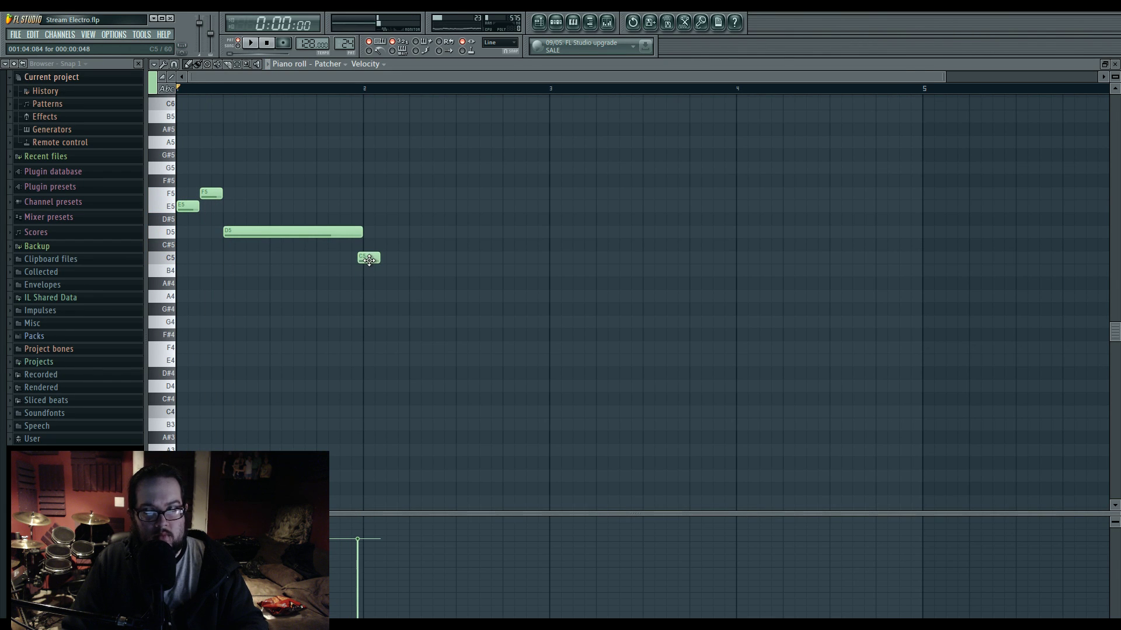
# Step: Delete the short C5, E5 and F5 notes and move the long D5 to the start of the pattern
pyautogui.rightClick(369, 259)
pyautogui.rightClick(189, 206)
pyautogui.moveTo(257, 231); pyautogui.dragTo(101, 231)
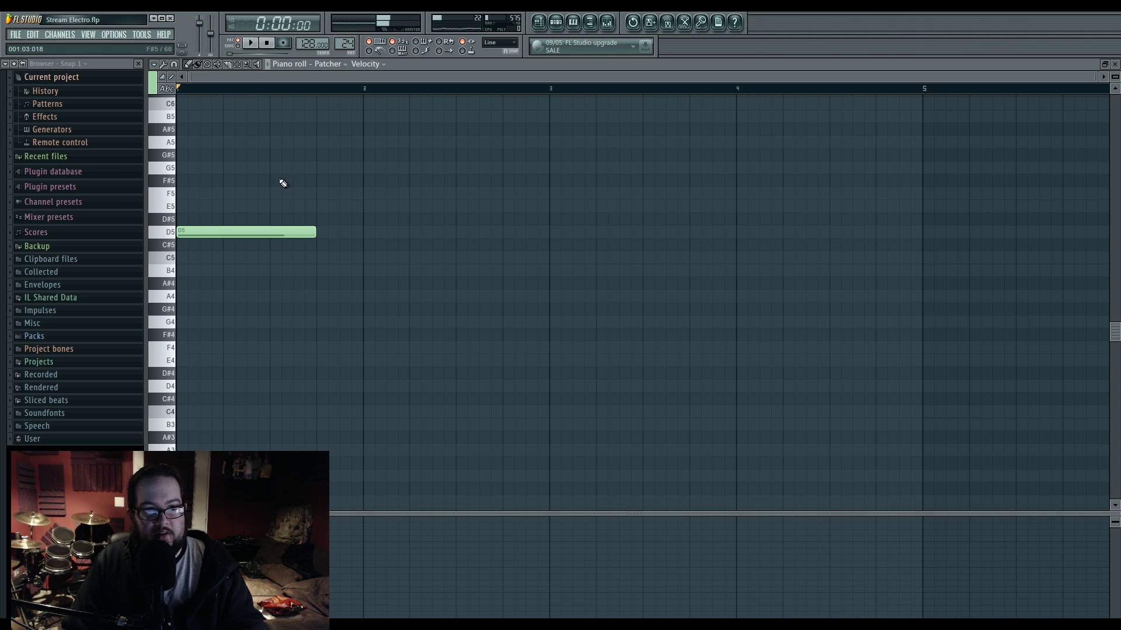
pyautogui.click(322, 206)
pyautogui.rightClick(326, 206)
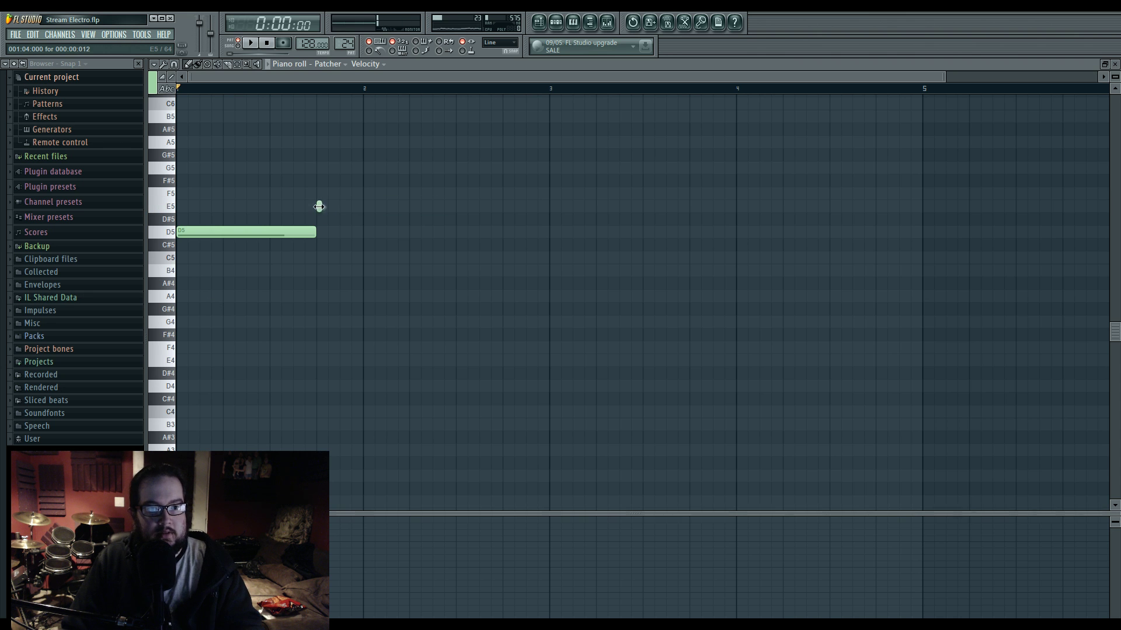
# Step: Extend the first D5, add a short C5 ending bar 1, and start bar 2 with short E5 and F5 notes and a longer D5
pyautogui.click(347, 258)
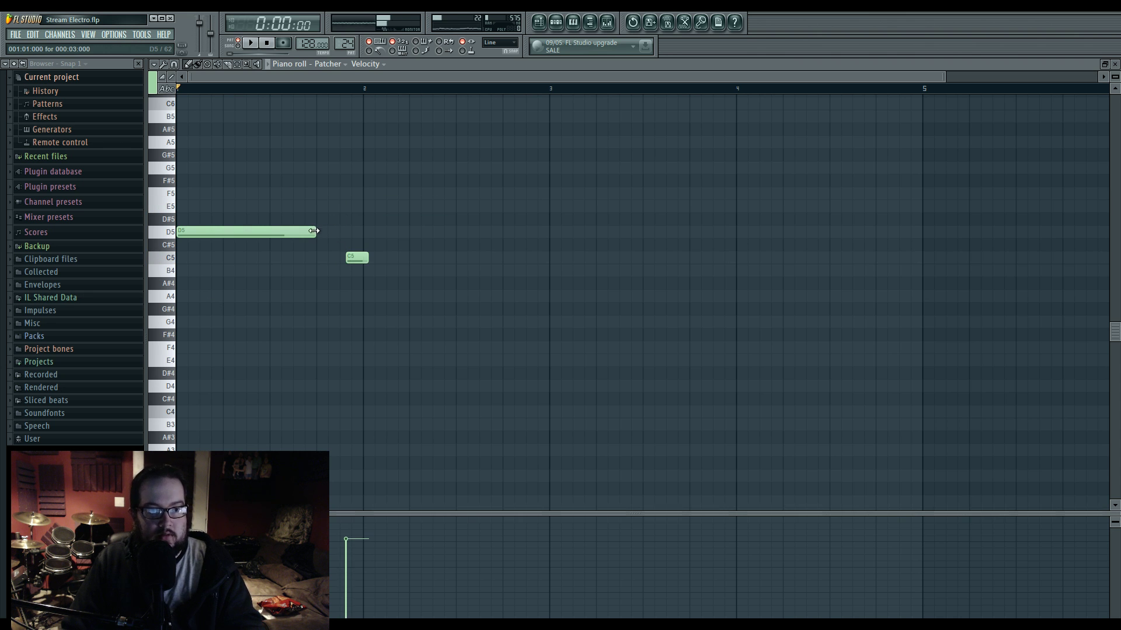
pyautogui.moveTo(352, 256); pyautogui.dragTo(346, 256)
pyautogui.click(369, 206)
pyautogui.click(392, 193)
pyautogui.click(415, 232)
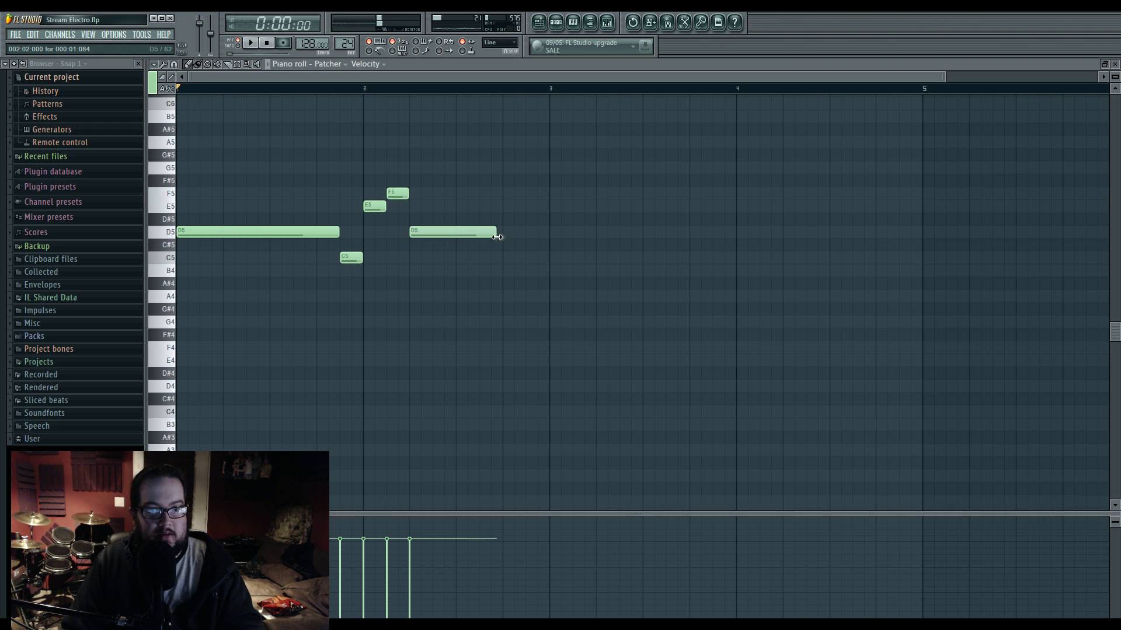
# Step: Add short A5 and A#4 notes ending bar 2, and short A#5 and A5 notes followed by a long D5 in bar 3
pyautogui.click(505, 142)
pyautogui.moveTo(596, 145); pyautogui.dragTo(525, 145)
pyautogui.click(527, 284)
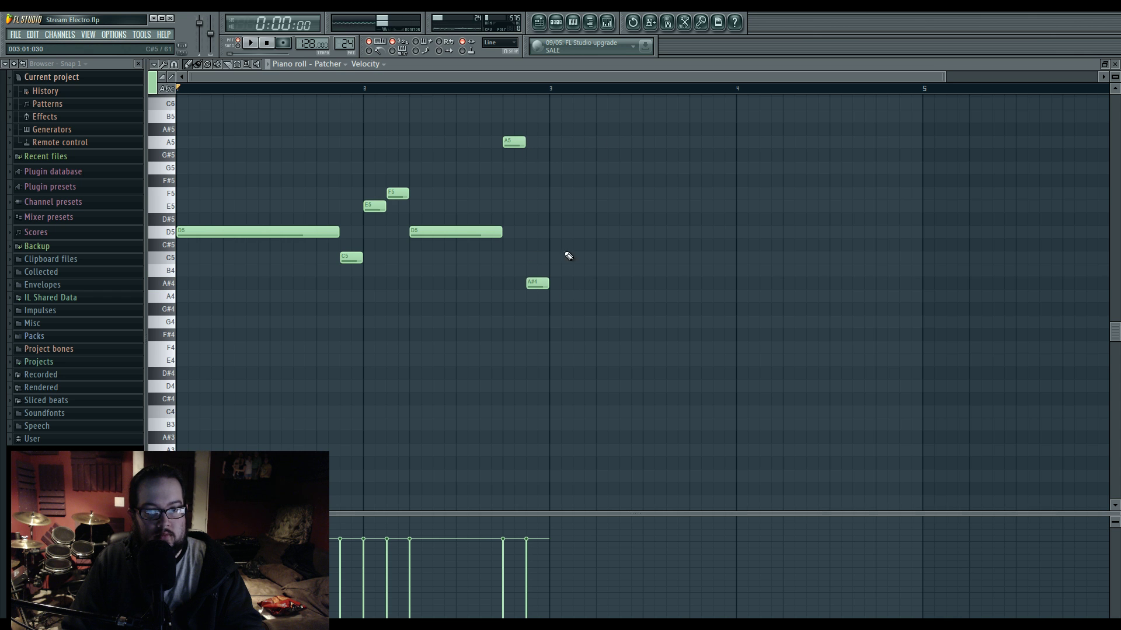
pyautogui.click(555, 130)
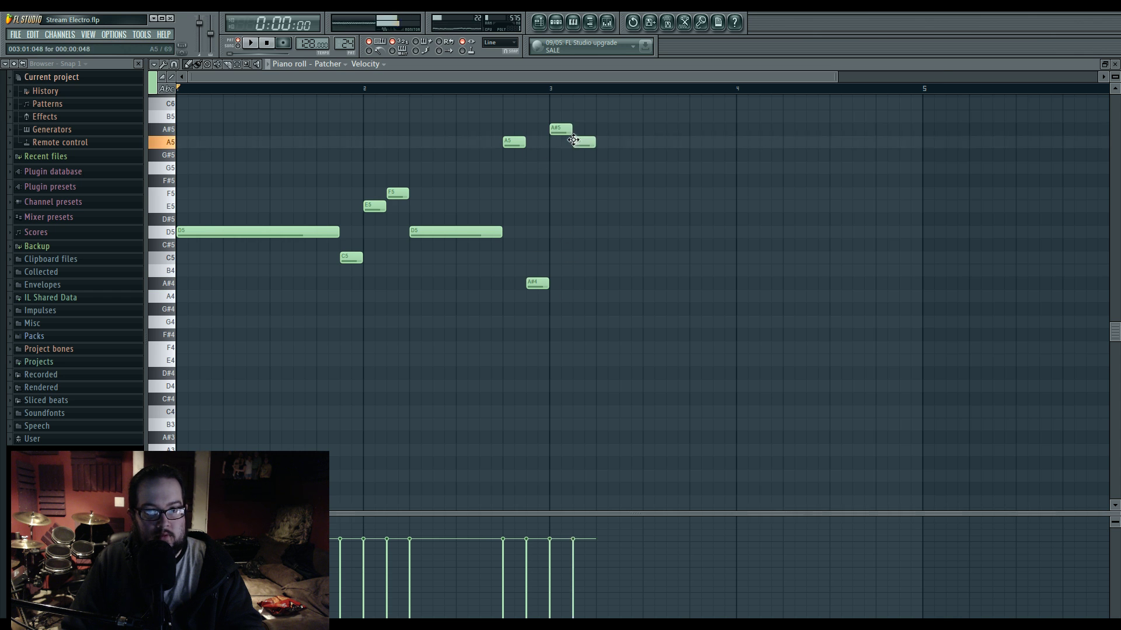
pyautogui.moveTo(582, 146); pyautogui.dragTo(587, 147)
pyautogui.moveTo(617, 235); pyautogui.dragTo(730, 249)
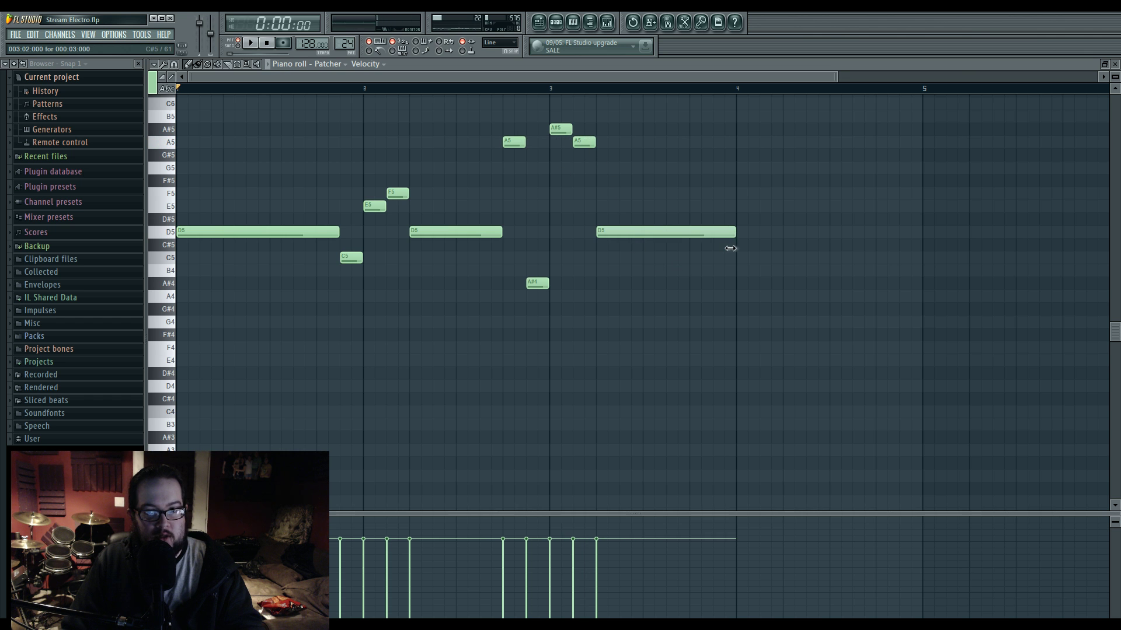
# Step: Finish the melody with C5 ending bar 3, a long A#4 in bar 4, and short E5, F5, C5 and F5 notes, then play it
pyautogui.click(697, 258)
pyautogui.click(742, 284)
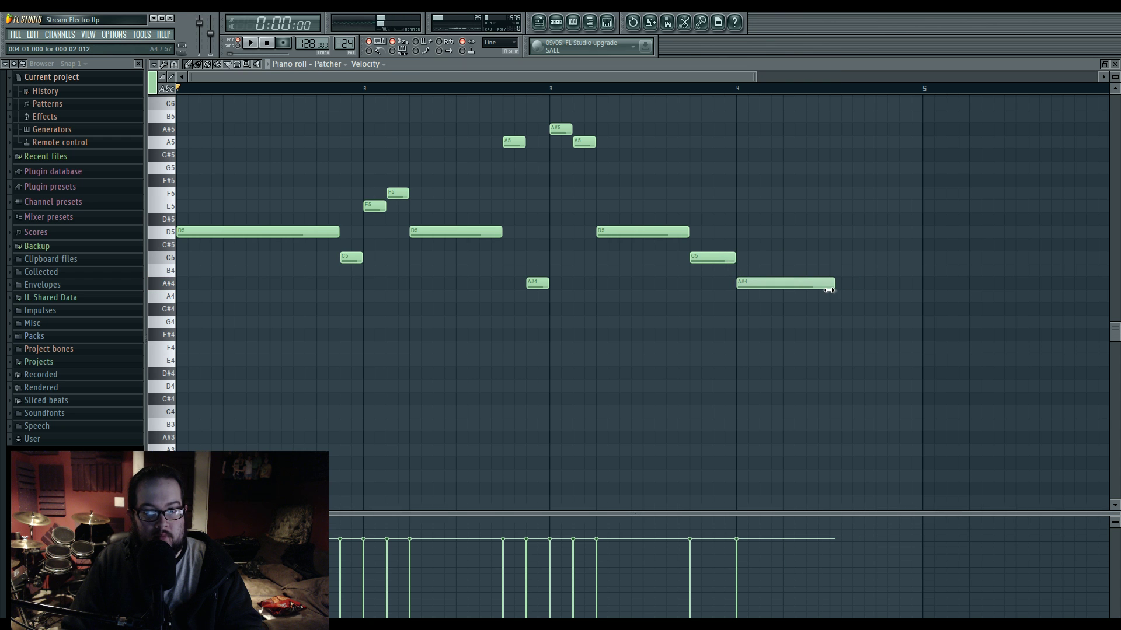
pyautogui.click(827, 209)
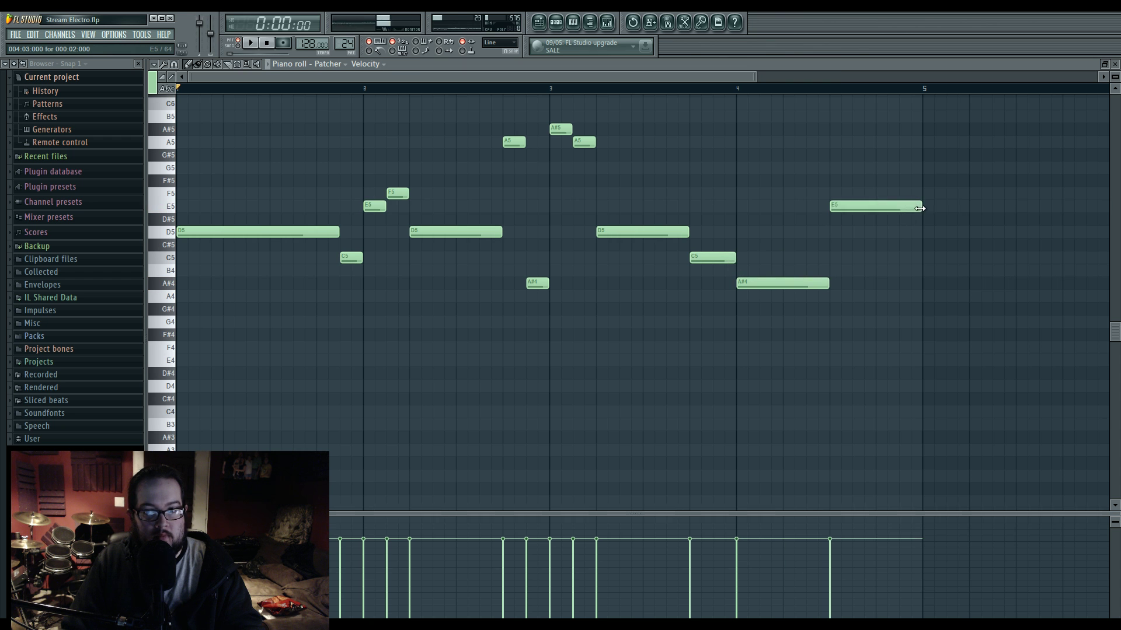
pyautogui.click(878, 258)
pyautogui.click(900, 195)
pyautogui.press('space')
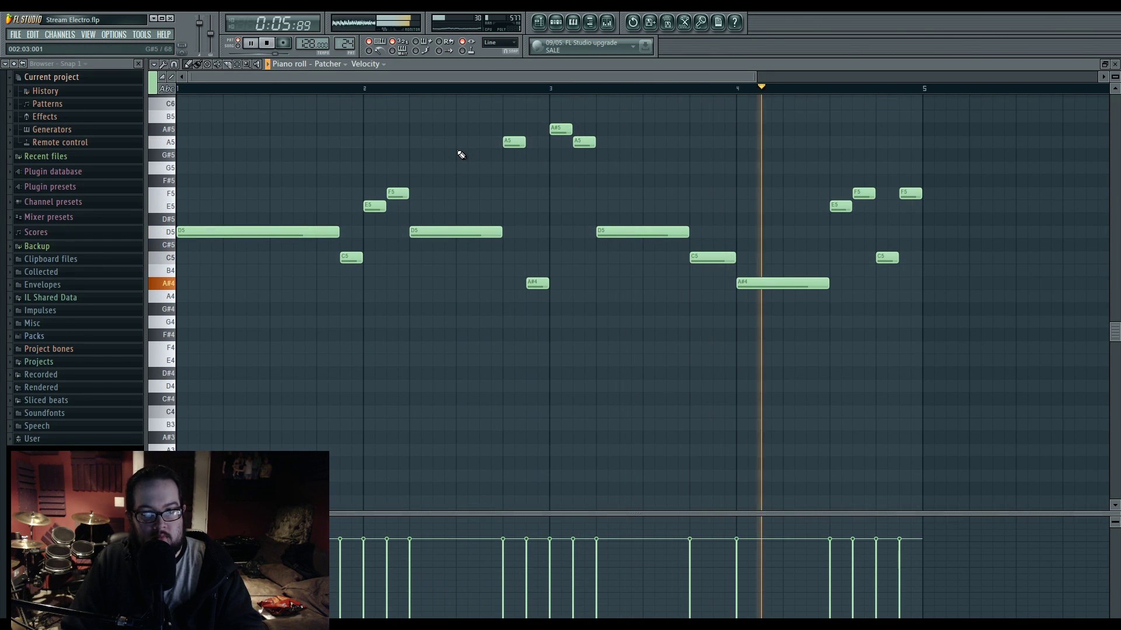
# Step: Stop playback, place Pattern 24 on Track 12 at bar 49, and set the song position to bar 49
pyautogui.press('space')
pyautogui.click(539, 23)
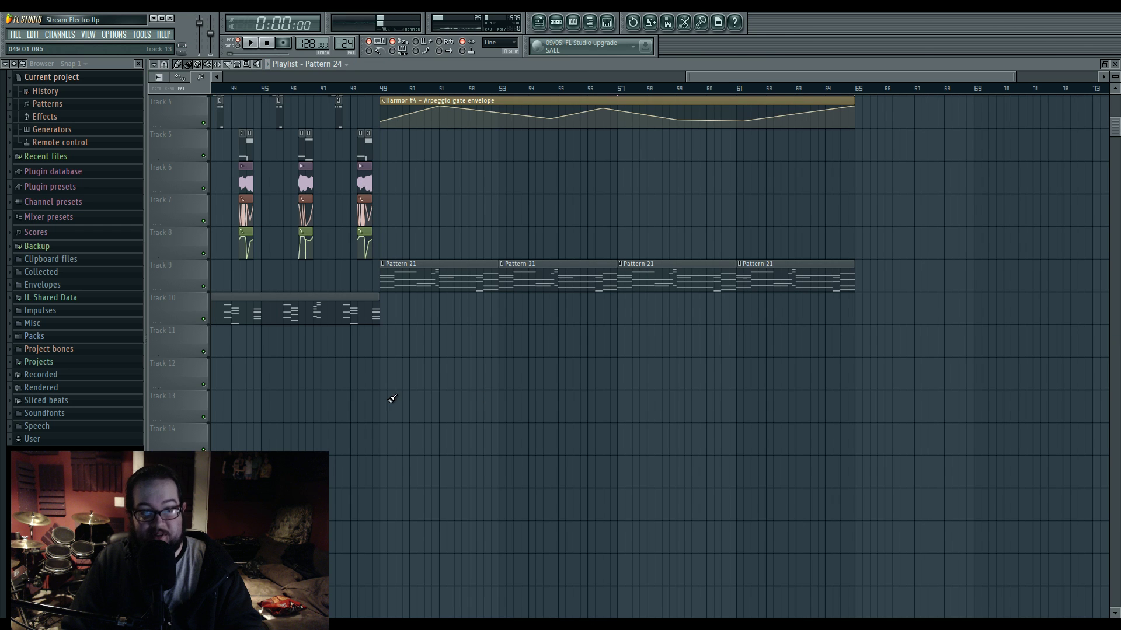
pyautogui.click(376, 378)
pyautogui.click(383, 89)
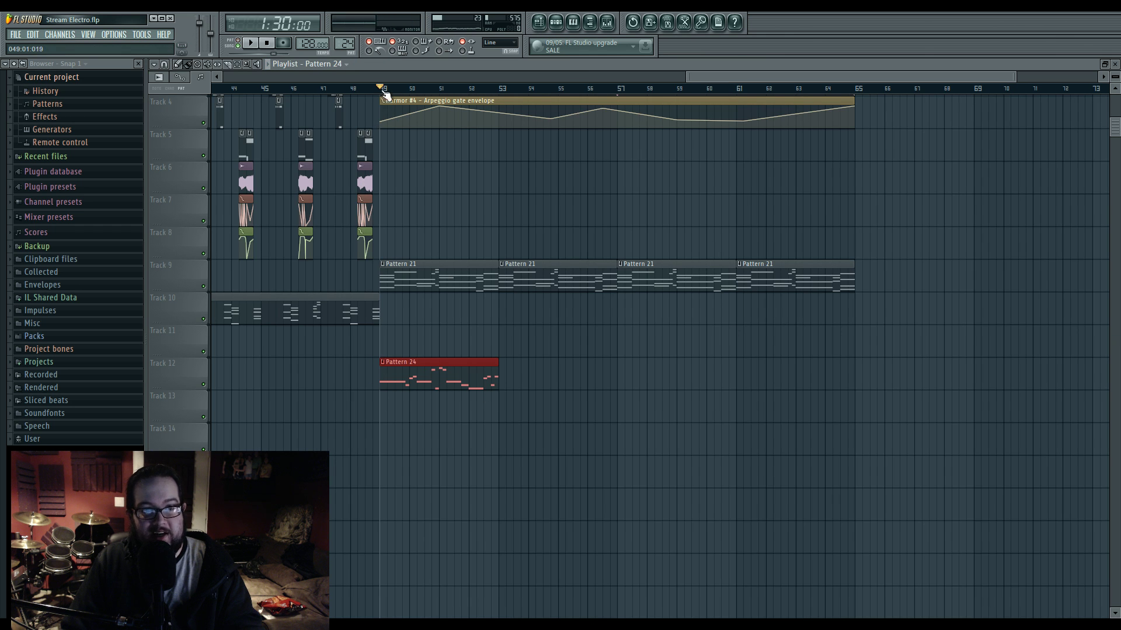
# Step: Play the arrangement from bar 49 with the mixer open to check the melody's level, and close the mixer
pyautogui.click(607, 23)
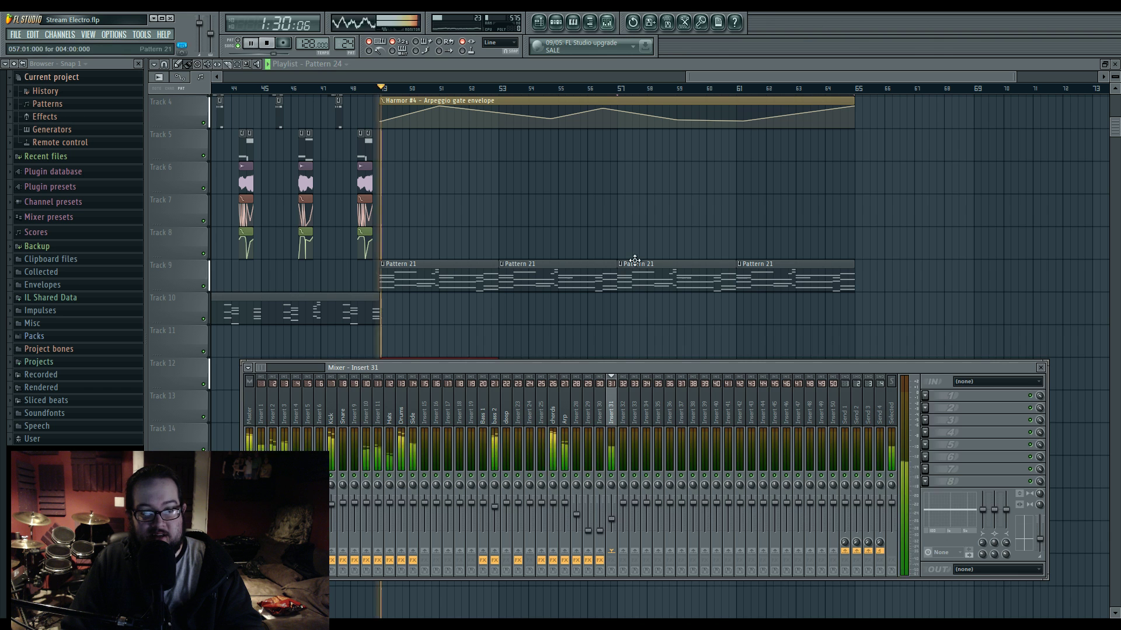
pyautogui.press('space')
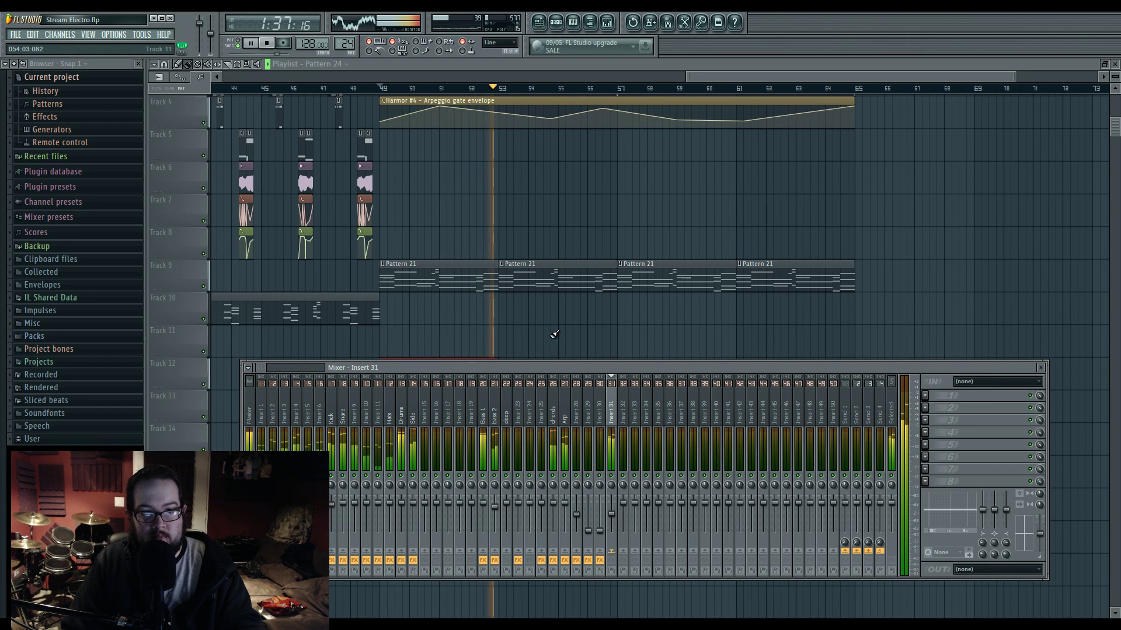
pyautogui.press('F9')
pyautogui.press('space')
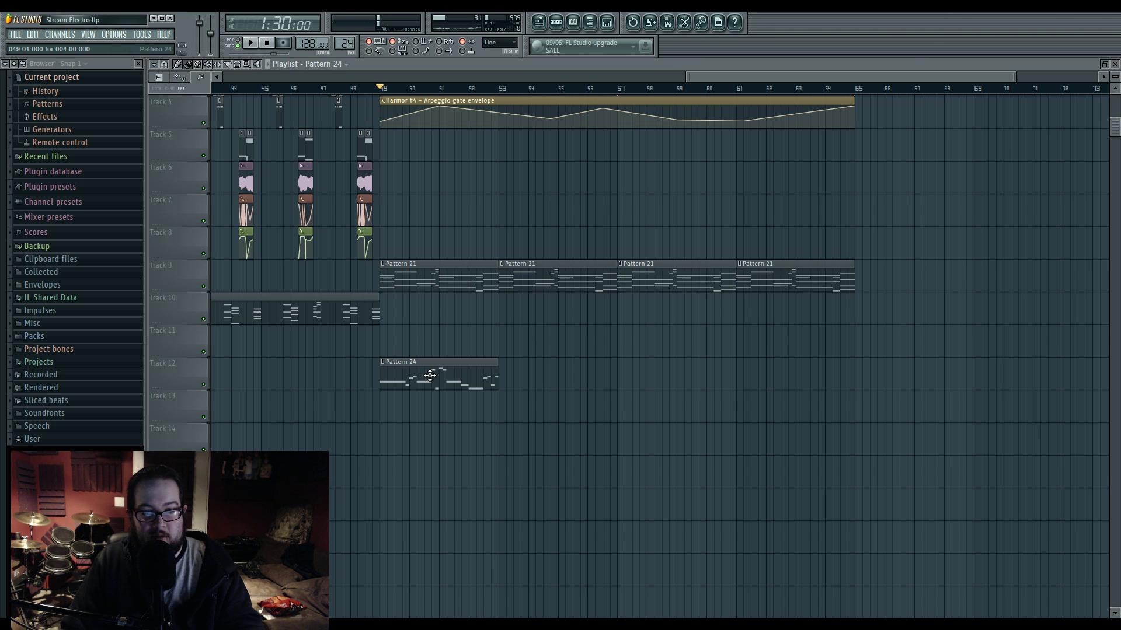
# Step: Repeat Pattern 24 along Track 12 up to bar 65, and open its melody in the piano roll during playback
pyautogui.moveTo(495, 374); pyautogui.dragTo(854, 379)
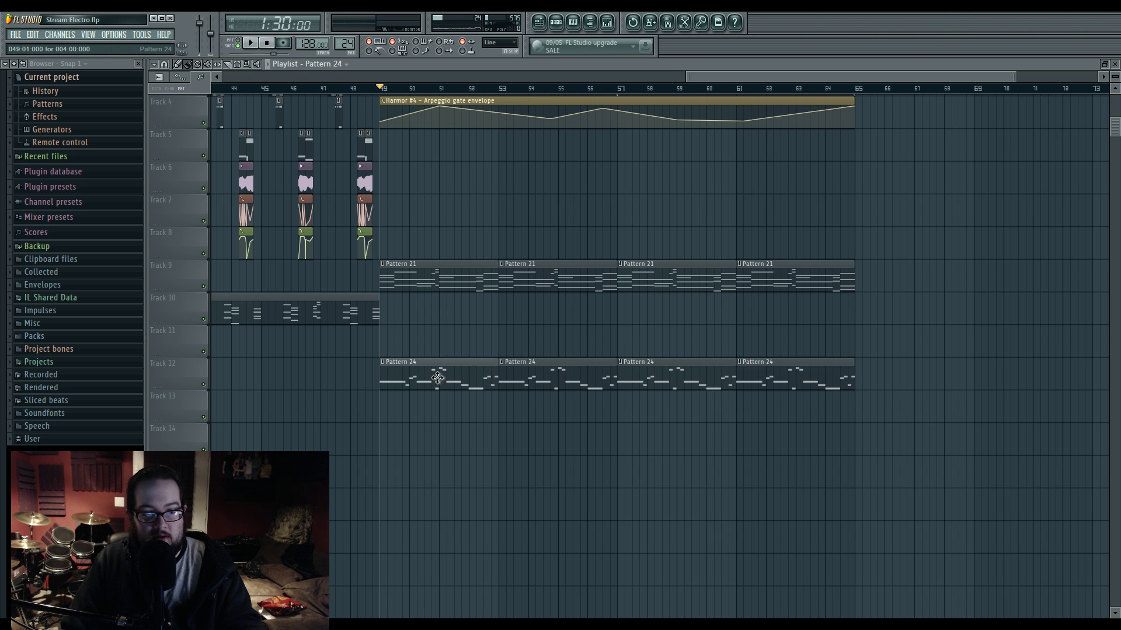
pyautogui.doubleClick(426, 380)
pyautogui.press('space')
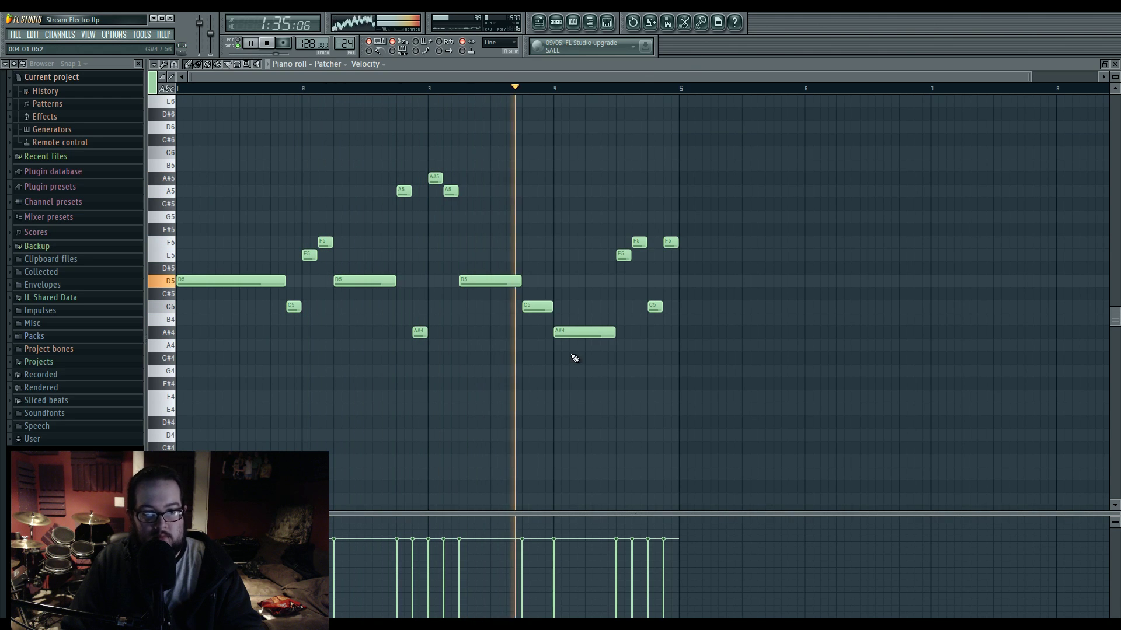
# Step: Simplify bar 4 by deleting the short E5, F5 and C5 notes, lengthening the A#4 to three beats and extending the closing F5
pyautogui.rightClick(623, 255)
pyautogui.rightClick(639, 242)
pyautogui.moveTo(612, 335); pyautogui.dragTo(647, 335)
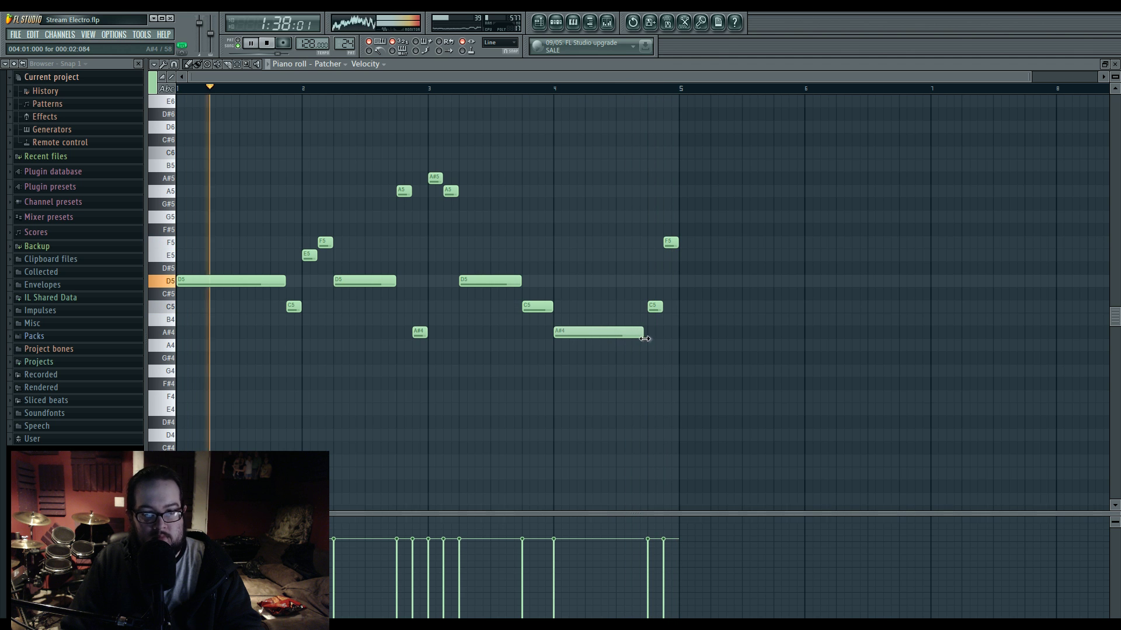
pyautogui.rightClick(656, 306)
pyautogui.moveTo(671, 243)
pyautogui.mouseDown()
pyautogui.moveTo(658, 243)
pyautogui.moveTo(676, 247)
pyautogui.mouseUp()
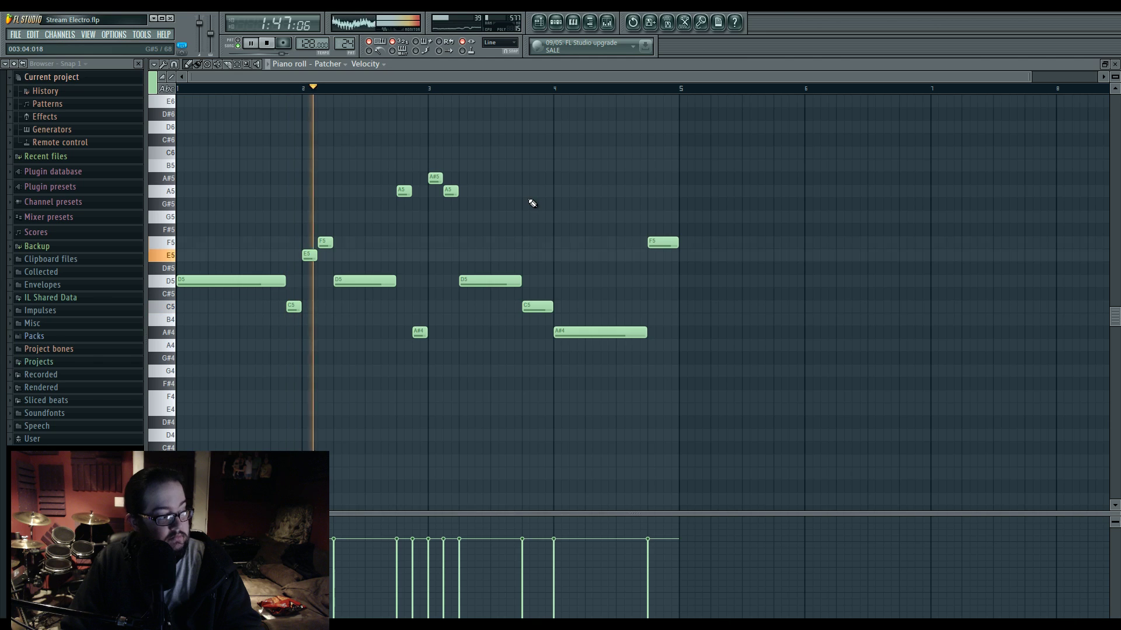
# Step: Try G5 and C6 in place of the short A#5 starting bar 3, playing the melody to compare, and return the note to A#5
pyautogui.moveTo(435, 177); pyautogui.dragTo(432, 220)
pyautogui.press('space')
pyautogui.click(439, 178)
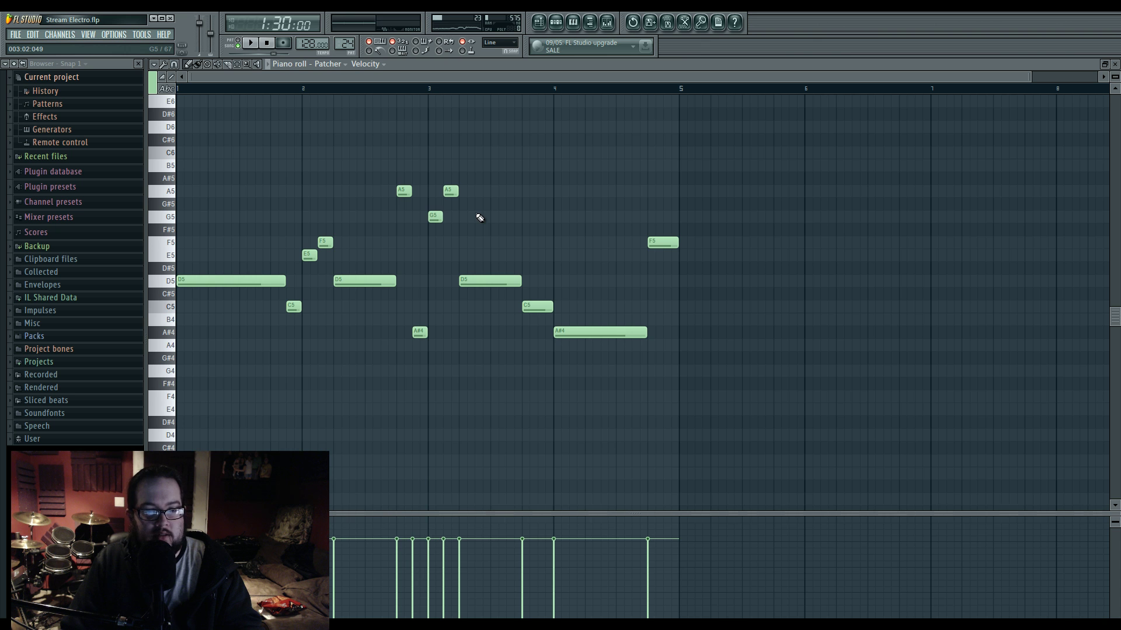
pyautogui.press('space')
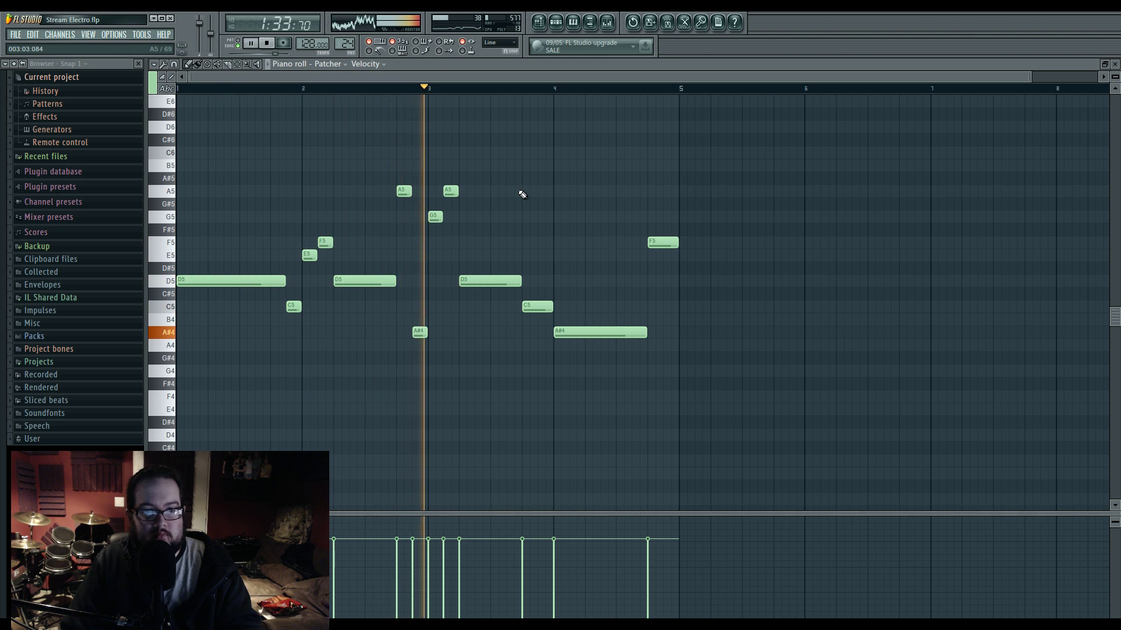
pyautogui.press('space')
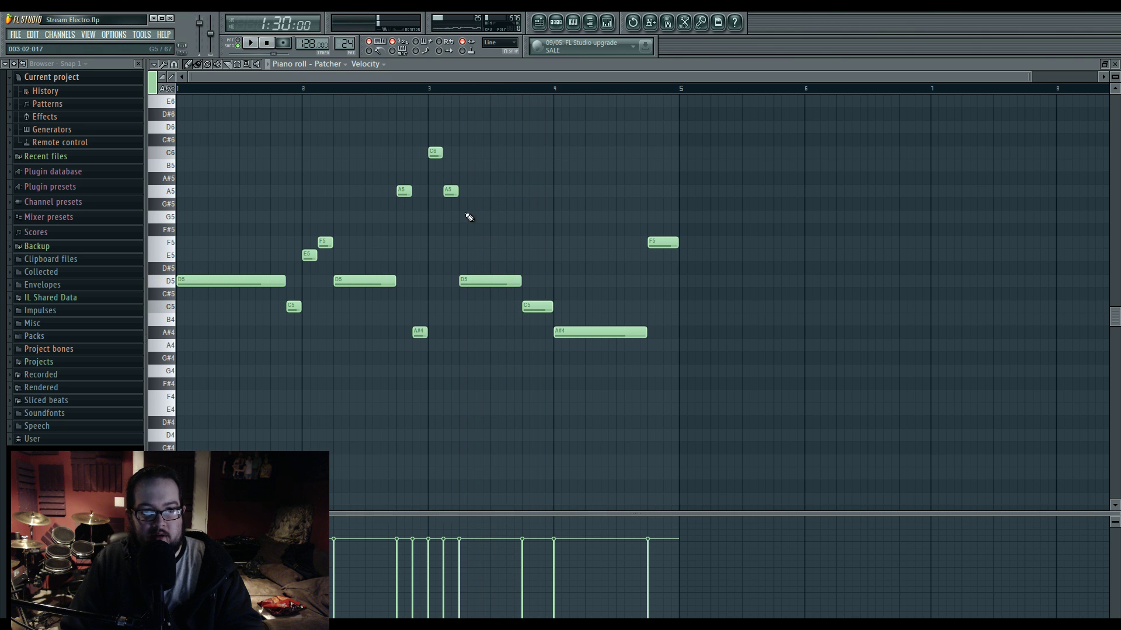
pyautogui.press('space')
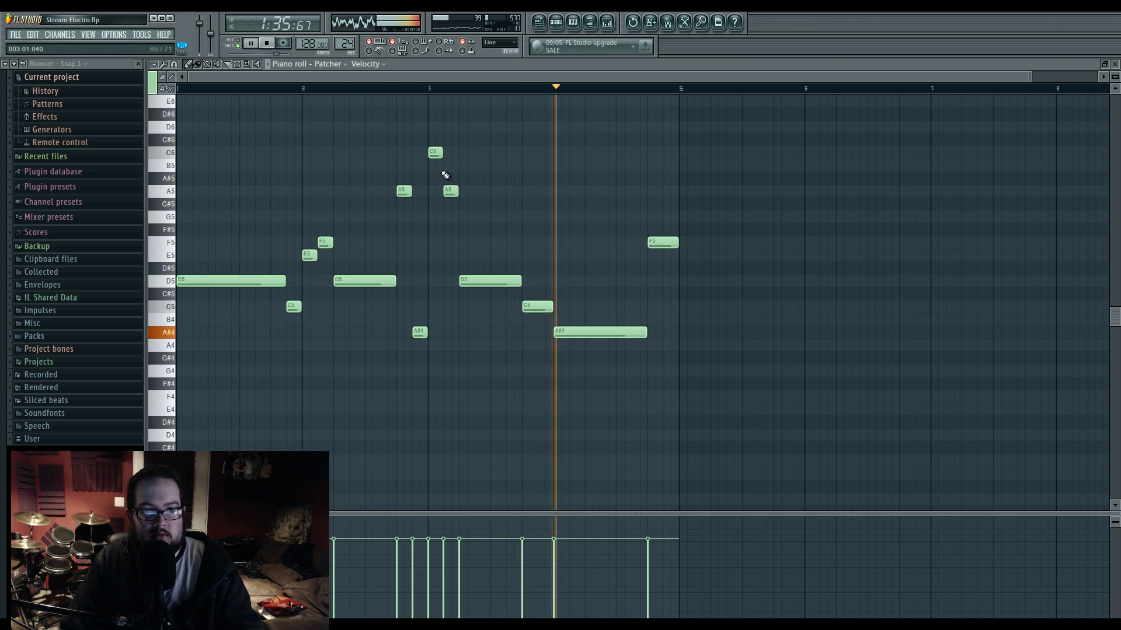
pyautogui.rightClick(435, 152)
pyautogui.press('space')
# Step: Open the Patcher instrument, examine the part B settings in its Harmor editor during playback, and return to the map
pyautogui.click(556, 22)
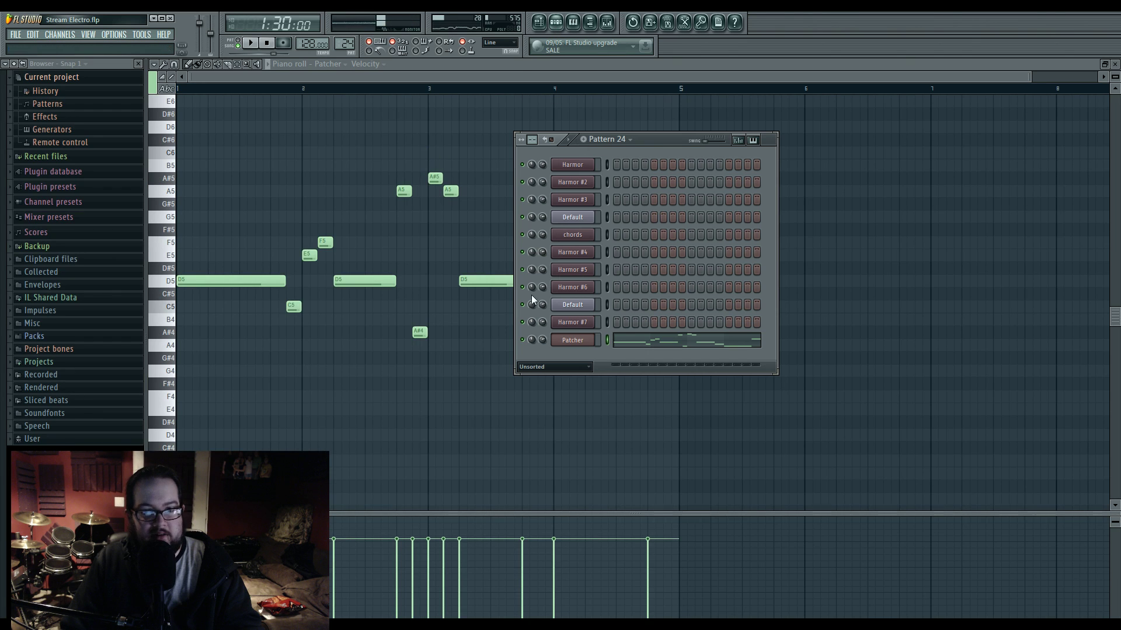
pyautogui.click(577, 341)
pyautogui.click(315, 132)
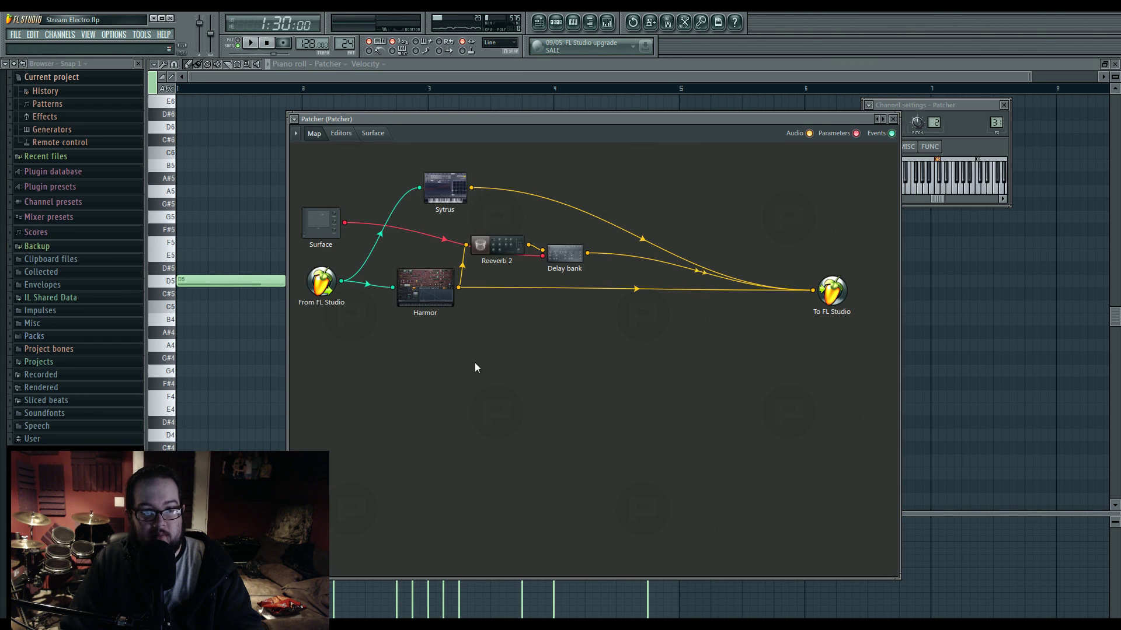
pyautogui.click(341, 133)
pyautogui.click(494, 359)
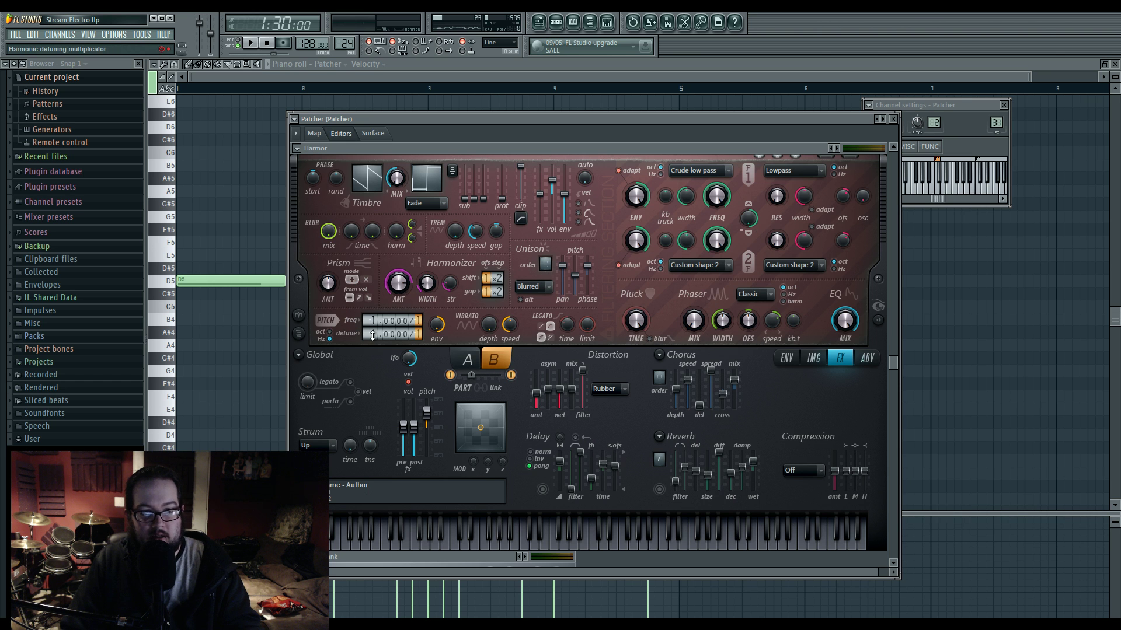
pyautogui.press('space')
pyautogui.click(314, 133)
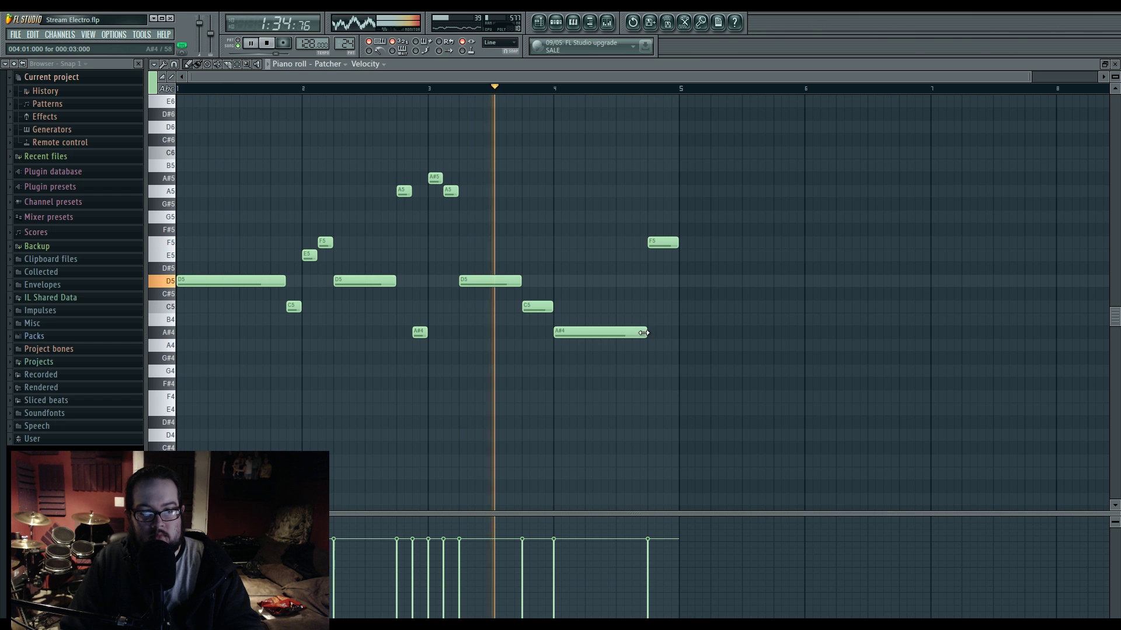
# Step: Shorten bar 4's A#4 note to half a bar, delete the F5, and fill the bar's second half with C5
pyautogui.moveTo(645, 333); pyautogui.dragTo(614, 333)
pyautogui.click(620, 282)
pyautogui.rightClick(664, 243)
pyautogui.moveTo(633, 282); pyautogui.dragTo(631, 309)
pyautogui.click(517, 88)
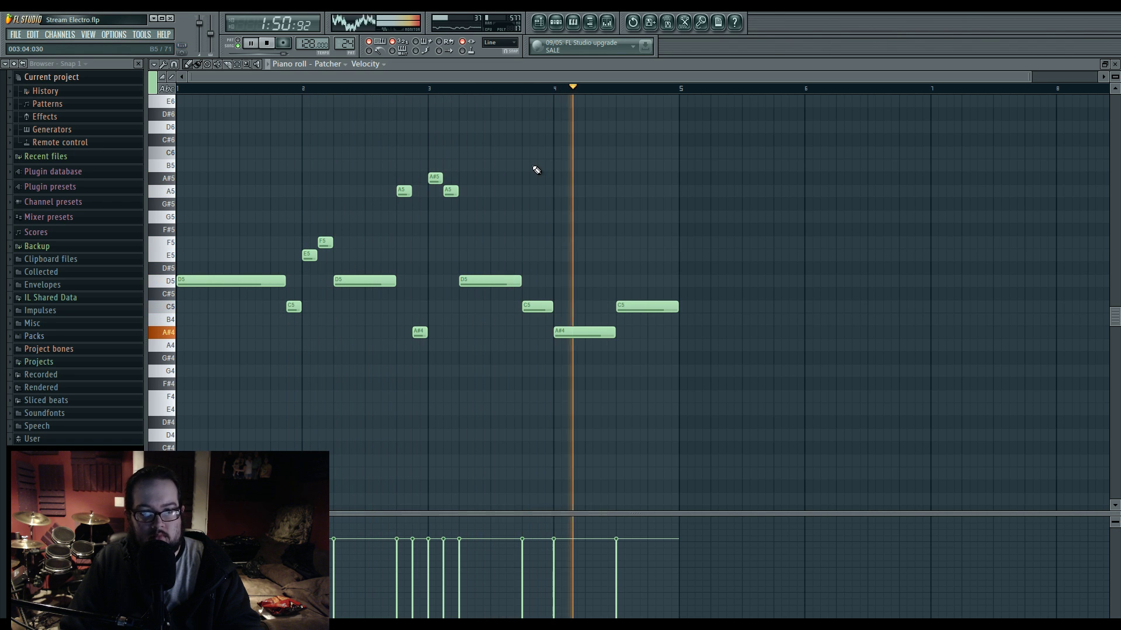
pyautogui.press('space')
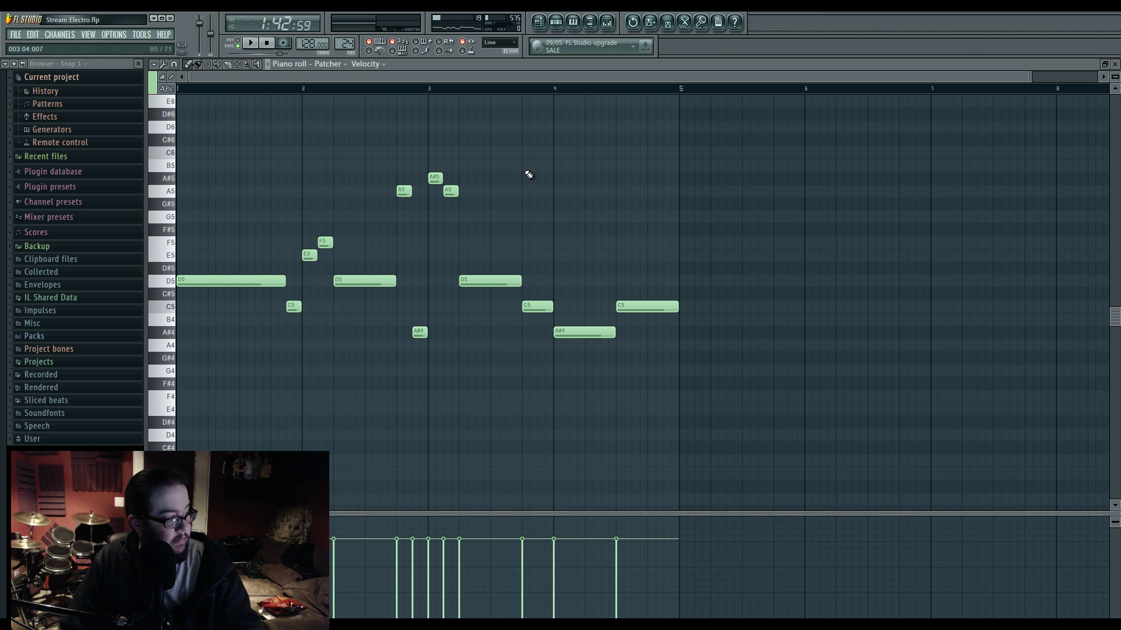
# Step: Open the Patcher channel and move the Reeverb 2 module slightly higher in the map
pyautogui.click(558, 23)
pyautogui.click(570, 322)
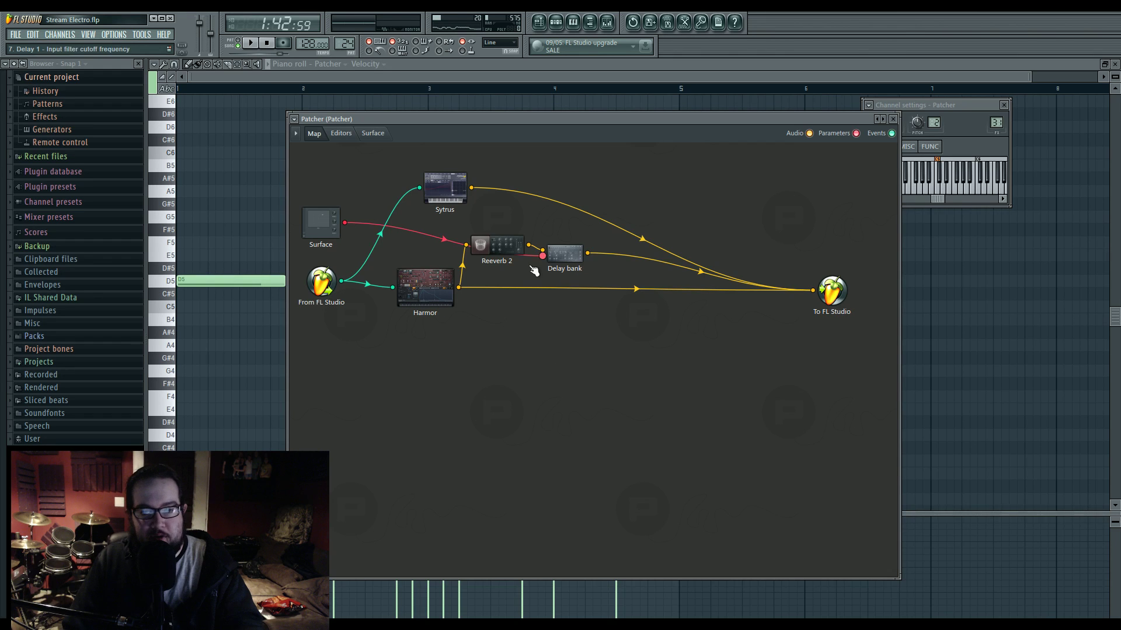
pyautogui.moveTo(497, 245); pyautogui.dragTo(501, 219)
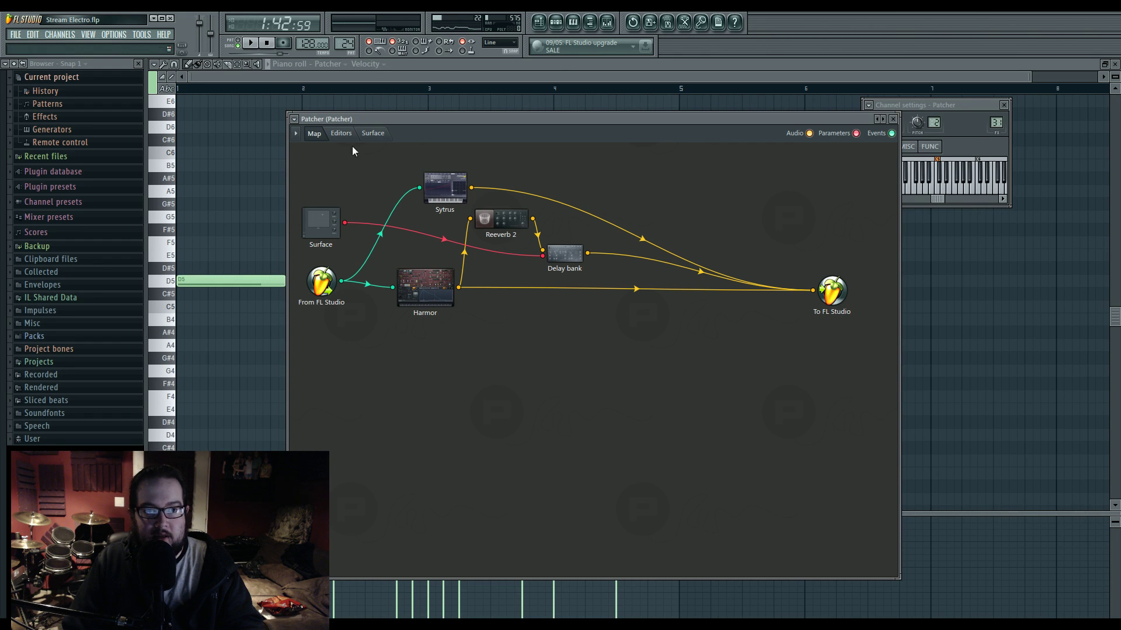
# Step: Copy the Pattern 21 and Pattern 24 clips from bars 49 to 65 to the playlist's first 16 bars and play them
pyautogui.click(539, 22)
pyautogui.moveTo(533, 332); pyautogui.dragTo(583, 348)
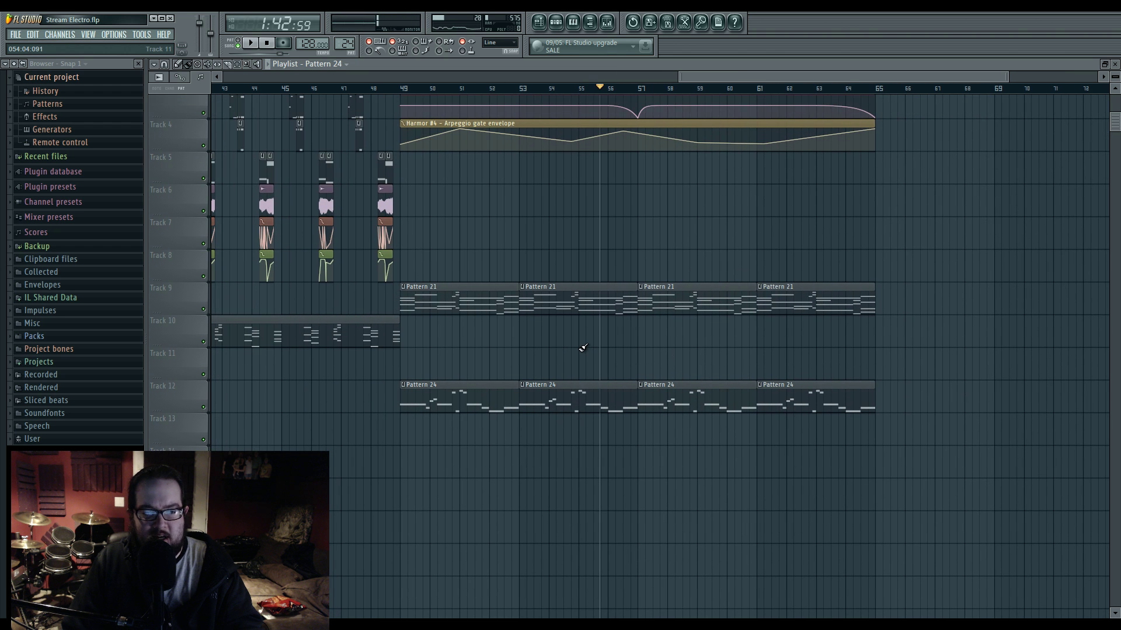
pyautogui.moveTo(442, 285); pyautogui.dragTo(773, 407)
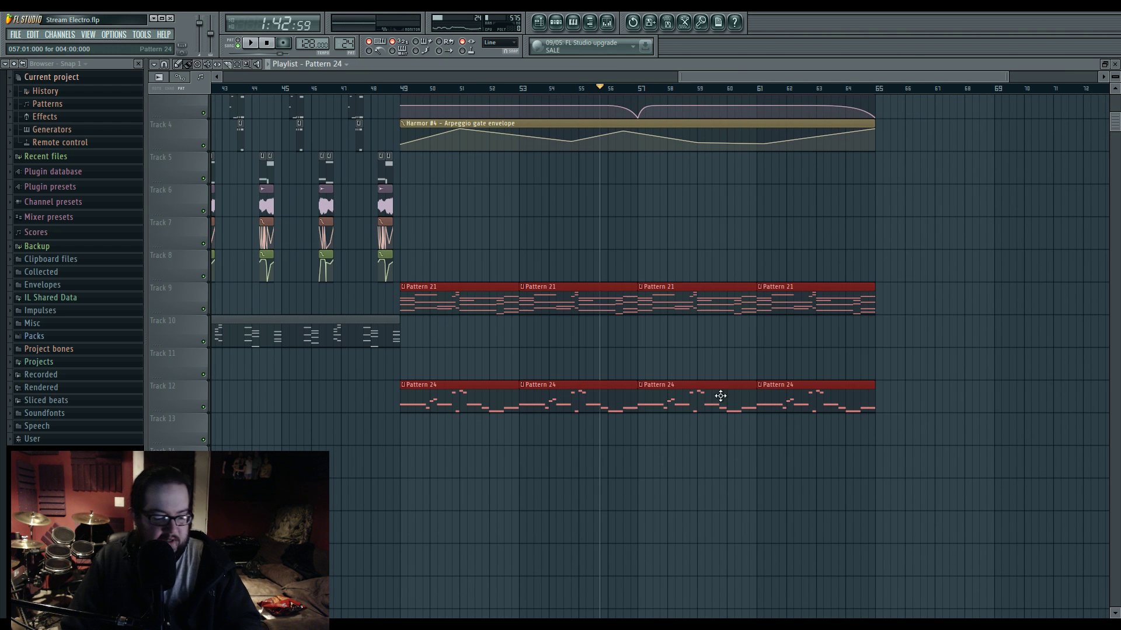
pyautogui.click(245, 76)
pyautogui.moveTo(331, 229); pyautogui.dragTo(394, 232)
pyautogui.press('space')
pyautogui.click(333, 149)
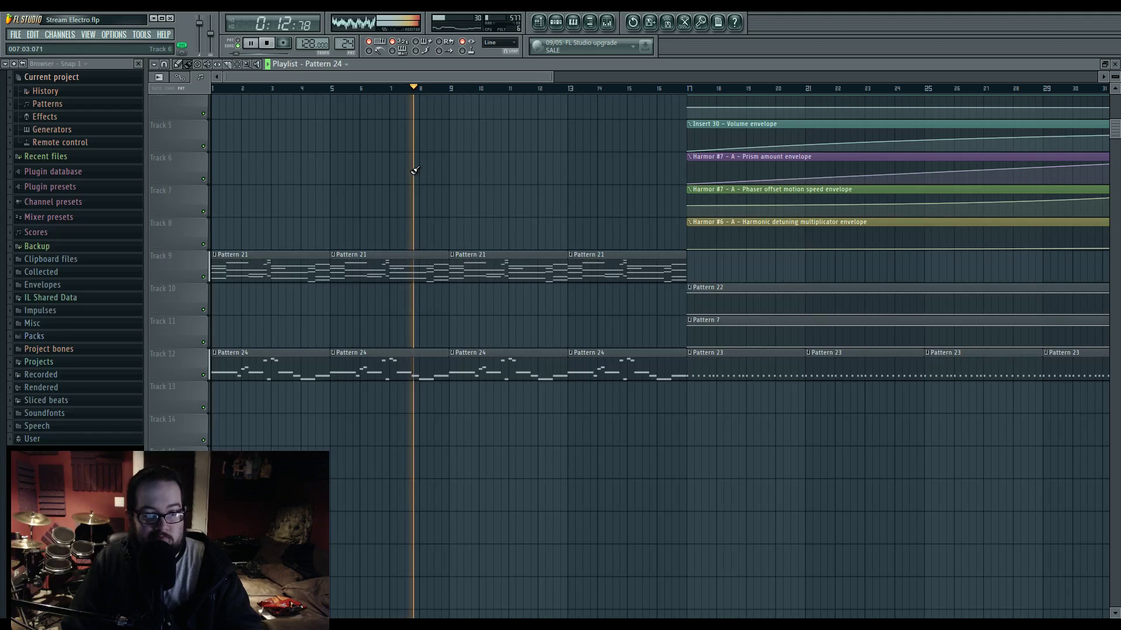
# Step: Load Fruity Parametric EQ 2 into the first effect slot of mixer Insert 31
pyautogui.click(607, 22)
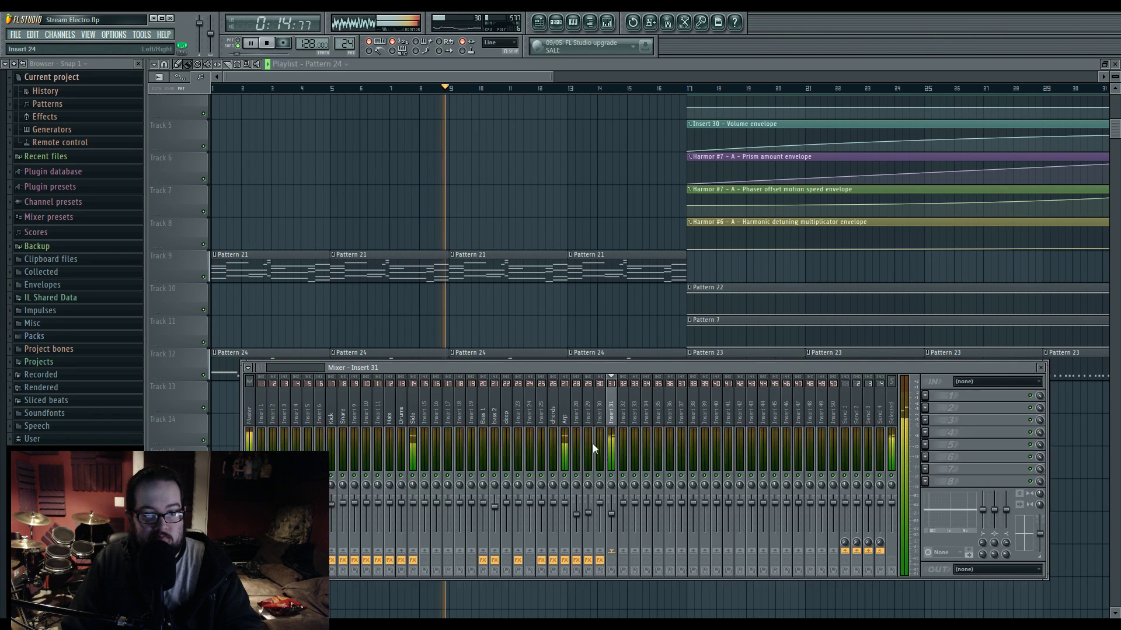
pyautogui.click(936, 395)
pyautogui.moveTo(947, 398)
pyautogui.click(992, 369)
# Step: Make EQ band 1 a high pass at about 207 Hz and reposition bands 5 and 6 to dip the upper mids
pyautogui.moveTo(343, 234); pyautogui.dragTo(302, 235)
pyautogui.rightClick(213, 235)
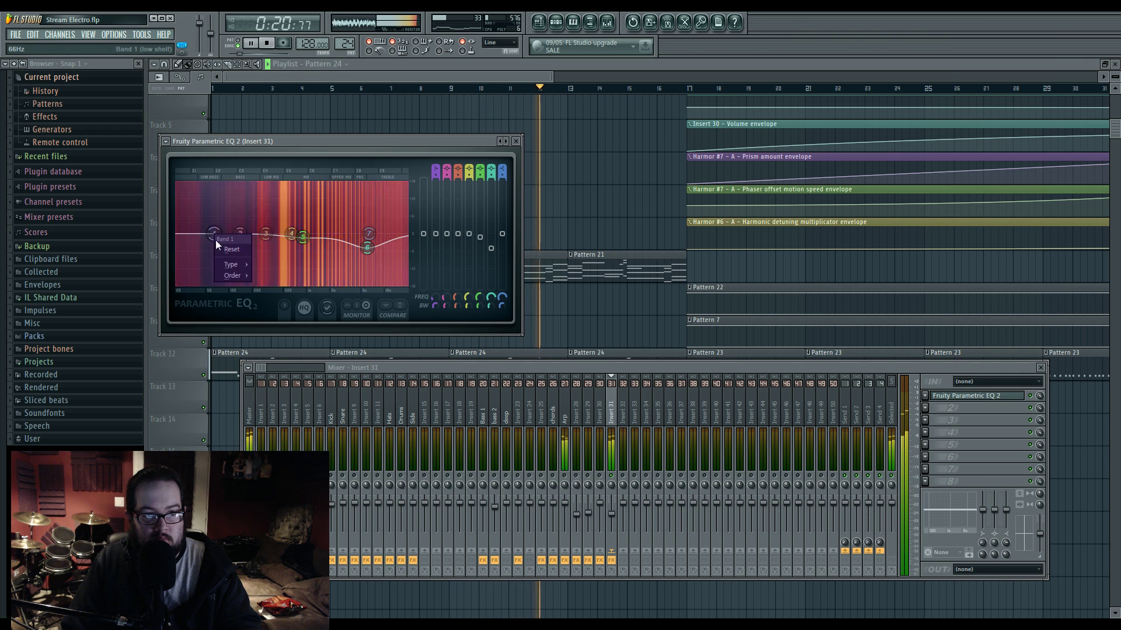
pyautogui.moveTo(236, 263)
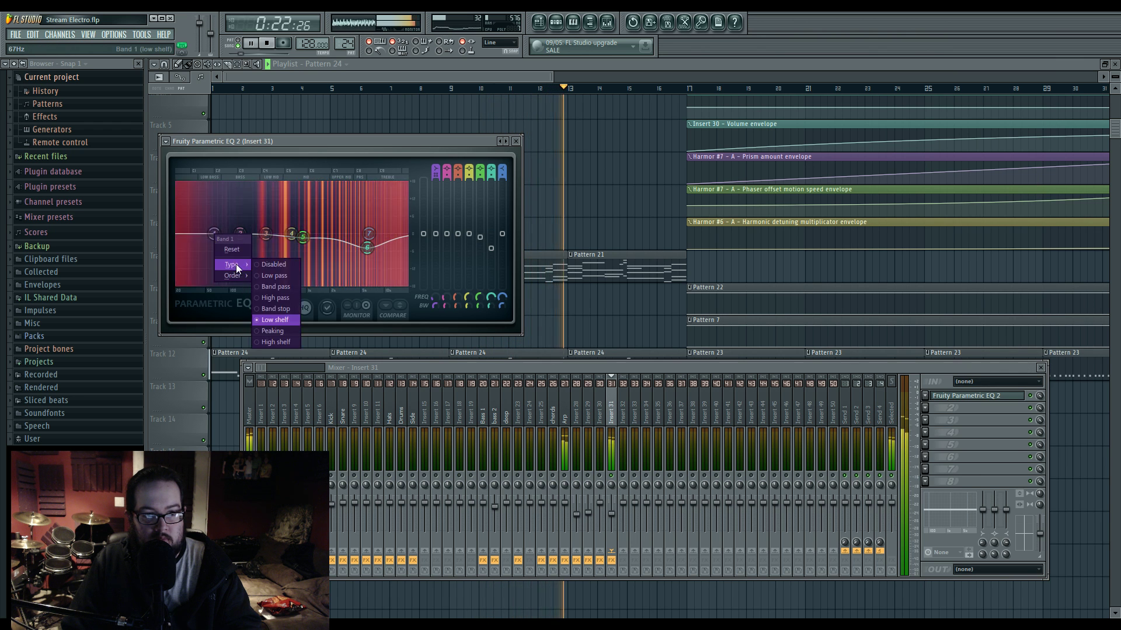
pyautogui.click(283, 296)
pyautogui.moveTo(214, 234); pyautogui.dragTo(254, 235)
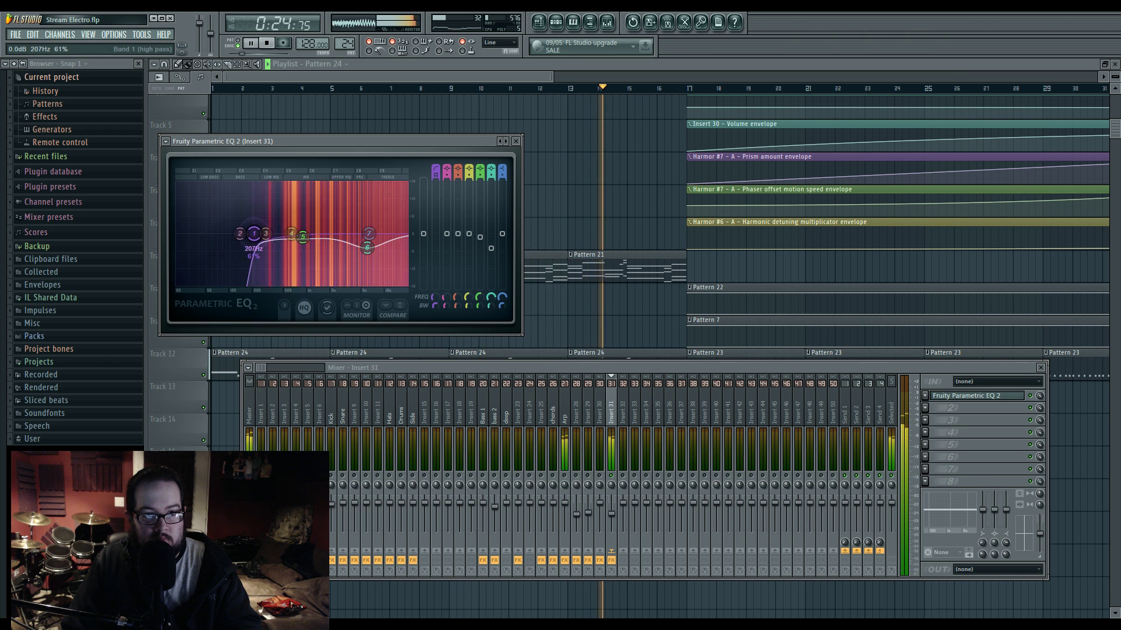
pyautogui.moveTo(373, 249); pyautogui.dragTo(315, 247)
pyautogui.moveTo(355, 249); pyautogui.dragTo(314, 249)
# Step: Open the Patcher channel's Sytrus editor and audition the lead from the start of the song
pyautogui.click(556, 23)
pyautogui.press('space')
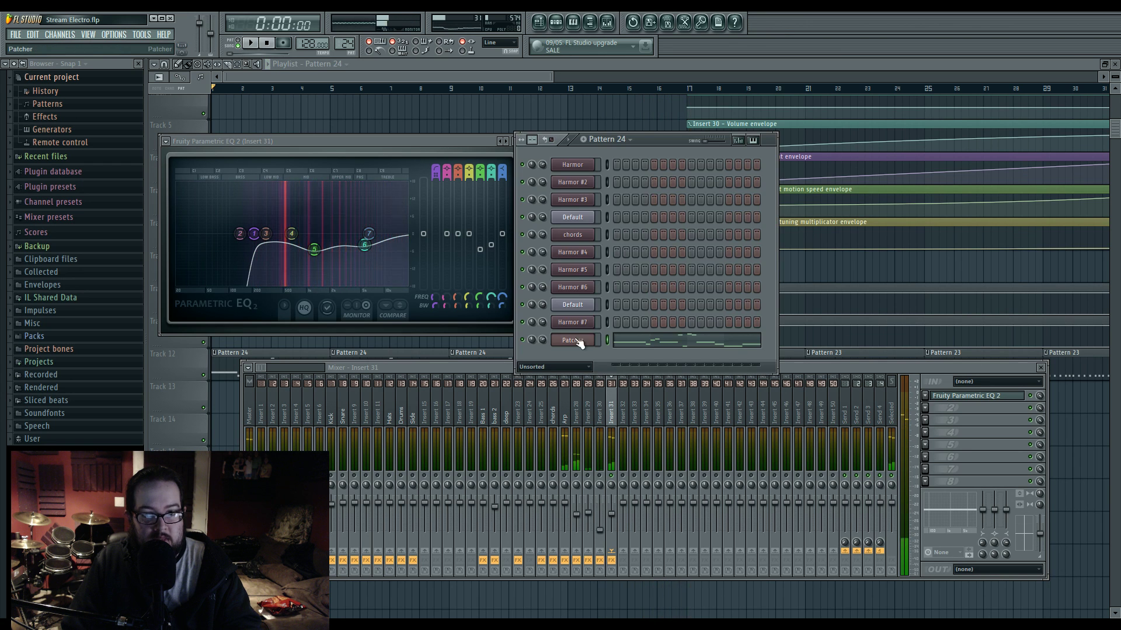
pyautogui.click(574, 339)
pyautogui.press('space')
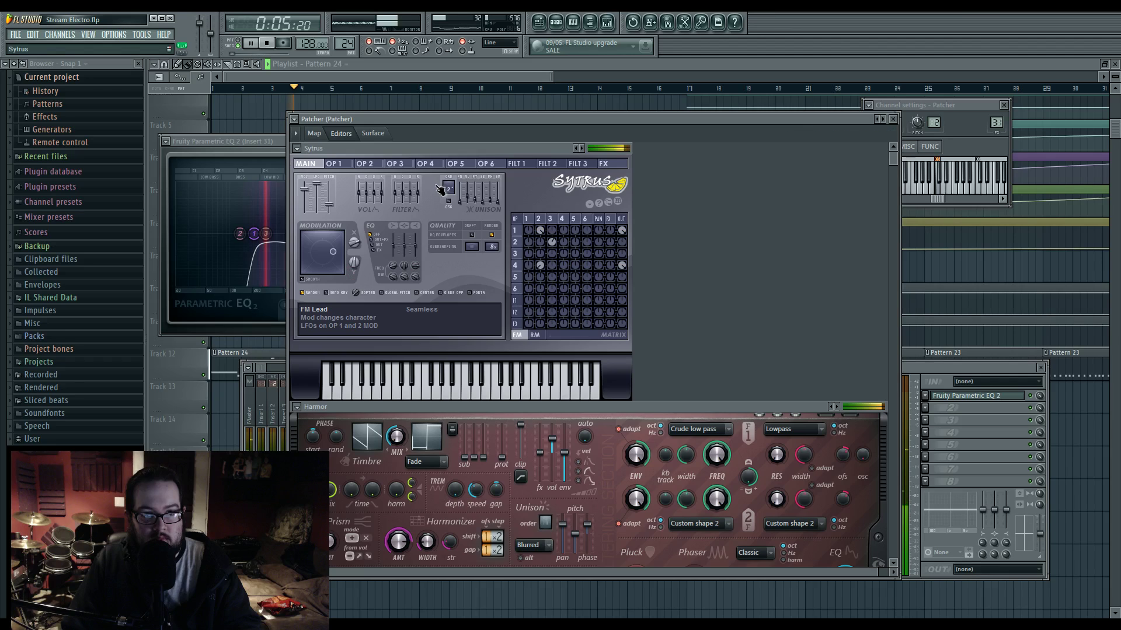
pyautogui.doubleClick(459, 197)
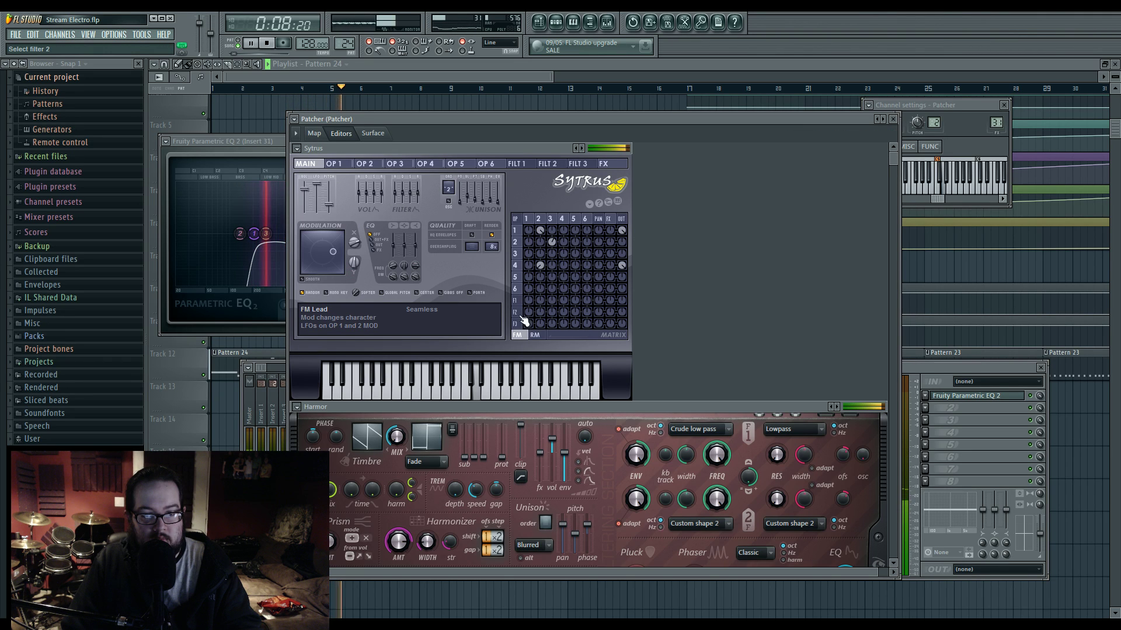
# Step: Stop playback and delete the Sytrus module from the Patcher map
pyautogui.click(314, 133)
pyautogui.press('space')
pyautogui.rightClick(452, 193)
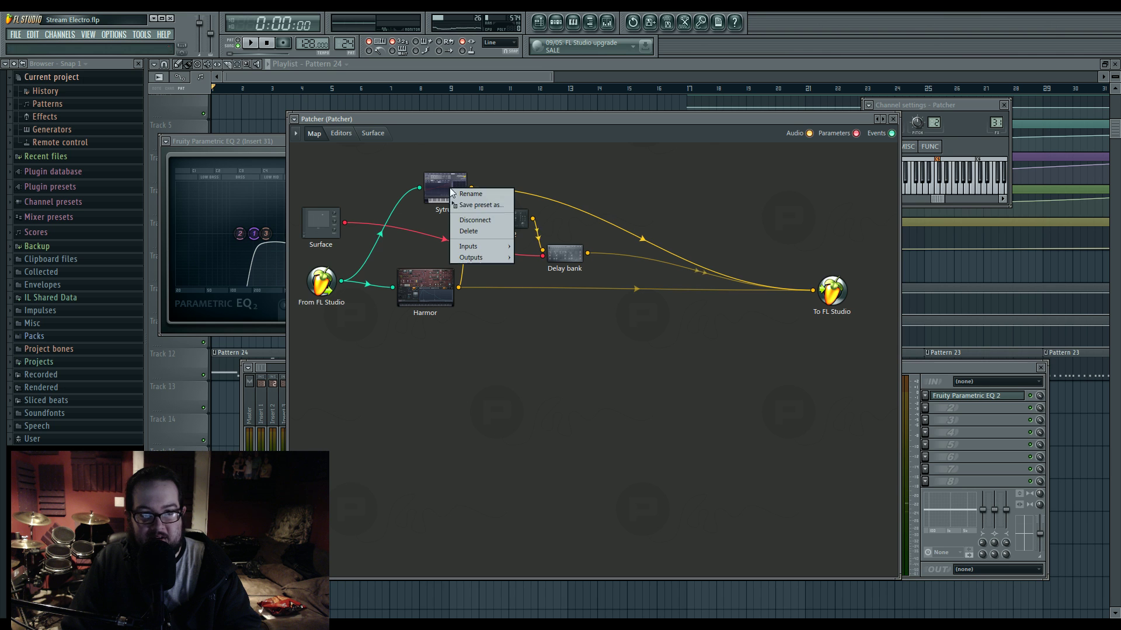
pyautogui.click(472, 210)
pyautogui.press('Escape')
pyautogui.rightClick(438, 185)
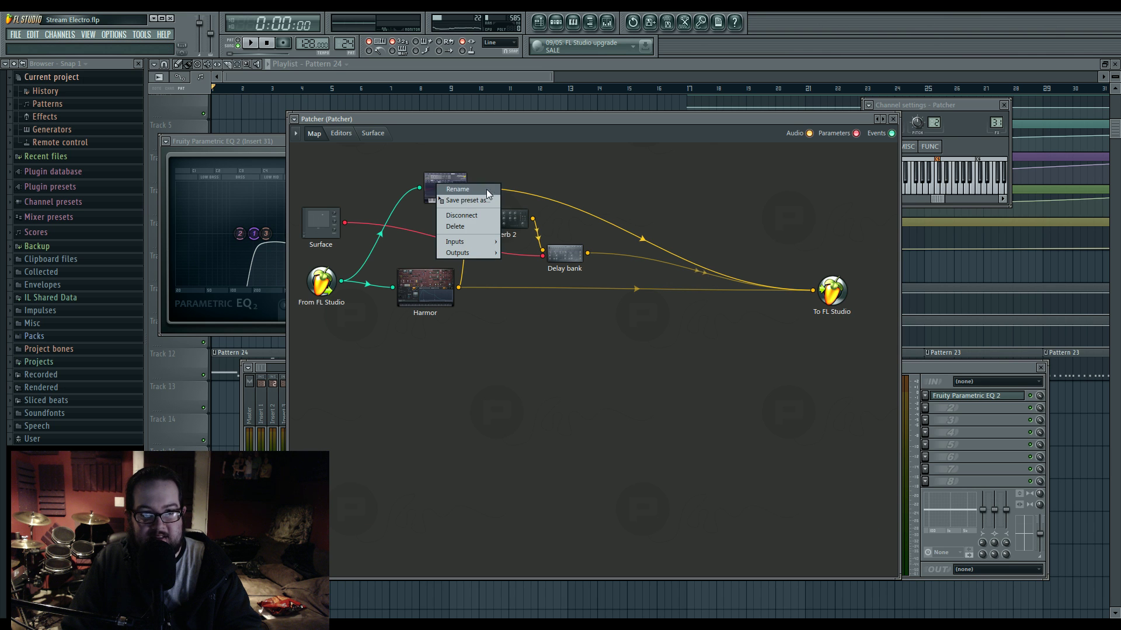
pyautogui.click(467, 227)
# Step: Move the Harmor module up slightly and add a second Harmor module below it in the Patcher map
pyautogui.moveTo(428, 285); pyautogui.dragTo(428, 265)
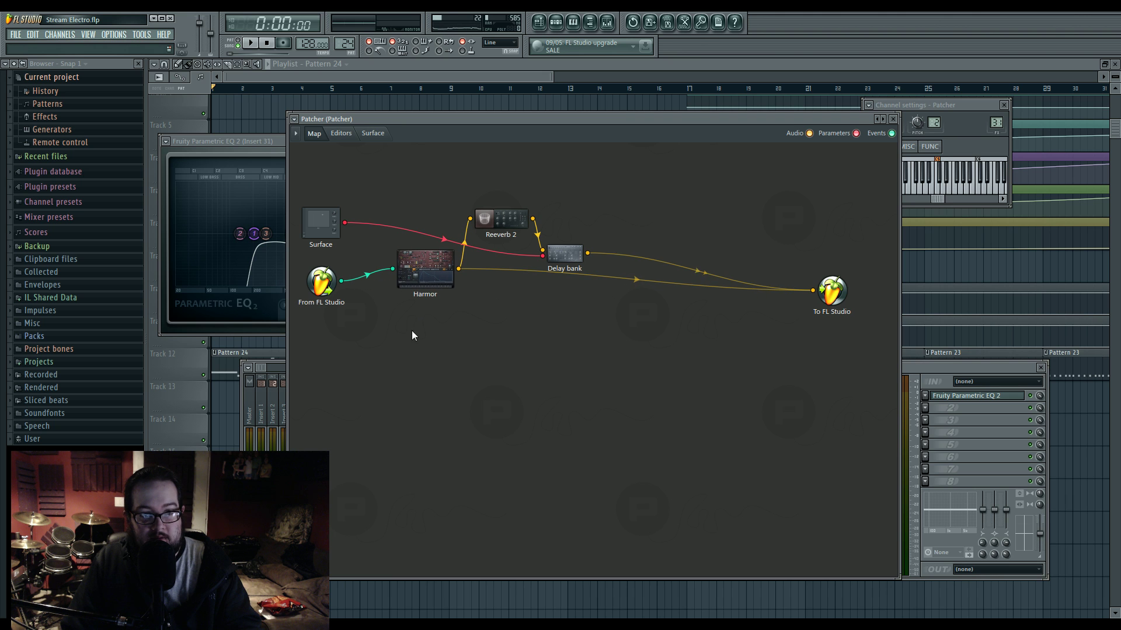
pyautogui.rightClick(434, 268)
pyautogui.click(461, 335)
pyautogui.moveTo(439, 337); pyautogui.dragTo(439, 357)
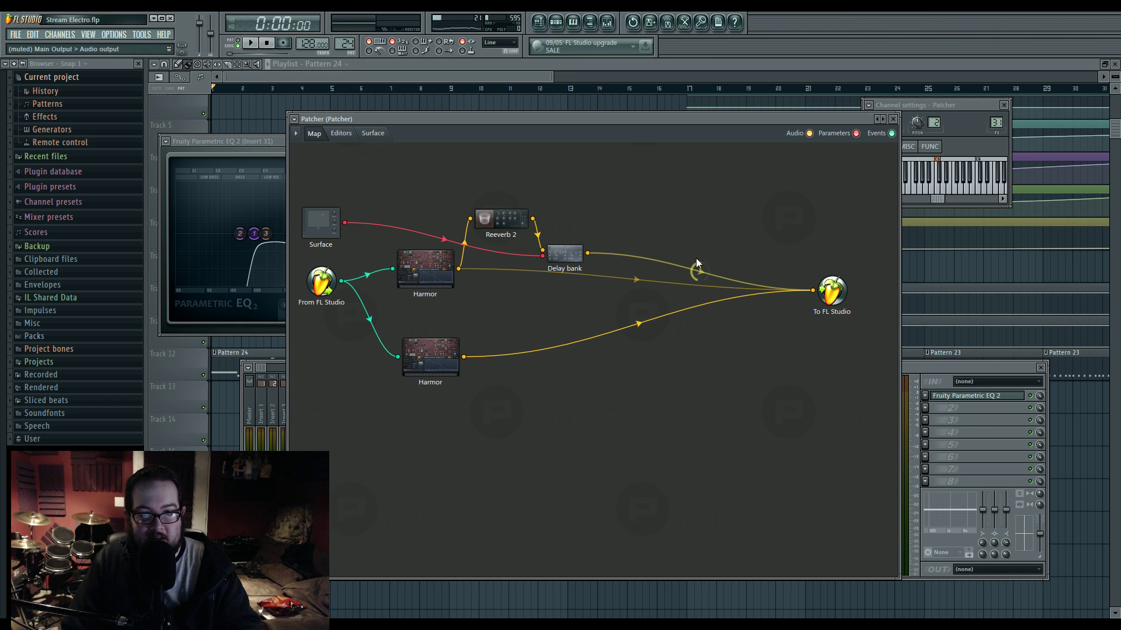
# Step: Open the second Harmor's editor and, during playback, compare parts A and B and set their mix to about 62%
pyautogui.doubleClick(429, 361)
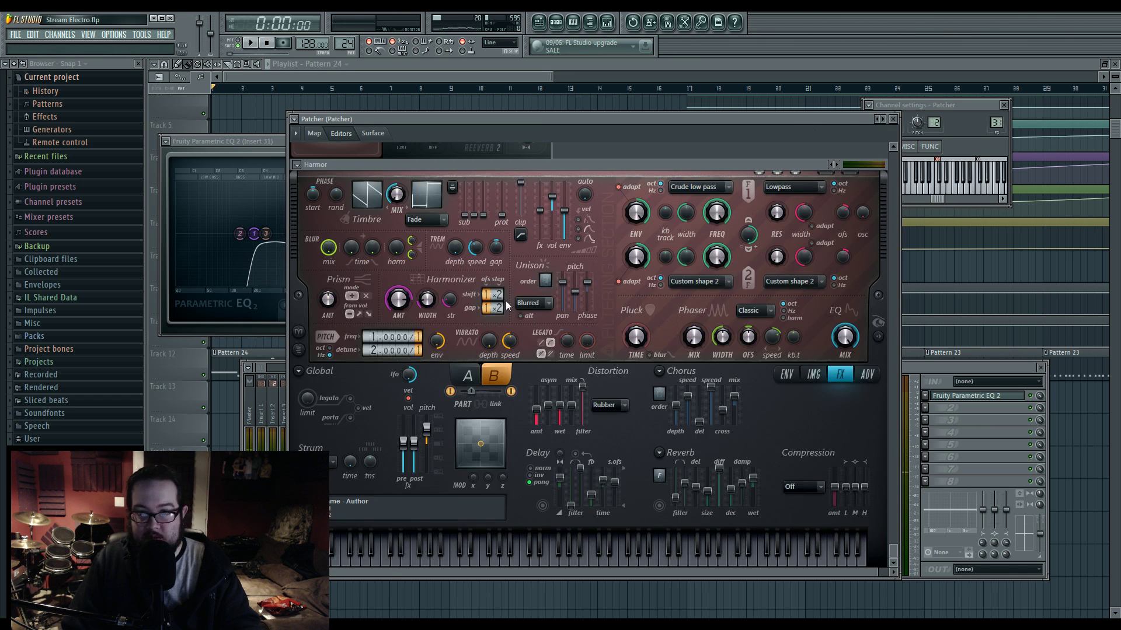
pyautogui.press('space')
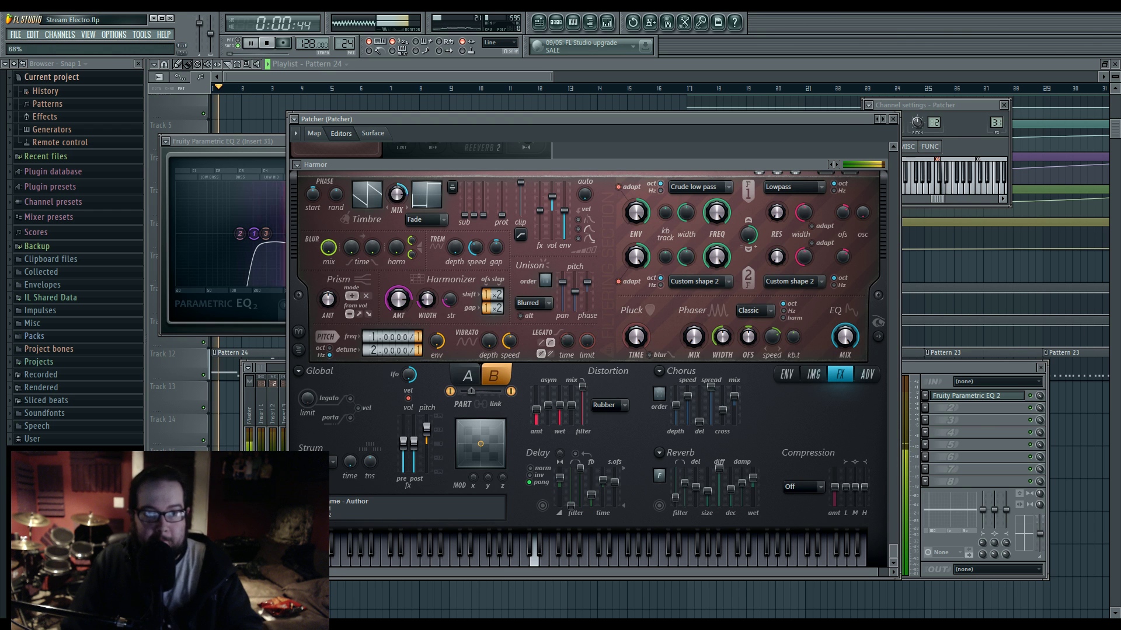
pyautogui.click(469, 376)
pyautogui.click(509, 391)
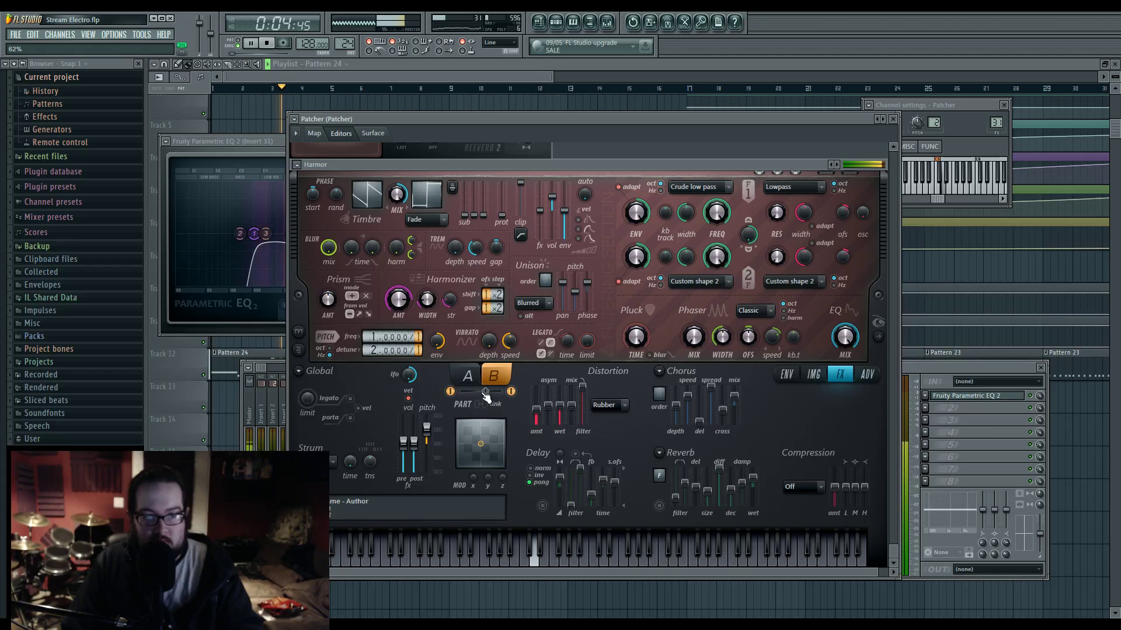
pyautogui.click(468, 376)
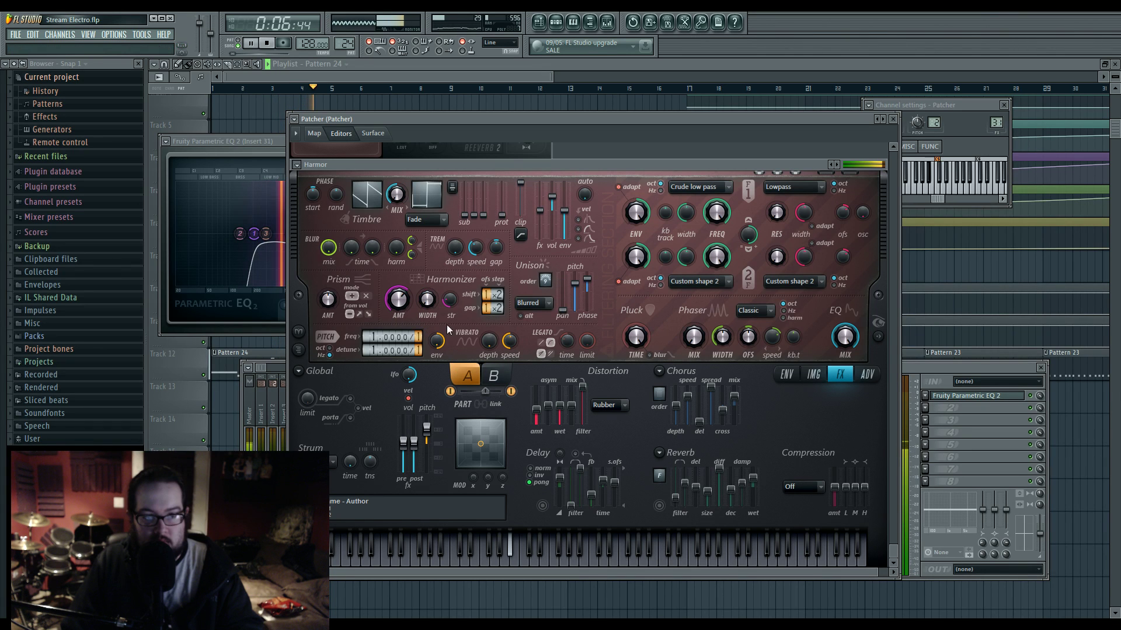
pyautogui.click(495, 378)
pyautogui.scroll(-1, 368, 351)
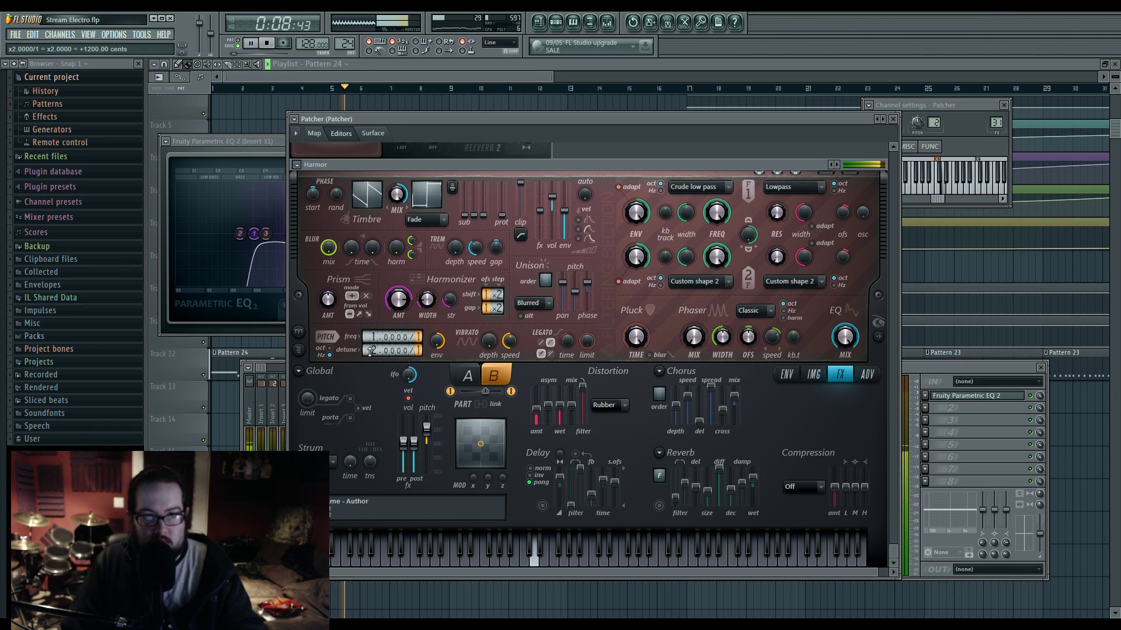
# Step: Nudge the Insert 31 fader in the mixer, return to Patcher and restart playback
pyautogui.click(935, 368)
pyautogui.moveTo(615, 520); pyautogui.dragTo(613, 519)
pyautogui.click(475, 120)
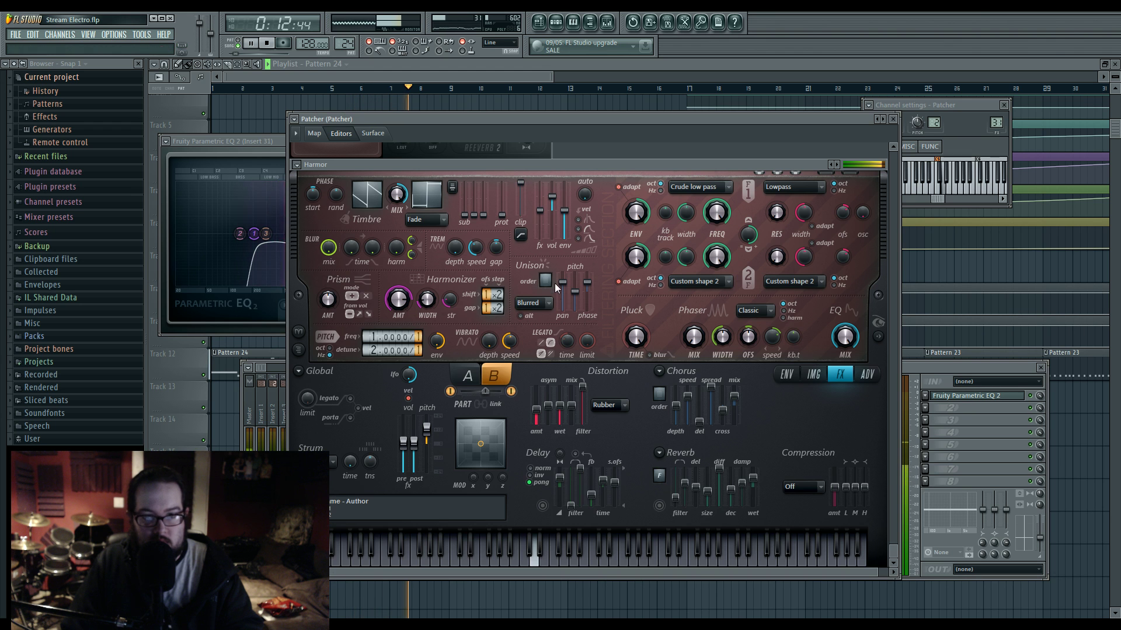
pyautogui.press('space')
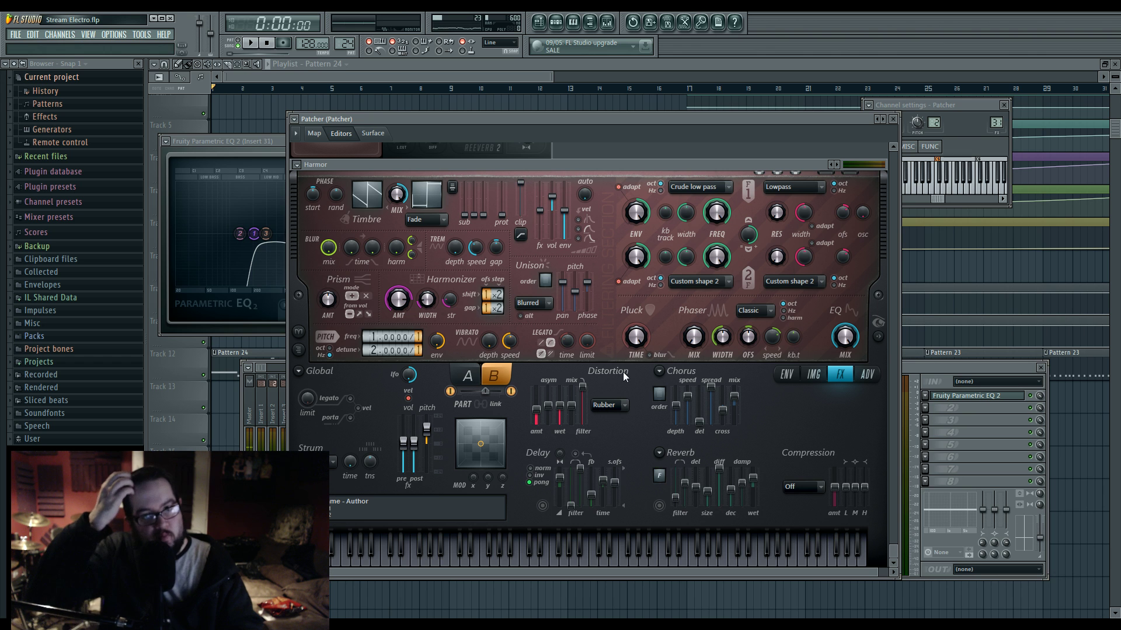
pyautogui.press('space')
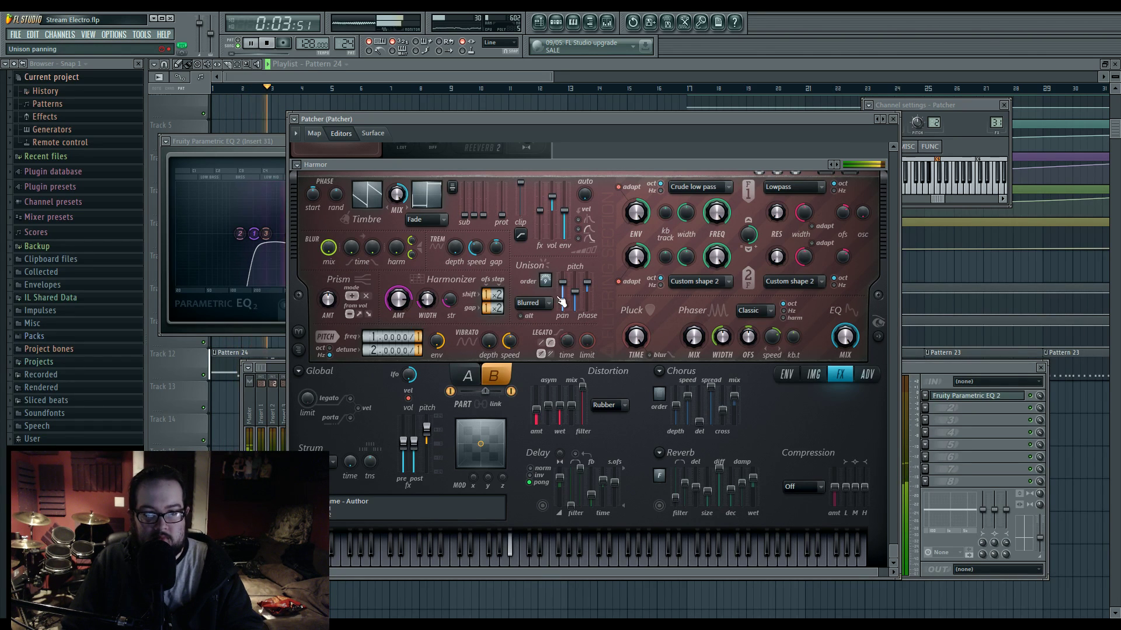
# Step: Shape part B's Harmonic unison pitch envelope as a rise from minimum to a central peak, falling back to a flat minimum
pyautogui.click(786, 374)
pyautogui.click(575, 374)
pyautogui.click(759, 324)
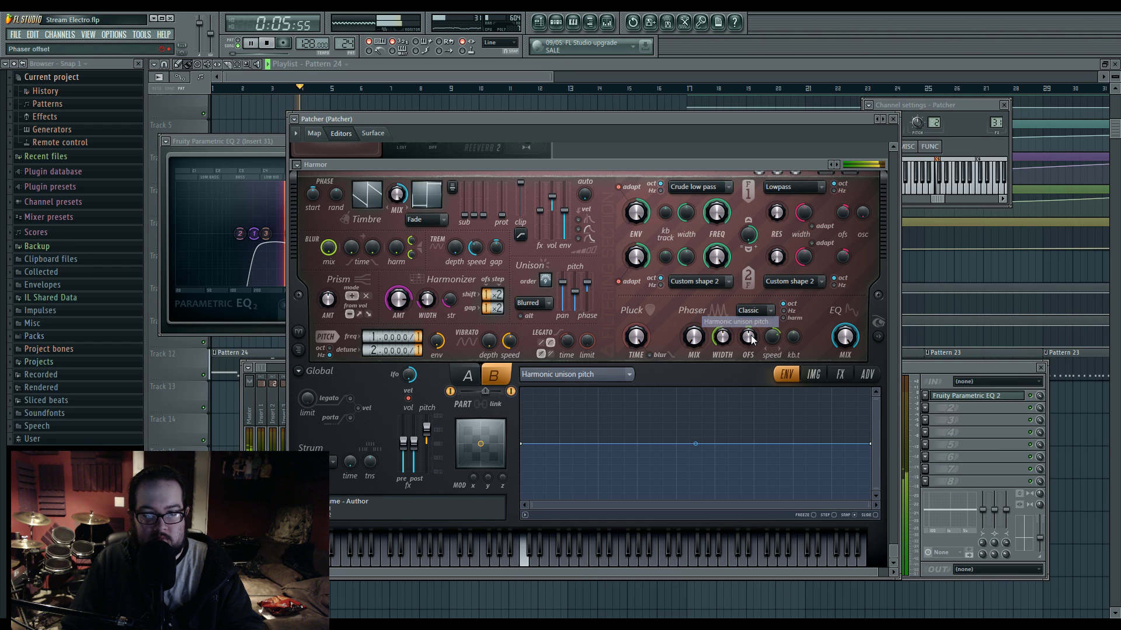
pyautogui.moveTo(522, 444); pyautogui.dragTo(540, 514)
pyautogui.moveTo(652, 456); pyautogui.dragTo(662, 388)
pyautogui.moveTo(779, 419); pyautogui.dragTo(779, 499)
pyautogui.moveTo(870, 445); pyautogui.dragTo(872, 499)
pyautogui.rightClick(712, 495)
# Step: Draw part A's Harmonic unison pitch envelope with three sharp peaks alternating between minimum and maximum
pyautogui.click(457, 377)
pyautogui.moveTo(522, 444); pyautogui.dragTo(528, 505)
pyautogui.rightClick(620, 389)
pyautogui.moveTo(779, 423); pyautogui.dragTo(740, 499)
pyautogui.moveTo(625, 388); pyautogui.dragTo(611, 499)
pyautogui.moveTo(701, 499); pyautogui.dragTo(701, 388)
pyautogui.moveTo(639, 467); pyautogui.dragTo(677, 495)
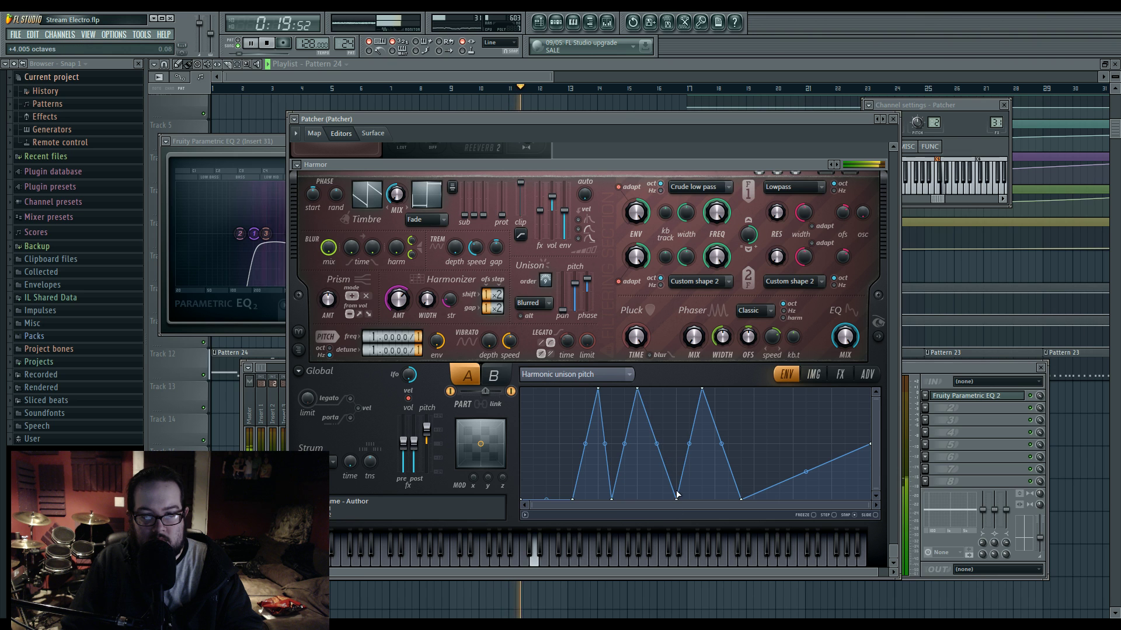
# Step: Lower part A's unison pitch and order, and change its unison type to Hz
pyautogui.moveTo(575, 285); pyautogui.dragTo(575, 293)
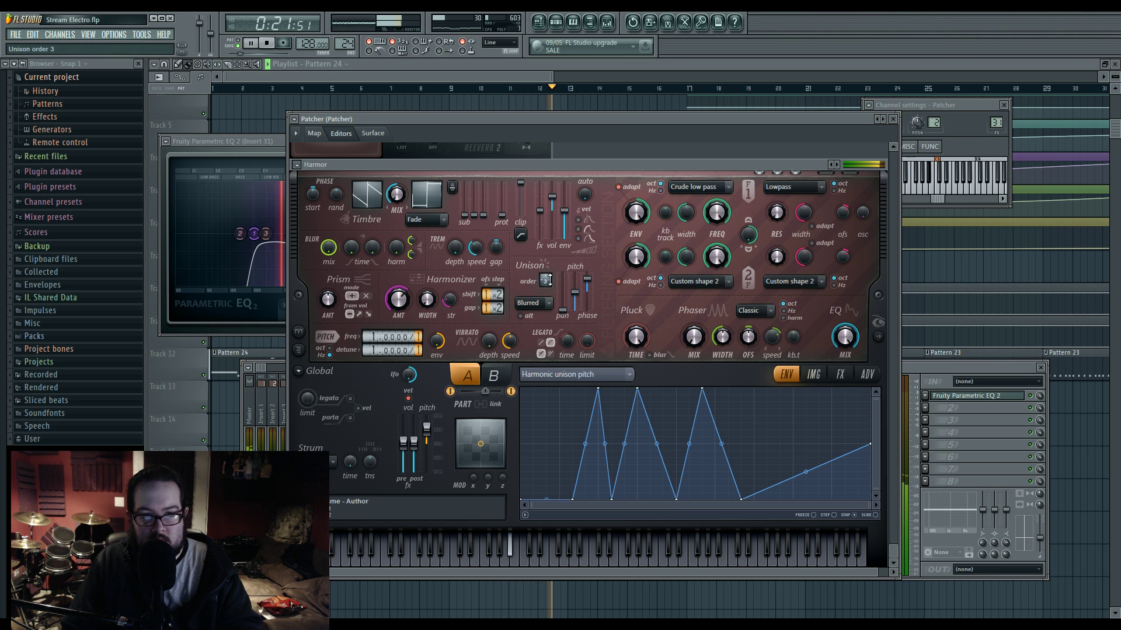
pyautogui.scroll(-1, 548, 281)
pyautogui.click(532, 303)
pyautogui.click(533, 326)
# Step: In part A, enable unison alt, add a mid-level envelope point near the end and flatten the envelope's first peak
pyautogui.moveTo(780, 482); pyautogui.dragTo(780, 444)
pyautogui.click(521, 317)
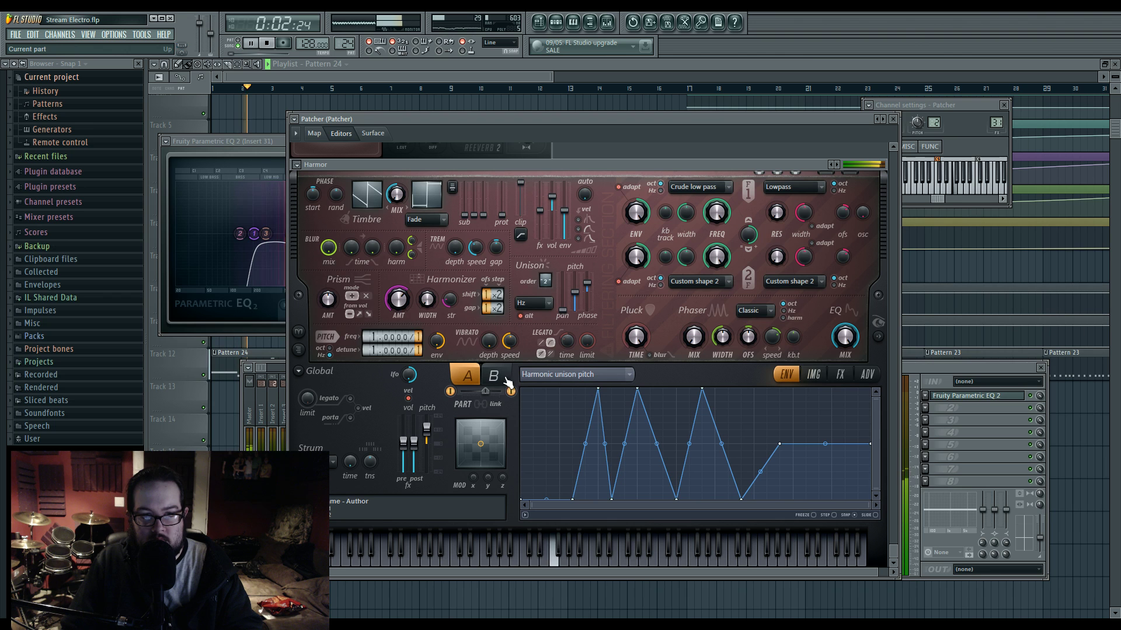
pyautogui.moveTo(598, 389); pyautogui.dragTo(611, 502)
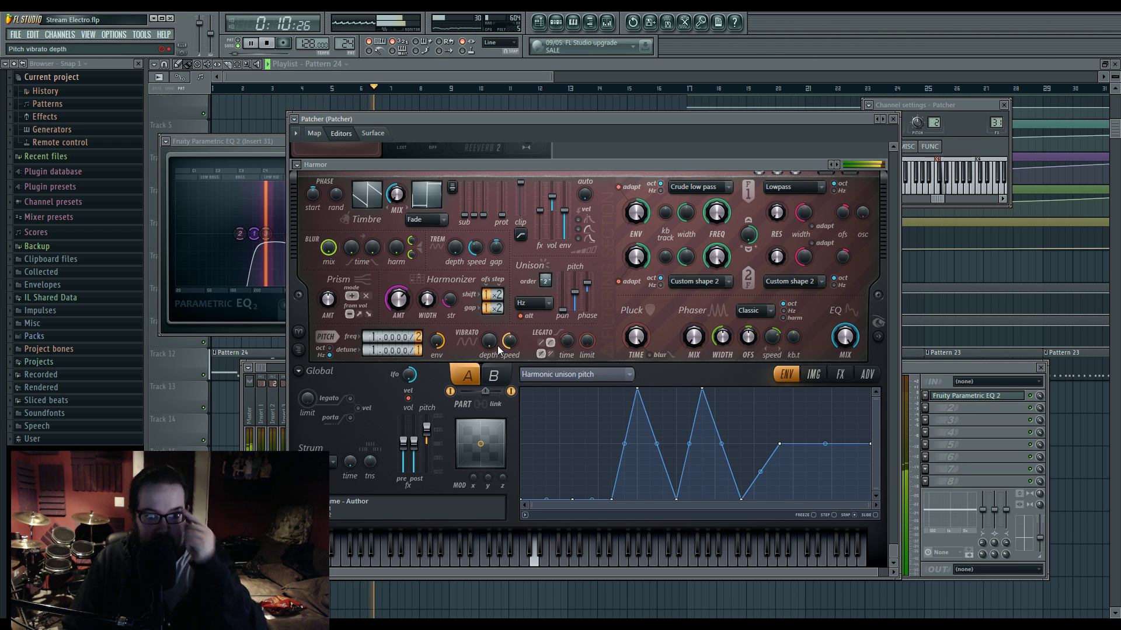
pyautogui.click(494, 376)
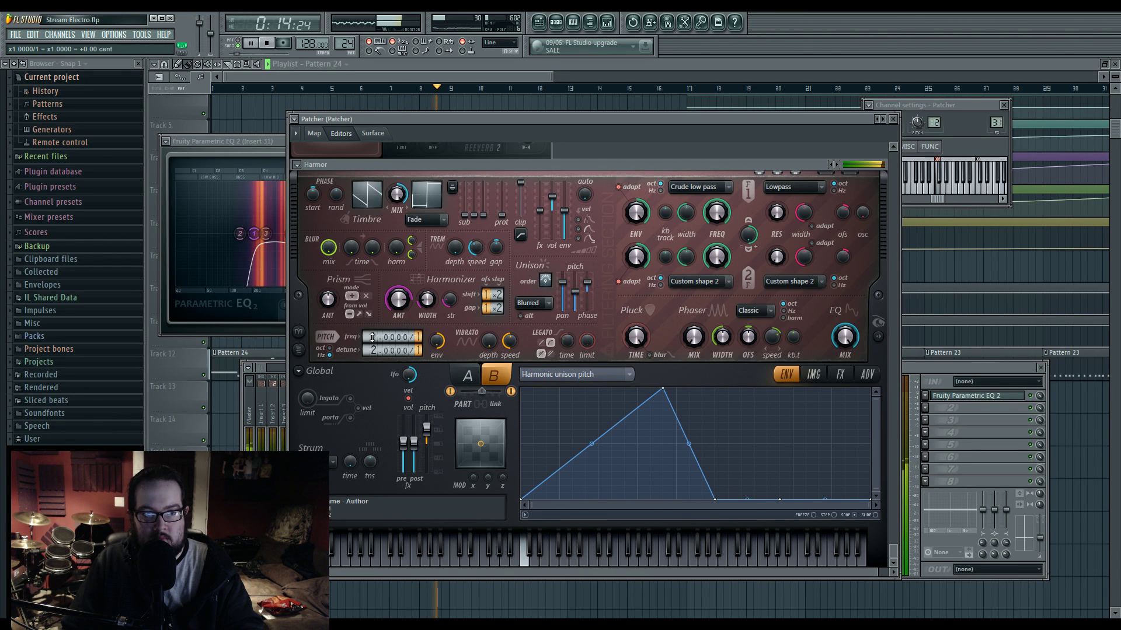
# Step: Switch part A's unison type to Classic and set its unison phase to 82%
pyautogui.click(467, 381)
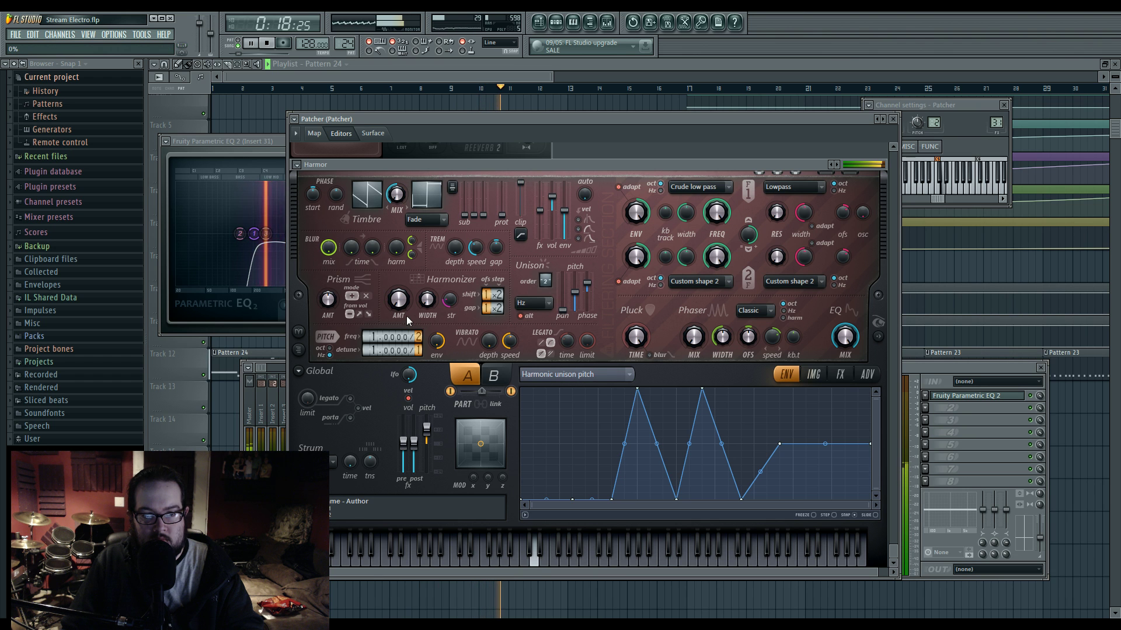
pyautogui.click(532, 303)
pyautogui.click(534, 318)
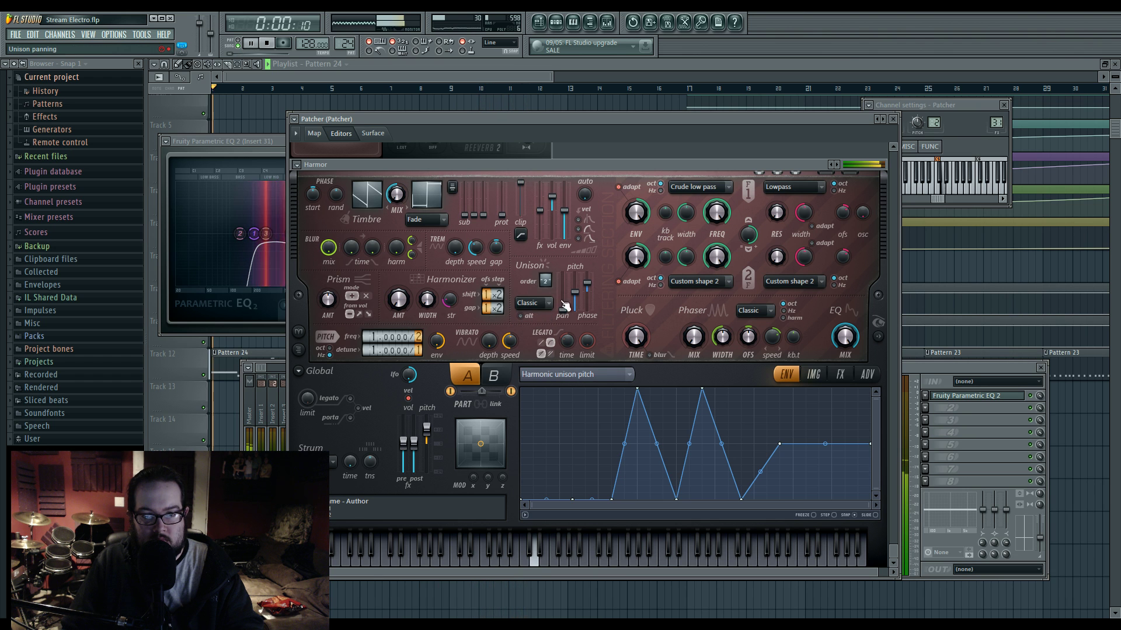
pyautogui.moveTo(589, 292); pyautogui.dragTo(594, 282)
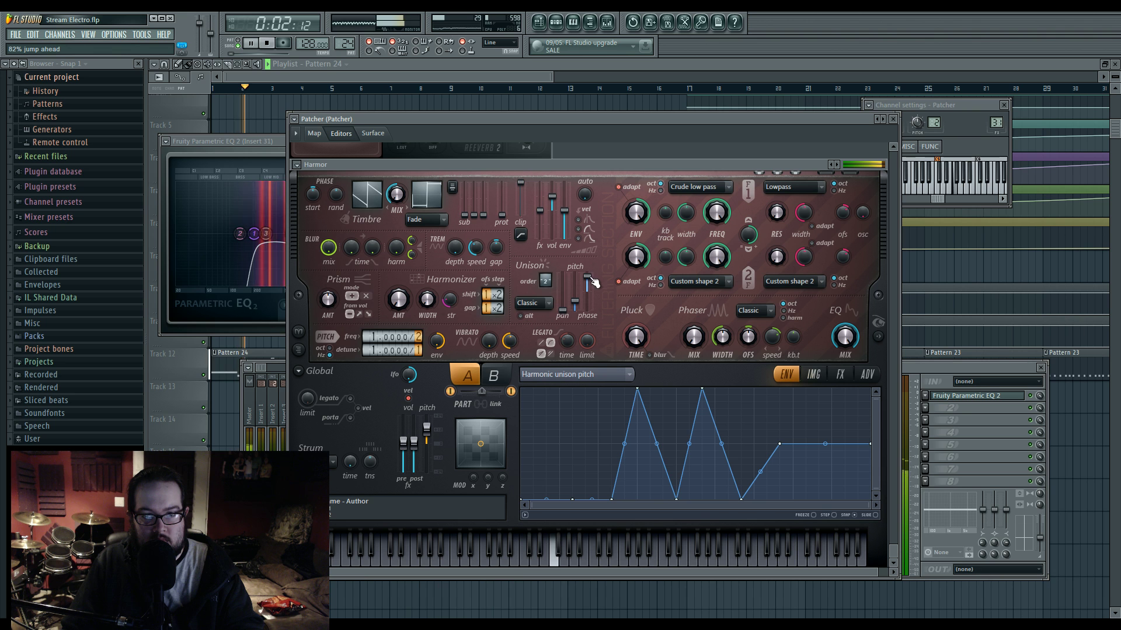
# Step: In the lower Harmor's effects, choose Hill distortion, enable reverb and pong delay, and set compression to Burning
pyautogui.click(840, 374)
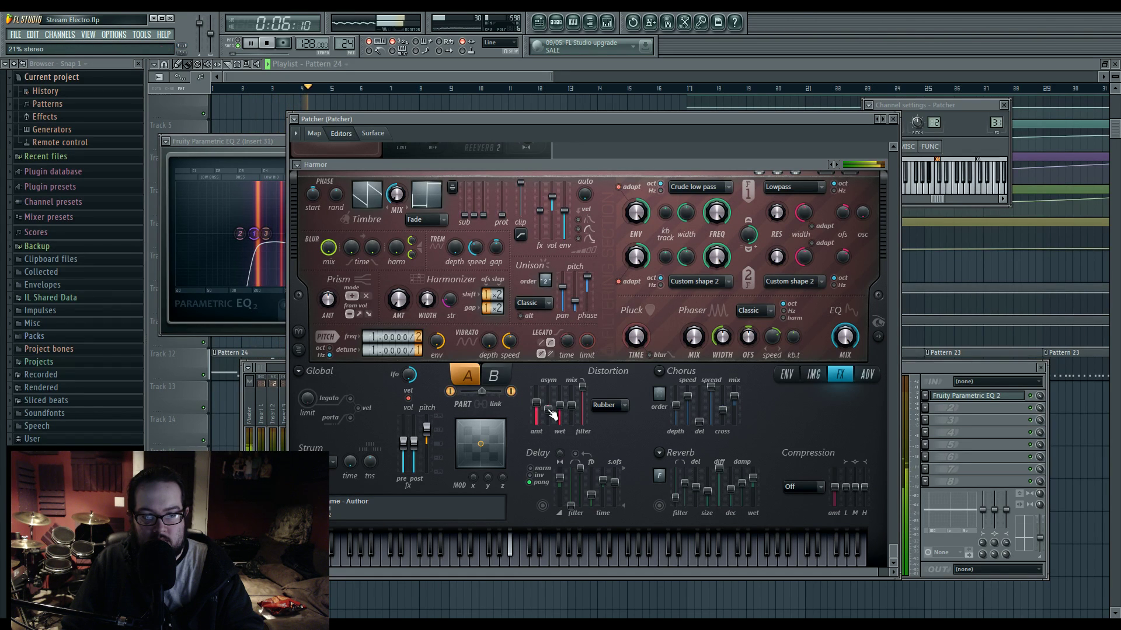
pyautogui.click(616, 406)
pyautogui.click(605, 445)
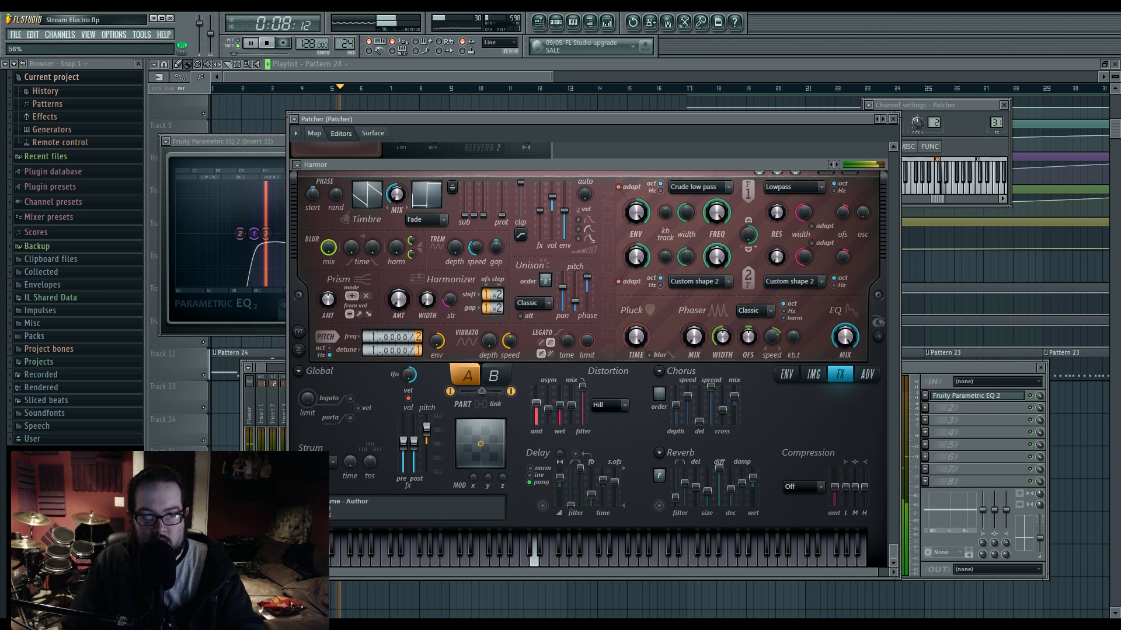
pyautogui.click(658, 508)
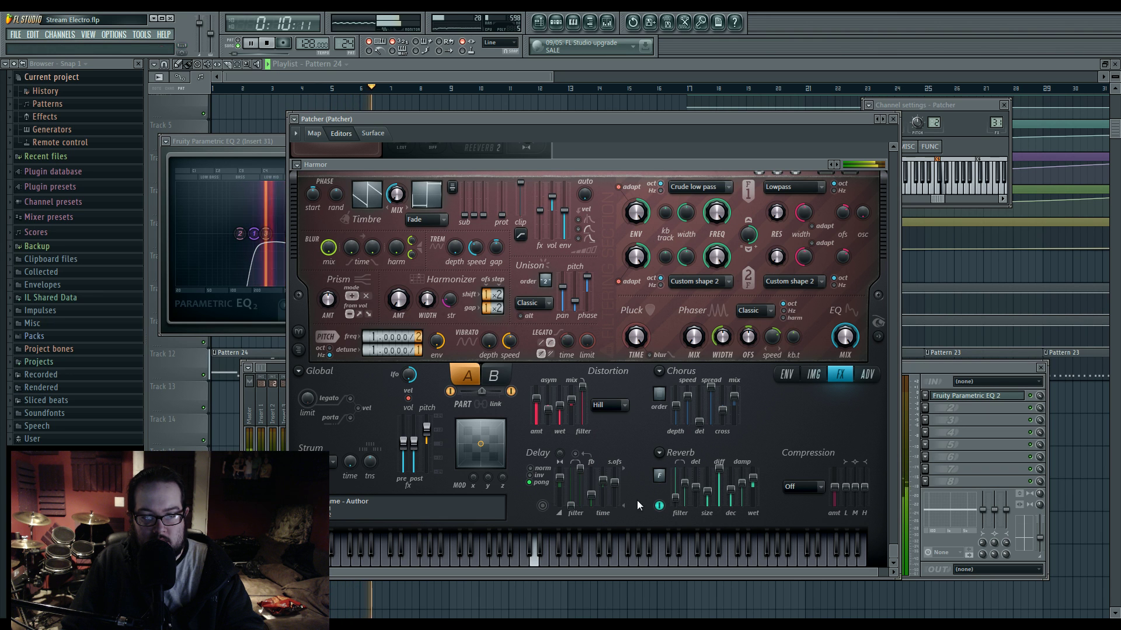
pyautogui.click(804, 485)
pyautogui.click(802, 528)
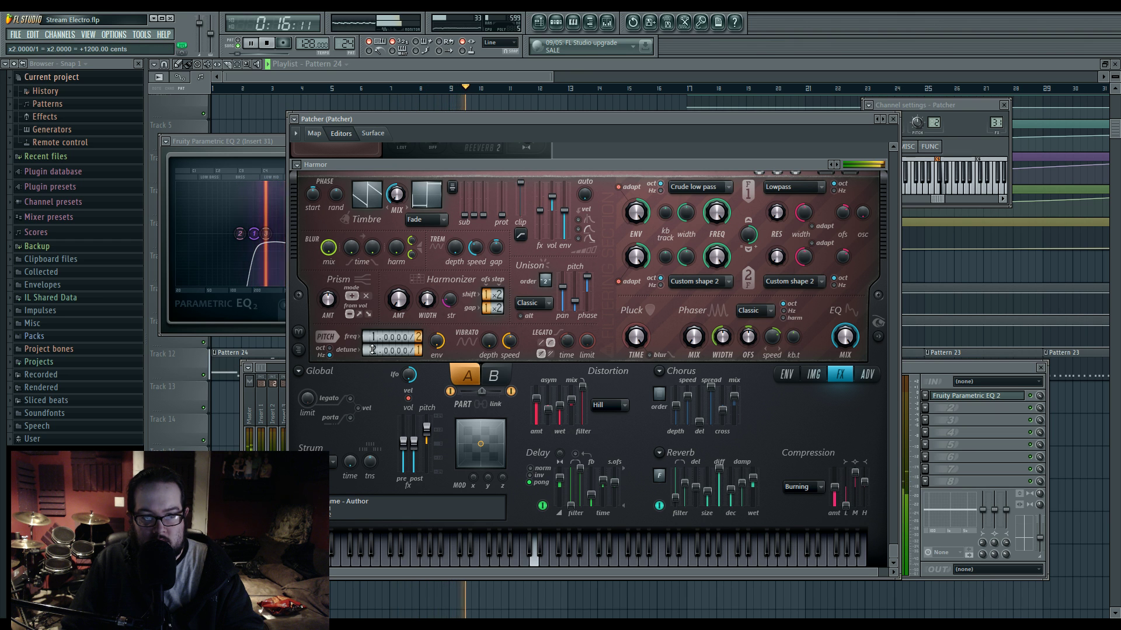
# Step: Set the lower Harmor's pitch detune multiplier to 2 in part B and 8 in part A
pyautogui.click(494, 377)
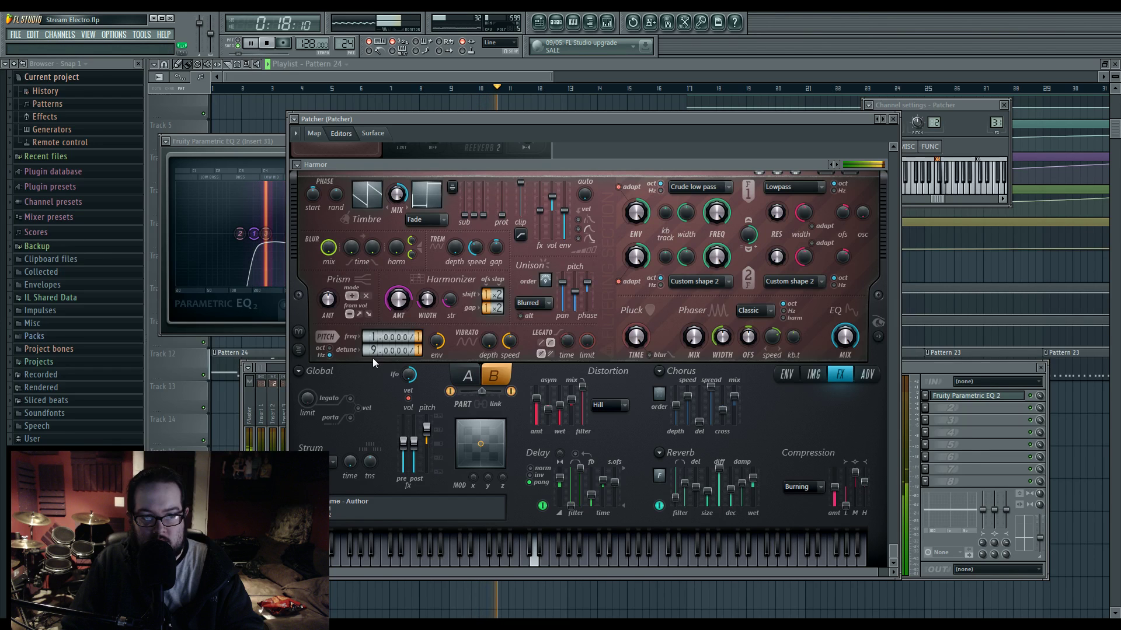
pyautogui.click(467, 376)
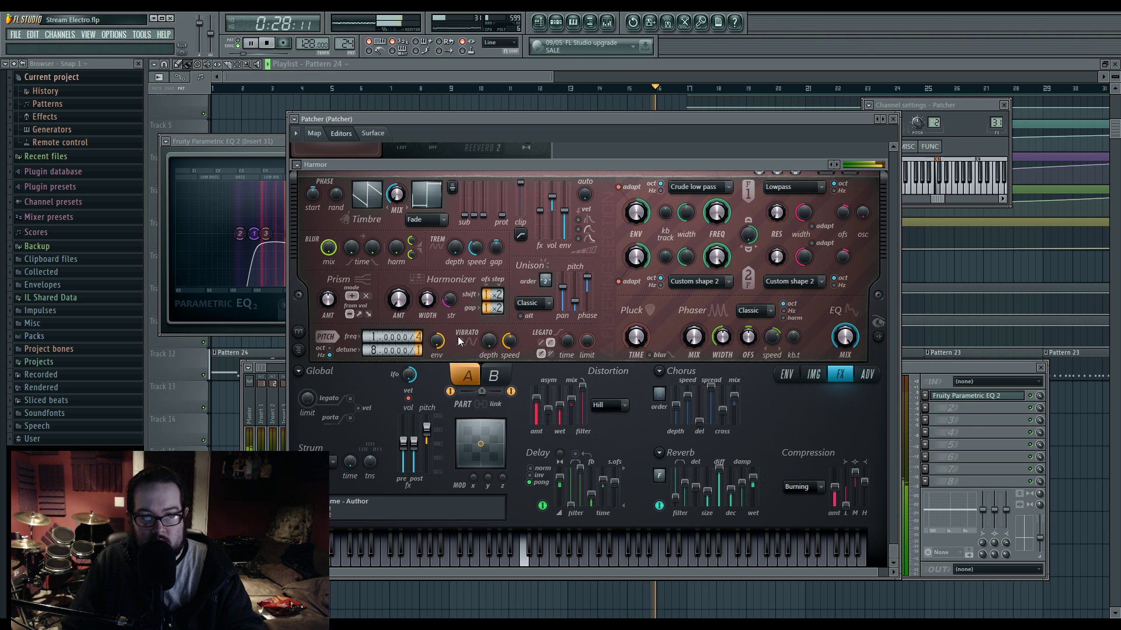
# Step: Bring the upper Harmor and Delay bank output connections back up in the Patcher map and check the Reeverb 2 settings
pyautogui.click(314, 133)
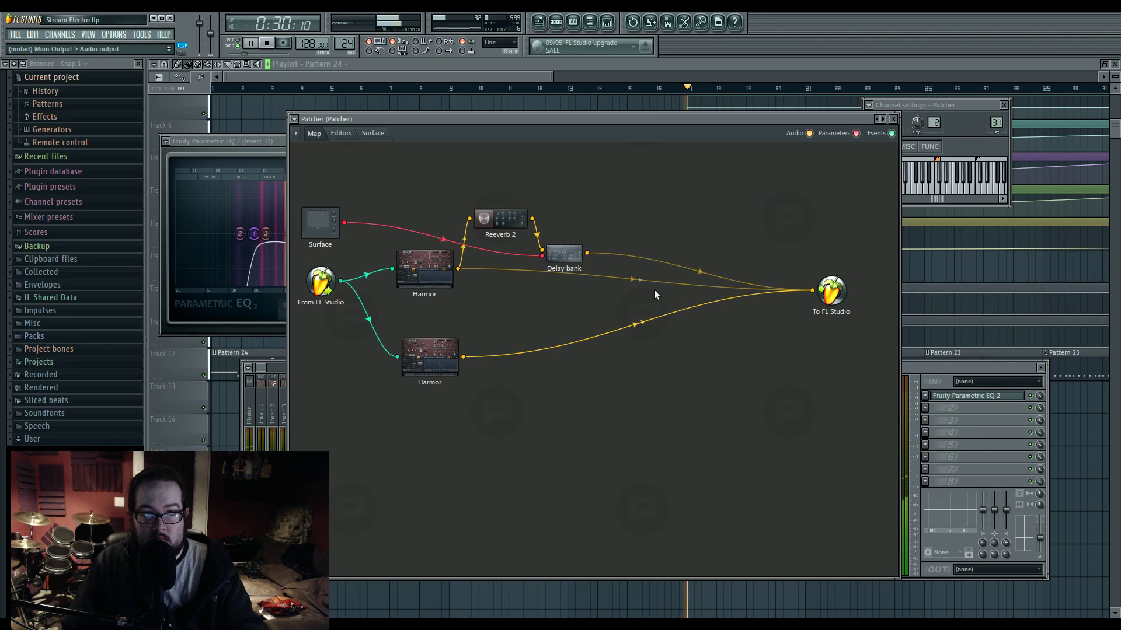
pyautogui.click(643, 283)
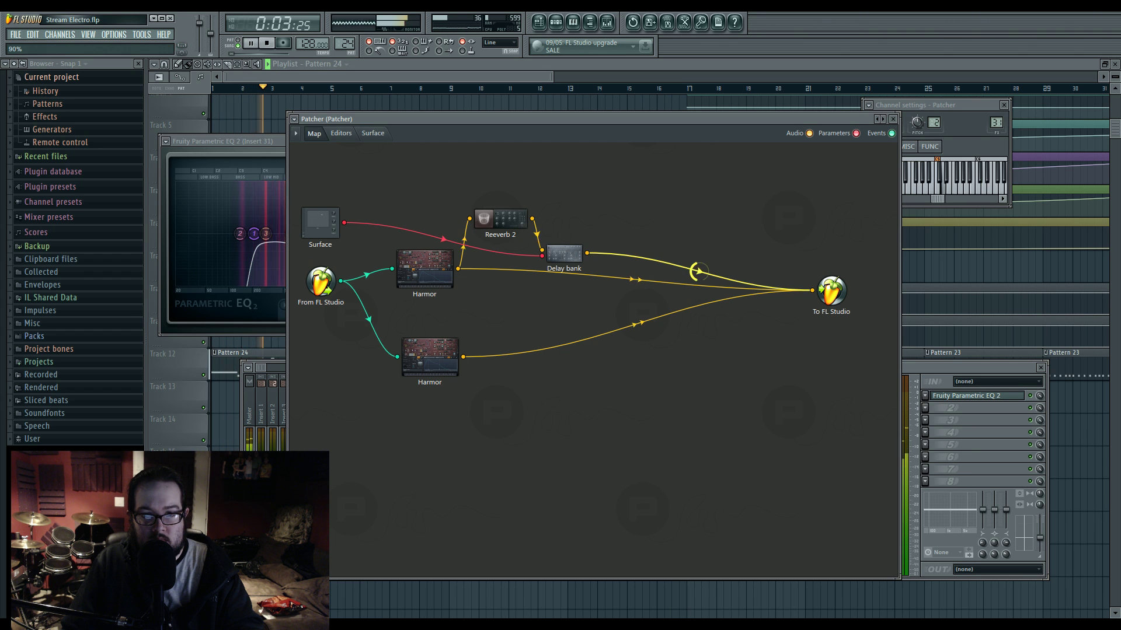
pyautogui.click(504, 223)
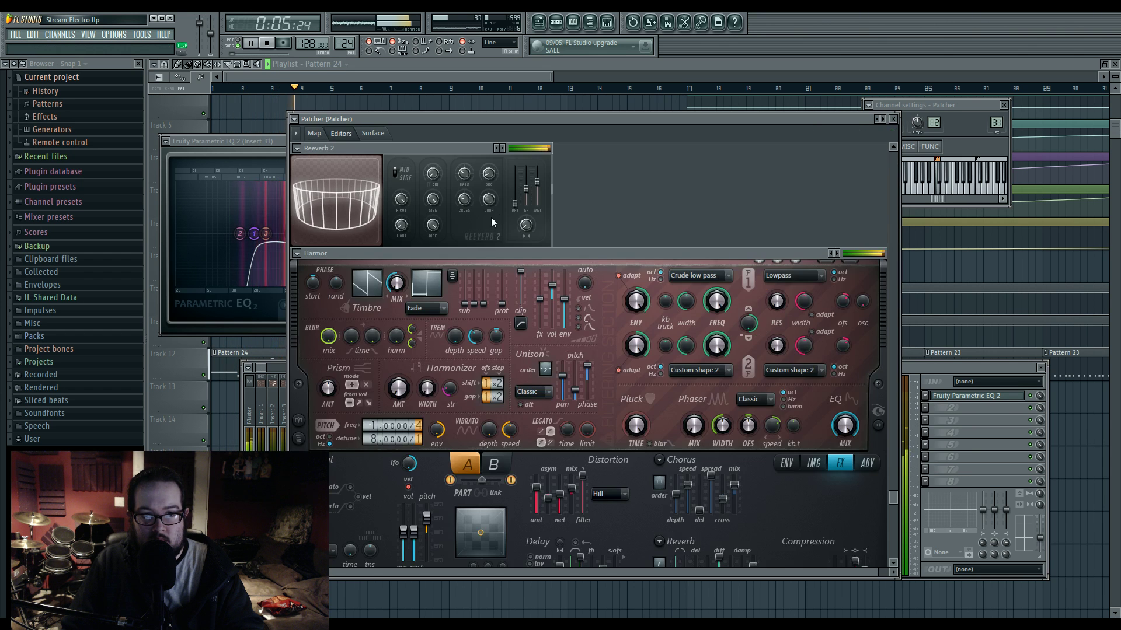
pyautogui.click(314, 134)
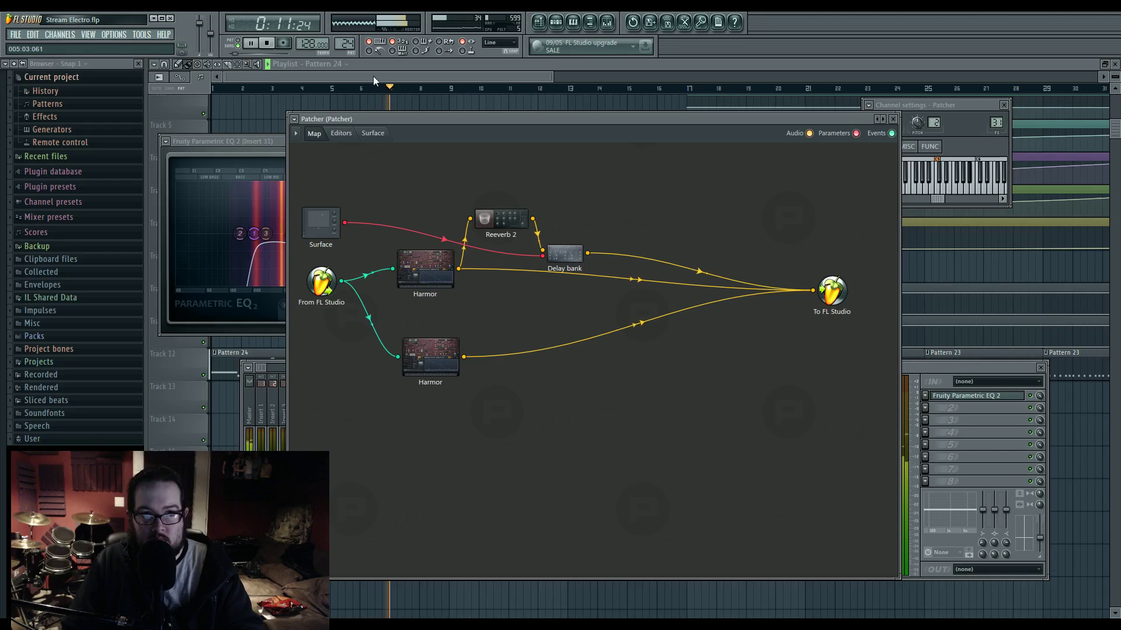
# Step: Shorten the pluck decay in both parts of the lower Harmor, setting part B to 4%
pyautogui.click(421, 347)
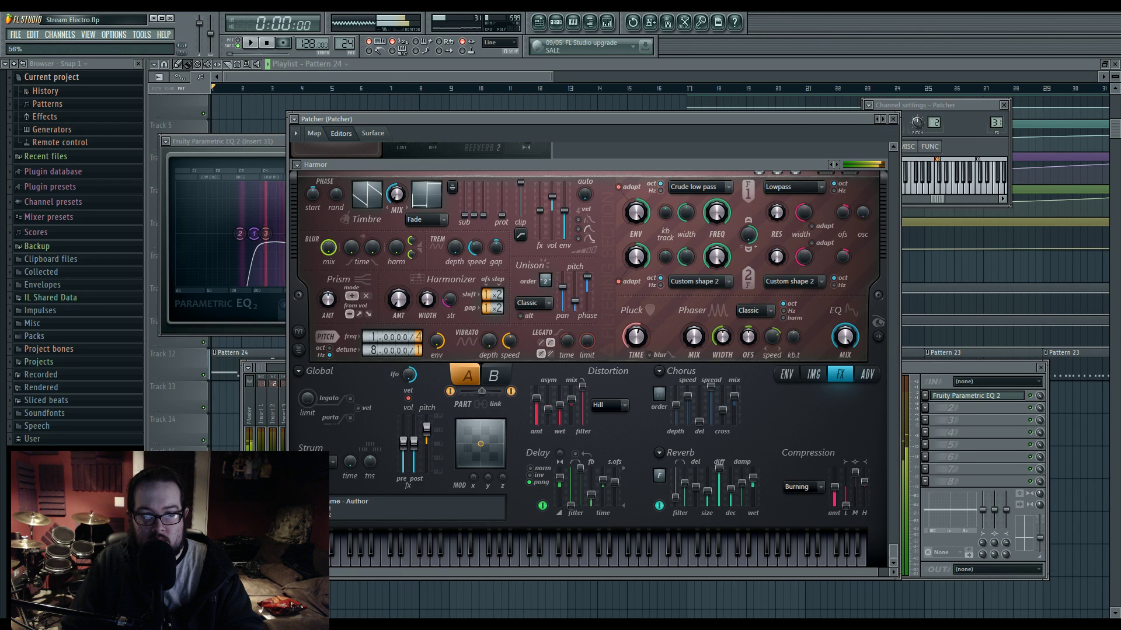
pyautogui.click(494, 375)
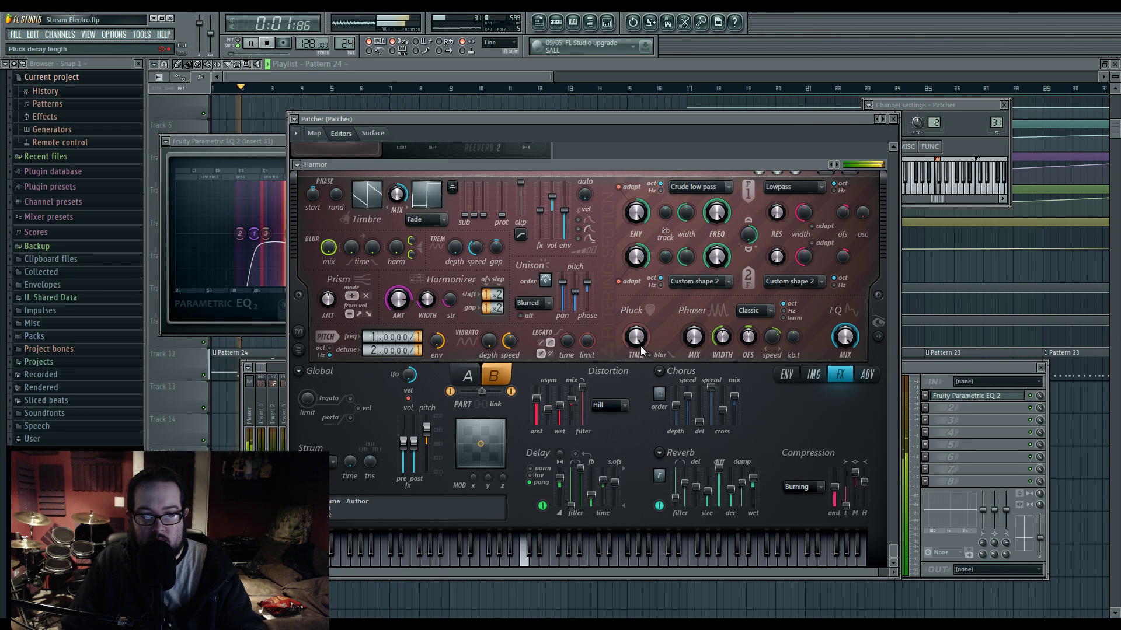
# Step: Set the upper Harmor's pluck decay to 42% in part B and 32% in part A, and stop playback
pyautogui.click(314, 134)
pyautogui.click(418, 260)
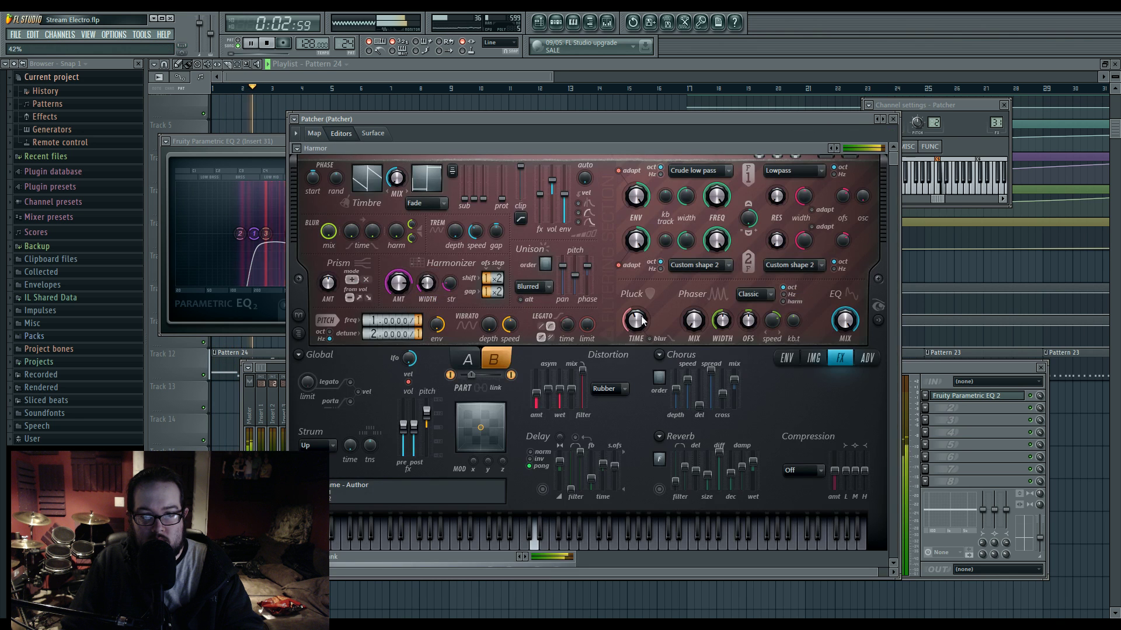
pyautogui.click(468, 359)
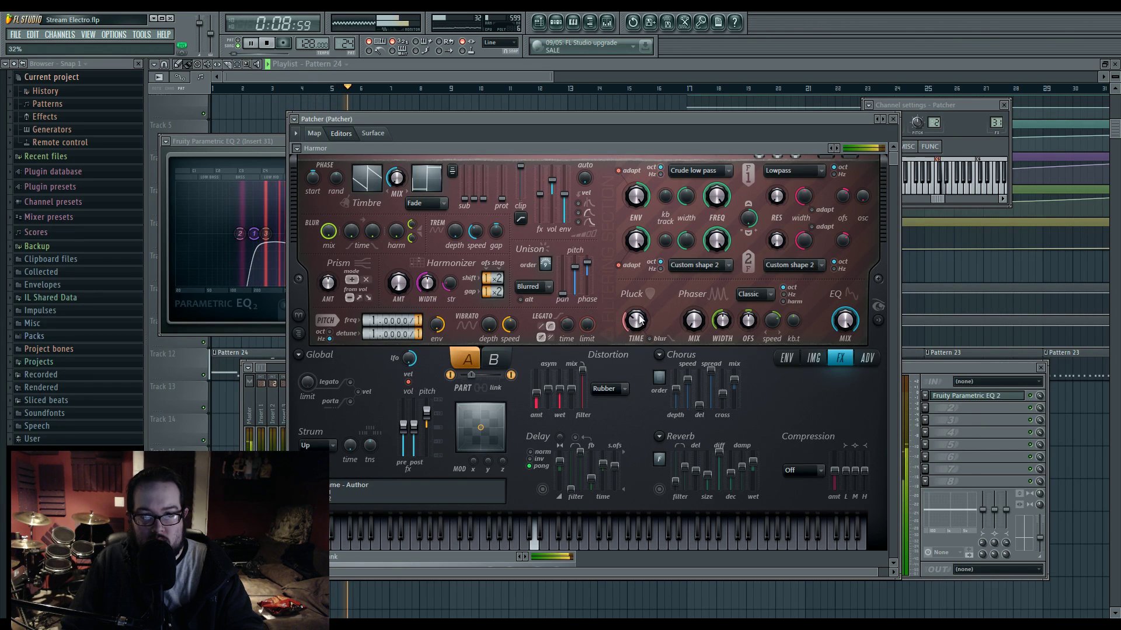
pyautogui.click(316, 133)
pyautogui.press('space')
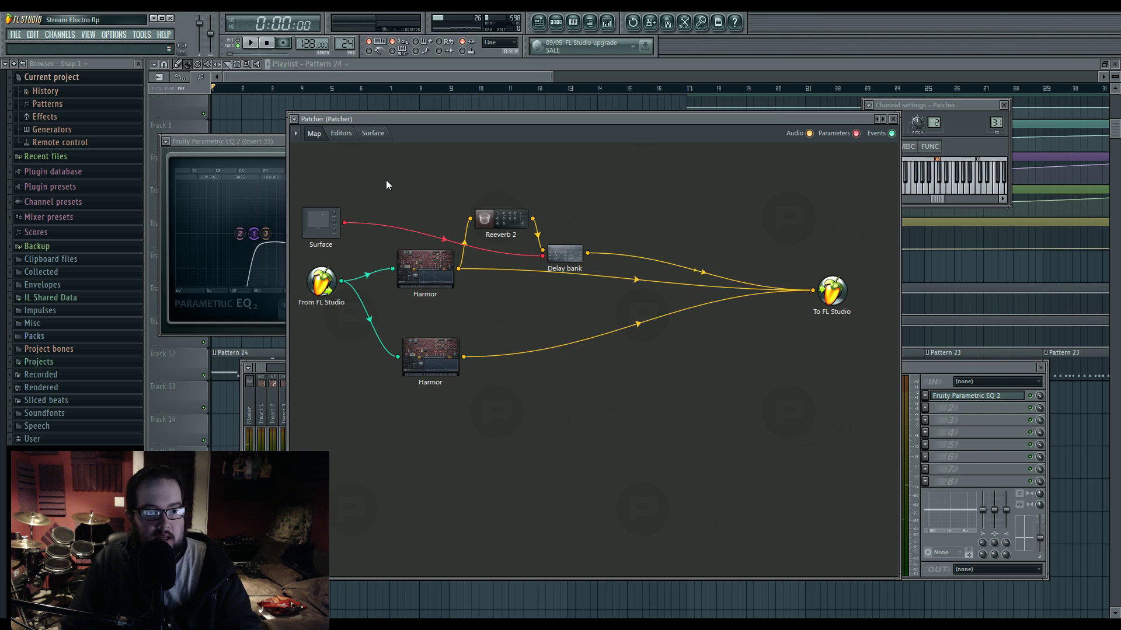
# Step: Select the intro from bar 1 up to bar 17 in the playlist timeline and return to the Patcher
pyautogui.click(237, 130)
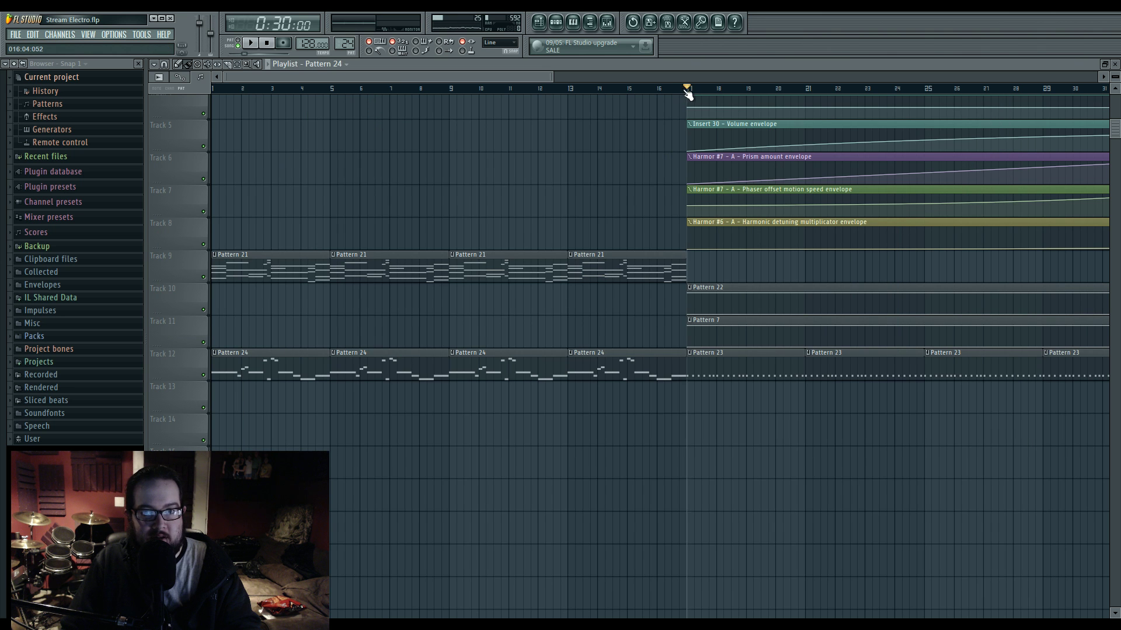
pyautogui.moveTo(687, 91); pyautogui.dragTo(213, 89)
pyautogui.click(558, 28)
pyautogui.click(568, 345)
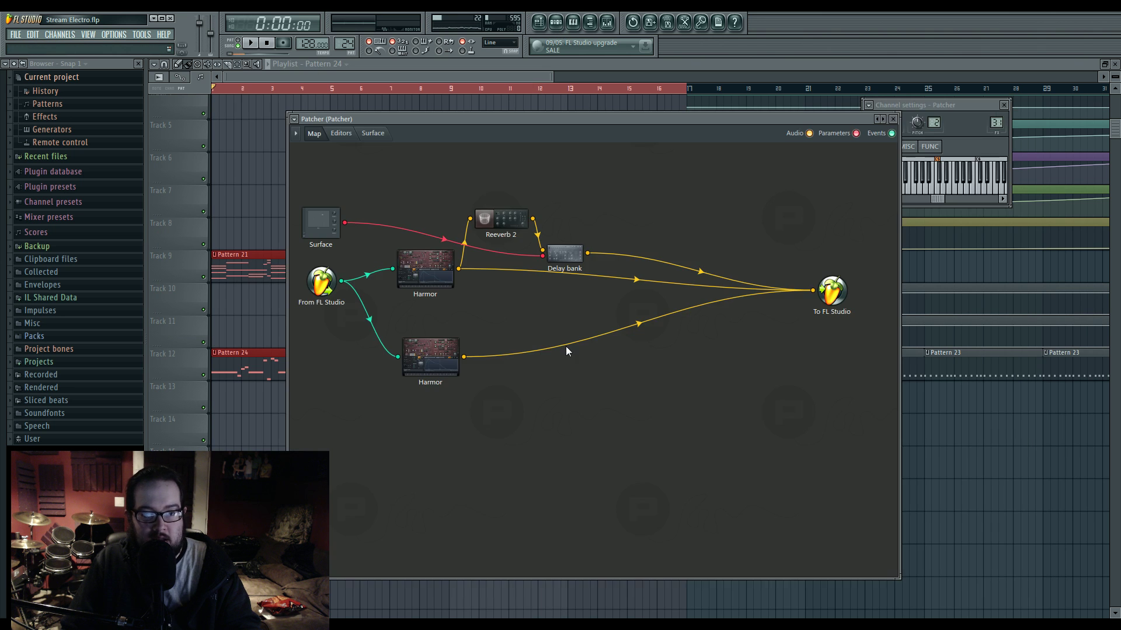
# Step: Activate the pluck decay parameter in part B of the lower Harmor and create an automation clip for it
pyautogui.click(457, 357)
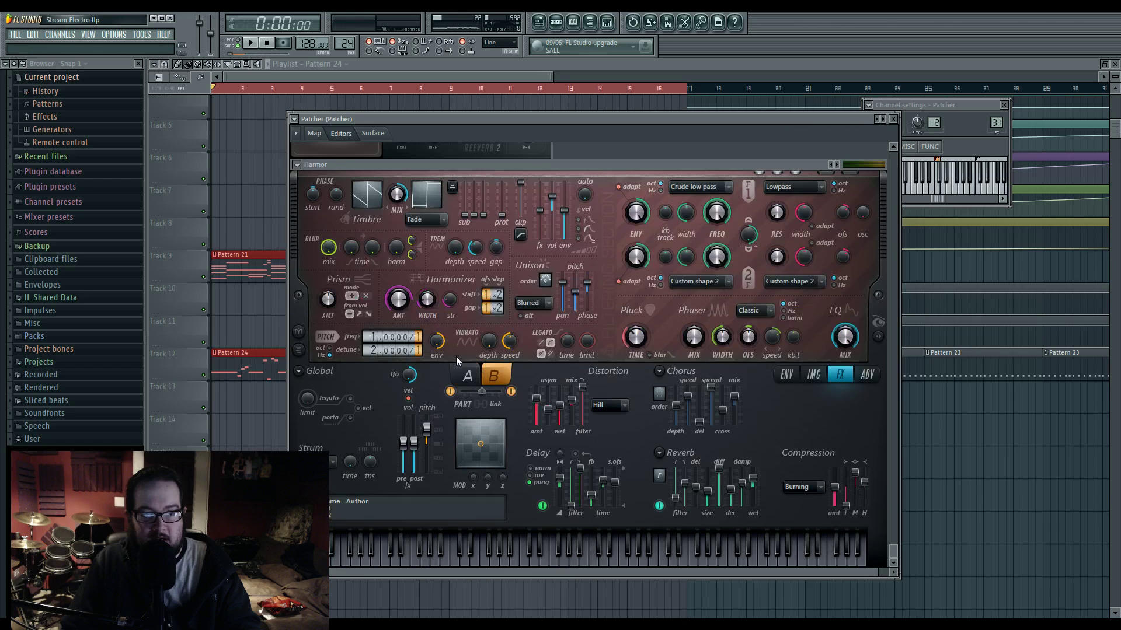
pyautogui.rightClick(638, 339)
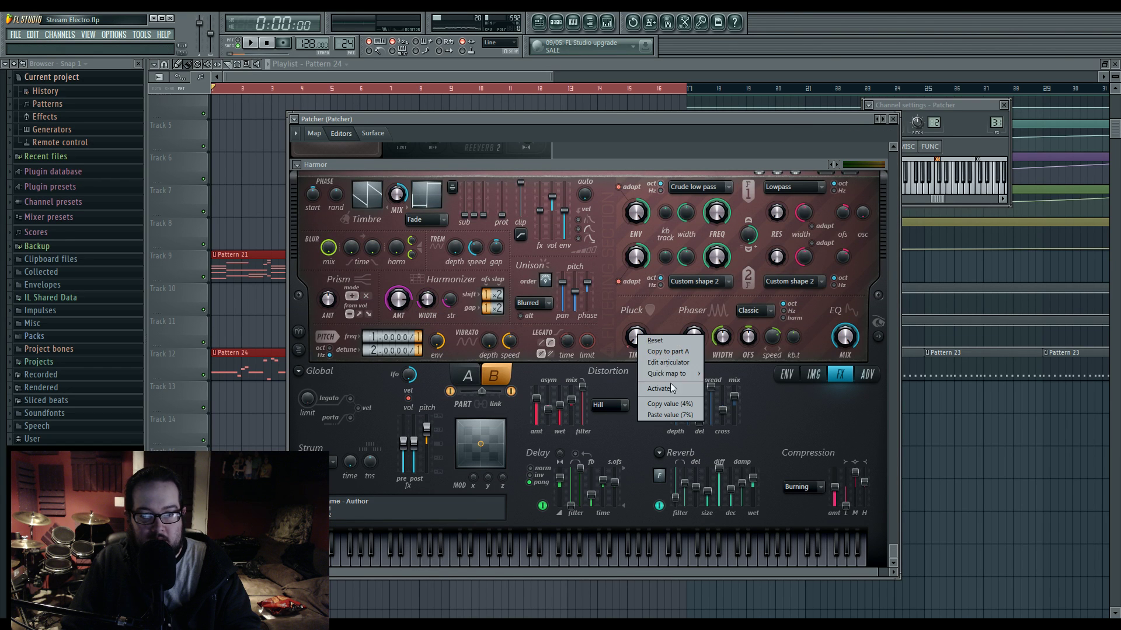
pyautogui.click(670, 387)
pyautogui.rightClick(641, 353)
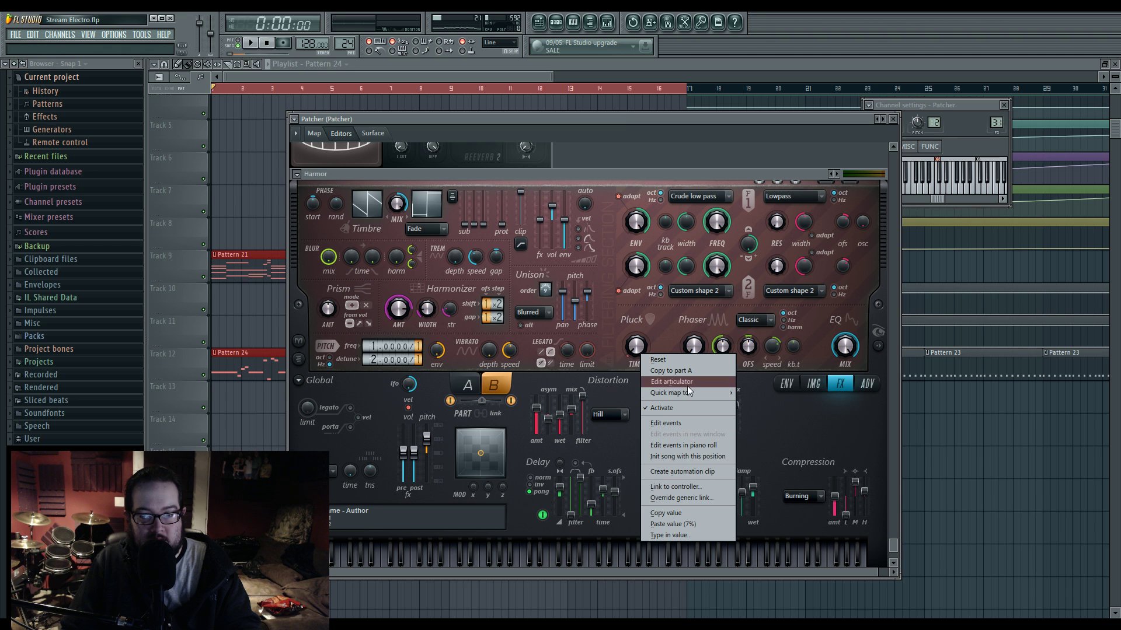
pyautogui.click(680, 473)
# Step: Activate the lower Harmor's part A pluck decay parameter and create an automation clip for it
pyautogui.rightClick(648, 341)
pyautogui.click(661, 395)
pyautogui.rightClick(635, 352)
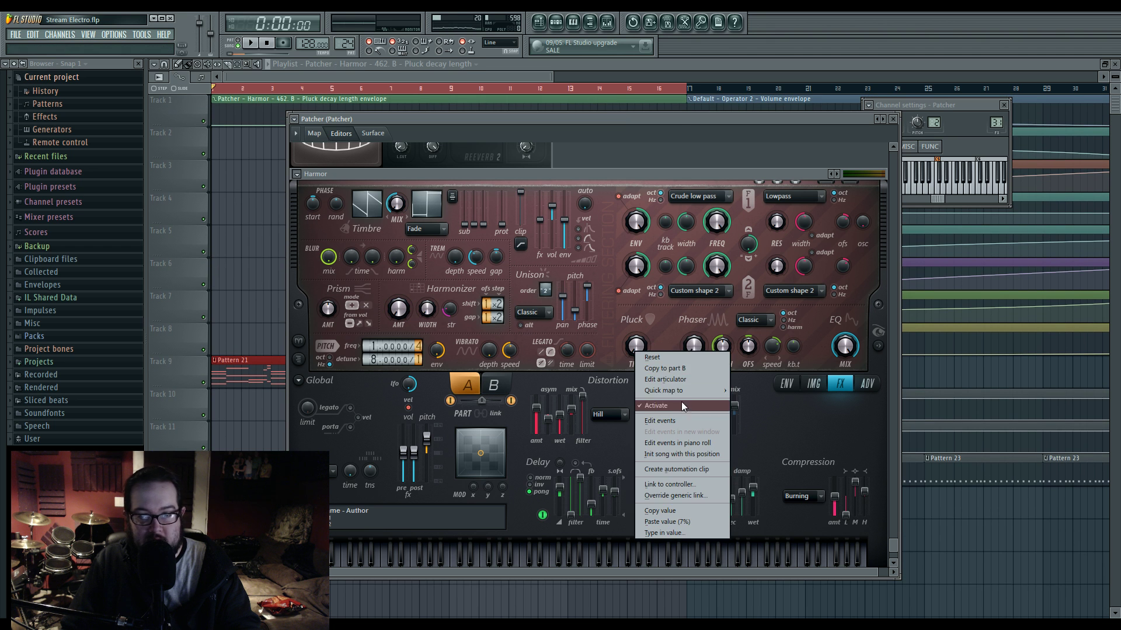
pyautogui.click(690, 470)
# Step: In the upper Harmor, activate part A's pluck decay parameter and create its automation clip
pyautogui.click(314, 134)
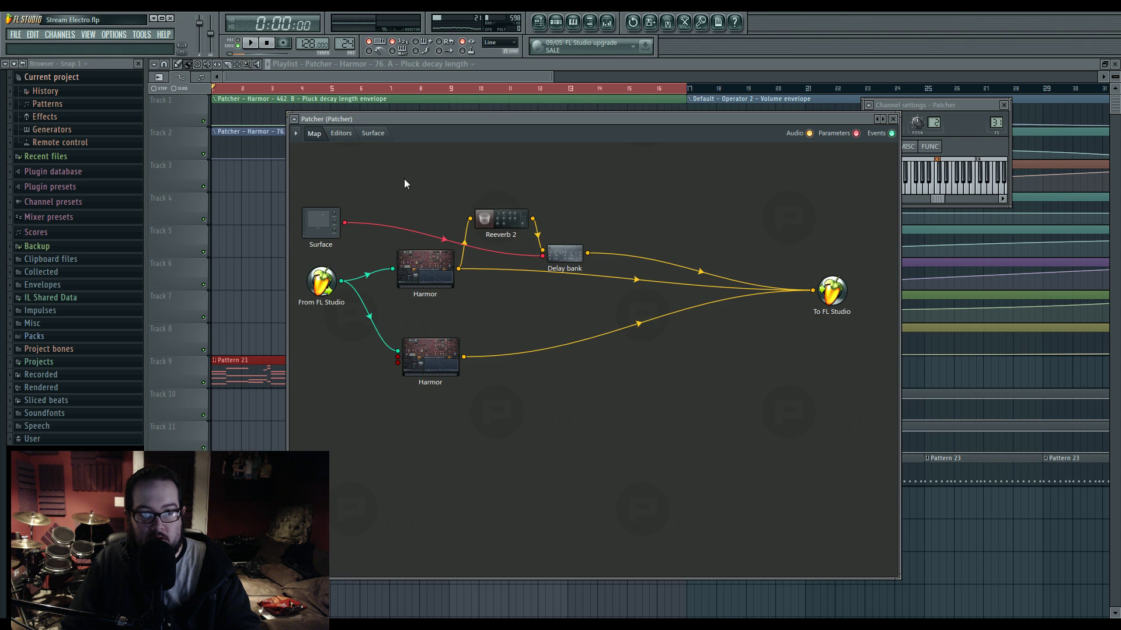
pyautogui.doubleClick(427, 259)
pyautogui.rightClick(641, 321)
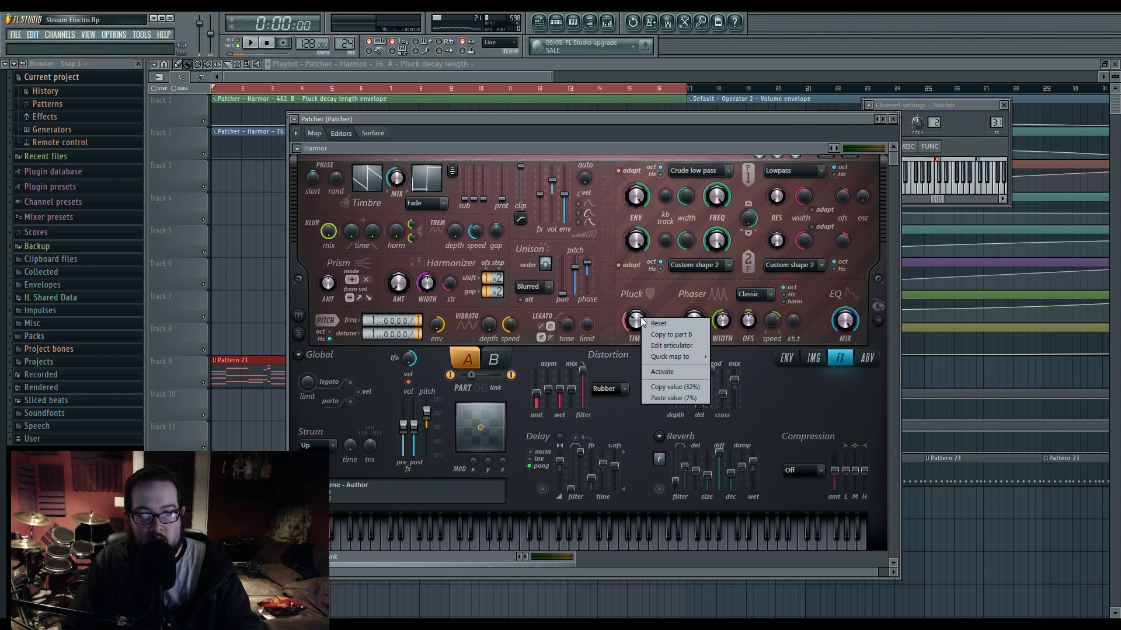
pyautogui.click(663, 372)
pyautogui.rightClick(632, 324)
pyautogui.click(687, 444)
# Step: Activate part B's pluck decay parameter in the upper Harmor and create its automation clip
pyautogui.click(493, 360)
pyautogui.rightClick(630, 322)
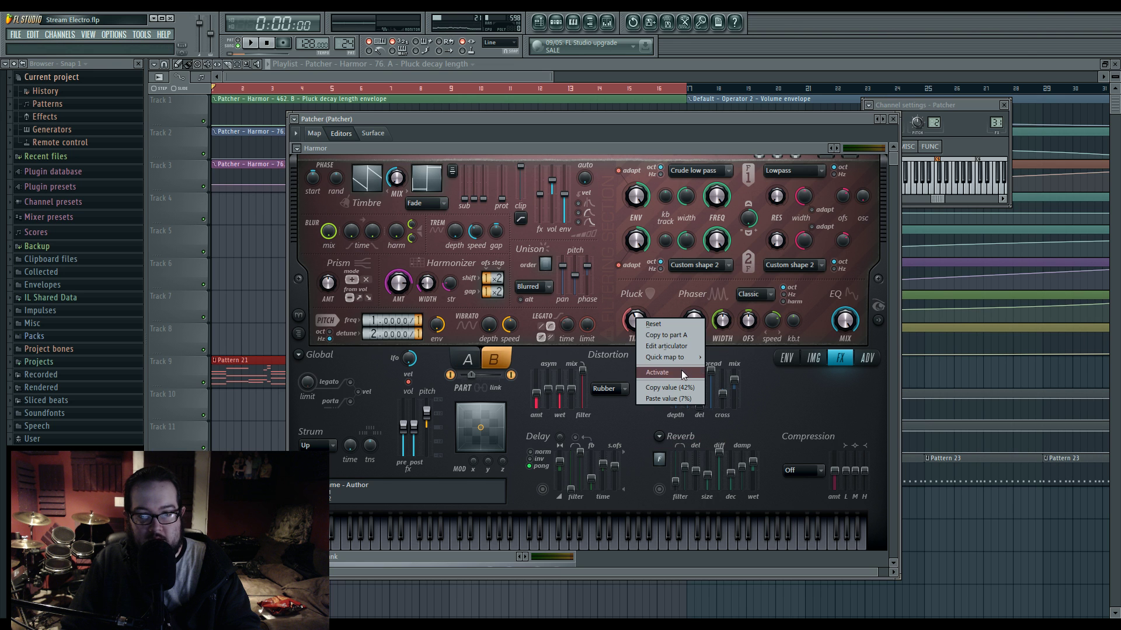
pyautogui.click(682, 371)
pyautogui.rightClick(646, 325)
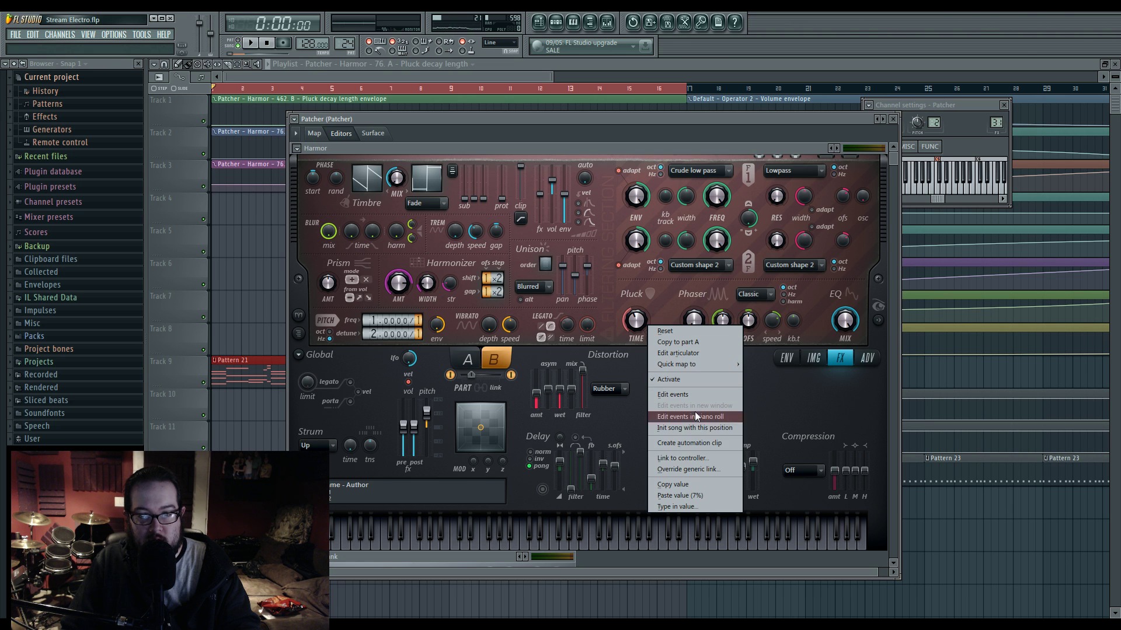
pyautogui.click(714, 447)
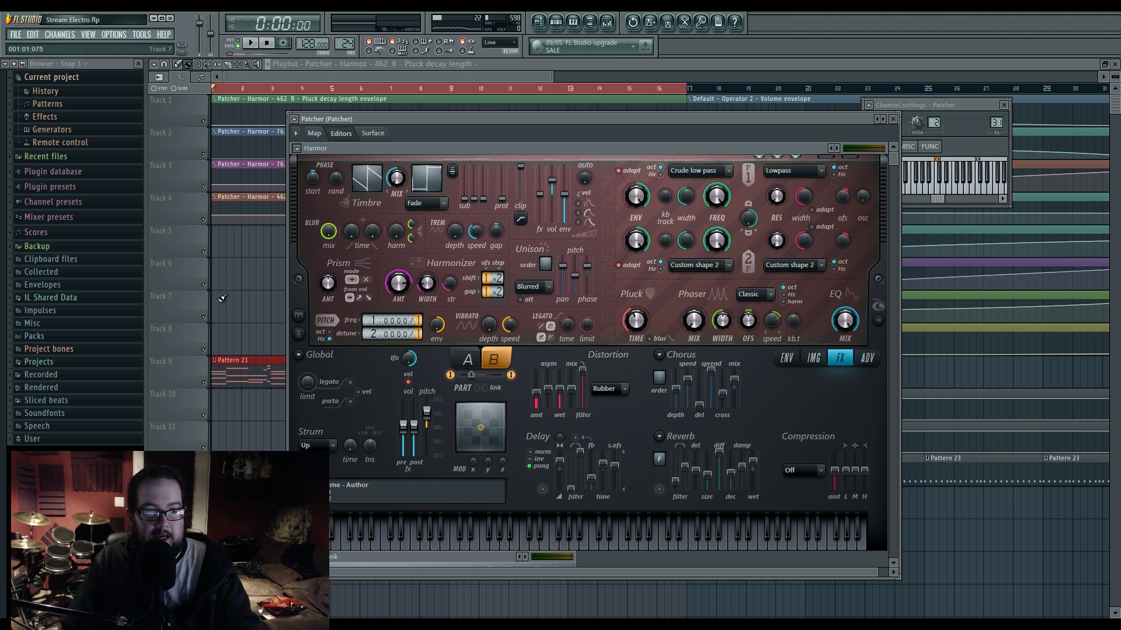
# Step: Shape the pluck decay envelopes on tracks 1 and 2 as rising curves, bowing track 1 upward and track 2 downward
pyautogui.rightClick(253, 280)
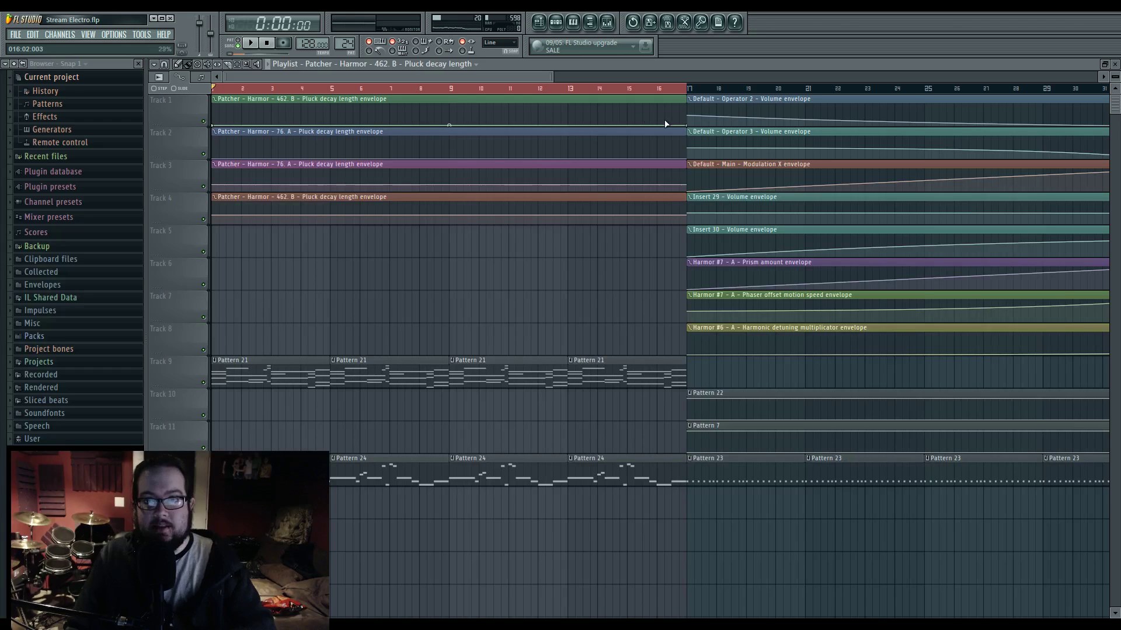
pyautogui.moveTo(688, 125); pyautogui.dragTo(603, 92)
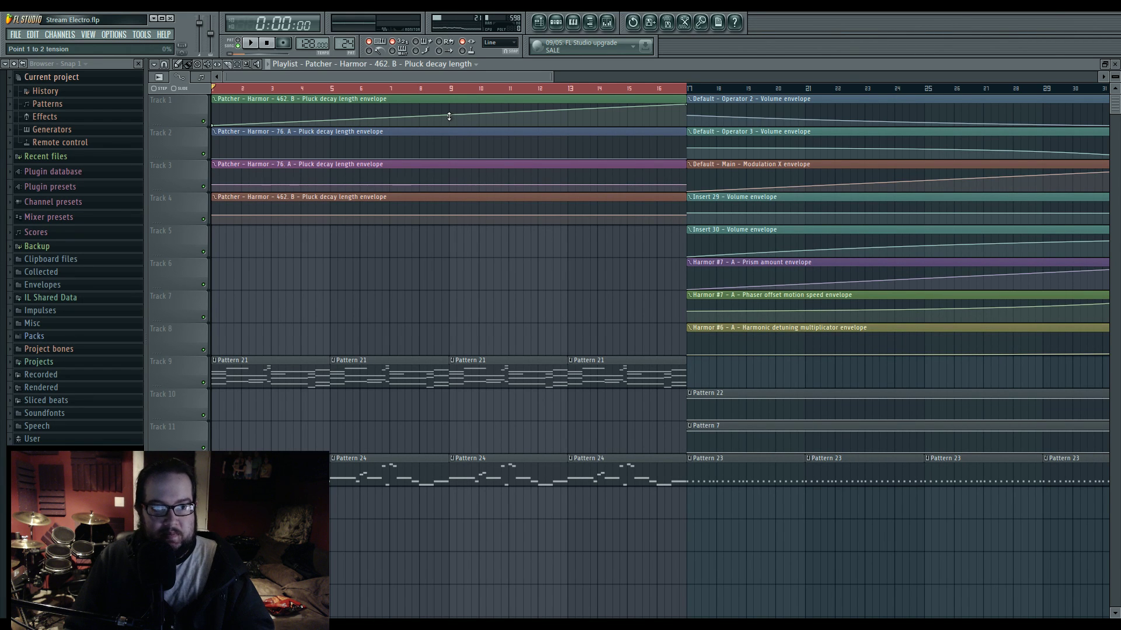
pyautogui.moveTo(449, 115); pyautogui.dragTo(449, 110)
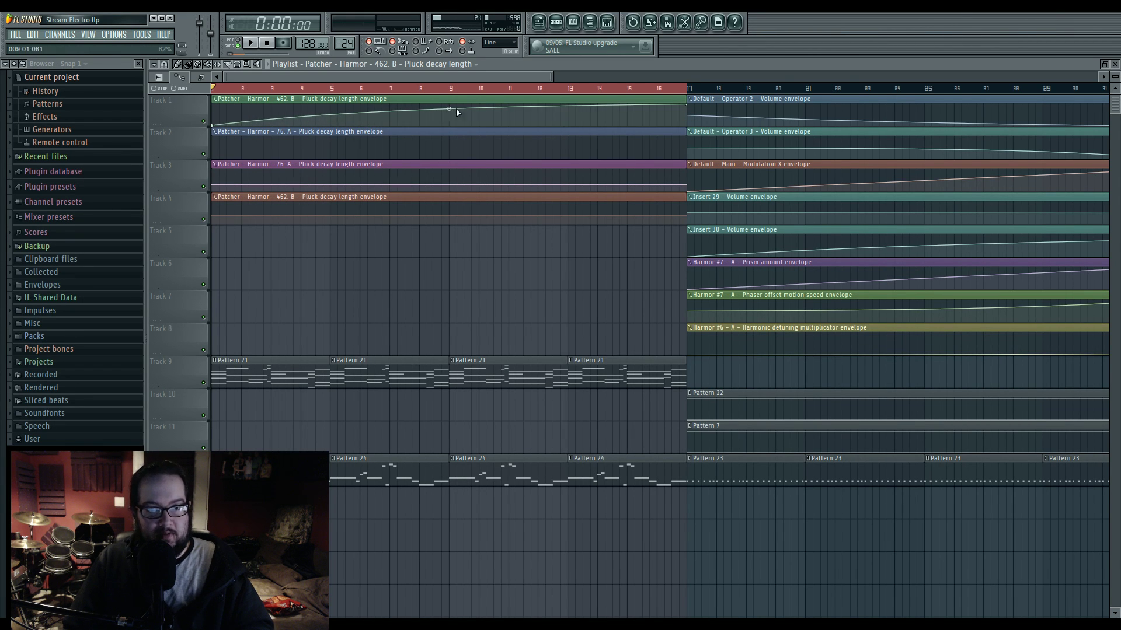
pyautogui.moveTo(687, 157); pyautogui.dragTo(678, 138)
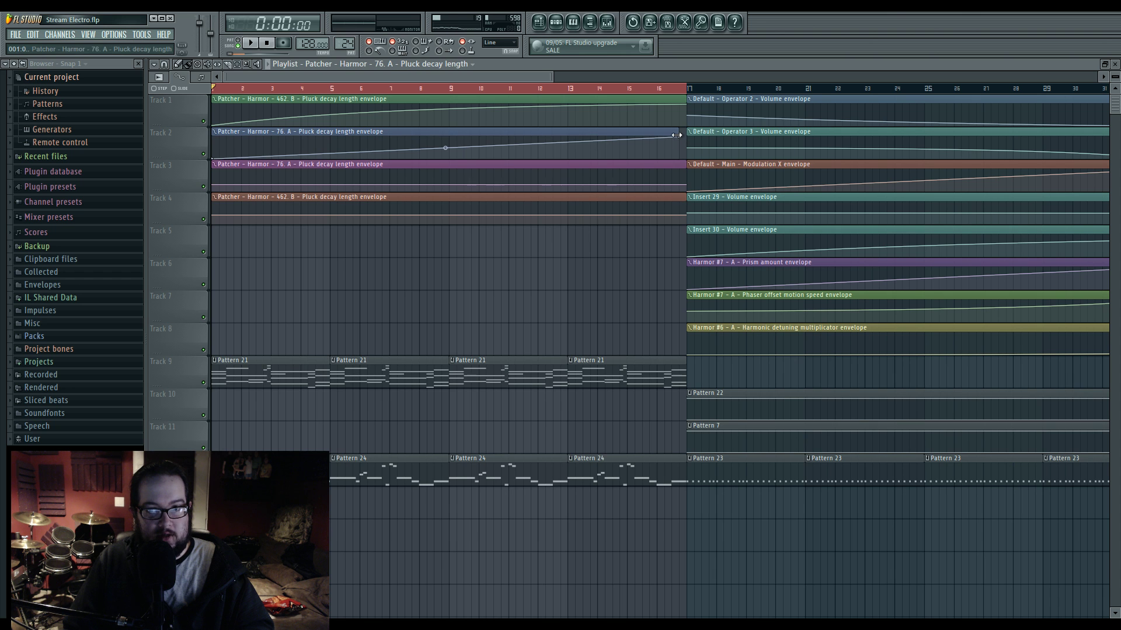
pyautogui.moveTo(449, 149); pyautogui.dragTo(510, 178)
# Step: Make the pluck decay envelopes on tracks 3 and 4 rise from near zero, and straighten track 1's curve
pyautogui.moveTo(685, 185); pyautogui.dragTo(684, 164)
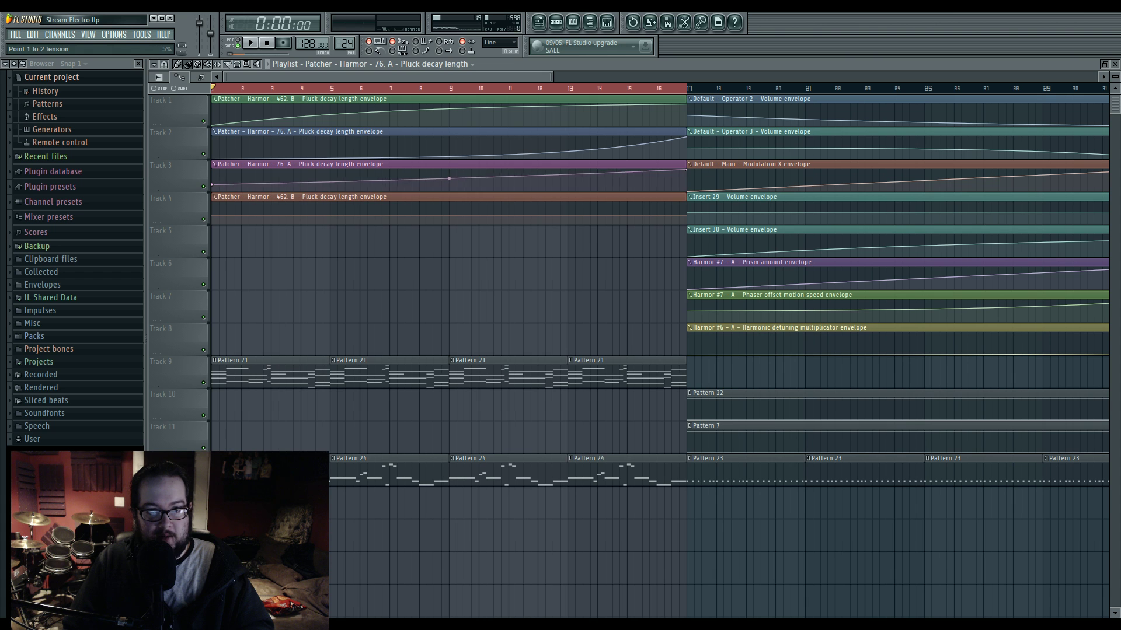
pyautogui.moveTo(211, 186); pyautogui.dragTo(213, 233)
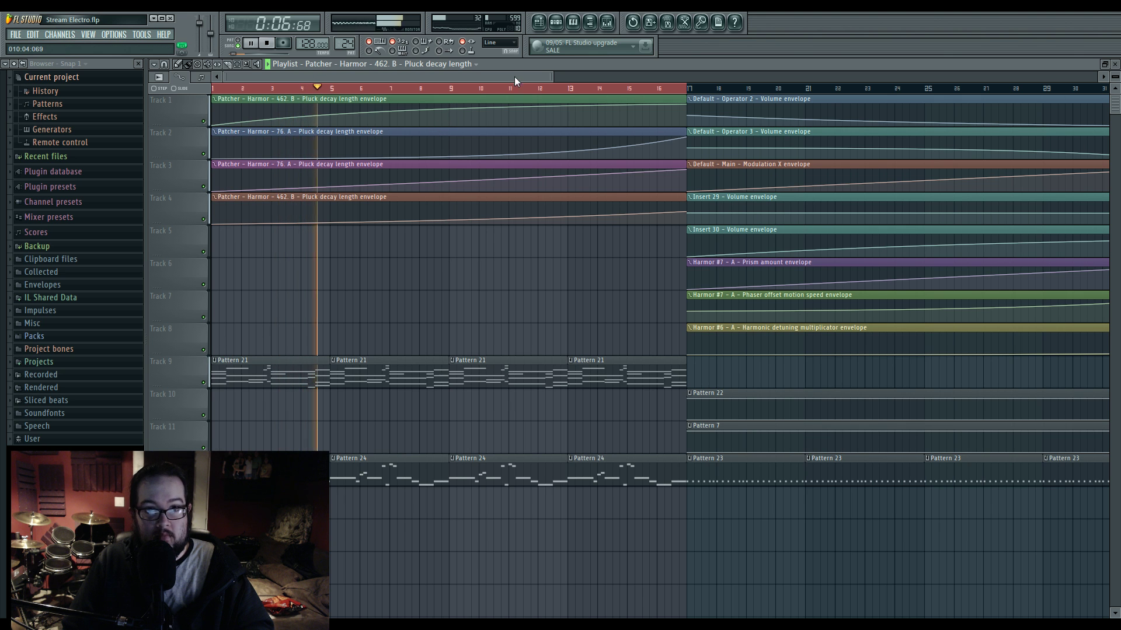
pyautogui.moveTo(447, 110); pyautogui.dragTo(448, 117)
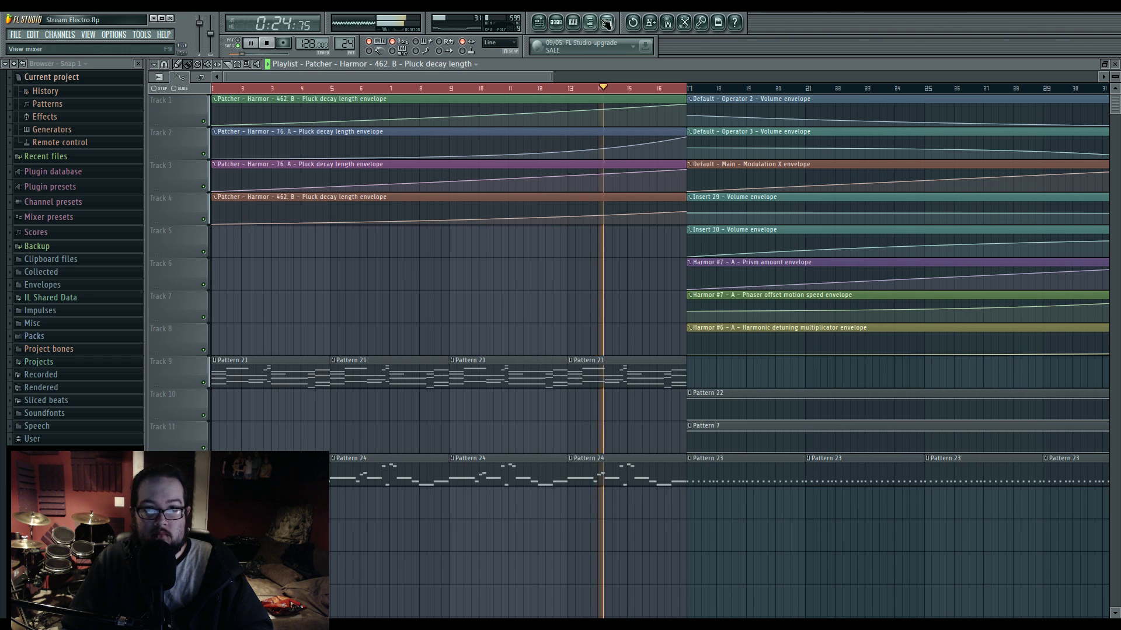
# Step: Reshape Insert 31's Parametric EQ 2 with a low cut, a band 3 dip and band 7 raised 0.9 dB at 11146 Hz
pyautogui.press('F9')
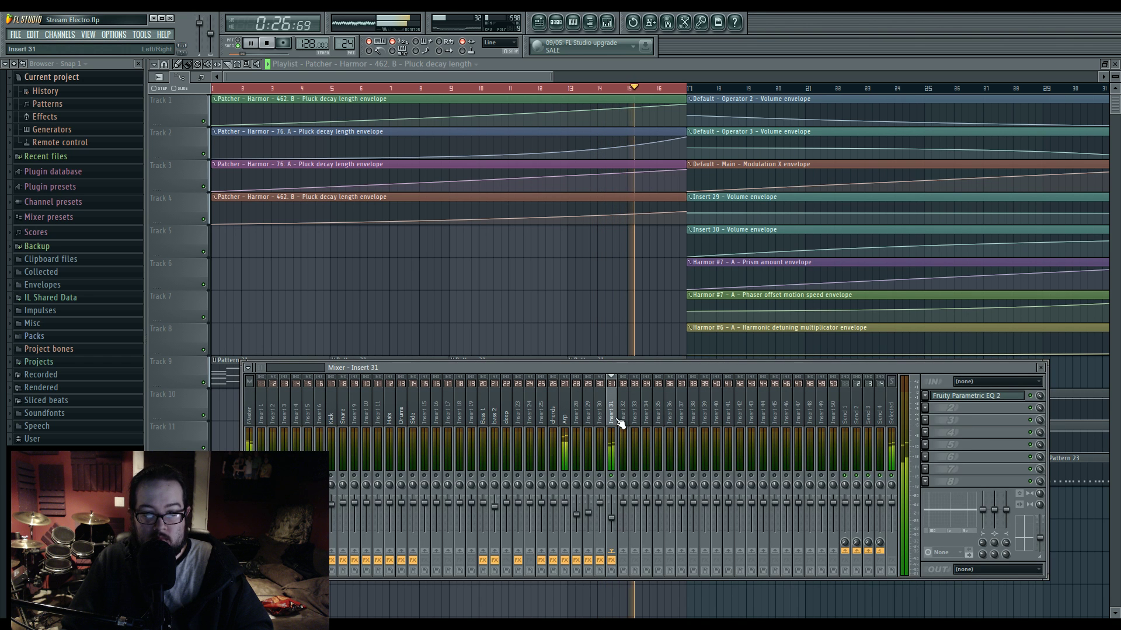
pyautogui.click(981, 398)
pyautogui.moveTo(254, 234); pyautogui.dragTo(282, 245)
pyautogui.press('space')
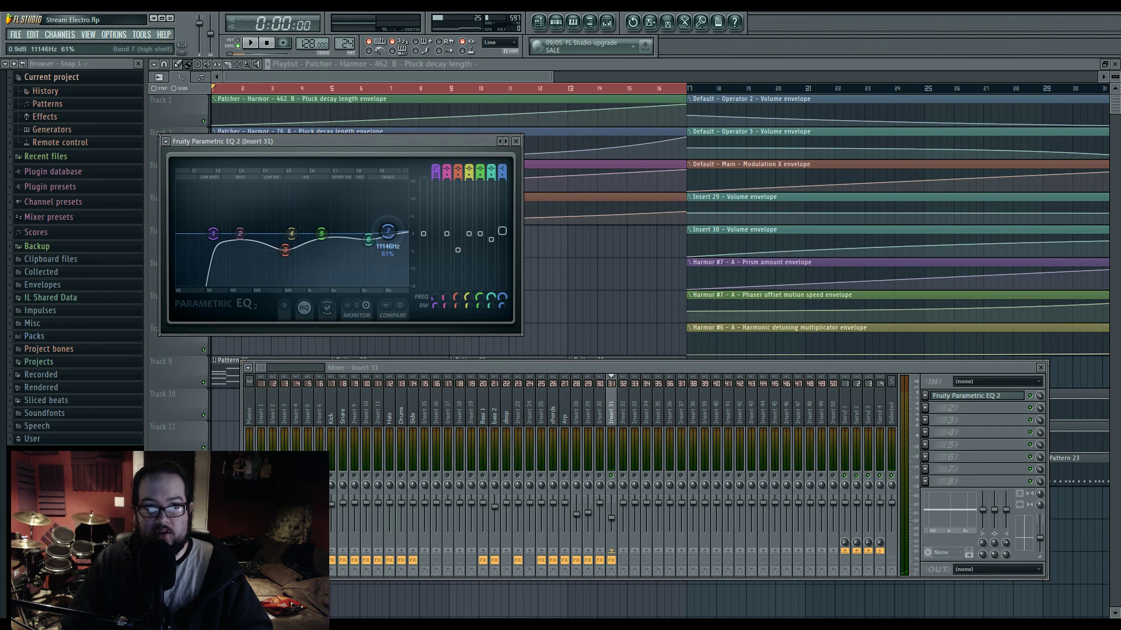
# Step: Fine-tune Insert 31's Parametric EQ 2 by lowering band 6 slightly, and close the mixer
pyautogui.moveTo(382, 243); pyautogui.dragTo(389, 231)
pyautogui.press('space')
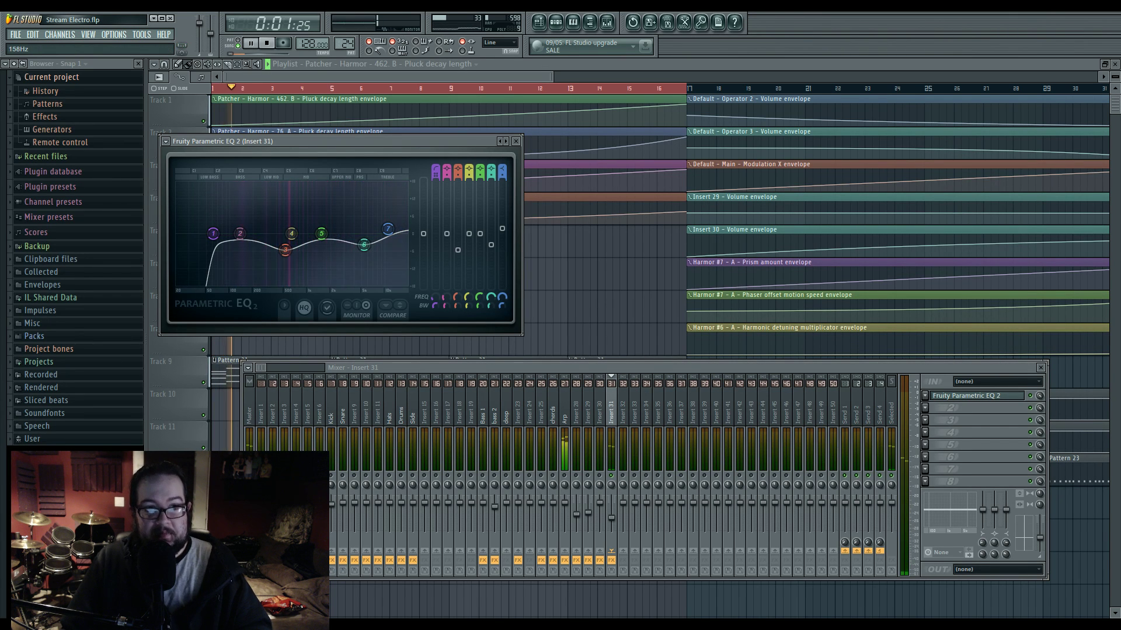
pyautogui.rightClick(579, 278)
pyautogui.press('space')
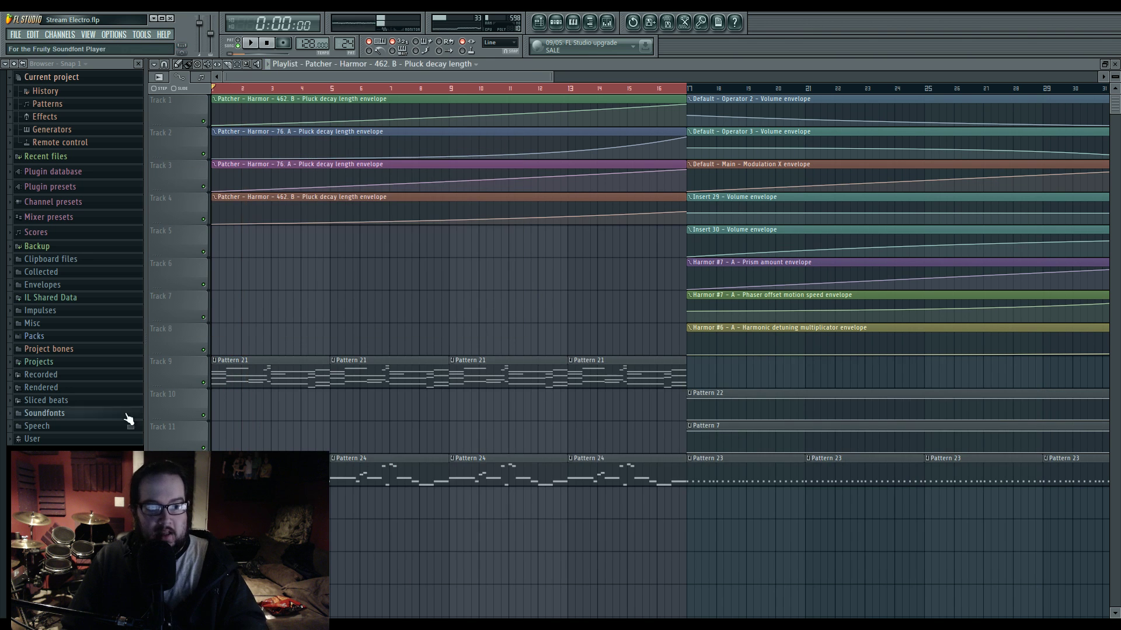
pyautogui.click(608, 22)
pyautogui.rightClick(486, 223)
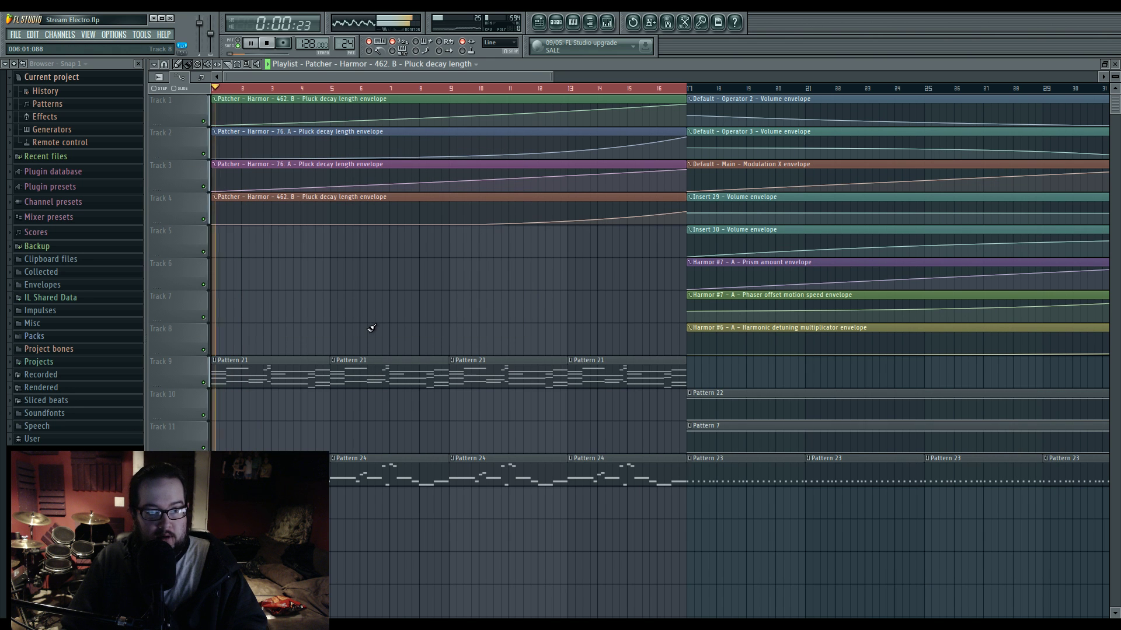
pyautogui.hotkey('ctrl', 'z')
pyautogui.press('space')
pyautogui.hotkey('ctrl', 'z')
pyautogui.hotkey('ctrl', 'z')
pyautogui.hotkey('ctrl', 'alt', 'z')
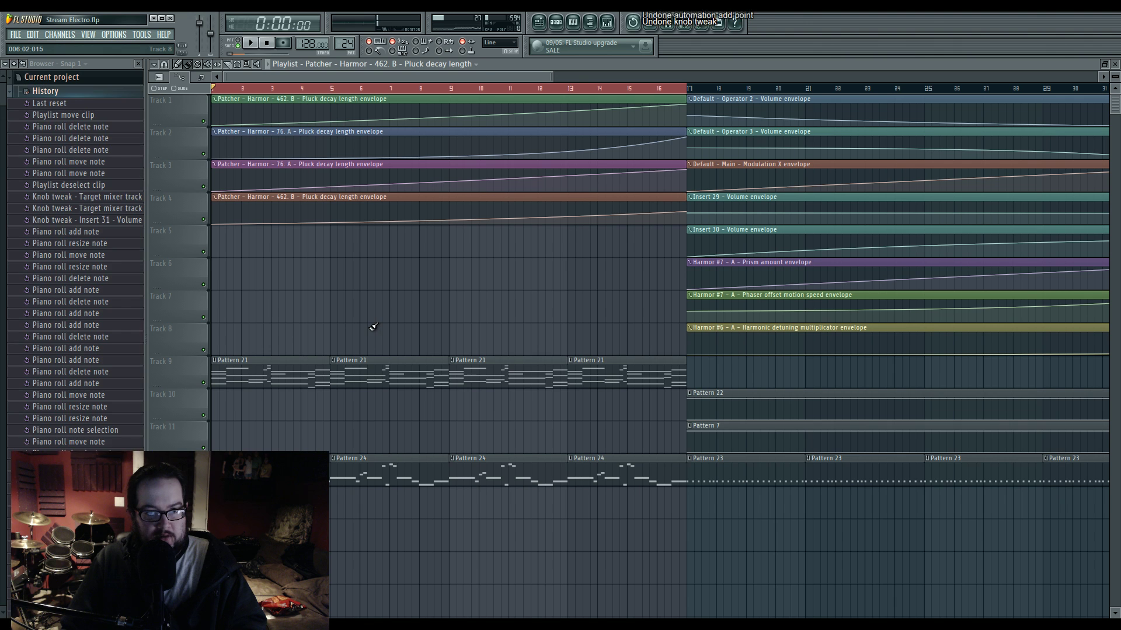
pyautogui.press('space')
pyautogui.click(65, 78)
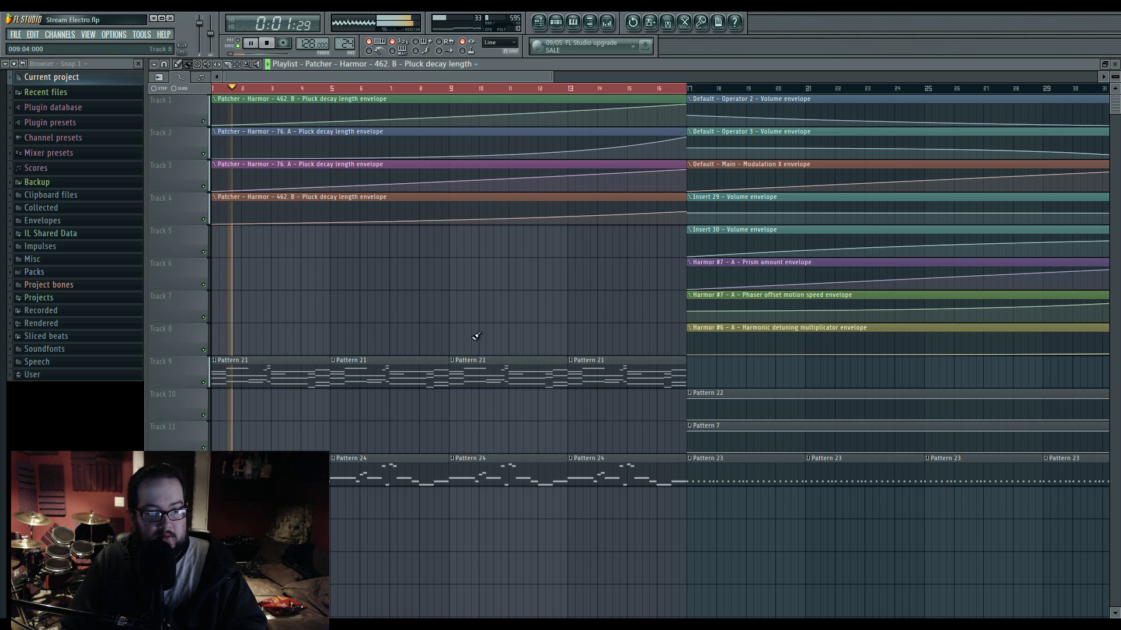
# Step: Filter the channels to Unsorted and create an automation clip for the pluck decay length of Harmor #4's part B
pyautogui.scroll(-4, 473, 361)
pyautogui.scroll(4, 555, 528)
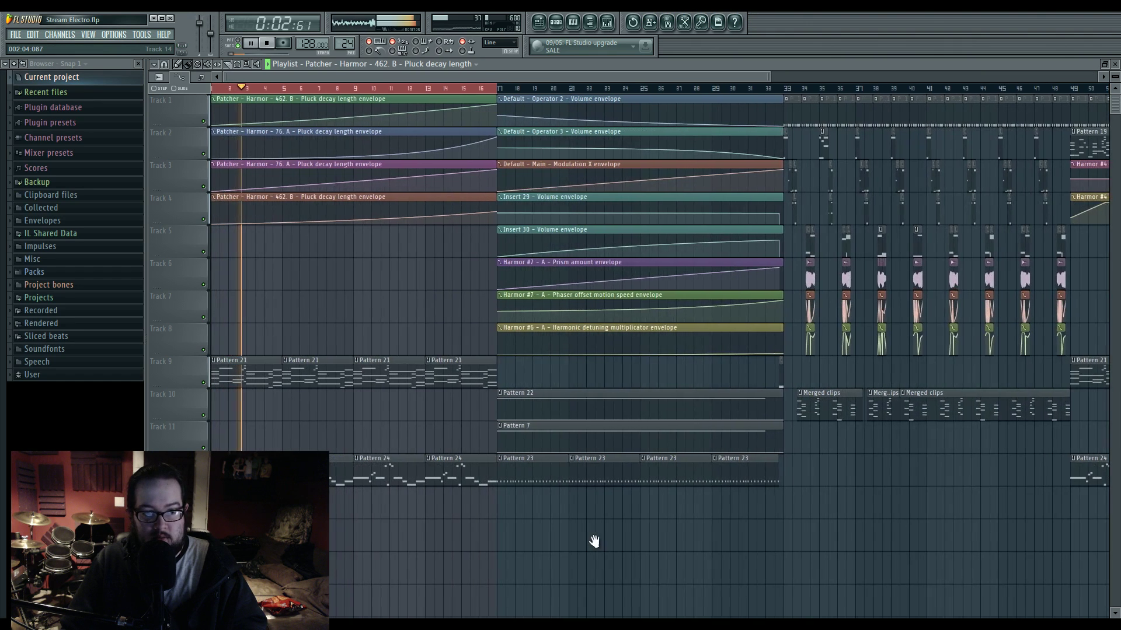
pyautogui.scroll(2, 503, 520)
pyautogui.scroll(-3, 503, 513)
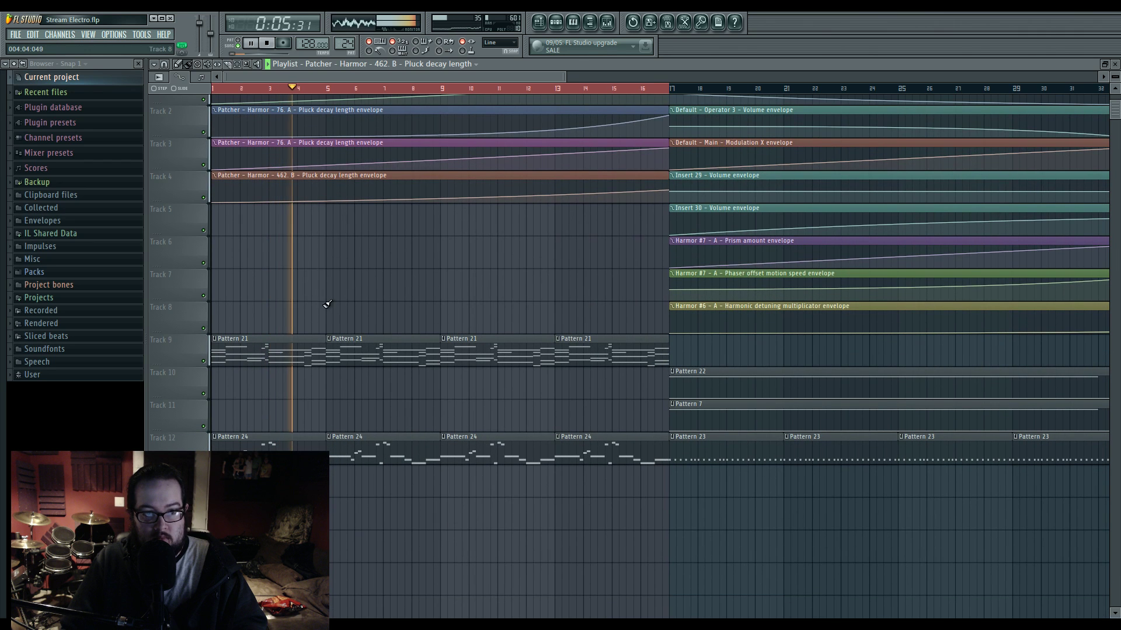
pyautogui.click(556, 23)
pyautogui.click(568, 562)
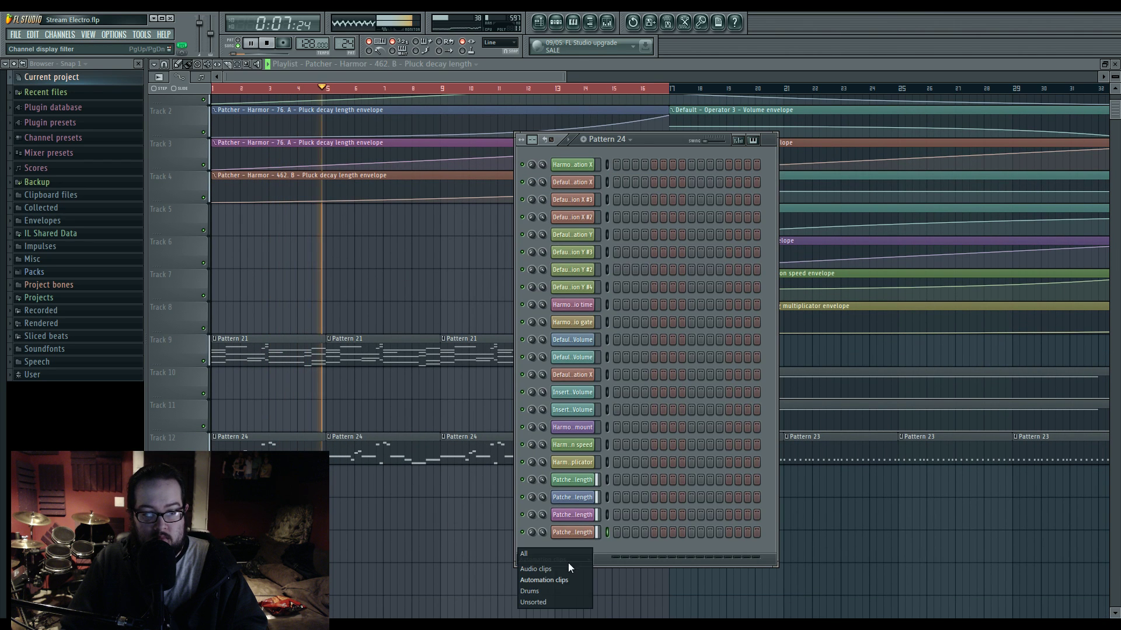
pyautogui.click(559, 603)
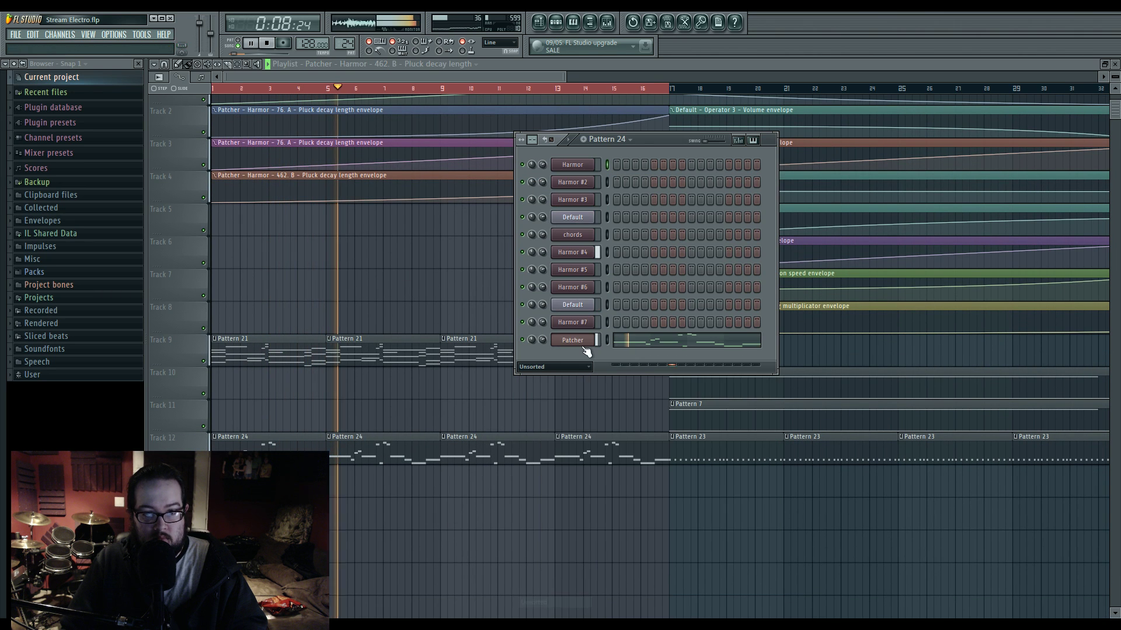
pyautogui.click(584, 252)
pyautogui.rightClick(530, 366)
pyautogui.click(560, 454)
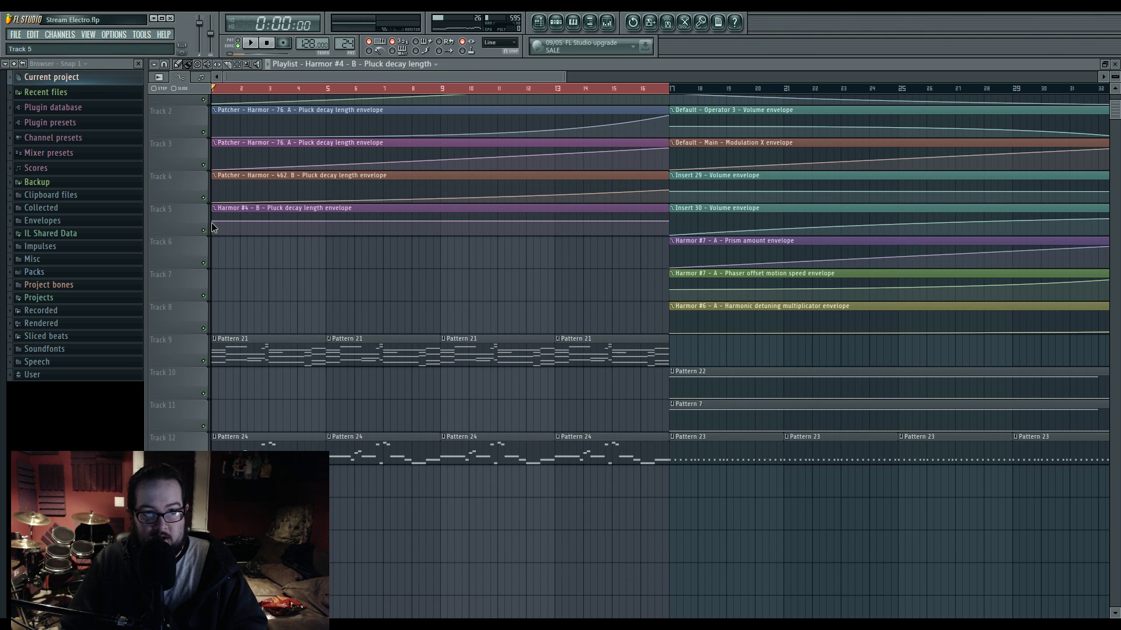
# Step: Shape the Harmor #4 pluck decay envelope on track 5 to rise from its minimum, bowed slightly downward
pyautogui.moveTo(213, 227); pyautogui.dragTo(207, 250)
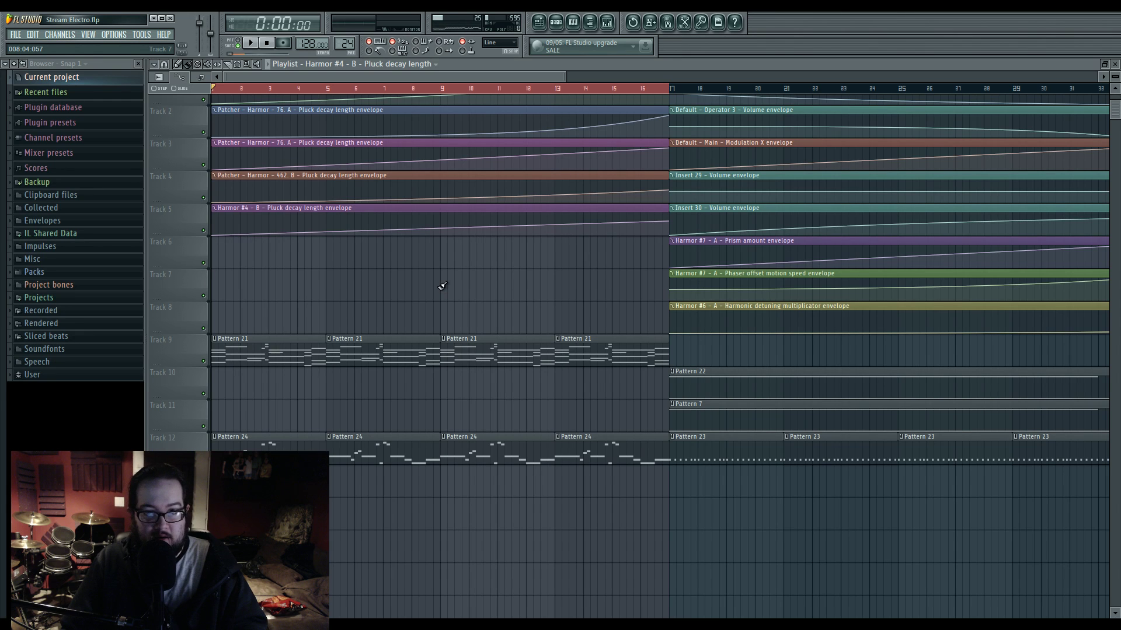
pyautogui.moveTo(439, 228); pyautogui.dragTo(440, 231)
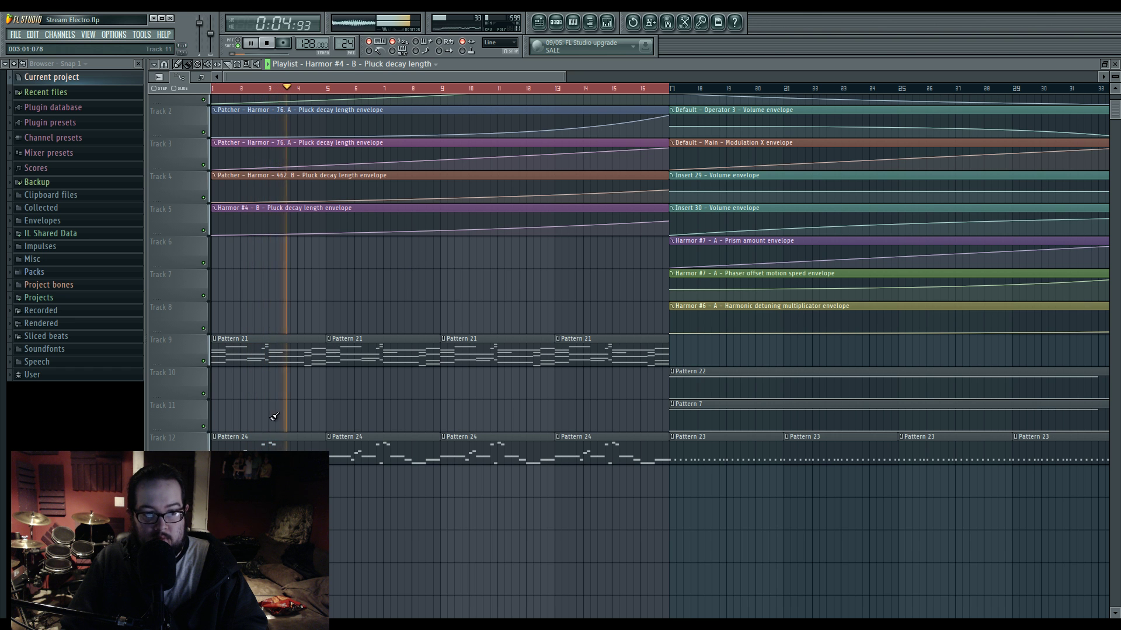
pyautogui.press('space')
# Step: Move the long D5 note in bar 2 of Pattern 24 up to E5 and return to the playlist
pyautogui.doubleClick(318, 444)
pyautogui.press('space')
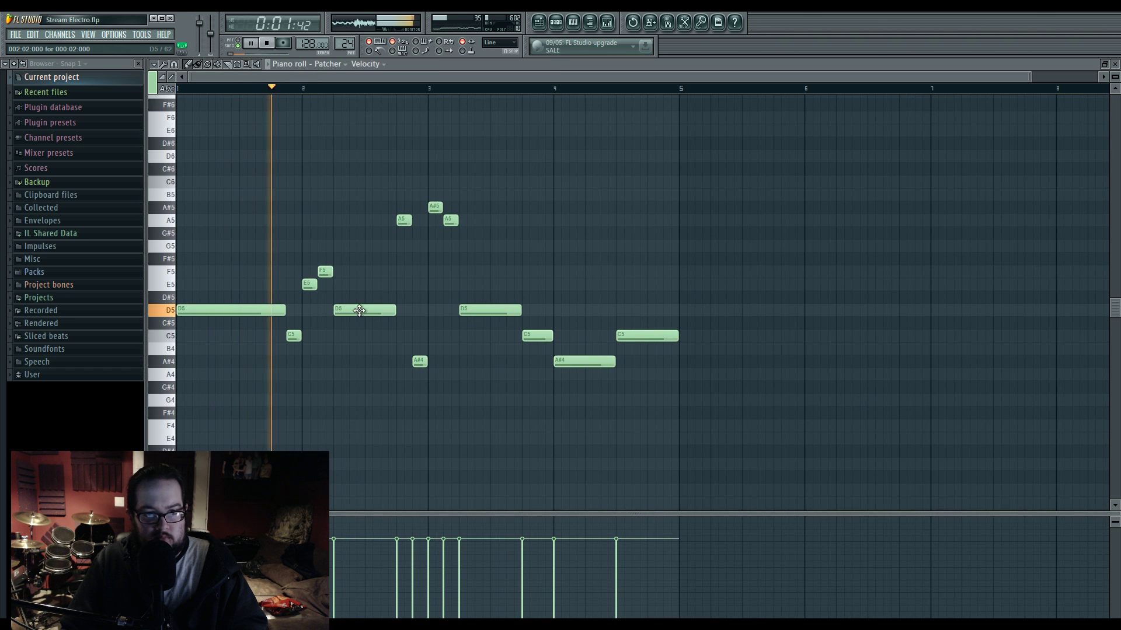
pyautogui.moveTo(360, 310); pyautogui.dragTo(360, 285)
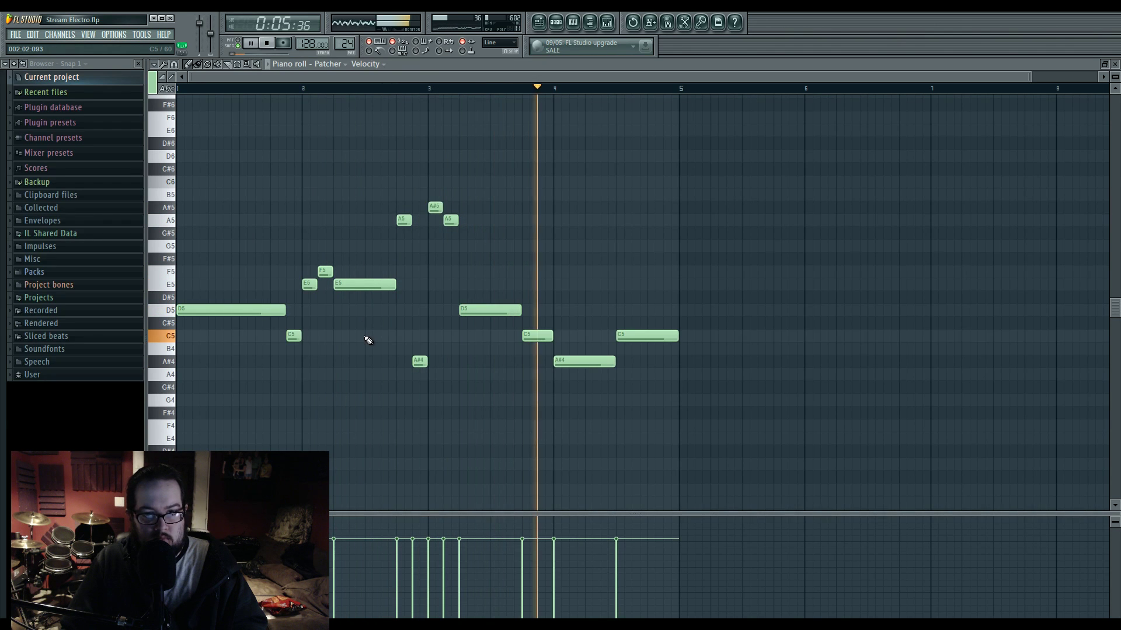
pyautogui.click(543, 26)
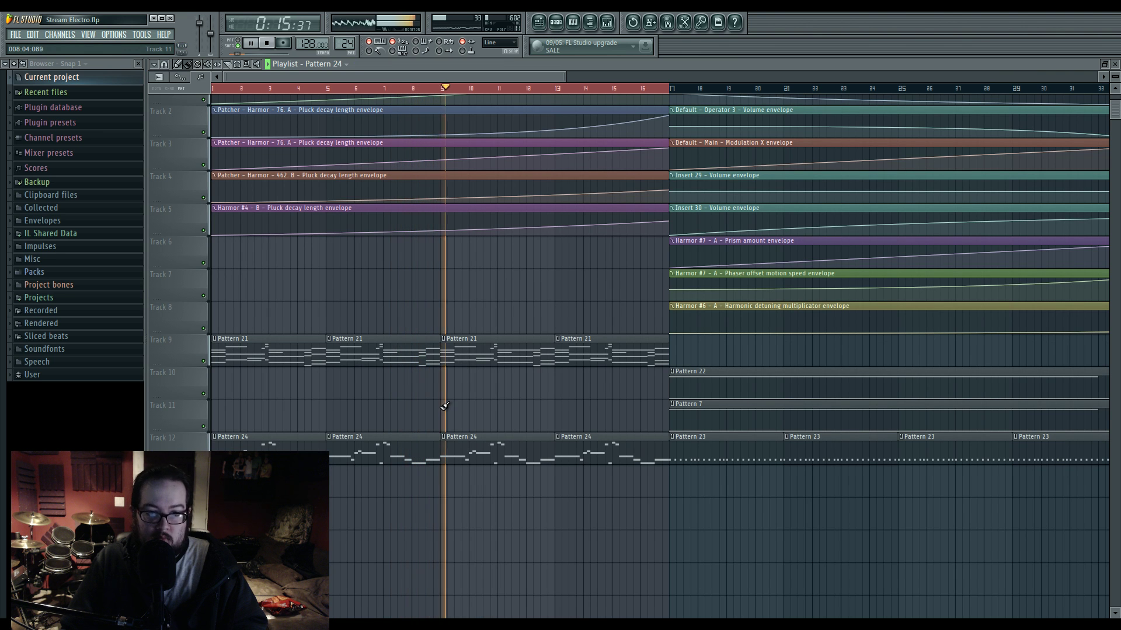
pyautogui.press('F6')
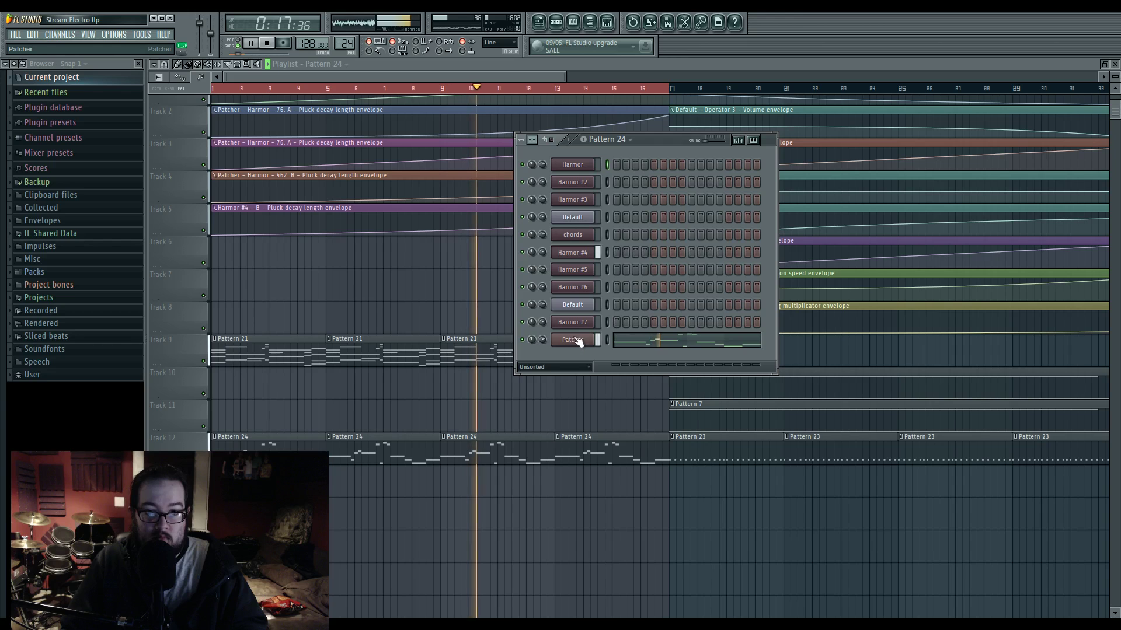
pyautogui.press('F7')
pyautogui.click(547, 23)
pyautogui.click(608, 23)
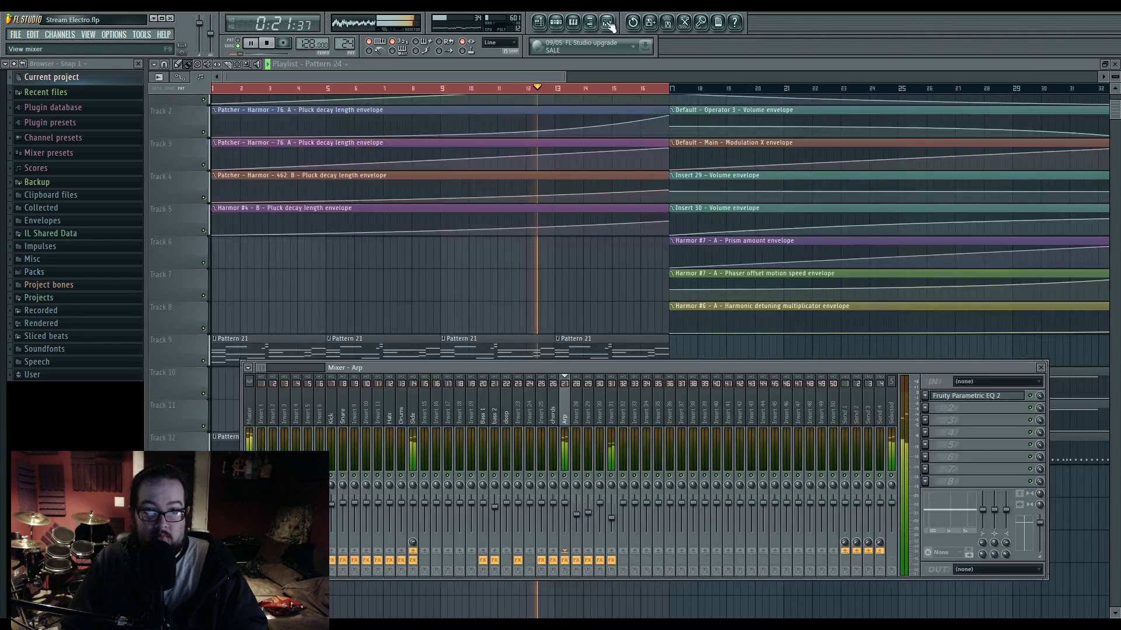
pyautogui.click(604, 27)
# Step: Open Pattern 21 and the Harmor #4 editor, and adjust the upper filter frequency of part A
pyautogui.doubleClick(495, 342)
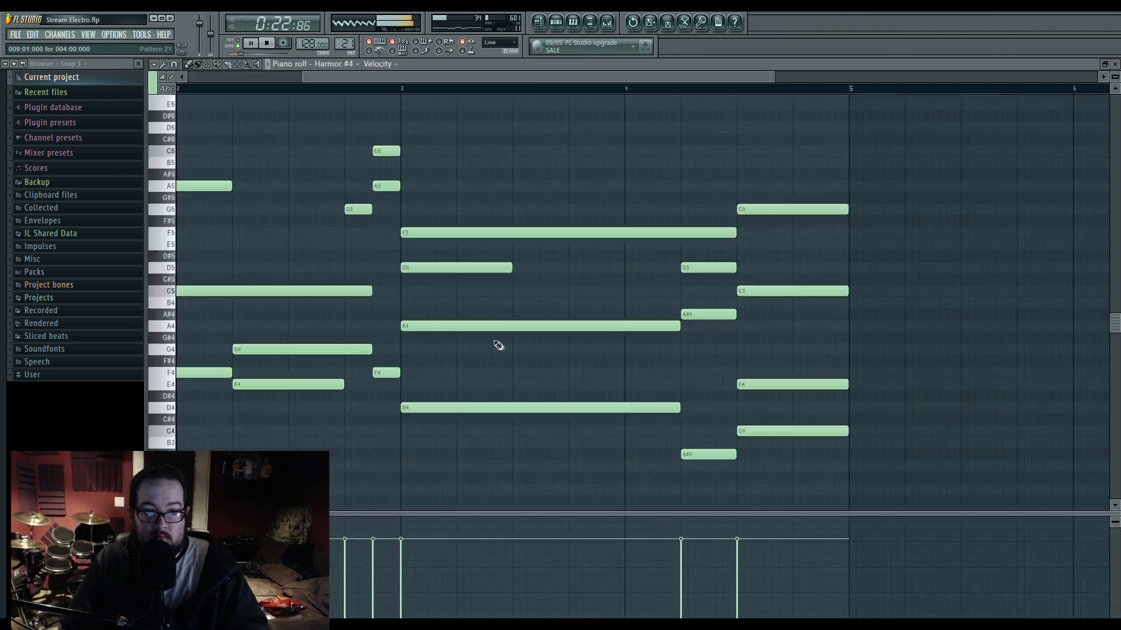
pyautogui.click(556, 23)
pyautogui.click(572, 253)
pyautogui.press('space')
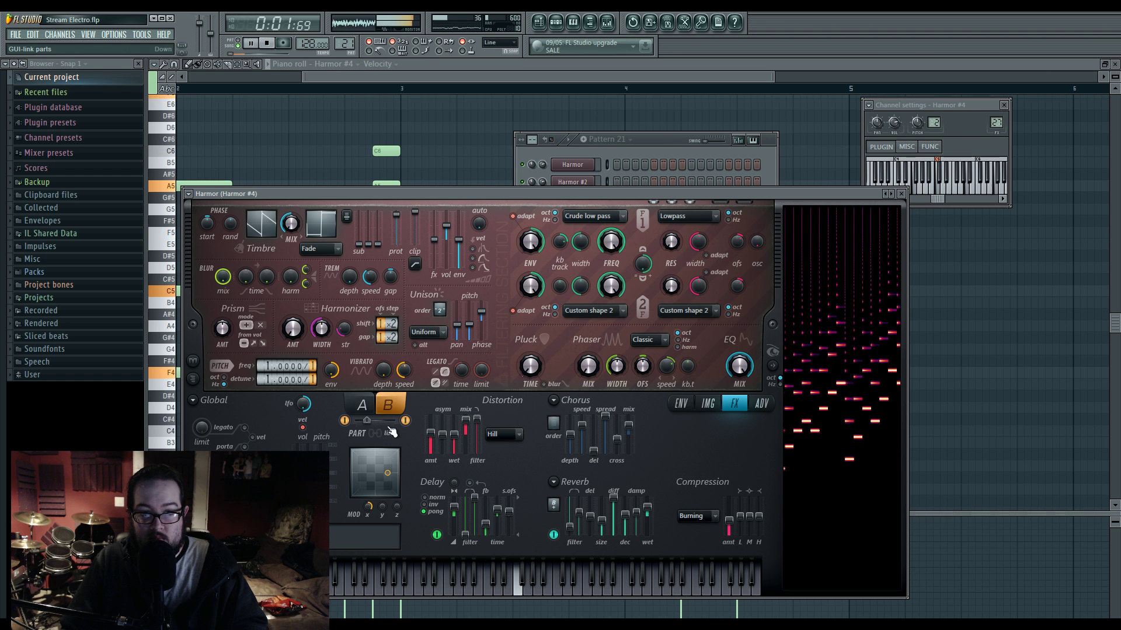
pyautogui.click(361, 404)
pyautogui.moveTo(610, 244); pyautogui.dragTo(611, 215)
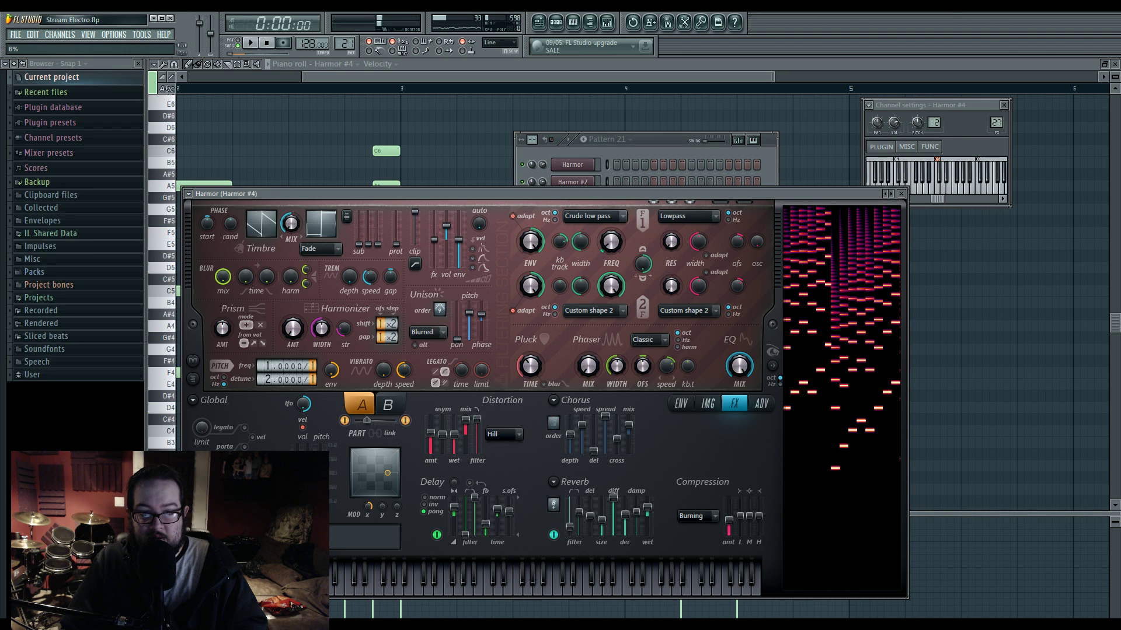
# Step: Audition Harmor #4's parts A and B separately and together while varying modulation X
pyautogui.click(388, 404)
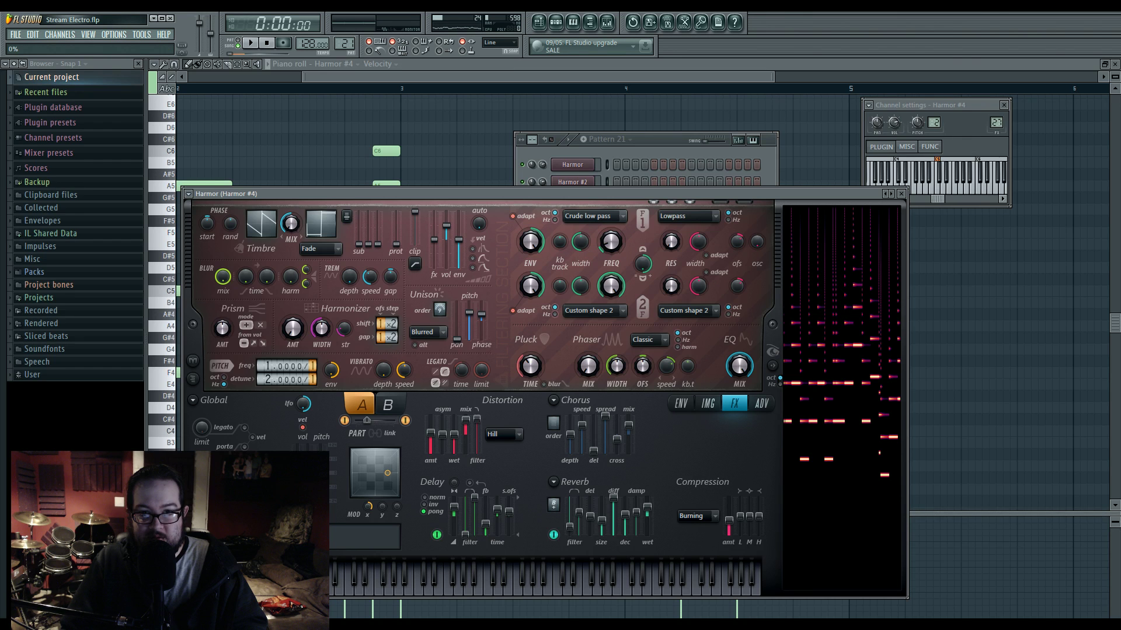
pyautogui.click(388, 405)
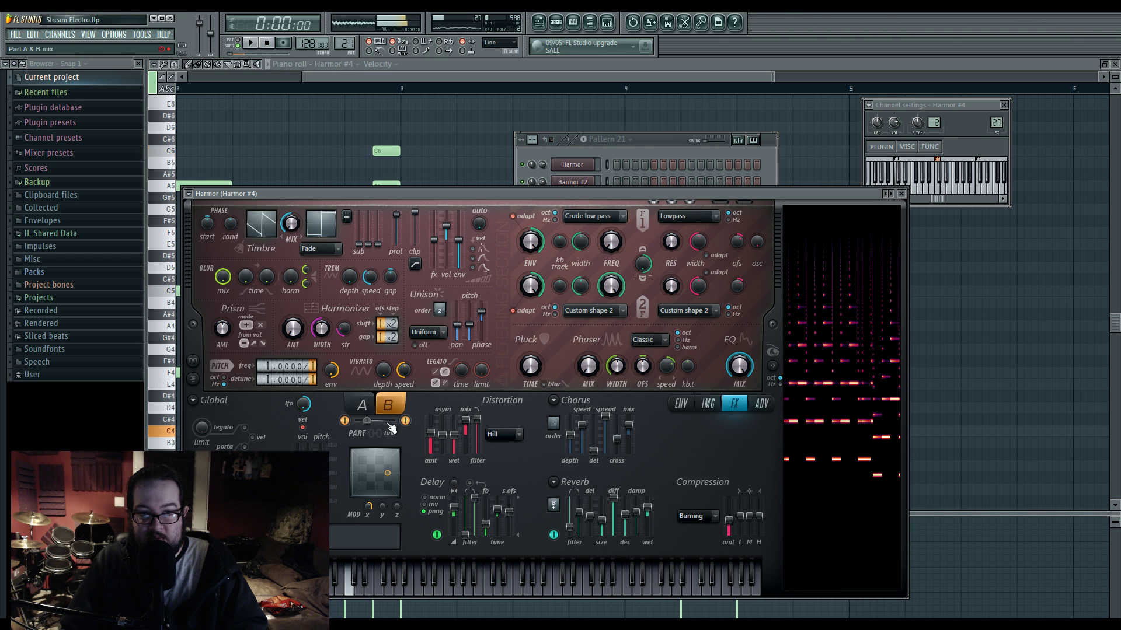
pyautogui.click(363, 406)
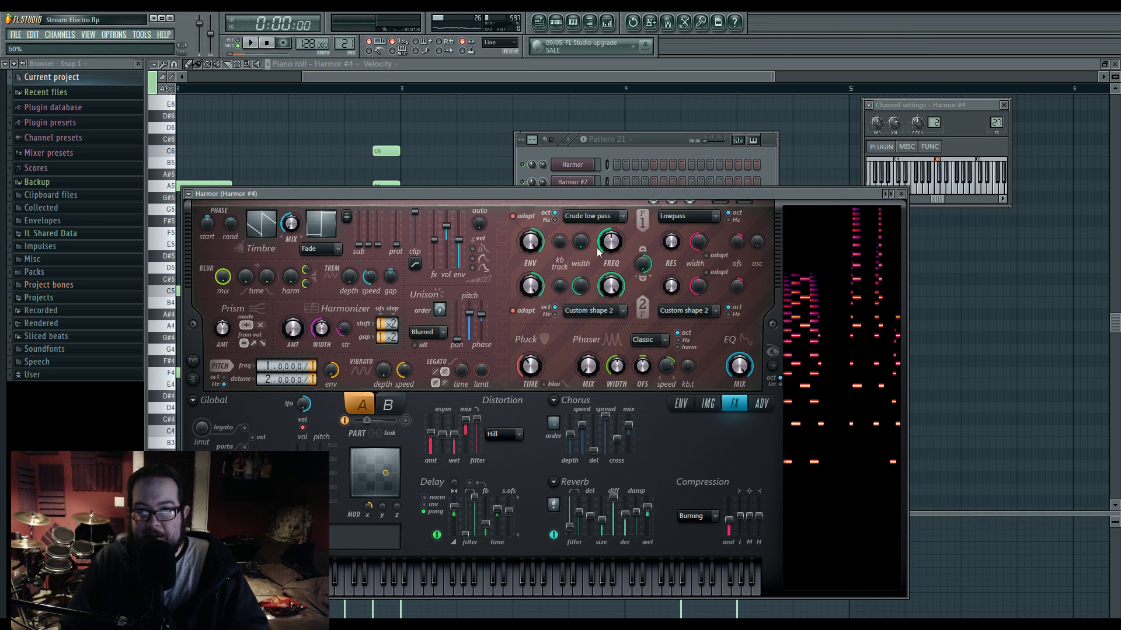
pyautogui.press('e')
pyautogui.press('c')
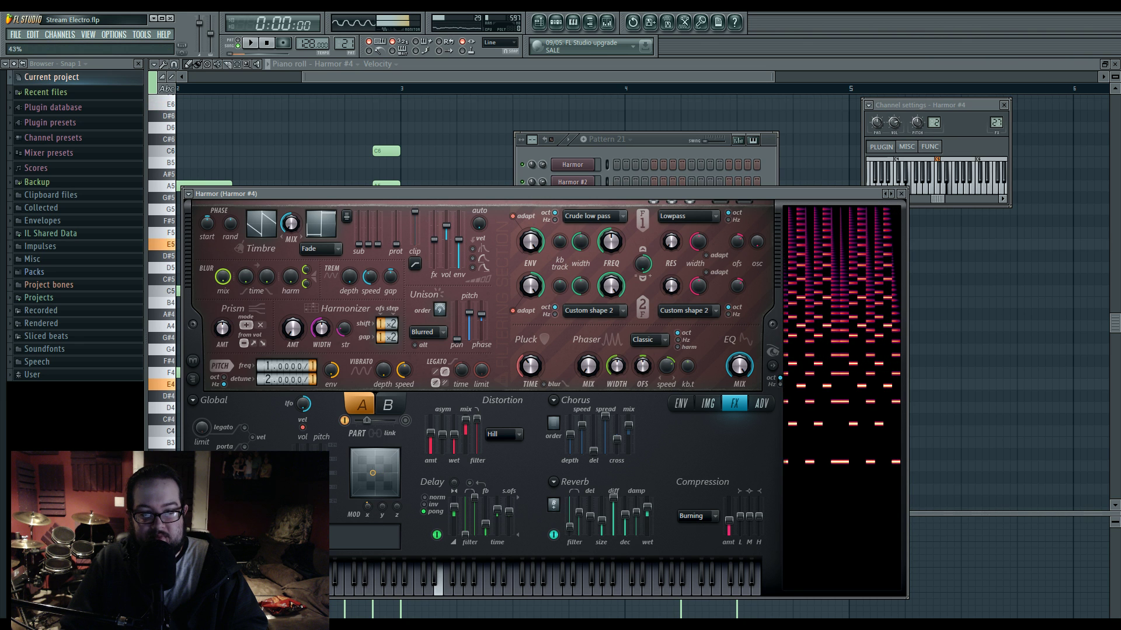
pyautogui.click(398, 408)
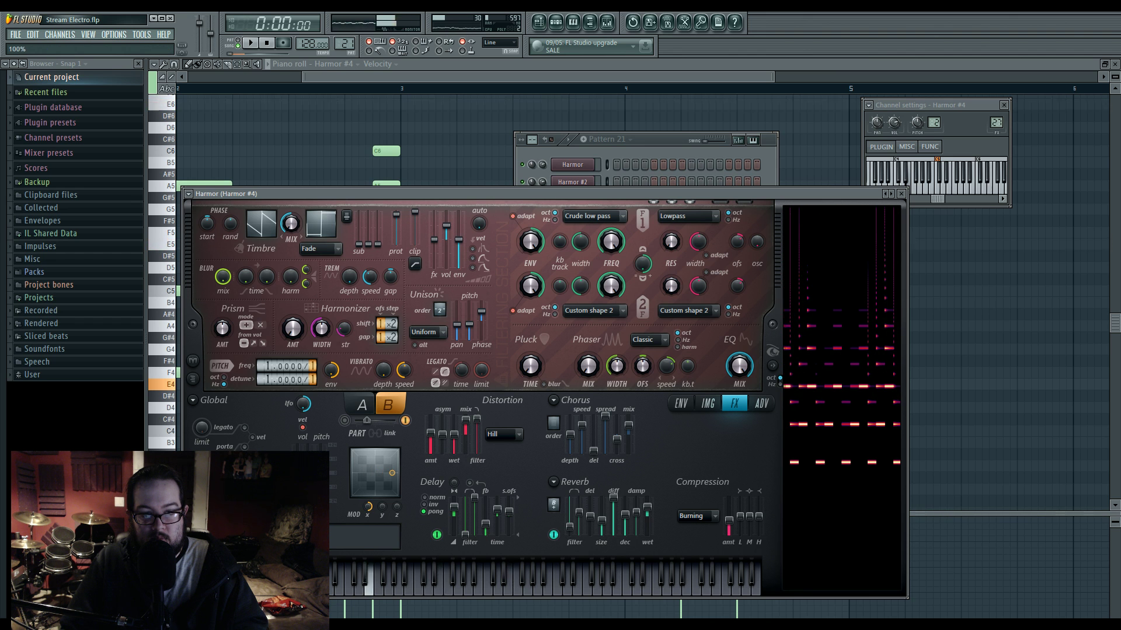
pyautogui.click(345, 420)
pyautogui.moveTo(367, 507); pyautogui.dragTo(367, 542)
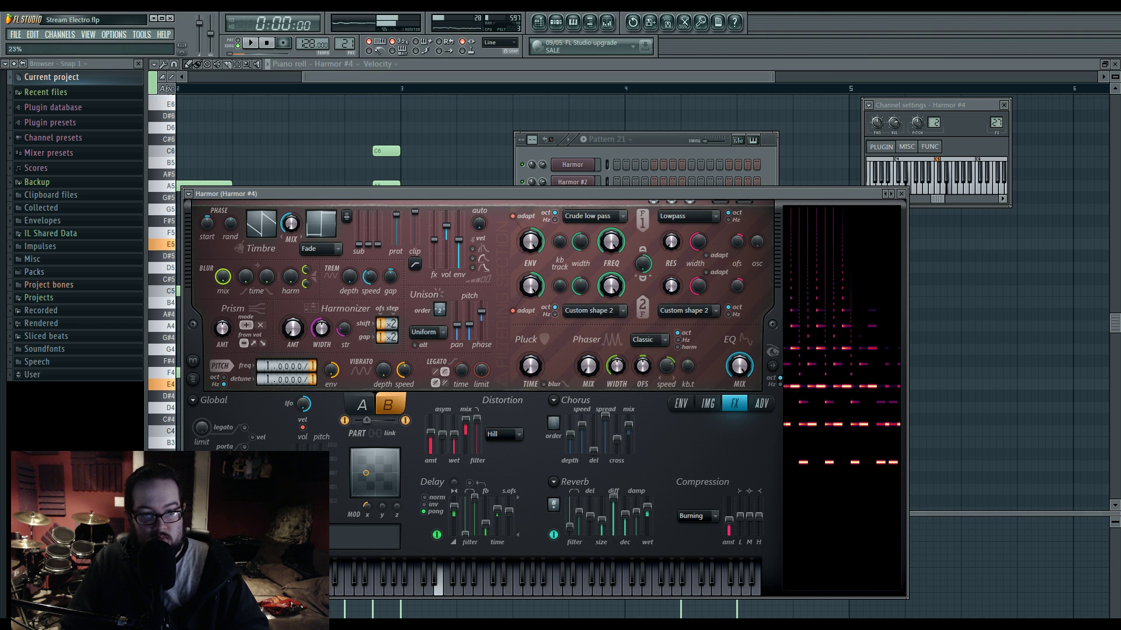
# Step: Create an automation clip for Harmor #4's modulation X and shape it as a steadily rising envelope across the intro
pyautogui.rightClick(366, 506)
pyautogui.click(562, 244)
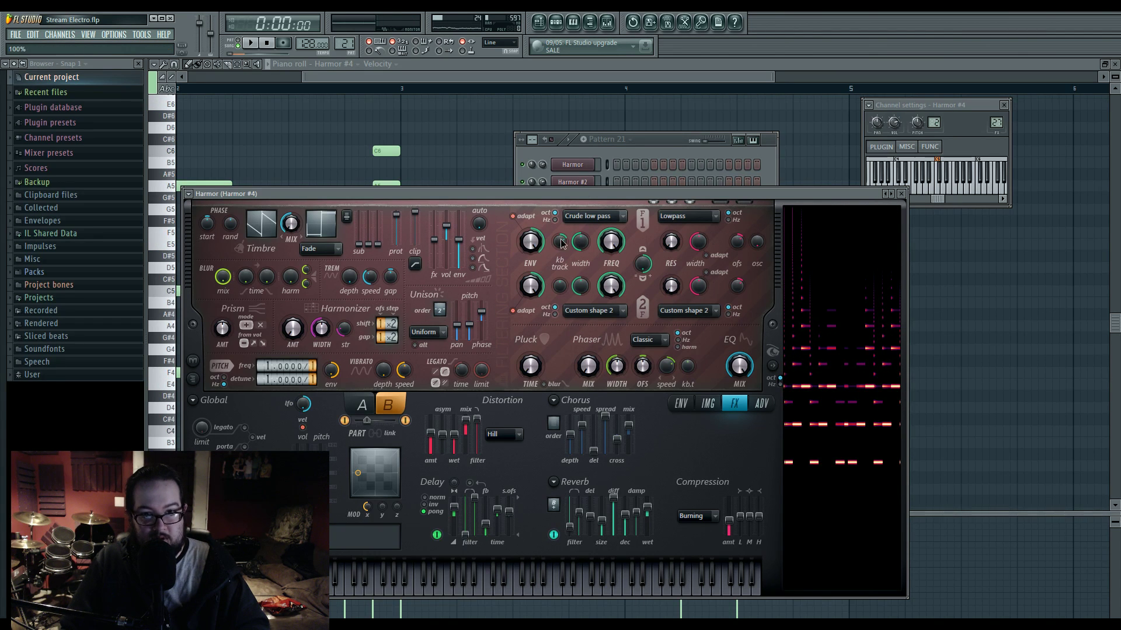
pyautogui.click(361, 405)
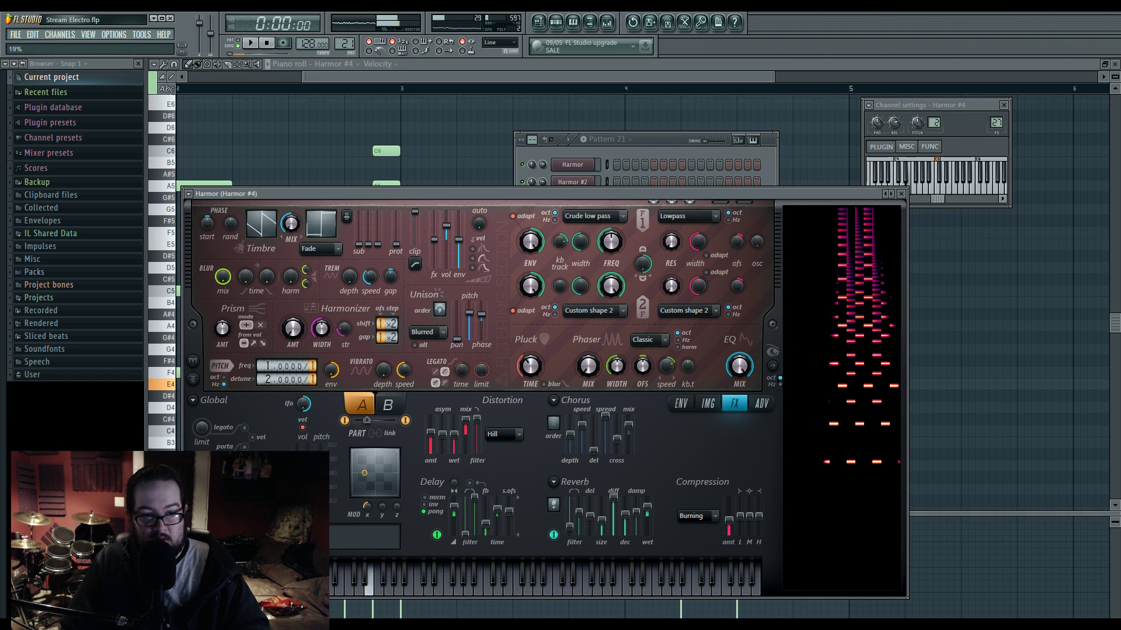
pyautogui.rightClick(367, 507)
pyautogui.click(408, 538)
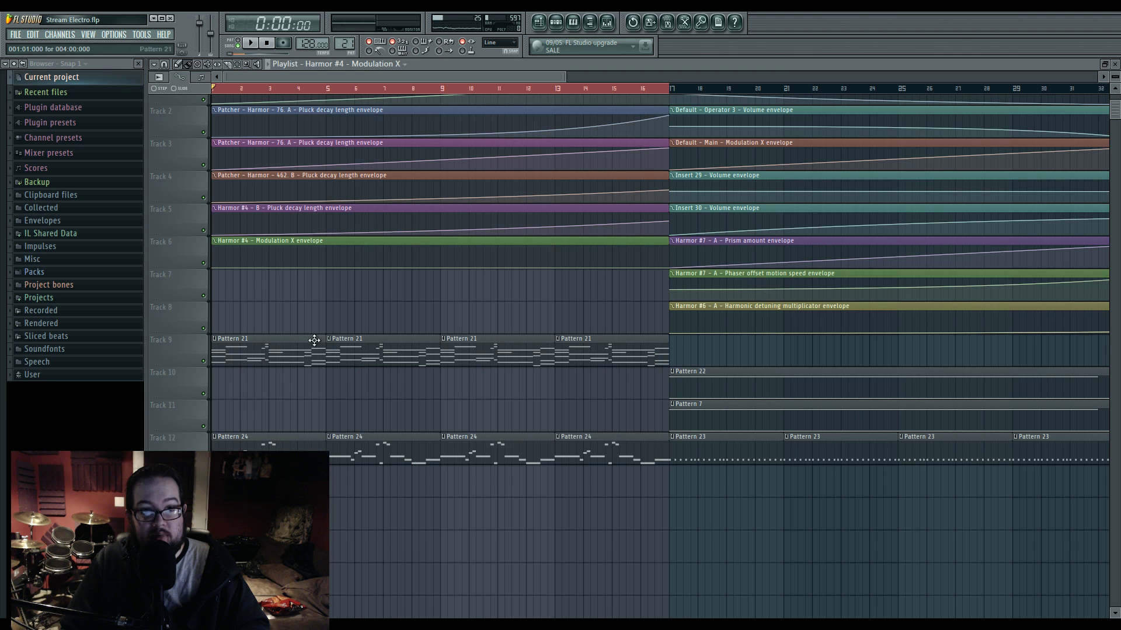
pyautogui.moveTo(672, 269); pyautogui.dragTo(608, 237)
pyautogui.moveTo(439, 255); pyautogui.dragTo(440, 260)
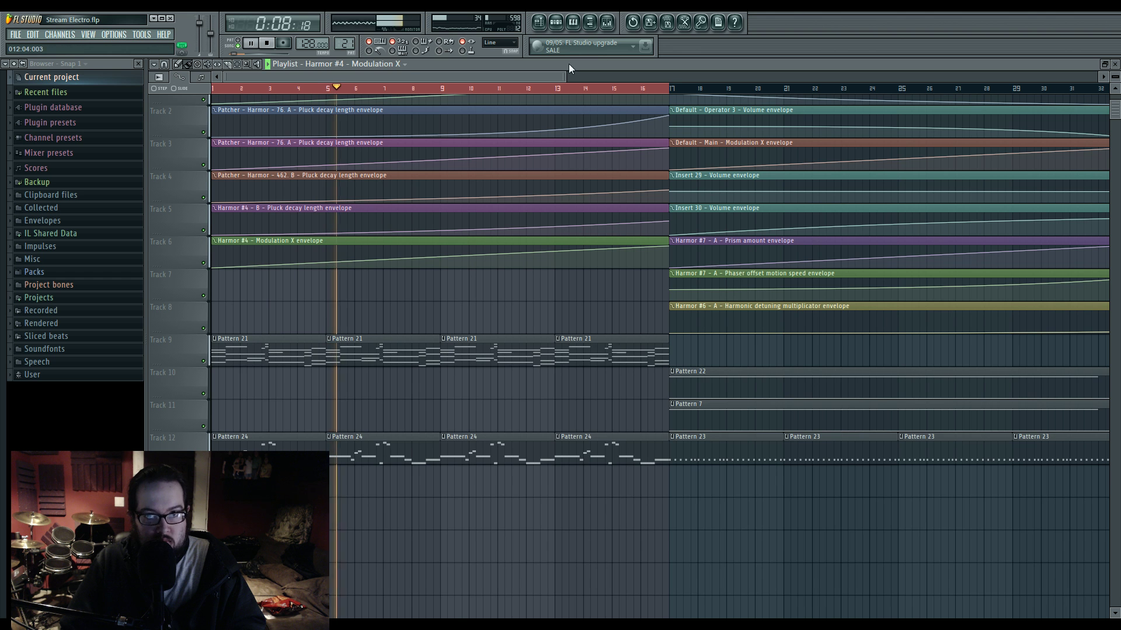
pyautogui.click(610, 24)
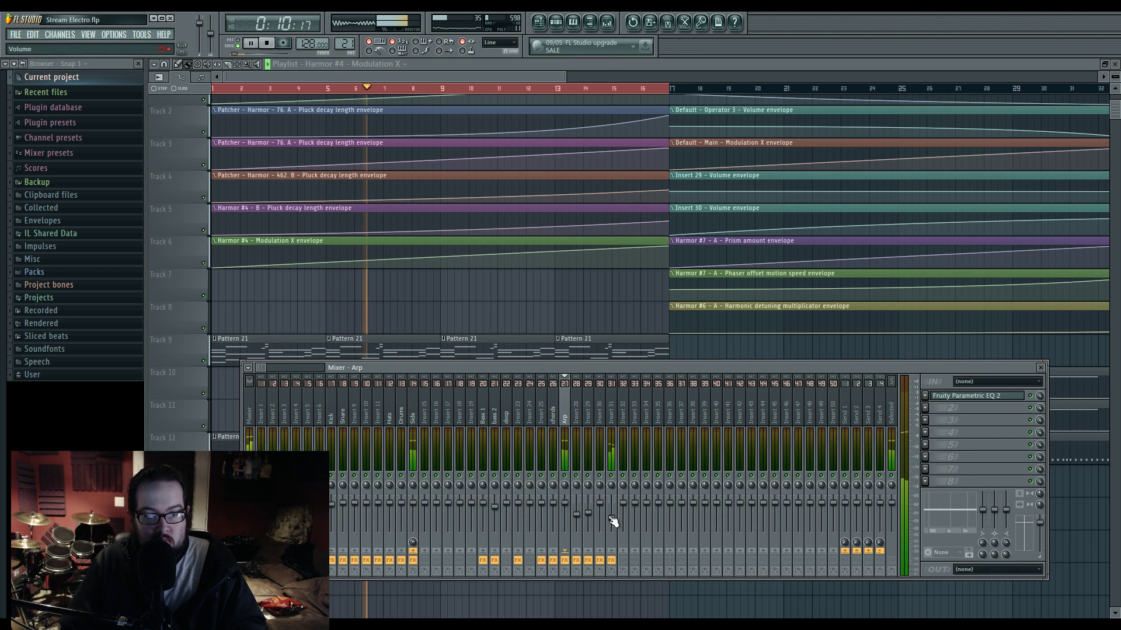
pyautogui.press('F9')
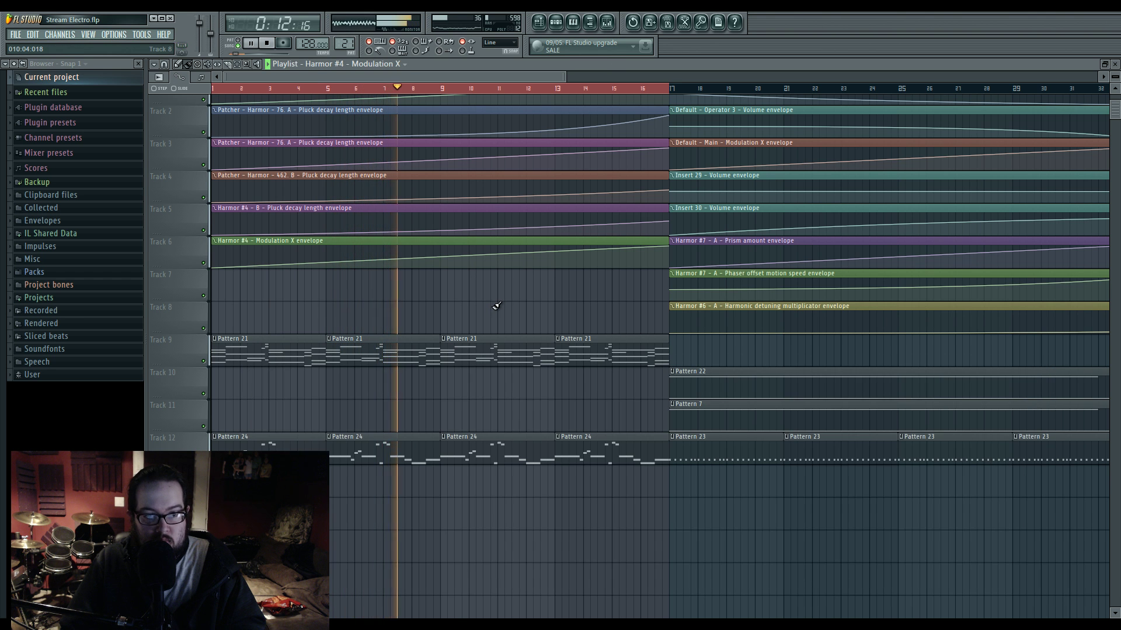
pyautogui.scroll(-1, 497, 305)
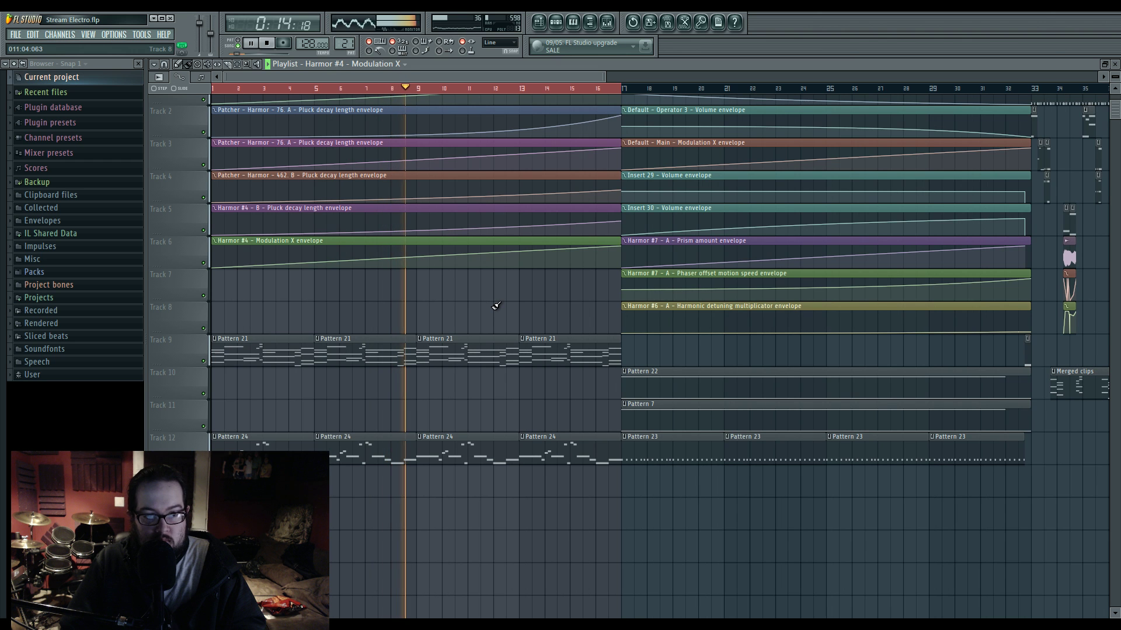
pyautogui.click(555, 22)
pyautogui.click(555, 22)
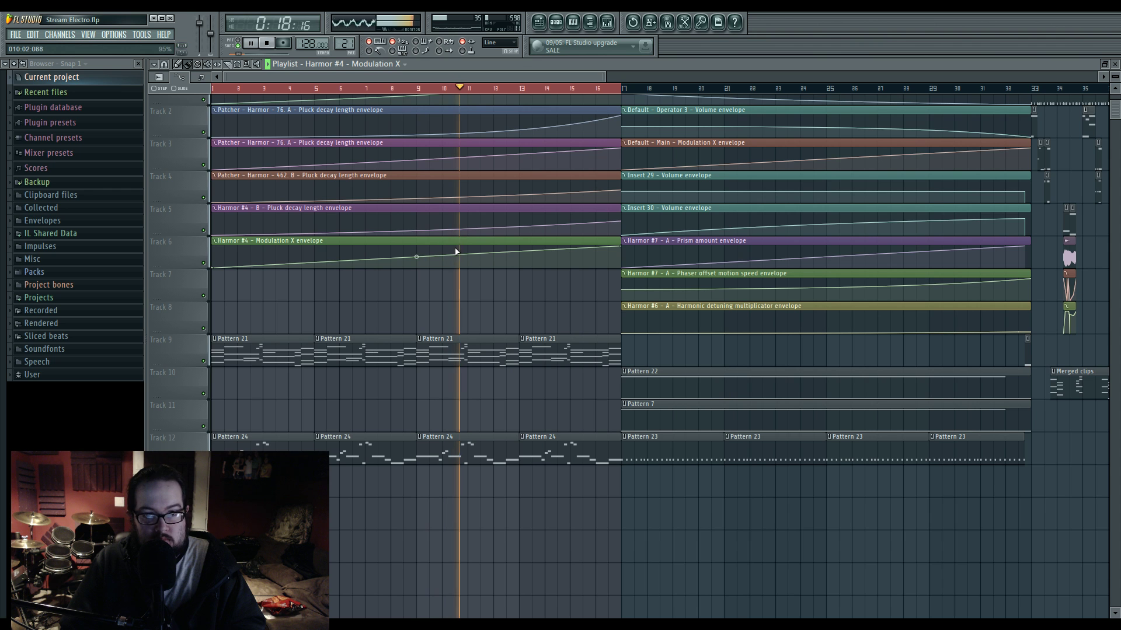
pyautogui.scroll(1, 543, 292)
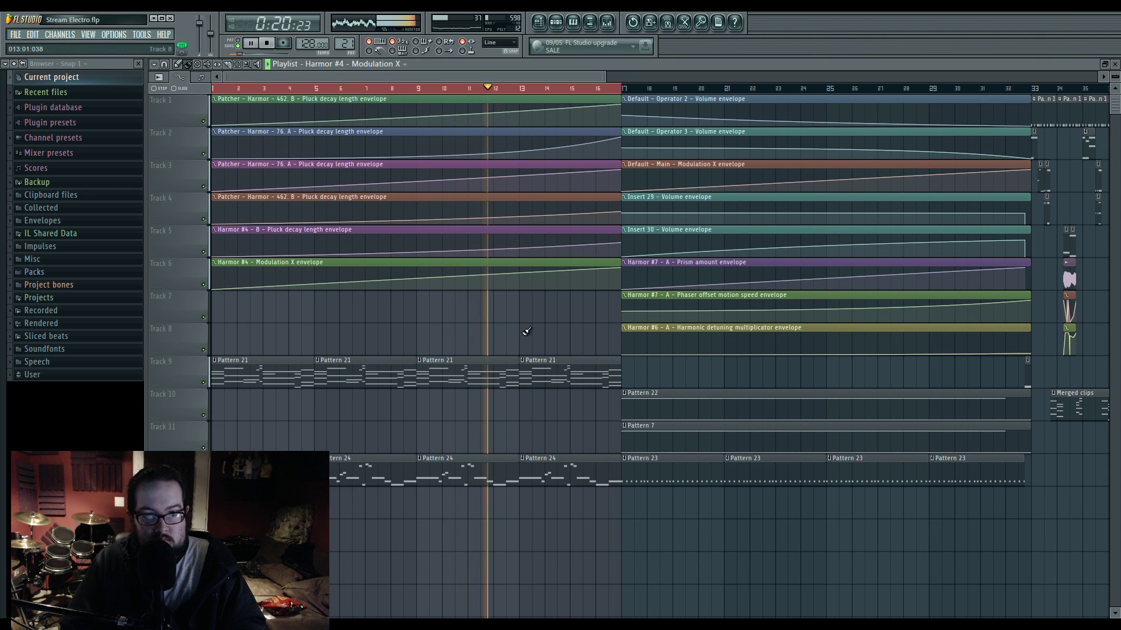
# Step: Lower the end peaks of the intro's rising automation clips, including Harmor #4's Modulation X and B pluck decay length
pyautogui.moveTo(622, 272); pyautogui.dragTo(623, 274)
pyautogui.moveTo(617, 106); pyautogui.dragTo(621, 178)
pyautogui.moveTo(621, 242); pyautogui.dragTo(622, 246)
# Step: Place two consecutive Pattern 24 clips on Track 13 starting at bar 17, beneath Pattern 23
pyautogui.scroll(5, 598, 81)
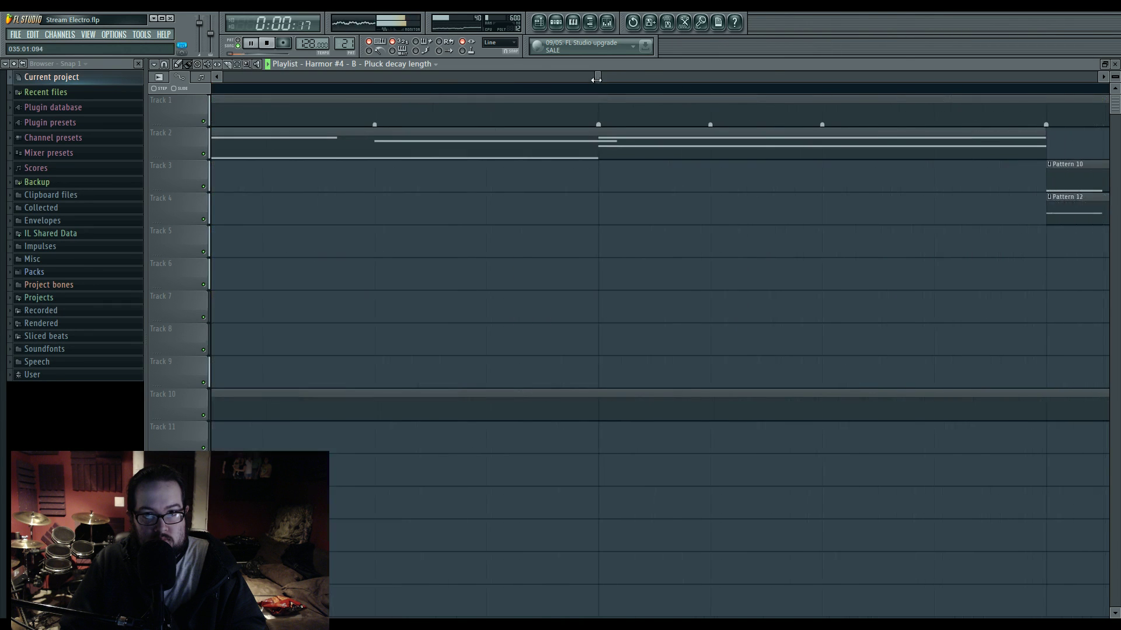
pyautogui.moveTo(598, 79); pyautogui.dragTo(98, 82)
pyautogui.scroll(-5, 367, 203)
pyautogui.scroll(-5, 370, 305)
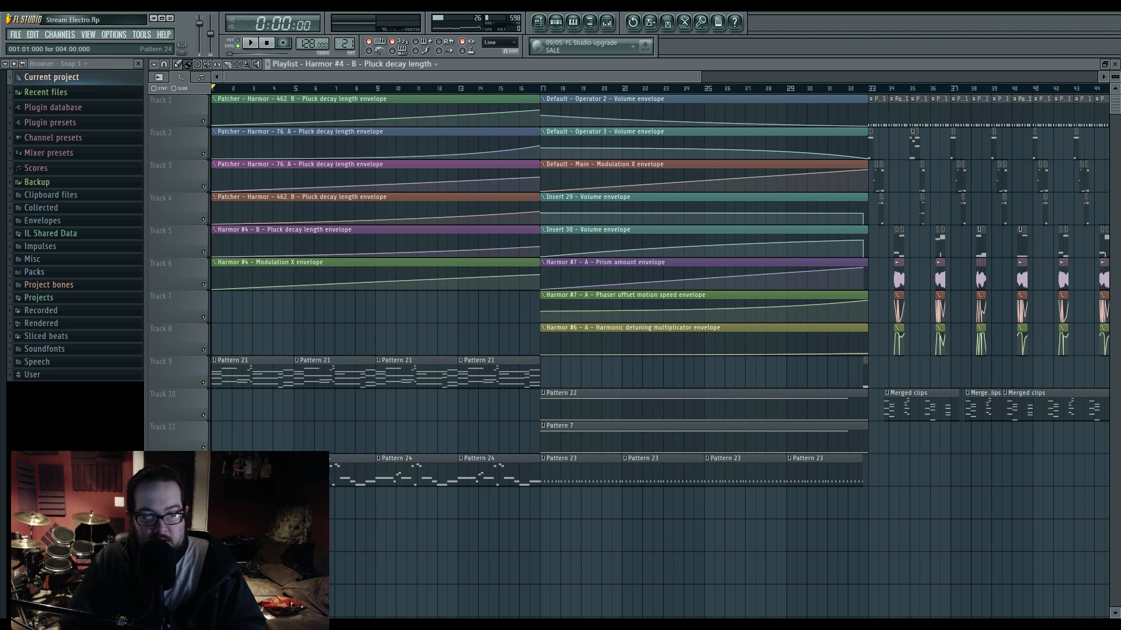
pyautogui.rightClick(554, 503)
pyautogui.click(512, 514)
pyautogui.press('space')
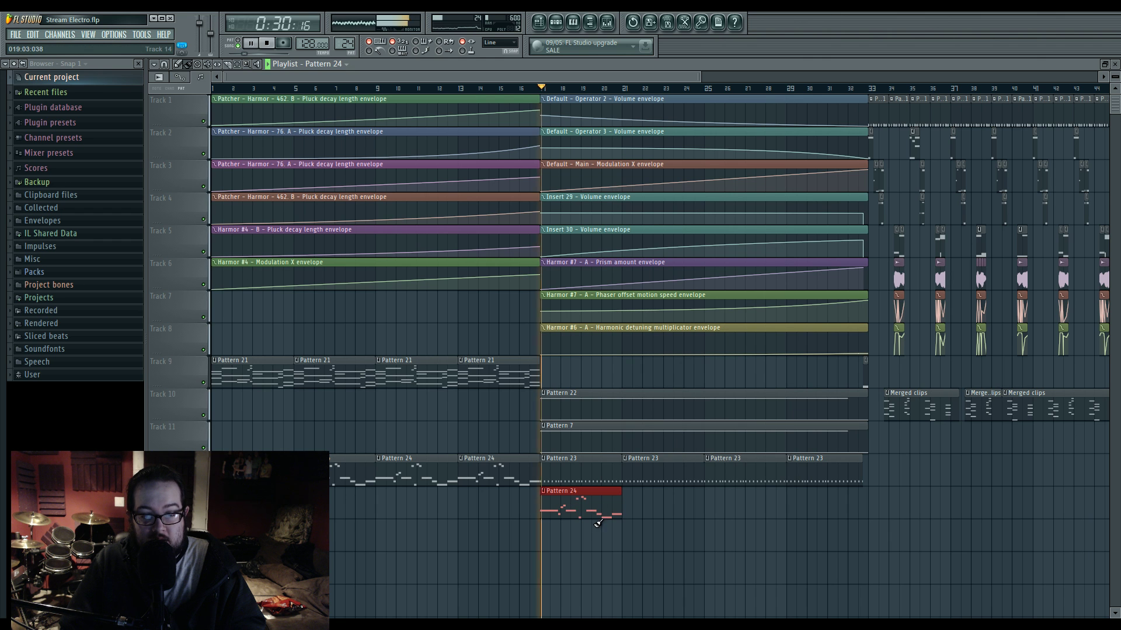
pyautogui.keyDown('ctrl'); pyautogui.click(586, 547); pyautogui.keyUp('ctrl')
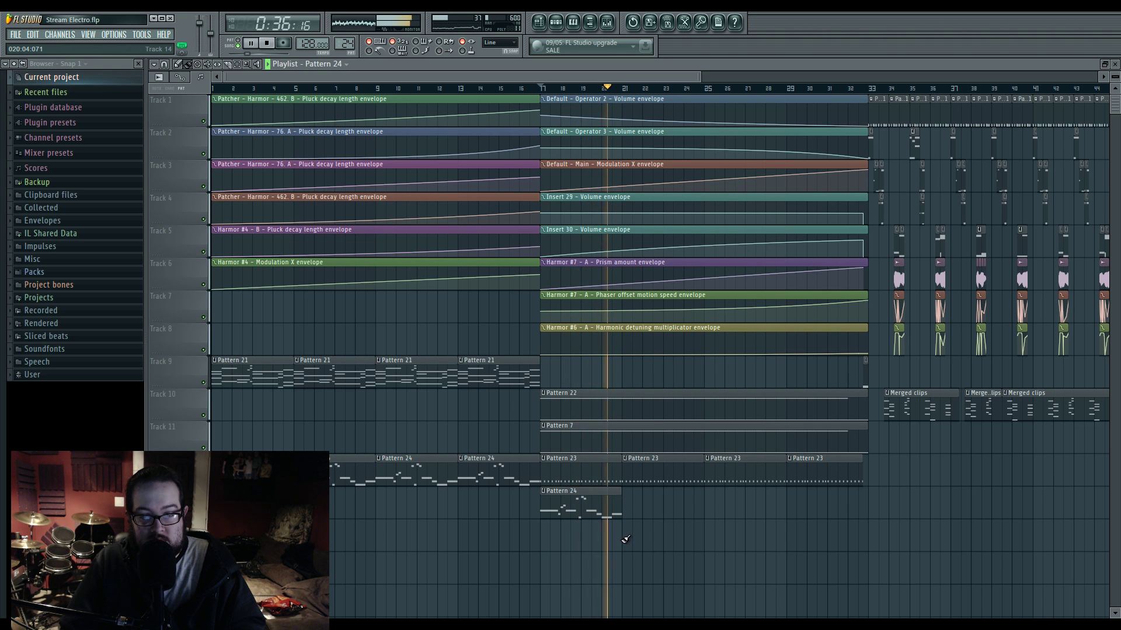
pyautogui.click(641, 515)
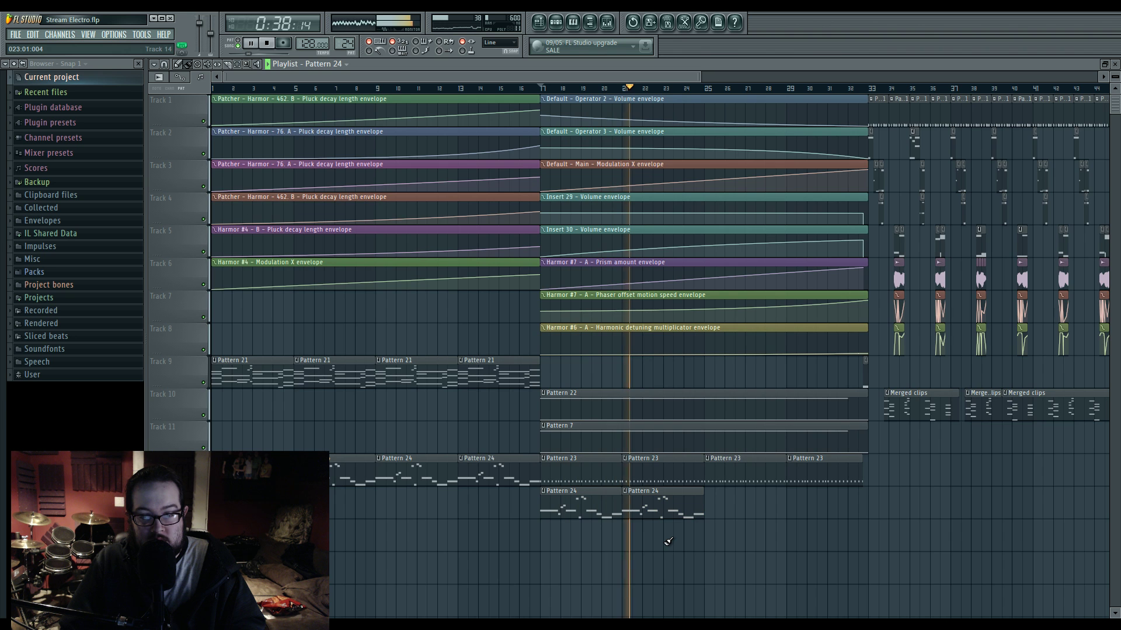
# Step: Trim the Pattern 24 clips to their opening phrase, about 1.25 bars each, and line them up from bar 17
pyautogui.scroll(5, 666, 538)
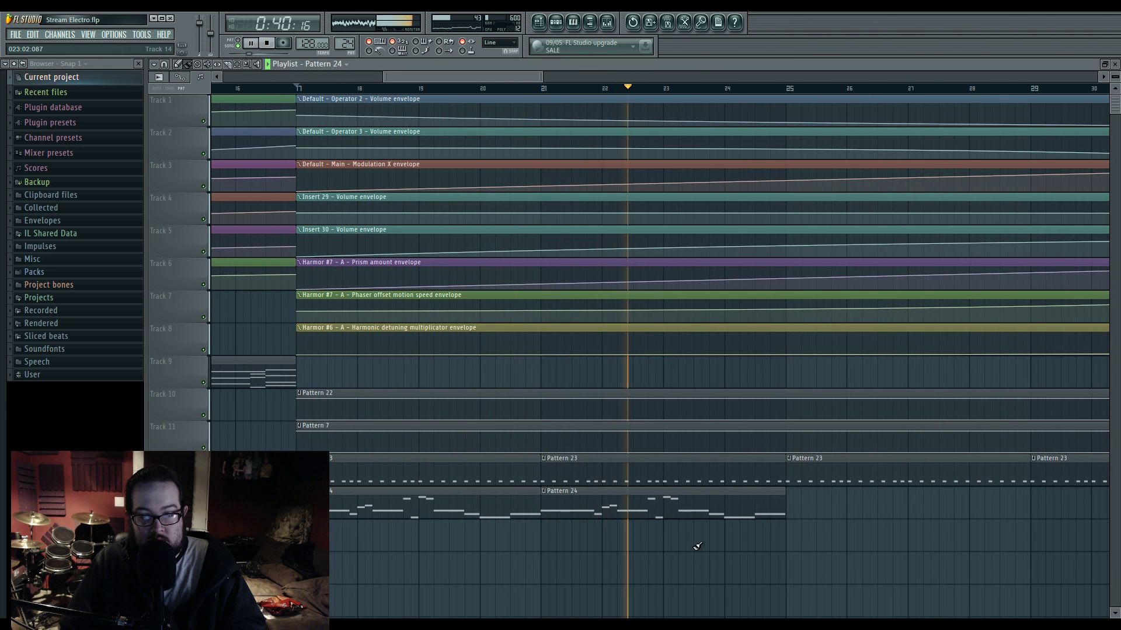
pyautogui.press('space')
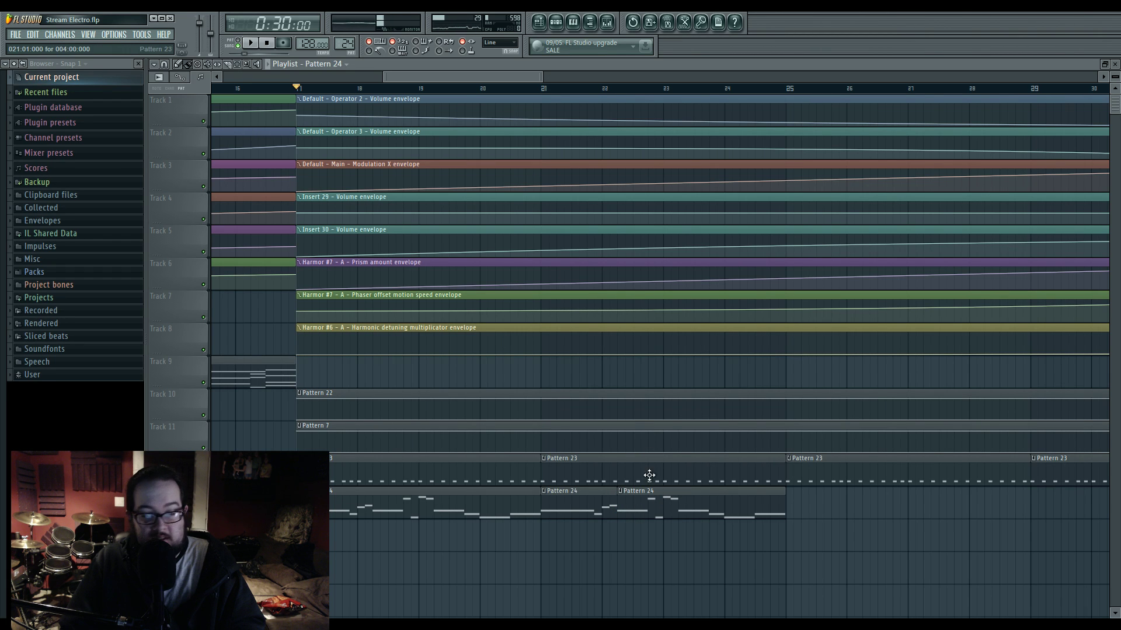
pyautogui.rightClick(642, 502)
pyautogui.moveTo(343, 513); pyautogui.dragTo(641, 527)
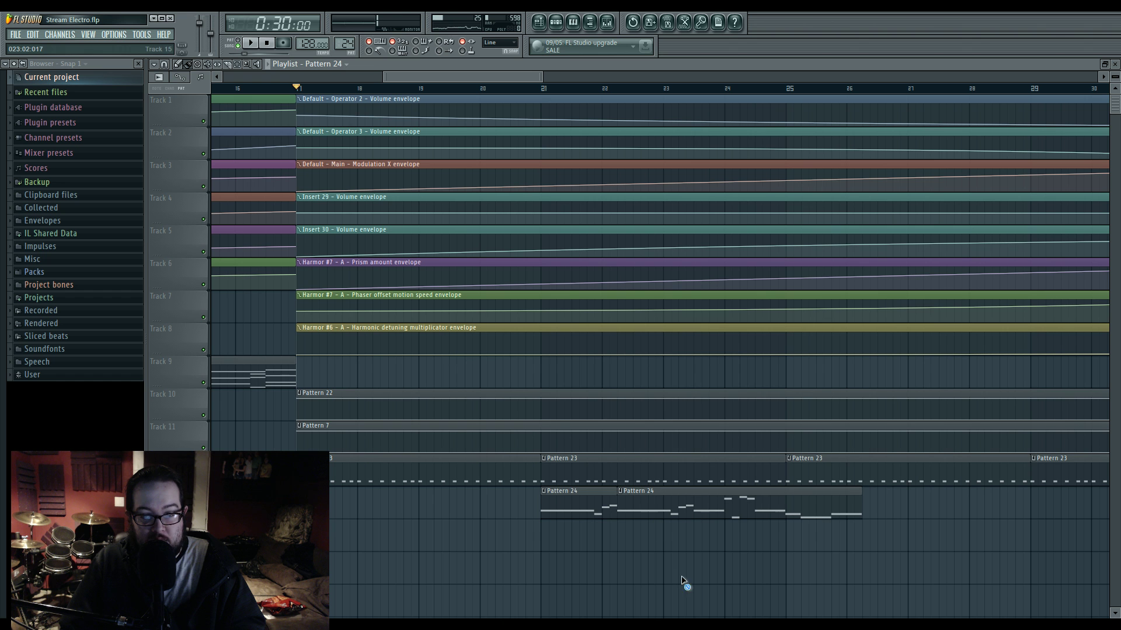
pyautogui.moveTo(862, 502); pyautogui.dragTo(529, 531)
pyautogui.moveTo(660, 510); pyautogui.dragTo(414, 511)
pyautogui.scroll(-5, 408, 548)
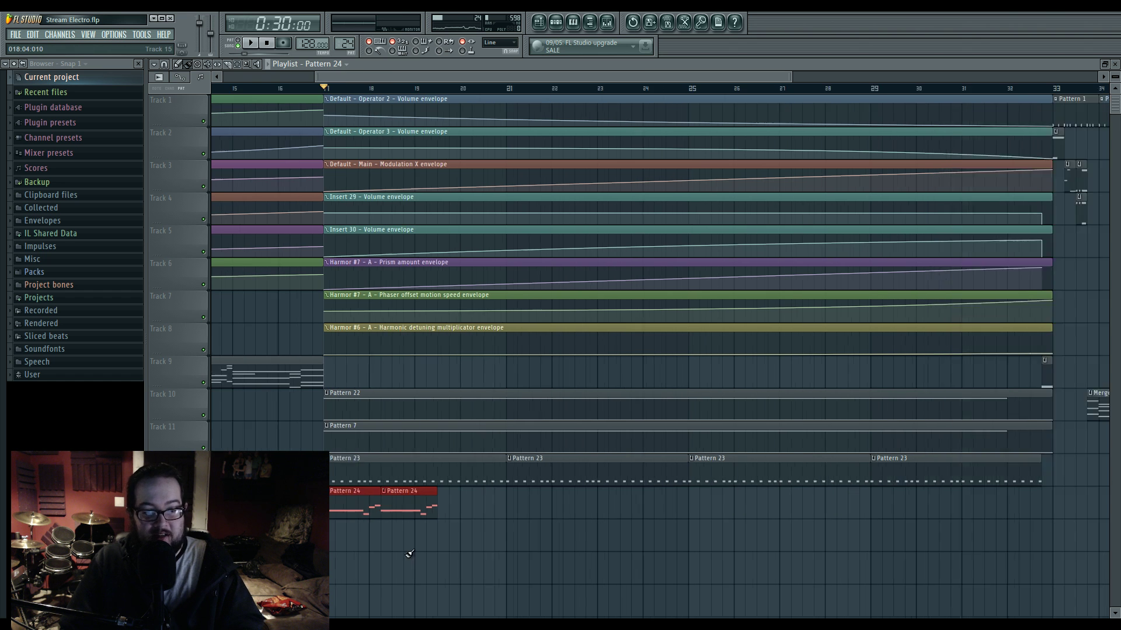
# Step: Duplicate the shortened Pattern 24 clips repeatedly along Track 13 to fill the buildup up to bar 33
pyautogui.hotkey('ctrl', 'b')
pyautogui.hotkey('ctrl', 'b')
pyautogui.hotkey('ctrl', 'b')
pyautogui.hotkey('ctrl', 'b')
pyautogui.hotkey('ctrl', 'b')
pyautogui.hotkey('ctrl', 'b')
pyautogui.press('space')
pyautogui.moveTo(548, 541); pyautogui.dragTo(693, 558)
pyautogui.hotkey('ctrl', 'd')
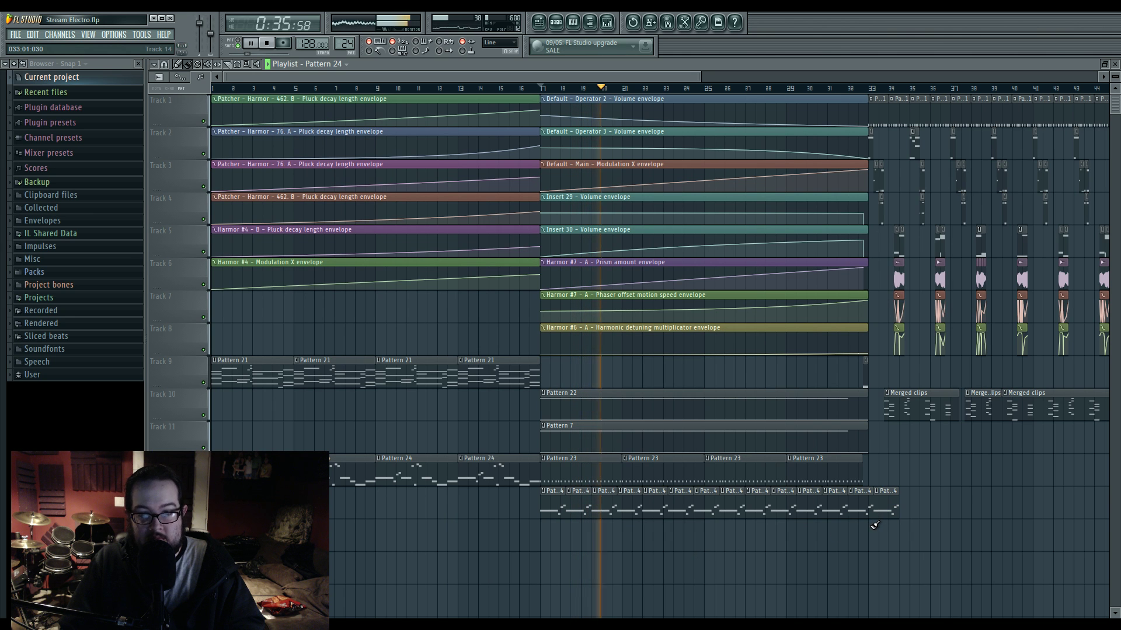
# Step: Move the six intro automation clips from Tracks 1–6 down to Tracks 14–19
pyautogui.moveTo(389, 321); pyautogui.dragTo(303, 435)
pyautogui.hotkey('ctrl', 'd')
pyautogui.moveTo(750, 485); pyautogui.dragTo(737, 382)
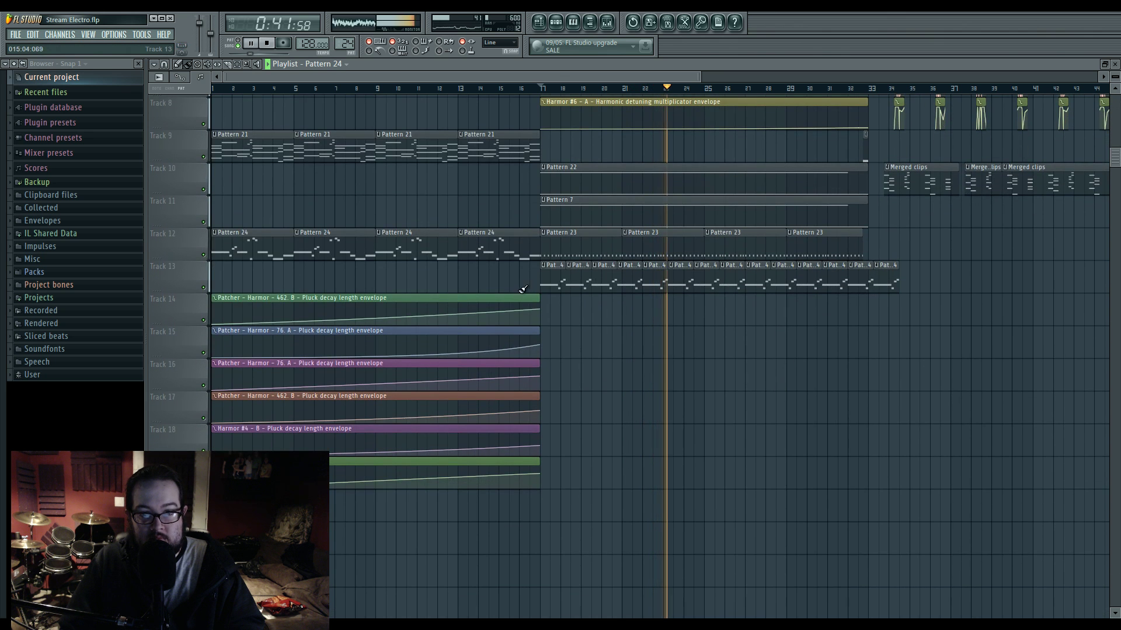
# Step: Extend the five pluck decay length envelopes on Tracks 14–18 to bar 33, falling gradually from their peaks at bar 17
pyautogui.moveTo(537, 300); pyautogui.dragTo(866, 300)
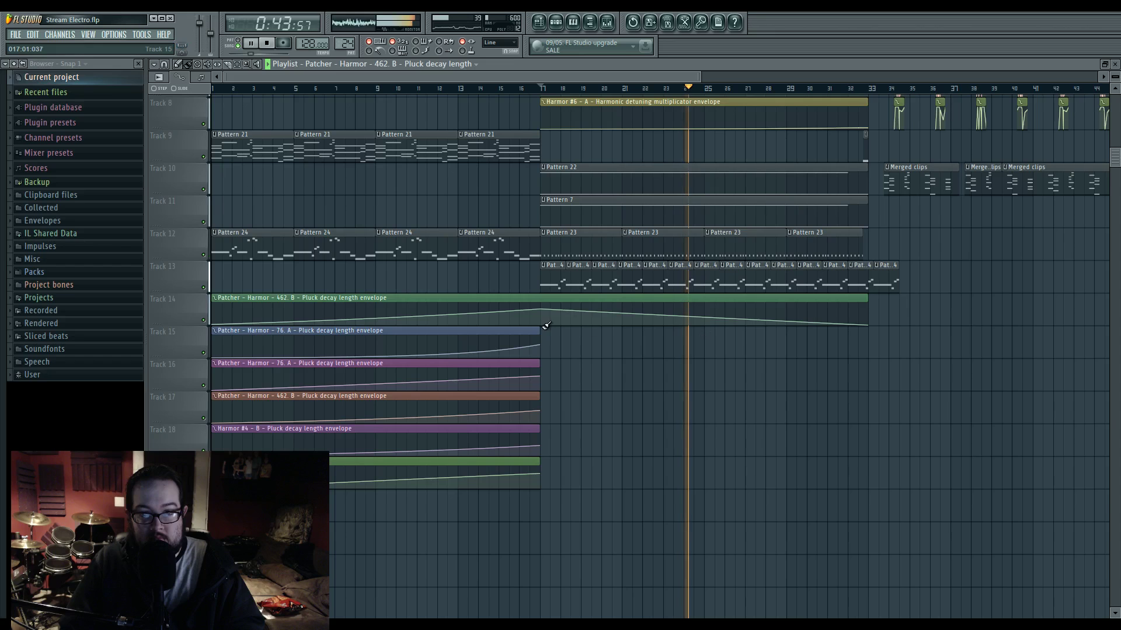
pyautogui.moveTo(539, 336); pyautogui.dragTo(868, 337)
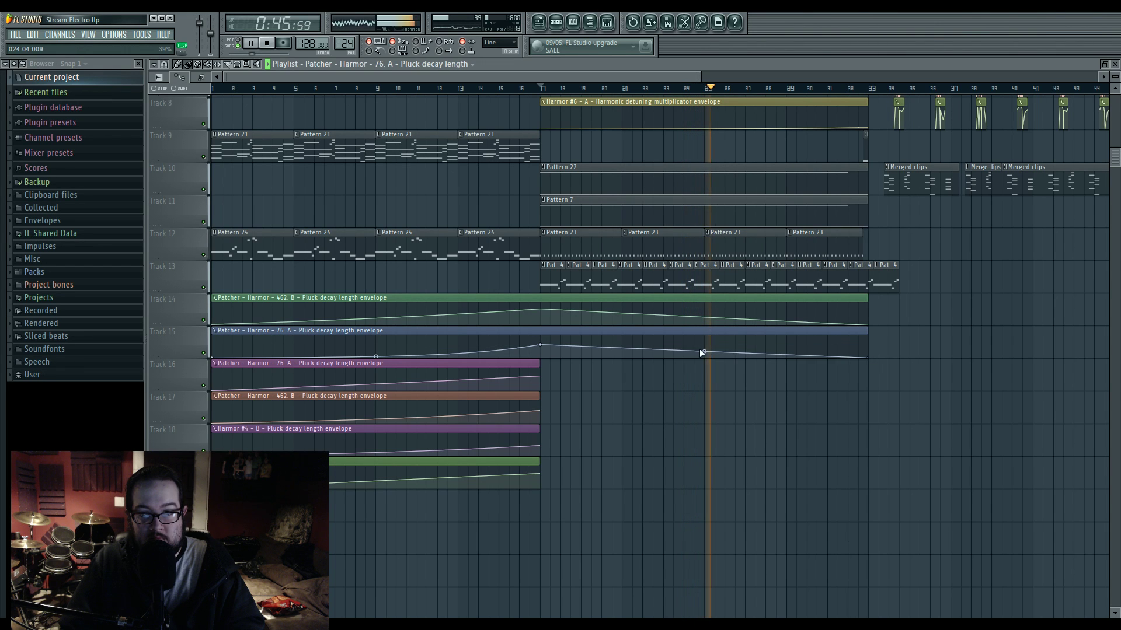
pyautogui.moveTo(538, 379); pyautogui.dragTo(869, 380)
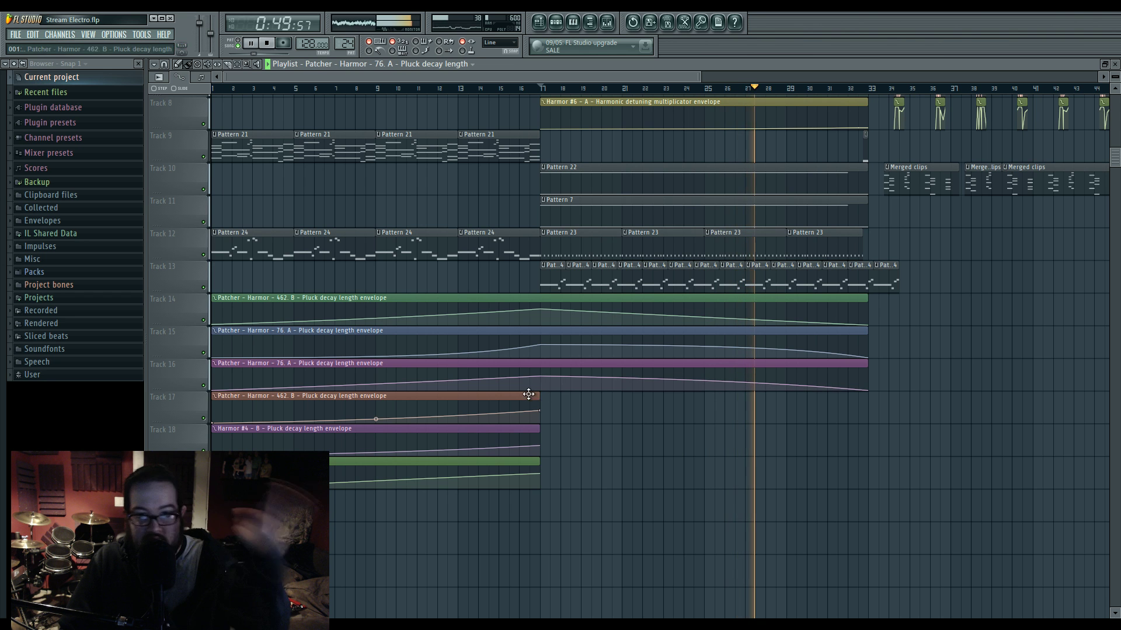
pyautogui.moveTo(539, 400); pyautogui.dragTo(868, 412)
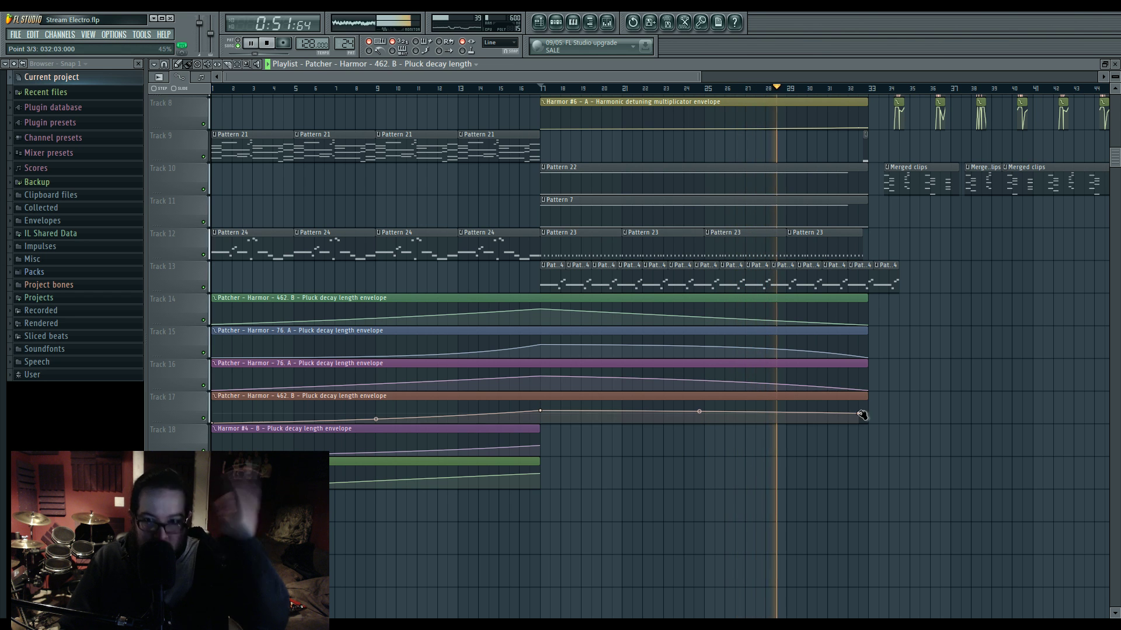
pyautogui.moveTo(542, 428); pyautogui.dragTo(868, 430)
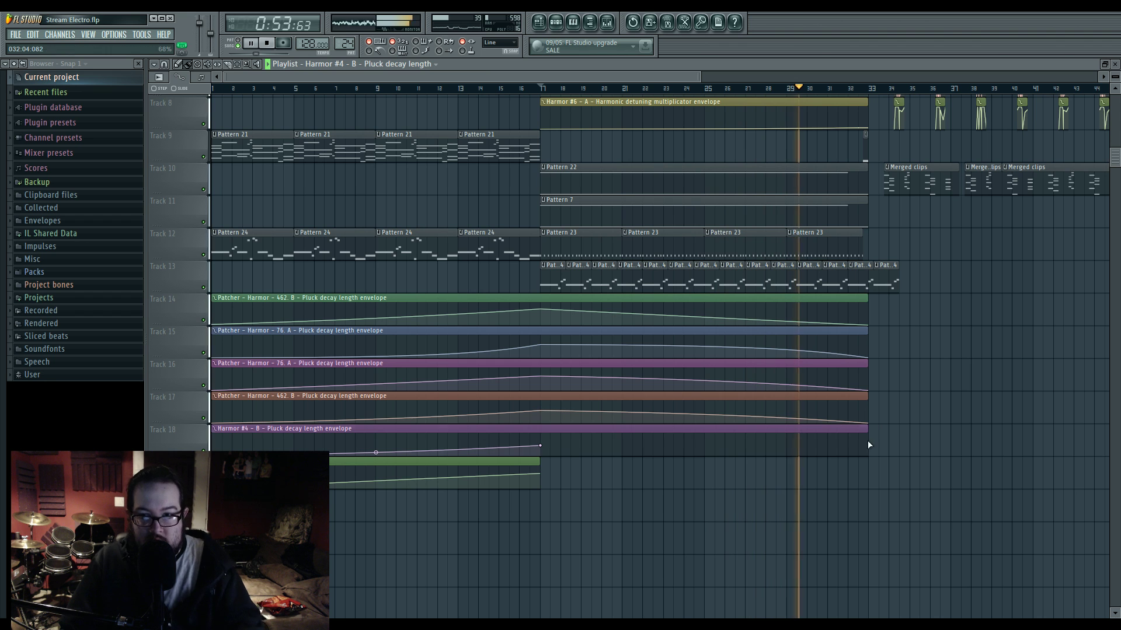
# Step: Paint half-bar Pattern 21 clips on Track 20 from bar 17 to 33 and extend Harmor #4's Modulation X envelope to bar 33, falling
pyautogui.press('space')
pyautogui.click(552, 512)
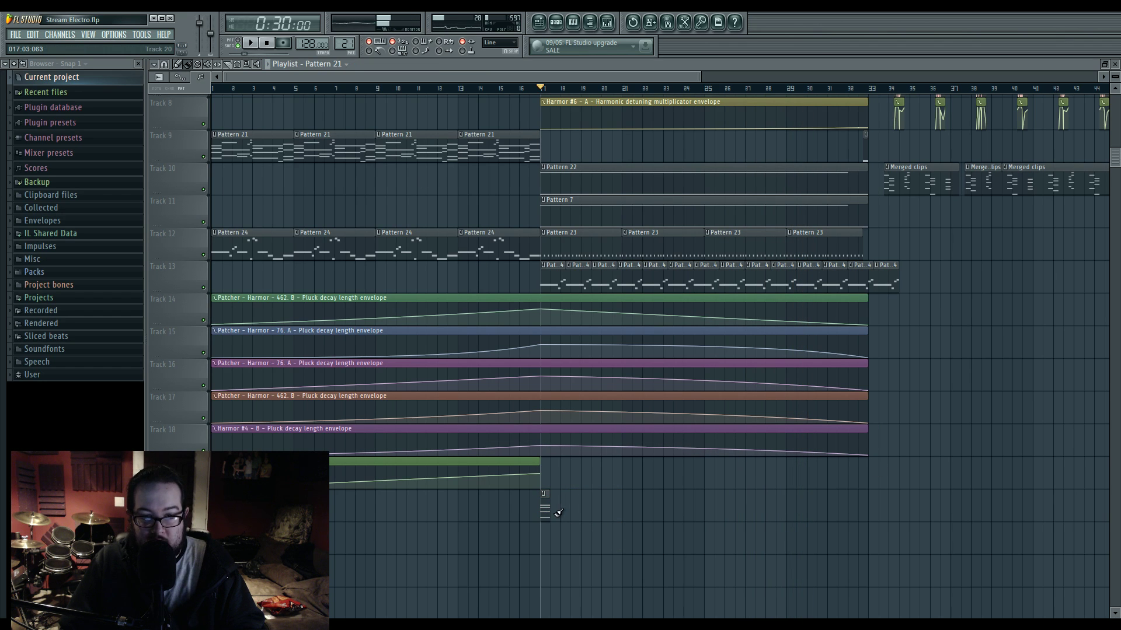
pyautogui.moveTo(567, 513); pyautogui.dragTo(830, 514)
pyautogui.press('space')
pyautogui.moveTo(540, 477); pyautogui.dragTo(865, 481)
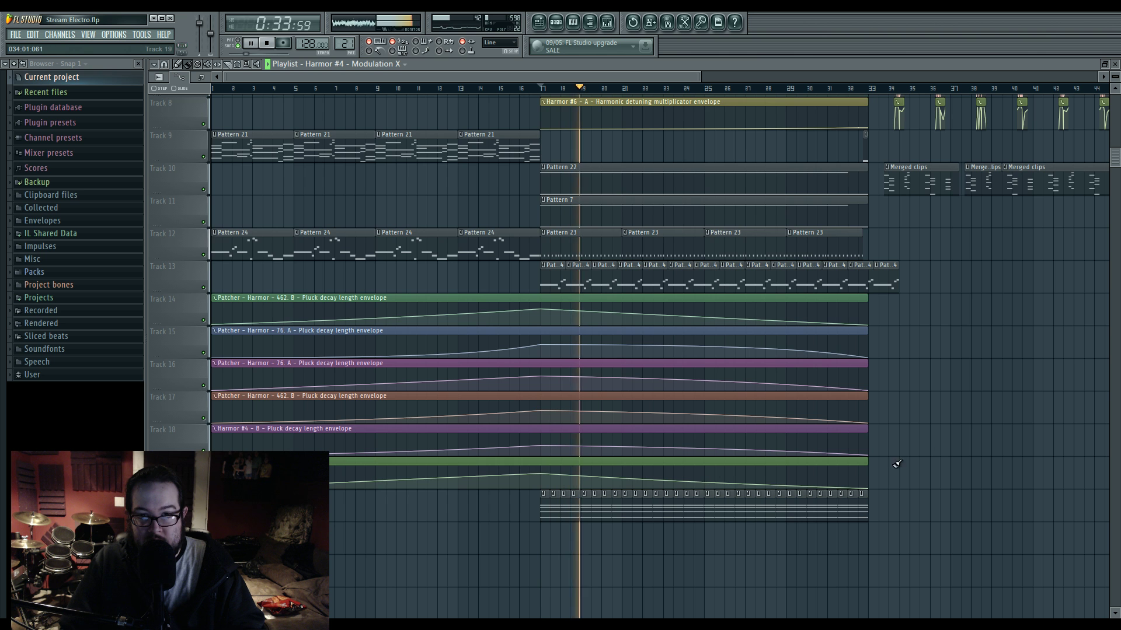
# Step: Delete the surplus Pattern 24 clip past bar 33 and make the last remaining one at bar 32 unique
pyautogui.scroll(3, 922, 461)
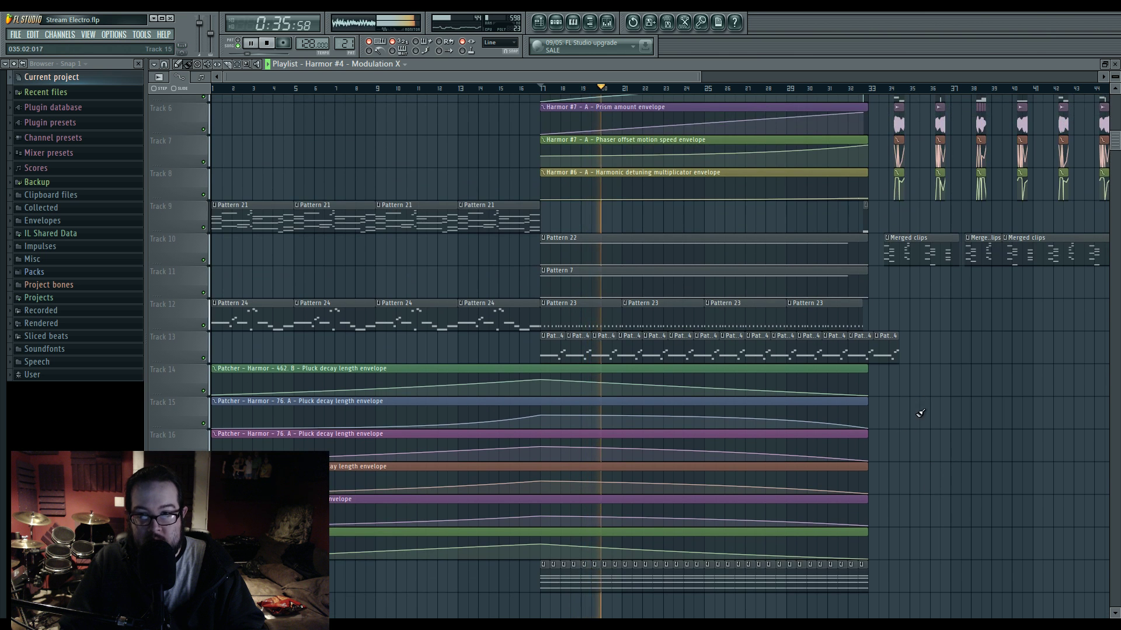
pyautogui.scroll(5, 920, 413)
pyautogui.rightClick(729, 350)
pyautogui.click(558, 337)
pyautogui.click(600, 402)
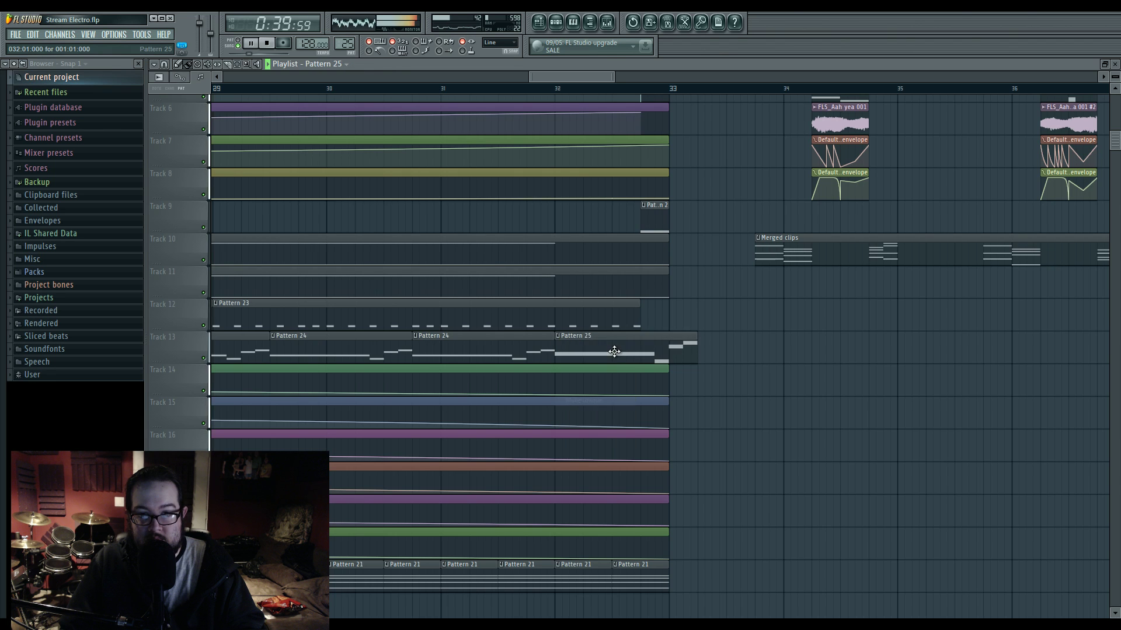
# Step: Delete every note except the opening long D5 from Pattern 25 and end its clip at bar 33
pyautogui.doubleClick(611, 350)
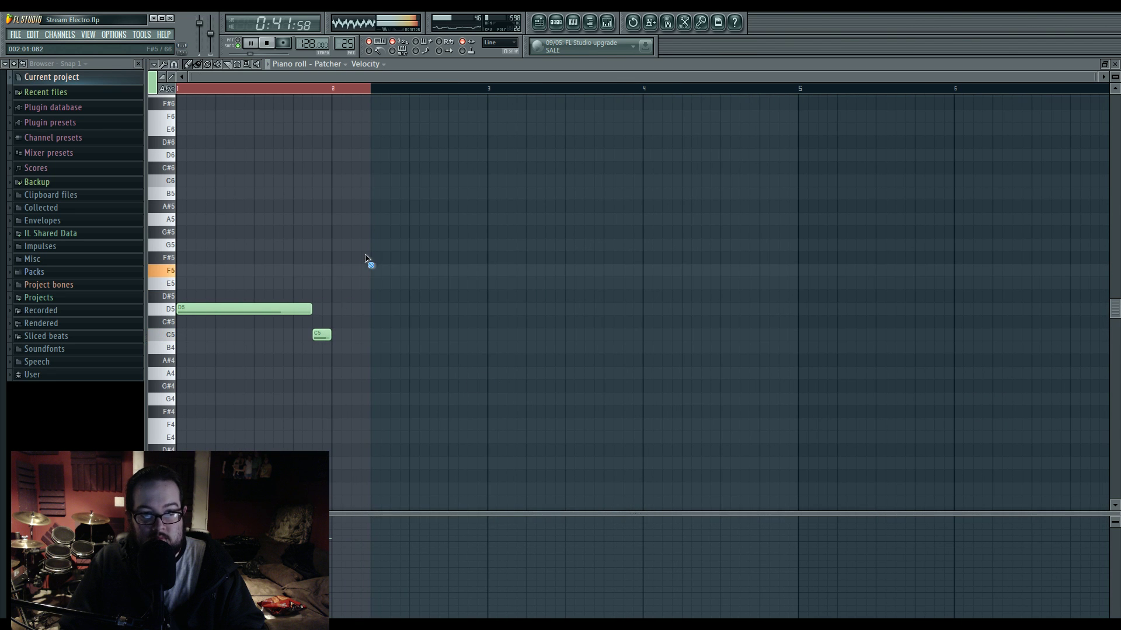
pyautogui.press('F5')
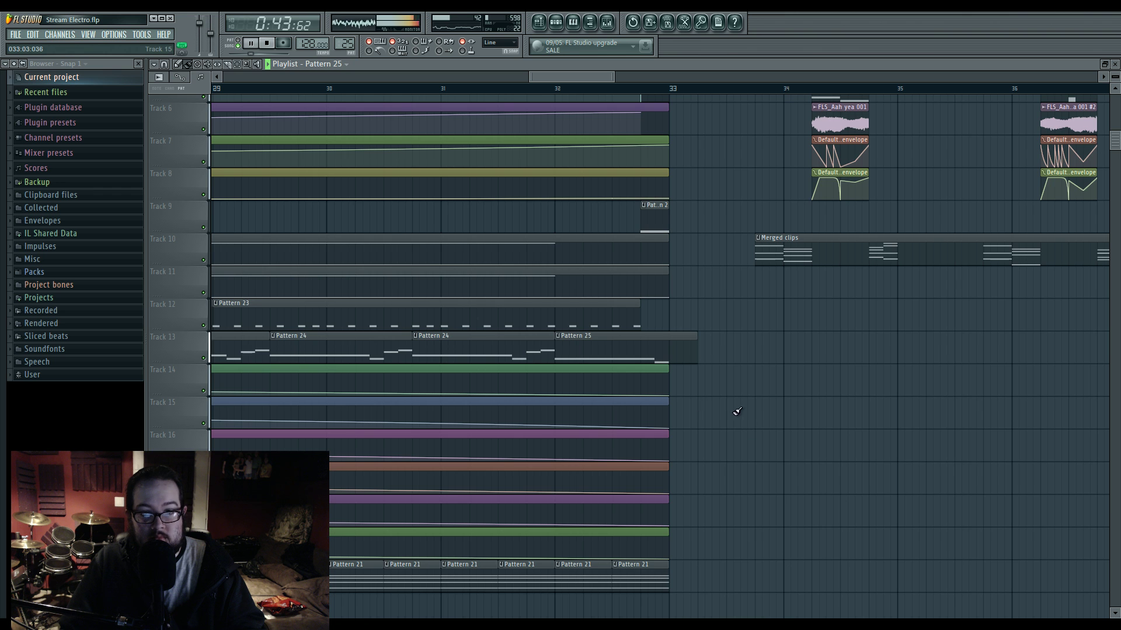
pyautogui.doubleClick(671, 351)
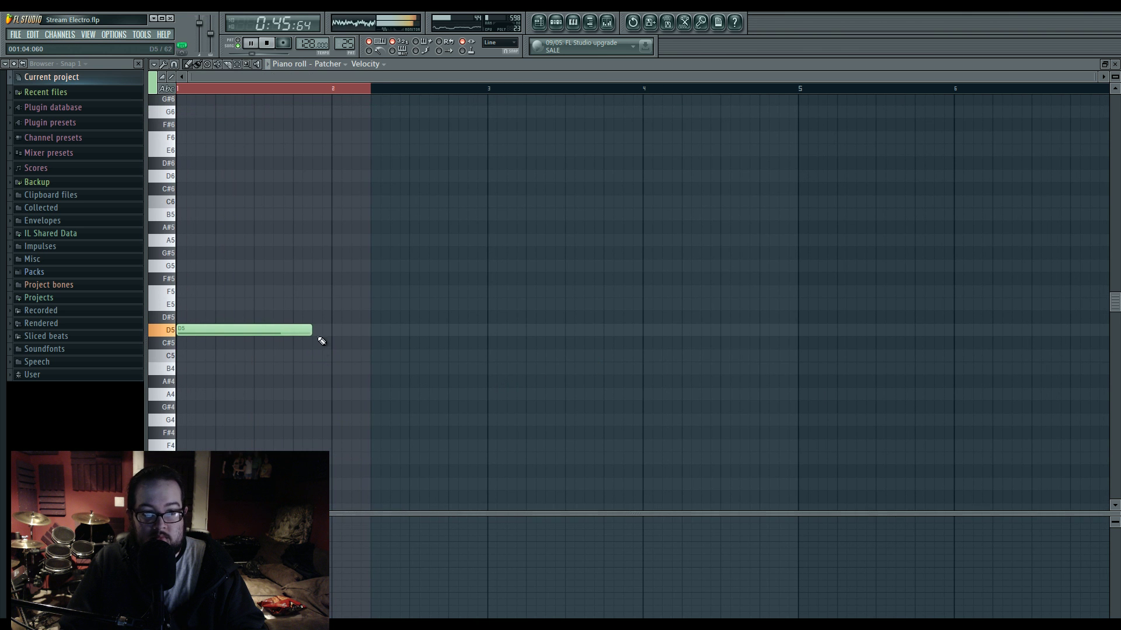
pyautogui.press('F5')
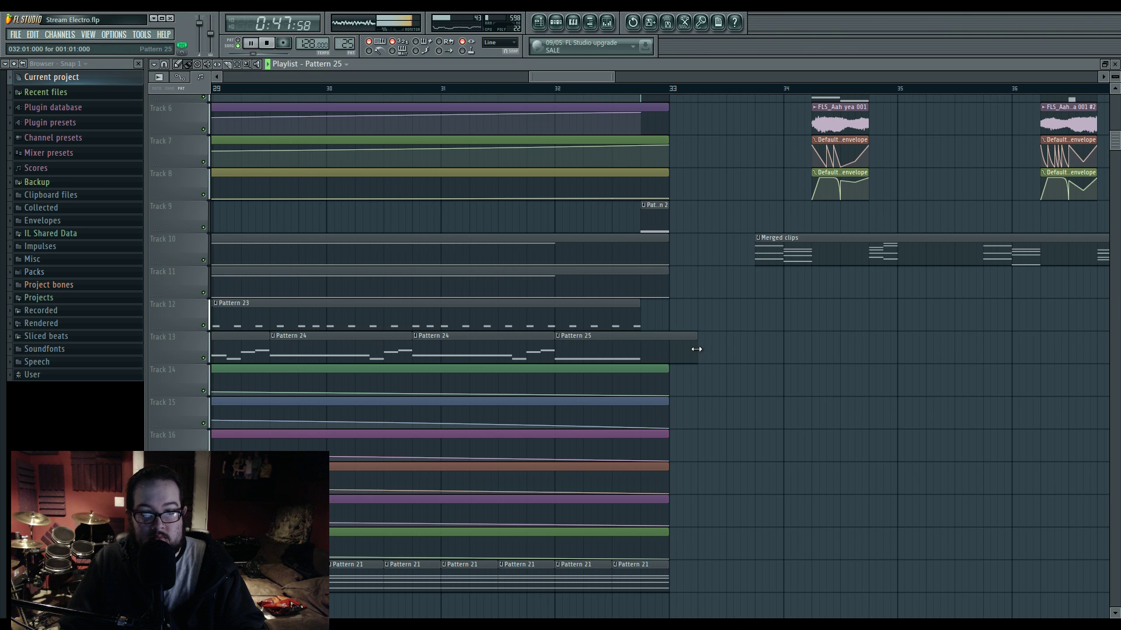
pyautogui.scroll(-8, 875, 455)
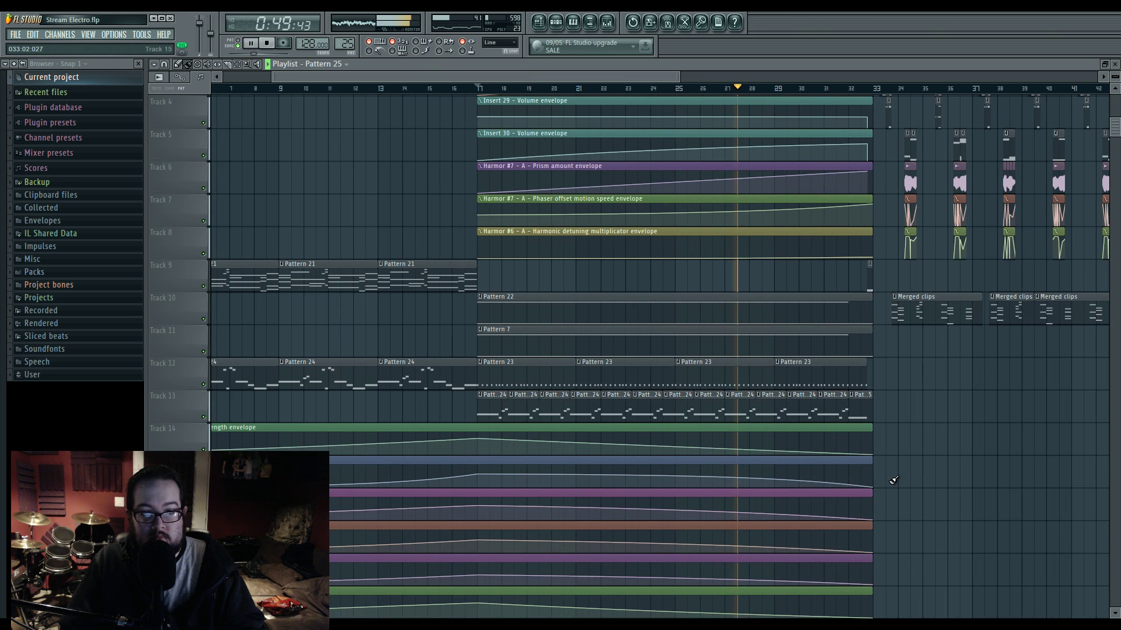
# Step: Listen through the buildup that starts at bar 17 and the beginning of the section at bar 33
pyautogui.scroll(-4, 922, 450)
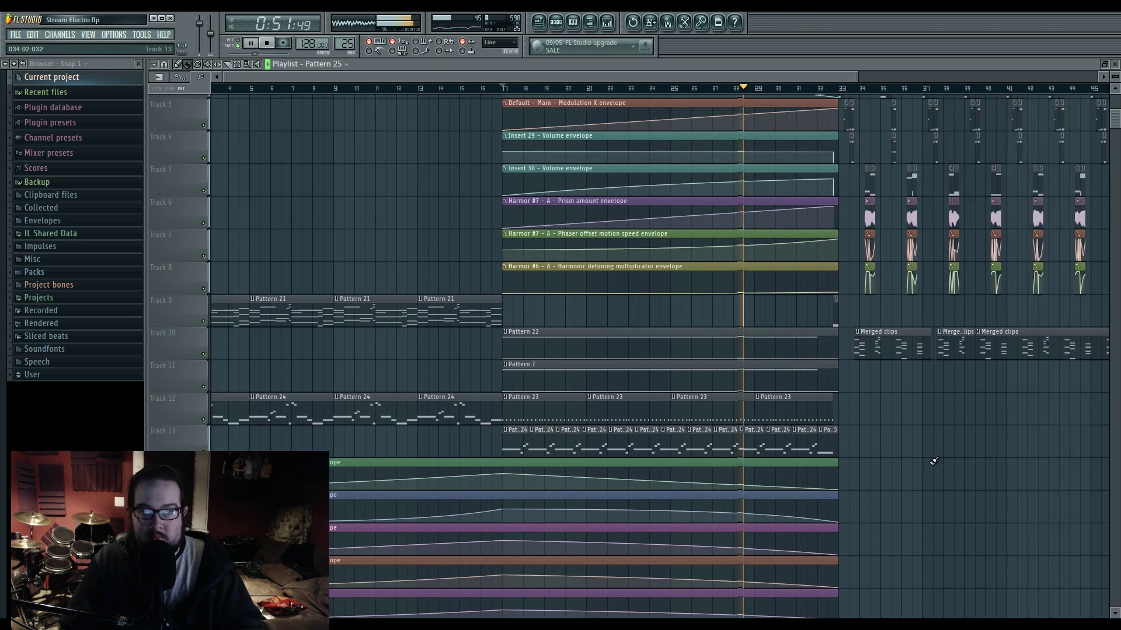
pyautogui.moveTo(774, 446); pyautogui.dragTo(710, 424)
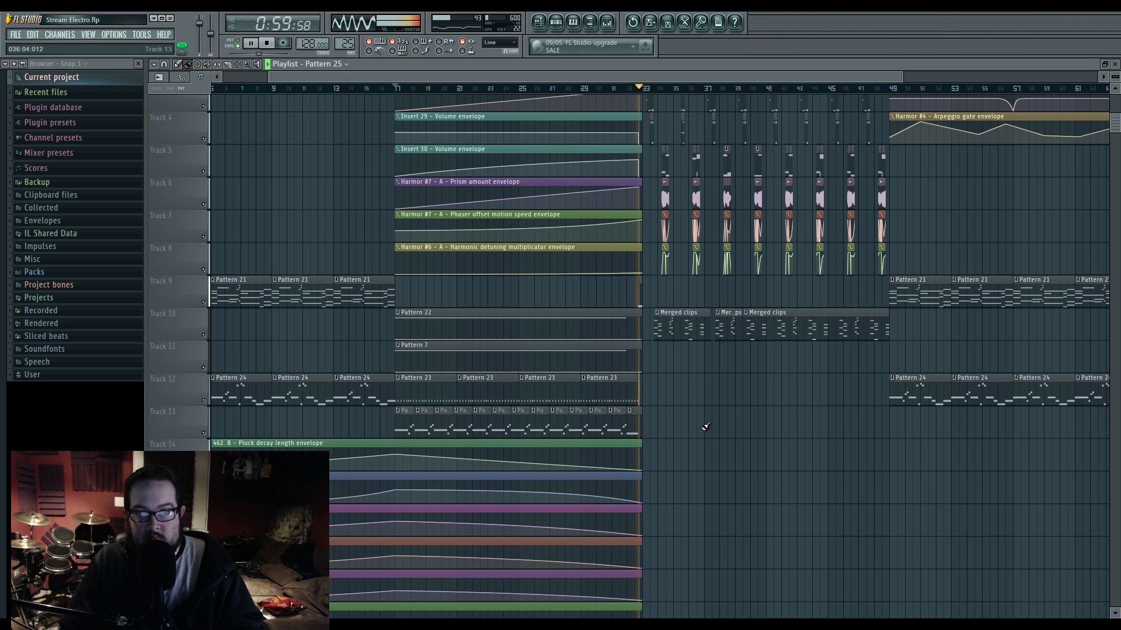
pyautogui.moveTo(716, 425); pyautogui.dragTo(775, 464)
pyautogui.press('space')
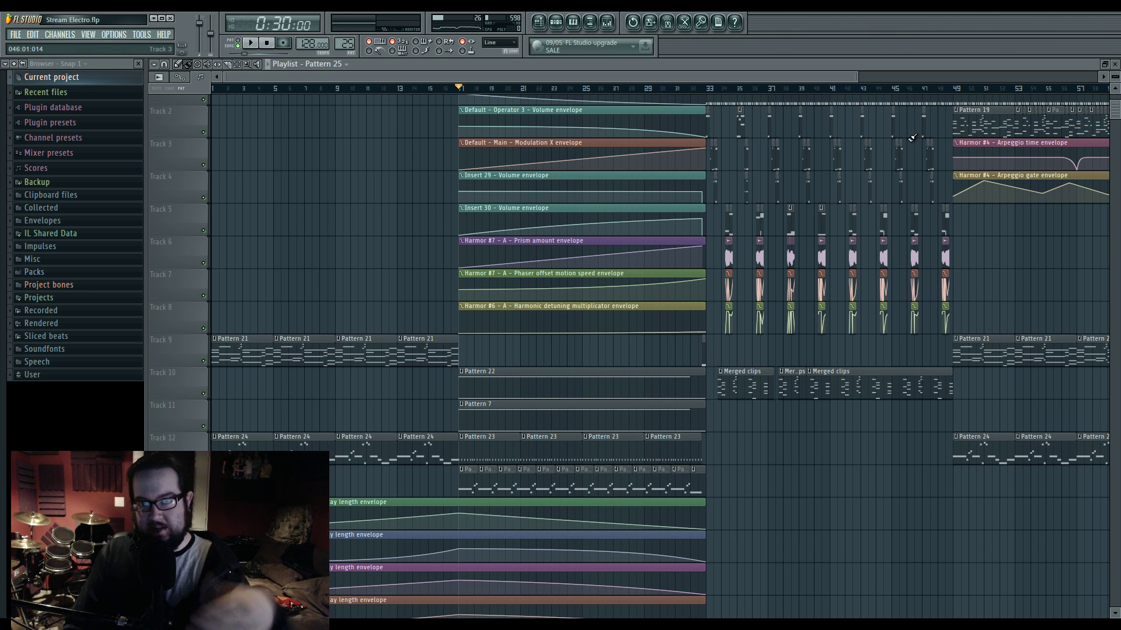
pyautogui.scroll(1, 762, 297)
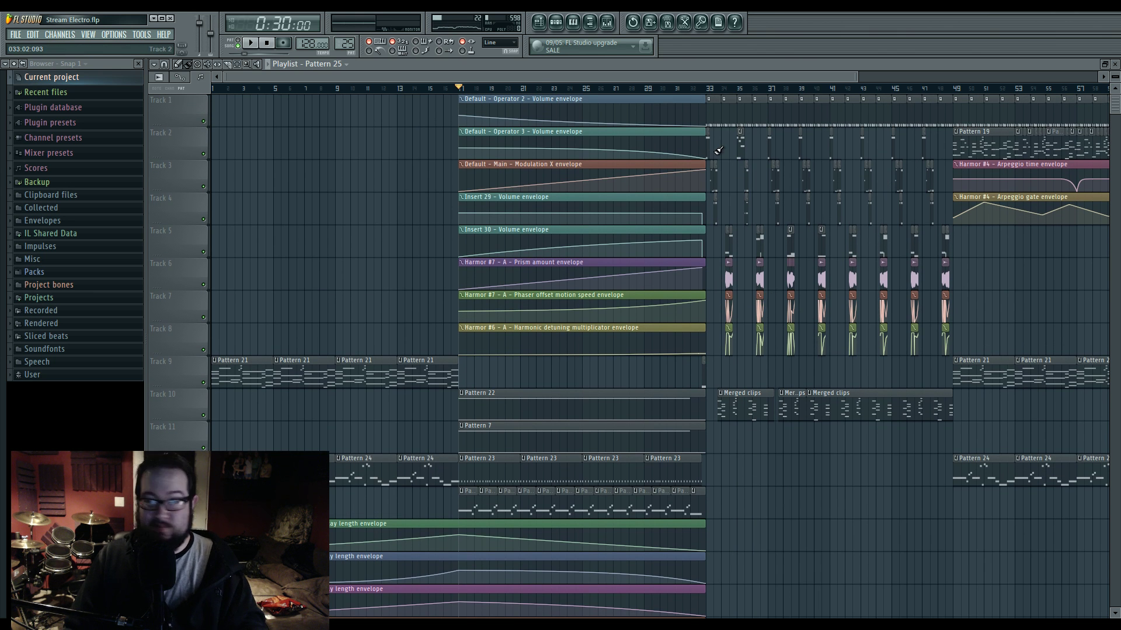
pyautogui.scroll(5, 715, 185)
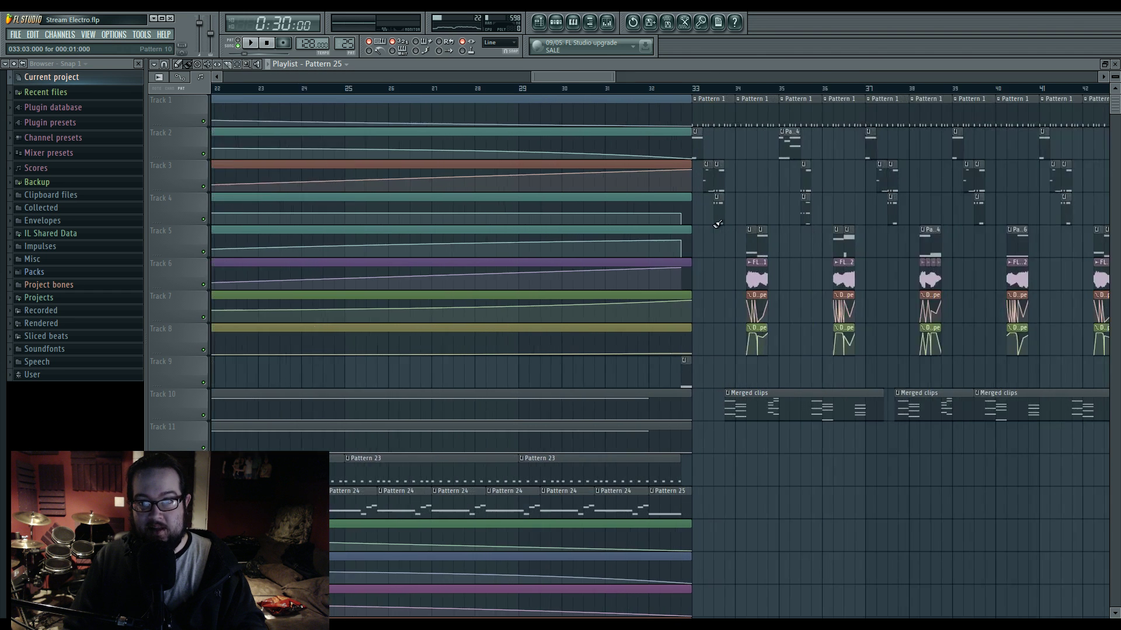
pyautogui.press('space')
pyautogui.press('space')
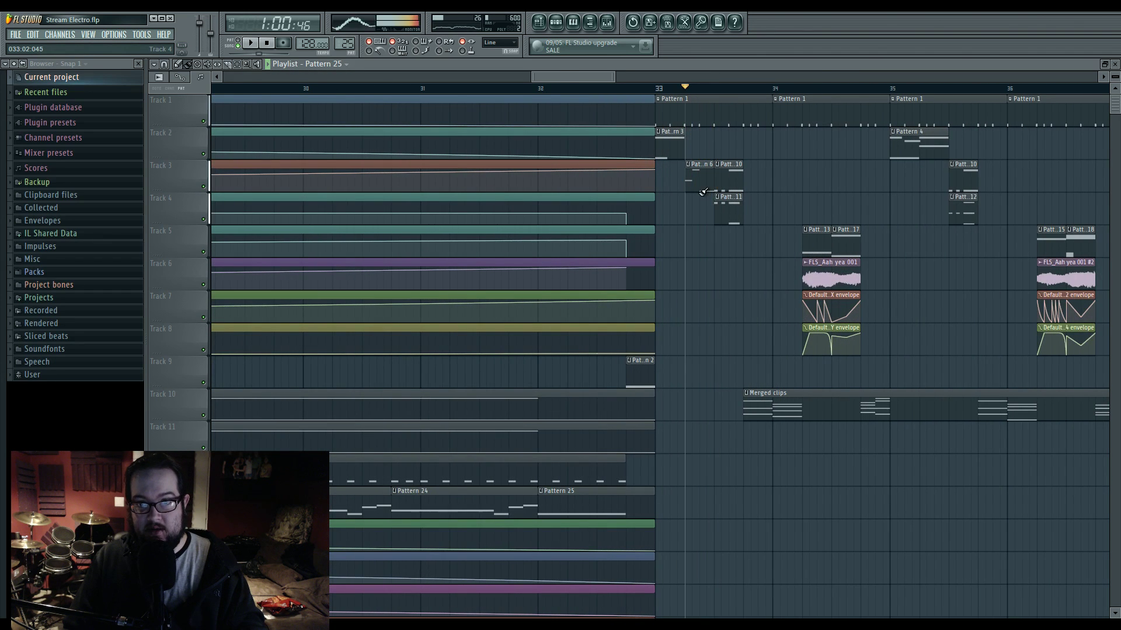
# Step: Pick Pattern 6 from its clip in bar 33 and place a copy at bar 1 on Track 22
pyautogui.doubleClick(697, 185)
pyautogui.click(538, 22)
pyautogui.scroll(-6, 762, 191)
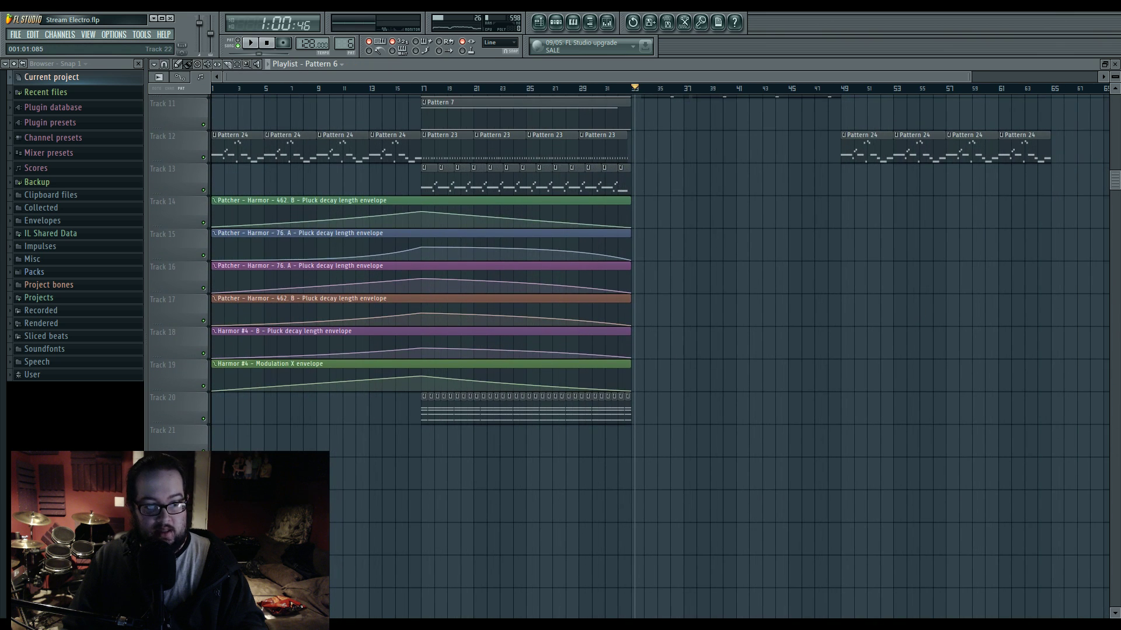
pyautogui.scroll(6, 607, 417)
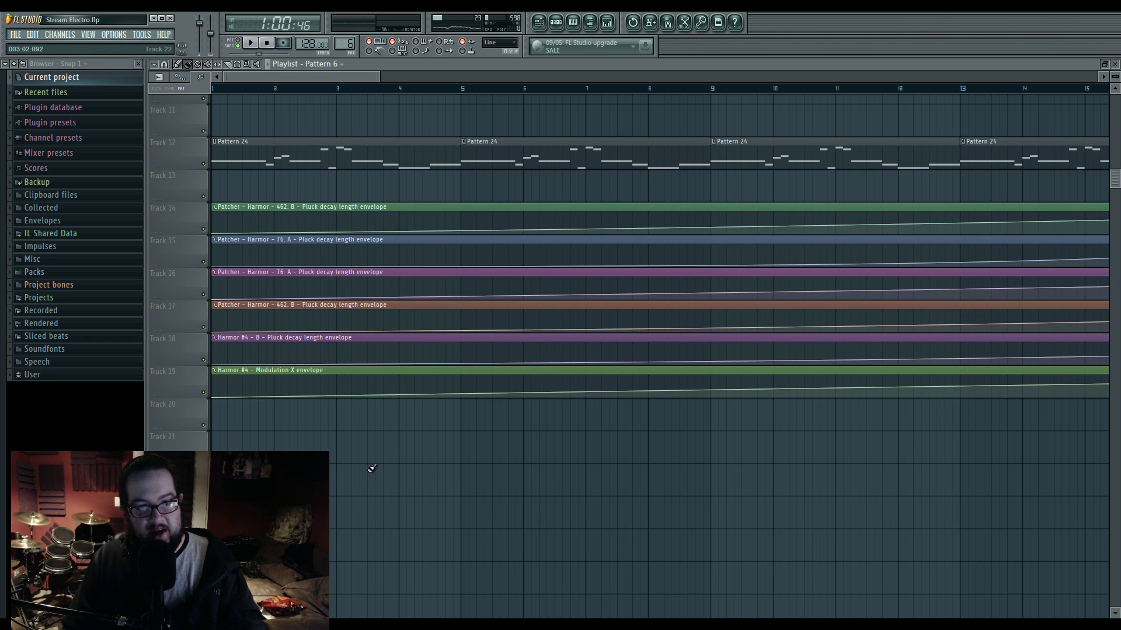
pyautogui.scroll(-5, 373, 470)
pyautogui.scroll(5, 480, 497)
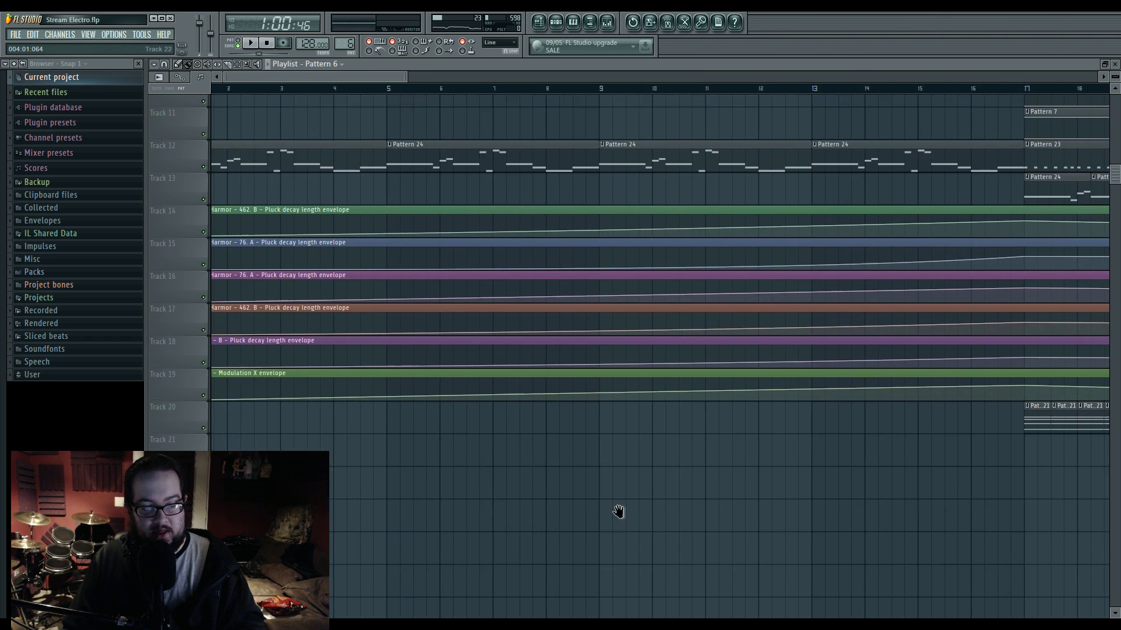
pyautogui.scroll(-1, 322, 446)
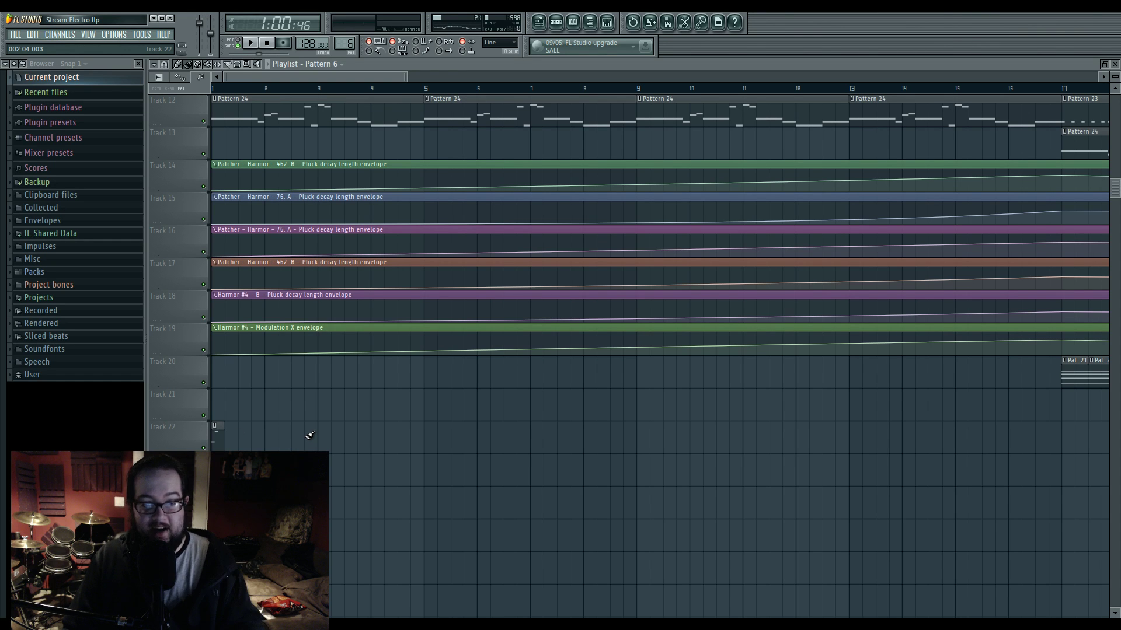
# Step: Turn the Pattern 6 clip at bar 1 on Track 22 into an empty unique pattern and extend it to bar 9
pyautogui.click(215, 426)
pyautogui.click(235, 503)
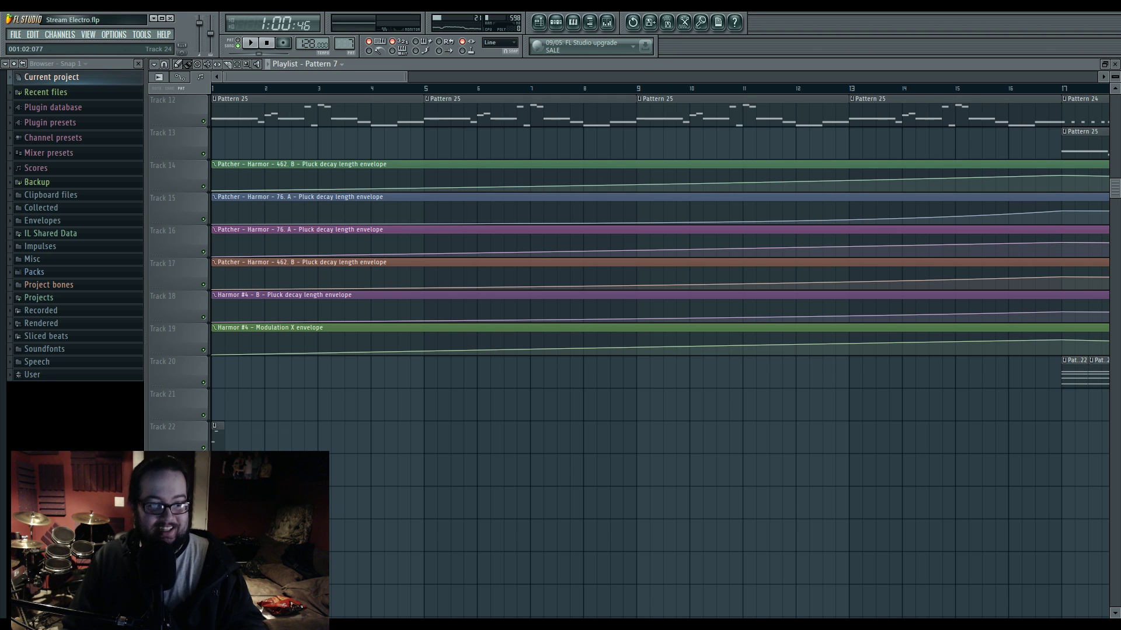
pyautogui.doubleClick(217, 446)
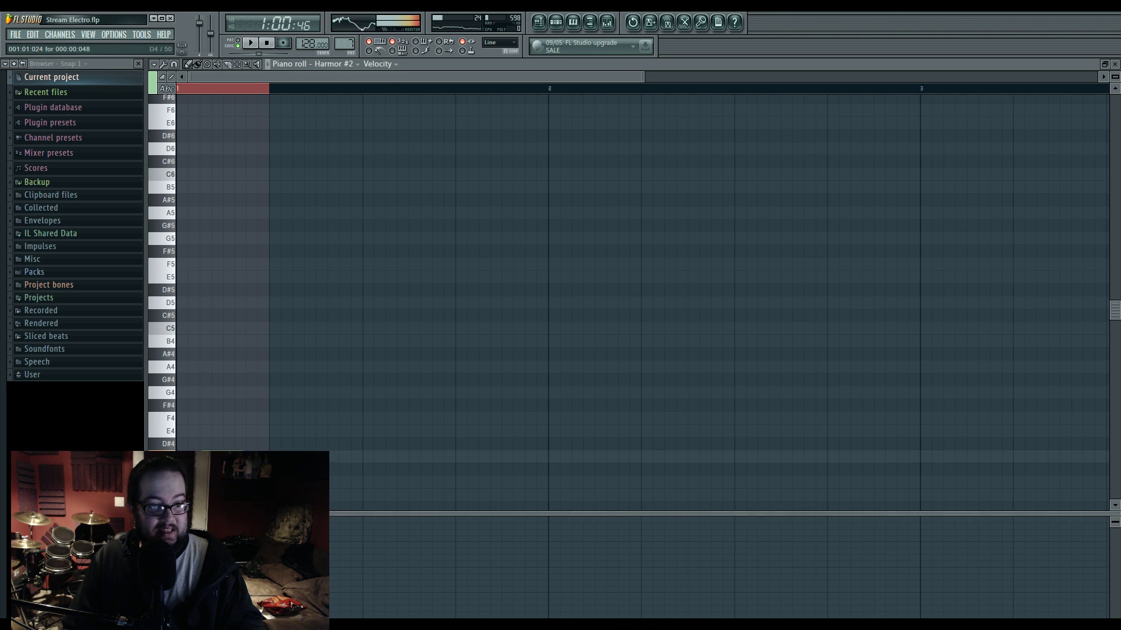
pyautogui.click(539, 23)
pyautogui.moveTo(237, 425); pyautogui.dragTo(627, 446)
# Step: Examine the root notes and chord changes of the Harmor #4 part in Pattern 22 on Track 9
pyautogui.scroll(5, 642, 455)
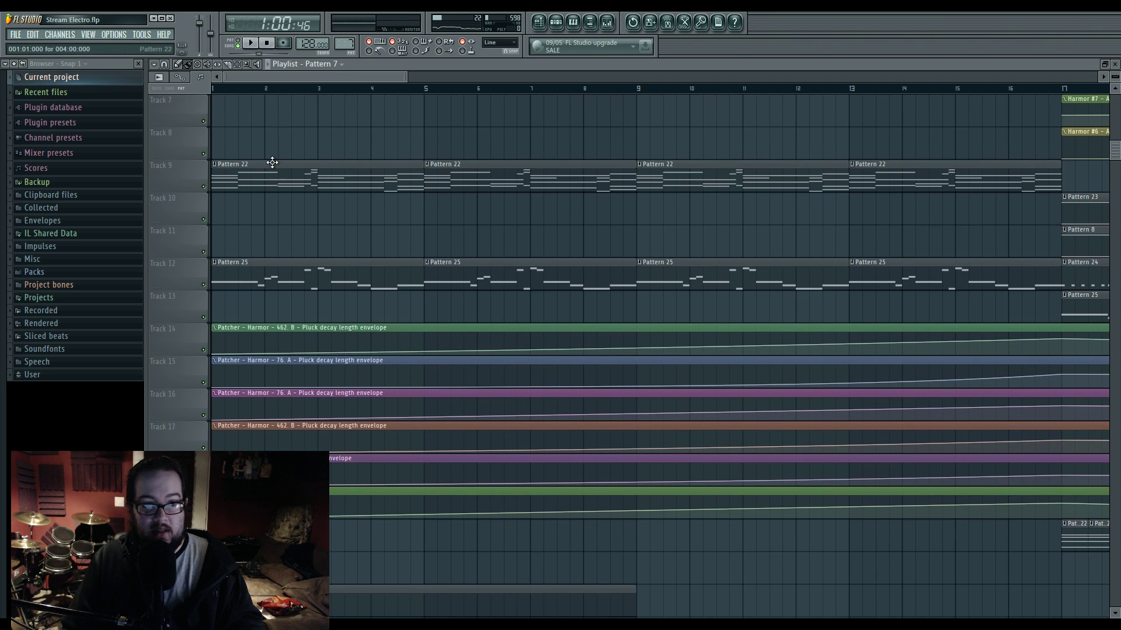
pyautogui.doubleClick(274, 162)
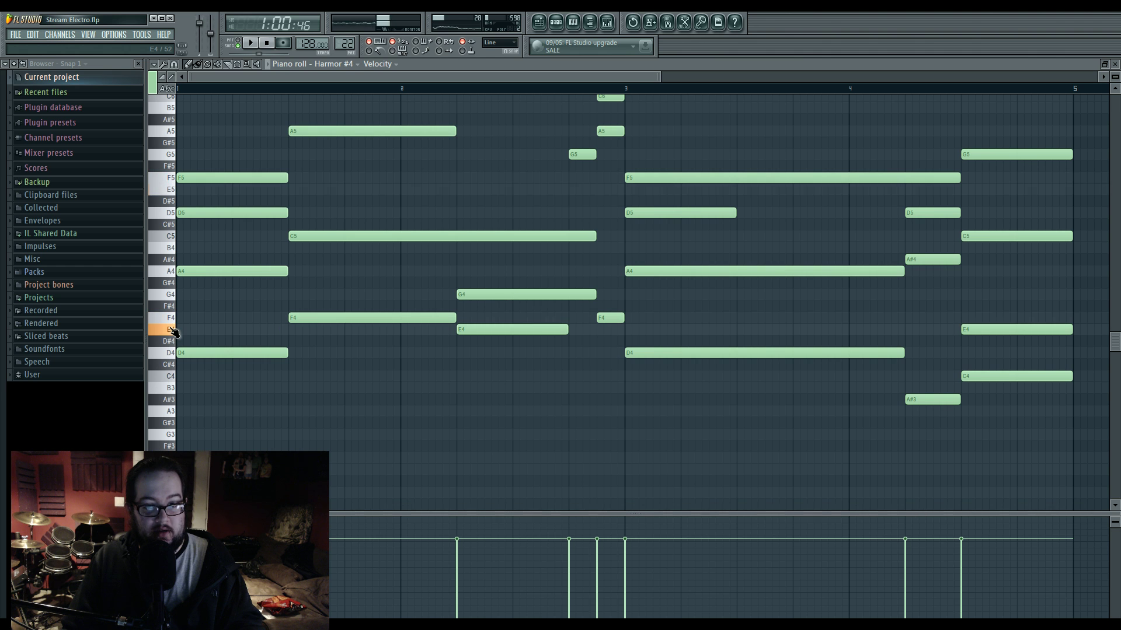
pyautogui.moveTo(169, 327); pyautogui.dragTo(170, 321)
pyautogui.scroll(3, 244, 338)
pyautogui.scroll(-3, 246, 341)
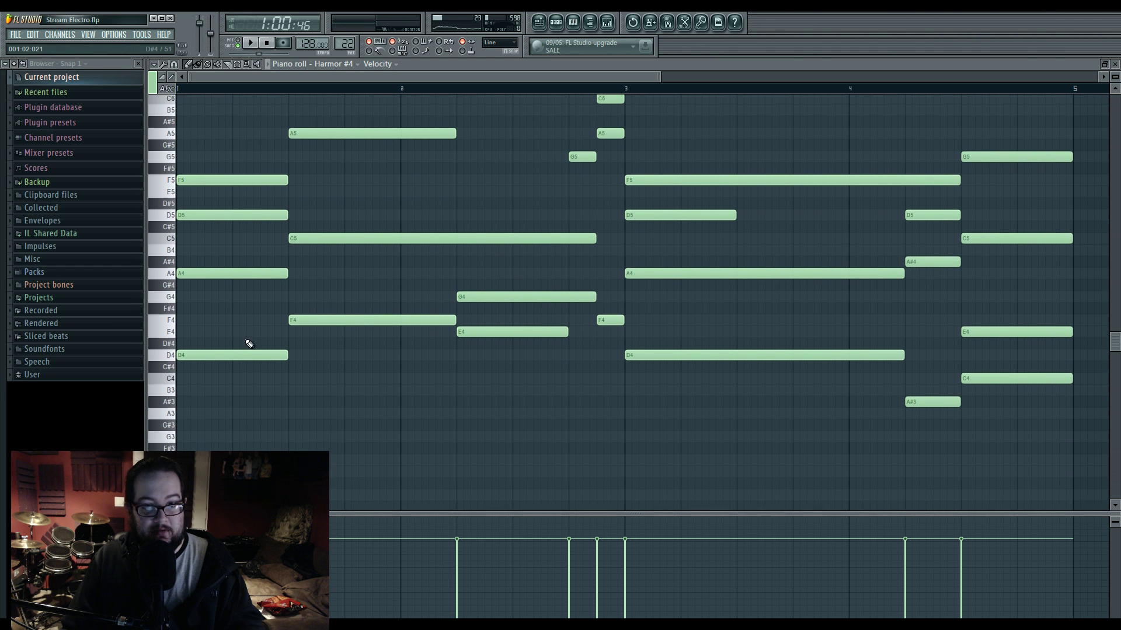
pyautogui.scroll(6, 251, 339)
pyautogui.scroll(-3, 251, 340)
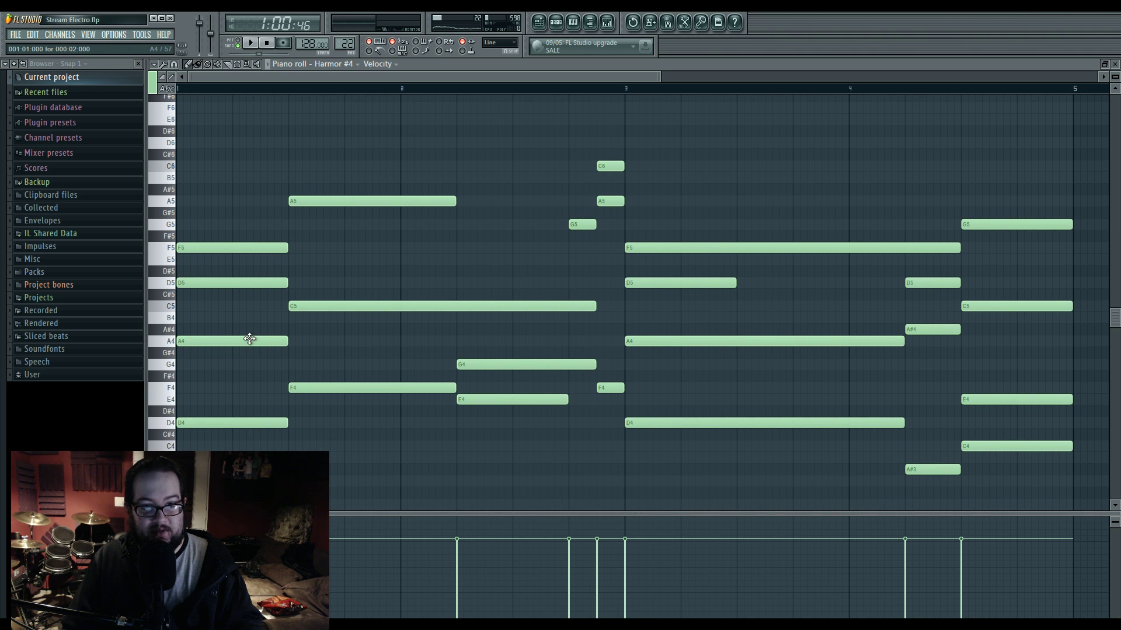
pyautogui.scroll(-2, 251, 341)
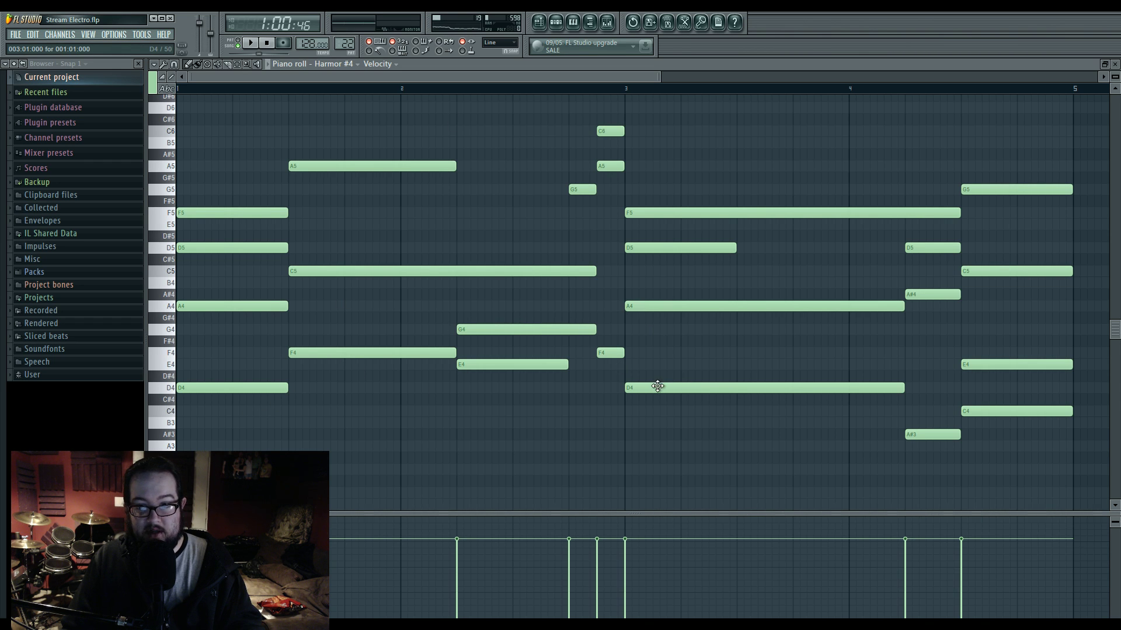
pyautogui.click(539, 25)
# Step: Start the Harmor #2 part of Pattern 7 on Track 22 with a D4 note at bar 1
pyautogui.scroll(-7, 346, 520)
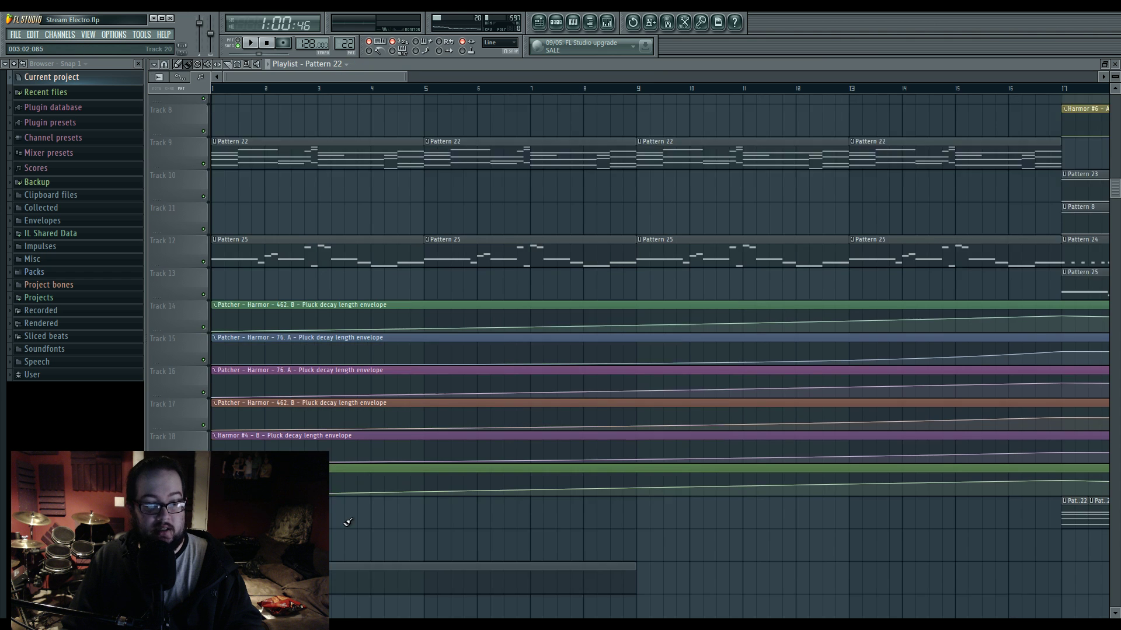
pyautogui.doubleClick(271, 448)
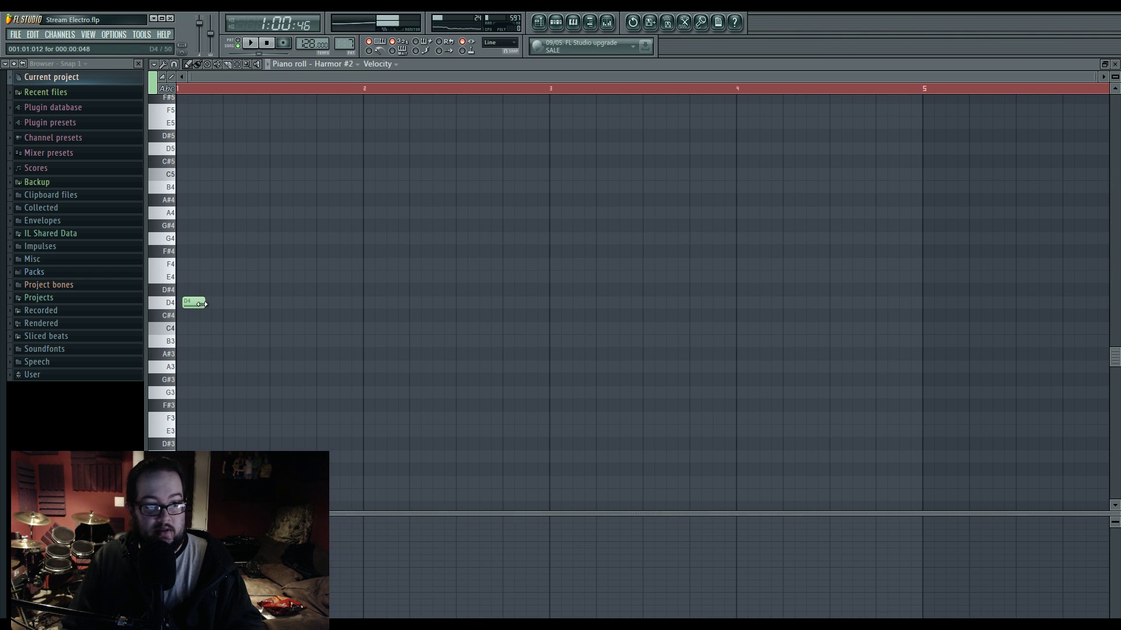
pyautogui.moveTo(190, 303); pyautogui.dragTo(341, 305)
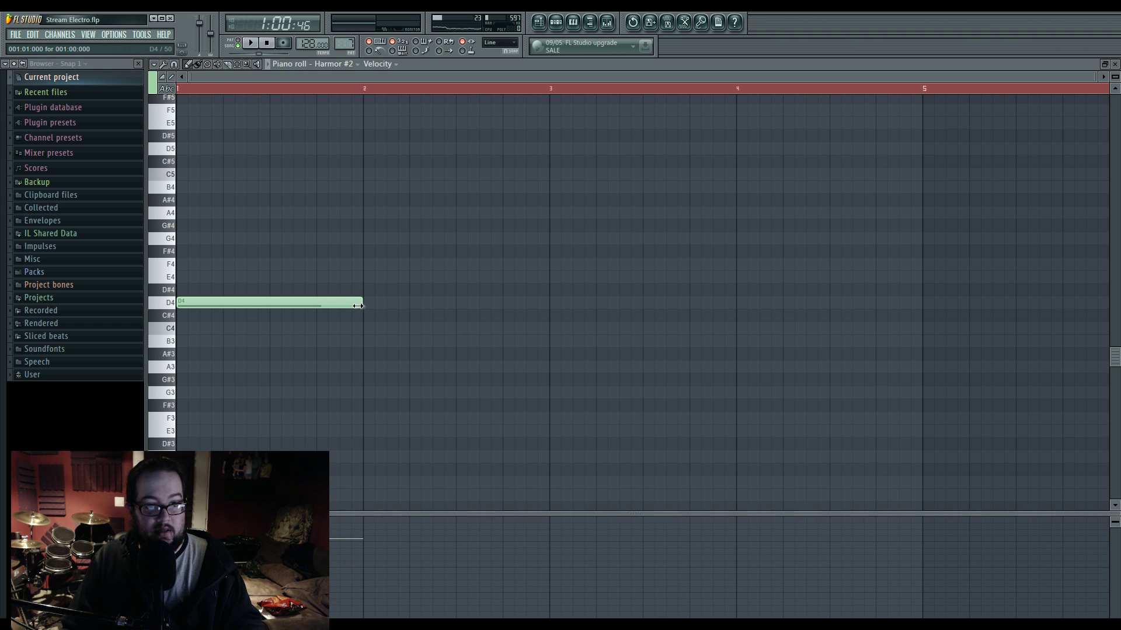
pyautogui.click(321, 252)
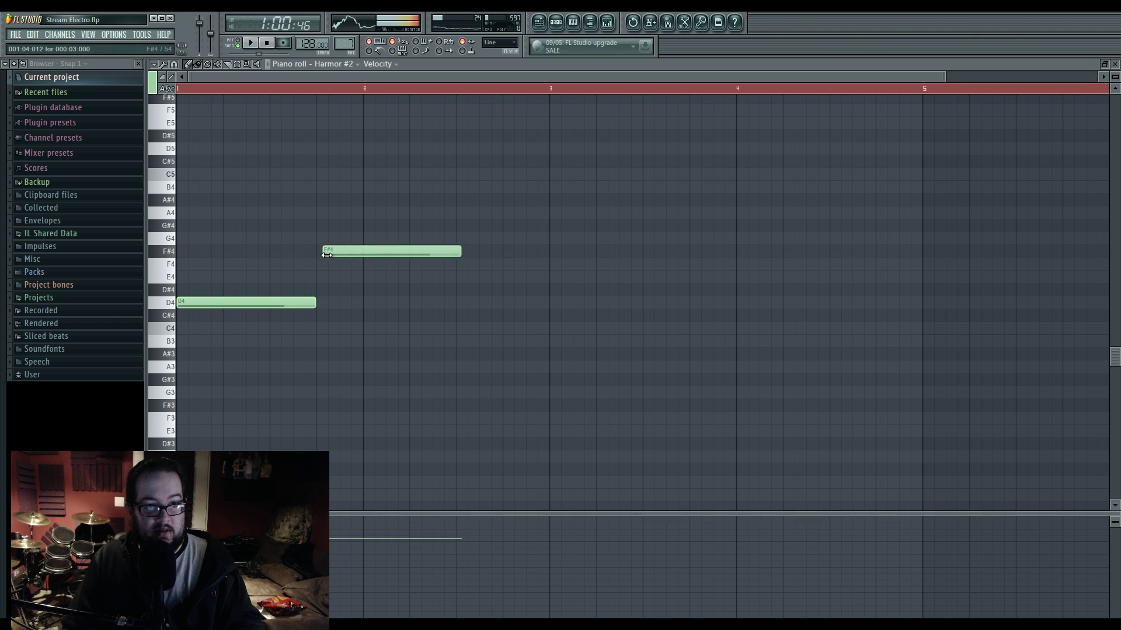
pyautogui.rightClick(321, 253)
pyautogui.click(319, 265)
pyautogui.rightClick(375, 262)
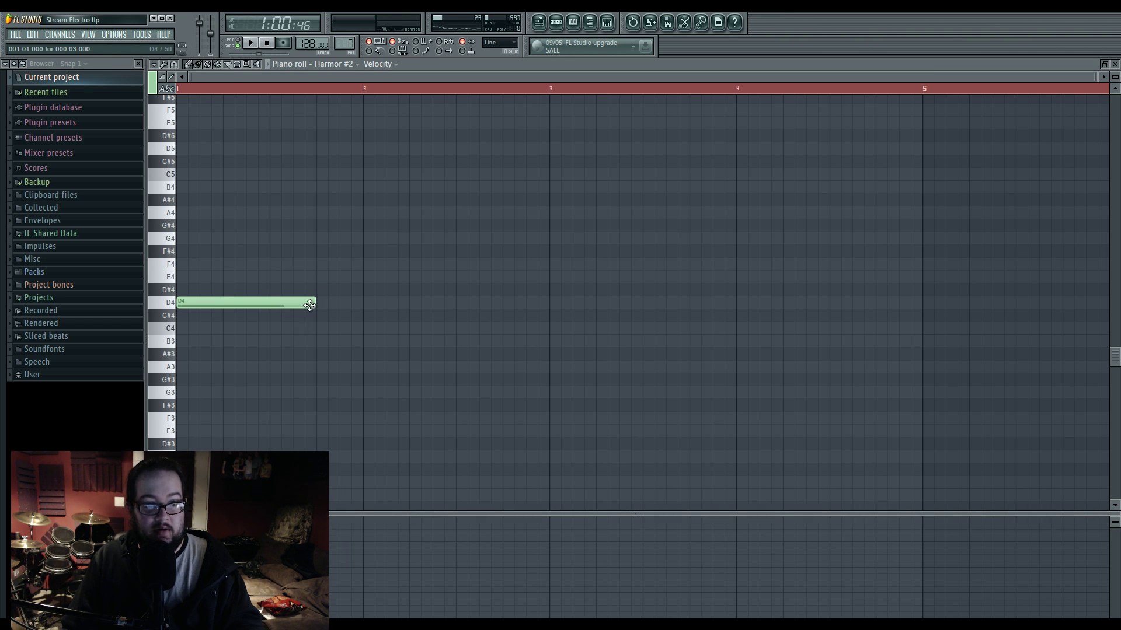
# Step: Shorten the opening D4 to two beats and follow it with three-beat F4 and G4 notes and a six-beat D4 at bar 3
pyautogui.click(297, 266)
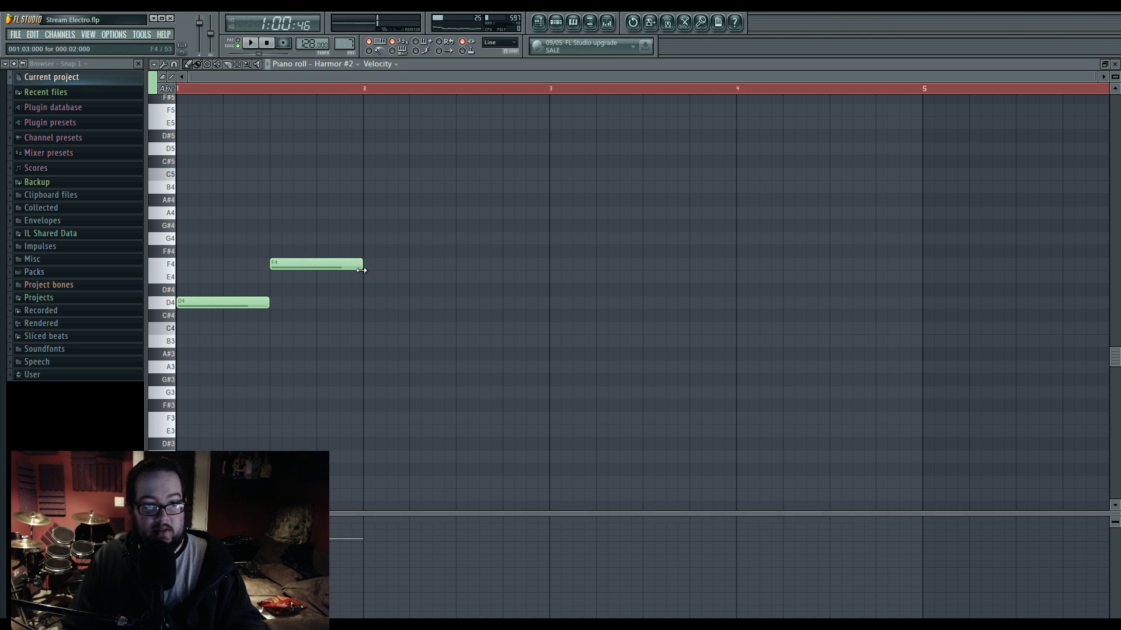
pyautogui.moveTo(400, 271); pyautogui.dragTo(408, 270)
pyautogui.click(412, 239)
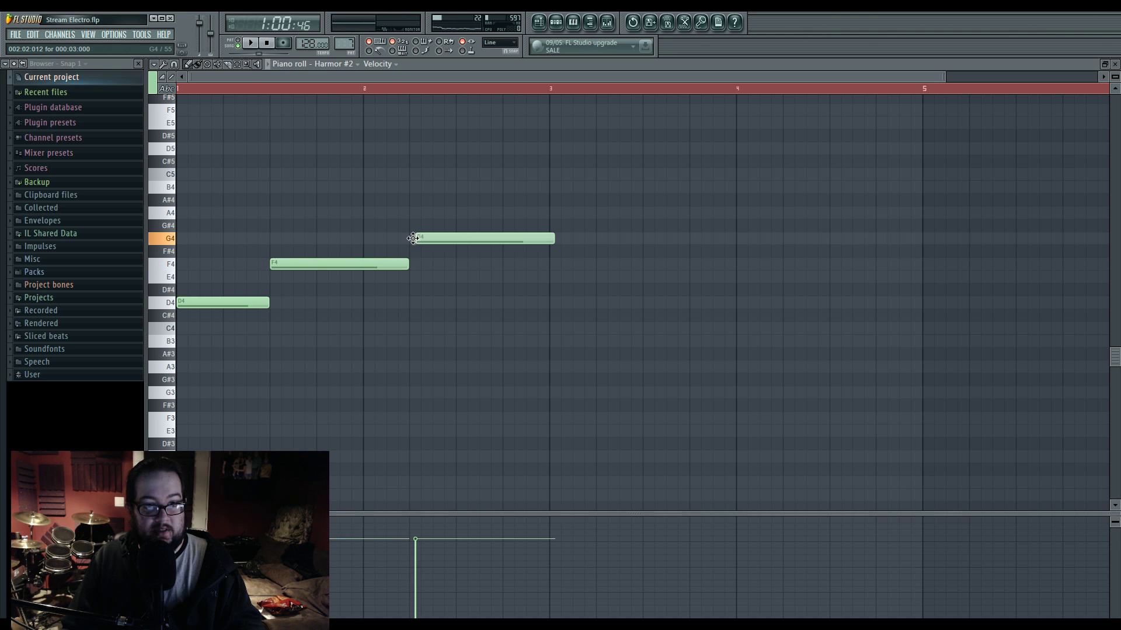
pyautogui.click(563, 303)
pyautogui.moveTo(695, 302)
pyautogui.mouseDown()
pyautogui.moveTo(683, 303)
pyautogui.moveTo(829, 314)
pyautogui.mouseUp()
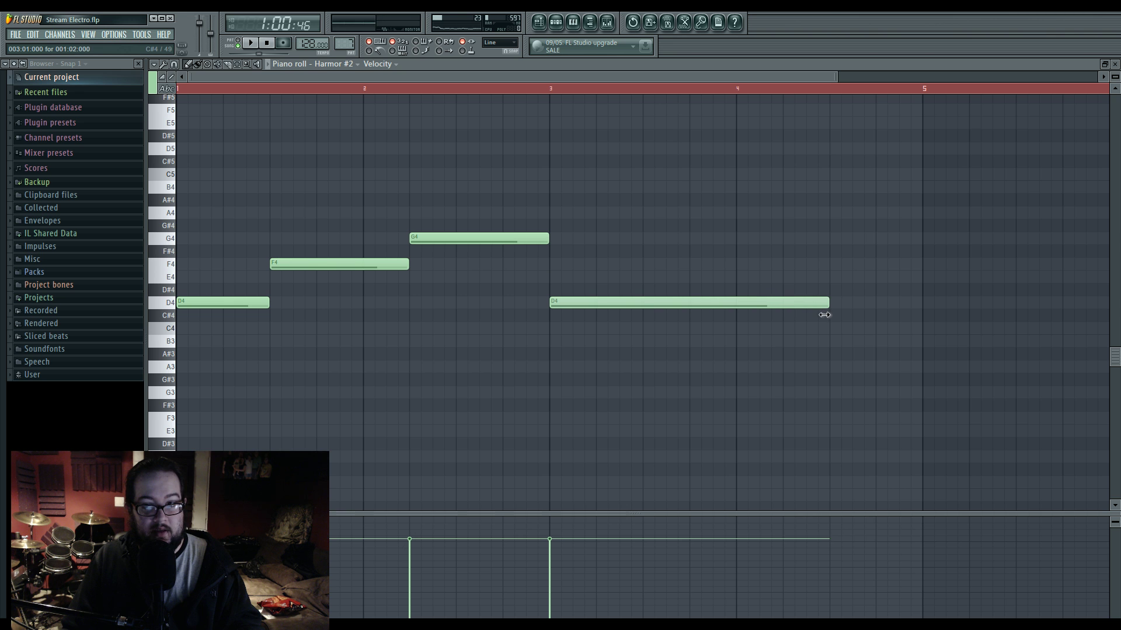
# Step: End the phrase with one-beat A#4 and C4 notes on beats 3 and 4 of bar 4
pyautogui.click(827, 358)
pyautogui.hscroll(3, 1013, 356)
pyautogui.moveTo(713, 350); pyautogui.dragTo(715, 194)
pyautogui.moveTo(939, 197); pyautogui.dragTo(696, 202)
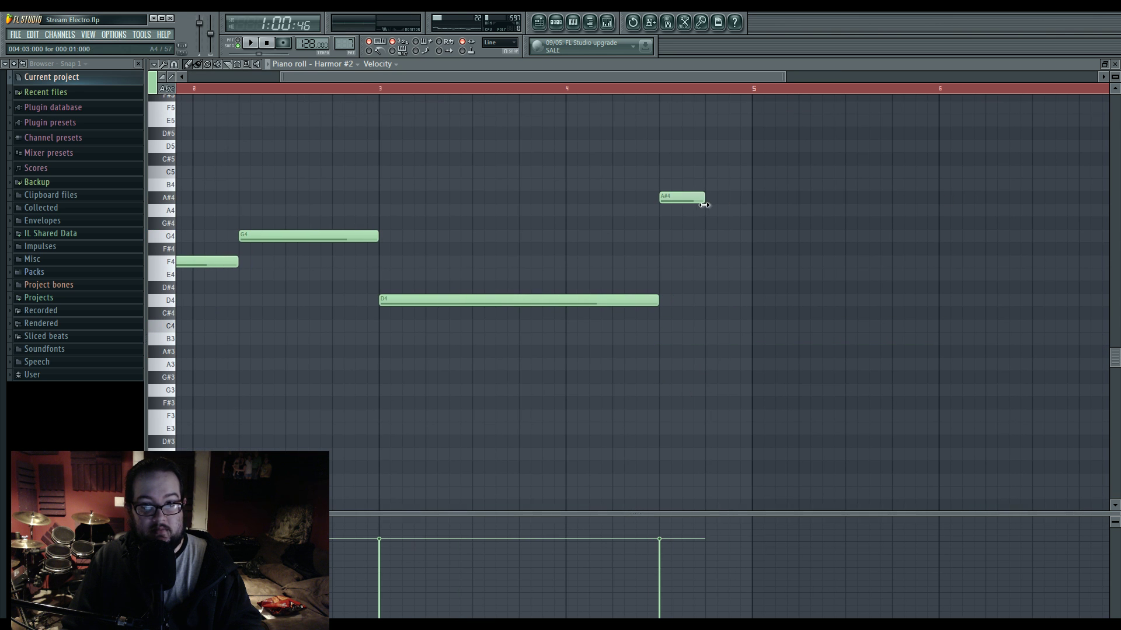
pyautogui.click(707, 325)
pyautogui.click(538, 24)
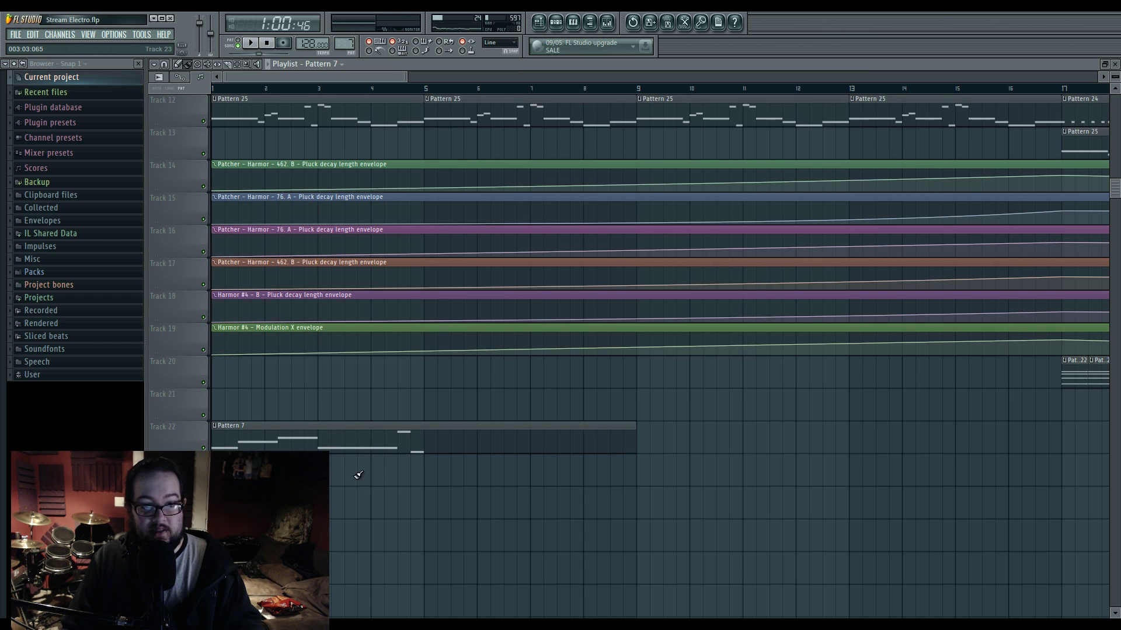
# Step: Make Pattern 7's A#4 a two-beat note from beat 2 of bar 4, shorten the D4 before it to five beats, and listen
pyautogui.scroll(4, 359, 475)
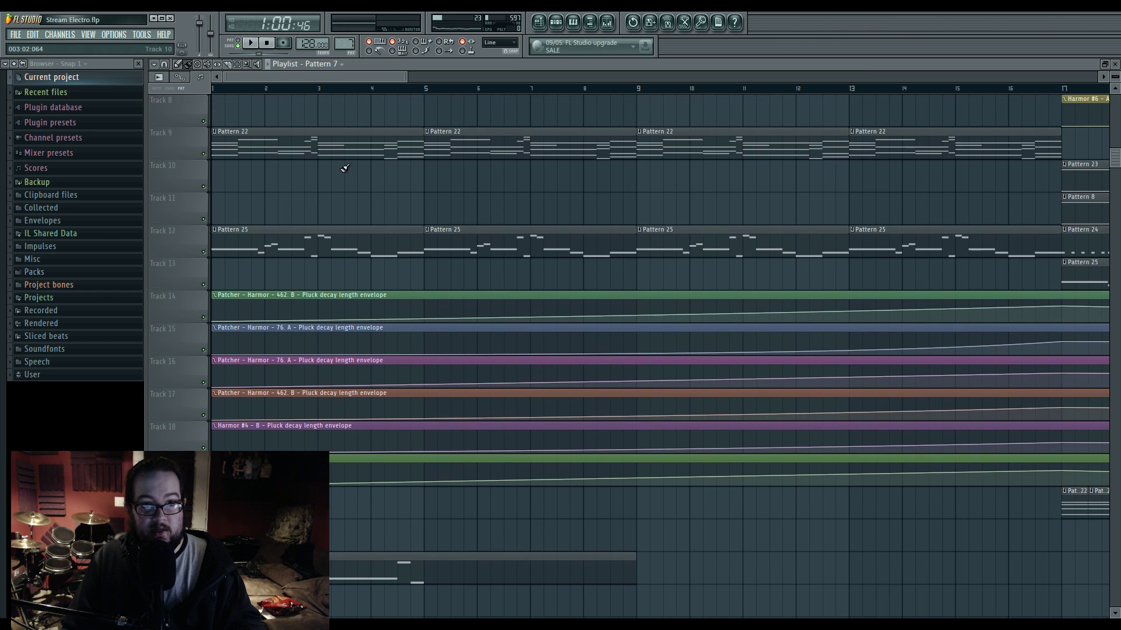
pyautogui.doubleClick(396, 571)
pyautogui.hscroll(-4, 510, 402)
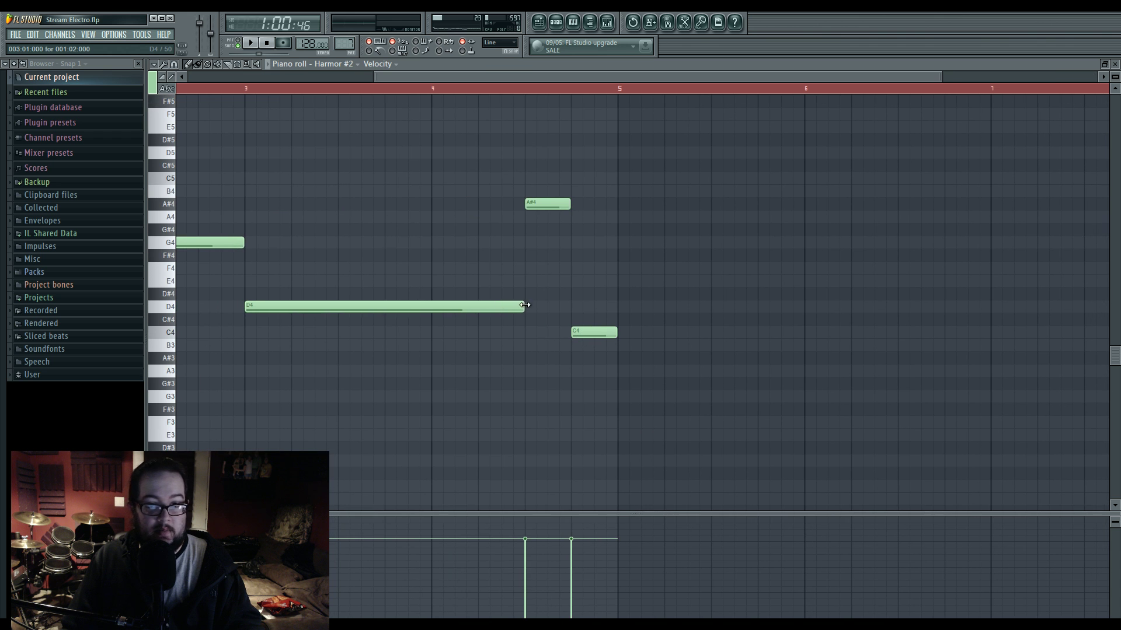
pyautogui.moveTo(555, 205); pyautogui.dragTo(509, 206)
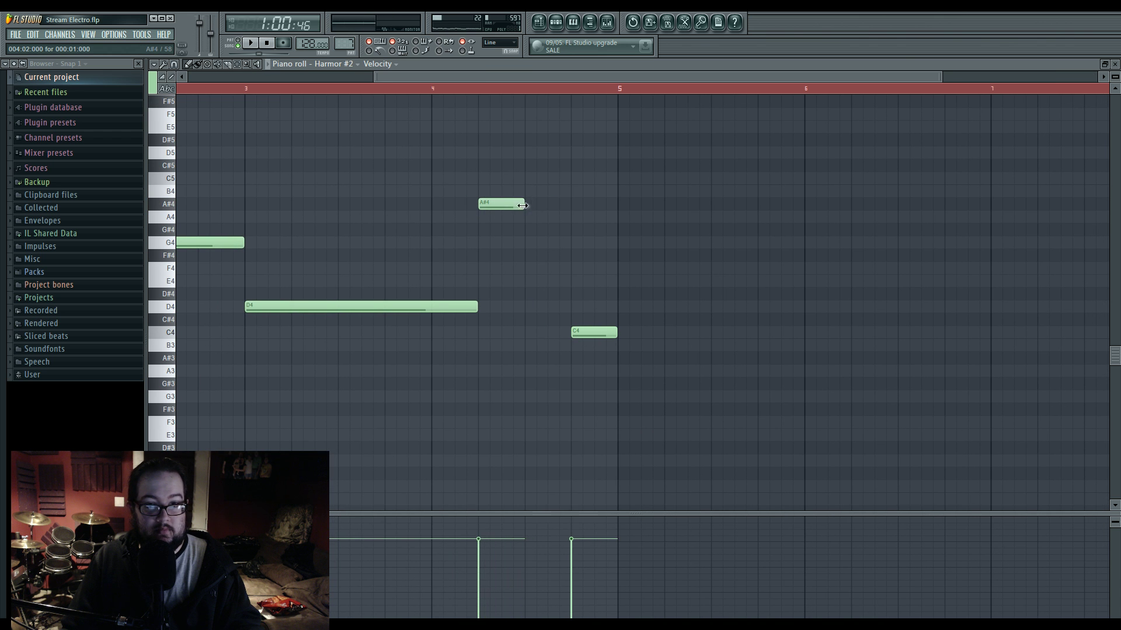
pyautogui.press('F5')
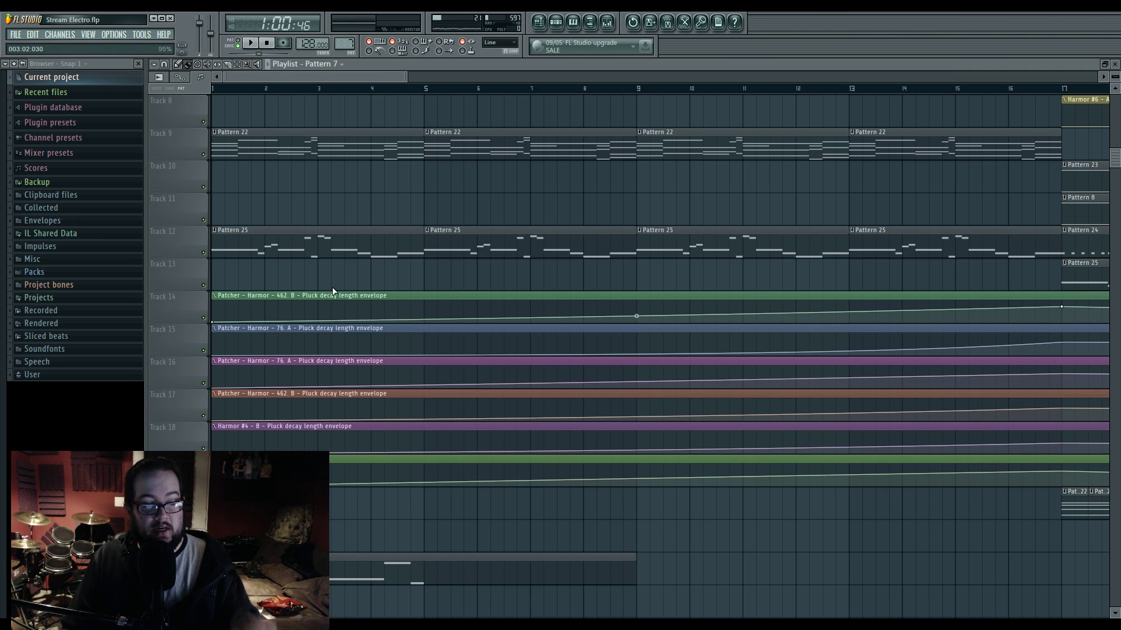
pyautogui.press('space')
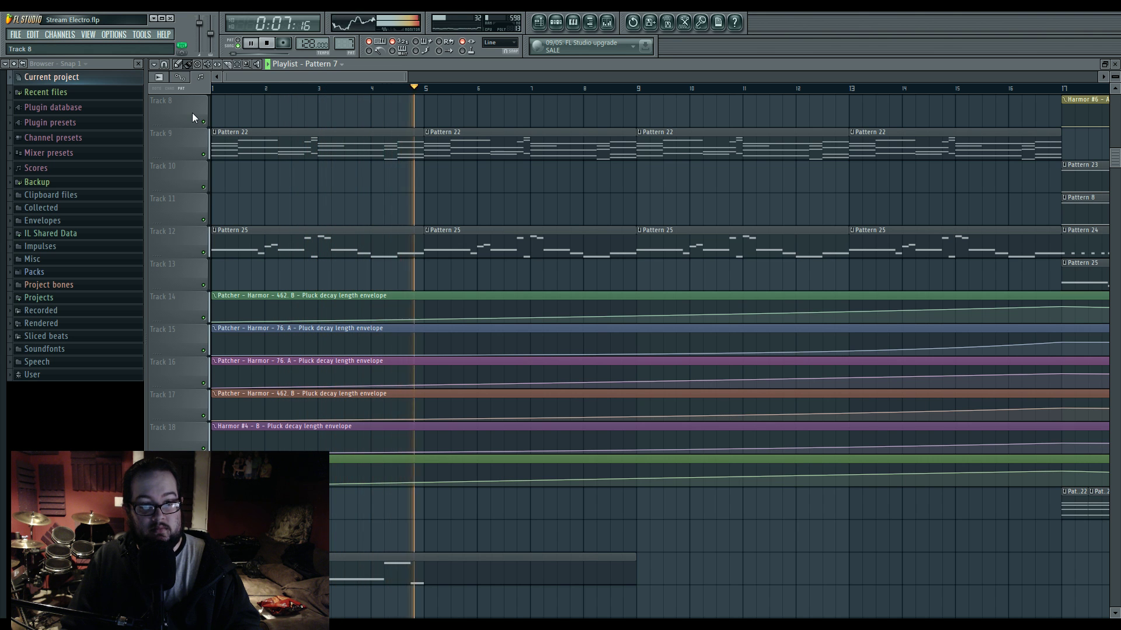
pyautogui.press('space')
# Step: Chop all of Pattern 7's Harmor #2 notes into half-beat notes with the default chopper pattern
pyautogui.scroll(-5, 356, 446)
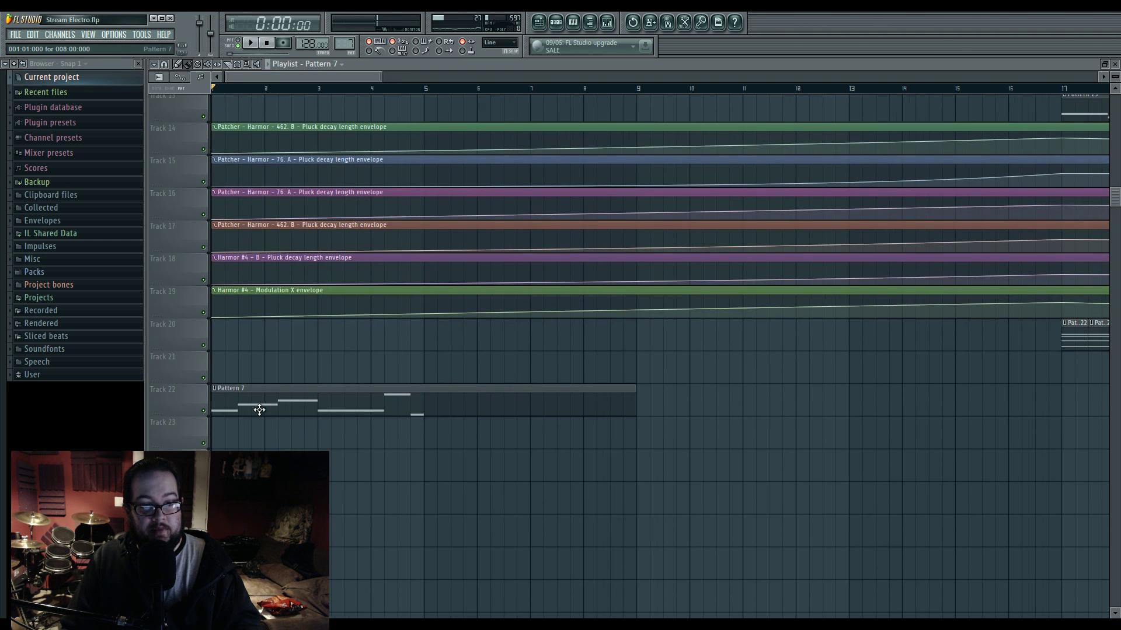
pyautogui.doubleClick(257, 408)
pyautogui.moveTo(261, 414); pyautogui.dragTo(532, 394)
pyautogui.scroll(-2, 530, 409)
pyautogui.scroll(3, 246, 215)
pyautogui.hotkey('ctrl', 'a')
pyautogui.click(174, 65)
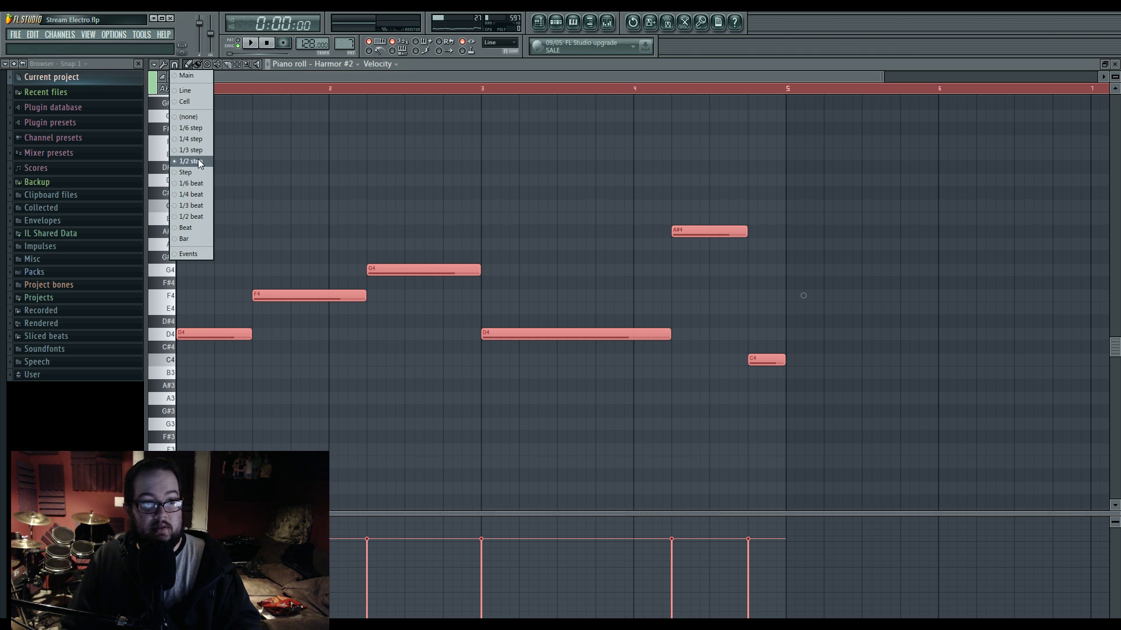
pyautogui.click(164, 64)
pyautogui.click(164, 64)
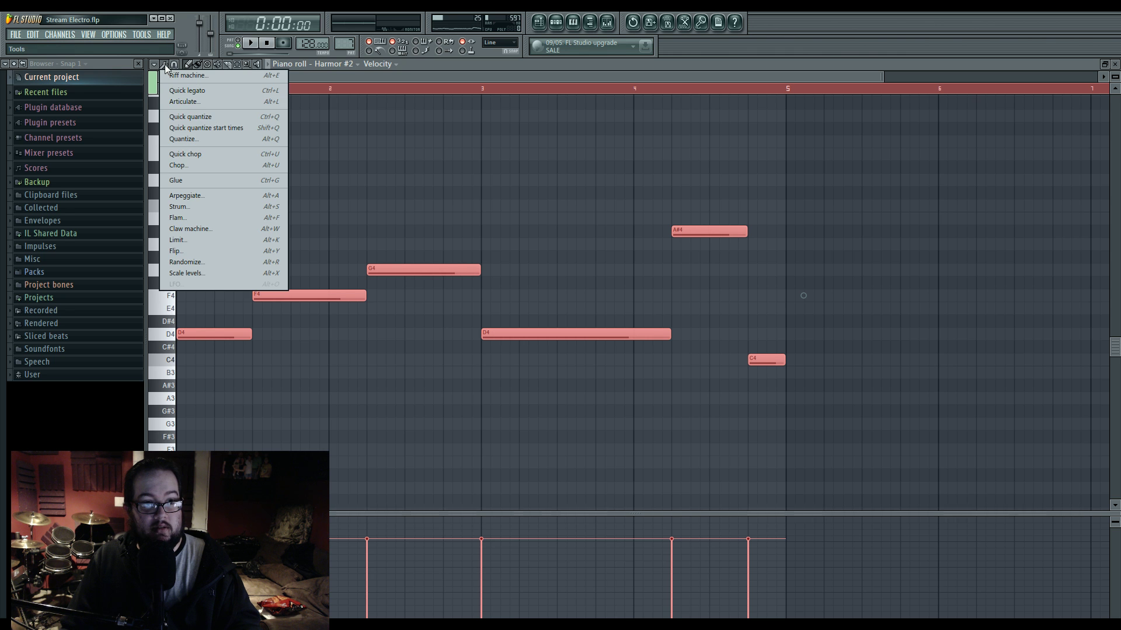
pyautogui.click(195, 163)
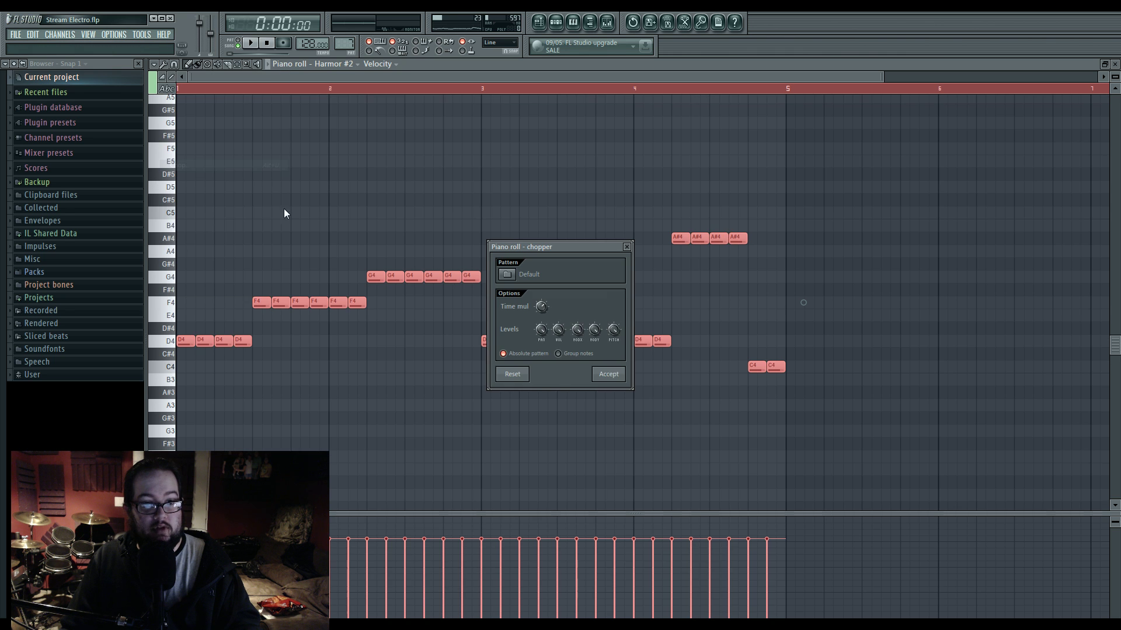
pyautogui.click(607, 375)
# Step: Play the chopped notes with the track and trim the Pattern 7 clip on Track 22 to end at bar 5
pyautogui.press('space')
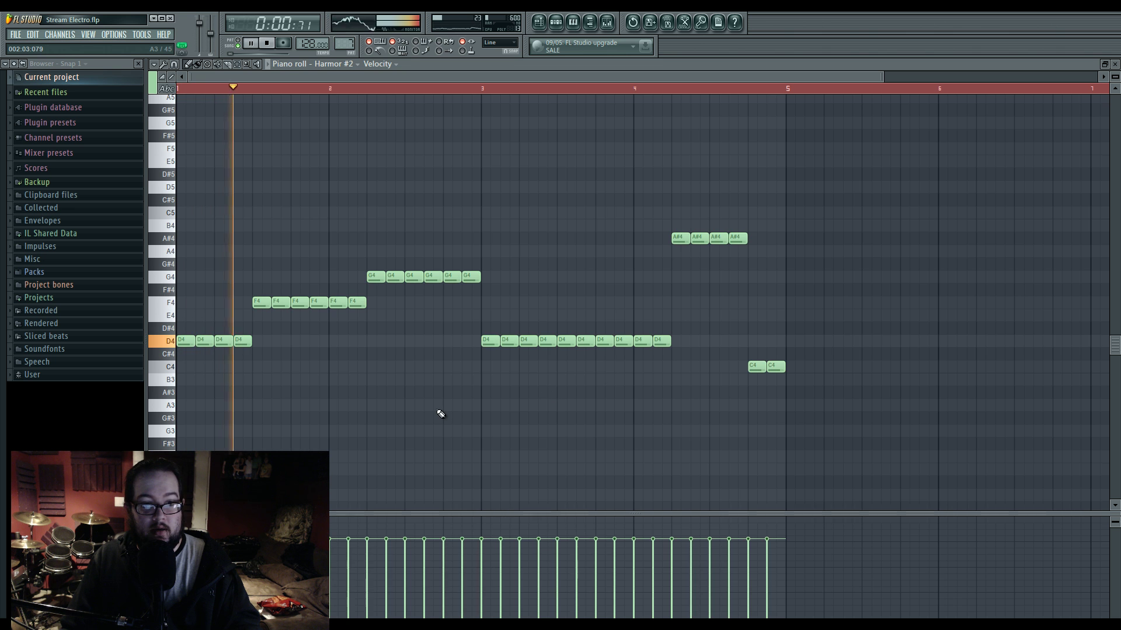
pyautogui.click(538, 22)
pyautogui.scroll(2, 405, 347)
pyautogui.scroll(-4, 417, 346)
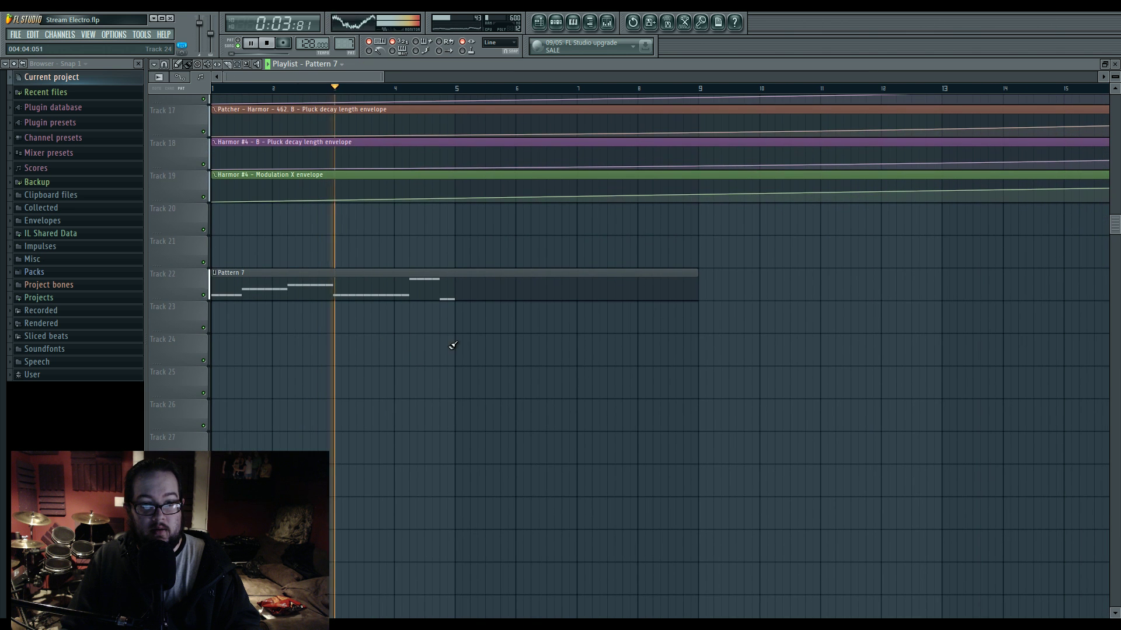
pyautogui.moveTo(698, 274); pyautogui.dragTo(443, 290)
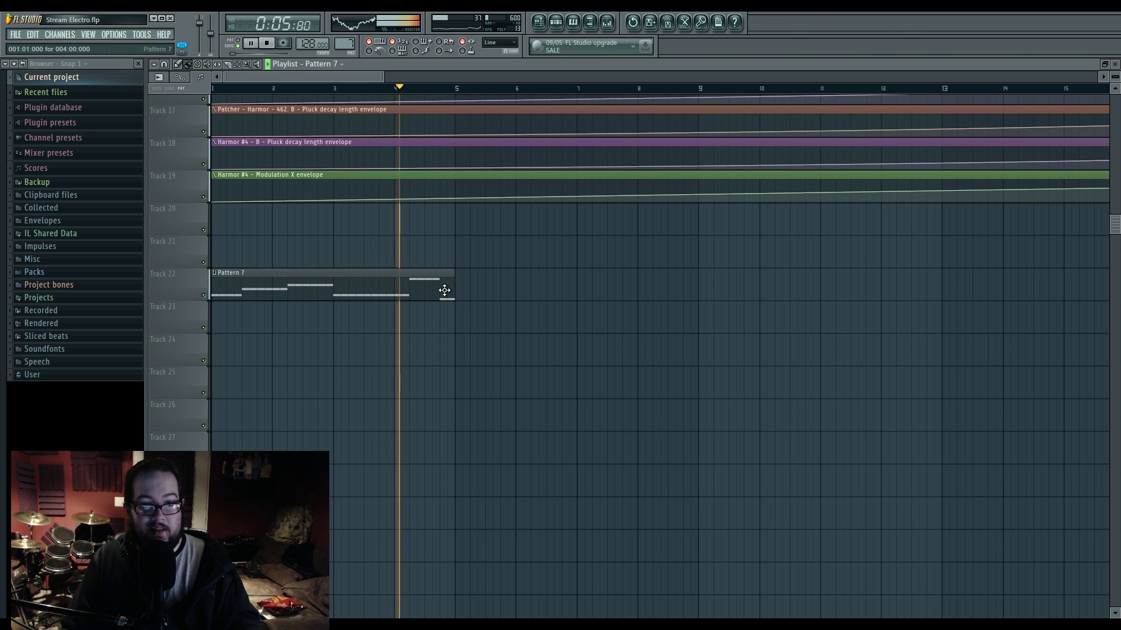
pyautogui.press('space')
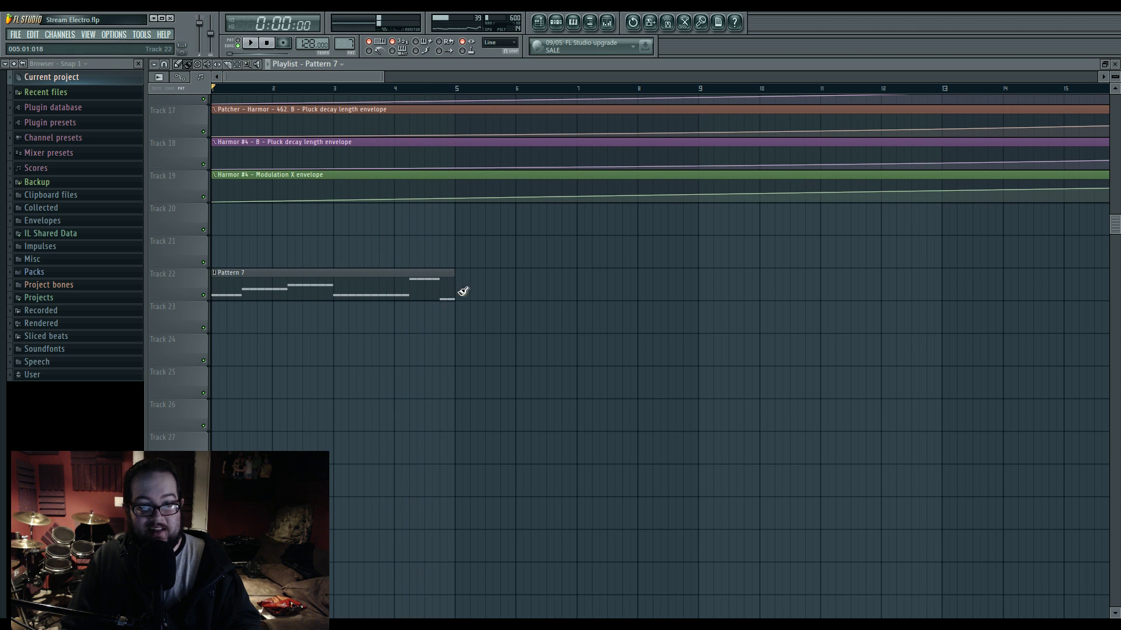
# Step: Repeat the four-bar Pattern 7 clip along Track 22 up to bar 17
pyautogui.click(462, 291)
pyautogui.scroll(-5, 467, 298)
pyautogui.moveTo(357, 280); pyautogui.dragTo(485, 281)
pyautogui.keyDown('ctrl'); pyautogui.click(530, 340); pyautogui.keyUp('ctrl')
# Step: Add a Pattern 7 clip at bar 17, shorten it to half a bar and repeat it up to bar 33
pyautogui.click(505, 290)
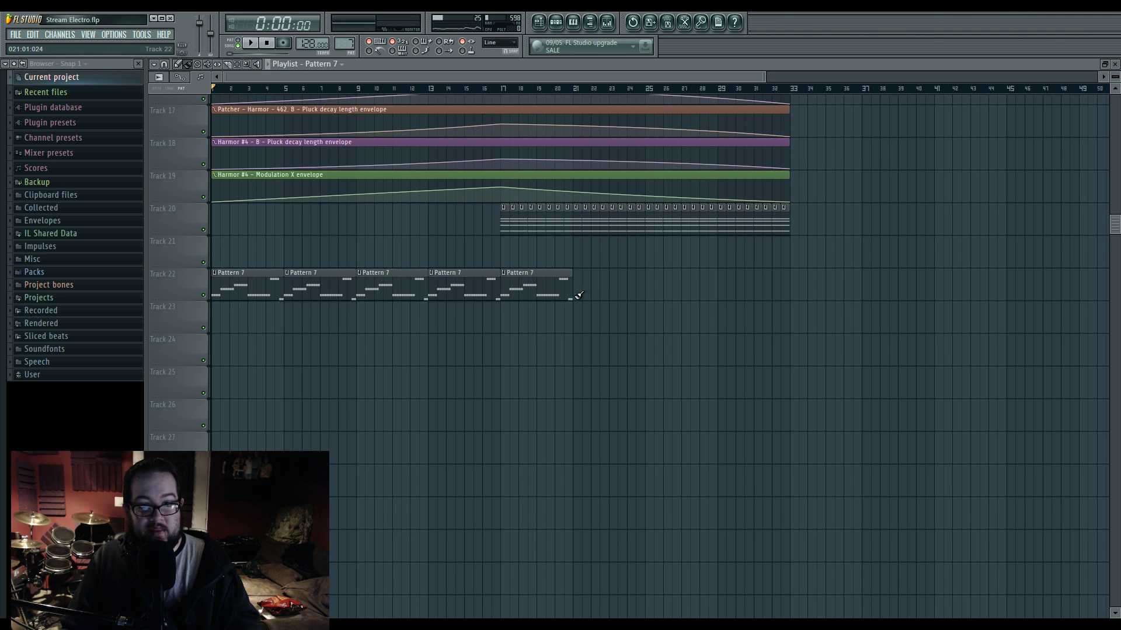
pyautogui.moveTo(562, 297)
pyautogui.mouseDown()
pyautogui.moveTo(509, 299)
pyautogui.moveTo(714, 288)
pyautogui.mouseUp()
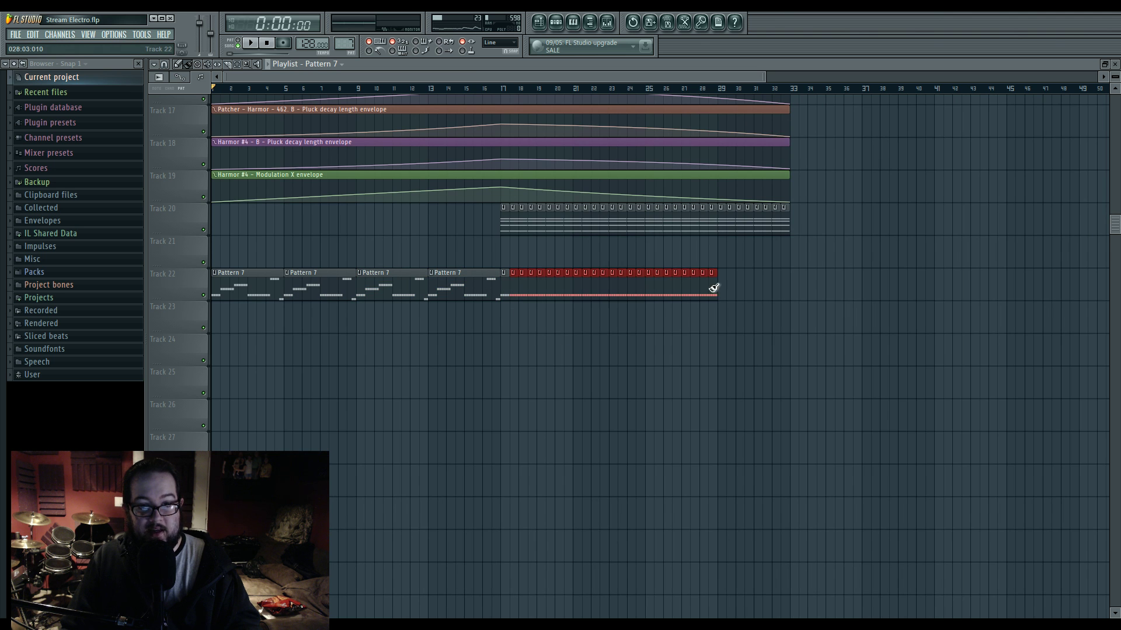
pyautogui.scroll(-1, 327, 338)
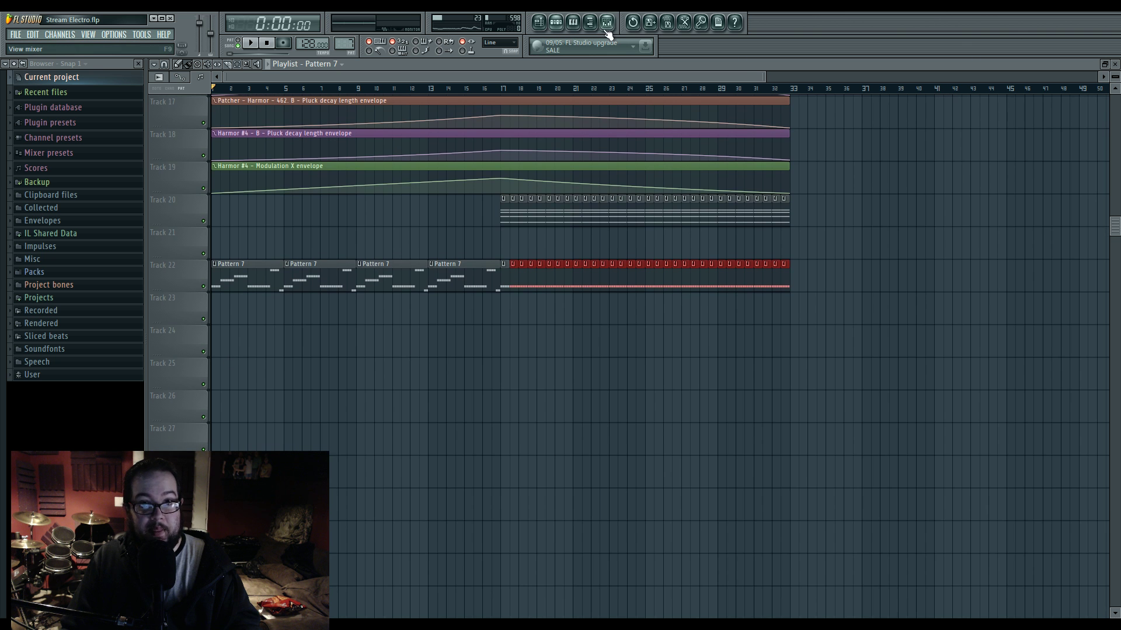
# Step: Select the bass 2 mixer track and add a Fruity Free Filter in its third effect slot
pyautogui.click(610, 26)
pyautogui.press('space')
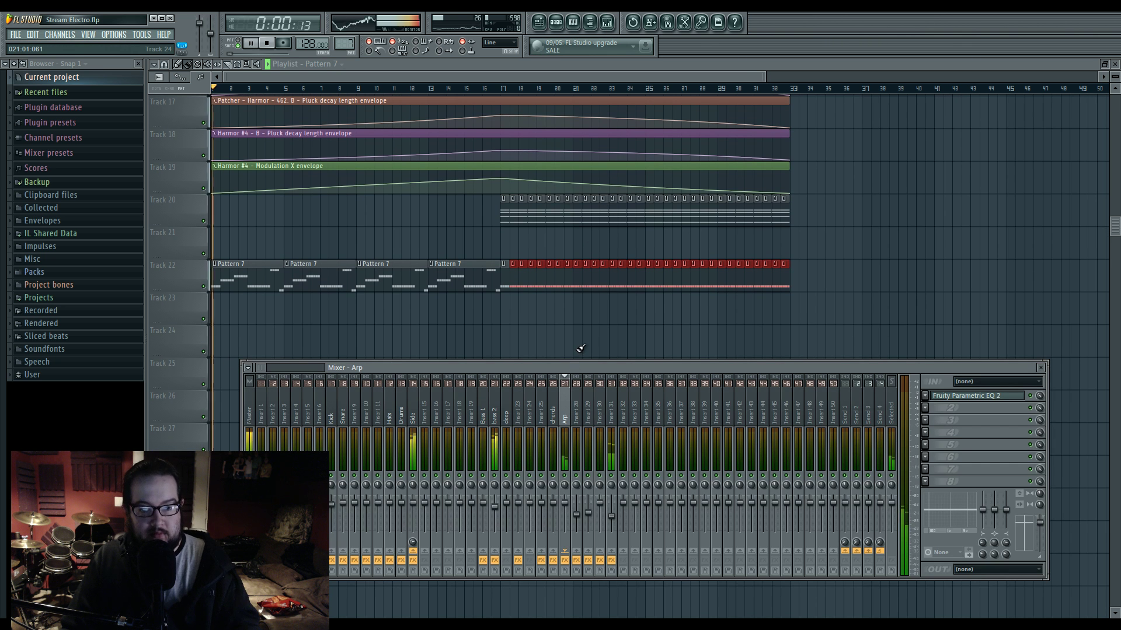
pyautogui.click(493, 411)
pyautogui.press('space')
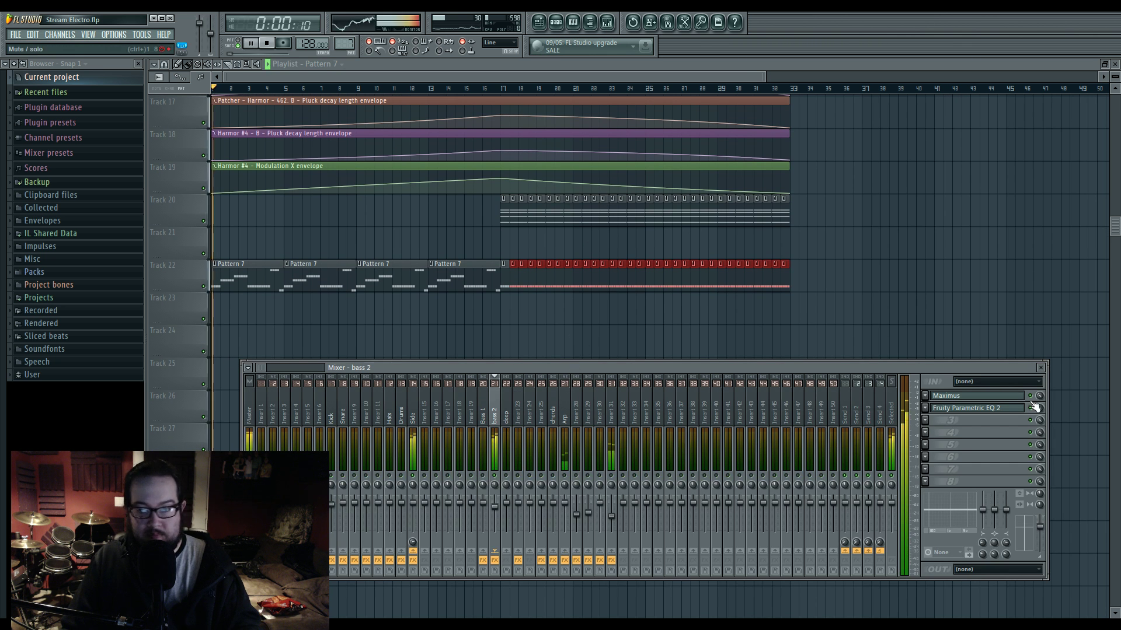
pyautogui.press('space')
pyautogui.click(942, 421)
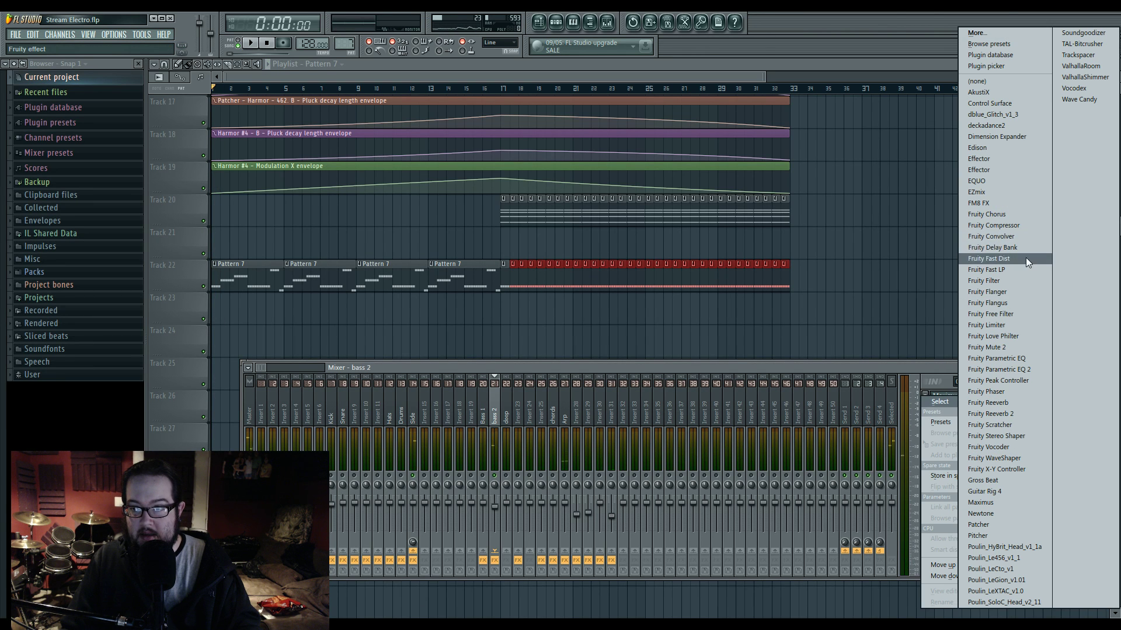
pyautogui.click(1021, 313)
# Step: Set the Fruity Free Filter's low-pass frequency to about 425 Hz and adjust its Q while the track plays
pyautogui.press('space')
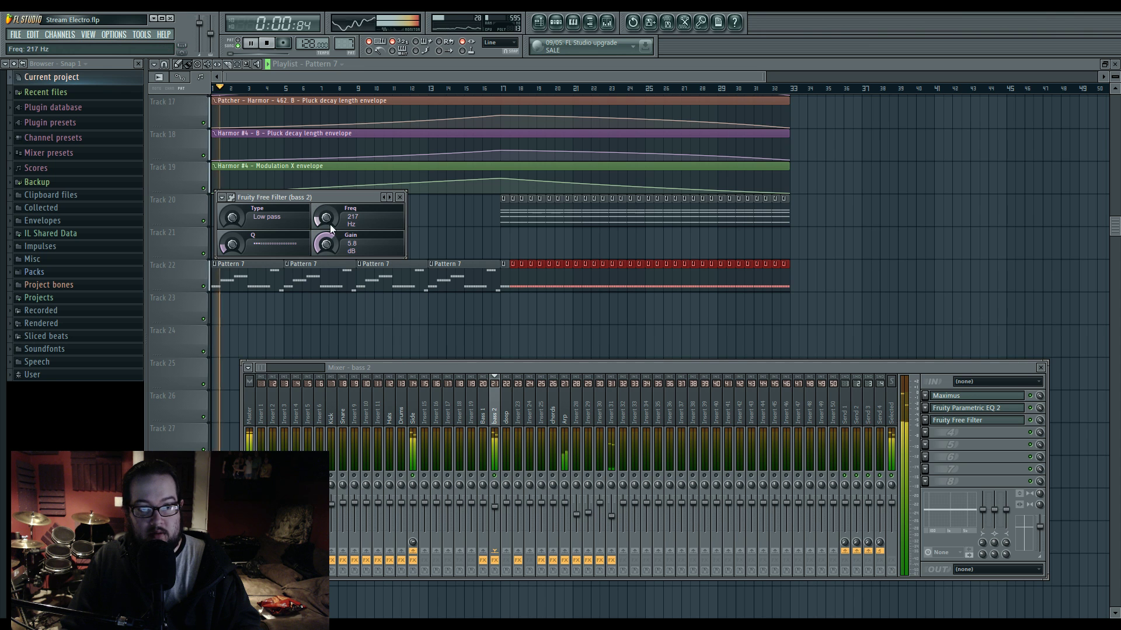
pyautogui.moveTo(321, 218); pyautogui.dragTo(319, 223)
pyautogui.moveTo(241, 245); pyautogui.dragTo(241, 240)
pyautogui.press('space')
# Step: Add a Fruity WaveShaper in bass 2's fourth slot and bend its curve upward, with an extra point near the lower-left end
pyautogui.click(945, 432)
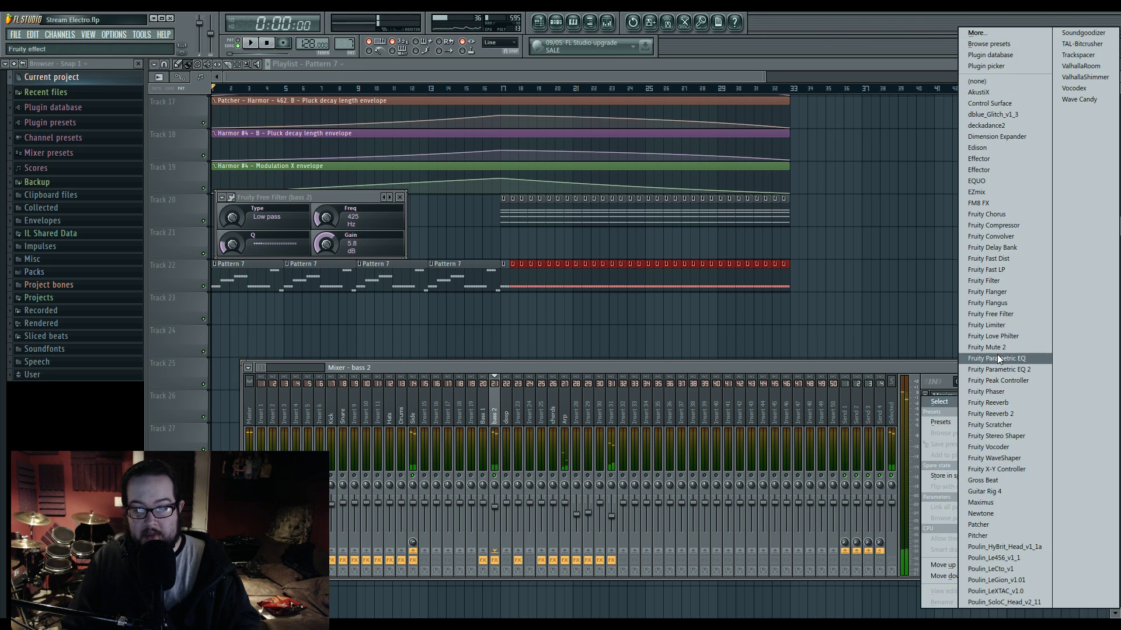
pyautogui.click(1025, 458)
pyautogui.press('space')
pyautogui.moveTo(316, 302); pyautogui.dragTo(316, 266)
pyautogui.rightClick(267, 366)
pyautogui.moveTo(267, 366); pyautogui.dragTo(268, 369)
# Step: Lower the Fruity Free Filter frequency to about 322 Hz and create an automation clip for it
pyautogui.moveTo(325, 215); pyautogui.dragTo(320, 244)
pyautogui.press('space')
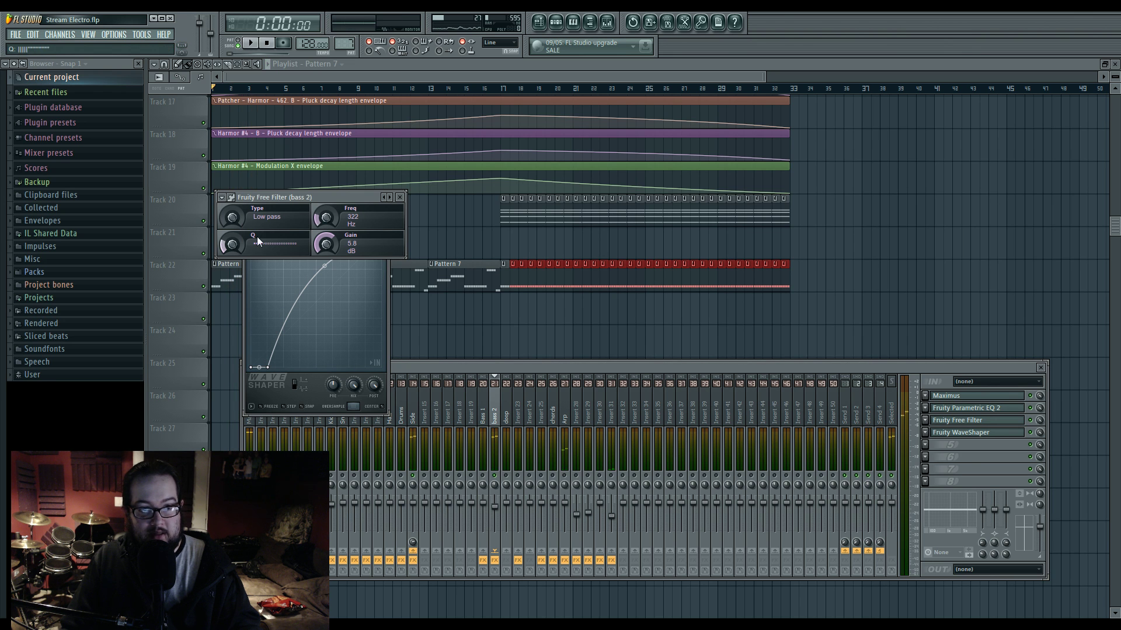
pyautogui.rightClick(327, 220)
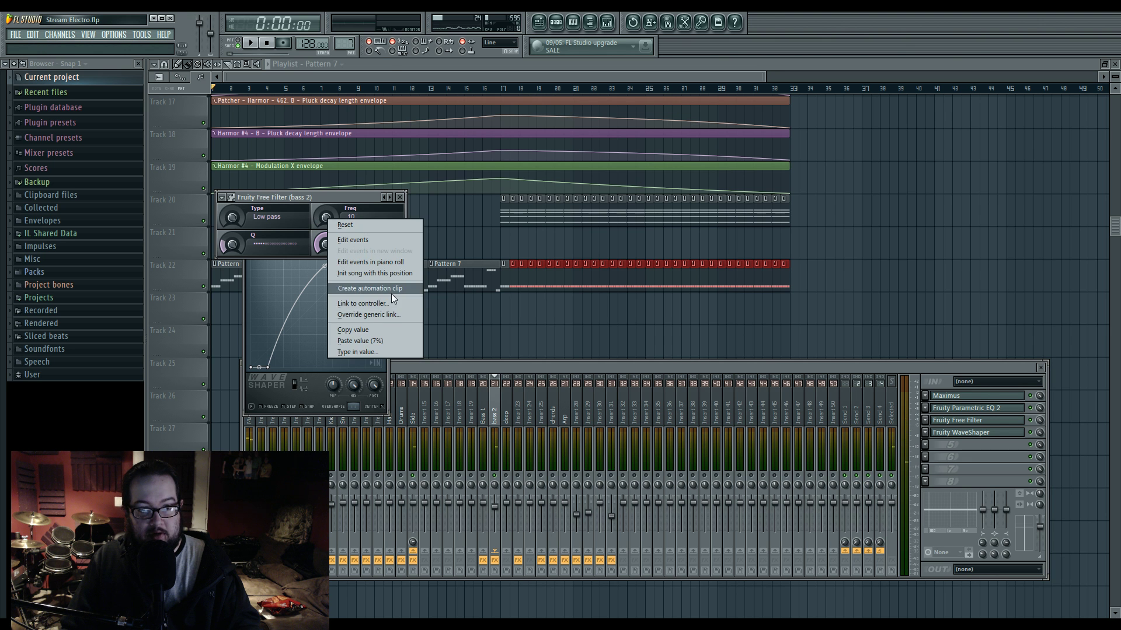
pyautogui.click(362, 304)
# Step: Shape the filter frequency envelope to peak at bar 17 and fall to its minimum at bar 33, removing the trailing point
pyautogui.moveTo(498, 260); pyautogui.dragTo(509, 241)
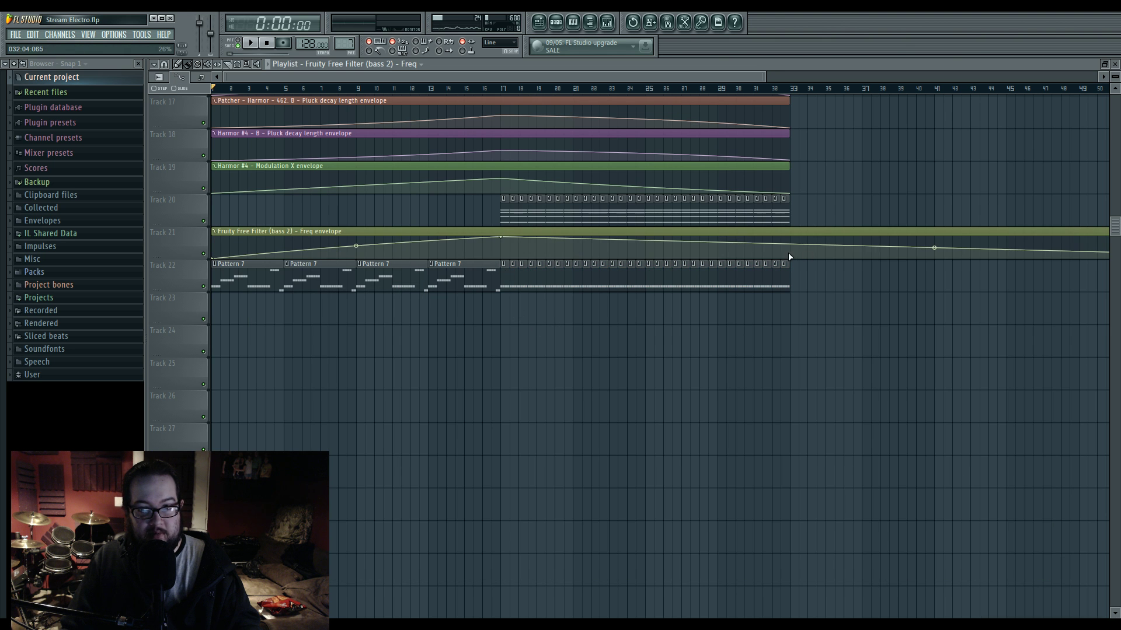
pyautogui.rightClick(790, 253)
pyautogui.scroll(-3, 825, 358)
pyautogui.rightClick(933, 259)
pyautogui.click(958, 275)
# Step: Trim the Track 21 filter envelope and the Track 22 Pattern 7 clips to end at bar 32 beat 4
pyautogui.scroll(5, 618, 356)
pyautogui.scroll(6, 649, 381)
pyautogui.scroll(-1, 650, 381)
pyautogui.scroll(-5, 649, 381)
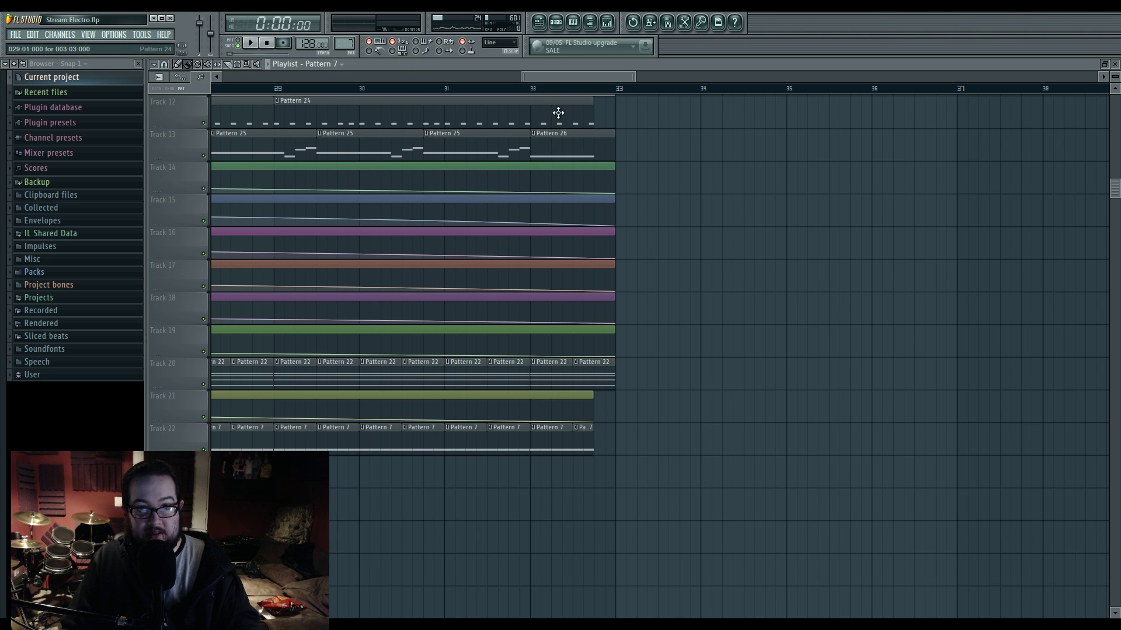
# Step: Create mix-level automation clips over bar 32 for bass 2's Fruity WaveShaper and Fruity Free Filter, dropping the WaveShaper at beat 4
pyautogui.moveTo(534, 89); pyautogui.dragTo(611, 91)
pyautogui.click(607, 22)
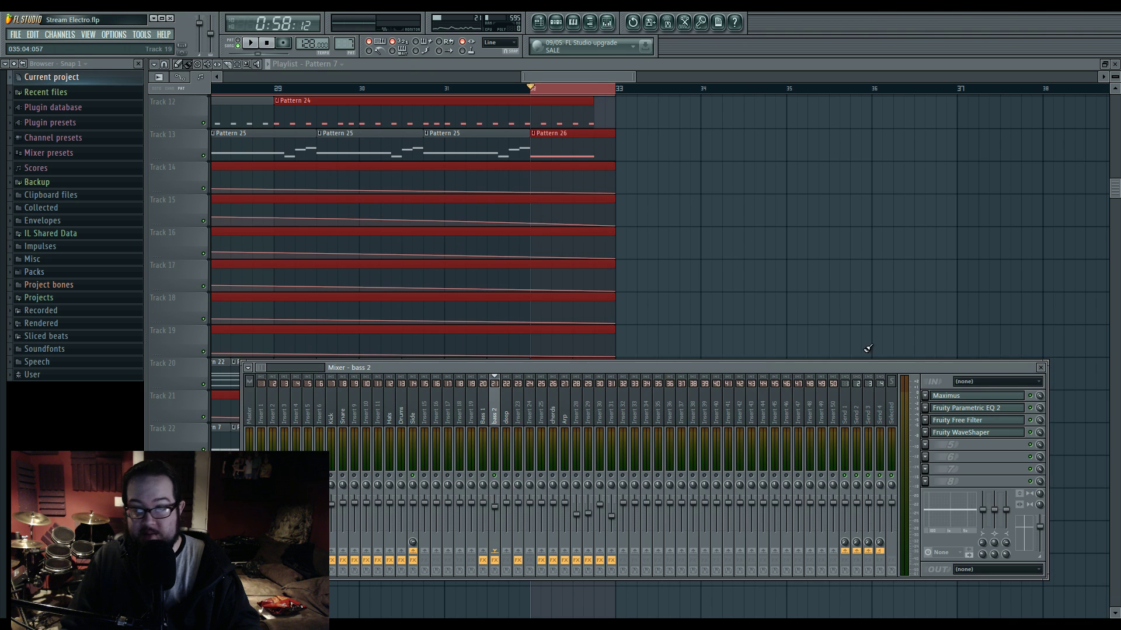
pyautogui.rightClick(1040, 433)
pyautogui.click(1066, 503)
pyautogui.rightClick(1040, 421)
pyautogui.click(1066, 491)
pyautogui.press('F9')
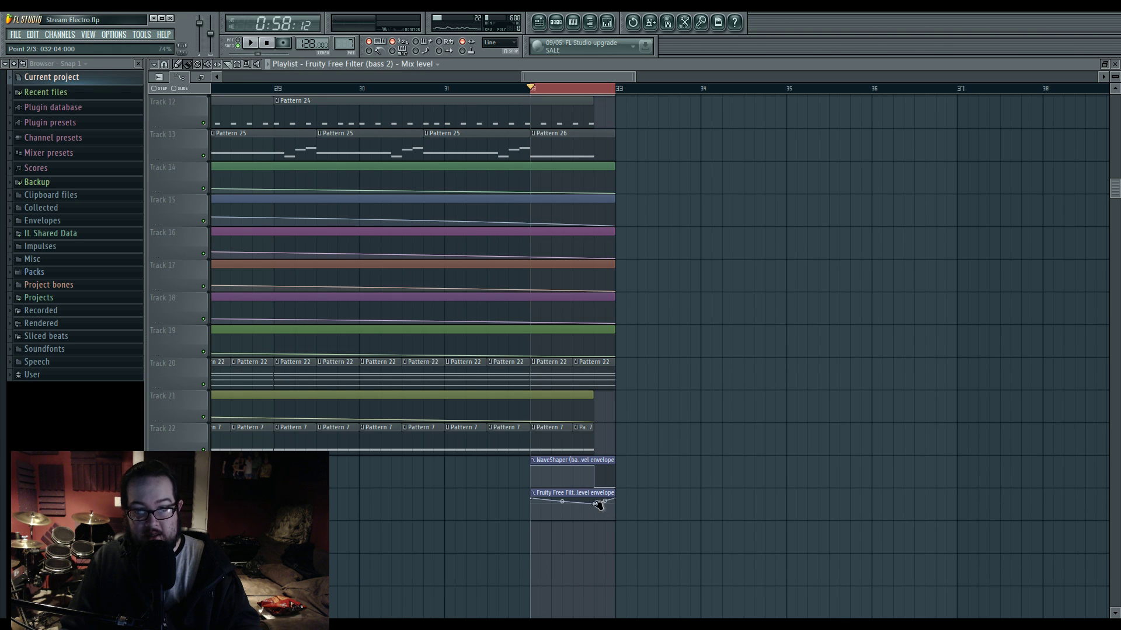
# Step: Shape the Fruity Free Filter mix-level envelope to hold its level and drop to zero at bar 32 beat 4
pyautogui.moveTo(489, 433); pyautogui.dragTo(734, 411)
pyautogui.hotkey('ctrl', 'd')
pyautogui.scroll(-6, 465, 408)
pyautogui.moveTo(484, 219); pyautogui.dragTo(652, 249)
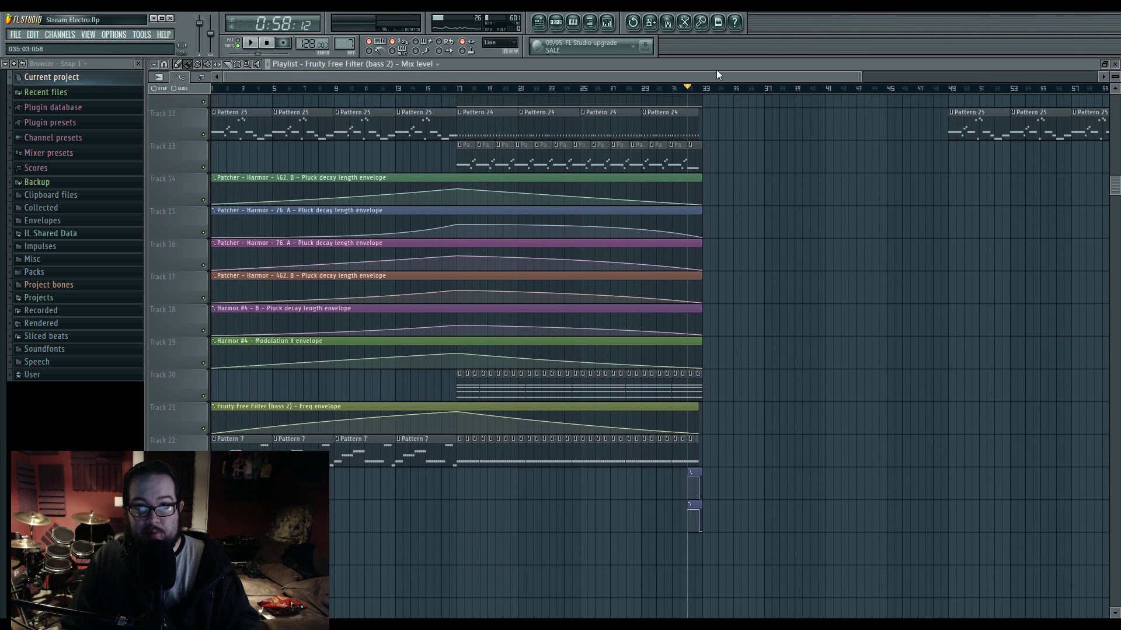
# Step: Automate the bass 2 volume over bars 1 to 33, rising from a low level to a peak at bar 17 and falling again
pyautogui.moveTo(704, 89); pyautogui.dragTo(213, 89)
pyautogui.click(606, 23)
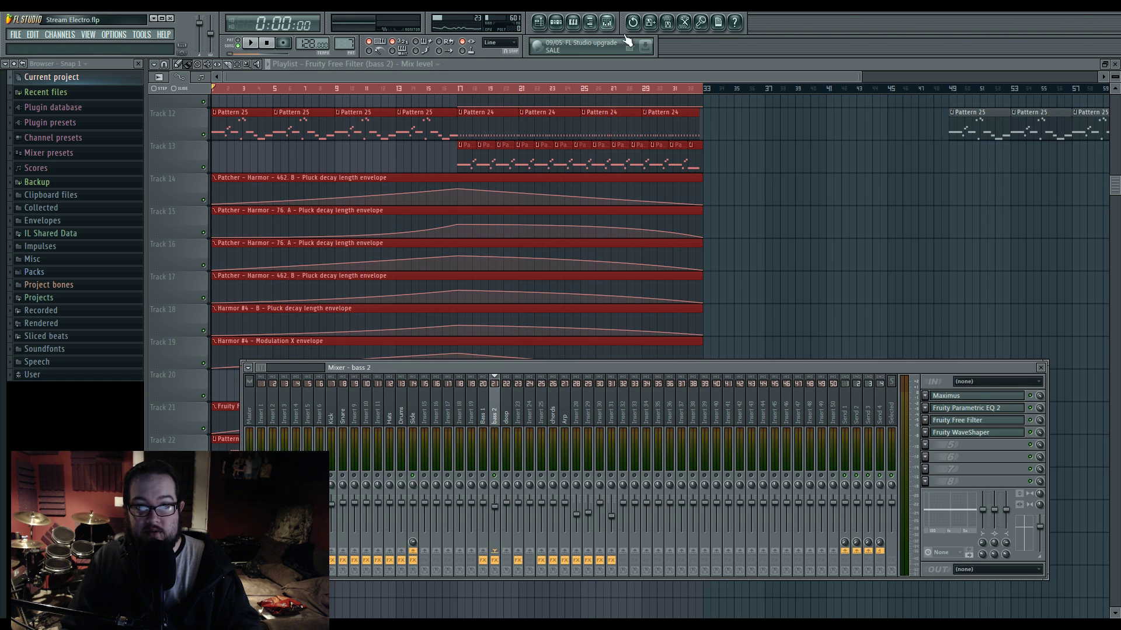
pyautogui.rightClick(493, 508)
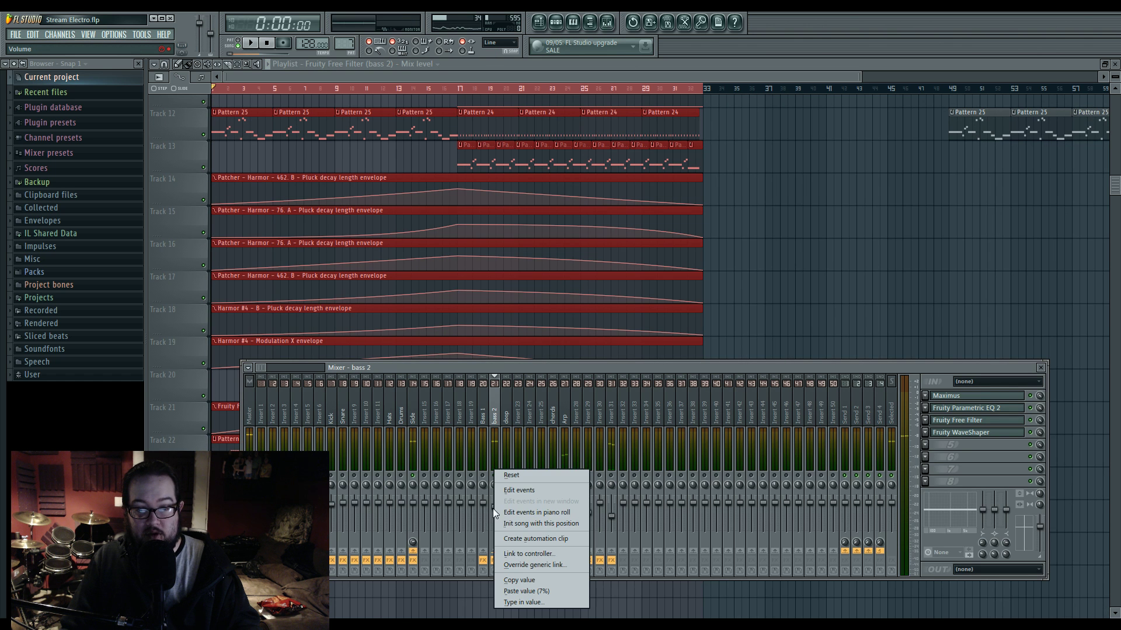
pyautogui.click(536, 539)
pyautogui.moveTo(212, 549); pyautogui.dragTo(212, 562)
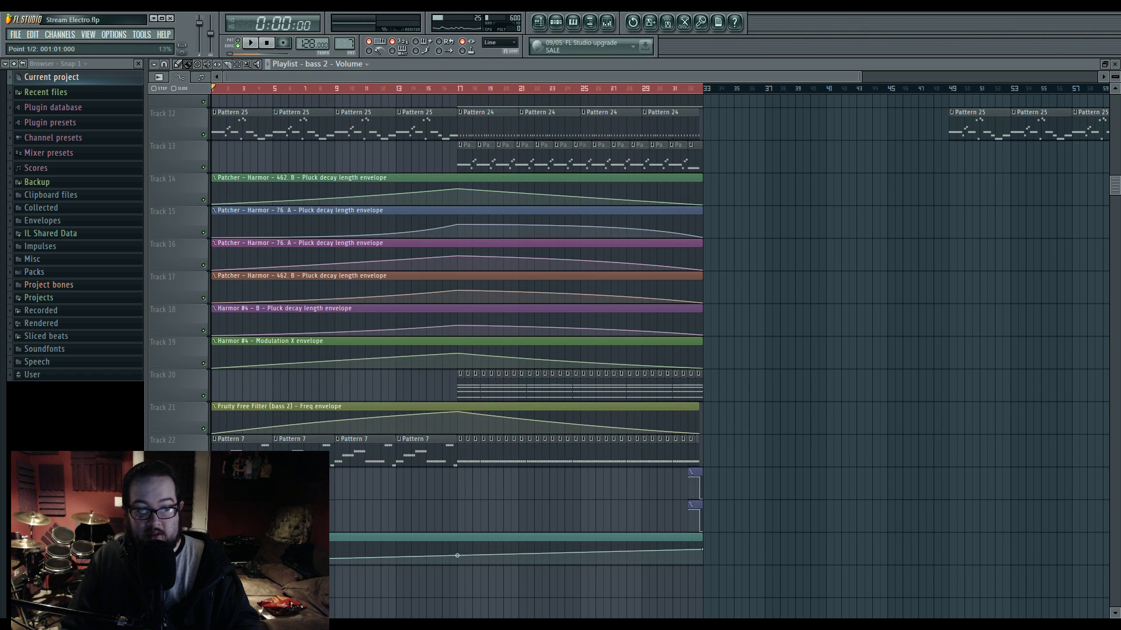
pyautogui.moveTo(454, 554); pyautogui.dragTo(459, 549)
pyautogui.moveTo(713, 550); pyautogui.dragTo(713, 565)
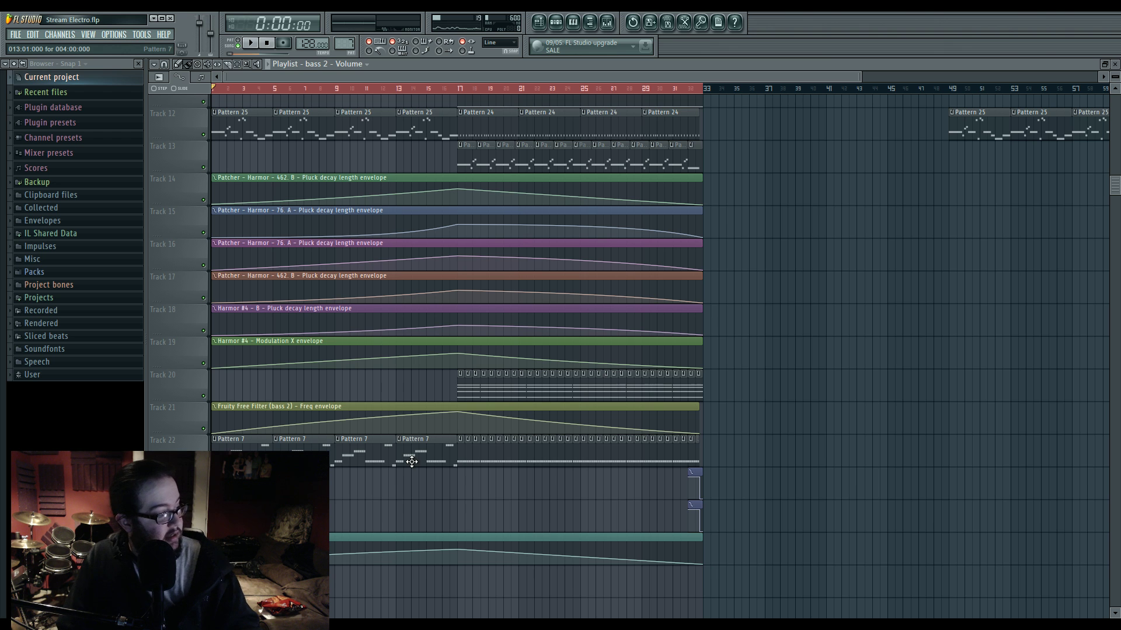
# Step: Play the section and lower the bass 2 volume envelope's peak at bar 17
pyautogui.press('space')
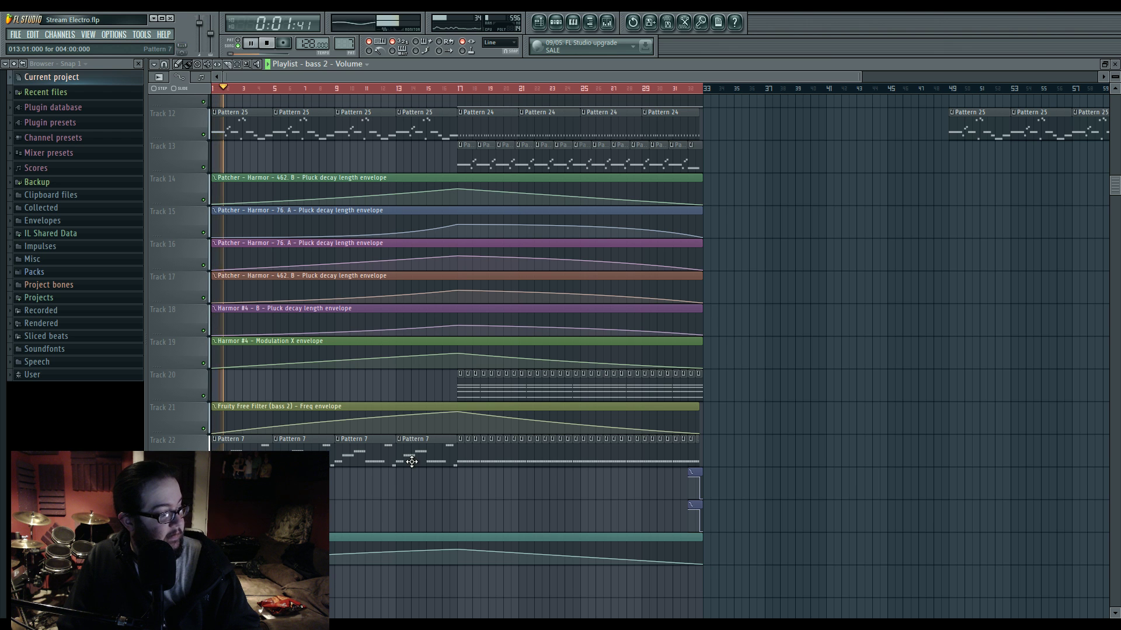
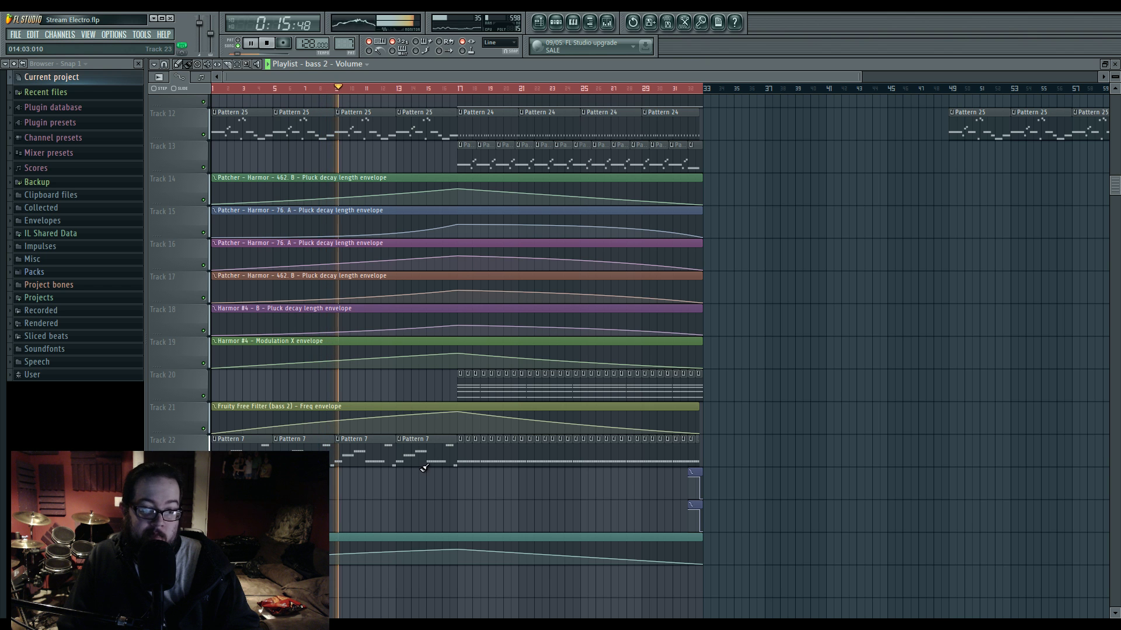
pyautogui.scroll(-2, 496, 432)
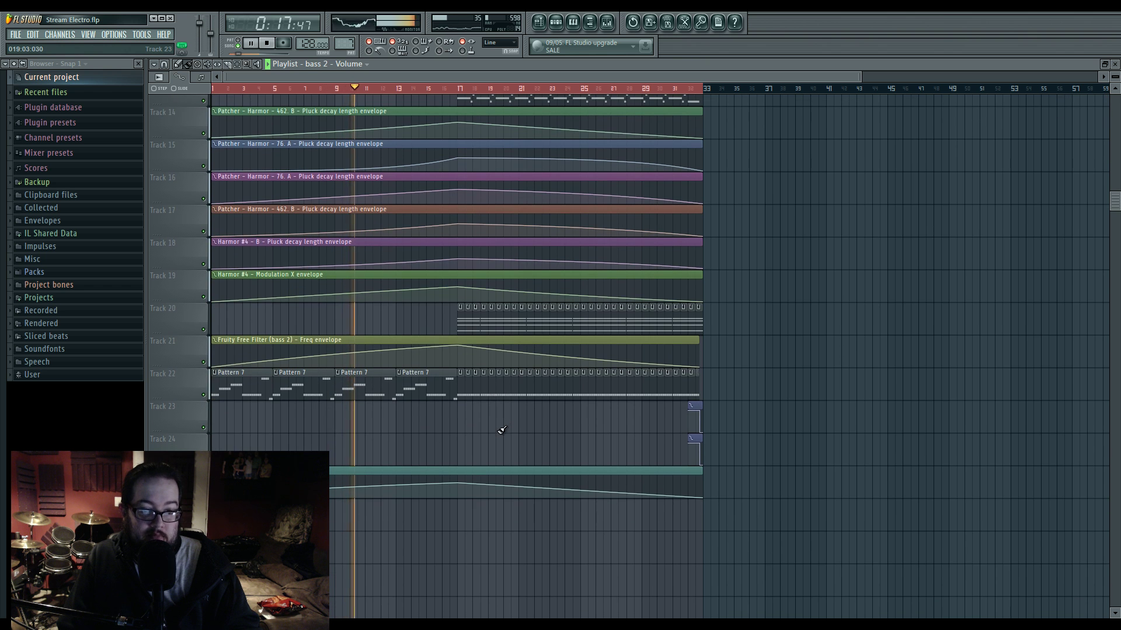
pyautogui.click(609, 23)
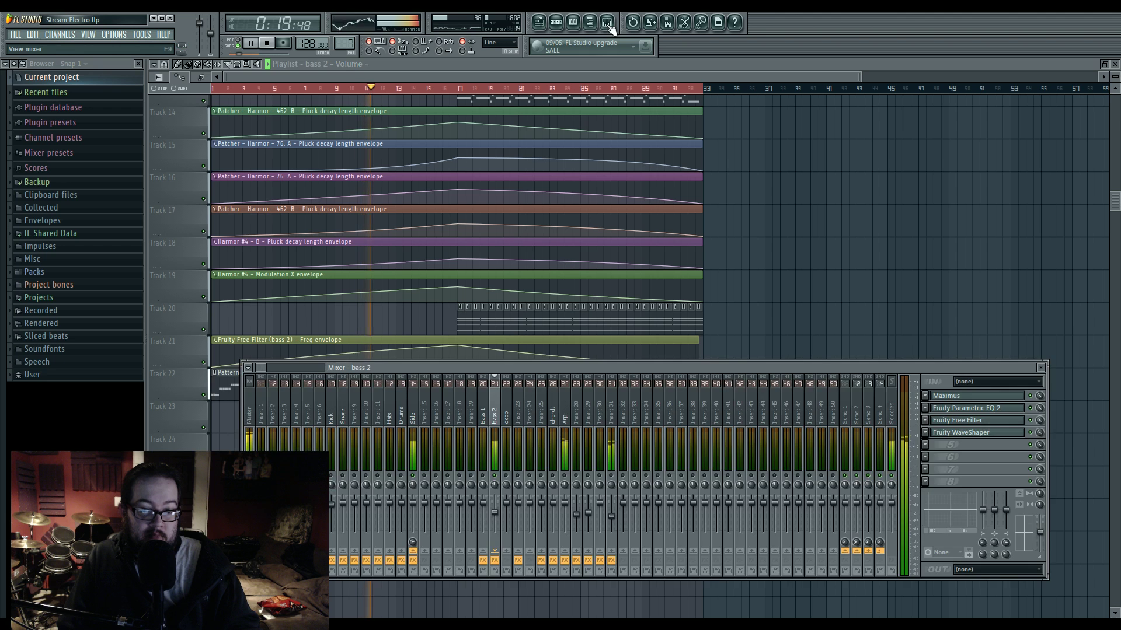
pyautogui.click(780, 319)
pyautogui.moveTo(461, 489); pyautogui.dragTo(459, 488)
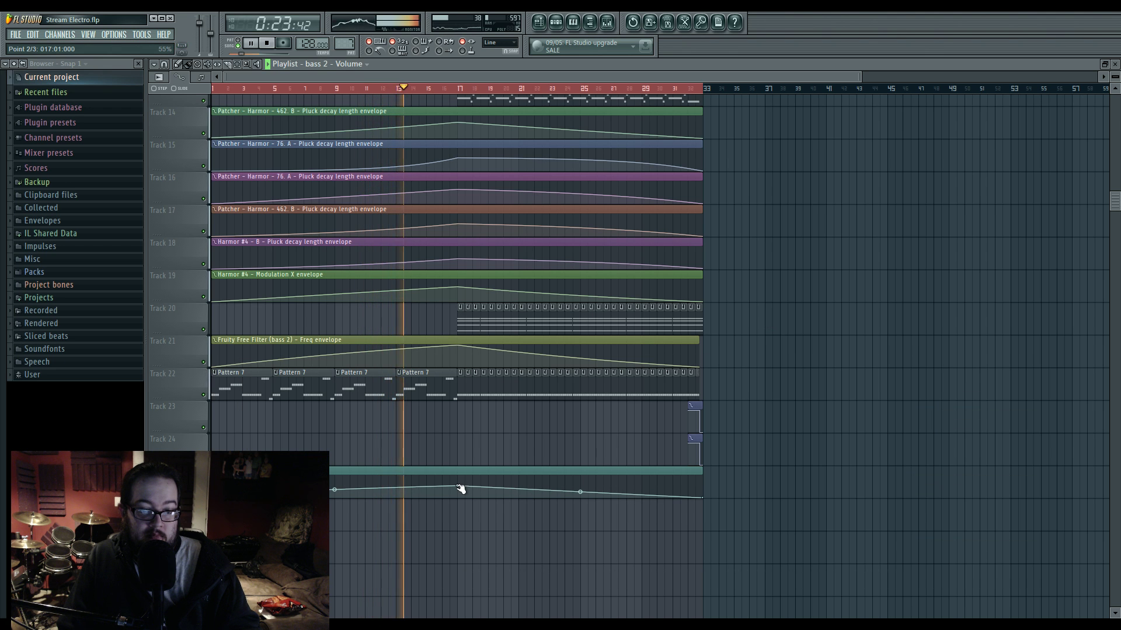
# Step: Add end points to the bass 2 volume envelope so it stays low until bar 33 and jumps back up there
pyautogui.scroll(6, 762, 464)
pyautogui.scroll(-6, 762, 465)
pyautogui.scroll(4, 731, 487)
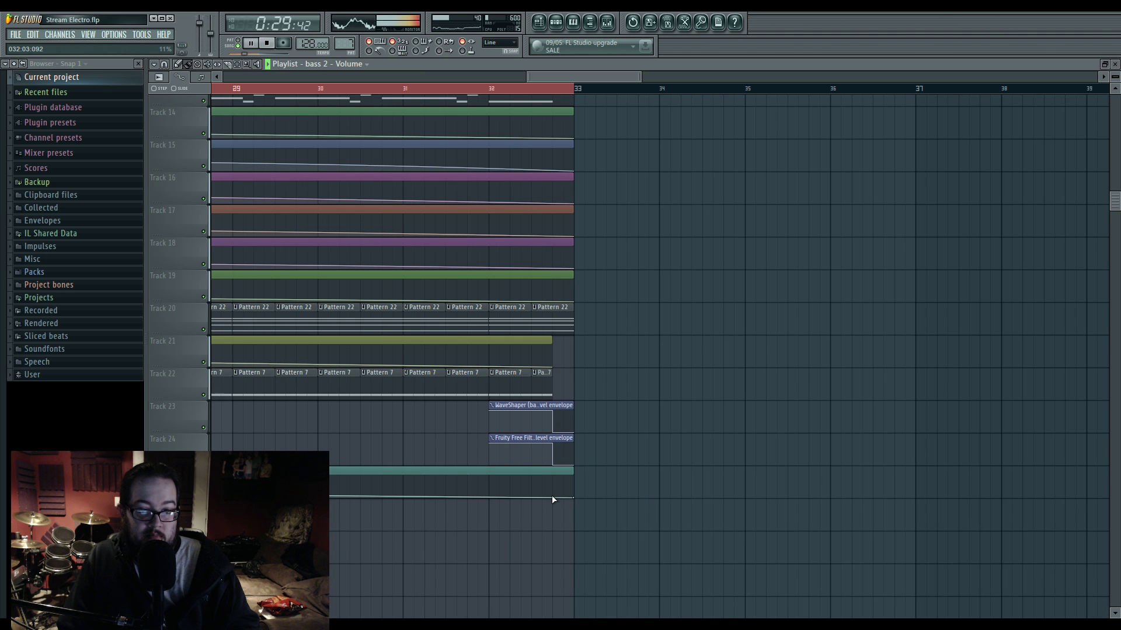
pyautogui.moveTo(552, 495); pyautogui.dragTo(577, 485)
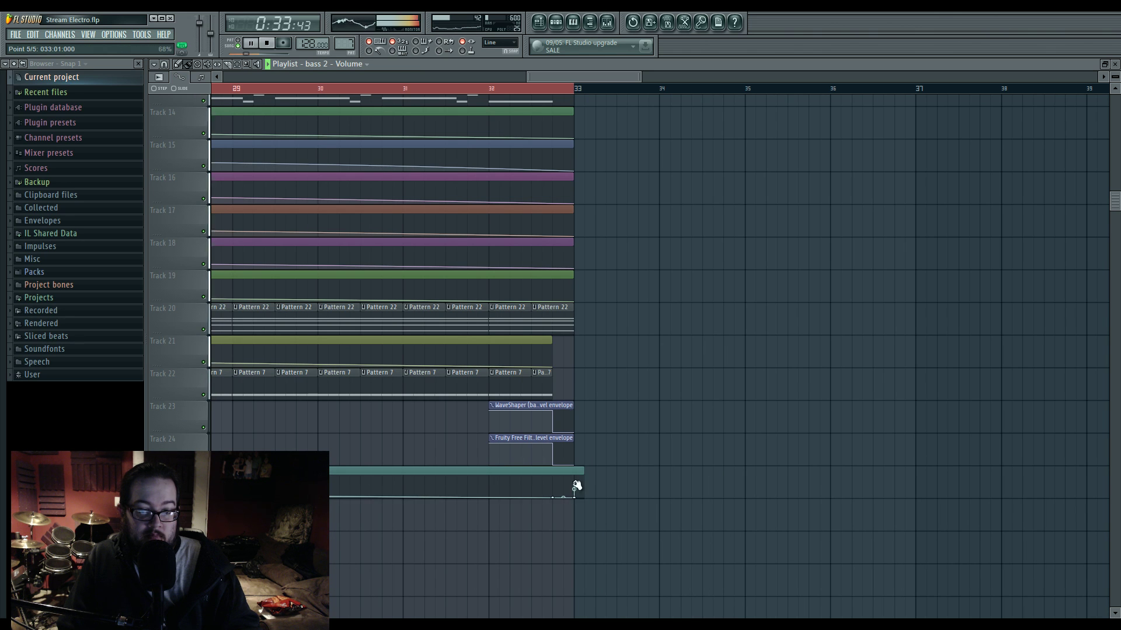
pyautogui.scroll(-4, 638, 456)
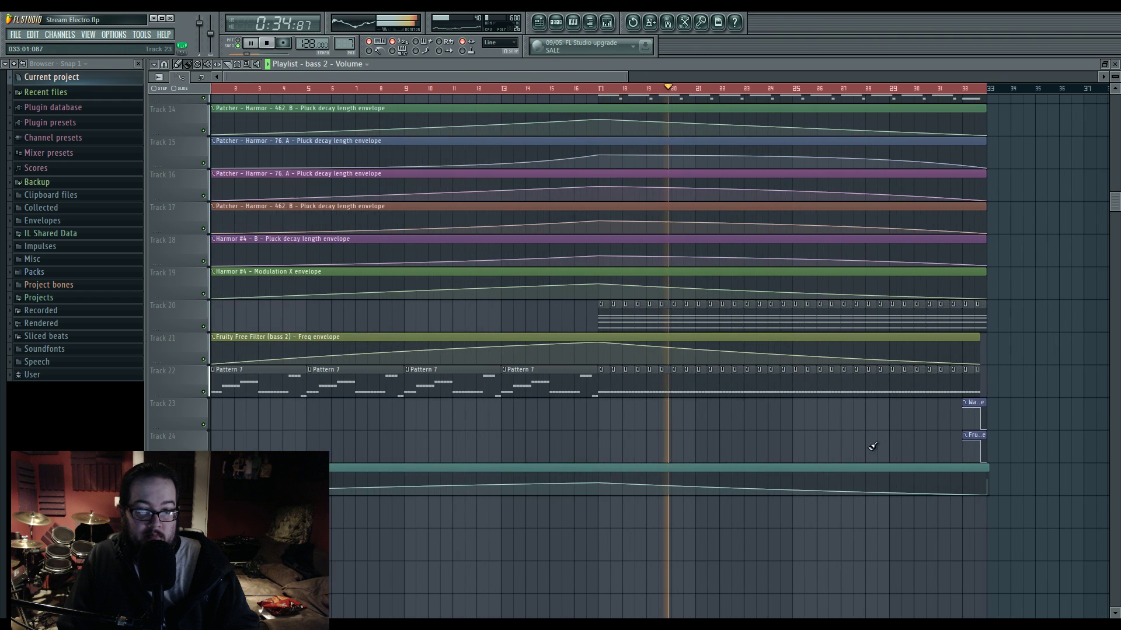
# Step: Shift the lower curve point of bass 2's Fruity WaveShaper to about 0.09
pyautogui.click(615, 25)
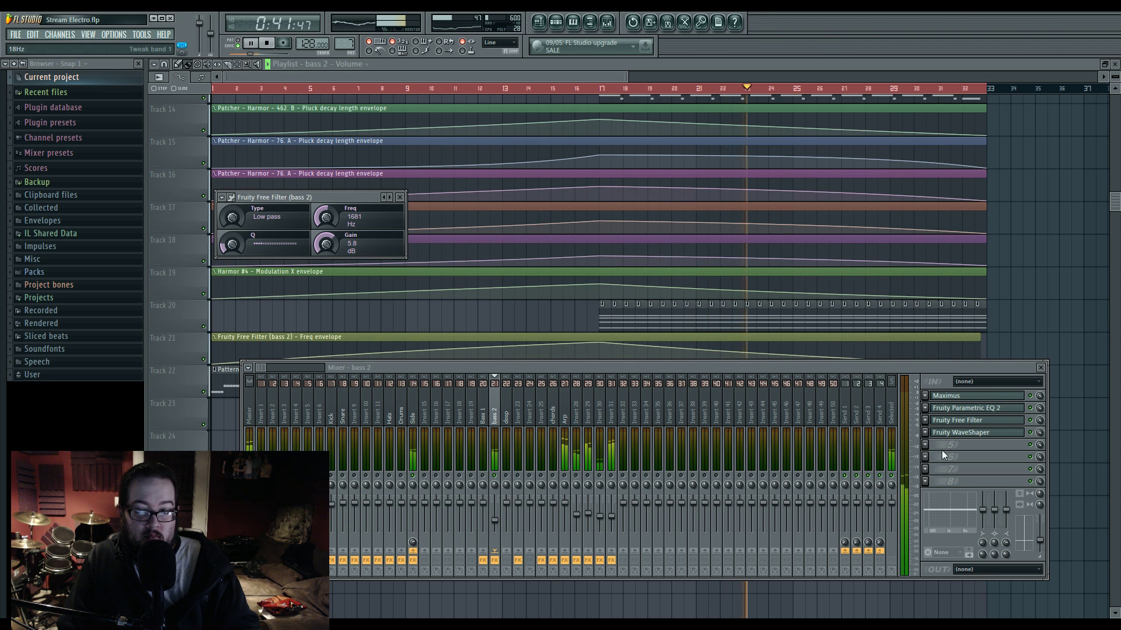
pyautogui.click(959, 434)
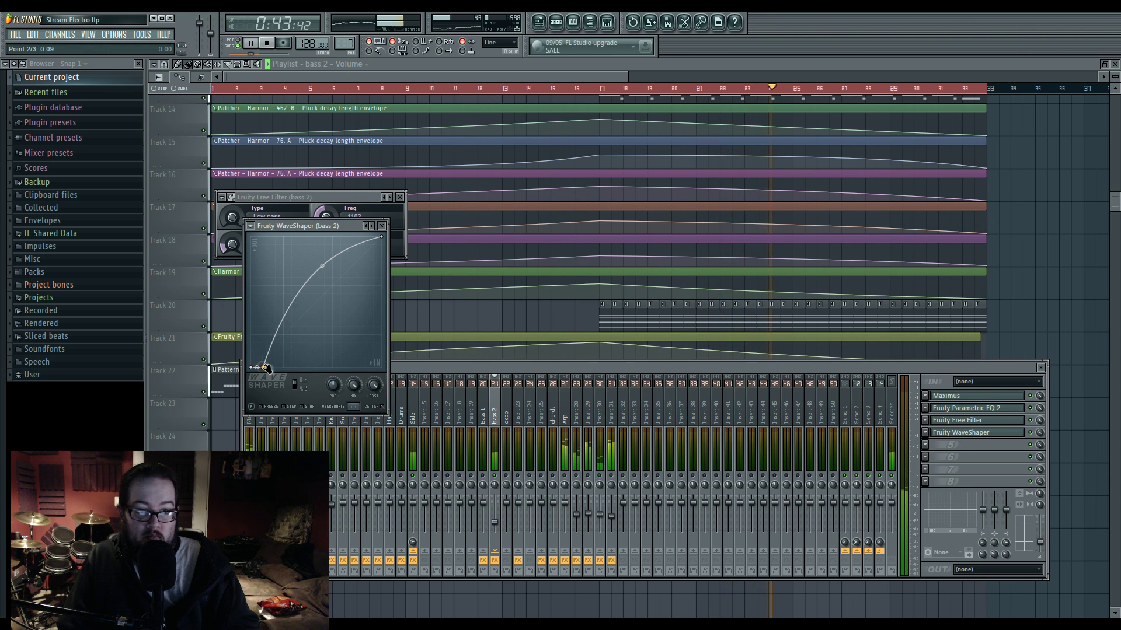
pyautogui.press('F12')
pyautogui.scroll(2, 341, 534)
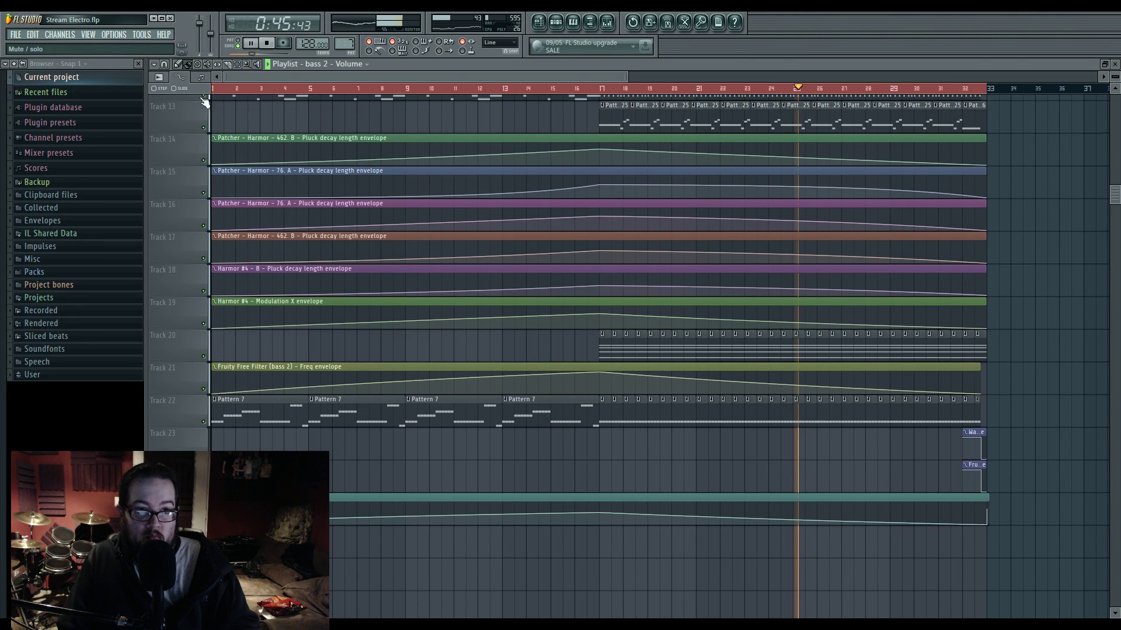
# Step: Replay the intro from the start and check the bass 2 level in the mixer
pyautogui.press('space')
pyautogui.click(607, 23)
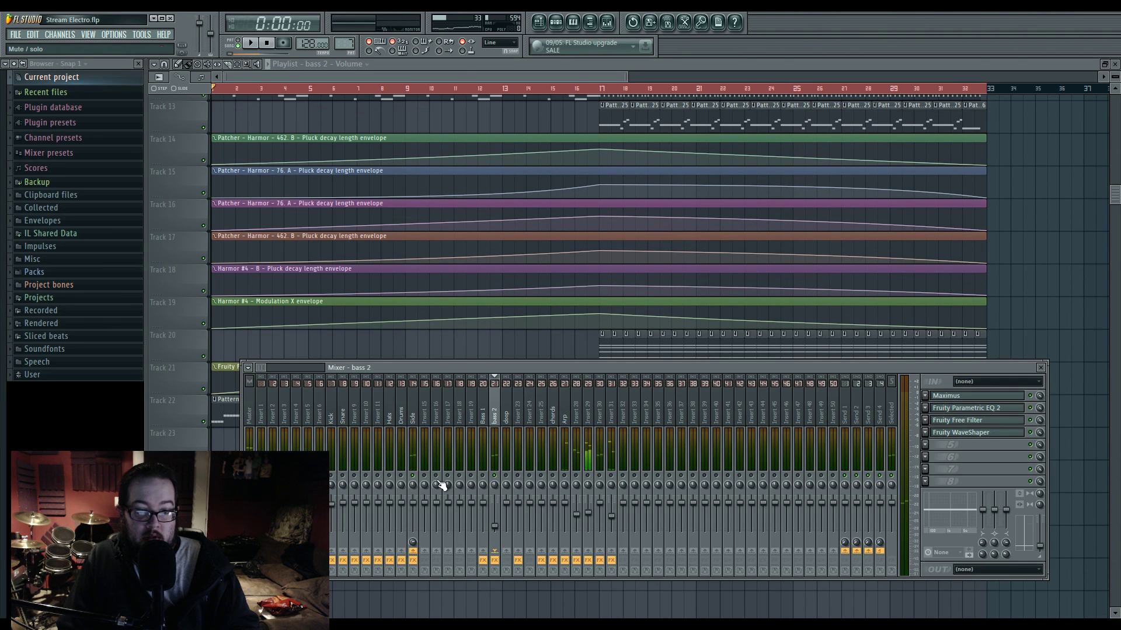
pyautogui.press('space')
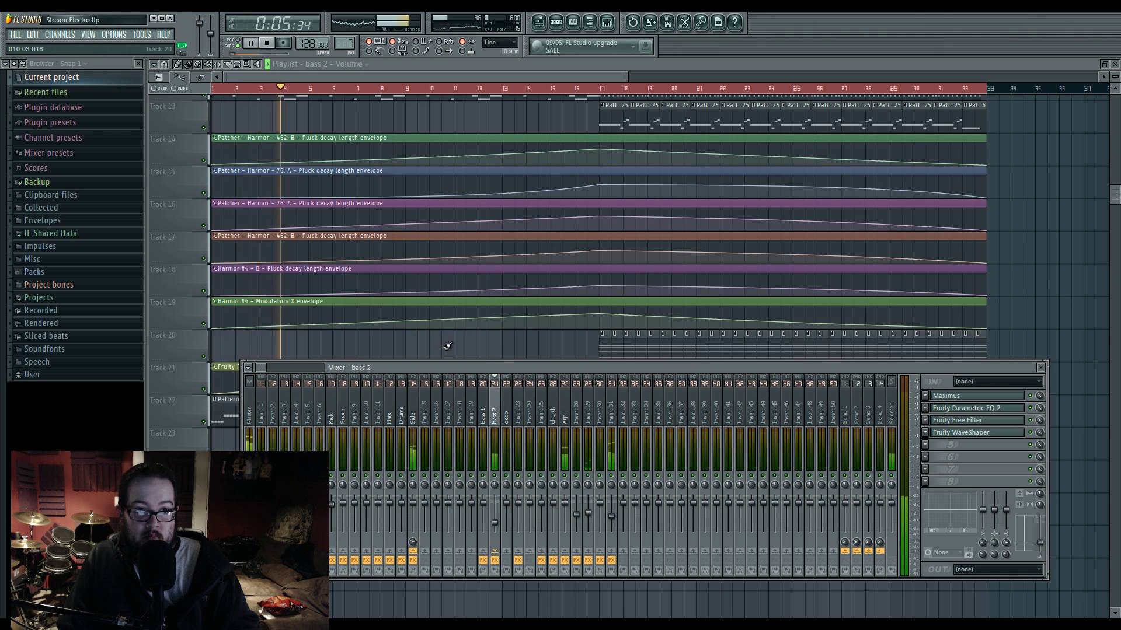
pyautogui.press('F9')
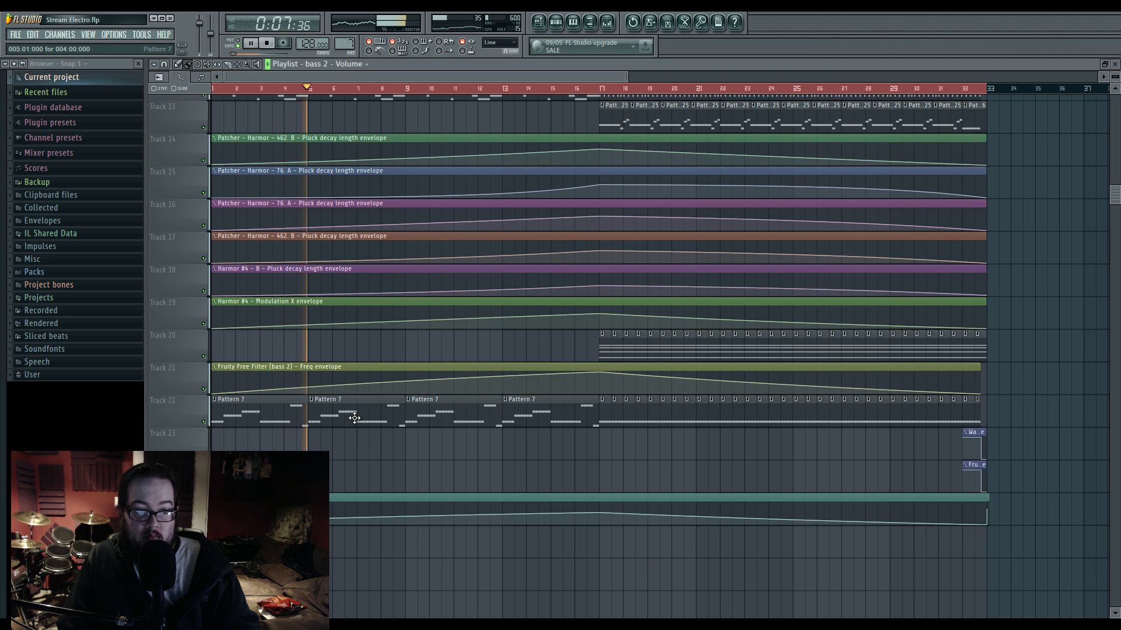
# Step: Shorten all of Pattern 7's Harmor #2 notes slightly, to about 44 ticks, leaving small gaps between them
pyautogui.doubleClick(351, 417)
pyautogui.moveTo(773, 438); pyautogui.dragTo(173, 122)
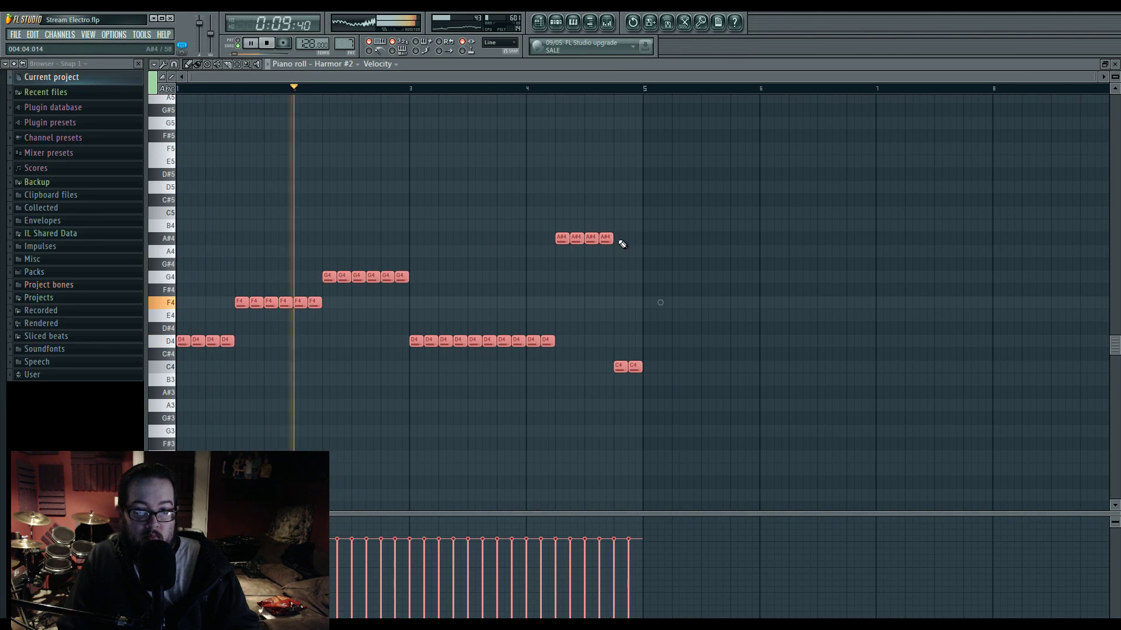
pyautogui.moveTo(609, 241); pyautogui.dragTo(610, 242)
pyautogui.doubleClick(608, 242)
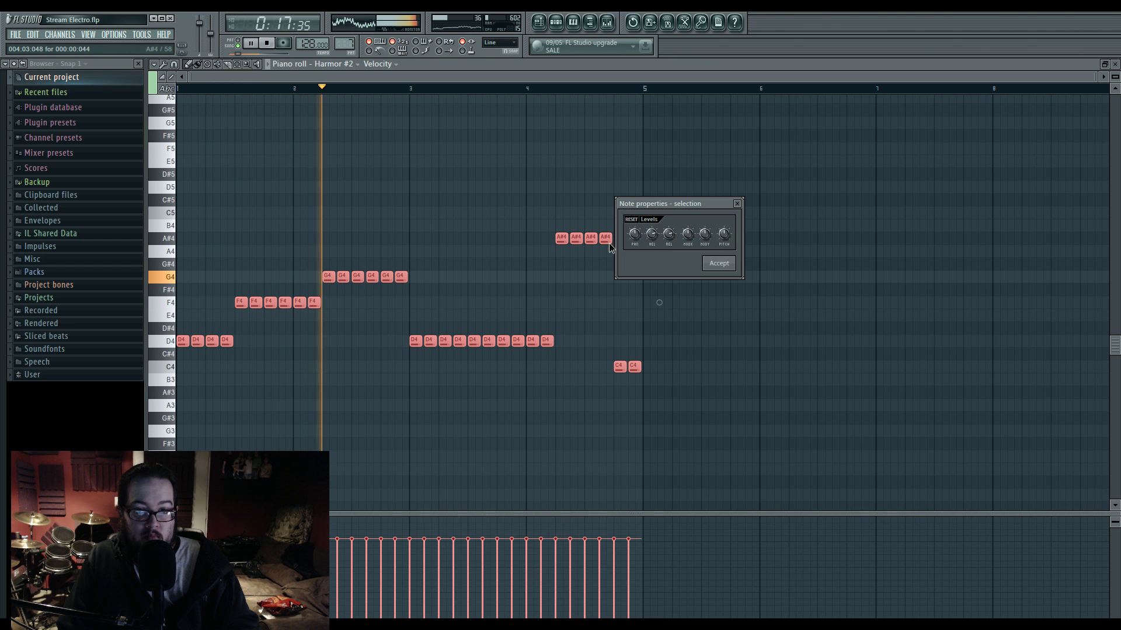
pyautogui.click(737, 203)
pyautogui.click(538, 23)
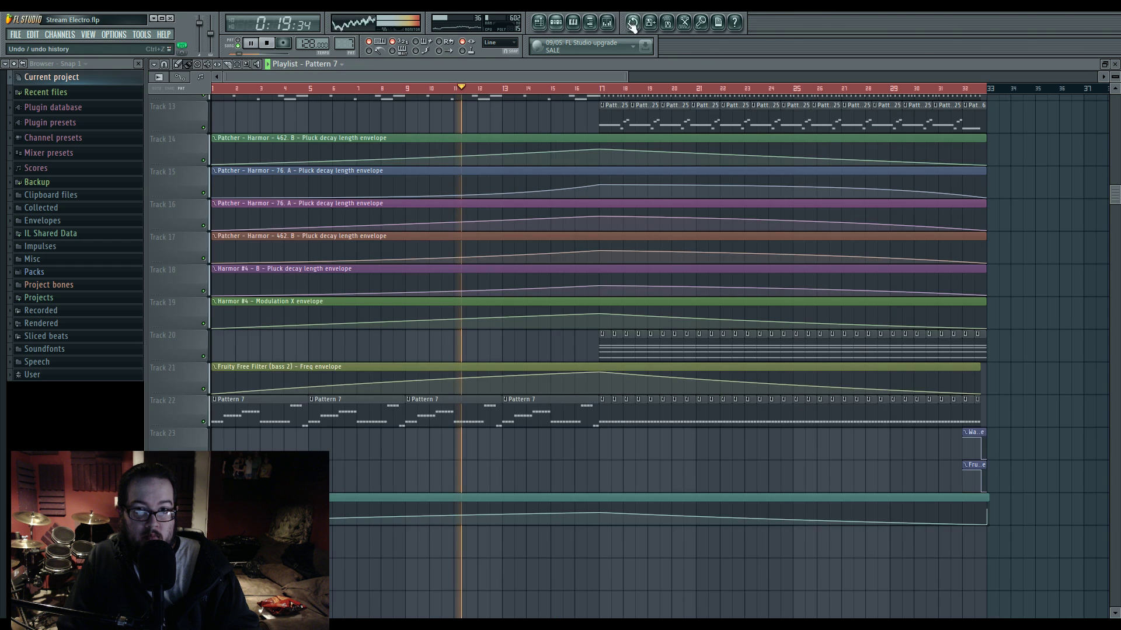
pyautogui.click(608, 23)
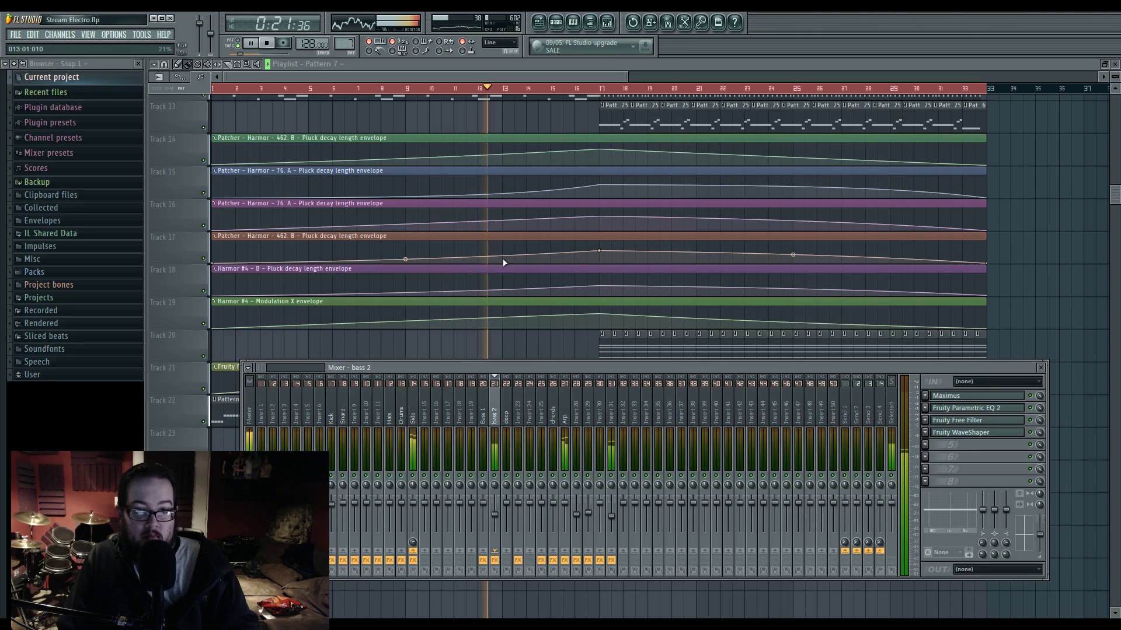
pyautogui.press('F9')
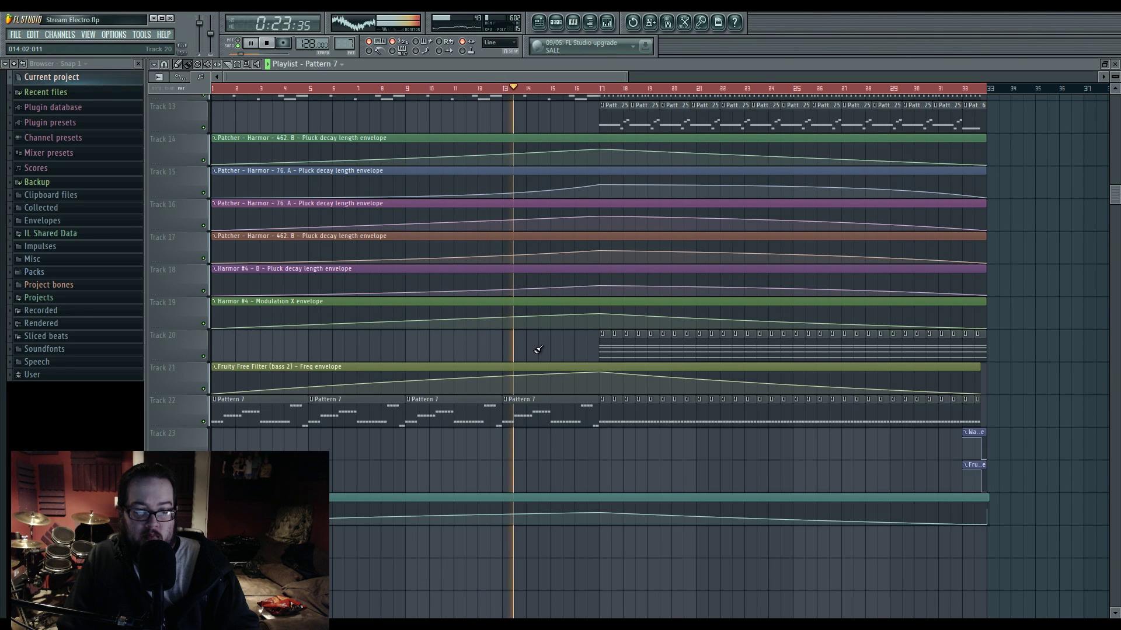
# Step: Replay the intro from about bar 14 and slightly lower the bar 17 peak of bass 2's Fruity Free Filter frequency envelope
pyautogui.click(608, 23)
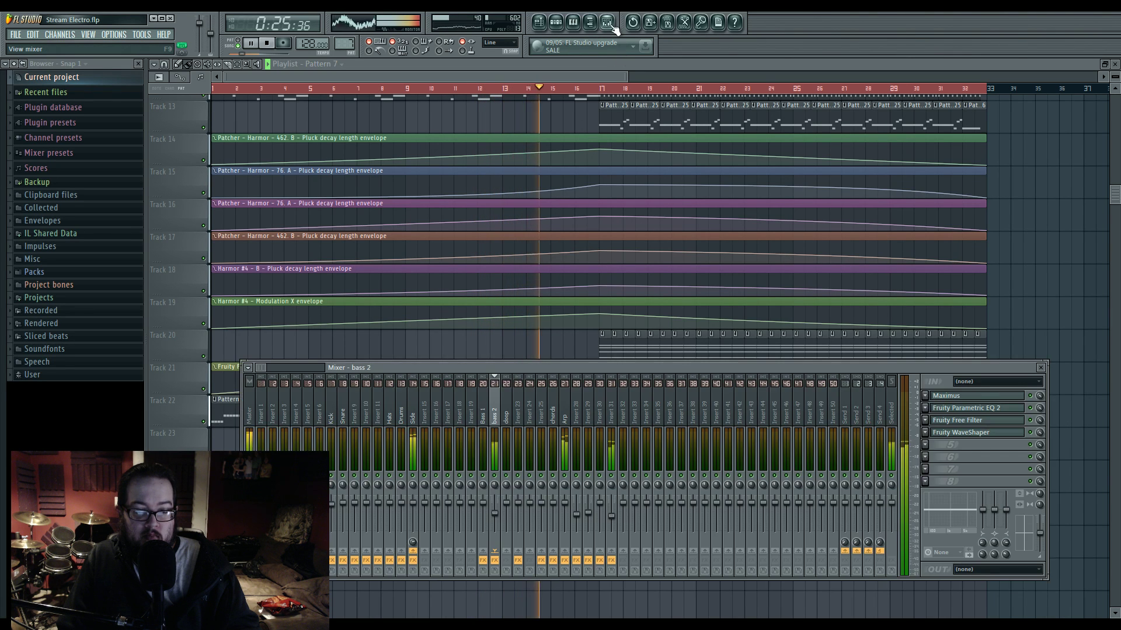
pyautogui.press('space')
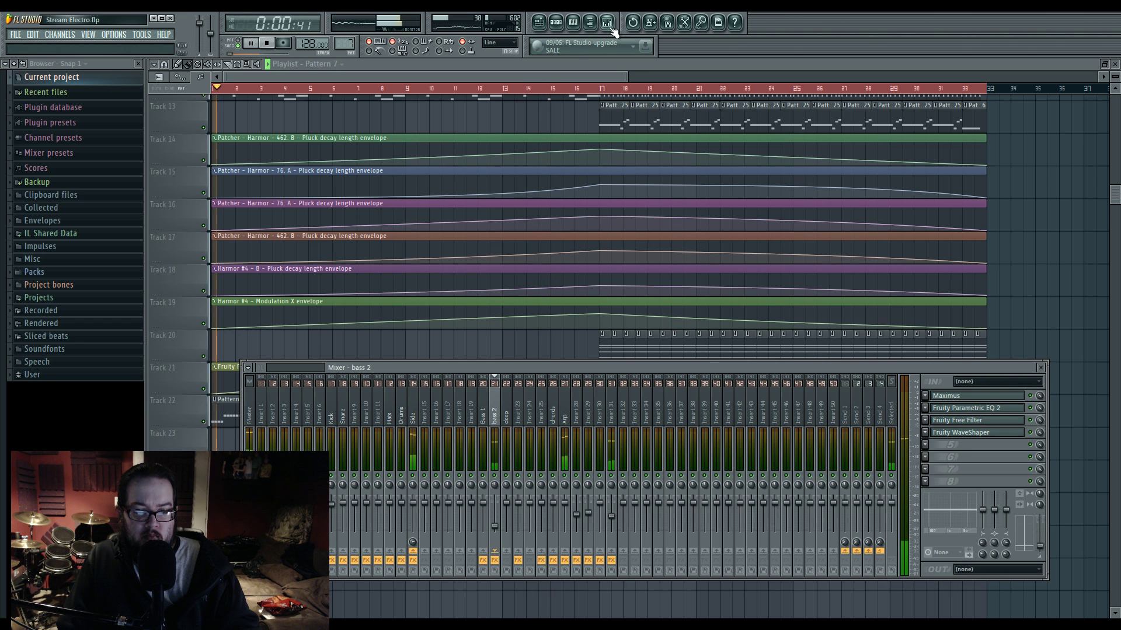
pyautogui.click(540, 89)
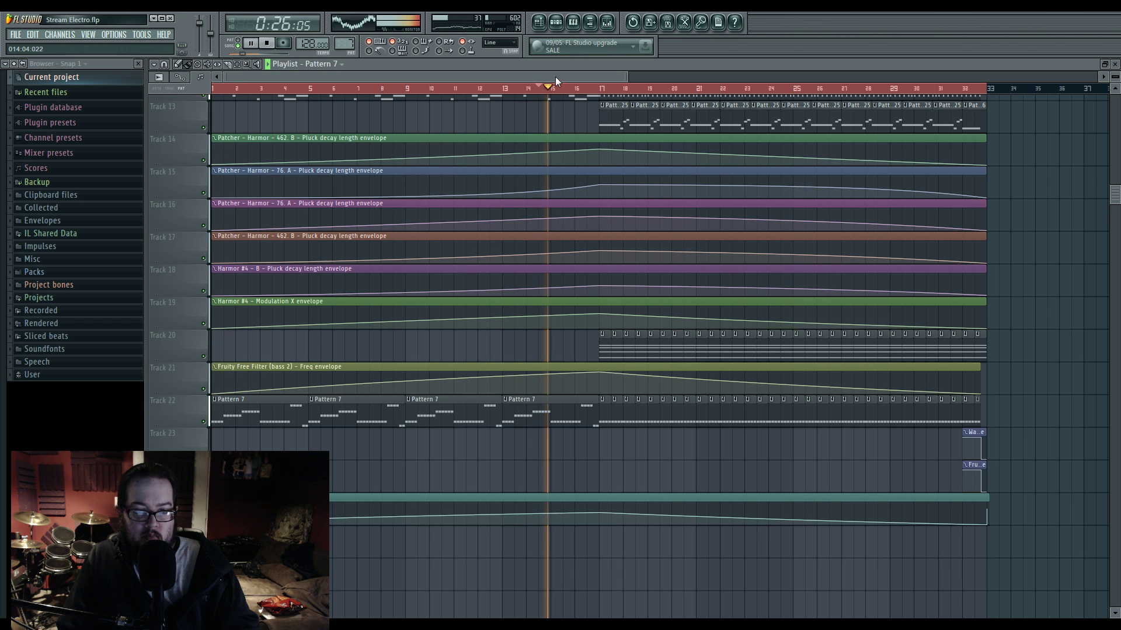
pyautogui.click(605, 27)
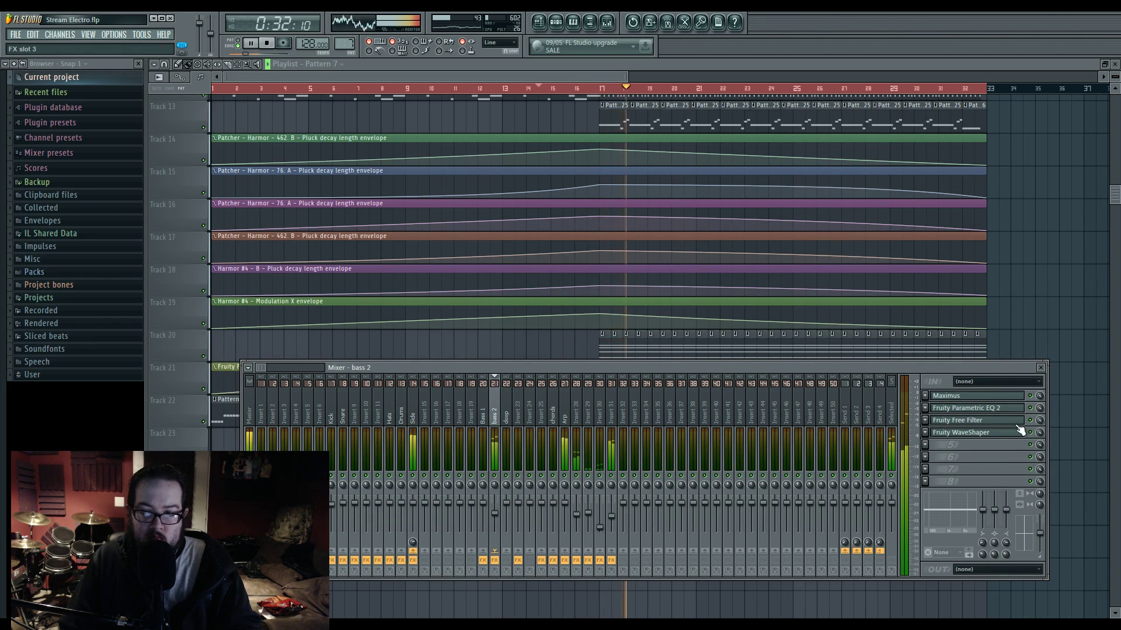
pyautogui.rightClick(1010, 315)
pyautogui.moveTo(601, 373); pyautogui.dragTo(601, 377)
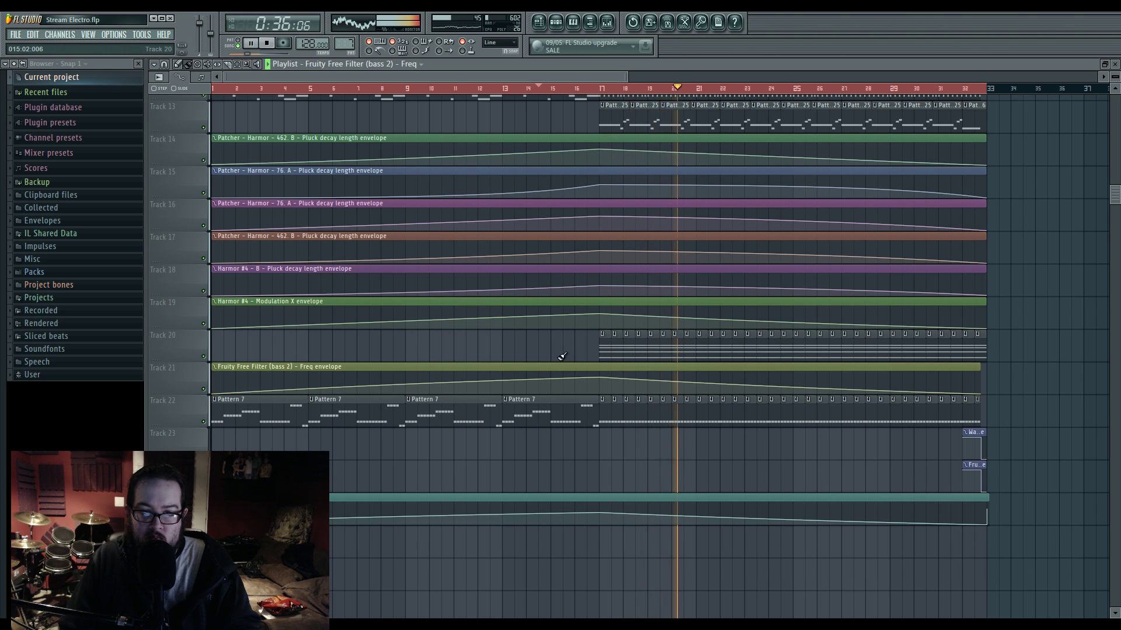
# Step: Stop playback, place a Pattern 1 clip at the start of track 26 and trim it to its first step
pyautogui.scroll(4, 560, 378)
pyautogui.press('space')
pyautogui.scroll(3, 560, 375)
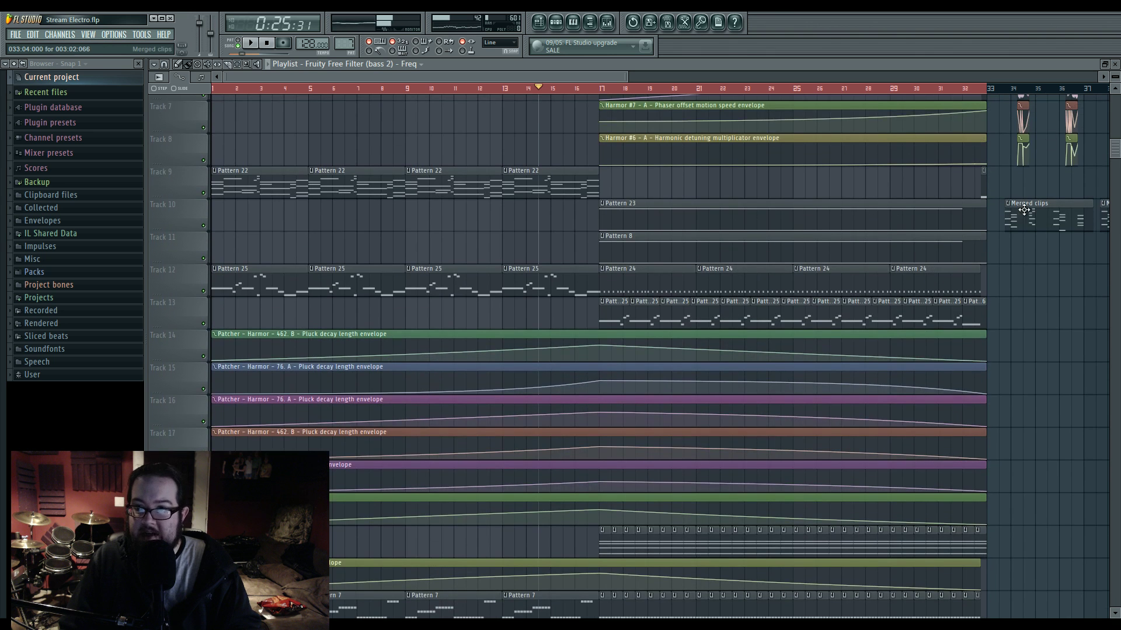
pyautogui.scroll(7, 1012, 223)
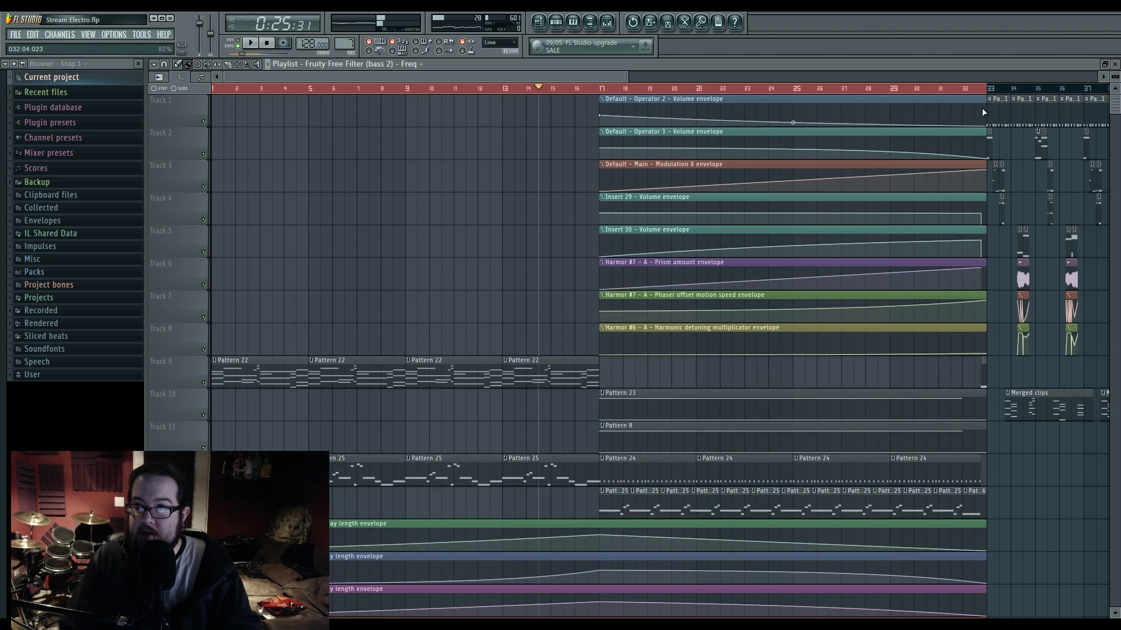
pyautogui.scroll(-20, 992, 107)
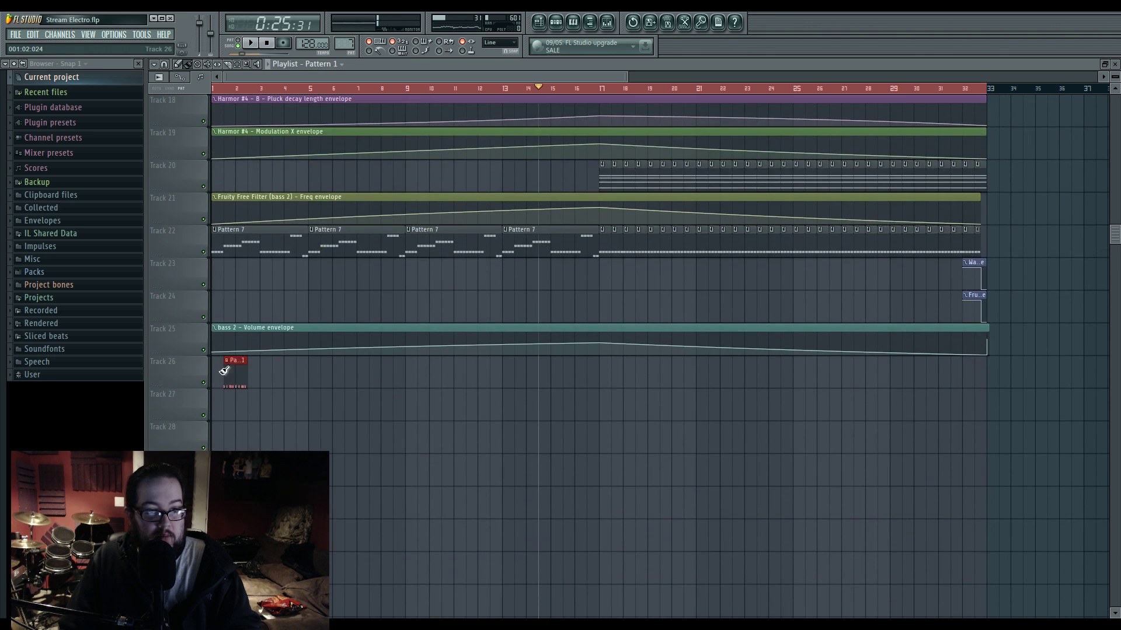
pyautogui.scroll(8, 180, 434)
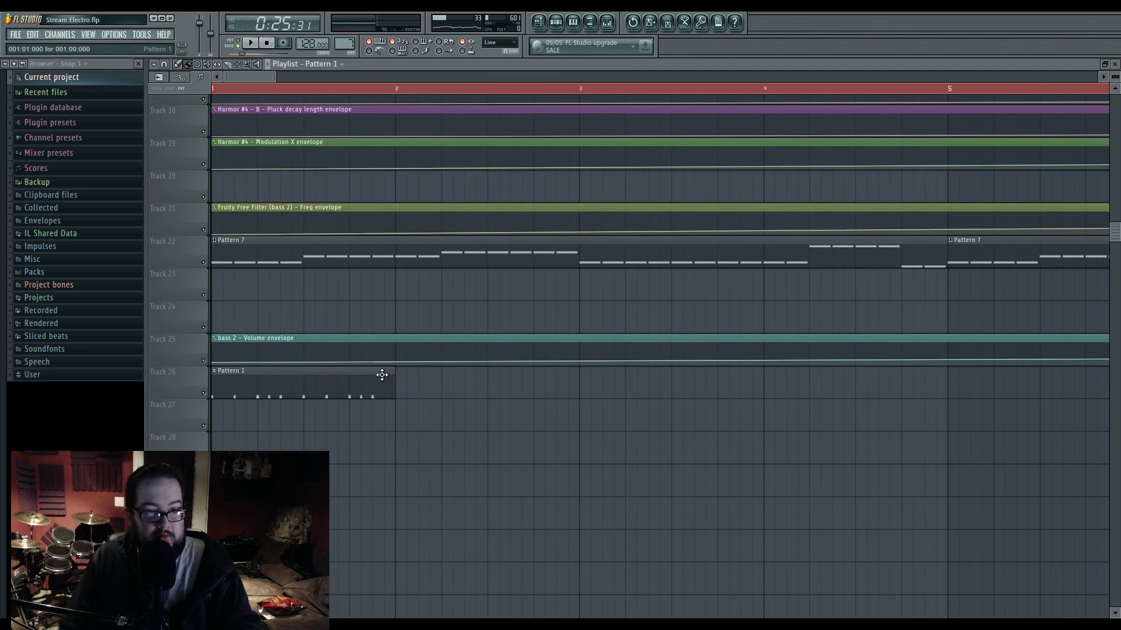
pyautogui.moveTo(394, 381); pyautogui.dragTo(233, 384)
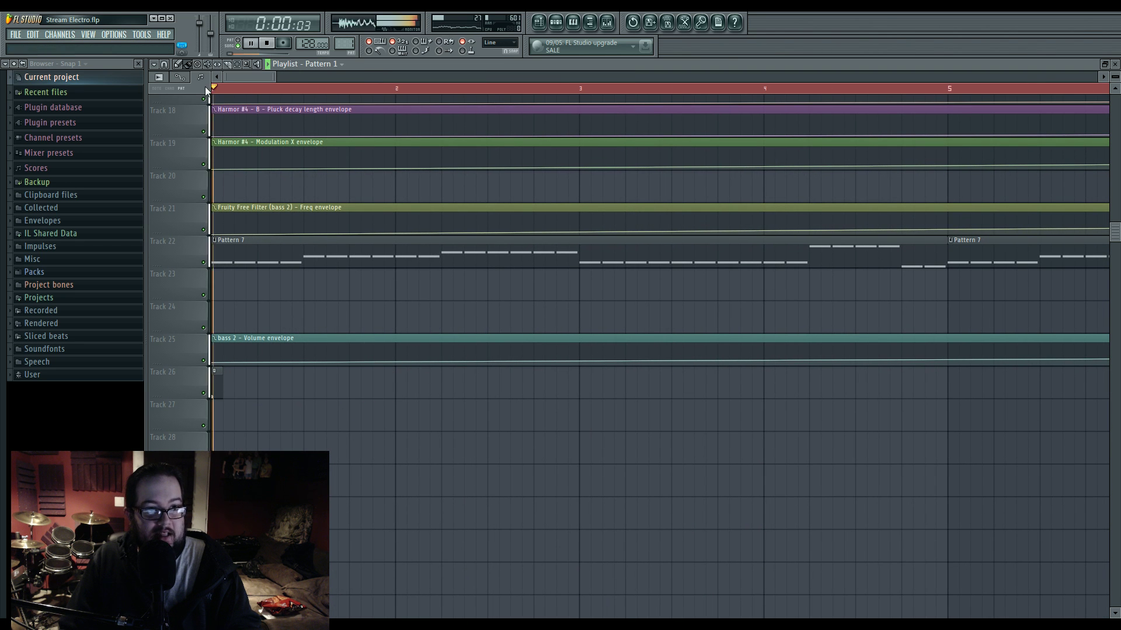
# Step: Add a Sytrus channel to the Unsorted channel group and load its Default preset
pyautogui.click(556, 22)
pyautogui.click(543, 331)
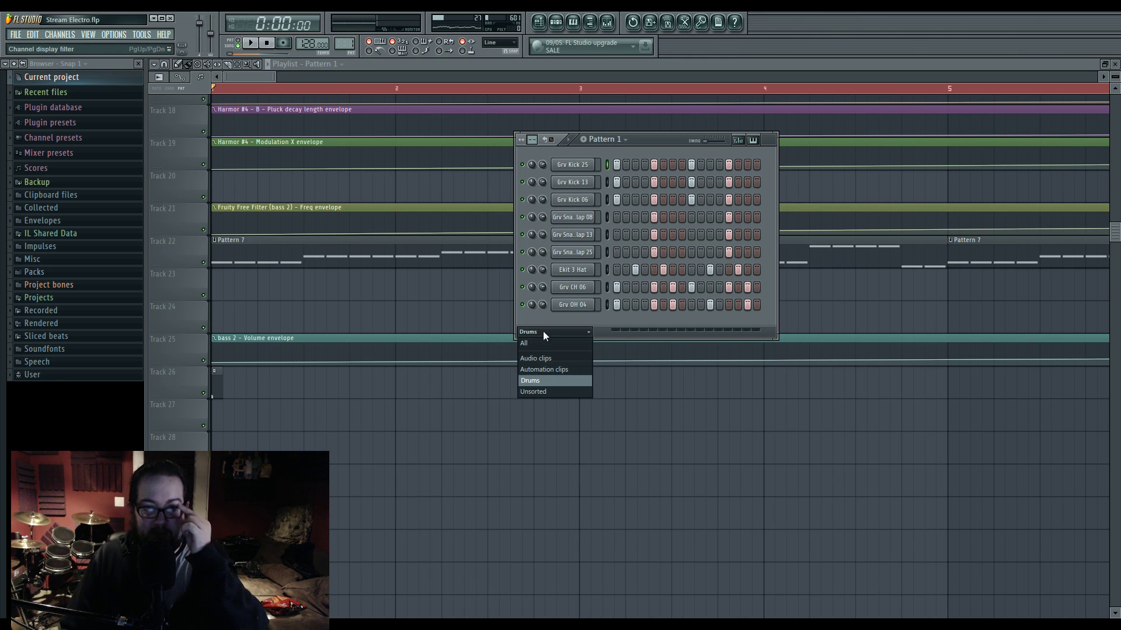
pyautogui.click(555, 392)
pyautogui.click(59, 34)
pyautogui.moveTo(70, 45)
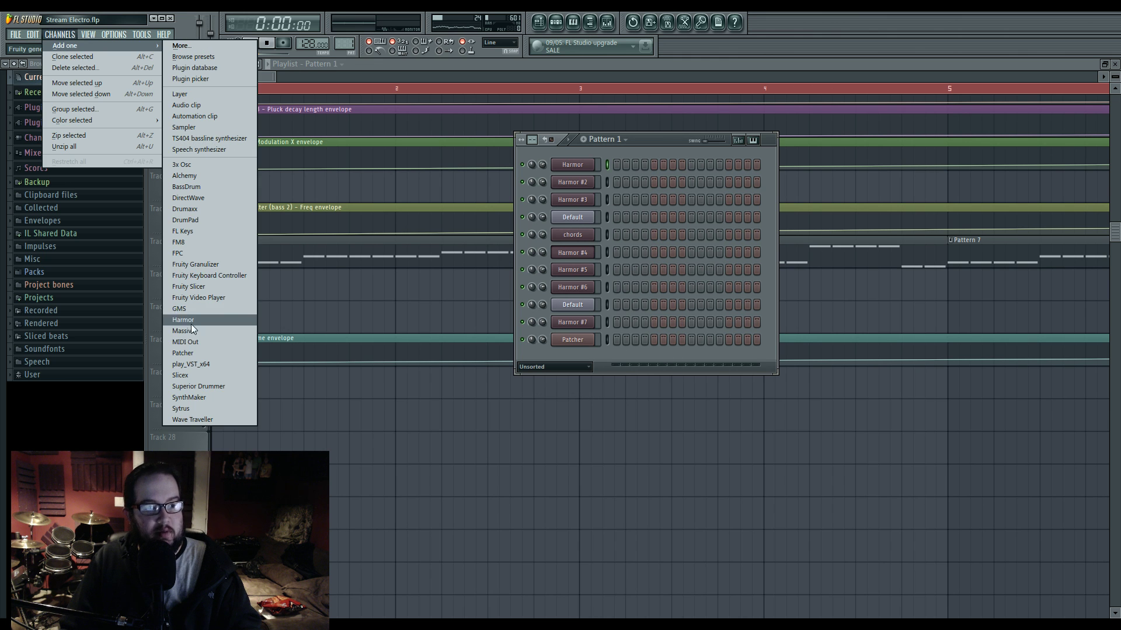
pyautogui.click(230, 408)
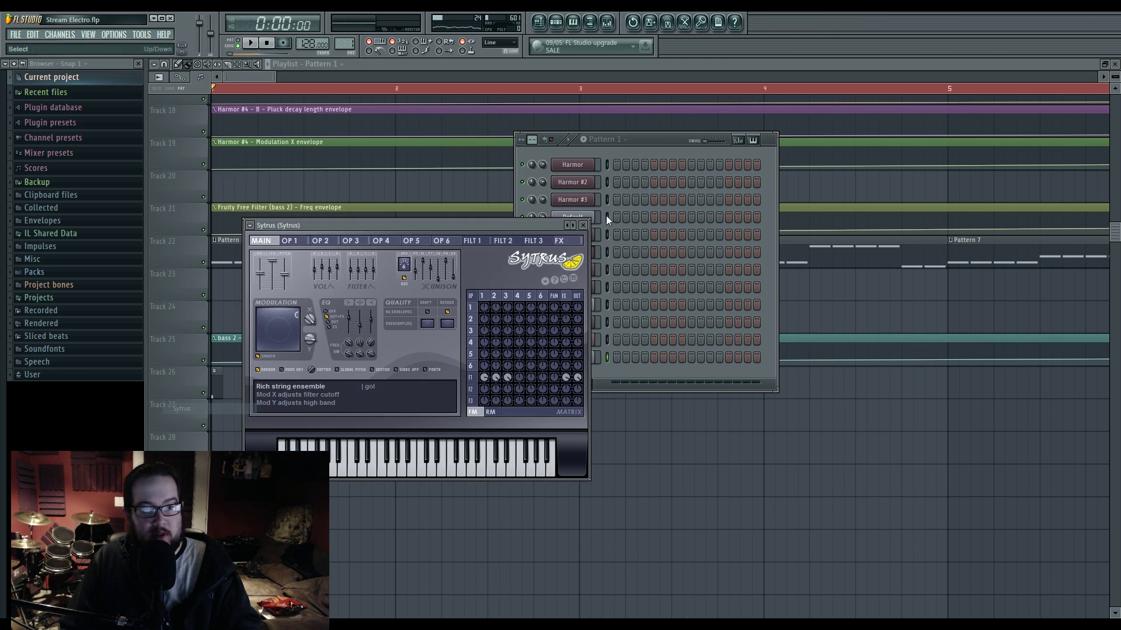
pyautogui.moveTo(523, 227); pyautogui.dragTo(615, 229)
pyautogui.click(342, 229)
pyautogui.moveTo(403, 261)
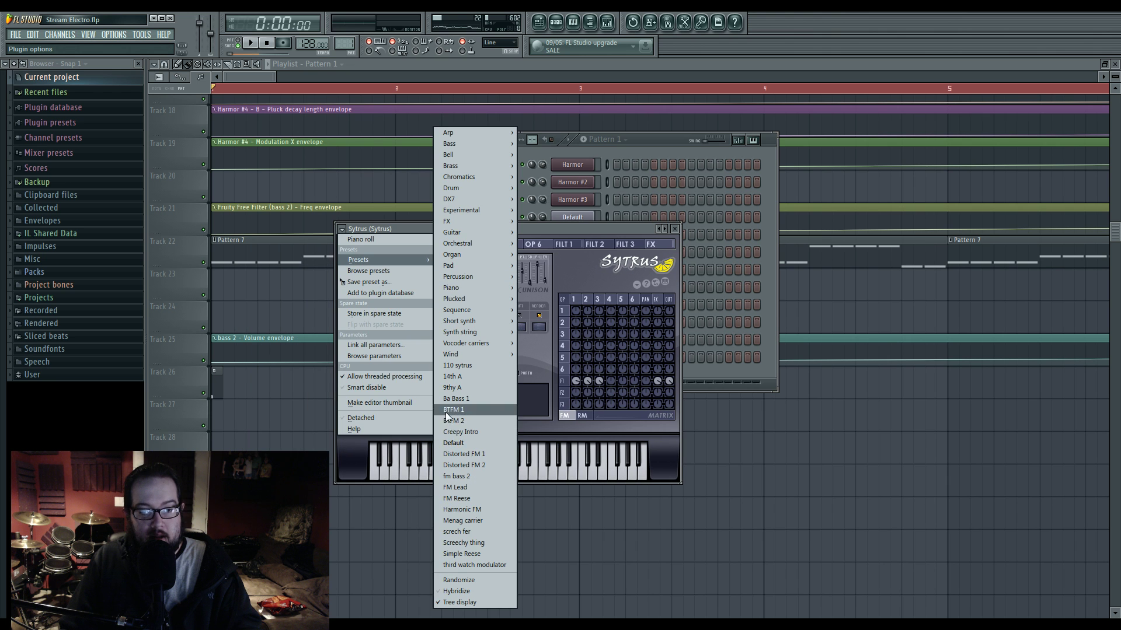
pyautogui.click(460, 443)
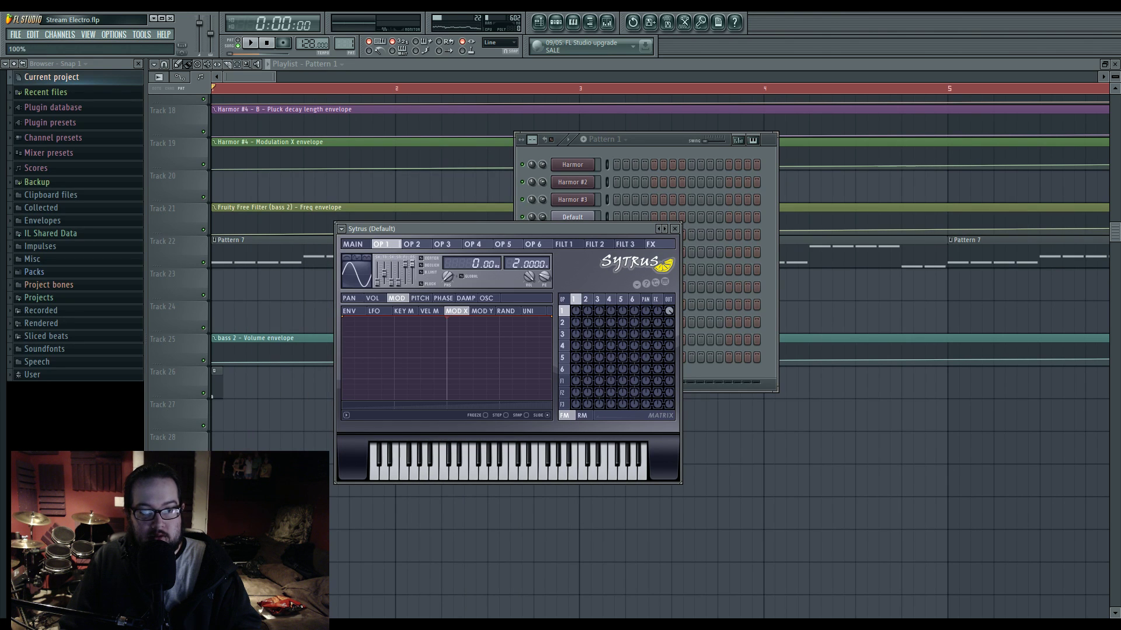
# Step: Draw a four-bar C3 note for the new Sytrus channel in Pattern 1's piano roll
pyautogui.click(674, 143)
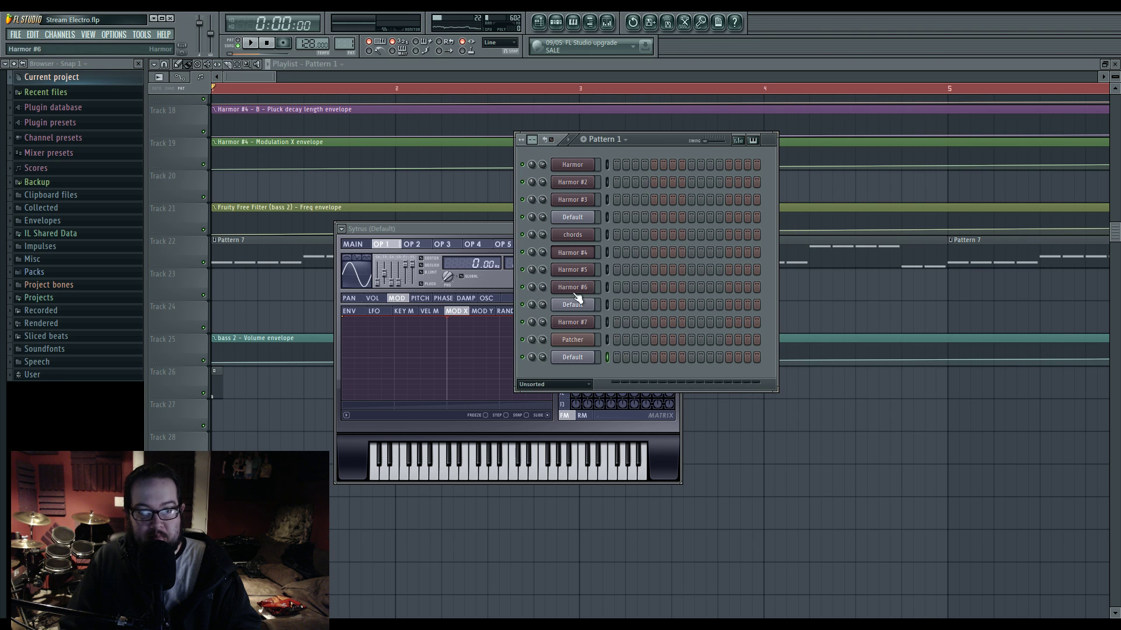
pyautogui.rightClick(572, 357)
pyautogui.click(610, 357)
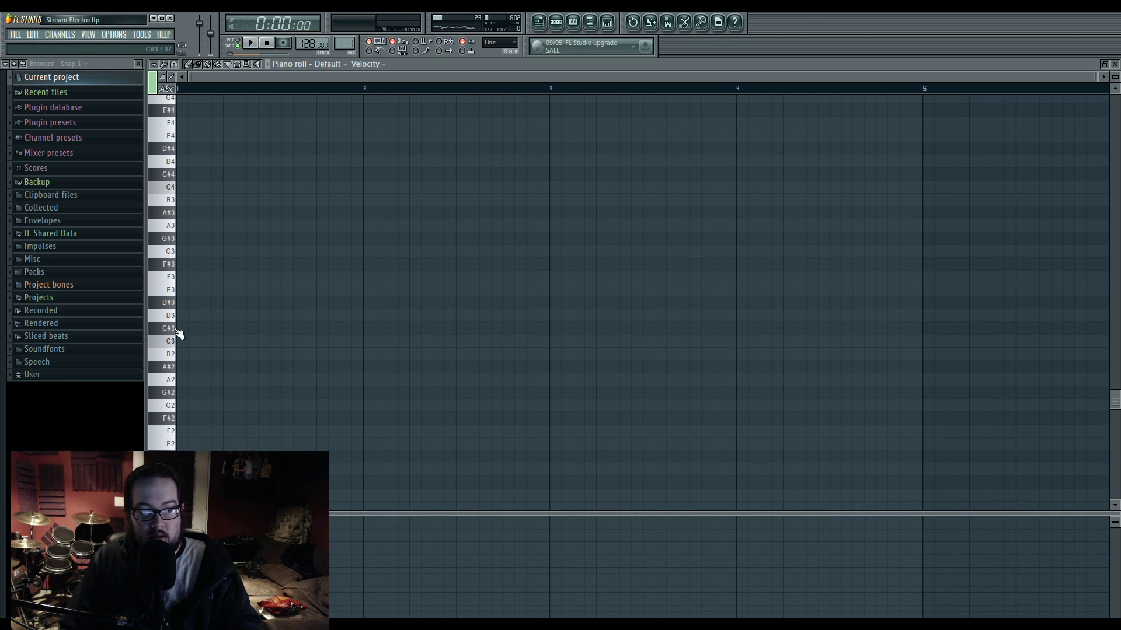
pyautogui.click(178, 342)
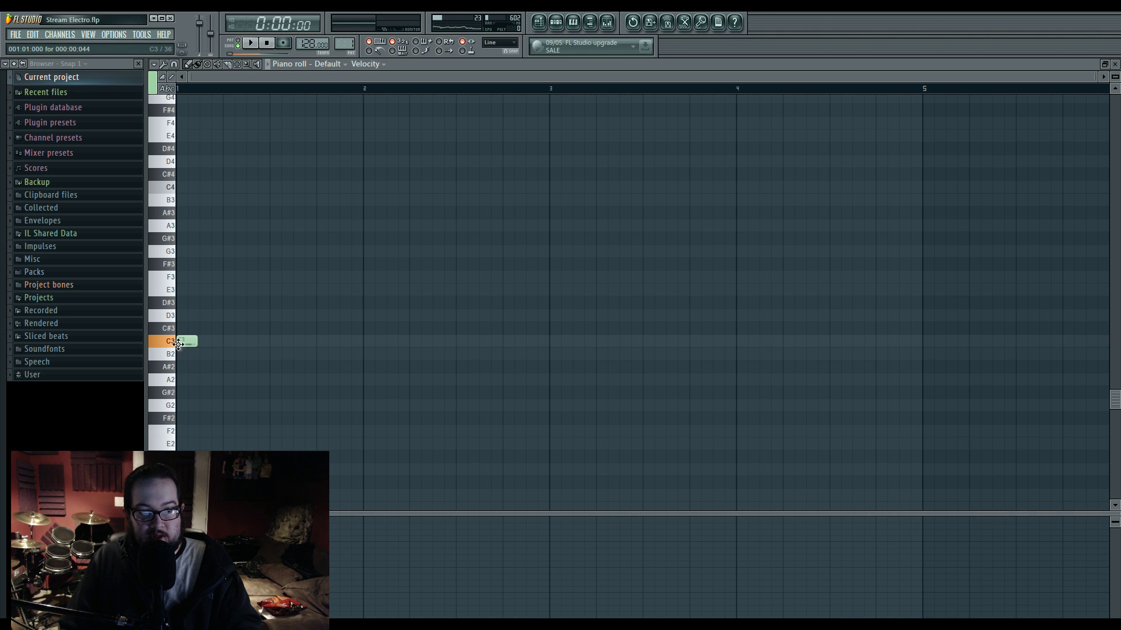
pyautogui.moveTo(203, 347); pyautogui.dragTo(839, 359)
pyautogui.moveTo(914, 357); pyautogui.dragTo(925, 363)
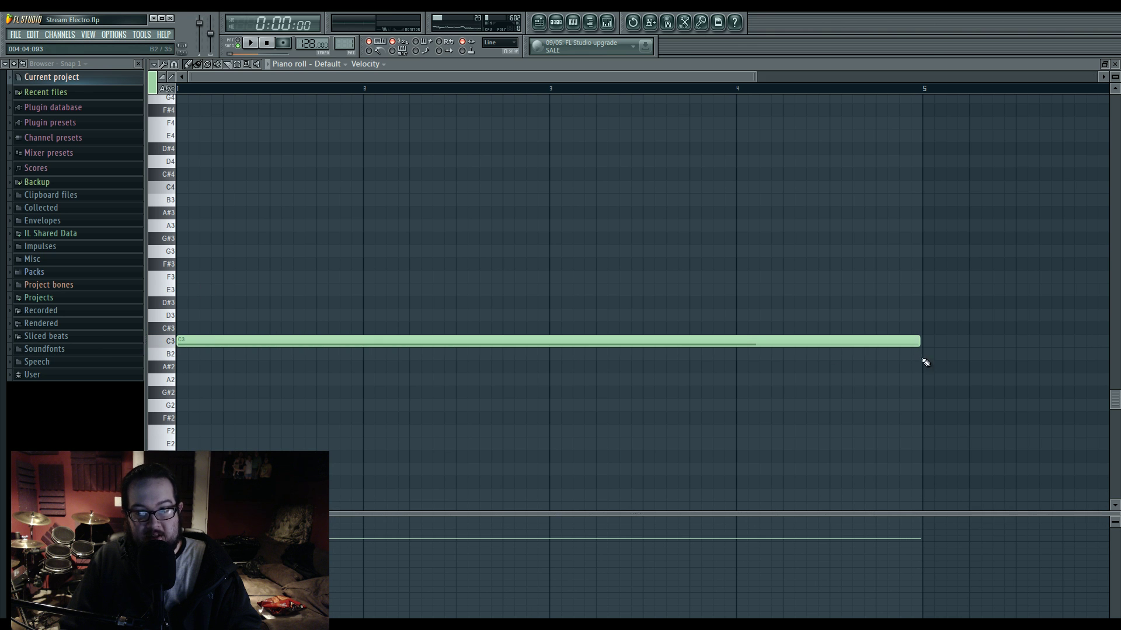
pyautogui.click(547, 25)
pyautogui.scroll(-6, 843, 325)
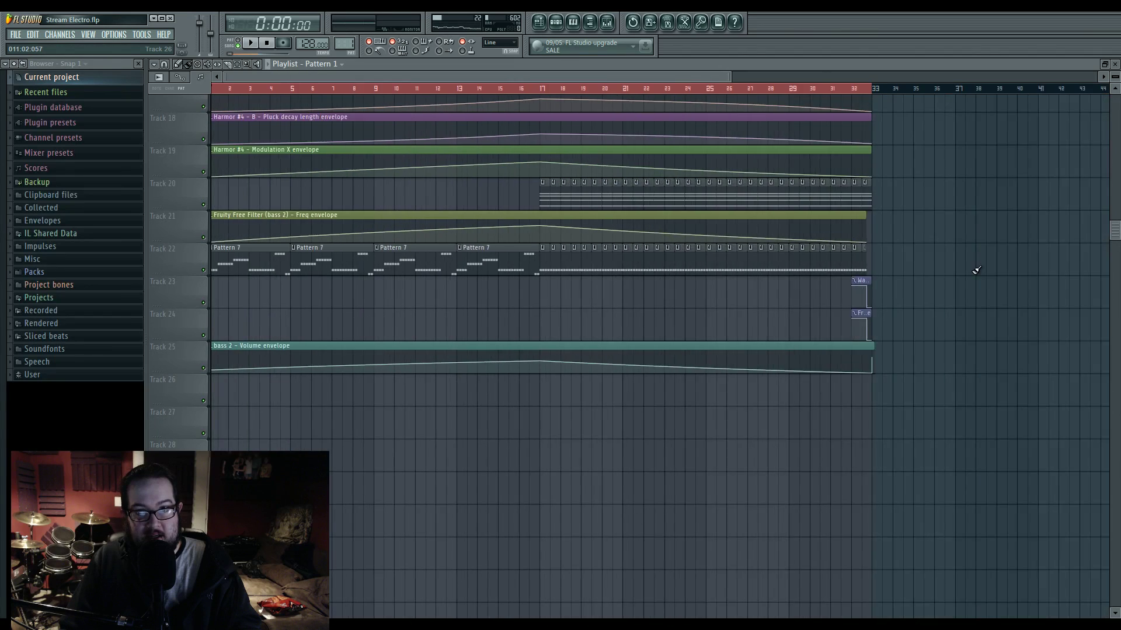
pyautogui.click(501, 253)
pyautogui.scroll(3, 499, 246)
pyautogui.rightClick(654, 237)
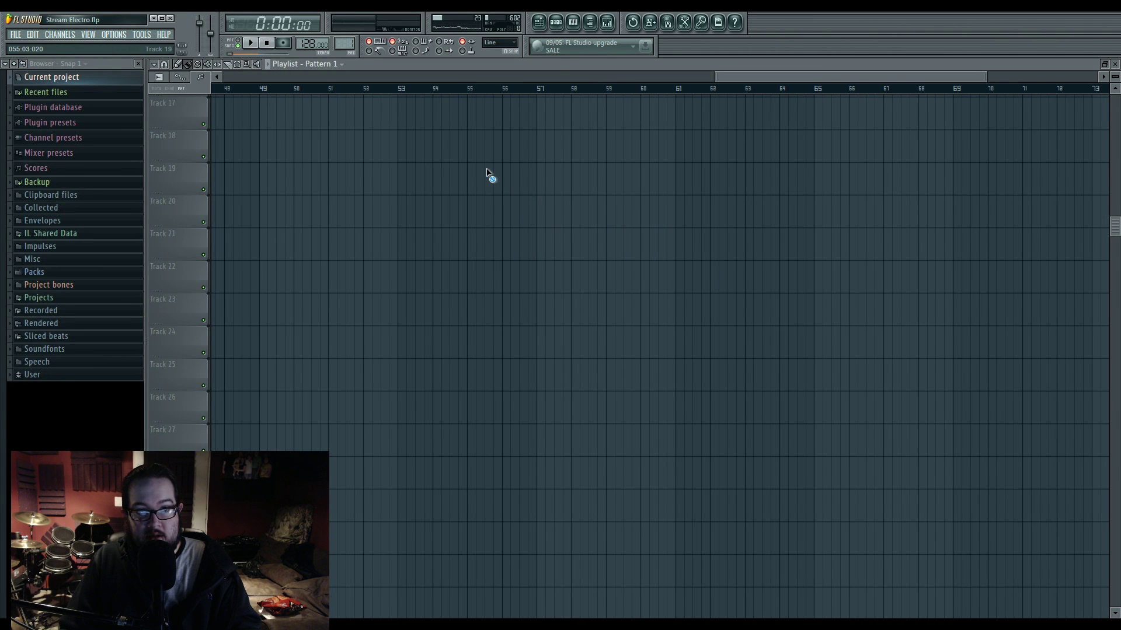
pyautogui.press('F7')
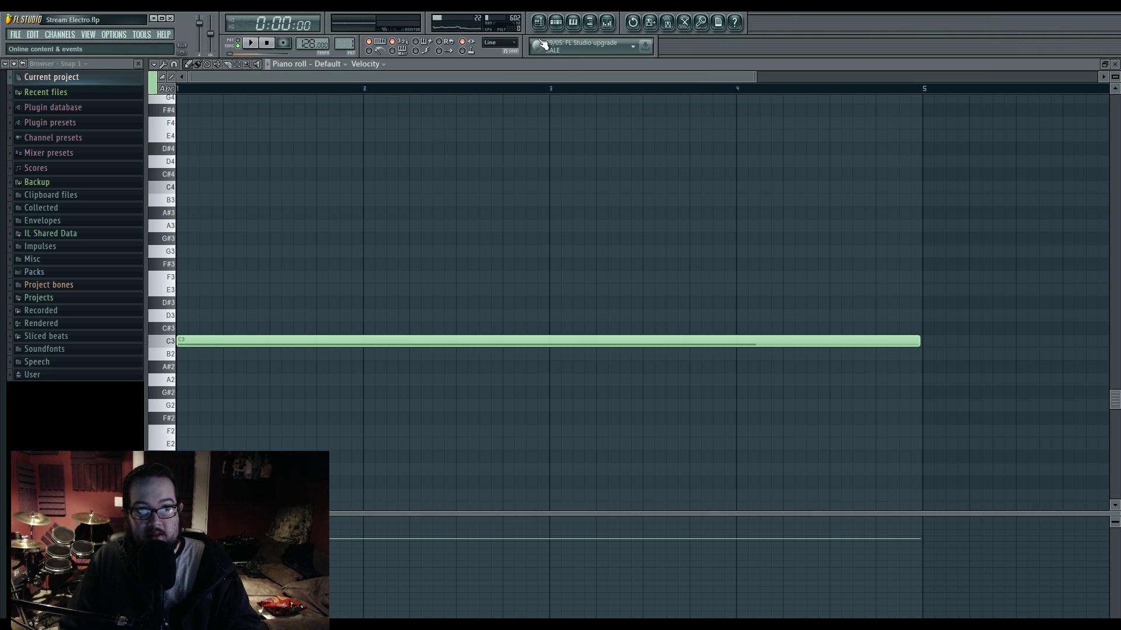
# Step: Show all channels and cut only the new Sytrus channel's note out of Pattern 1, keeping the drum steps
pyautogui.click(557, 23)
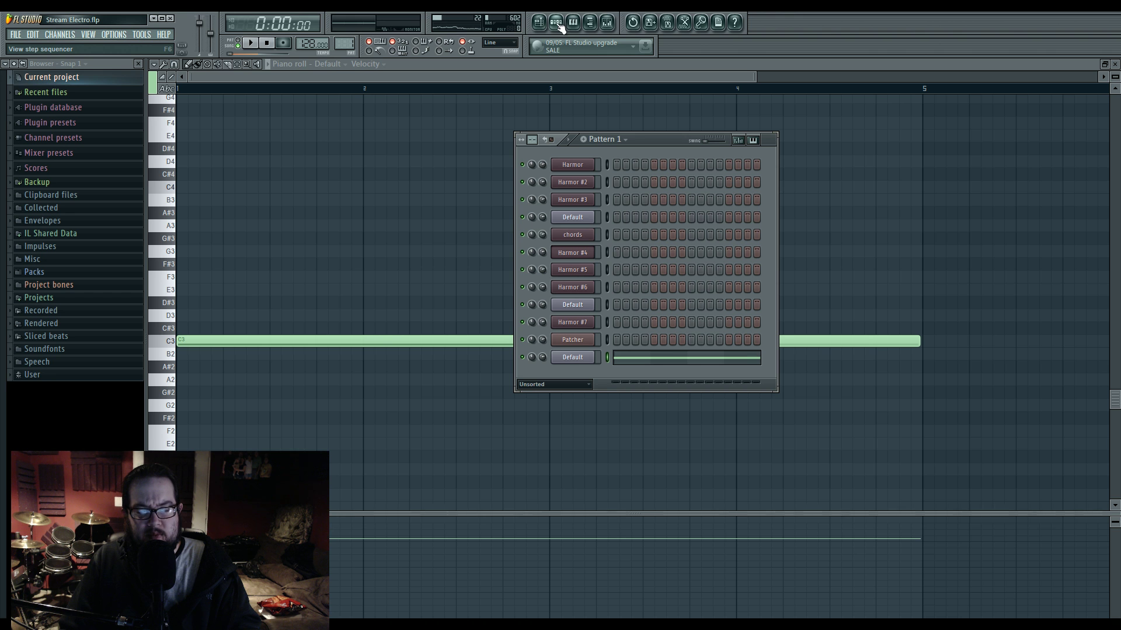
pyautogui.click(571, 391)
pyautogui.click(566, 394)
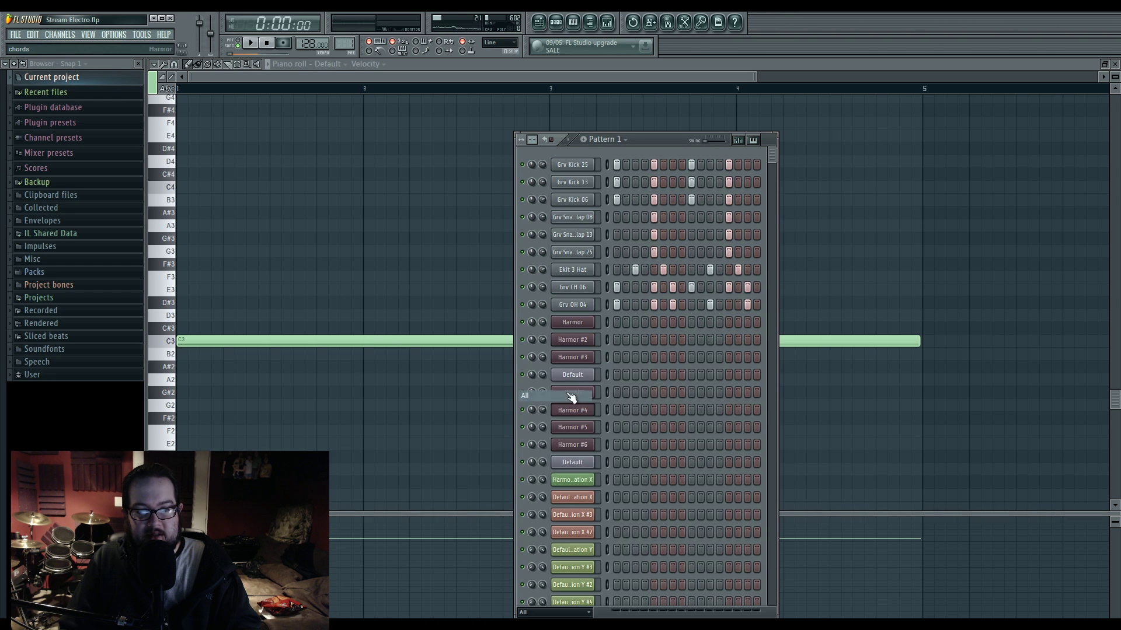
pyautogui.scroll(-3, 653, 527)
pyautogui.scroll(-3, 653, 528)
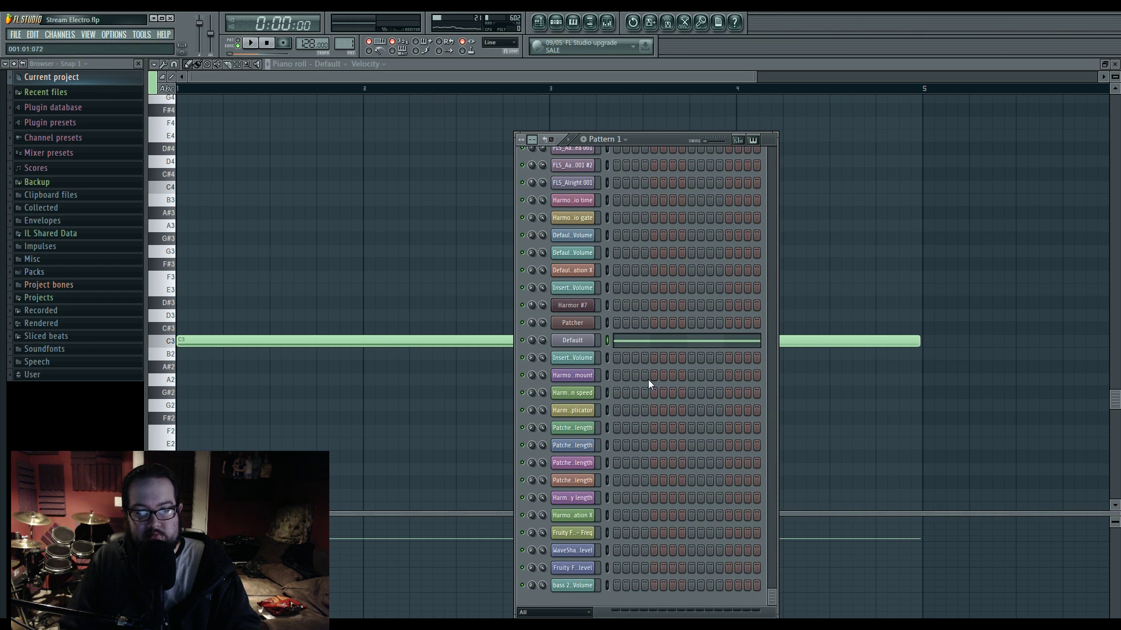
pyautogui.click(607, 340)
pyautogui.hotkey('ctrl', 'z')
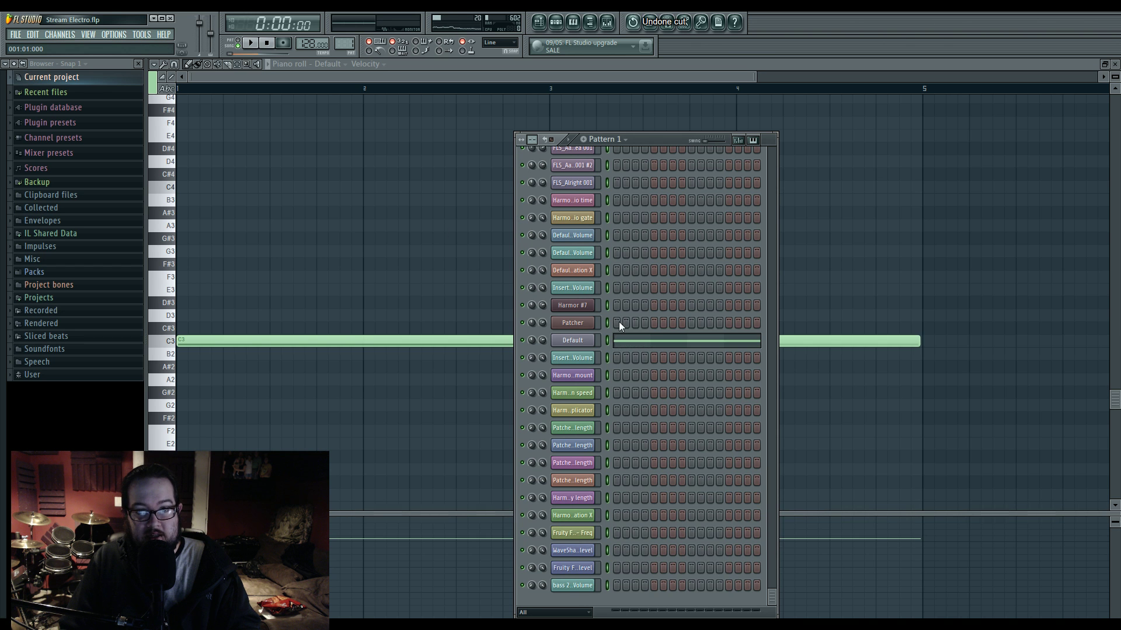
pyautogui.click(608, 342)
pyautogui.hotkey('ctrl', 'x')
pyautogui.scroll(9, 619, 350)
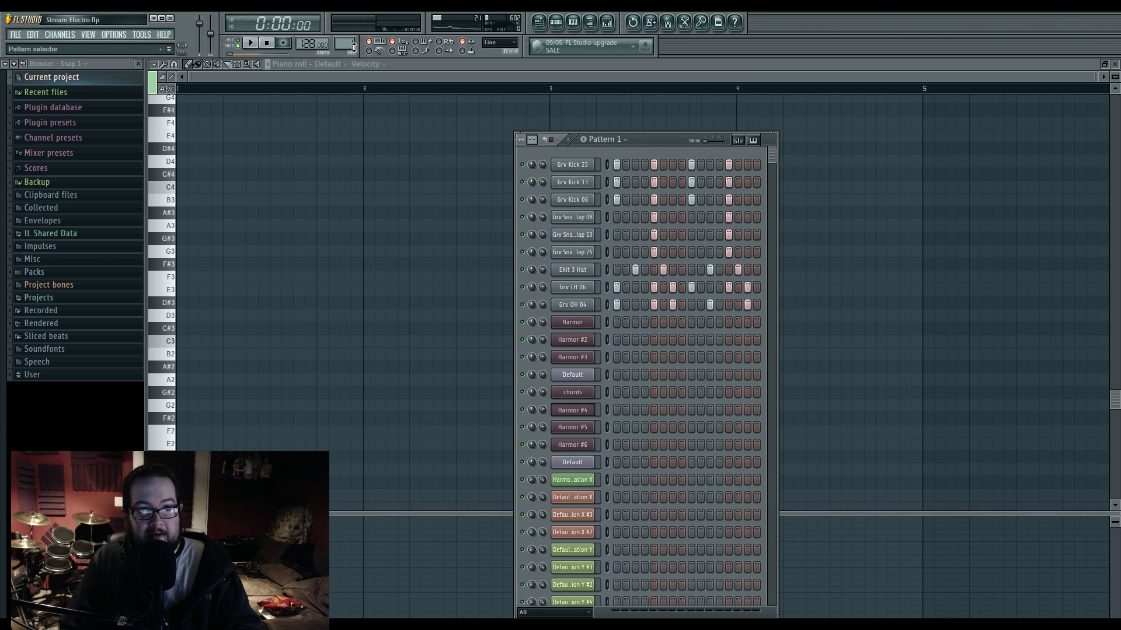
# Step: Switch to the empty Pattern 27 and open the Default channels in turn to locate the new Sytrus
pyautogui.click(366, 52)
pyautogui.click(426, 48)
pyautogui.click(402, 41)
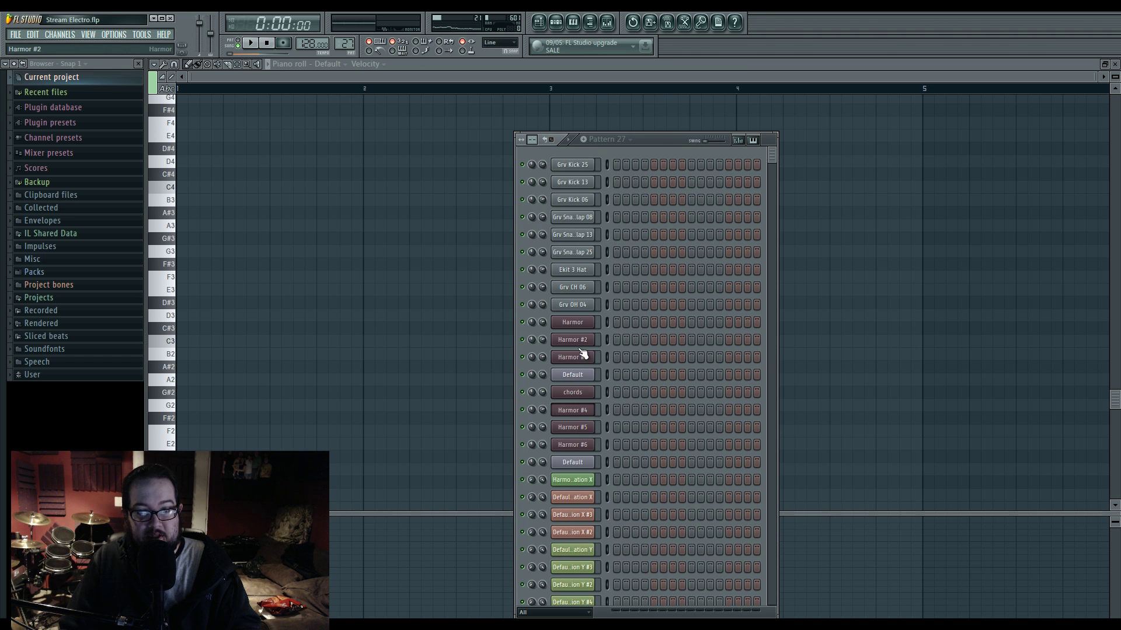
pyautogui.click(580, 393)
pyautogui.click(665, 142)
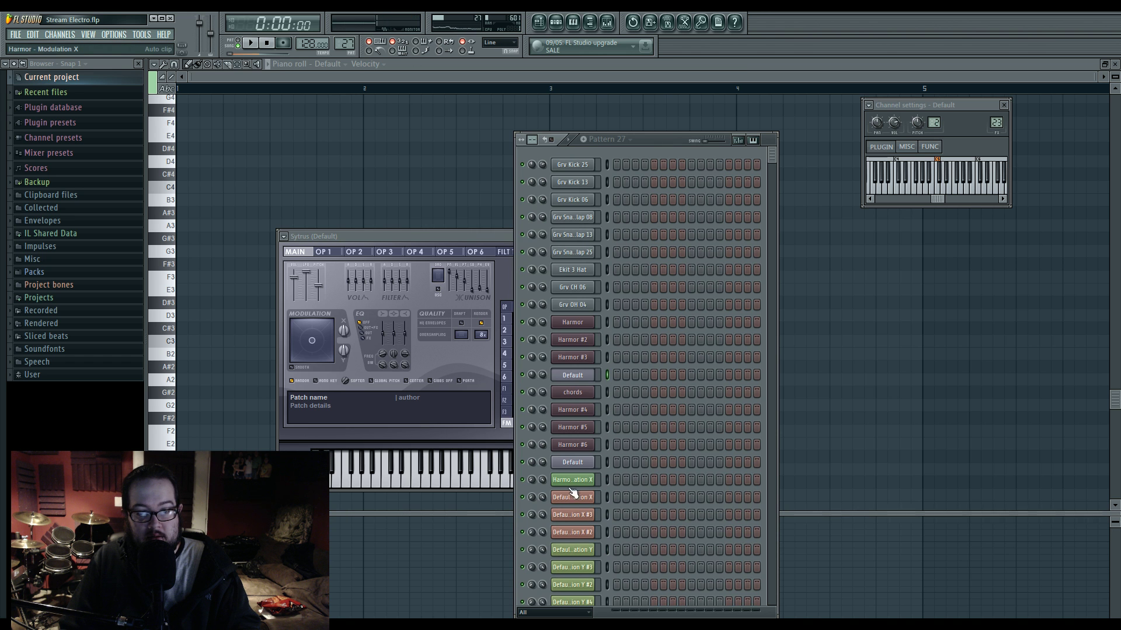
pyautogui.click(573, 463)
pyautogui.click(656, 146)
pyautogui.scroll(-8, 666, 363)
pyautogui.scroll(-2, 666, 364)
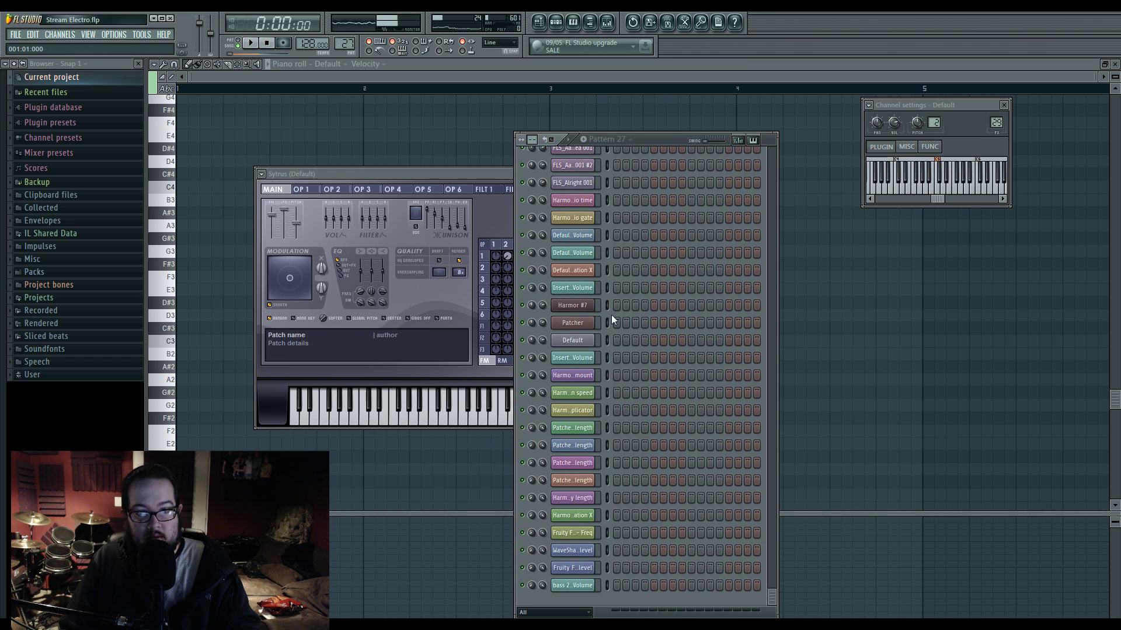
pyautogui.click(581, 341)
pyautogui.moveTo(653, 141); pyautogui.dragTo(654, 145)
# Step: Open the new Sytrus channel's piano roll in Pattern 27 and add a four-bar note
pyautogui.rightClick(587, 341)
pyautogui.click(616, 343)
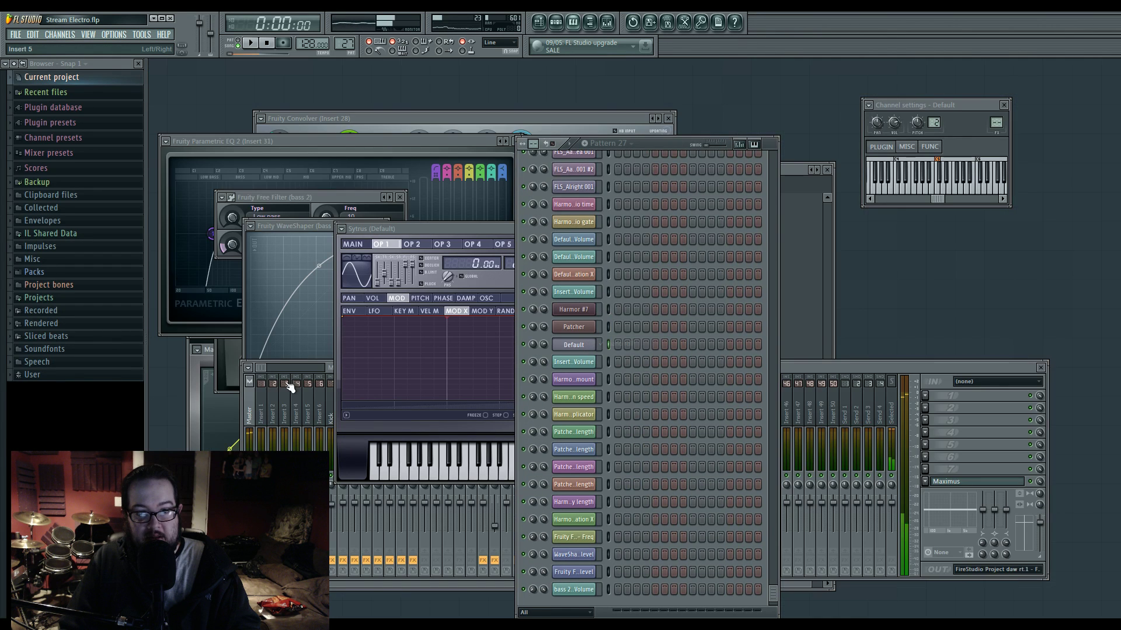
pyautogui.rightClick(577, 335)
pyautogui.click(627, 337)
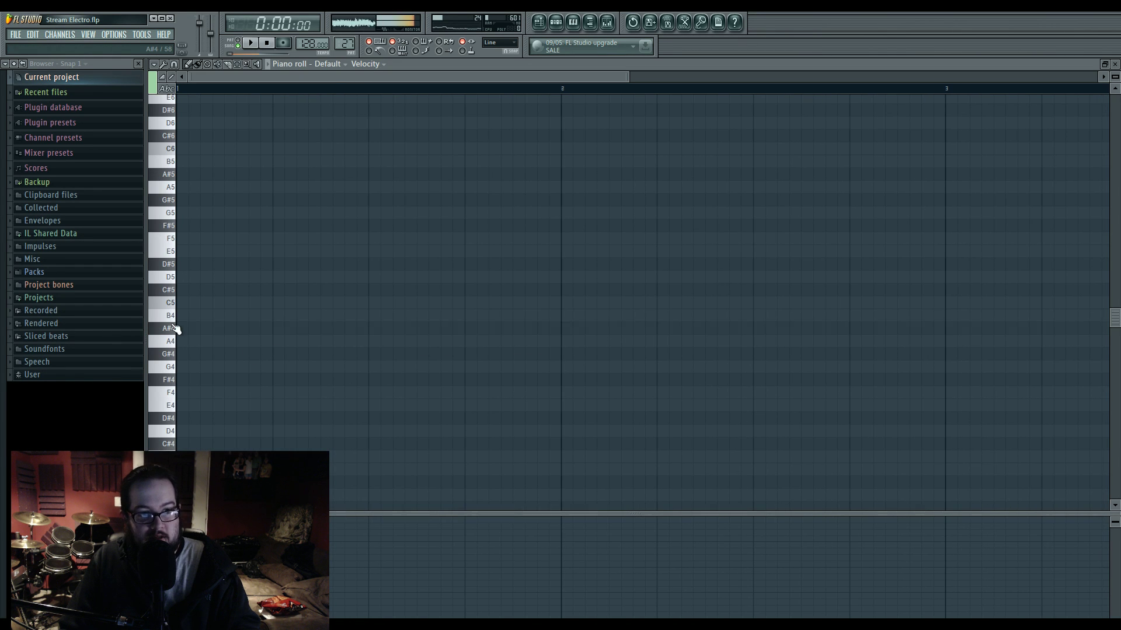
pyautogui.click(186, 314)
# Step: Place Pattern 27 on track 20 at bar 57 and set the playback selection from bar 57 to bar 61
pyautogui.click(538, 22)
pyautogui.click(583, 208)
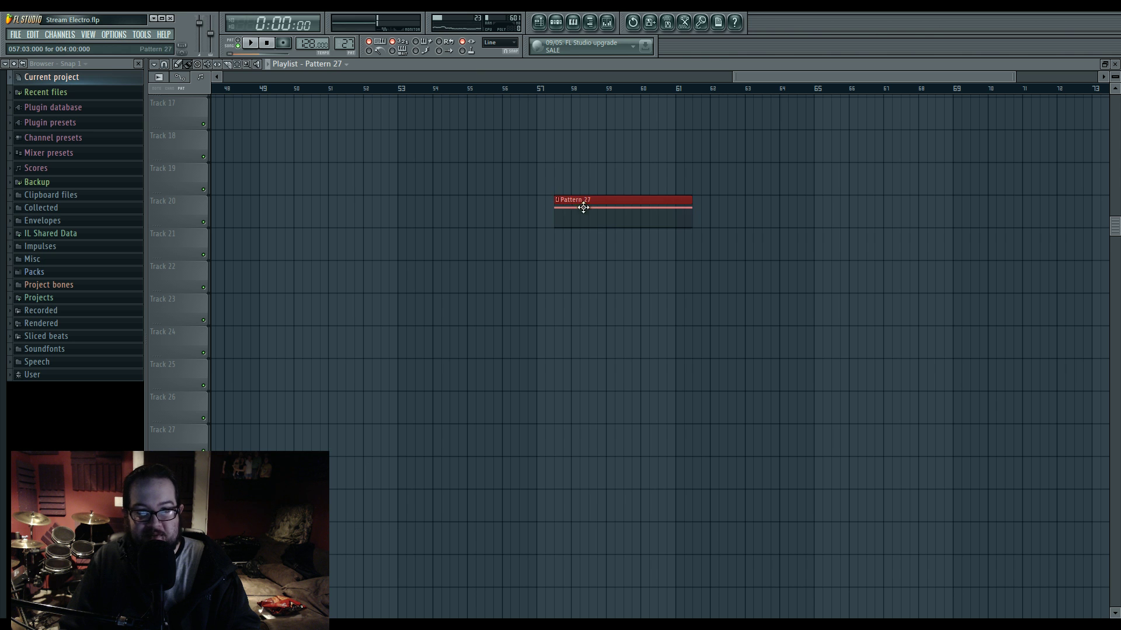
pyautogui.moveTo(541, 91); pyautogui.dragTo(679, 92)
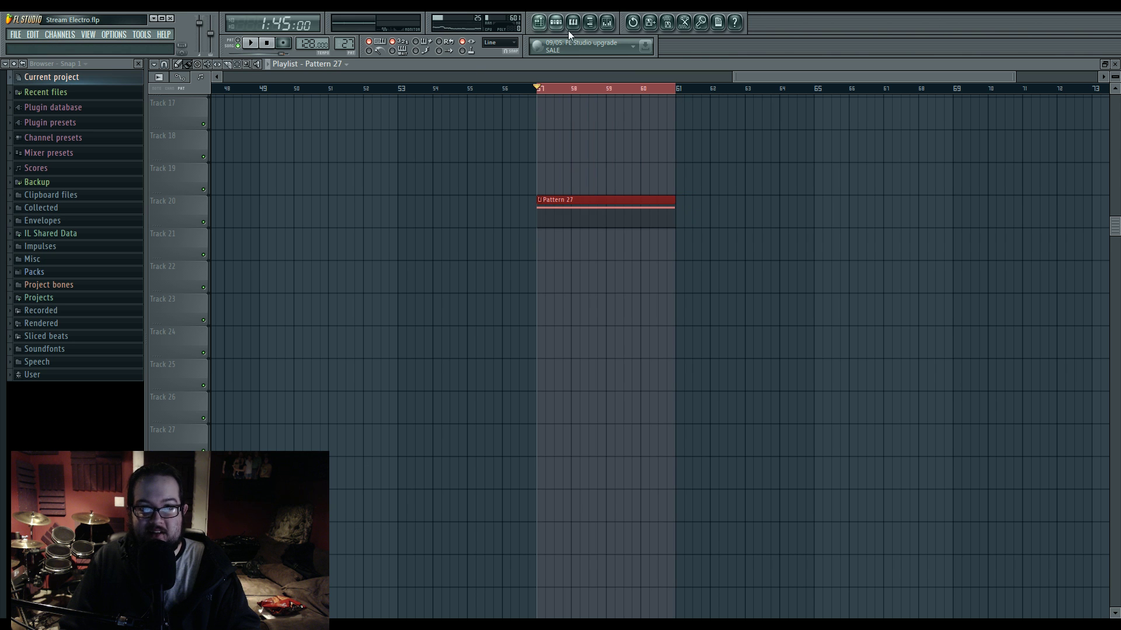
# Step: Open the new Sytrus channel and route operator 1 through filter 1 to the effects and the output
pyautogui.click(562, 28)
pyautogui.click(588, 341)
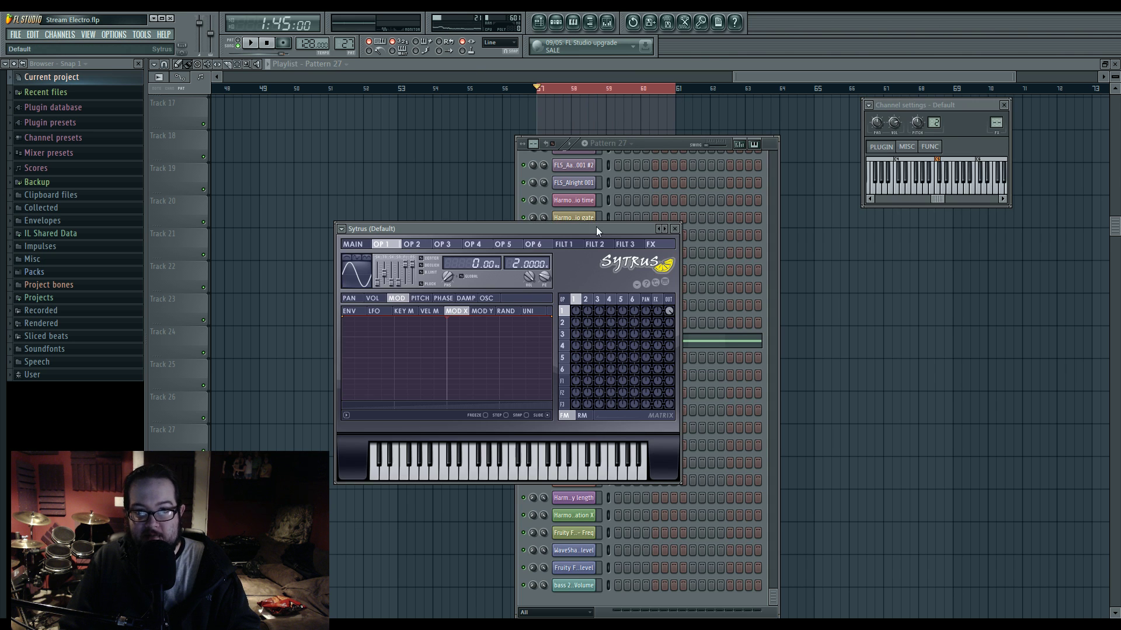
pyautogui.moveTo(596, 227); pyautogui.dragTo(611, 196)
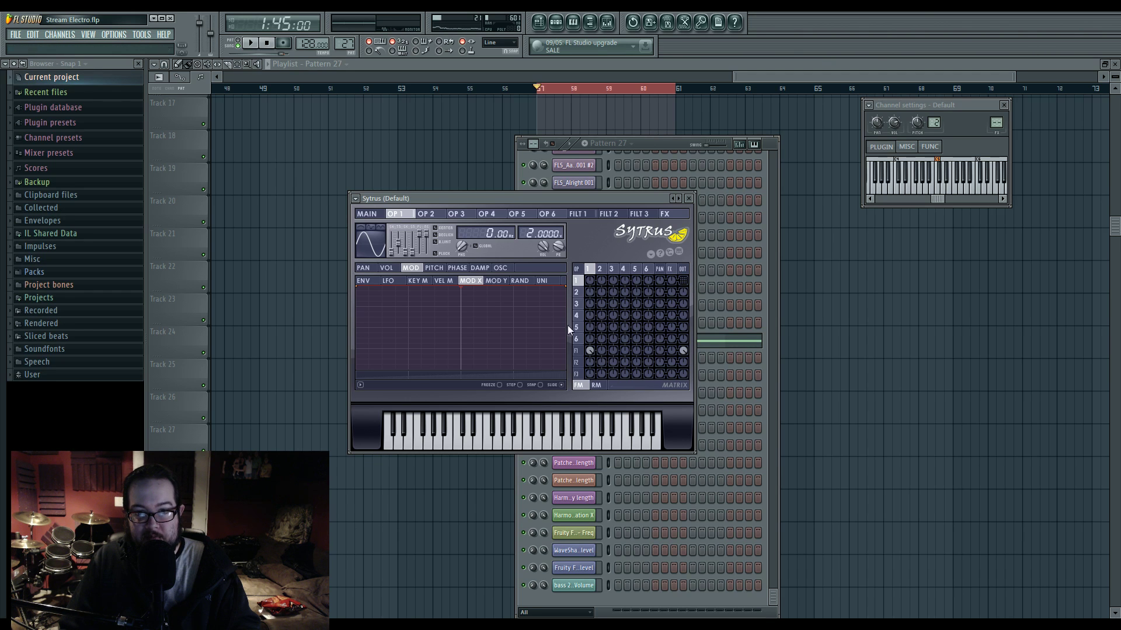
pyautogui.click(576, 350)
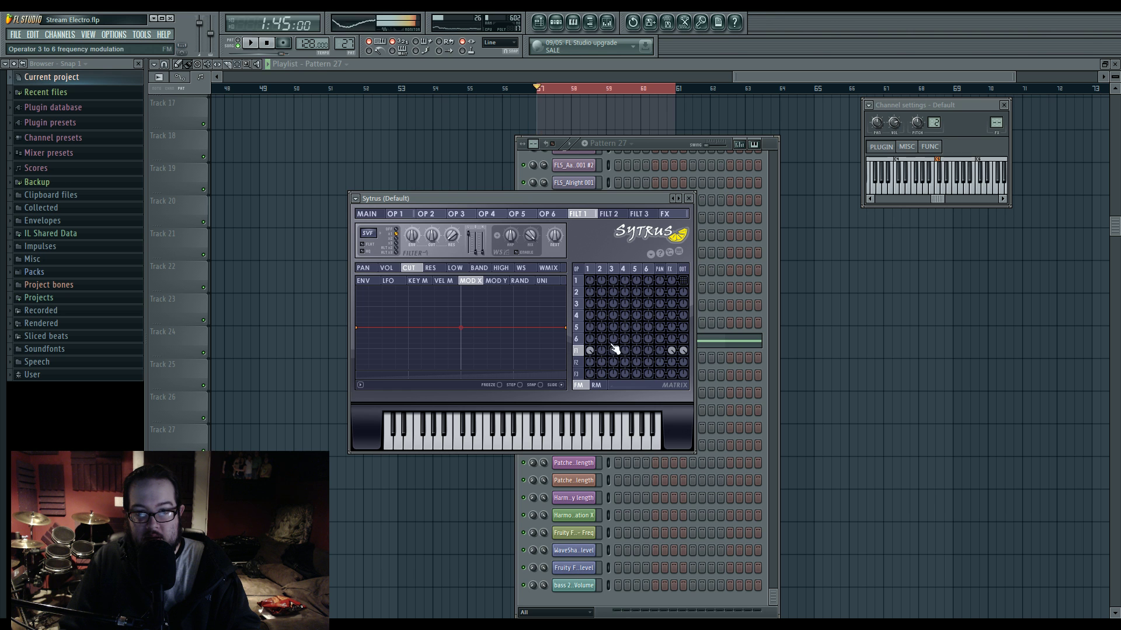
# Step: Move the Pattern 27 clip on track 20 to bar 69 and set the playback selection from bar 69 to bar 73
pyautogui.press('F5')
pyautogui.scroll(5, 490, 303)
pyautogui.scroll(-4, 510, 380)
pyautogui.moveTo(519, 467); pyautogui.dragTo(666, 345)
pyautogui.moveTo(698, 408); pyautogui.dragTo(828, 403)
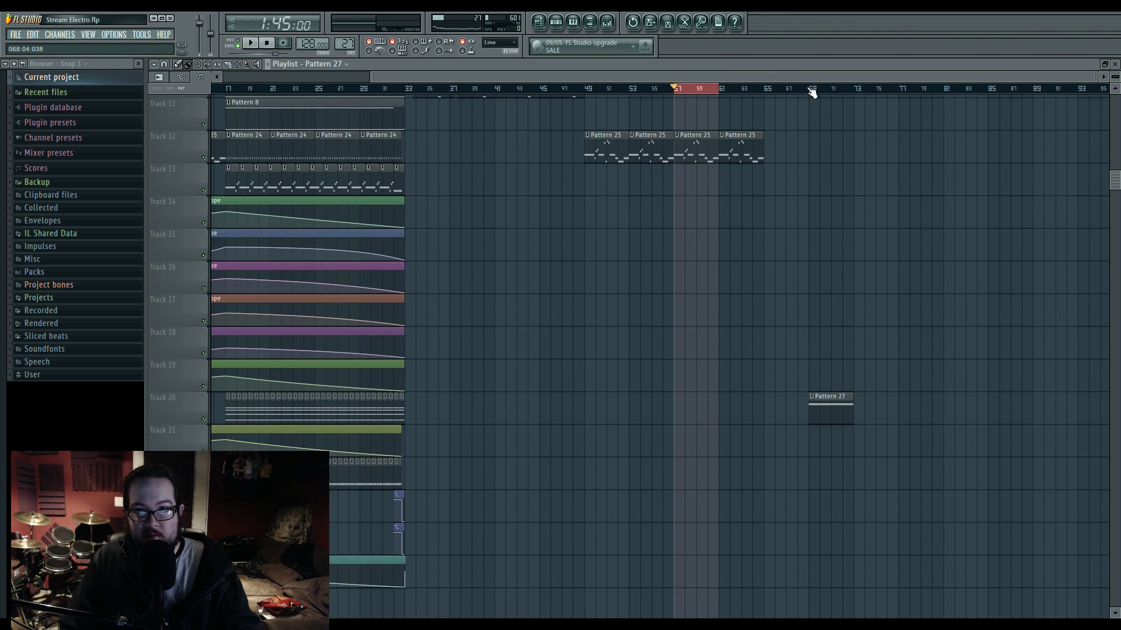
pyautogui.moveTo(809, 92); pyautogui.dragTo(855, 98)
# Step: Play the selection and, in the Sytrus effects section, lower the chorus order and enable the reverb unit
pyautogui.press('space')
pyautogui.scroll(3, 861, 325)
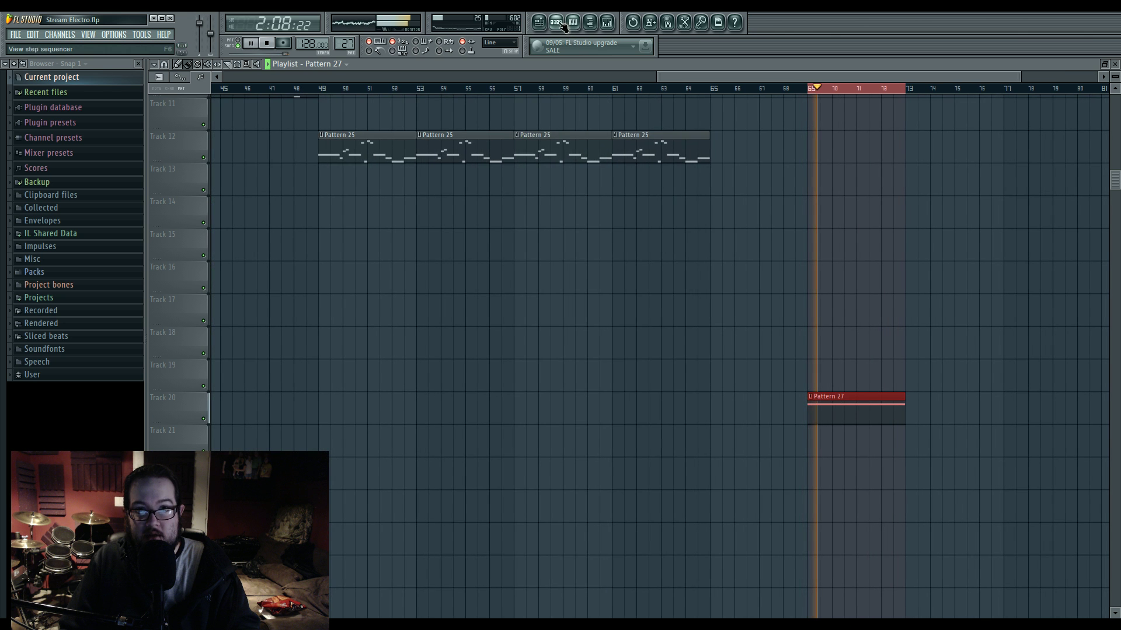
pyautogui.click(555, 22)
pyautogui.click(573, 367)
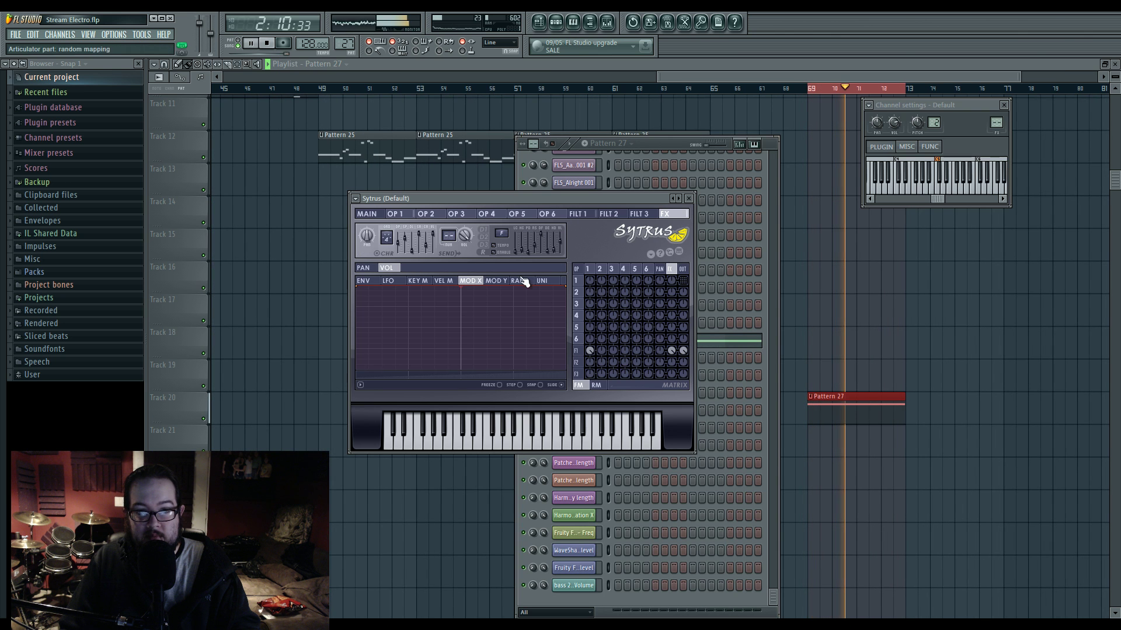
pyautogui.moveTo(387, 238); pyautogui.dragTo(386, 257)
pyautogui.click(499, 253)
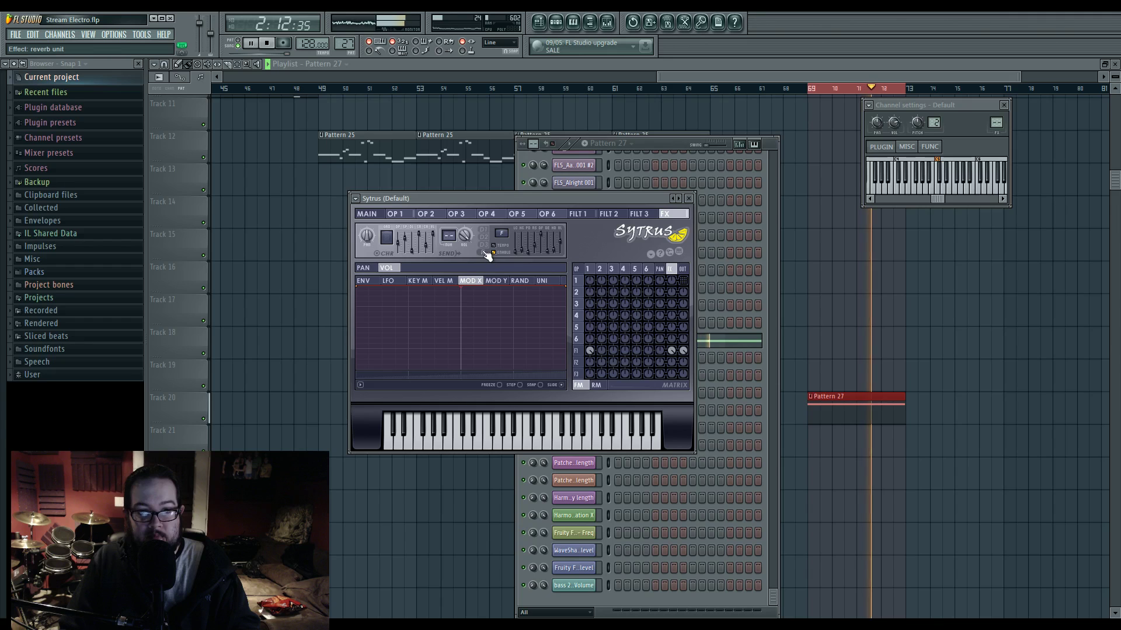
pyautogui.press('space')
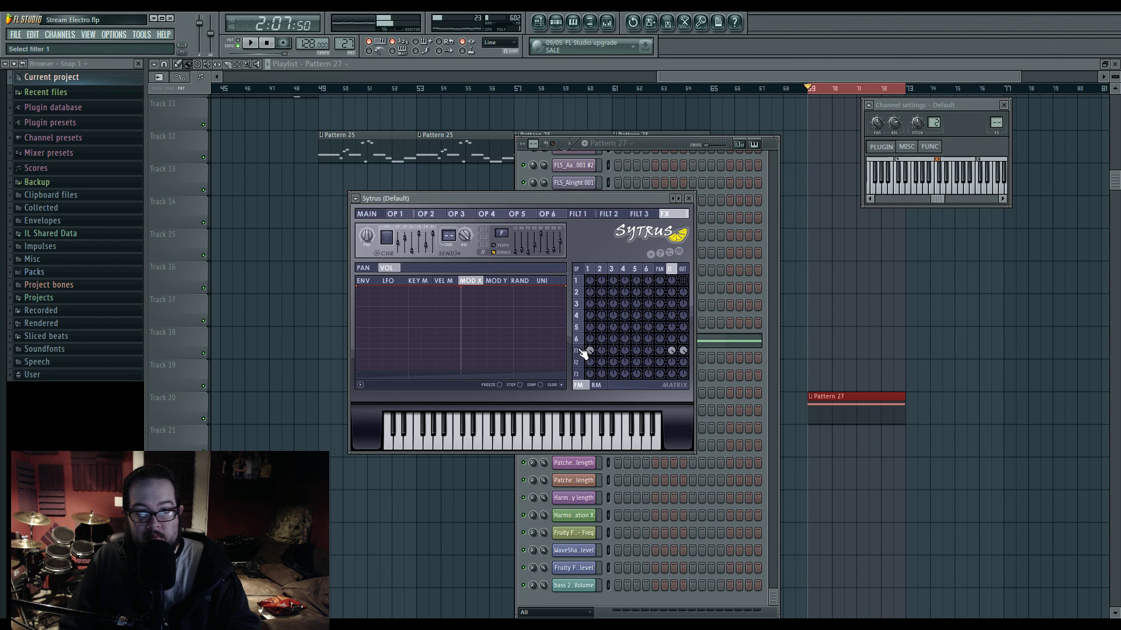
# Step: Open Sytrus filter 1 and adjust its cutoff frequency while auditioning the selection
pyautogui.click(583, 352)
pyautogui.press('space')
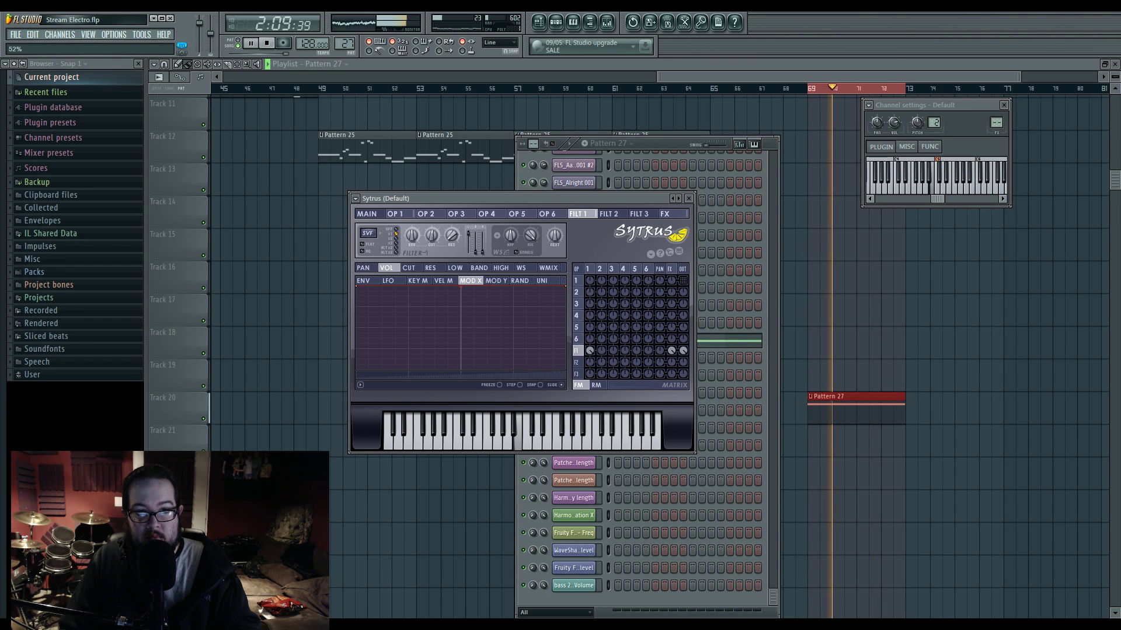
pyautogui.press('space')
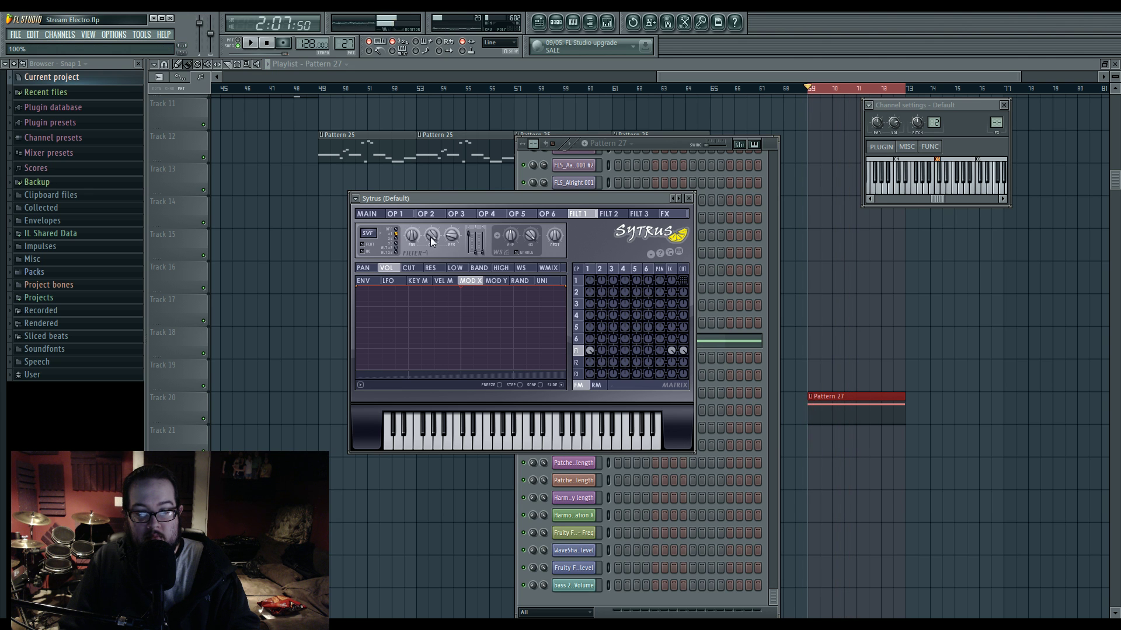
# Step: Route the Sytrus channel to mixer Insert 34, lower that insert's level, and load Edison in its first effect slot
pyautogui.doubleClick(997, 122)
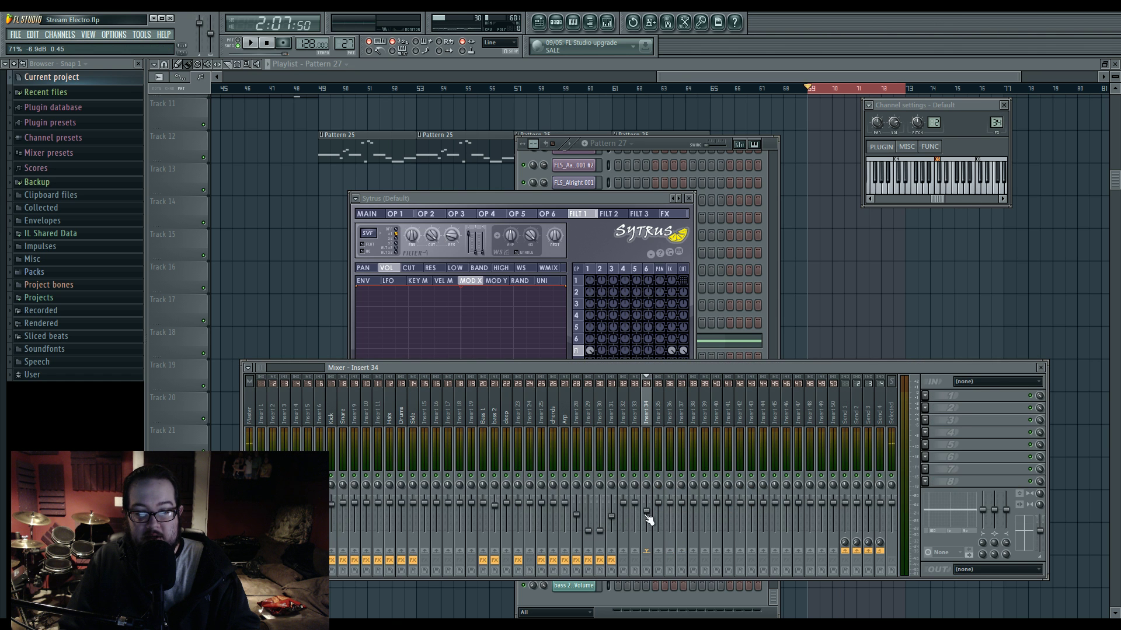
pyautogui.click(927, 399)
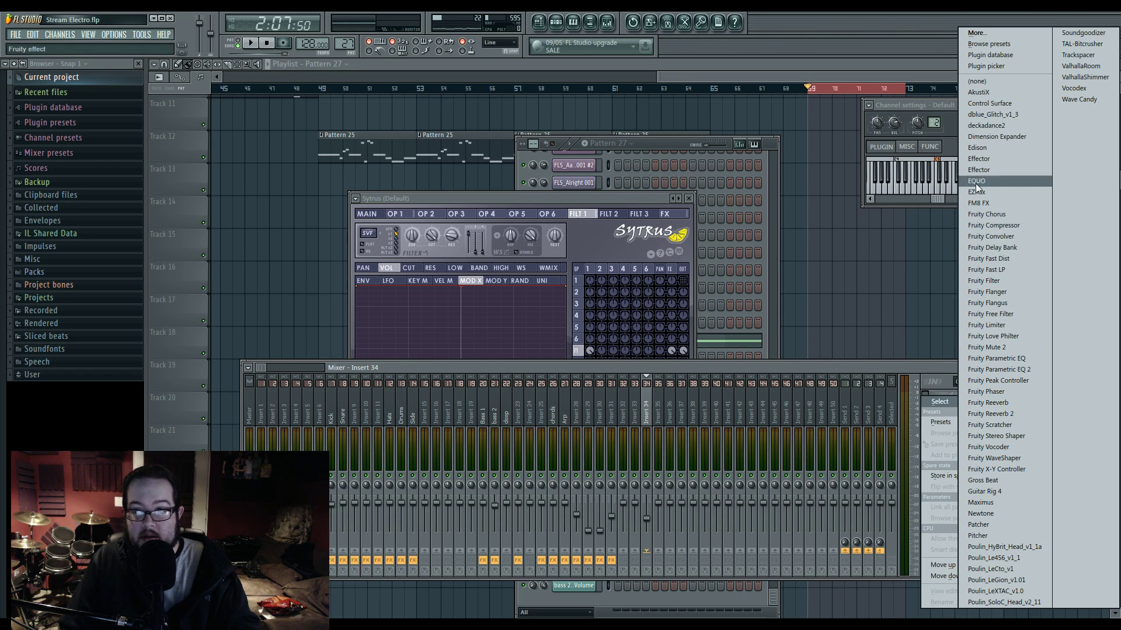
pyautogui.click(1009, 148)
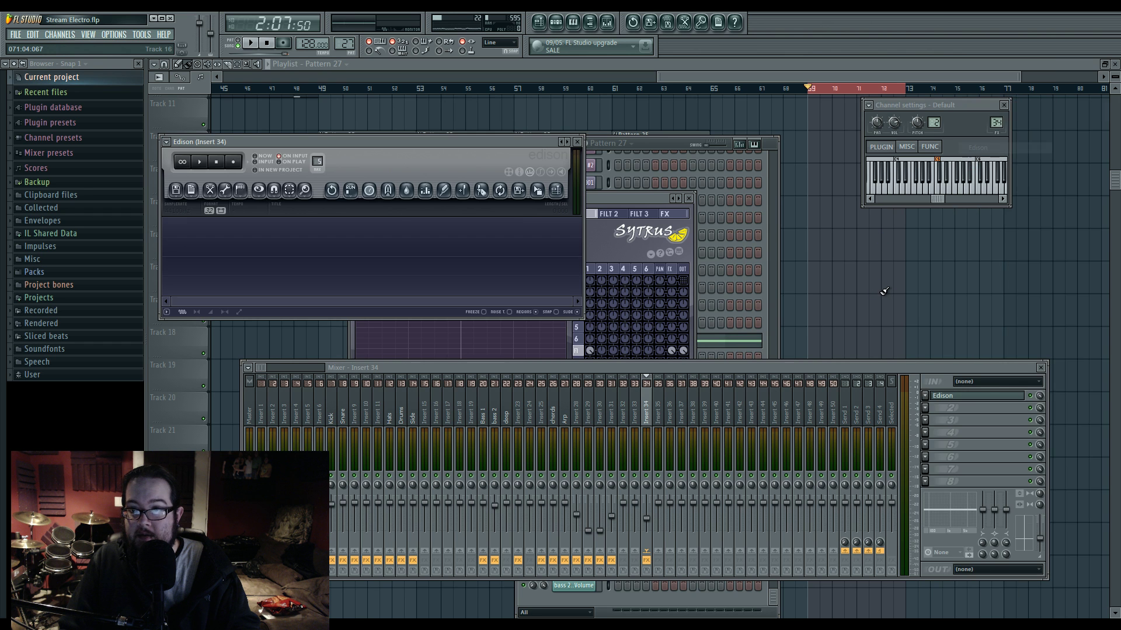
pyautogui.press('F12')
# Step: Create an automation clip for the cutoff frequency of Sytrus filter 1 over the selected bars and play it
pyautogui.moveTo(932, 283); pyautogui.dragTo(749, 282)
pyautogui.click(555, 22)
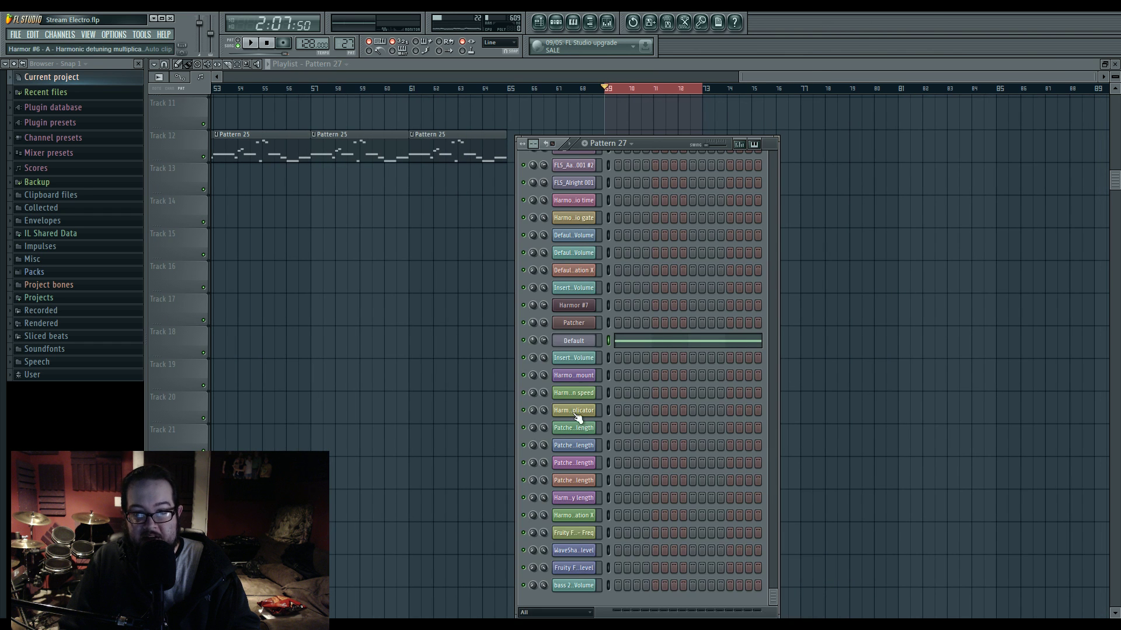
pyautogui.click(584, 343)
pyautogui.click(892, 148)
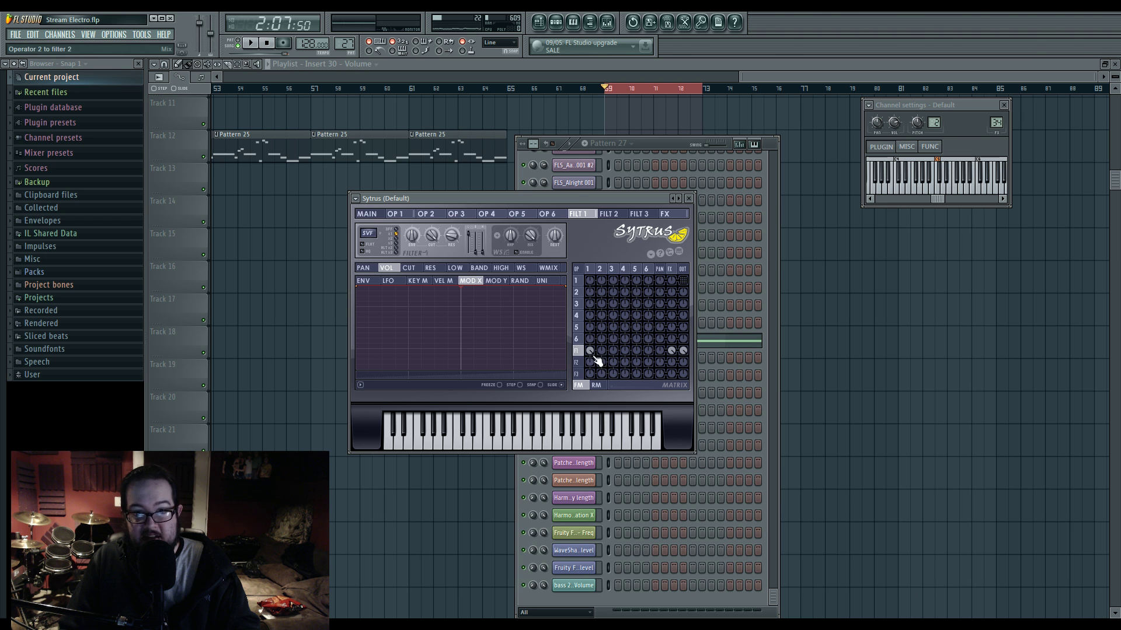
pyautogui.rightClick(432, 236)
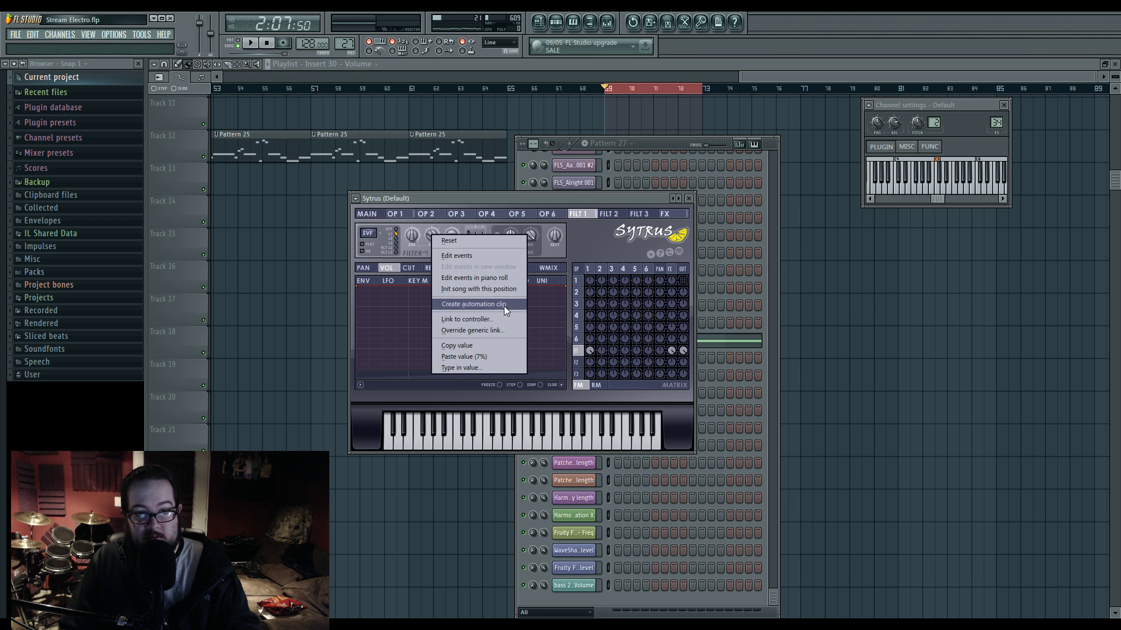
pyautogui.click(474, 305)
pyautogui.press('space')
# Step: Create an automation clip for the resonance of Sytrus filter 1 over the selected bars
pyautogui.click(607, 23)
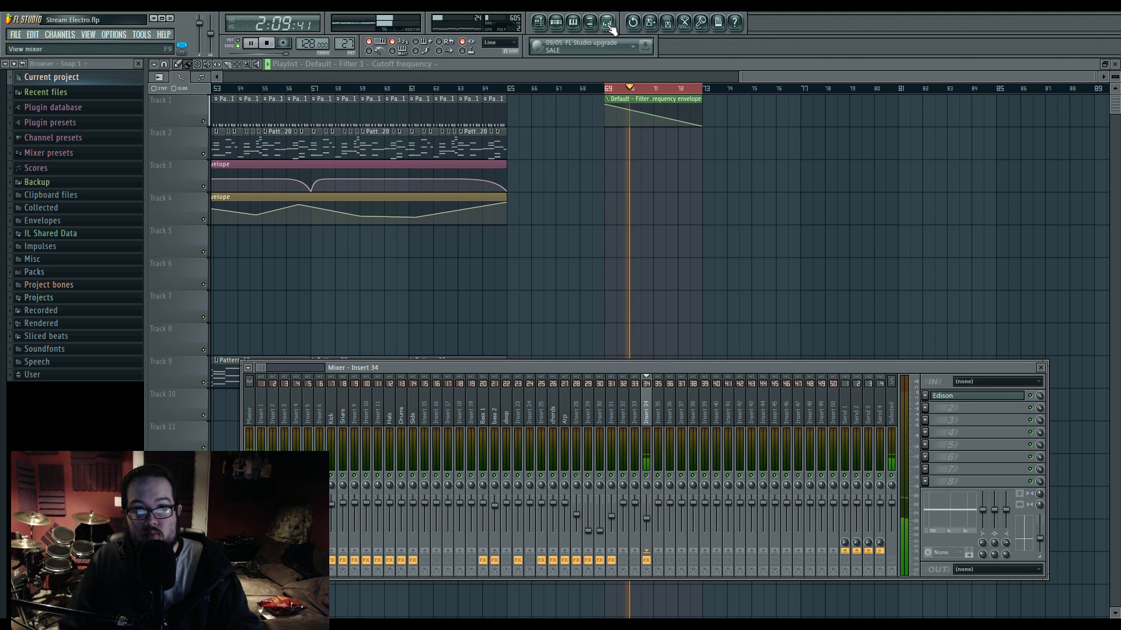
pyautogui.click(557, 23)
pyautogui.click(568, 334)
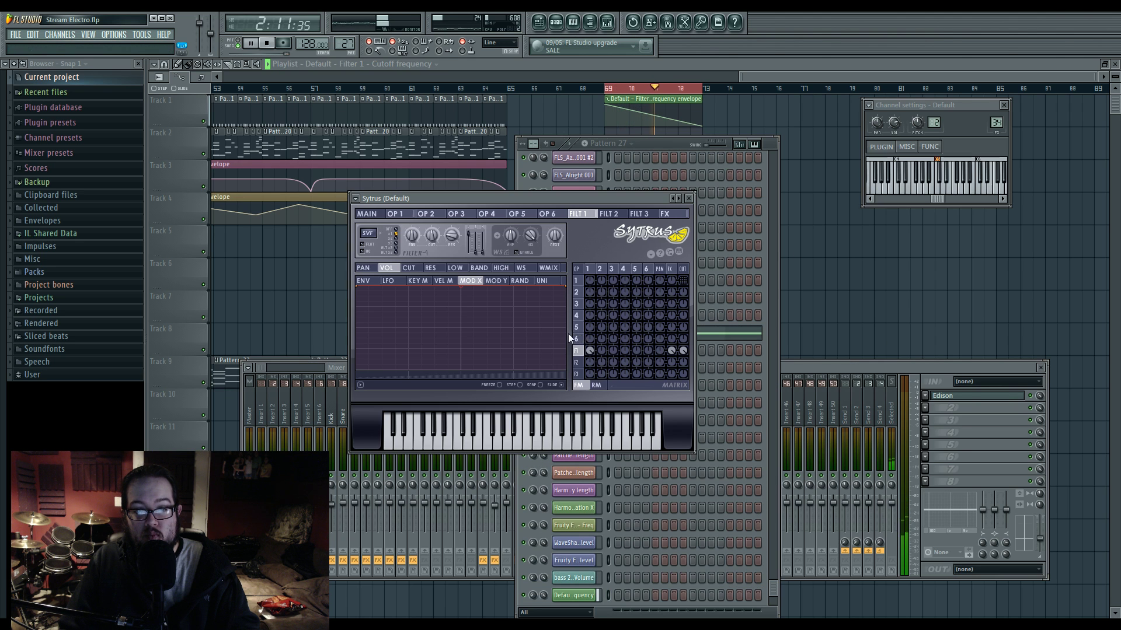
pyautogui.rightClick(453, 237)
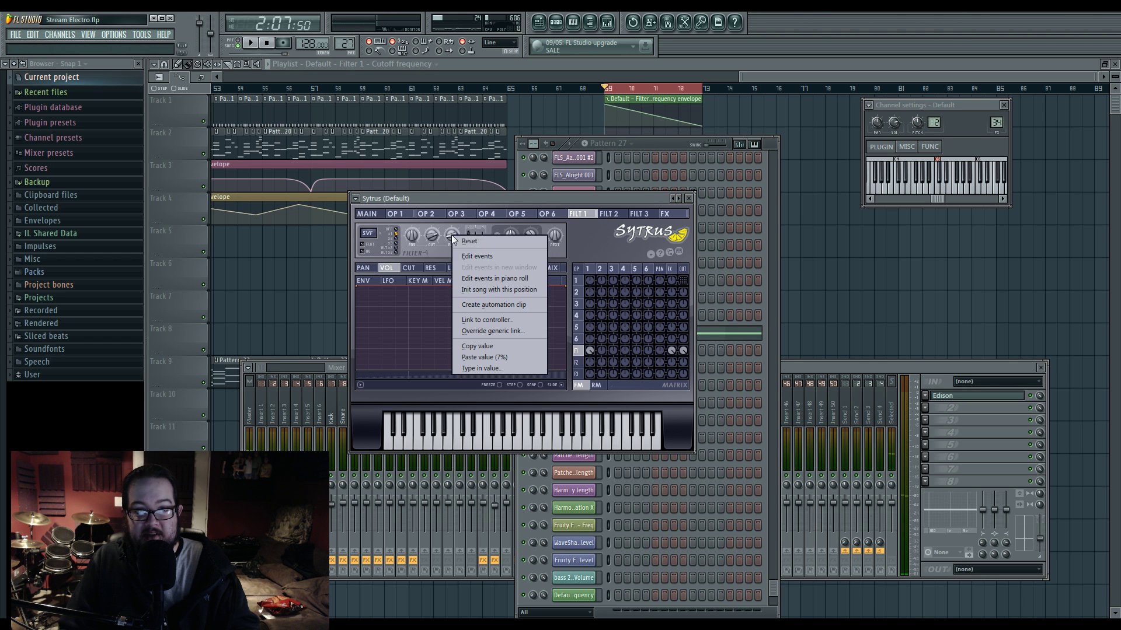
pyautogui.click(496, 301)
# Step: Shape the resonance automation with a peak near bar 70 and replay it from different positions
pyautogui.press('space')
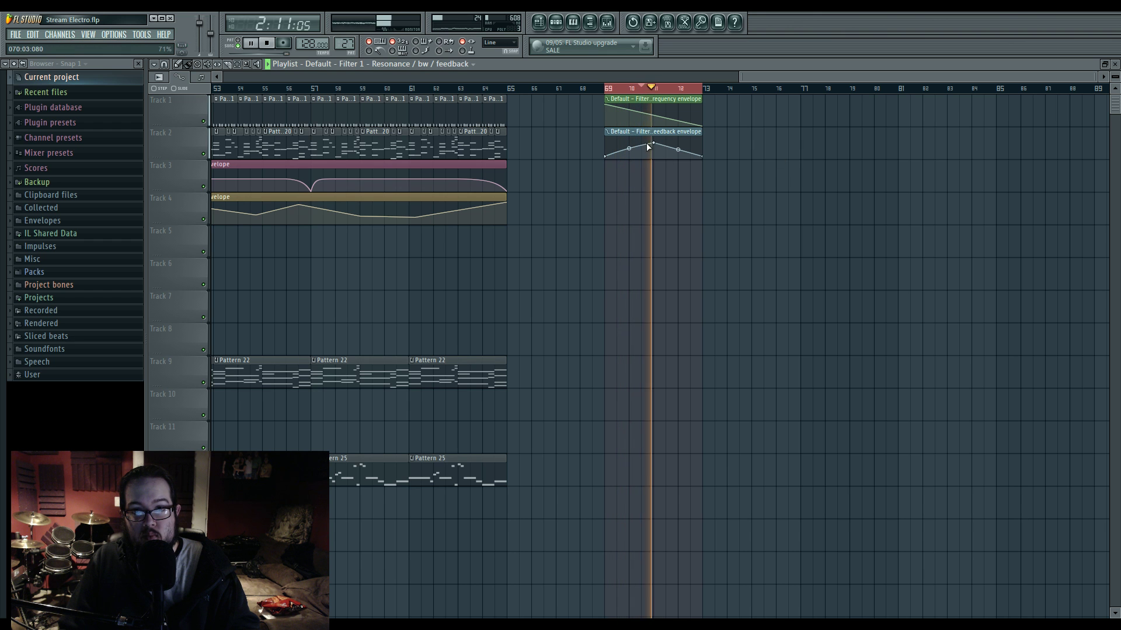
pyautogui.click(643, 88)
pyautogui.moveTo(653, 143); pyautogui.dragTo(630, 137)
pyautogui.click(639, 88)
pyautogui.click(628, 88)
pyautogui.click(607, 88)
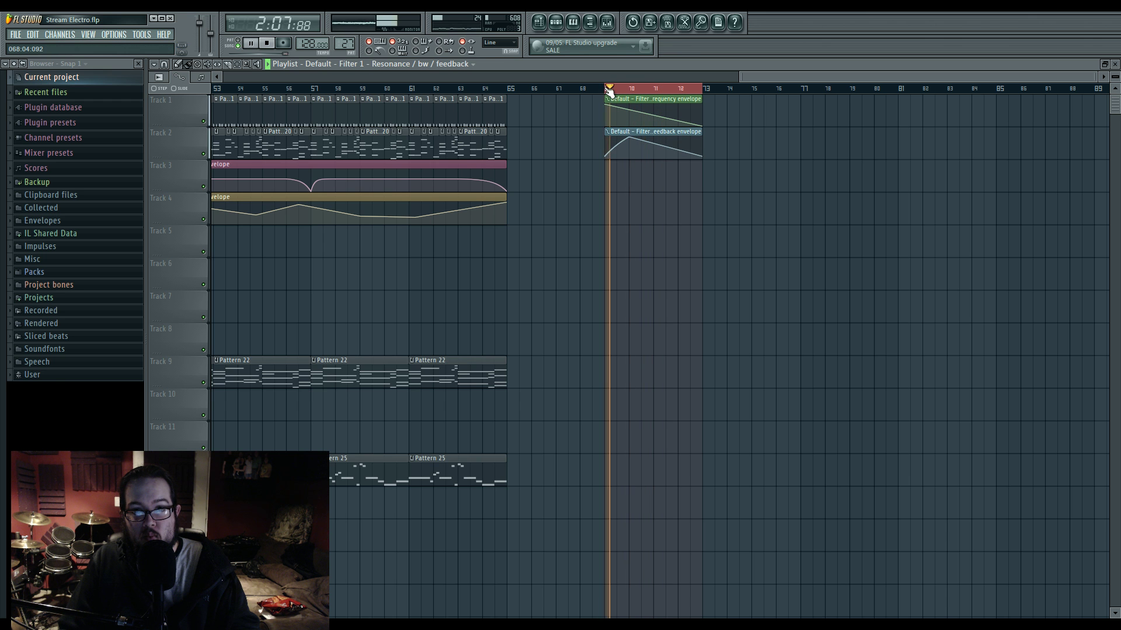
# Step: Switch Sytrus filter 1 to the LP type and reshape its resonance automation to rise through to the clip's end
pyautogui.click(556, 22)
pyautogui.click(584, 317)
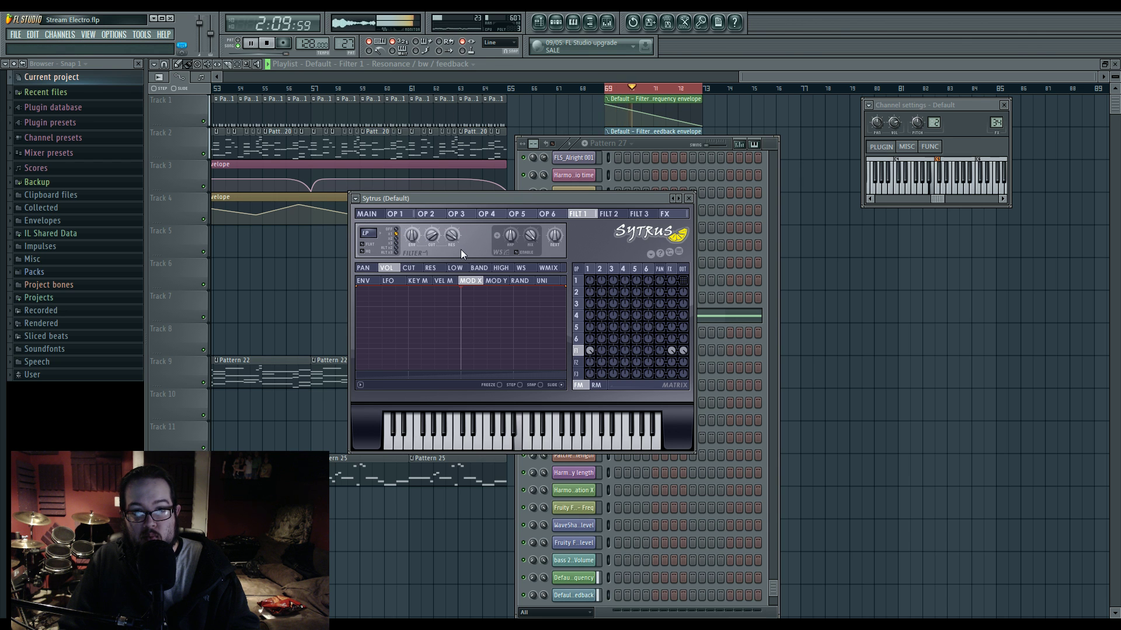
pyautogui.click(793, 160)
pyautogui.moveTo(632, 142)
pyautogui.mouseDown()
pyautogui.moveTo(653, 140)
pyautogui.moveTo(630, 143)
pyautogui.mouseUp()
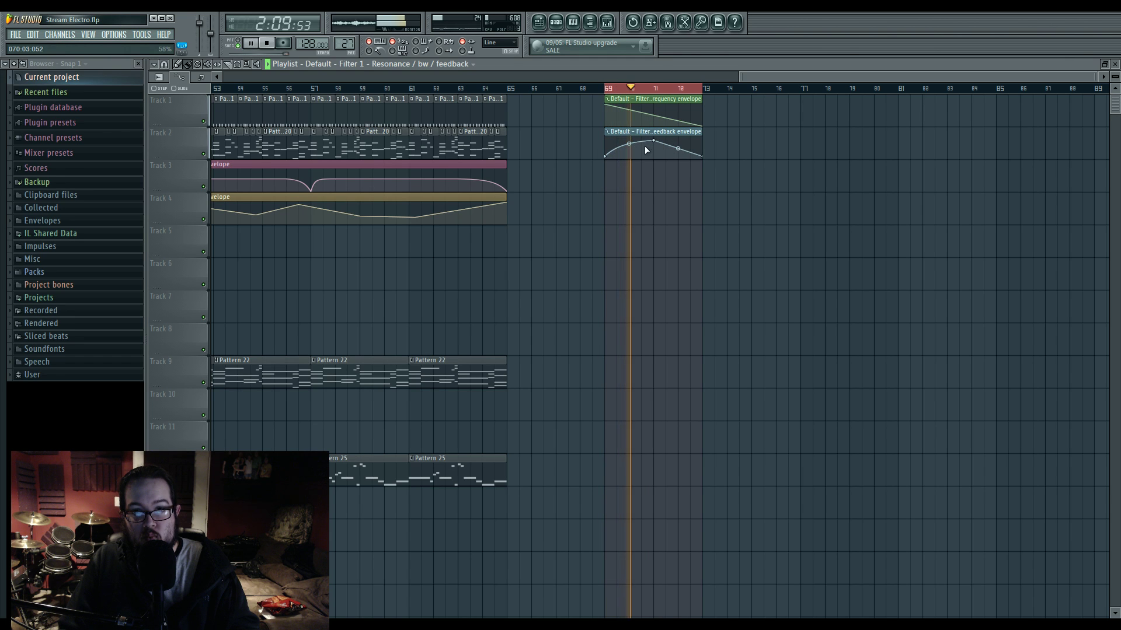
pyautogui.moveTo(702, 157); pyautogui.dragTo(703, 136)
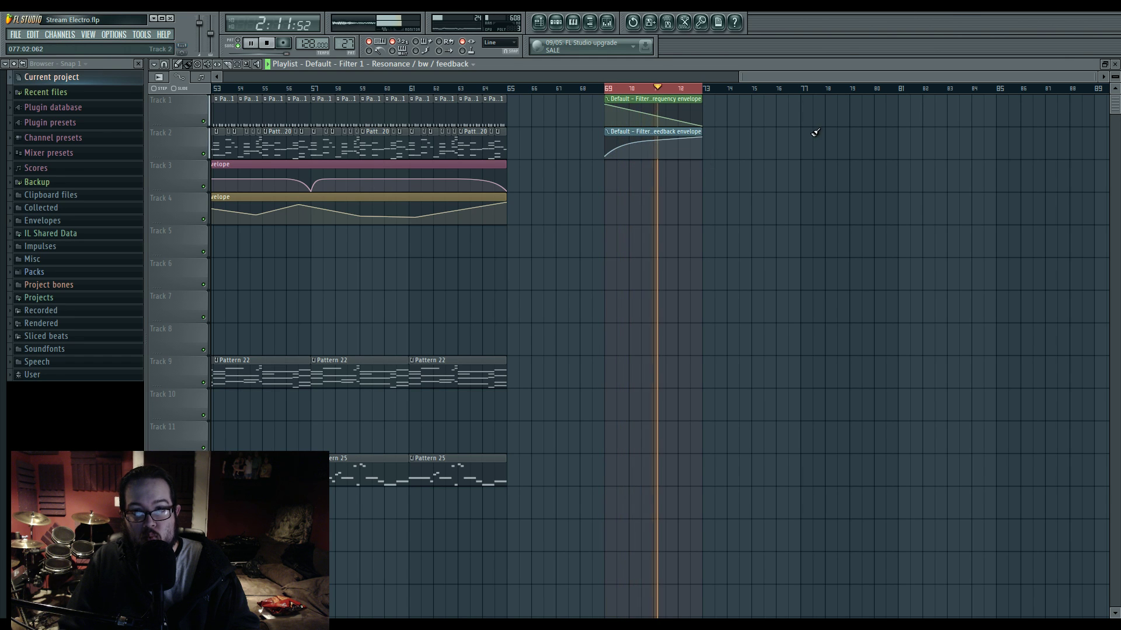
# Step: Open Edison on Insert 34, arm it to record on play, and record the filtered sweep from bar 69 to bar 73
pyautogui.click(607, 22)
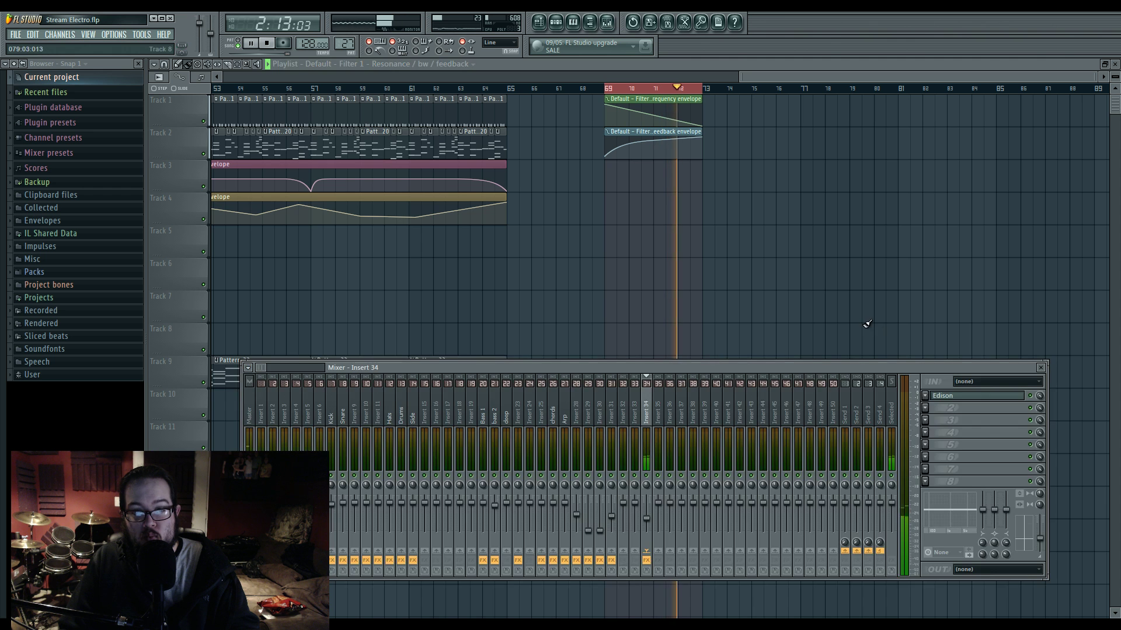
pyautogui.click(979, 400)
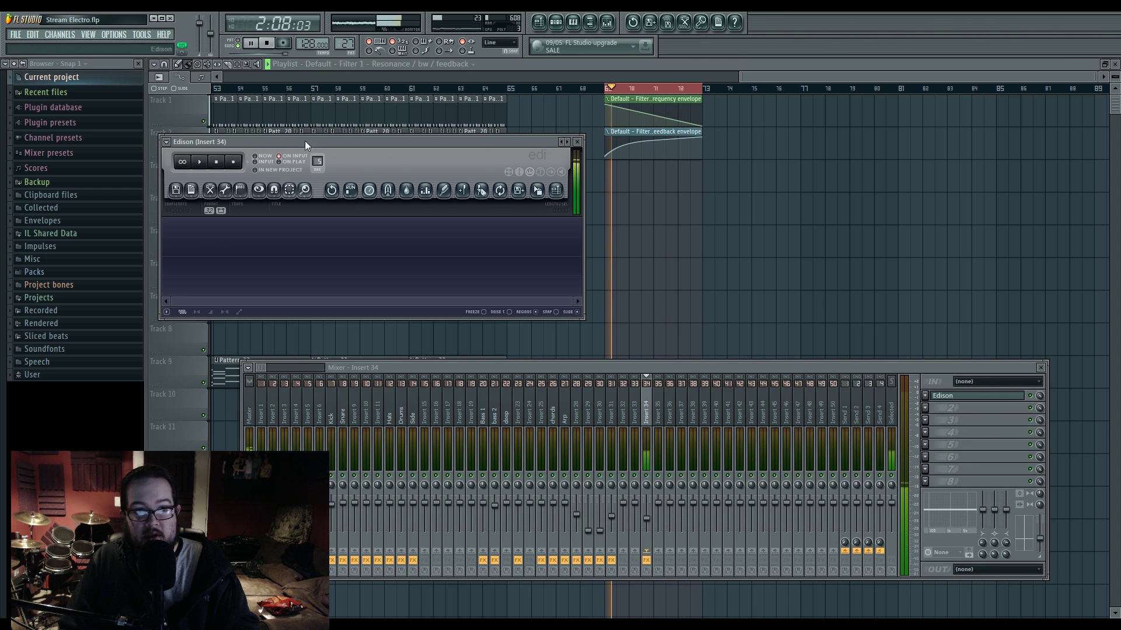
pyautogui.click(267, 43)
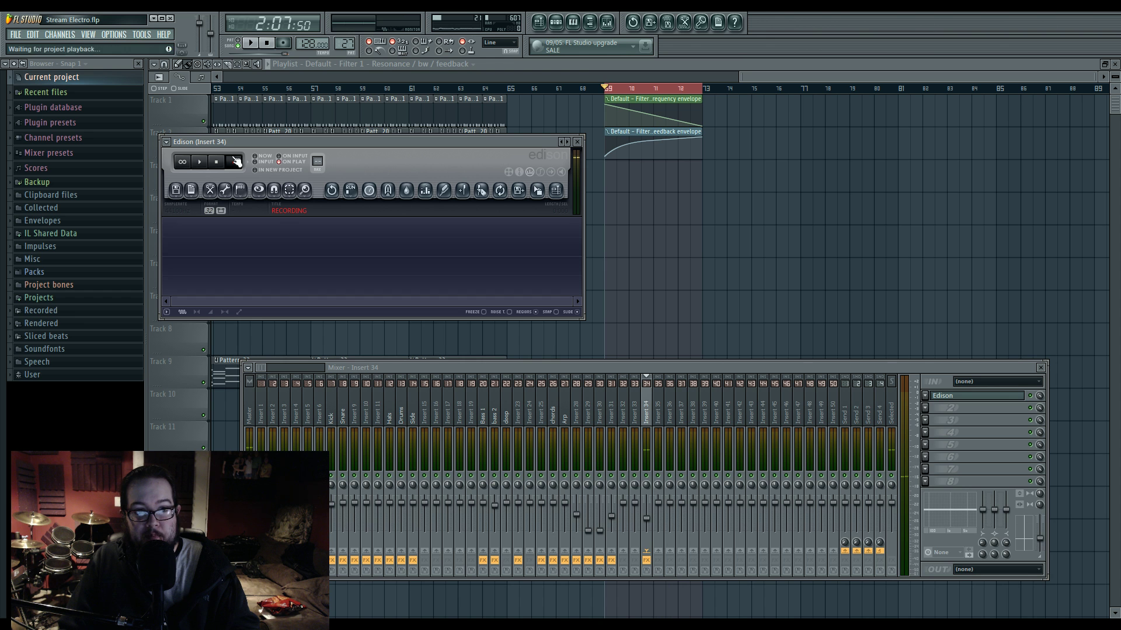
pyautogui.click(261, 44)
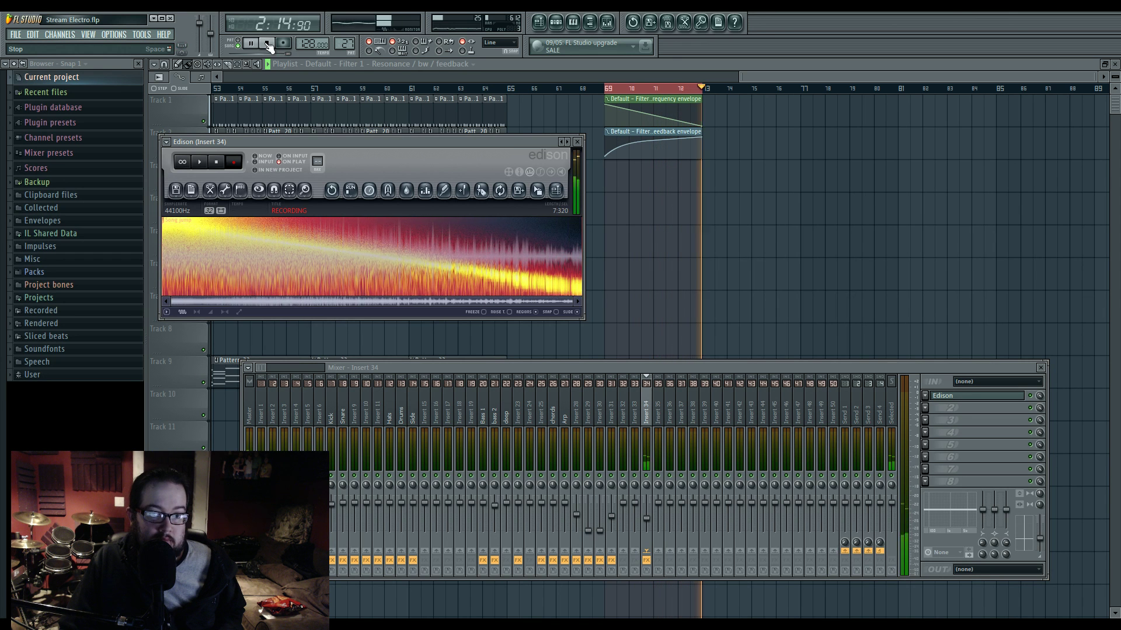
# Step: Delete the leftover audio after the song jump marker at the end of the Edison recording
pyautogui.click(567, 225)
pyautogui.press('Delete')
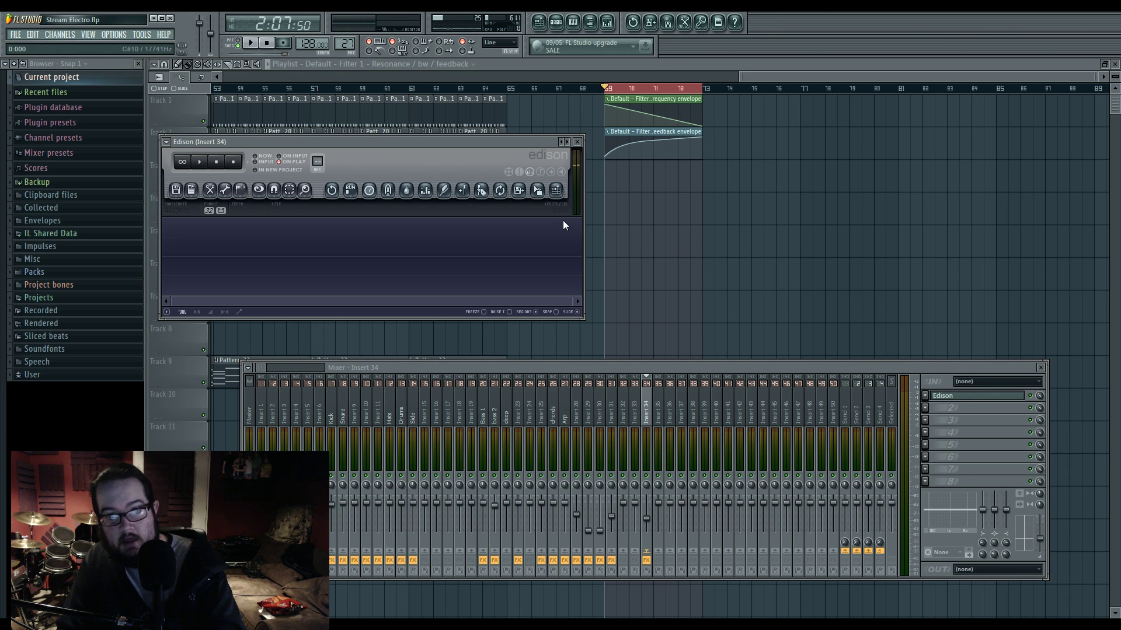
pyautogui.hotkey('ctrl', 'z')
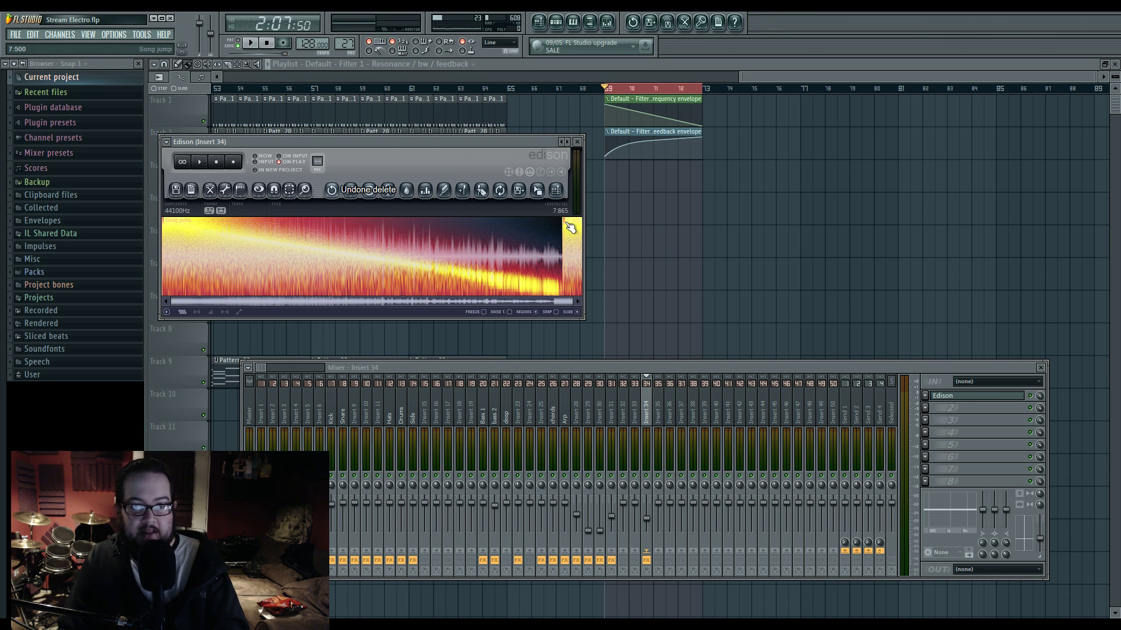
pyautogui.press('Delete')
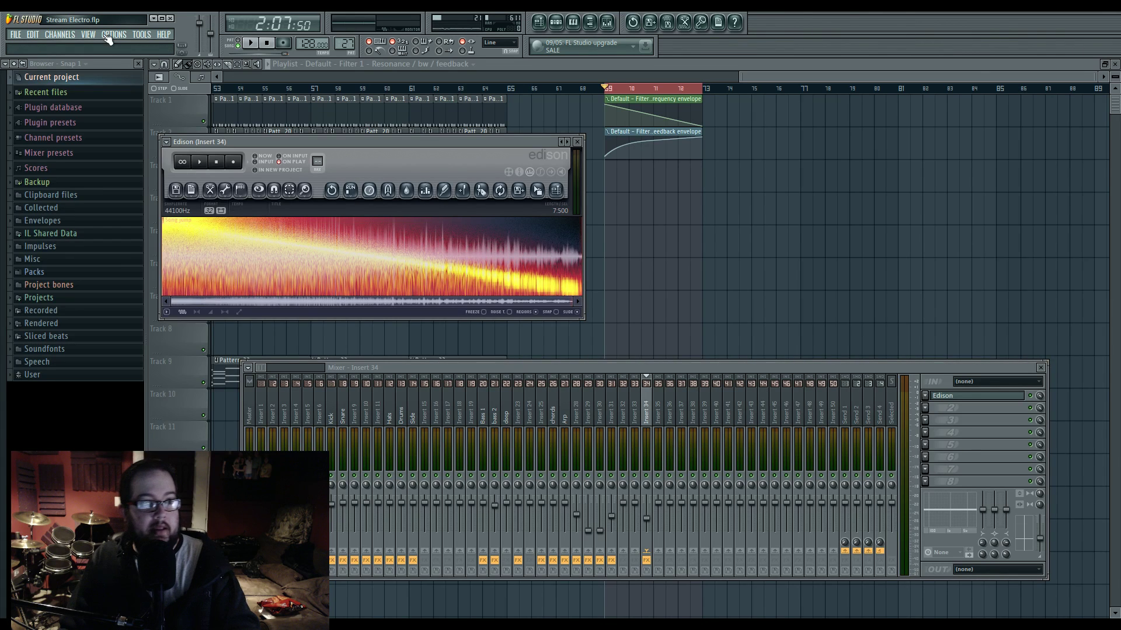
# Step: Add a new Harmor channel and open its image section beside Edison
pyautogui.click(64, 35)
pyautogui.moveTo(72, 45)
pyautogui.click(205, 320)
pyautogui.moveTo(520, 251); pyautogui.dragTo(711, 93)
pyautogui.click(1016, 315)
pyautogui.click(988, 317)
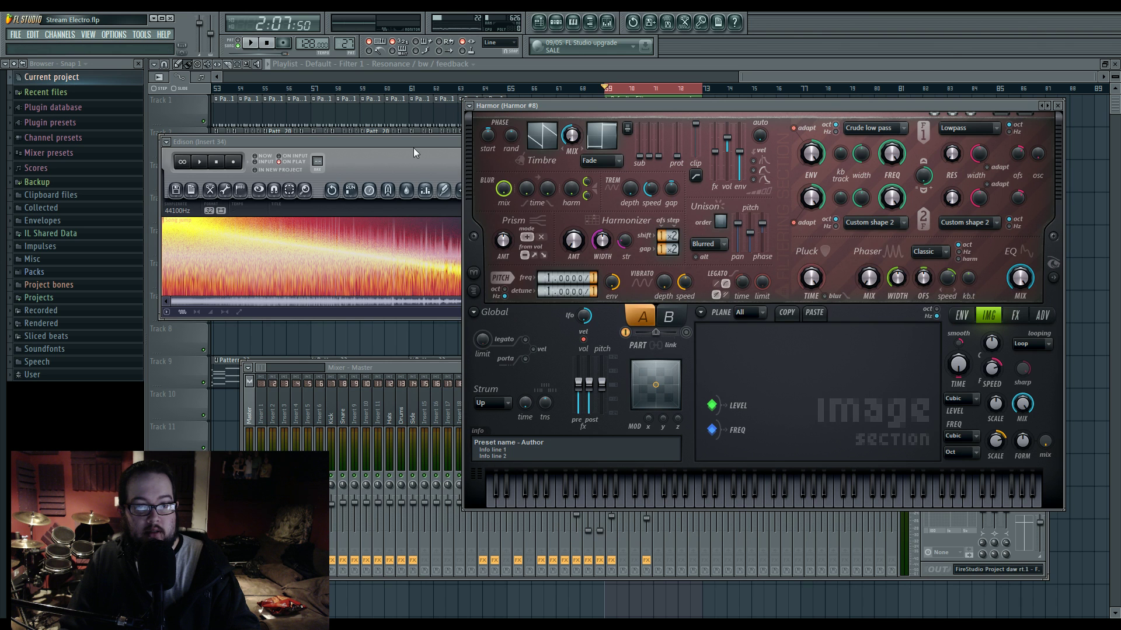
# Step: Load the trimmed Edison recording into Harmor's image section and play a C5 note to audition it
pyautogui.click(410, 150)
pyautogui.moveTo(769, 378); pyautogui.dragTo(770, 374)
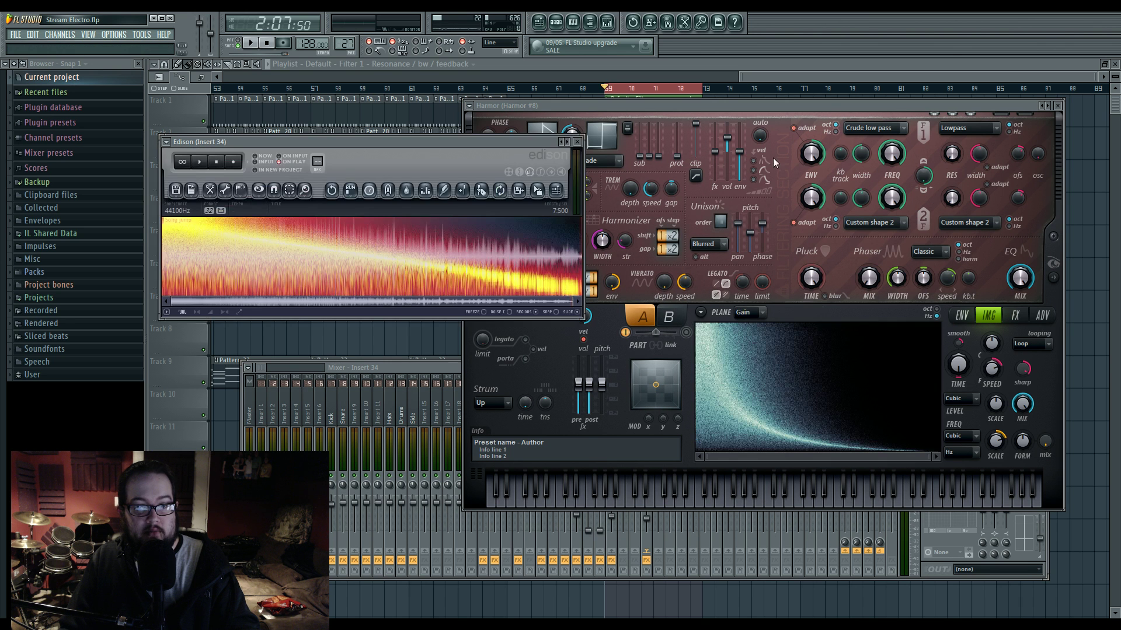
pyautogui.moveTo(782, 108); pyautogui.dragTo(649, 110)
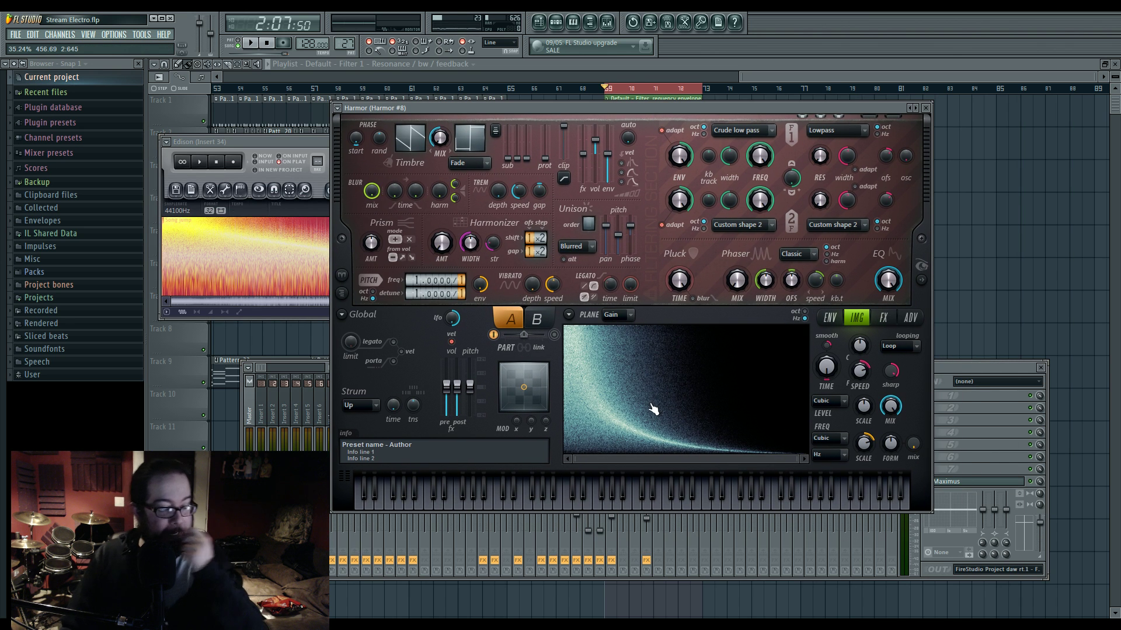
pyautogui.press('z')
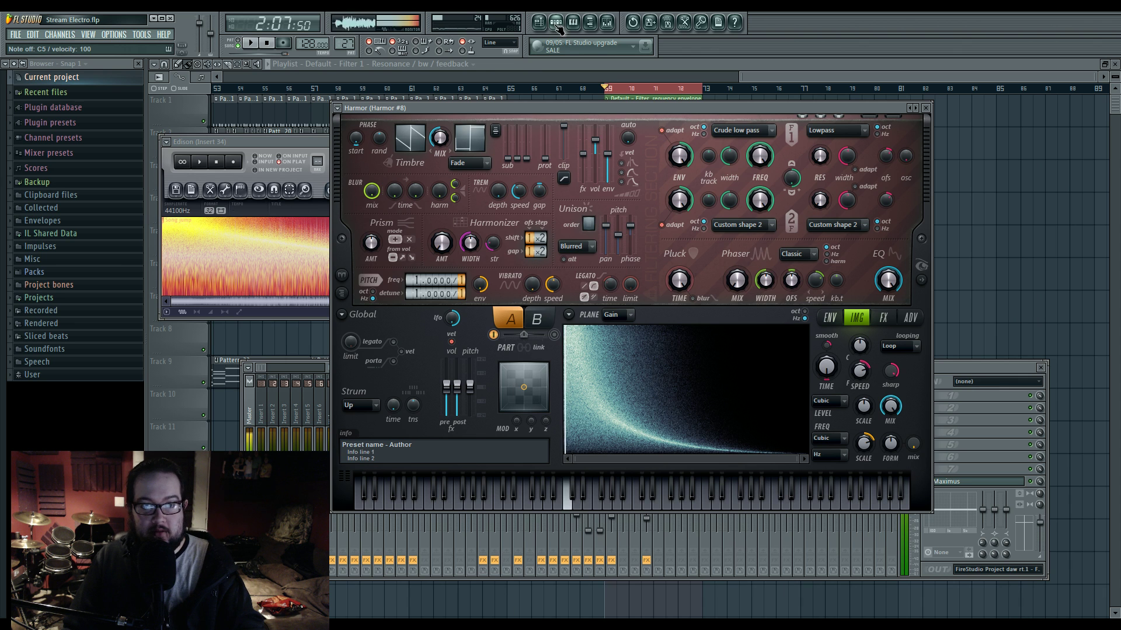
# Step: Route Harmor #8 to mixer Insert 35 and add unison voices to its sound
pyautogui.click(556, 24)
pyautogui.click(581, 596)
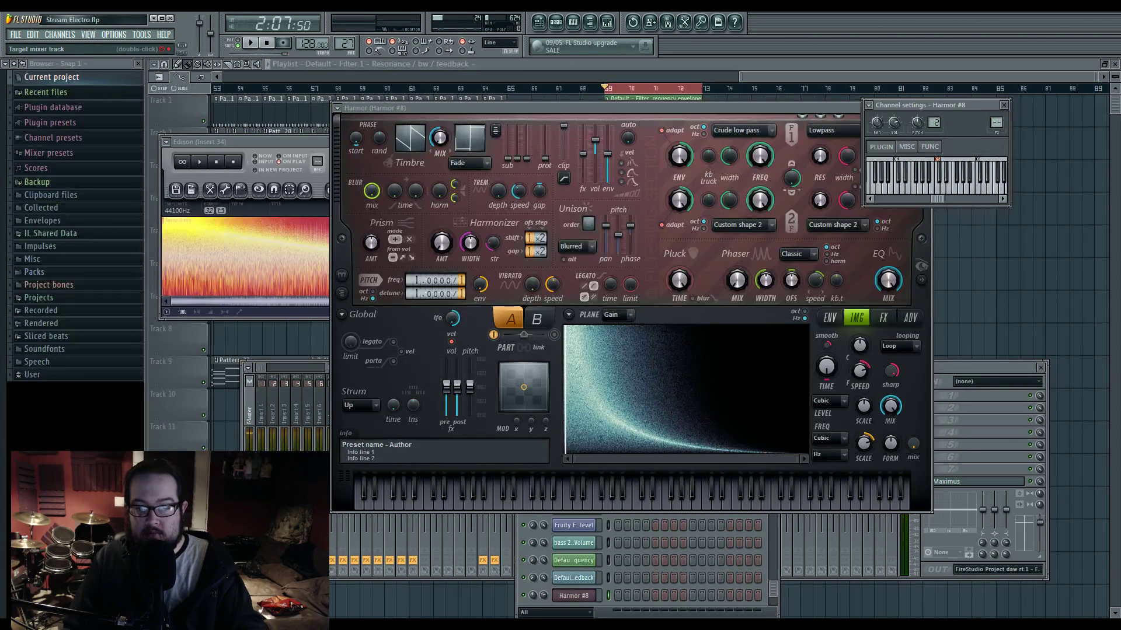
pyautogui.doubleClick(995, 124)
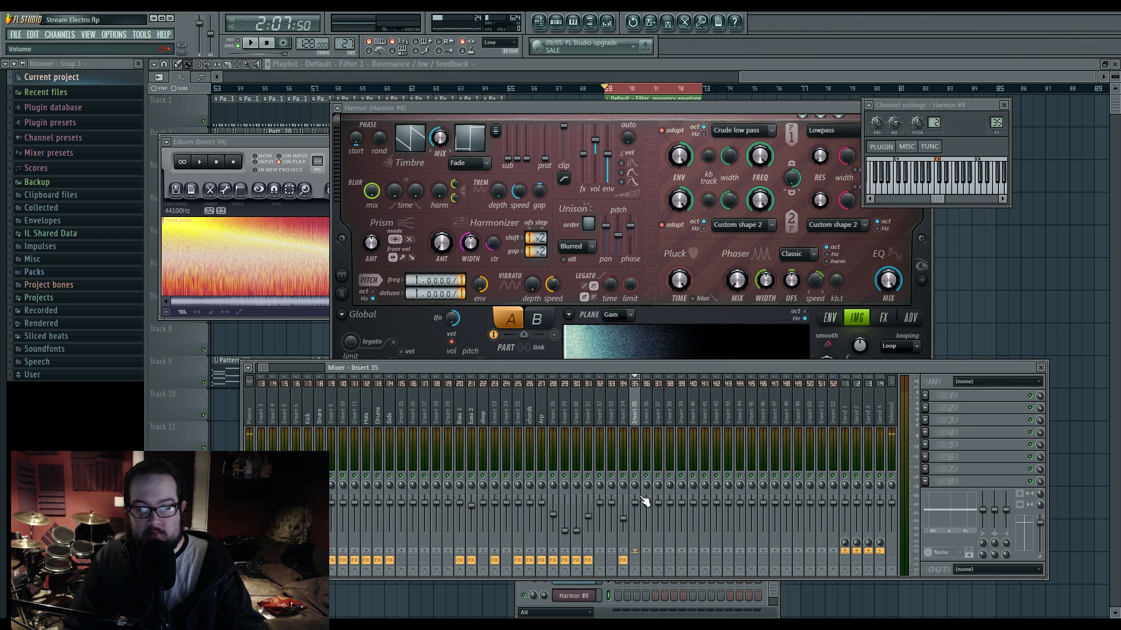
pyautogui.click(660, 112)
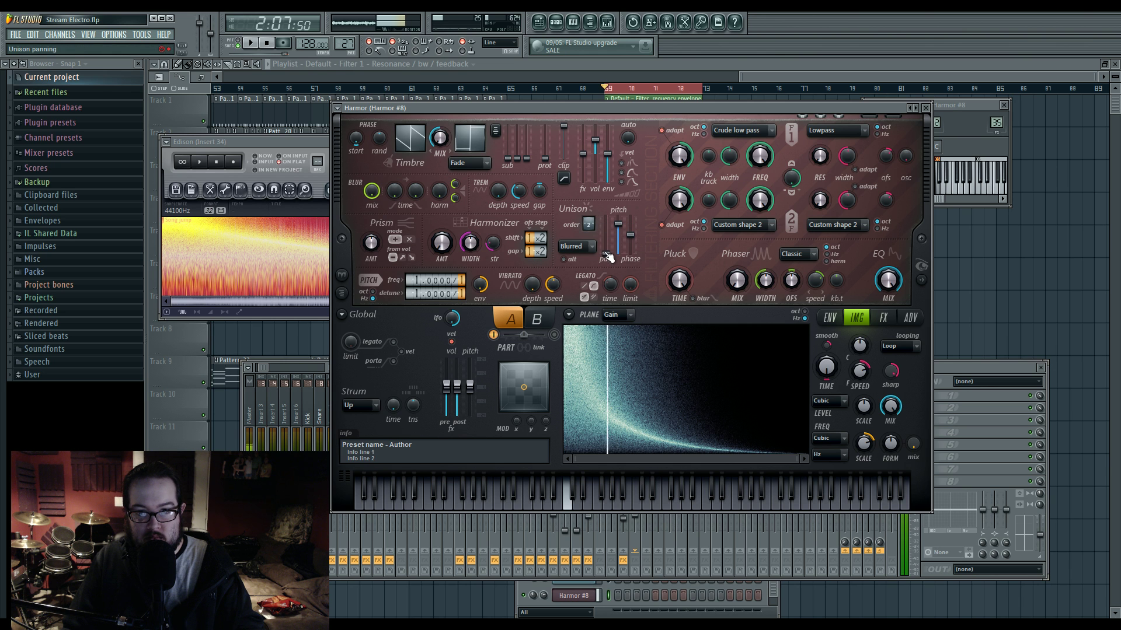
# Step: Check Harmor's effects section, return to the image section and show the visual feedback display
pyautogui.click(883, 317)
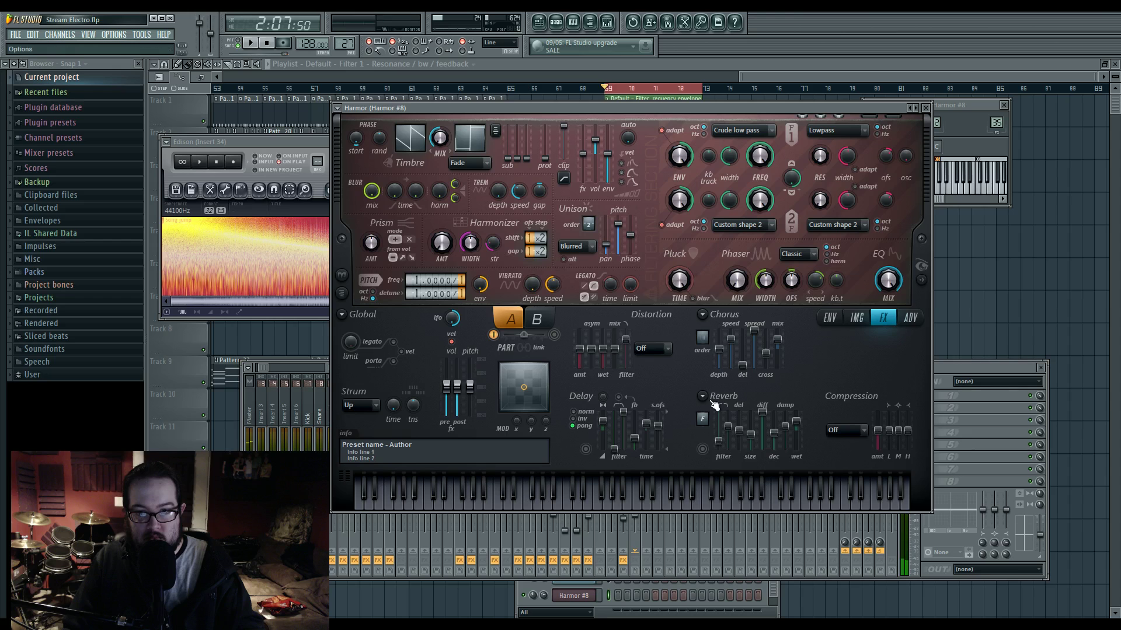
pyautogui.click(856, 318)
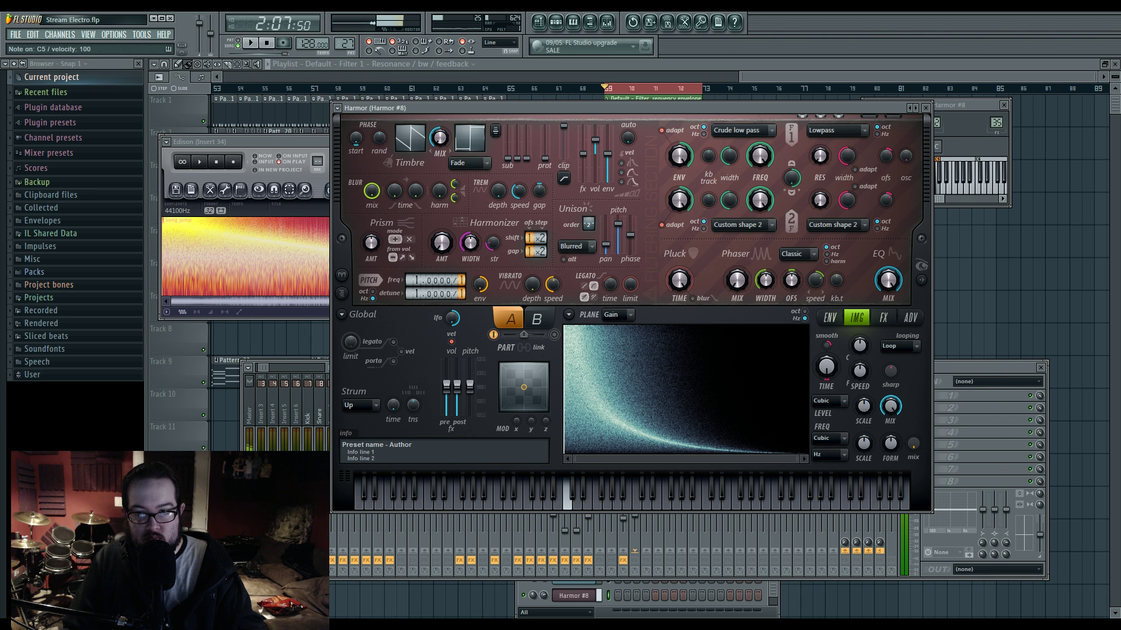
pyautogui.click(922, 280)
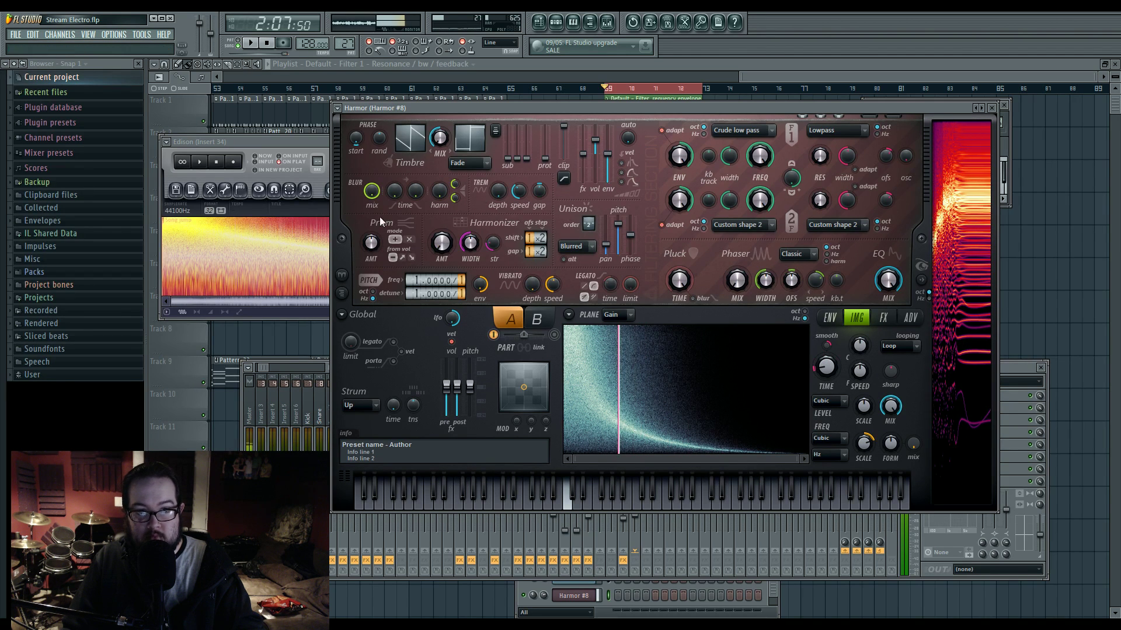
# Step: Switch Harmor's image frequency unit to Wide Hz and raise the image frequency scale to 275%
pyautogui.click(884, 318)
pyautogui.click(857, 318)
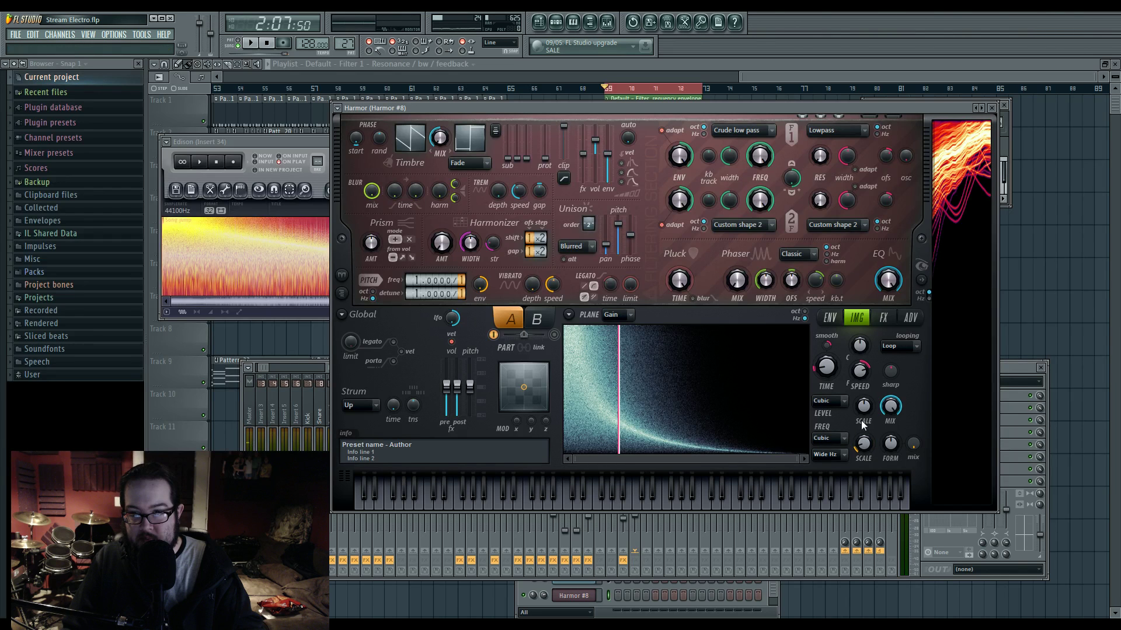
pyautogui.click(862, 441)
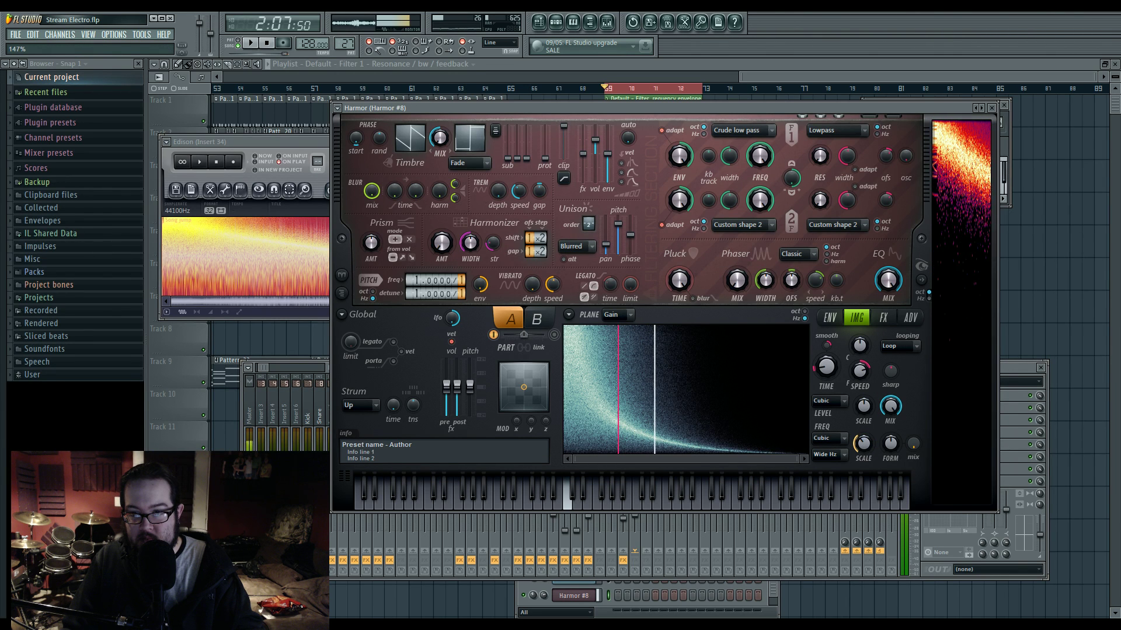
pyautogui.moveTo(862, 442); pyautogui.dragTo(862, 466)
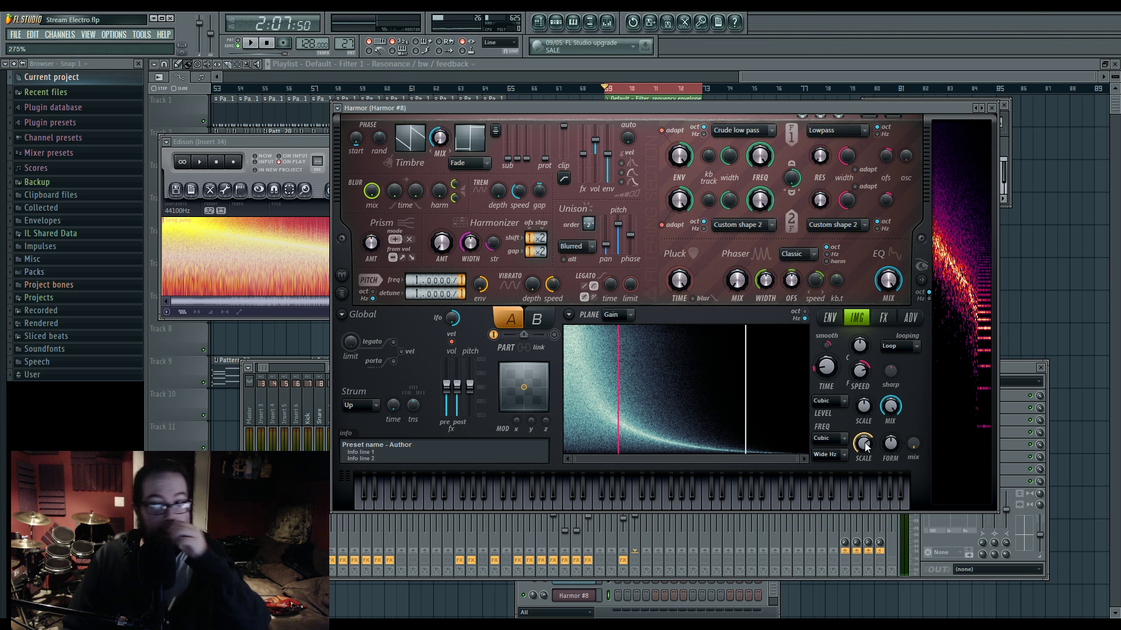
# Step: Start the empty Pattern 28, add a C5 note at bar 1 for Harmor #8 and return to the playlist
pyautogui.press('F6')
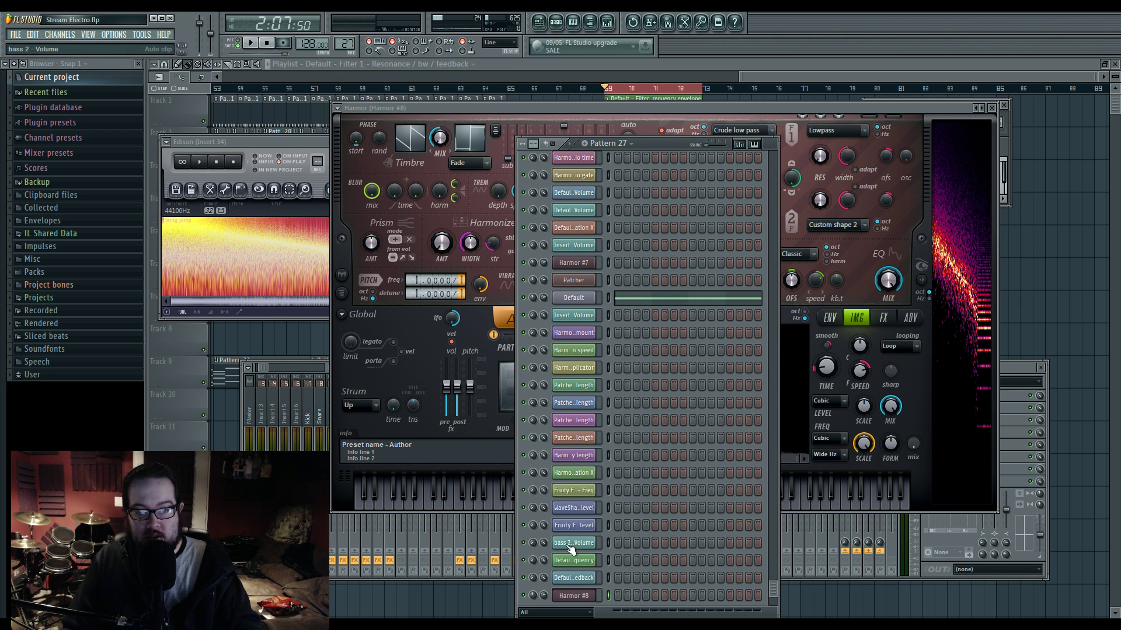
pyautogui.click(346, 44)
pyautogui.click(414, 51)
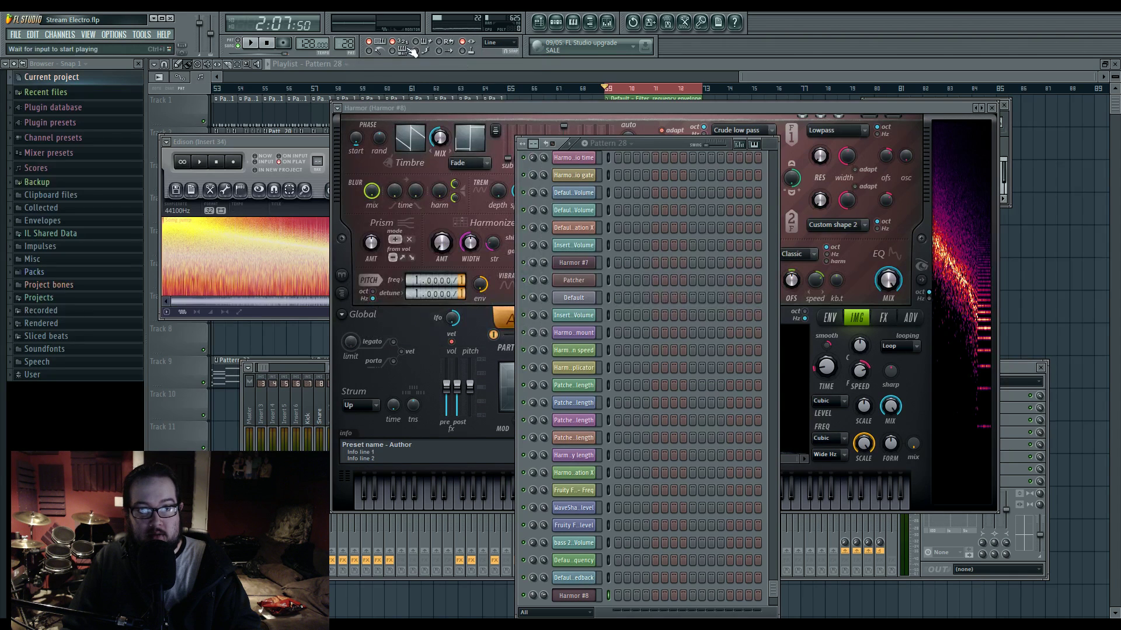
pyautogui.rightClick(591, 596)
pyautogui.click(636, 461)
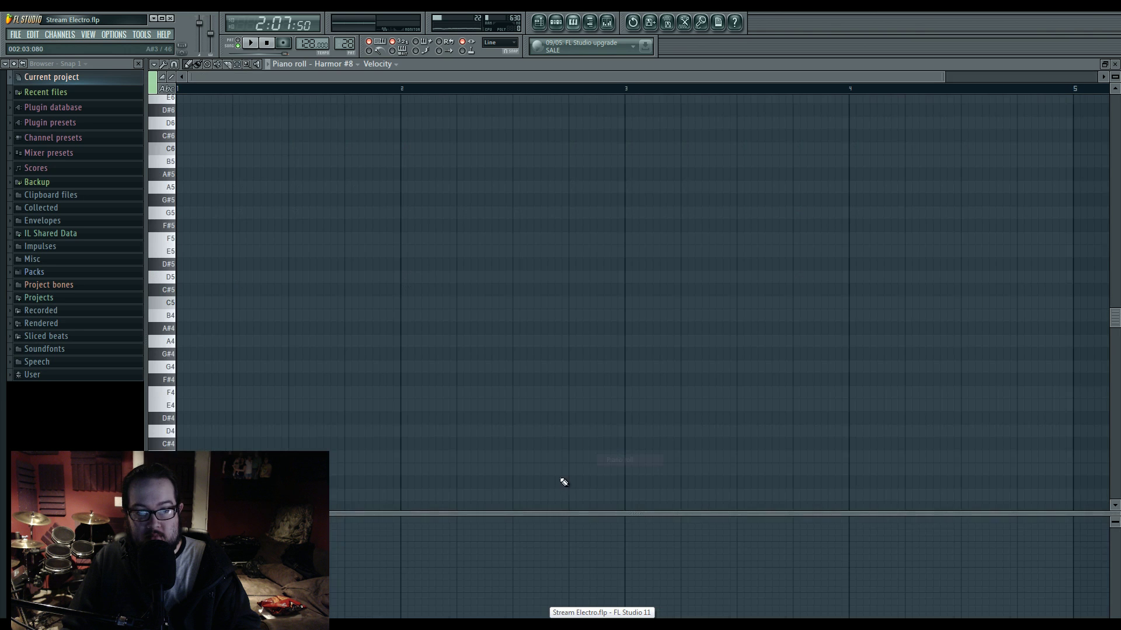
pyautogui.click(178, 302)
pyautogui.click(540, 22)
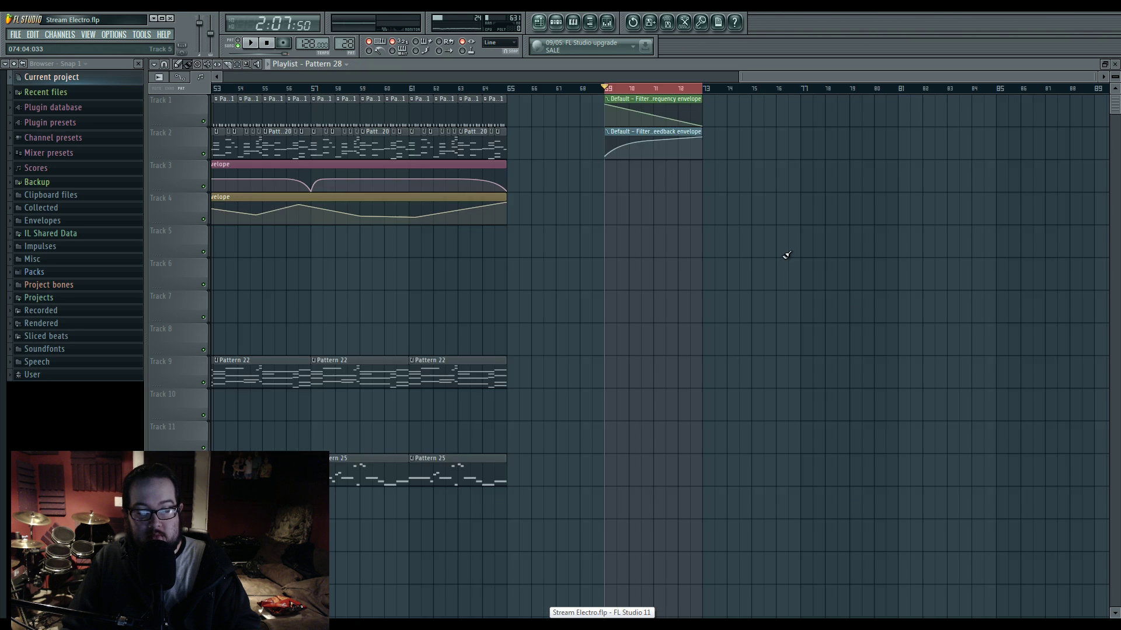
# Step: Place Pattern 28 on Track 4 at bar 81 and select bars 81 to 89 as the playback range
pyautogui.moveTo(957, 252); pyautogui.dragTo(348, 278)
pyautogui.click(297, 206)
pyautogui.moveTo(278, 91); pyautogui.dragTo(474, 96)
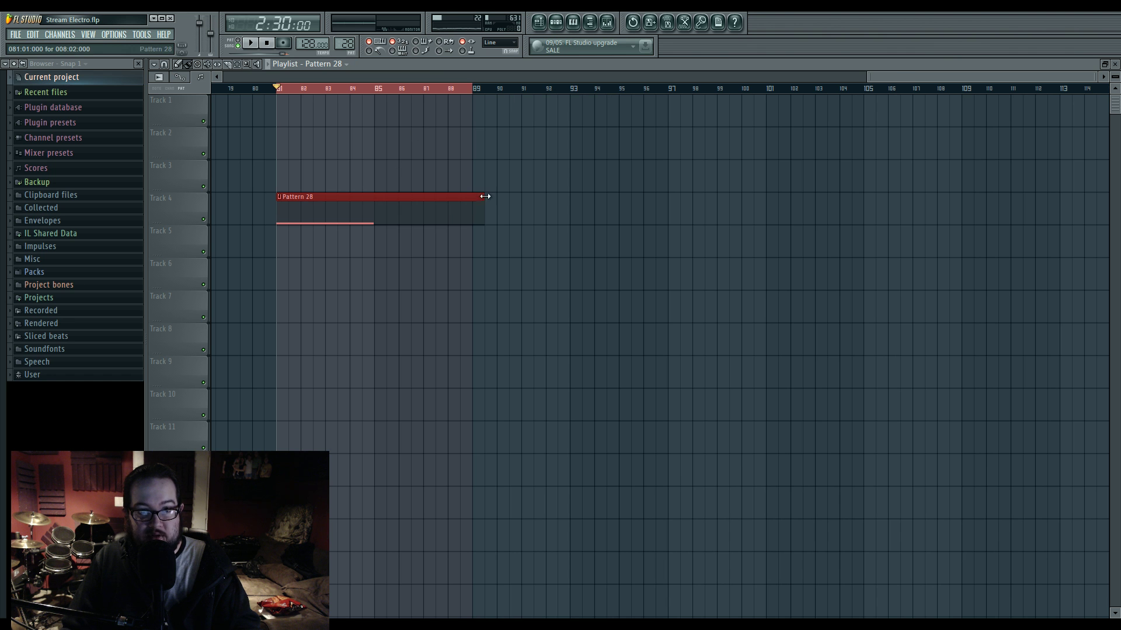
# Step: Lengthen Pattern 28's C5 note to eight bars so its clip fills bars 81 to 89
pyautogui.doubleClick(440, 206)
pyautogui.scroll(-2, 400, 325)
pyautogui.moveTo(401, 325); pyautogui.dragTo(518, 330)
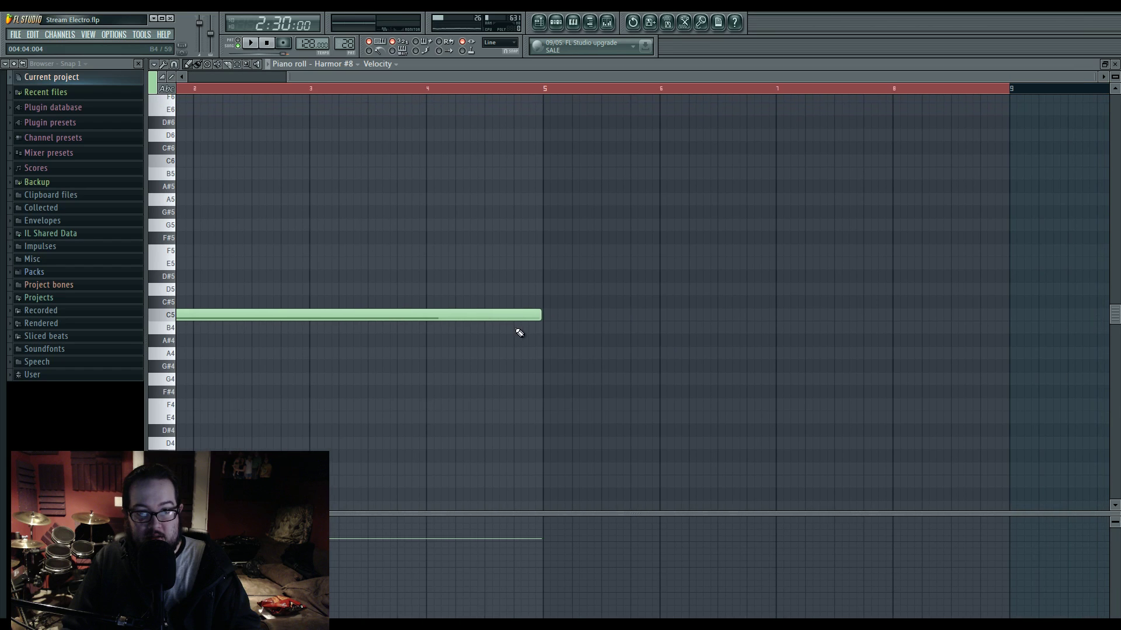
pyautogui.doubleClick(519, 315)
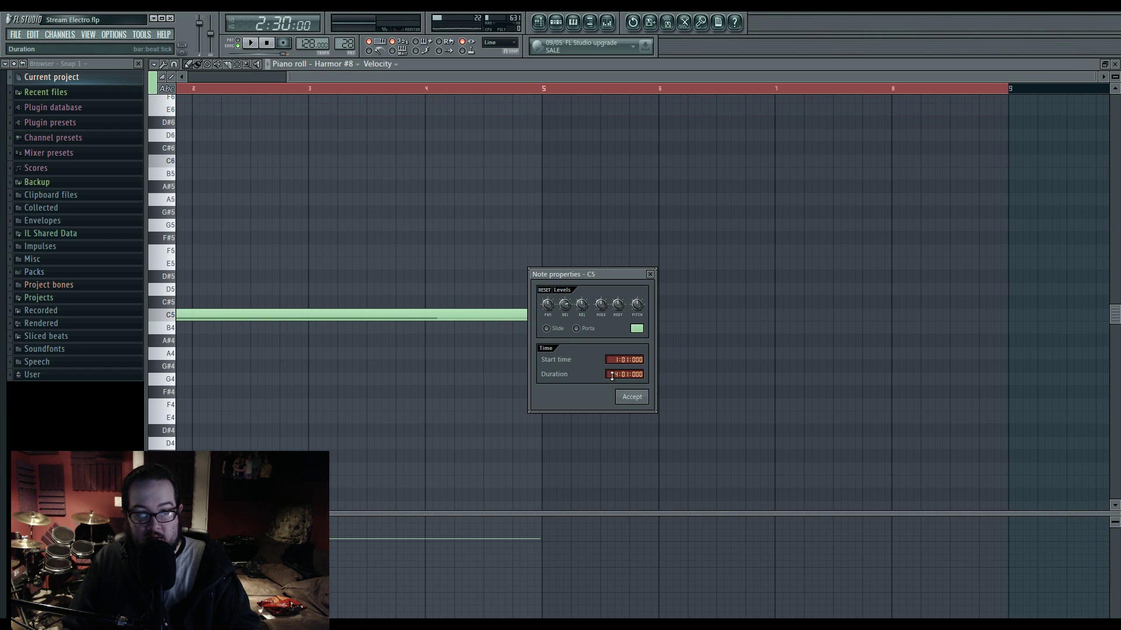
pyautogui.click(633, 397)
pyautogui.click(549, 27)
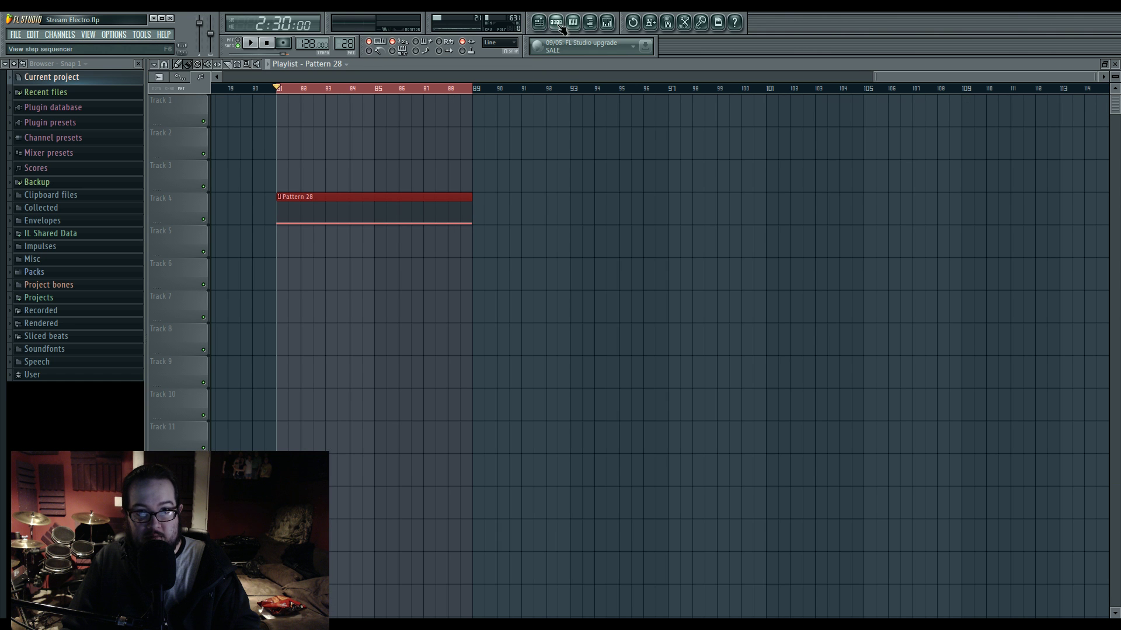
# Step: Play Pattern 28 with the mixer open to audition it, and bring up Harmor #8
pyautogui.click(560, 26)
pyautogui.click(609, 27)
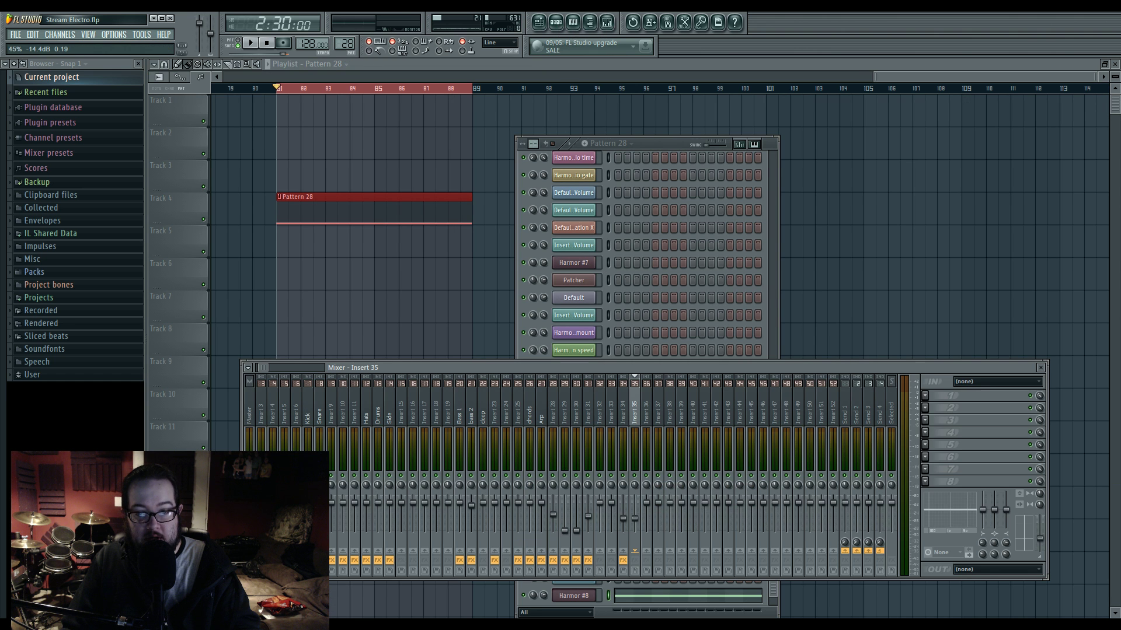
pyautogui.press('space')
pyautogui.press('F6')
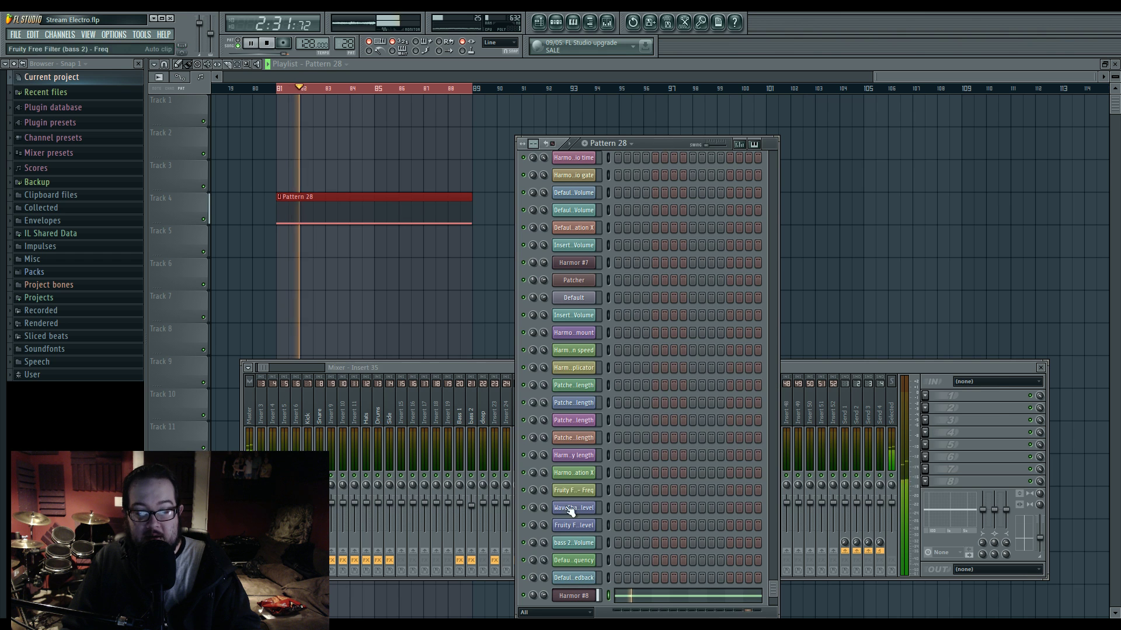
pyautogui.click(574, 595)
pyautogui.press('space')
# Step: Automate Harmor's image frequency scale with a clip that falls steadily from bar 81 to 89, and play it back
pyautogui.rightClick(862, 444)
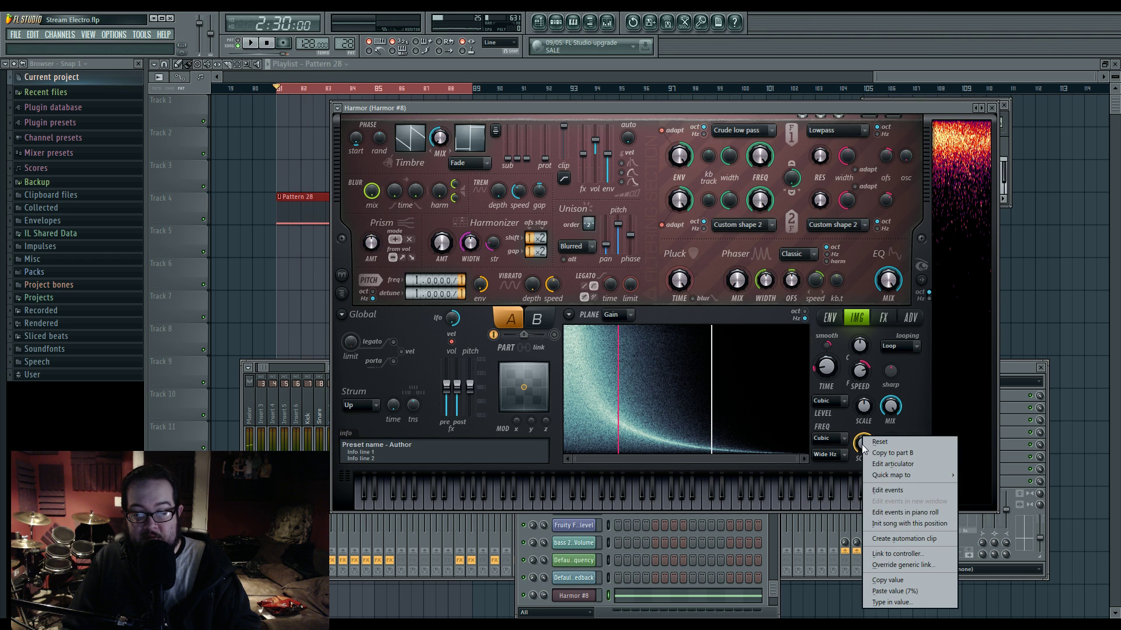
pyautogui.click(890, 537)
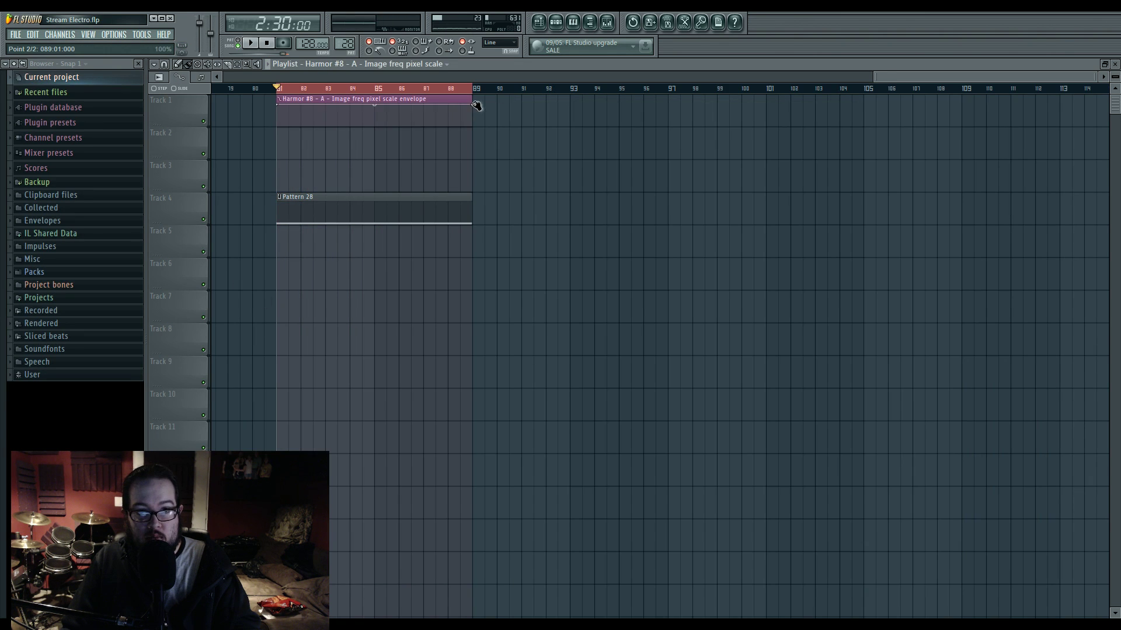
pyautogui.press('space')
pyautogui.press('F6')
pyautogui.click(574, 578)
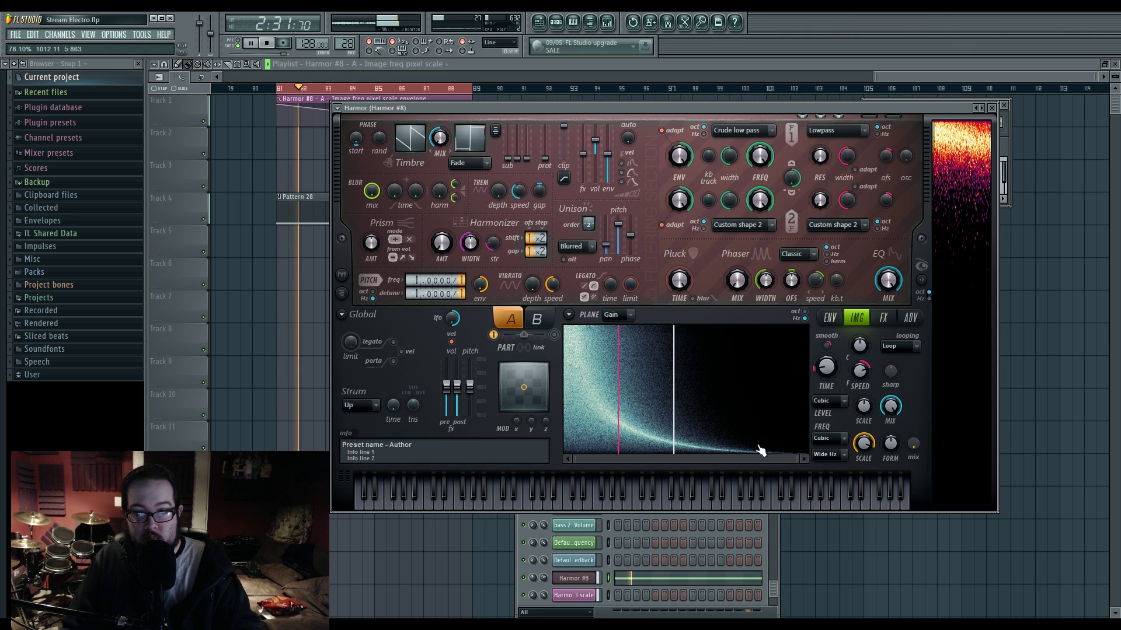
pyautogui.press('space')
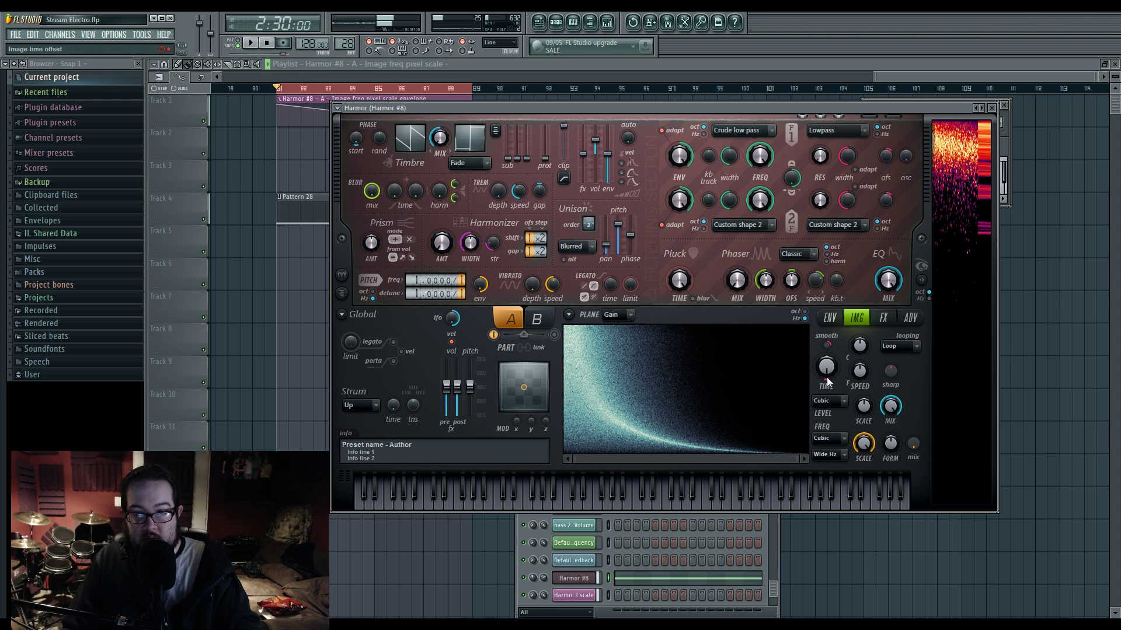
# Step: Automate Harmor's image time offset with a clip that rises steadily from bar 81 to 89, and audition it
pyautogui.rightClick(831, 380)
pyautogui.click(867, 478)
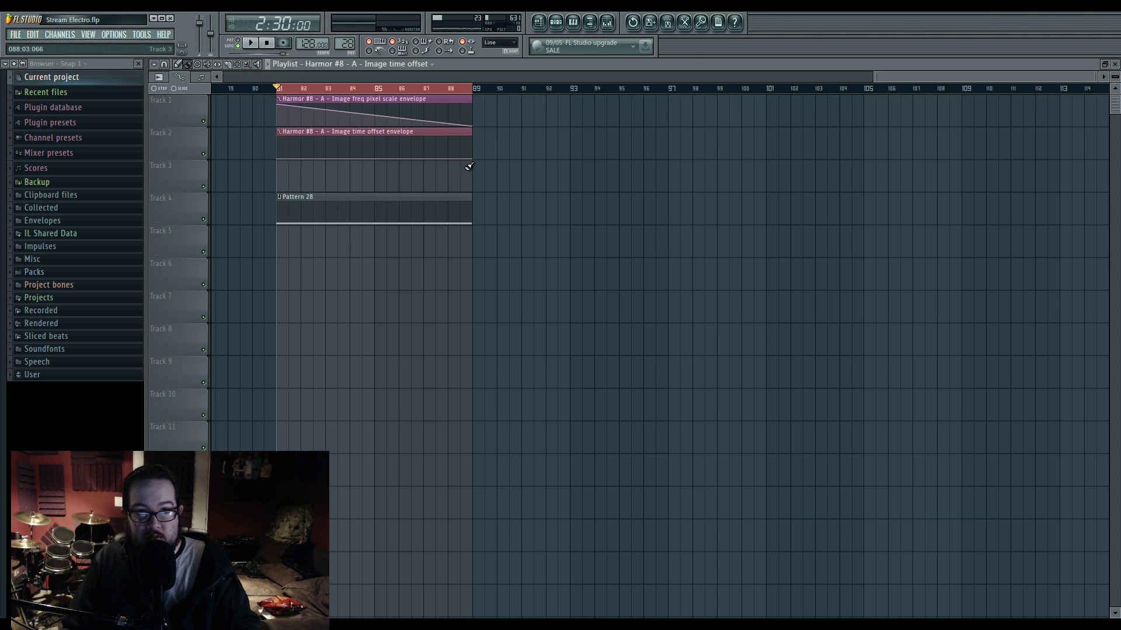
pyautogui.press('space')
pyautogui.click(607, 22)
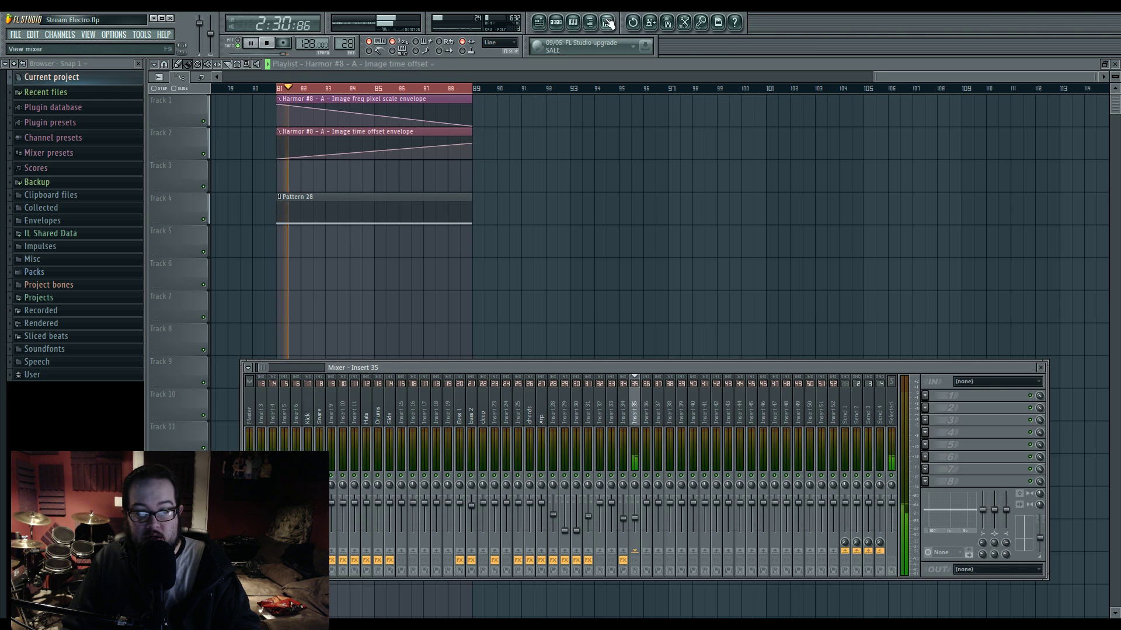
pyautogui.click(556, 23)
pyautogui.click(573, 560)
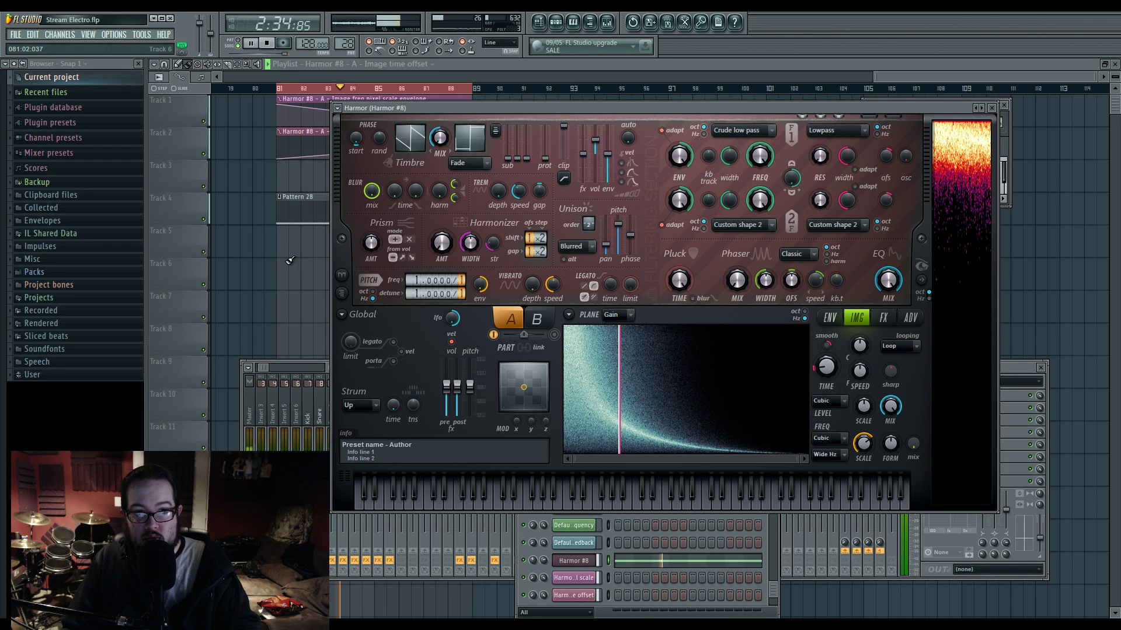
# Step: Bend the image time offset envelope upward so it rises faster early on, and watch Harmor during playback
pyautogui.press('F5')
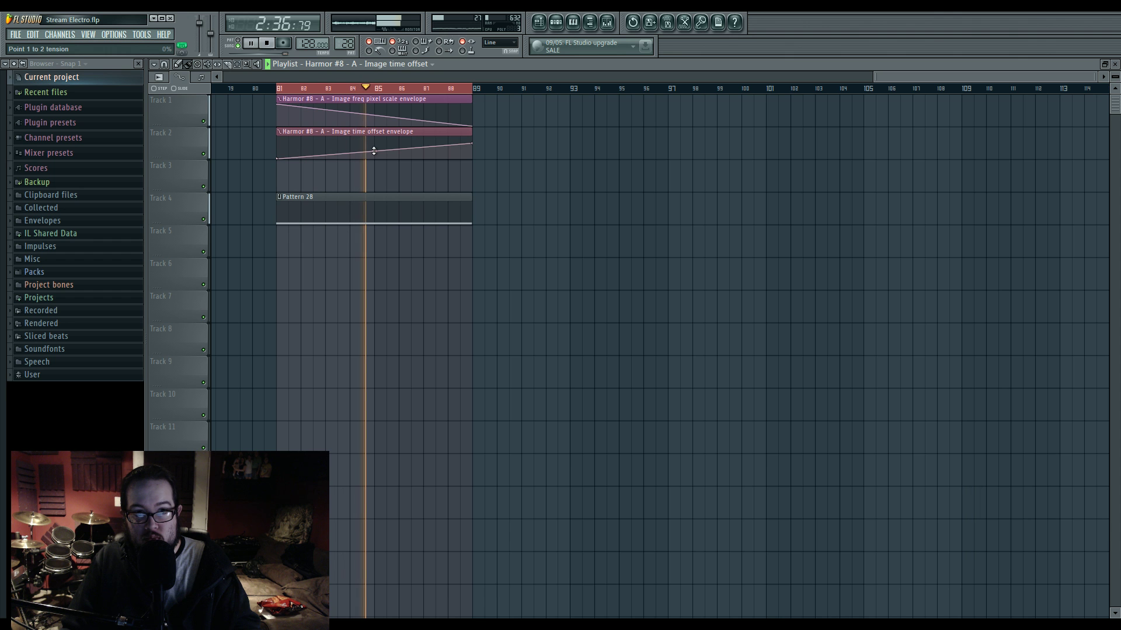
pyautogui.moveTo(374, 148); pyautogui.dragTo(374, 131)
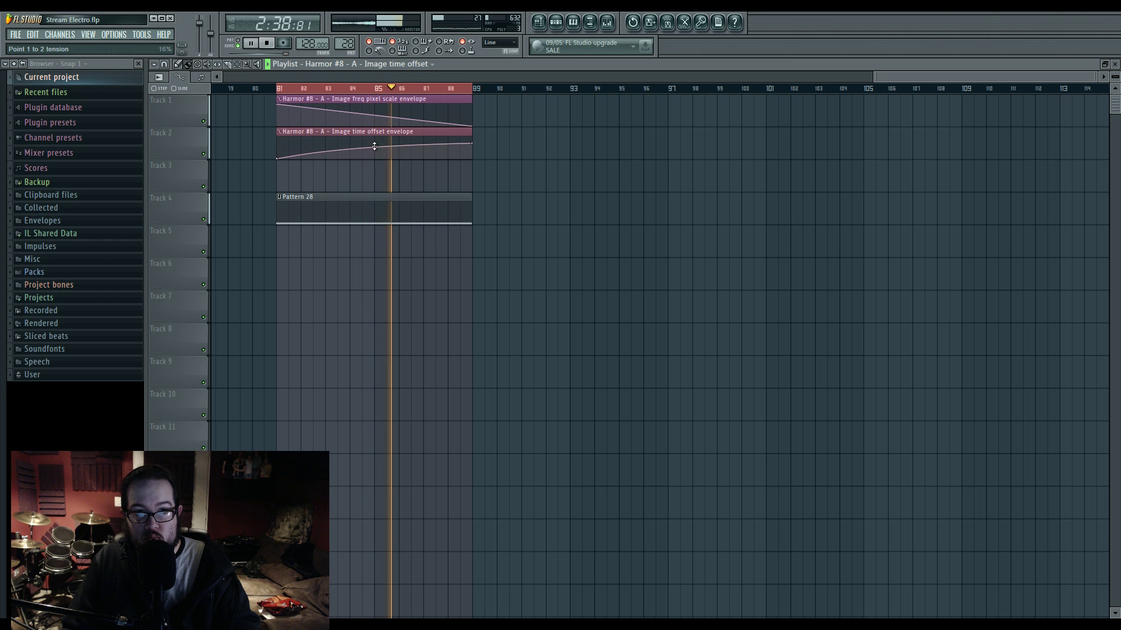
pyautogui.click(556, 22)
pyautogui.click(586, 561)
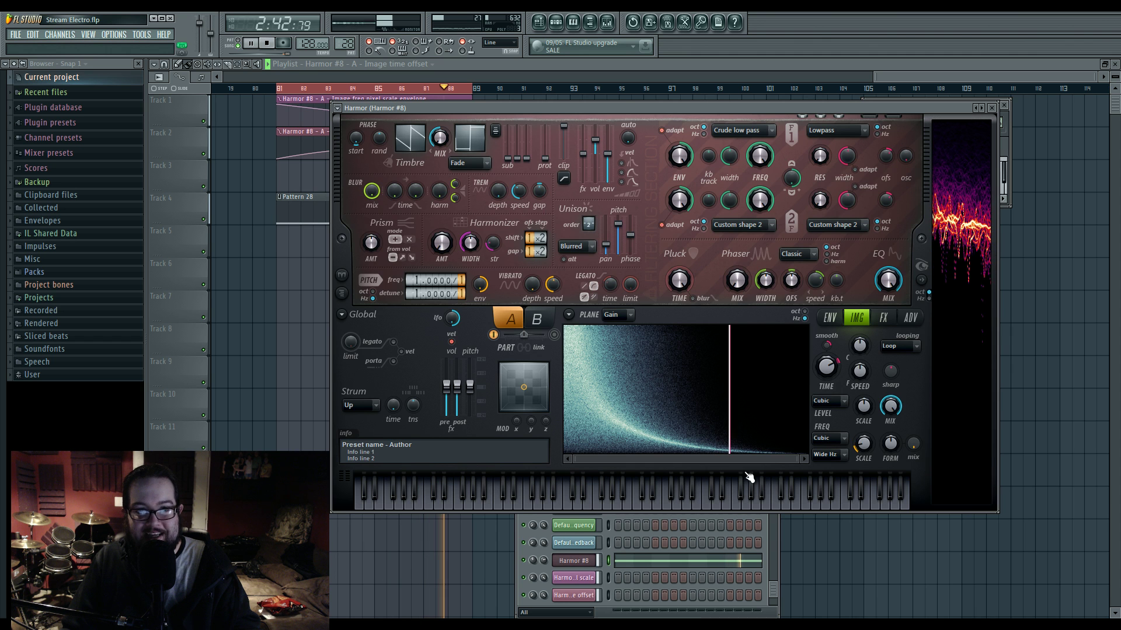
# Step: Restart playback from bar 81 while turning Harmor's image frequency mix fully up and adjusting its formant control
pyautogui.press('space')
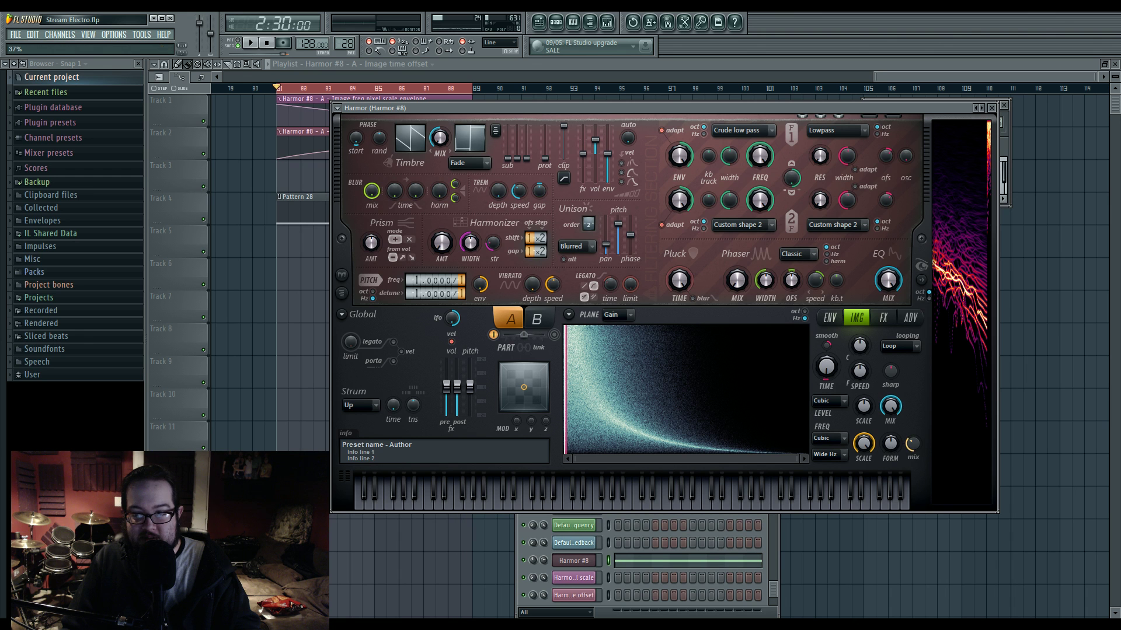
pyautogui.press('space')
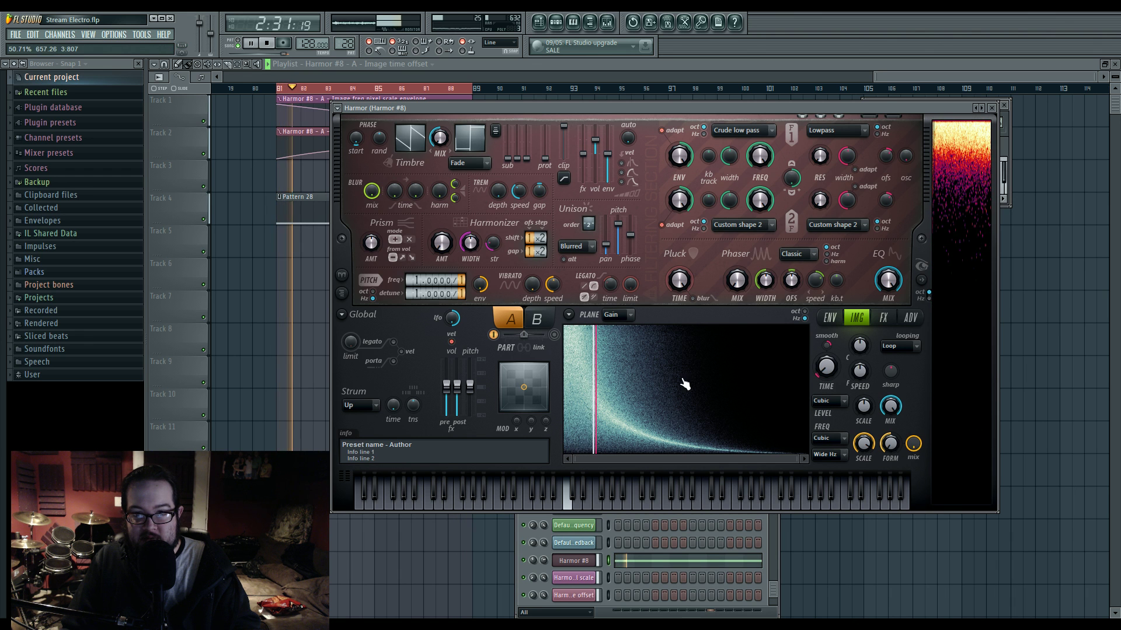
# Step: Try Harmor's global pitch slider, a harmonic detuning multiplier of 2 and other pitch ratios during playback, restoring the original values
pyautogui.moveTo(469, 387); pyautogui.dragTo(469, 412)
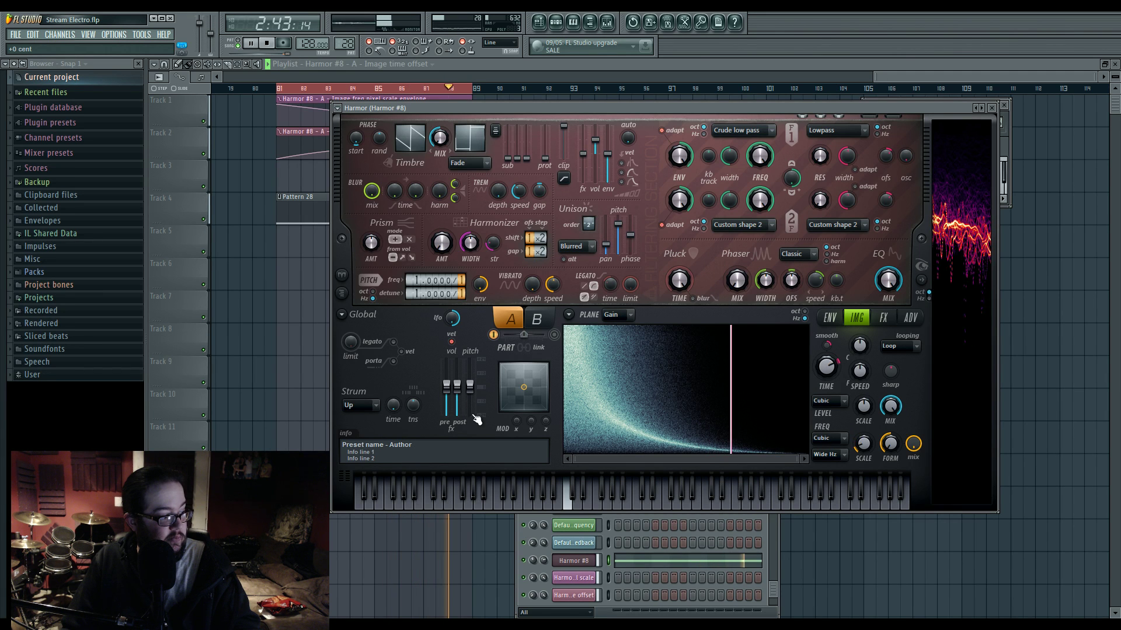
pyautogui.press('space')
pyautogui.scroll(1, 411, 298)
pyautogui.press('space')
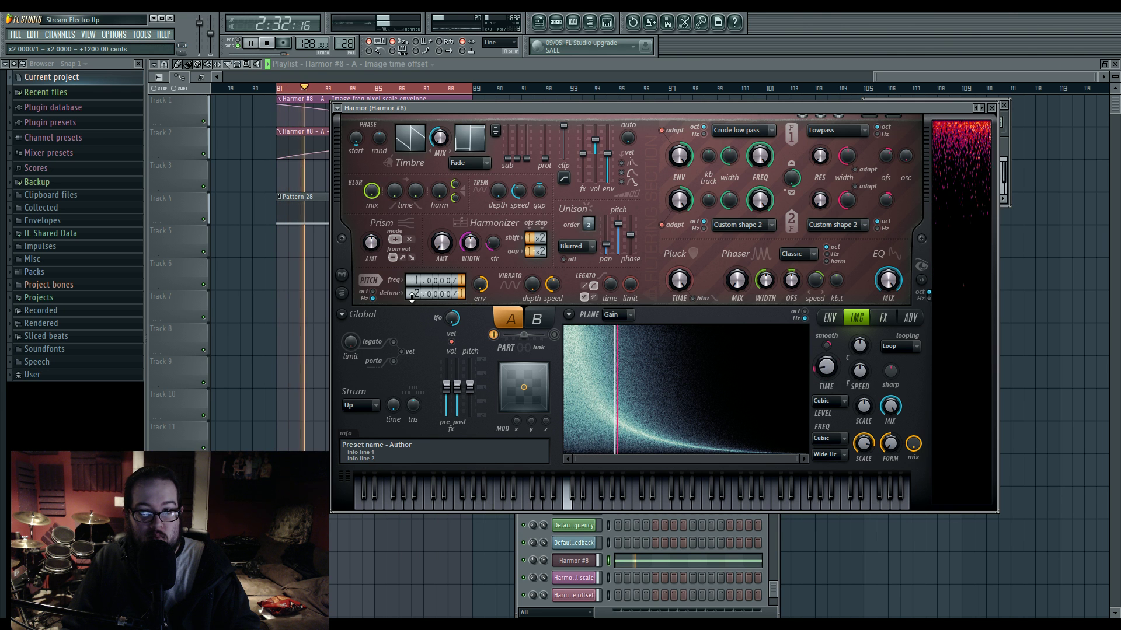
pyautogui.scroll(-1, 464, 278)
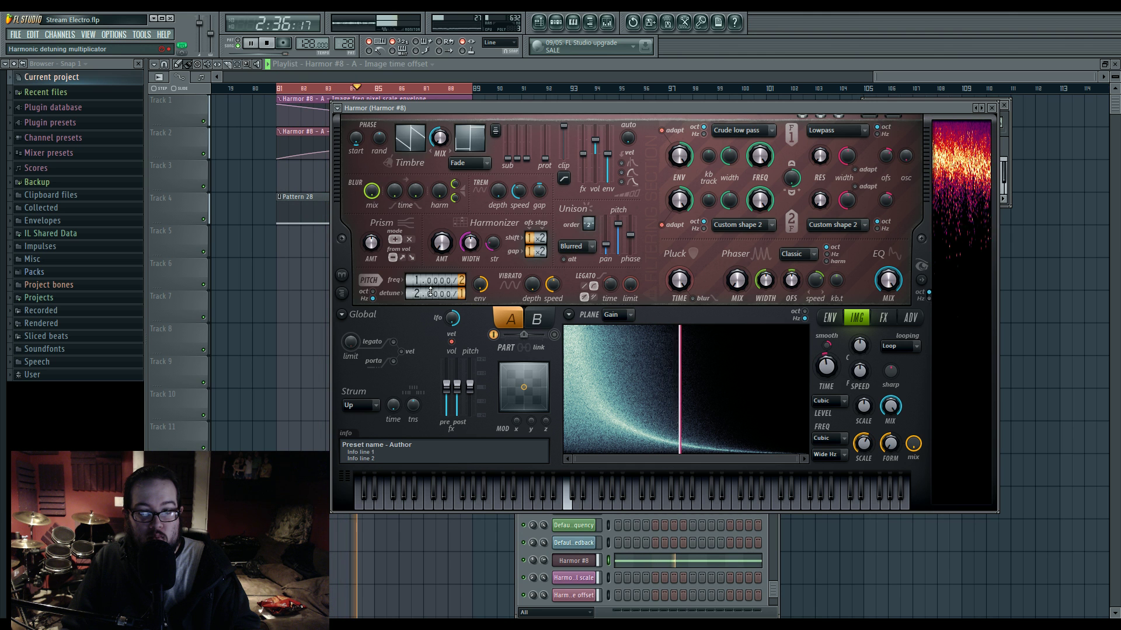
pyautogui.scroll(-1, 411, 298)
pyautogui.scroll(1, 462, 281)
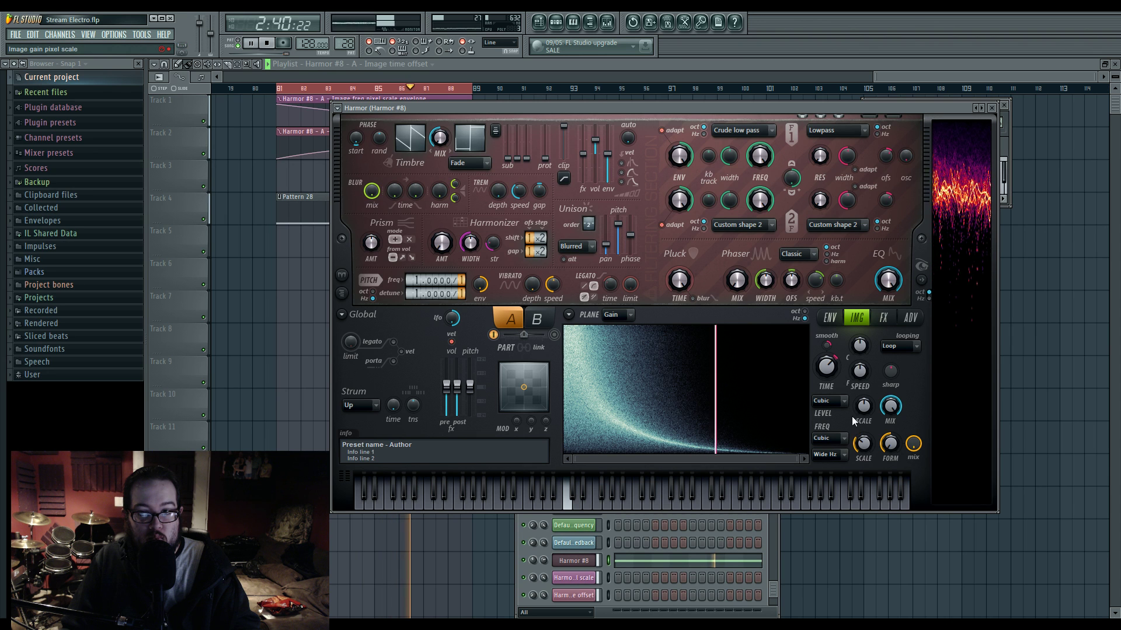
# Step: Adjust Harmor's image gain scale and automate its Prism amount with a clip rising from bar 81 to about 61% at bar 89
pyautogui.moveTo(862, 407); pyautogui.dragTo(863, 416)
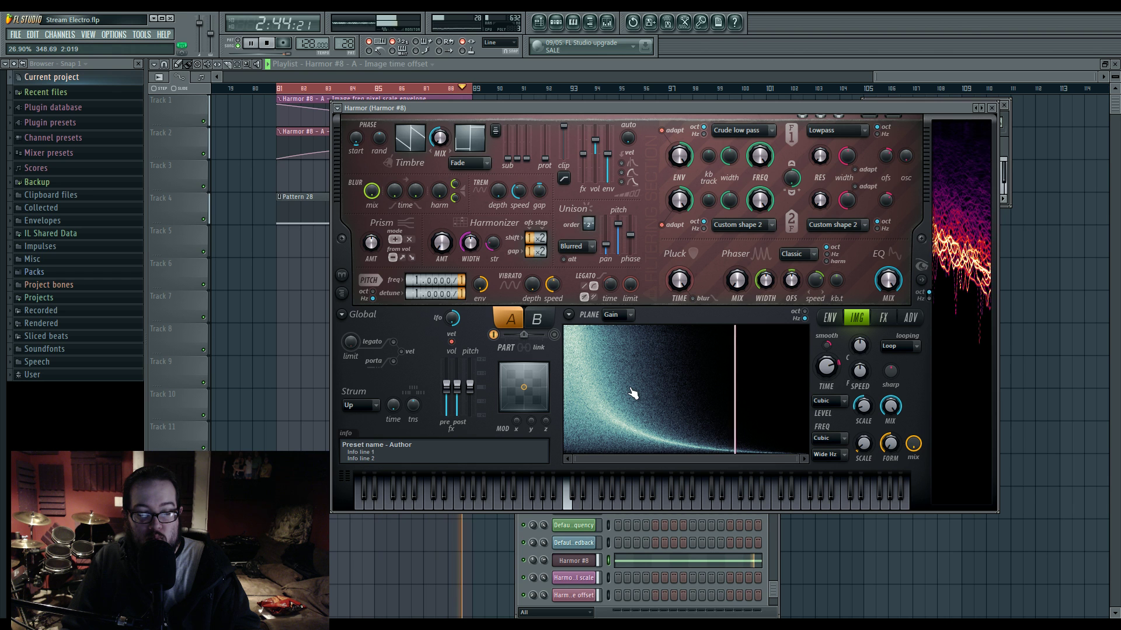
pyautogui.press('space')
pyautogui.rightClick(373, 245)
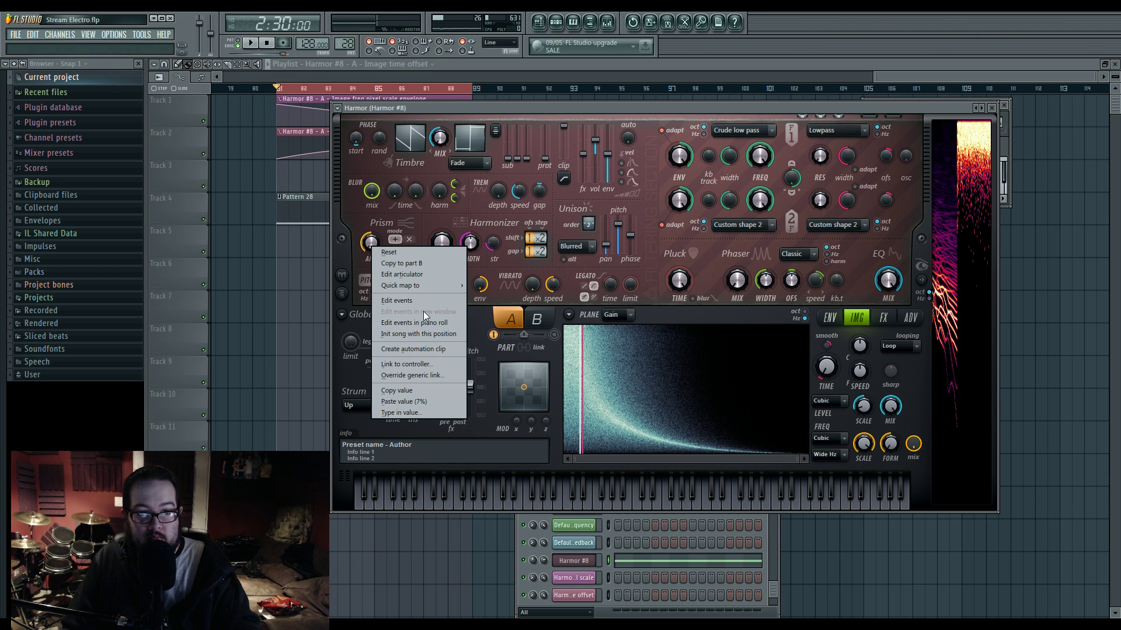
pyautogui.click(438, 349)
pyautogui.press('space')
pyautogui.moveTo(472, 192); pyautogui.dragTo(472, 155)
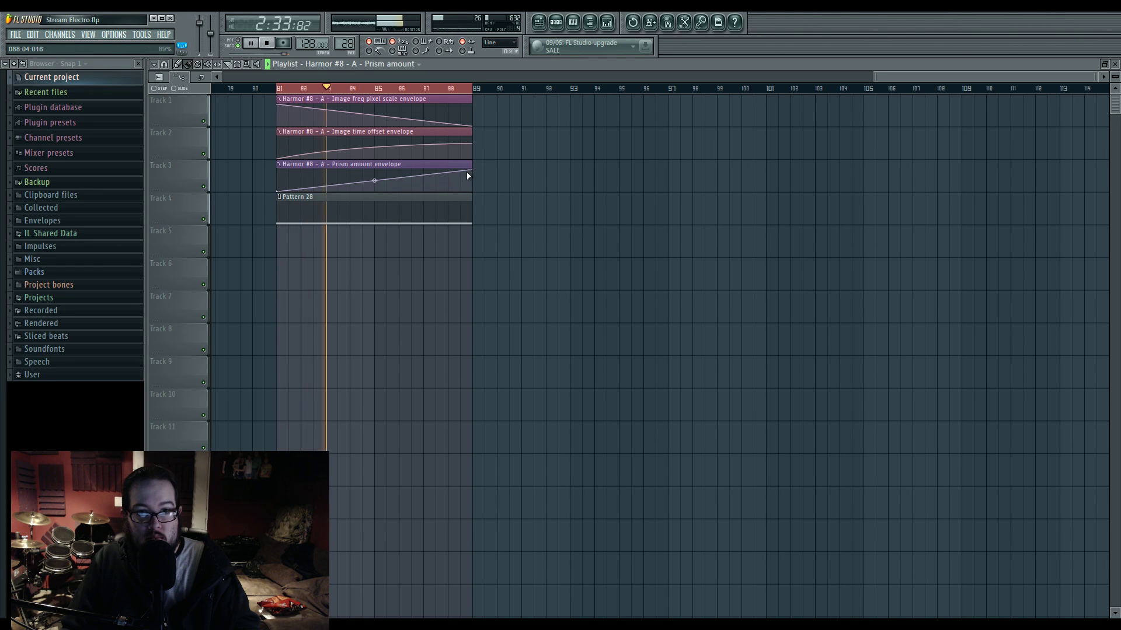
pyautogui.moveTo(477, 173); pyautogui.dragTo(473, 178)
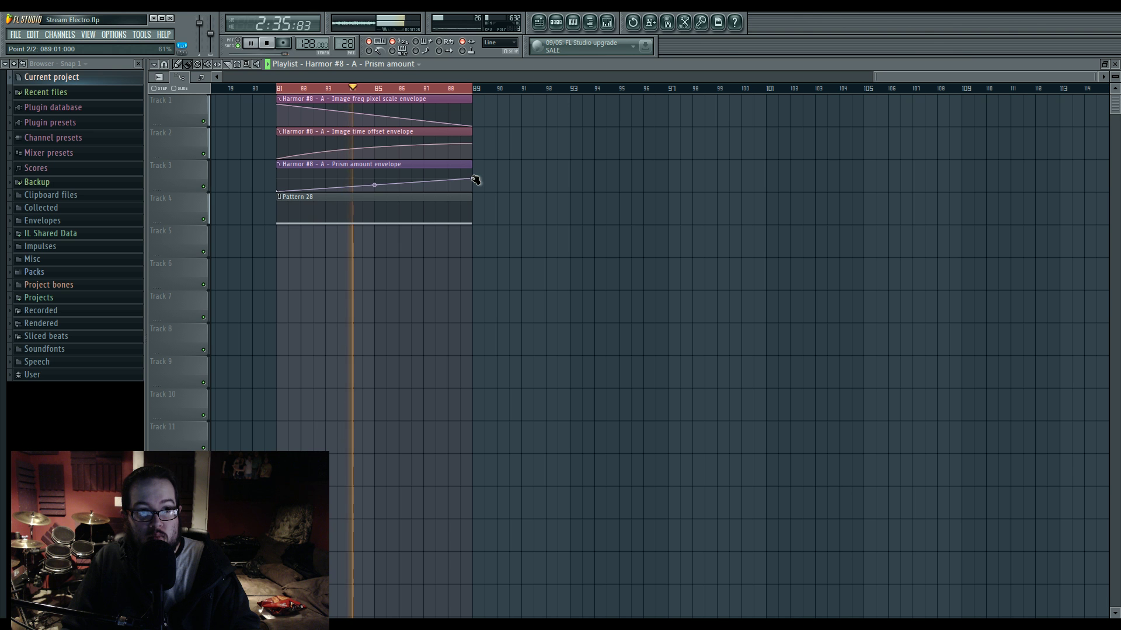
# Step: Automate Harmor #8's main pitch with a clip that falls steadily from bar 81 to 89
pyautogui.click(556, 22)
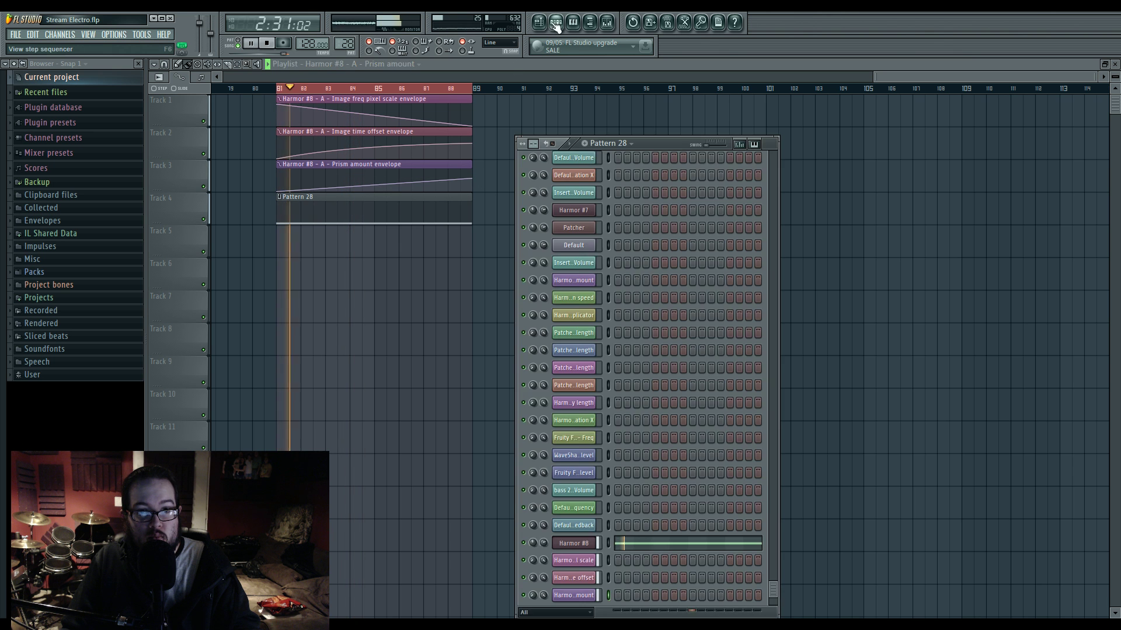
pyautogui.click(574, 543)
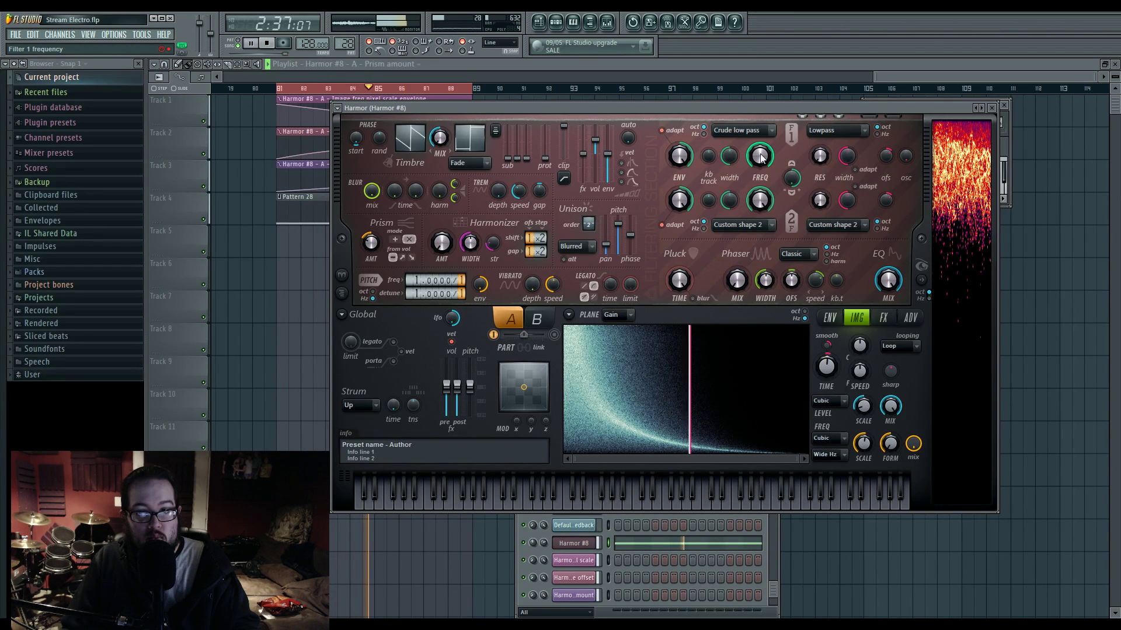
pyautogui.rightClick(471, 386)
pyautogui.click(496, 471)
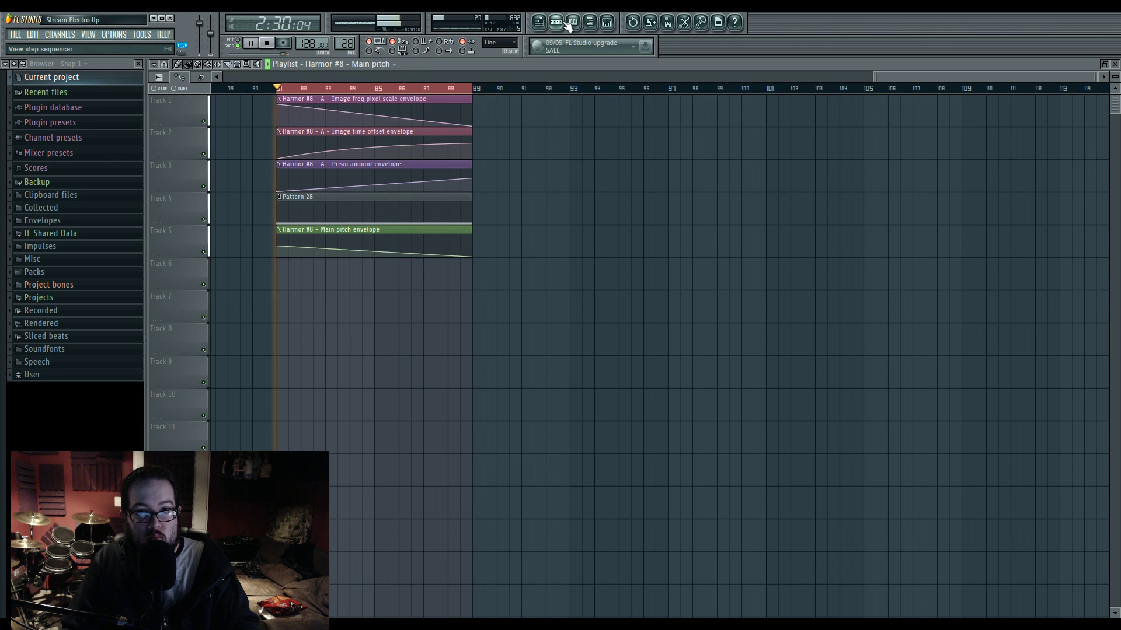
# Step: Reopen Harmor #8, move its window aside, and load ValhallaShimmer as the first effect on mixer Insert 35
pyautogui.click(556, 24)
pyautogui.click(574, 525)
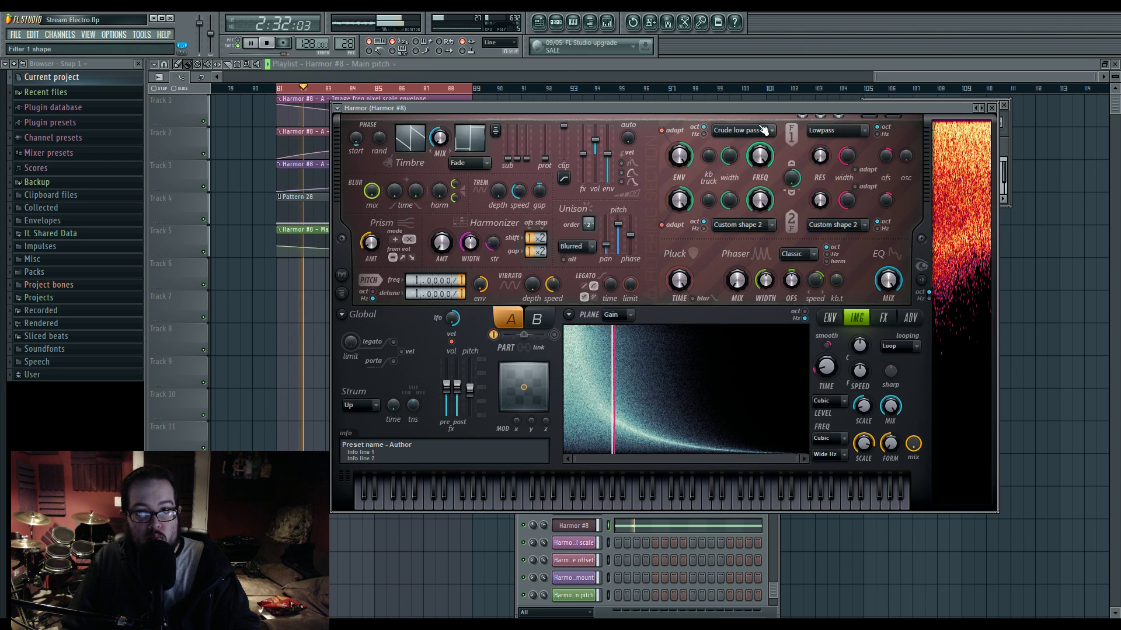
pyautogui.moveTo(756, 149); pyautogui.dragTo(722, 188)
pyautogui.press('F9')
pyautogui.click(924, 395)
pyautogui.moveTo(933, 401)
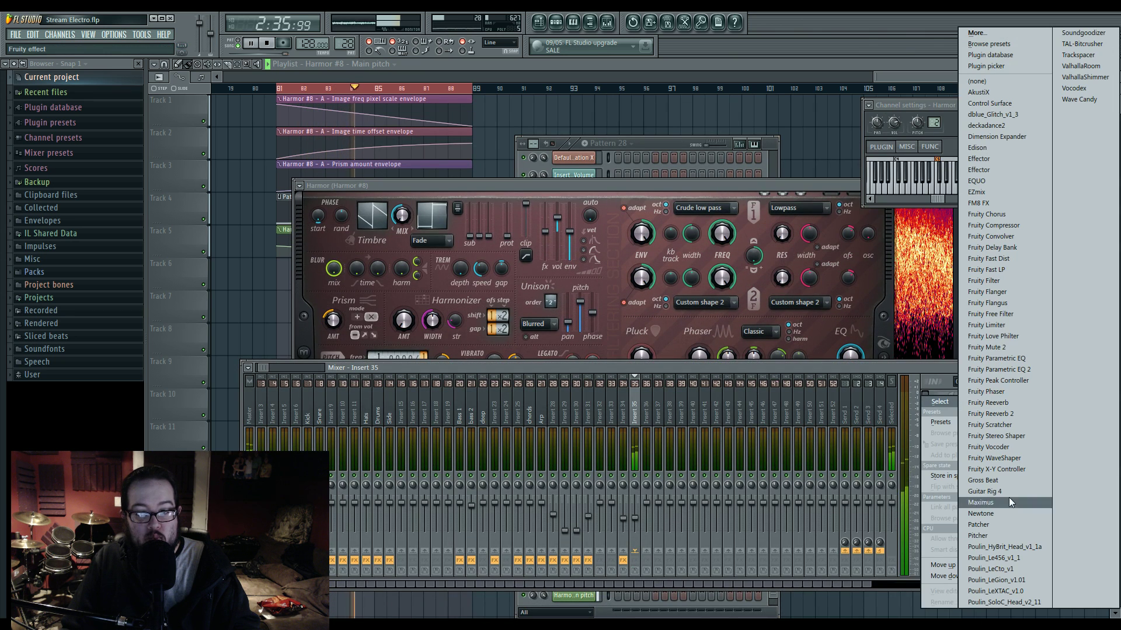
pyautogui.click(1077, 79)
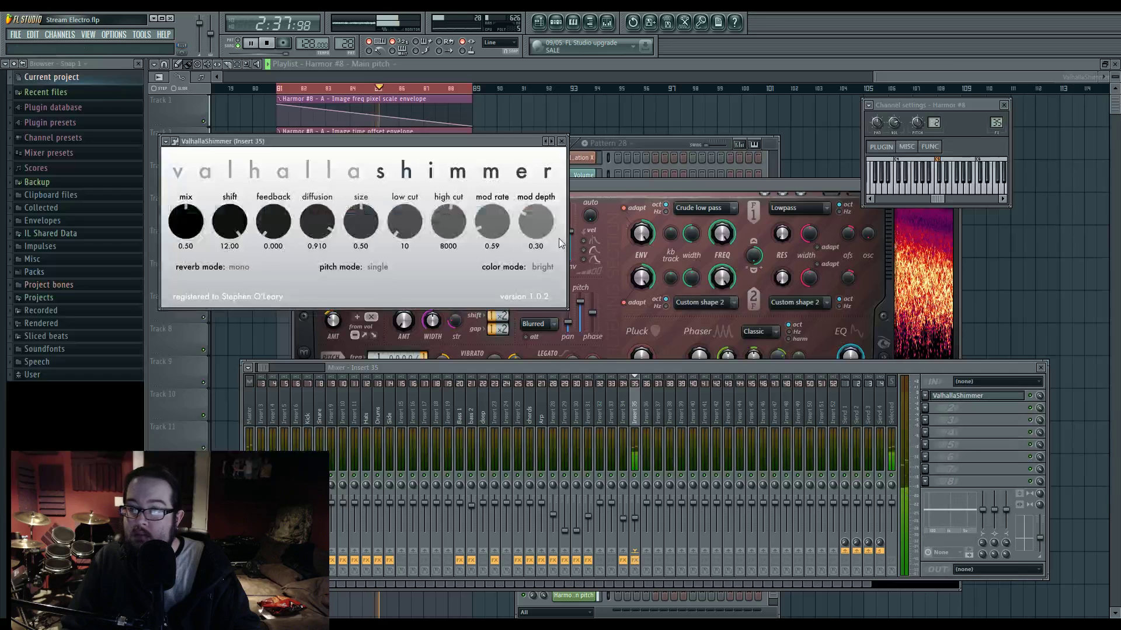
# Step: Set ValhallaShimmer's shift to -12, feedback to 0.492, size to 0.63 and high cut to 15000, then stop playback
pyautogui.moveTo(230, 221); pyautogui.dragTo(229, 251)
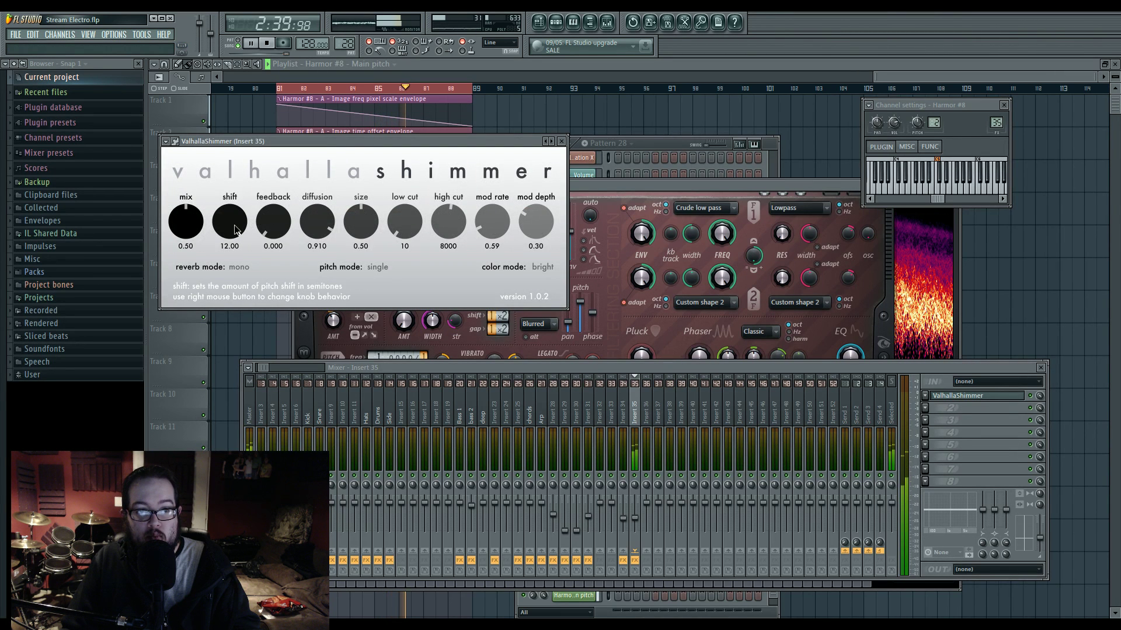
pyautogui.moveTo(261, 319); pyautogui.dragTo(337, 409)
pyautogui.moveTo(274, 226); pyautogui.dragTo(292, 166)
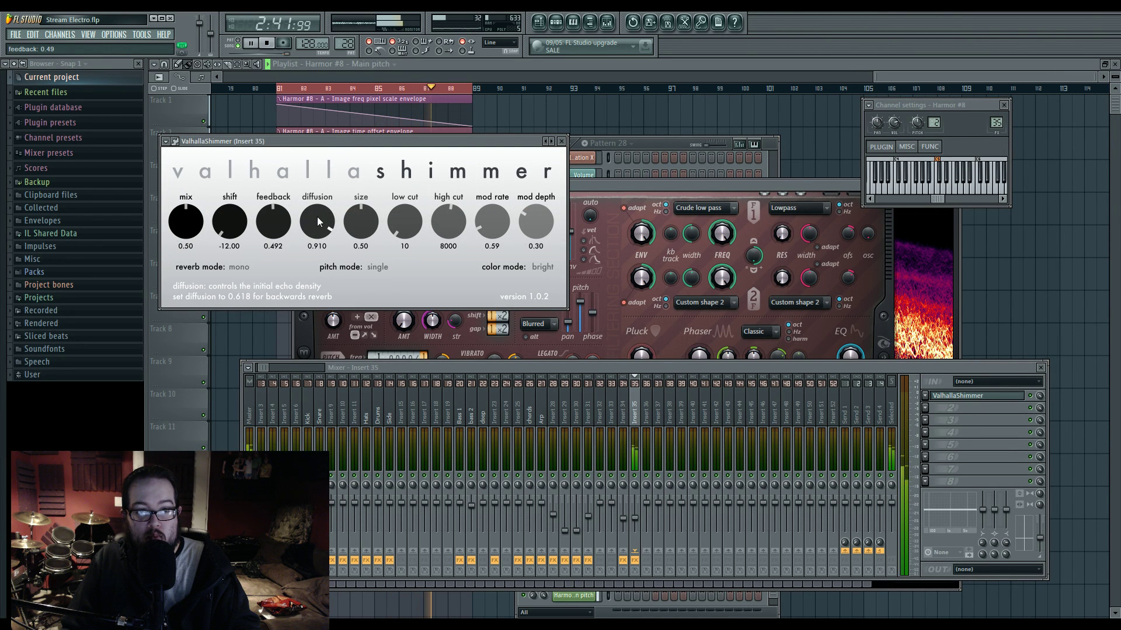
pyautogui.moveTo(362, 219); pyautogui.dragTo(369, 204)
pyautogui.click(269, 43)
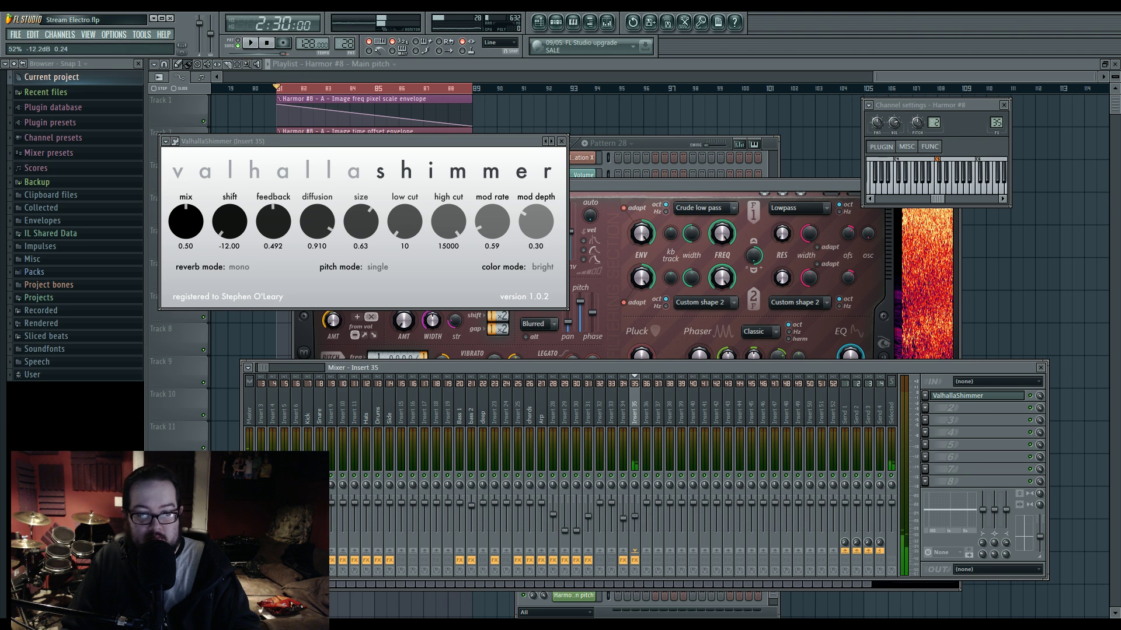
# Step: Add Fruity Parametric EQ 2 after ValhallaShimmer on Insert 35, cutting the lows with band 1 and dipping the highs with band 6
pyautogui.click(919, 408)
pyautogui.click(993, 376)
pyautogui.press('space')
pyautogui.moveTo(371, 261); pyautogui.dragTo(419, 272)
pyautogui.moveTo(242, 261); pyautogui.dragTo(277, 304)
pyautogui.moveTo(419, 272); pyautogui.dragTo(422, 276)
pyautogui.moveTo(276, 303); pyautogui.dragTo(283, 313)
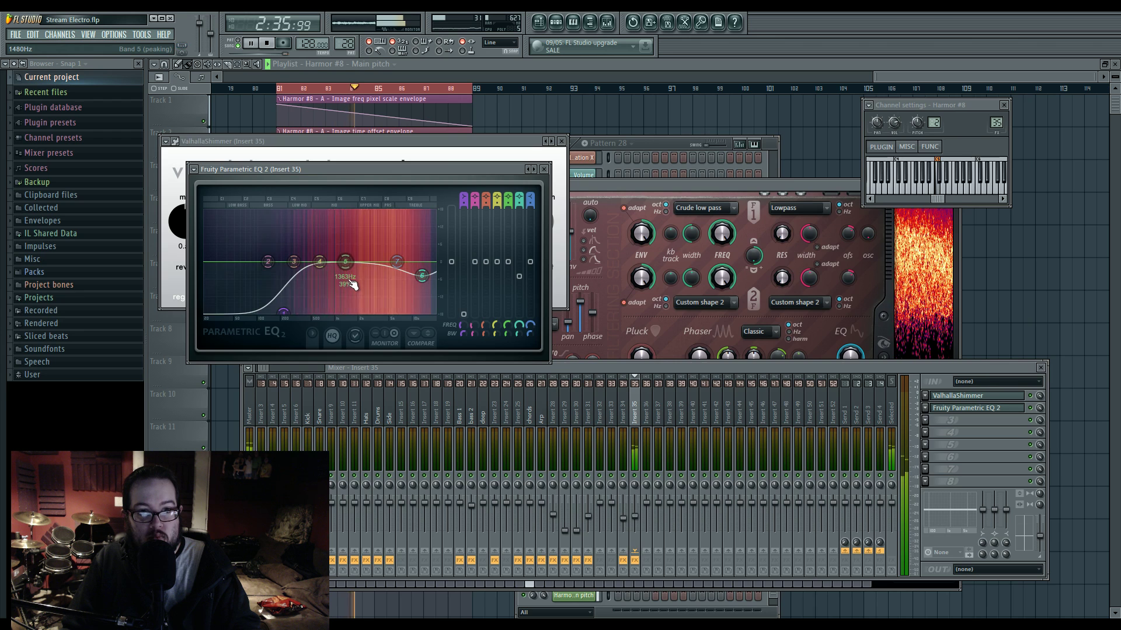
# Step: Bend the image frequency pixel scale envelope downward to 18% tension and the image time offset envelope further upward to 25% tension
pyautogui.click(515, 110)
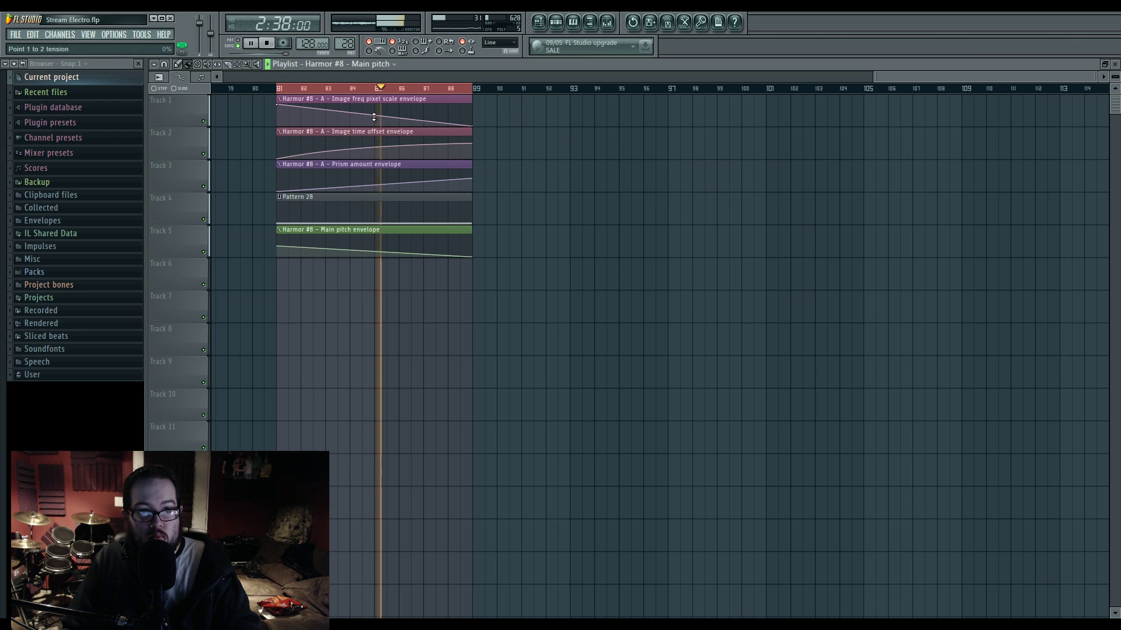
pyautogui.moveTo(375, 116); pyautogui.dragTo(374, 122)
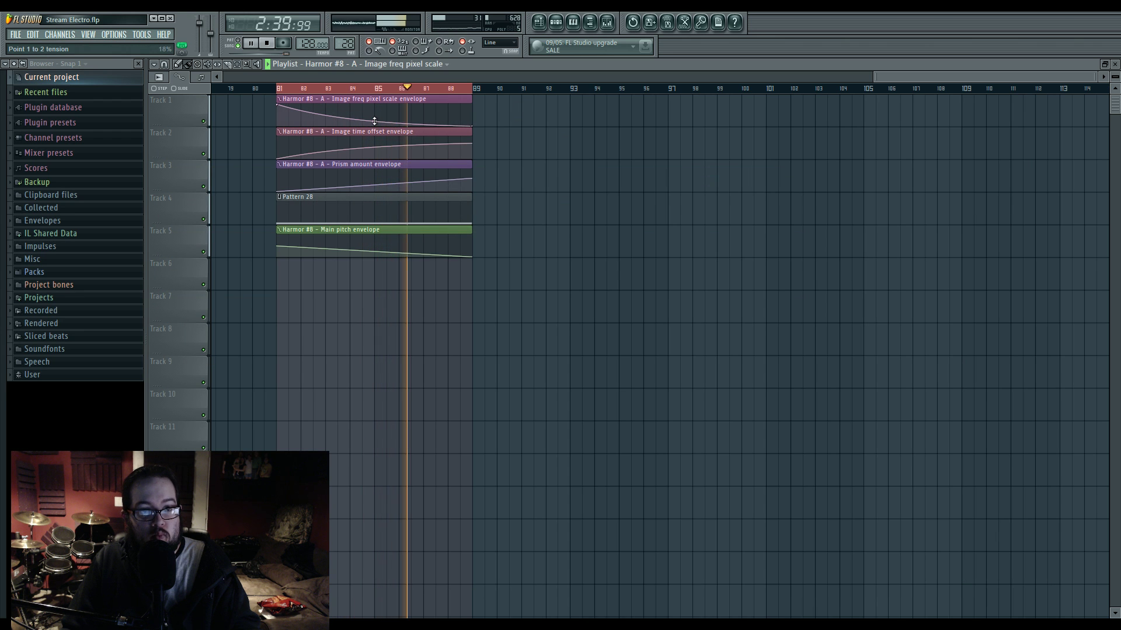
pyautogui.moveTo(374, 147); pyautogui.dragTo(374, 143)
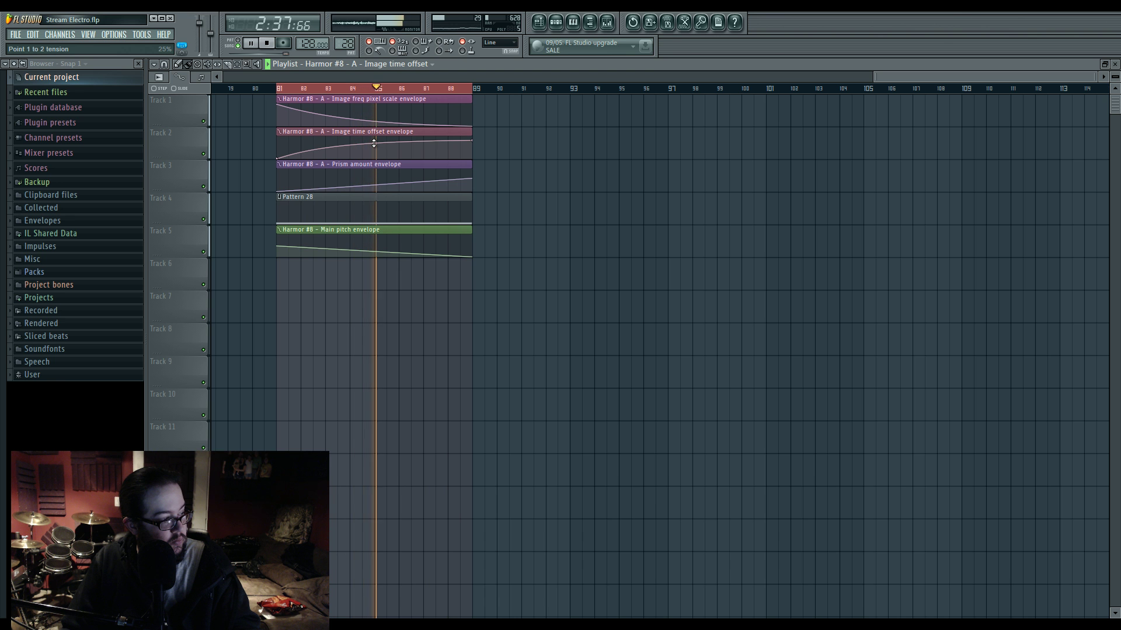
# Step: Move the Harmor #8 effect pattern and its four automation clips from bar 81 to bar 1, starting at Track 27
pyautogui.rightClick(460, 89)
pyautogui.moveTo(444, 280); pyautogui.dragTo(818, 313)
pyautogui.scroll(-4, 695, 335)
pyautogui.press('space')
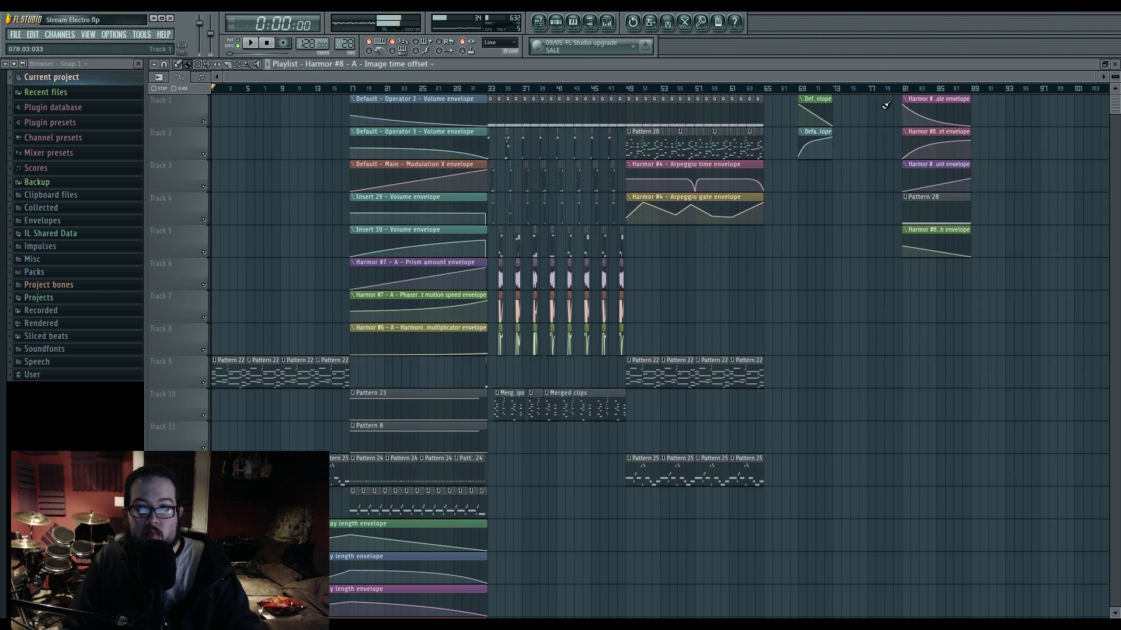
pyautogui.click(945, 131)
pyautogui.scroll(-10, 937, 98)
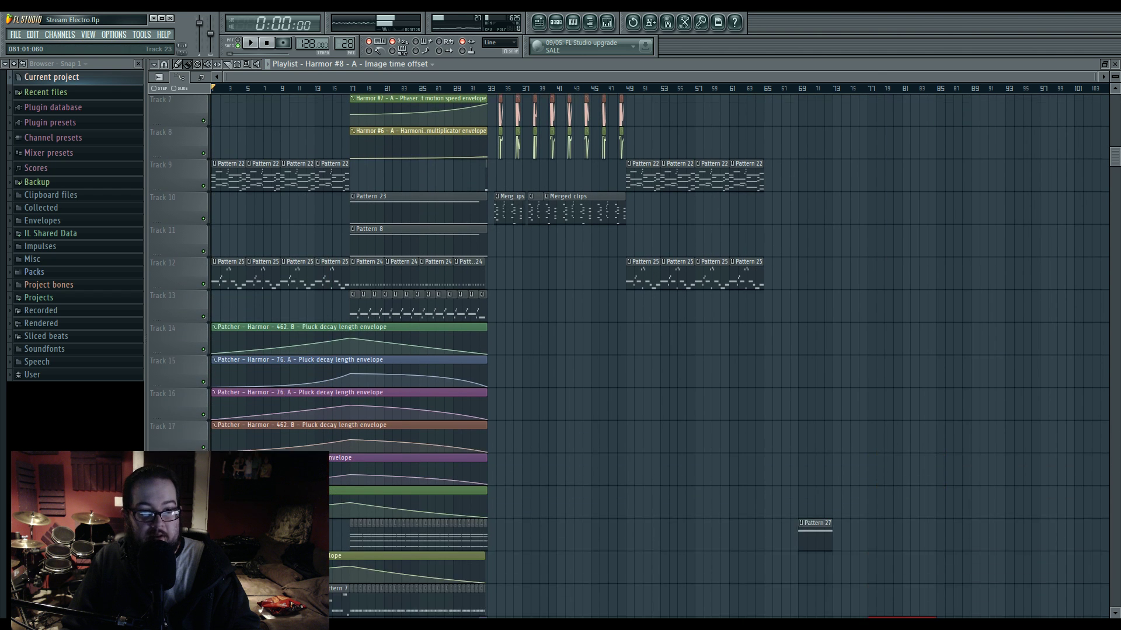
pyautogui.scroll(-1, 259, 413)
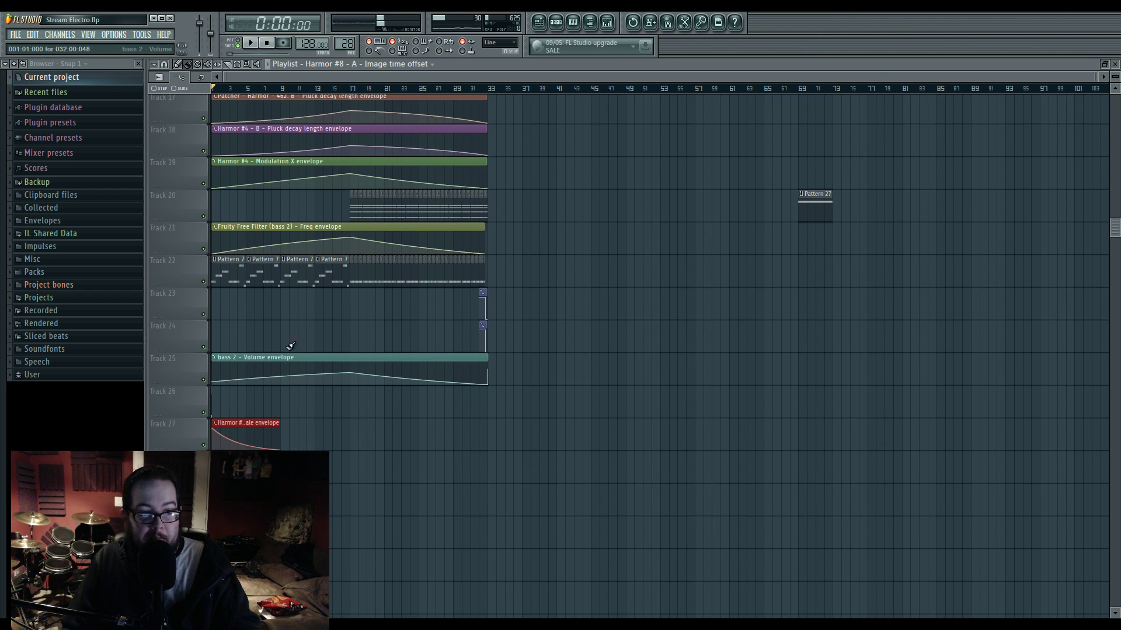
# Step: Audition the arrangement from bar 1 with the Harmor effect while checking the mixer levels, and close the mixer
pyautogui.click(592, 28)
pyautogui.press('space')
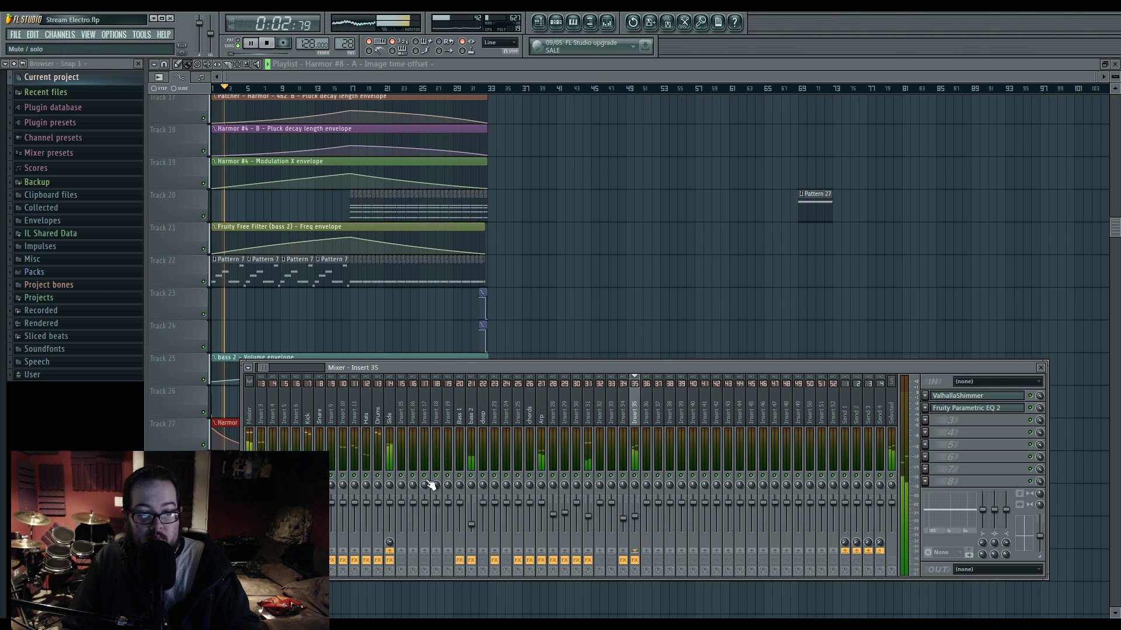
pyautogui.press('F9')
pyautogui.scroll(5, 455, 348)
pyautogui.moveTo(638, 429); pyautogui.dragTo(636, 369)
# Step: Load the SFX Crush Explode sample from the SFX pack and set its time stretching mode to Auto
pyautogui.click(93, 274)
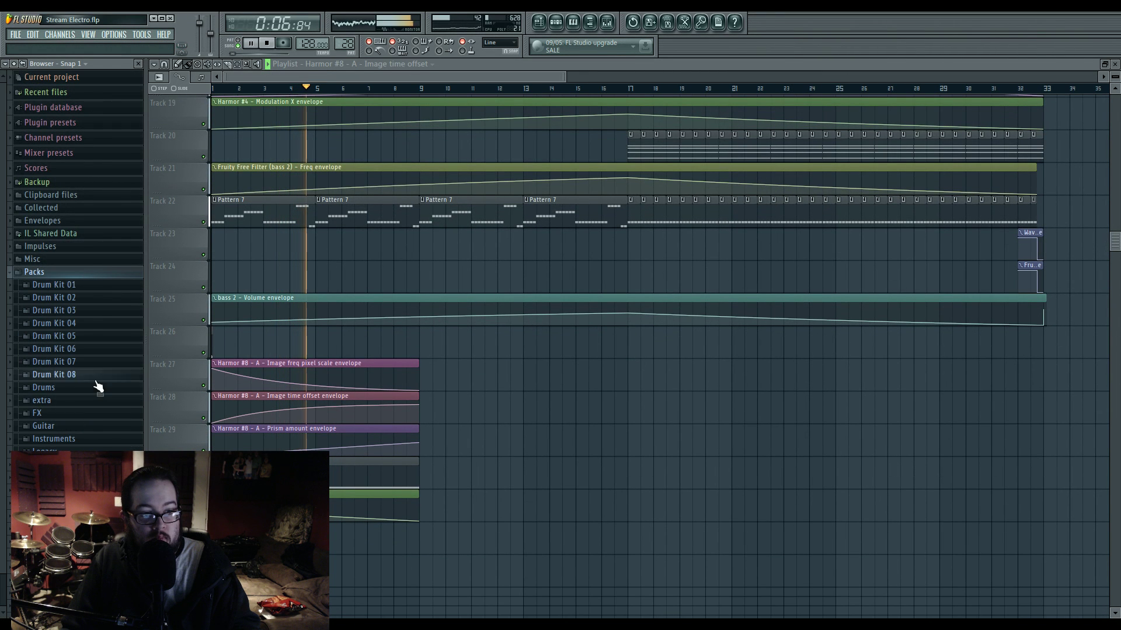
pyautogui.click(82, 503)
pyautogui.press('space')
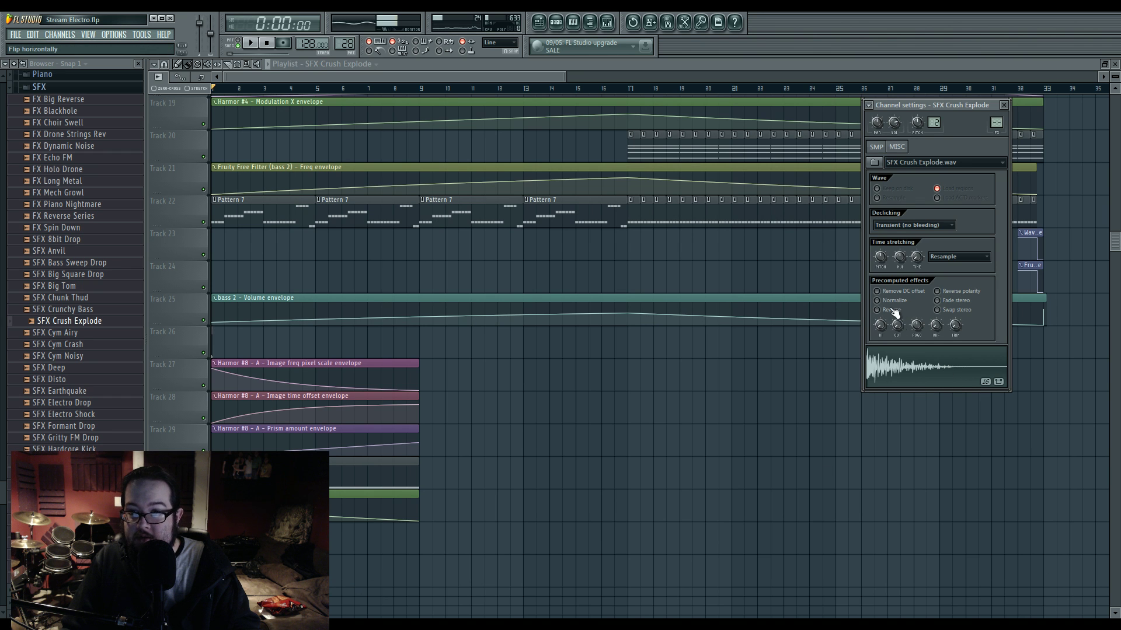
pyautogui.click(959, 256)
pyautogui.click(964, 313)
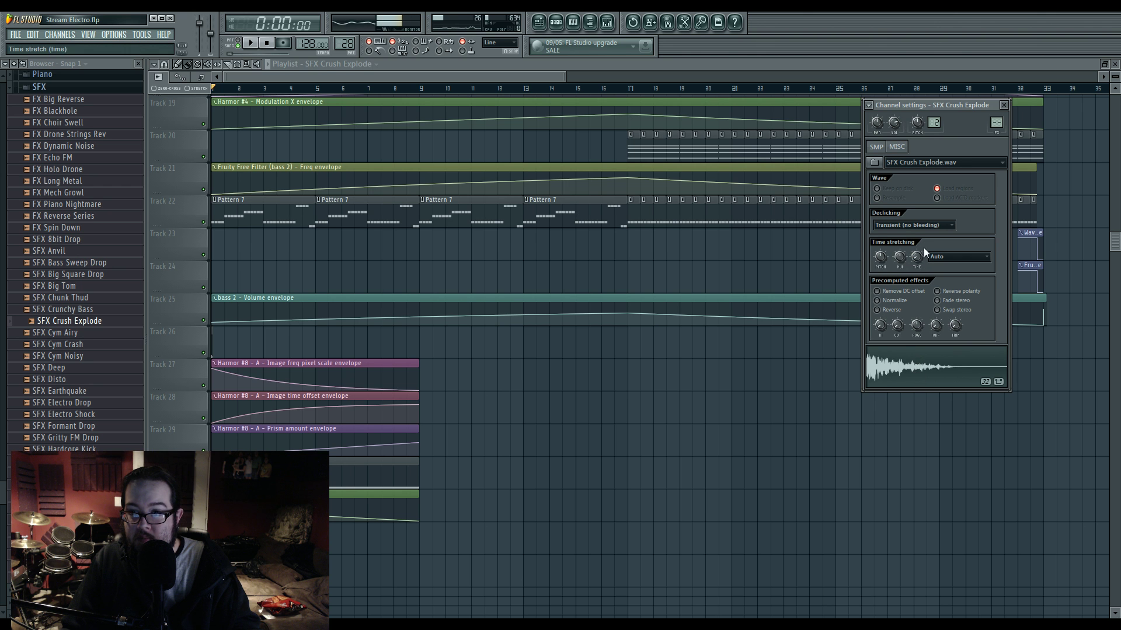
# Step: Route the SFX Crush Explode channel to mixer Insert 36 and play the song from the start
pyautogui.doubleClick(996, 120)
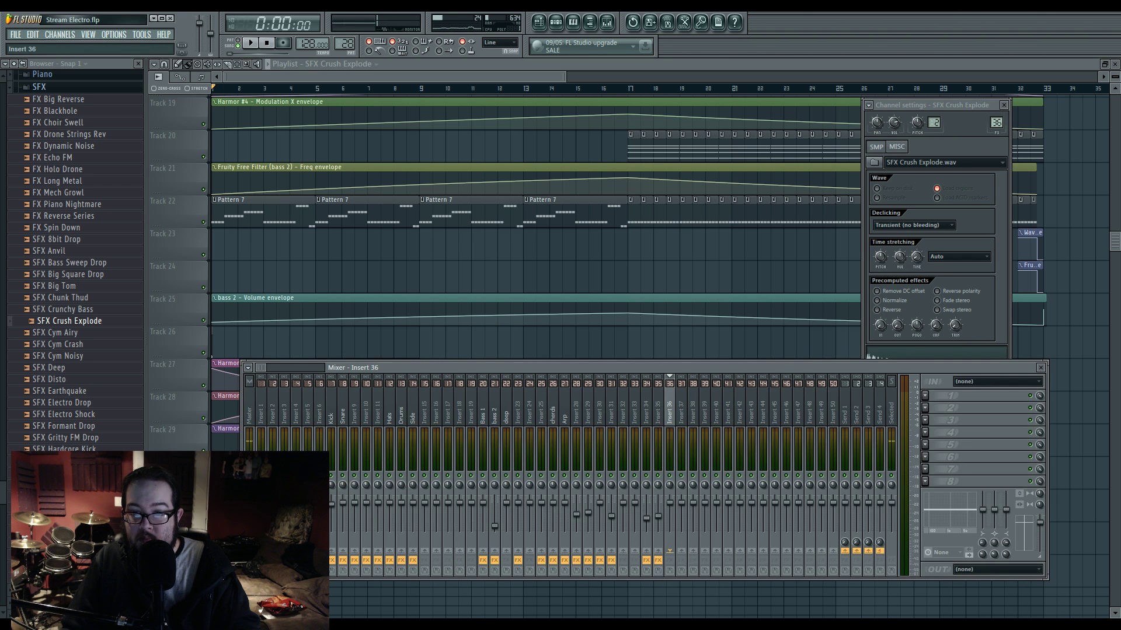
pyautogui.click(905, 345)
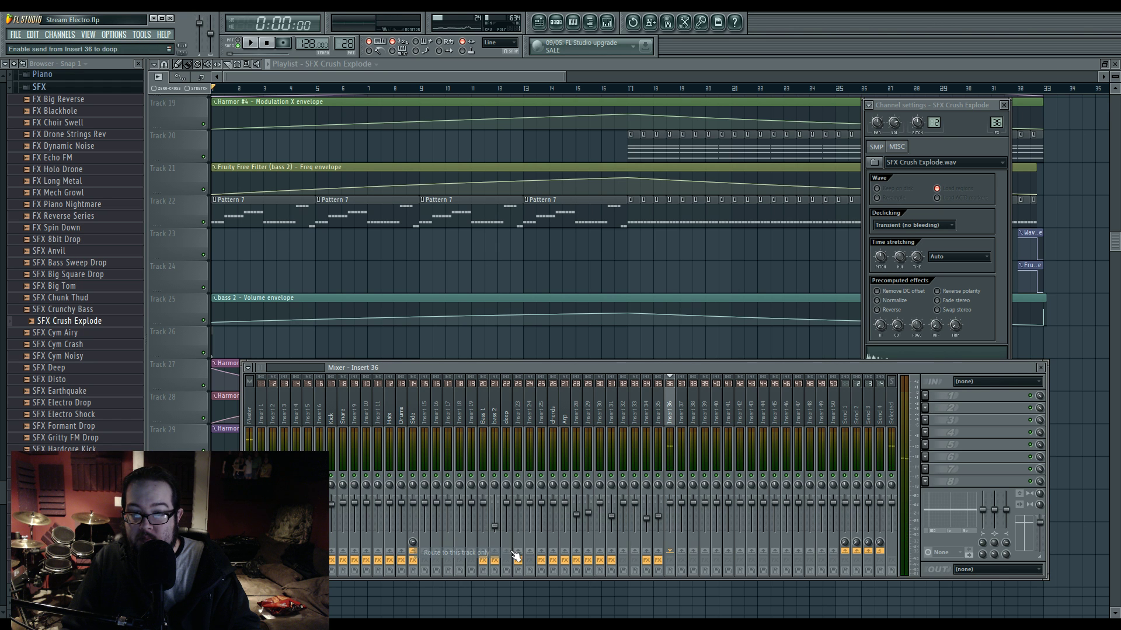
pyautogui.press('space')
pyautogui.click(960, 406)
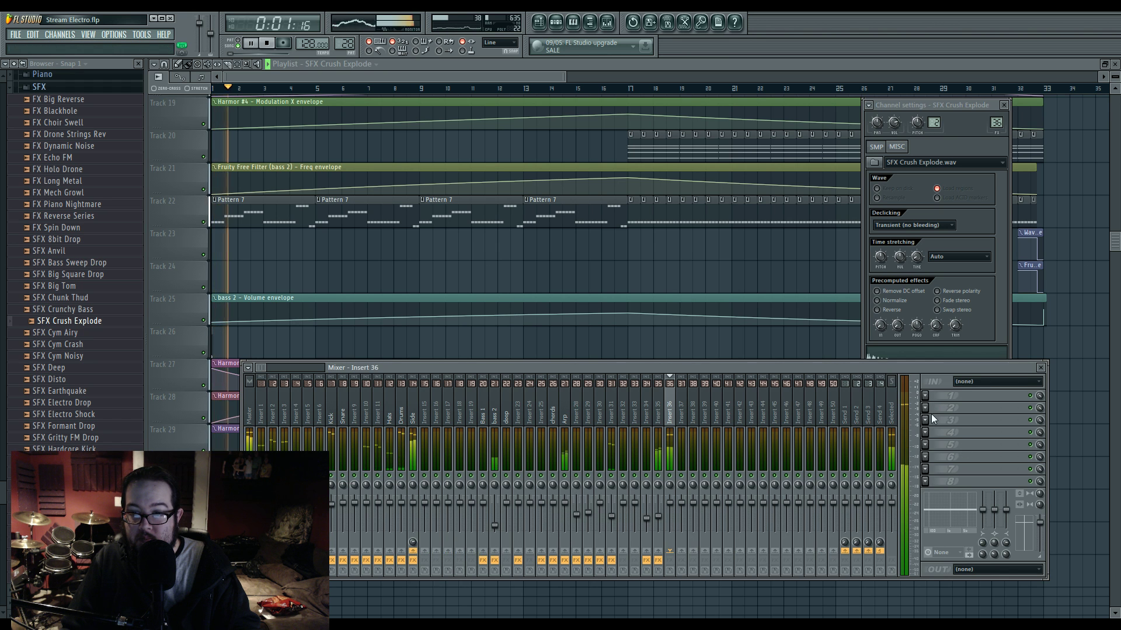
# Step: Add Fruity Parametric EQ 2 to Insert 36, cutting the lows and low mids with bands 3 and 4 and boosting the highs with band 5
pyautogui.click(925, 396)
pyautogui.moveTo(939, 401)
pyautogui.click(999, 370)
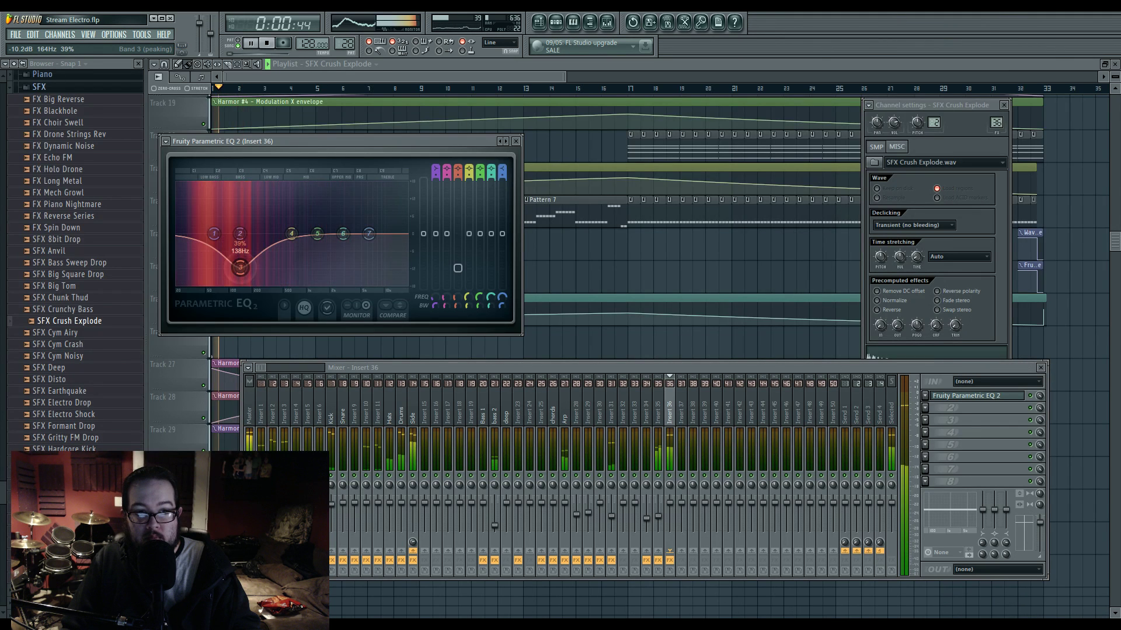
pyautogui.moveTo(340, 221); pyautogui.dragTo(358, 197)
pyautogui.moveTo(314, 262); pyautogui.dragTo(309, 261)
pyautogui.moveTo(358, 197); pyautogui.dragTo(373, 200)
pyautogui.moveTo(309, 260); pyautogui.dragTo(294, 260)
# Step: Add Fruity Reeverb 2 after the equalizer on Insert 36
pyautogui.click(925, 408)
pyautogui.moveTo(939, 401)
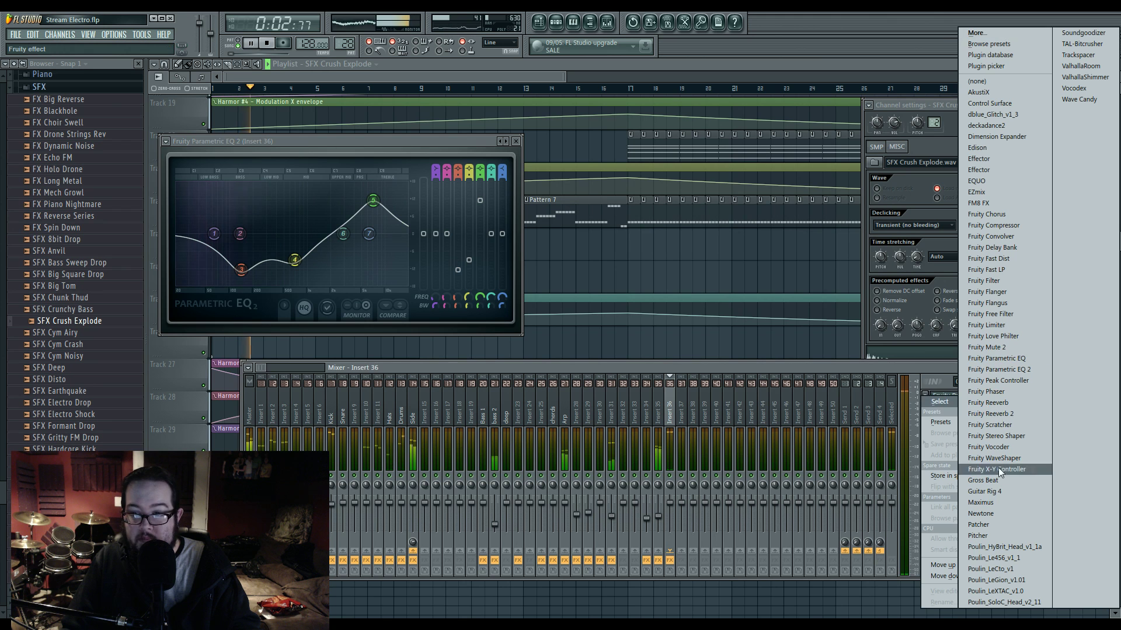
pyautogui.click(1013, 414)
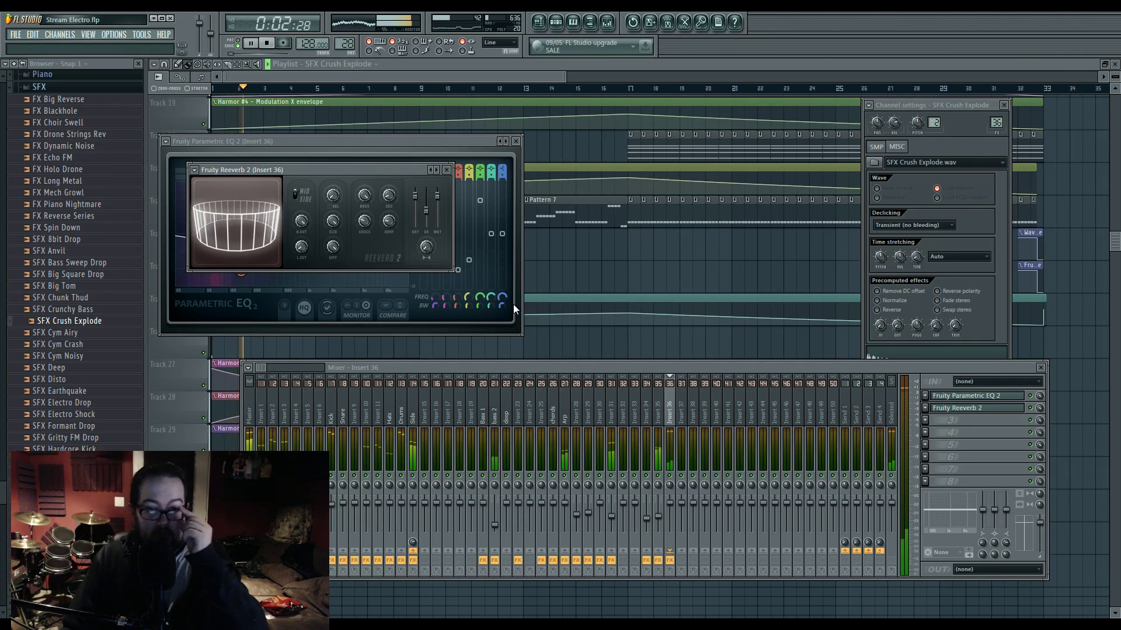
# Step: Select mixer Insert 35 and add Fruity Delay Bank after its Fruity Parametric EQ 2
pyautogui.moveTo(658, 517); pyautogui.dragTo(661, 526)
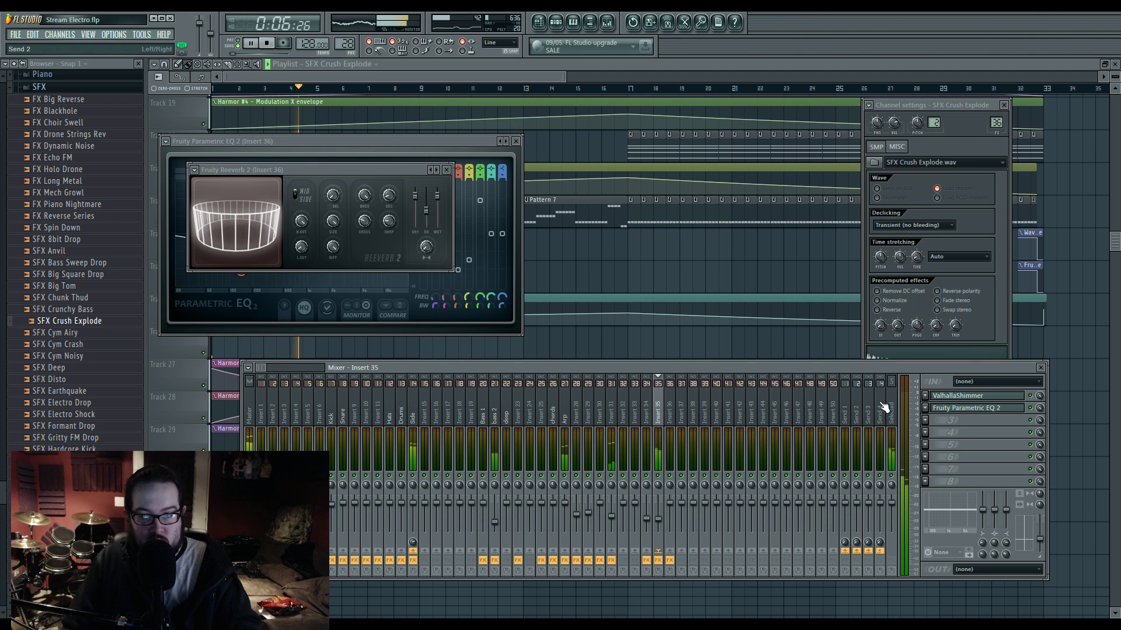
pyautogui.click(963, 412)
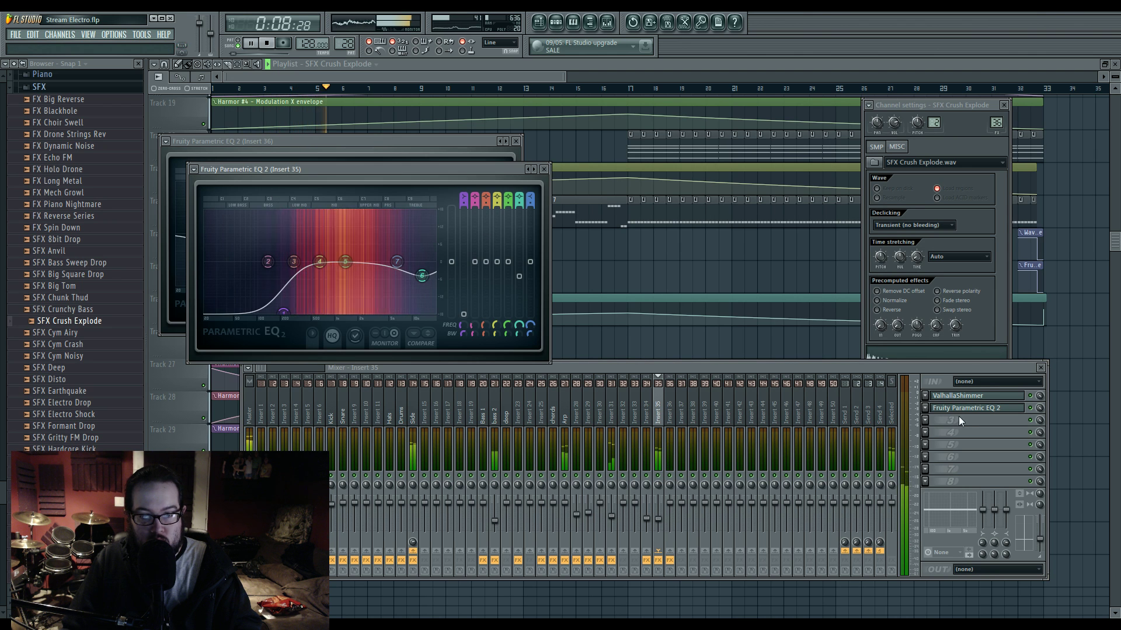
pyautogui.click(959, 418)
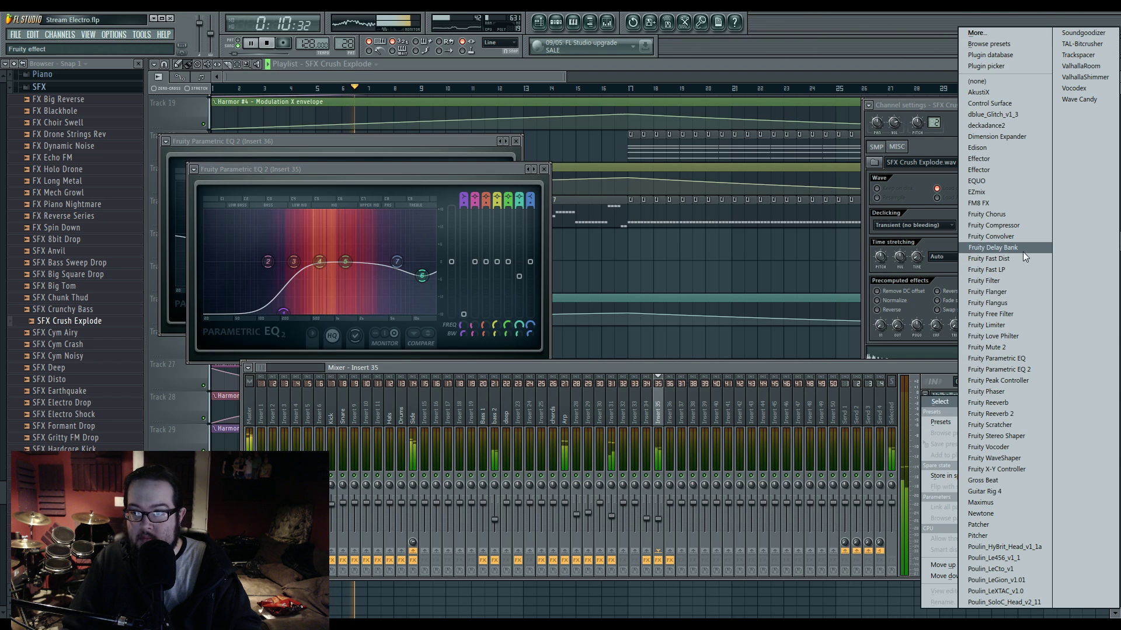
pyautogui.click(992, 247)
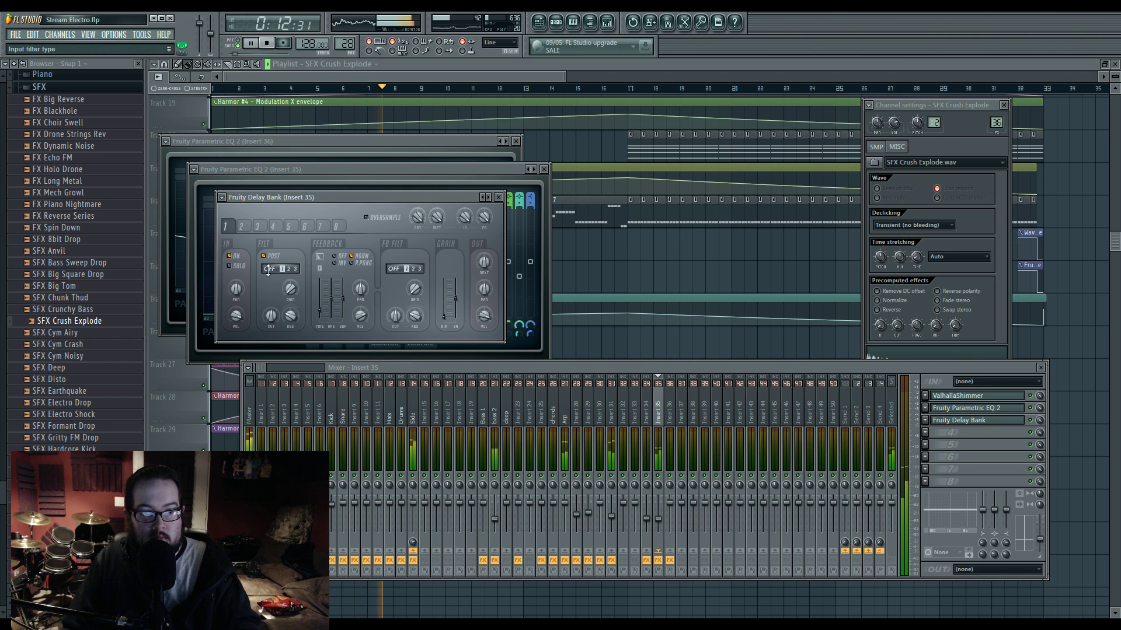
# Step: Set the Delay Bank's input filter to LP, create an automation clip for its cutoff frequency, and remove the clip's end point at bar 73
pyautogui.rightClick(272, 317)
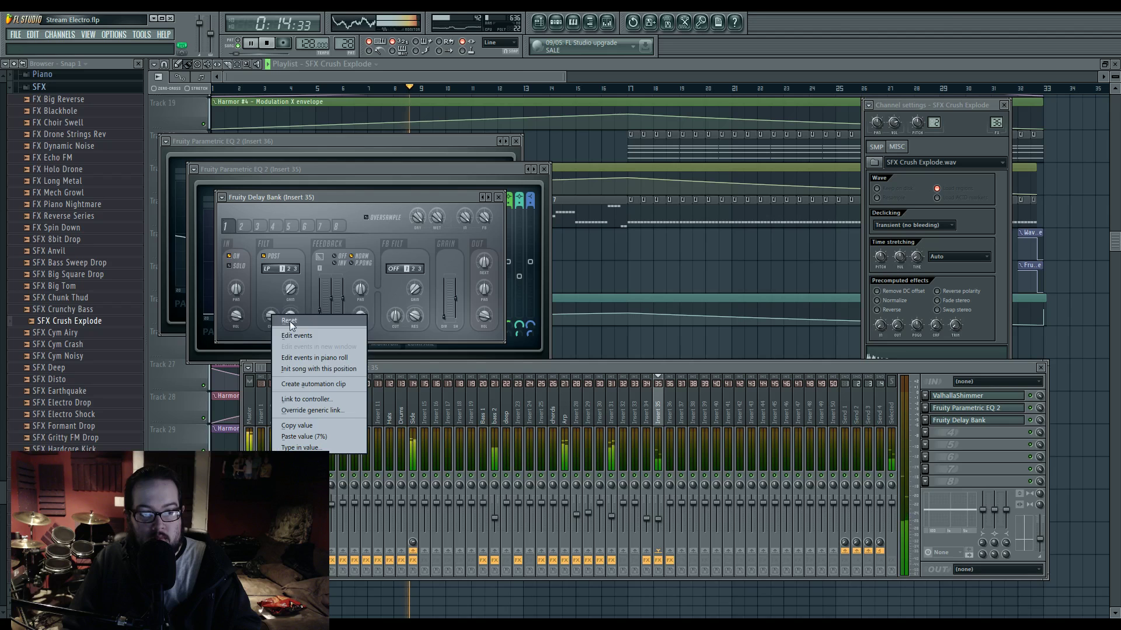
pyautogui.click(313, 385)
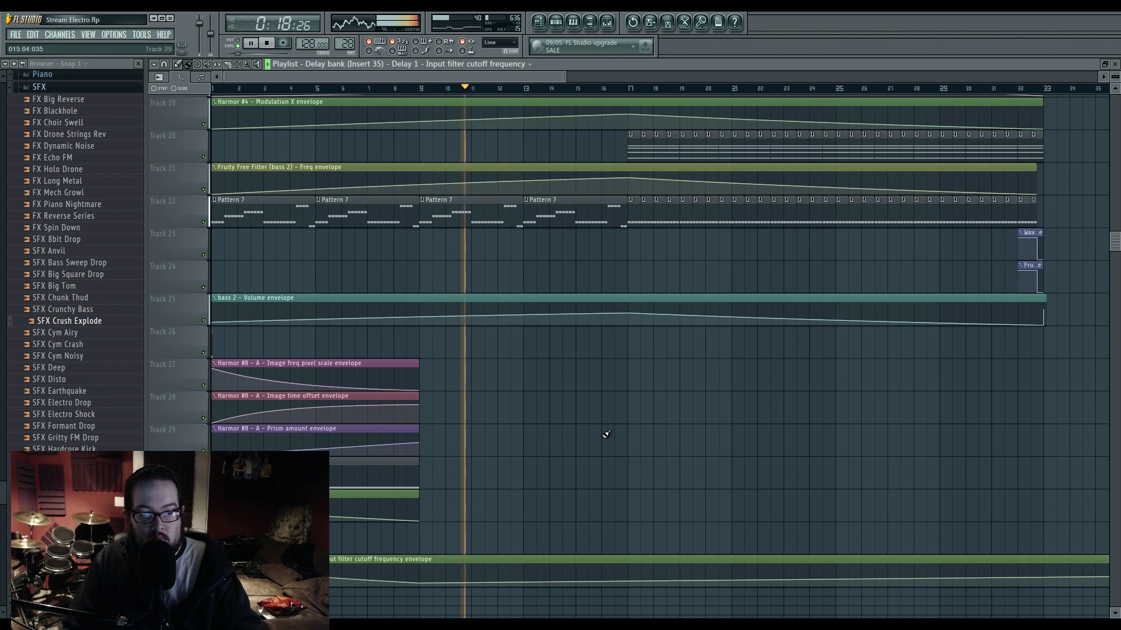
pyautogui.scroll(-3, 584, 456)
pyautogui.rightClick(950, 568)
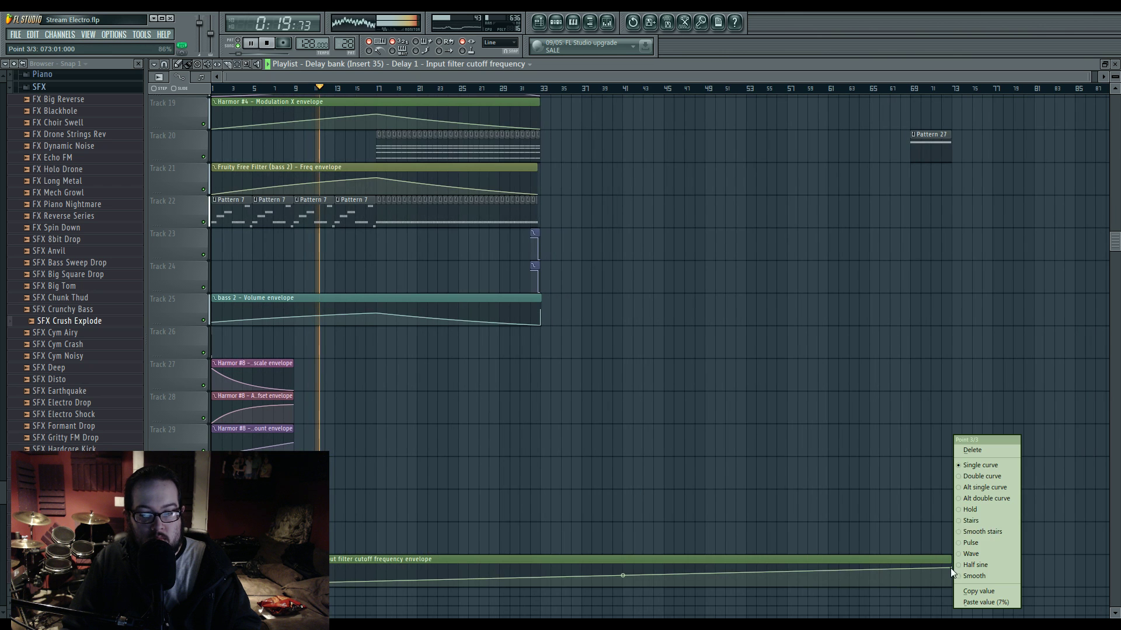
pyautogui.click(980, 454)
pyautogui.scroll(3, 370, 430)
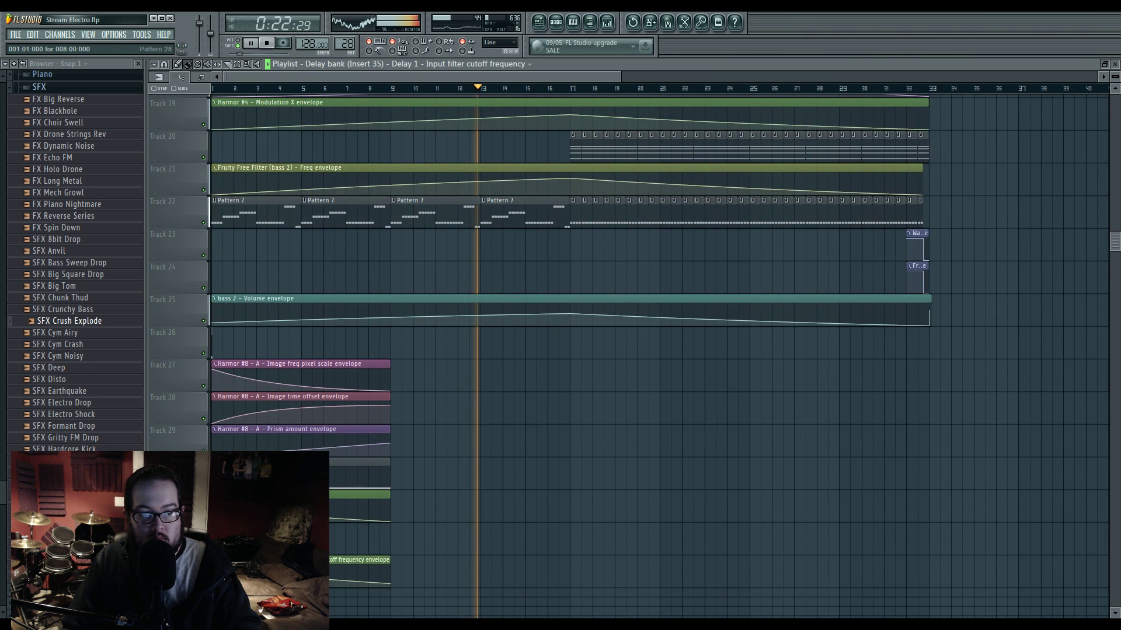
# Step: Repeat the Track 26 clip at bar 17 and copy all the sweep clips on the tracks below it from bar 1 to bar 17
pyautogui.click(212, 341)
pyautogui.click(571, 344)
pyautogui.moveTo(304, 343); pyautogui.dragTo(393, 604)
pyautogui.moveTo(231, 341); pyautogui.dragTo(343, 584)
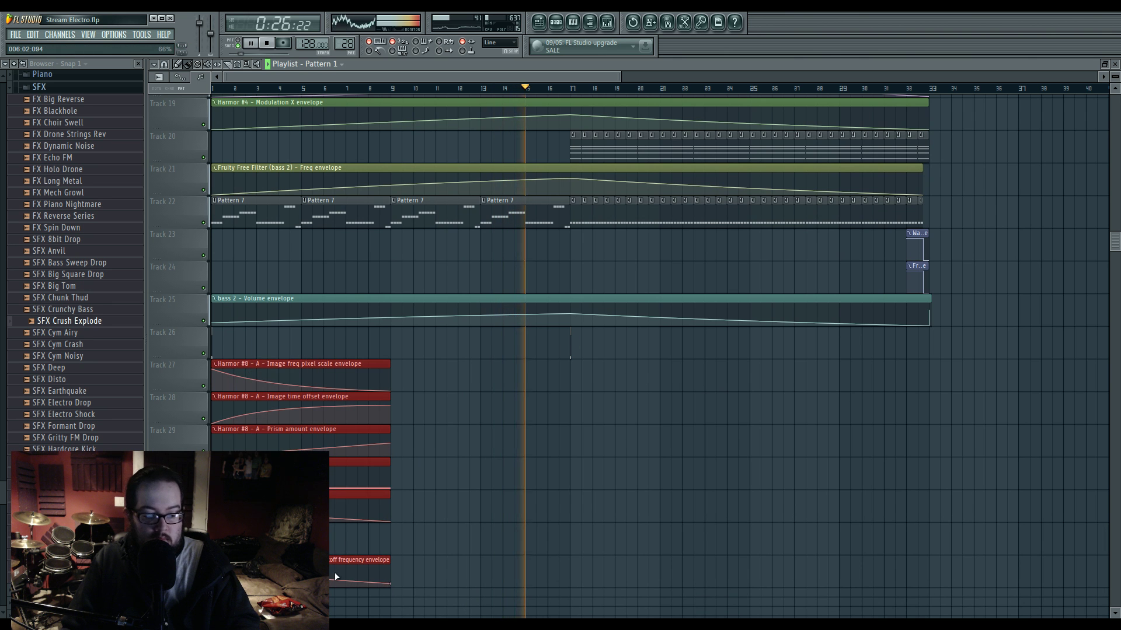
pyautogui.moveTo(239, 378)
pyautogui.mouseDown()
pyautogui.moveTo(627, 378)
pyautogui.moveTo(599, 378)
pyautogui.mouseUp()
pyautogui.keyDown('ctrl'); pyautogui.click(613, 348); pyautogui.keyUp('ctrl')
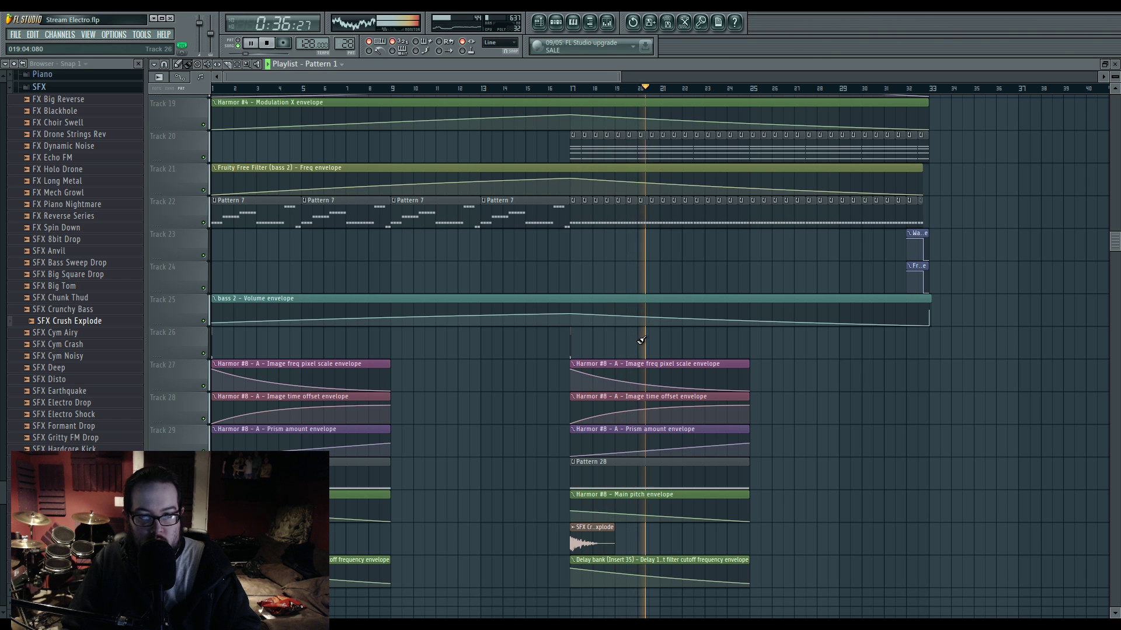
# Step: Place another Pattern 1 clip on Track 26 at bar 22 and stop playback
pyautogui.click(683, 345)
pyautogui.keyDown('ctrl'); pyautogui.scroll(3, 683, 345); pyautogui.keyUp('ctrl')
pyautogui.scroll(3, 706, 348)
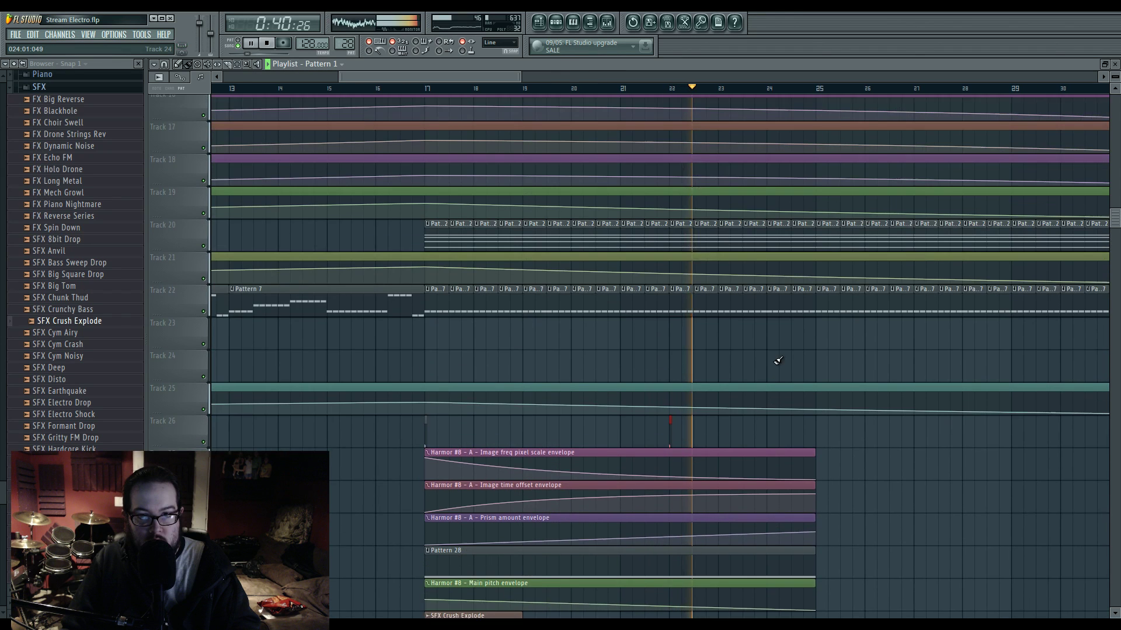
pyautogui.press('space')
# Step: Replace the short Track 13 clips with a Pattern 25 slice 2 bars 3 beats long, cut from Track 12, at bars 17 and 21
pyautogui.keyDown('ctrl'); pyautogui.scroll(-3, 582, 430); pyautogui.keyUp('ctrl')
pyautogui.scroll(4, 813, 430)
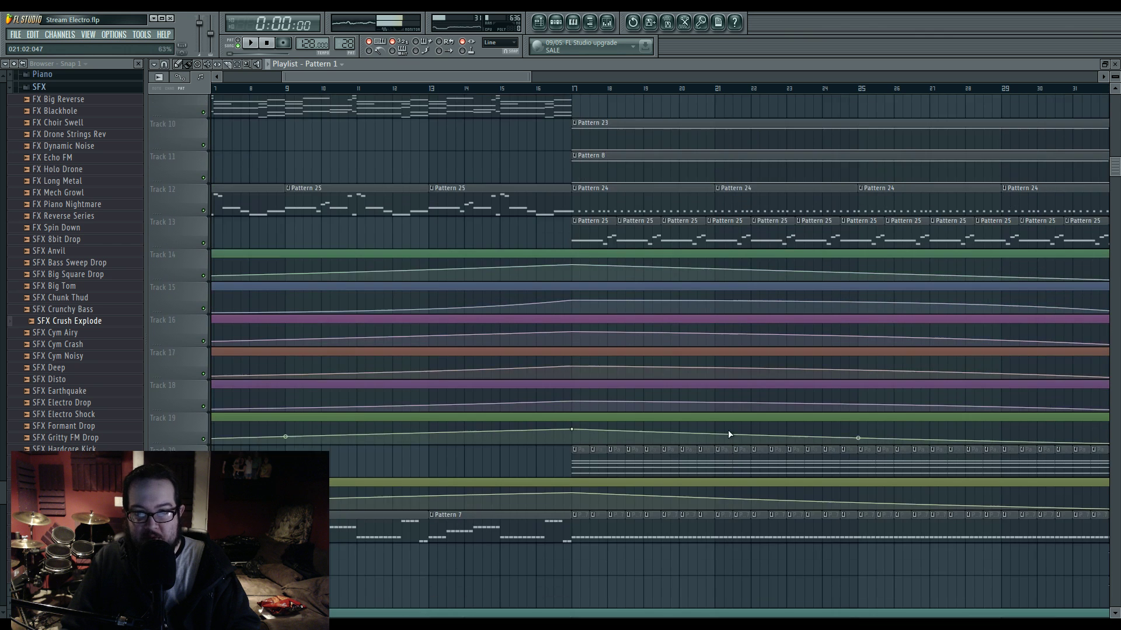
pyautogui.moveTo(830, 365); pyautogui.dragTo(671, 370)
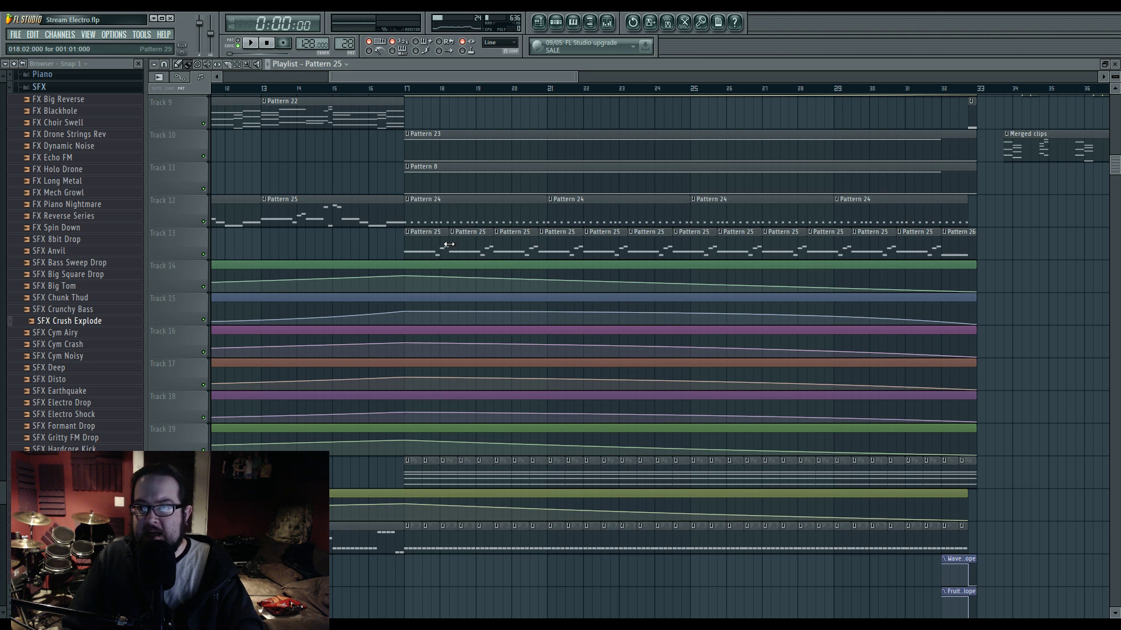
pyautogui.hscroll(-4, 582, 250)
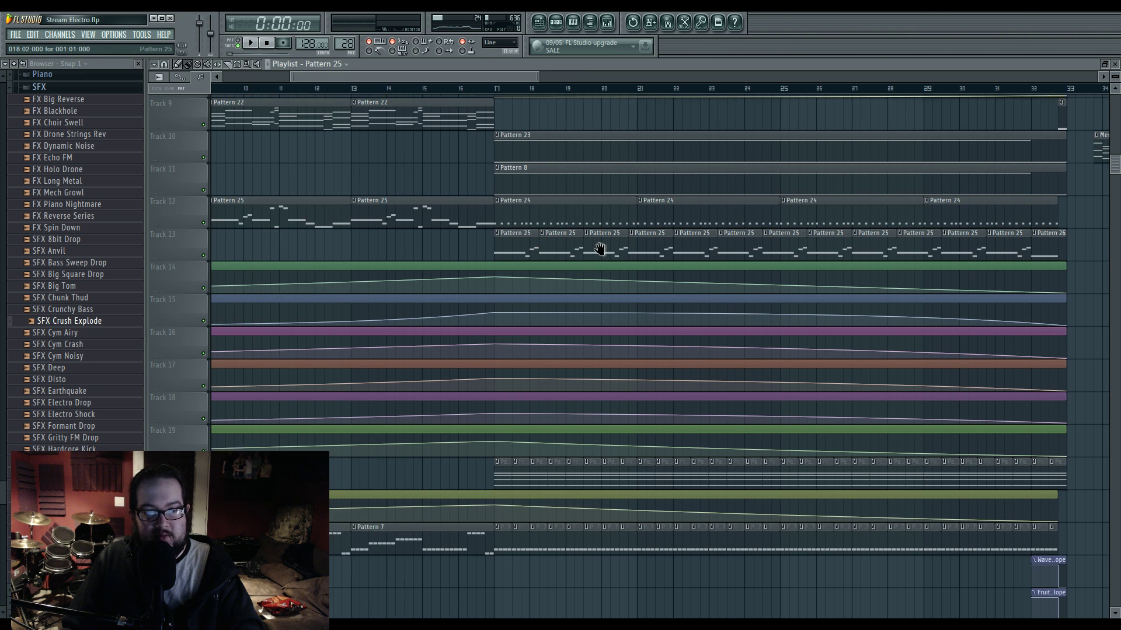
pyautogui.hscroll(-7, 678, 245)
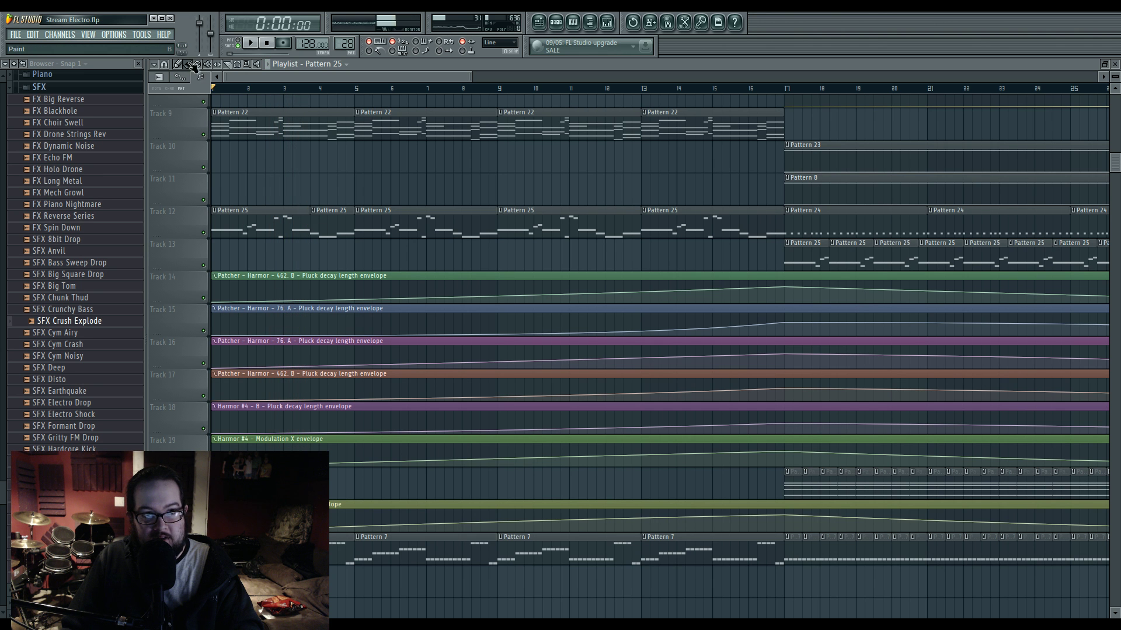
pyautogui.moveTo(249, 228)
pyautogui.mouseDown()
pyautogui.moveTo(263, 338)
pyautogui.moveTo(420, 440)
pyautogui.moveTo(431, 210)
pyautogui.moveTo(965, 207)
pyautogui.mouseUp()
pyautogui.press('space')
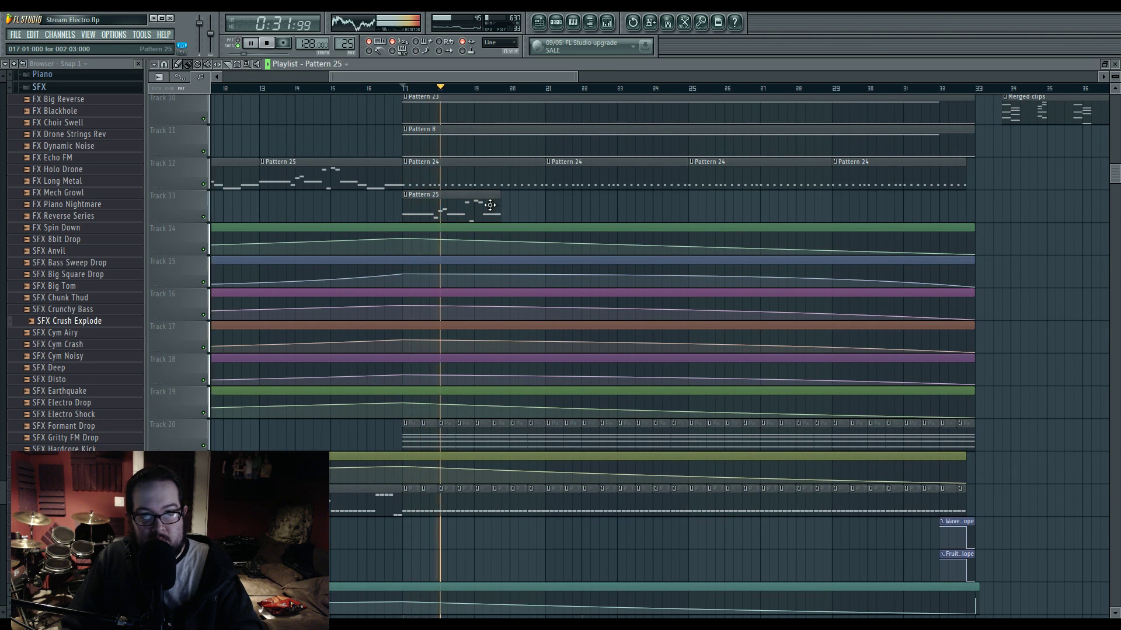
pyautogui.click(548, 206)
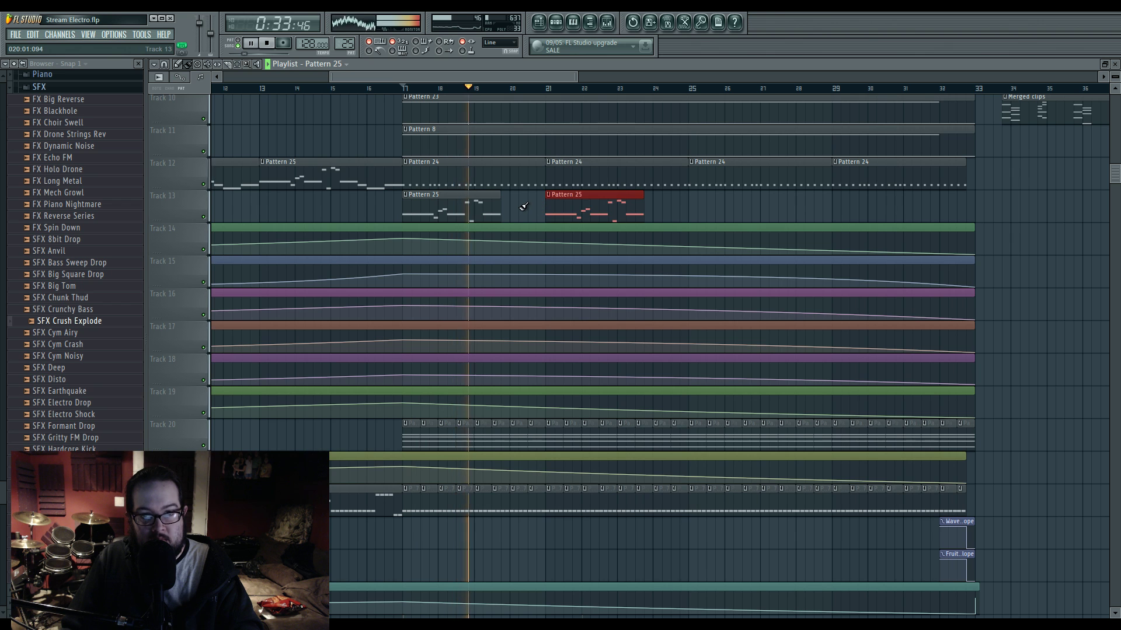
# Step: Make the Track 13 clip at bar 17 unique, add a C#5 slide note about one bar long at bar 4, and replay from bar 17
pyautogui.click(404, 194)
pyautogui.click(438, 268)
pyautogui.doubleClick(481, 207)
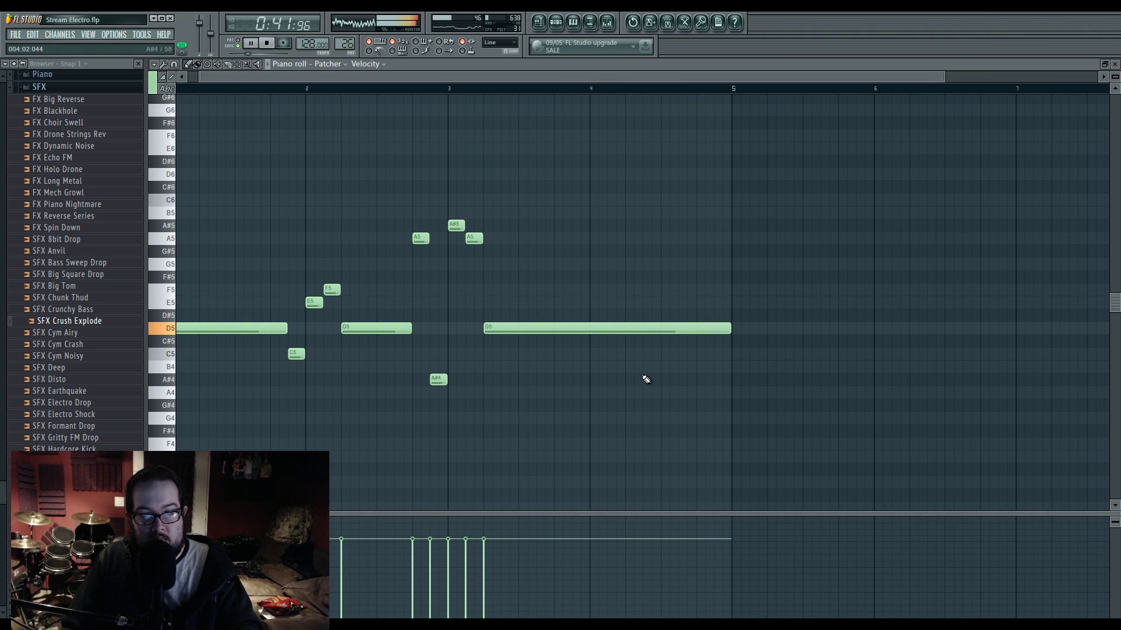
pyautogui.click(588, 342)
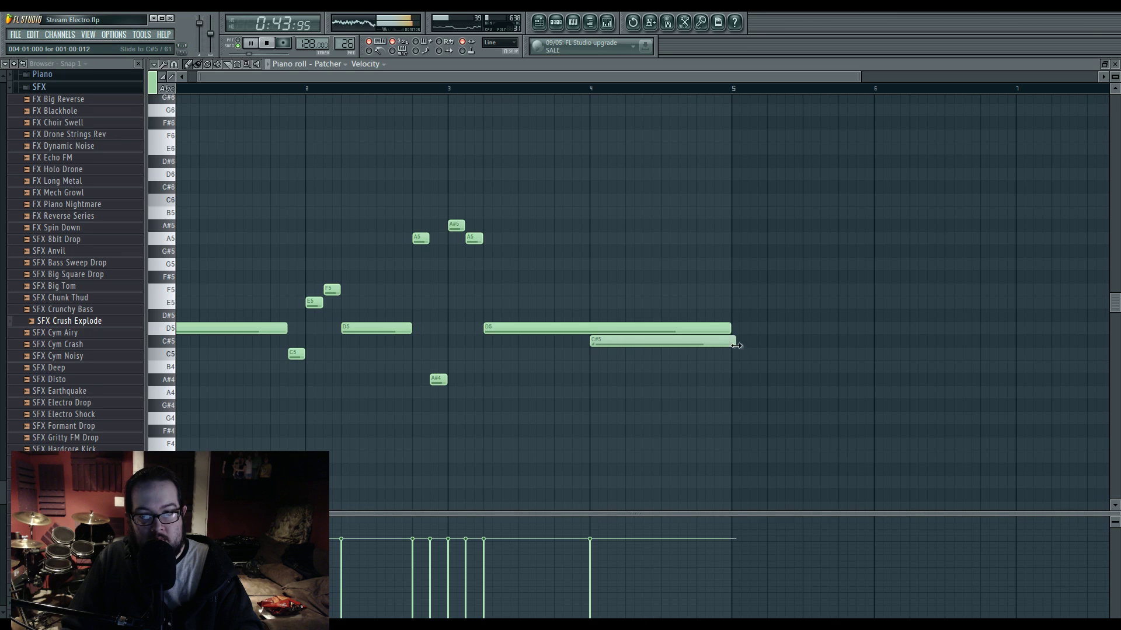
pyautogui.press('F5')
pyautogui.click(405, 87)
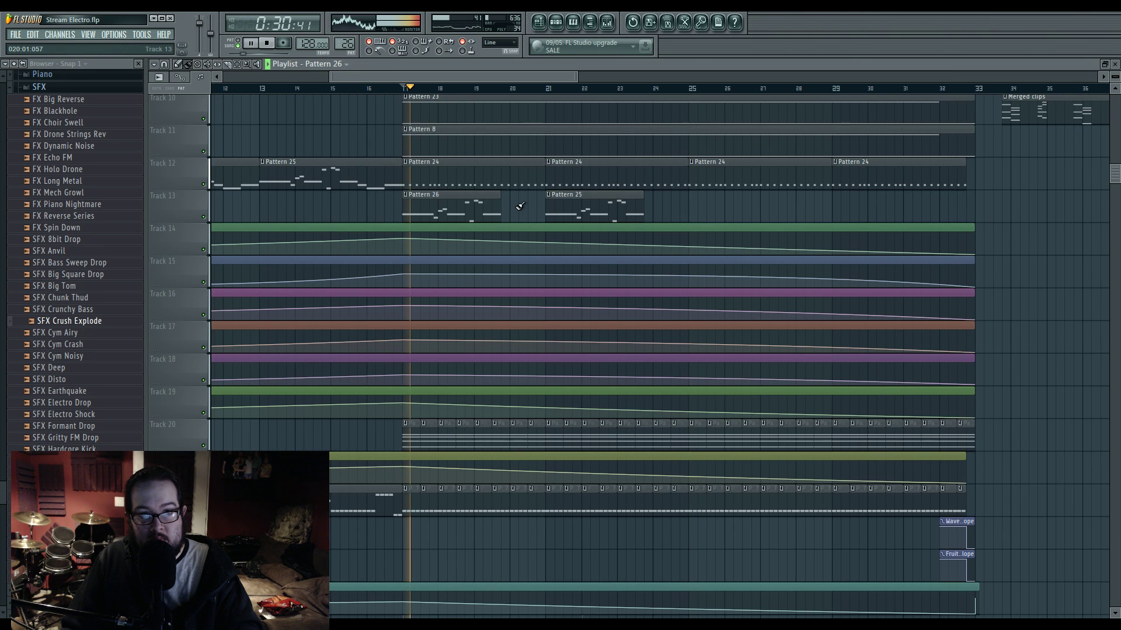
# Step: Extend the Pattern 26 clip on Track 13 to four bars and repeat it at bars 21, 25 and 29, replacing the Pattern 25 clip
pyautogui.moveTo(538, 205); pyautogui.dragTo(547, 205)
pyautogui.rightClick(577, 209)
pyautogui.click(553, 202)
pyautogui.click(697, 208)
pyautogui.click(840, 207)
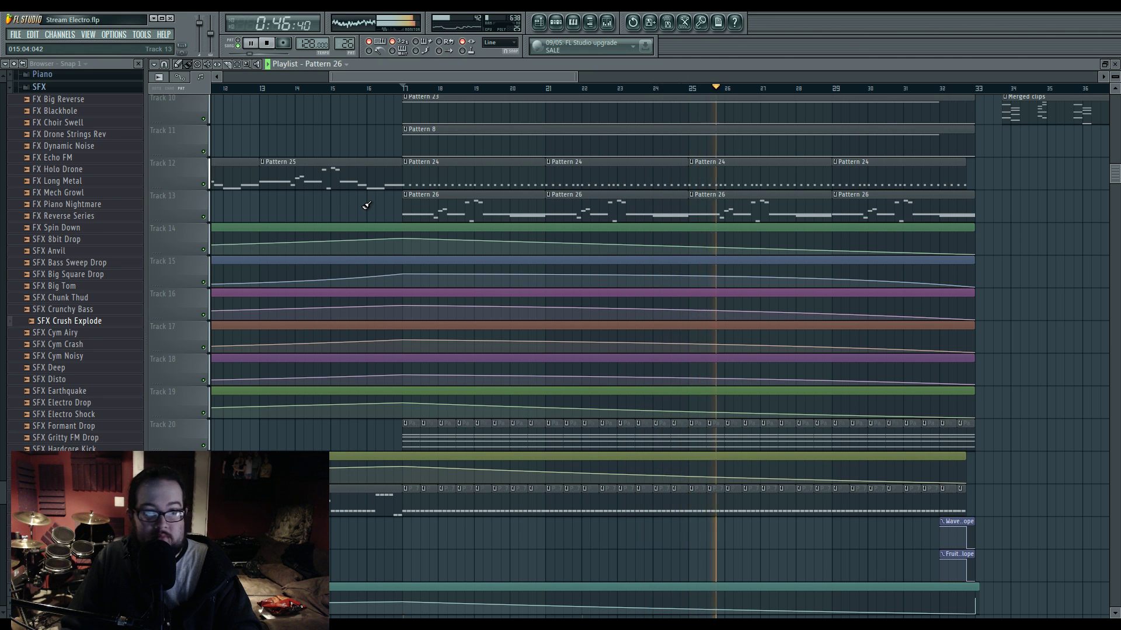
# Step: Look over the arrangement's tracks from the sweep clips up to Track 1 while the song plays
pyautogui.keyDown('ctrl'); pyautogui.scroll(-3, 366, 205); pyautogui.keyUp('ctrl')
pyautogui.scroll(-4, 724, 350)
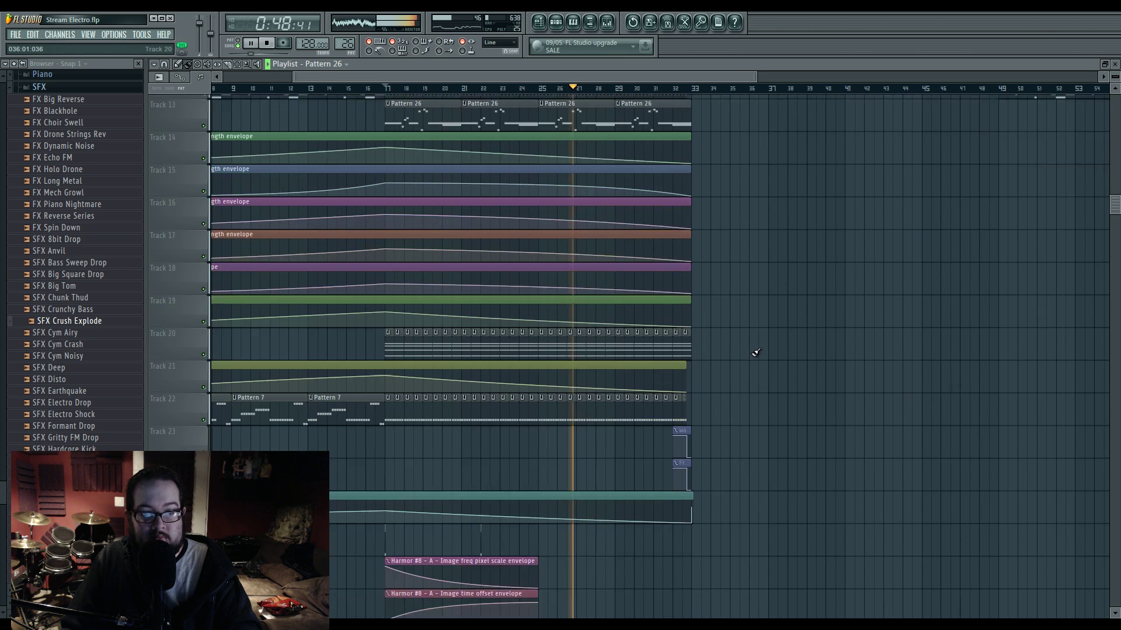
pyautogui.scroll(5, 753, 356)
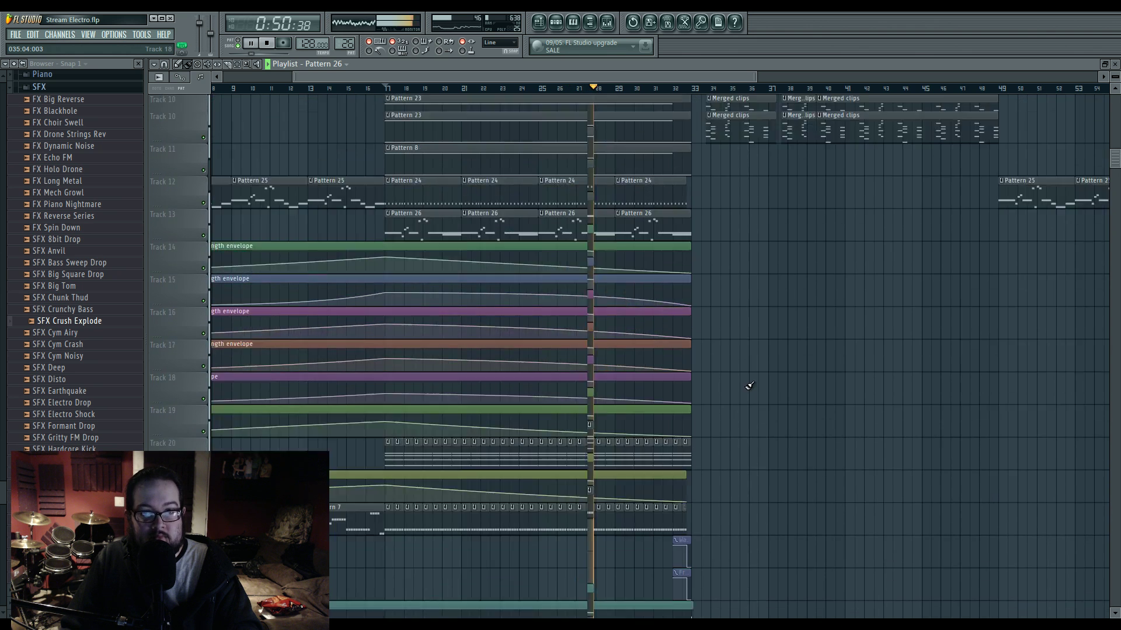
pyautogui.scroll(-4, 747, 388)
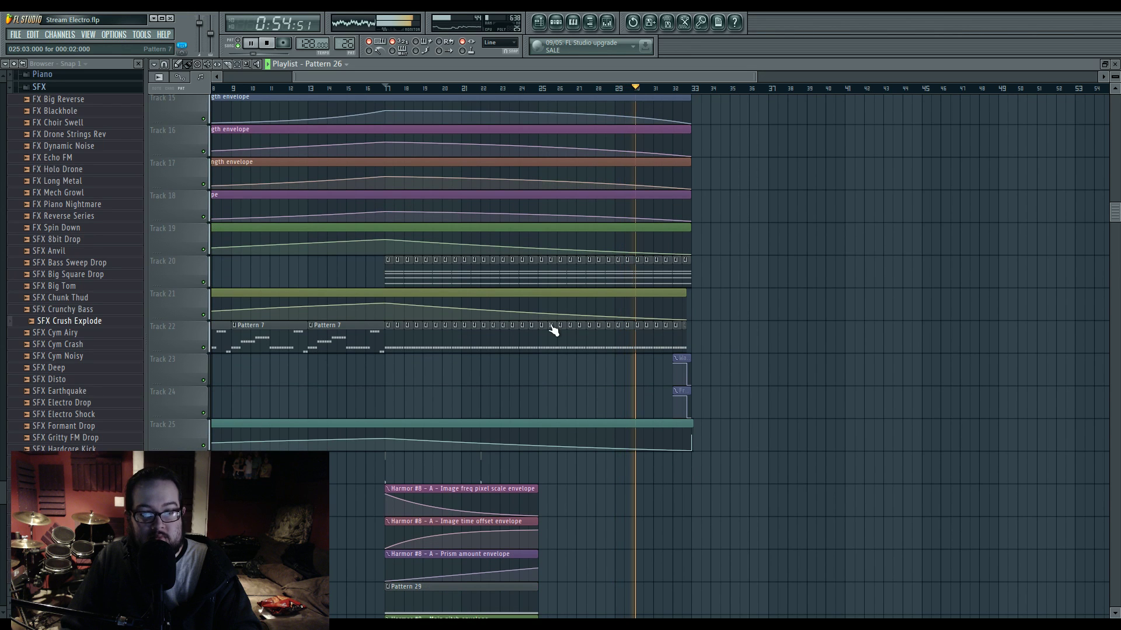
pyautogui.scroll(-2, 750, 362)
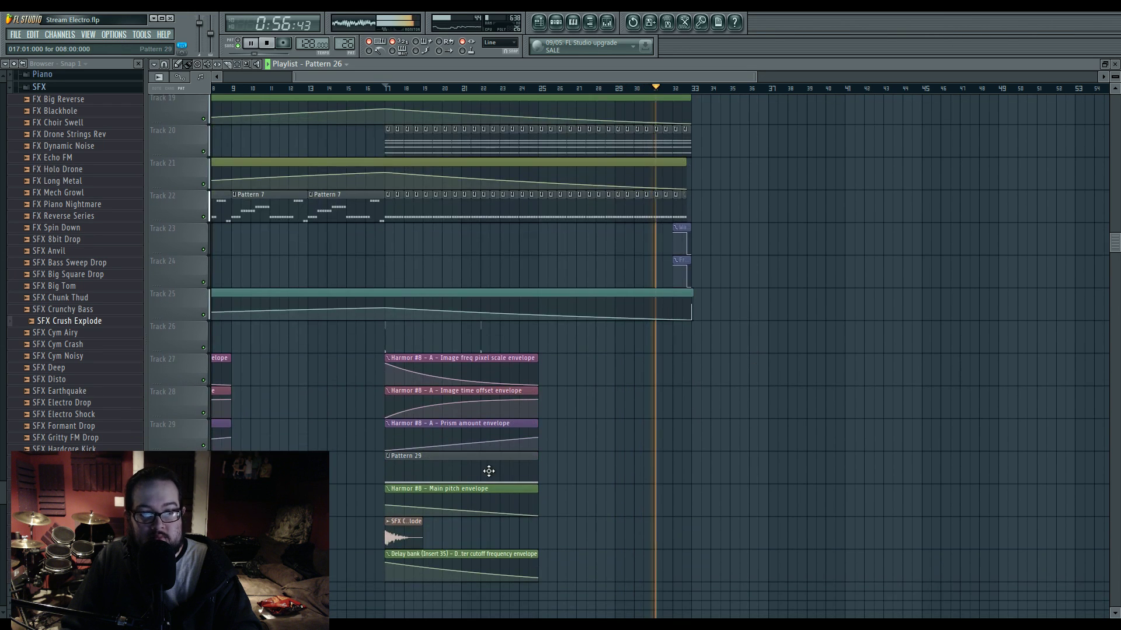
pyautogui.scroll(9, 708, 437)
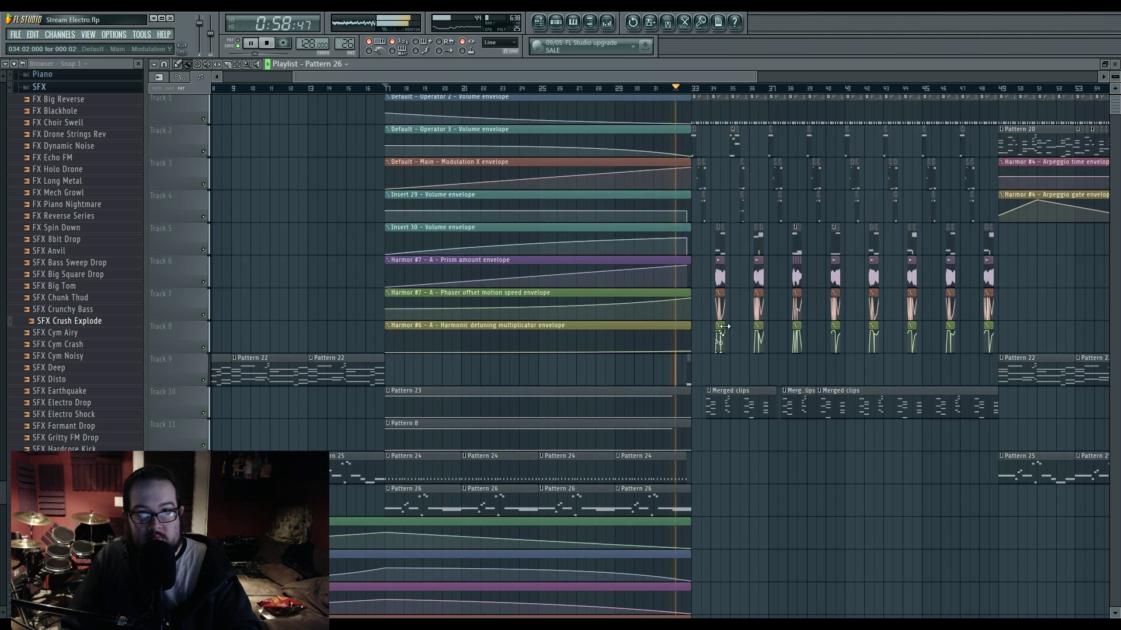
pyautogui.moveTo(785, 477); pyautogui.dragTo(728, 480)
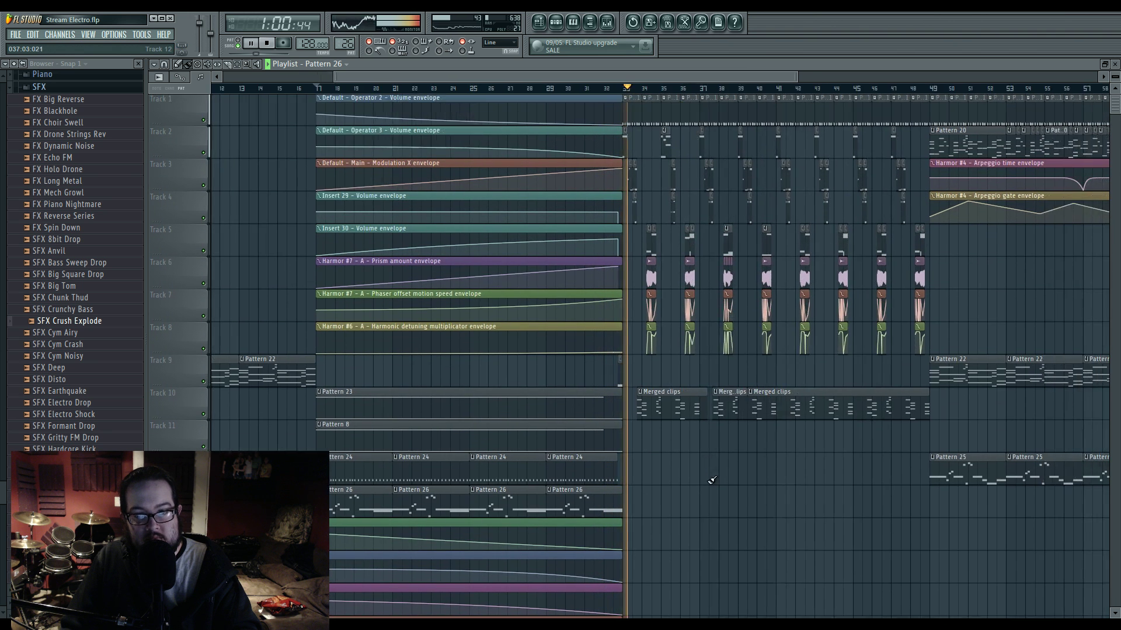
# Step: Make the Pattern 26 clip at bar 29 unique and shorten its final D5 and C#5 notes by about one beat
pyautogui.scroll(4, 643, 487)
pyautogui.moveTo(642, 489); pyautogui.dragTo(807, 442)
pyautogui.click(464, 440)
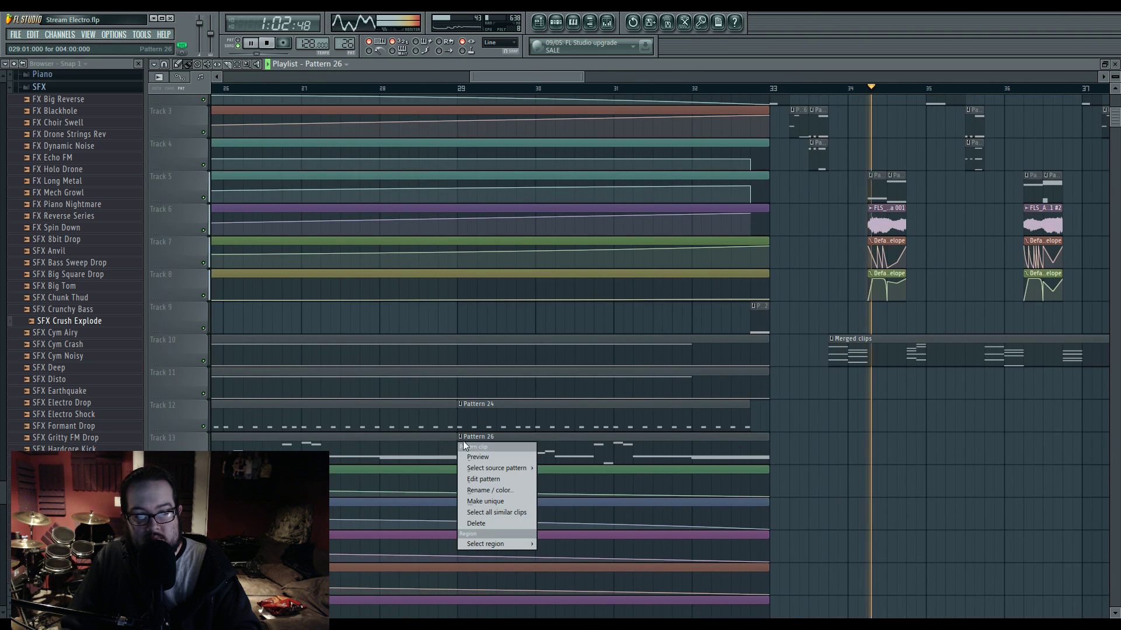
pyautogui.click(493, 500)
pyautogui.scroll(-4, 642, 447)
pyautogui.moveTo(642, 448); pyautogui.dragTo(778, 402)
pyautogui.moveTo(830, 336); pyautogui.dragTo(801, 357)
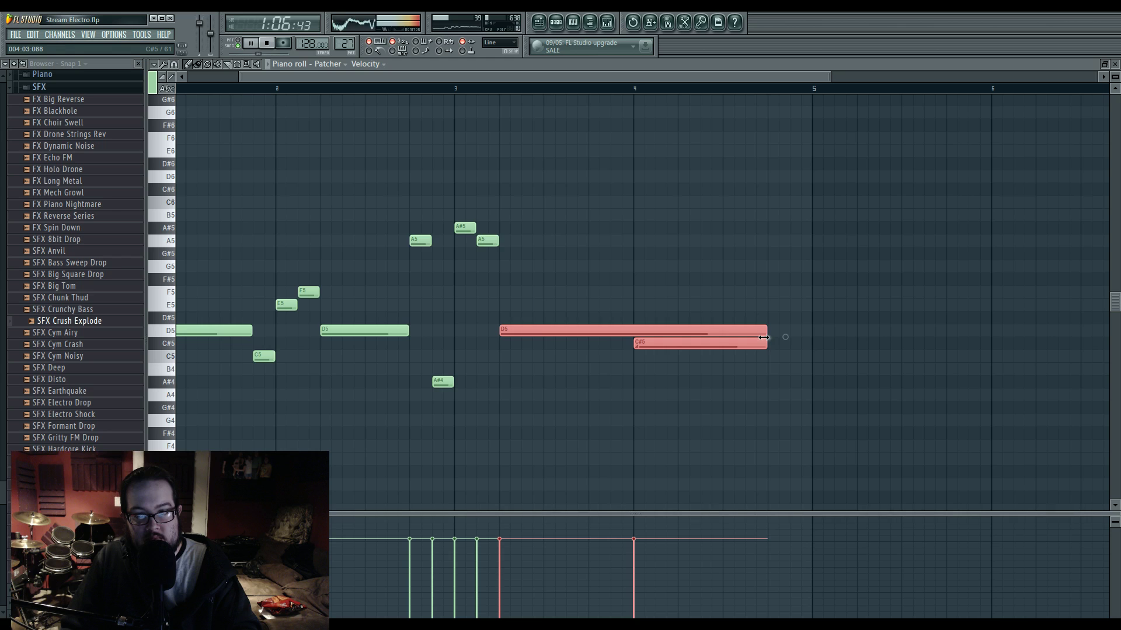
pyautogui.click(693, 162)
pyautogui.click(546, 28)
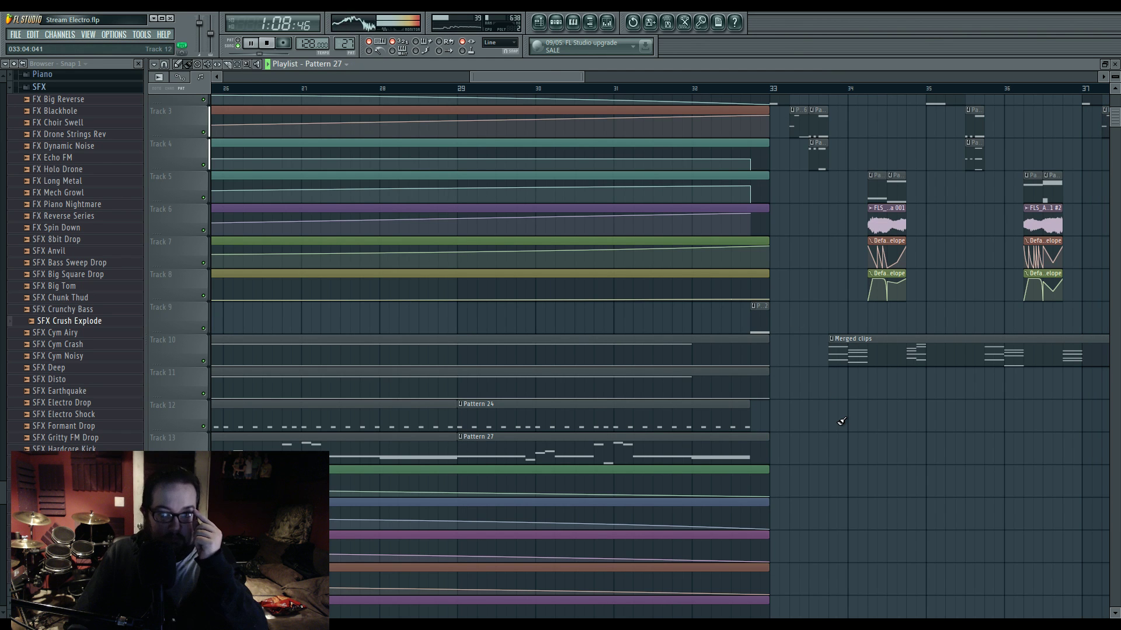
# Step: Repeat the Pattern 30 clip on Track 30 at bar 25
pyautogui.scroll(-4, 840, 426)
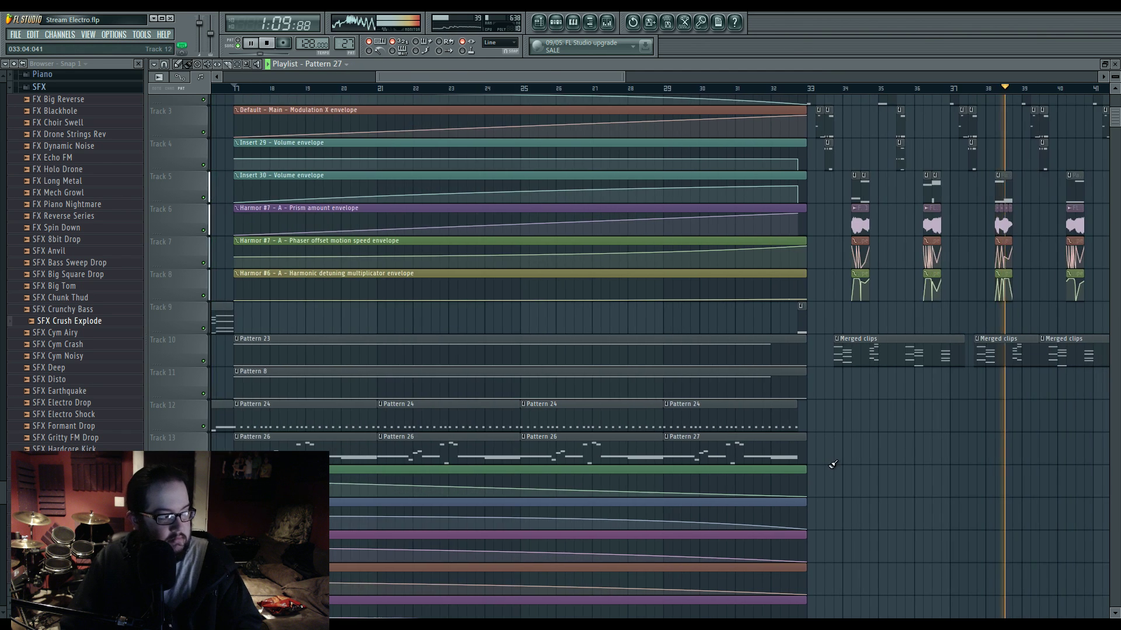
pyautogui.scroll(-2, 921, 418)
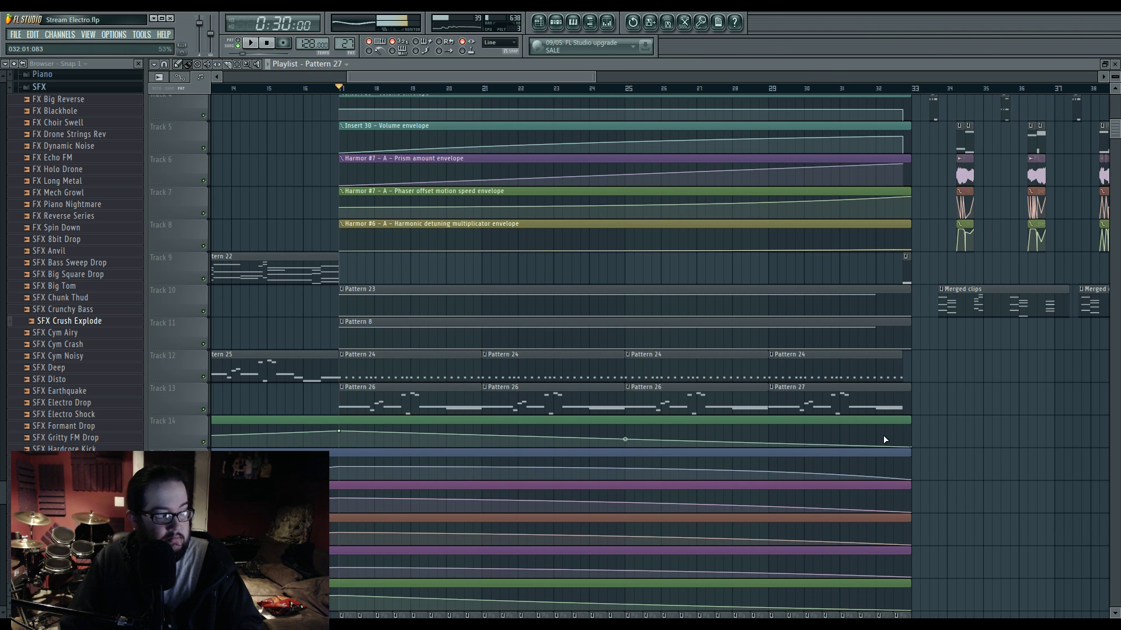
pyautogui.scroll(-6, 726, 461)
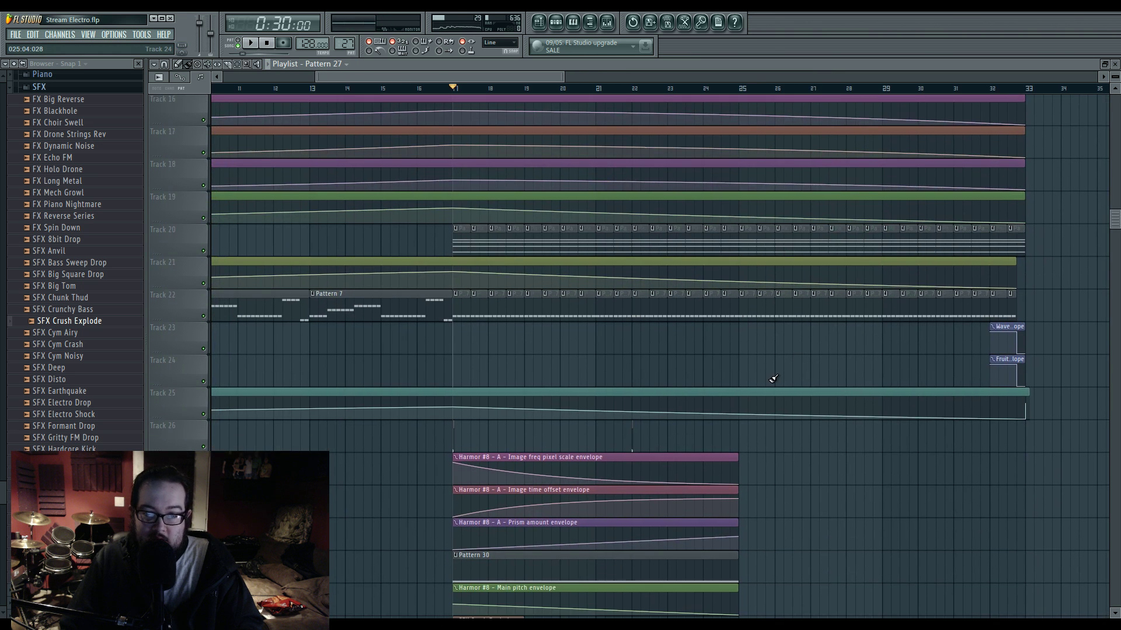
pyautogui.scroll(-5, 792, 368)
pyautogui.moveTo(685, 391); pyautogui.dragTo(642, 394)
pyautogui.click(644, 390)
pyautogui.click(673, 378)
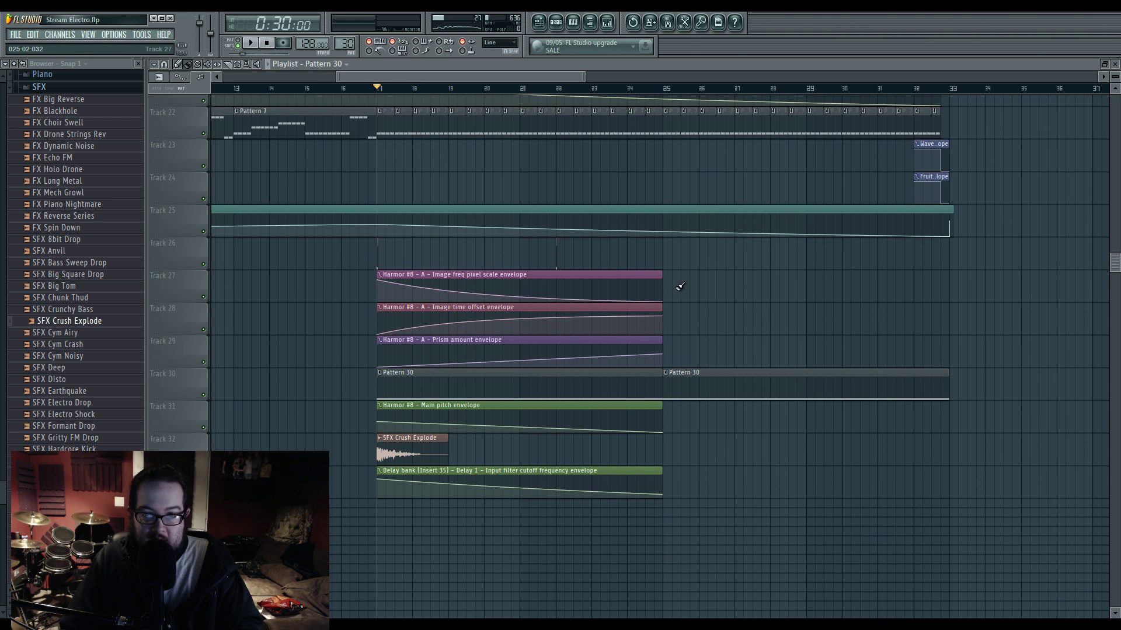
# Step: Extend the Harmor #8 freq pixel scale, time offset, prism amount and main pitch clips, plus the Delay 1 filter cutoff clip, to bar 33
pyautogui.click(379, 275)
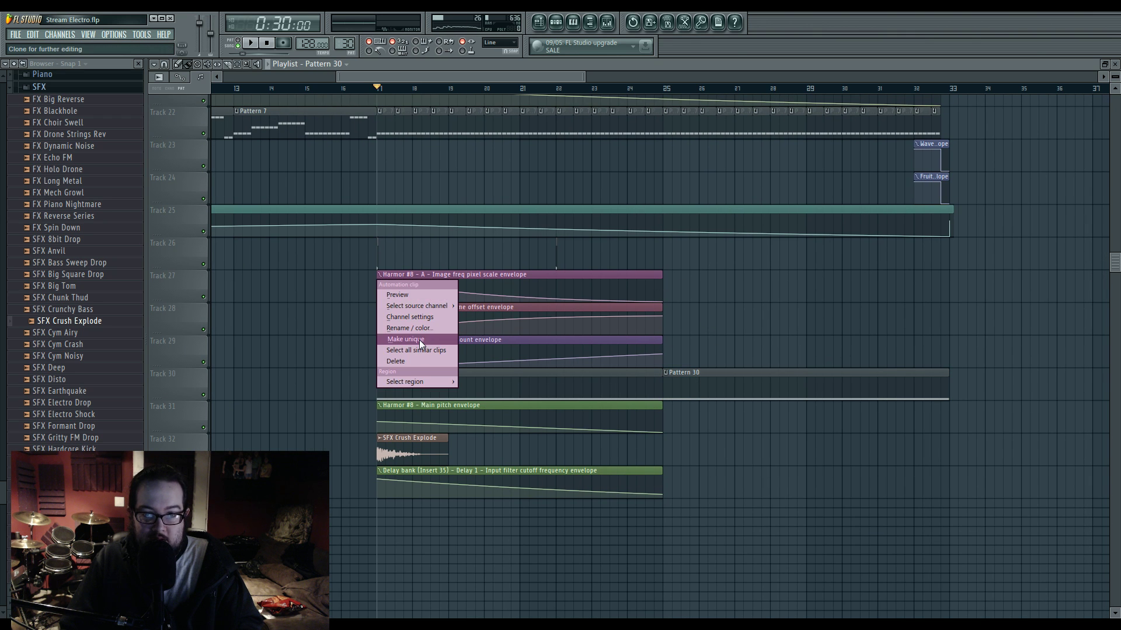
pyautogui.click(420, 344)
pyautogui.moveTo(645, 269); pyautogui.dragTo(679, 331)
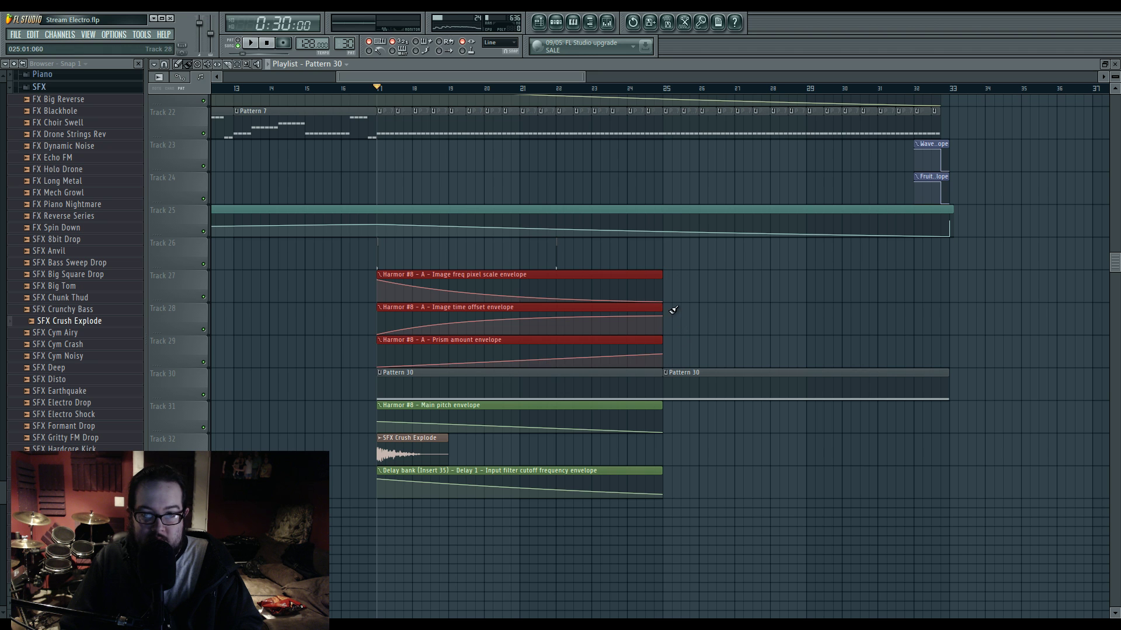
pyautogui.moveTo(661, 277); pyautogui.dragTo(936, 278)
pyautogui.moveTo(685, 509)
pyautogui.mouseDown()
pyautogui.moveTo(675, 508)
pyautogui.moveTo(680, 451)
pyautogui.moveTo(660, 415)
pyautogui.moveTo(918, 408)
pyautogui.mouseUp()
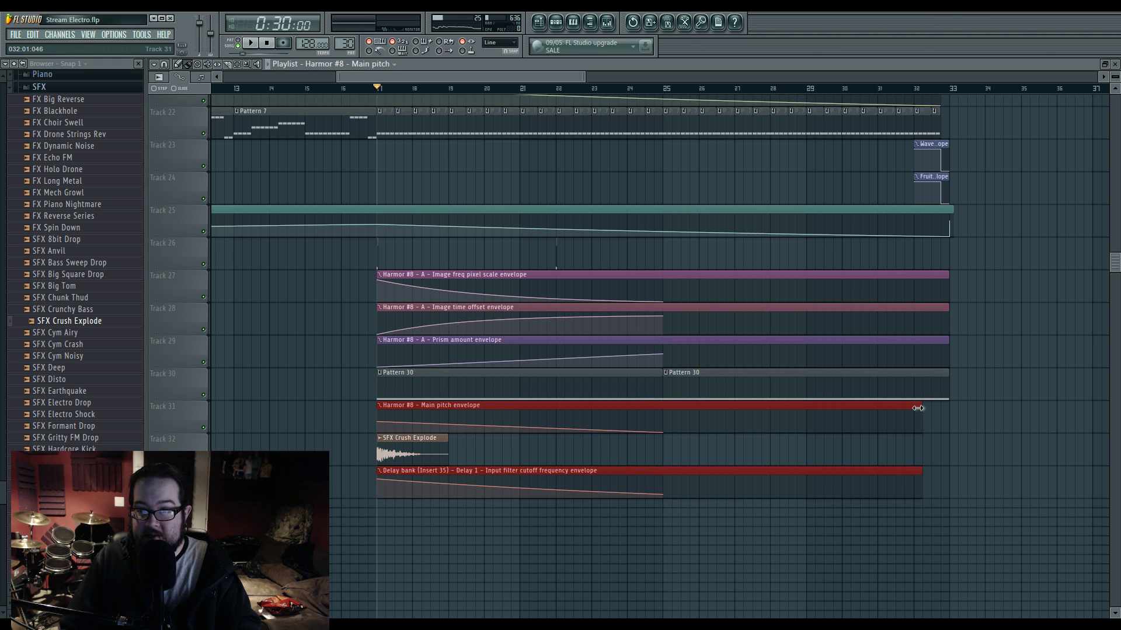
pyautogui.click(983, 410)
# Step: Add a second SFX Crush Explode clip on Track 32 ending one beat before bar 33, make it unique and reverse it
pyautogui.click(903, 444)
pyautogui.moveTo(930, 448); pyautogui.dragTo(905, 450)
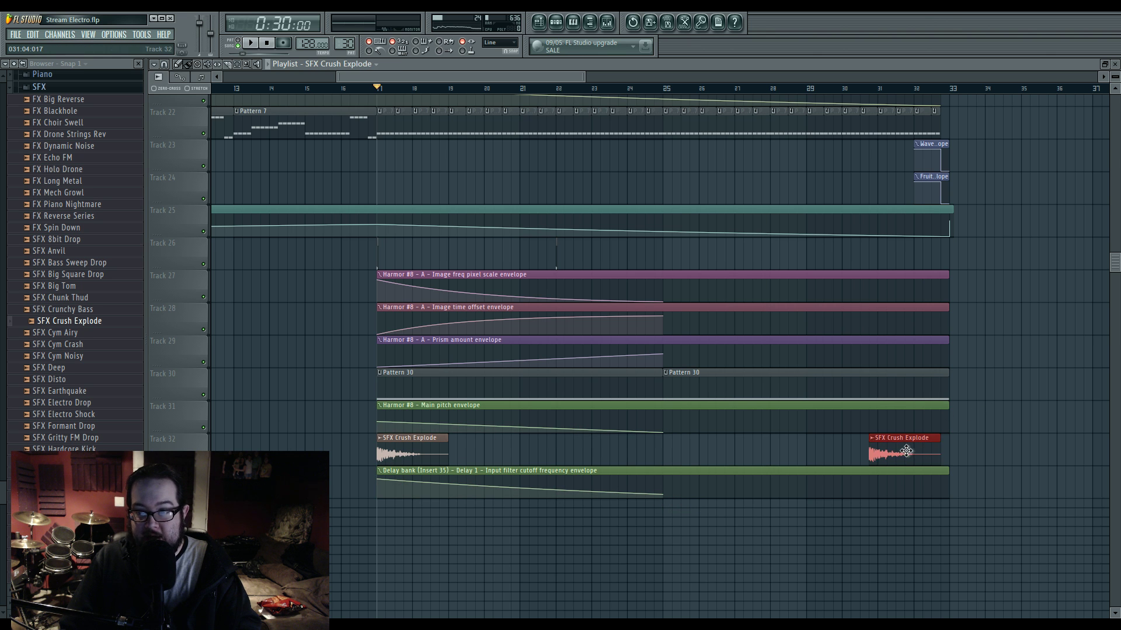
pyautogui.click(872, 438)
pyautogui.click(897, 502)
pyautogui.click(887, 307)
pyautogui.click(1061, 378)
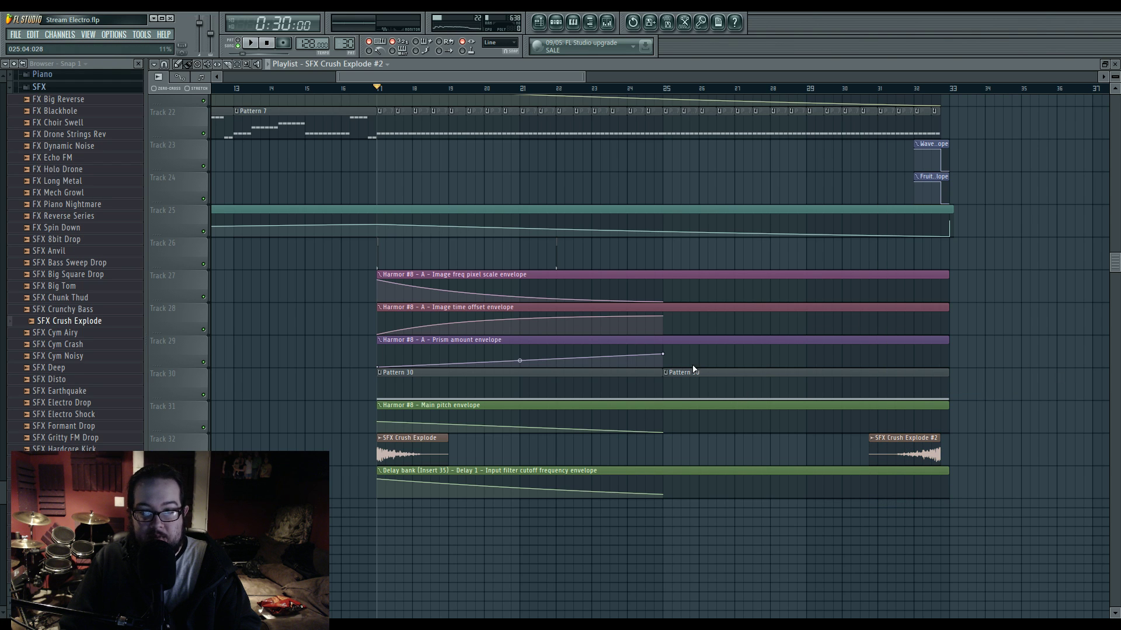
# Step: Add points at bar 33 that bring the Prism amount and Image time offset envelopes down to 0%
pyautogui.rightClick(949, 362)
pyautogui.moveTo(950, 362); pyautogui.dragTo(951, 368)
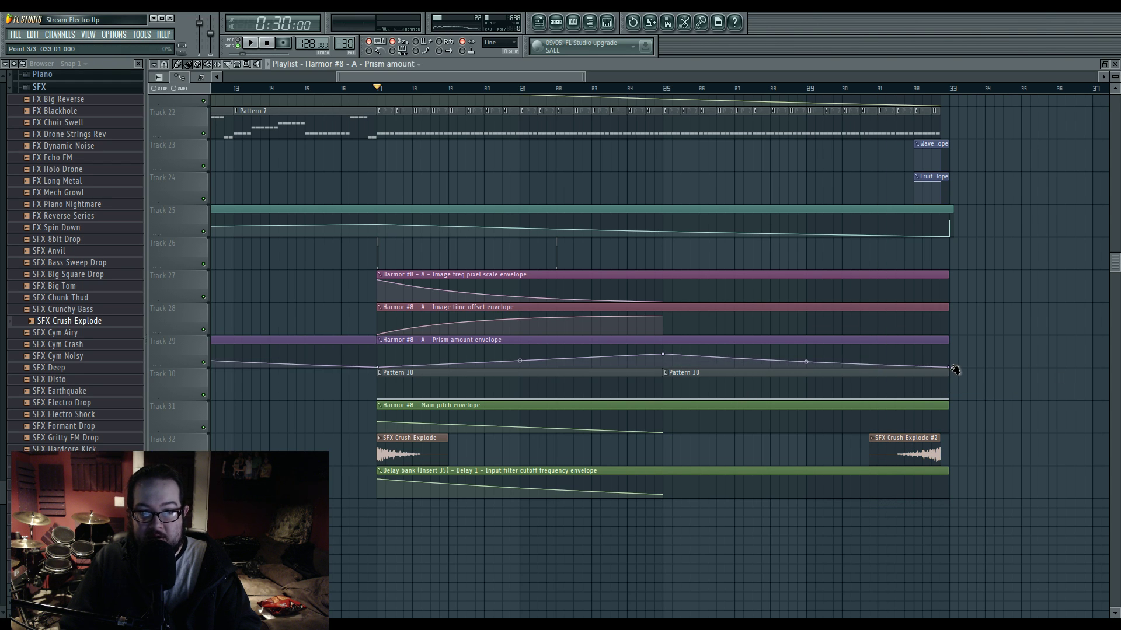
pyautogui.rightClick(946, 335)
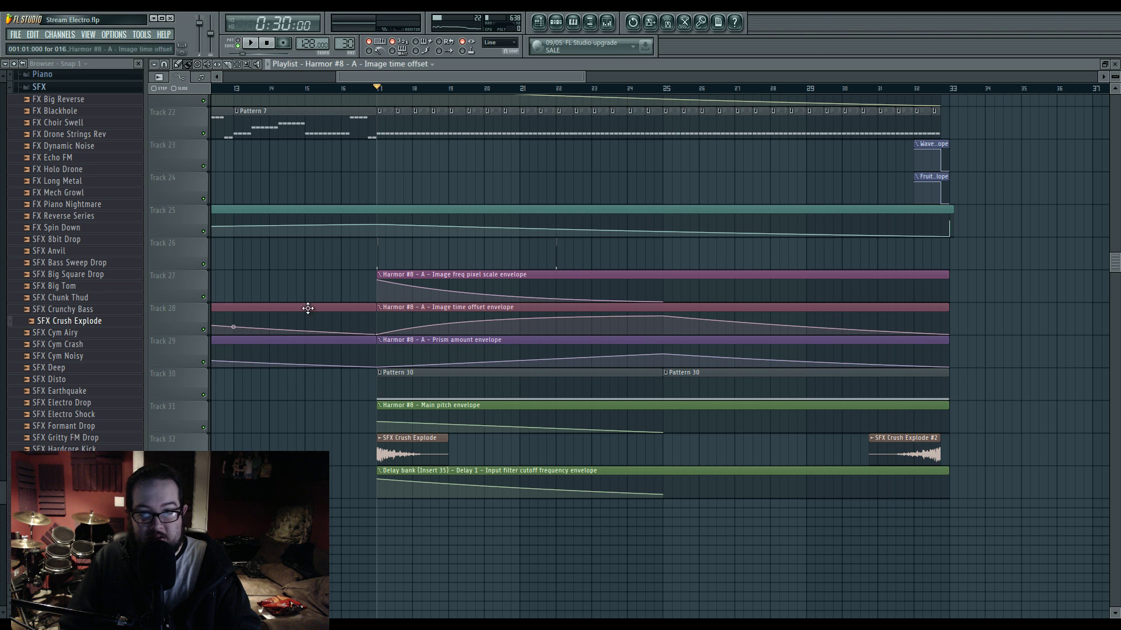
# Step: Add points at bar 33 returning the freq pixel scale, Main pitch and Delay 1 filter cutoff envelopes to their starting levels along late-rising curves
pyautogui.rightClick(946, 282)
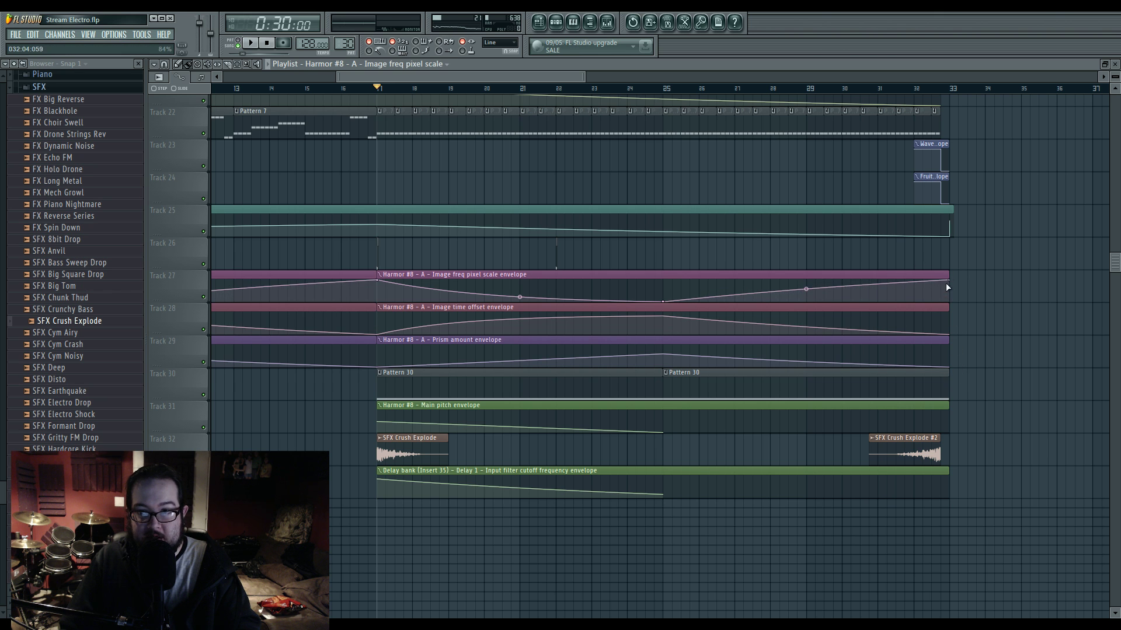
pyautogui.moveTo(817, 290); pyautogui.dragTo(816, 306)
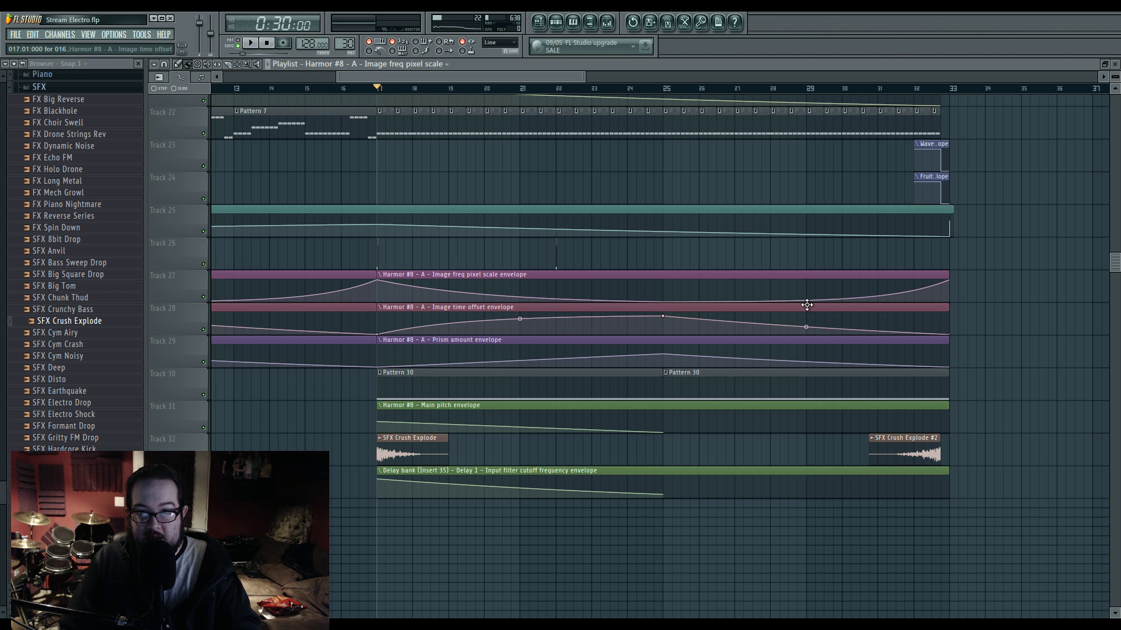
pyautogui.rightClick(949, 425)
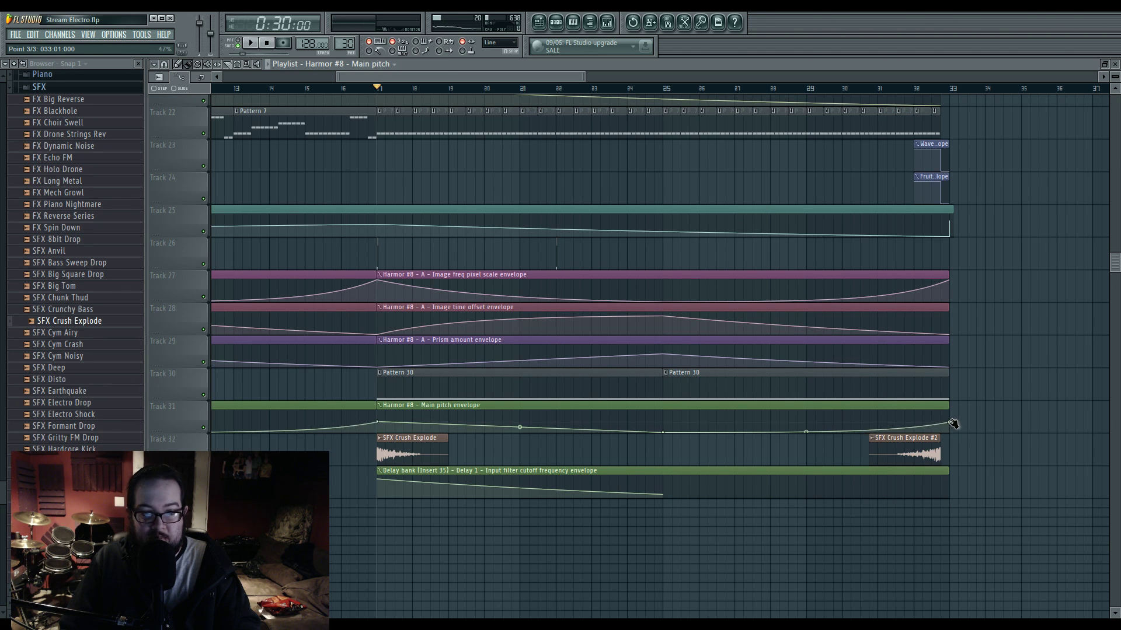
pyautogui.rightClick(949, 483)
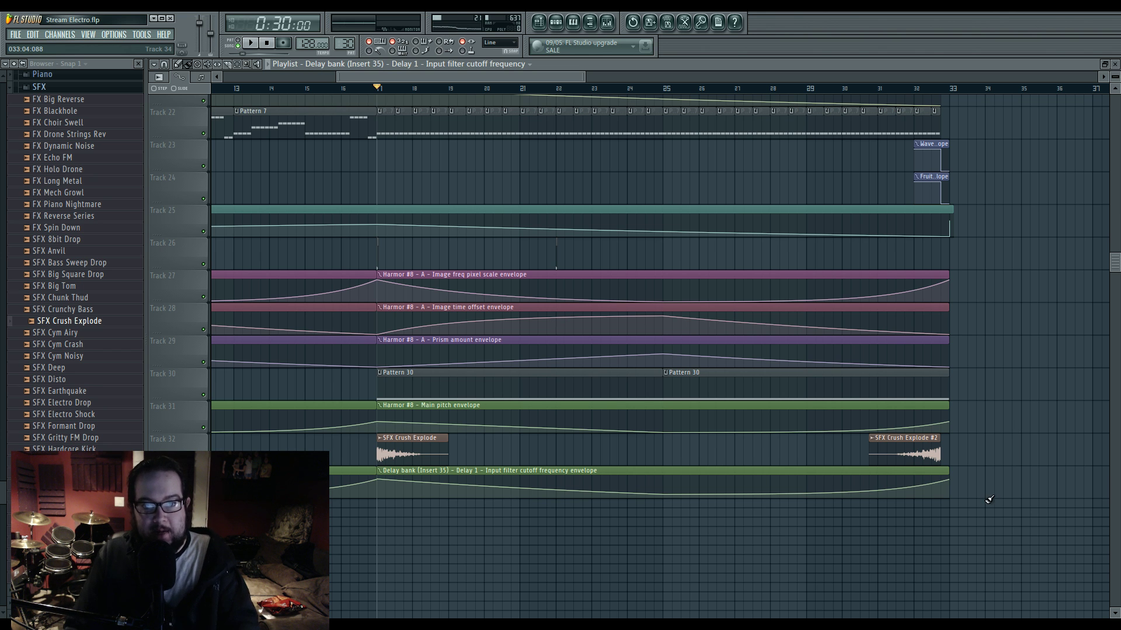
# Step: Repeat the Pattern 1 hit along Track 26 from bar 21 at progressively shorter intervals, ending about one beat before bar 33
pyautogui.press('space')
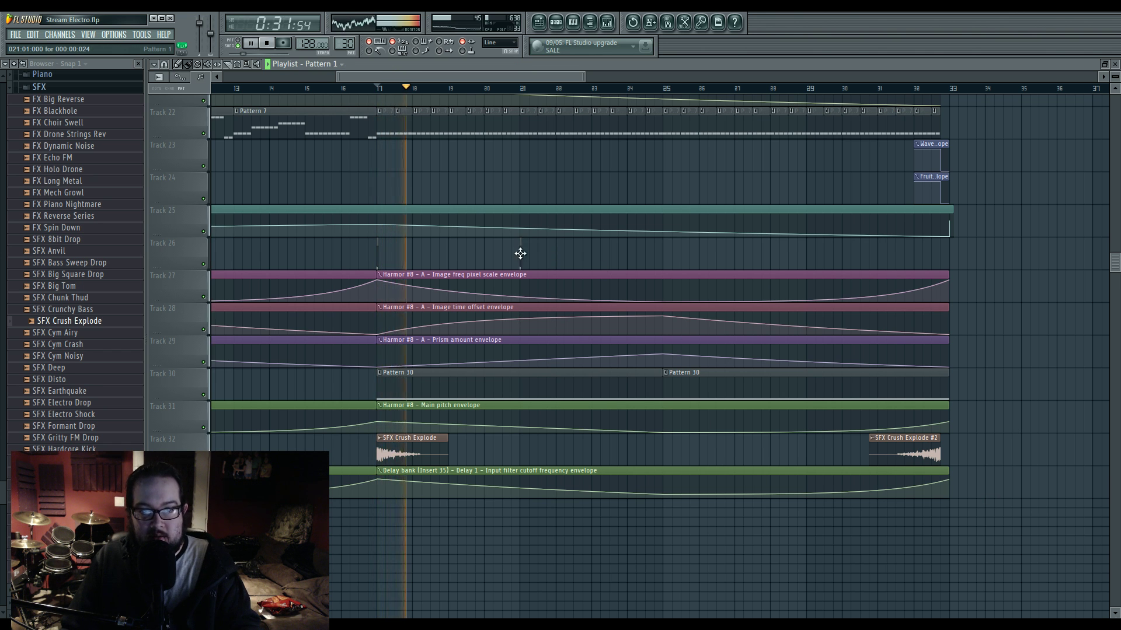
pyautogui.click(771, 256)
pyautogui.click(808, 259)
pyautogui.scroll(4, 841, 261)
pyautogui.moveTo(841, 256); pyautogui.dragTo(542, 271)
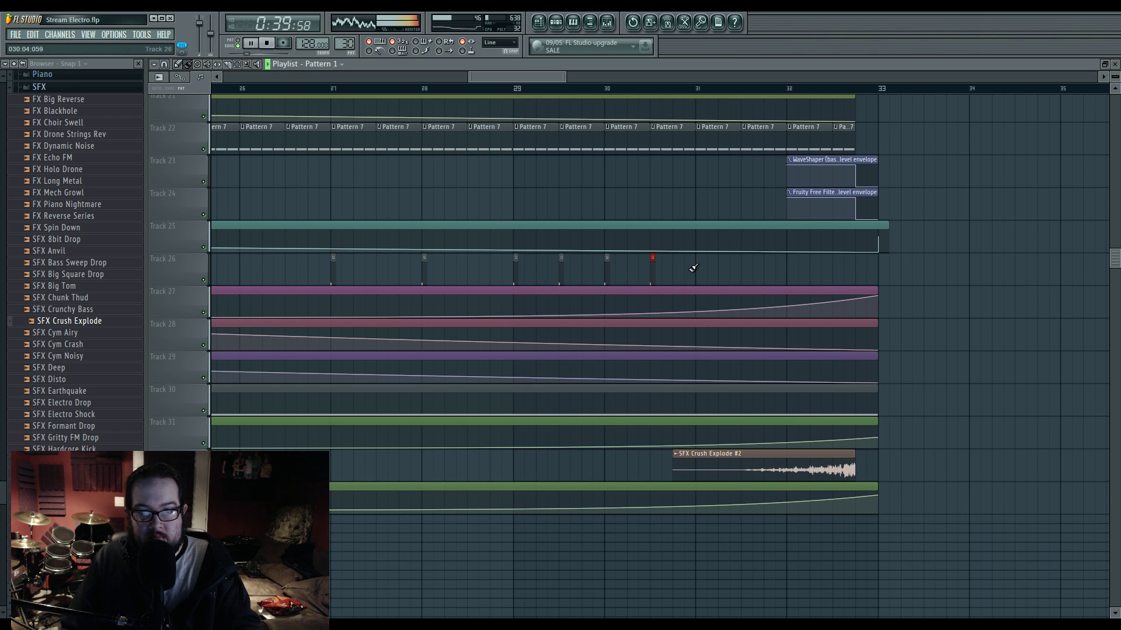
pyautogui.click(720, 270)
pyautogui.click(743, 272)
pyautogui.click(765, 275)
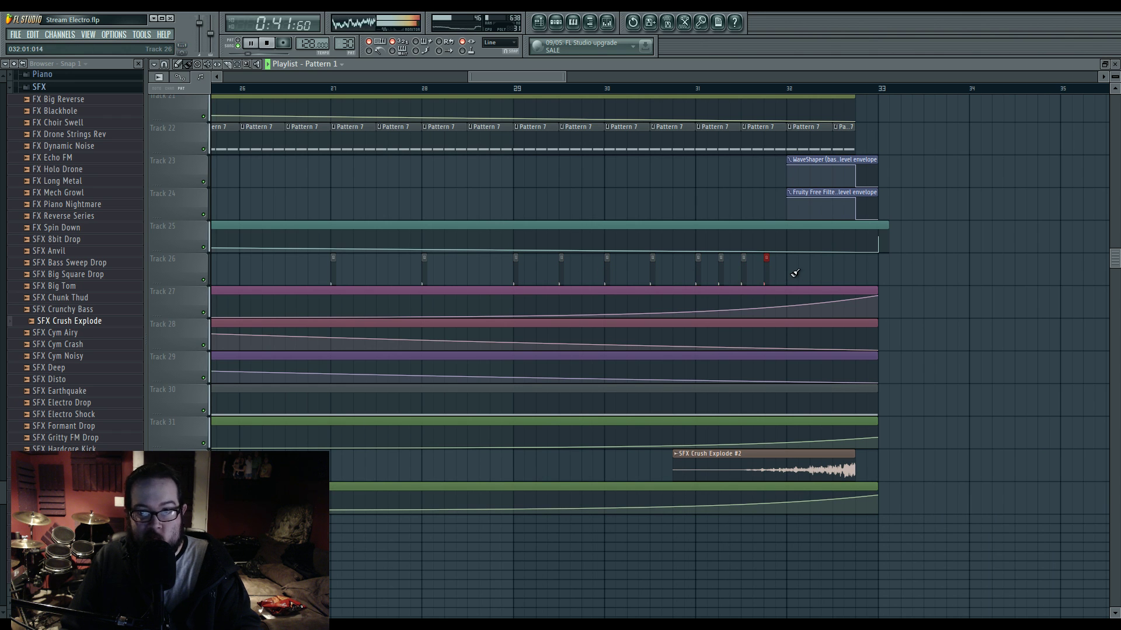
pyautogui.scroll(4, 817, 285)
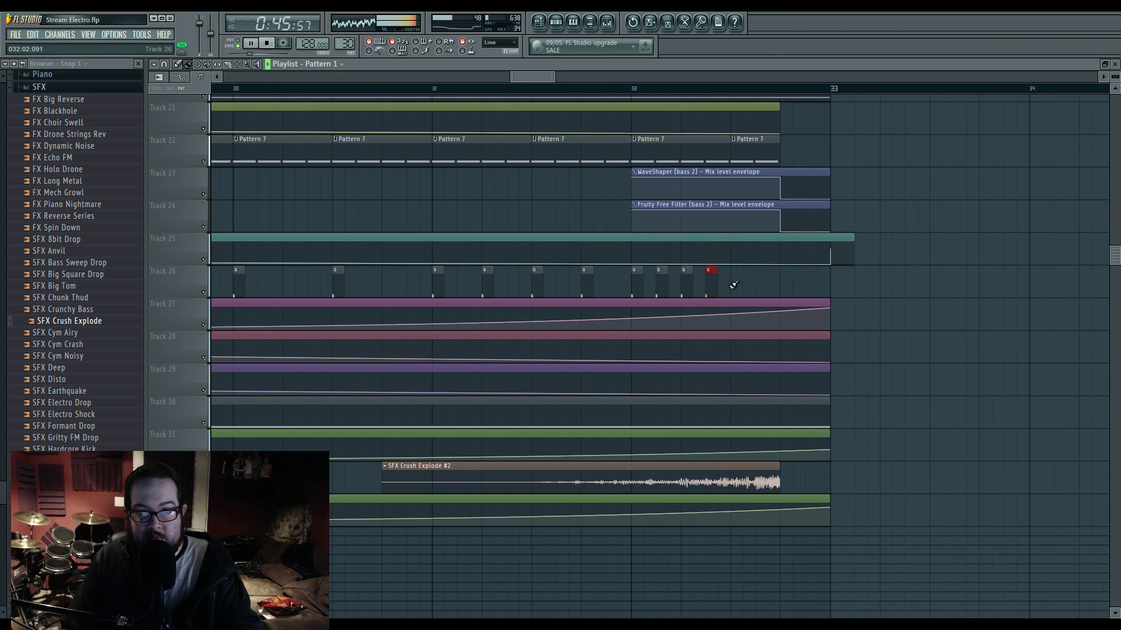
pyautogui.scroll(-6, 796, 289)
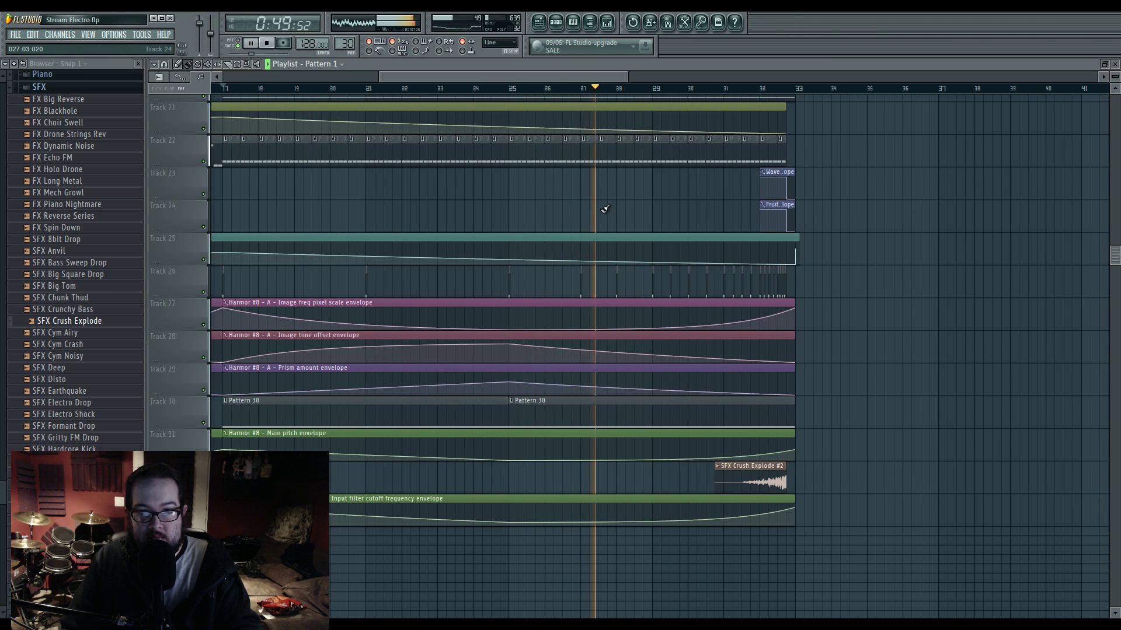
pyautogui.moveTo(604, 206); pyautogui.dragTo(645, 210)
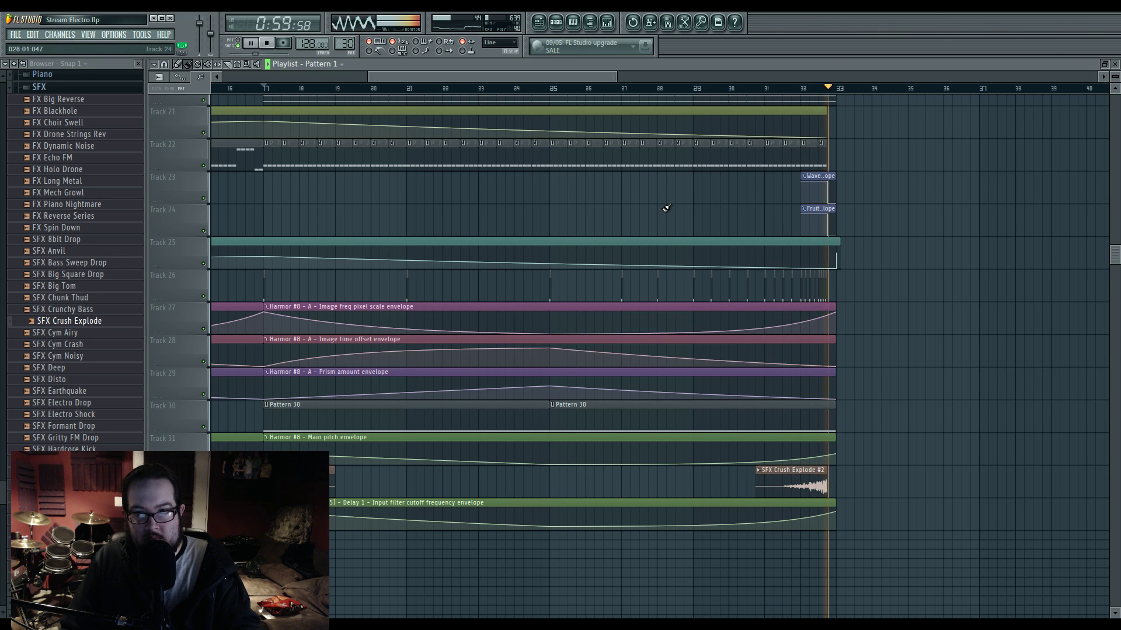
pyautogui.scroll(2, 797, 333)
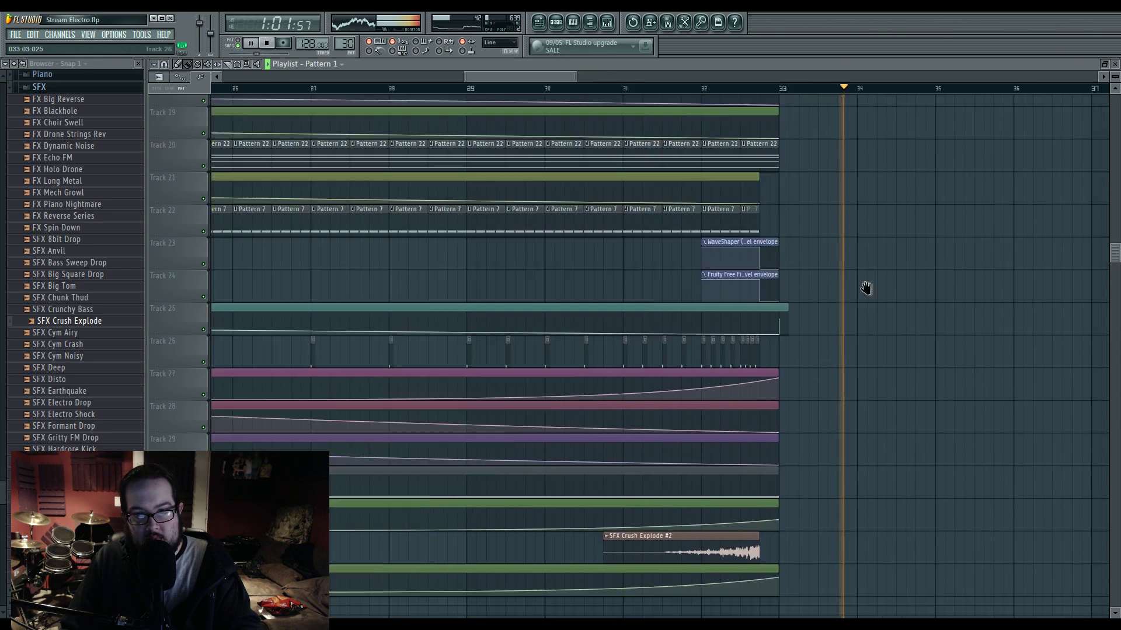
pyautogui.scroll(-3, 867, 313)
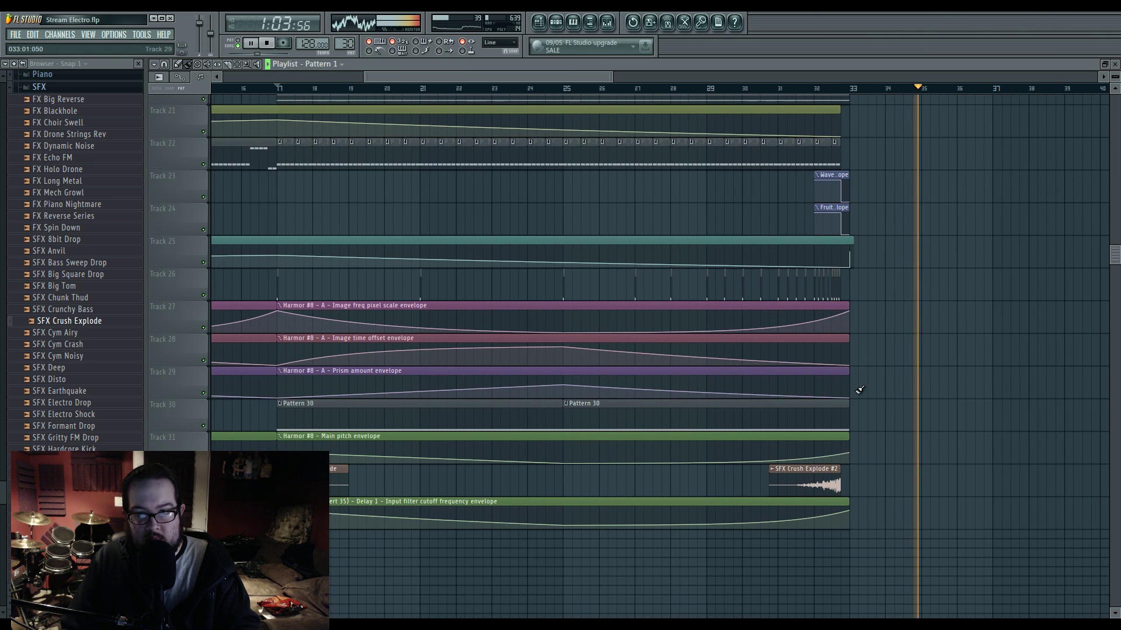
# Step: Select bars 31 to 33 in the playlist and create an automation clip for the Insert 35 volume
pyautogui.press('space')
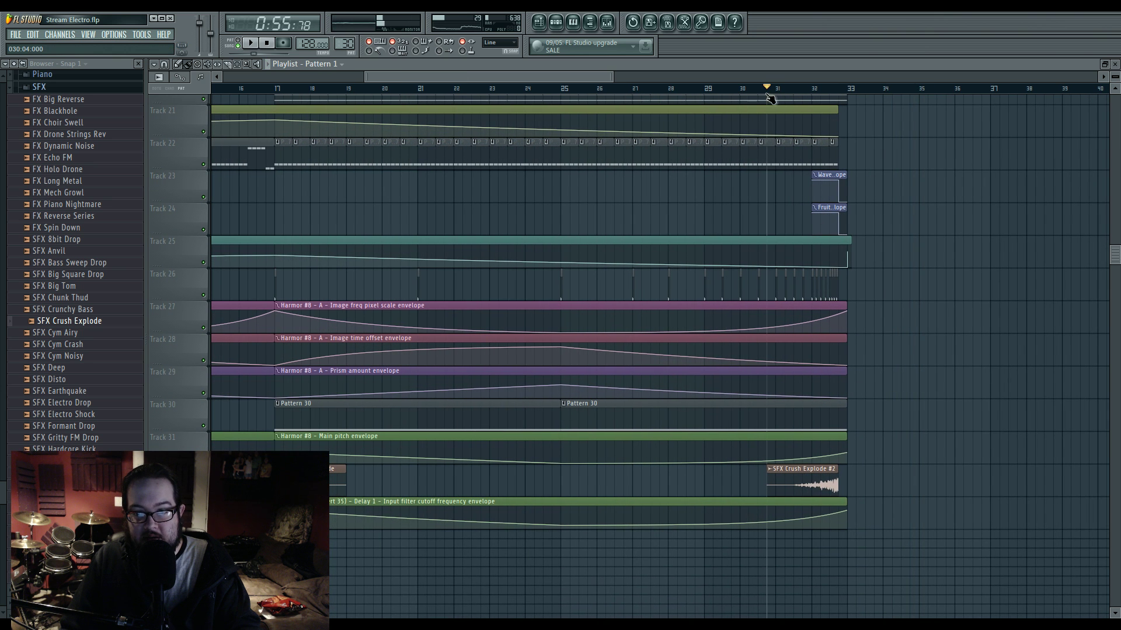
pyautogui.click(607, 22)
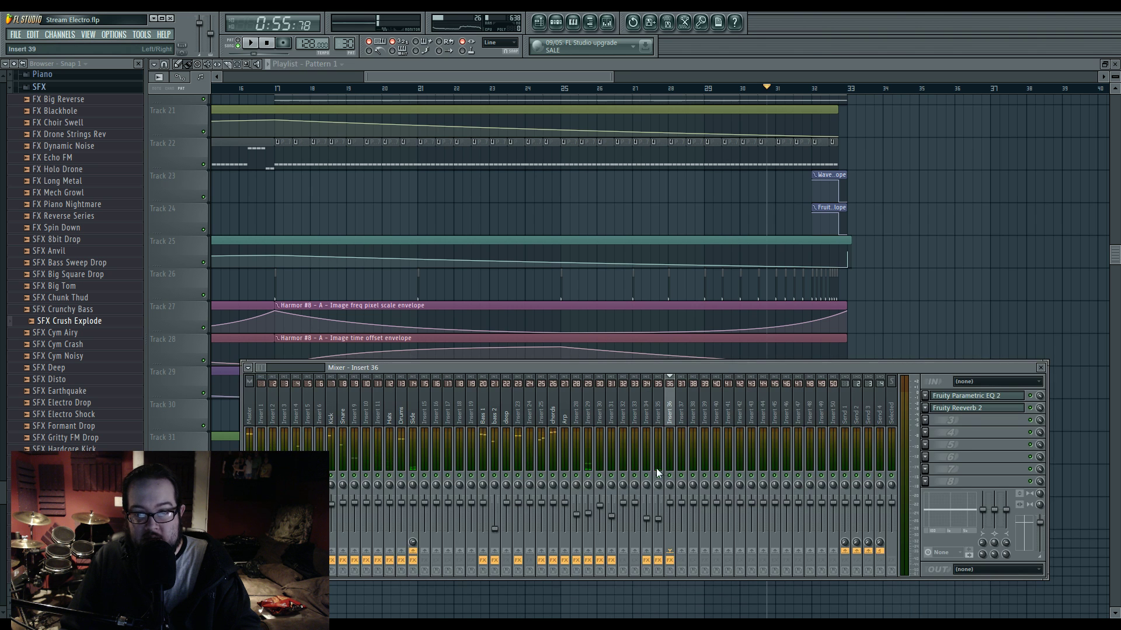
pyautogui.press('space')
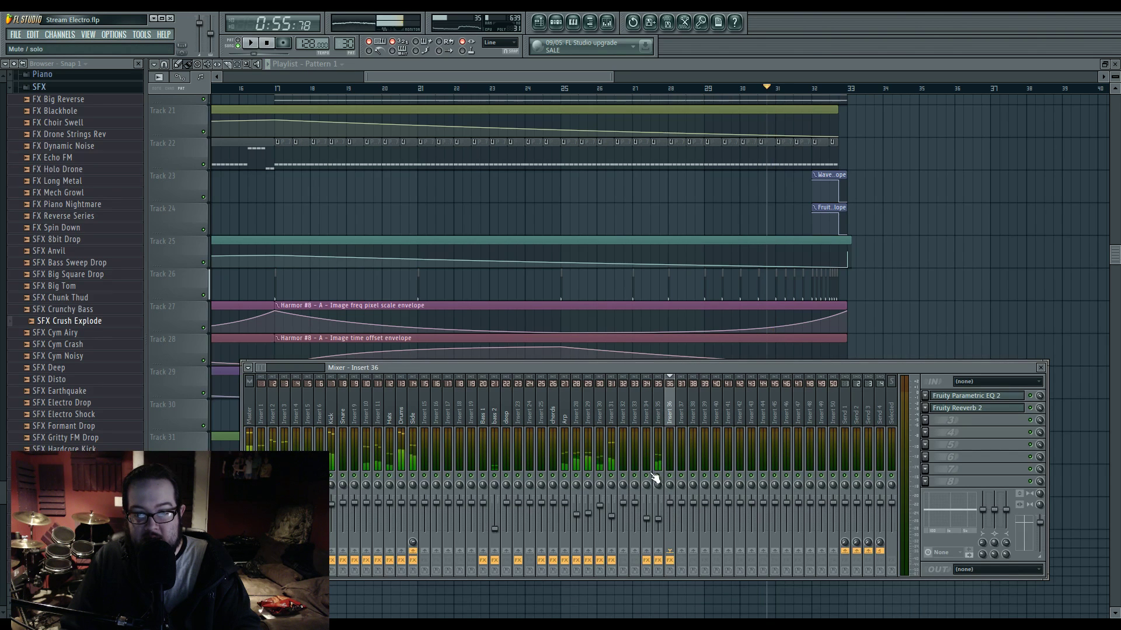
pyautogui.moveTo(775, 89); pyautogui.dragTo(846, 98)
pyautogui.click(607, 24)
pyautogui.rightClick(659, 471)
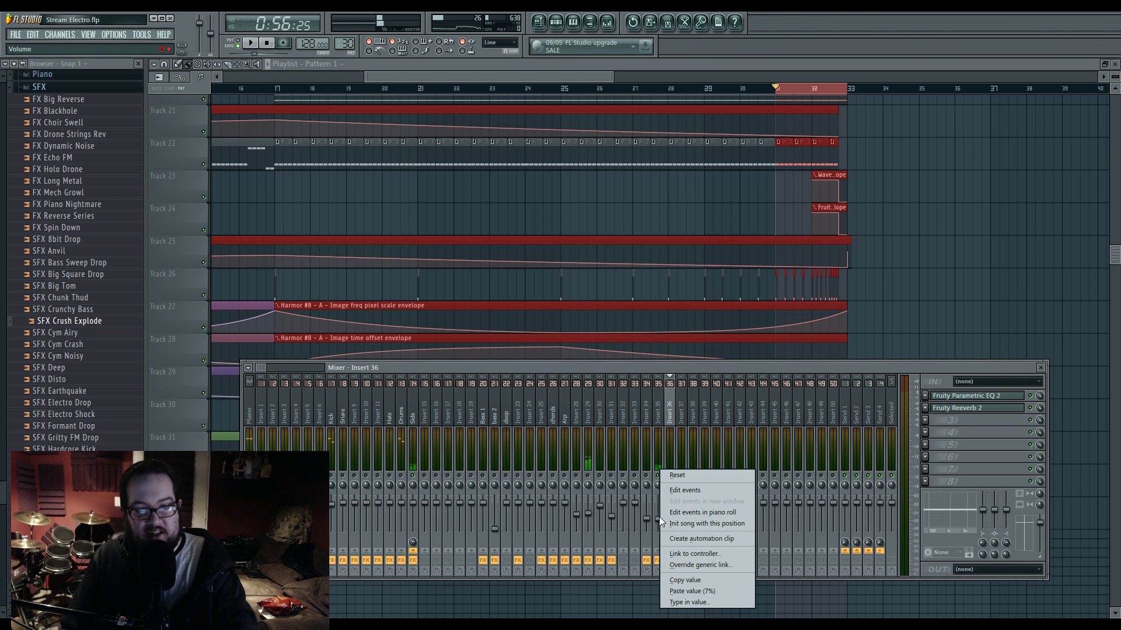
pyautogui.click(687, 540)
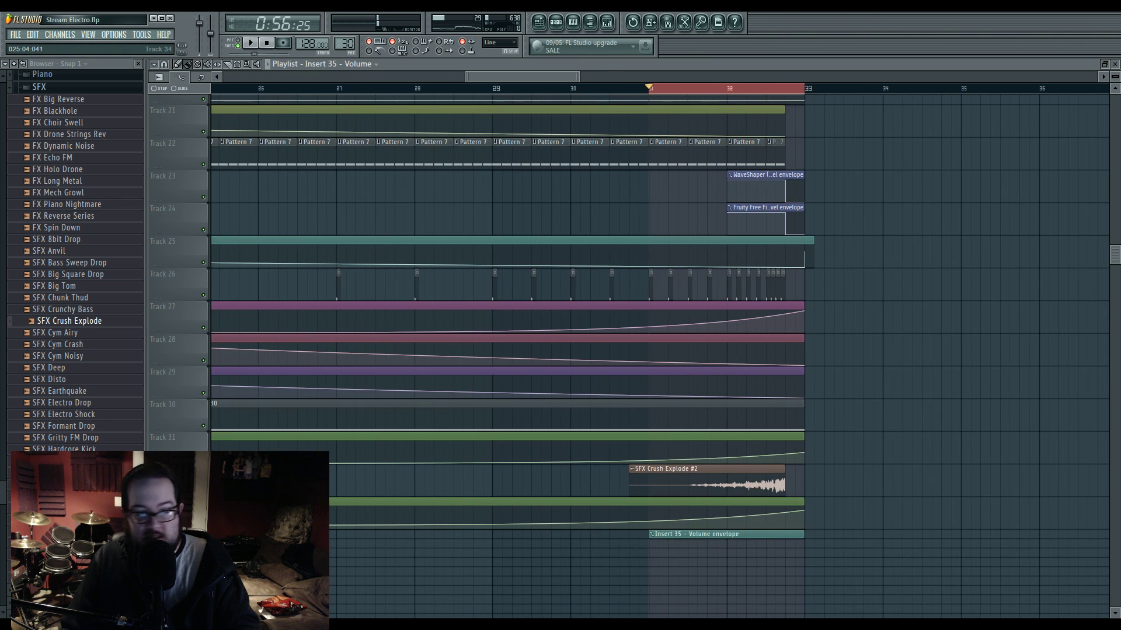
# Step: Shape the Insert 35 volume envelope to rise gradually and drop sharply just before bar 33
pyautogui.scroll(-4, 886, 415)
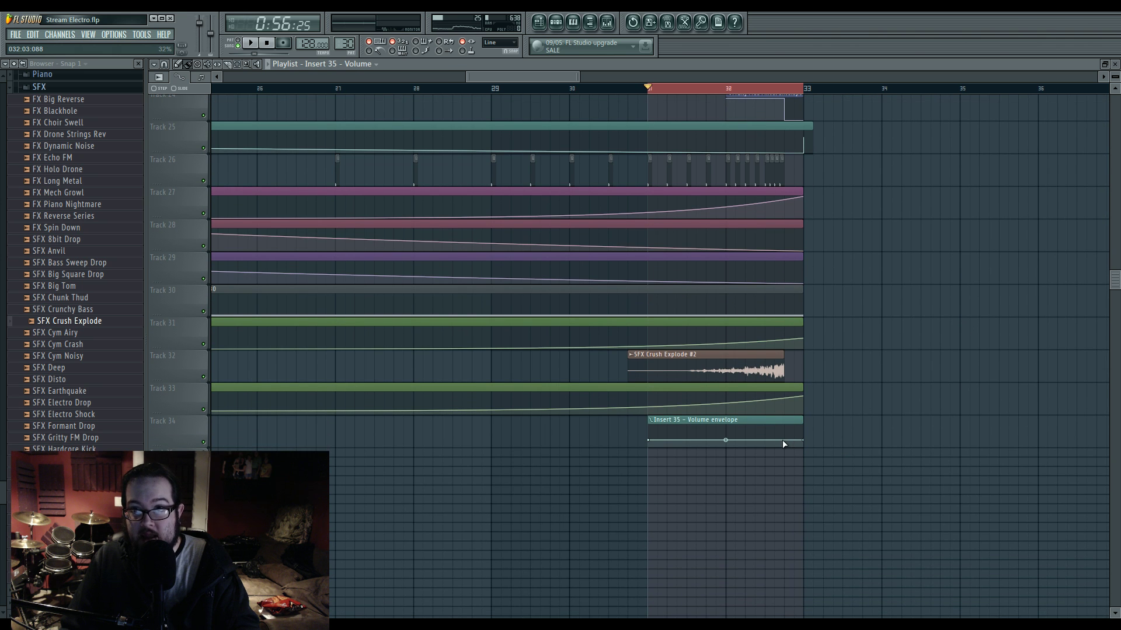
pyautogui.rightClick(784, 440)
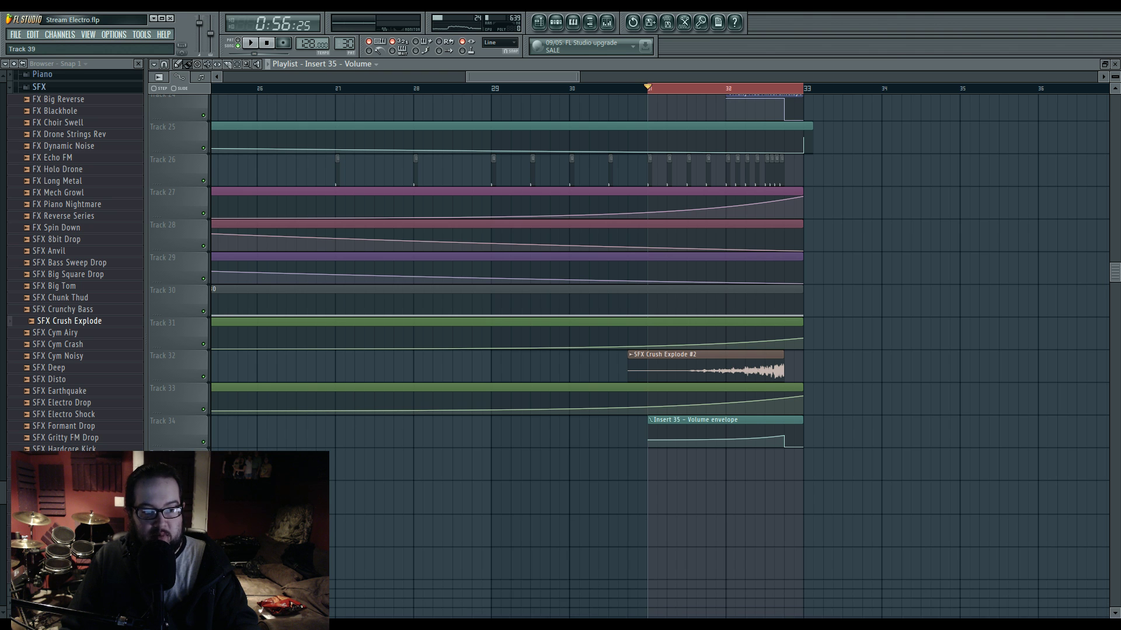
pyautogui.scroll(-5, 181, 444)
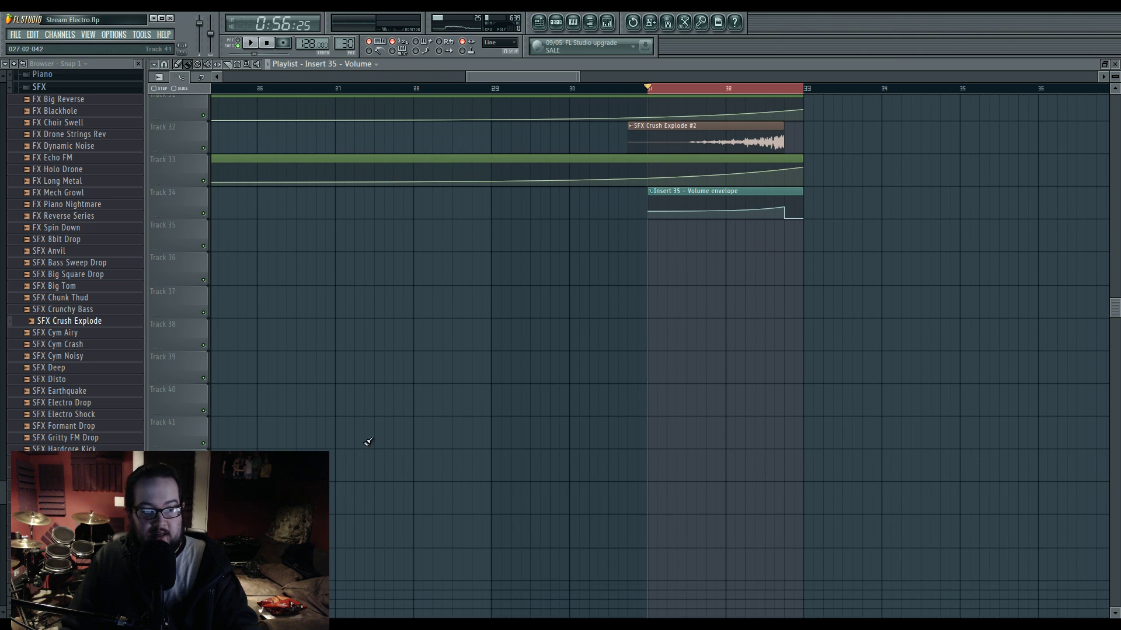
pyautogui.scroll(12, 525, 445)
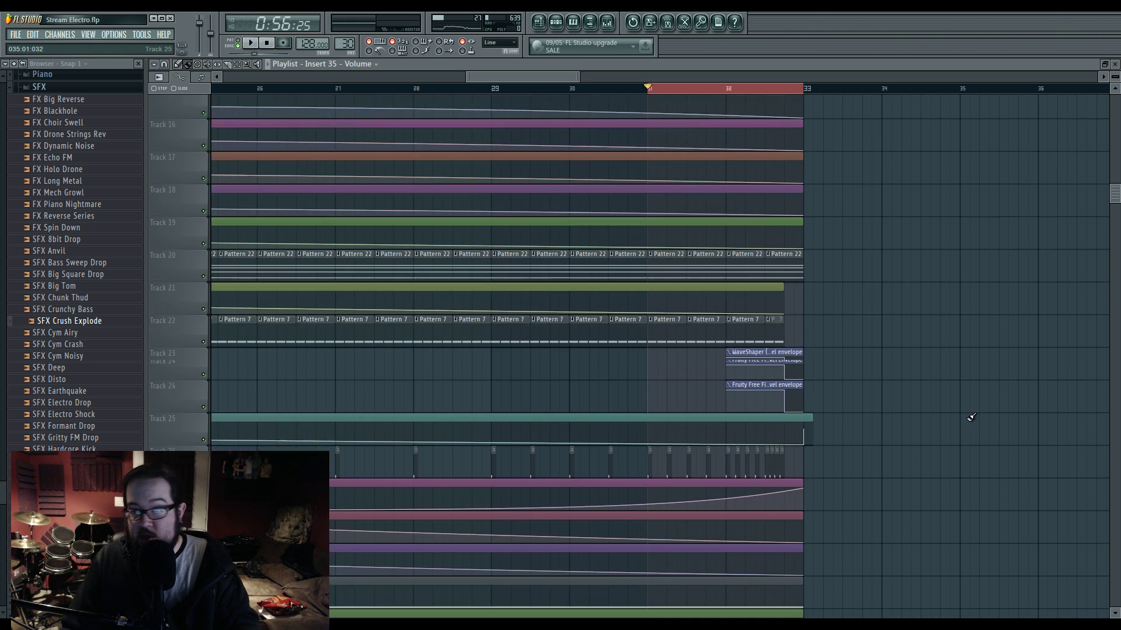
# Step: Select bars 29 to 33 in the playlist, play them, and open Fruity Parametric EQ 2 on the Kick mixer track
pyautogui.moveTo(893, 369); pyautogui.dragTo(960, 333)
pyautogui.scroll(-2, 961, 333)
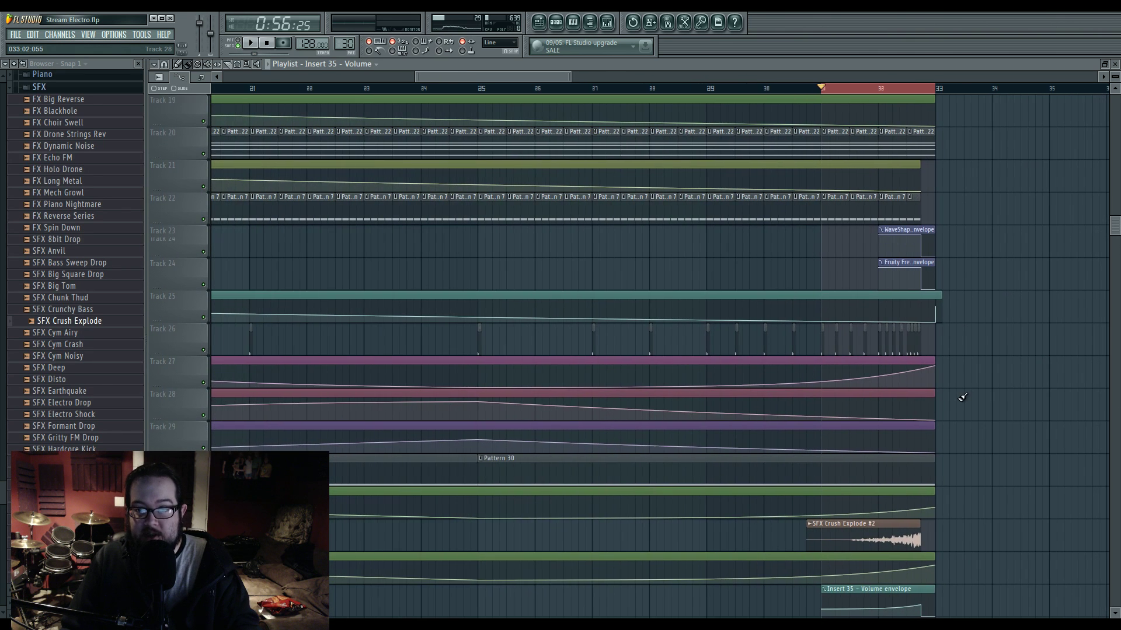
pyautogui.moveTo(963, 392); pyautogui.dragTo(878, 402)
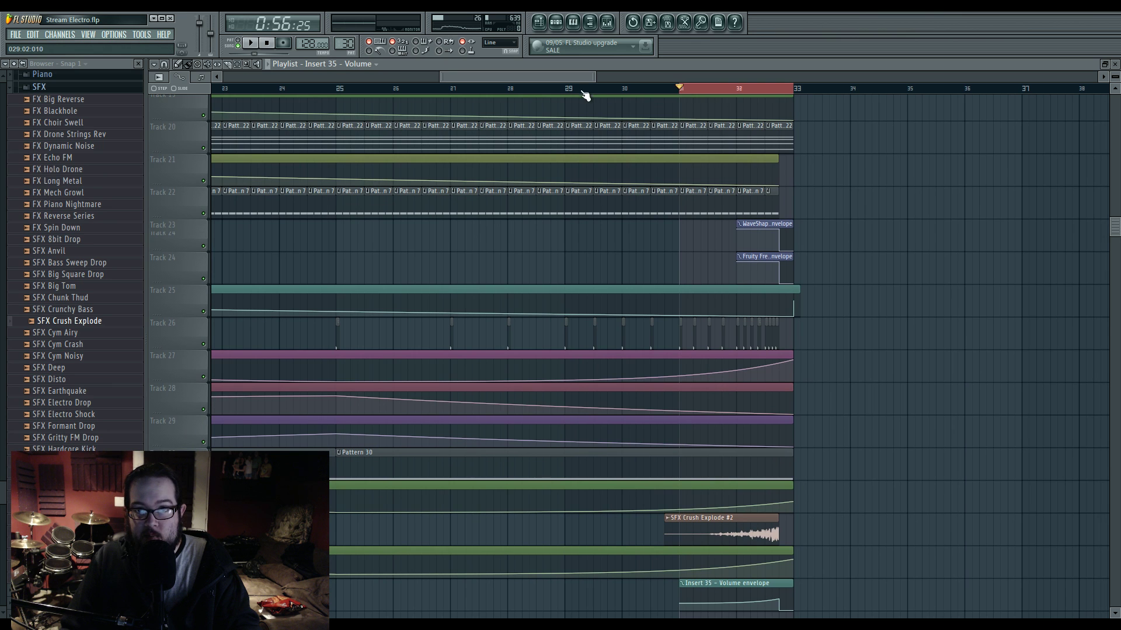
pyautogui.moveTo(569, 94); pyautogui.dragTo(788, 120)
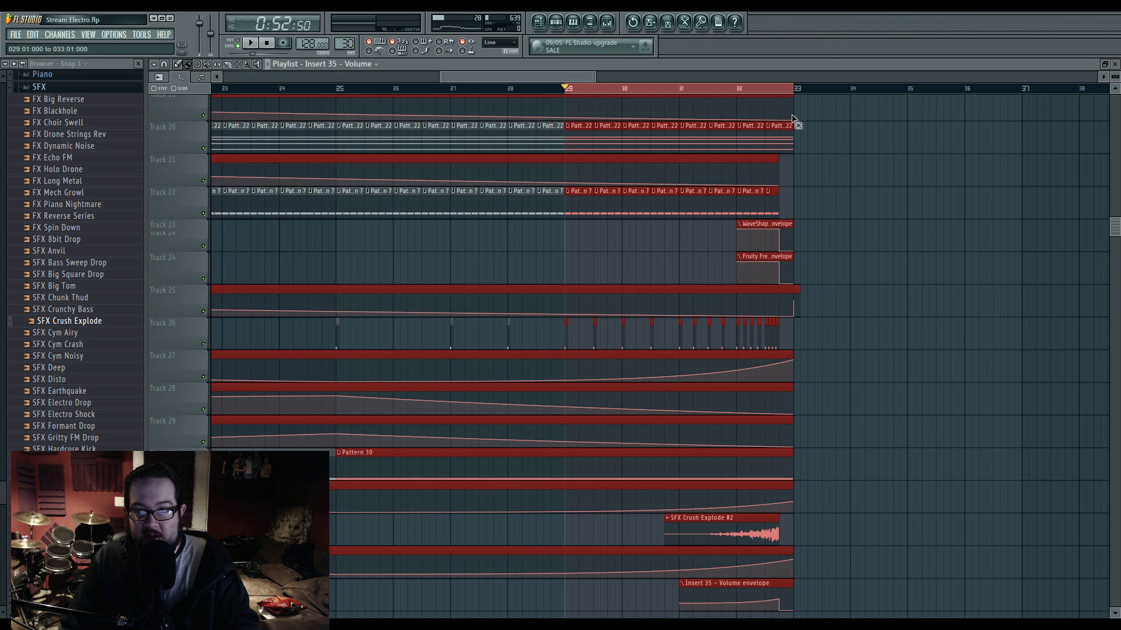
pyautogui.click(614, 27)
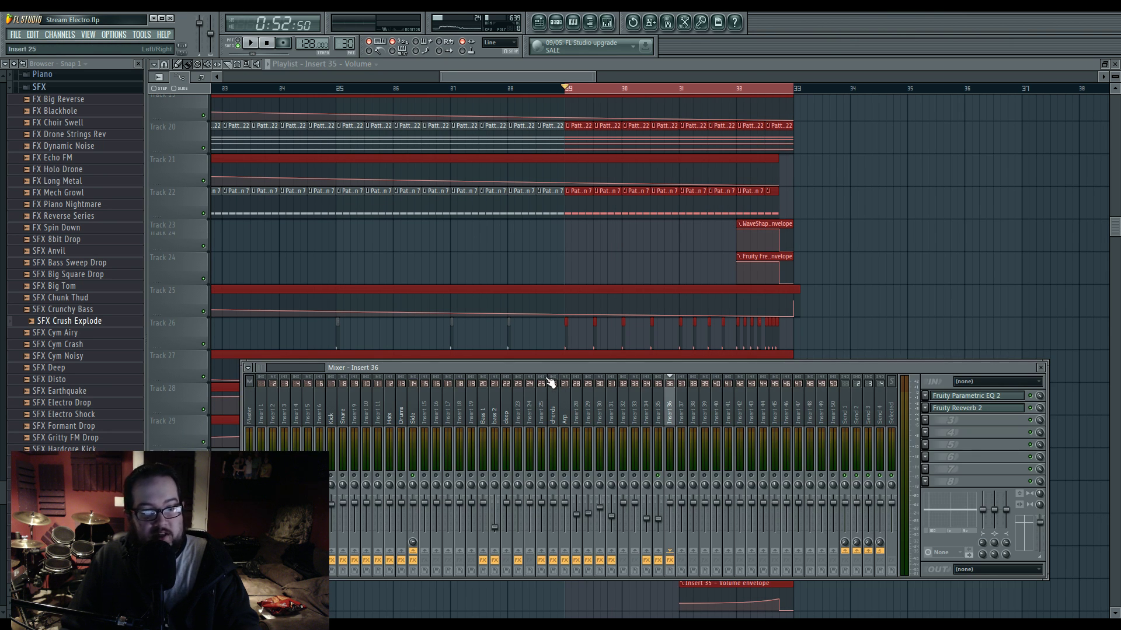
pyautogui.press('space')
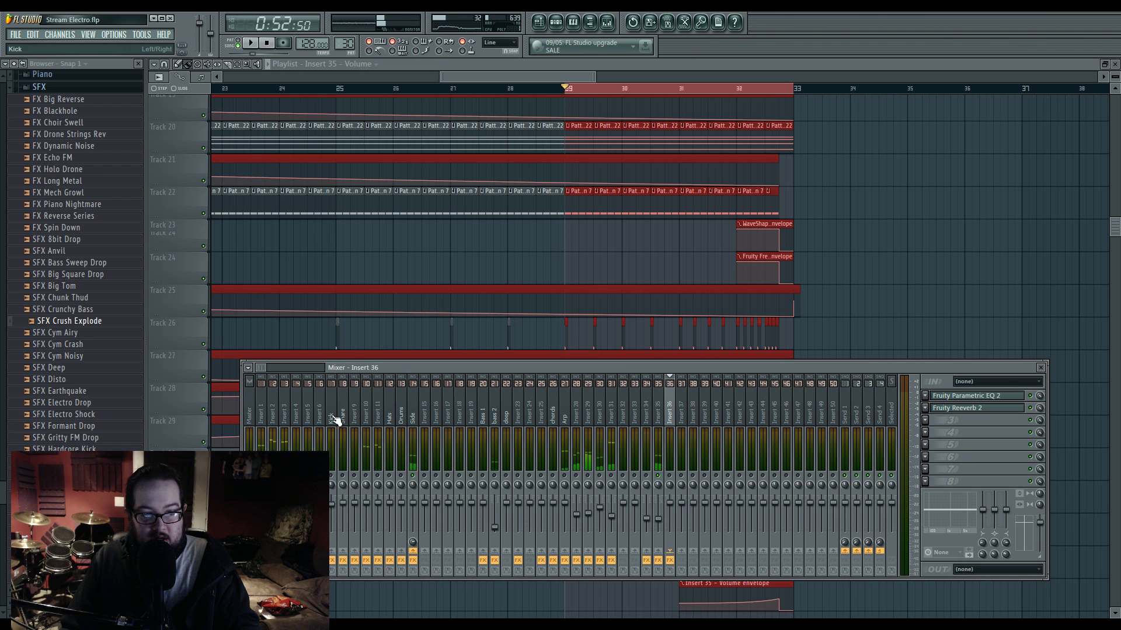
pyautogui.click(338, 414)
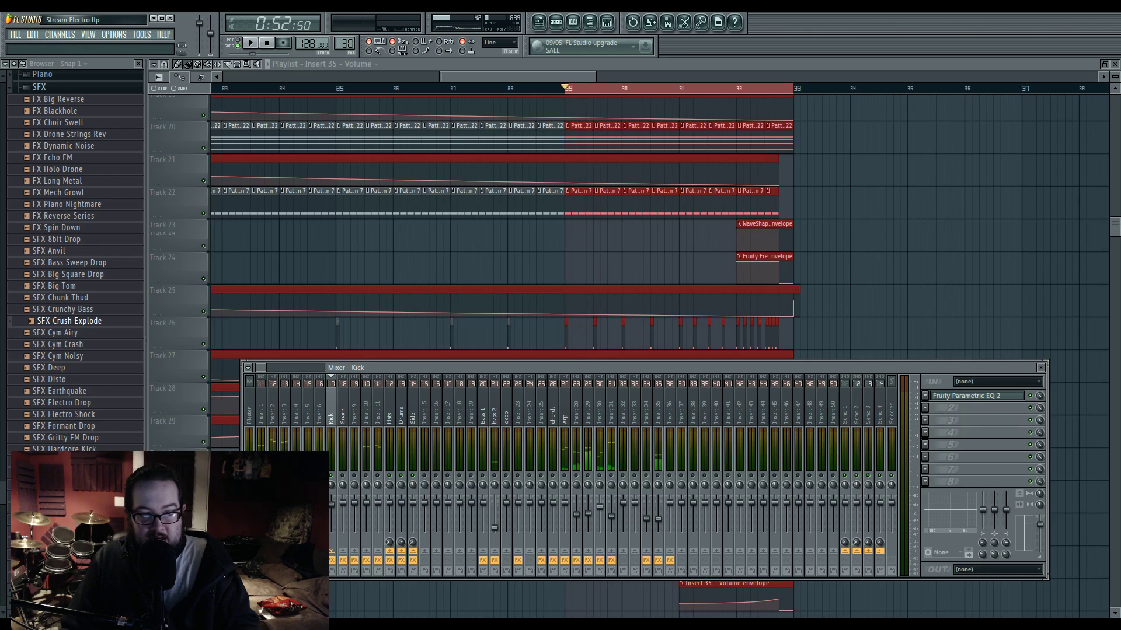
pyautogui.click(953, 403)
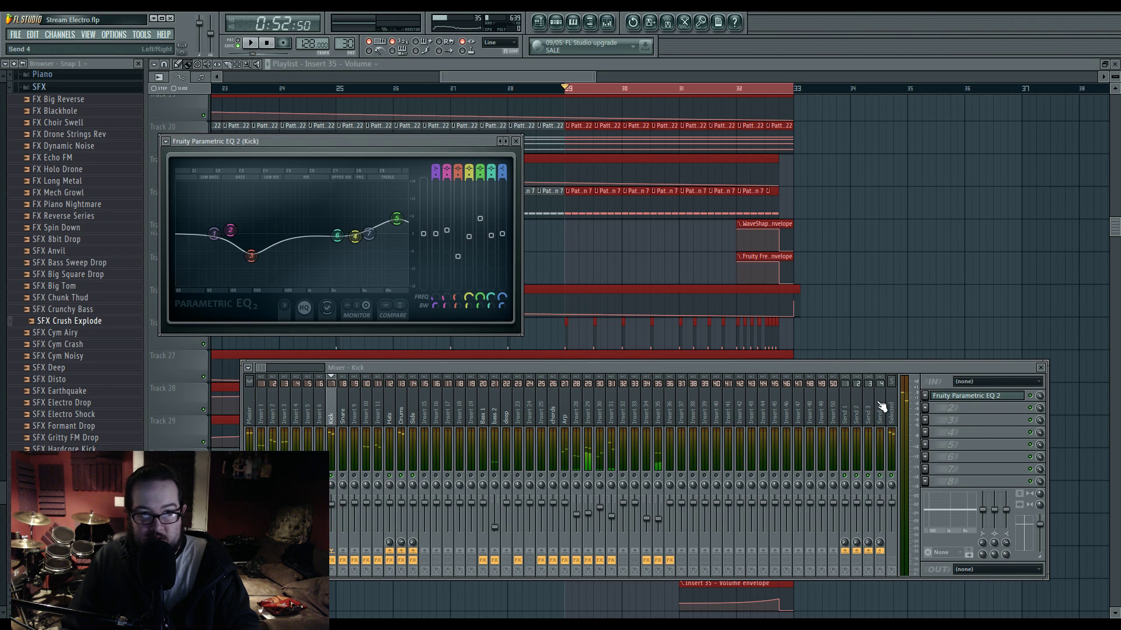
# Step: Try the Steep 8 order on band 1 of the Kick EQ, move the band around, and switch it back to order 2
pyautogui.rightClick(214, 235)
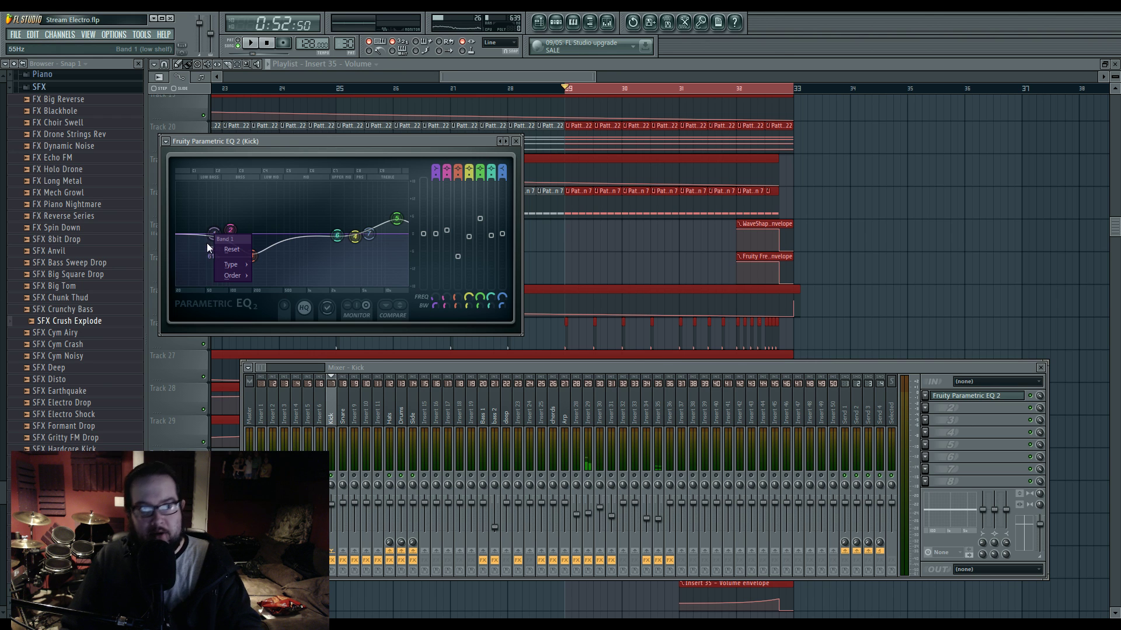
pyautogui.moveTo(233, 278)
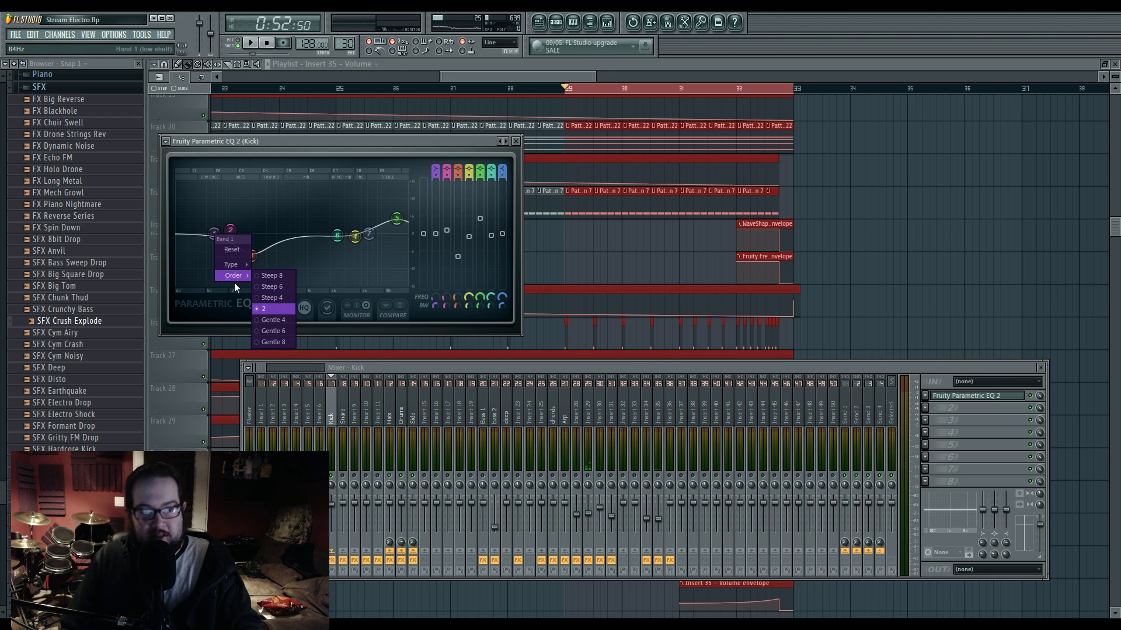
pyautogui.click(294, 278)
pyautogui.moveTo(230, 231); pyautogui.dragTo(199, 268)
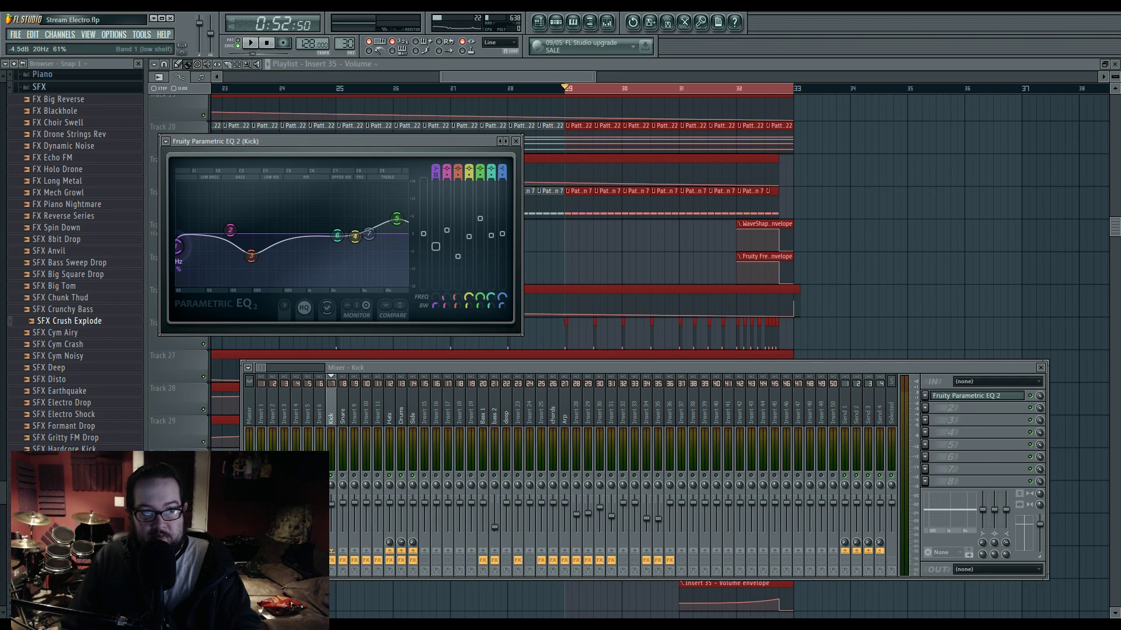
pyautogui.moveTo(219, 238); pyautogui.dragTo(200, 238)
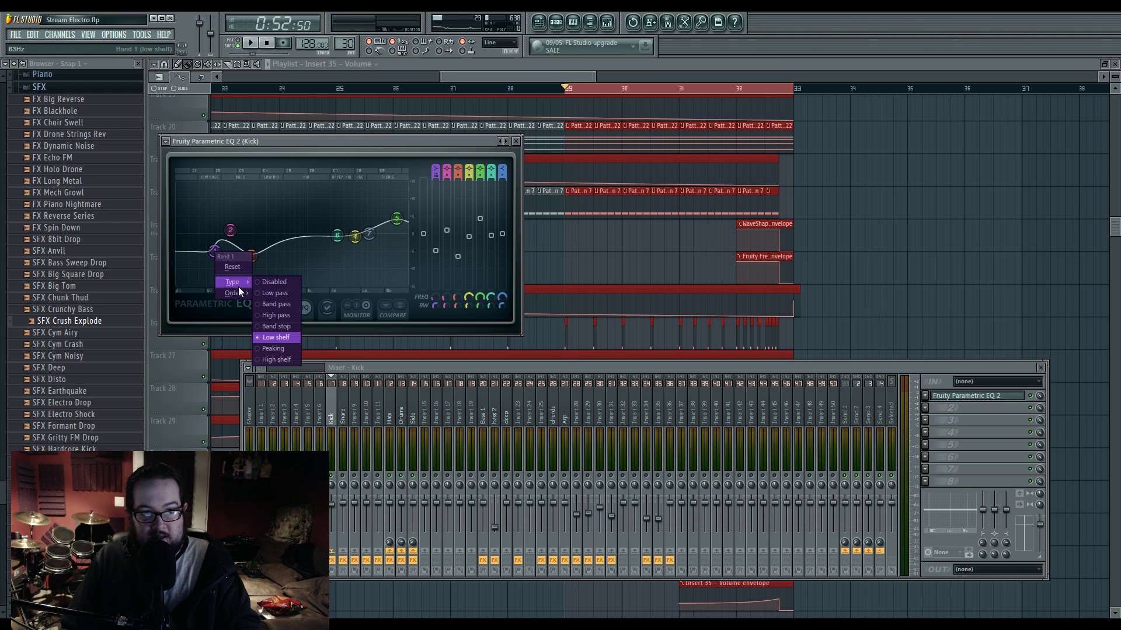
pyautogui.moveTo(237, 293)
pyautogui.click(285, 327)
# Step: Place band 1 of the Kick EQ at 49 Hz near zero gain and create an automation clip for its level
pyautogui.moveTo(214, 250)
pyautogui.mouseDown()
pyautogui.moveTo(208, 235)
pyautogui.moveTo(220, 280)
pyautogui.moveTo(202, 249)
pyautogui.mouseUp()
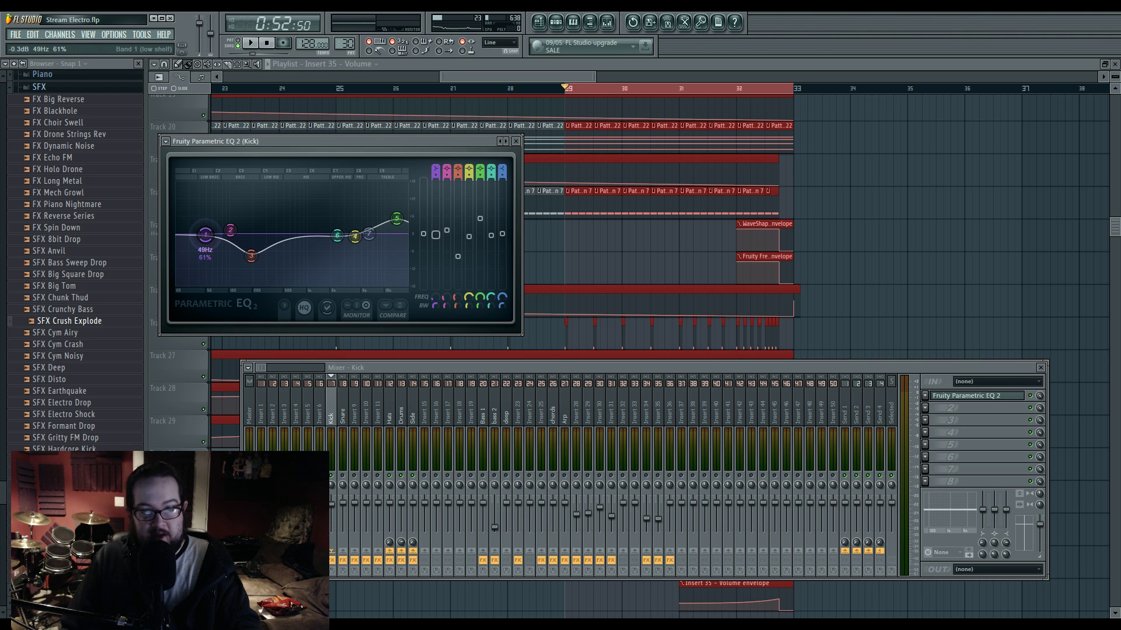
pyautogui.rightClick(439, 240)
pyautogui.click(503, 309)
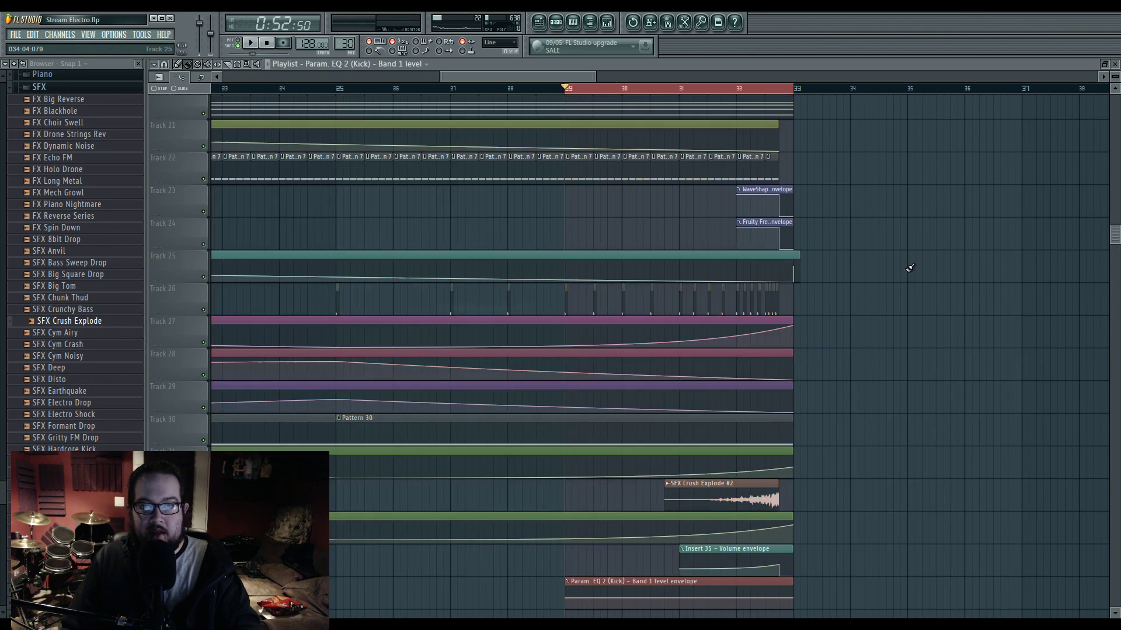
# Step: Shape the Kick EQ band 1 level envelope to fall gradually and jump back up just before bar 33, and start playback
pyautogui.scroll(-3, 882, 298)
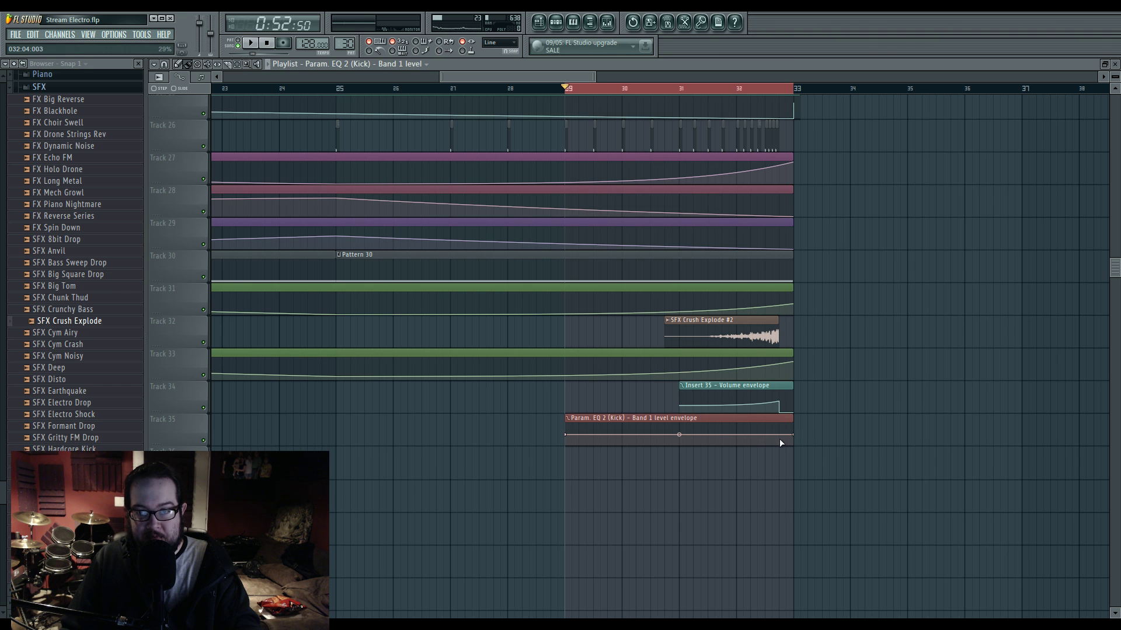
pyautogui.moveTo(674, 438); pyautogui.dragTo(672, 439)
pyautogui.press('space')
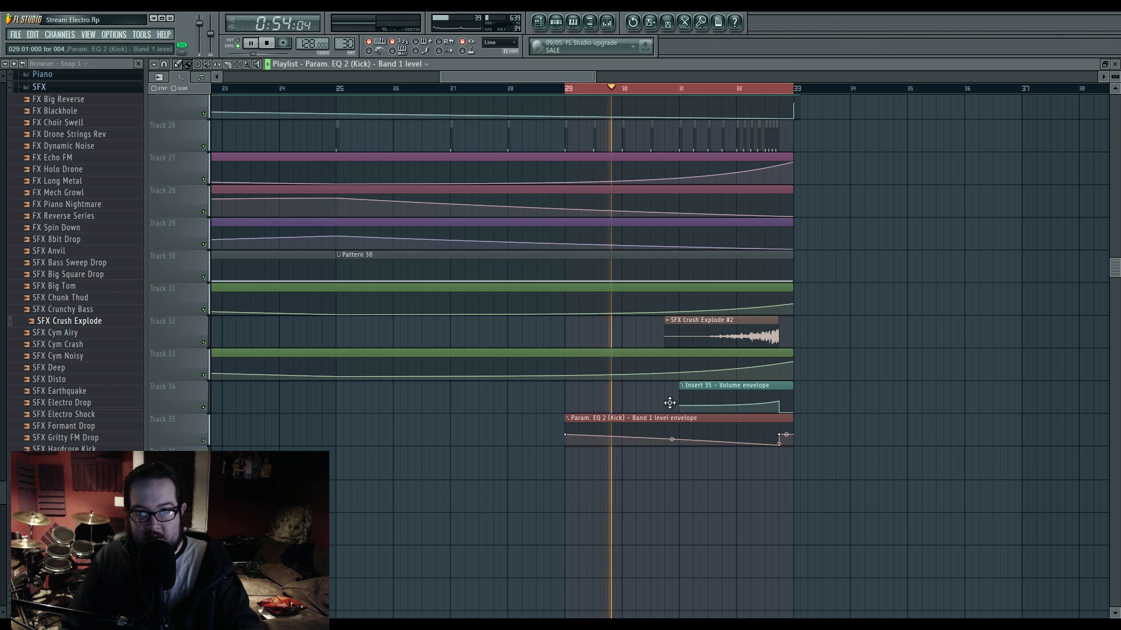
# Step: Raise the frequency of band 1 in the Kick's Fruity Parametric EQ 2 during playback and replay the section from bar 29
pyautogui.click(607, 24)
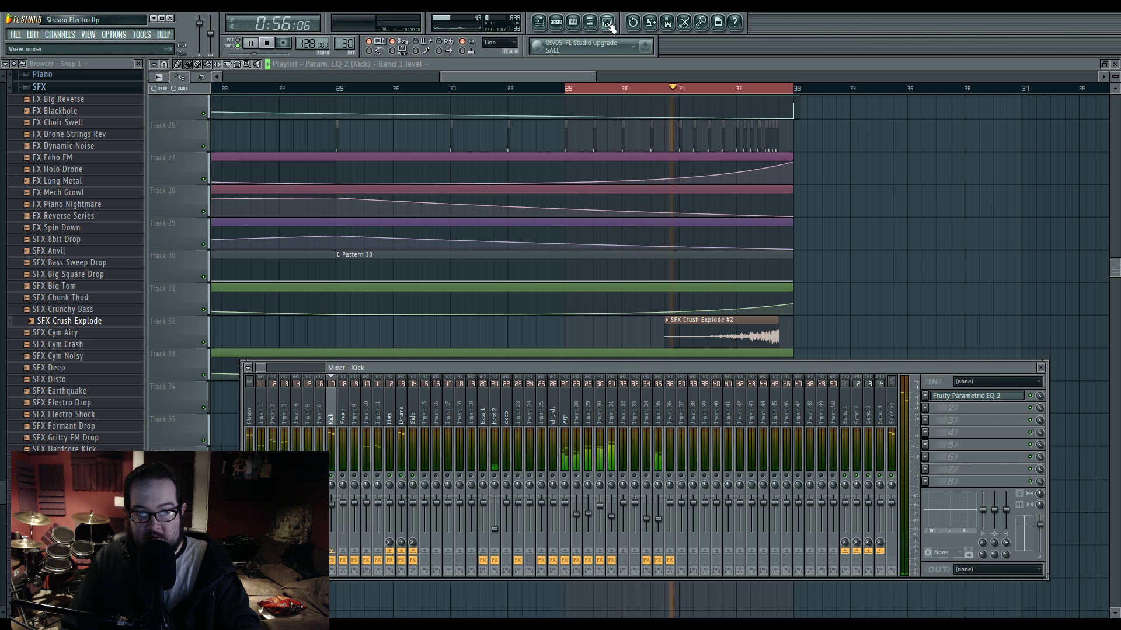
pyautogui.click(990, 397)
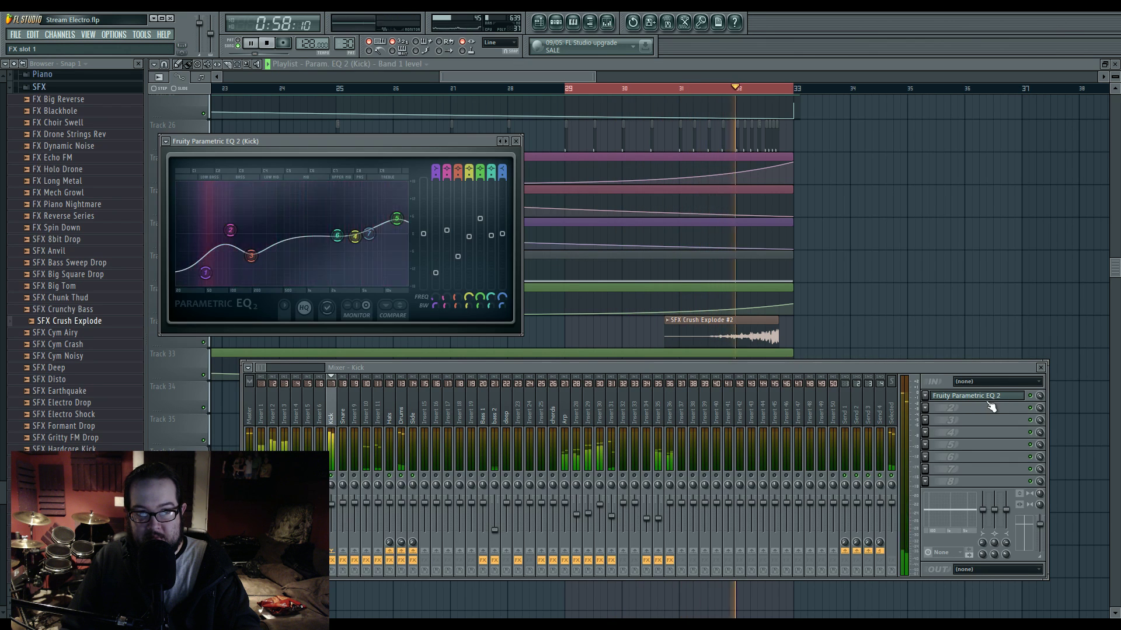
pyautogui.moveTo(436, 294); pyautogui.dragTo(436, 283)
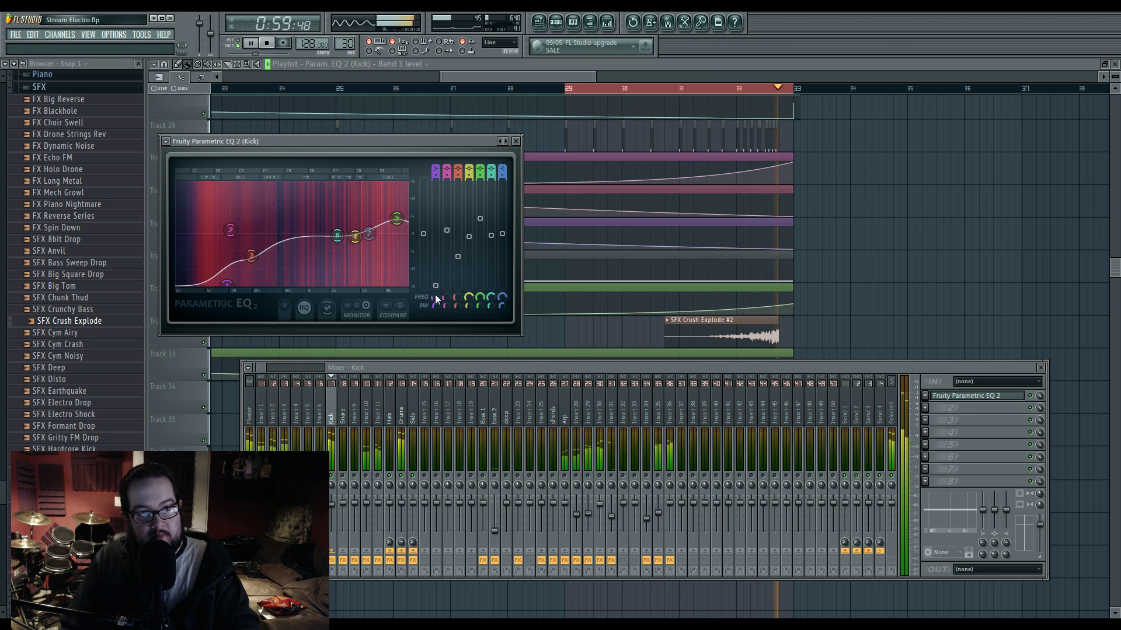
pyautogui.press('space')
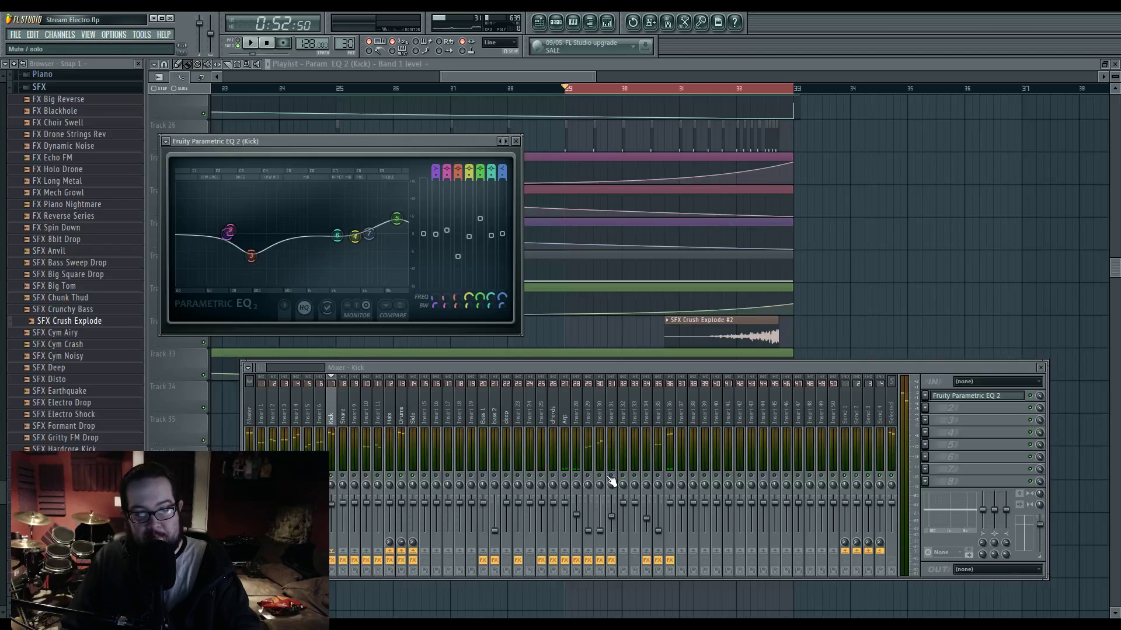
pyautogui.press('space')
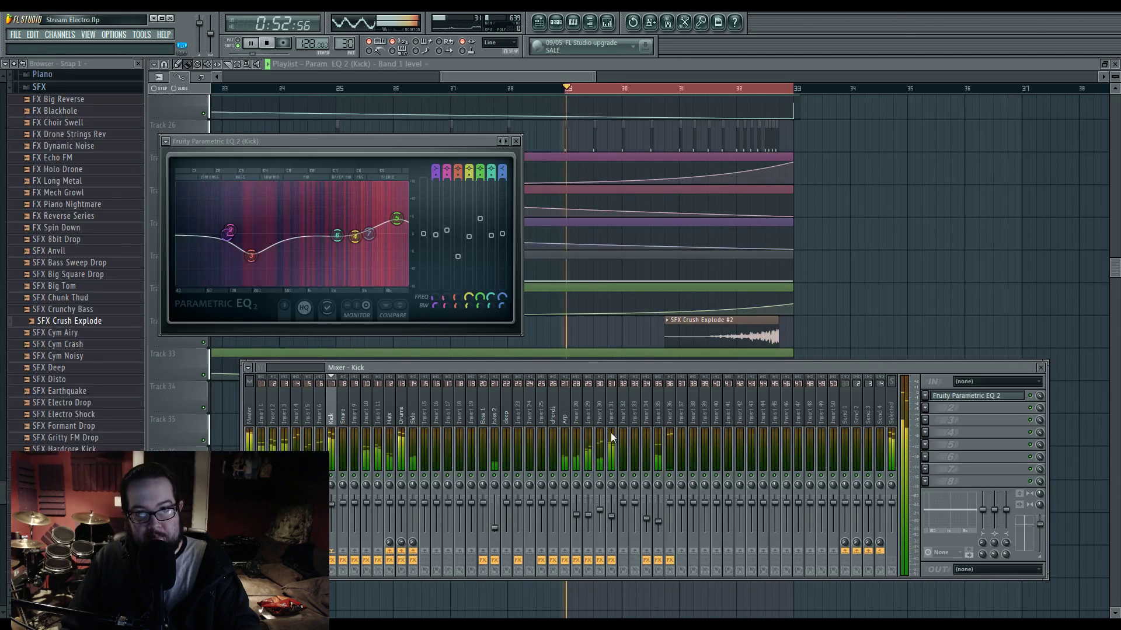
pyautogui.click(734, 173)
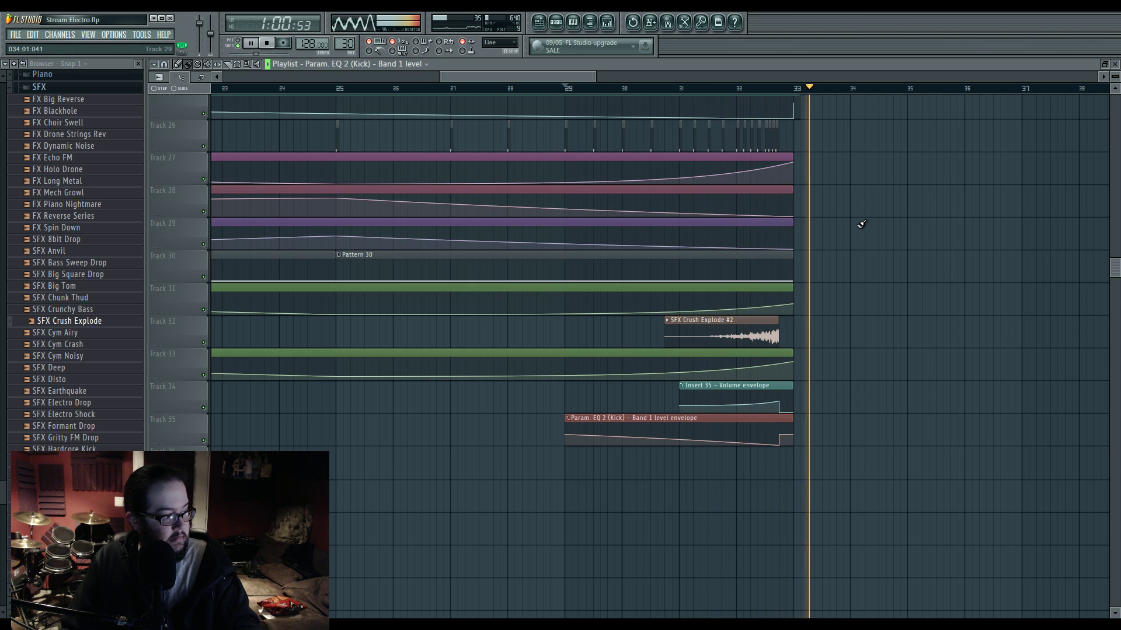
# Step: Stop playback and look over the arrangement's tracks, from the intro and build-up to the clips after bar 33
pyautogui.scroll(-2, 878, 268)
pyautogui.press('space')
pyautogui.scroll(6, 882, 278)
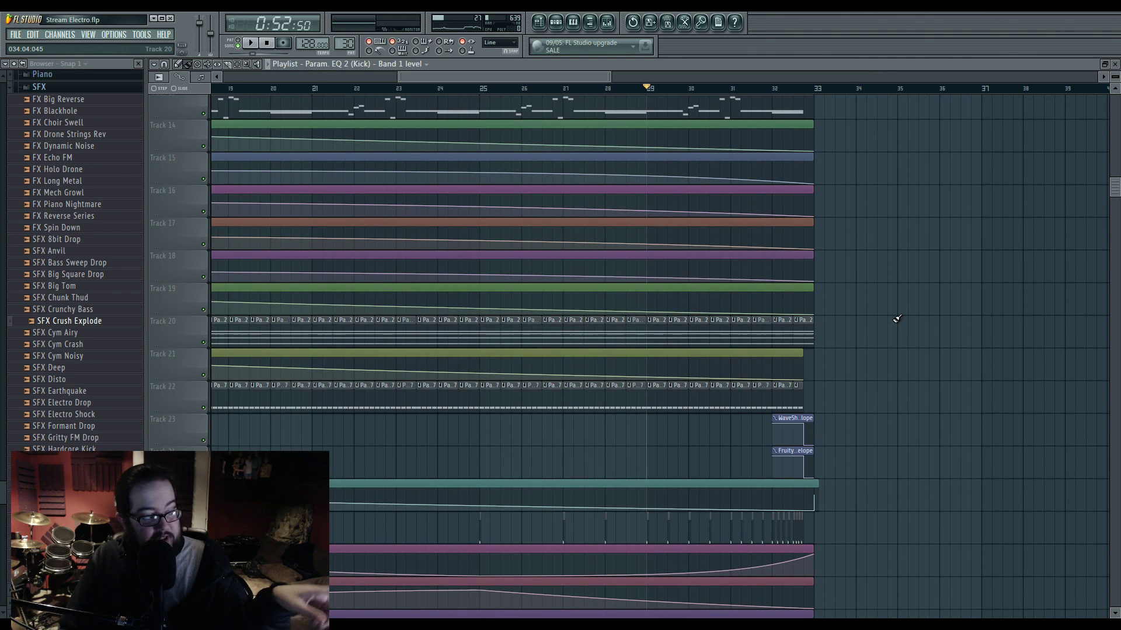
pyautogui.scroll(1, 898, 332)
pyautogui.scroll(5, 902, 321)
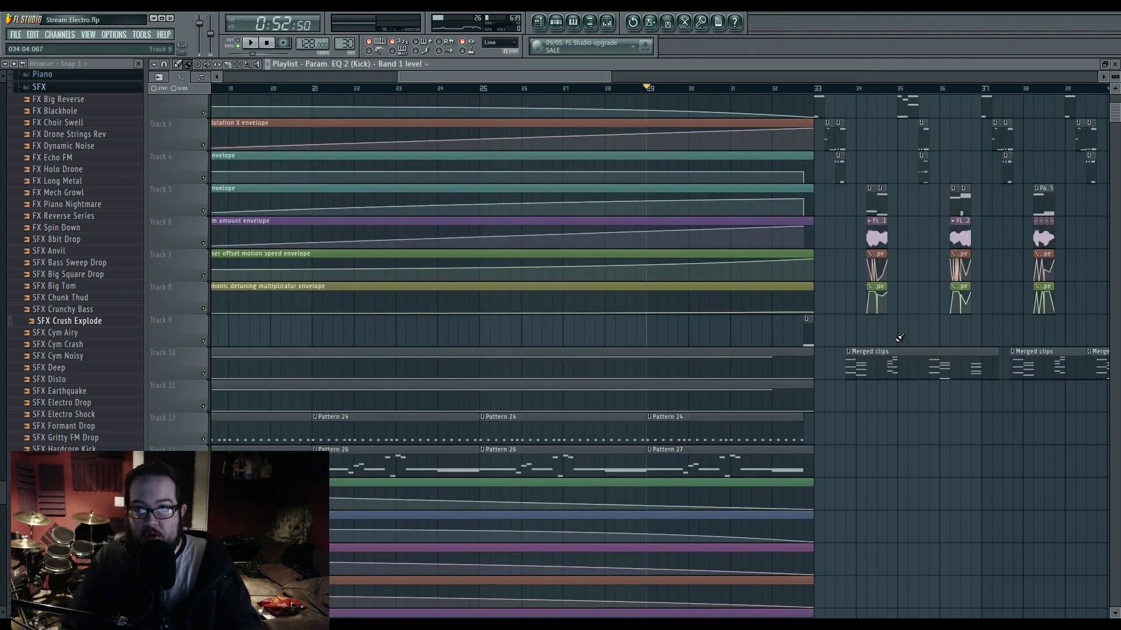
pyautogui.hscroll(6, 920, 293)
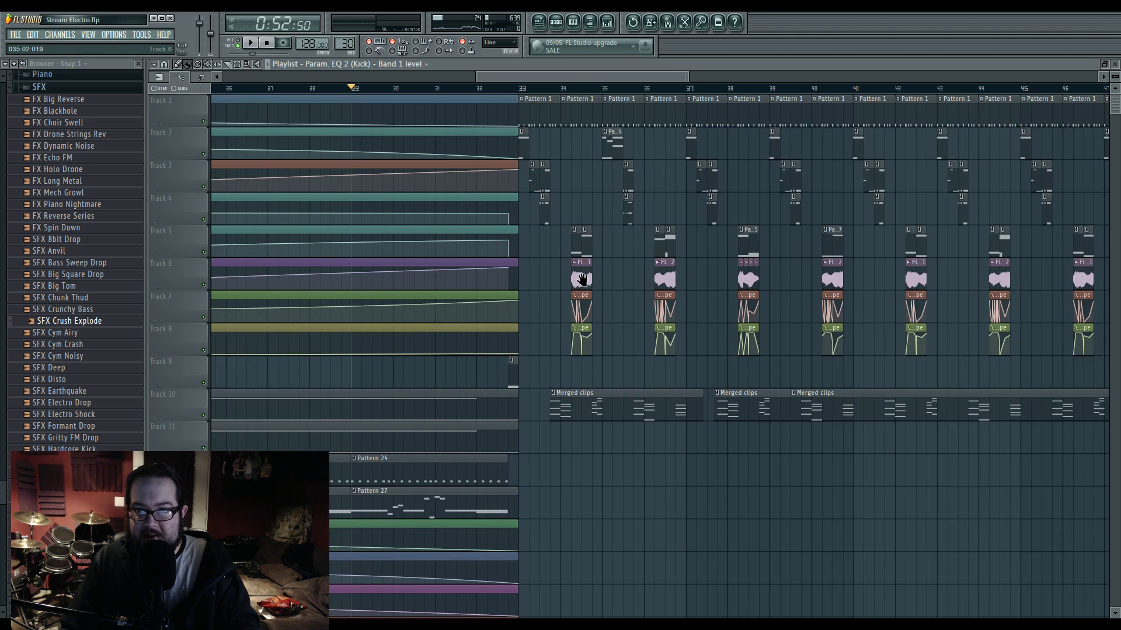
pyautogui.moveTo(625, 364); pyautogui.dragTo(963, 351)
pyautogui.scroll(-3, 963, 351)
pyautogui.moveTo(713, 329); pyautogui.dragTo(1120, 382)
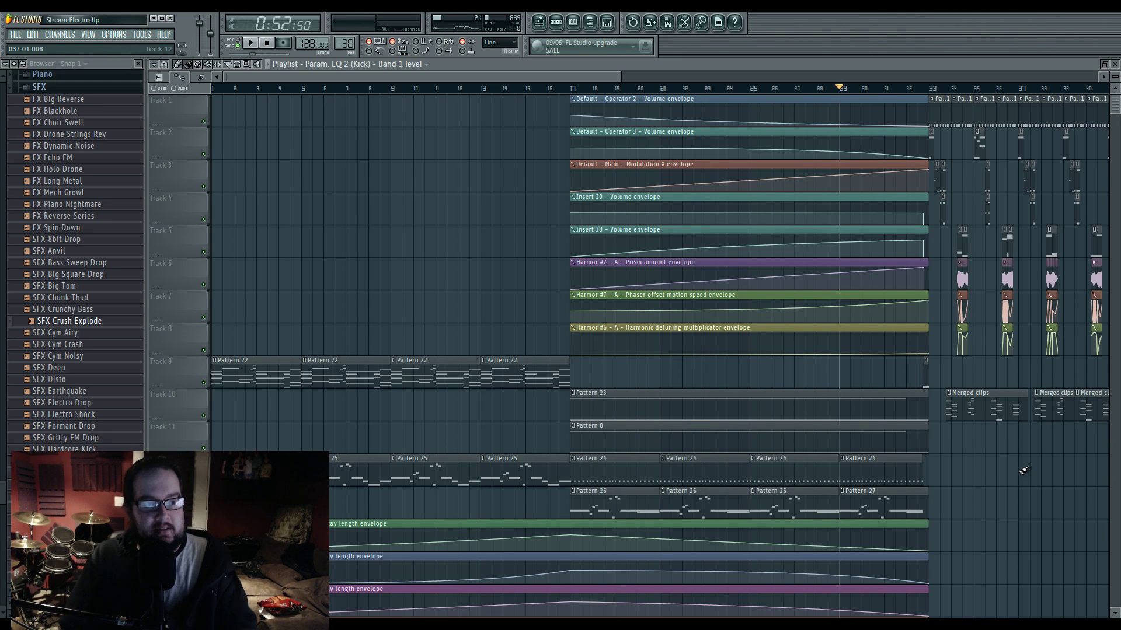
# Step: Collapse the open SFX and Packs folders in the browser
pyautogui.click(69, 76)
pyautogui.click(69, 90)
pyautogui.click(88, 265)
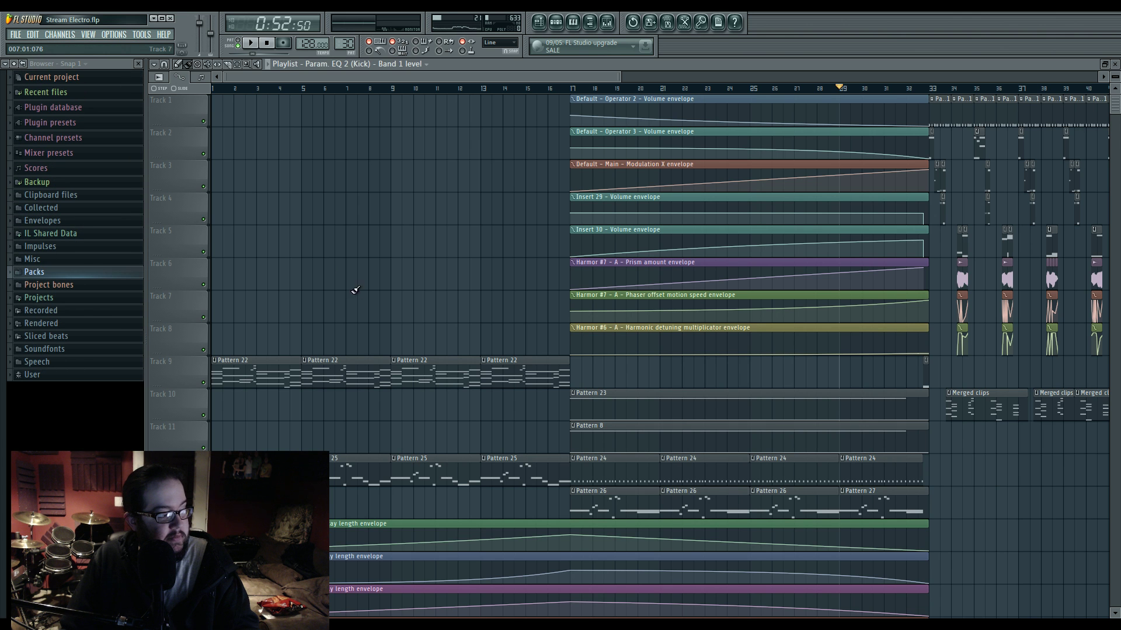
# Step: Move the Pattern 25 clips from track 12 down to track 13, directly ahead of the Pattern 26 clips
pyautogui.scroll(-10, 356, 290)
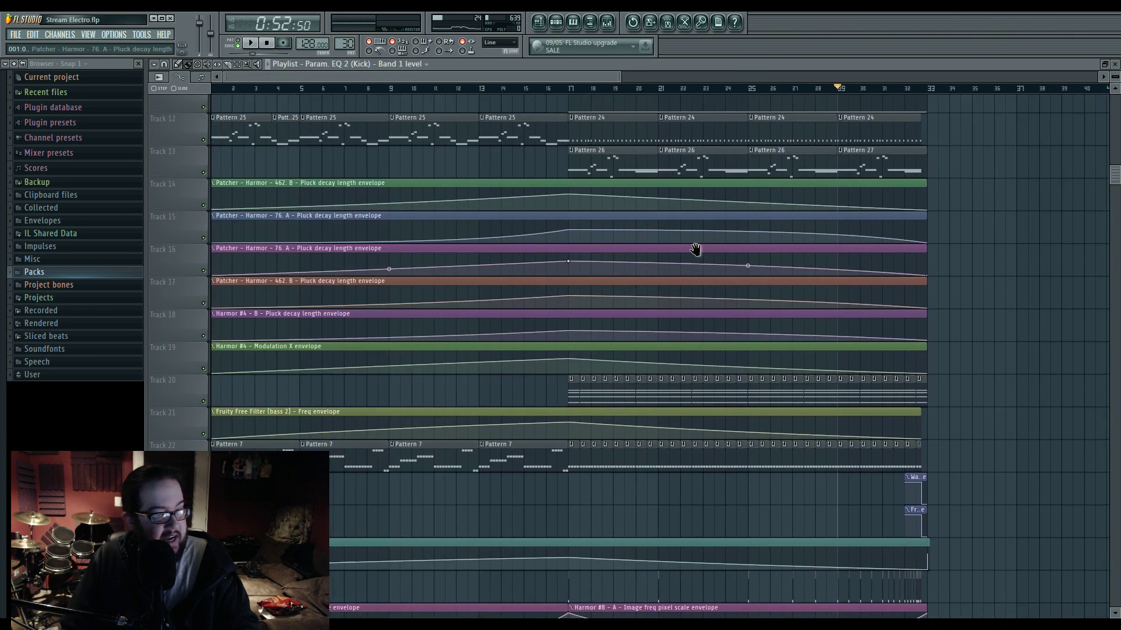
pyautogui.scroll(10, 696, 250)
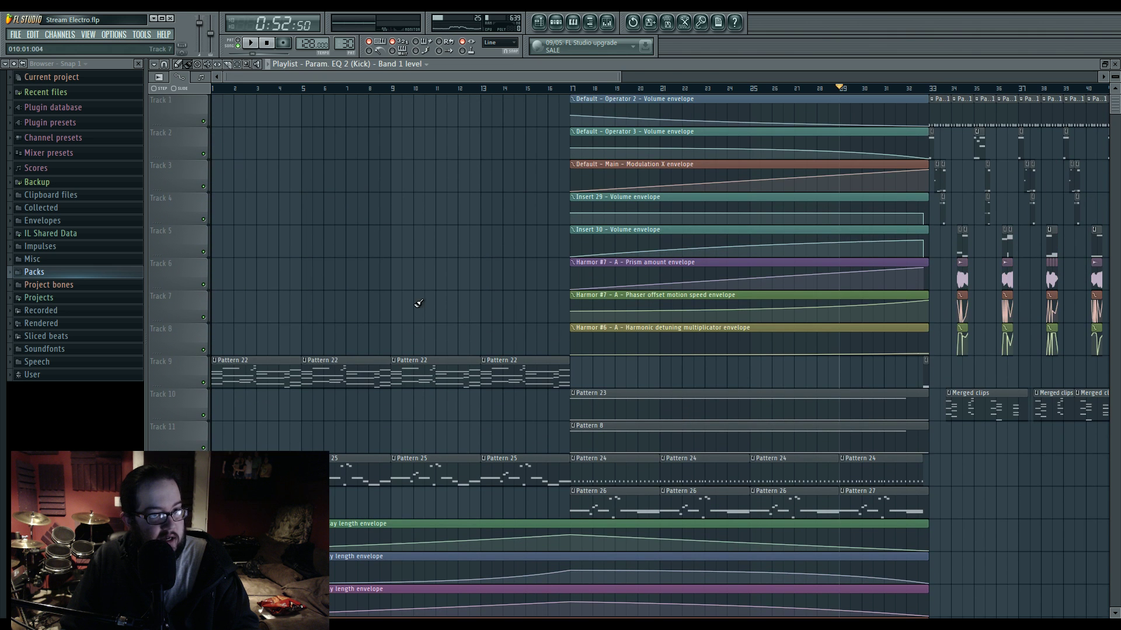
pyautogui.moveTo(495, 241); pyautogui.dragTo(265, 228)
pyautogui.moveTo(502, 368); pyautogui.dragTo(712, 370)
pyautogui.moveTo(513, 442); pyautogui.dragTo(256, 461)
pyautogui.moveTo(409, 427)
pyautogui.mouseDown()
pyautogui.moveTo(550, 418)
pyautogui.moveTo(244, 461)
pyautogui.moveTo(270, 493)
pyautogui.mouseUp()
pyautogui.keyDown('ctrl'); pyautogui.click(328, 405); pyautogui.keyUp('ctrl')
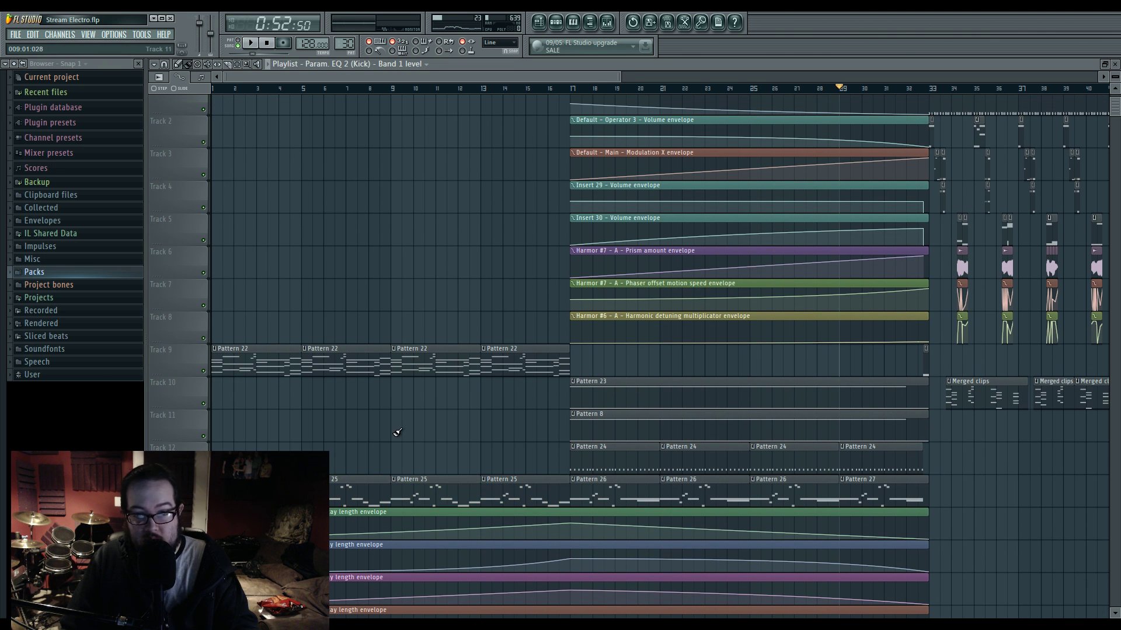
# Step: Move the four Pattern 22 clips from track 9 to track 12, directly ahead of the Pattern 24 clips
pyautogui.moveTo(519, 399); pyautogui.dragTo(286, 365)
pyautogui.moveTo(371, 367); pyautogui.dragTo(352, 465)
pyautogui.keyDown('ctrl'); pyautogui.click(430, 404); pyautogui.keyUp('ctrl')
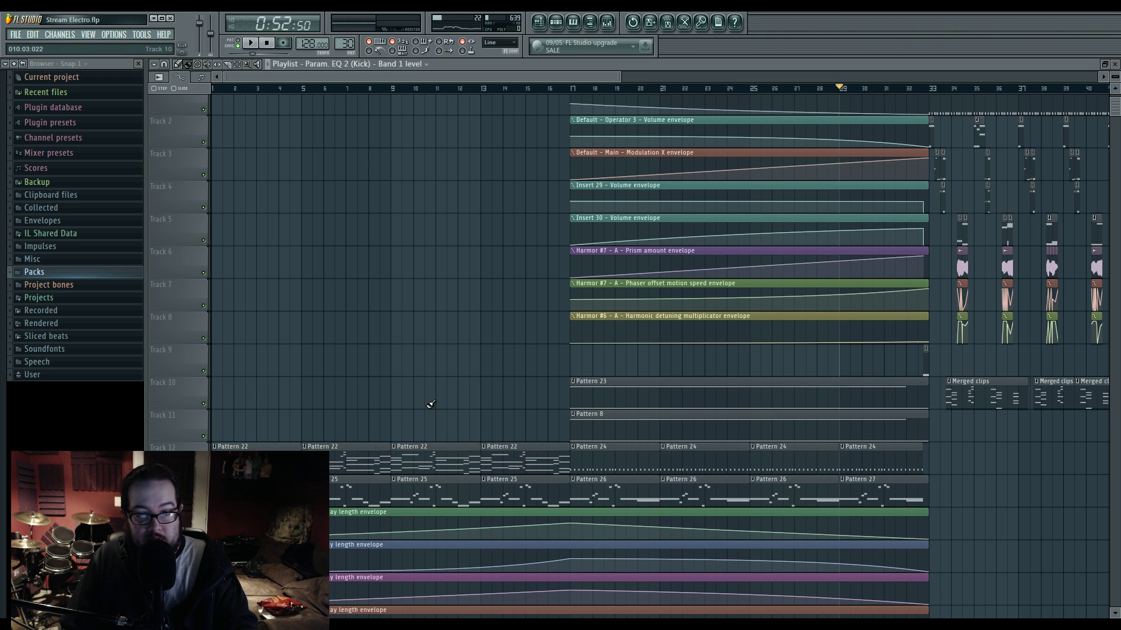
# Step: Play the end of the build-up from bar 29, stop, and look over the tracks leading into bar 33
pyautogui.scroll(-3, 432, 406)
pyautogui.scroll(-10, 443, 461)
pyautogui.press('space')
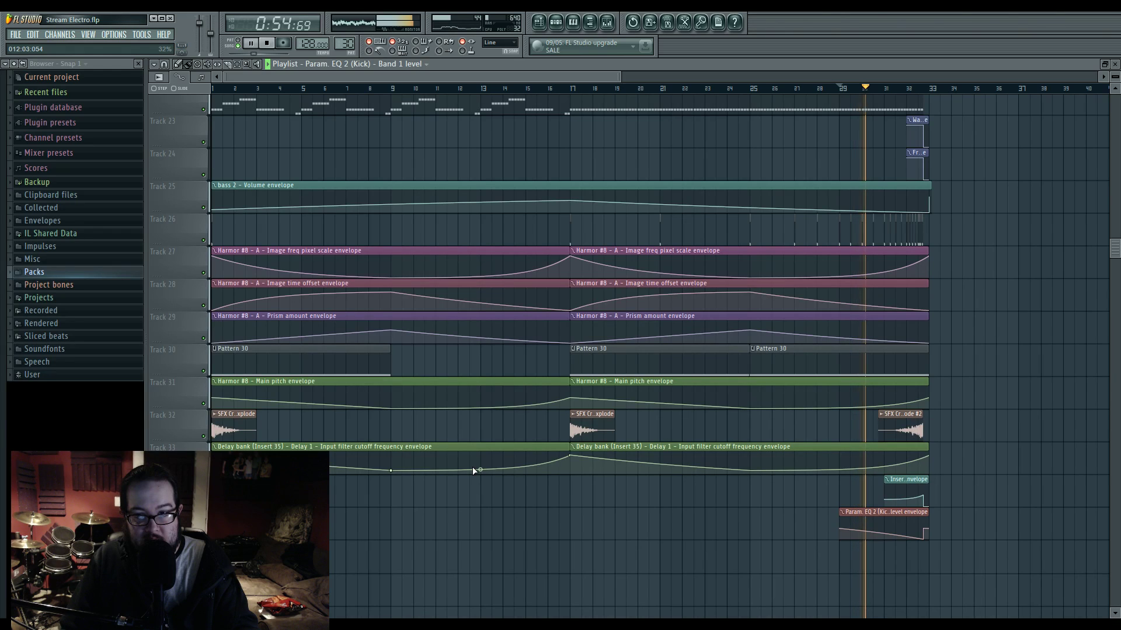
pyautogui.scroll(2, 473, 469)
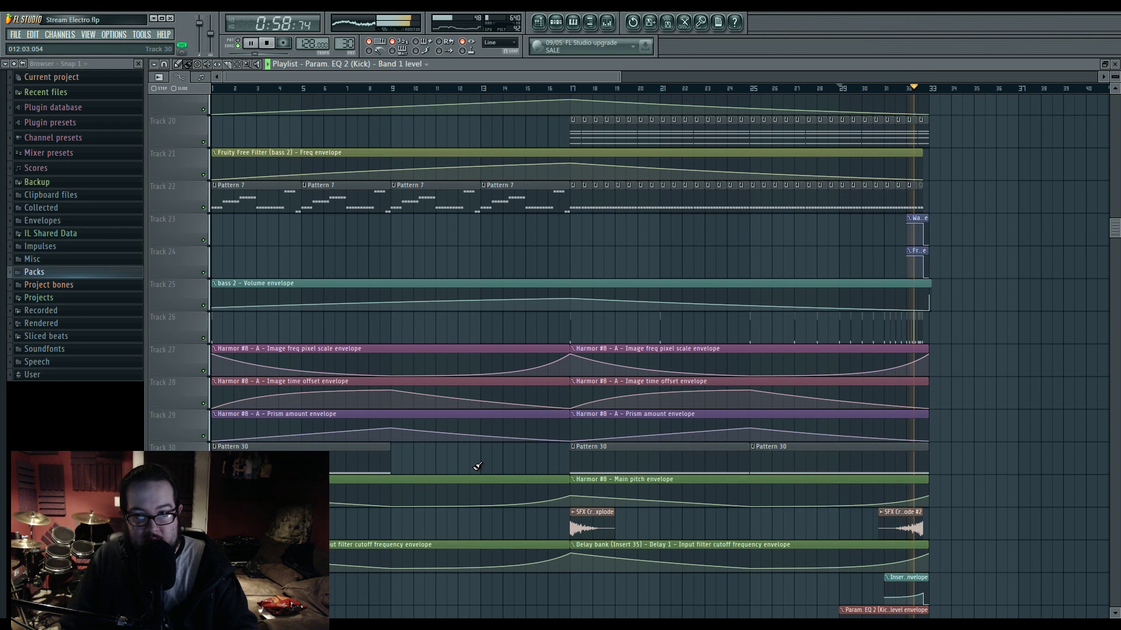
pyautogui.press('space')
pyautogui.scroll(3, 942, 396)
pyautogui.moveTo(912, 376); pyautogui.dragTo(847, 378)
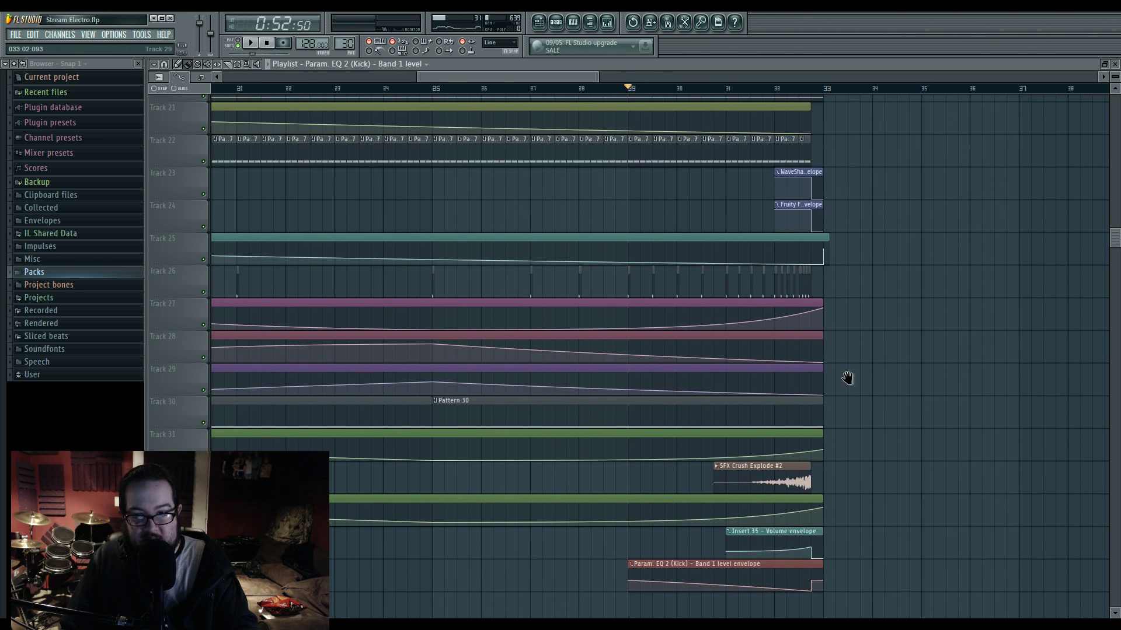
pyautogui.scroll(5, 858, 247)
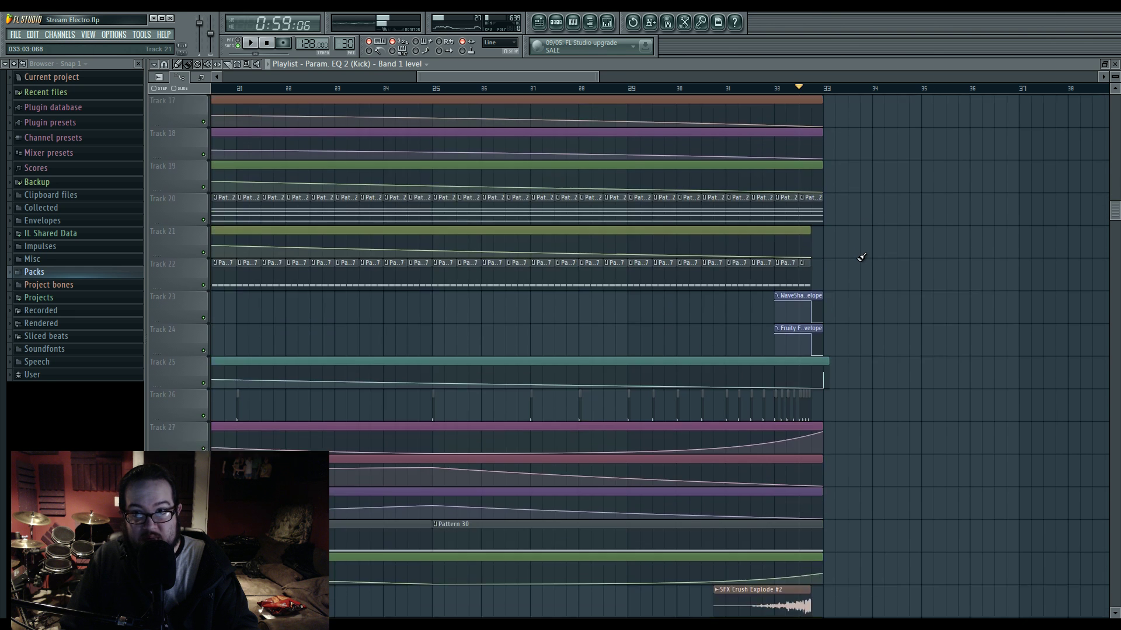
pyautogui.click(607, 23)
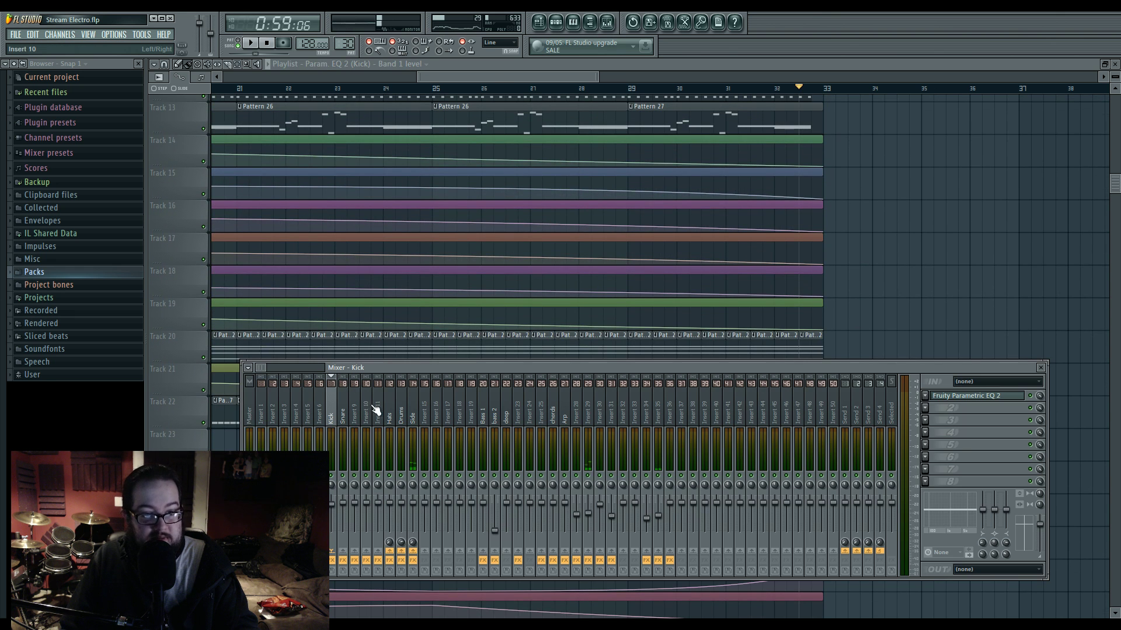
pyautogui.moveTo(804, 95); pyautogui.dragTo(822, 98)
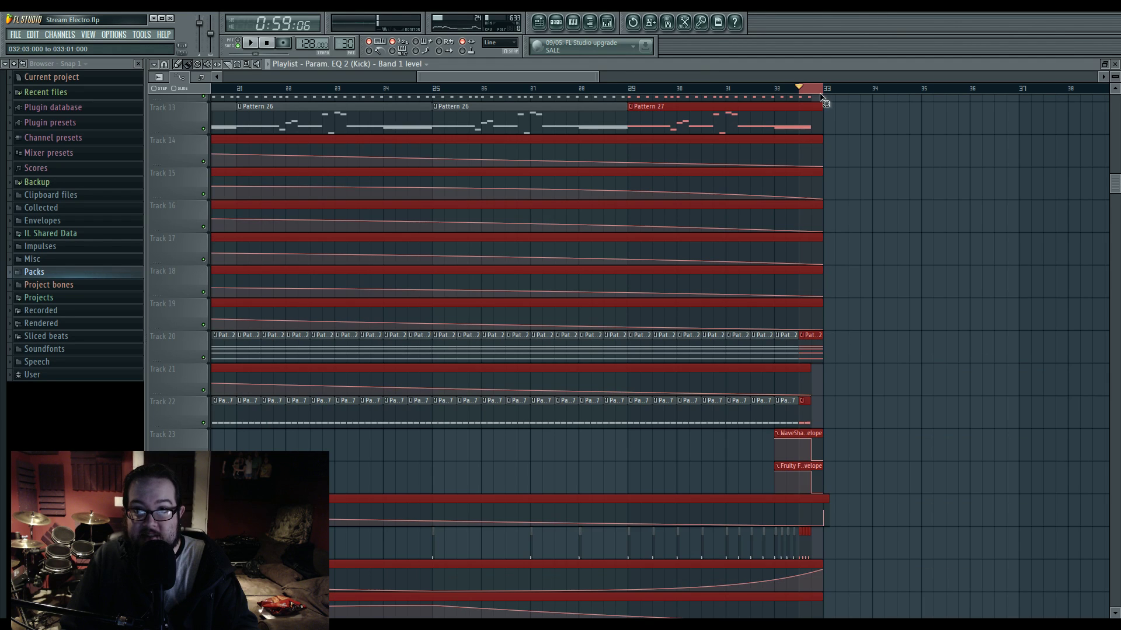
pyautogui.click(607, 22)
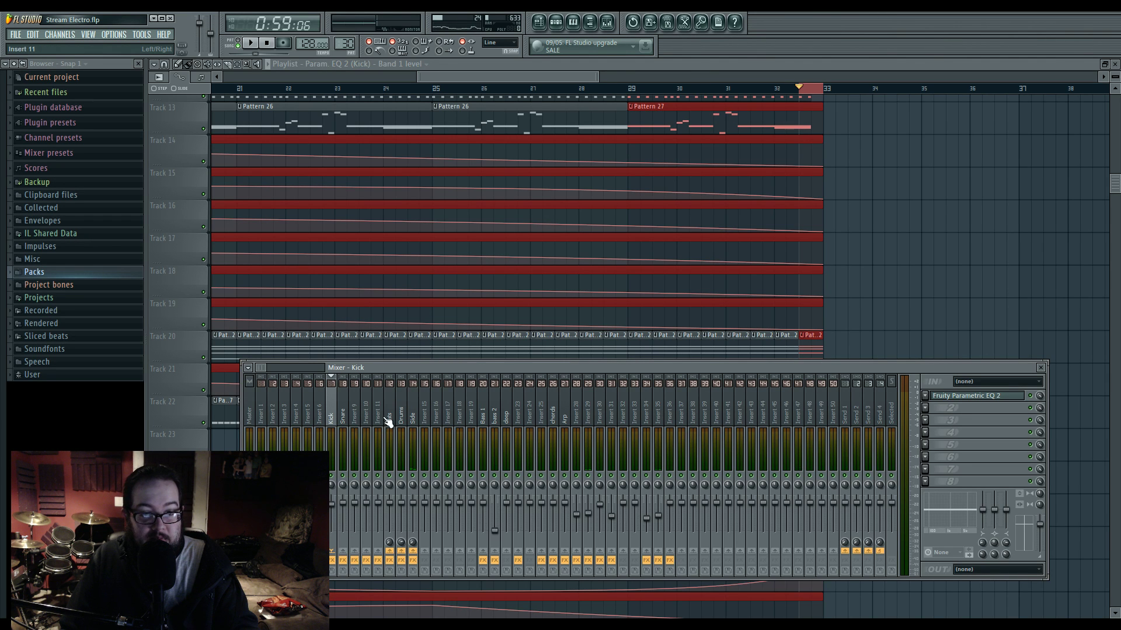
pyautogui.keyDown('ctrl'); pyautogui.click(812, 92); pyautogui.keyUp('ctrl')
# Step: Create a Hats volume automation clip from bar 16 beat 3 to bar 33, shaped to stay low until a steep rise at the end
pyautogui.moveTo(617, 232); pyautogui.dragTo(941, 306)
pyautogui.scroll(-3, 544, 311)
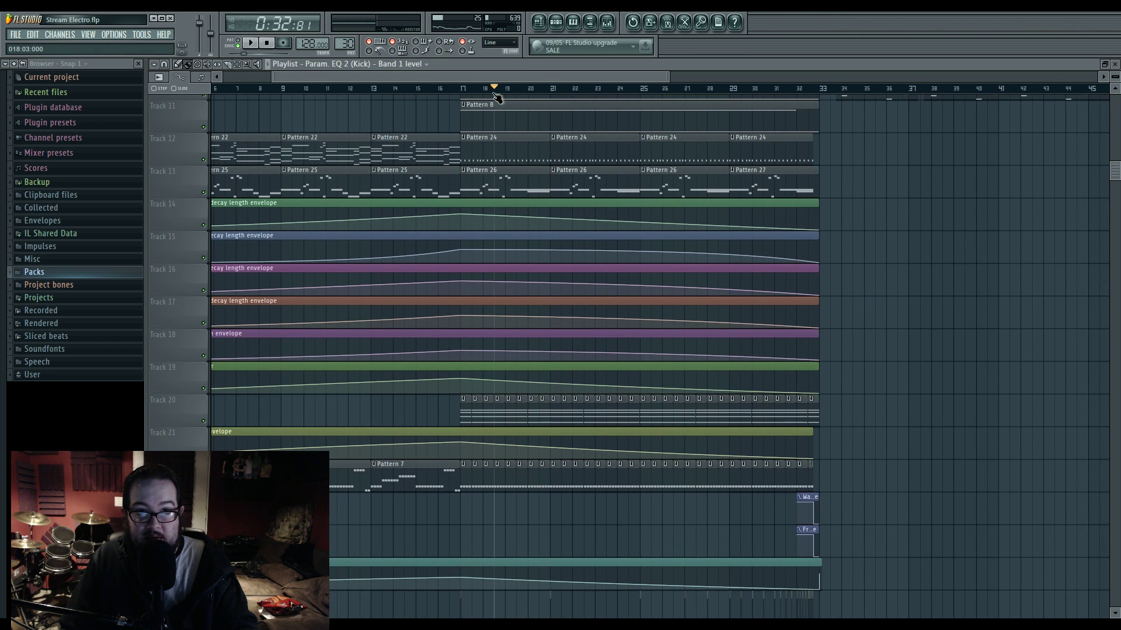
pyautogui.moveTo(452, 90); pyautogui.dragTo(824, 102)
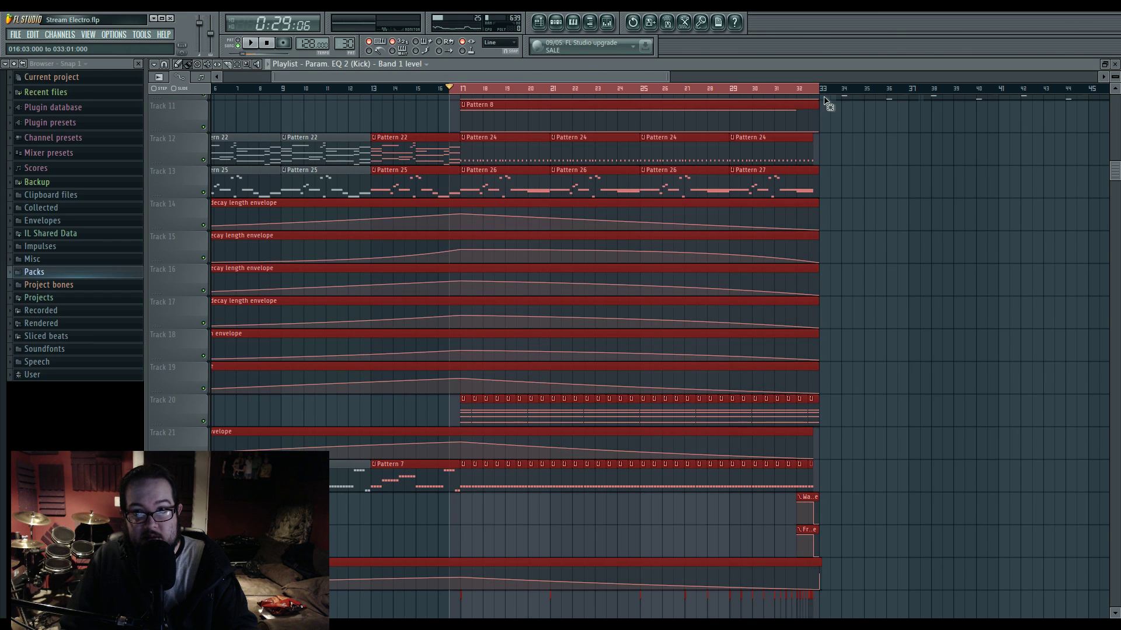
pyautogui.click(607, 23)
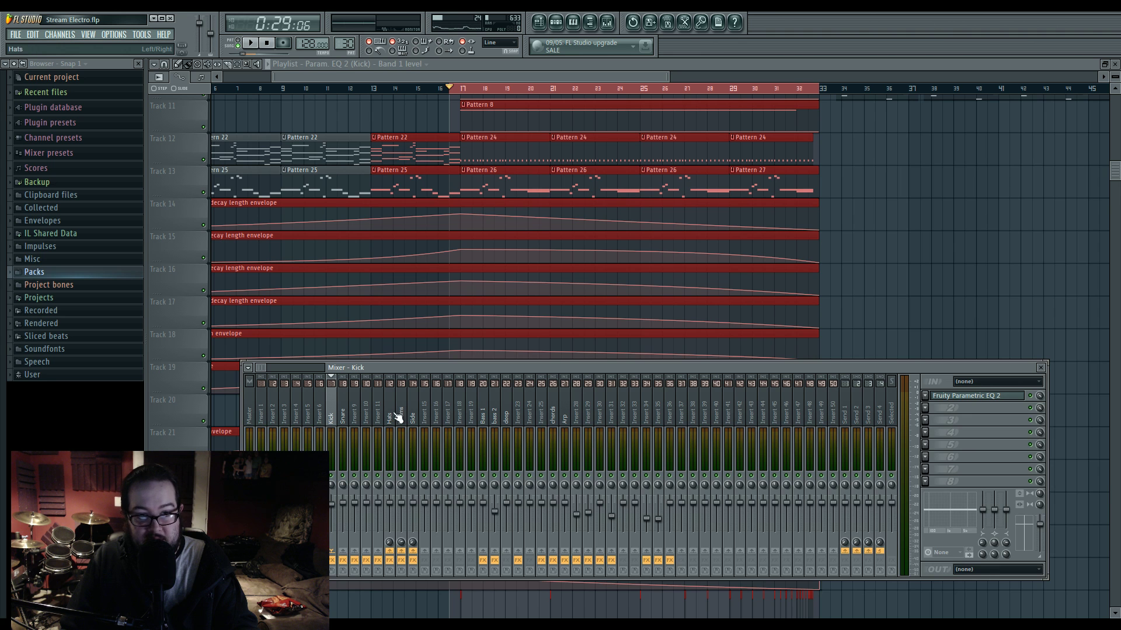
pyautogui.rightClick(387, 501)
pyautogui.click(443, 534)
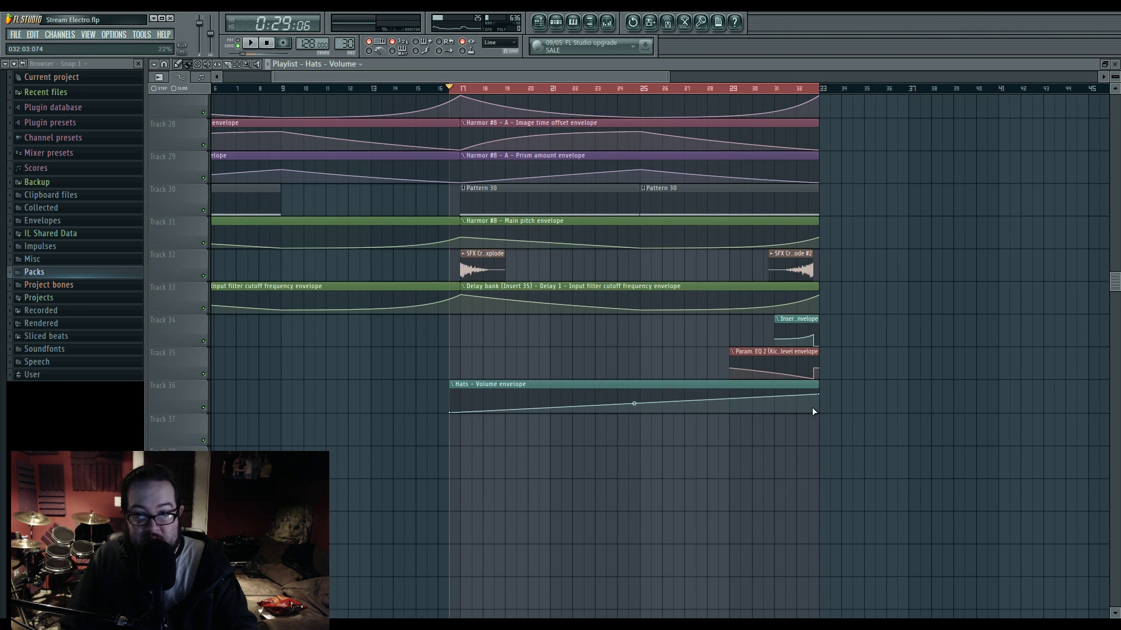
pyautogui.rightClick(810, 408)
pyautogui.scroll(3, 830, 415)
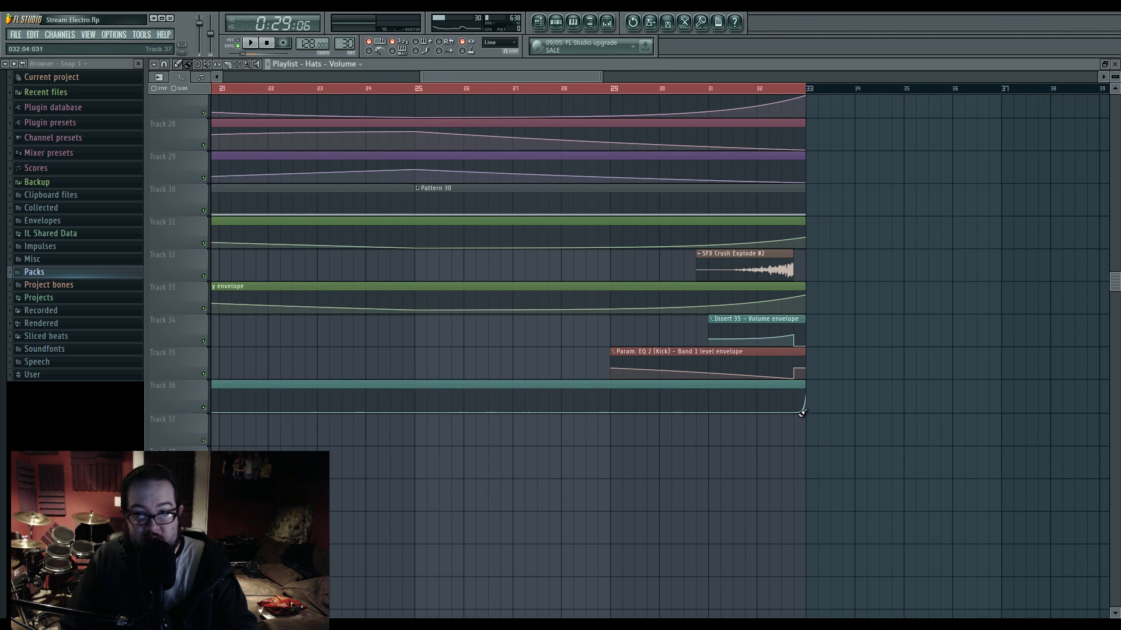
# Step: Clear the time selection and replay the transition into bar 33 from around bar 32
pyautogui.scroll(4, 803, 413)
pyautogui.press('space')
pyautogui.moveTo(732, 80); pyautogui.dragTo(734, 80)
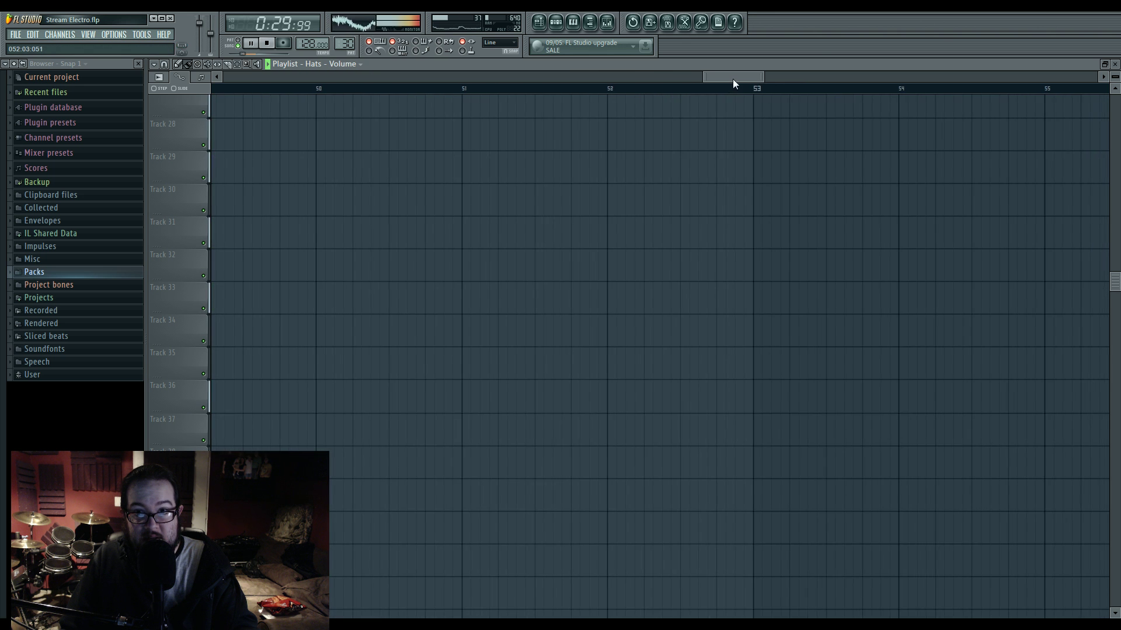
pyautogui.scroll(-8, 520, 280)
pyautogui.scroll(5, 525, 279)
pyautogui.click(518, 90)
pyautogui.click(527, 90)
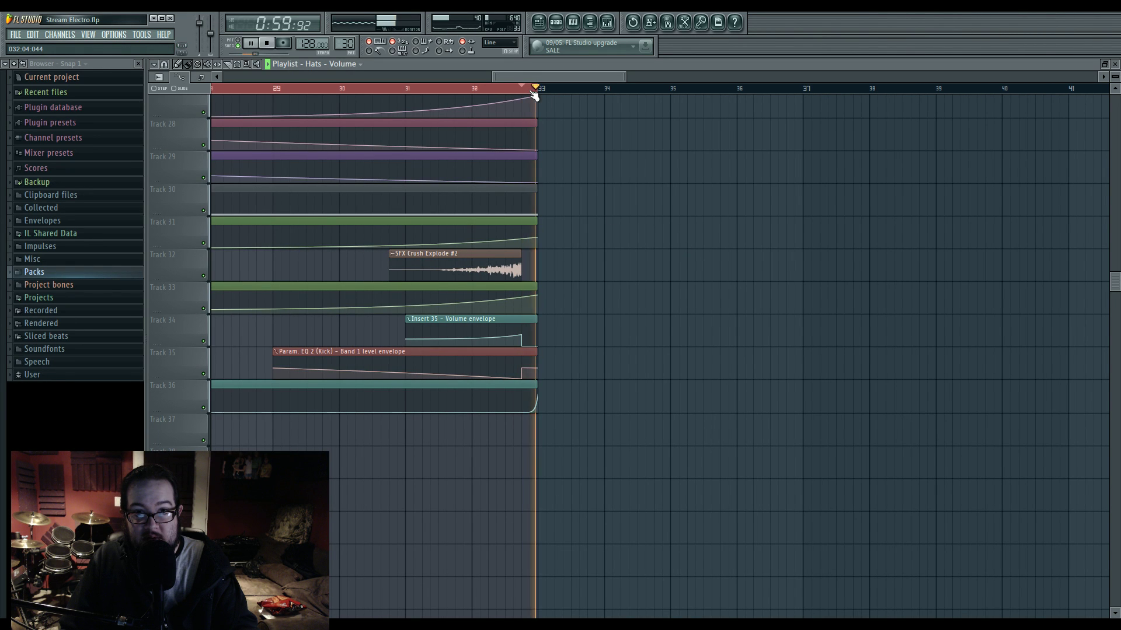
pyautogui.click(475, 90)
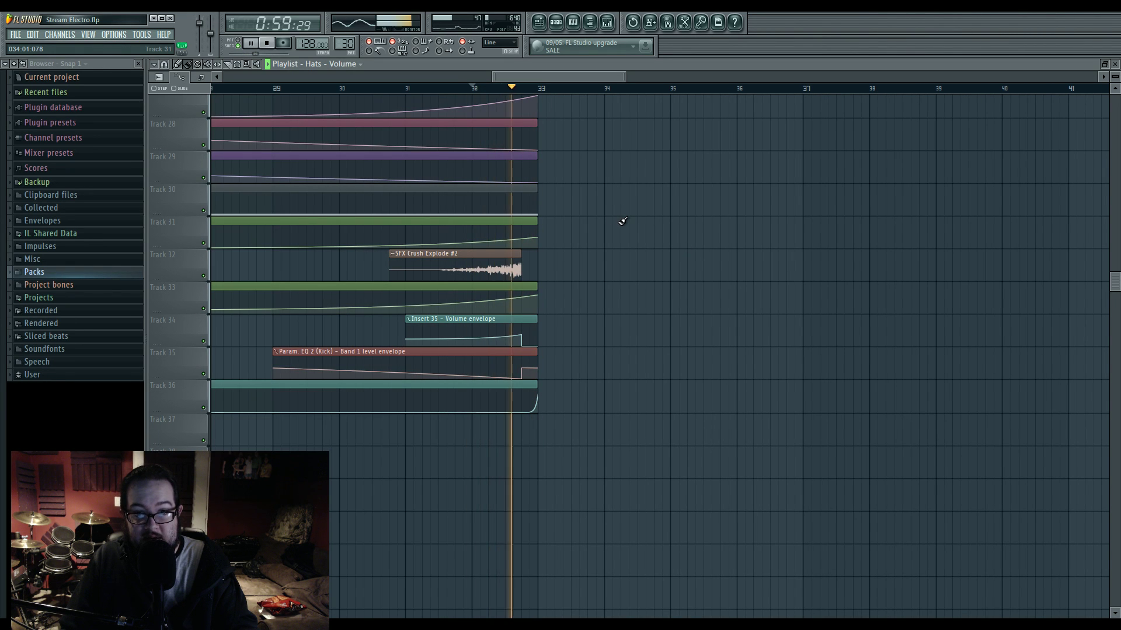
# Step: Remove the jump before bar 33 in the Kick EQ band 1 level envelope so it ramps up, and replay the transition
pyautogui.rightClick(522, 368)
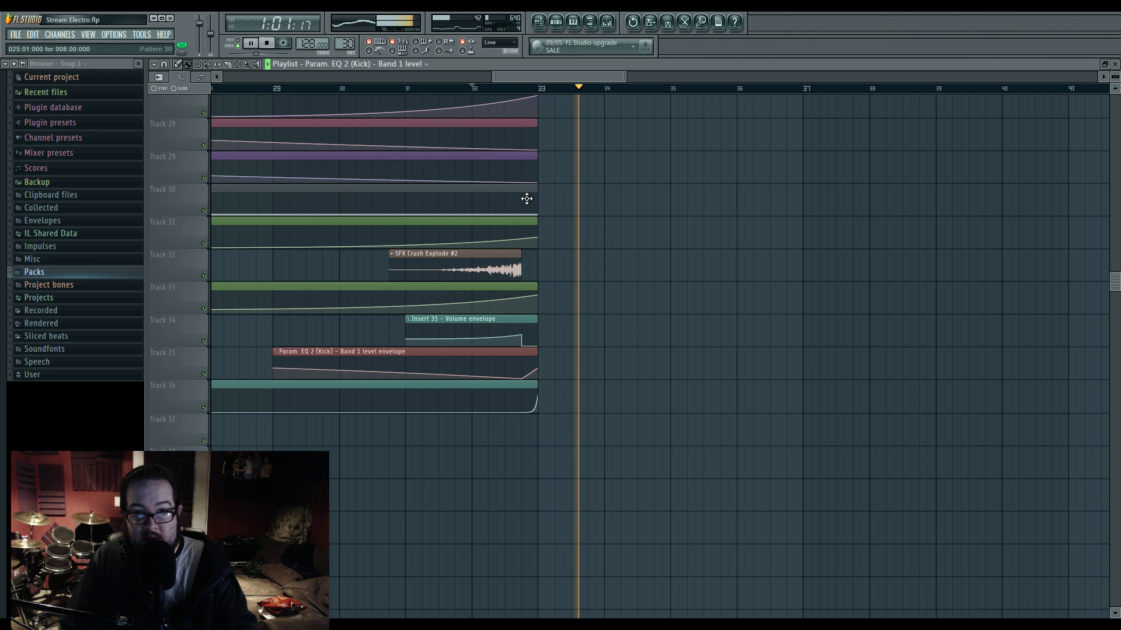
pyautogui.click(508, 90)
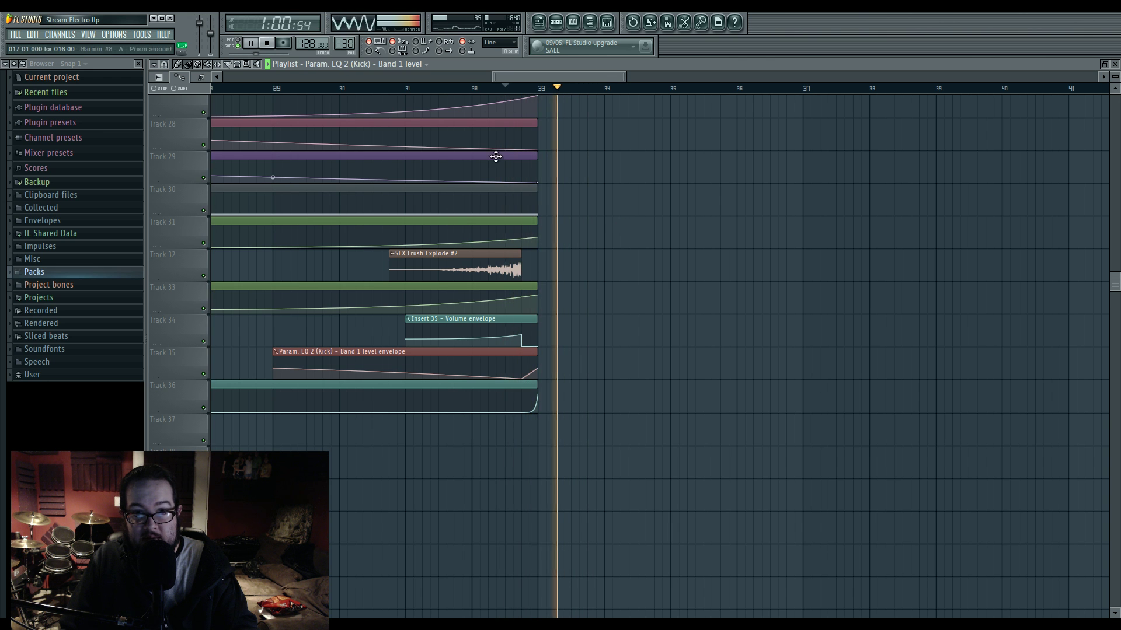
pyautogui.scroll(8, 519, 228)
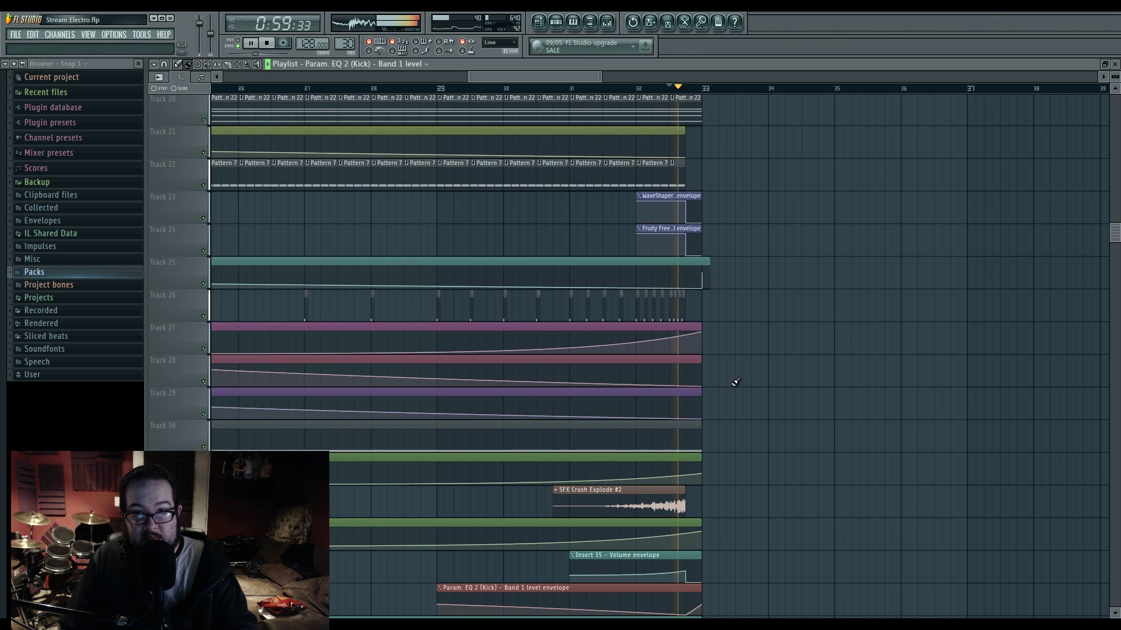
pyautogui.press('space')
# Step: Select bar 32 up to bar 33 in the playlist and create a volume automation clip for the Arp mixer track
pyautogui.scroll(3, 724, 377)
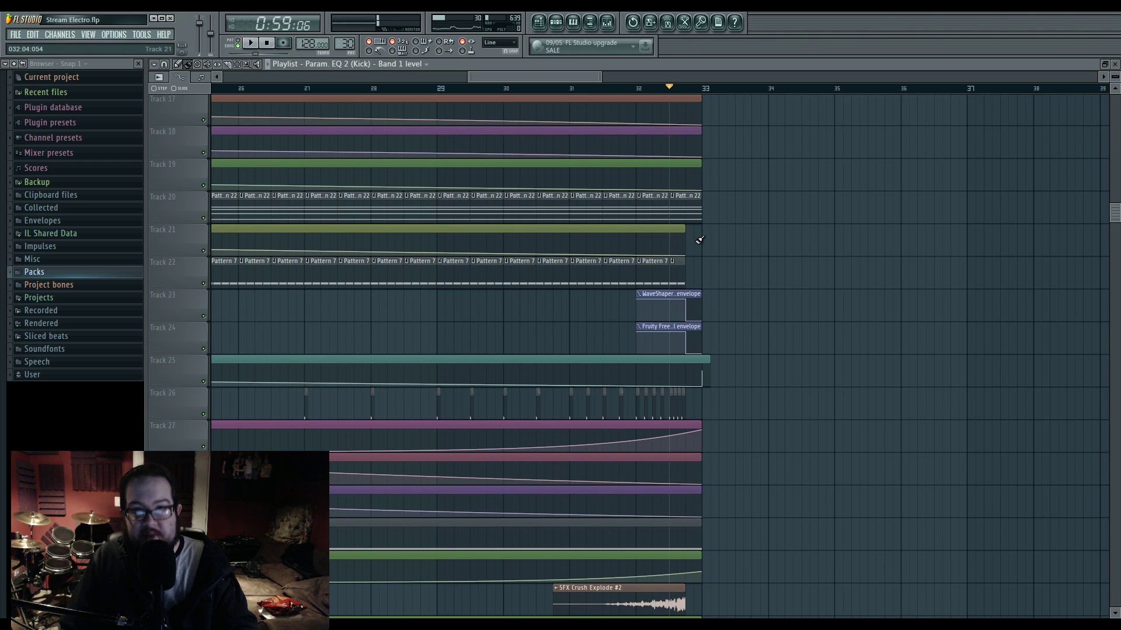
pyautogui.scroll(-4, 722, 314)
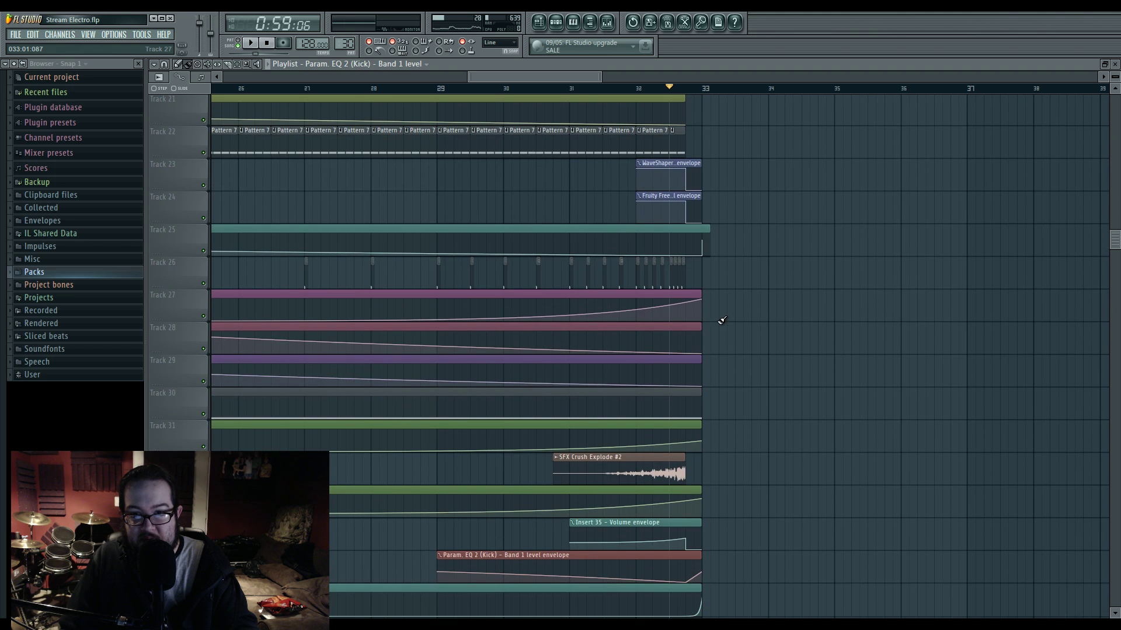
pyautogui.scroll(4, 722, 316)
pyautogui.moveTo(637, 91); pyautogui.dragTo(695, 98)
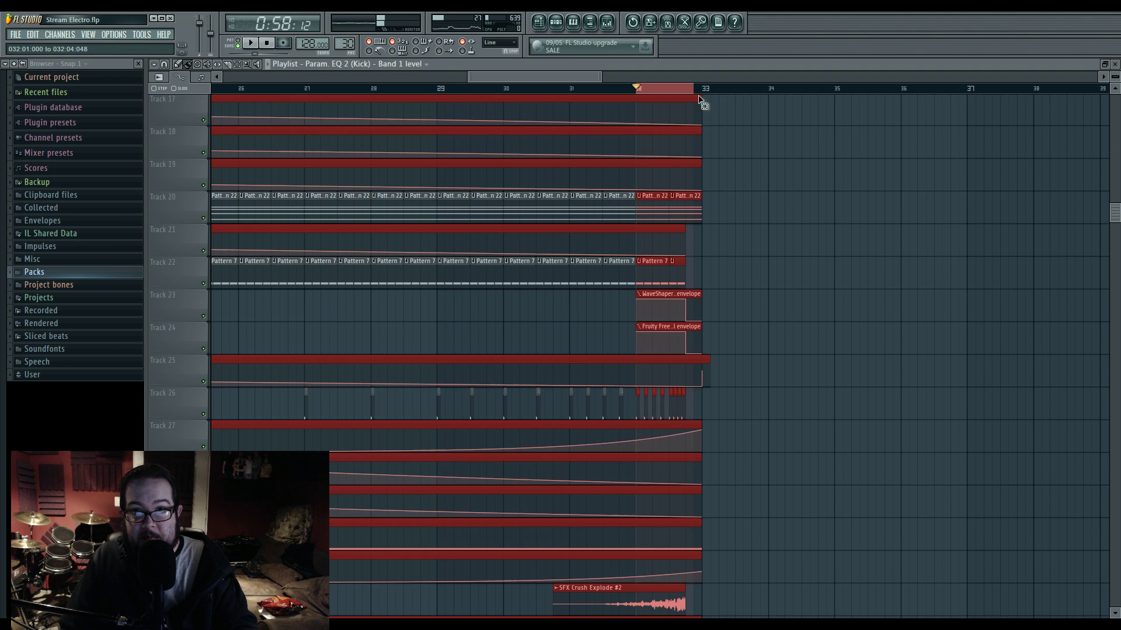
pyautogui.click(614, 31)
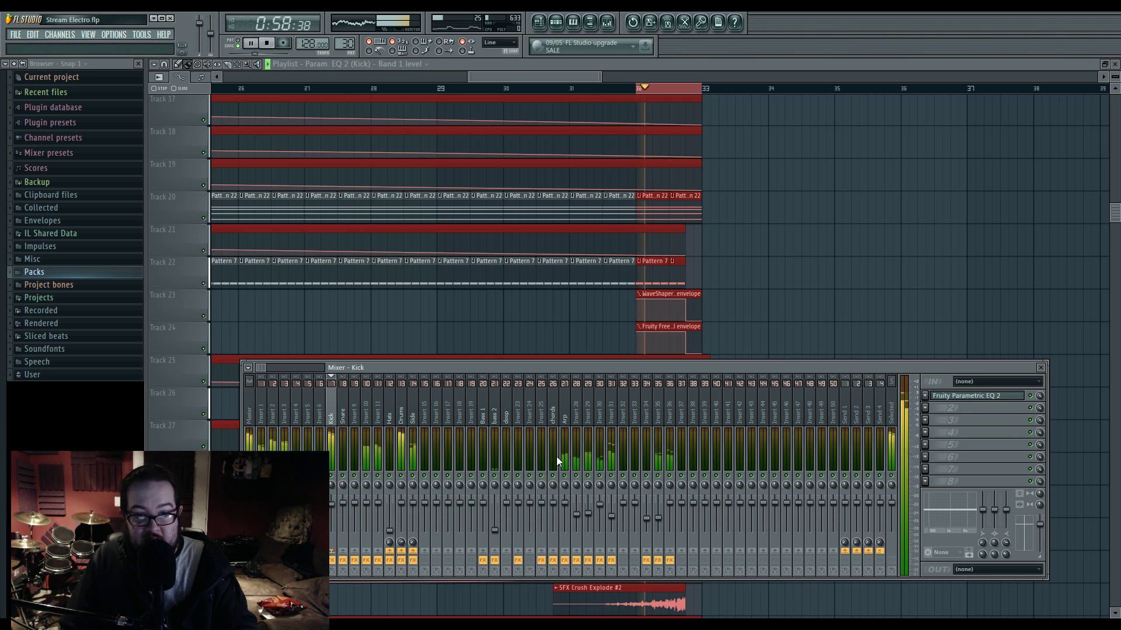
pyautogui.rightClick(566, 506)
pyautogui.click(634, 538)
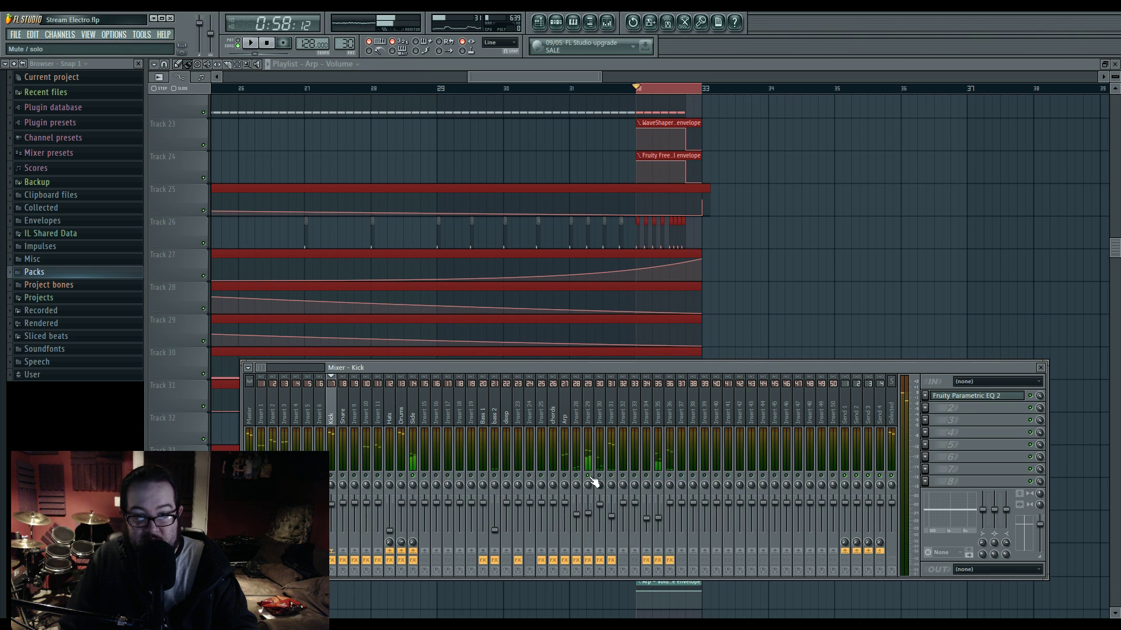
# Step: Create an Insert 31 volume automation clip over bar 32, and shape it and the Arp's to drop out before rising into bar 33
pyautogui.press('space')
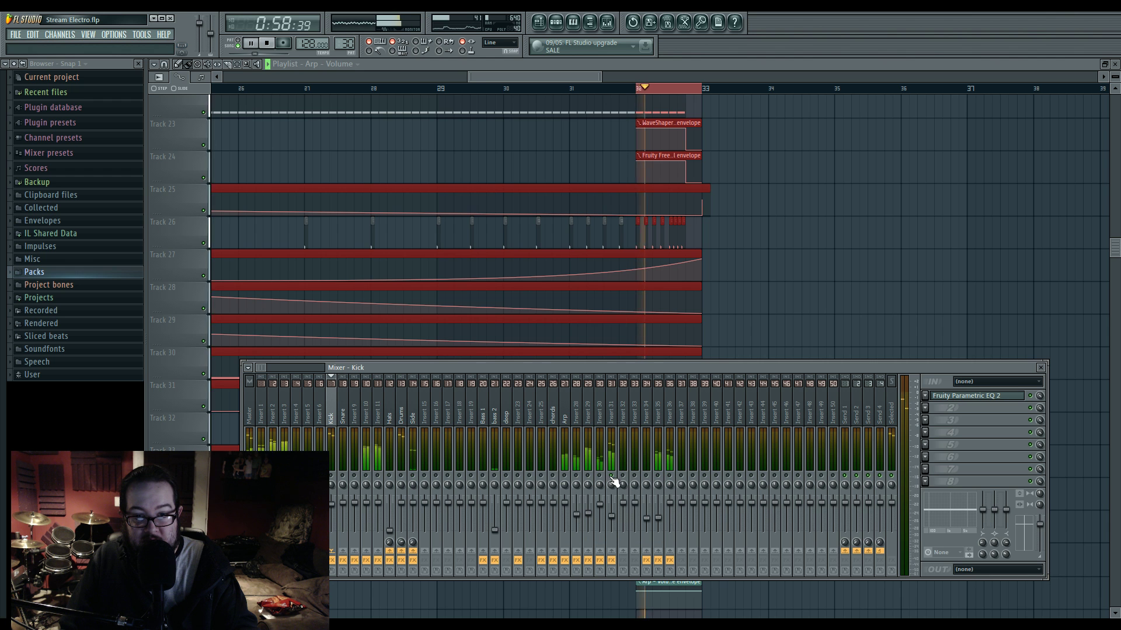
pyautogui.press('space')
pyautogui.rightClick(620, 519)
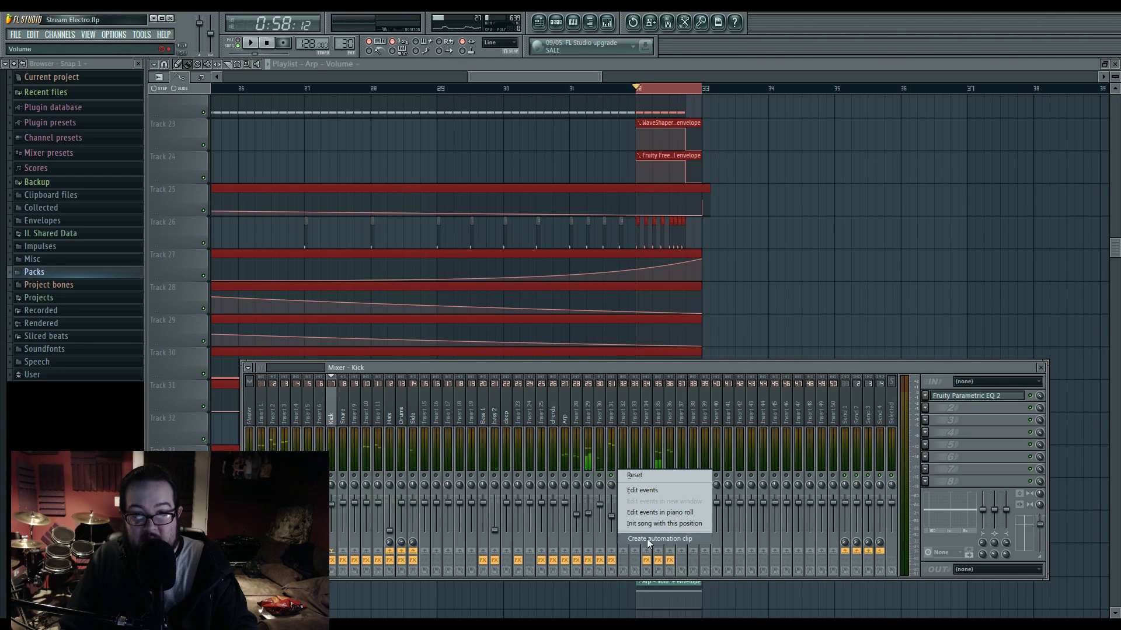
pyautogui.click(636, 535)
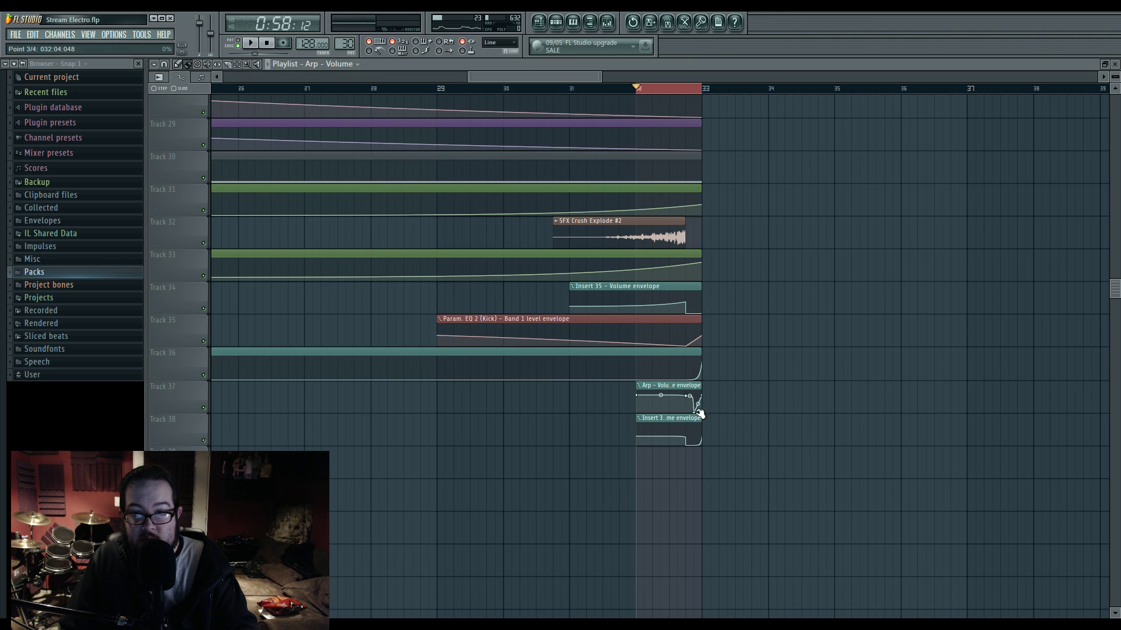
# Step: Clear the time selection and play the transition from bar 32 repeatedly, checking the mixer levels and the playlist envelopes
pyautogui.press('space')
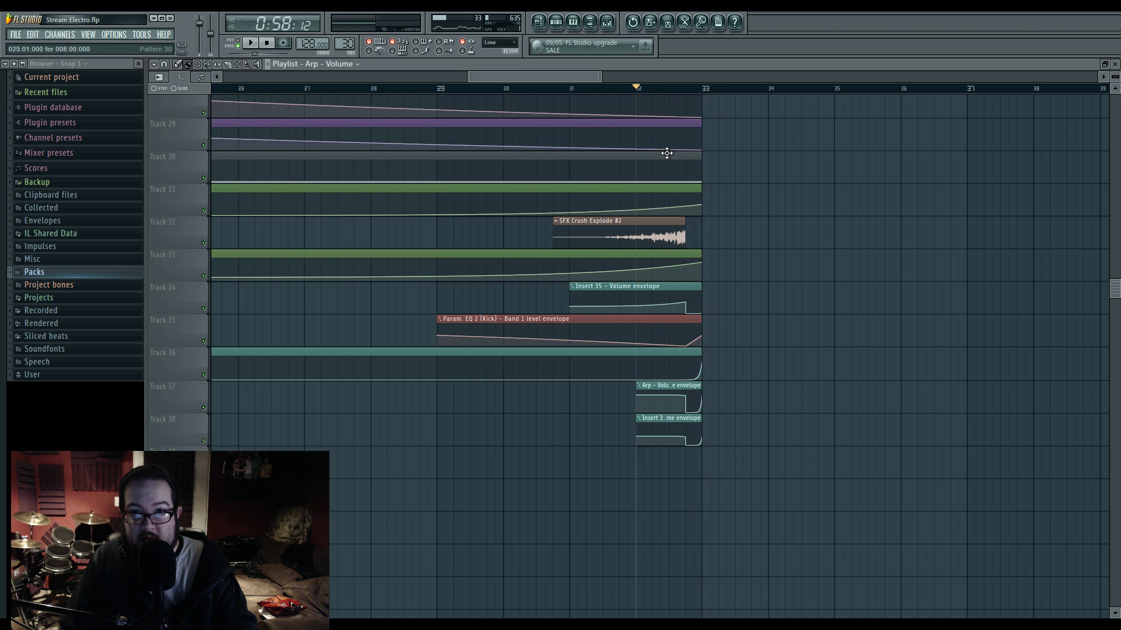
pyautogui.click(607, 23)
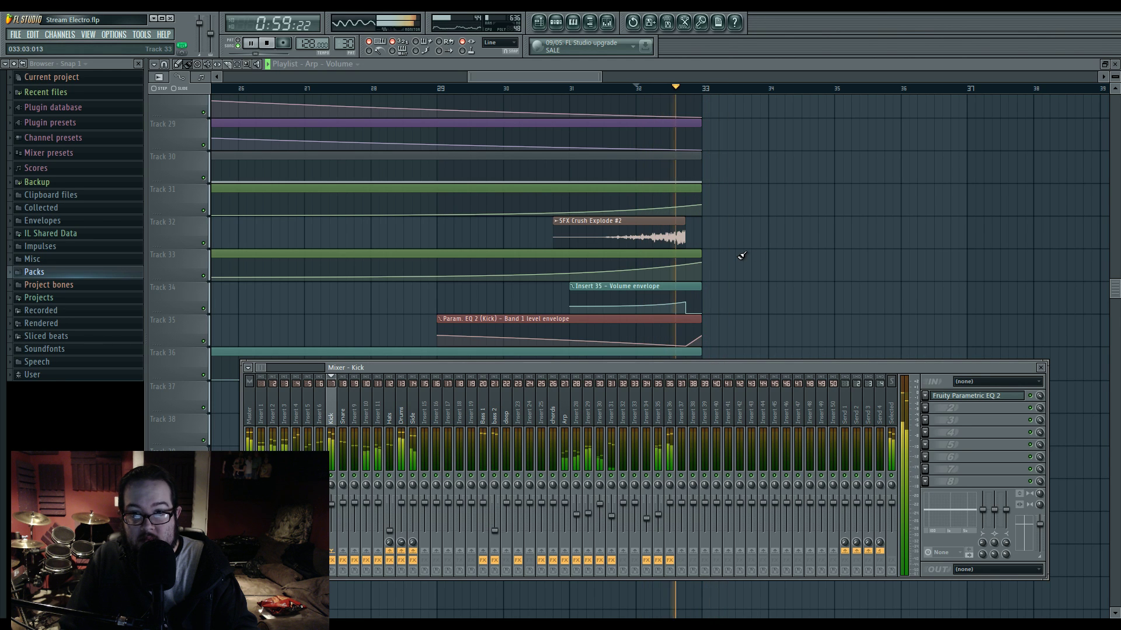
pyautogui.press('F9')
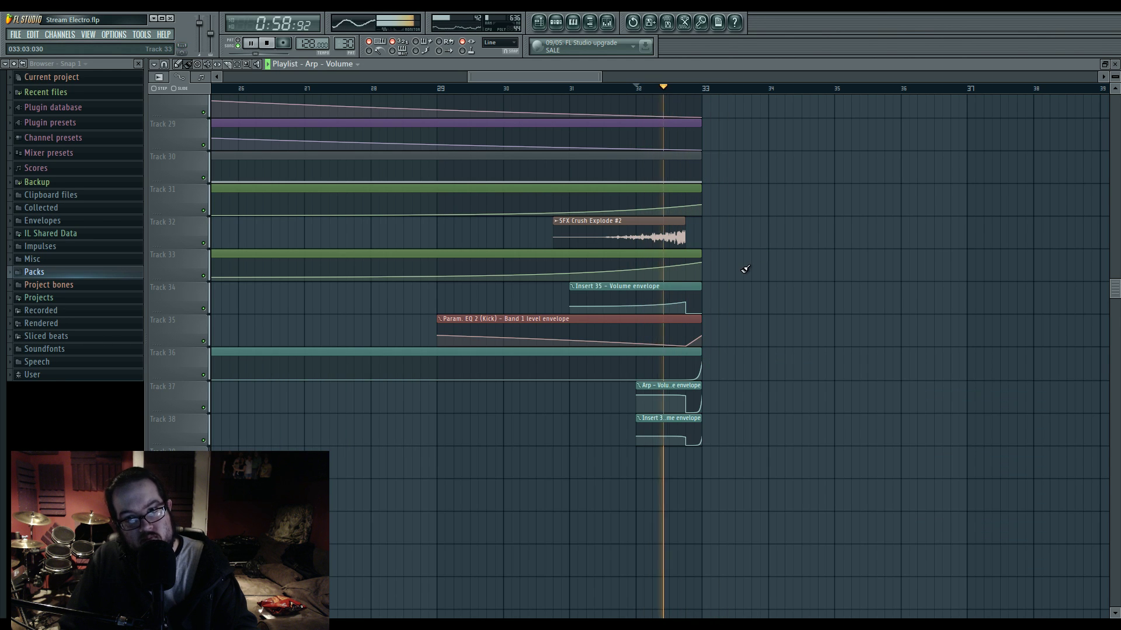
pyautogui.scroll(7, 745, 270)
pyautogui.press('space')
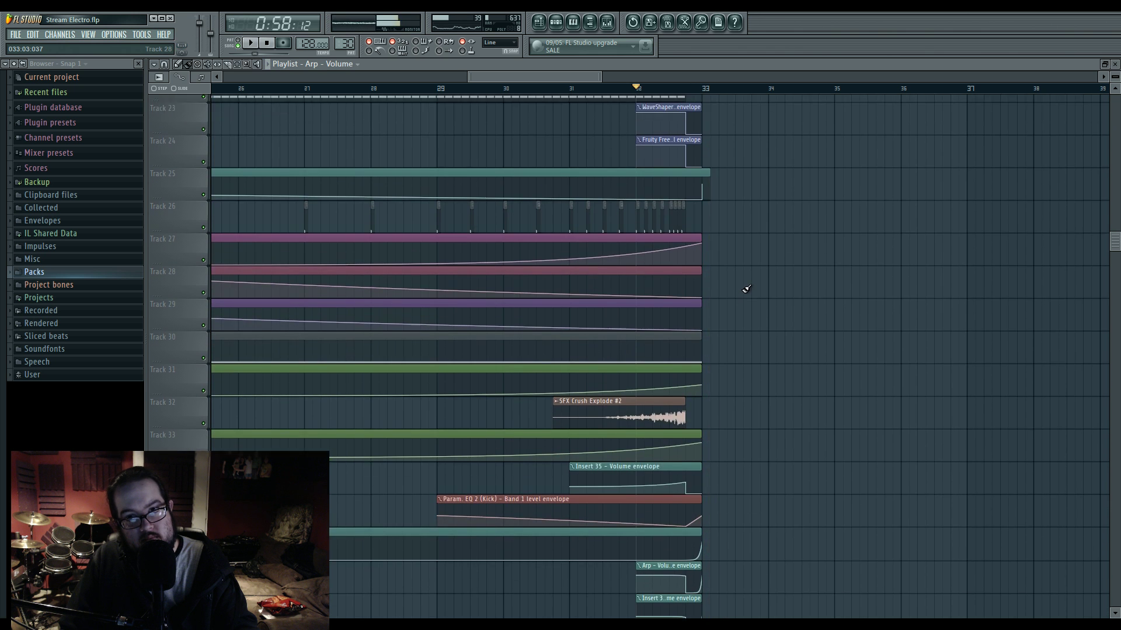
pyautogui.press('space')
pyautogui.moveTo(688, 82); pyautogui.dragTo(286, 82)
pyautogui.moveTo(648, 353); pyautogui.dragTo(660, 376)
pyautogui.press('space')
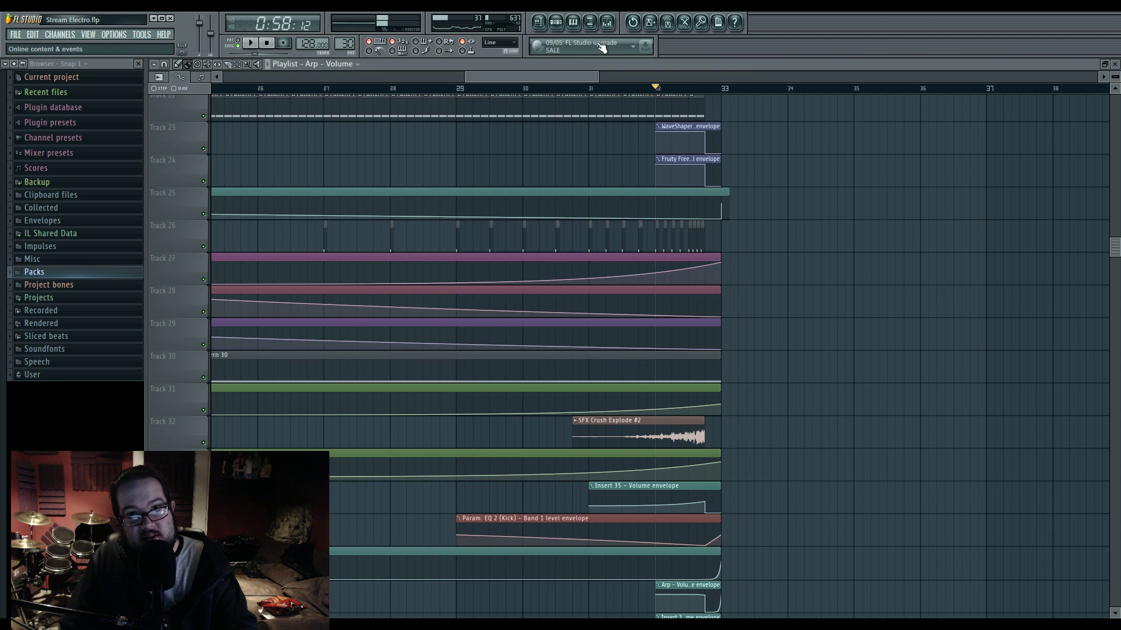
# Step: Replay the transition from bar 32 with the mixer open, checking which inserts still sound before bar 33
pyautogui.click(607, 23)
pyautogui.press('space')
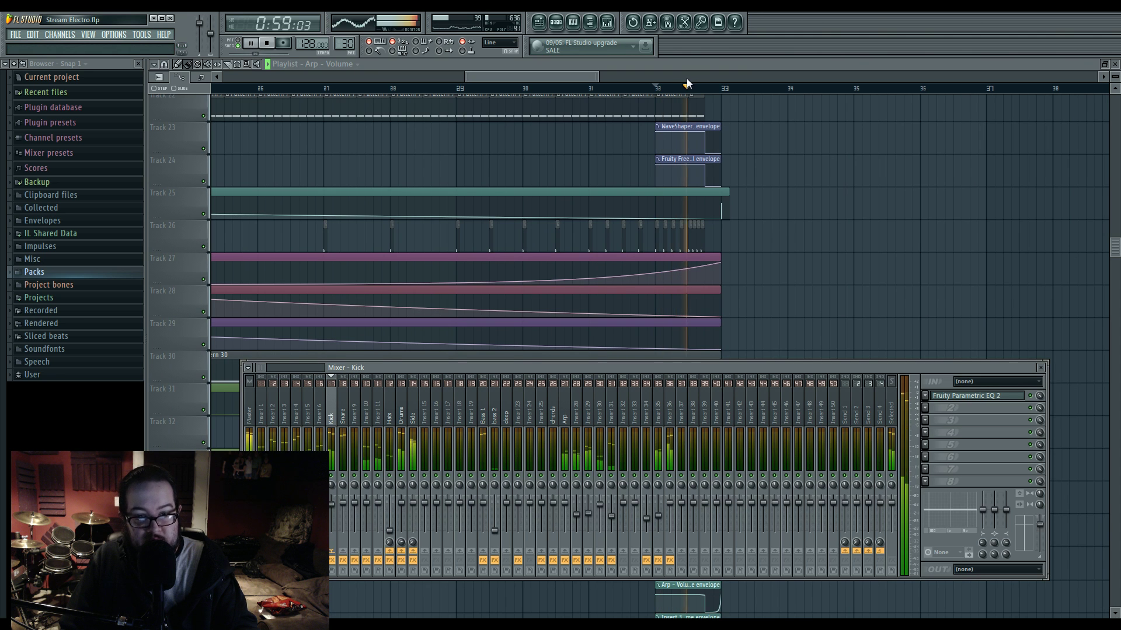
pyautogui.rightClick(576, 475)
pyautogui.press('space')
pyautogui.press('space')
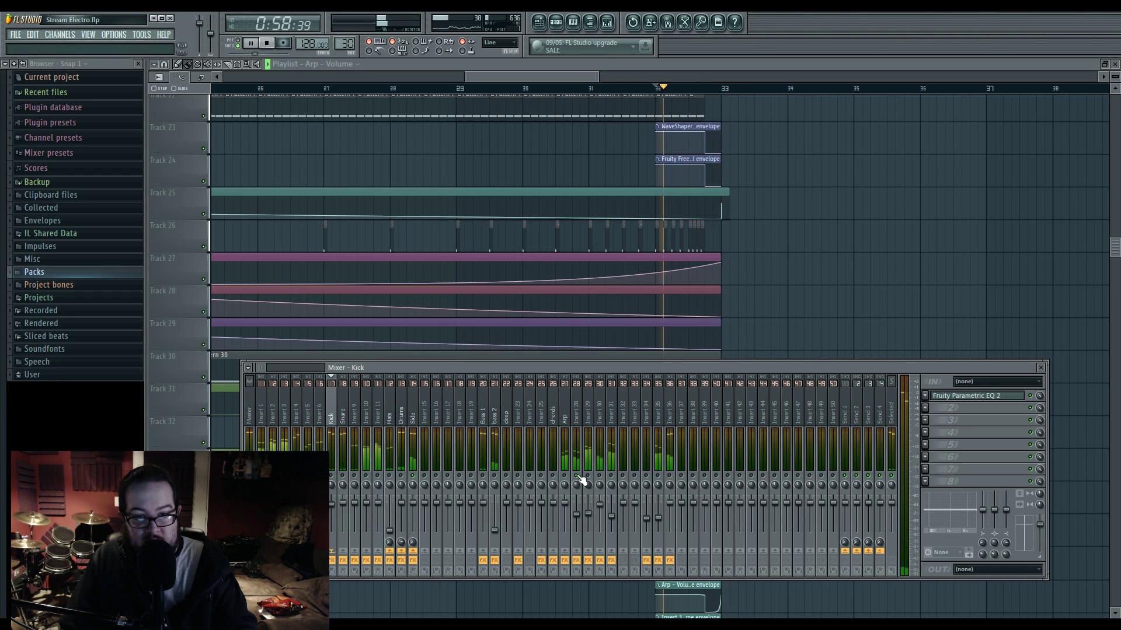
pyautogui.press('space')
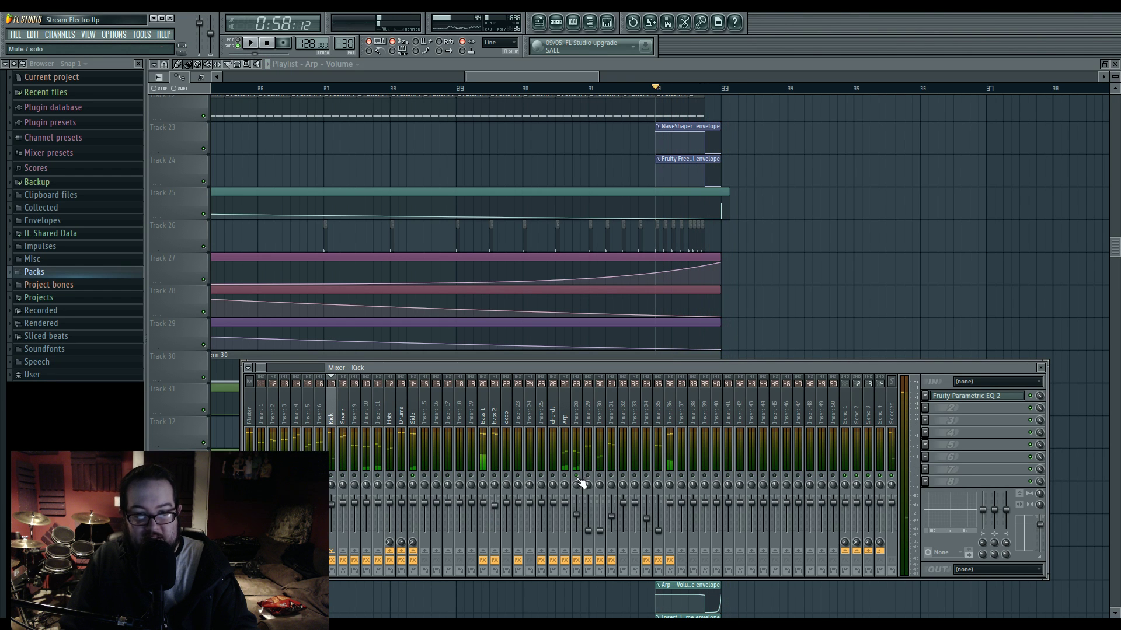
# Step: Select bar 32 up to bar 33 in the playlist and create a volume automation clip for Insert 28
pyautogui.rightClick(577, 514)
pyautogui.click(612, 541)
pyautogui.click(673, 88)
pyautogui.moveTo(688, 94); pyautogui.dragTo(726, 102)
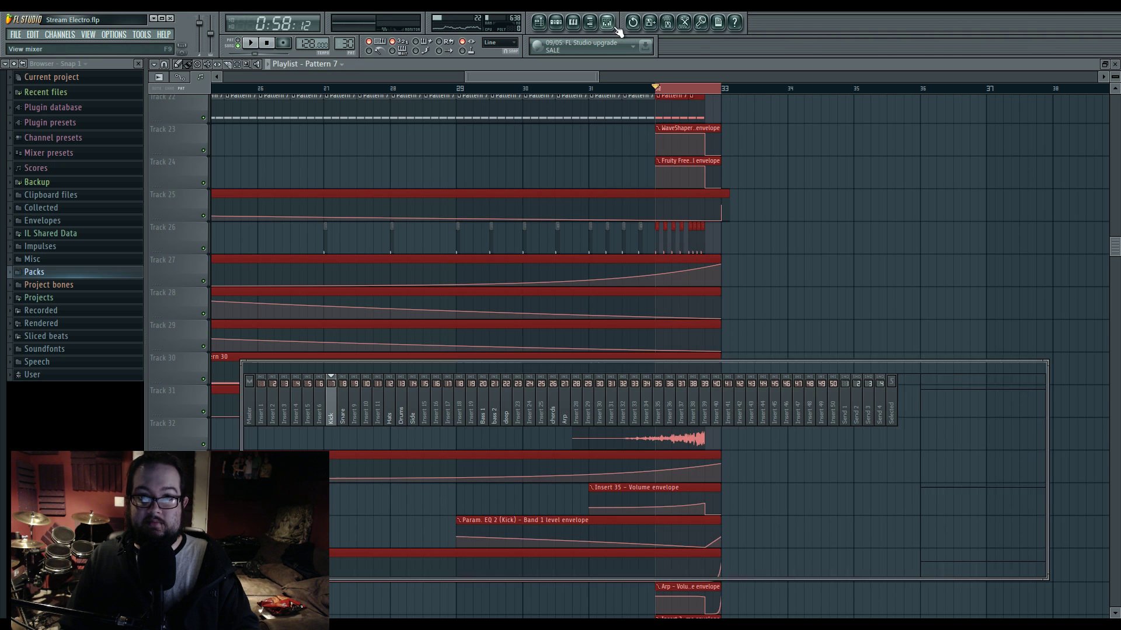
pyautogui.click(610, 23)
pyautogui.press('space')
pyautogui.rightClick(566, 522)
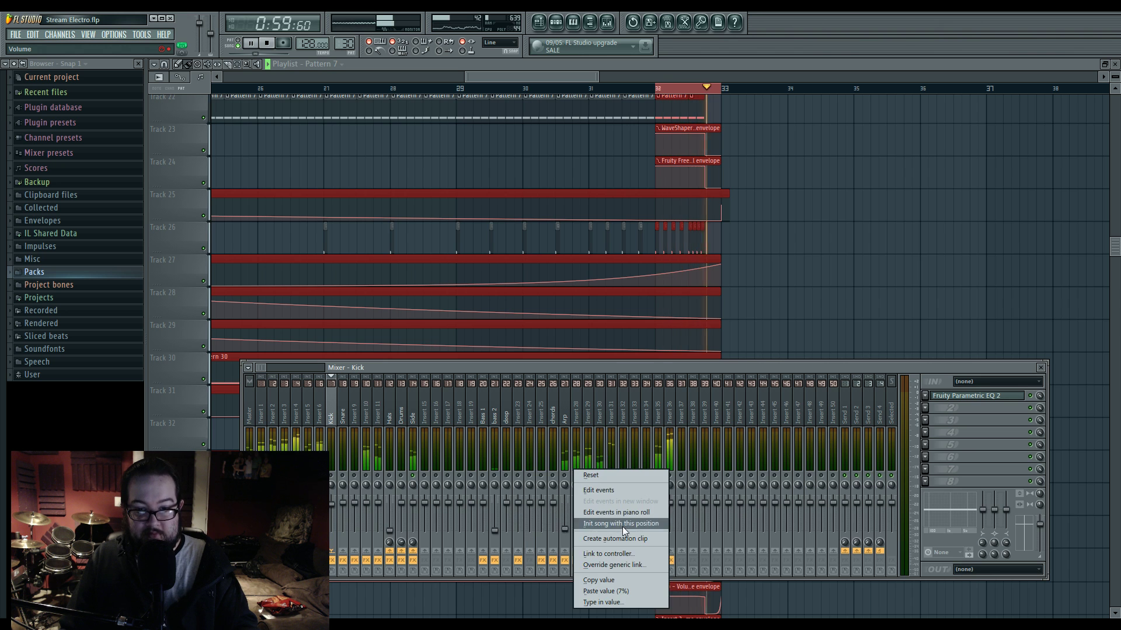
pyautogui.click(614, 538)
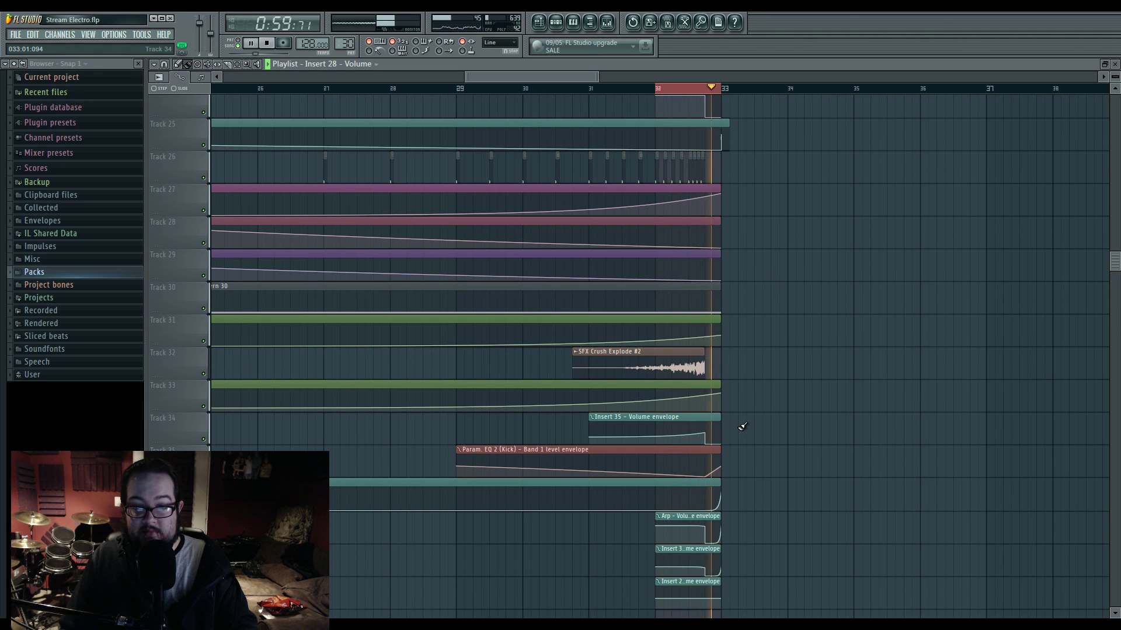
# Step: Shape the Insert 28 volume envelope to drop out for the last beat before bar 33 and recheck the mixer levels
pyautogui.scroll(-4, 742, 429)
pyautogui.moveTo(720, 468); pyautogui.dragTo(726, 485)
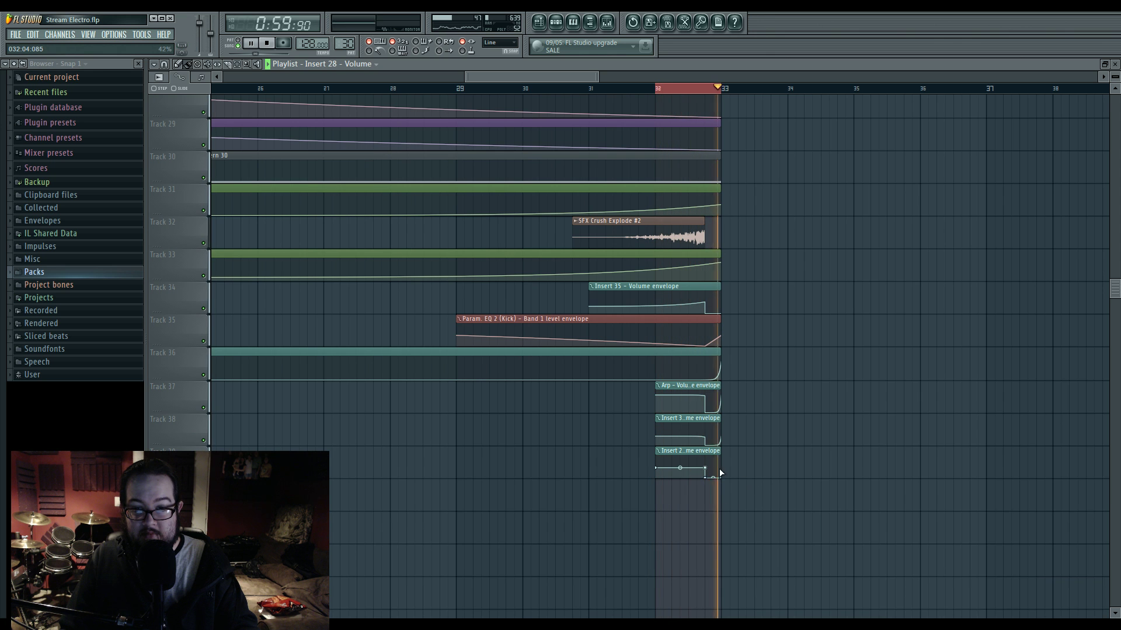
pyautogui.press('F9')
pyautogui.press('space')
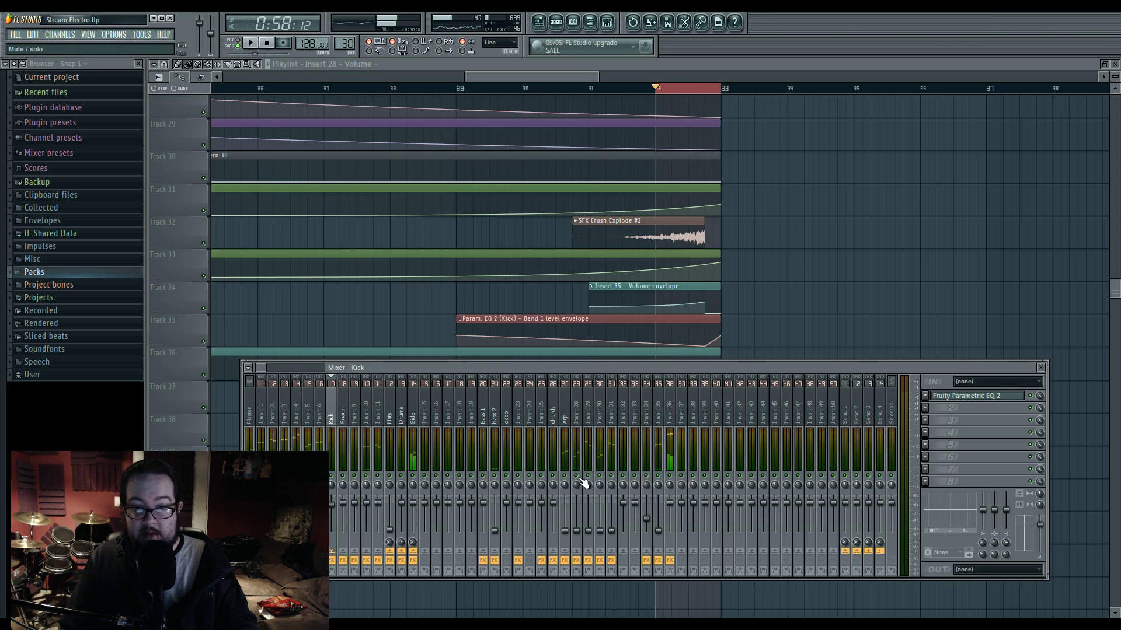
pyautogui.press('F9')
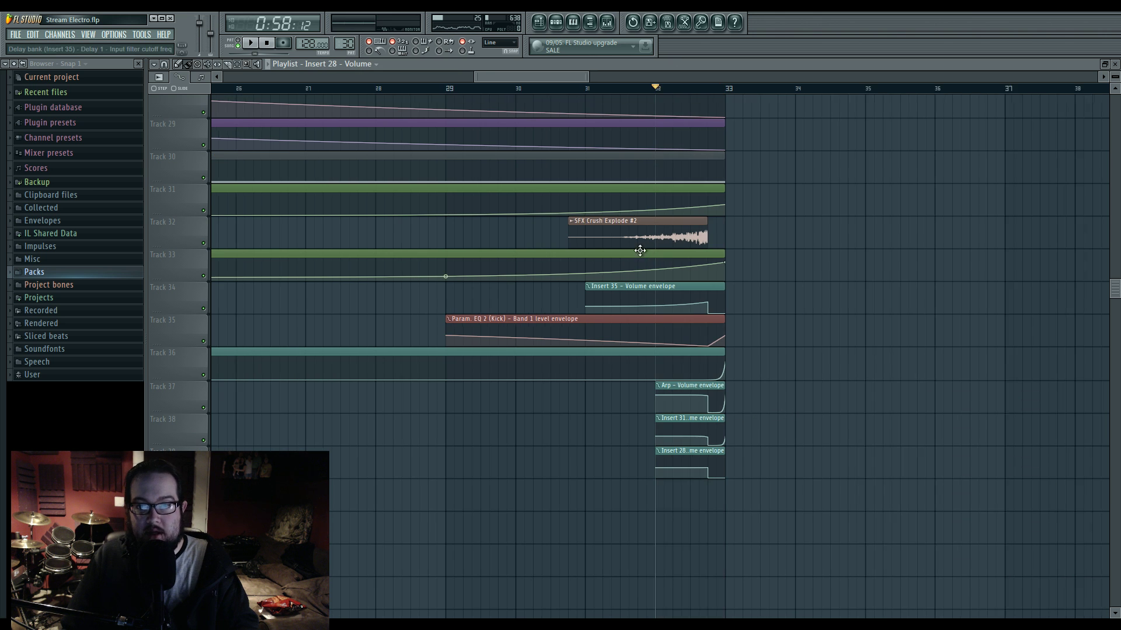
# Step: Play the build-up through into the section after bar 33, reviewing the envelopes and clips across the playlist tracks
pyautogui.scroll(-5, 671, 88)
pyautogui.scroll(4, 501, 225)
pyautogui.scroll(2, 262, 111)
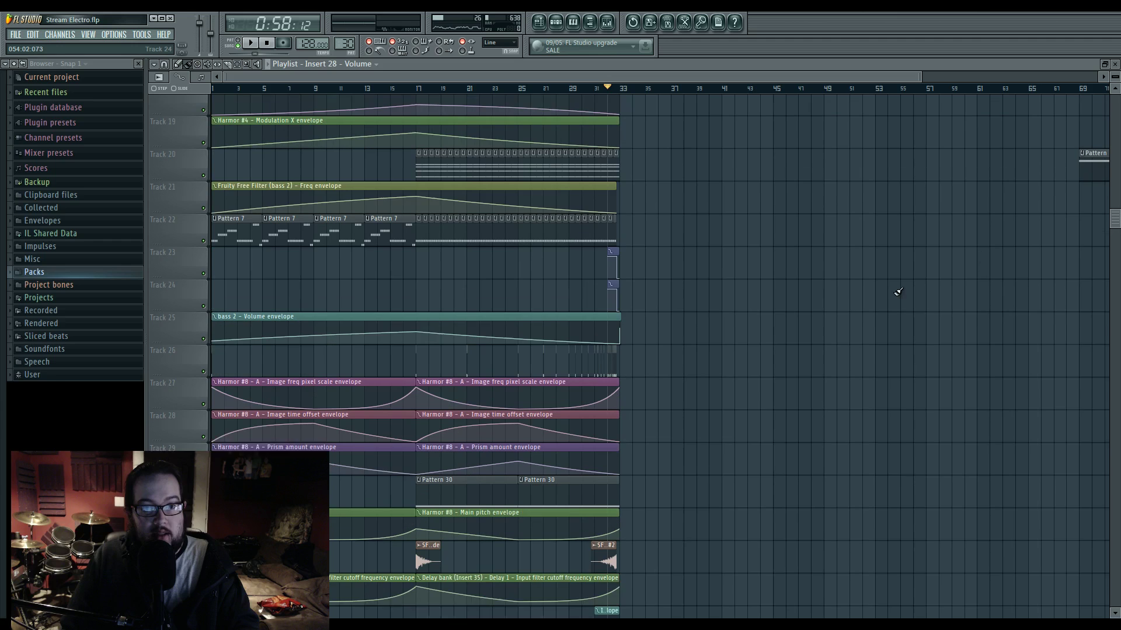
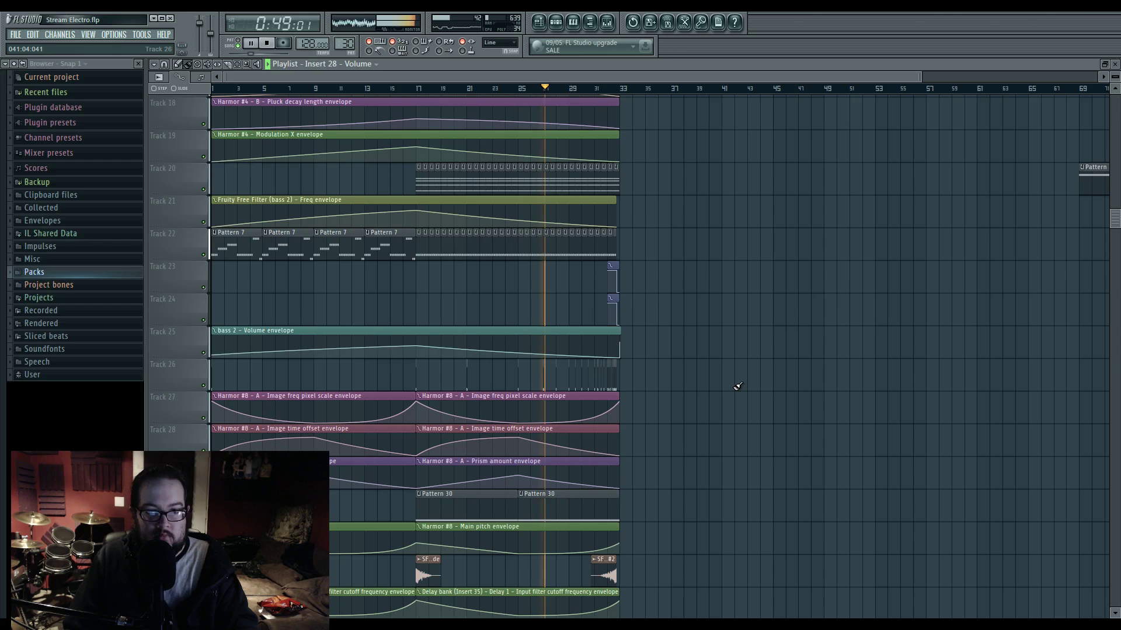
pyautogui.scroll(-9, 737, 386)
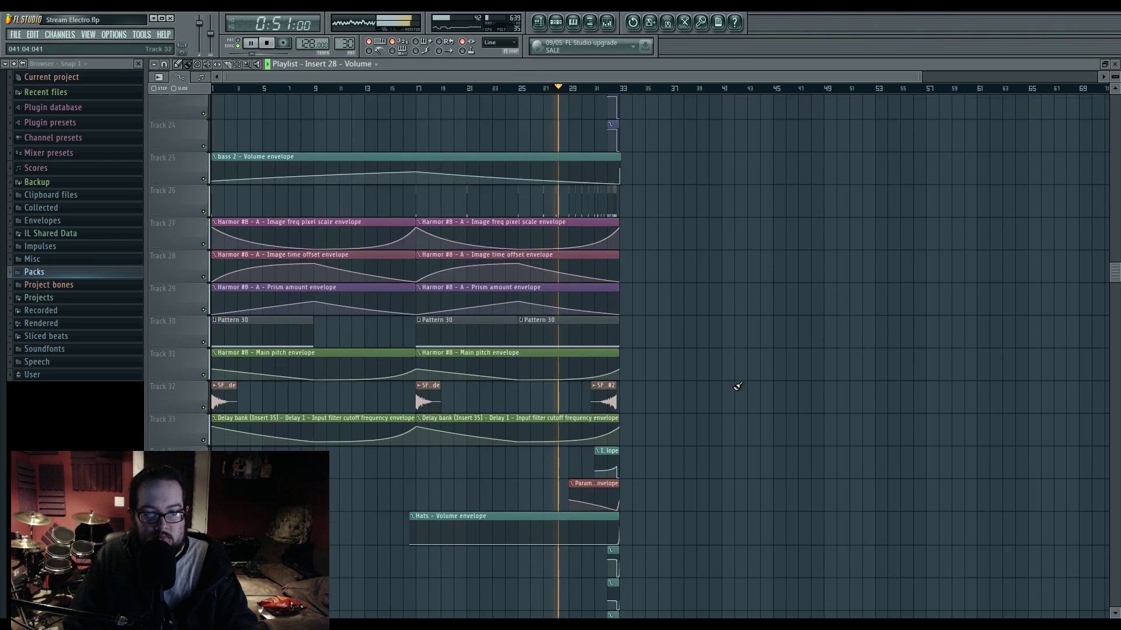
pyautogui.scroll(14, 737, 386)
pyautogui.scroll(3, 737, 385)
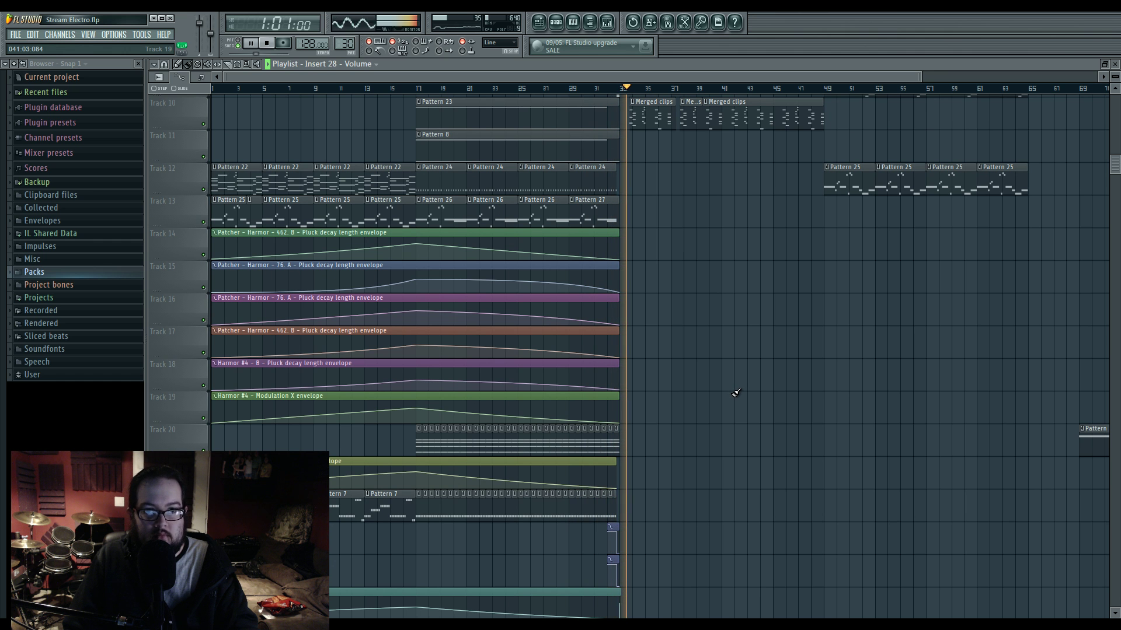
pyautogui.scroll(6, 734, 396)
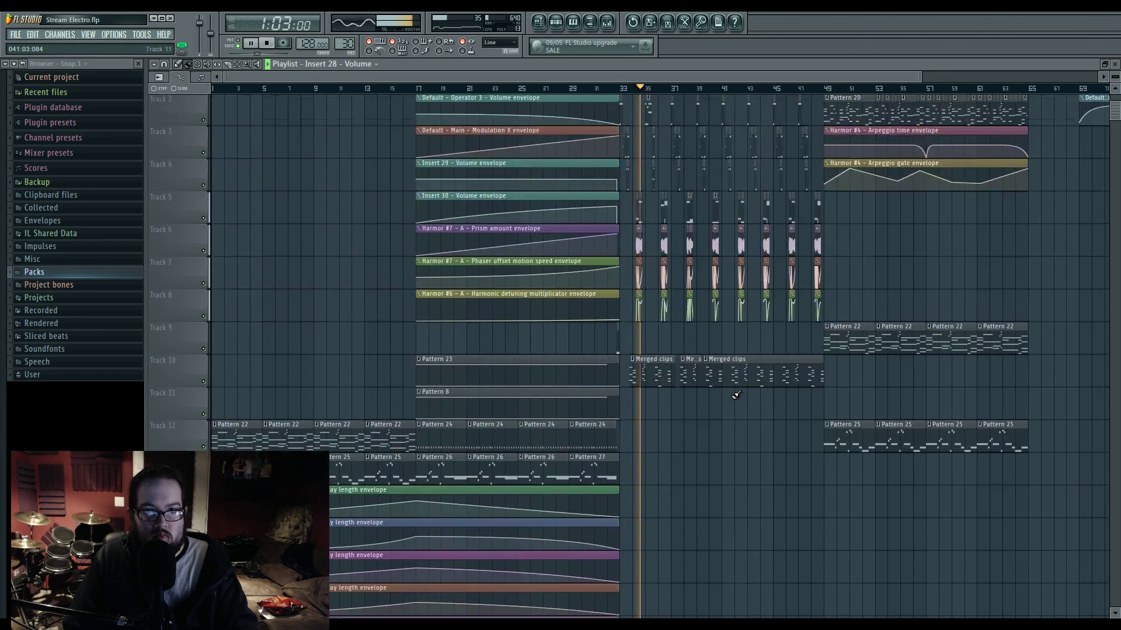
pyautogui.moveTo(743, 381); pyautogui.dragTo(625, 381)
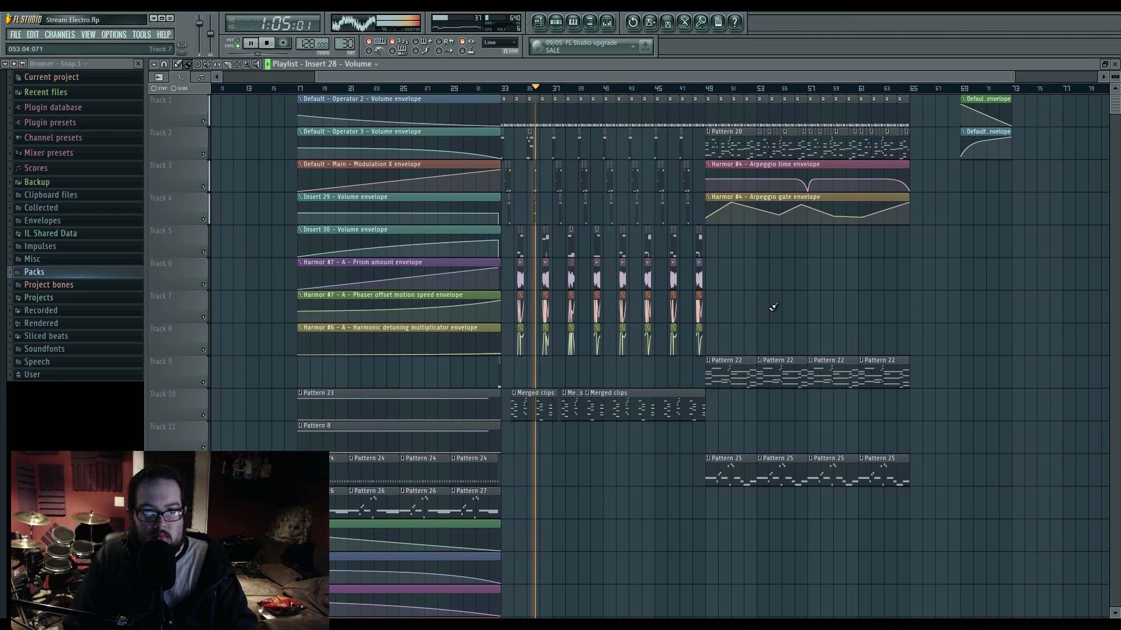
pyautogui.moveTo(788, 304); pyautogui.dragTo(774, 309)
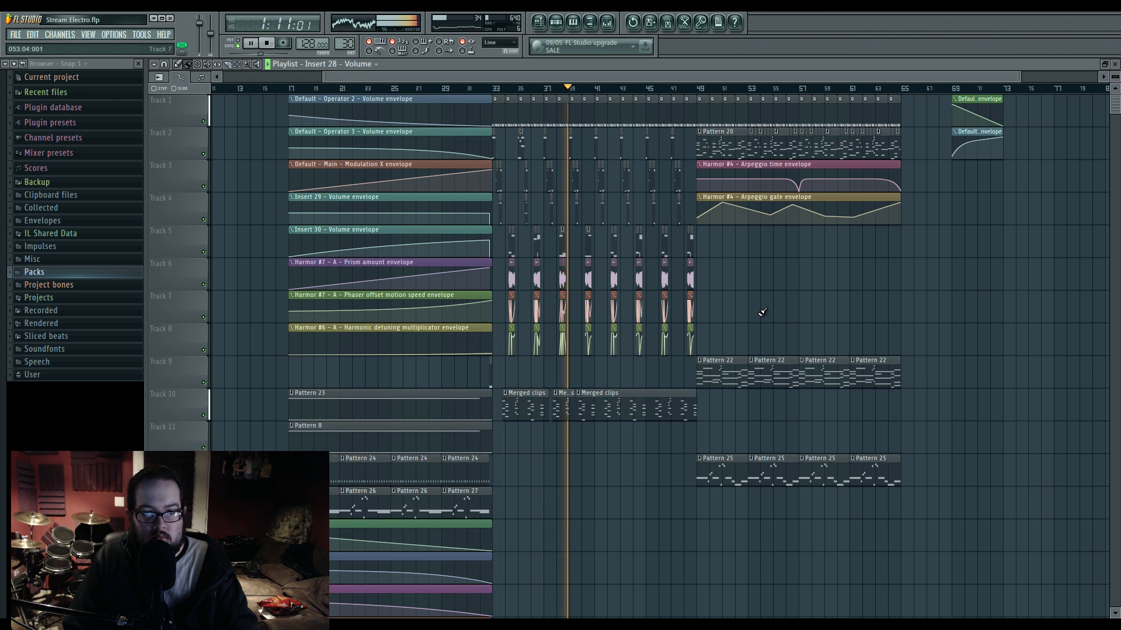
pyautogui.scroll(6, 762, 312)
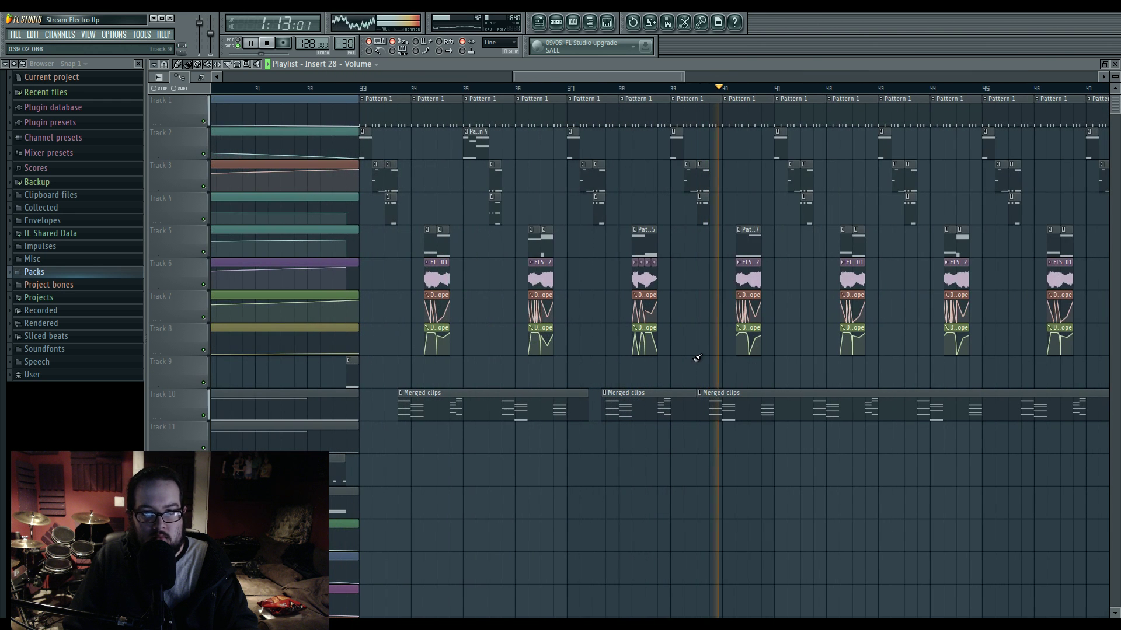
# Step: Slice one-beat chords from the start of Track 10's first merged clip and place copies on Track 11 at bars 33 and 35
pyautogui.press('space')
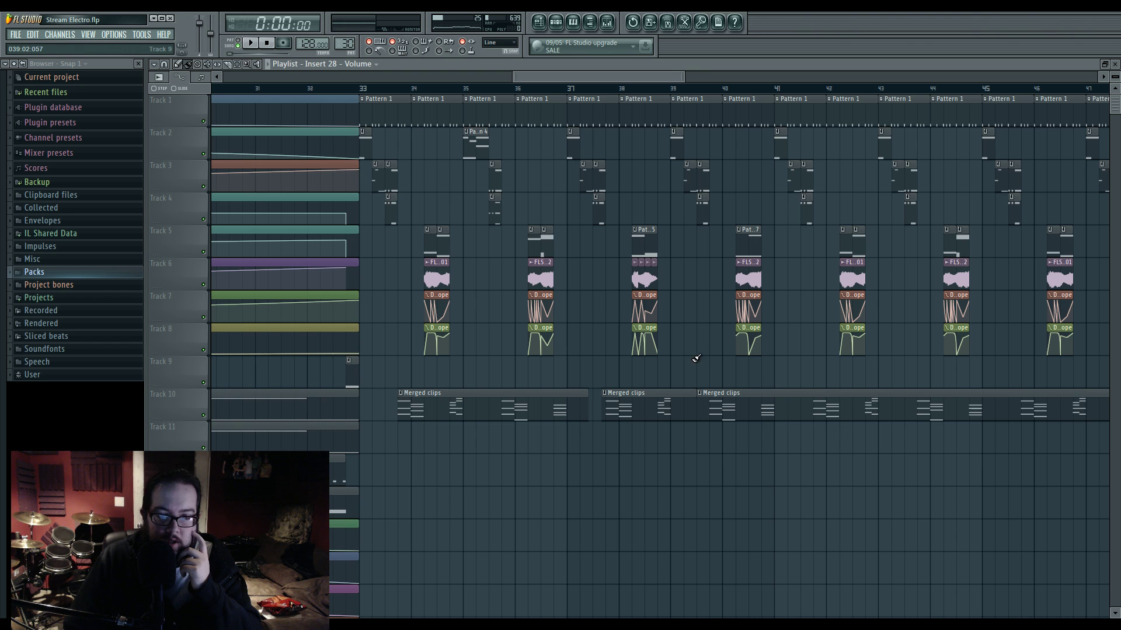
pyautogui.press('space')
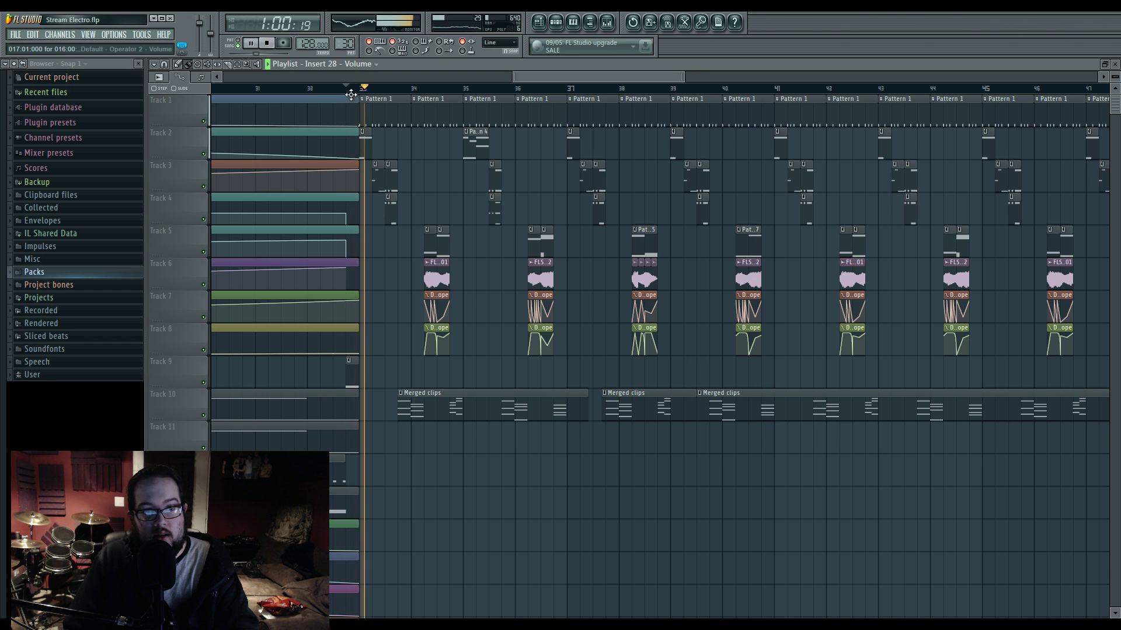
pyautogui.press('space')
pyautogui.doubleClick(430, 412)
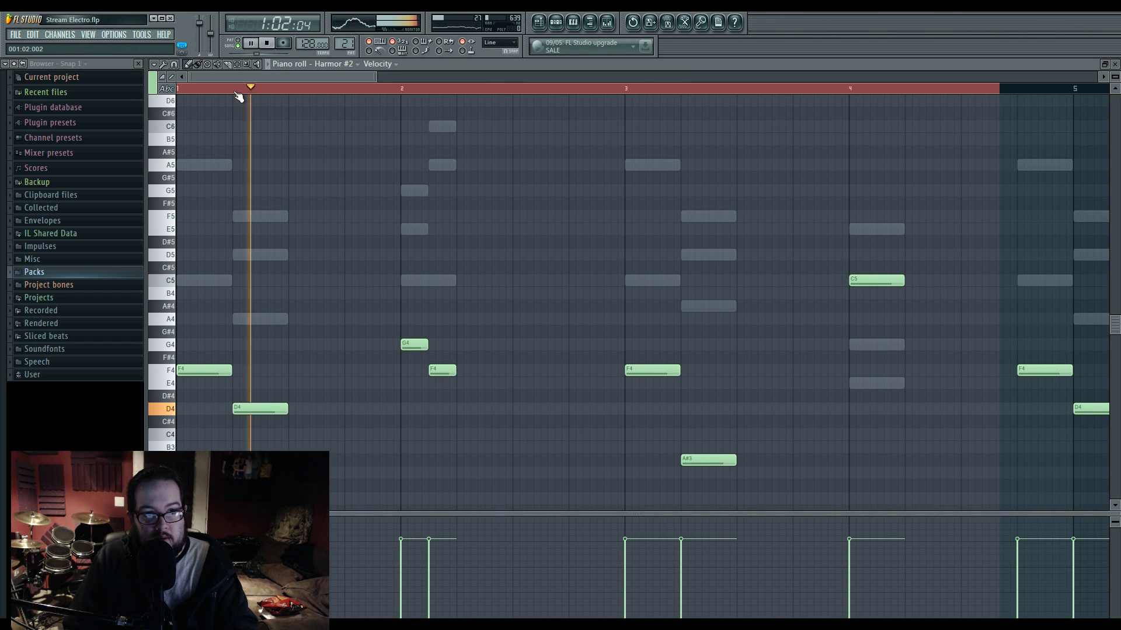
pyautogui.click(537, 28)
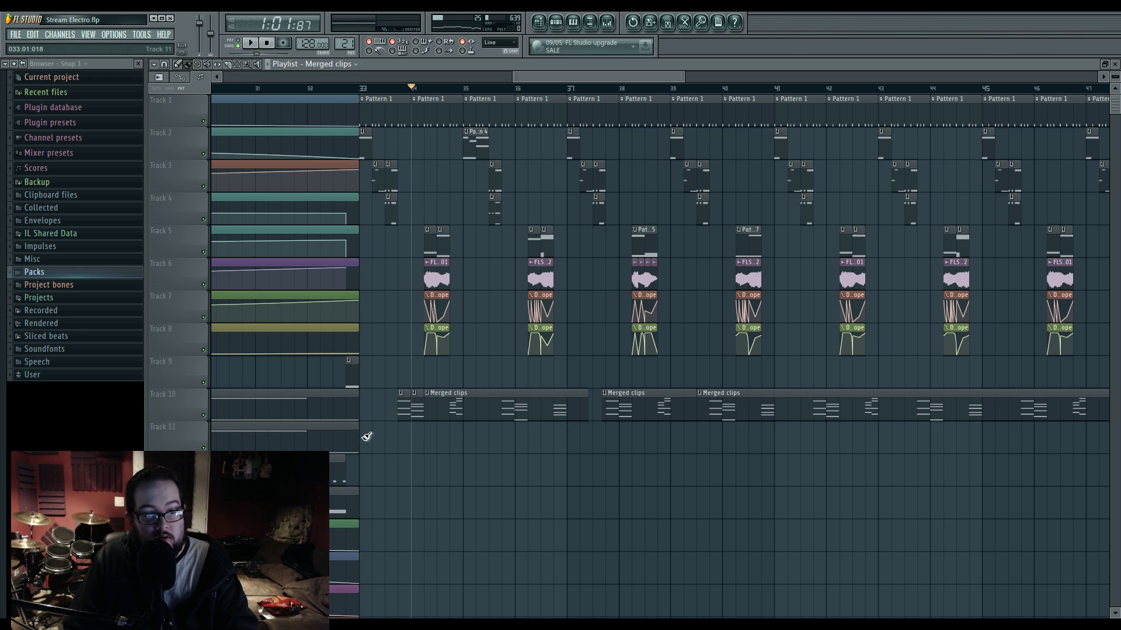
pyautogui.press('space')
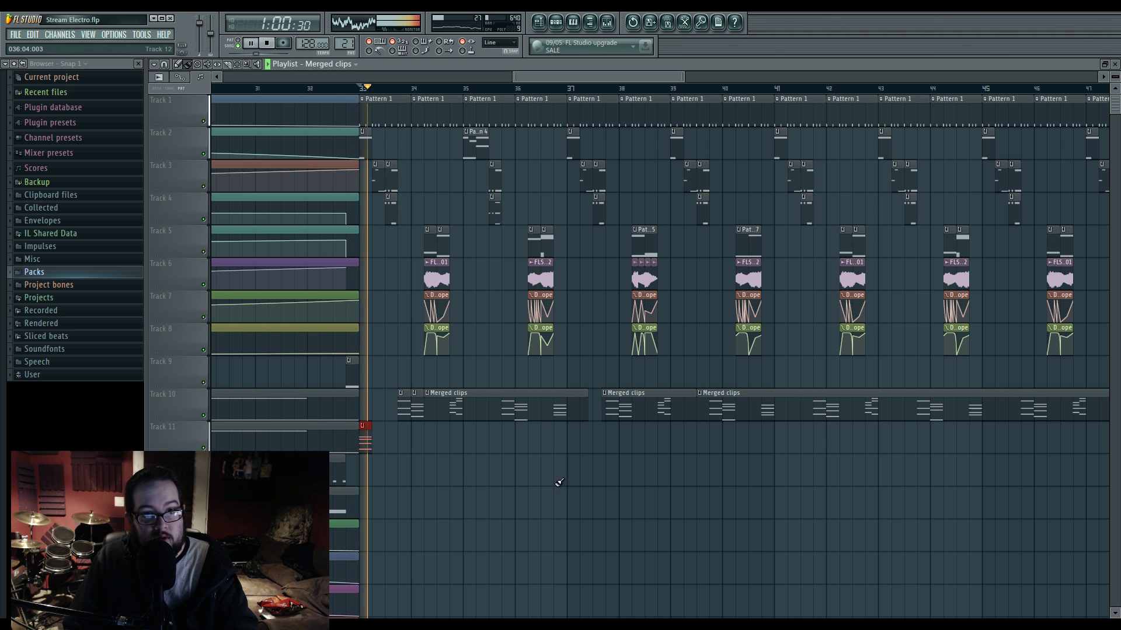
pyautogui.click(468, 444)
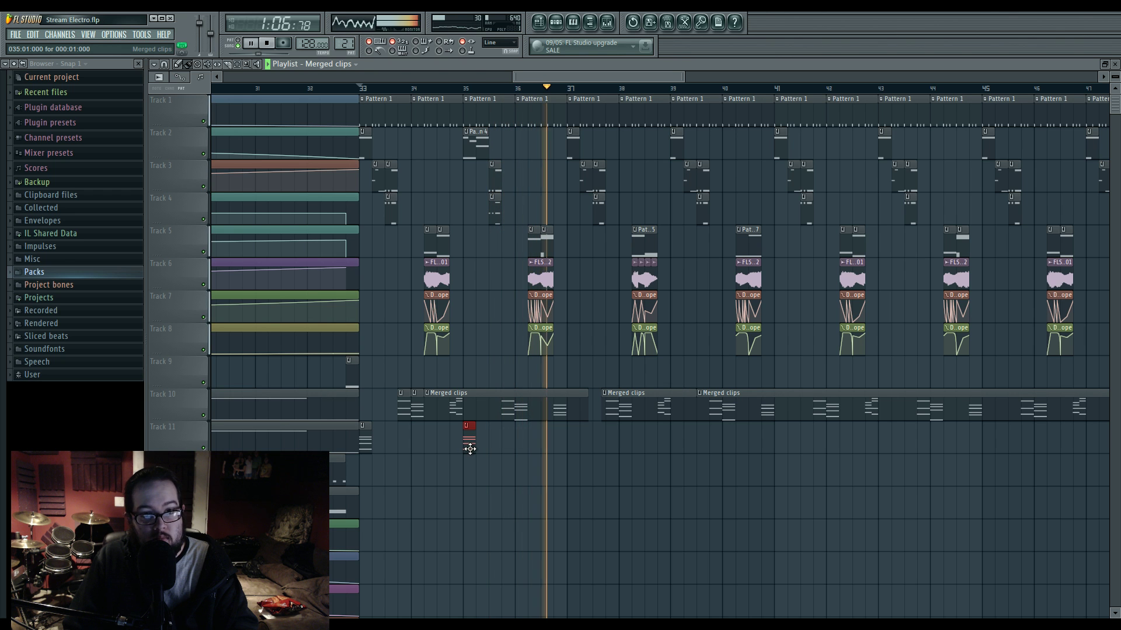
# Step: Replay the section from bar 33 to judge the added chords, checking the mixer levels along the way
pyautogui.click(608, 22)
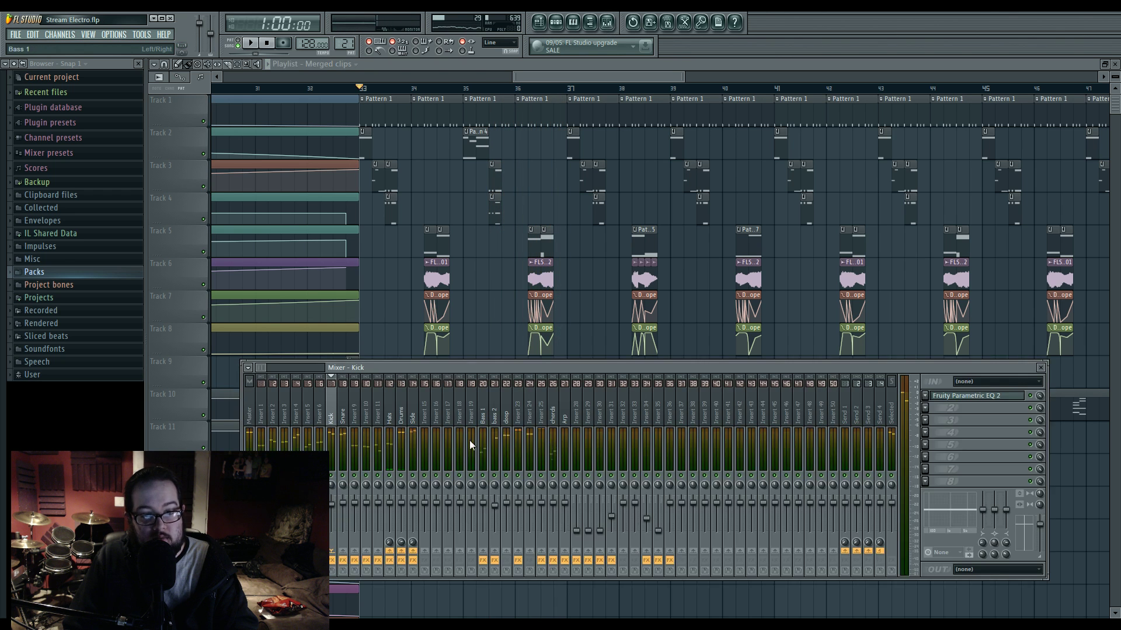
pyautogui.press('space')
pyautogui.press('F9')
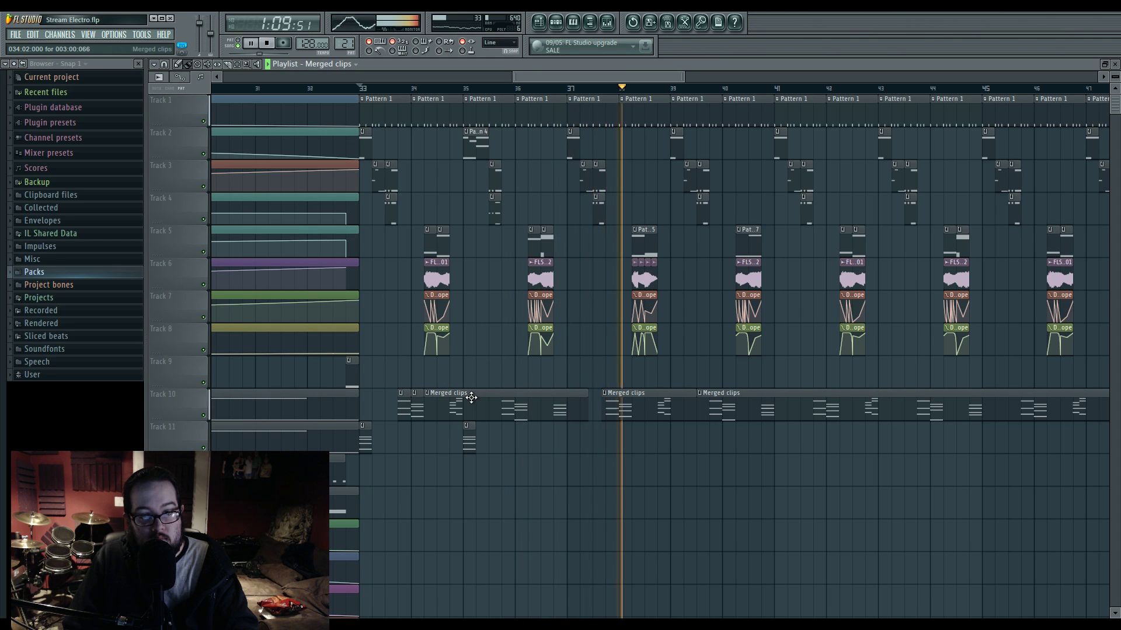
pyautogui.press('space')
pyautogui.scroll(3, 473, 402)
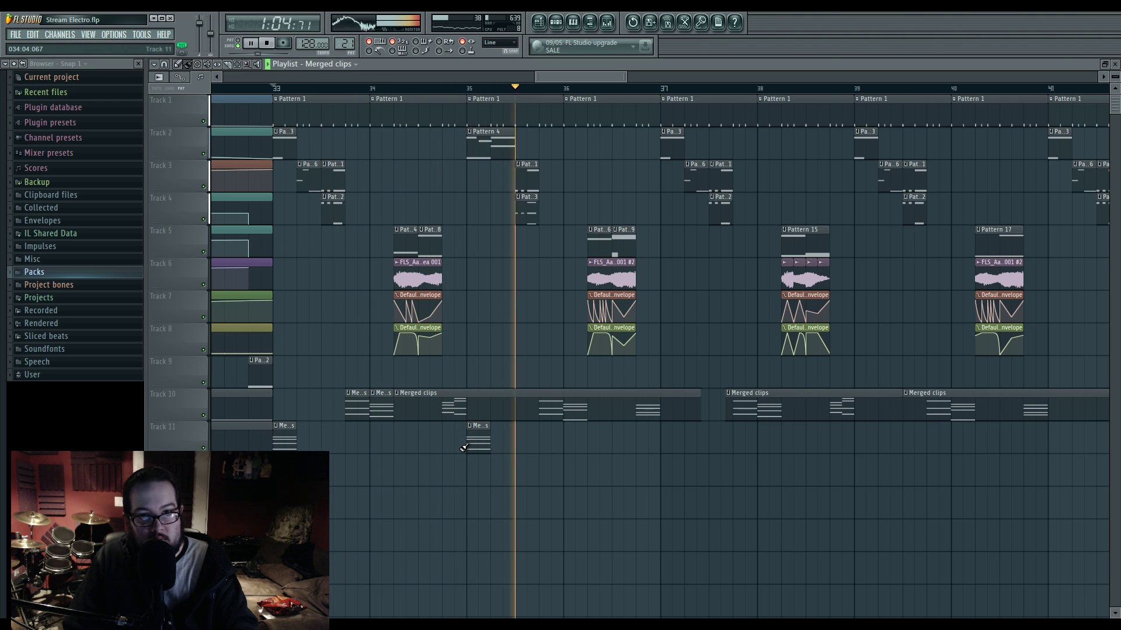
# Step: Cut the first three beats of bar 35 out of the merged clip on Track 10 and replay around bar 35
pyautogui.click(545, 91)
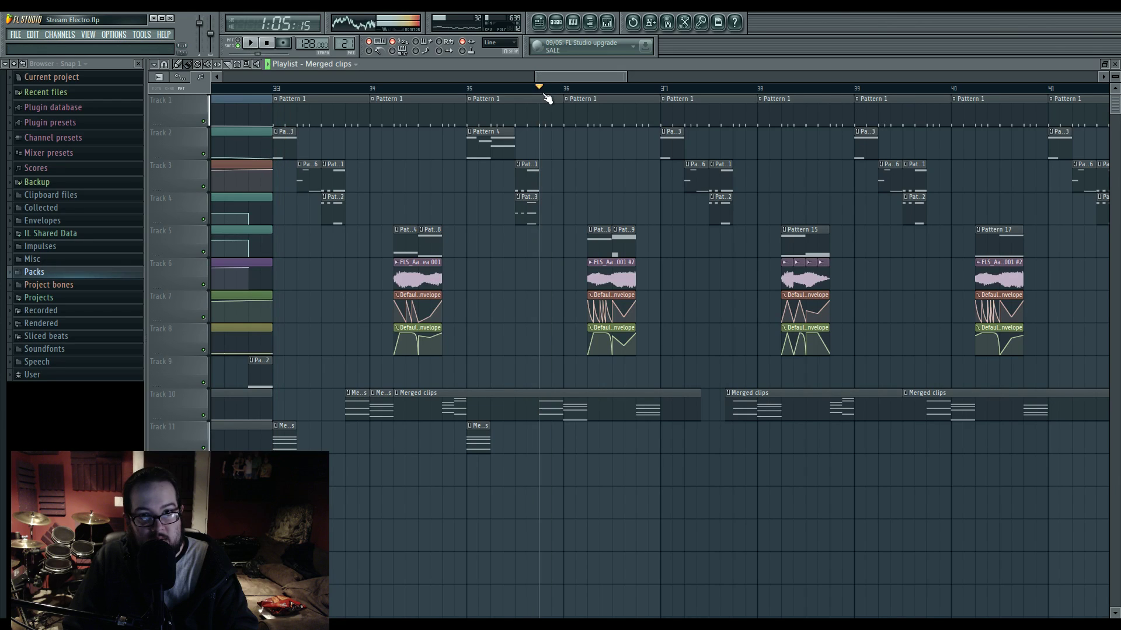
pyautogui.press('space')
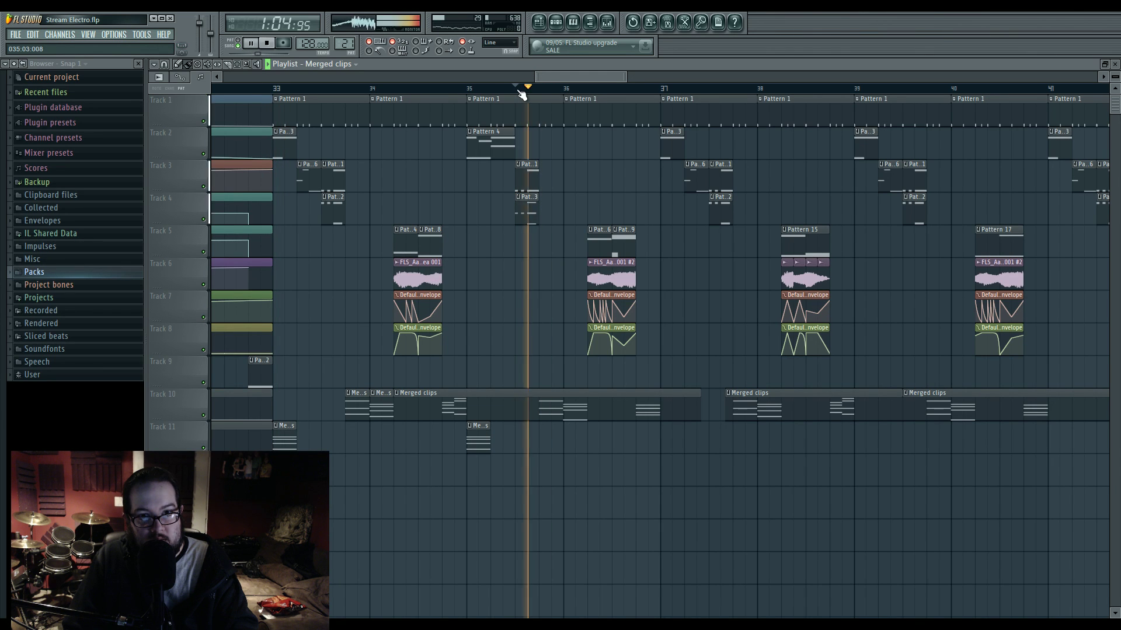
pyautogui.click(459, 88)
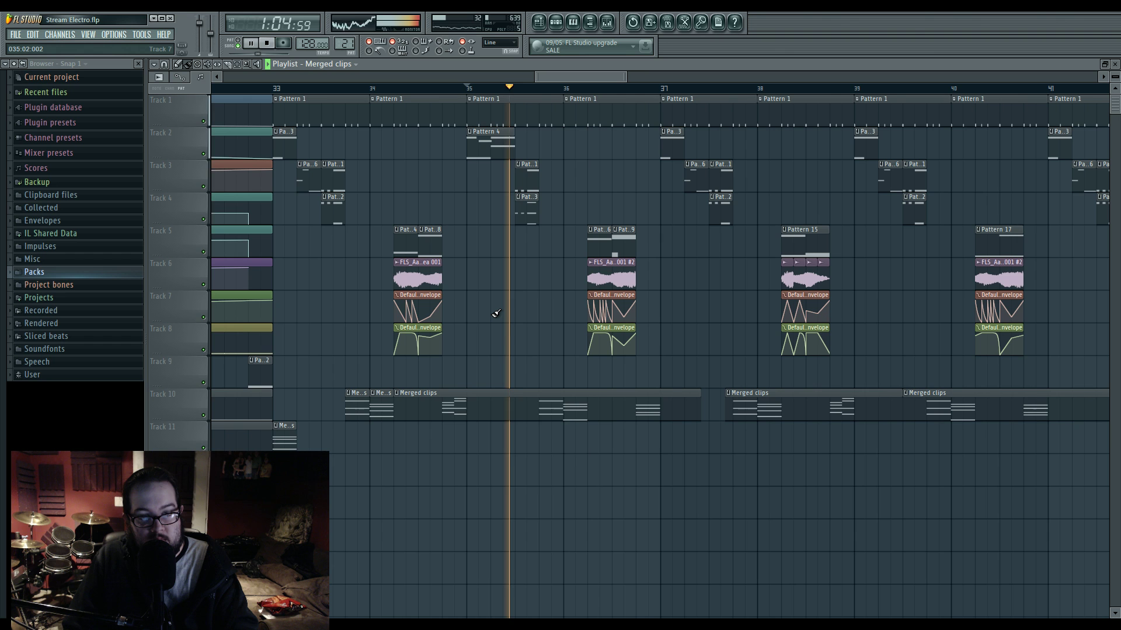
pyautogui.press('space')
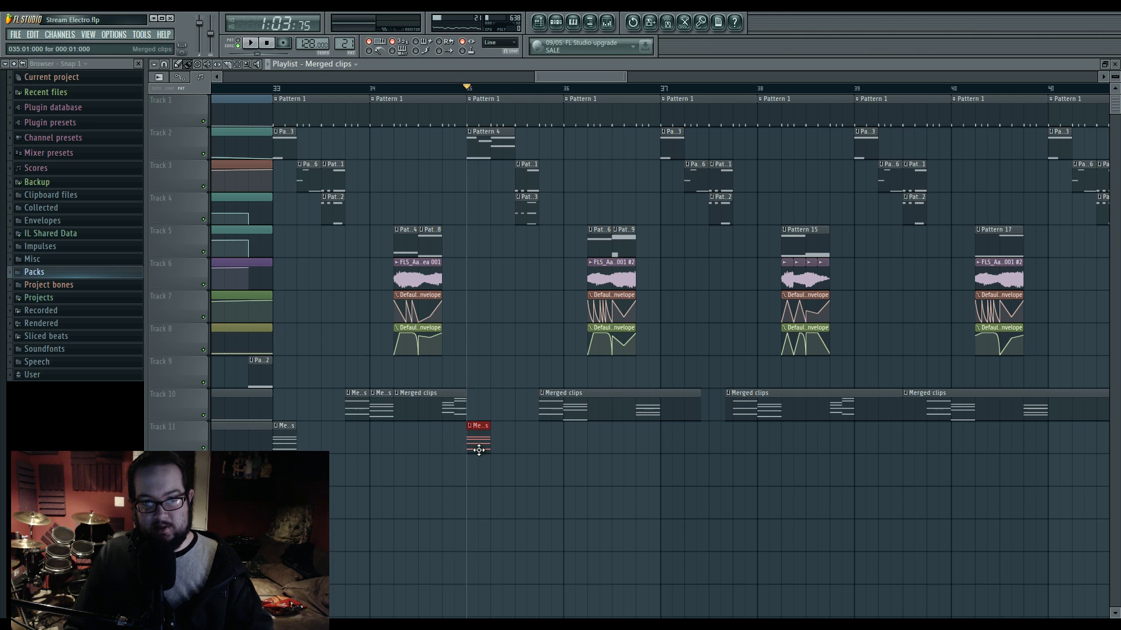
pyautogui.press('space')
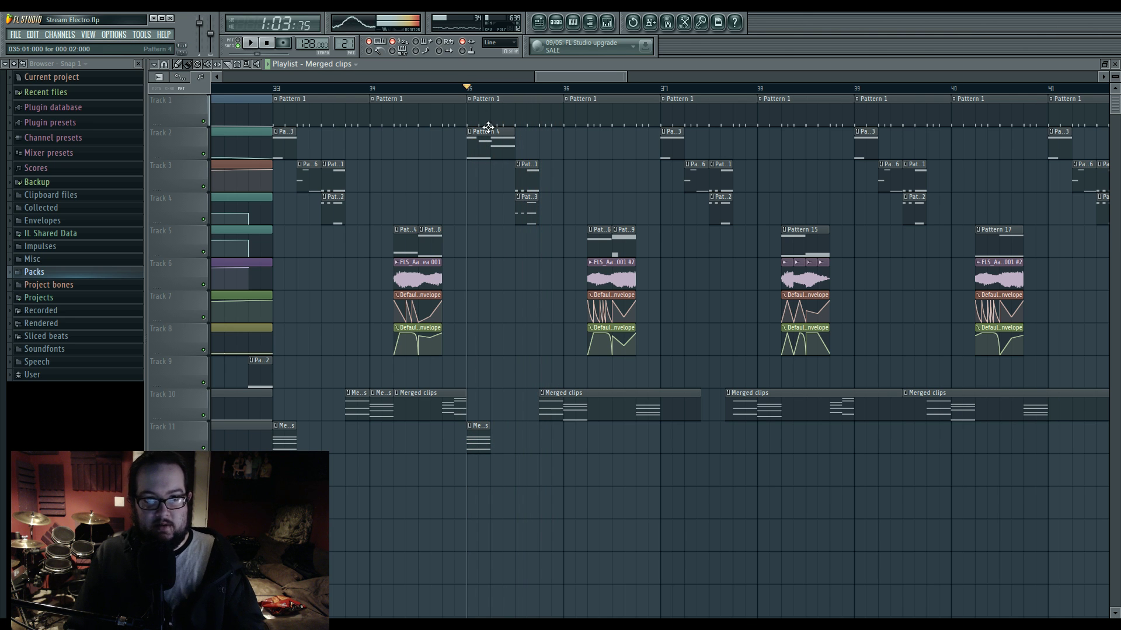
pyautogui.click(472, 132)
pyautogui.click(501, 194)
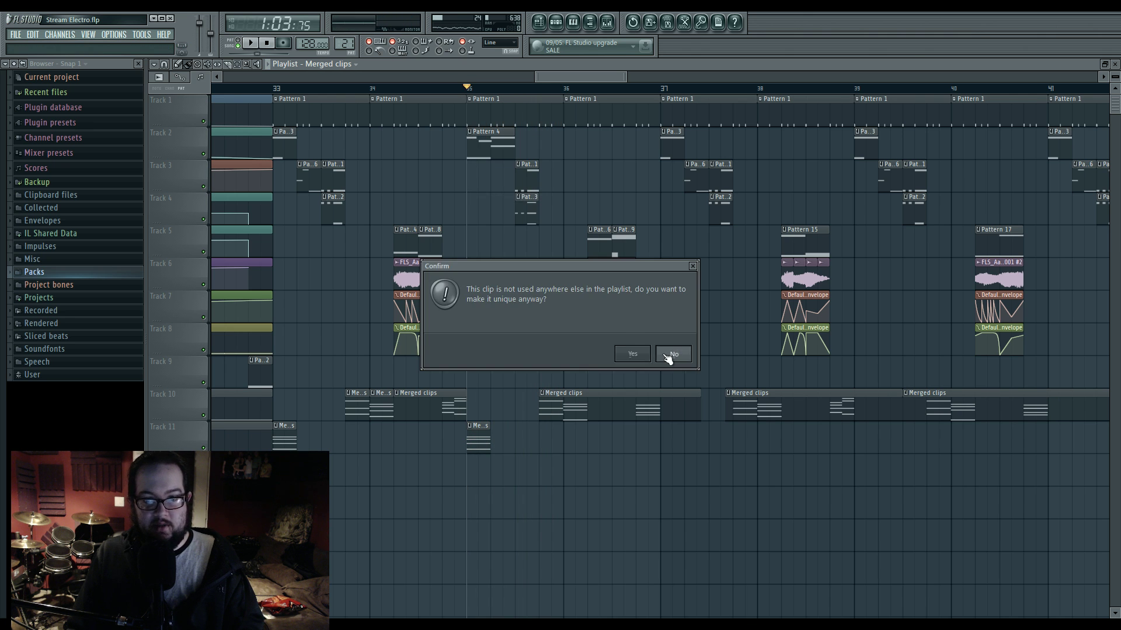
pyautogui.click(680, 352)
# Step: Examine the notes of Pattern 4 at bar 35 in the piano roll and replay the playlist from within bar 35
pyautogui.doubleClick(481, 150)
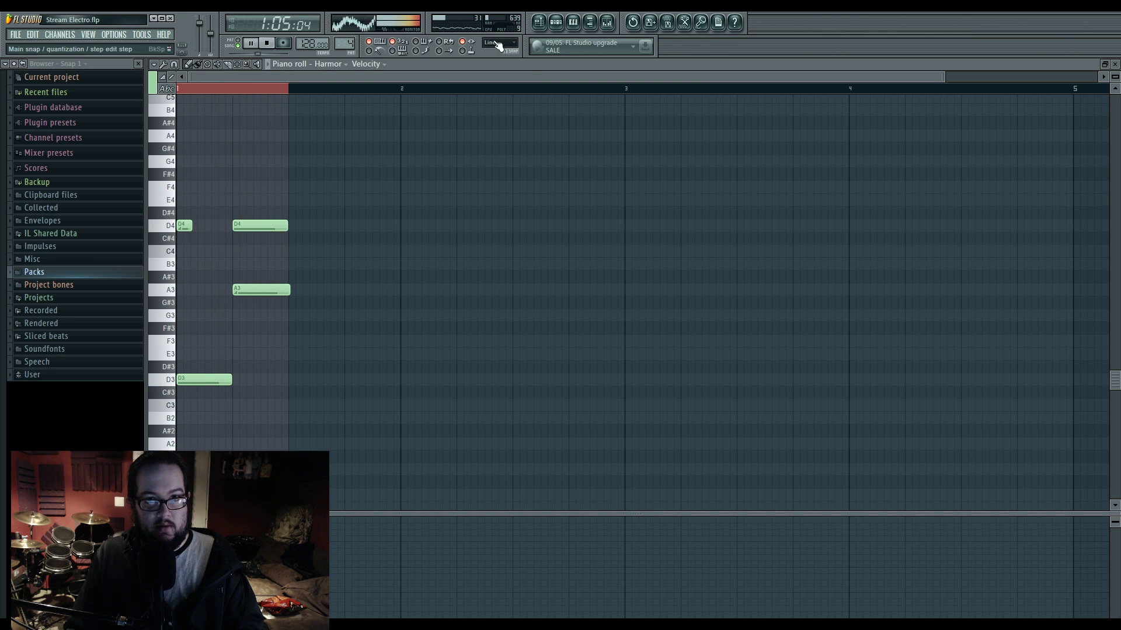
pyautogui.click(537, 25)
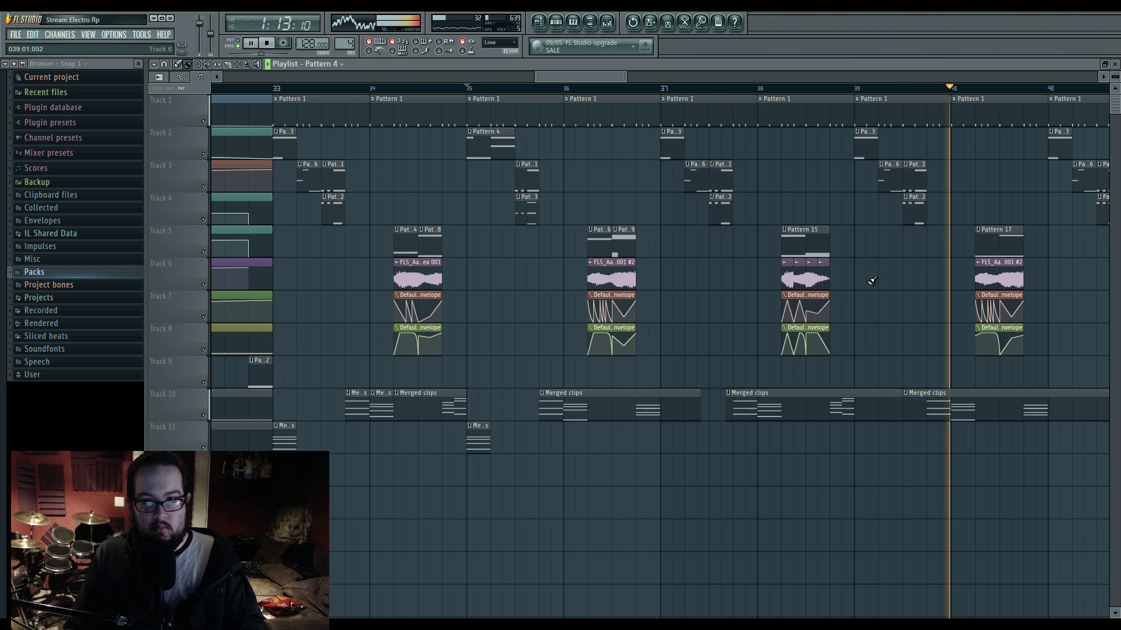
pyautogui.click(325, 89)
pyautogui.click(521, 91)
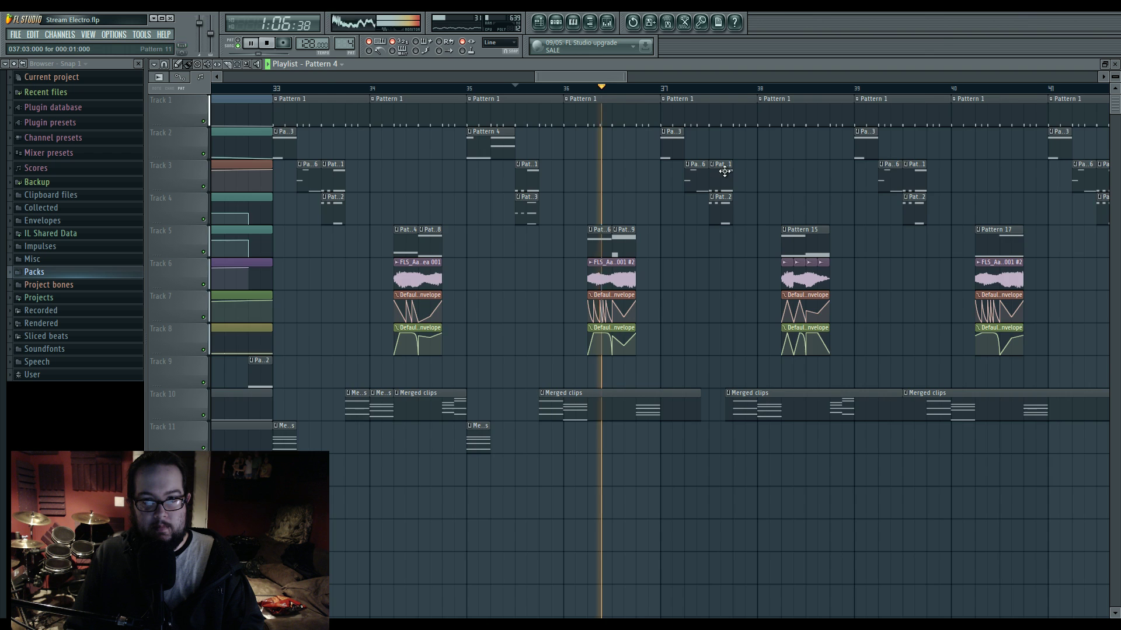
# Step: Make the Pattern 12 clip on Track 4 in bar 37 unique and reorder its notes to short D5, long D5 with D4, short D5
pyautogui.scroll(2, 709, 288)
pyautogui.scroll(1, 706, 291)
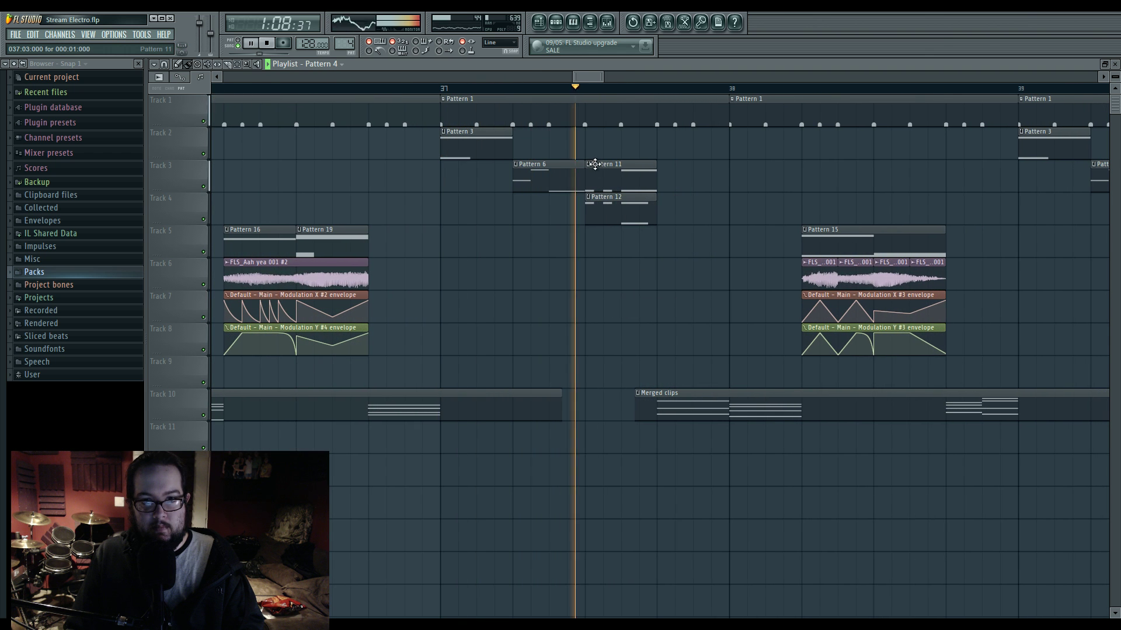
pyautogui.doubleClick(607, 203)
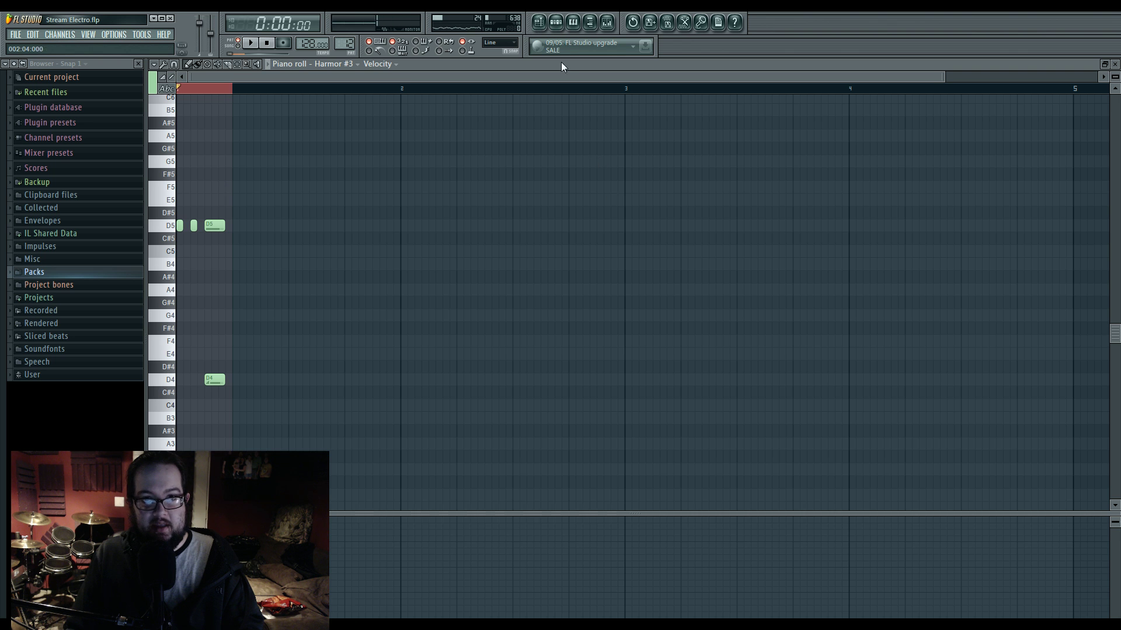
pyautogui.click(538, 22)
pyautogui.click(590, 196)
pyautogui.click(610, 261)
pyautogui.doubleClick(606, 202)
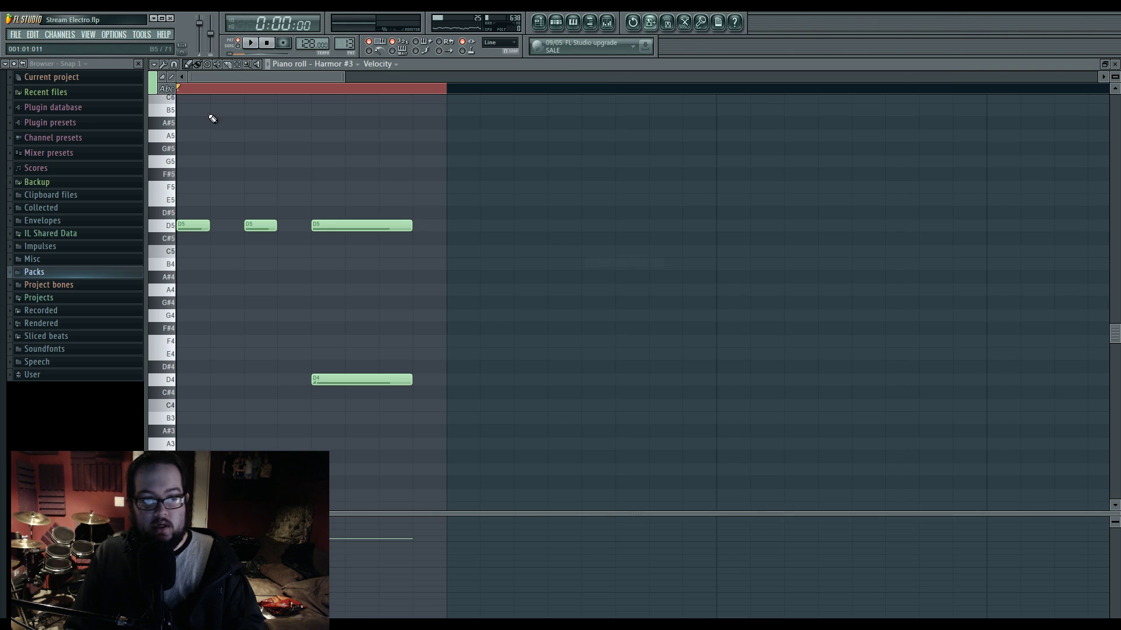
pyautogui.scroll(-2, 204, 226)
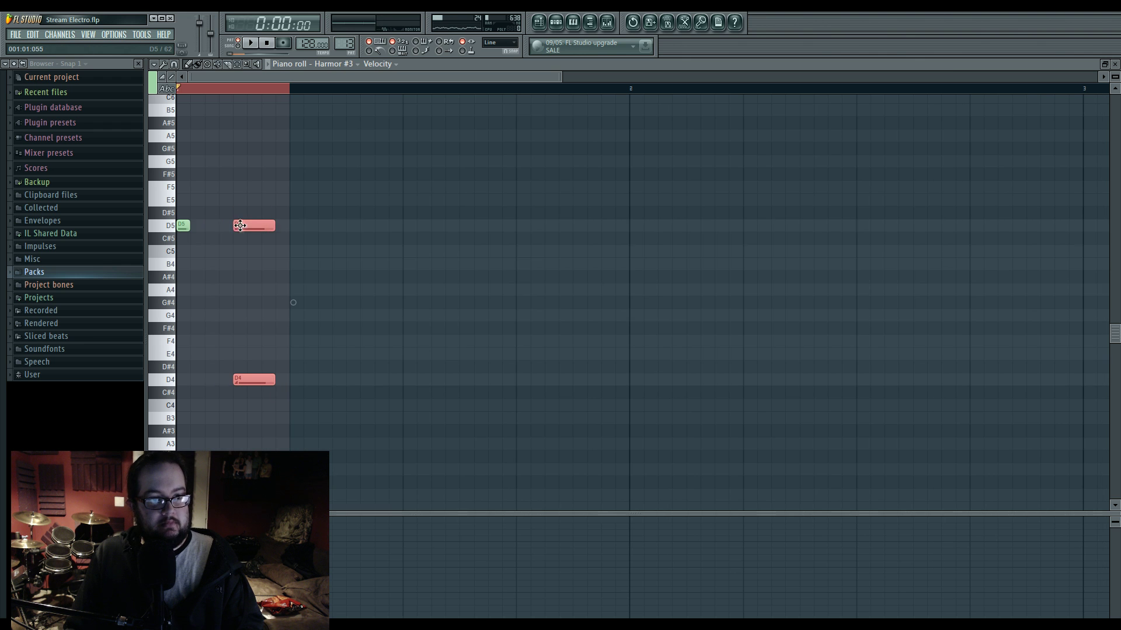
pyautogui.press('space')
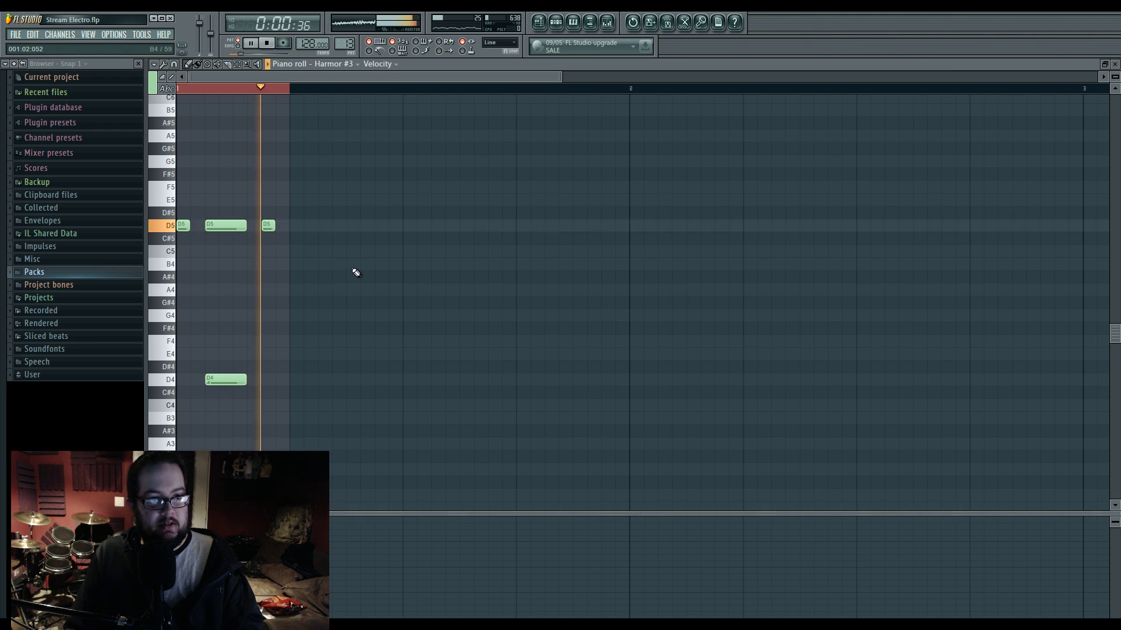
# Step: Rearrange the Pattern 11 clip on Track 3 in bar 37 into short, long and short pieces, replaying the passage to check the rhythm
pyautogui.press('F5')
pyautogui.click(518, 89)
pyautogui.press('space')
pyautogui.press('space')
pyautogui.click(589, 177)
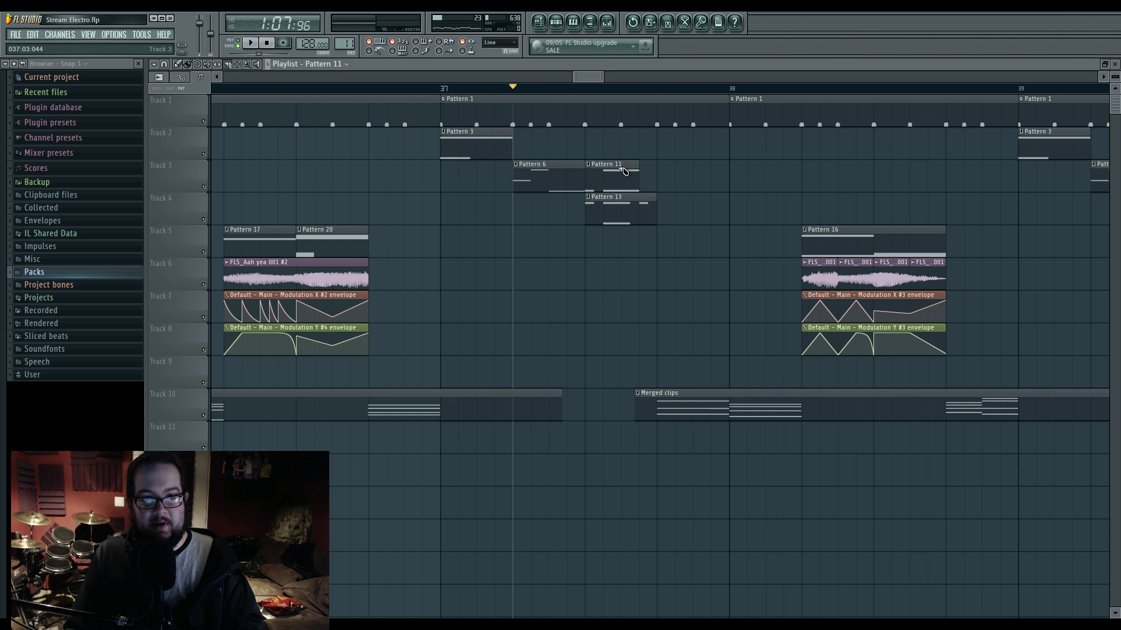
pyautogui.press('space')
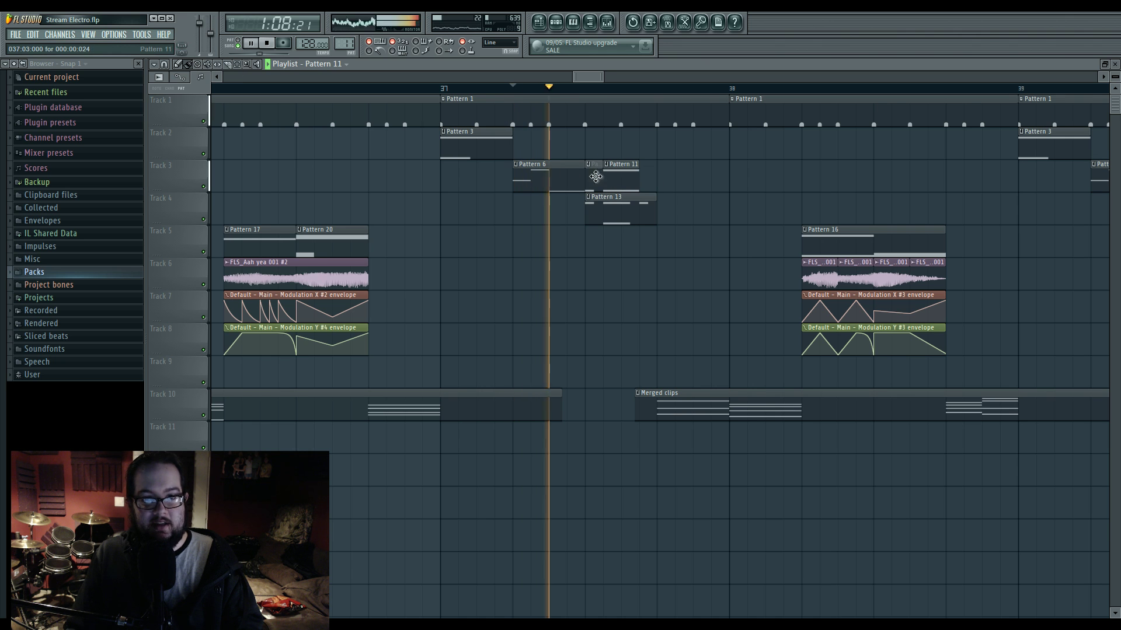
pyautogui.click(650, 175)
pyautogui.rightClick(650, 175)
pyautogui.press('space')
pyautogui.press('space')
pyautogui.click(648, 174)
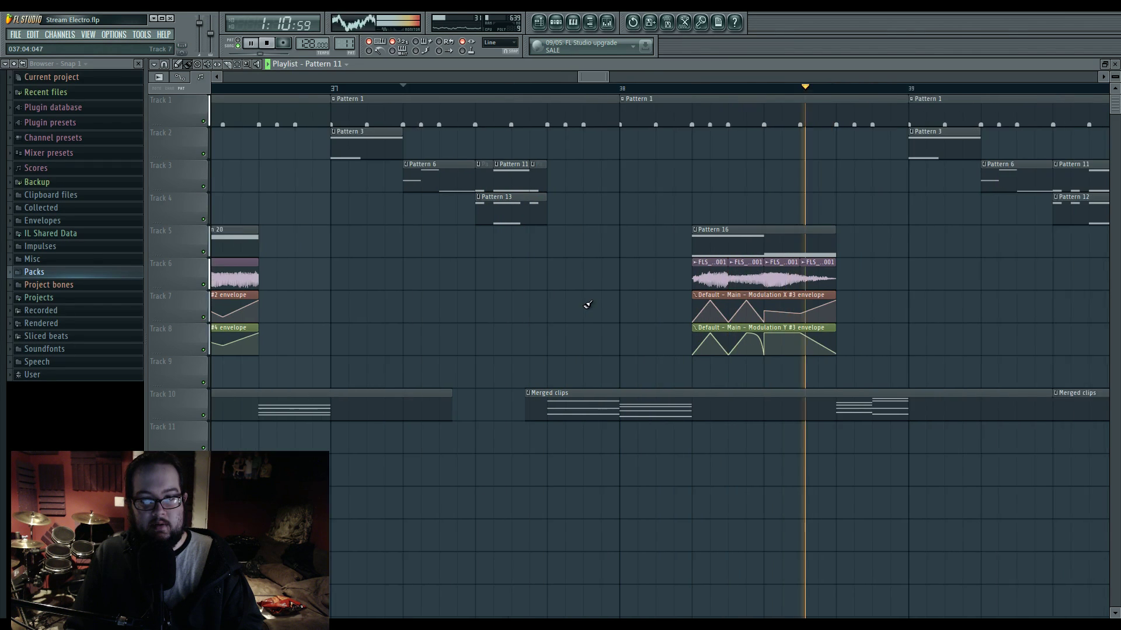
# Step: Replay from bar 33 and place copies of the one-beat merged chord clip on Track 11 at bars 37 and 39
pyautogui.scroll(-5, 548, 313)
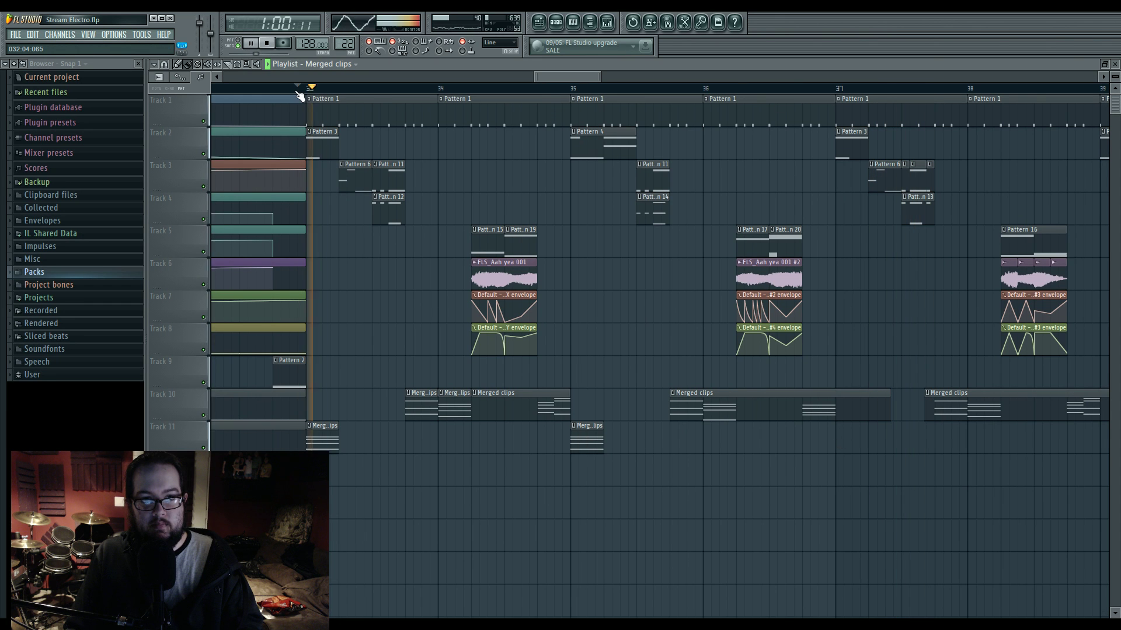
pyautogui.click(840, 442)
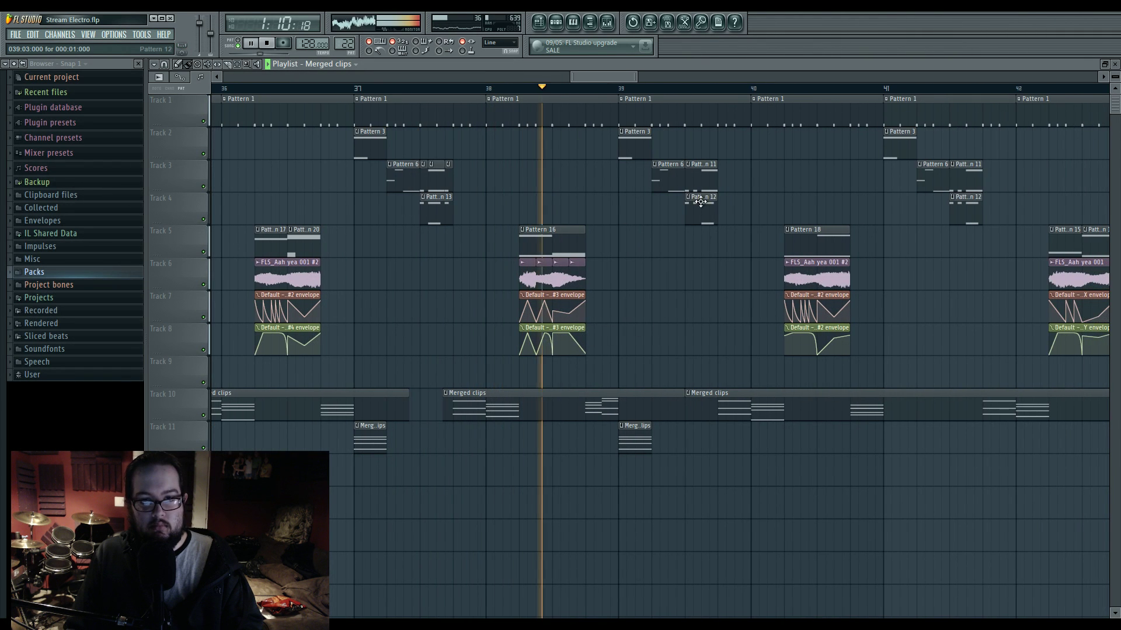
# Step: Make the Pattern 12 clip on Track 4 in bar 39 unique and lower its two short D5 notes an octave to D4
pyautogui.scroll(3, 666, 198)
pyautogui.click(702, 261)
pyautogui.doubleClick(686, 218)
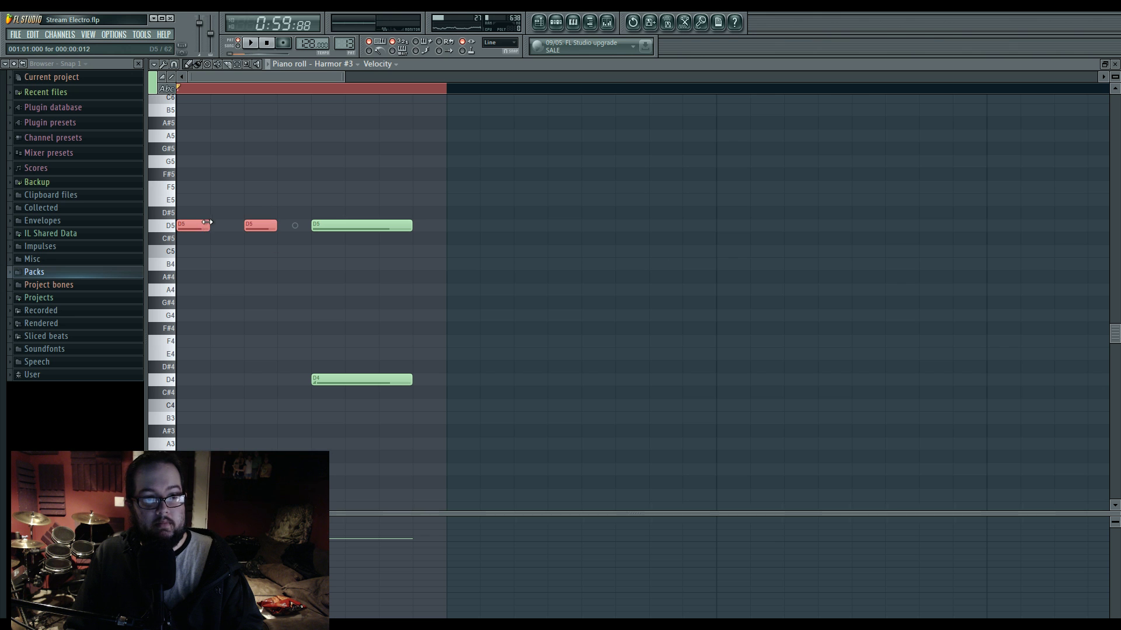
pyautogui.scroll(-3, 333, 257)
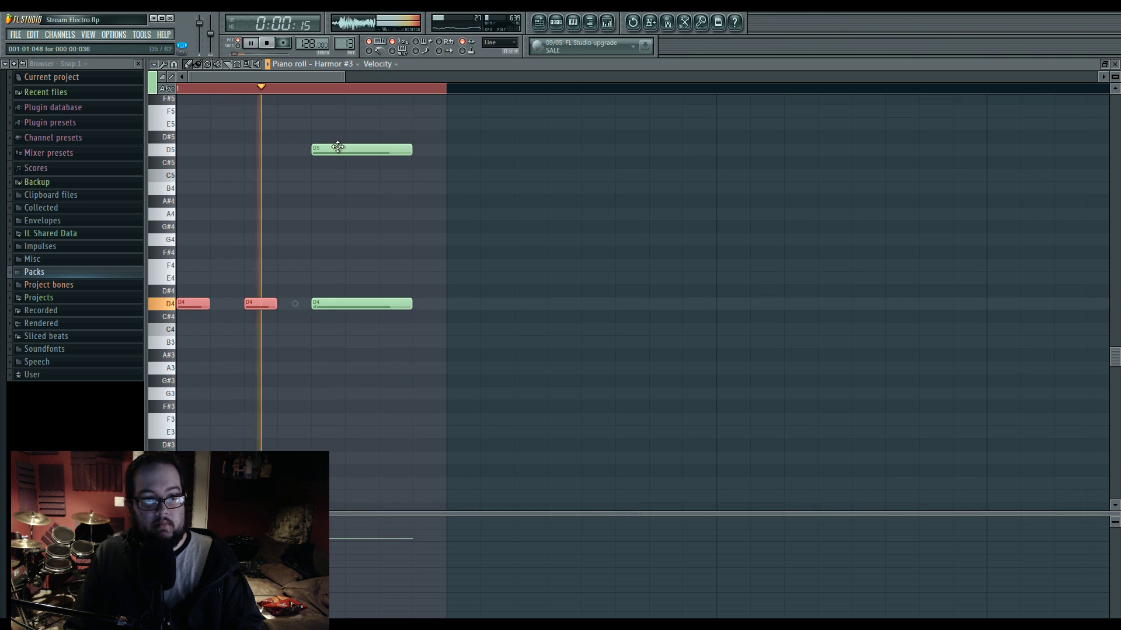
# Step: Lower and shorten the pattern's long D4 slide note, and split its long D5 note into two shorter consecutive D5 notes
pyautogui.moveTo(328, 301); pyautogui.dragTo(328, 422)
pyautogui.moveTo(412, 423); pyautogui.dragTo(368, 430)
pyautogui.scroll(10, 372, 280)
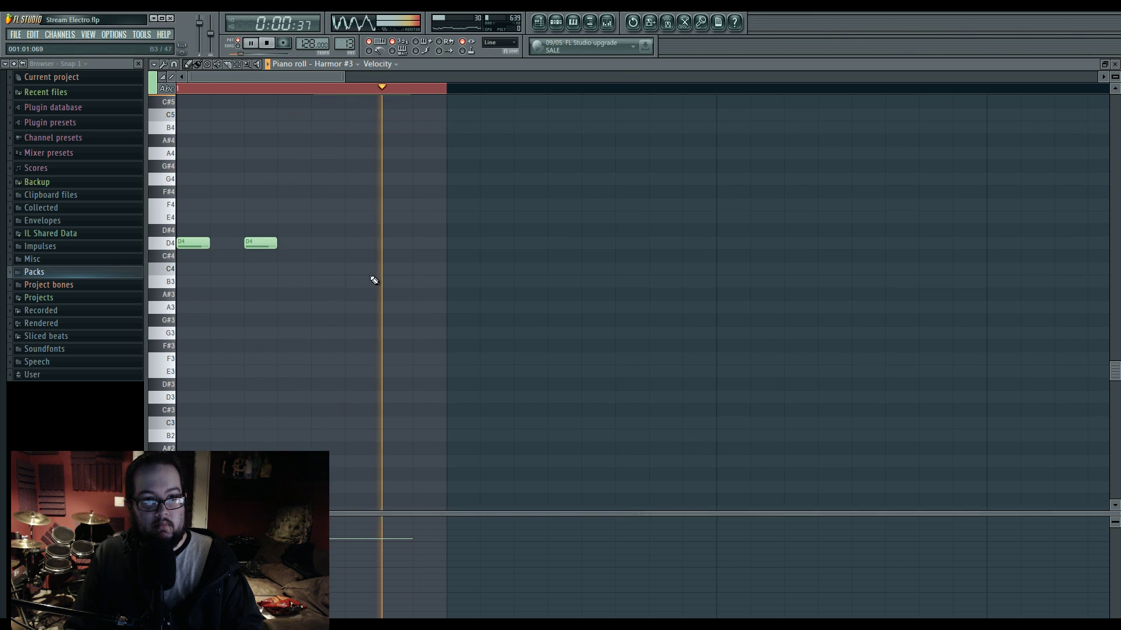
pyautogui.moveTo(411, 220); pyautogui.dragTo(390, 221)
pyautogui.click(391, 219)
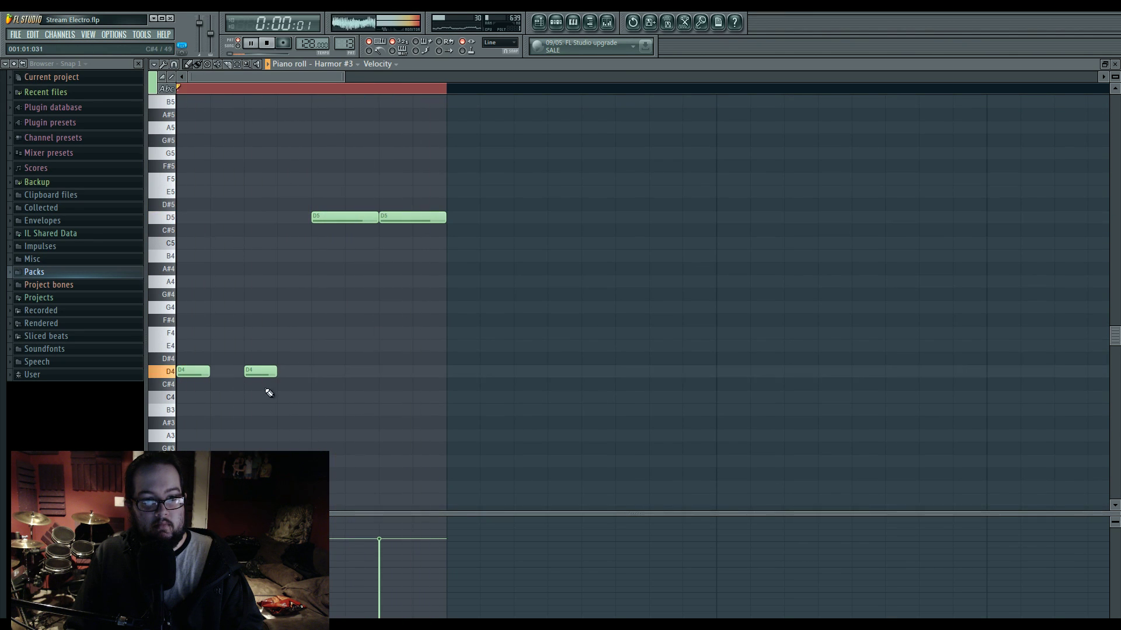
# Step: Add a second slide note at D2 after the E1 slide, shorten the notes in the pattern's second half, and return to the playlist
pyautogui.scroll(-10, 333, 444)
pyautogui.click(375, 179)
pyautogui.moveTo(374, 178); pyautogui.dragTo(408, 178)
pyautogui.scroll(1, 373, 409)
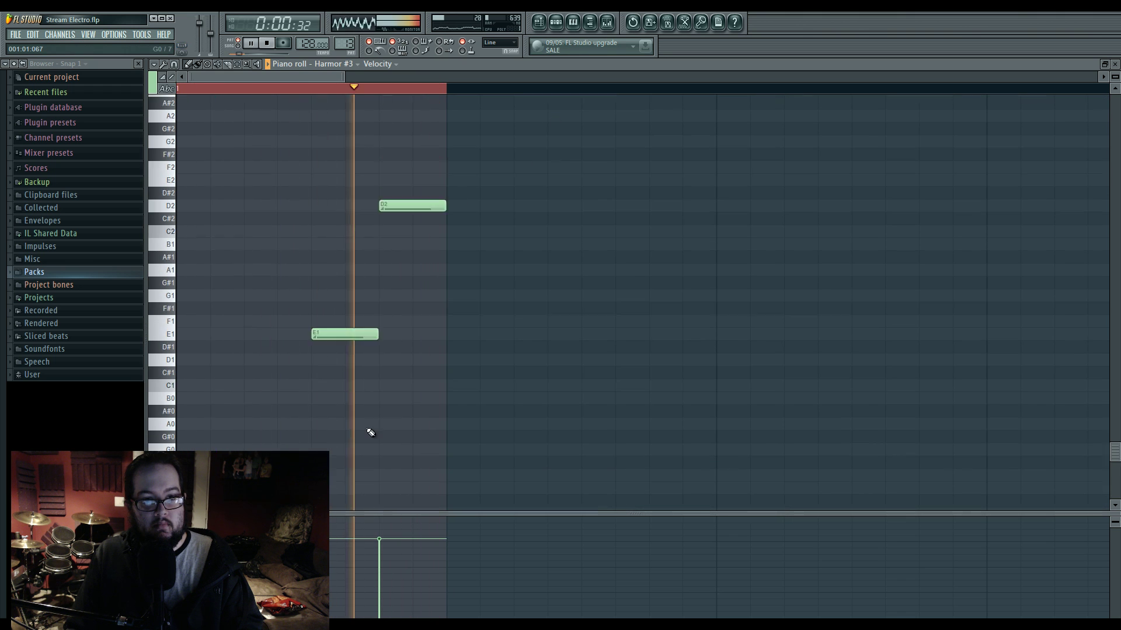
pyautogui.scroll(8, 370, 429)
pyautogui.scroll(-3, 370, 423)
pyautogui.scroll(5, 280, 326)
pyautogui.moveTo(233, 184); pyautogui.dragTo(348, 628)
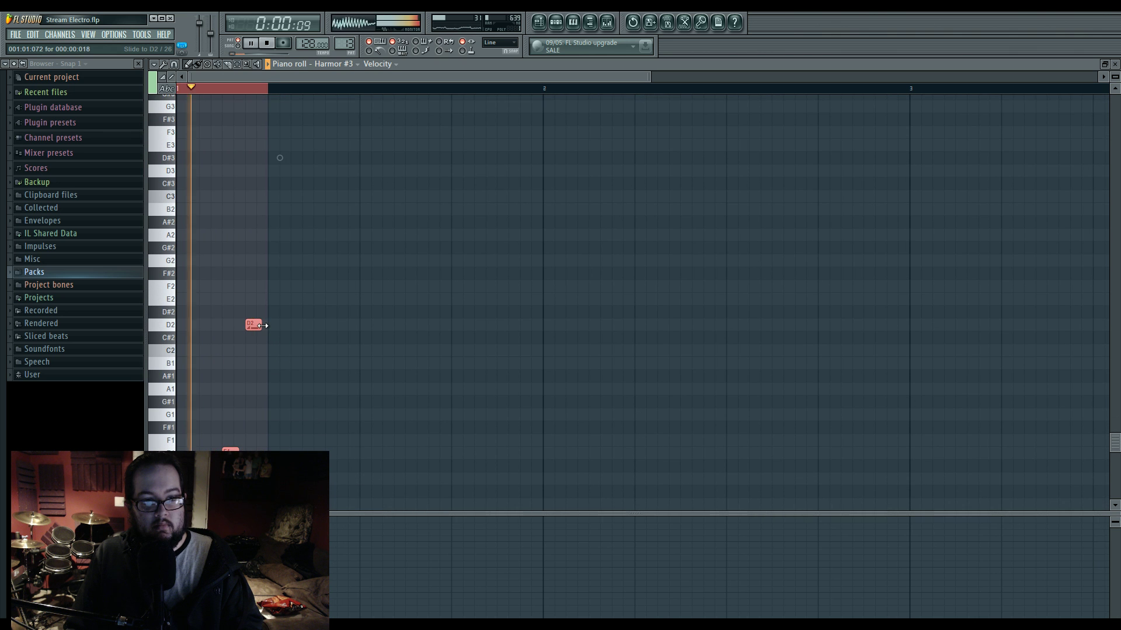
pyautogui.press('F5')
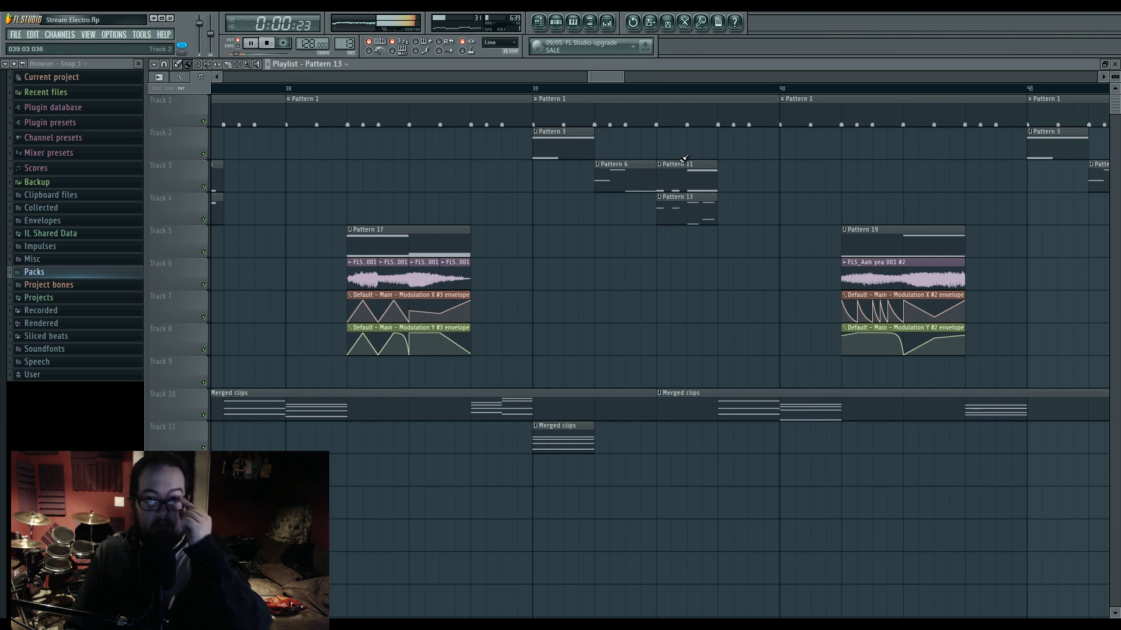
# Step: Make the Pattern 11 clip on Track 3 in bar 39 unique and replace its long D5 note with two short D5 notes
pyautogui.doubleClick(674, 207)
pyautogui.click(539, 25)
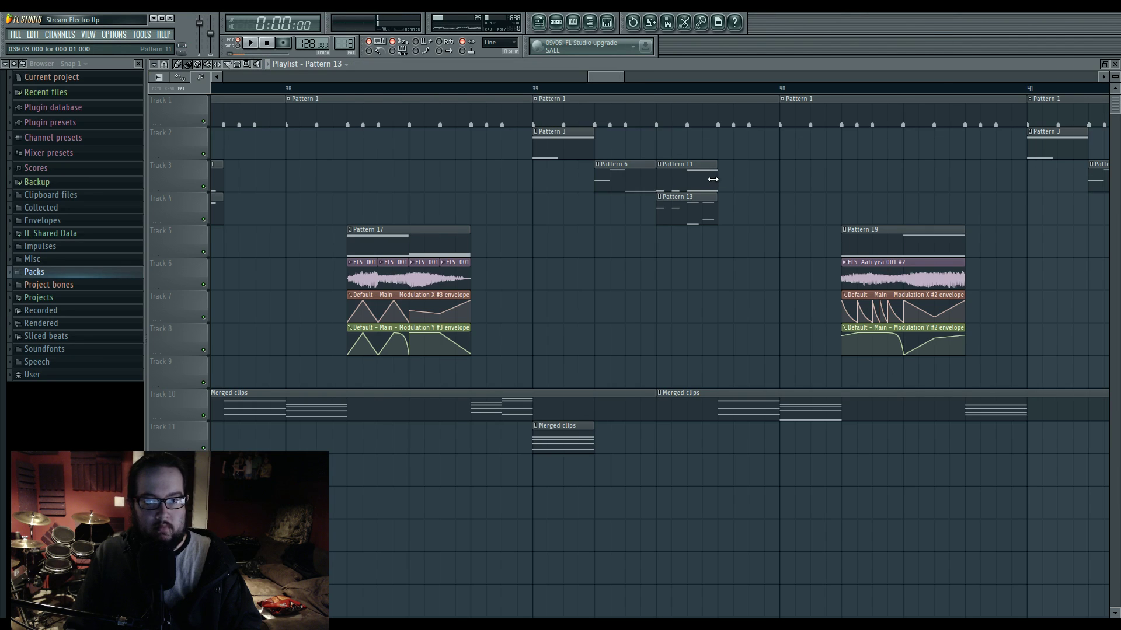
pyautogui.doubleClick(673, 180)
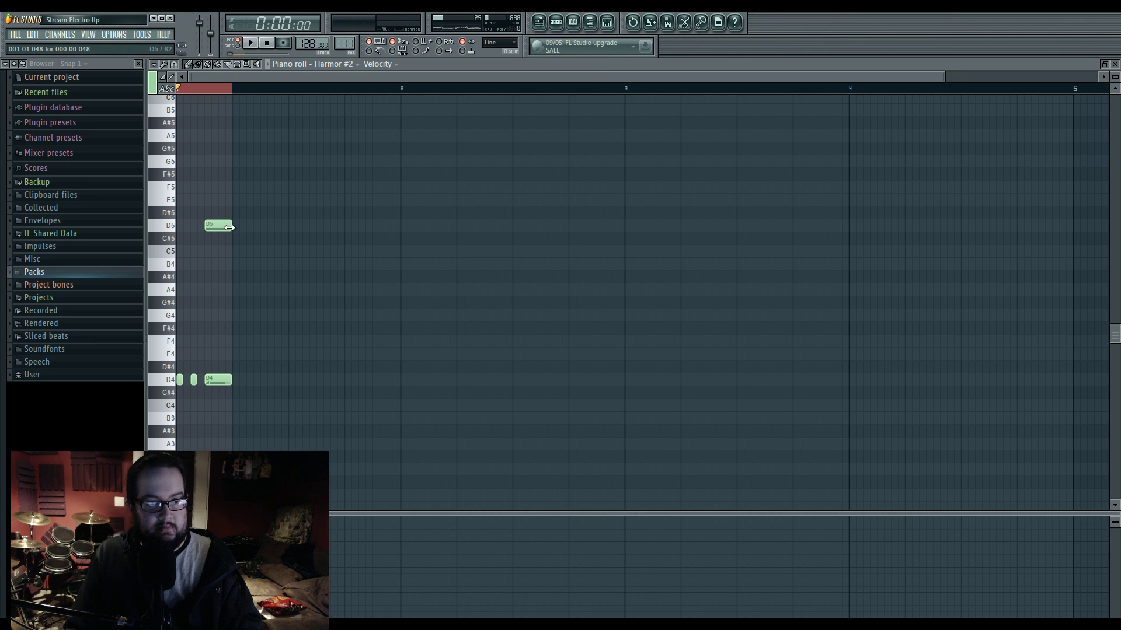
pyautogui.click(538, 25)
pyautogui.rightClick(659, 169)
pyautogui.click(686, 229)
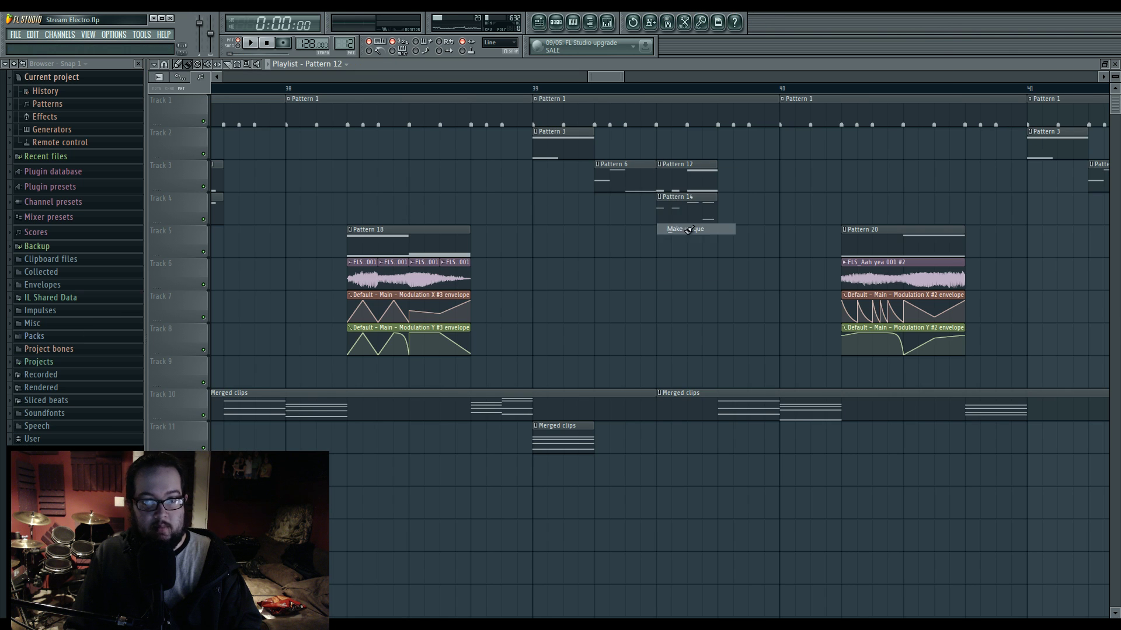
pyautogui.doubleClick(680, 180)
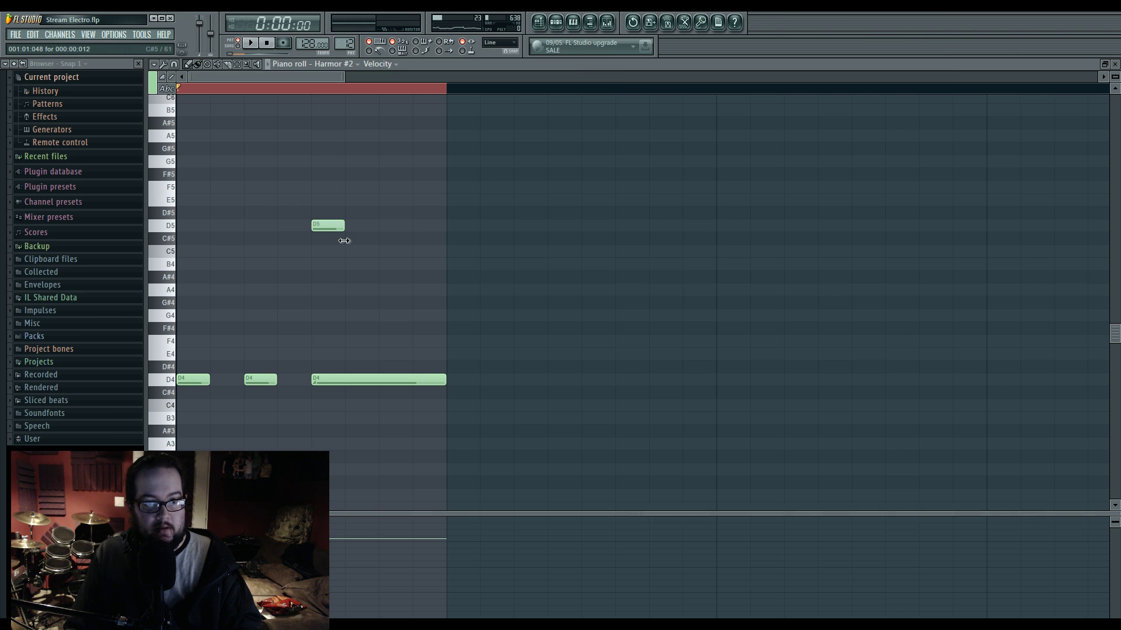
pyautogui.click(607, 23)
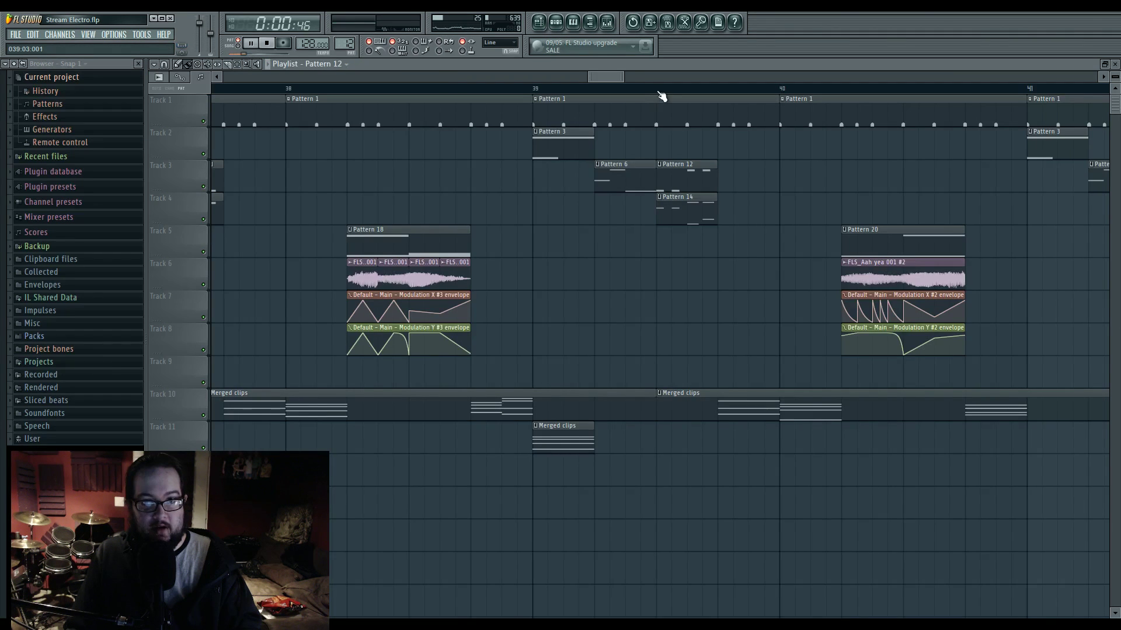
# Step: Replay the playlist from bar 39 to judge the edited patterns and the transition into bar 41
pyautogui.doubleClick(659, 92)
pyautogui.click(537, 91)
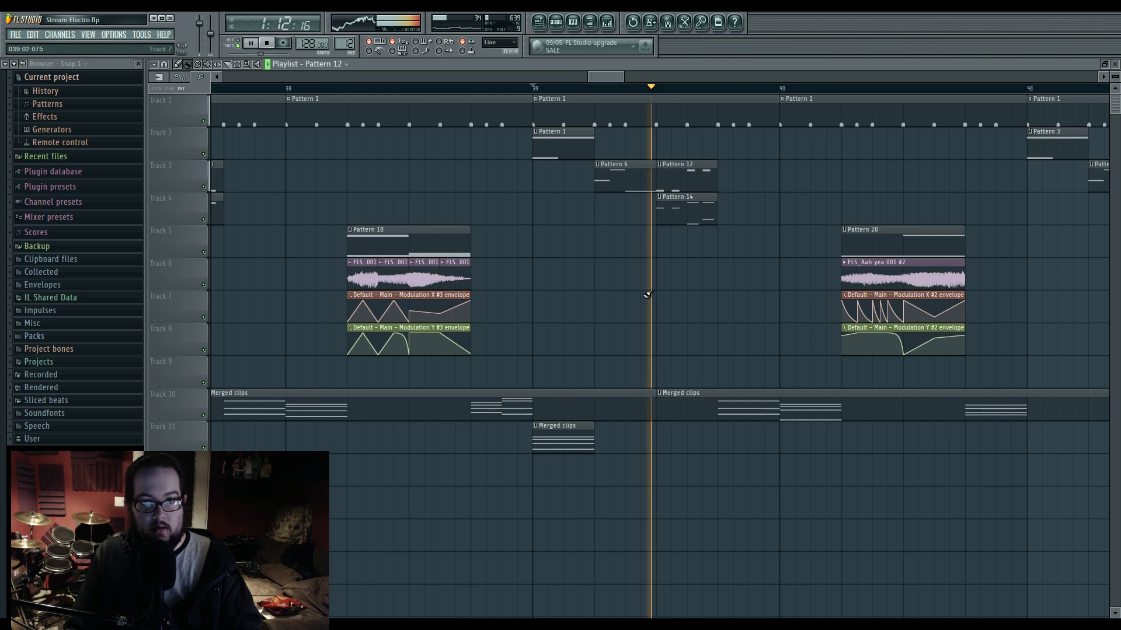
pyautogui.moveTo(789, 325); pyautogui.dragTo(569, 325)
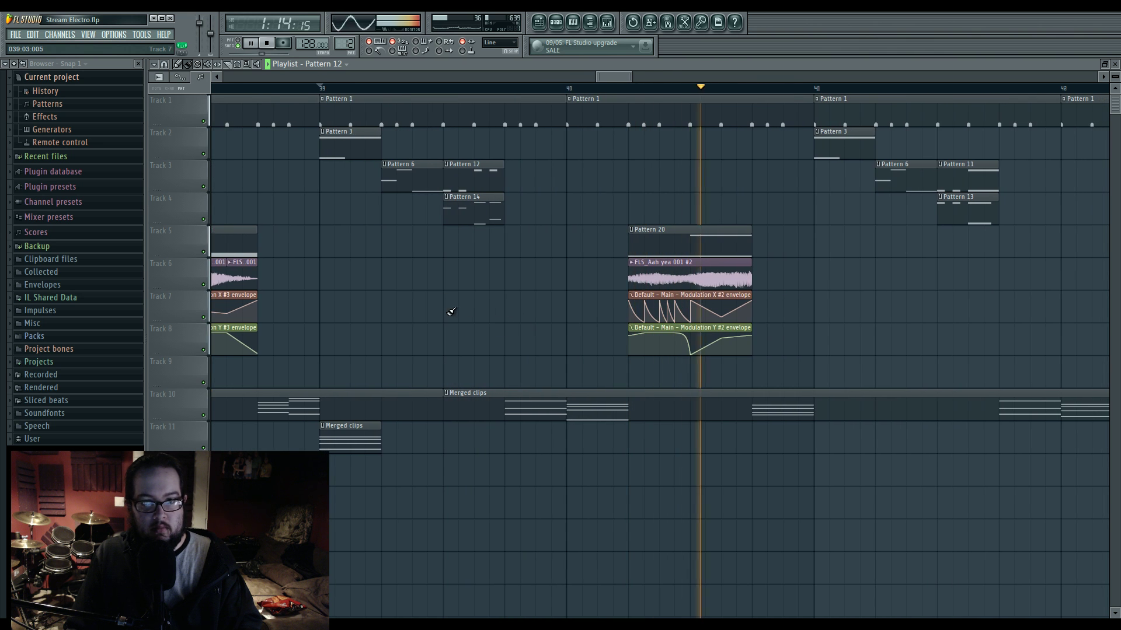
pyautogui.keyDown('ctrl'); pyautogui.scroll(-4, 843, 320); pyautogui.keyUp('ctrl')
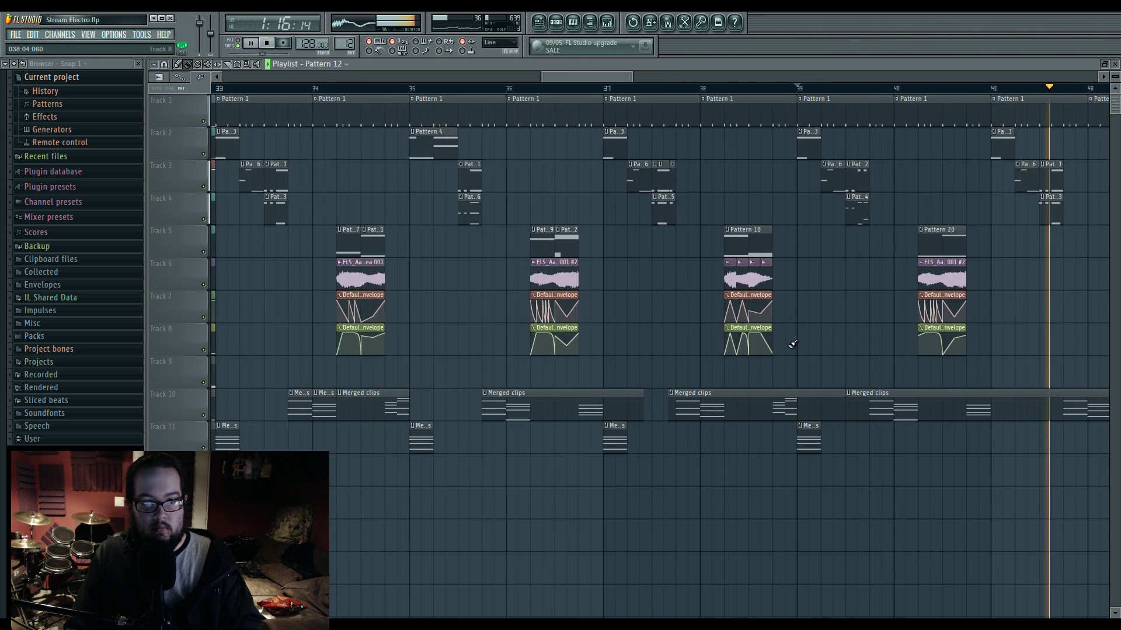
pyautogui.moveTo(940, 344); pyautogui.dragTo(717, 343)
pyautogui.press('space')
# Step: Make the Modulation X and Modulation Y envelope clips and the Pattern 20 clip in bar 40 unique
pyautogui.keyDown('ctrl'); pyautogui.scroll(4, 717, 343); pyautogui.keyUp('ctrl')
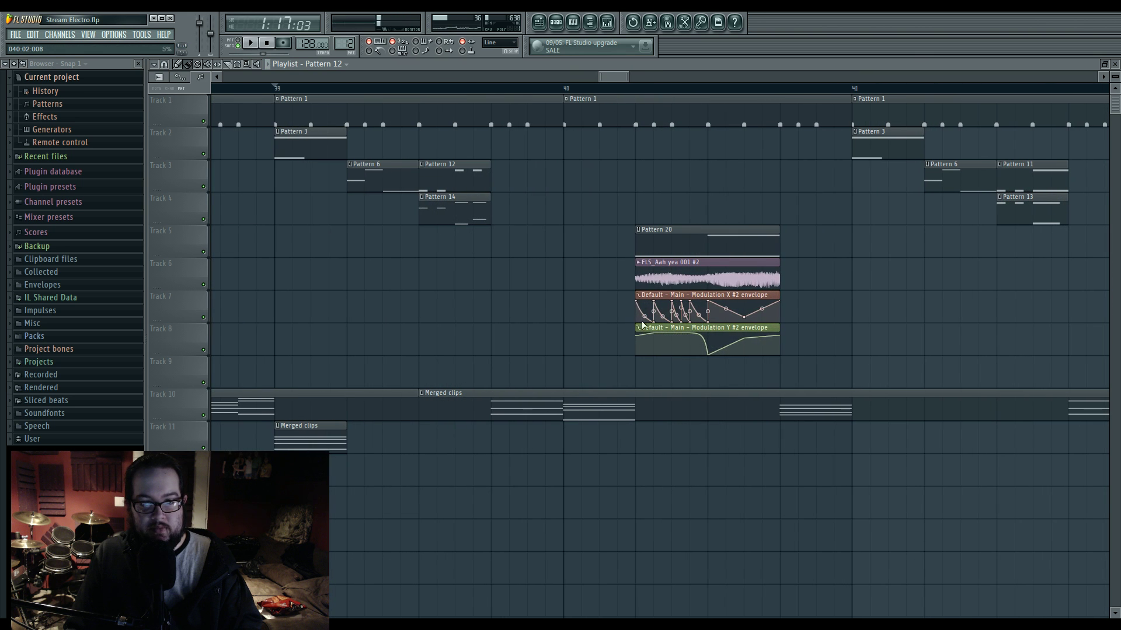
pyautogui.rightClick(636, 294)
pyautogui.click(663, 354)
pyautogui.rightClick(638, 331)
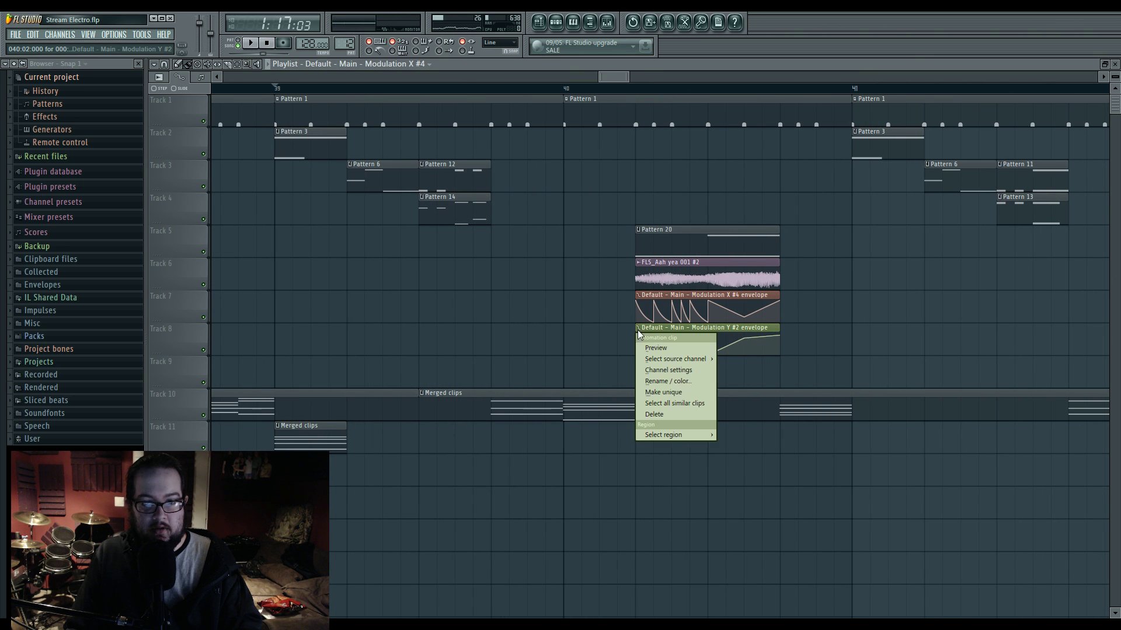
pyautogui.click(664, 392)
pyautogui.rightClick(639, 235)
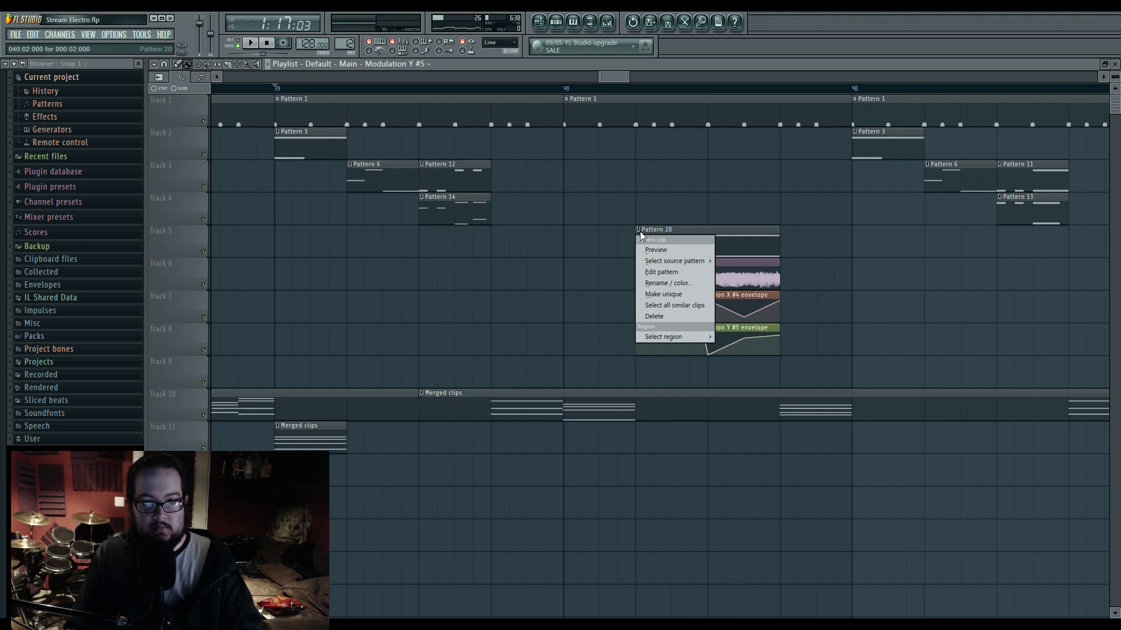
pyautogui.click(664, 294)
pyautogui.click(666, 352)
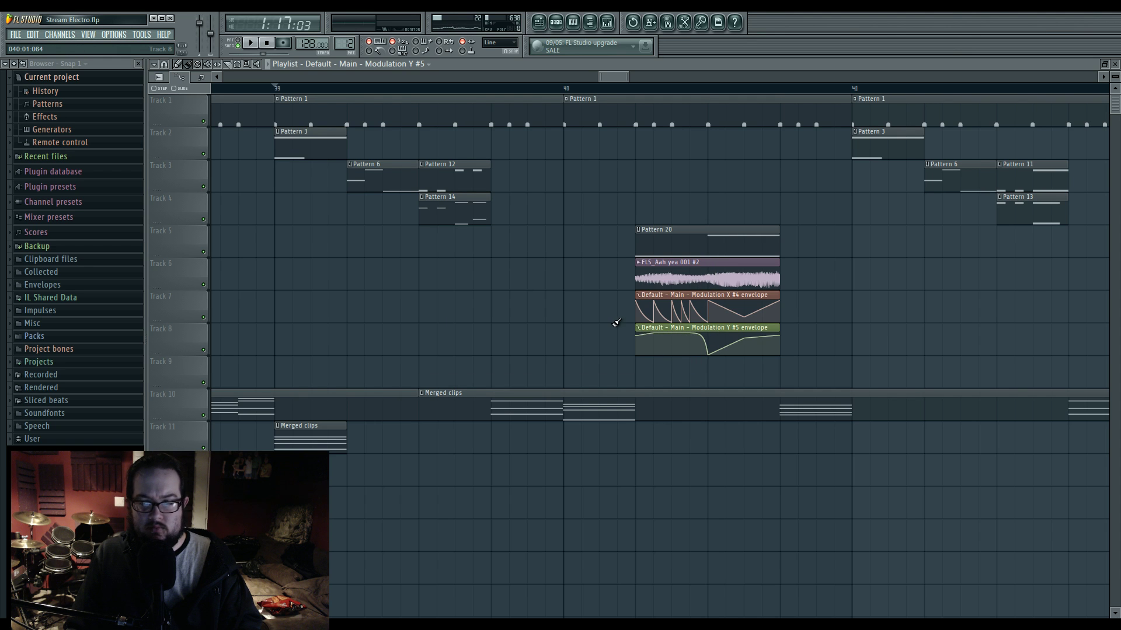
# Step: Compare bar 40's envelopes with the earlier ones and replay from the start of the Pattern 20 clip
pyautogui.scroll(-5, 926, 327)
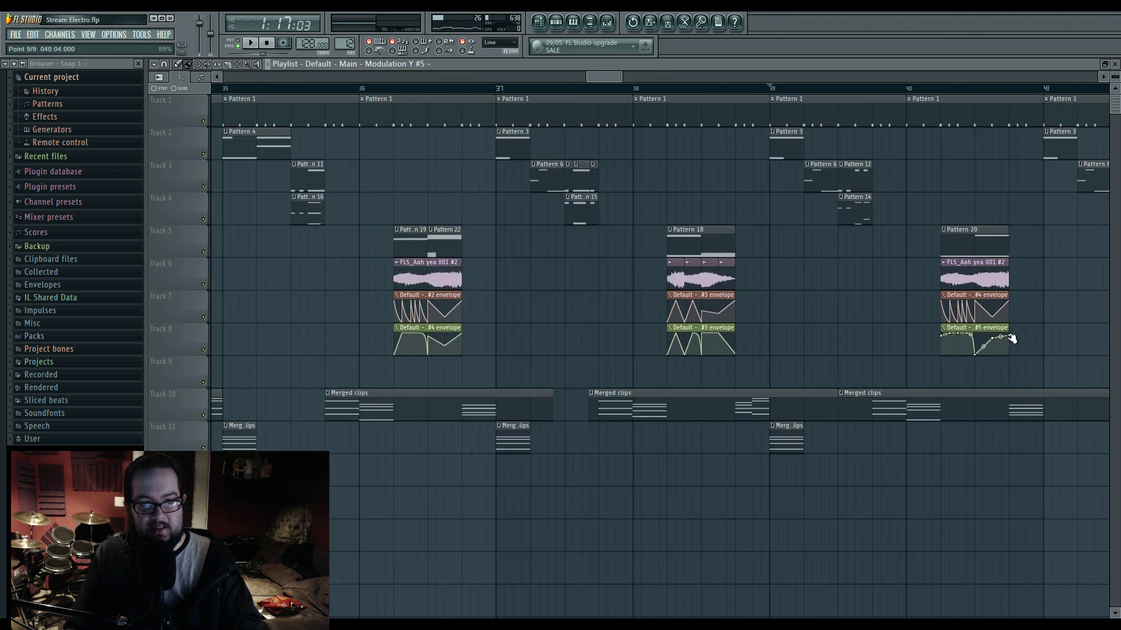
pyautogui.scroll(5, 1012, 338)
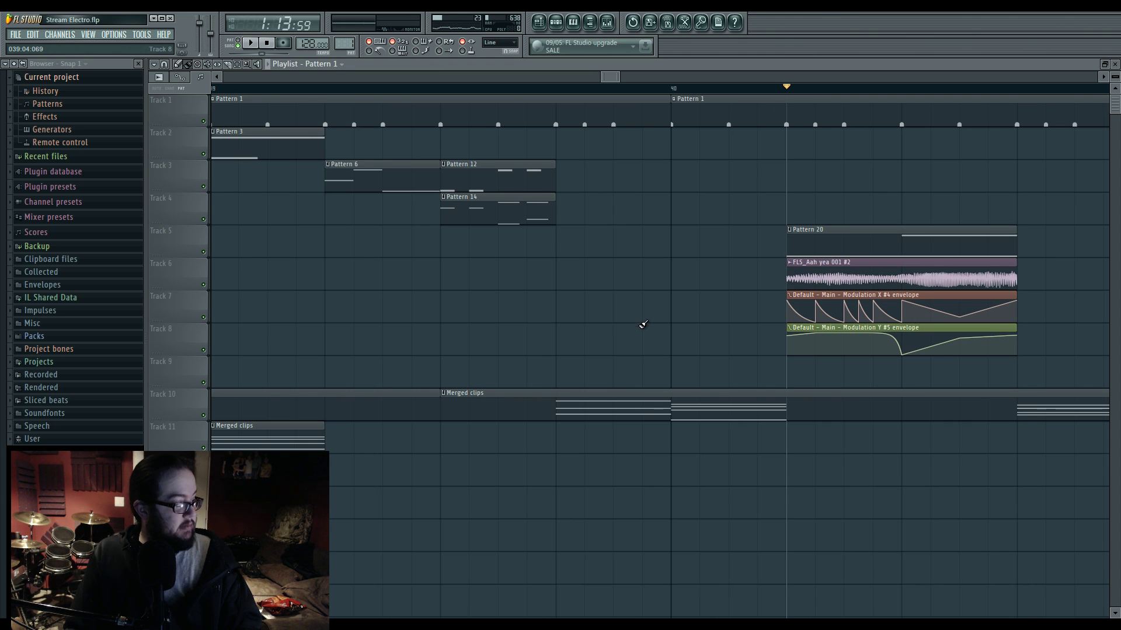
pyautogui.moveTo(867, 220); pyautogui.dragTo(642, 193)
pyautogui.press('space')
pyautogui.press('space')
pyautogui.press('space')
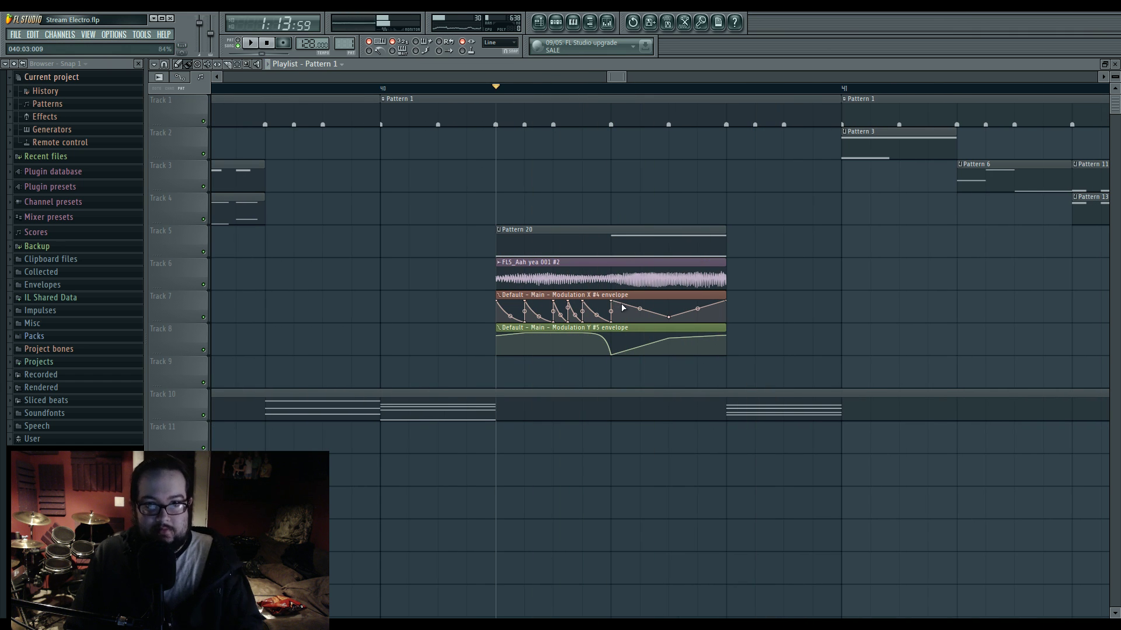
# Step: Reshape the second halves of bar 40's envelopes: Modulation X rises to maximum, holds and falls, while Modulation Y rises faster and levels off
pyautogui.rightClick(614, 311)
pyautogui.click(652, 310)
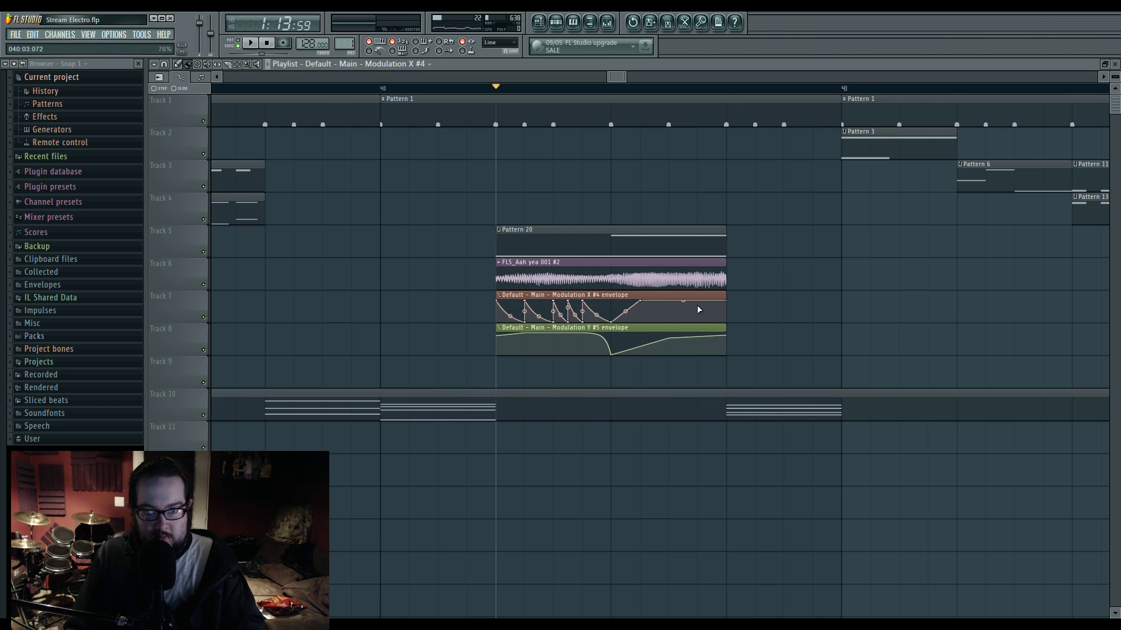
pyautogui.press('space')
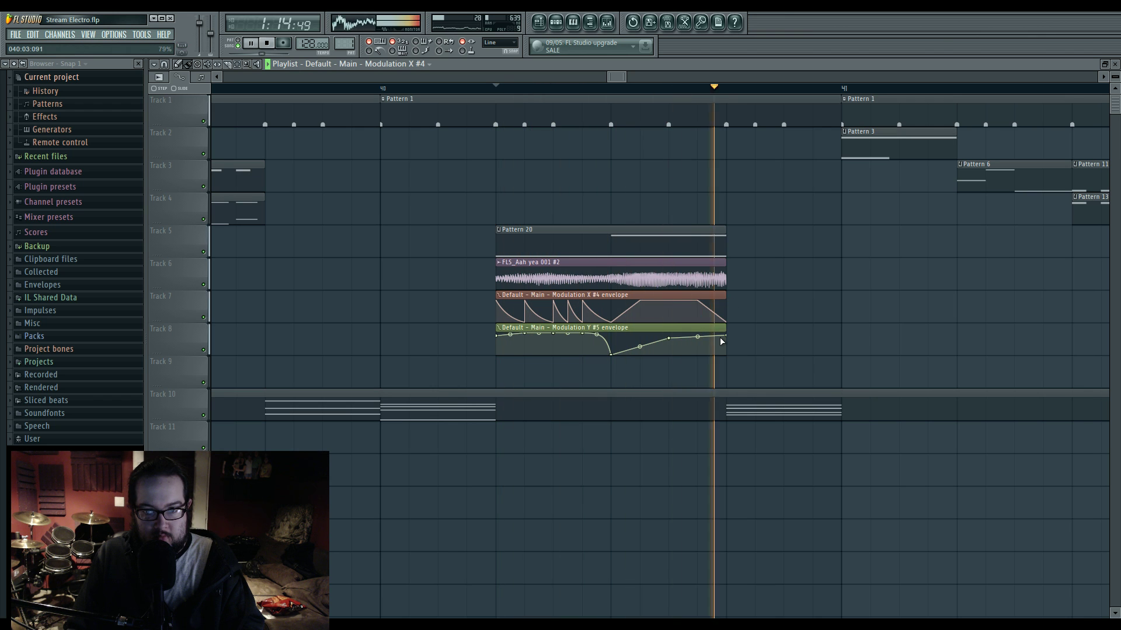
pyautogui.rightClick(641, 339)
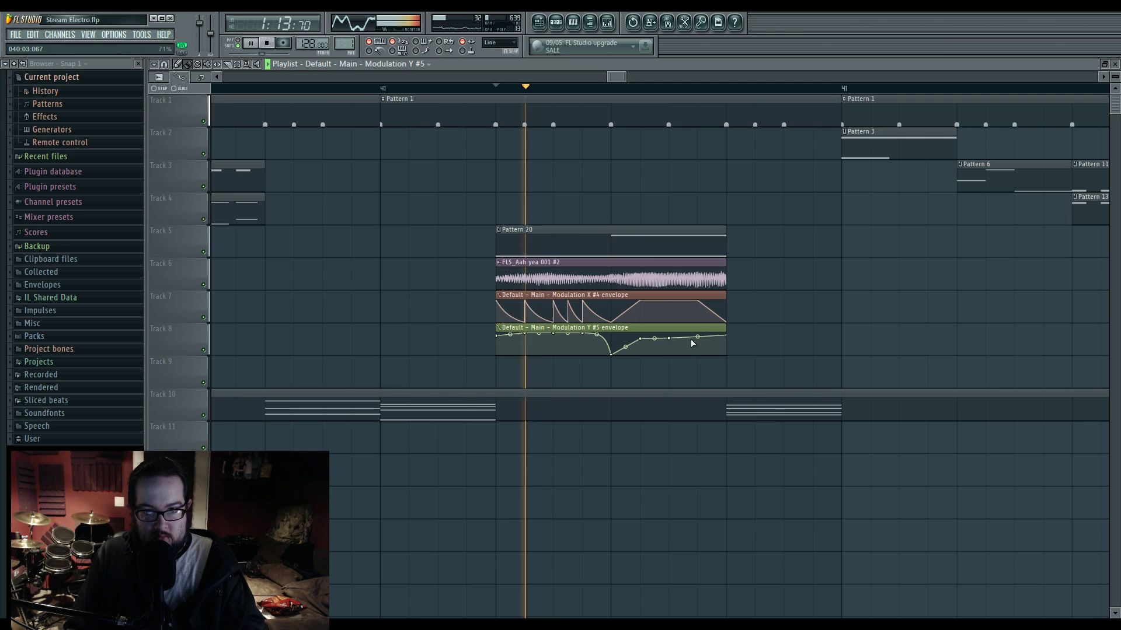
pyautogui.moveTo(726, 335); pyautogui.dragTo(727, 339)
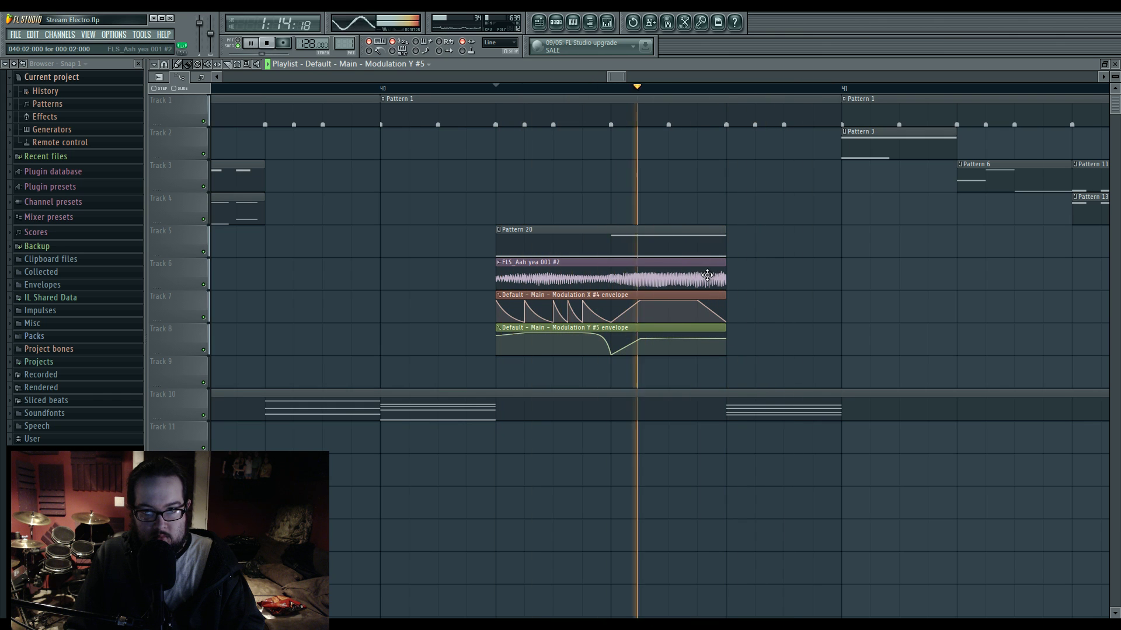
# Step: Fill the second half of bar 40's FLS_Aah yea 001 #2 clip with repeated 3-tick slices and audition the stutter
pyautogui.scroll(3, 725, 276)
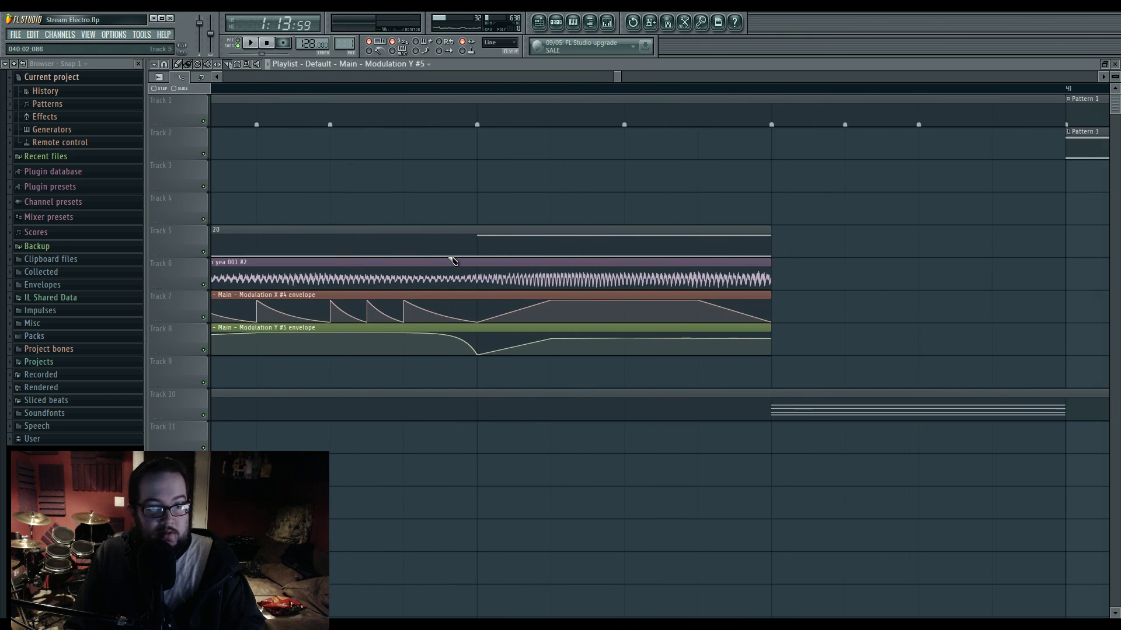
pyautogui.scroll(2, 478, 222)
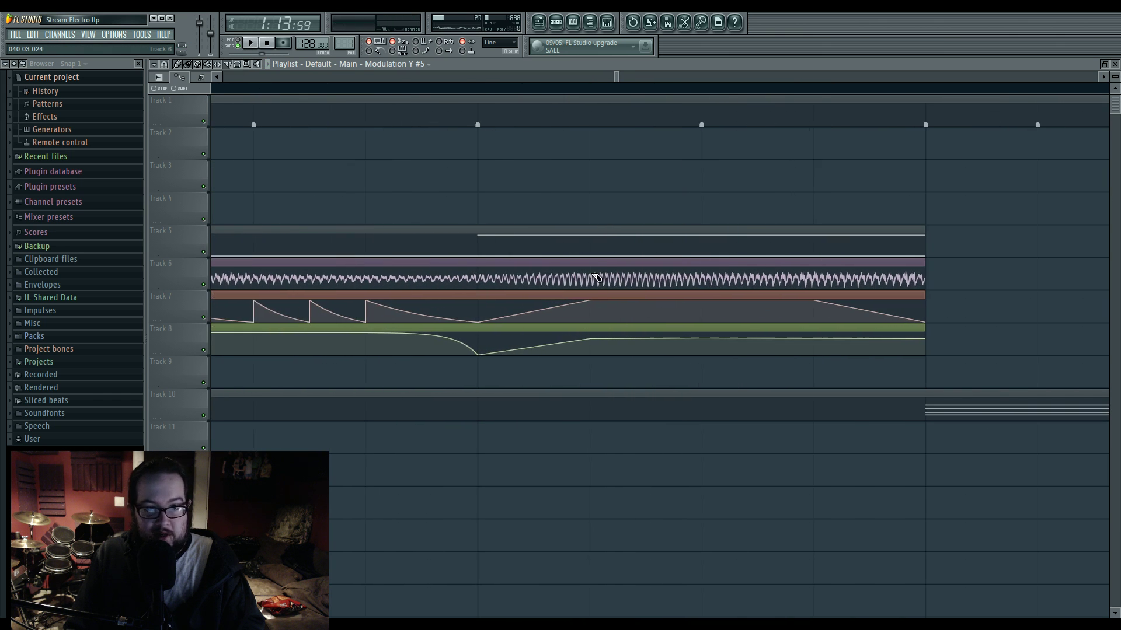
pyautogui.rightClick(711, 272)
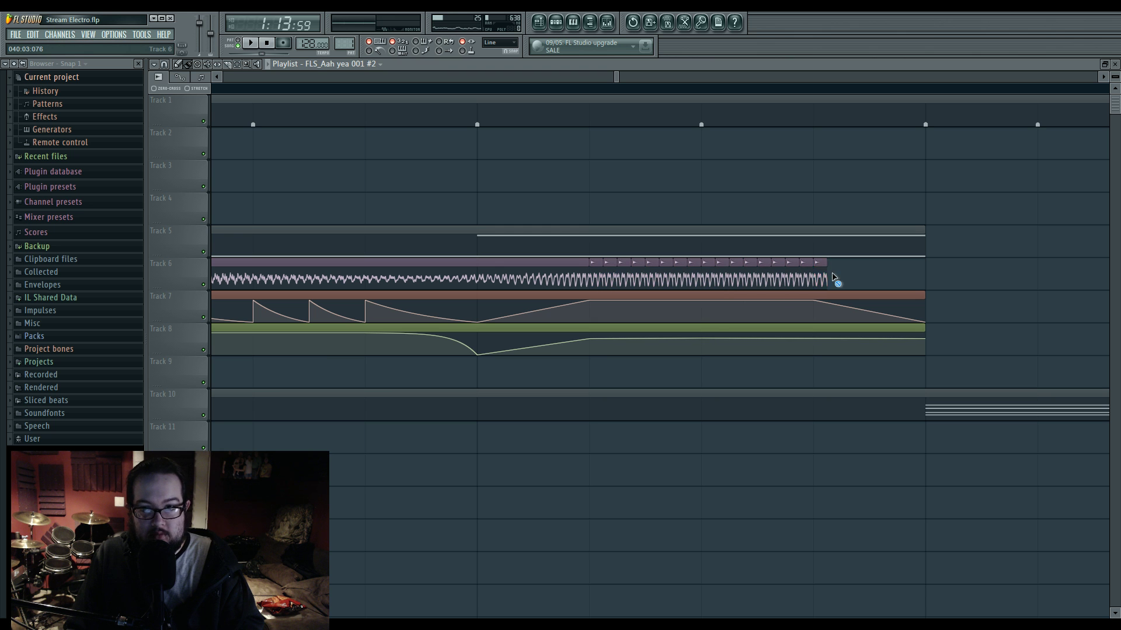
pyautogui.moveTo(918, 276); pyautogui.dragTo(928, 279)
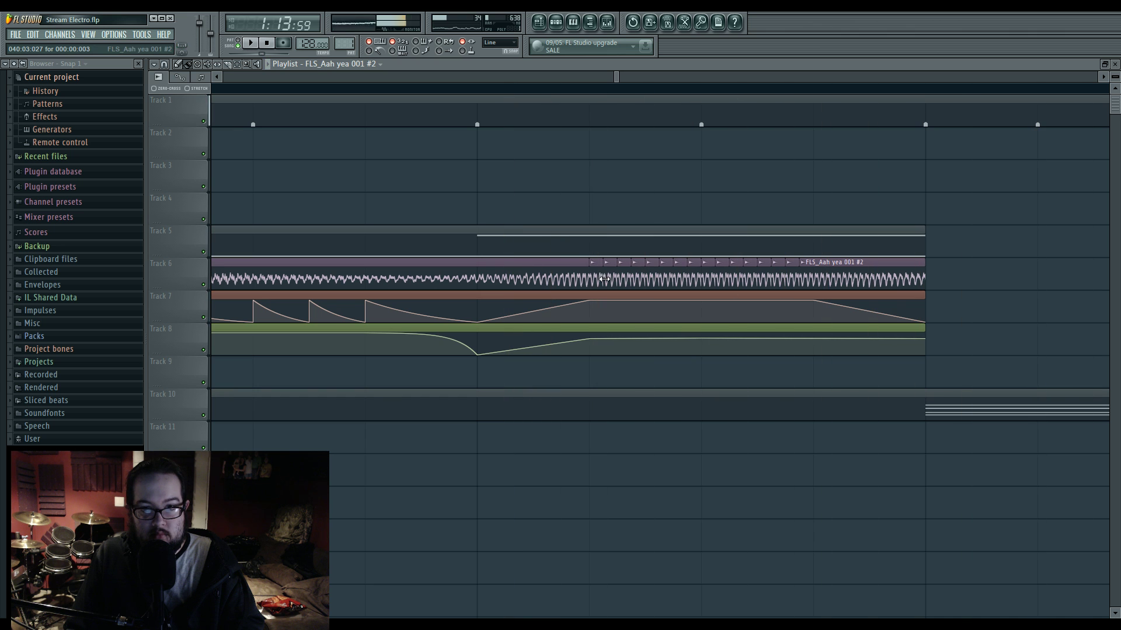
pyautogui.moveTo(669, 280); pyautogui.dragTo(788, 270)
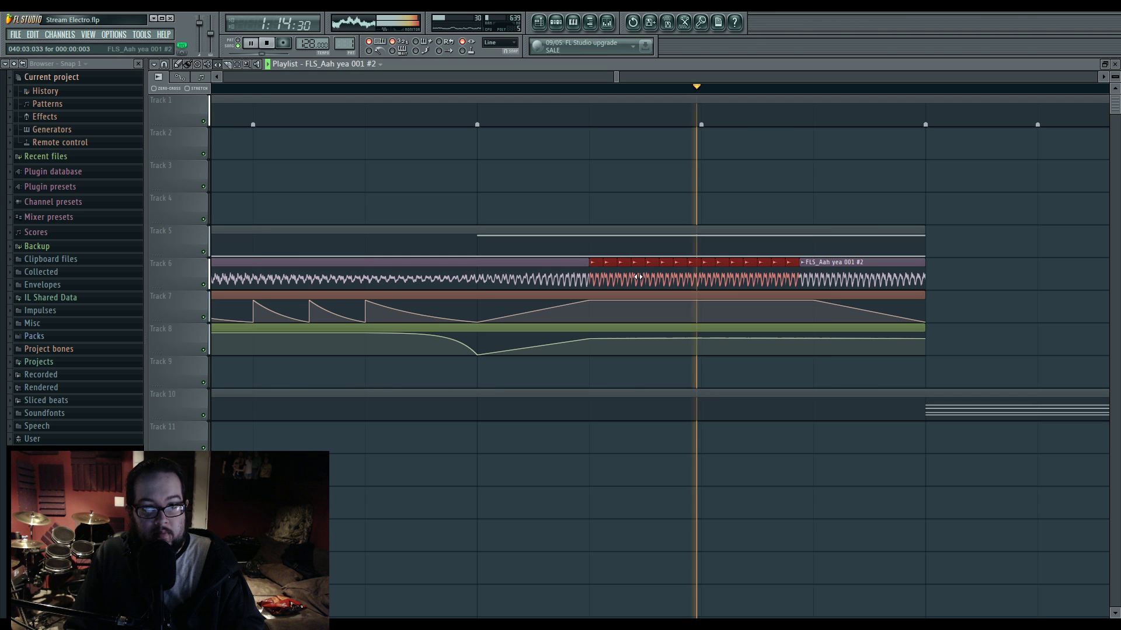
pyautogui.press('space')
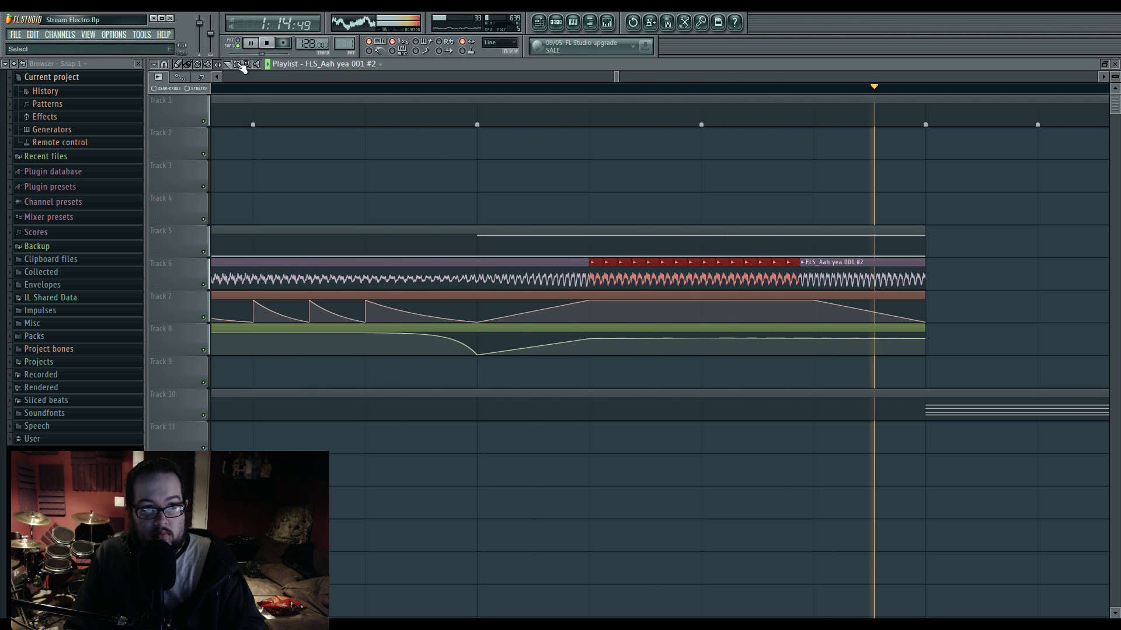
# Step: In Pattern 20, delete the upper note, shorten the A#0 note to one beat and place a one-beat A#1 note after it
pyautogui.click(188, 66)
pyautogui.doubleClick(435, 237)
pyautogui.rightClick(249, 206)
pyautogui.press('space')
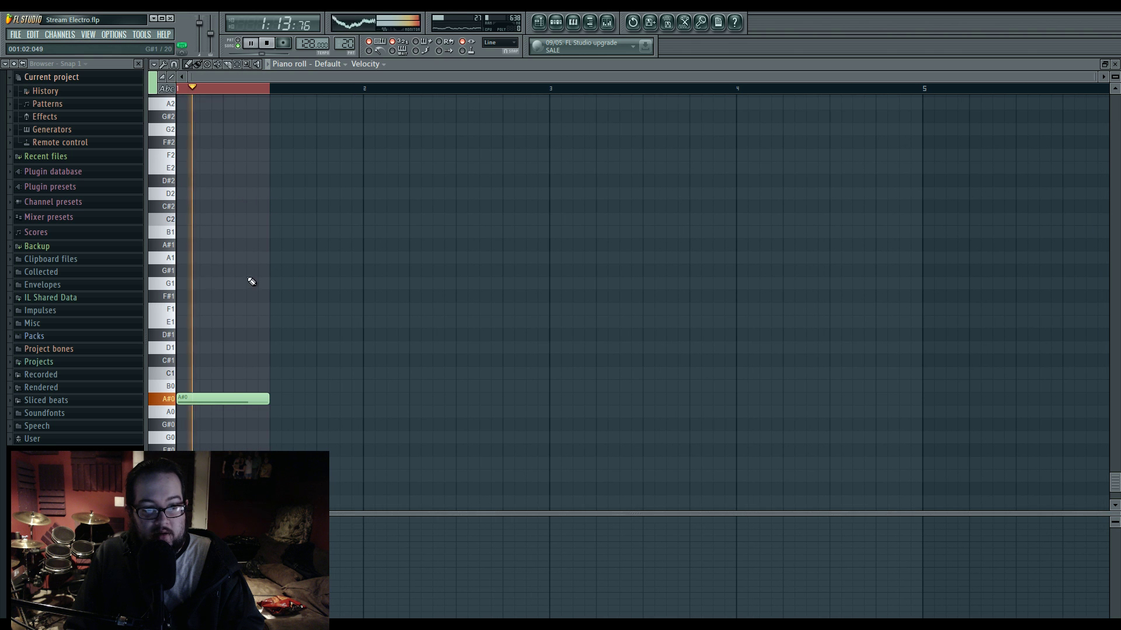
pyautogui.moveTo(250, 399); pyautogui.dragTo(184, 208)
pyautogui.press('space')
pyautogui.moveTo(200, 252); pyautogui.dragTo(218, 322)
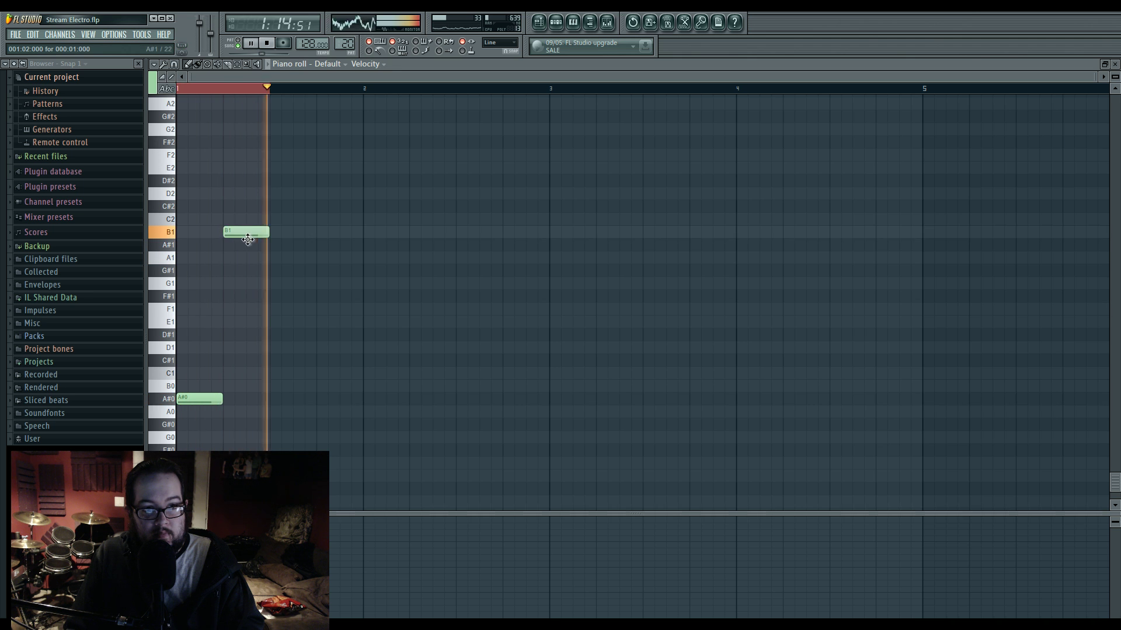
pyautogui.moveTo(248, 240); pyautogui.dragTo(250, 316)
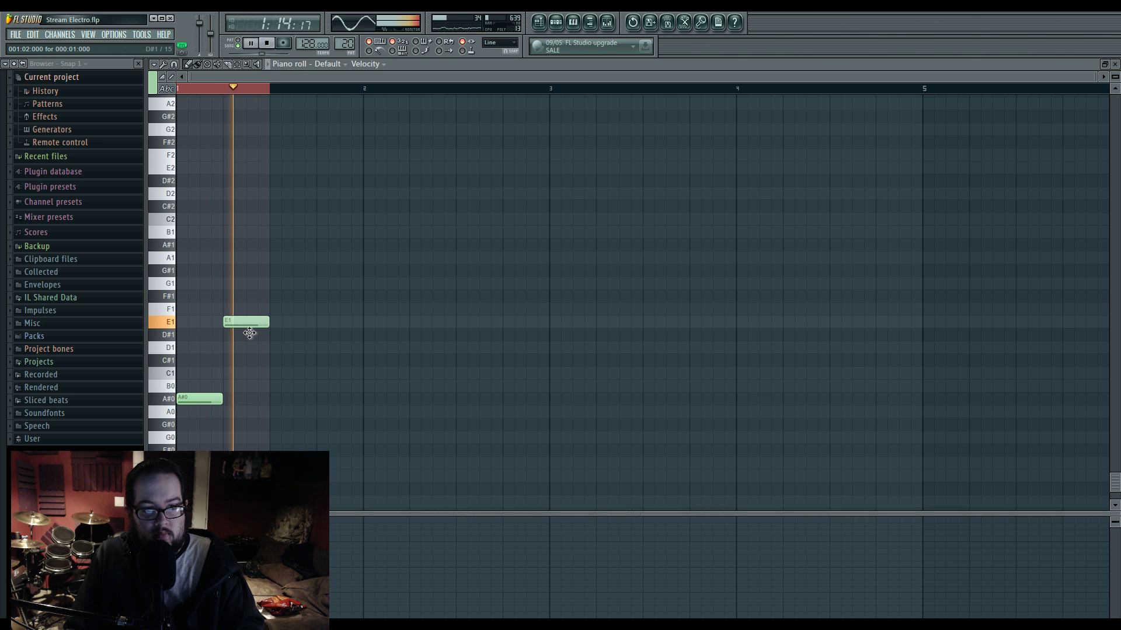
pyautogui.press('F5')
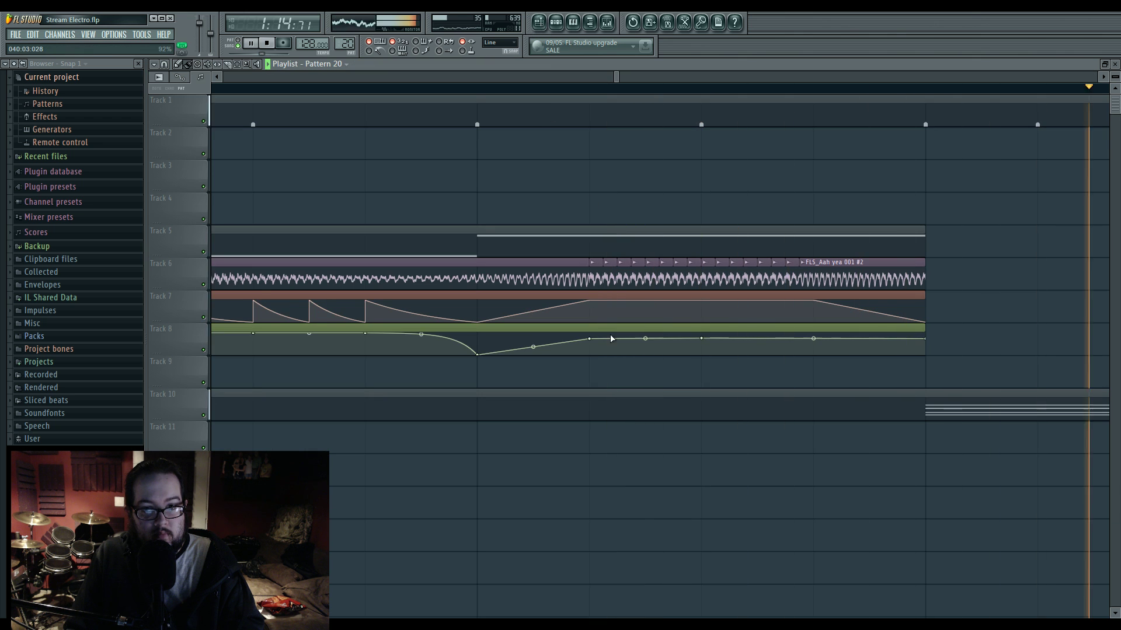
# Step: Reshape bar 40's Modulation X envelope so it ramps slowly up from beat 3 and holds at maximum to the end
pyautogui.rightClick(591, 301)
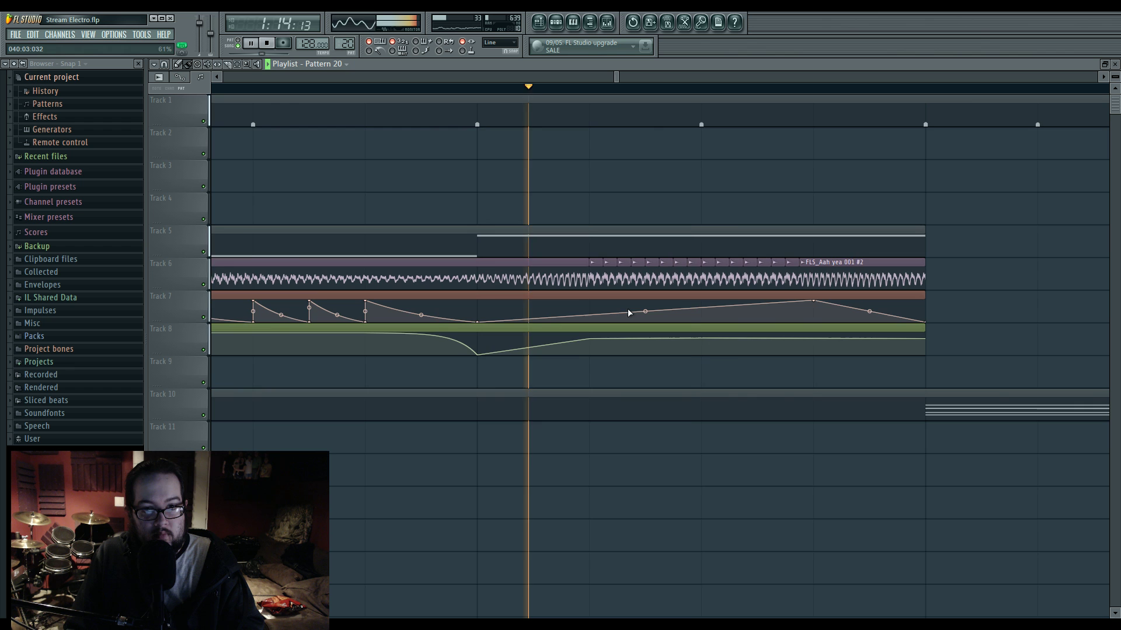
pyautogui.scroll(-3, 609, 320)
pyautogui.moveTo(722, 323); pyautogui.dragTo(730, 285)
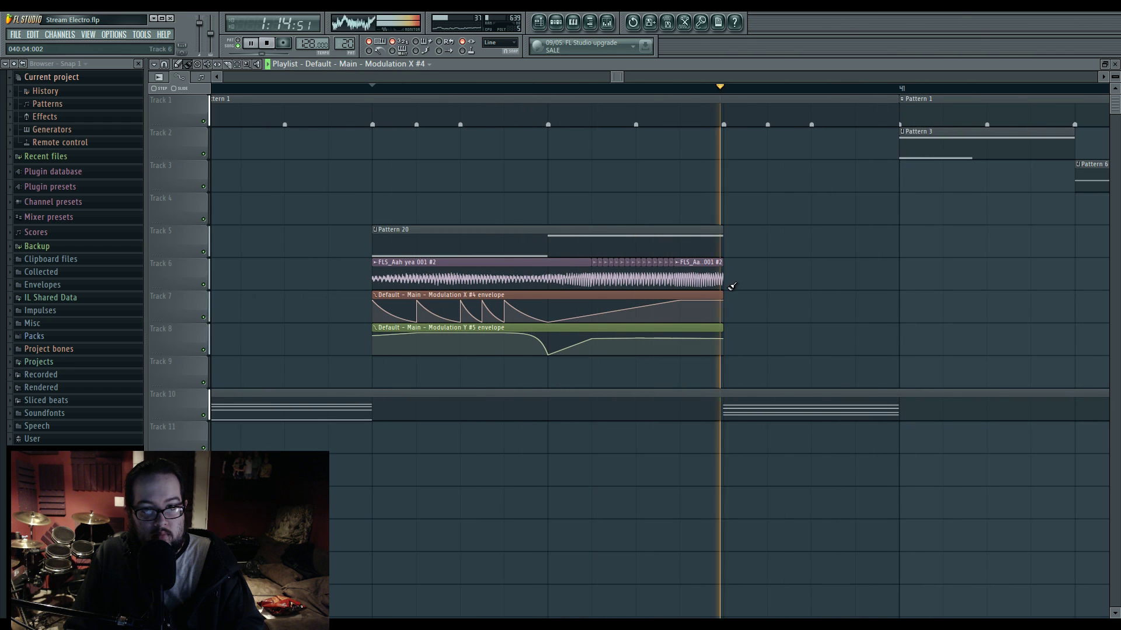
pyautogui.press('space')
pyautogui.press('space')
# Step: Make bar 40's Modulation Y envelope jump up at beat 3, dip slightly and level out
pyautogui.moveTo(592, 338); pyautogui.dragTo(593, 345)
pyautogui.press('space')
pyautogui.press('space')
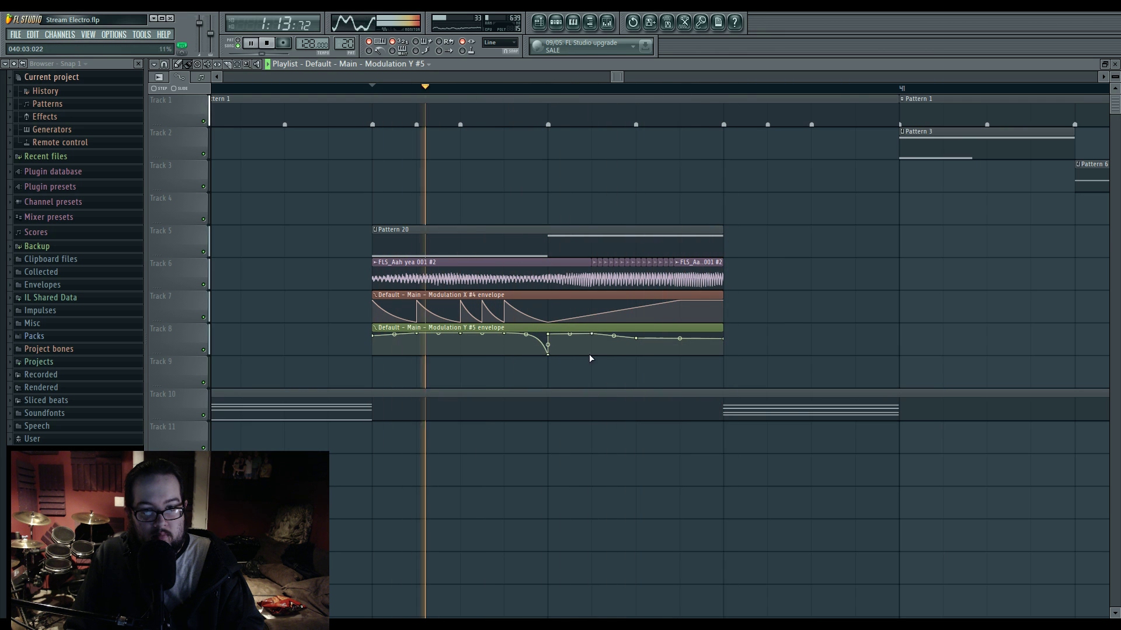
pyautogui.moveTo(592, 335); pyautogui.dragTo(597, 342)
# Step: Raise Pattern 20's first-beat note and place a low note under the A#1 note in the second beat
pyautogui.doubleClick(596, 245)
pyautogui.press('space')
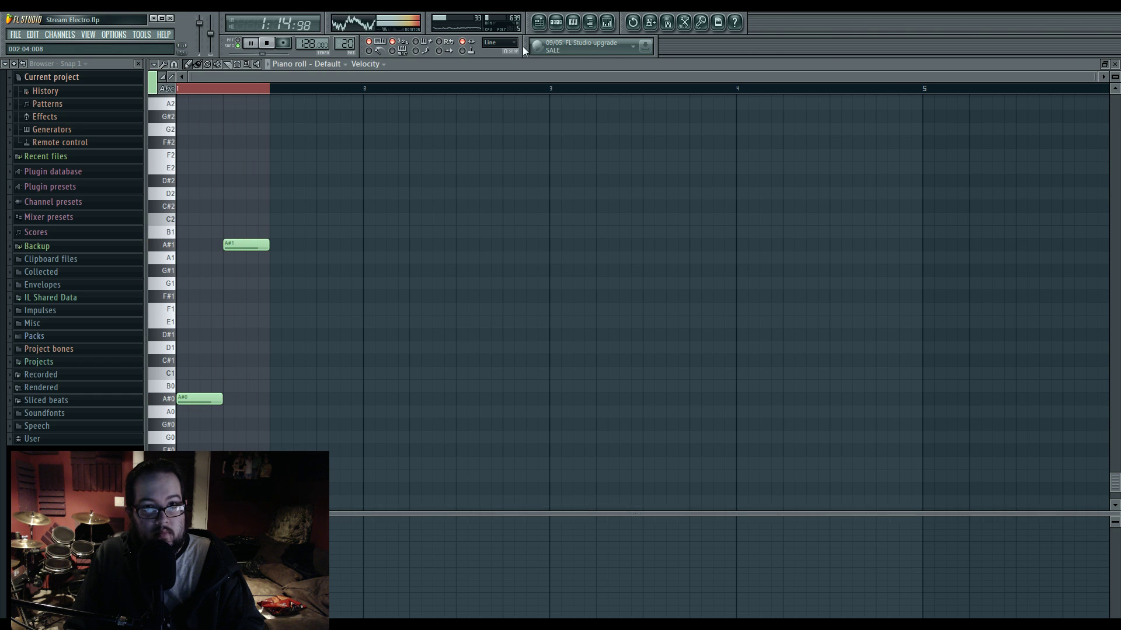
pyautogui.press('F5')
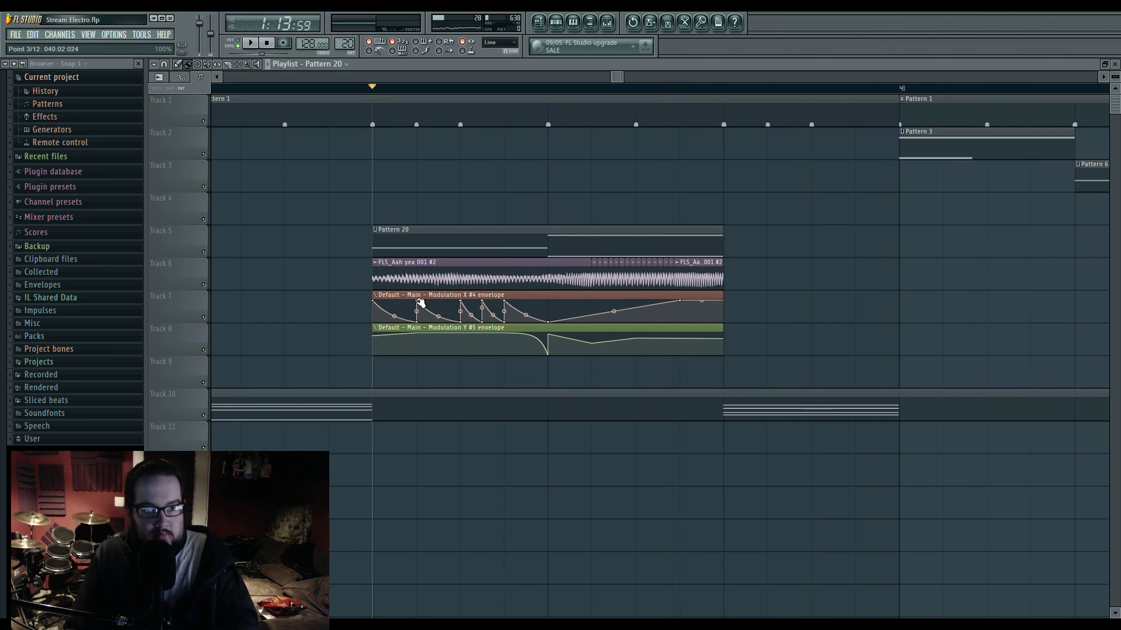
# Step: Try rising ramps in the first half of bar 40's Modulation X envelope, and replace them with one long rise from minimum
pyautogui.moveTo(465, 321); pyautogui.dragTo(464, 303)
pyautogui.press('space')
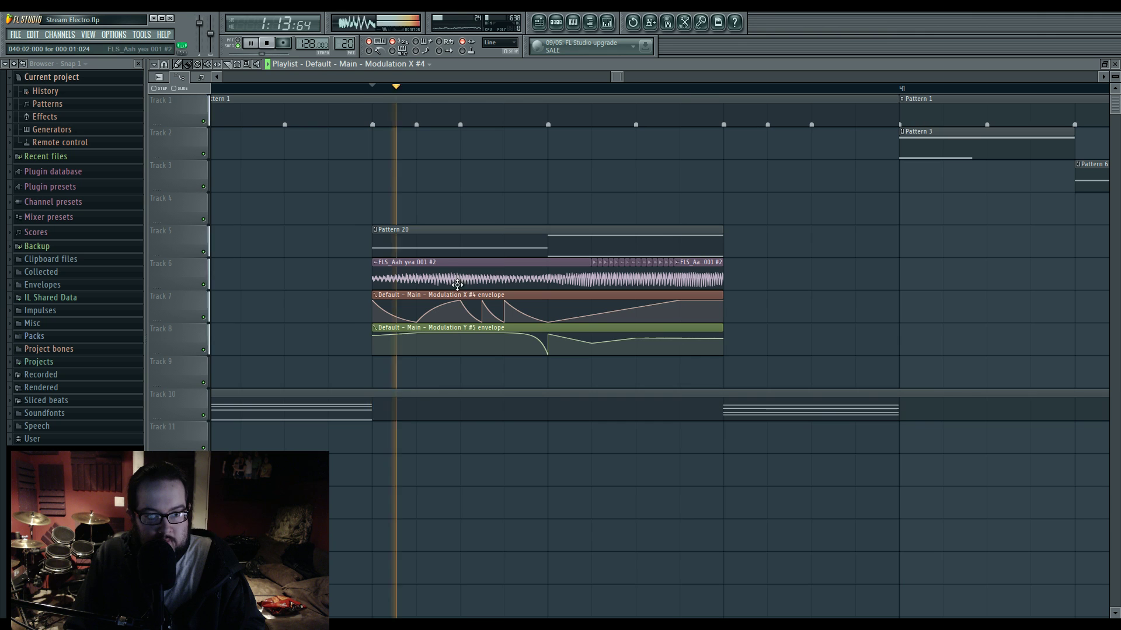
pyautogui.press('space')
pyautogui.press('space')
pyautogui.press('space')
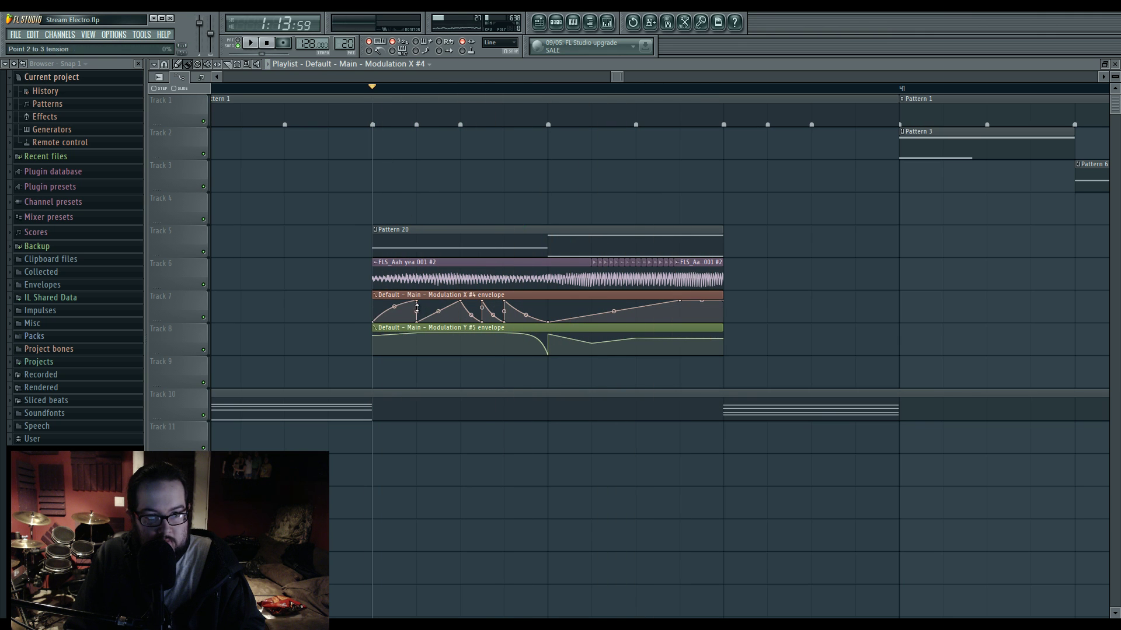
pyautogui.press('space')
pyautogui.press('space')
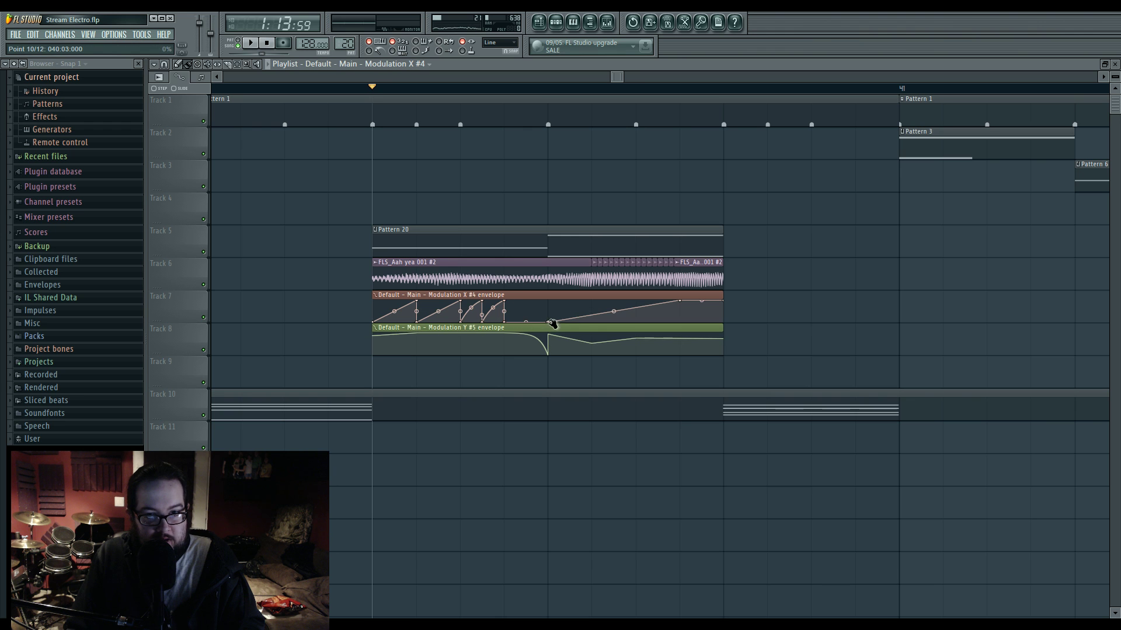
pyautogui.press('space')
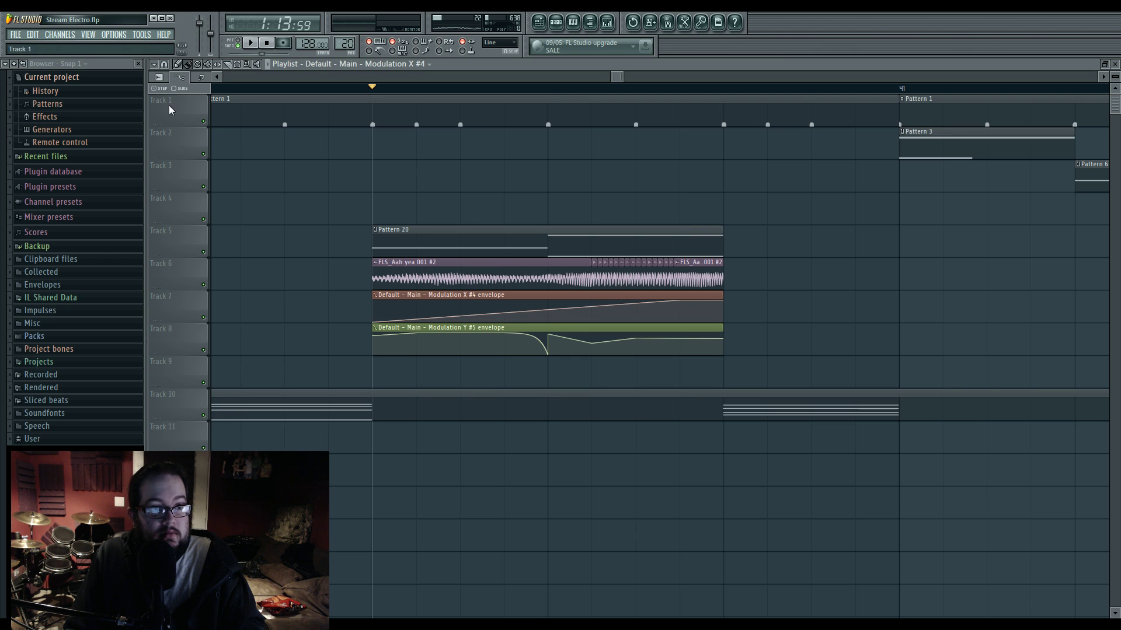
# Step: Straighten the curved Modulation Y segment leading to beat 3 of bar 40 and replay the clips
pyautogui.rightClick(548, 356)
pyautogui.click(569, 372)
pyautogui.press('space')
pyautogui.press('space')
# Step: Add a maximum point a quarter of the way into beat 2 and a minimum point three quarters in on Modulation X
pyautogui.rightClick(417, 303)
pyautogui.press('space')
pyautogui.press('space')
pyautogui.rightClick(505, 310)
pyautogui.moveTo(507, 310); pyautogui.dragTo(503, 321)
pyautogui.press('space')
pyautogui.press('space')
# Step: Hold Modulation X at maximum until the middle of beat 2 and bring it back to maximum at beat 3
pyautogui.press('space')
pyautogui.press('space')
pyautogui.rightClick(462, 301)
pyautogui.press('space')
pyautogui.press('space')
pyautogui.rightClick(546, 301)
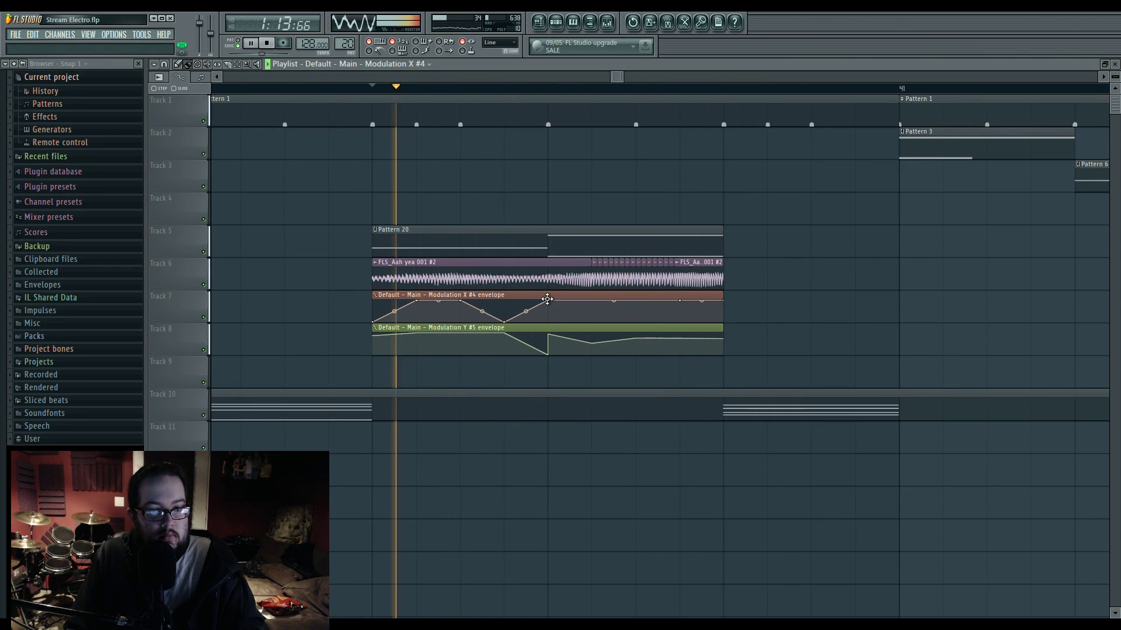
# Step: Raise the low Modulation Y point at beat 3 of bar 40 to remove the sharp dip
pyautogui.moveTo(548, 354); pyautogui.dragTo(546, 334)
pyautogui.press('space')
pyautogui.press('space')
# Step: Slice the FLS_Aah yea 001 #2 clip at beat 3 of bar 40 and slip the audio inside its first part
pyautogui.click(228, 64)
pyautogui.moveTo(545, 256); pyautogui.dragTo(547, 295)
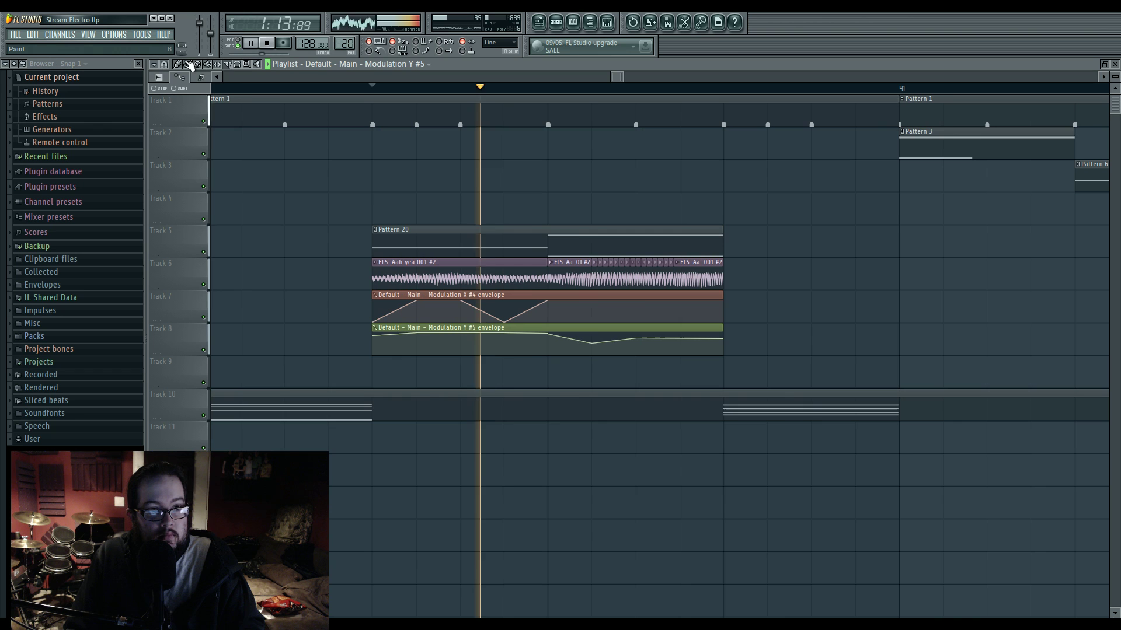
pyautogui.moveTo(481, 269)
pyautogui.mouseDown()
pyautogui.moveTo(631, 283)
pyautogui.moveTo(345, 283)
pyautogui.moveTo(635, 288)
pyautogui.moveTo(198, 283)
pyautogui.moveTo(421, 281)
pyautogui.moveTo(409, 284)
pyautogui.mouseUp()
pyautogui.press('space')
pyautogui.press('space')
pyautogui.press('space')
pyautogui.press('space')
pyautogui.press('space')
pyautogui.press('space')
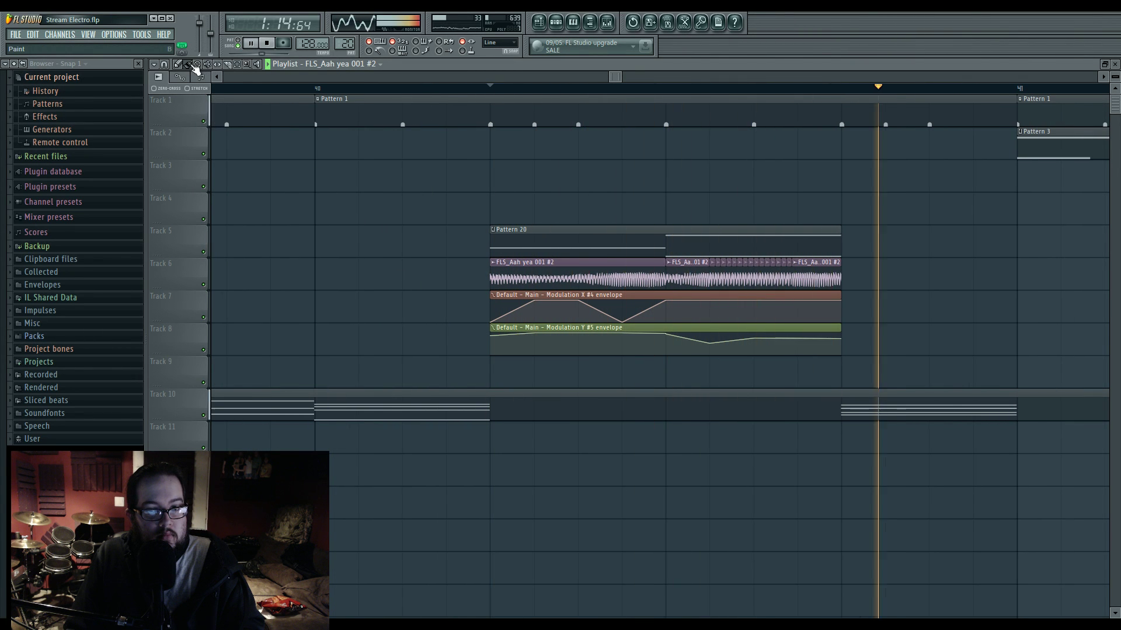
# Step: Replay the arrangement from bar 33 to review the whole edited section
pyautogui.scroll(-5, 342, 342)
pyautogui.press('space')
pyautogui.moveTo(332, 342); pyautogui.dragTo(773, 343)
pyautogui.scroll(-5, 774, 343)
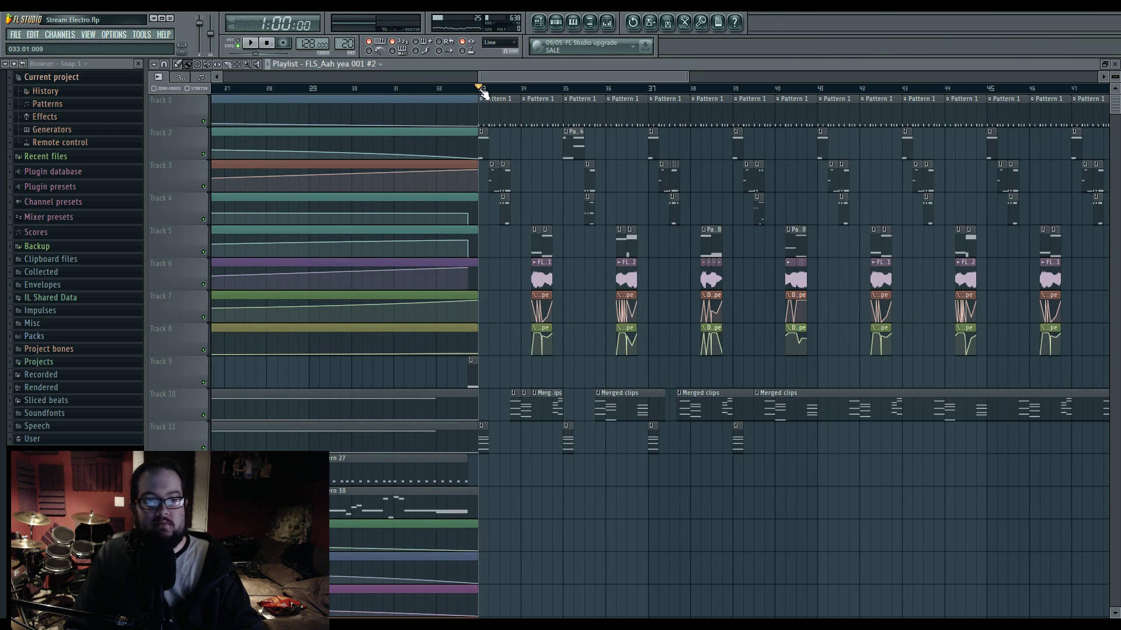
pyautogui.press('space')
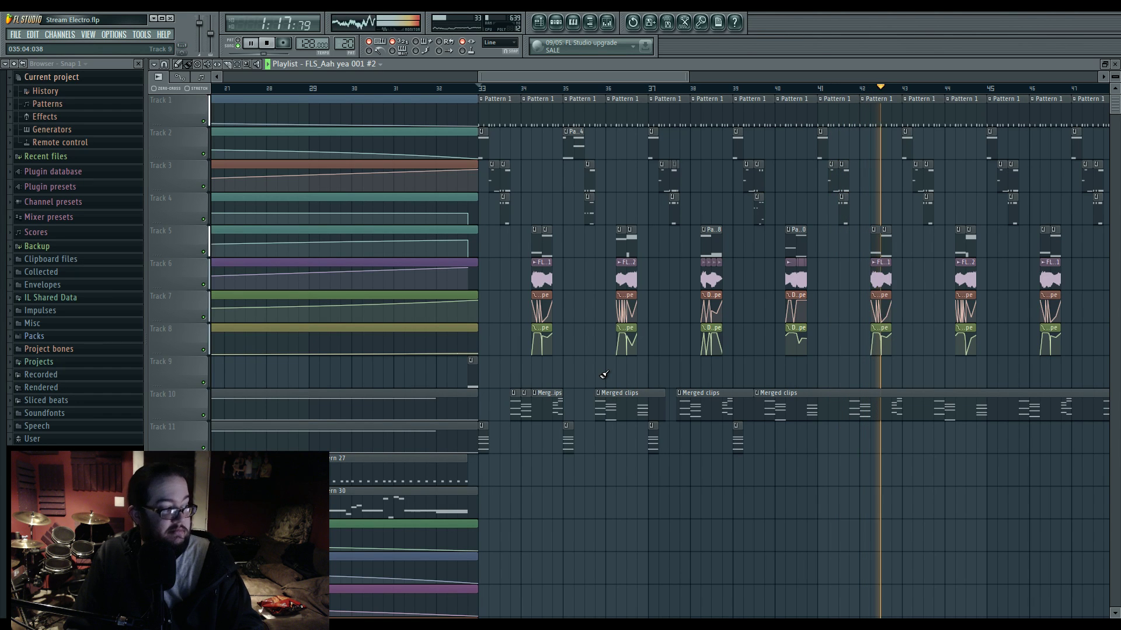
pyautogui.press('space')
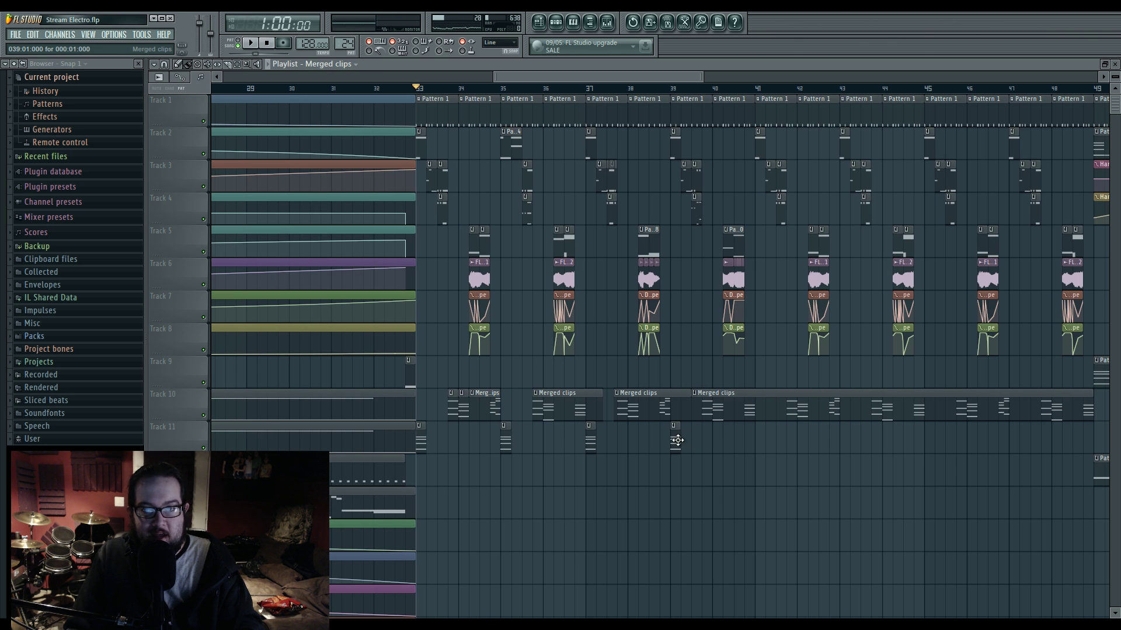
# Step: Trim the long Merged clips clip on Track 10 to end at bar 41 and delete the old clips up to bar 49
pyautogui.hscroll(4, 690, 441)
pyautogui.moveTo(557, 110); pyautogui.dragTo(608, 333)
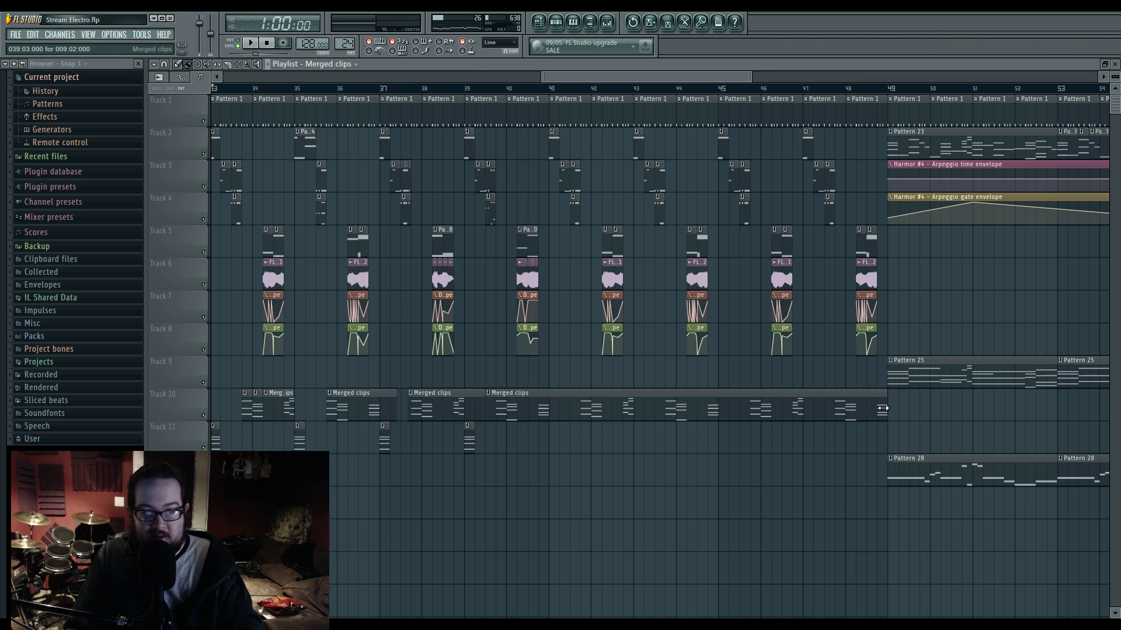
pyautogui.moveTo(885, 409); pyautogui.dragTo(549, 419)
pyautogui.moveTo(572, 106); pyautogui.dragTo(872, 368)
pyautogui.press('Delete')
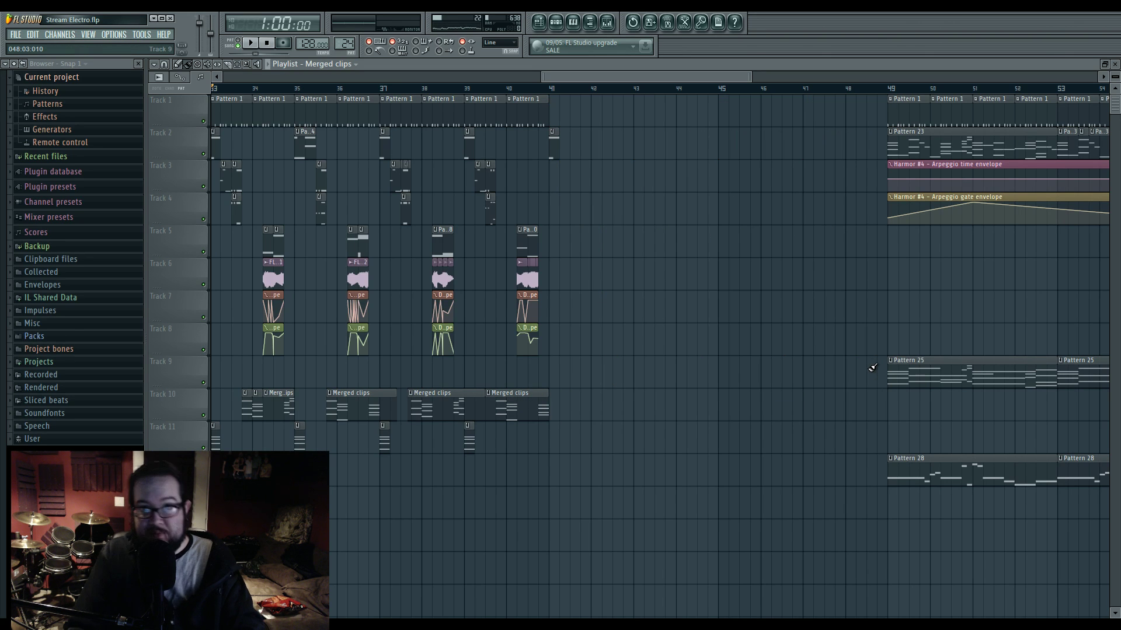
# Step: Duplicate all clips from bars 33 to 41 so the section repeats up to bar 49
pyautogui.hscroll(-4, 671, 263)
pyautogui.moveTo(824, 486); pyautogui.dragTo(374, 105)
pyautogui.hotkey('ctrl', 'b')
pyautogui.scroll(-4, 751, 343)
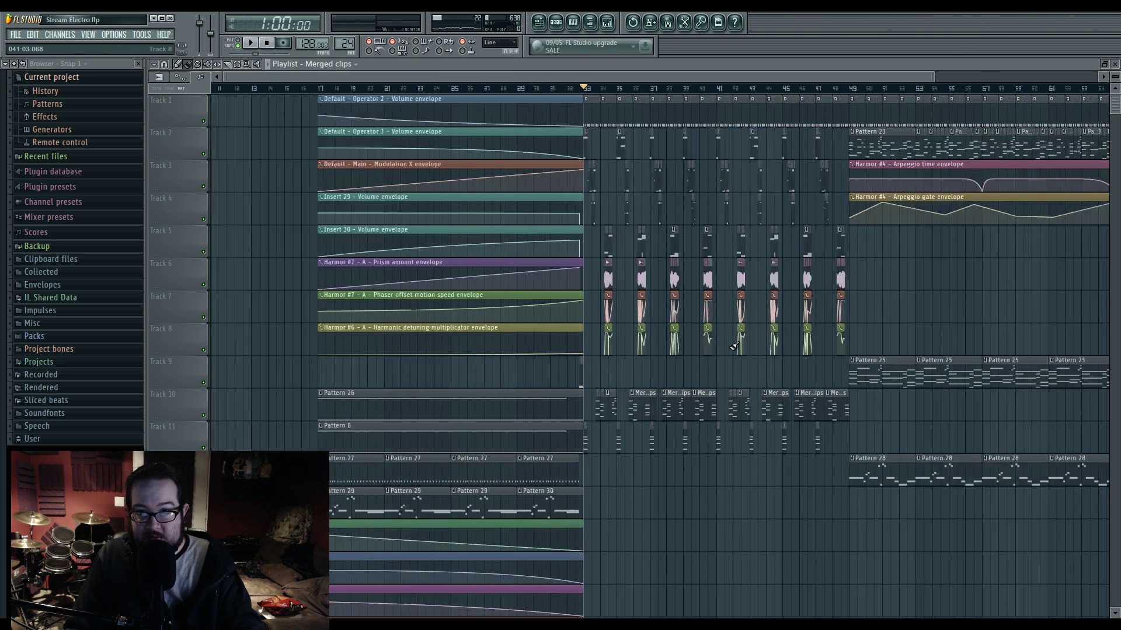
# Step: Play the end of the duplicated section to check the transition into bar 49
pyautogui.moveTo(545, 324); pyautogui.dragTo(468, 175)
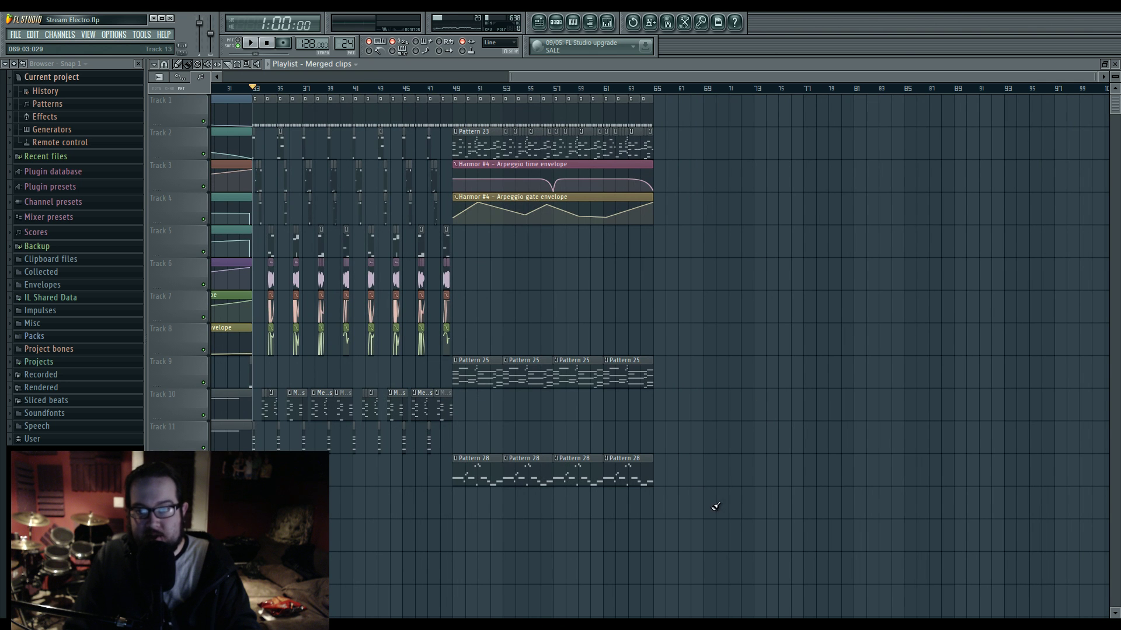
pyautogui.scroll(-5, 723, 504)
pyautogui.scroll(5, 731, 497)
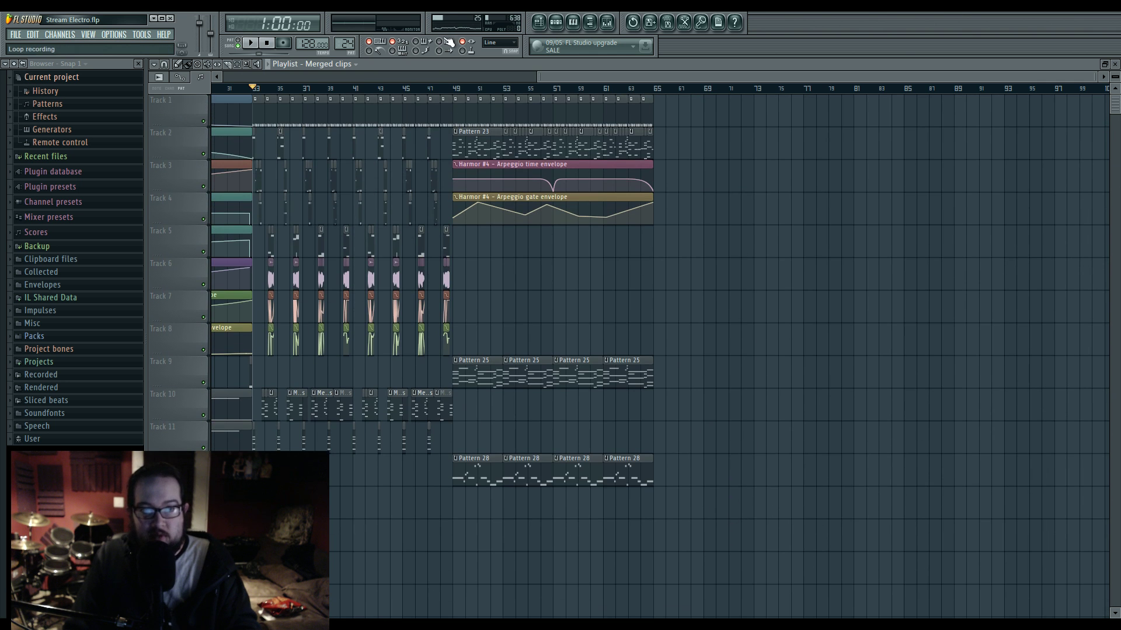
pyautogui.press('space')
pyautogui.scroll(4, 542, 234)
pyautogui.moveTo(920, 275); pyautogui.dragTo(867, 295)
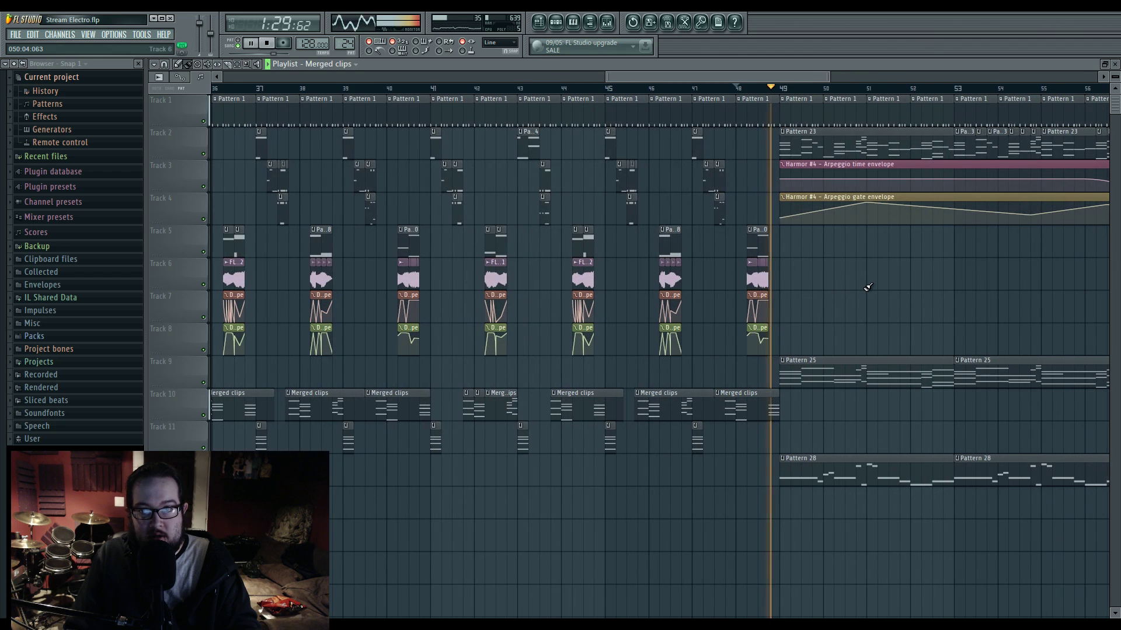
# Step: Stop playback and make the drum clip at bar 48 on Track 1 unique as Pattern 2
pyautogui.press('space')
pyautogui.click(739, 99)
pyautogui.click(760, 163)
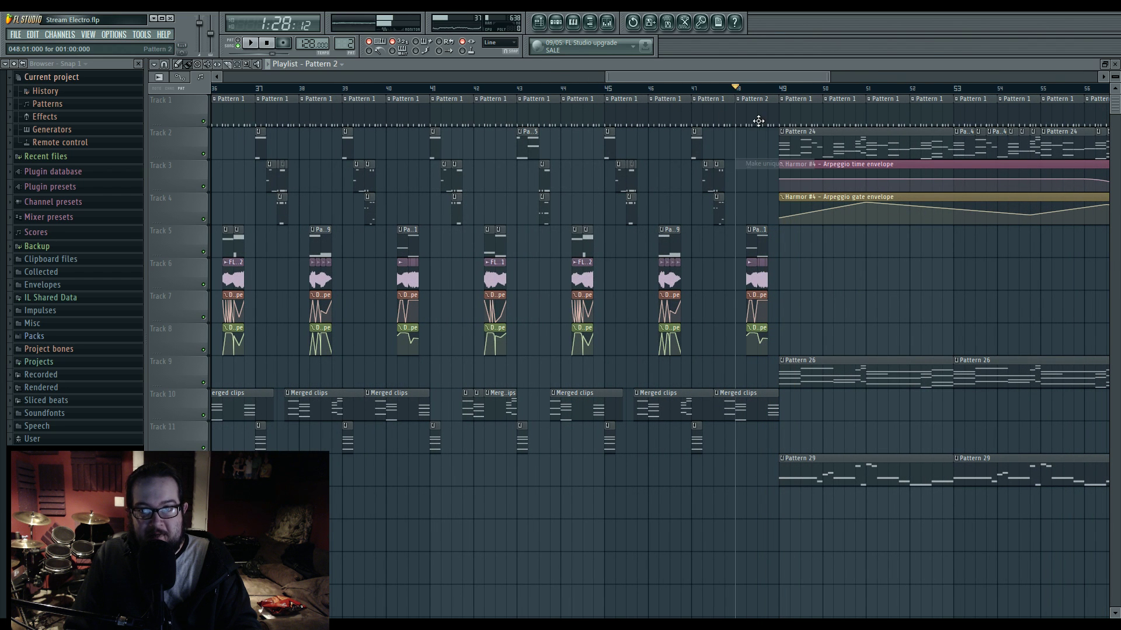
# Step: In Pattern 2, move the step 13 hits of all three kicks to step 14, add kick hits on step 16, and play it back
pyautogui.doubleClick(757, 117)
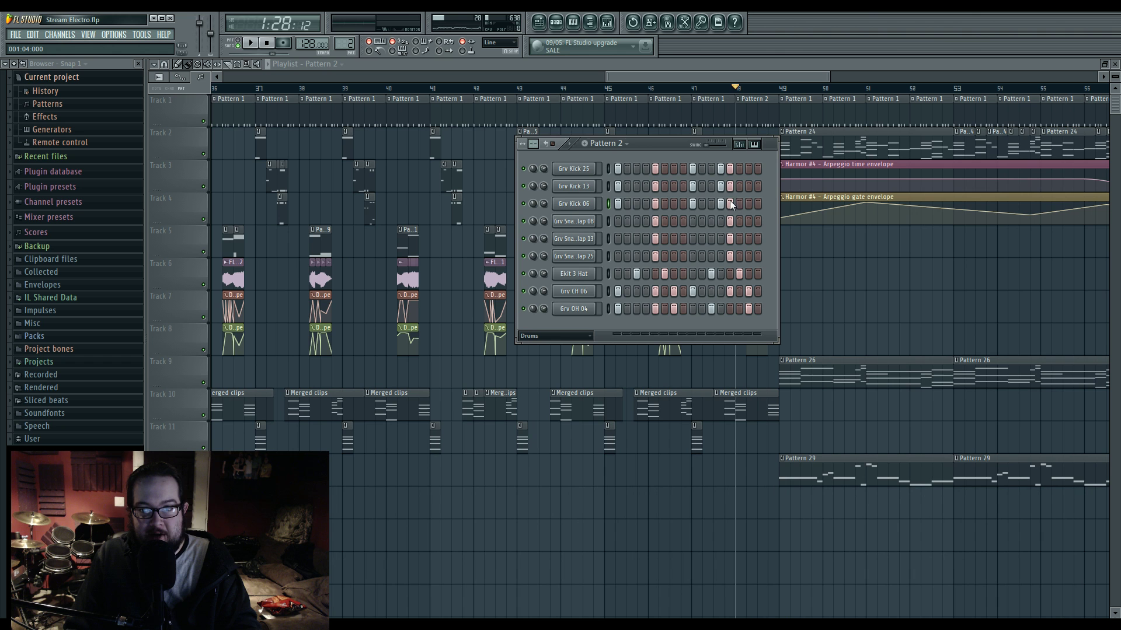
pyautogui.press('space')
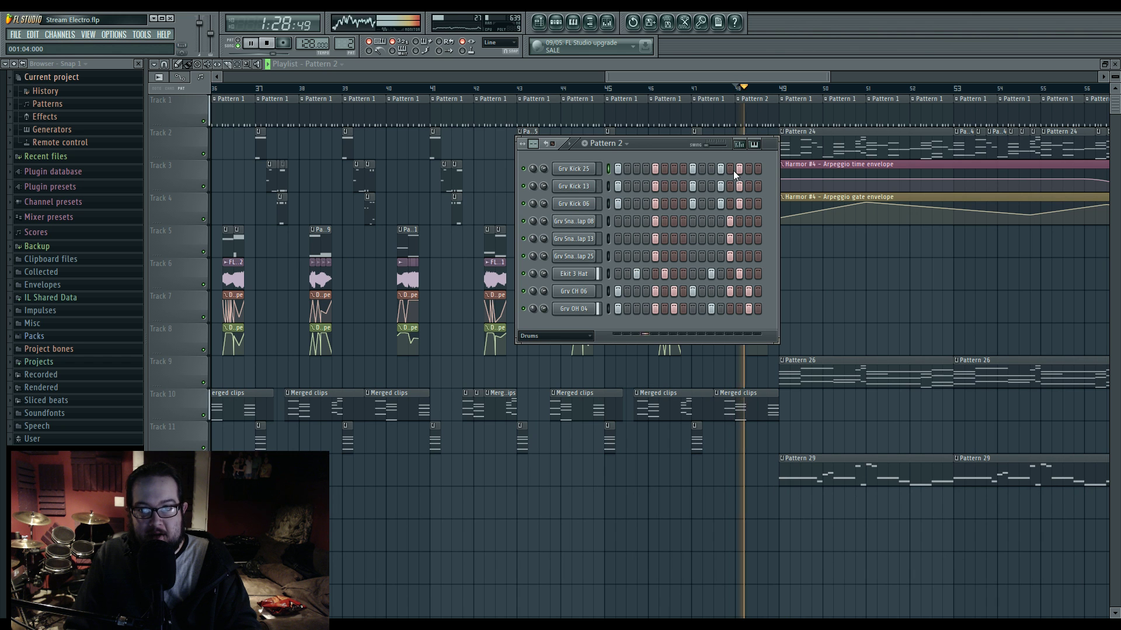
pyautogui.press('space')
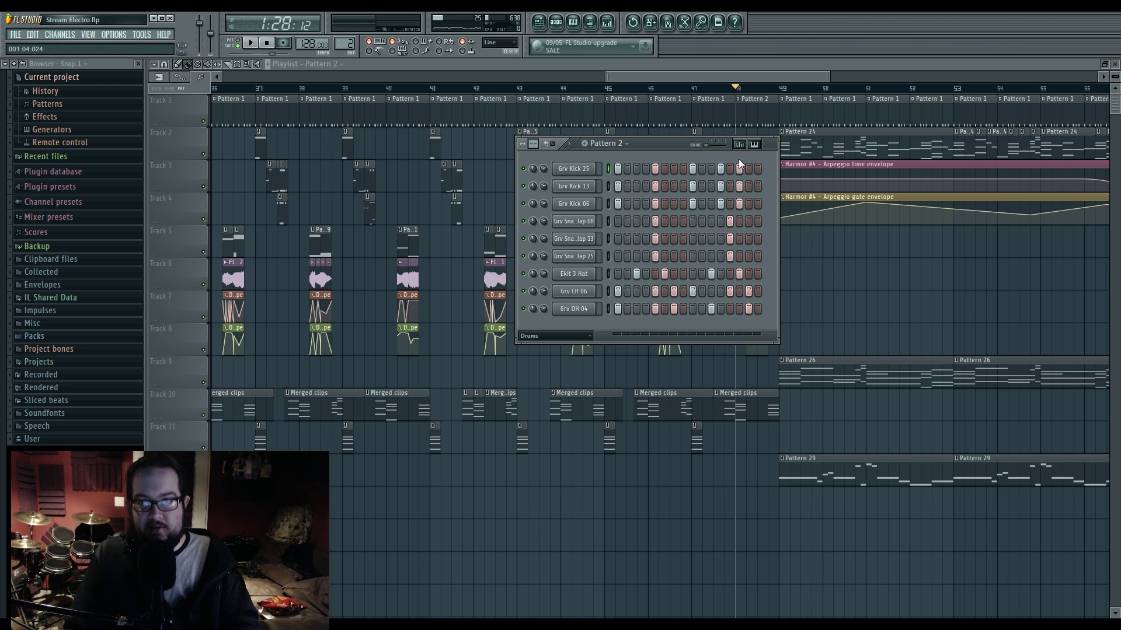
pyautogui.click(757, 203)
pyautogui.press('space')
pyautogui.rightClick(892, 295)
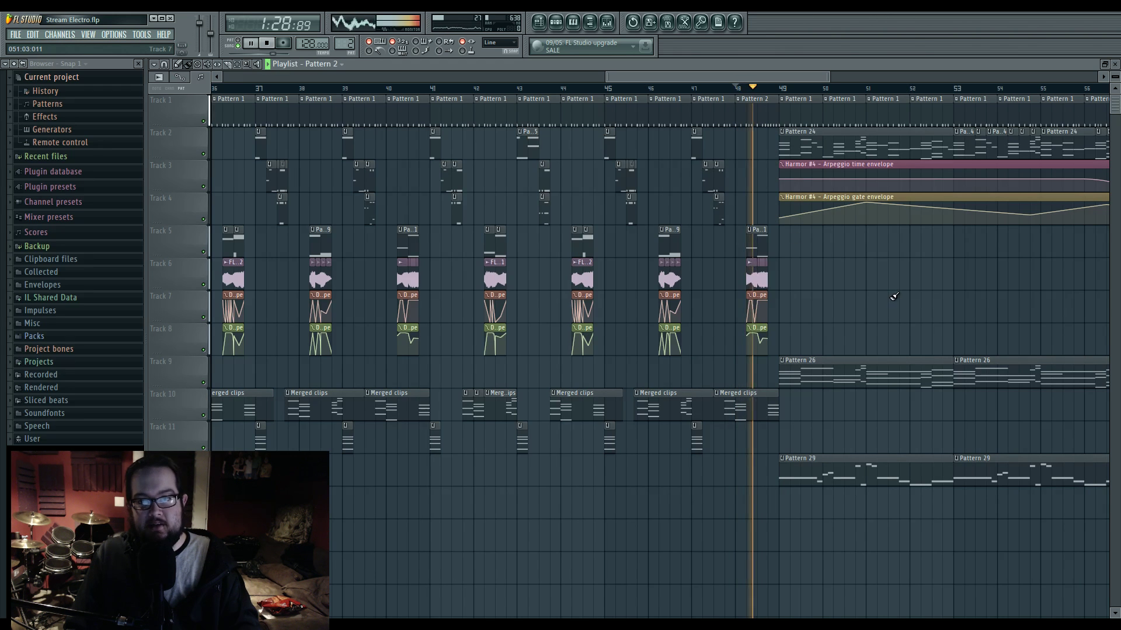
pyautogui.doubleClick(752, 115)
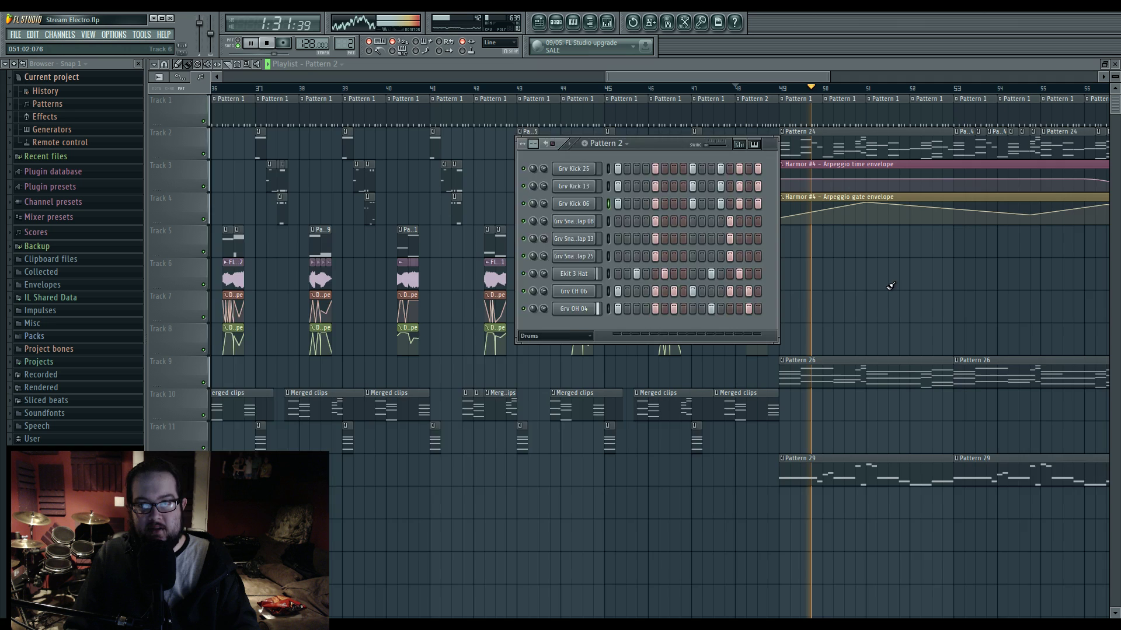
# Step: Duplicate the Pluck decay length and Modulation X envelopes from Track 14 down and place the copies starting at bar 41
pyautogui.moveTo(889, 286); pyautogui.dragTo(754, 289)
pyautogui.scroll(-5, 808, 302)
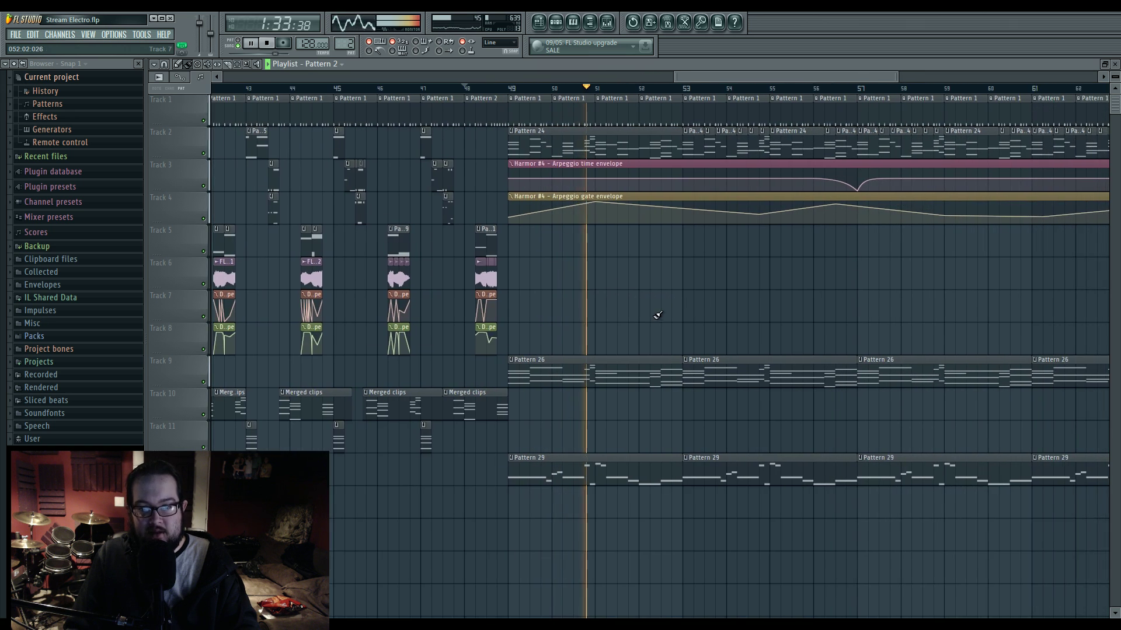
pyautogui.scroll(-1, 654, 320)
pyautogui.scroll(-3, 630, 339)
pyautogui.moveTo(619, 464); pyautogui.dragTo(481, 300)
pyautogui.hotkey('ctrl', 'b')
pyautogui.moveTo(633, 276); pyautogui.dragTo(808, 279)
pyautogui.moveTo(703, 357); pyautogui.dragTo(596, 387)
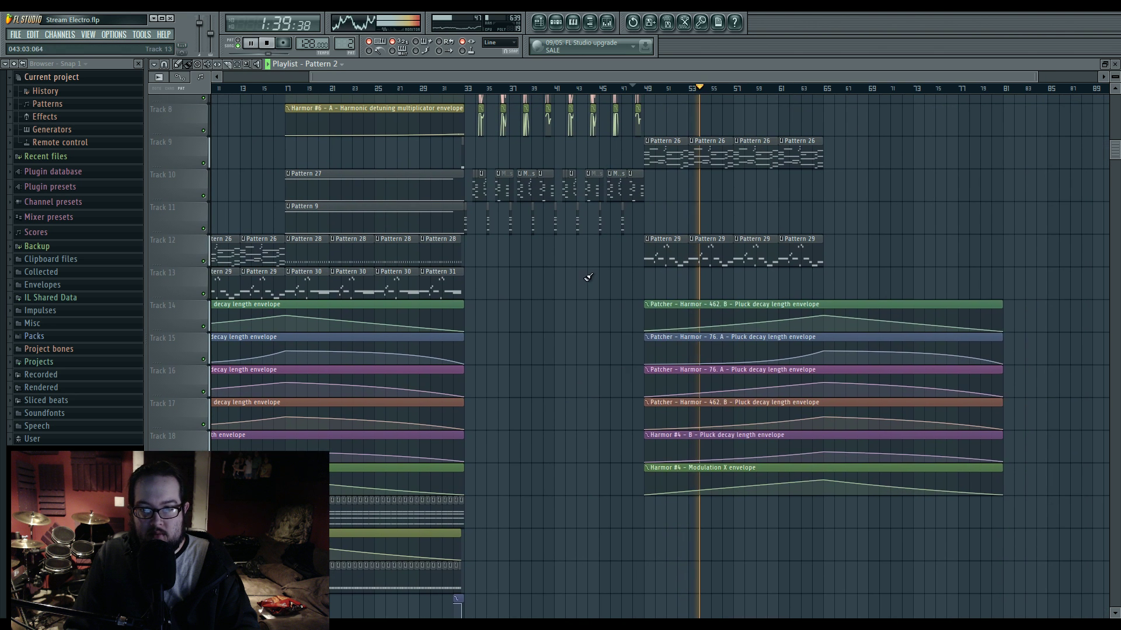
pyautogui.moveTo(689, 316); pyautogui.dragTo(603, 306)
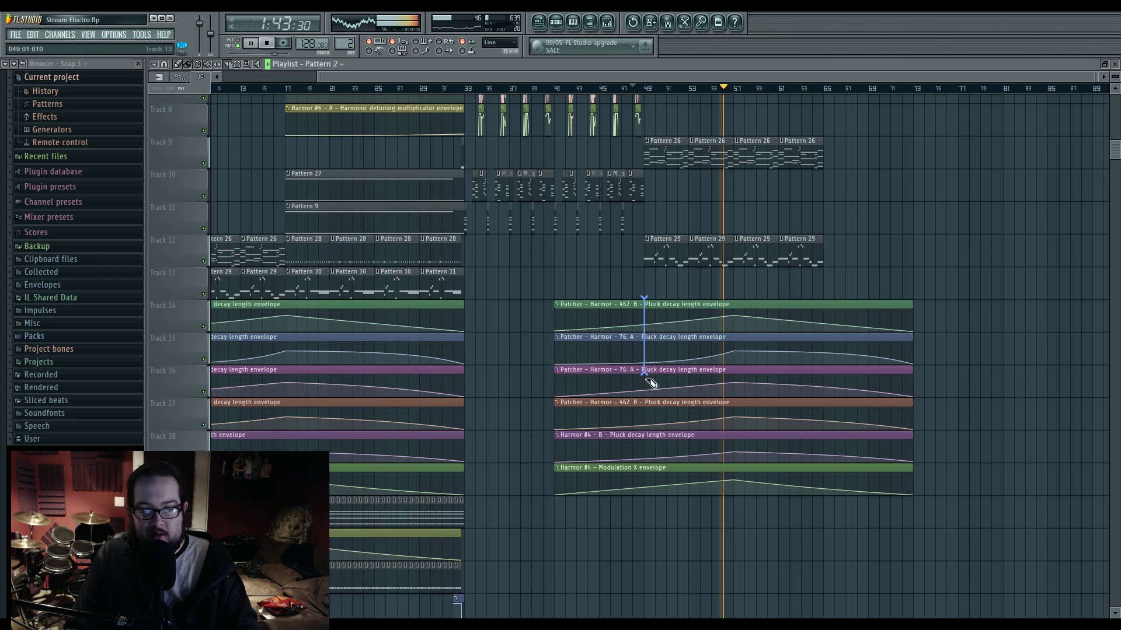
# Step: Slice the copied envelopes at bars 49 and 65 and delete the parts outside that range
pyautogui.moveTo(654, 508); pyautogui.dragTo(656, 507)
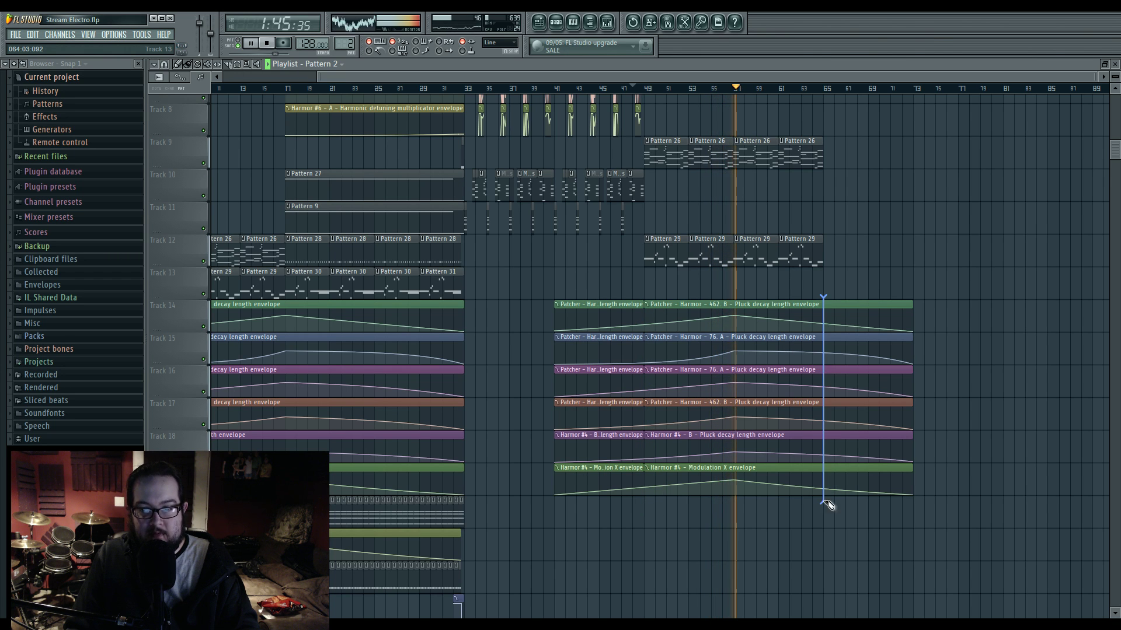
pyautogui.click(189, 65)
pyautogui.moveTo(583, 309); pyautogui.dragTo(595, 488)
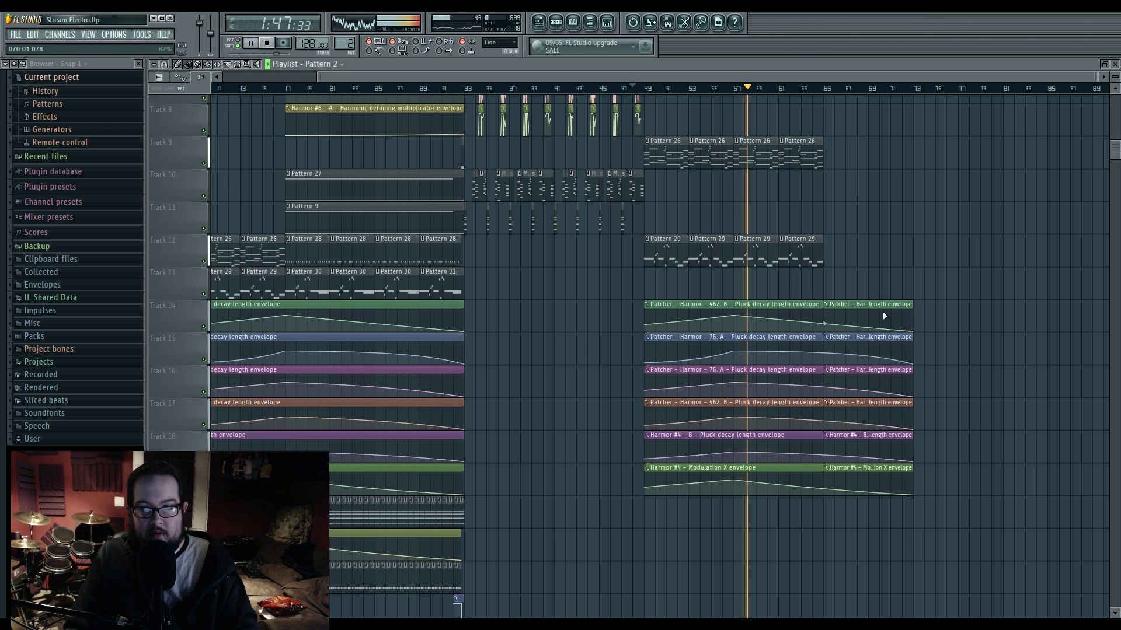
pyautogui.moveTo(883, 312); pyautogui.dragTo(879, 562)
# Step: Place a unique copy of Pattern 29 as Pattern 30 on Track 13 and repeat it from bar 49 to 65
pyautogui.scroll(2, 647, 350)
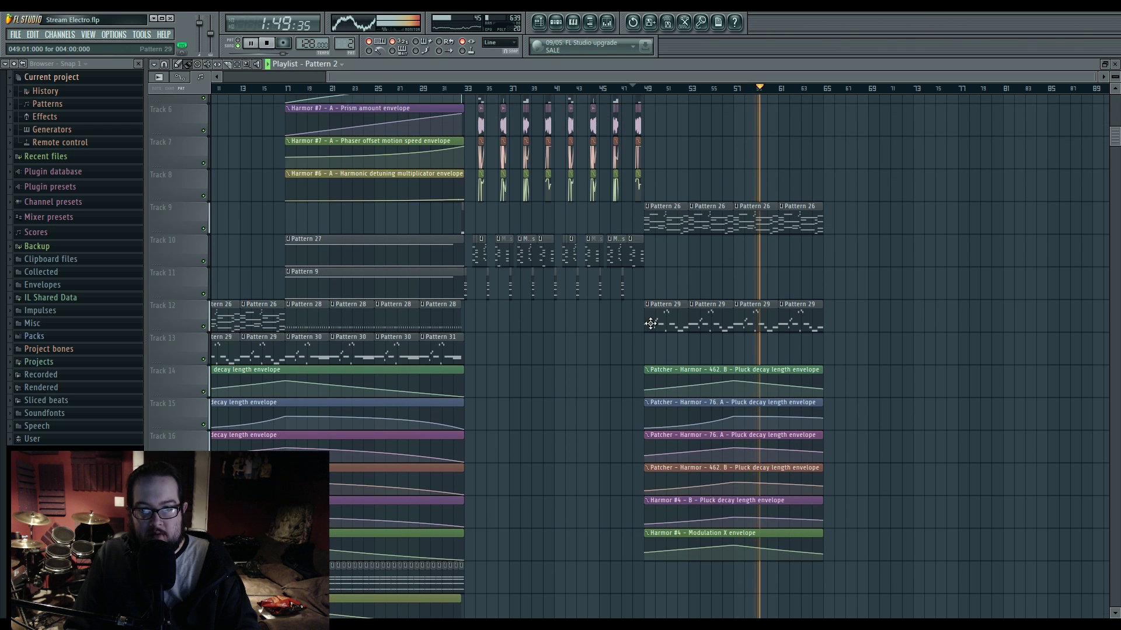
pyautogui.click(647, 337)
pyautogui.click(671, 402)
pyautogui.moveTo(689, 350); pyautogui.dragTo(785, 352)
# Step: Open Pattern 30 and clone its Patcher channel as Patcher #2
pyautogui.doubleClick(660, 358)
pyautogui.press('F6')
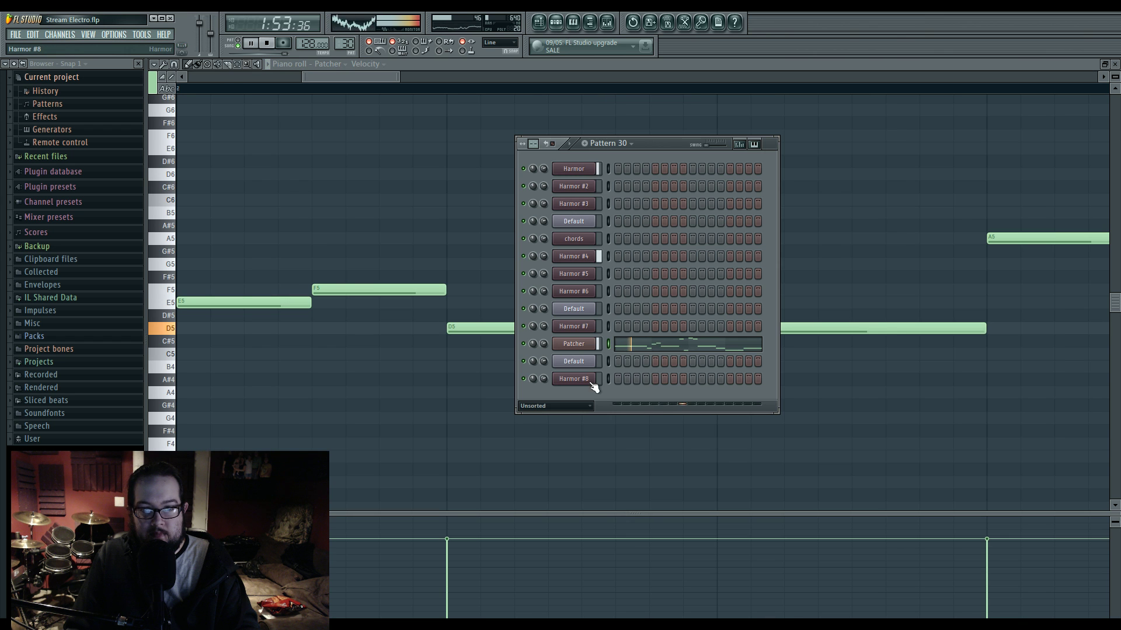
pyautogui.rightClick(577, 345)
pyautogui.click(614, 475)
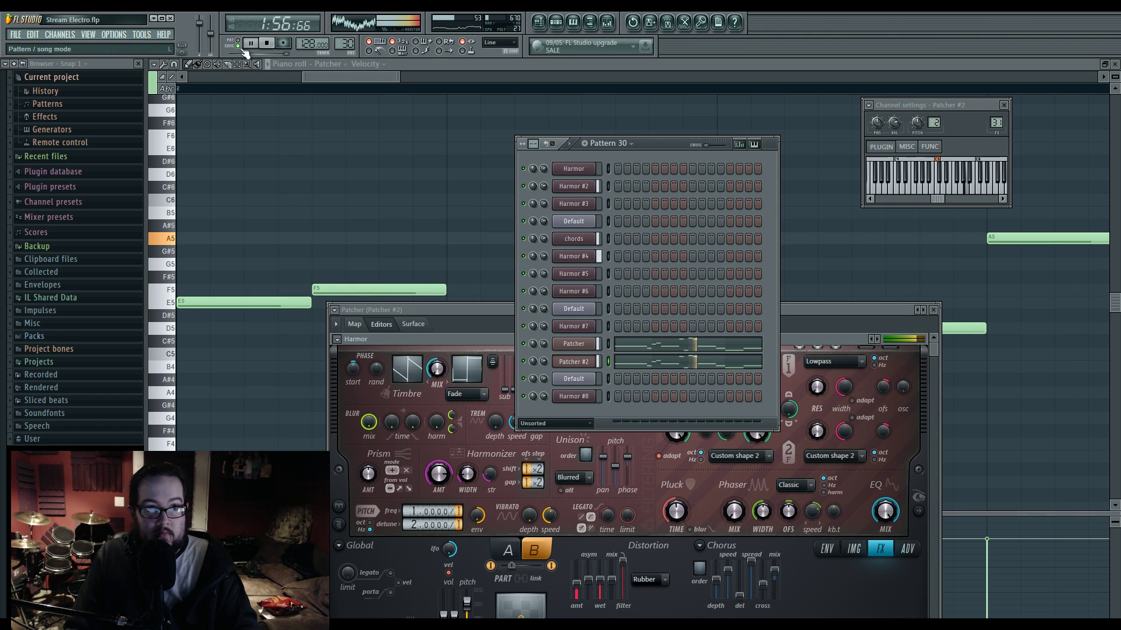
# Step: Transpose the Patcher #2 notes in Pattern 30 up one octave
pyautogui.click(539, 25)
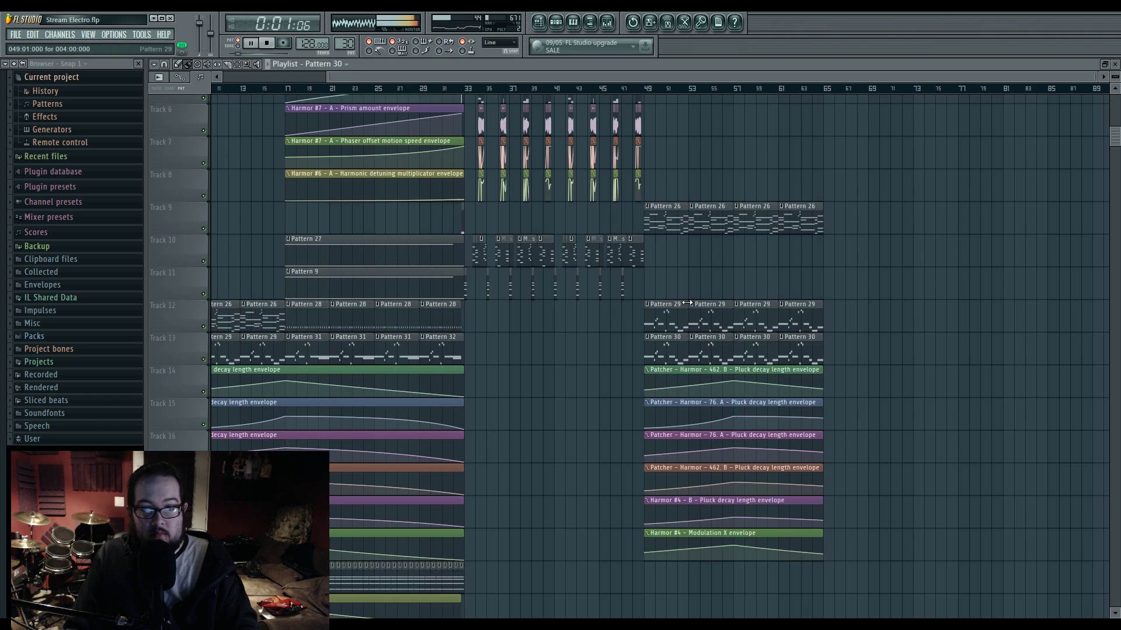
pyautogui.doubleClick(664, 350)
pyautogui.click(556, 23)
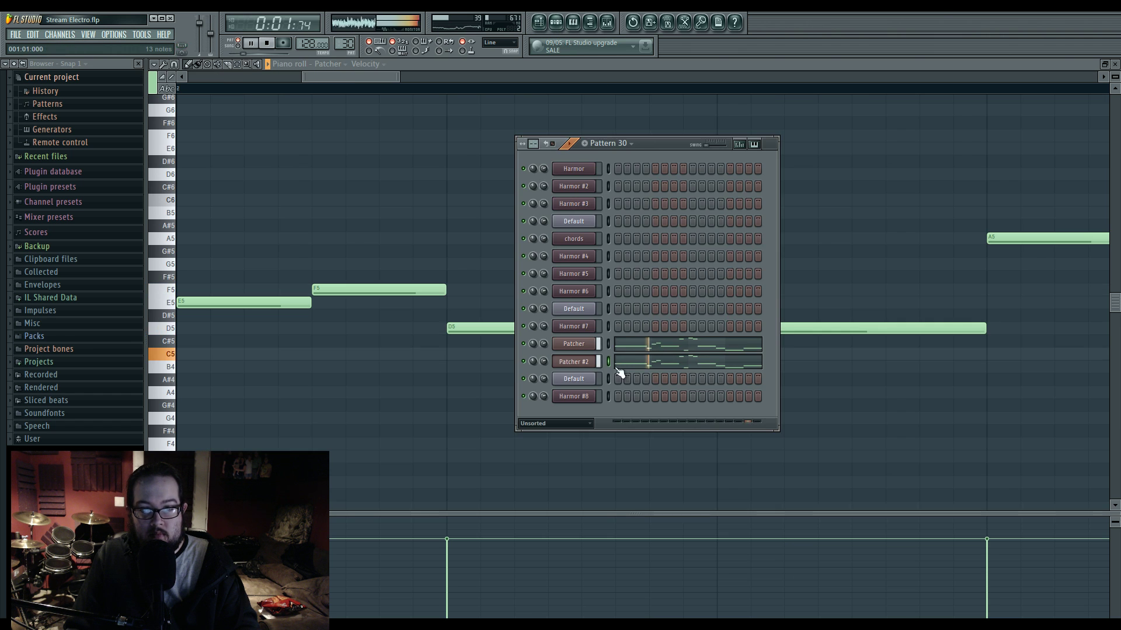
pyautogui.click(618, 366)
pyautogui.hotkey('ctrl', 'Up')
# Step: Cut the original Patcher channel's notes from Pattern 30 and open the Patcher #2 notes
pyautogui.click(557, 25)
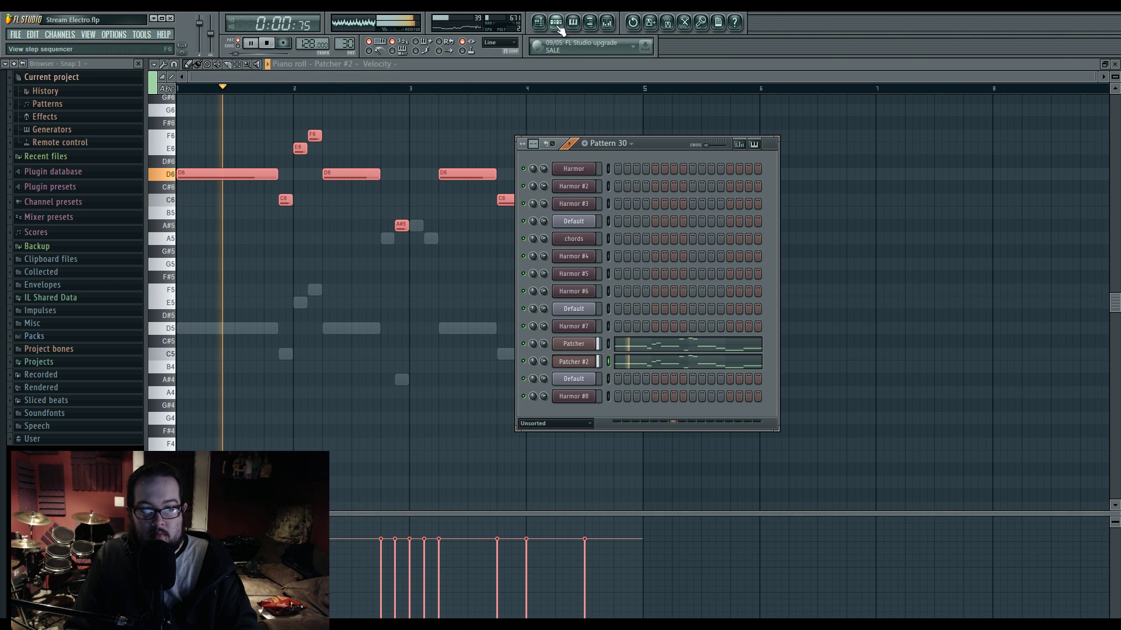
pyautogui.click(608, 345)
pyautogui.hotkey('ctrl', 'x')
pyautogui.click(630, 365)
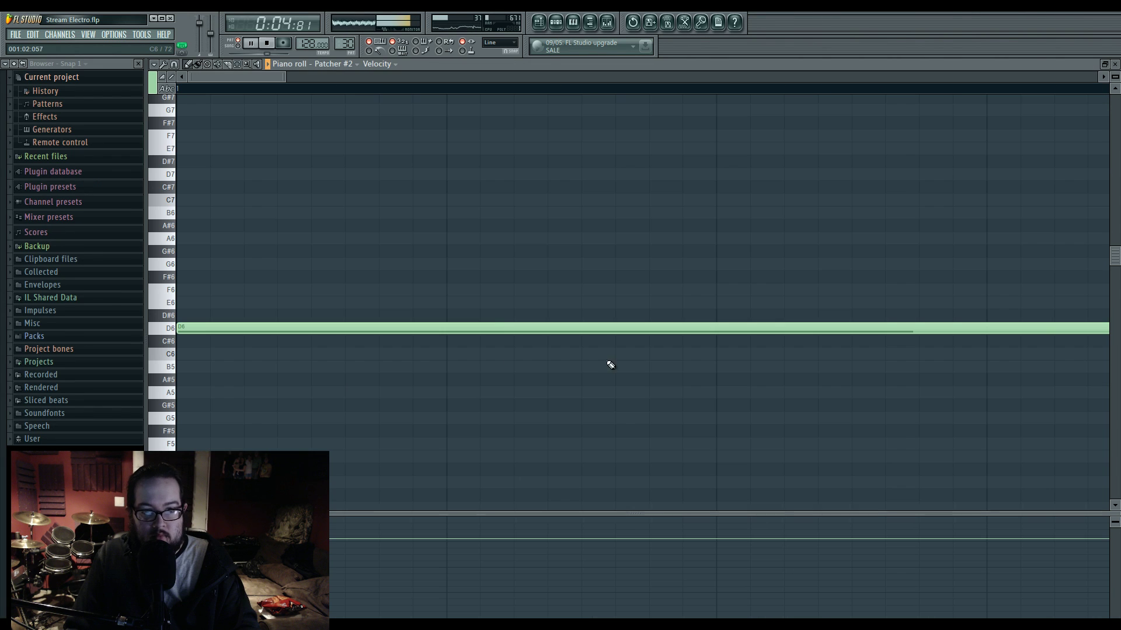
# Step: Examine the Part A and Part B settings of the Harmor inside Patcher #2 while the pattern plays
pyautogui.click(556, 21)
pyautogui.click(593, 385)
pyautogui.moveTo(577, 310); pyautogui.dragTo(561, 104)
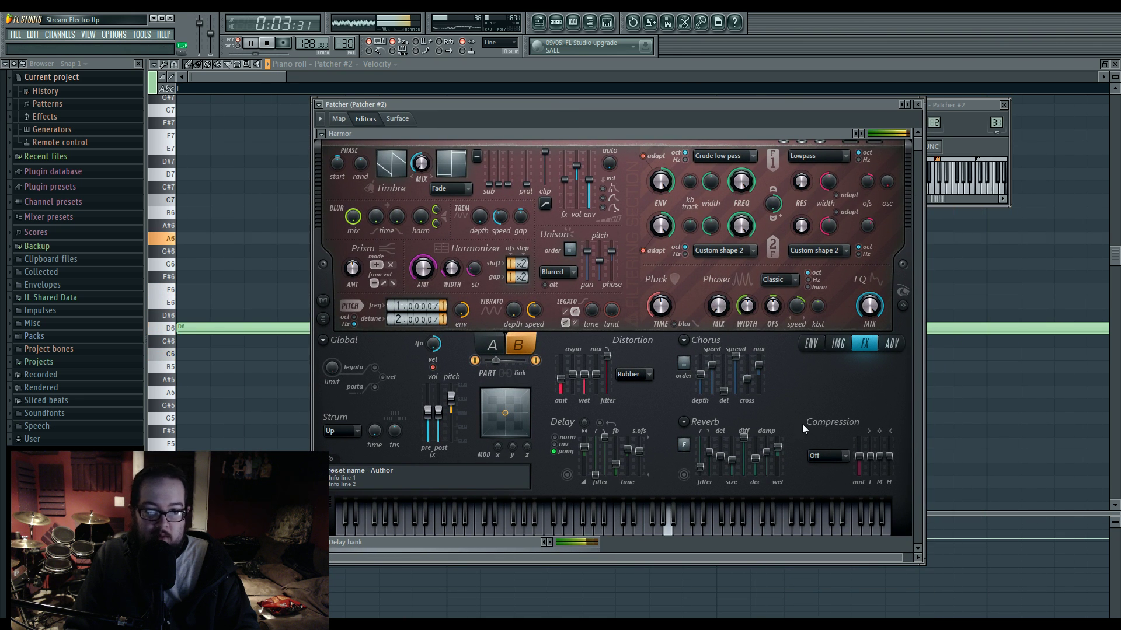
pyautogui.click(492, 344)
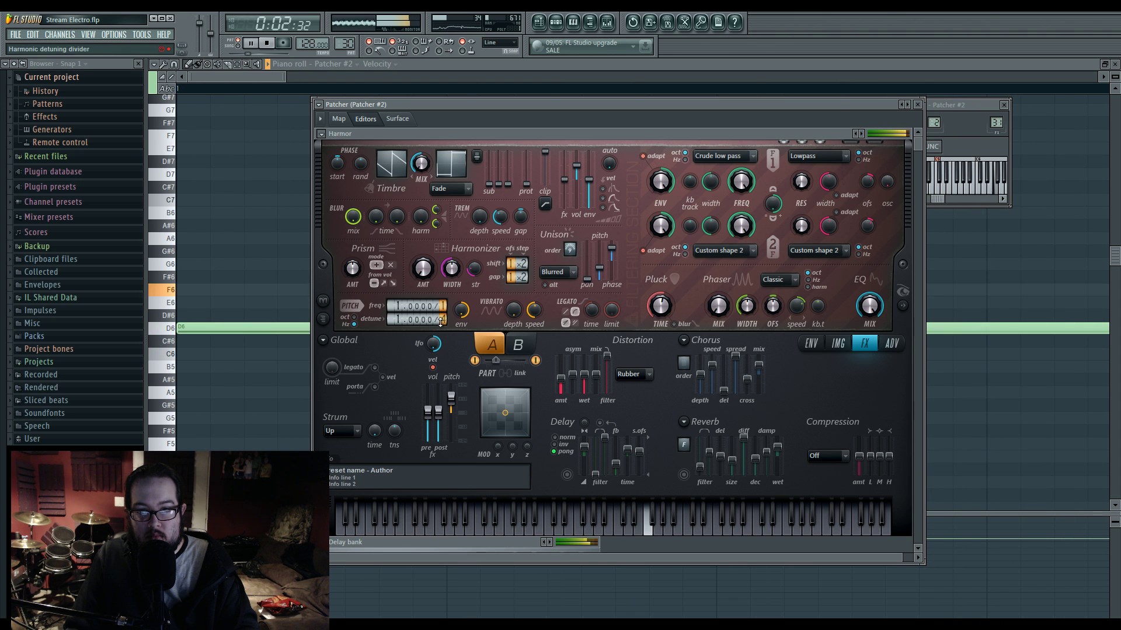
pyautogui.click(522, 348)
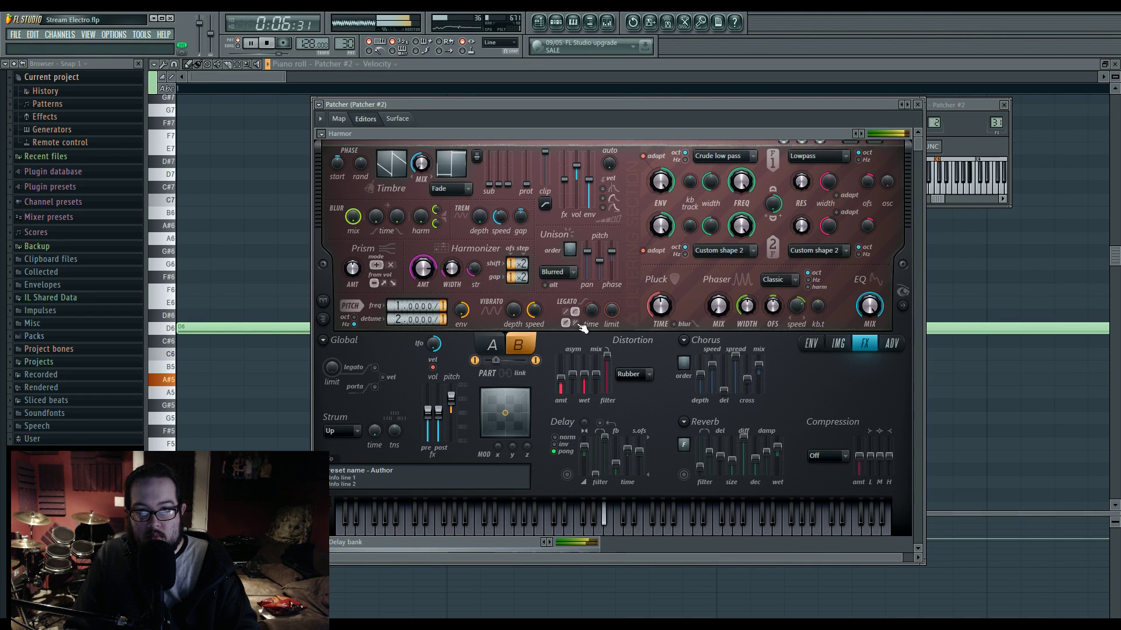
pyautogui.moveTo(626, 115); pyautogui.dragTo(540, 99)
# Step: Enable portamento for the Patcher #2 channel and adjust its slide time while the pattern plays
pyautogui.click(912, 147)
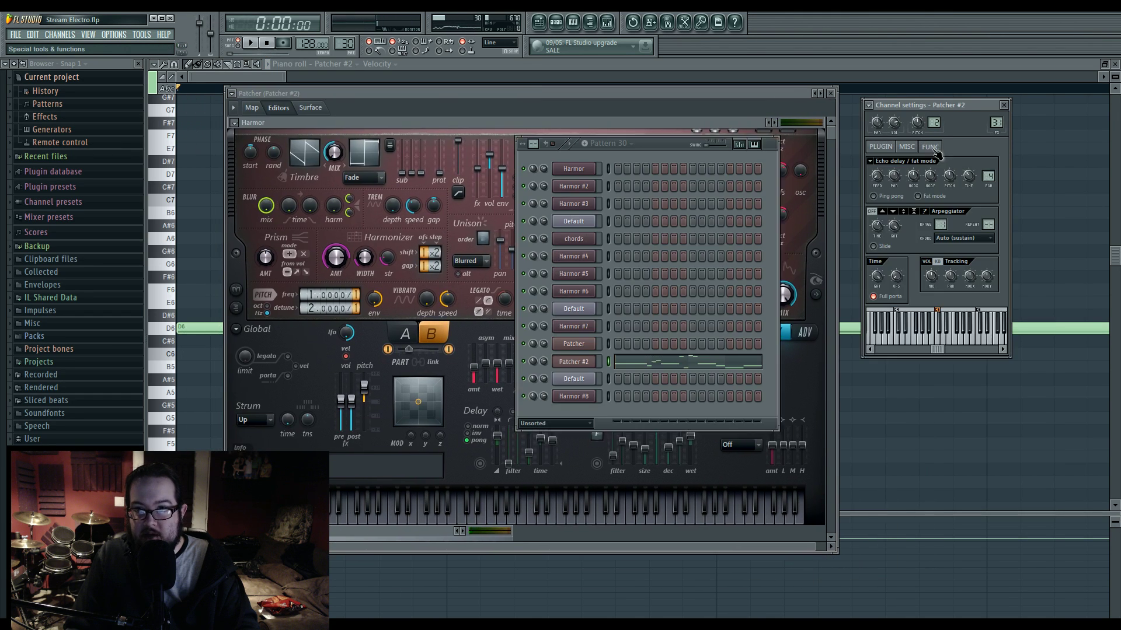
pyautogui.click(914, 148)
pyautogui.click(915, 212)
pyautogui.press('space')
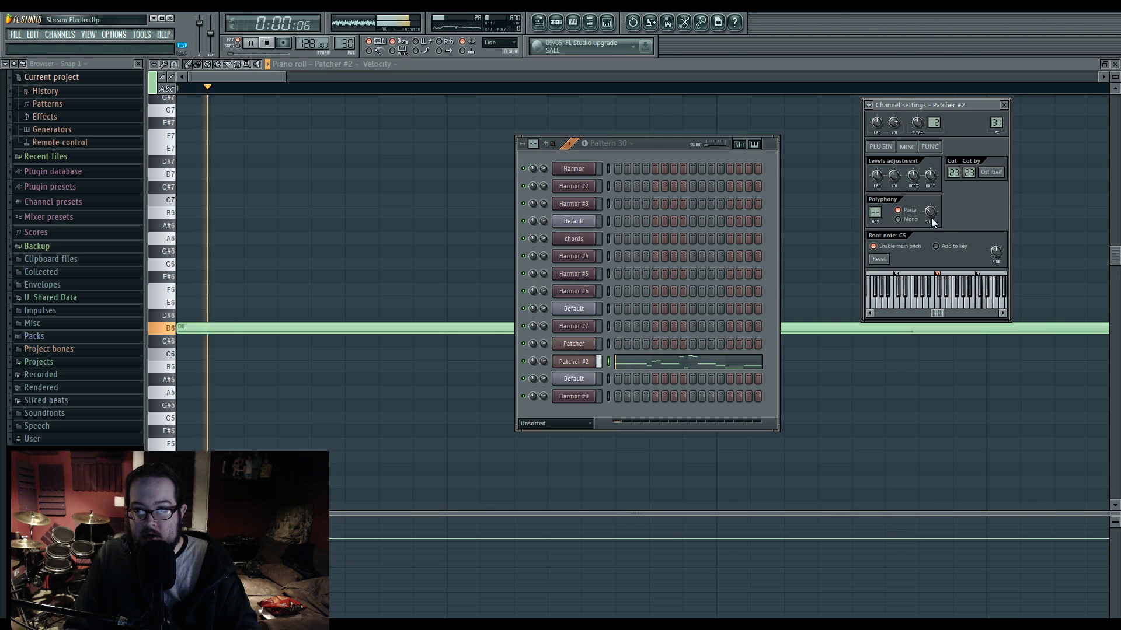
pyautogui.moveTo(930, 212); pyautogui.dragTo(930, 190)
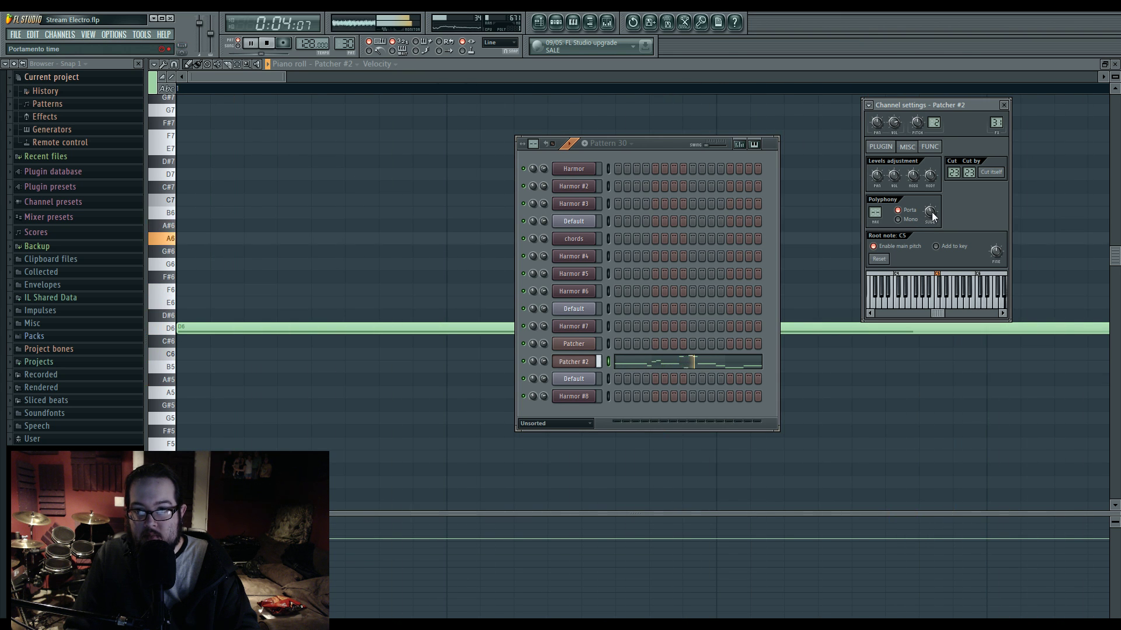
# Step: Turn on the delay effect in the Patcher #2 Harmor and play the arrangement from about bar 47
pyautogui.click(885, 149)
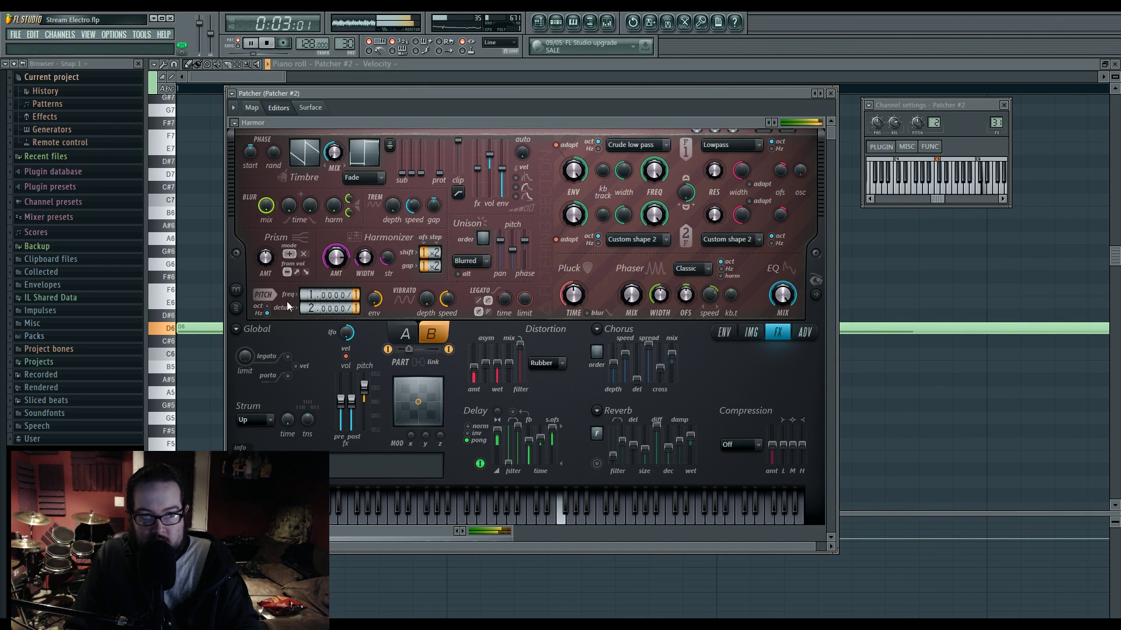
pyautogui.press('F5')
pyautogui.click(621, 90)
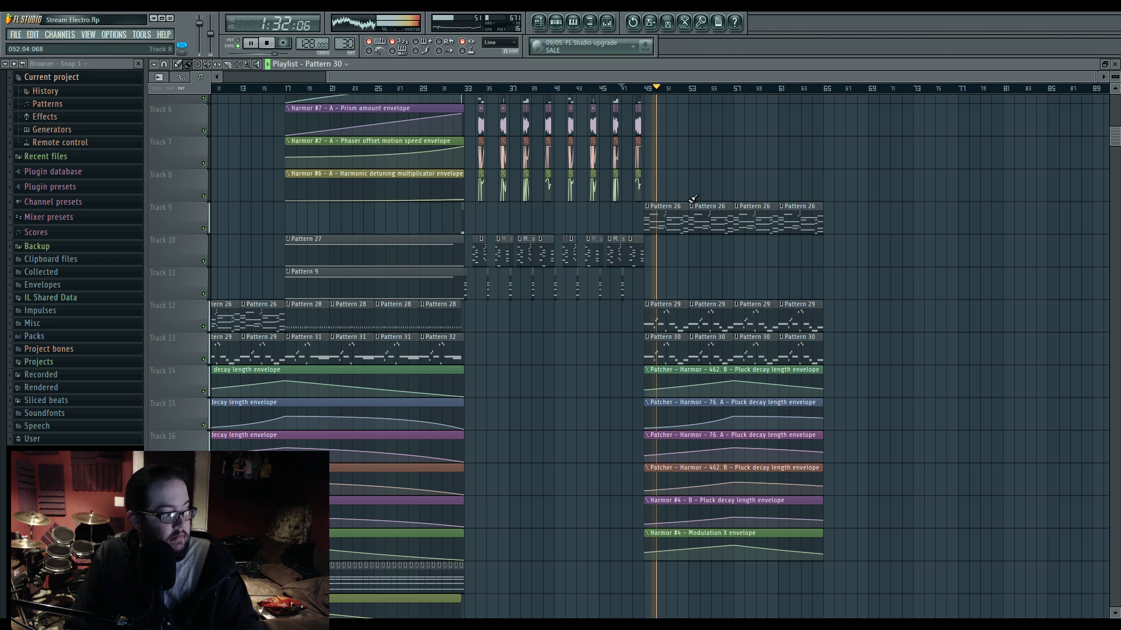
# Step: Check the Harmor volume envelope and the routing map of Patcher #2 while the song plays
pyautogui.click(558, 26)
pyautogui.click(578, 363)
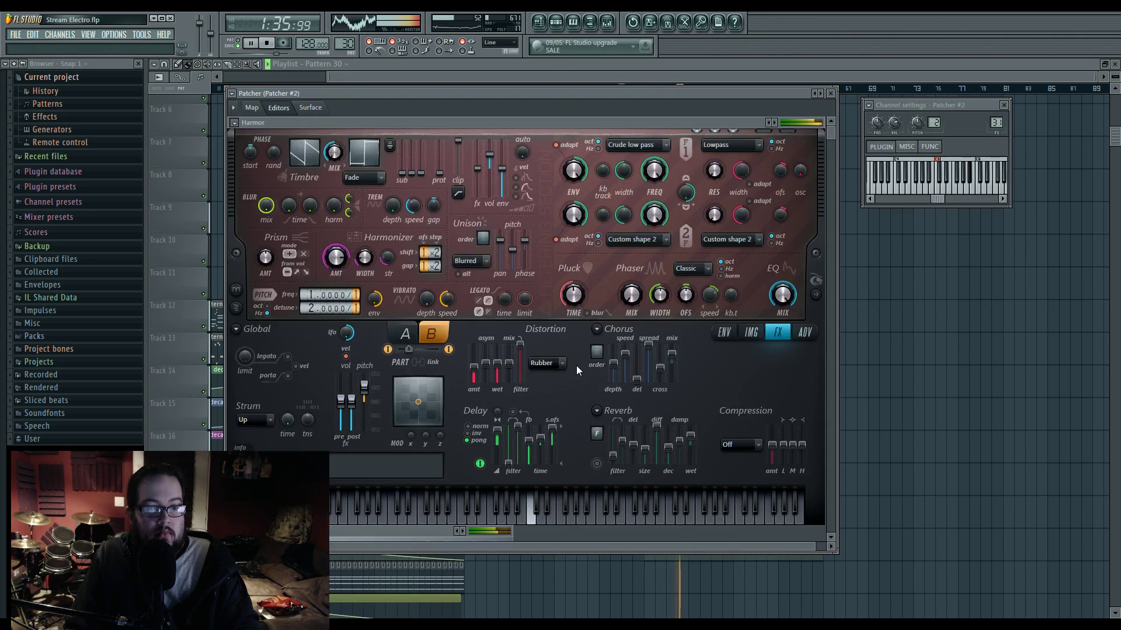
pyautogui.click(723, 333)
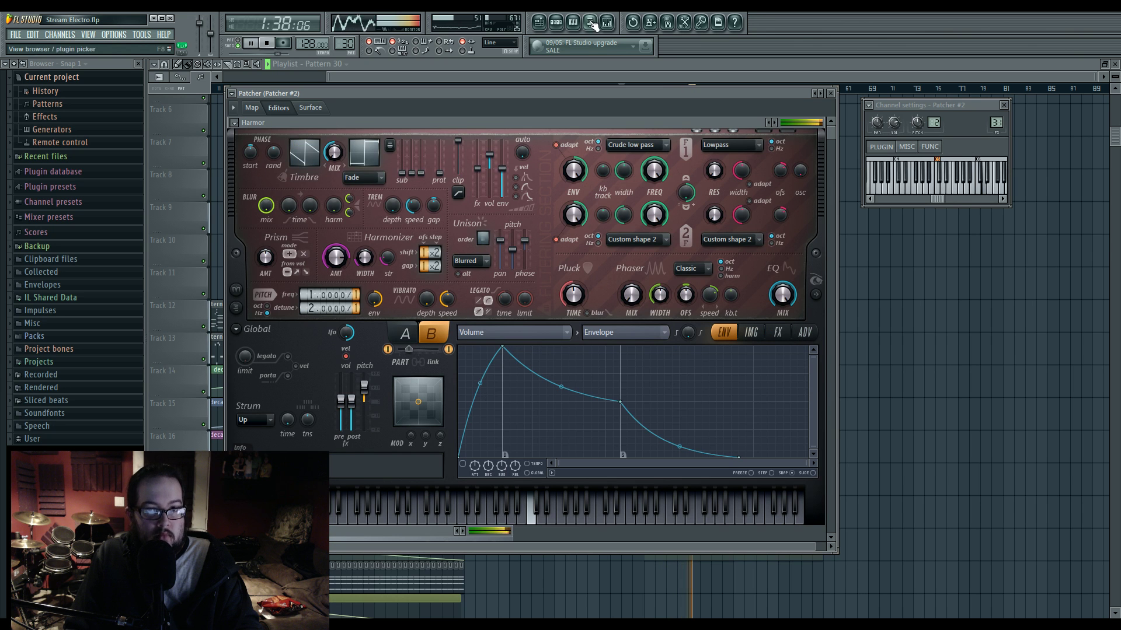
pyautogui.click(539, 23)
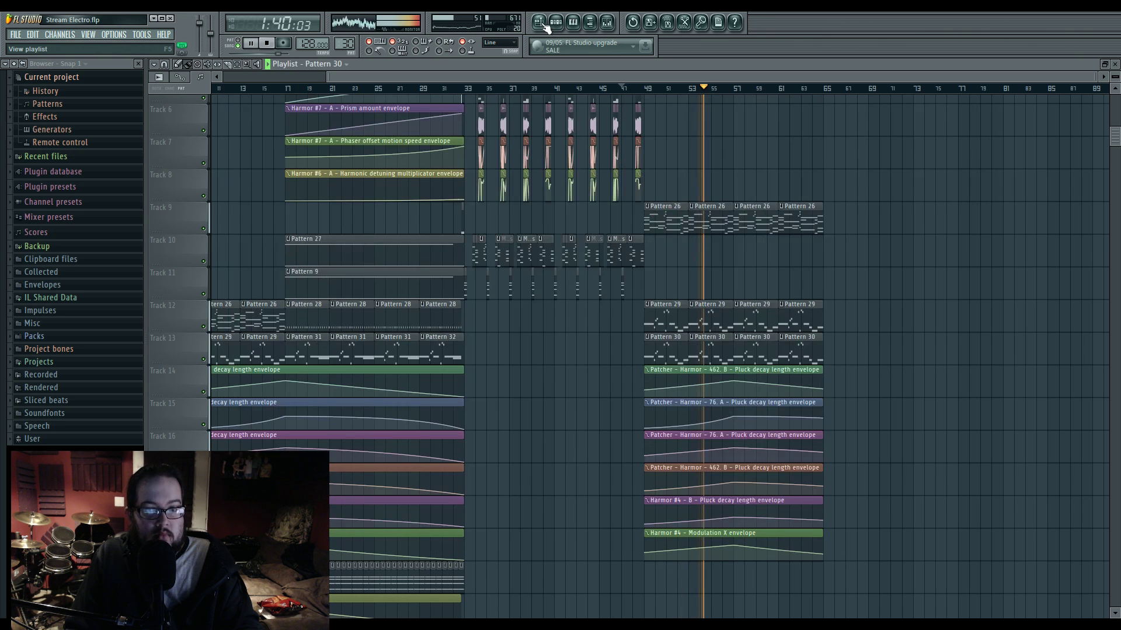
pyautogui.click(555, 23)
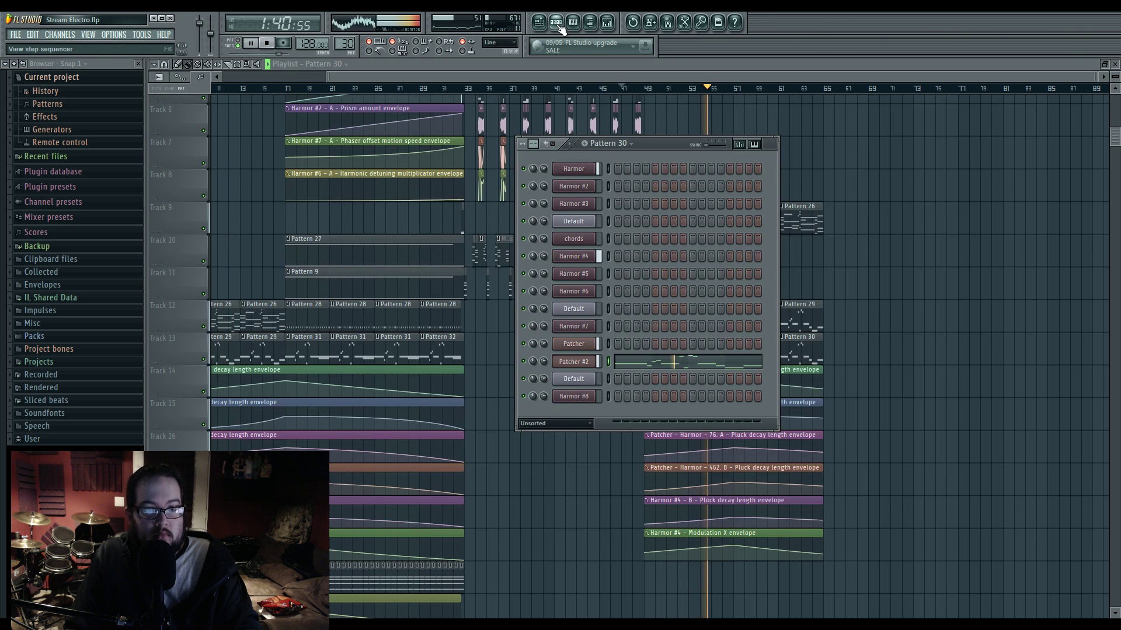
pyautogui.click(561, 360)
pyautogui.click(252, 108)
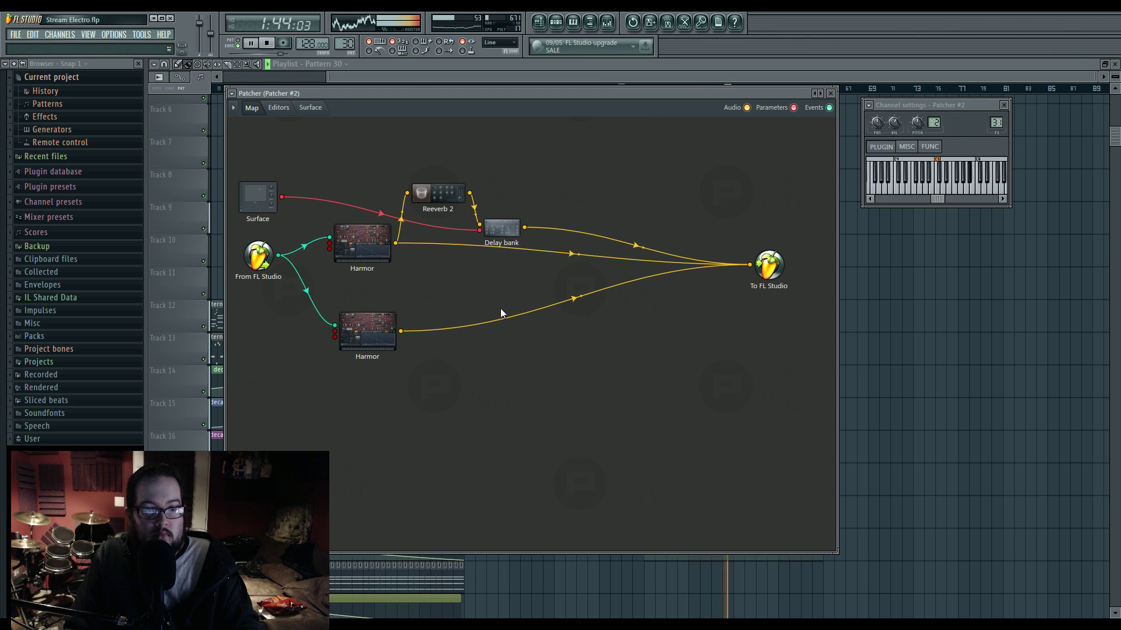
# Step: Lower the velocities of all Patcher #2 notes in Pattern 30 to roughly half
pyautogui.click(554, 24)
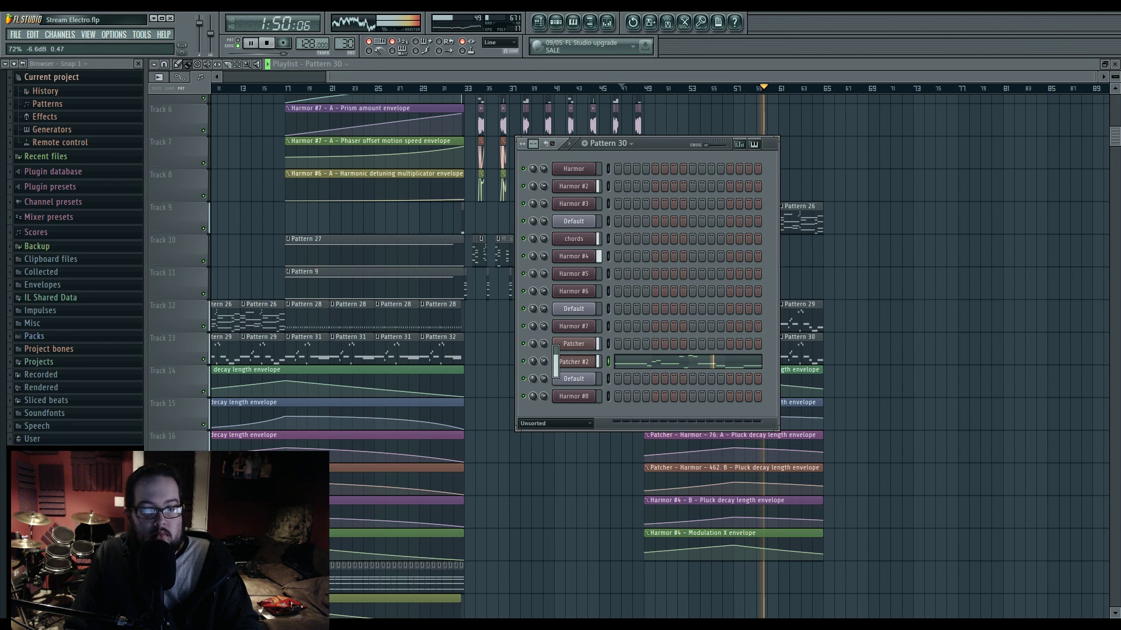
pyautogui.click(625, 362)
pyautogui.scroll(-5, 599, 449)
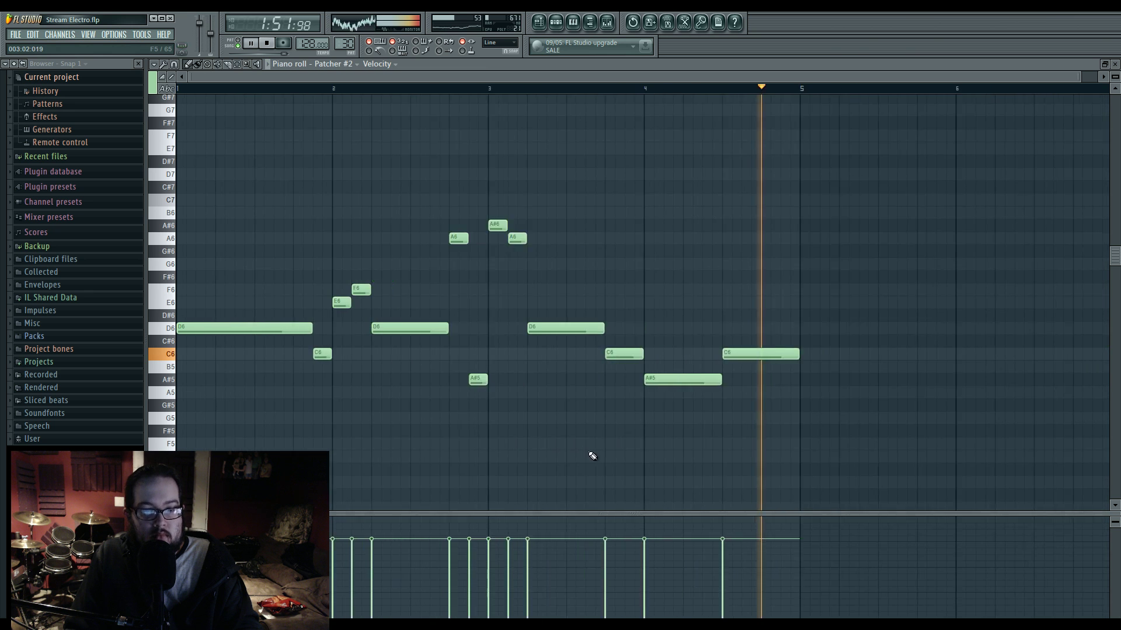
pyautogui.moveTo(180, 573)
pyautogui.mouseDown()
pyautogui.moveTo(617, 577)
pyautogui.moveTo(635, 566)
pyautogui.mouseUp()
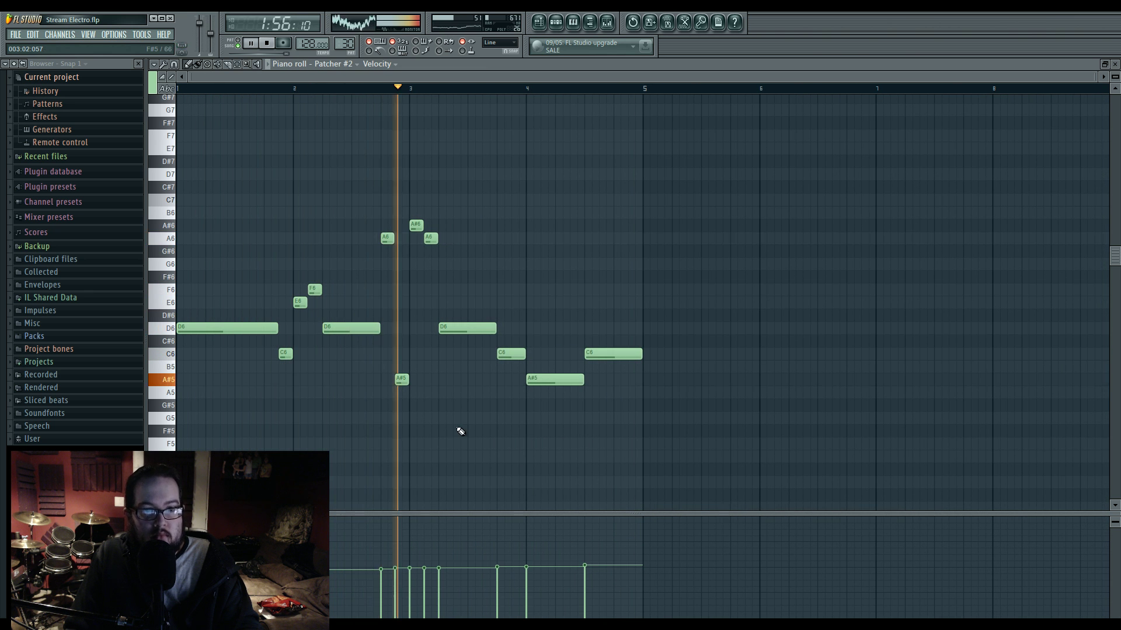
# Step: Stop playback and look over the playlist arrangement from bar 49 to 65
pyautogui.click(541, 23)
pyautogui.press('space')
pyautogui.scroll(2, 764, 375)
pyautogui.scroll(1, 762, 377)
pyautogui.moveTo(941, 372); pyautogui.dragTo(846, 391)
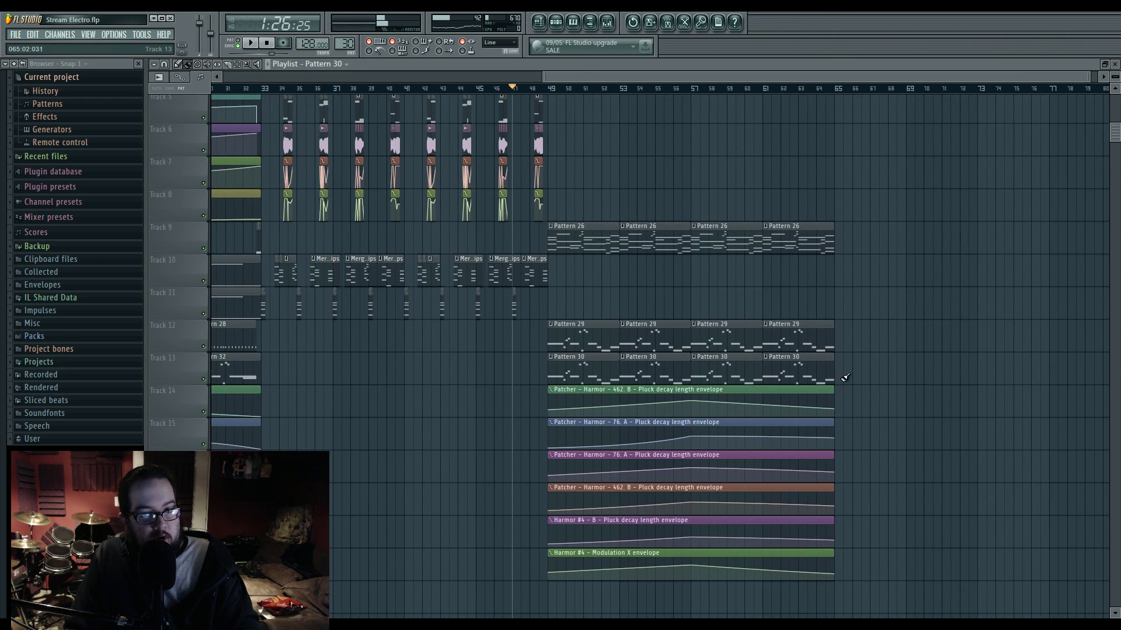
# Step: Make the Pattern 30 clip at bar 57 unique as Pattern 31 and use Pattern 31 for the clip at bar 61
pyautogui.click(694, 357)
pyautogui.click(724, 422)
pyautogui.rightClick(774, 372)
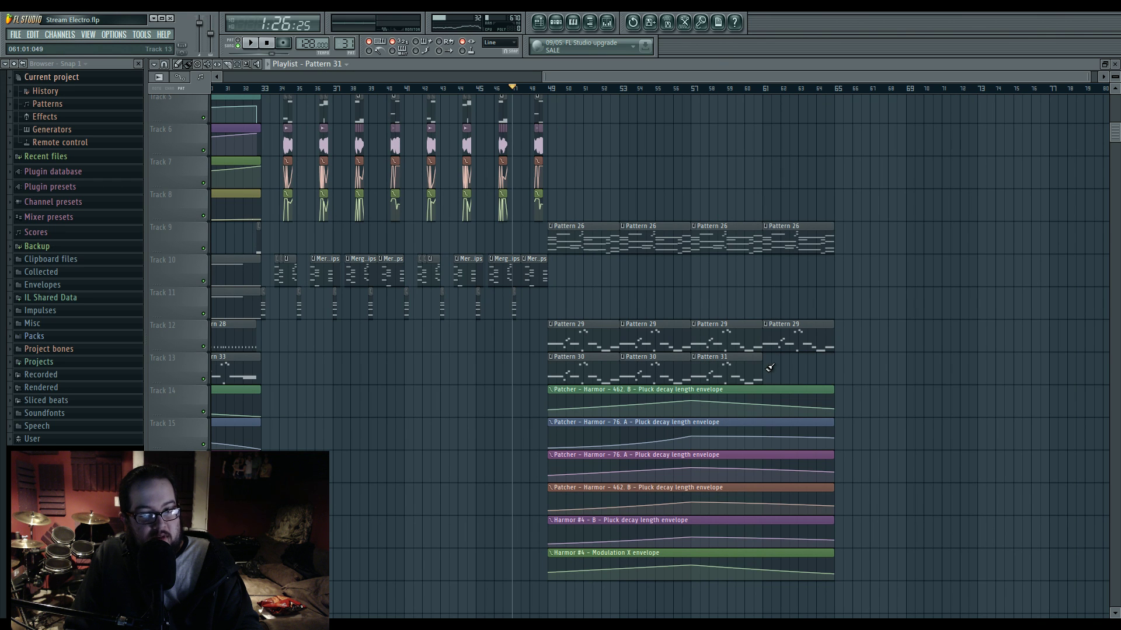
# Step: Select the playlist range from bar 57 to about bar 65 and open Pattern 31's Patcher #2 notes with all four bars in view
pyautogui.moveTo(698, 89); pyautogui.dragTo(833, 99)
pyautogui.moveTo(692, 89); pyautogui.dragTo(826, 96)
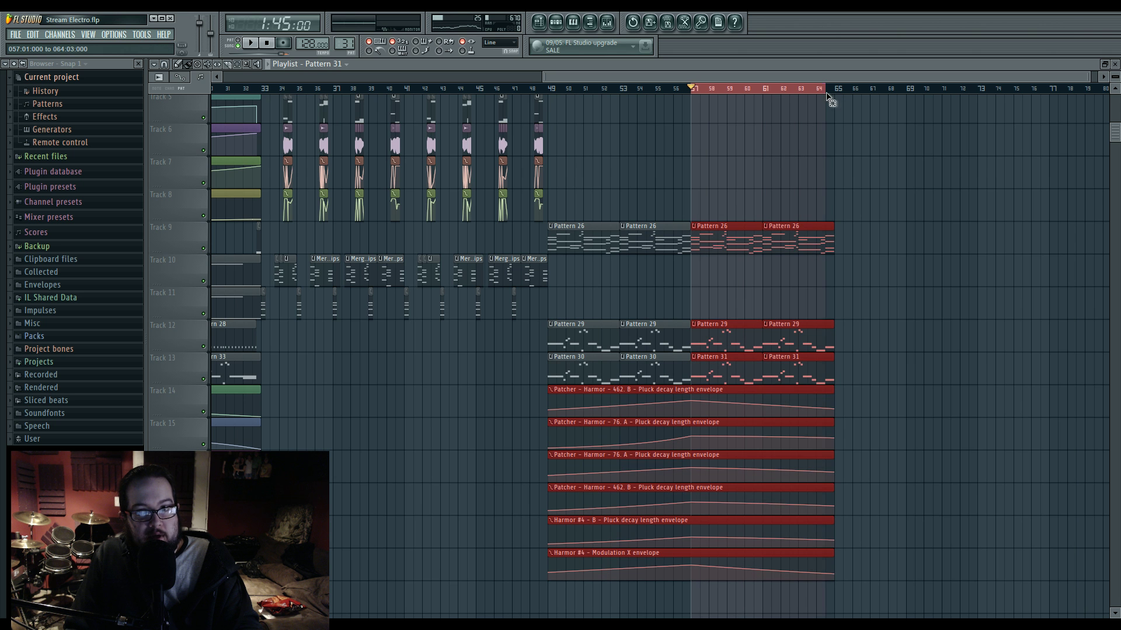
pyautogui.doubleClick(715, 366)
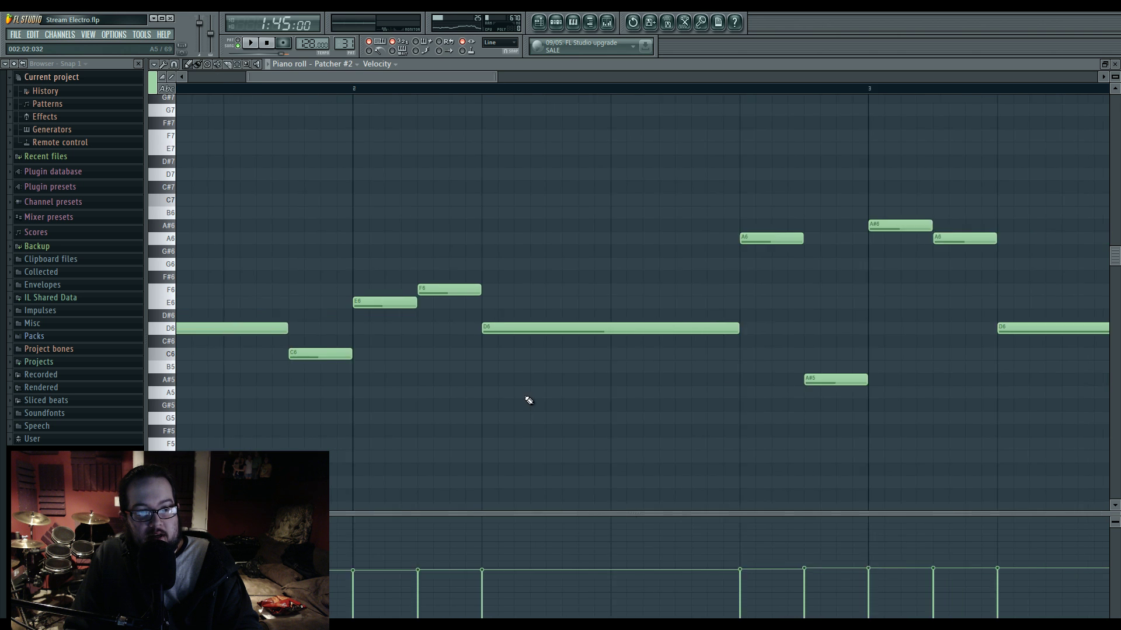
pyautogui.moveTo(620, 462)
pyautogui.mouseDown()
pyautogui.moveTo(617, 431)
pyautogui.moveTo(631, 424)
pyautogui.mouseUp()
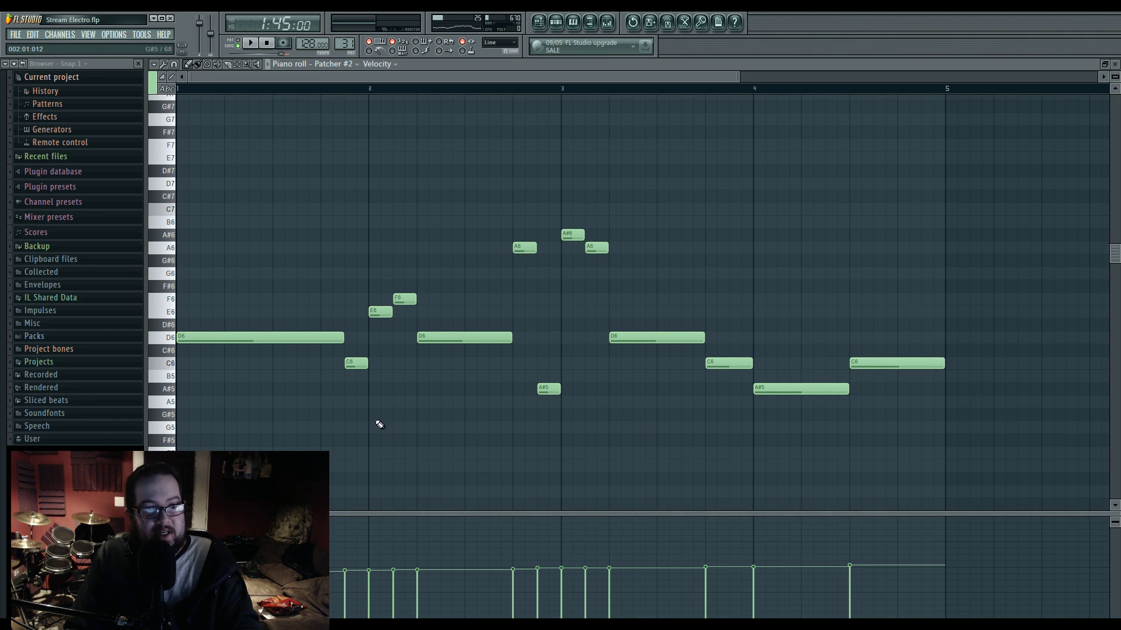
# Step: Play the selection and raise the first long D6 note to F6, and the following C6 and second D6 notes to A6
pyautogui.press('space')
pyautogui.click(239, 43)
pyautogui.press('space')
pyautogui.moveTo(218, 338); pyautogui.dragTo(218, 297)
pyautogui.press('space')
pyautogui.press('space')
pyautogui.moveTo(355, 363); pyautogui.dragTo(355, 247)
pyautogui.moveTo(442, 338); pyautogui.dragTo(442, 248)
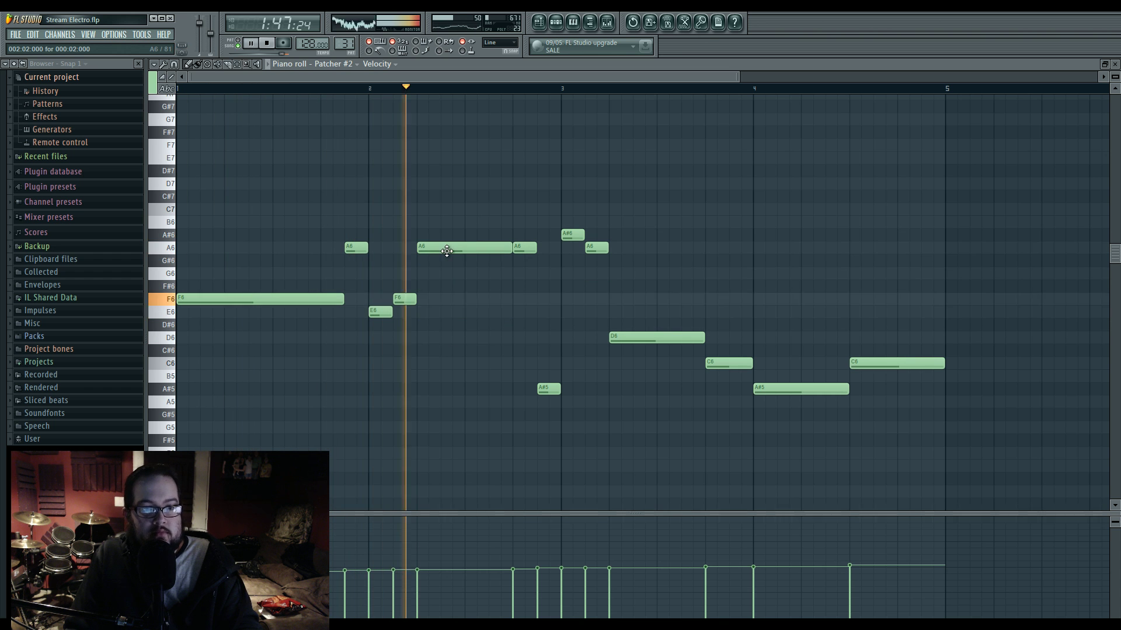
# Step: Raise the long D6 note in bar 3 to D7 and the two long notes of bar 4 to F7 and E7 during playback
pyautogui.moveTo(615, 338); pyautogui.dragTo(628, 181)
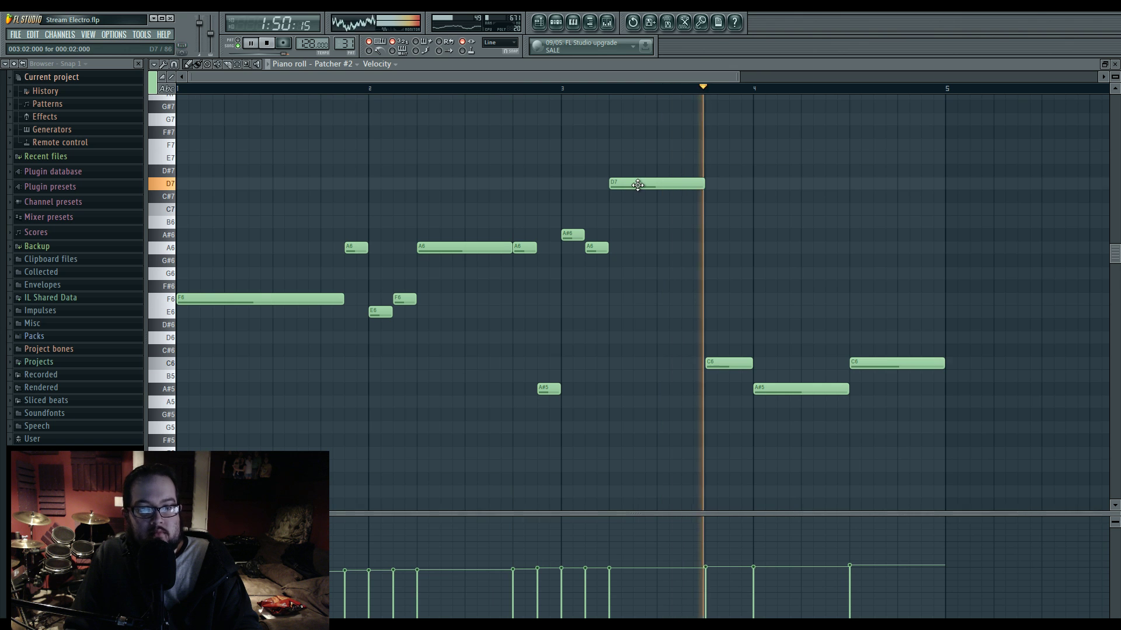
pyautogui.press('space')
pyautogui.press('space')
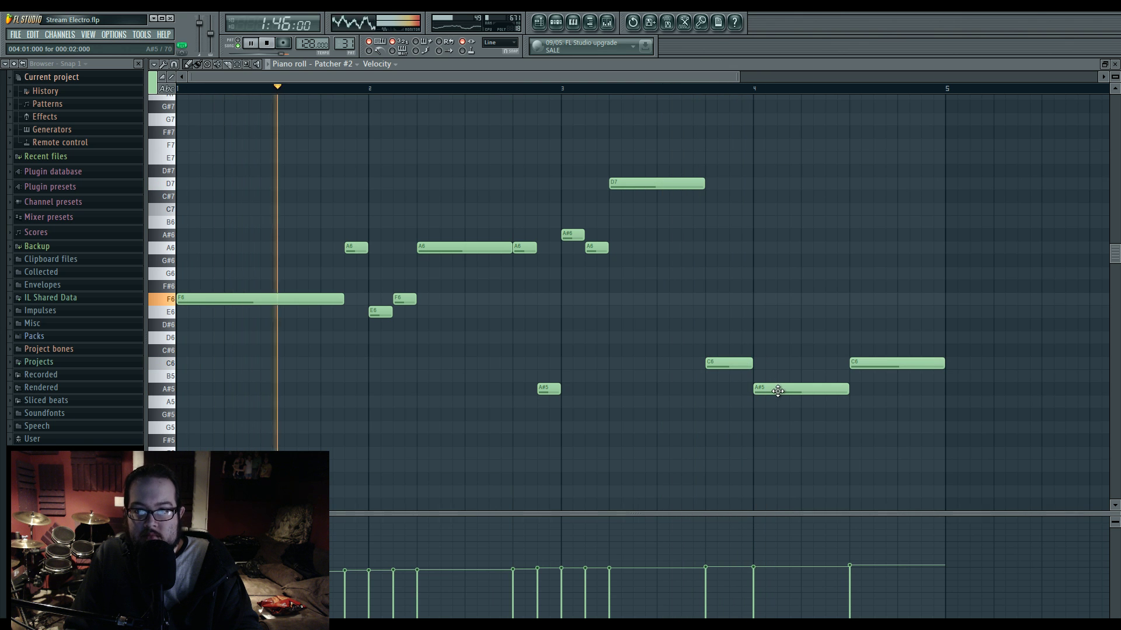
pyautogui.moveTo(771, 389); pyautogui.dragTo(778, 146)
pyautogui.moveTo(858, 363); pyautogui.dragTo(875, 157)
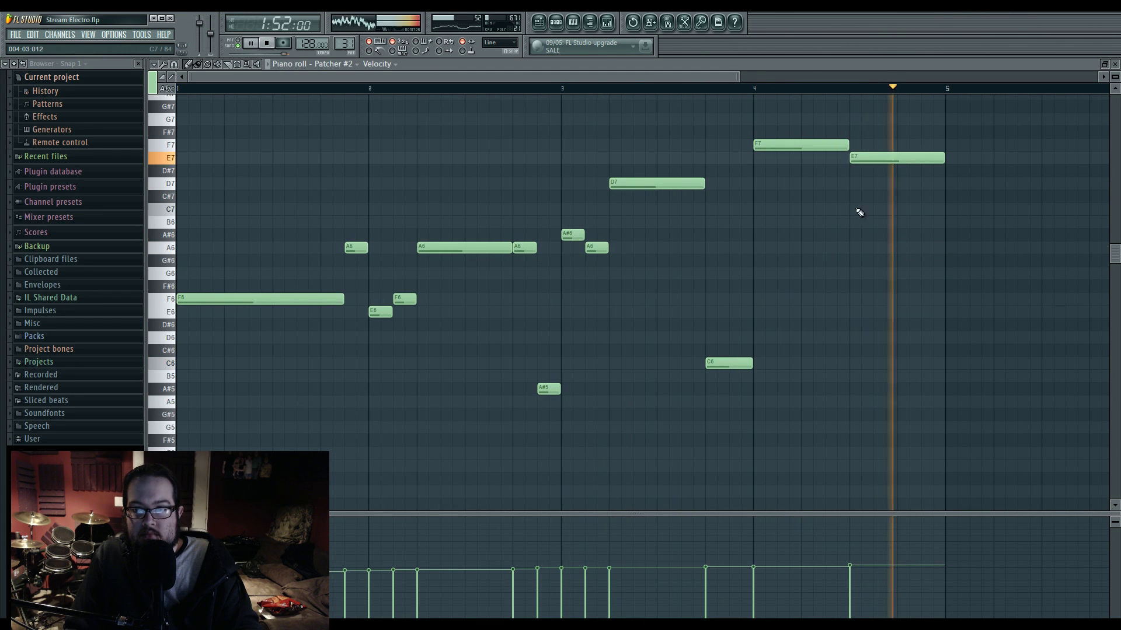
pyautogui.press('space')
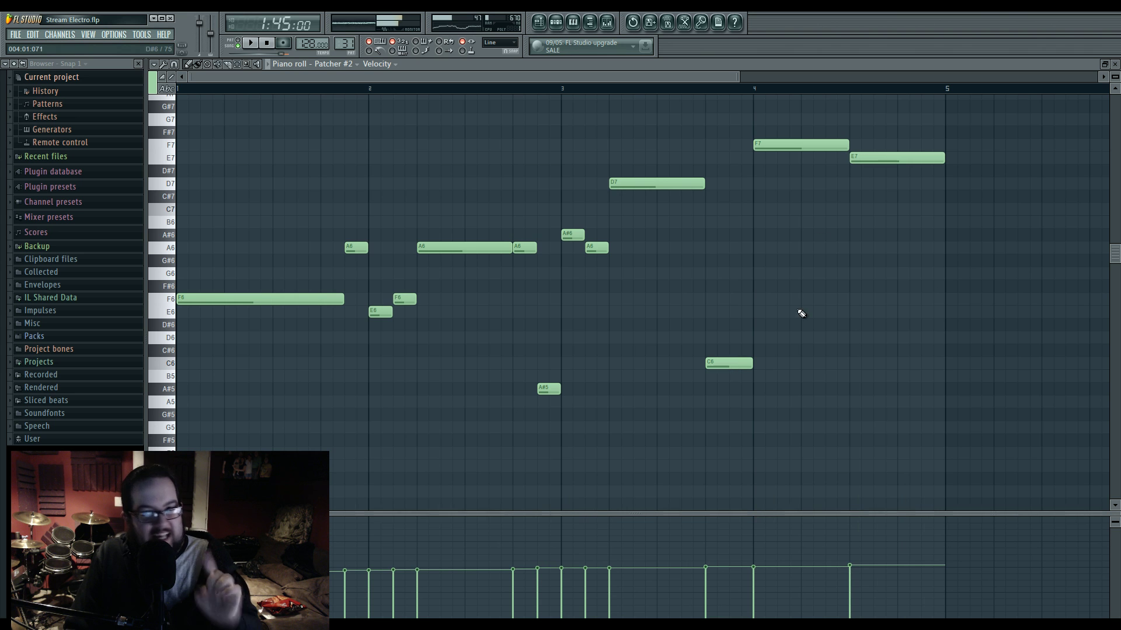
# Step: Lower bar 4's two notes by an octave to F6 and E6, and raise the C6 note before them to G6
pyautogui.moveTo(782, 113); pyautogui.dragTo(978, 251)
pyautogui.moveTo(798, 142); pyautogui.dragTo(805, 296)
pyautogui.press('space')
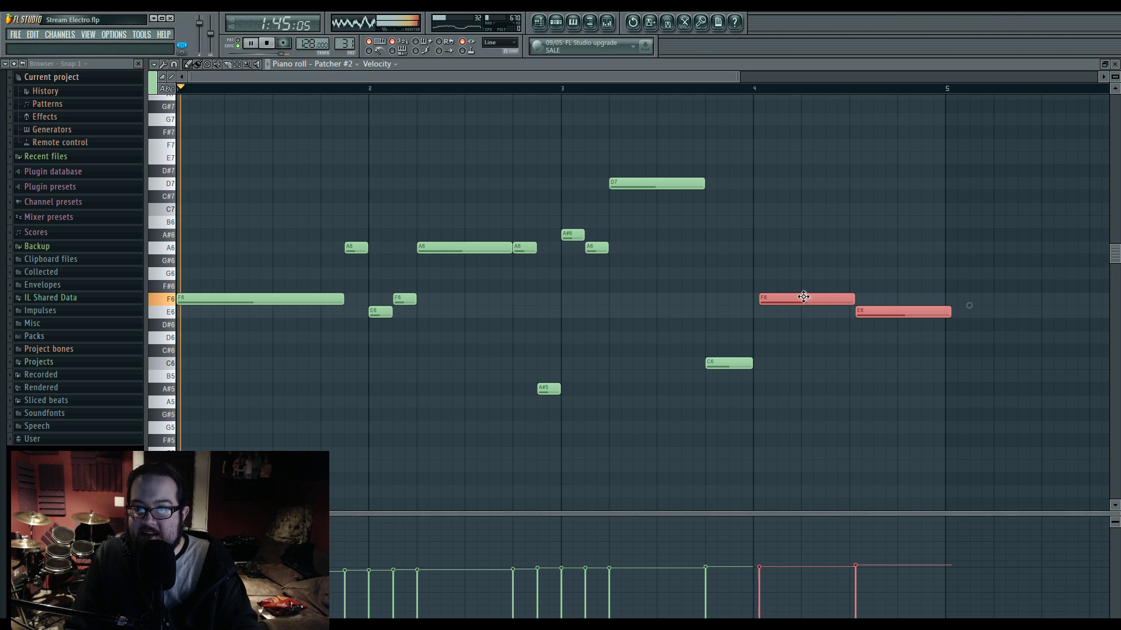
pyautogui.click(758, 88)
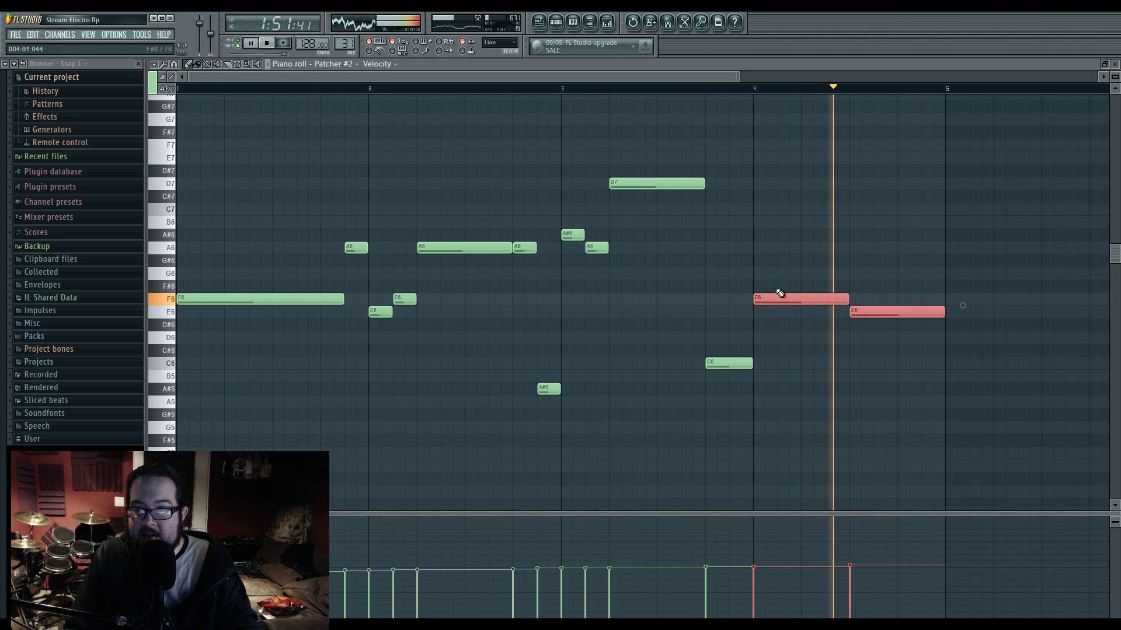
pyautogui.press('space')
pyautogui.moveTo(785, 297)
pyautogui.mouseDown()
pyautogui.moveTo(779, 284)
pyautogui.moveTo(769, 299)
pyautogui.mouseUp()
pyautogui.press('space')
pyautogui.moveTo(724, 362); pyautogui.dragTo(729, 273)
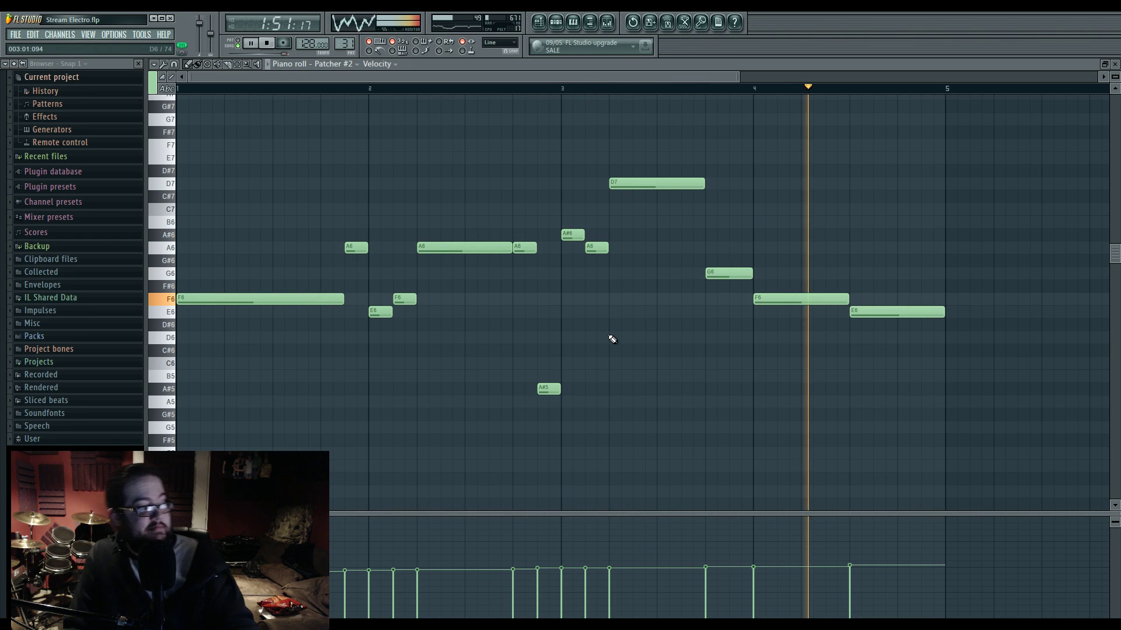
pyautogui.press('space')
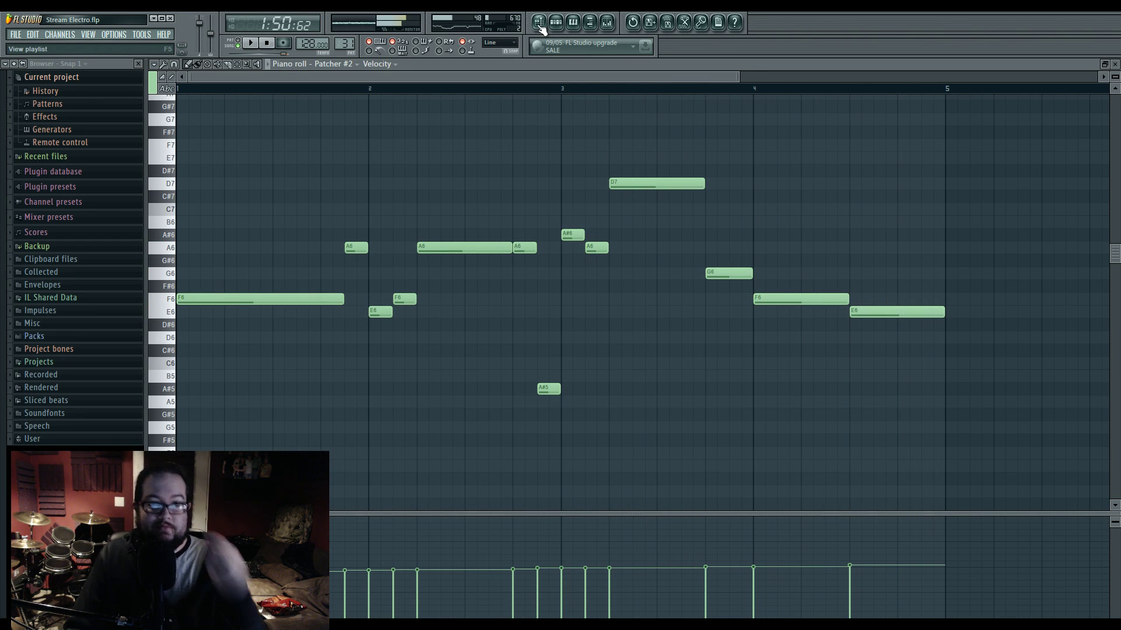
# Step: Open the mixer and bring up the file dialog for loading a mixer track state onto Insert 37
pyautogui.click(607, 23)
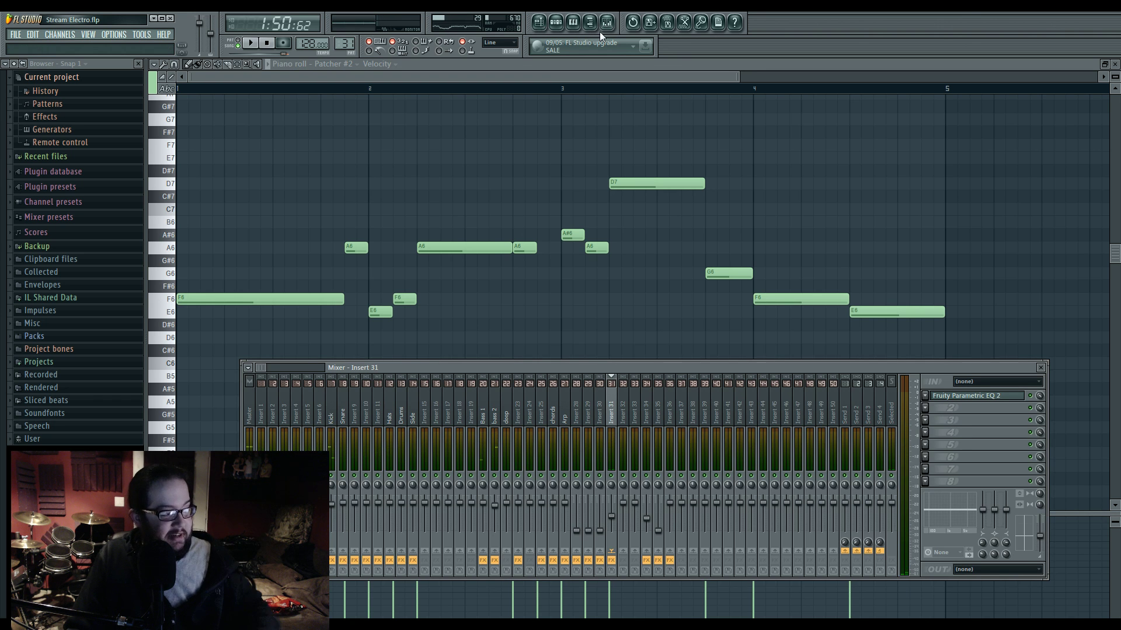
pyautogui.click(669, 397)
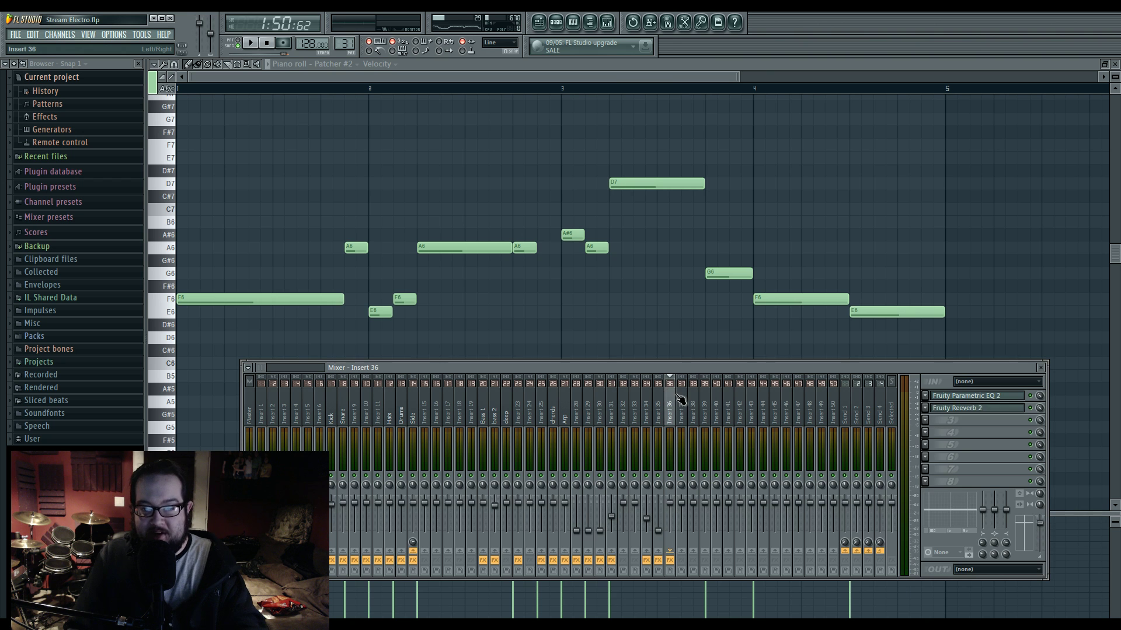
pyautogui.click(681, 400)
pyautogui.rightClick(683, 376)
pyautogui.moveTo(716, 383)
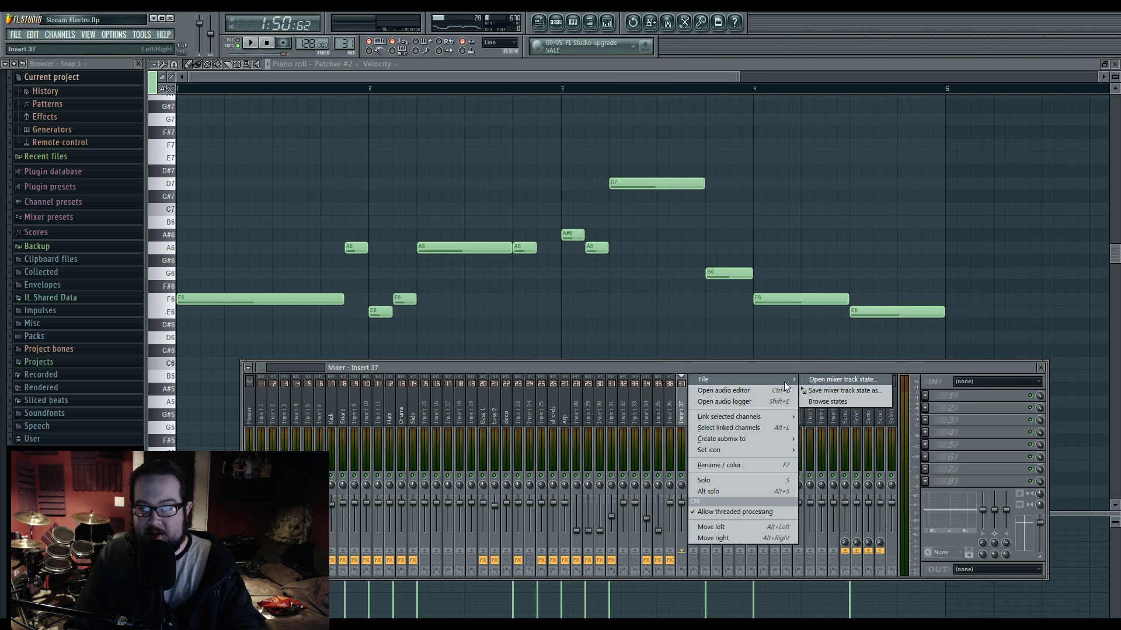
pyautogui.click(828, 380)
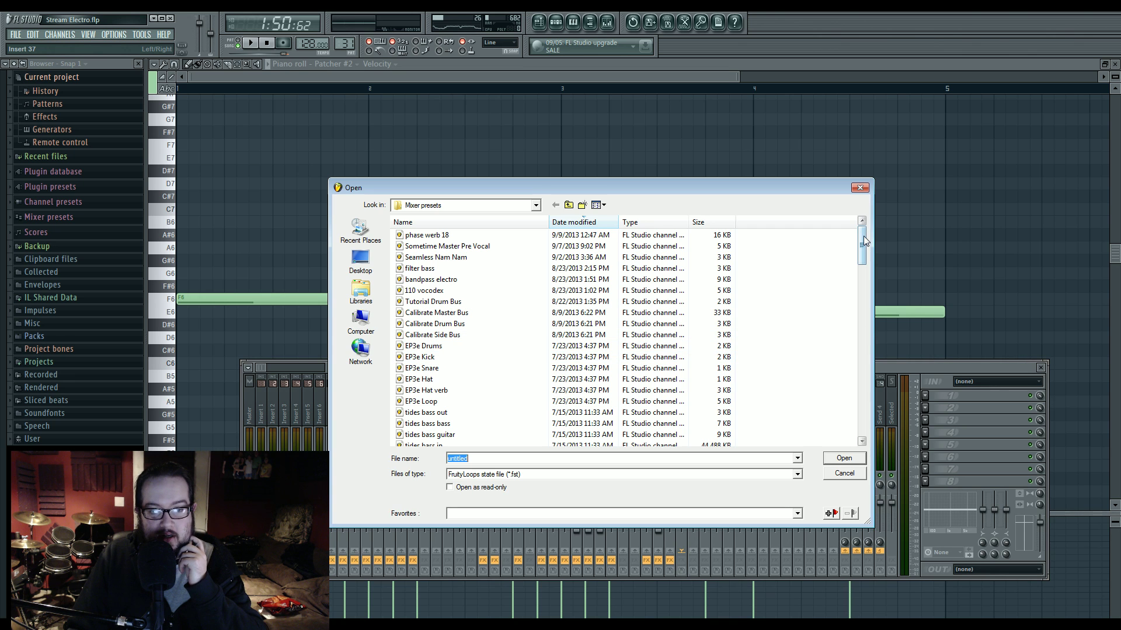
# Step: Browse through the computer's folders to the Mixer presets folder inside Patches
pyautogui.click(367, 320)
pyautogui.doubleClick(558, 240)
pyautogui.doubleClick(453, 301)
pyautogui.doubleClick(457, 236)
pyautogui.doubleClick(442, 247)
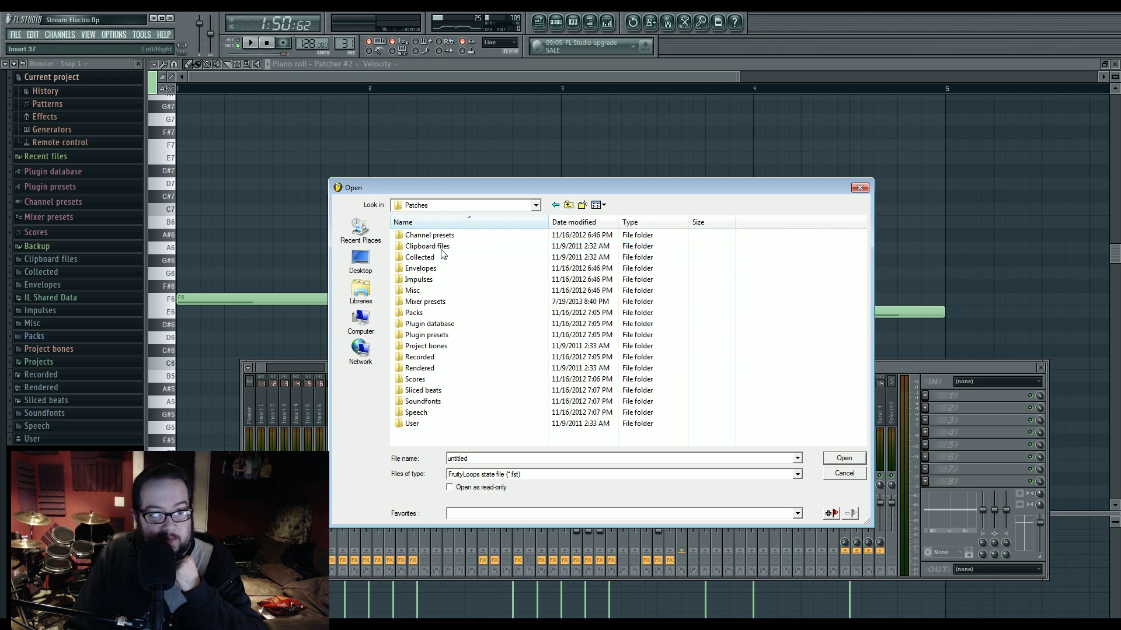
pyautogui.doubleClick(447, 302)
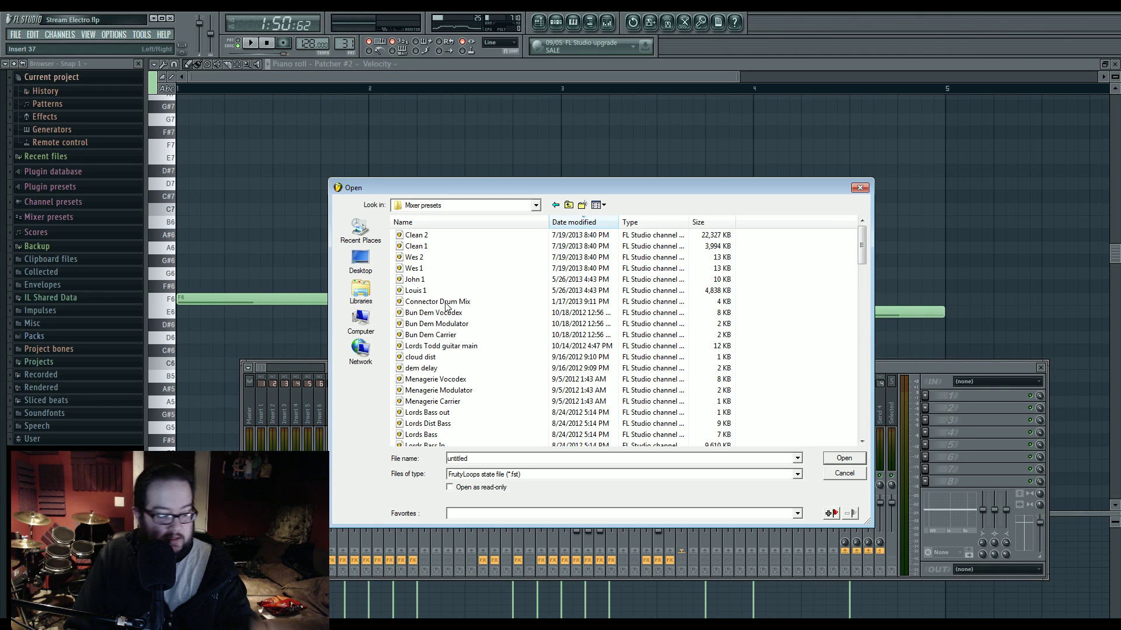
# Step: Find the Soloslos preset in the folder and load it onto Insert 37
pyautogui.press('s')
pyautogui.press('s')
pyautogui.press('s')
pyautogui.press('s')
pyautogui.press('s')
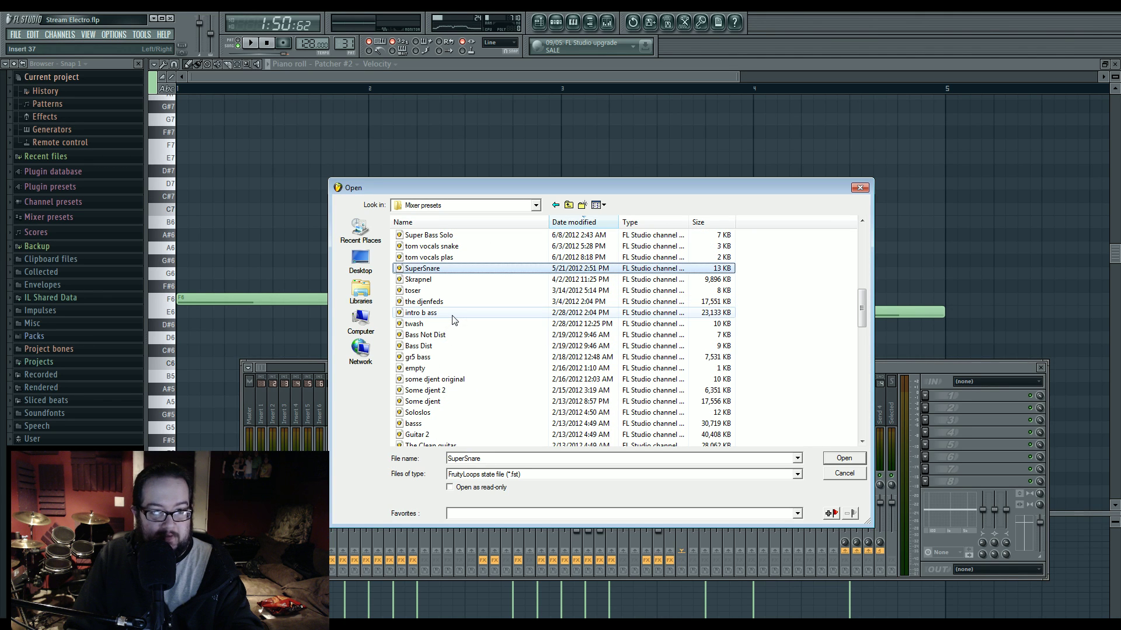
pyautogui.press('s')
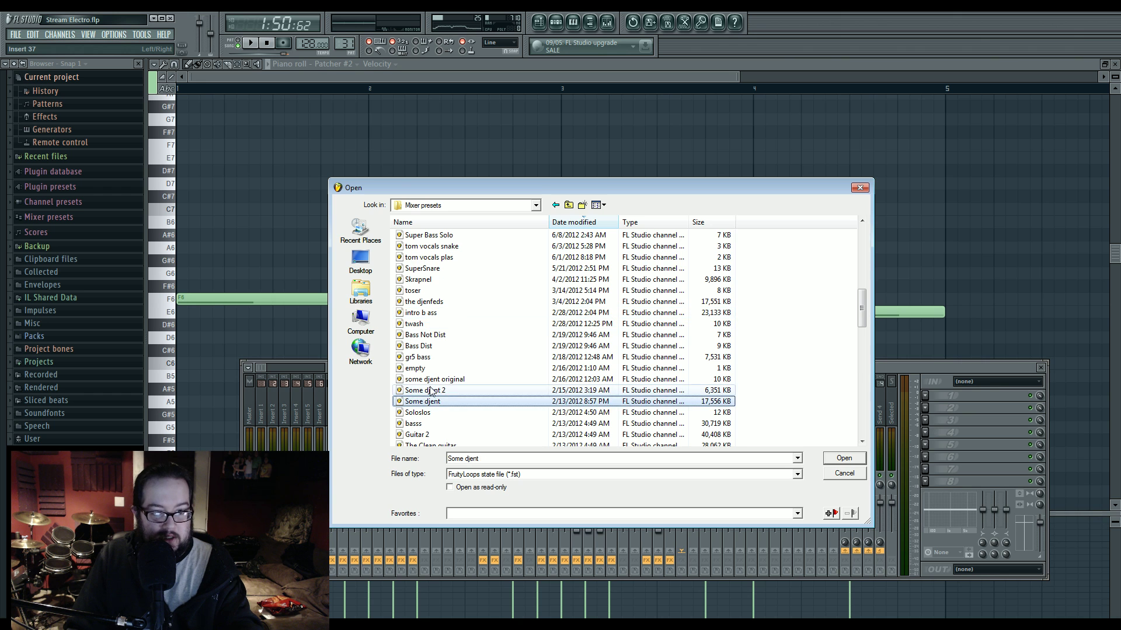
pyautogui.doubleClick(433, 415)
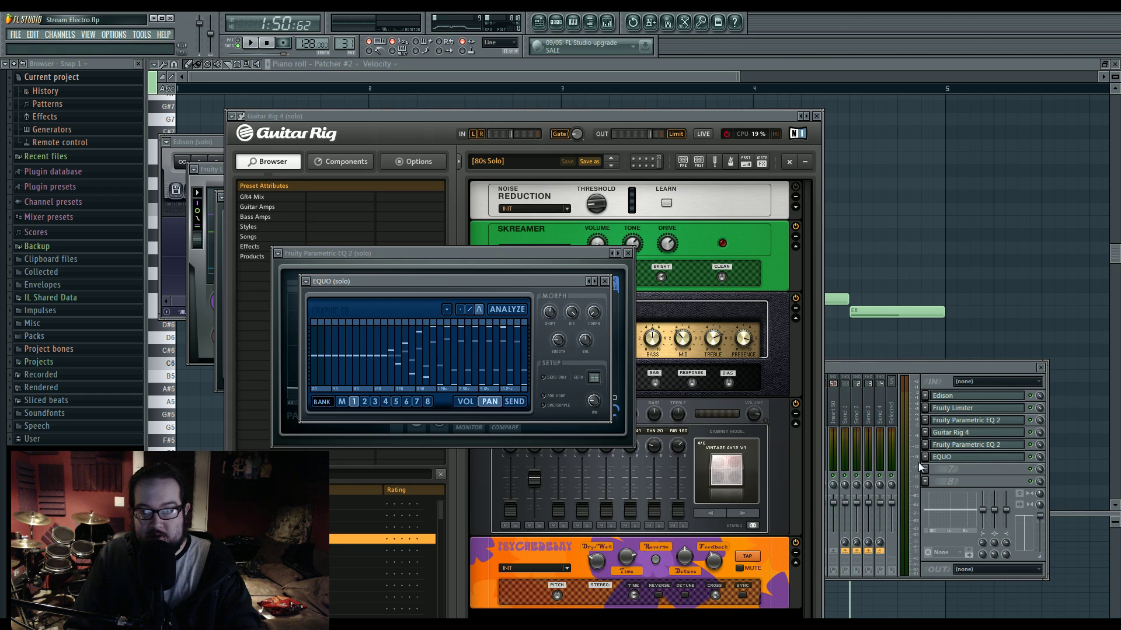
# Step: Move the EQUO window aside and set the solo track's audio input to FireStudio Project Mic 4
pyautogui.moveTo(495, 279); pyautogui.dragTo(547, 251)
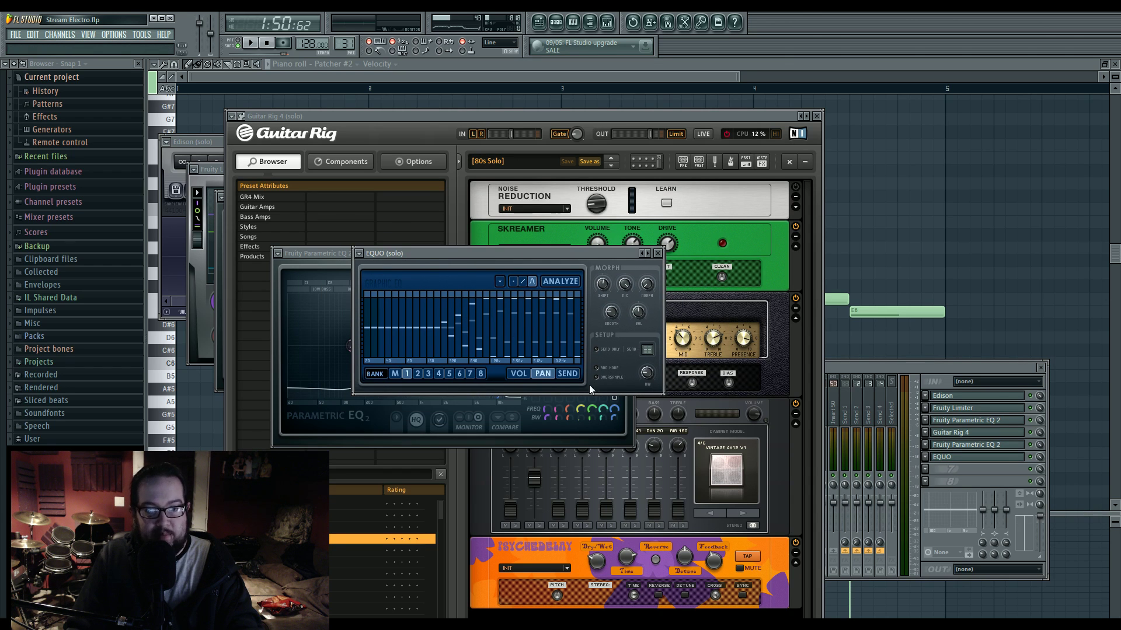
pyautogui.moveTo(599, 255); pyautogui.dragTo(711, 289)
pyautogui.click(975, 372)
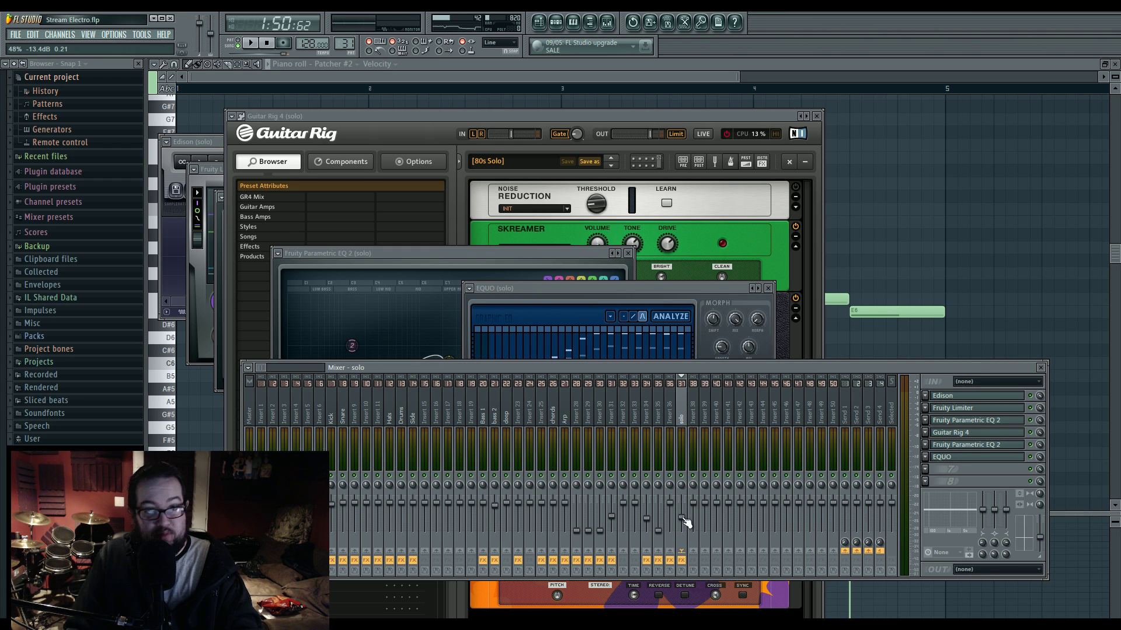
pyautogui.click(997, 381)
pyautogui.click(1074, 500)
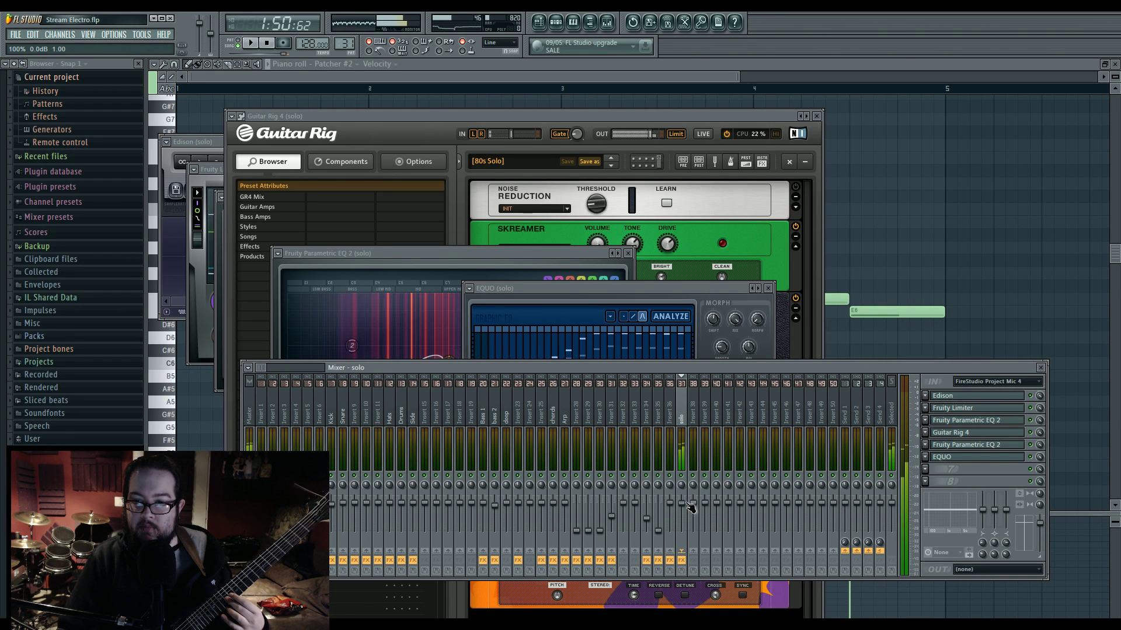
# Step: Bring the solo track's Guitar Rig 4 to the front and show its tuner in the rack, without the metronome
pyautogui.click(972, 432)
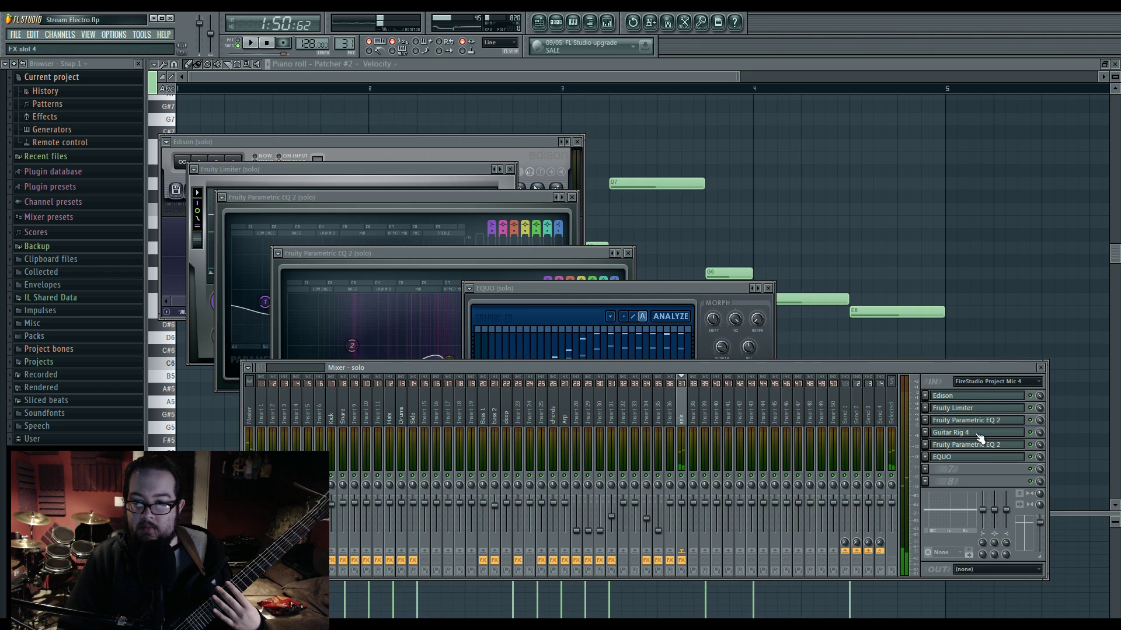
pyautogui.click(972, 433)
pyautogui.click(722, 160)
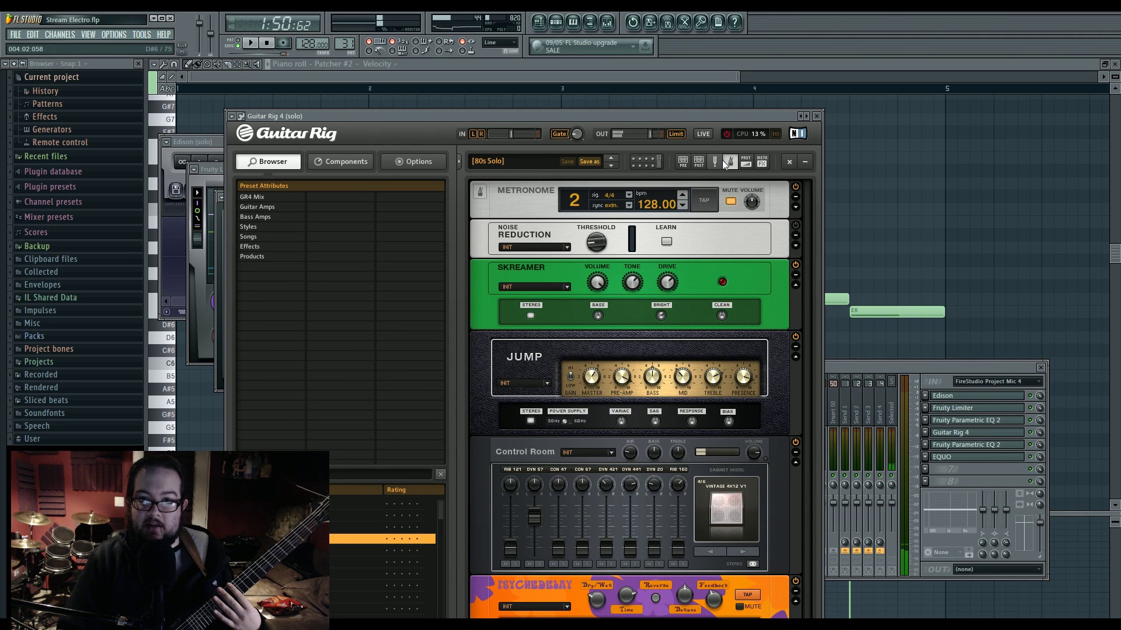
pyautogui.click(715, 164)
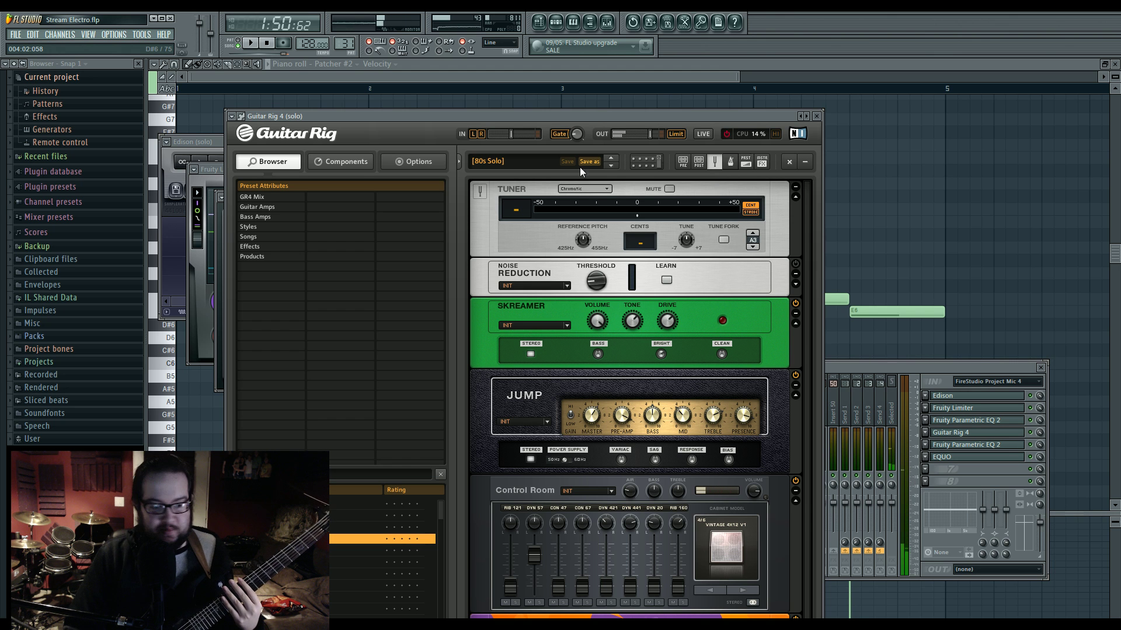
# Step: In Windows Explorer, open the Music\Mine folder on FantomHD (D:) and look through the songs starting with S
pyautogui.click(14, 627)
pyautogui.click(186, 431)
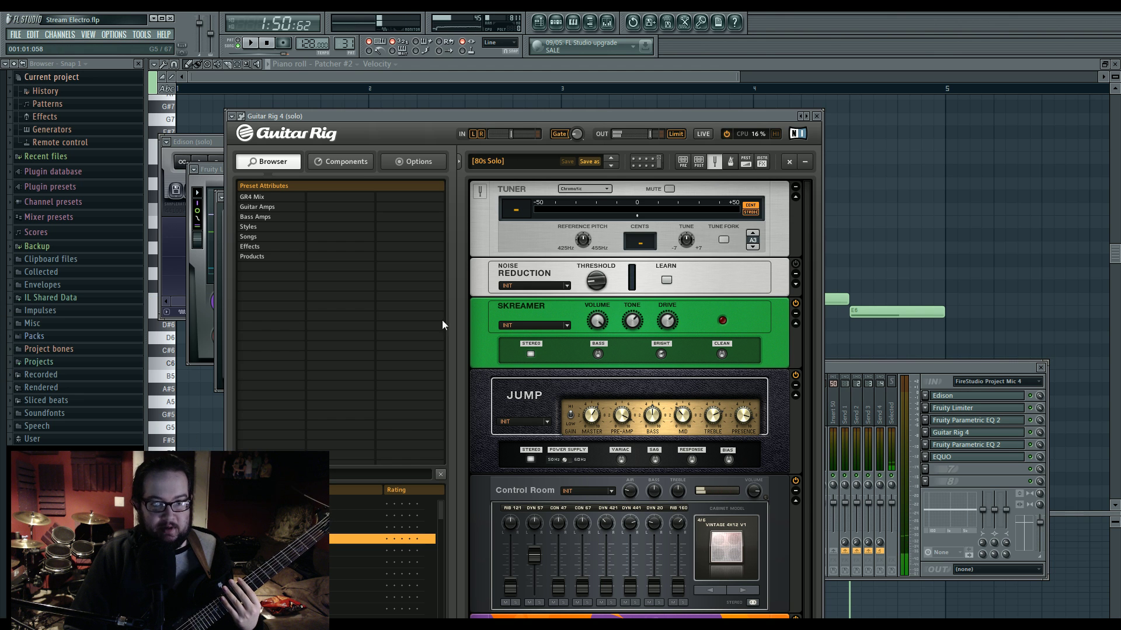
pyautogui.click(600, 272)
pyautogui.doubleClick(600, 271)
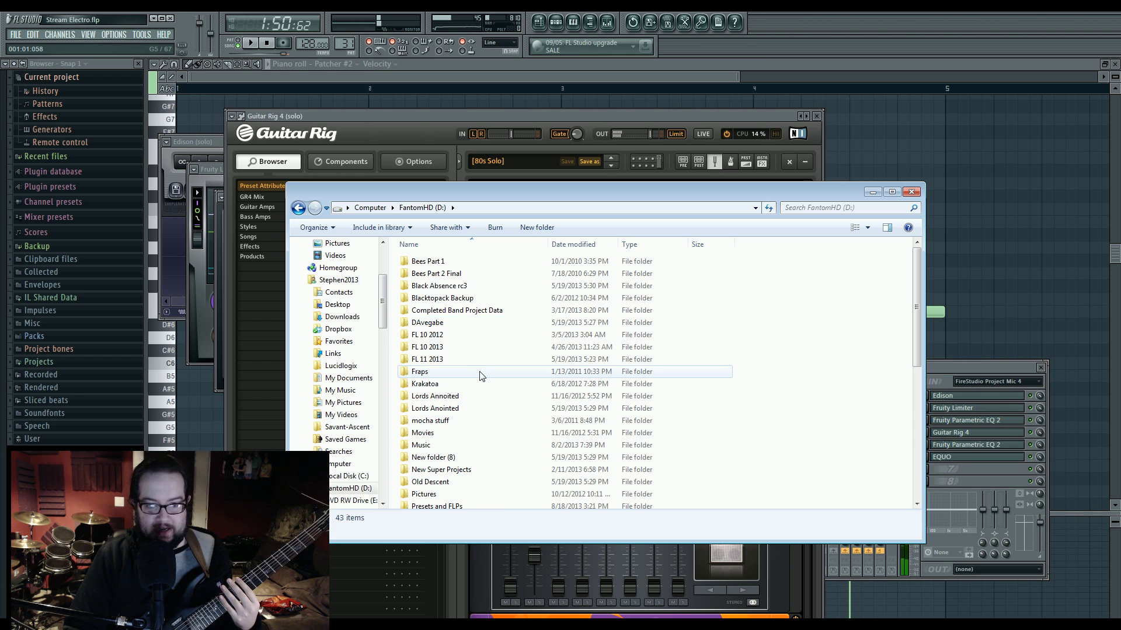
pyautogui.doubleClick(471, 450)
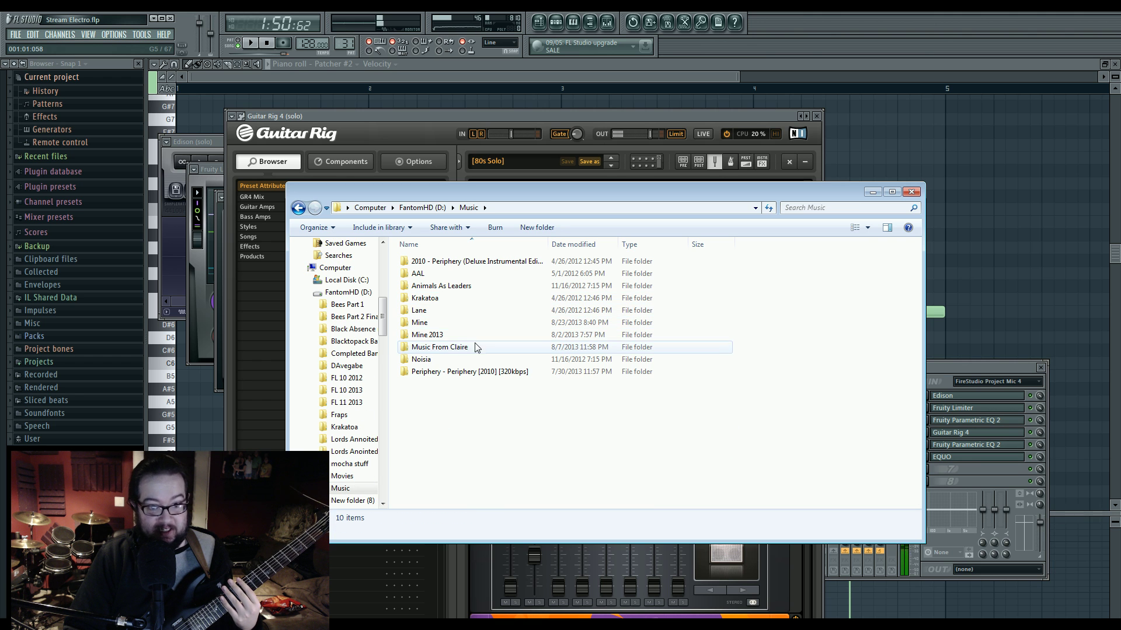
pyautogui.doubleClick(461, 324)
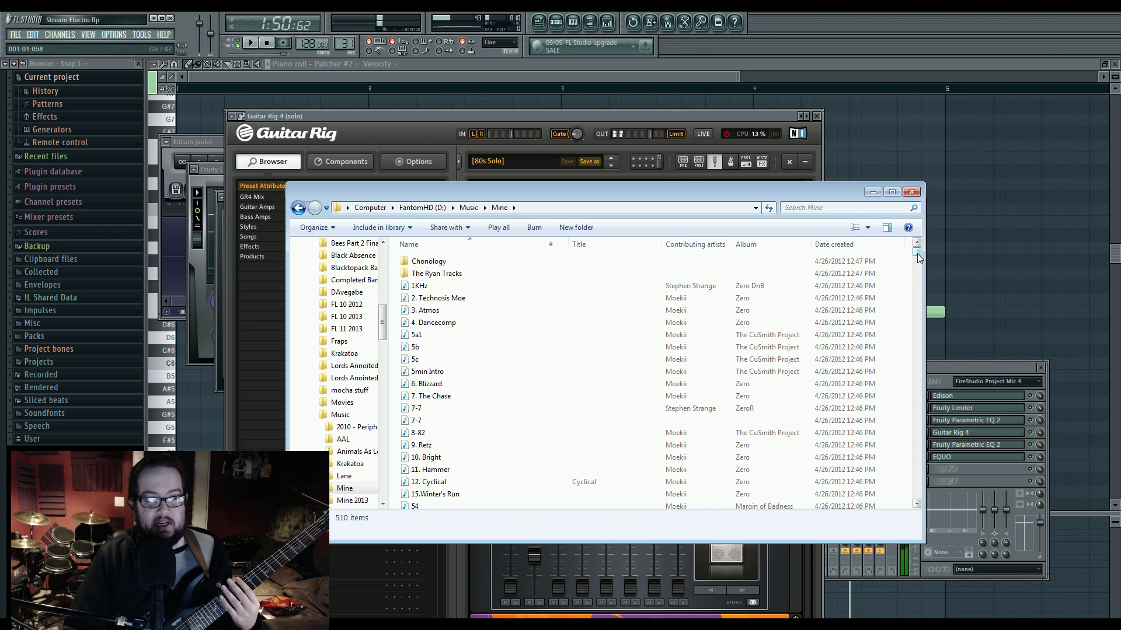
pyautogui.moveTo(916, 253); pyautogui.dragTo(927, 439)
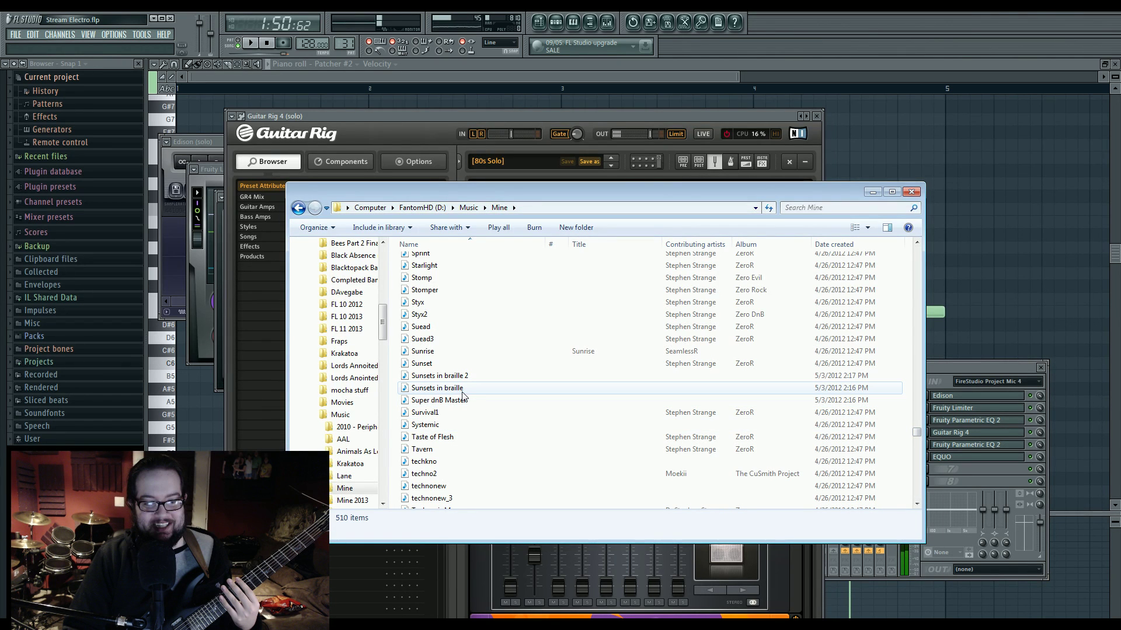
# Step: Play the song Stomper in the media player and adjust its playback volume slightly
pyautogui.click(446, 291)
pyautogui.doubleClick(450, 296)
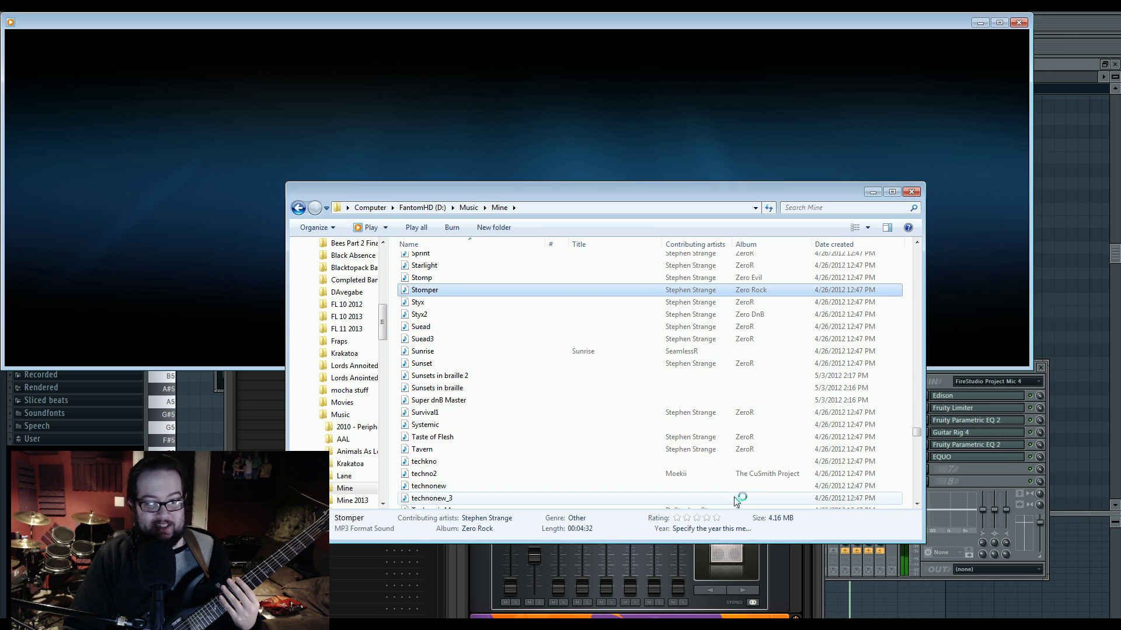
pyautogui.moveTo(599, 352); pyautogui.dragTo(605, 352)
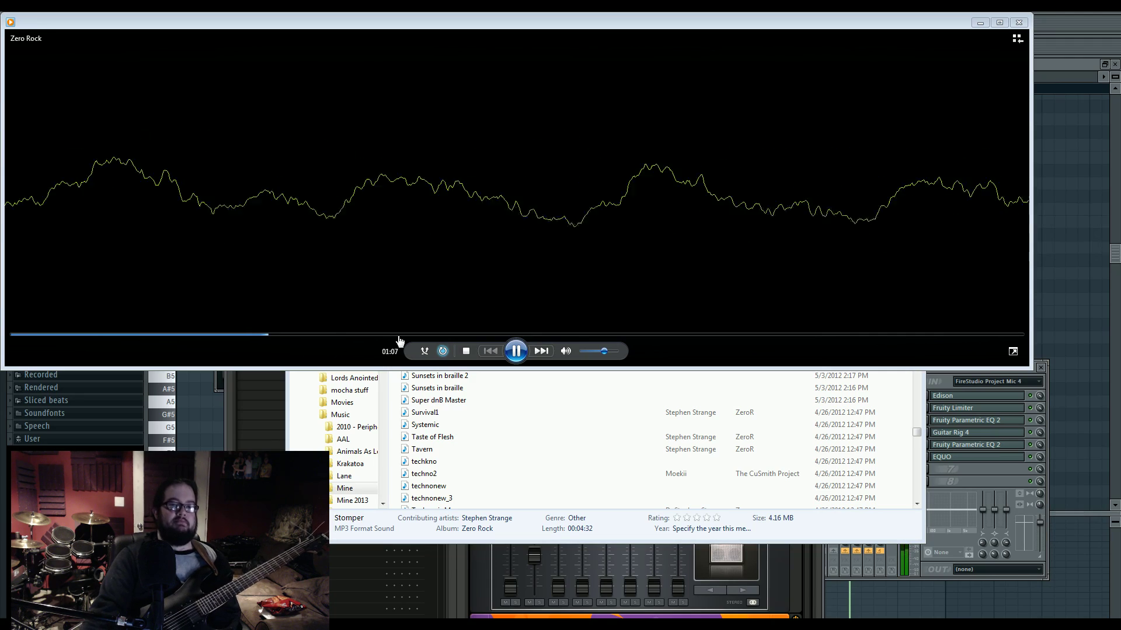
# Step: Skim through several later parts of Stomper, pause it and close the media player
pyautogui.click(332, 337)
pyautogui.click(384, 337)
pyautogui.click(485, 337)
pyautogui.click(528, 337)
pyautogui.click(563, 336)
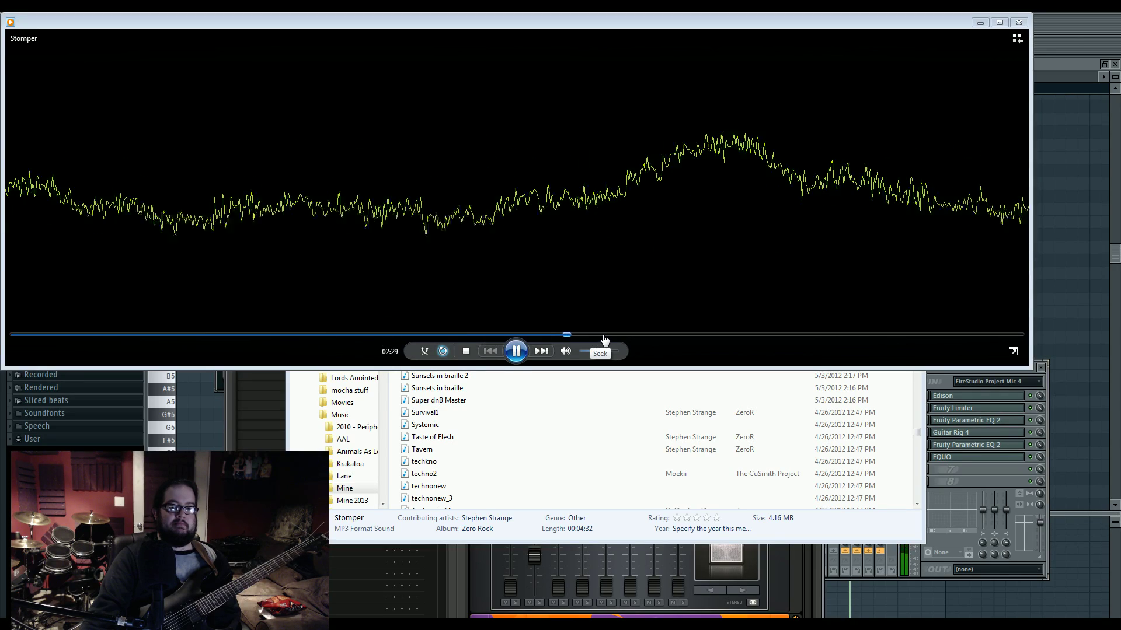
pyautogui.click(655, 335)
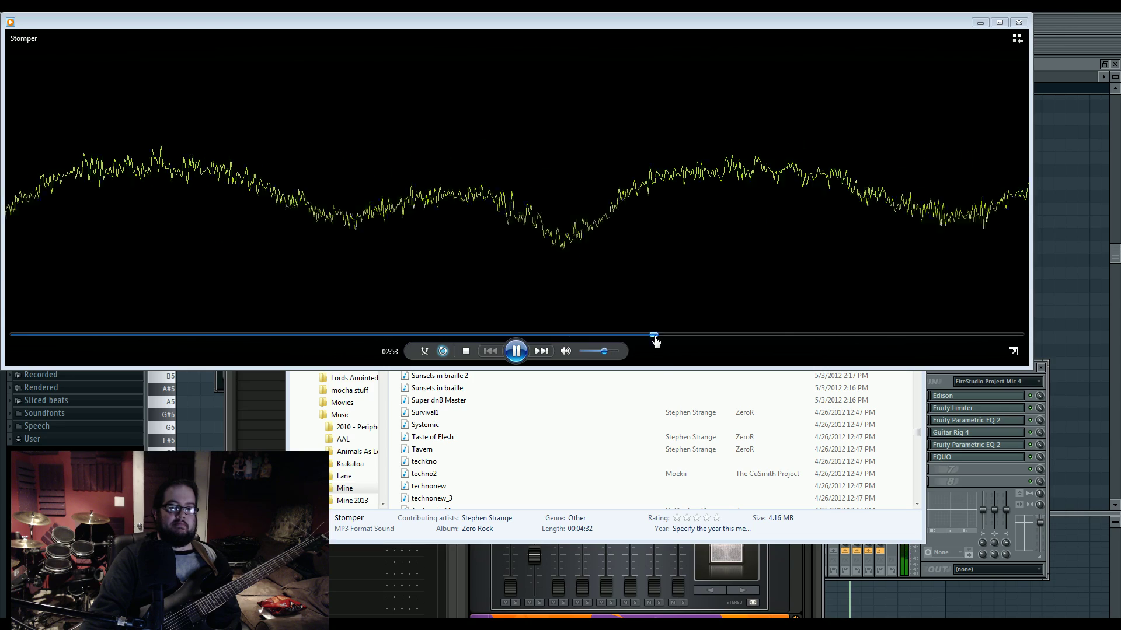
pyautogui.click(695, 335)
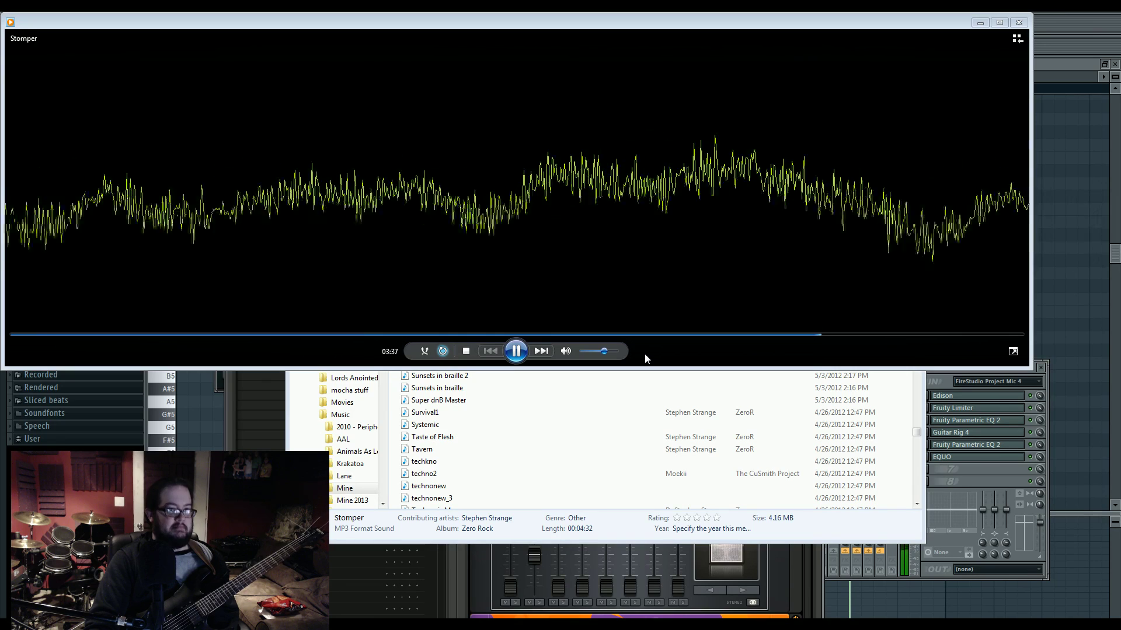
pyautogui.click(524, 353)
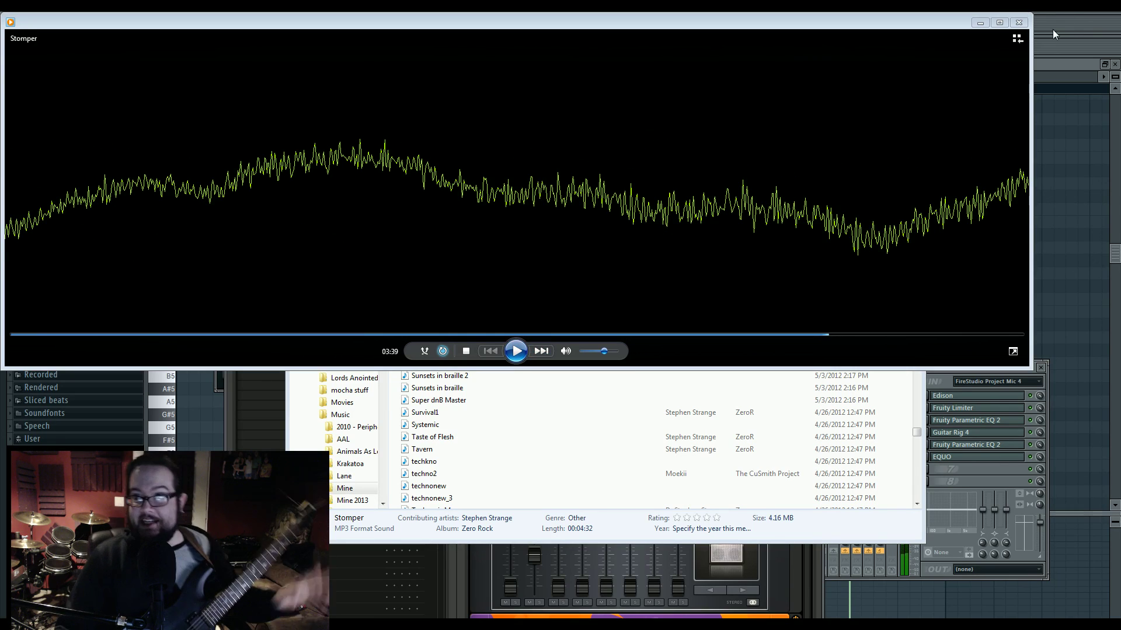
pyautogui.click(1019, 22)
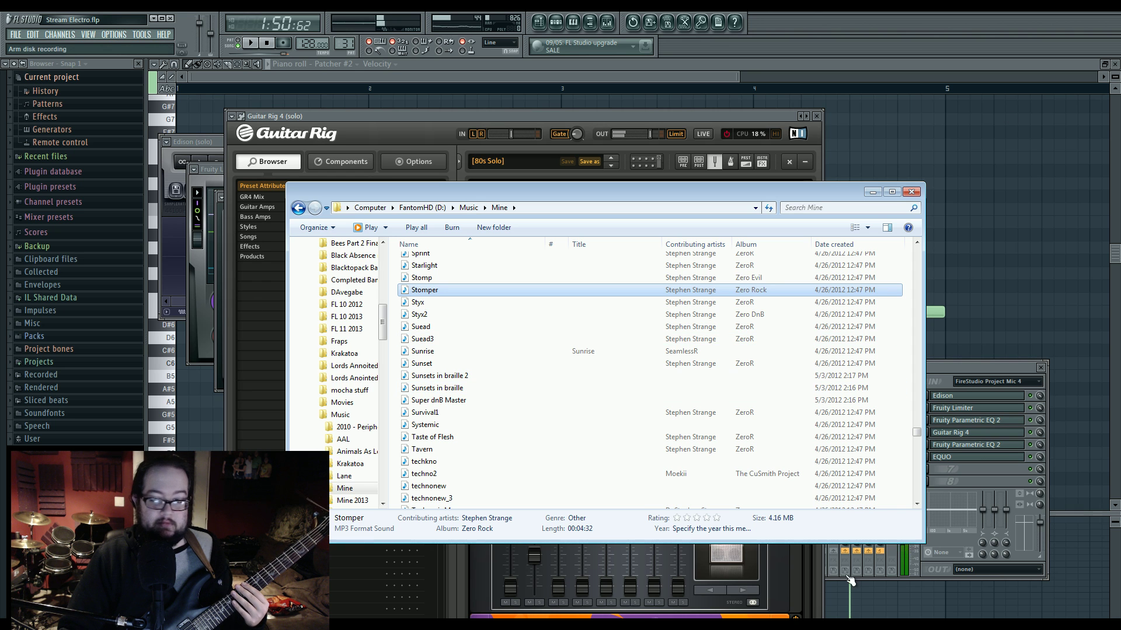
# Step: Return to FL Studio, open the Patcher lead pattern at bar 57 in the piano roll and play it back
pyautogui.click(675, 82)
pyautogui.click(538, 22)
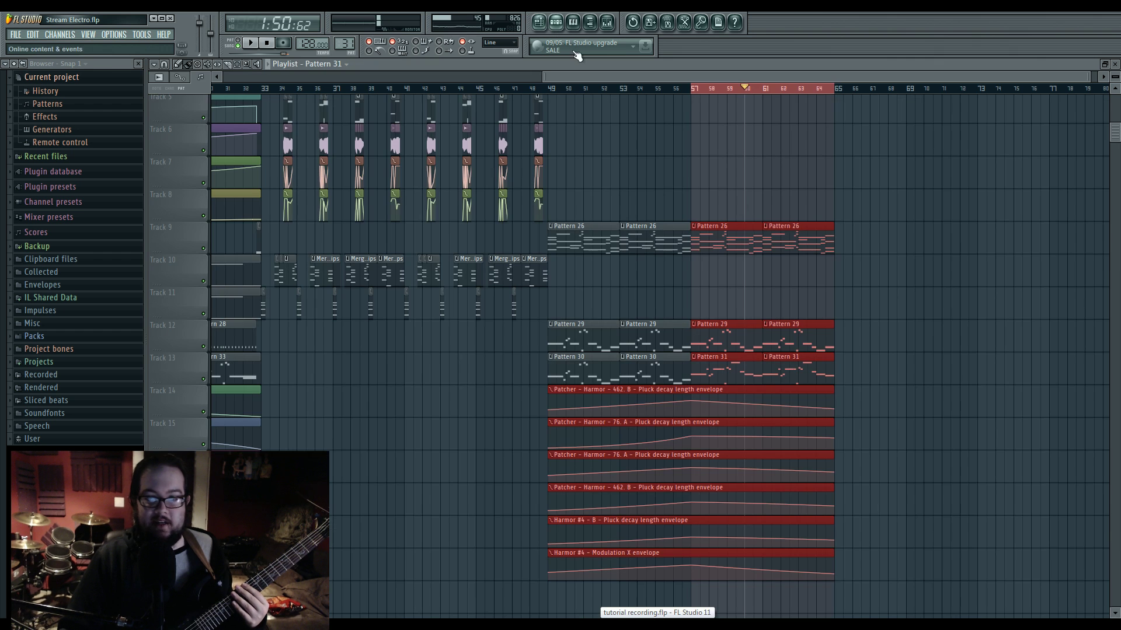
pyautogui.doubleClick(726, 333)
pyautogui.moveTo(451, 331); pyautogui.dragTo(743, 243)
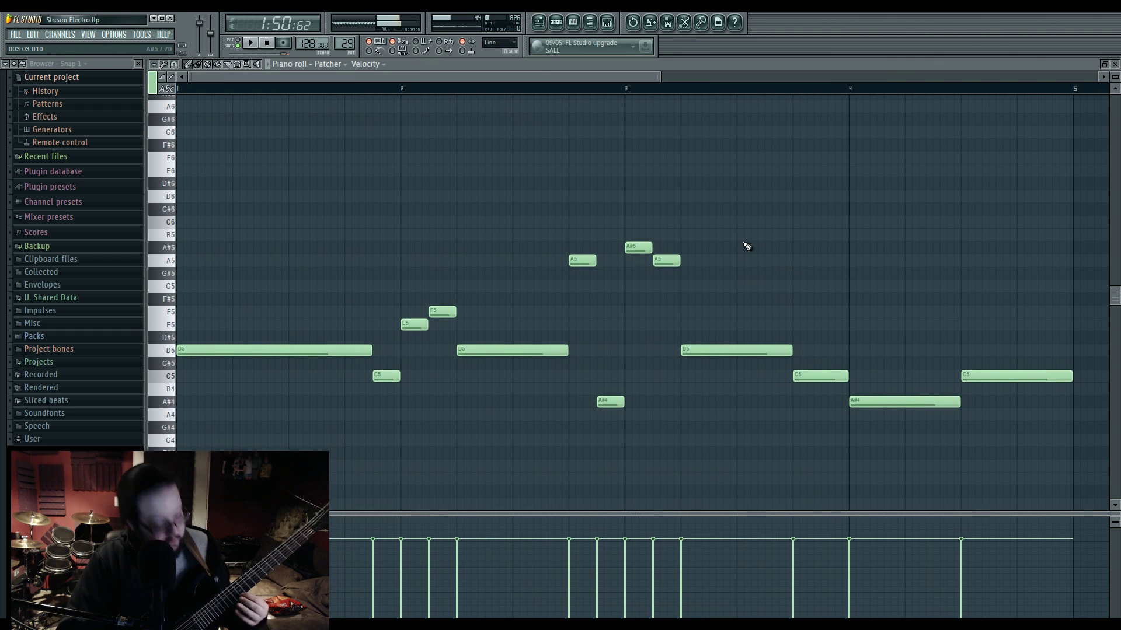
pyautogui.click(251, 42)
pyautogui.click(268, 43)
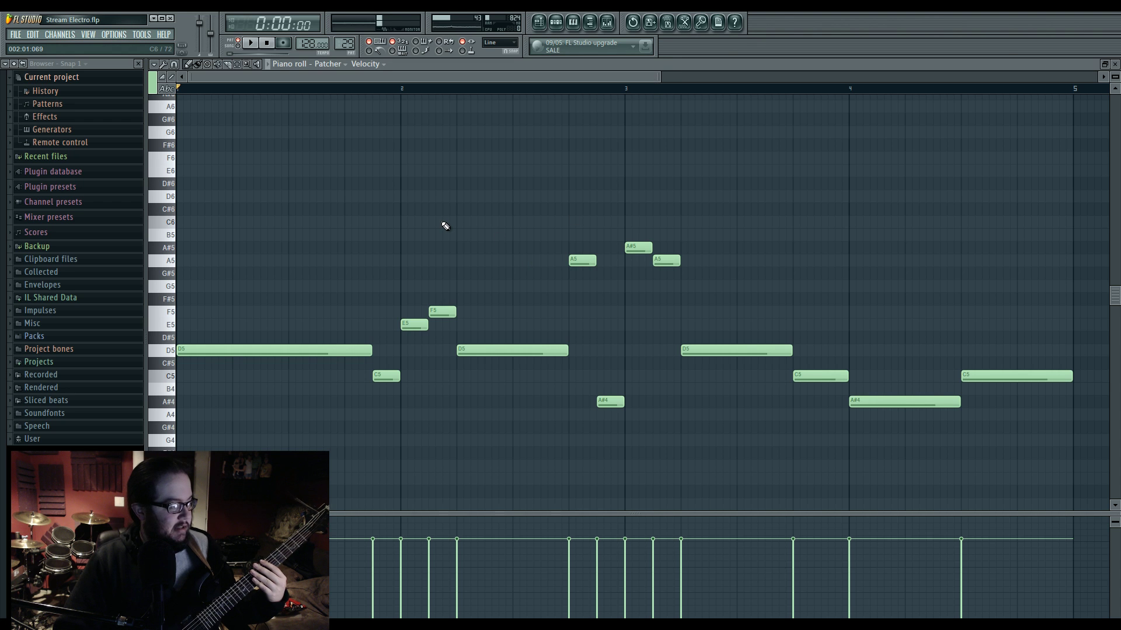
pyautogui.press('space')
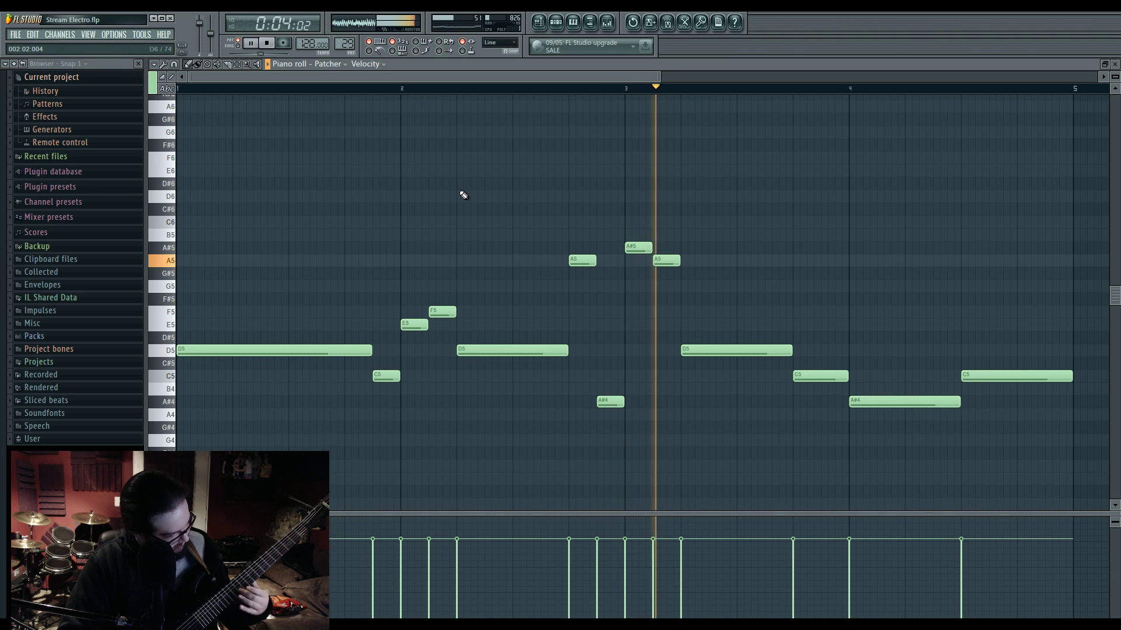
pyautogui.press('space')
# Step: Open Edison on the solo mixer track, set it to record On Play and move its window clear of the mixer's top edge
pyautogui.click(607, 23)
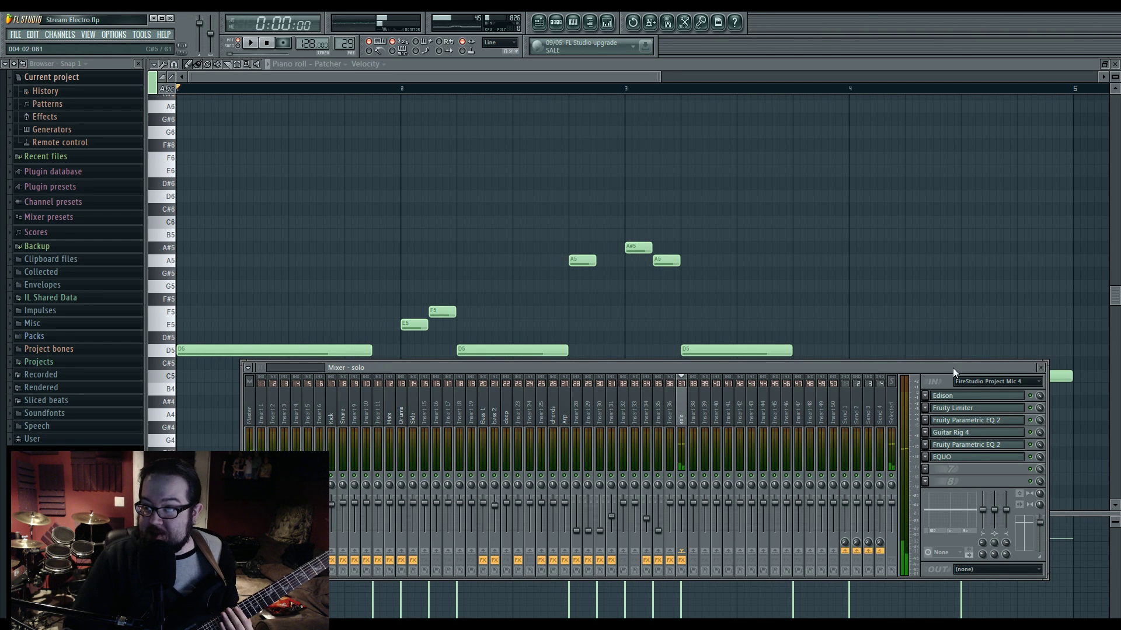
pyautogui.click(962, 397)
pyautogui.click(347, 43)
pyautogui.click(430, 51)
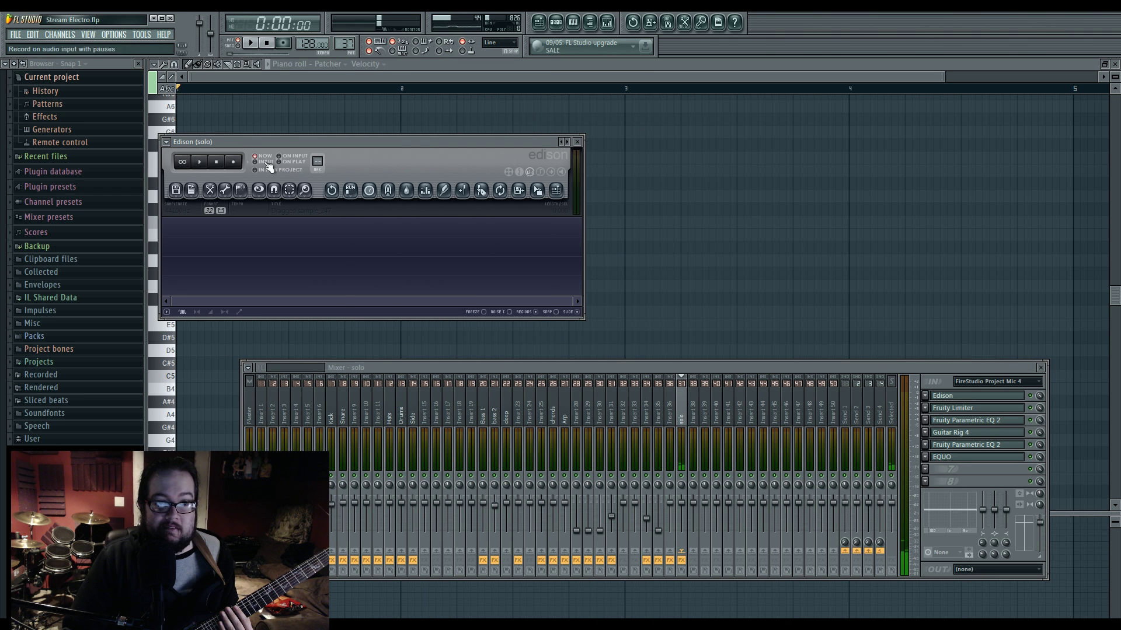
pyautogui.click(290, 163)
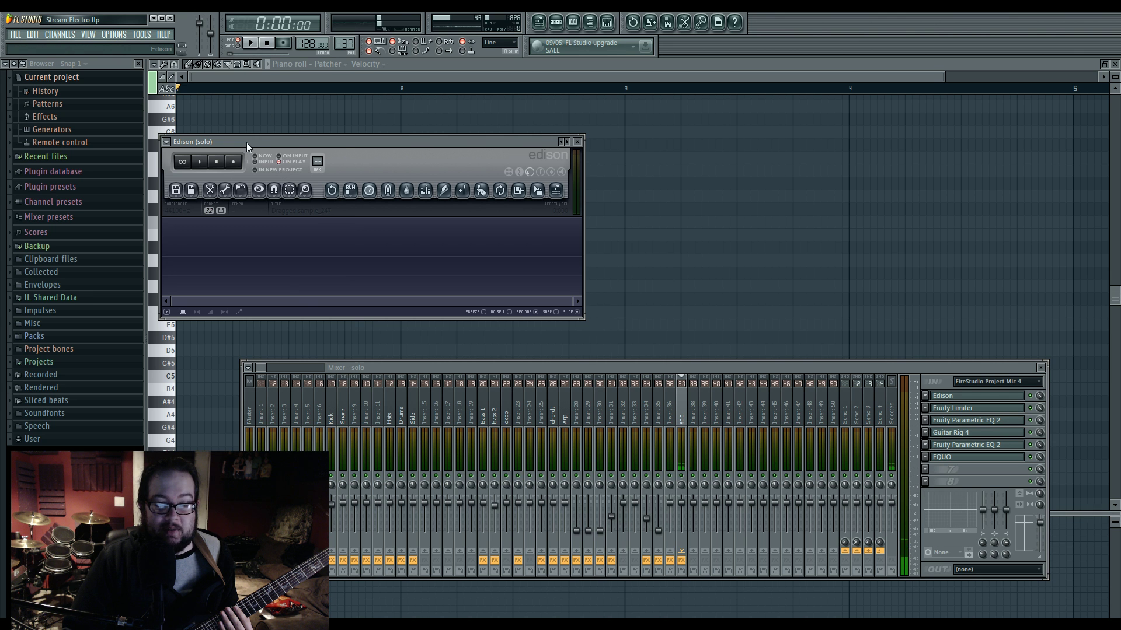
pyautogui.moveTo(337, 144); pyautogui.dragTo(432, 152)
# Step: Record a guitar take in Edison while the pattern plays, and set the solo track's audio input to (none)
pyautogui.click(251, 44)
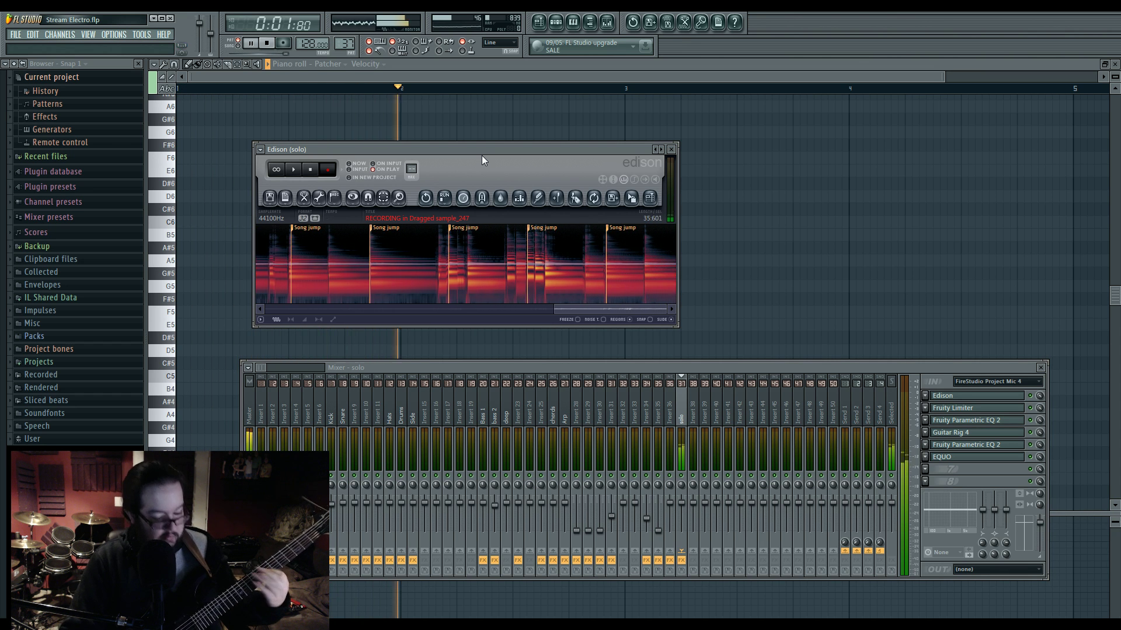
pyautogui.press('space')
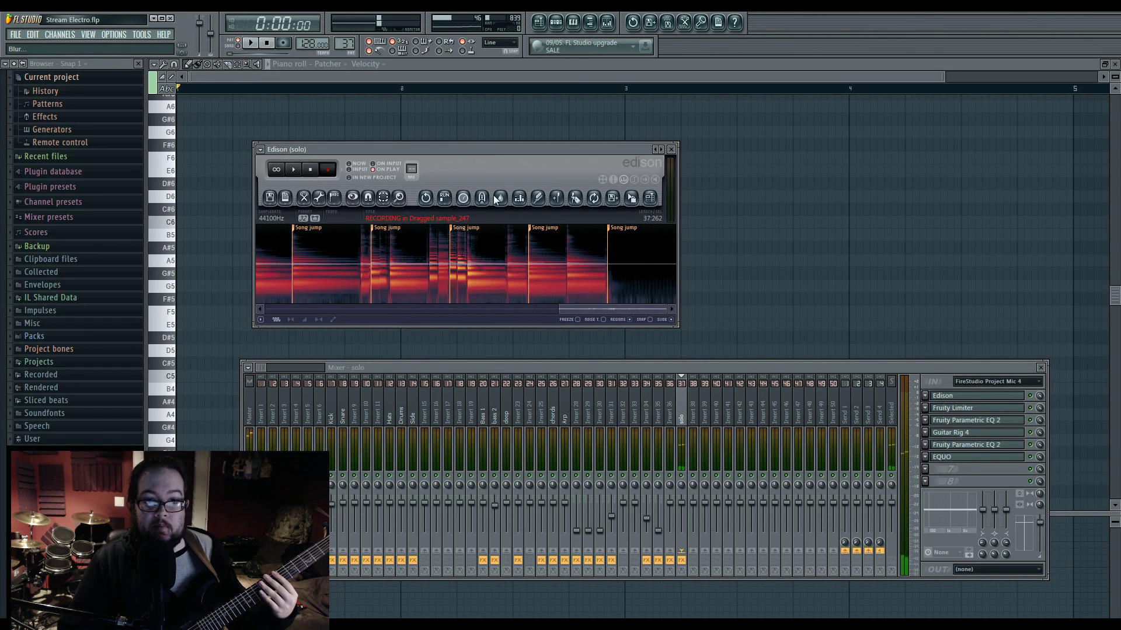
pyautogui.click(330, 171)
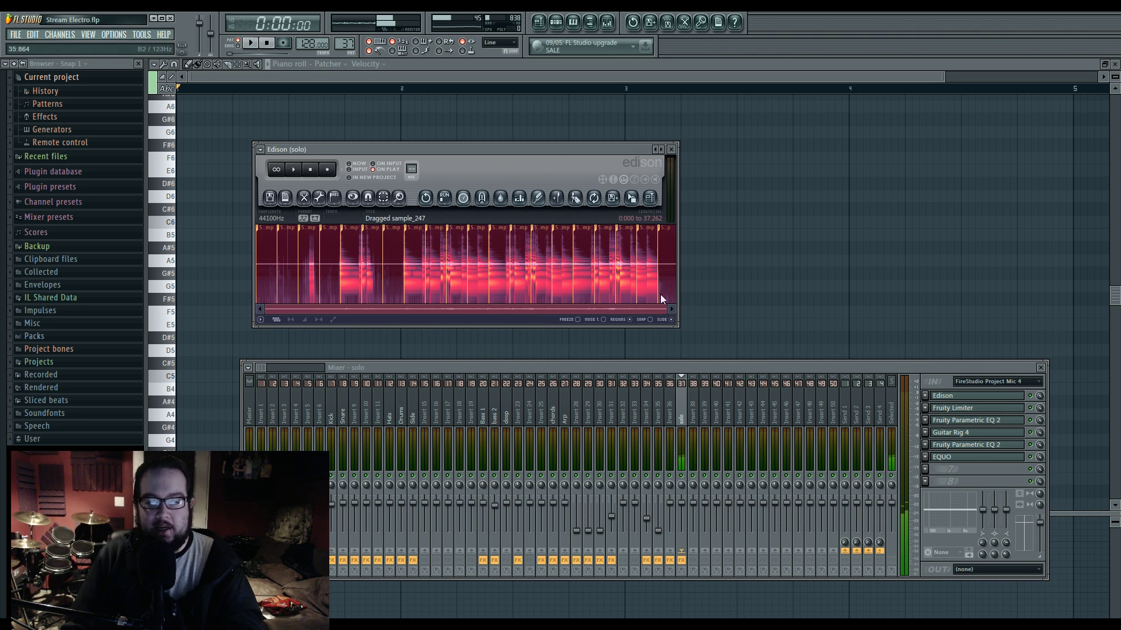
pyautogui.click(1013, 382)
pyautogui.click(993, 384)
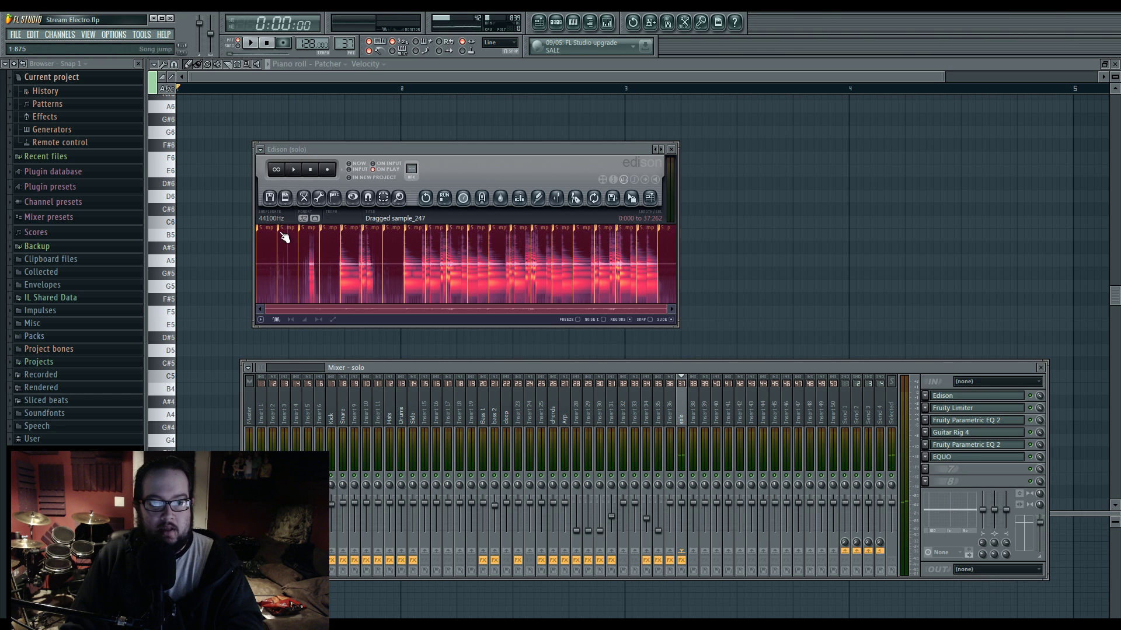
# Step: Acquire a noise profile from a quiet stretch near the recording's start and denoise the whole take in Edison
pyautogui.click(264, 253)
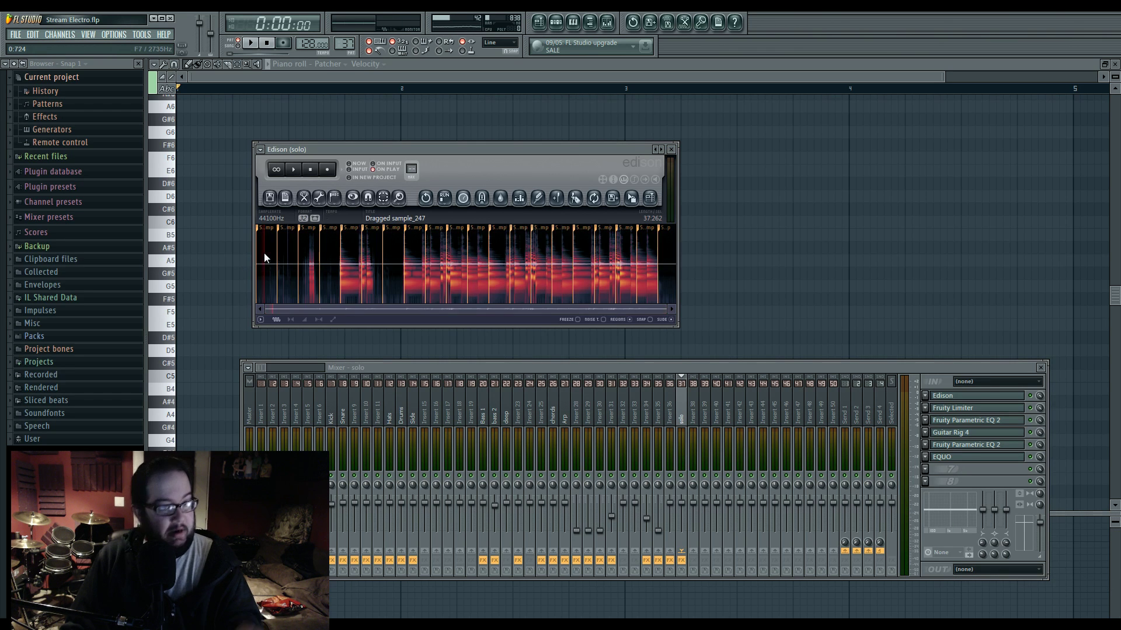
pyautogui.moveTo(348, 313); pyautogui.dragTo(329, 321)
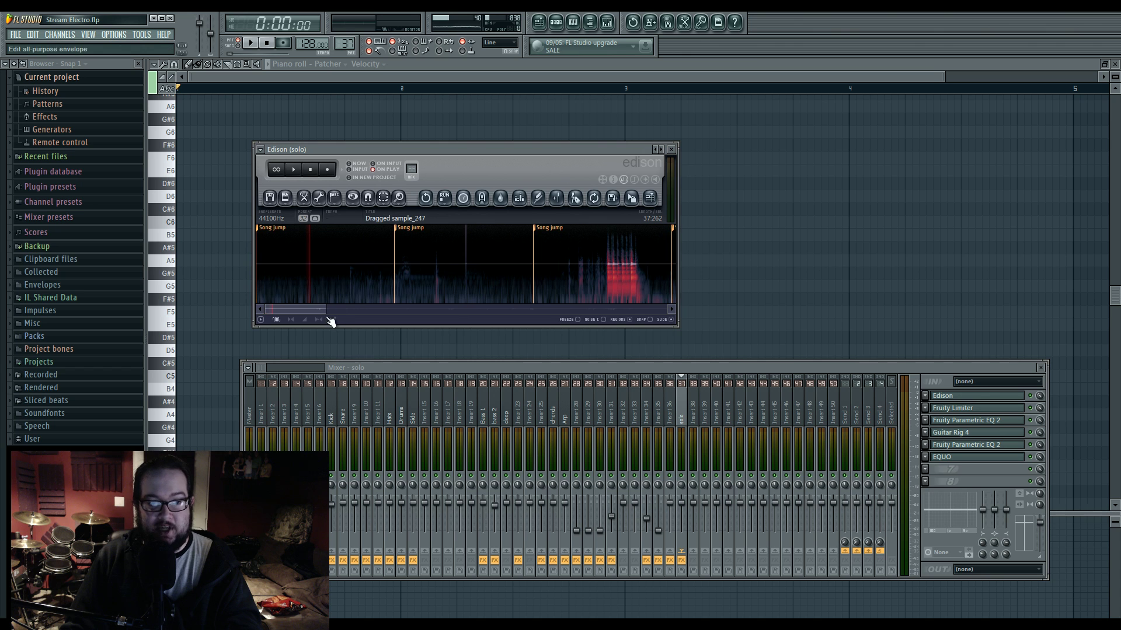
pyautogui.moveTo(294, 240); pyautogui.dragTo(323, 262)
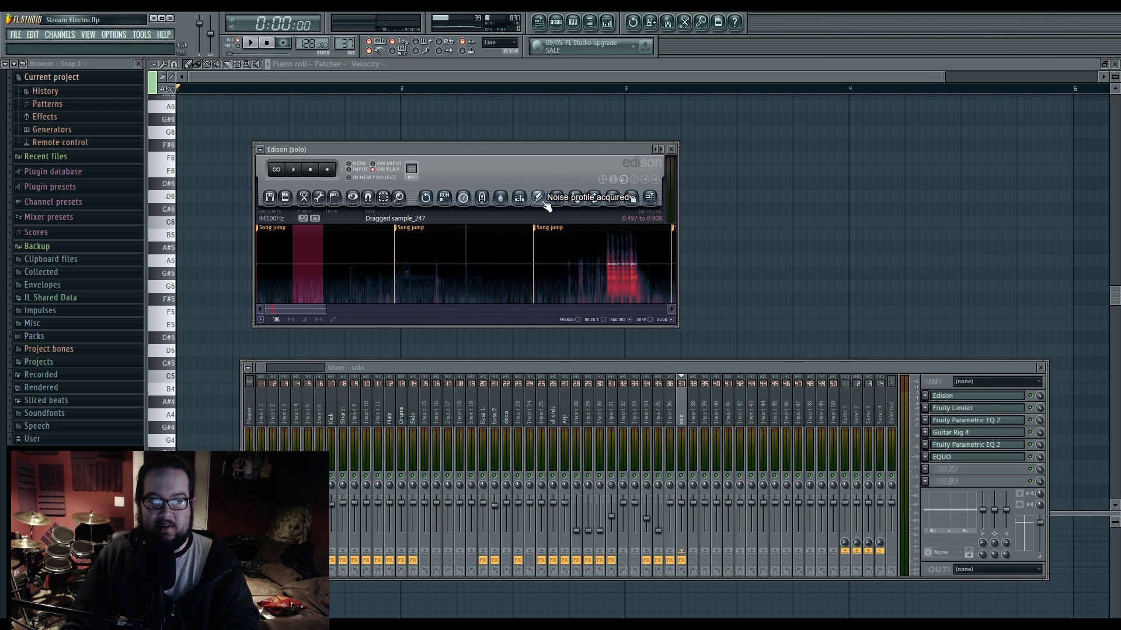
pyautogui.click(294, 244)
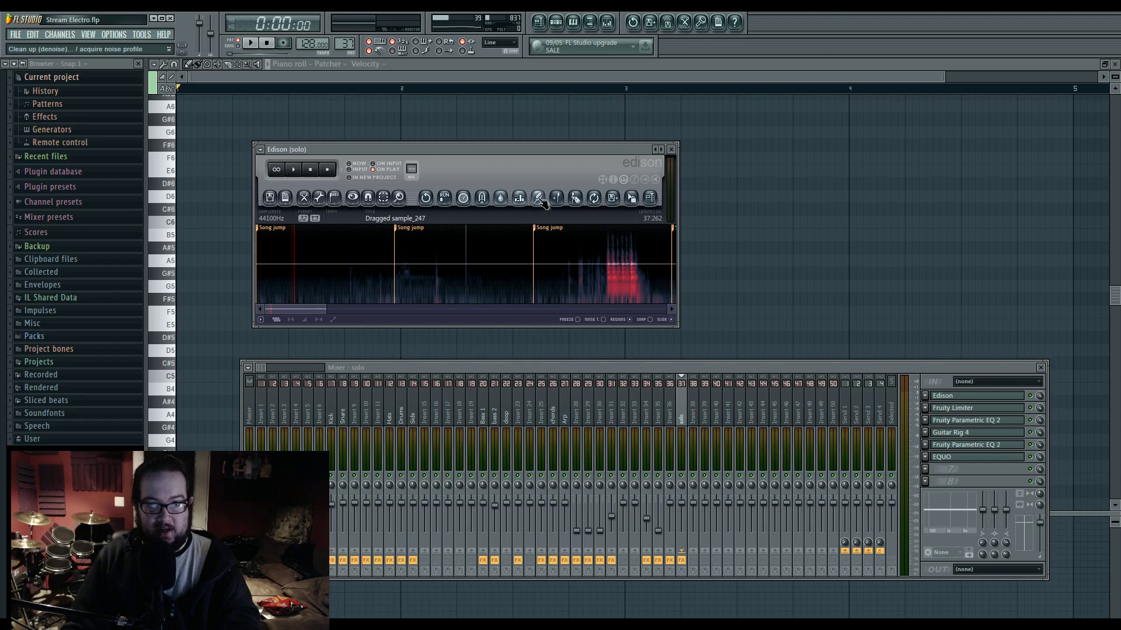
pyautogui.click(539, 199)
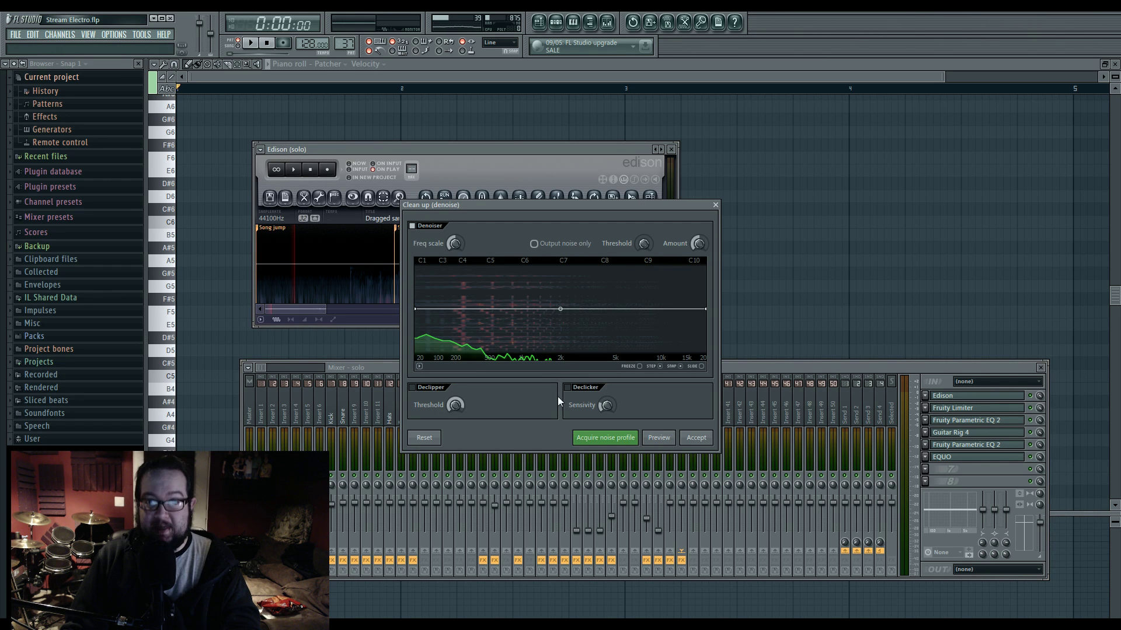
pyautogui.click(696, 438)
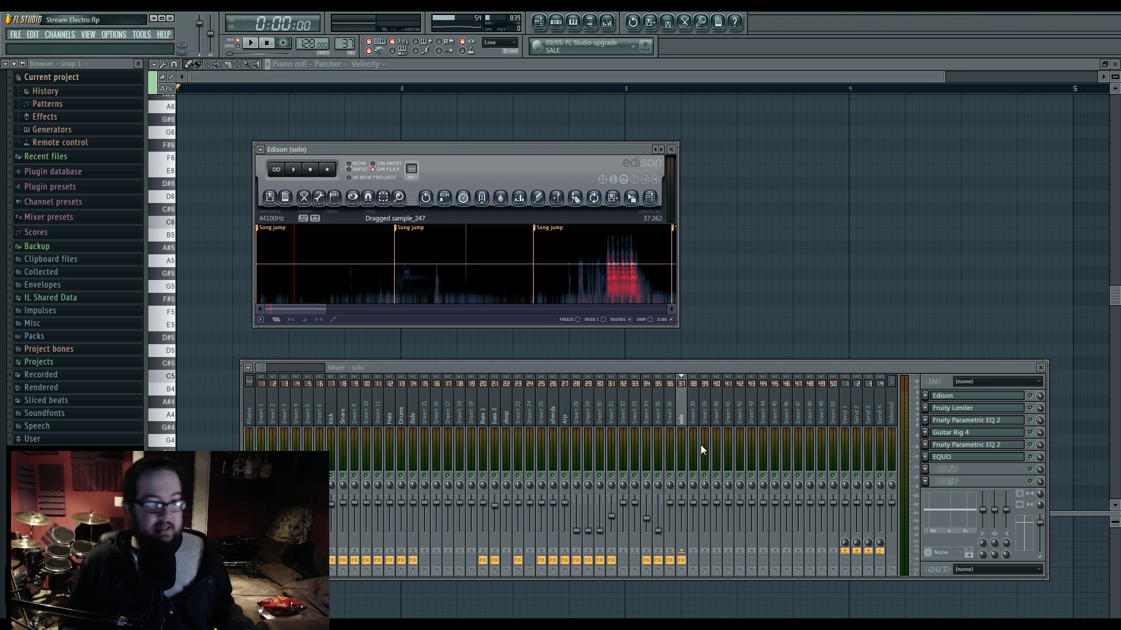
# Step: Audition the denoised take in Edison, from its quiet start and from the guitar passages
pyautogui.press('space')
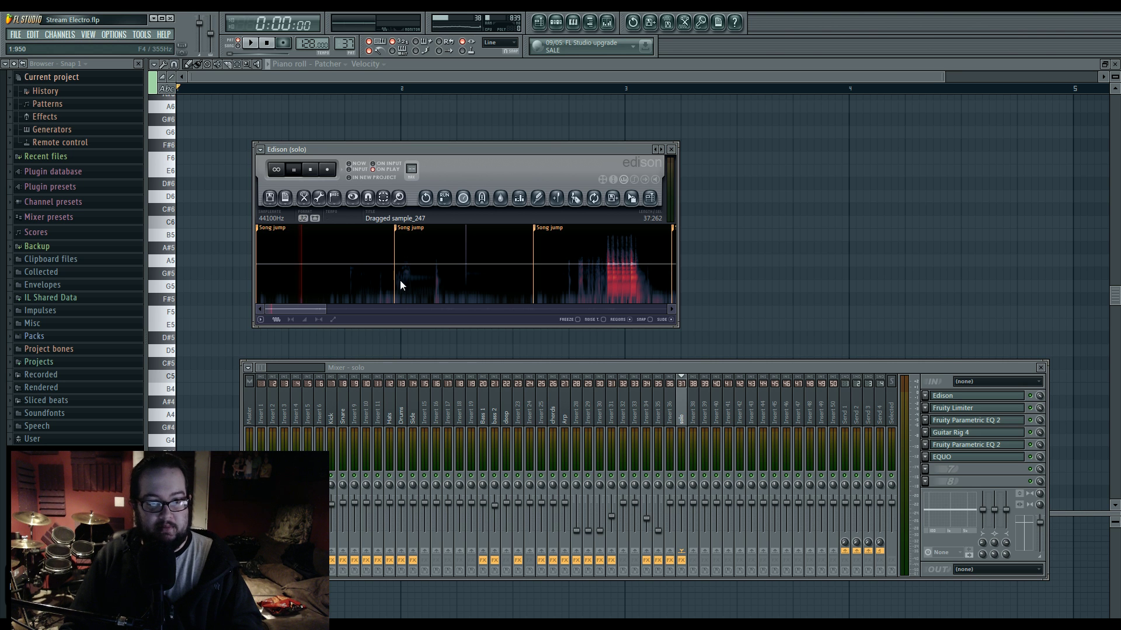
pyautogui.click(590, 255)
pyautogui.moveTo(590, 255); pyautogui.dragTo(485, 298)
pyautogui.moveTo(341, 310); pyautogui.dragTo(649, 310)
pyautogui.press('space')
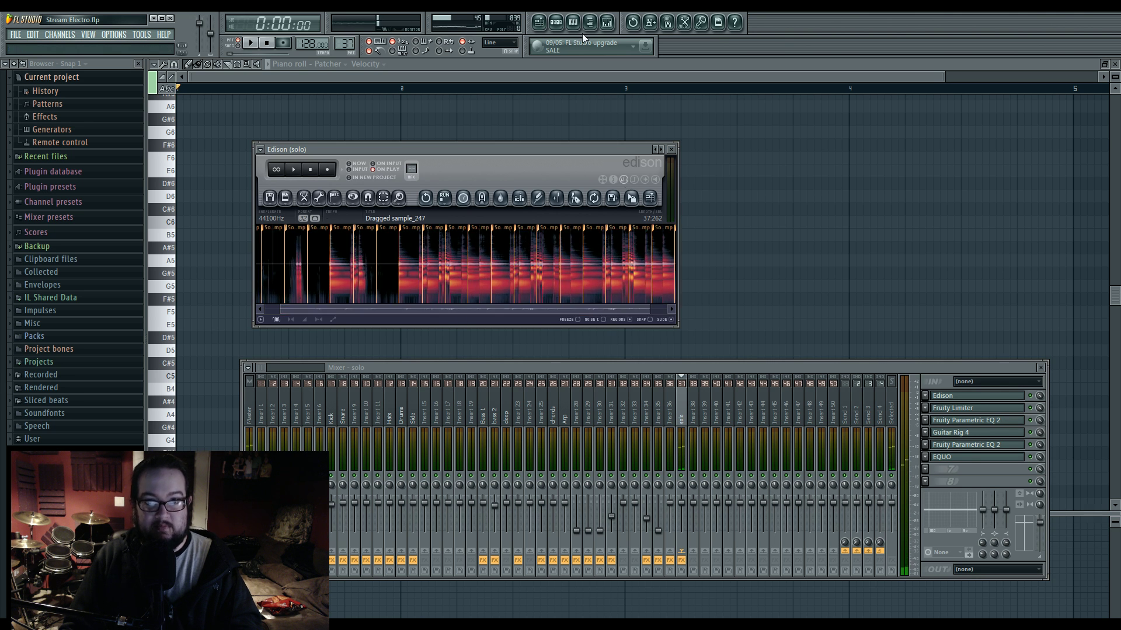
# Step: Place the Edison recording as an audio clip on Track 6 of the playlist and play it briefly near bar 87
pyautogui.click(547, 27)
pyautogui.click(650, 199)
pyautogui.press('l')
pyautogui.click(728, 89)
pyautogui.press('space')
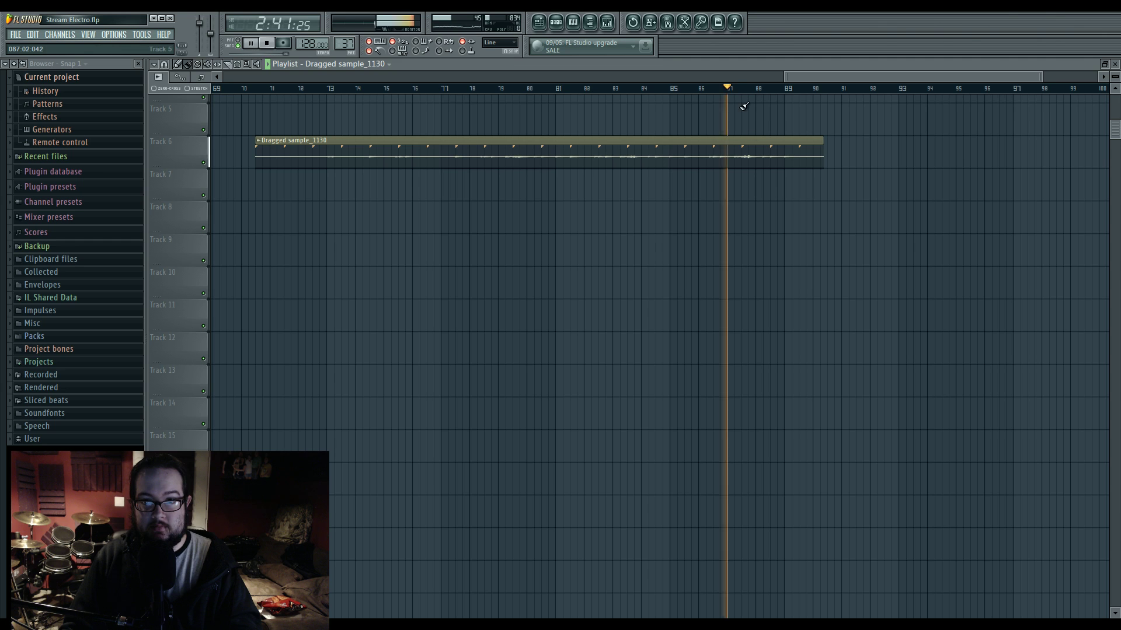
pyautogui.press('space')
# Step: Open the recorded clip's channel settings, target the solo mixer track, and close the open windows
pyautogui.doubleClick(759, 155)
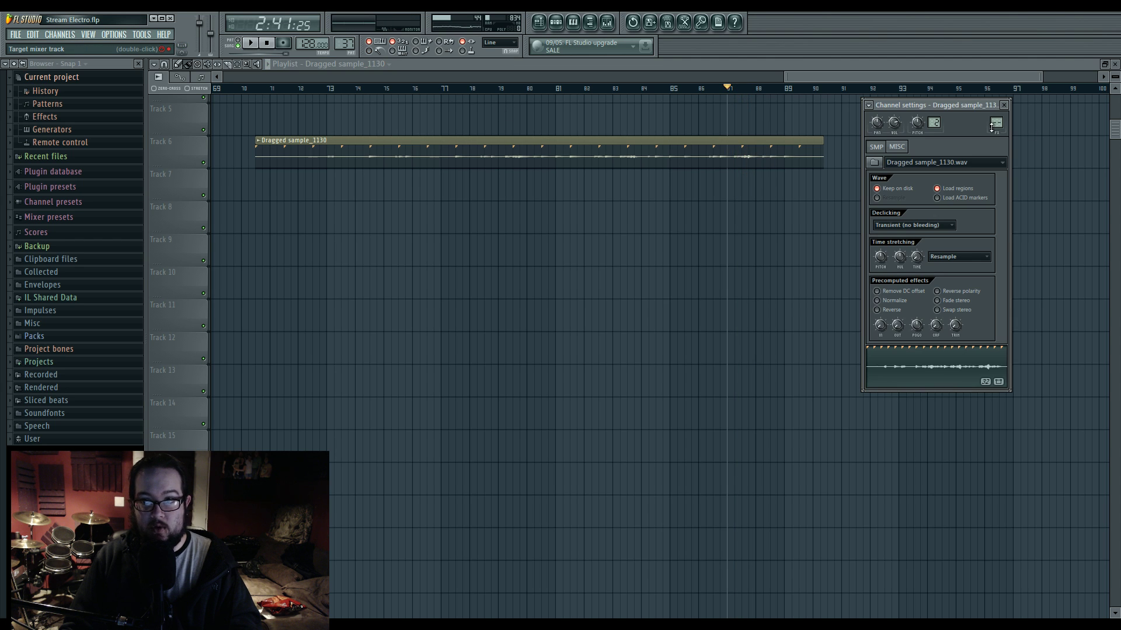
pyautogui.doubleClick(994, 124)
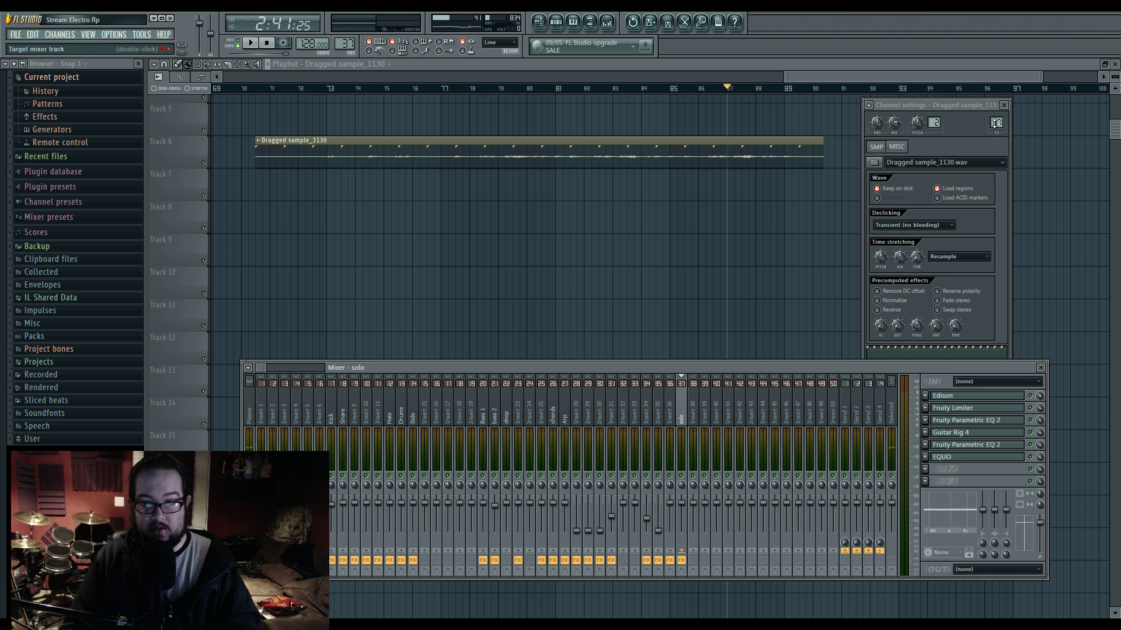
pyautogui.press('F12')
# Step: Shift the clip slightly earlier so its markers line up with the bar lines, and play it from bar 85
pyautogui.scroll(4, 693, 267)
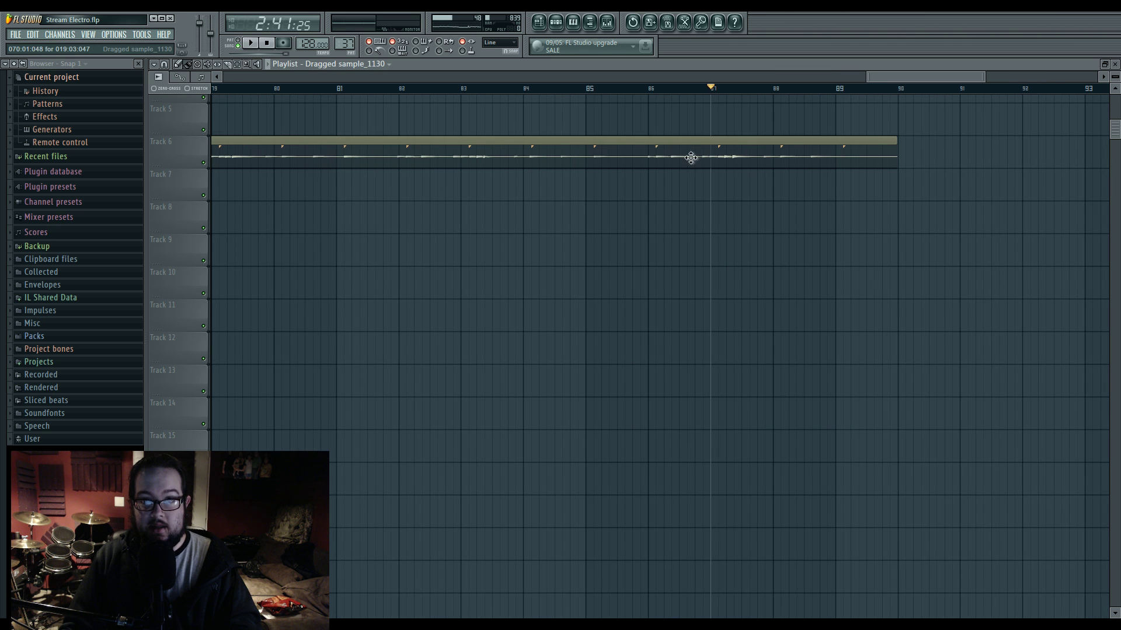
pyautogui.moveTo(684, 162); pyautogui.dragTo(677, 162)
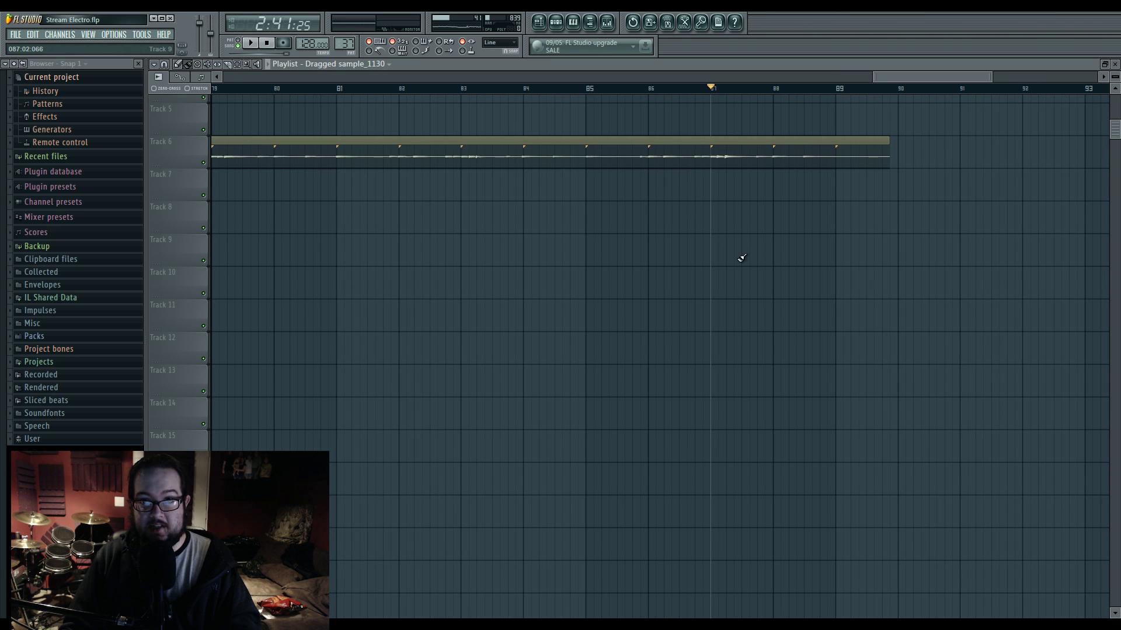
pyautogui.click(589, 89)
pyautogui.press('space')
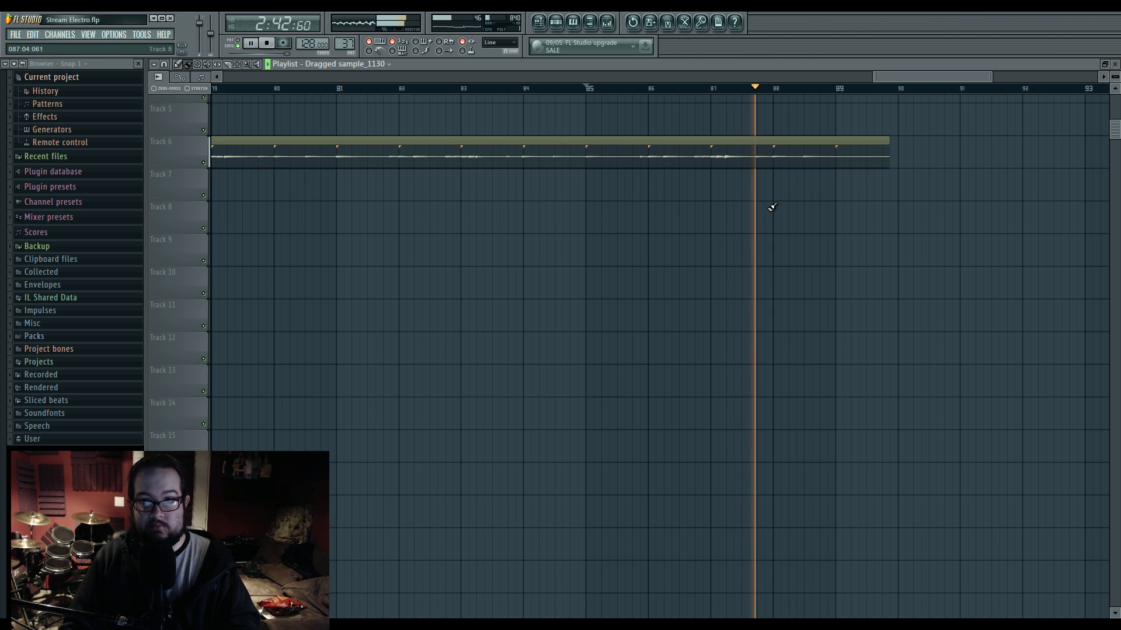
pyautogui.press('space')
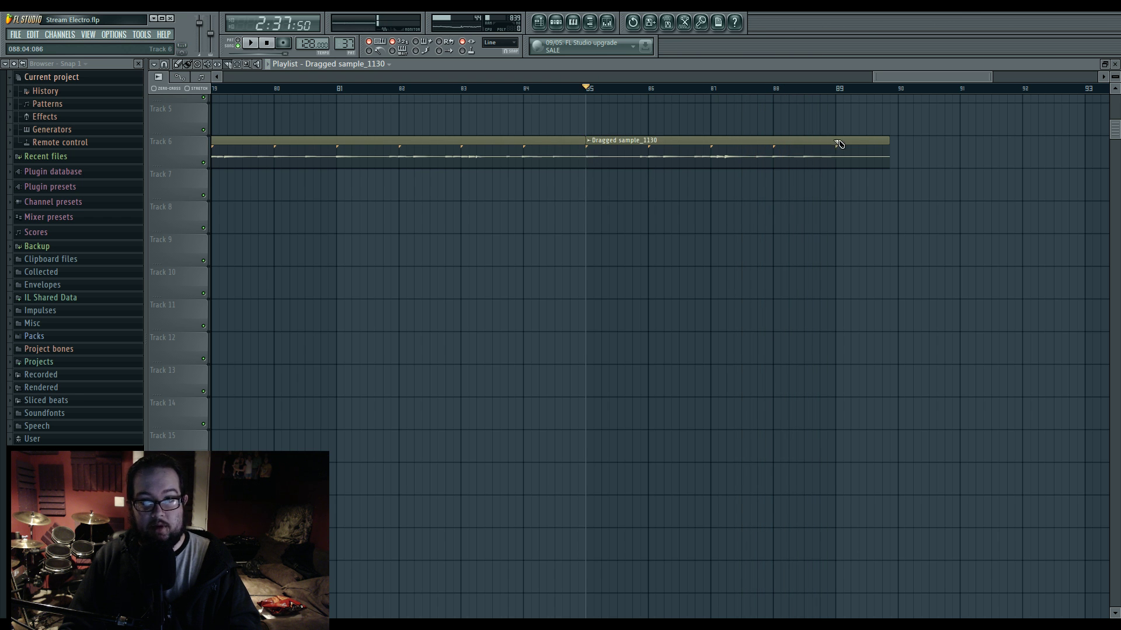
# Step: Trim the recorded clip to bars 85 to 89, deleting the sliced parts before and after
pyautogui.rightClick(397, 158)
pyautogui.rightClick(883, 157)
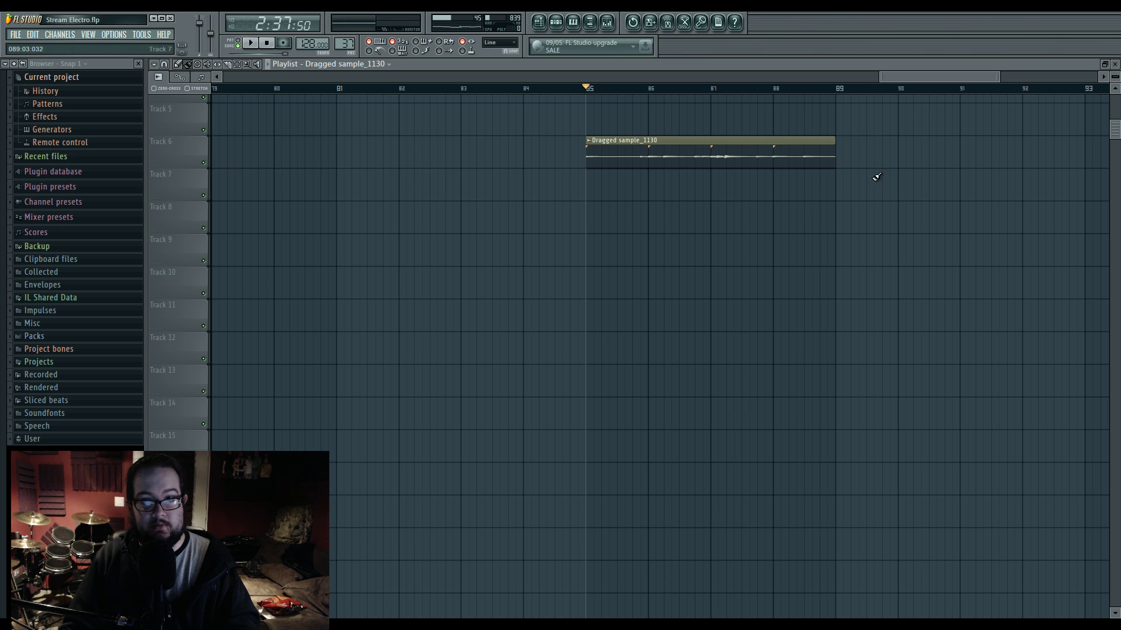
# Step: Play the trimmed clip from bar 85 and inspect its waveform and timing against the bar lines up close
pyautogui.scroll(3, 716, 245)
pyautogui.scroll(4, 551, 263)
pyautogui.press('space')
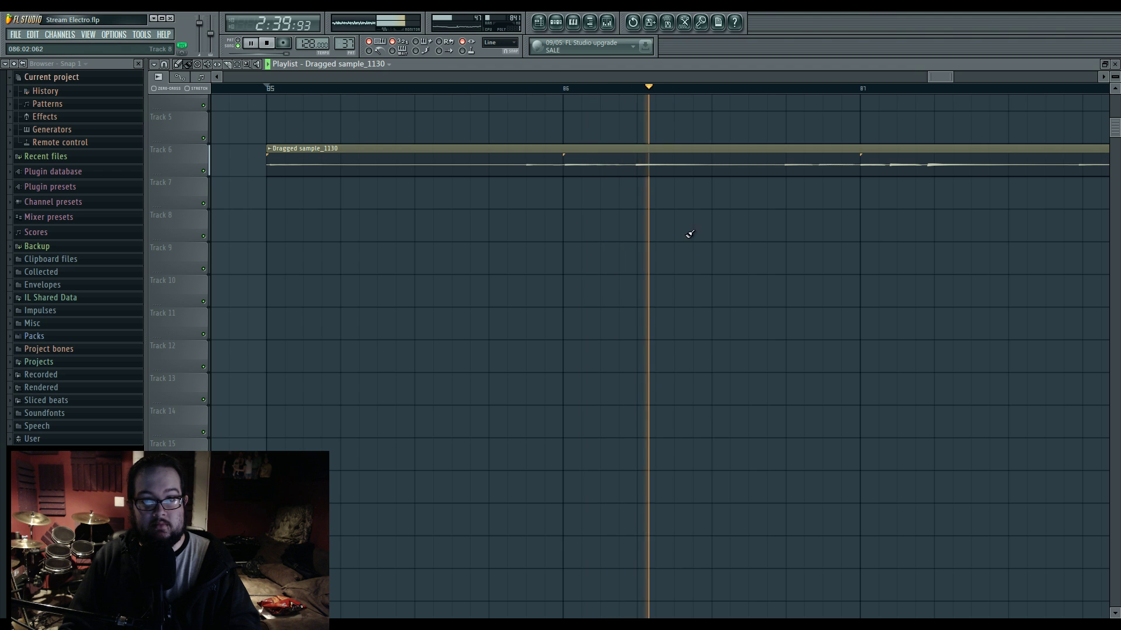
pyautogui.scroll(2, 613, 233)
pyautogui.moveTo(911, 249); pyautogui.dragTo(530, 261)
pyautogui.moveTo(846, 242); pyautogui.dragTo(821, 246)
pyautogui.moveTo(928, 268); pyautogui.dragTo(882, 273)
pyautogui.press('space')
pyautogui.moveTo(680, 271); pyautogui.dragTo(1006, 285)
pyautogui.scroll(-3, 969, 297)
pyautogui.scroll(-3, 855, 329)
pyautogui.moveTo(831, 323); pyautogui.dragTo(743, 326)
# Step: Show the mixer with the solo track's effects and play the trimmed clip through it from bar 85
pyautogui.press('F9')
pyautogui.press('space')
pyautogui.press('space')
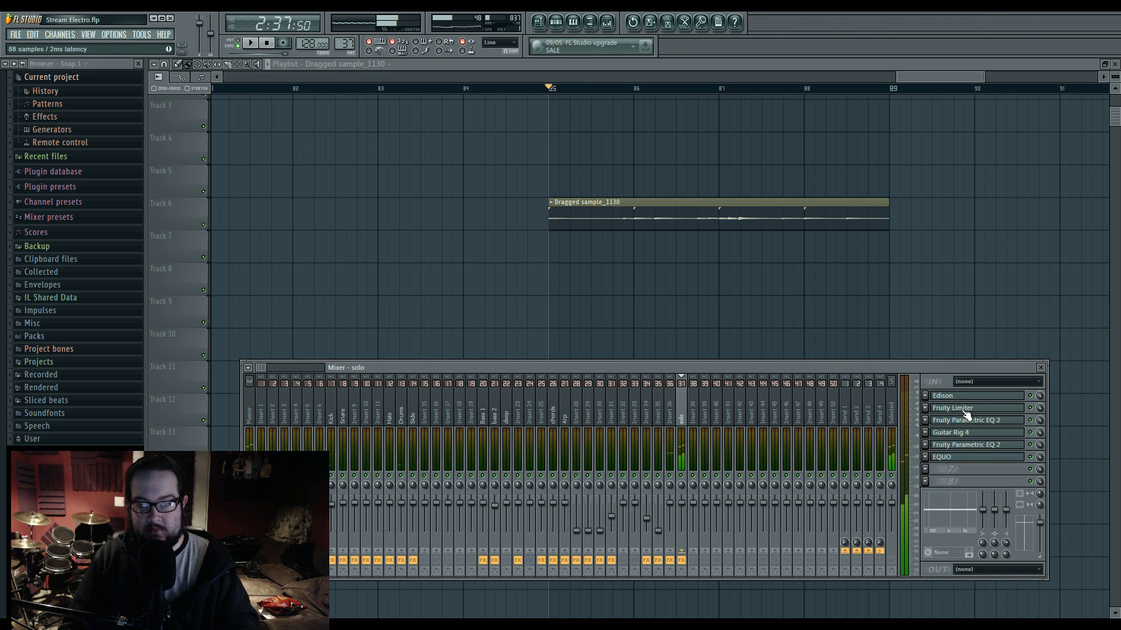
pyautogui.press('space')
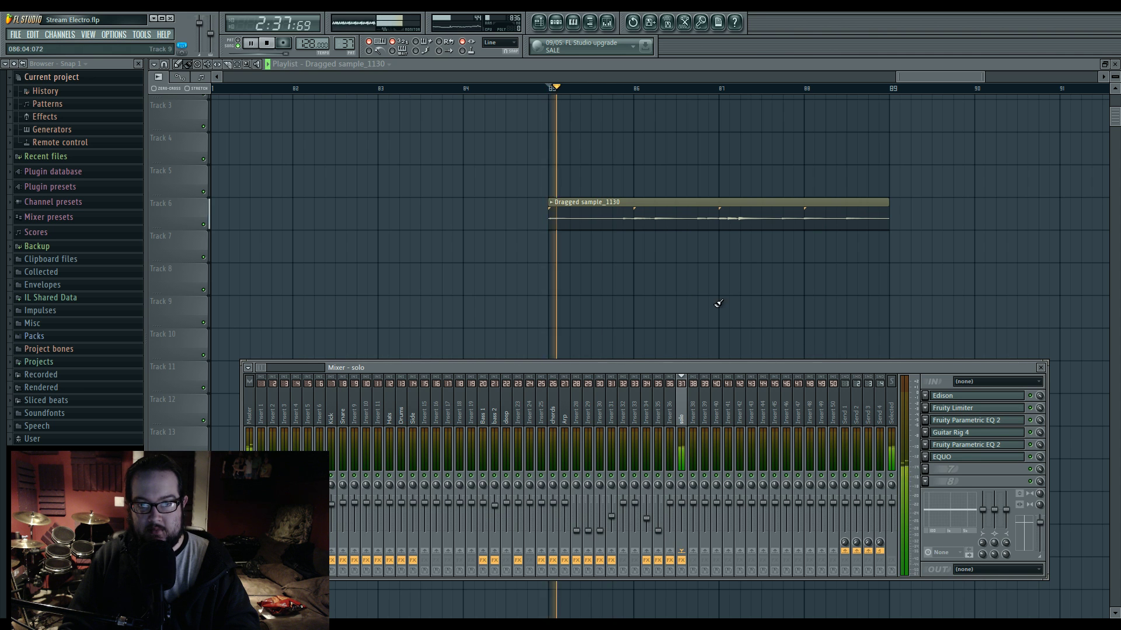
# Step: Stop playback, select bars 85 to 89 as the loop range, and show Guitar Rig 4 from the solo track's effects
pyautogui.press('space')
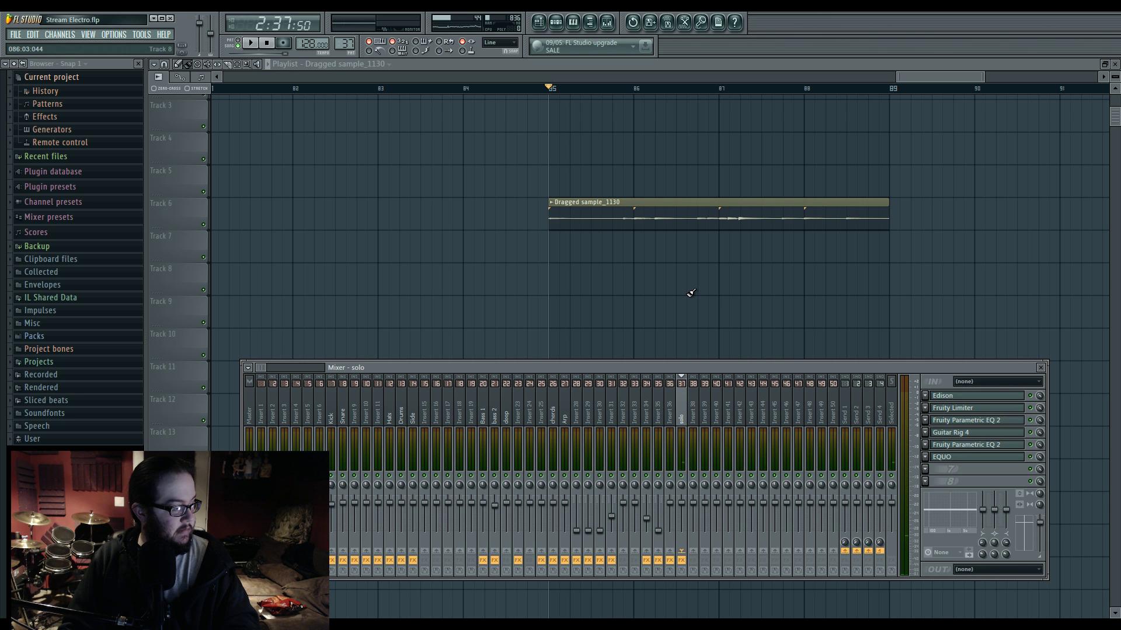
pyautogui.click(961, 435)
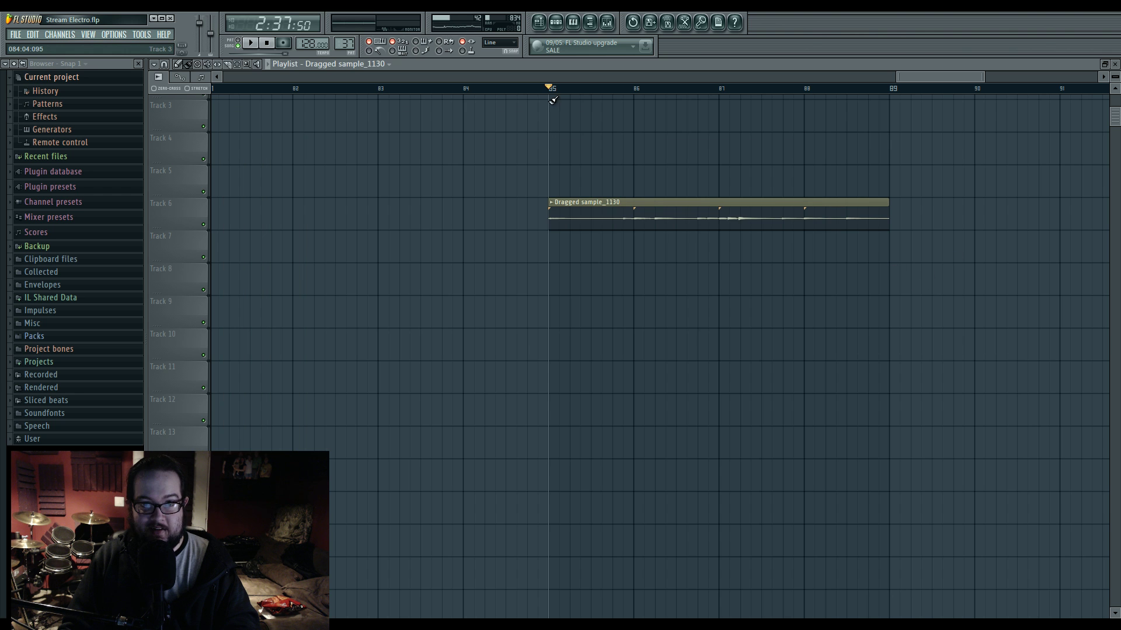
pyautogui.moveTo(550, 90); pyautogui.dragTo(889, 105)
pyautogui.click(607, 24)
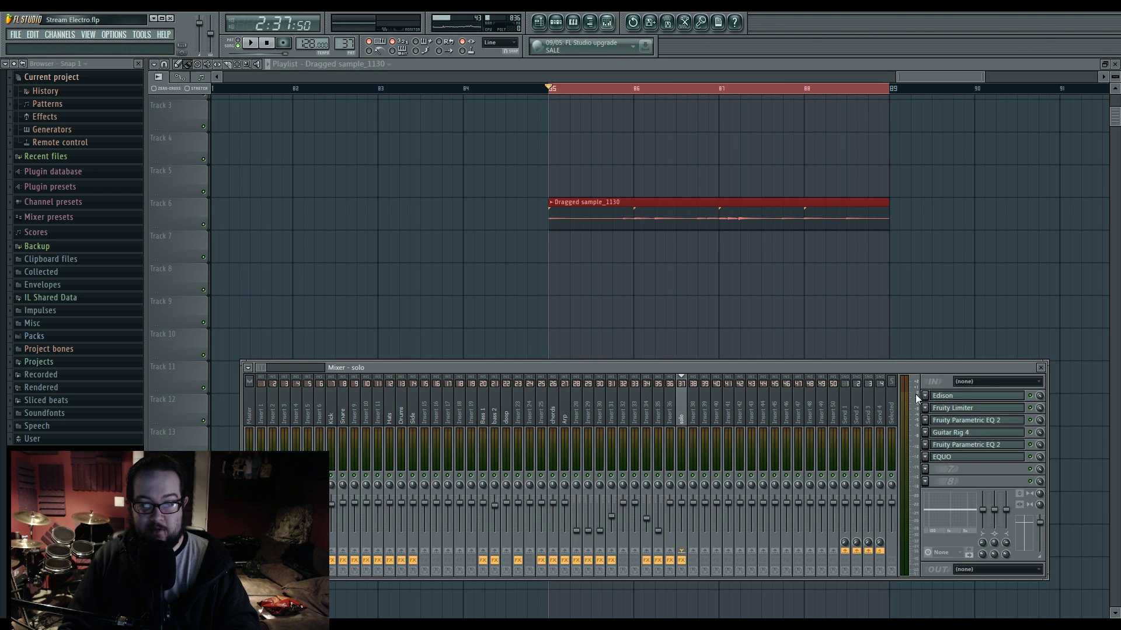
pyautogui.click(964, 435)
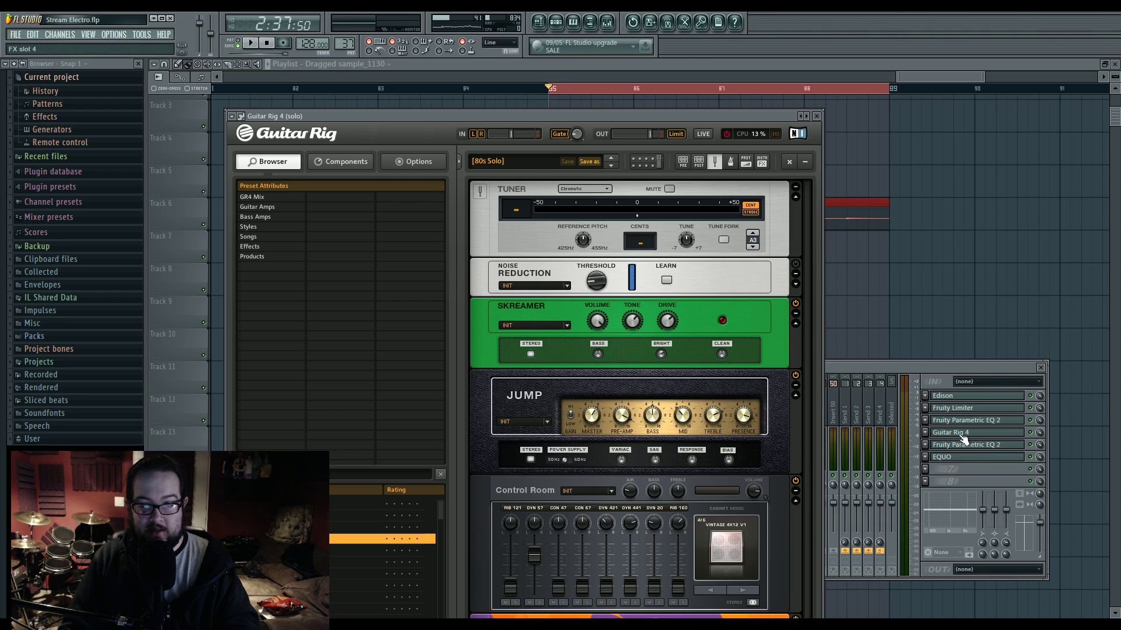
pyautogui.moveTo(600, 114); pyautogui.dragTo(600, 72)
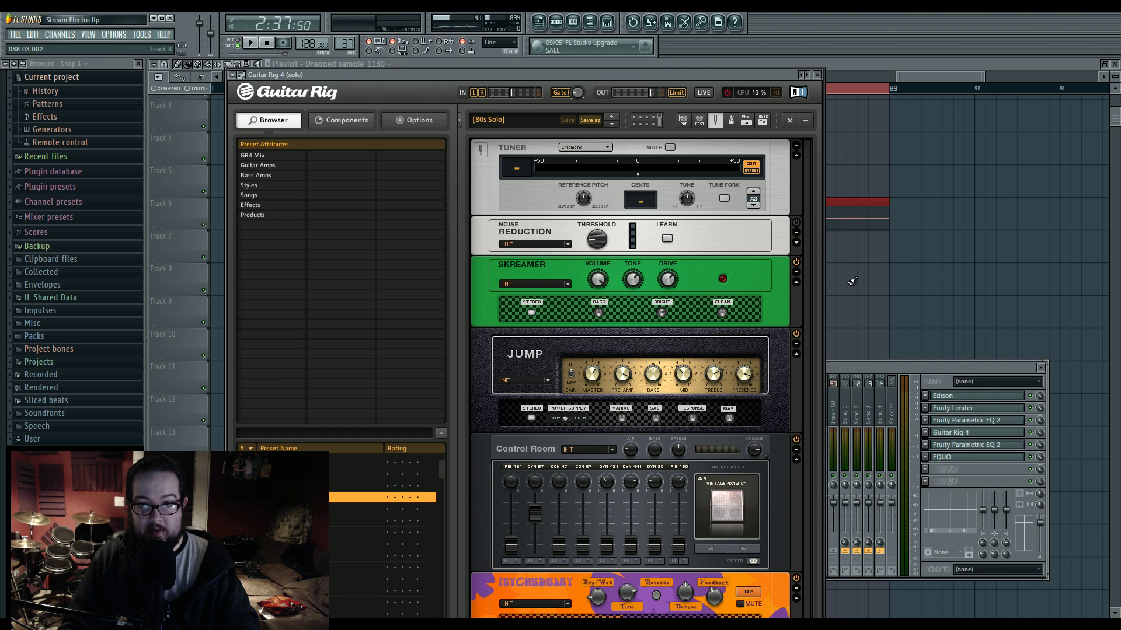
# Step: Loop the solo while setting Guitar Rig's CON 67 mic to about -13.7 dB, and hide the tuner module
pyautogui.click(249, 44)
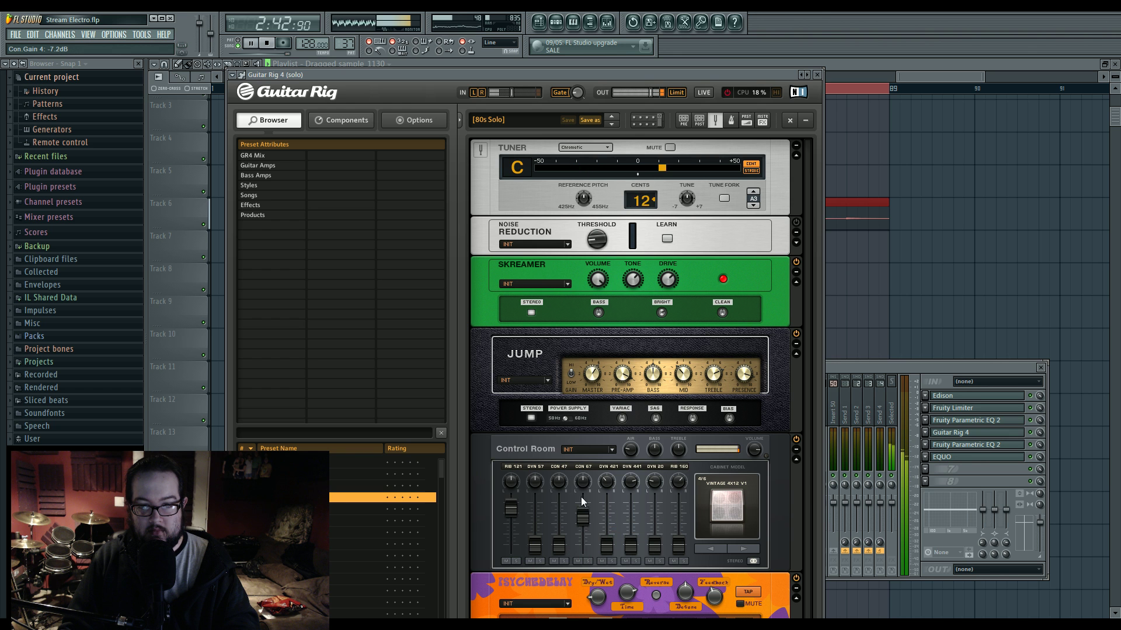
pyautogui.moveTo(584, 519); pyautogui.dragTo(582, 536)
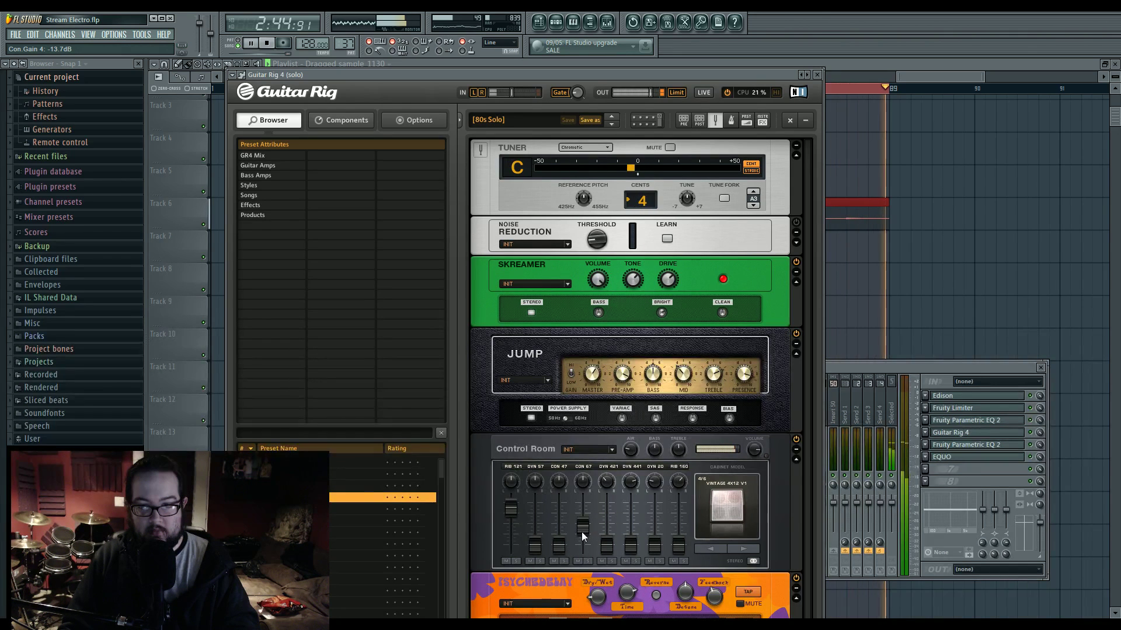
pyautogui.click(715, 122)
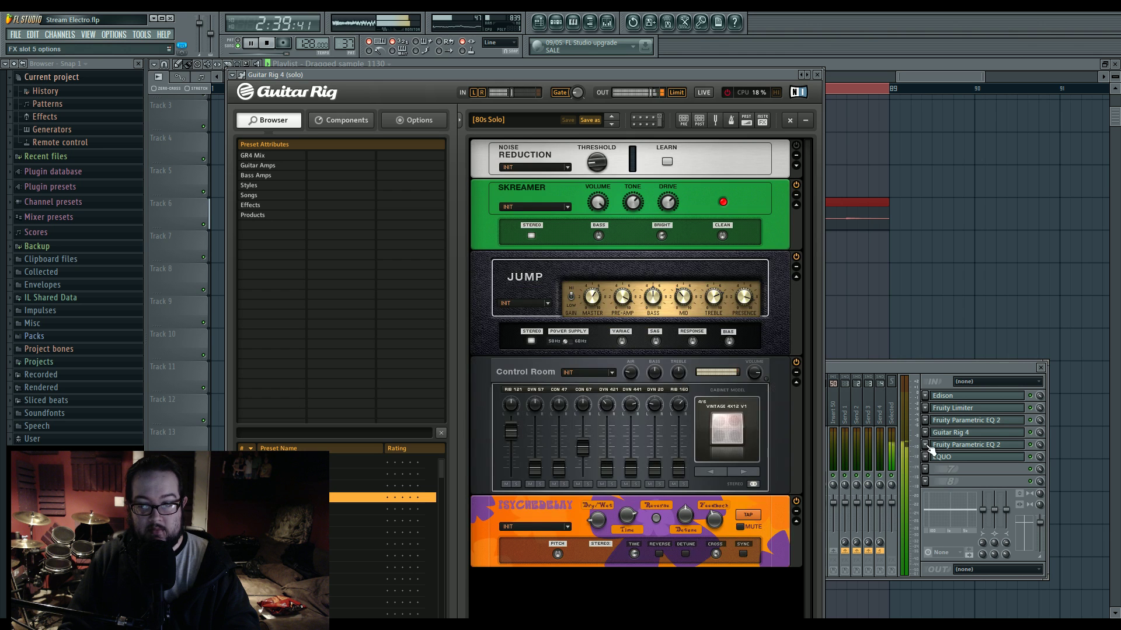
# Step: In the solo track's Parametric EQ 2 after Guitar Rig, shift bands 1 and 3 slightly higher in frequency and readjust high-shelf band 7
pyautogui.click(977, 445)
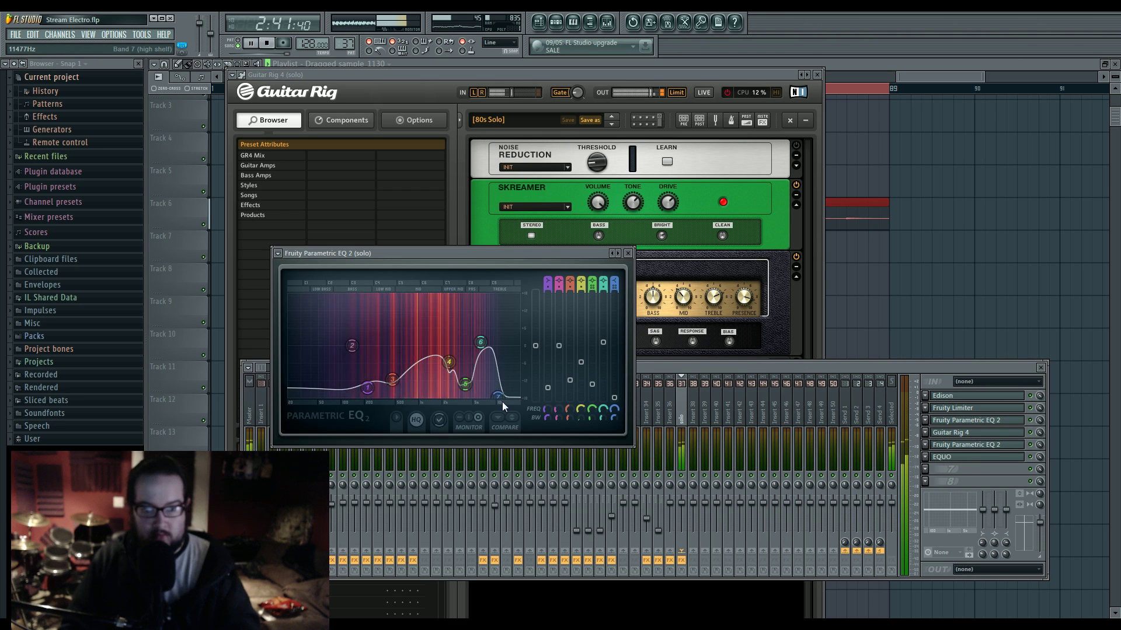
pyautogui.moveTo(493, 383)
pyautogui.mouseDown()
pyautogui.moveTo(496, 396)
pyautogui.moveTo(449, 383)
pyautogui.moveTo(501, 389)
pyautogui.mouseUp()
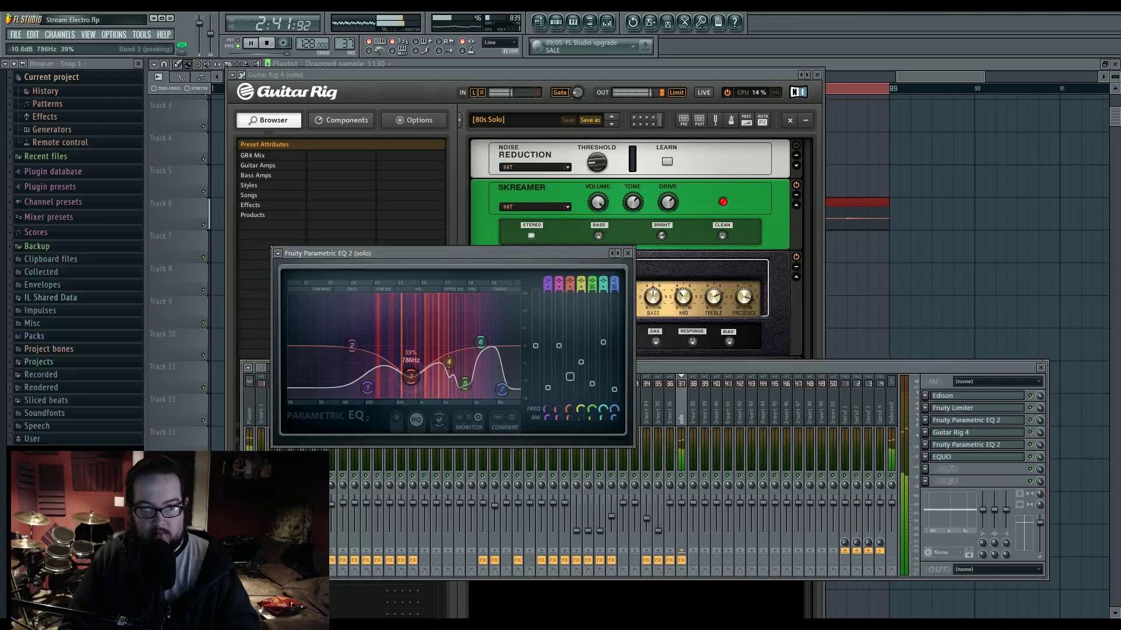
pyautogui.moveTo(400, 379); pyautogui.dragTo(399, 379)
pyautogui.moveTo(367, 387); pyautogui.dragTo(376, 394)
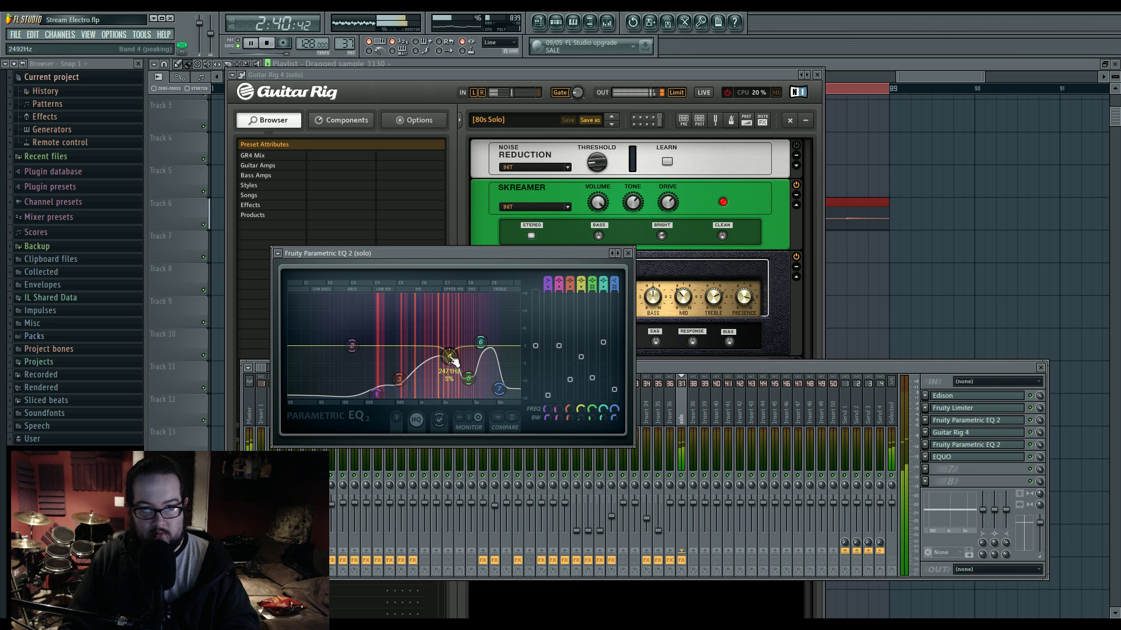
pyautogui.click(954, 491)
pyautogui.click(918, 296)
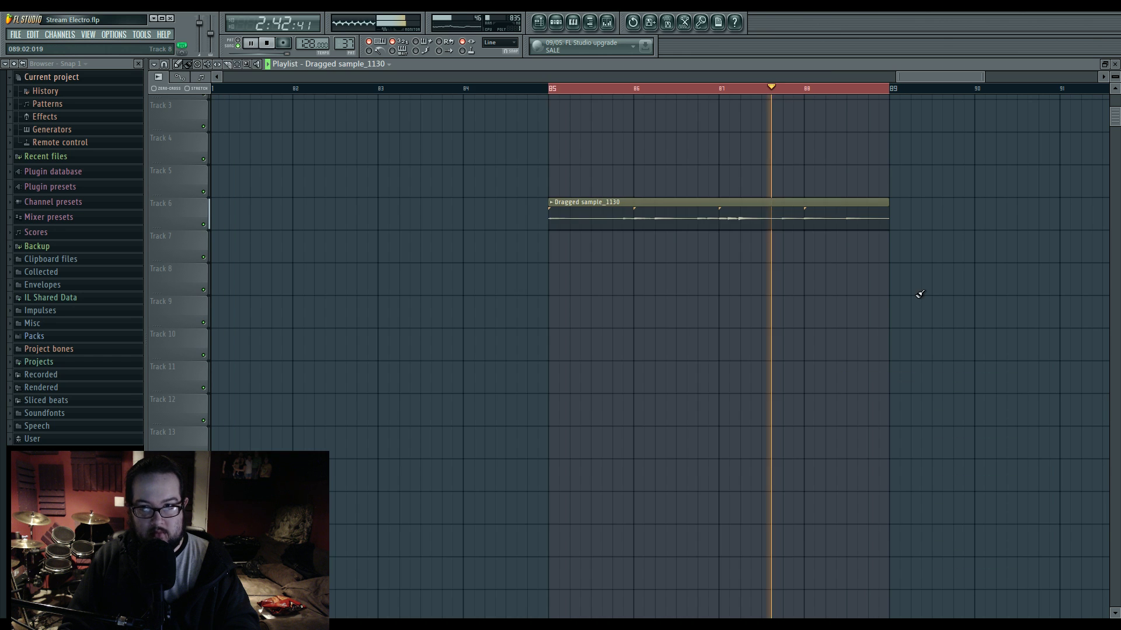
# Step: Place four consecutive copies of the solo clip from bar 49 to 65 below the Modulation X envelope, and play the section
pyautogui.press('space')
pyautogui.scroll(-6, 846, 382)
pyautogui.click(607, 22)
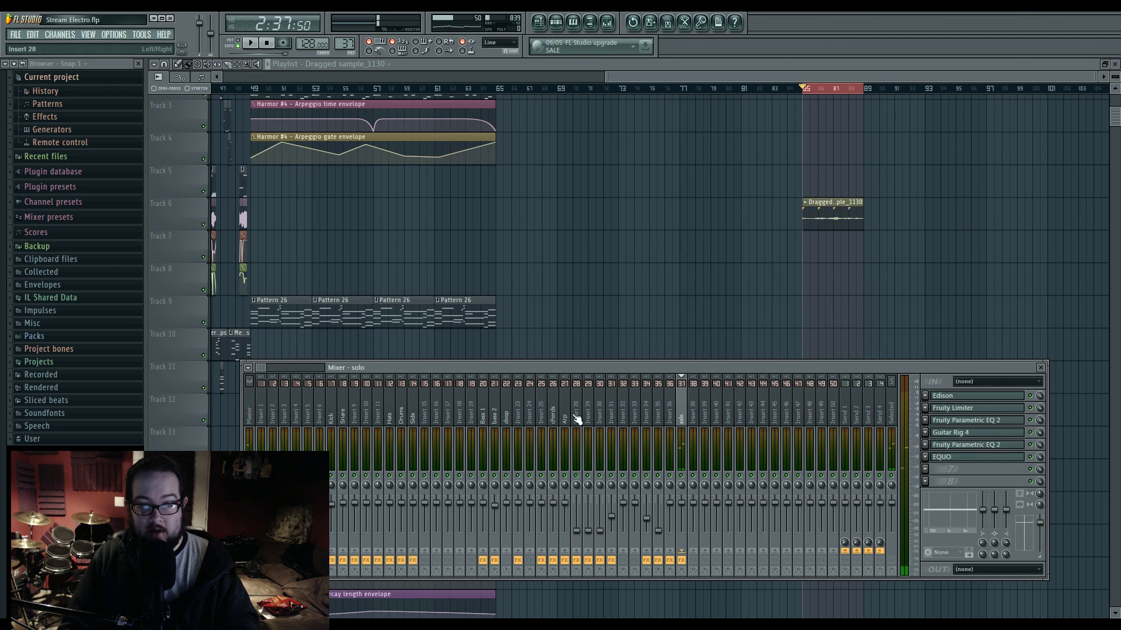
pyautogui.moveTo(706, 265); pyautogui.dragTo(835, 261)
pyautogui.moveTo(945, 215)
pyautogui.mouseDown()
pyautogui.moveTo(724, 618)
pyautogui.moveTo(496, 548)
pyautogui.moveTo(426, 467)
pyautogui.moveTo(611, 465)
pyautogui.mouseUp()
pyautogui.press('space')
pyautogui.scroll(1, 366, 392)
pyautogui.scroll(3, 373, 391)
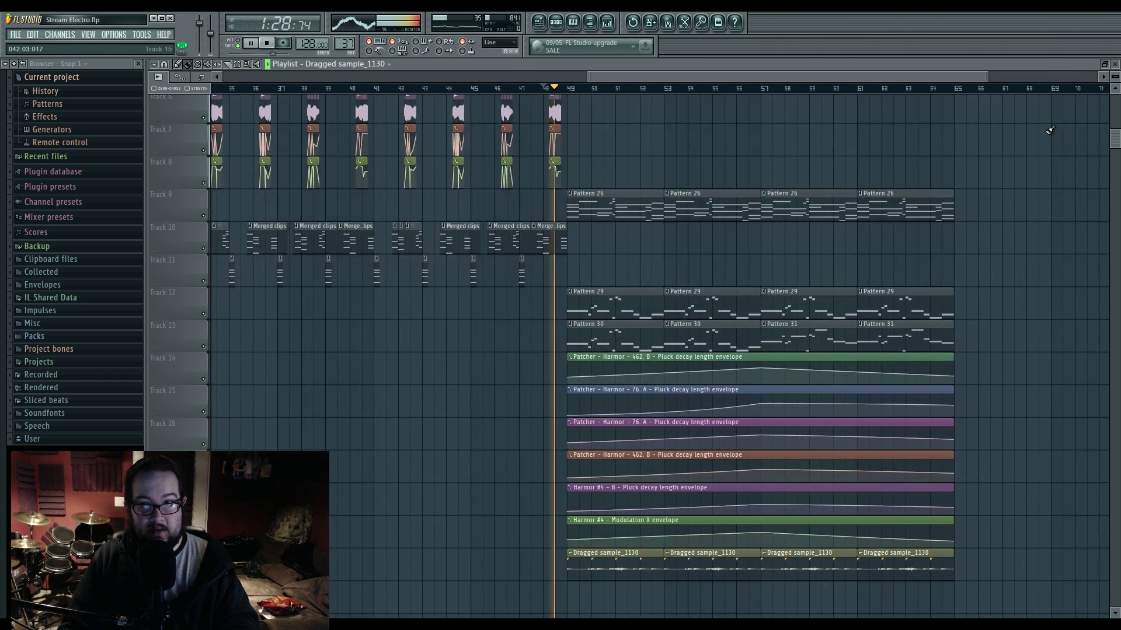
pyautogui.scroll(-2, 976, 320)
# Step: Raise the solo track's mixer level to 106% (1.4 dB) and check its post-amp Parametric EQ 2 during playback
pyautogui.click(606, 23)
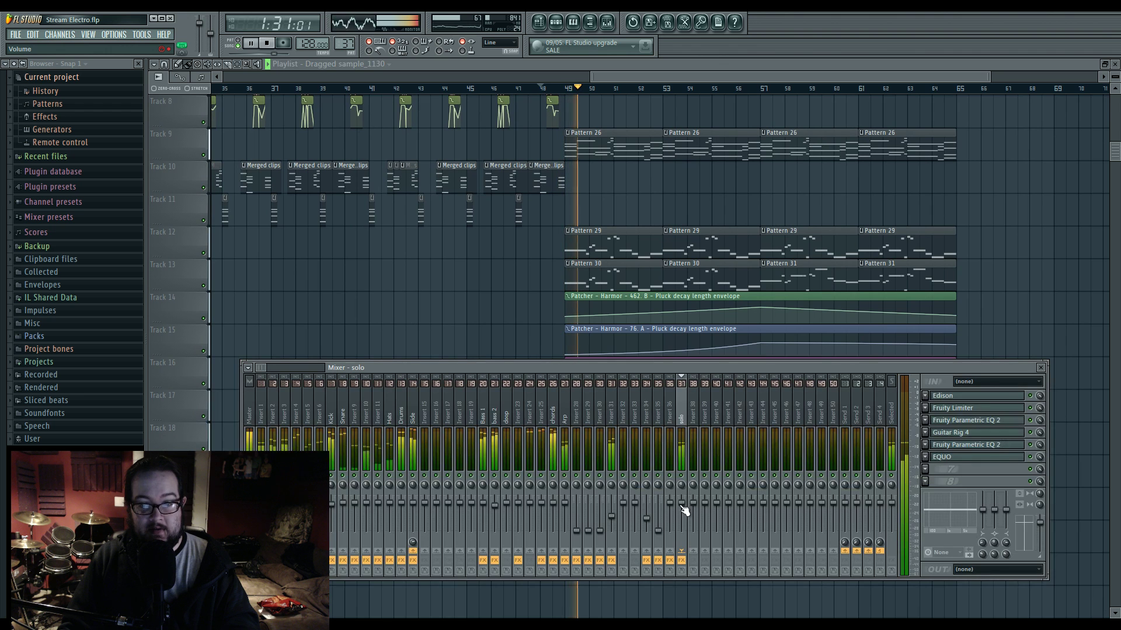
pyautogui.moveTo(684, 513); pyautogui.dragTo(687, 507)
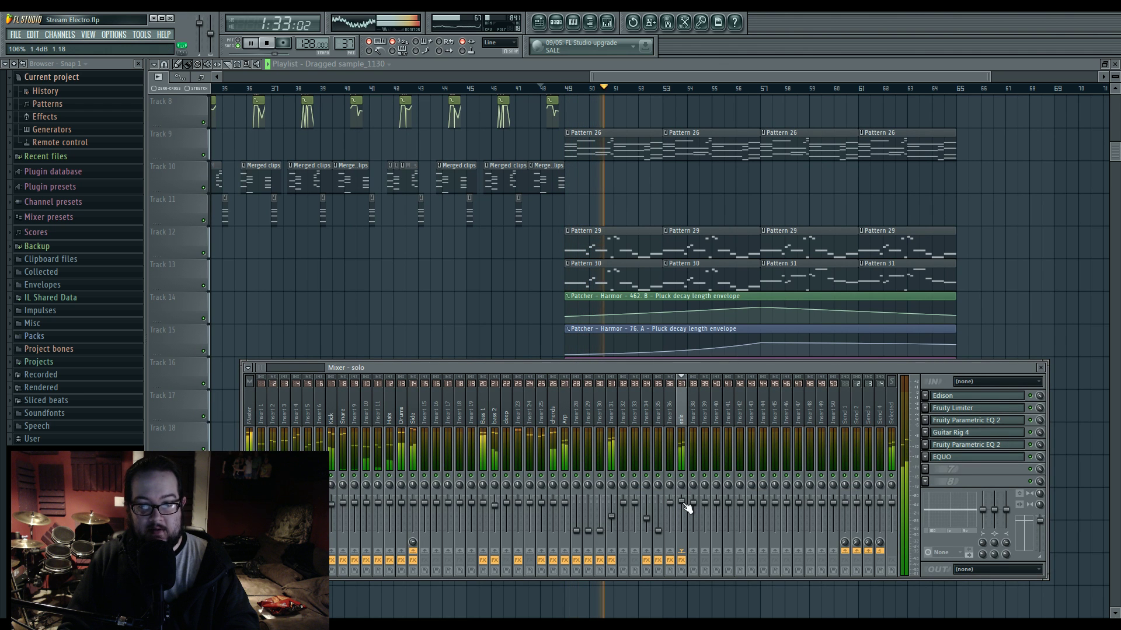
pyautogui.click(976, 445)
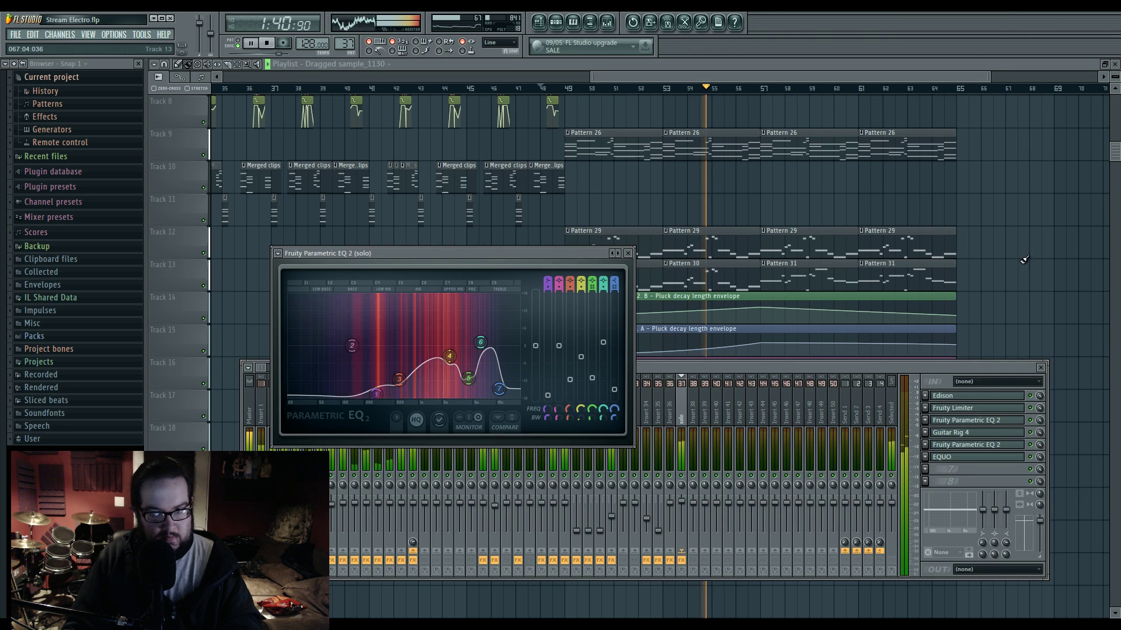
pyautogui.press('F12')
pyautogui.press('space')
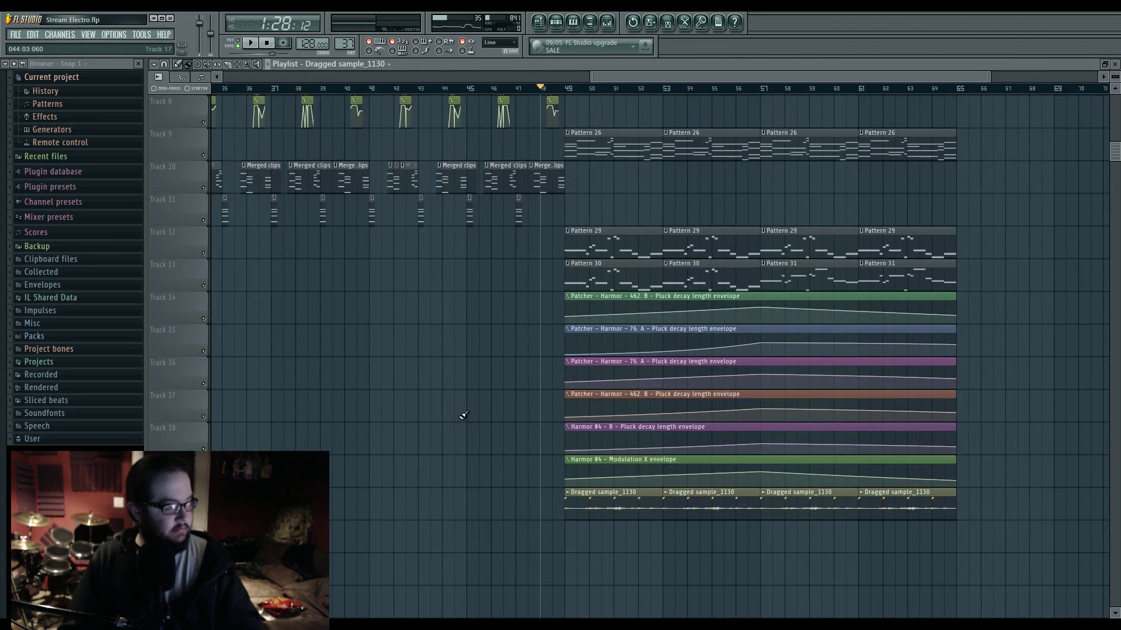
# Step: Play the section with the solo from just before bar 49 and watch the mixer levels
pyautogui.press('space')
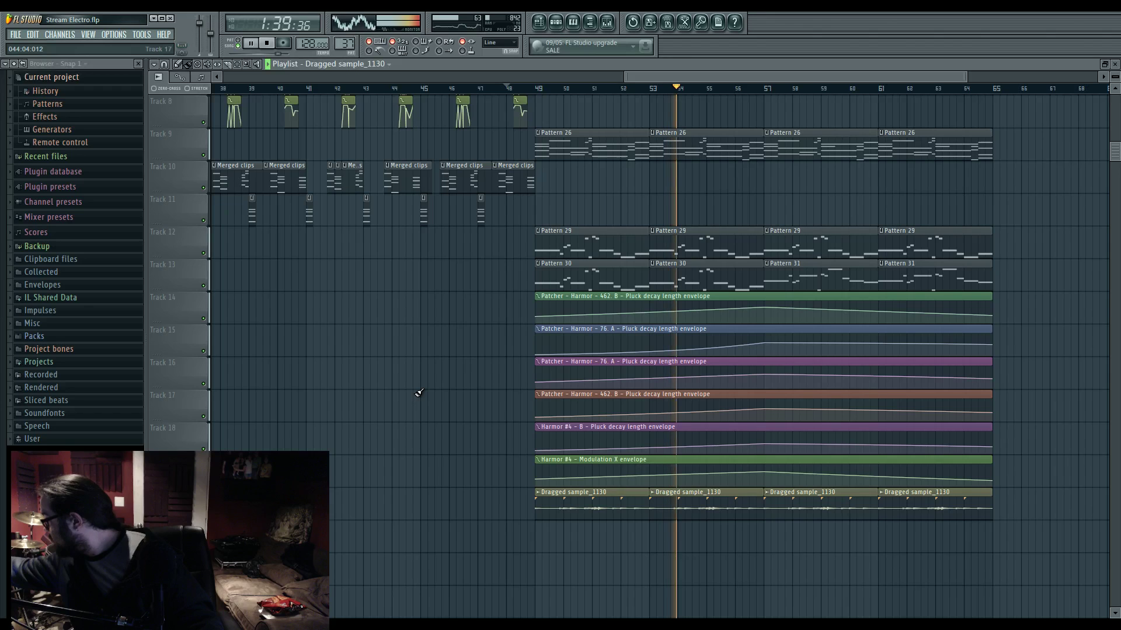
pyautogui.click(607, 22)
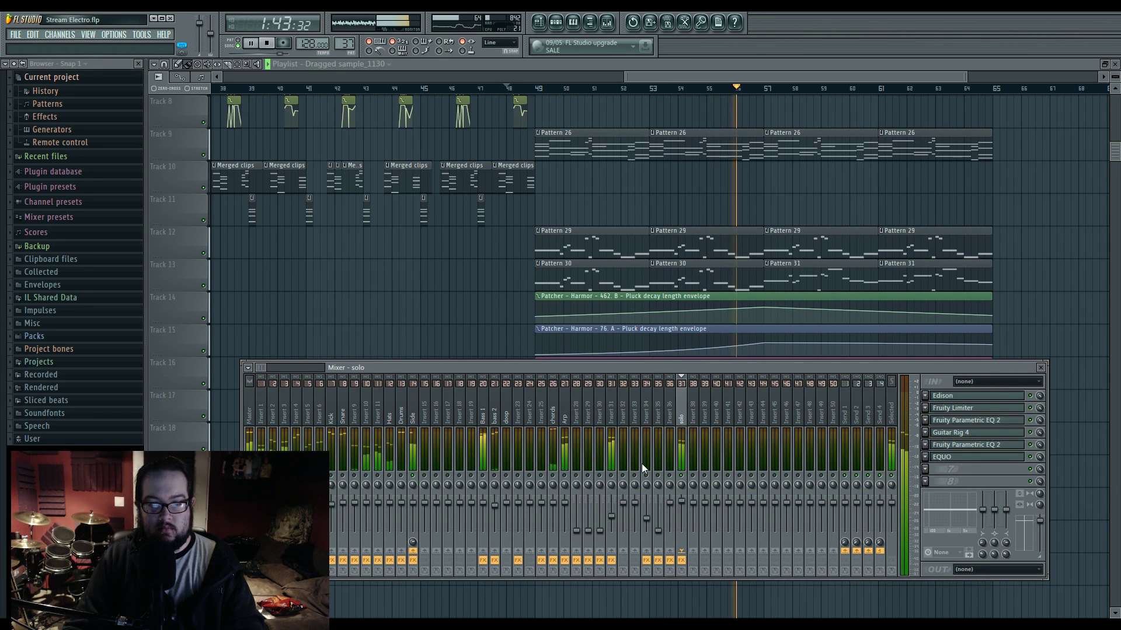
pyautogui.rightClick(442, 279)
pyautogui.press('space')
# Step: Set the solo sample's time stretching mode to Auto in its channel settings
pyautogui.doubleClick(612, 511)
pyautogui.click(957, 257)
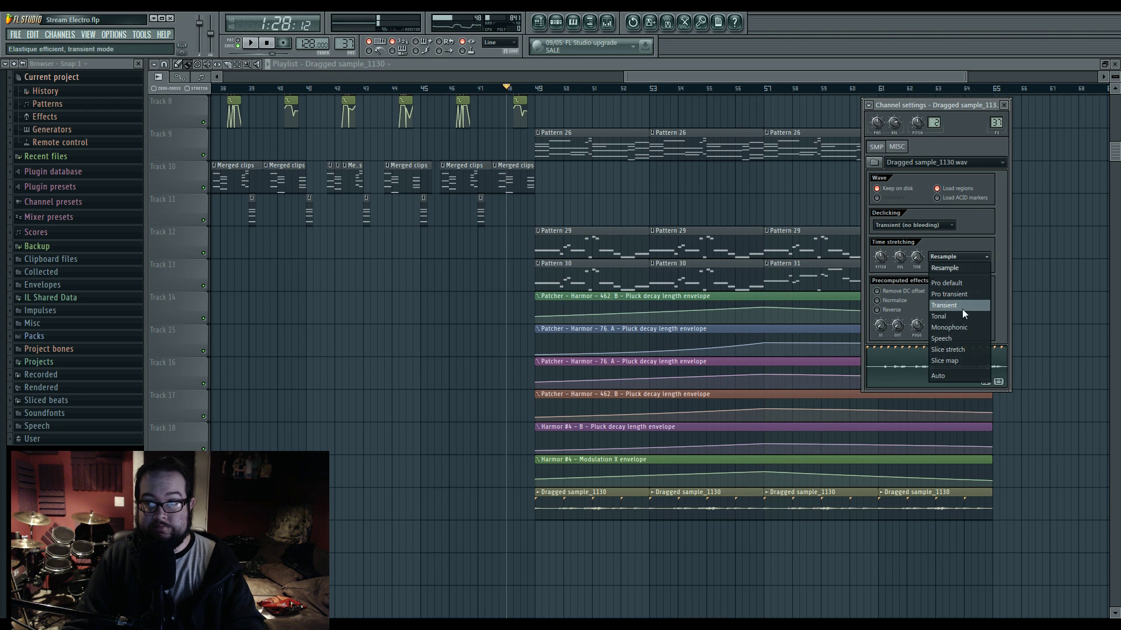
pyautogui.click(955, 377)
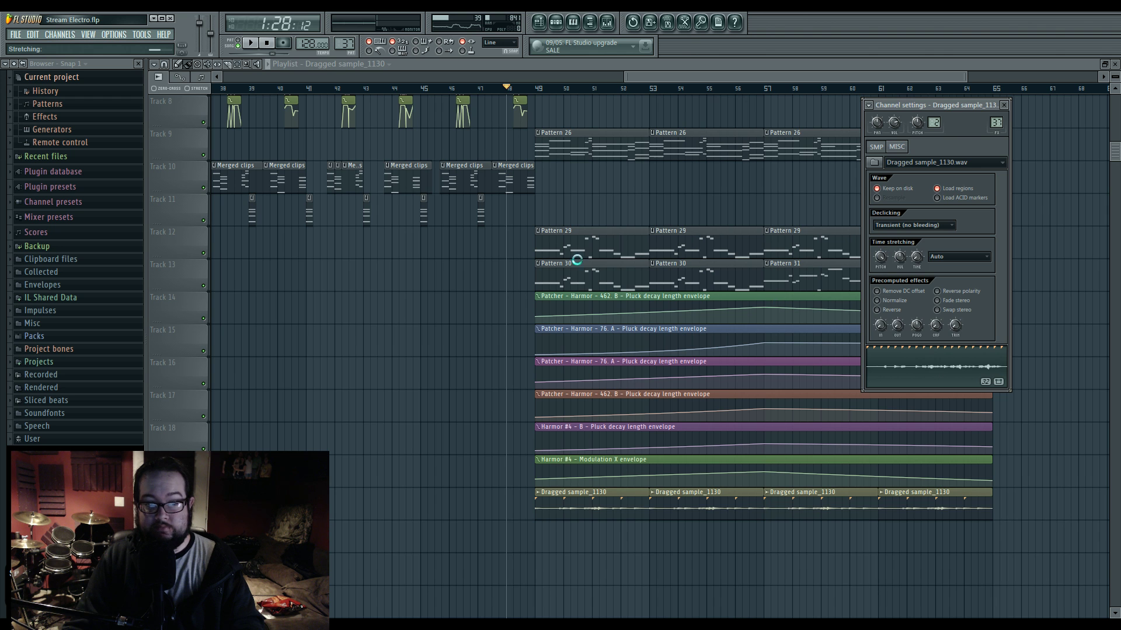
# Step: Play the arrangement from bar 49 and check how the stretched solo sits among the mixer tracks
pyautogui.click(538, 95)
pyautogui.press('space')
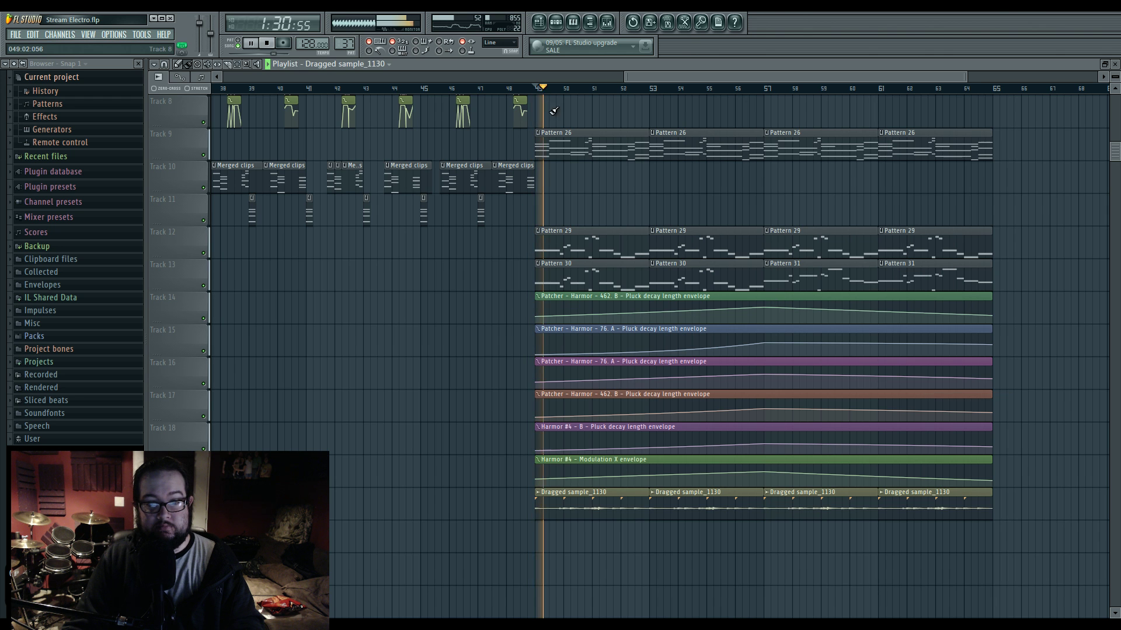
pyautogui.press('F9')
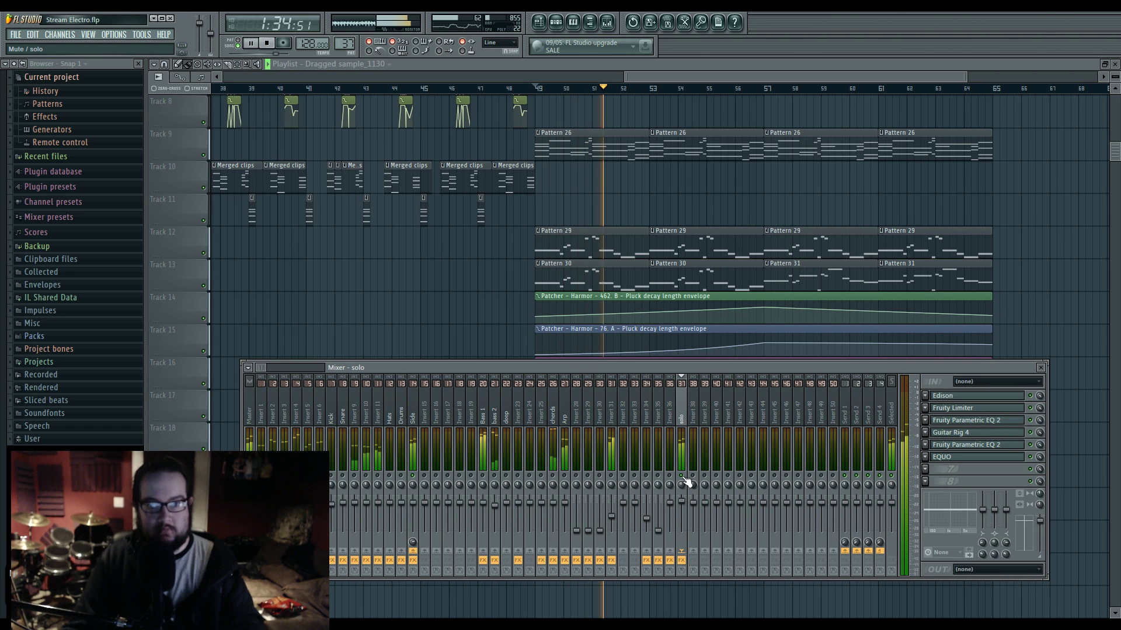
pyautogui.press('F9')
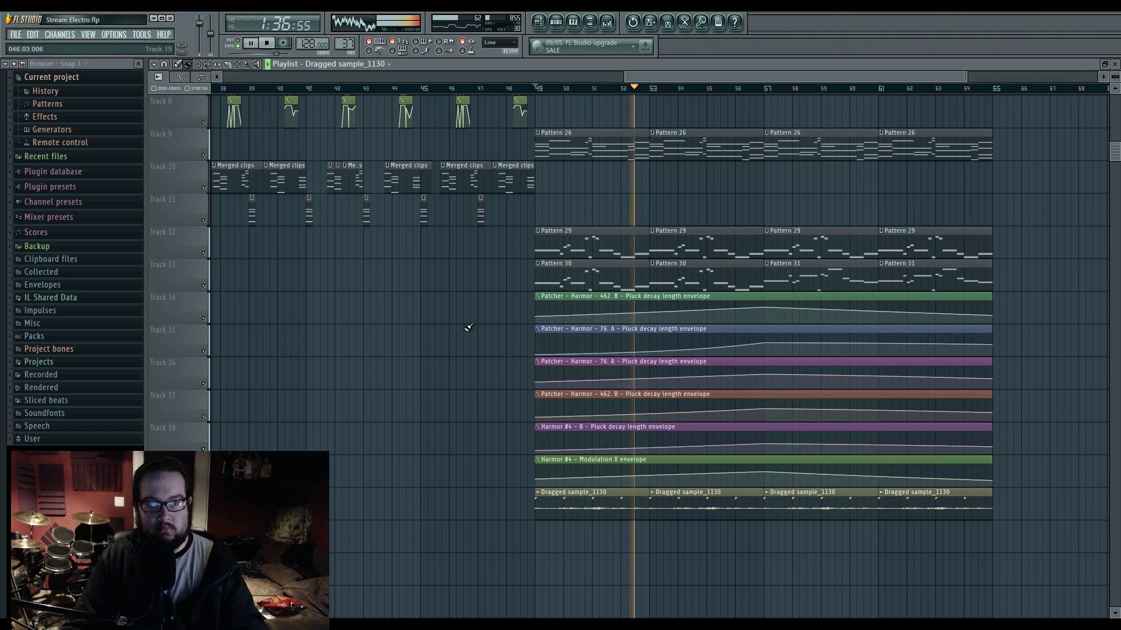
pyautogui.click(606, 24)
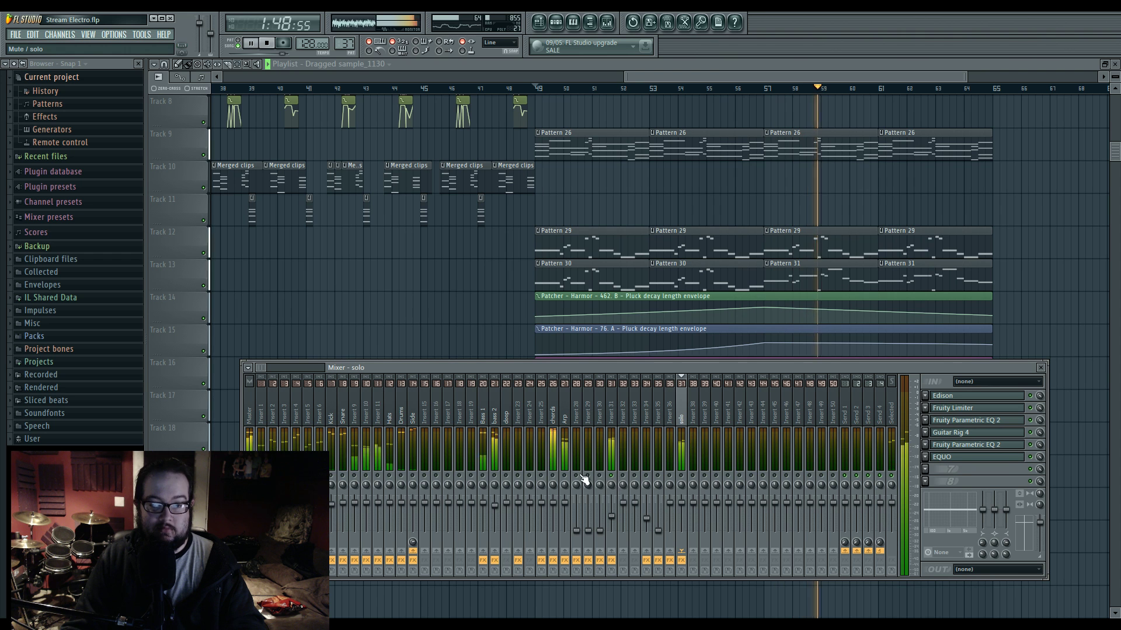
pyautogui.press('F9')
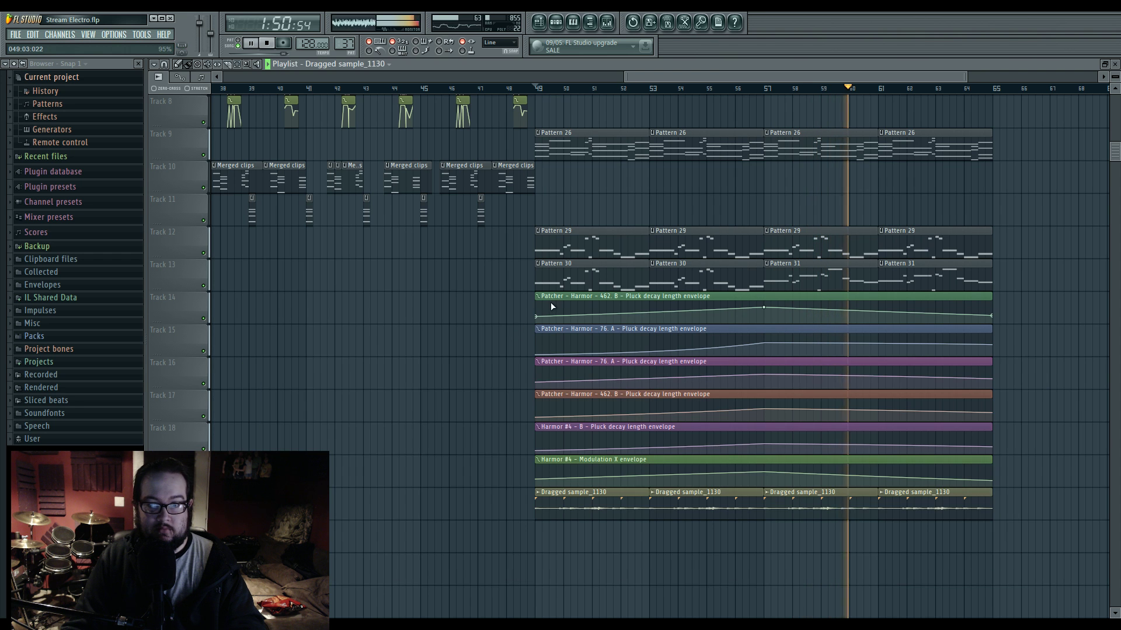
# Step: Examine bars 57 to 65 in the playlist during playback and show the effects on mixer Insert 31
pyautogui.moveTo(677, 311); pyautogui.dragTo(785, 347)
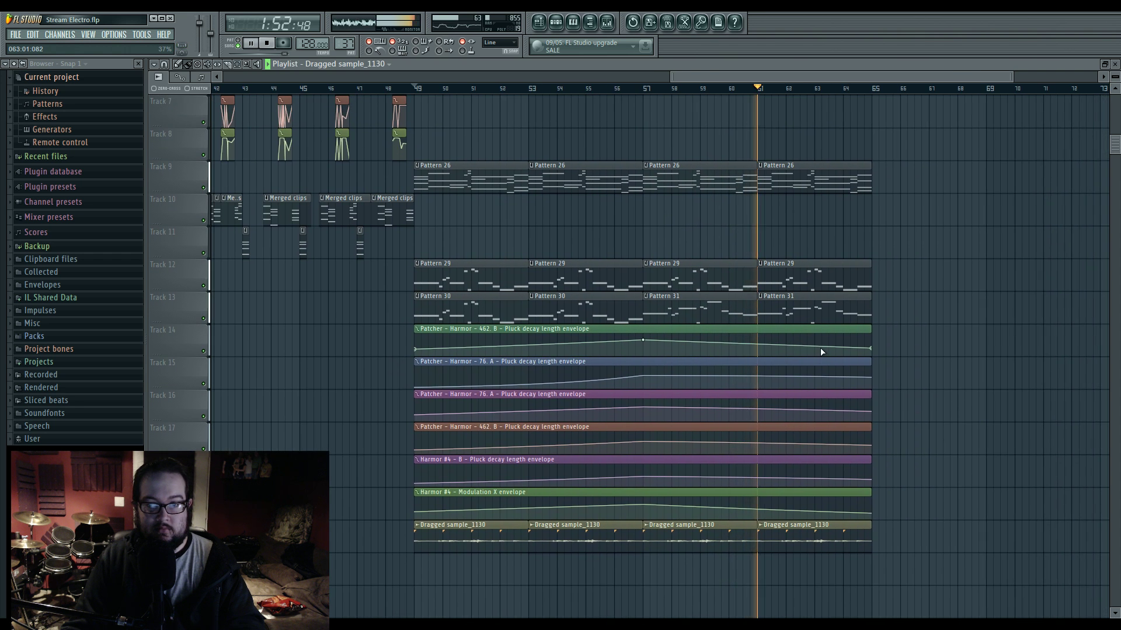
pyautogui.scroll(3, 832, 345)
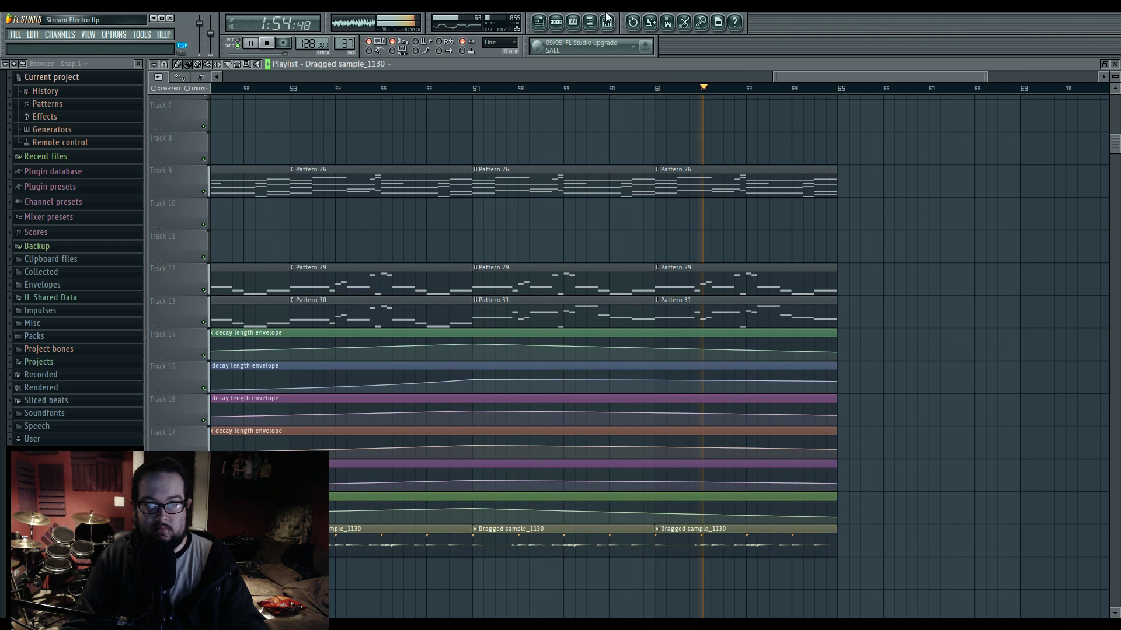
pyautogui.press('F9')
pyautogui.click(611, 418)
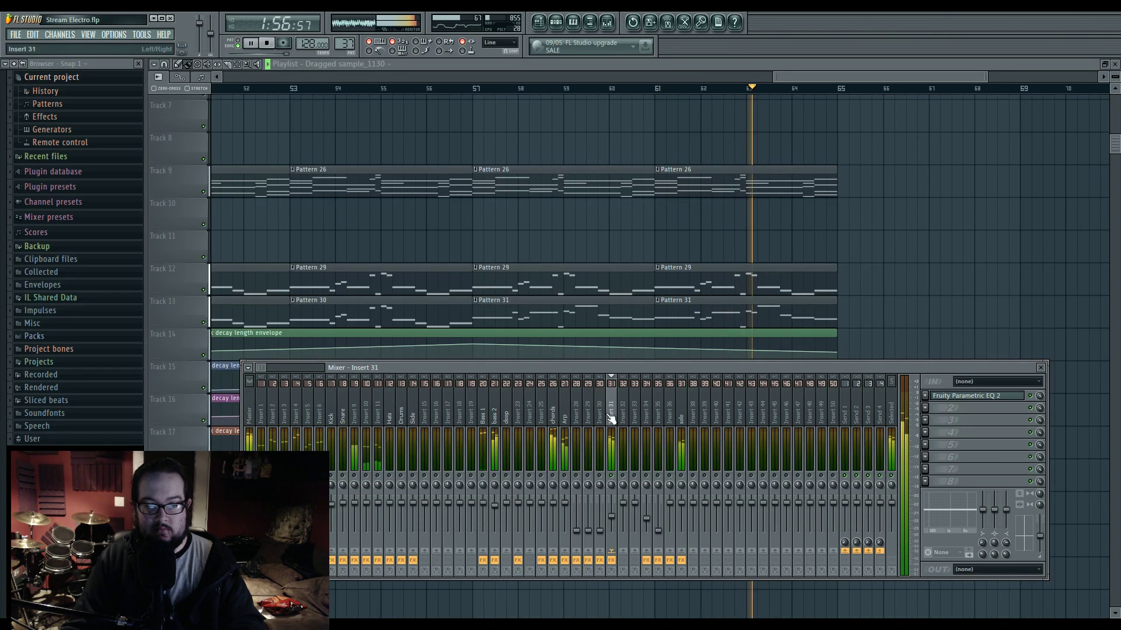
pyautogui.press('F9')
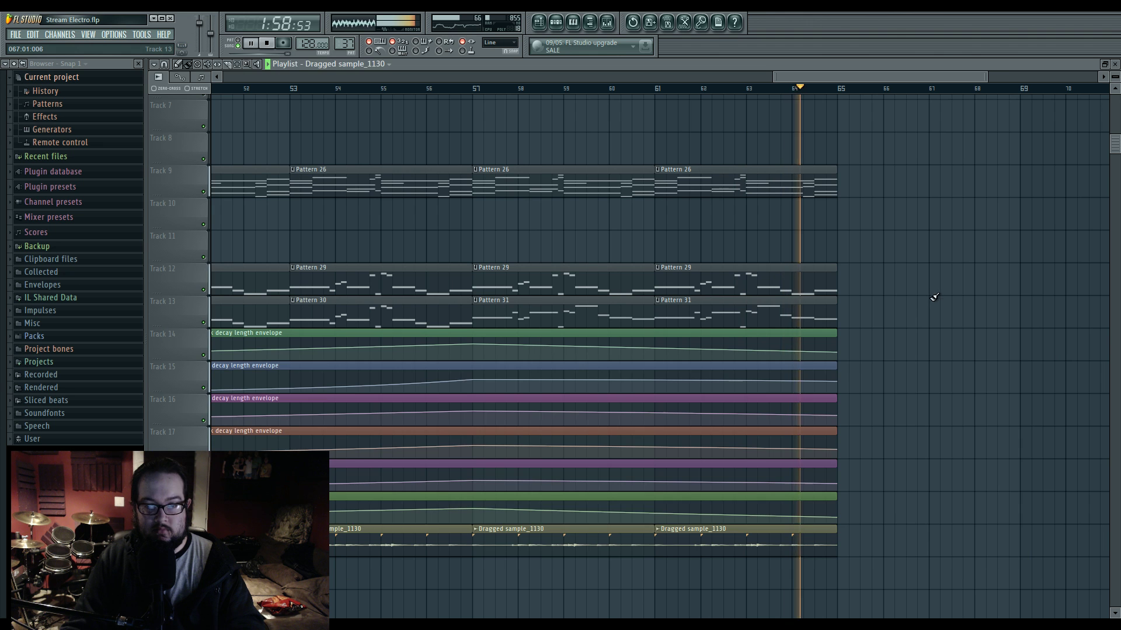
# Step: Check the audio device settings, including buffer length and underruns, and close them
pyautogui.click(123, 53)
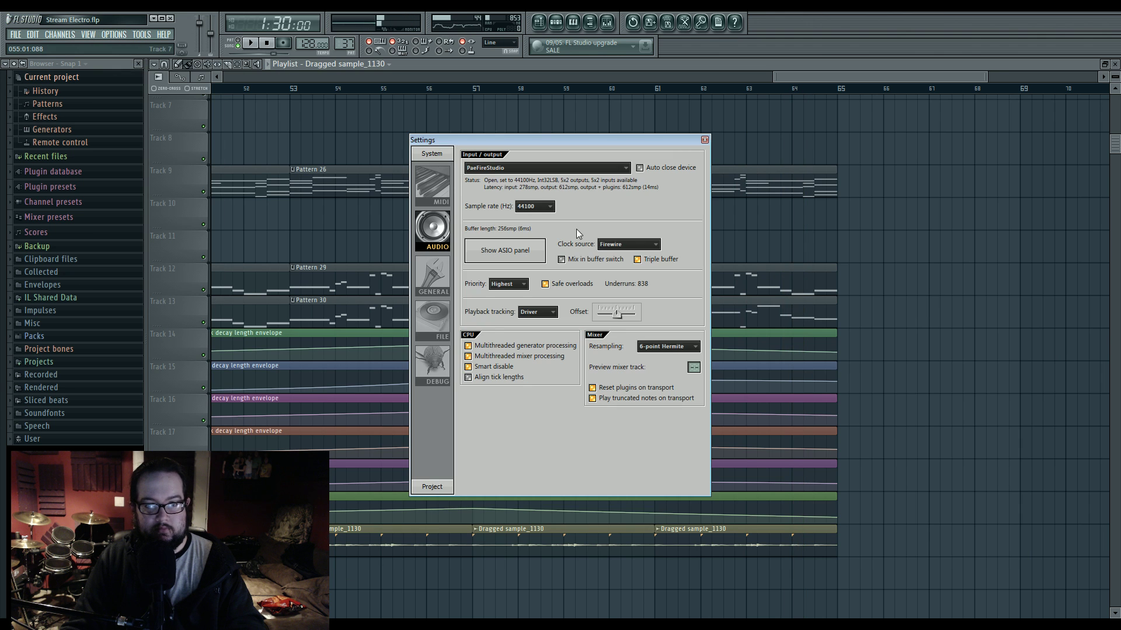
pyautogui.click(607, 22)
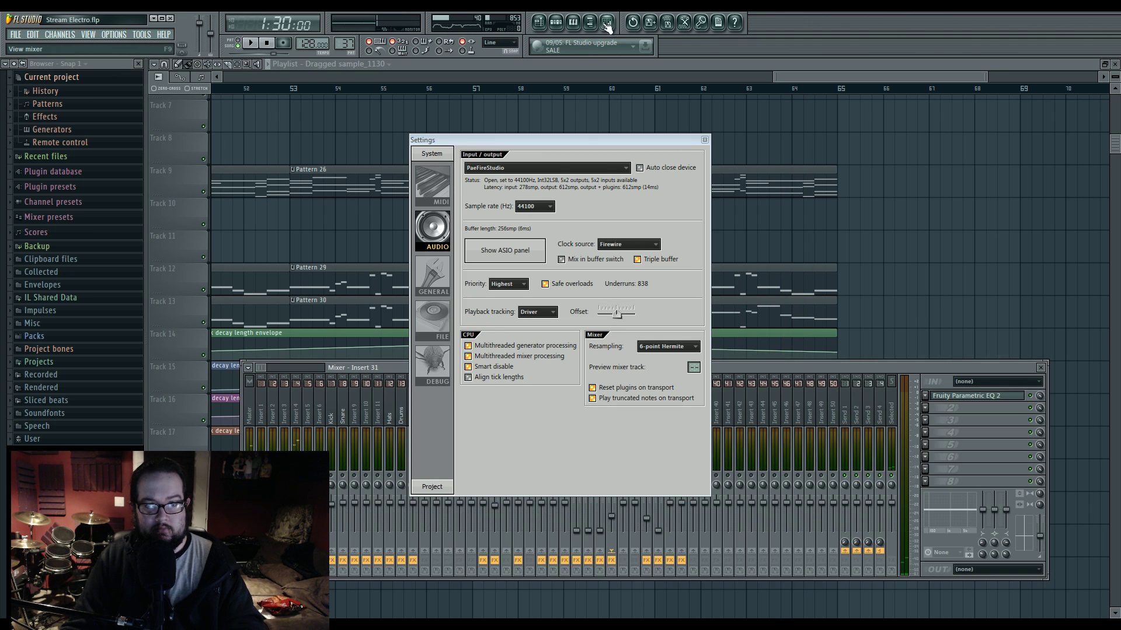
pyautogui.click(705, 140)
# Step: Play the arrangement from bar 49 with the audio settings closed and check the track levels in the mixer
pyautogui.press('space')
pyautogui.moveTo(609, 238); pyautogui.dragTo(770, 240)
pyautogui.scroll(-3, 687, 250)
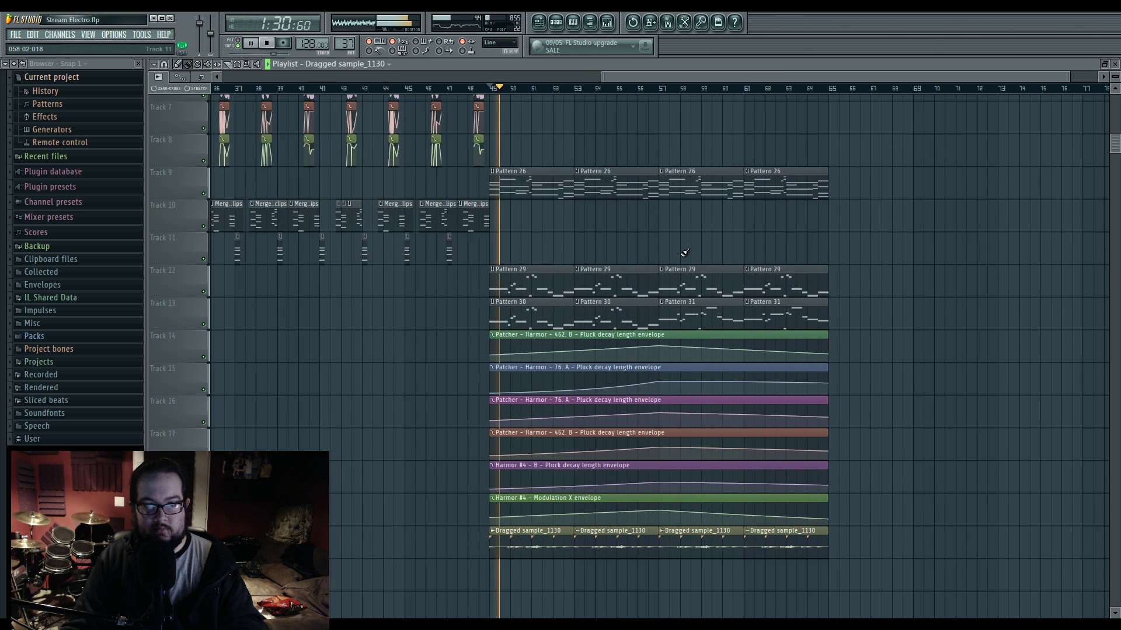
pyautogui.click(606, 23)
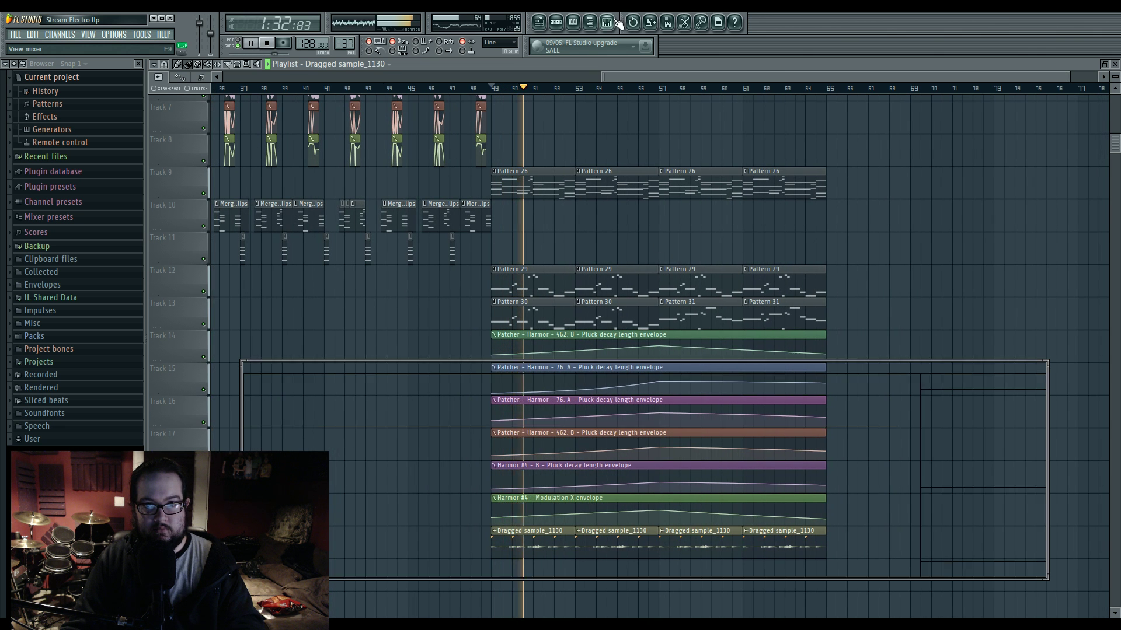
pyautogui.rightClick(876, 261)
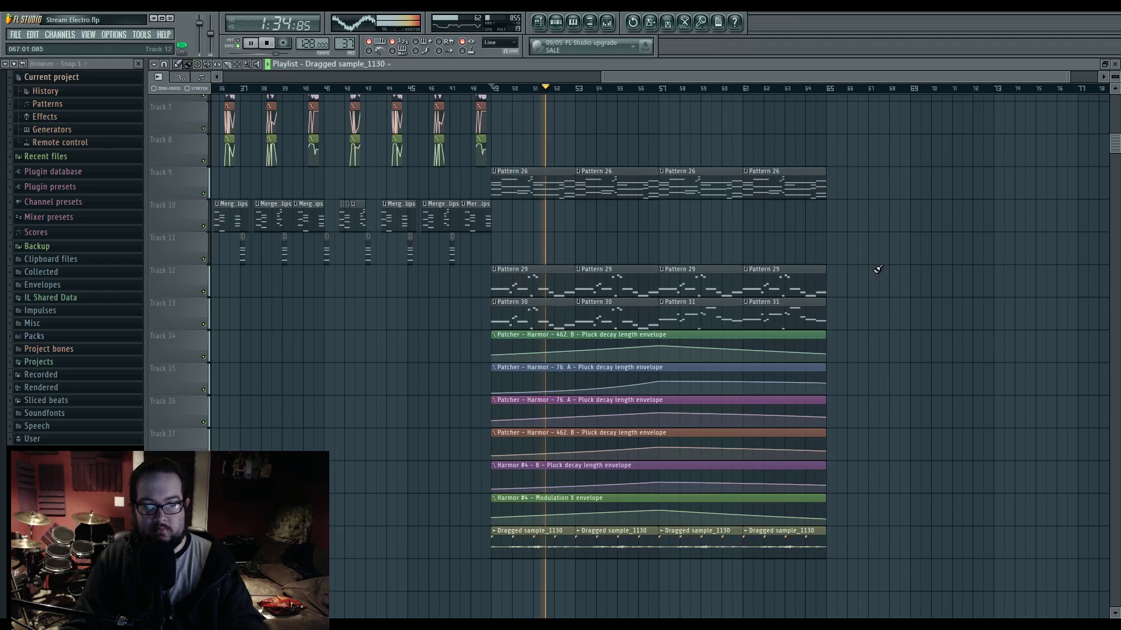
pyautogui.click(606, 23)
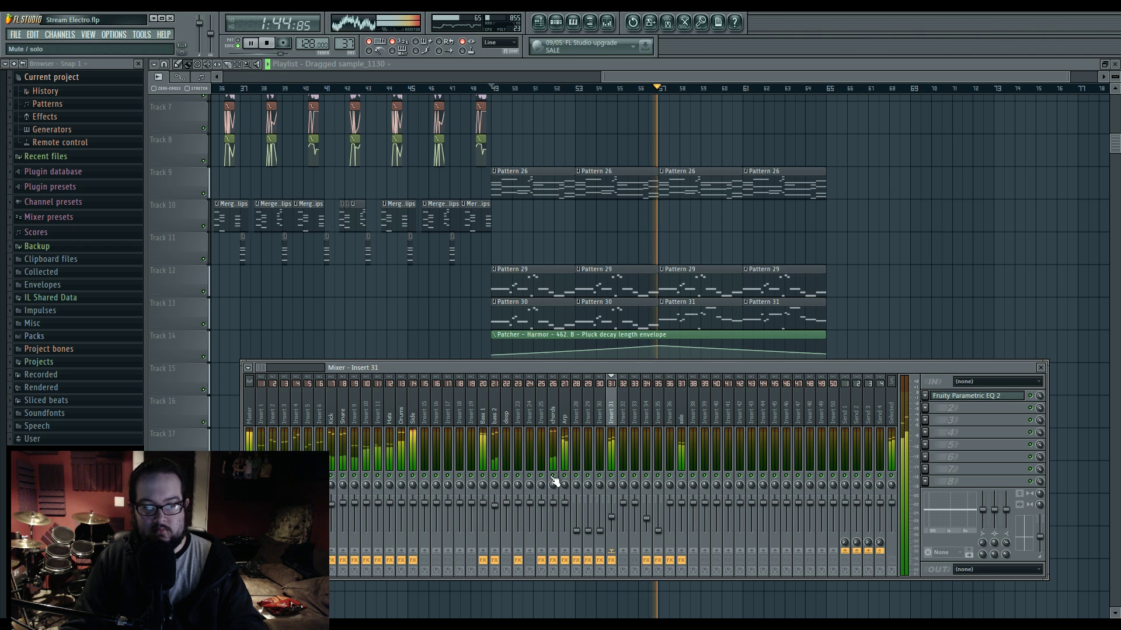
# Step: During playback, set the Insert 31 fader to 41% (-15.7 dB) and the solo track's fader to 106% (1.4 dB)
pyautogui.click(614, 521)
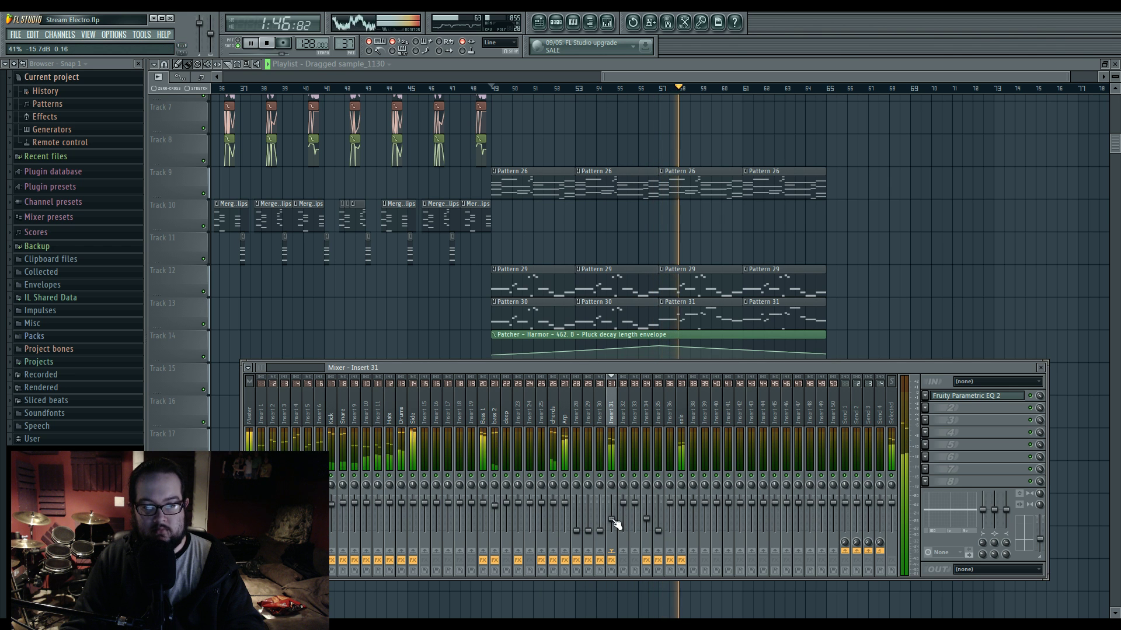
pyautogui.click(684, 505)
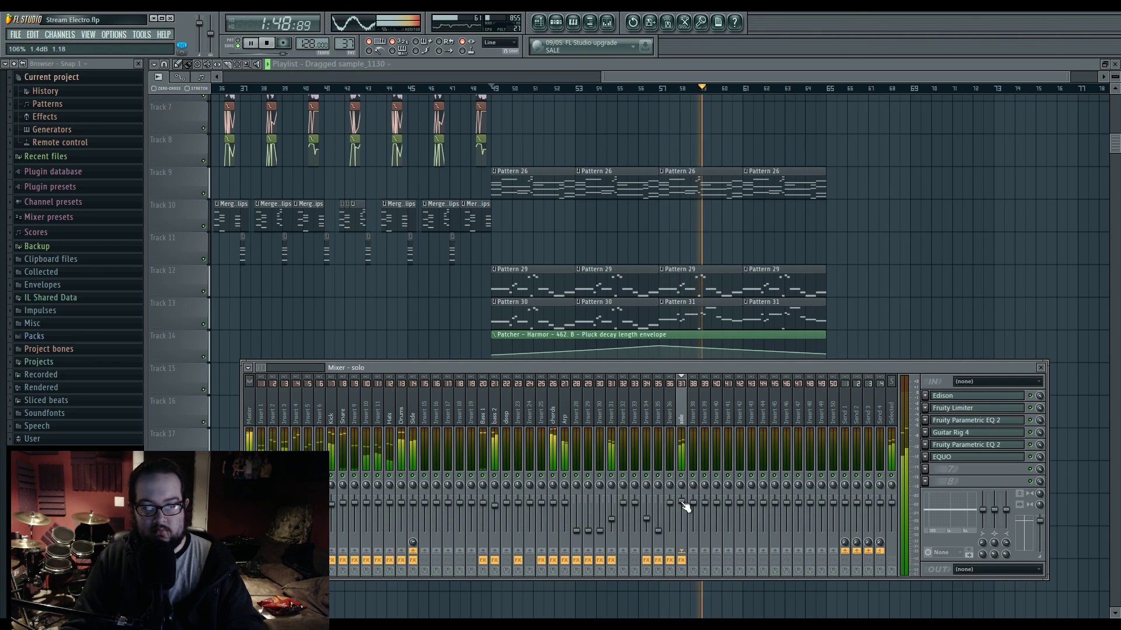
pyautogui.click(865, 301)
# Step: Inspect the solo sample's channel settings and recheck the solo track's level in the mixer during playback
pyautogui.doubleClick(724, 541)
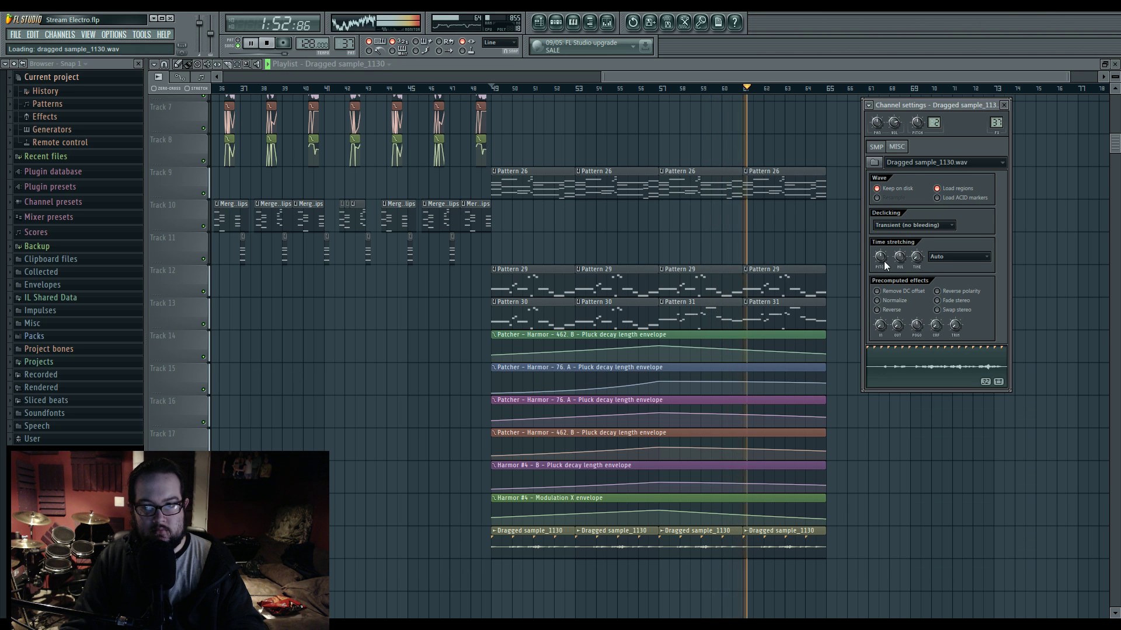
pyautogui.press('Escape')
pyautogui.doubleClick(803, 542)
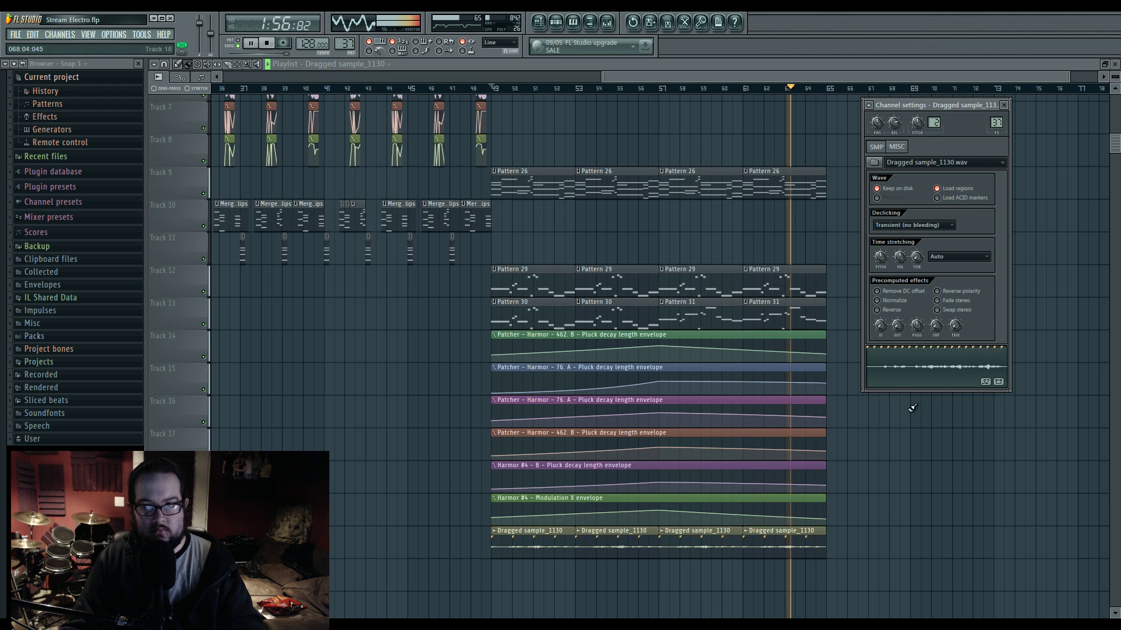
pyautogui.press('F9')
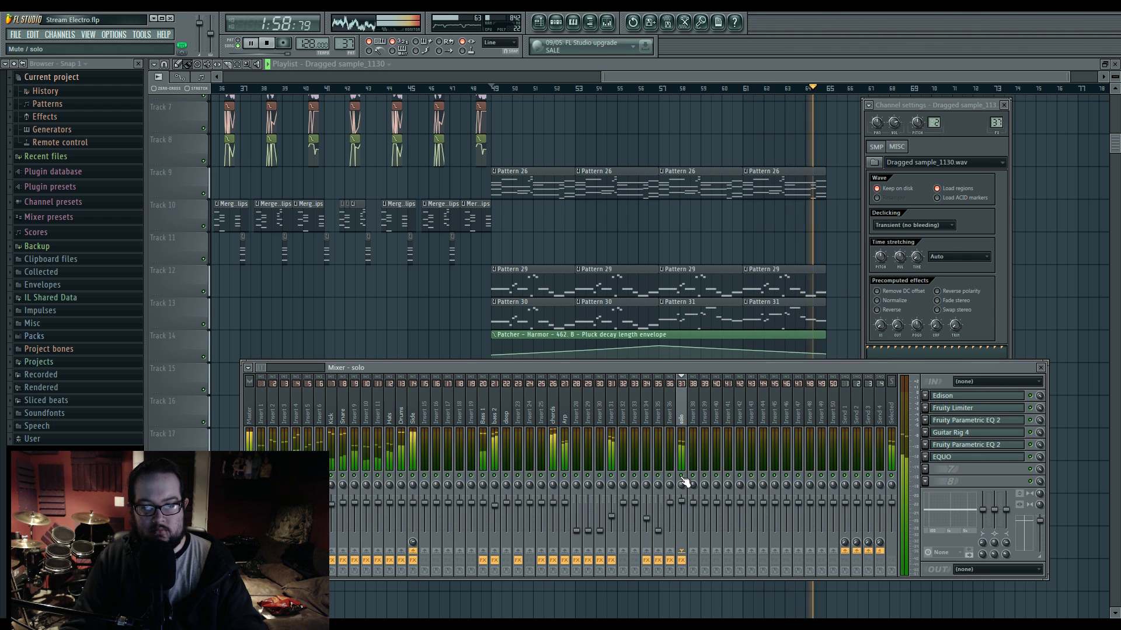
pyautogui.press('F9')
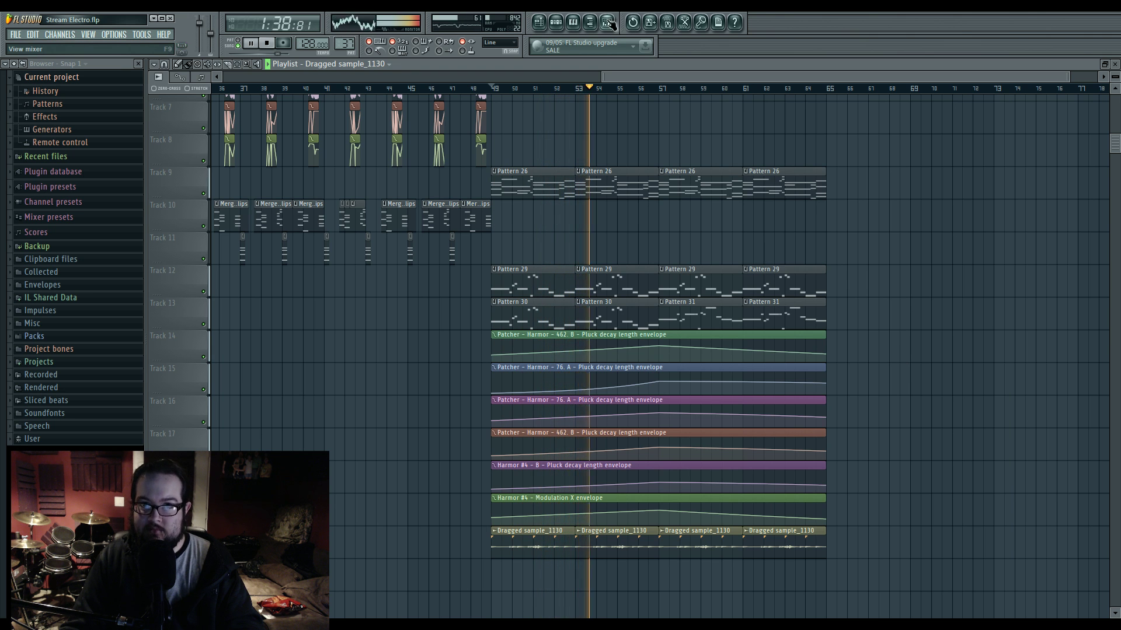
# Step: Reshape the bands of the Fruity Parametric EQ 2 that follows Guitar Rig 4 on the solo mixer track
pyautogui.press('F9')
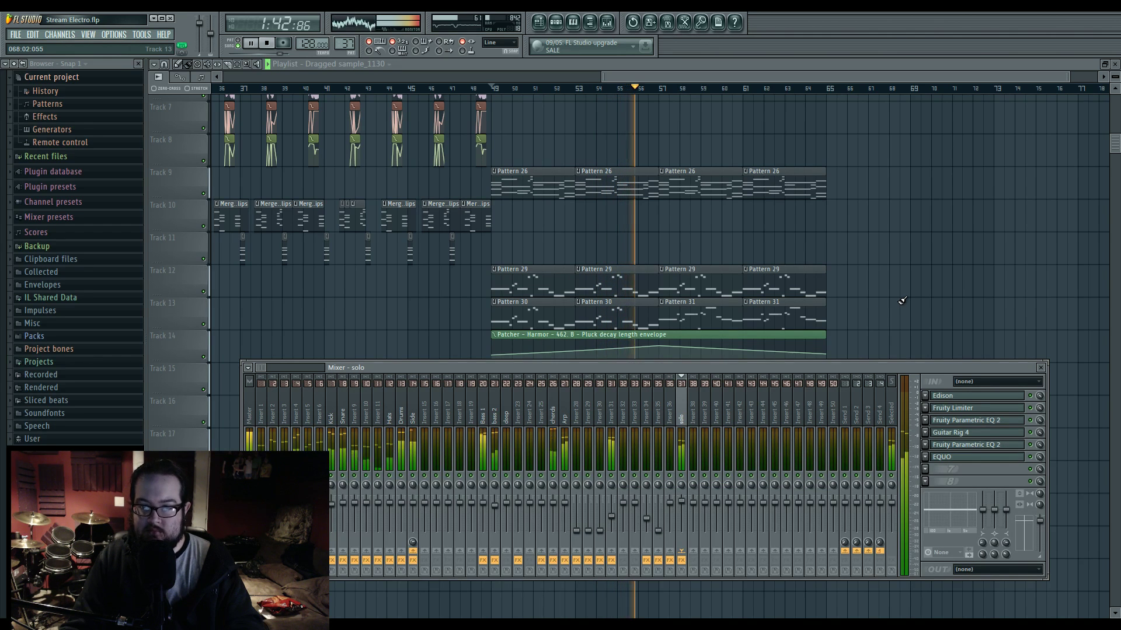
pyautogui.click(966, 445)
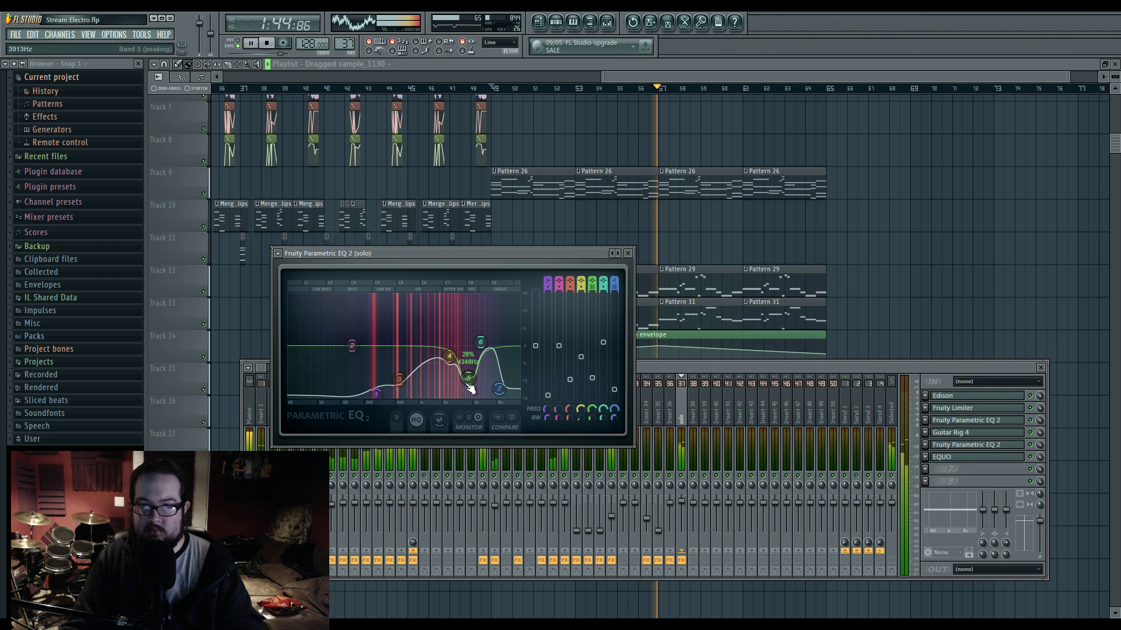
pyautogui.moveTo(471, 388); pyautogui.dragTo(503, 389)
pyautogui.moveTo(398, 379); pyautogui.dragTo(365, 389)
pyautogui.moveTo(411, 366); pyautogui.dragTo(435, 354)
pyautogui.rightClick(908, 296)
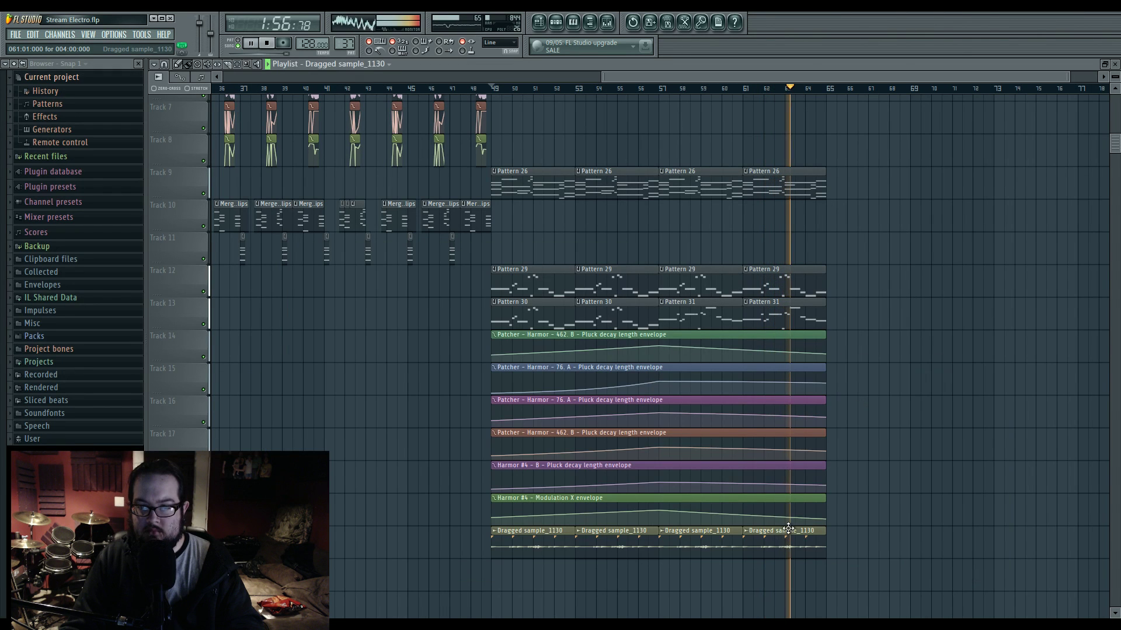
# Step: View the solo sample's channel settings and replay from bar 49 while checking the mixer levels
pyautogui.doubleClick(786, 531)
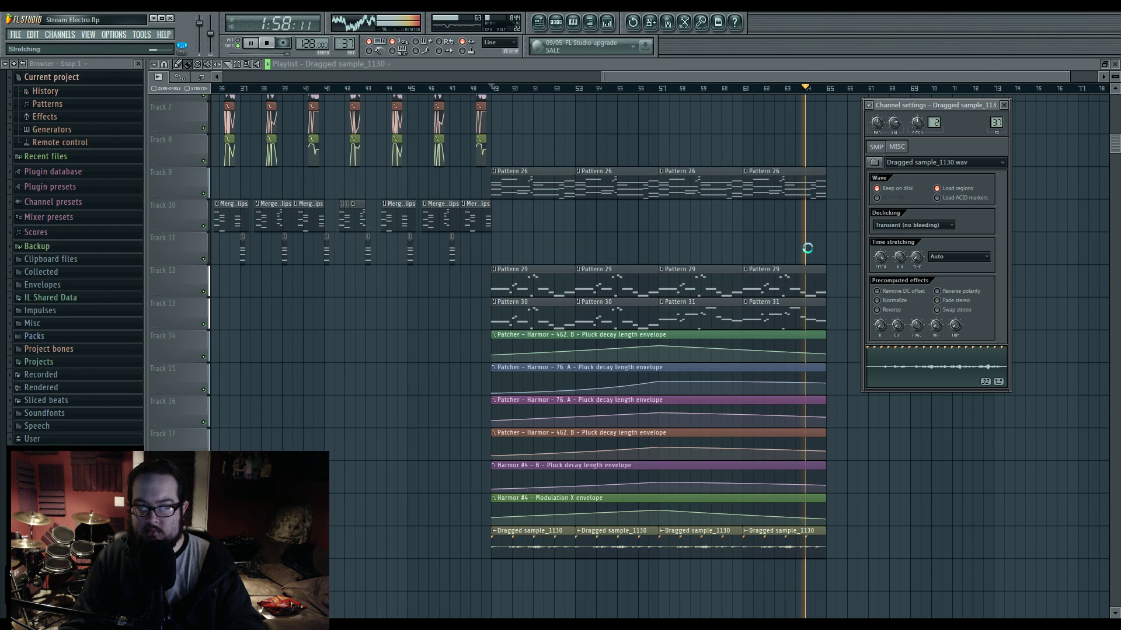
pyautogui.click(491, 88)
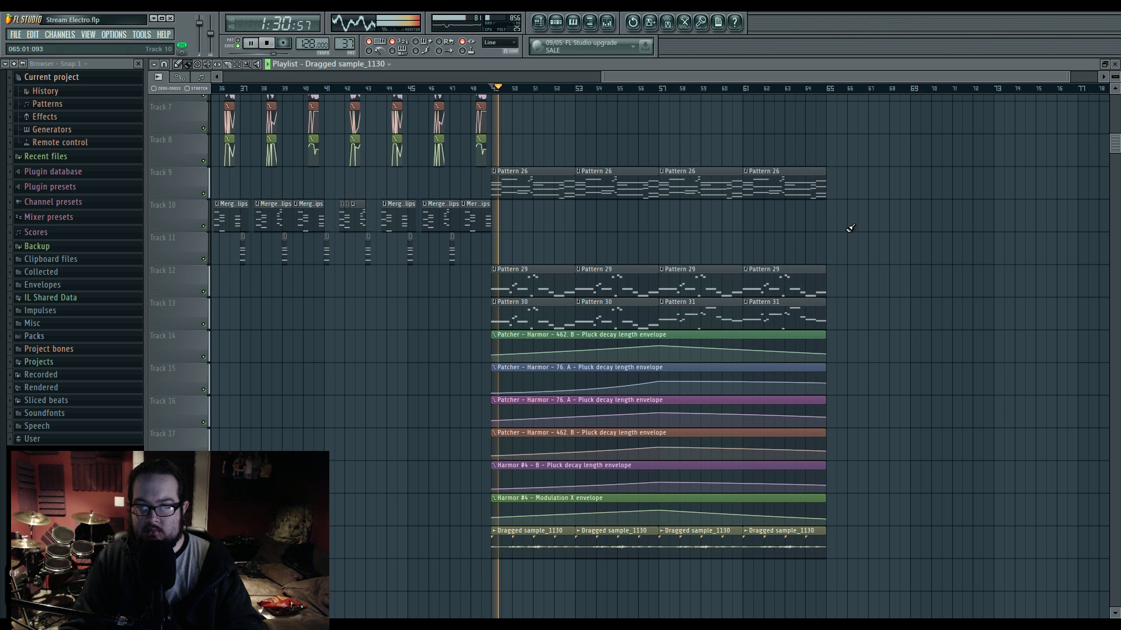
pyautogui.click(607, 25)
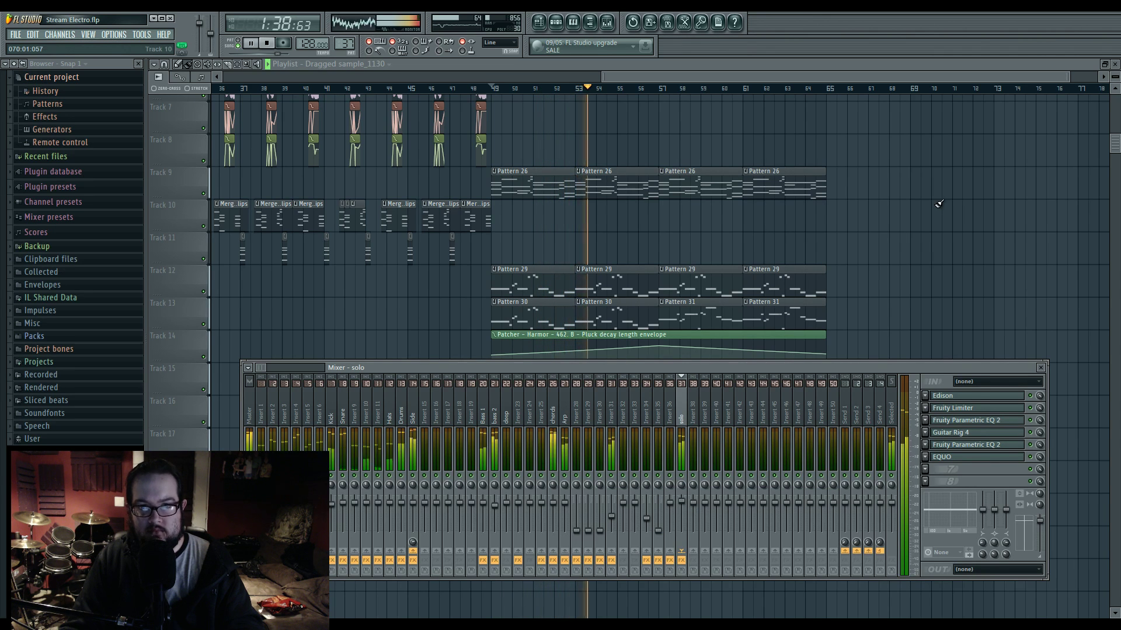
pyautogui.press('F9')
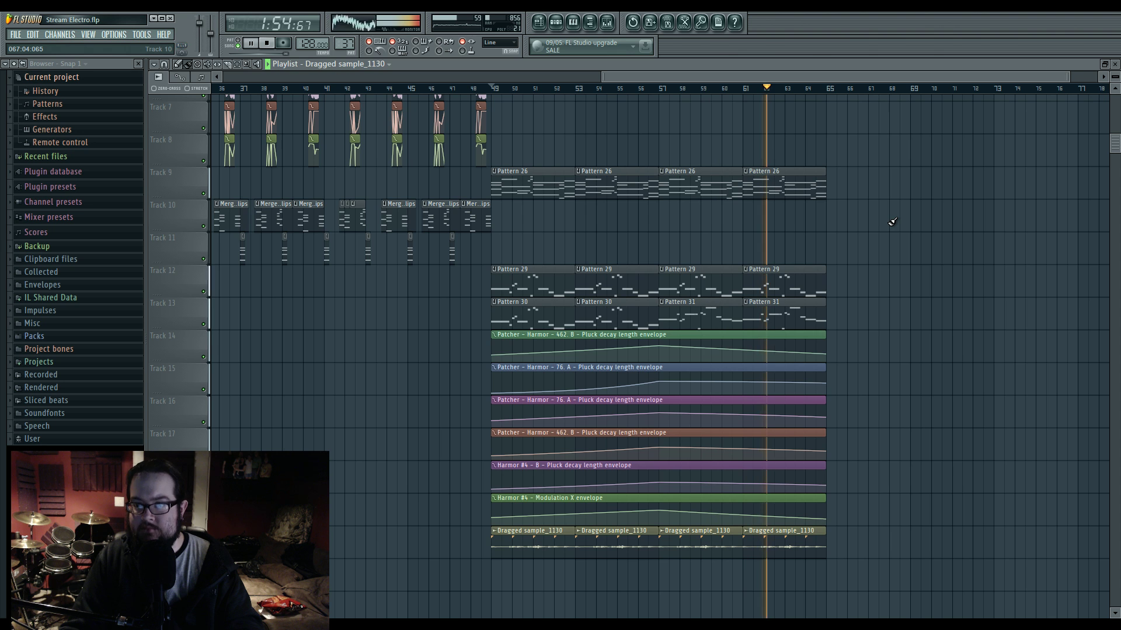
# Step: In Pattern 31, re-pitch the four notes following the long opening F6 to G6, B6, C7 and F6, auditioning them during playback
pyautogui.doubleClick(756, 330)
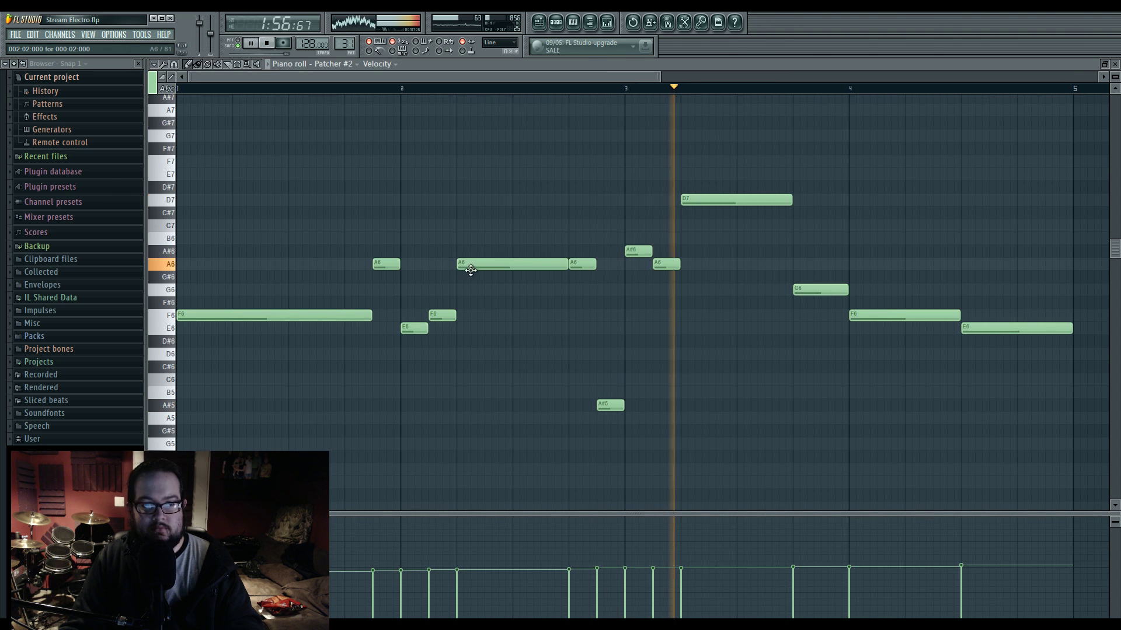
pyautogui.click(196, 89)
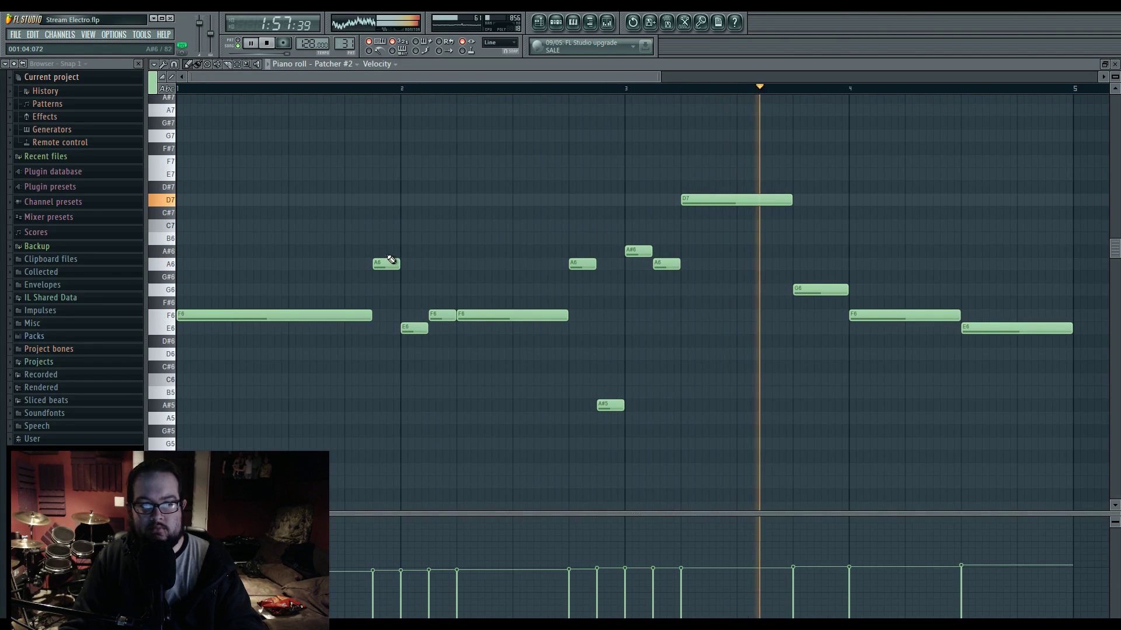
pyautogui.press('space')
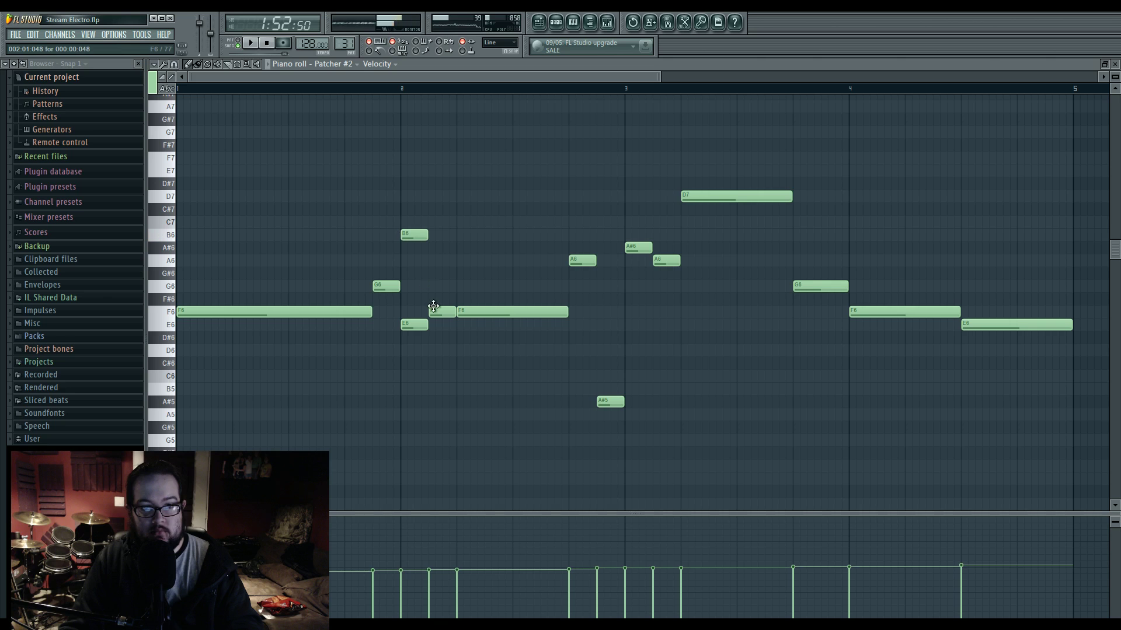
pyautogui.press('space')
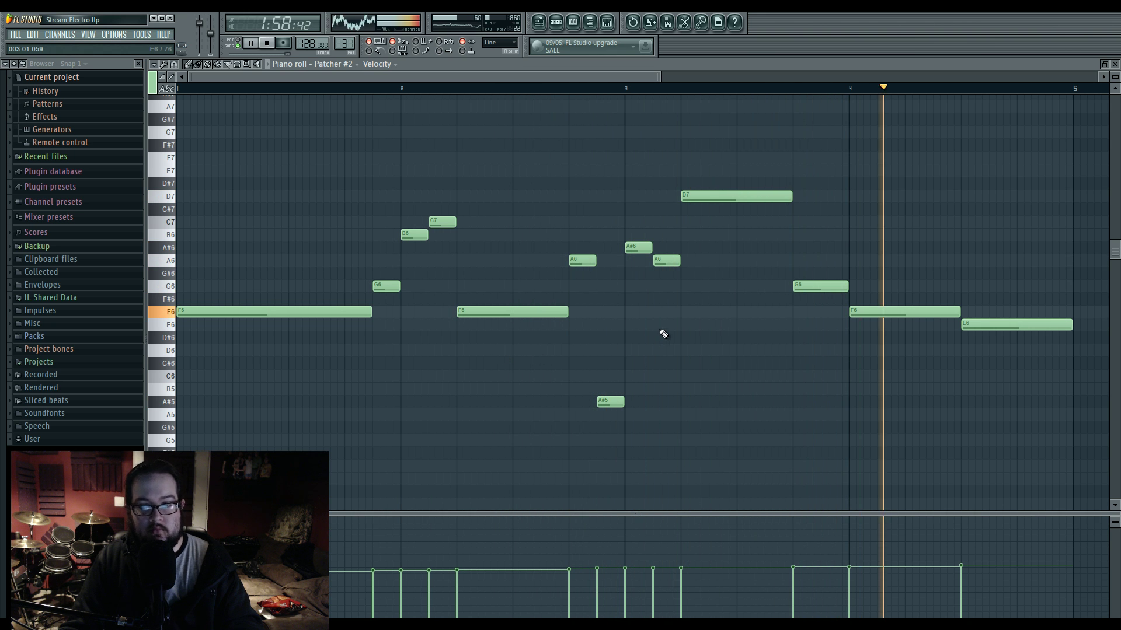
pyautogui.click(538, 23)
pyautogui.press('space')
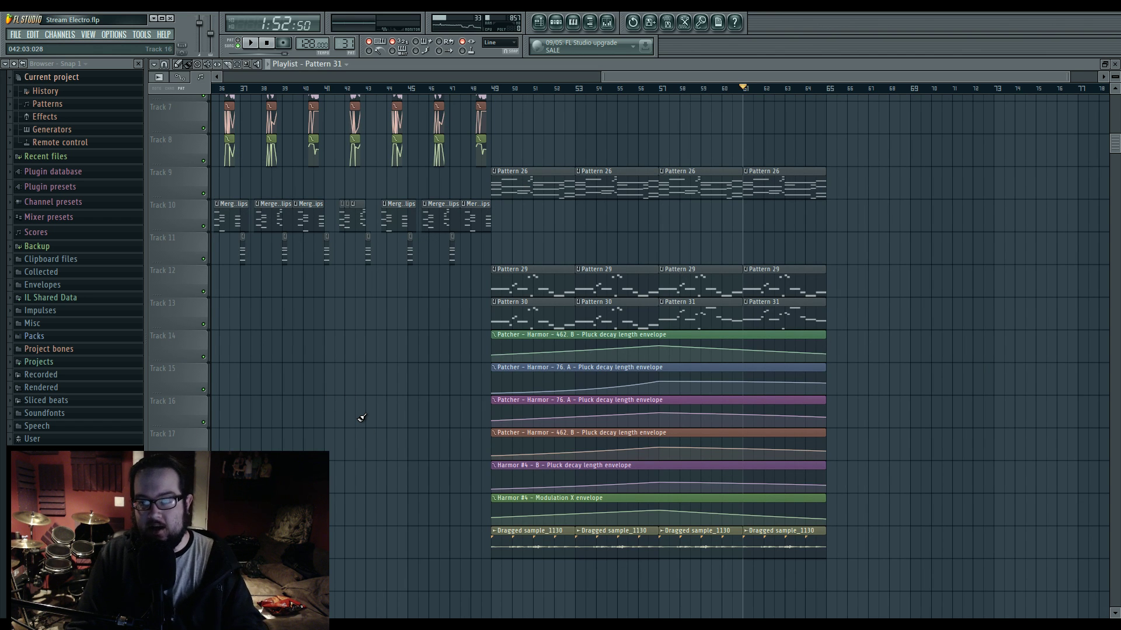
# Step: Solo the playlist track with the dragged guitar sample, listen to it from bar 61, and restore the other tracks
pyautogui.doubleClick(786, 544)
pyautogui.rightClick(203, 553)
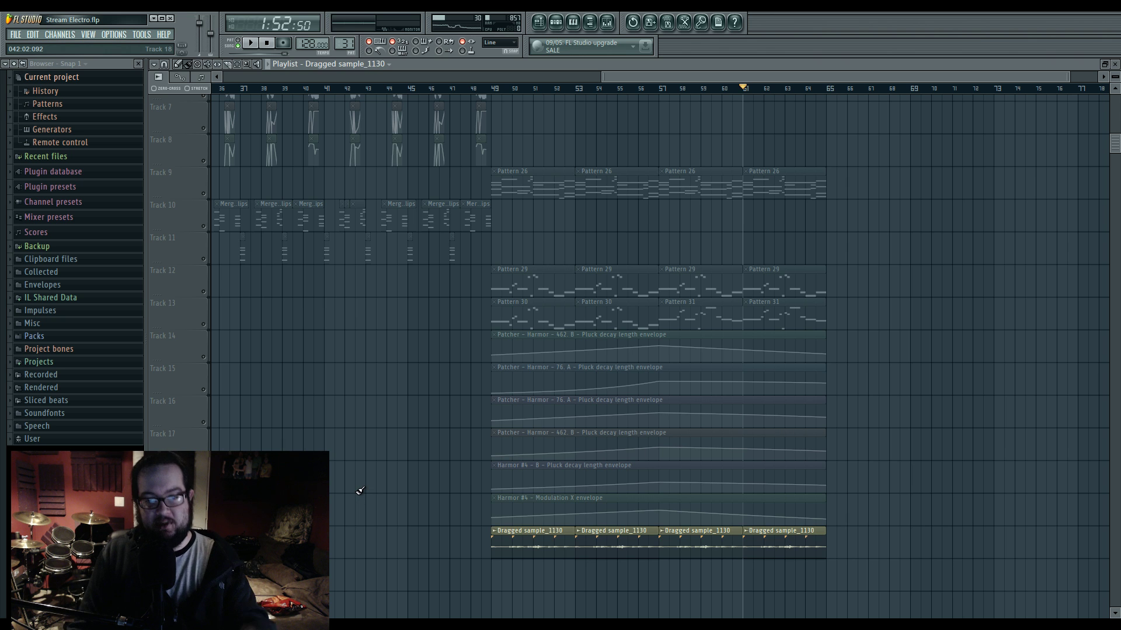
pyautogui.press('space')
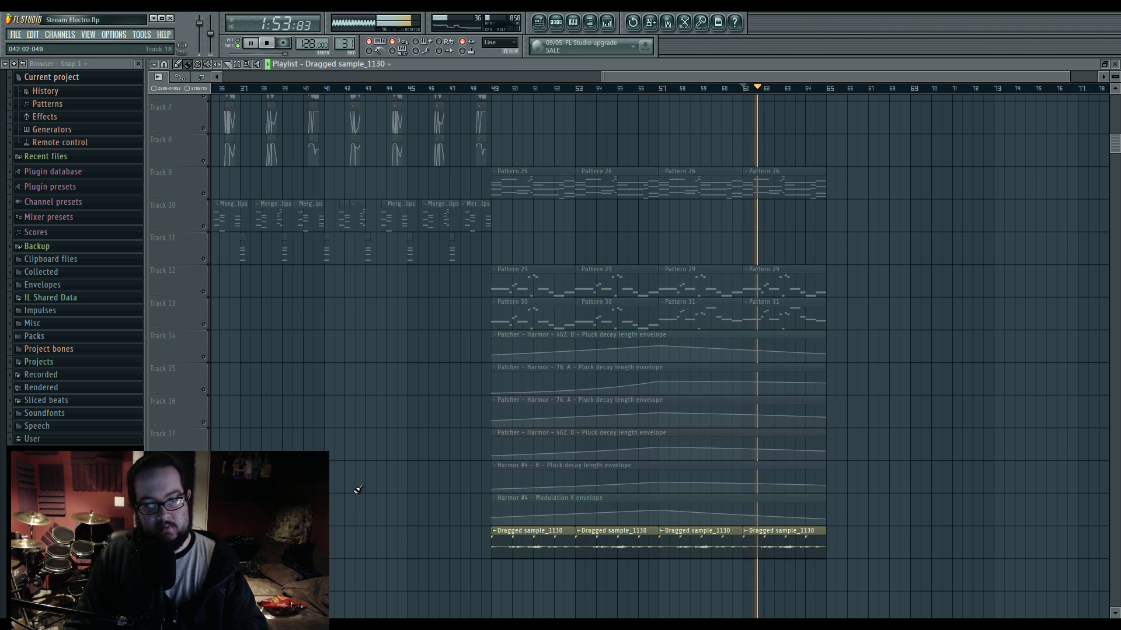
pyautogui.press('space')
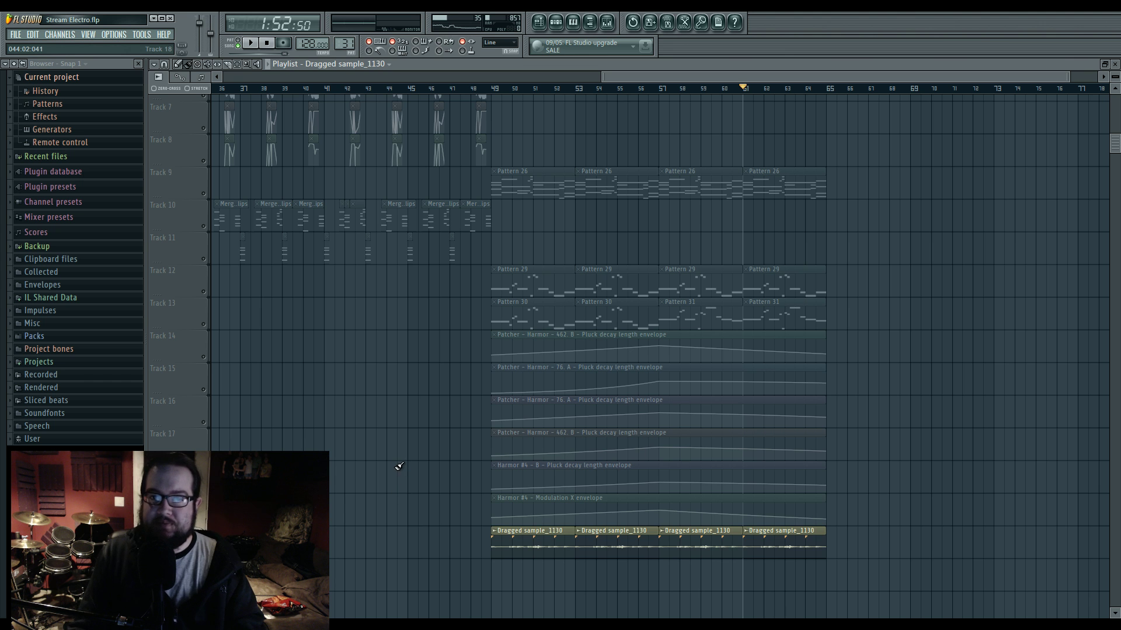
pyautogui.moveTo(348, 365)
pyautogui.mouseDown()
pyautogui.moveTo(498, 457)
pyautogui.moveTo(465, 359)
pyautogui.mouseUp()
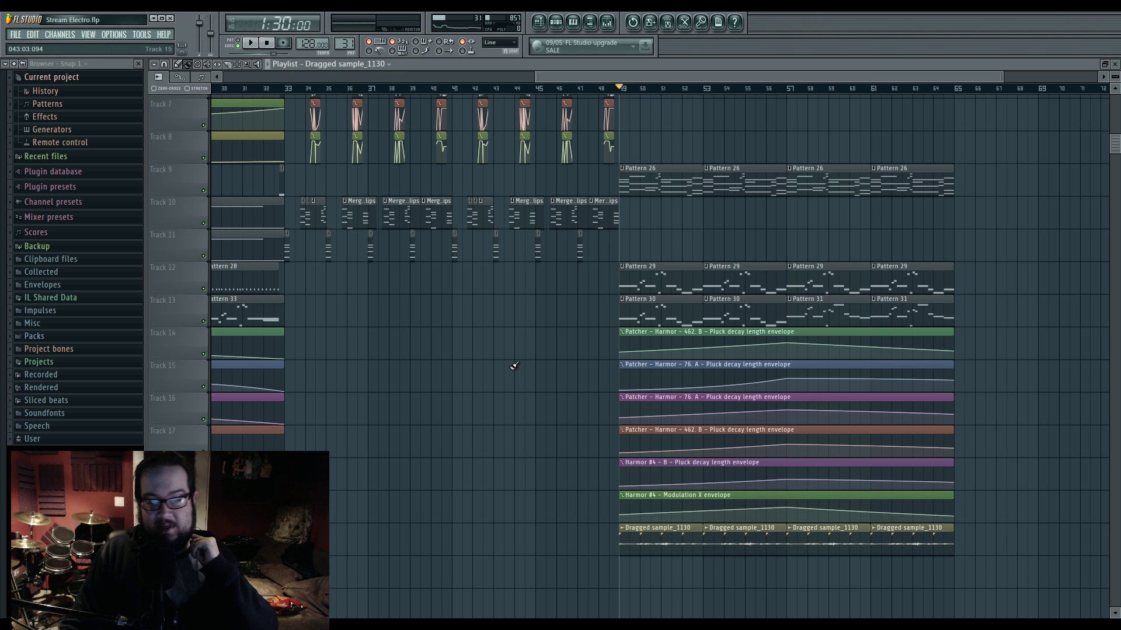
# Step: Check the streaming software's window, return to FL Studio, and show the Guitar Rig 4 80s Solo rack on the solo track
pyautogui.click(609, 22)
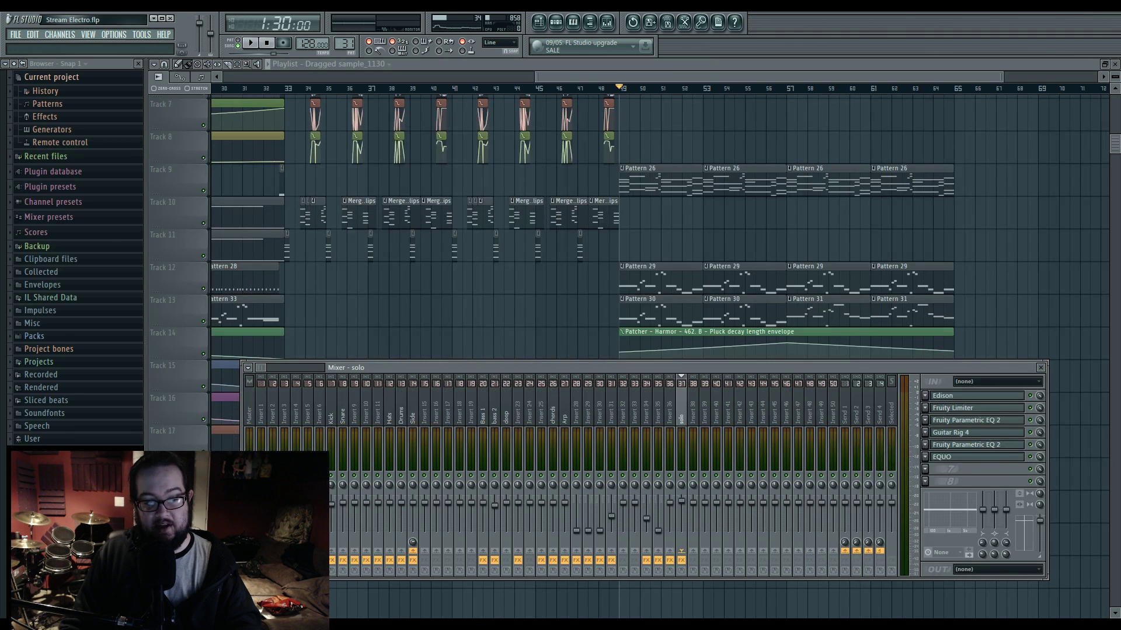
pyautogui.hotkey('alt', 'Tab')
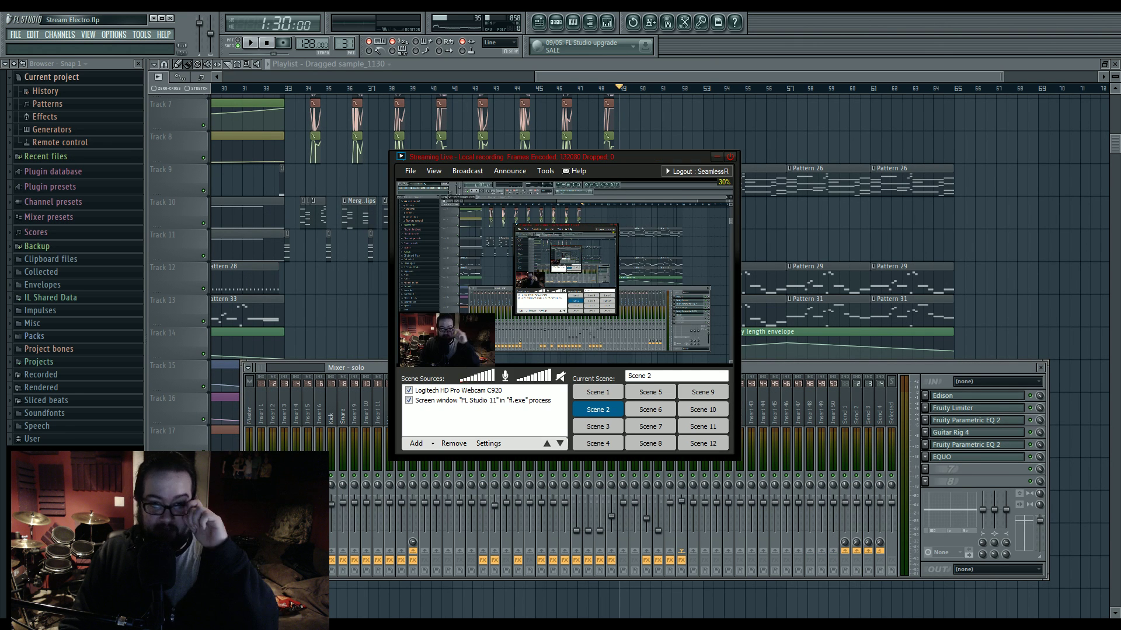
pyautogui.hotkey('alt', 'Tab')
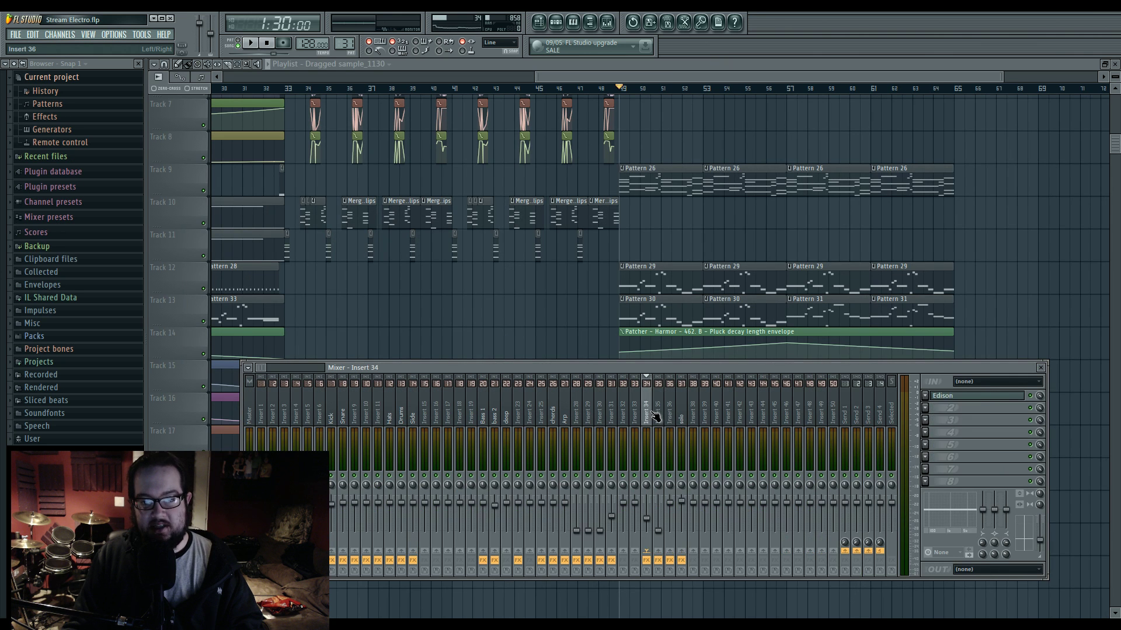
pyautogui.click(981, 435)
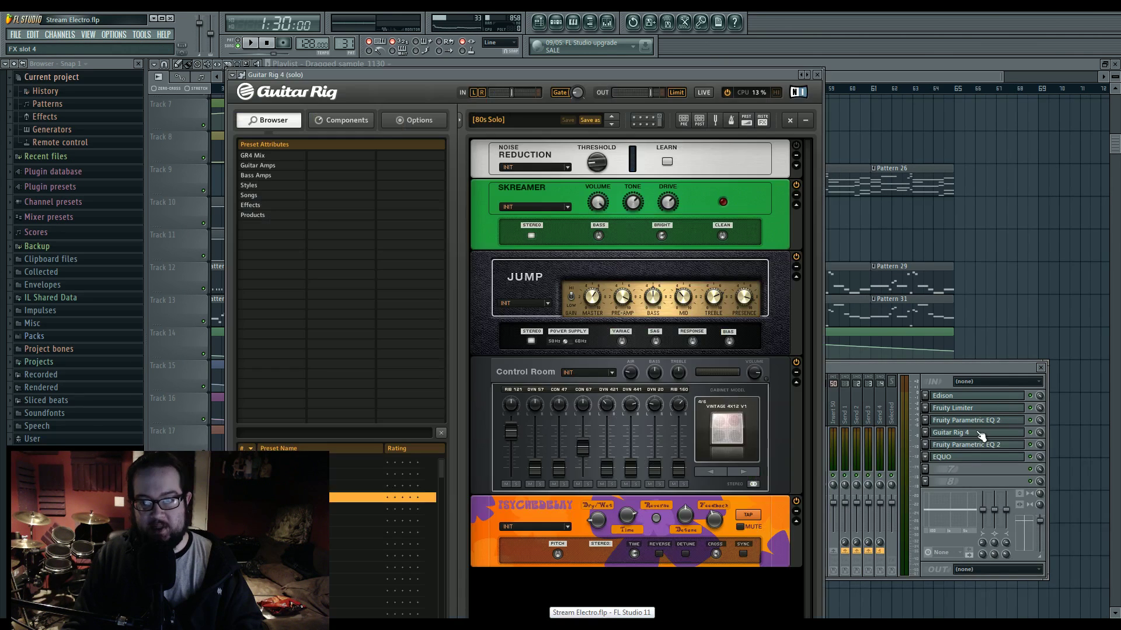
pyautogui.rightClick(992, 304)
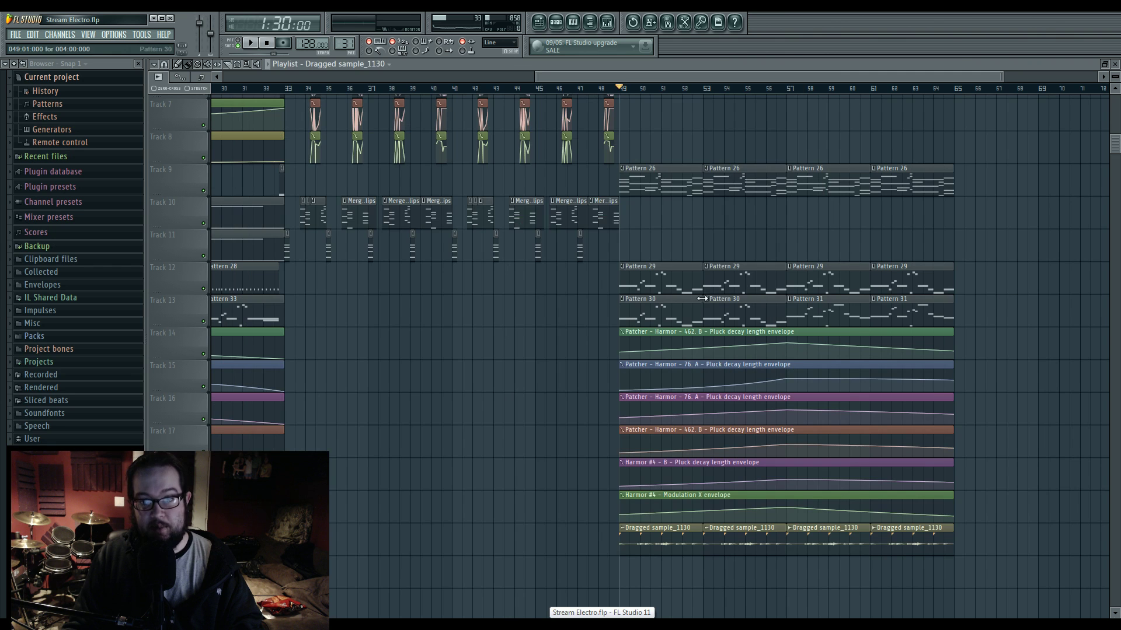
# Step: Show the melody notes of Pattern 30 in the piano roll
pyautogui.click(555, 23)
pyautogui.rightClick(582, 332)
pyautogui.doubleClick(647, 298)
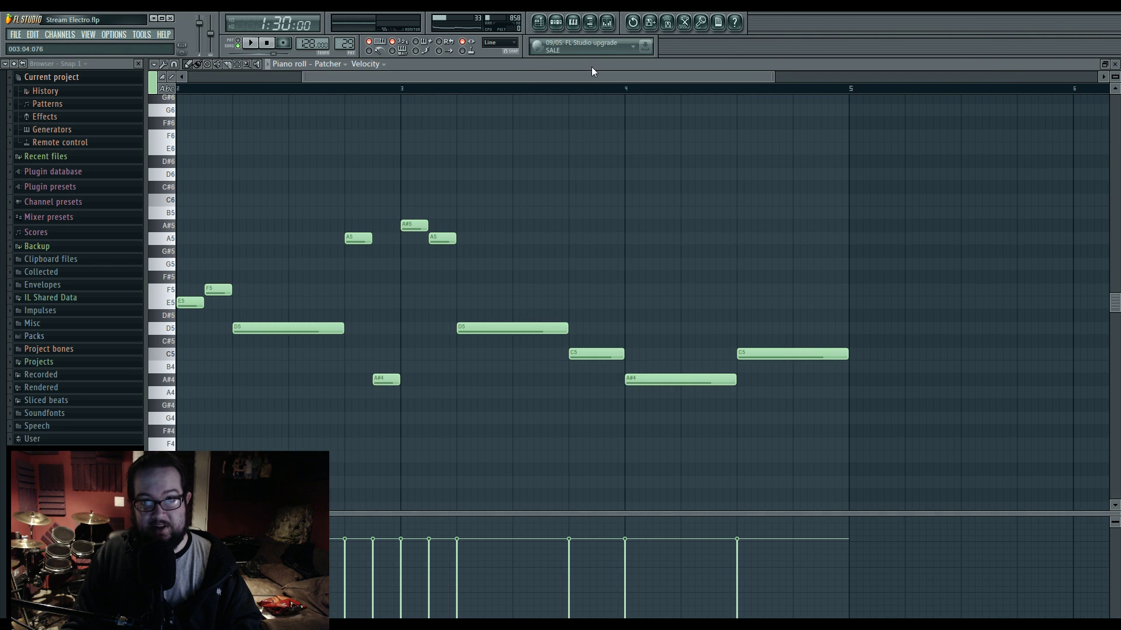
# Step: Show the Patcher channel's plugin map and the matching map of Patcher #2
pyautogui.click(555, 22)
pyautogui.click(581, 349)
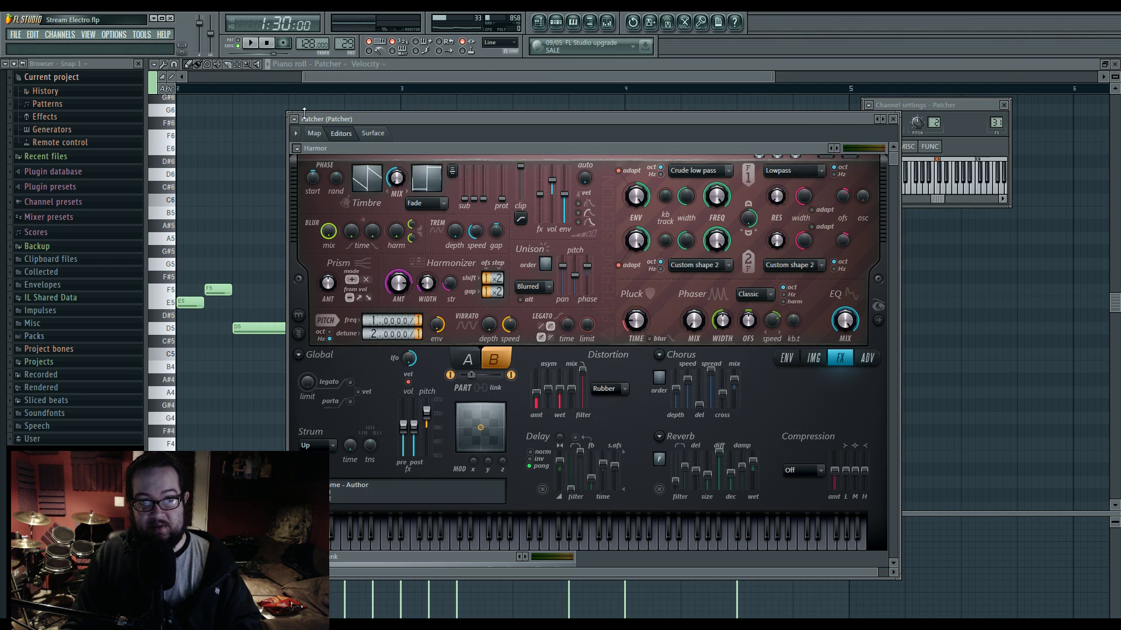
pyautogui.click(314, 133)
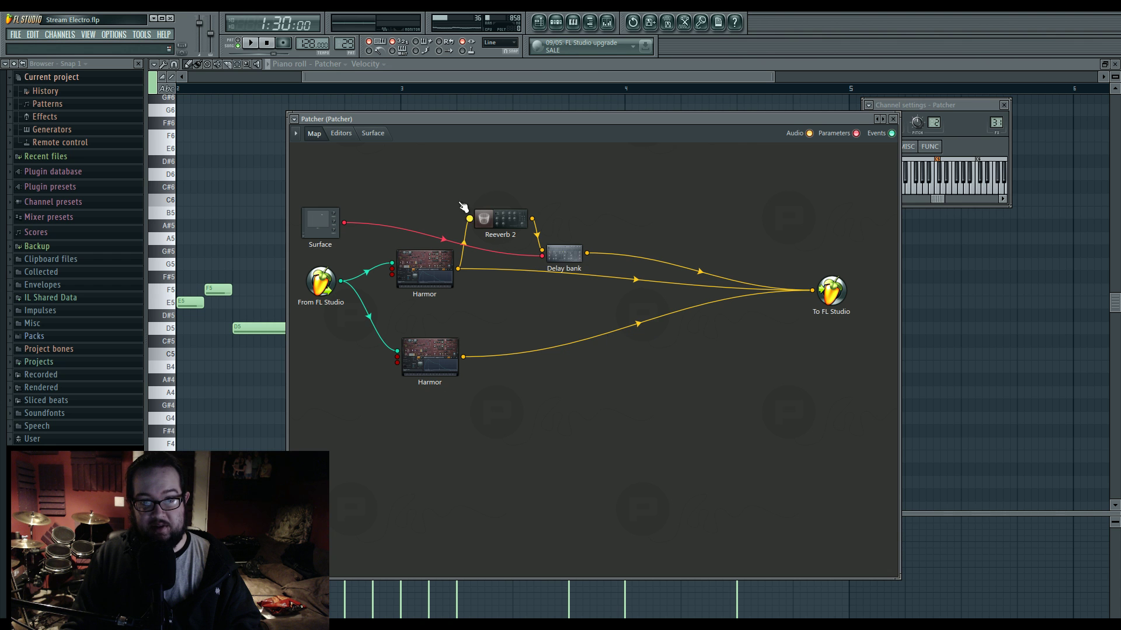
pyautogui.click(555, 22)
pyautogui.click(592, 372)
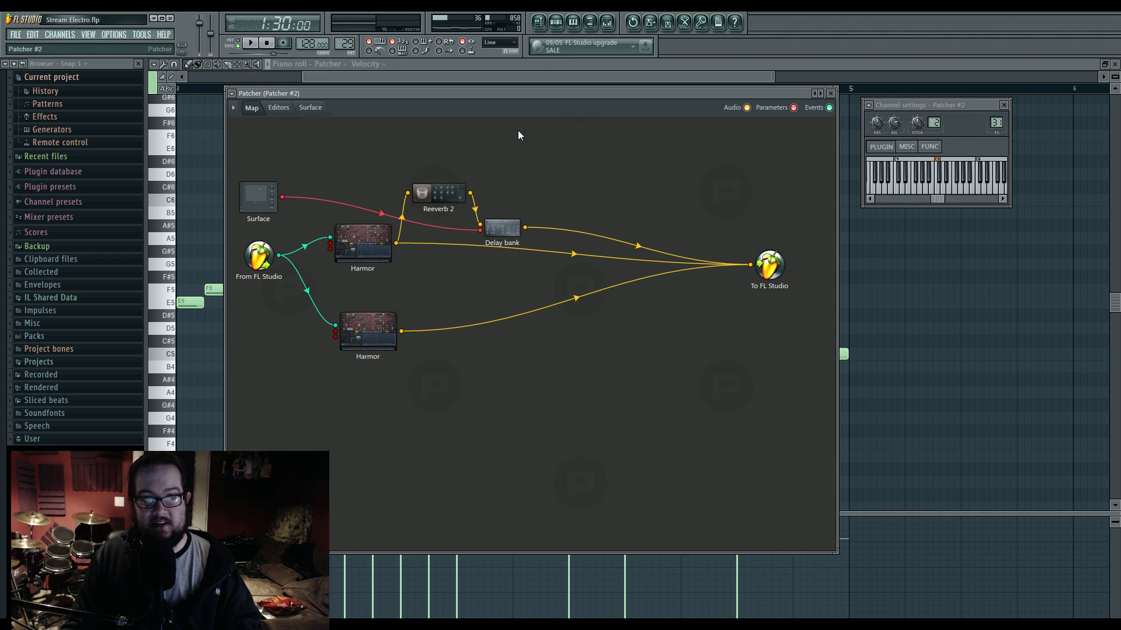
# Step: Return to the playlist, bring bars 49 to 65 into view, and listen to the section from bar 49
pyautogui.click(539, 23)
pyautogui.scroll(6, 626, 309)
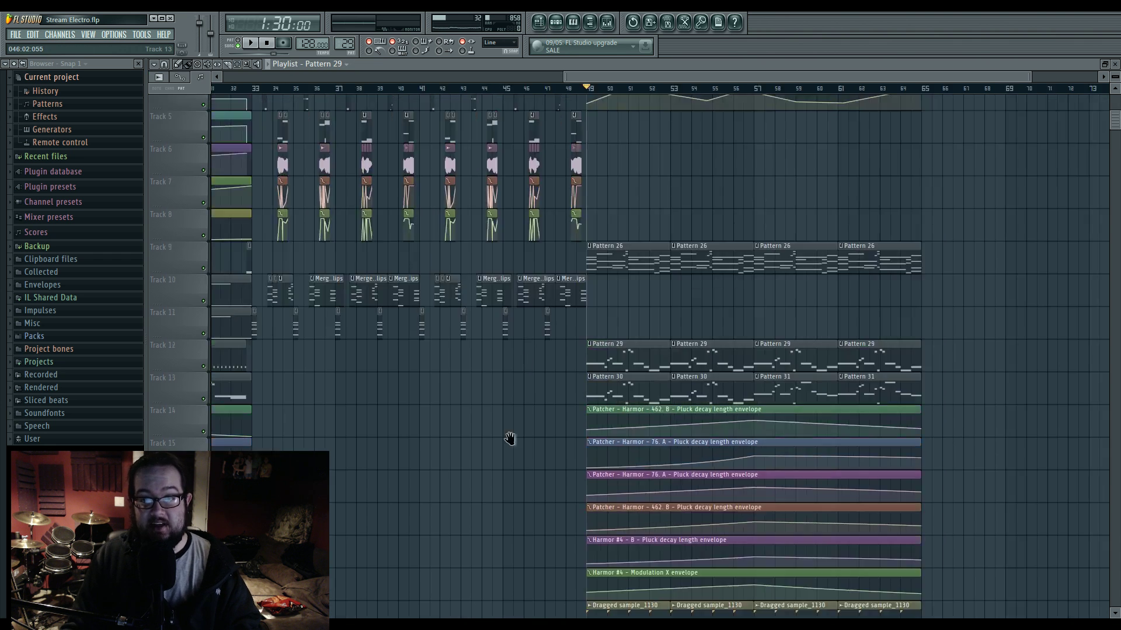
pyautogui.moveTo(723, 375)
pyautogui.mouseDown()
pyautogui.moveTo(674, 352)
pyautogui.moveTo(867, 442)
pyautogui.moveTo(700, 246)
pyautogui.moveTo(868, 347)
pyautogui.moveTo(846, 376)
pyautogui.moveTo(708, 302)
pyautogui.moveTo(445, 327)
pyautogui.moveTo(588, 380)
pyautogui.moveTo(609, 347)
pyautogui.moveTo(493, 241)
pyautogui.moveTo(524, 530)
pyautogui.moveTo(318, 404)
pyautogui.moveTo(622, 385)
pyautogui.moveTo(705, 406)
pyautogui.mouseUp()
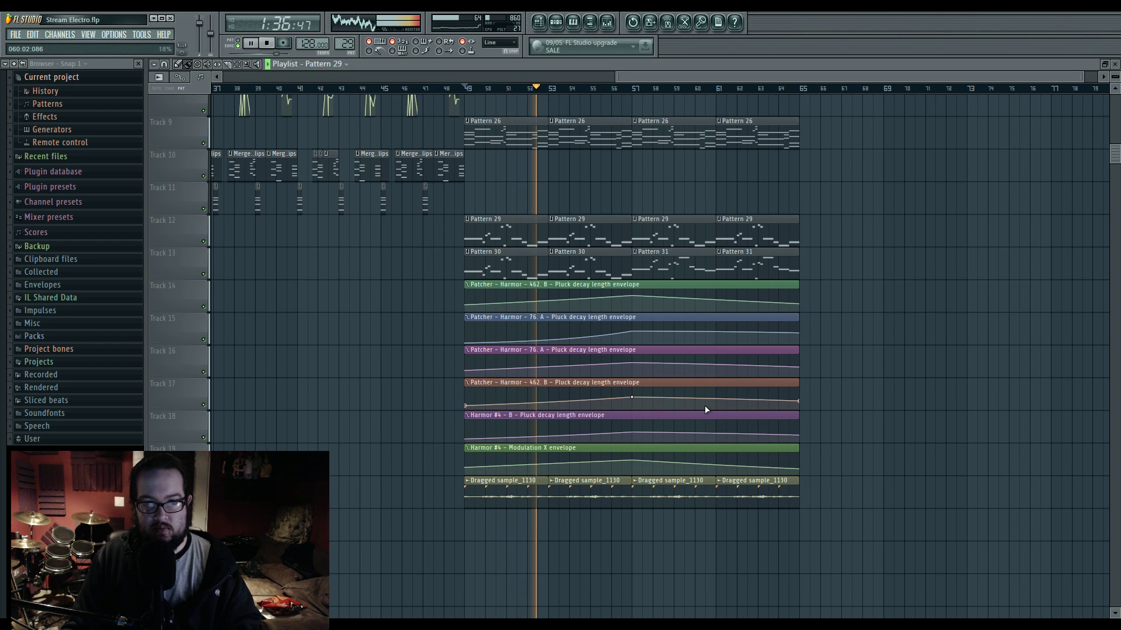
pyautogui.press('space')
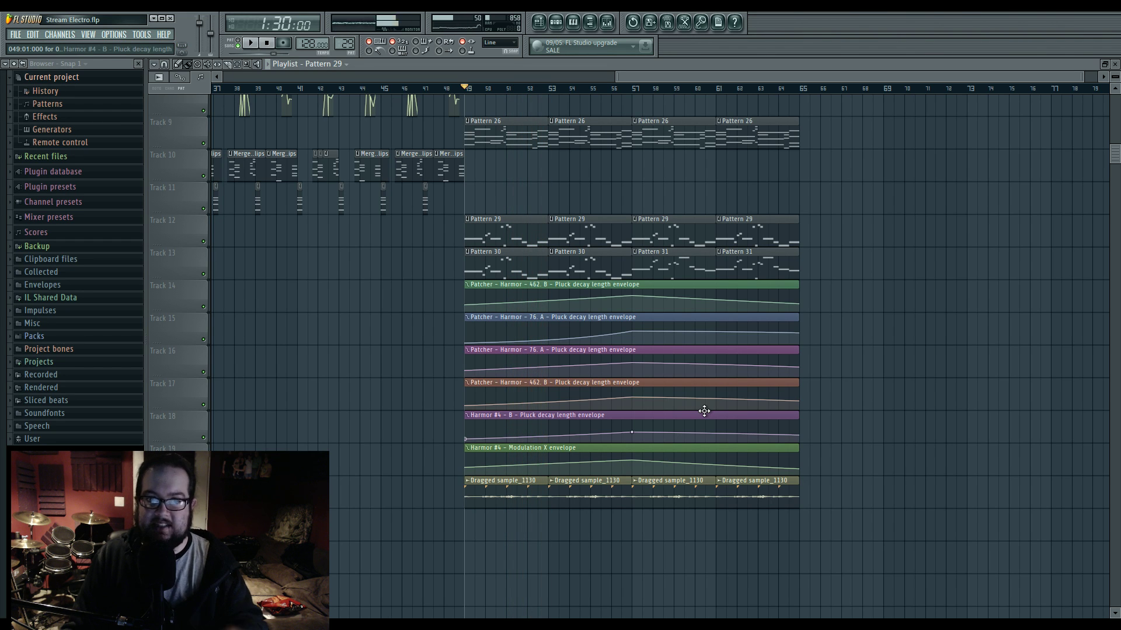
# Step: Turn the FireStudio driver's Triple buffer option off and back on in the audio settings to compare latency
pyautogui.click(113, 35)
pyautogui.click(126, 66)
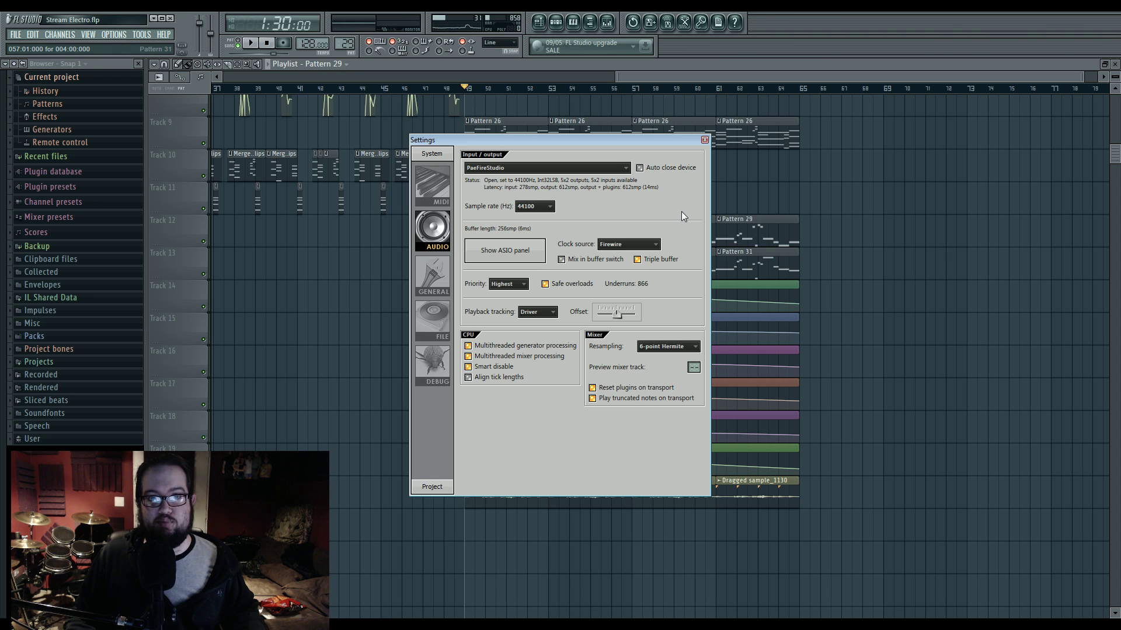
pyautogui.click(637, 259)
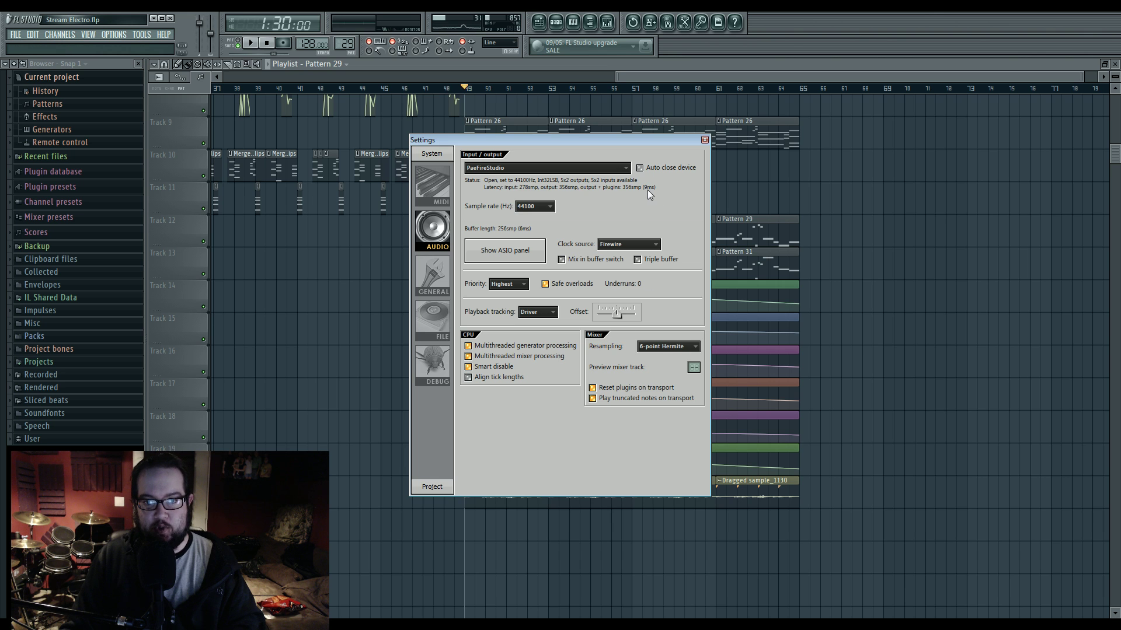
pyautogui.click(656, 260)
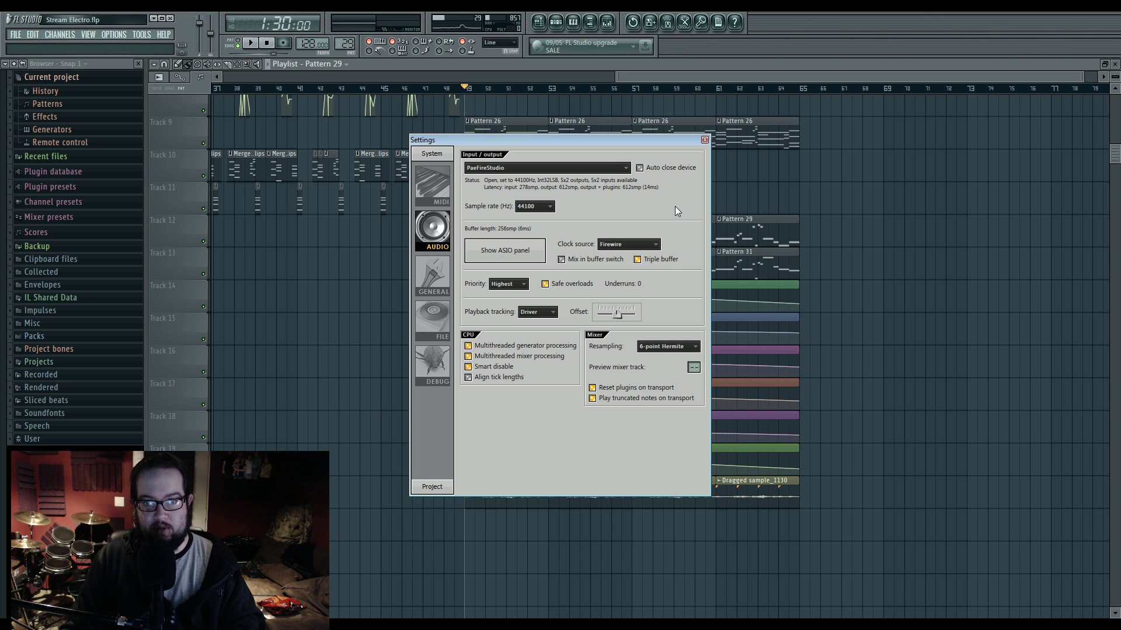
# Step: Check the audio interface's sample rate and buffer size in PreSonus Universal Control, minimize it, and close the FL Studio settings
pyautogui.click(1004, 624)
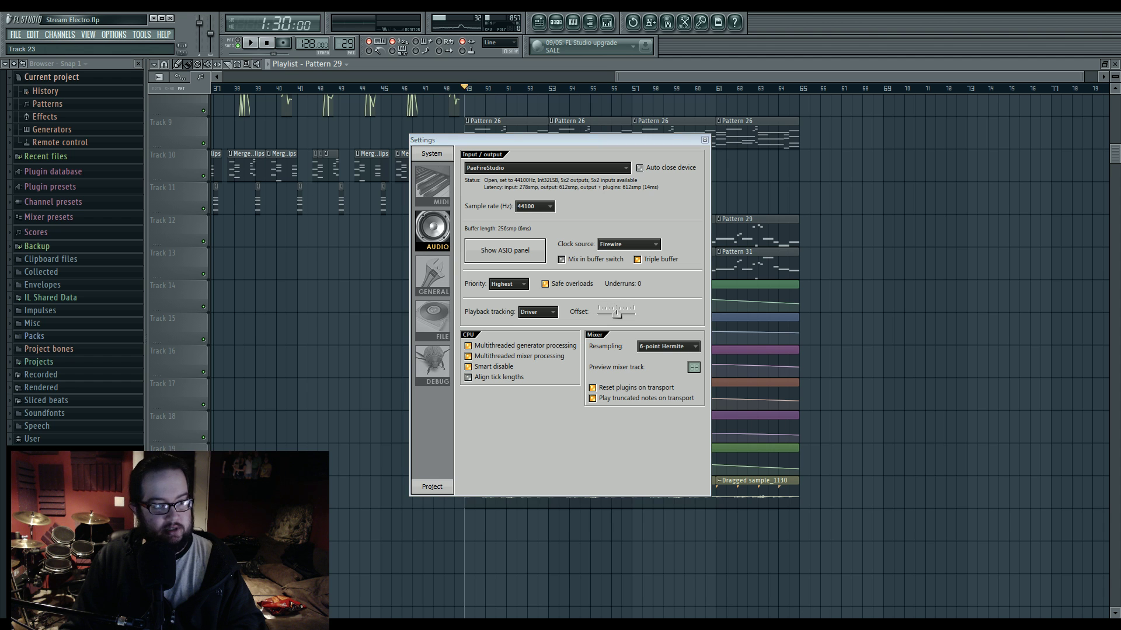
pyautogui.click(14, 624)
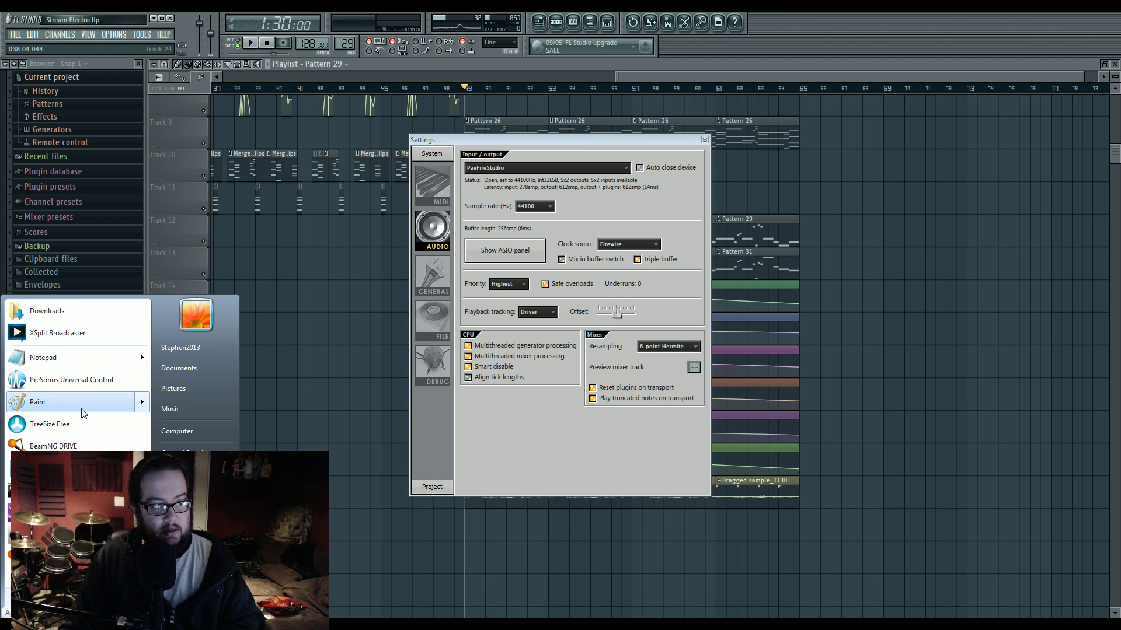
pyautogui.click(94, 380)
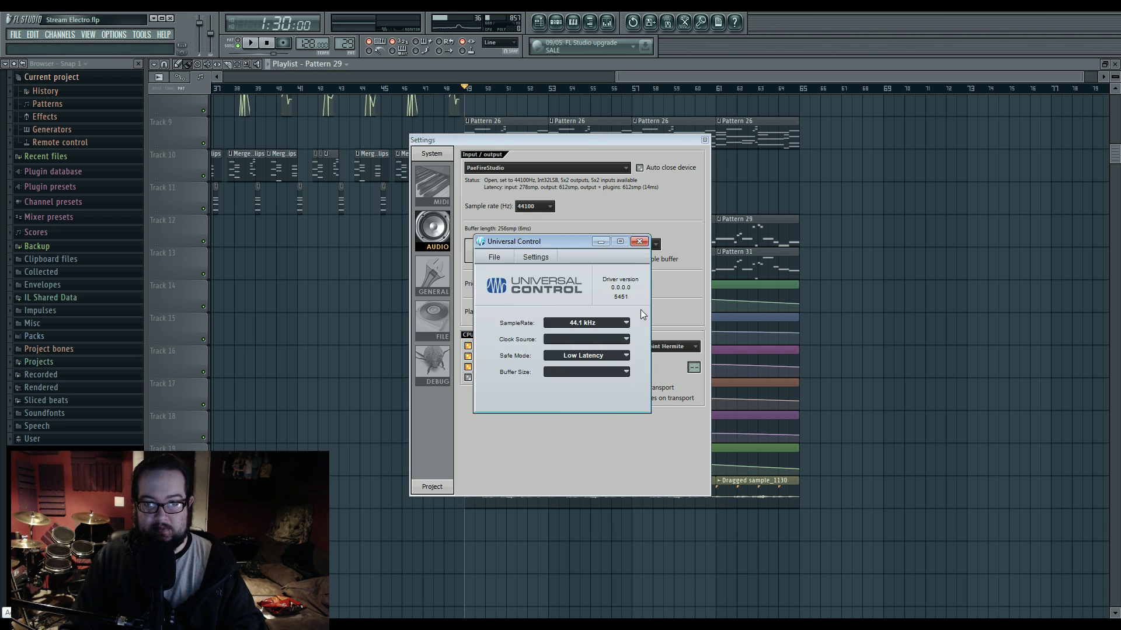
pyautogui.click(904, 200)
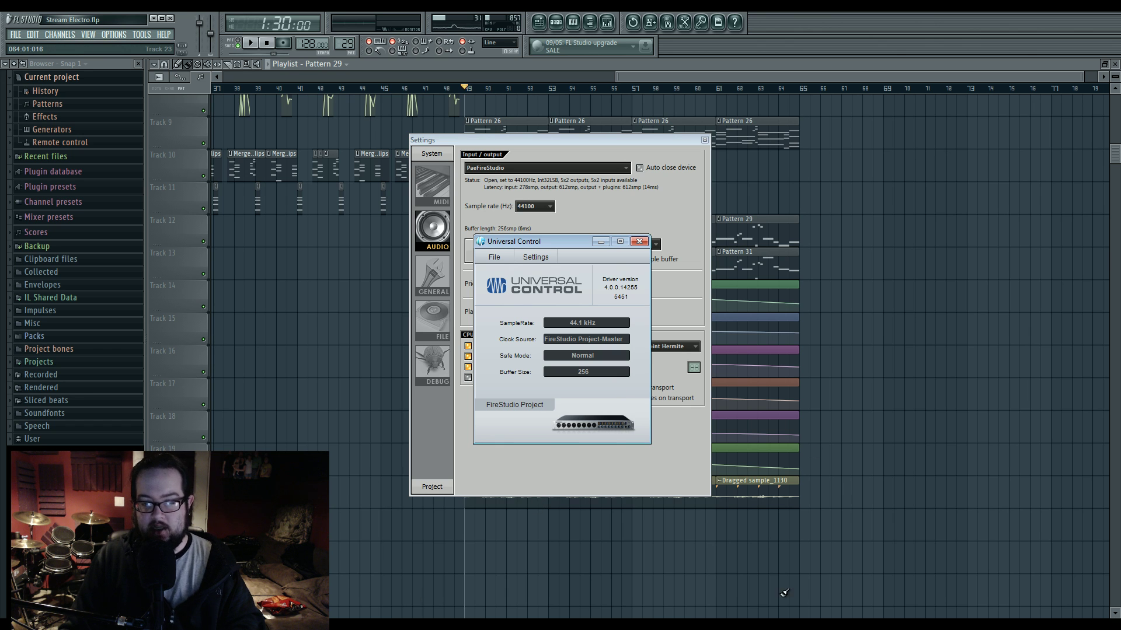
pyautogui.click(601, 242)
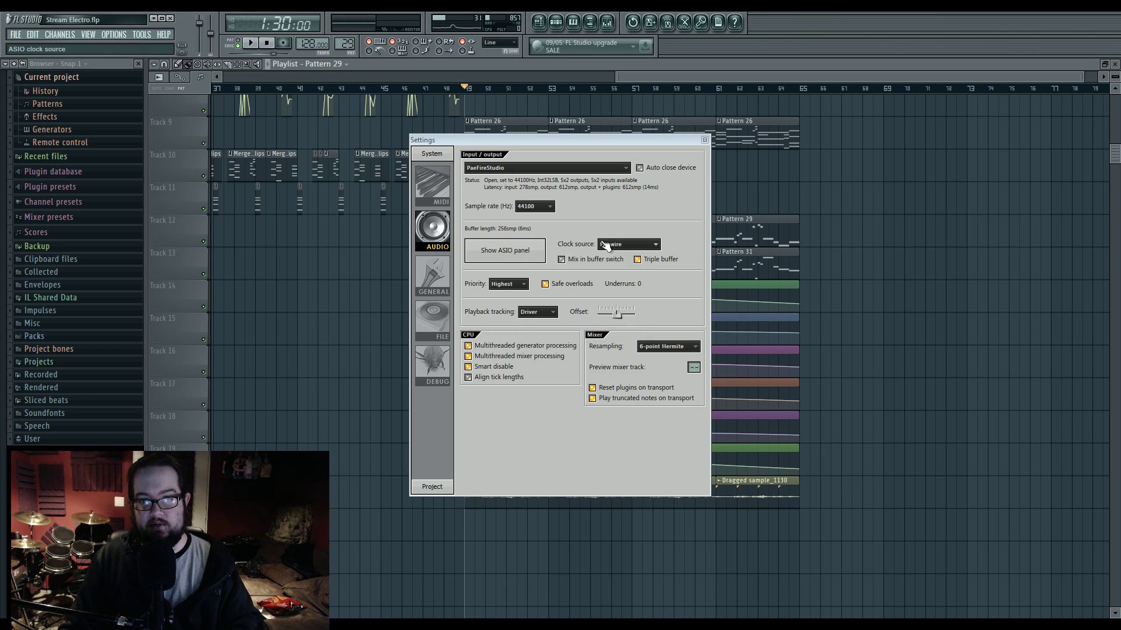
pyautogui.moveTo(532, 141); pyautogui.dragTo(522, 168)
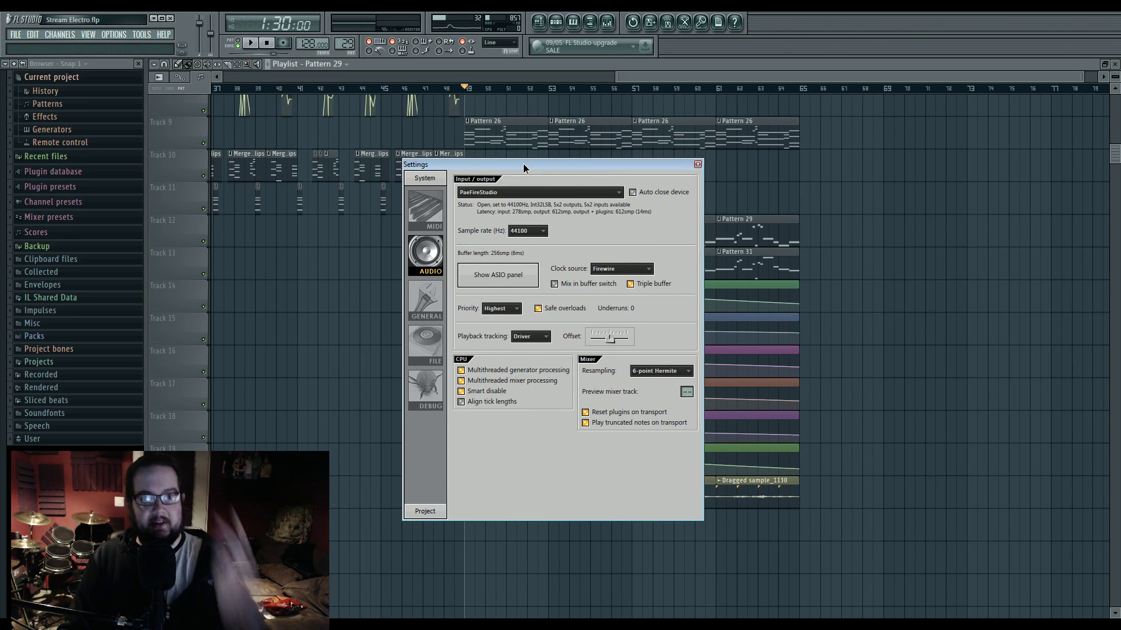
pyautogui.click(698, 164)
# Step: Look over the playlist arrangement, from the opening patterns to the empty bars after bar 65
pyautogui.scroll(7, 826, 233)
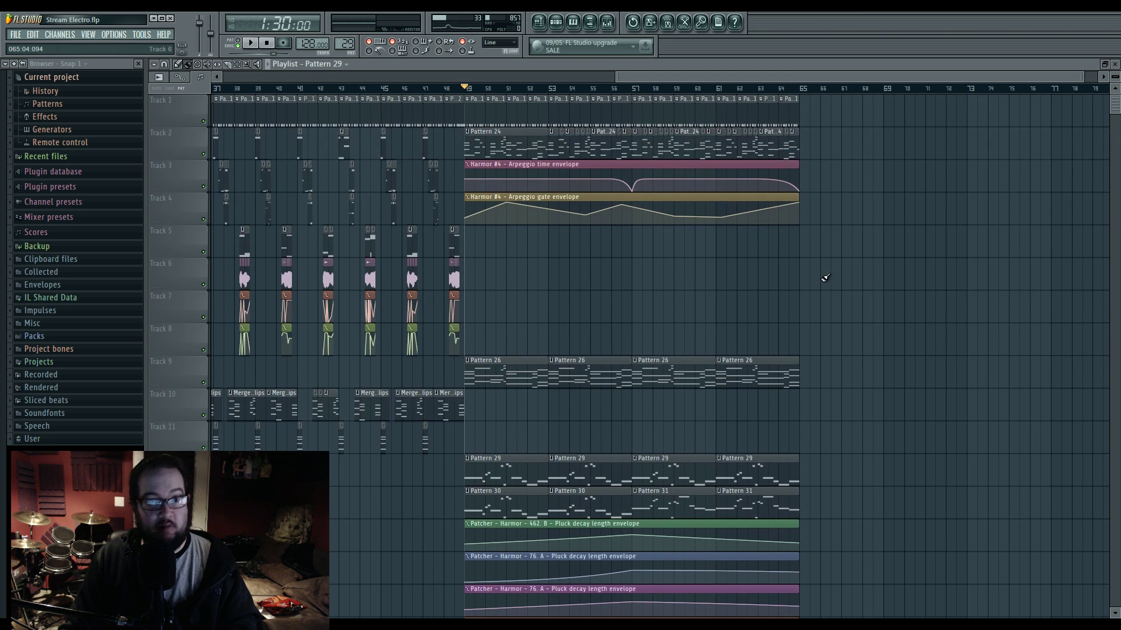
pyautogui.moveTo(593, 281); pyautogui.dragTo(1012, 360)
pyautogui.scroll(-5, 1027, 289)
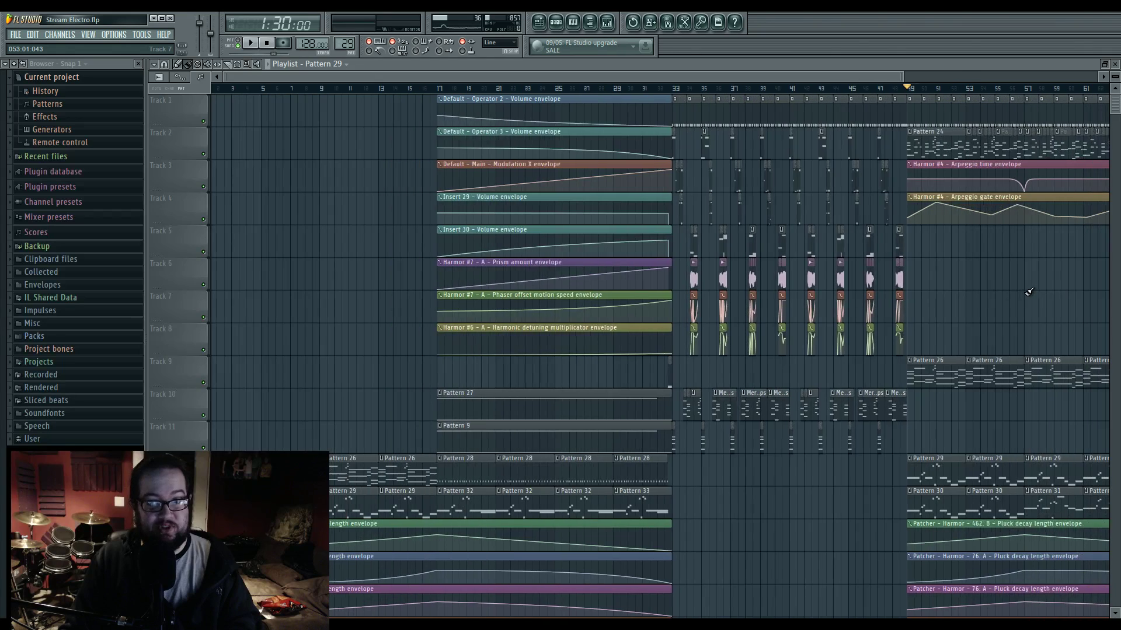
pyautogui.scroll(-1, 1018, 305)
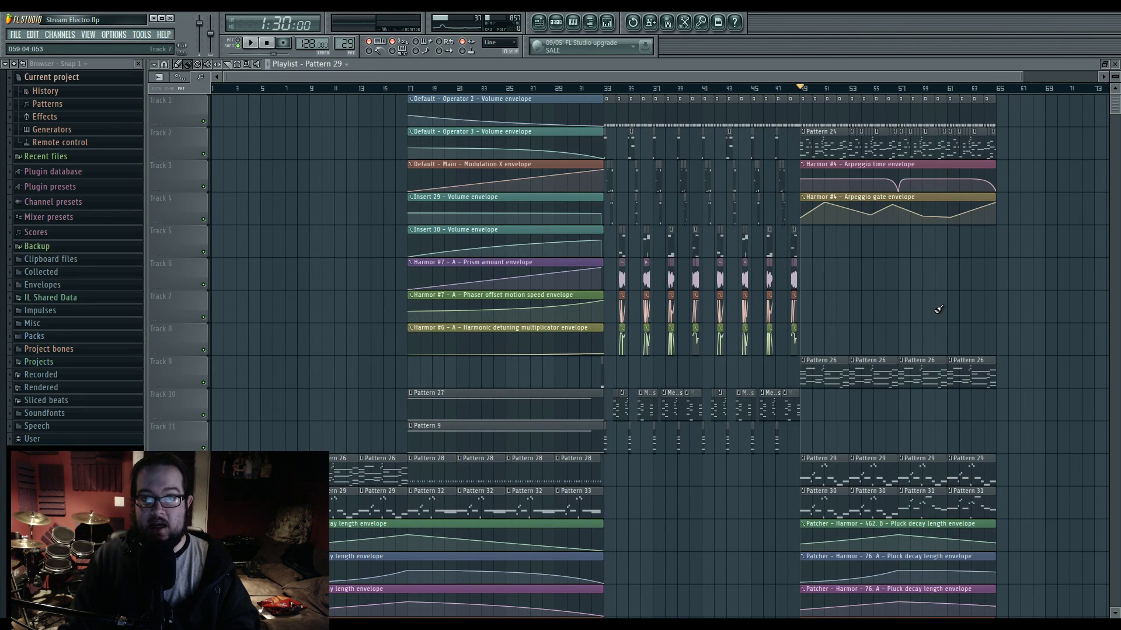
pyautogui.scroll(-3, 992, 234)
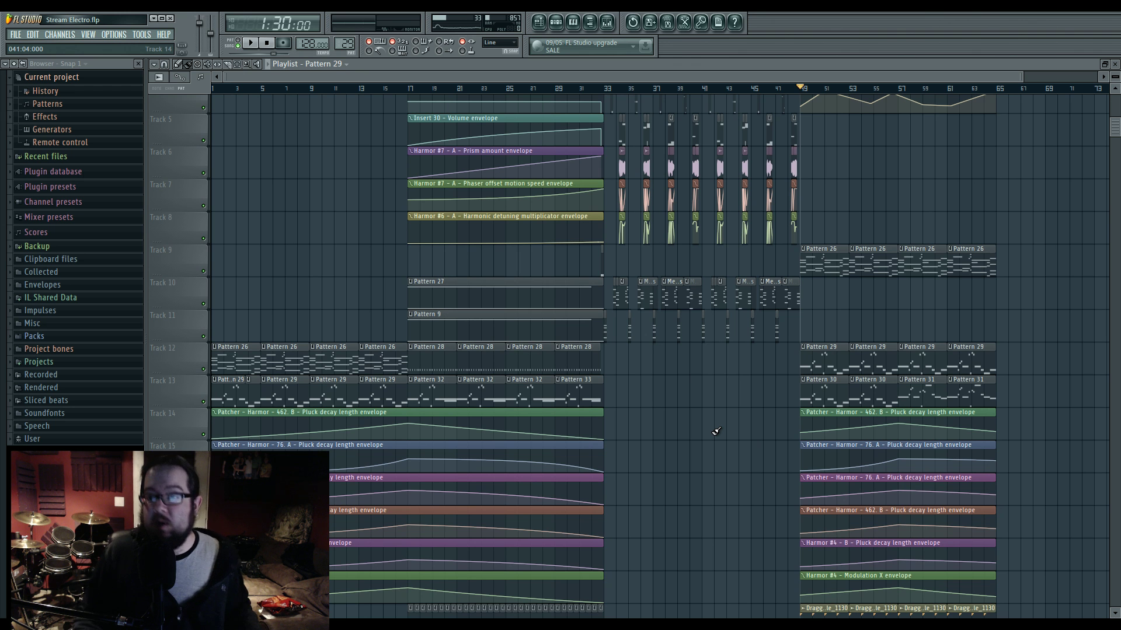
pyautogui.moveTo(866, 175)
pyautogui.mouseDown()
pyautogui.moveTo(570, 298)
pyautogui.moveTo(724, 315)
pyautogui.moveTo(548, 298)
pyautogui.mouseUp()
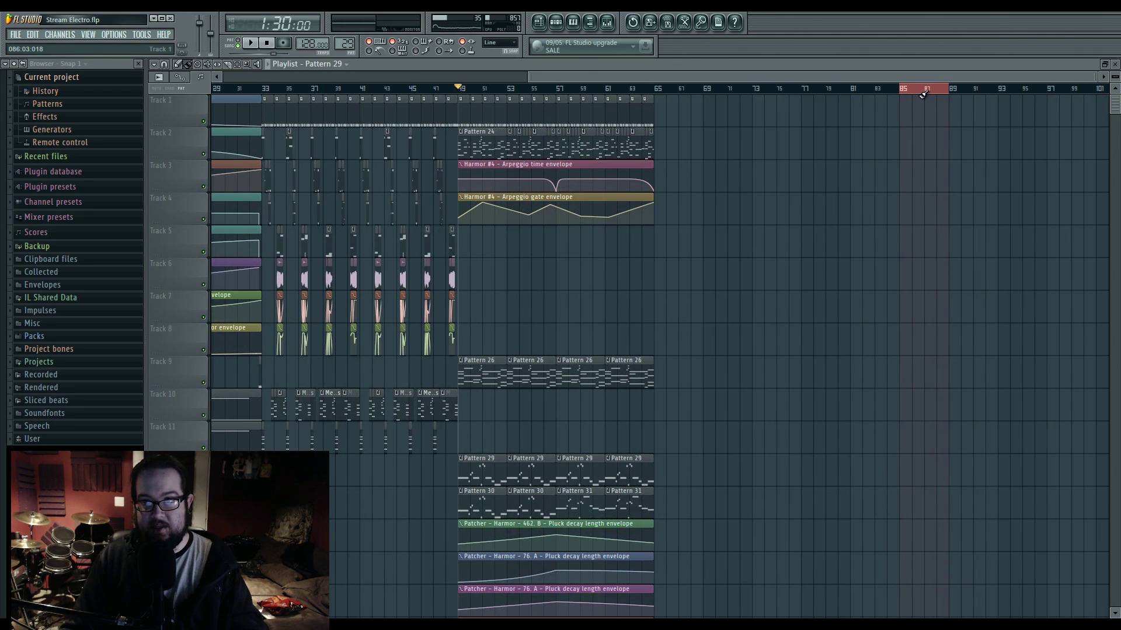
pyautogui.scroll(-5, 908, 415)
pyautogui.scroll(5, 908, 455)
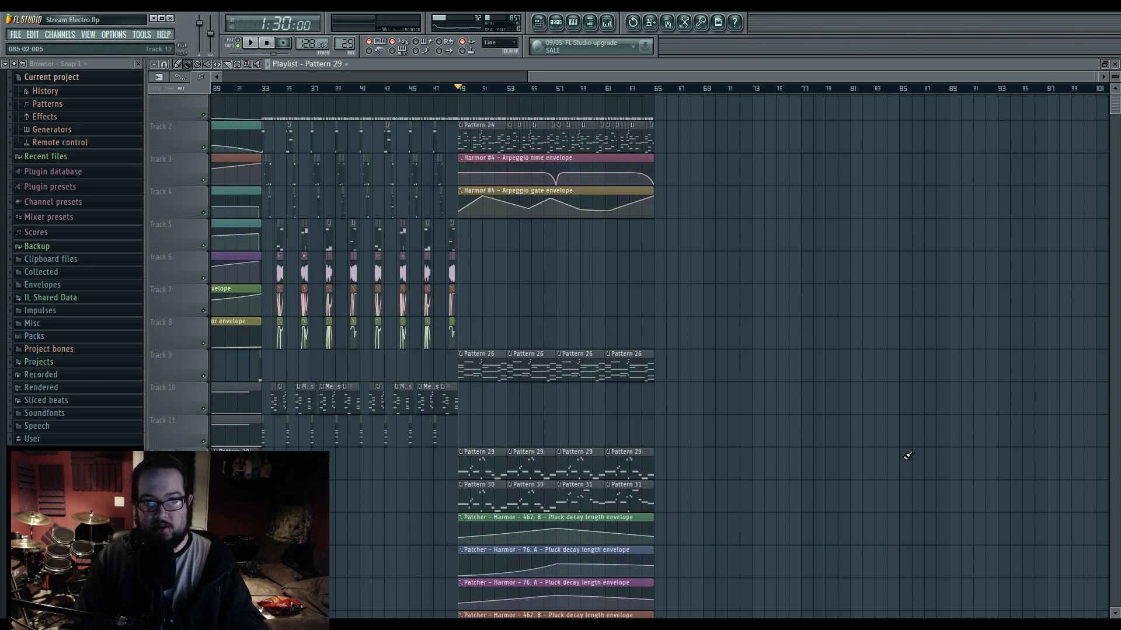
pyautogui.moveTo(537, 284); pyautogui.dragTo(816, 295)
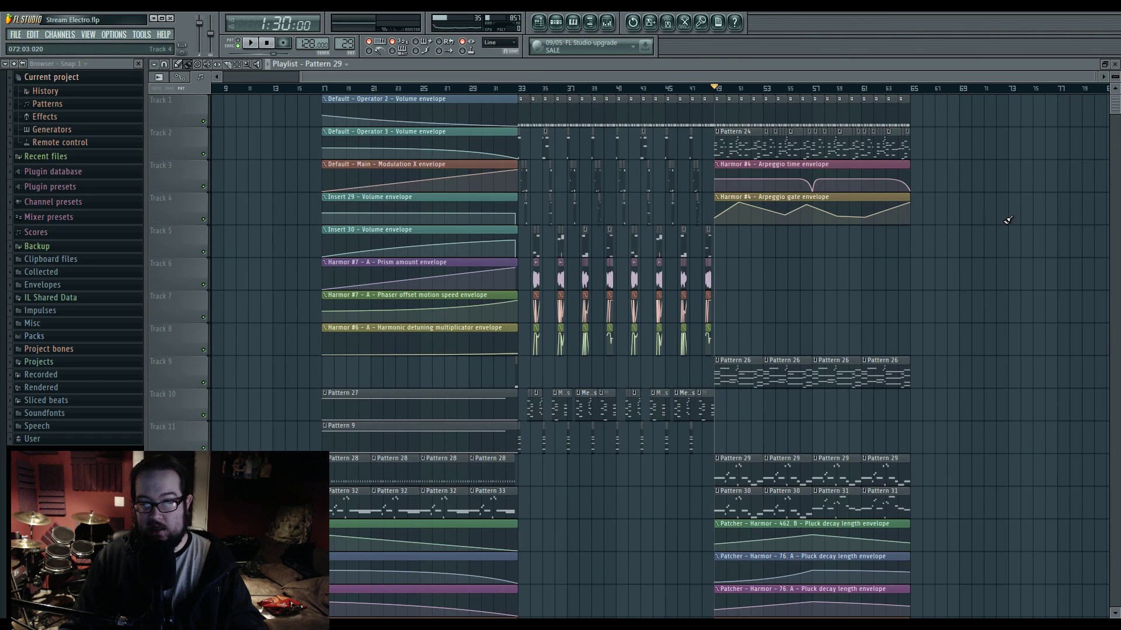
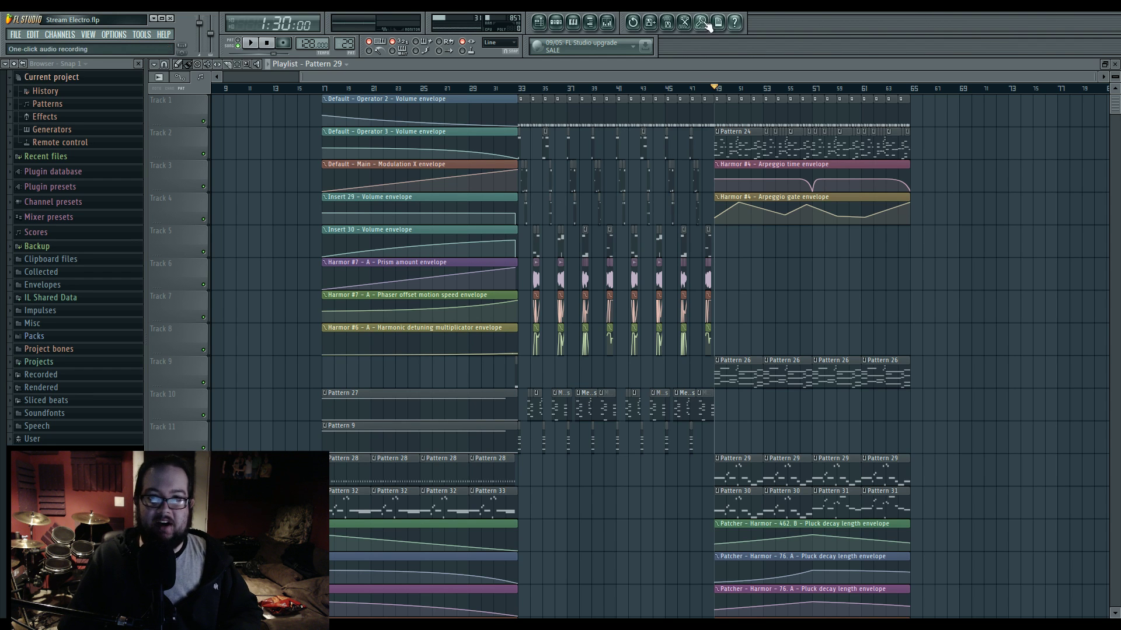
# Step: Show the Maximus effect on the mixer's Master track and watch its monitor during brief playback from bar 49
pyautogui.click(607, 24)
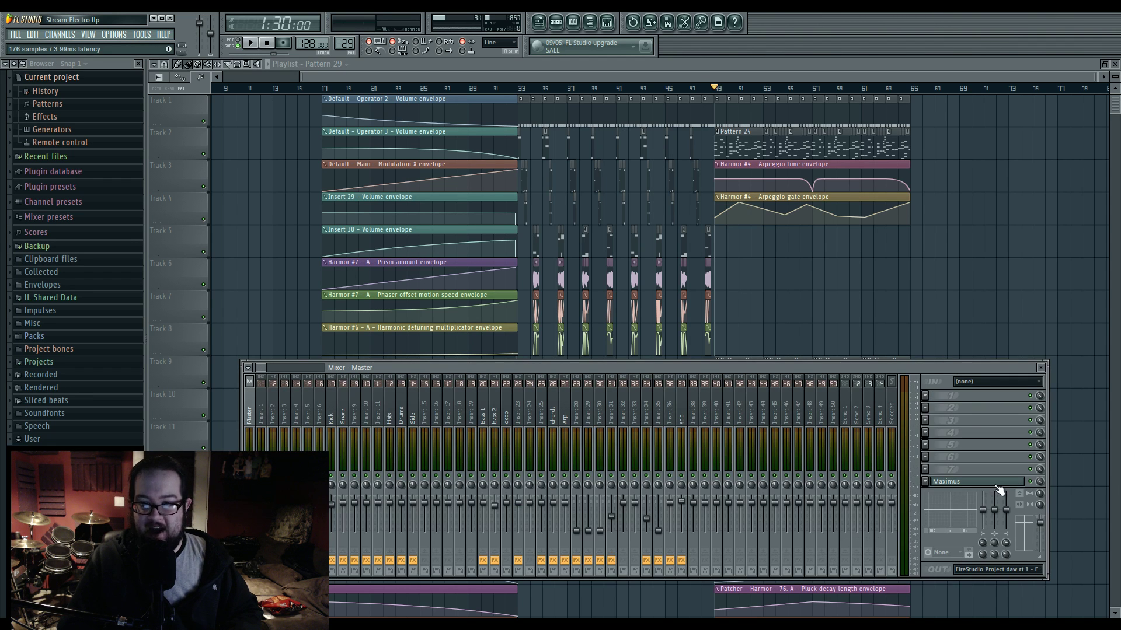
pyautogui.click(994, 482)
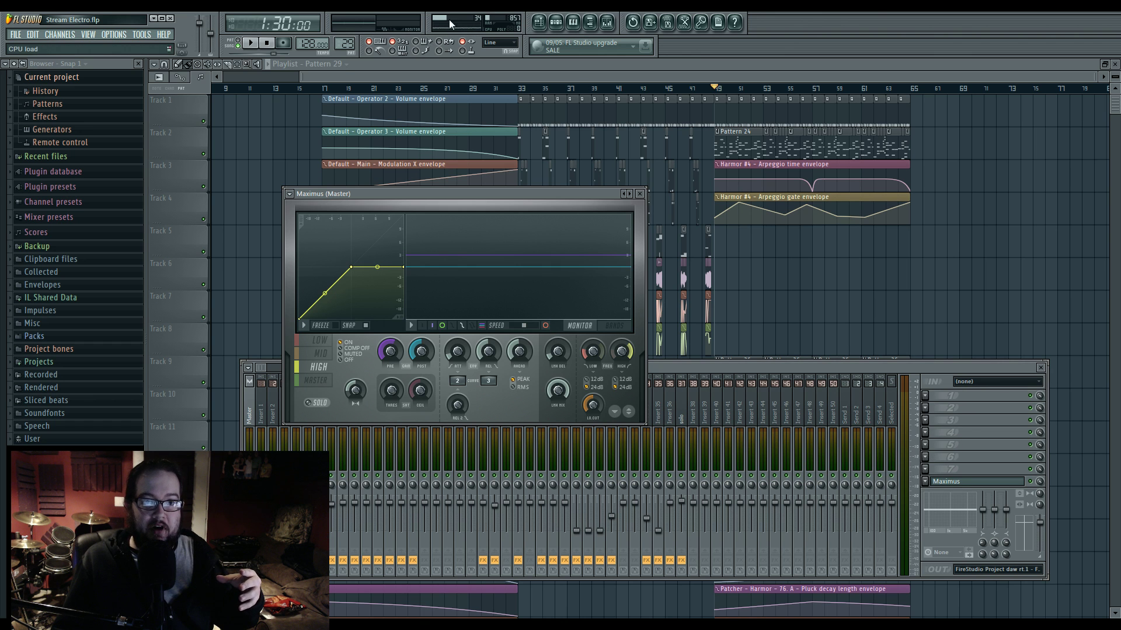
pyautogui.click(250, 43)
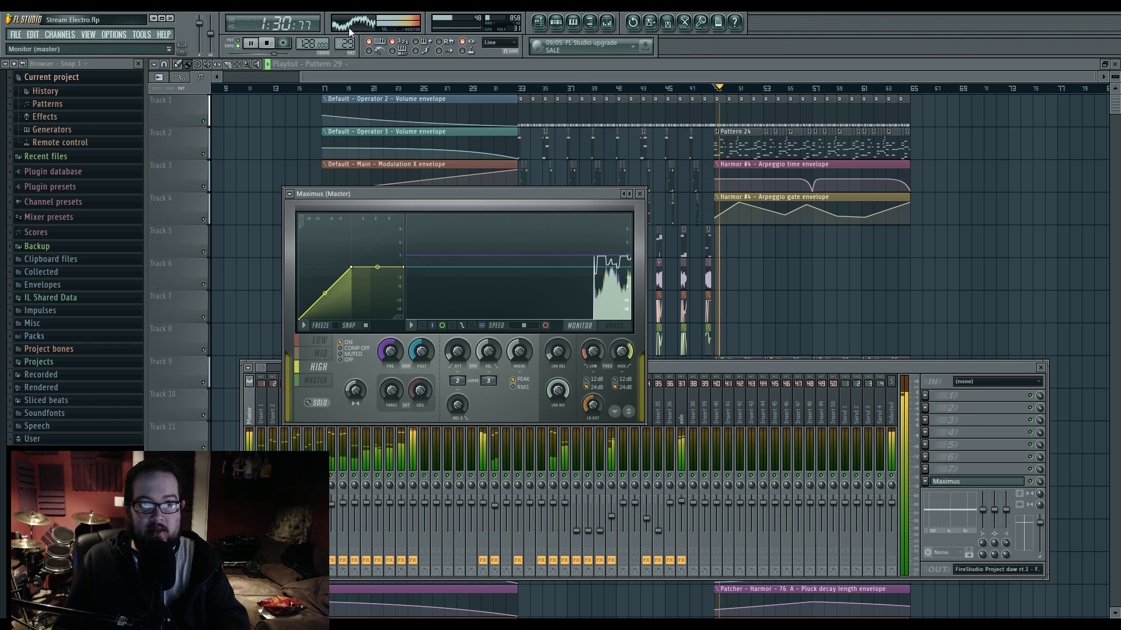
pyautogui.press('space')
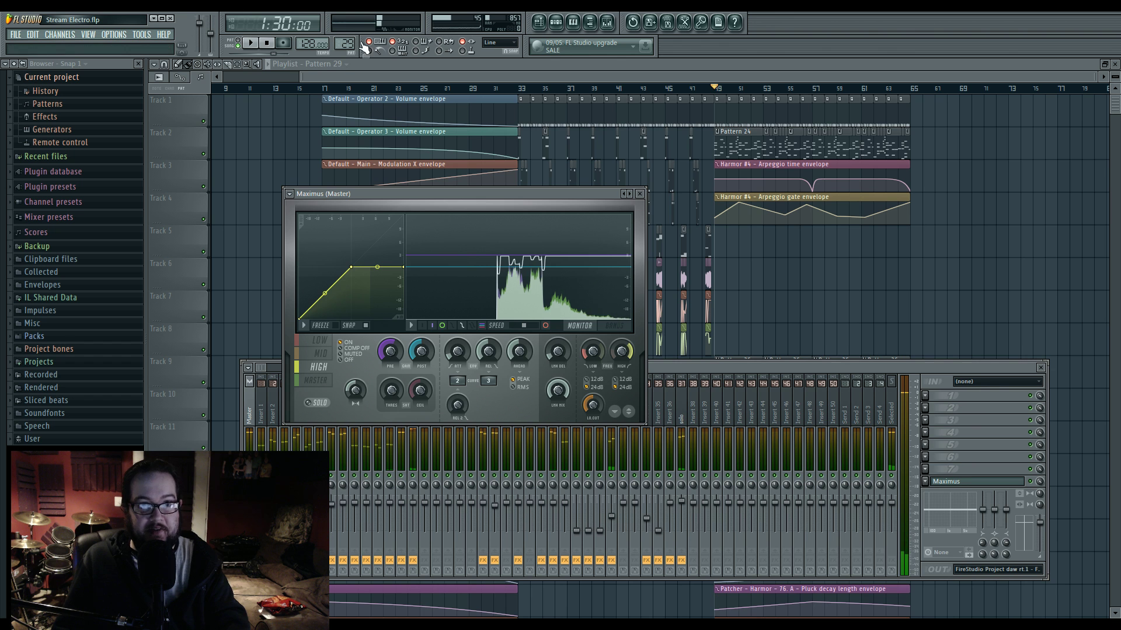
pyautogui.moveTo(479, 195); pyautogui.dragTo(548, 254)
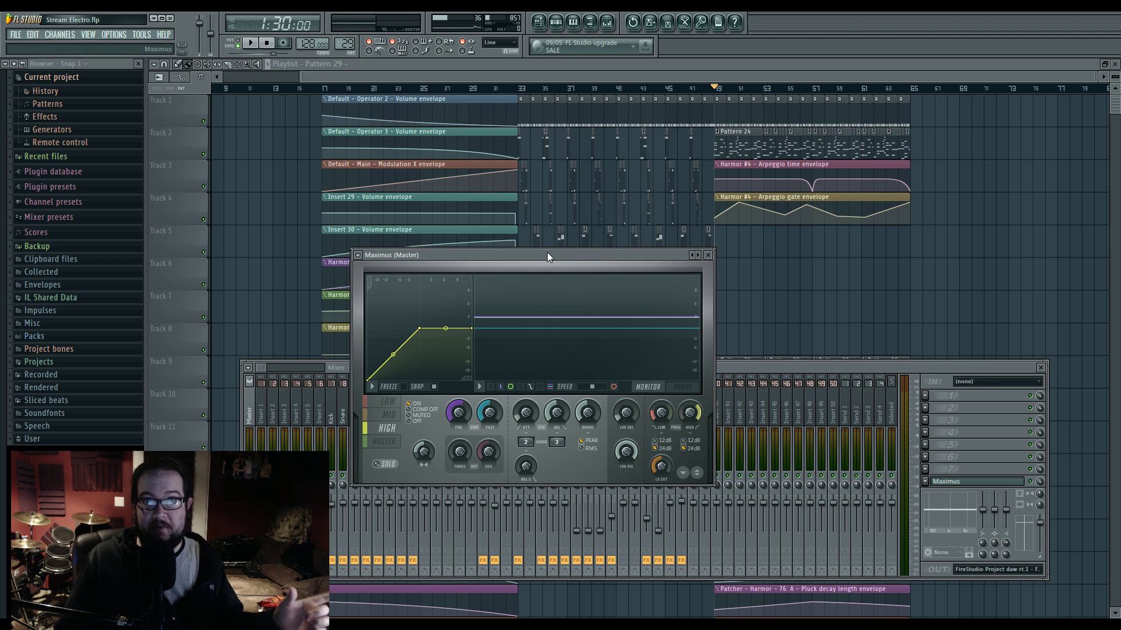
# Step: Switch the audio device to Primary Sound Driver and raise its buffer length to 7328 samples
pyautogui.click(114, 35)
pyautogui.click(131, 68)
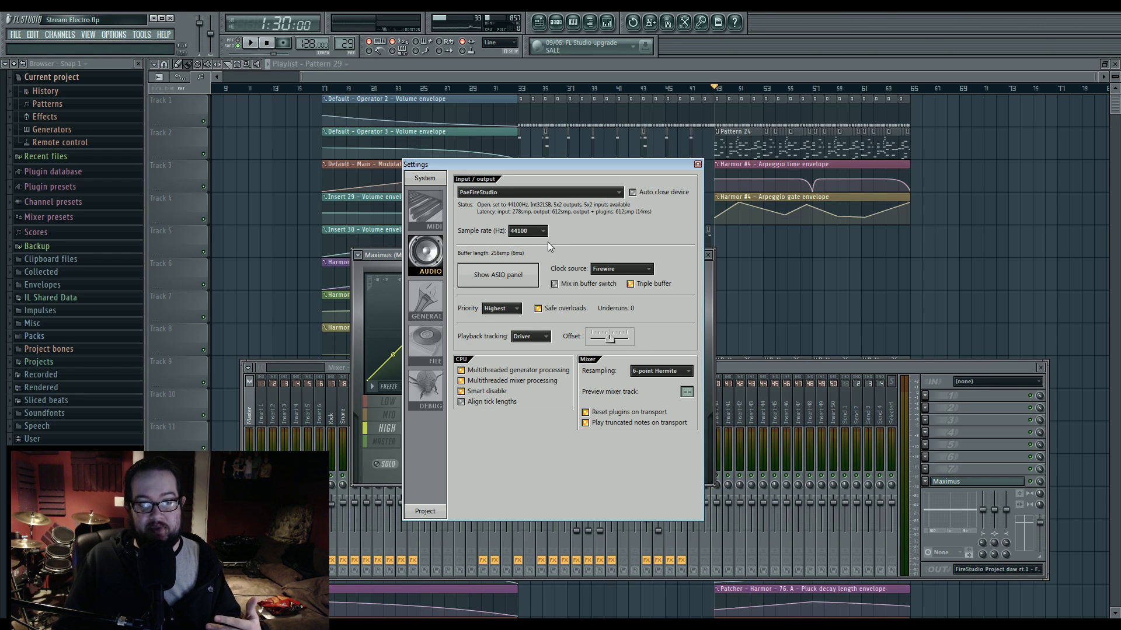
pyautogui.click(570, 192)
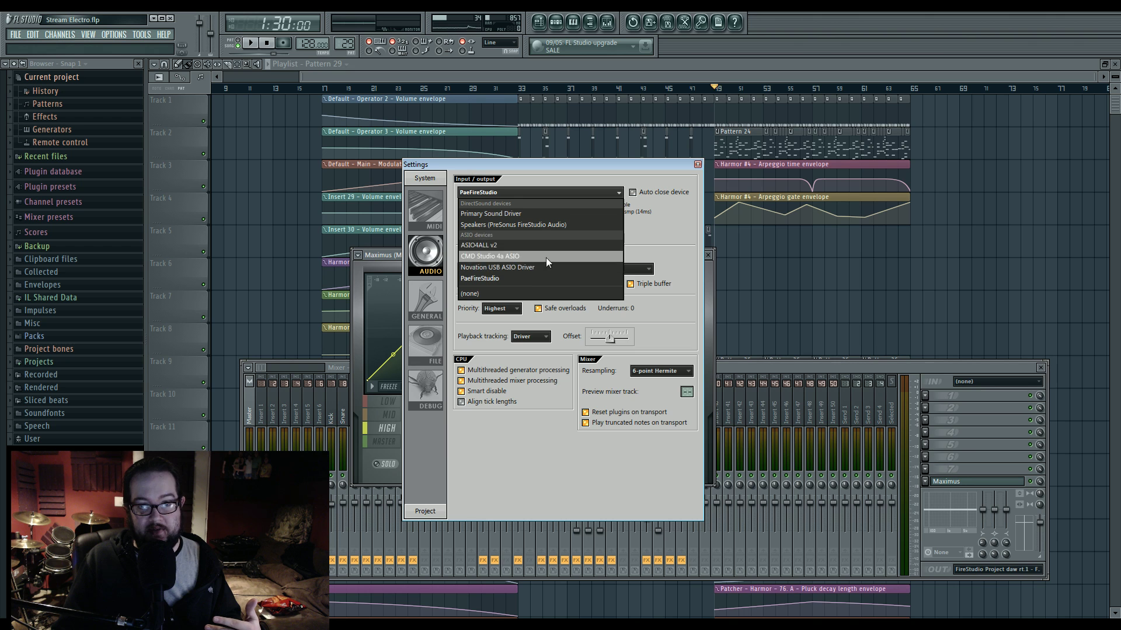
pyautogui.click(537, 215)
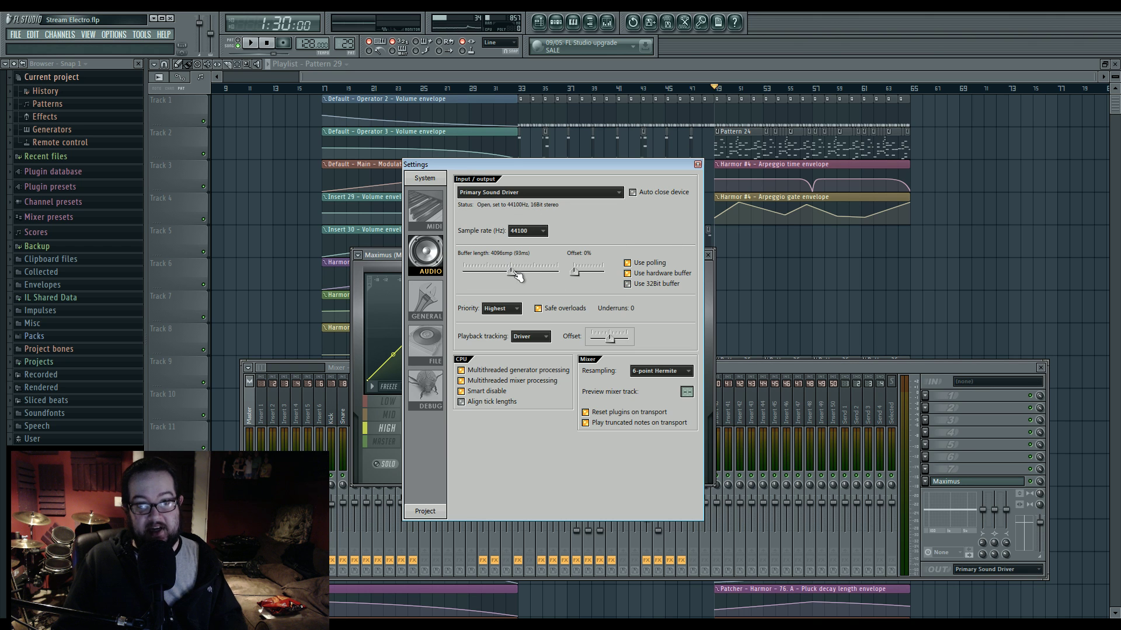
pyautogui.moveTo(514, 277); pyautogui.dragTo(548, 272)
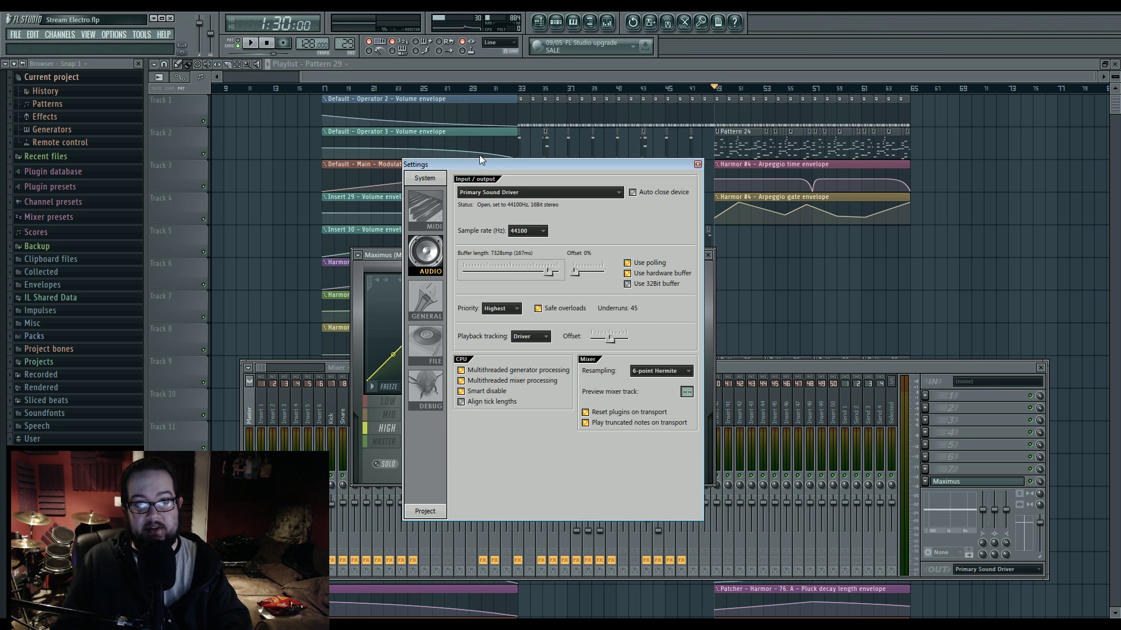
# Step: Test playback from bar 49 with the long buffer, and shorten the buffer length to 2464 samples
pyautogui.click(251, 43)
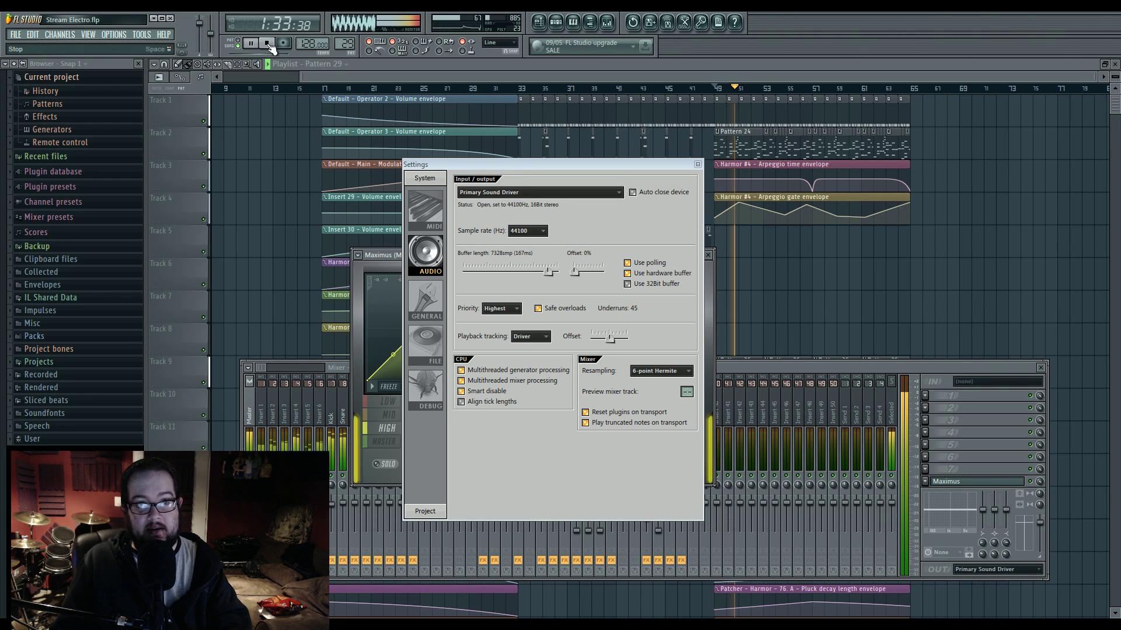
pyautogui.click(268, 43)
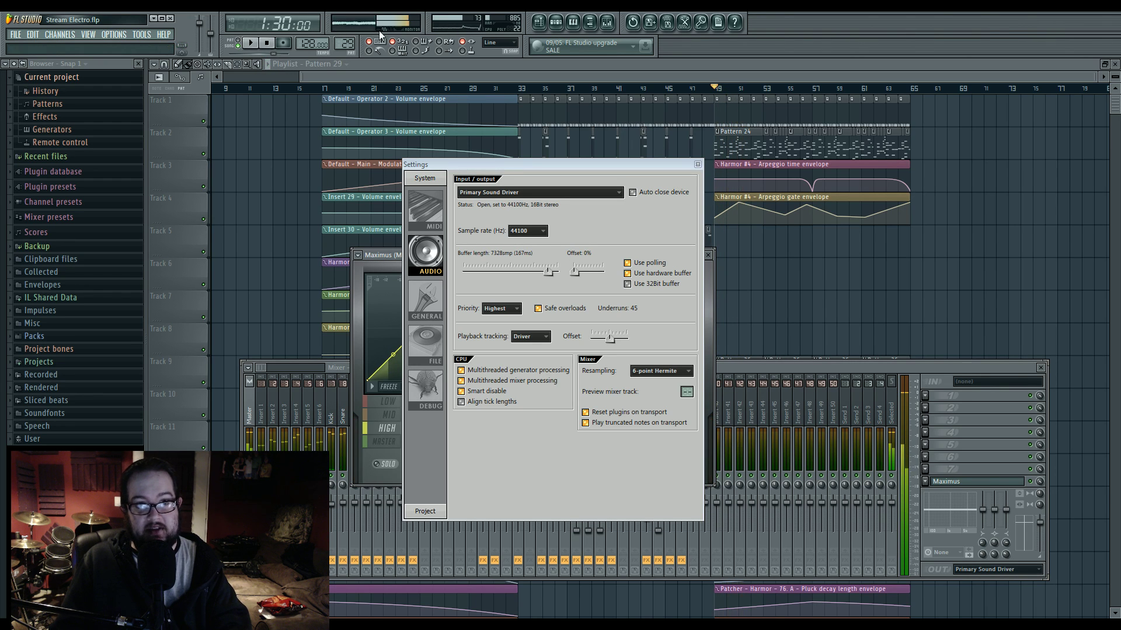
pyautogui.moveTo(551, 272); pyautogui.dragTo(484, 272)
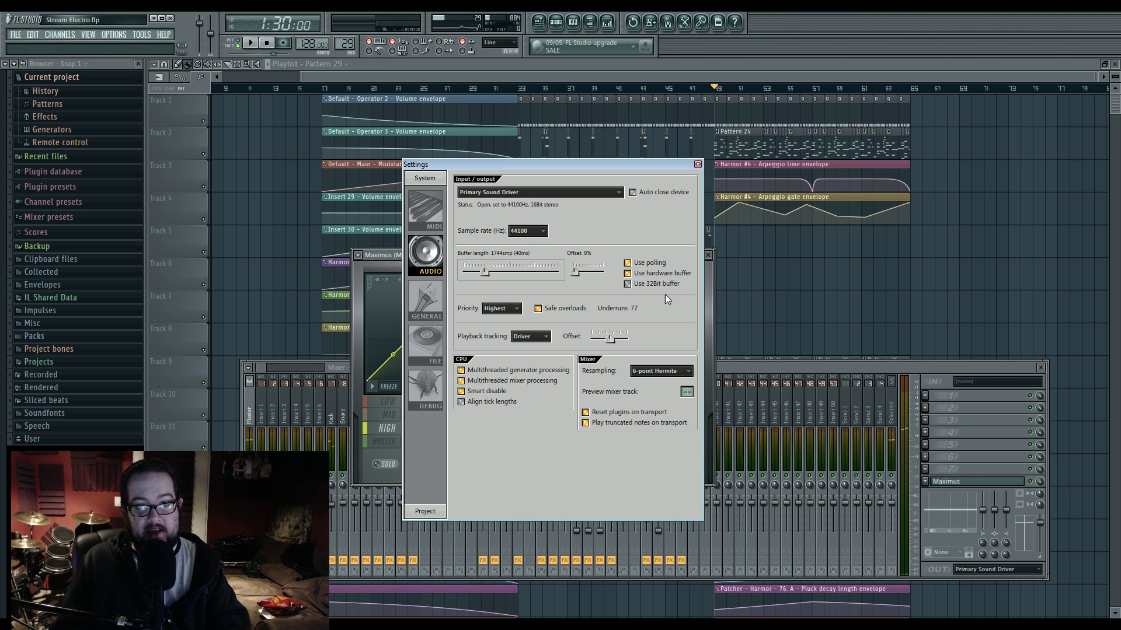
pyautogui.moveTo(494, 279); pyautogui.dragTo(503, 279)
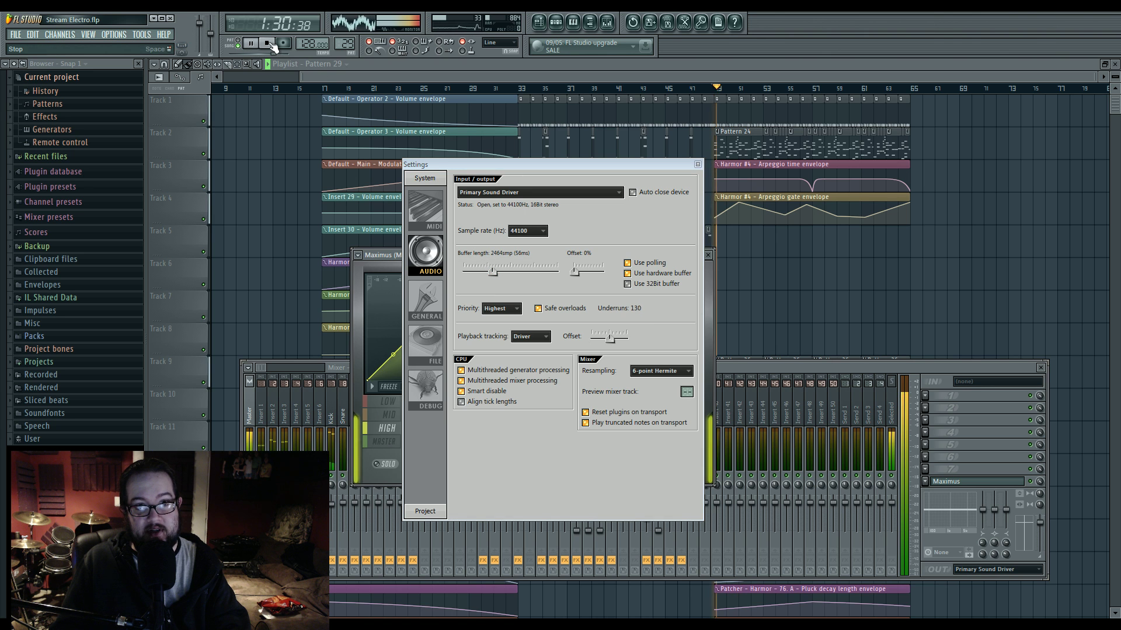
# Step: Set the audio device back to PaeFireStudio and play the song from bar 49
pyautogui.click(540, 192)
pyautogui.click(531, 273)
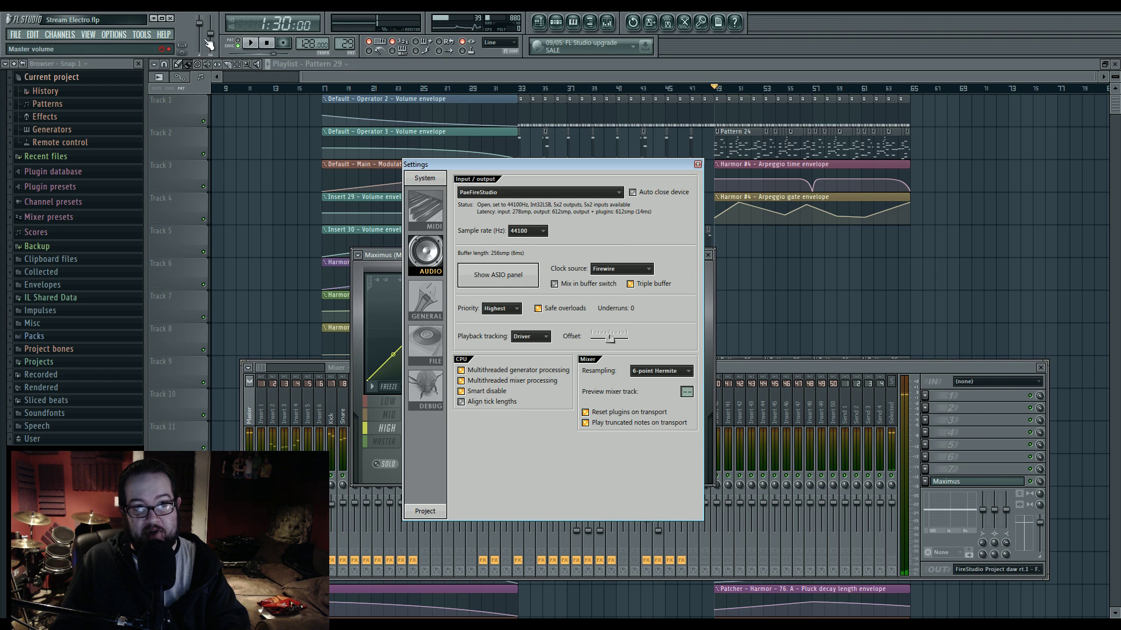
pyautogui.click(250, 43)
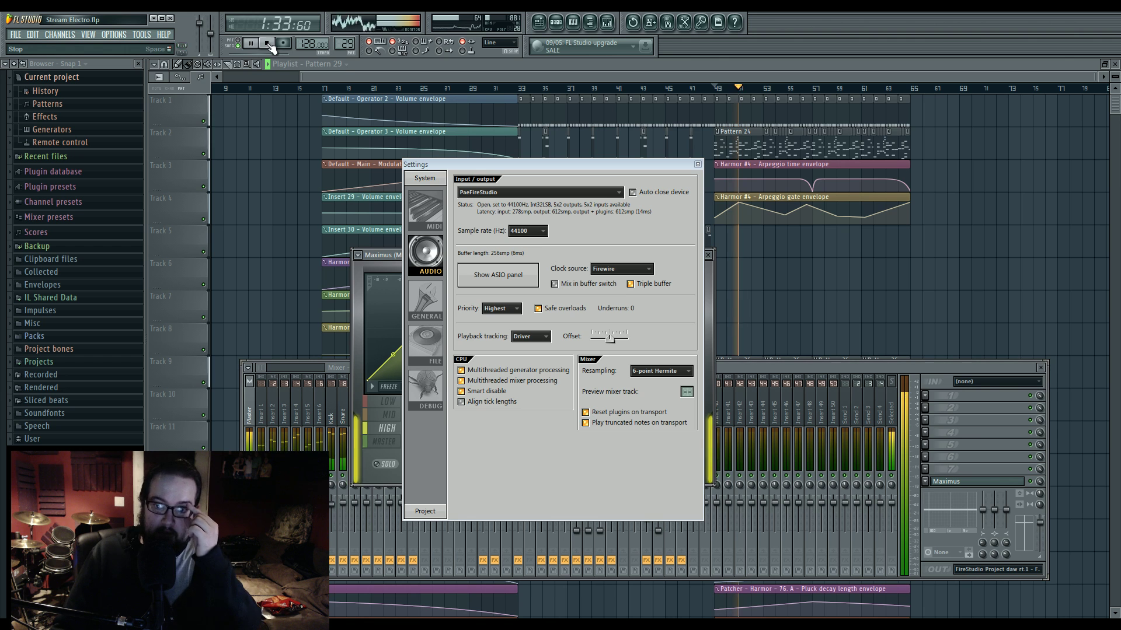
# Step: Stop playback, check the list of available audio devices without changing the selection, and close the audio settings
pyautogui.click(267, 43)
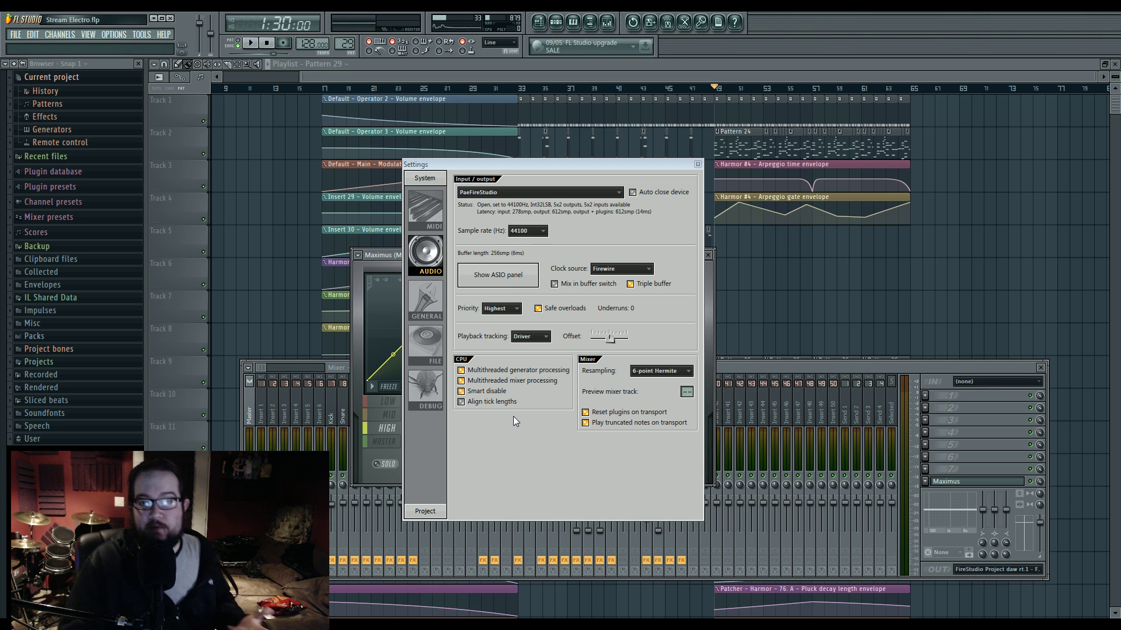
pyautogui.click(593, 192)
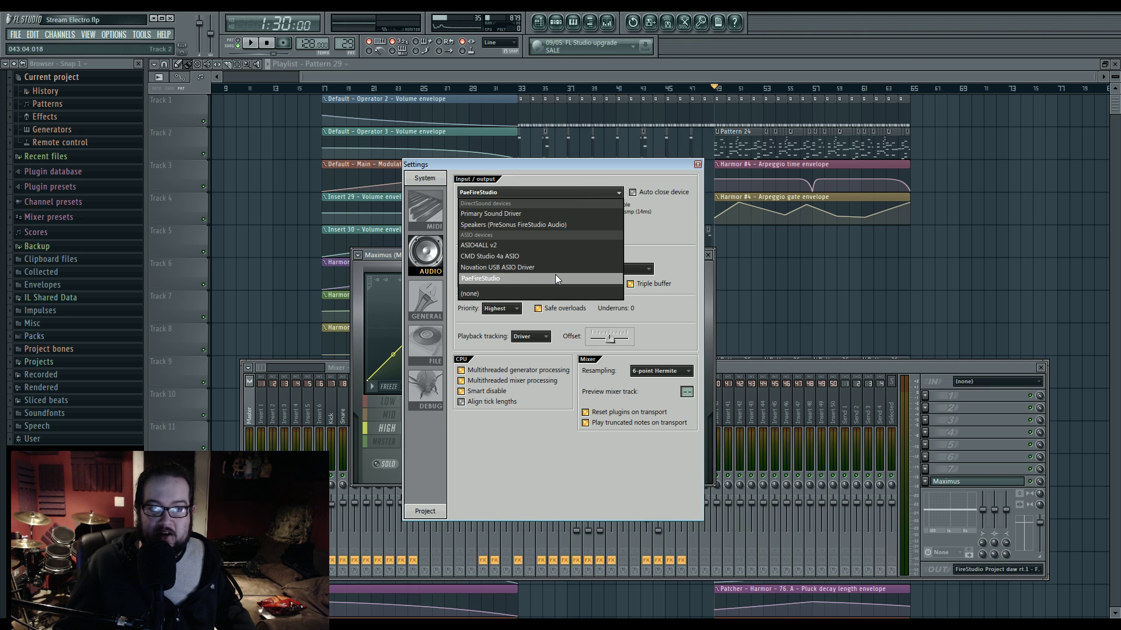
pyautogui.click(660, 235)
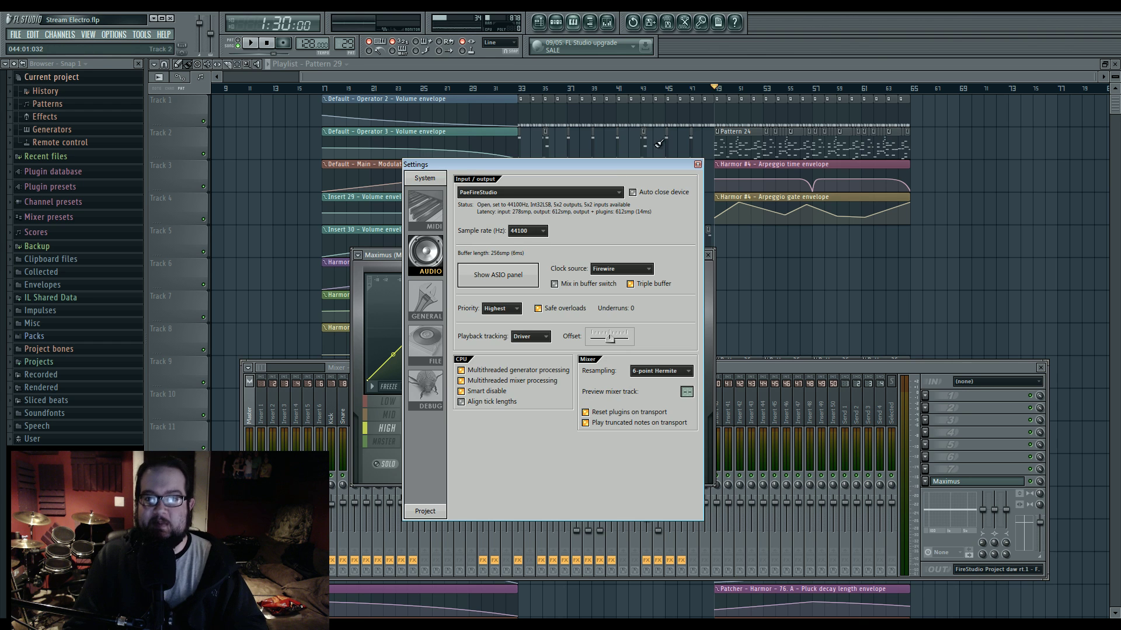
pyautogui.click(698, 164)
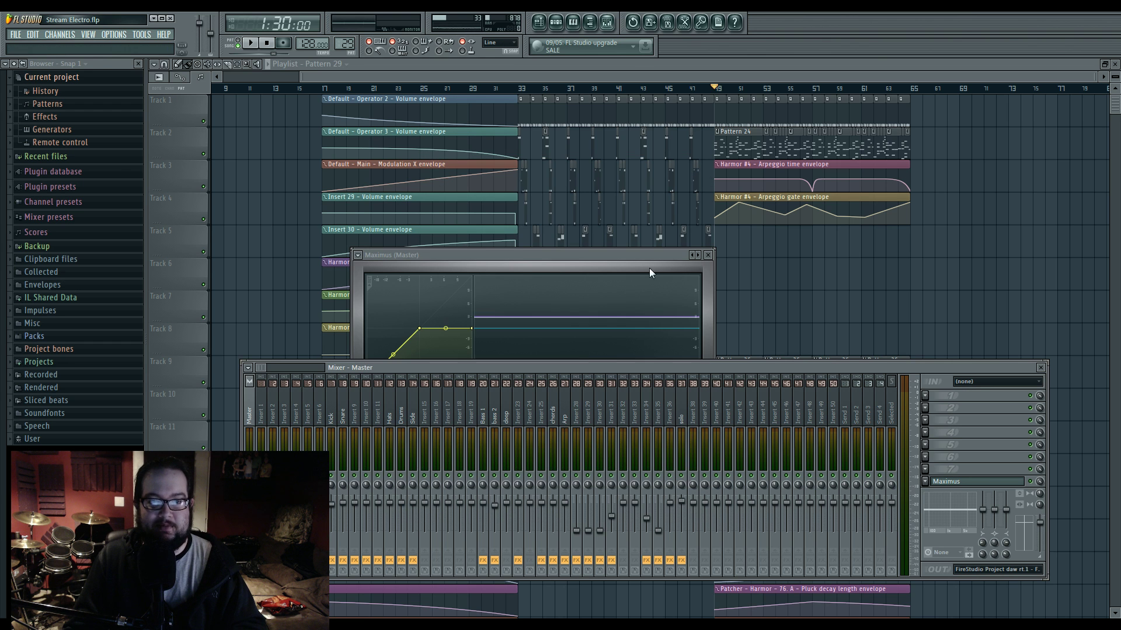
# Step: Add a Fruity Scratcher effect to the first slot of mixer track Insert 41 and move its window over the playlist
pyautogui.click(728, 416)
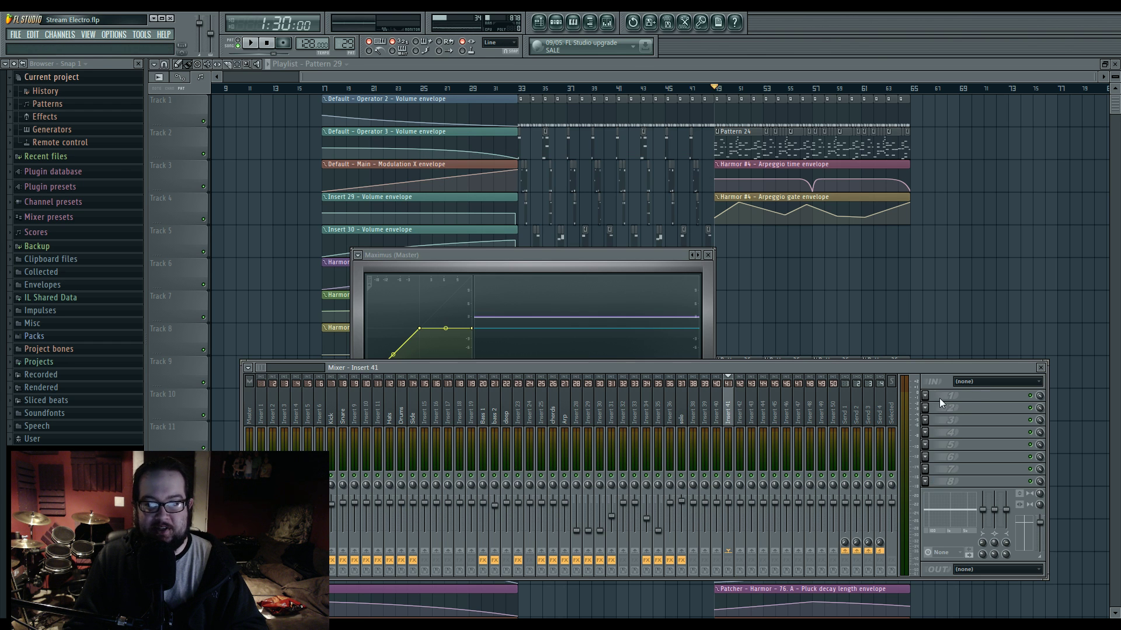
pyautogui.click(939, 398)
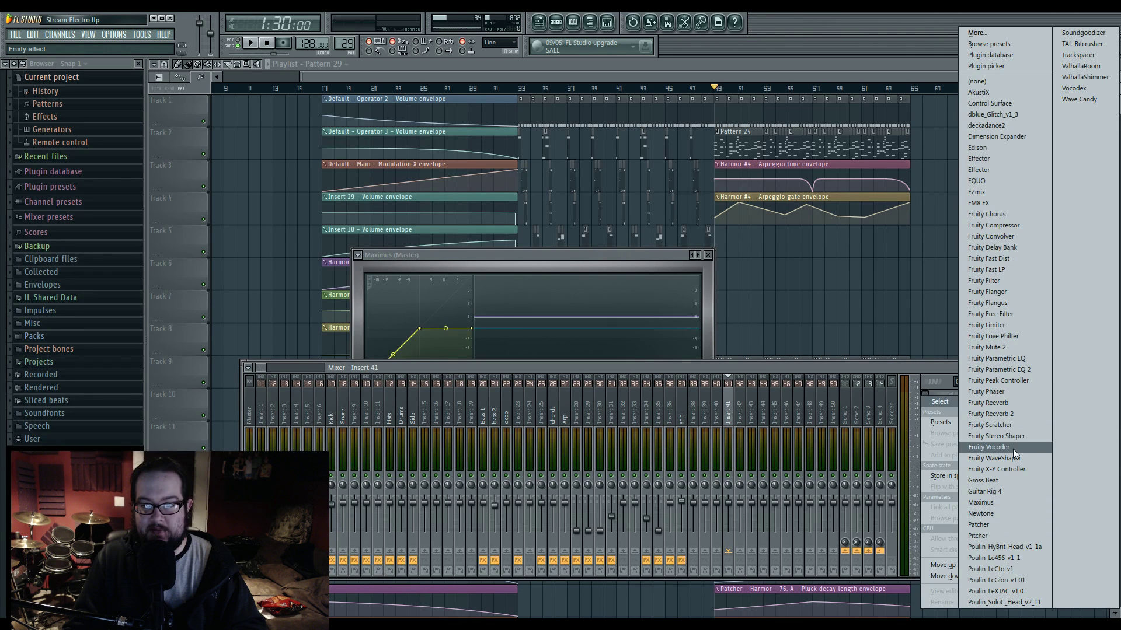
pyautogui.click(1004, 424)
pyautogui.moveTo(272, 145); pyautogui.dragTo(450, 149)
# Step: Load the VOC_DivisionPlusMasterBeat sample from the Legacy pack's Vocals folder into Fruity Scratcher
pyautogui.click(111, 338)
pyautogui.click(105, 489)
pyautogui.click(99, 608)
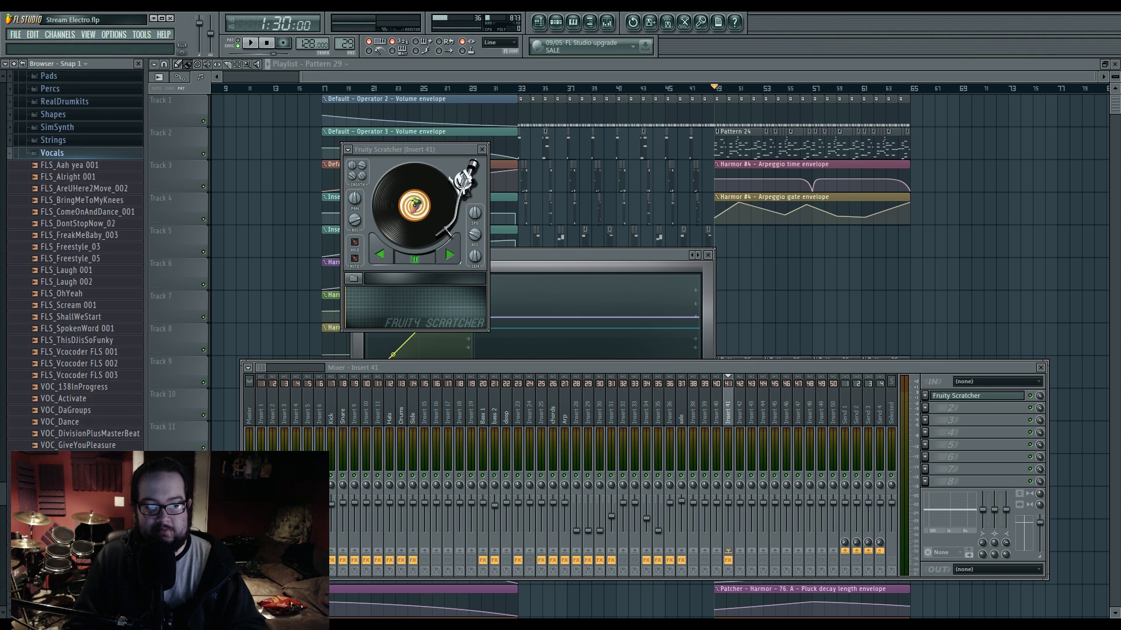
pyautogui.moveTo(87, 425); pyautogui.dragTo(414, 304)
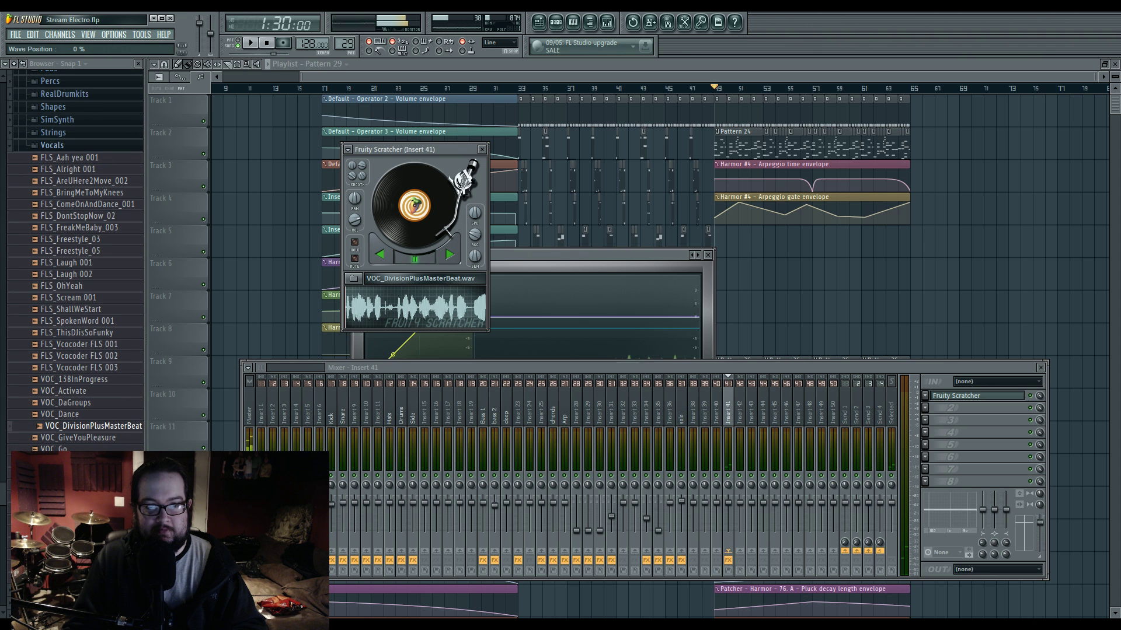
# Step: Play the vocal sample in Fruity Scratcher, scratch it on the turntable's record, and close the effect window
pyautogui.click(450, 254)
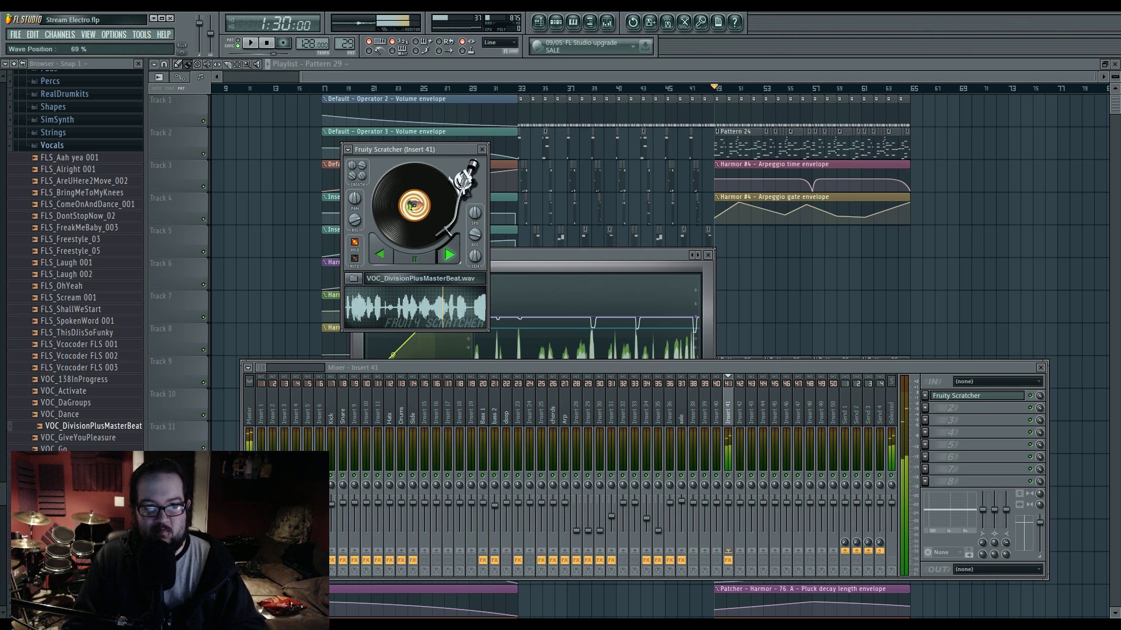
pyautogui.moveTo(413, 216); pyautogui.dragTo(414, 216)
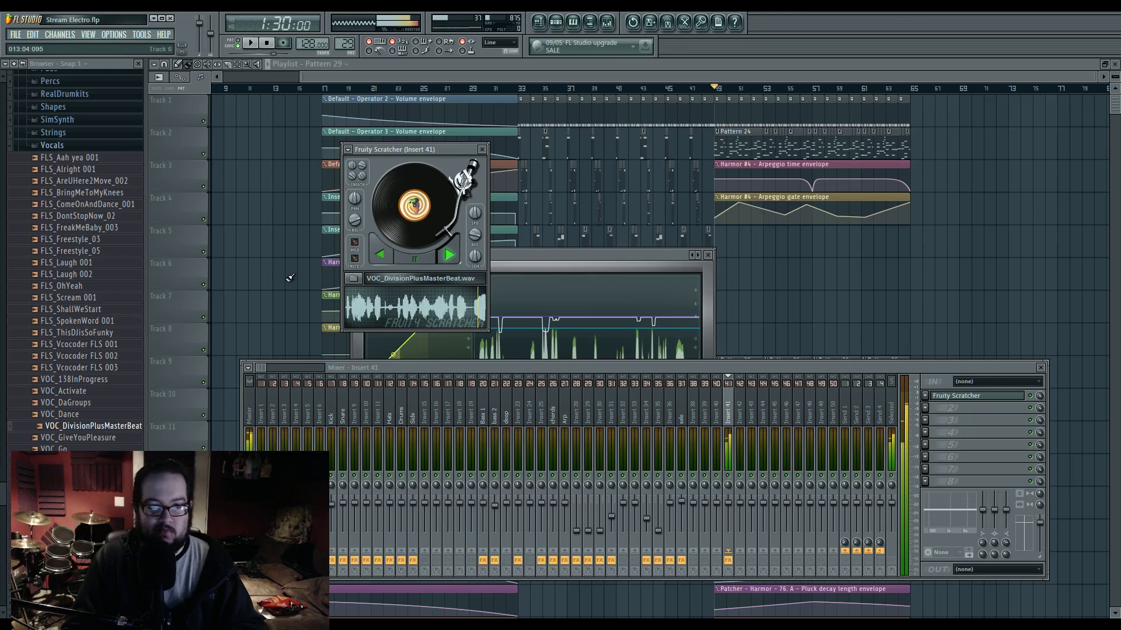
pyautogui.click(481, 149)
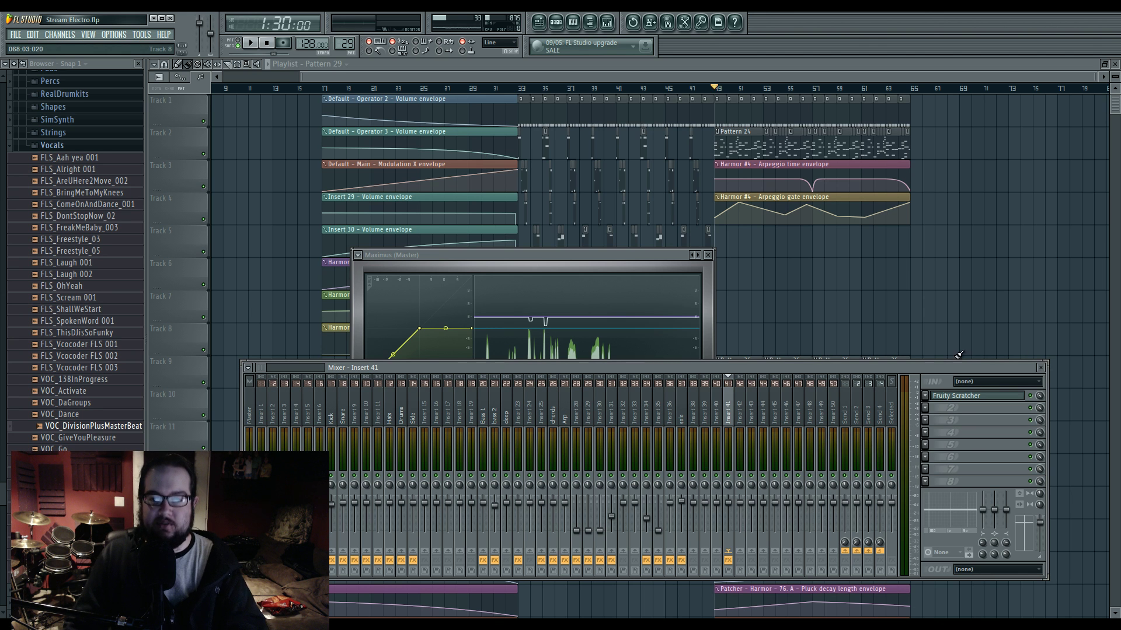
# Step: Close the mixer and Maximus windows, and collapse the expanded Packs folder in the browser
pyautogui.click(1041, 369)
pyautogui.click(707, 255)
pyautogui.hscroll(-3, 845, 358)
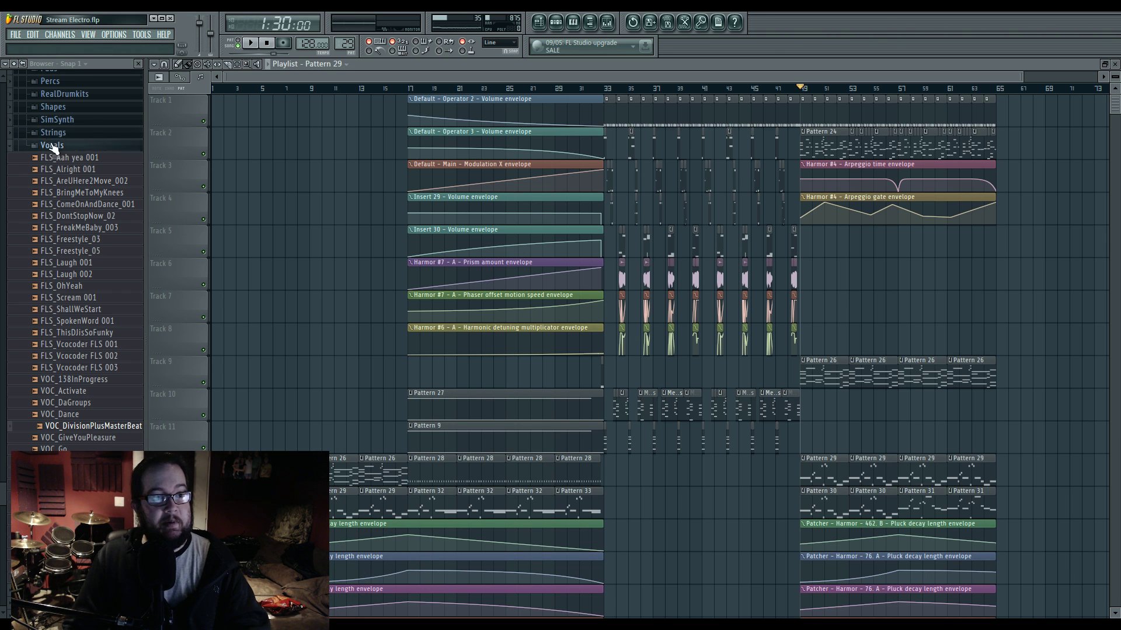
pyautogui.scroll(10, 76, 245)
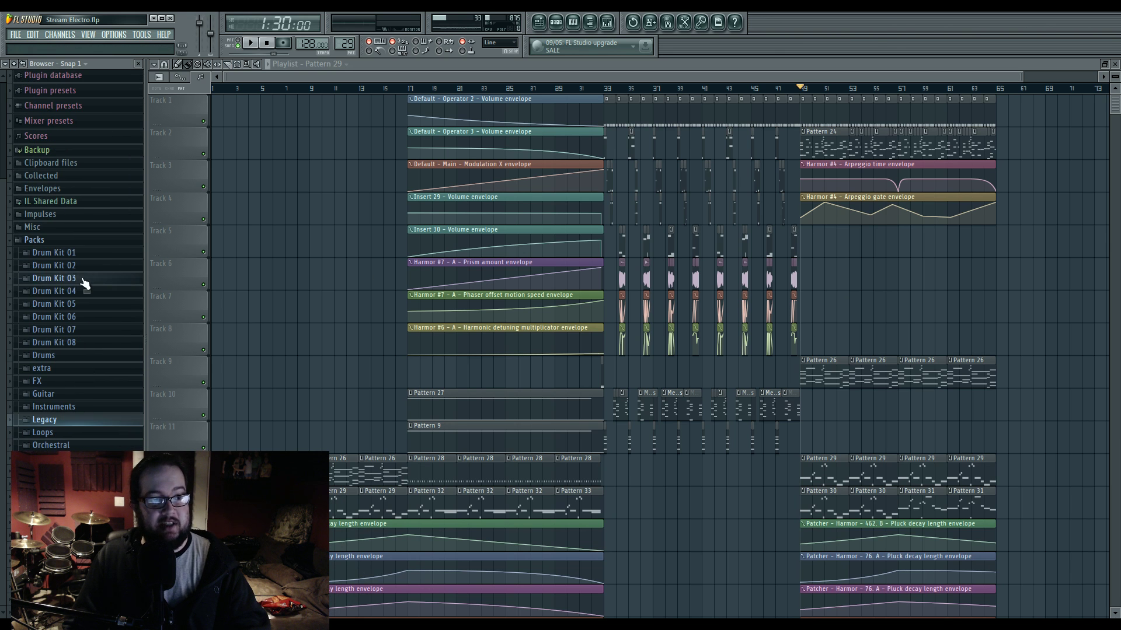
pyautogui.click(74, 228)
pyautogui.click(104, 229)
pyautogui.click(105, 241)
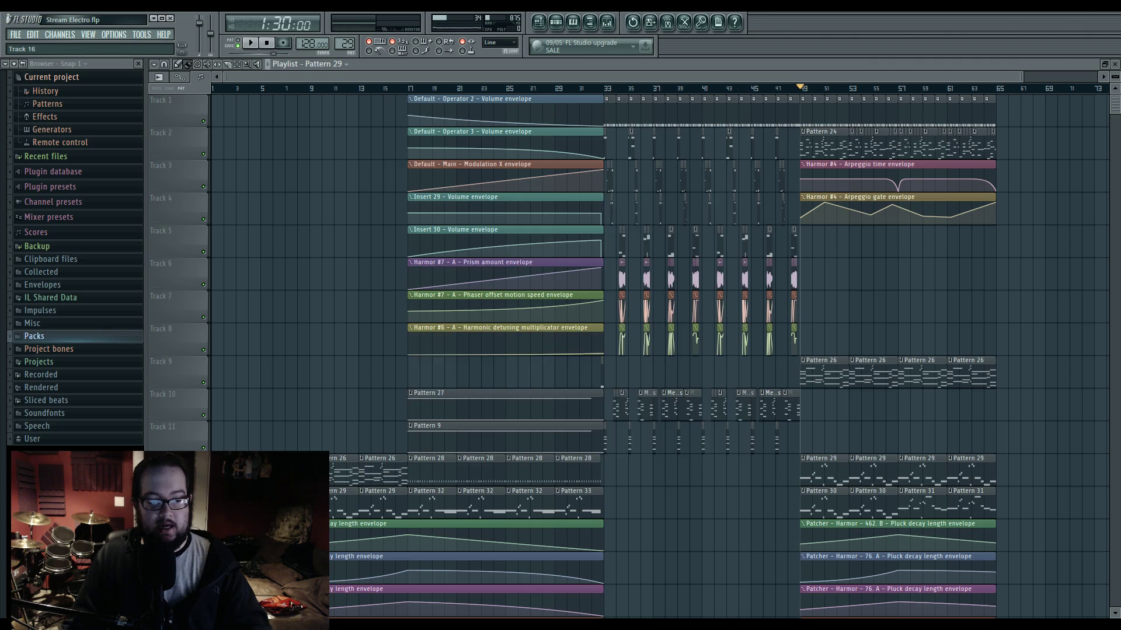
pyautogui.hotkey('alt', 'Tab')
pyautogui.click(597, 391)
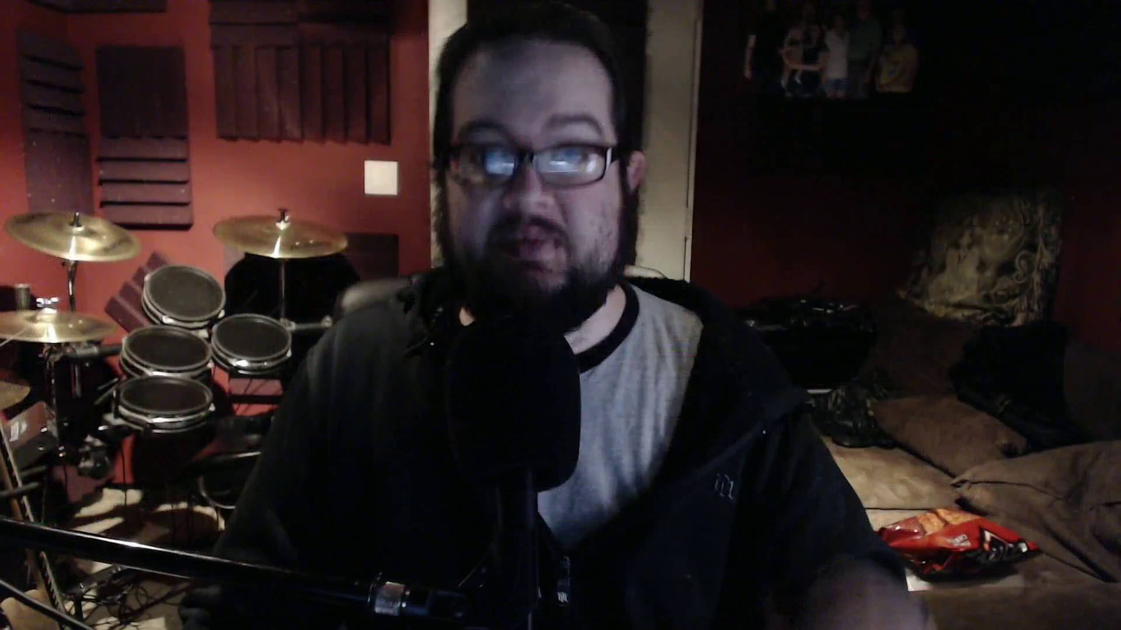